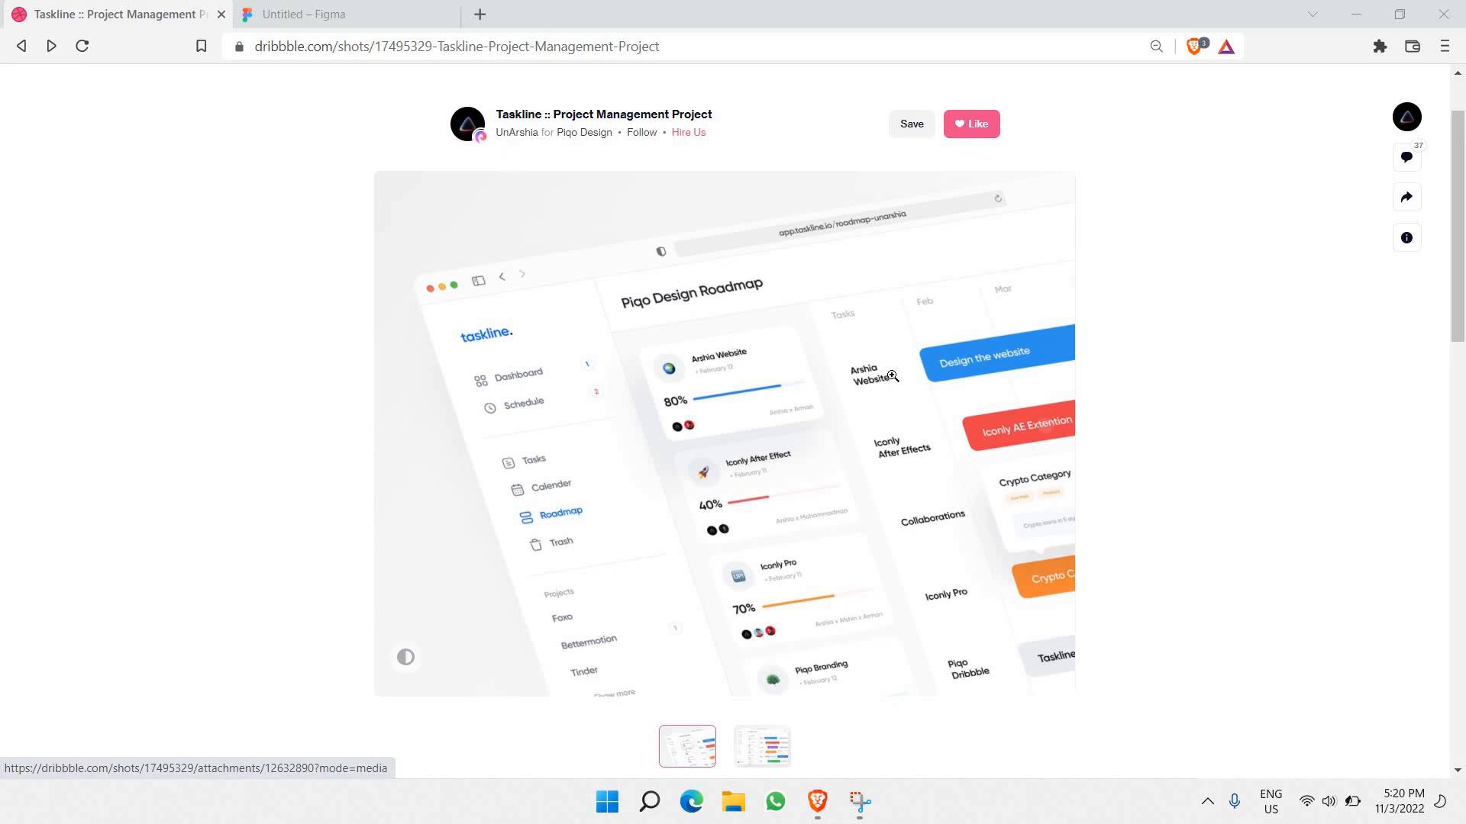
Step: View the Taskline shot's second image, the full roadmap, then switch to the Untitled Figma file
click(1045, 426)
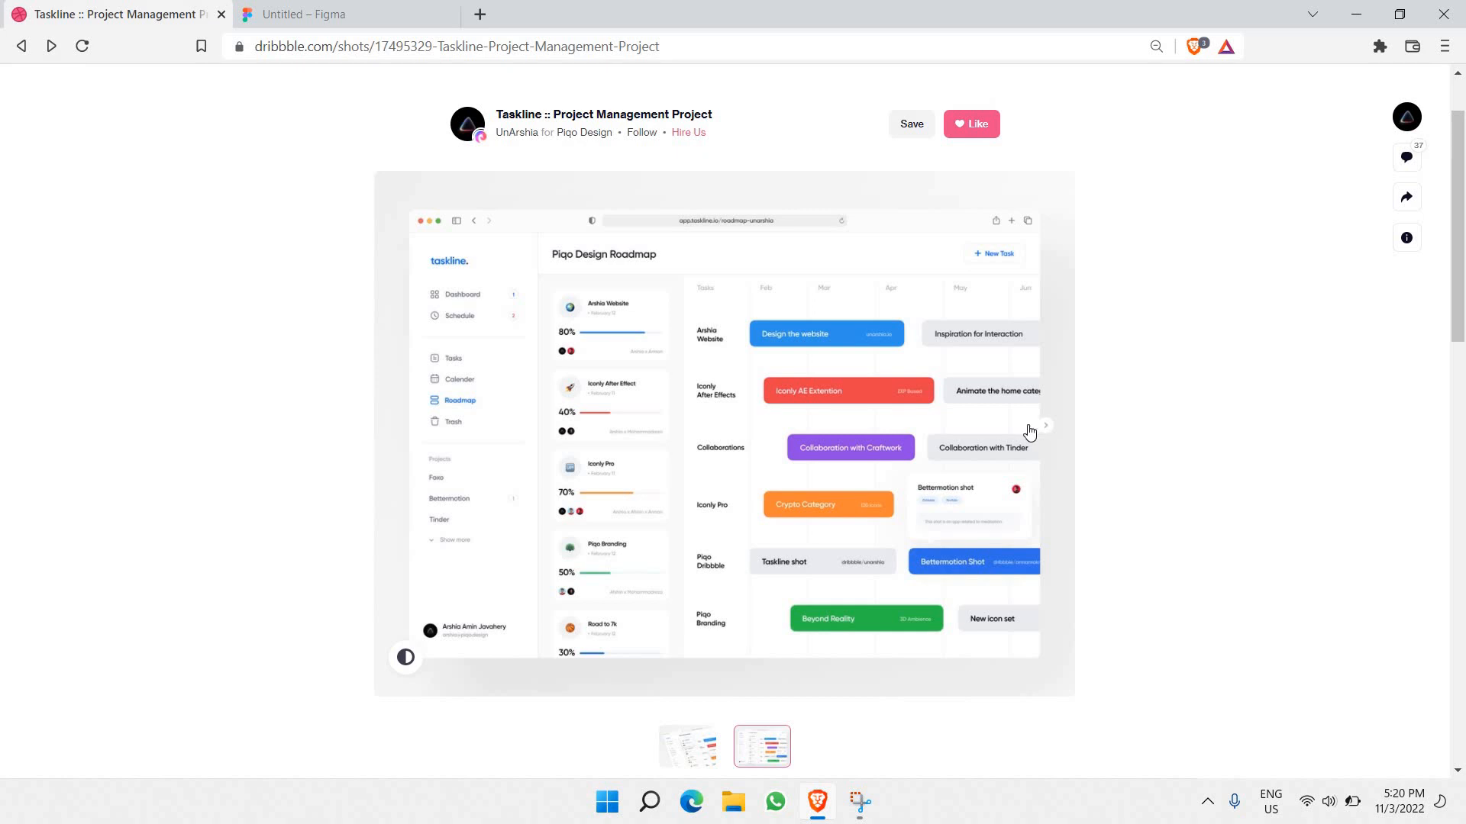
click(362, 21)
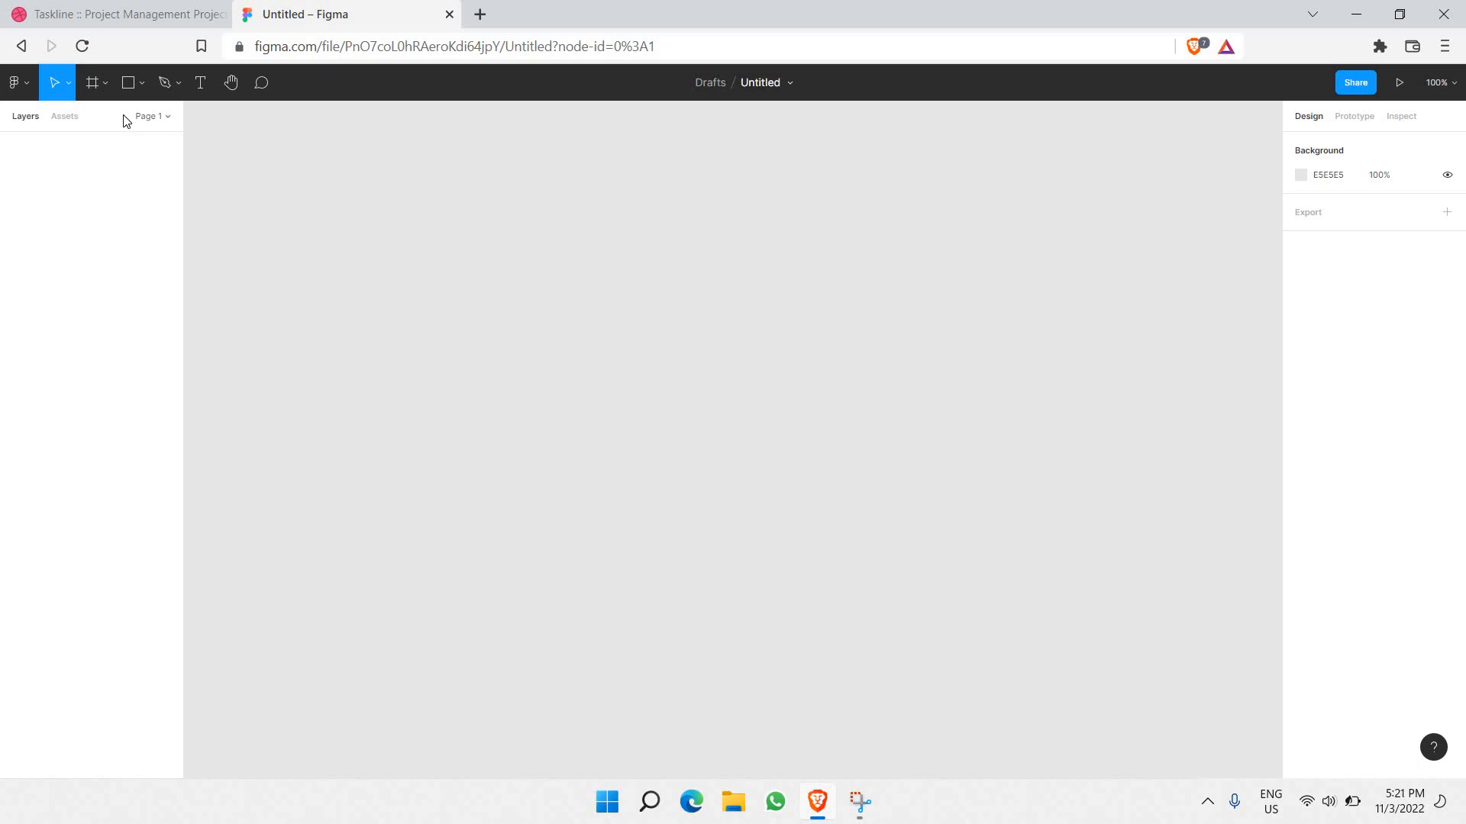
Step: Draw a 1054×723 frame, Frame 1, on the canvas and nudge it into place
key(super+plus)
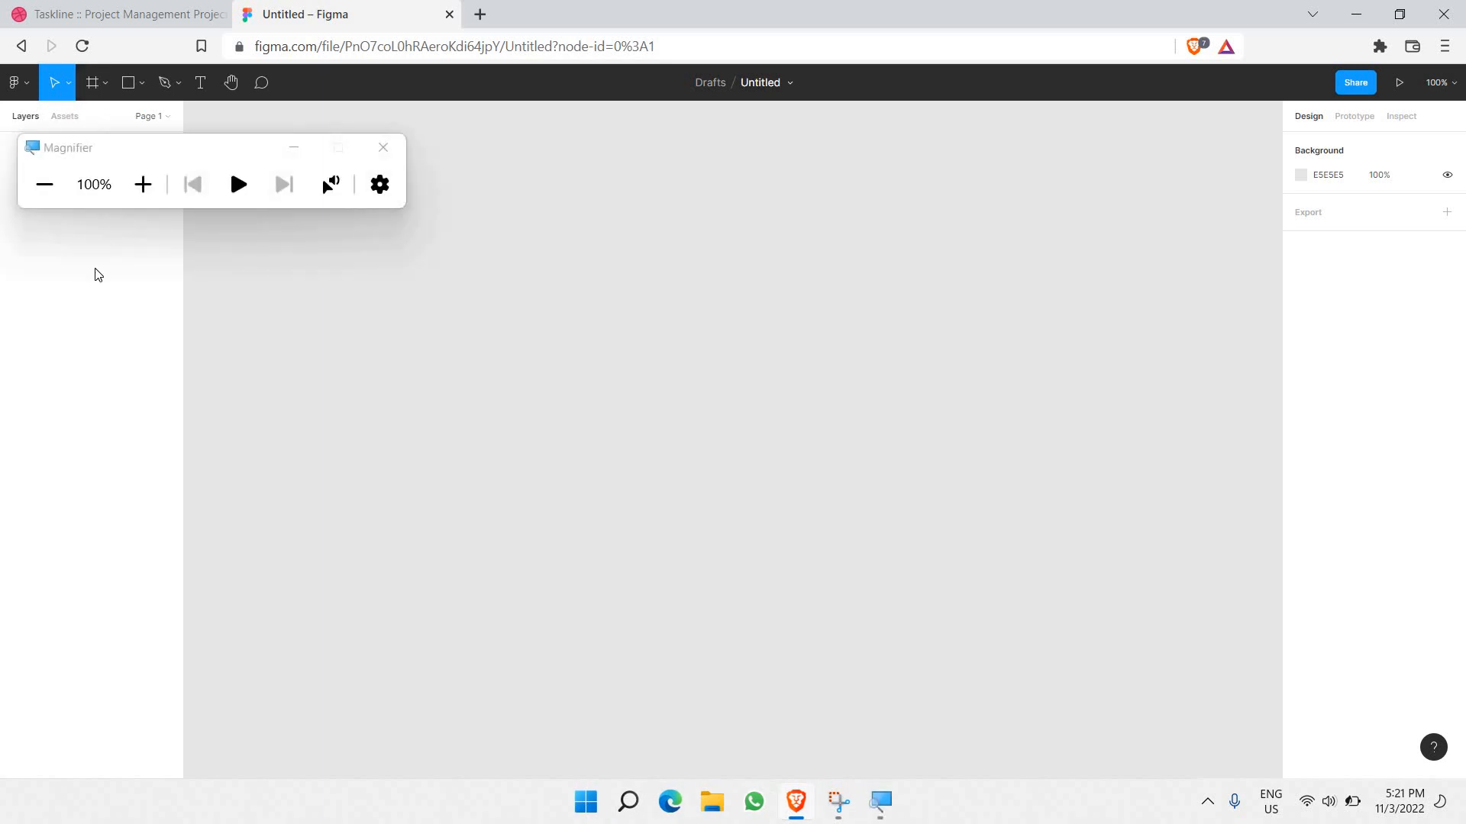
key(super+plus)
key(super+Escape)
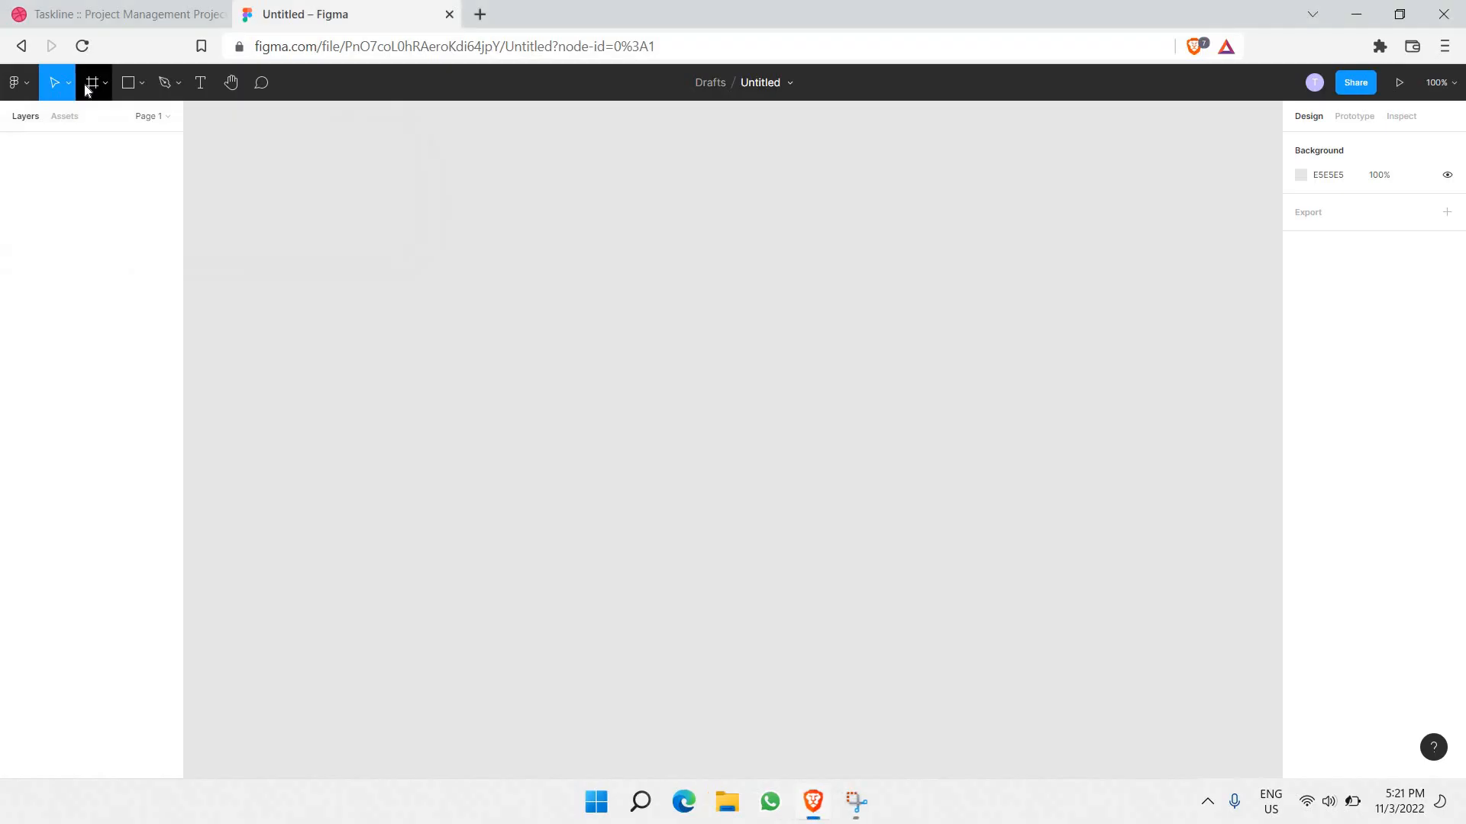
key(super+plus)
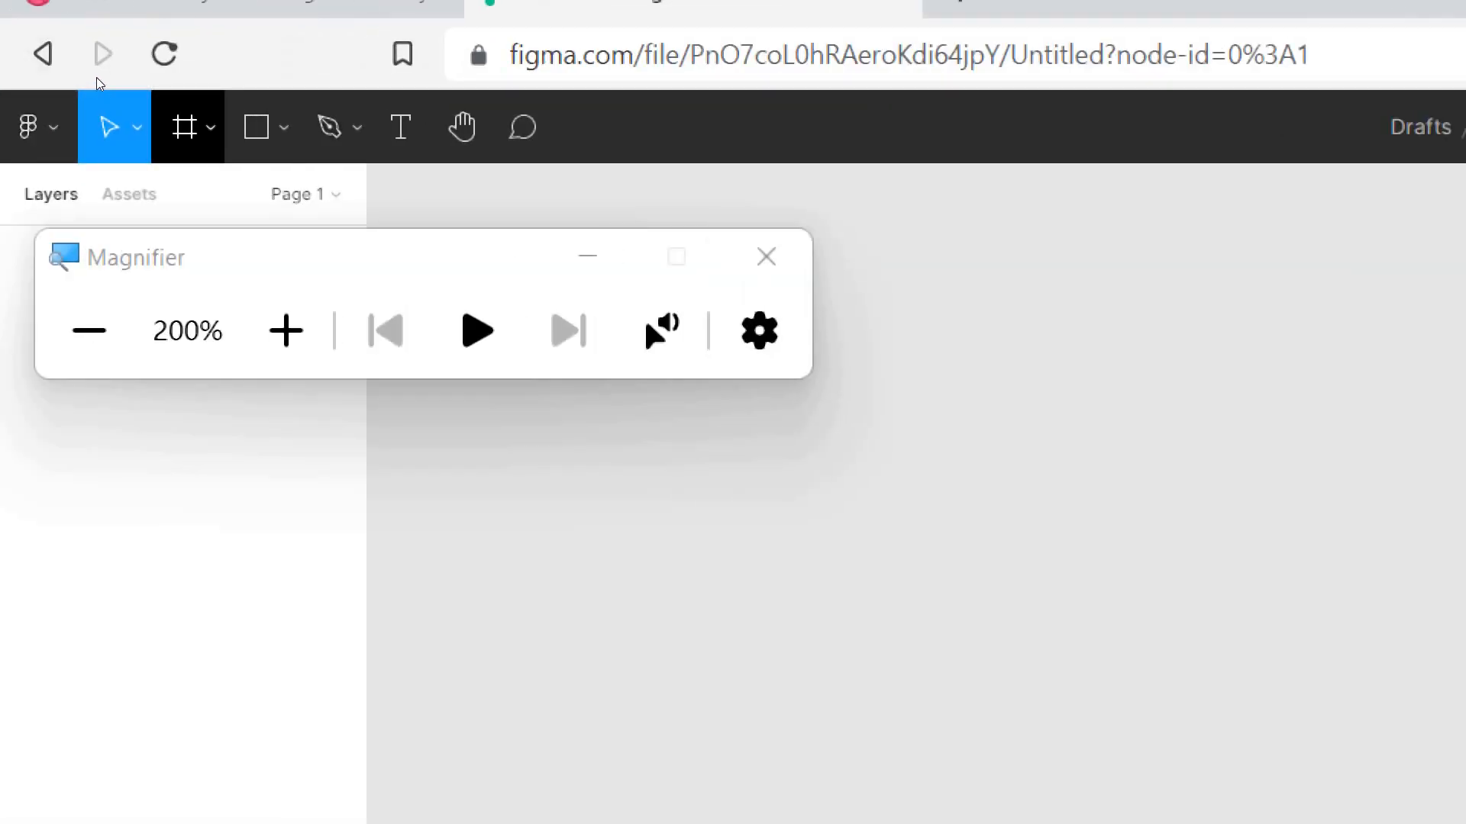
click(187, 127)
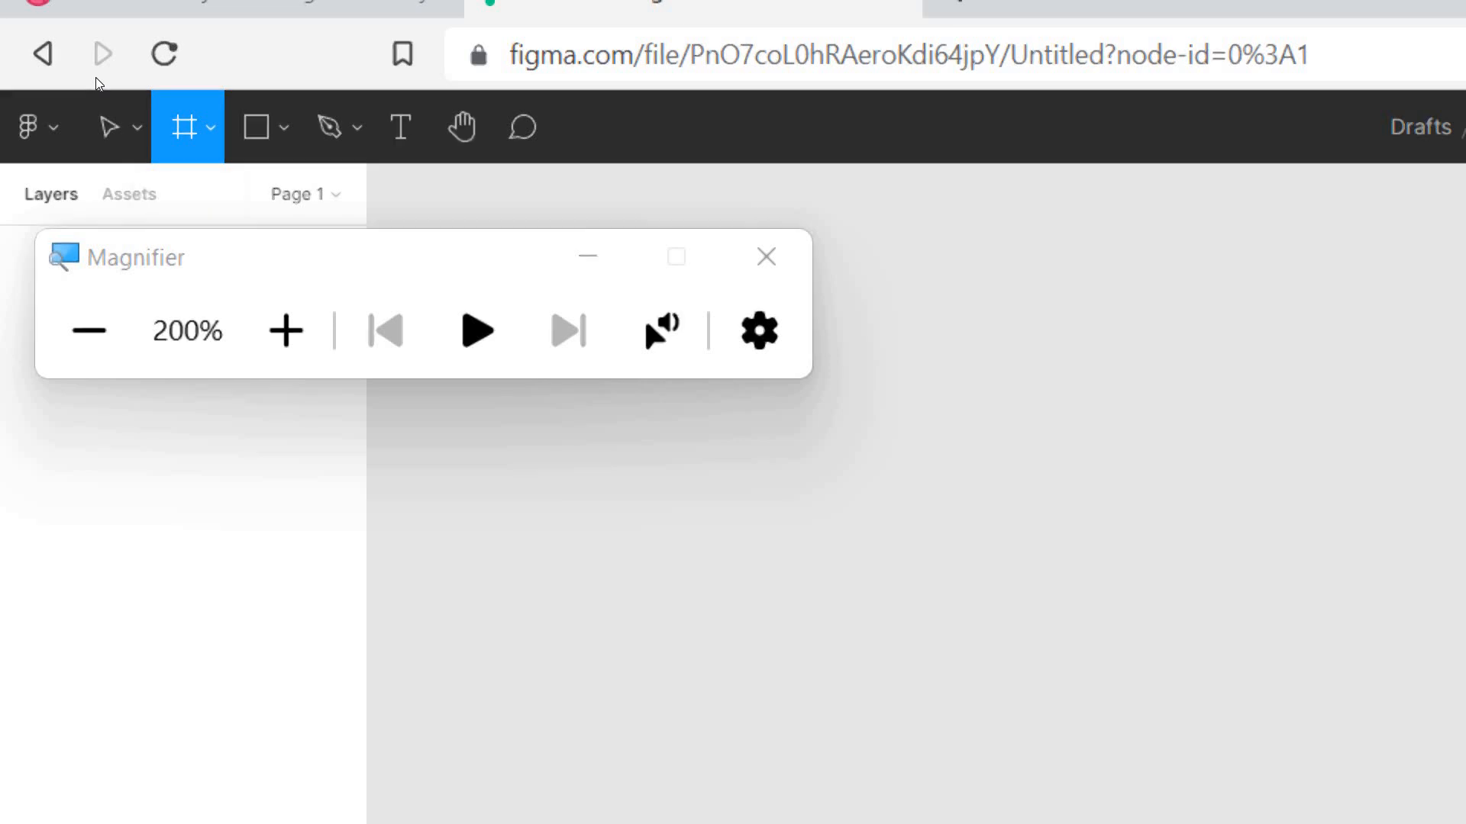
key(super+minus)
click(398, 153)
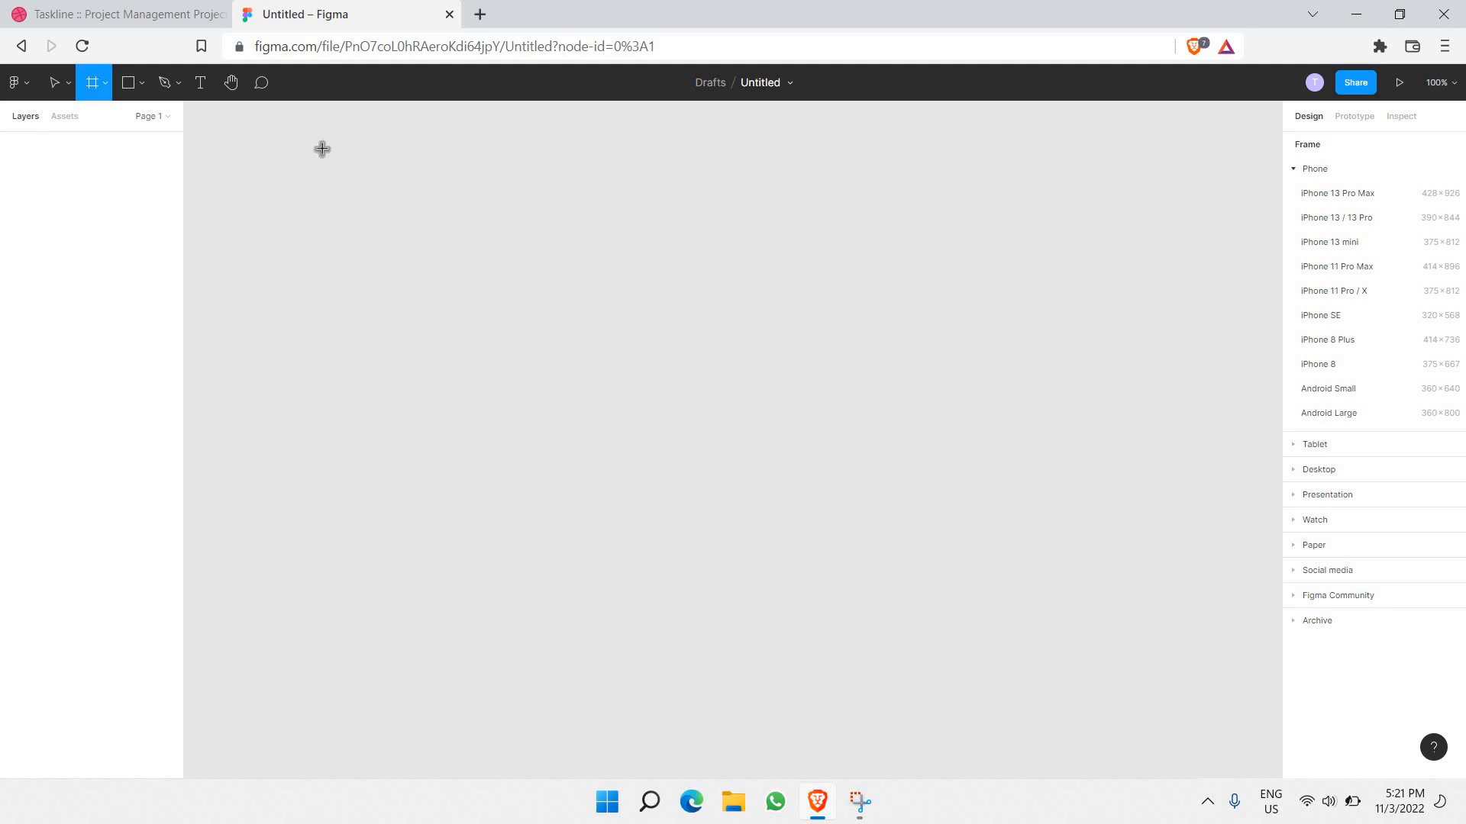
drag(321, 148, 1128, 702)
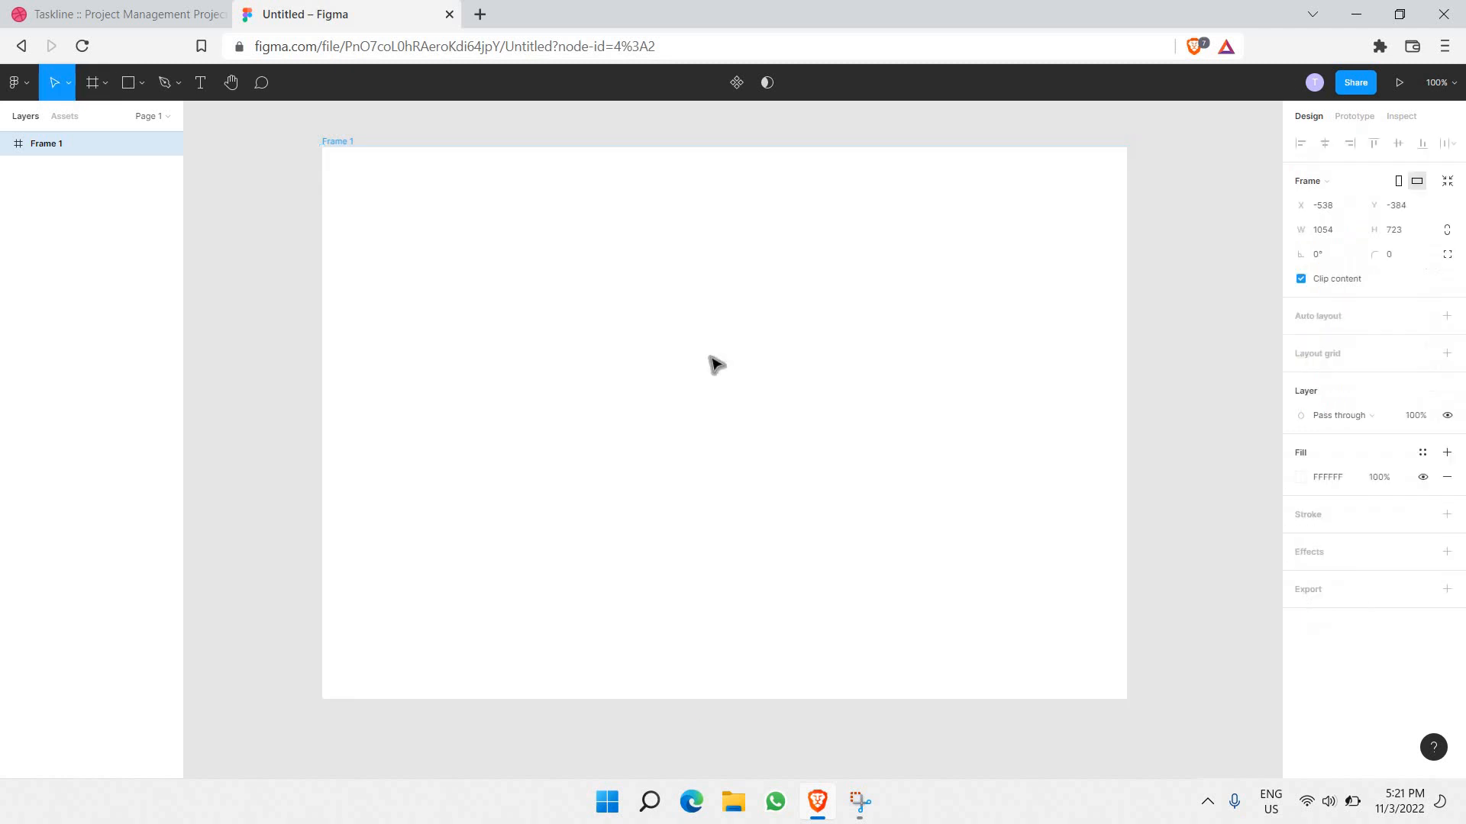
scroll(691, 366, right, 1)
drag(692, 356, 692, 355)
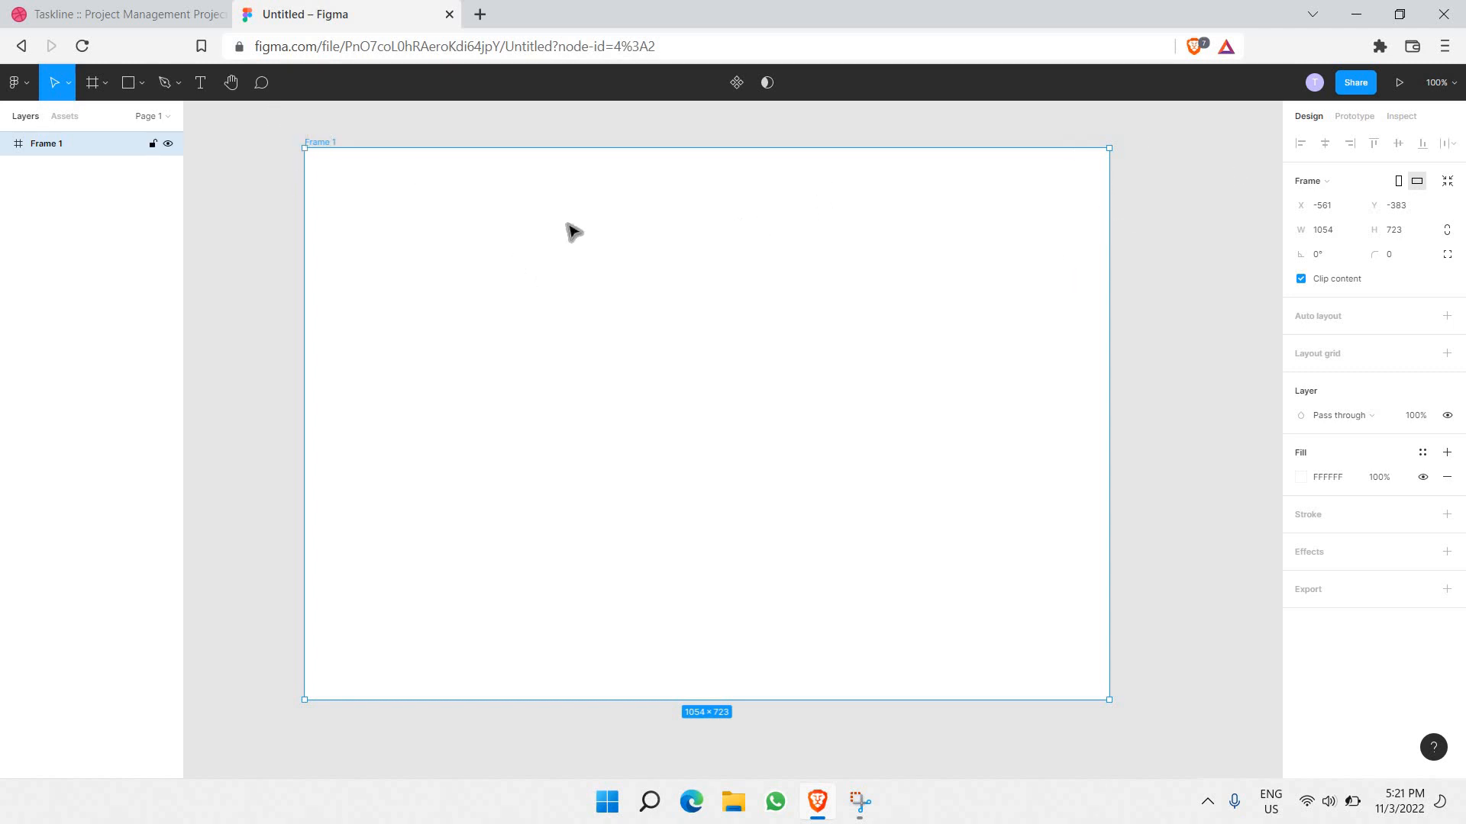
Step: Select Frame 1 and set its corner radius to 10
click(535, 122)
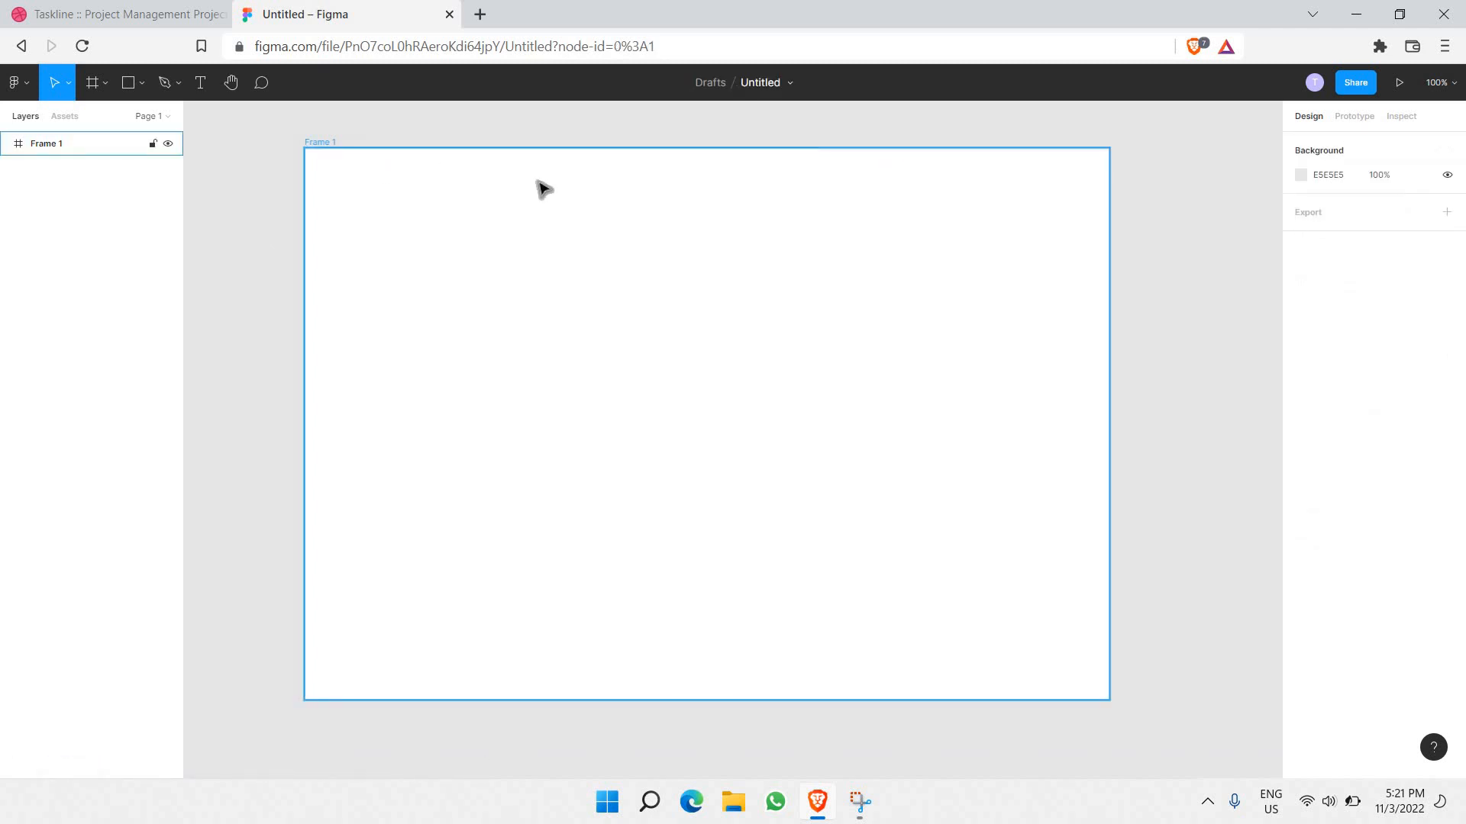
key(ctrl+a)
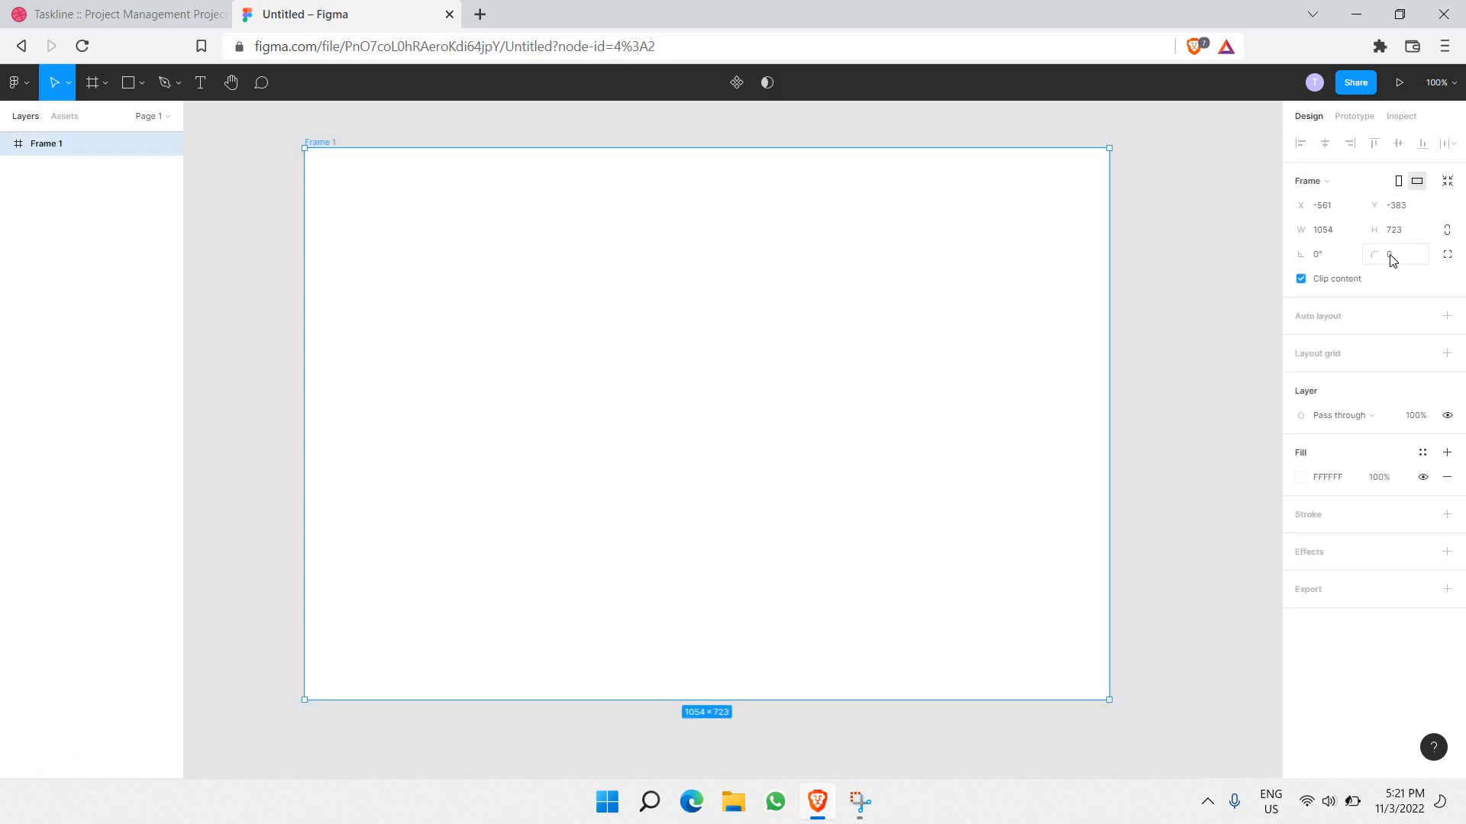
key(super+plus)
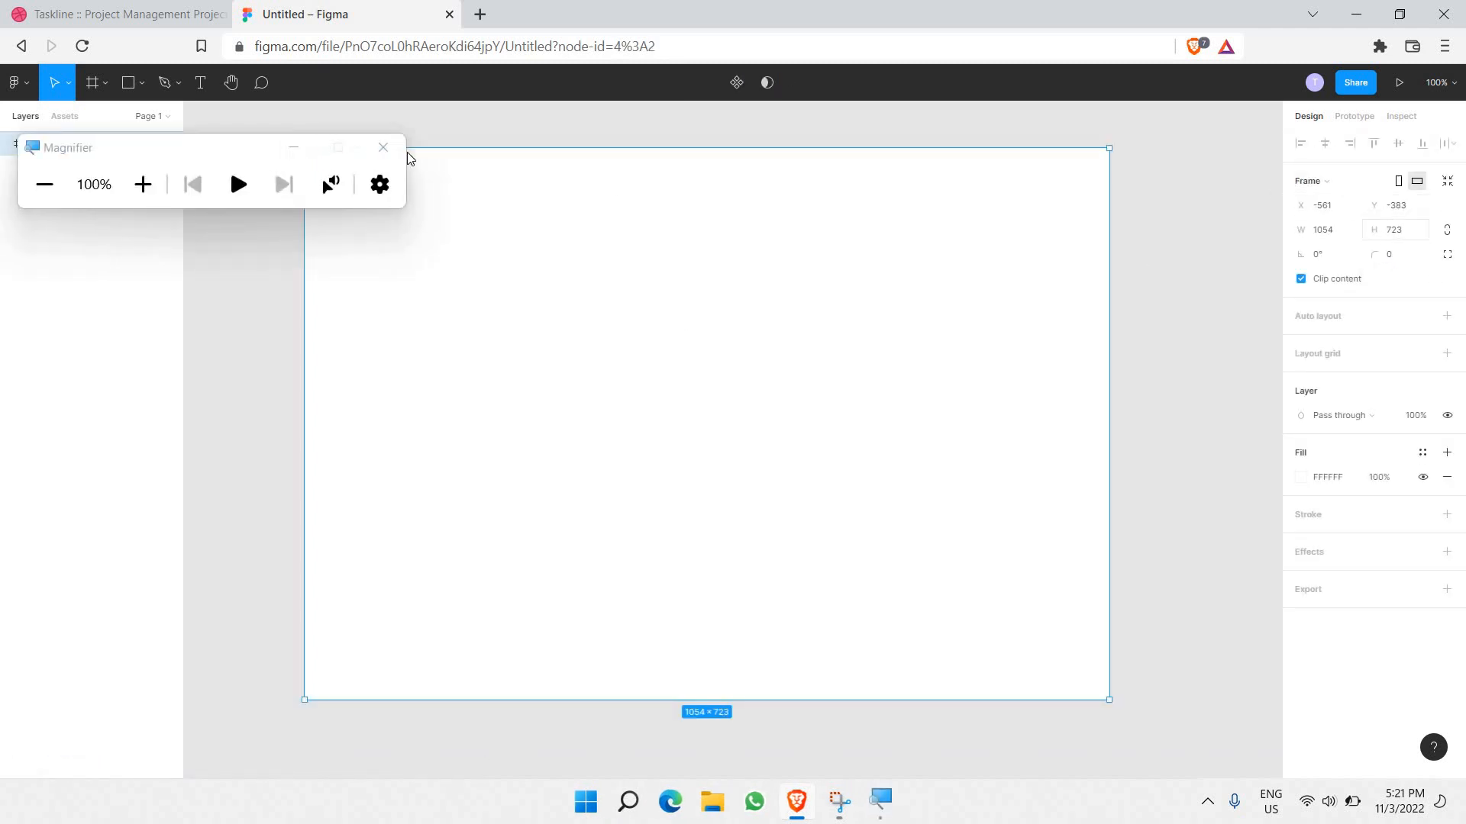
click(306, 147)
key(super+plus)
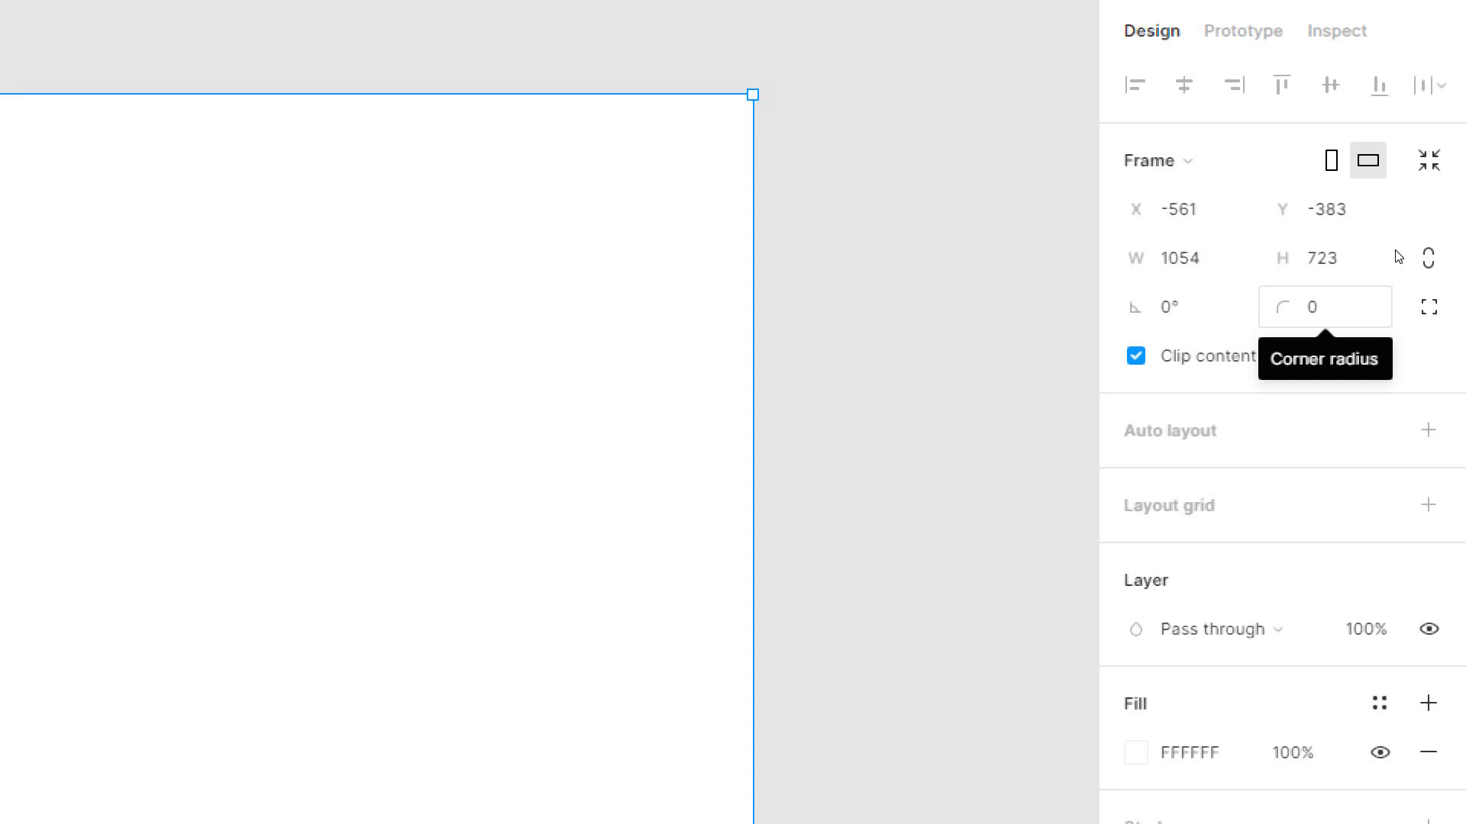
click(1387, 306)
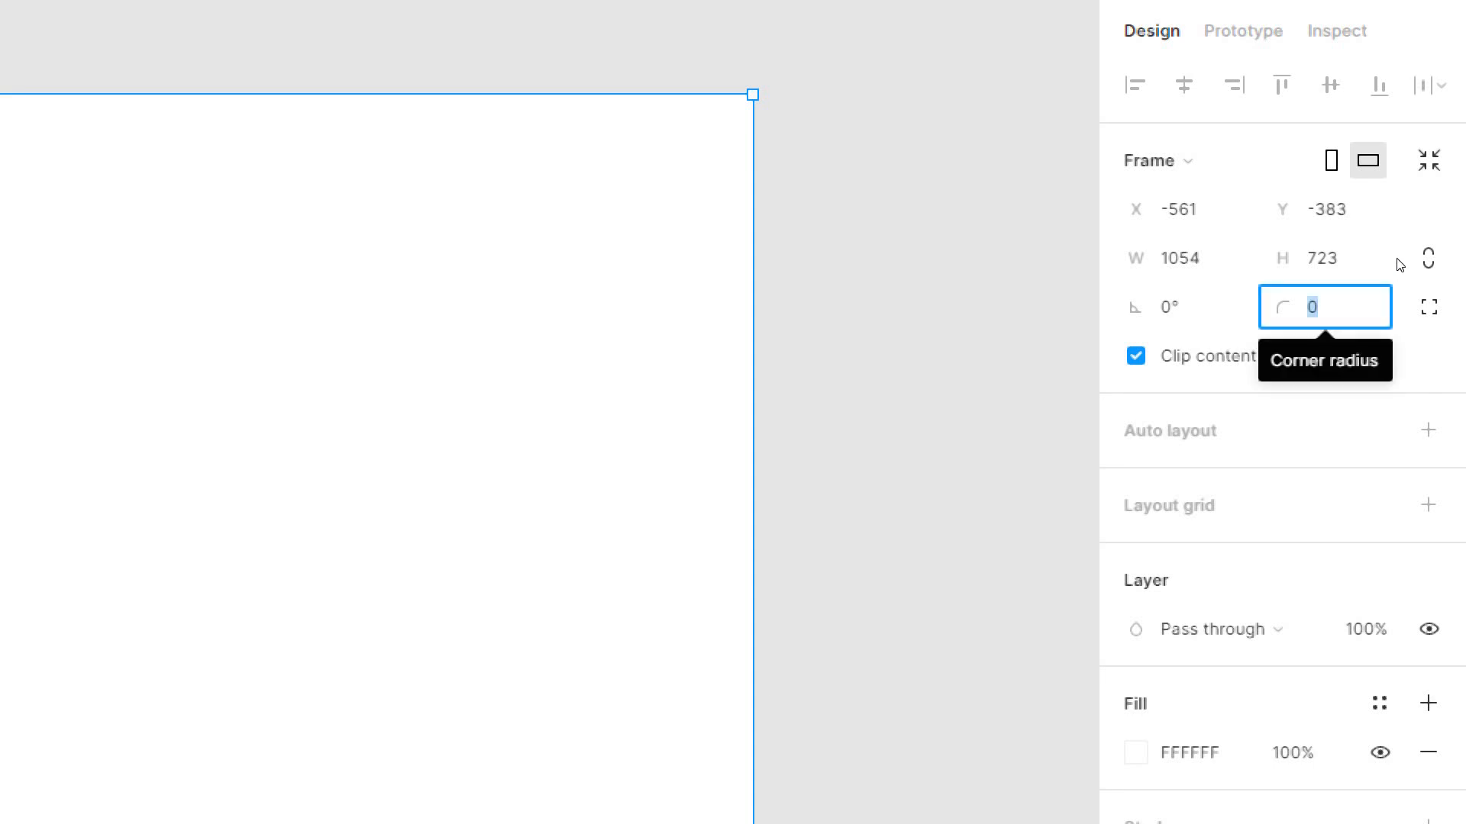
text(10)
key(Return)
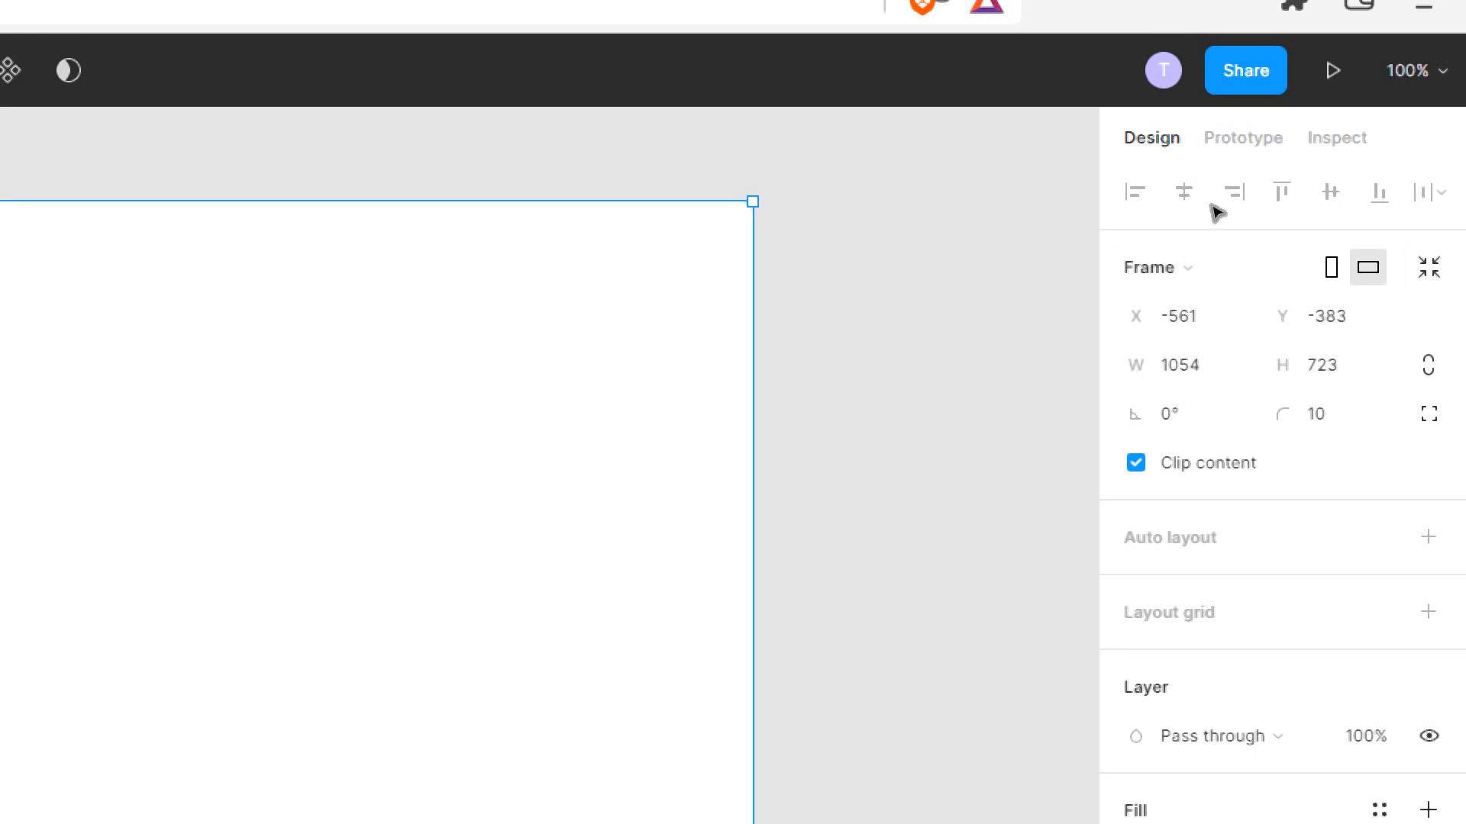
Step: Deselect Frame 1 and pick the Rectangle tool
click(1016, 206)
click(726, 229)
click(1097, 149)
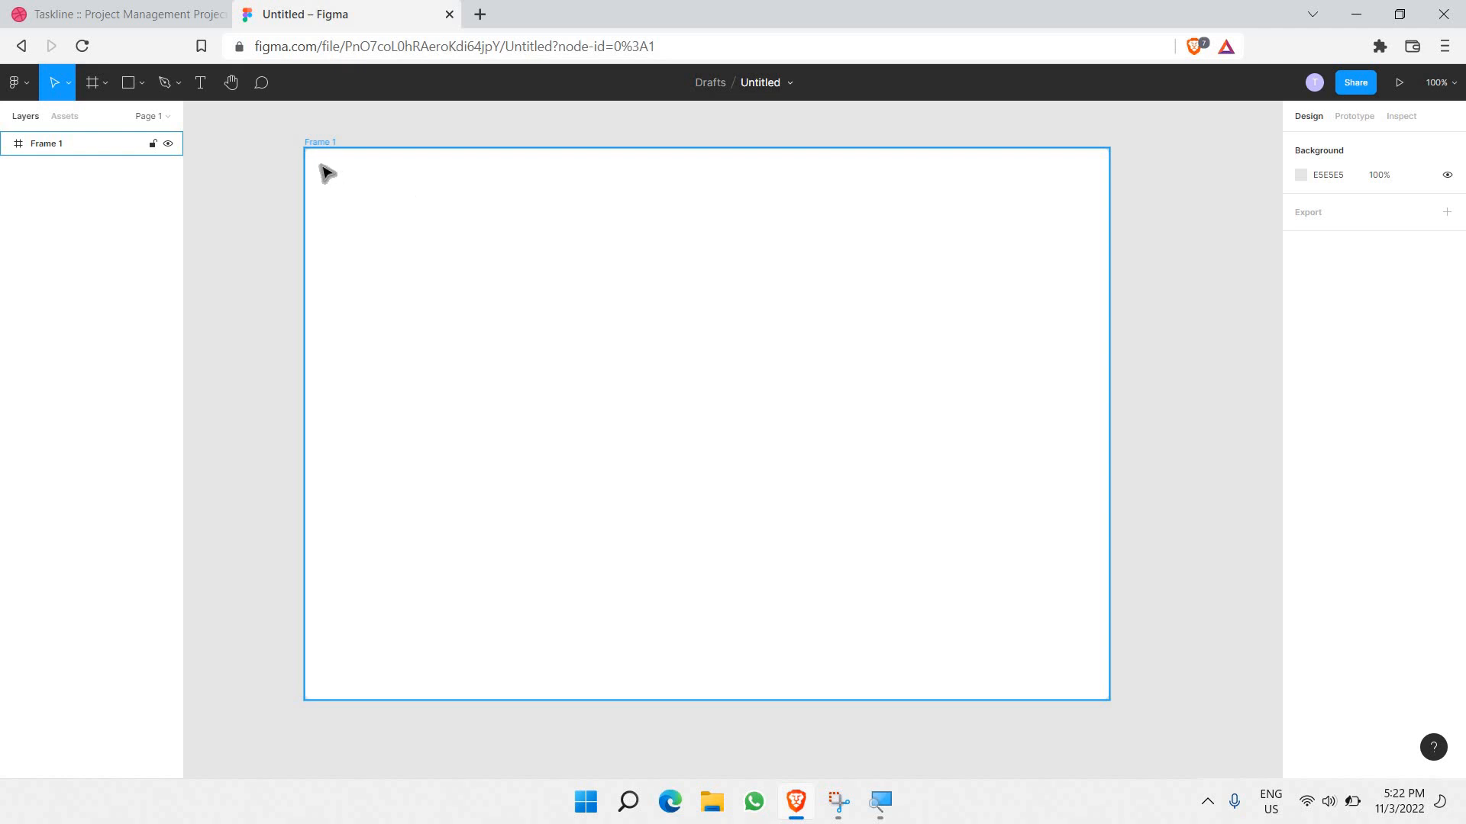
key(Escape)
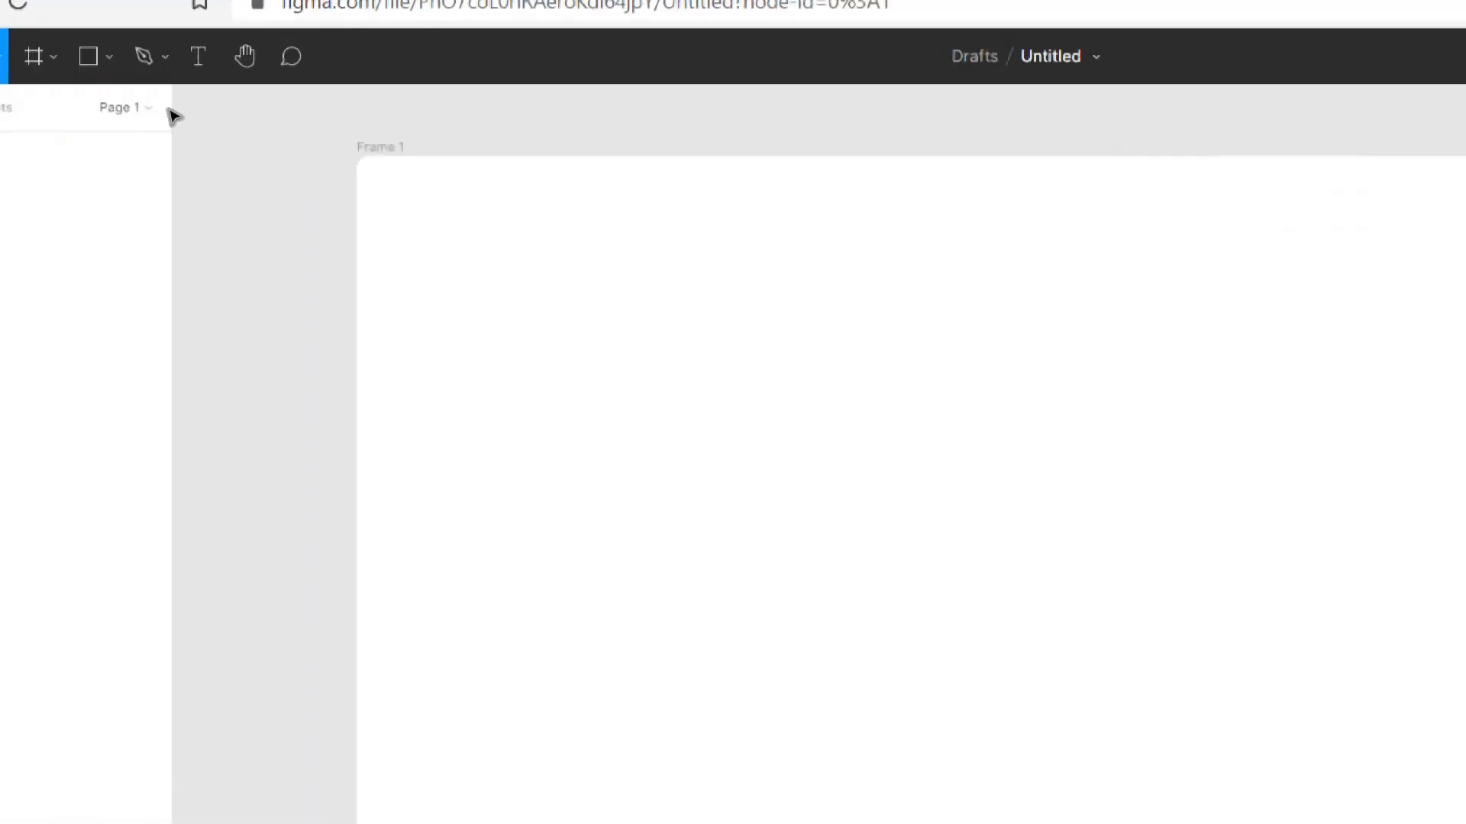
key(r)
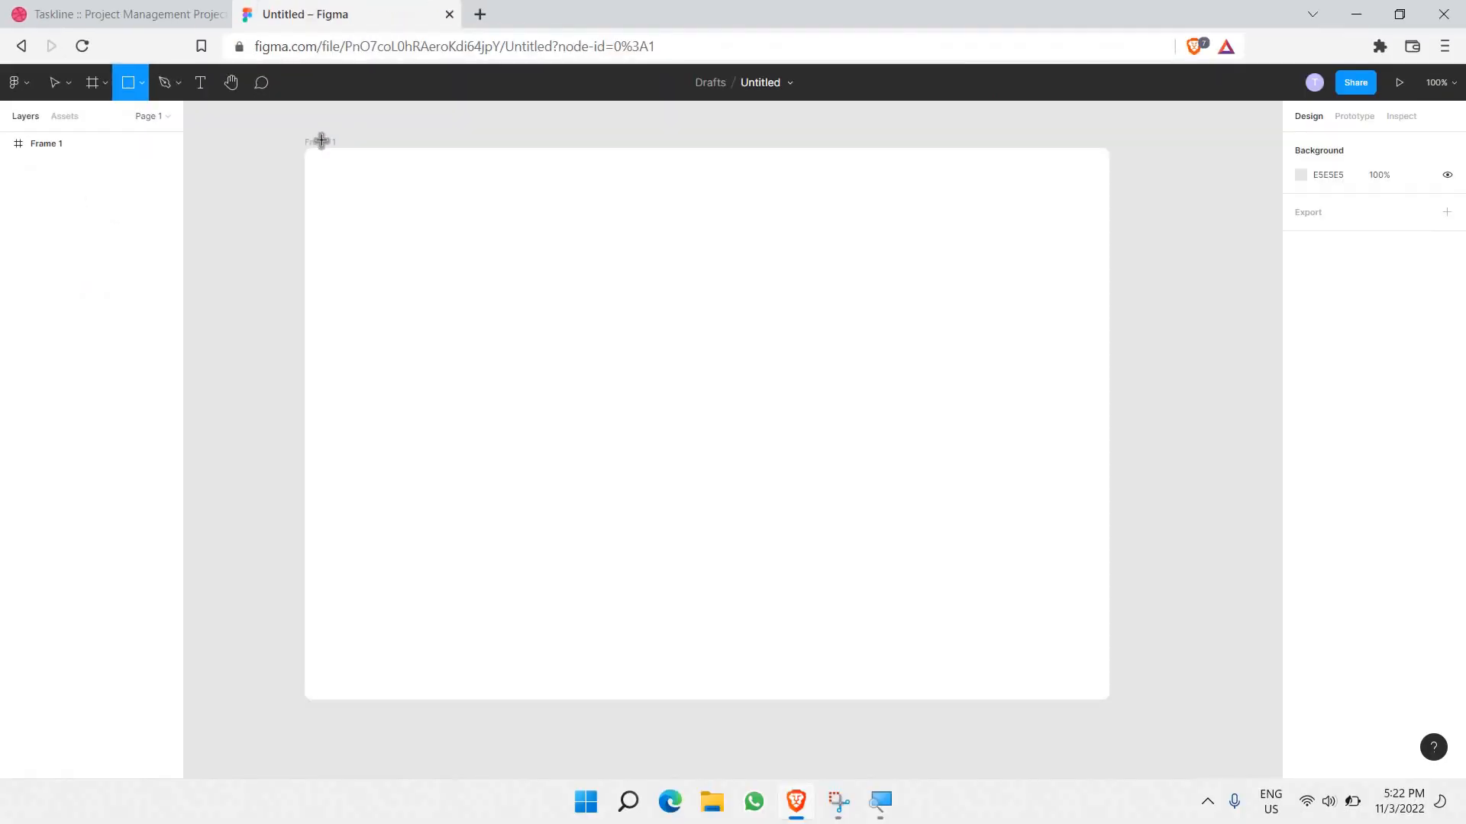
Step: Draw a 1107×60 grey bar across Frame 1's top, nest it in the frame, and nudge it down
drag(282, 132, 1129, 181)
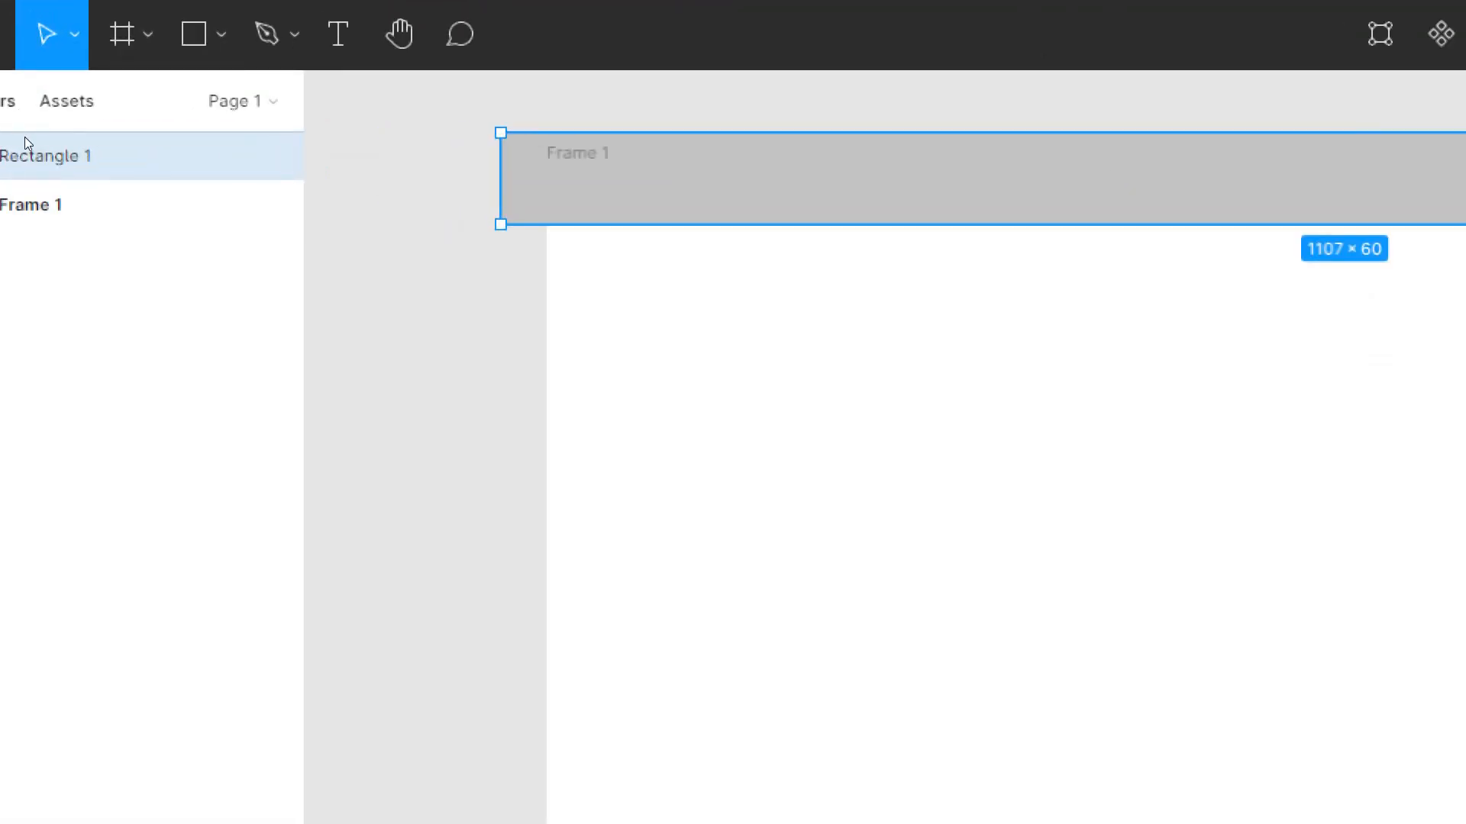
drag(52, 162, 52, 179)
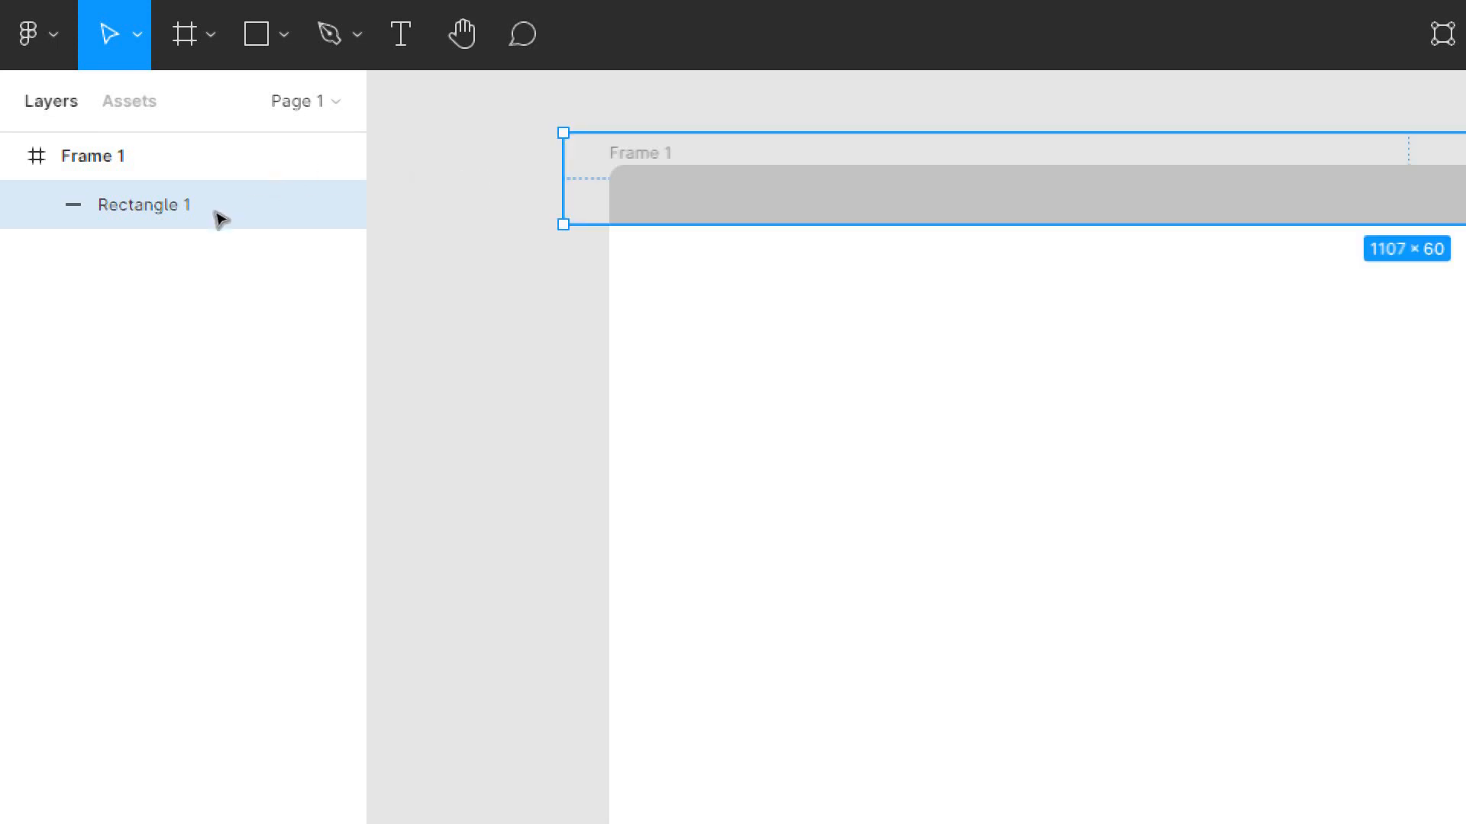
scroll(401, 172, right, 7)
scroll(401, 173, left, 4)
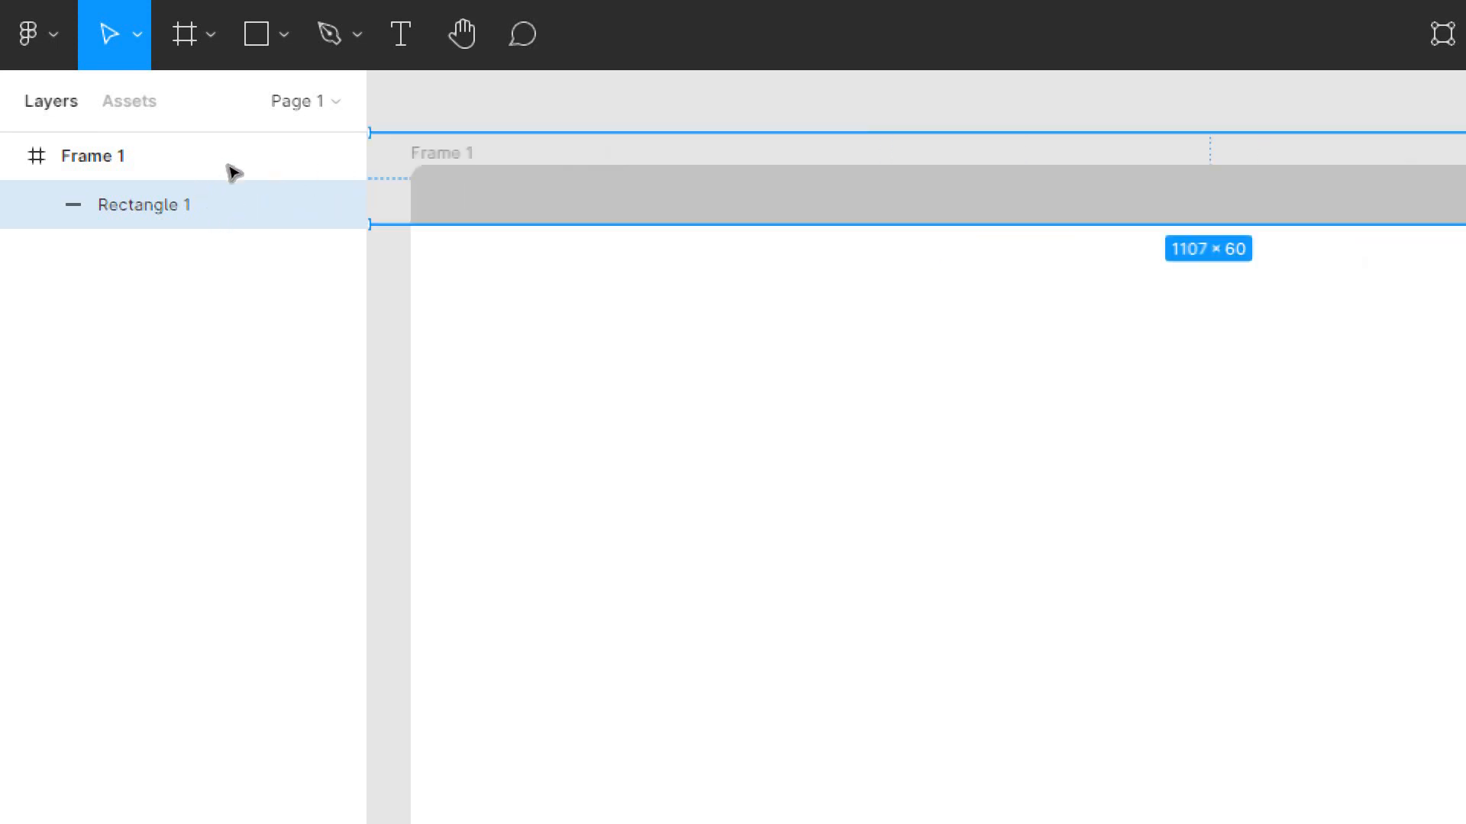
scroll(274, 167, left, 1)
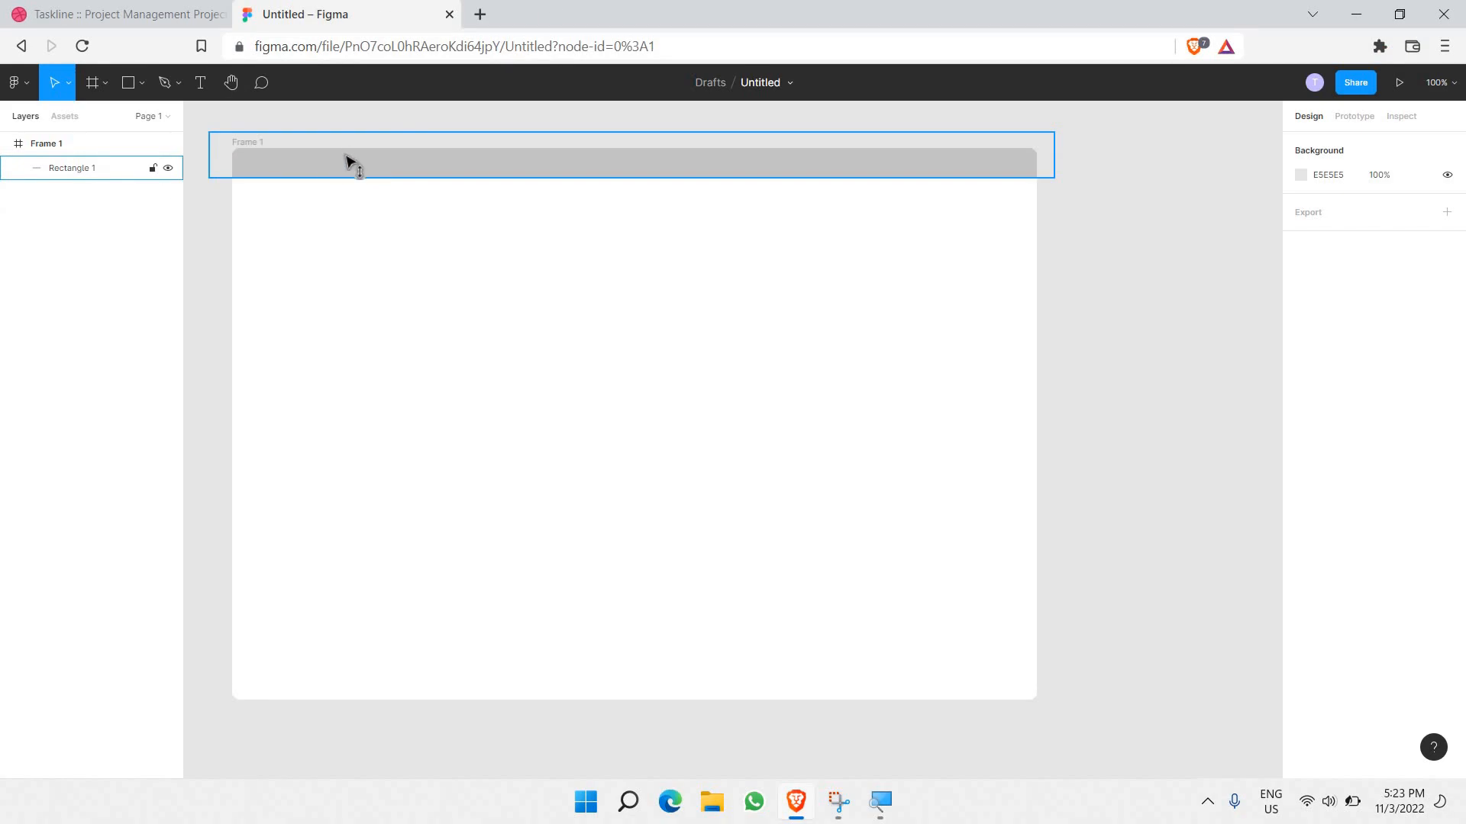
drag(346, 157, 357, 164)
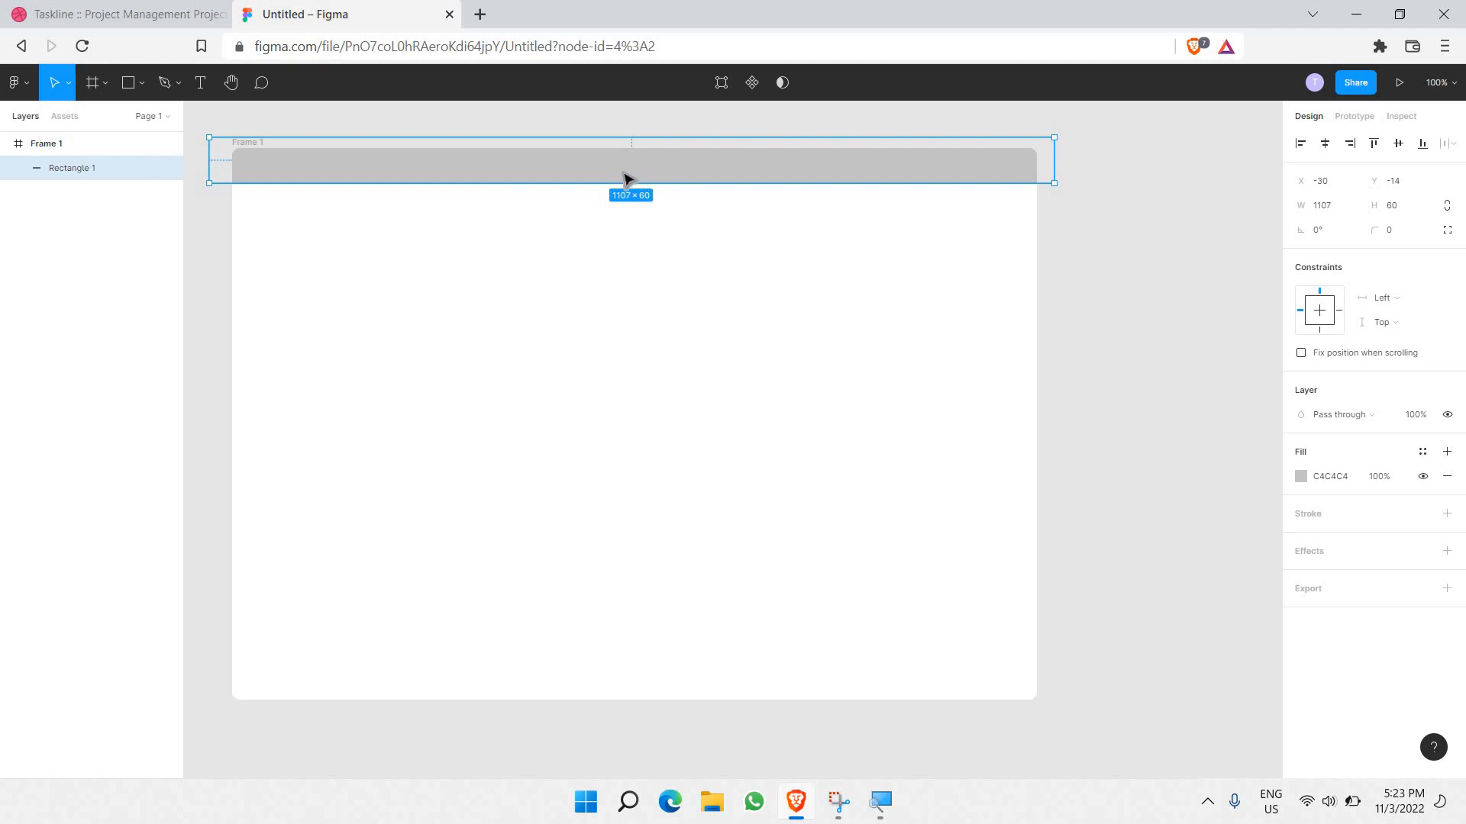
Step: Change Rectangle 1's fill to white
click(1300, 477)
drag(1243, 482, 784, 192)
click(1185, 275)
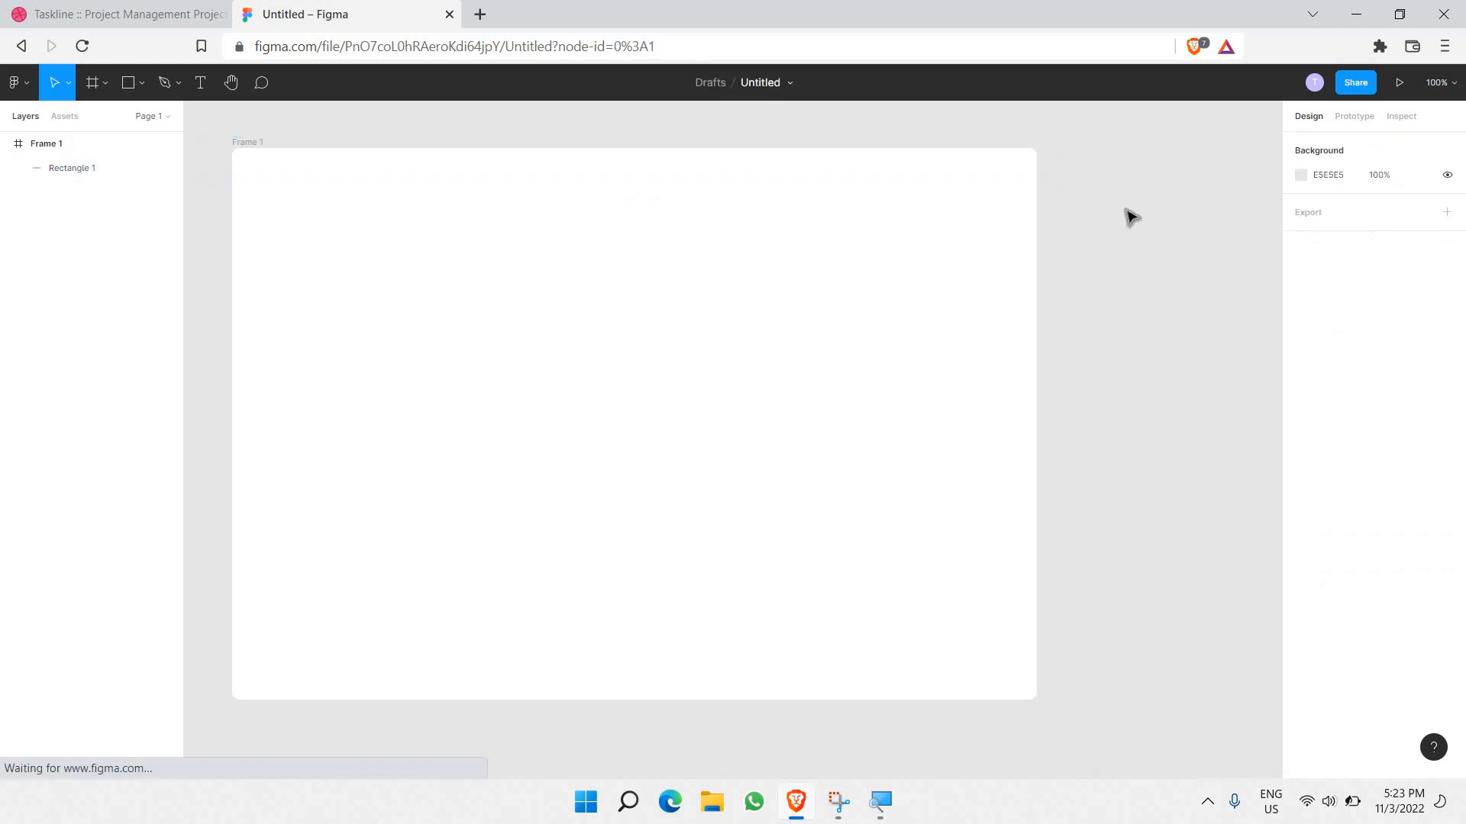
Step: Add a 2 px light-grey D1D1D1 stroke to Rectangle 1
click(980, 180)
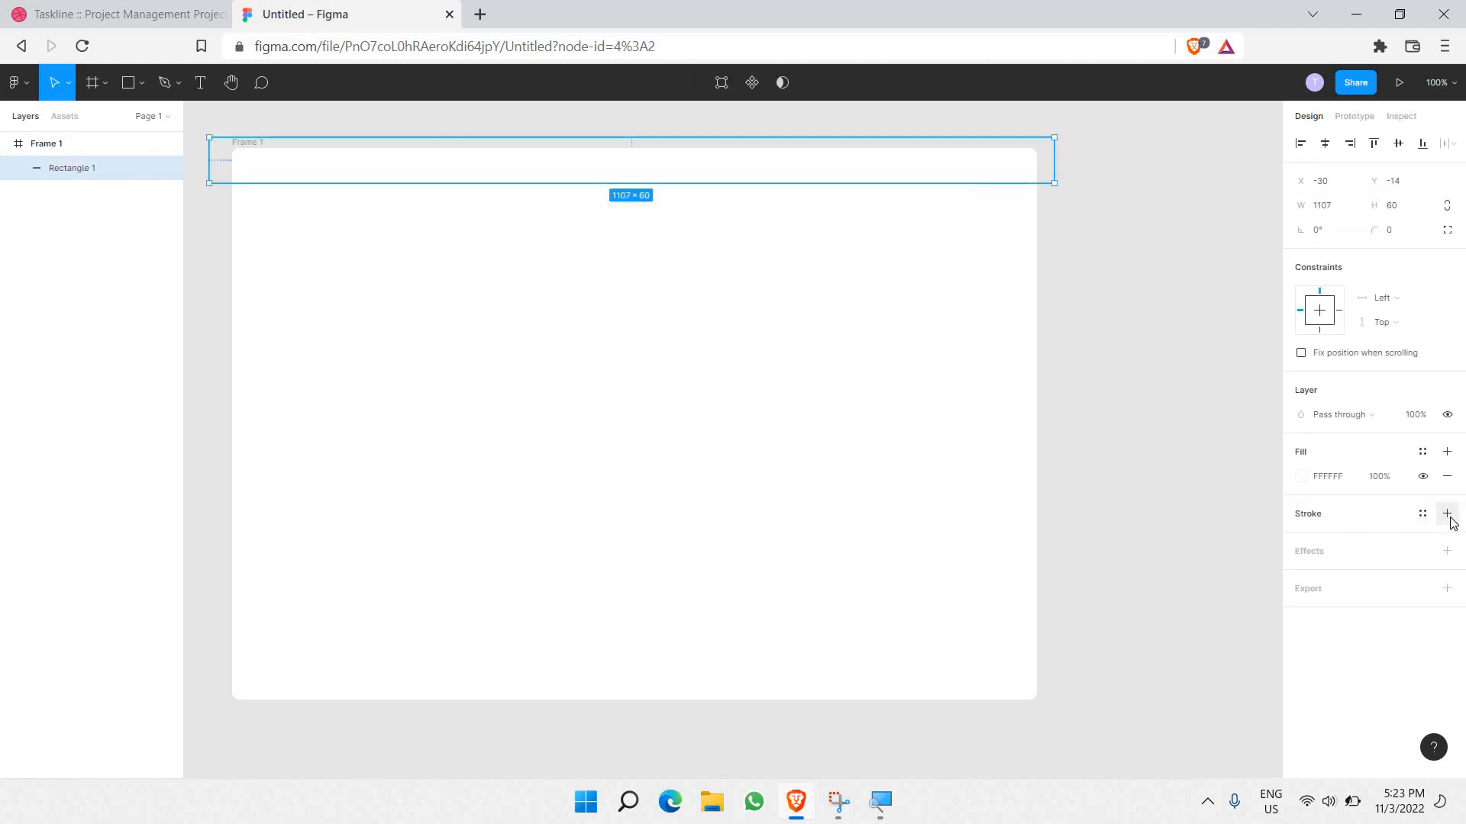
click(1446, 514)
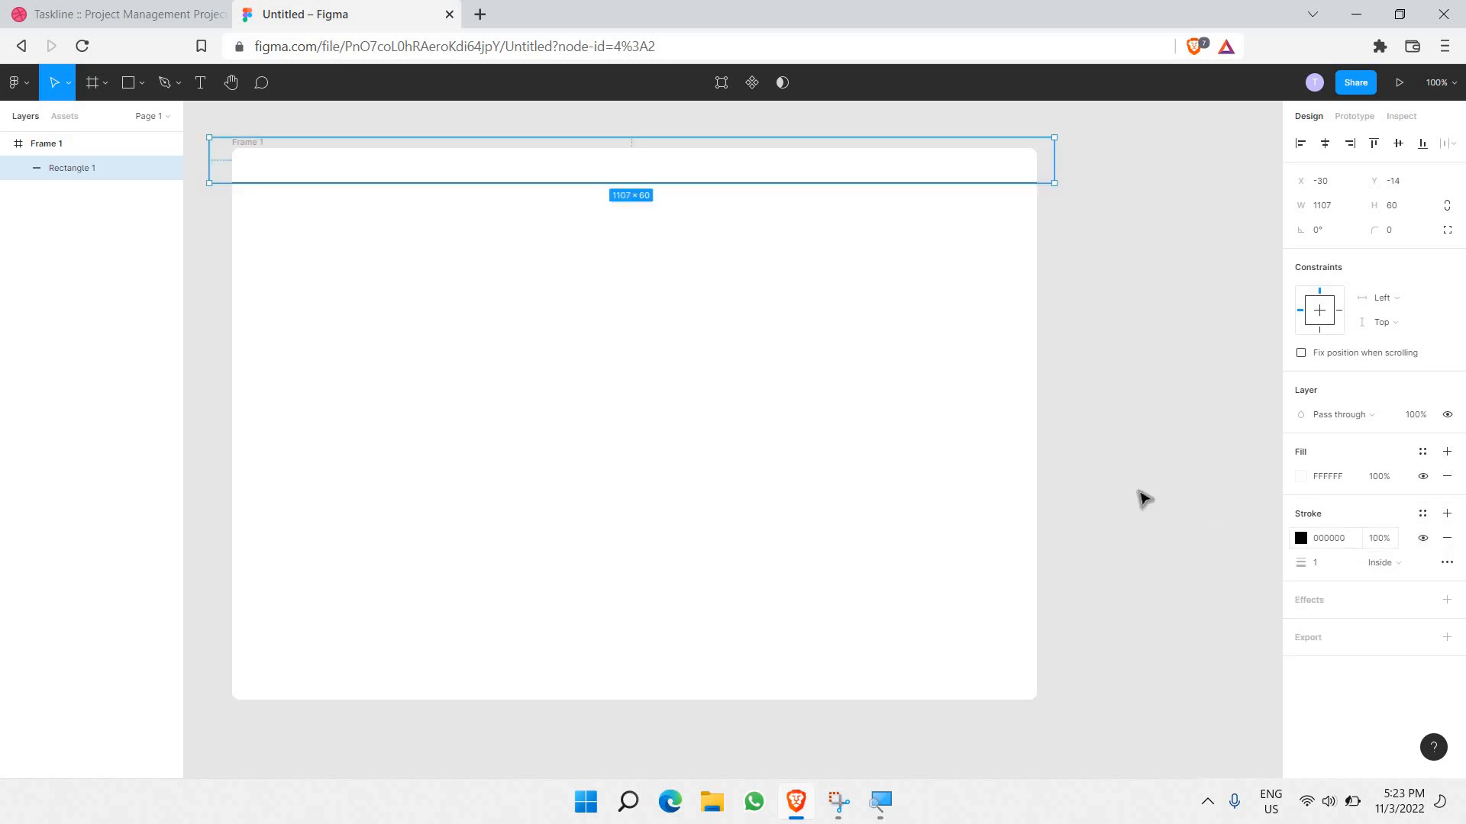
click(1166, 200)
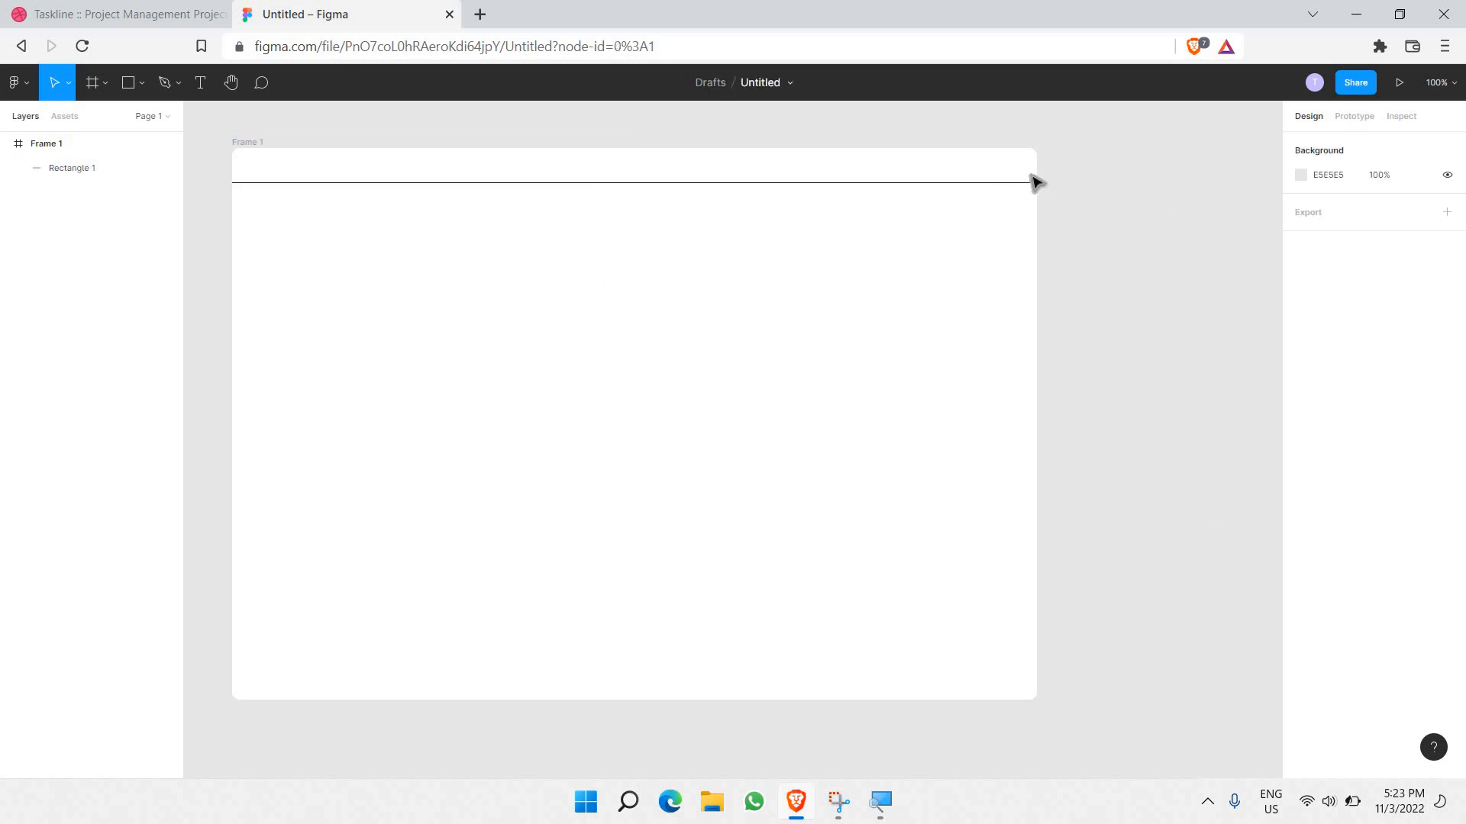
click(1023, 169)
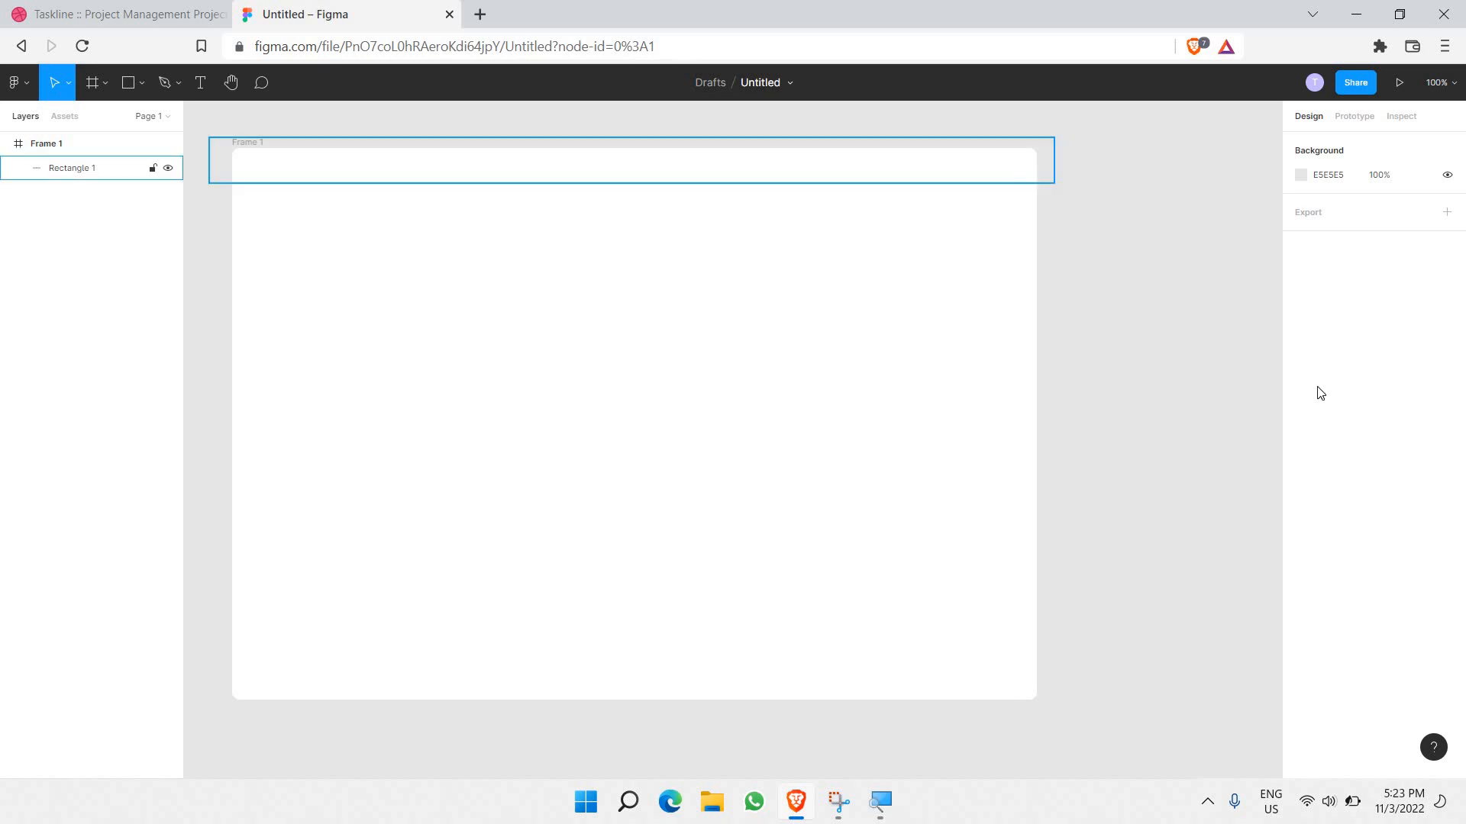
click(1327, 572)
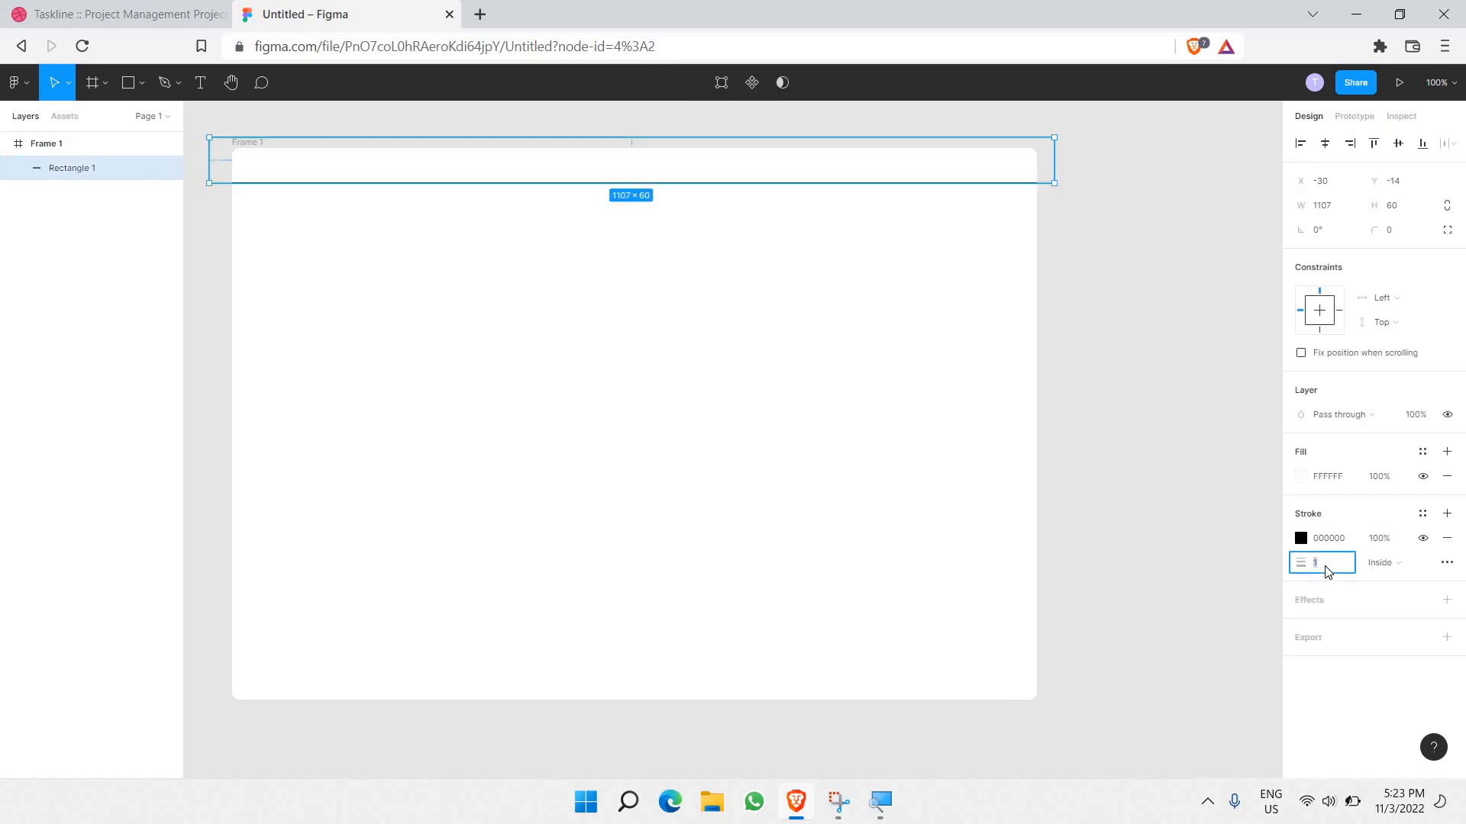
key(Return)
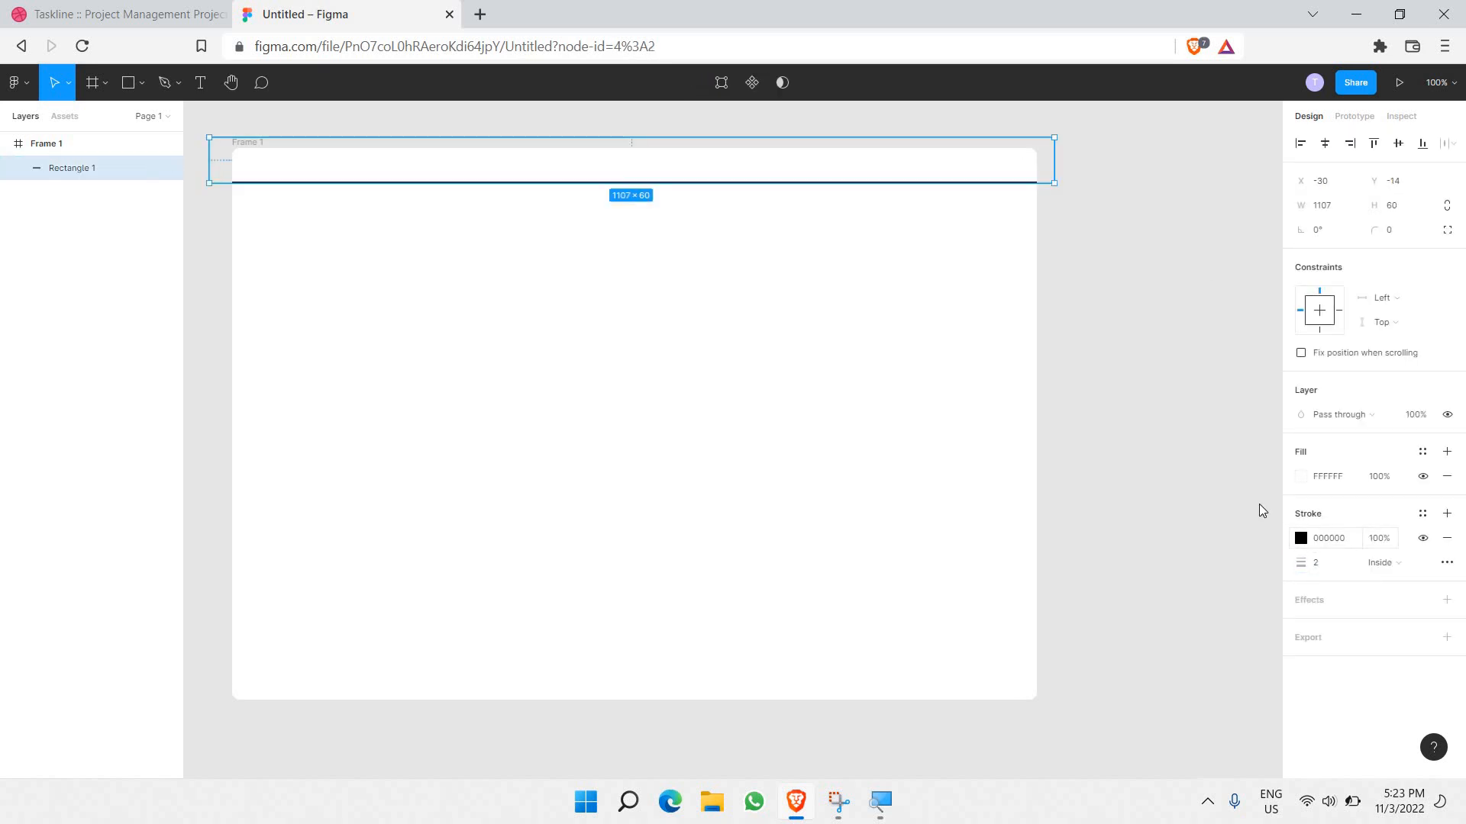
click(1301, 538)
mouse_move(1181, 478)
mouse_down()
mouse_move(843, 466)
mouse_move(839, 483)
mouse_move(792, 436)
mouse_up()
Step: Finish editing the top bar, clear the selection, and pick the Rectangle tool
key(Return)
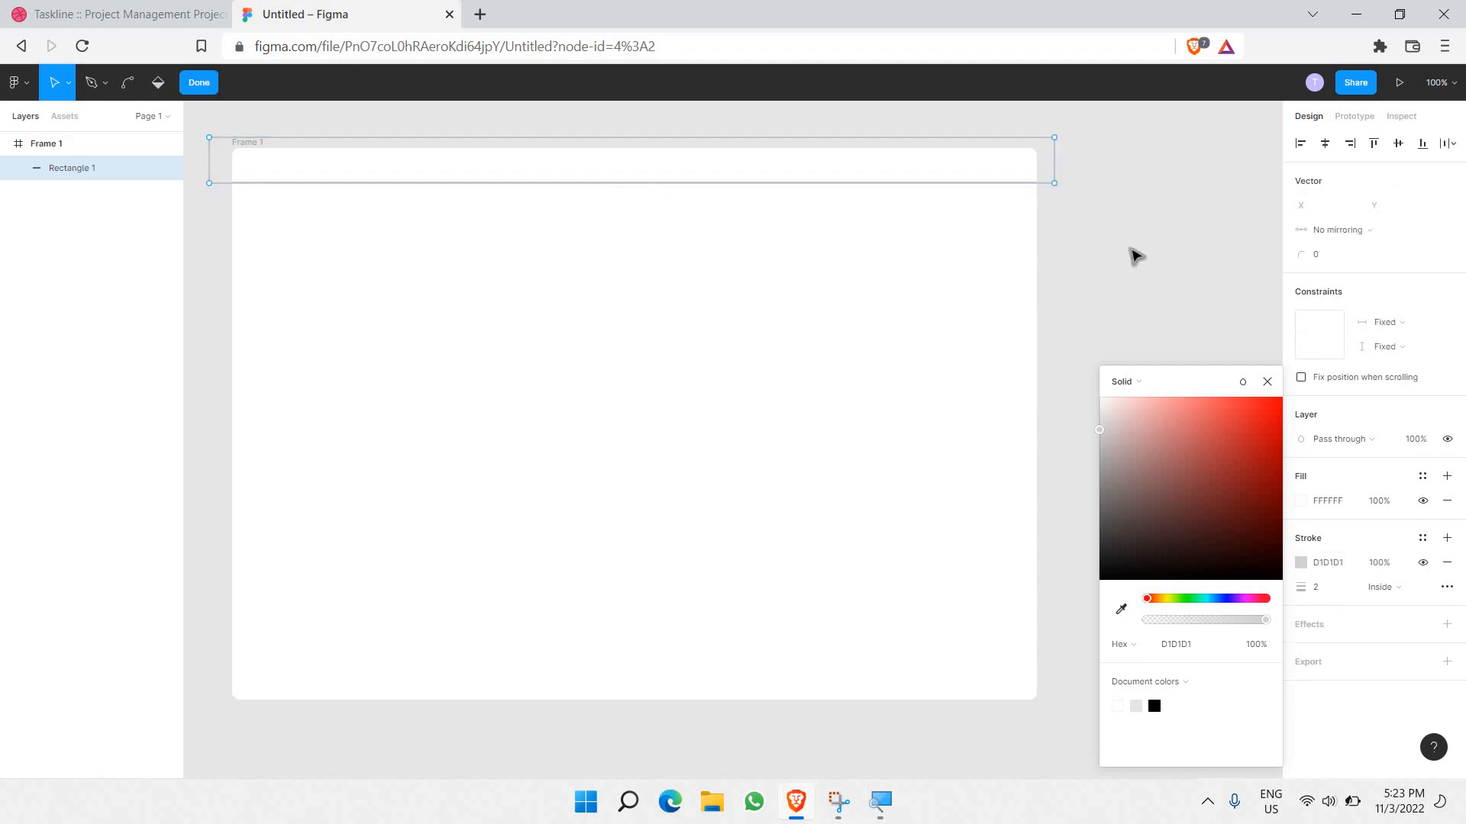
key(Escape)
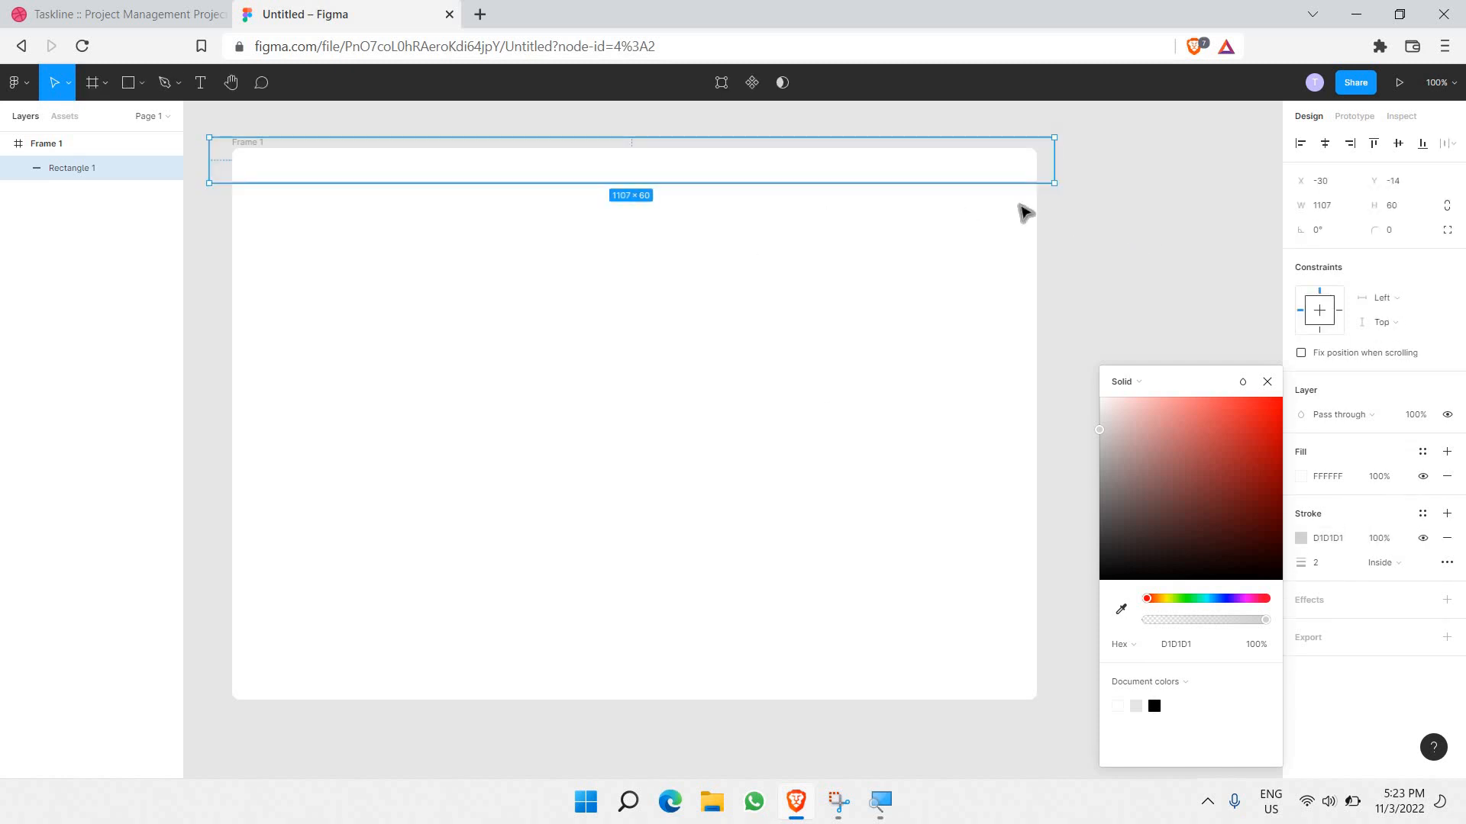
click(448, 215)
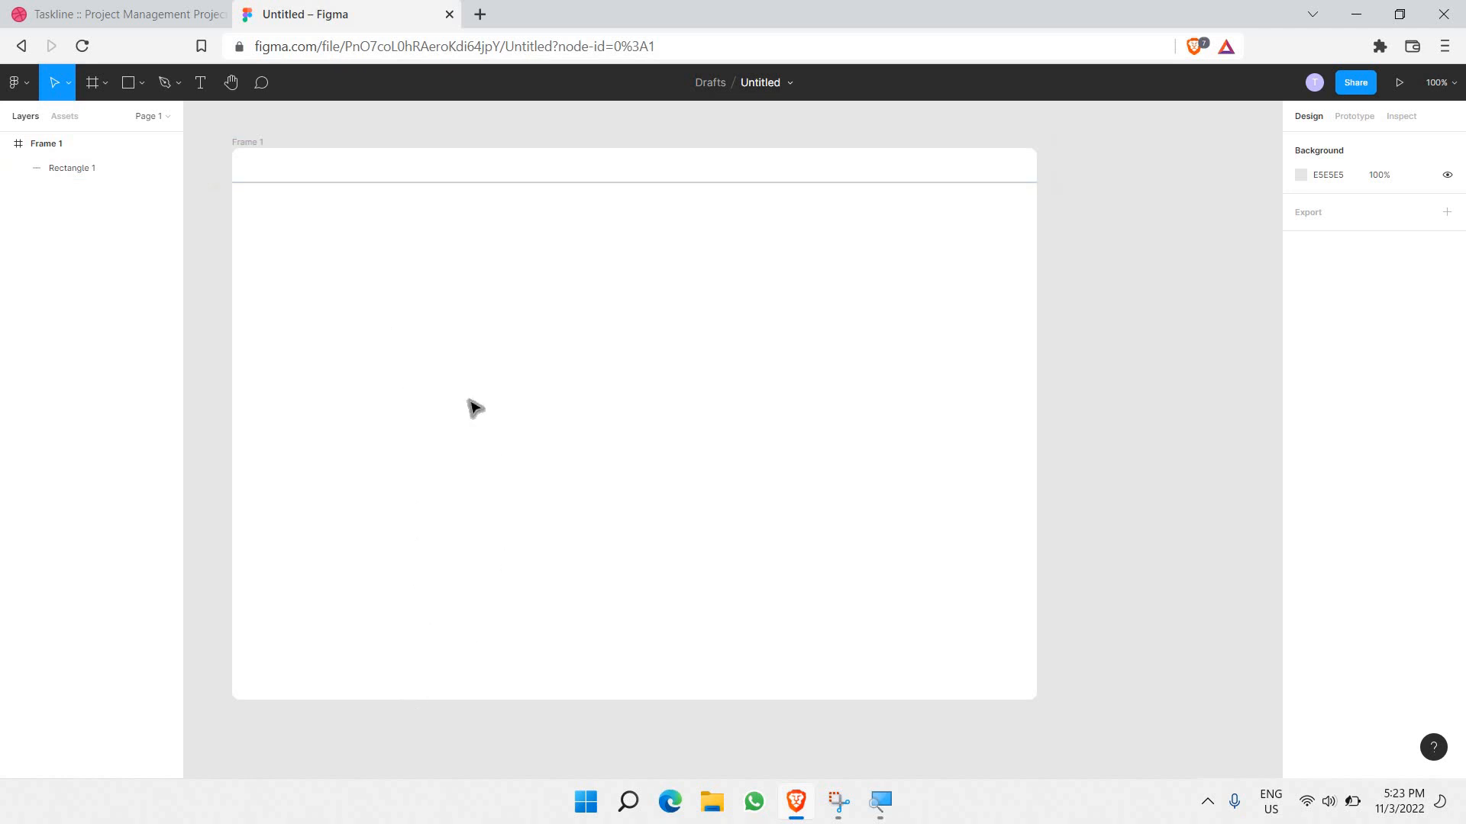
click(129, 84)
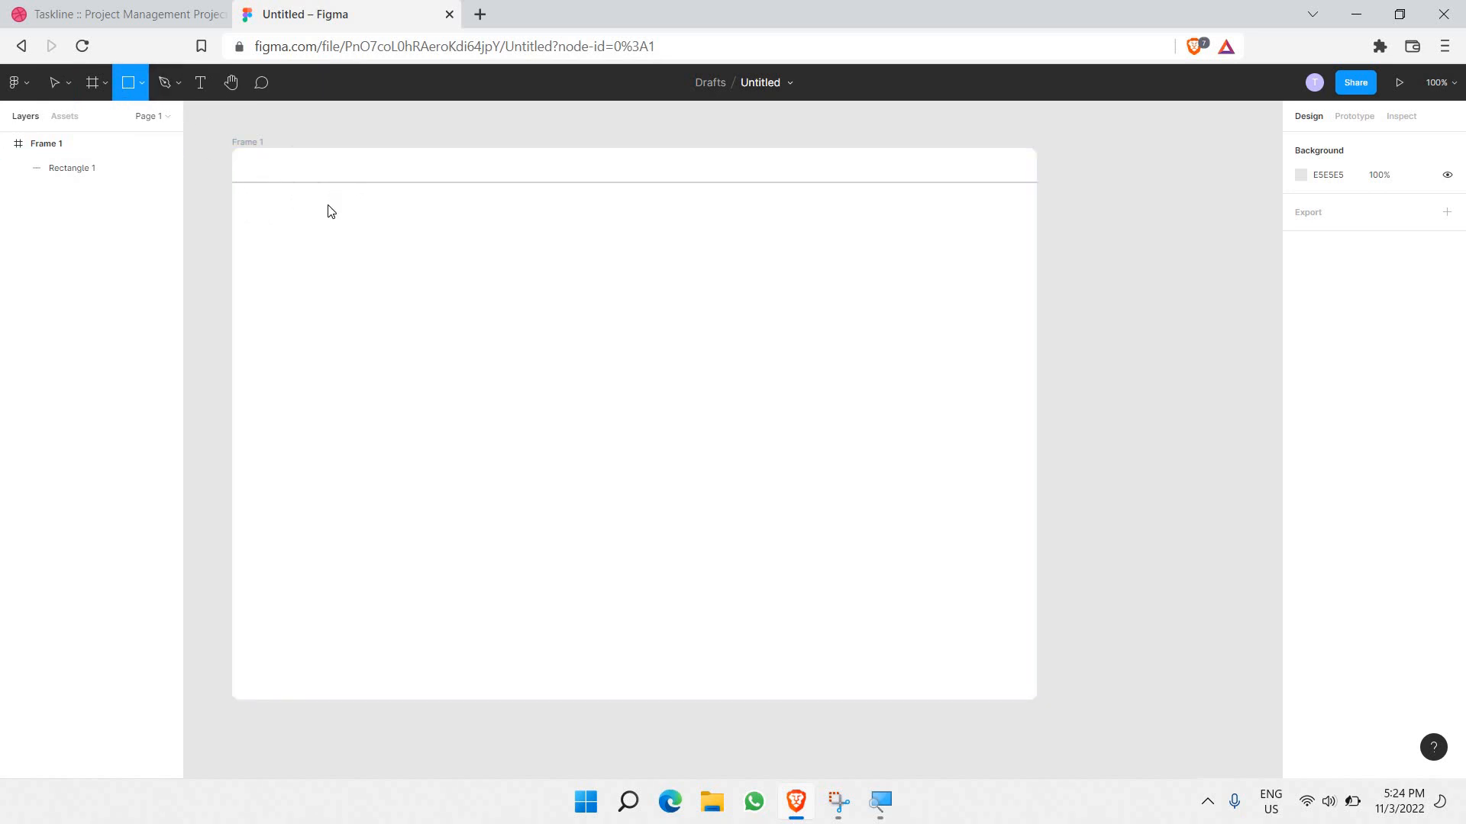
Step: Draw Rectangle 2 as a 247×705 sidebar at X 0, Y 46 beneath the top bar
mouse_move(361, 179)
mouse_down()
mouse_move(304, 658)
mouse_move(216, 716)
mouse_up()
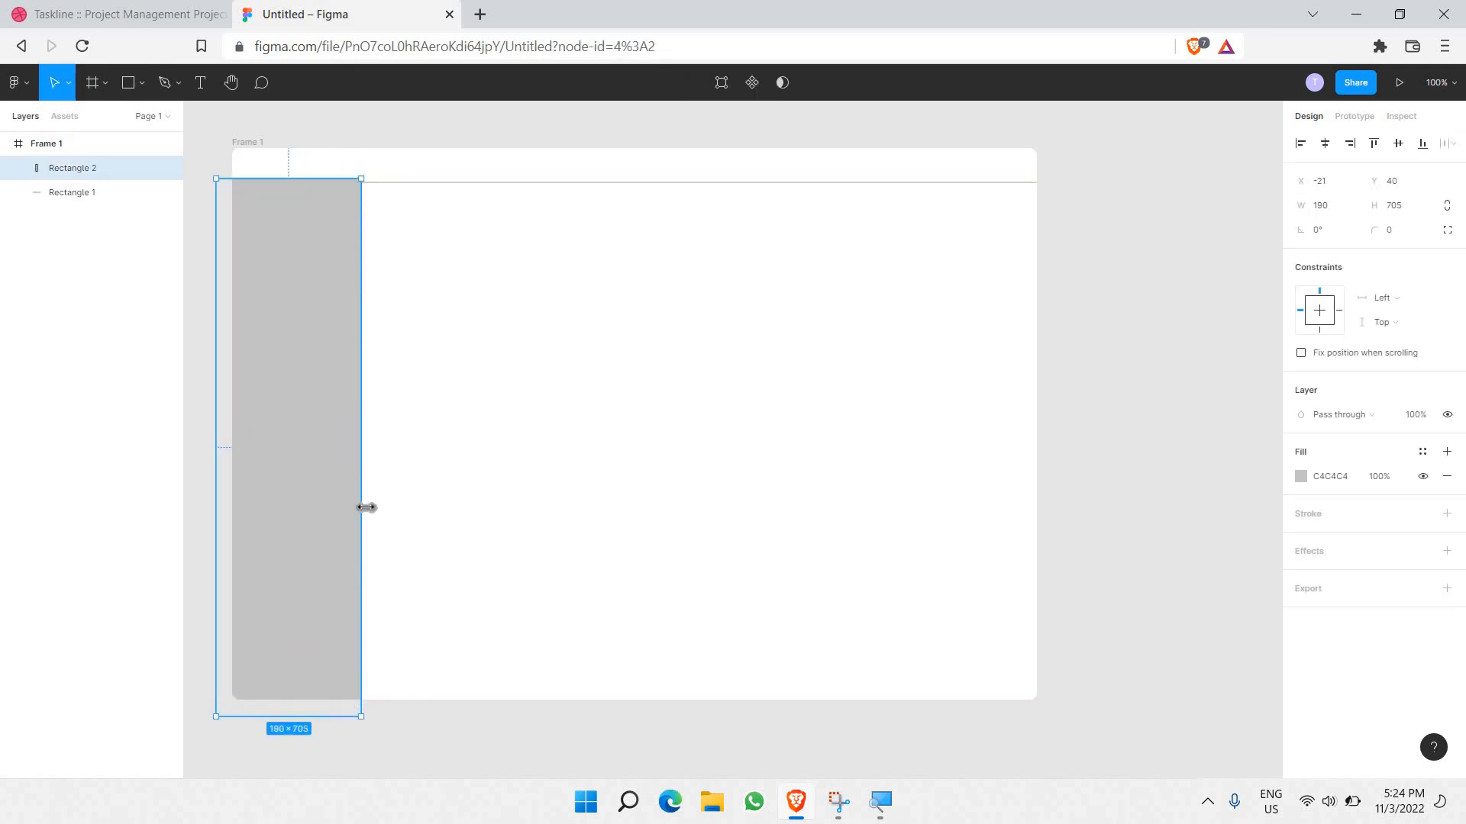
drag(361, 511, 382, 420)
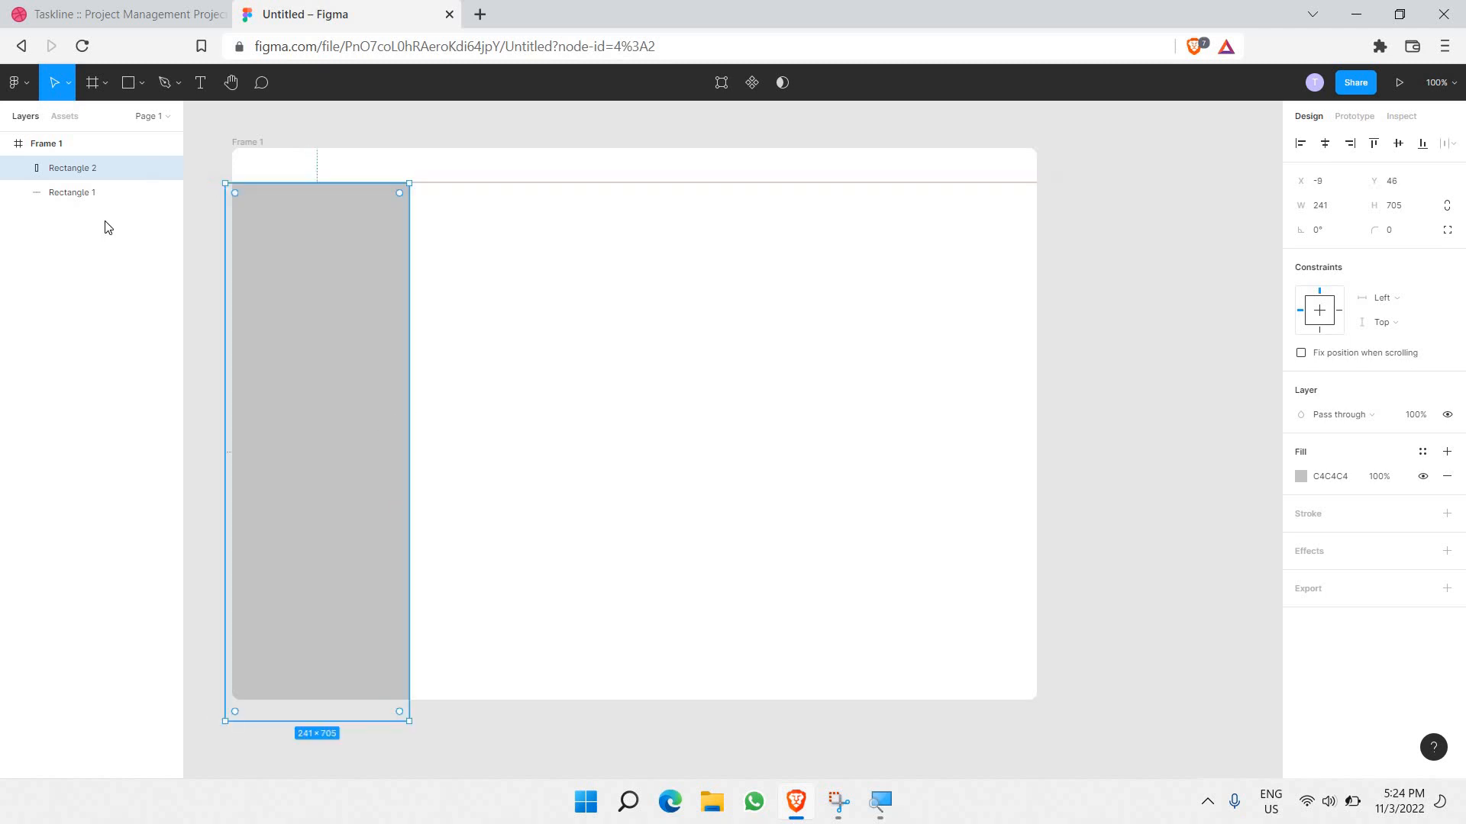
click(216, 282)
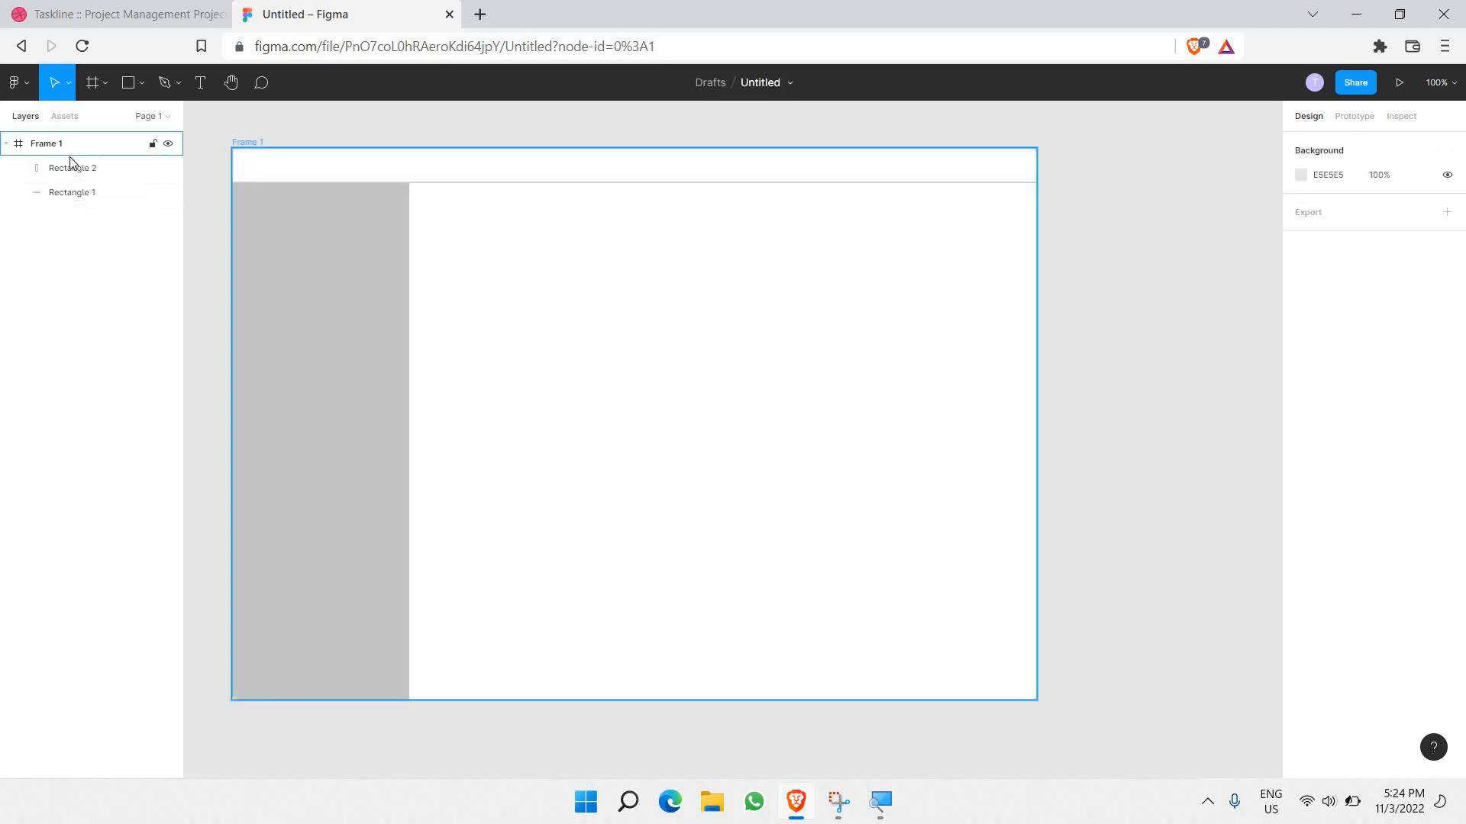
mouse_move(320, 290)
mouse_down()
mouse_move(301, 311)
mouse_move(329, 293)
mouse_up()
click(220, 341)
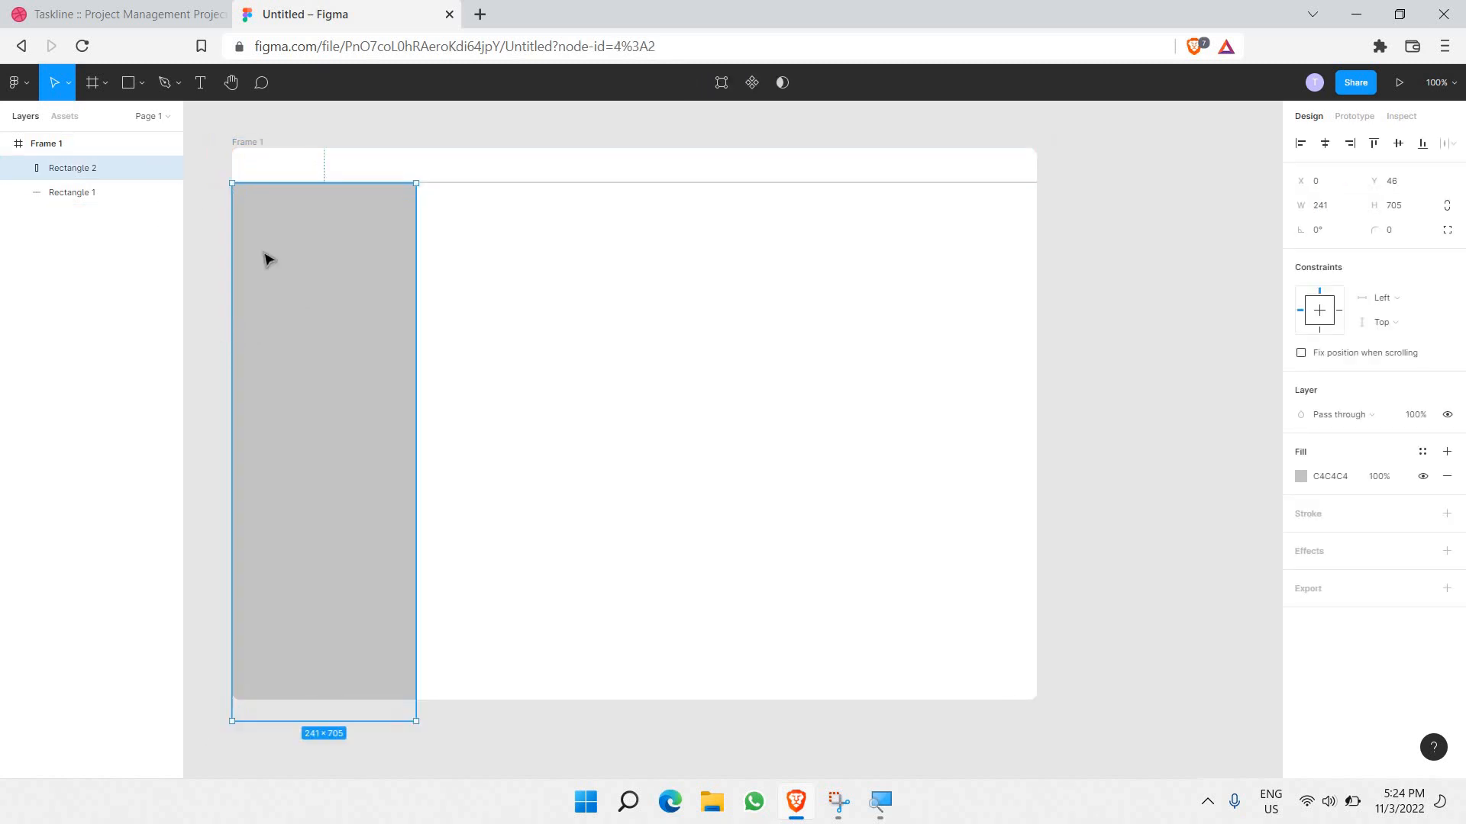
click(229, 371)
drag(230, 373, 227, 373)
drag(372, 400, 377, 389)
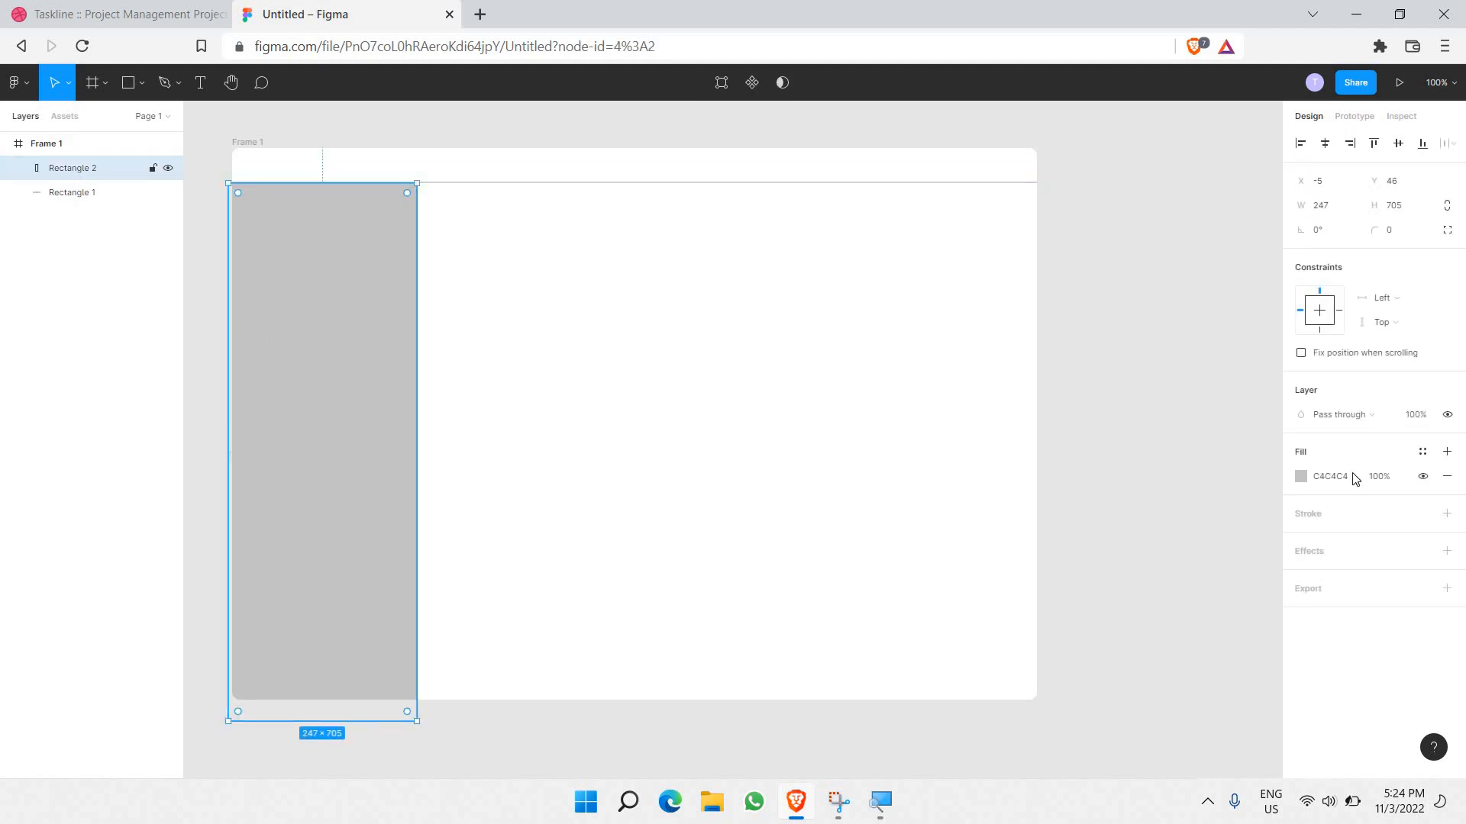
Step: Set the sidebar's fill to FFFFFF
click(1301, 476)
text(ffffff)
key(Return)
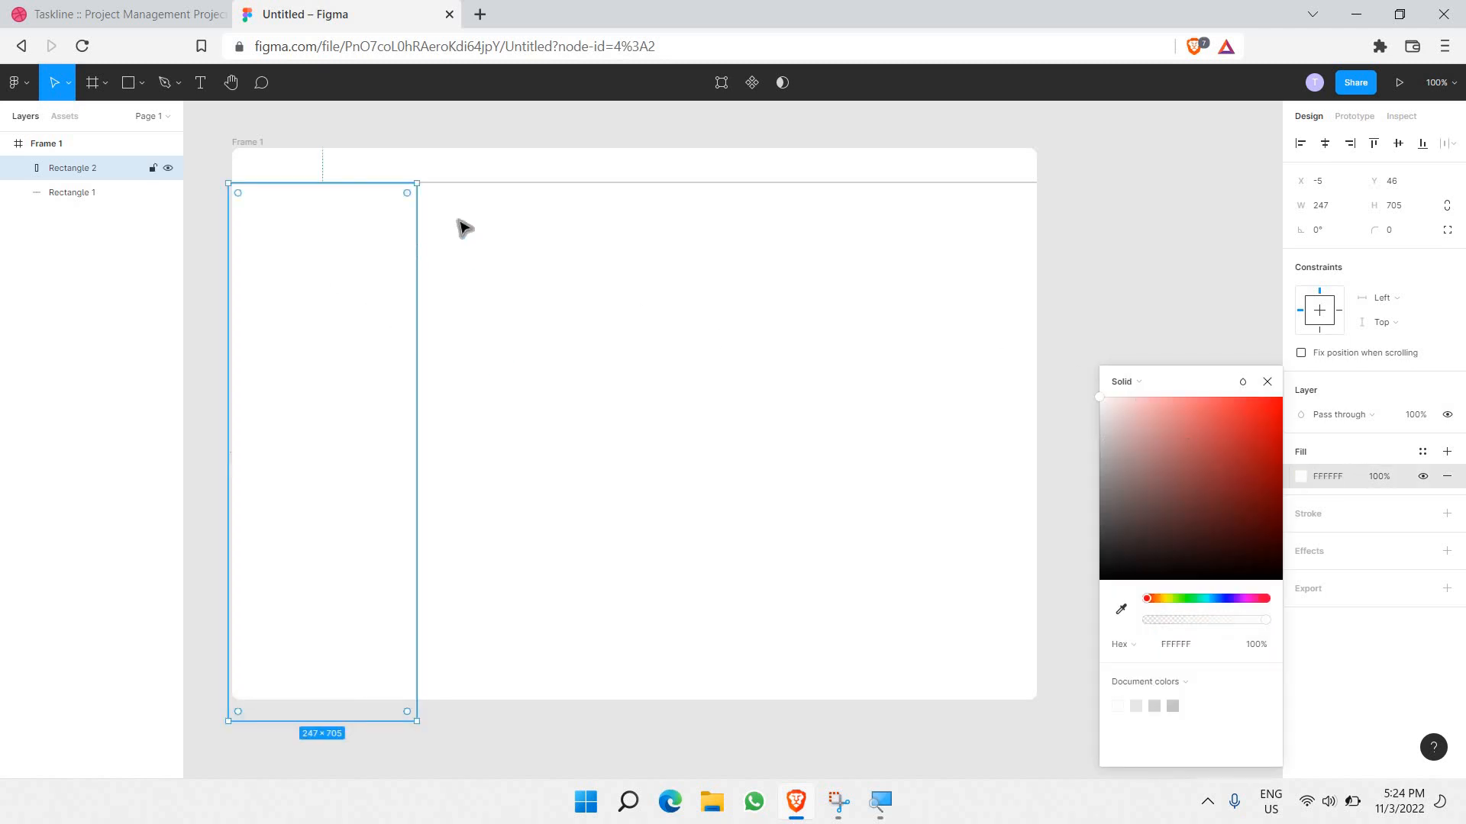
click(1321, 527)
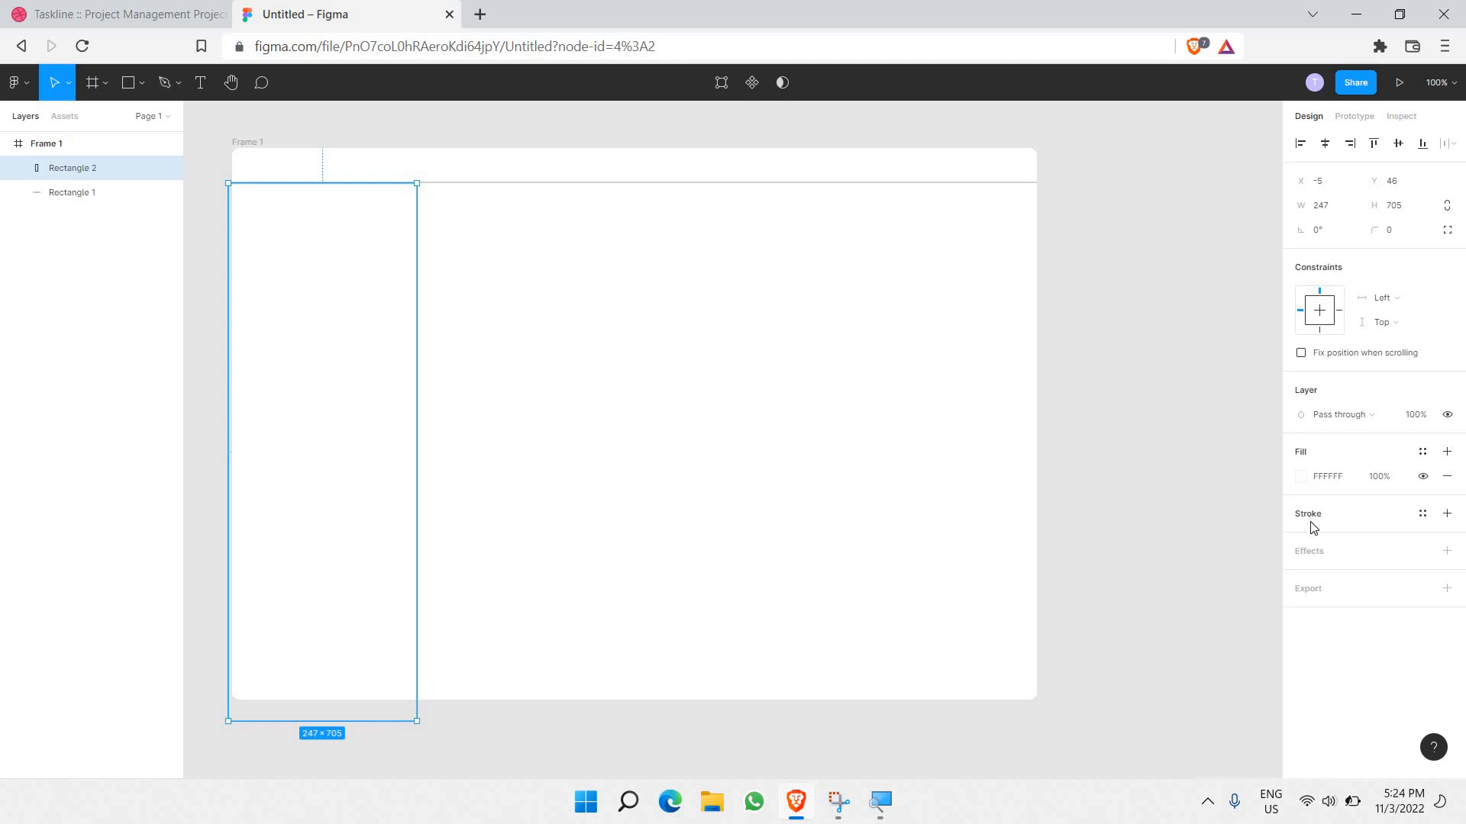
Step: Add a 2 px C4C4C4 border to the sidebar
click(1312, 526)
click(1314, 569)
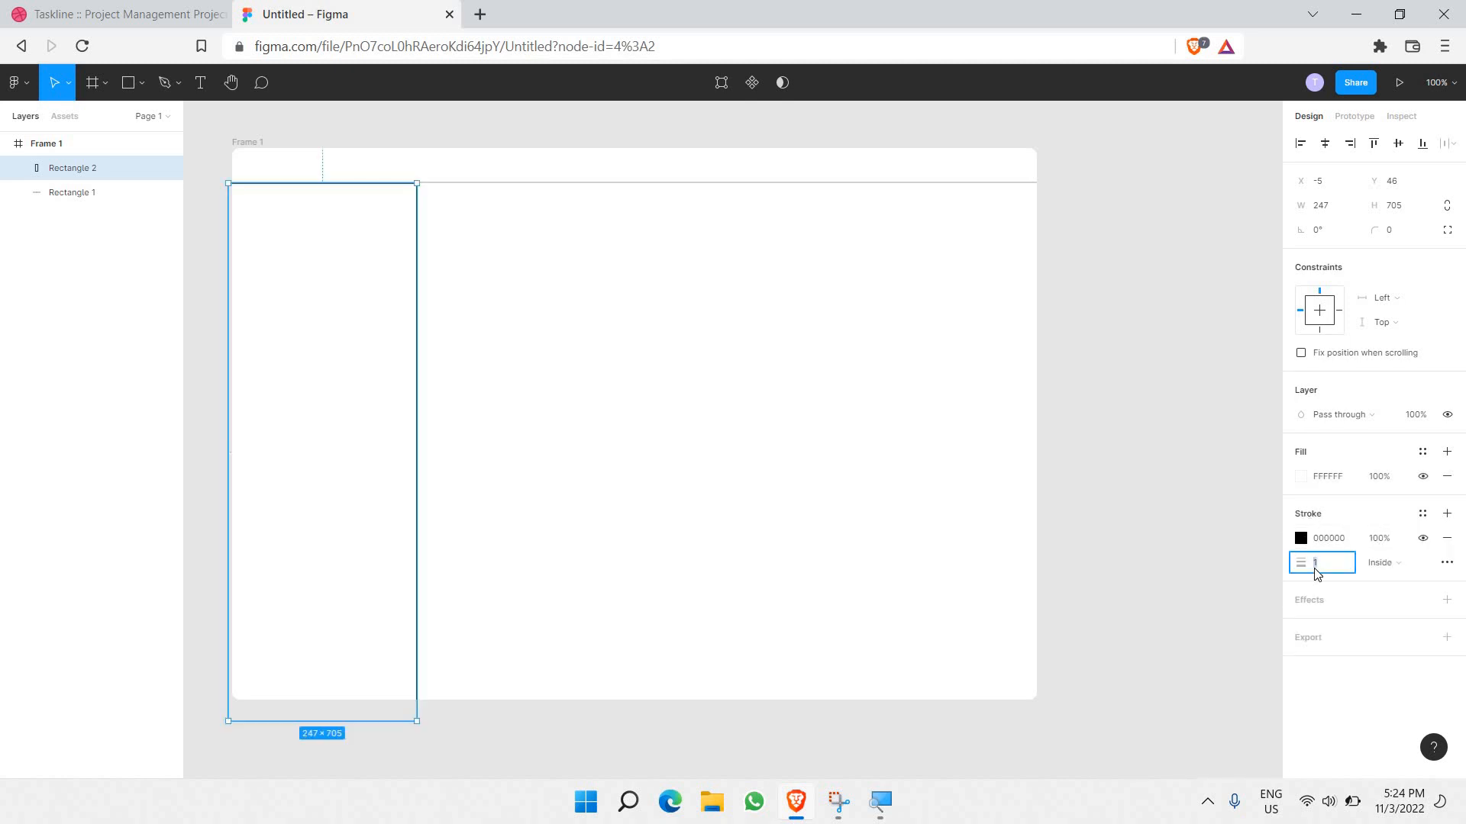
text(2)
key(Return)
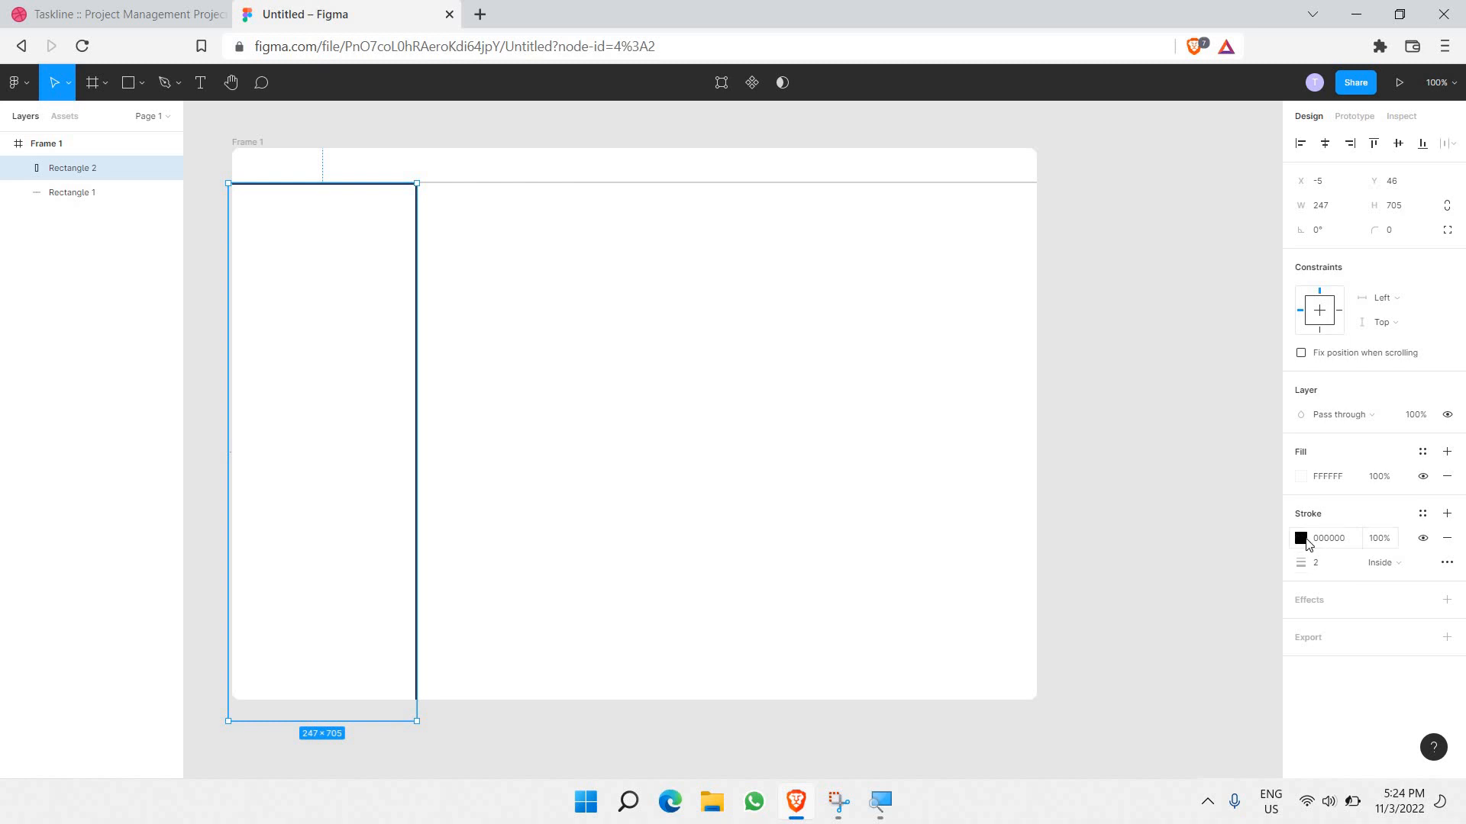
click(1301, 539)
mouse_move(1196, 474)
mouse_down()
mouse_move(840, 514)
mouse_move(795, 491)
mouse_move(540, 205)
mouse_up()
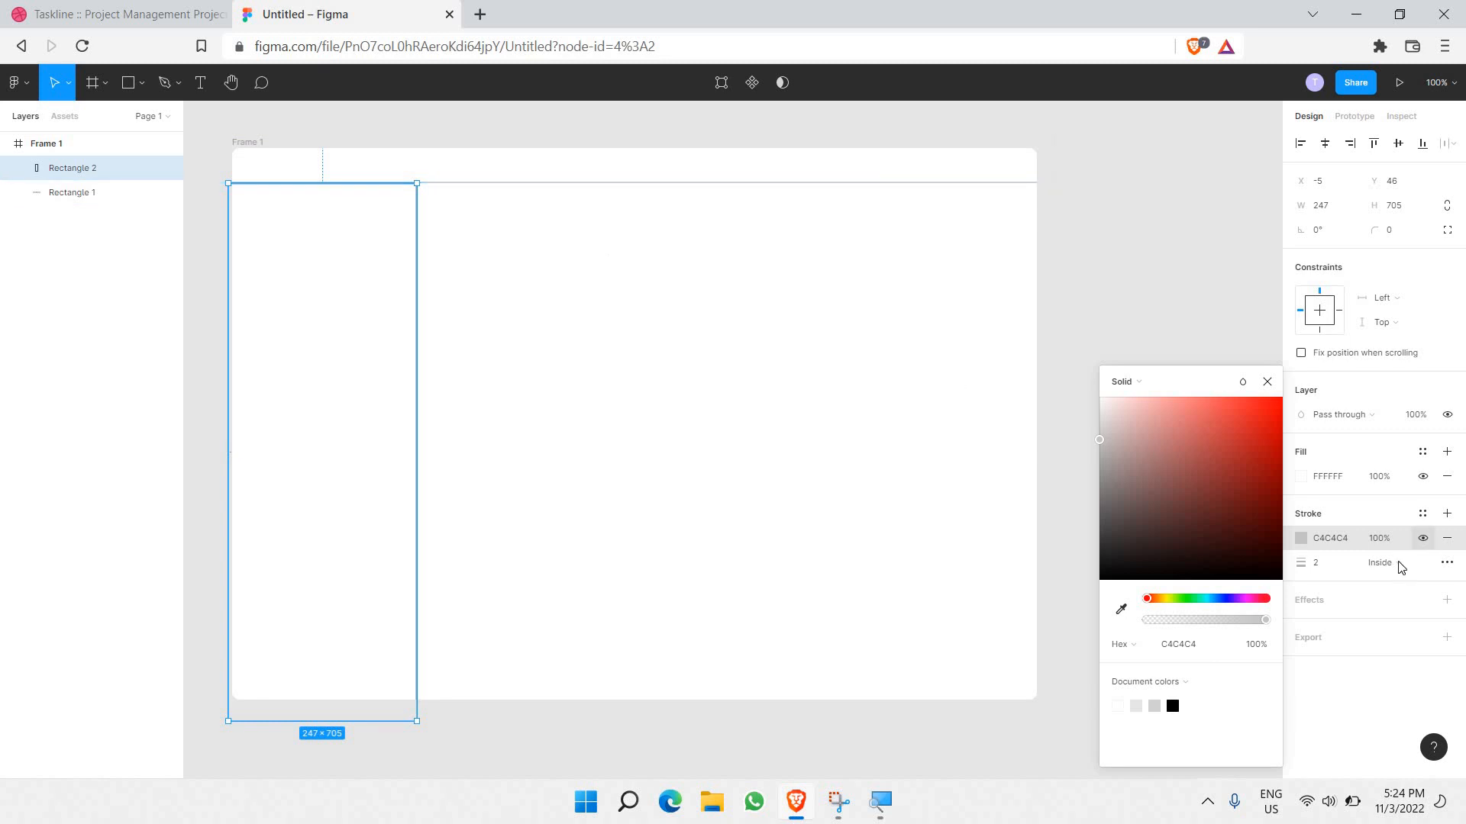
Step: Keep the sidebar border solid and move its position from Inside to Outside
click(1445, 564)
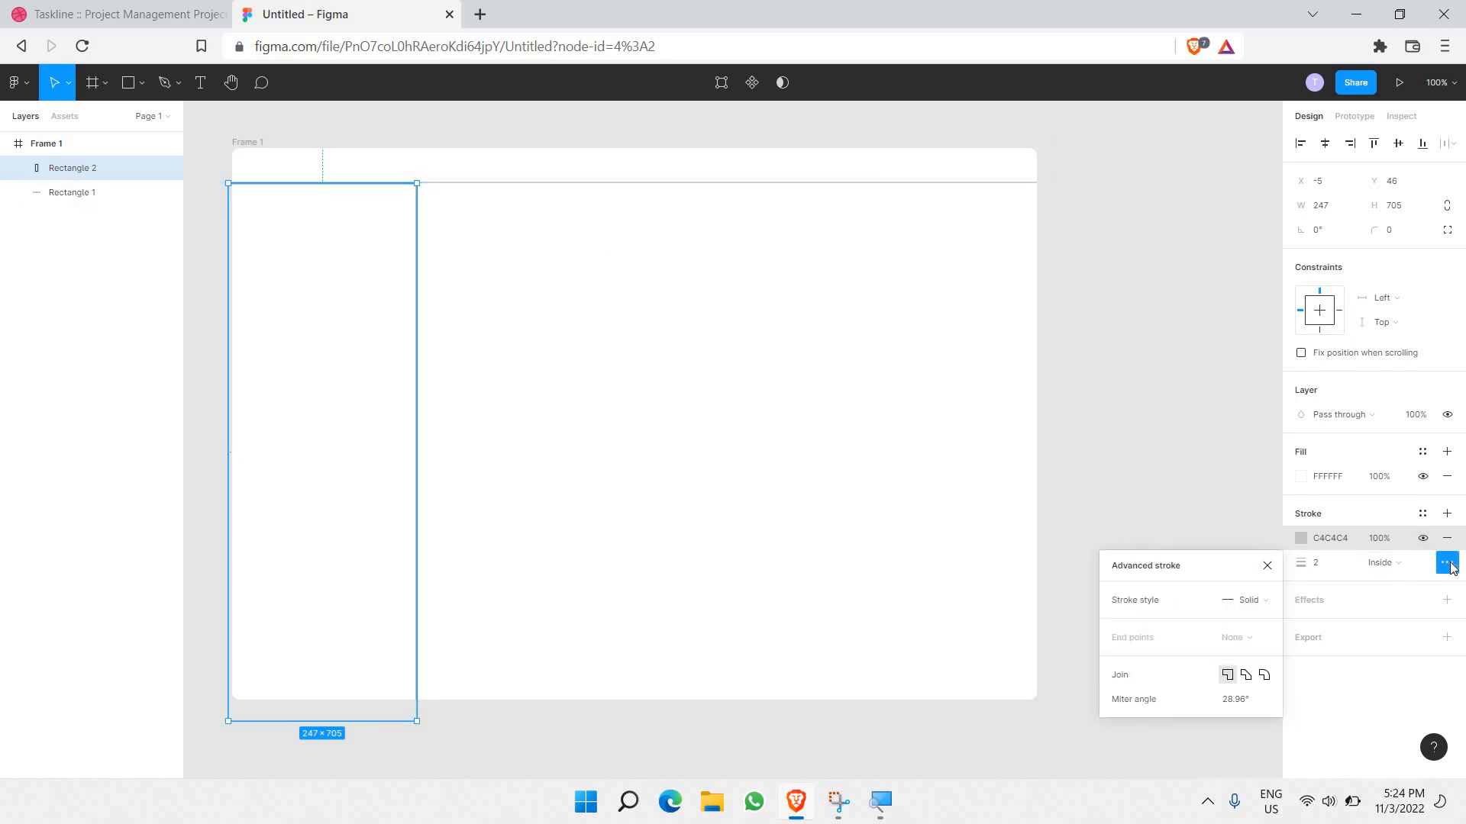
click(1240, 599)
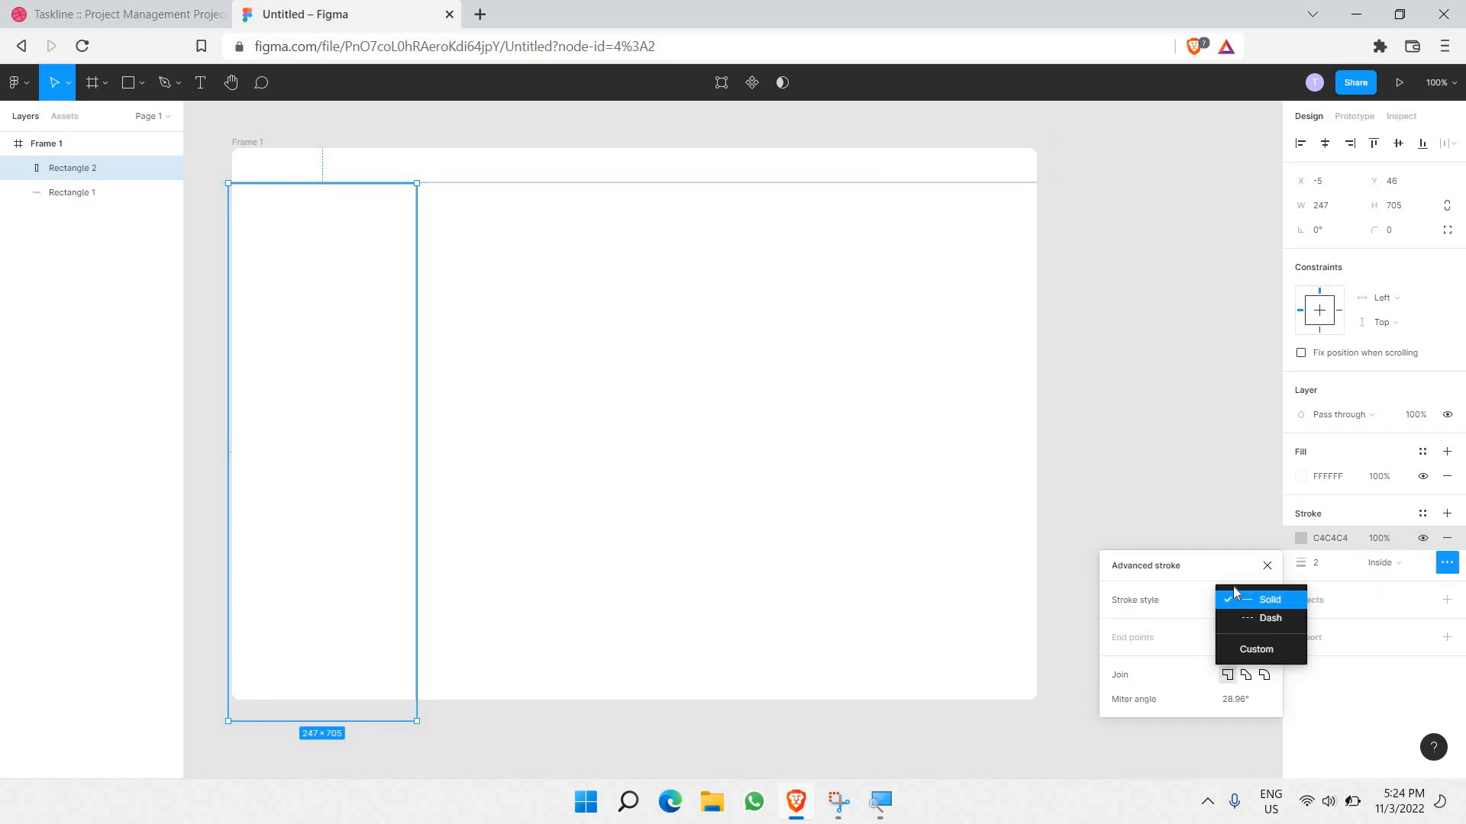
click(1228, 582)
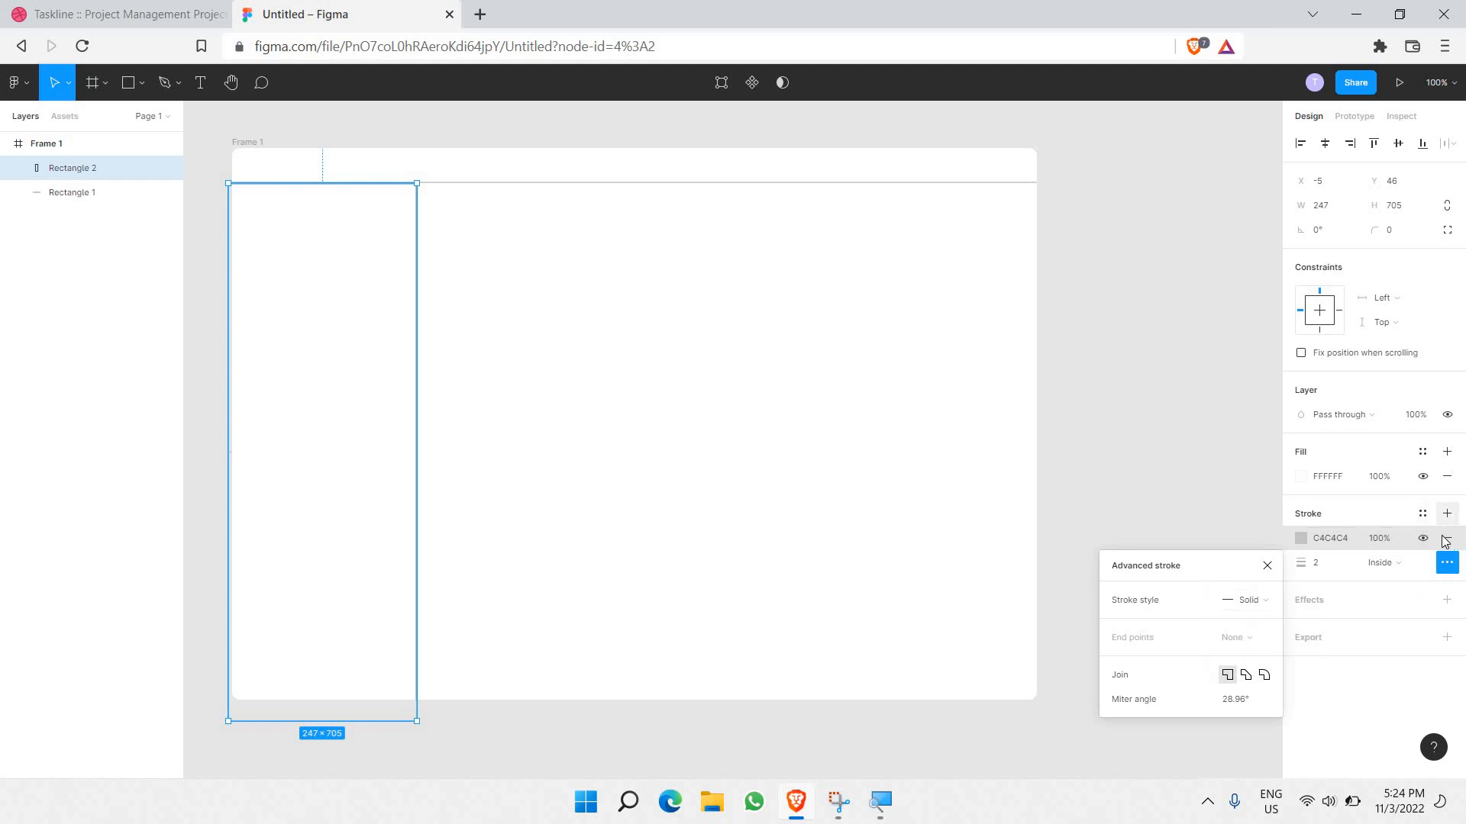
click(1404, 562)
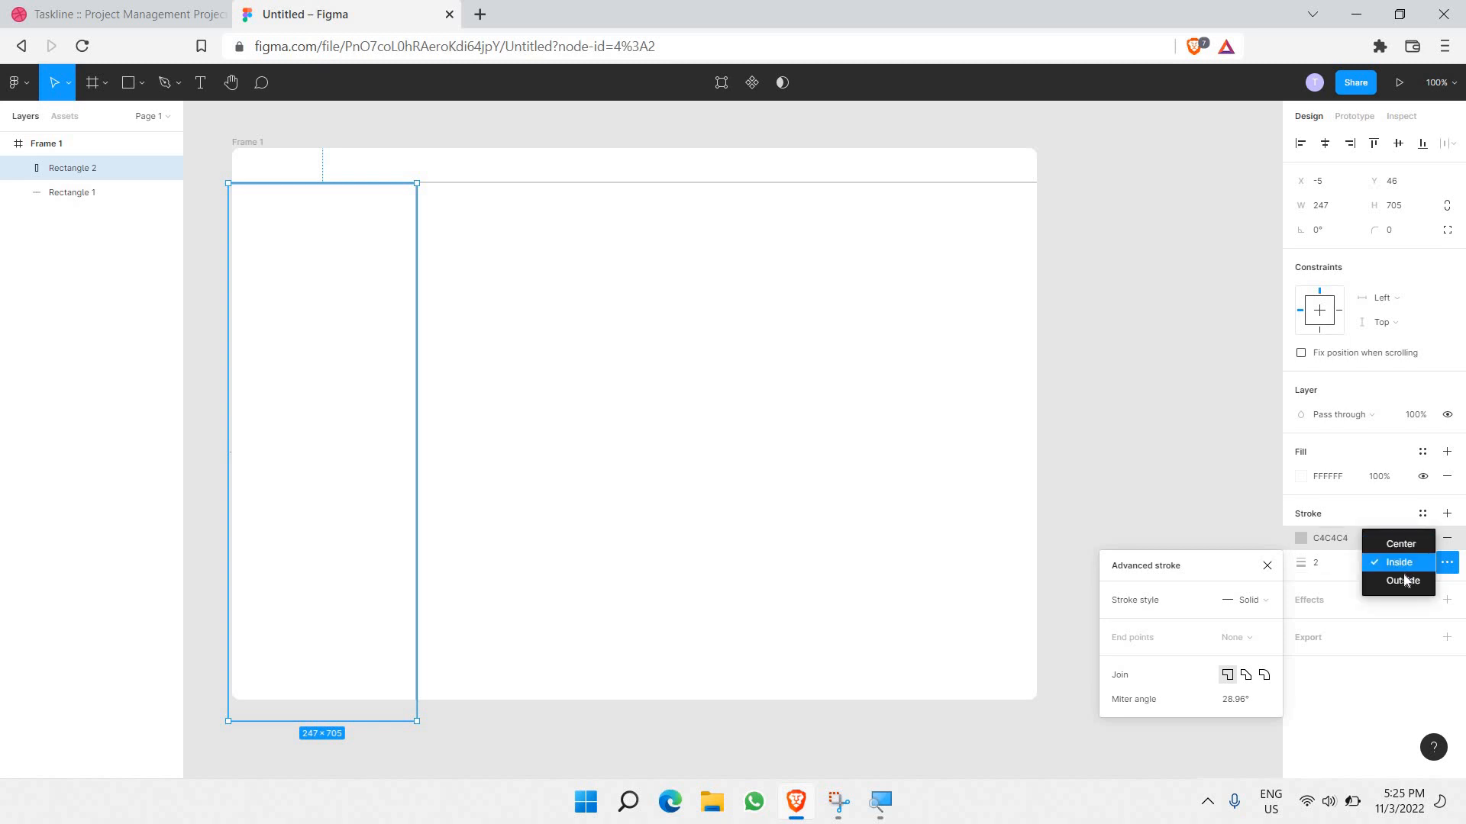
click(1404, 580)
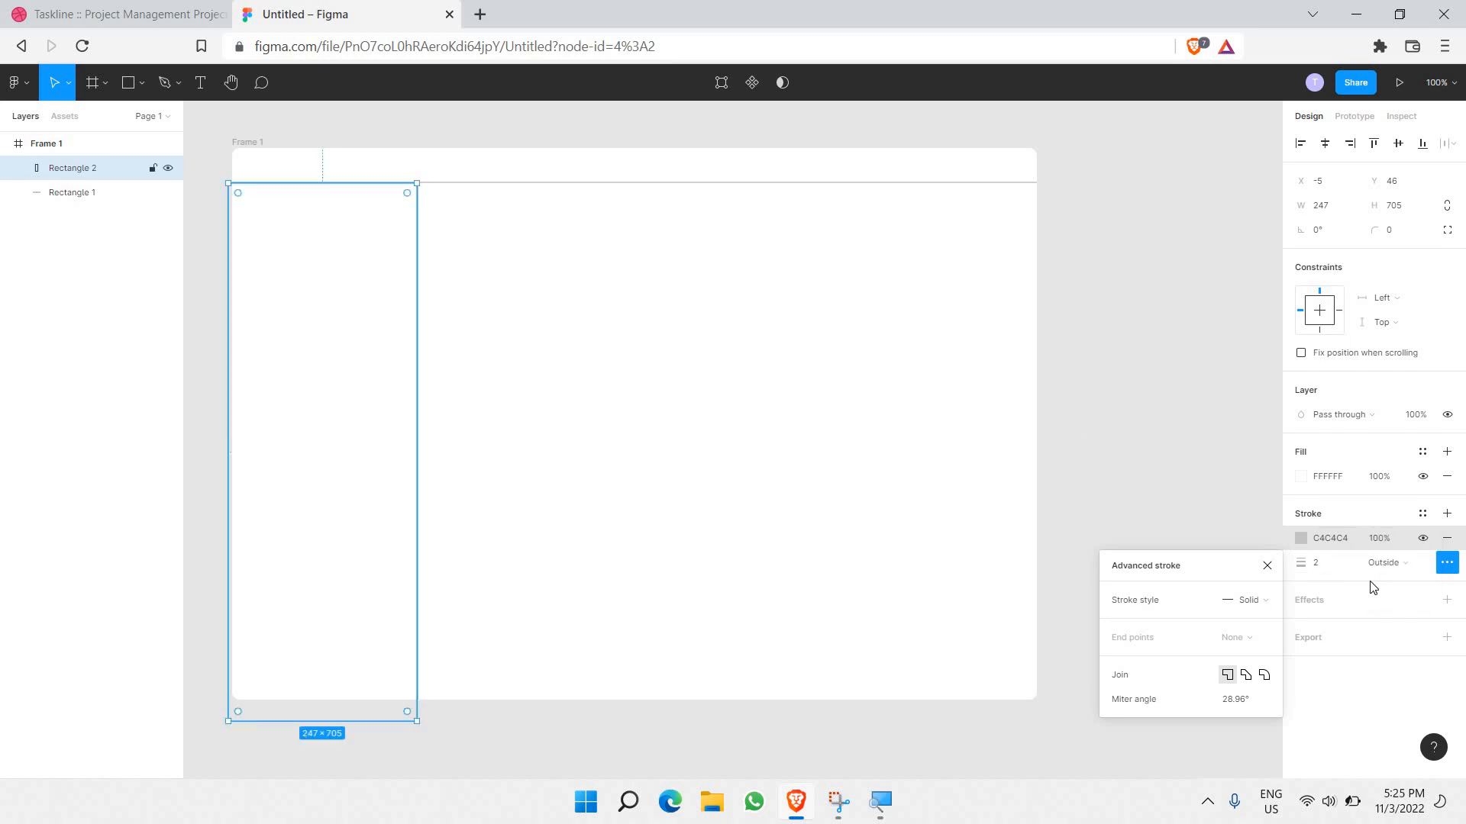
click(205, 266)
scroll(360, 184, up, 5)
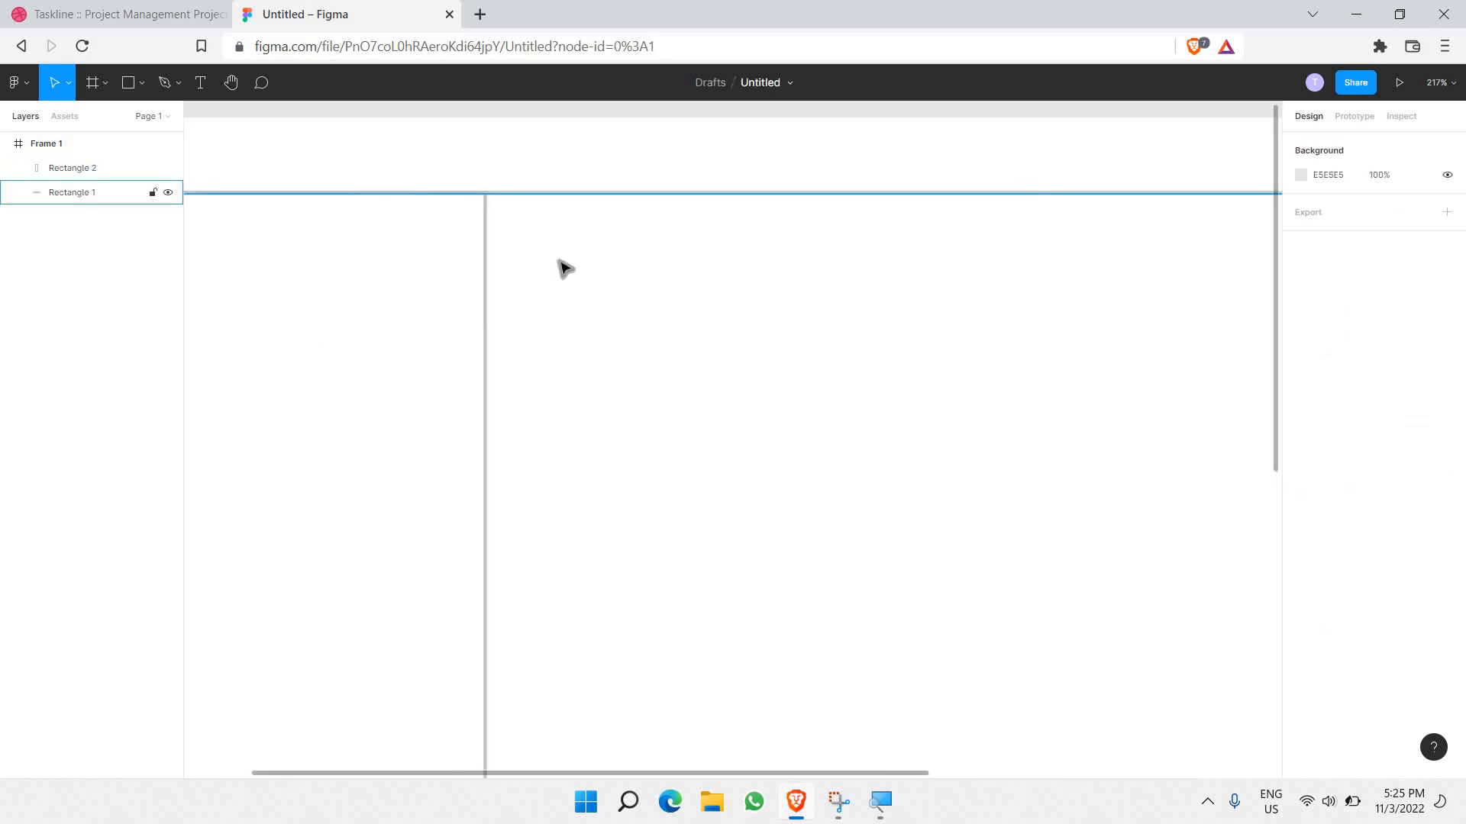
click(580, 198)
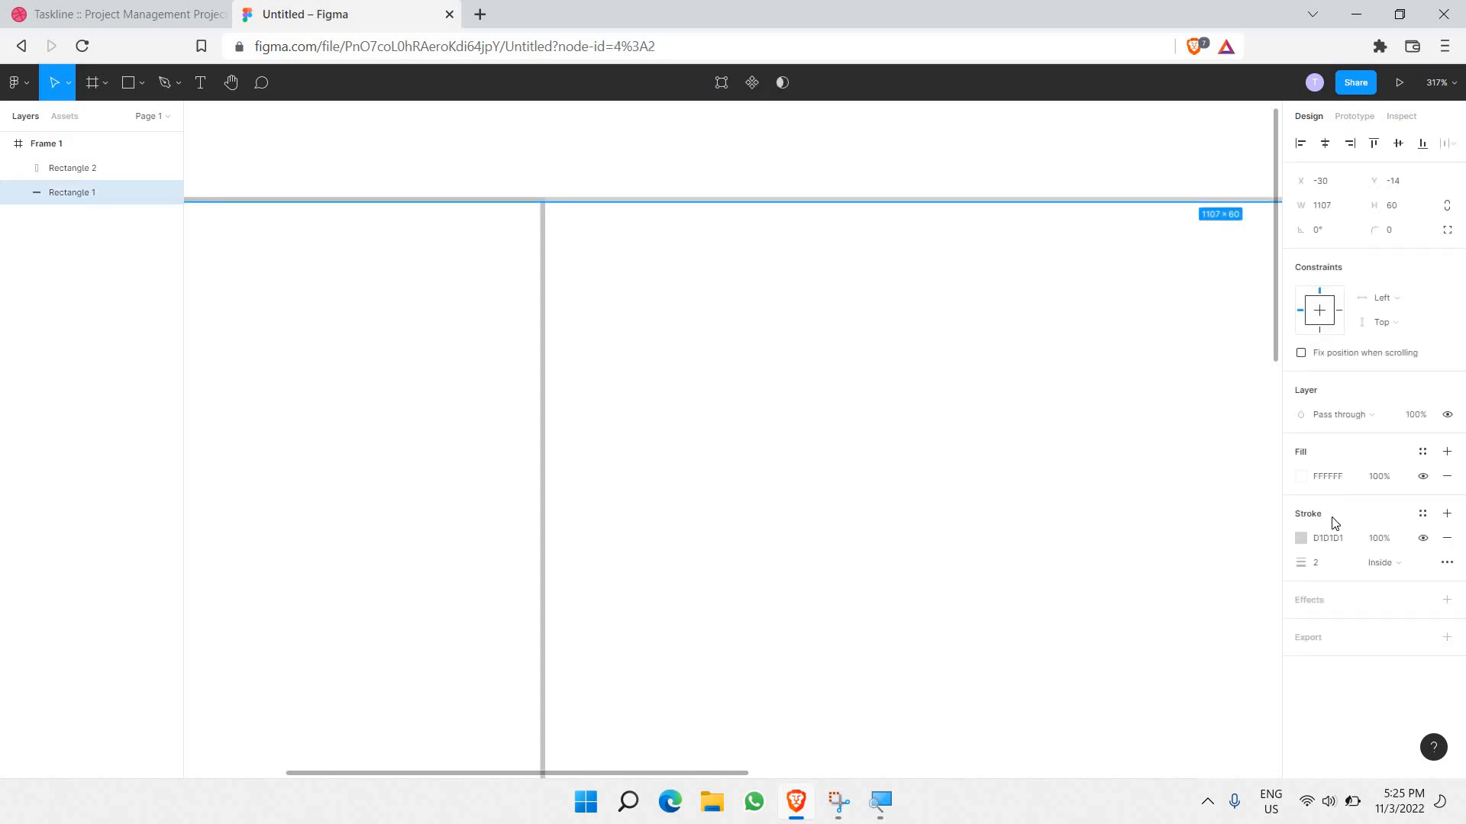
click(1337, 545)
click(542, 291)
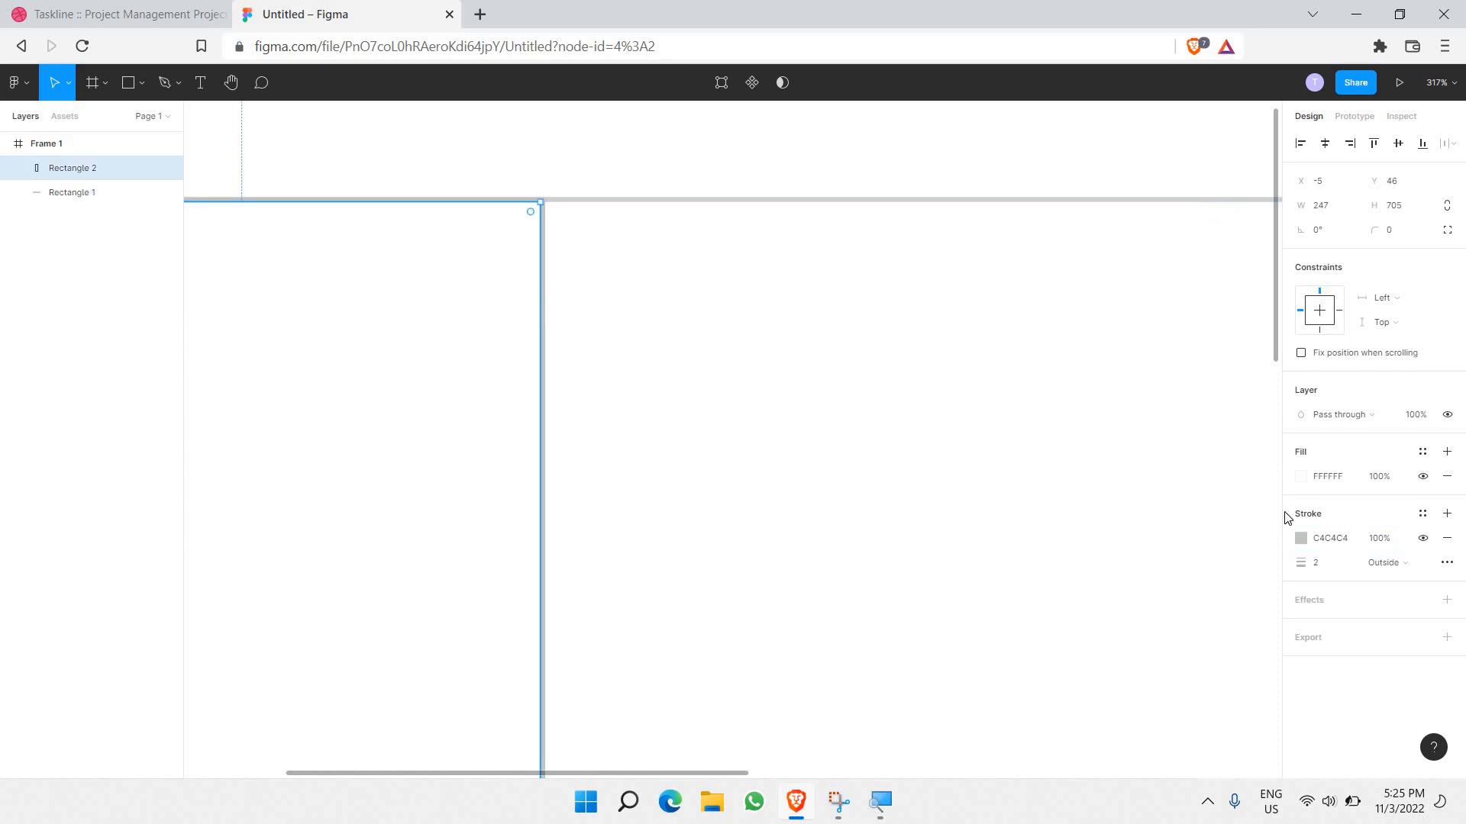
click(1336, 539)
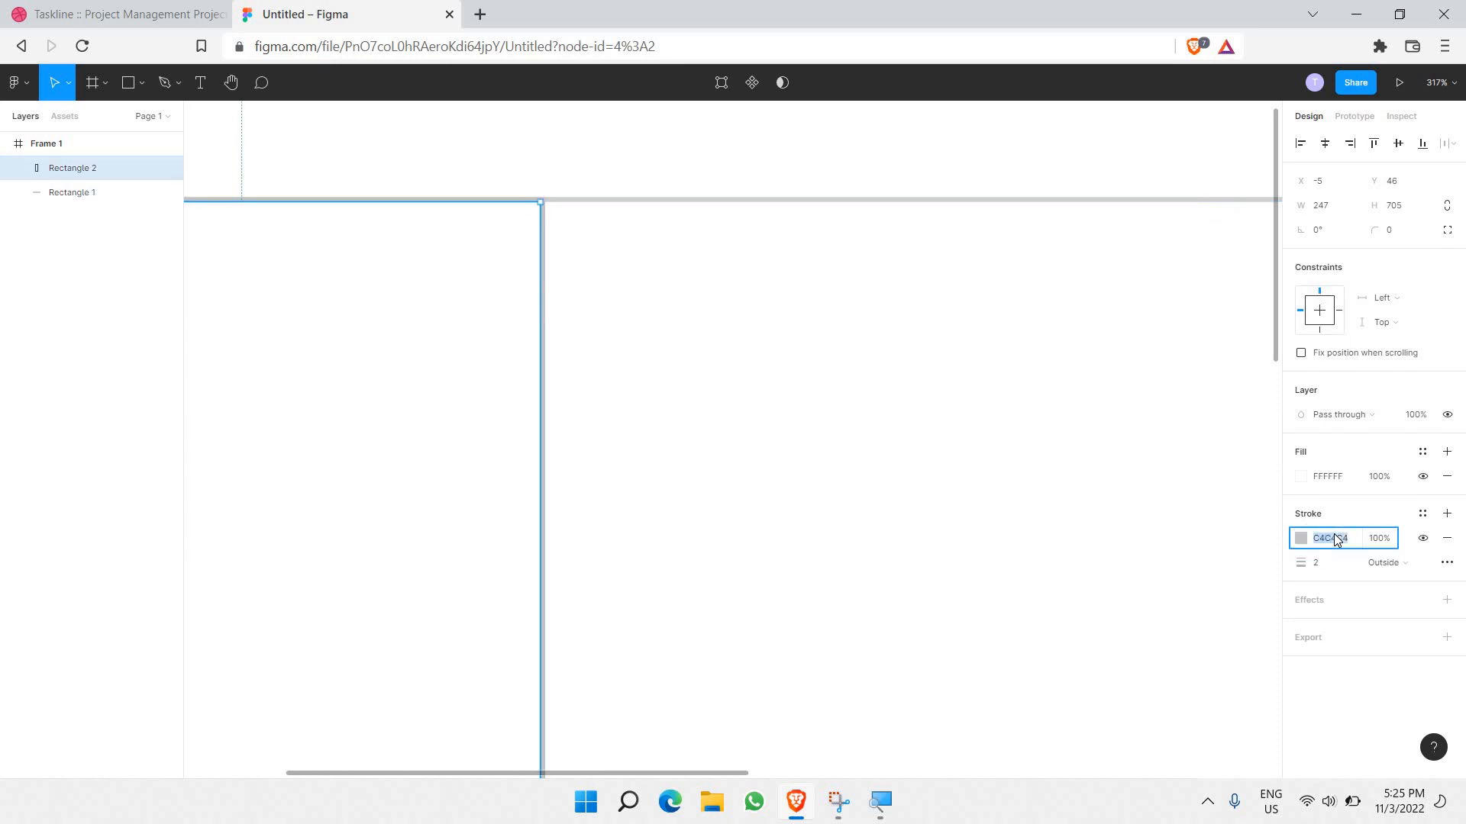
click(932, 450)
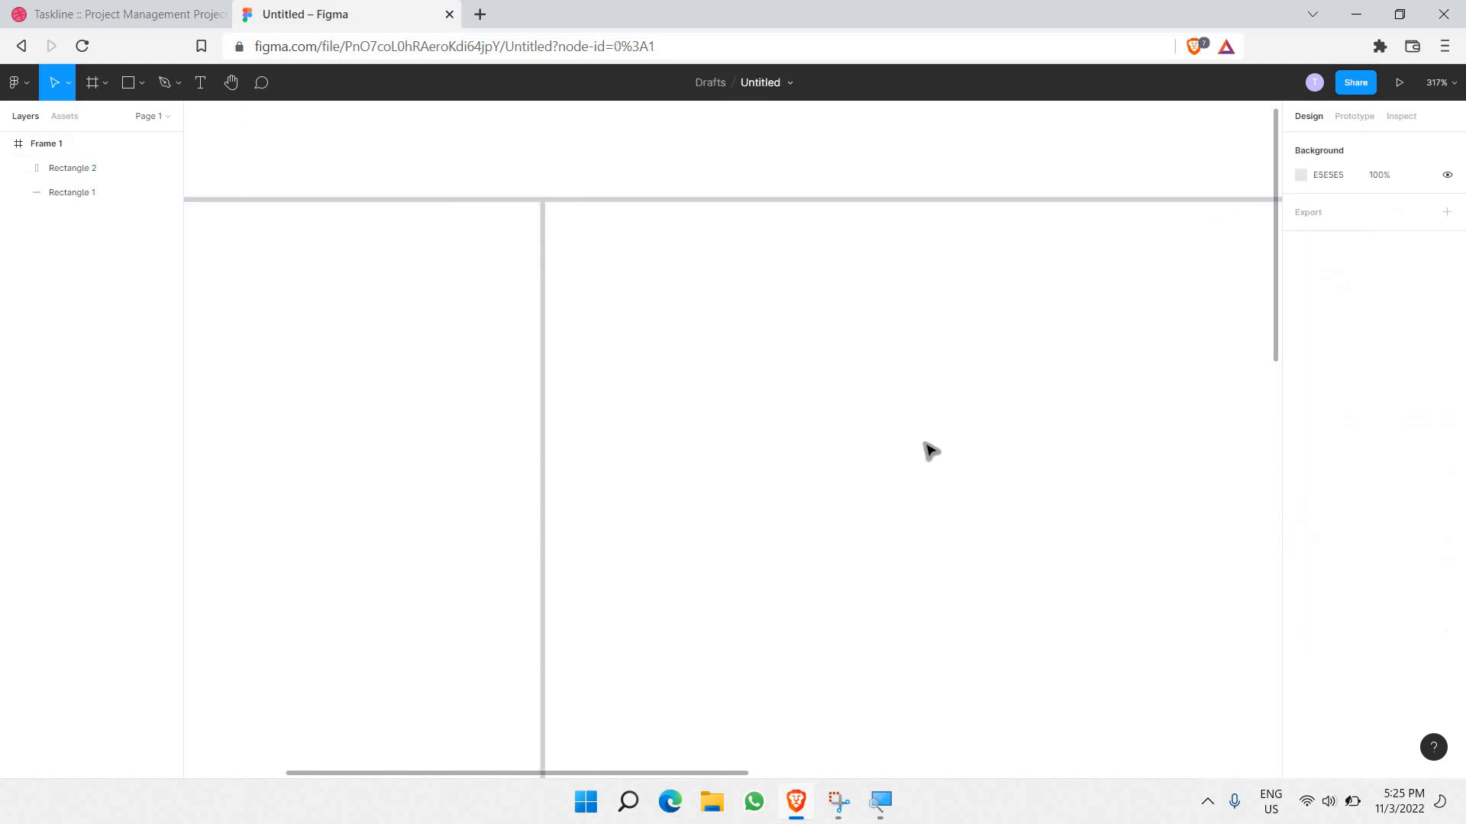
scroll(911, 449, down, 2)
scroll(899, 451, down, 5)
scroll(722, 369, up, 3)
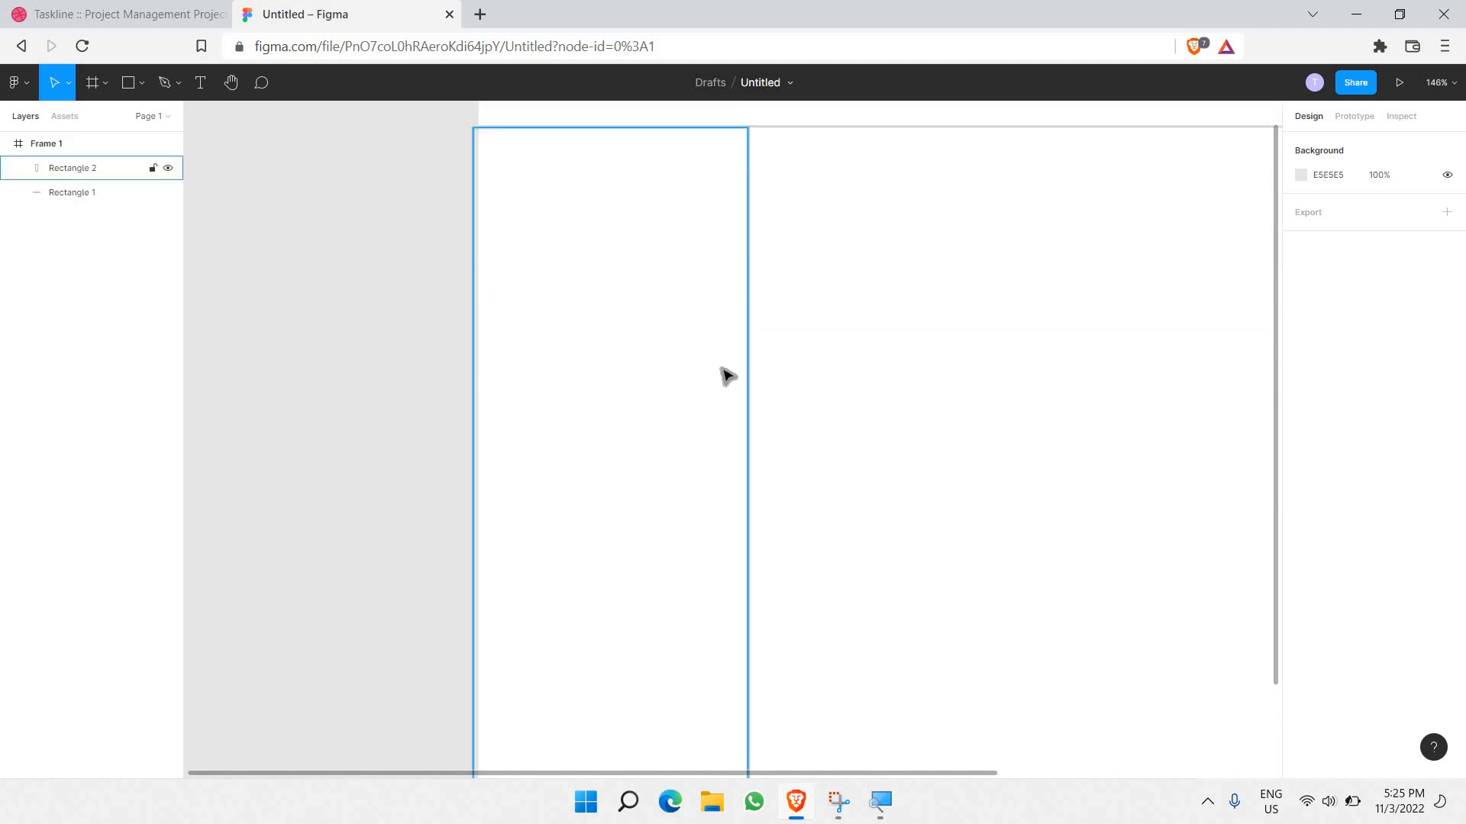
scroll(744, 374, down, 1)
scroll(422, 343, right, 3)
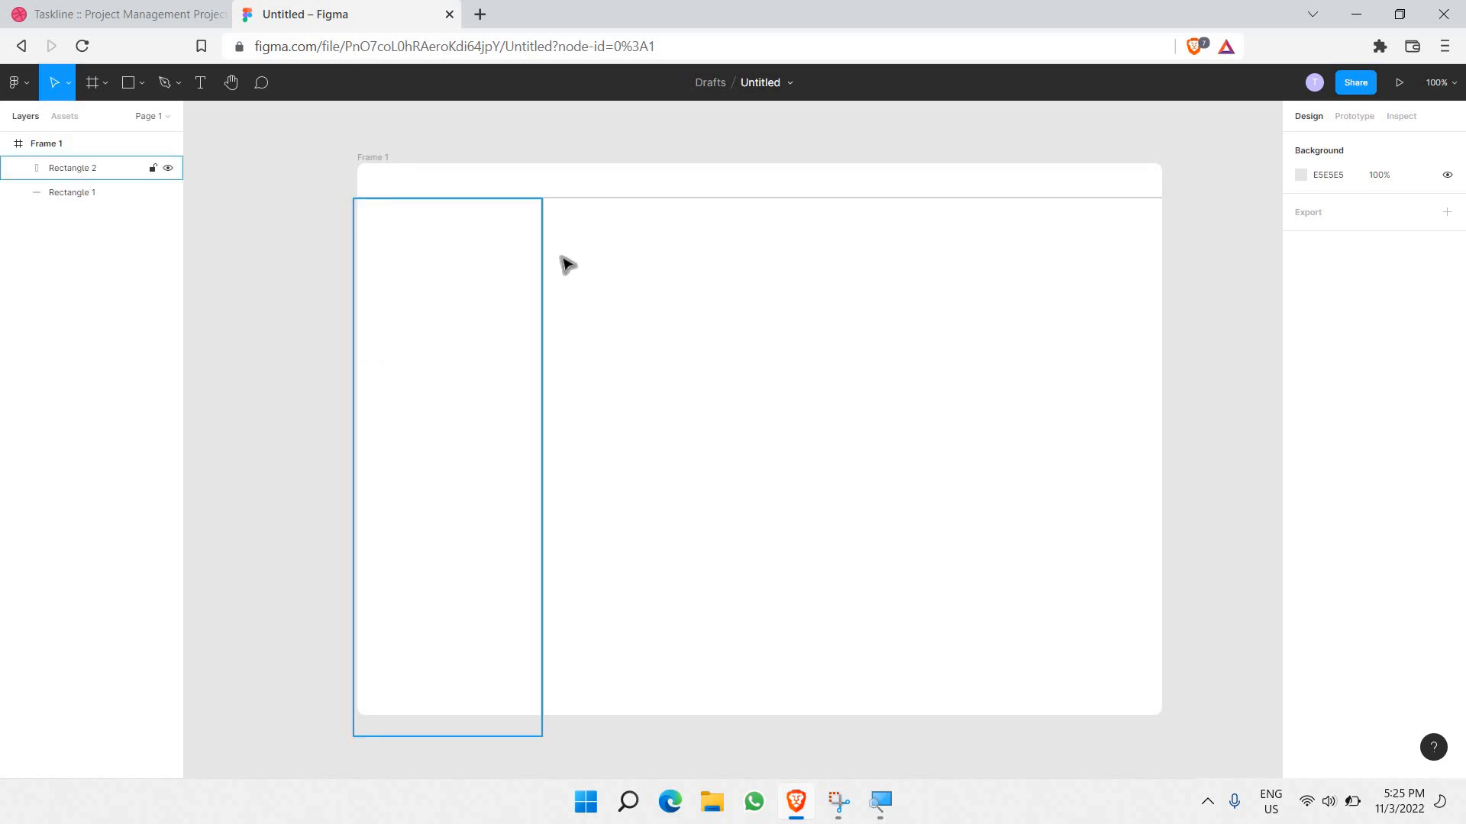
scroll(838, 366, right, 2)
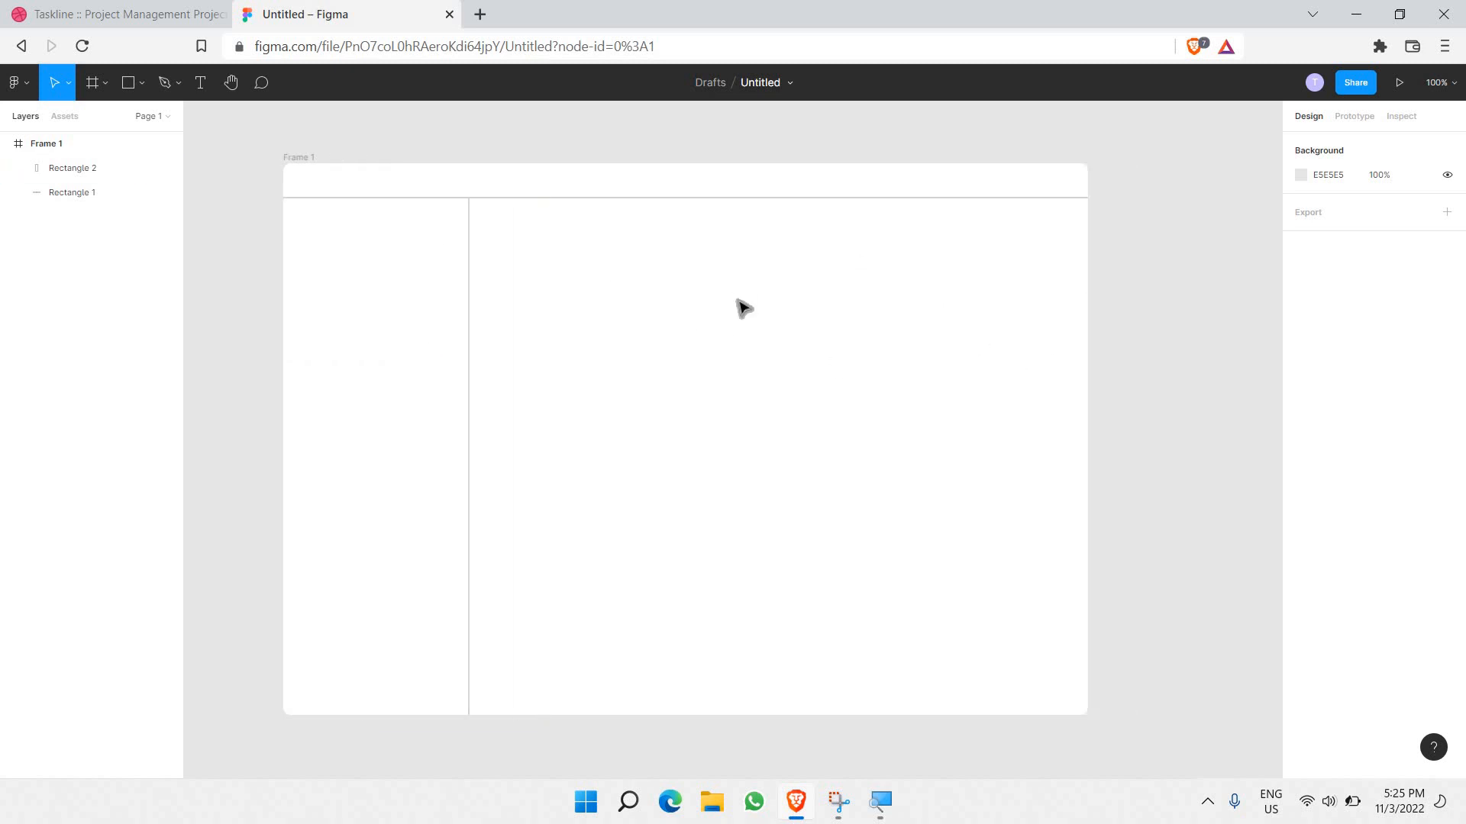
scroll(746, 324, up, 1)
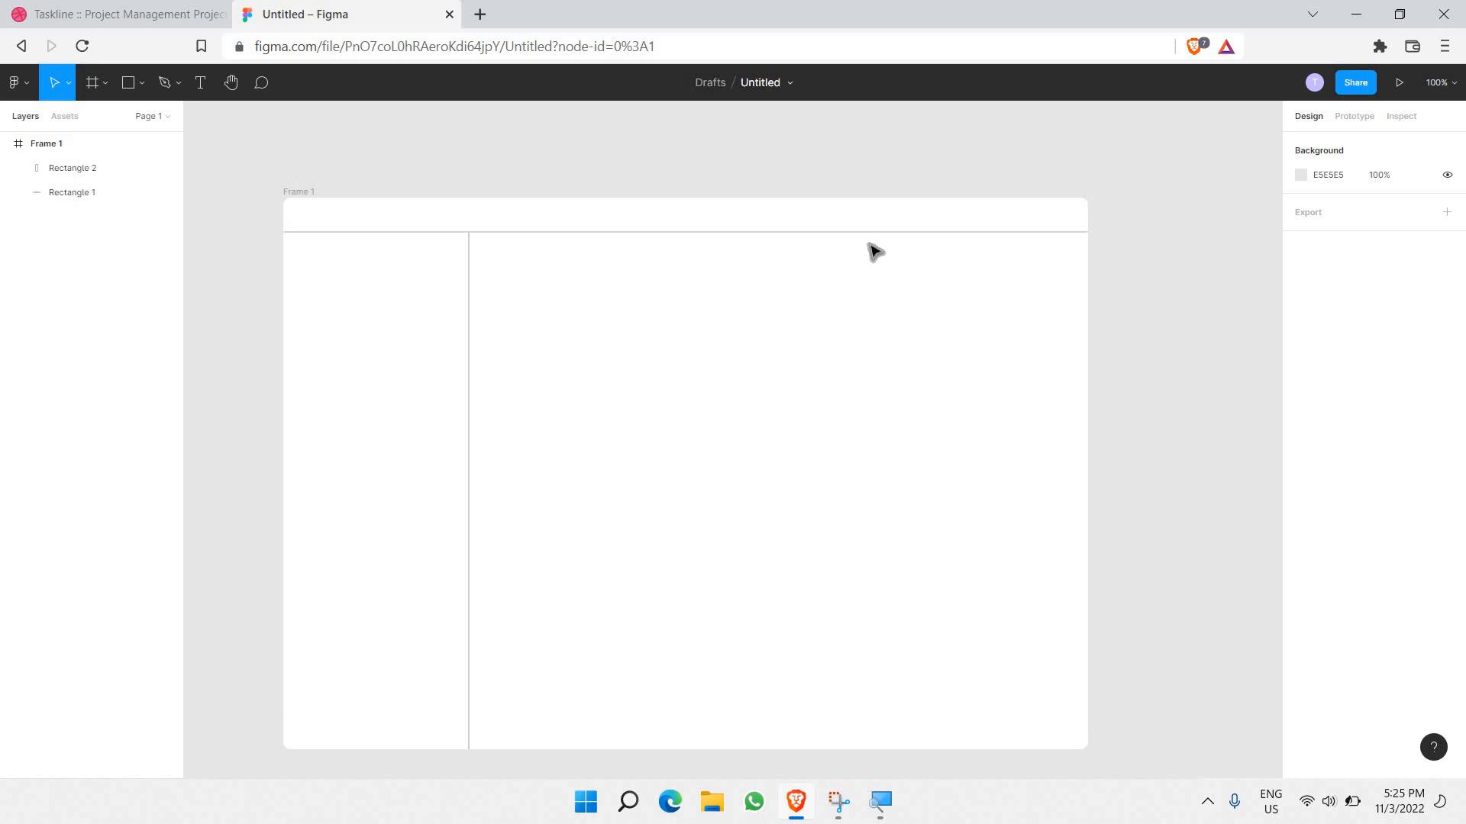
scroll(311, 276, up, 3)
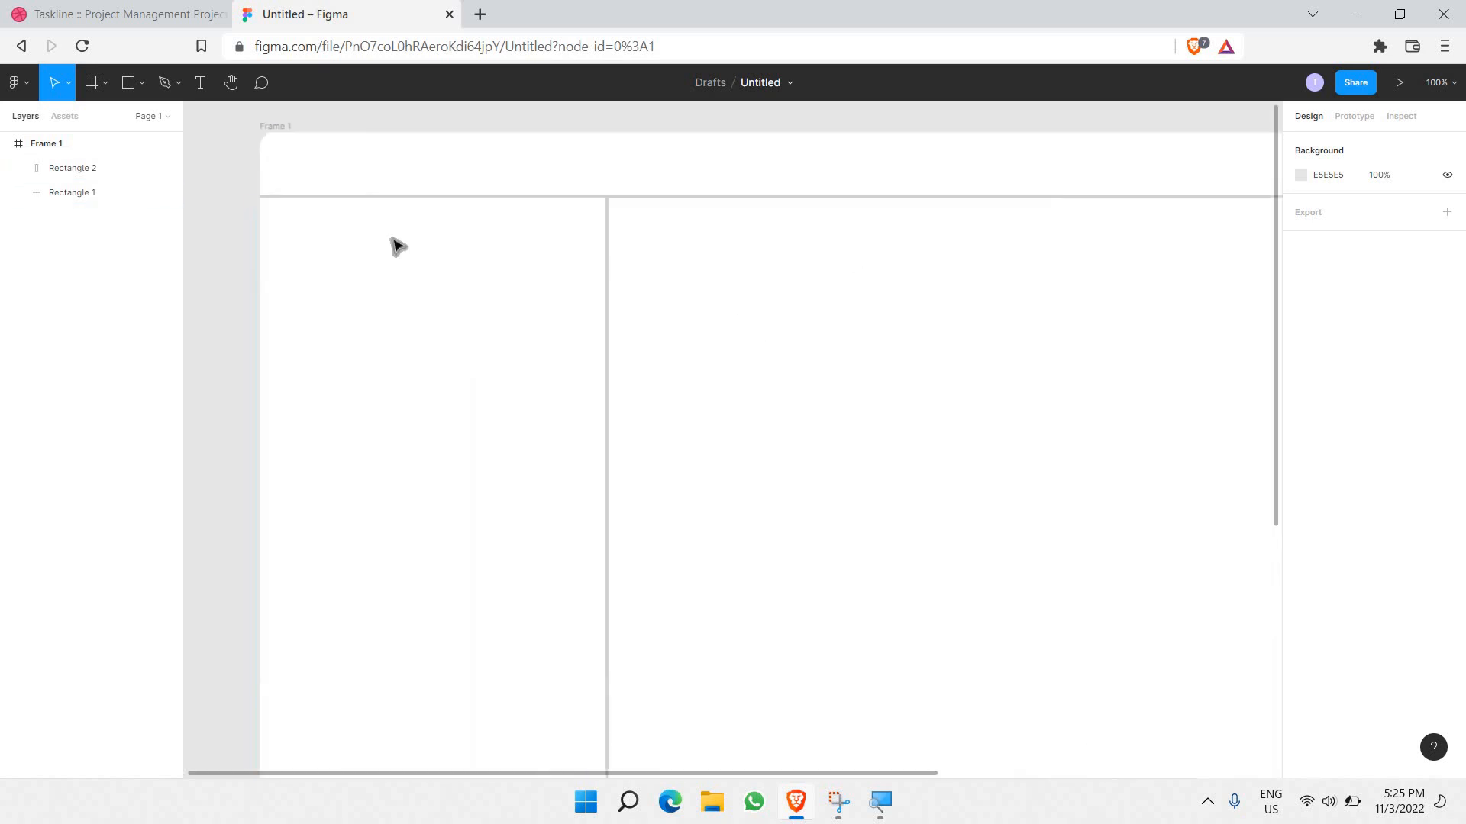
Step: Draw a text box near the sidebar's top for the taskline. logo
click(203, 92)
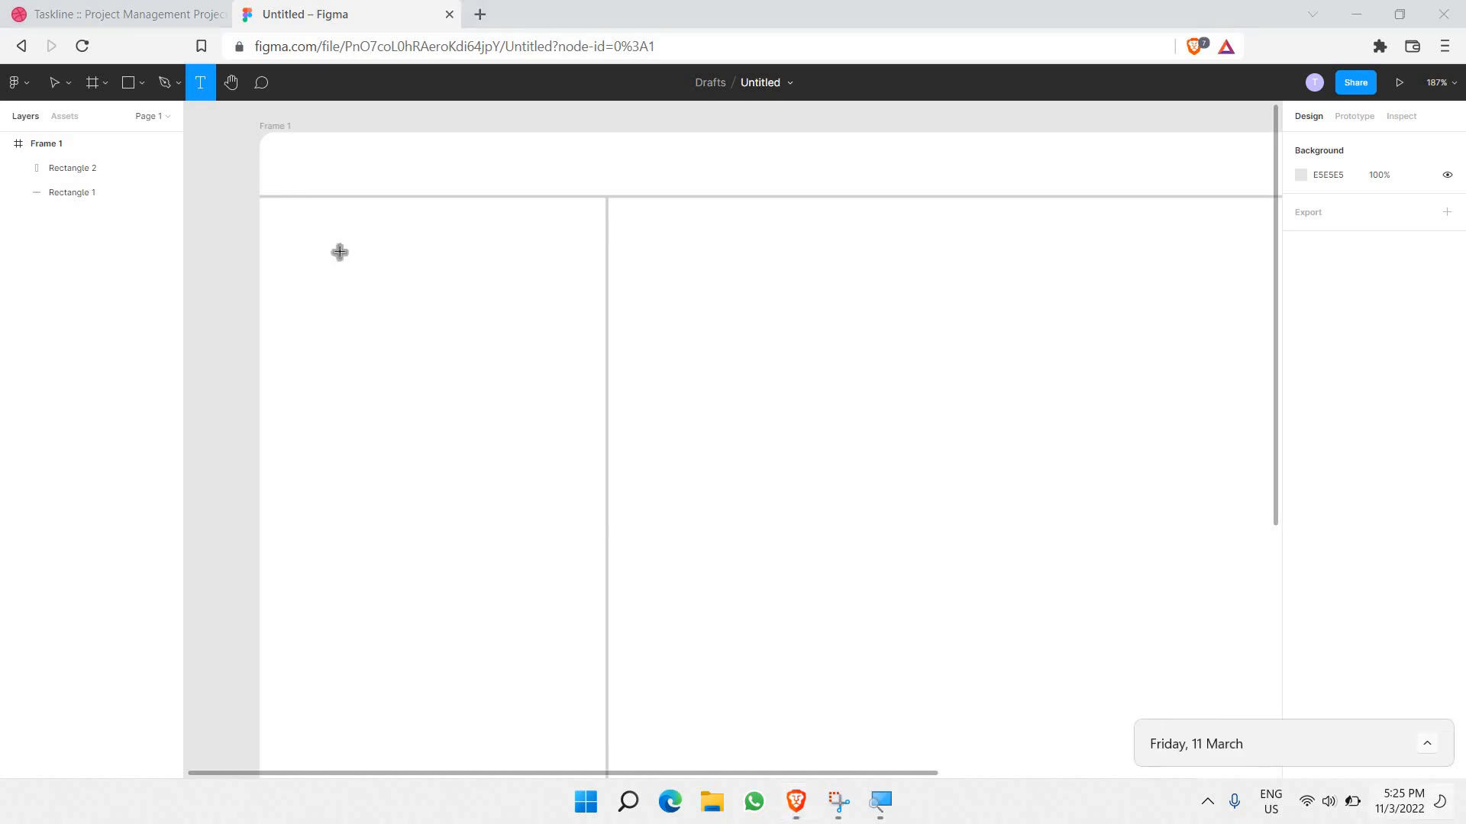
click(322, 228)
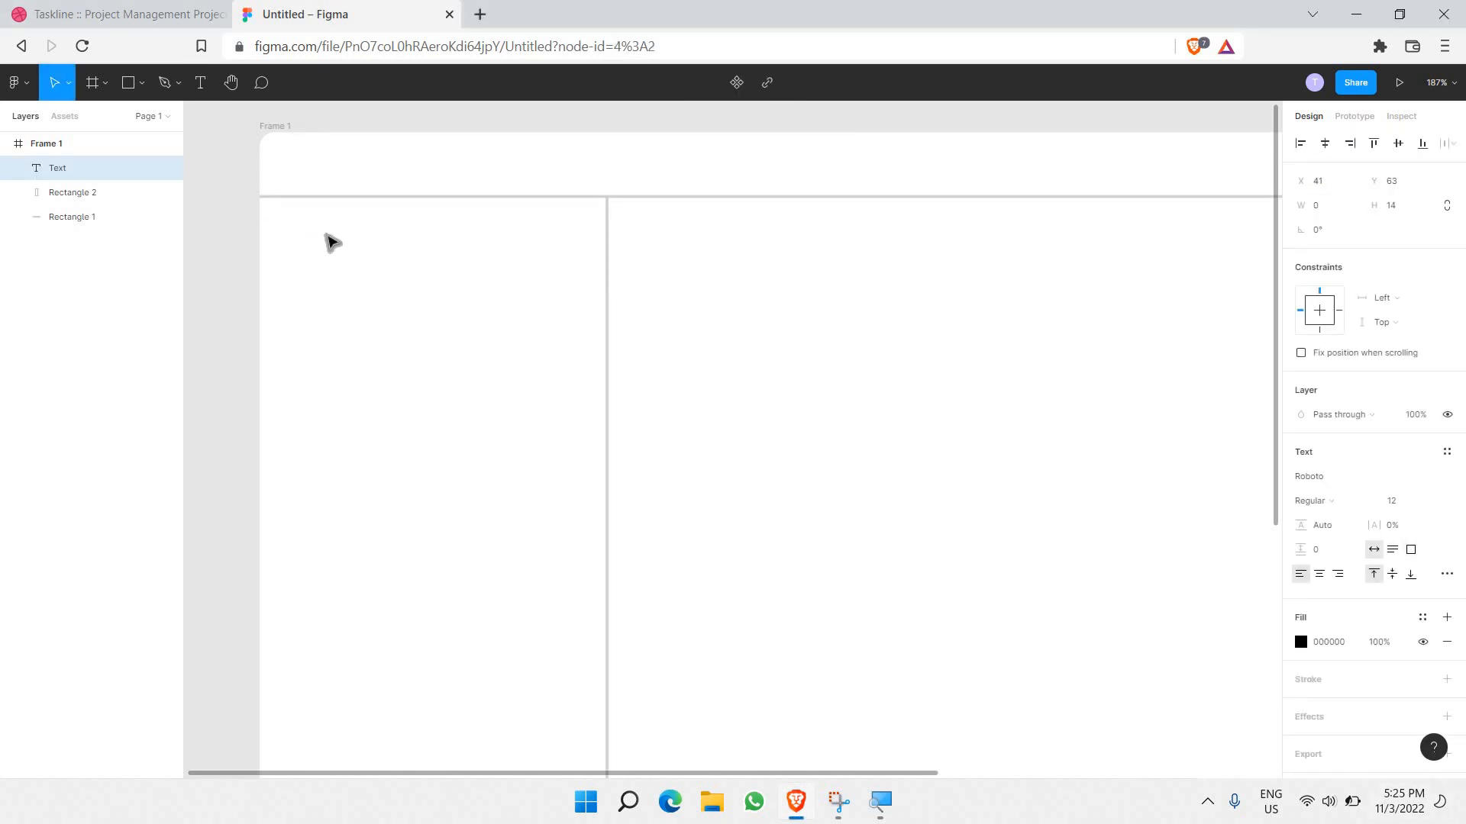
click(451, 184)
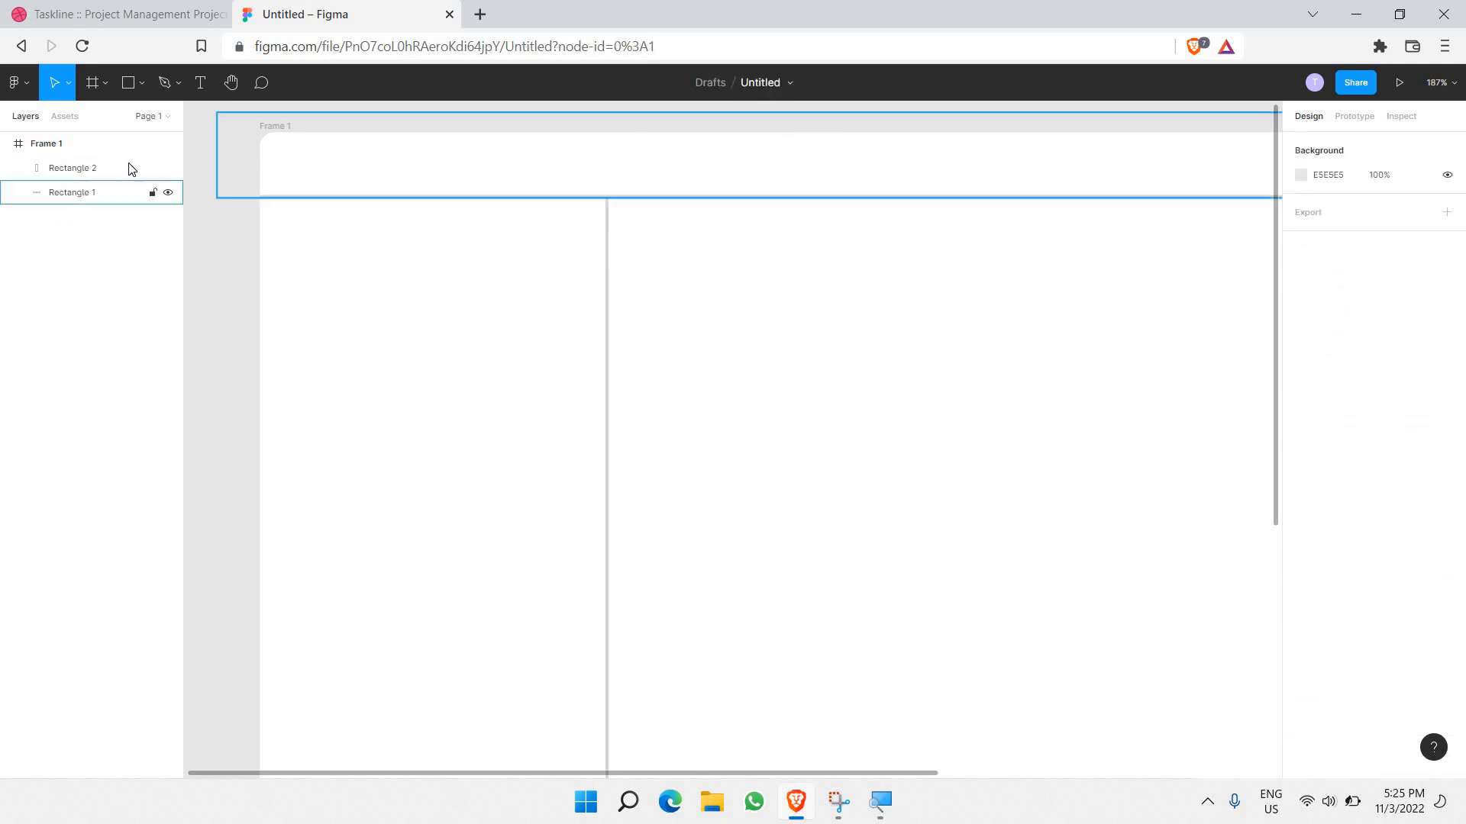
click(200, 83)
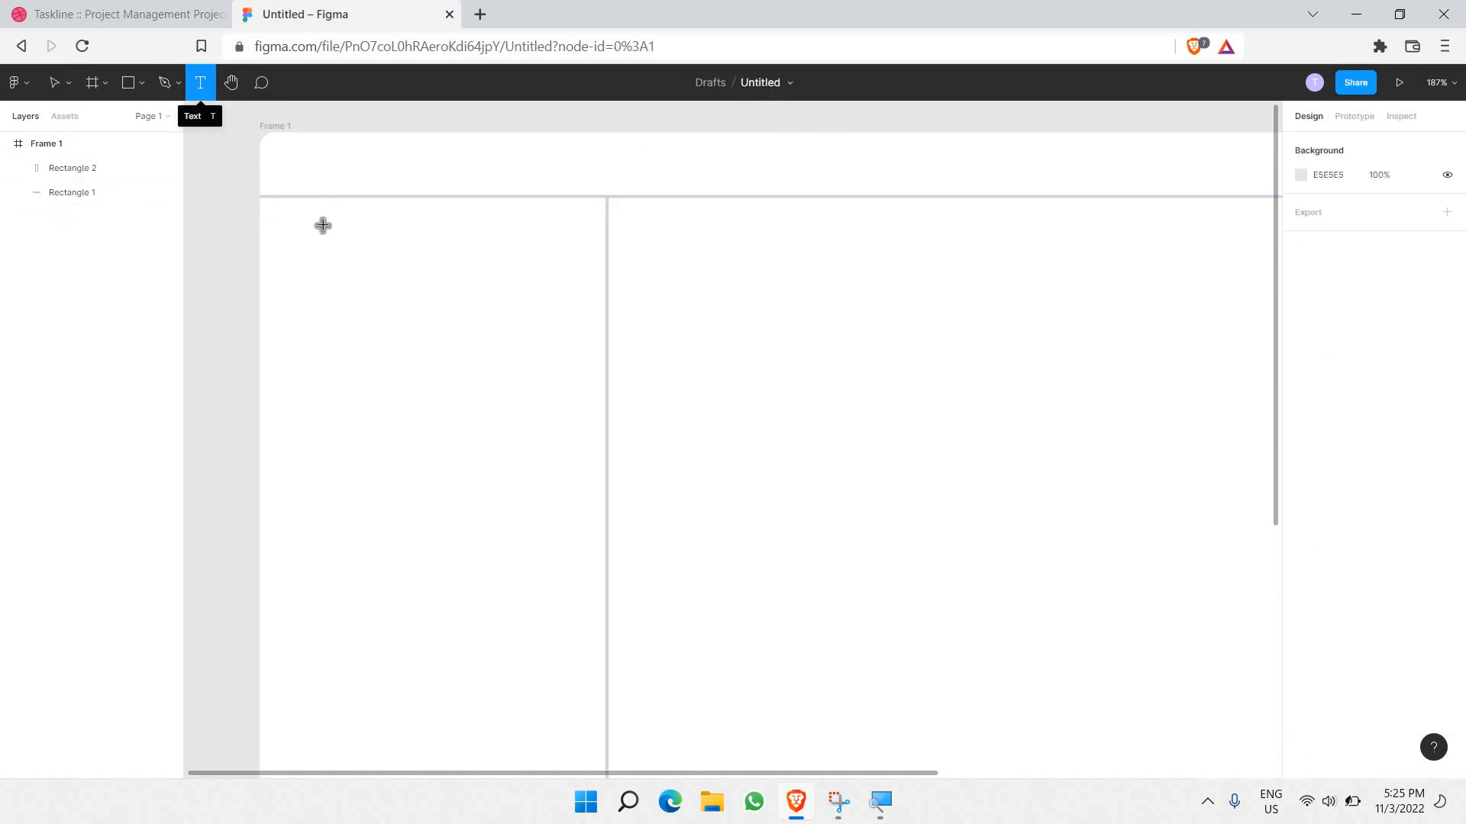
drag(291, 221, 552, 295)
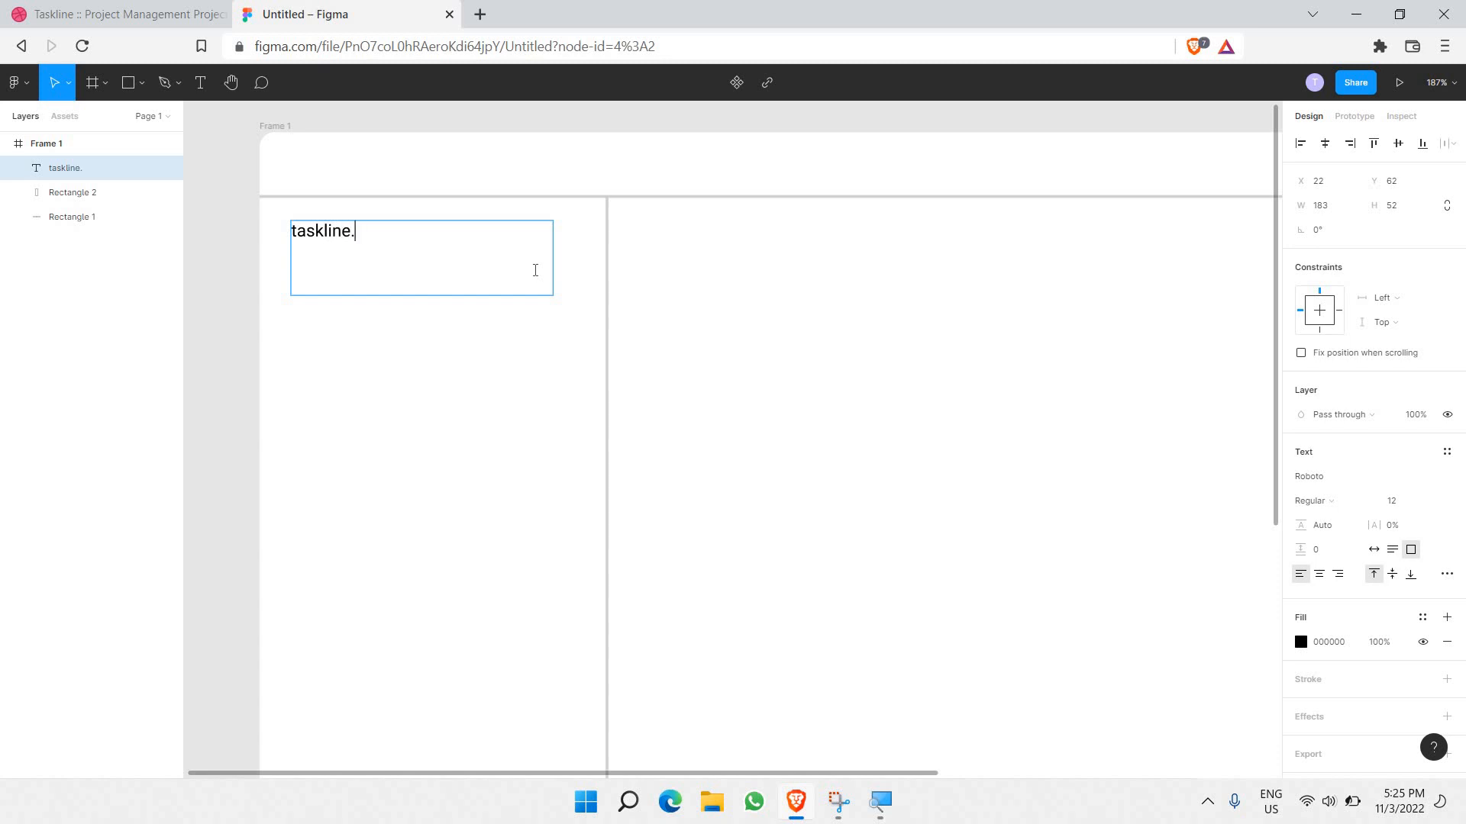
Step: Set the taskline. text's font family to Inter
key(ctrl+a)
click(1321, 487)
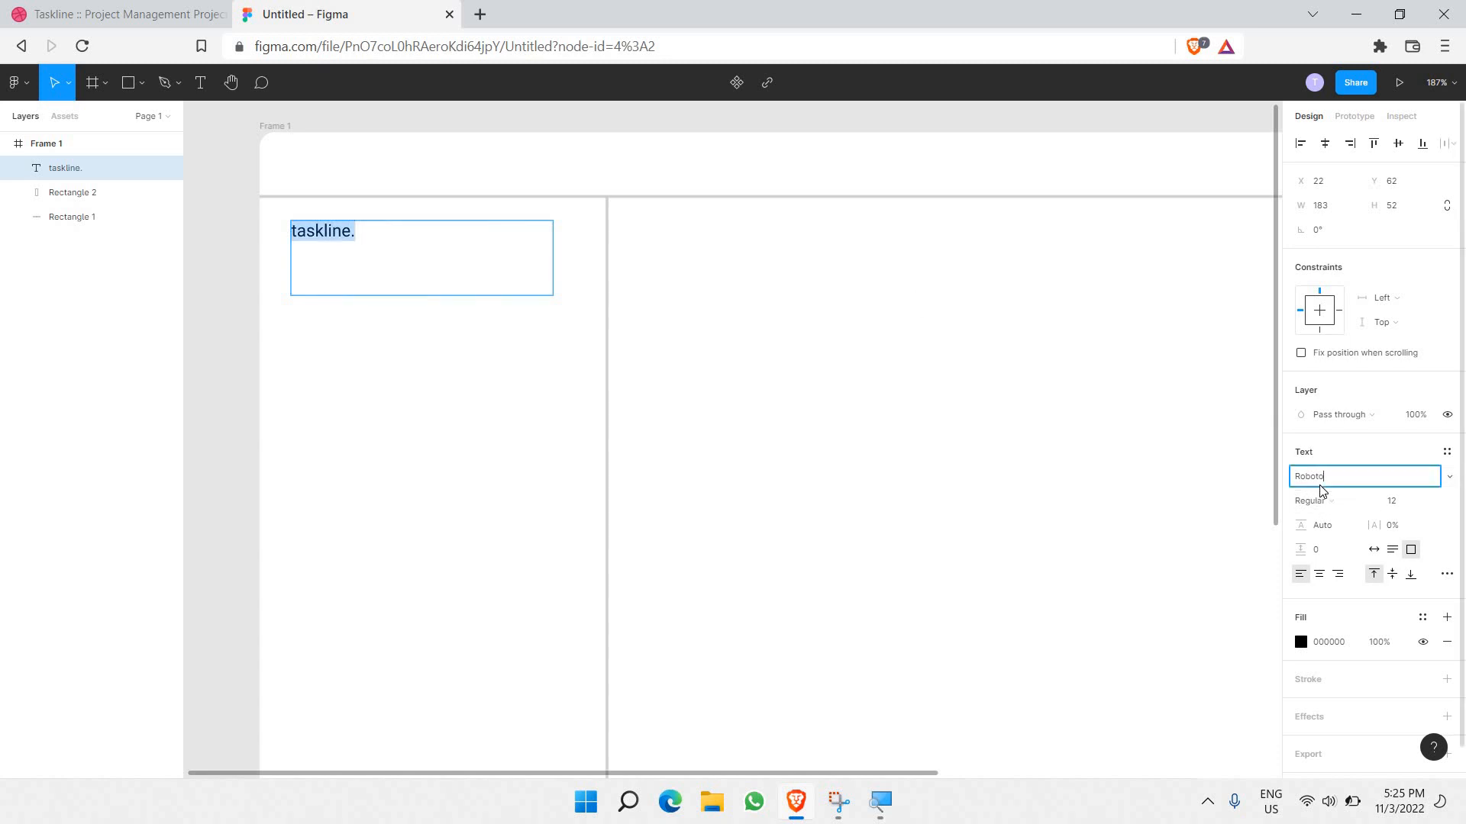
text(Inter)
key(Return)
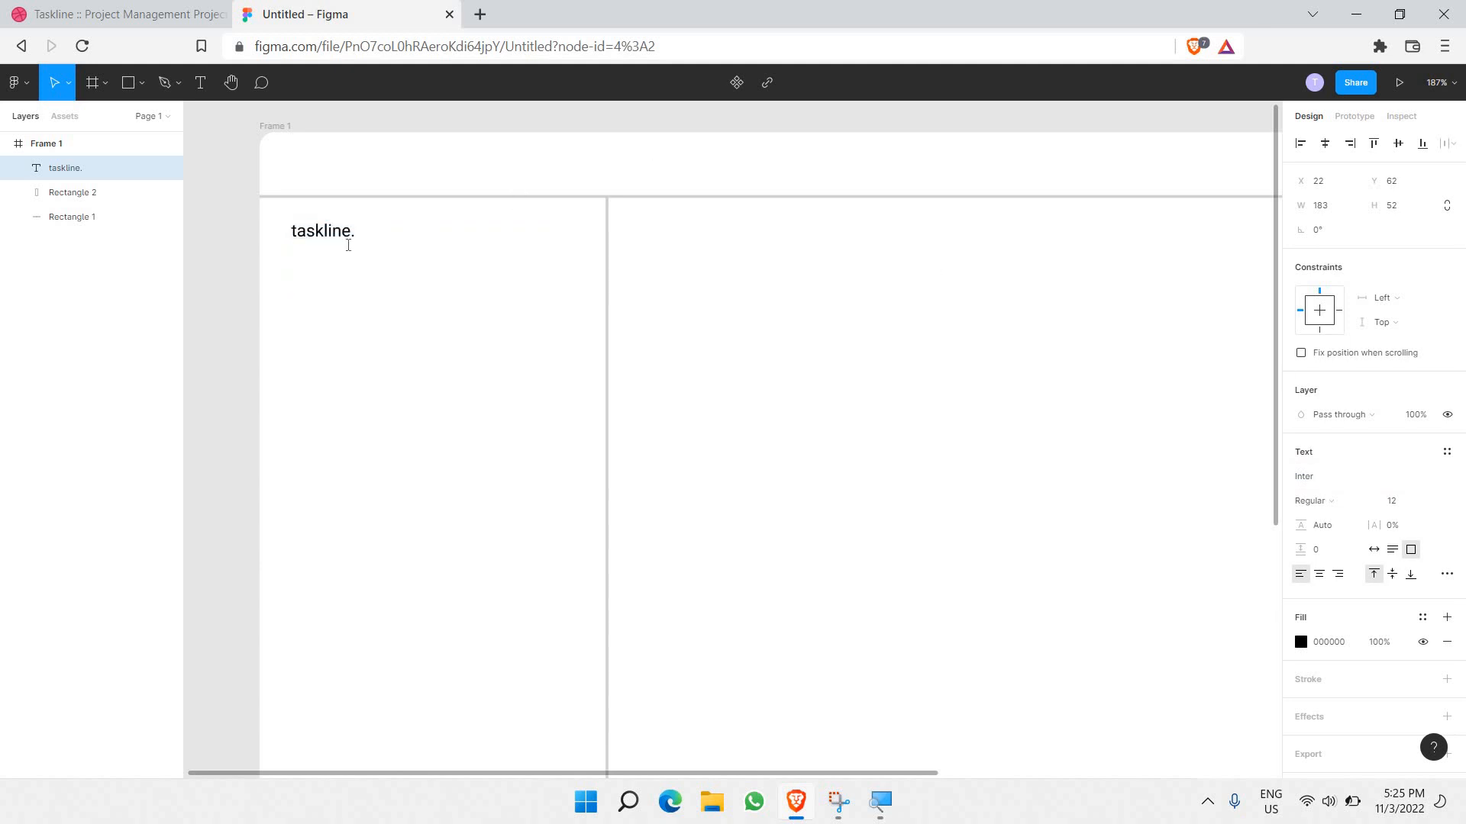
double_click(348, 240)
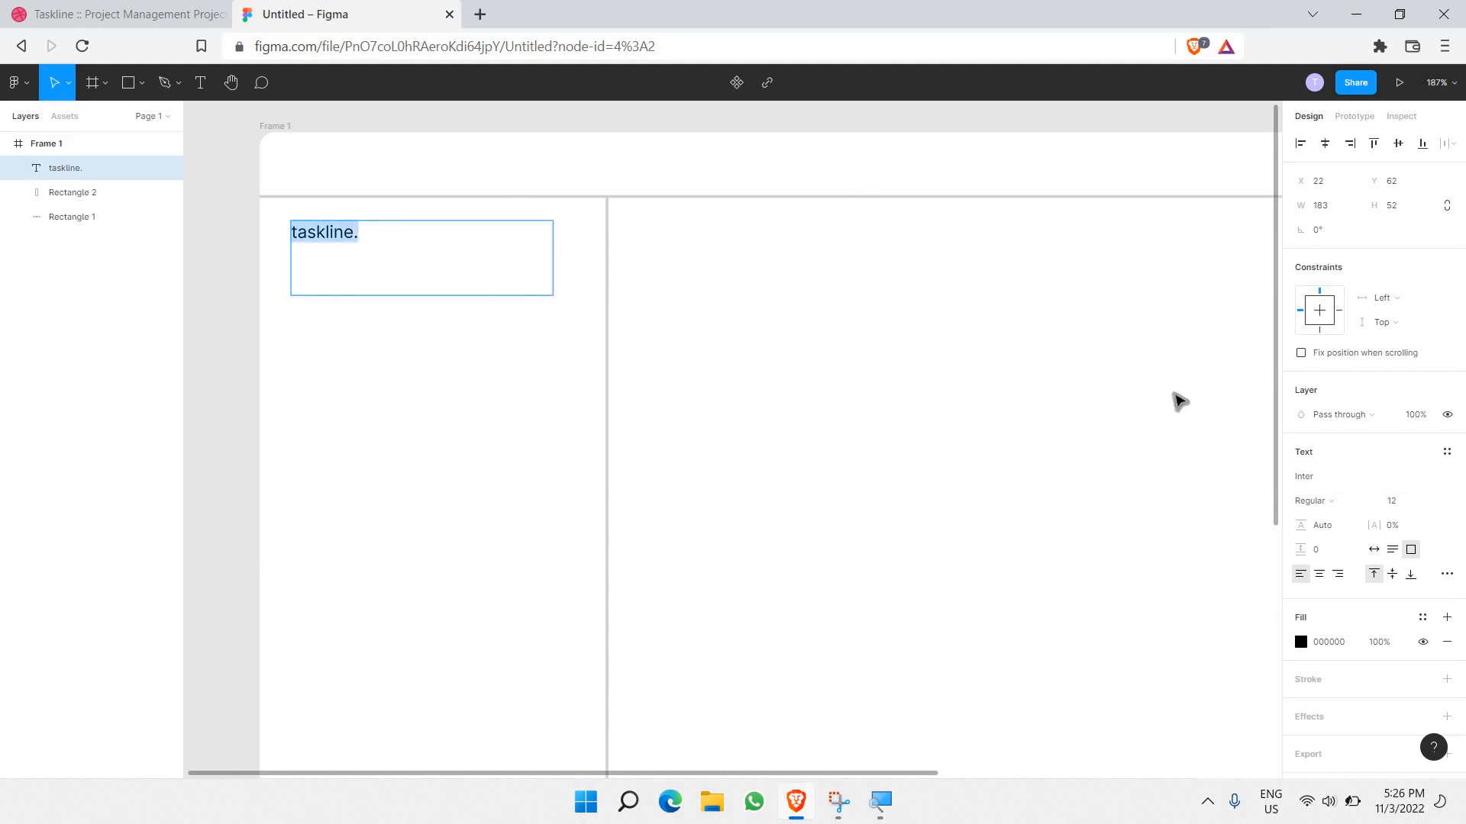
click(1321, 476)
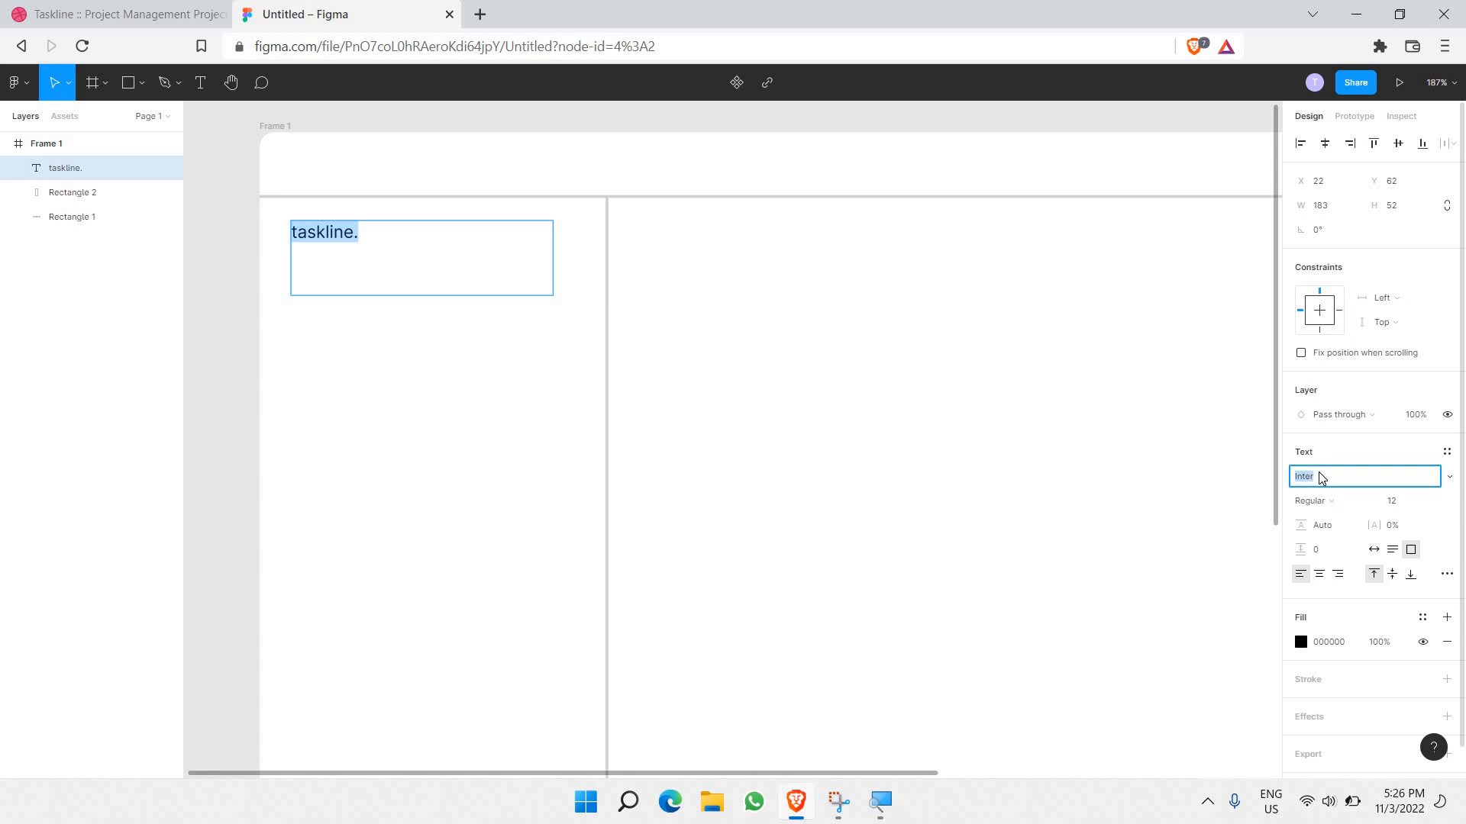
text(Prod)
key(Escape)
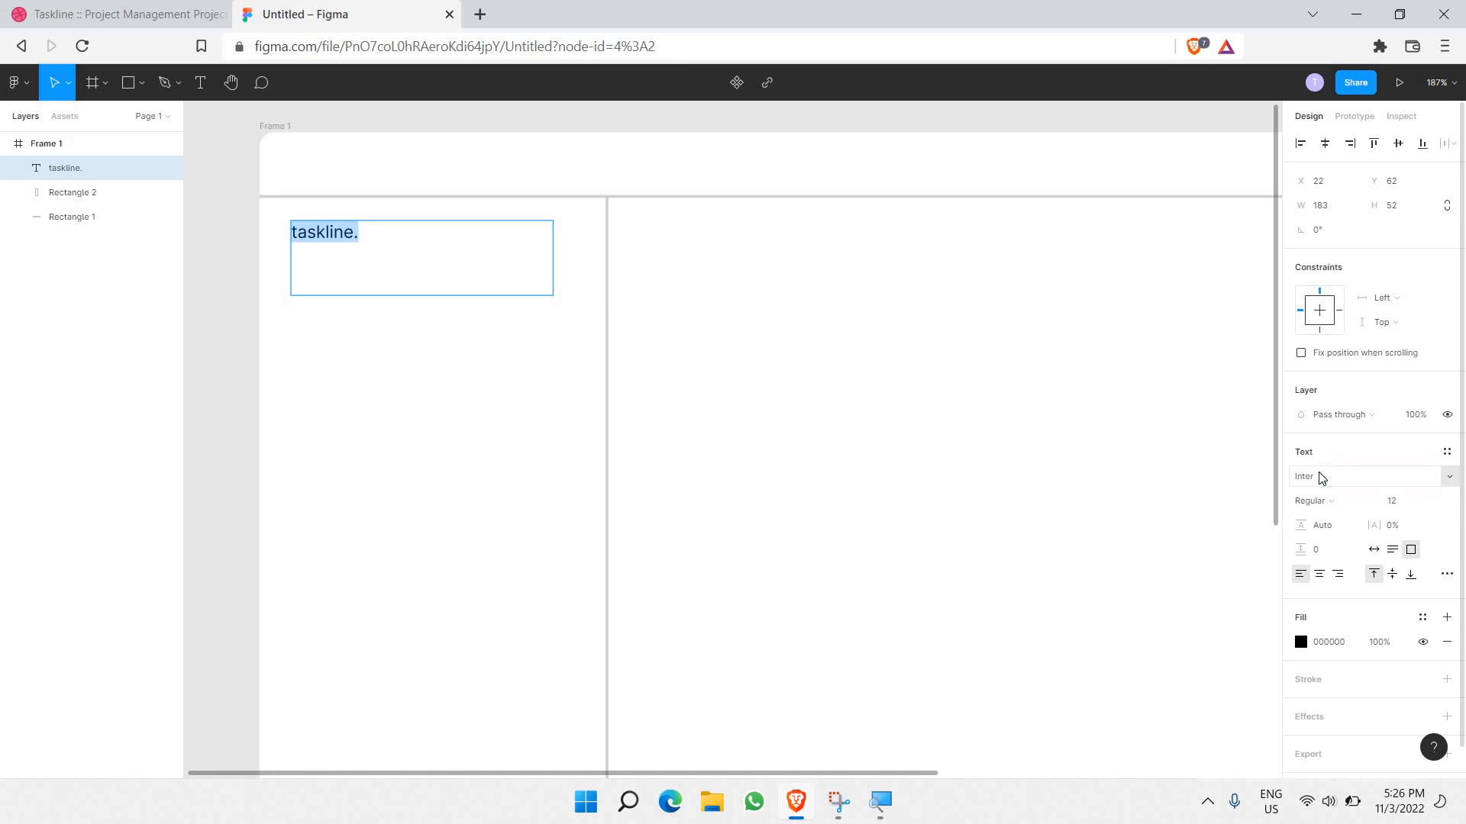
key(BackSpace)
key(ctrl+z)
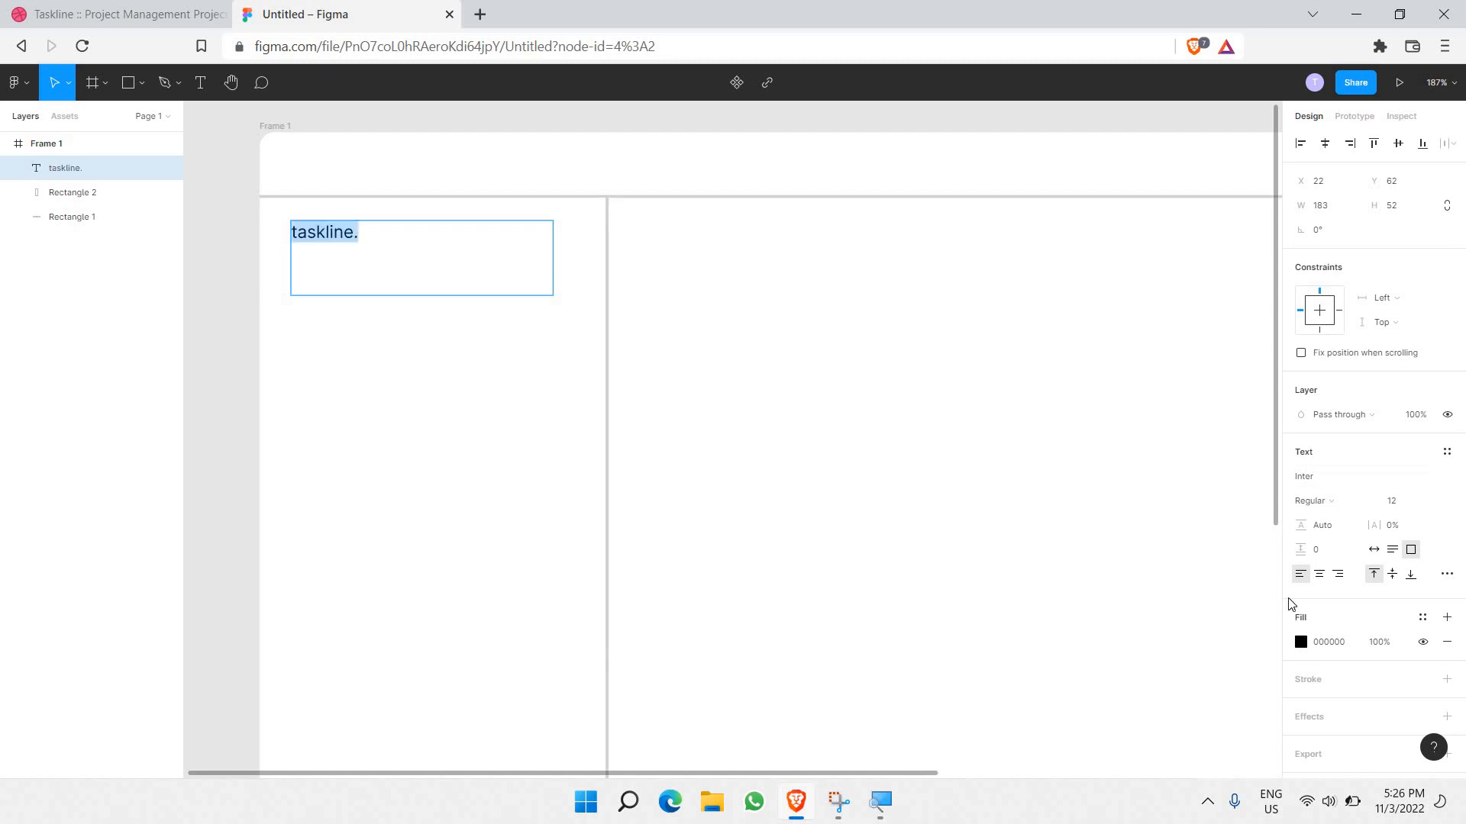
Step: Make the taskline. text Semi Bold at size 18 and fit its box to 183 × 17
click(1313, 500)
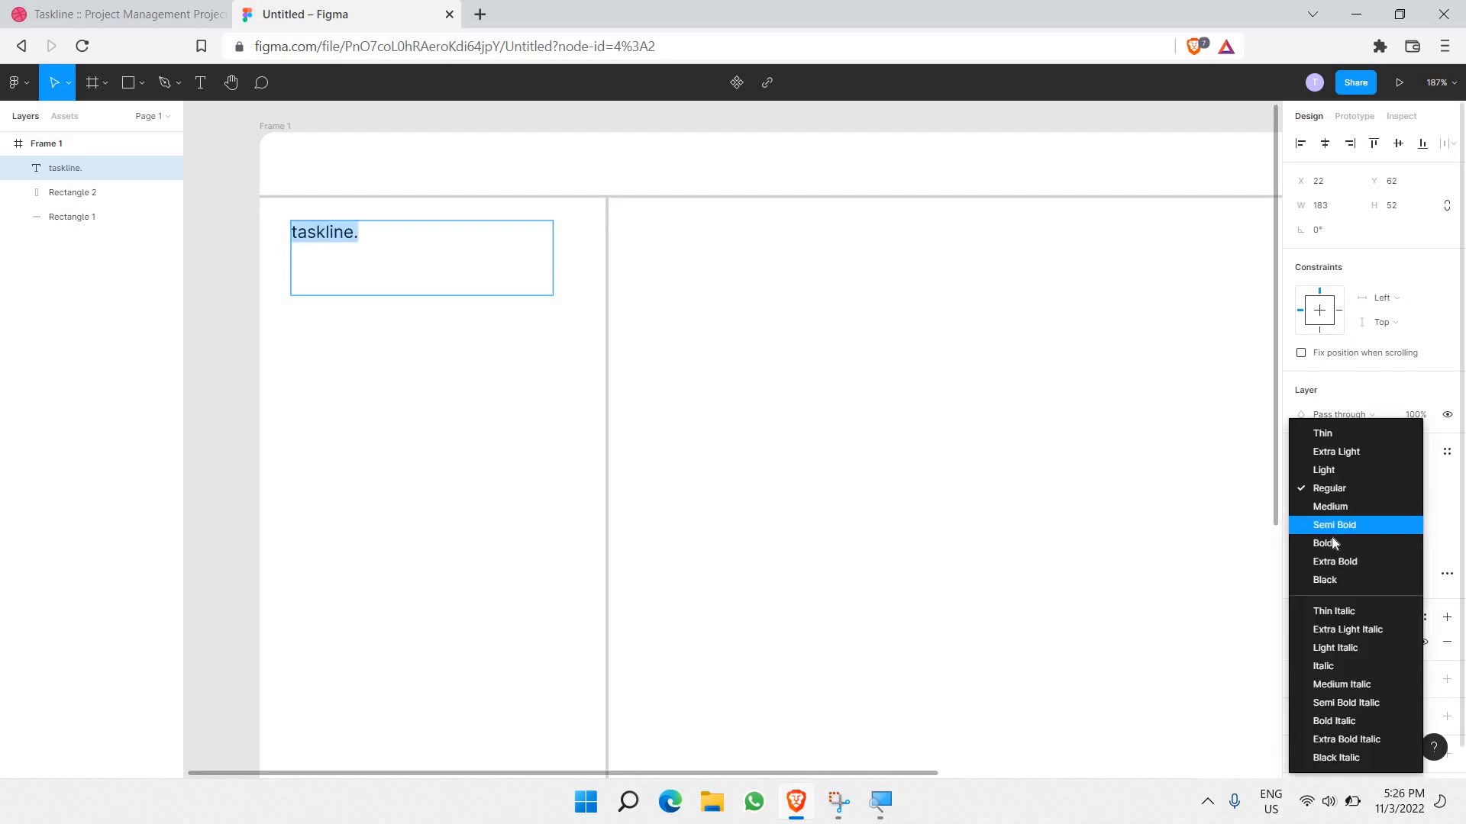
click(1332, 543)
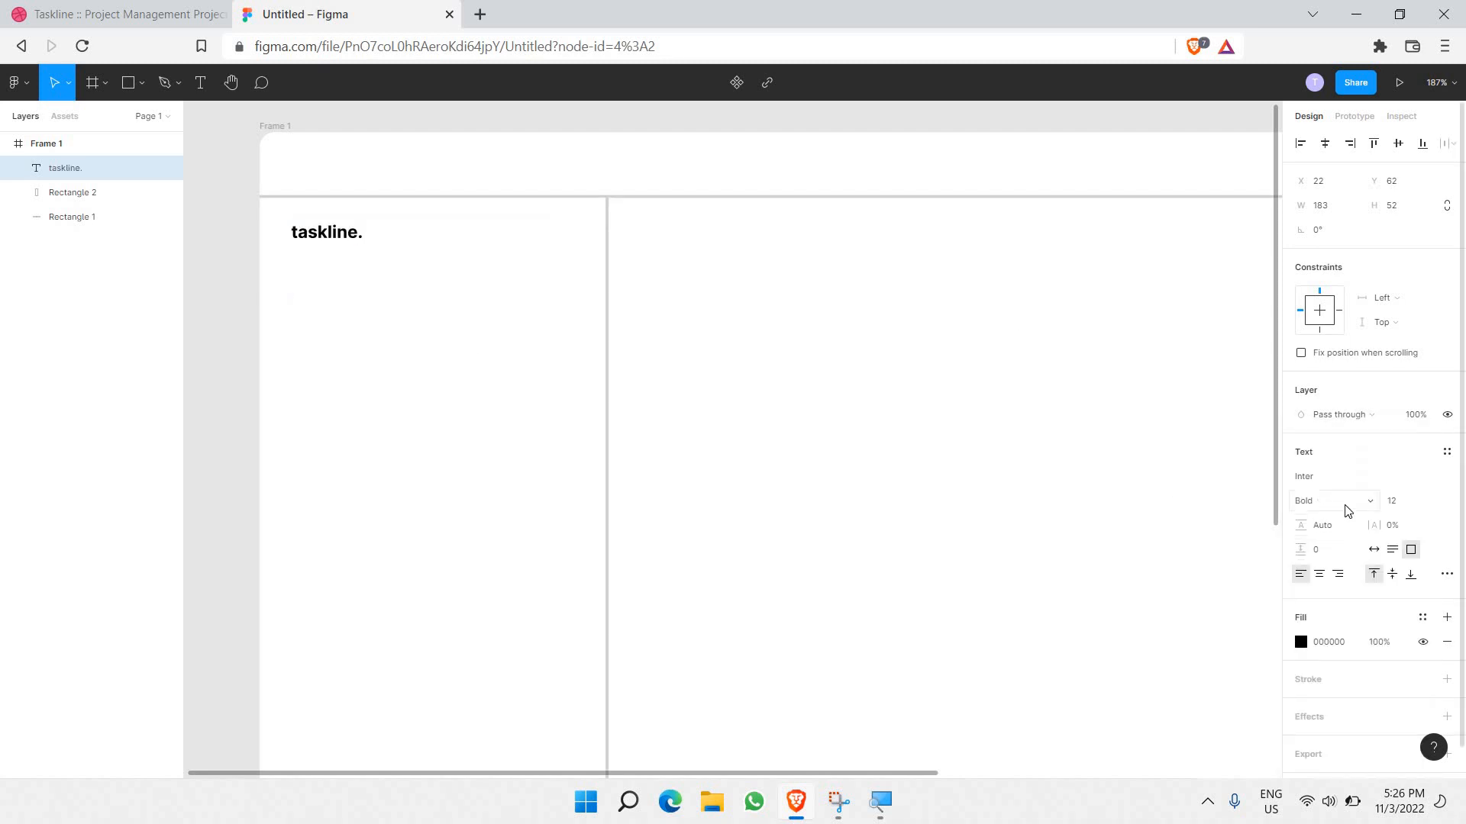
click(1345, 504)
click(1344, 483)
click(1435, 500)
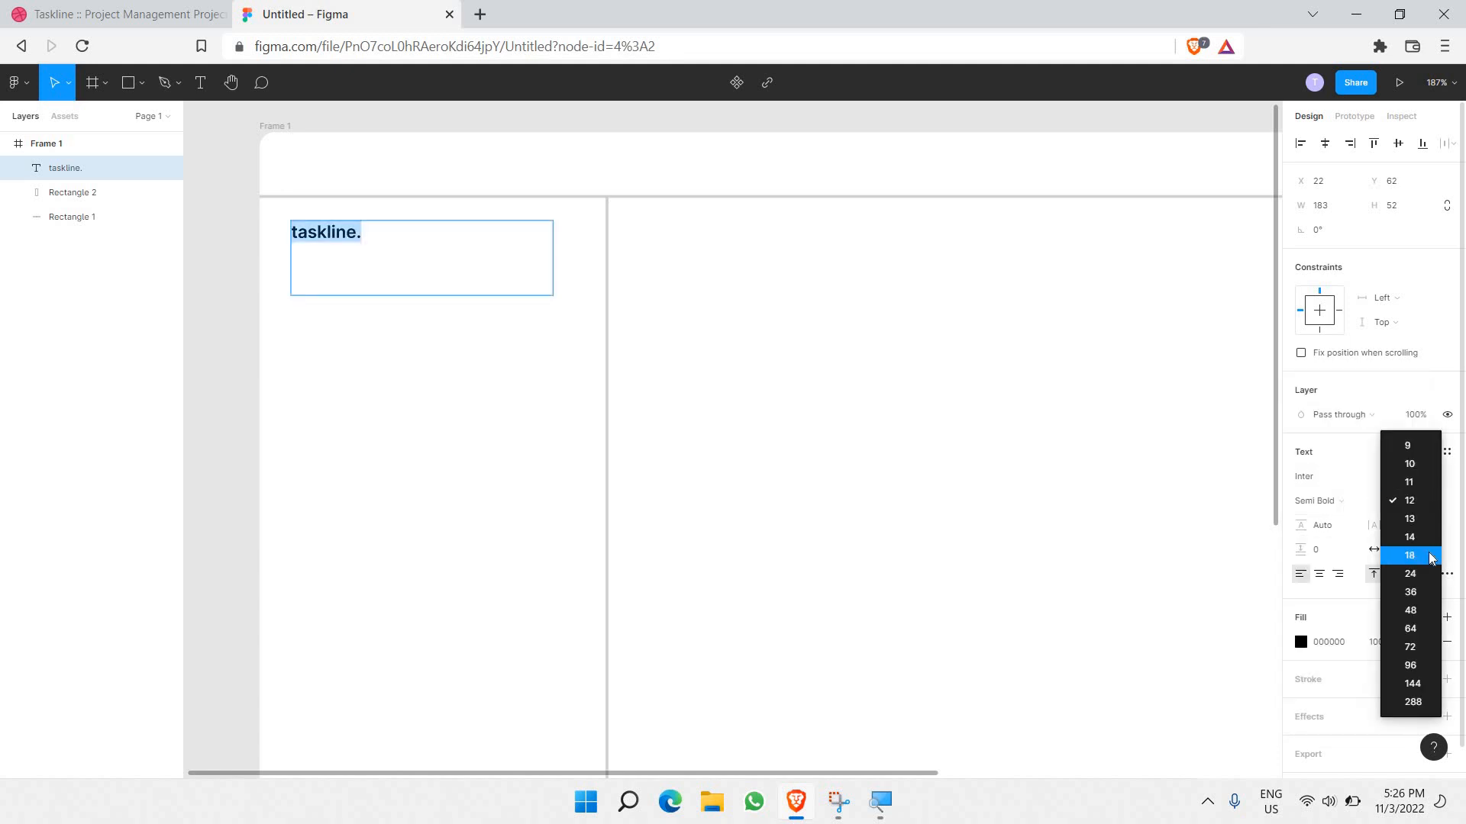
click(1429, 556)
mouse_move(427, 277)
mouse_down()
mouse_move(441, 278)
mouse_move(409, 285)
mouse_move(419, 256)
mouse_up()
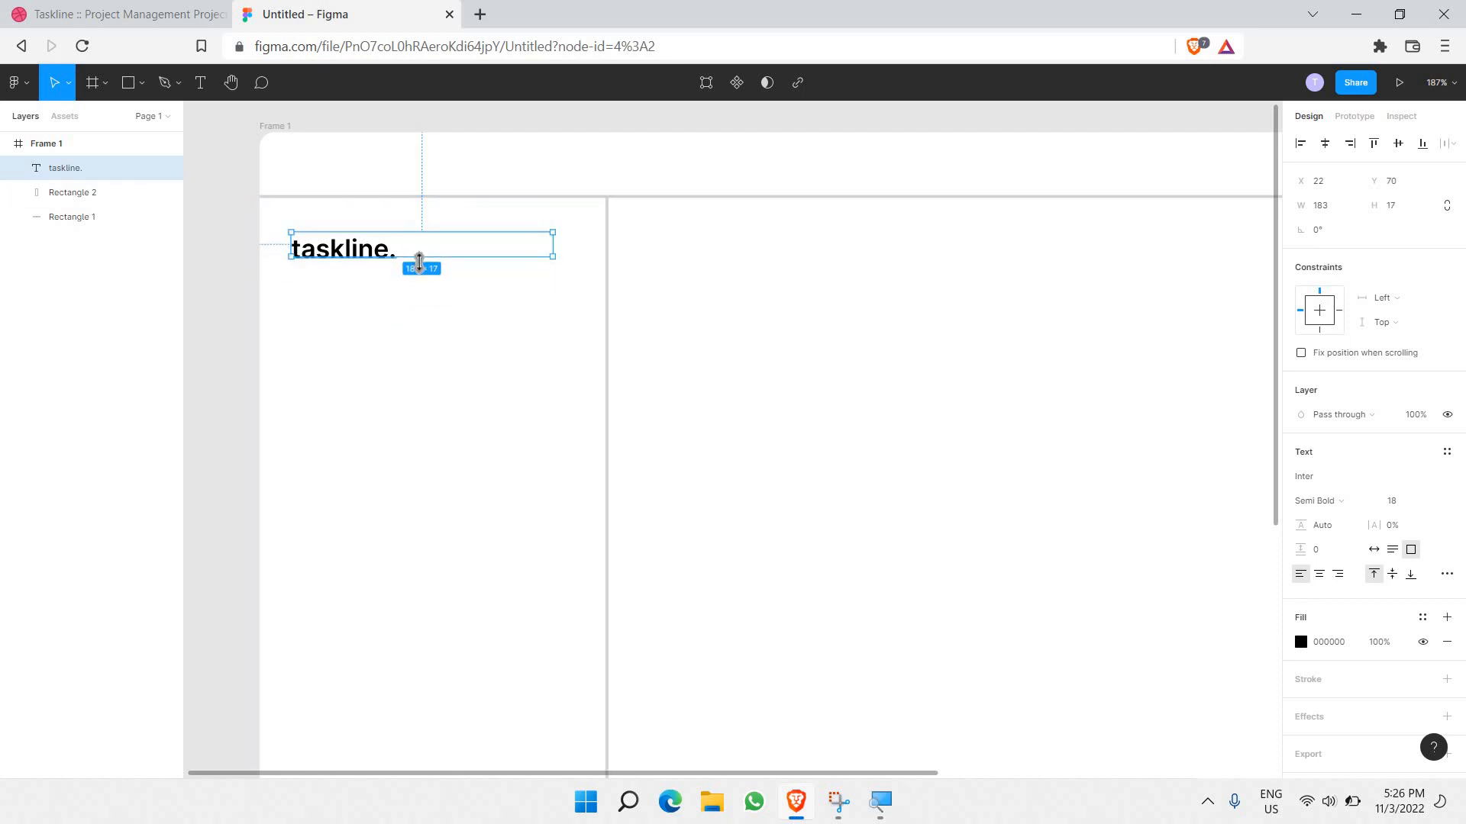
Step: Color the taskline. text bright blue 0066FF
click(419, 288)
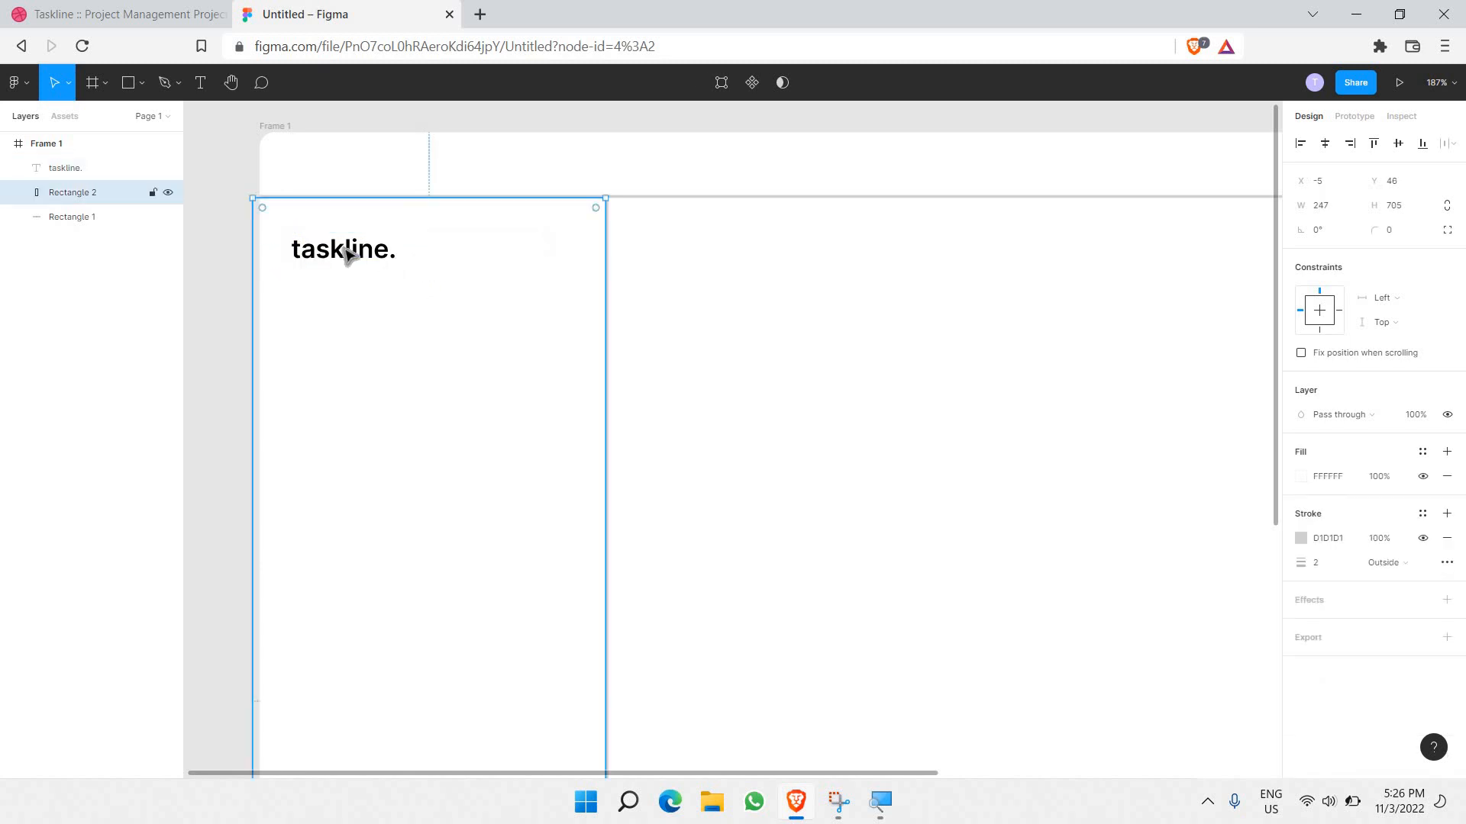
double_click(346, 248)
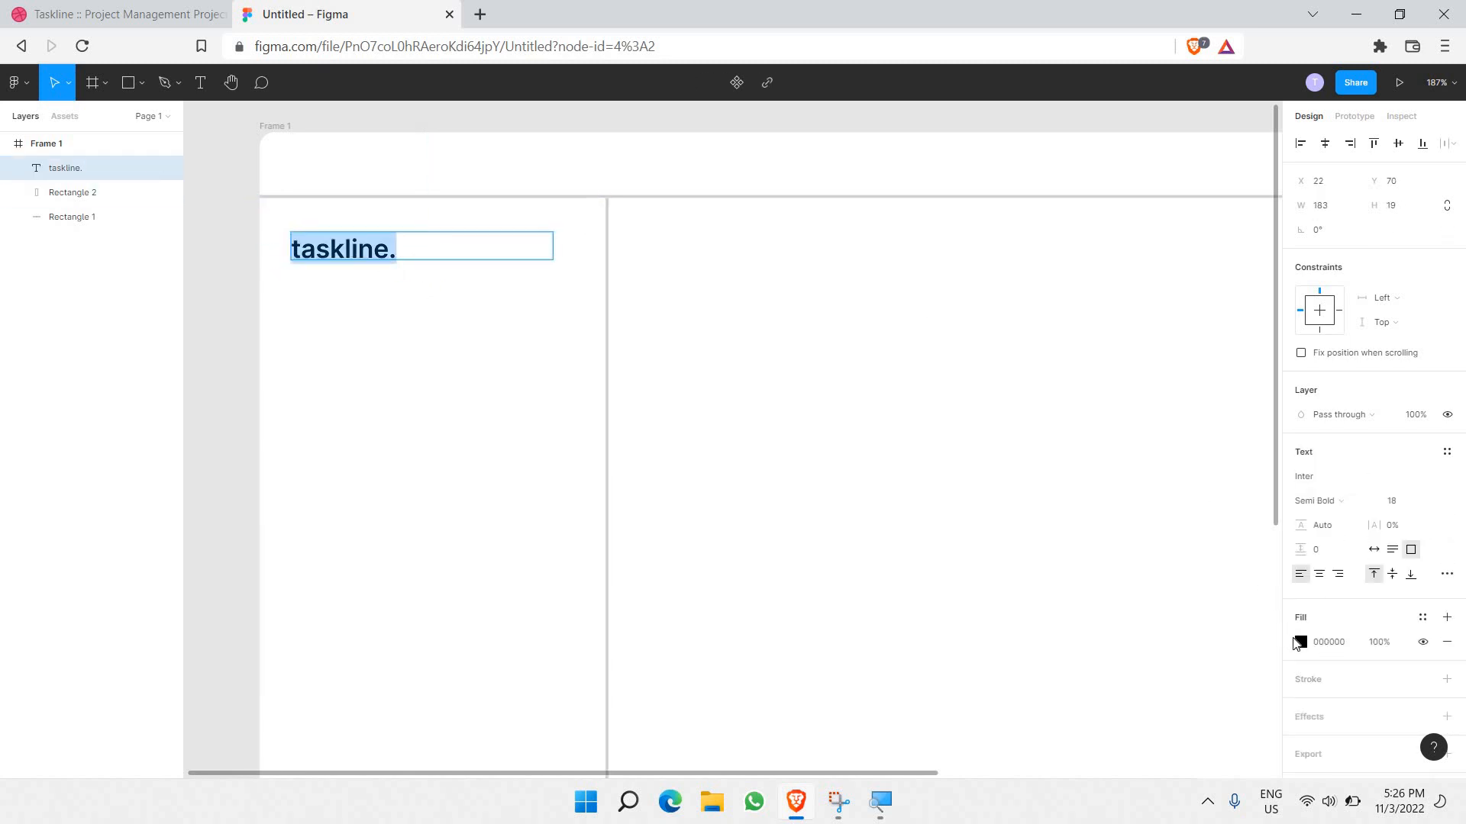
click(1300, 643)
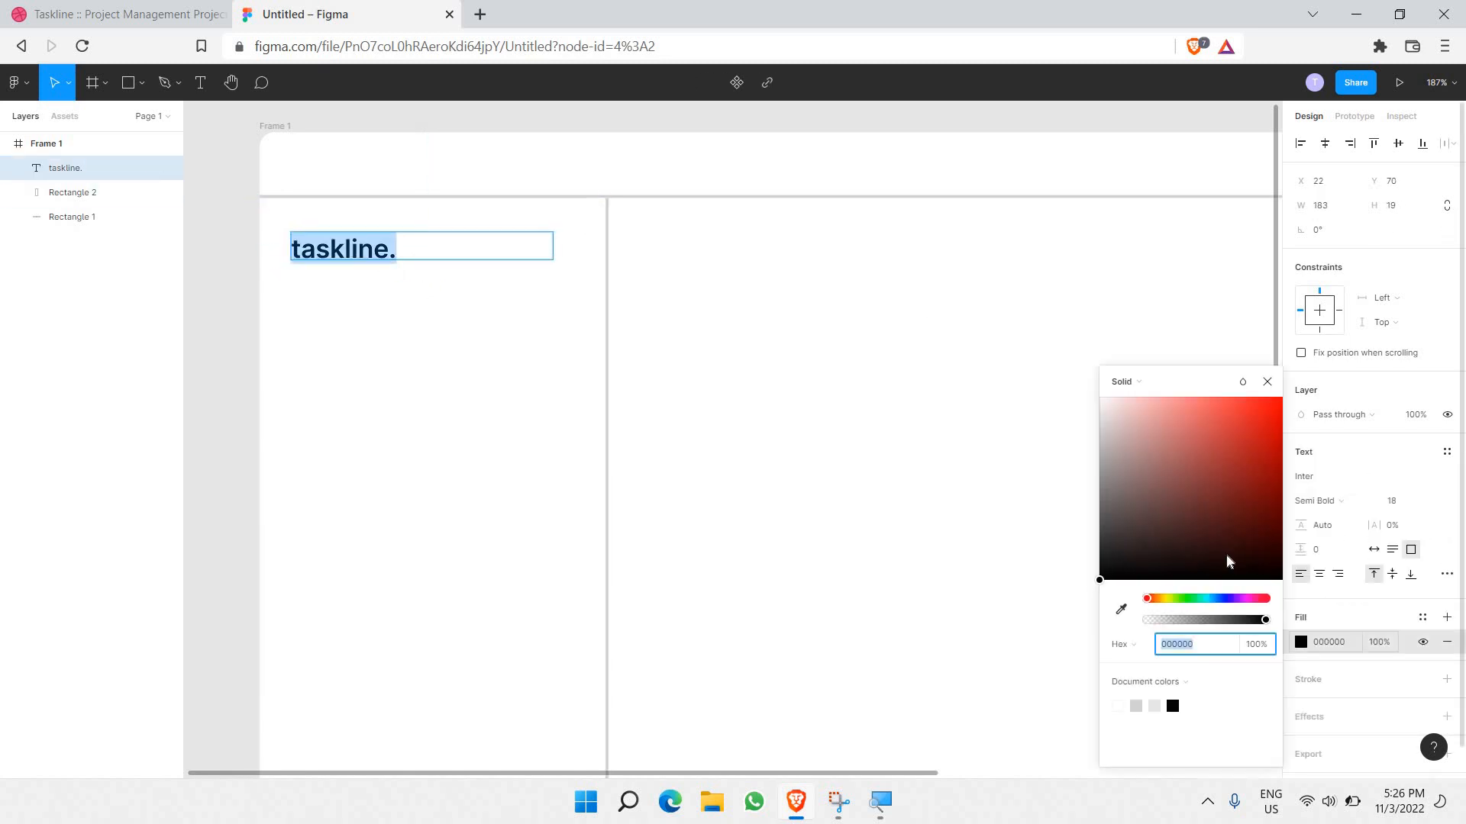
click(1218, 599)
drag(1196, 497, 1413, 259)
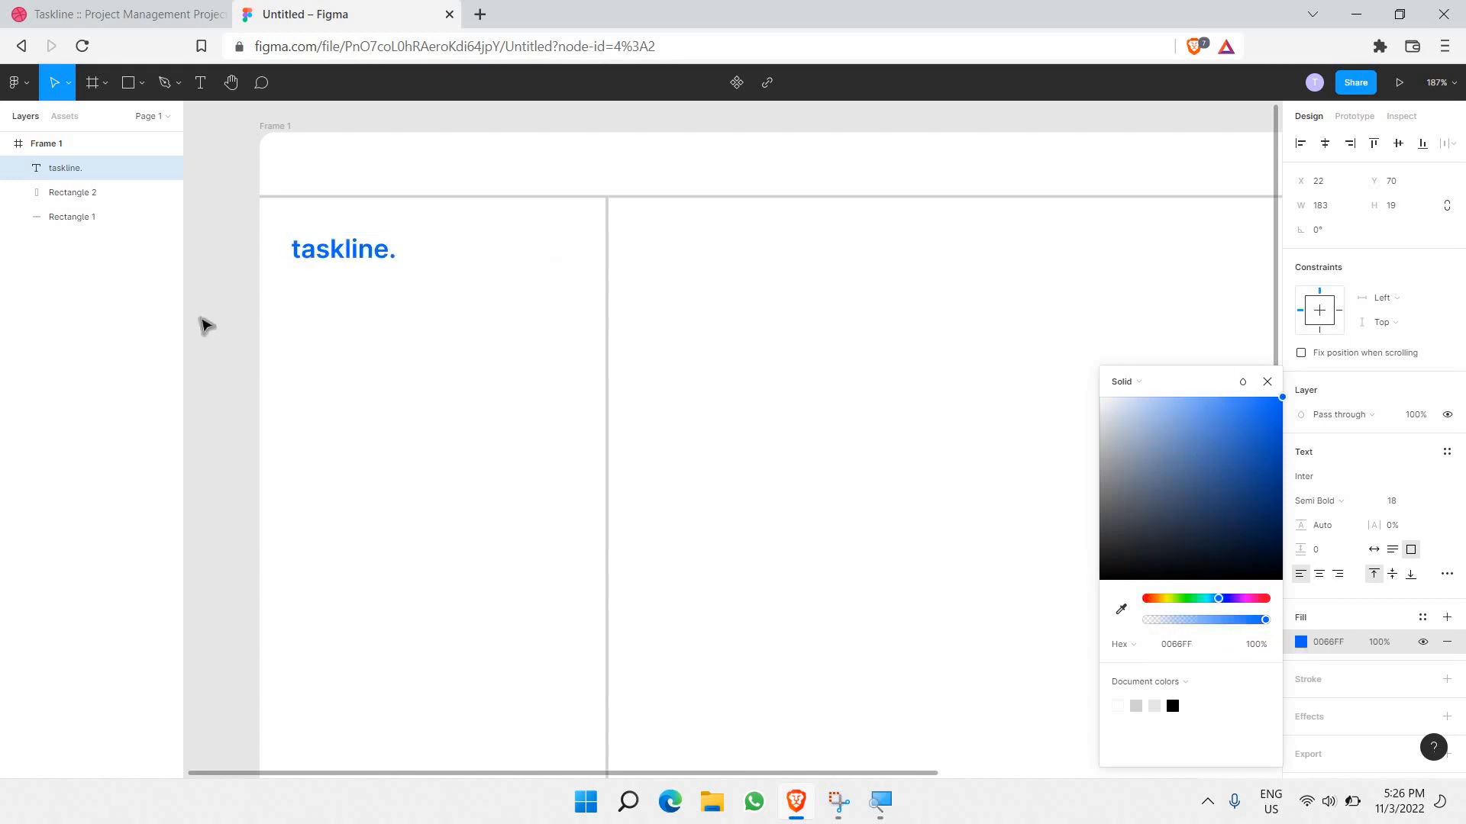
key(Escape)
Step: Nudge the taskline. logo slightly right and down, then zoom to fit the frame
click(209, 321)
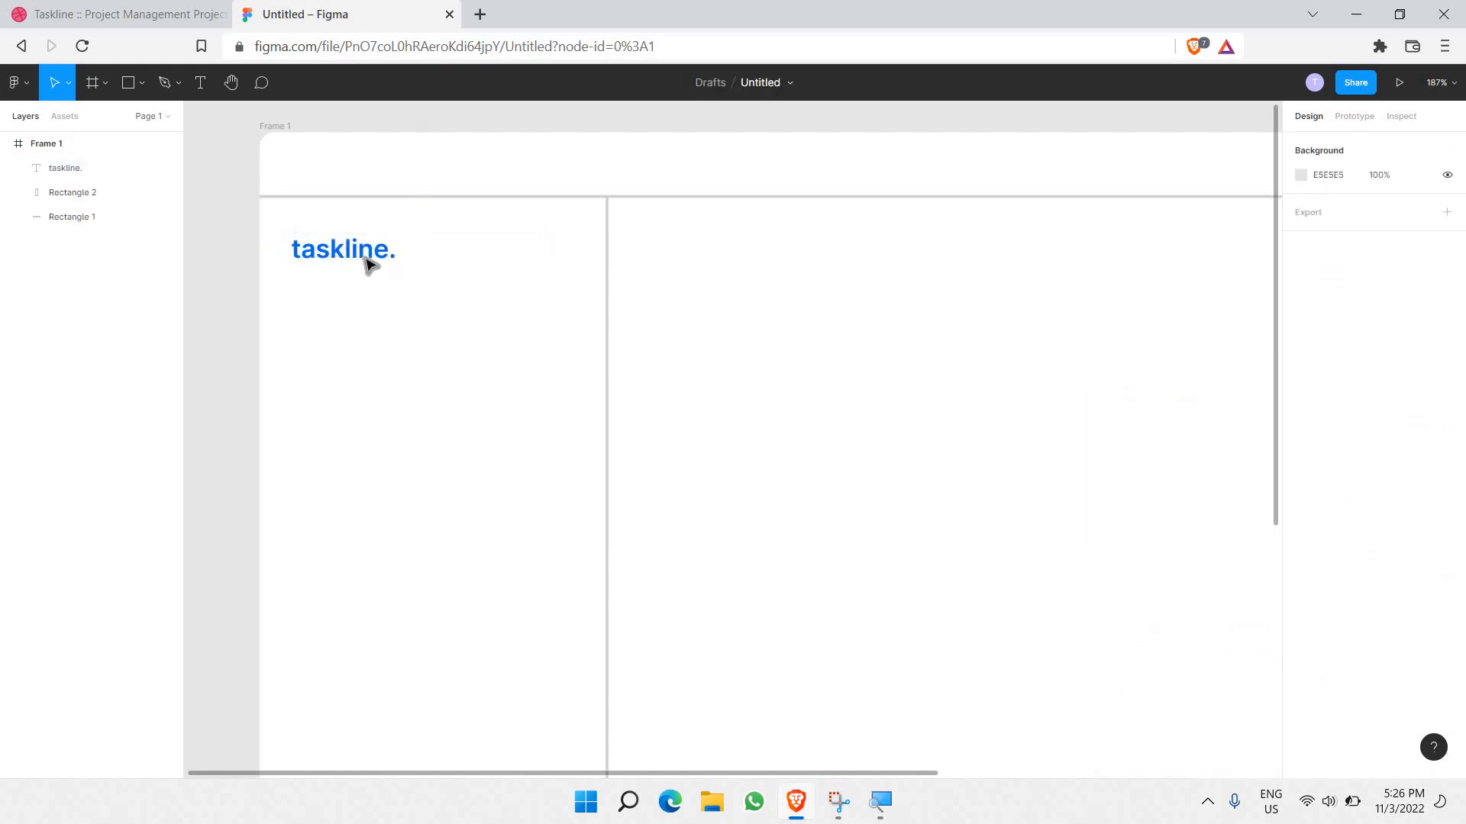
click(548, 247)
drag(423, 249, 434, 258)
click(244, 294)
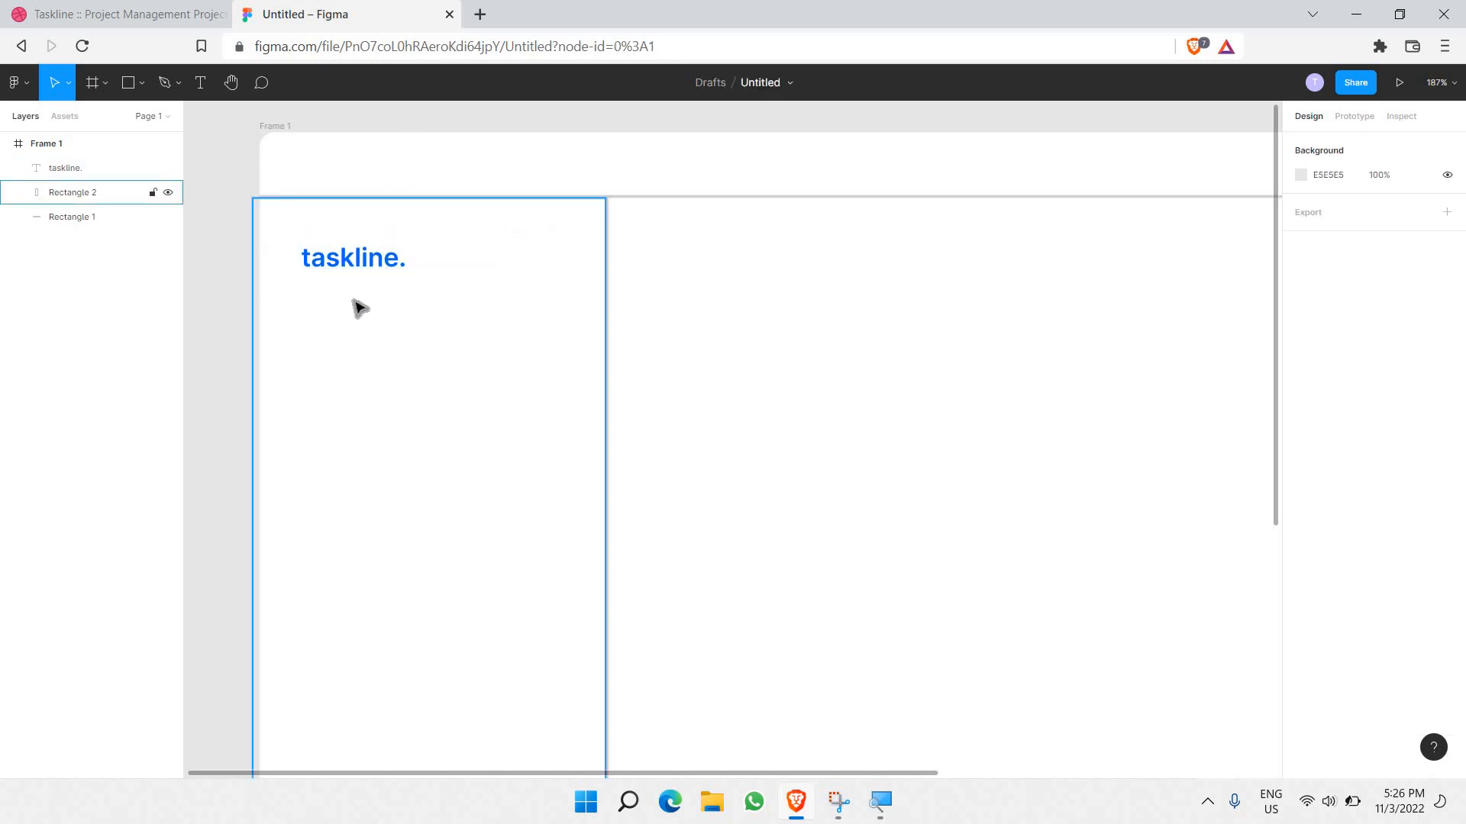
scroll(366, 290, down, 1)
key(shift+1)
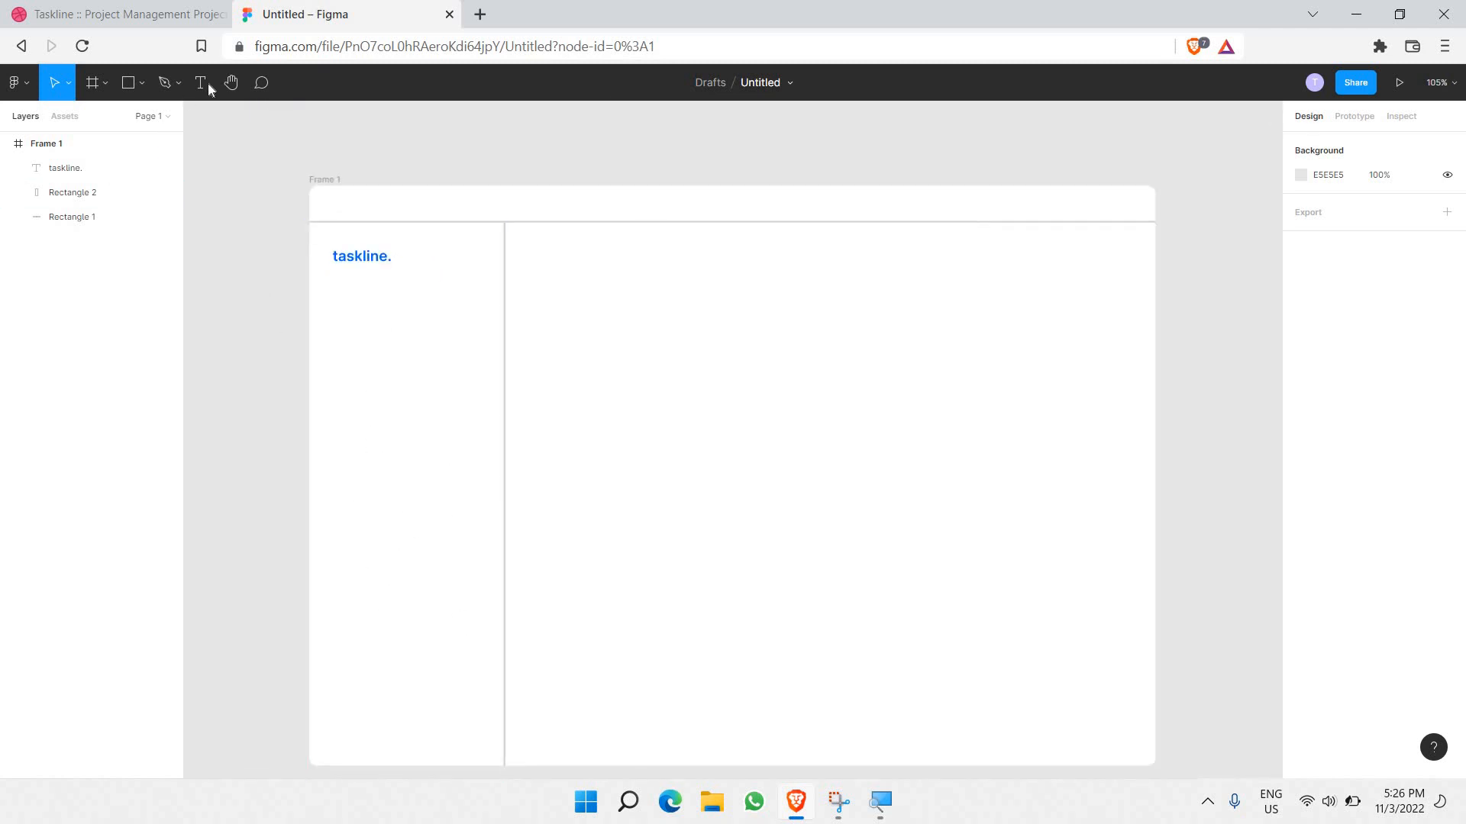
Step: Add a text box reading 'Dashboard' below the taskline. logo
key(t)
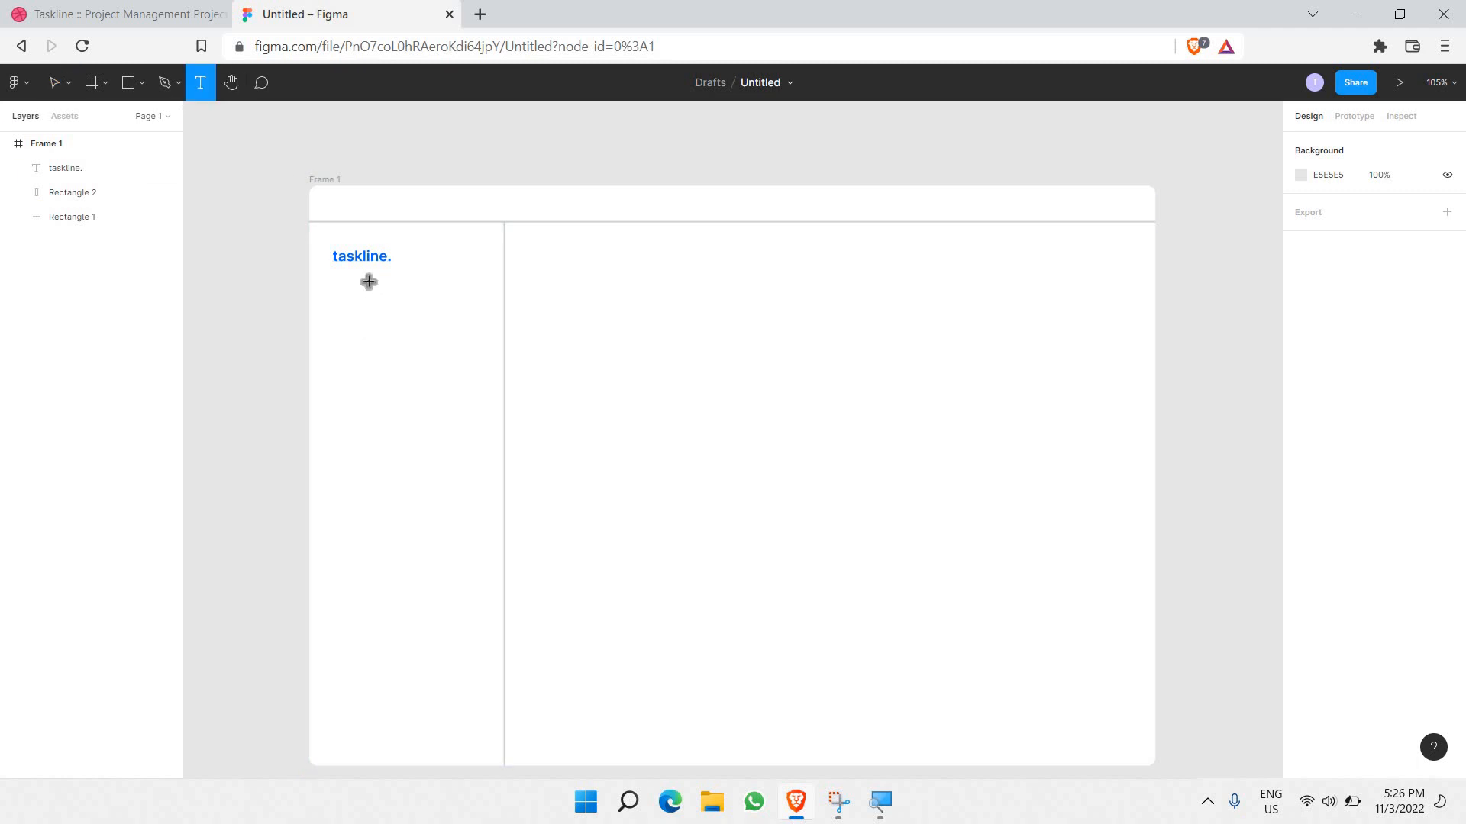
drag(367, 279, 473, 304)
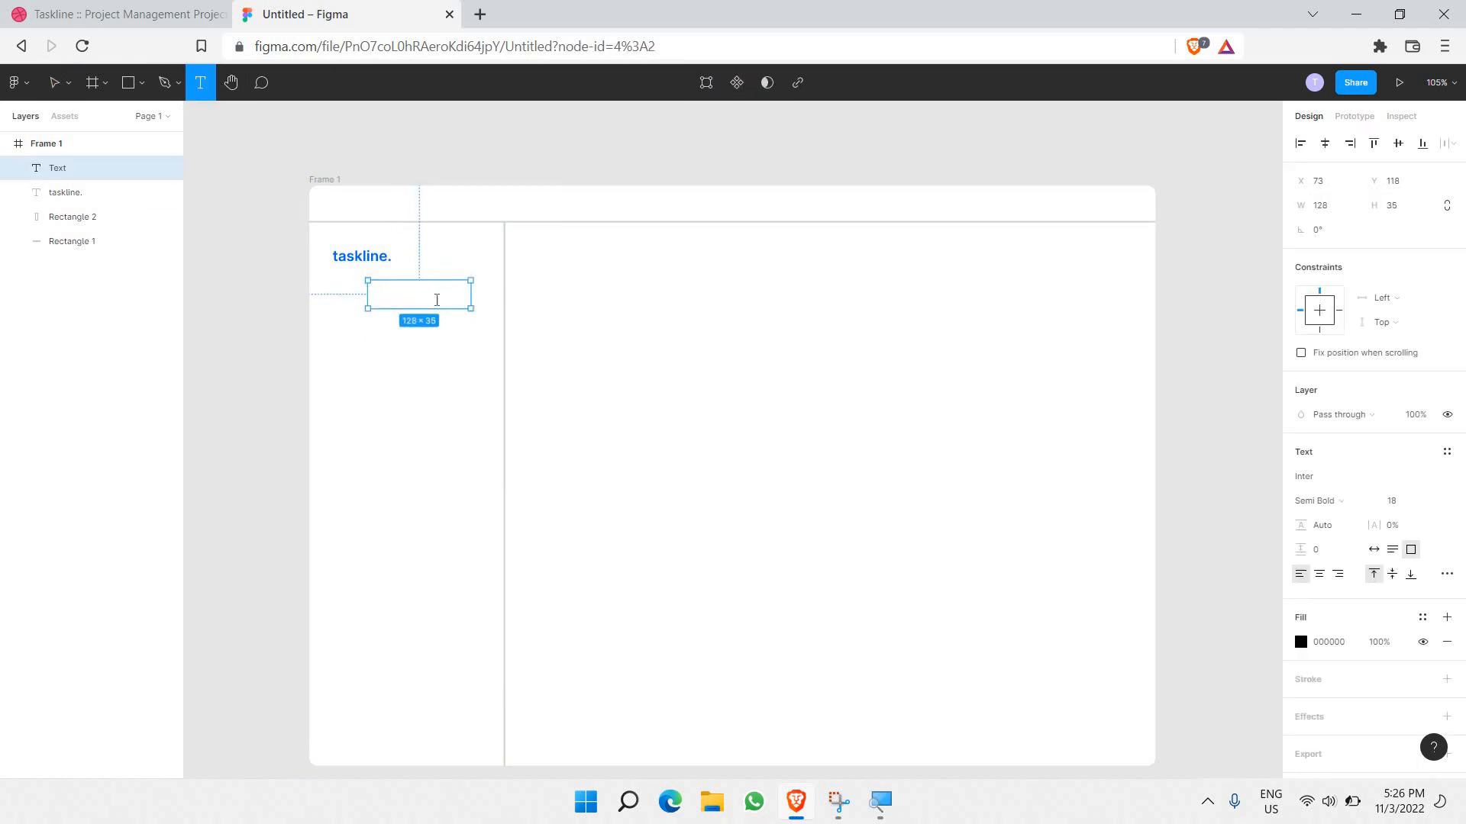
scroll(394, 304, up, 5)
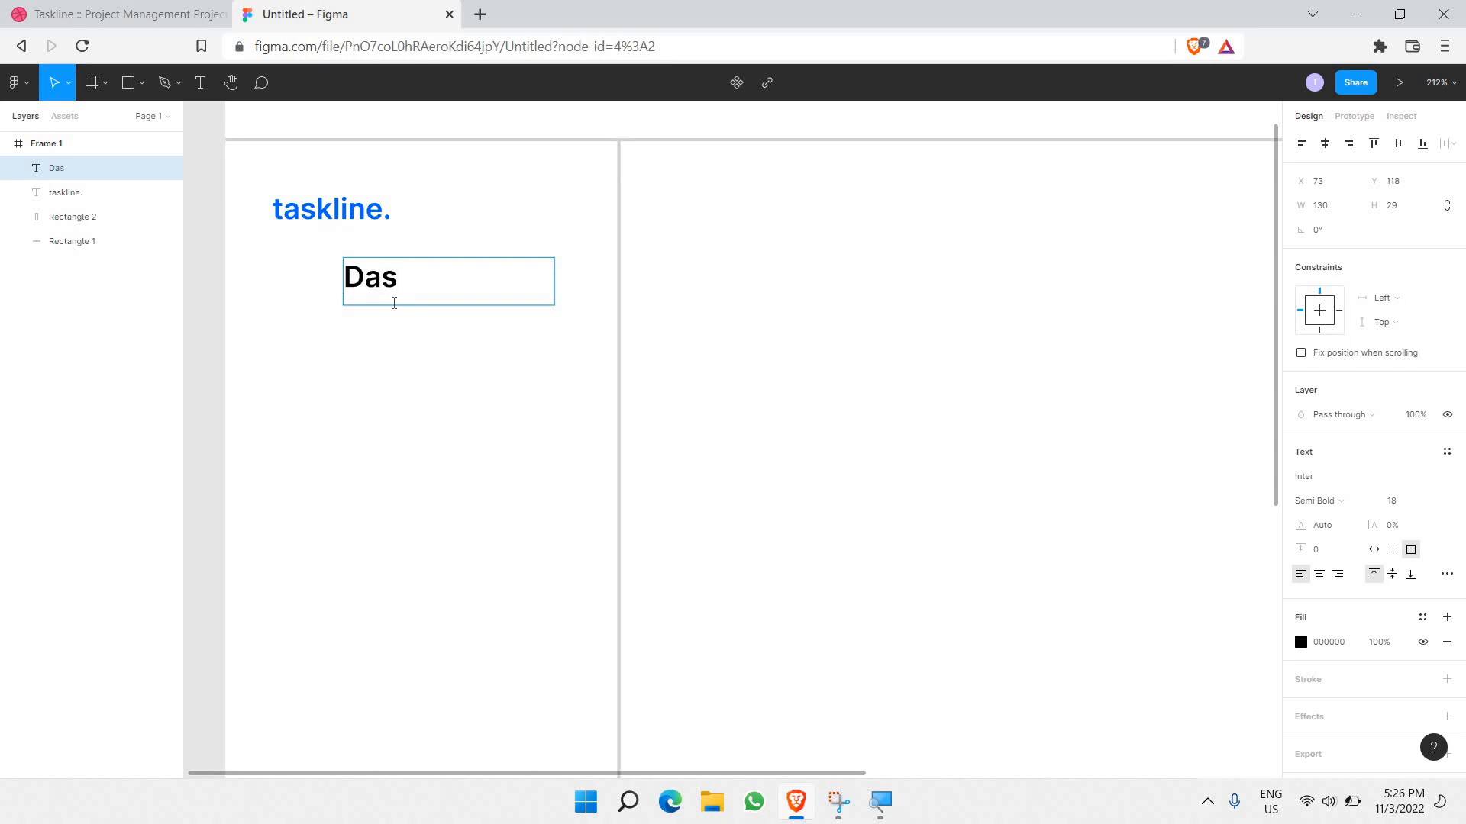
text(Dashboard)
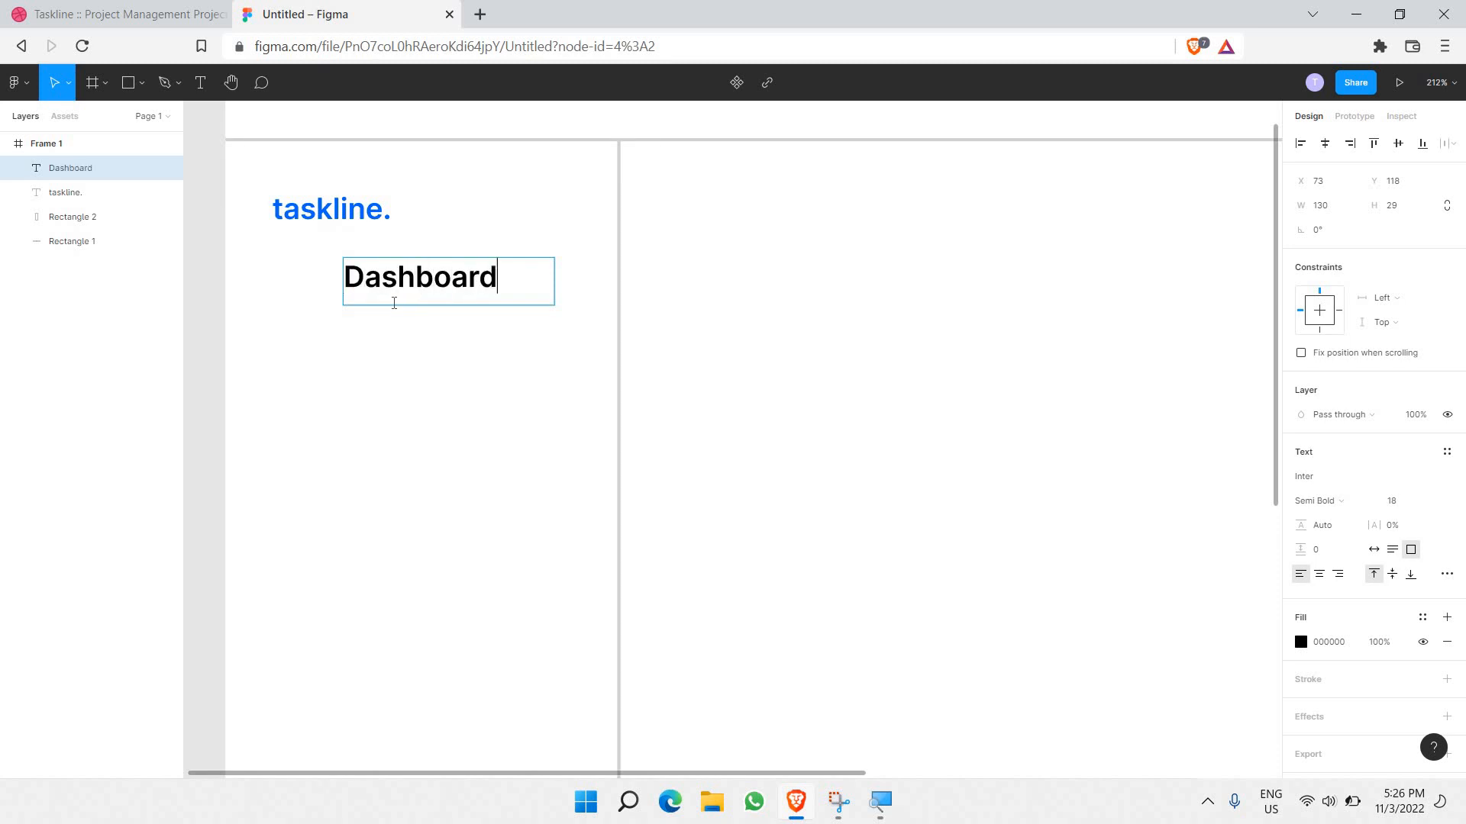
Step: Set the Dashboard text size to 10 and shrink its box to fit
key(ctrl+a)
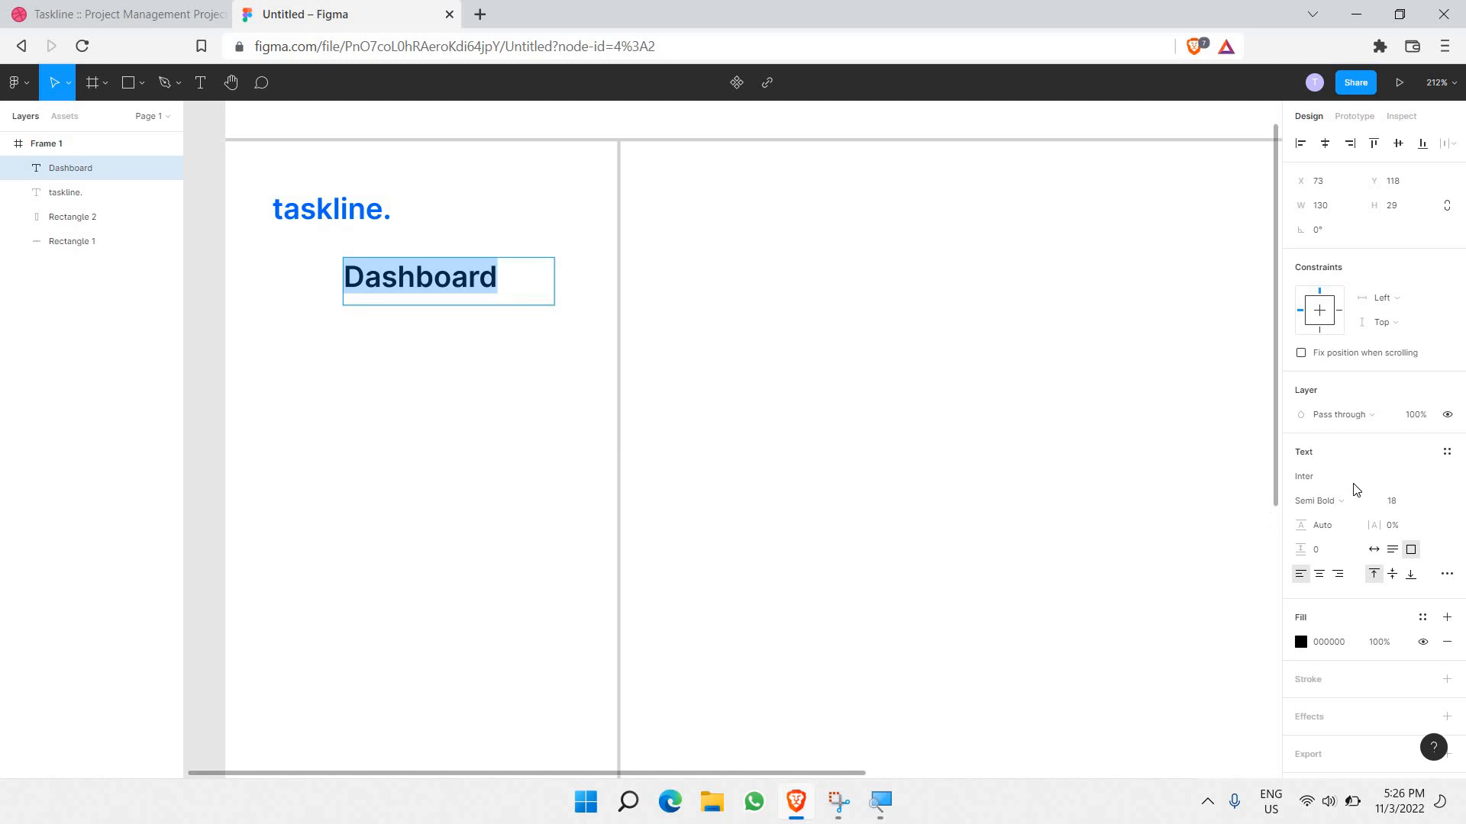
click(1433, 503)
click(1432, 485)
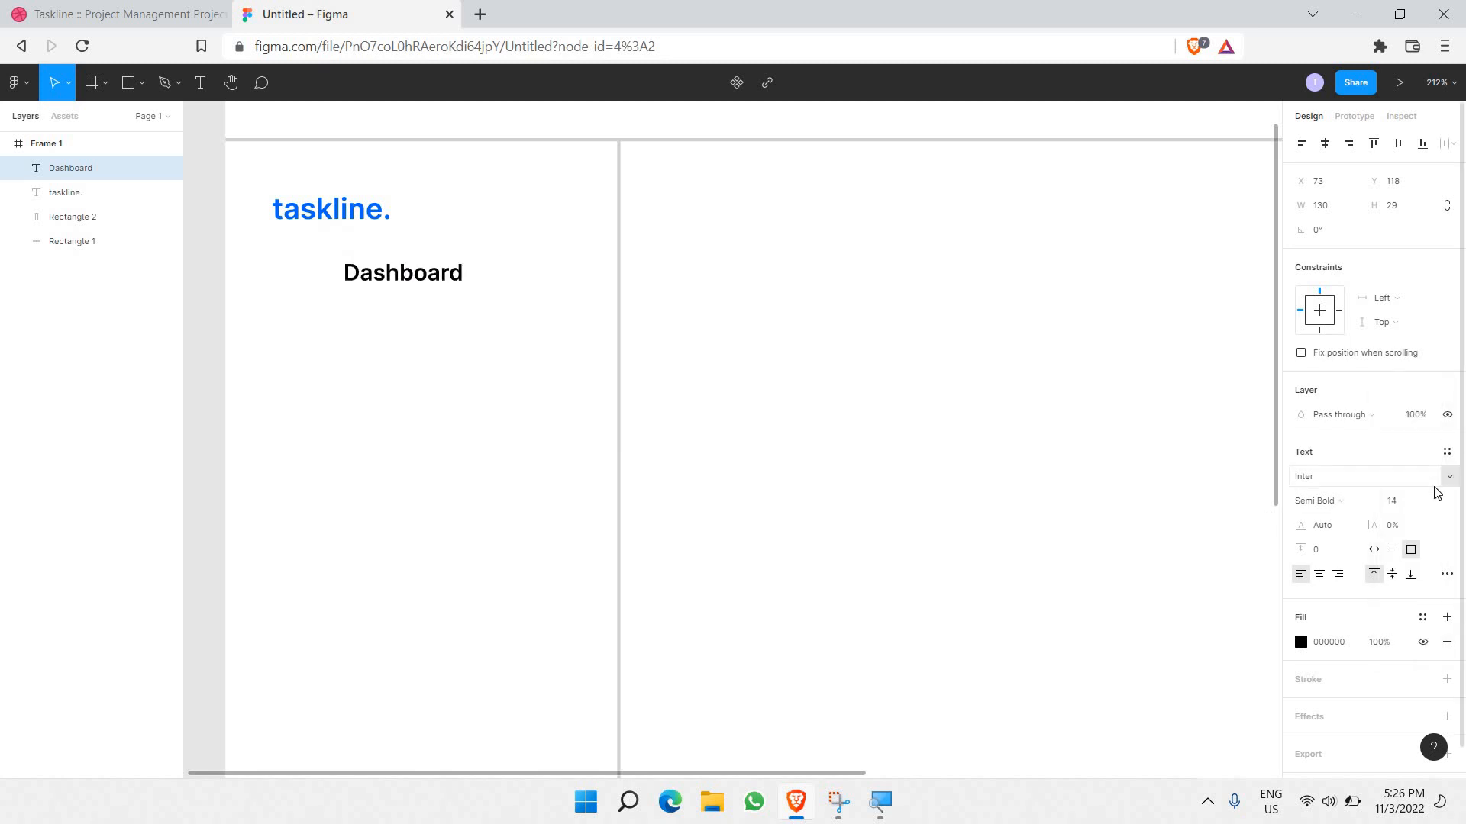
click(1434, 502)
click(1429, 484)
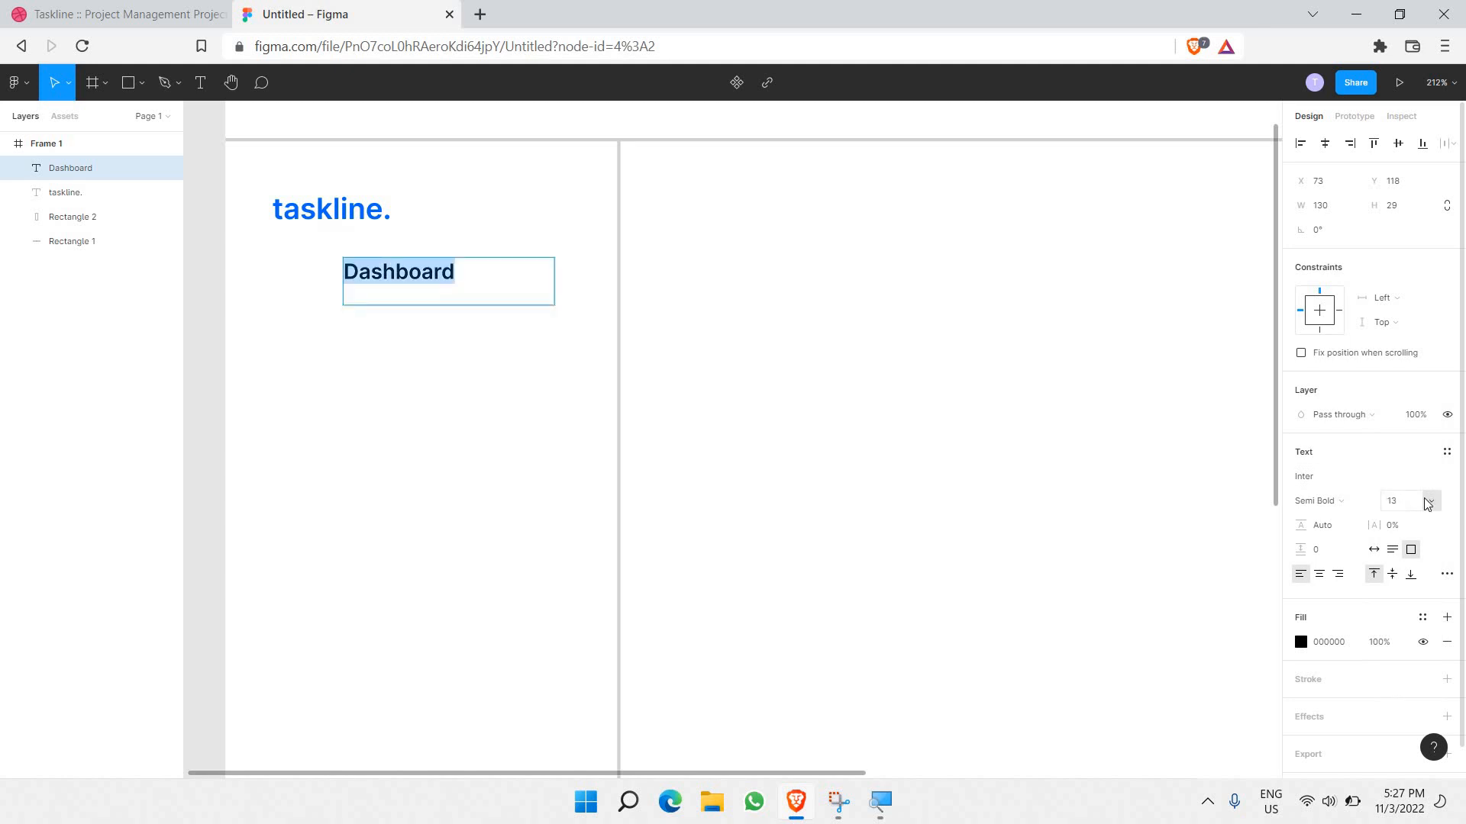
click(1429, 504)
click(1426, 448)
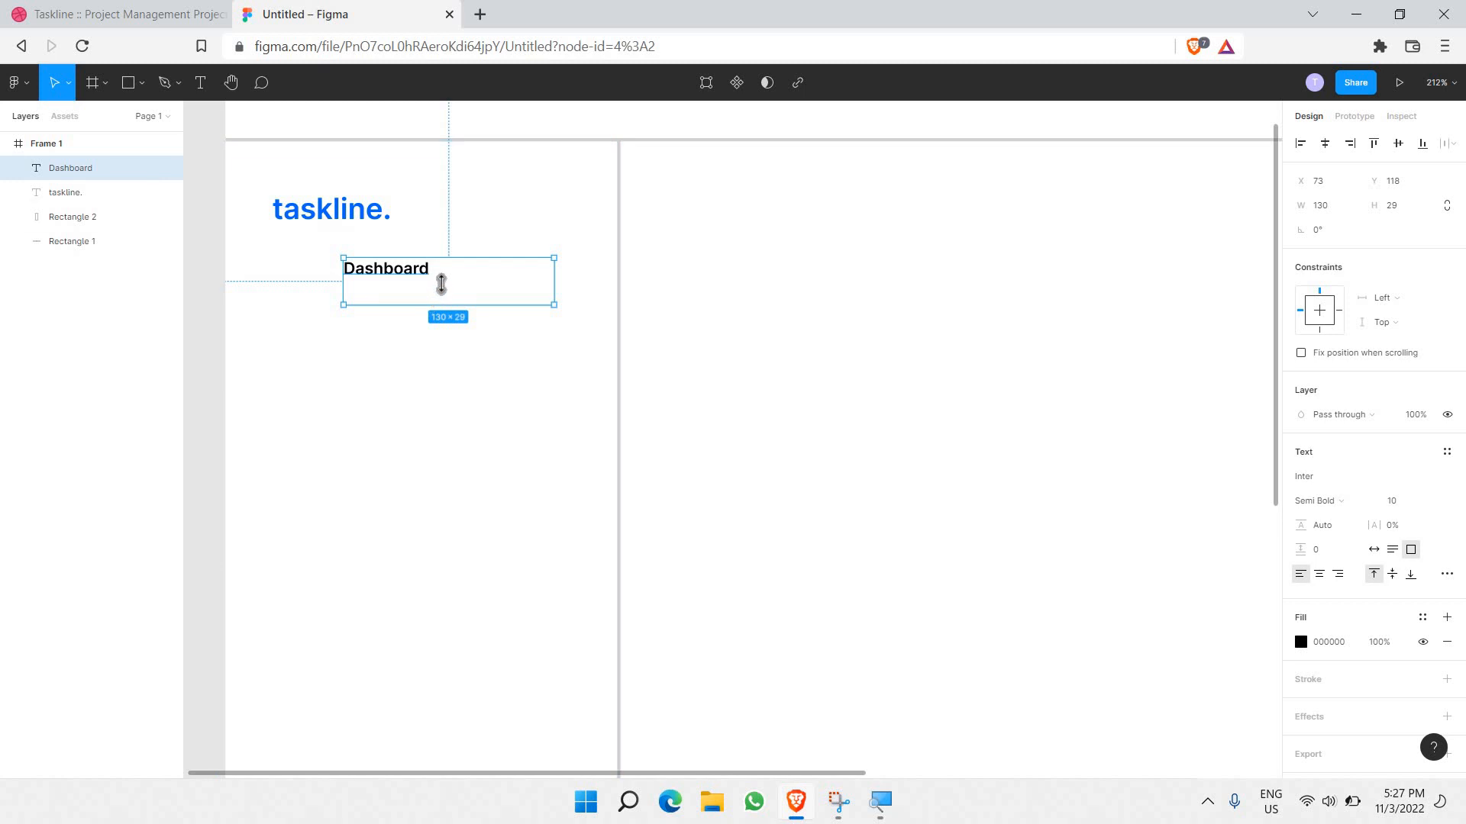
mouse_move(442, 299)
mouse_down()
mouse_move(442, 273)
mouse_move(477, 303)
mouse_move(424, 300)
mouse_up()
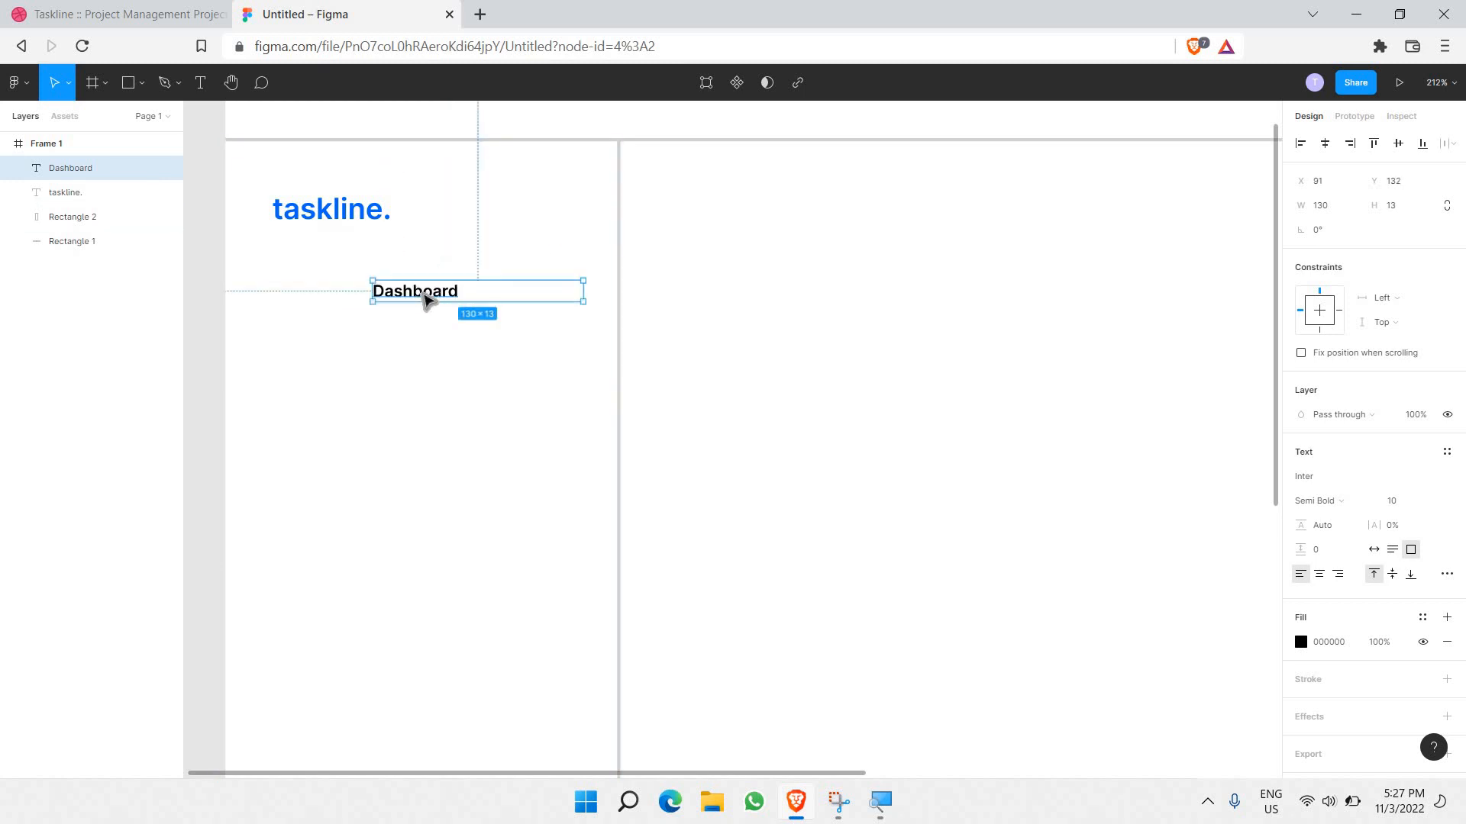
Step: Color the Dashboard text grey 848484
double_click(424, 294)
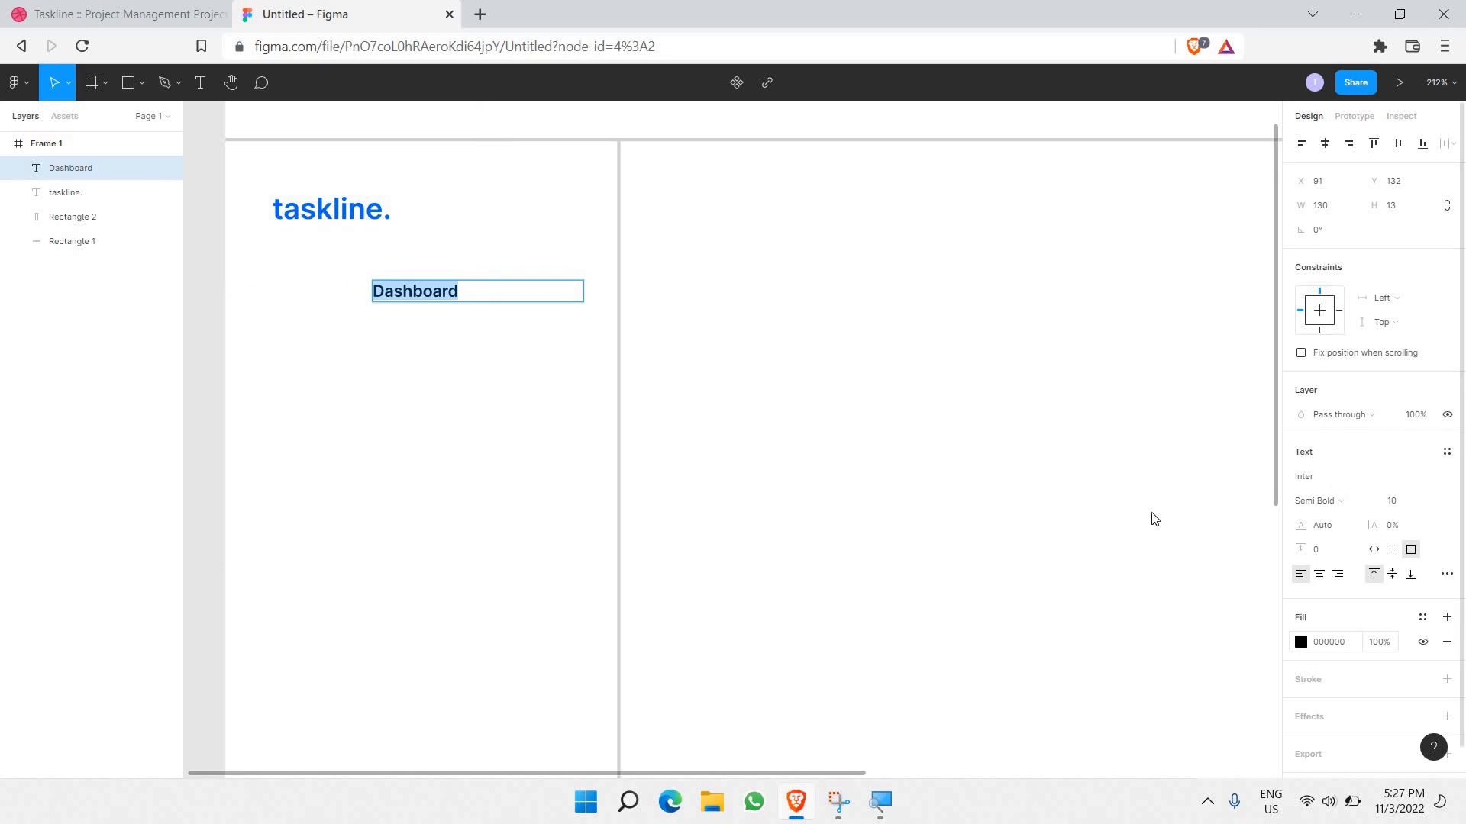
click(1301, 642)
text(979797)
key(Return)
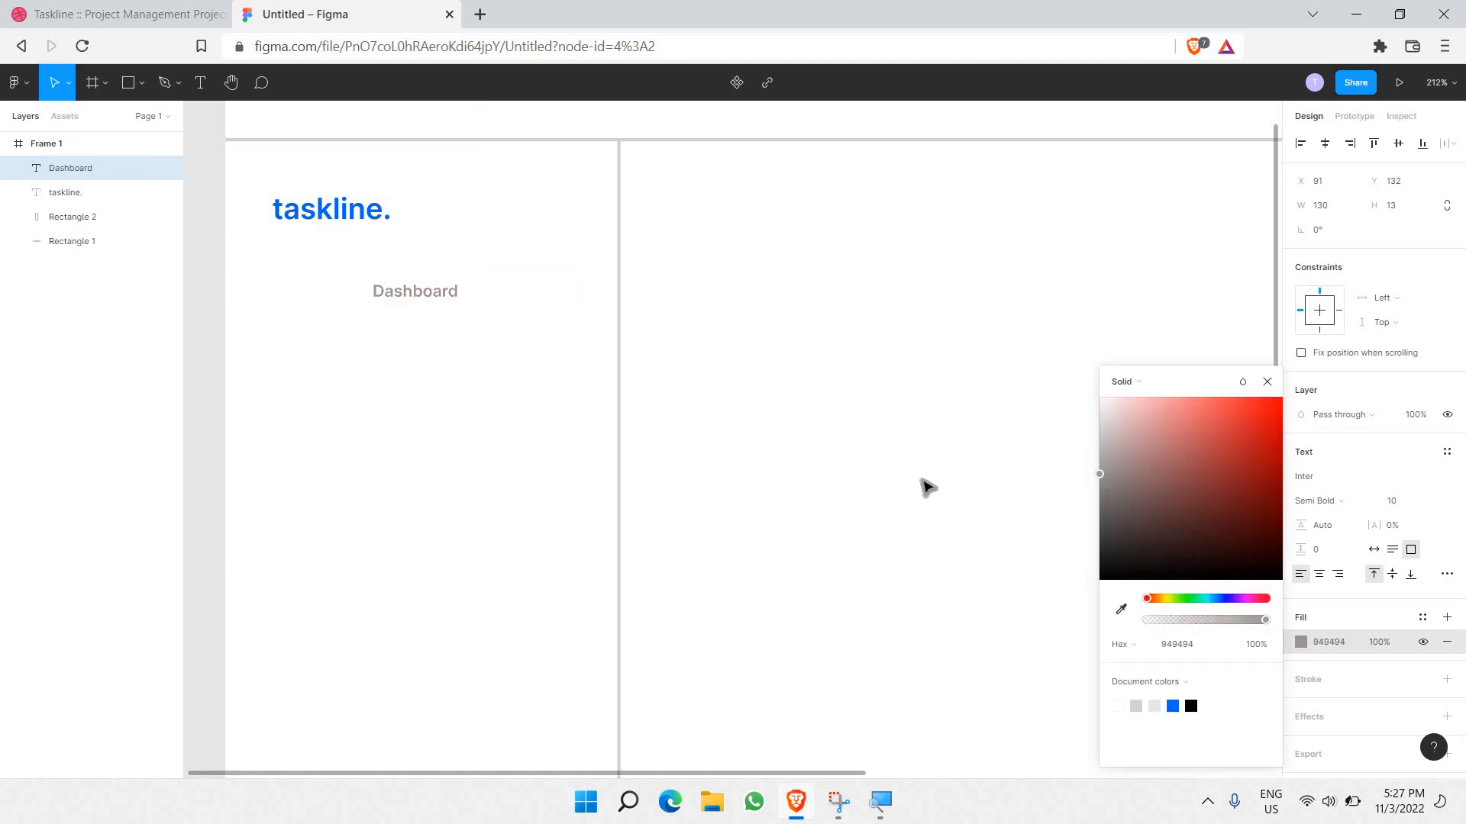
drag(908, 503, 975, 484)
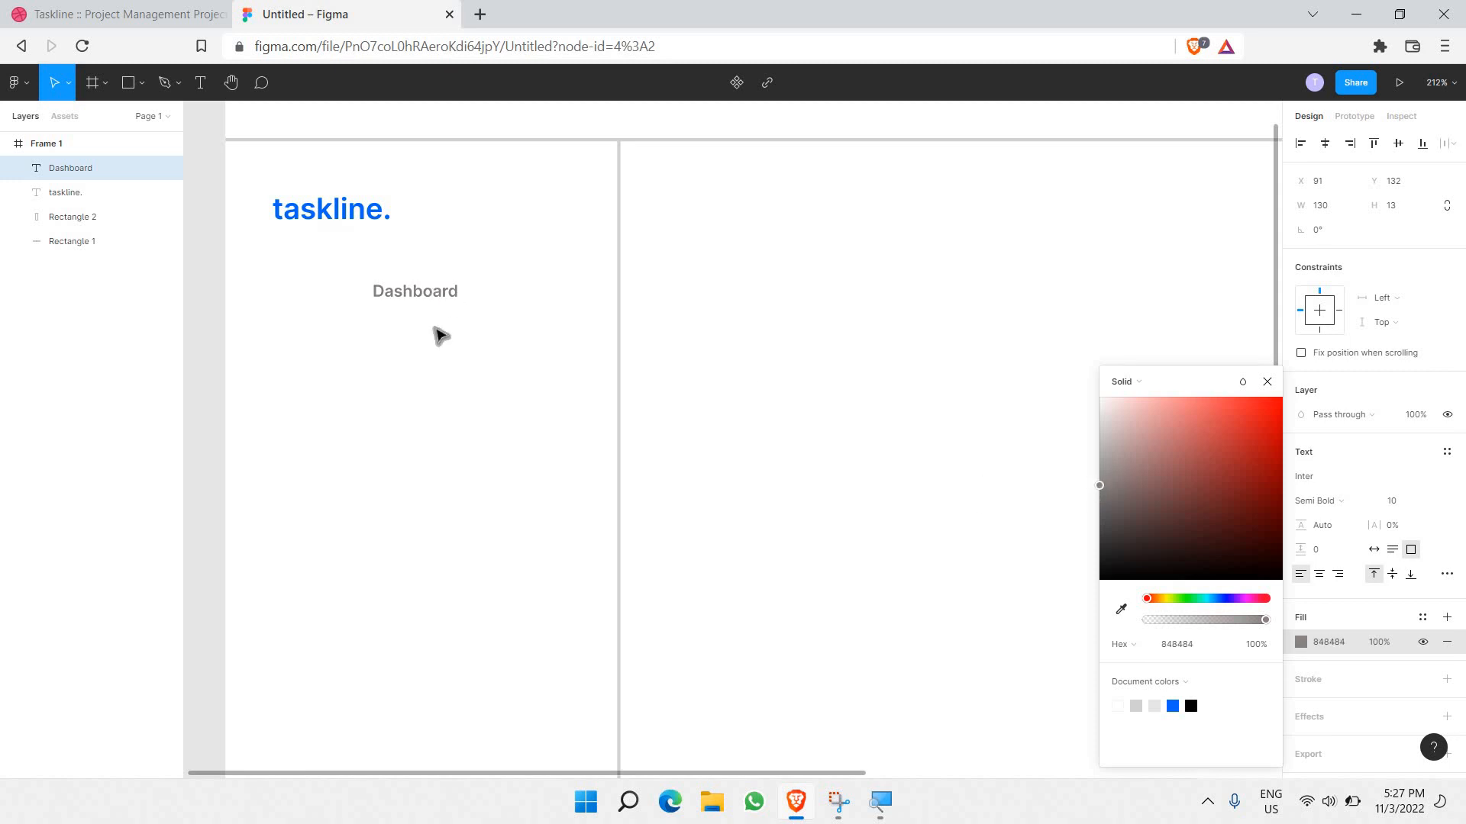
click(588, 285)
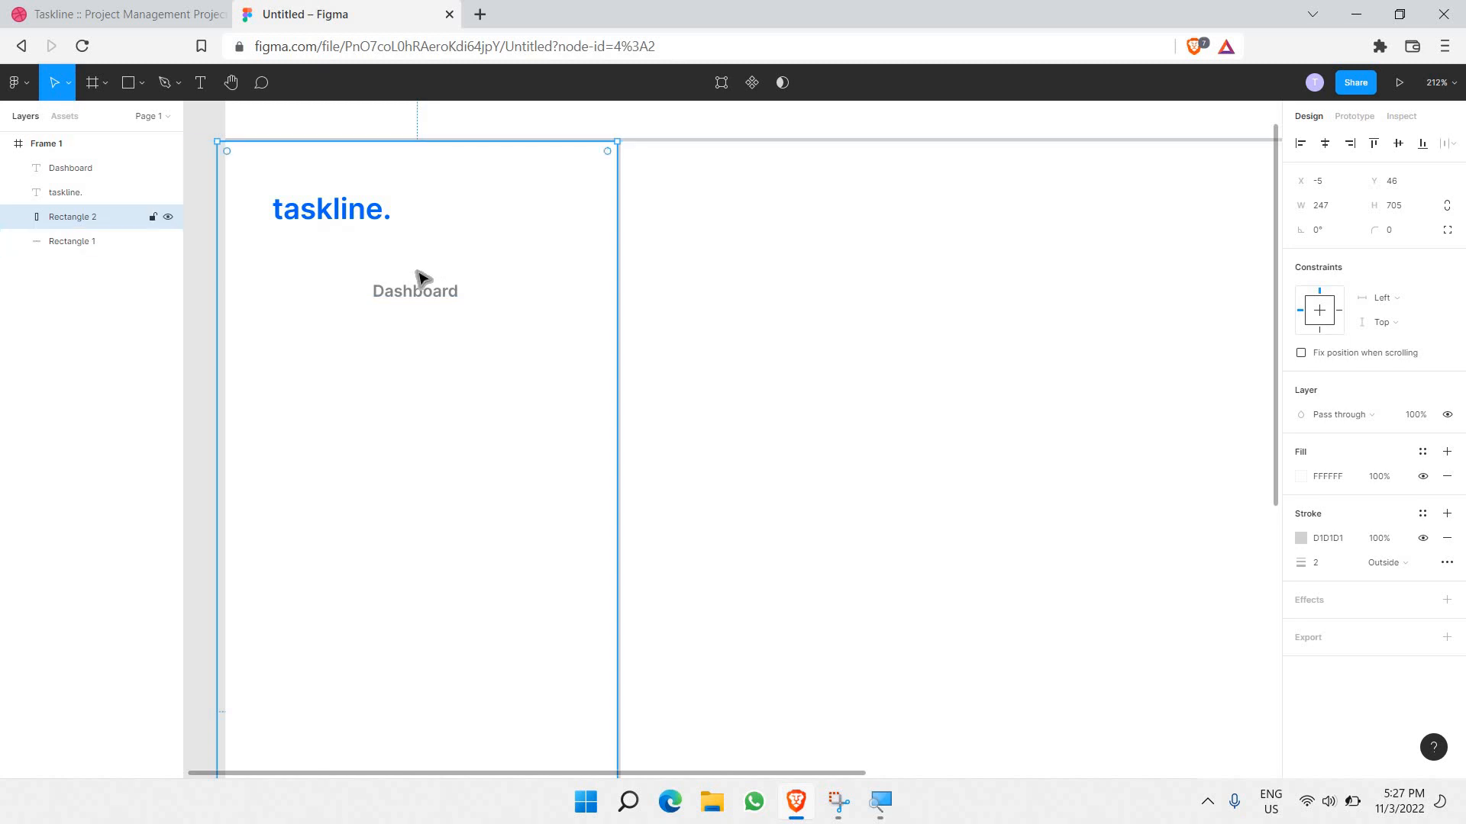
Step: Open Flaticon in a new browser tab and search for 'dashboard' icons
click(481, 15)
text(fl)
key(Return)
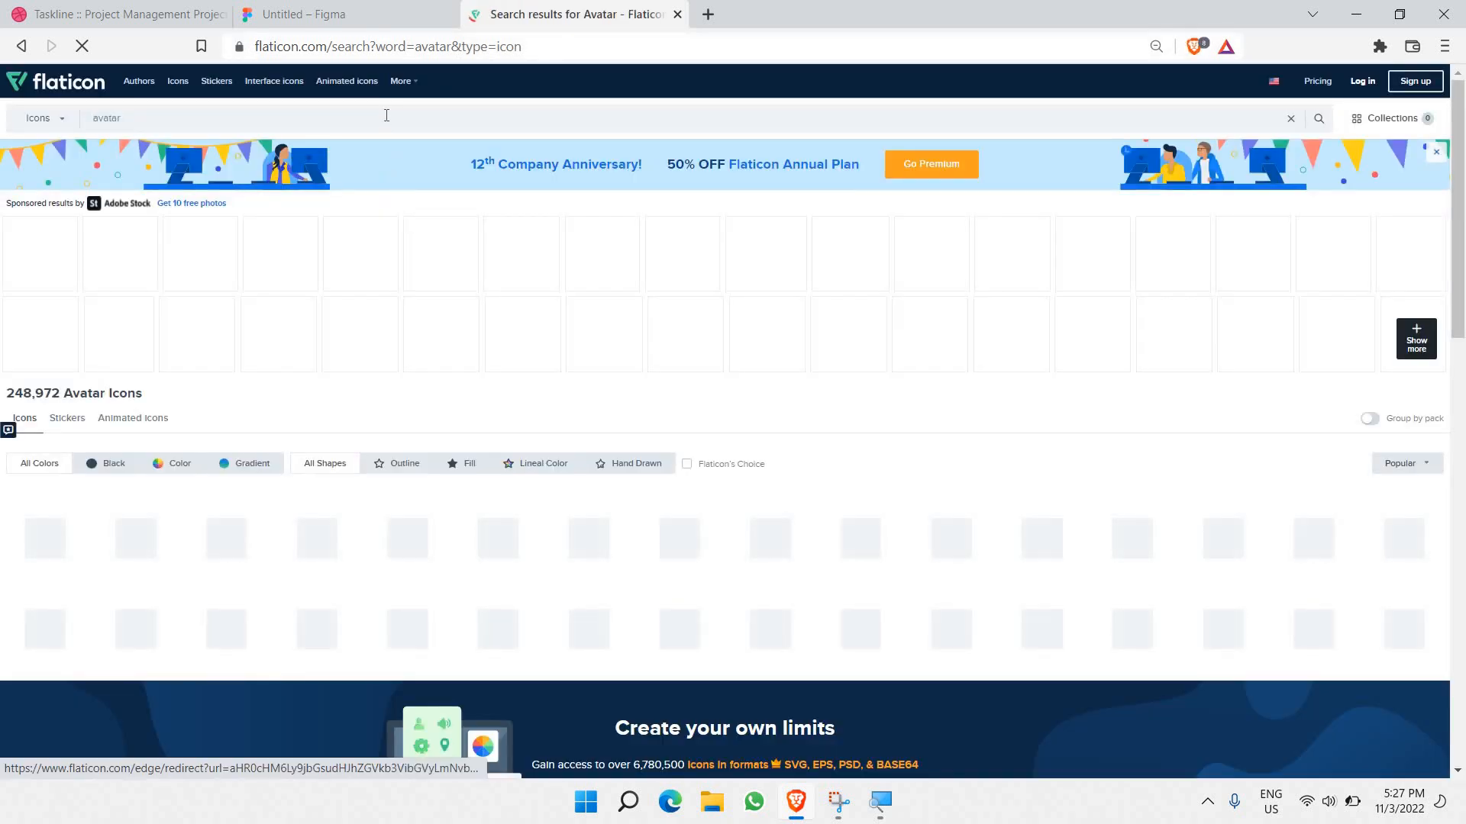
double_click(386, 116)
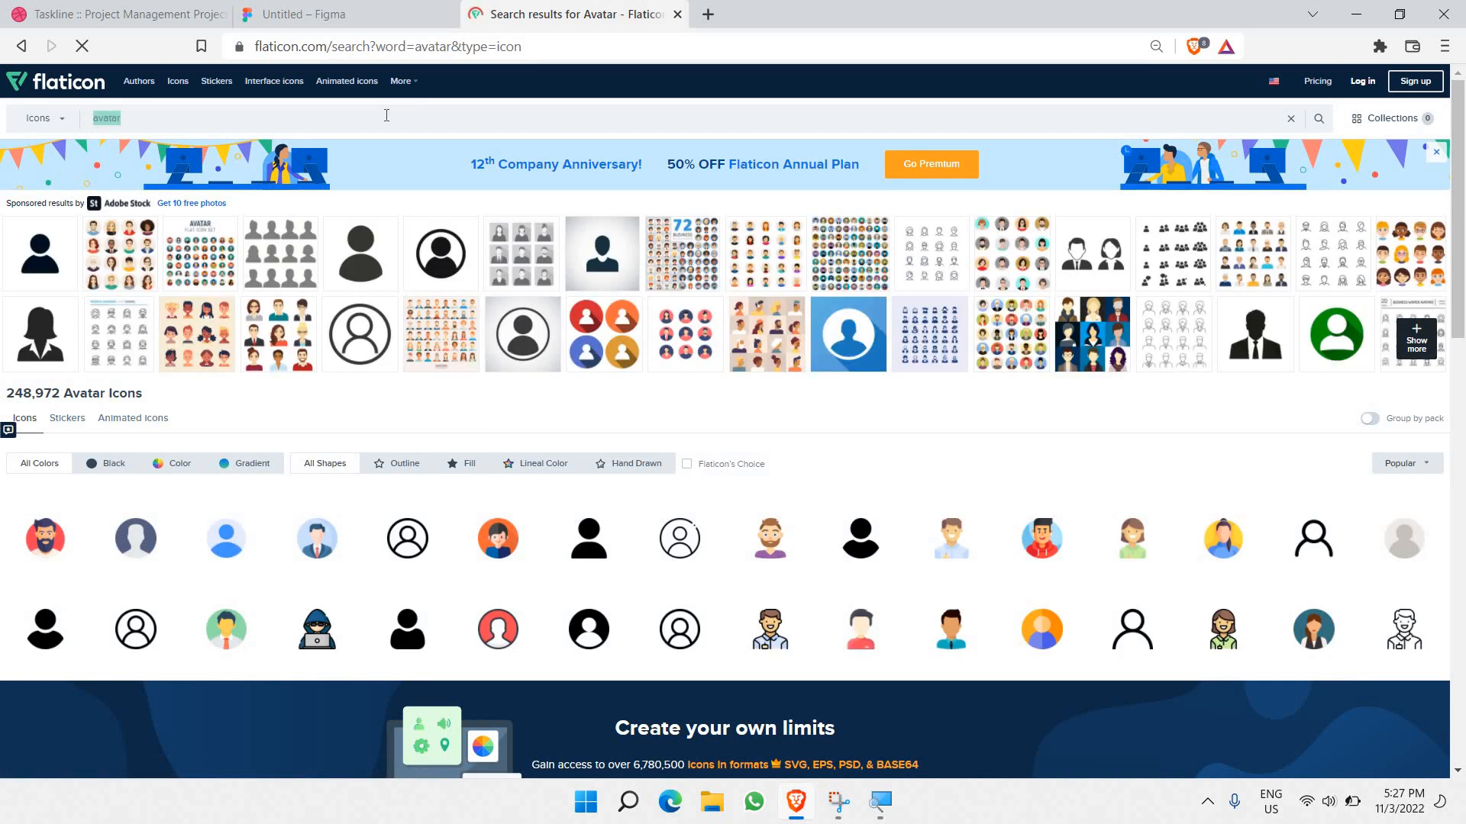
text(dashboard)
key(Return)
click(1435, 15)
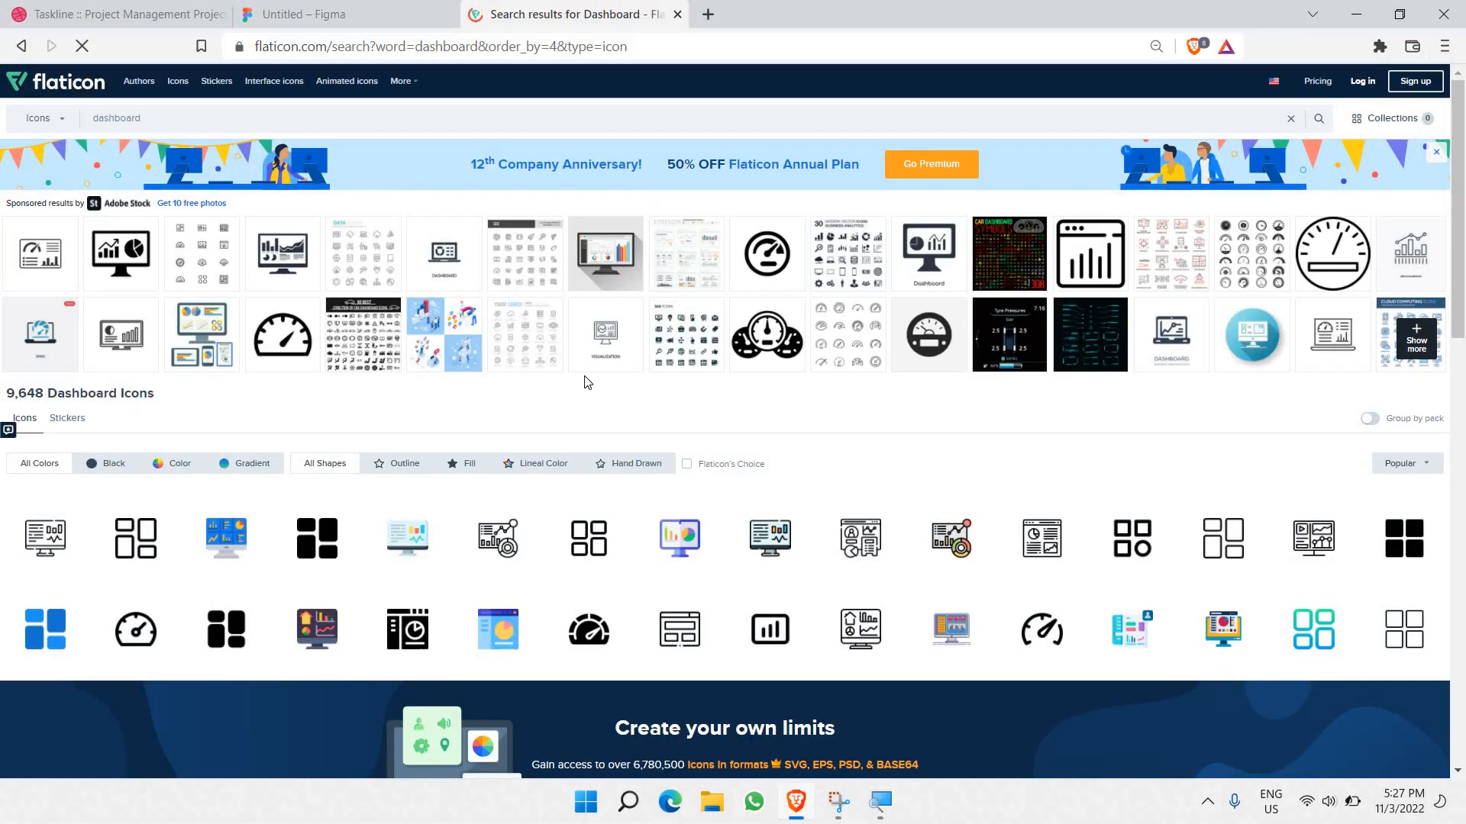
Step: Copy the image of the four-square outline Dashboards icon and return to Figma
scroll(587, 381, down, 2)
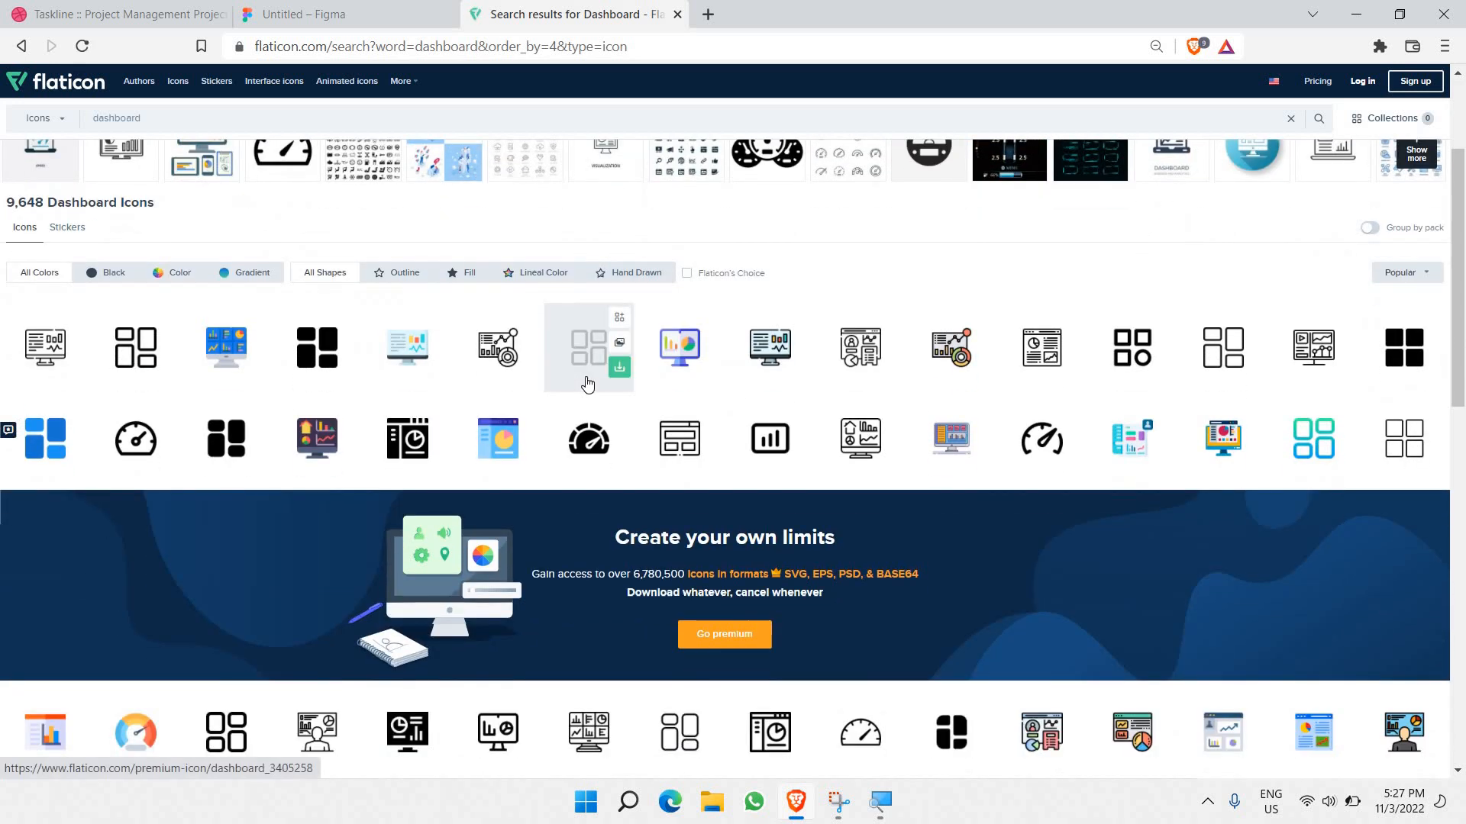
scroll(587, 383, down, 3)
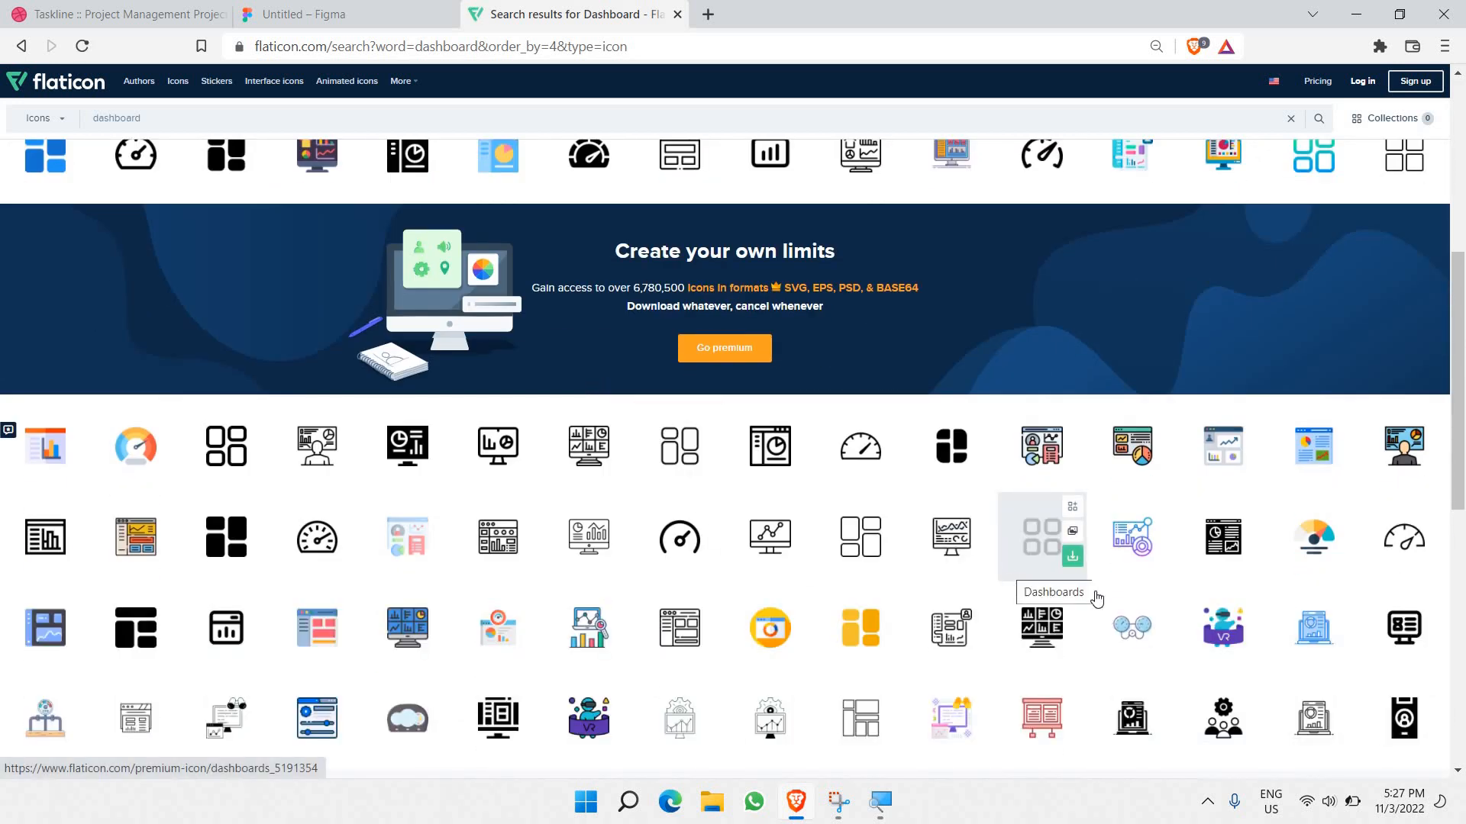
click(1046, 549)
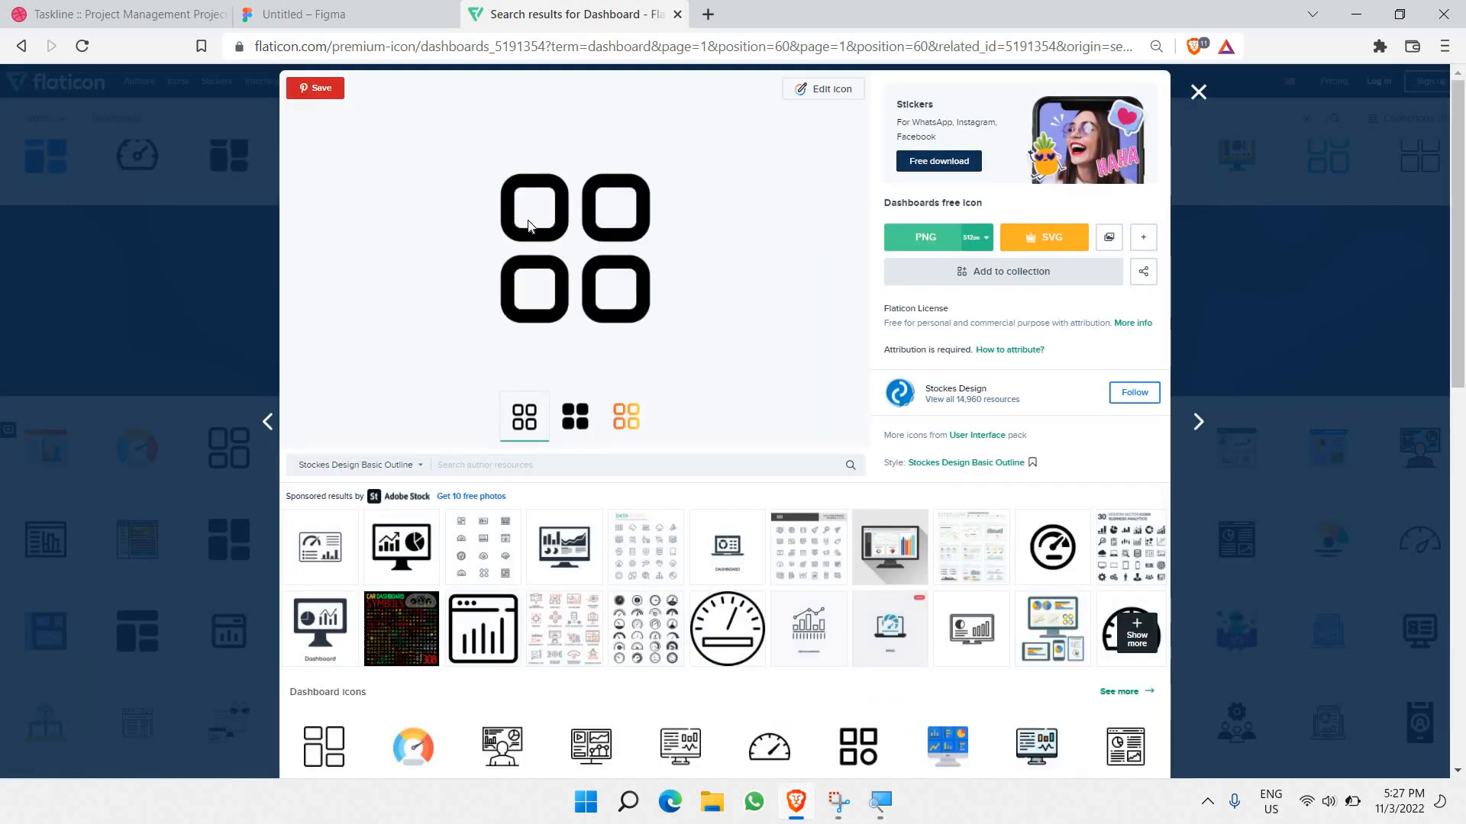
right_click(601, 229)
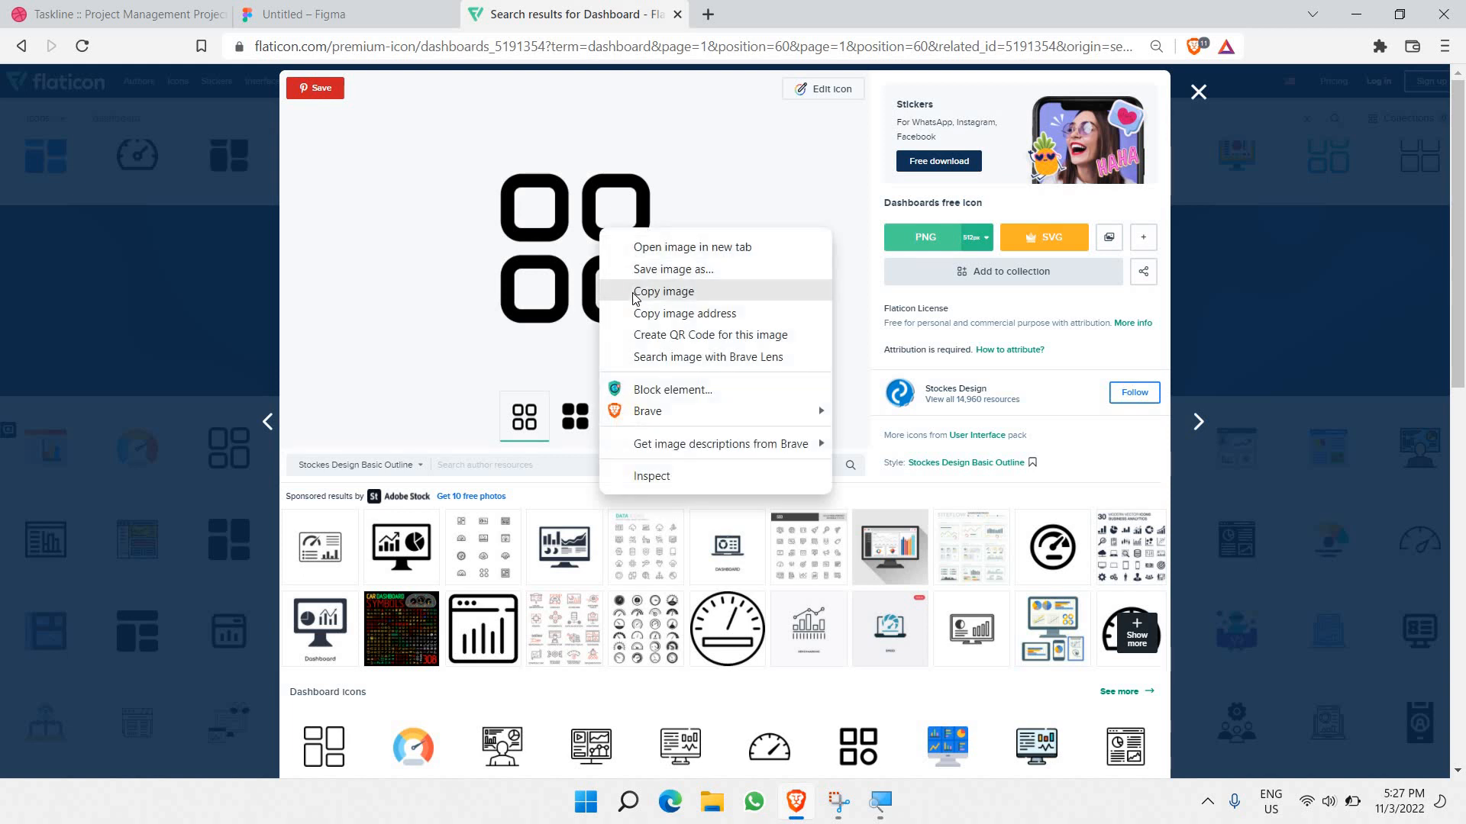
click(634, 291)
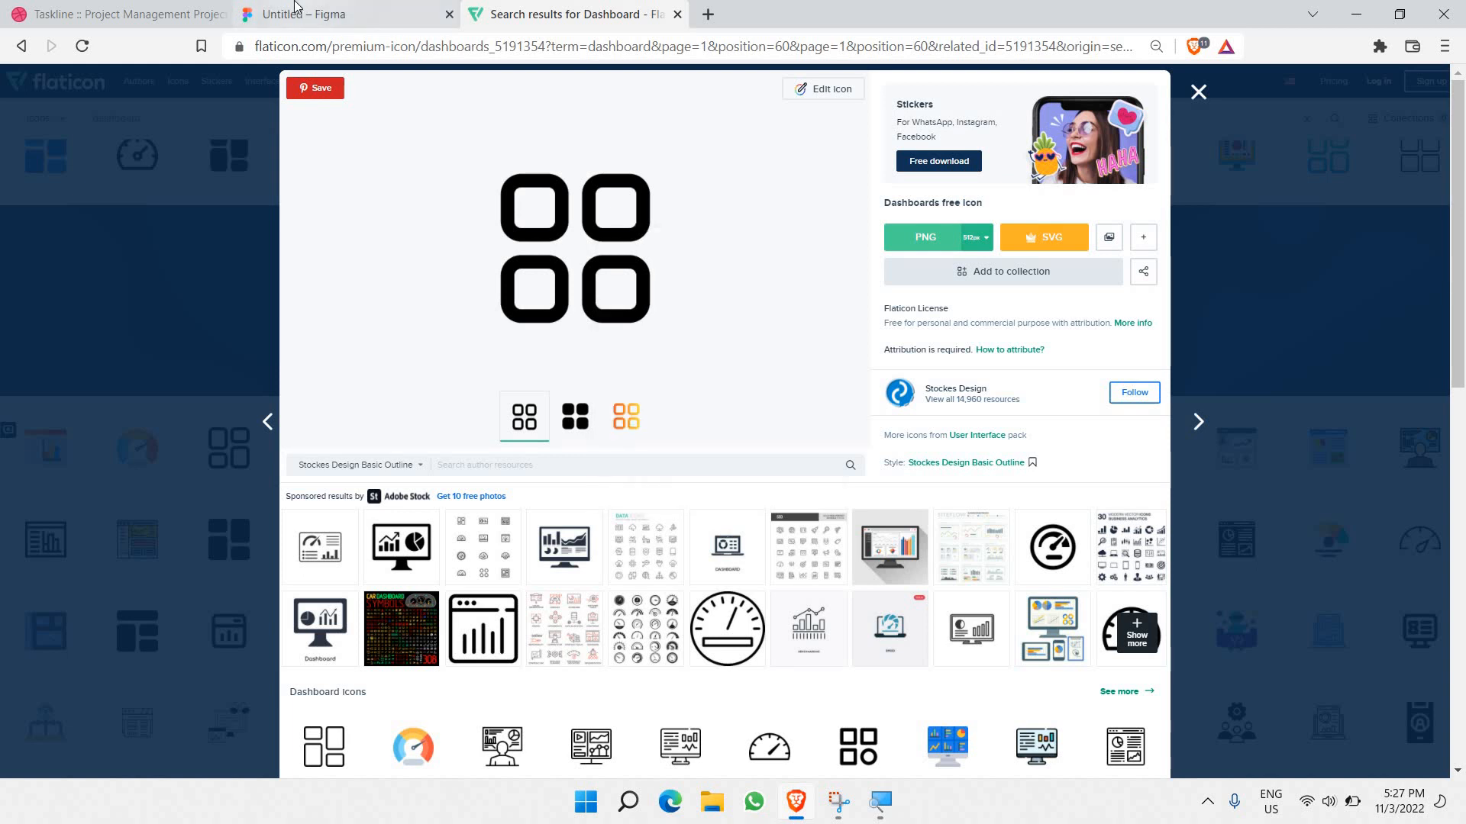
click(305, 13)
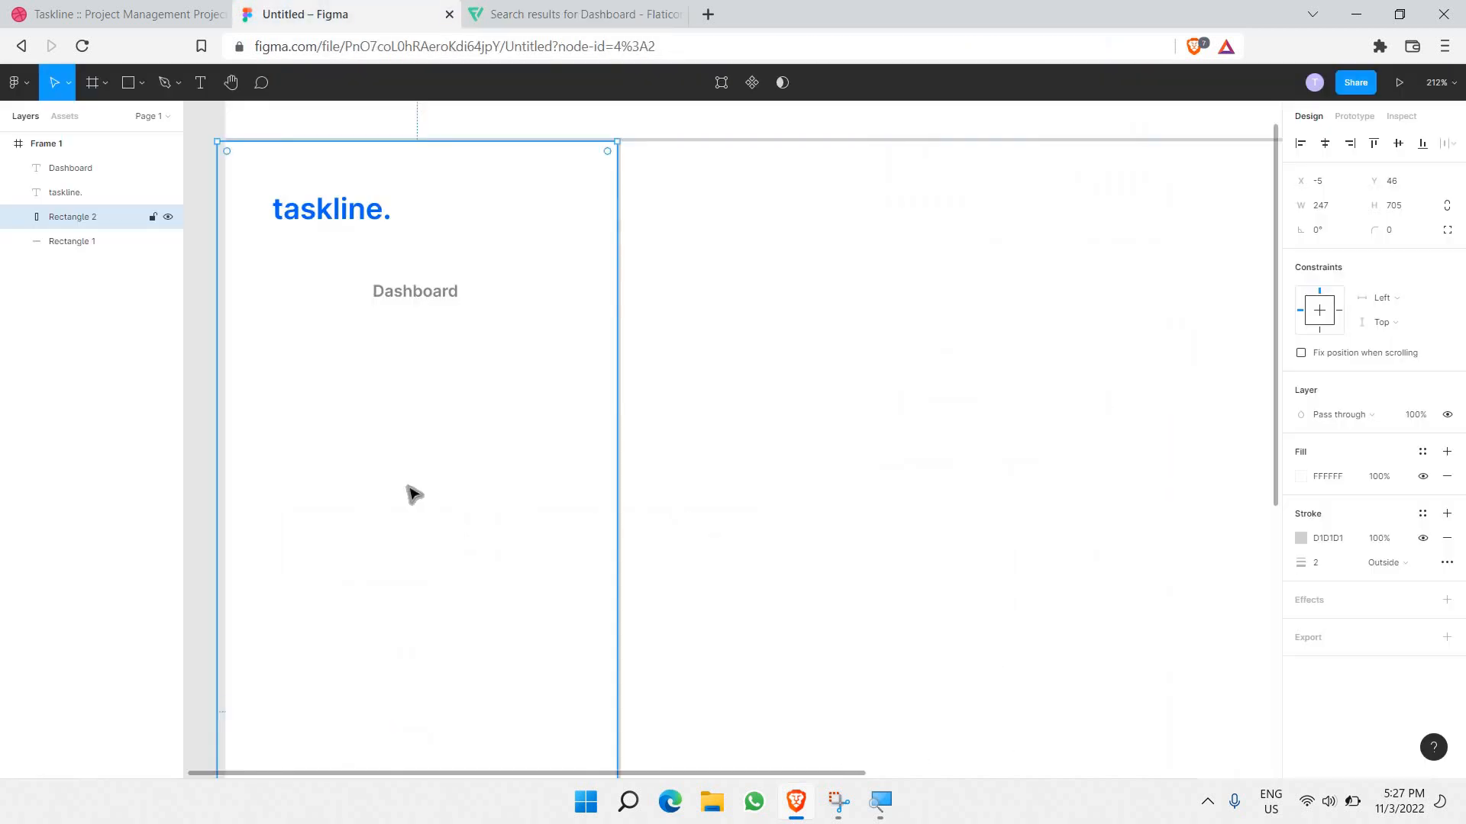
Step: Paste the grid icon as its own image layer and shrink it to 14×14
key(ctrl+v)
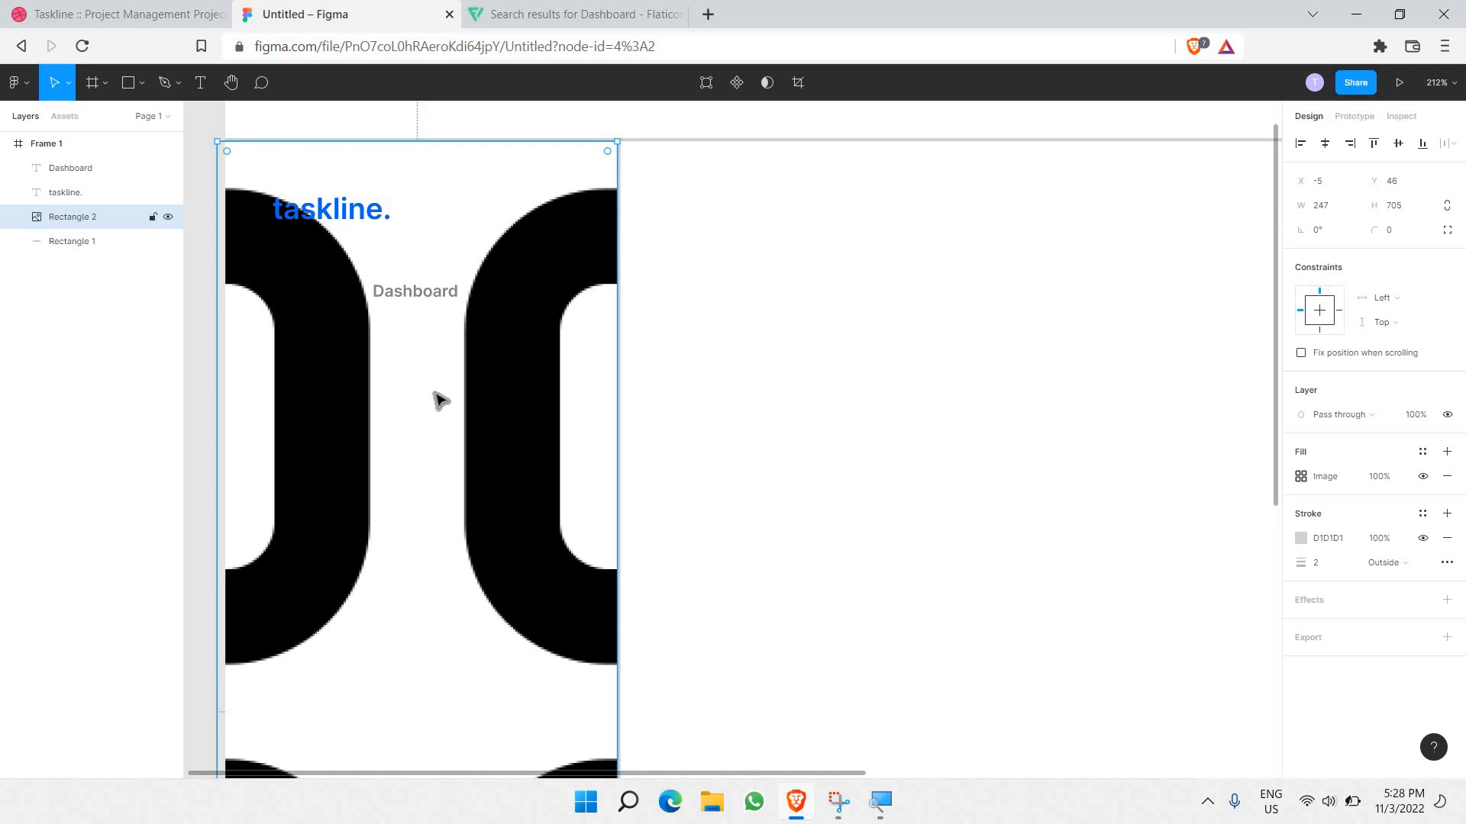
key(ctrl+z)
click(682, 370)
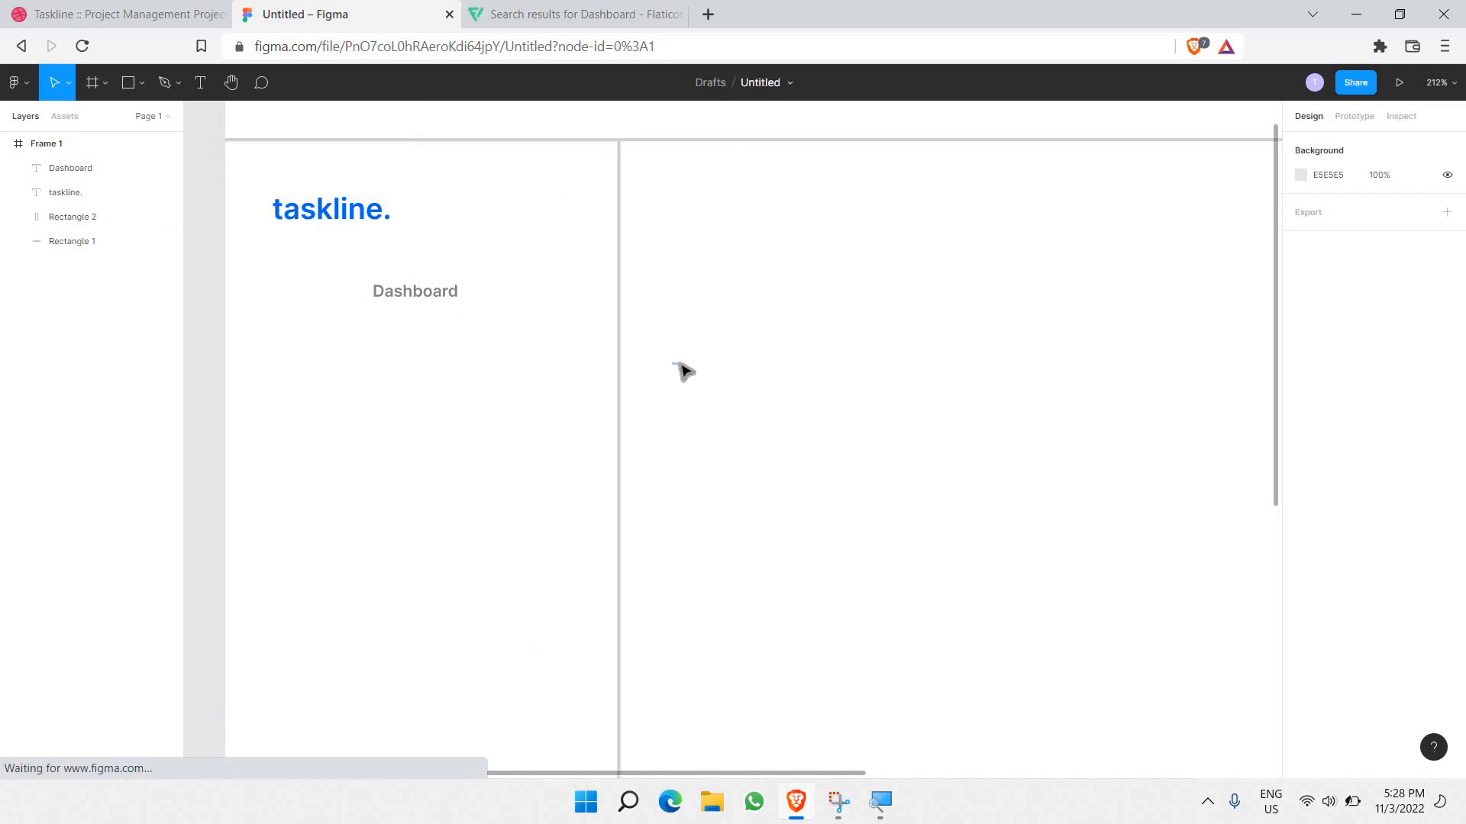
key(ctrl+v)
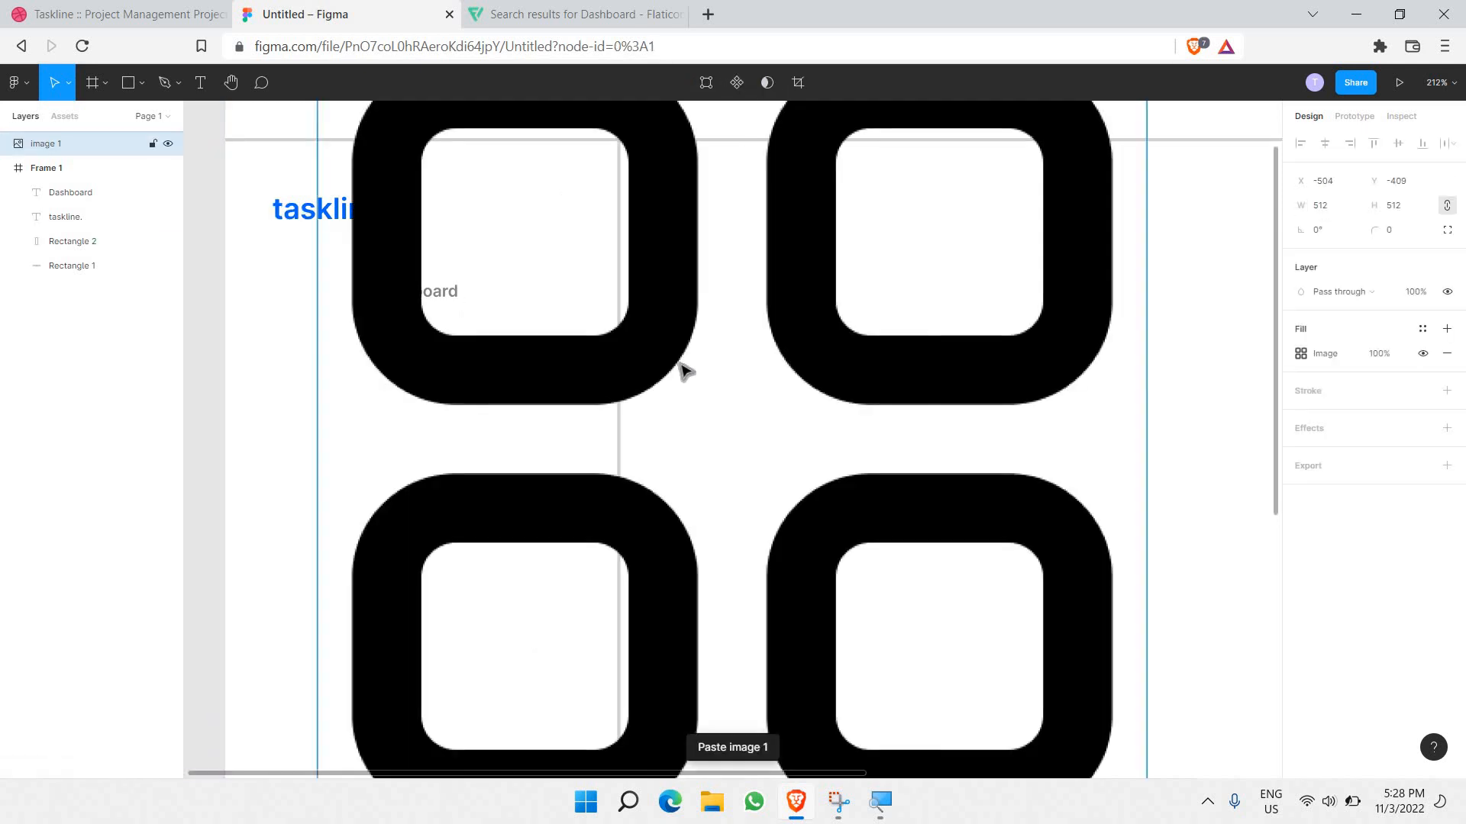
key(shift+2)
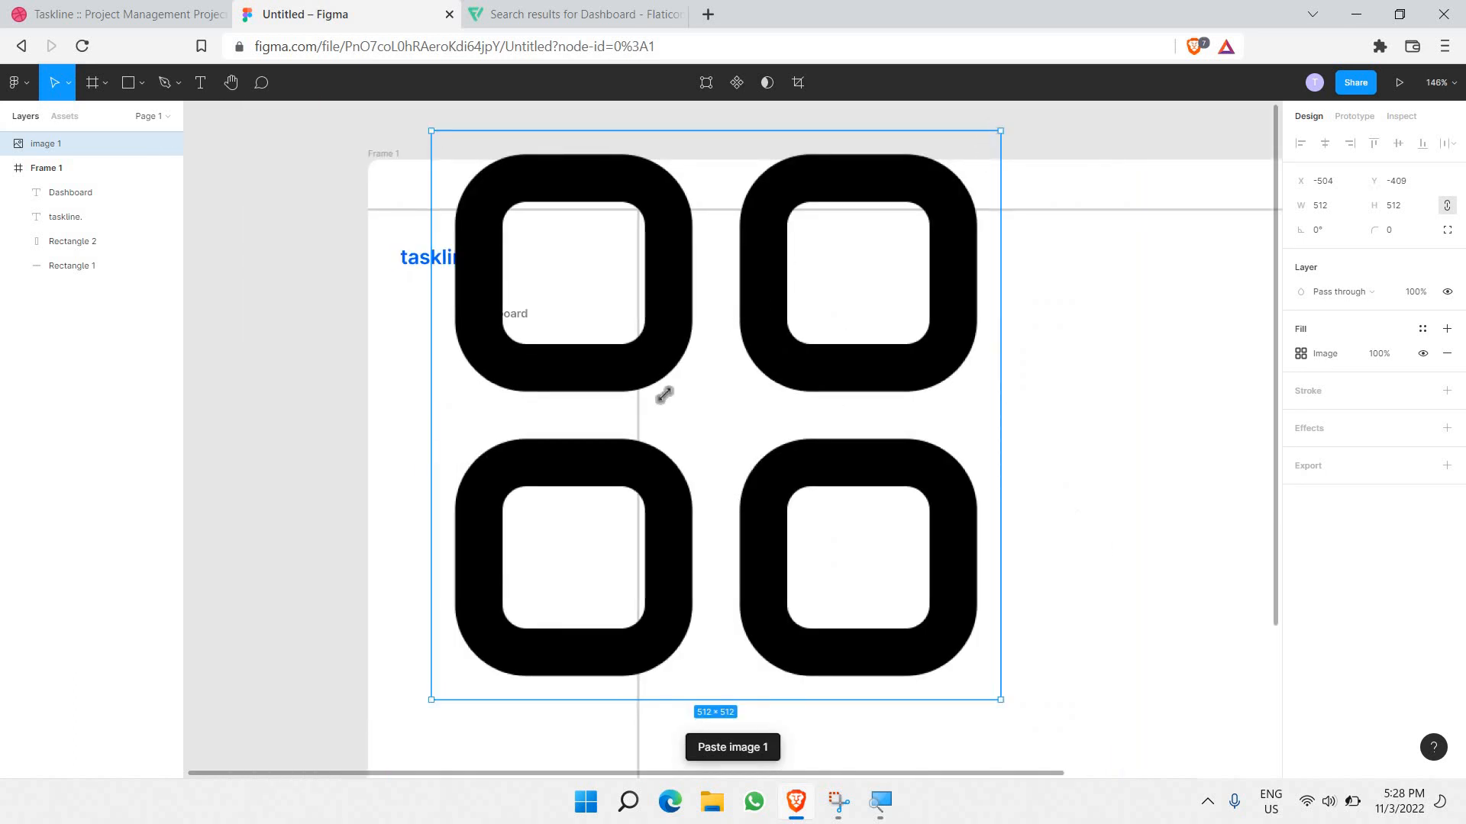
drag(664, 394, 445, 303)
scroll(441, 305, up, 5)
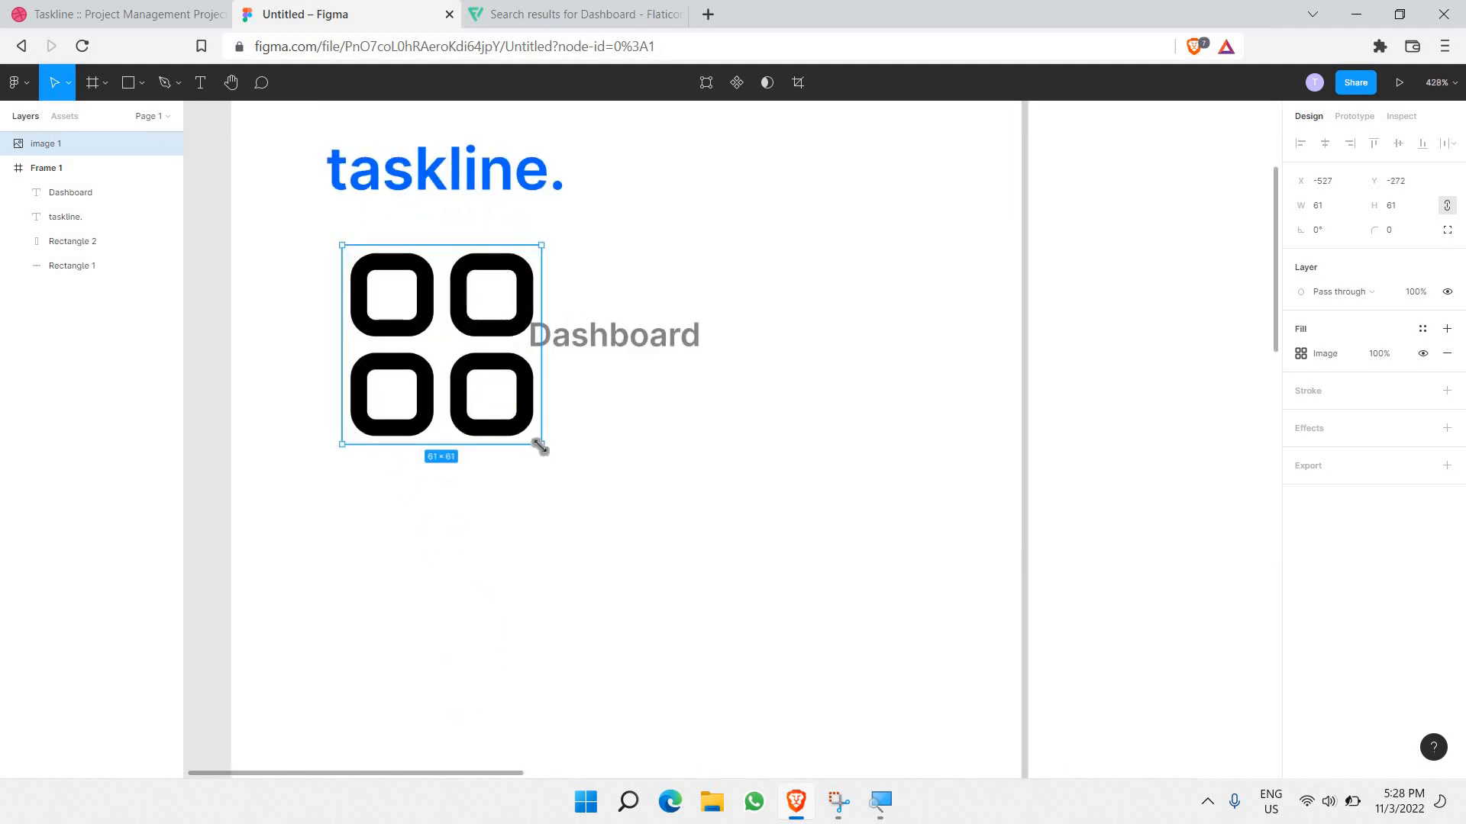
drag(540, 448, 379, 342)
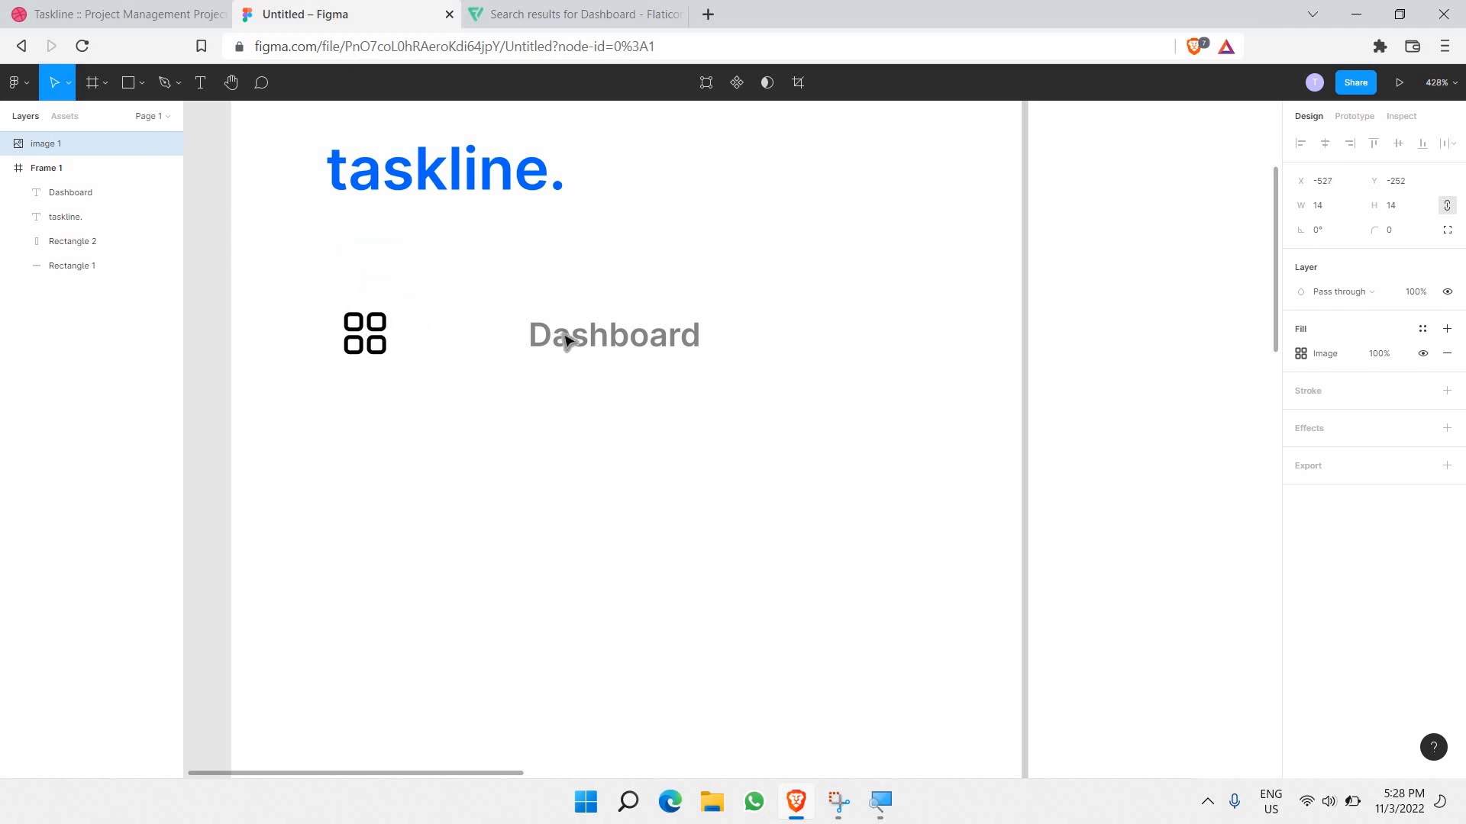
Step: Move the Dashboard label left against the icon and set the icon's fill opacity to 50%
click(633, 341)
drag(560, 336, 549, 336)
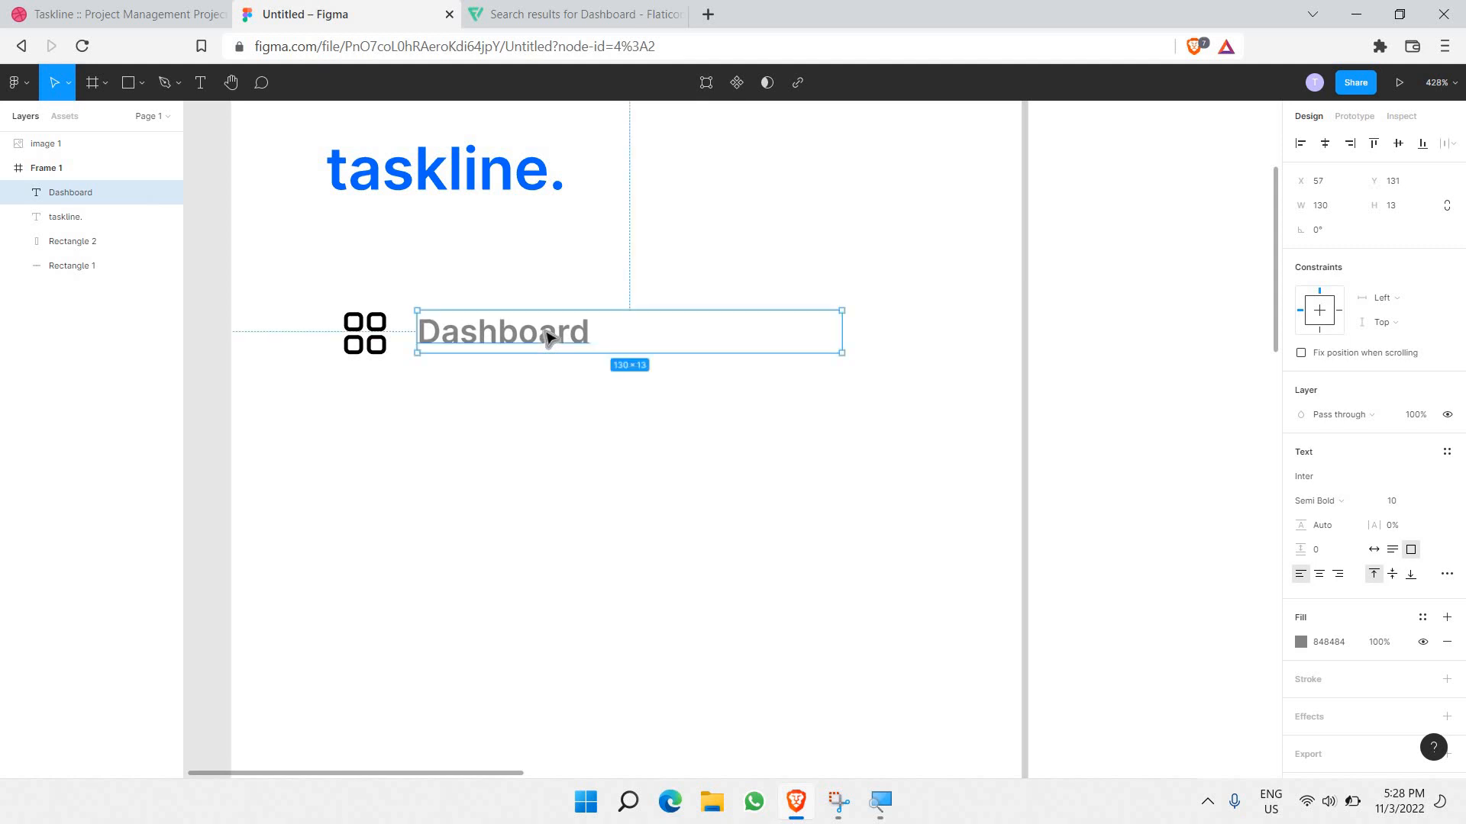
click(775, 376)
click(375, 327)
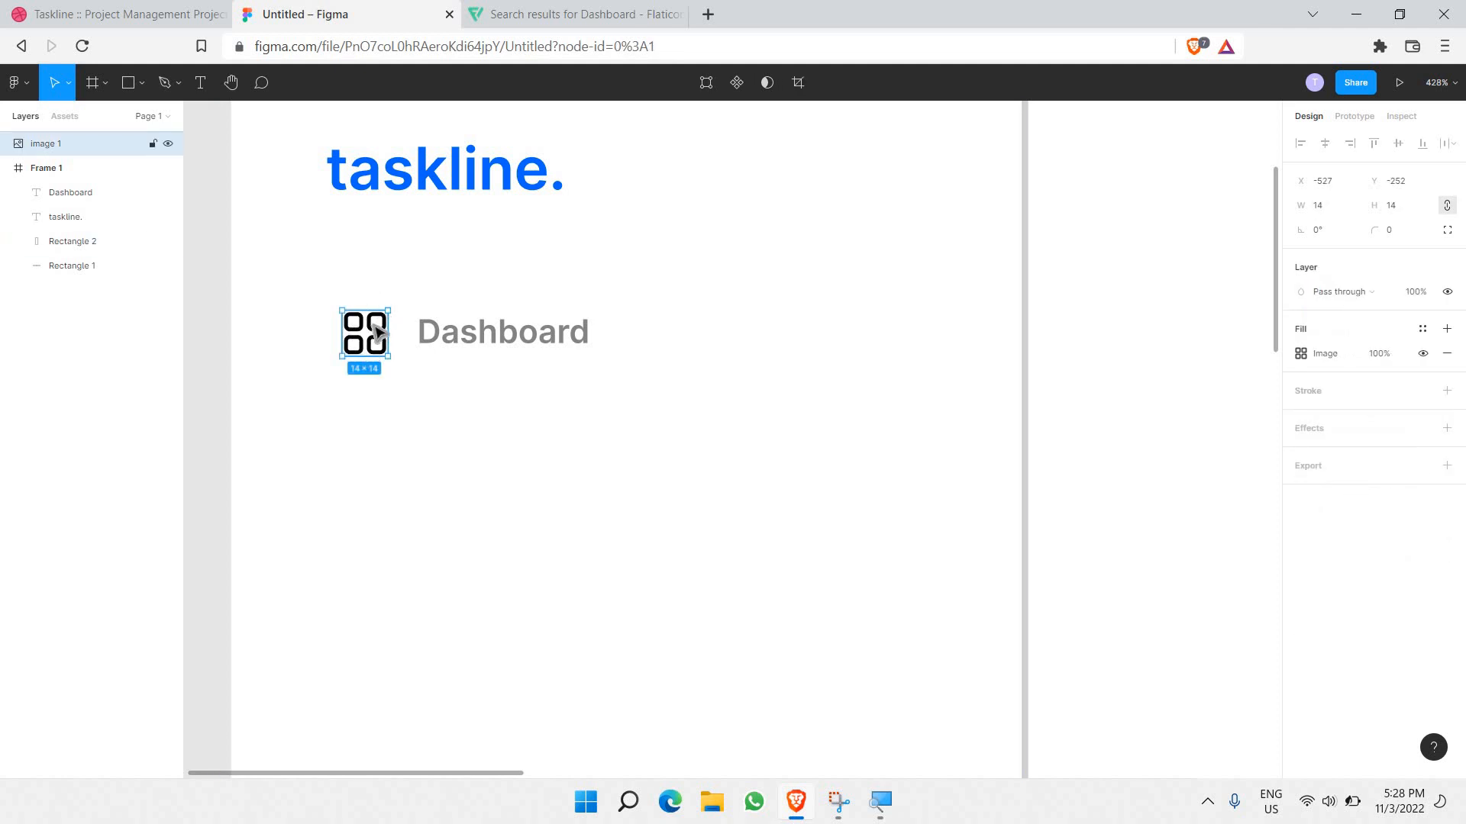
click(1374, 360)
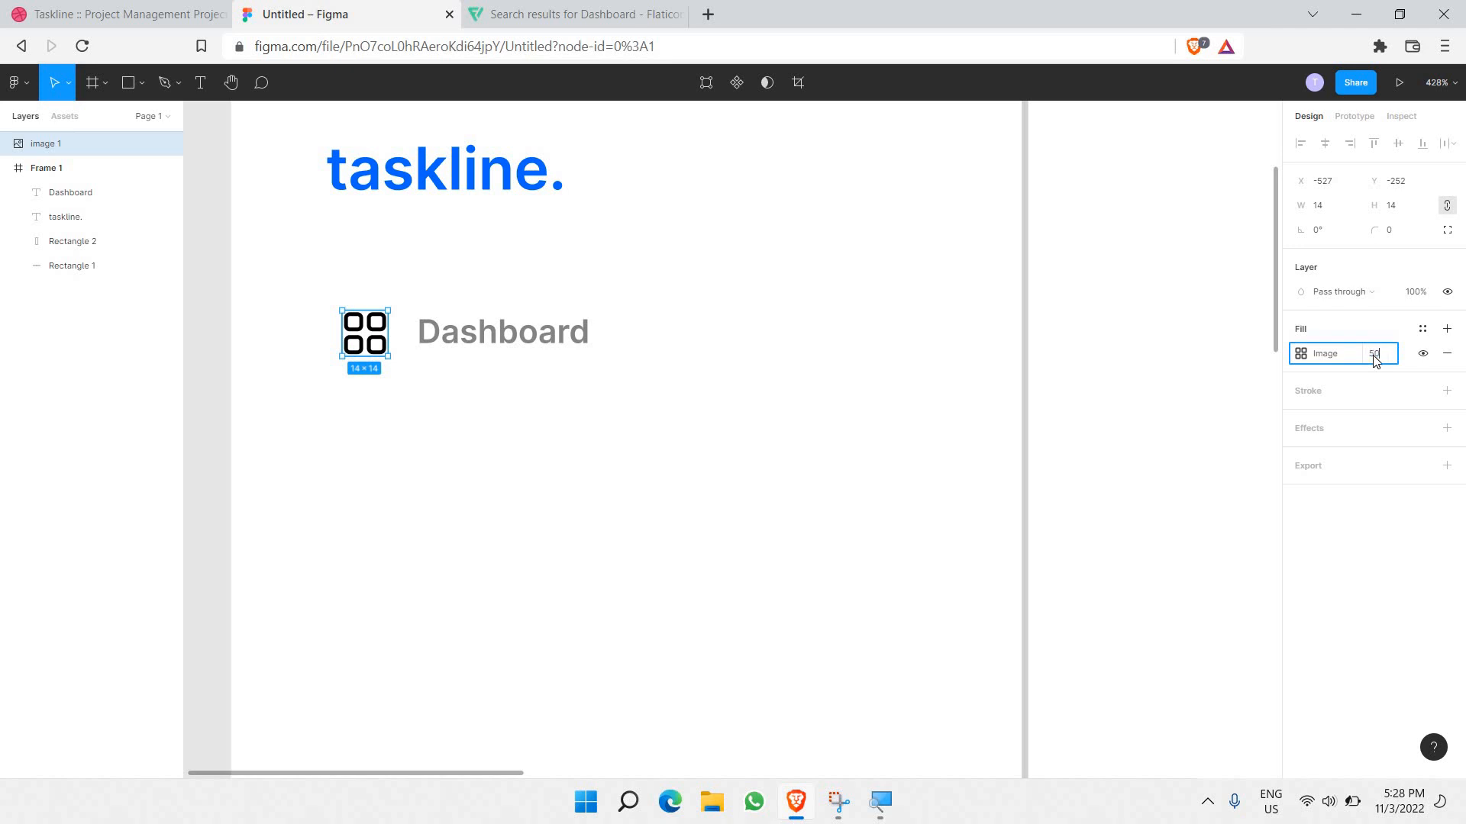
key(Return)
click(767, 482)
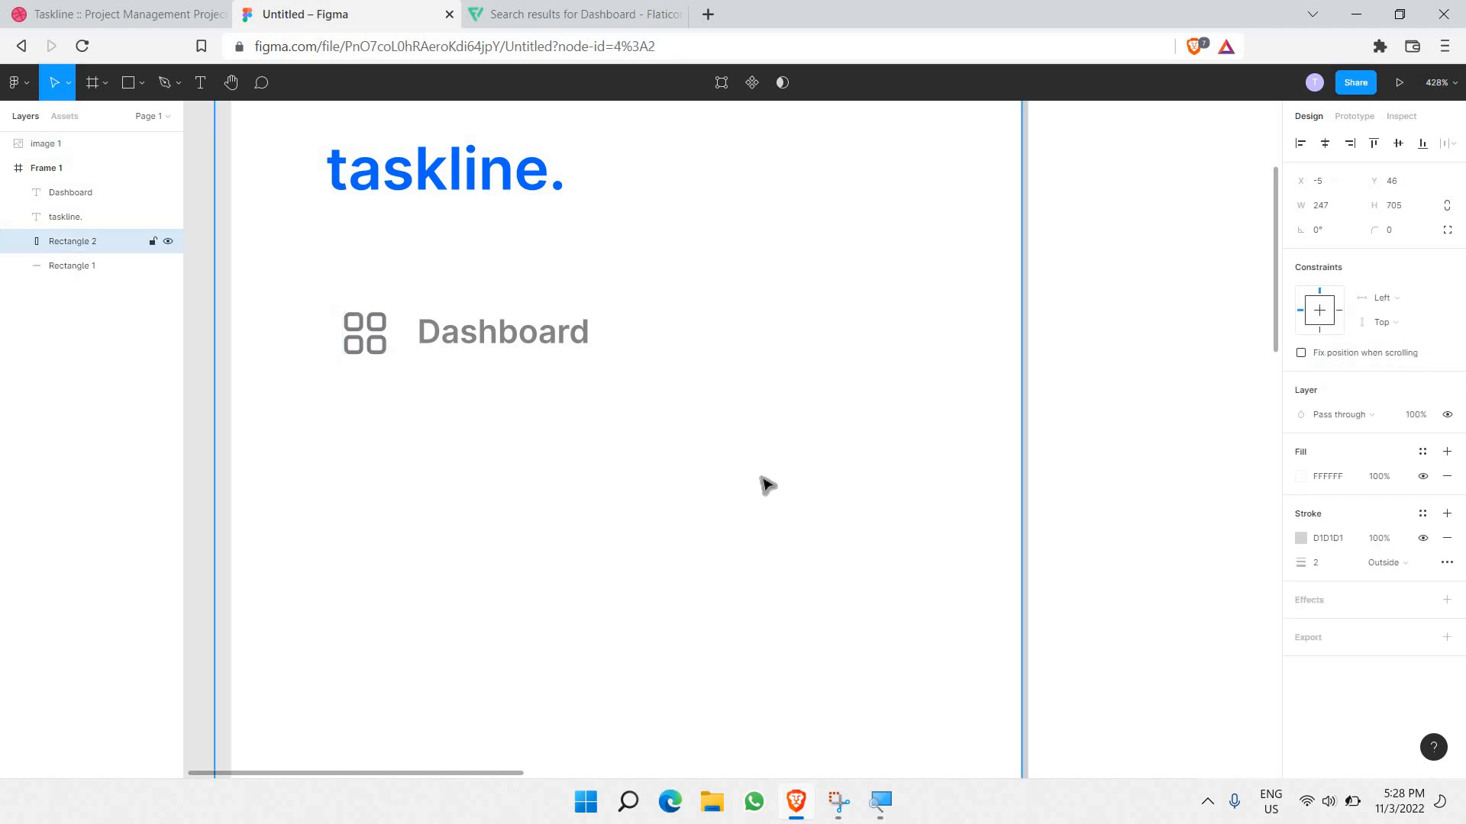
Step: Check the result and marquee-select both the grid icon and the Dashboard label
scroll(761, 484, down, 3)
scroll(761, 483, up, 3)
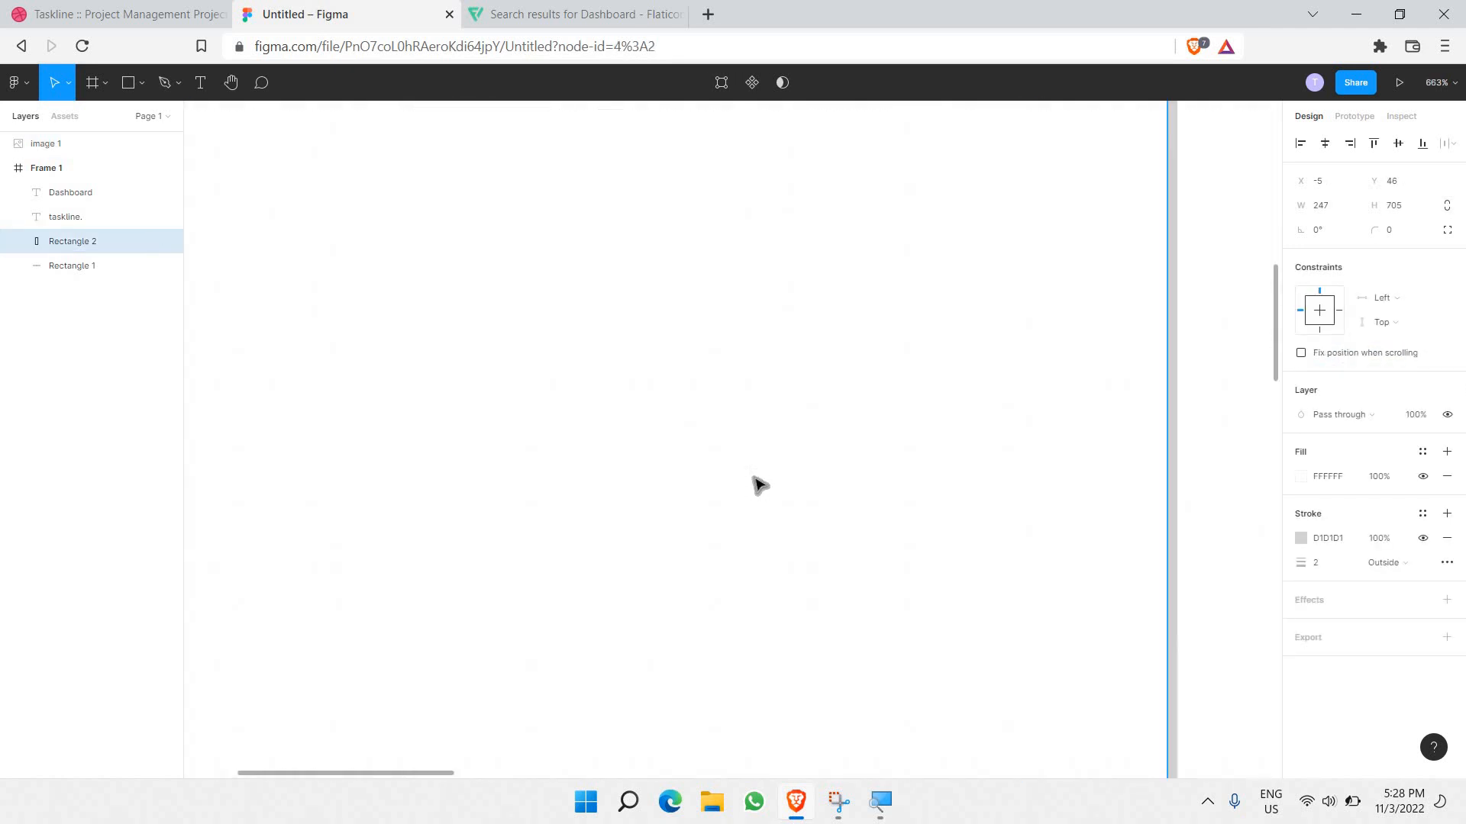
scroll(757, 480, down, 5)
scroll(588, 402, up, 2)
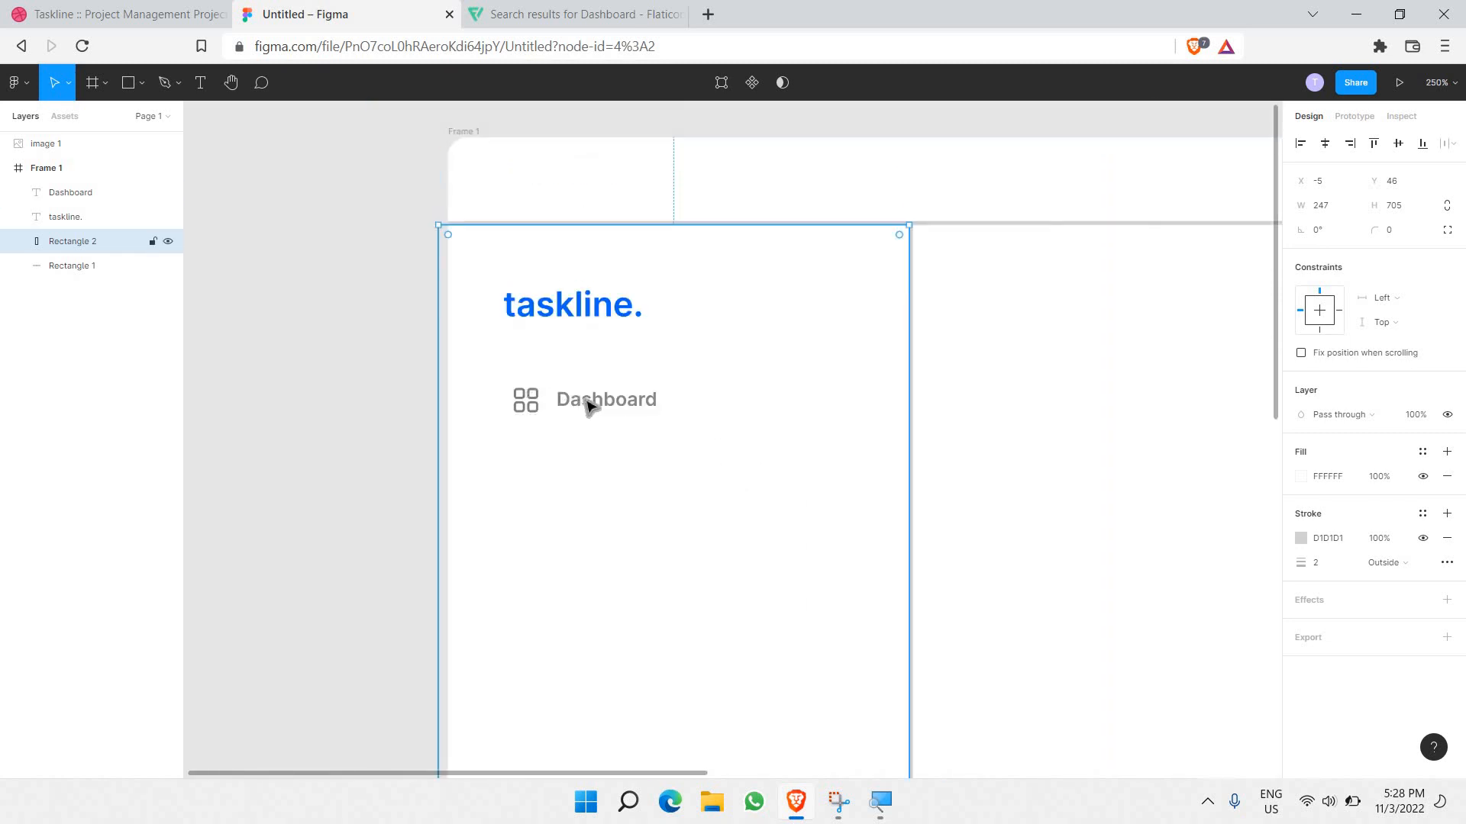
click(546, 399)
click(531, 398)
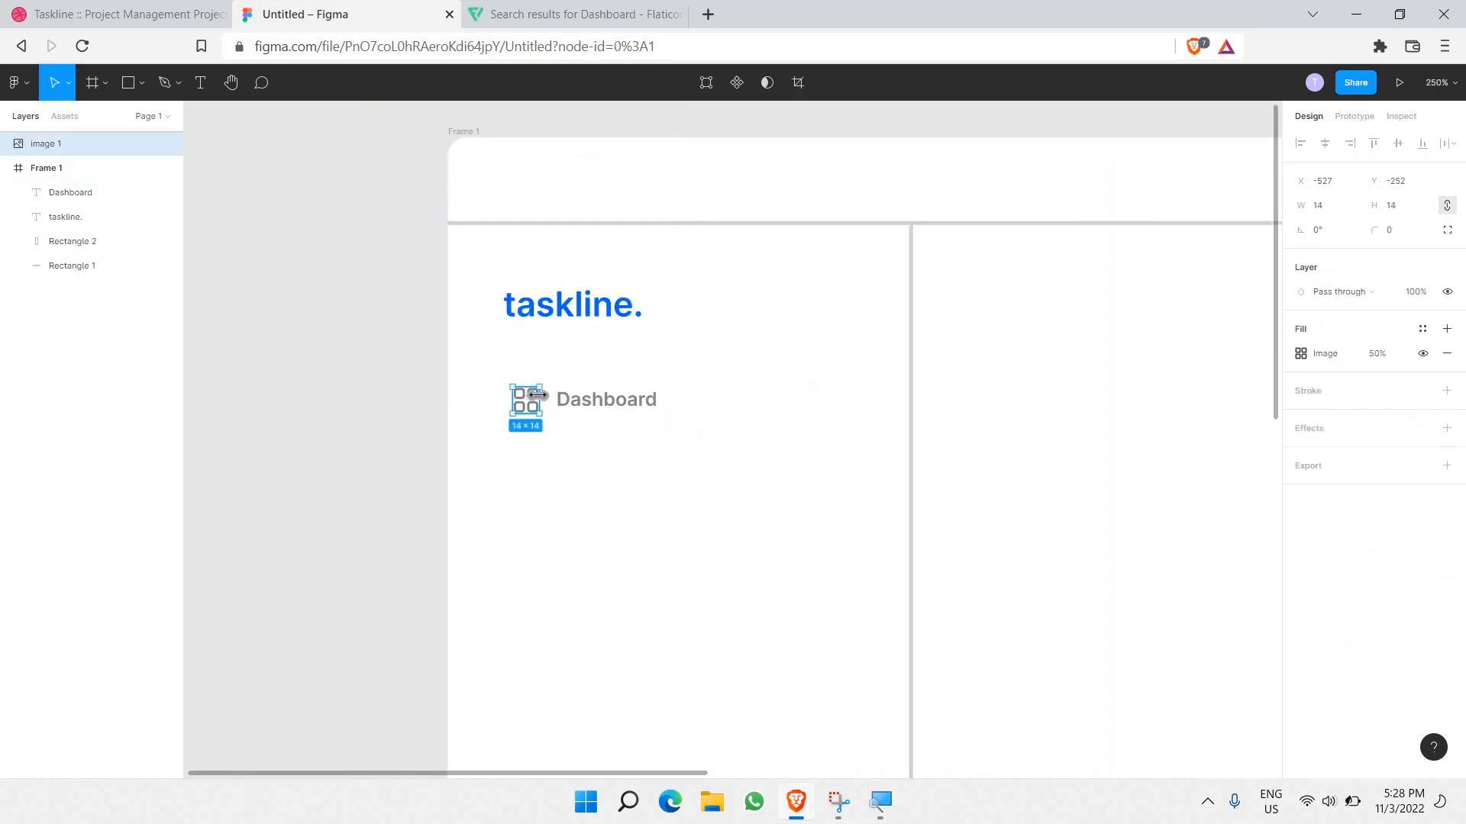
click(596, 474)
scroll(356, 412, right, 5)
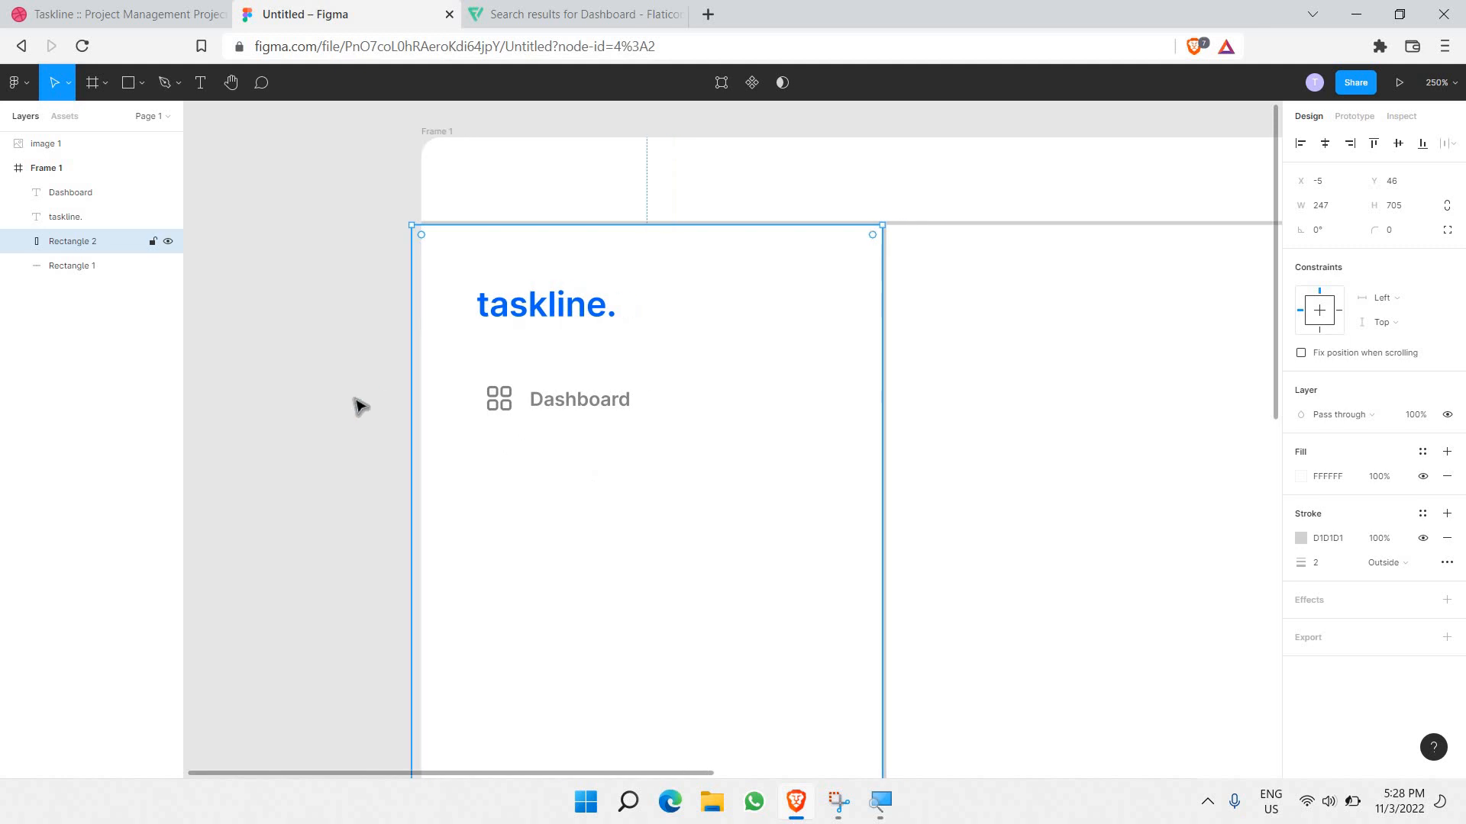
scroll(356, 431, left, 3)
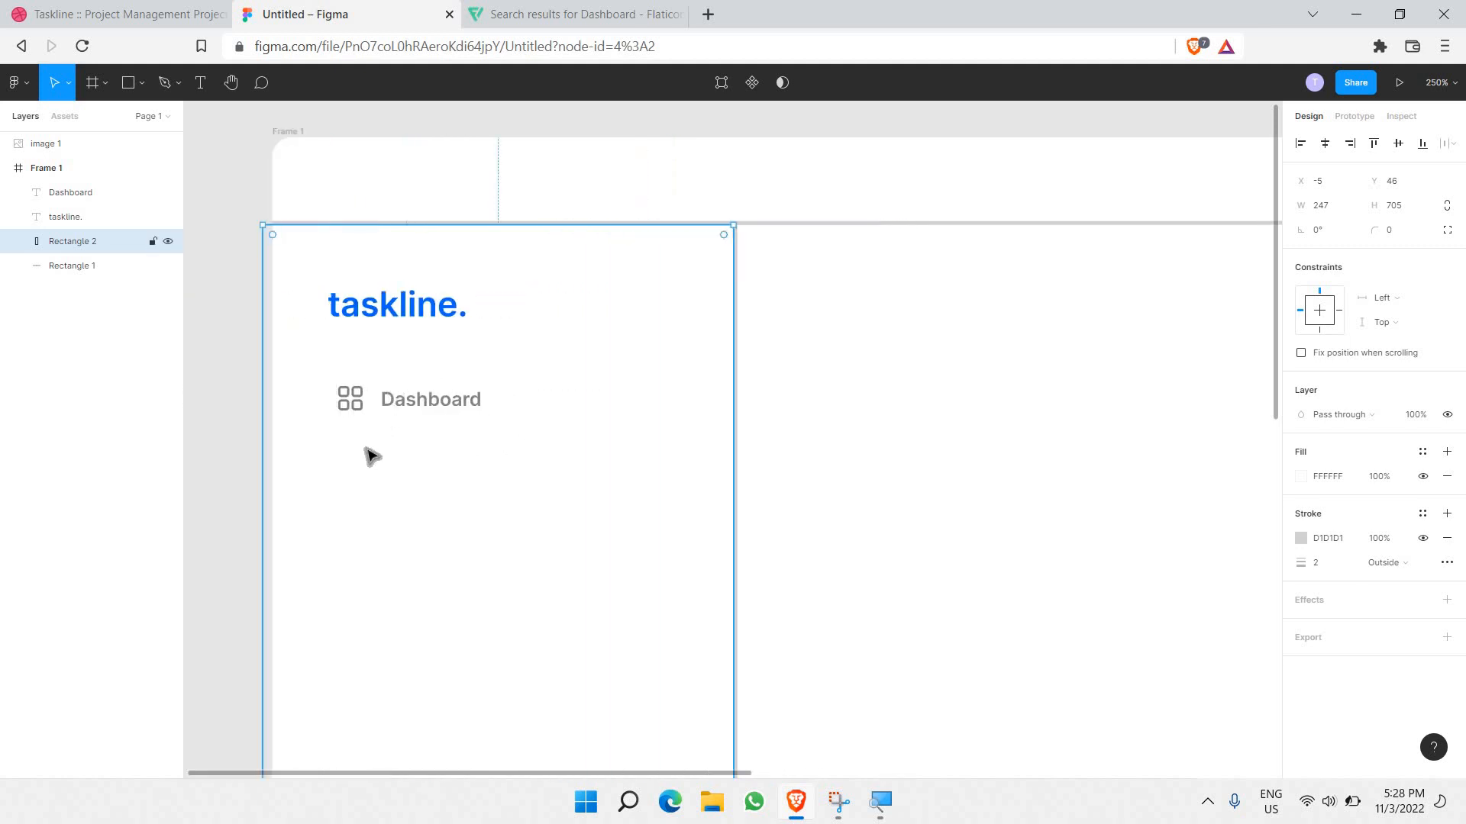
scroll(361, 449, down, 2)
drag(341, 398, 520, 440)
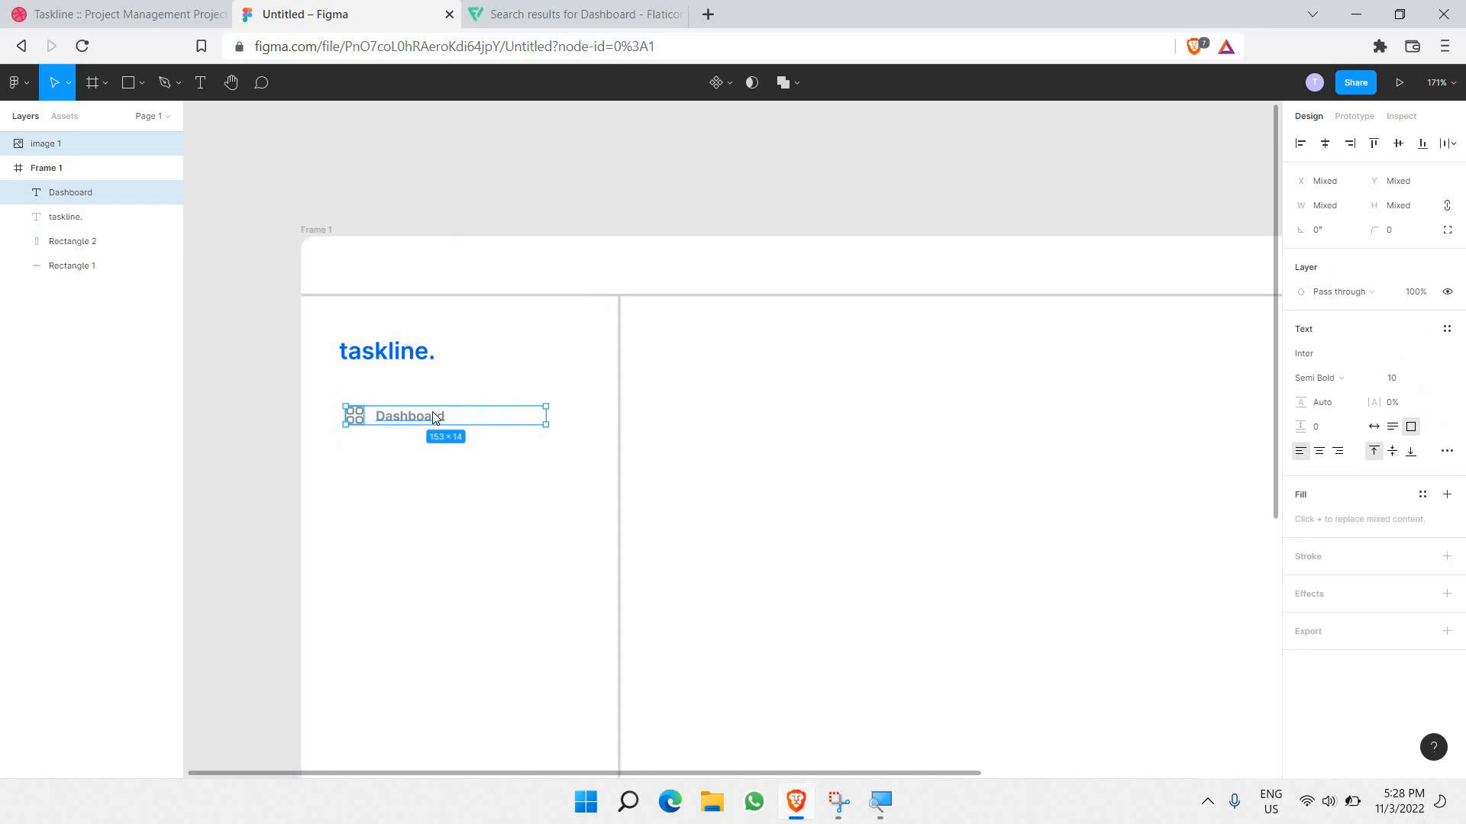
Step: Group the grid icon with its Dashboard label and duplicate the item below
right_click(458, 441)
key(ctrl+g)
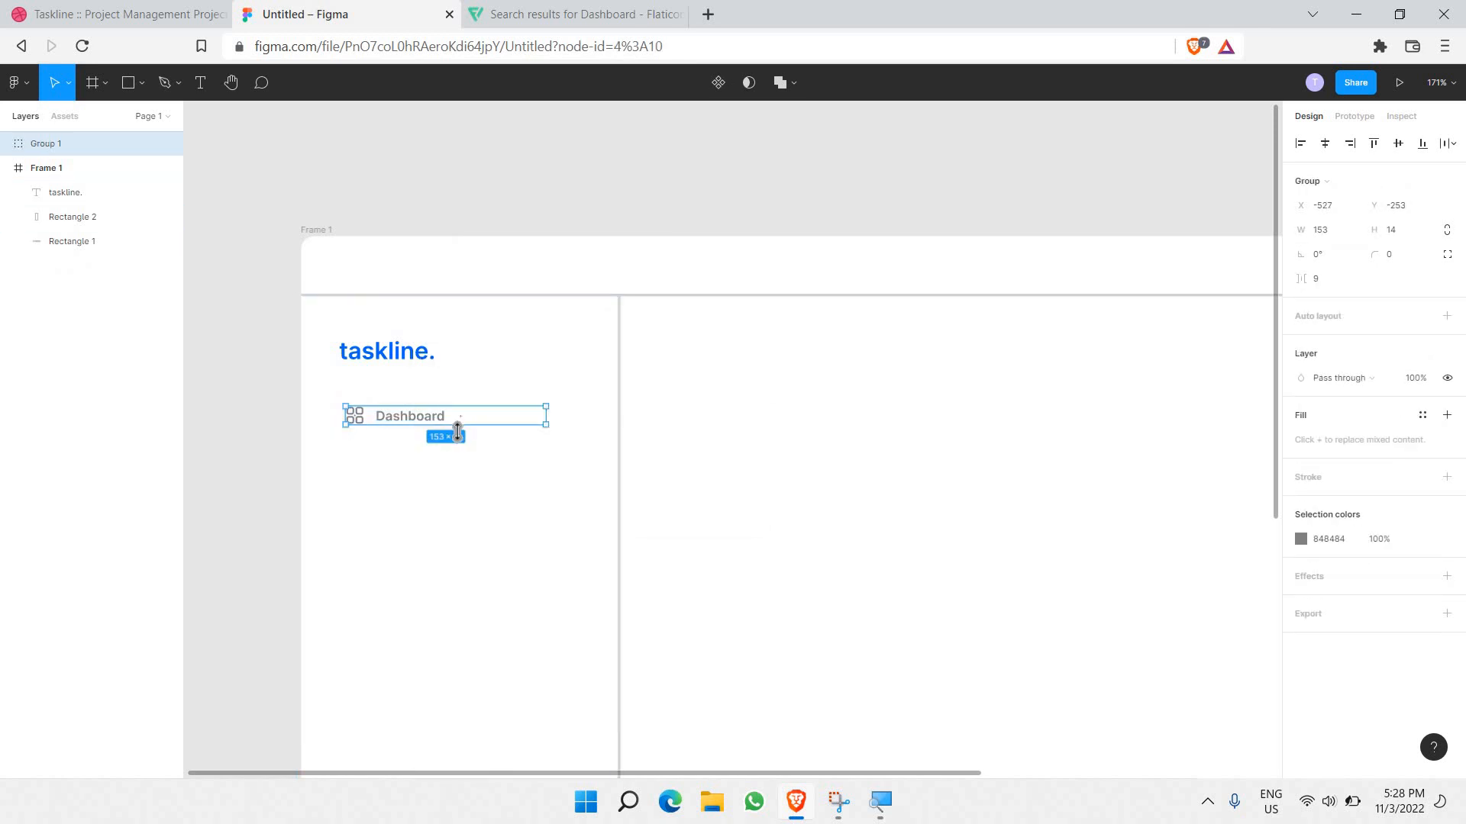
key(ctrl+v)
key(shift+Down)
key(shift+Down)
key(shift+Down)
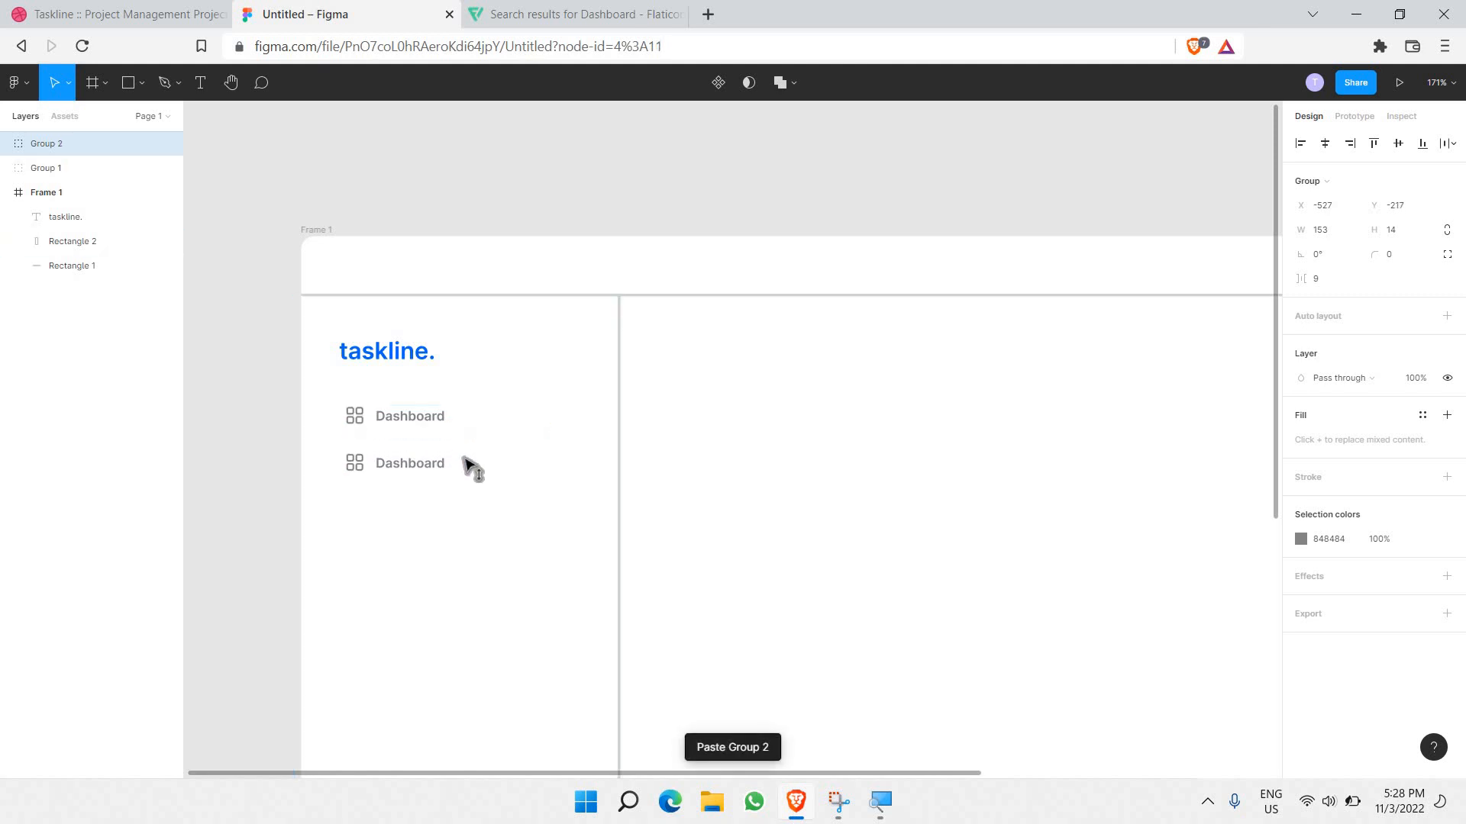
click(473, 508)
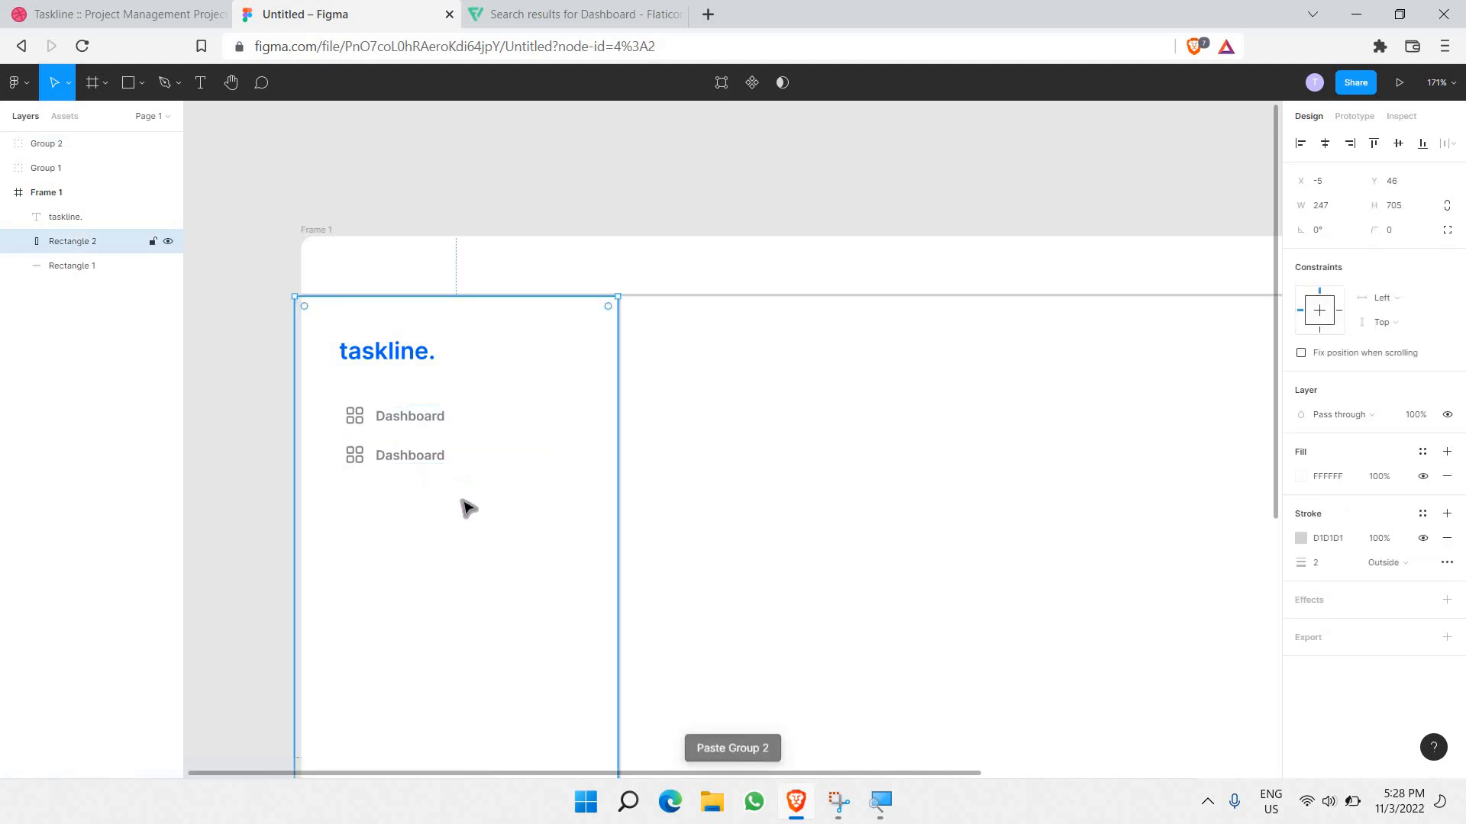
Step: Copy and paste the Dashboard pairs downward to build a group of four items
scroll(412, 353, down, 5)
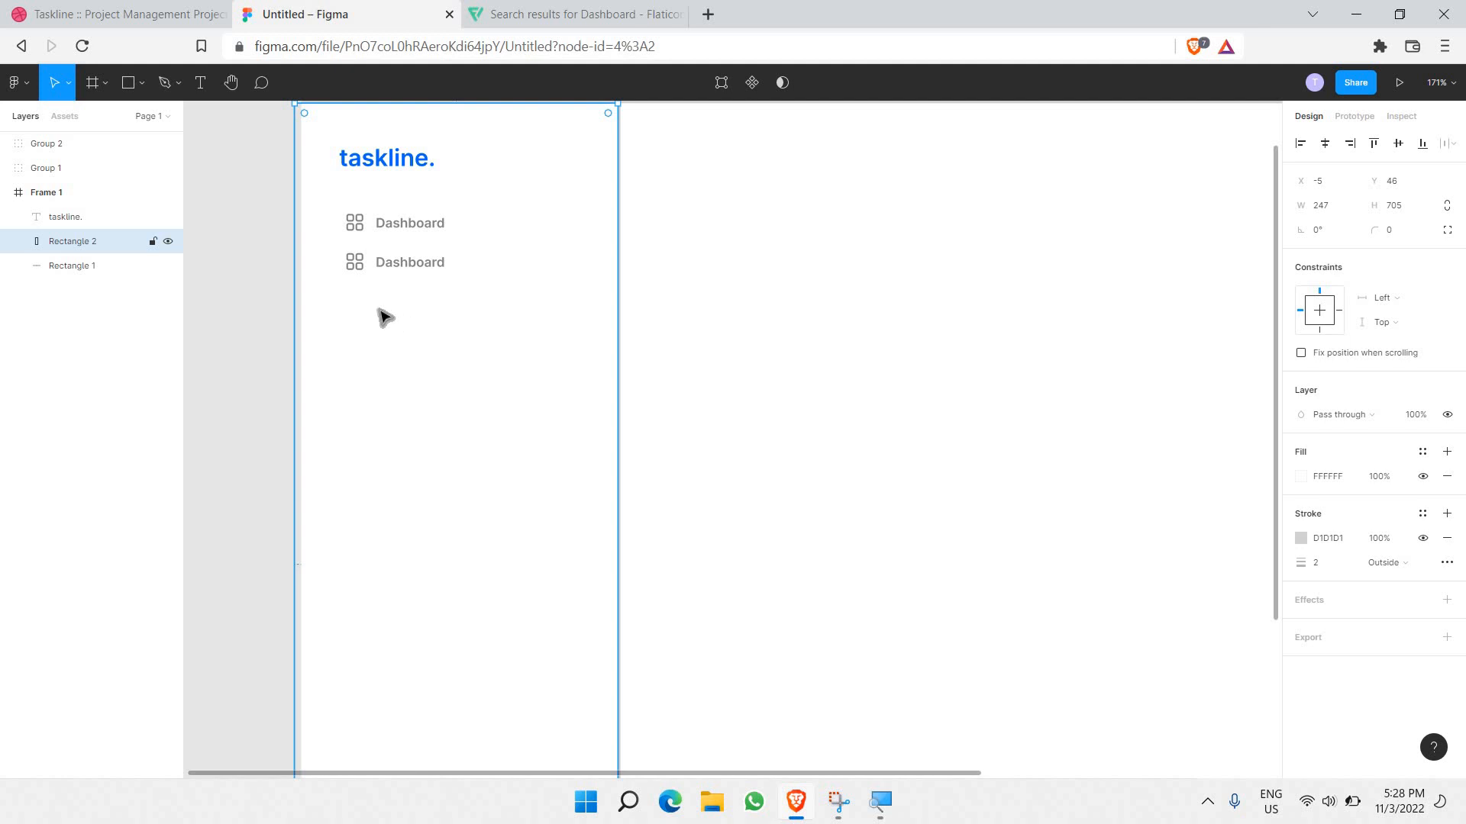
drag(323, 205, 566, 309)
key(ctrl+v)
drag(508, 260, 517, 399)
click(455, 422)
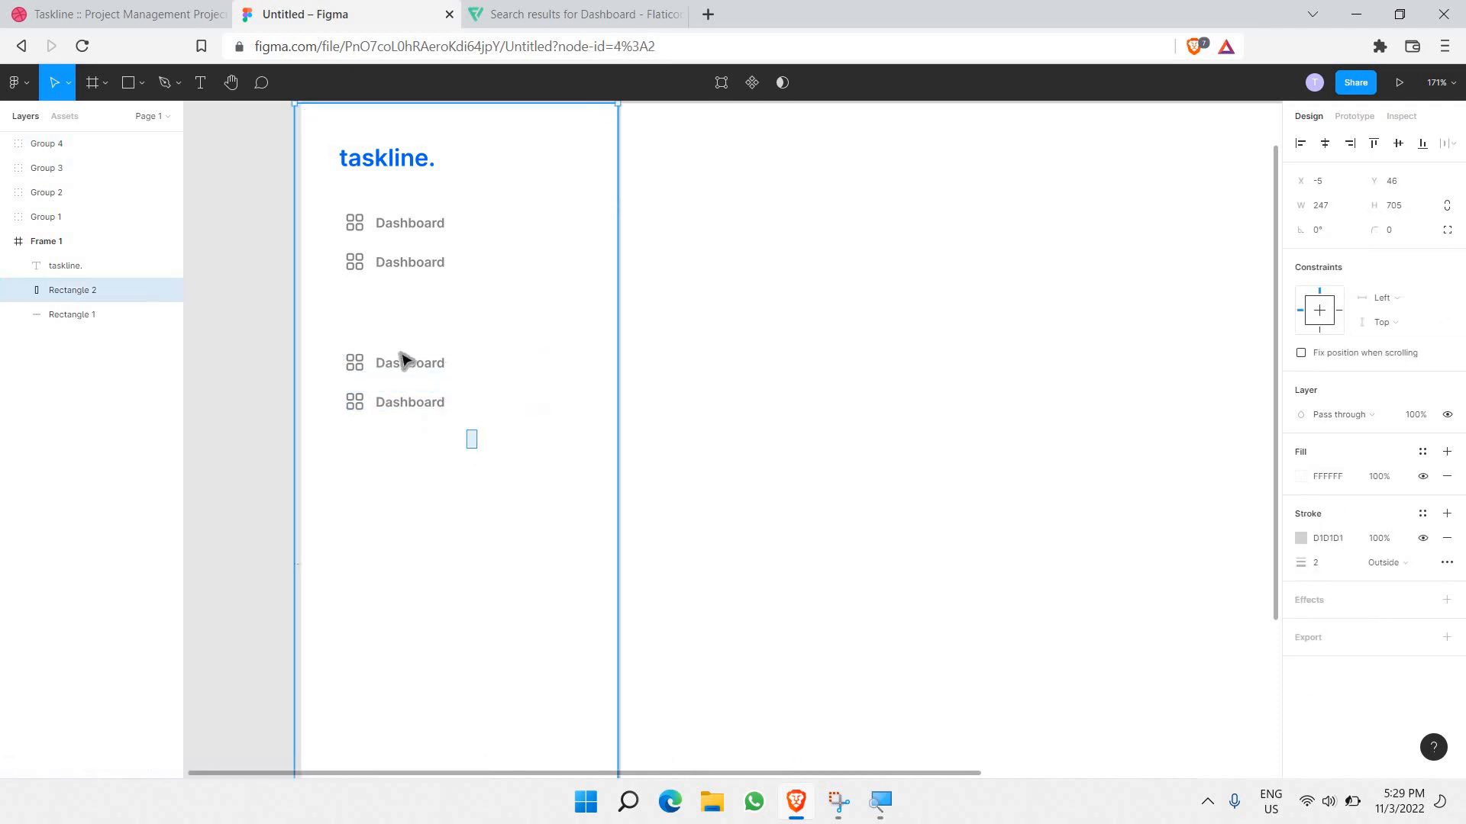
drag(400, 354, 400, 350)
key(ctrl+c)
key(ctrl+v)
drag(489, 452, 547, 435)
key(ctrl+c)
key(ctrl+v)
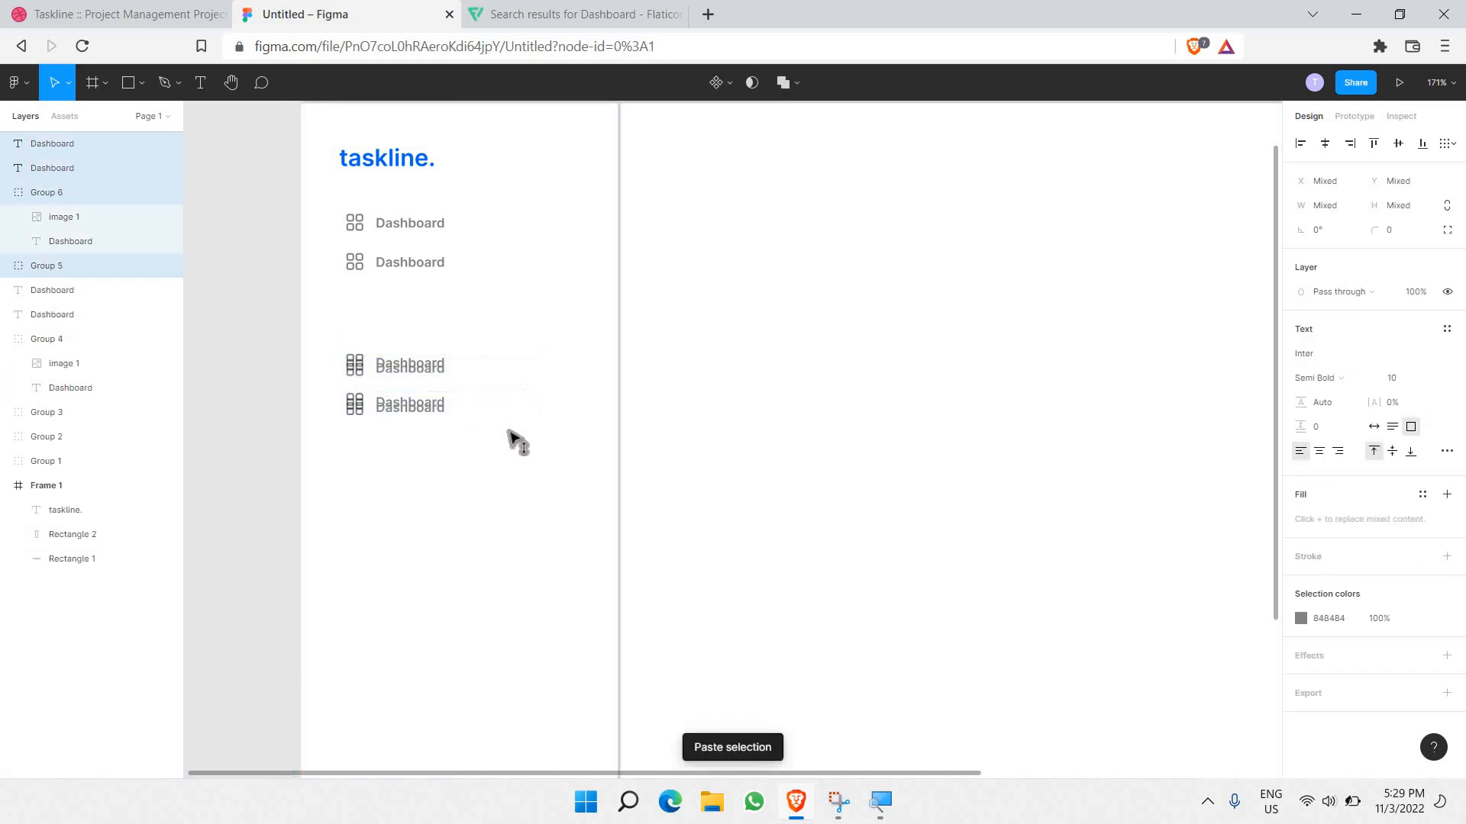
key(shift+Down)
key(shift+Down)
key(shift+Down)
key(shift+Down)
key(shift+Down)
key(shift+Down)
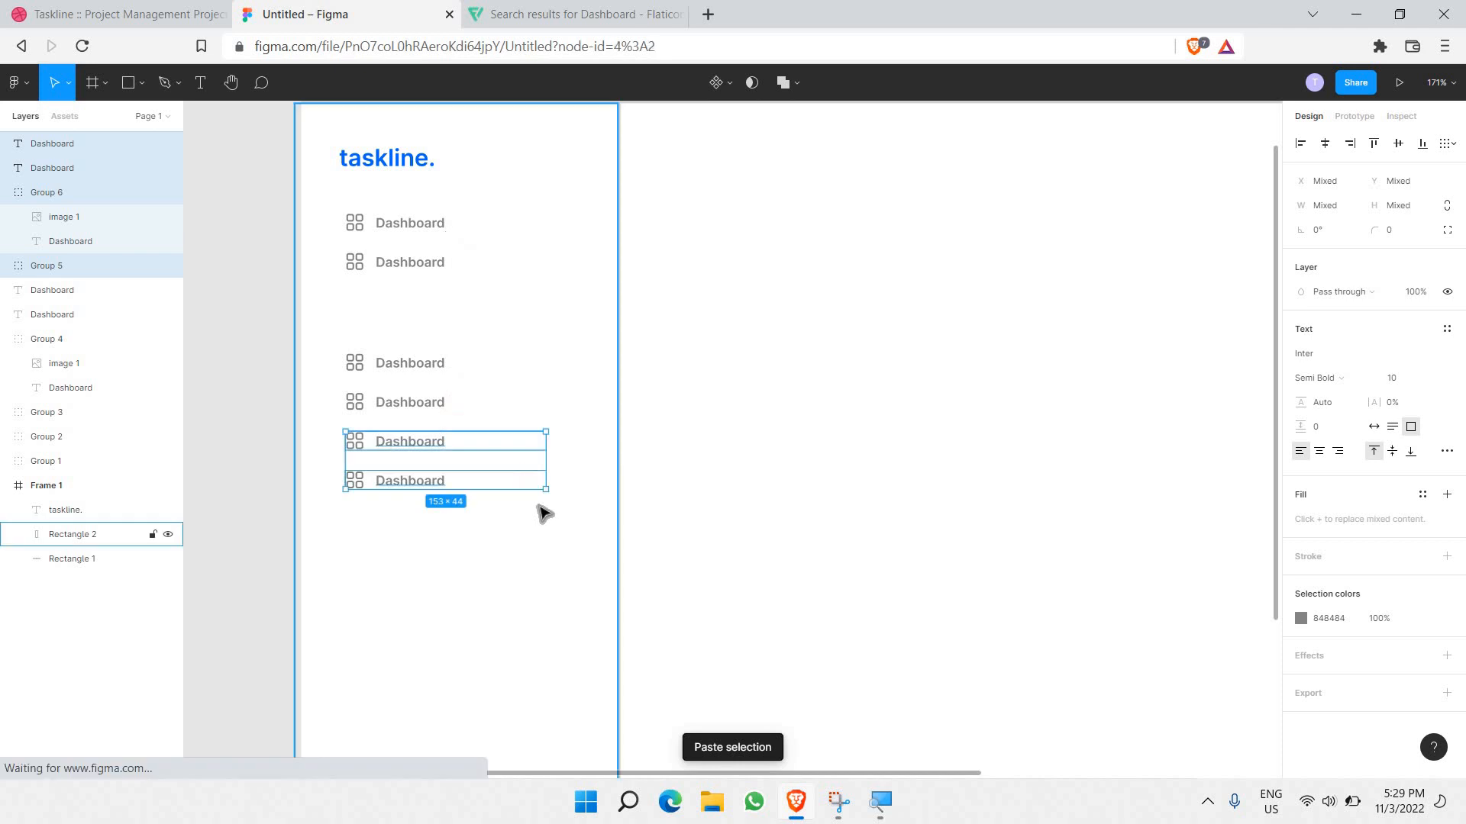
click(543, 512)
Step: Duplicate the four-item block and space the copy evenly below as a third group
scroll(542, 511, down, 1)
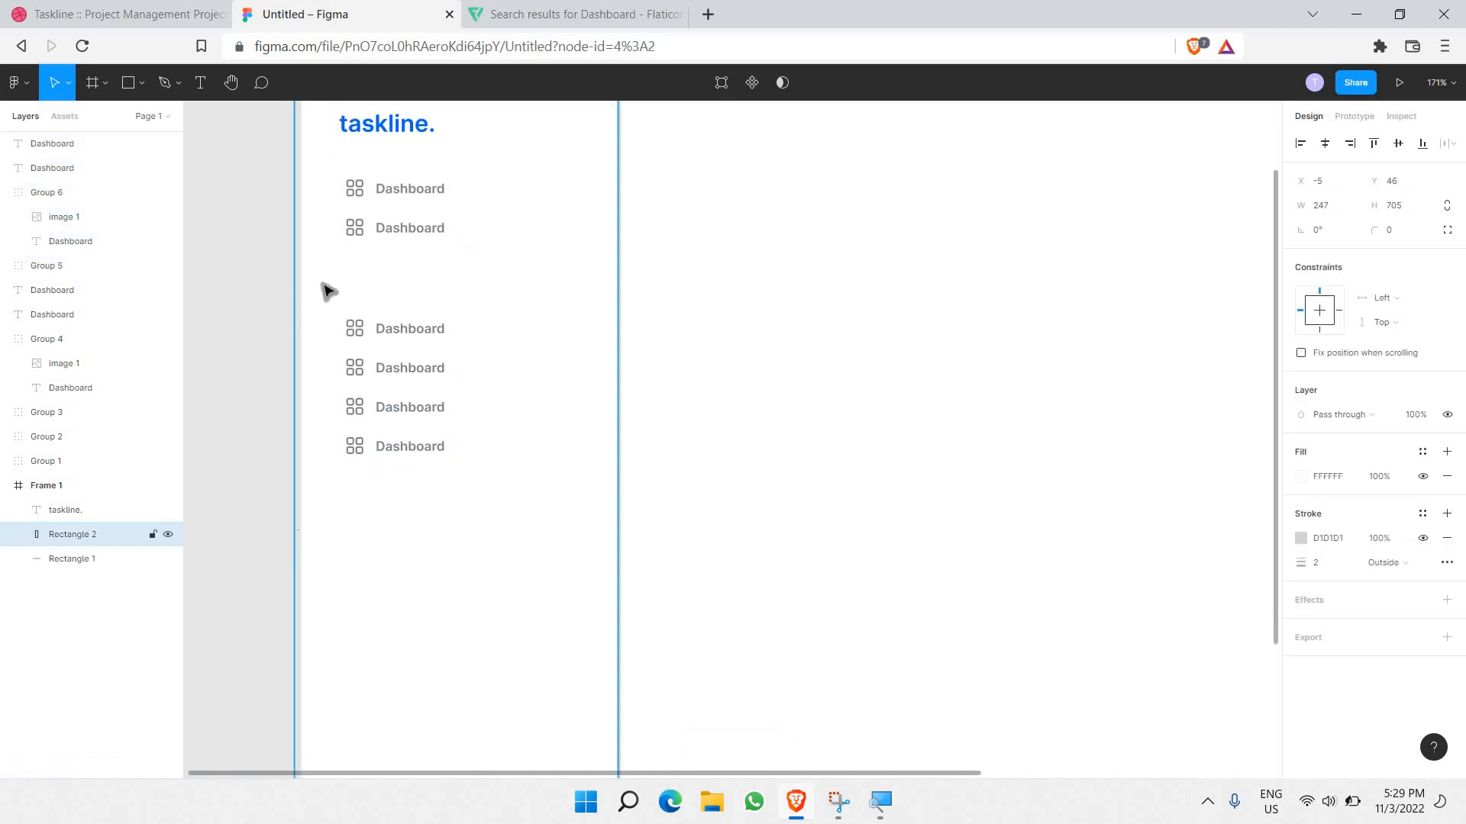
scroll(328, 291, down, 1)
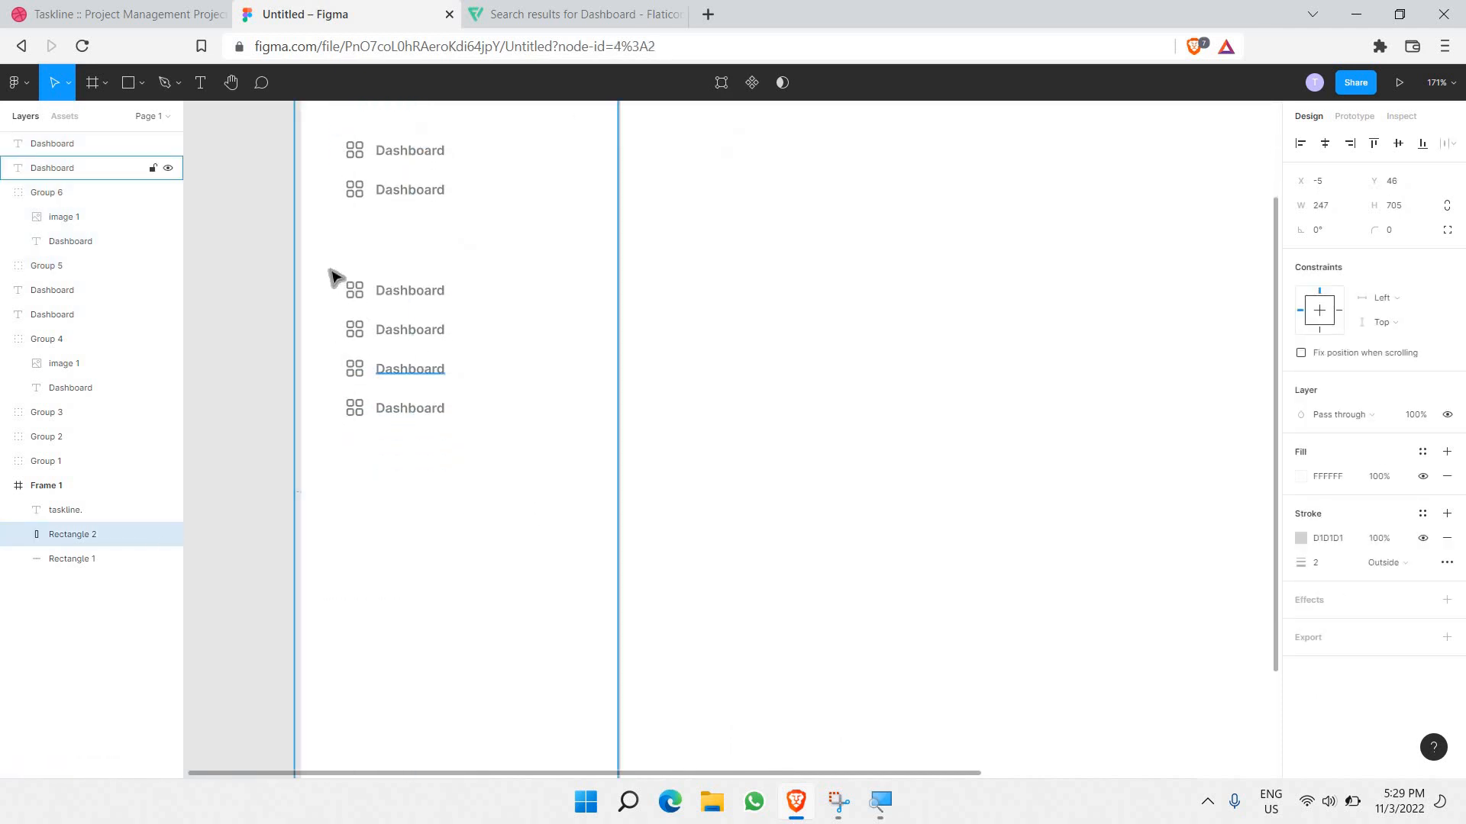
drag(330, 267, 493, 431)
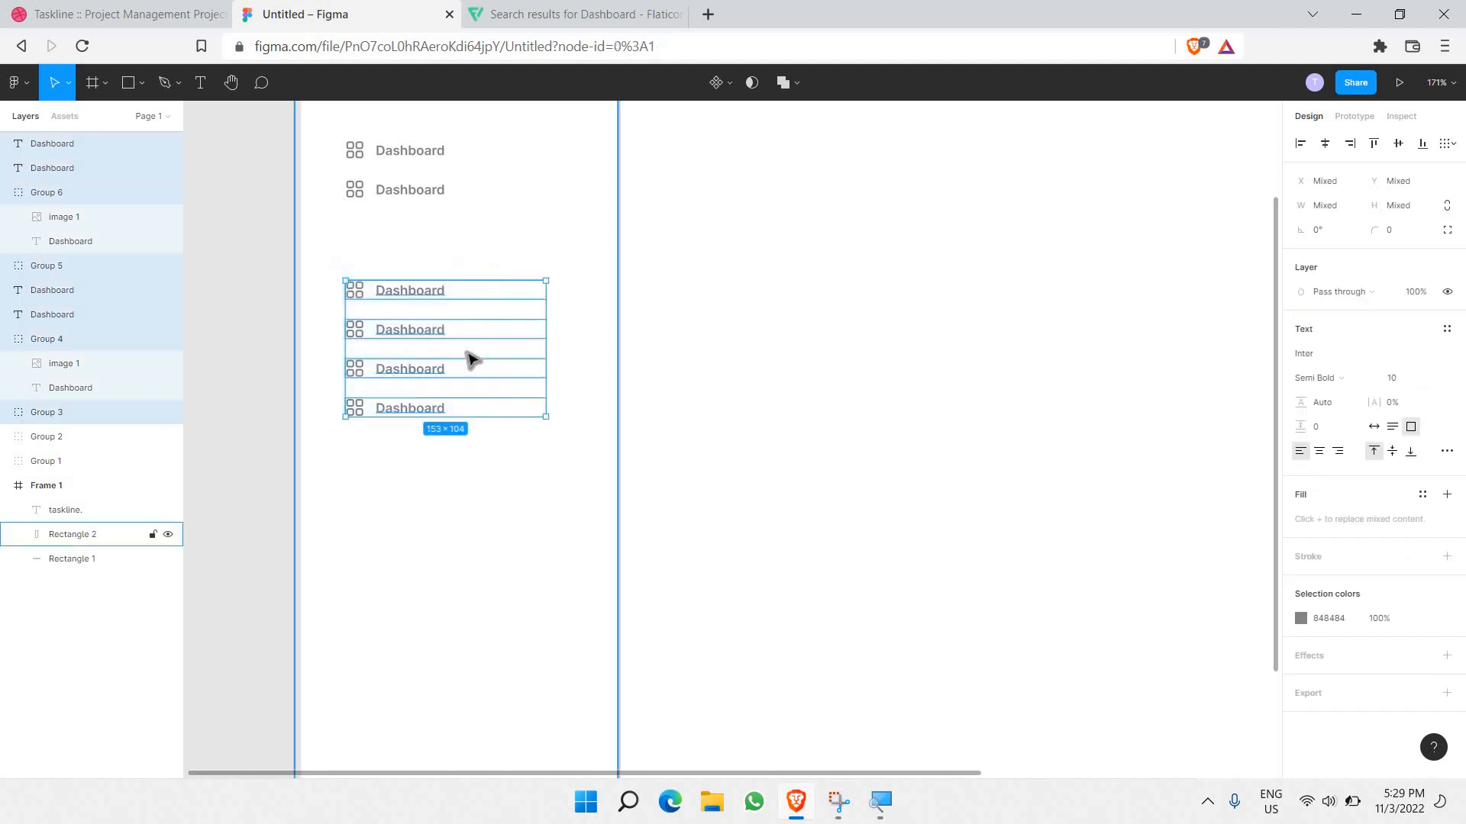
key(ctrl+v)
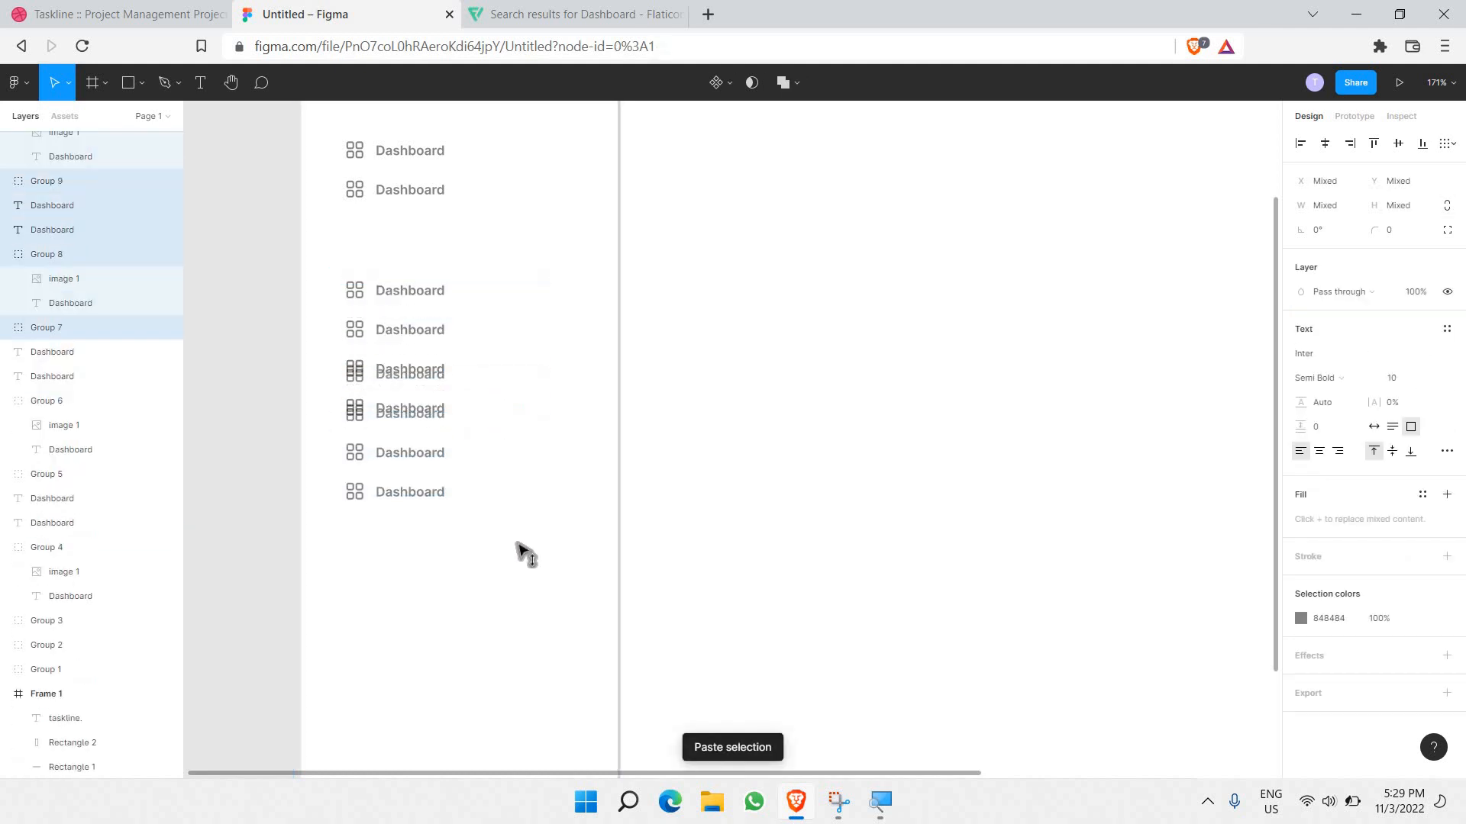
drag(521, 516, 526, 525)
click(490, 458)
scroll(491, 458, down, 2)
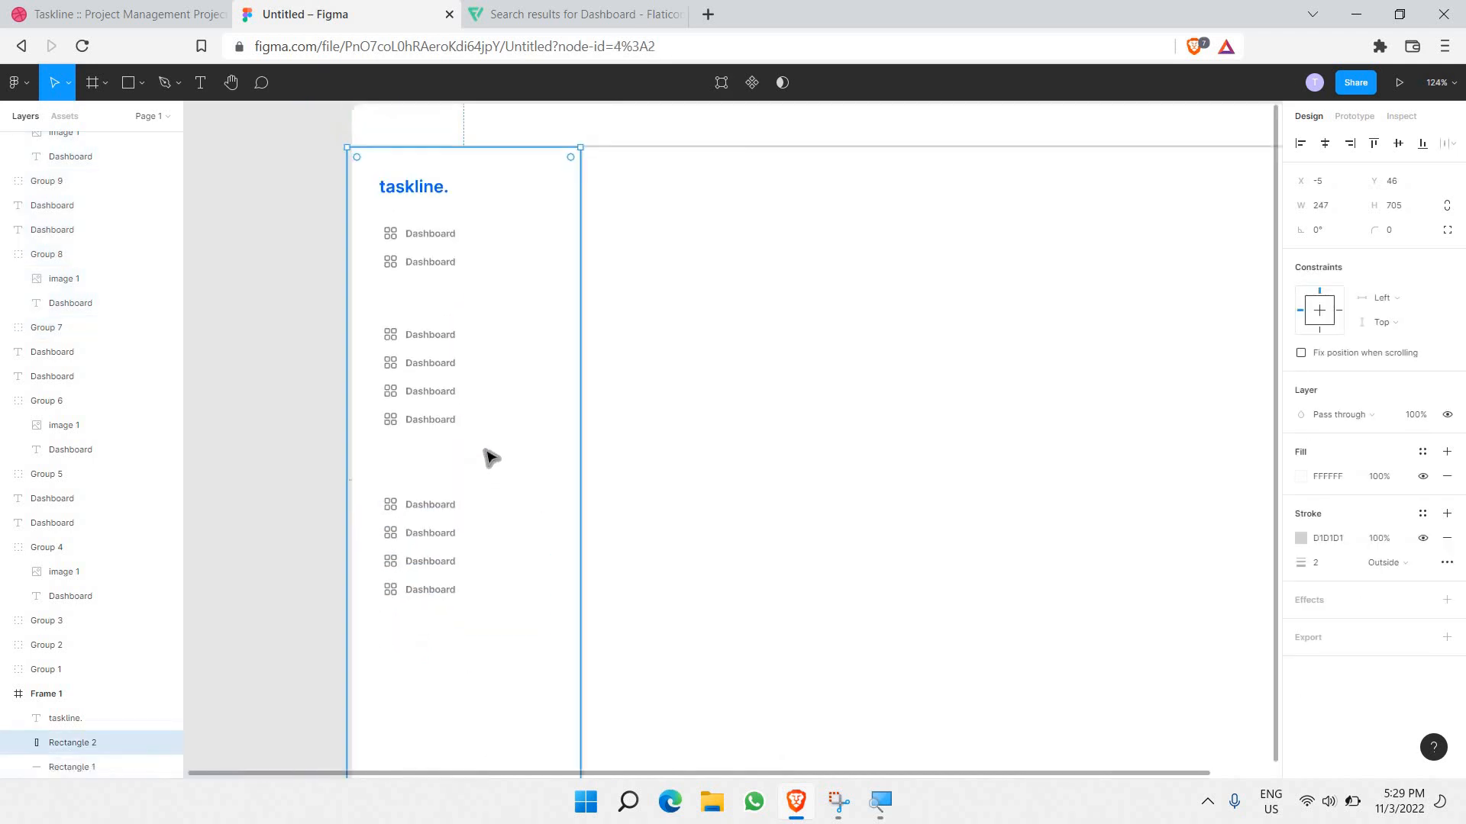
scroll(491, 458, down, 3)
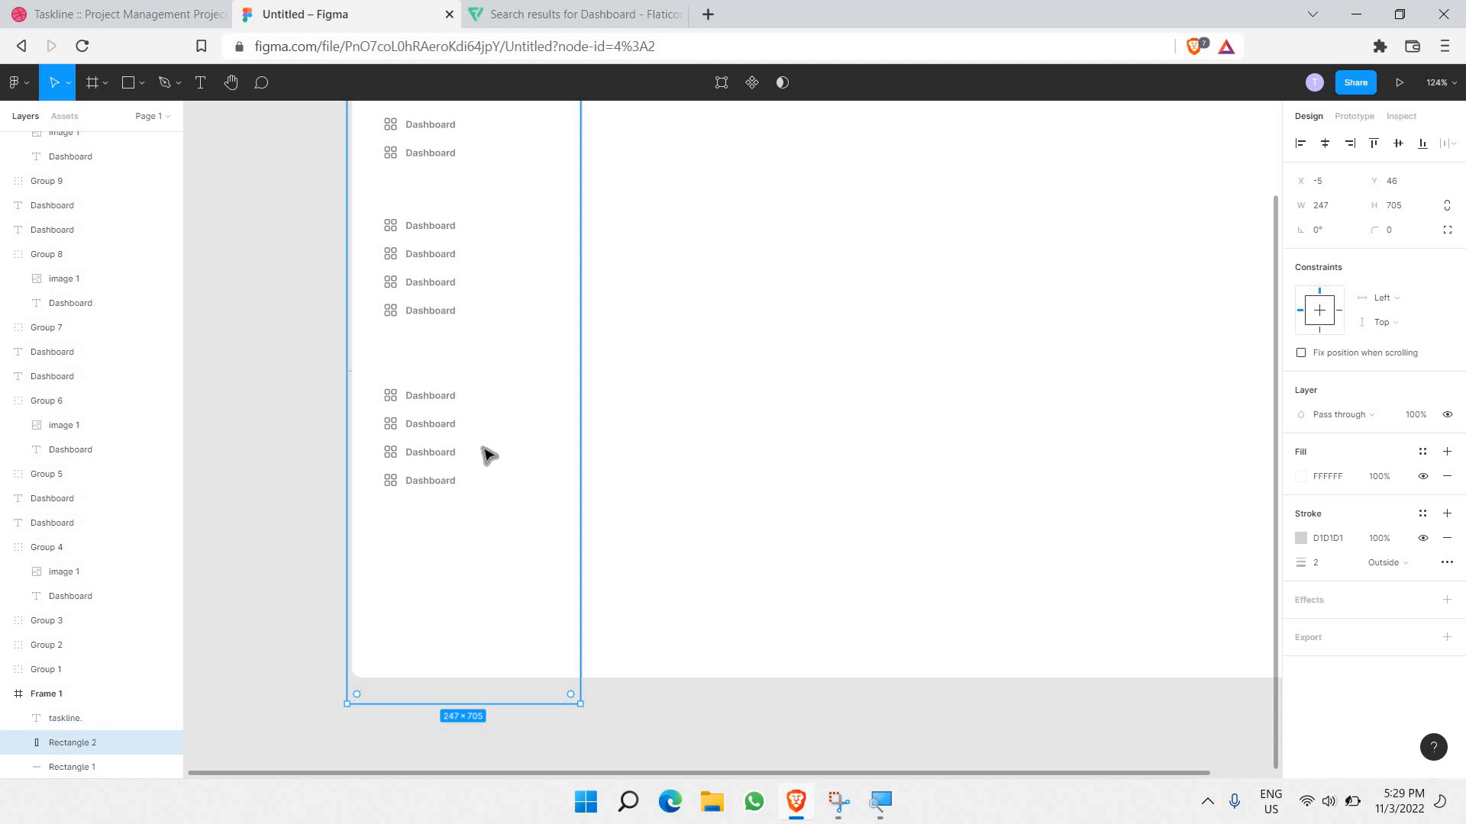
scroll(416, 385, up, 3)
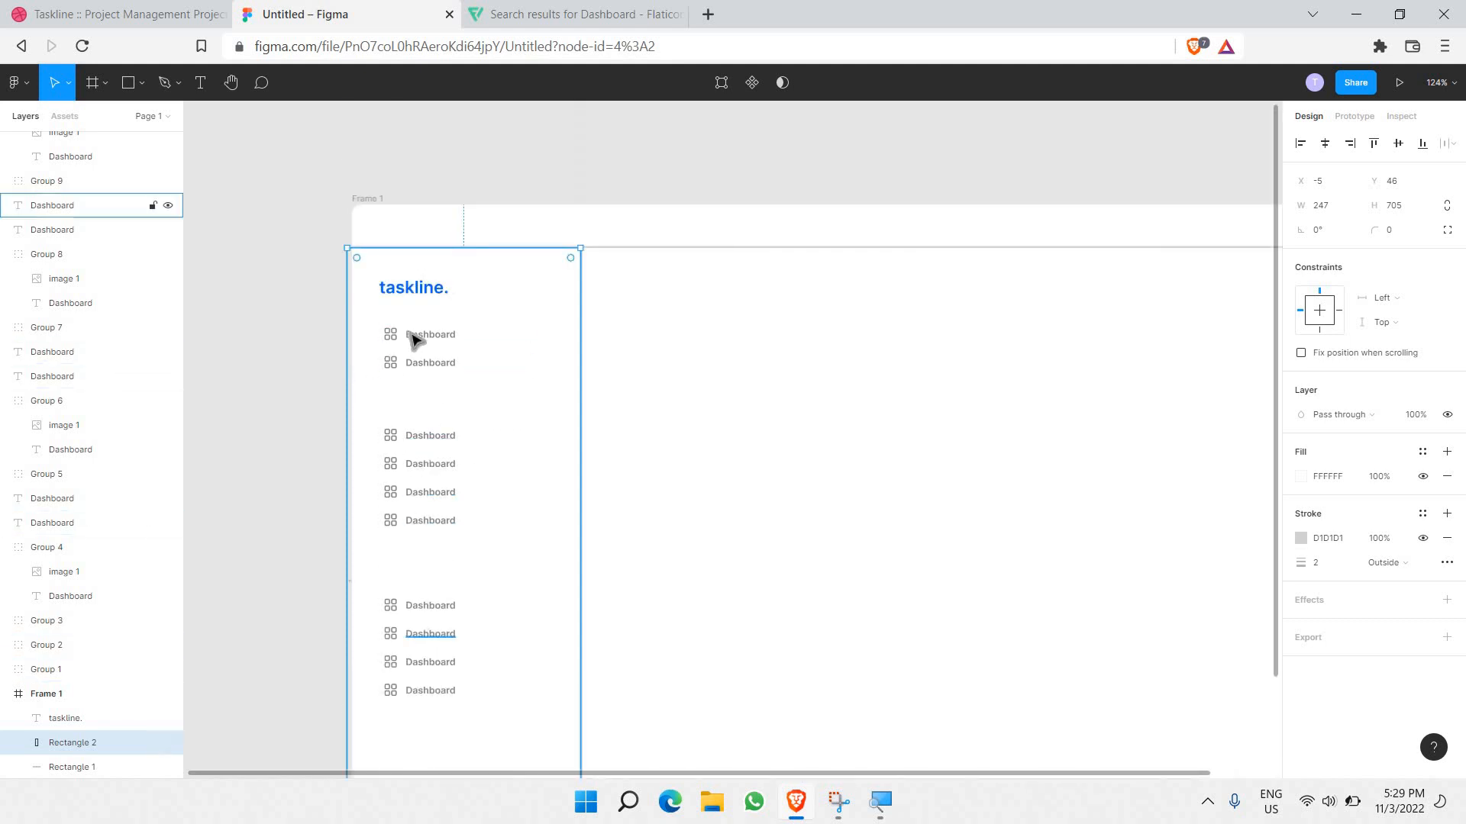
Step: Draw a horizontal divider line below the first two sidebar items
click(130, 84)
click(142, 83)
key(l)
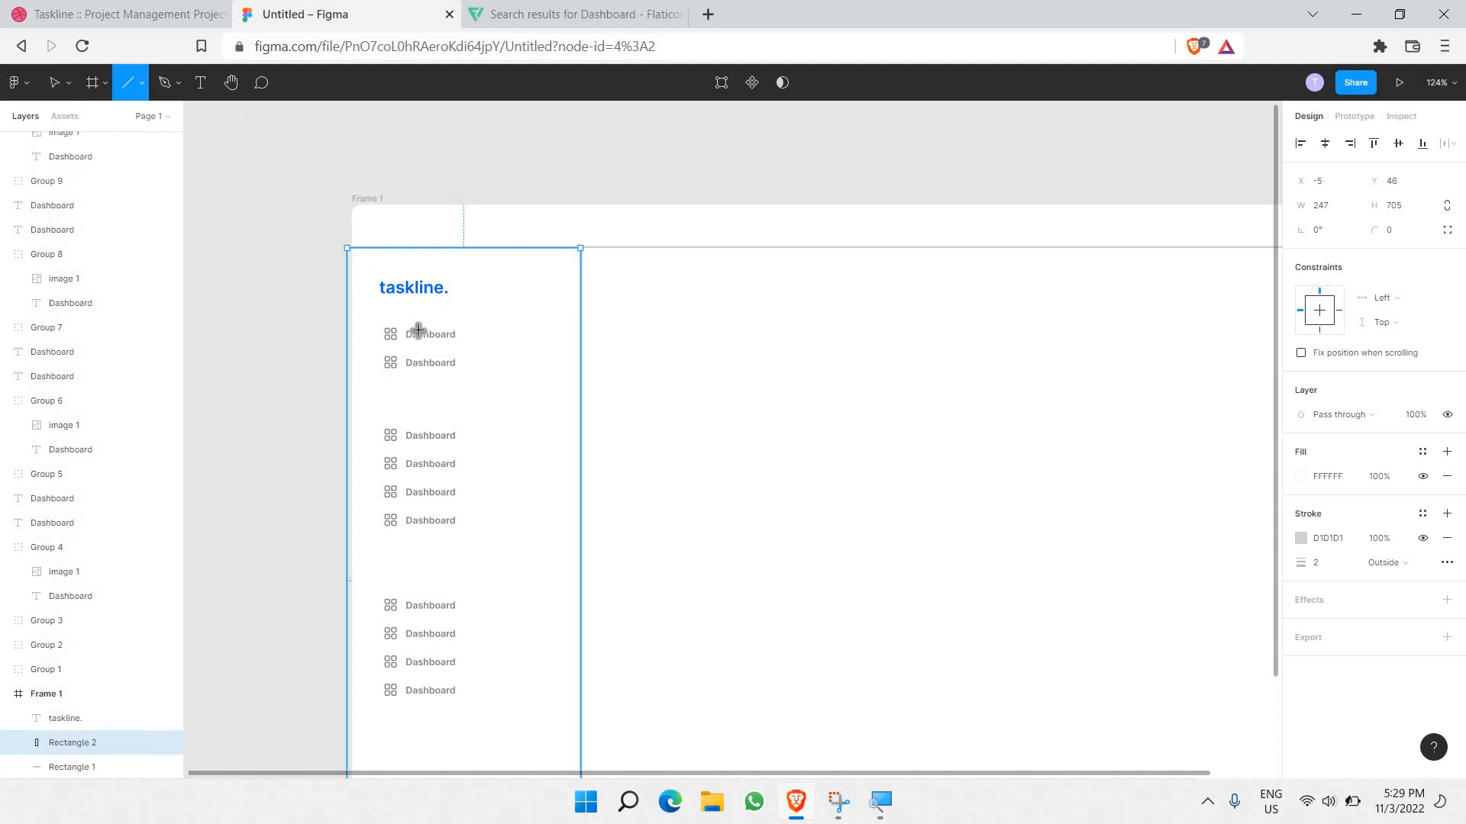
scroll(415, 330, up, 5)
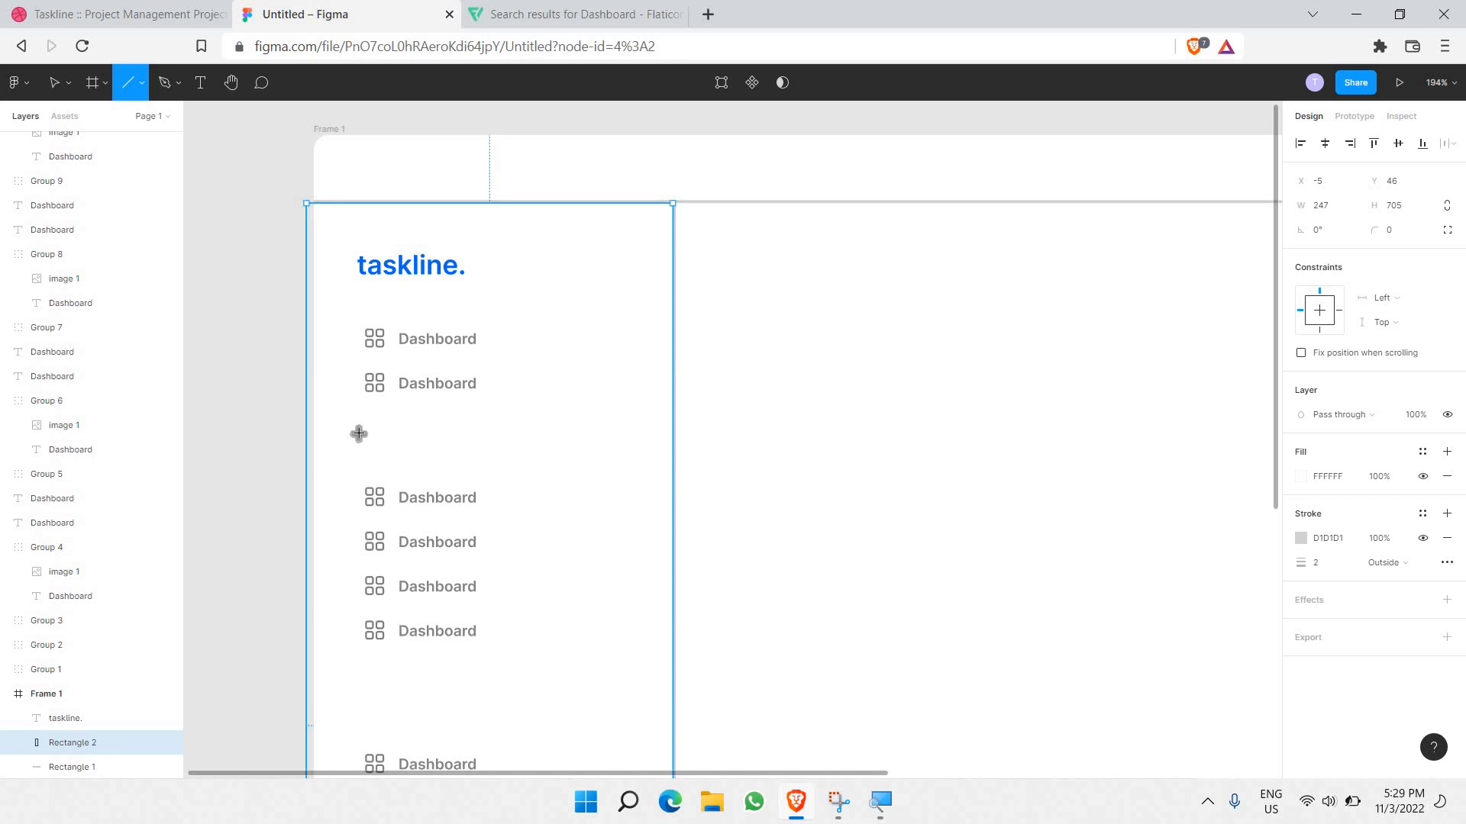
drag(358, 431, 633, 457)
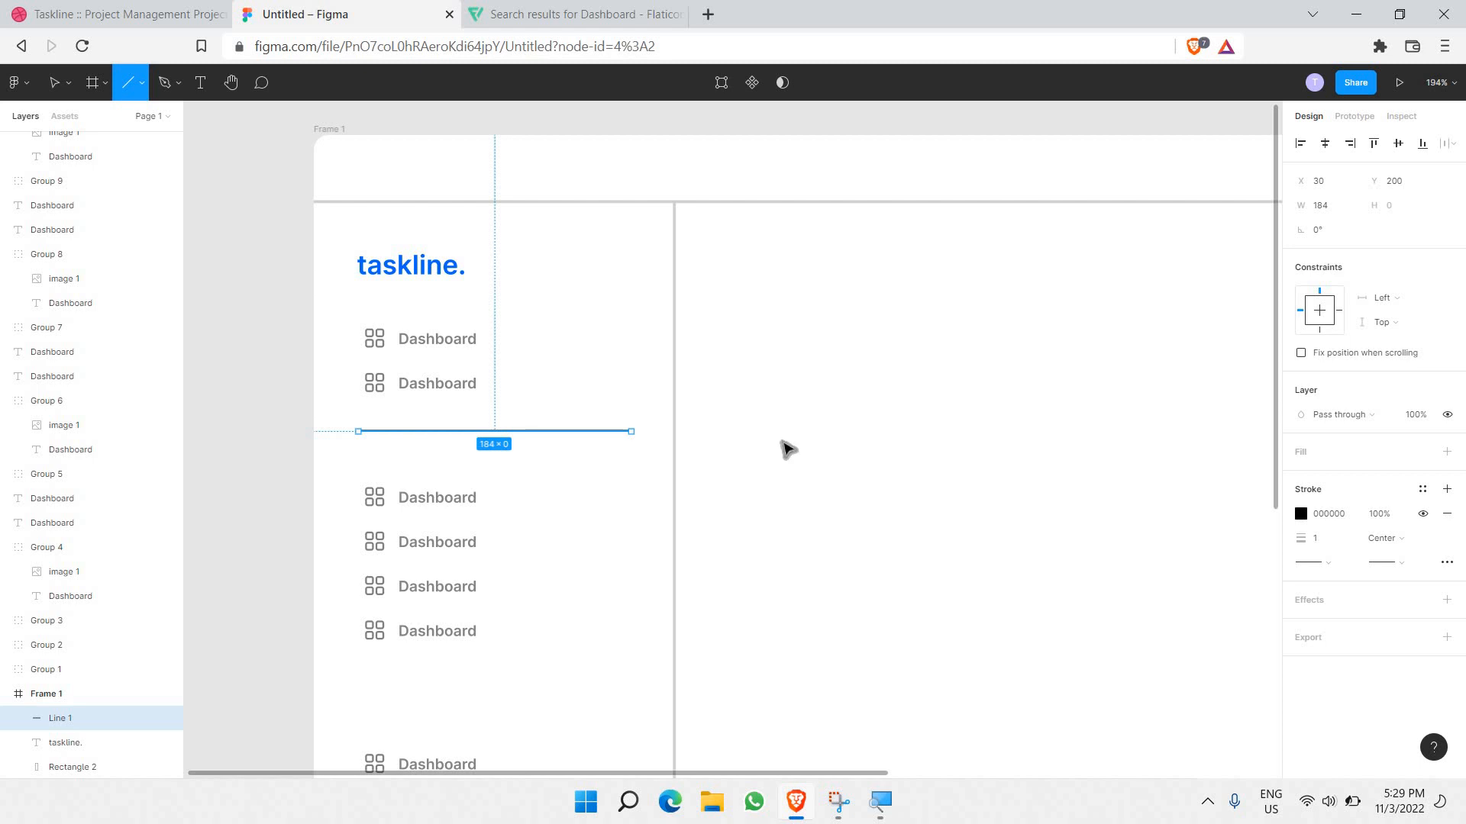
key(v)
Step: Give the divider a light grey E6E6E6 stroke and nudge it slightly lower
click(1301, 514)
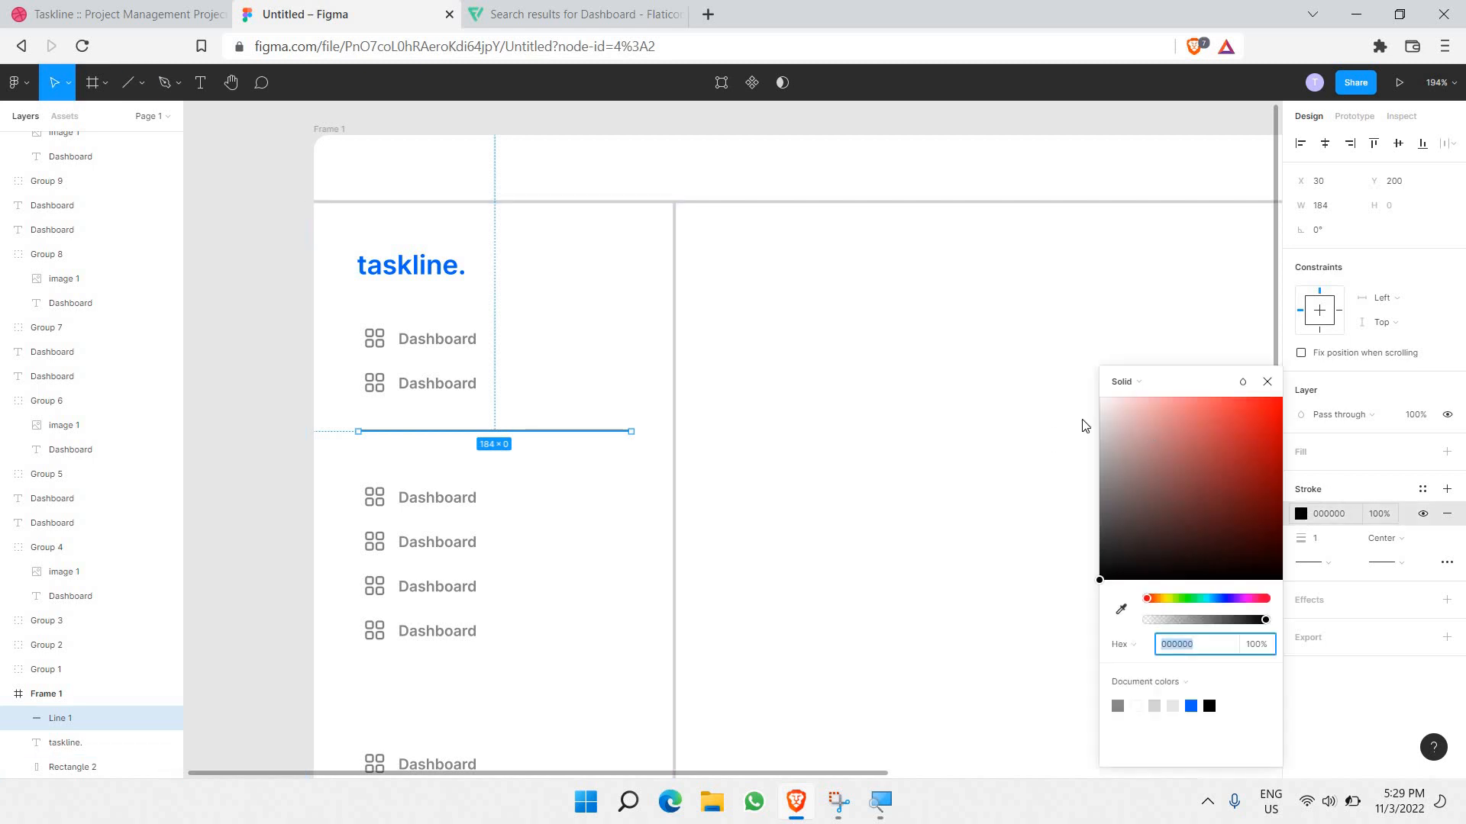
text(C1C1C1)
key(Return)
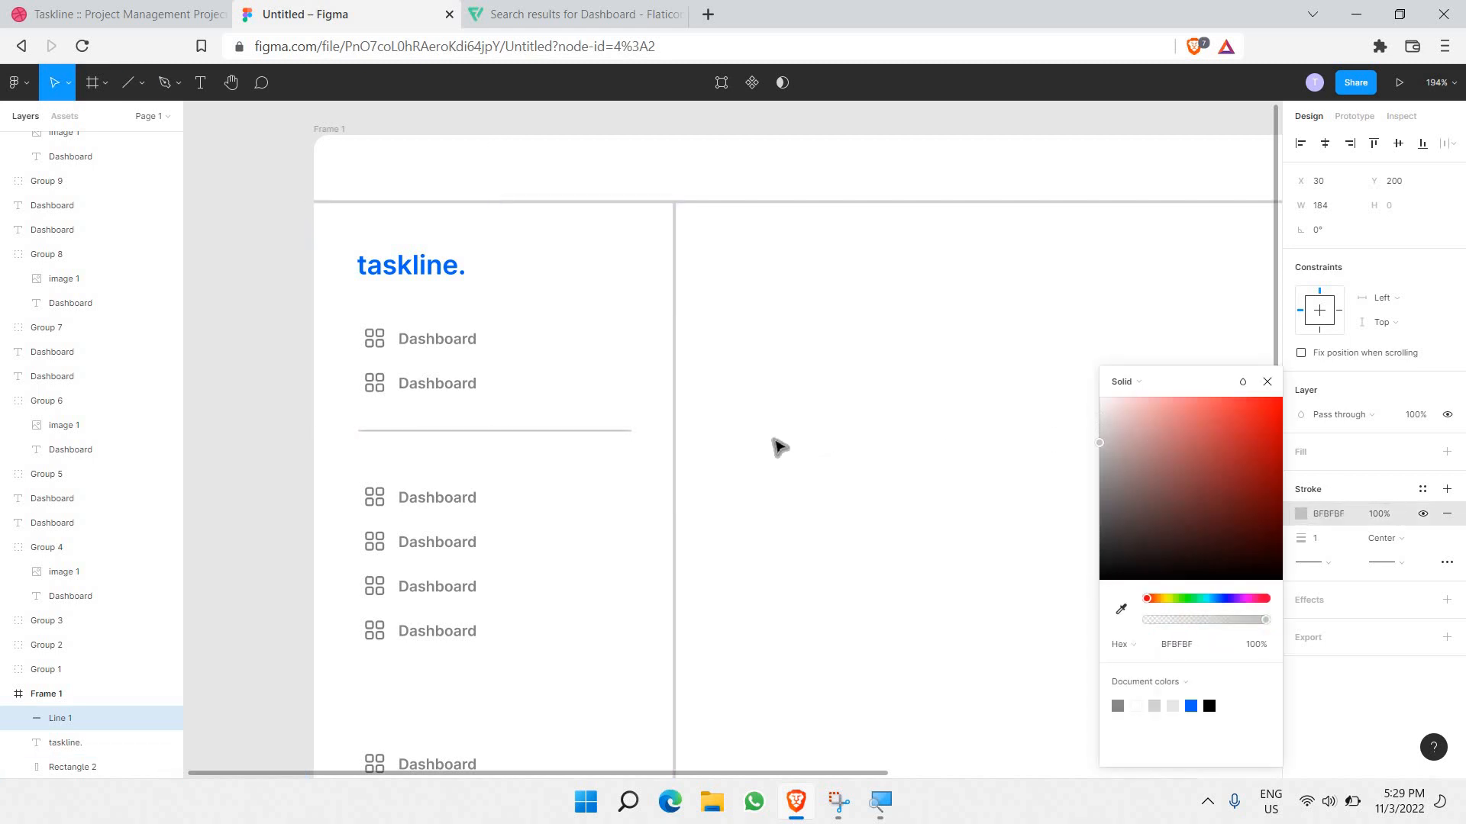
text(E6E6E6)
key(Return)
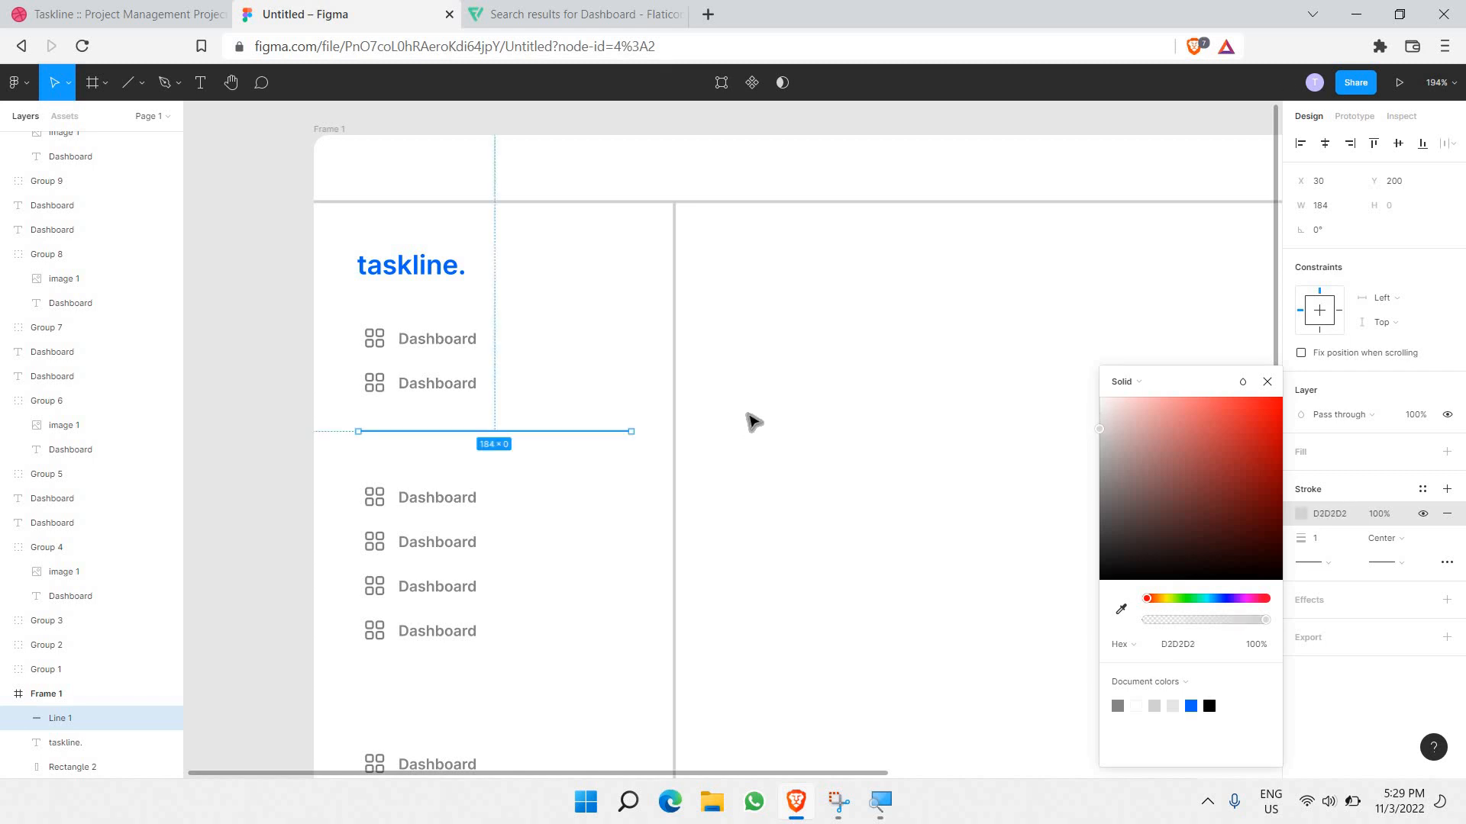
click(749, 419)
scroll(749, 419, down, 3)
click(584, 432)
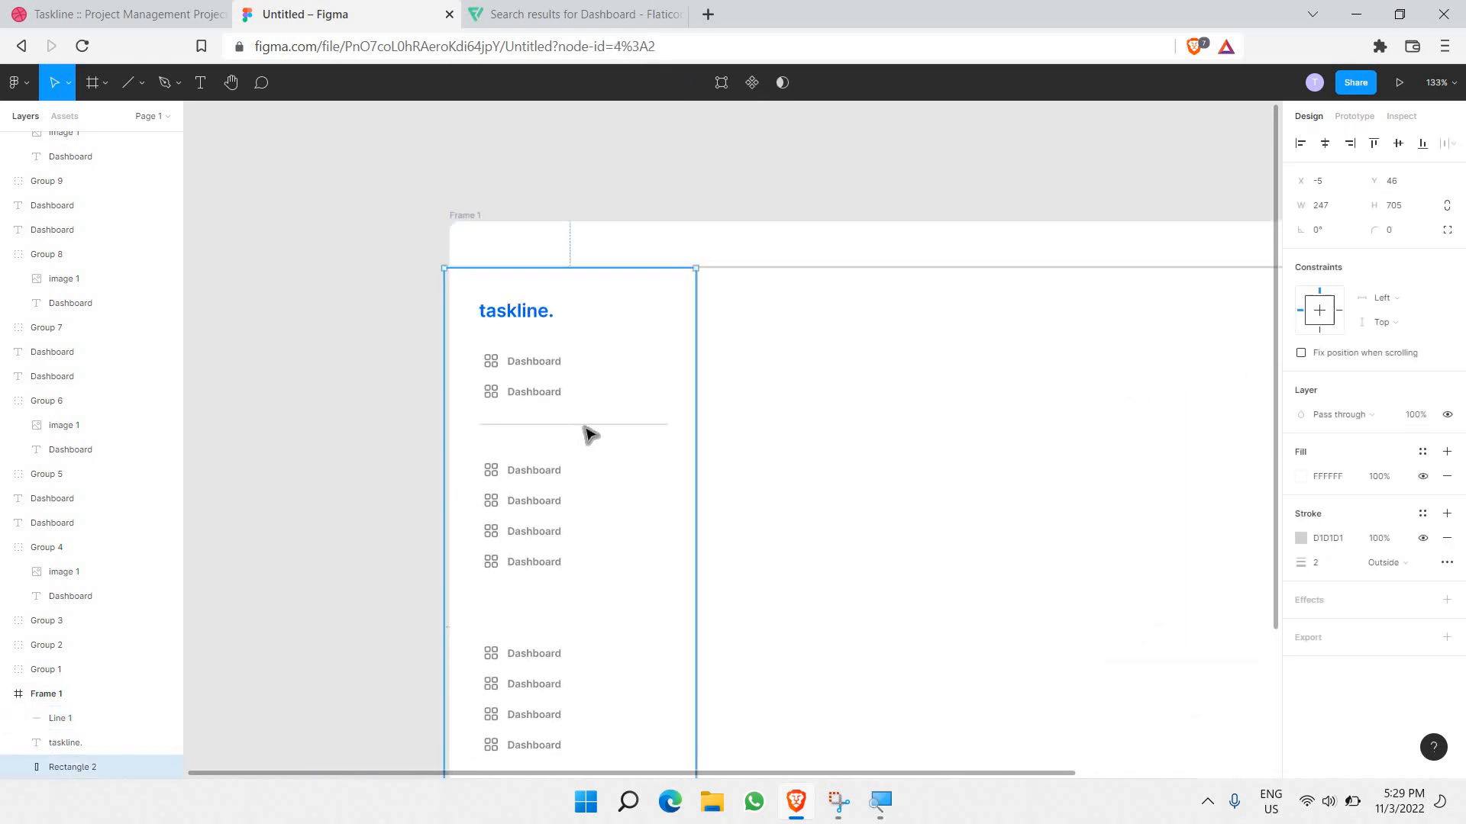
drag(585, 424, 584, 428)
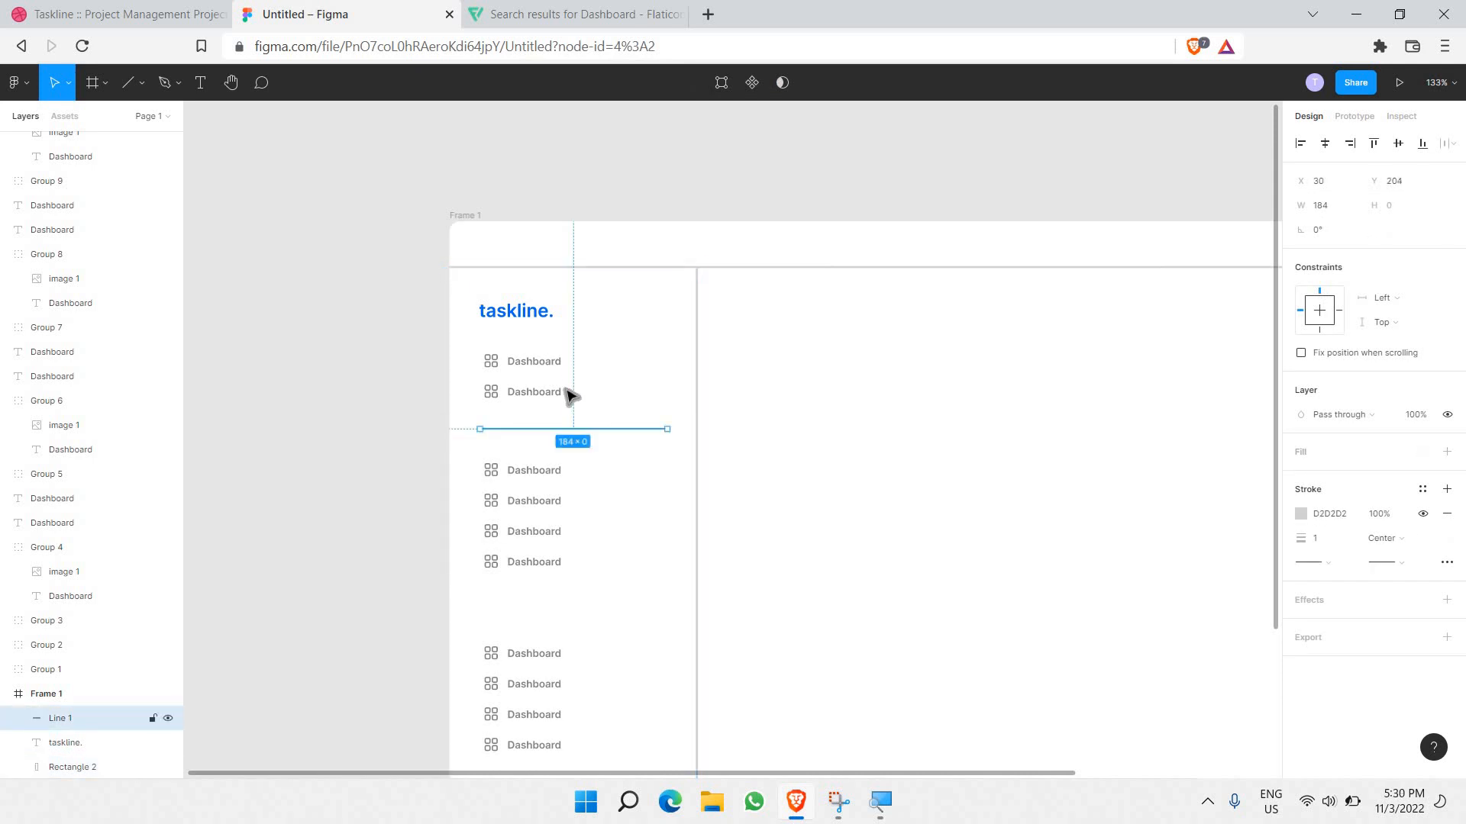
Step: Paste a copy of the divider and place it above the bottom group
scroll(588, 421, down, 1)
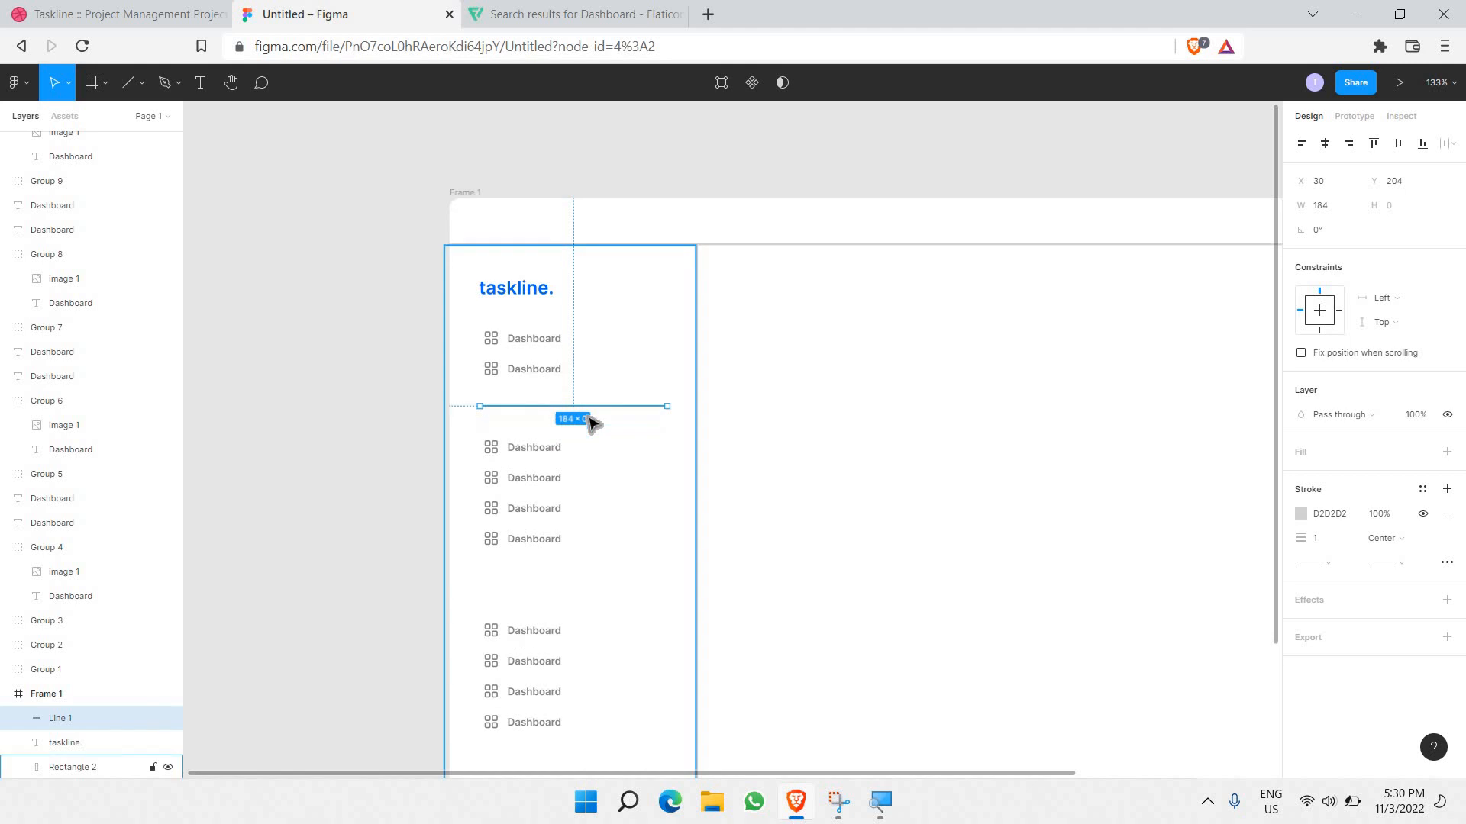
key(ctrl+v)
drag(615, 435, 630, 588)
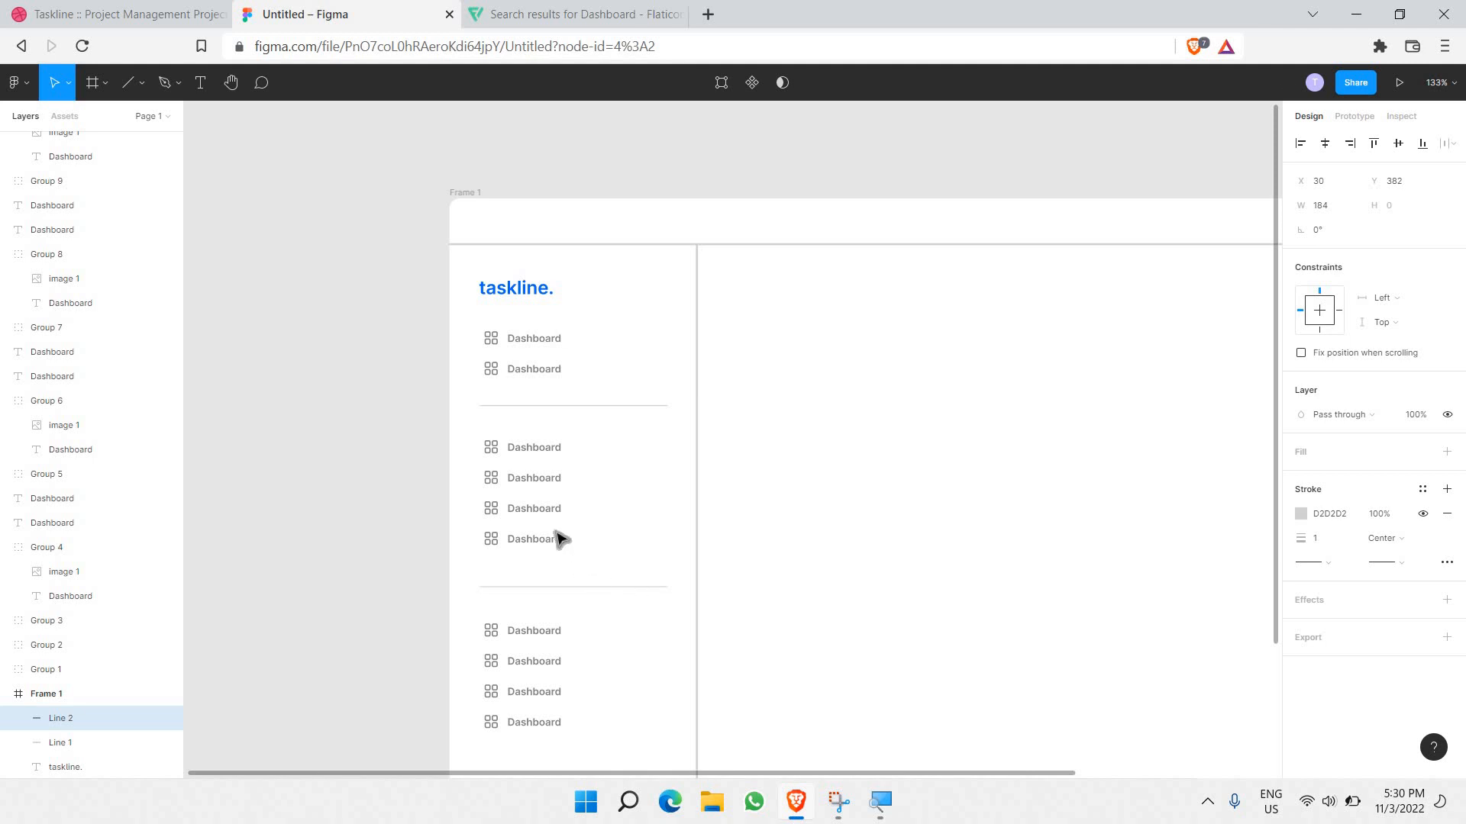
click(387, 540)
scroll(388, 542, down, 3)
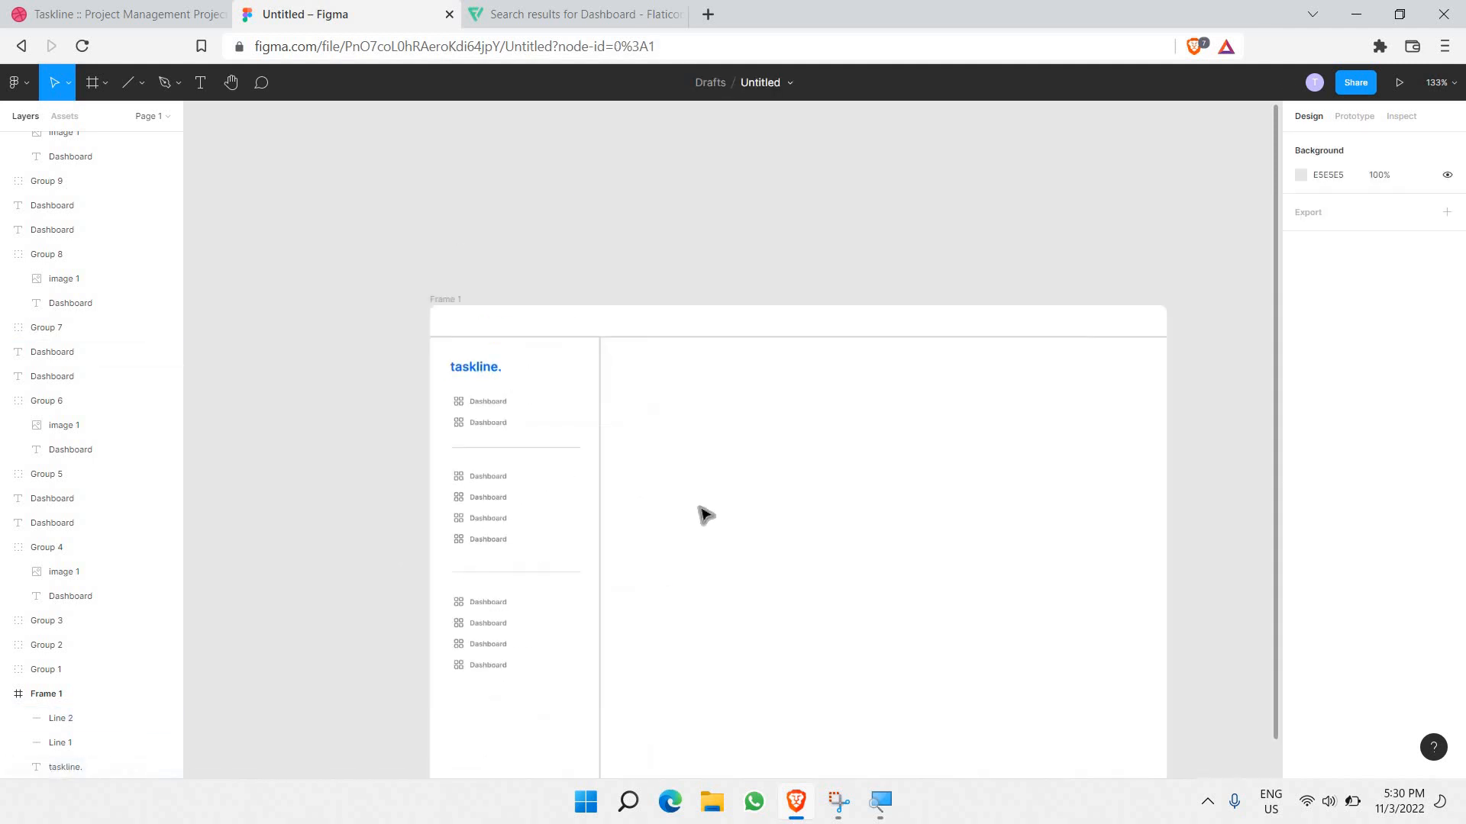
scroll(496, 442, up, 5)
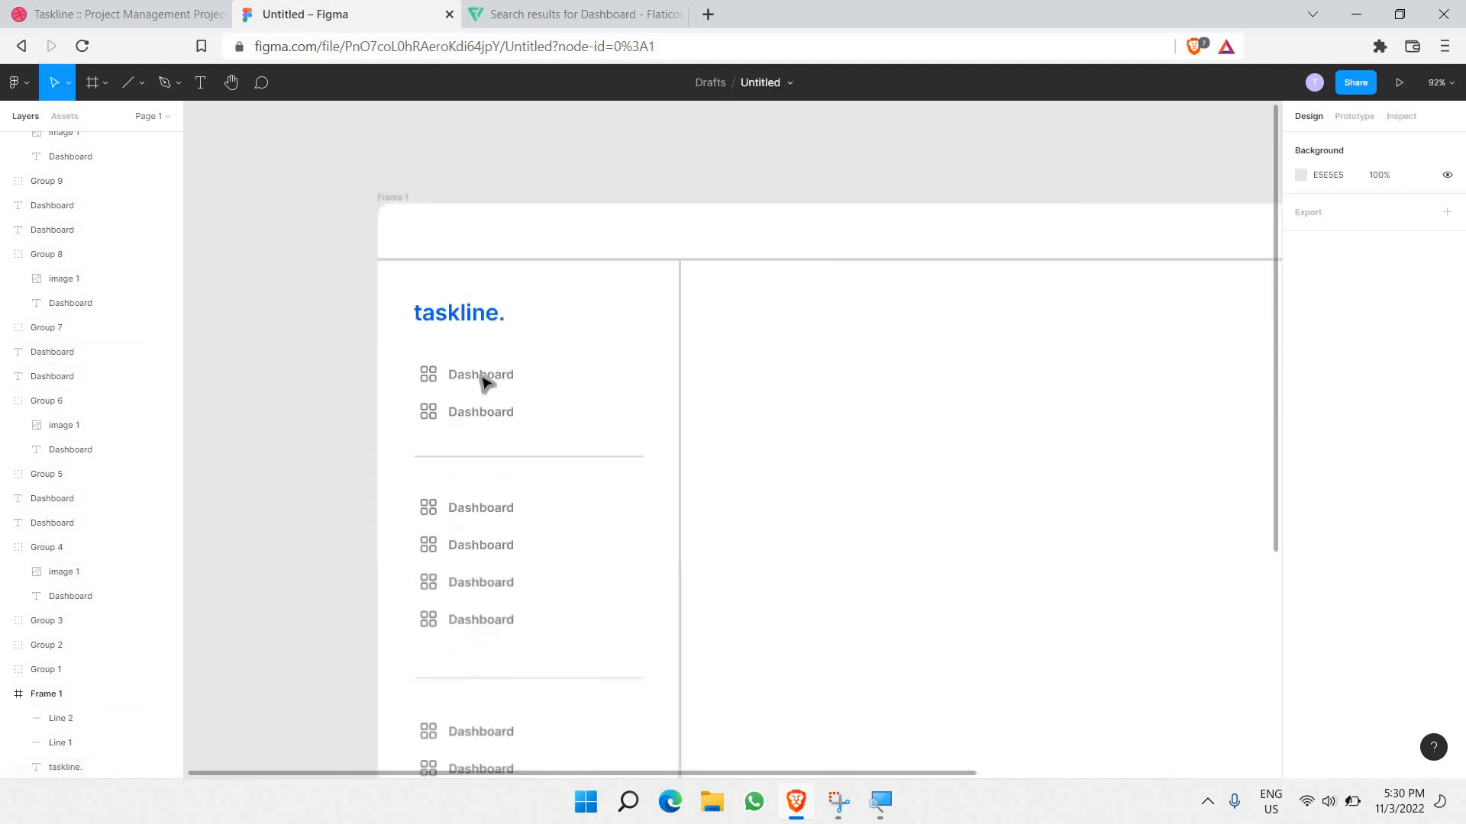
scroll(473, 203, down, 2)
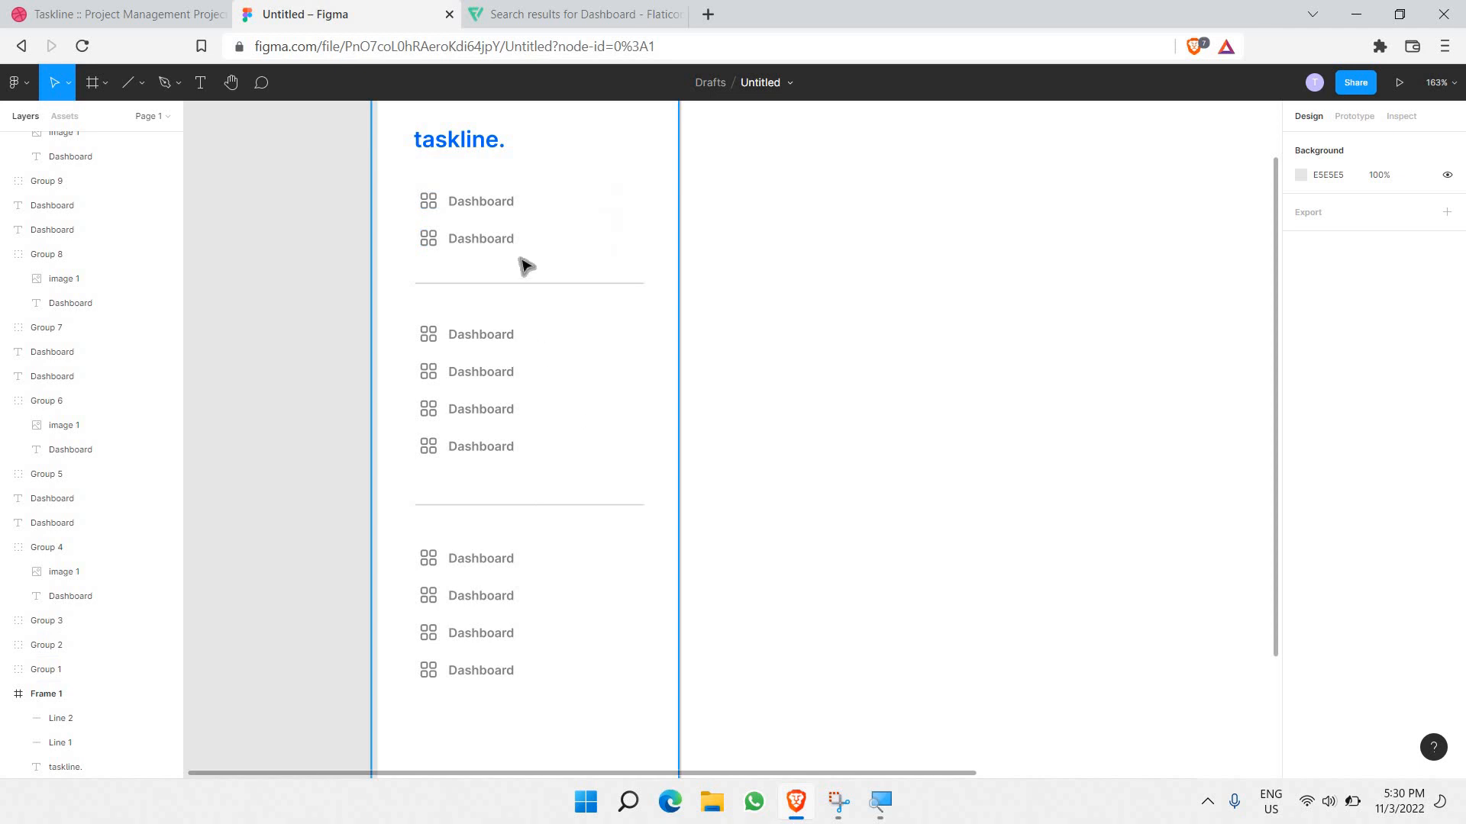
scroll(533, 261, up, 2)
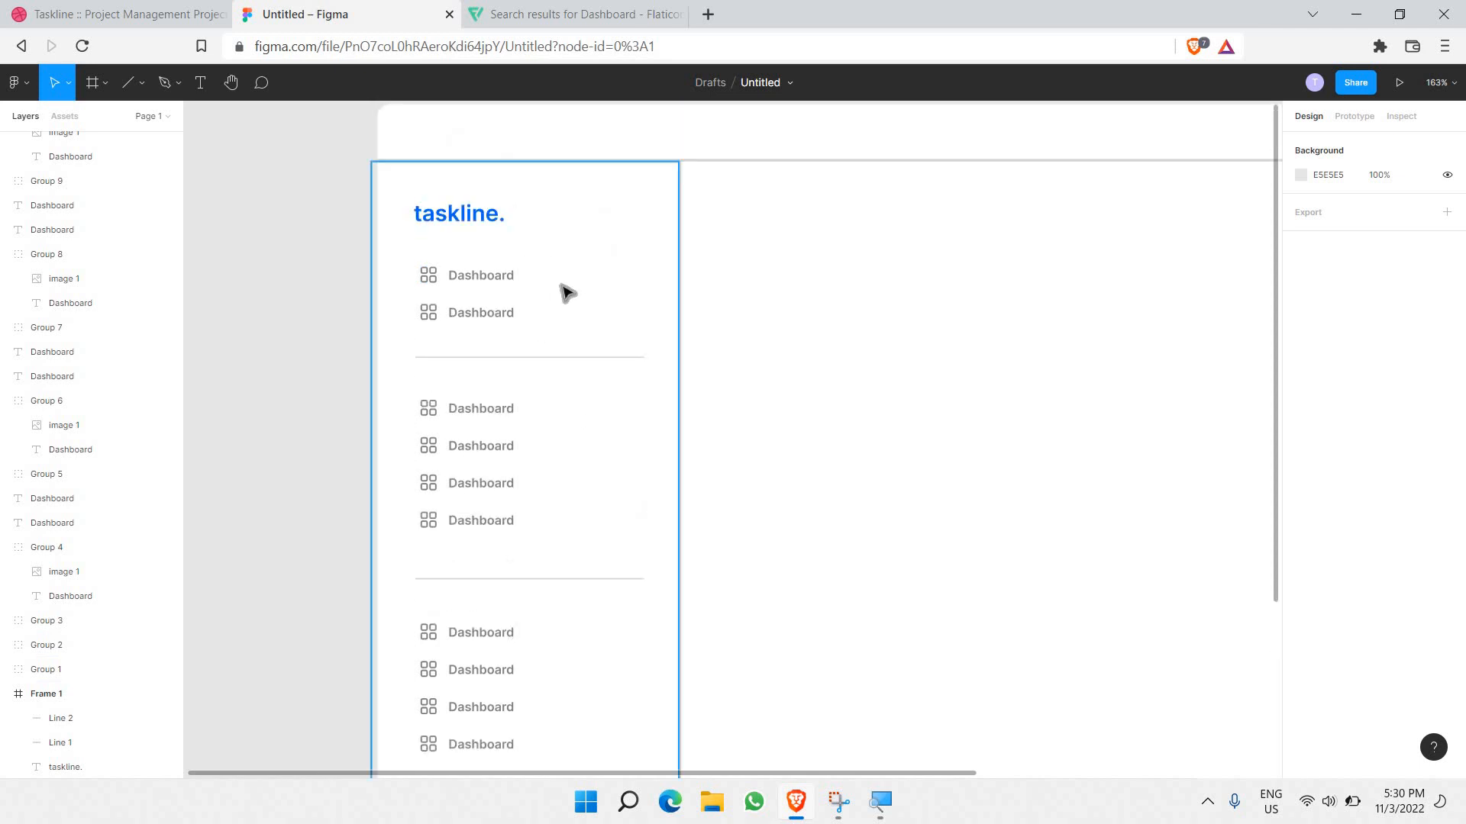
scroll(566, 292, up, 2)
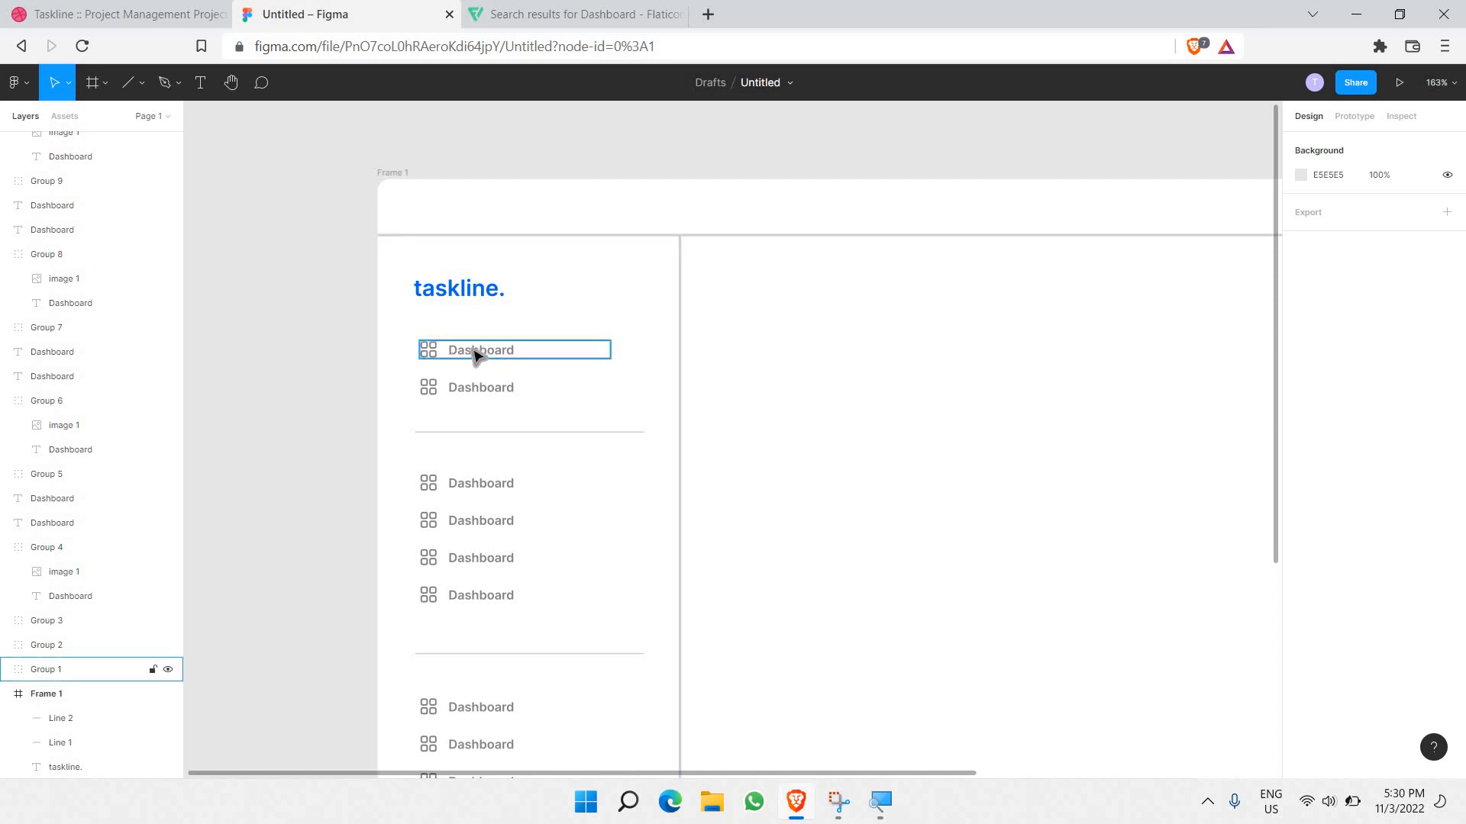
Step: Change the second row's Dashboard text to 'Schedule', then go back to Flaticon
double_click(494, 390)
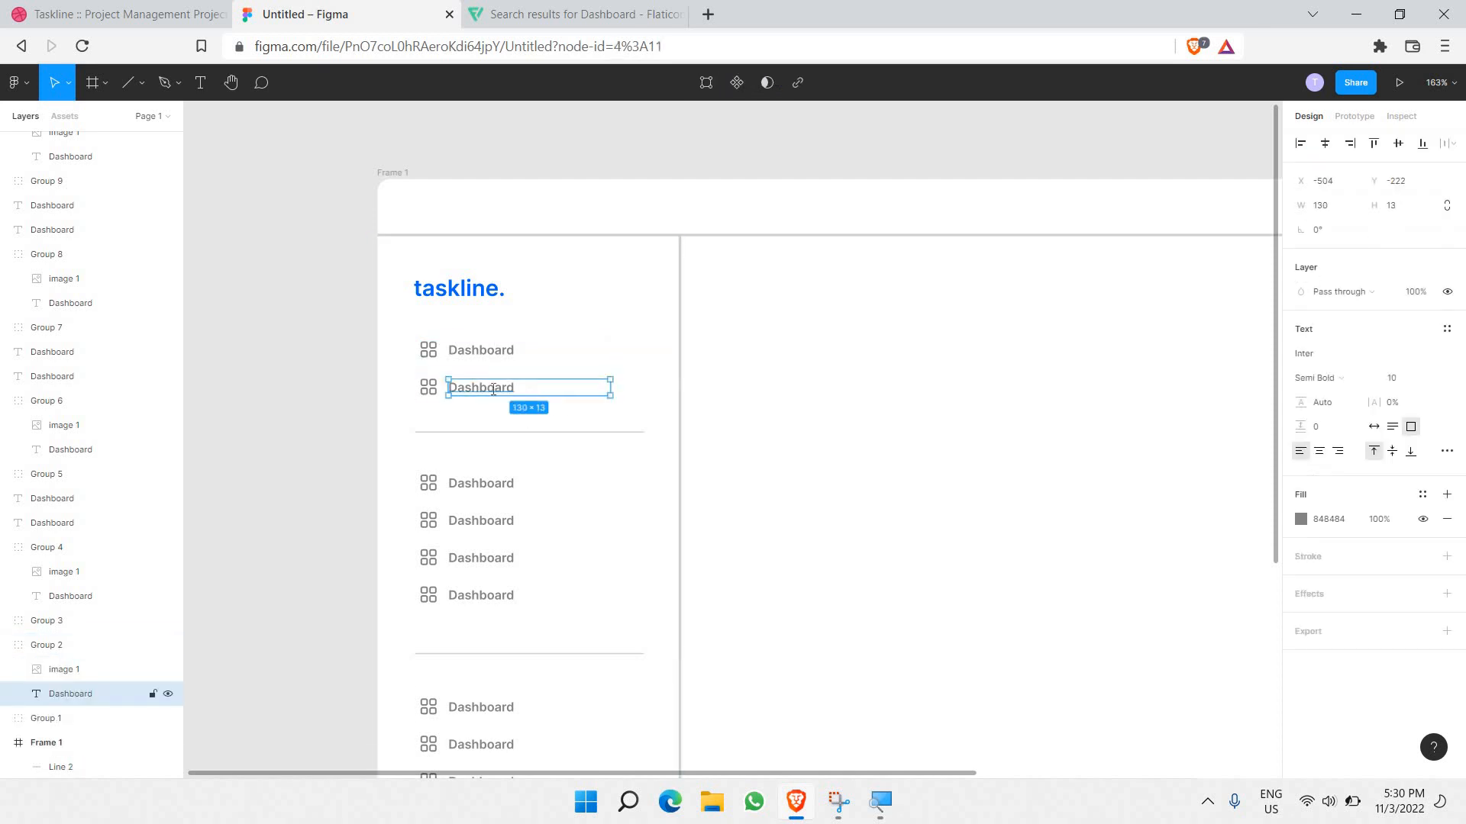
double_click(493, 390)
key(ctrl+a)
text(S)
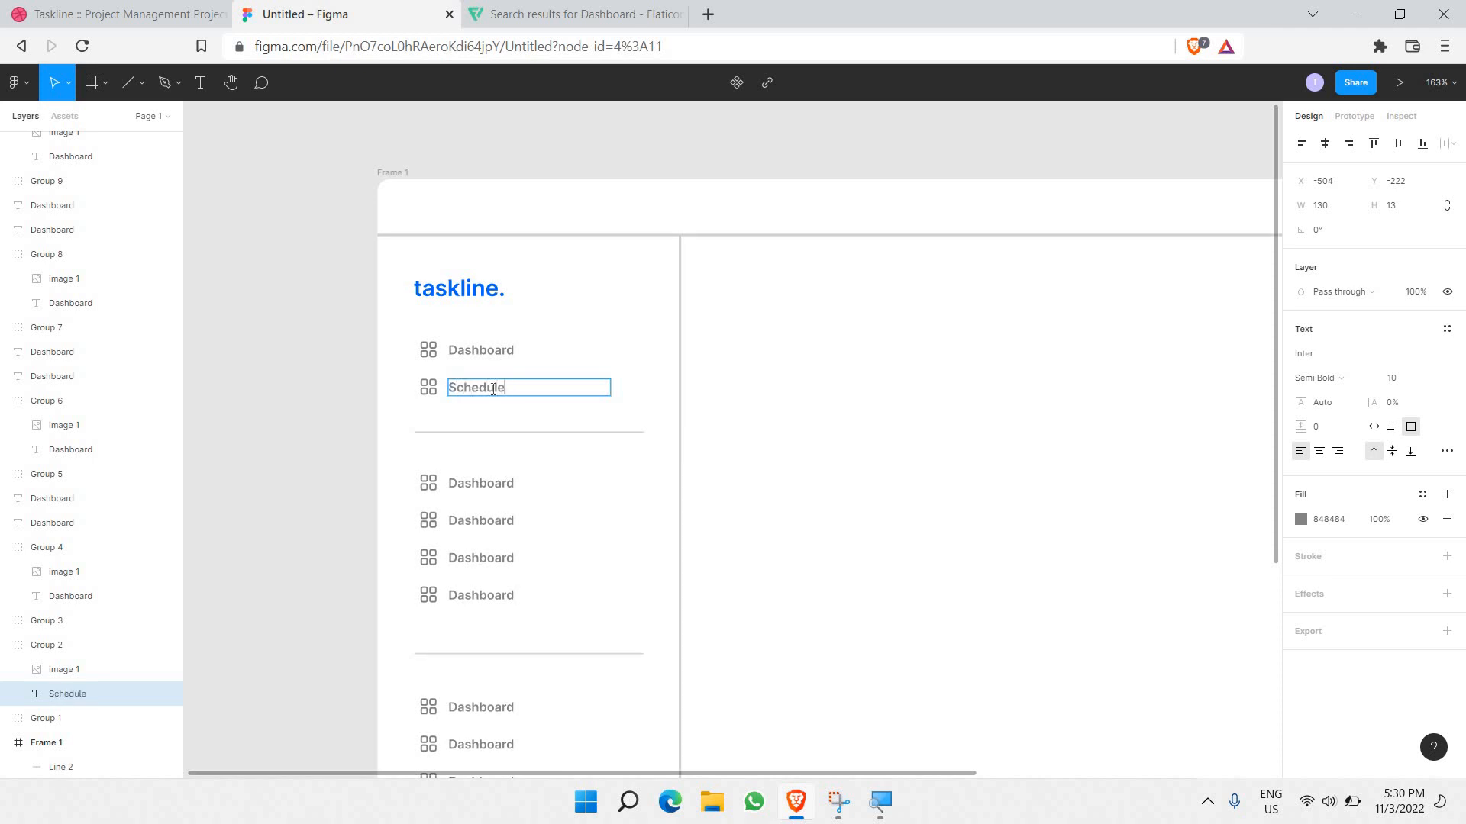
key(ctrl+a)
key(ctrl+c)
click(491, 8)
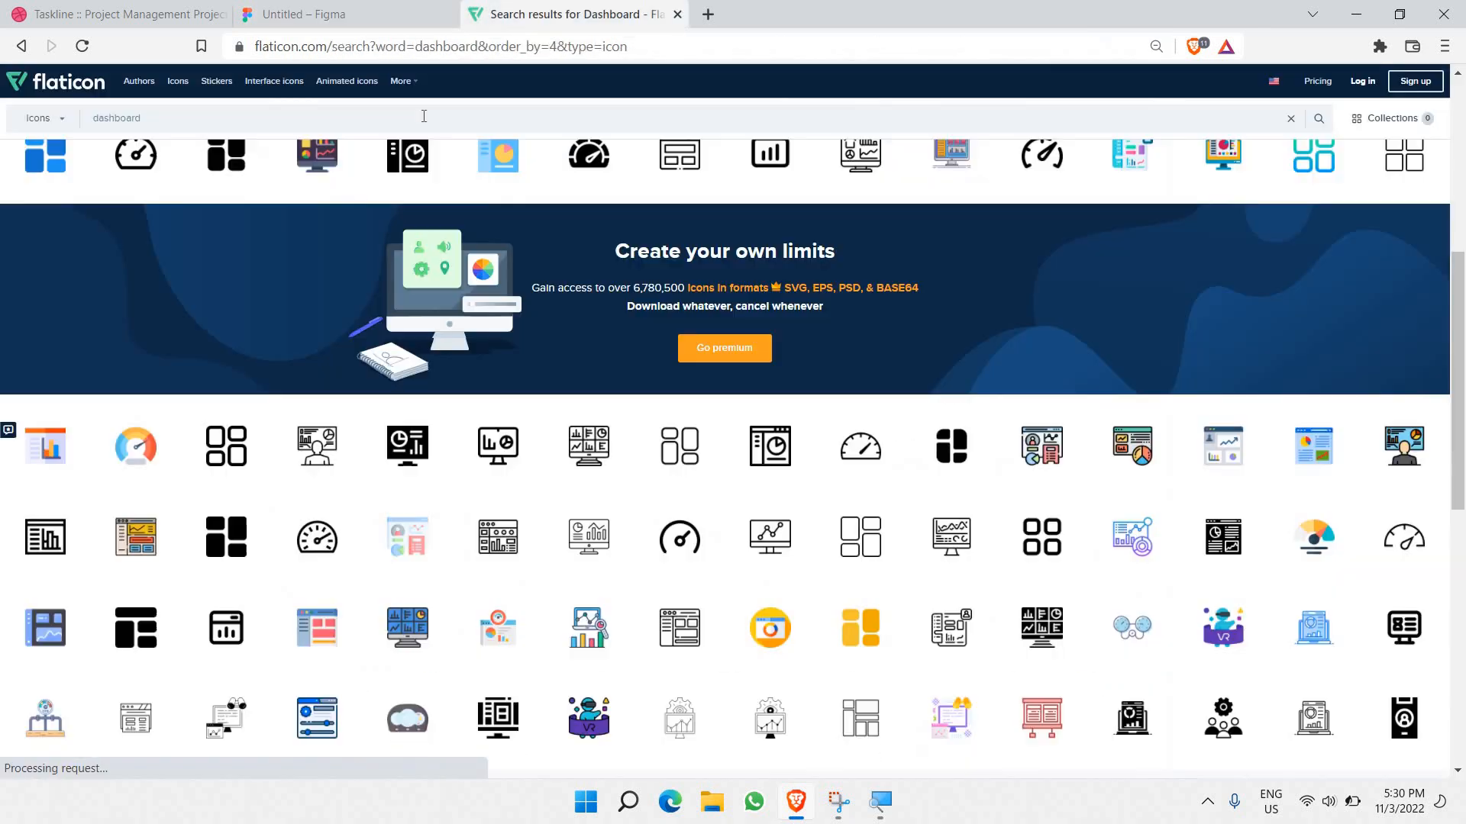
Step: Search Flaticon for 'Schedule' and copy the clock Schedule Button icon image
double_click(422, 118)
key(ctrl+v)
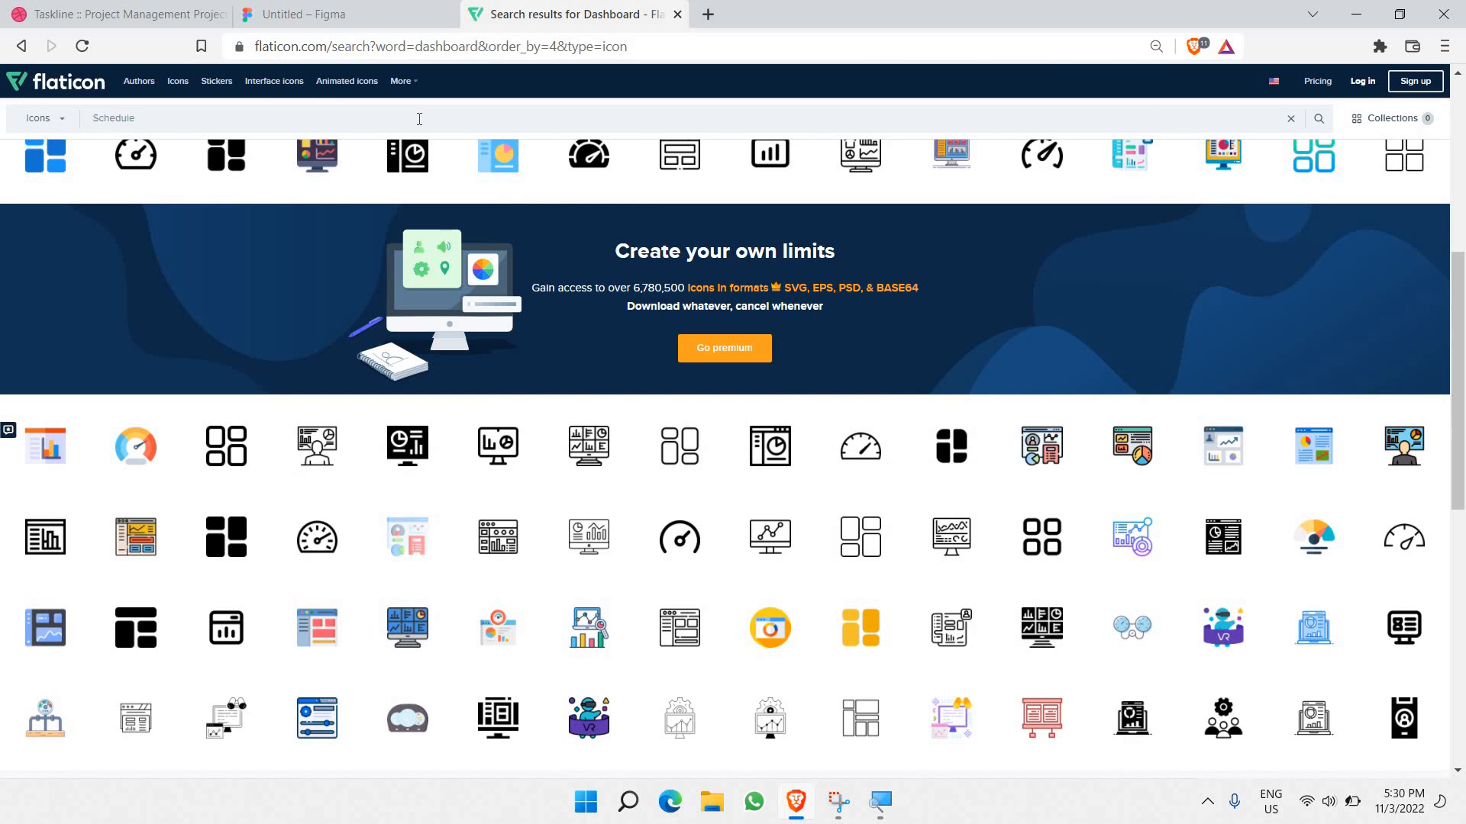
key(Return)
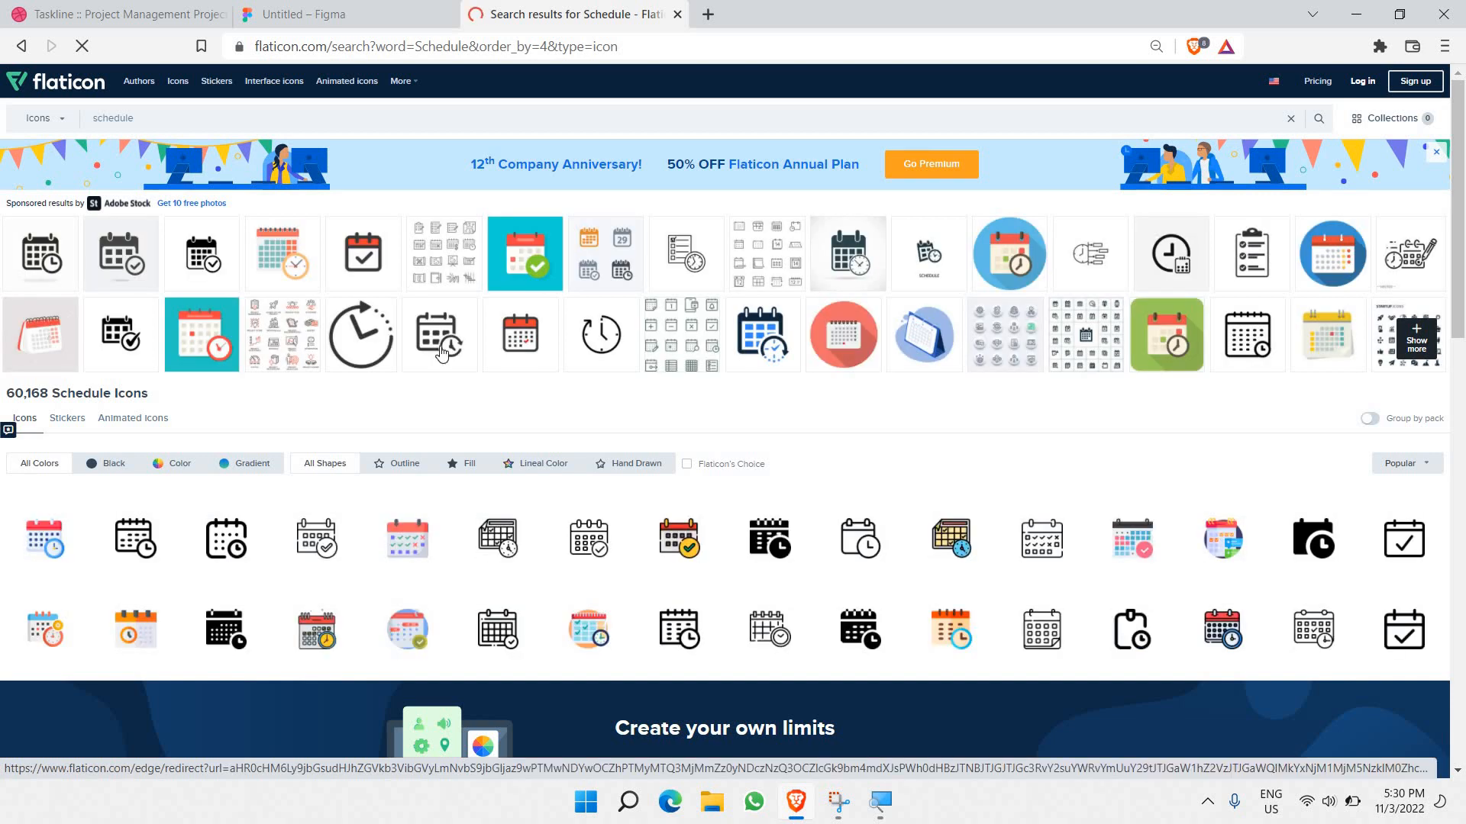
scroll(441, 353, down, 8)
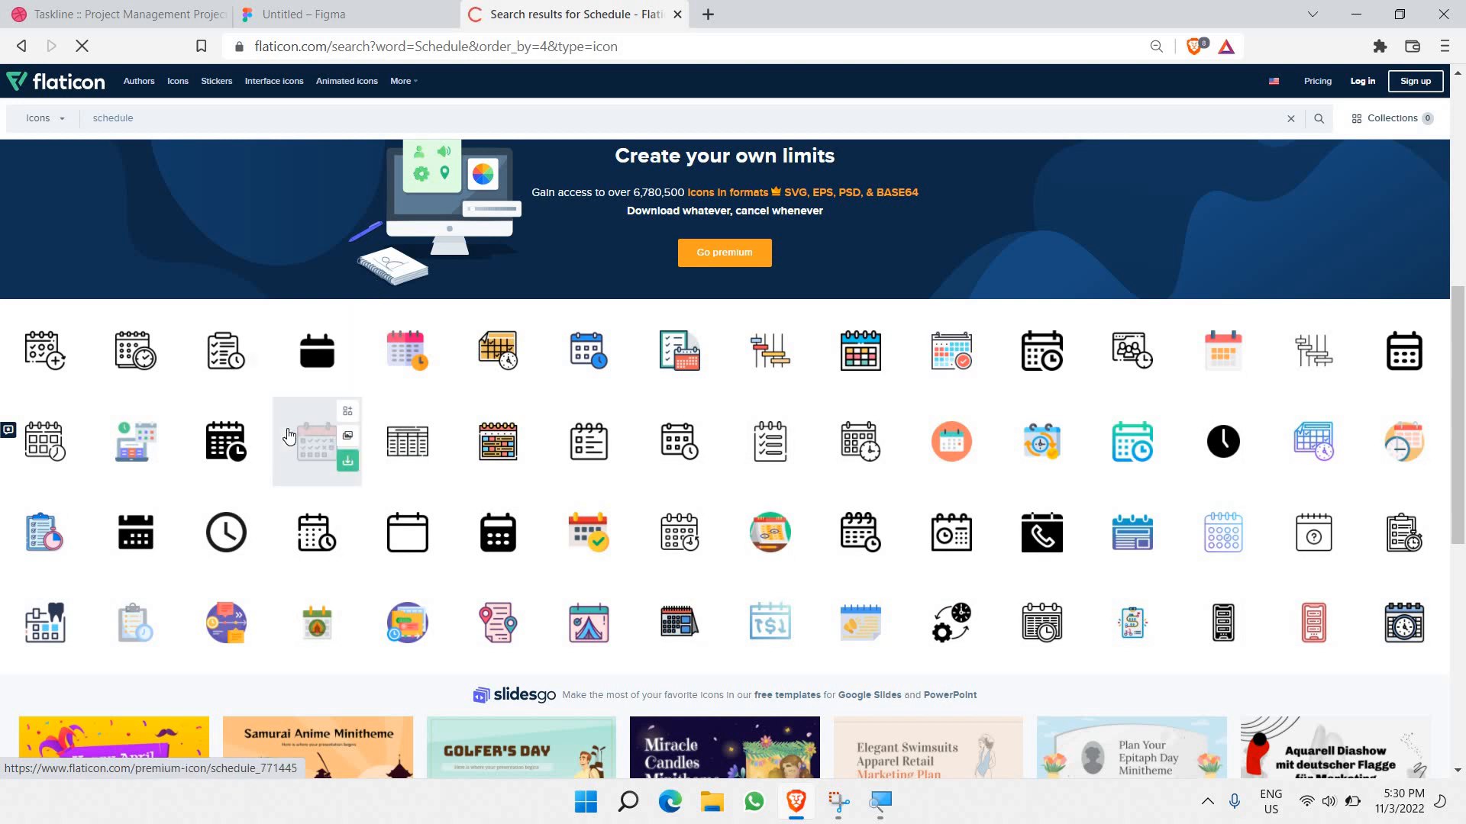
click(228, 534)
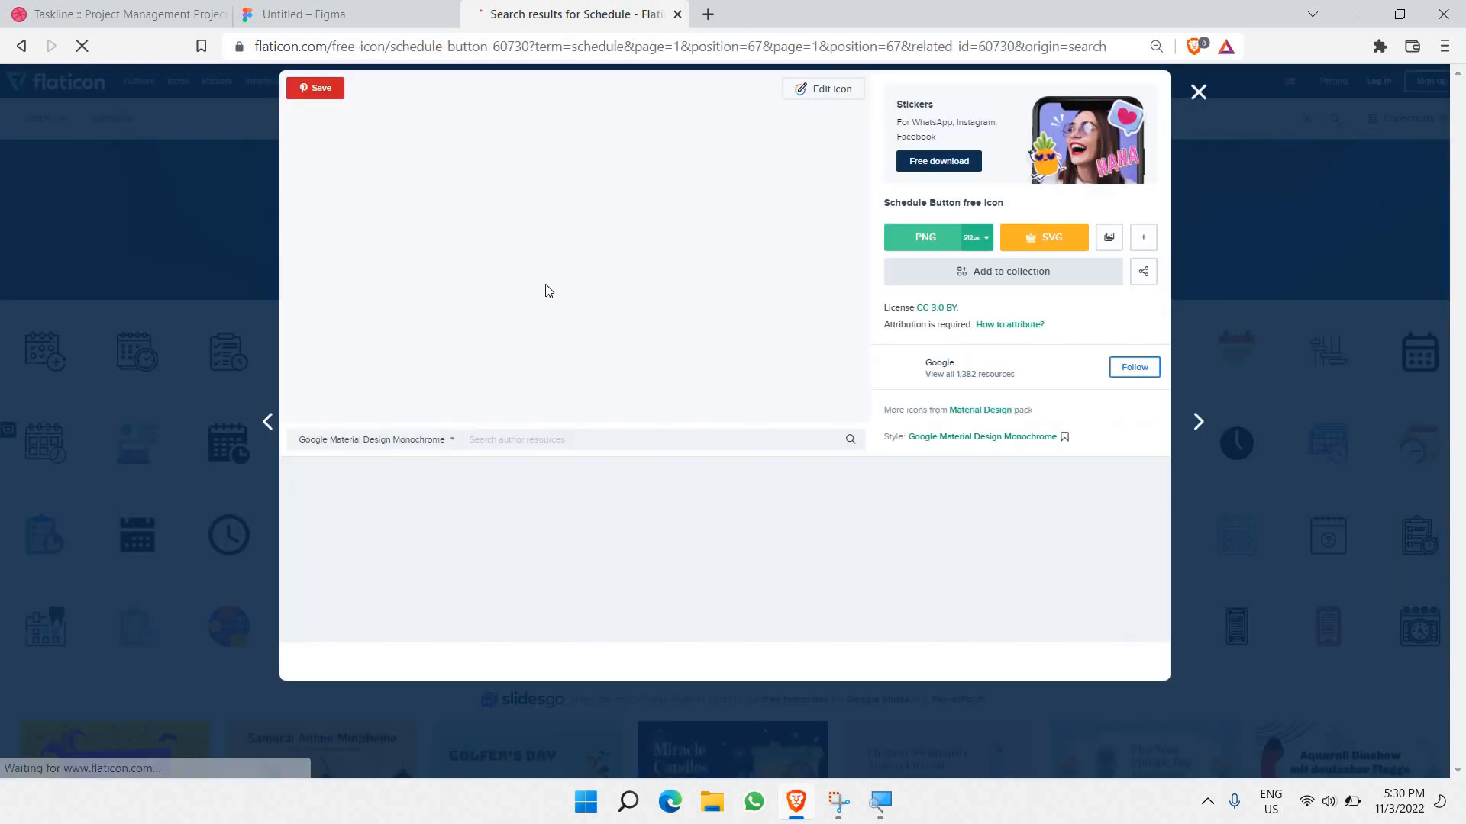
right_click(577, 252)
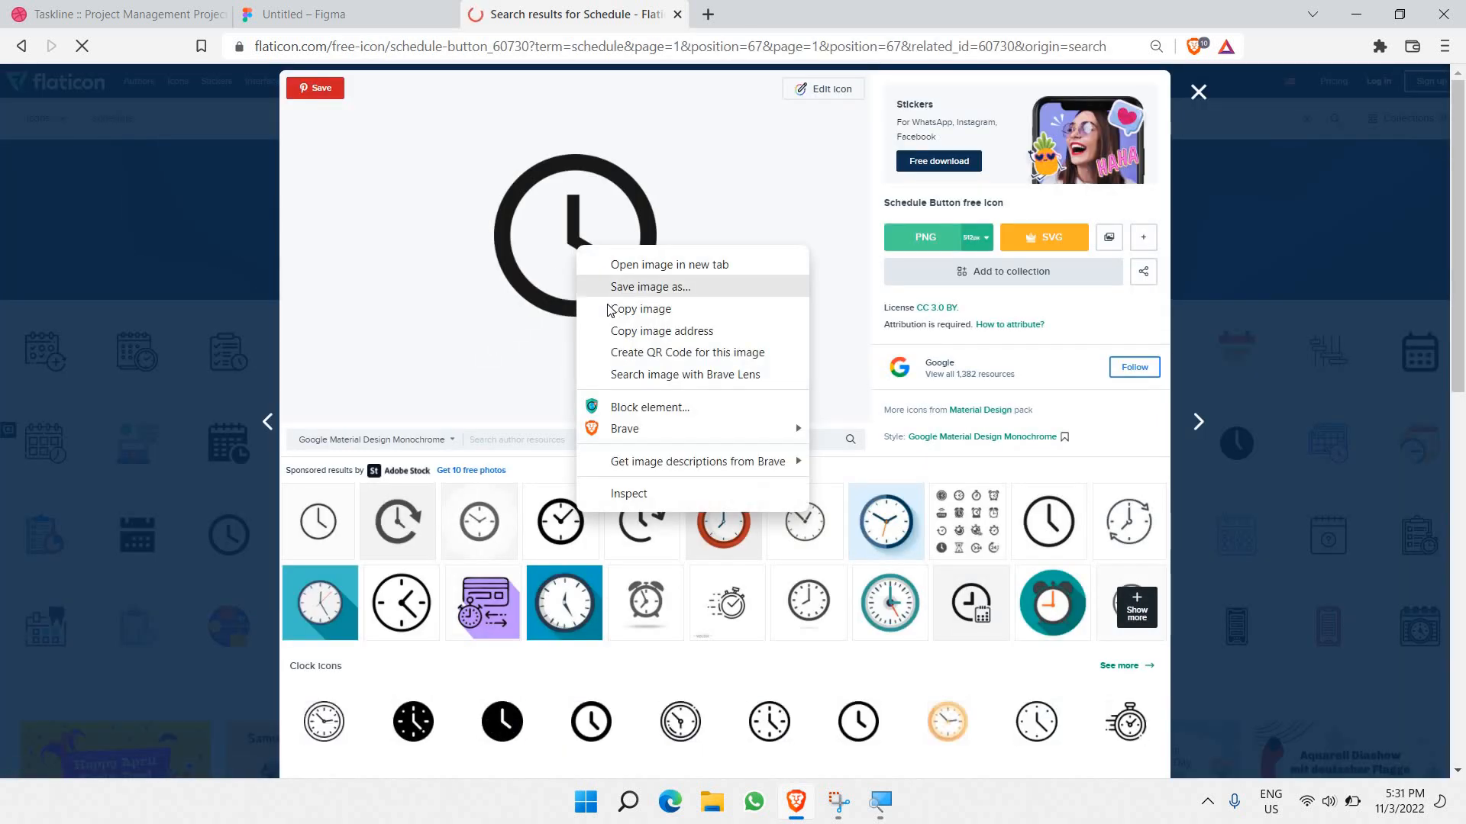
click(257, 8)
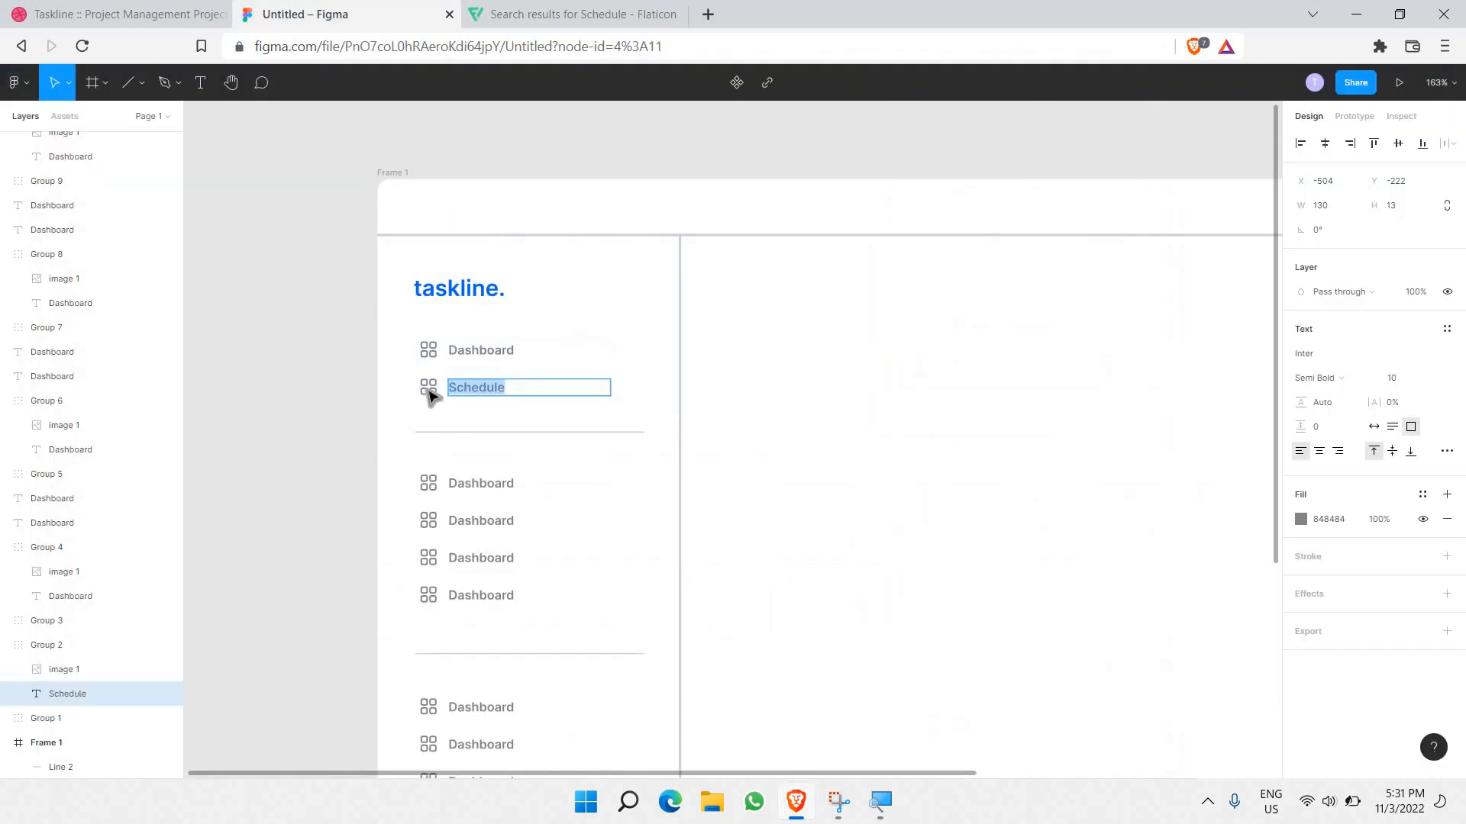
Step: Replace the Schedule row's grid icon with the clock icon at 50% fill opacity
click(429, 390)
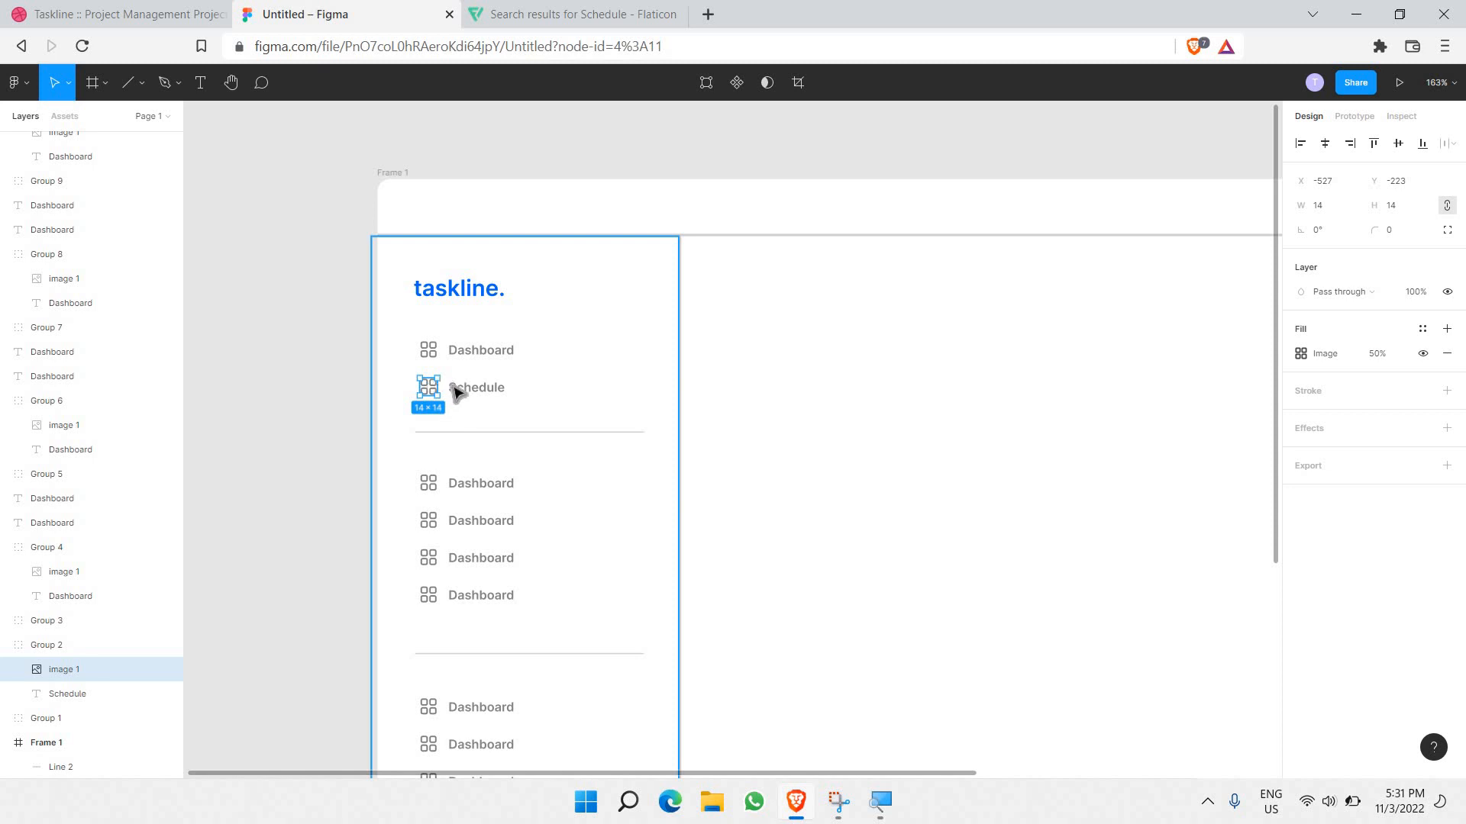
key(ctrl+v)
click(353, 387)
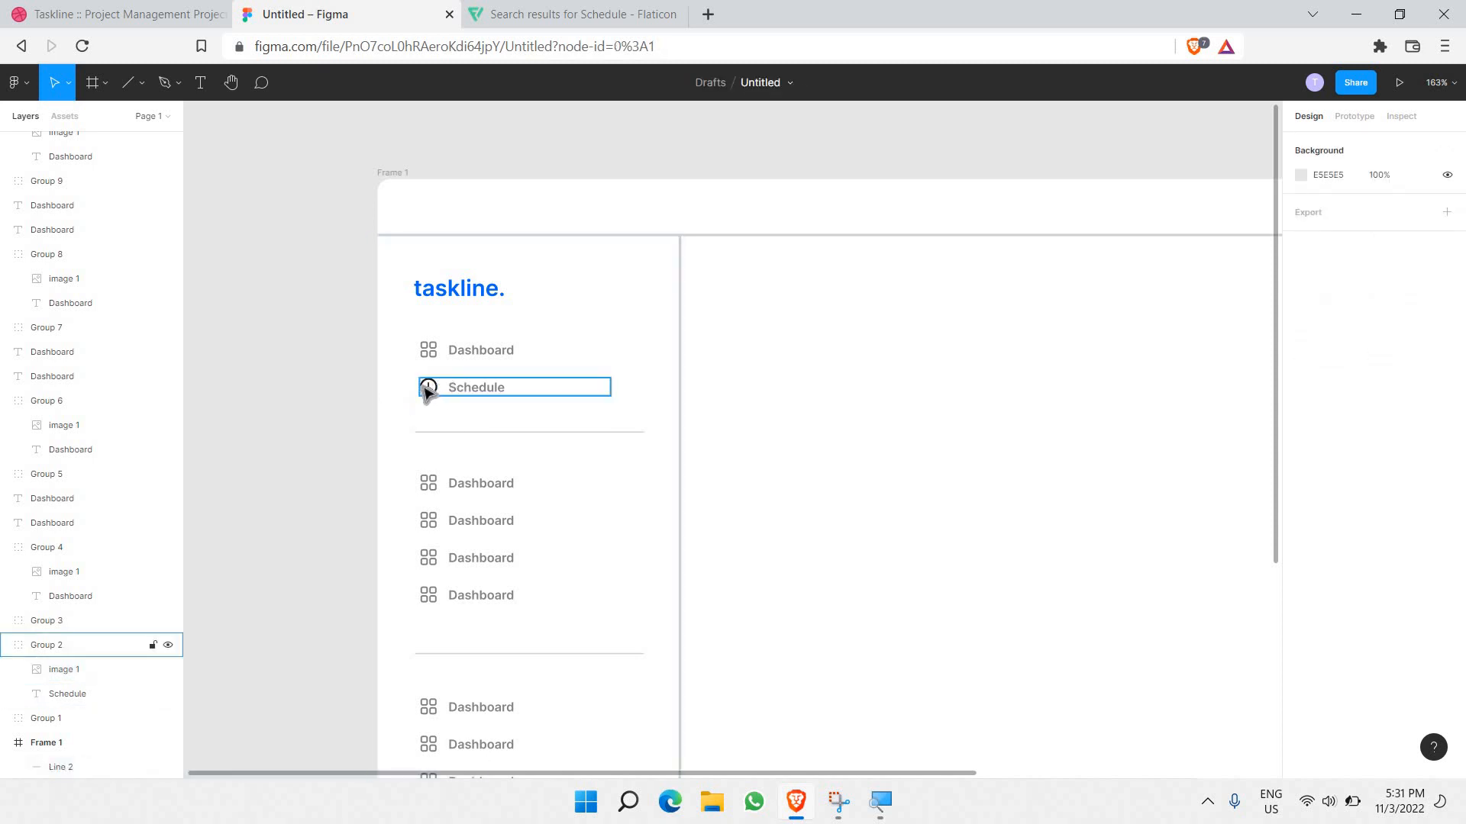
double_click(432, 392)
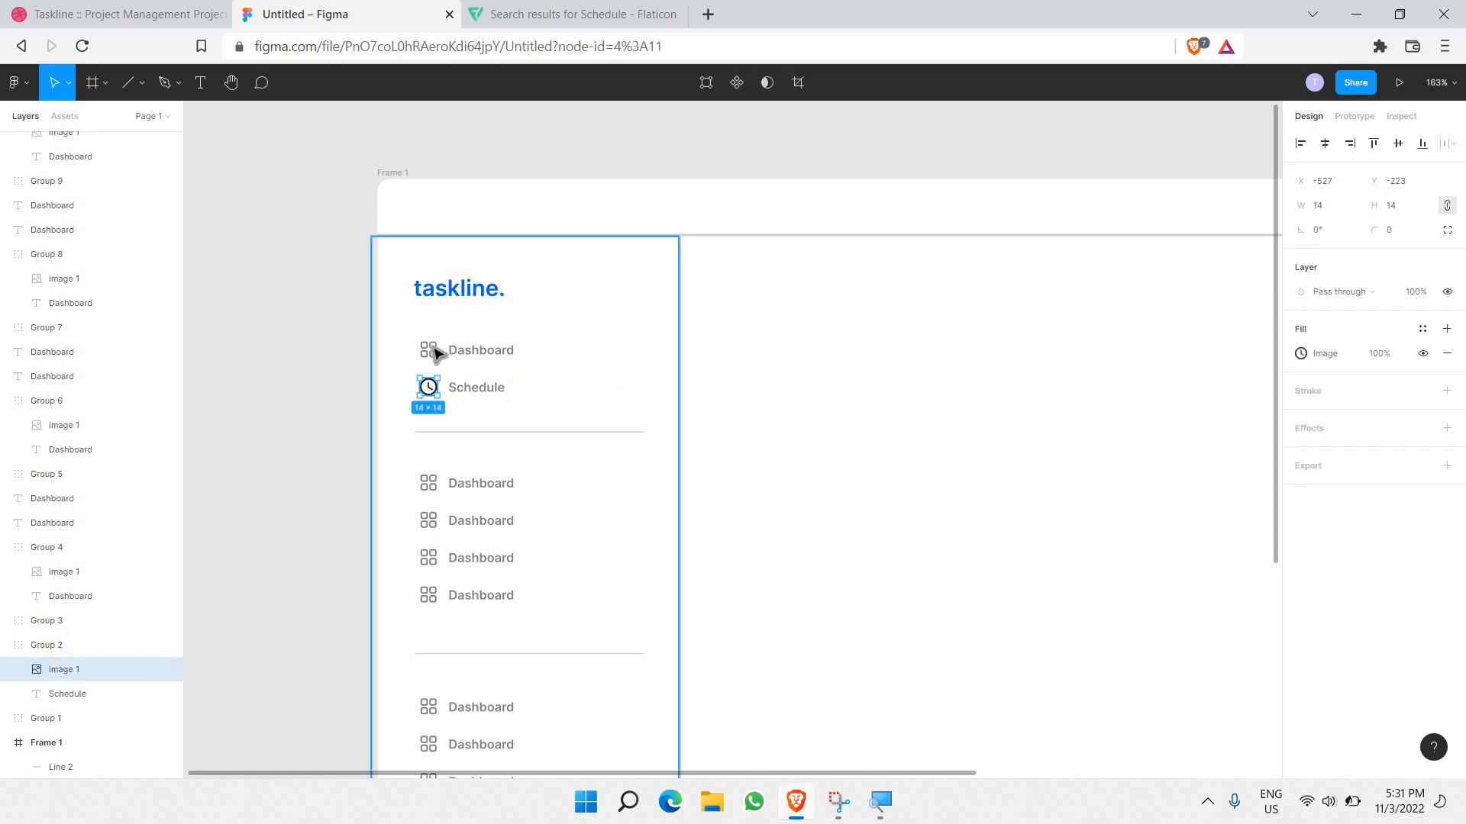
double_click(431, 356)
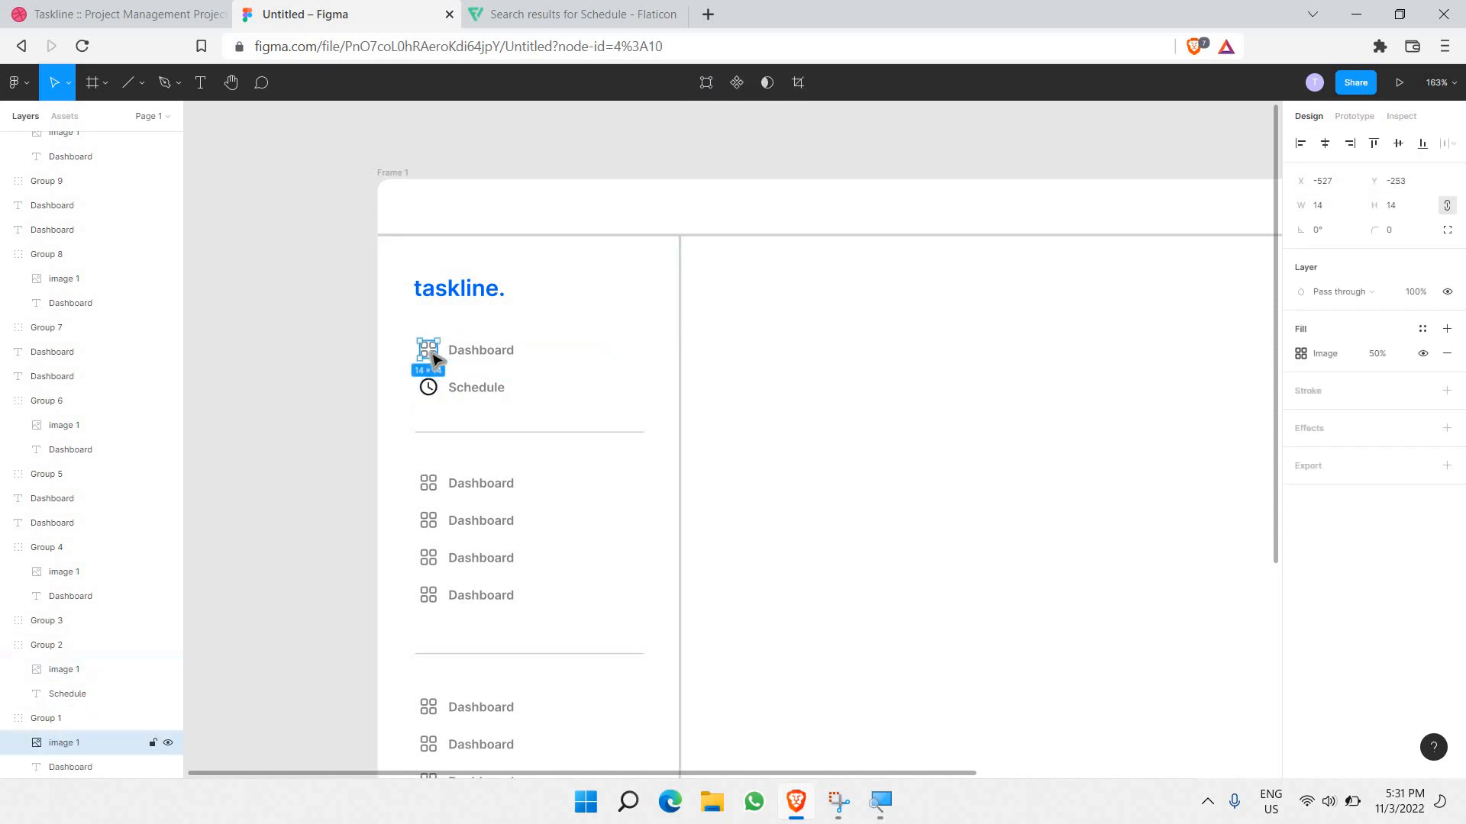
double_click(432, 393)
click(1385, 353)
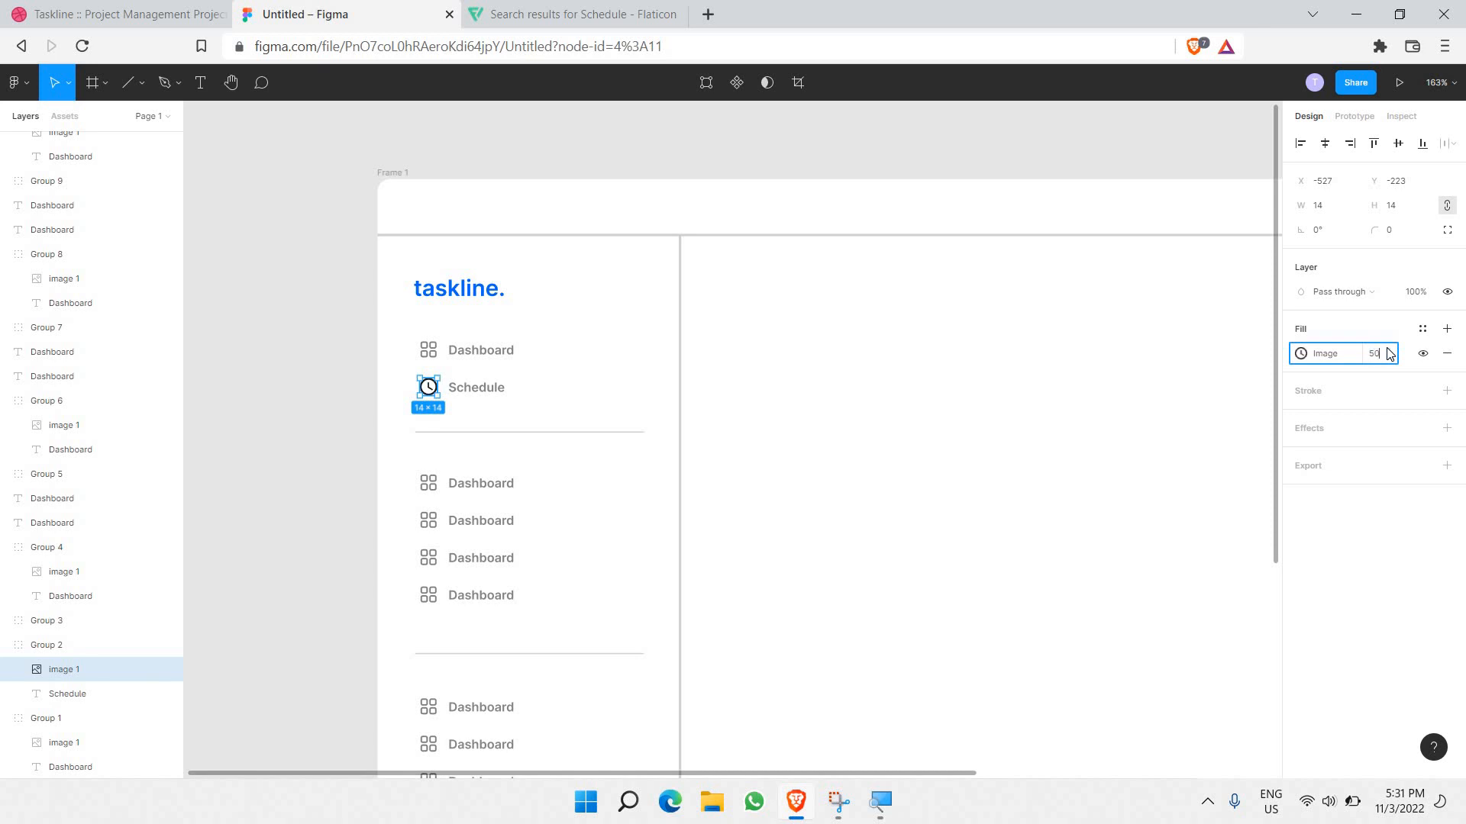
key(Return)
click(288, 456)
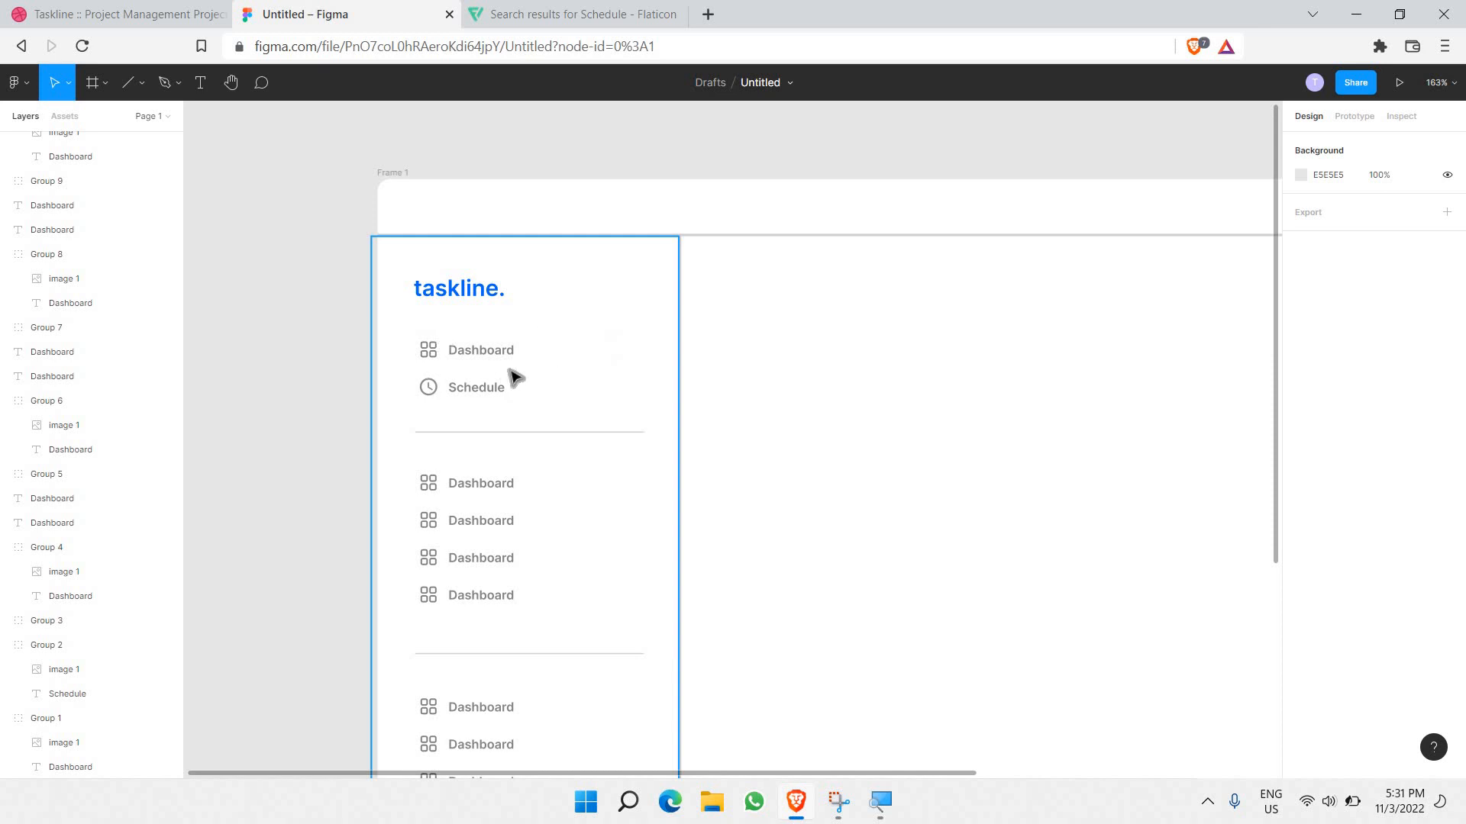
Step: Delete the duplicate Dashboard label stacked on the first row below the divider
scroll(524, 358, down, 1)
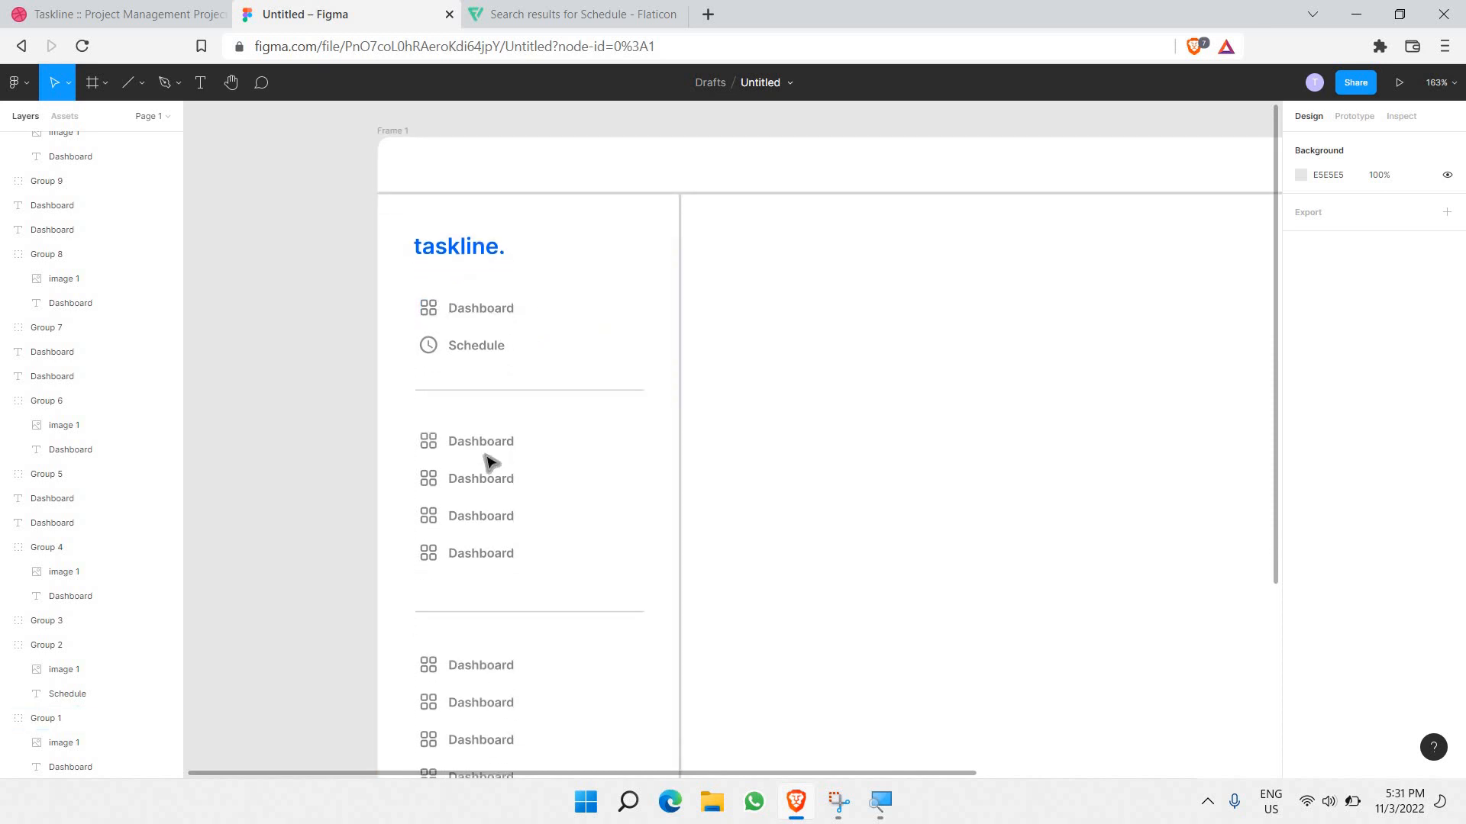
double_click(484, 441)
double_click(484, 440)
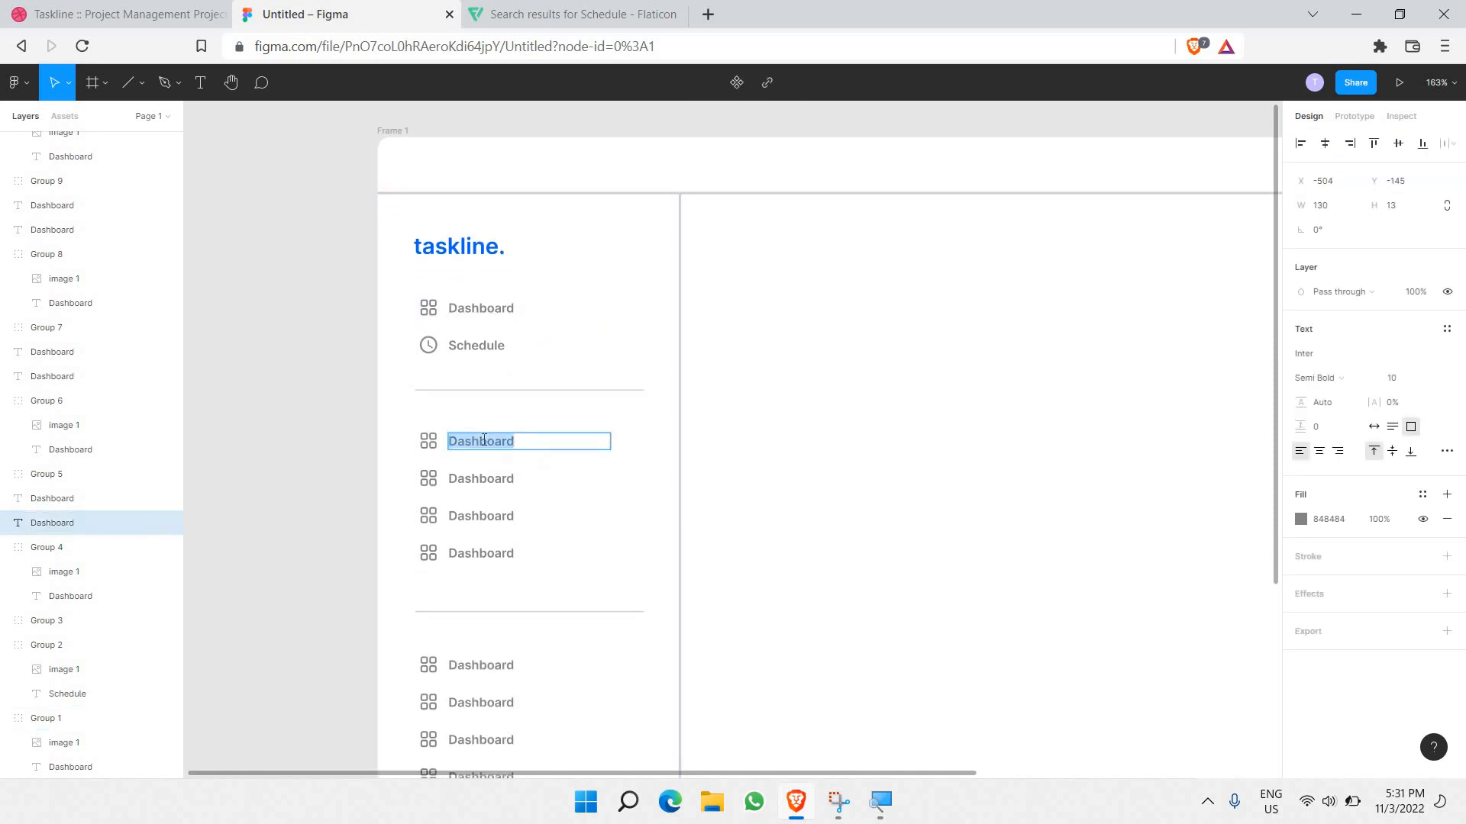
text(Ta)
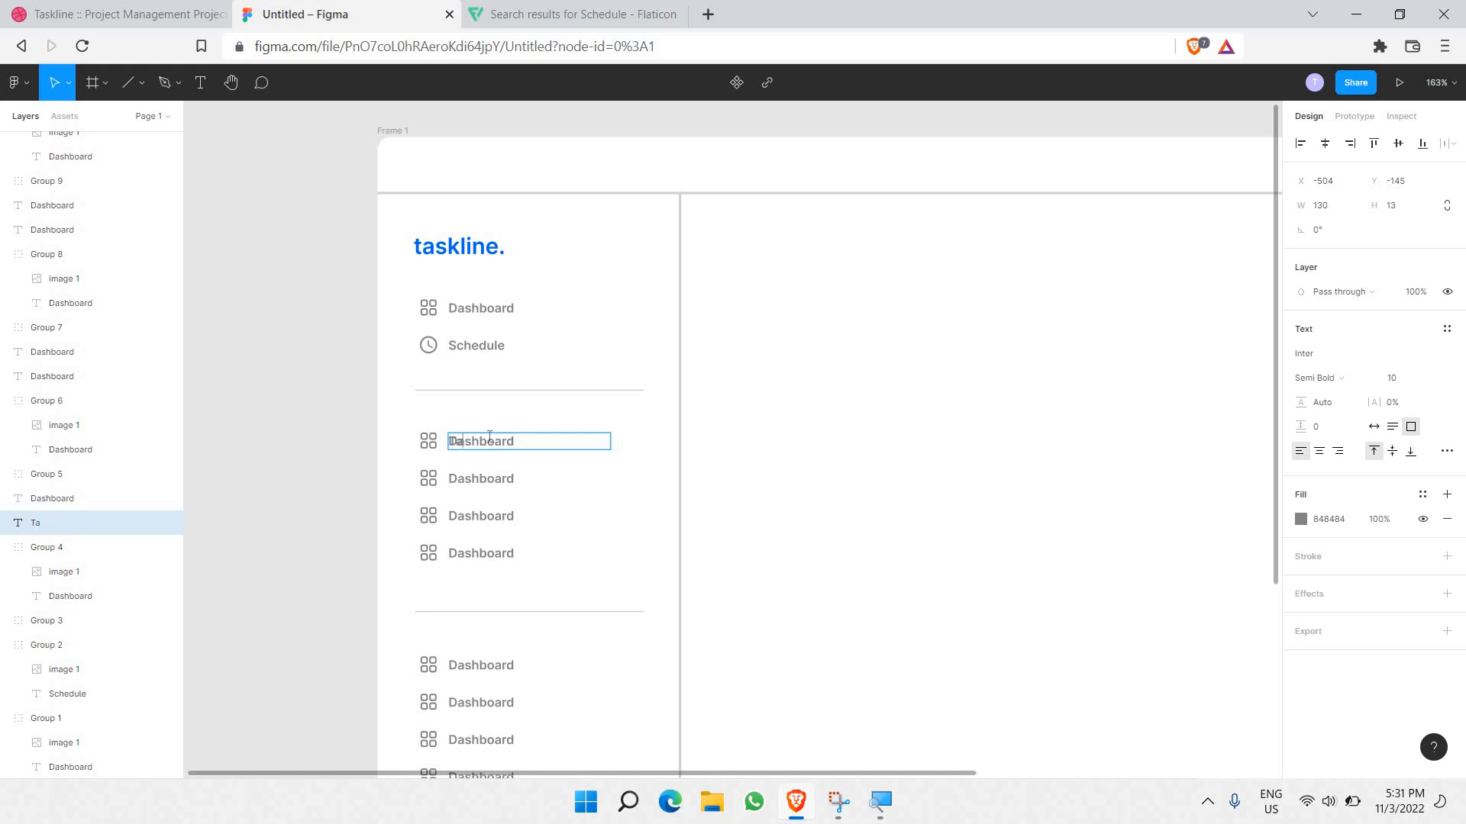
key(ctrl+z)
key(Escape)
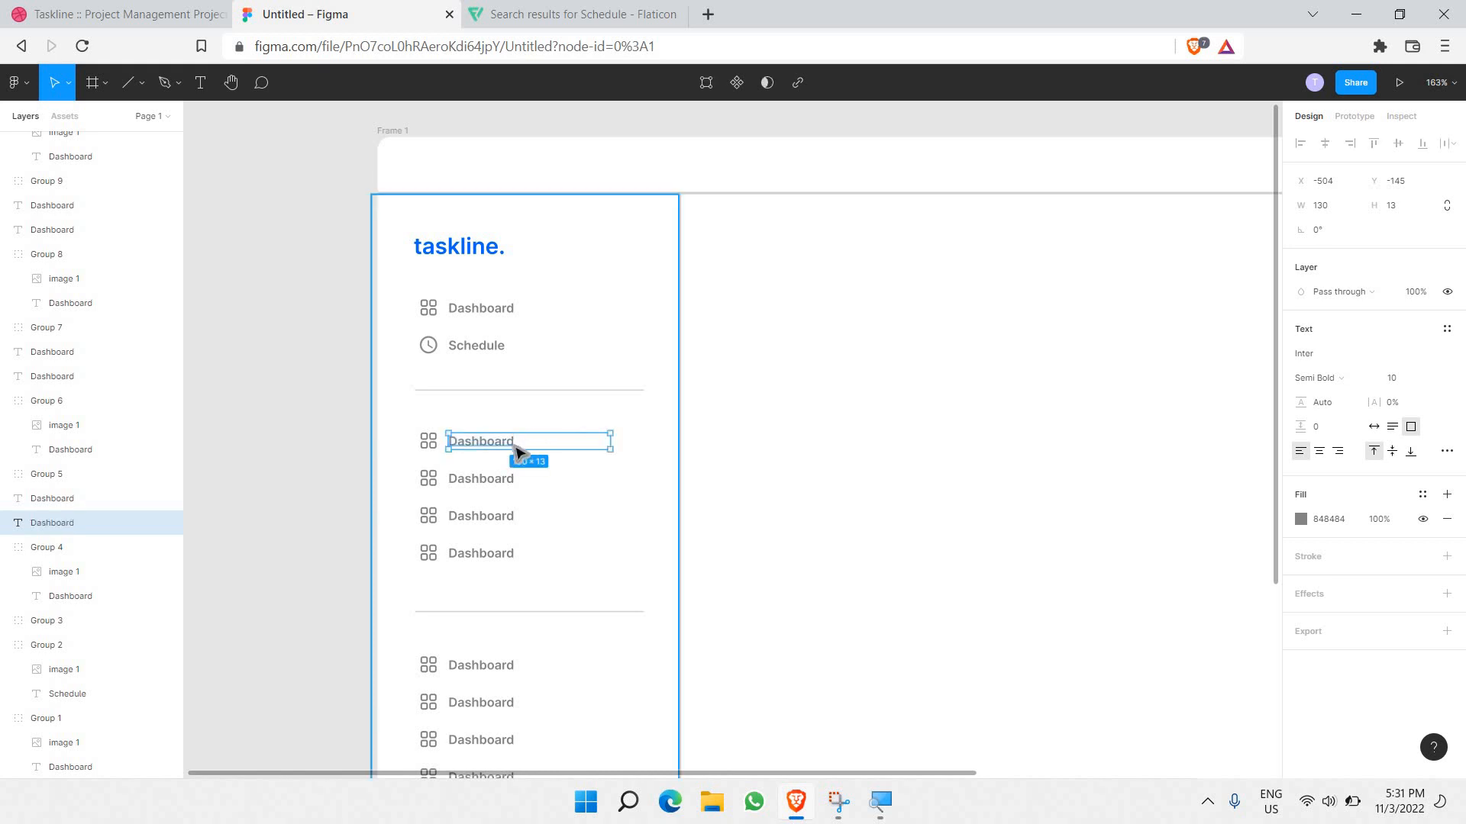
click(515, 447)
drag(509, 445, 511, 436)
key(Delete)
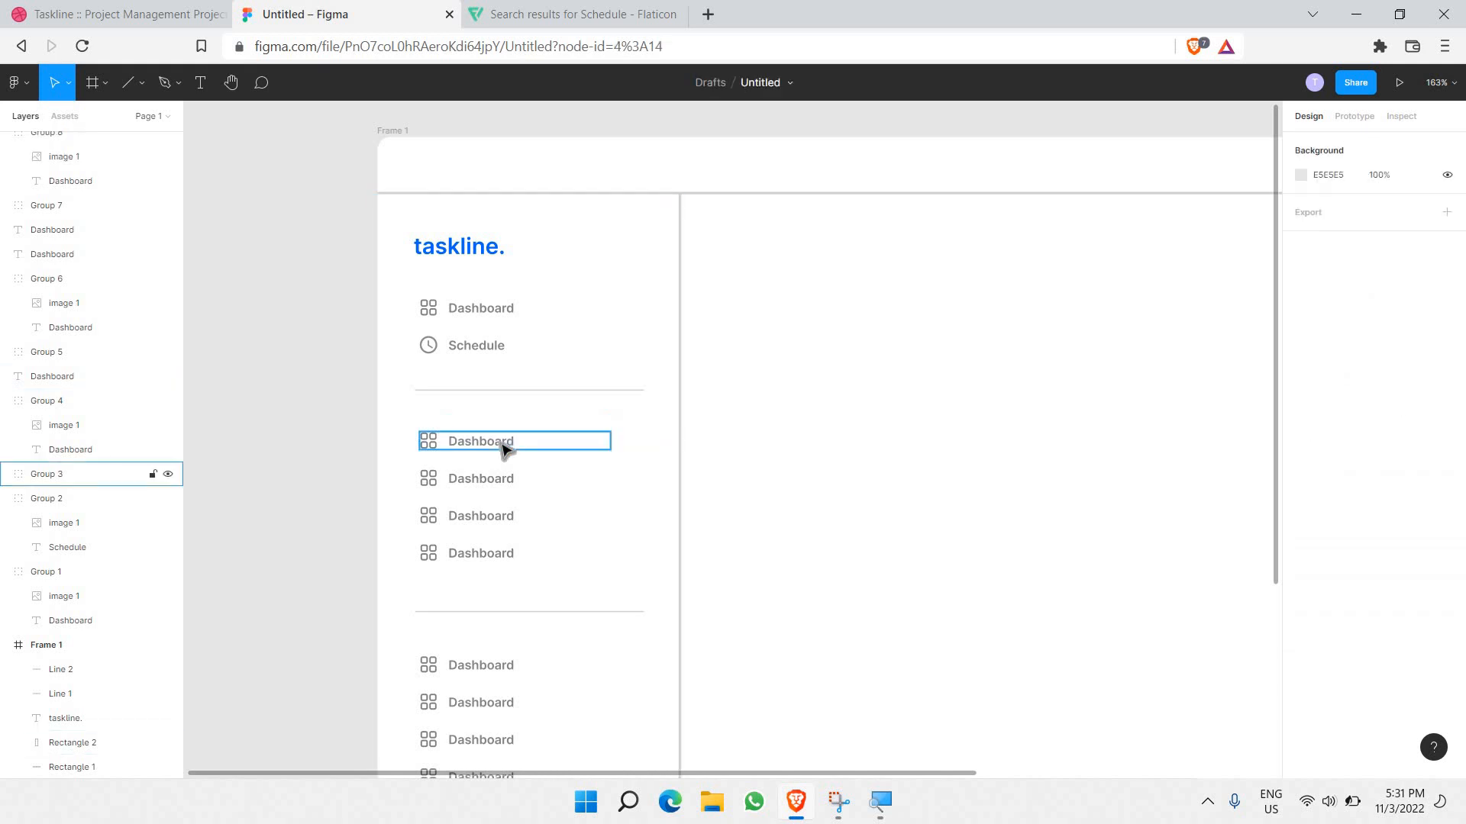
Step: Relabel that row 'Tasks' and return to the Flaticon page
double_click(501, 443)
double_click(502, 443)
text(Tasks)
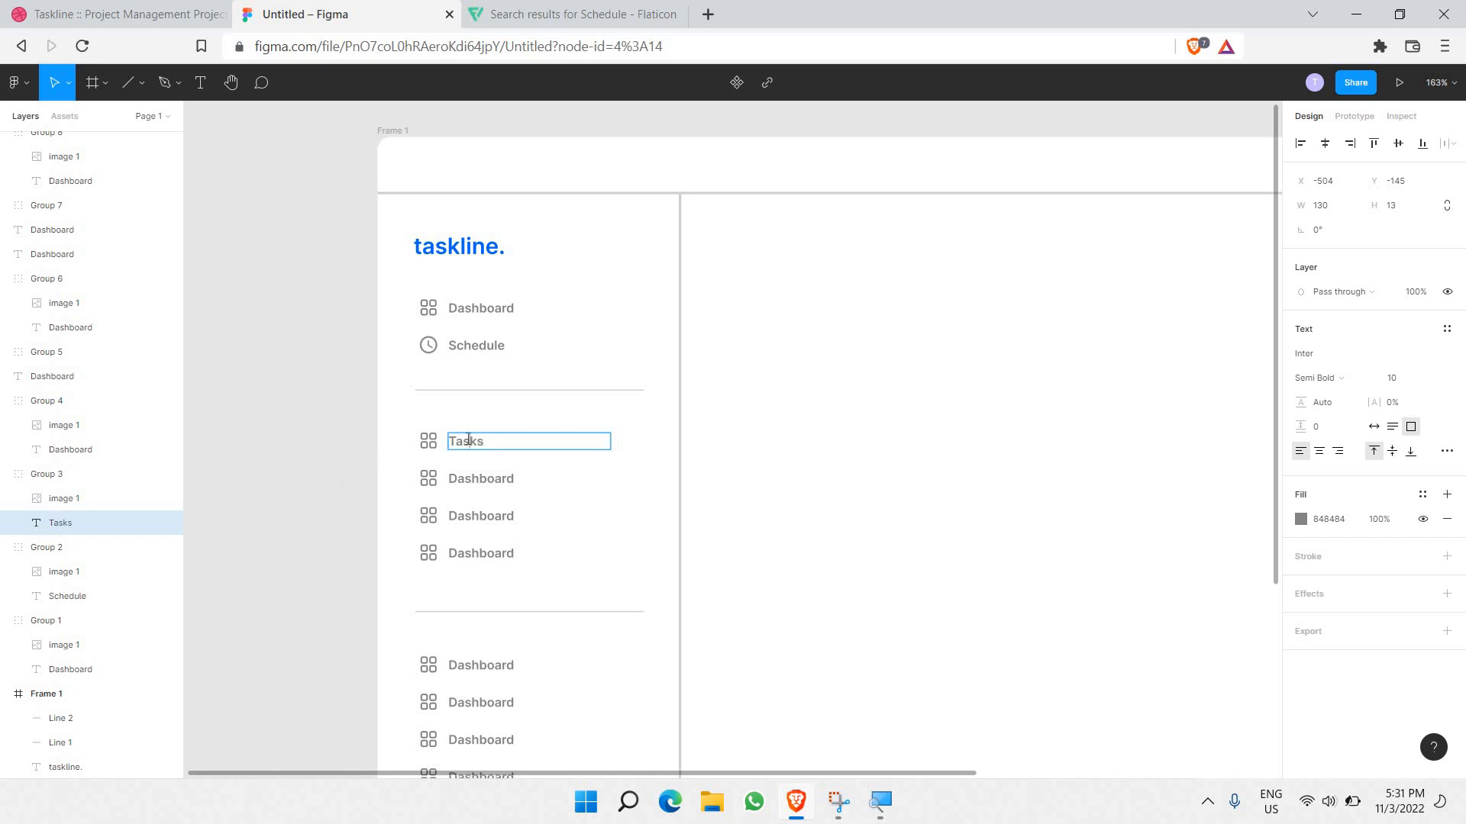
double_click(468, 441)
click(343, 444)
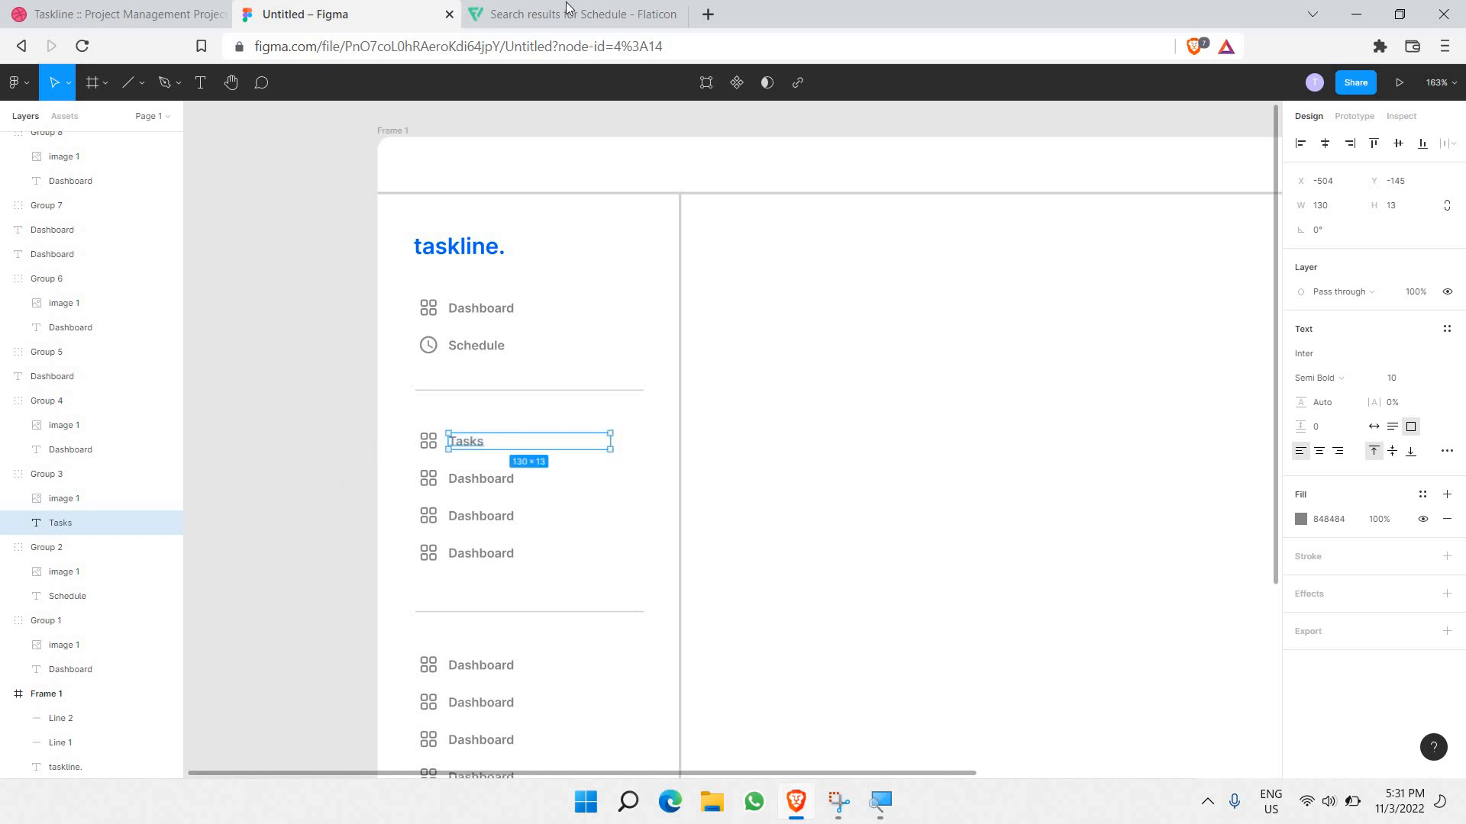
click(569, 14)
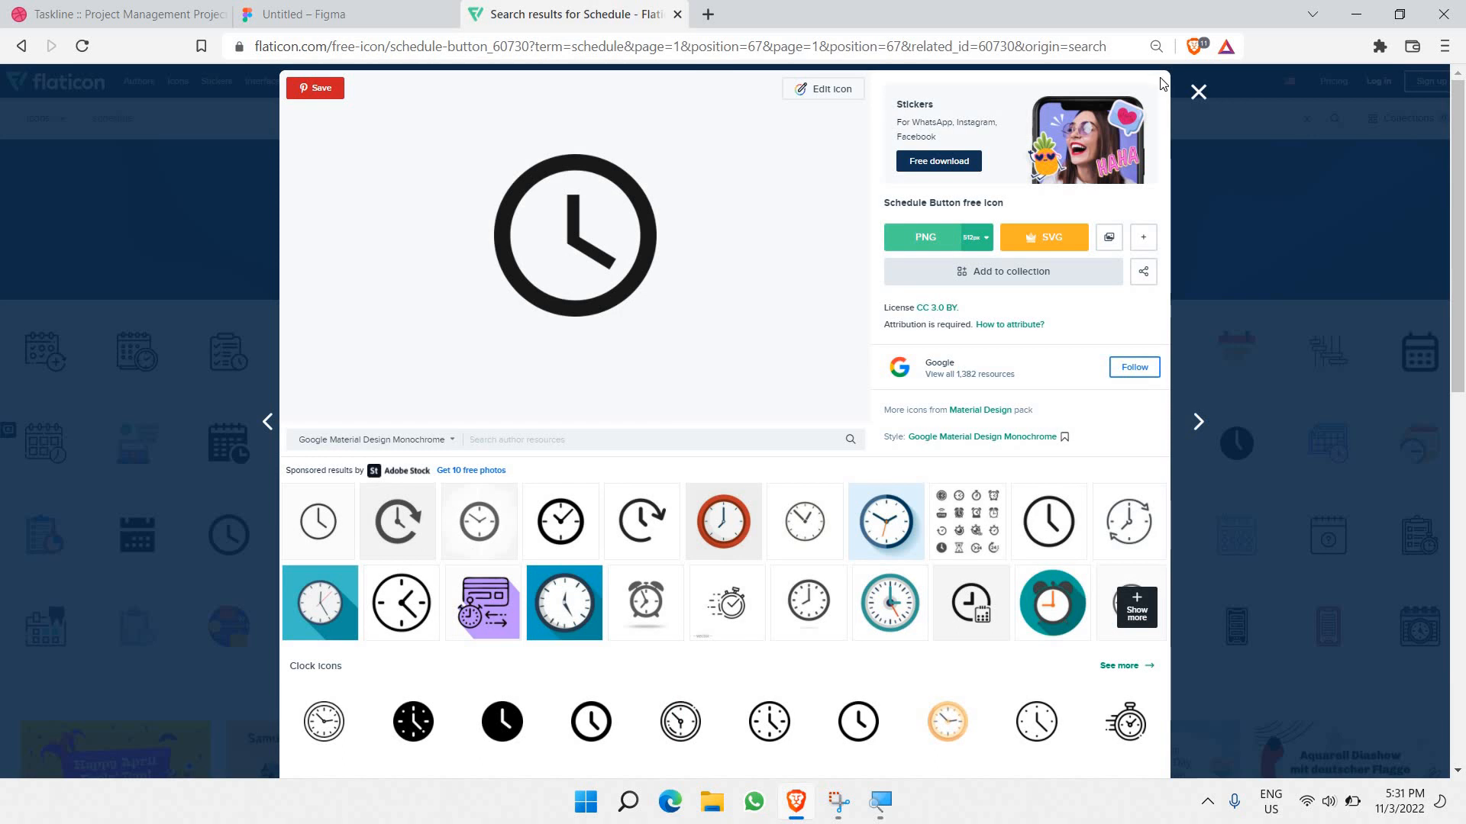
Step: Close the Schedule icon details and search Flaticon for 'Tasks' icons
key(Escape)
click(451, 124)
key(ctrl+v)
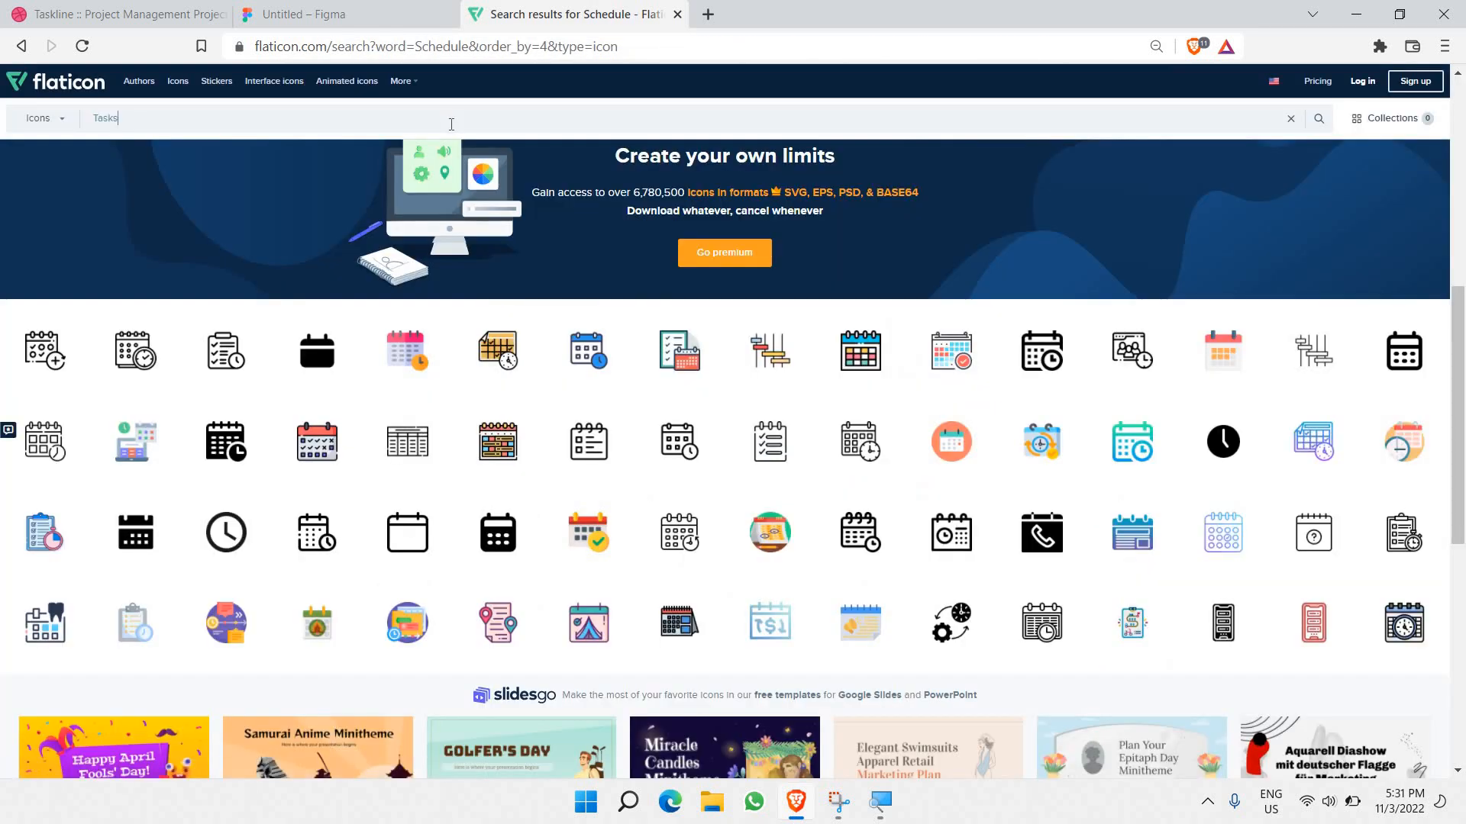
key(Return)
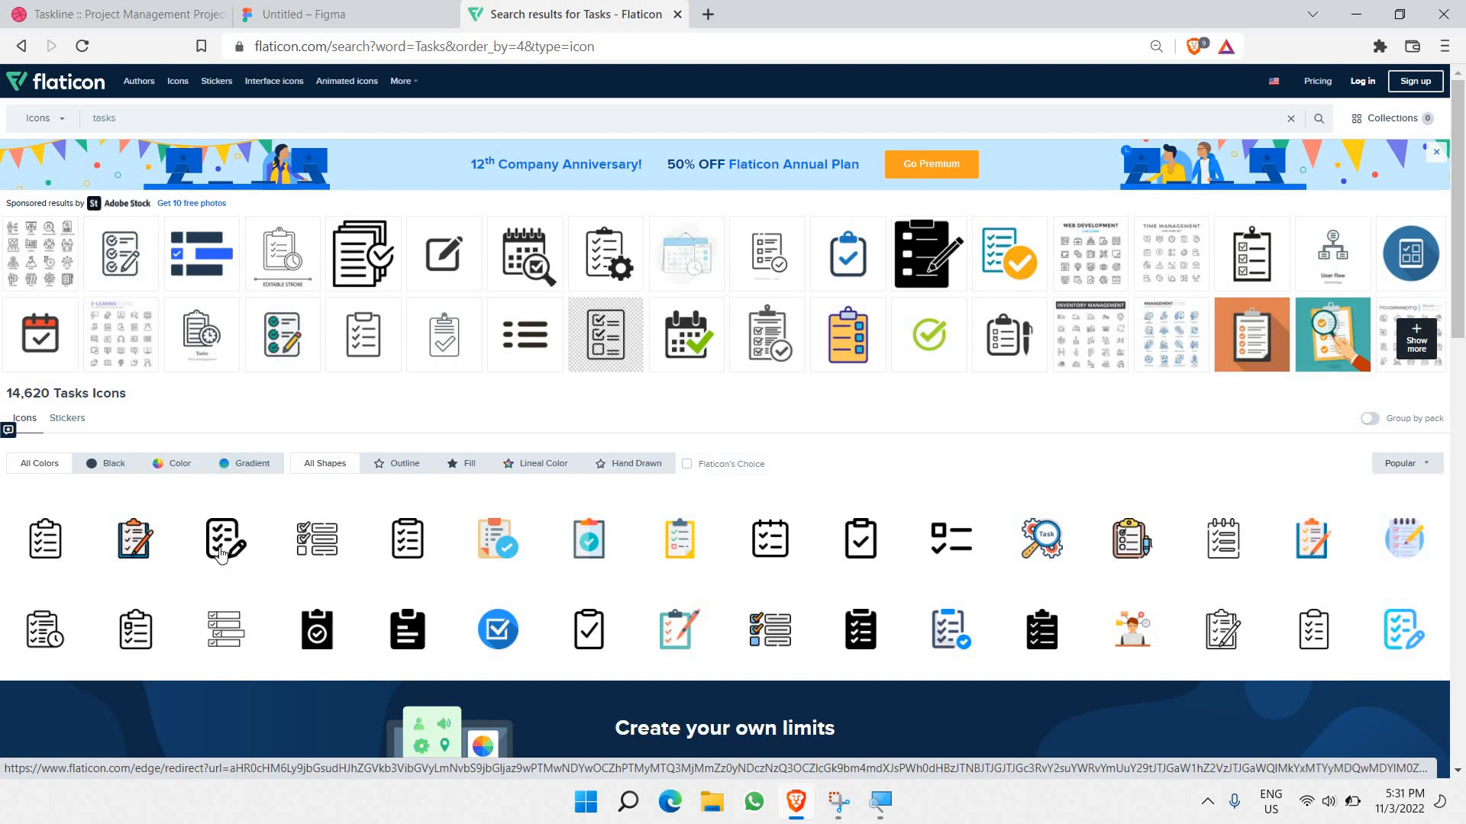
mouse_move(225, 554)
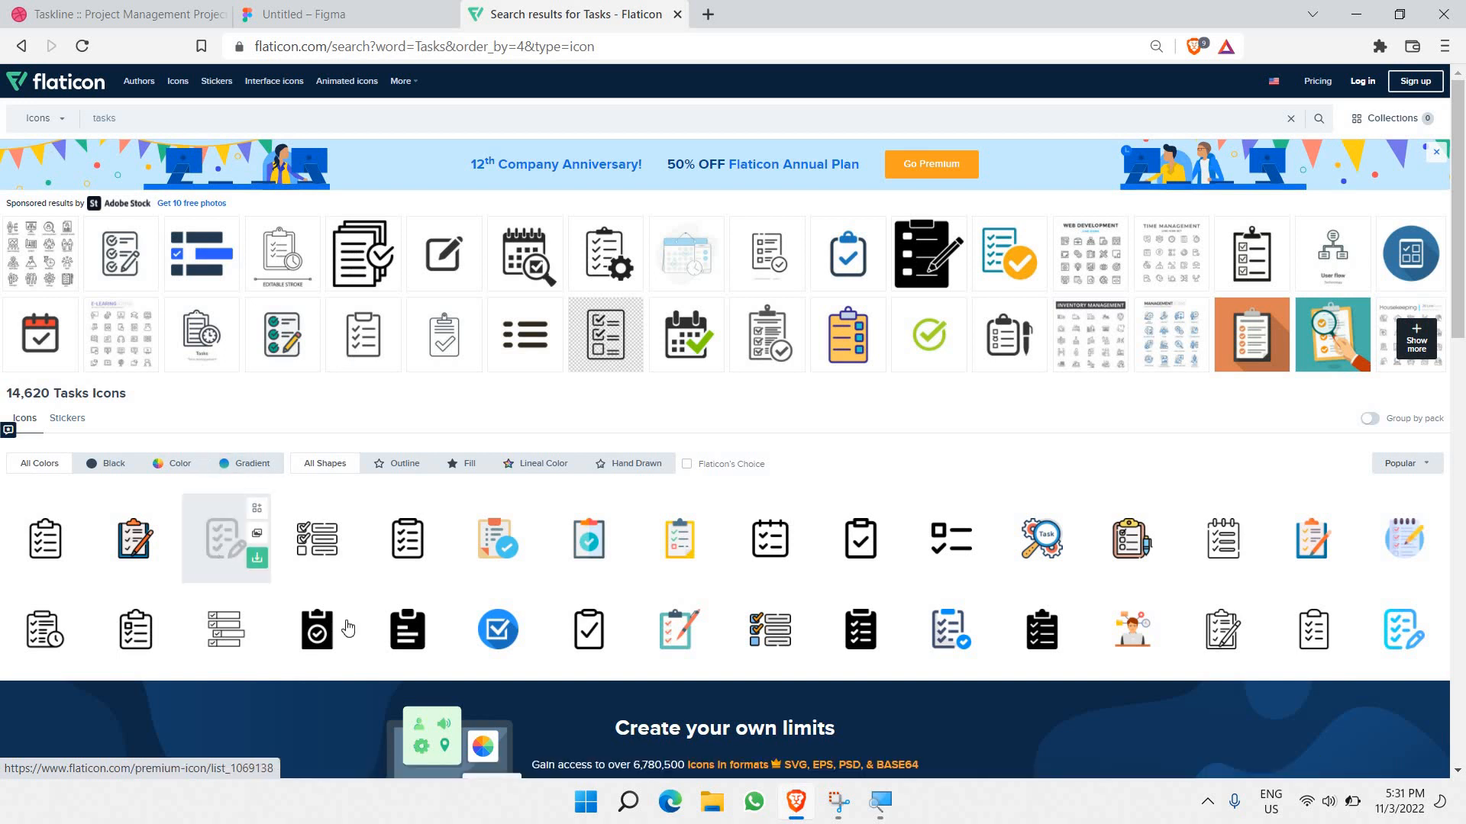
scroll(535, 633, down, 6)
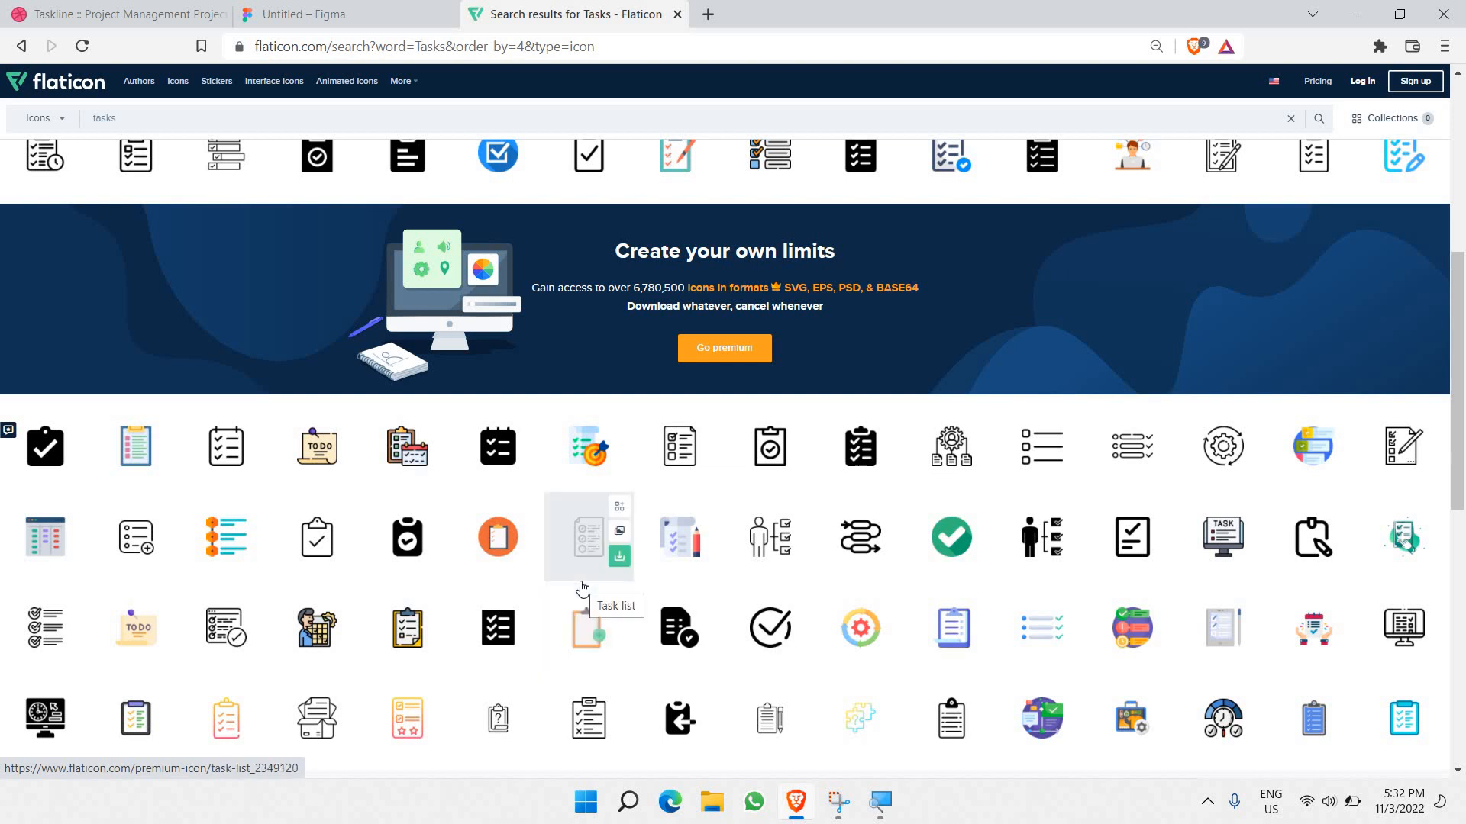
scroll(597, 566, up, 5)
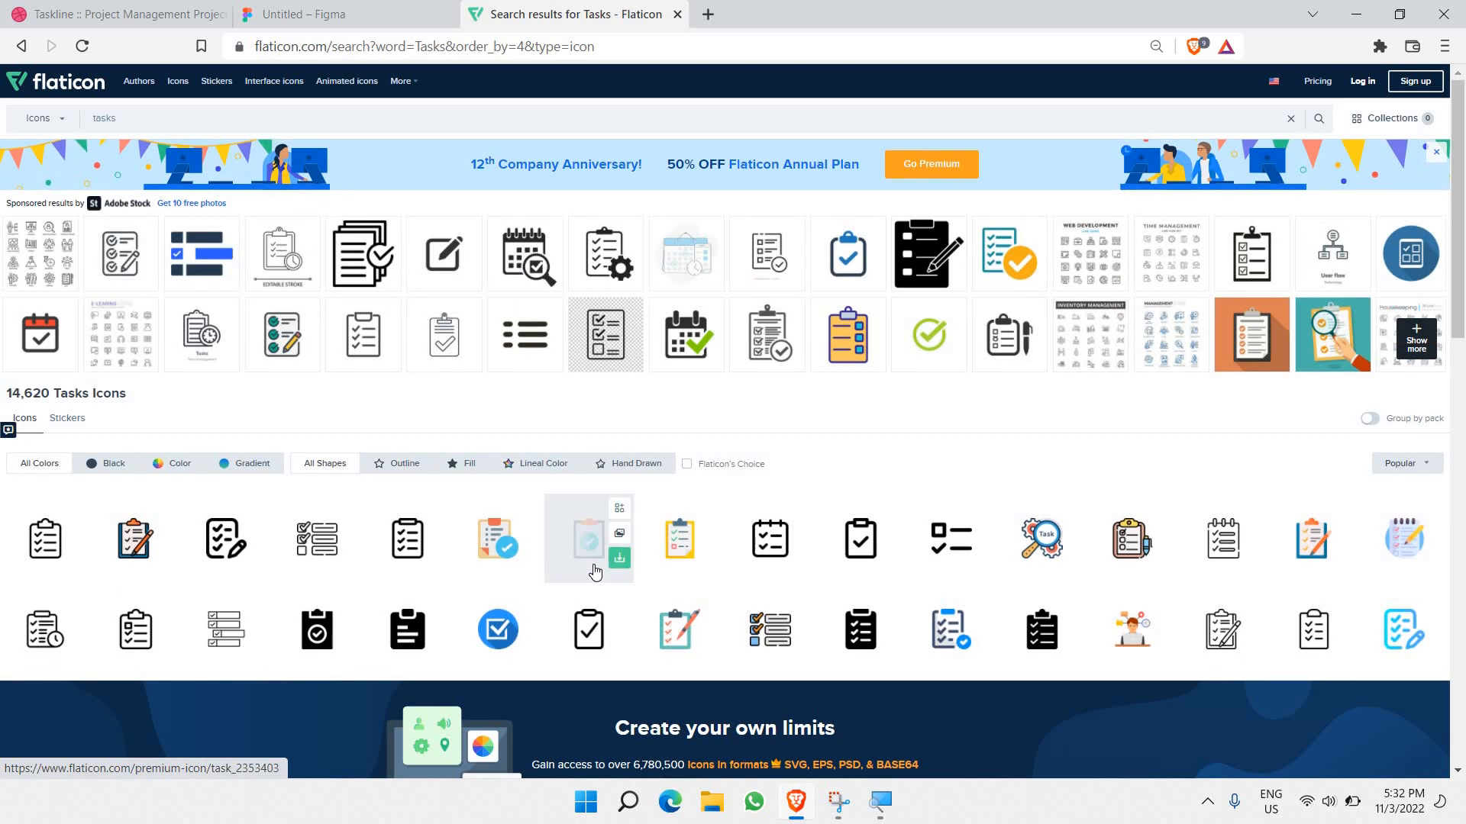
Step: Copy the calendar-style Checklist icon image and select the Tasks row's icon in Figma
click(759, 542)
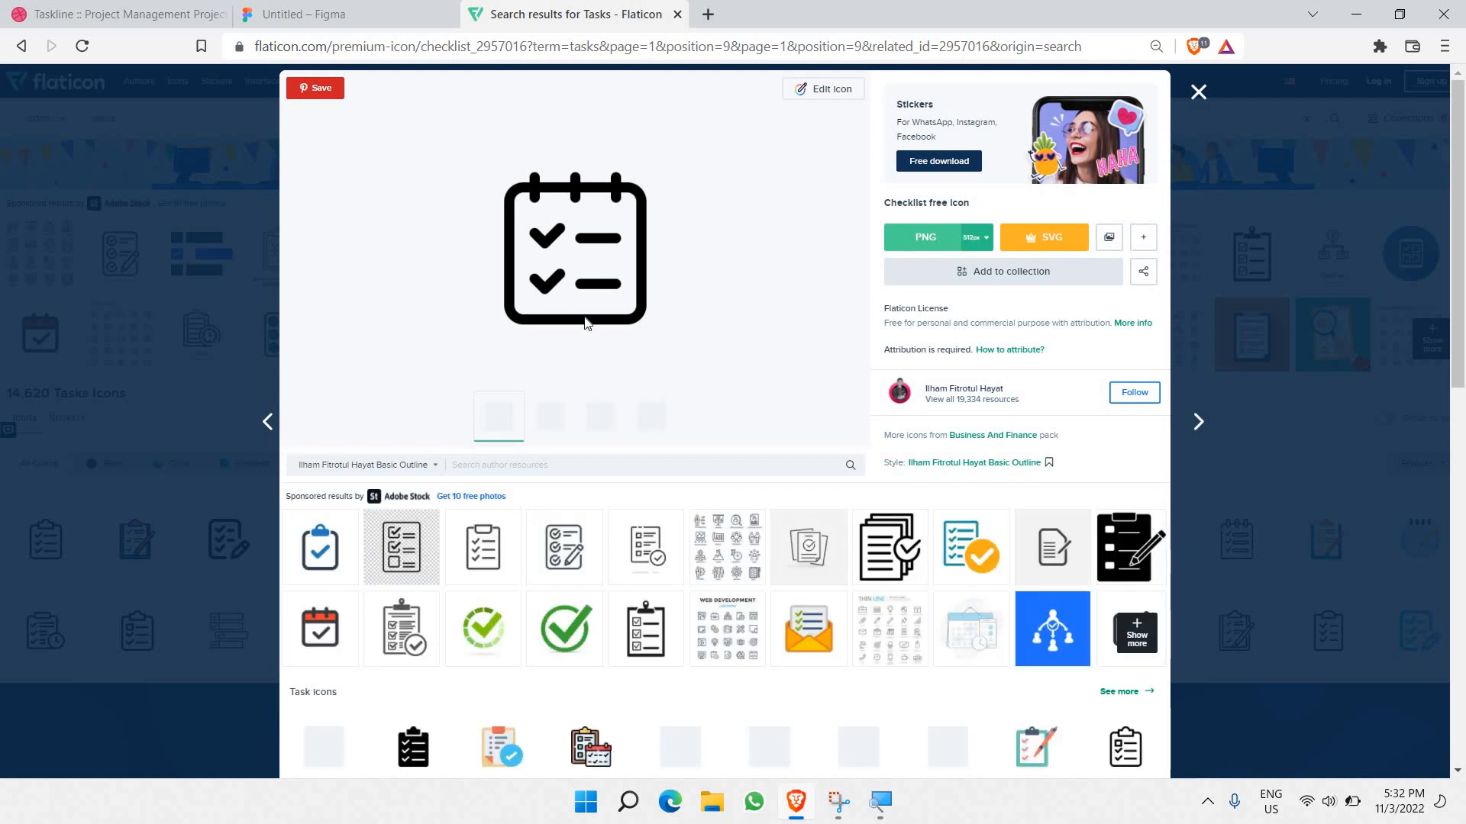
right_click(584, 329)
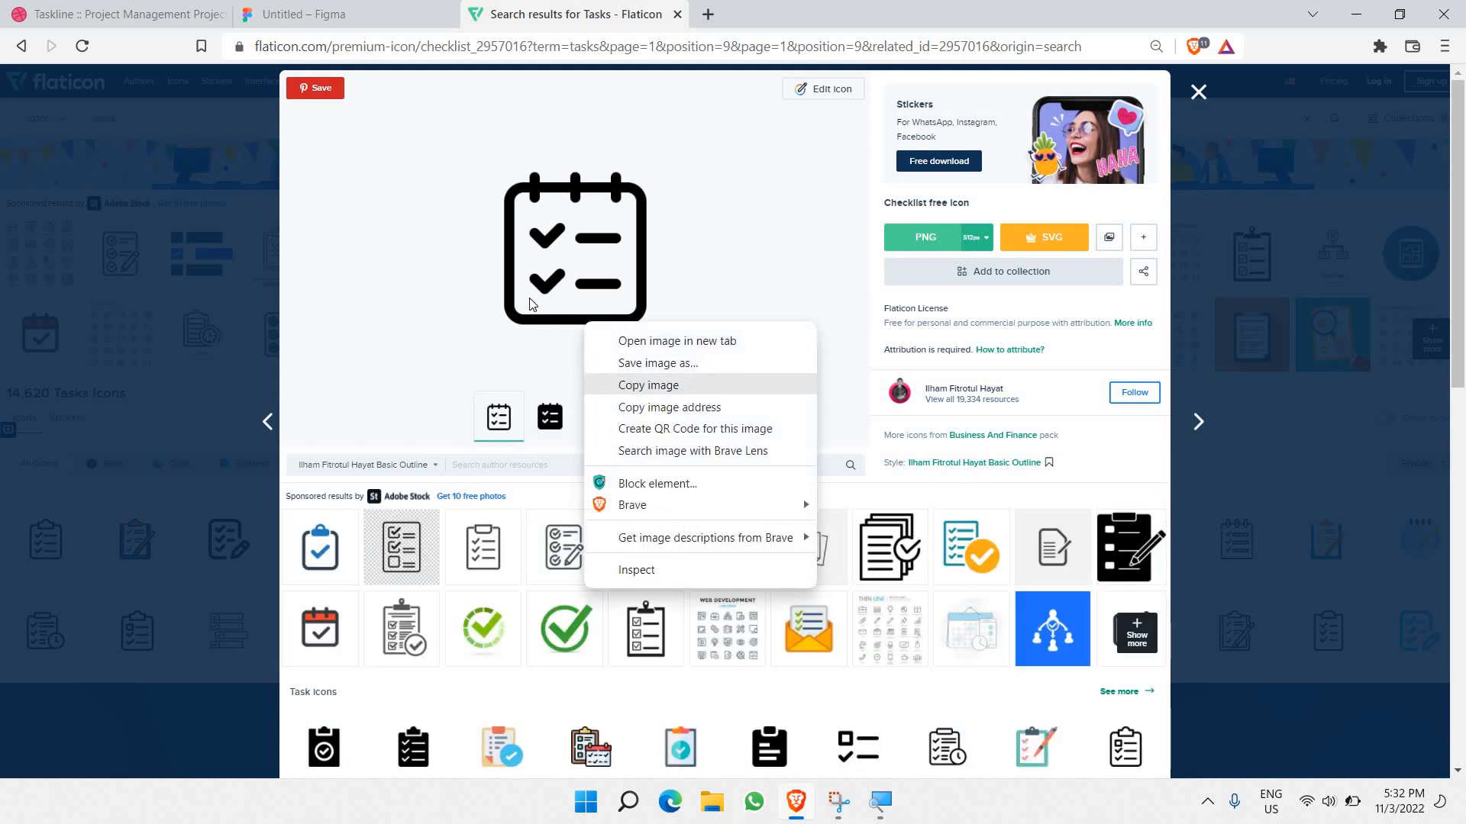
click(620, 385)
click(358, 9)
double_click(429, 444)
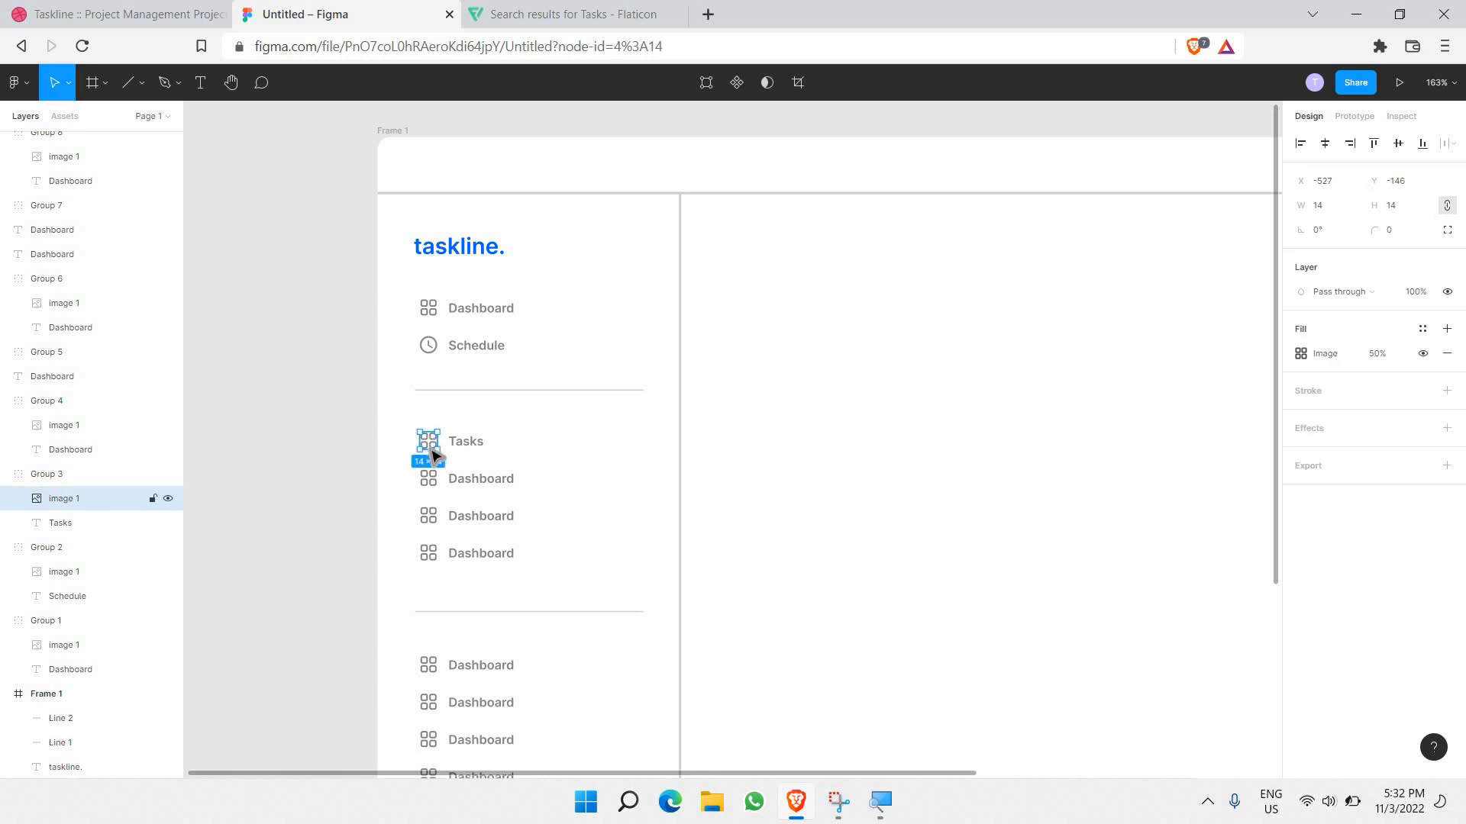
Step: Paste the checklist icon into the Tasks row and relabel the row below it 'Cal'
key(ctrl+v)
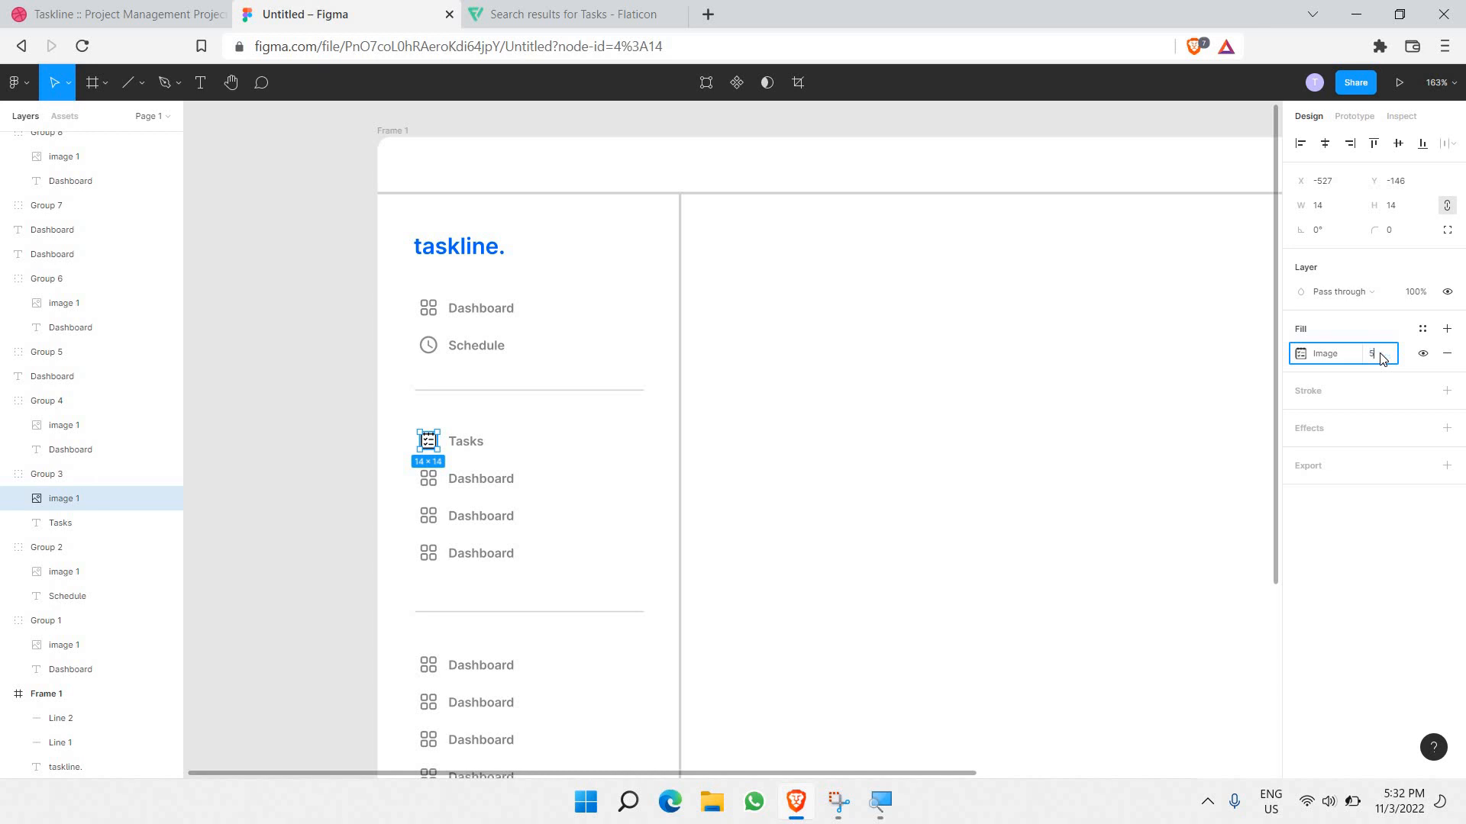
click(263, 441)
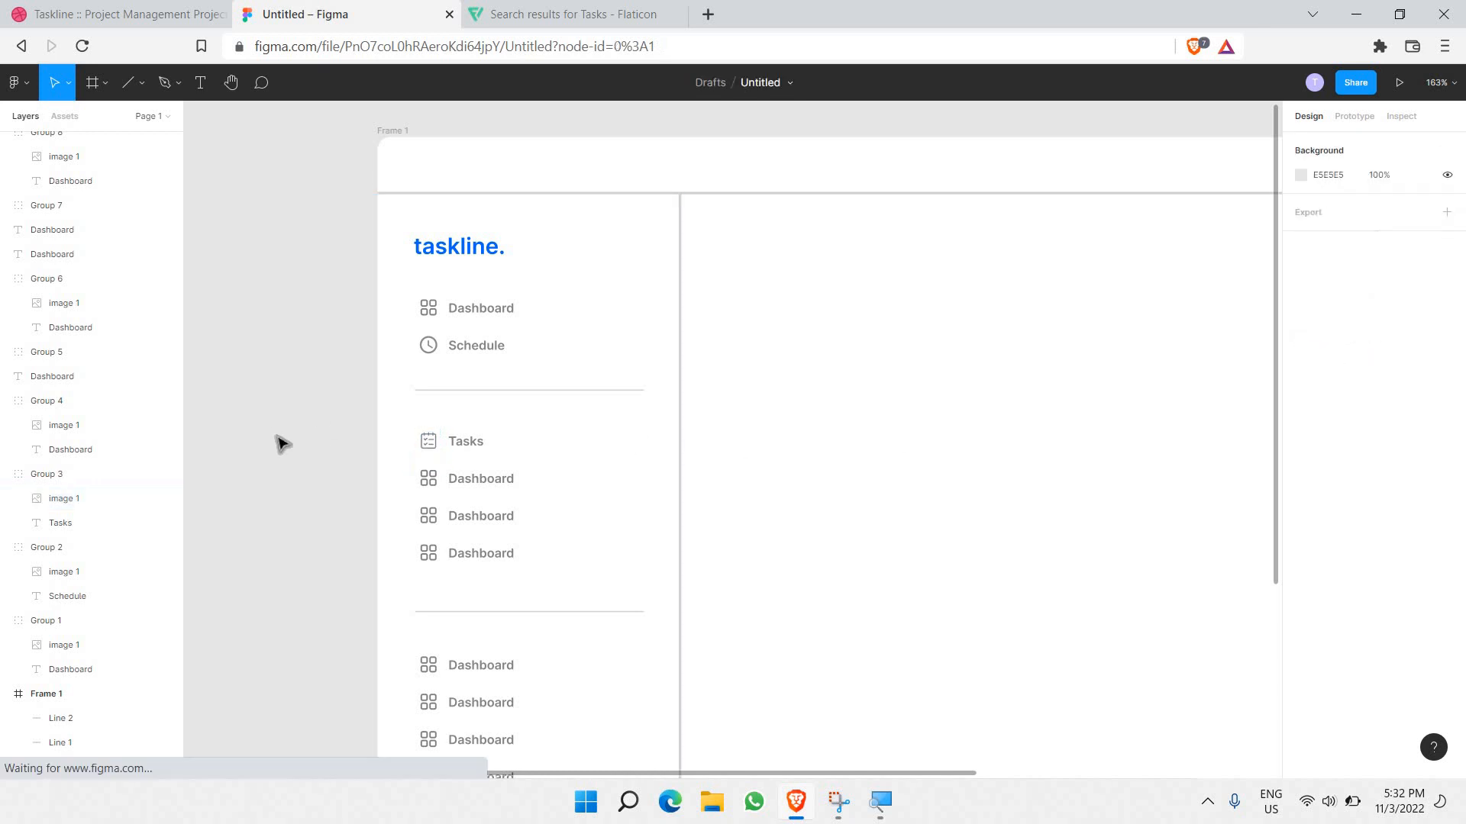
double_click(463, 481)
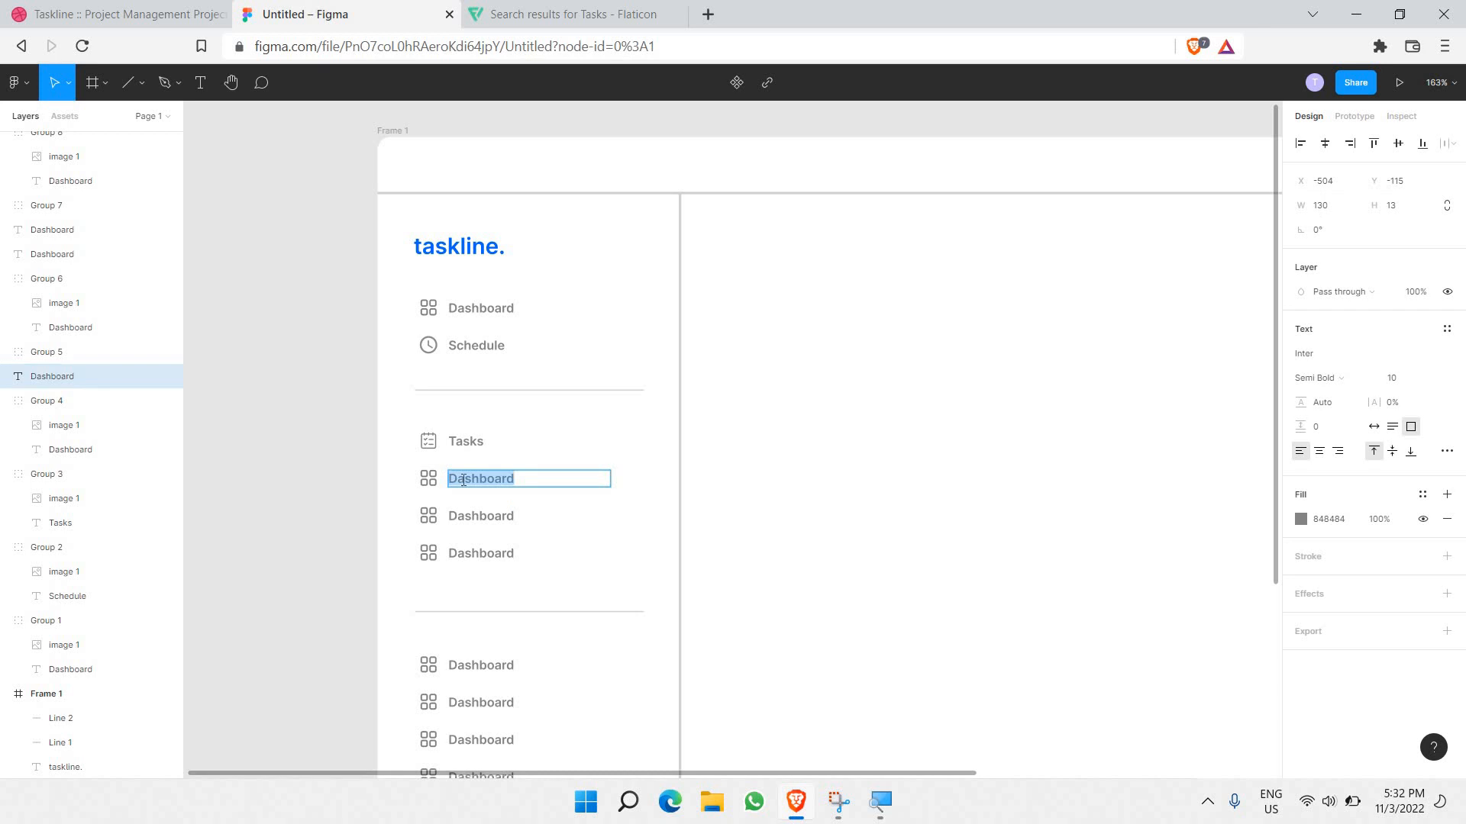
text(Cal)
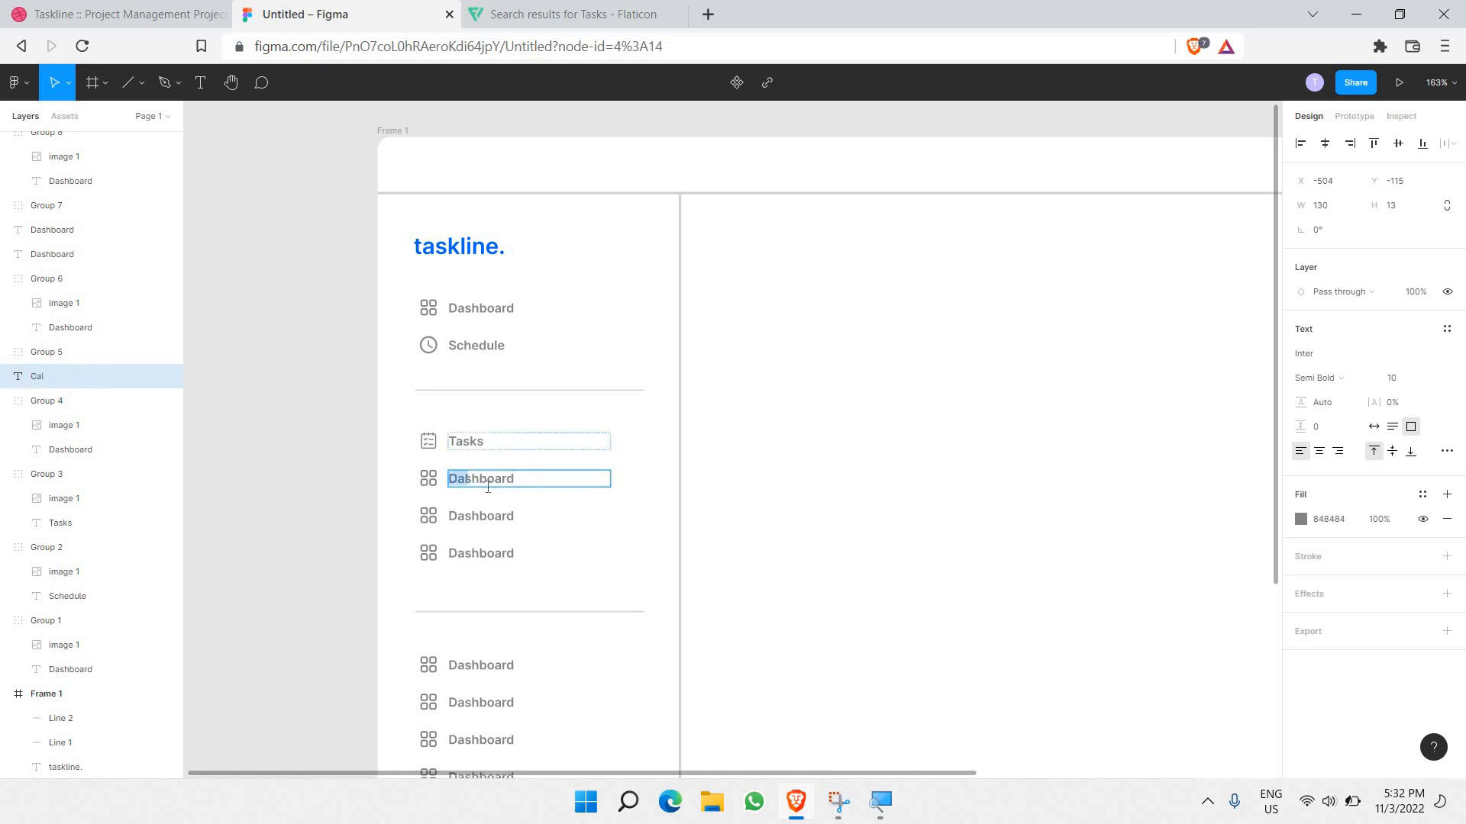
click(550, 441)
Step: Delete the overlapping duplicate Dashboard text and finish the label as 'Calendar'
click(480, 485)
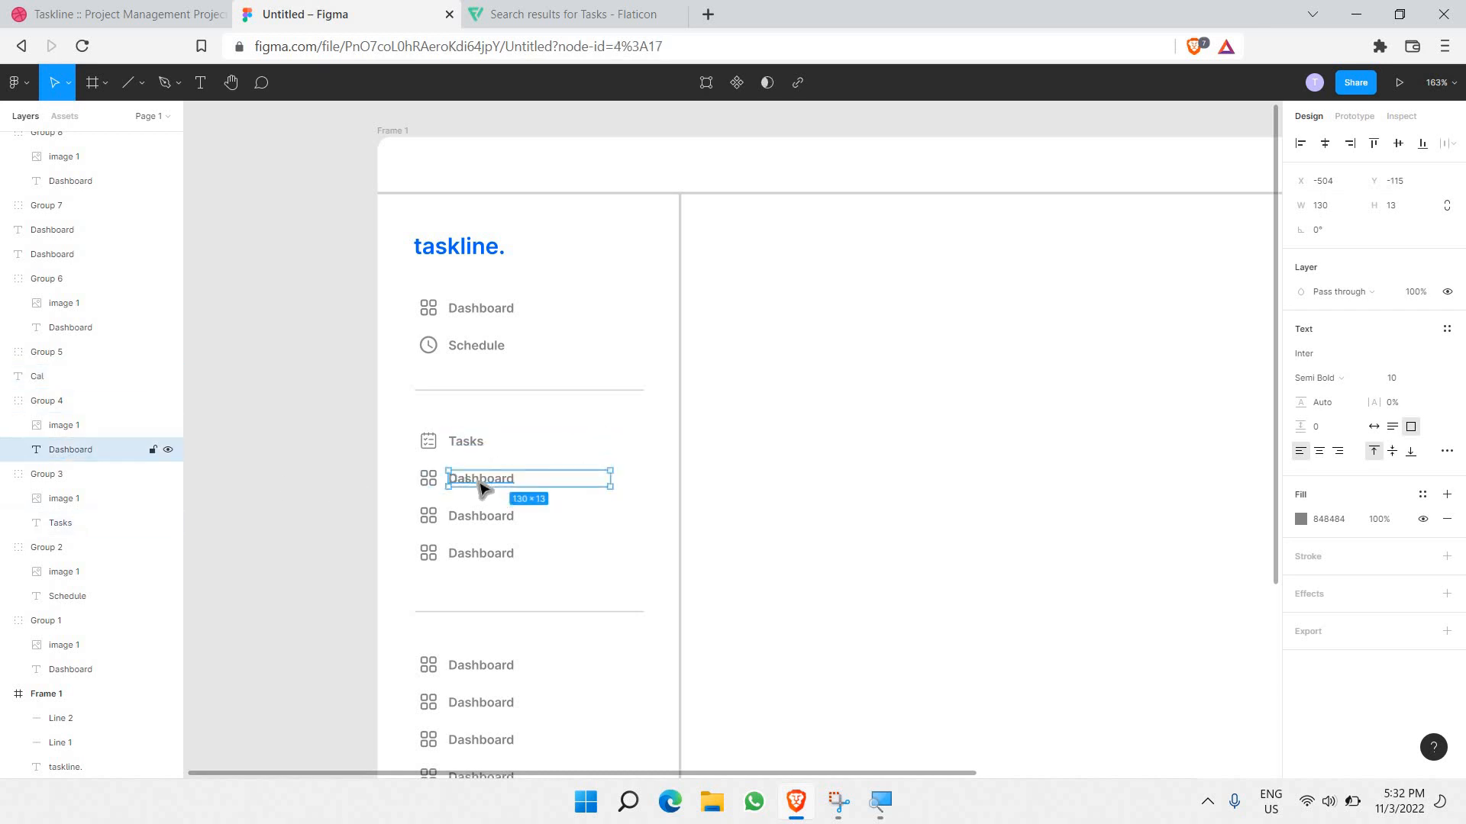
key(Delete)
click(474, 484)
double_click(465, 482)
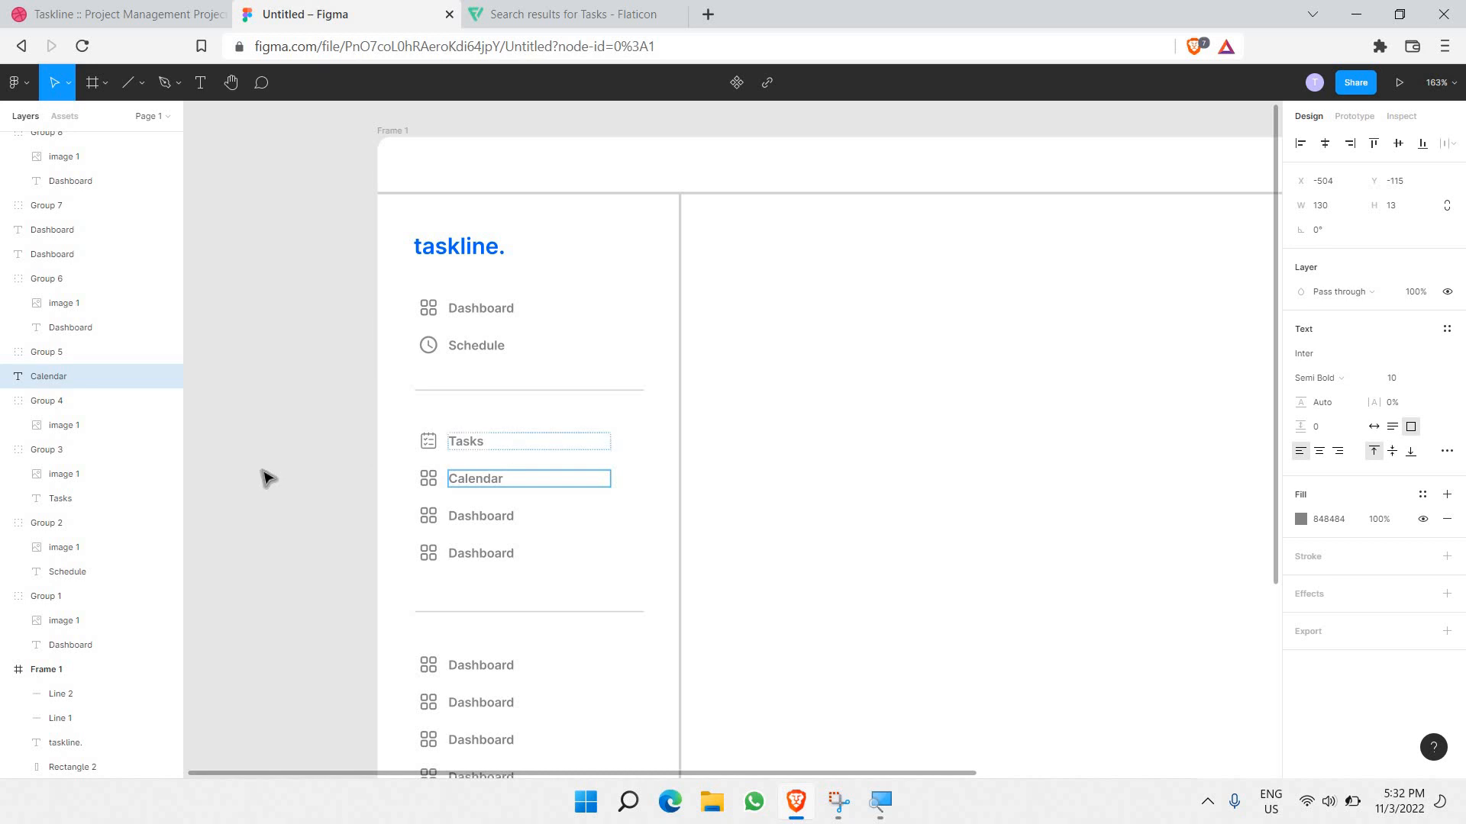
click(393, 379)
double_click(477, 479)
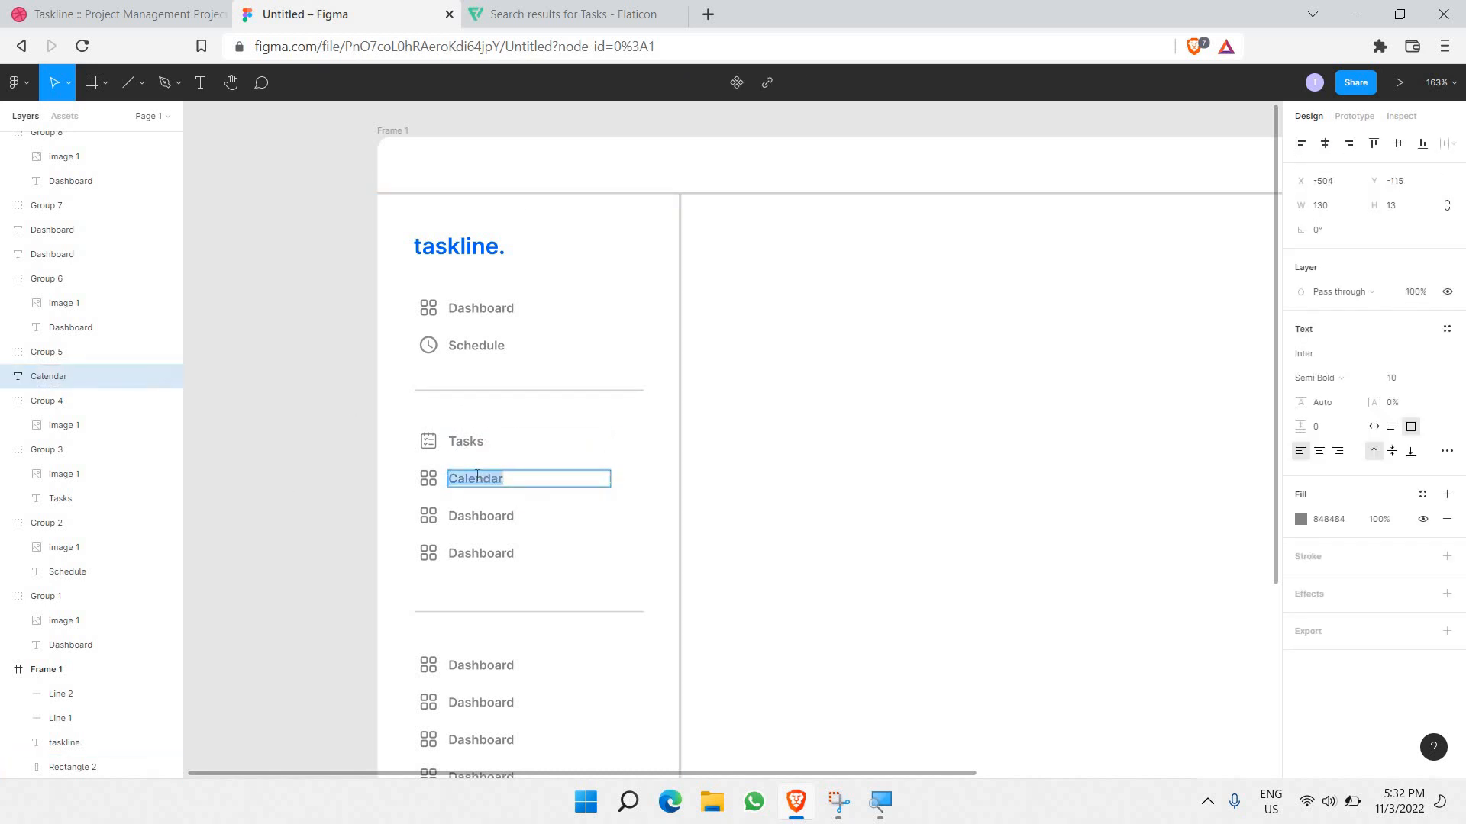
Step: Back in Flaticon, close the checklist icon details
click(600, 8)
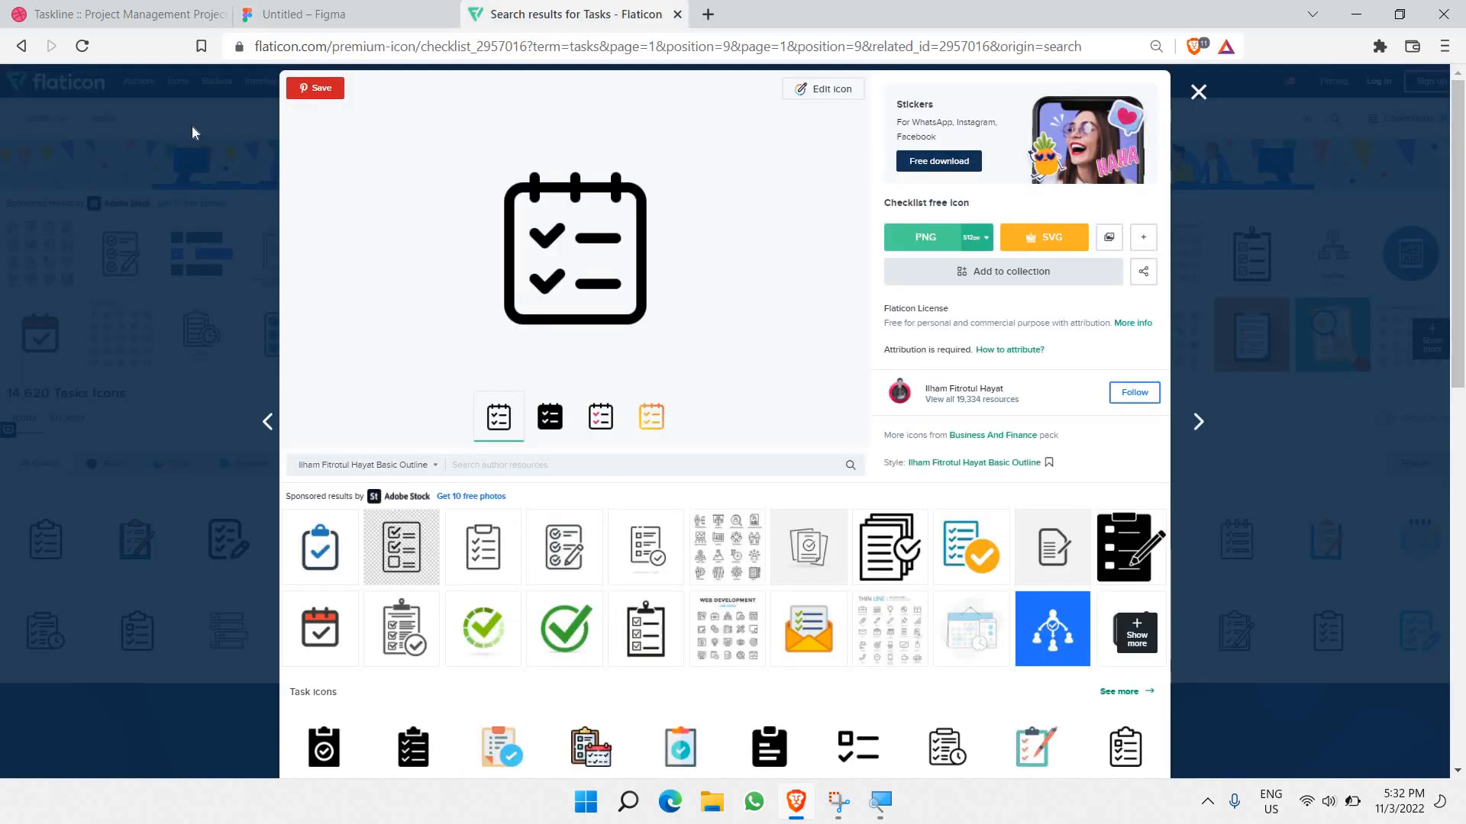
double_click(794, 109)
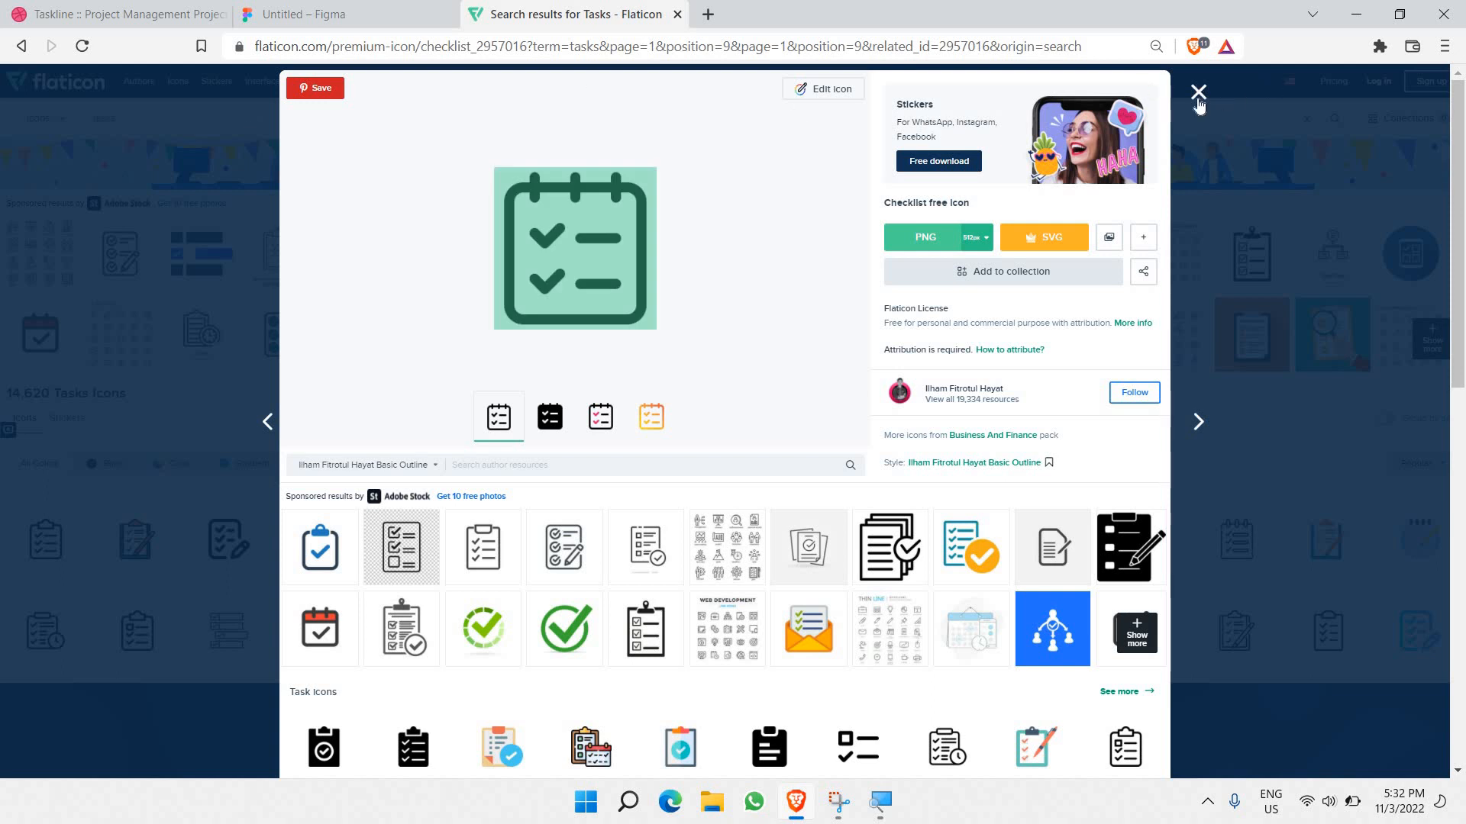
click(202, 119)
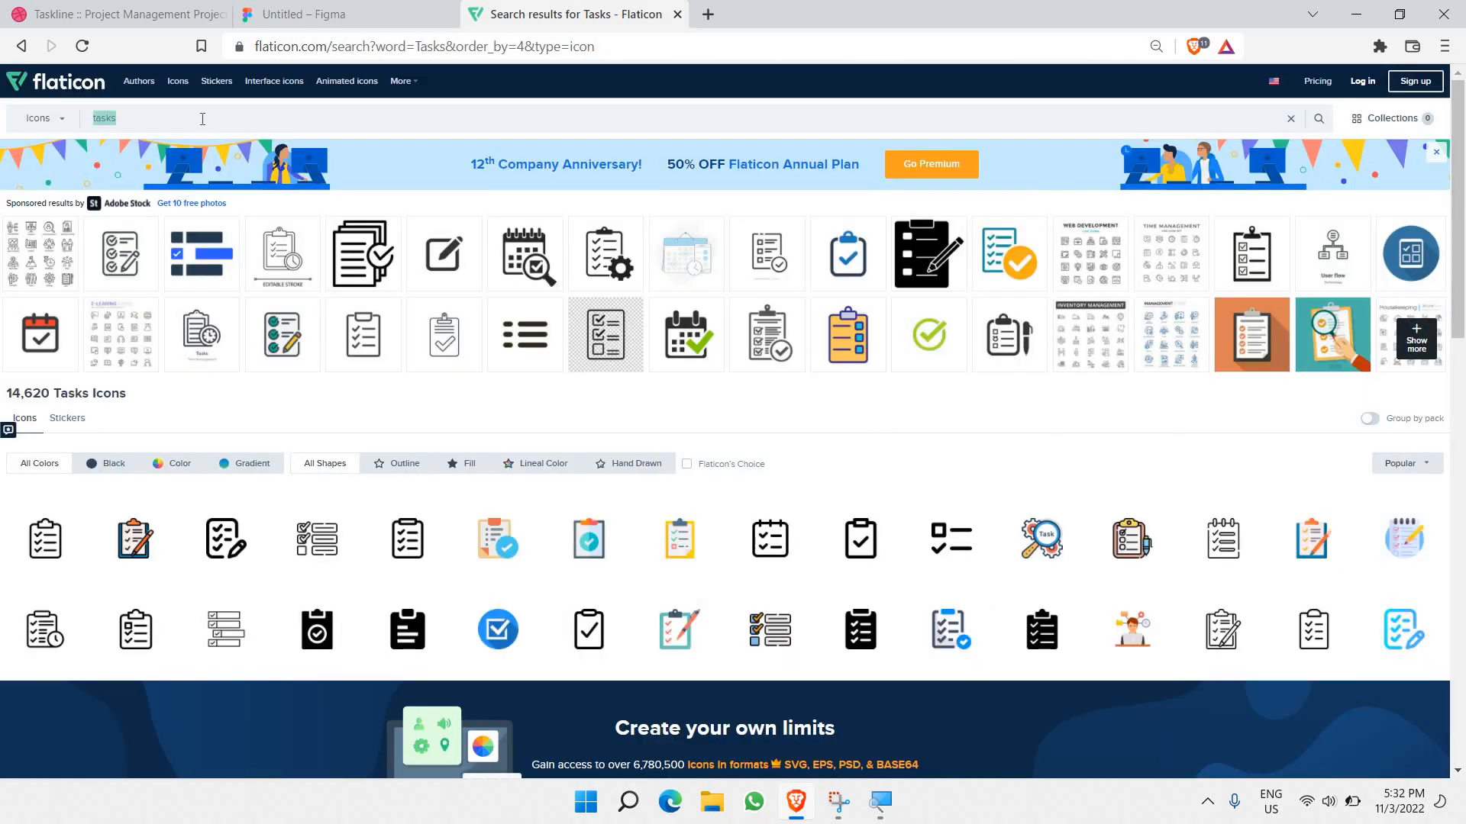
Step: Search Flaticon for 'Calendar' and copy the calendar-with-clock icon image
text(Calendar)
key(Return)
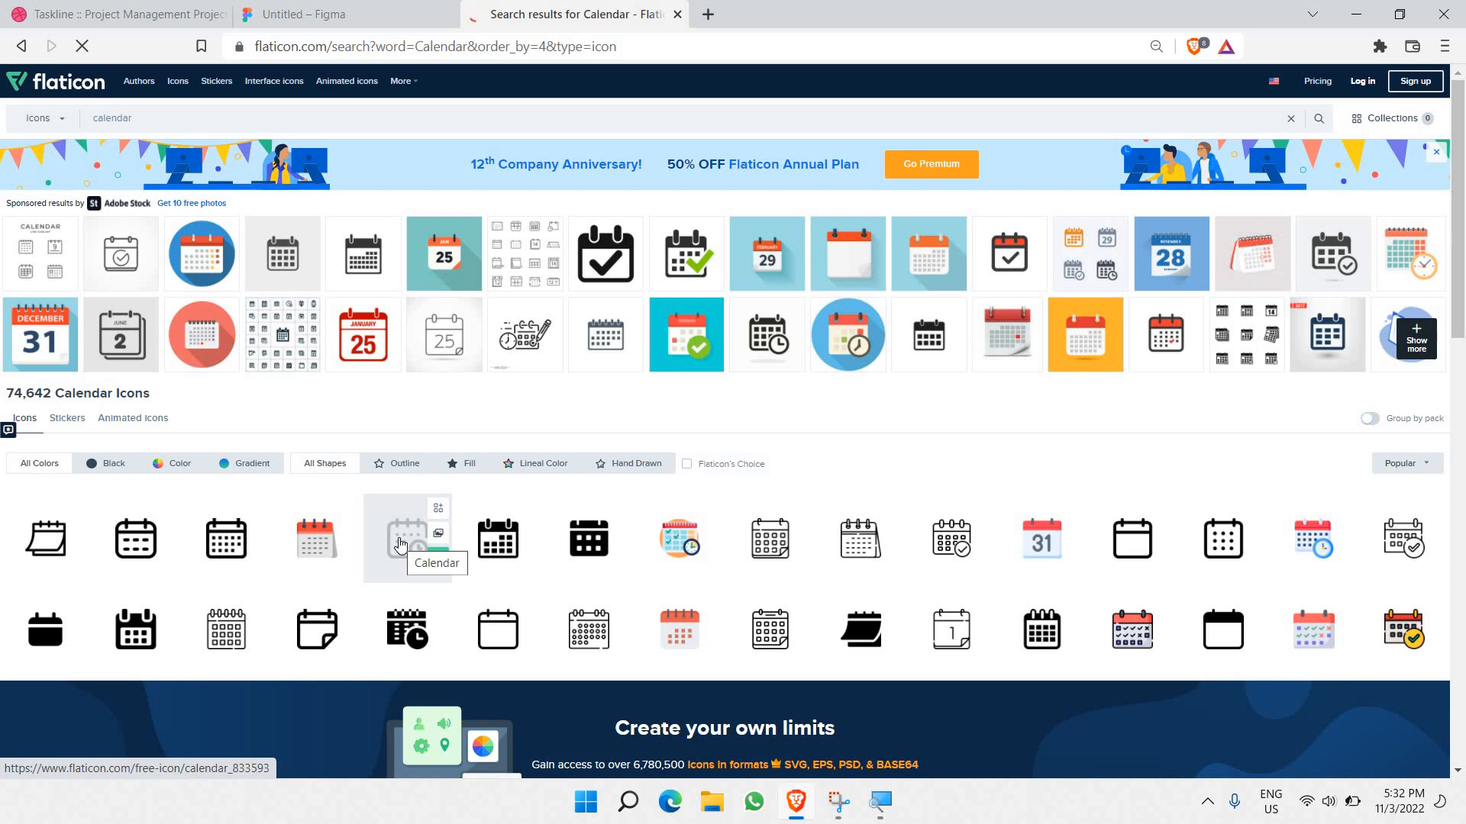
click(400, 543)
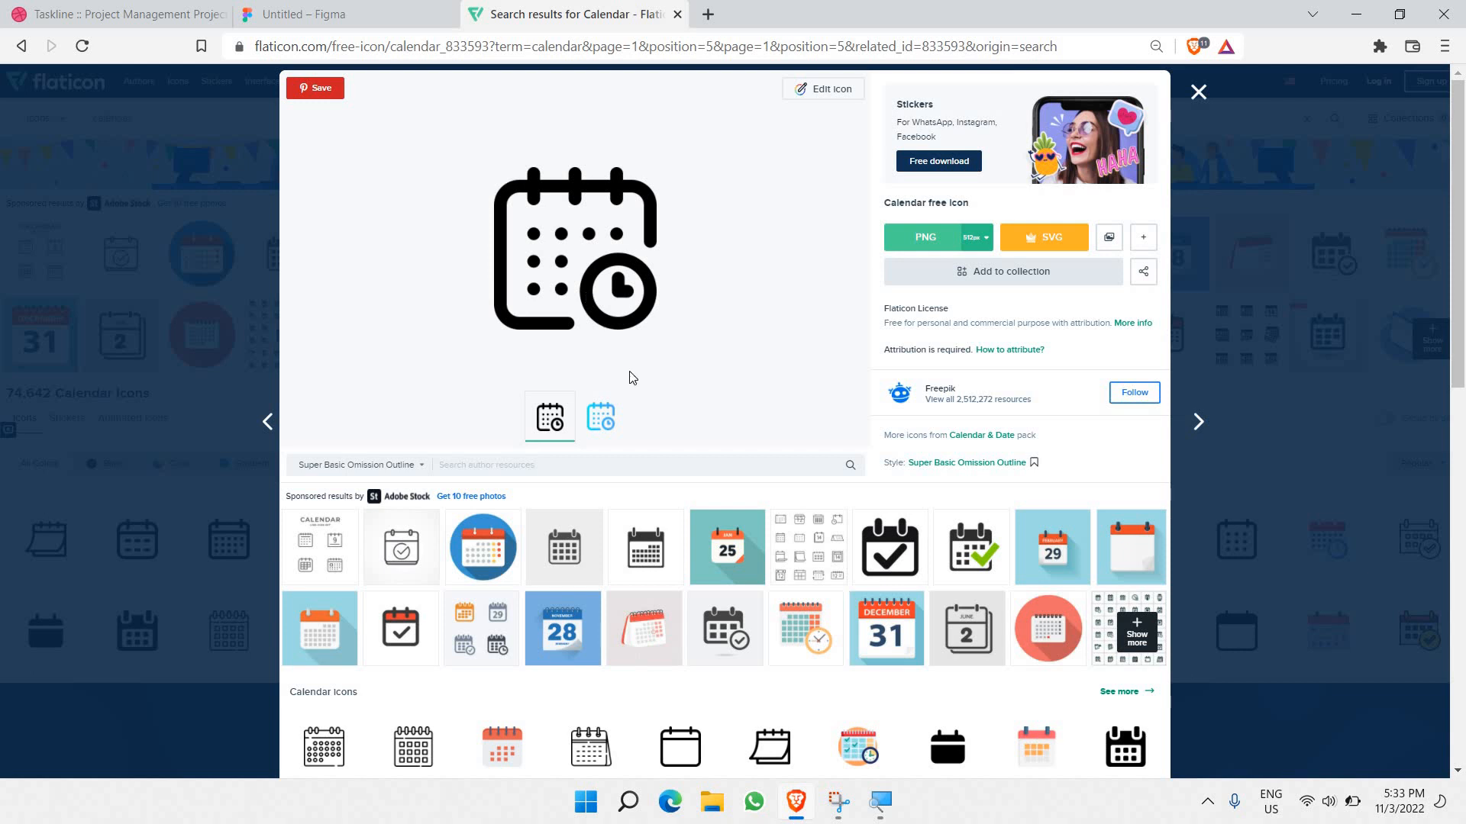
right_click(583, 290)
click(632, 357)
click(306, 13)
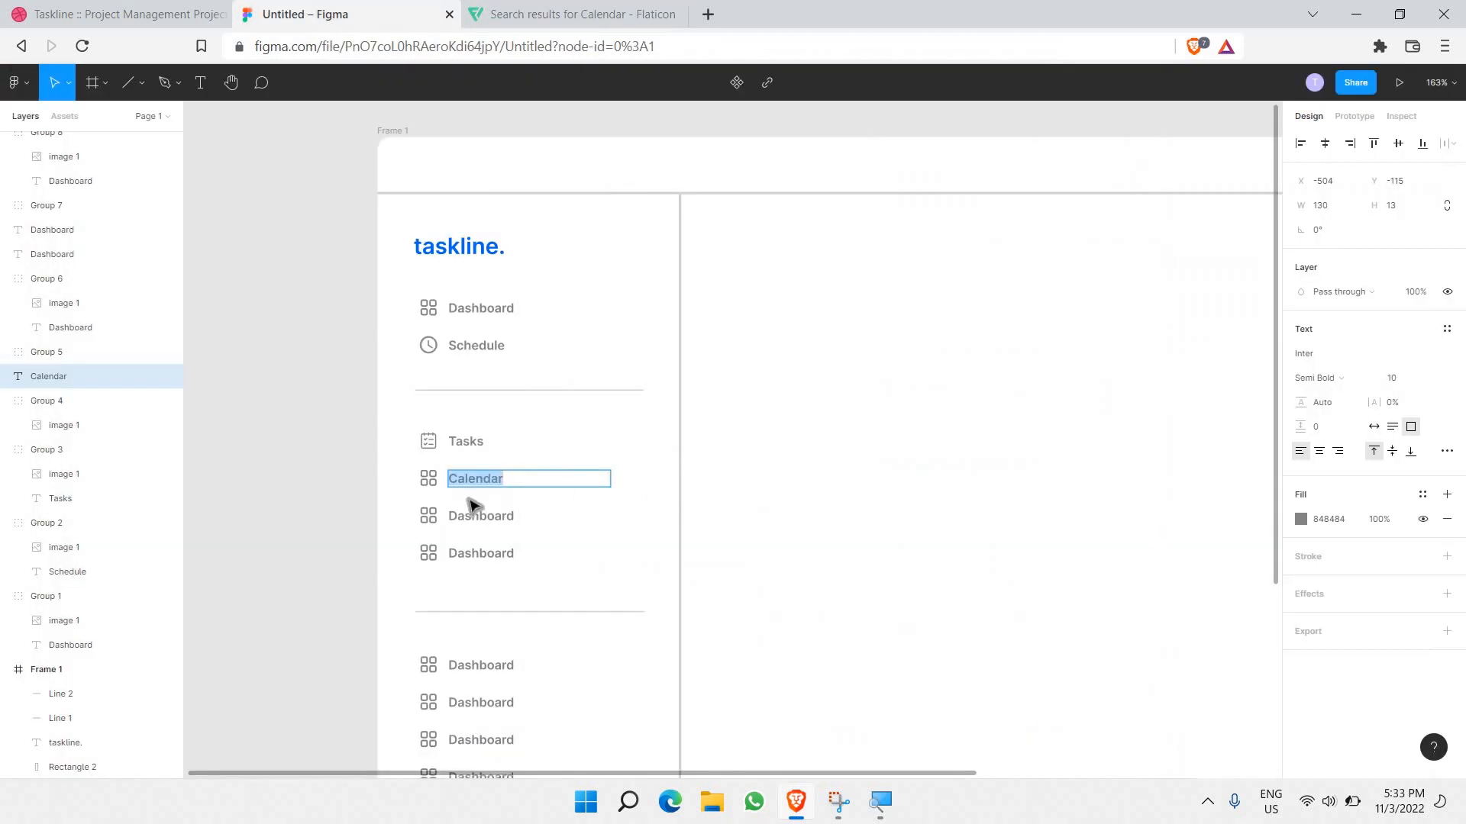
Step: Replace the grid icon beside Calendar with the copied calendar-with-clock image
key(Escape)
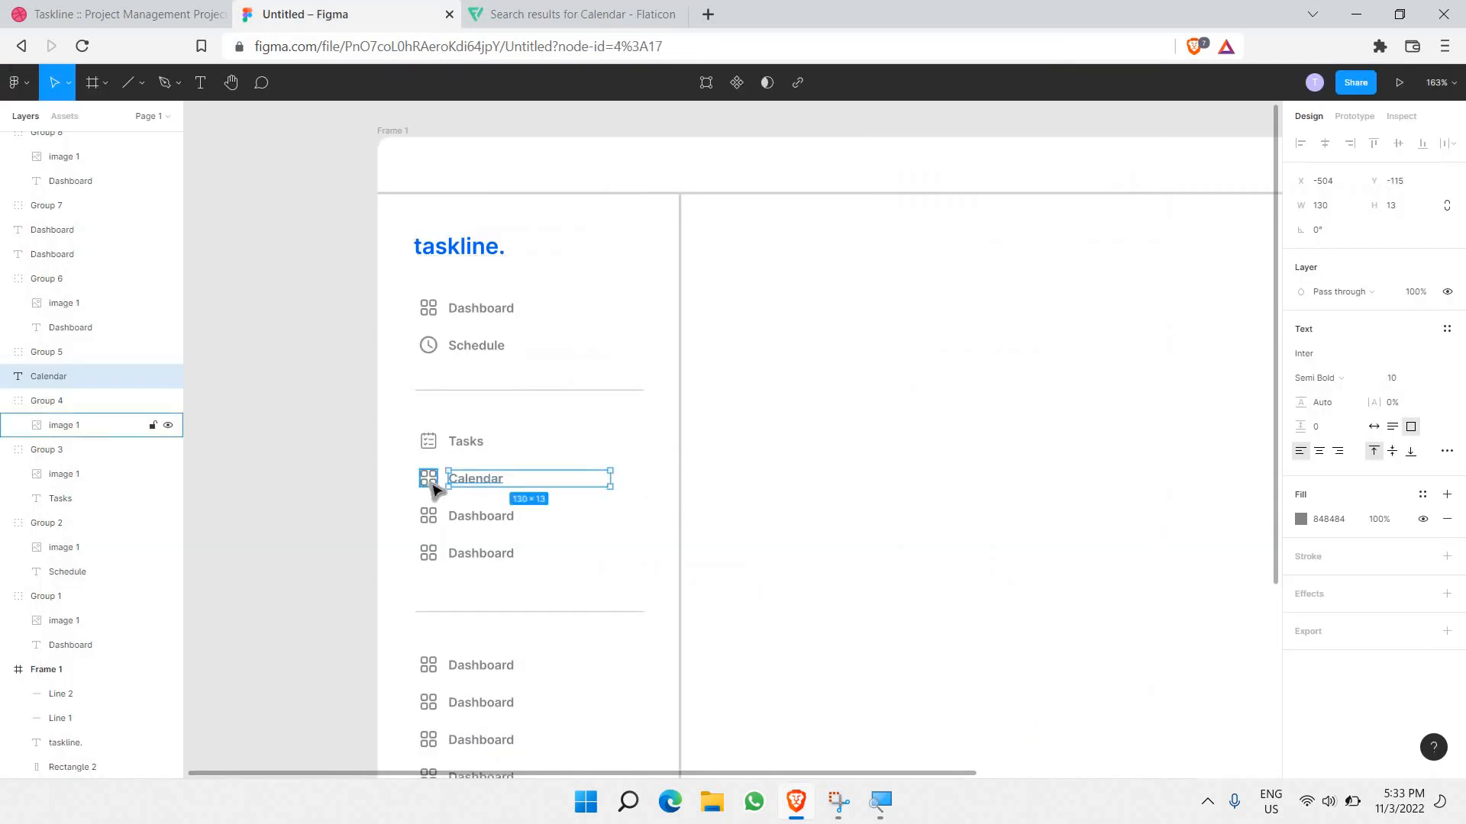
click(432, 486)
key(ctrl+v)
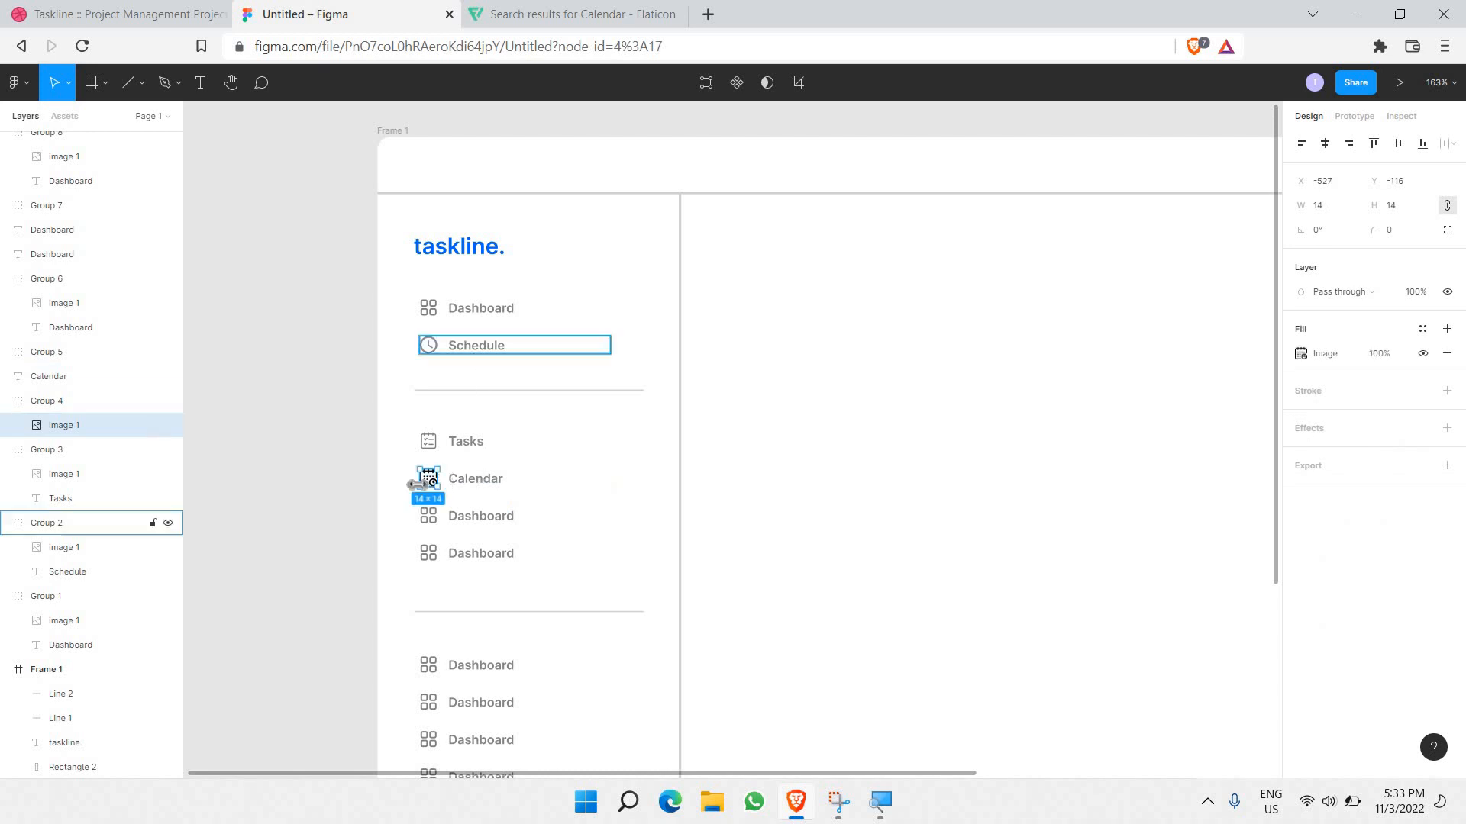
click(348, 466)
click(427, 480)
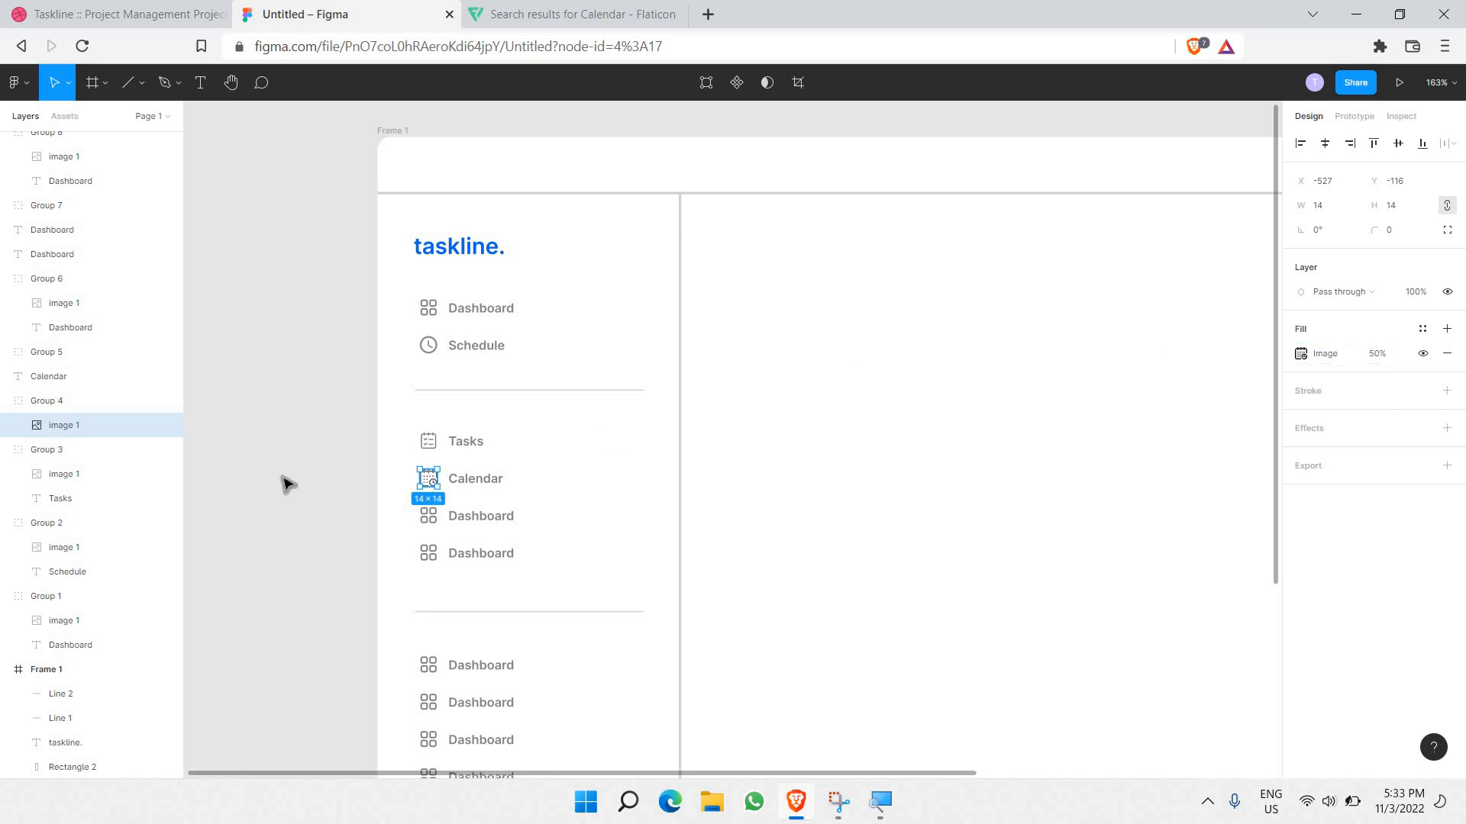
click(368, 495)
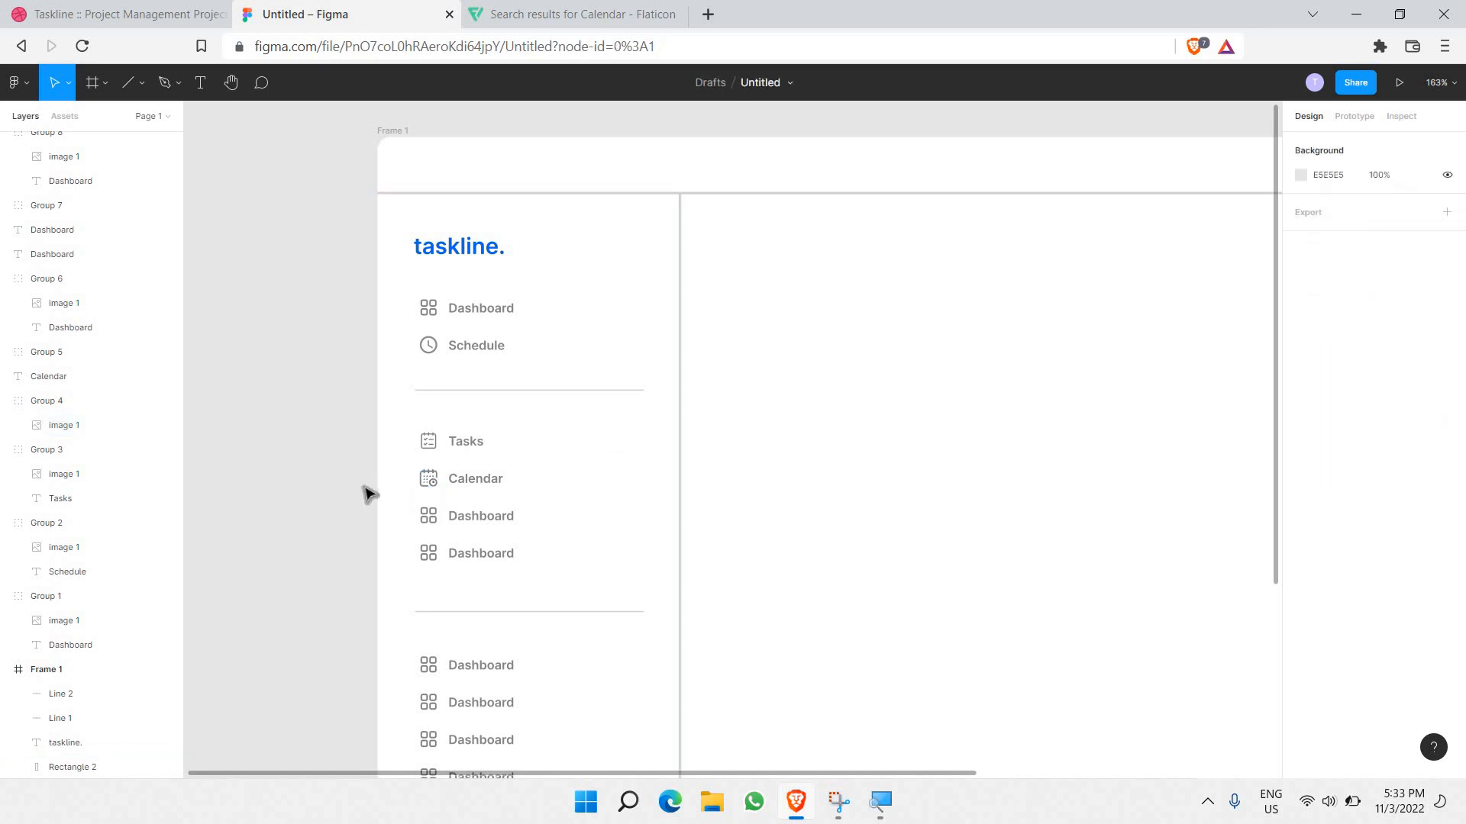
Step: Rename the Dashboard label under Calendar to 'Roadmap'
click(481, 525)
double_click(479, 521)
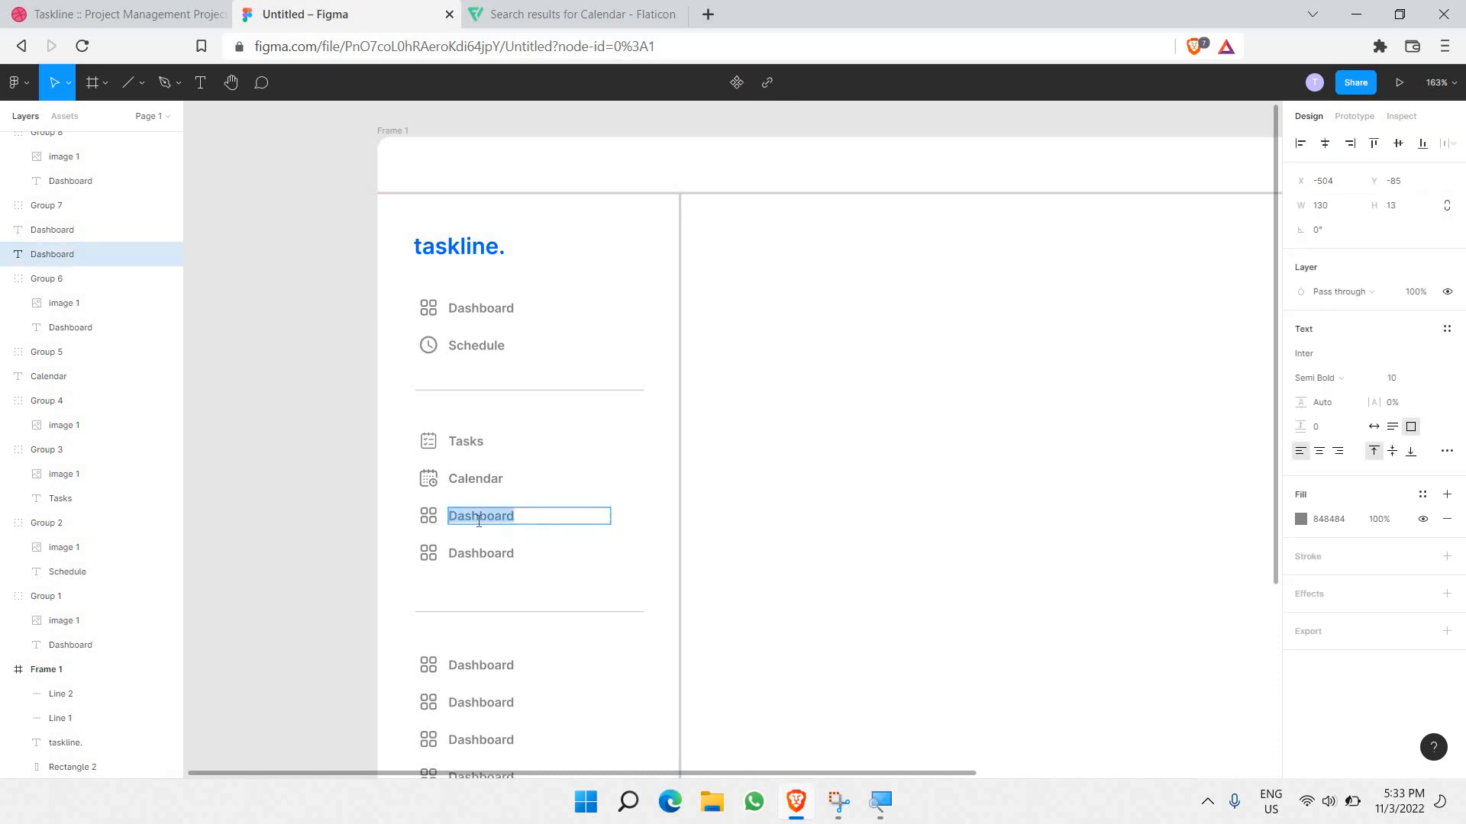
text(Ro)
key(ctrl+z)
key(Escape)
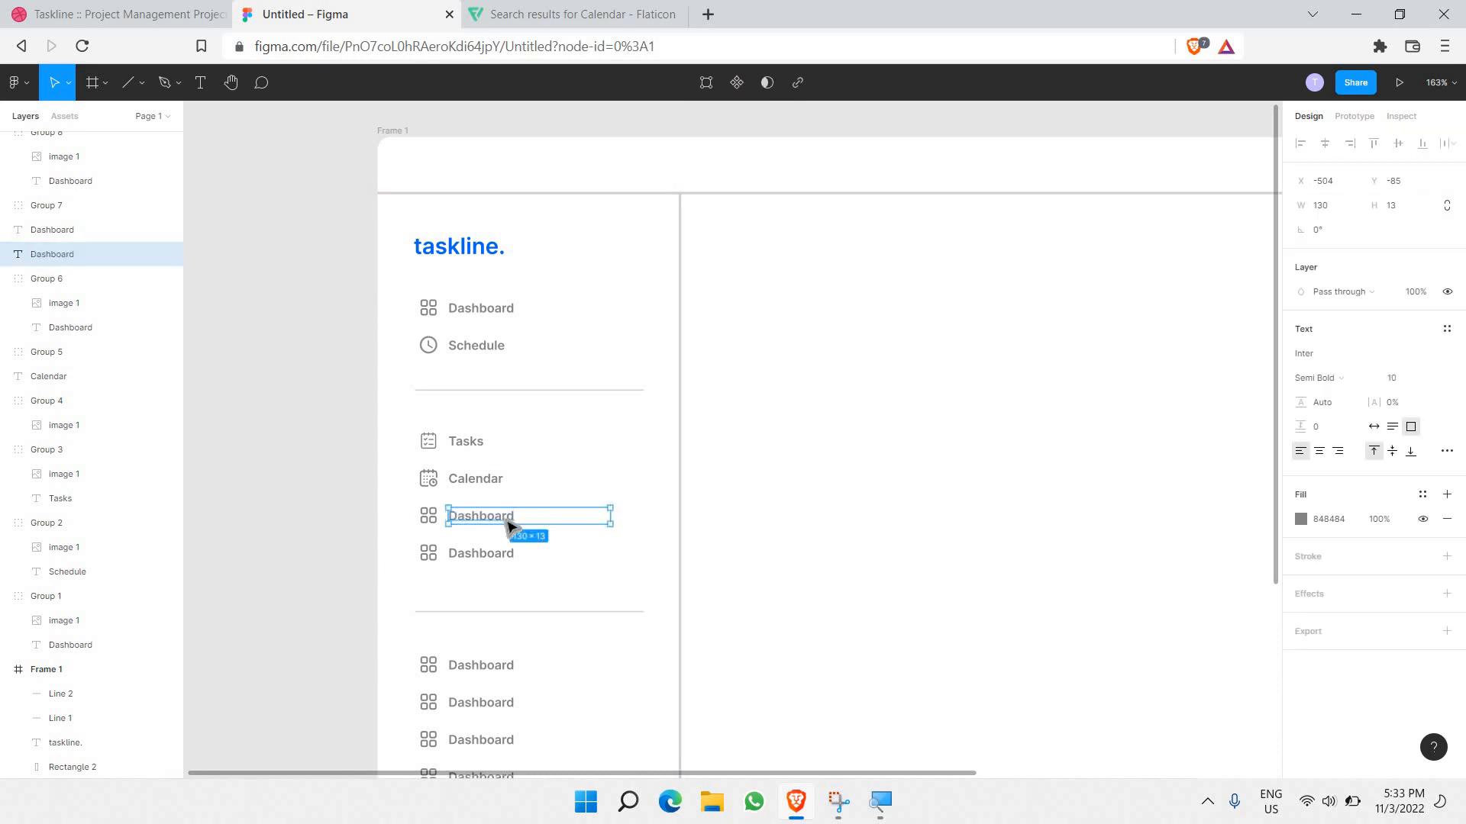
key(Delete)
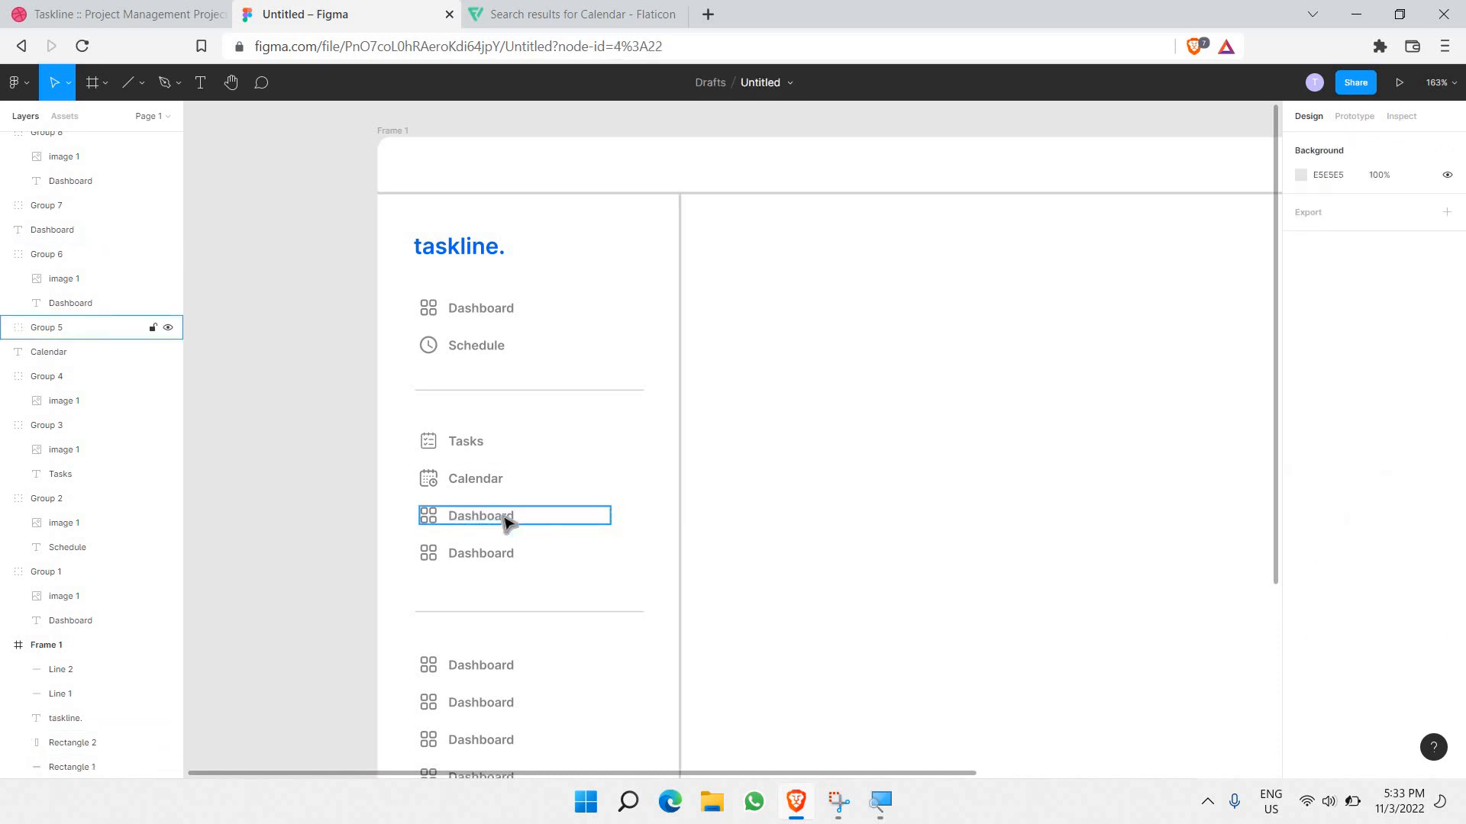
double_click(503, 516)
double_click(503, 517)
text(Roadmap)
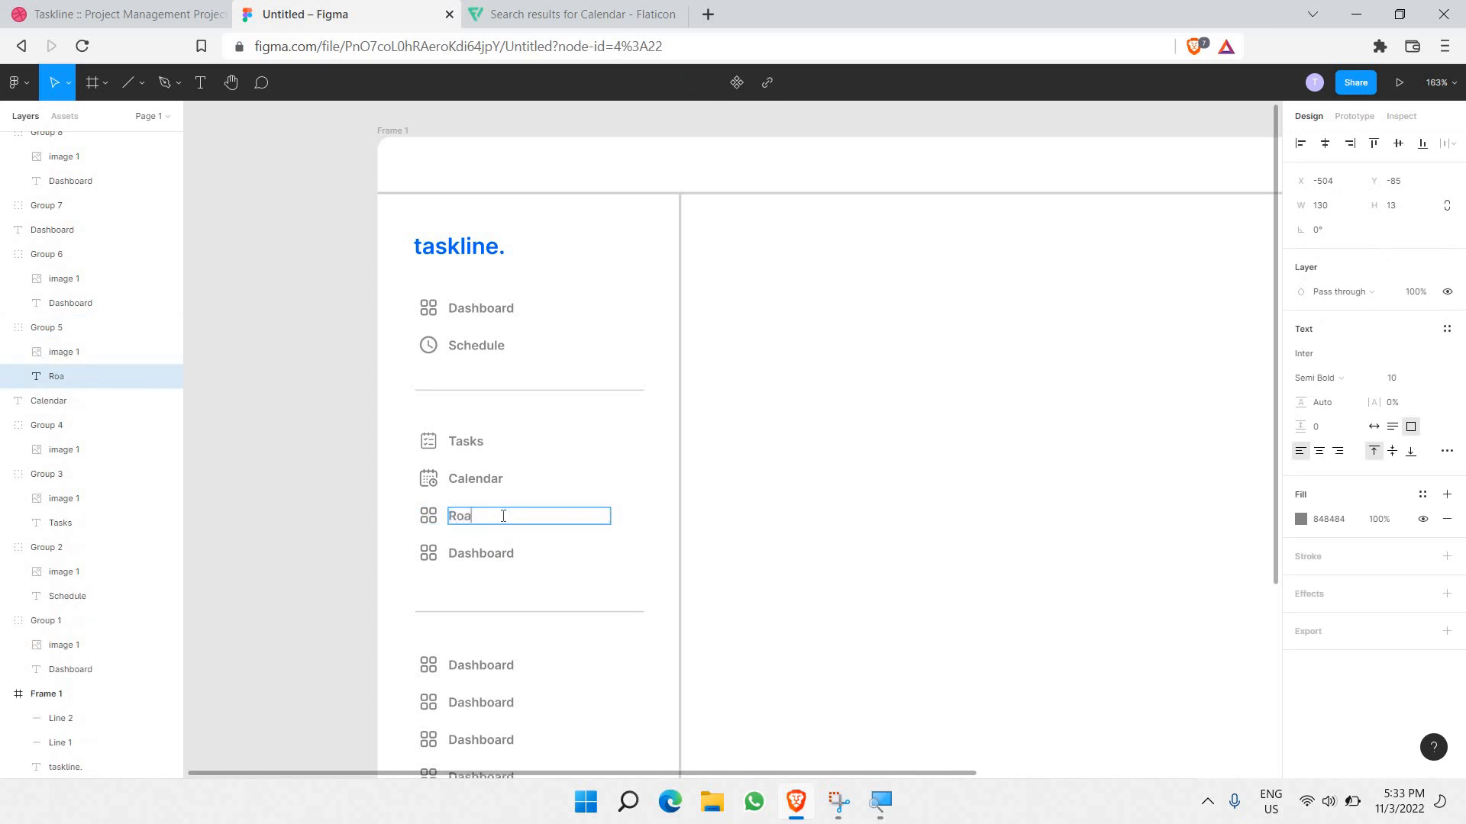
double_click(464, 517)
key(ctrl+Tab)
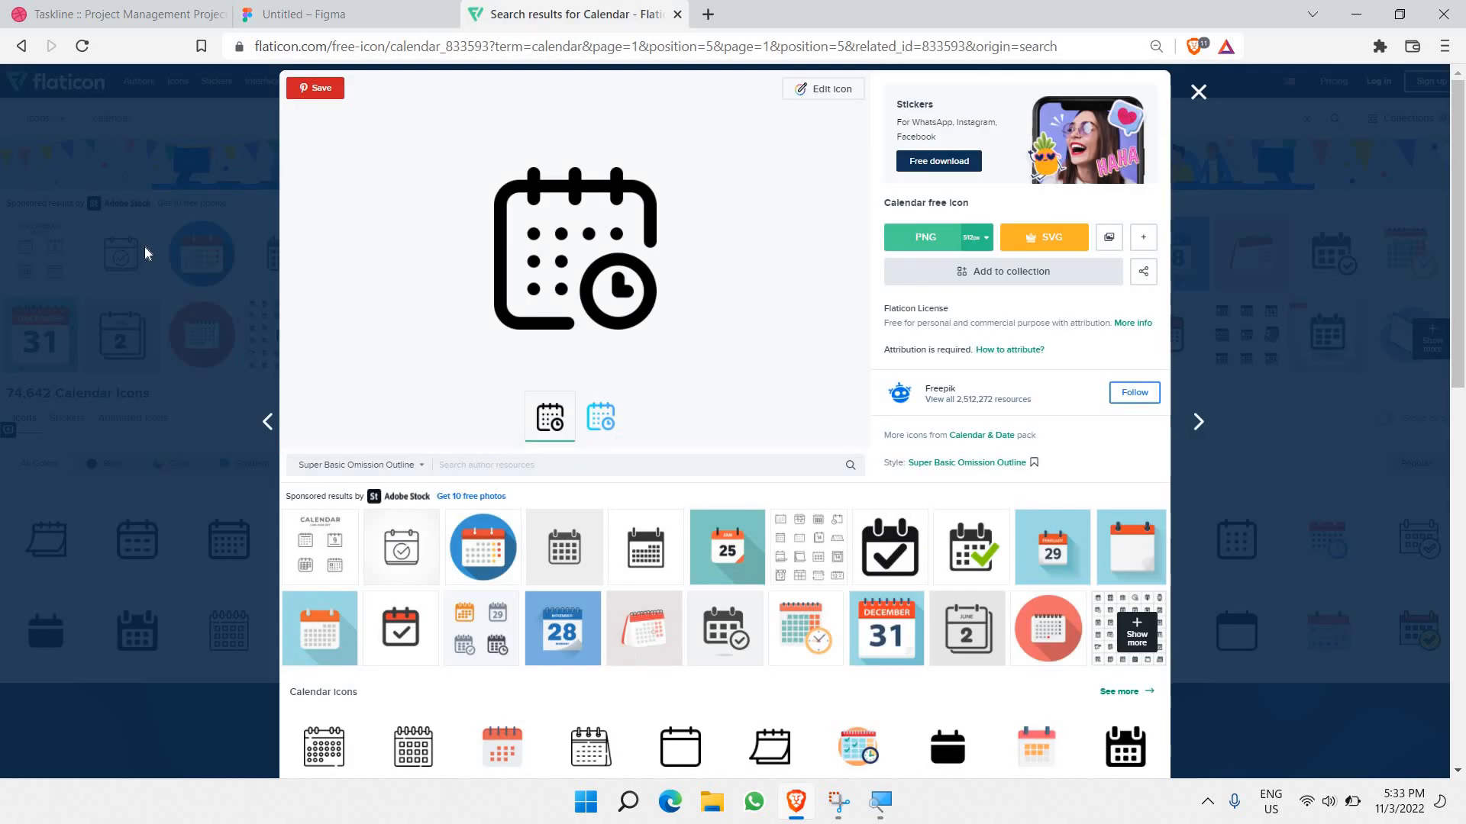
Step: Close the calendar details and browse Flaticon's search results for 'roadmap' icons
drag(136, 127, 1273, 161)
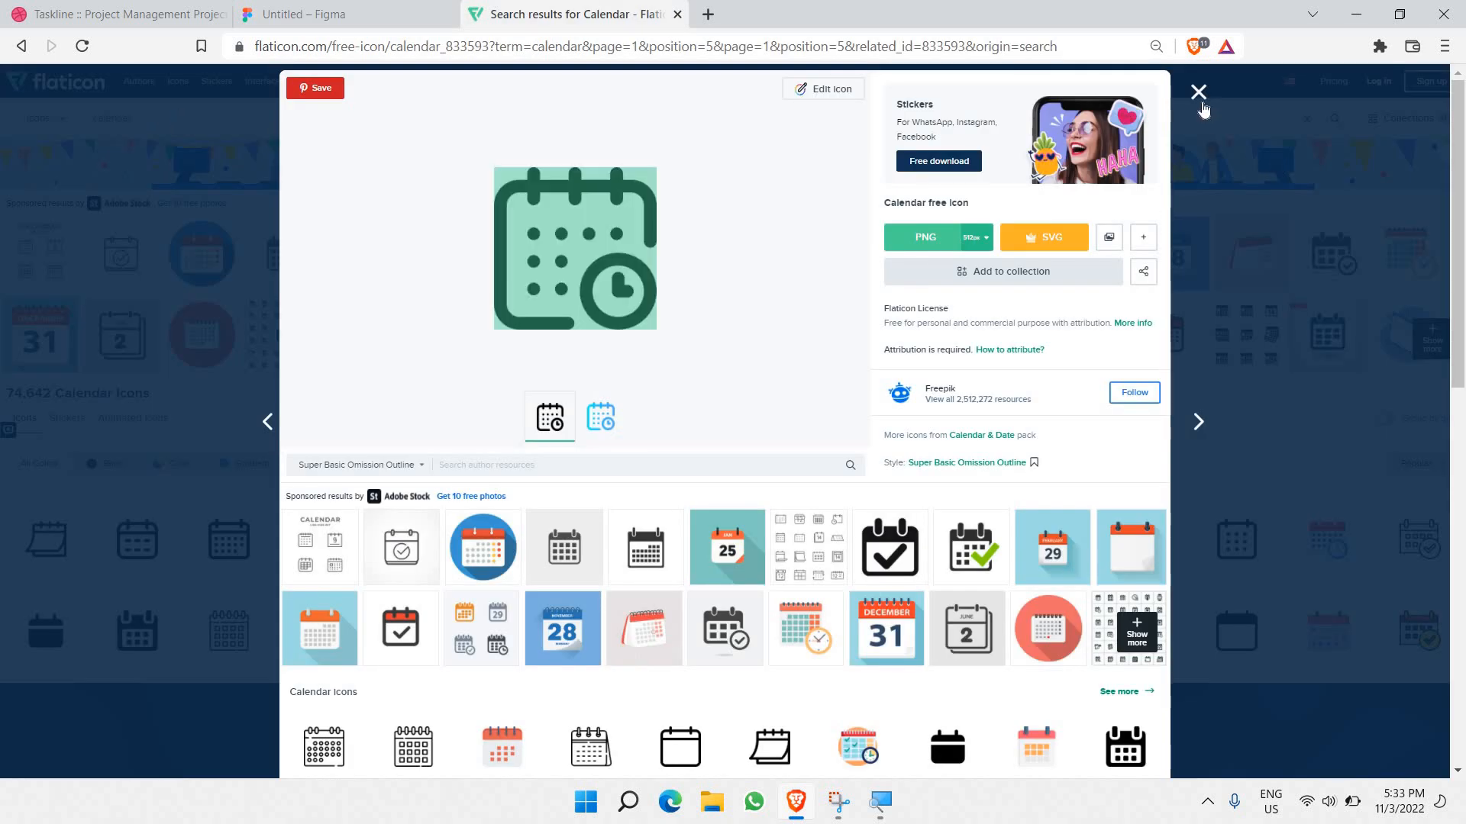
key(Escape)
click(463, 132)
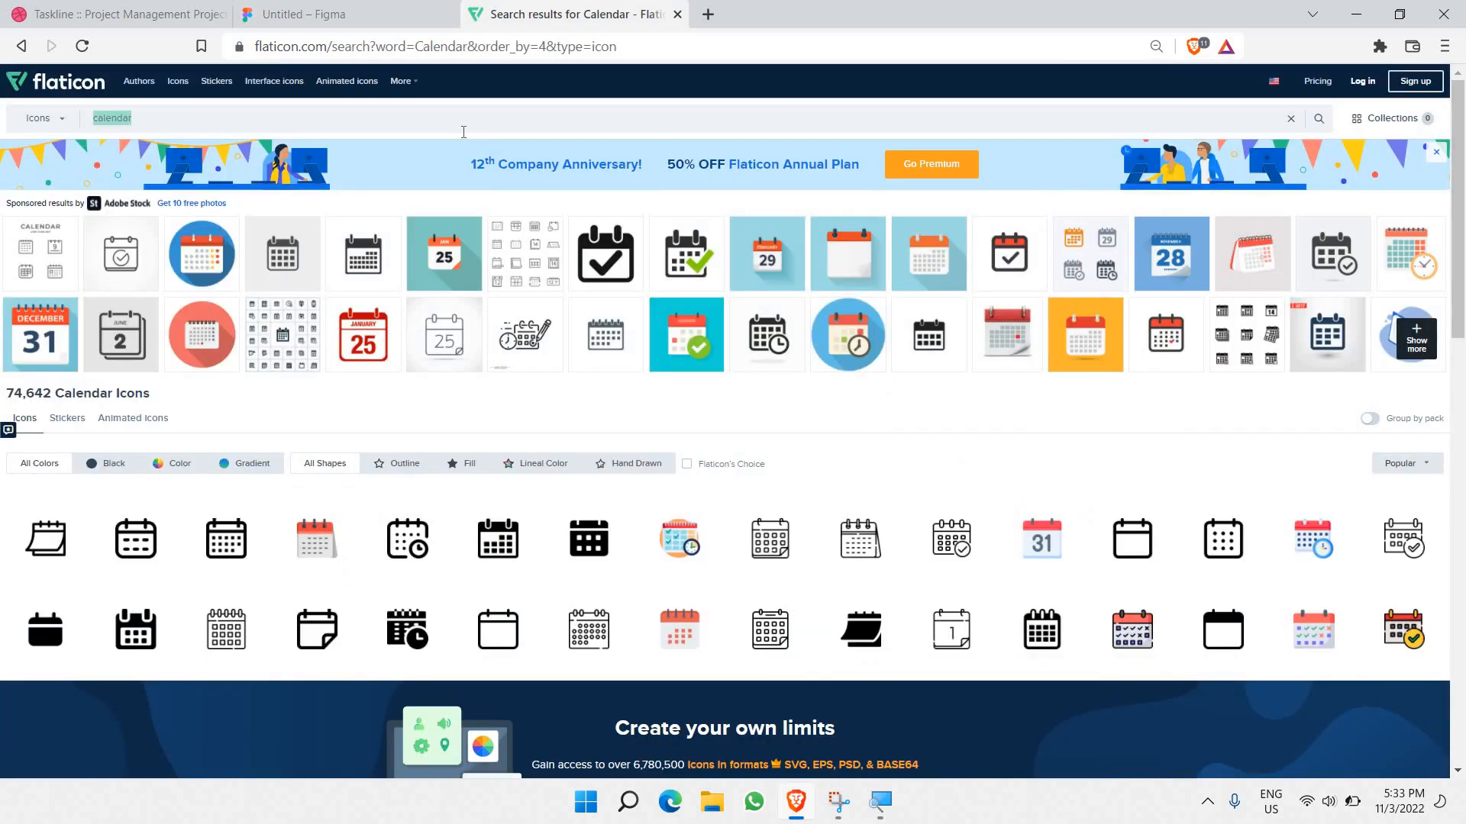
key(ctrl+v)
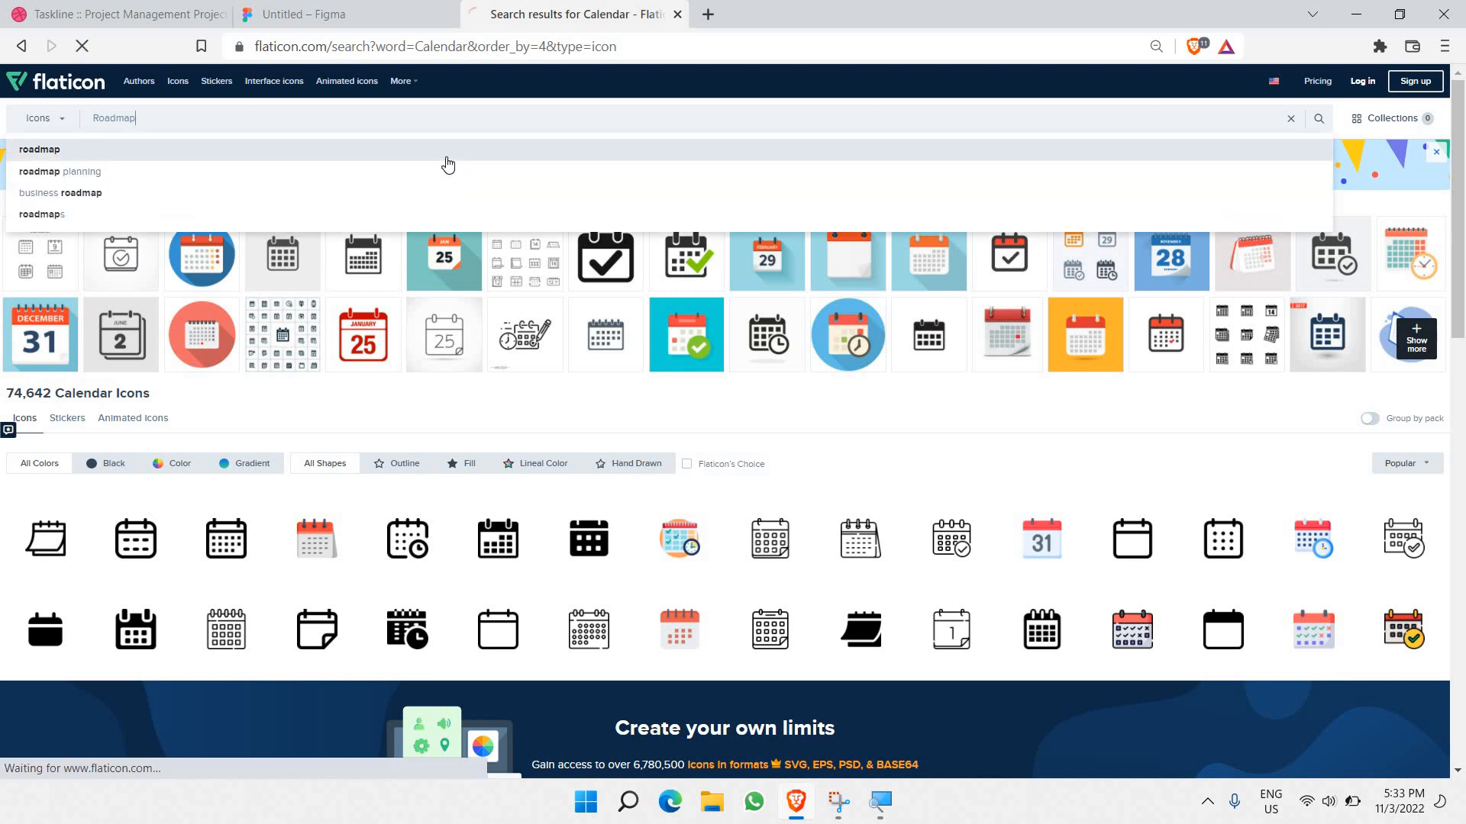
click(424, 142)
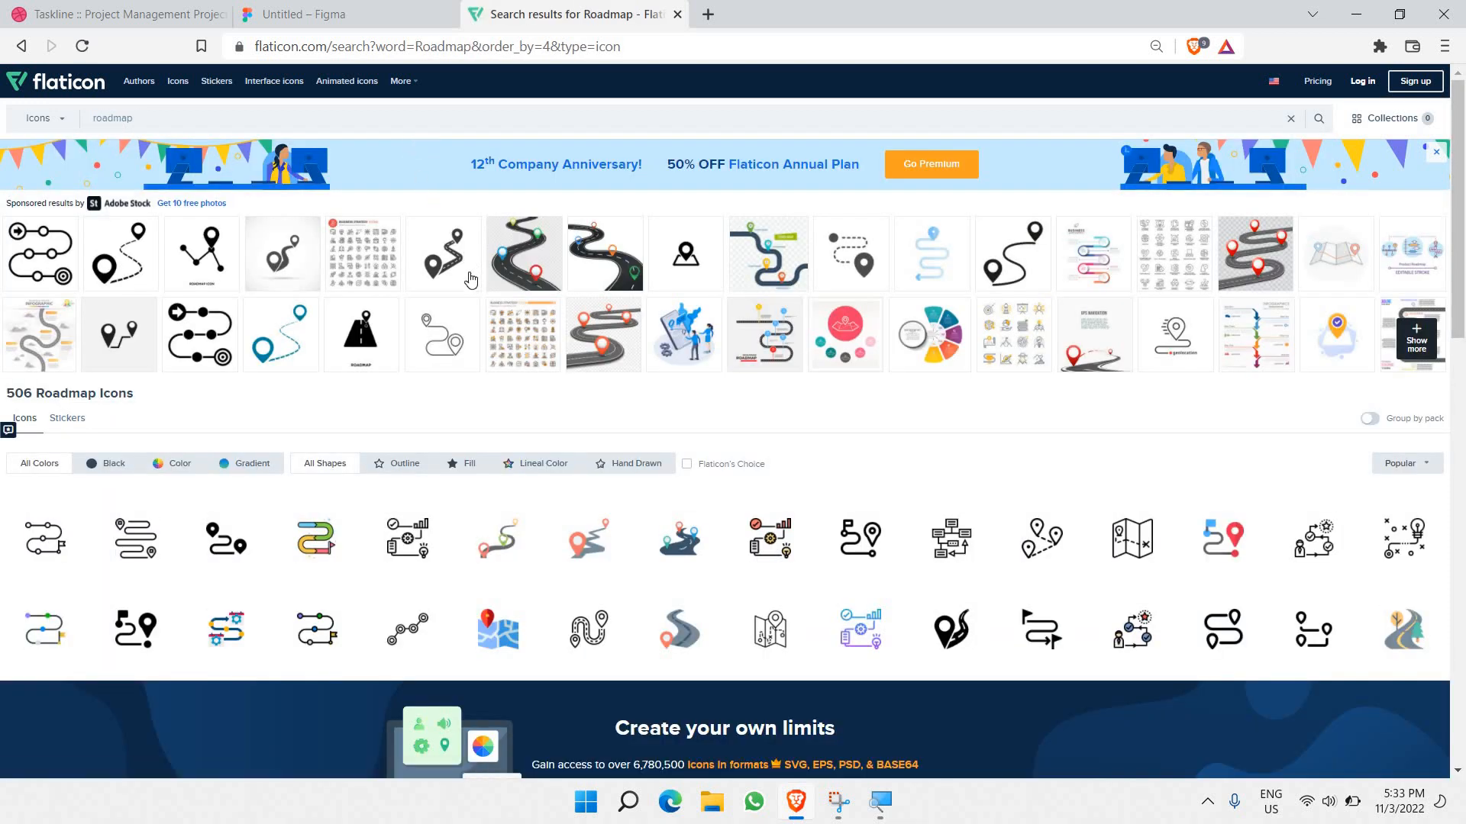
scroll(473, 277, down, 7)
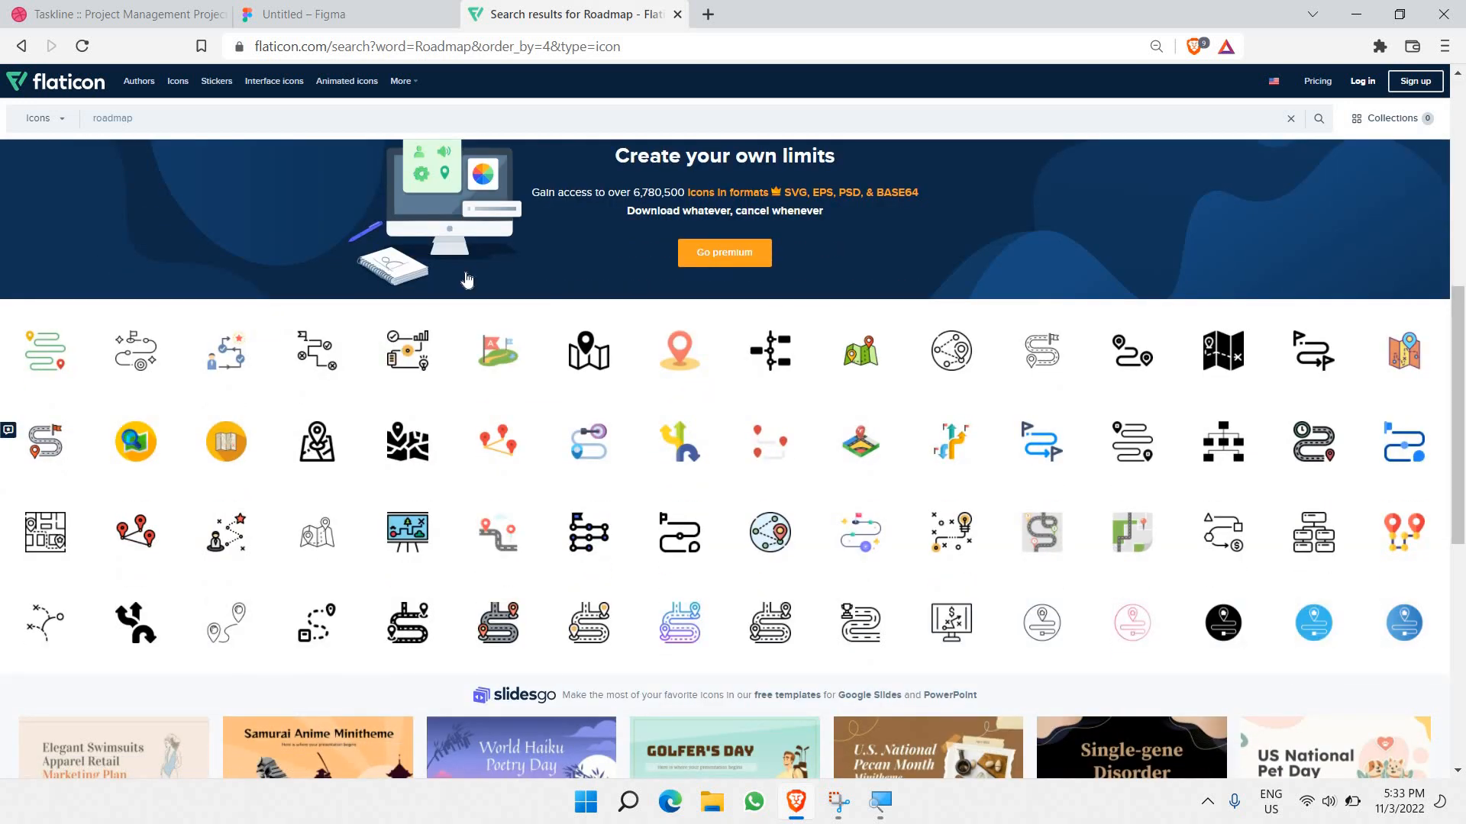
scroll(468, 270, down, 5)
scroll(467, 279, up, 2)
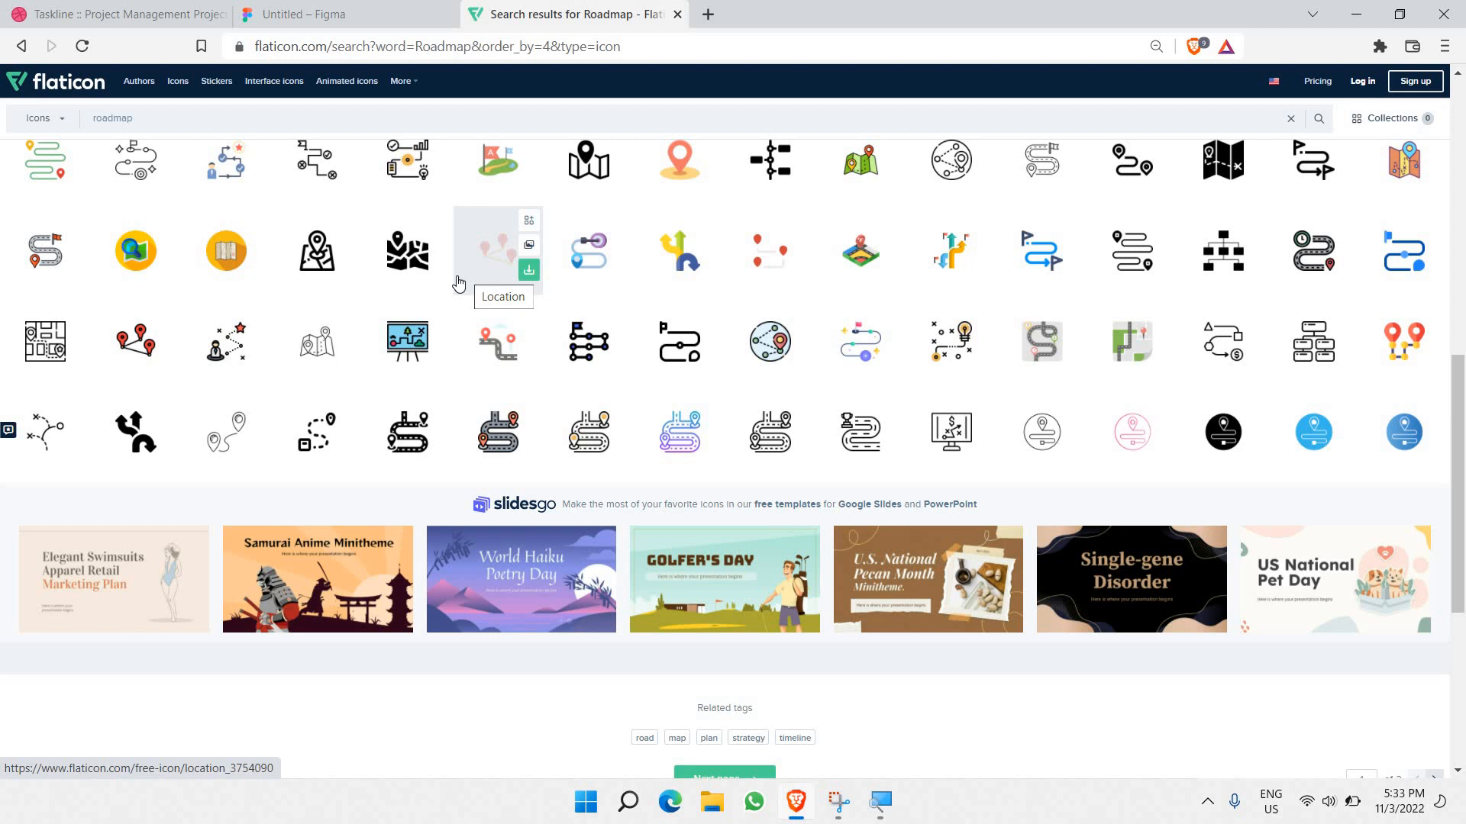
scroll(458, 284, up, 7)
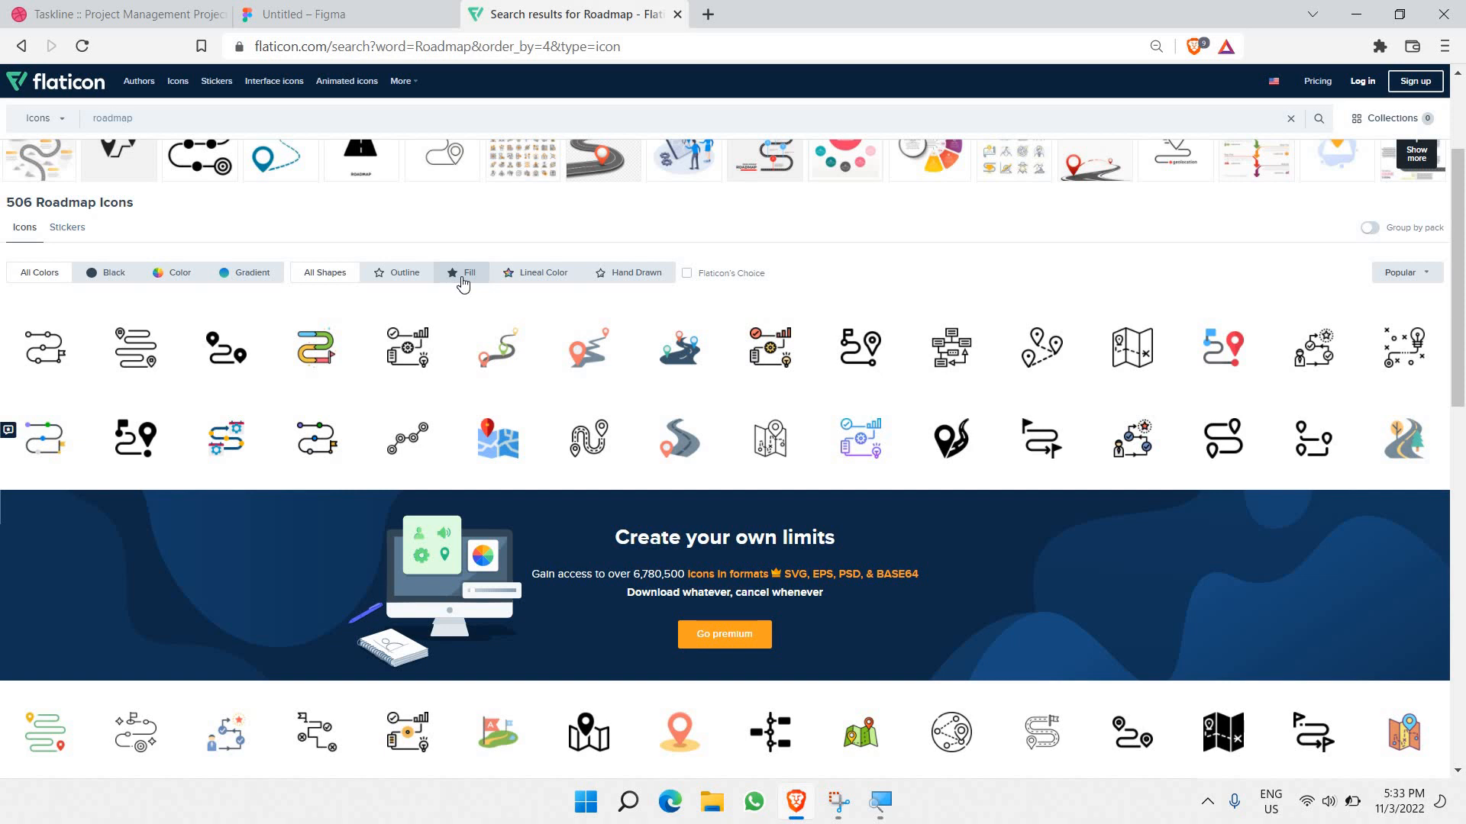
scroll(462, 303, up, 3)
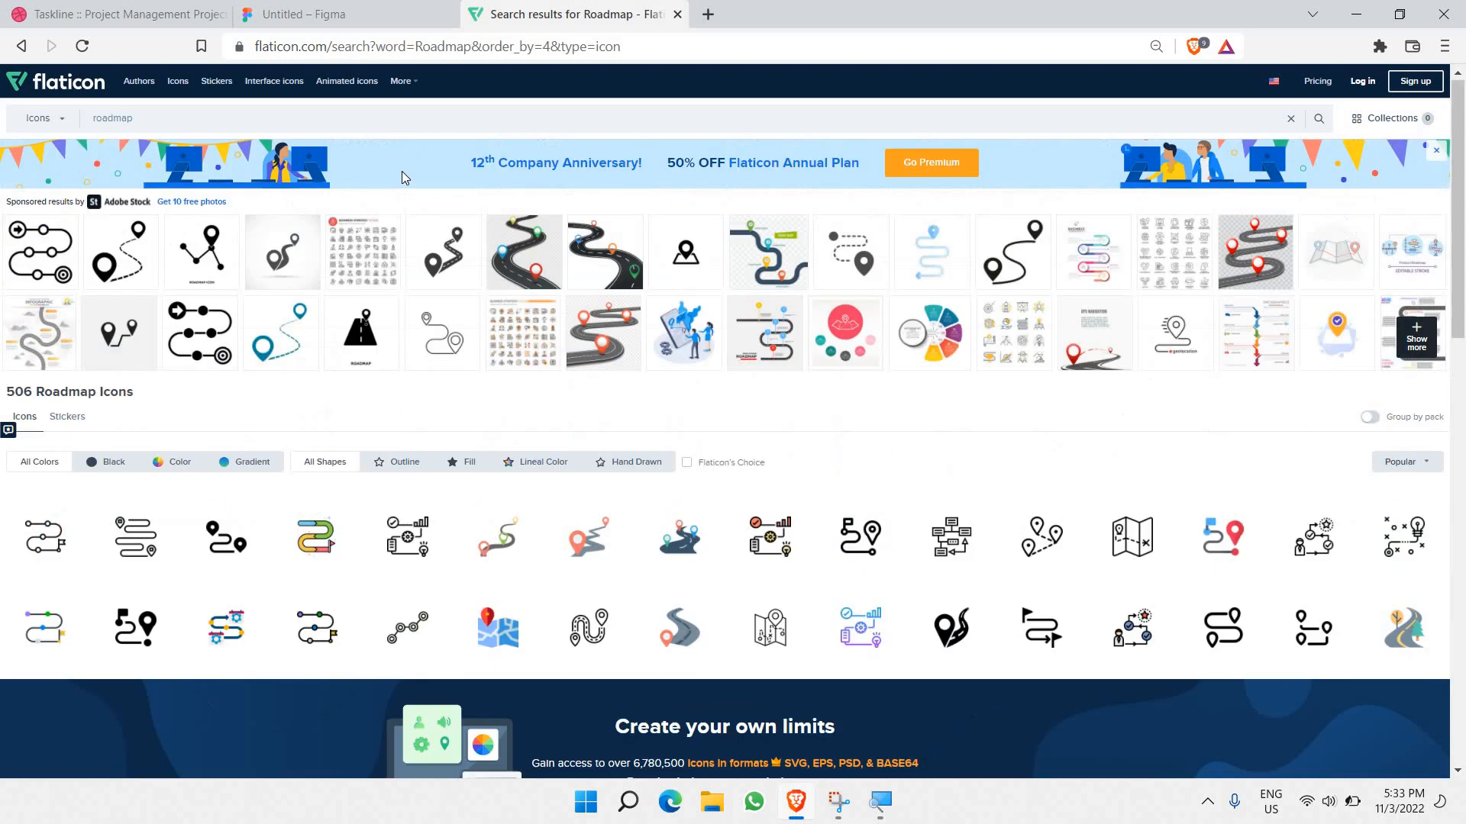
click(320, 13)
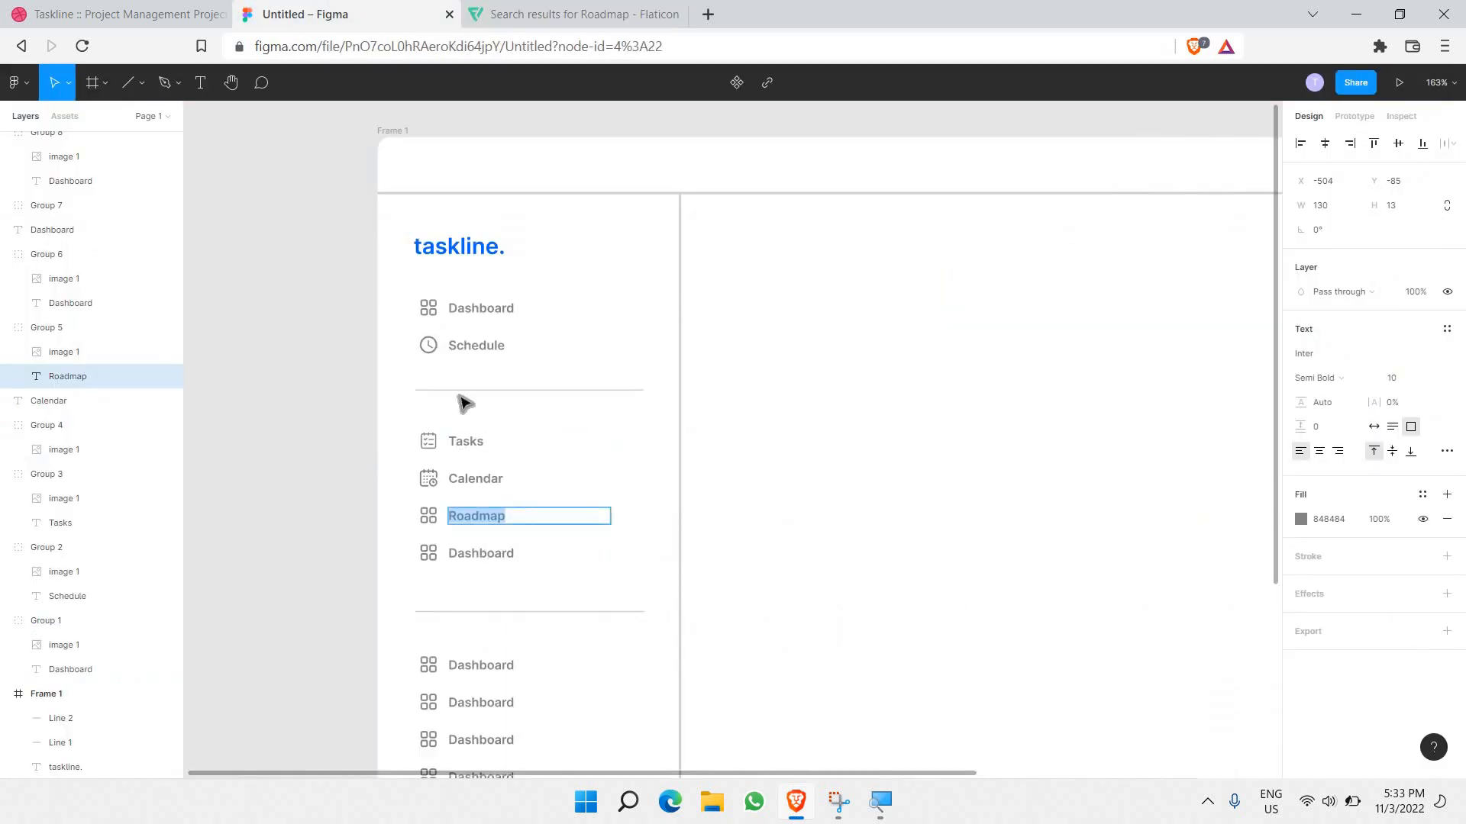
Step: Delete the grid icon beside Roadmap and draw a small unfilled outlined rectangle there
scroll(458, 504, up, 5)
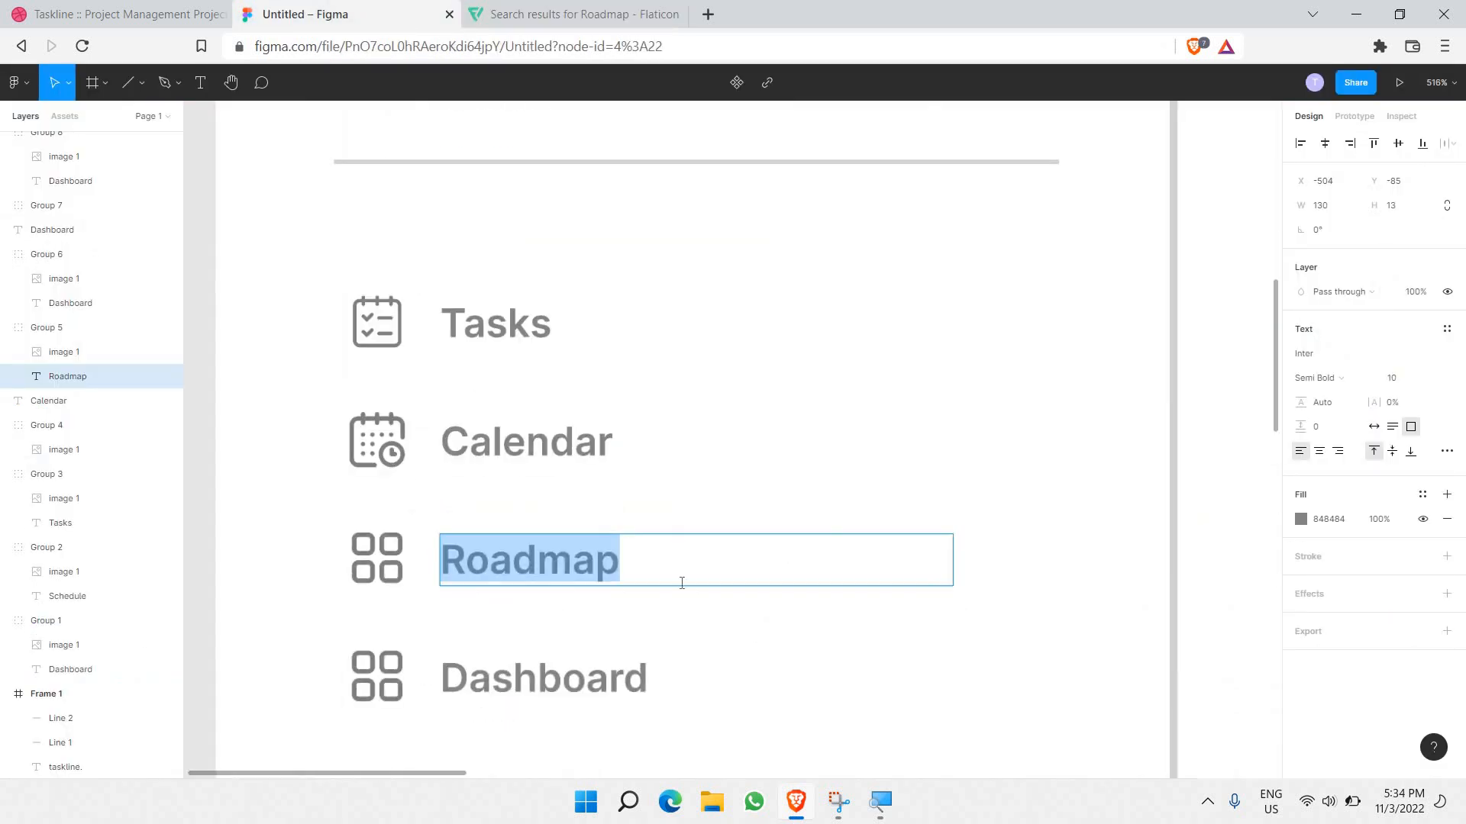
key(Escape)
click(424, 563)
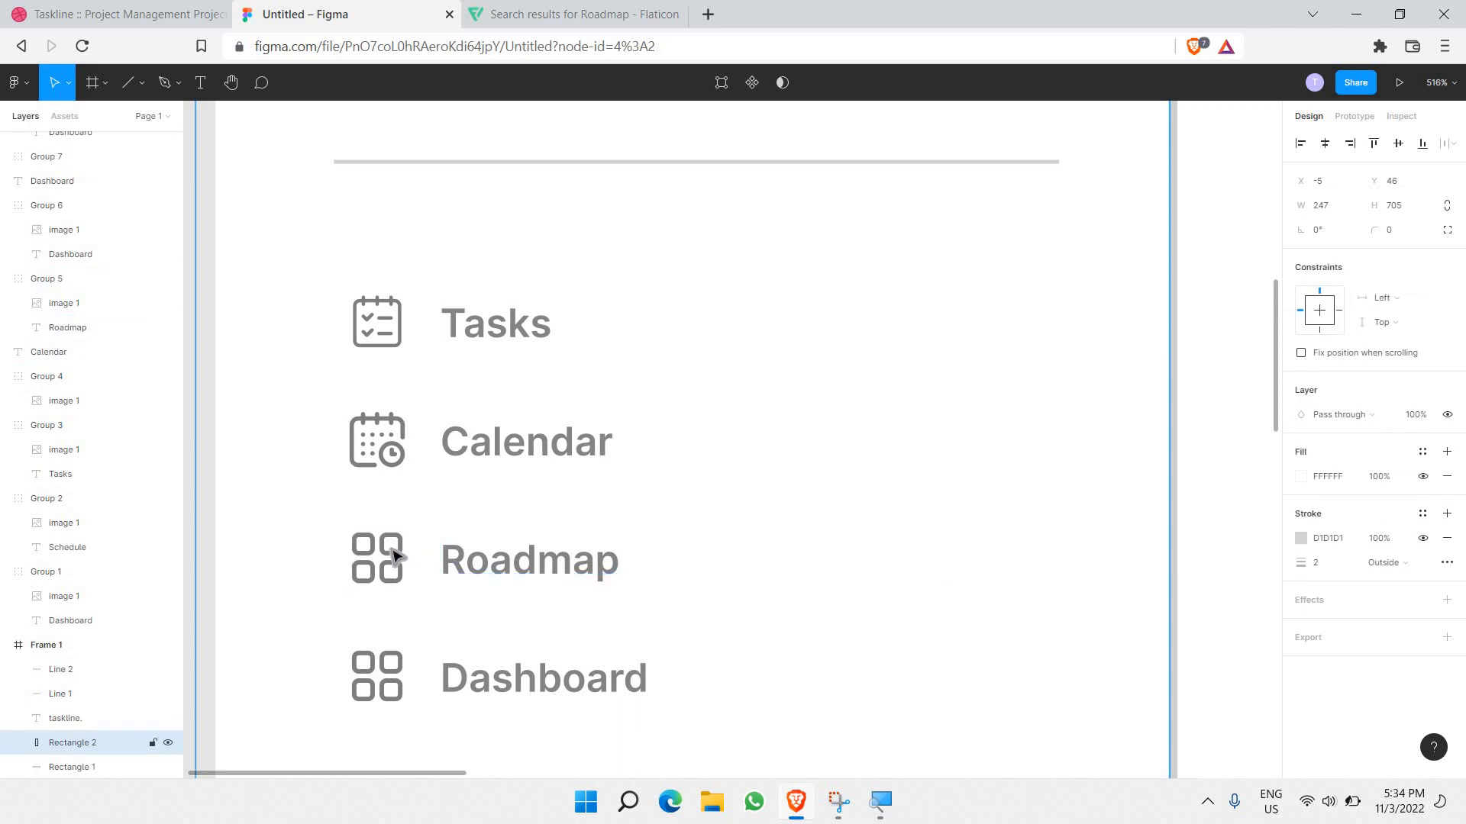
click(396, 556)
key(Delete)
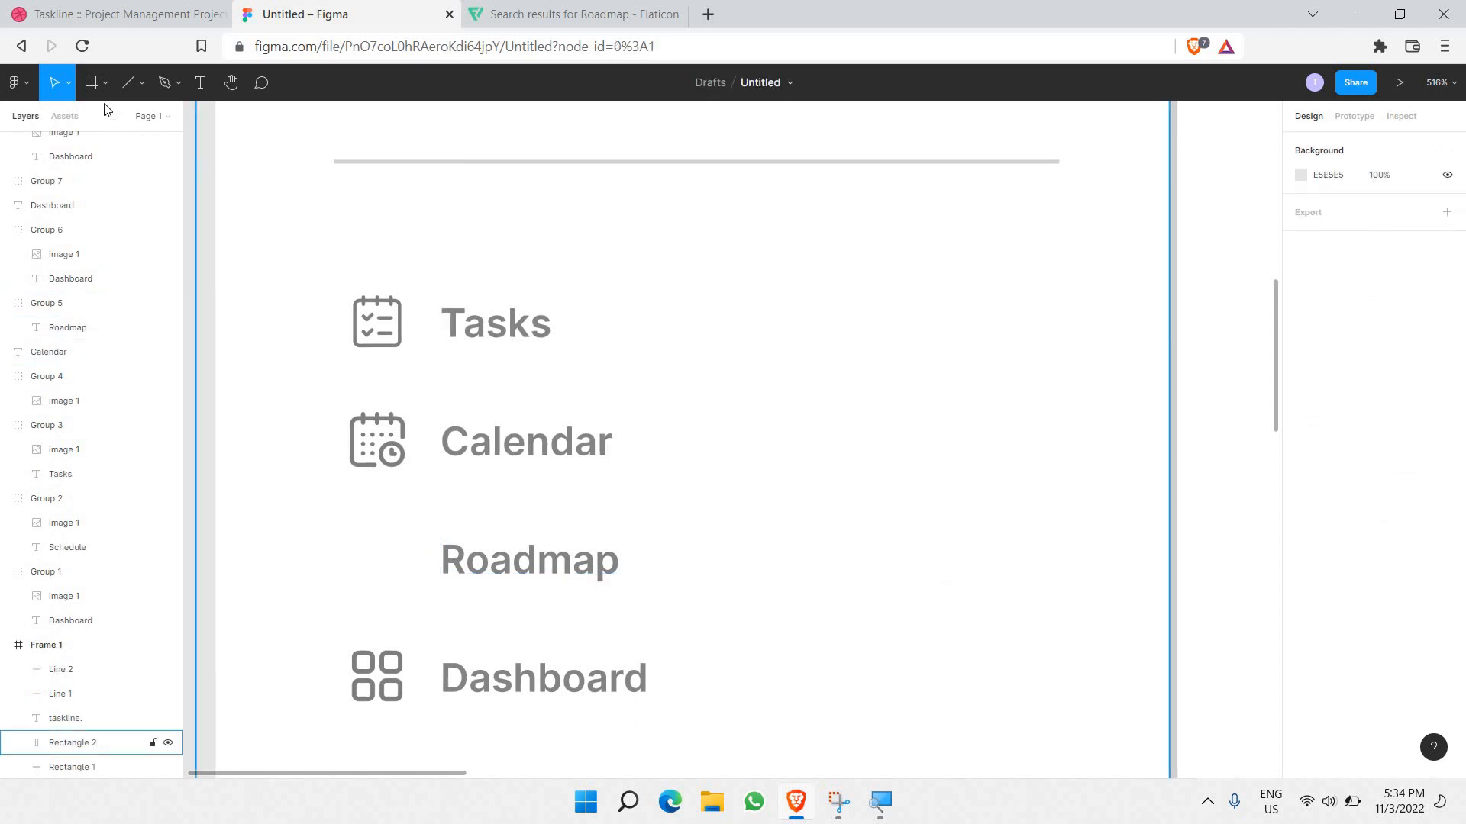
click(142, 83)
key(r)
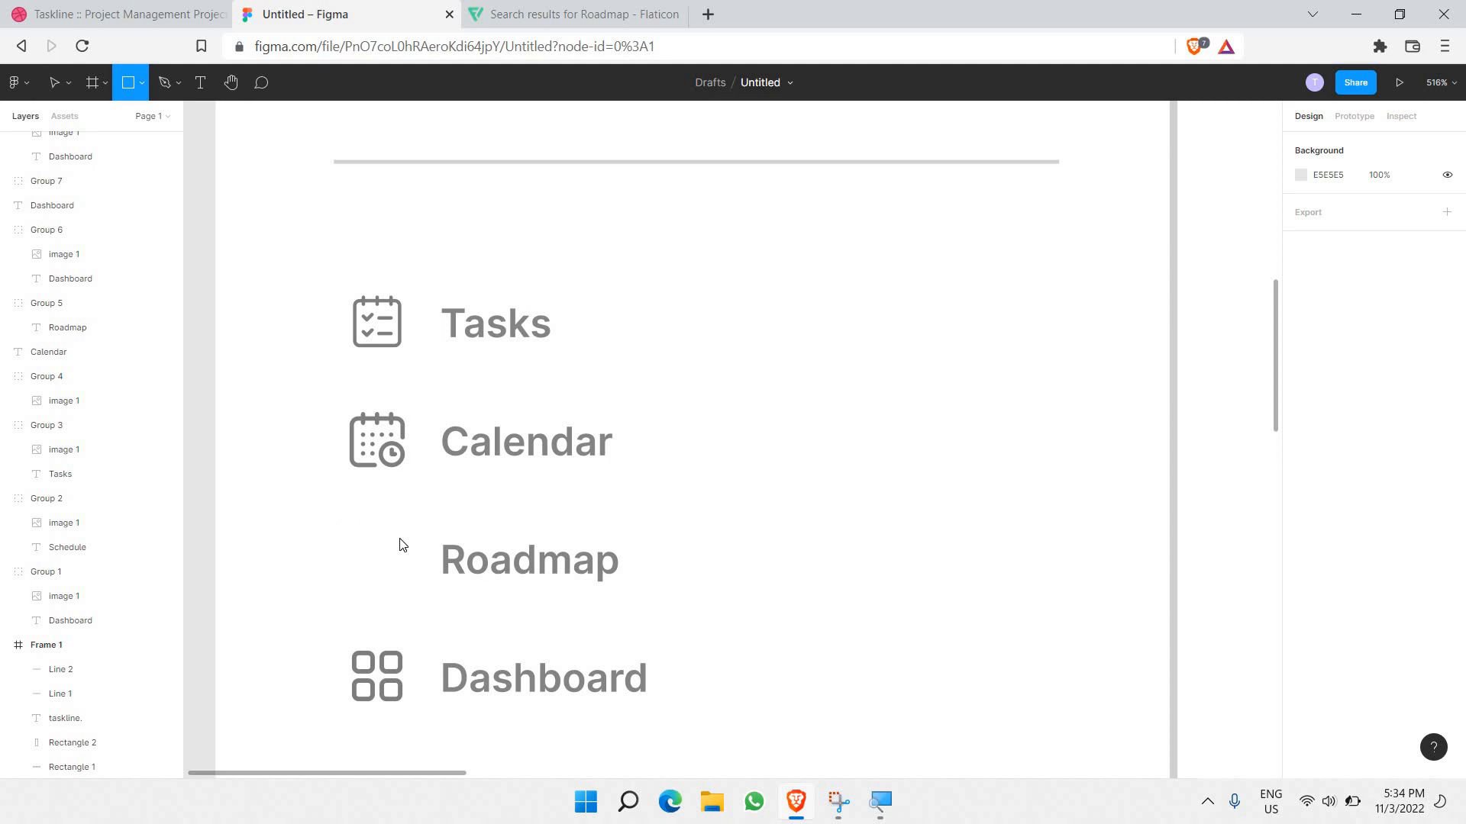
mouse_move(349, 534)
mouse_down()
mouse_move(401, 582)
mouse_move(409, 549)
mouse_move(407, 561)
mouse_up()
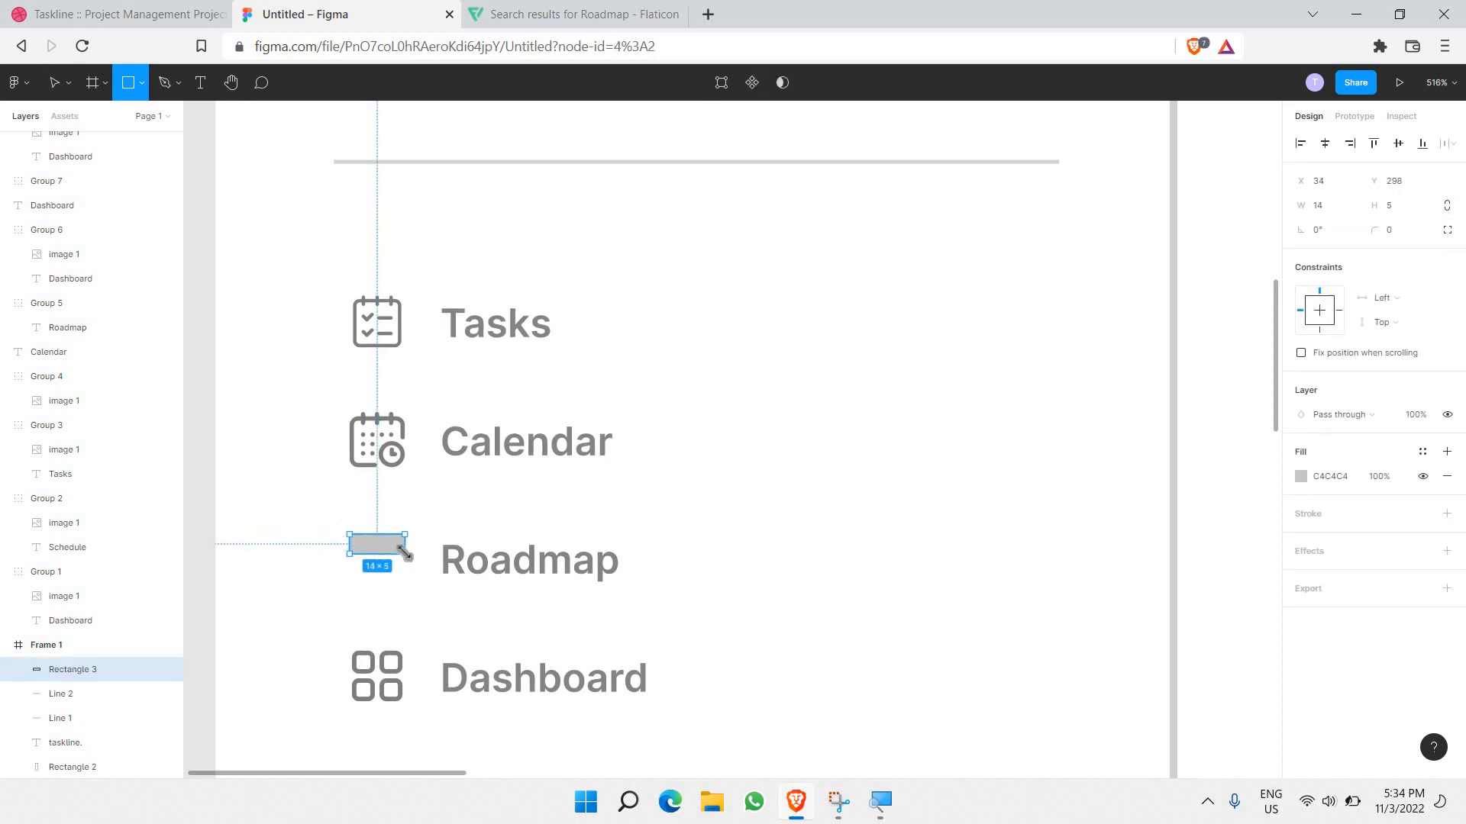
click(1300, 476)
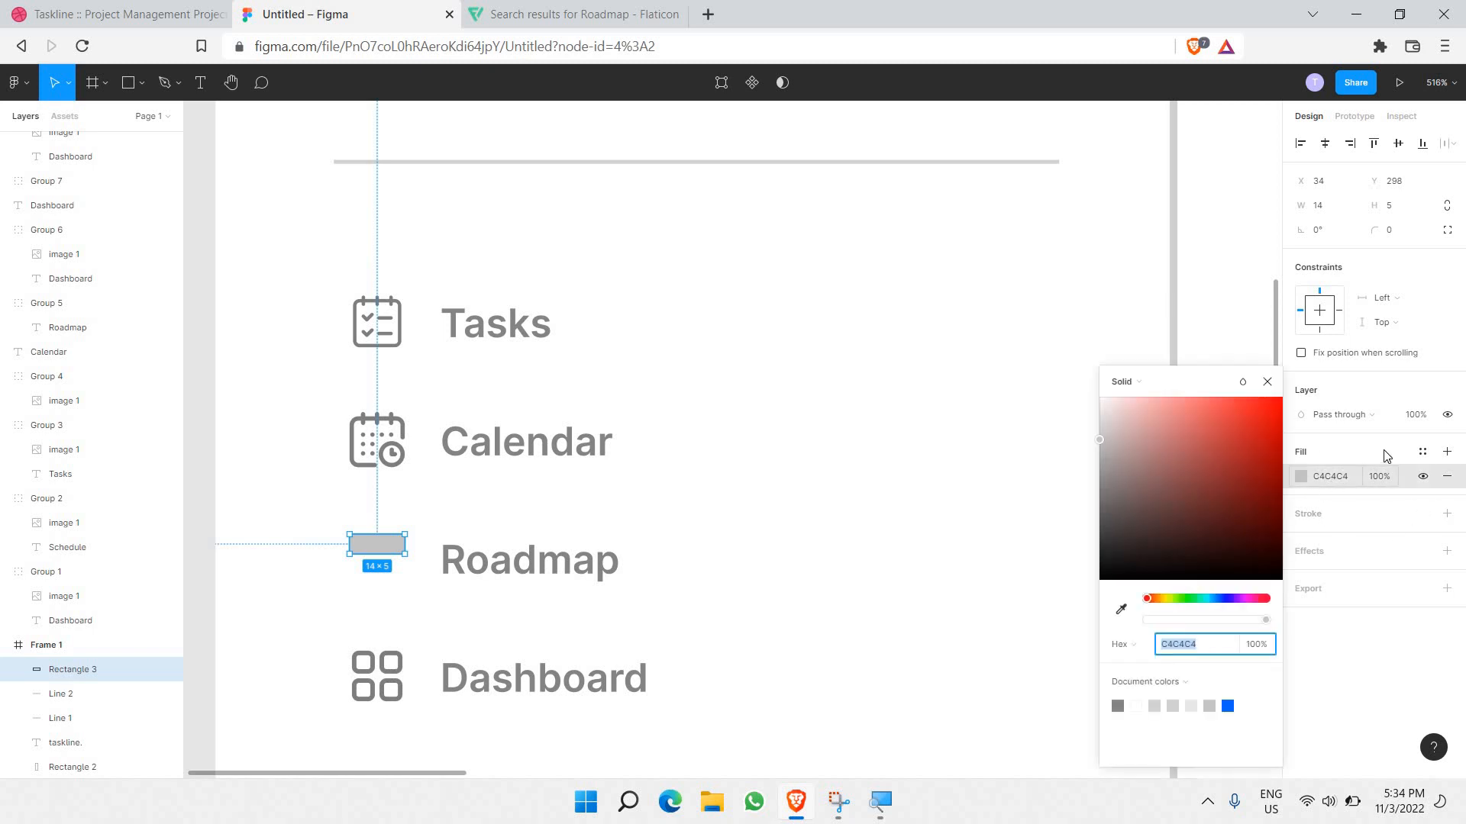
click(1447, 478)
click(1451, 480)
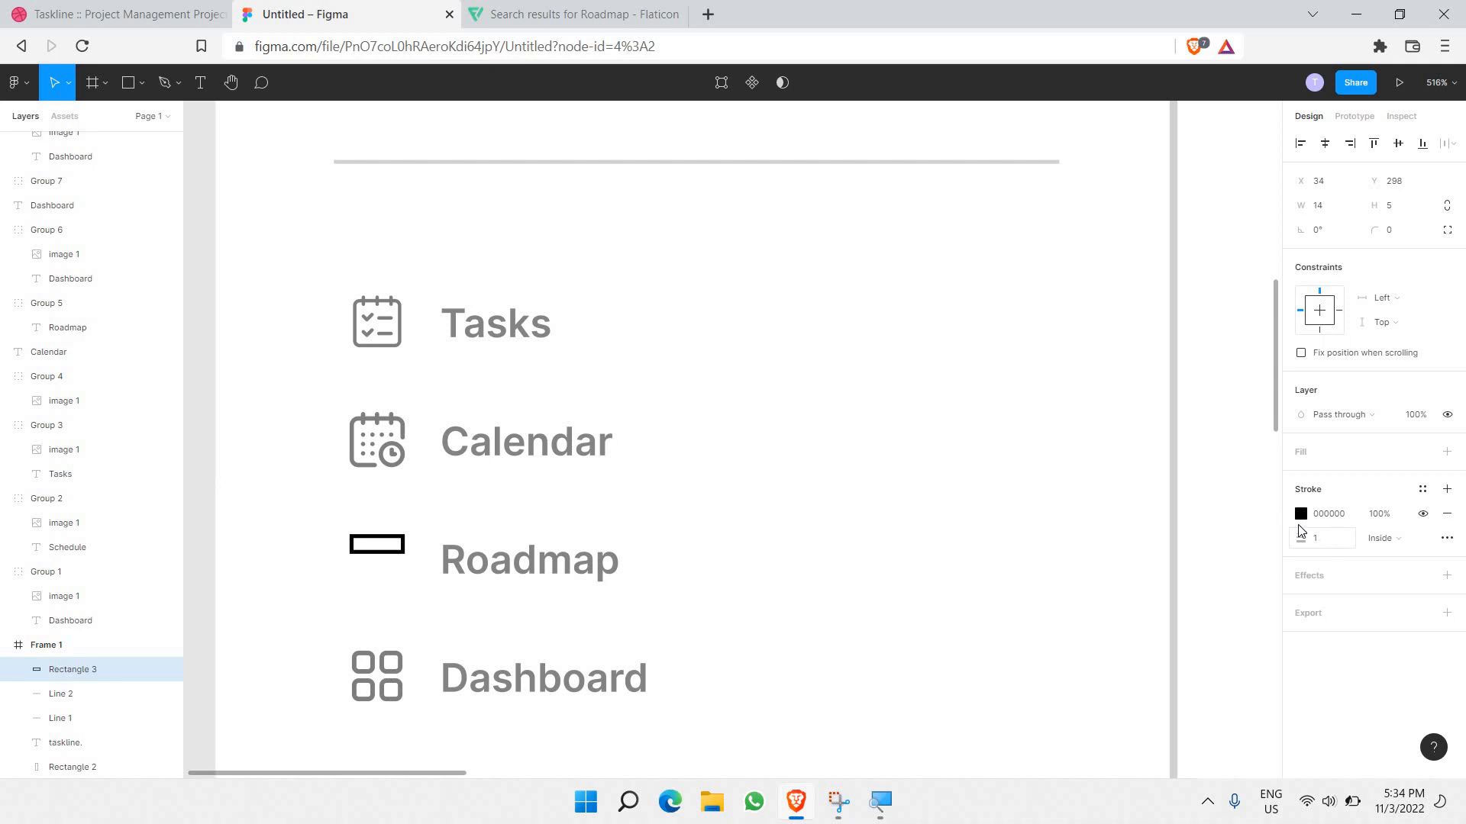
click(1379, 516)
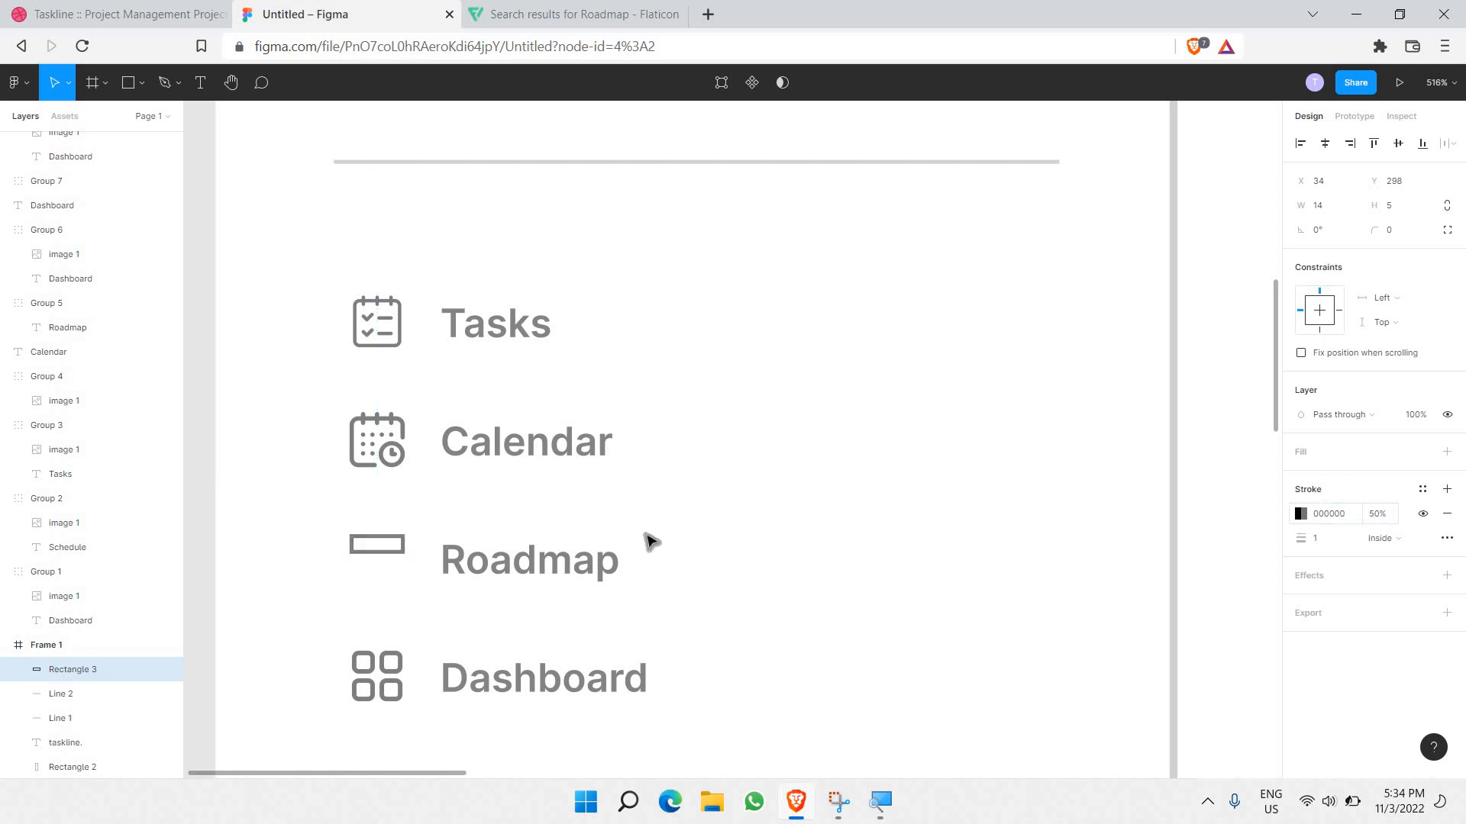
Step: Paste a copy of the rectangle just below the first one
click(401, 541)
click(401, 542)
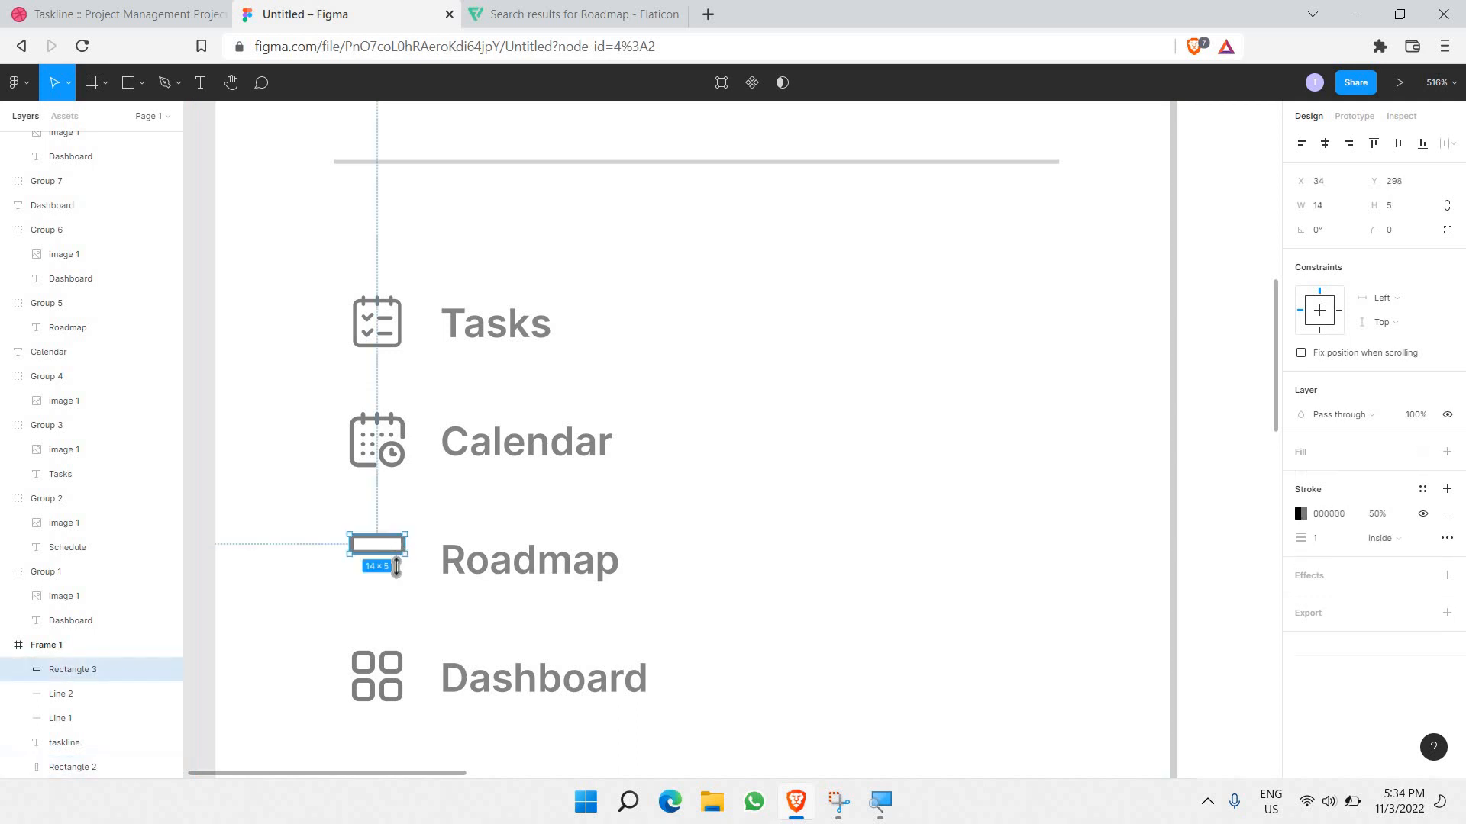
key(ctrl+v)
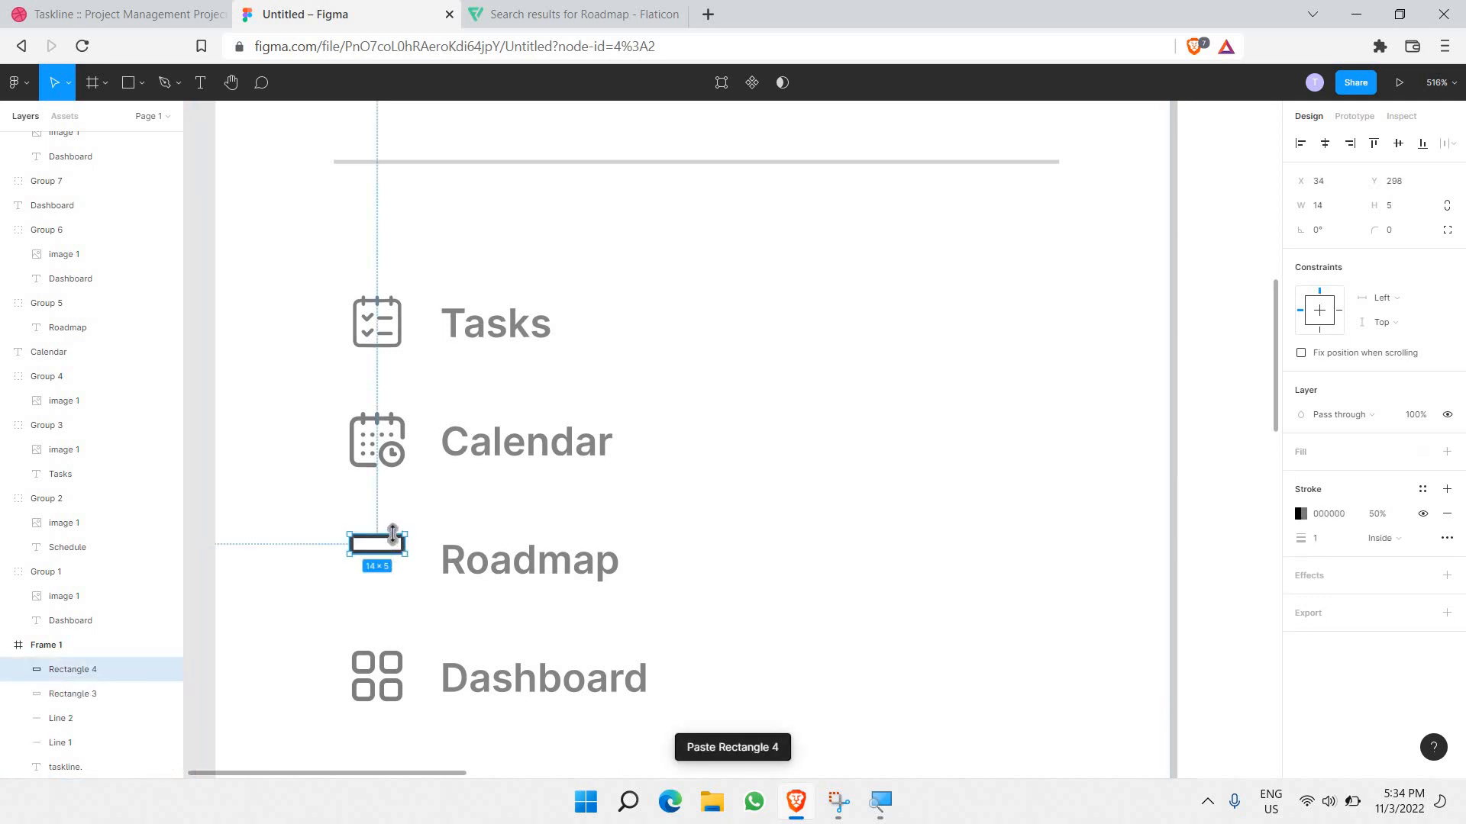
drag(376, 549, 379, 581)
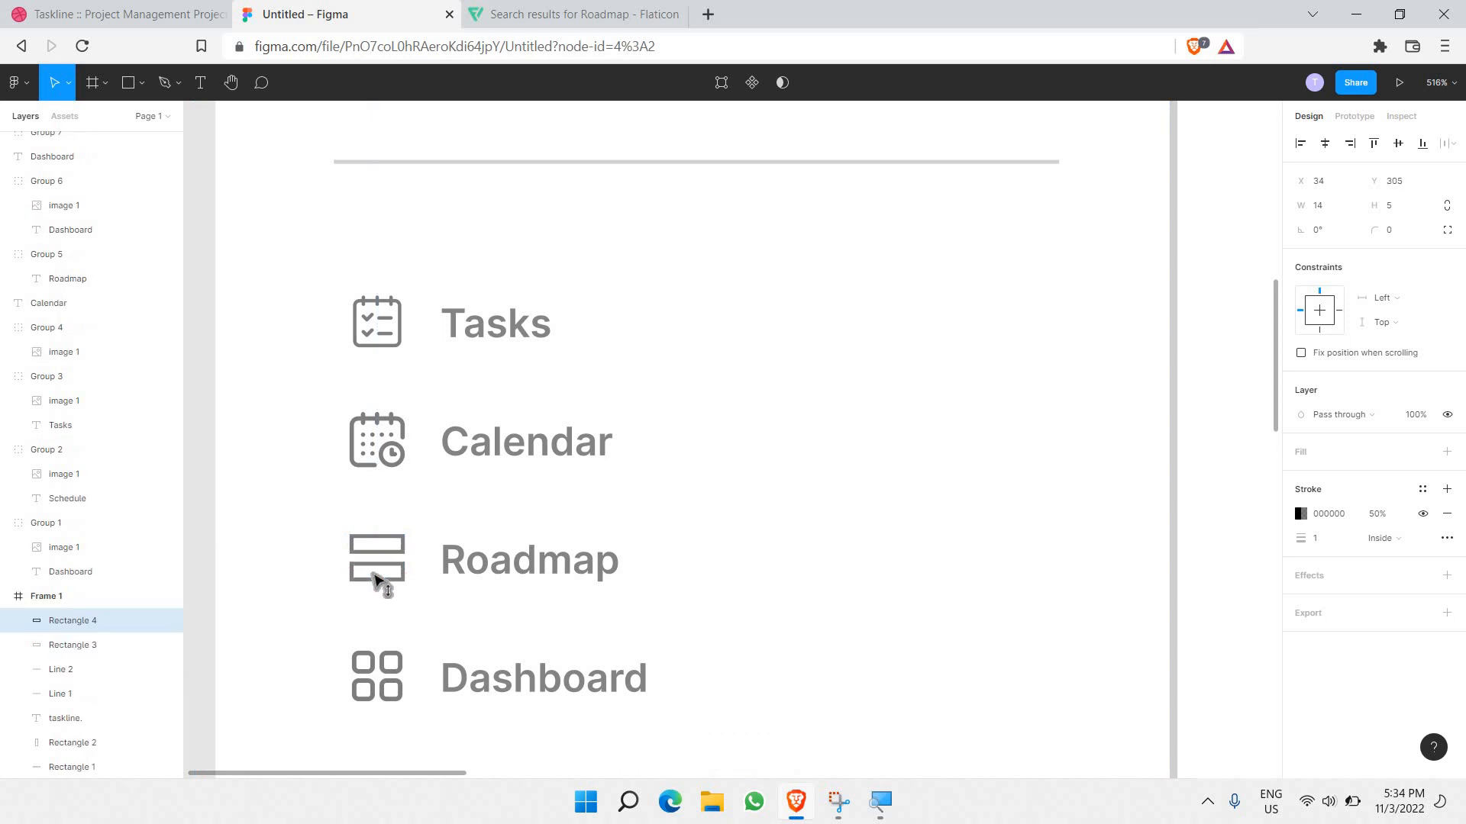
click(308, 563)
Step: Select both rectangles and adjust their stroke weight, settling on 1
drag(319, 523, 415, 598)
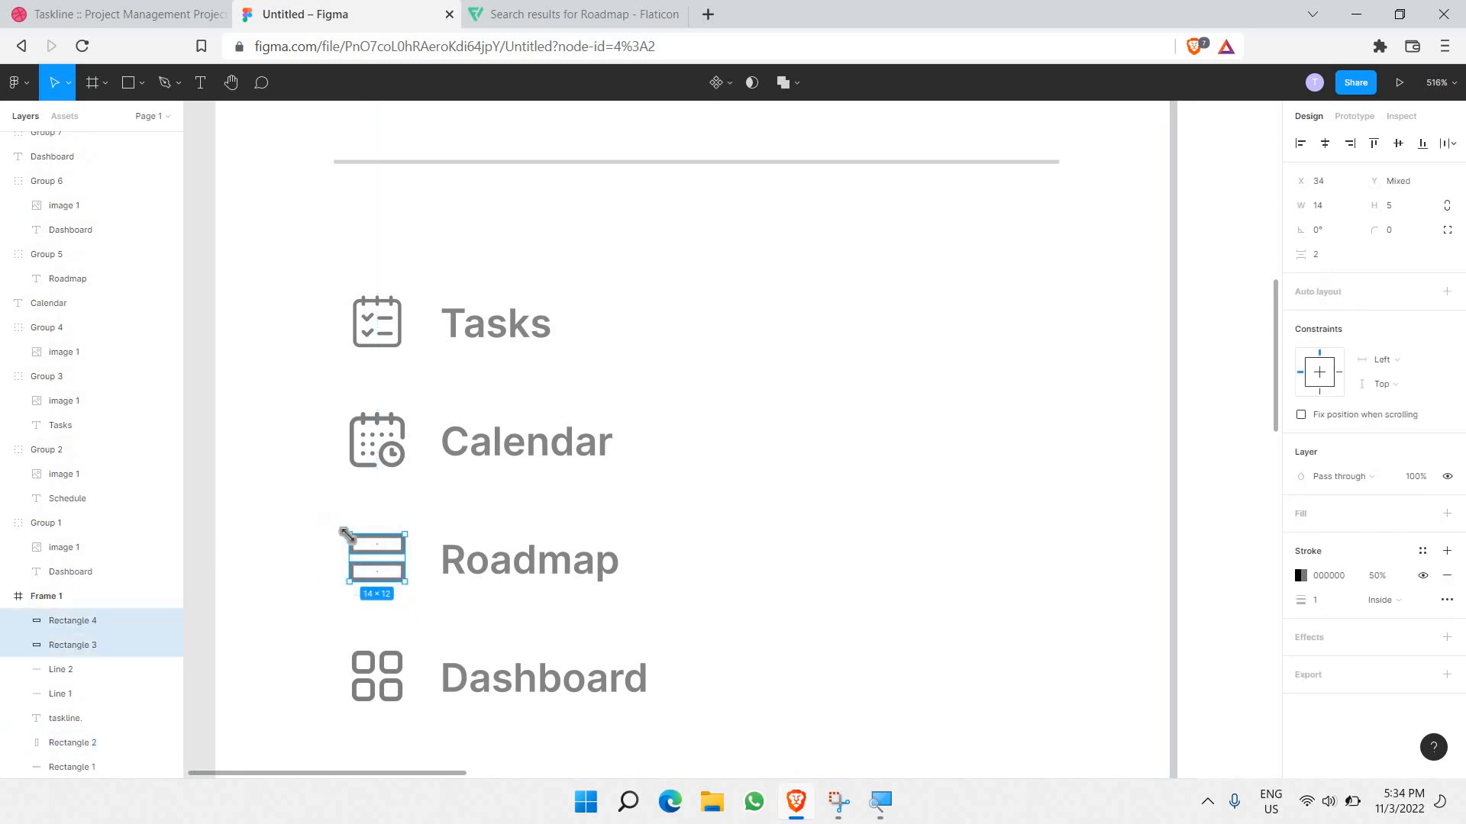
click(288, 529)
drag(353, 542, 410, 600)
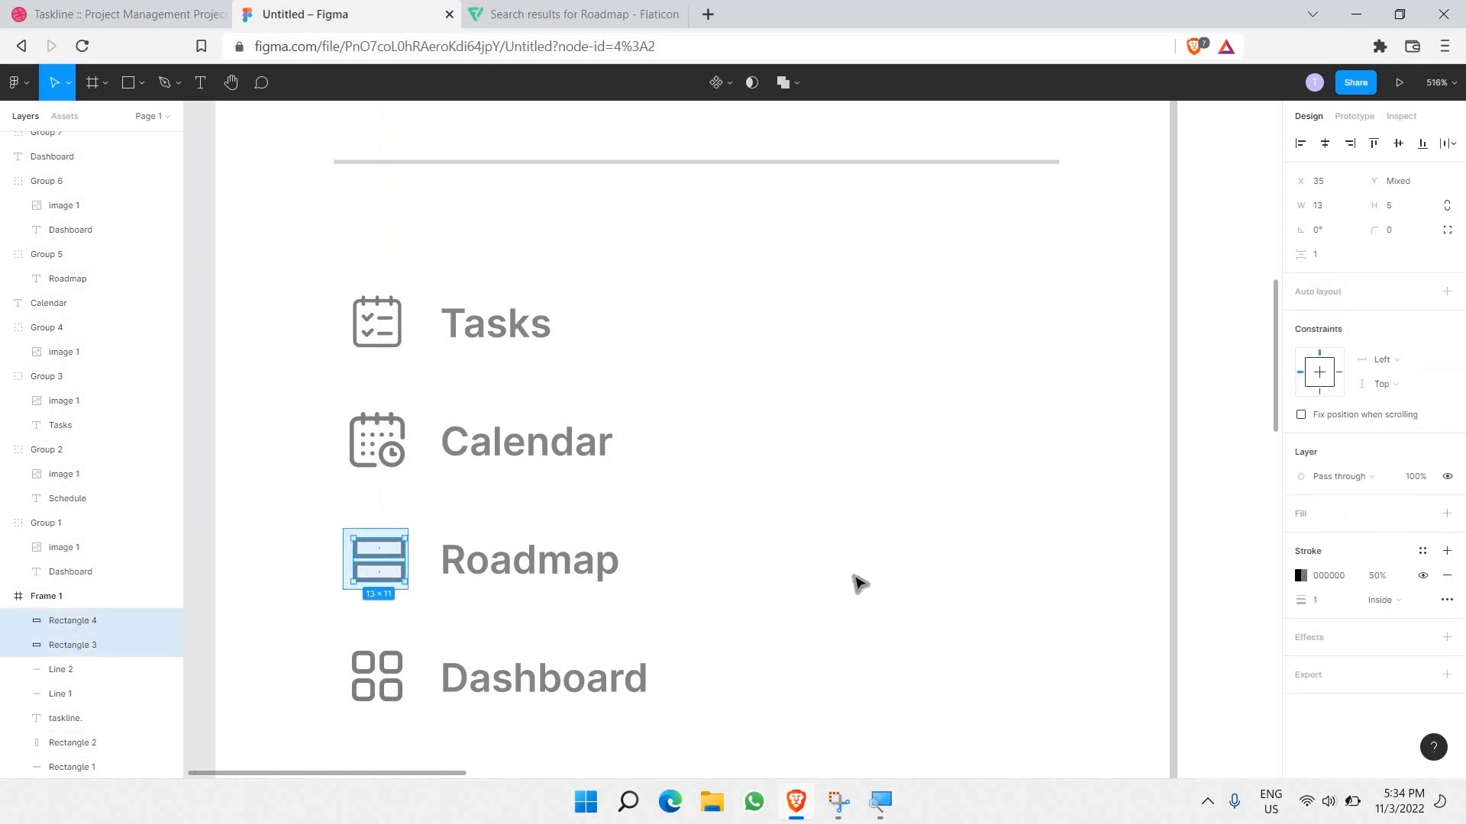
click(1307, 601)
drag(1301, 601, 1322, 596)
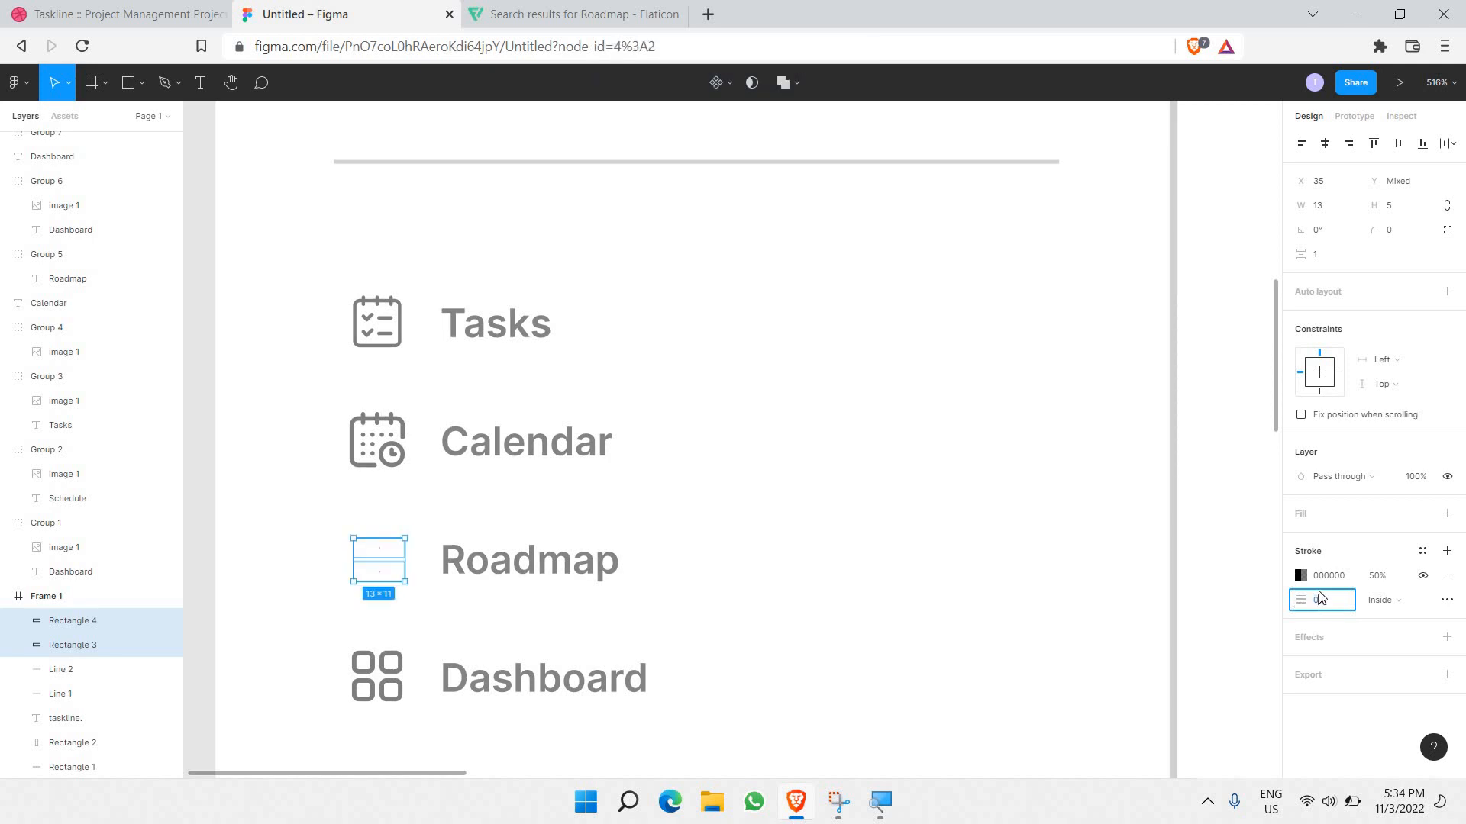
text(0.5)
key(Return)
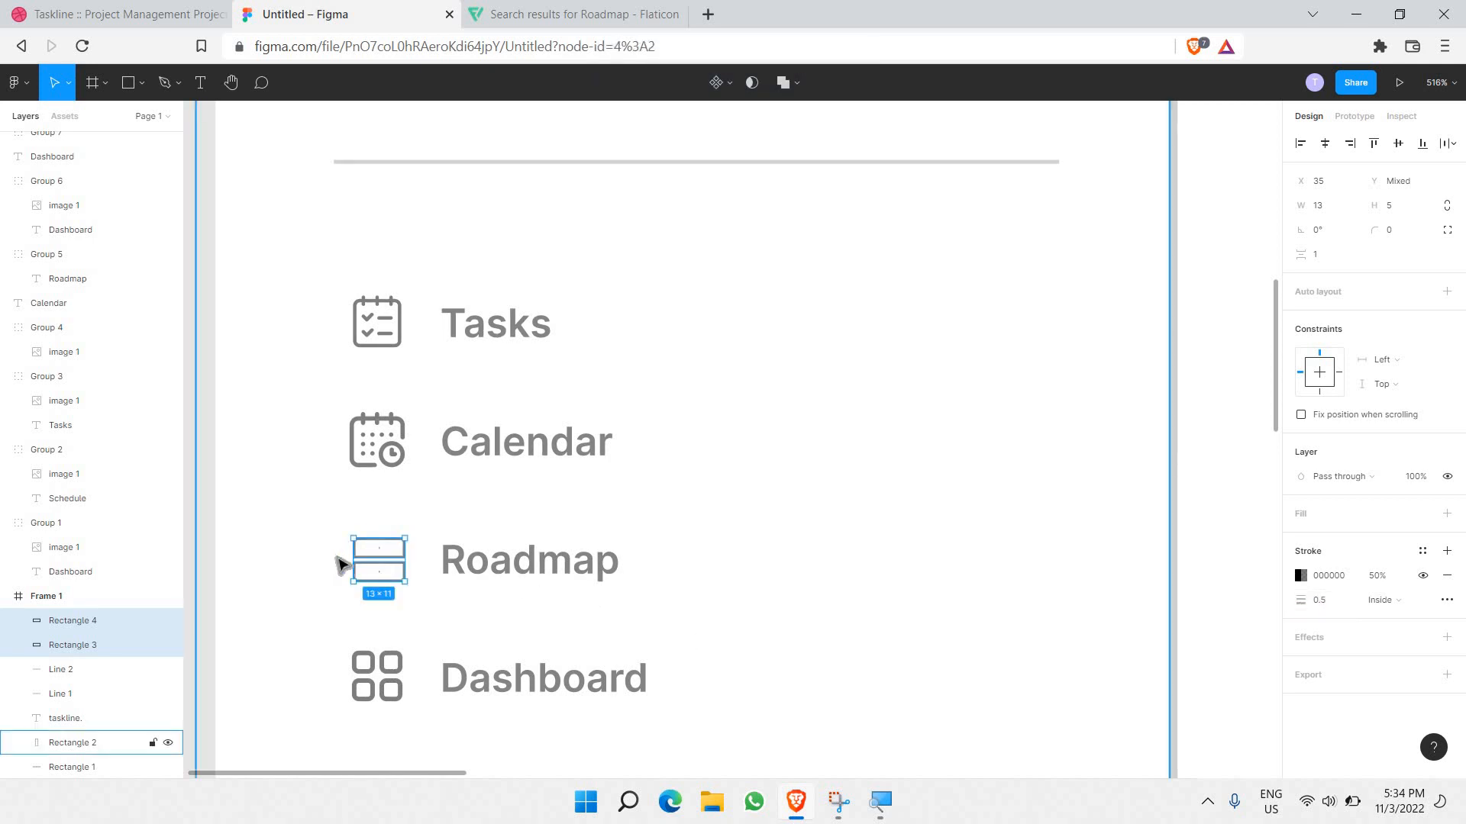
click(341, 564)
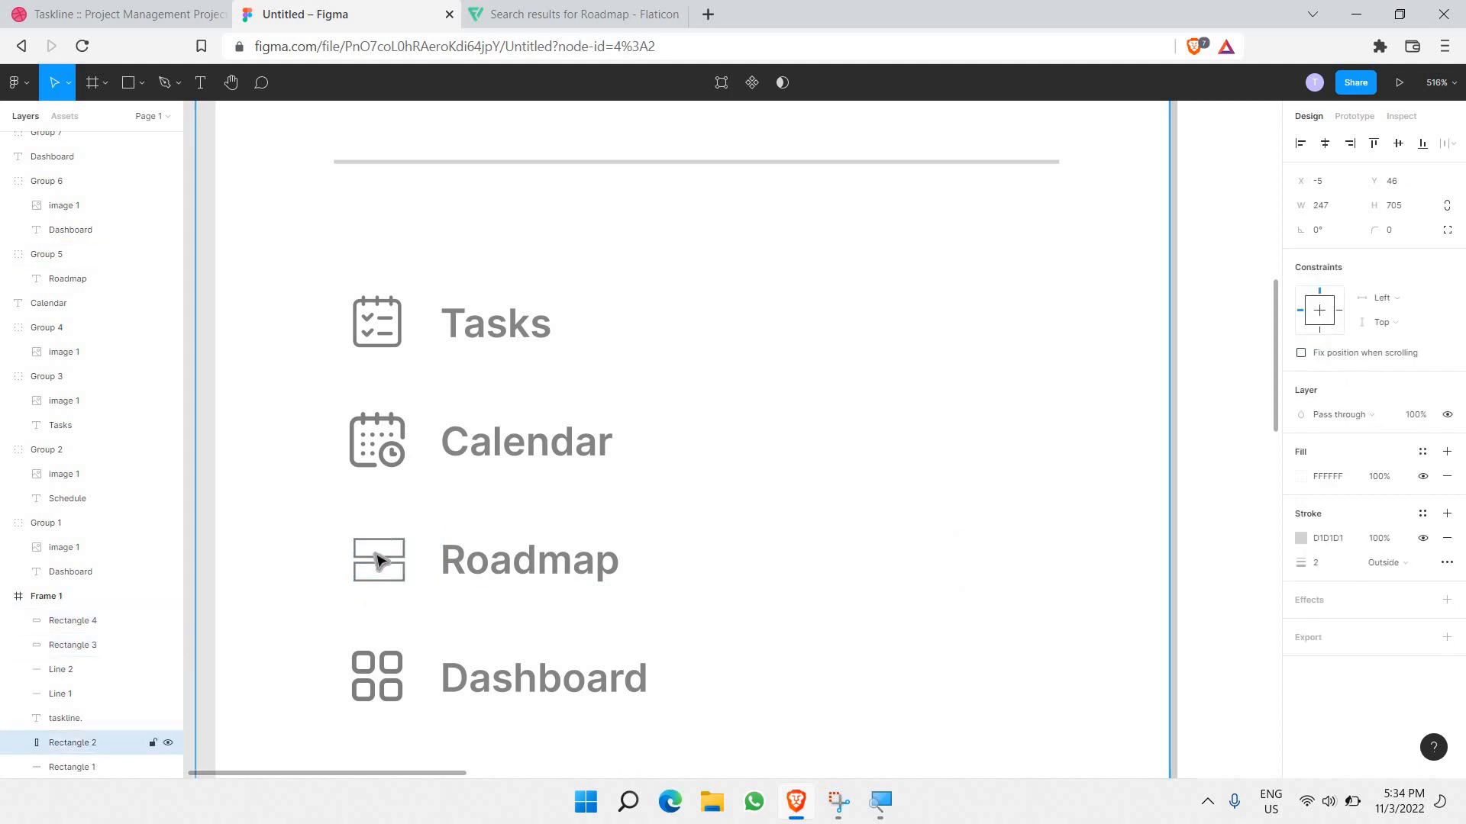
drag(343, 524, 361, 545)
key(ctrl+z)
key(ctrl+z)
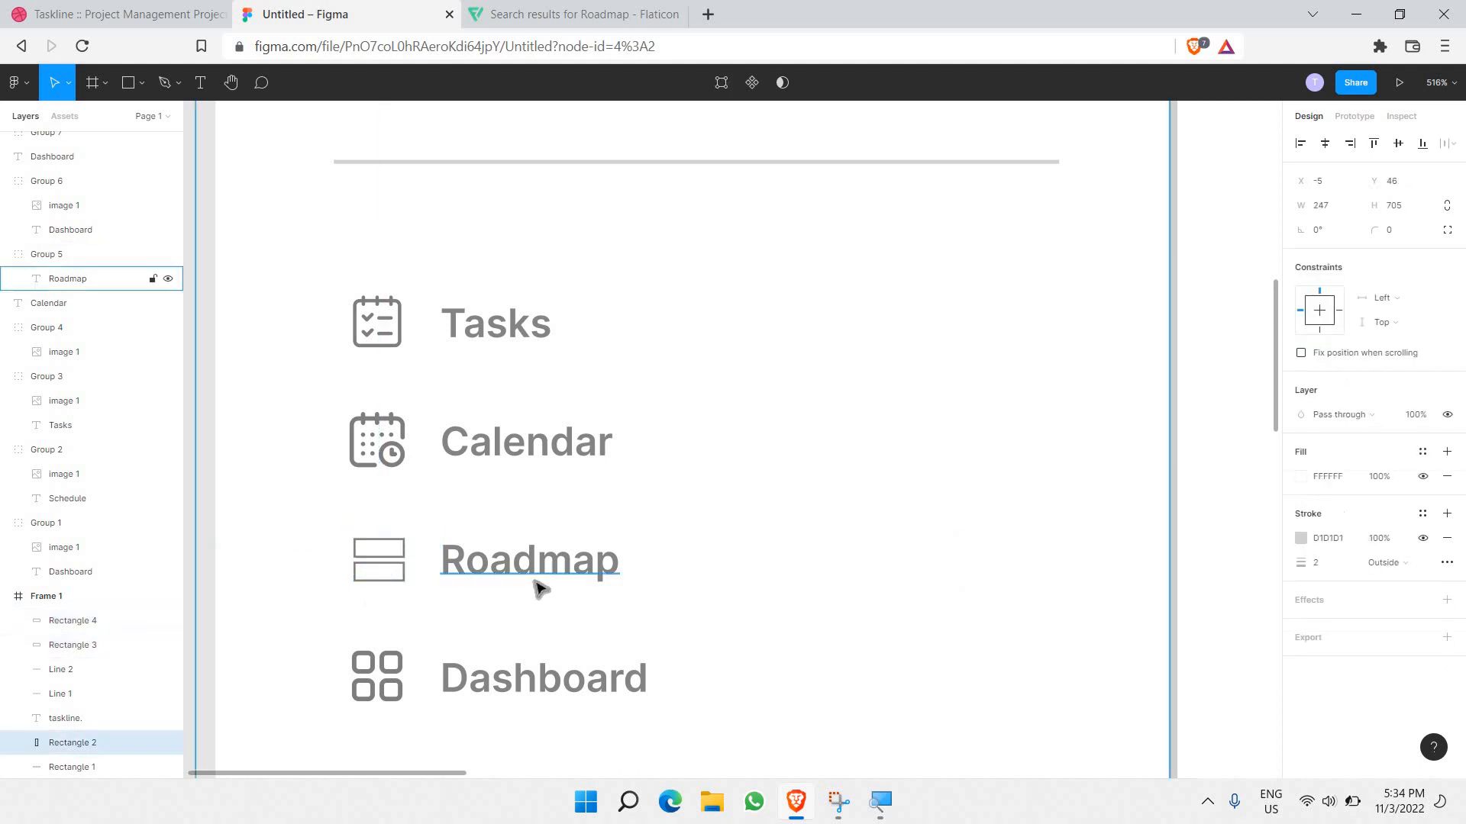
key(ctrl+z)
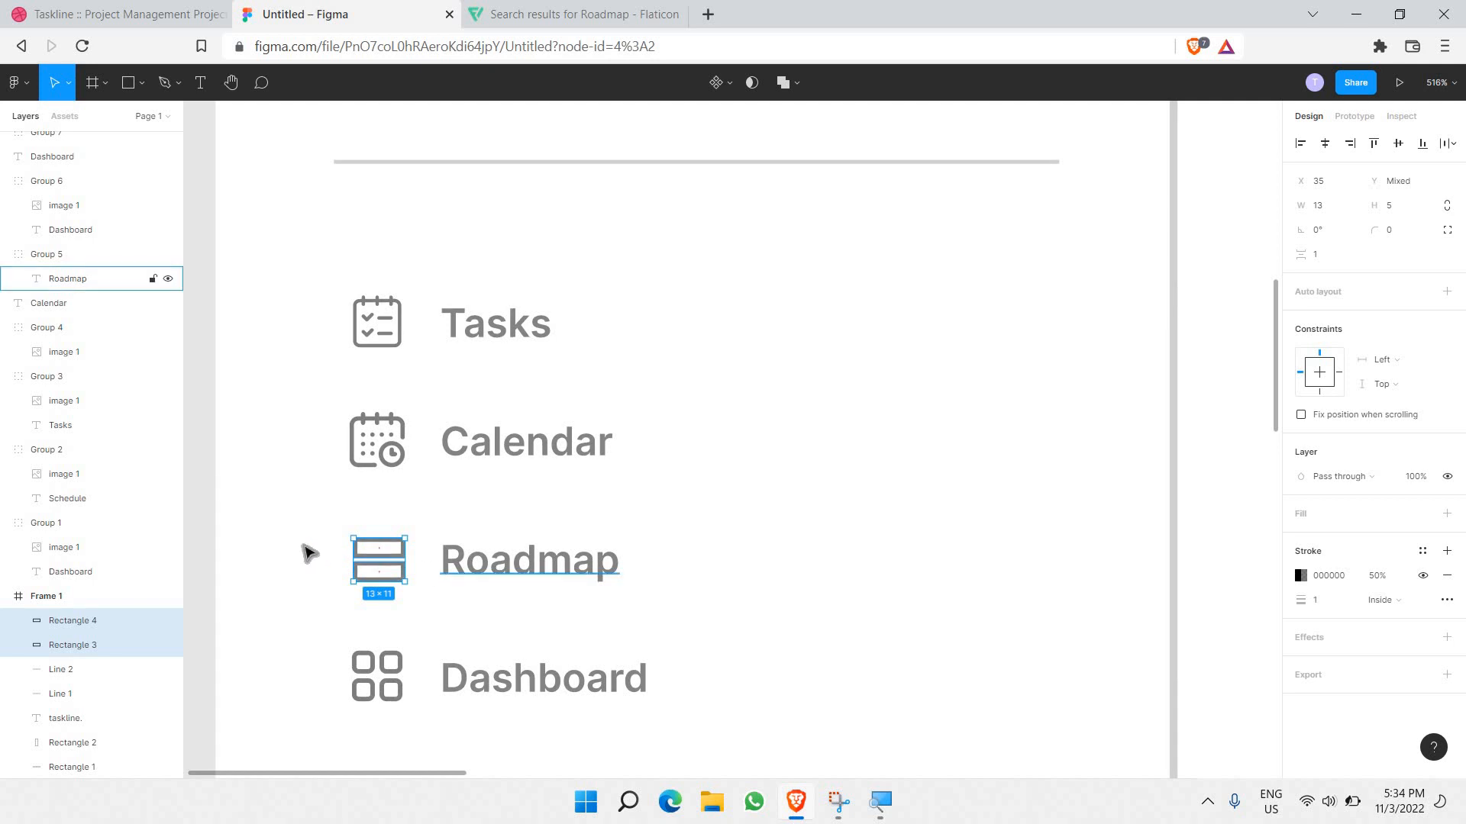
click(309, 552)
scroll(313, 534, down, 2)
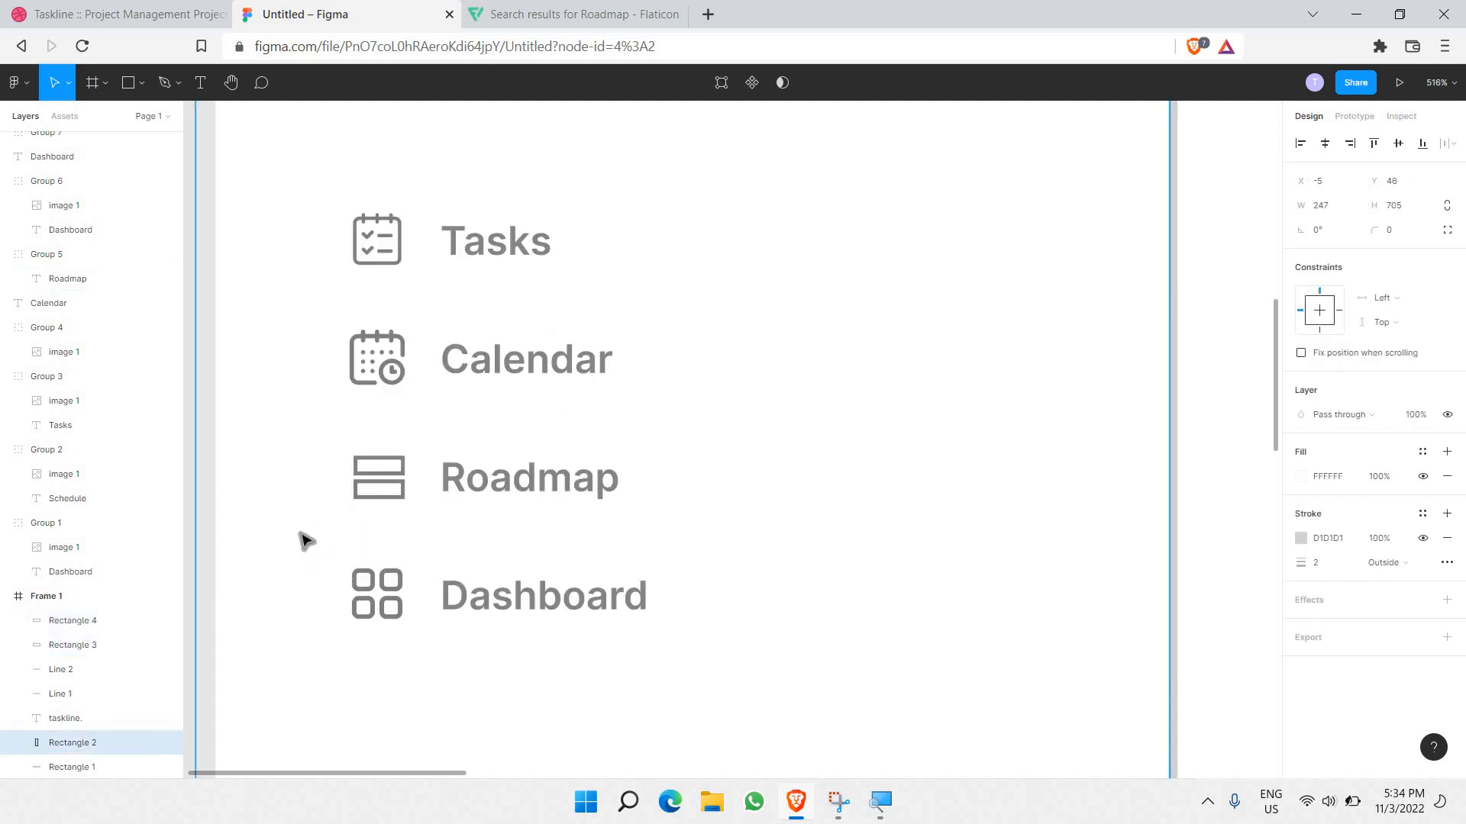
scroll(305, 538, down, 2)
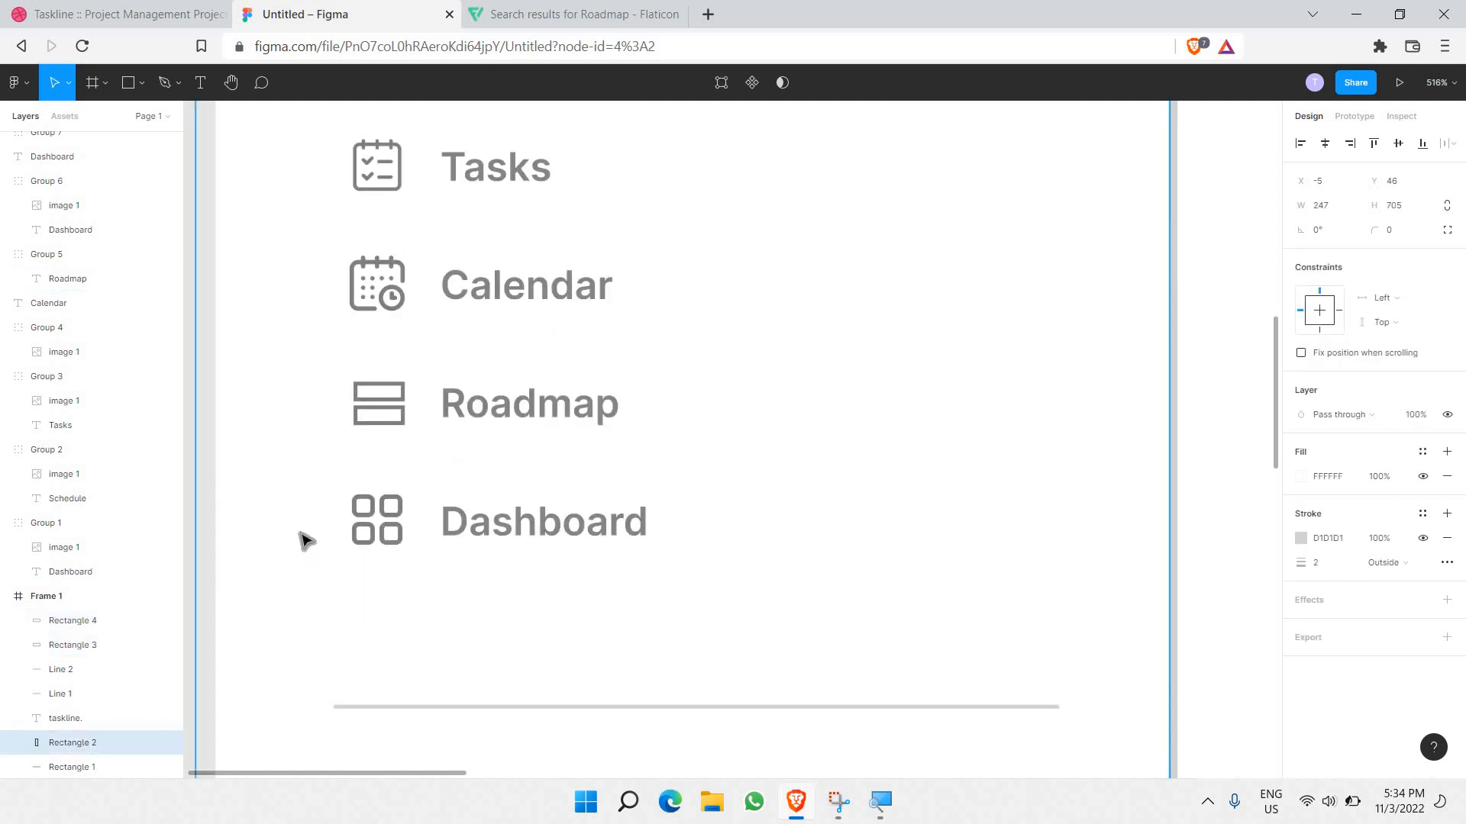
Step: Remove the stray duplicate Dashboard text and rename the row below Roadmap to 'Trash'
double_click(462, 507)
click(463, 509)
key(ctrl+a)
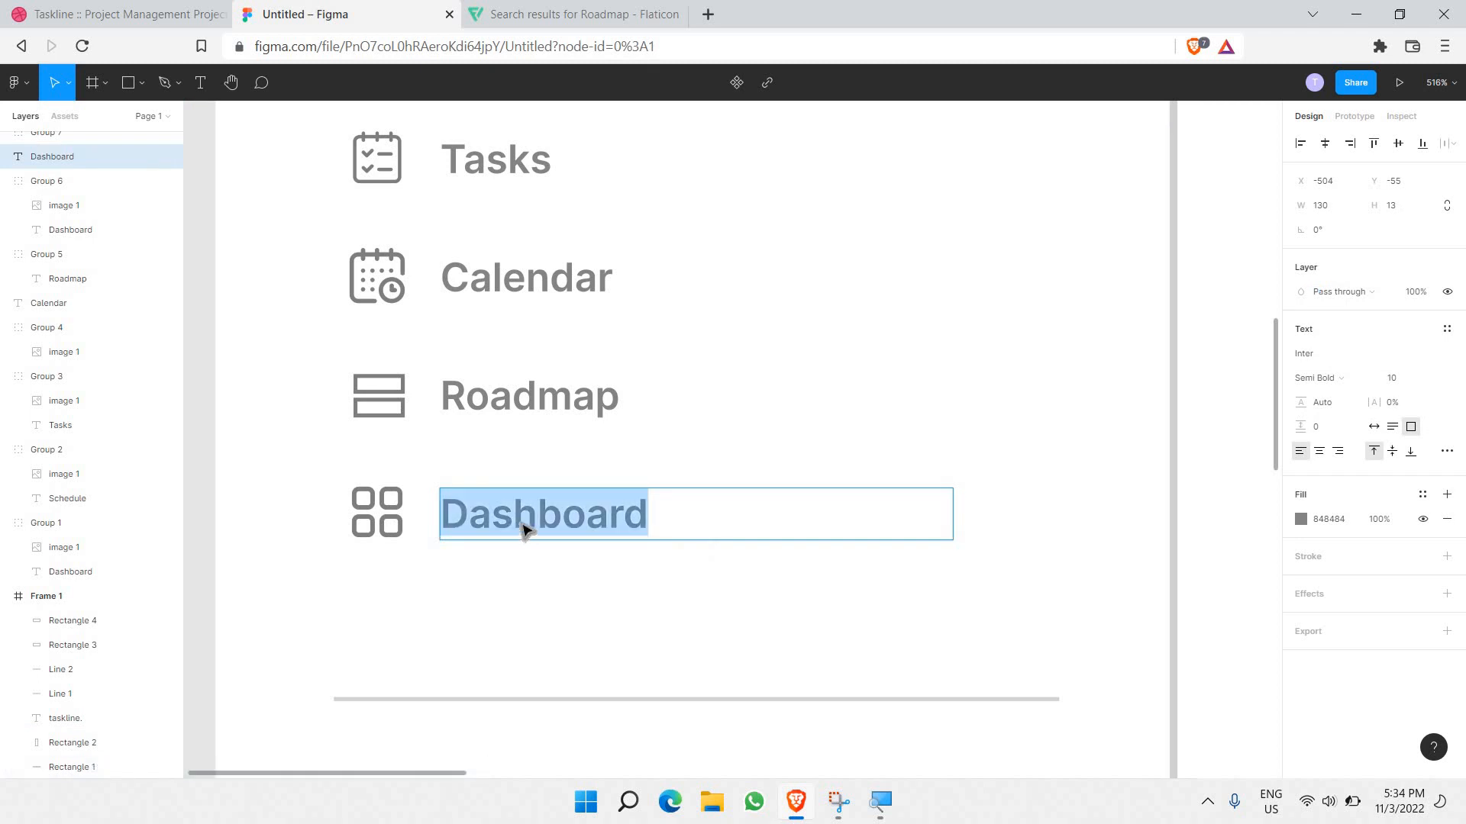
key(Escape)
drag(523, 521, 527, 540)
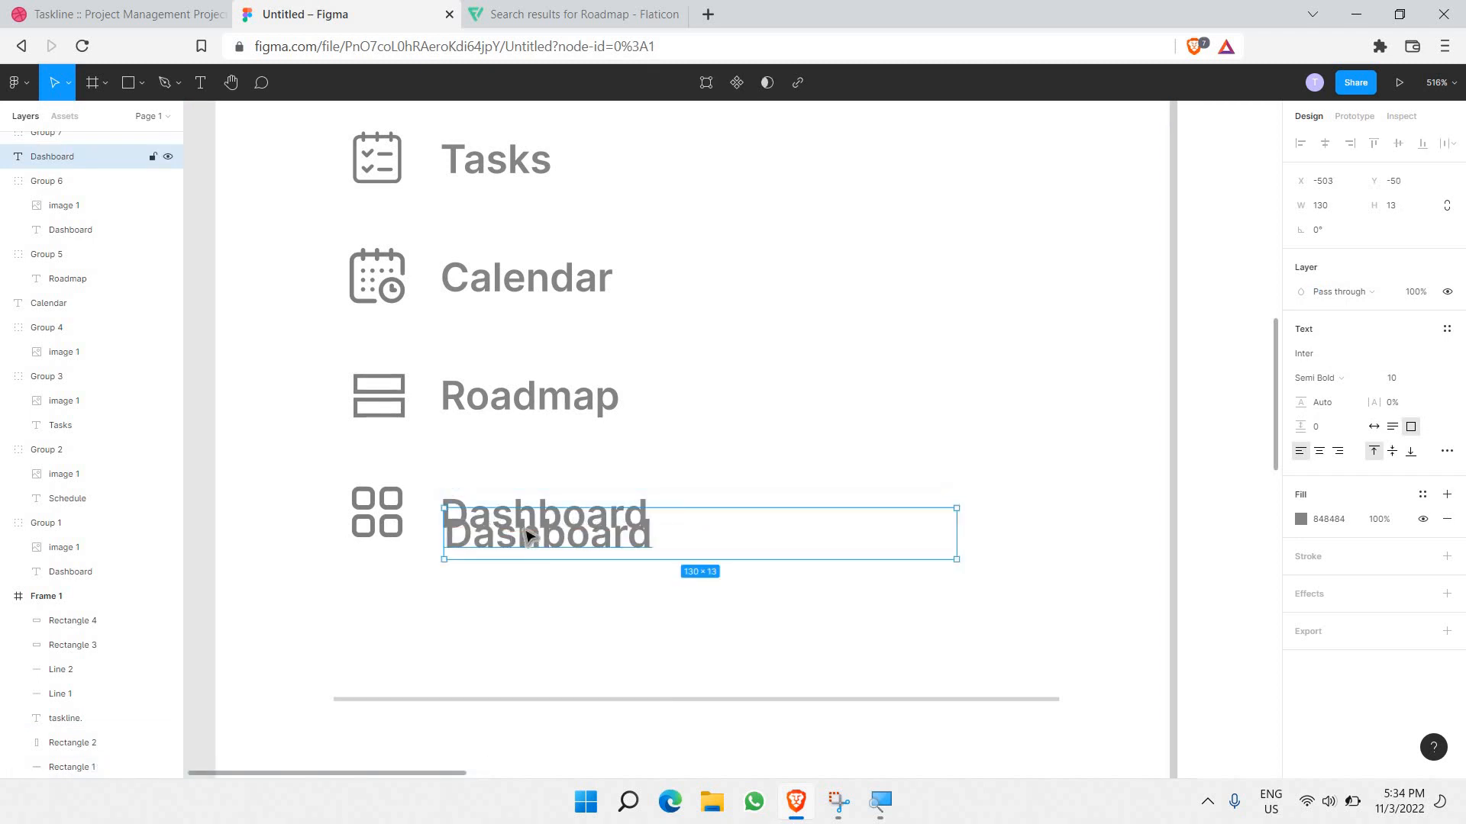
key(Delete)
click(524, 526)
double_click(524, 526)
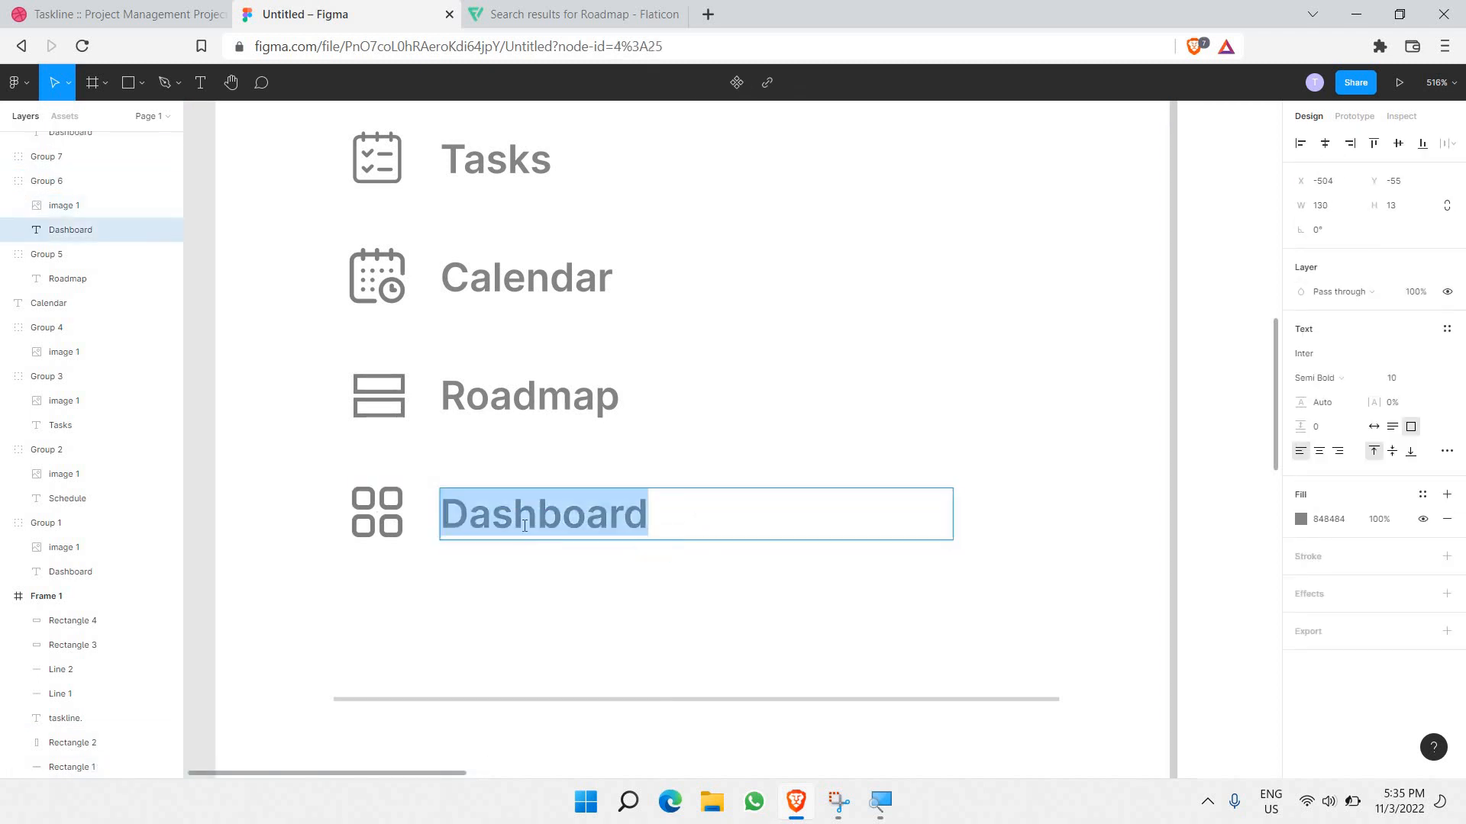
text(Tras)
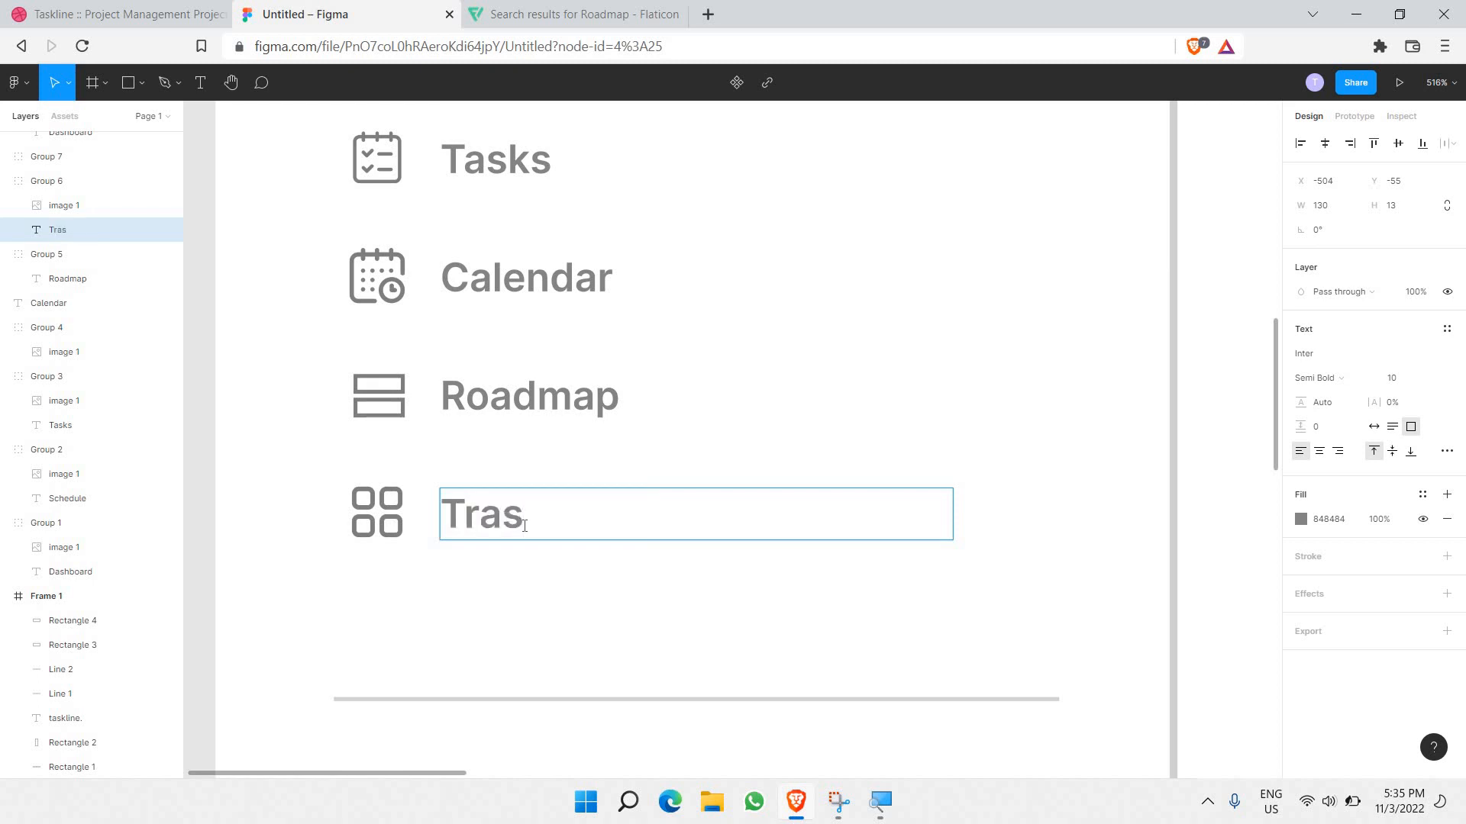
text(h)
double_click(524, 526)
key(ctrl+c)
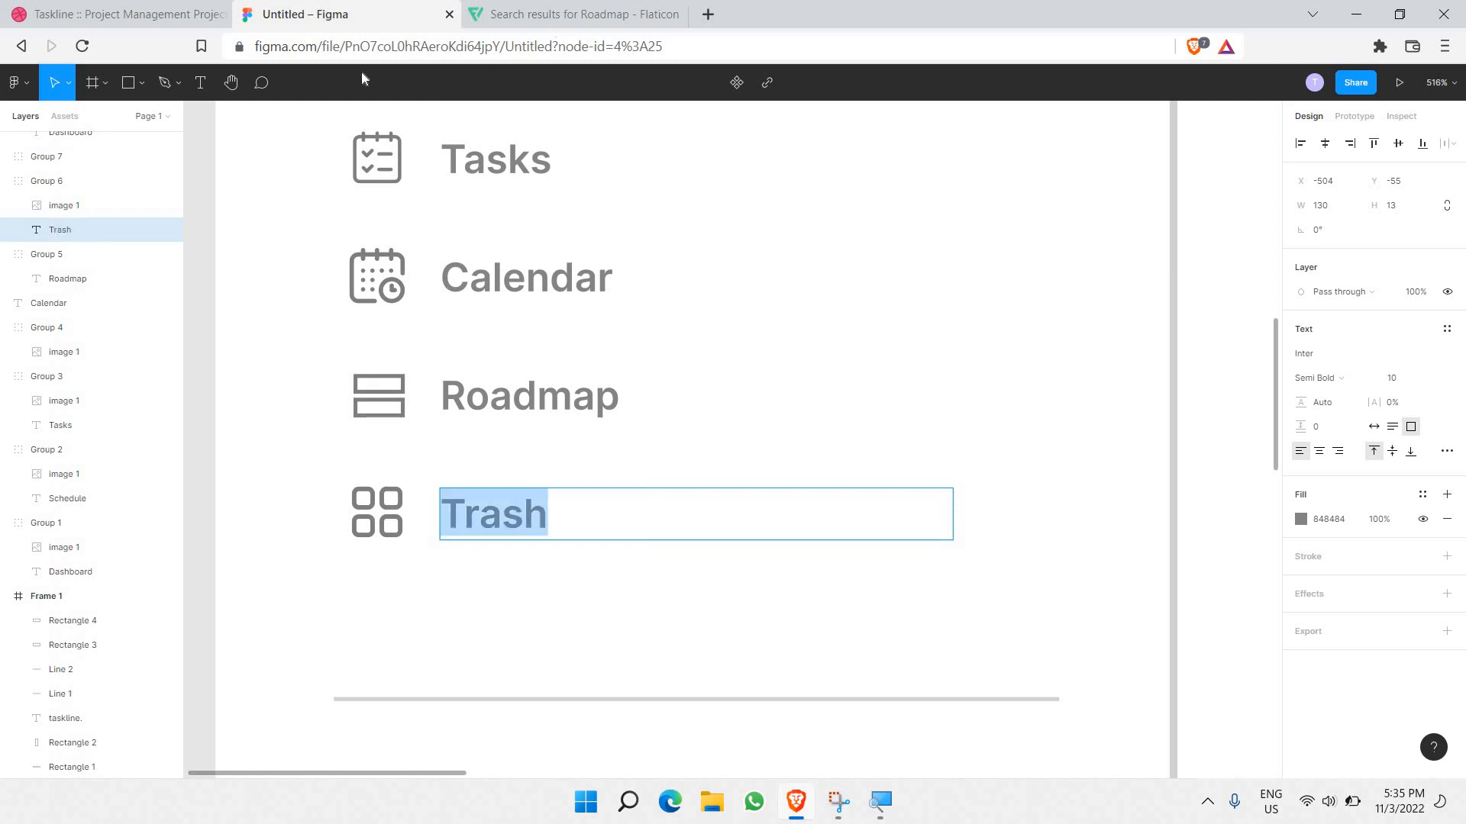
click(574, 14)
Step: Search Flaticon for 'Trash' and copy the outlined trash bin icon image
key(ctrl+v)
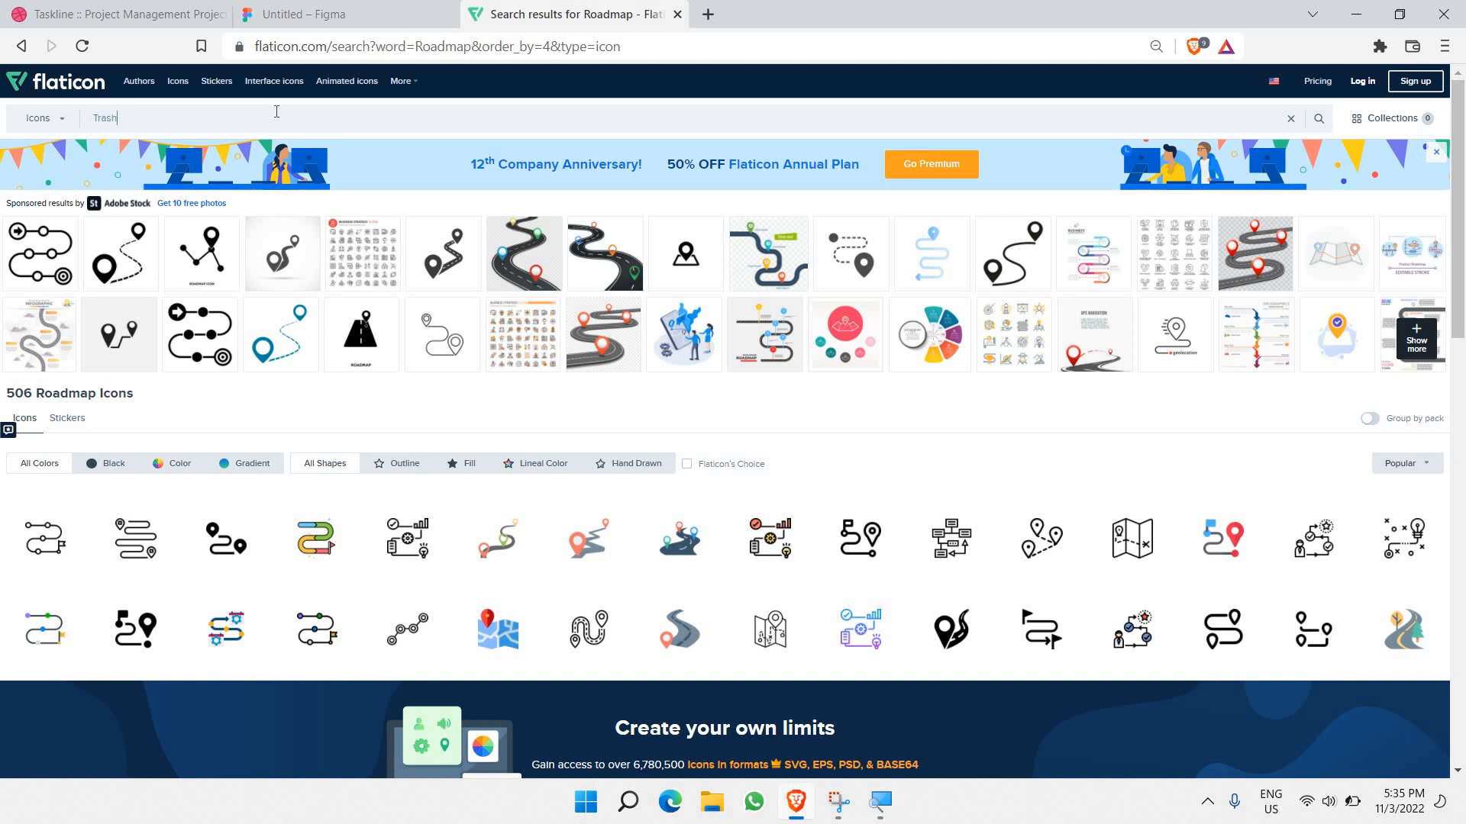
key(Return)
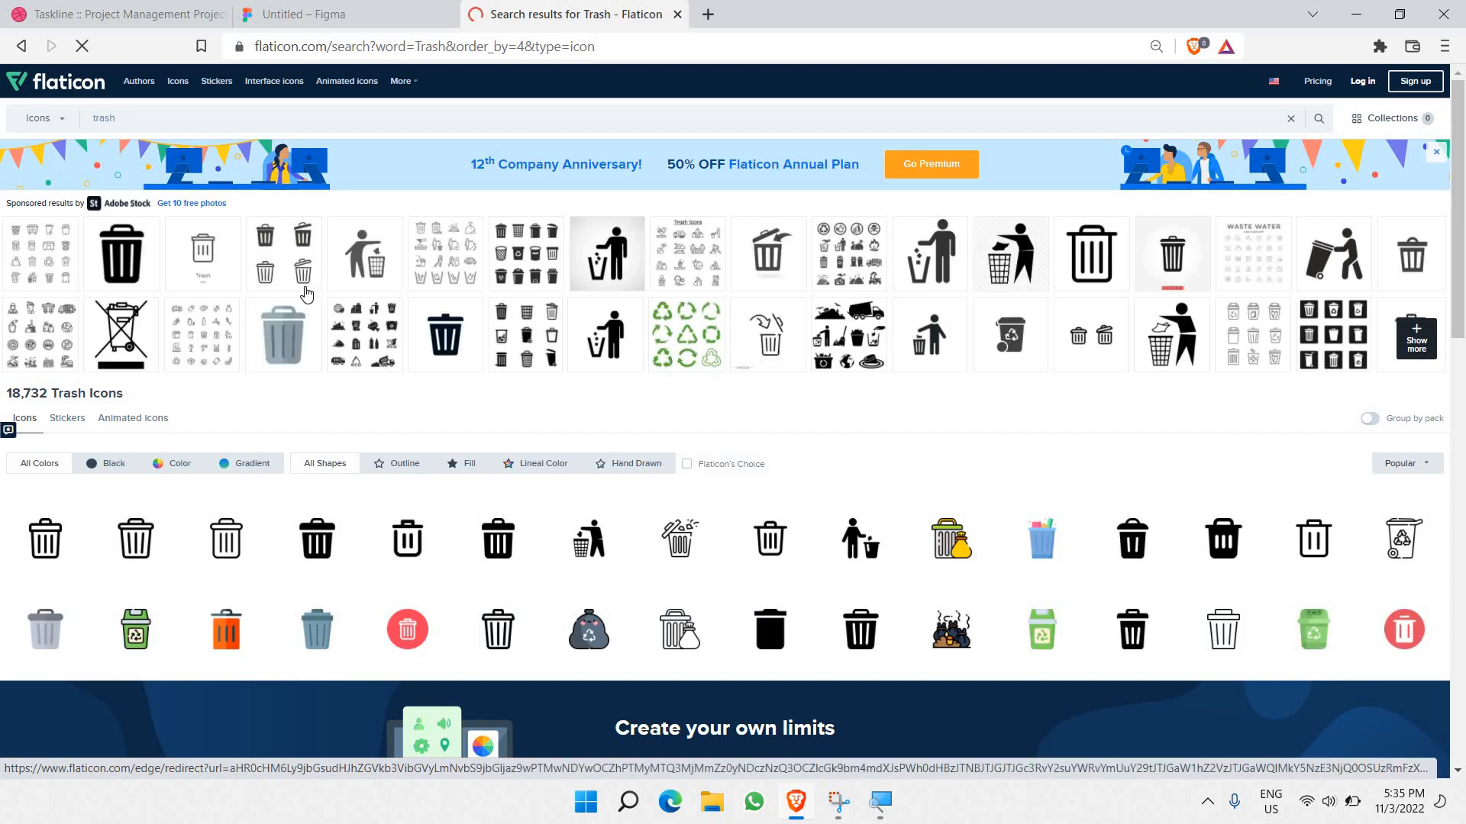
scroll(306, 293, down, 1)
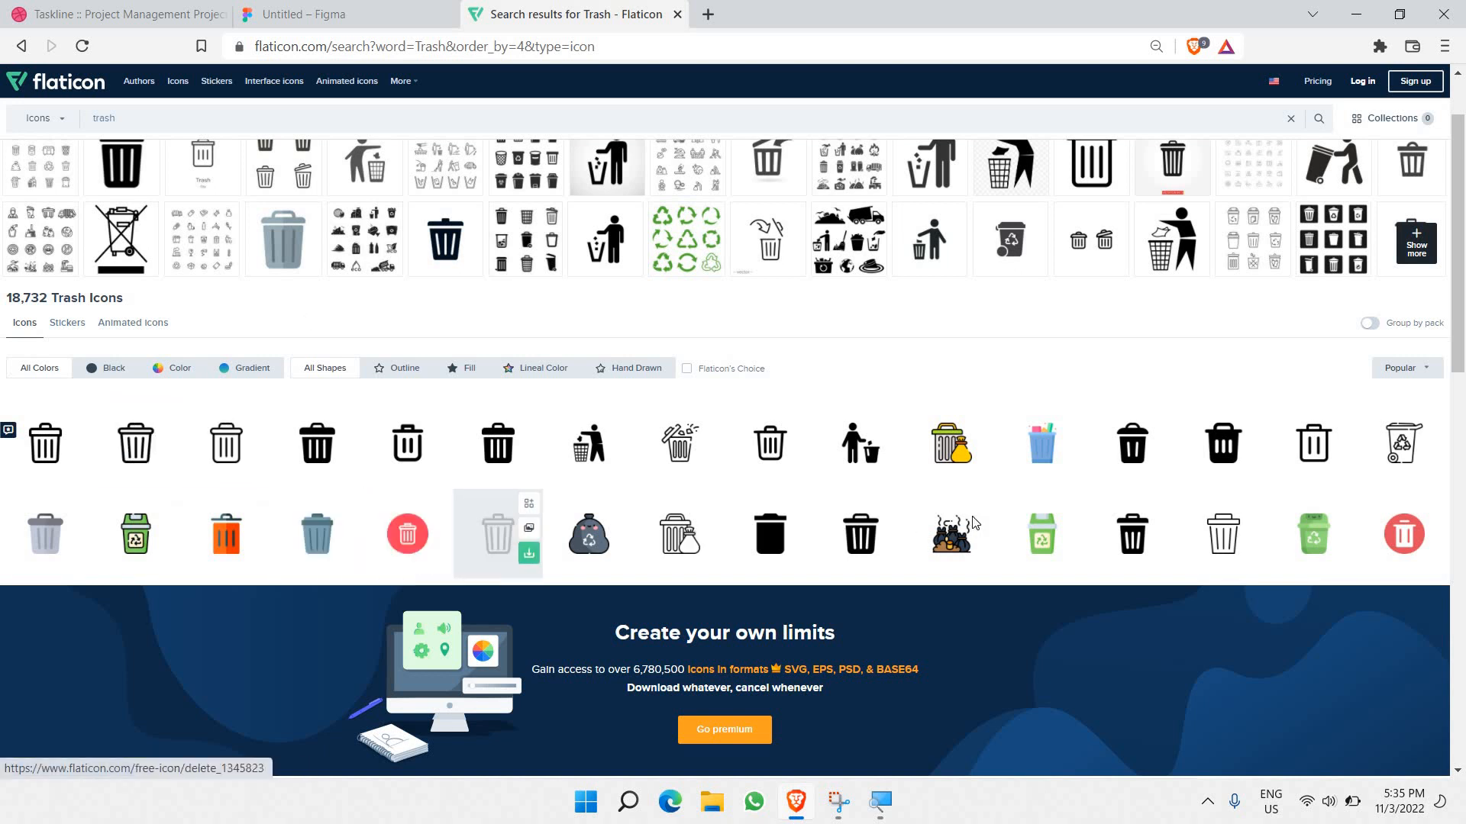
scroll(812, 489, down, 5)
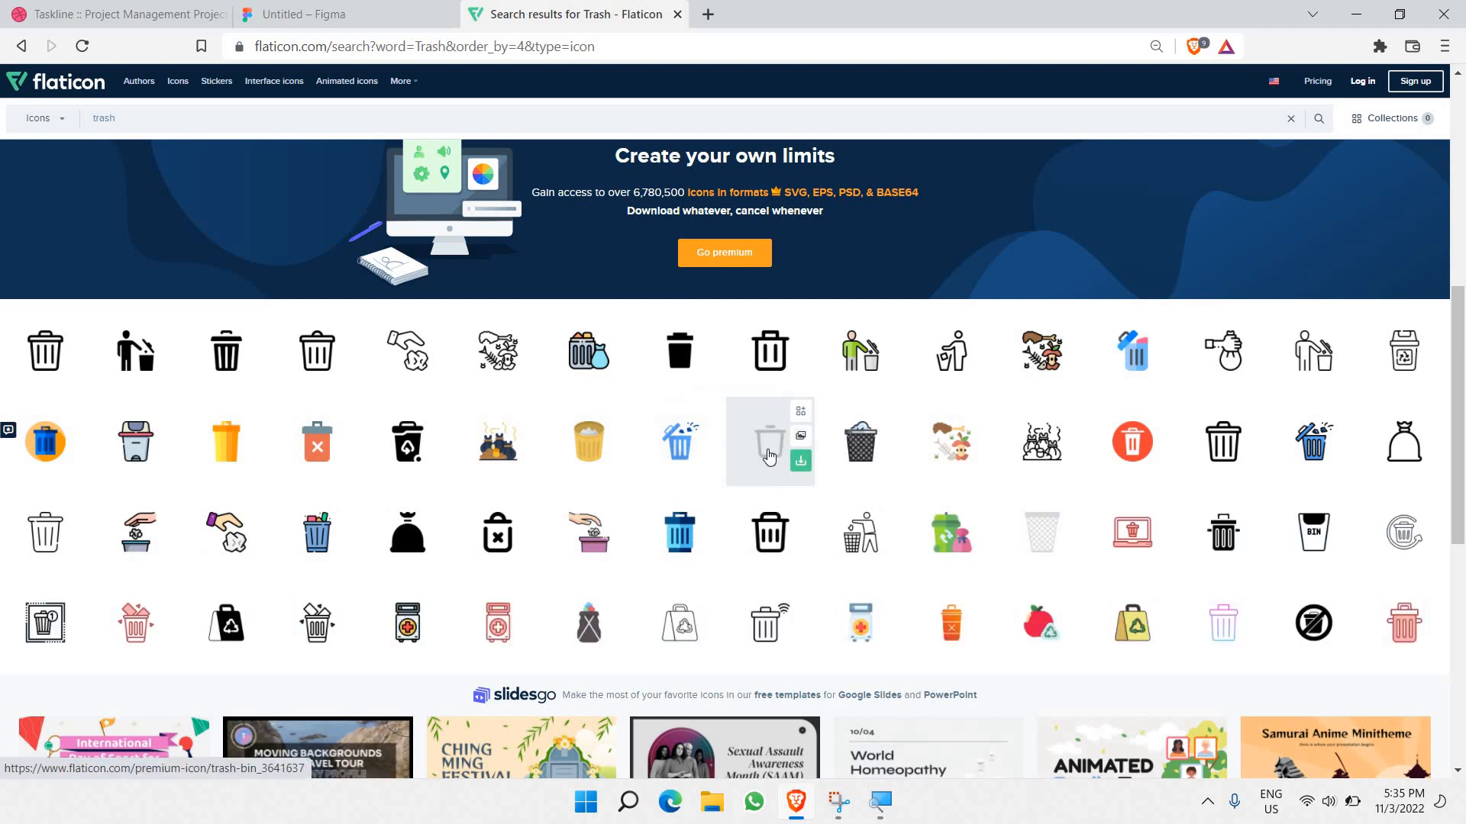
click(768, 455)
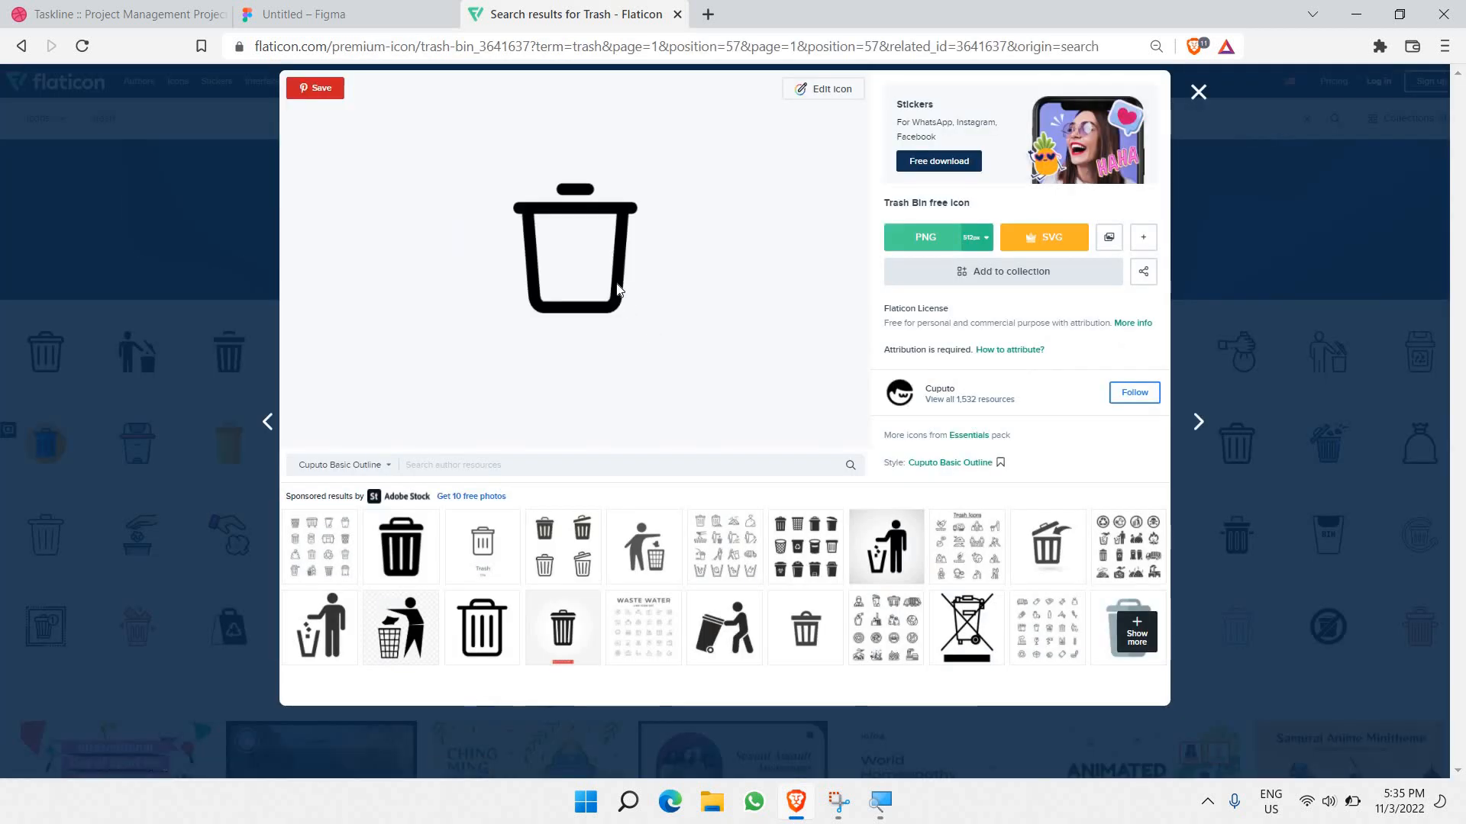
right_click(620, 288)
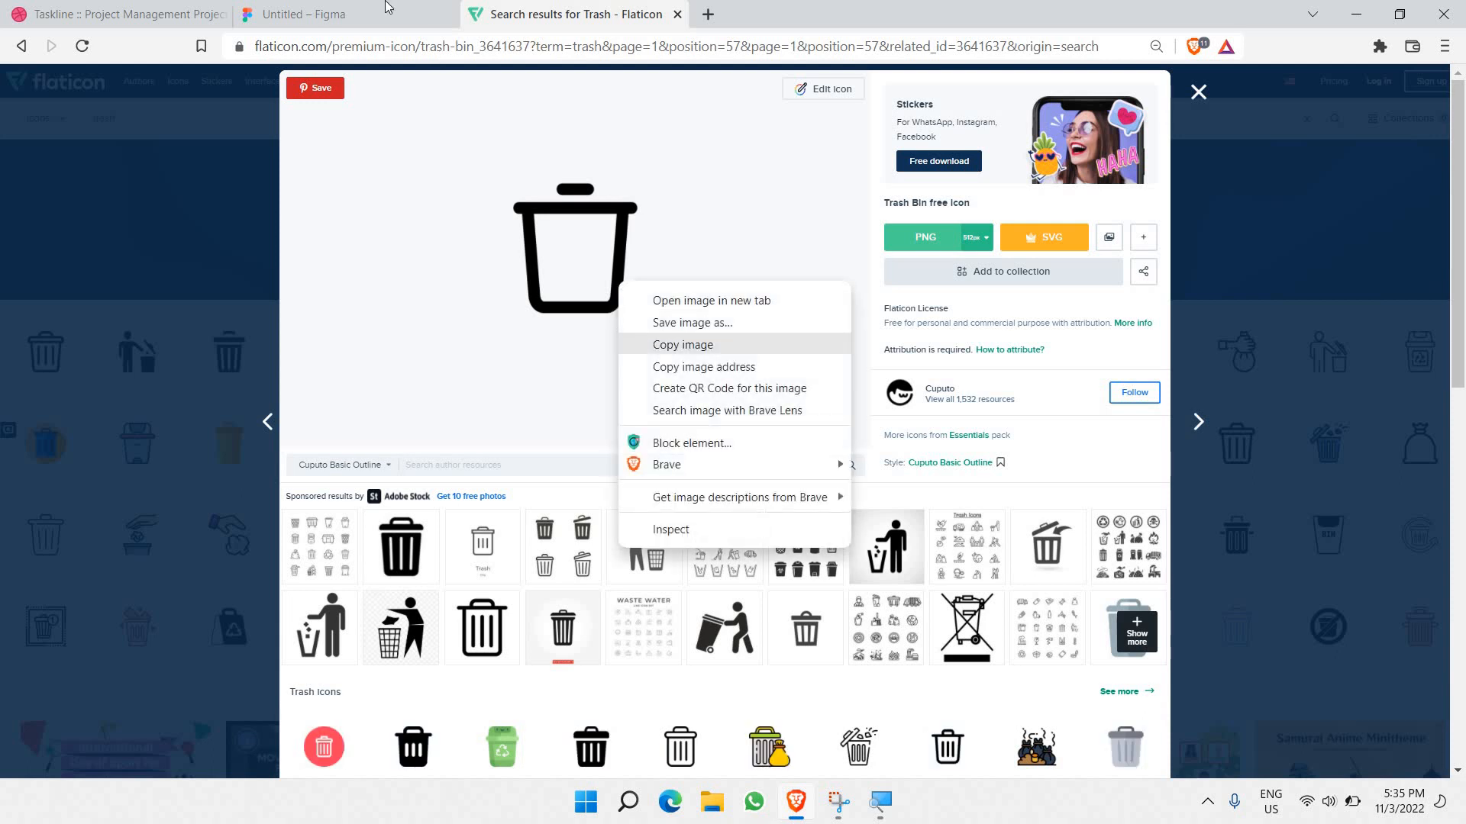
click(490, 306)
key(ctrl+shift+Tab)
key(Escape)
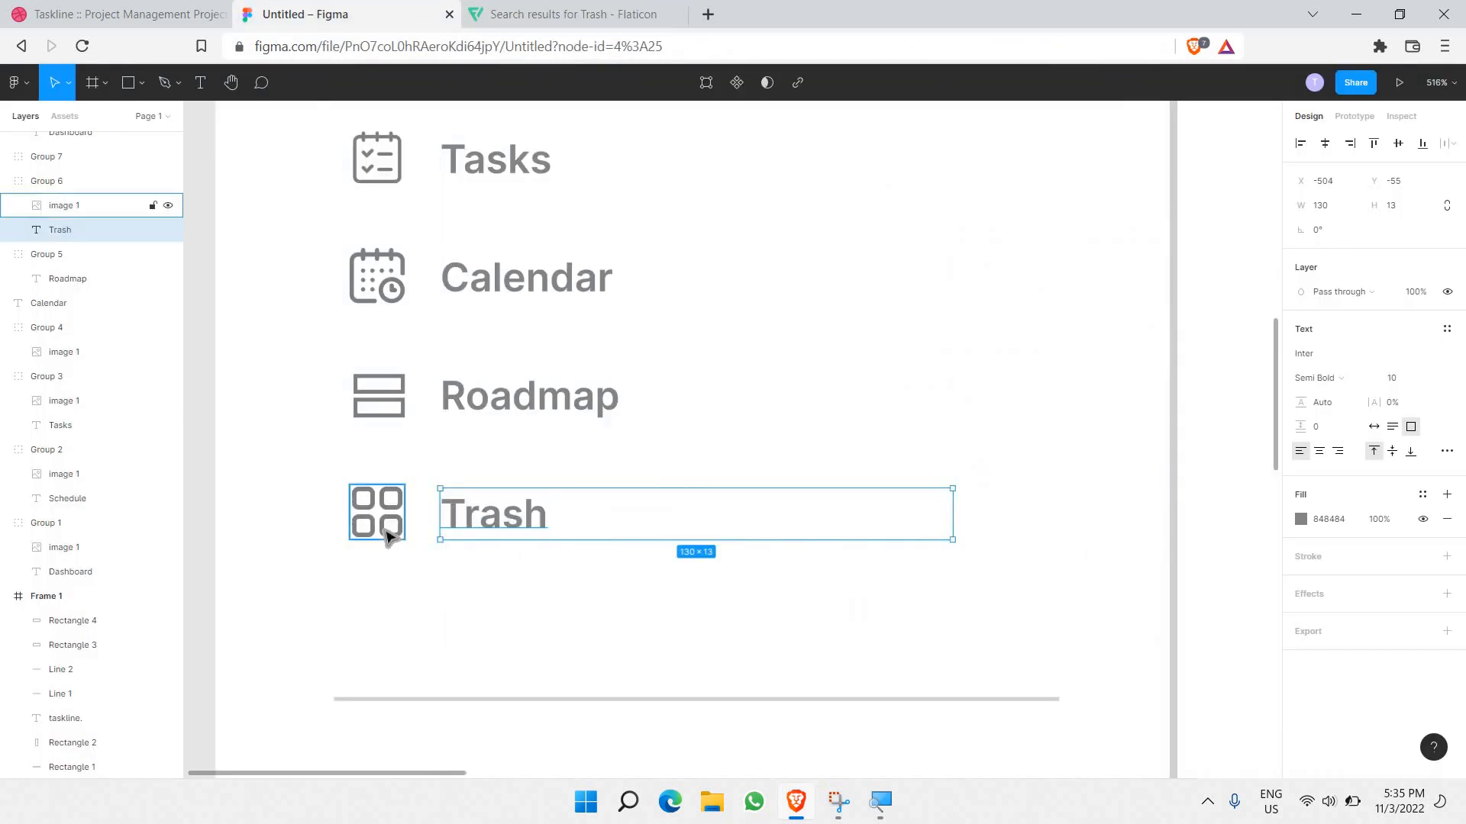
Step: Paste the trash bin image over the grid icon beside Trash at 50% fill opacity
click(387, 526)
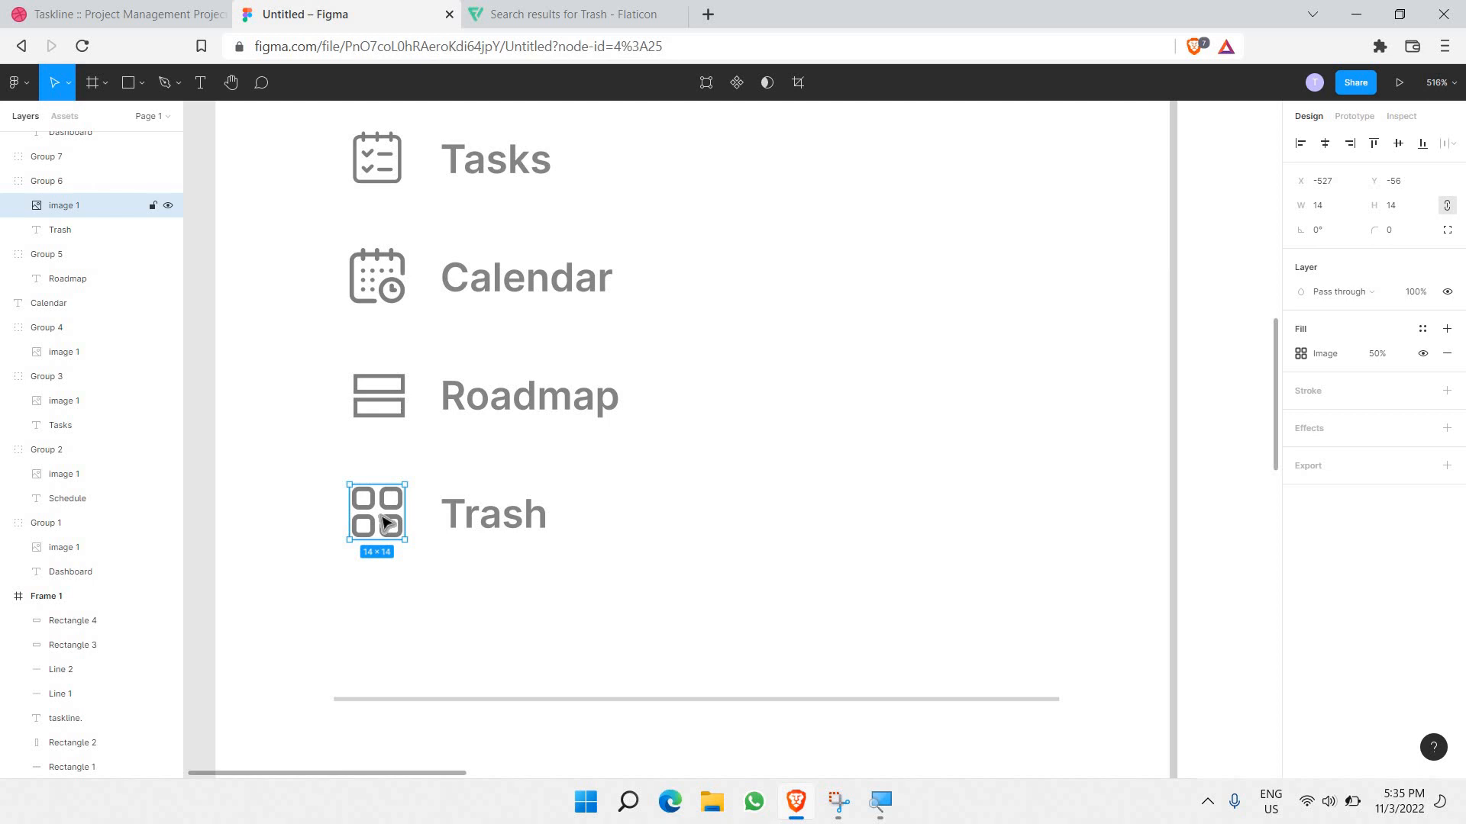
key(ctrl+v)
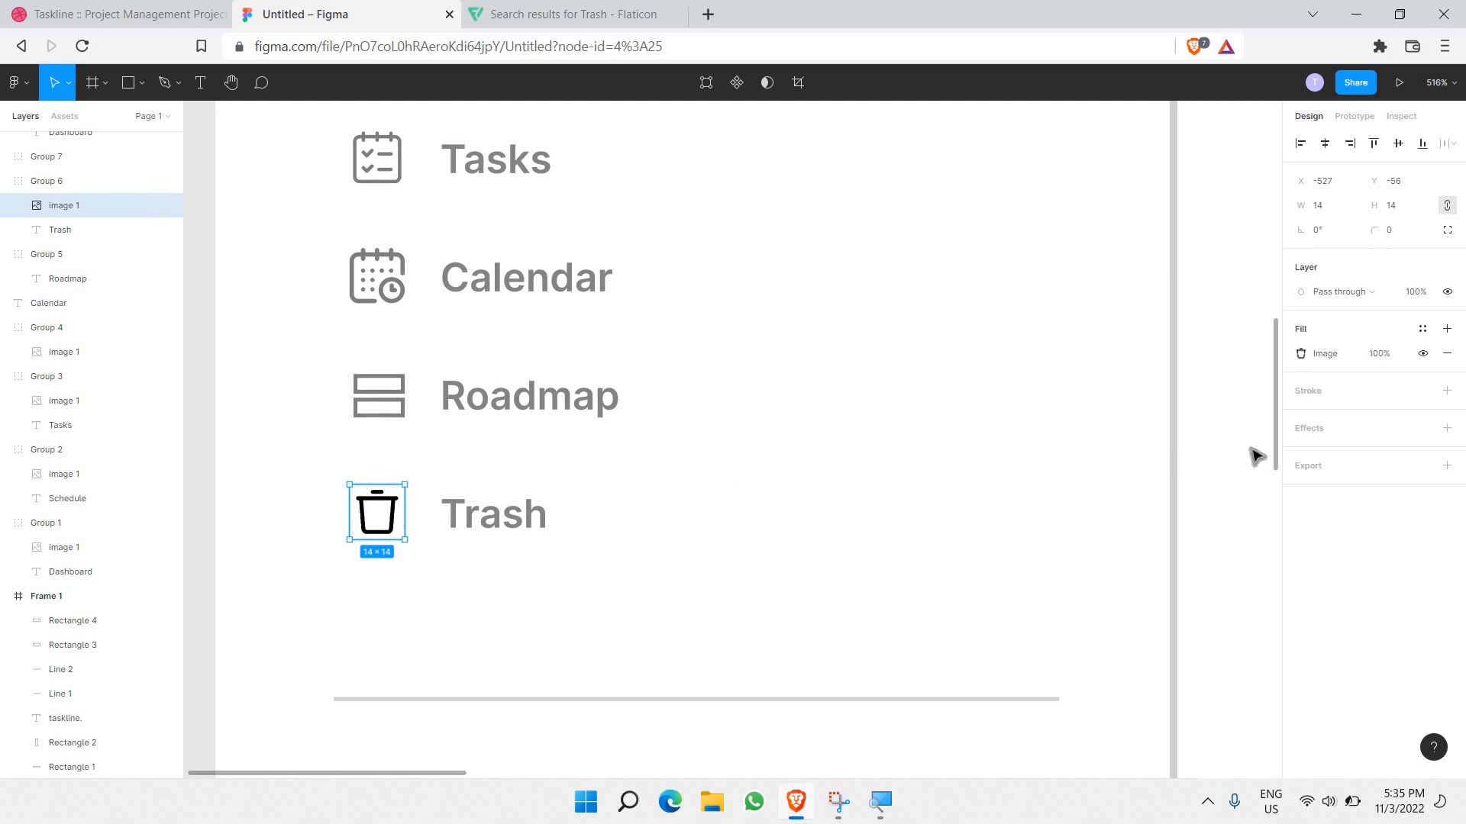
click(1398, 354)
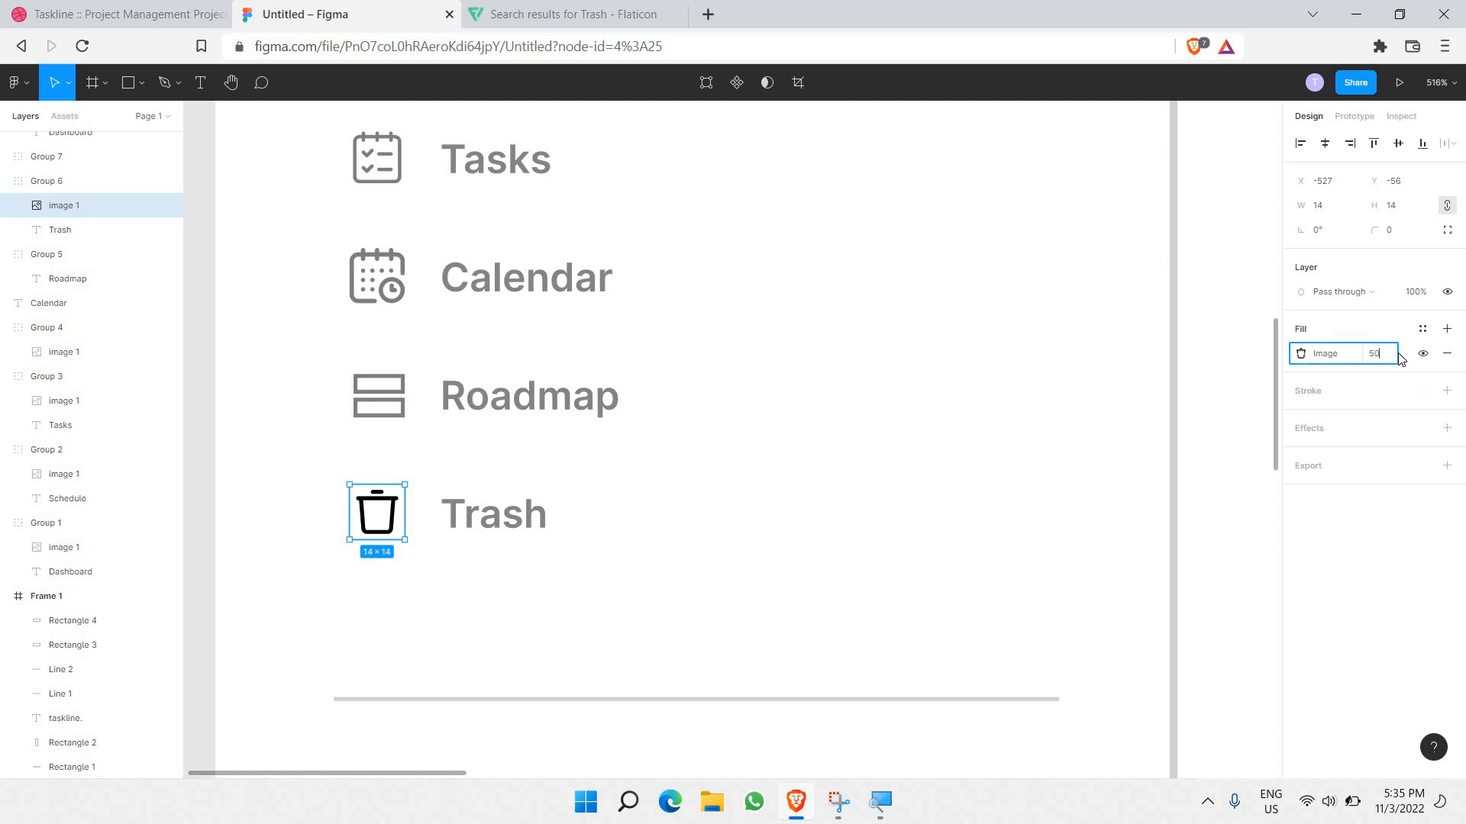
key(Return)
click(769, 395)
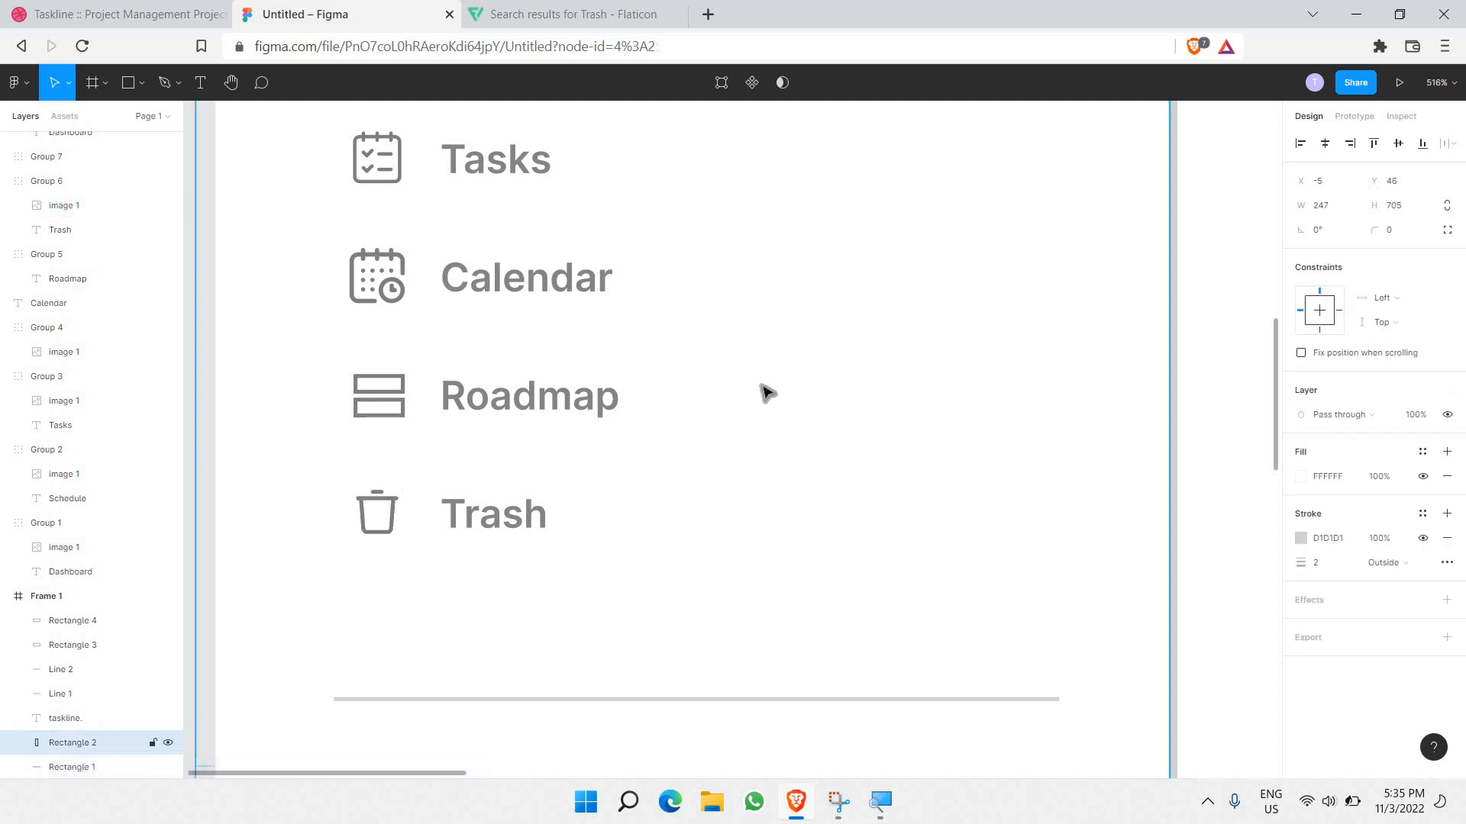
Step: Select the grid icons of the four Dashboard rows below the divider and delete them
scroll(766, 394, down, 3)
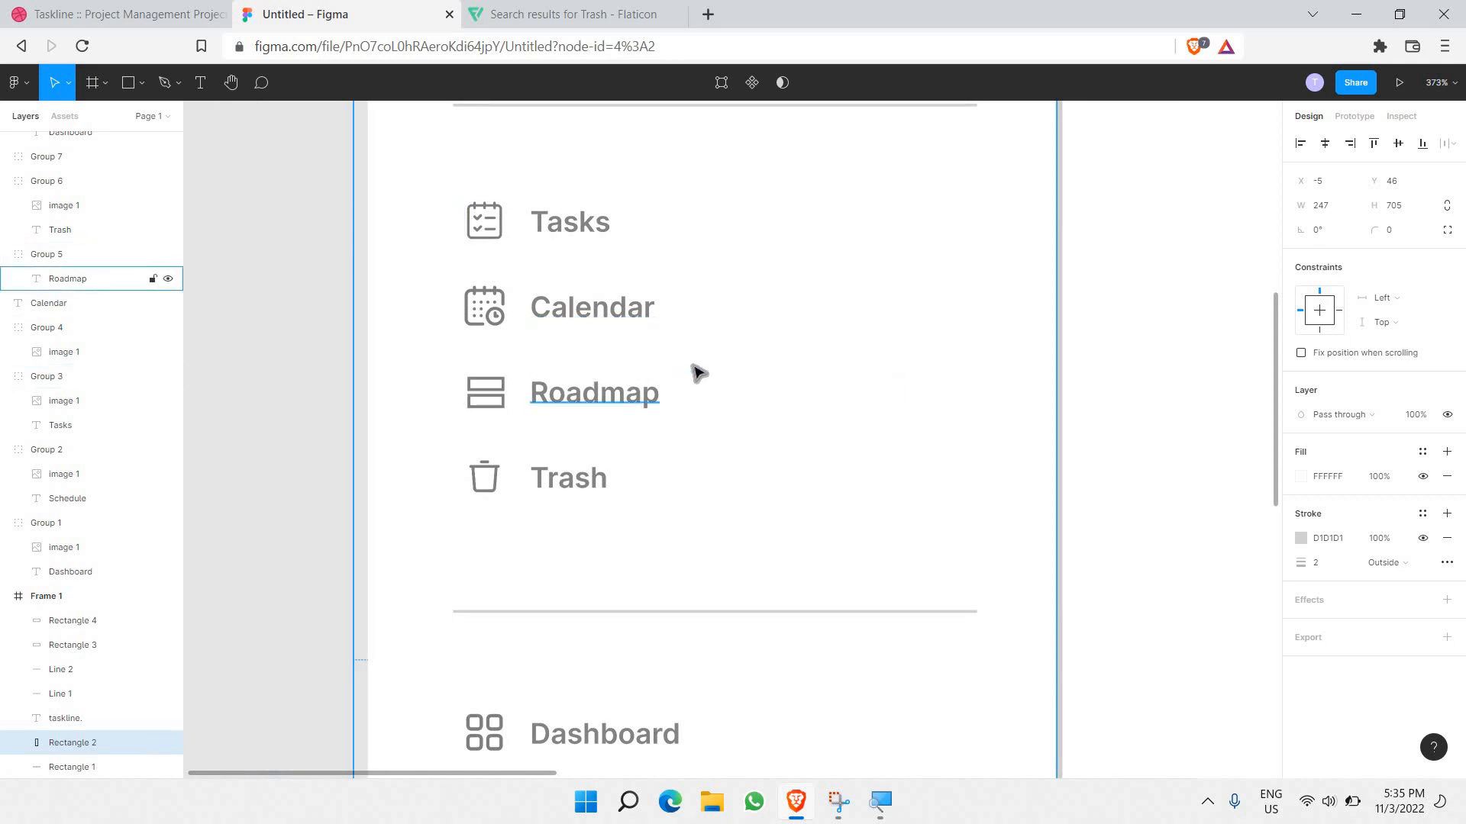
scroll(656, 366, down, 2)
scroll(657, 372, up, 2)
scroll(655, 372, down, 5)
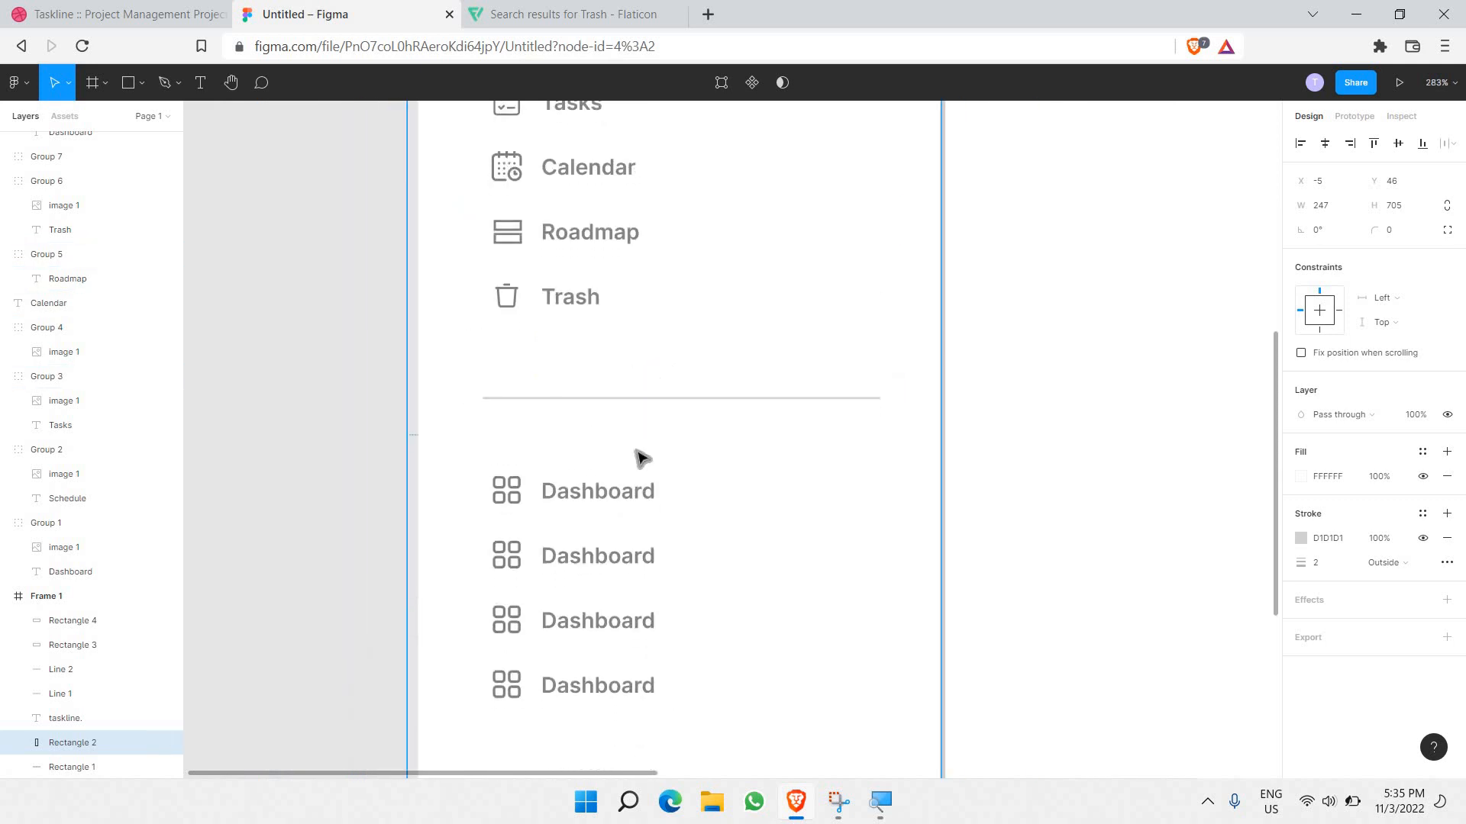
scroll(696, 508, up, 2)
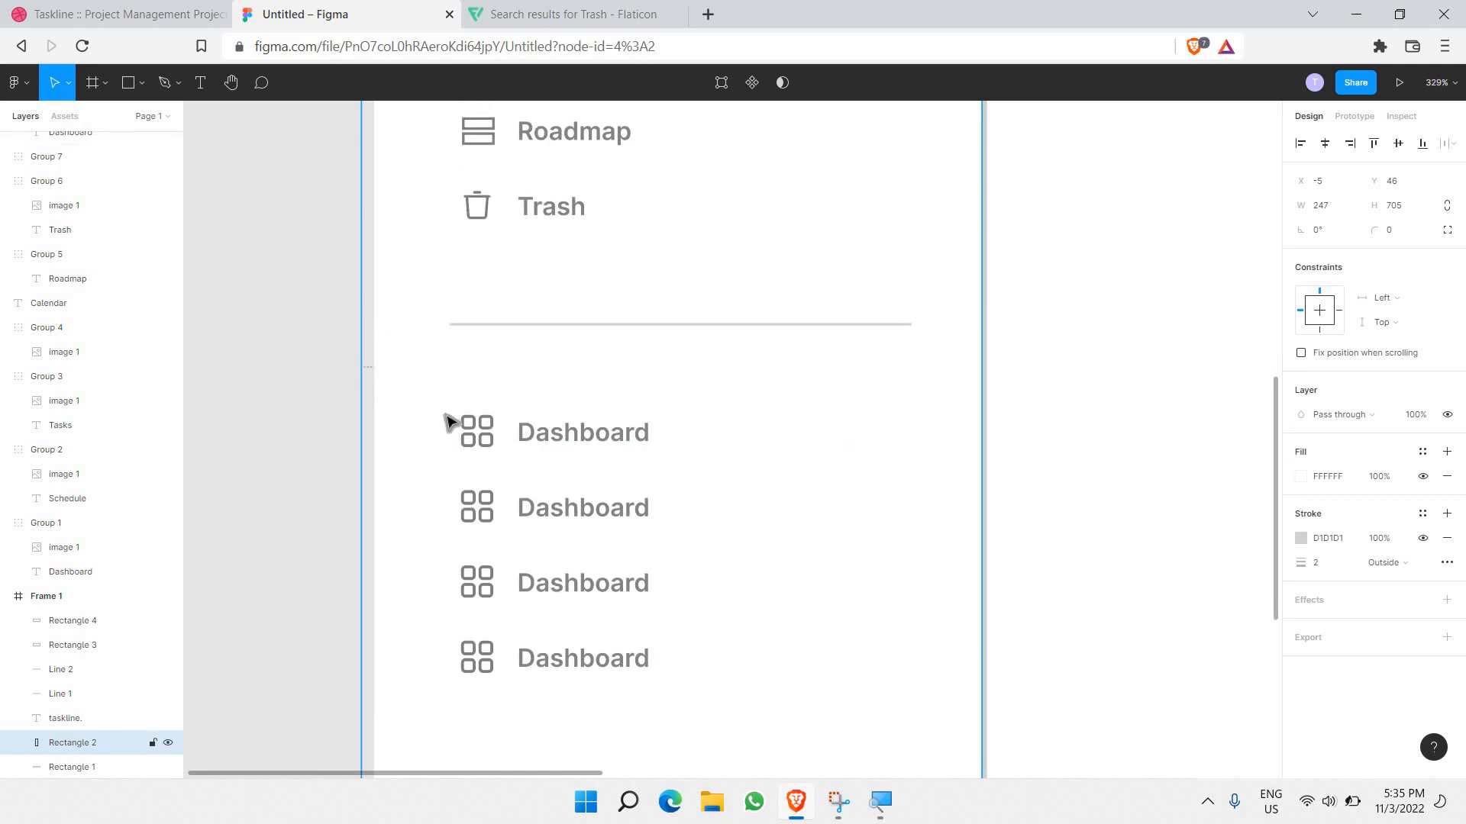
ctrl+click(478, 438)
ctrl+click(485, 516)
shift+click(489, 448)
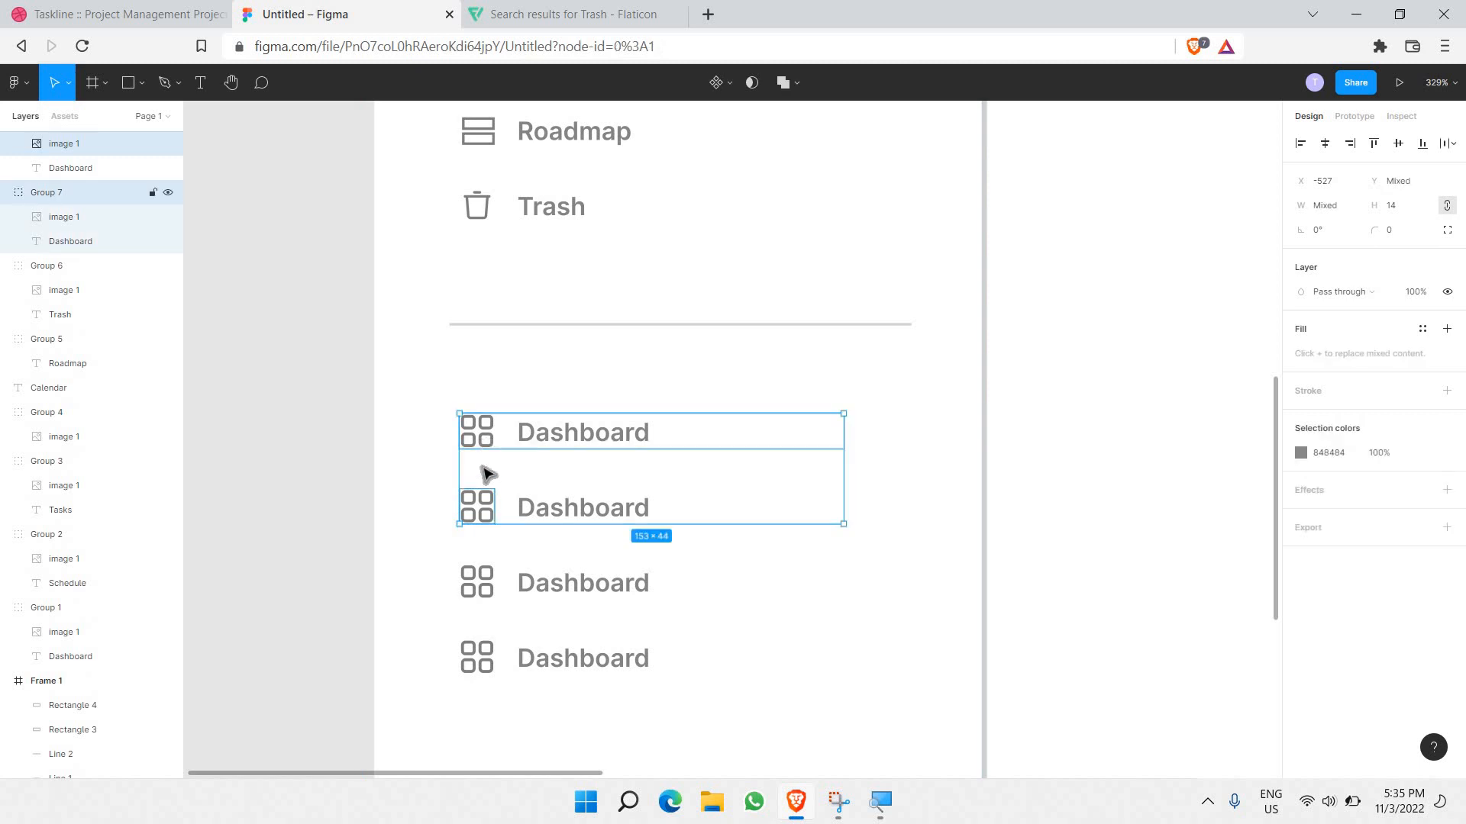
shift+click(495, 584)
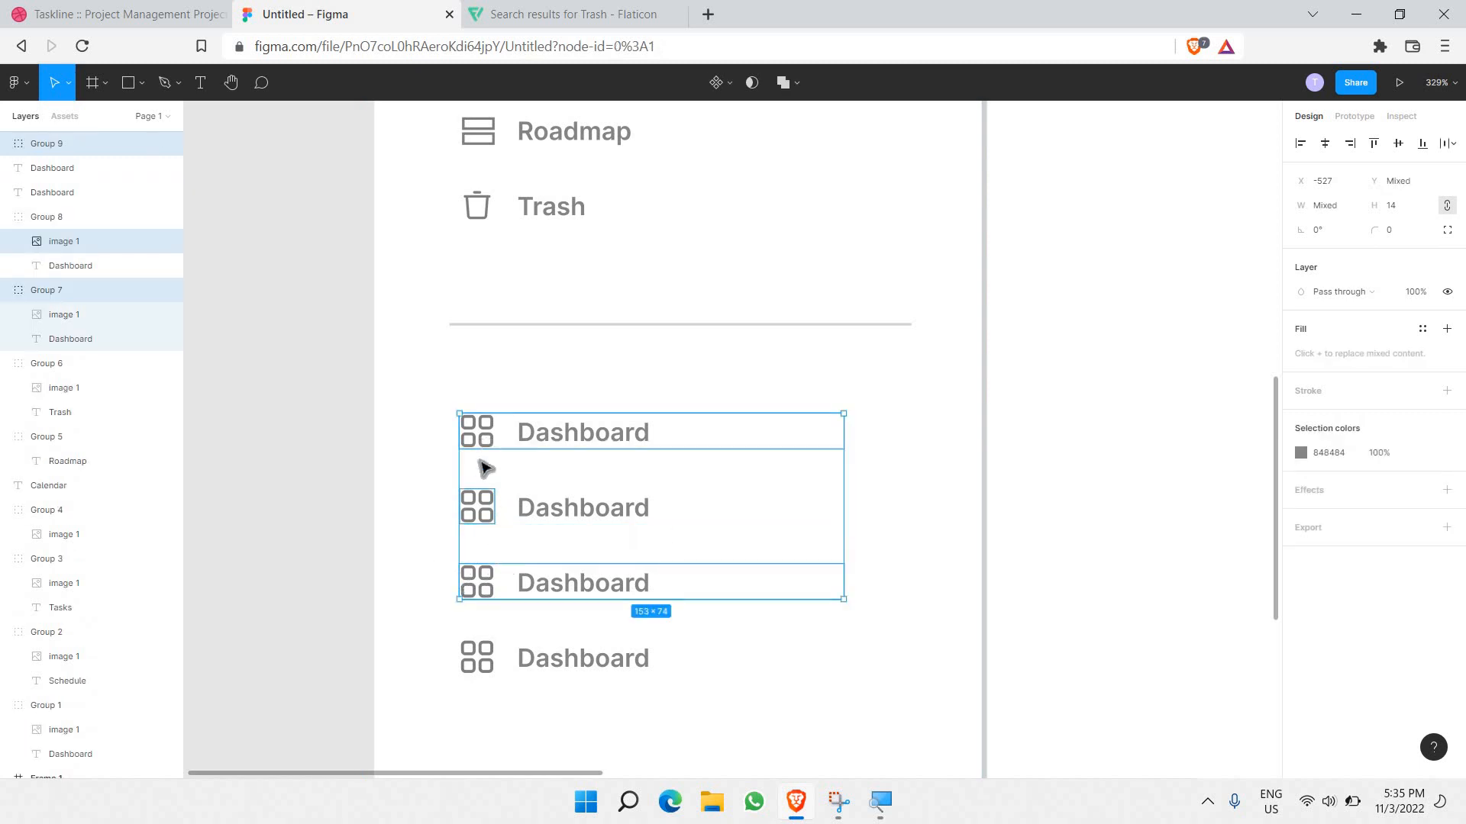
click(485, 429)
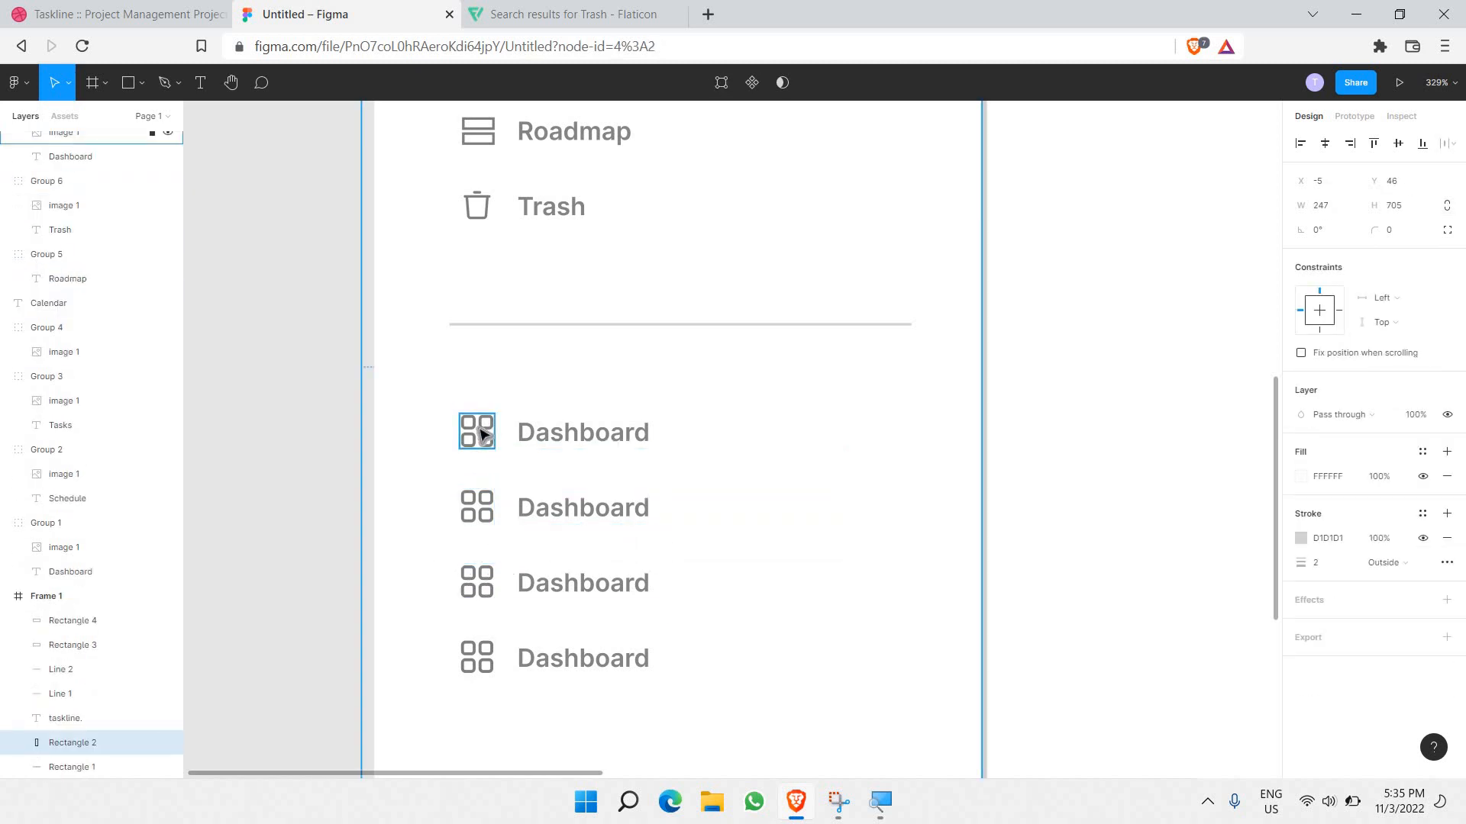
ctrl+click(483, 438)
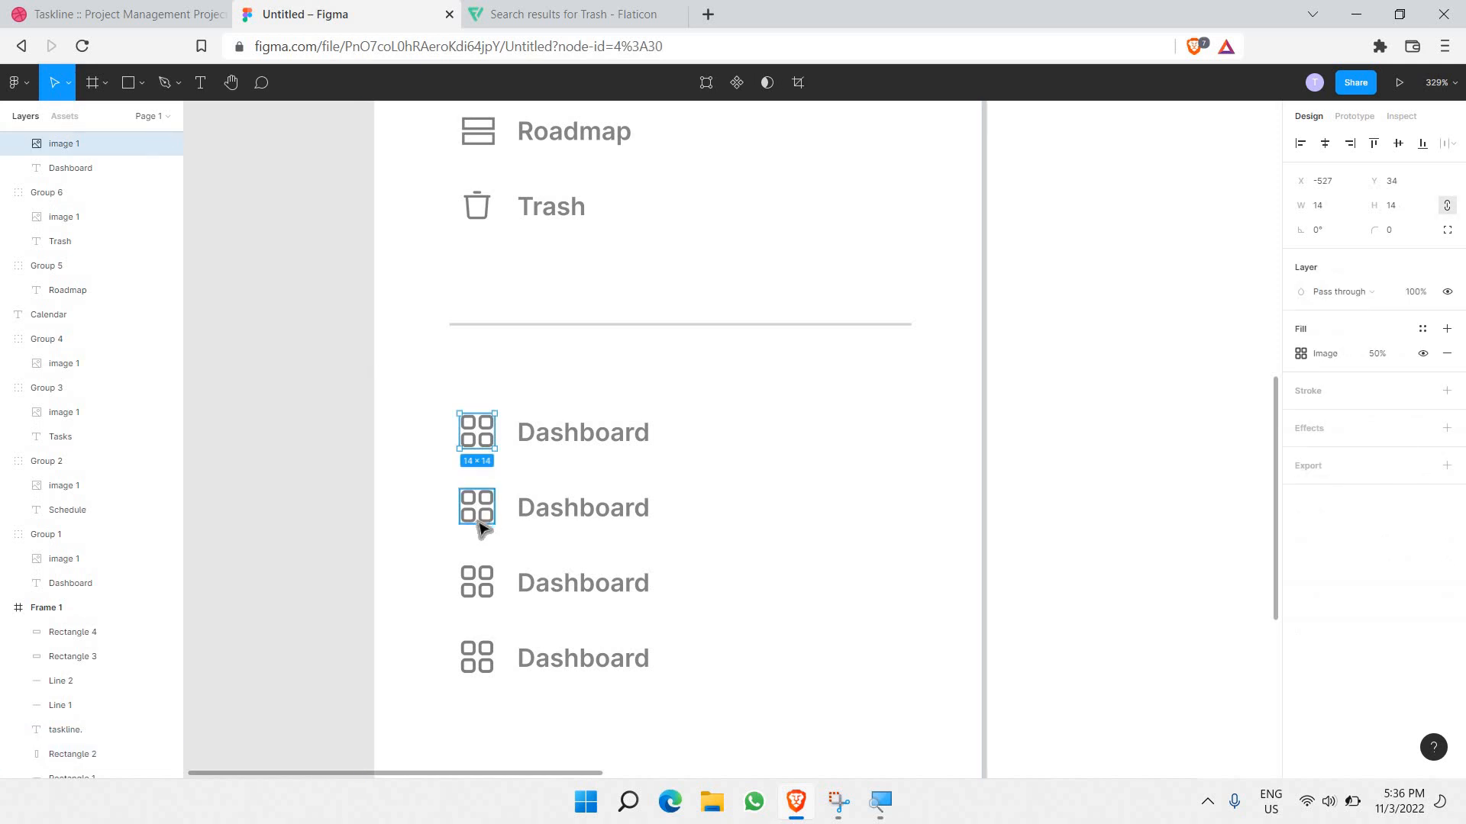
ctrl+click(481, 524)
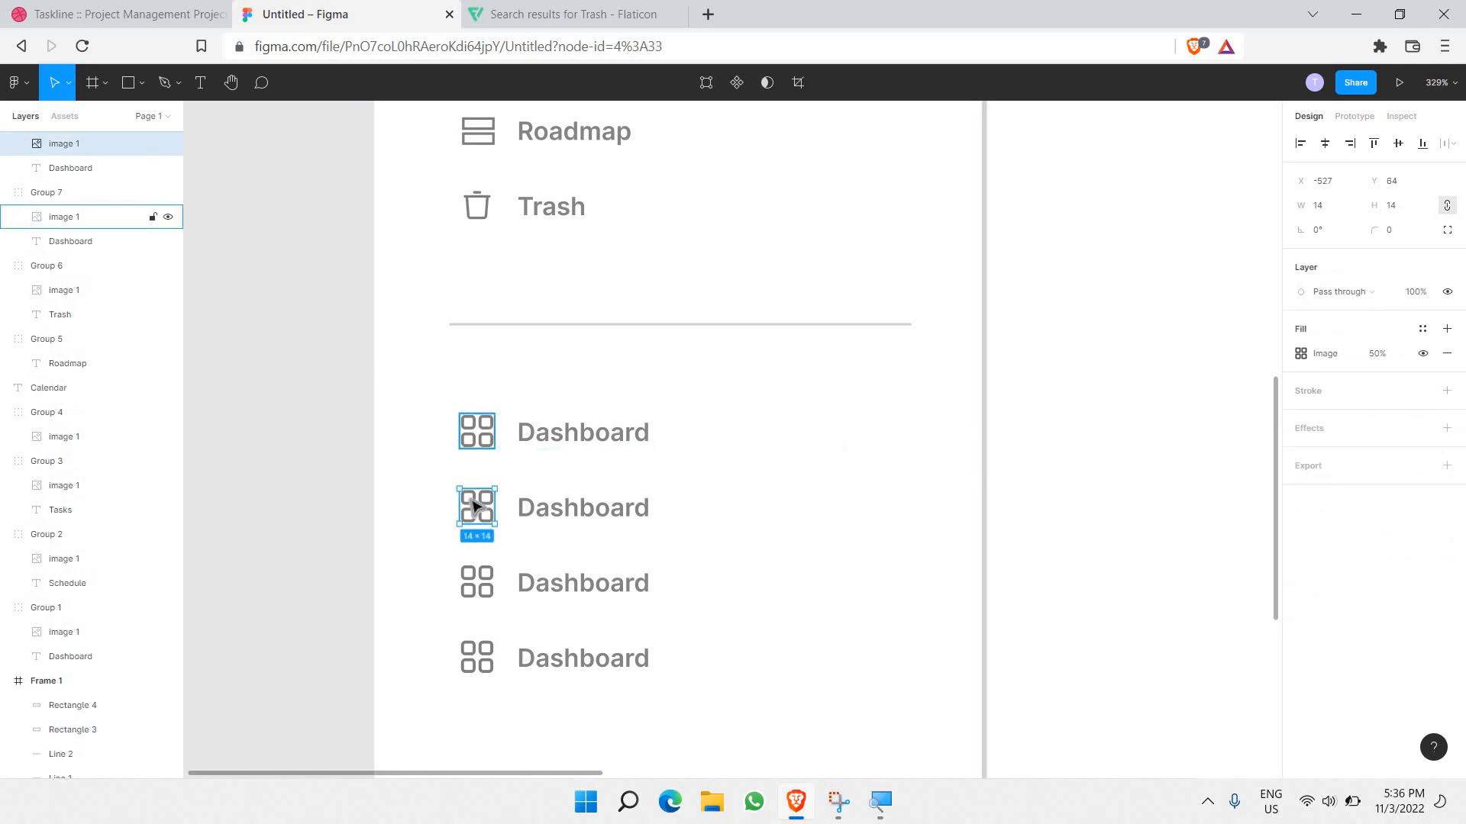
ctrl+shift+click(474, 579)
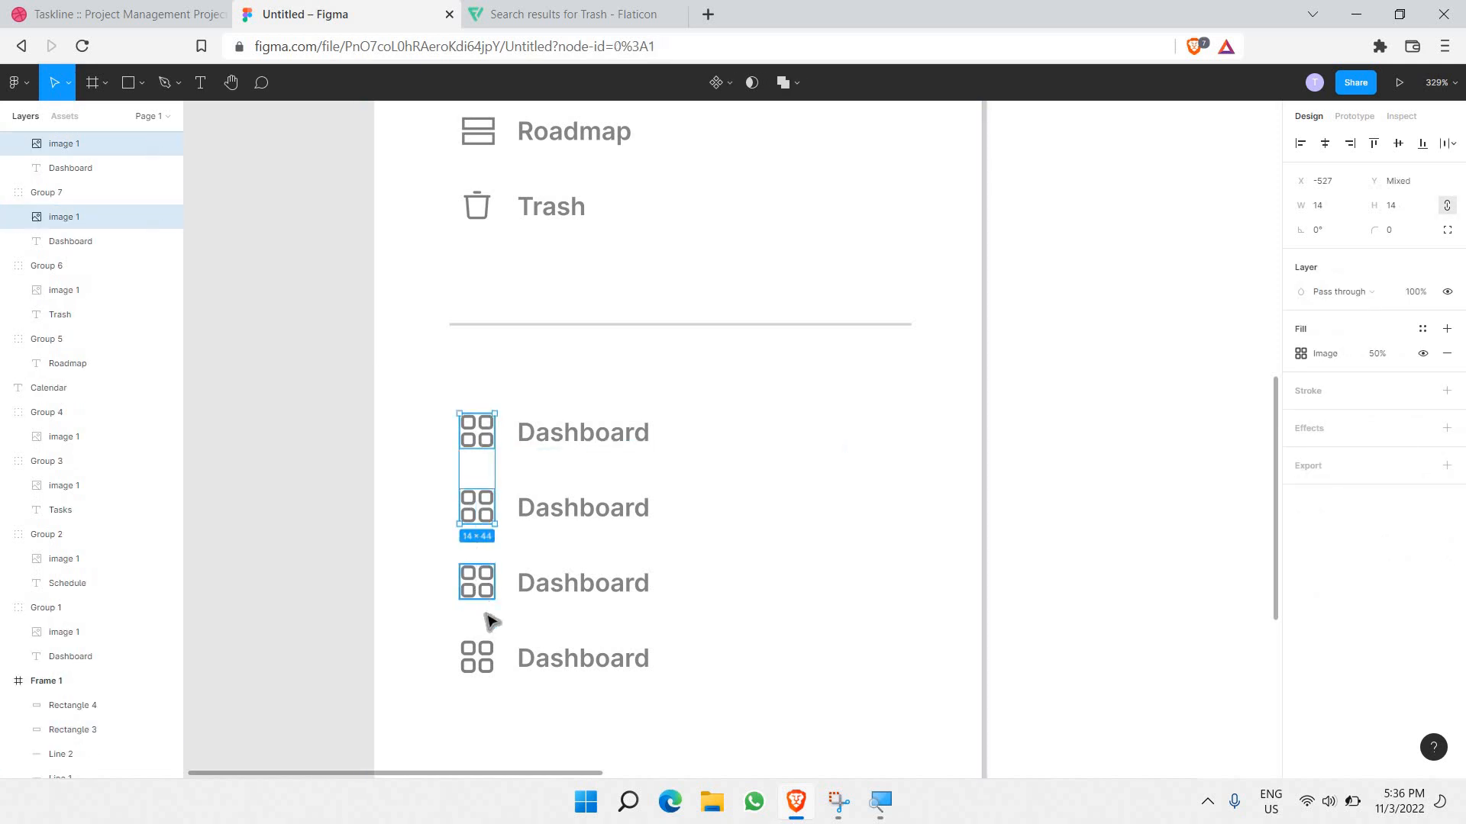
ctrl+shift+click(481, 663)
key(Delete)
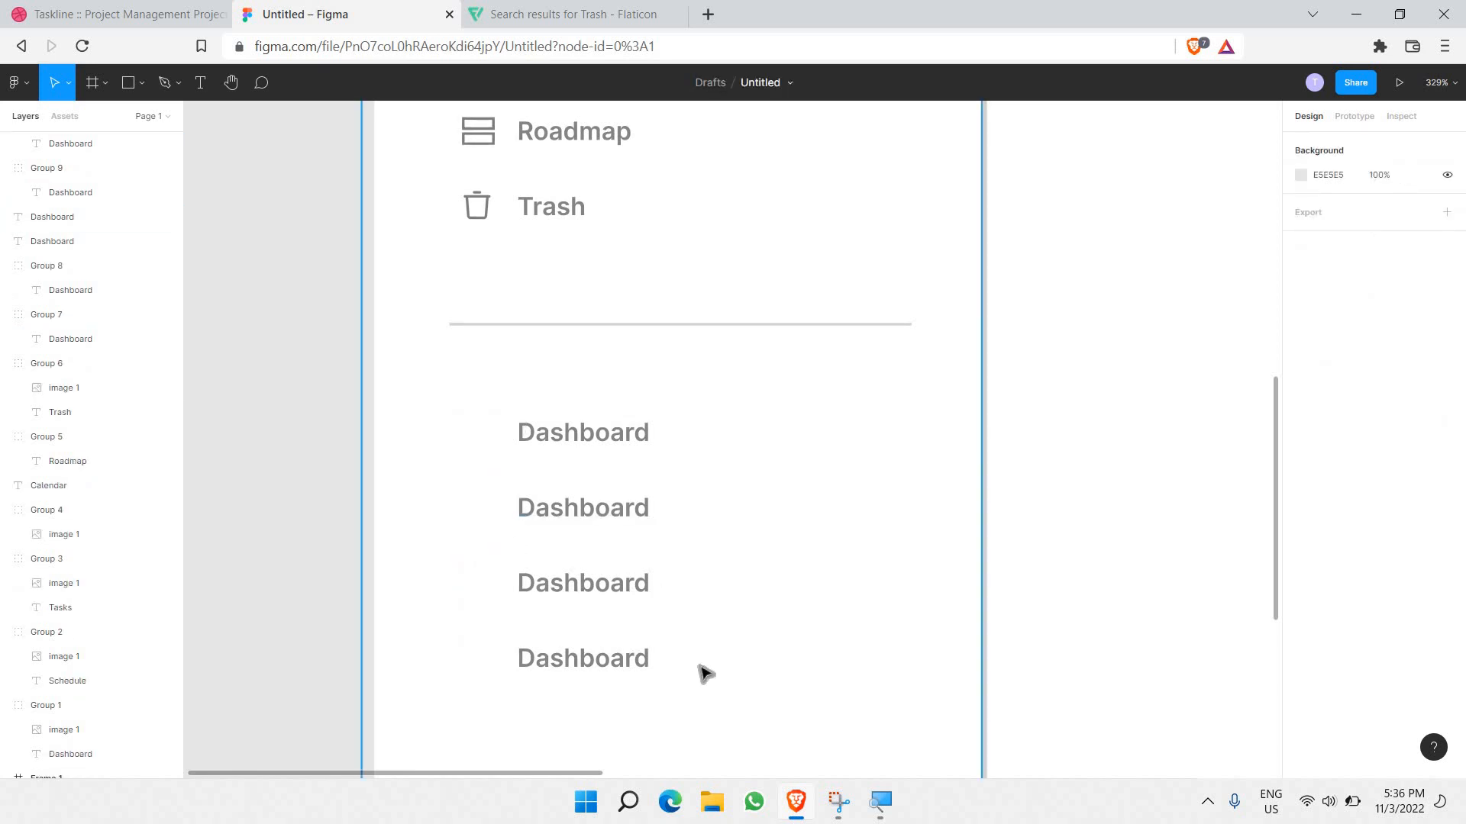
Step: Shift the four Dashboard labels left into the icon column
drag(511, 415, 702, 674)
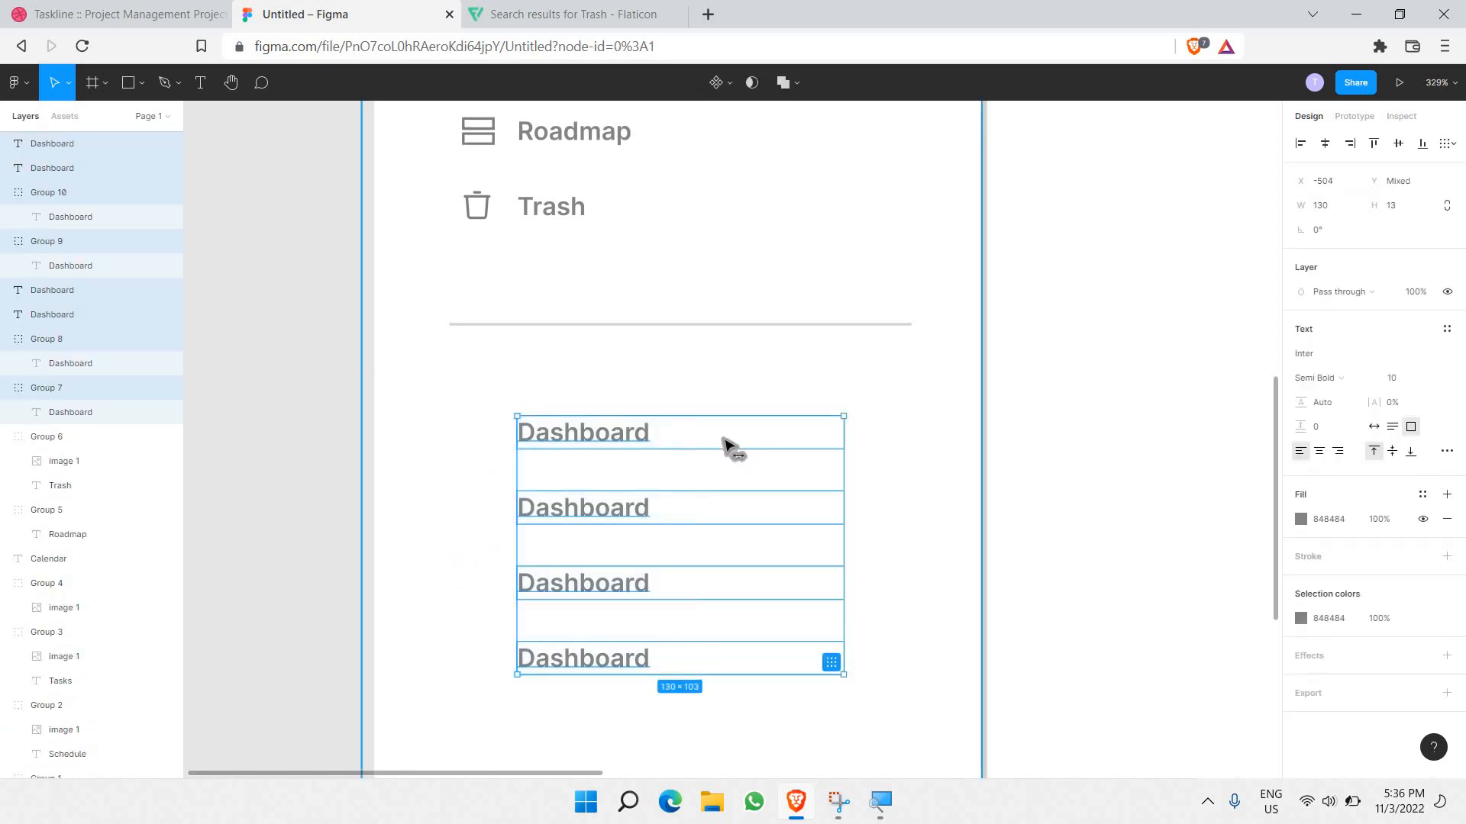
drag(726, 445, 675, 451)
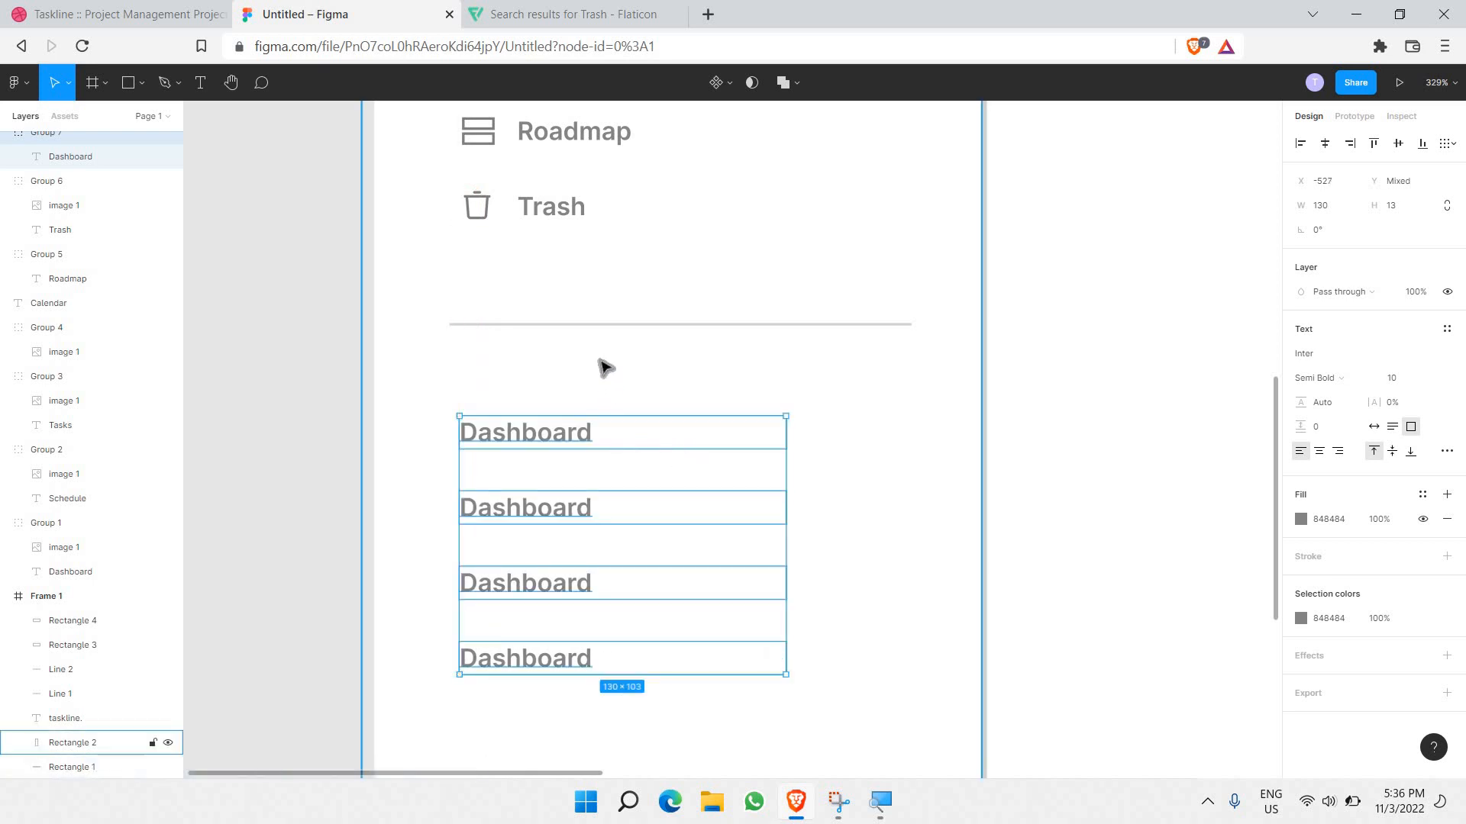
click(538, 436)
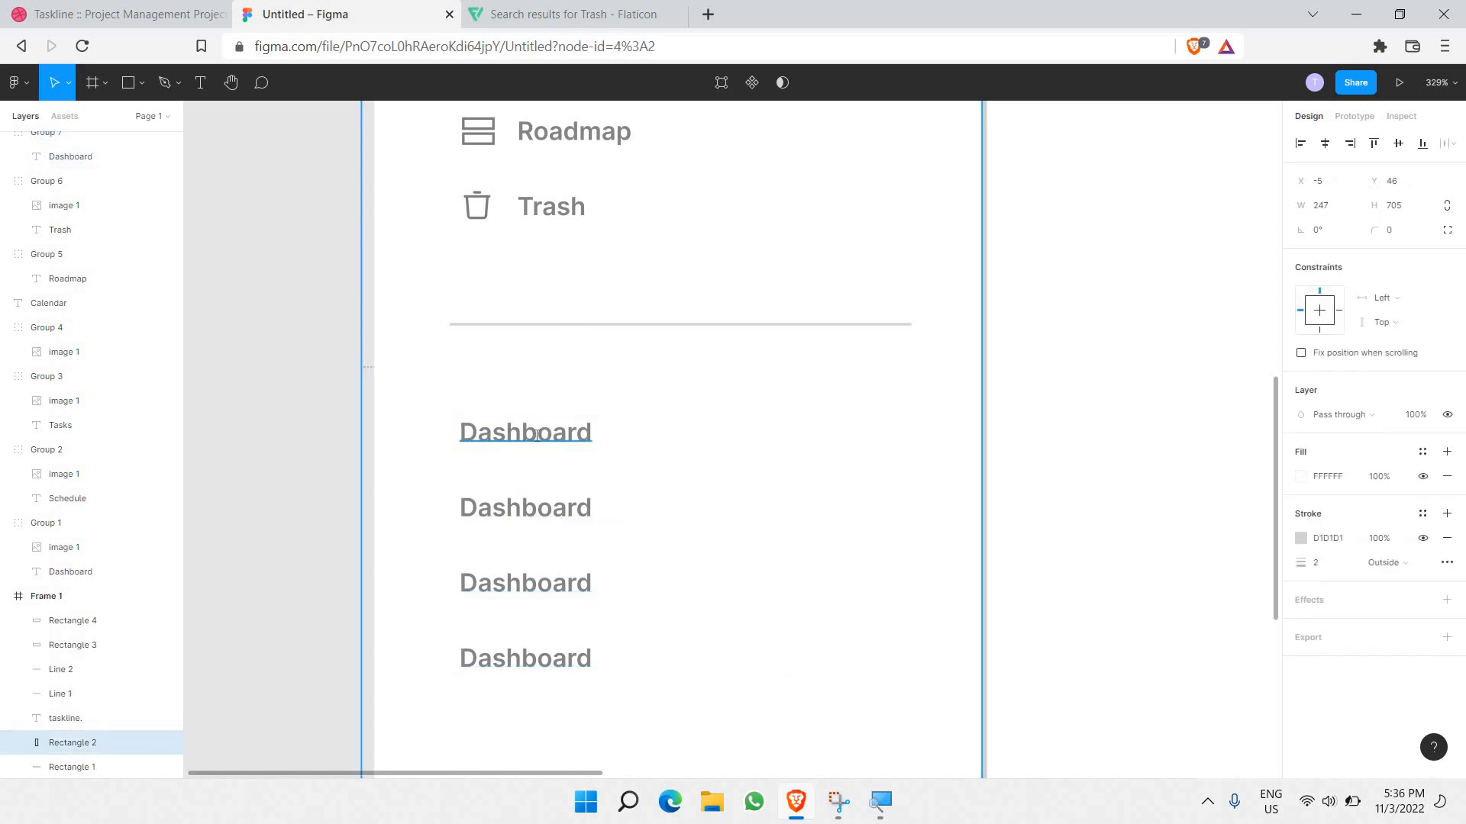
Step: Undo a partial rename of the top Dashboard label and reselect that label
double_click(537, 436)
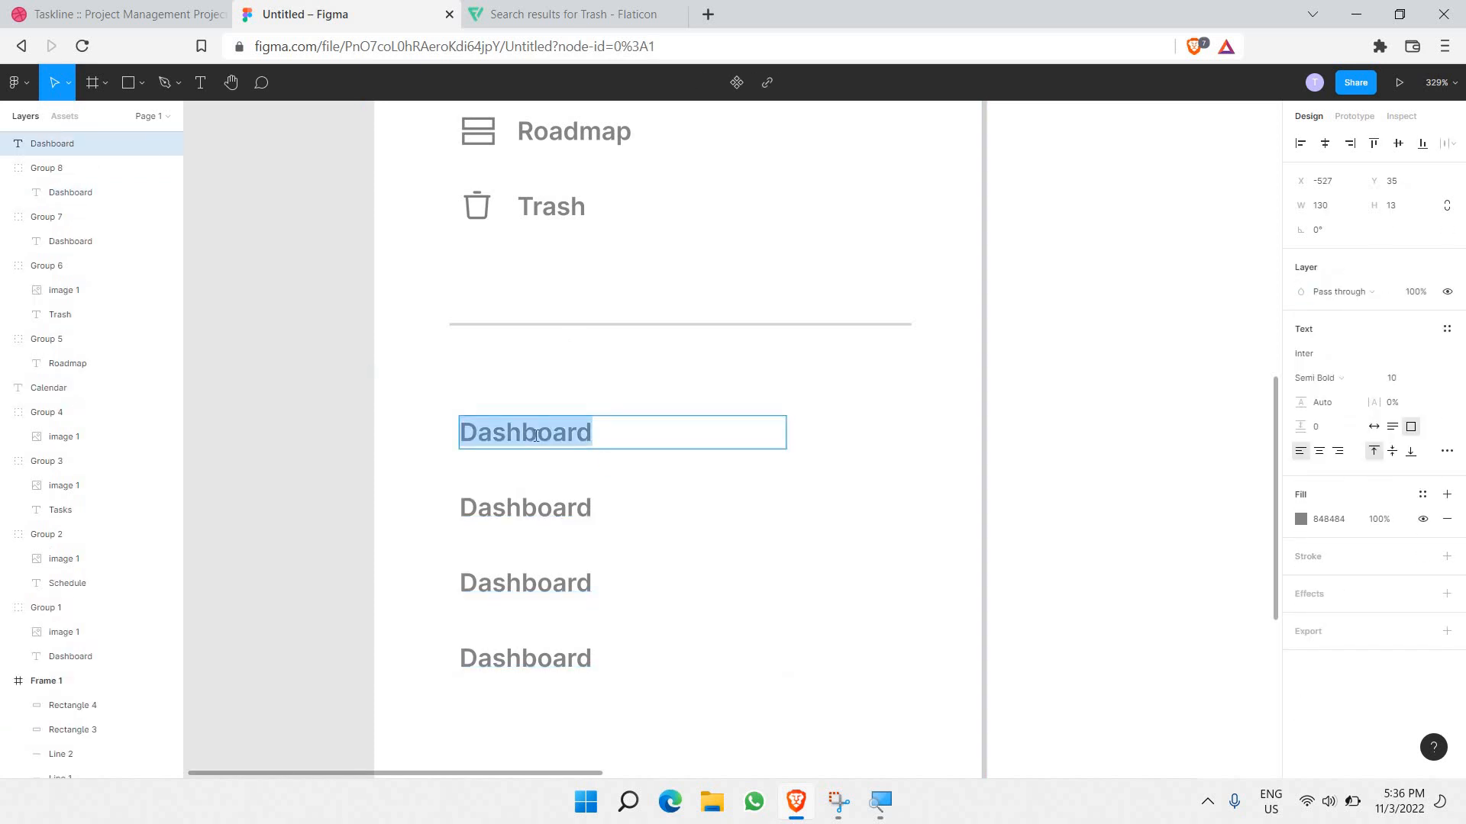
text(Fox)
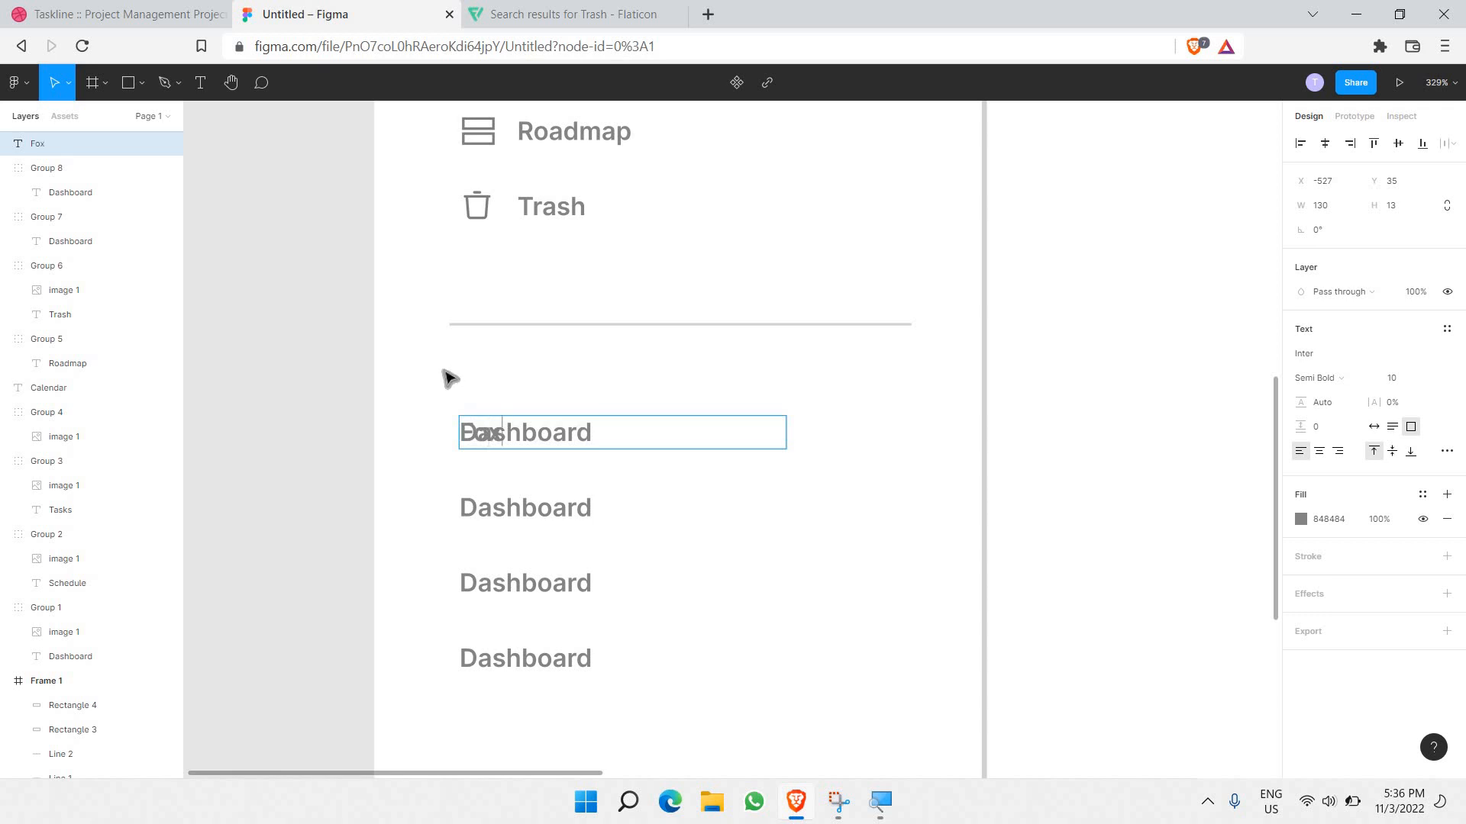
key(ctrl+z)
drag(435, 380, 564, 669)
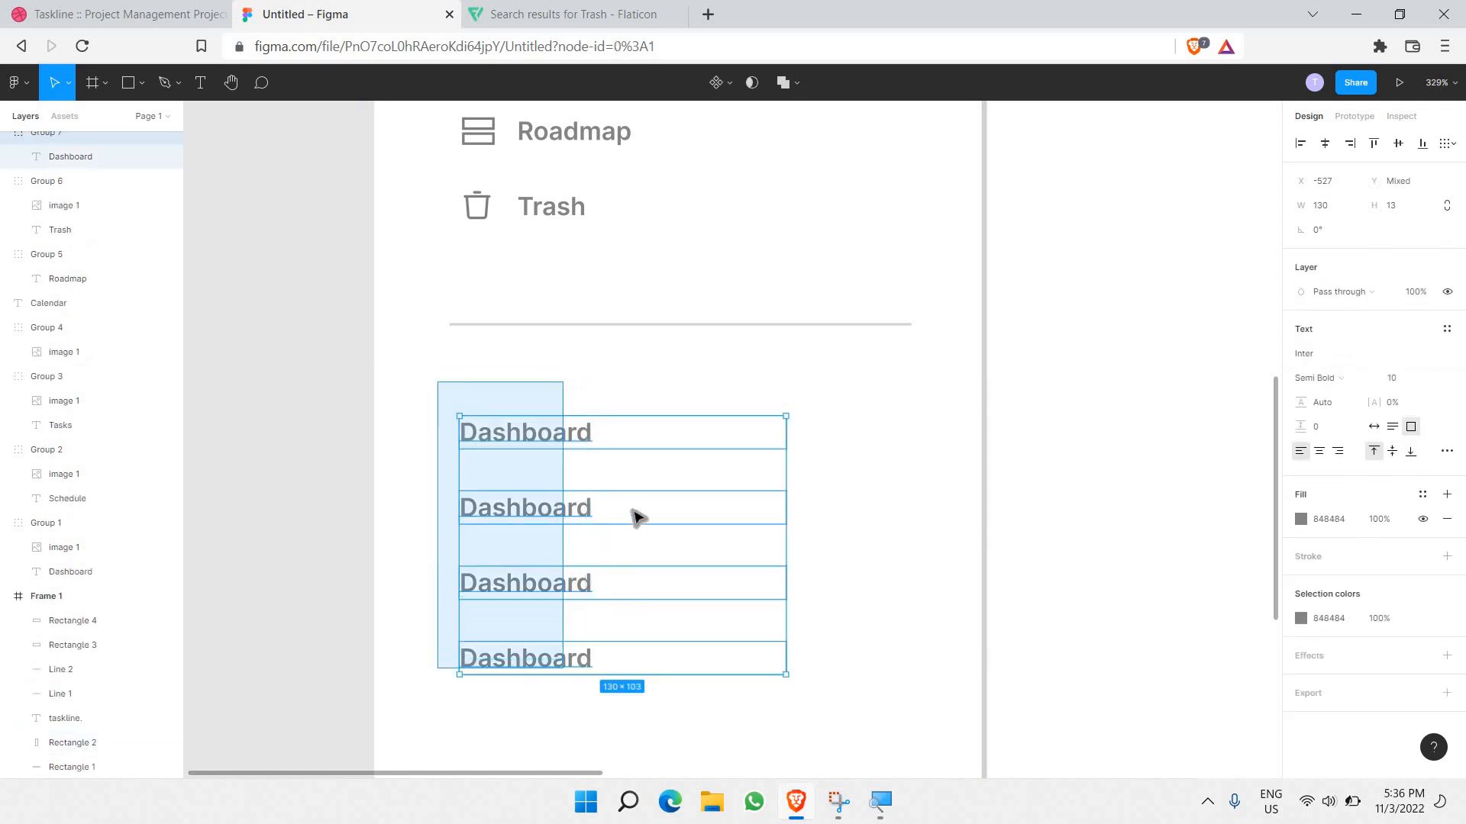
click(533, 439)
double_click(613, 448)
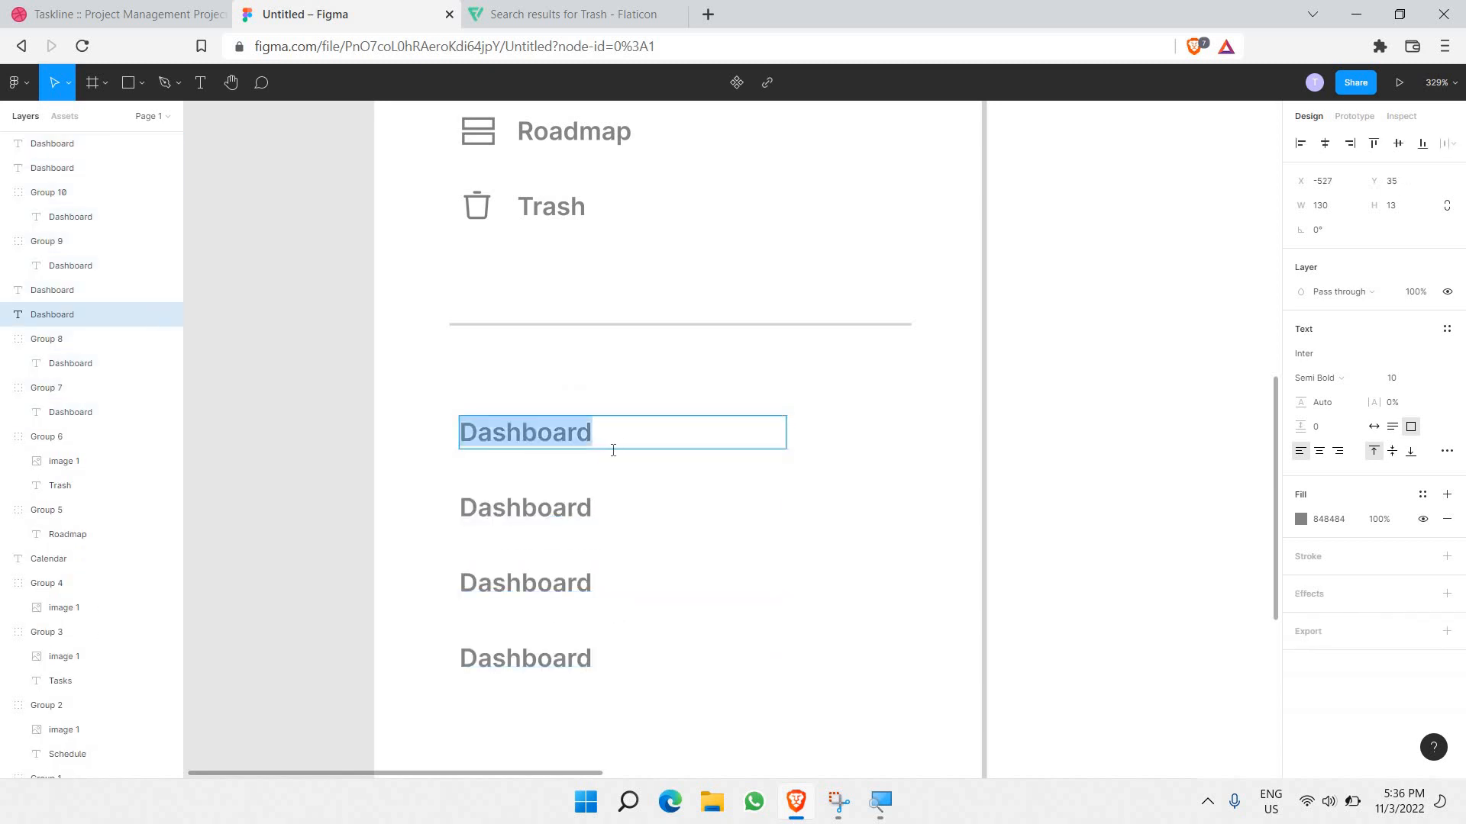
key(Escape)
Step: Delete the accidental Dashboard label copies created while dragging
drag(582, 445, 588, 474)
key(Delete)
drag(537, 518, 550, 532)
key(Delete)
drag(529, 607, 529, 692)
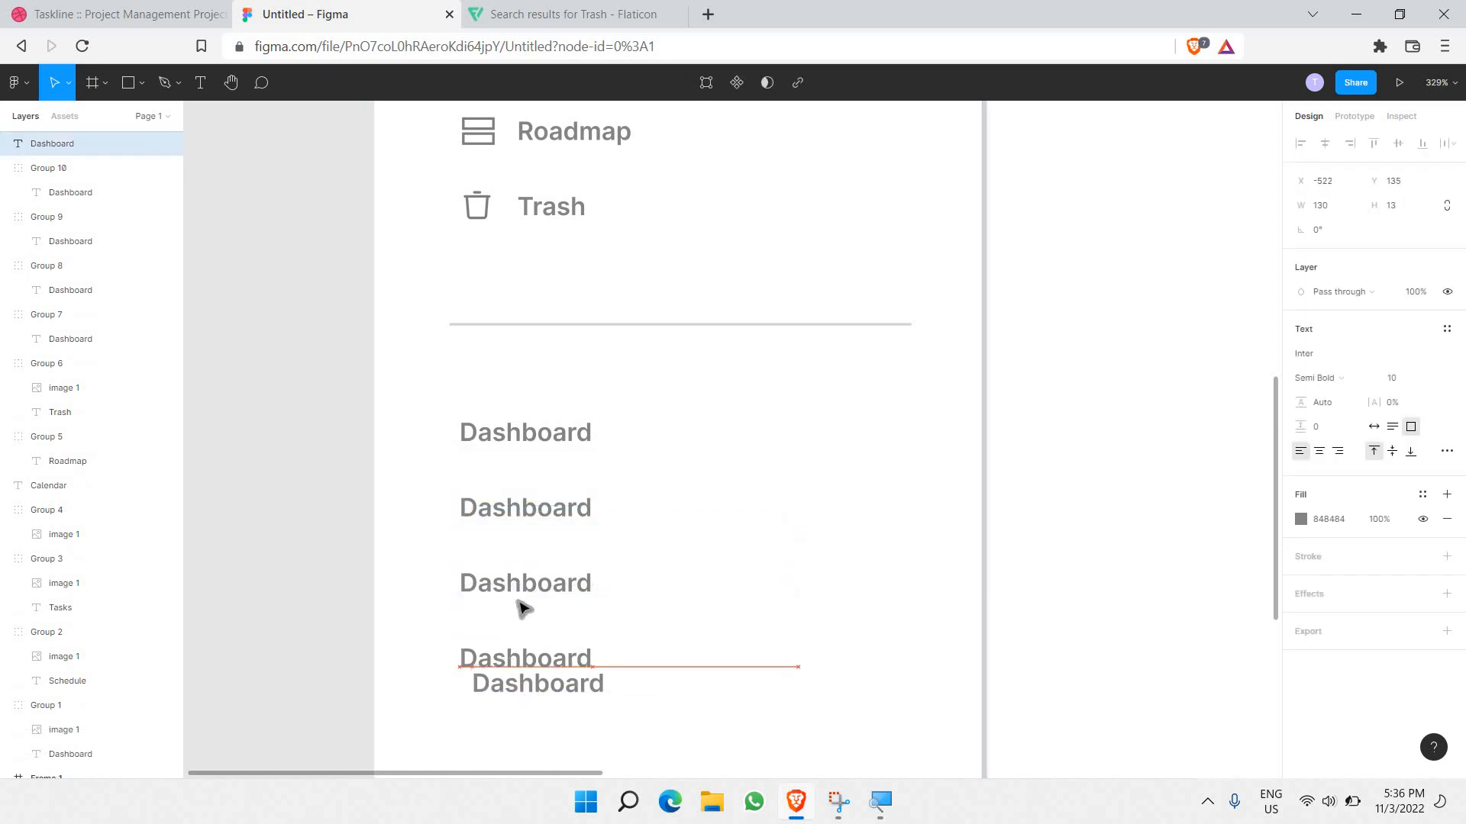
key(Delete)
Step: Rename the top Dashboard label to 'Projects'
click(501, 445)
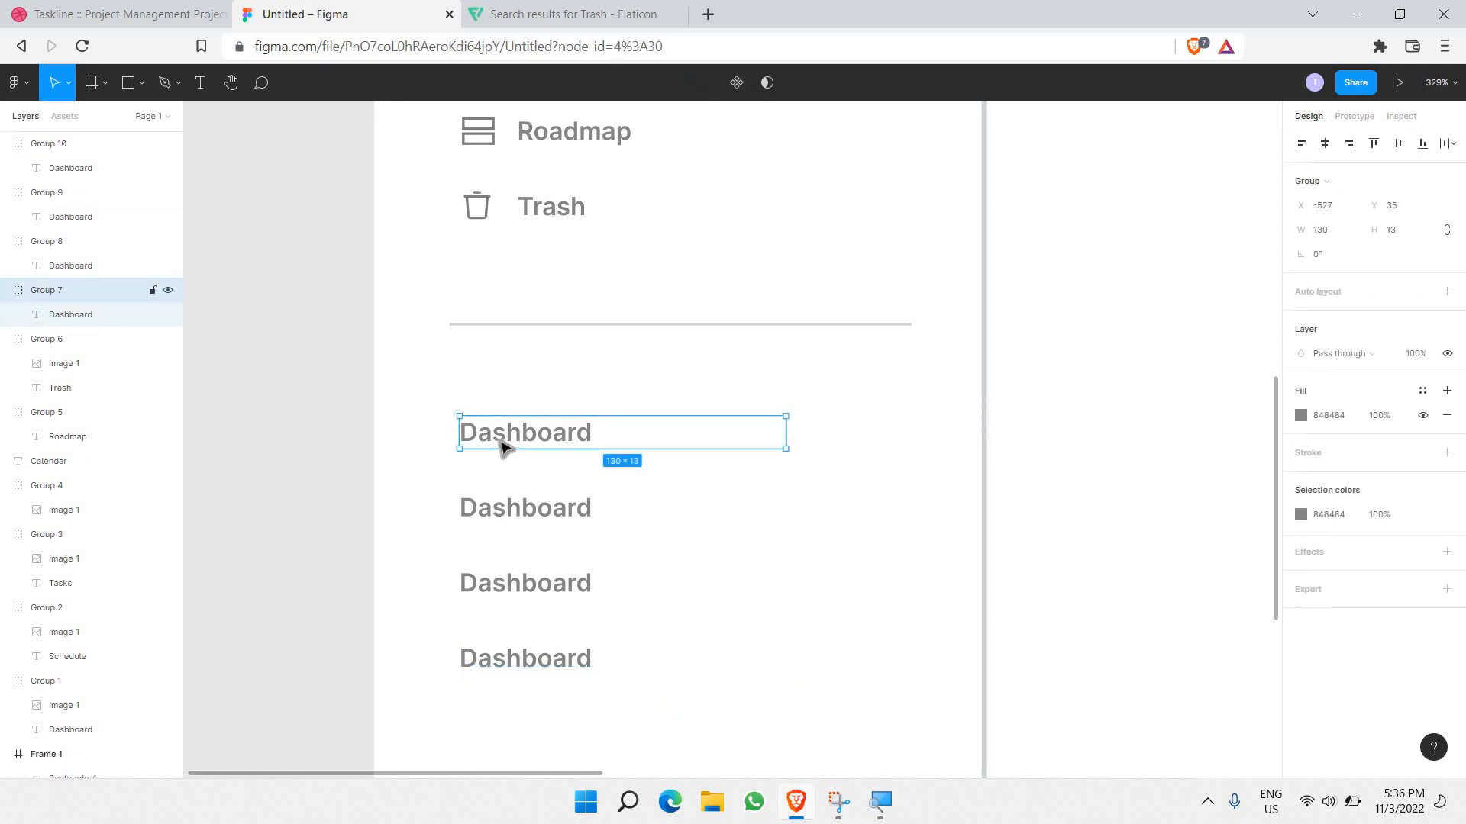
double_click(500, 445)
double_click(500, 442)
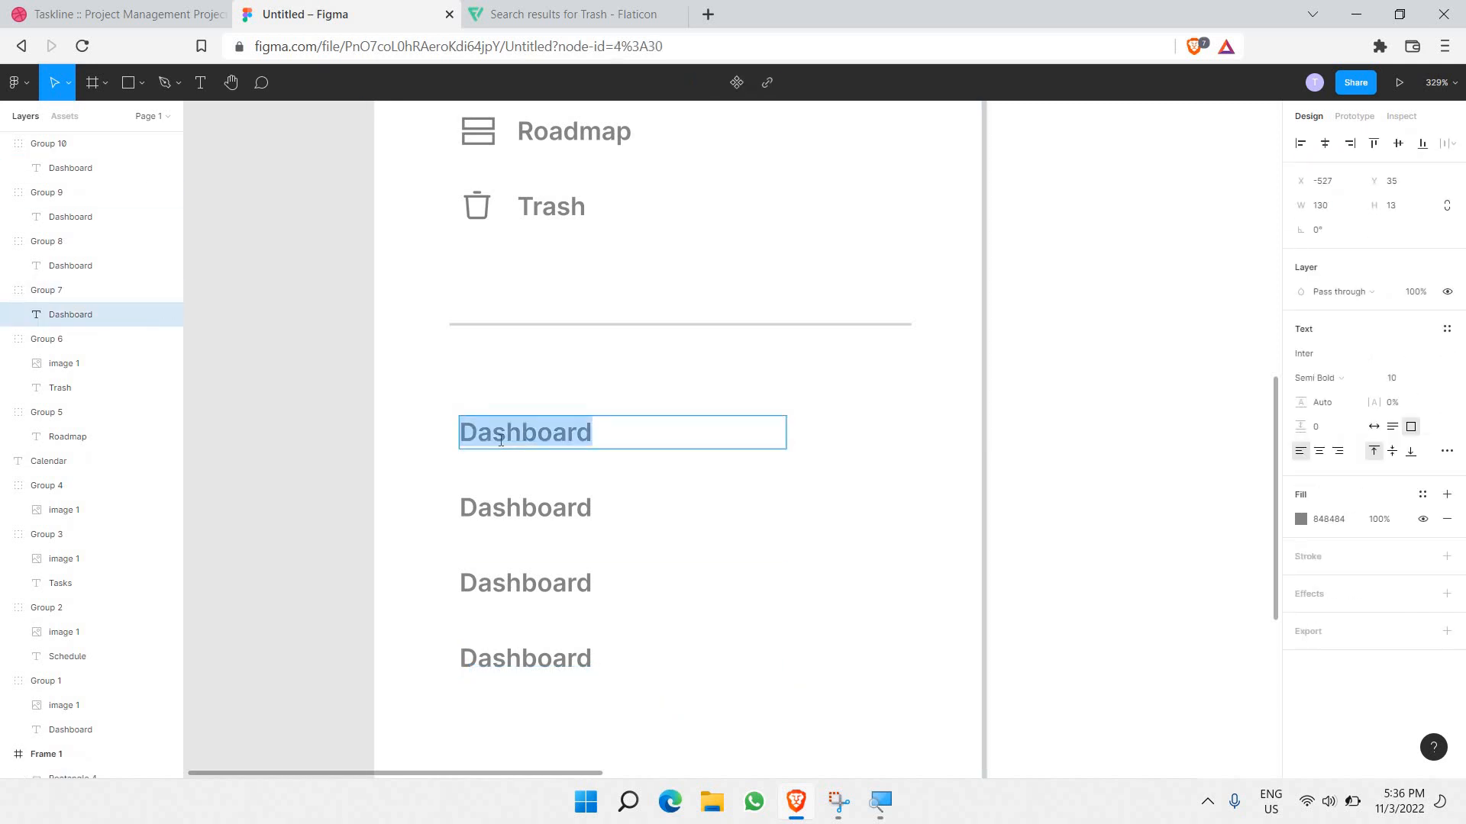
text(Projects)
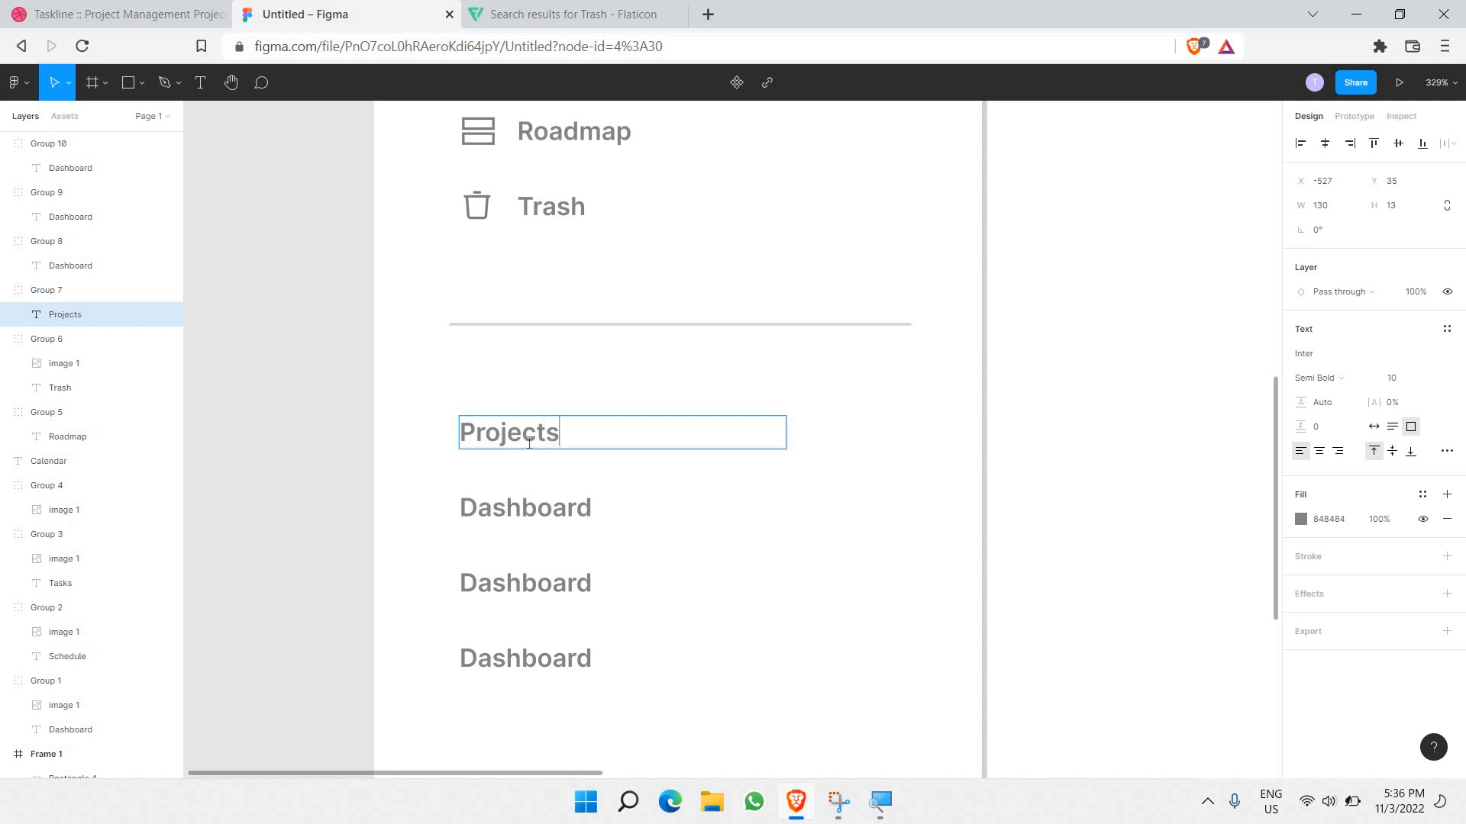
double_click(529, 442)
key(Escape)
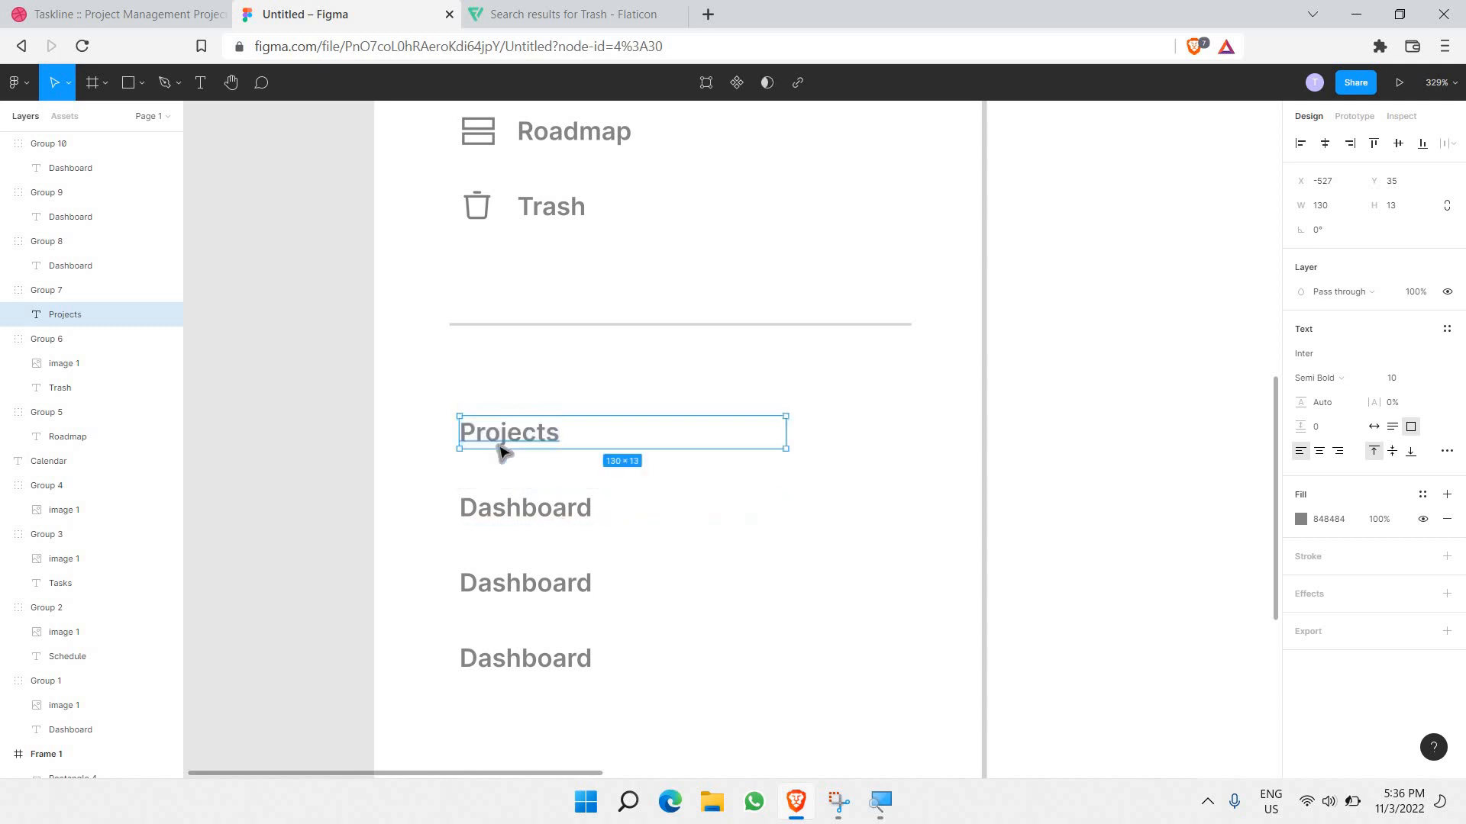
Step: Rename the second label to 'Foxo' and lighten its text to grey
click(523, 516)
double_click(524, 516)
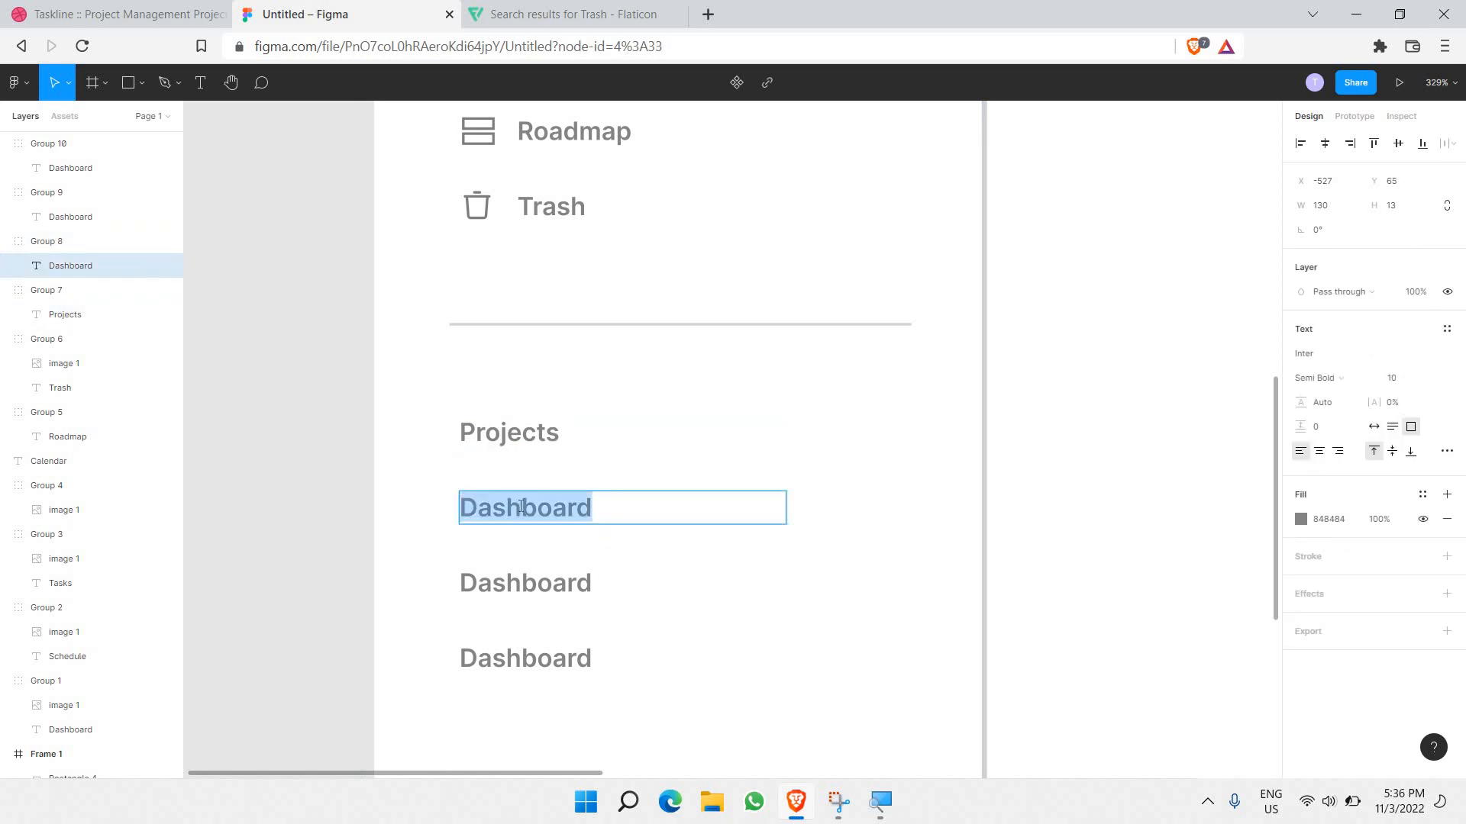
text(F)
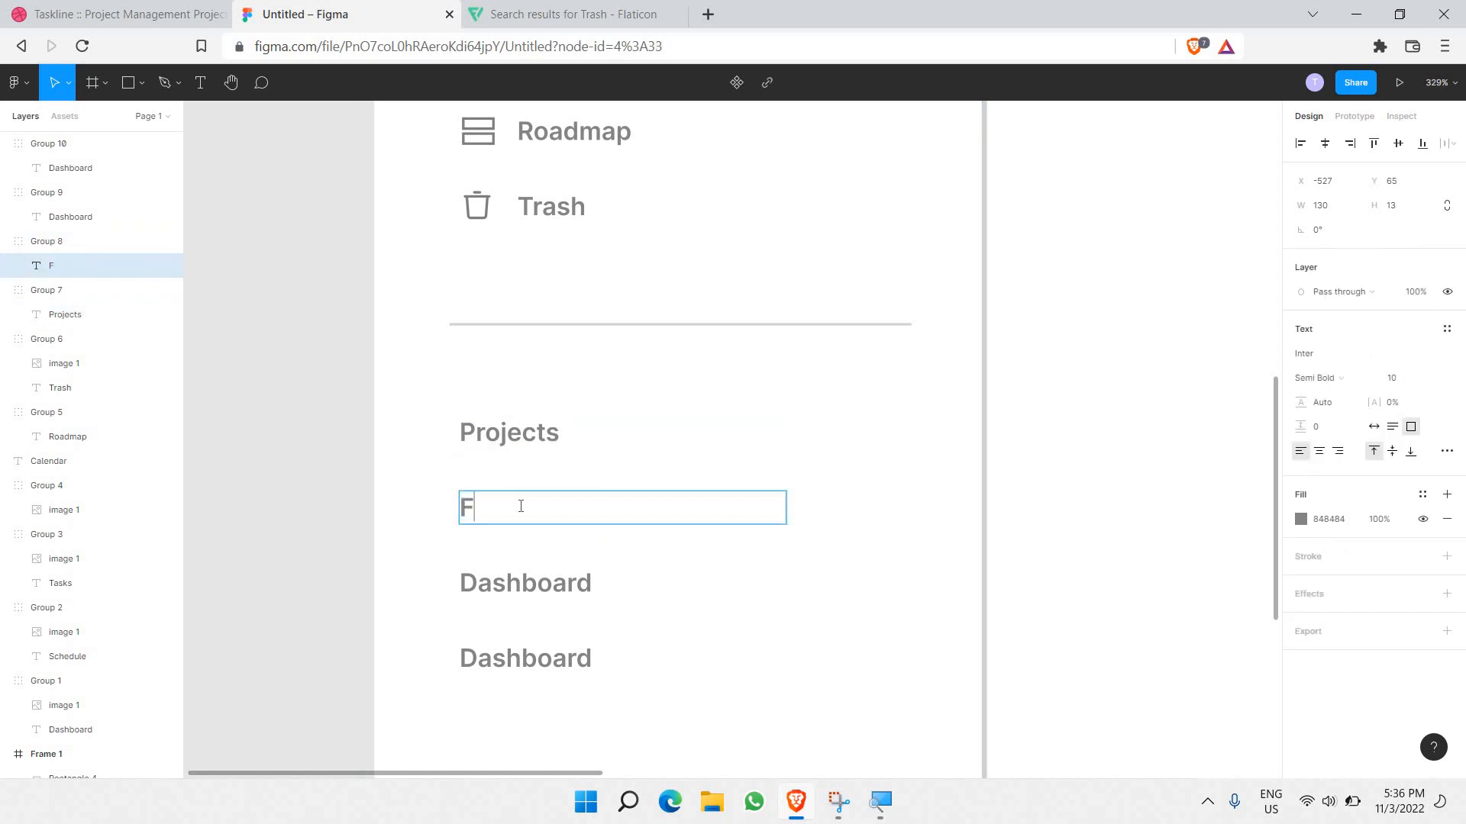
text(oxo)
key(ctrl+a)
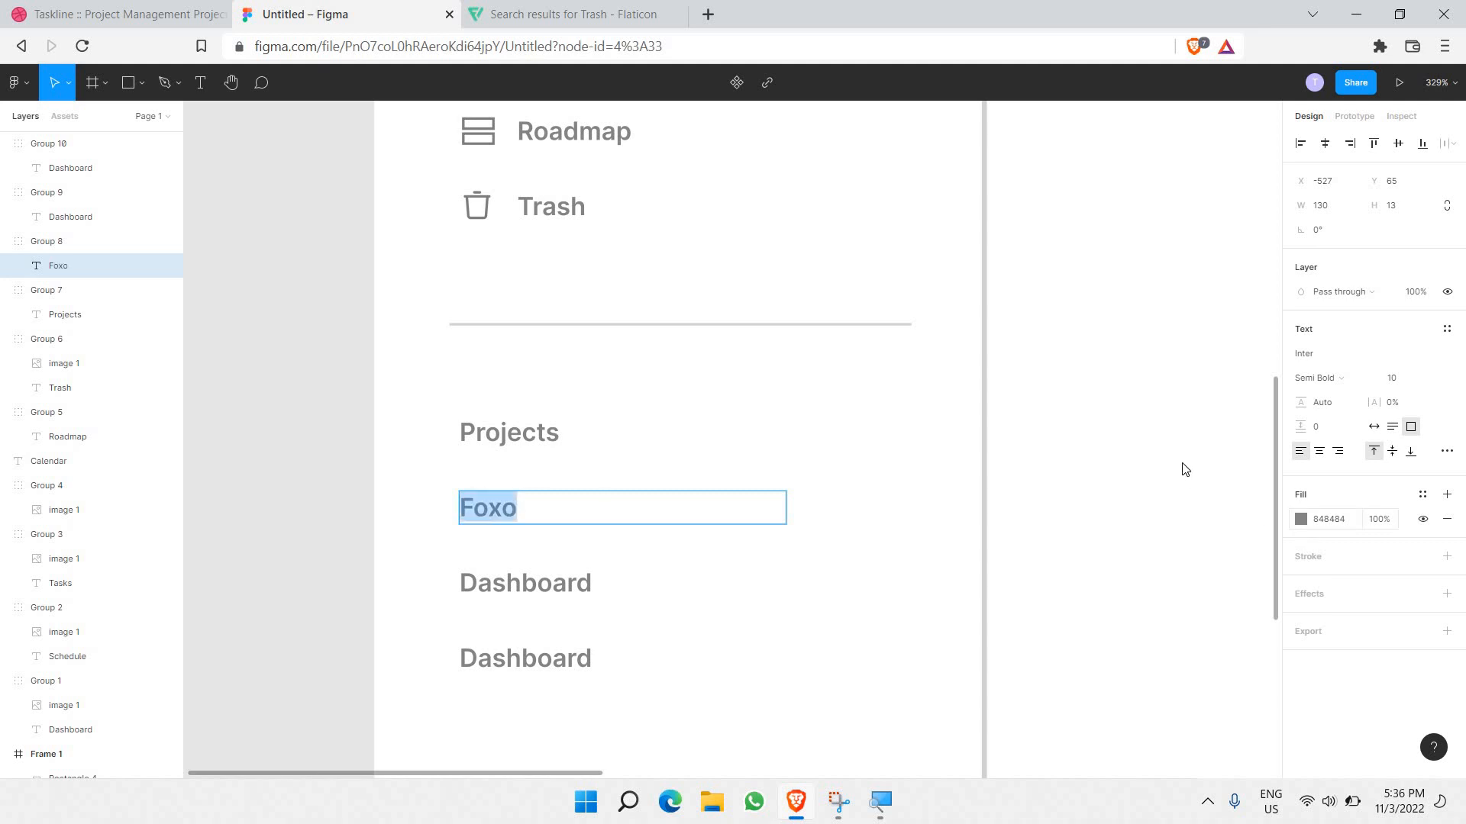
click(1301, 519)
drag(1182, 464, 524, 435)
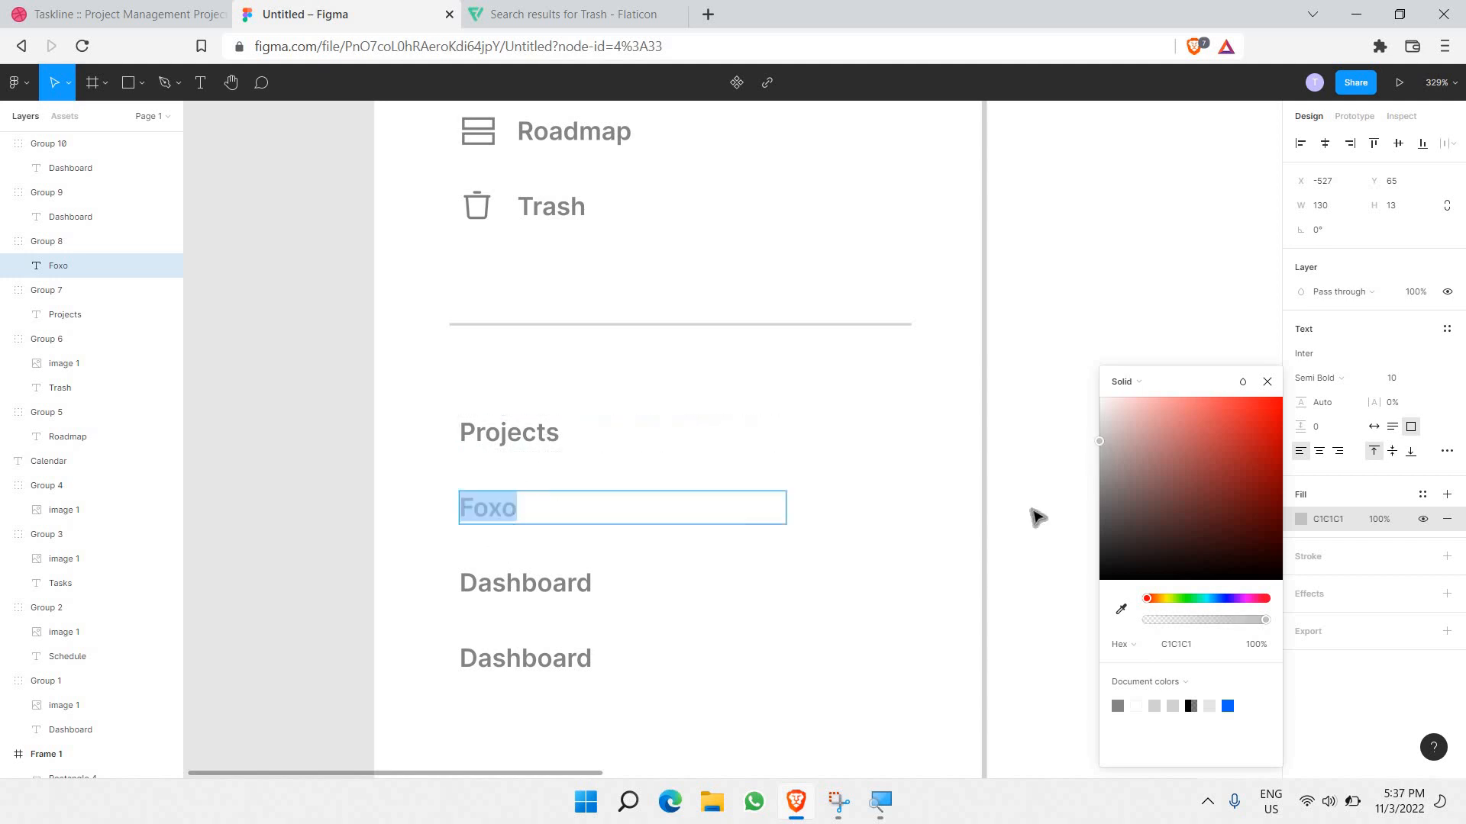
click(1332, 522)
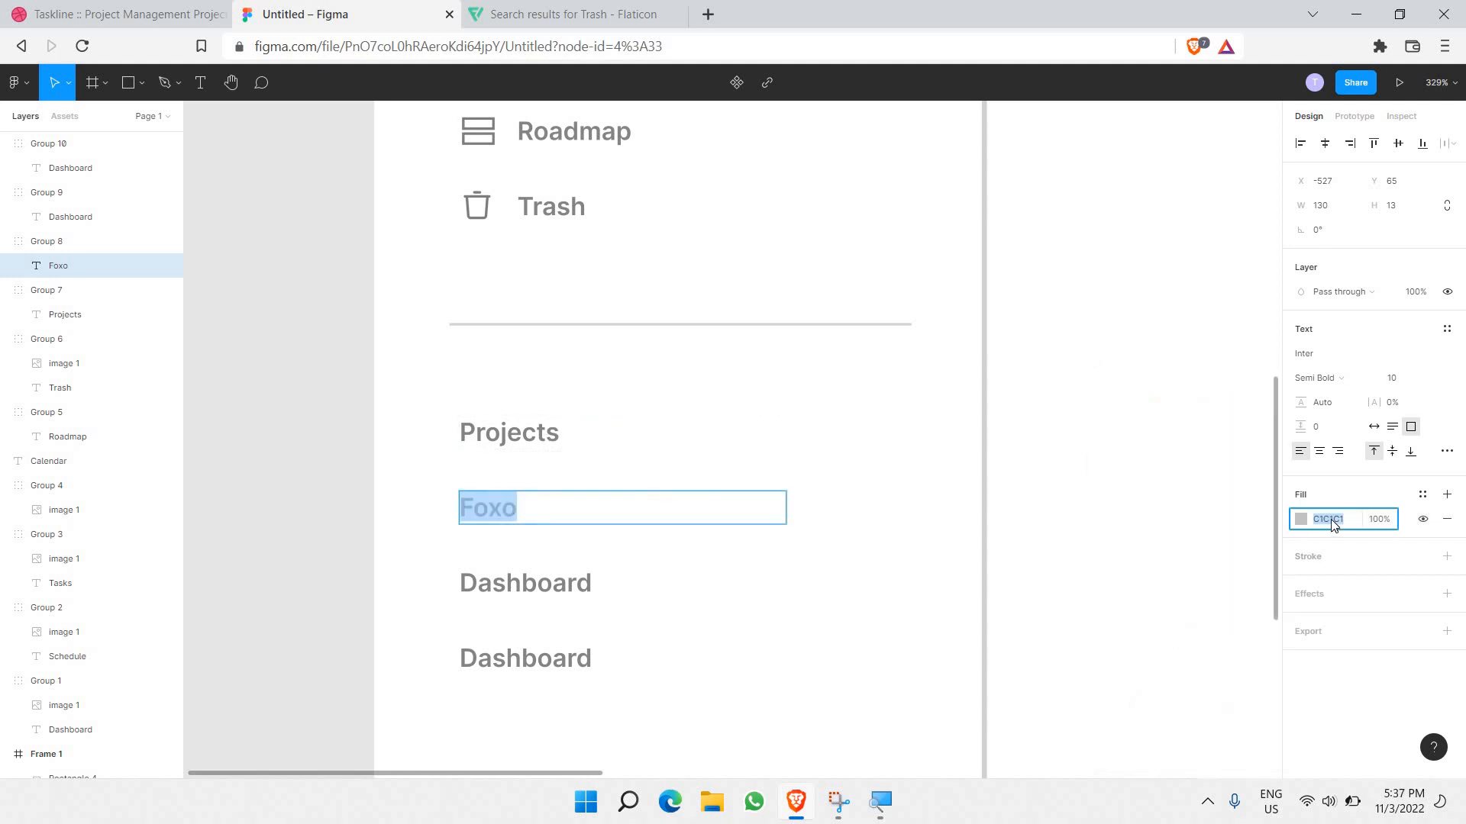
Step: Rename the third label to 'Bettermotion' and set its fill to C1C1C1
double_click(564, 588)
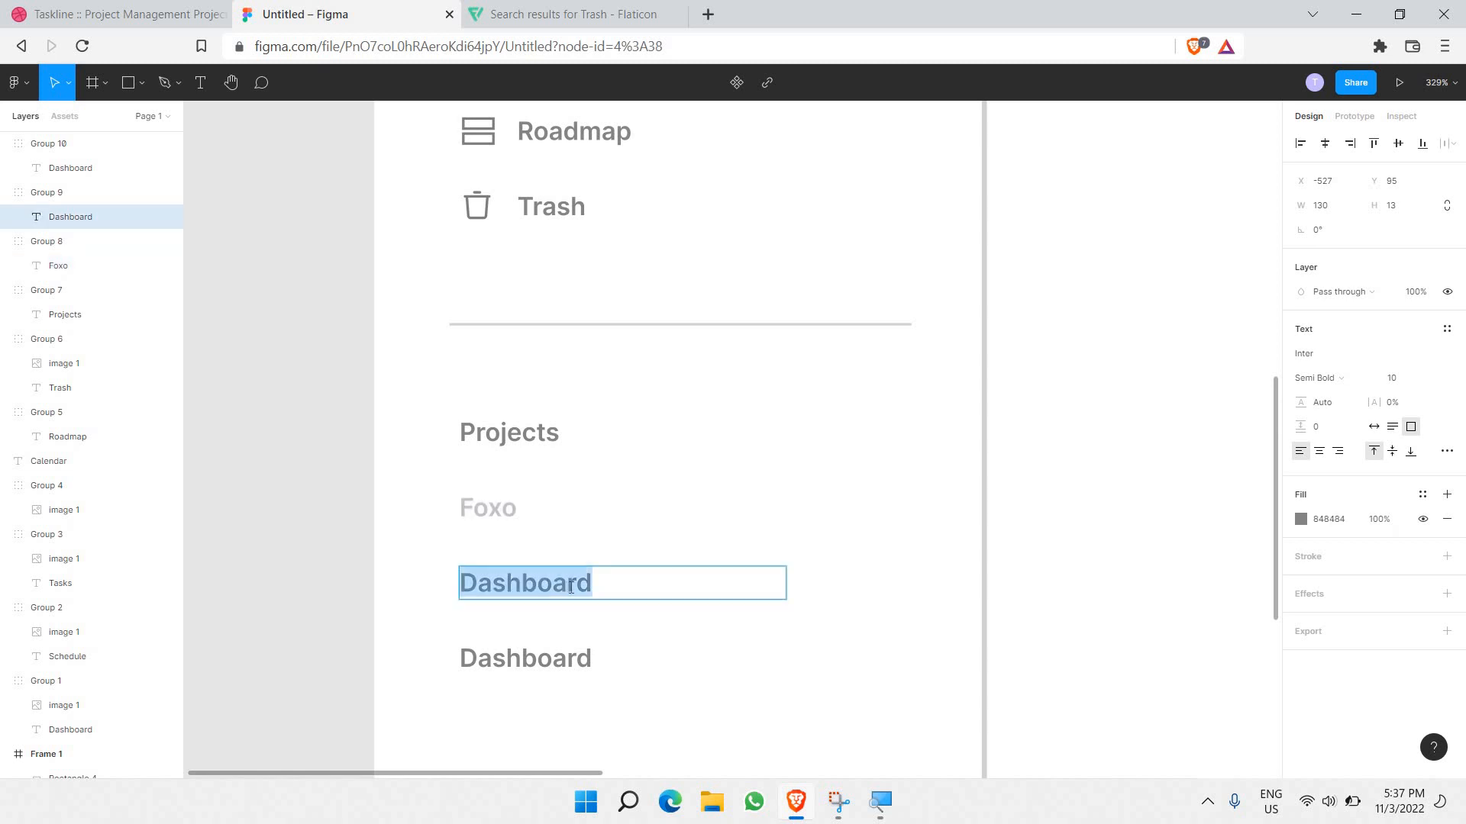
text(Bettermotion)
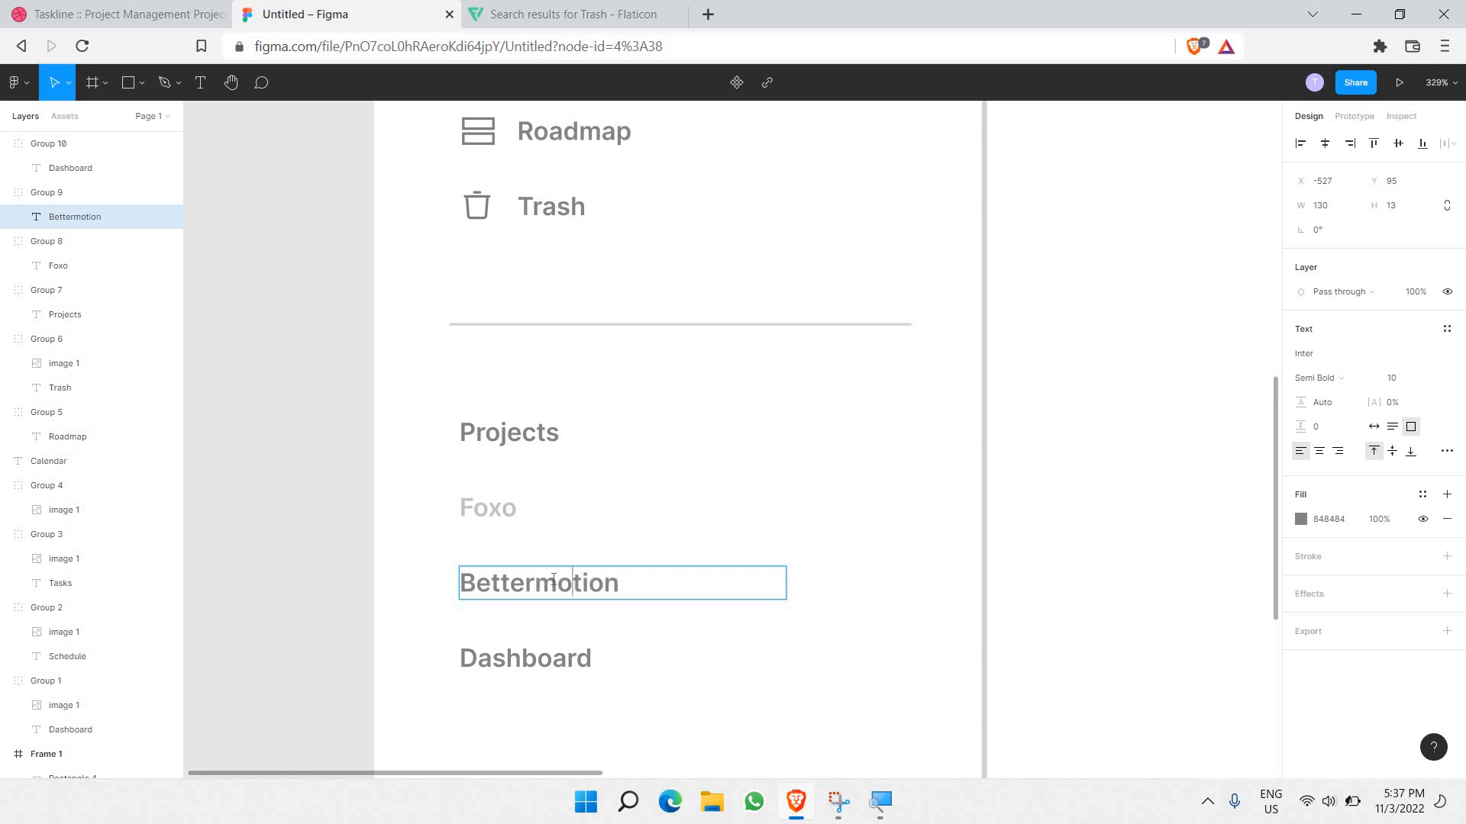
key(ctrl+a)
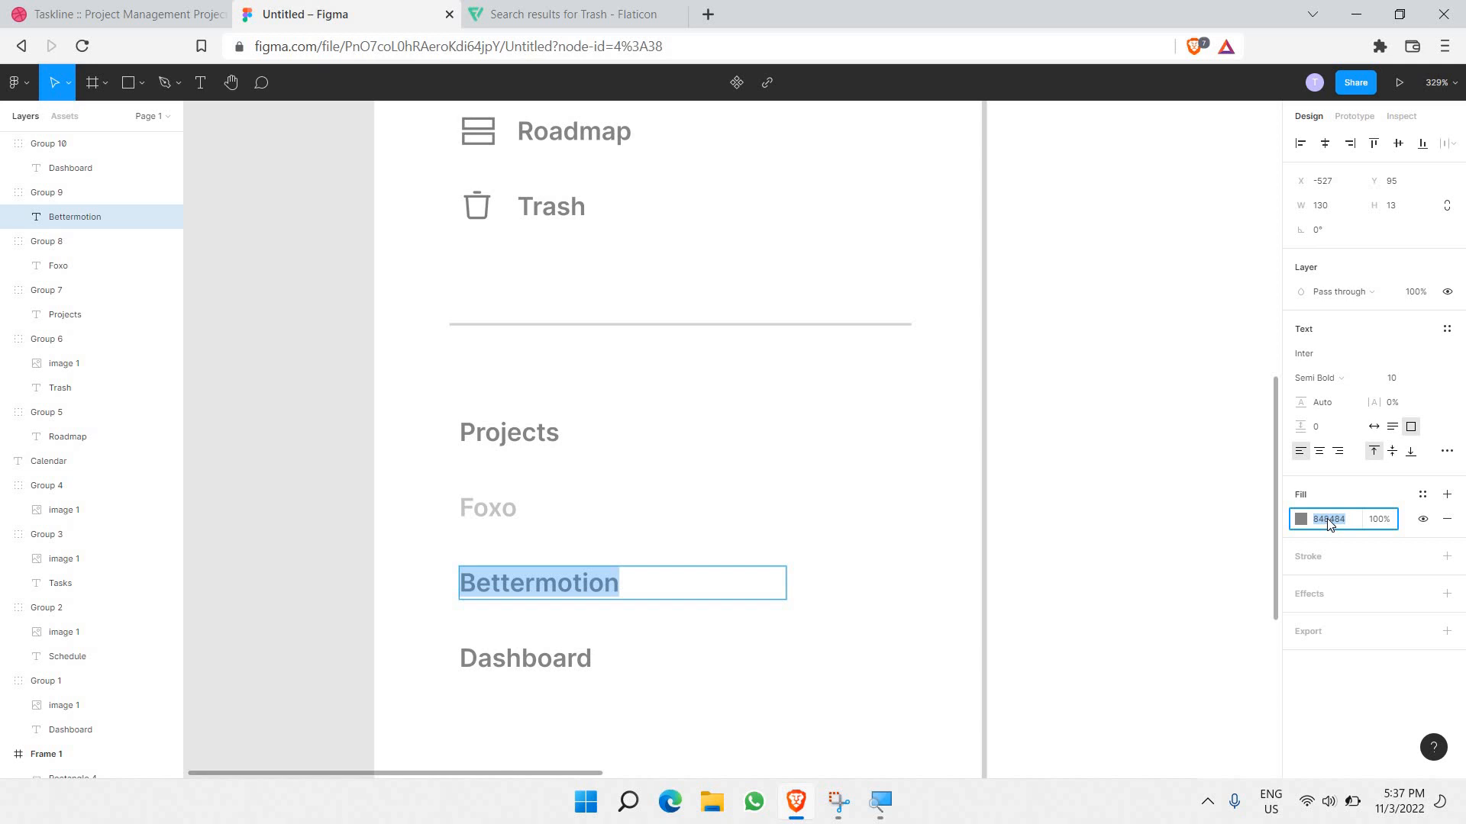
text(c1c1c1)
key(Return)
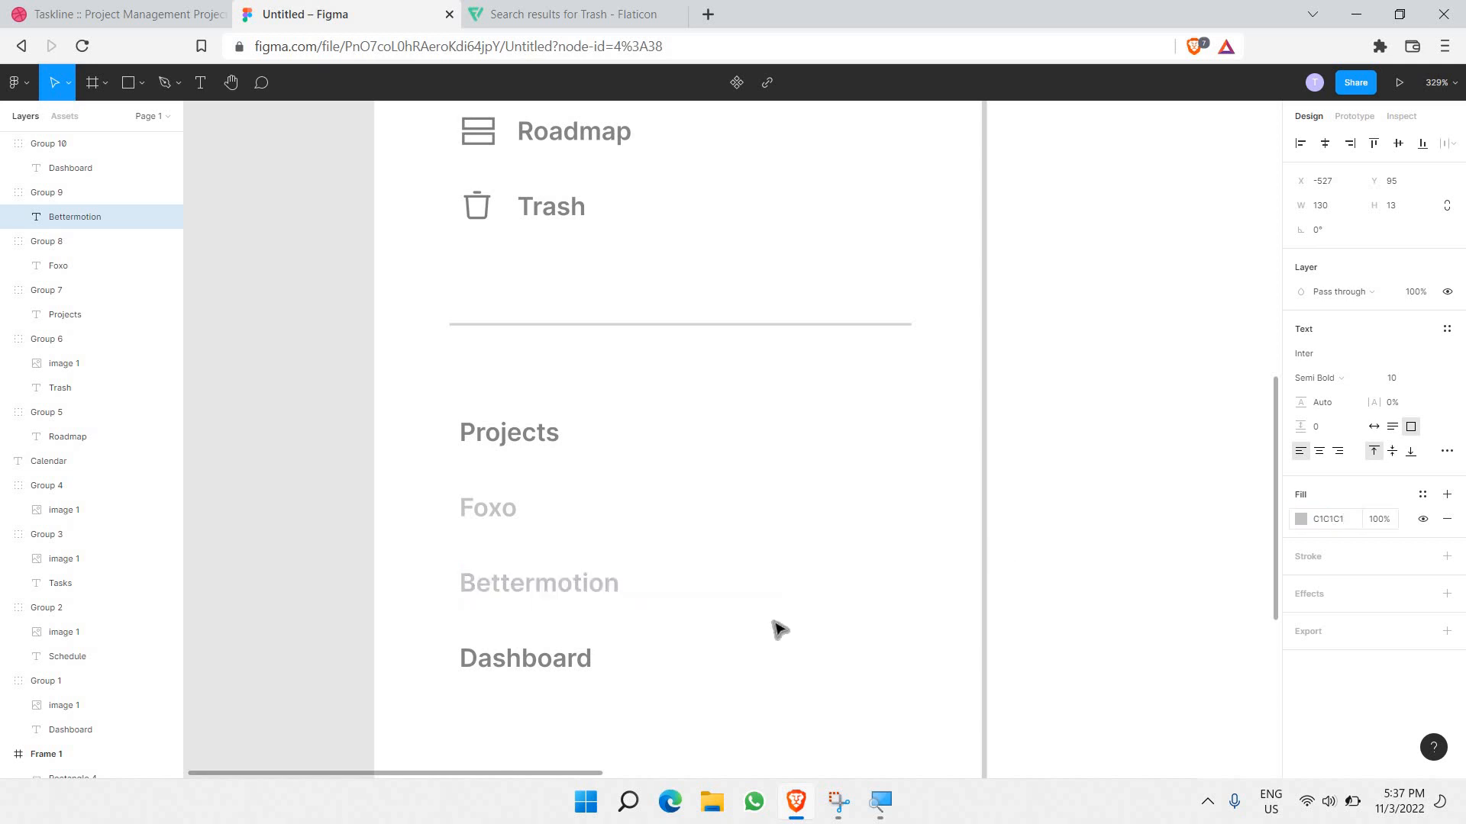
Step: Set the bottom label's fill to C1C1C1 and rename it 'Tinder'
double_click(540, 643)
click(1331, 527)
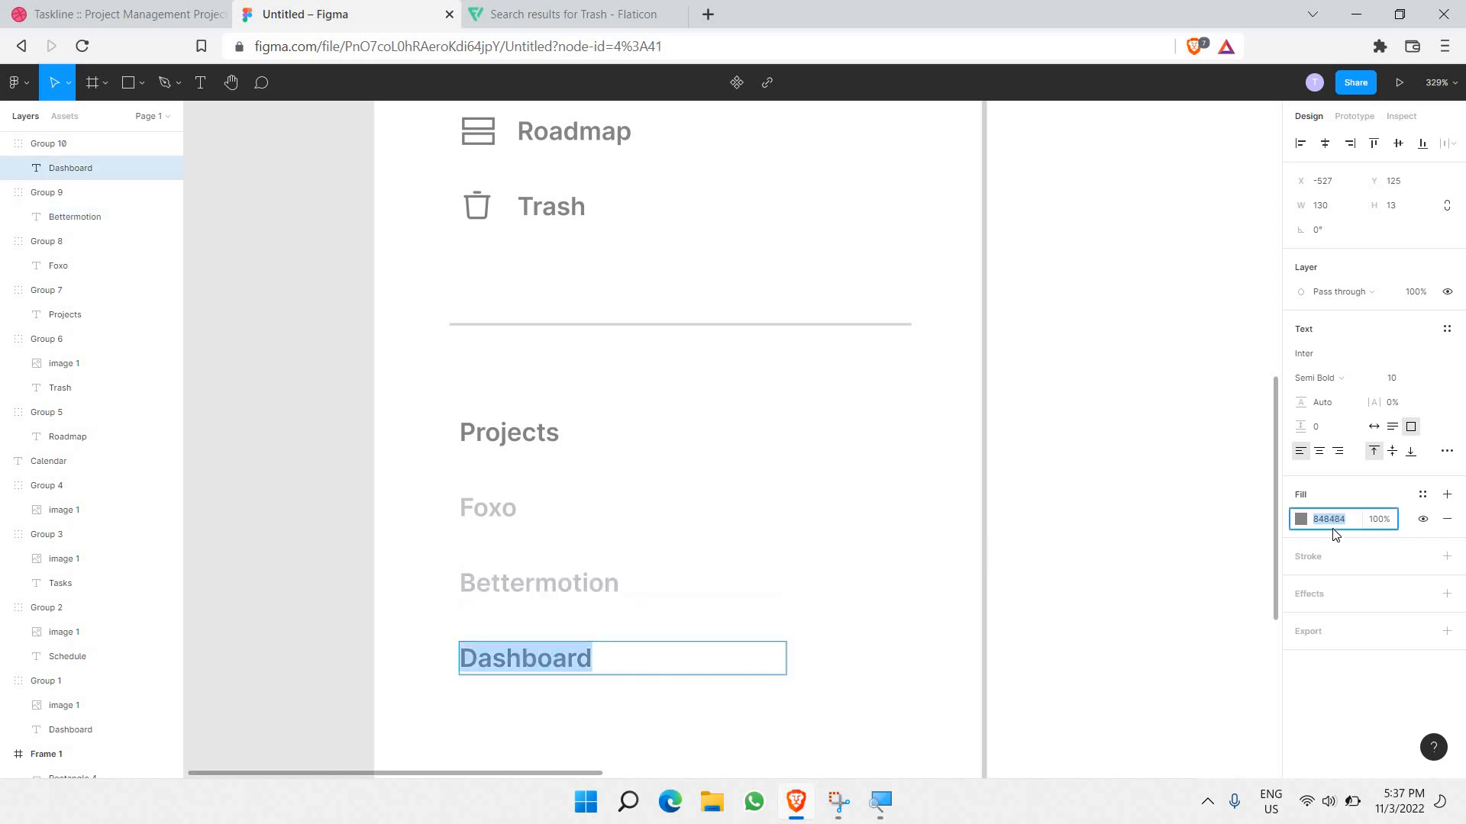
text(C1C1C1)
key(Return)
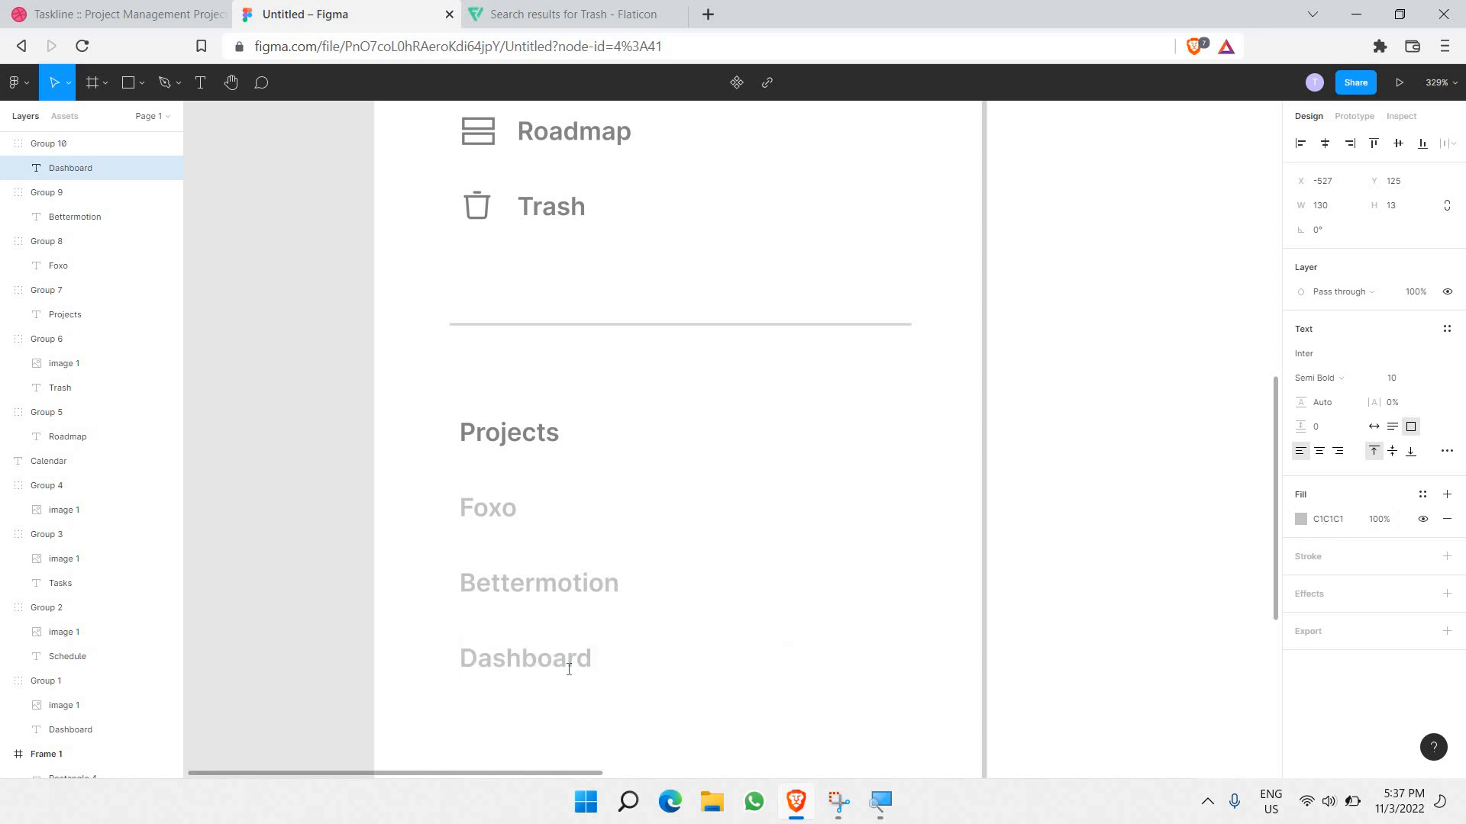
double_click(567, 672)
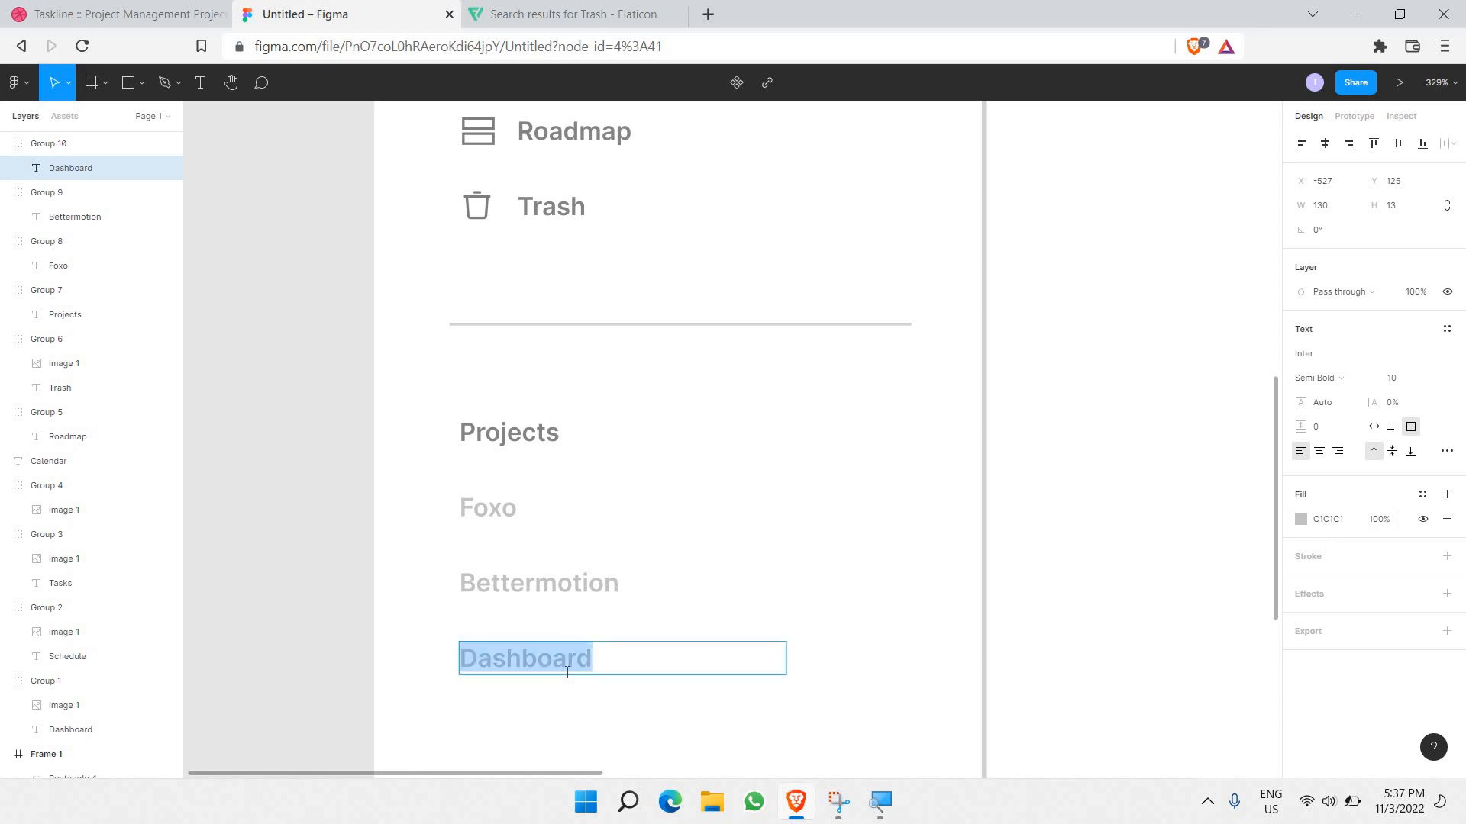
text(Tinder)
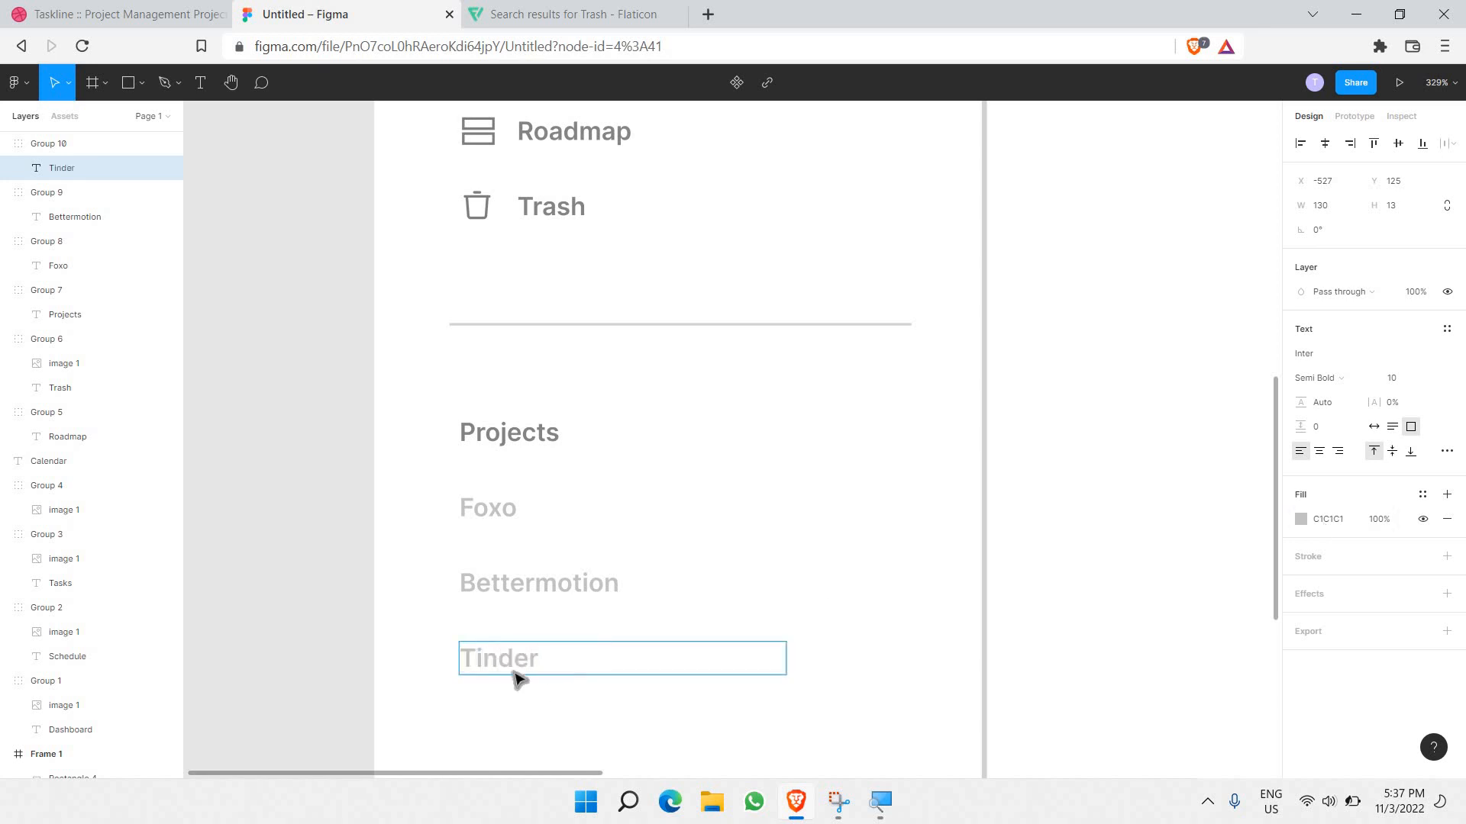
key(Escape)
scroll(350, 632, down, 1)
click(354, 634)
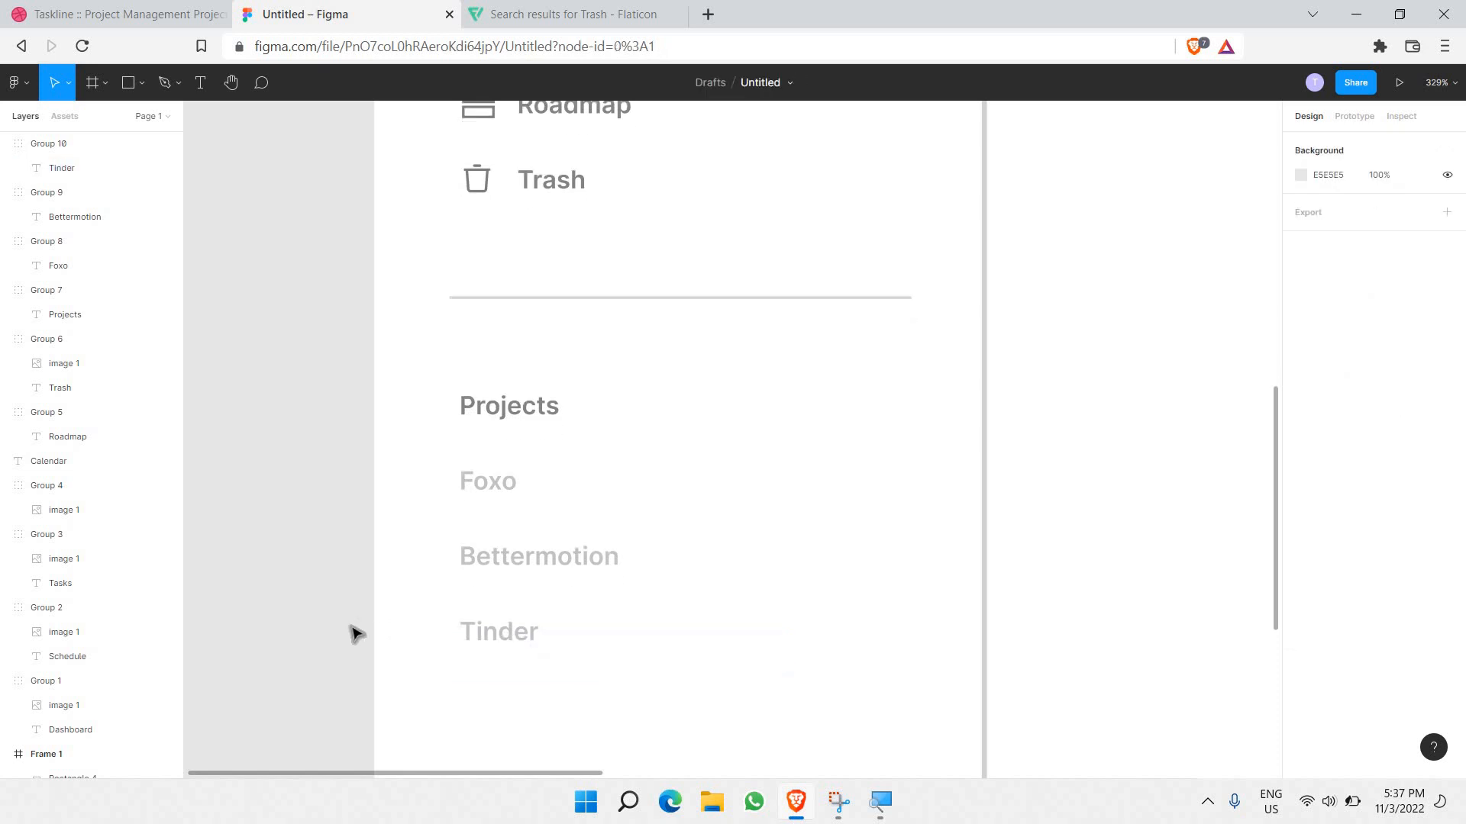
scroll(354, 634, down, 3)
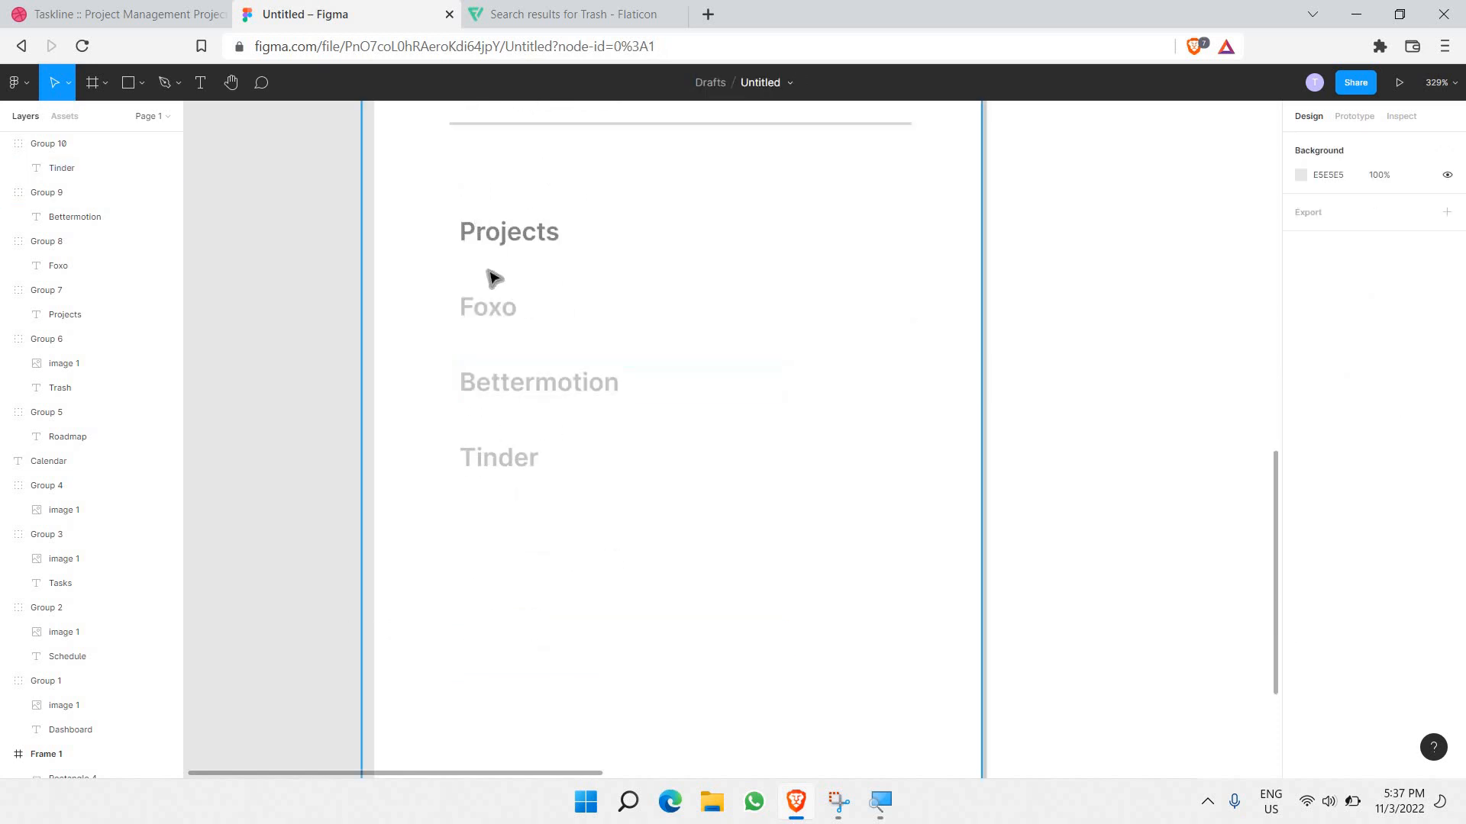
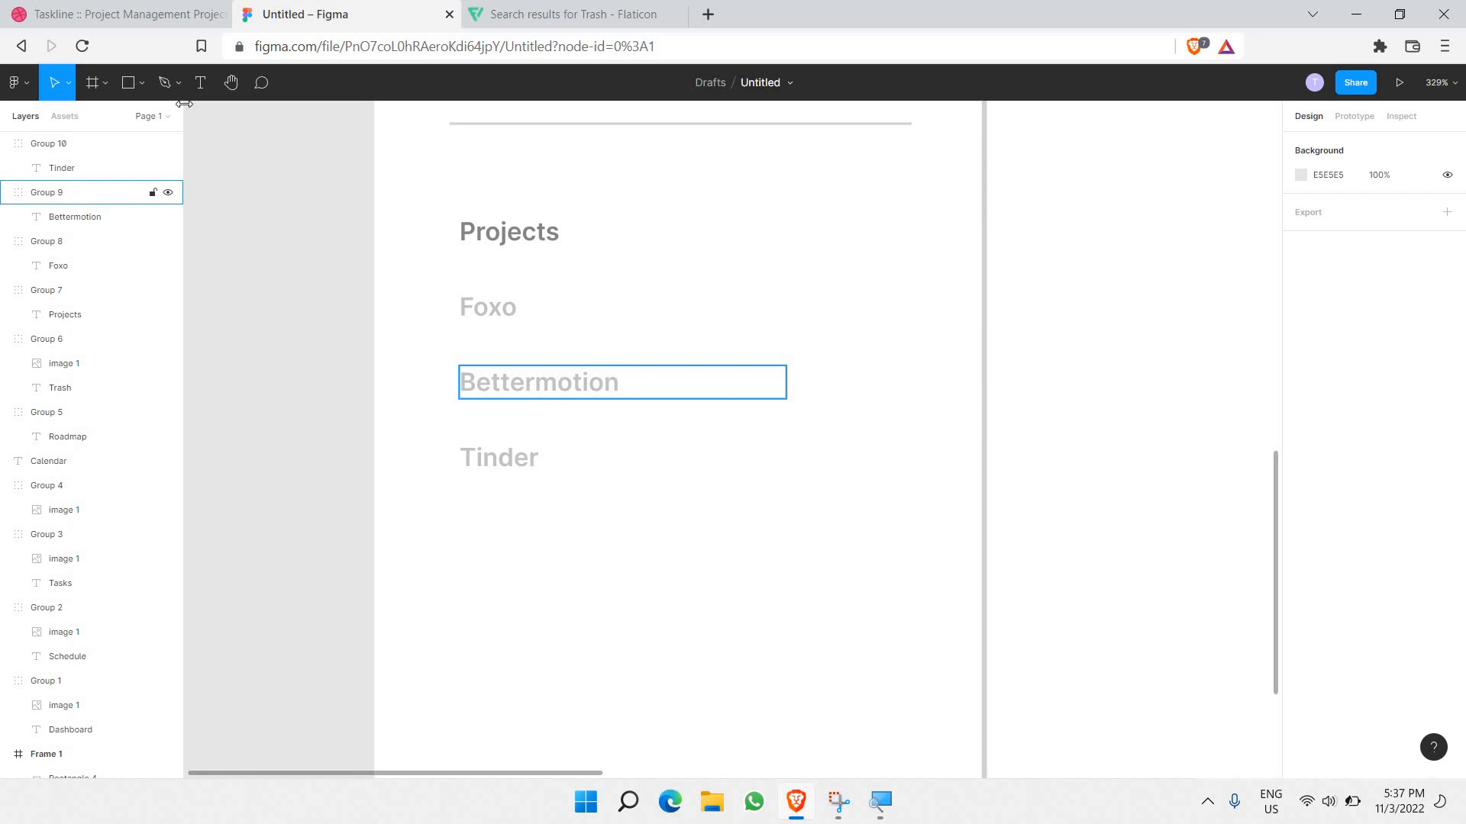
Step: Duplicate the Tinder entry below itself and retype the copy as 'Show more'
click(516, 447)
key(ctrl+c)
key(ctrl+v)
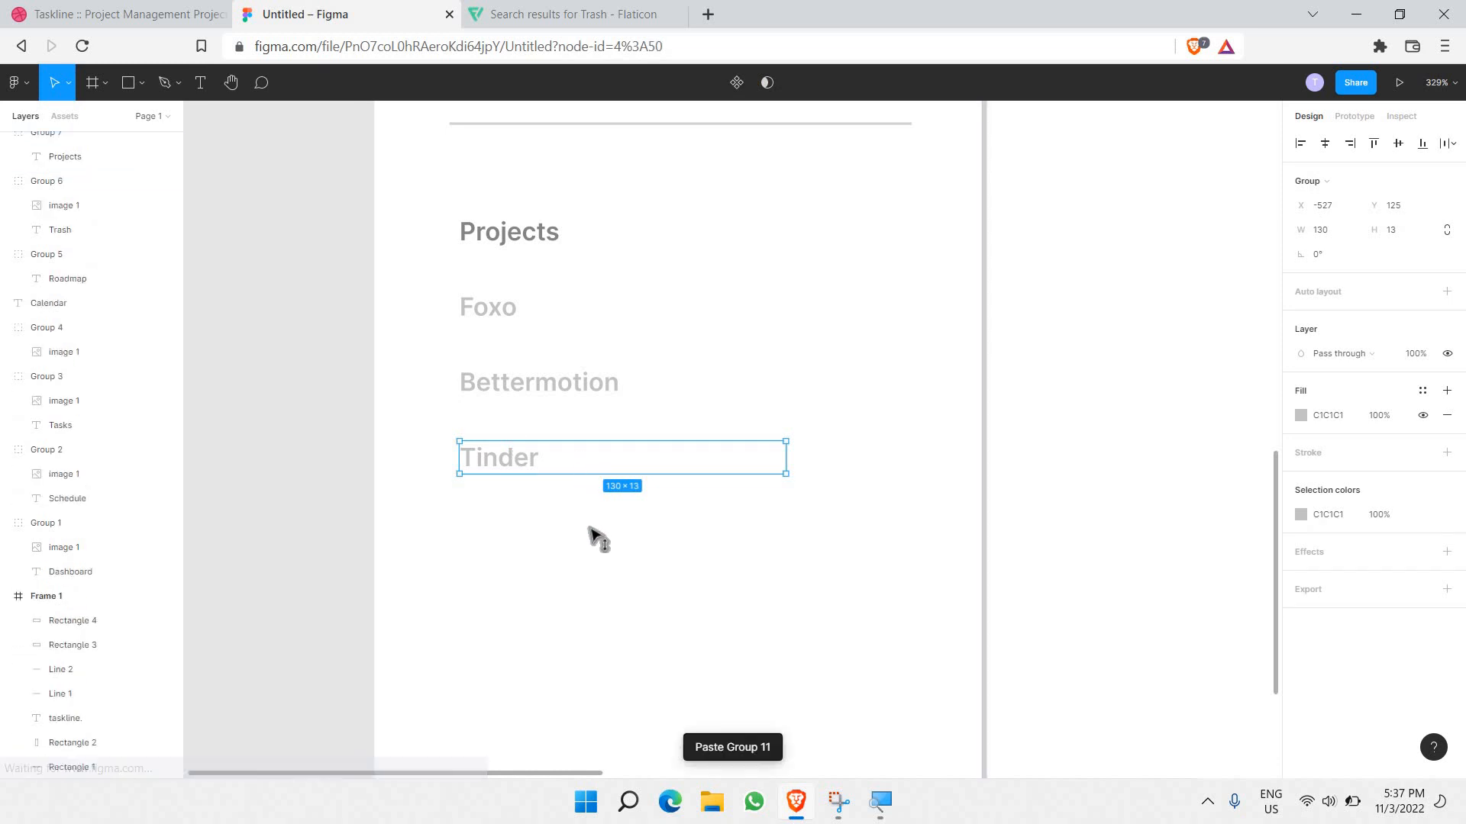
key(Down)
key(Down)
key(Down)
key(Down)
double_click(495, 524)
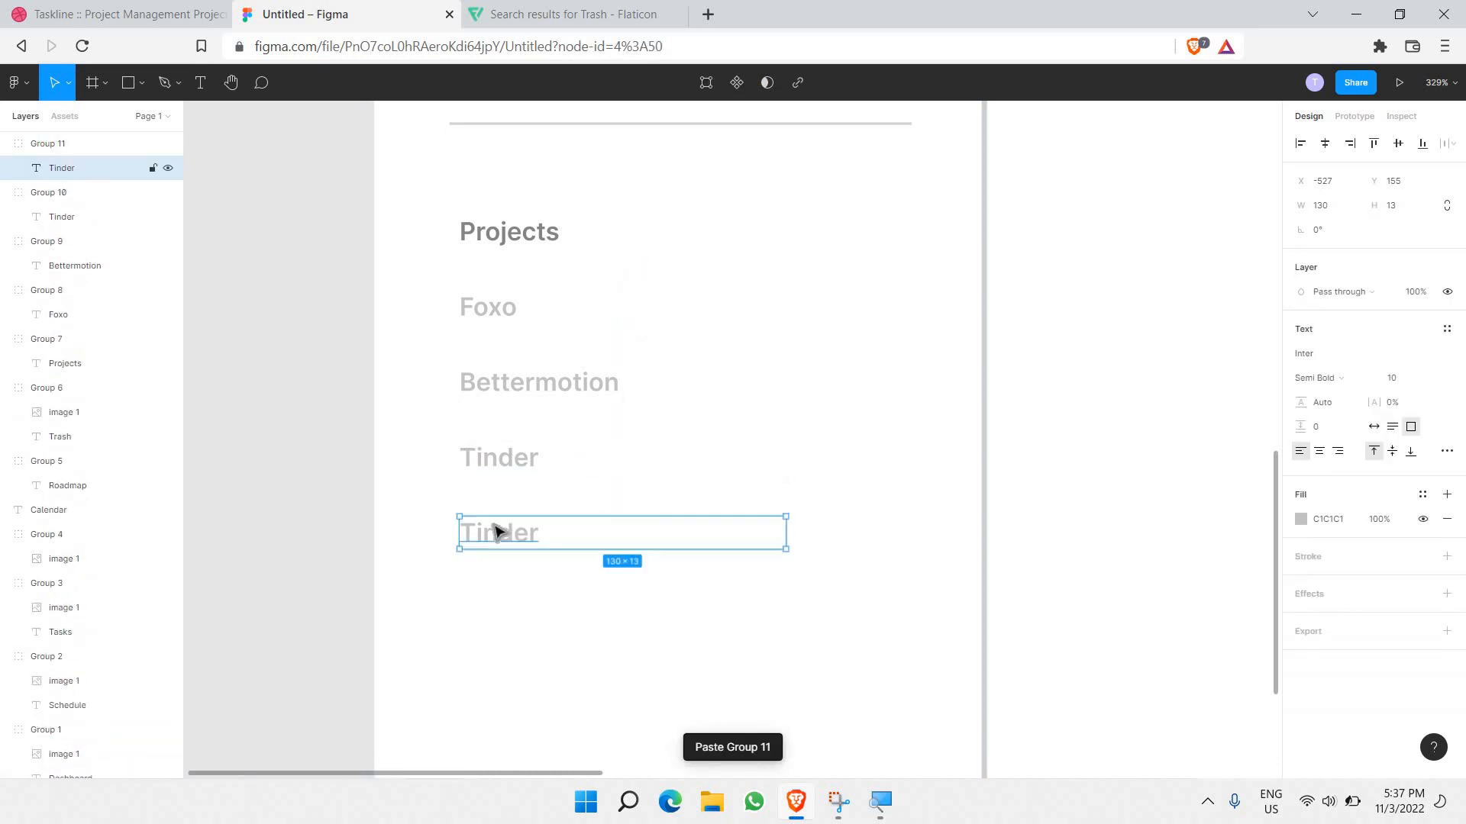
double_click(495, 524)
text(Show more)
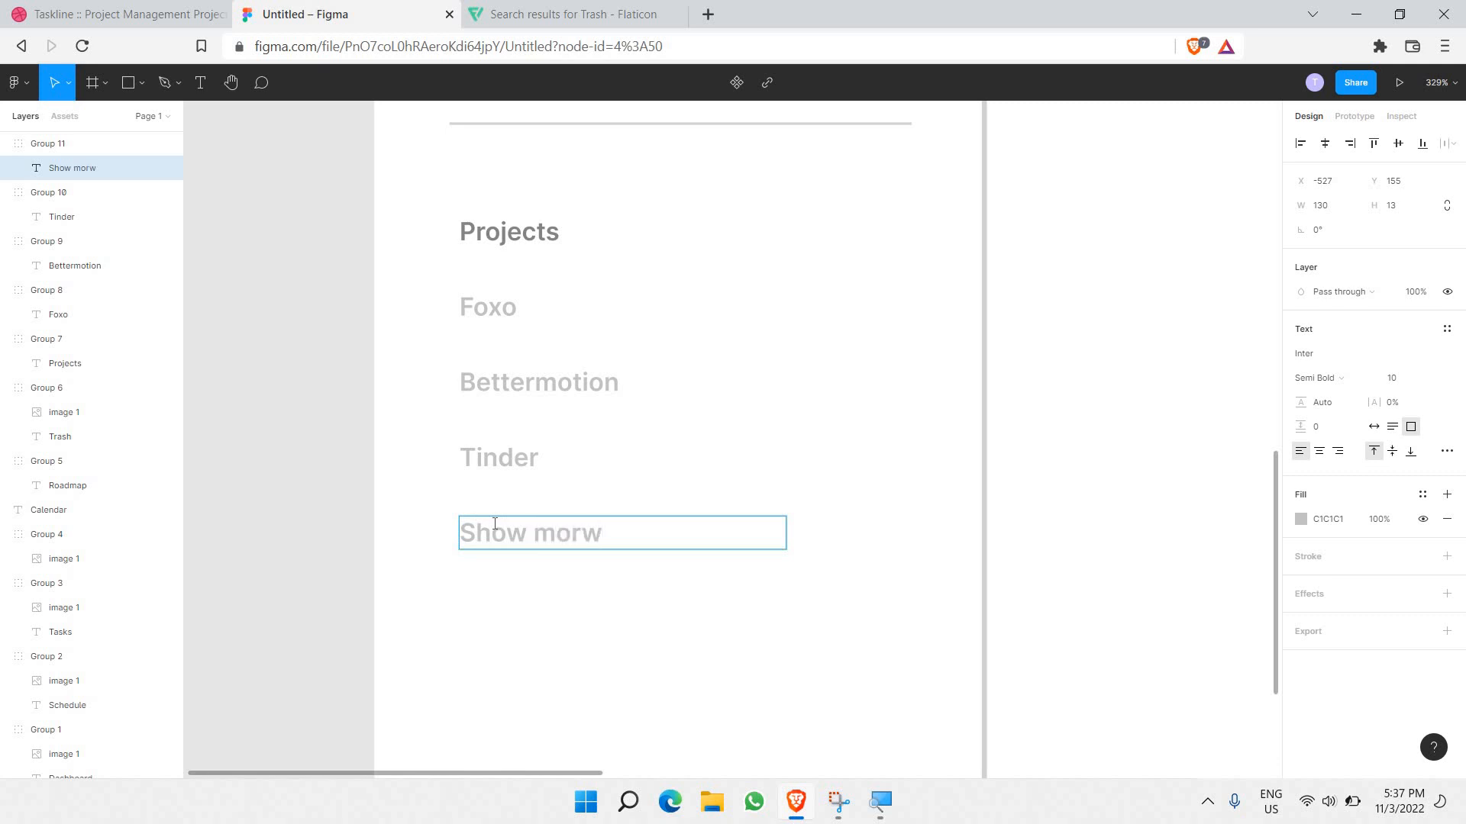
Step: Set the Show more text fill to AFAFAF and shift it slightly right
key(ctrl+a)
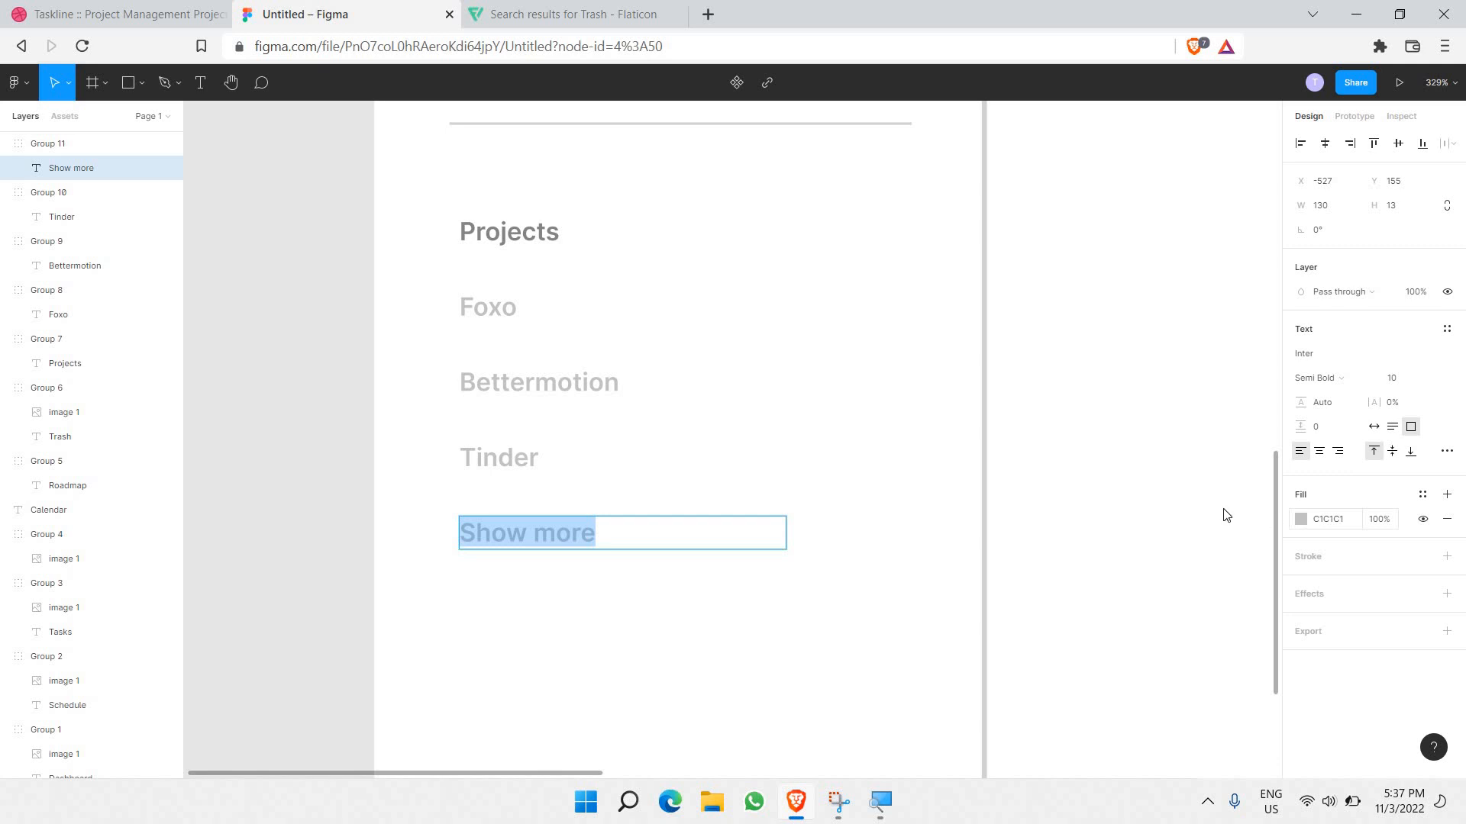
click(1301, 519)
drag(1147, 463, 927, 469)
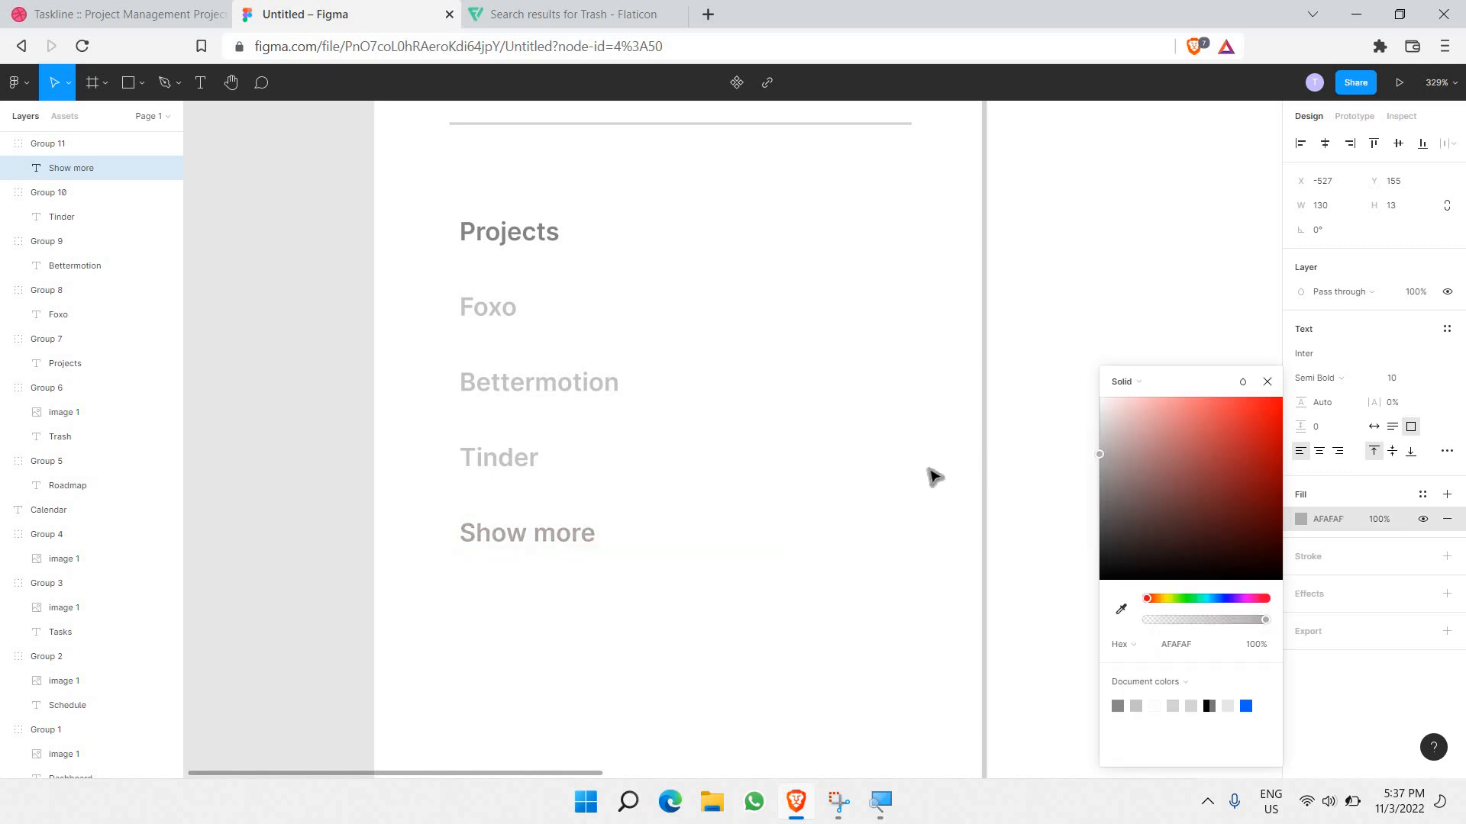
click(521, 563)
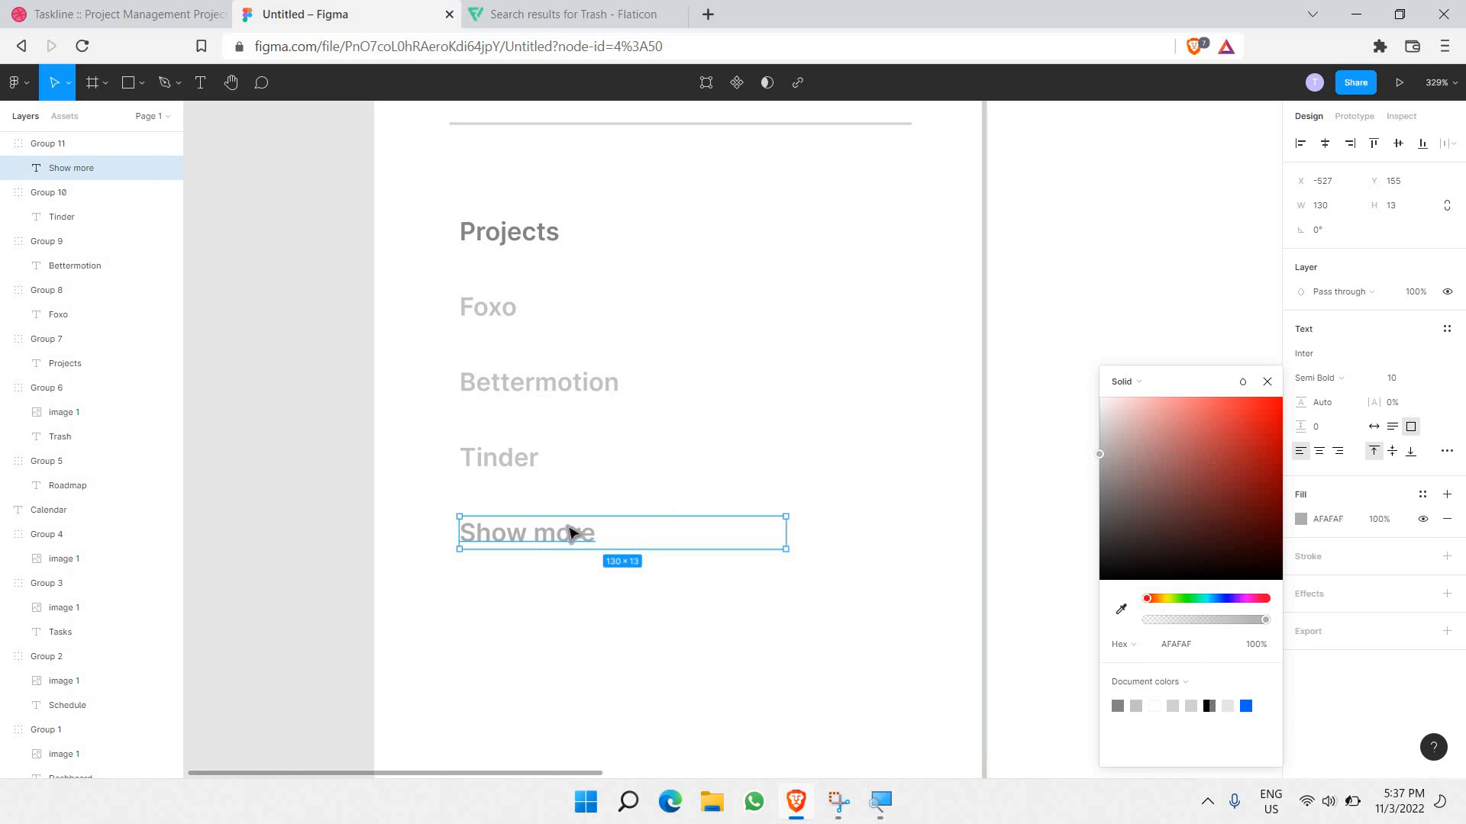
key(shift+Right)
key(Right)
key(Right)
key(Right)
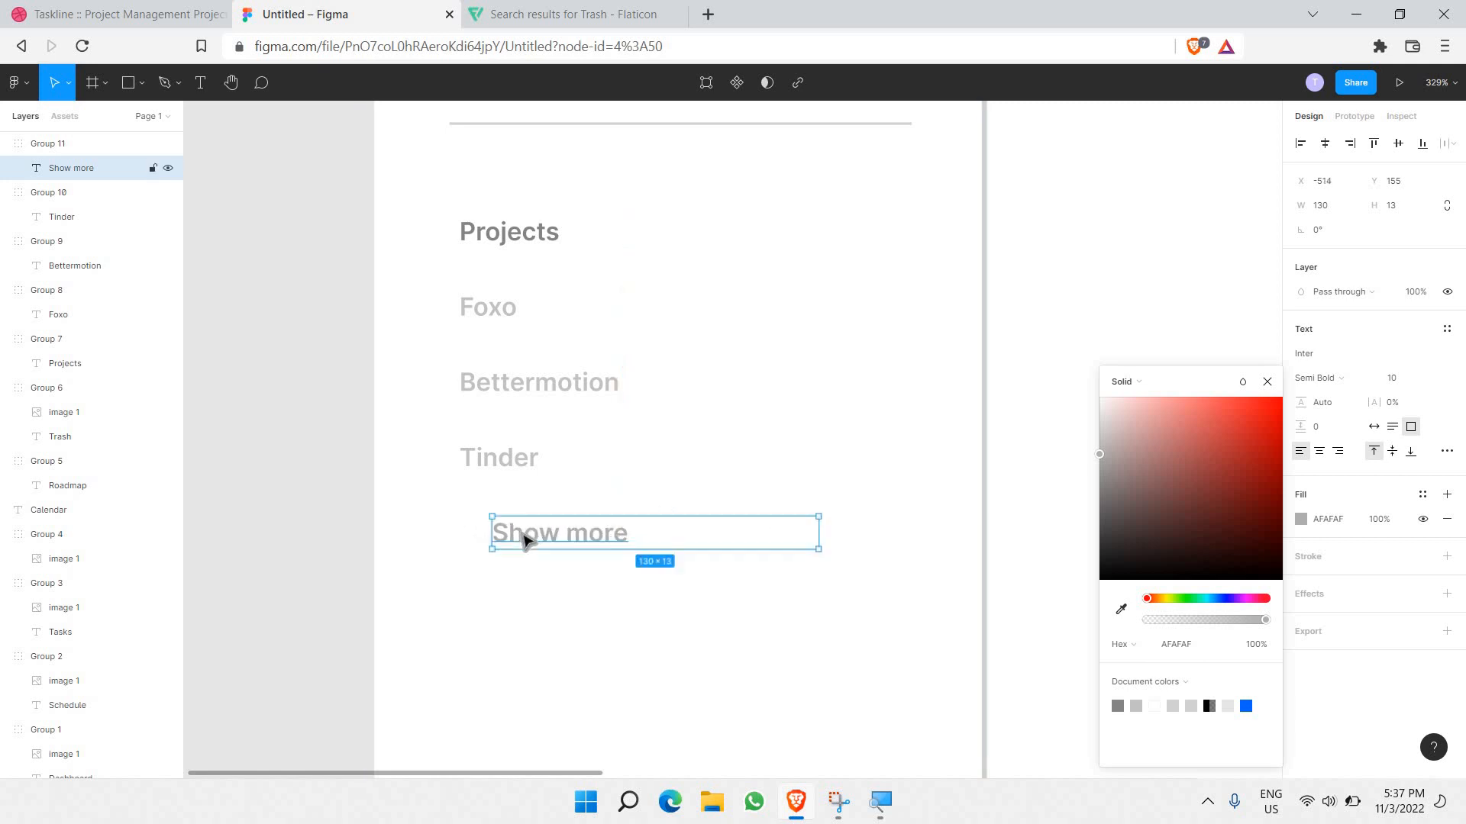
scroll(532, 491, up, 5)
Step: Place a copy of the trash icon beside Show more and shift the text right
click(481, 280)
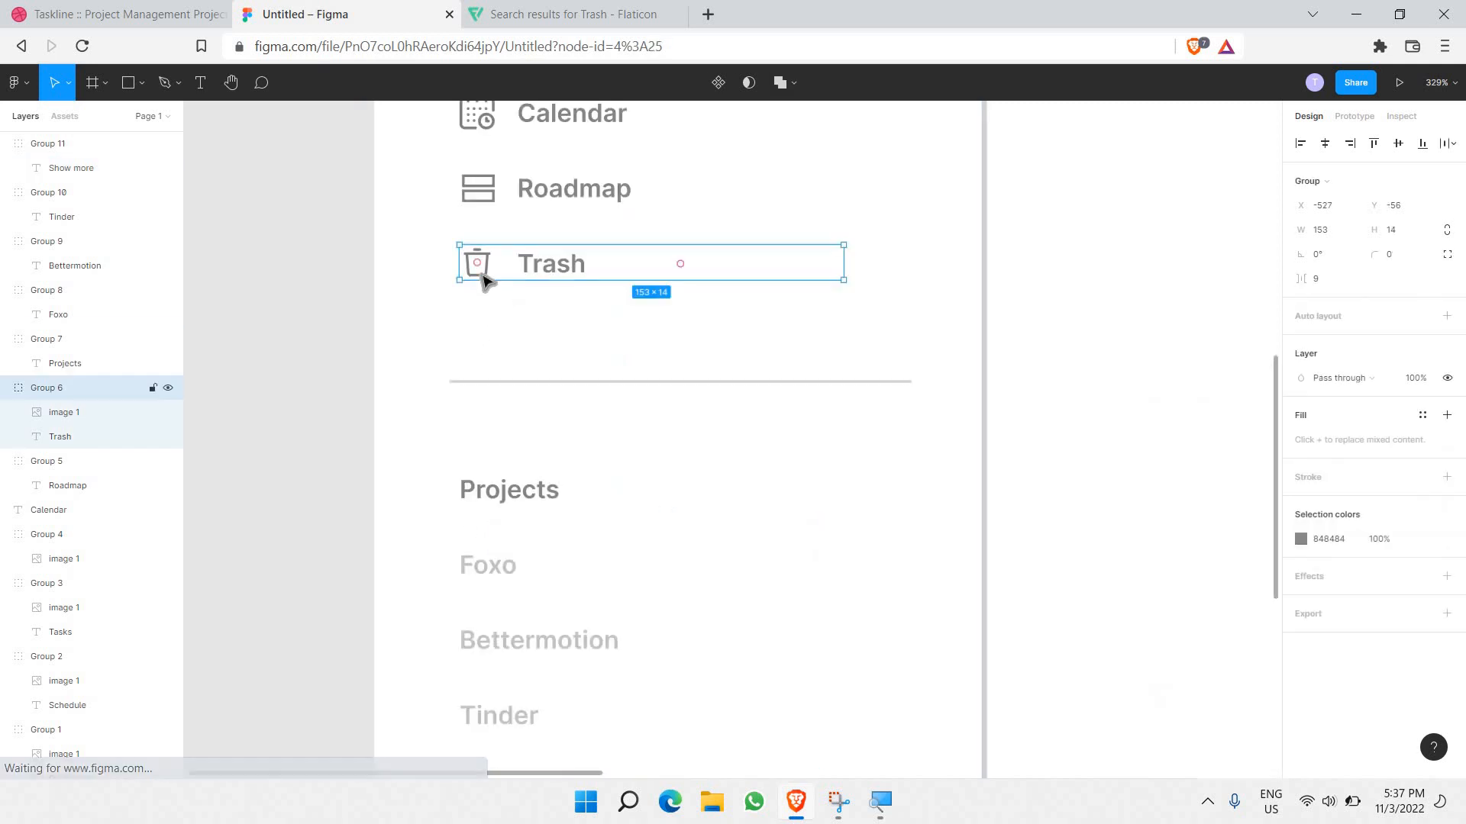
double_click(481, 280)
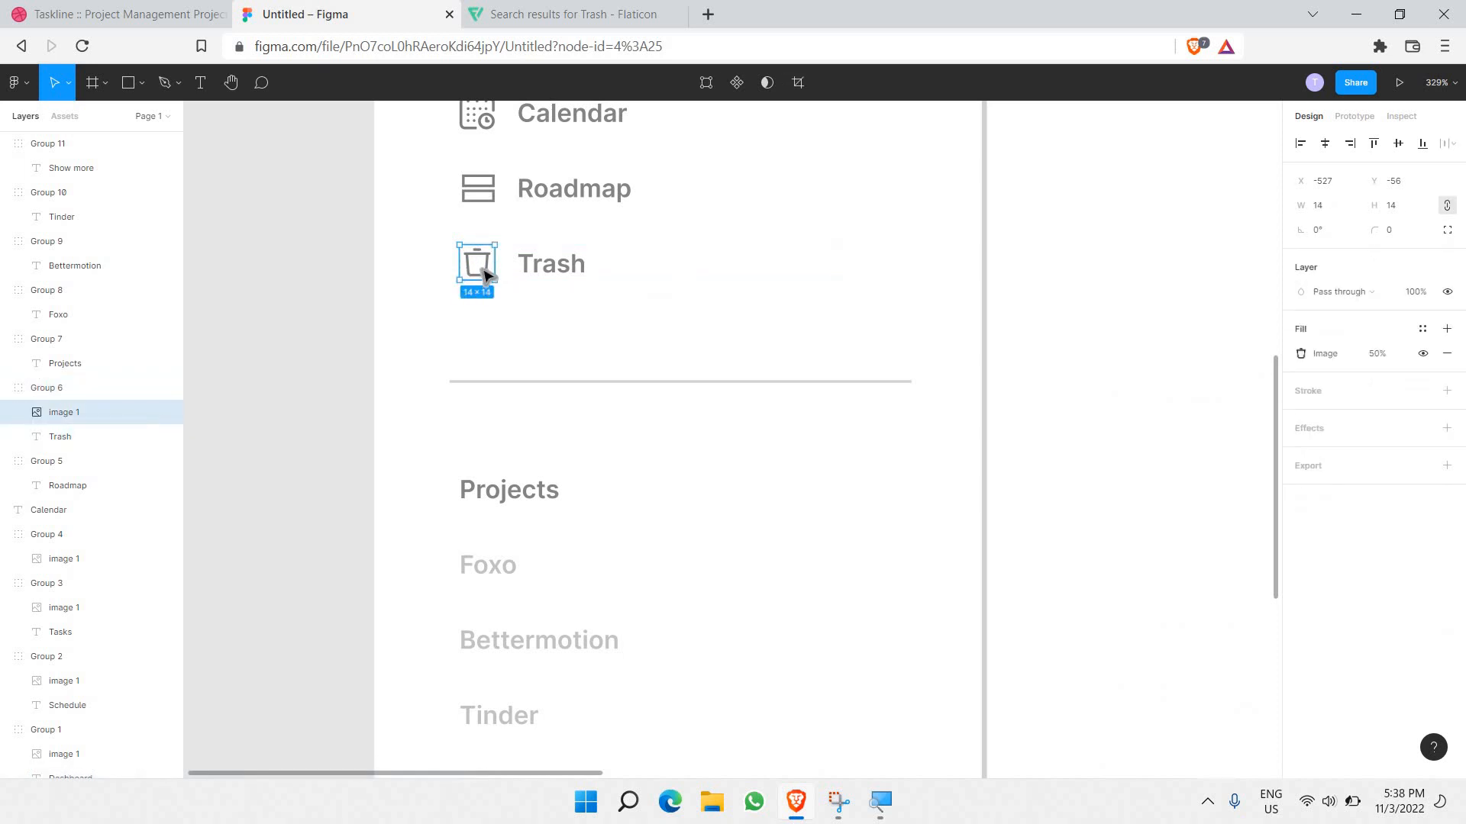
alt+drag(481, 267, 498, 585)
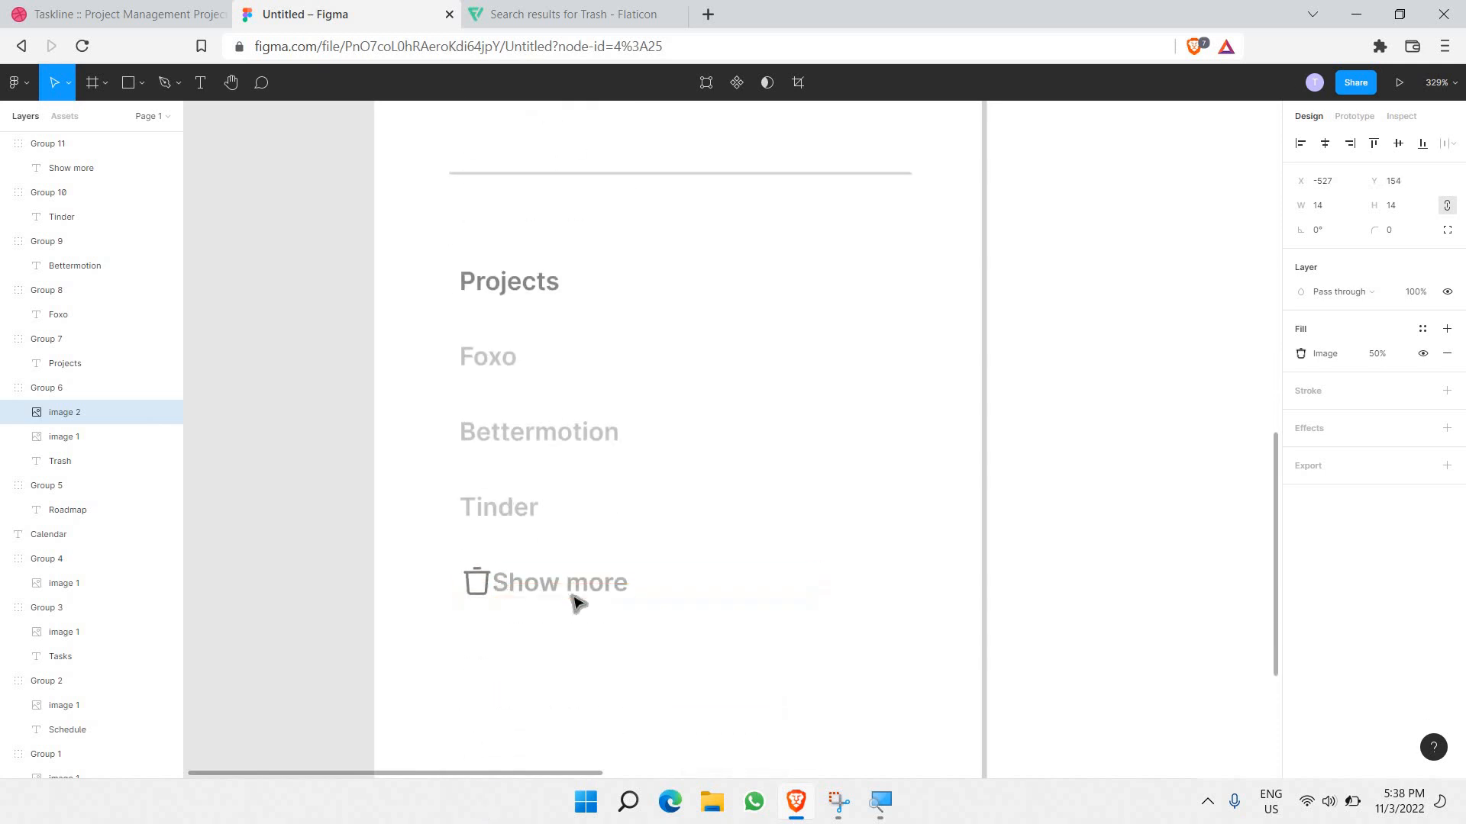
shift+click(586, 593)
click(585, 592)
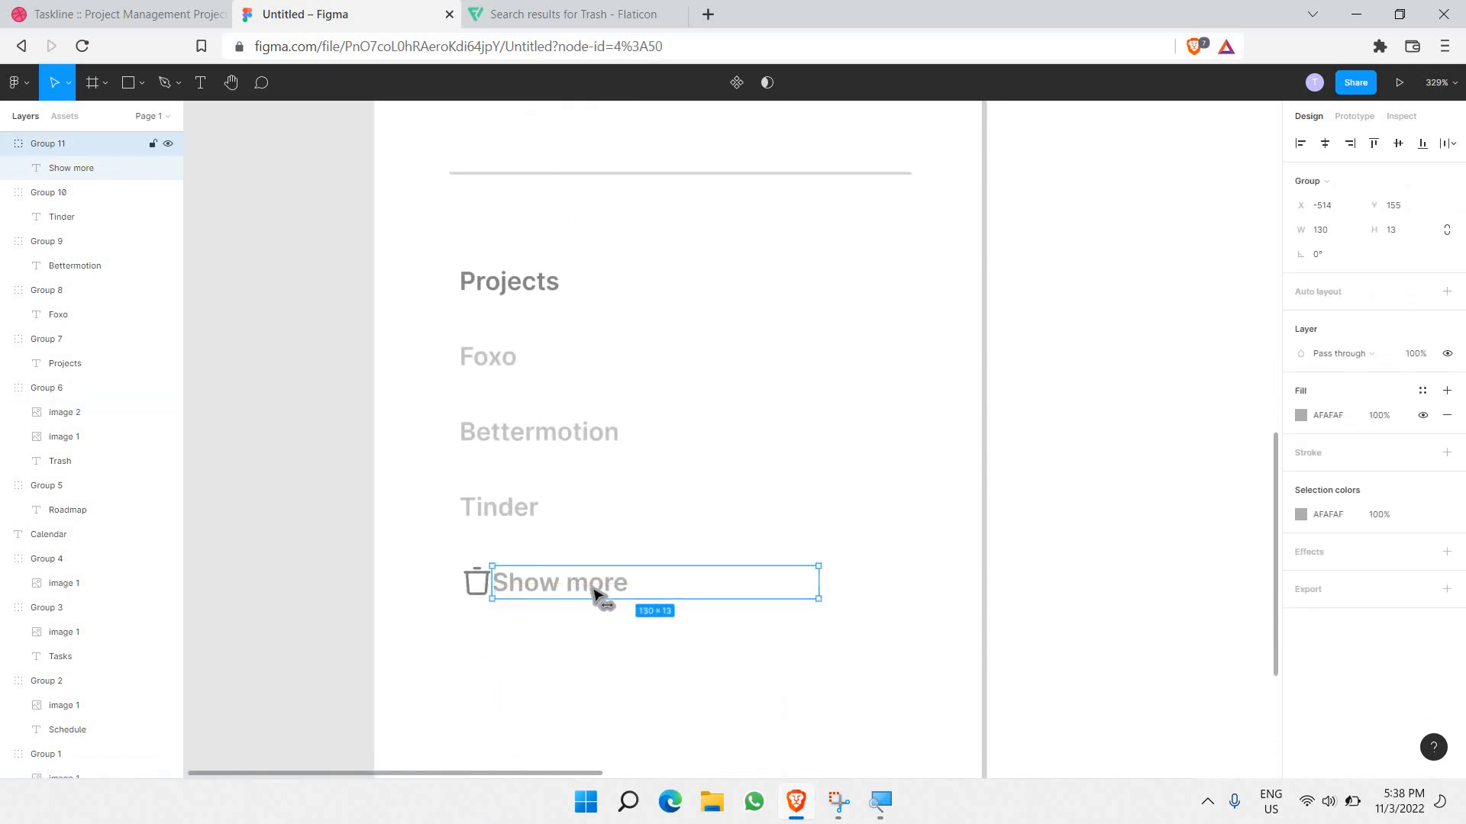
key(Right)
key(Right)
key(Right)
key(Right)
key(Right)
key(Right)
click(487, 591)
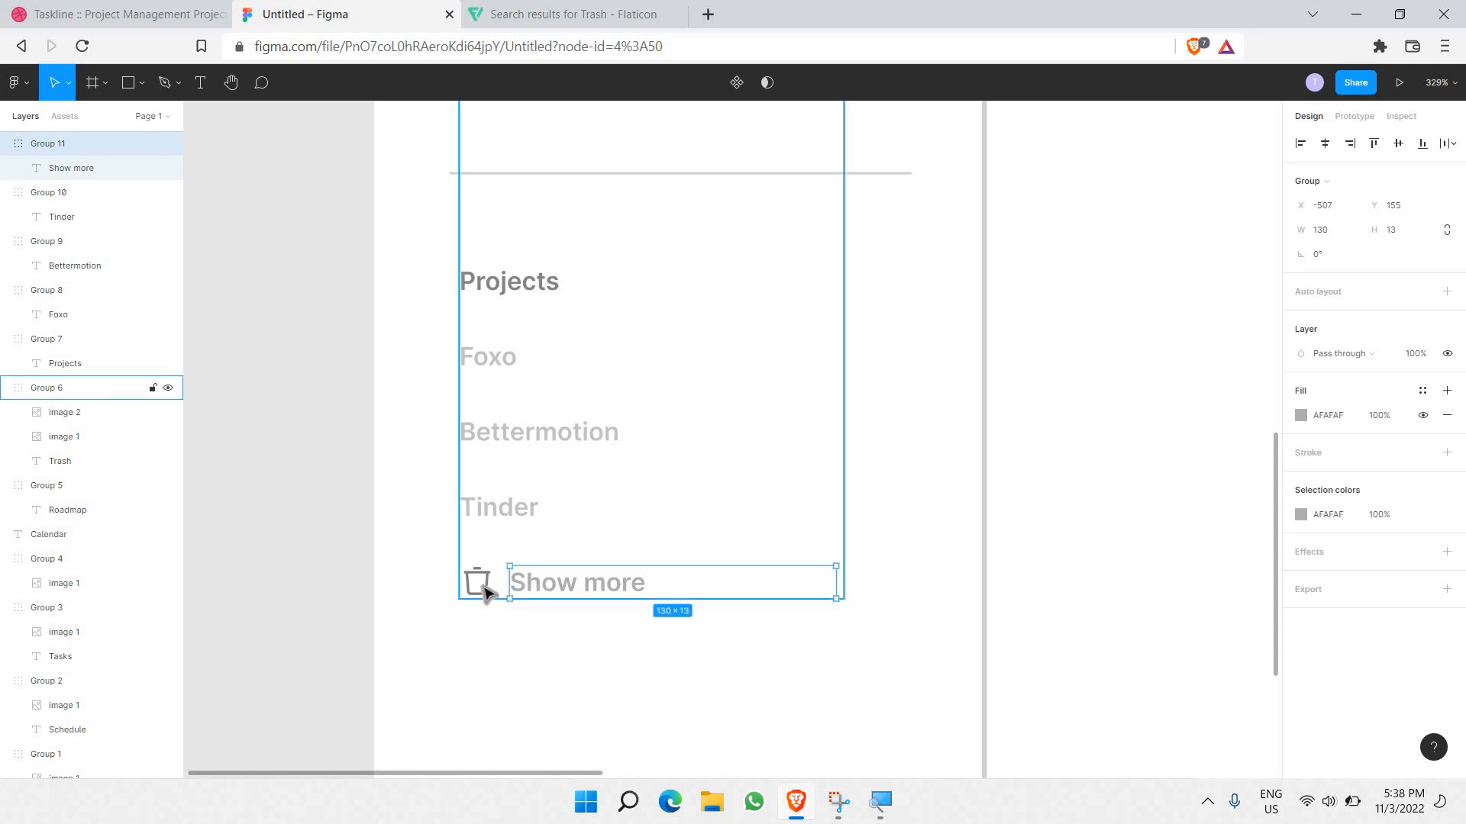
click(485, 589)
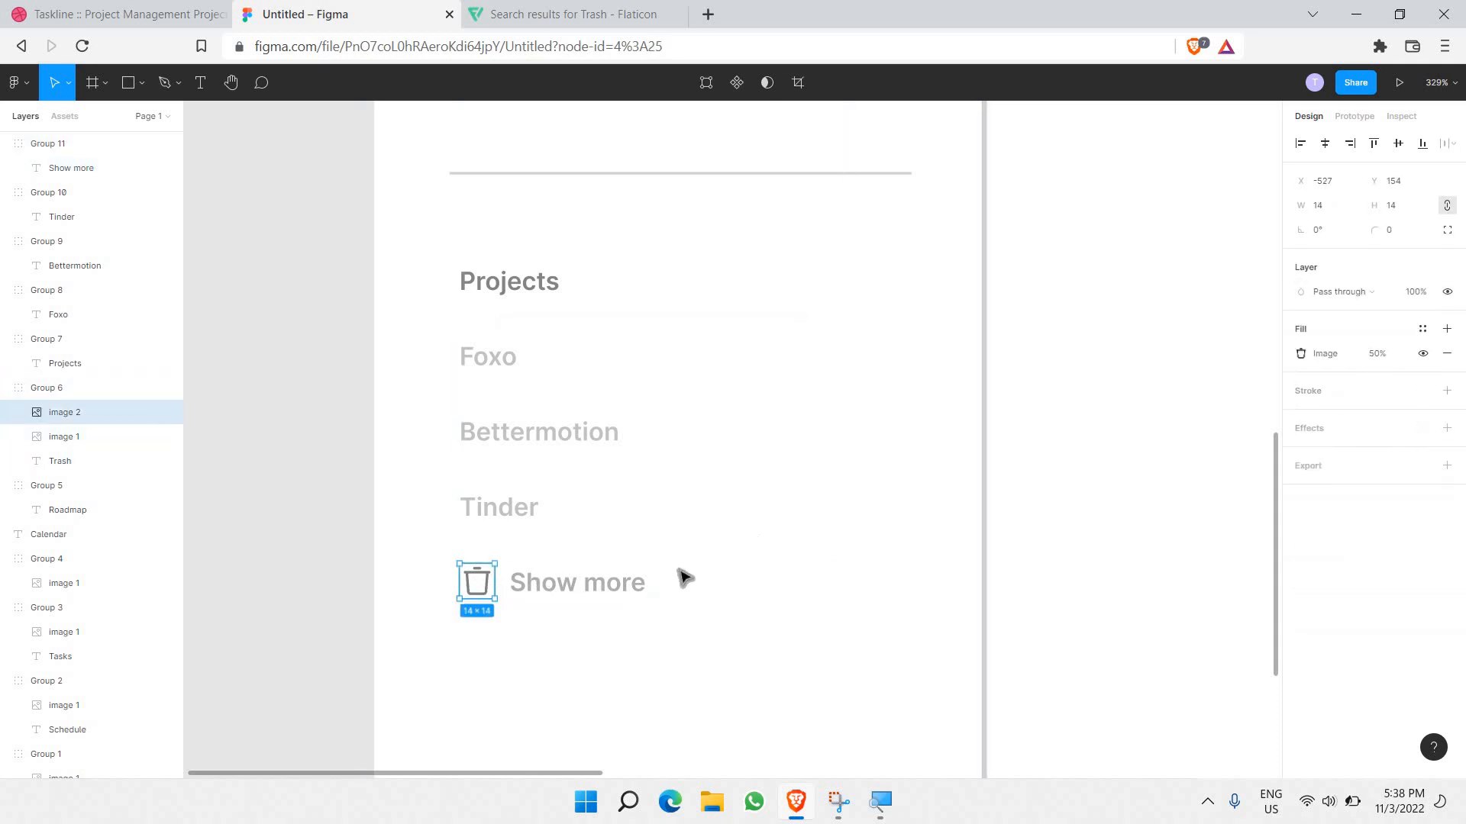
Step: Darken the Show more text to 8C8C8C, align it, and return to Flaticon
click(613, 584)
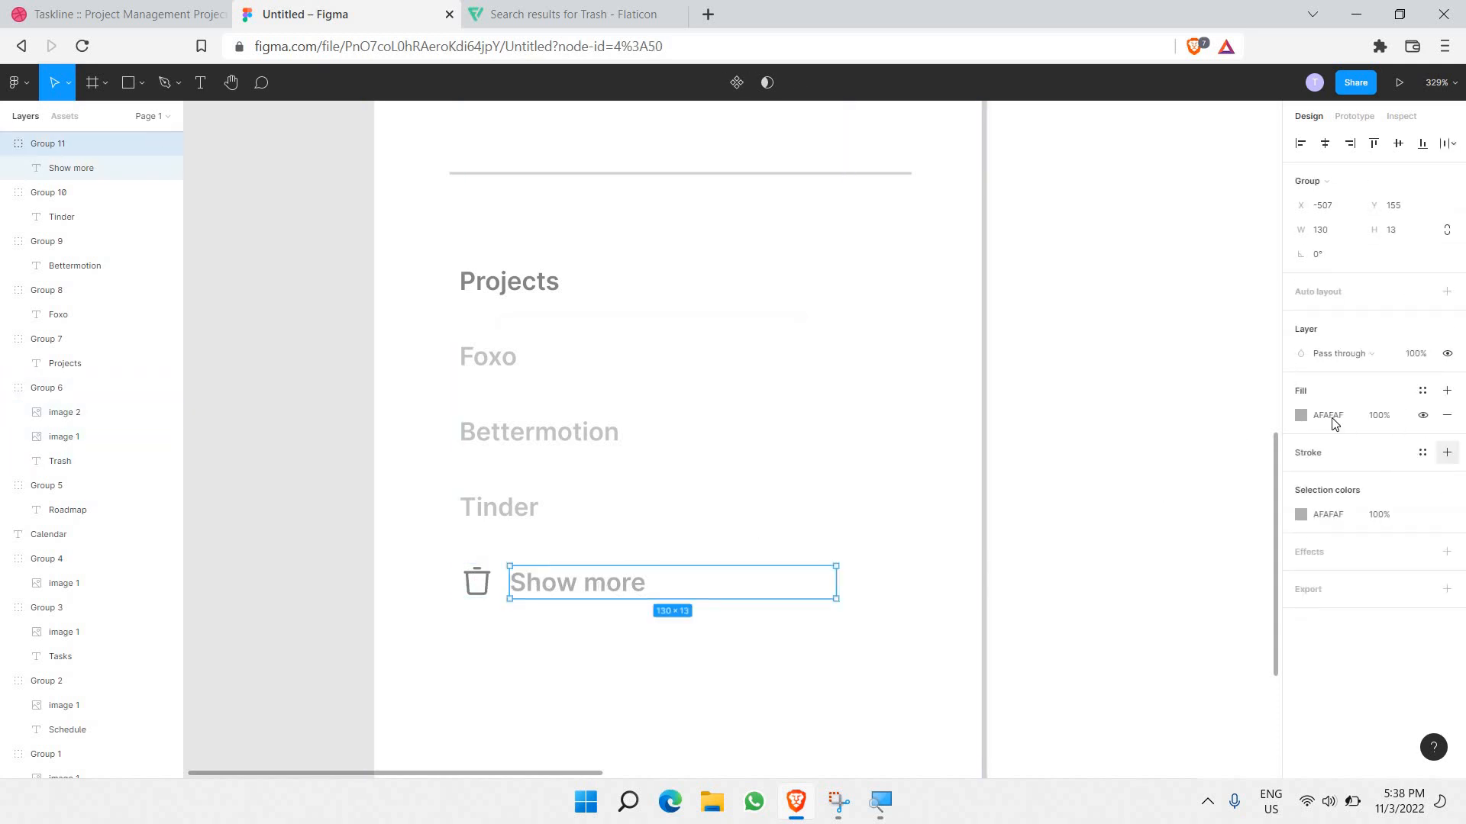
text(8C8C8C)
key(Return)
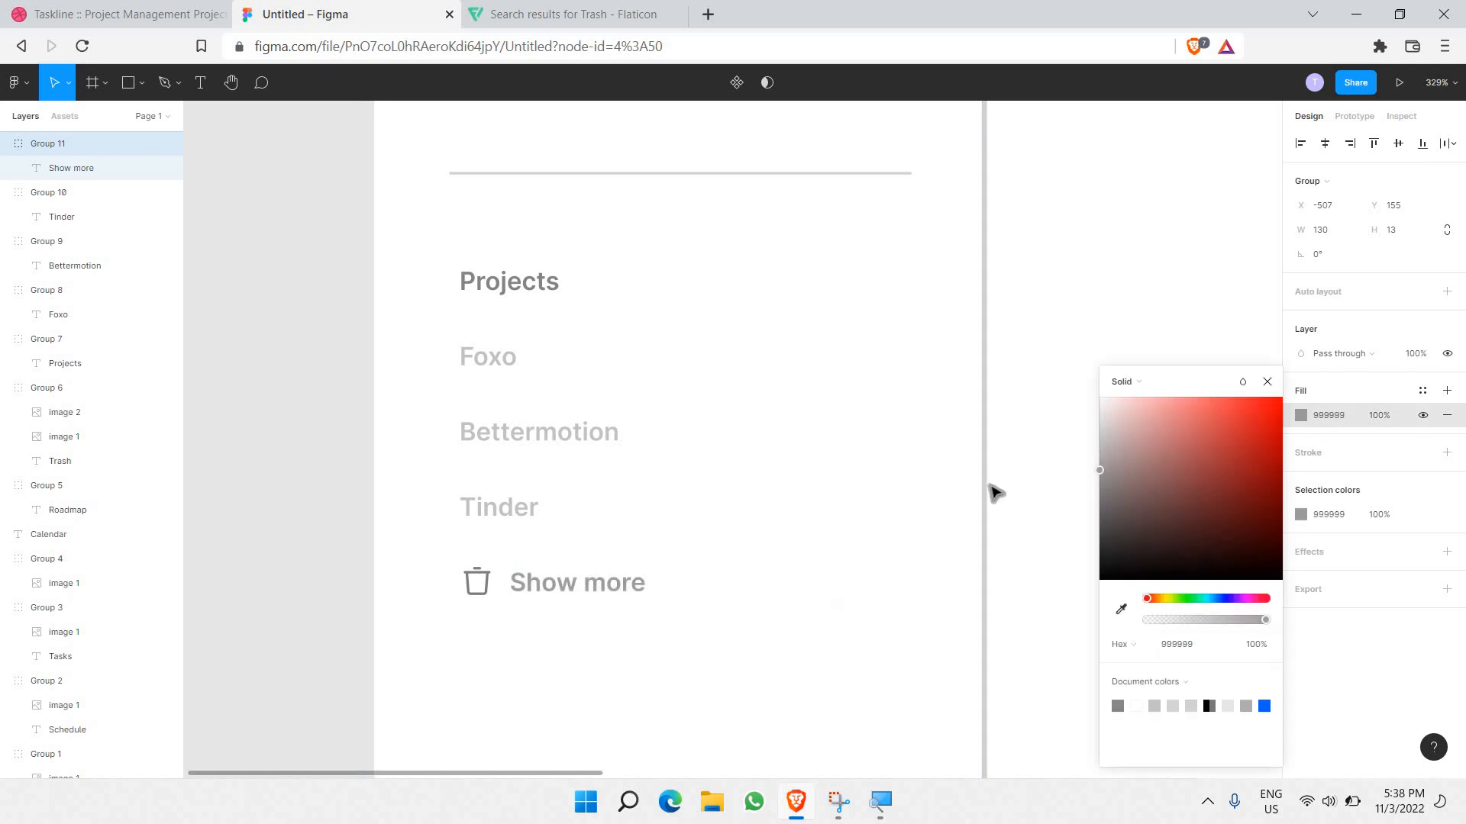
key(Up)
key(Up)
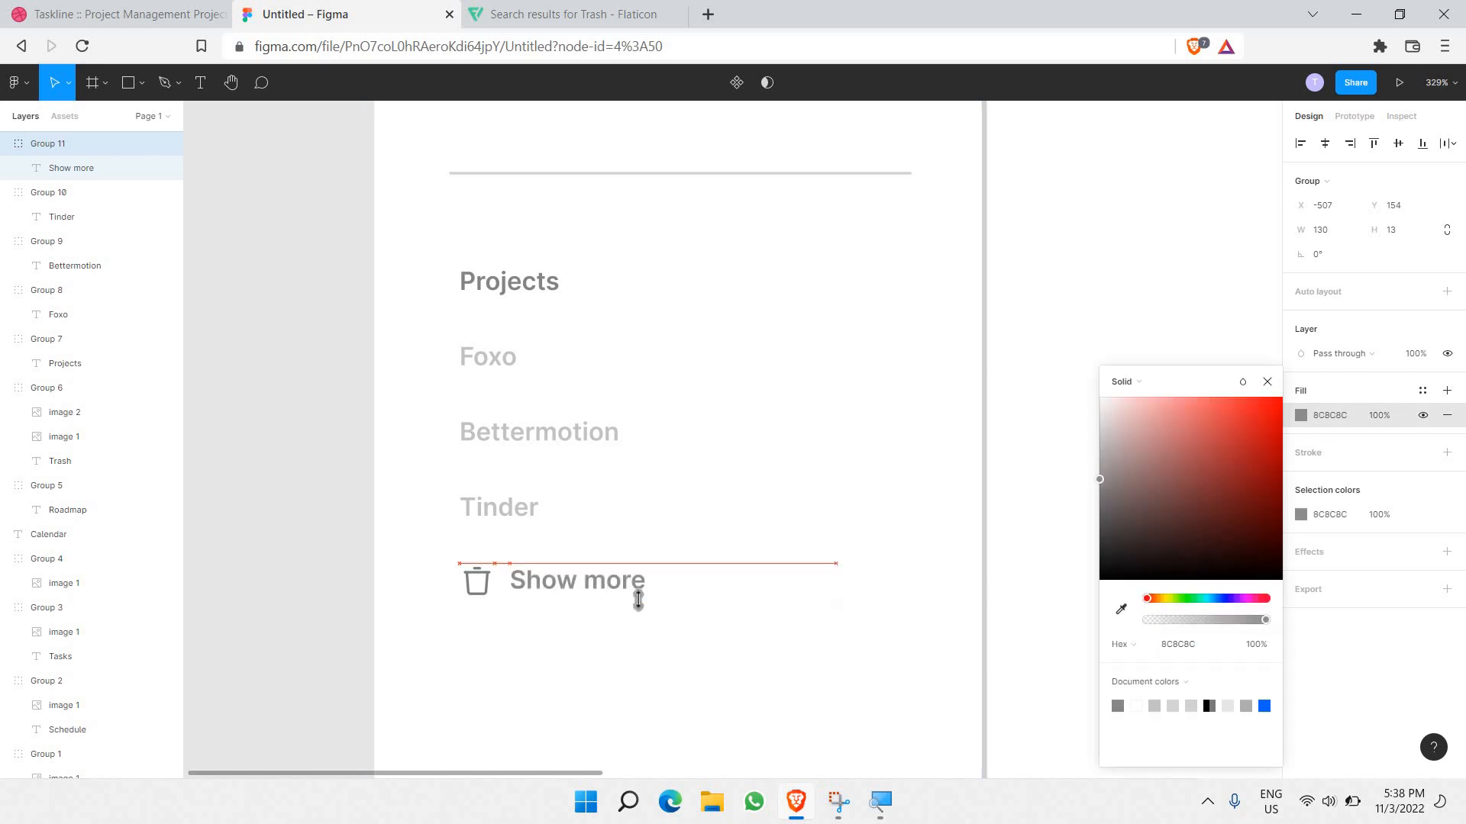
key(Down)
key(Down)
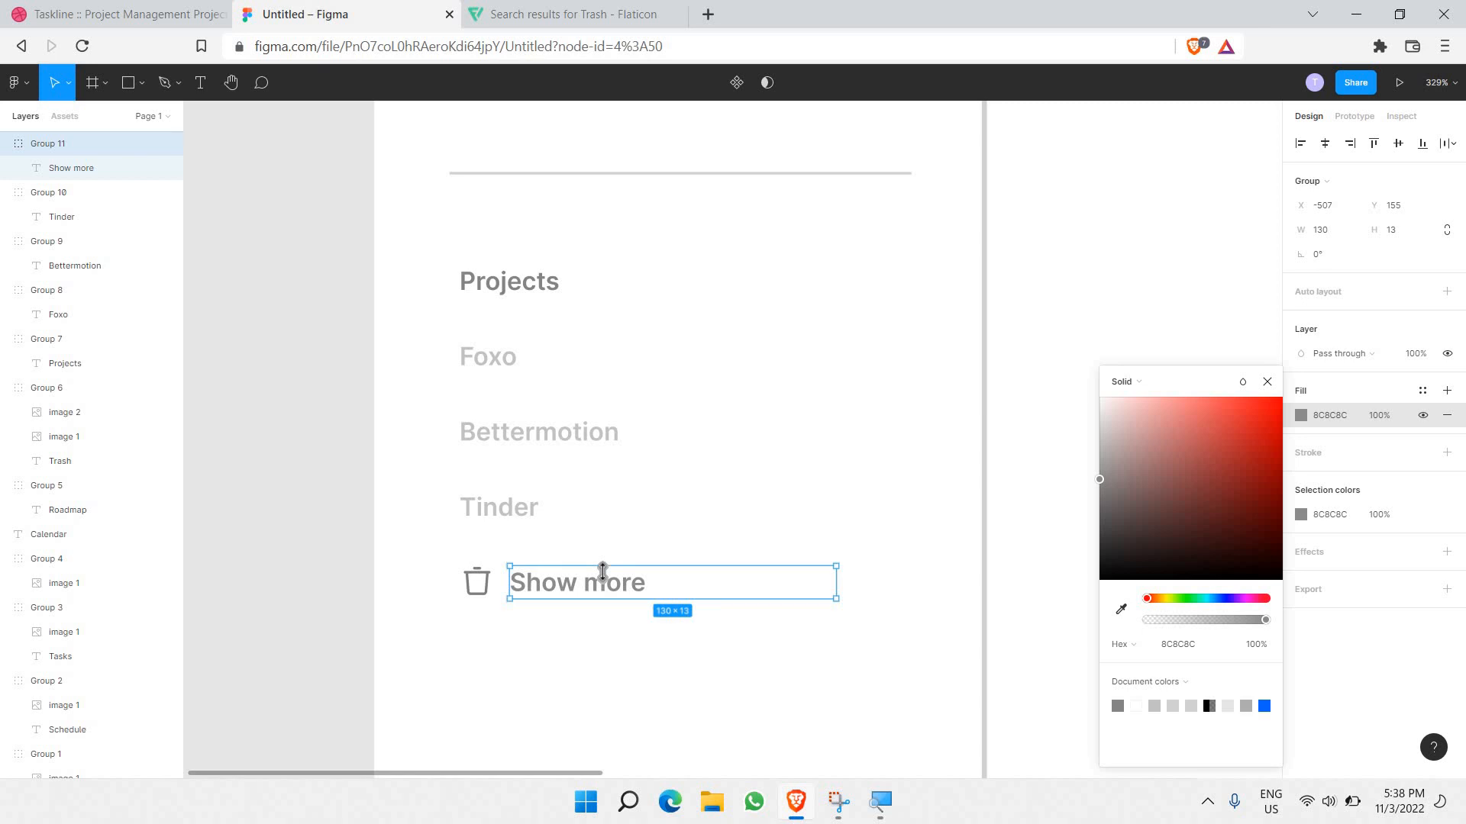
key(Down)
key(ctrl+Tab)
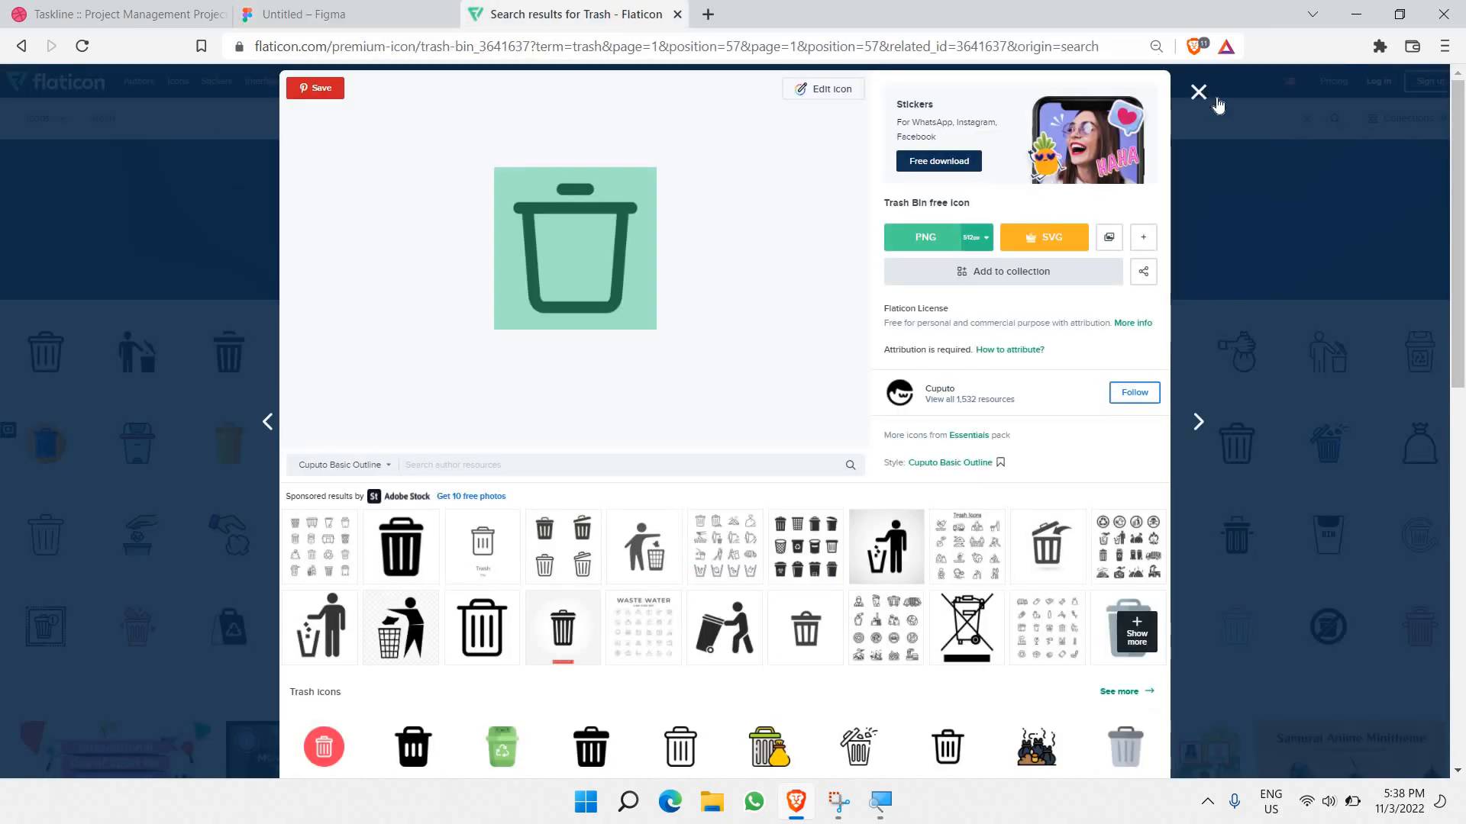
Step: Close the trash icon details and search Flaticon for 'drop down' icons
click(196, 141)
click(200, 117)
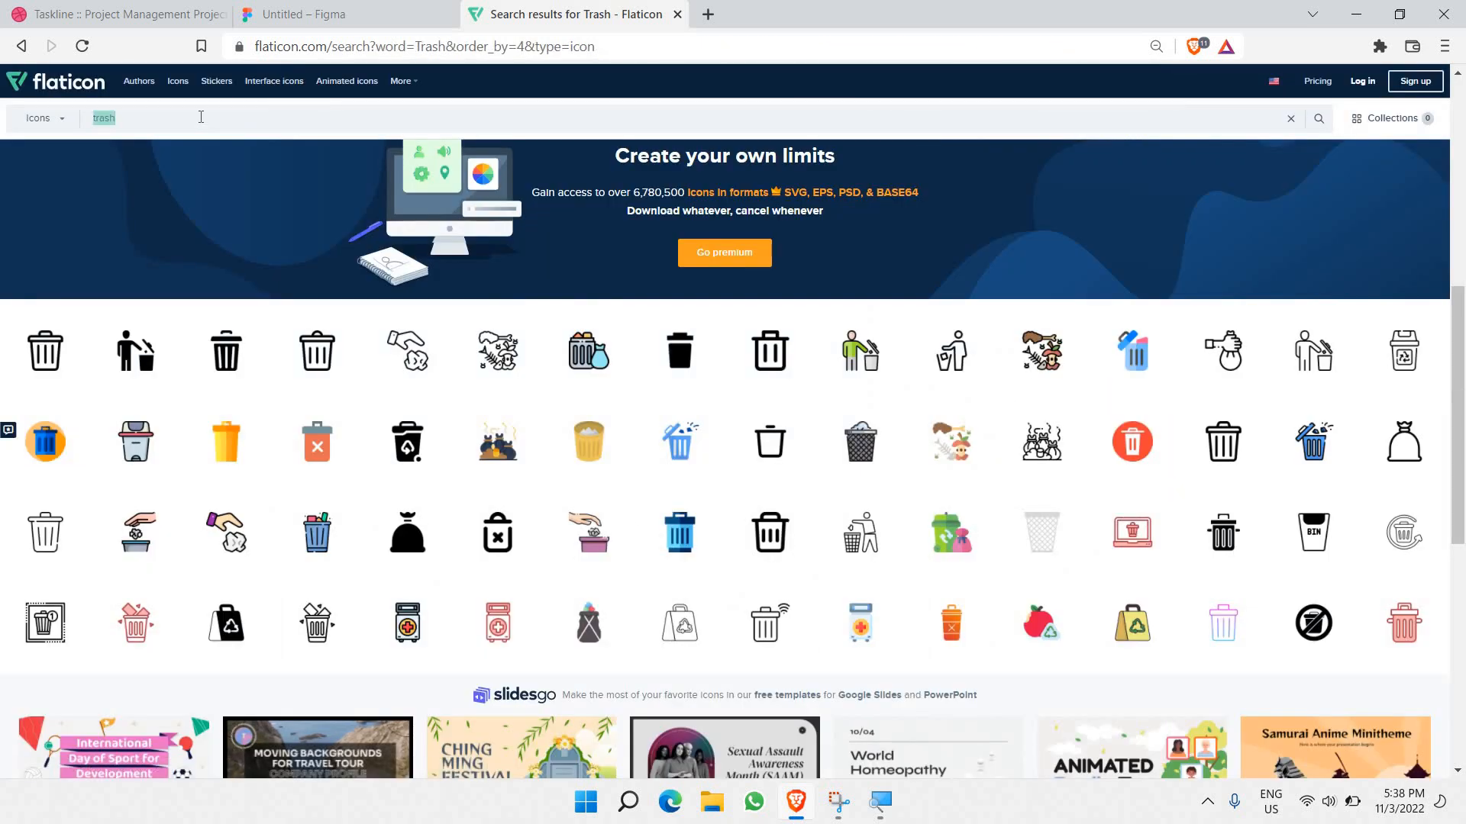
text(se)
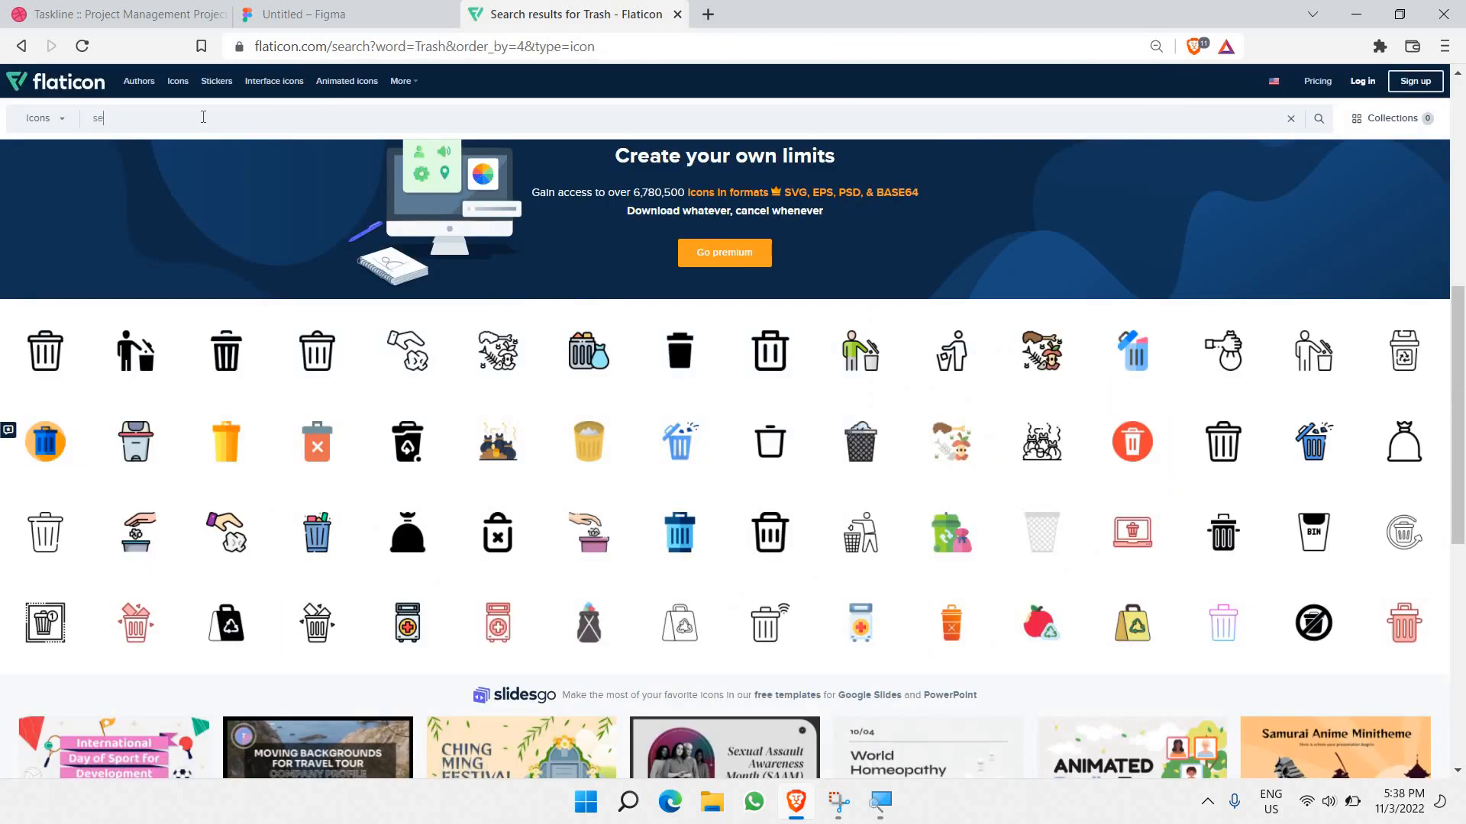
text(e mo)
key(BackSpace)
key(BackSpace)
key(BackSpace)
key(BackSpace)
key(BackSpace)
key(BackSpace)
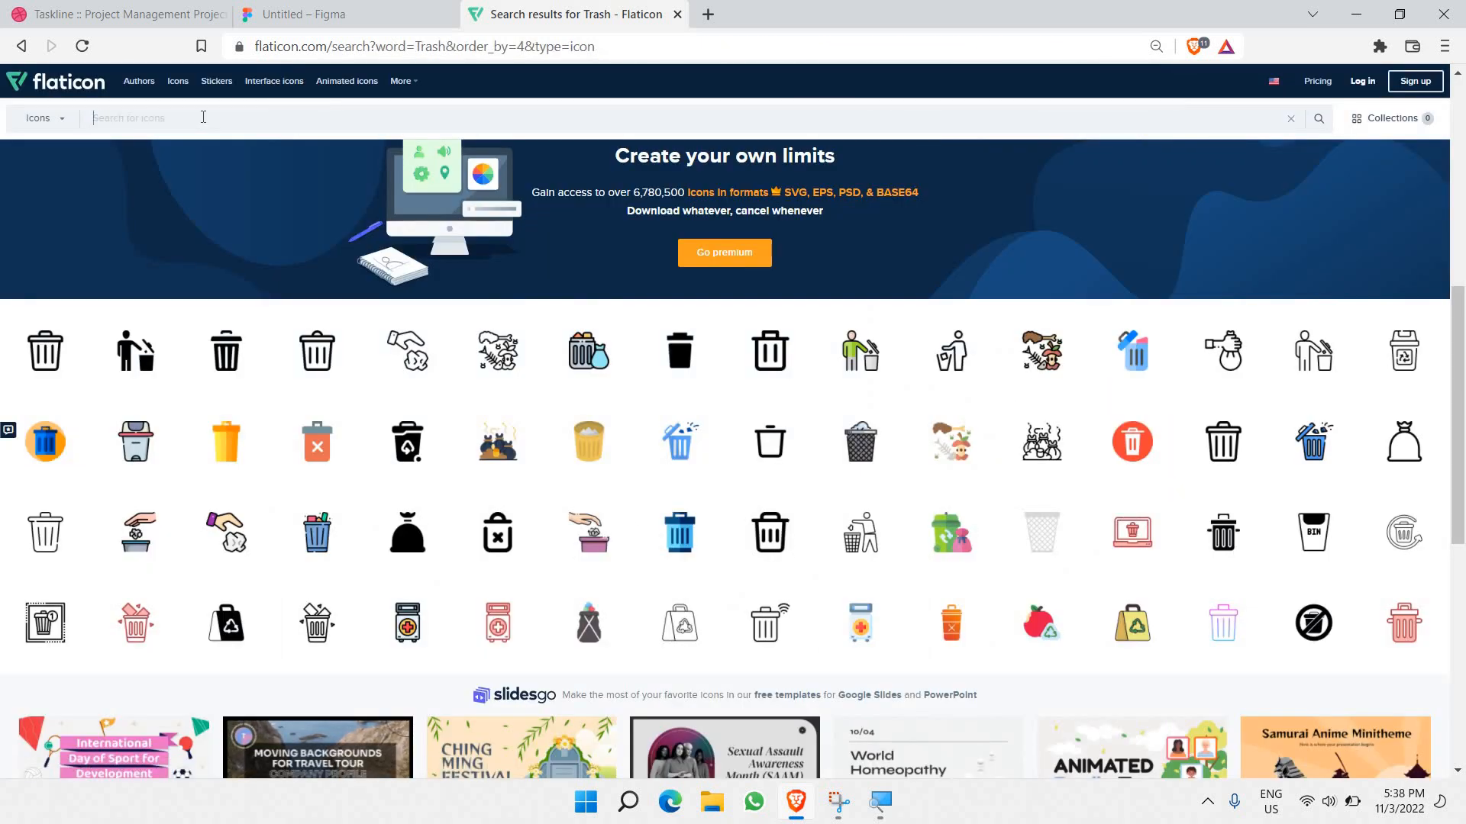
text(drop)
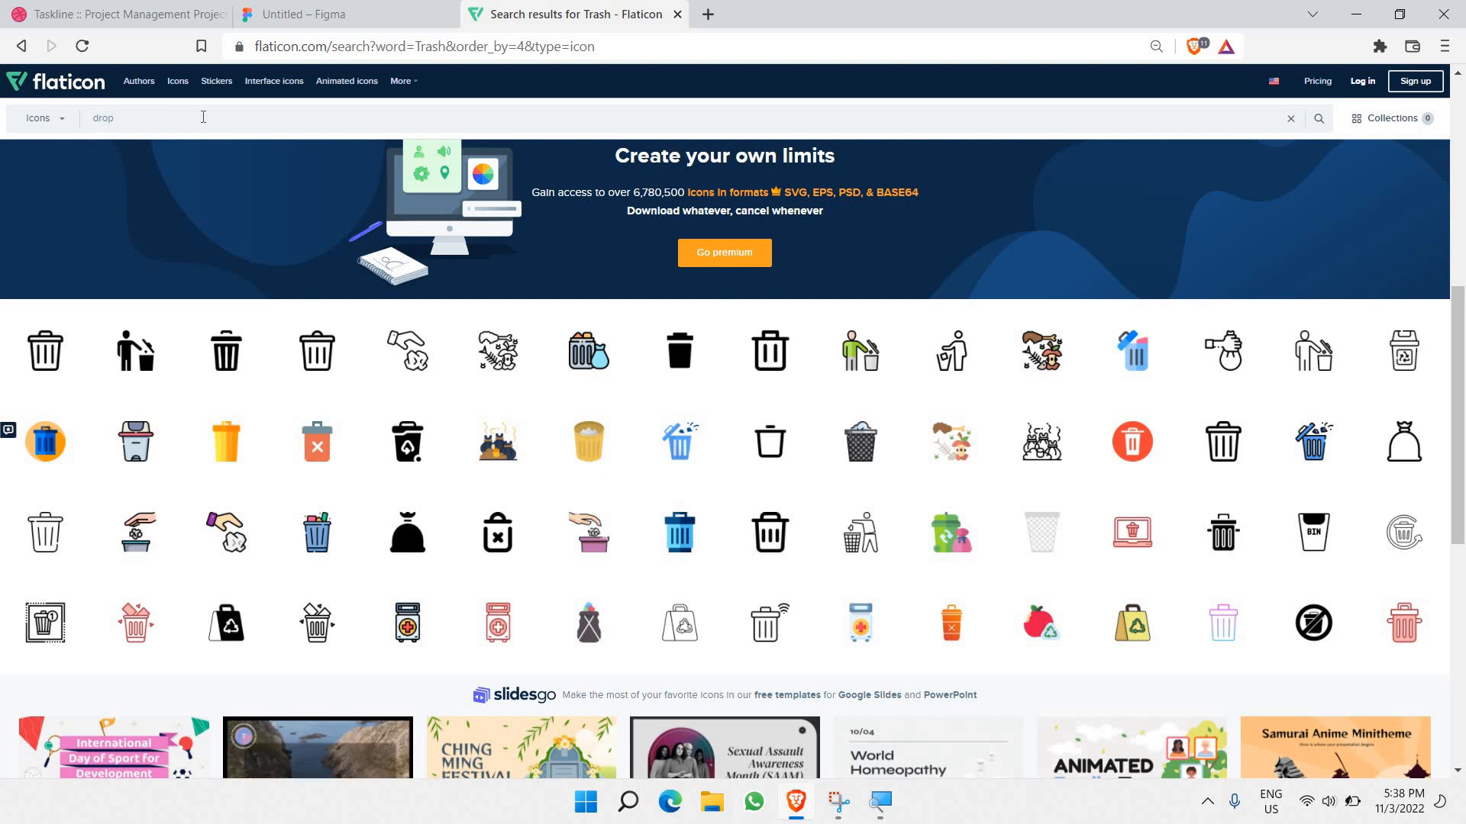
text( down)
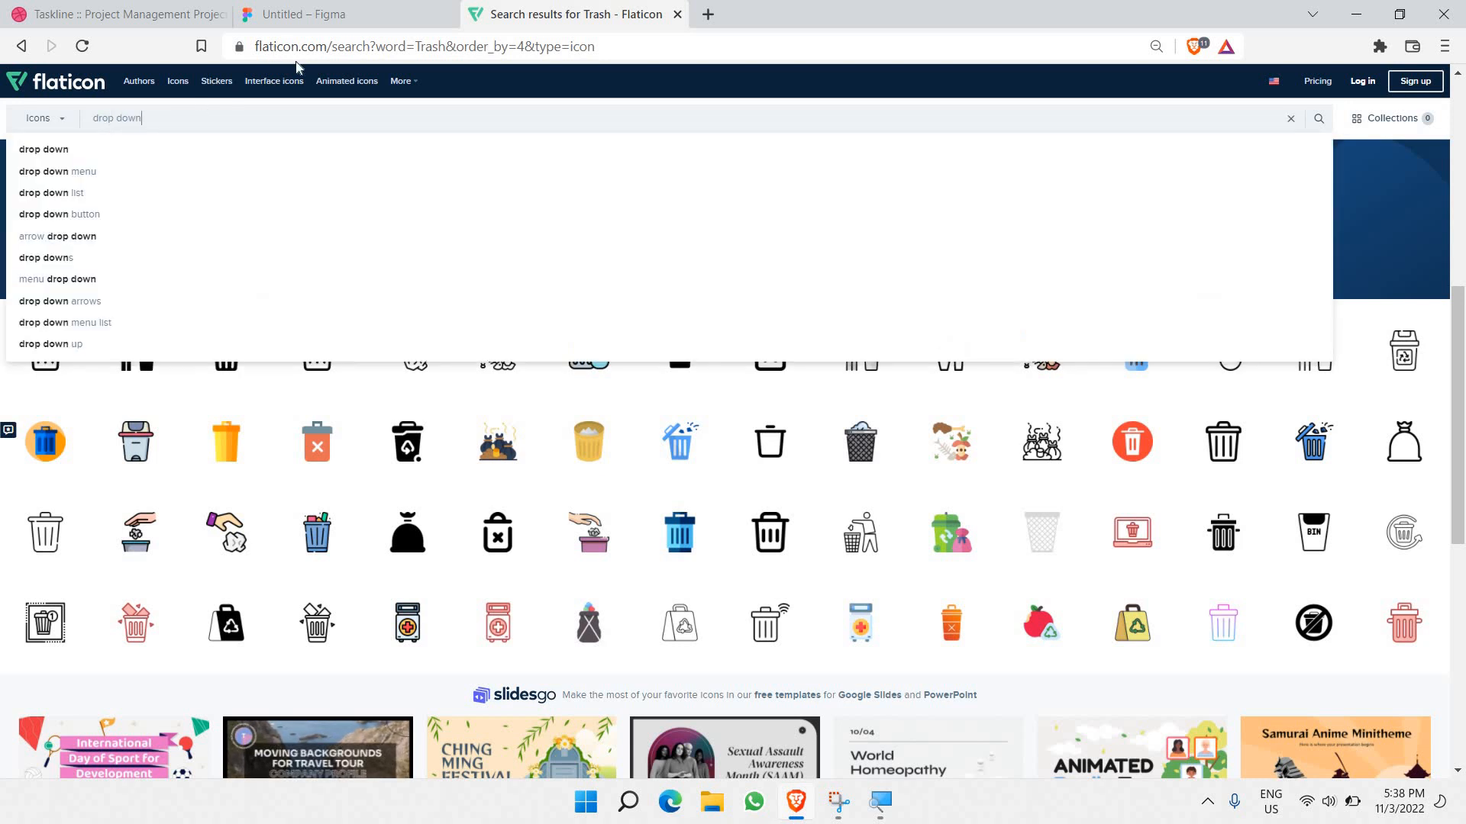
key(Return)
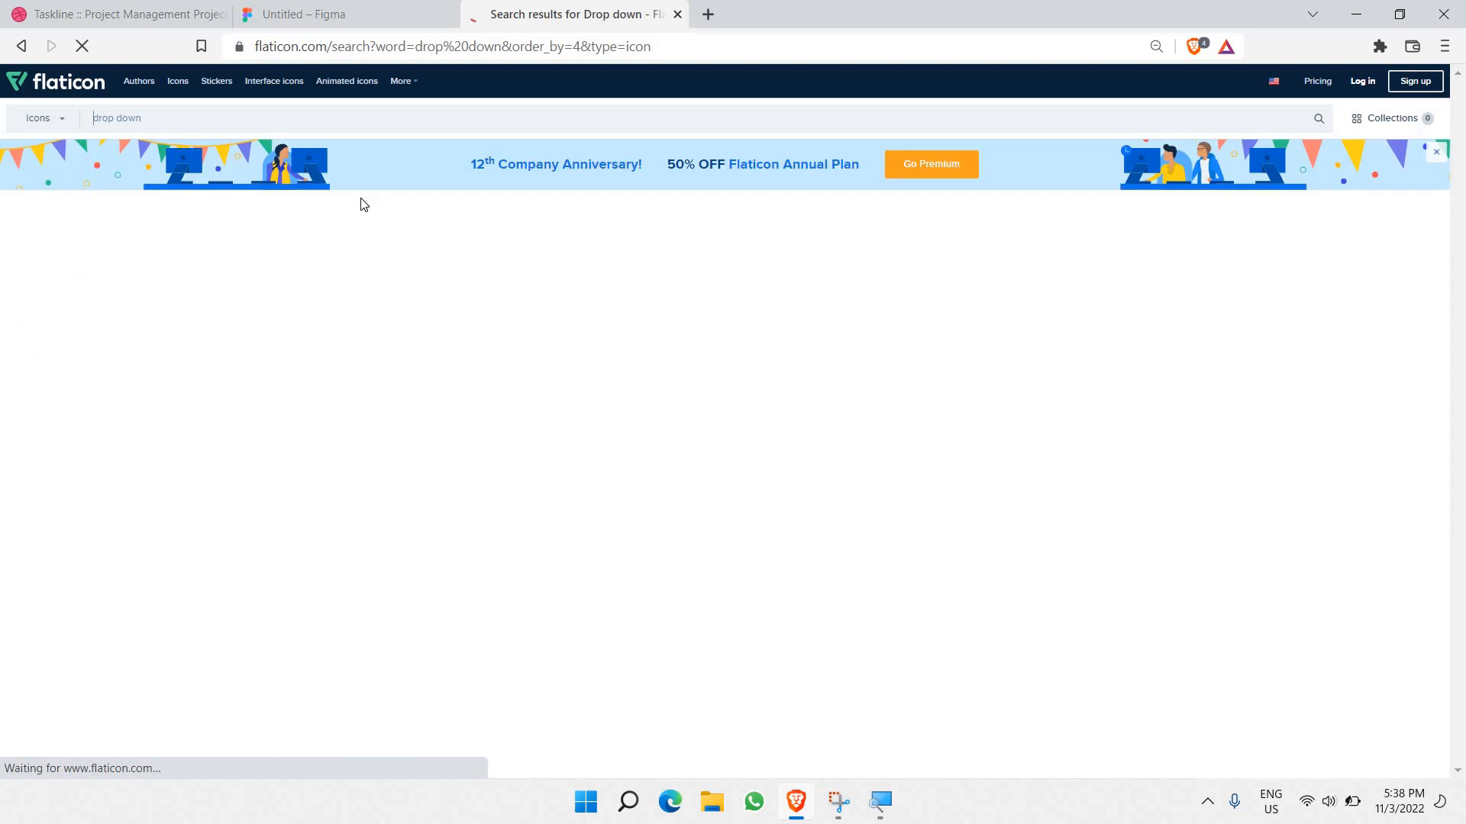
scroll(343, 367, down, 3)
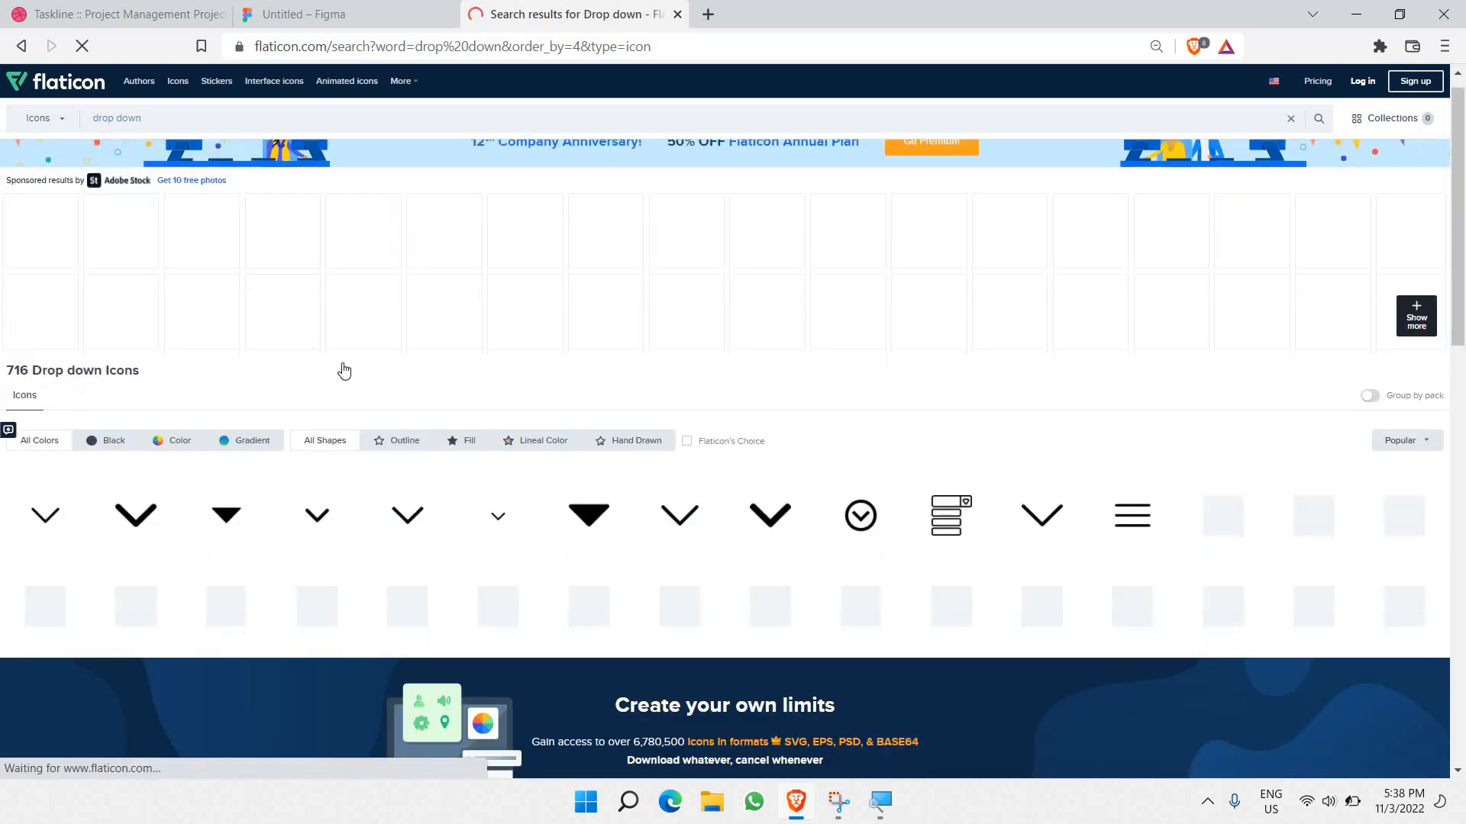
Step: Copy the downward chevron icon's image and go back to Figma
click(319, 350)
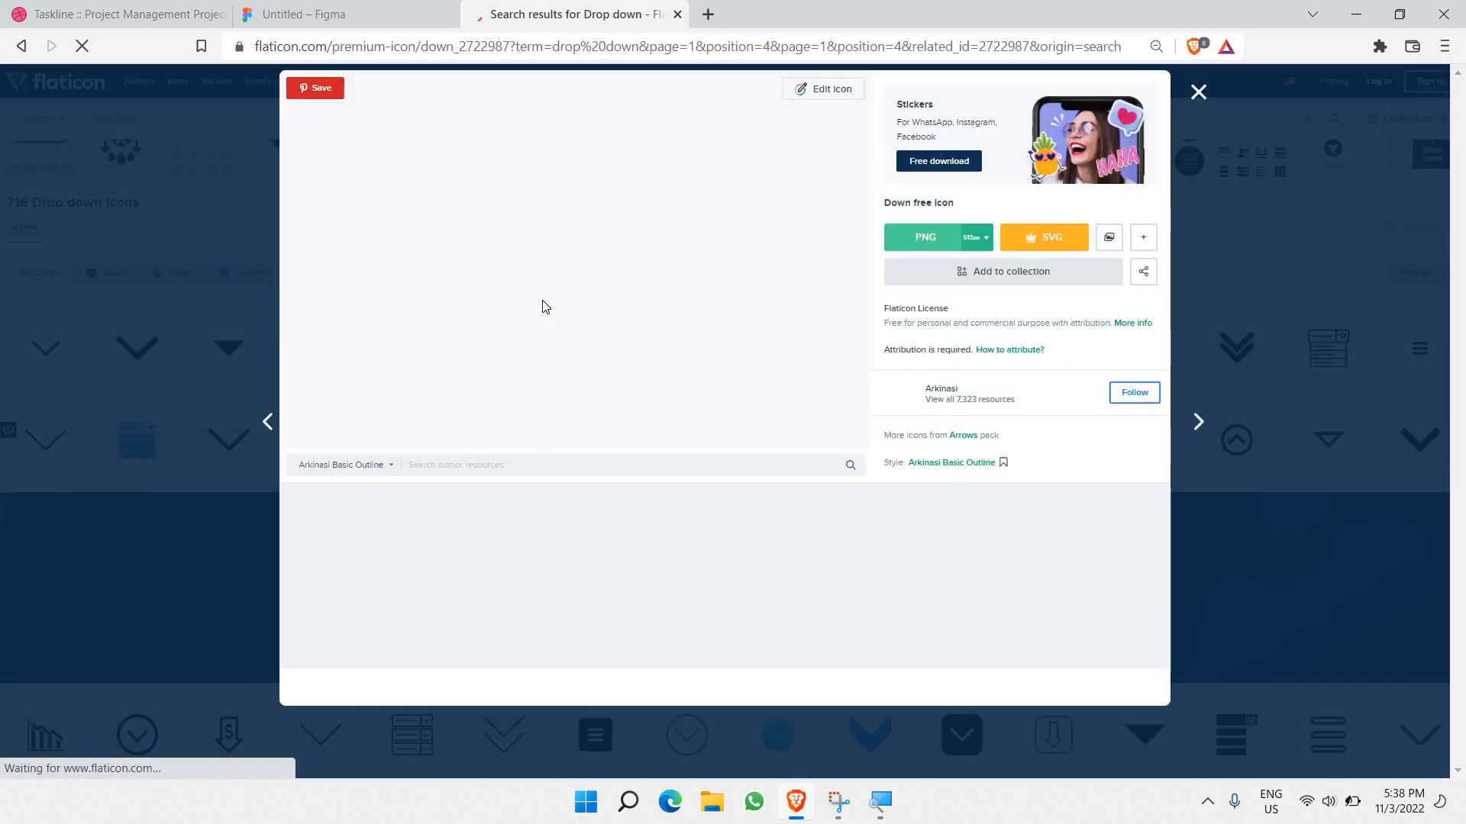
right_click(565, 267)
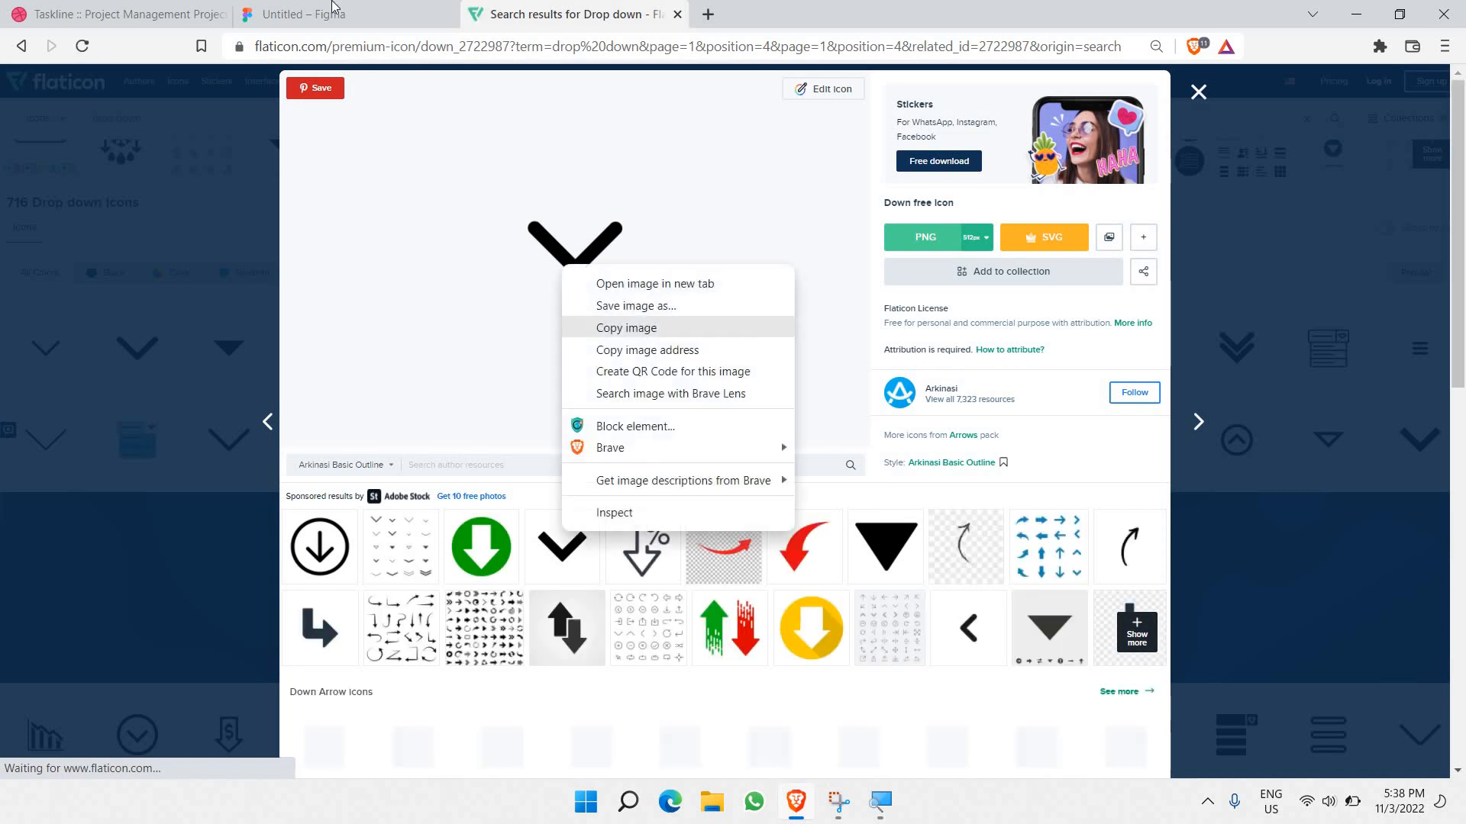
click(588, 328)
key(ctrl+shift+Tab)
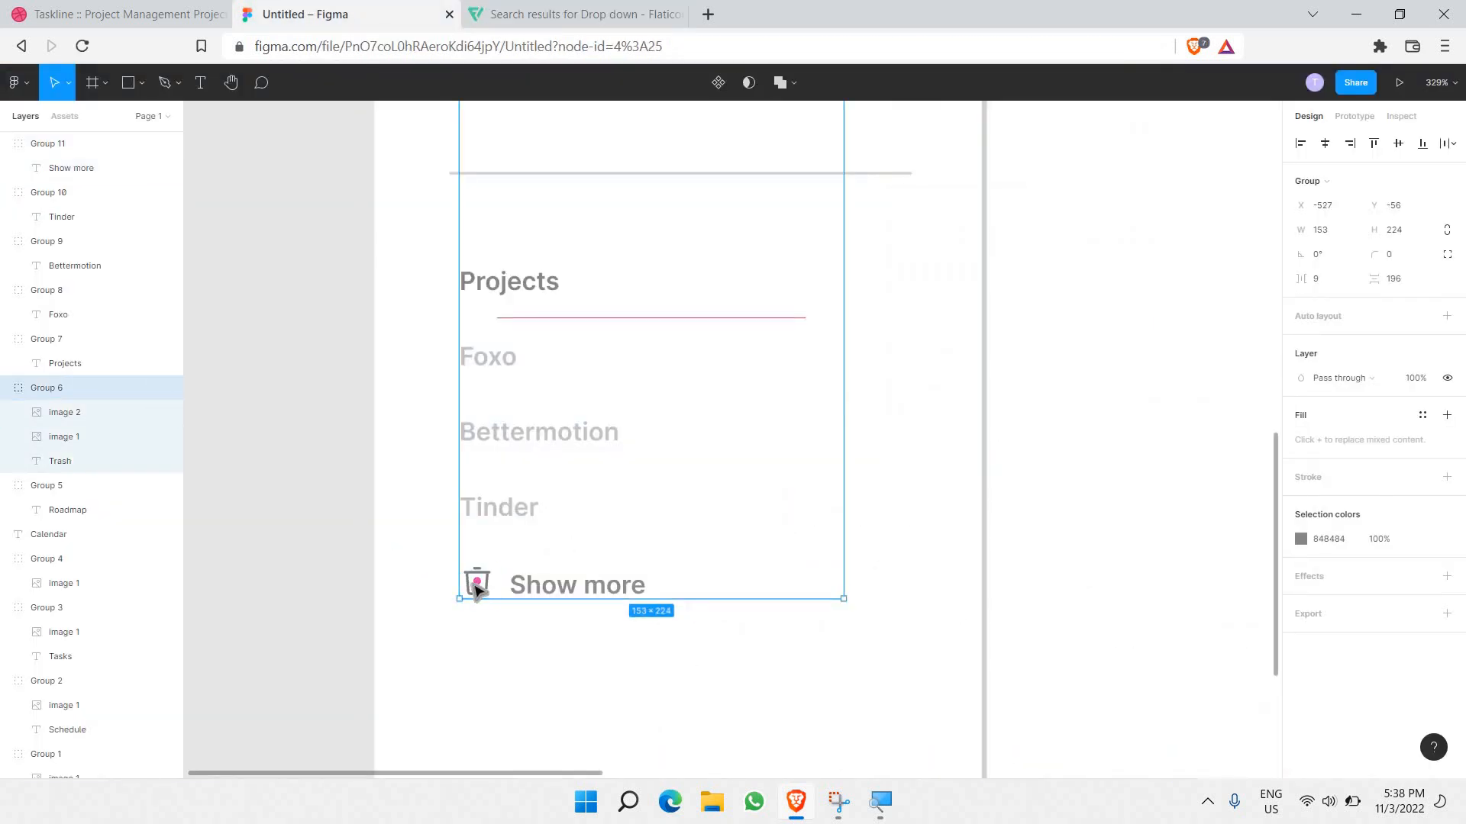
Step: Replace the trash icon's picture beside Show more with the chevron image
click(476, 588)
key(ctrl+v)
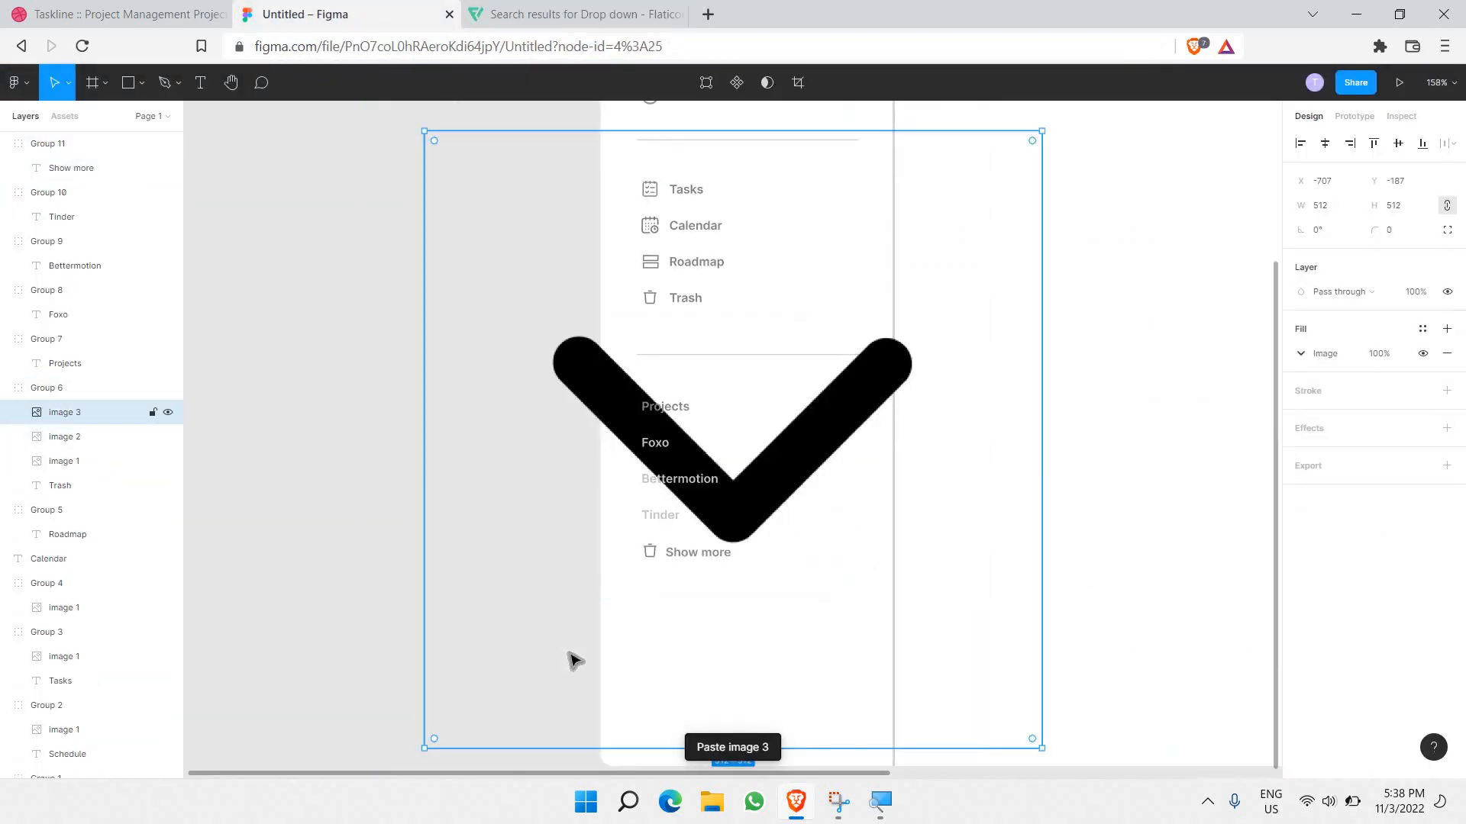
key(ctrl+z)
scroll(663, 587, up, 5)
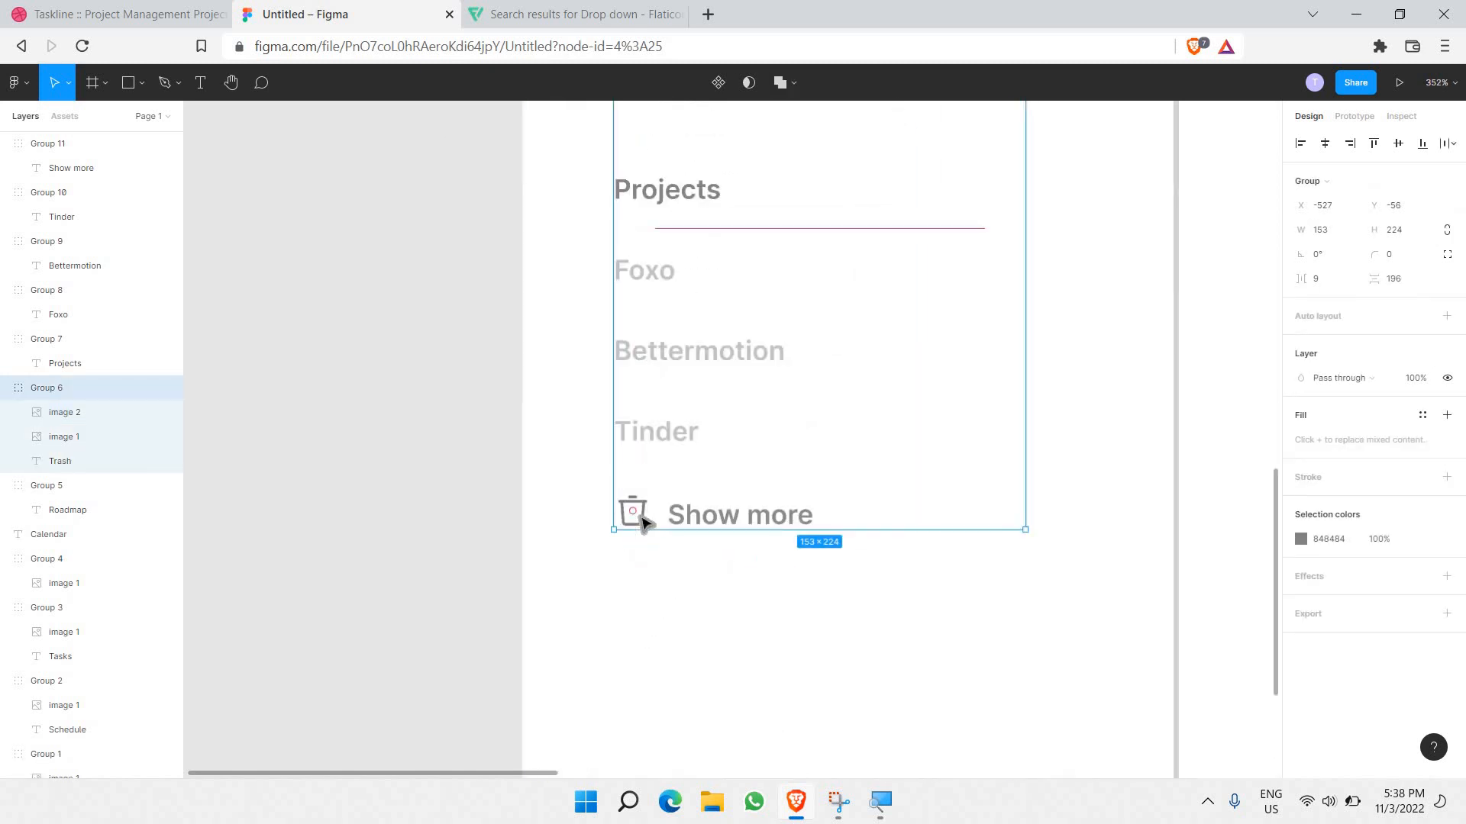
double_click(645, 520)
key(ctrl+shift+r)
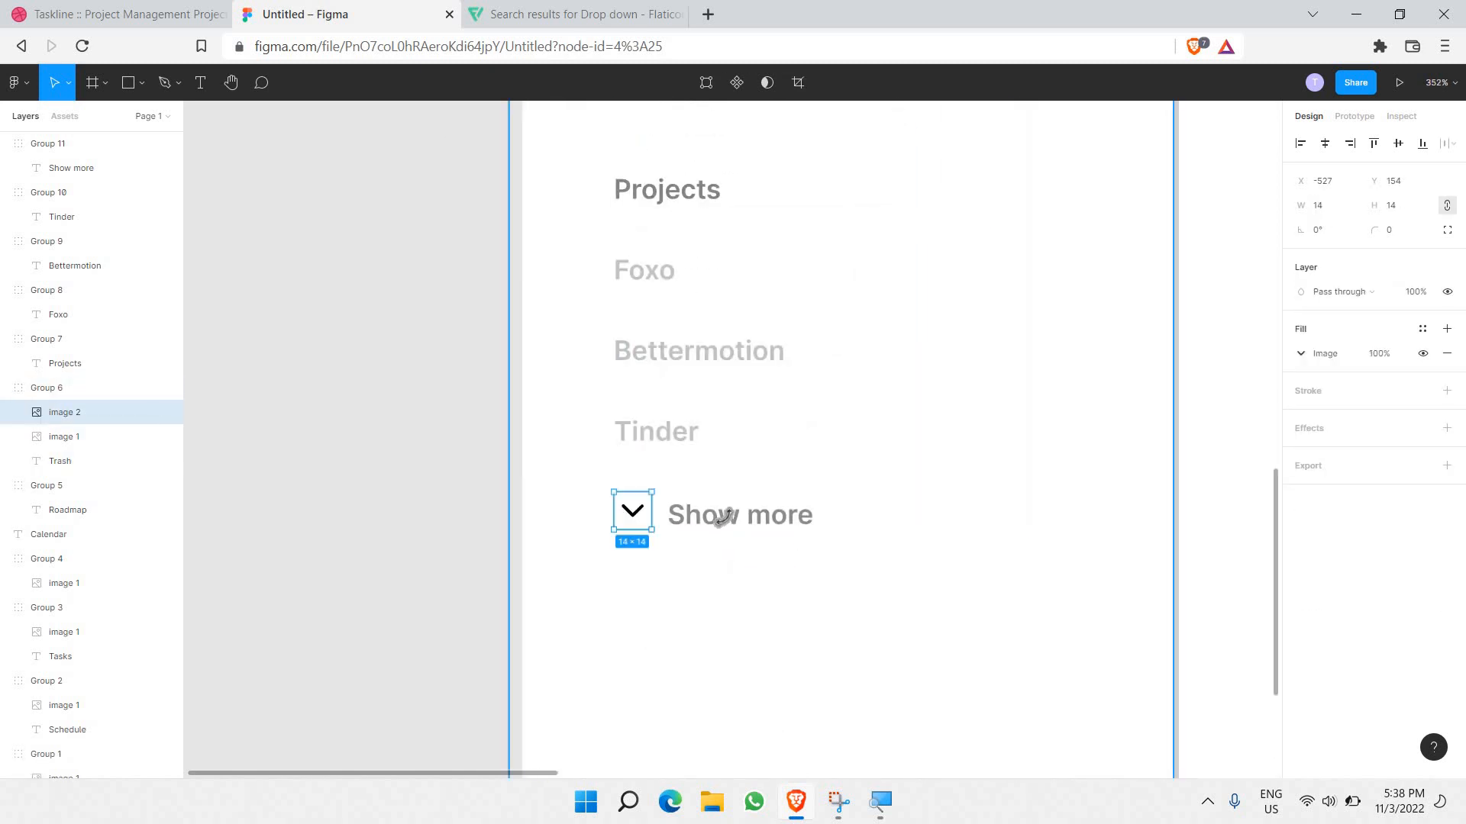
Step: Set the chevron image's fill opacity to 50% and nudge it down slightly
click(1376, 356)
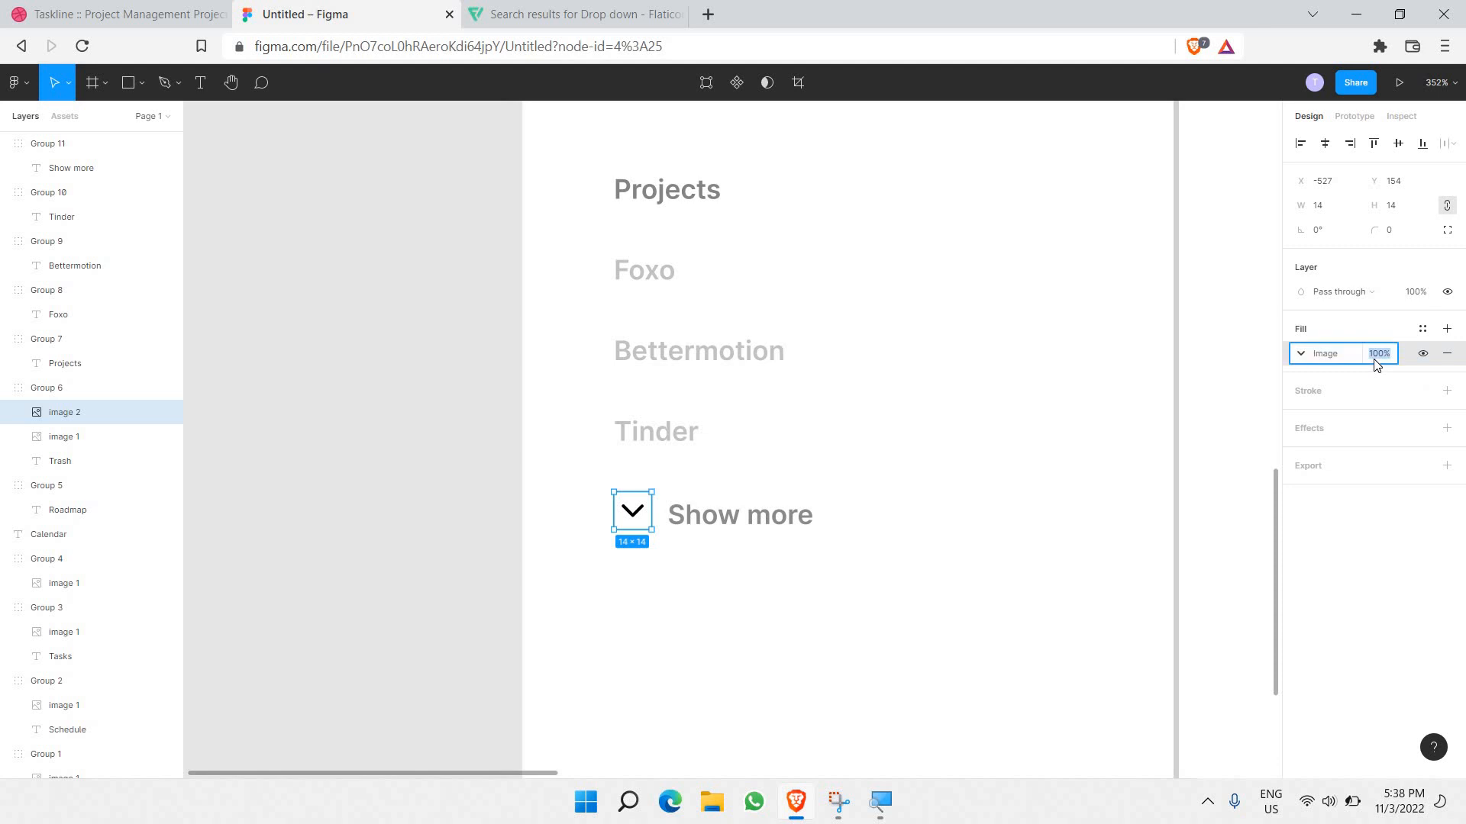
text(50)
key(Return)
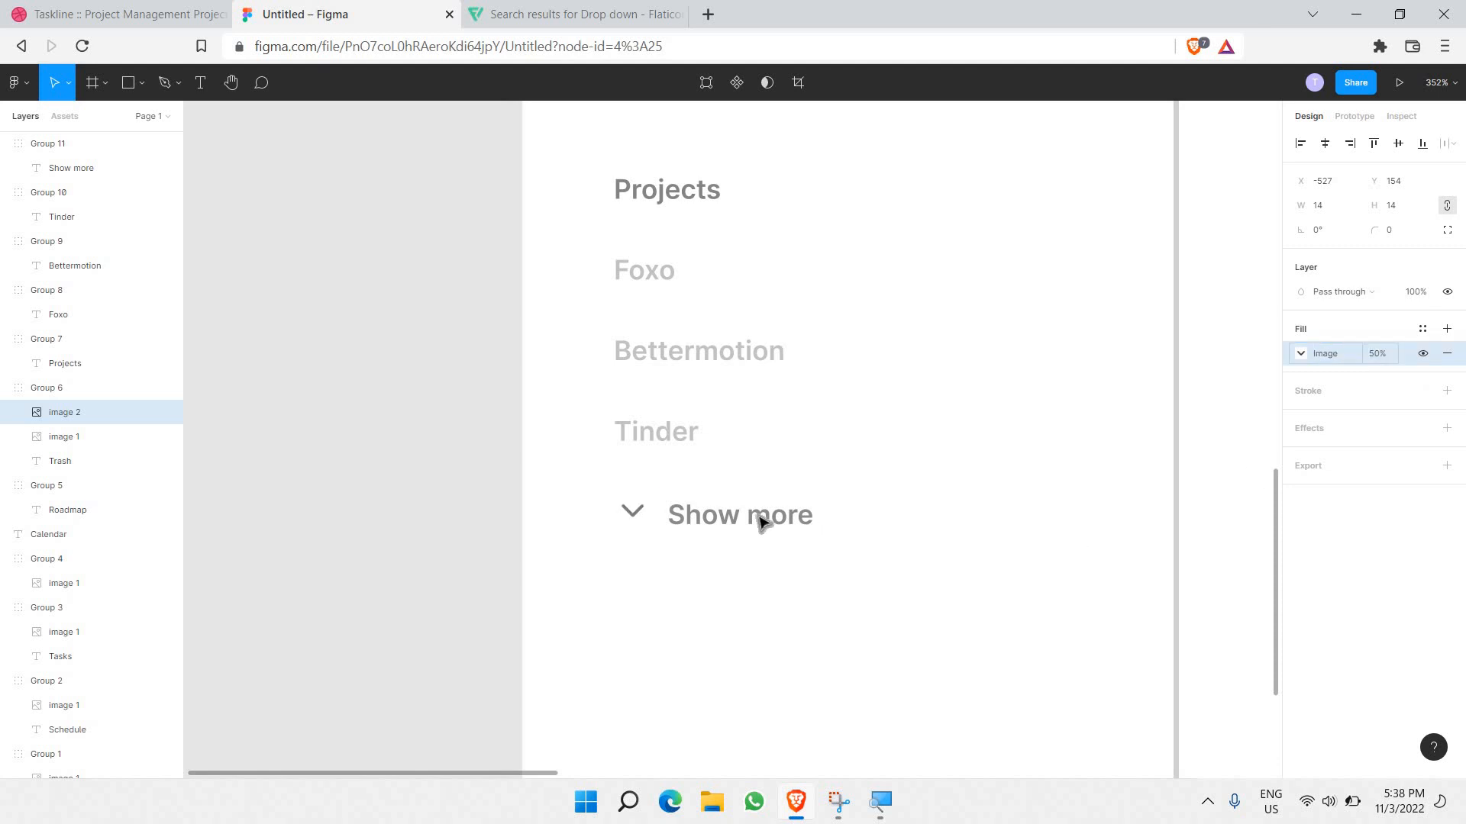
key(Down)
key(Down)
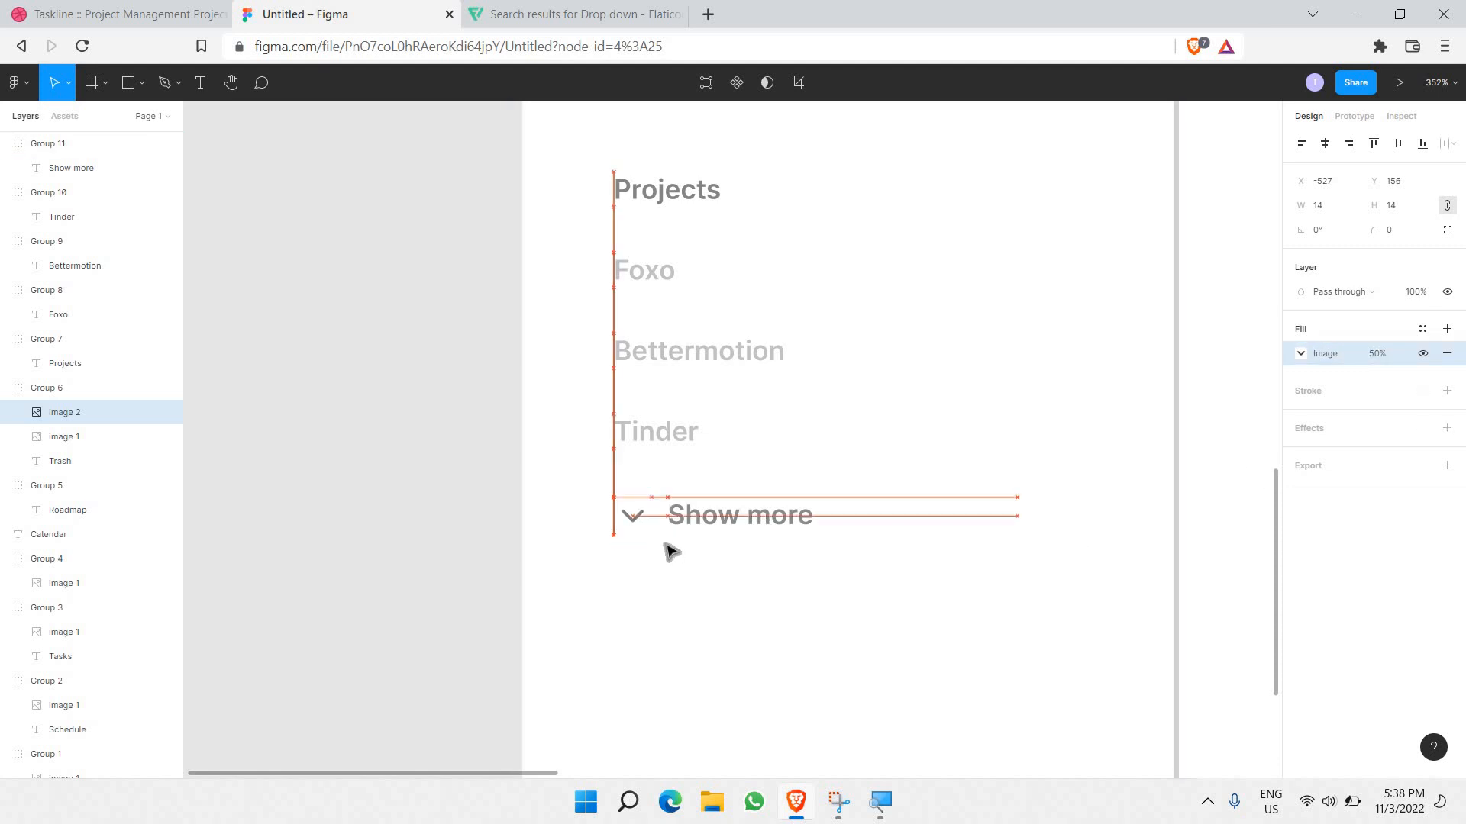
click(386, 526)
scroll(962, 527, down, 4)
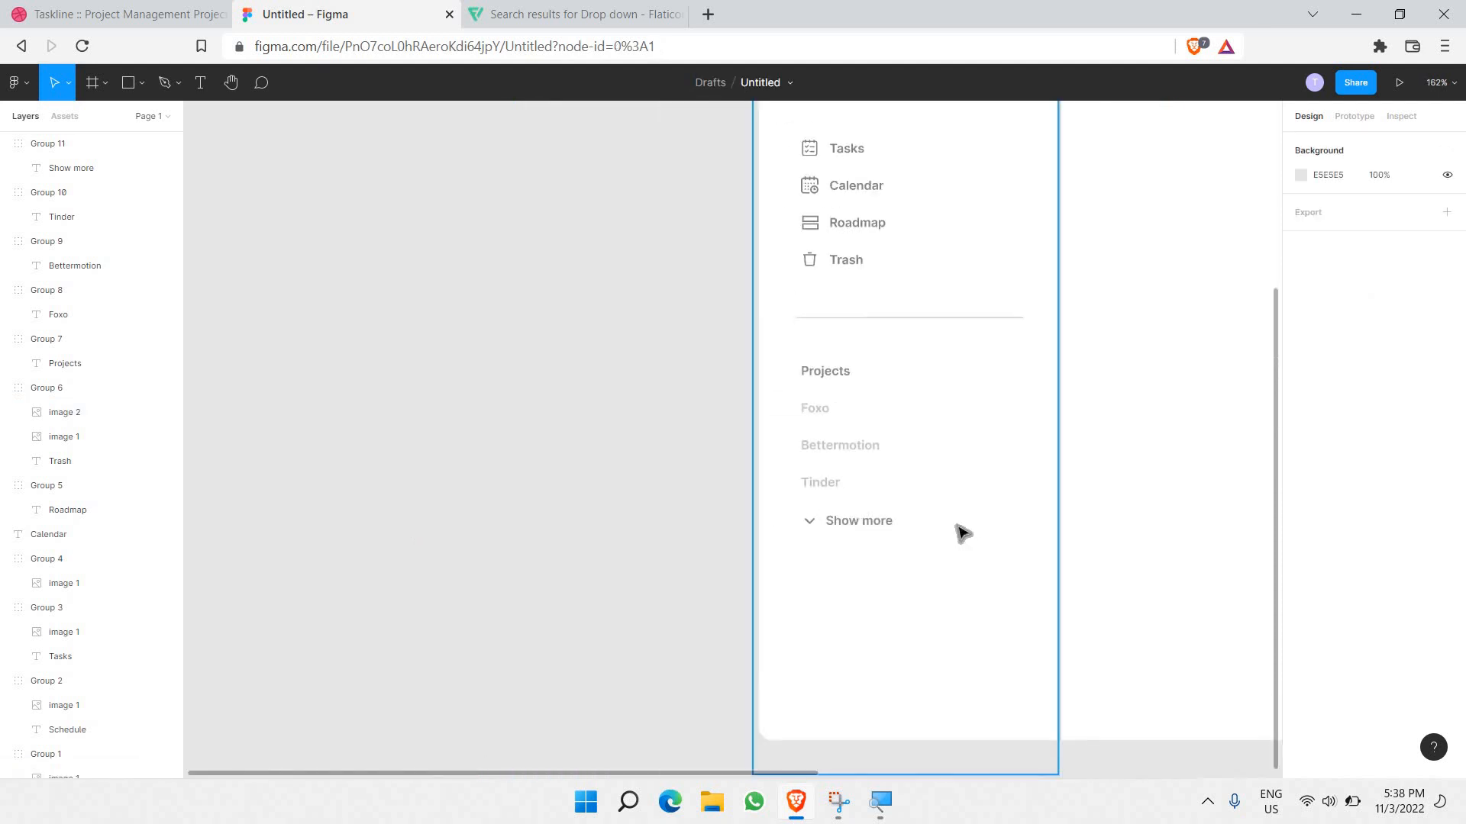
scroll(938, 528, right, 3)
scroll(743, 523, down, 3)
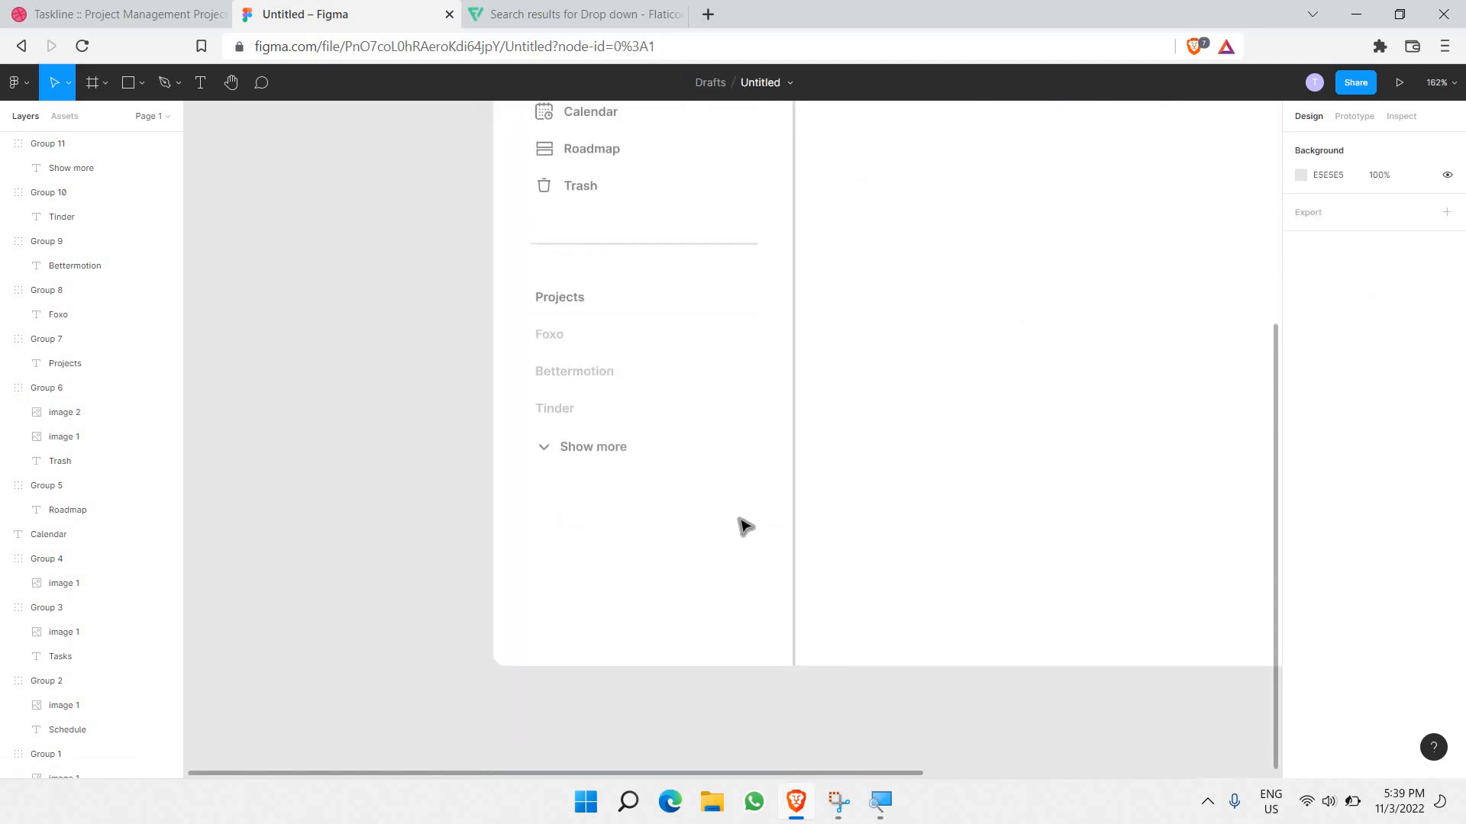
scroll(498, 513, up, 3)
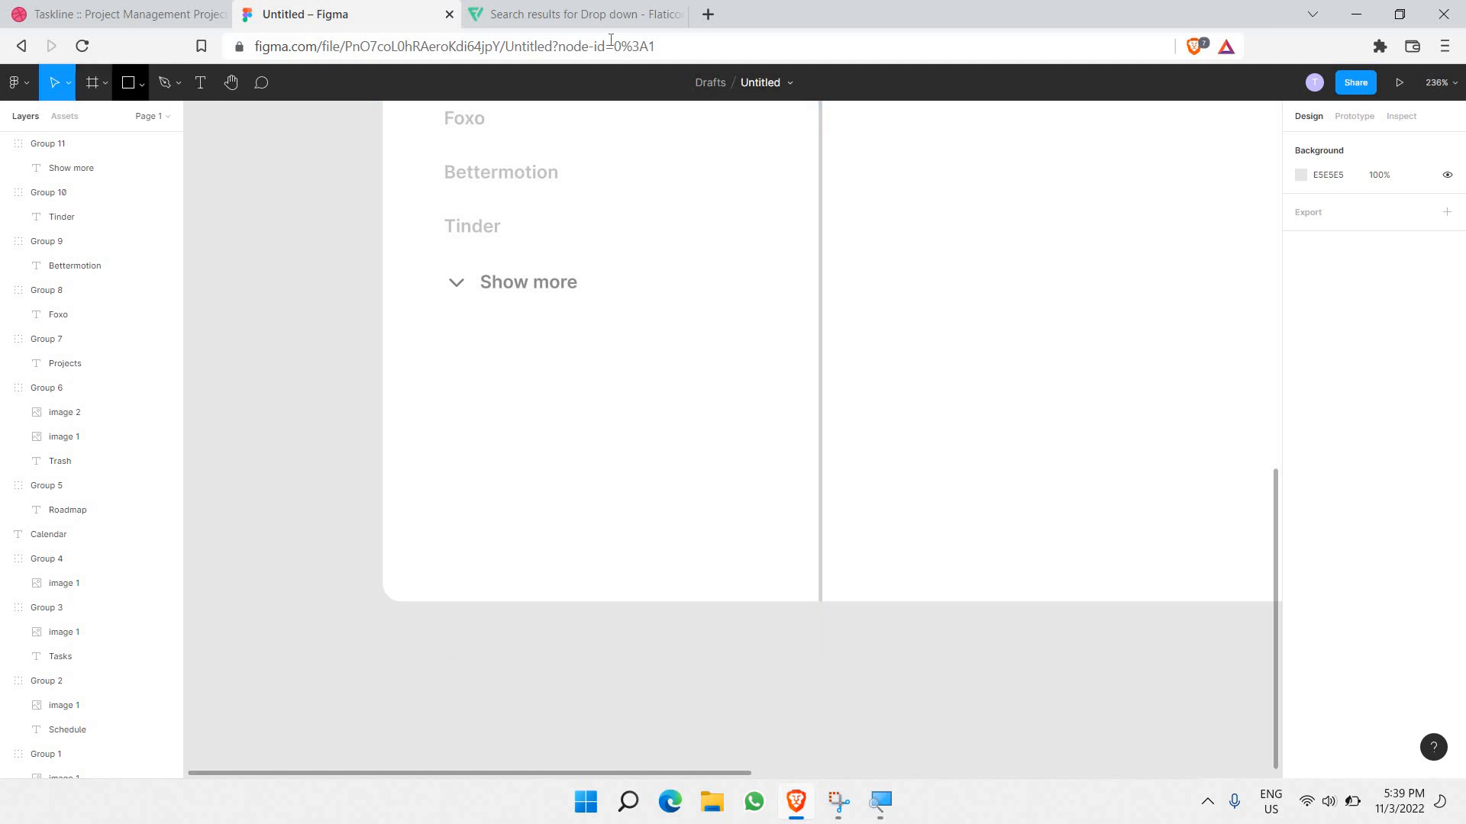
Step: Open pexels.com in a new tab and search for 'face' photos
click(709, 15)
text(pxe)
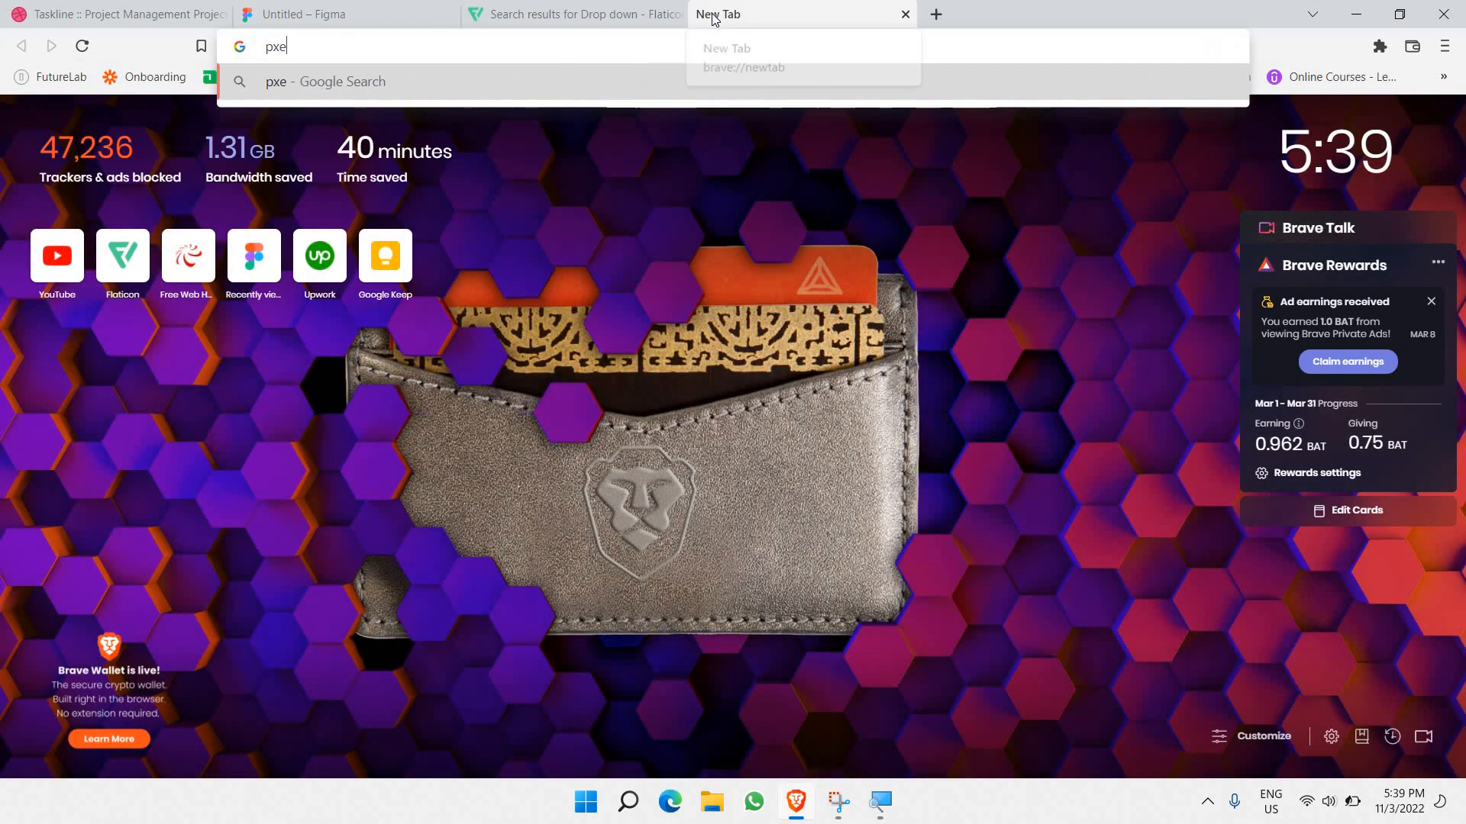
key(BackSpace)
key(BackSpace)
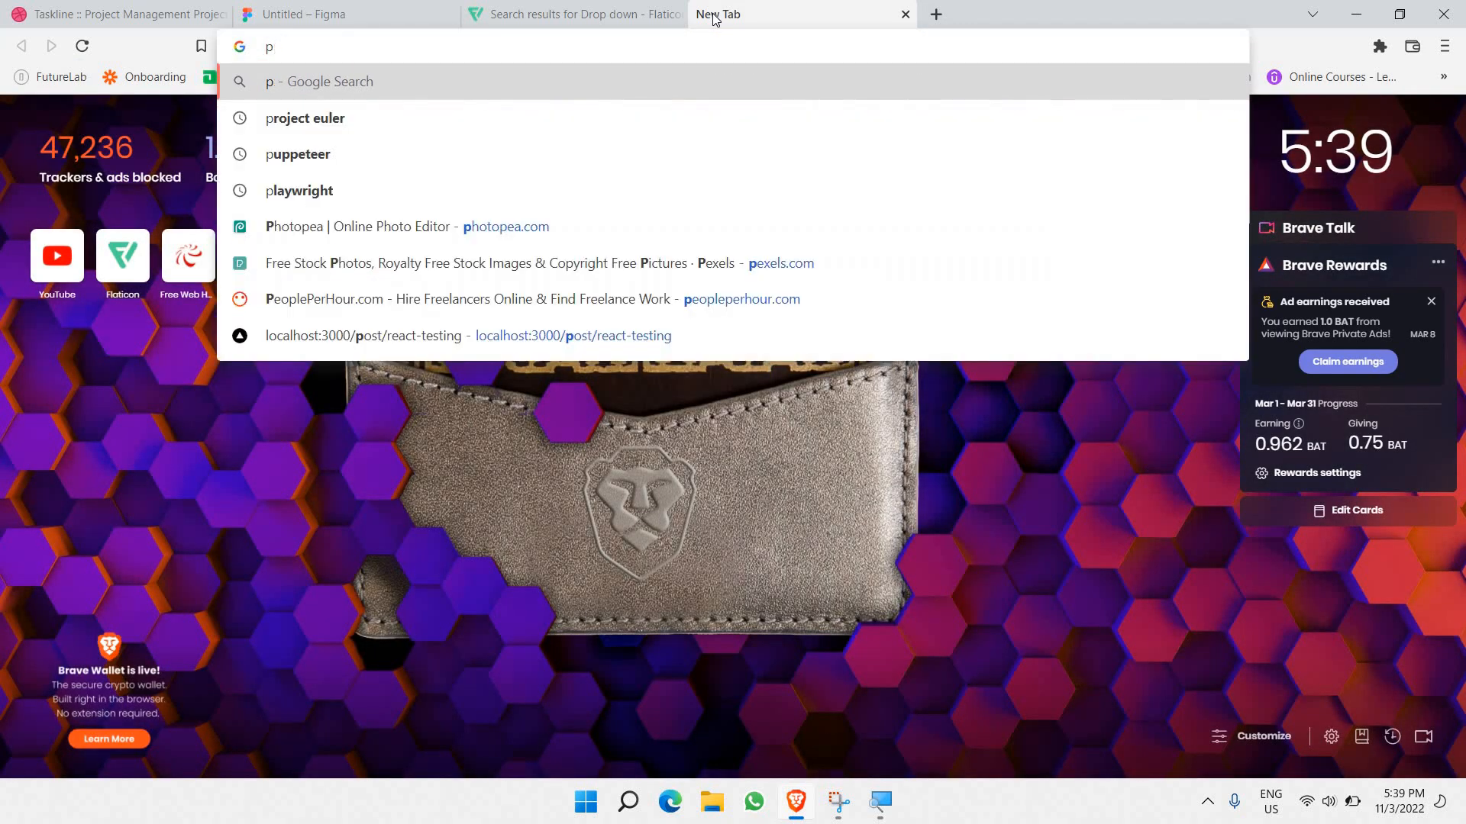
text(exel)
key(Return)
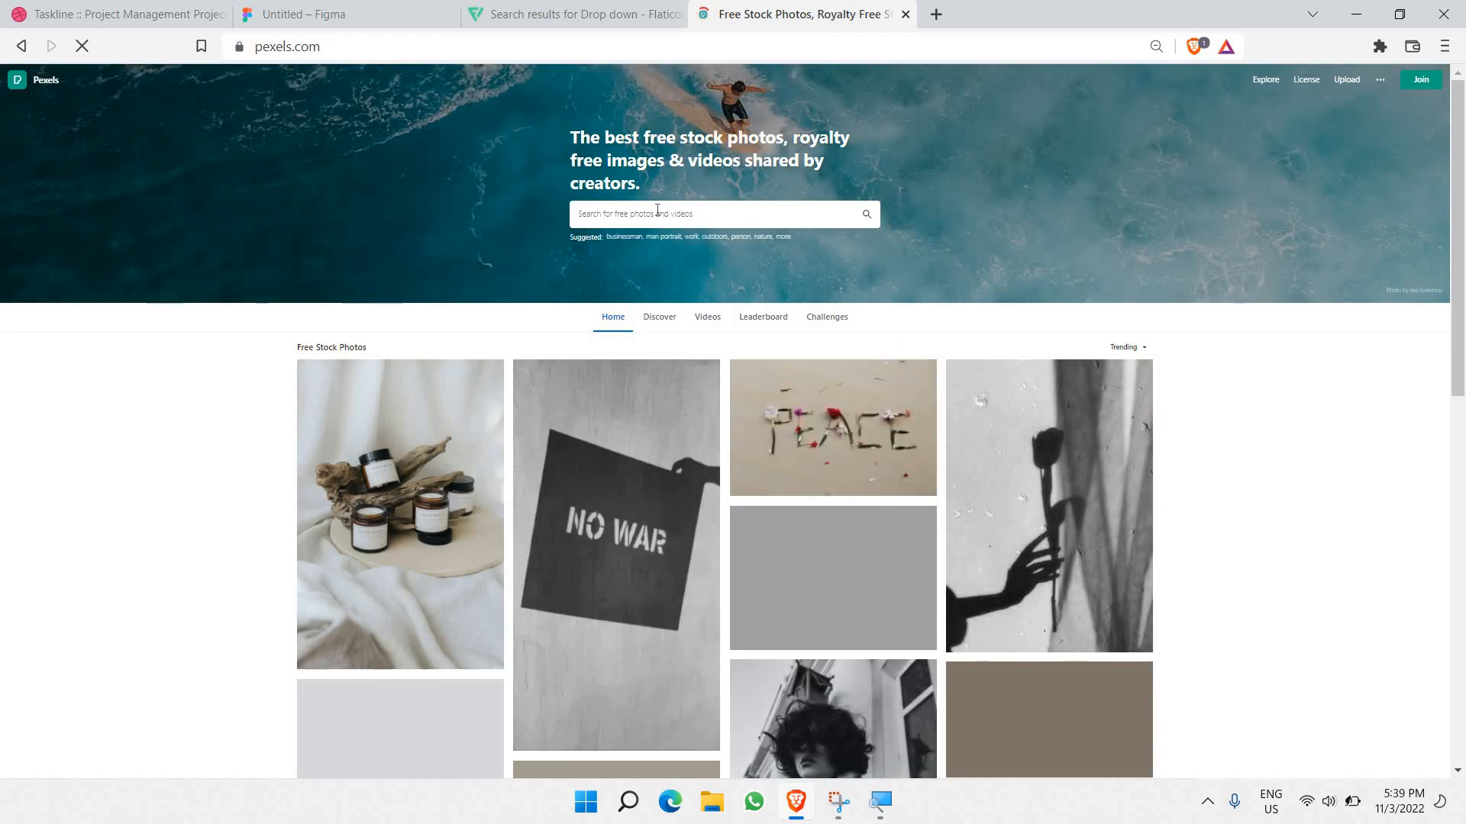
click(657, 210)
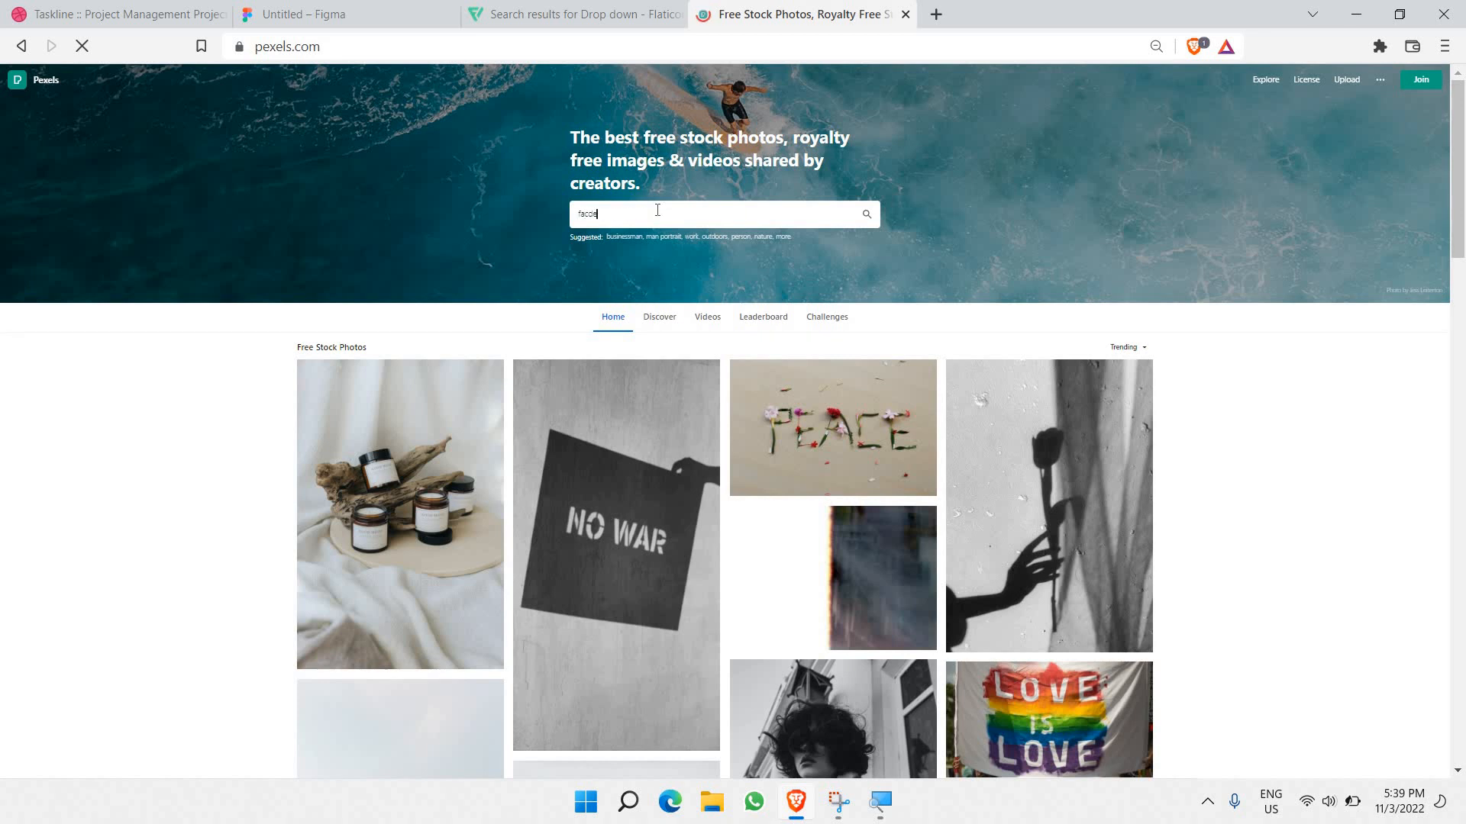
text(facde)
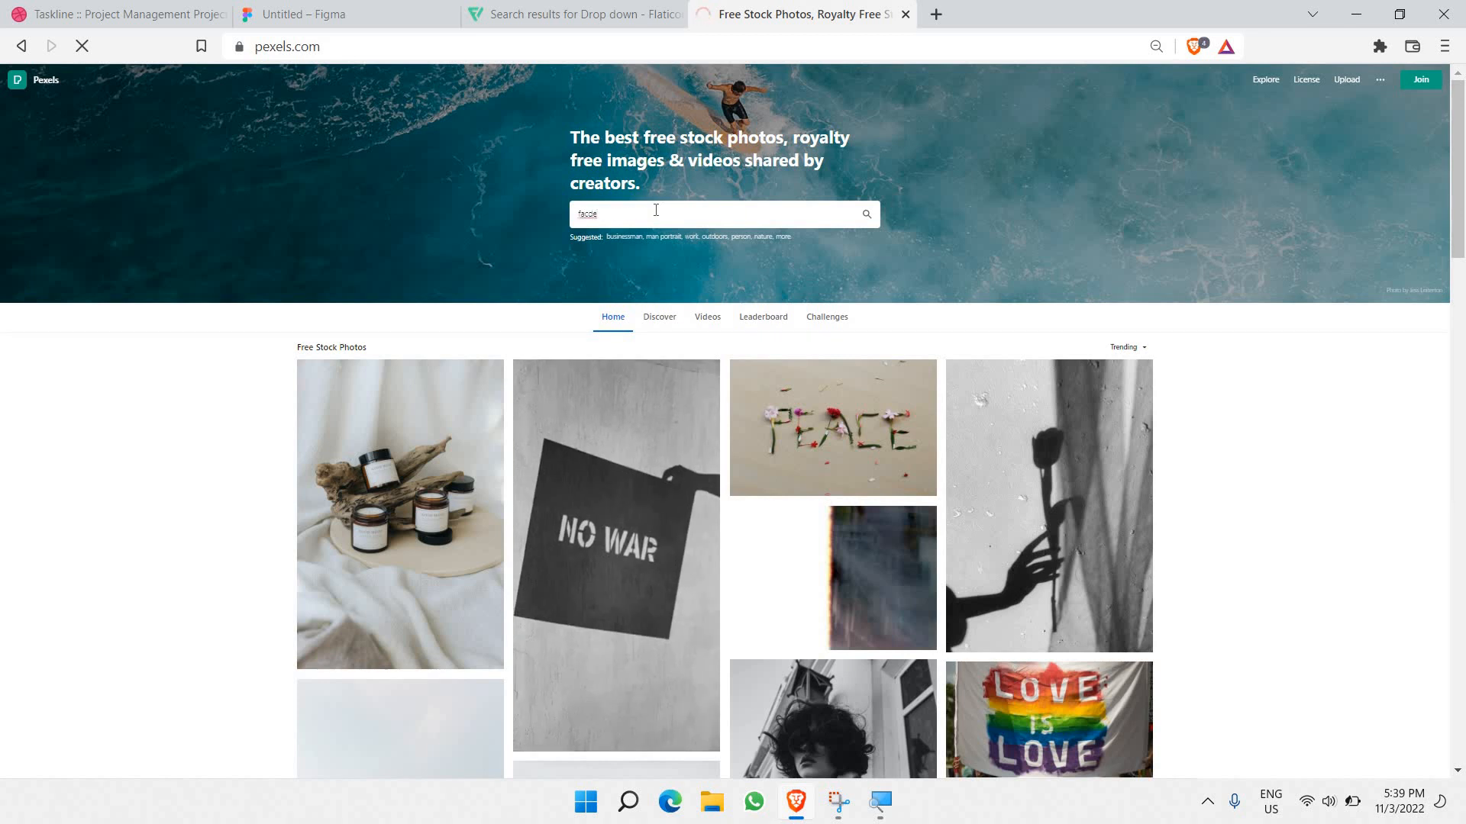
key(Return)
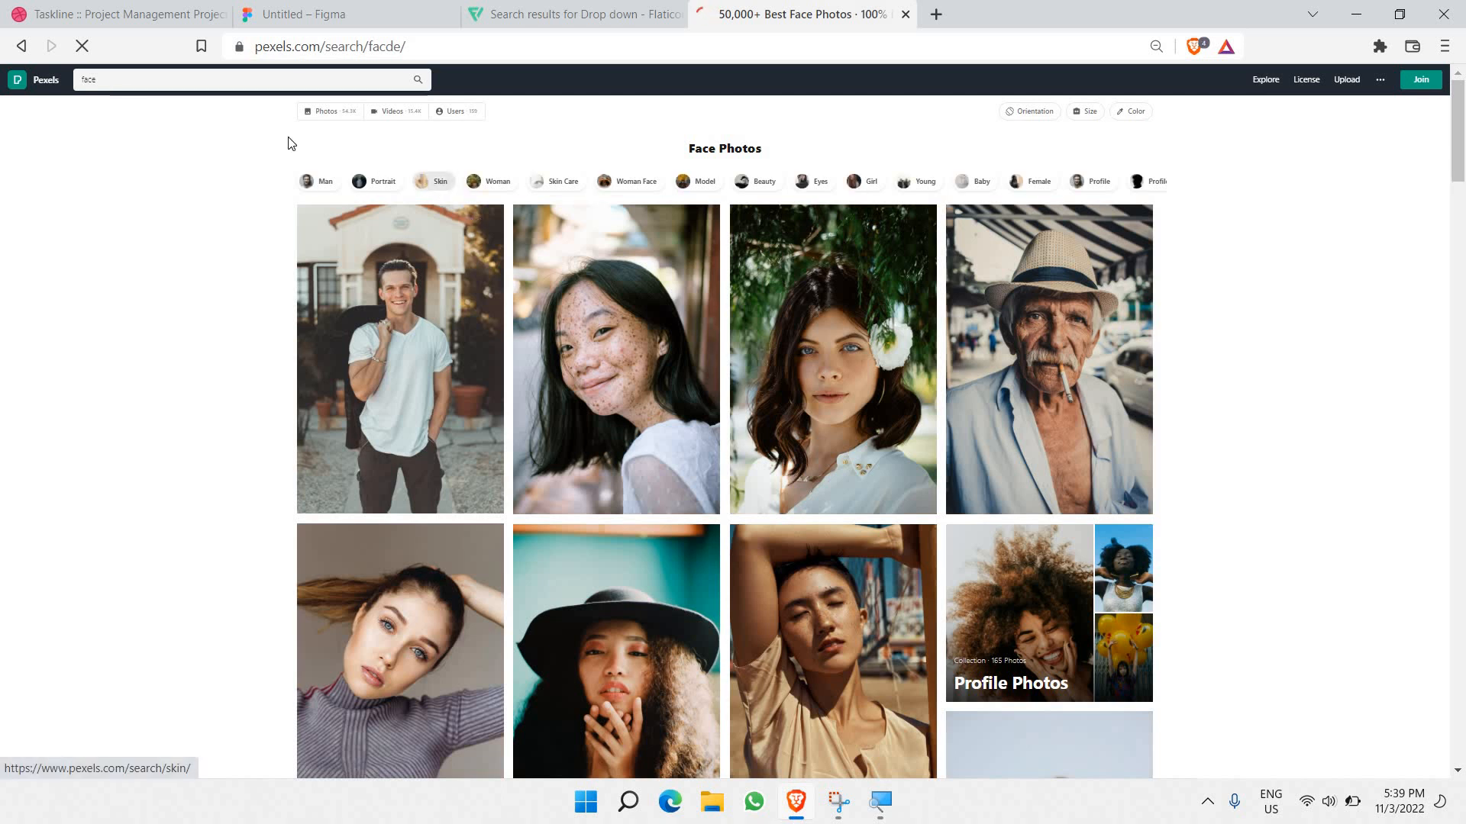
Step: Find the Man Crossed Arms photo, copy the image, and return to Figma
scroll(363, 286, down, 3)
mouse_move(362, 285)
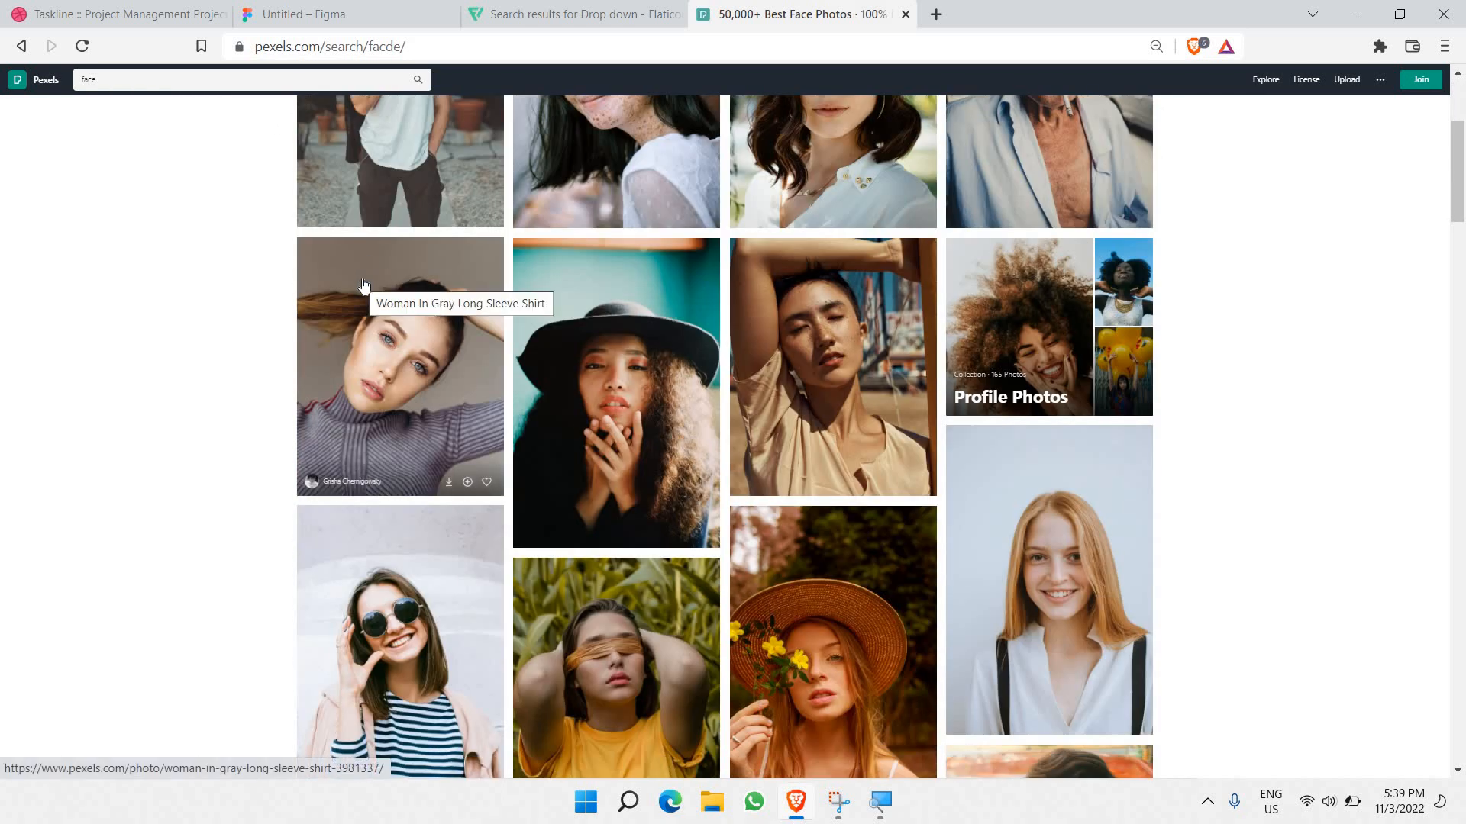
scroll(858, 291, down, 5)
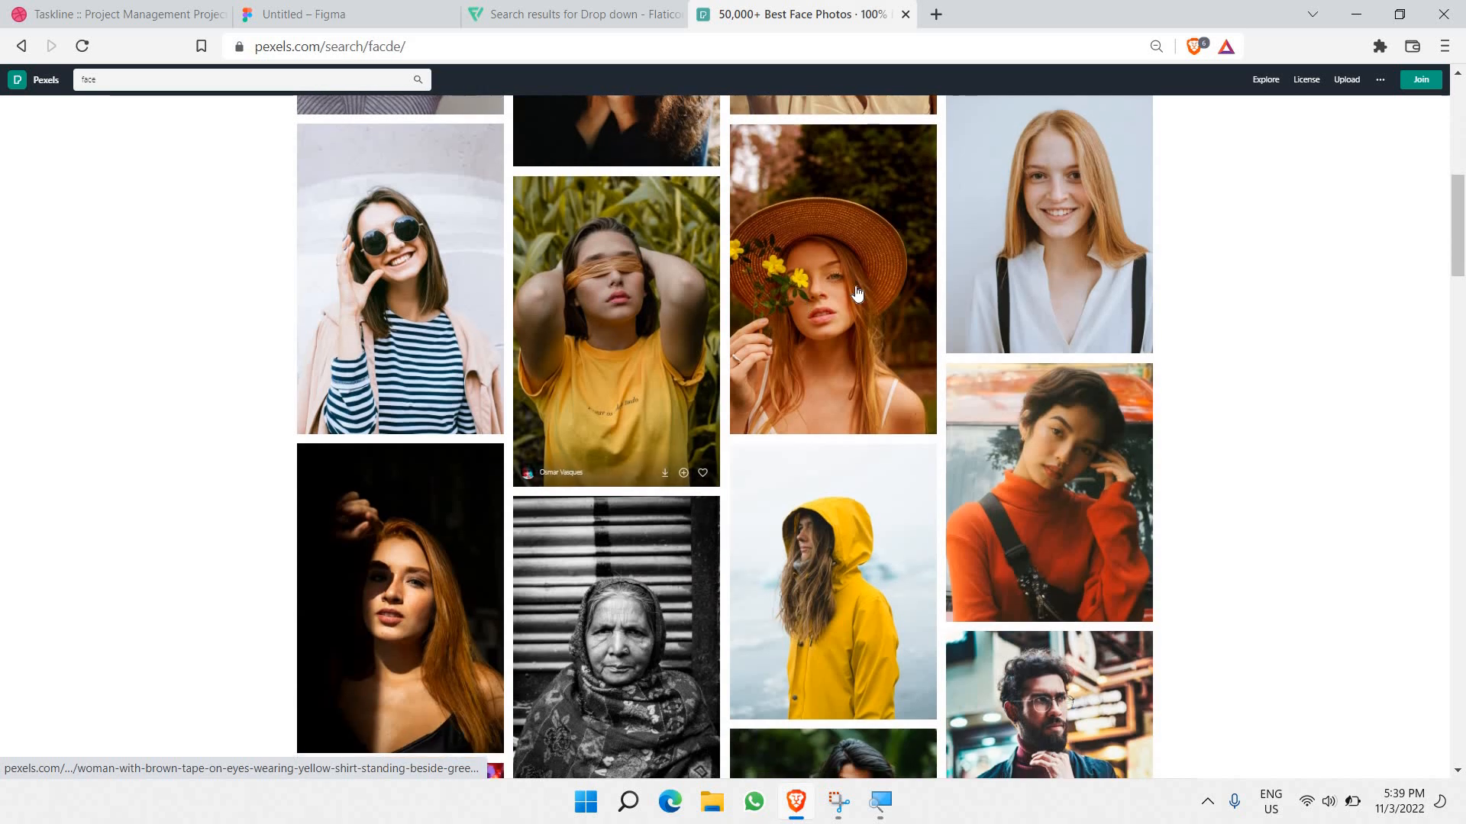
scroll(857, 291, down, 7)
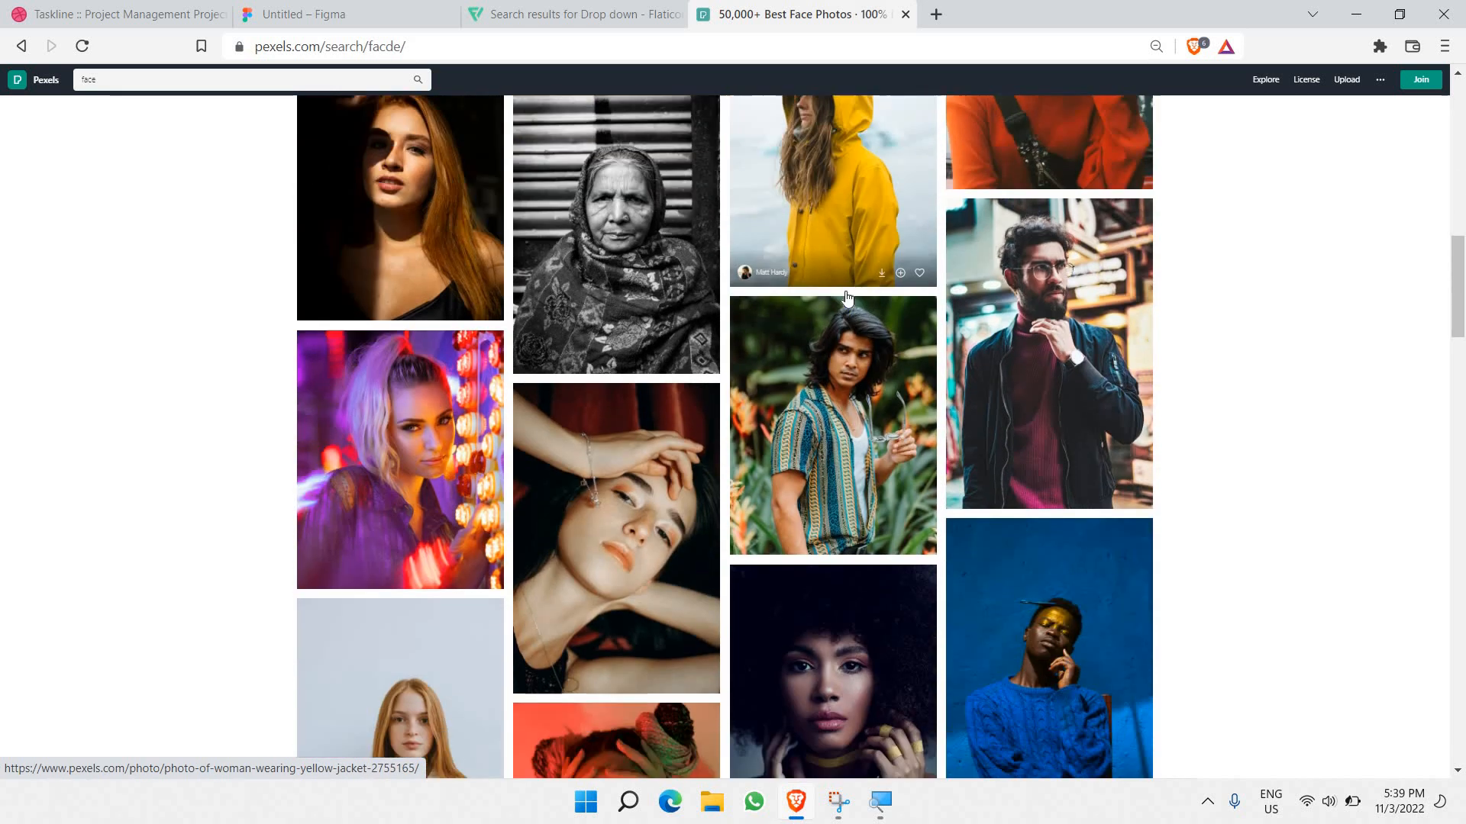
scroll(845, 297, down, 10)
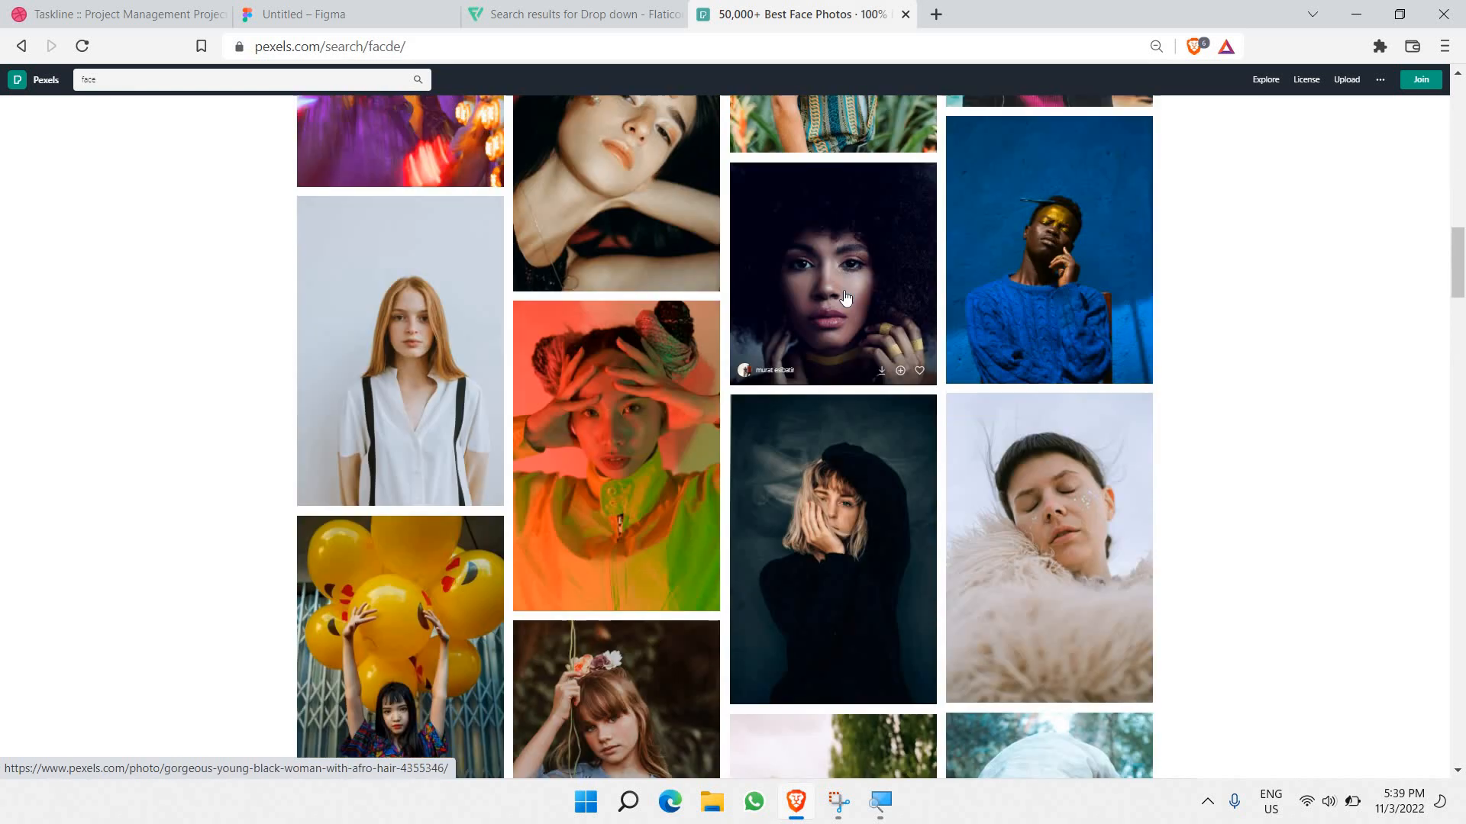
scroll(845, 298, down, 5)
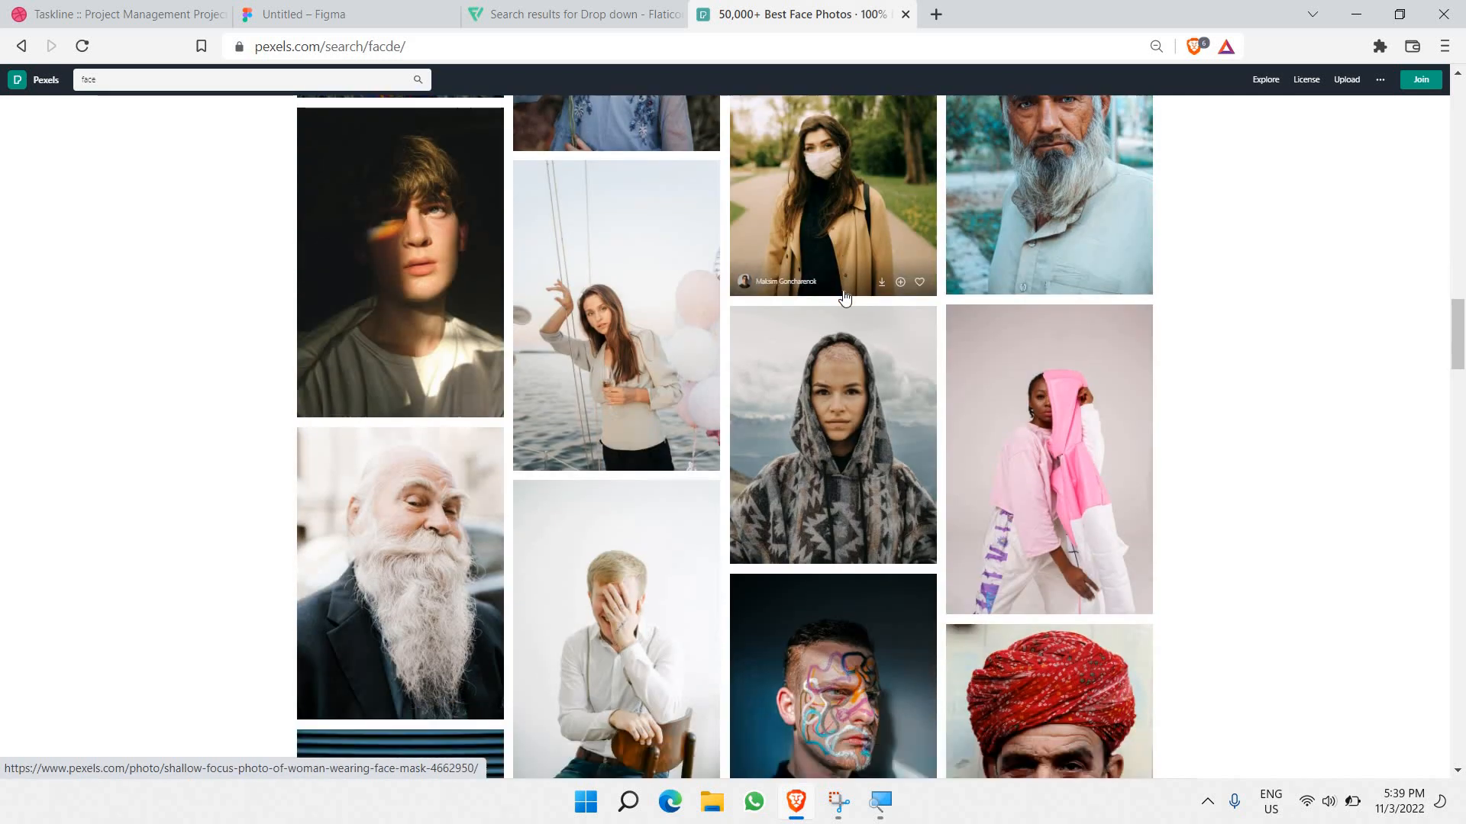
scroll(845, 298, down, 6)
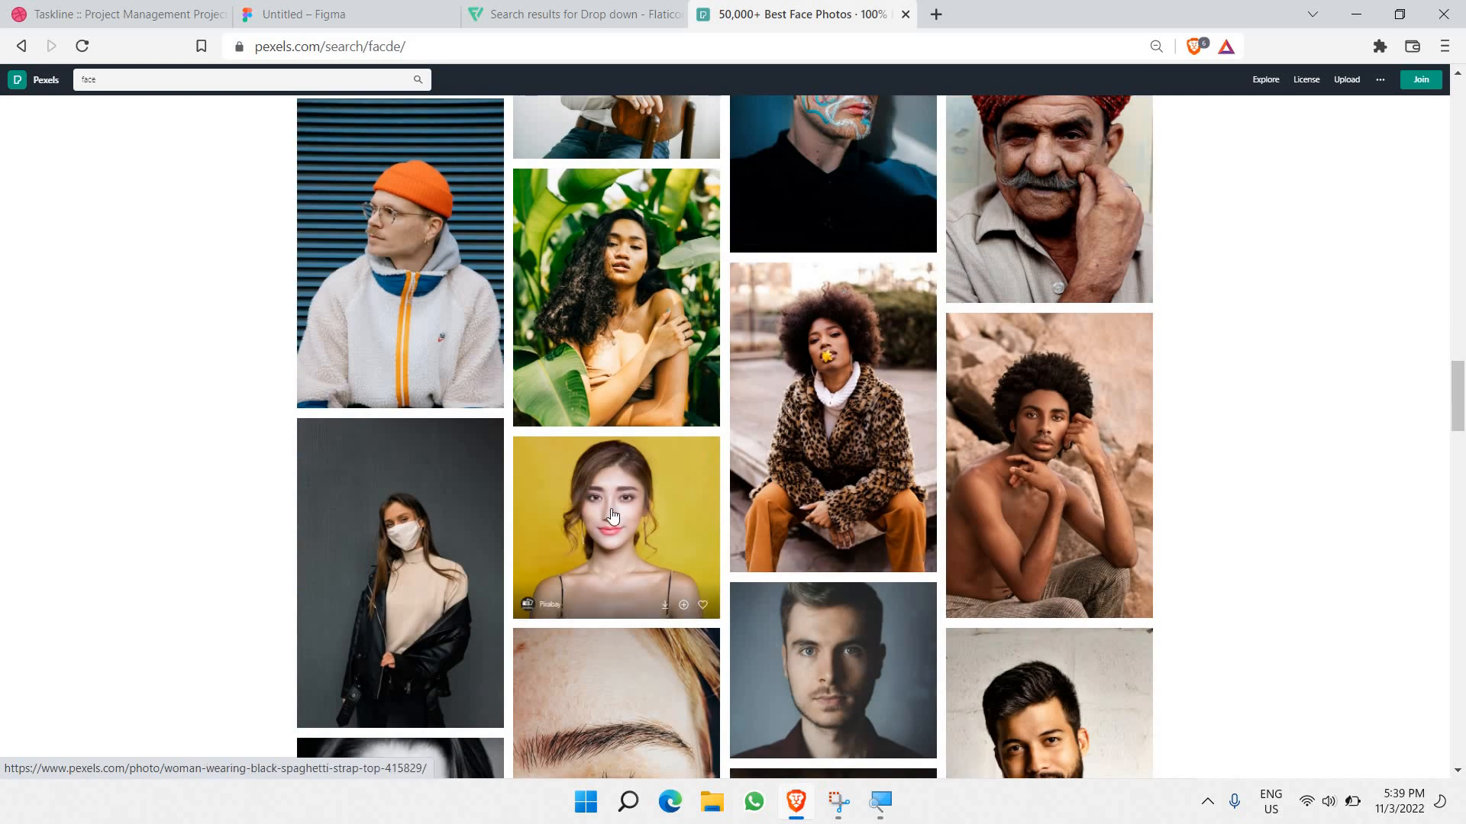
scroll(612, 512, down, 1)
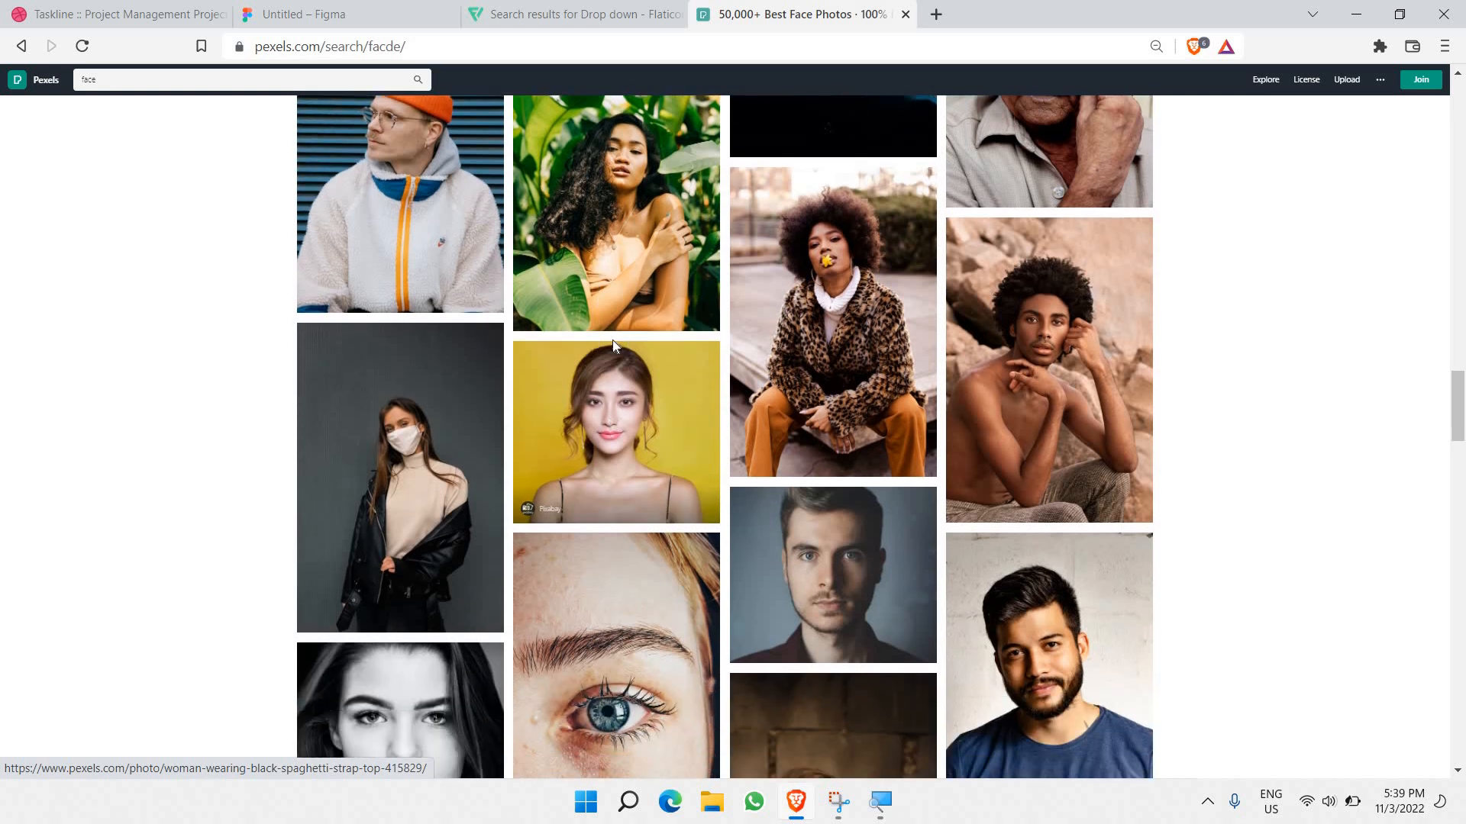
scroll(613, 359, down, 5)
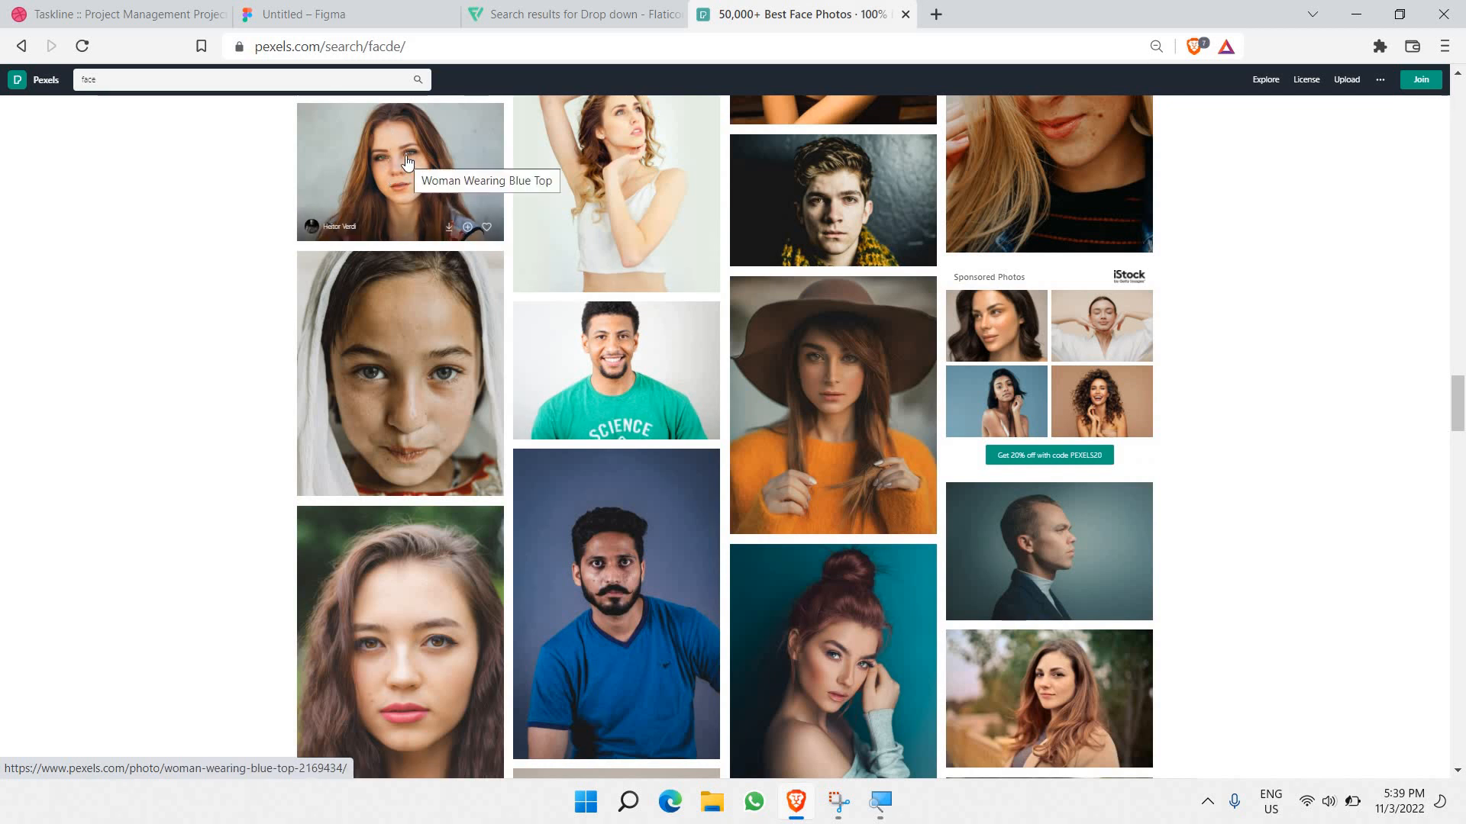
scroll(407, 162, down, 10)
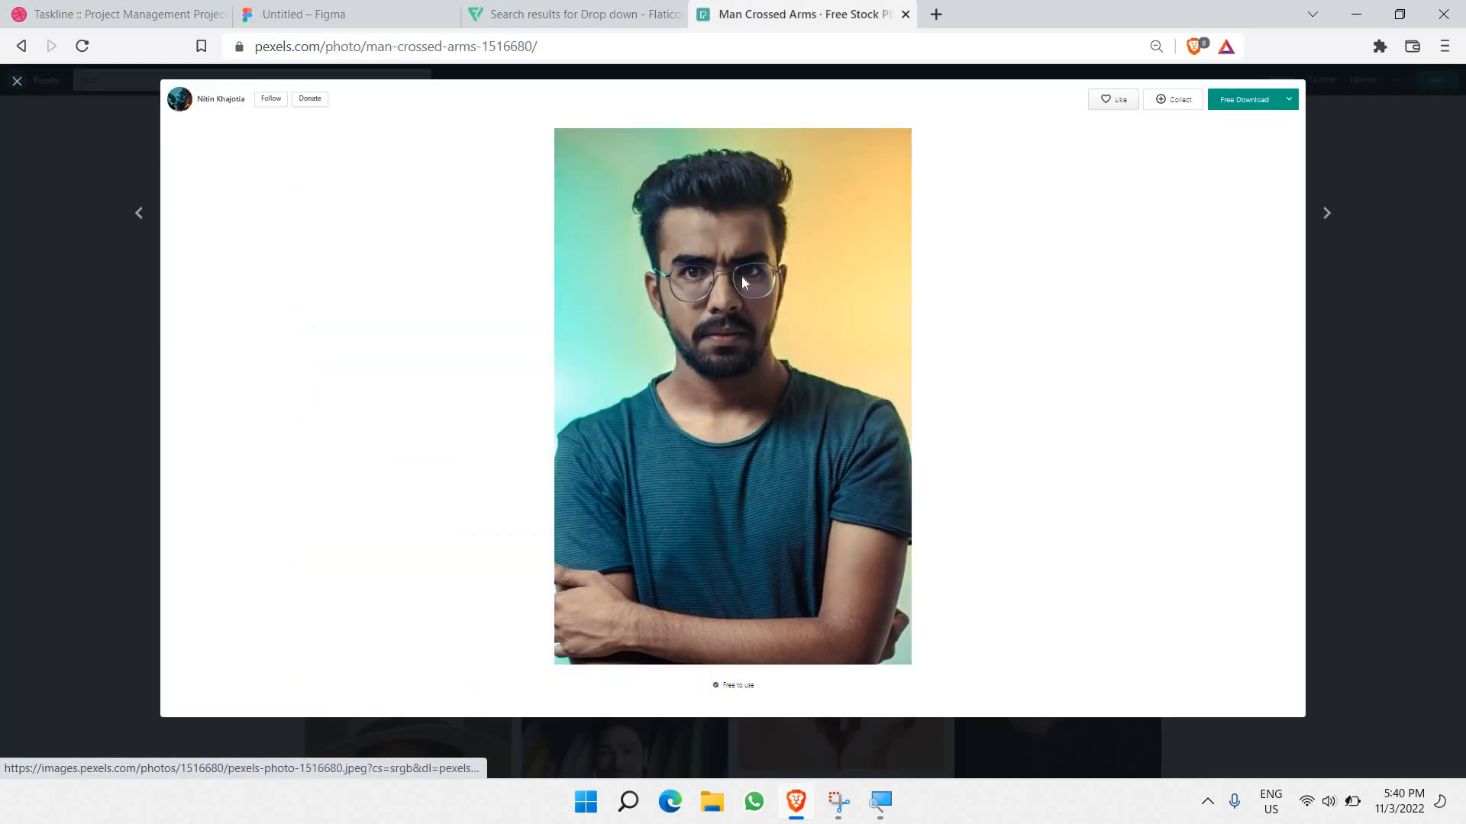
right_click(741, 279)
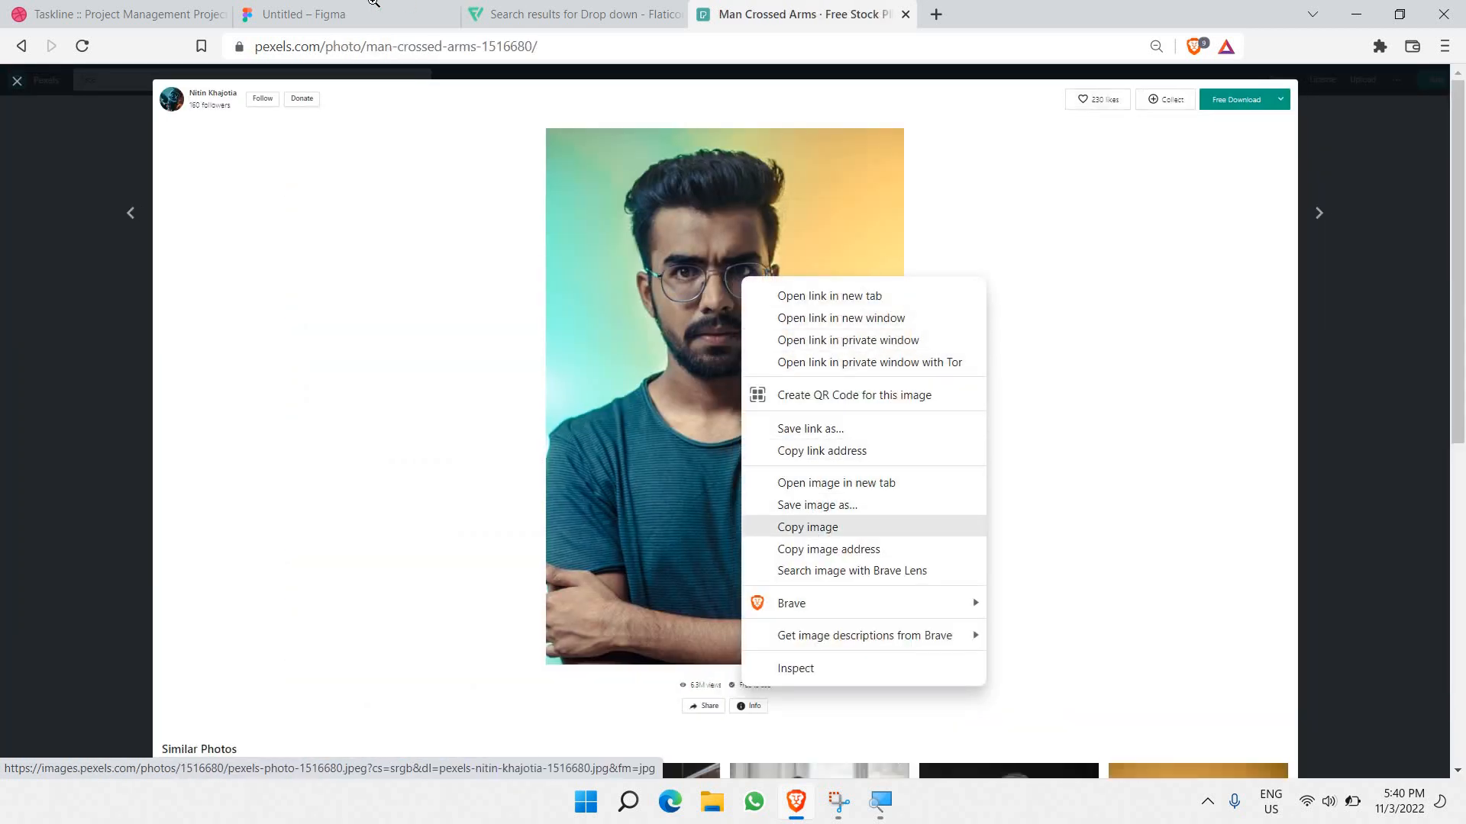
click(375, 6)
click(376, 8)
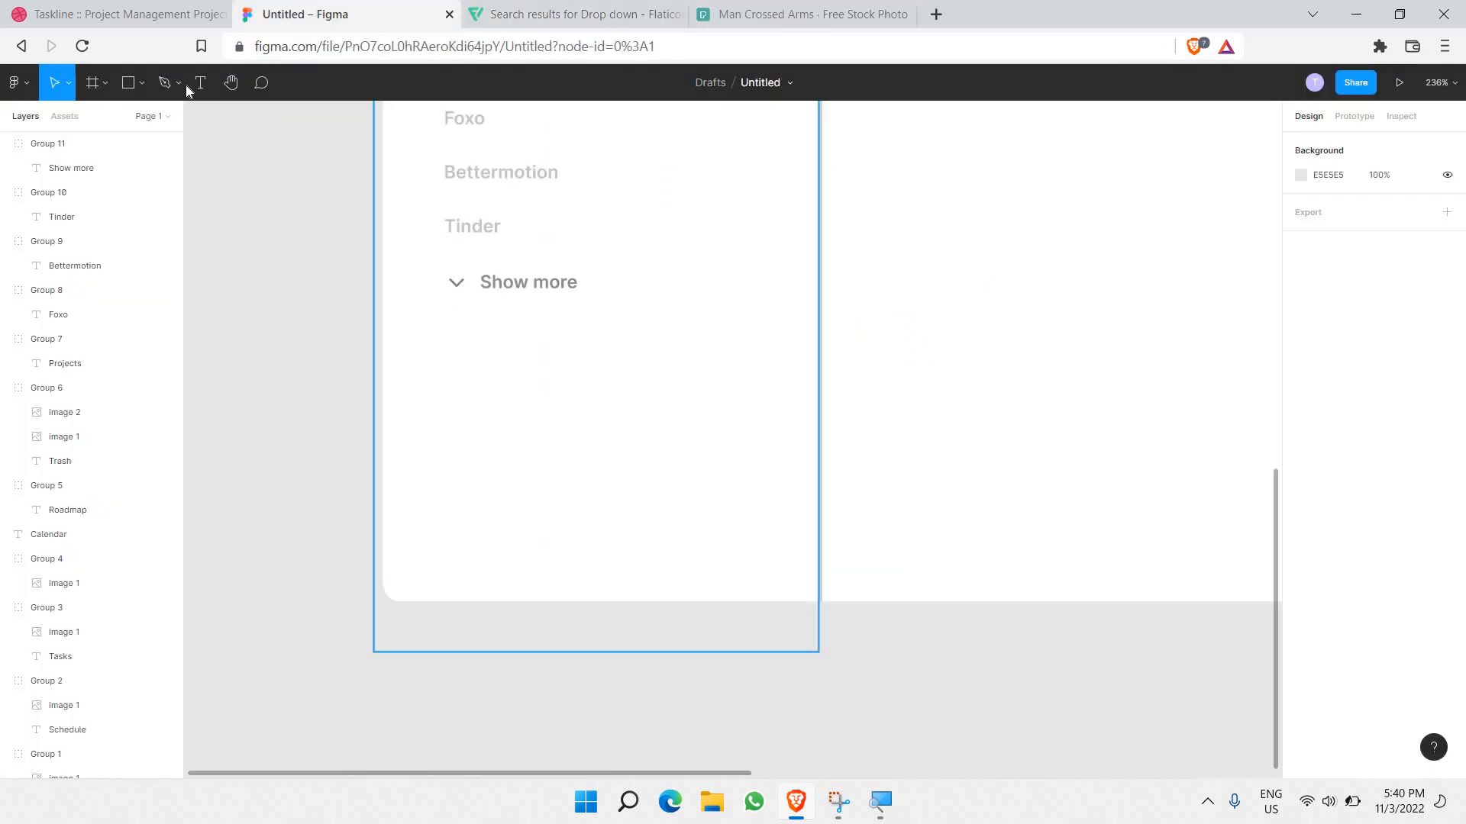
Step: Draw a small 38×38 frame below Show more and paste the photo into it
click(106, 84)
click(101, 122)
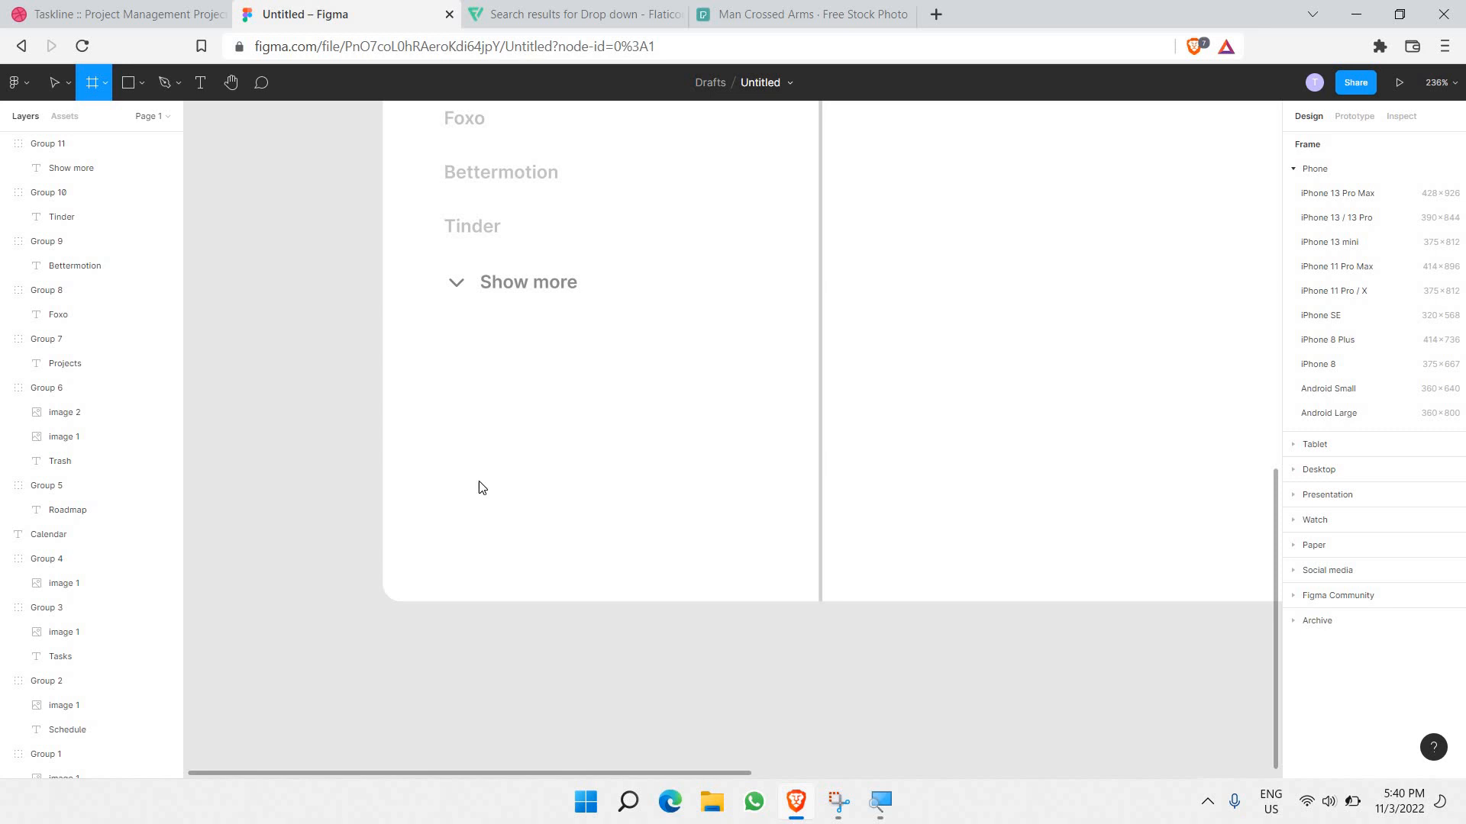
drag(457, 461, 525, 530)
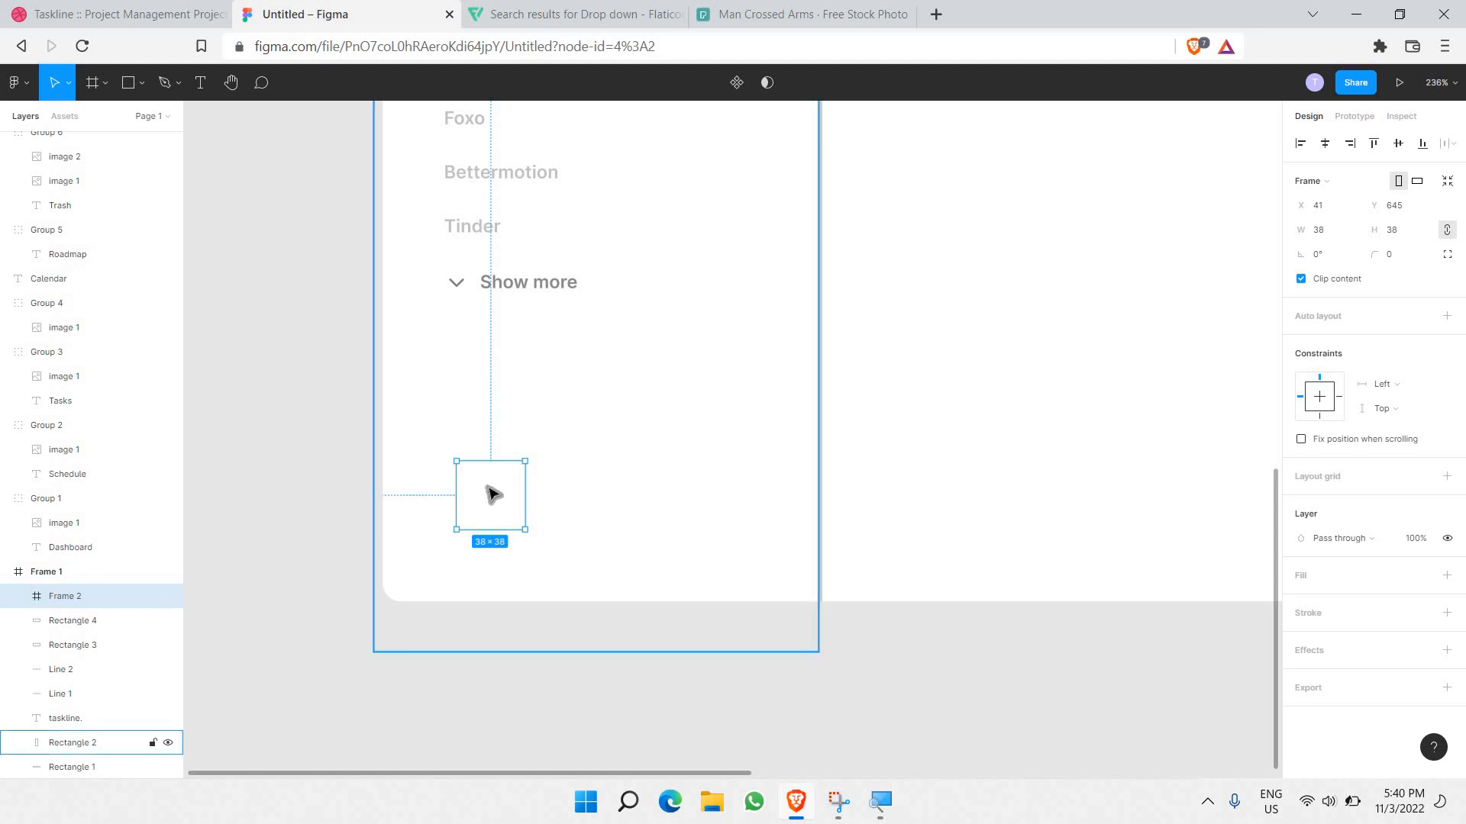
key(ctrl+v)
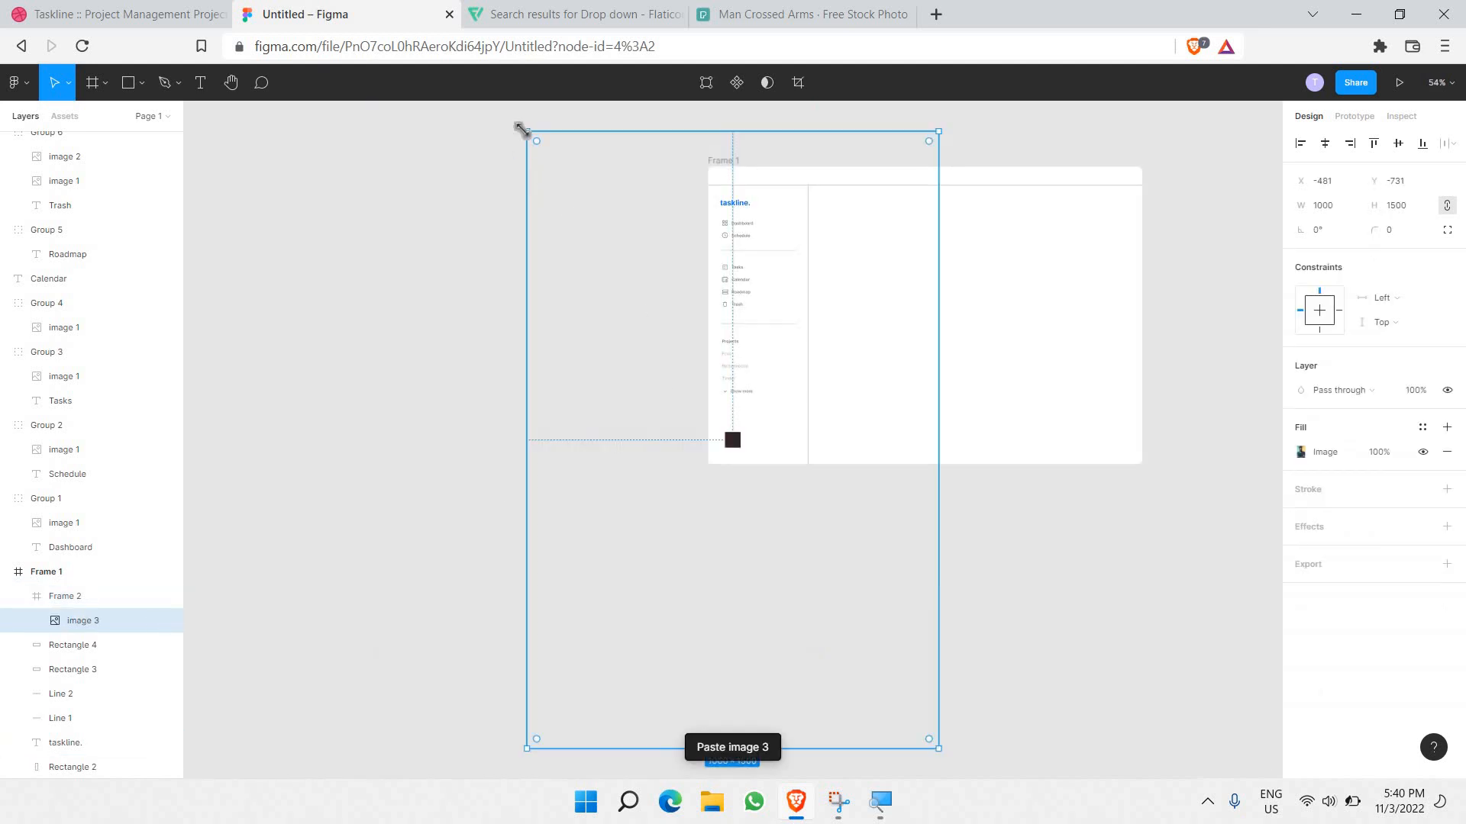
Step: Shrink and reposition the portrait photo to fit the square frame
drag(735, 352, 791, 431)
drag(940, 749, 741, 452)
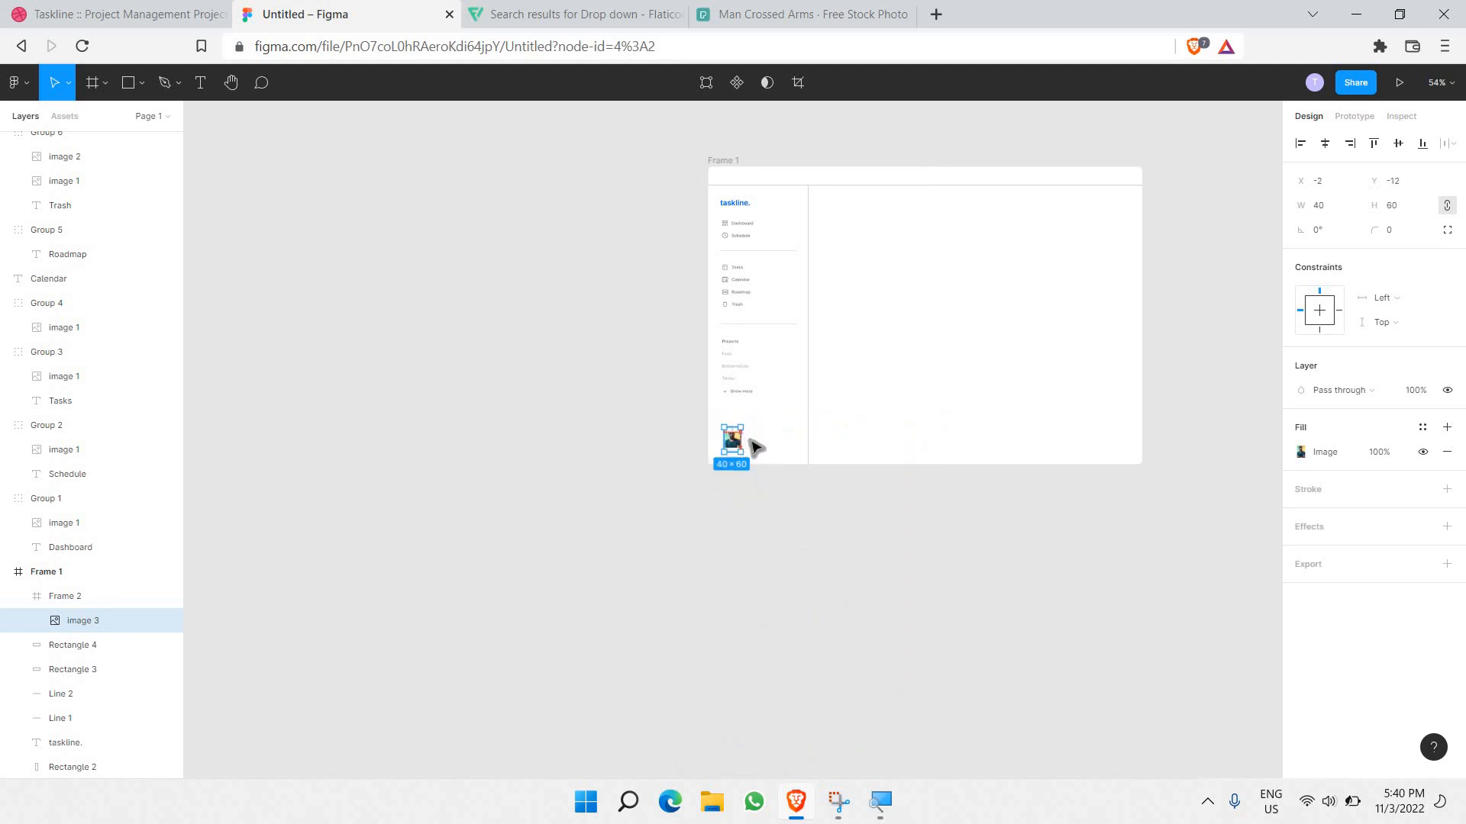
scroll(746, 440, up, 5)
scroll(766, 447, up, 9)
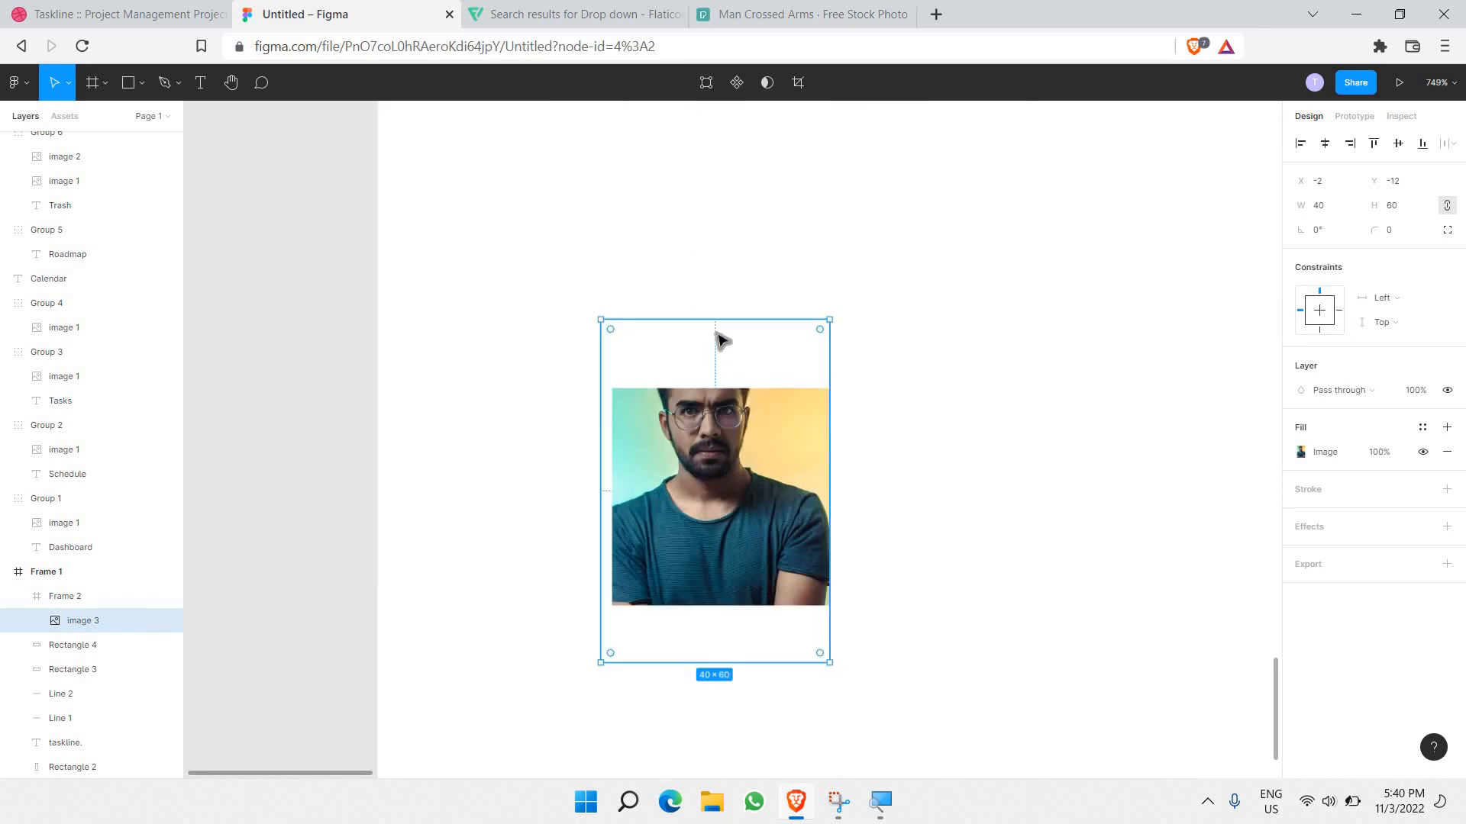
drag(722, 342, 745, 404)
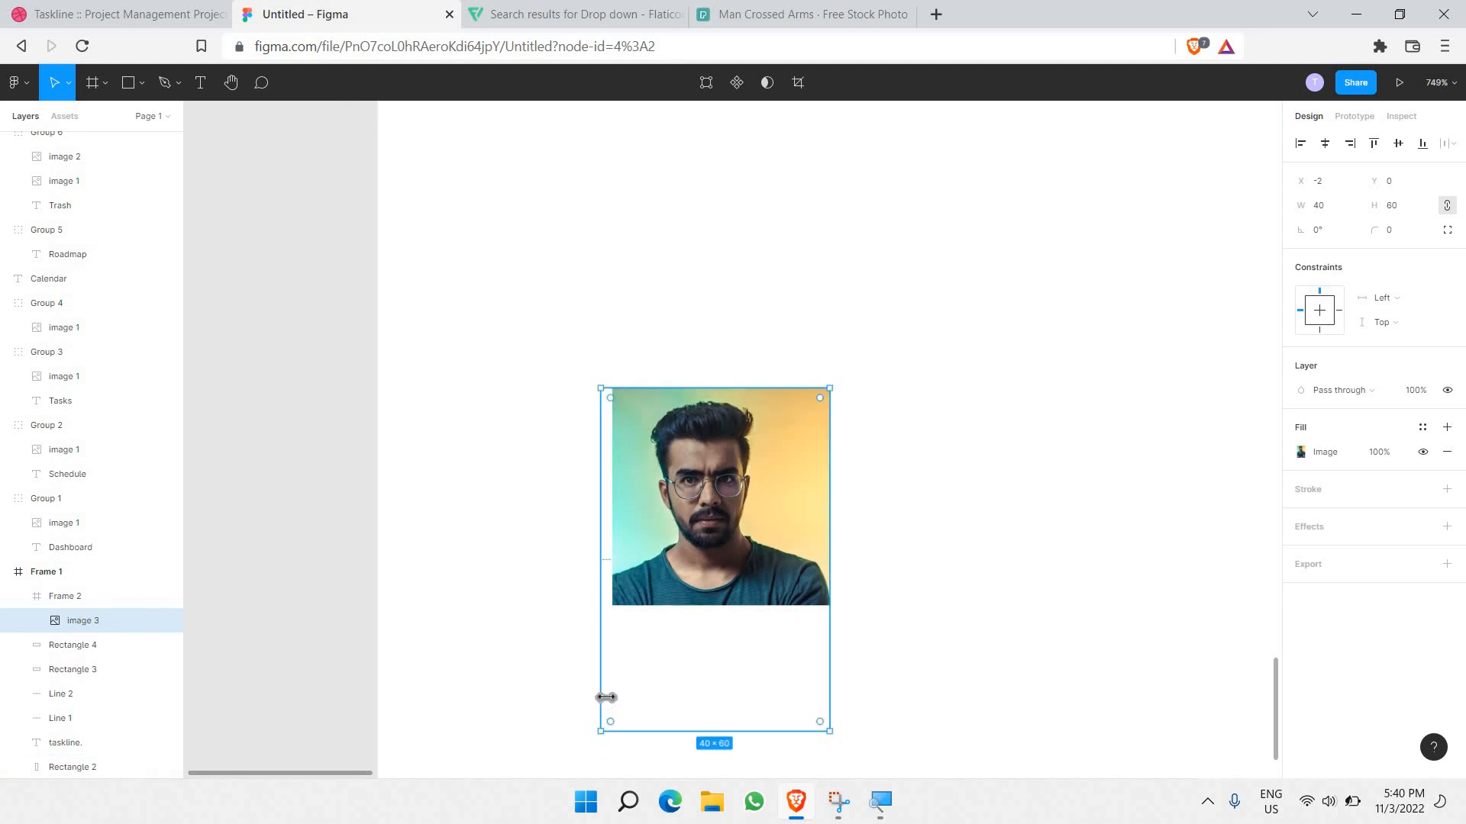
drag(605, 697, 686, 608)
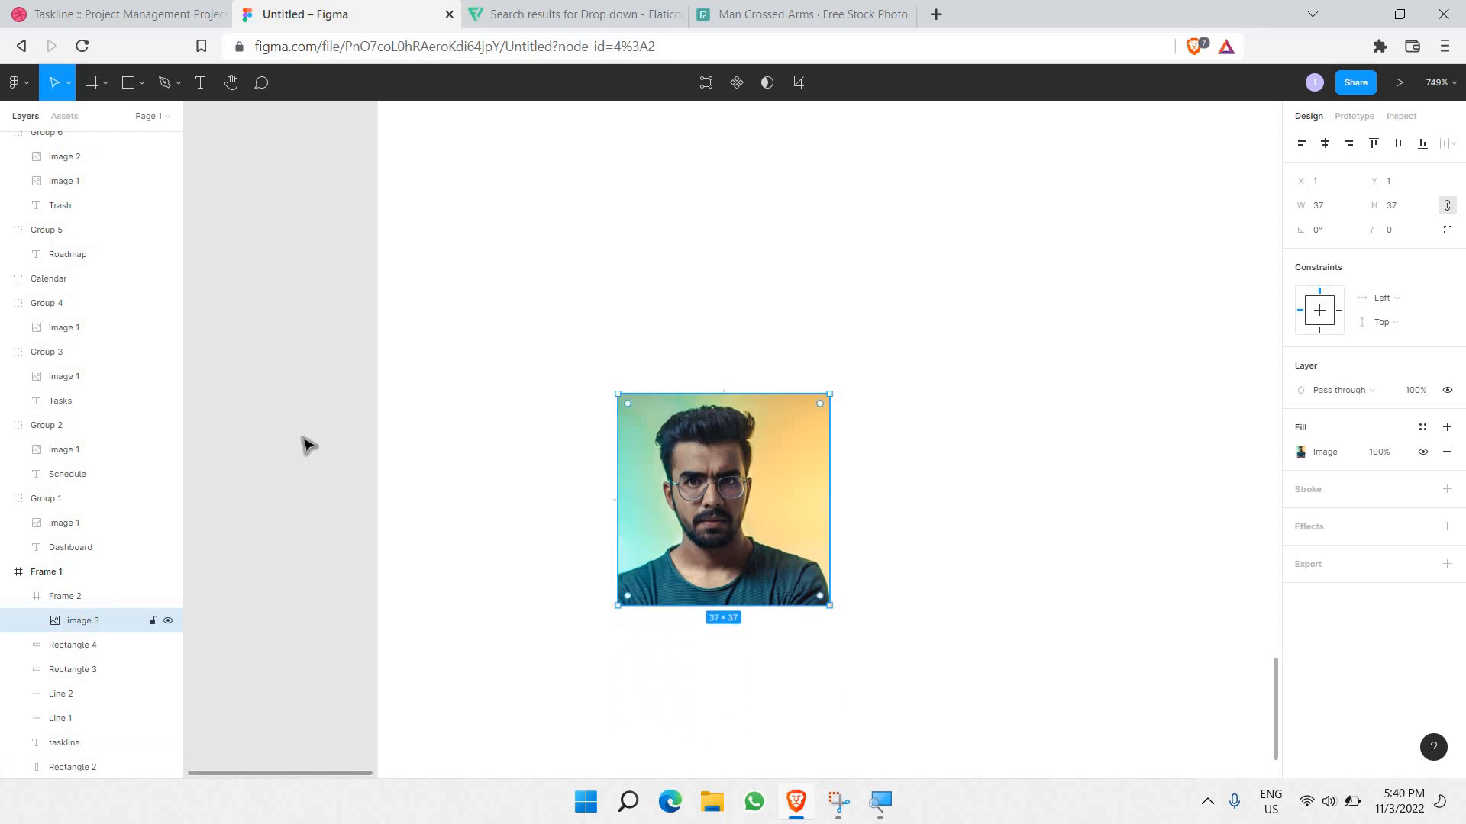
Step: Round the photo's frame into a circle with corner radius 100
click(92, 596)
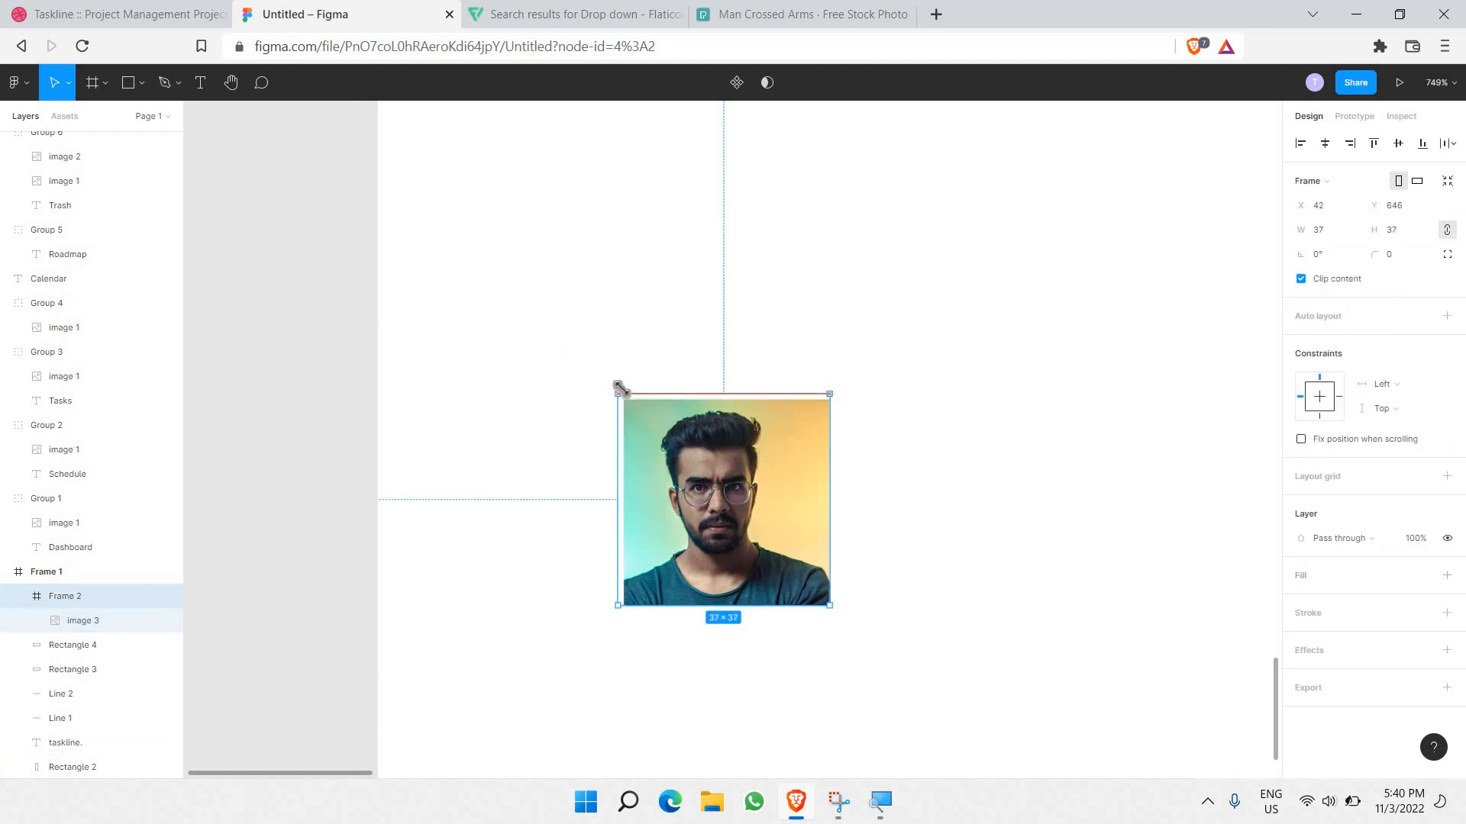
click(636, 422)
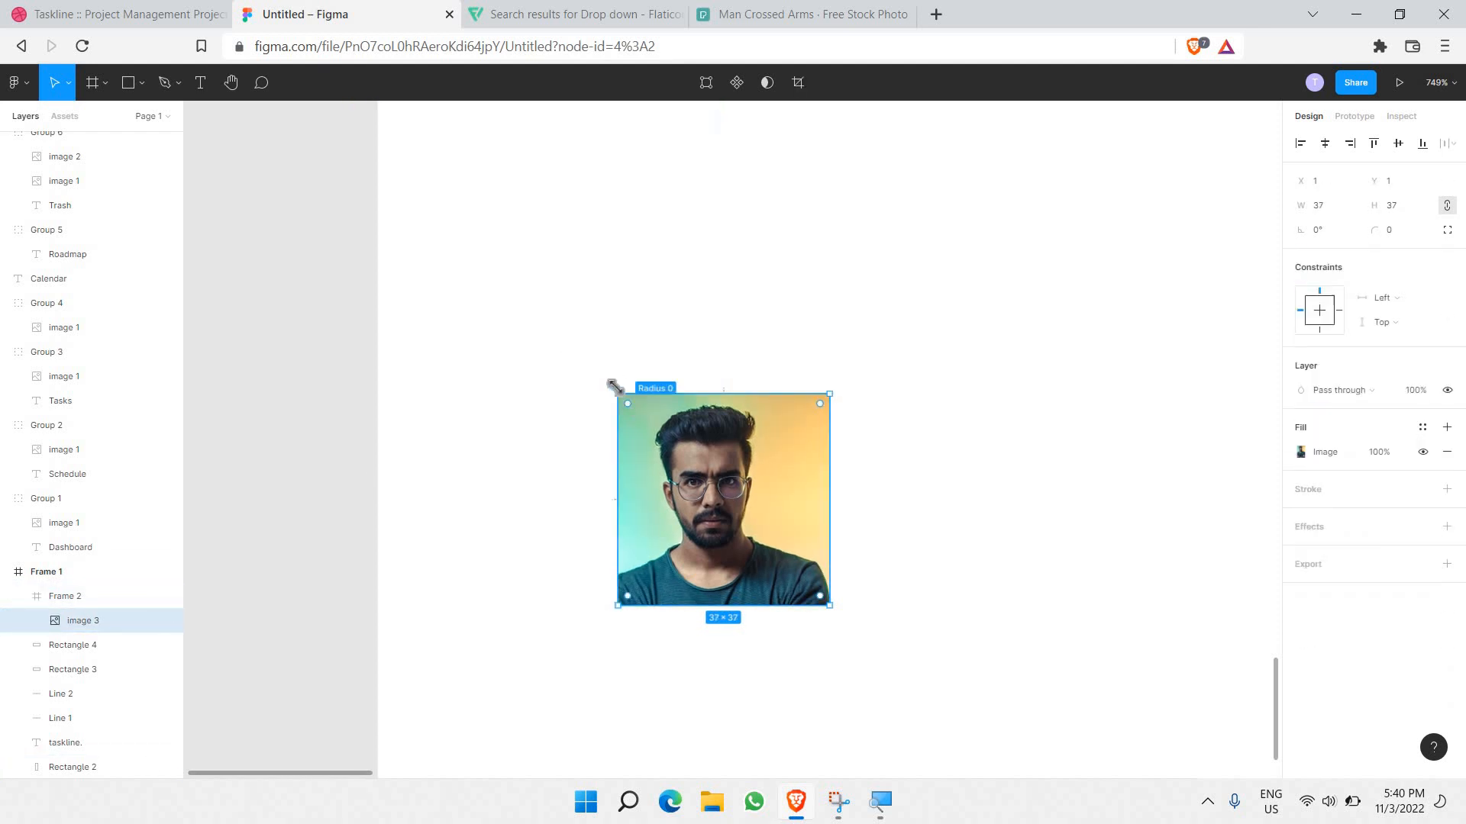
drag(616, 391, 615, 392)
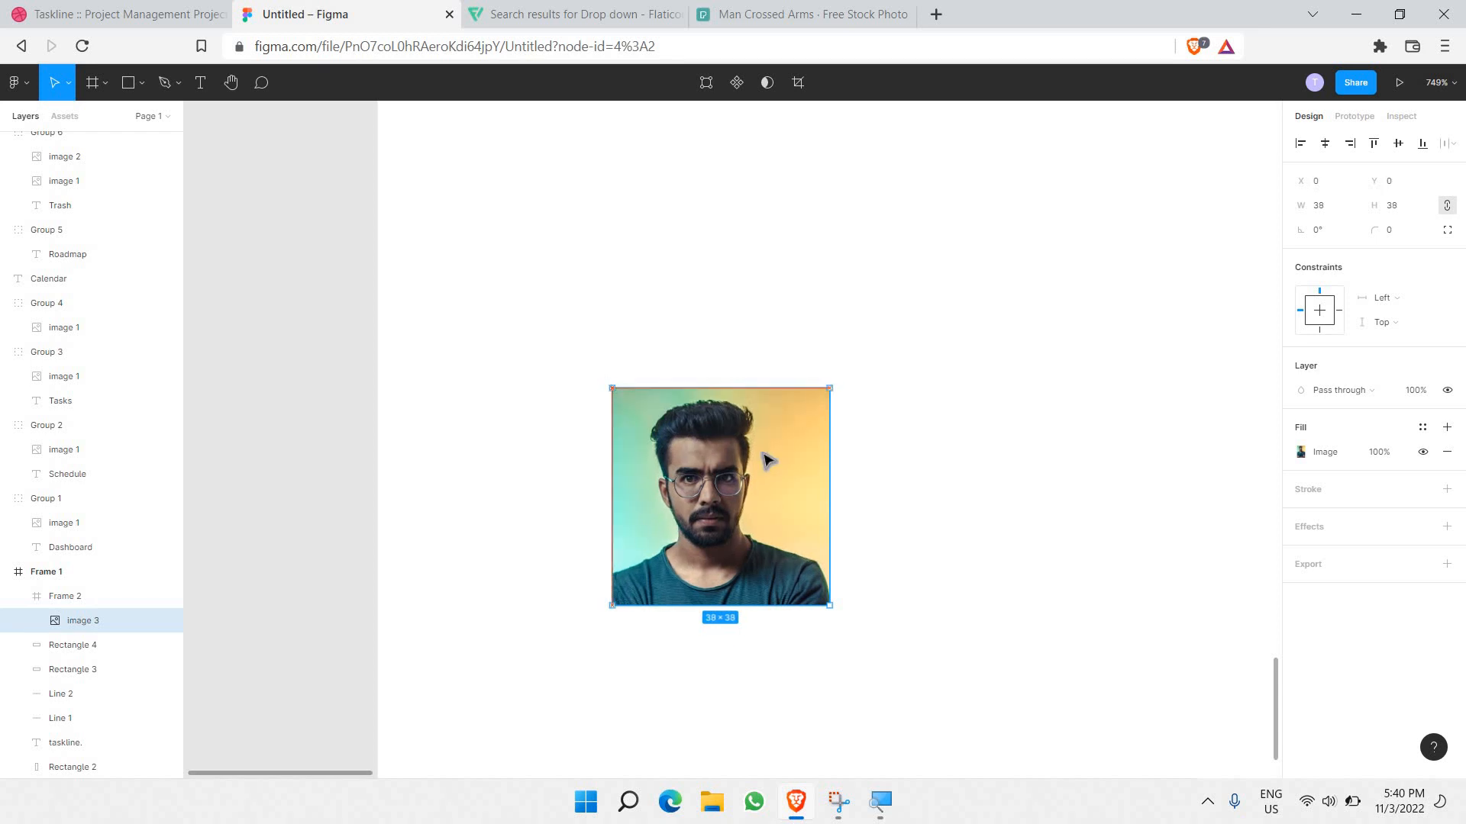
click(77, 609)
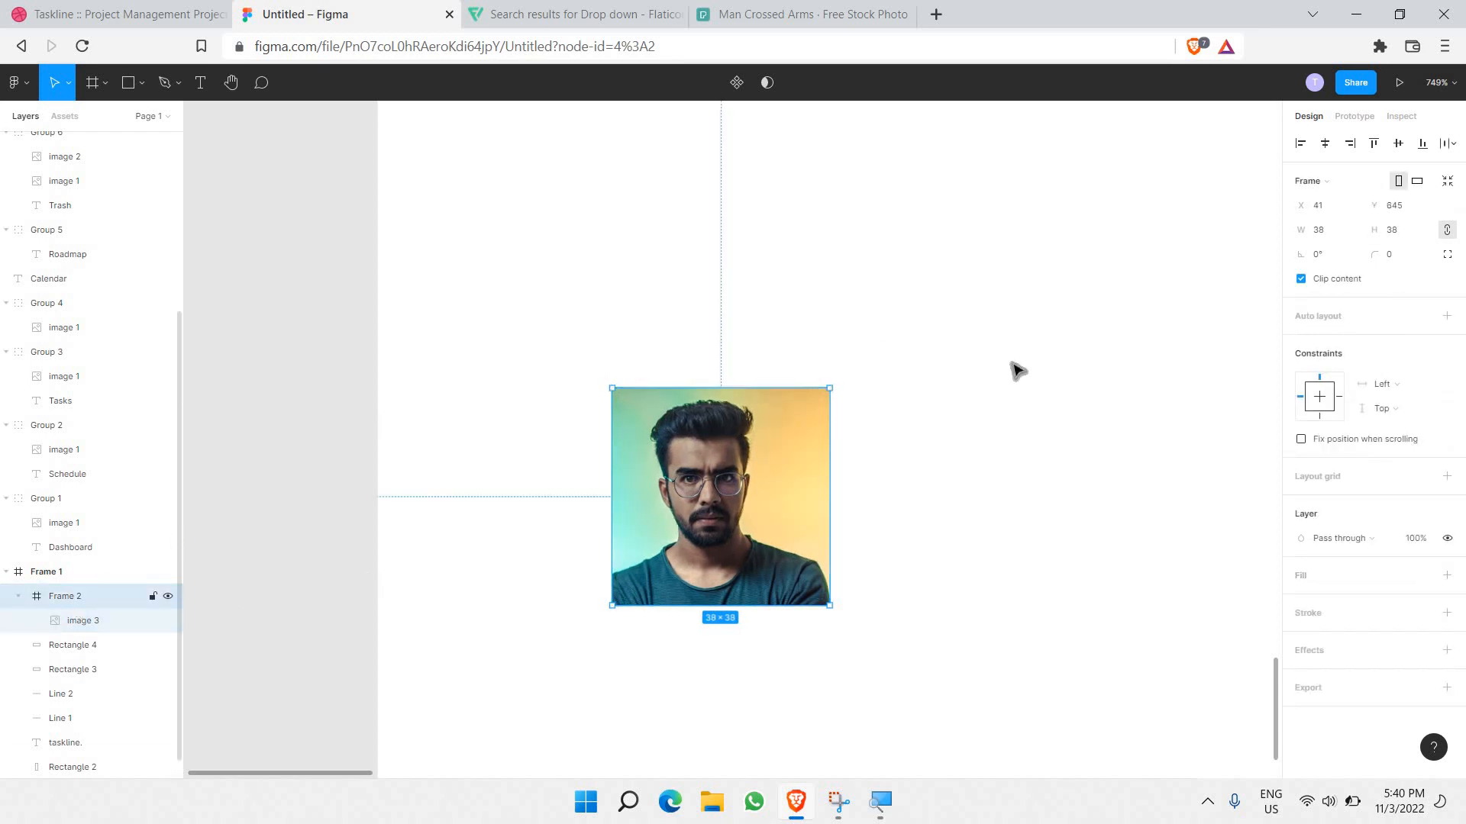
click(1393, 255)
text(100)
key(Return)
click(942, 415)
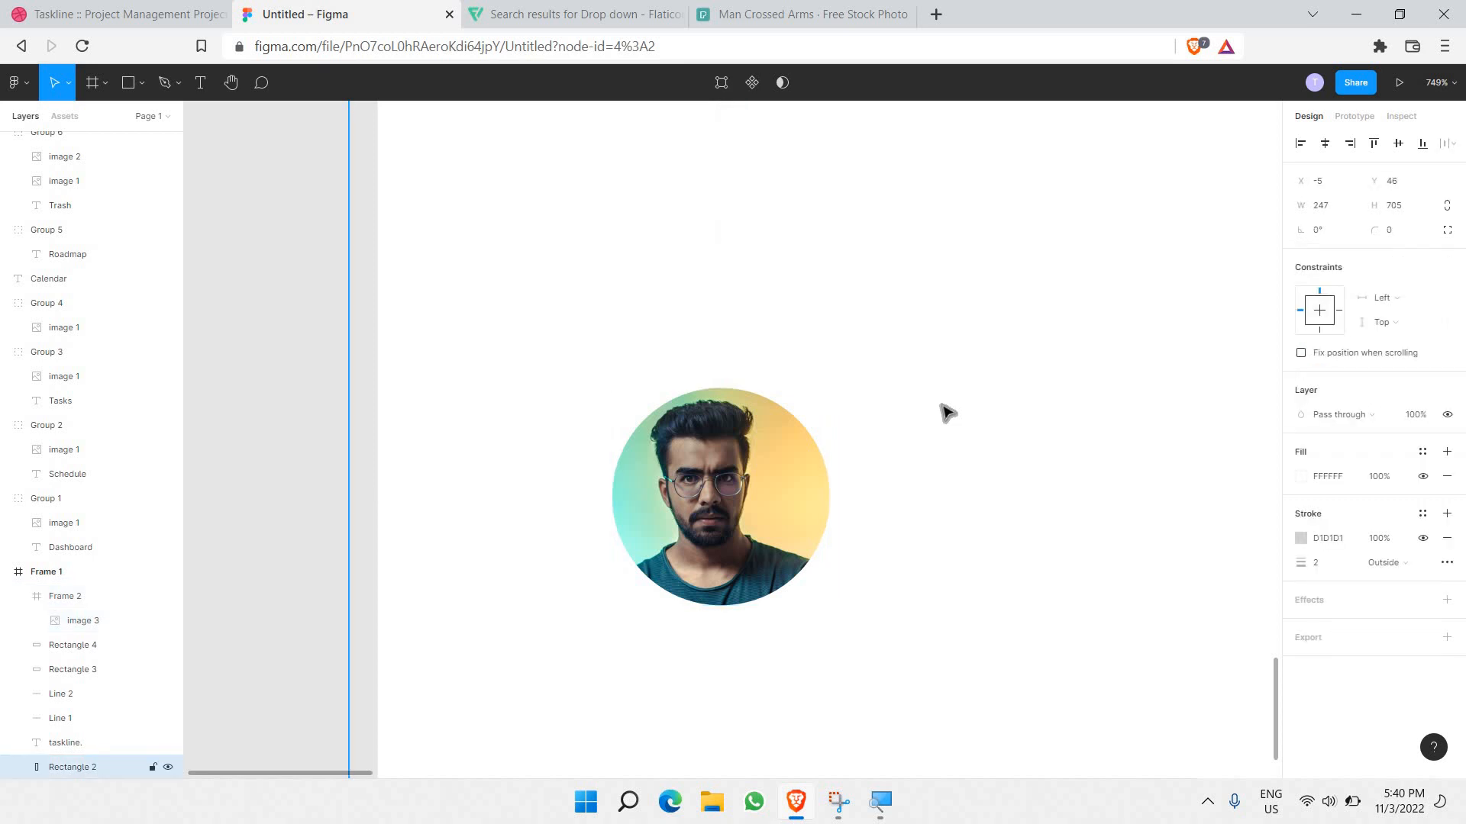
Step: Widen the photo and recentre it so it fills the circle evenly
click(93, 626)
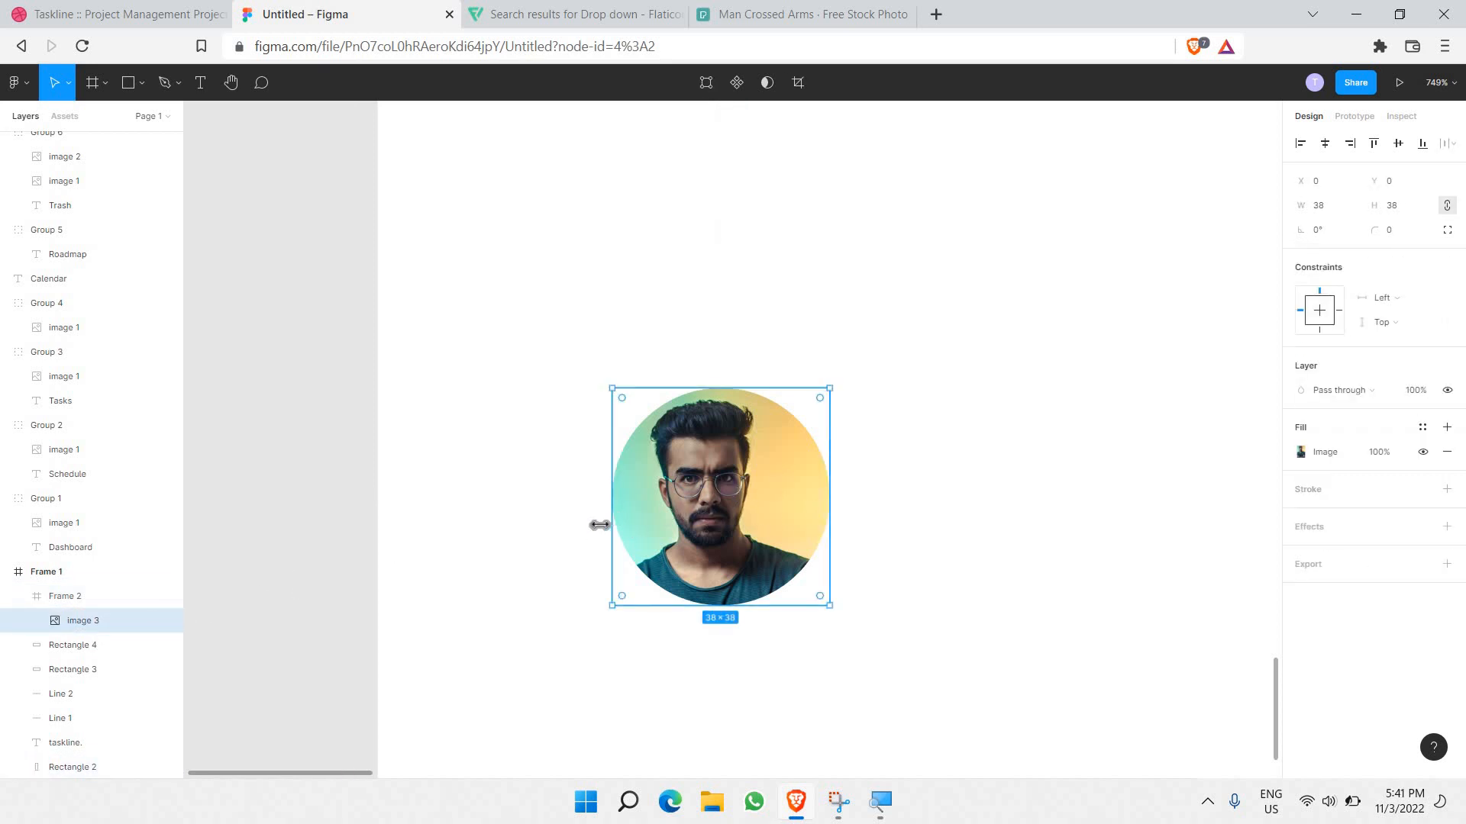
drag(599, 525, 586, 526)
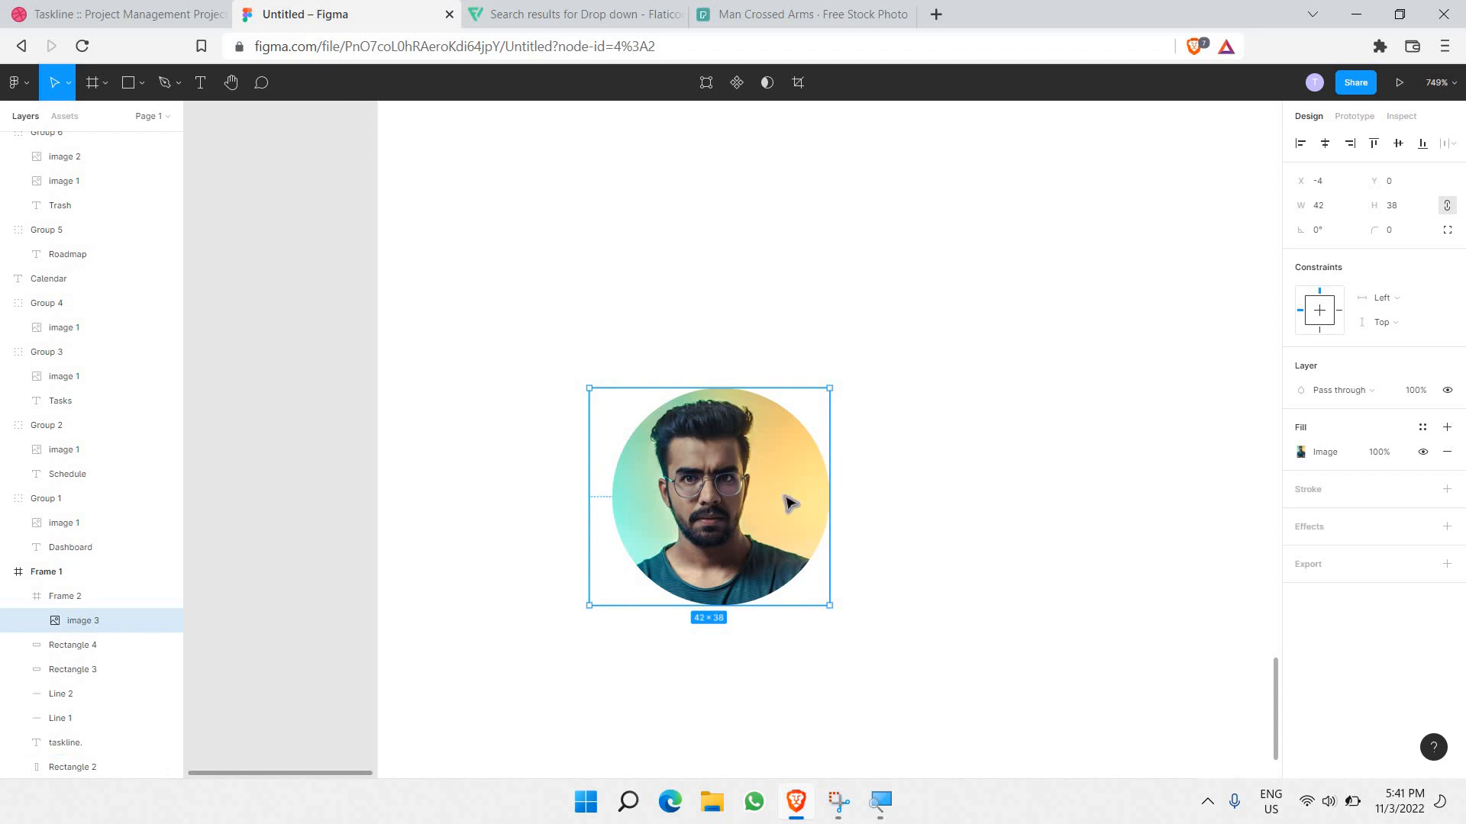
drag(830, 498, 787, 493)
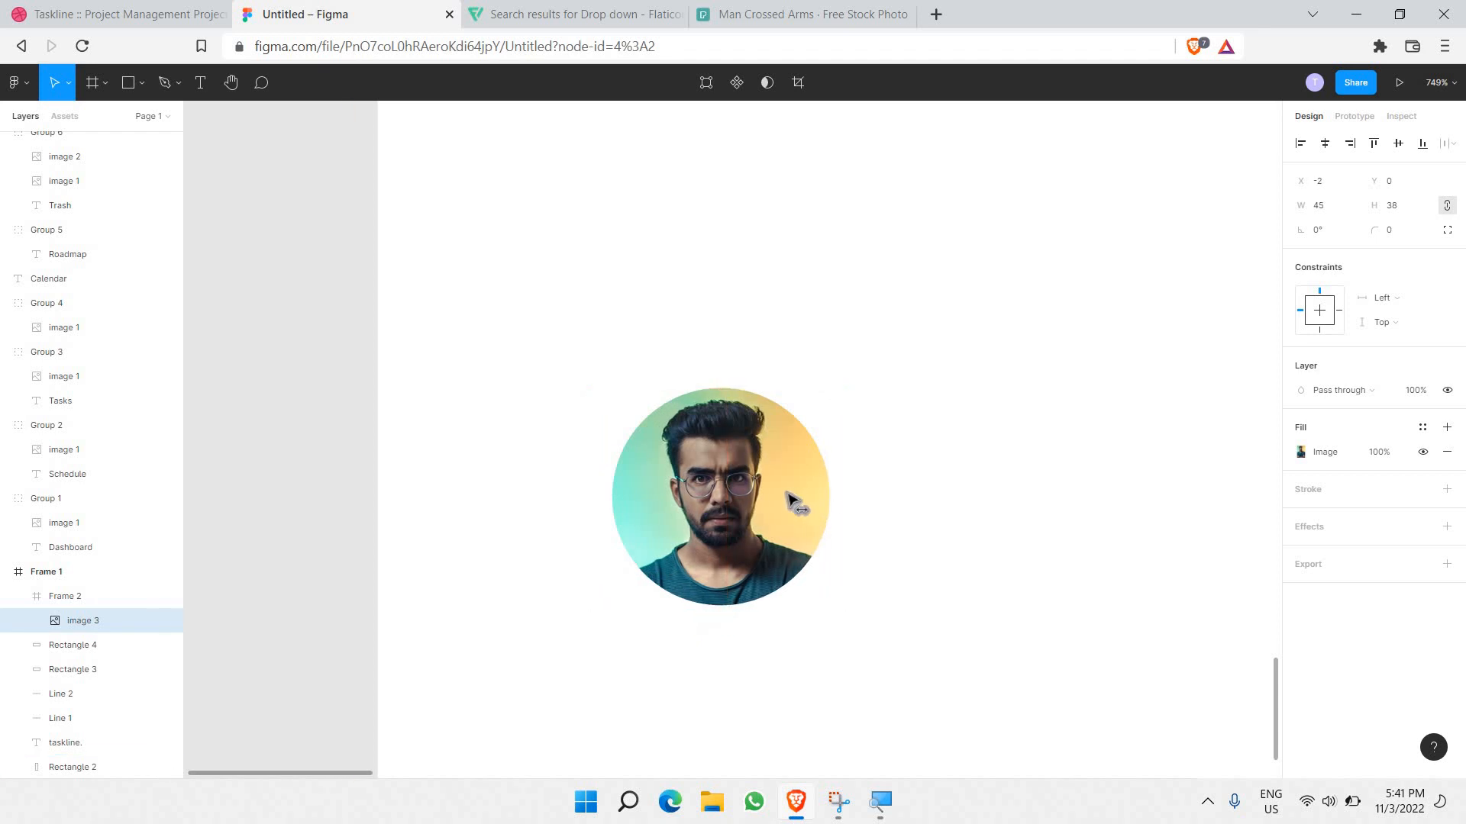
key(Right)
key(Left)
click(893, 502)
scroll(889, 501, down, 3)
scroll(885, 501, right, 5)
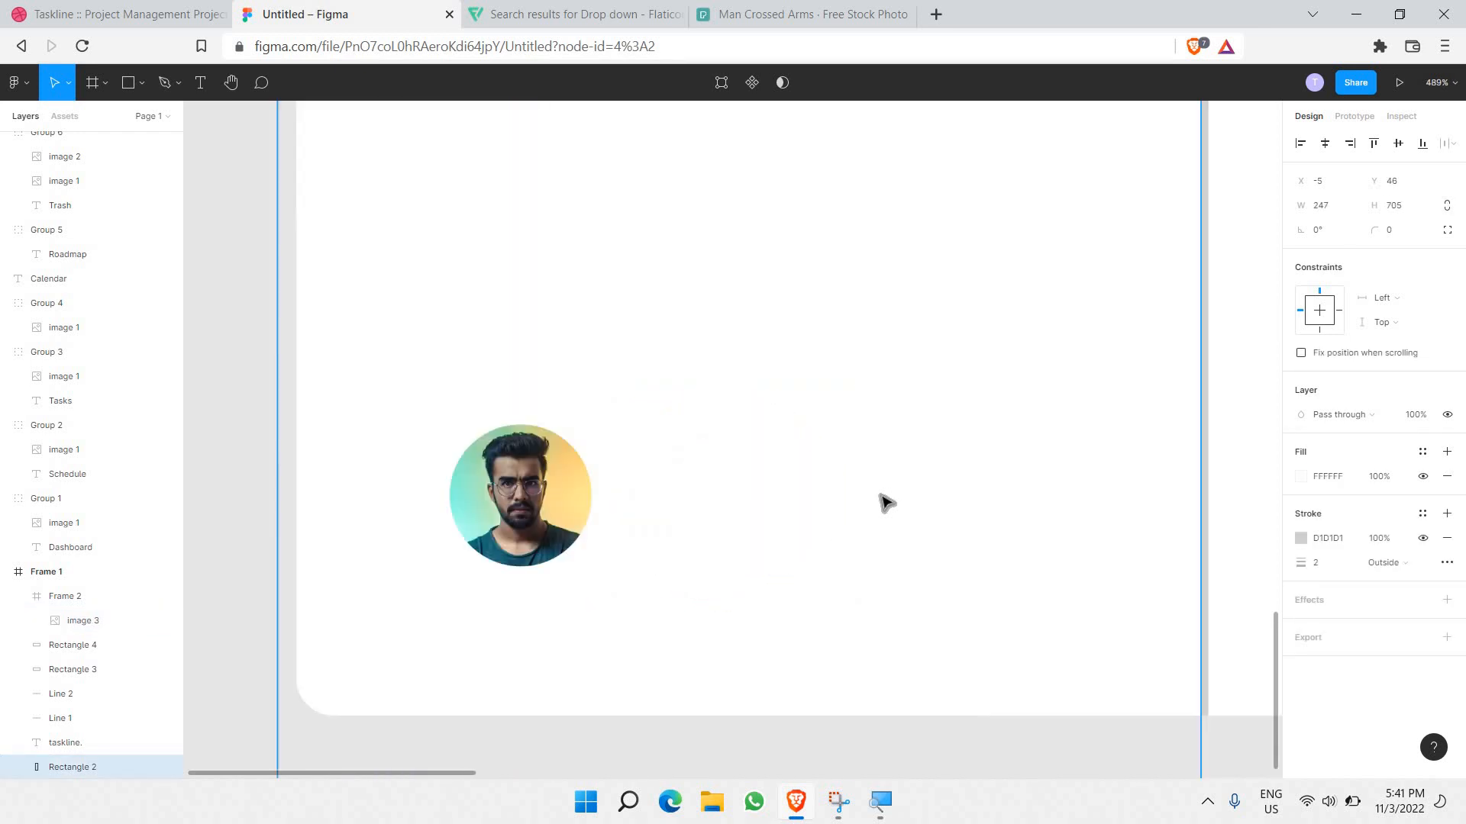
Step: Add a text label with the user's full name right of the circular avatar
click(199, 82)
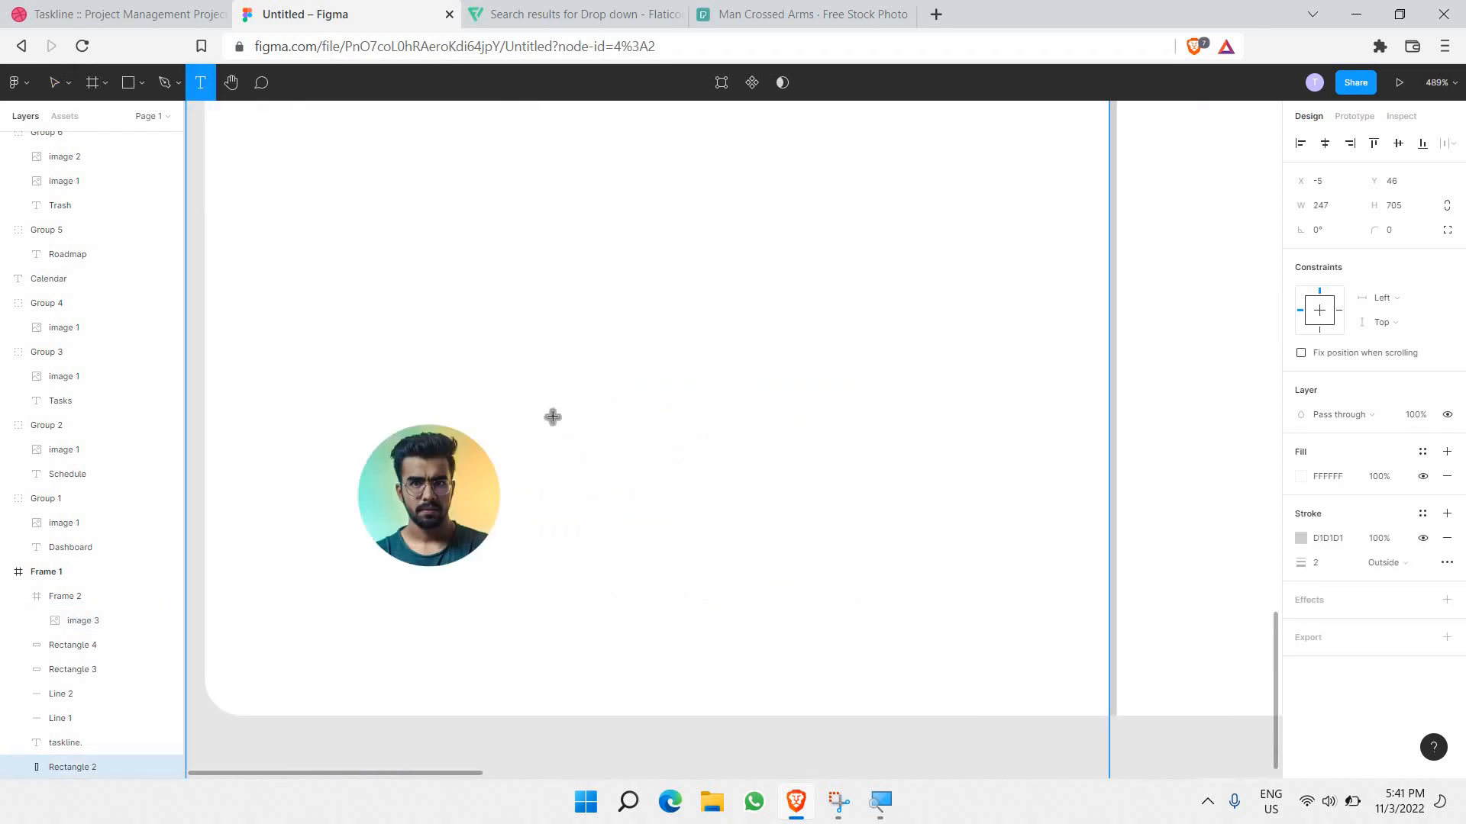
drag(541, 416, 930, 461)
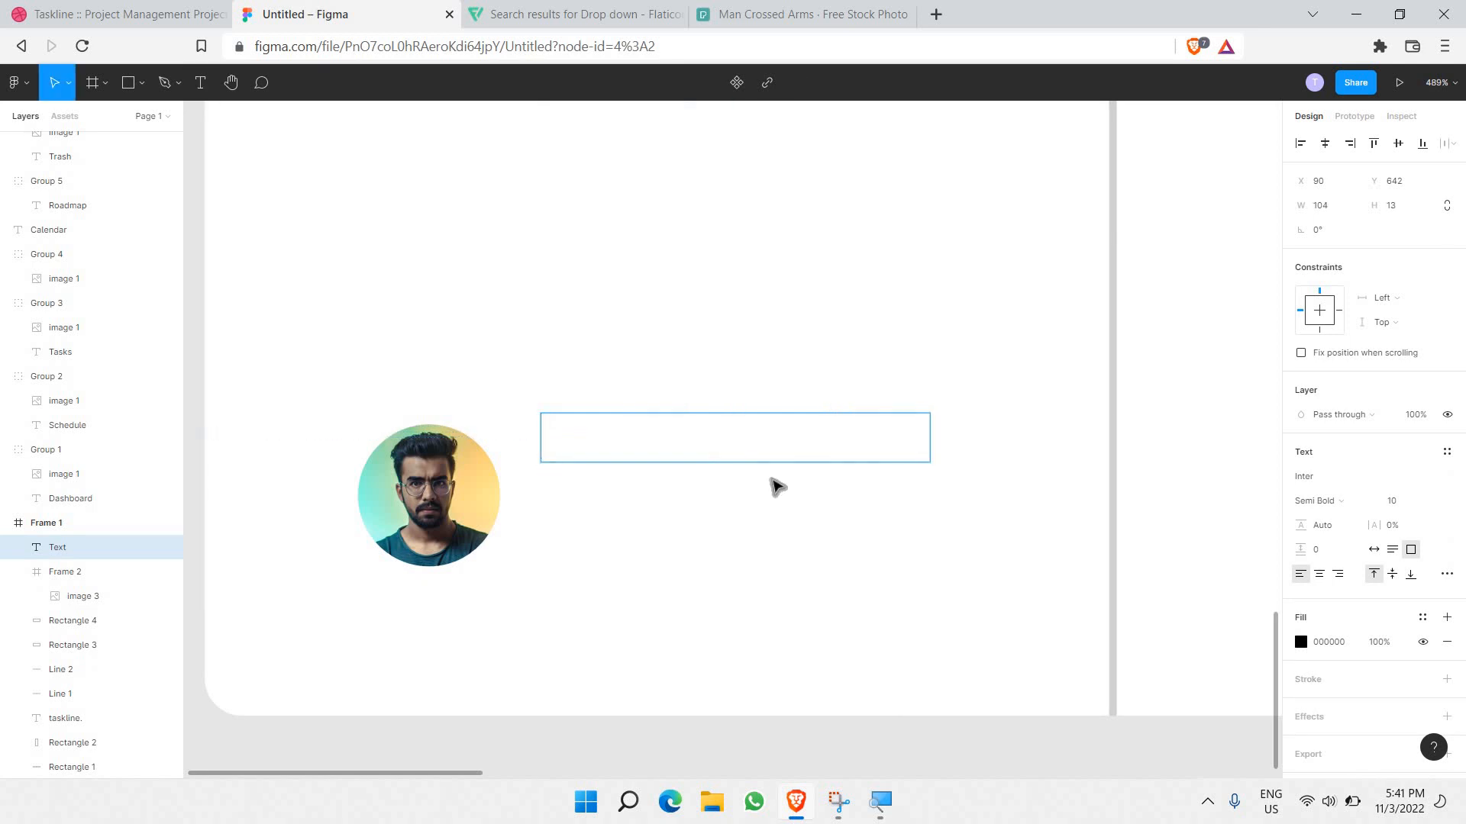
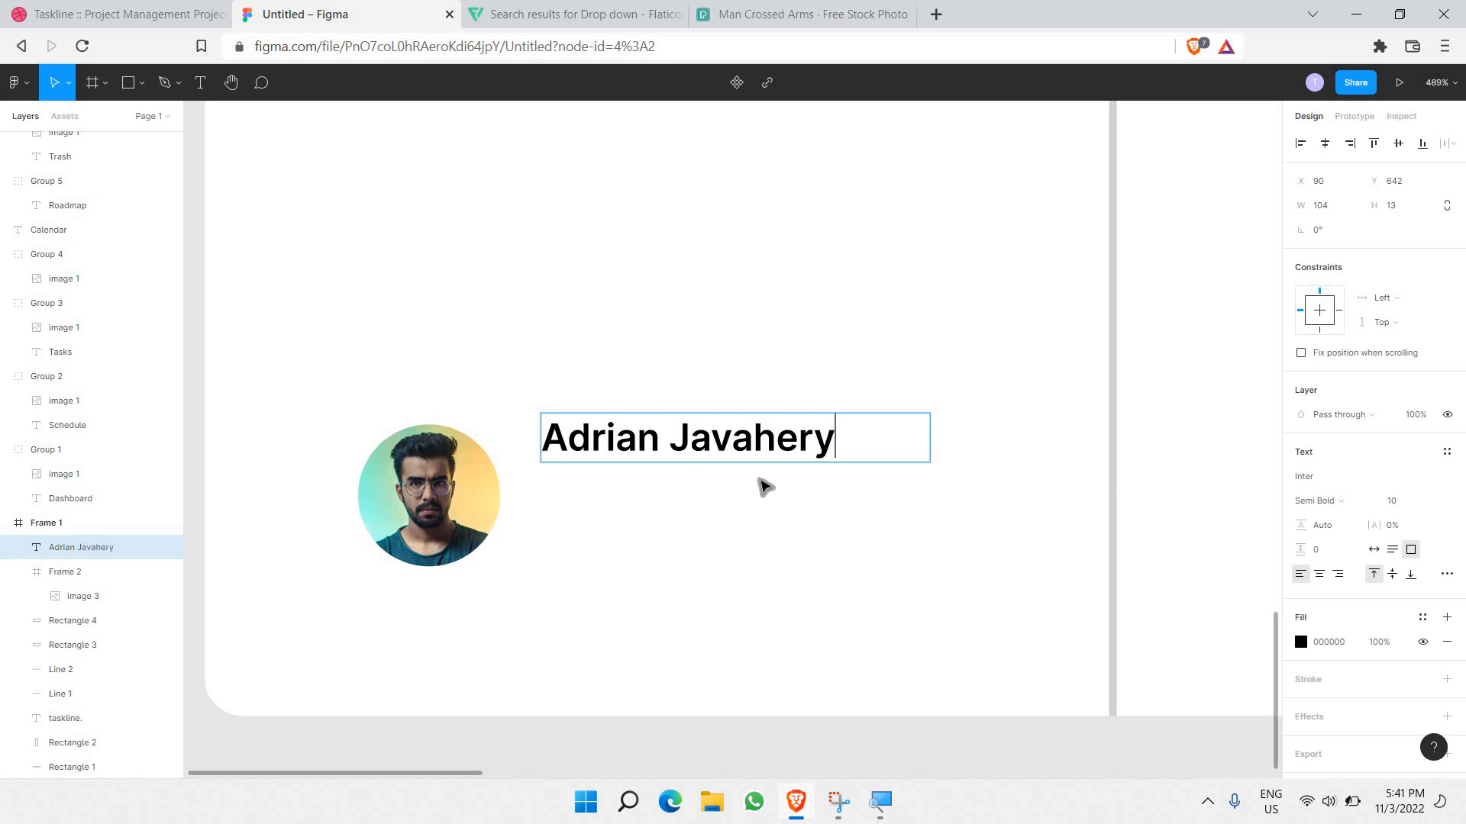
click(733, 494)
click(733, 494)
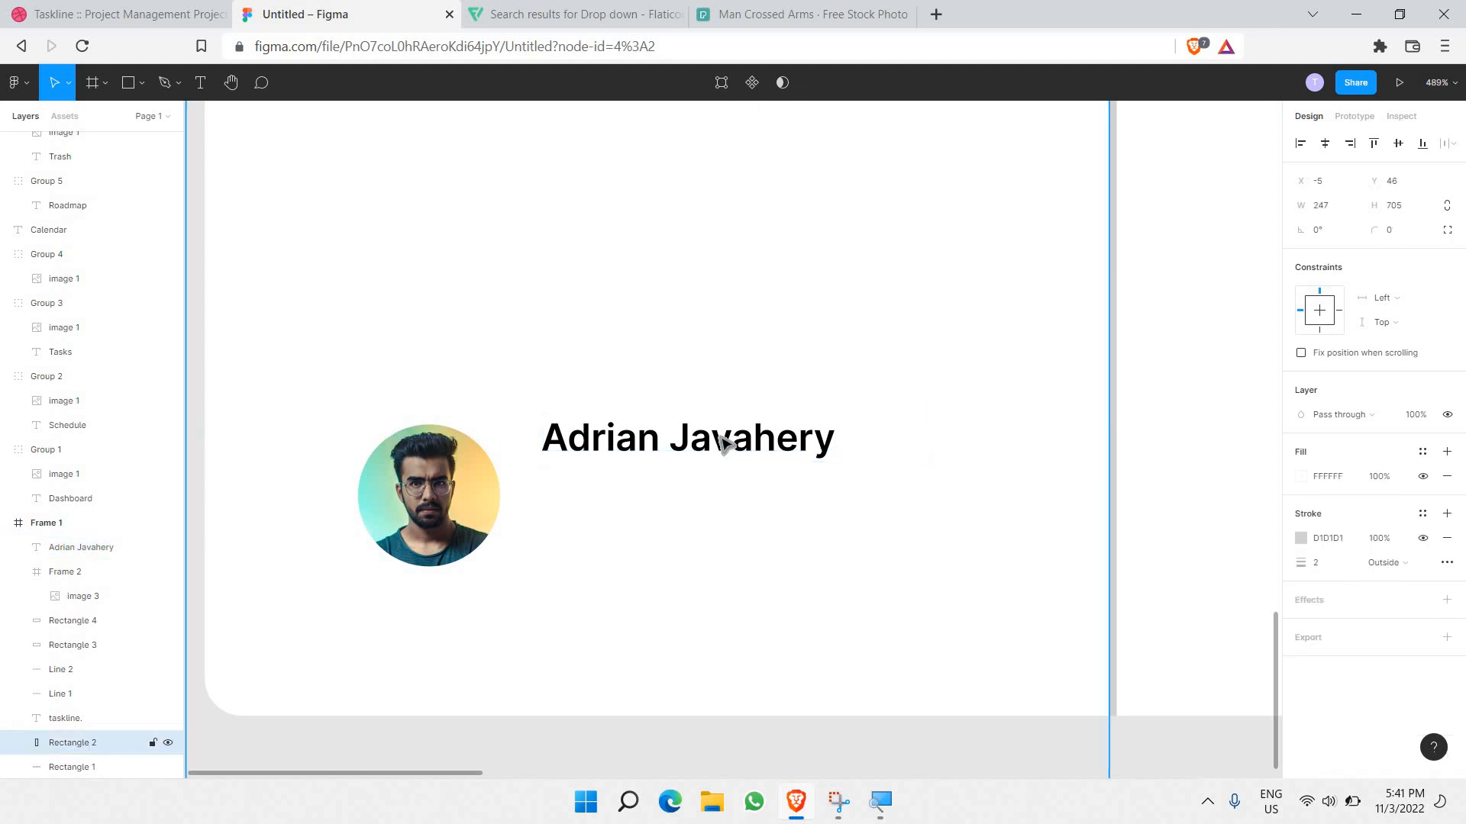
click(720, 438)
Step: Paste a copy of the name text below the original and space the two lines
key(ctrl+v)
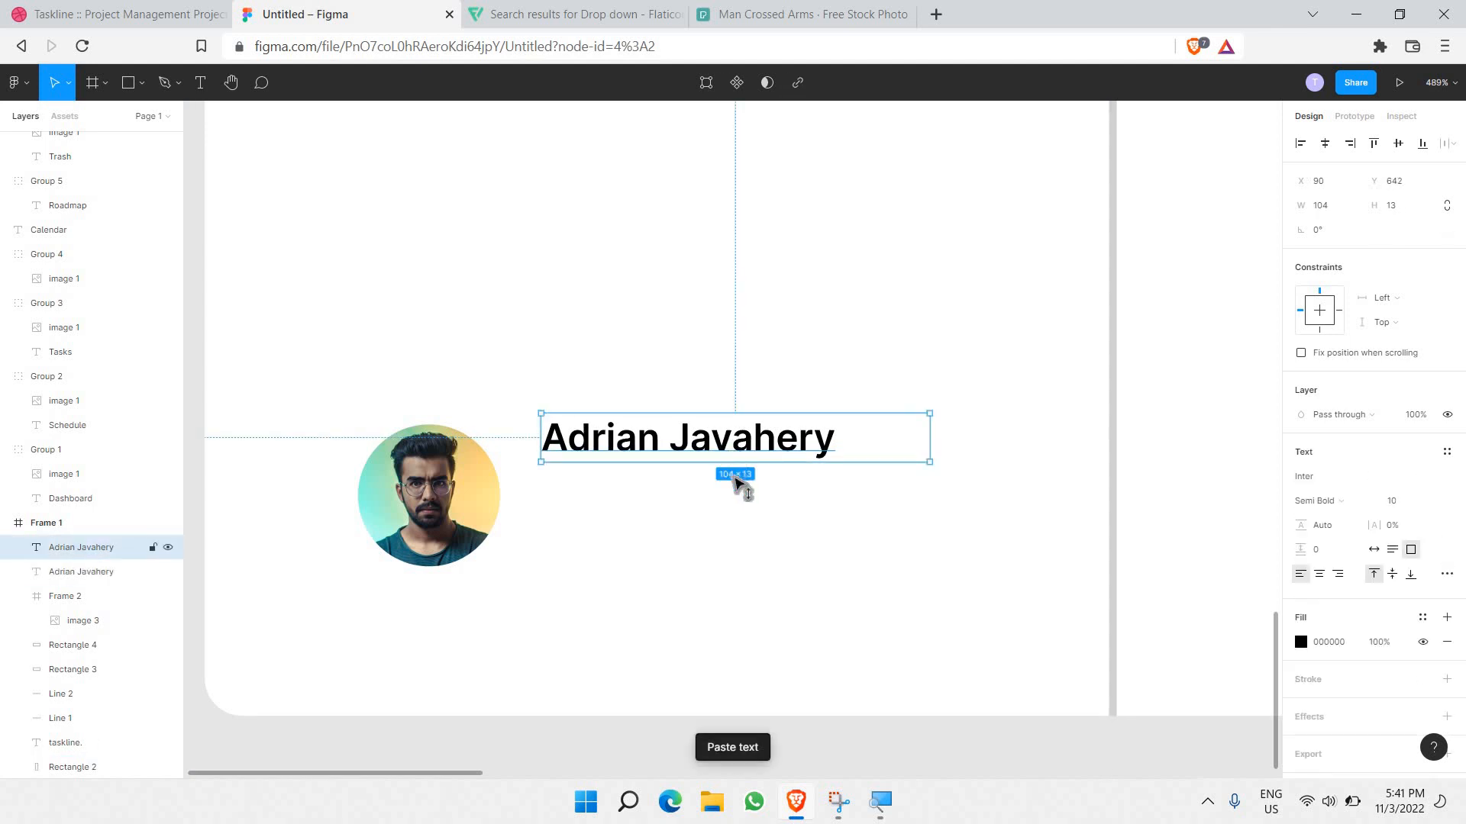
drag(740, 462, 747, 509)
click(718, 439)
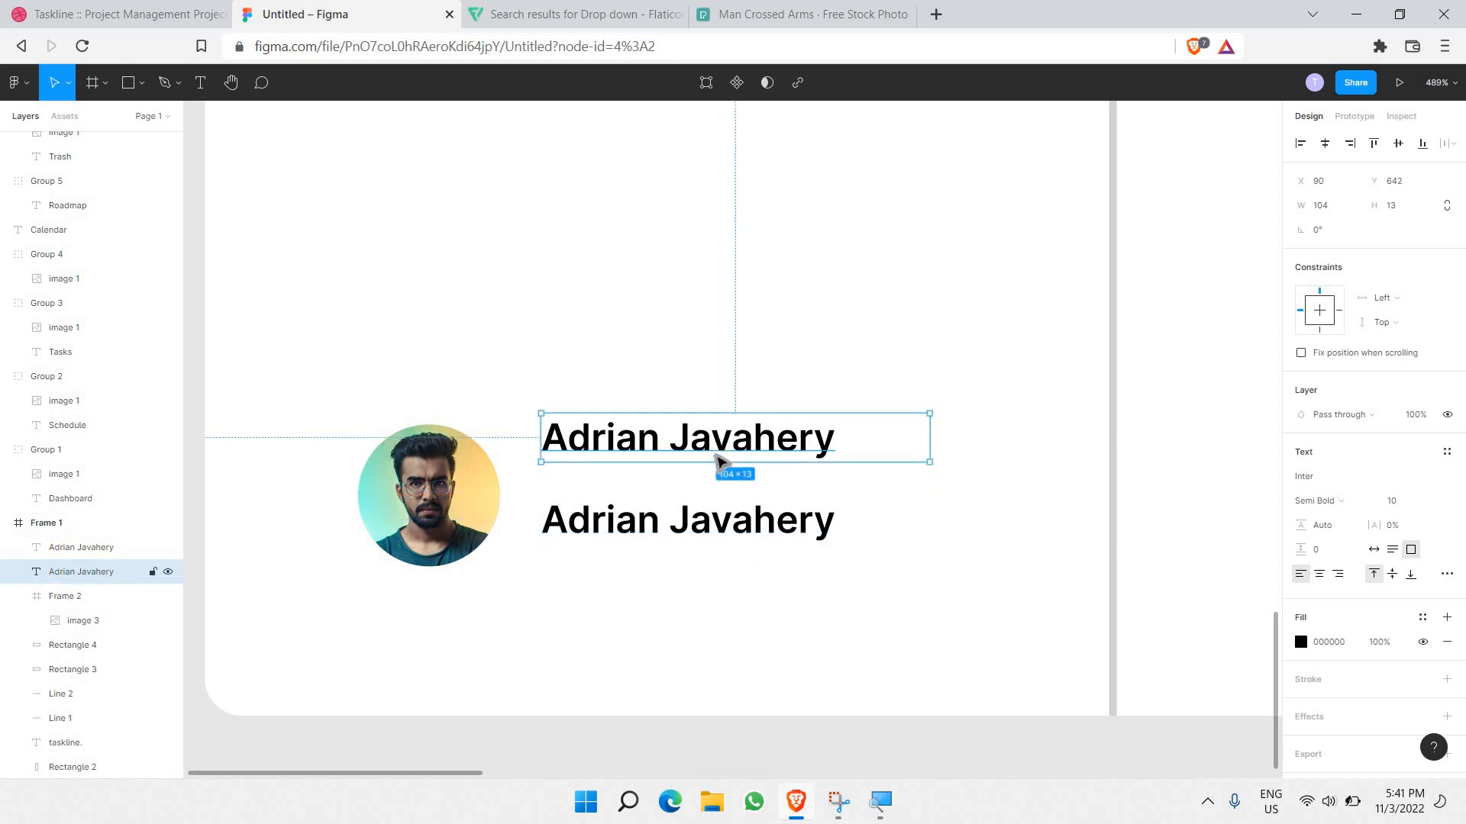
double_click(718, 456)
click(755, 388)
click(745, 397)
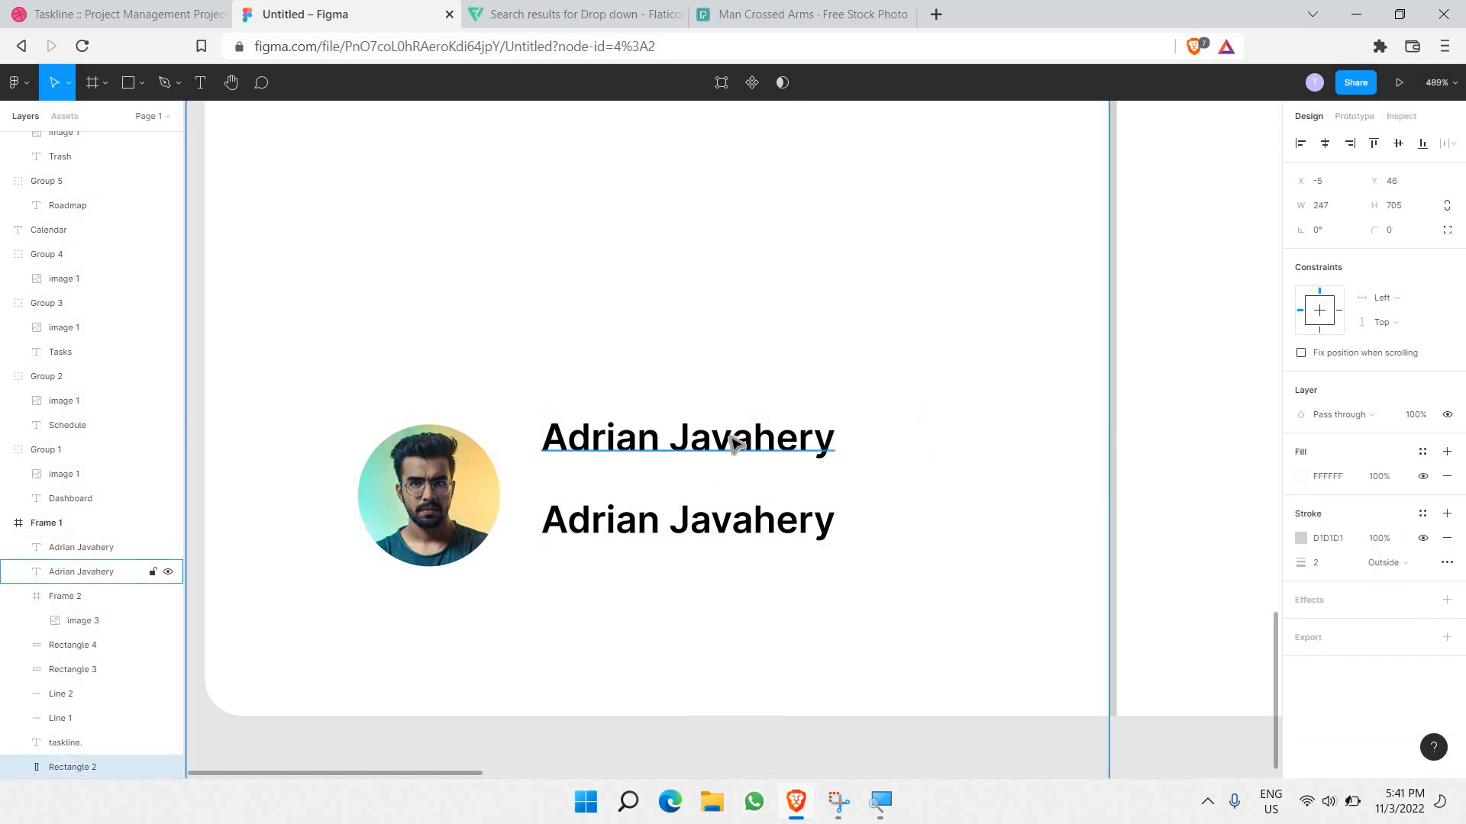
drag(733, 448, 739, 496)
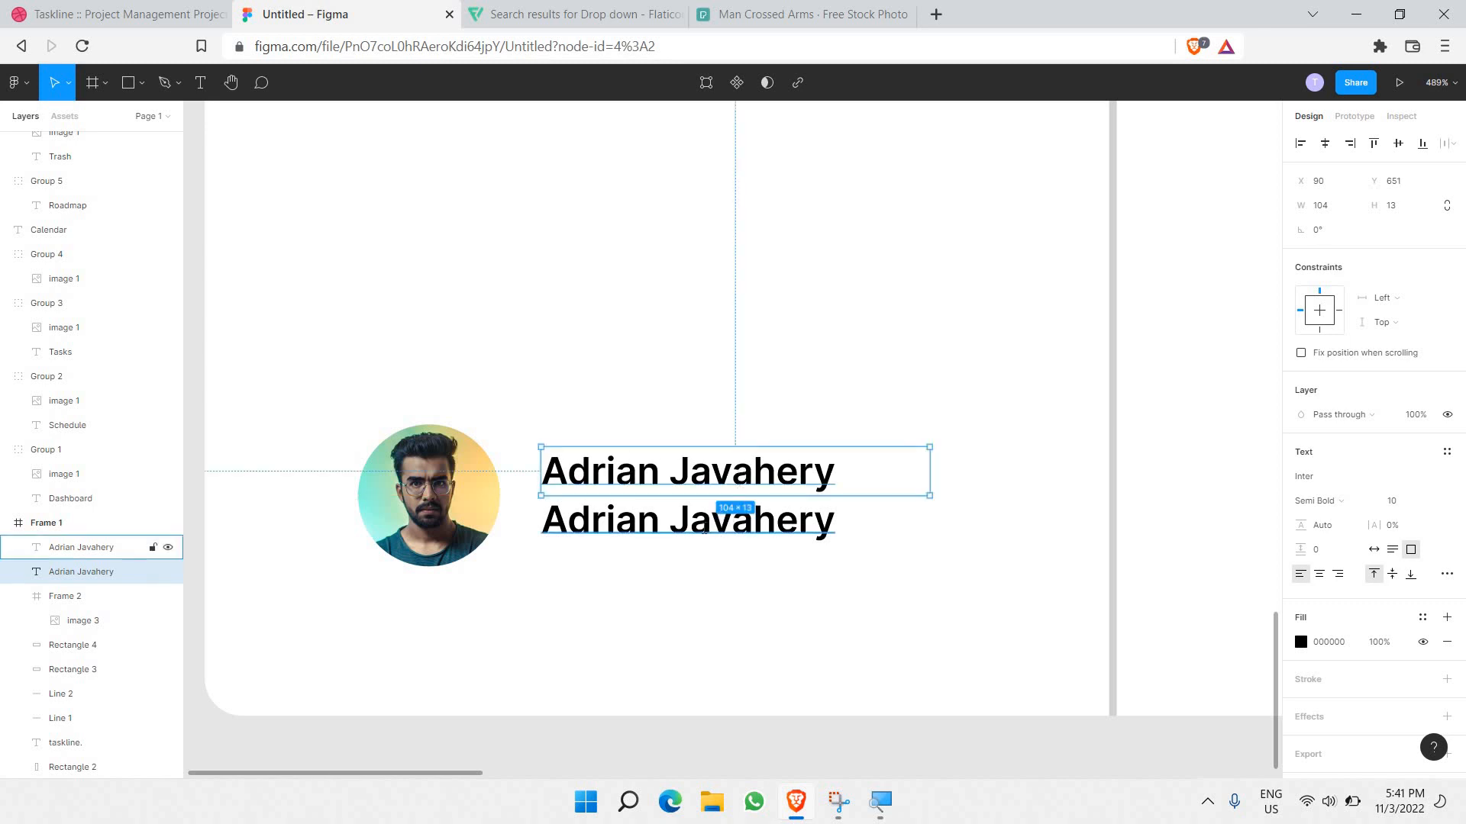
Step: Replace the lower copy's text with the user's username handle
double_click(703, 528)
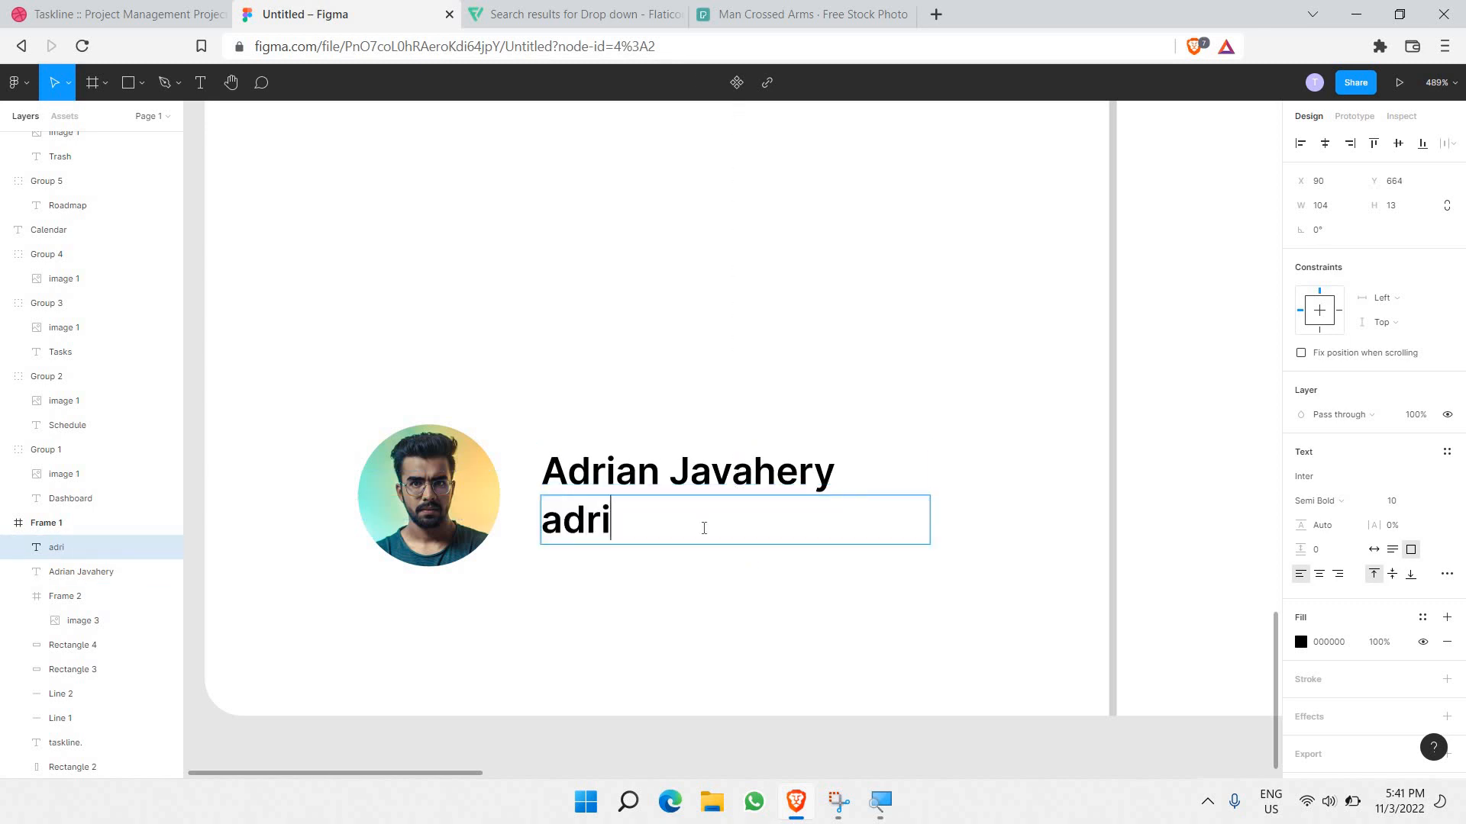
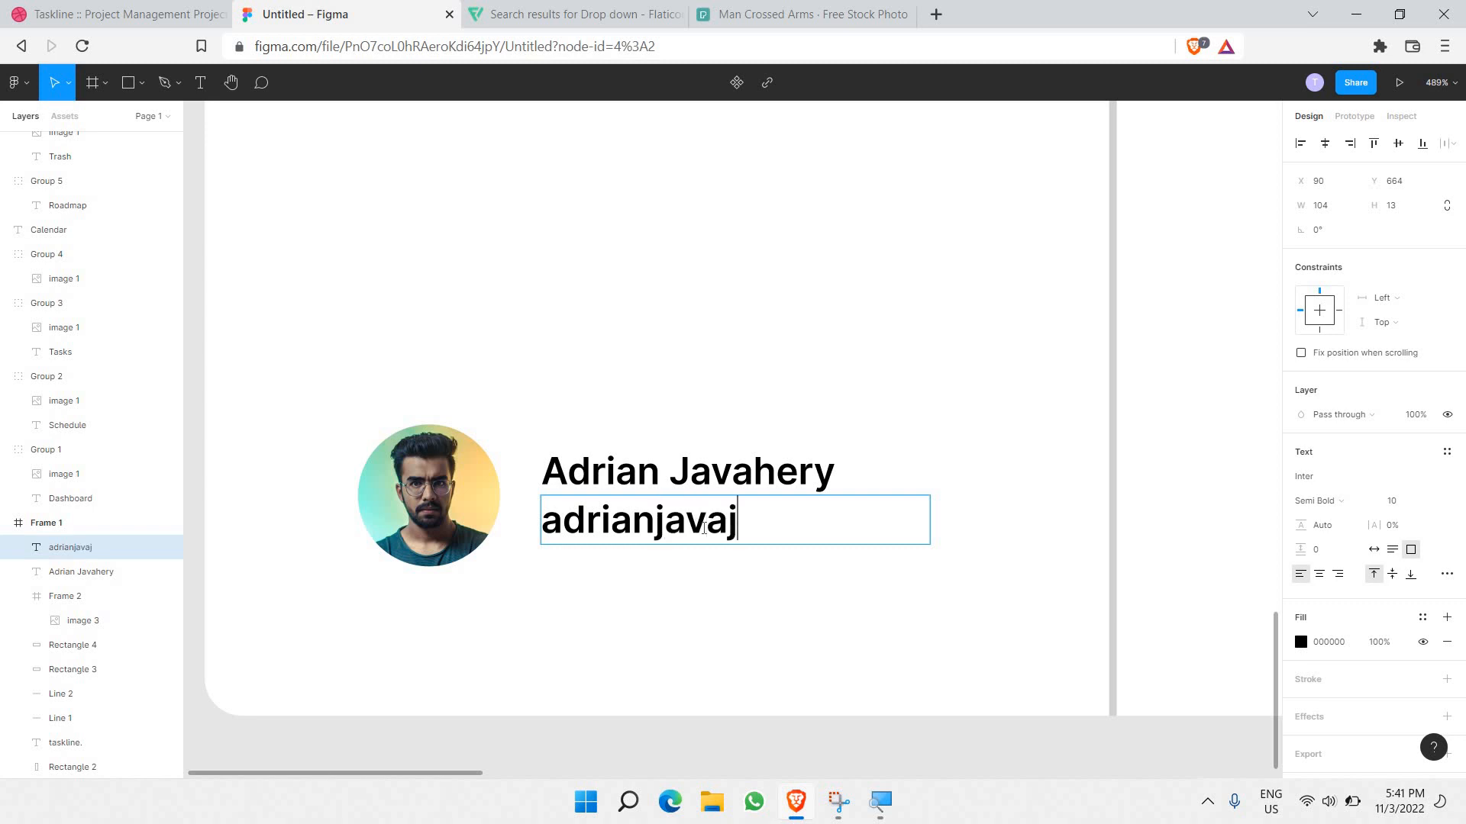
key(ctrl+a)
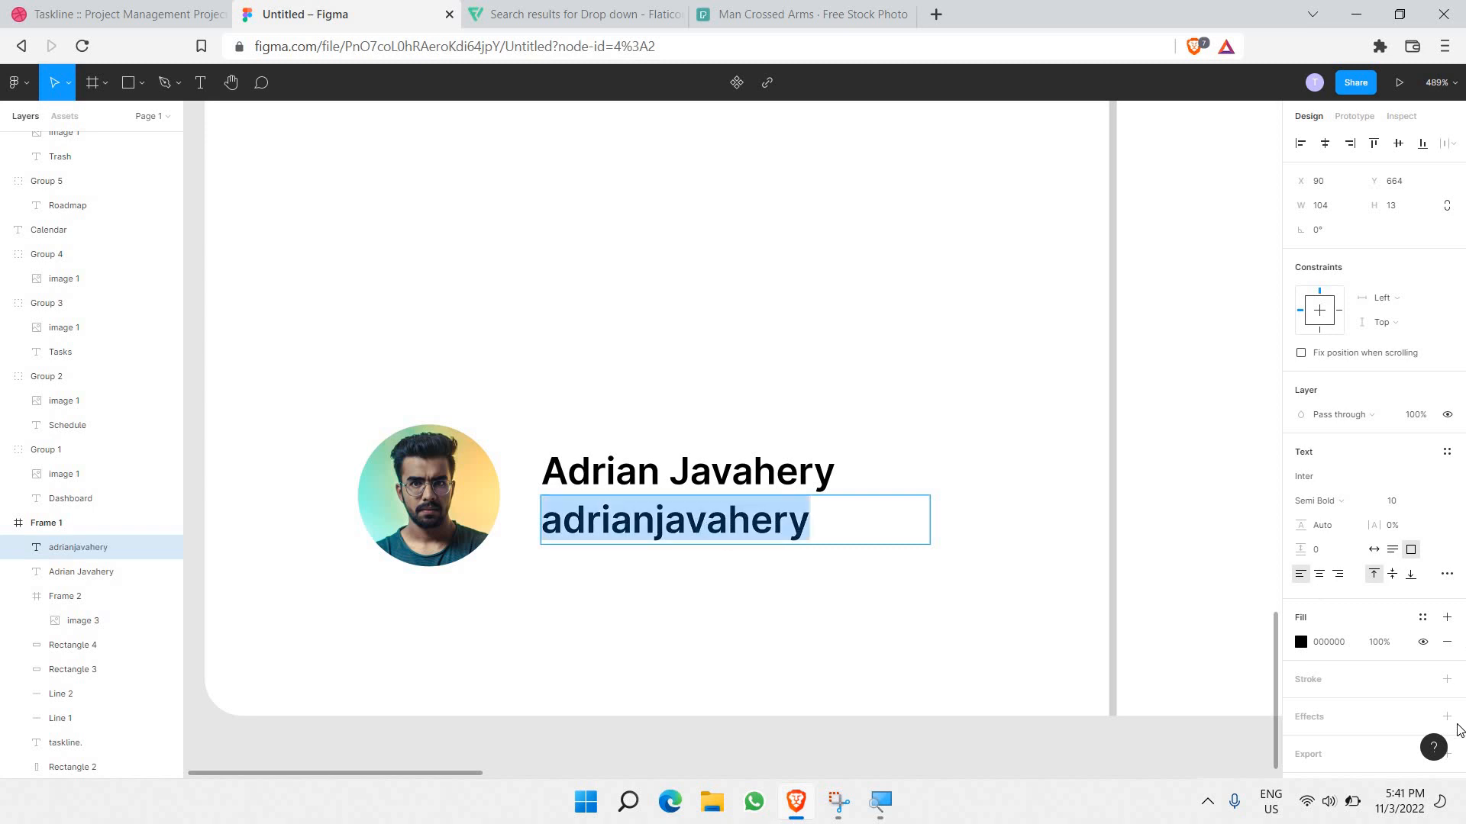
Step: Make the handle text pale grey B7B7B7 at font size 9
click(1300, 642)
drag(1146, 497, 776, 462)
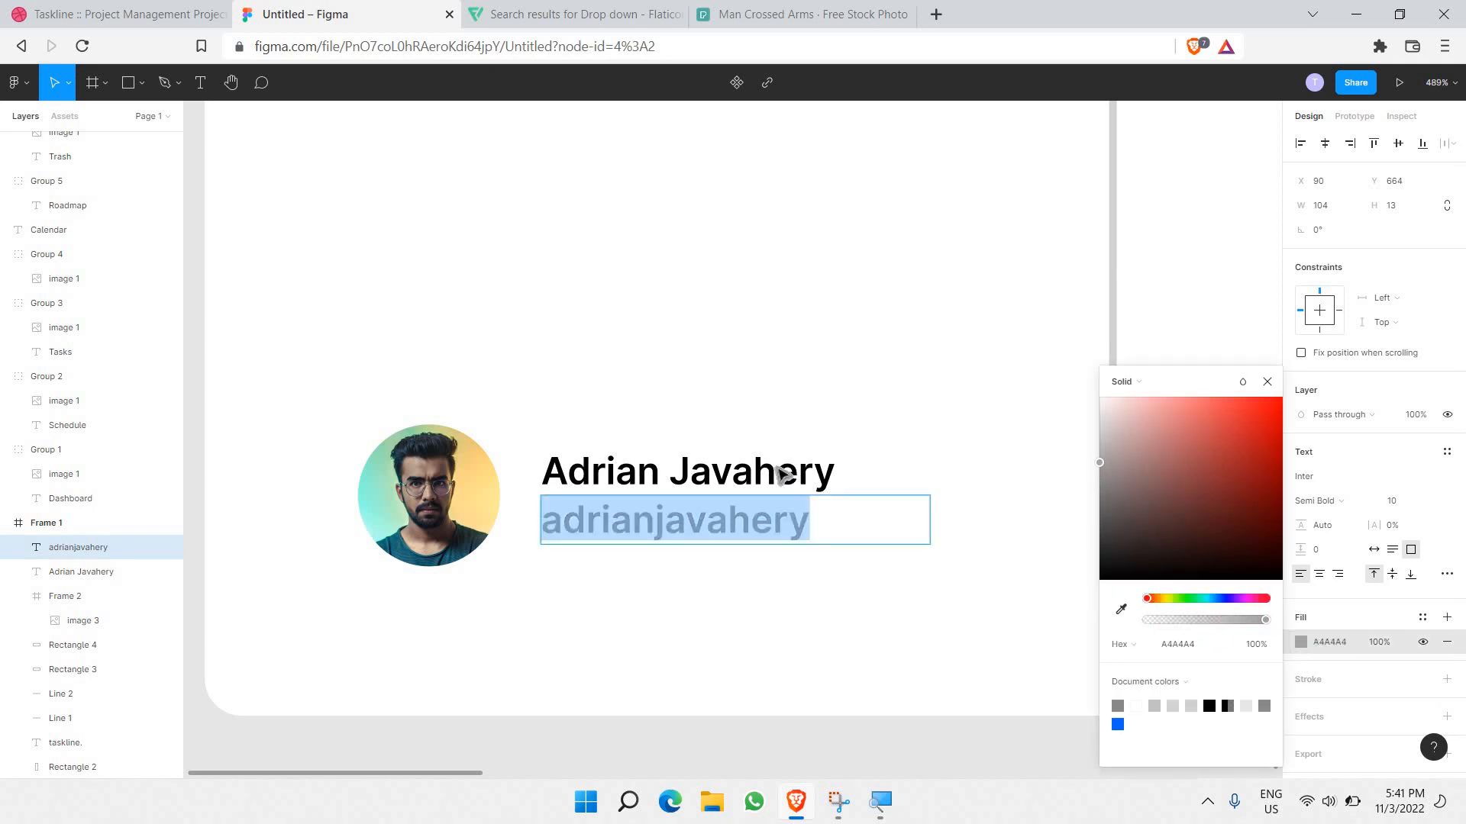
drag(773, 456, 771, 444)
click(545, 528)
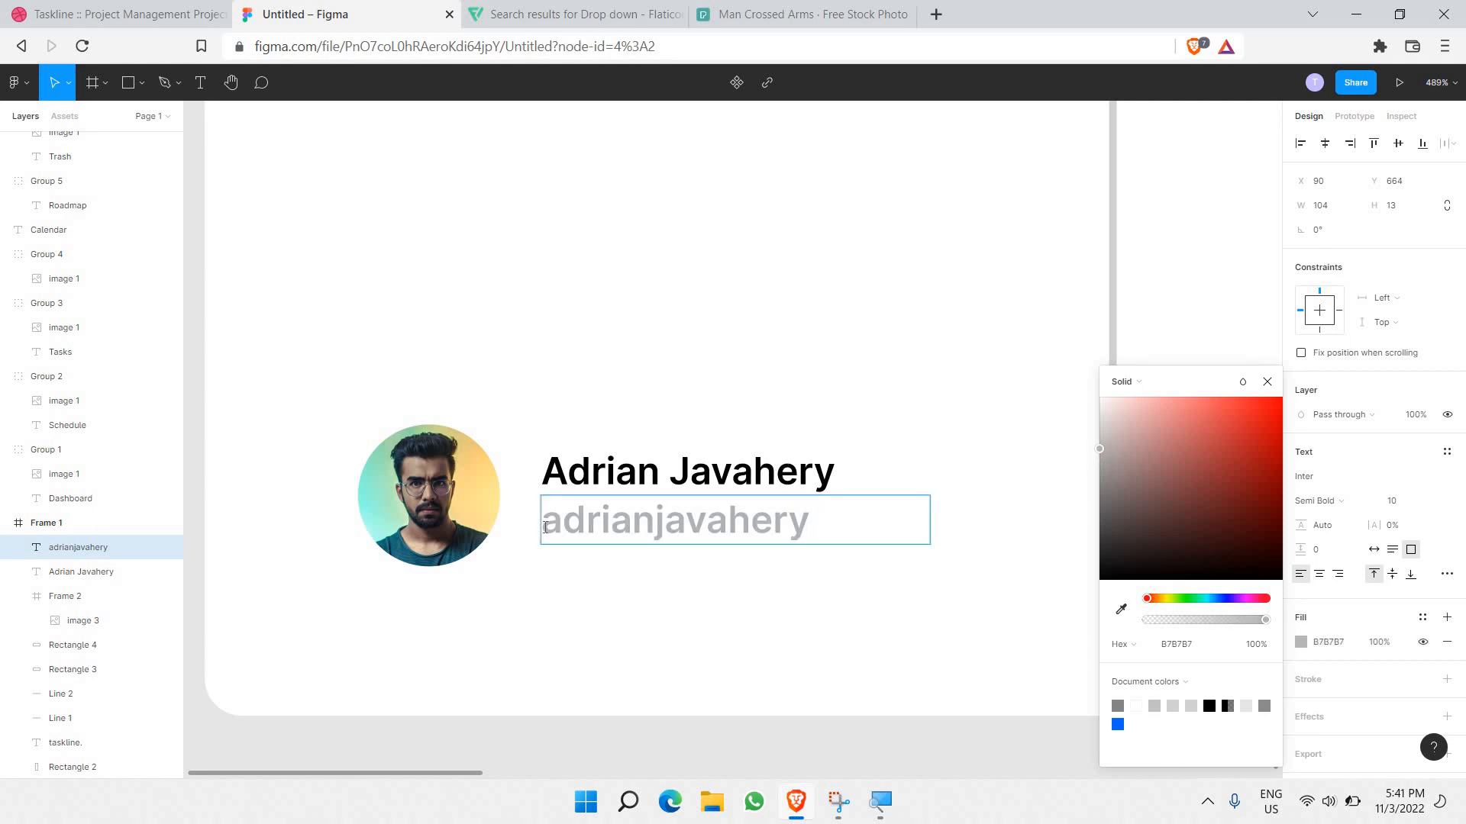
double_click(545, 528)
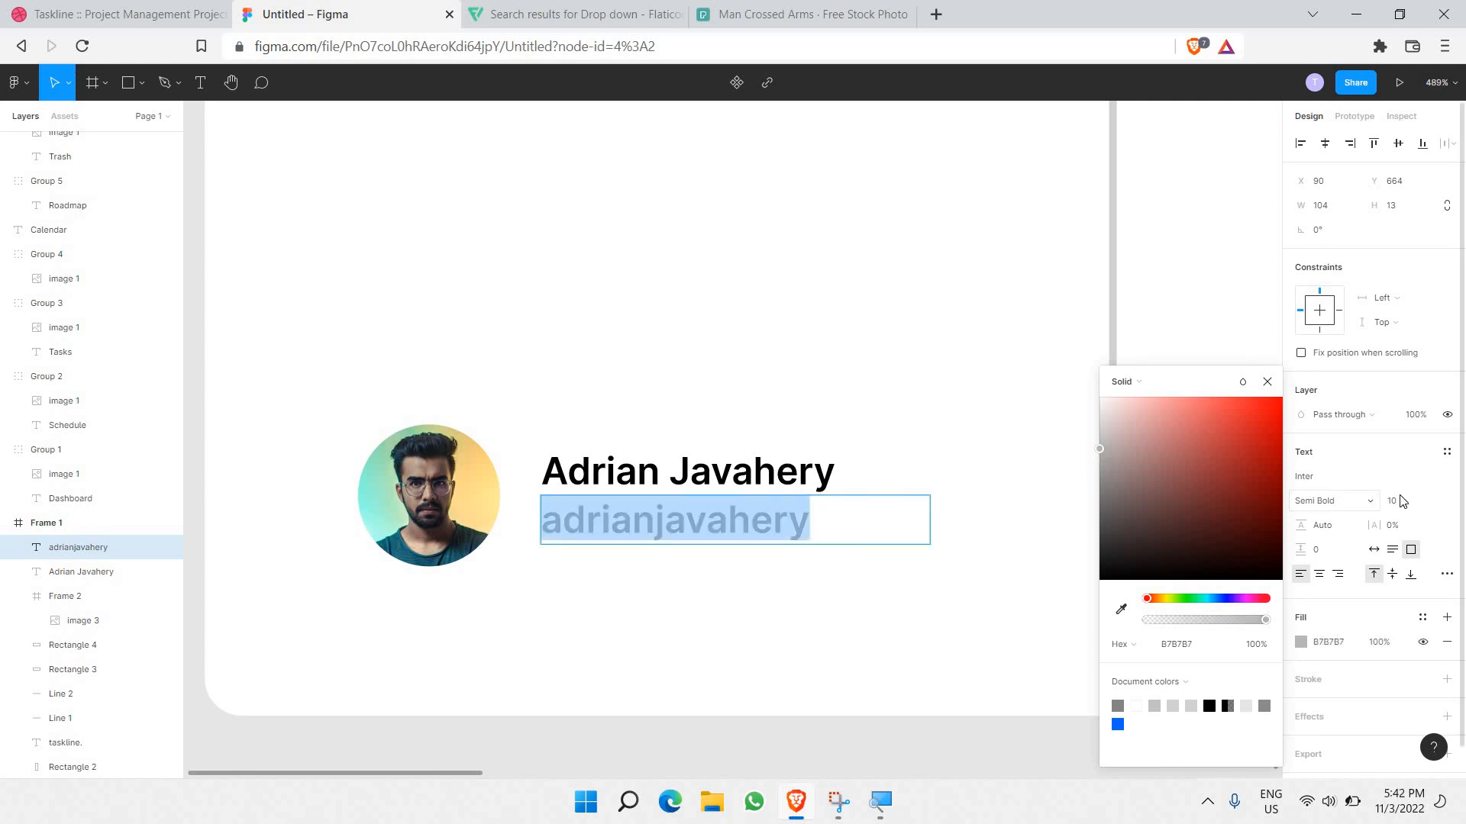
click(1427, 501)
click(1427, 499)
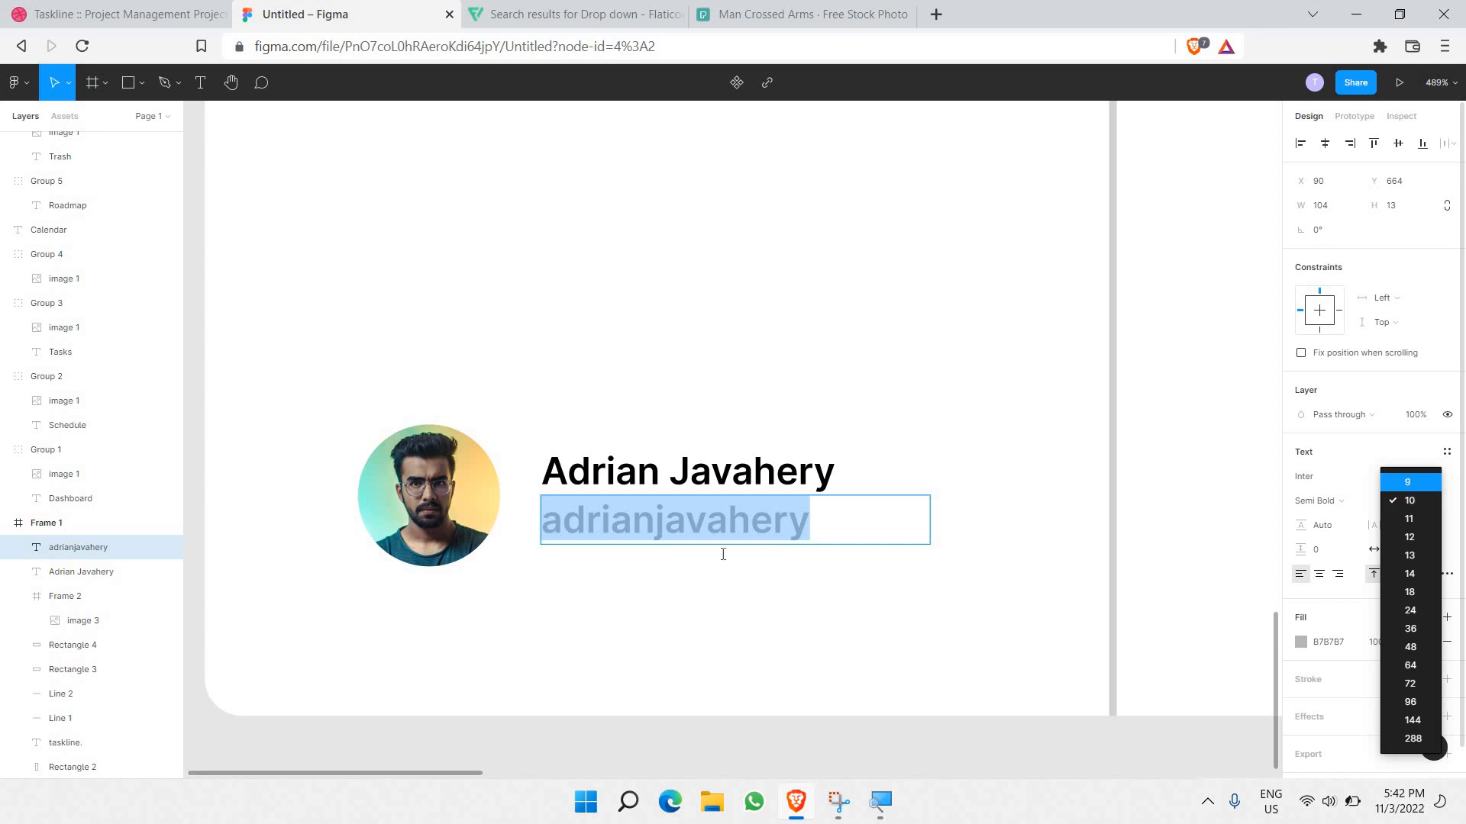
click(1409, 481)
Step: Insert an @ at the start of the username handle
double_click(551, 522)
double_click(551, 522)
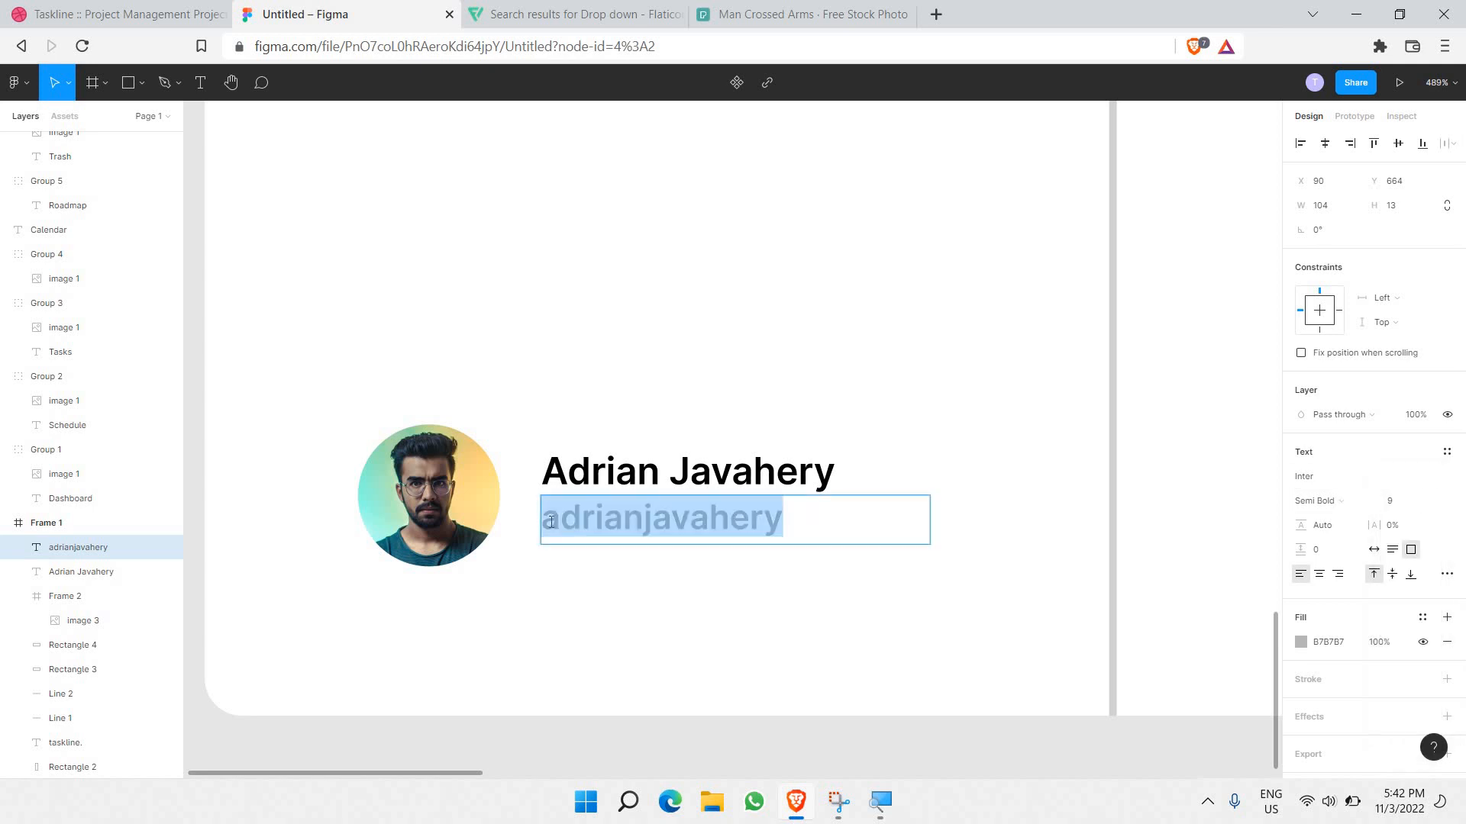
click(551, 526)
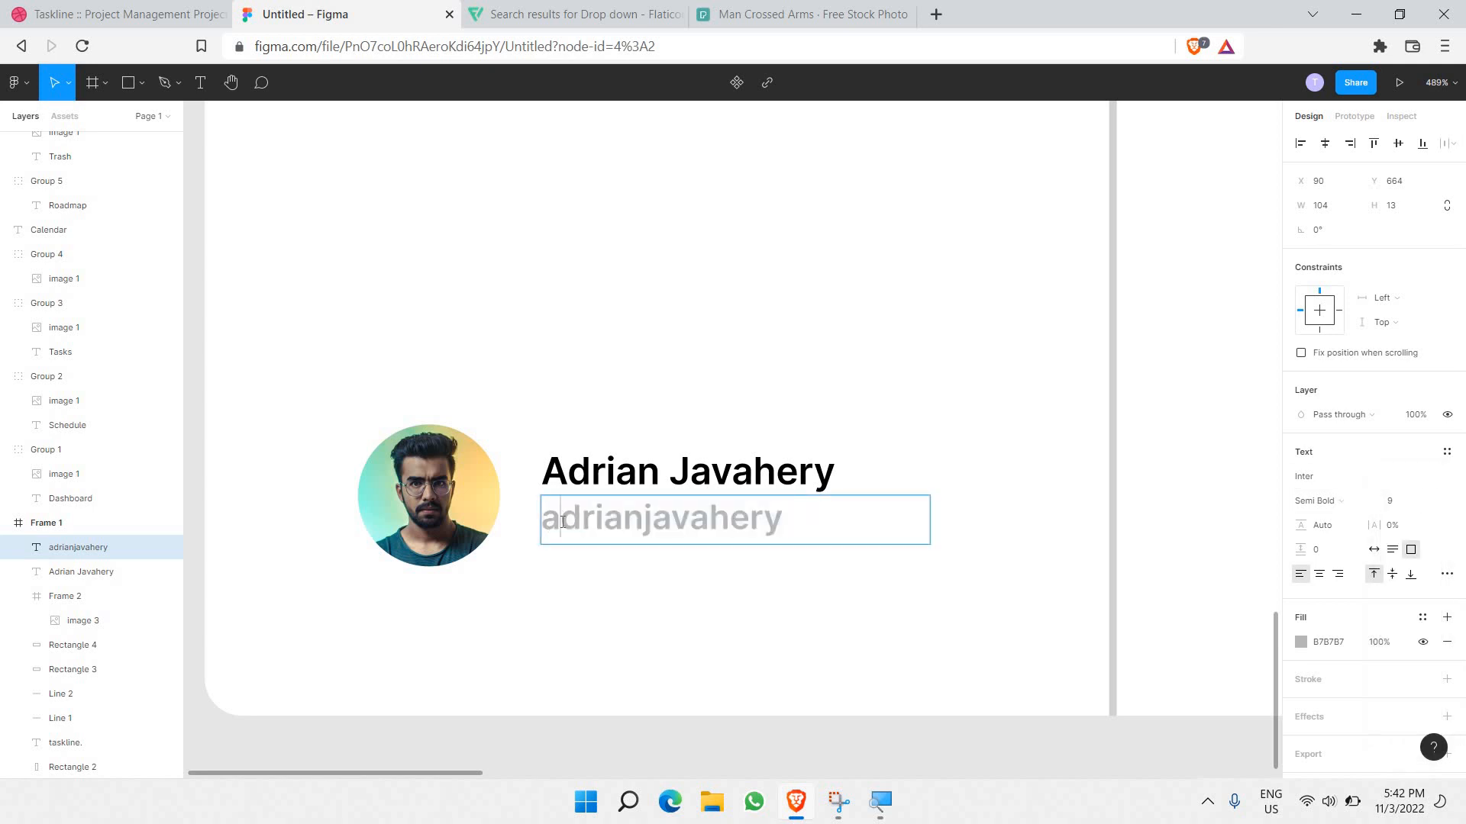
text(@)
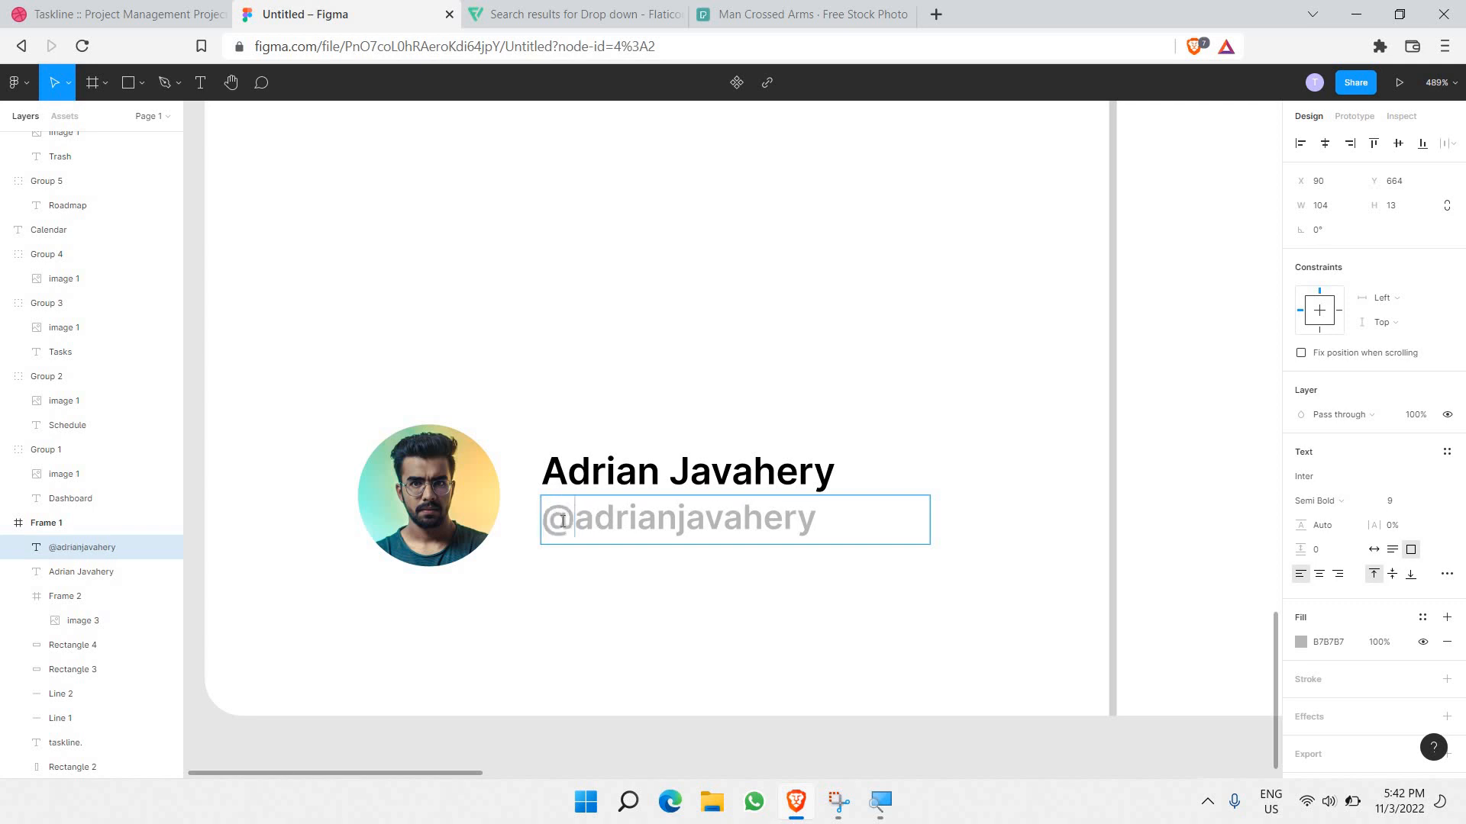
key(Escape)
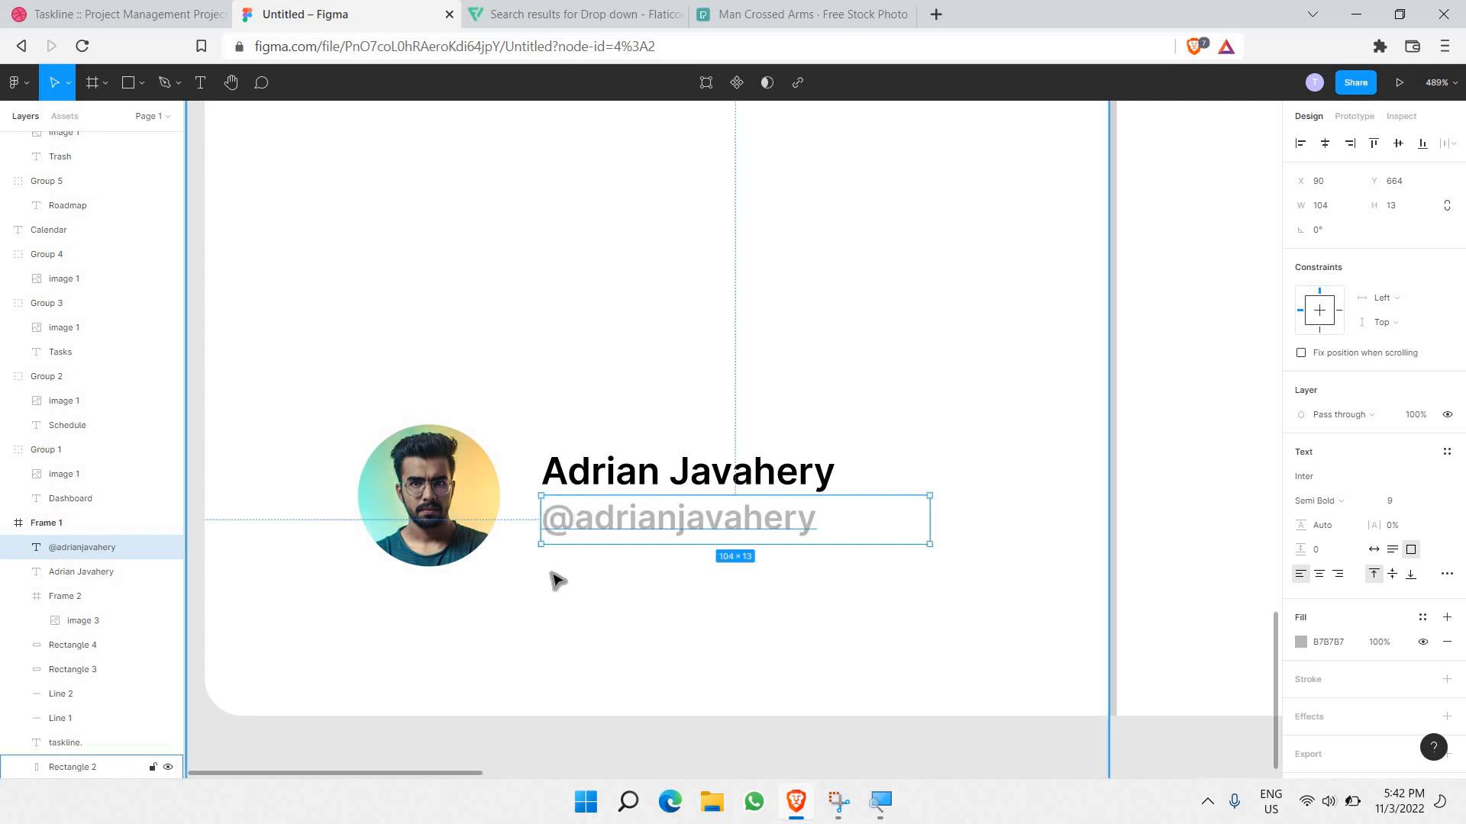
click(557, 581)
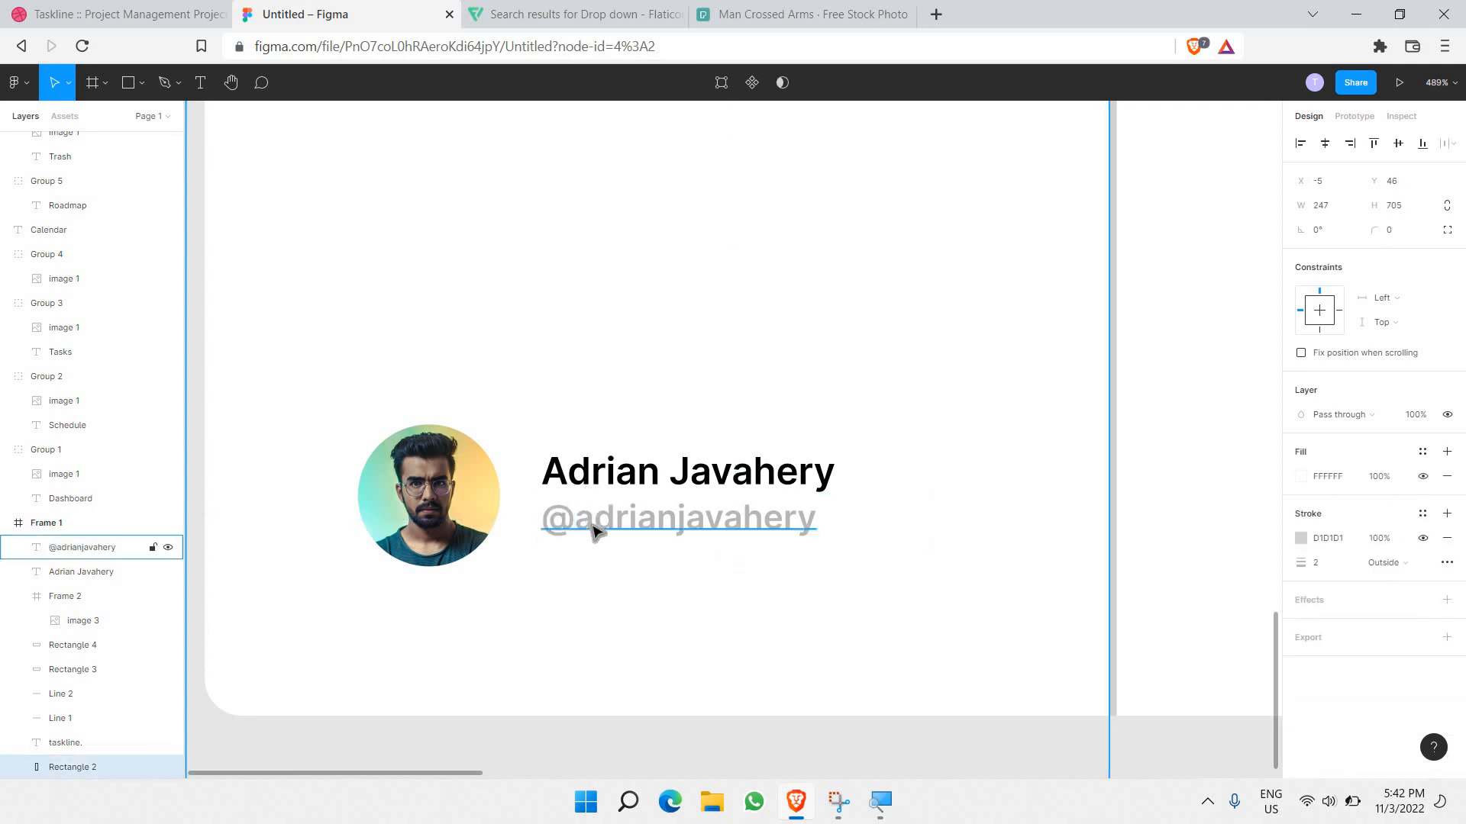
Step: Deselect everything and zoom out until Frame 1, with sidebar and empty main area, fits the view
scroll(588, 549, down, 3)
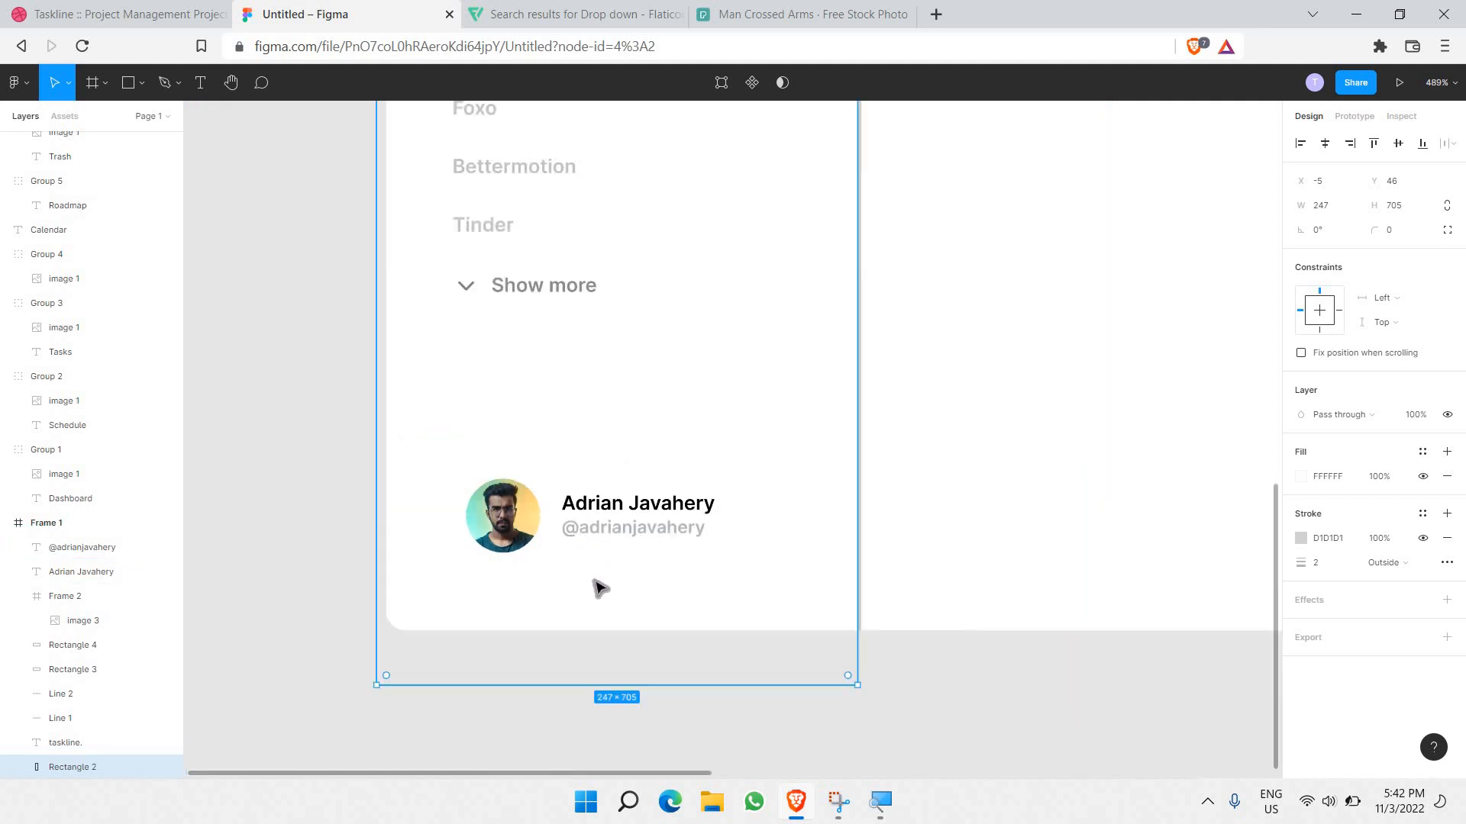
click(313, 556)
scroll(313, 555, down, 3)
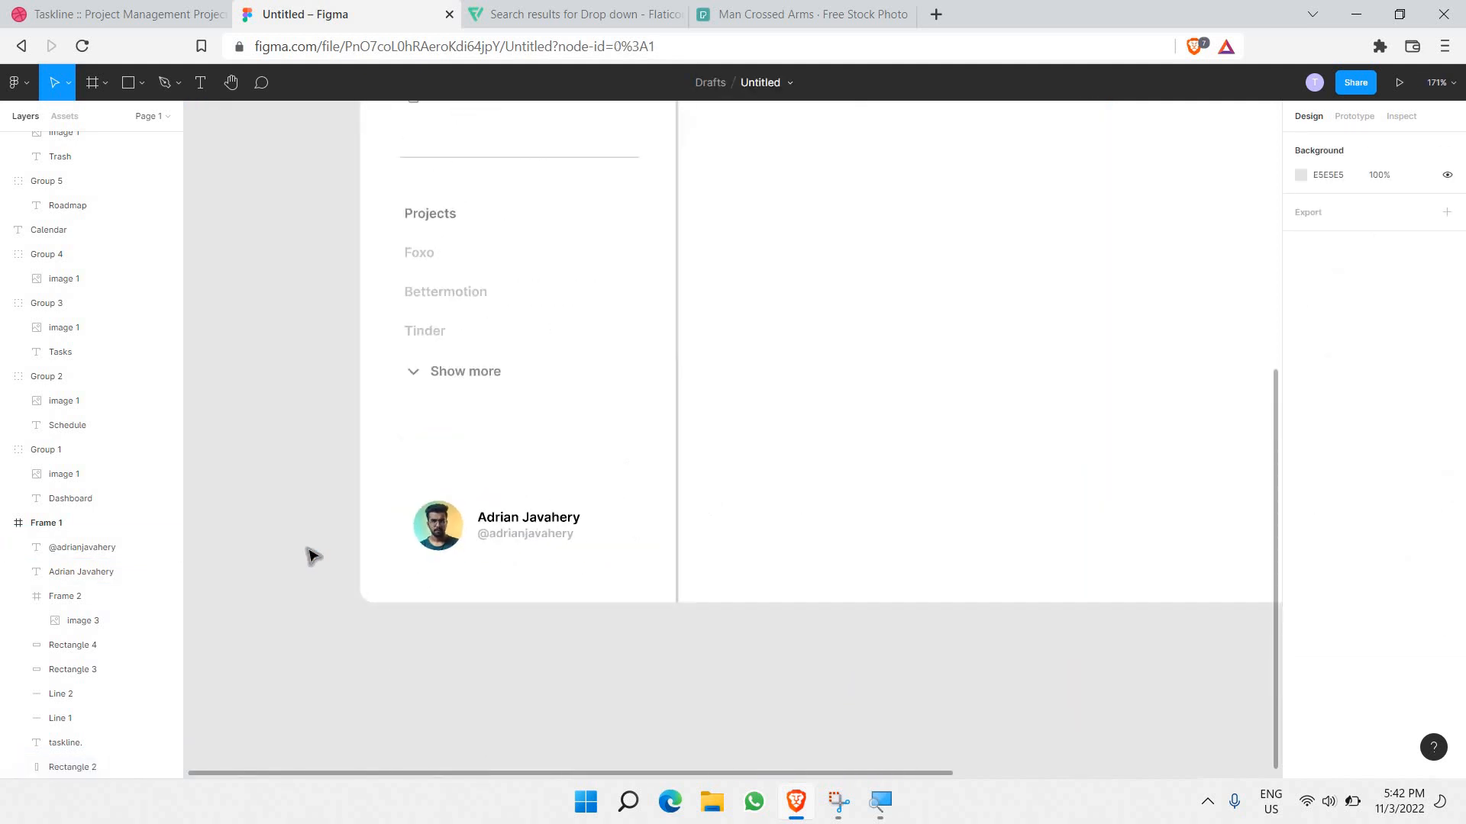
scroll(305, 558, down, 2)
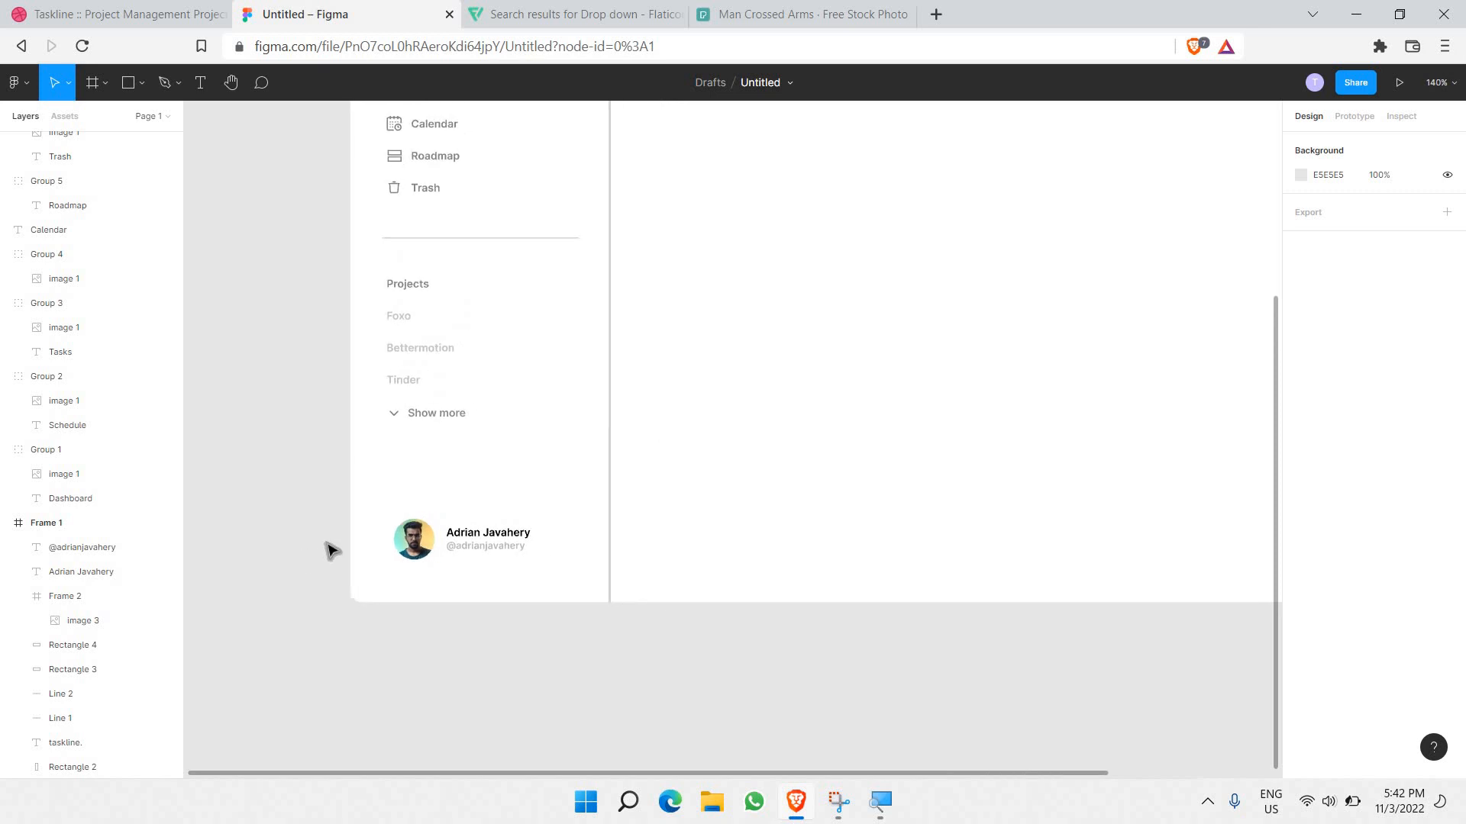
scroll(458, 596, up, 2)
scroll(435, 507, up, 4)
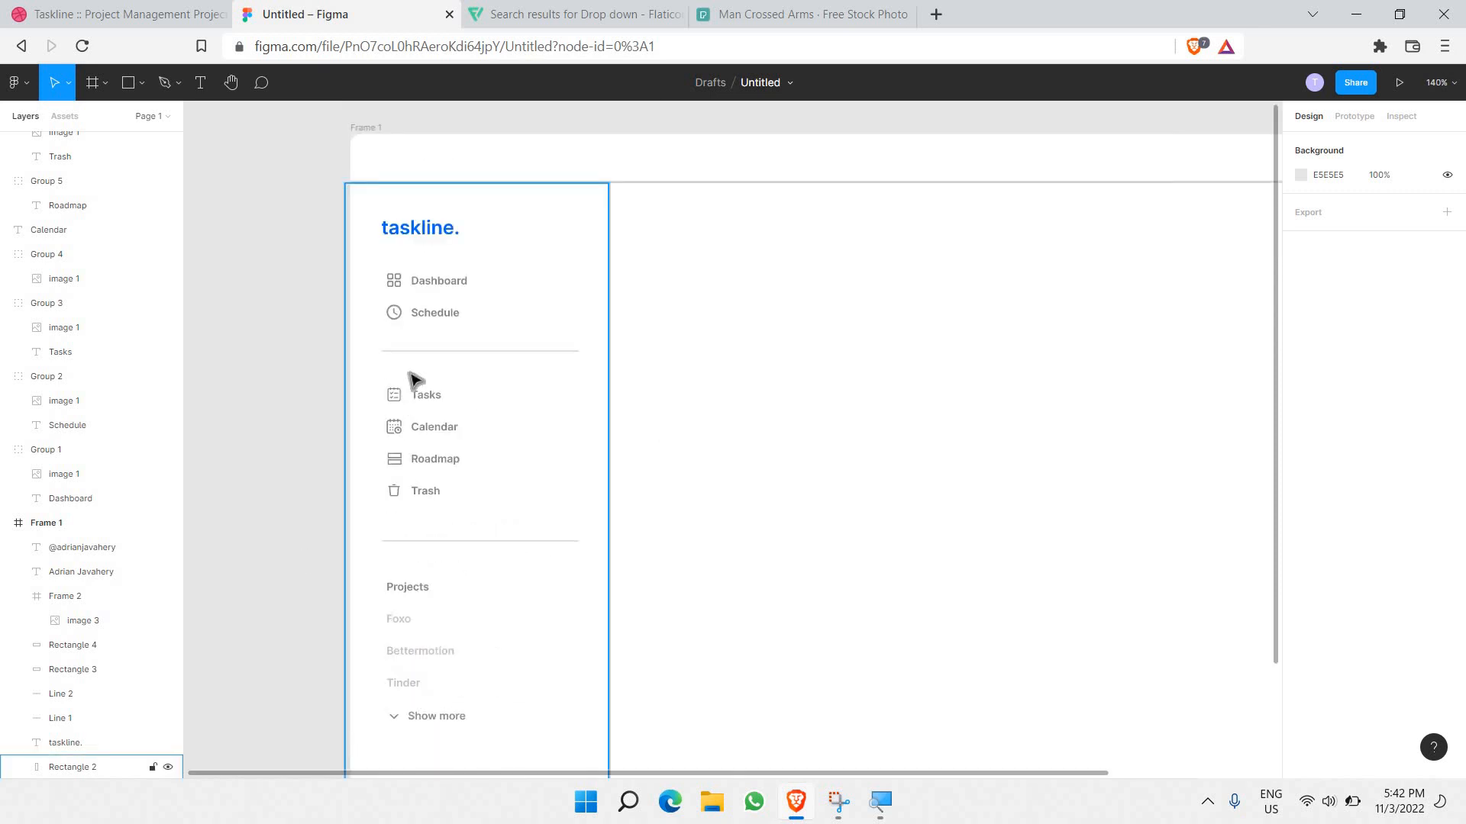
scroll(446, 385, down, 3)
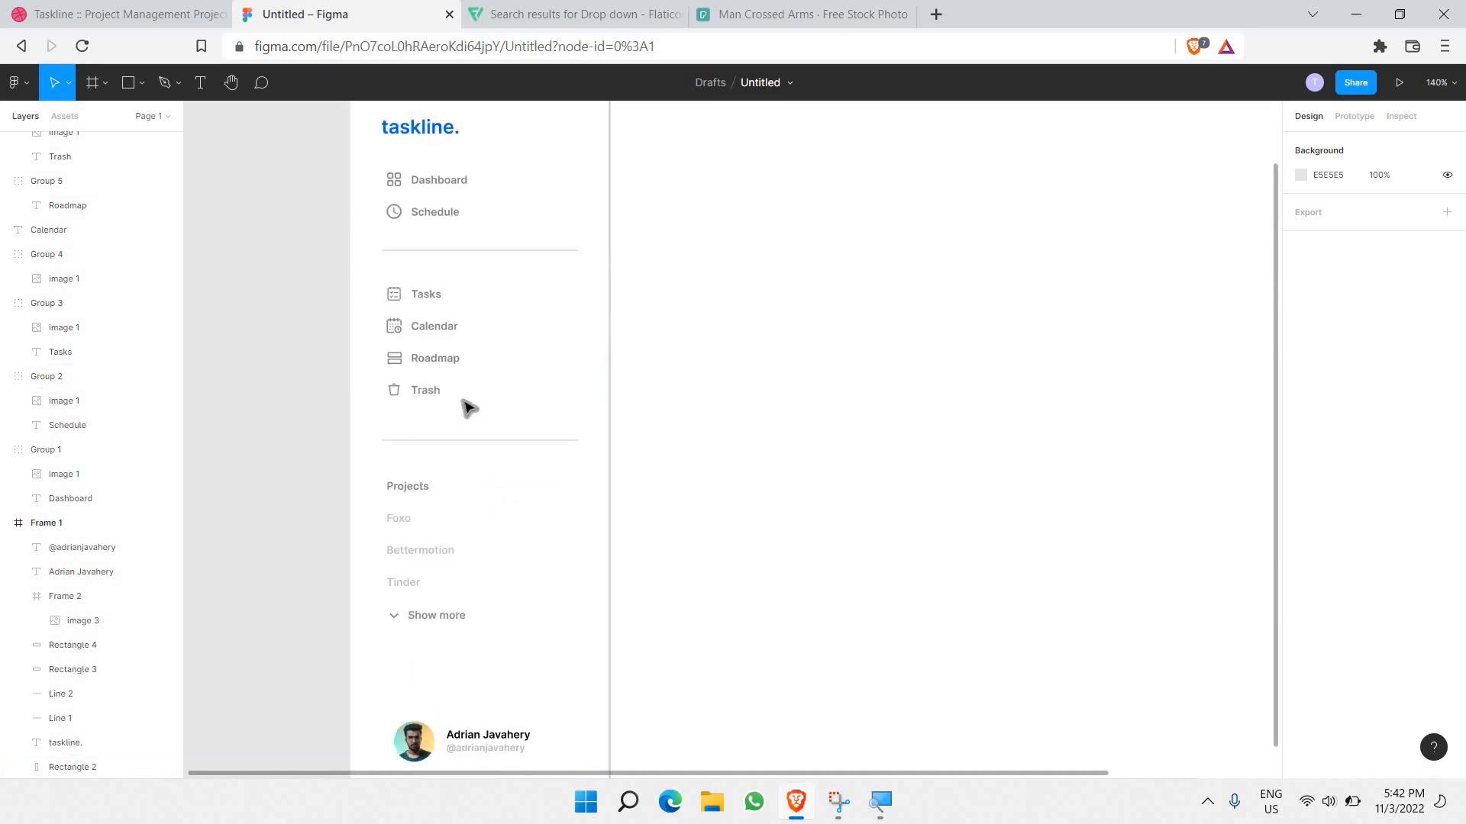
scroll(458, 416, down, 3)
scroll(445, 298, down, 3)
scroll(445, 296, up, 3)
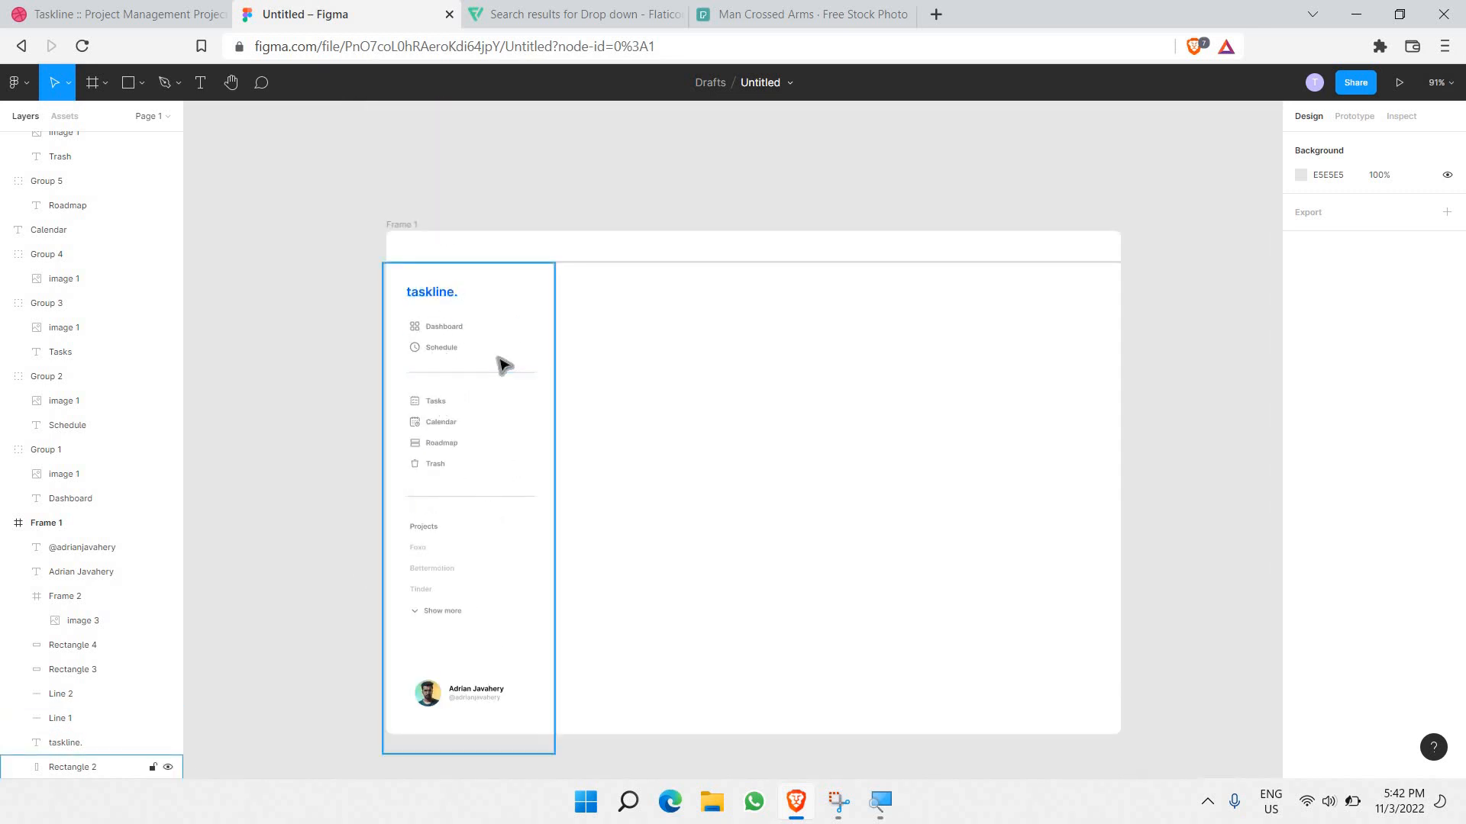
scroll(534, 321, right, 3)
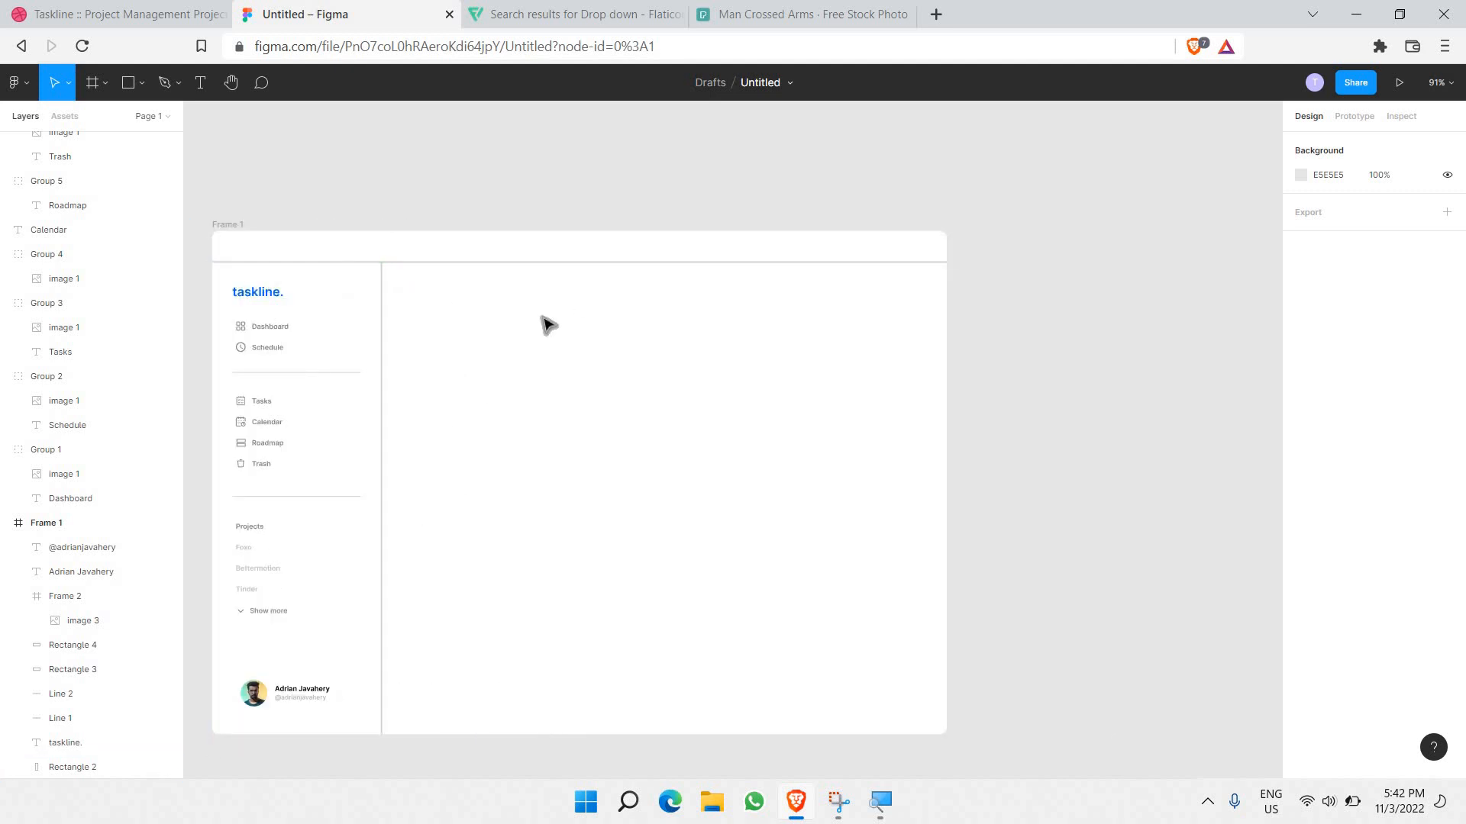
scroll(516, 307, right, 1)
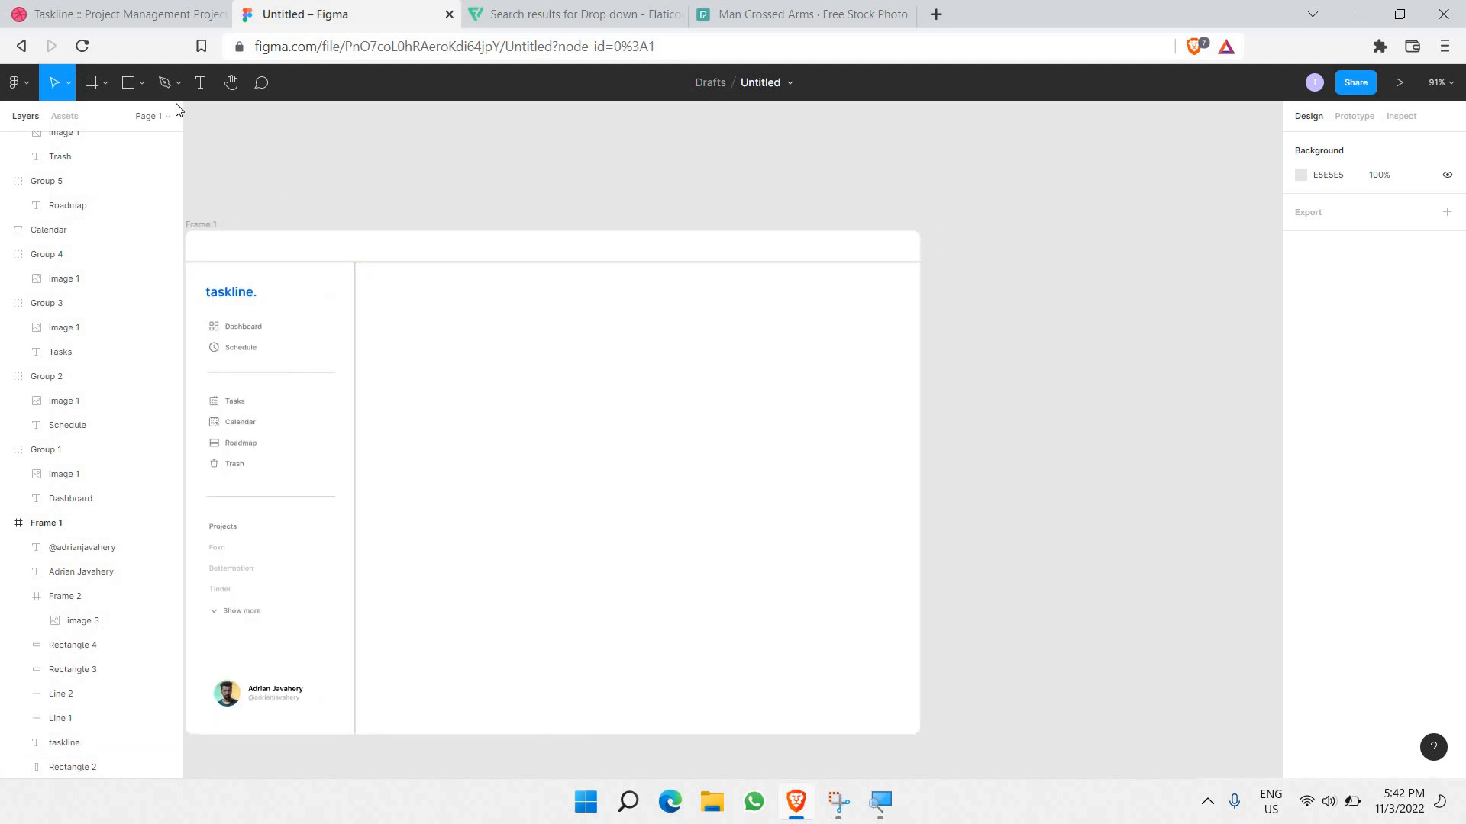
click(129, 84)
Step: Draw a 2 px horizontal line across the main area just below the header
click(142, 83)
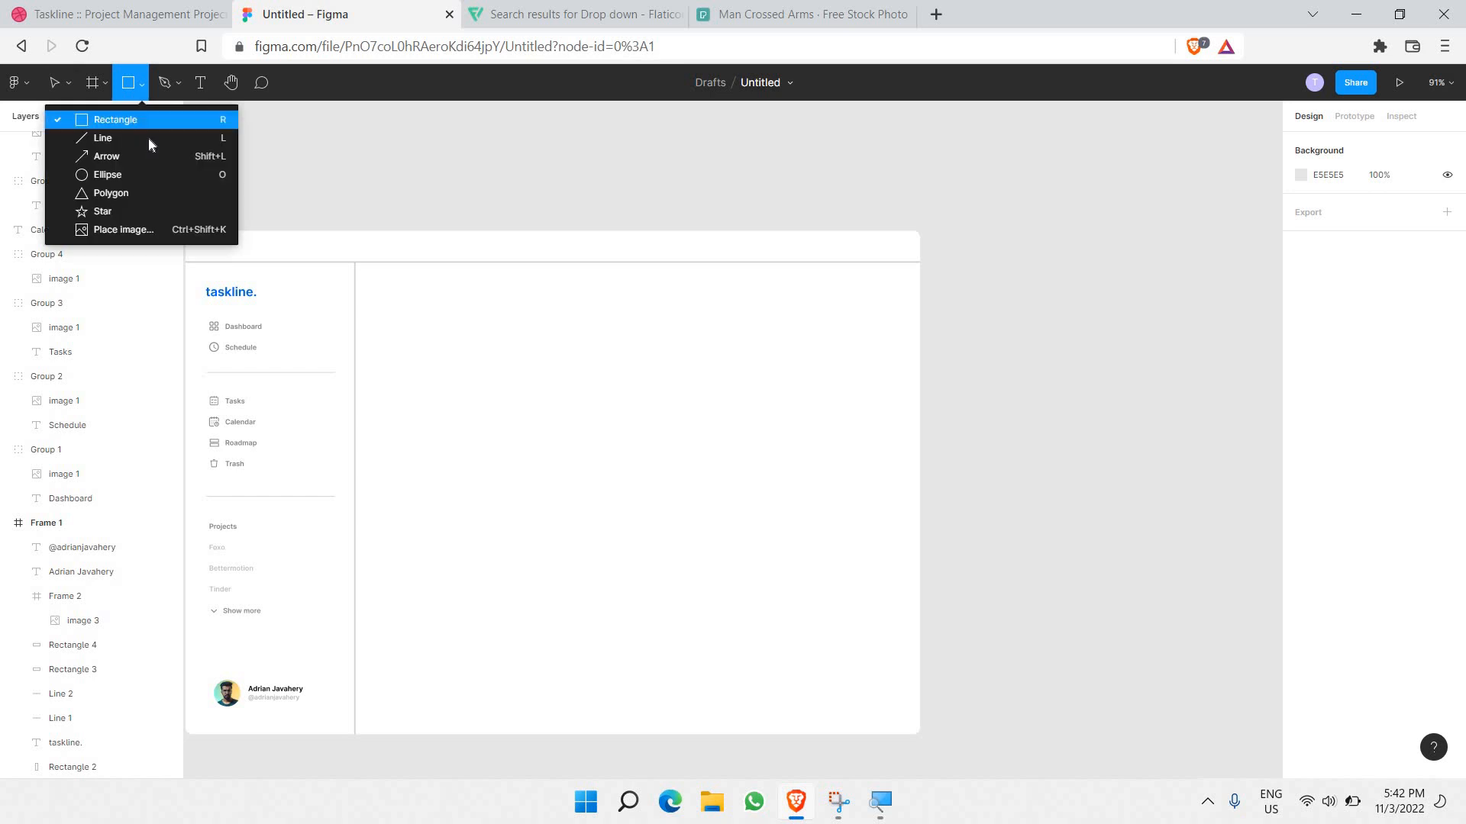
click(148, 137)
scroll(427, 351, up, 1)
scroll(415, 349, up, 1)
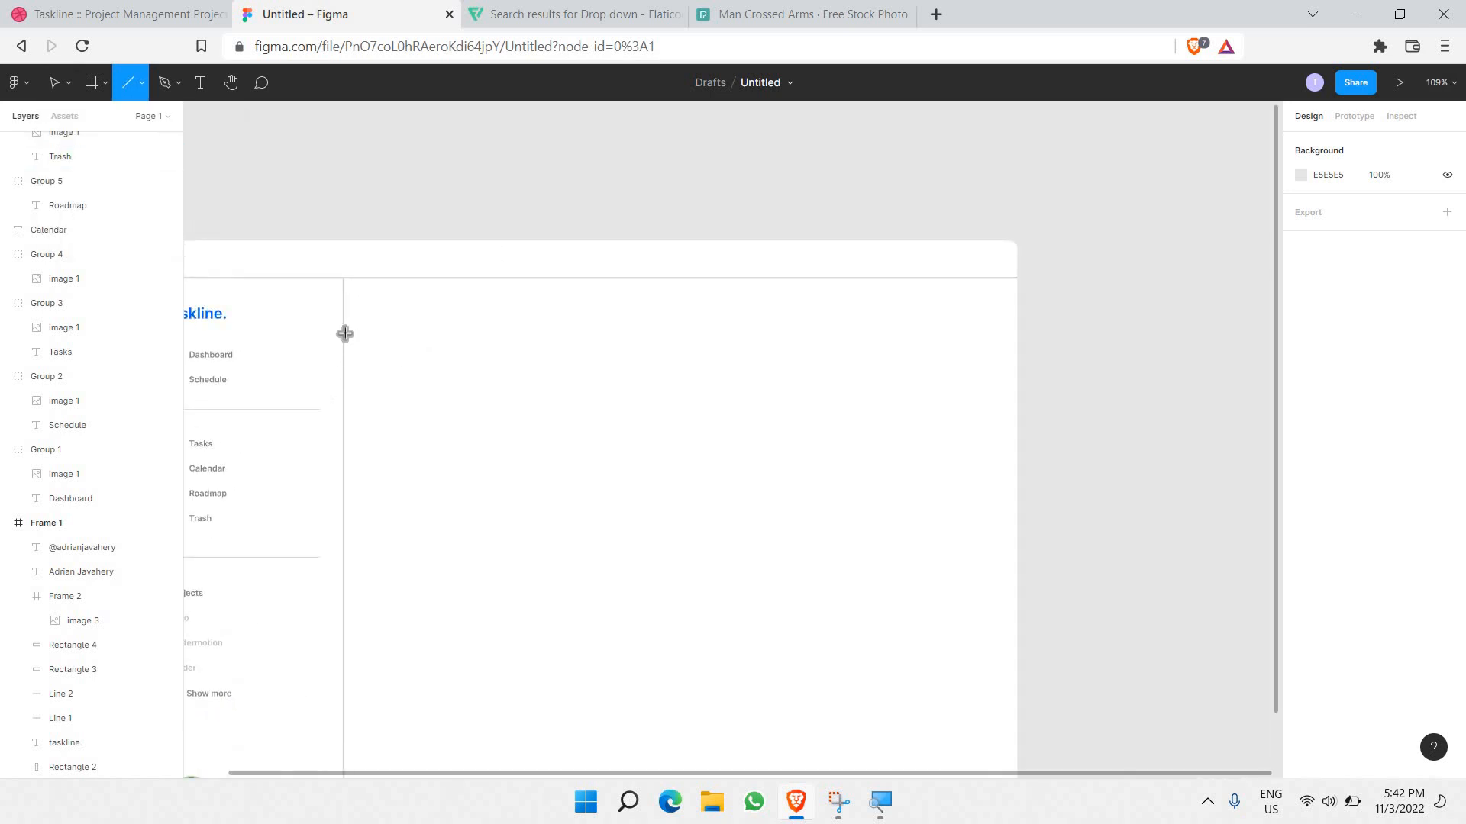
mouse_move(343, 330)
mouse_down()
mouse_move(733, 357)
mouse_move(1019, 403)
mouse_up()
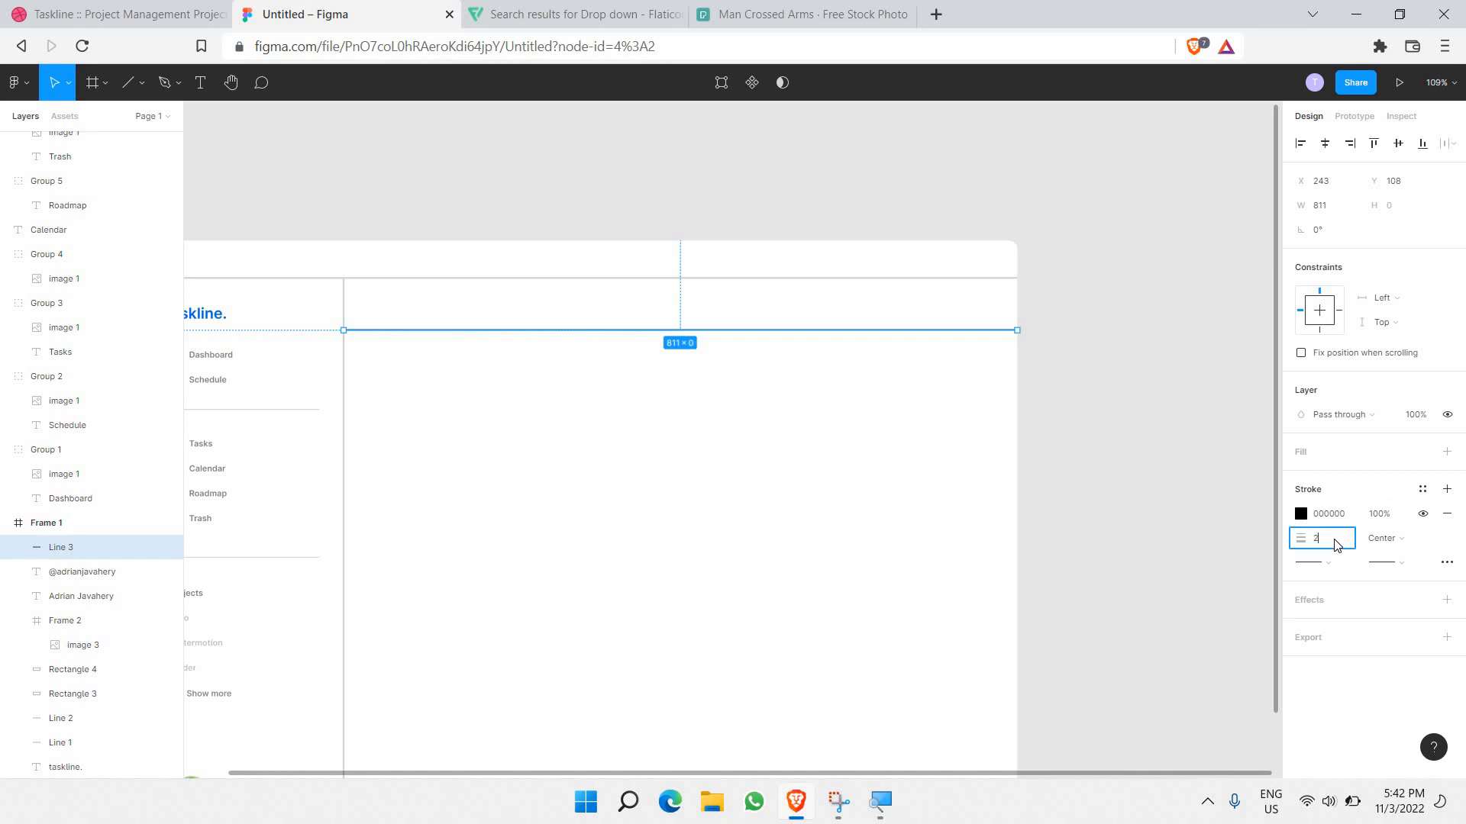
key(Return)
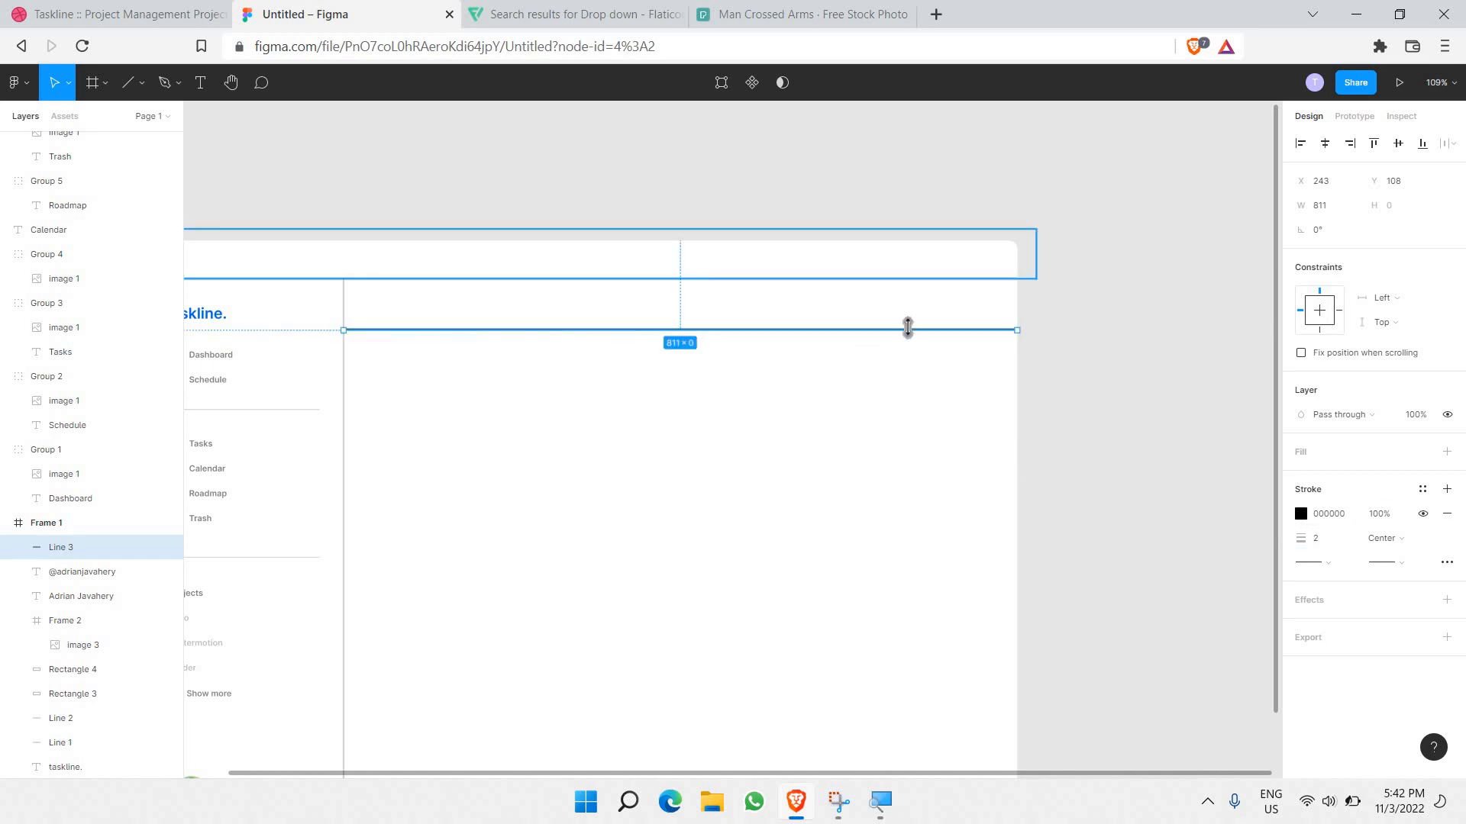
Step: Colour the divider's stroke light grey D1D1D1, matching the header outline
click(910, 275)
click(1335, 548)
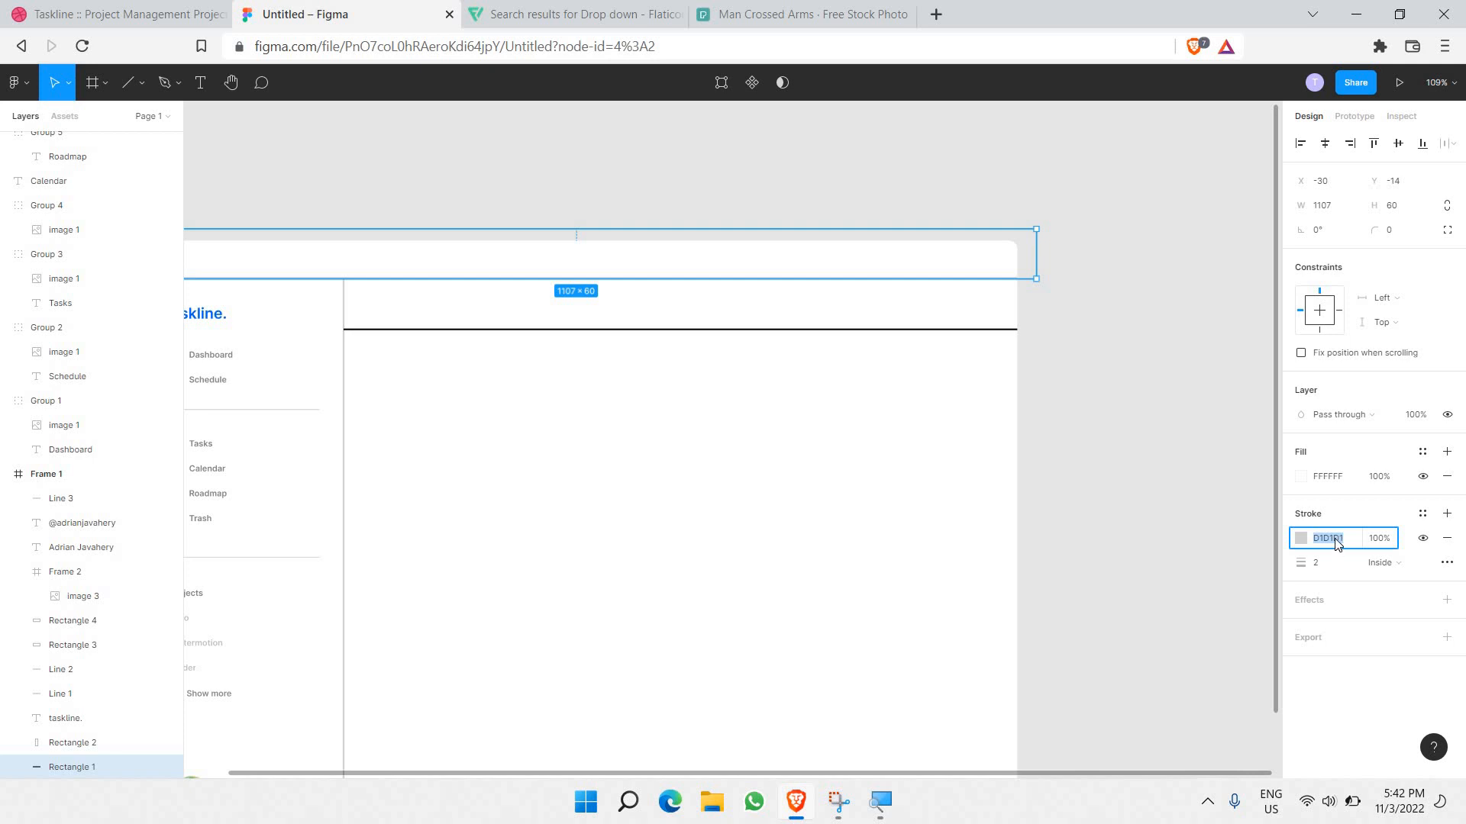
click(801, 330)
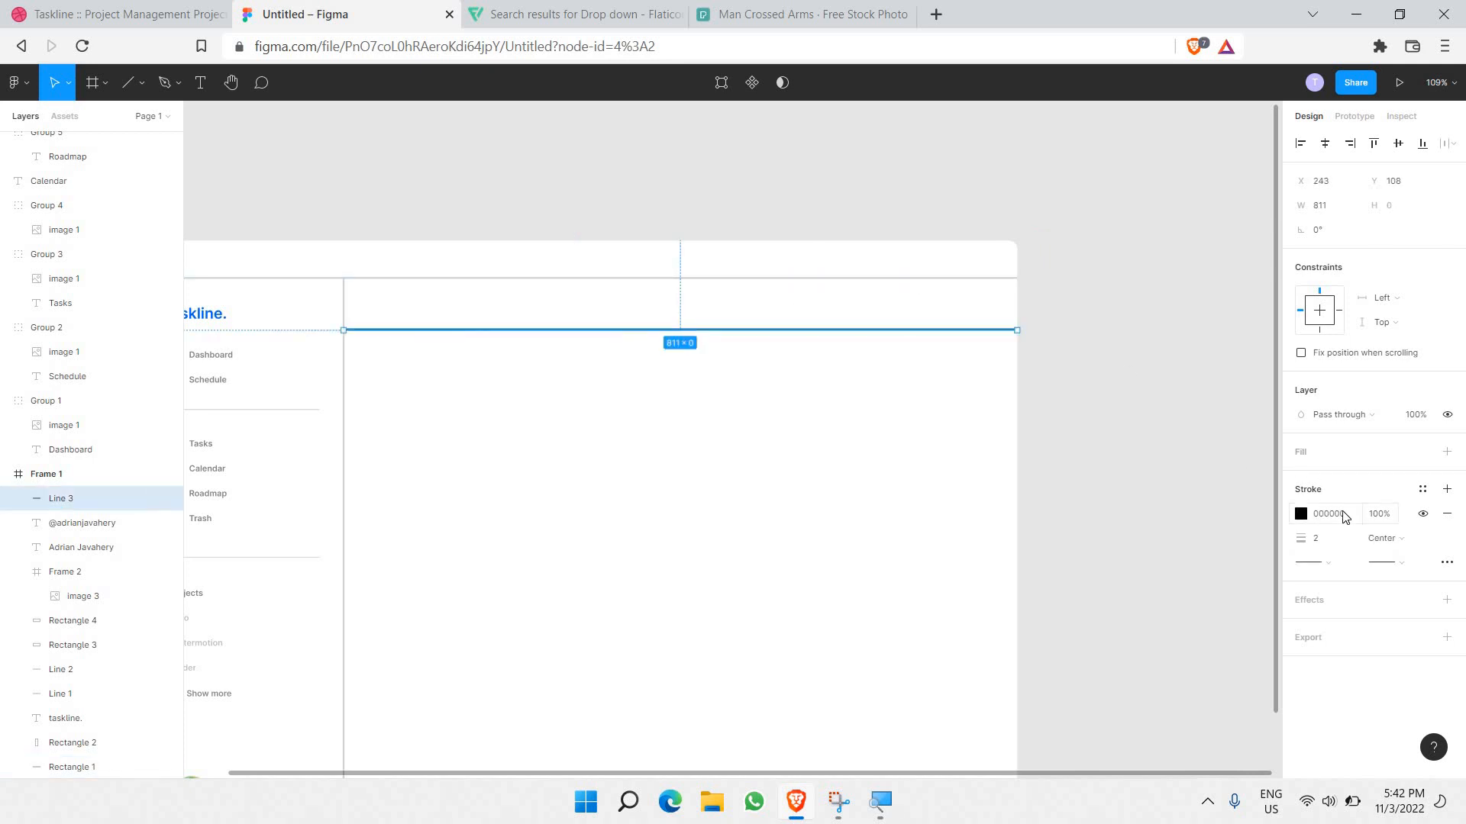
click(1345, 517)
text(D1D1D1)
key(Return)
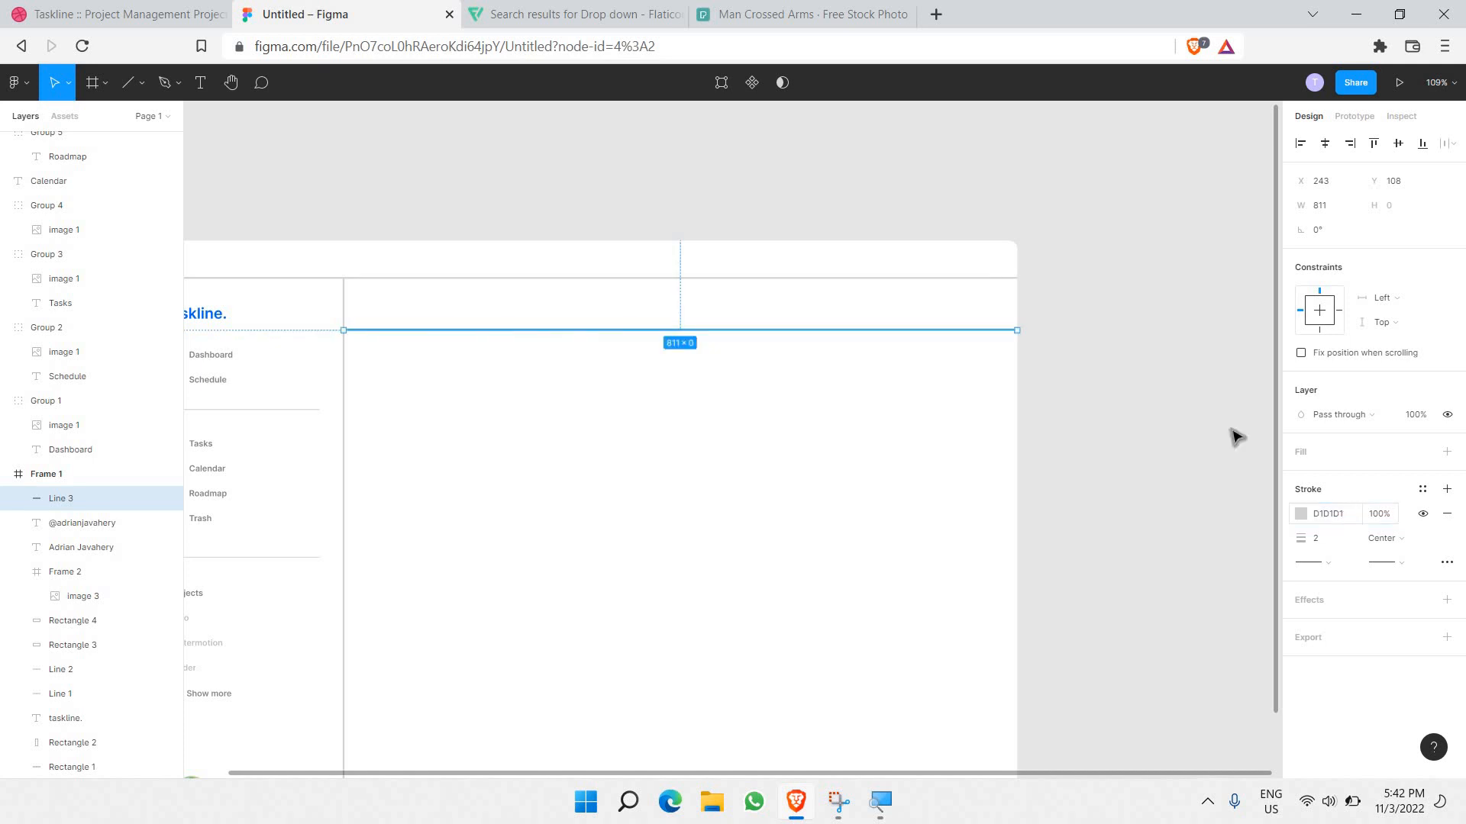
click(1116, 369)
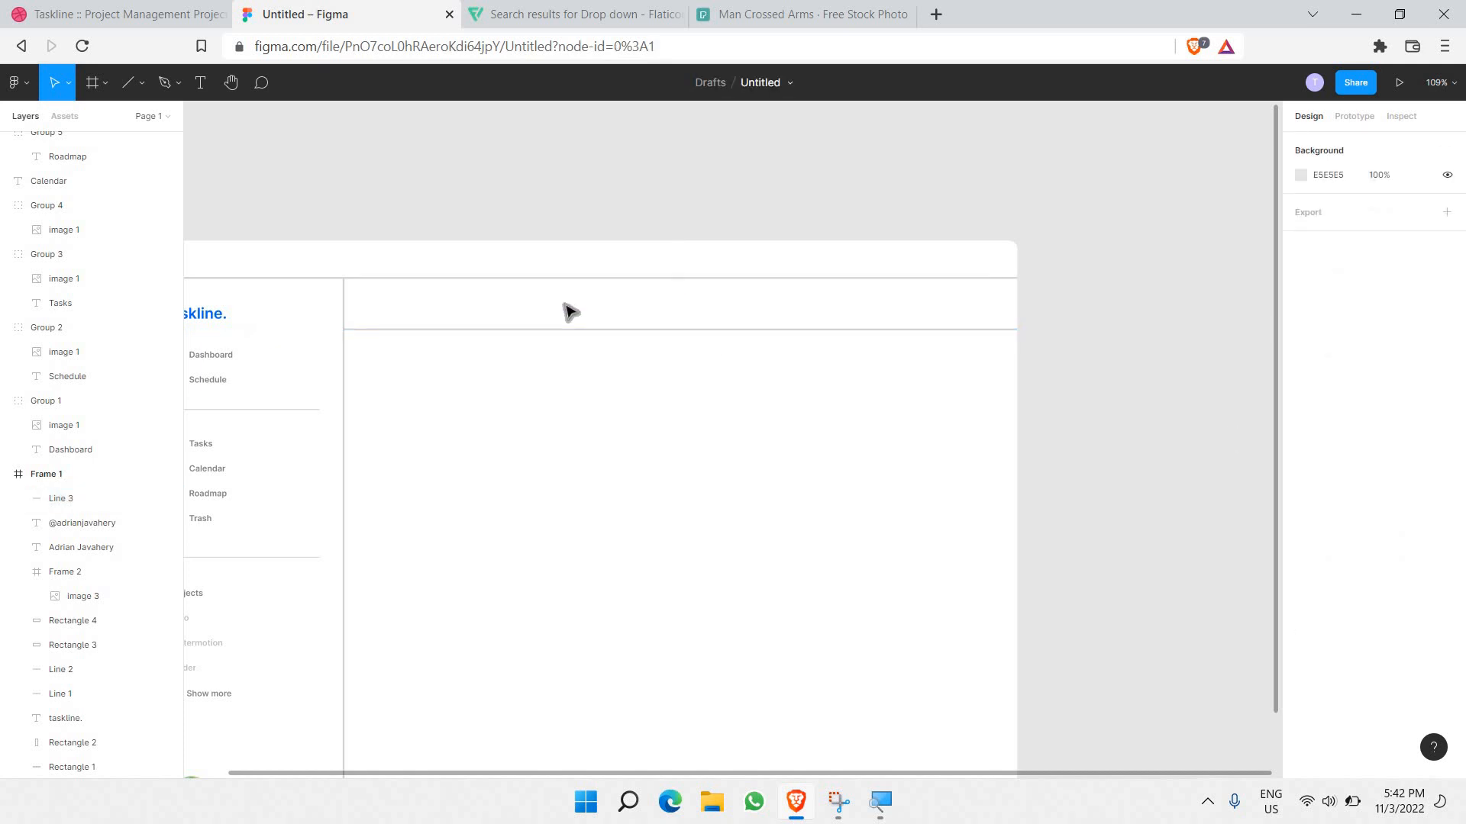
scroll(580, 309, left, 3)
scroll(662, 309, up, 5)
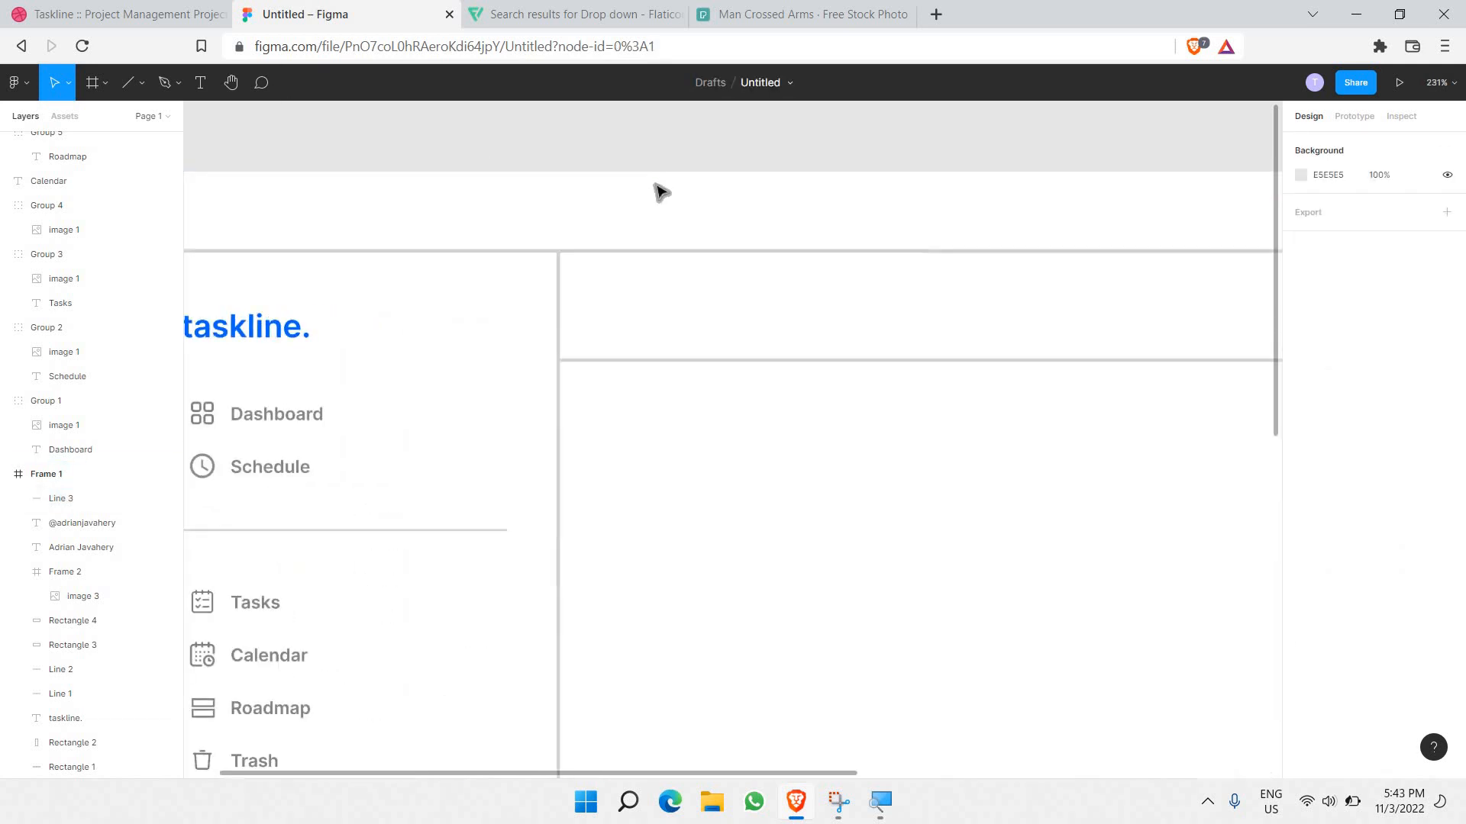
Step: Add a 'Piqo Design Roadmap' title text box in the header, right of the sidebar
click(200, 88)
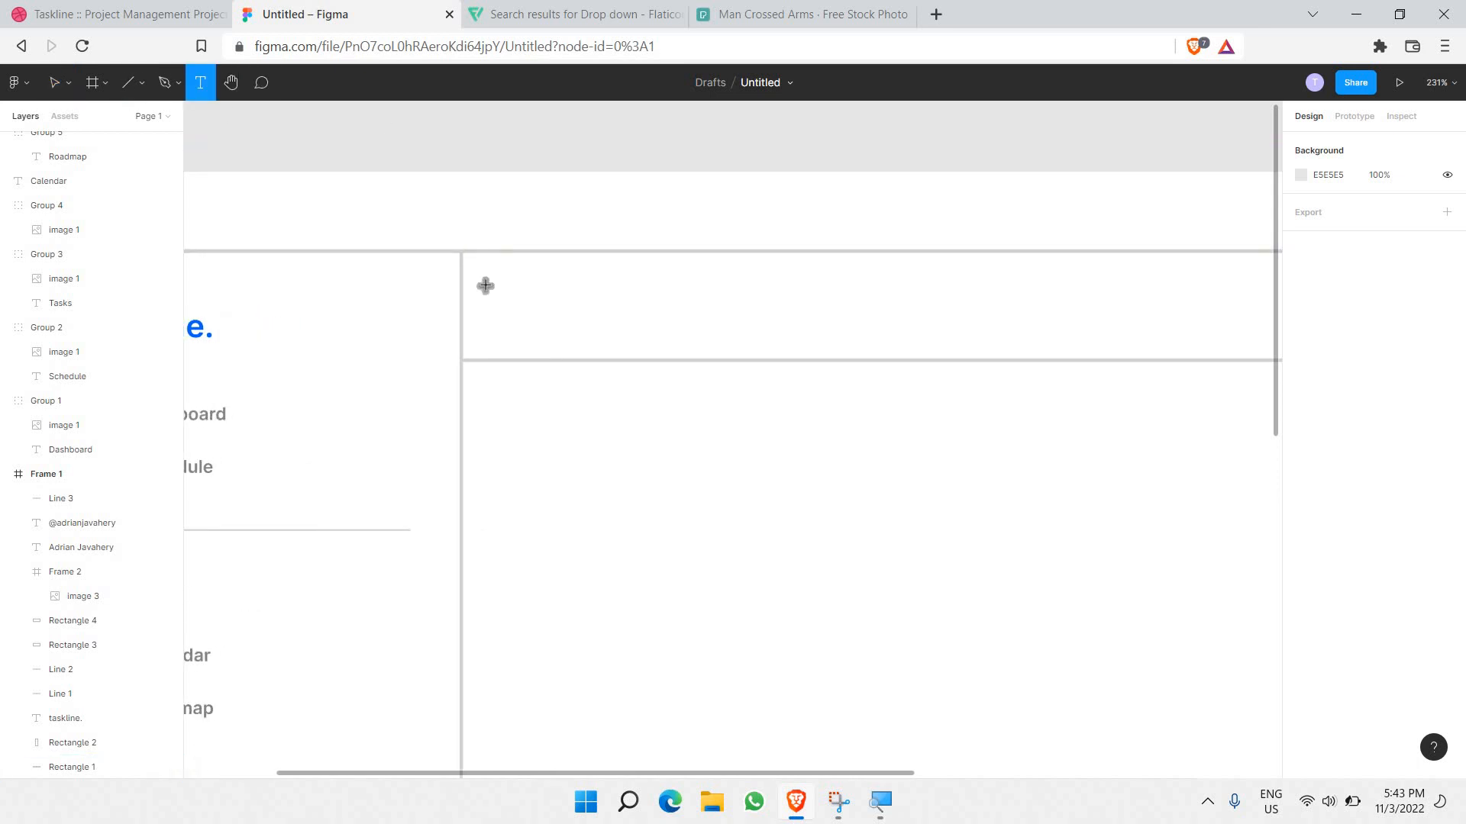
drag(479, 280, 768, 321)
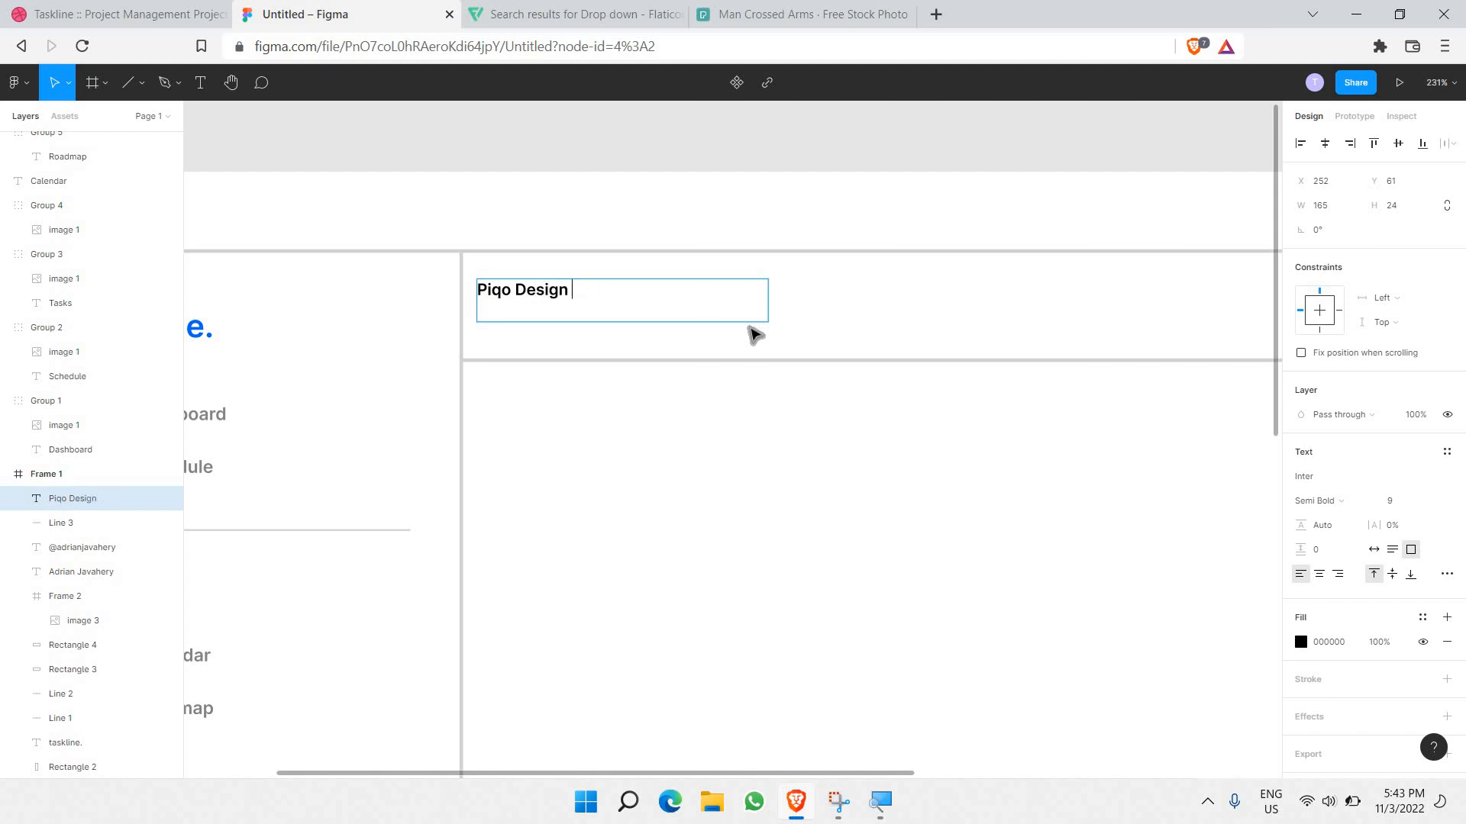
text(dmap)
scroll(733, 325, down, 2)
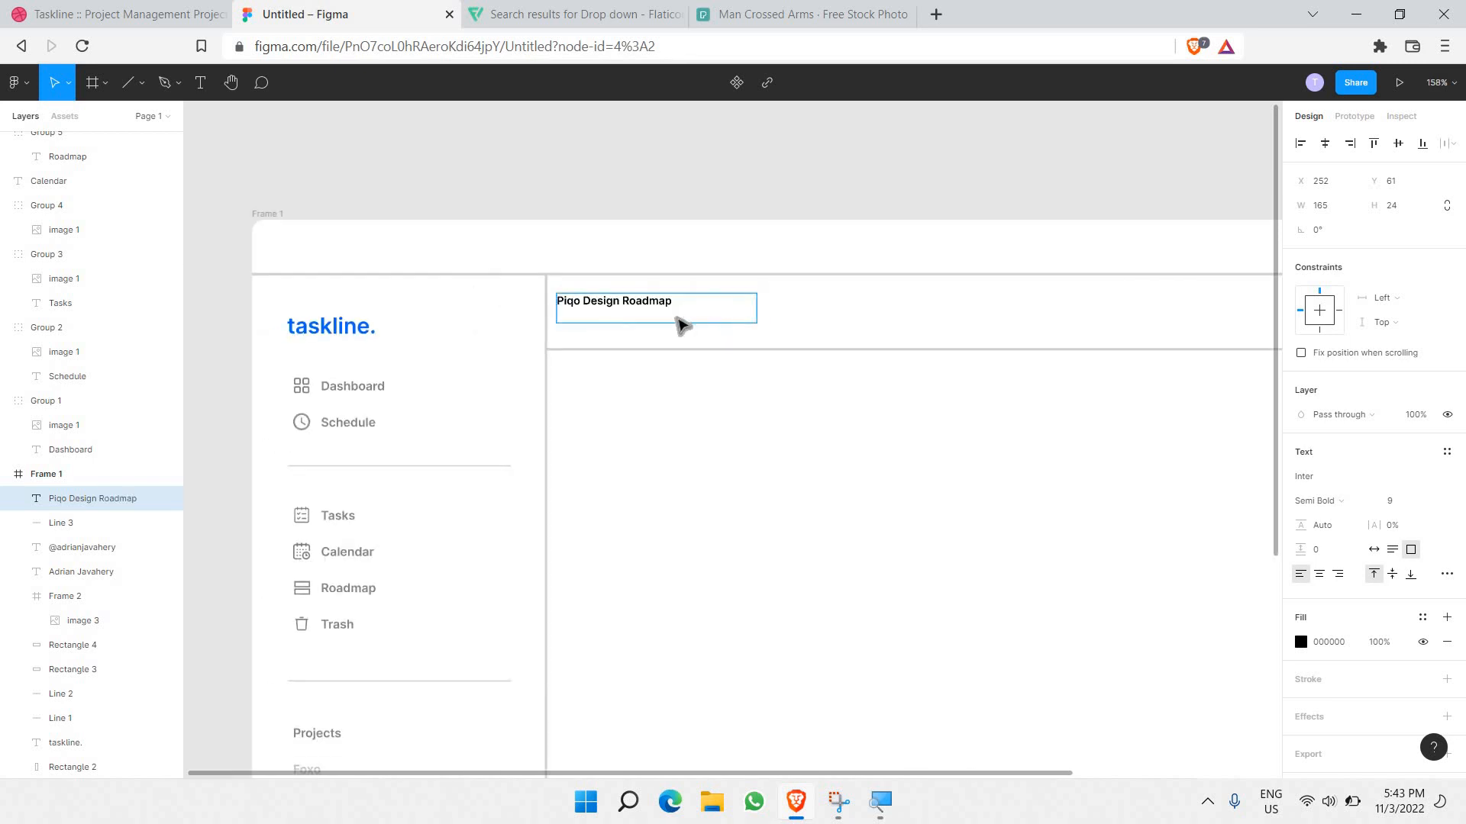
scroll(677, 320, right, 3)
Step: Set the title to font size 18 and widen its box to fit one line
double_click(485, 301)
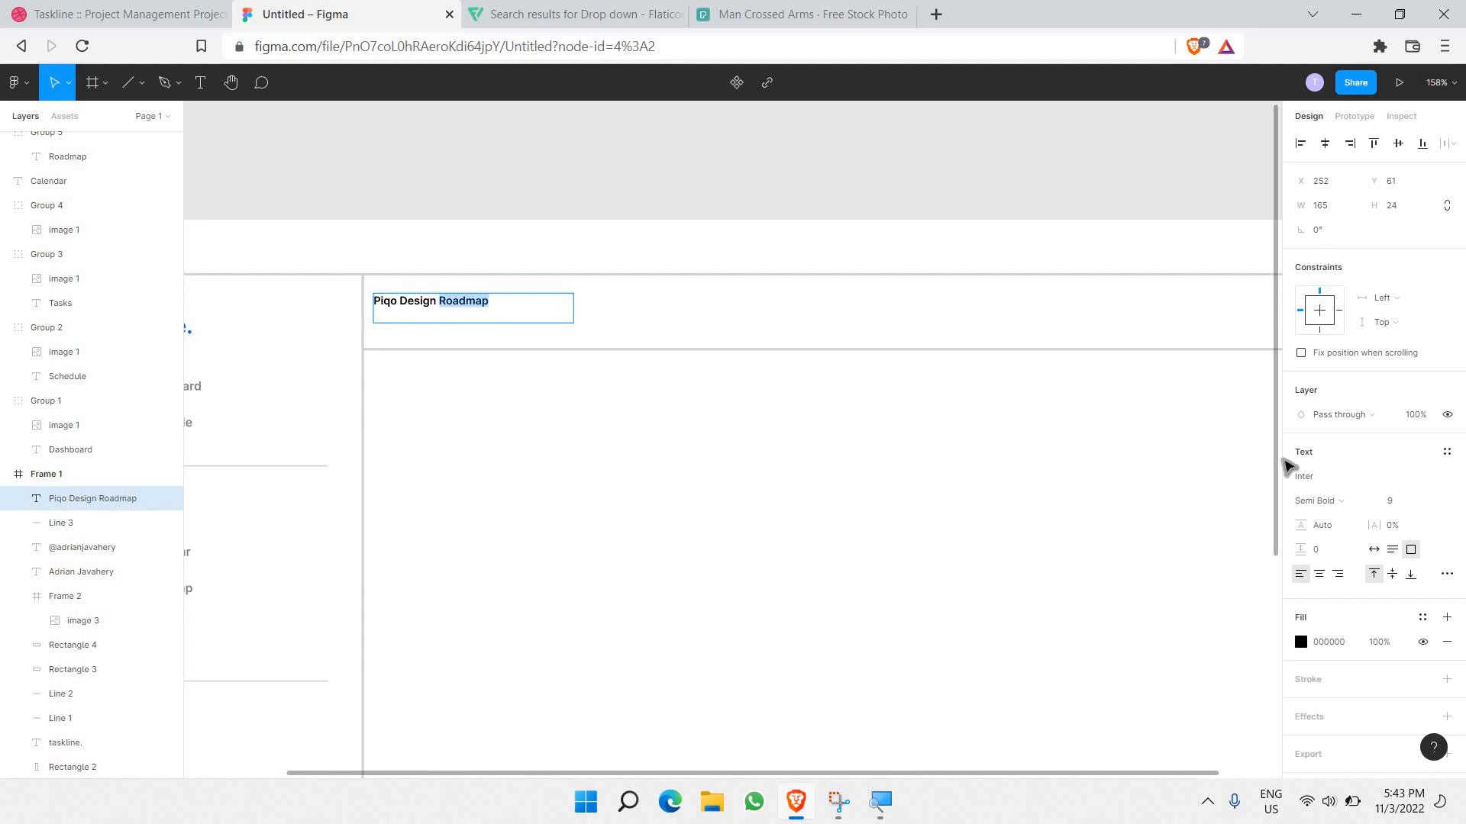
key(ctrl+a)
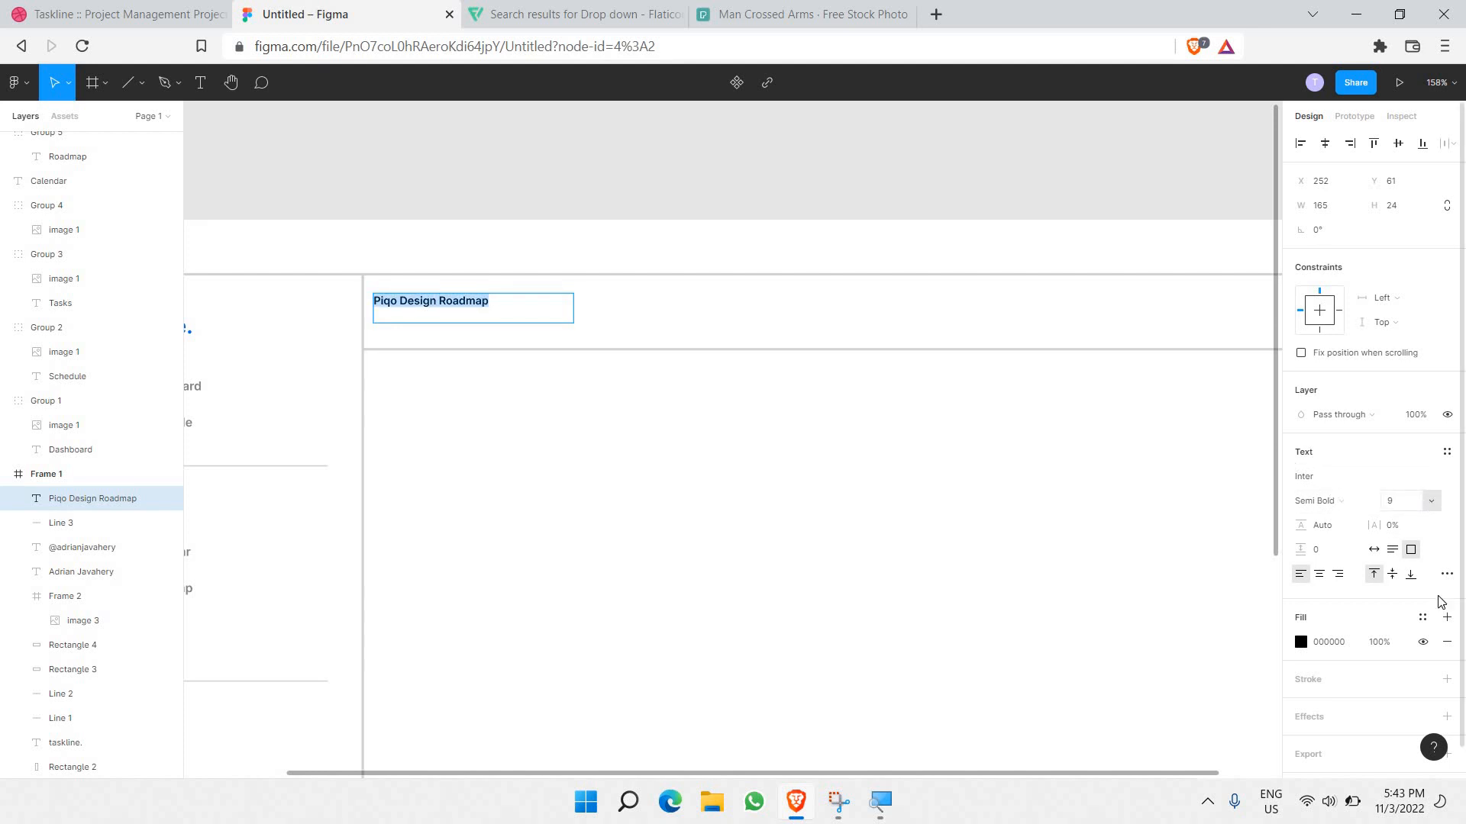
click(1431, 501)
click(1410, 610)
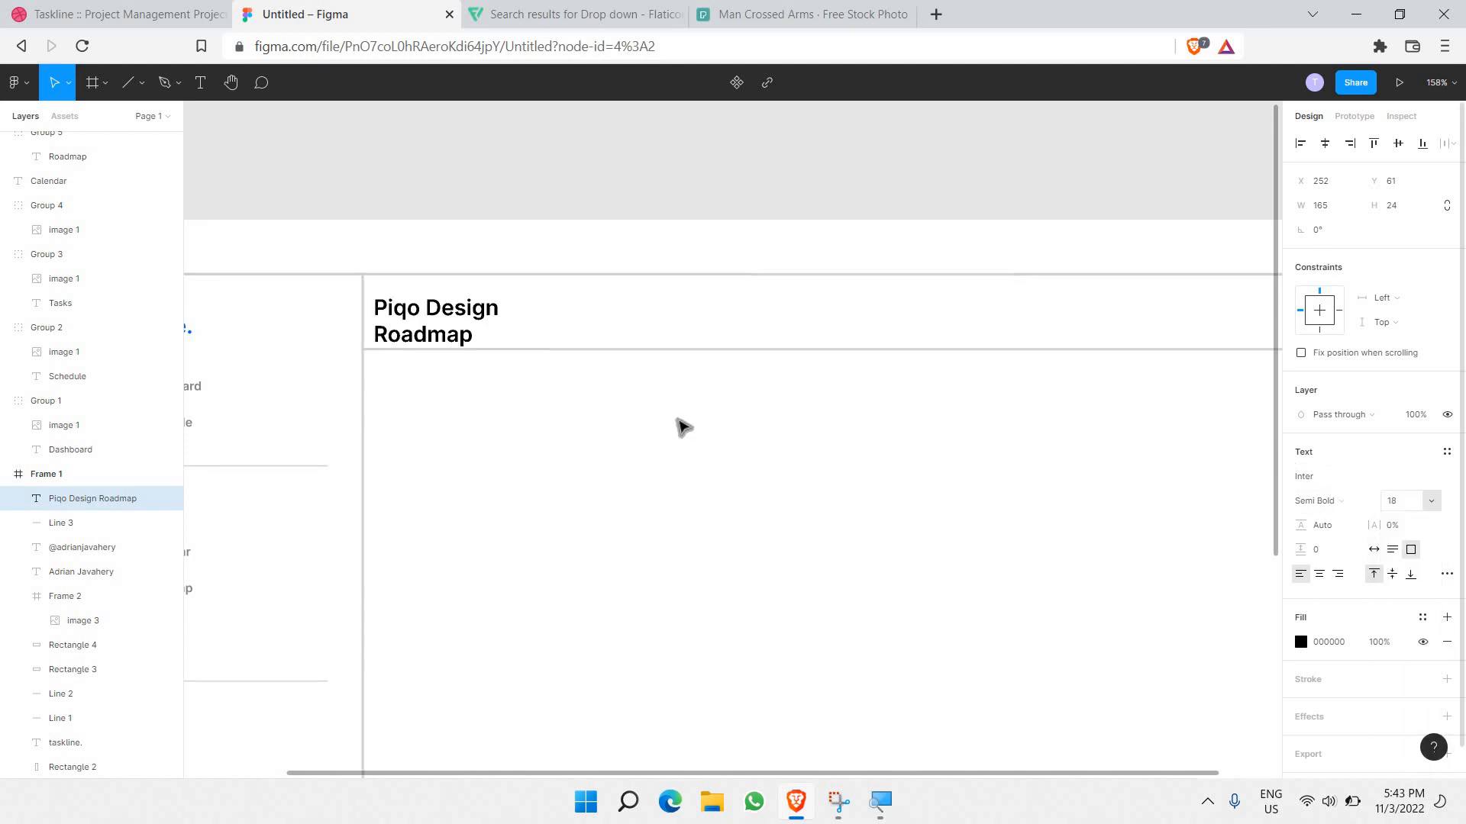
key(Escape)
drag(573, 305, 608, 318)
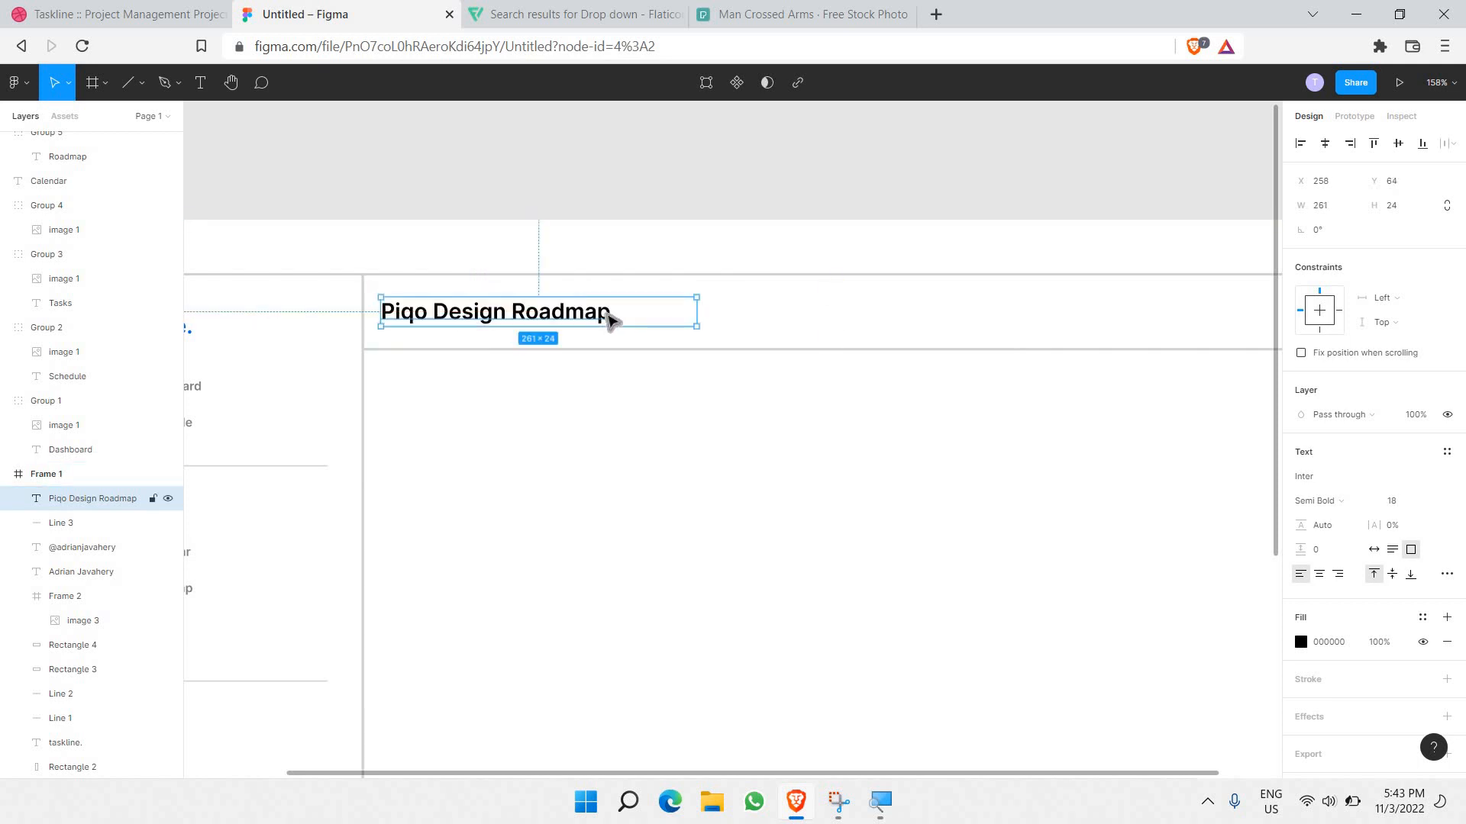
Step: Change the title to font size 16 and nudge it up into place in the header
key(Return)
click(1412, 507)
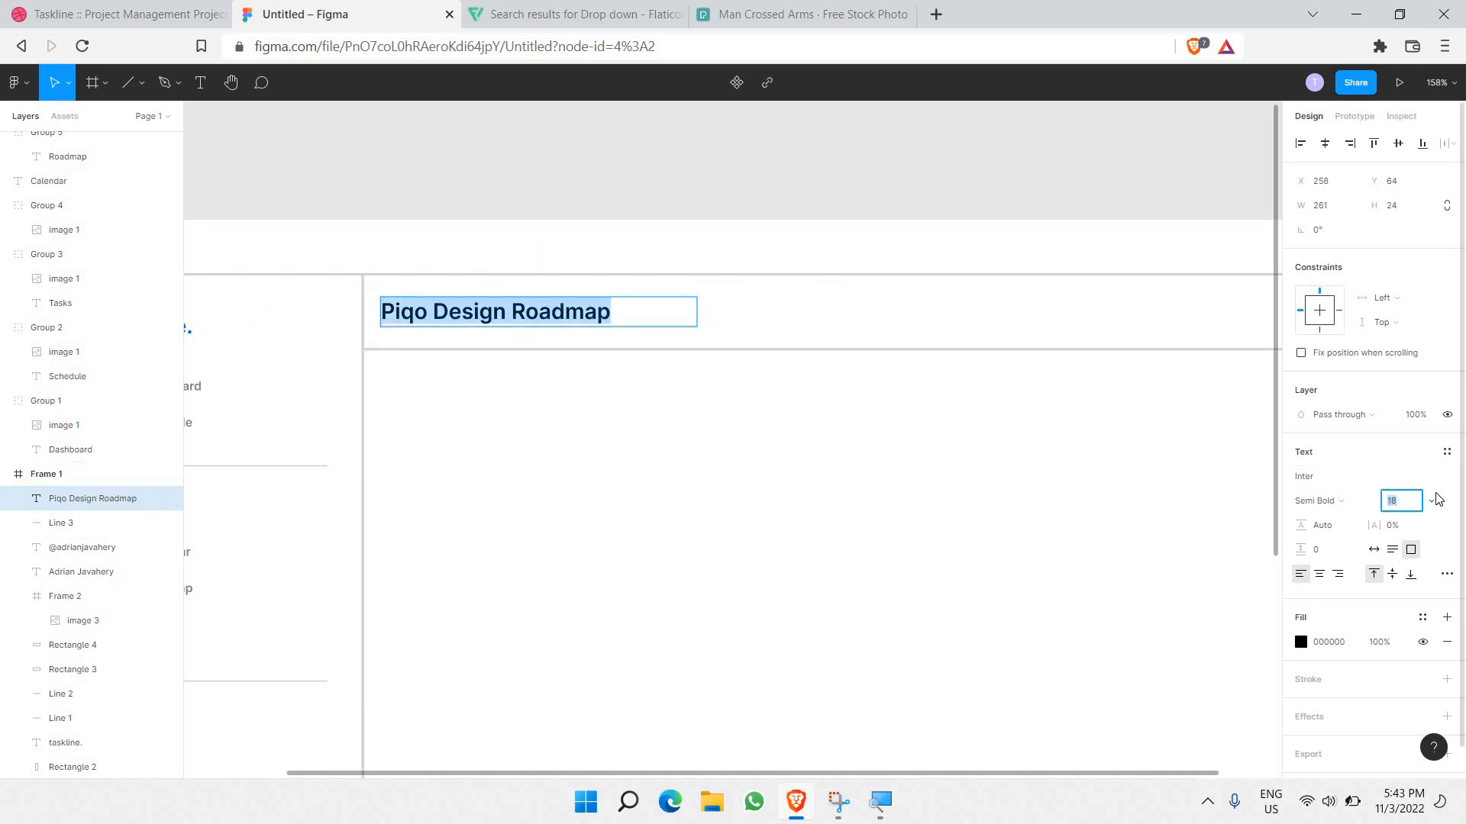
click(1433, 502)
click(1390, 504)
click(1390, 503)
key(Return)
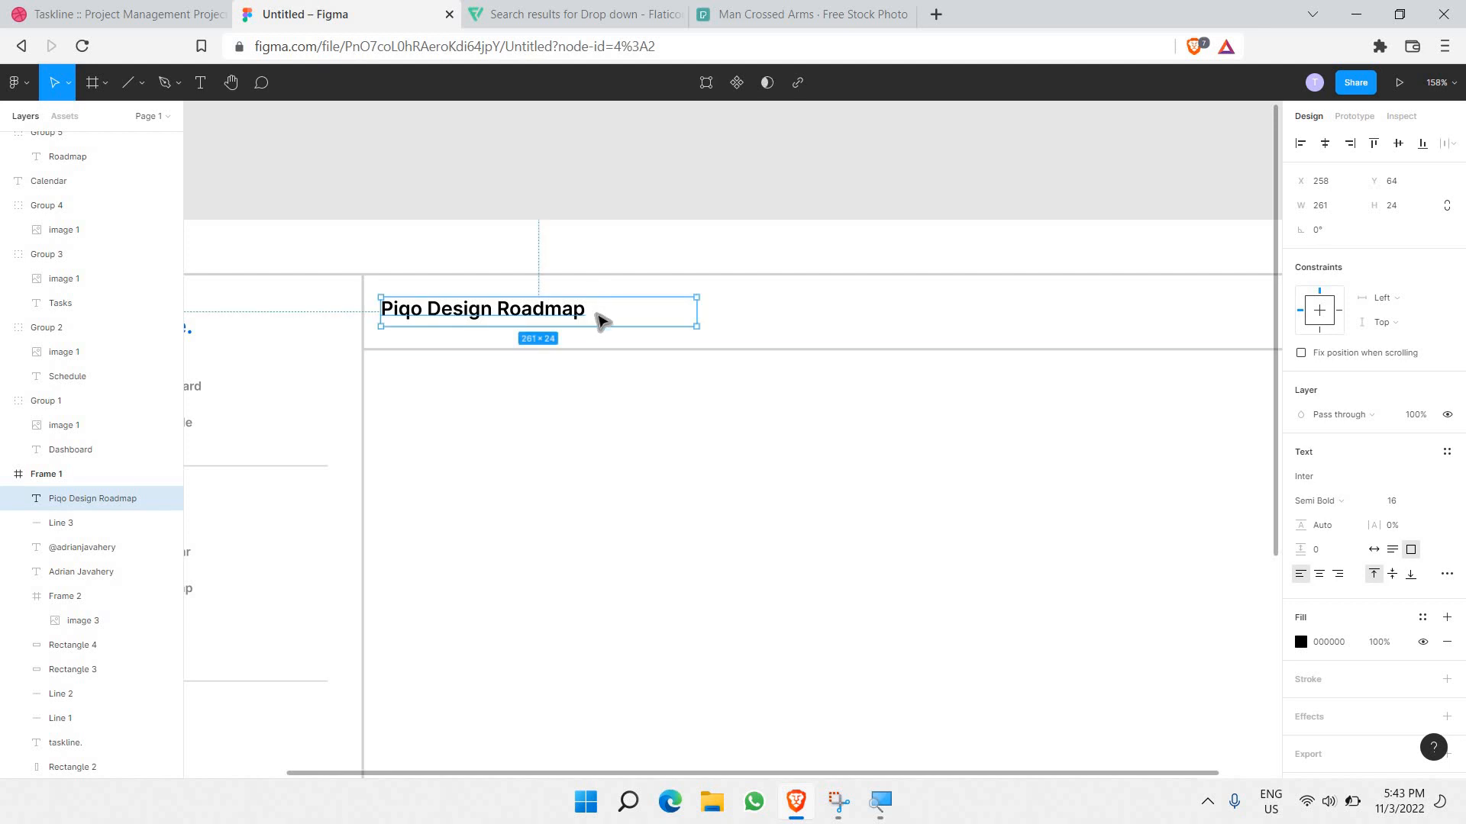
drag(597, 315, 611, 318)
key(Up)
key(Up)
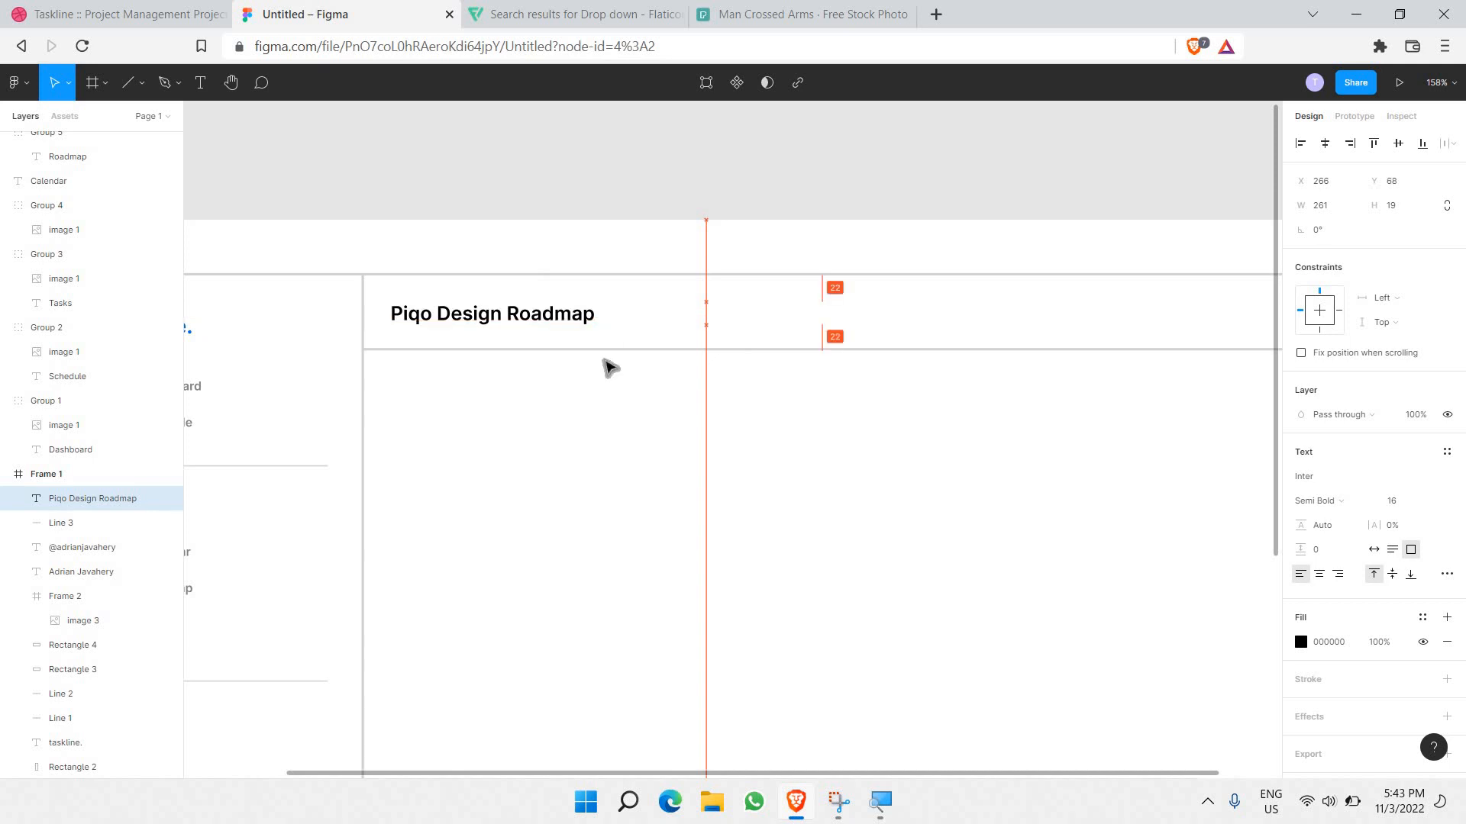
click(590, 400)
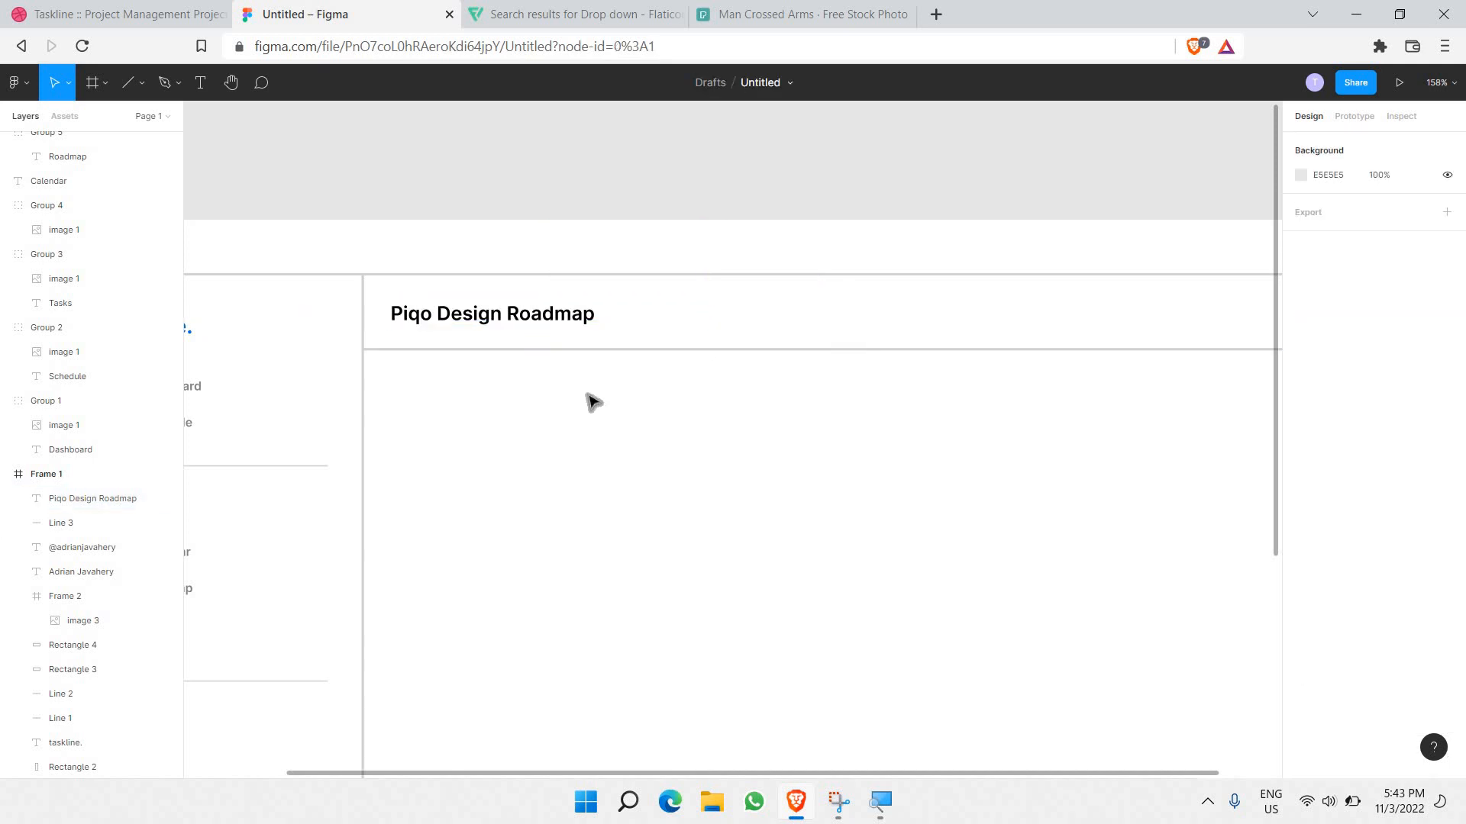
scroll(594, 404, right, 2)
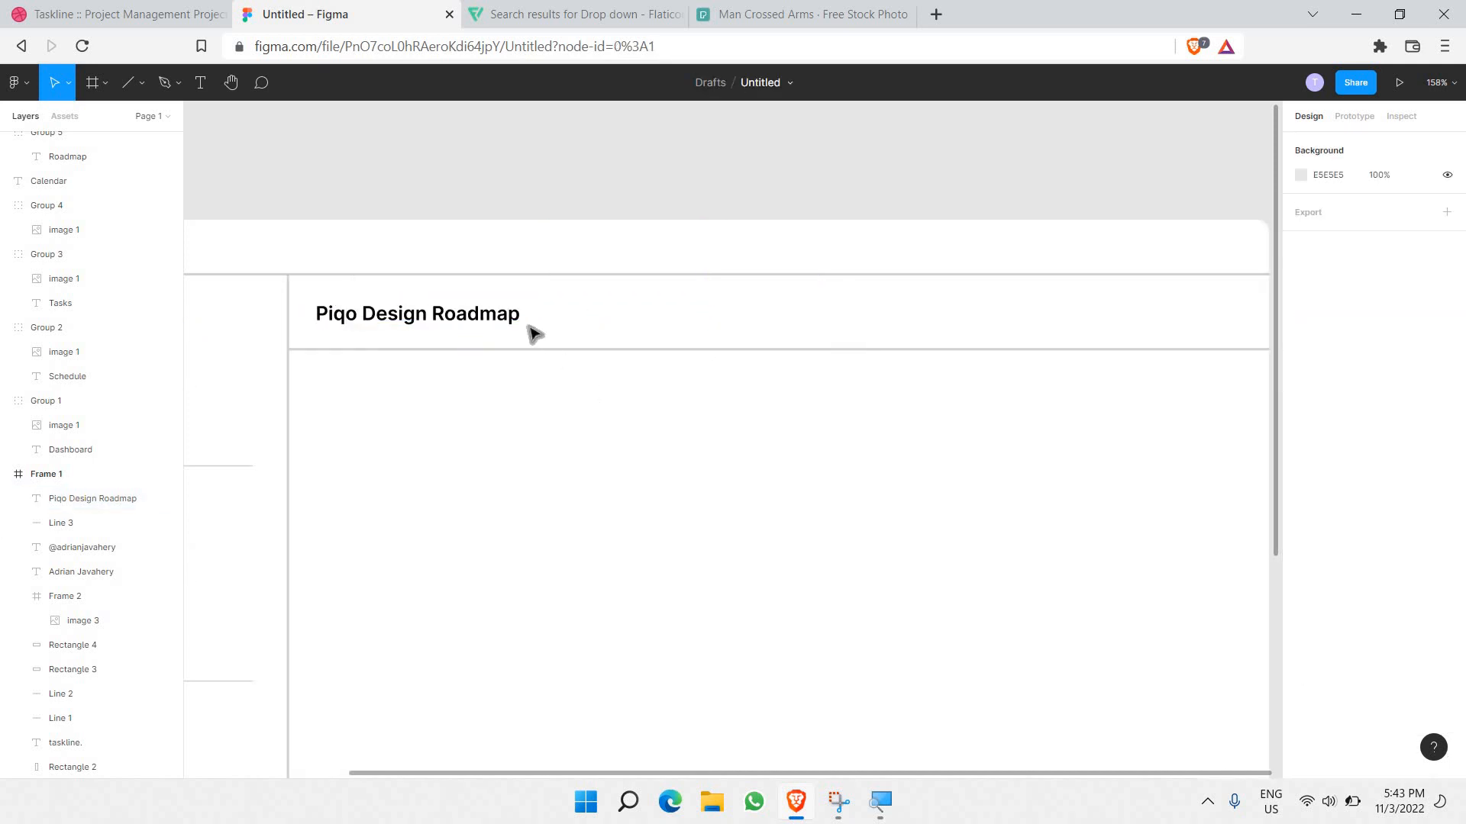
scroll(687, 332, right, 10)
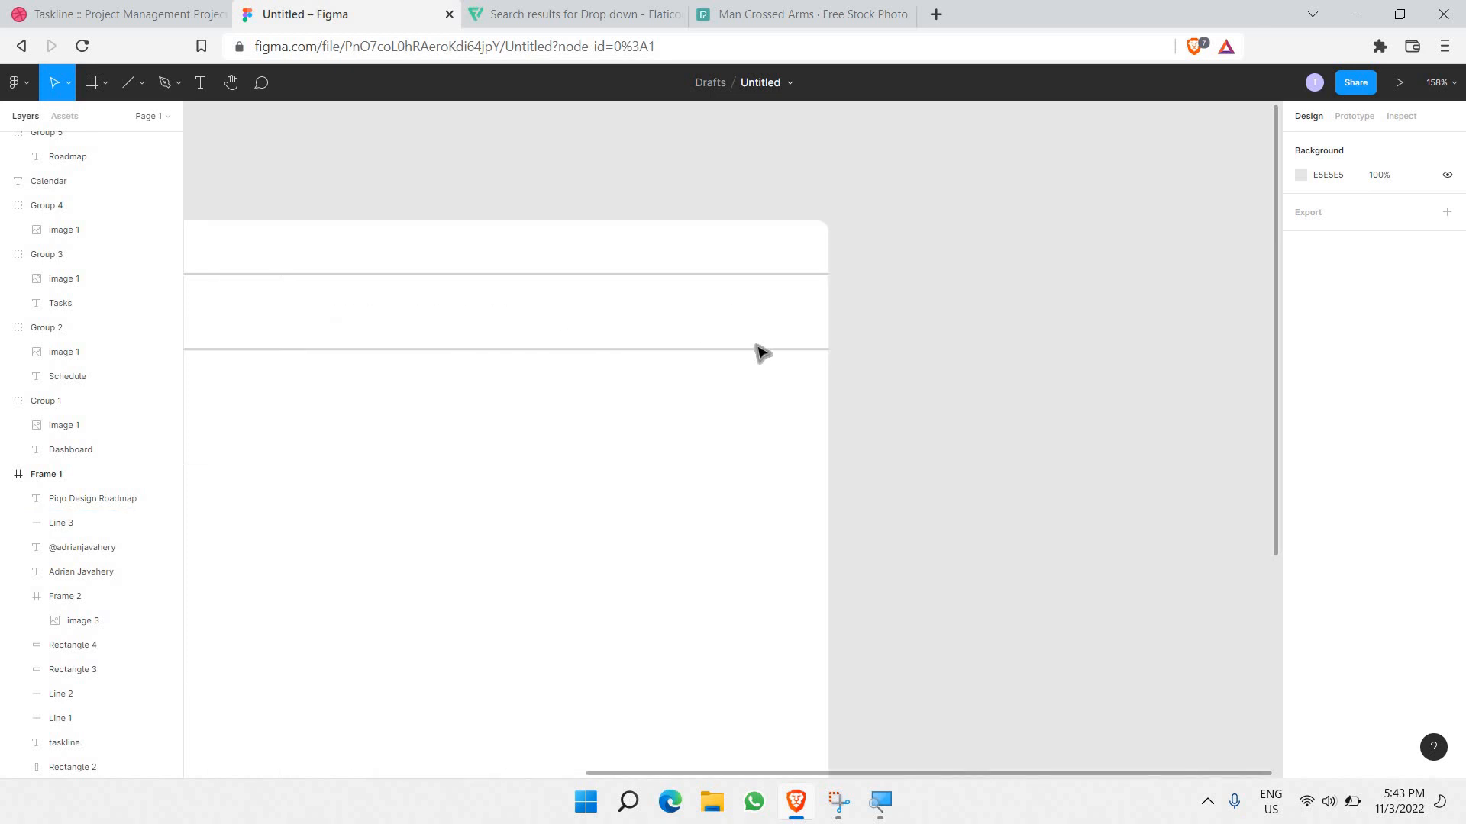
Step: Draw a rectangle at the header's right side, 90 wide and vertically centred
click(105, 83)
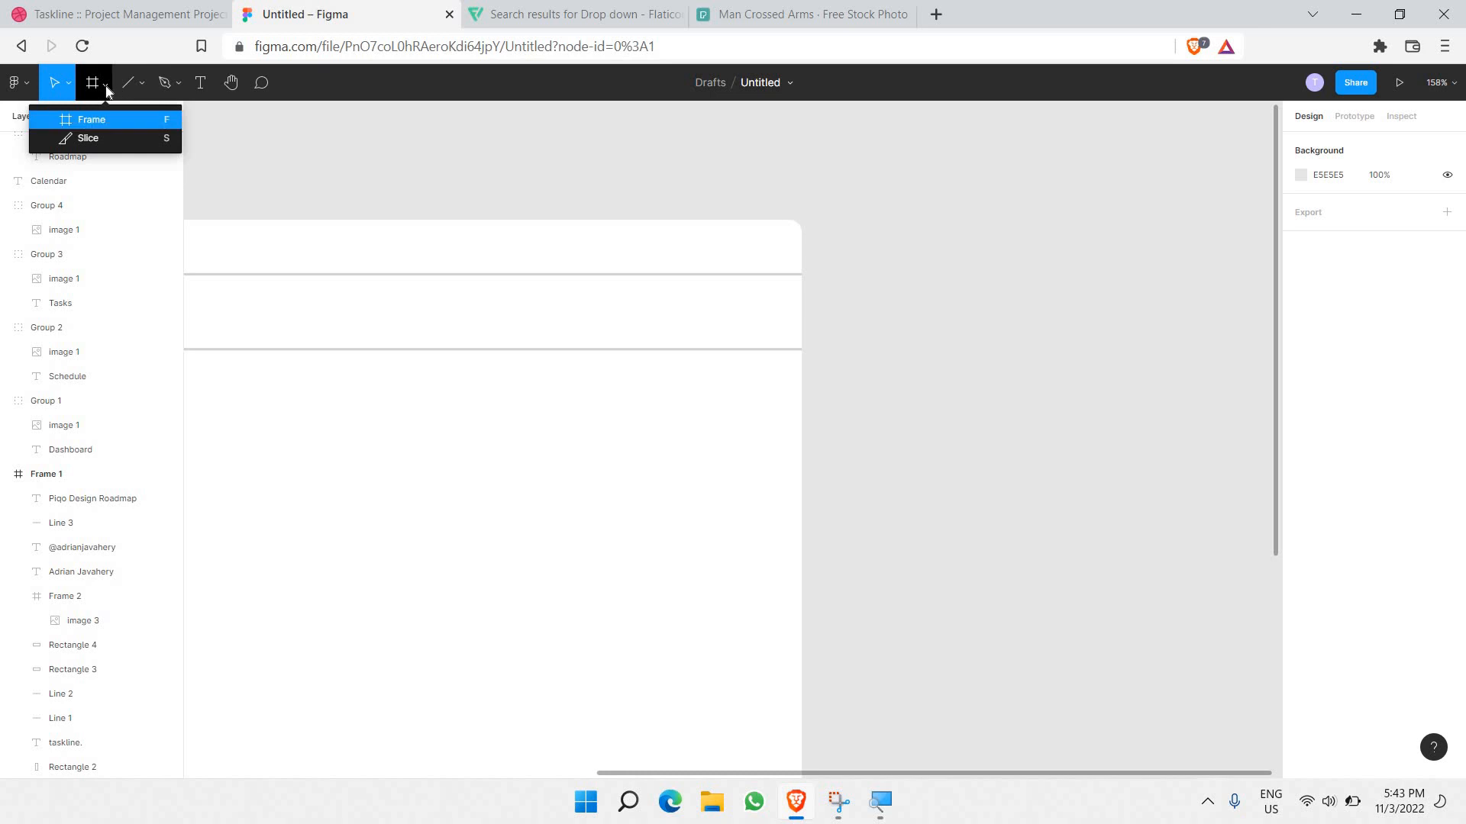
click(145, 81)
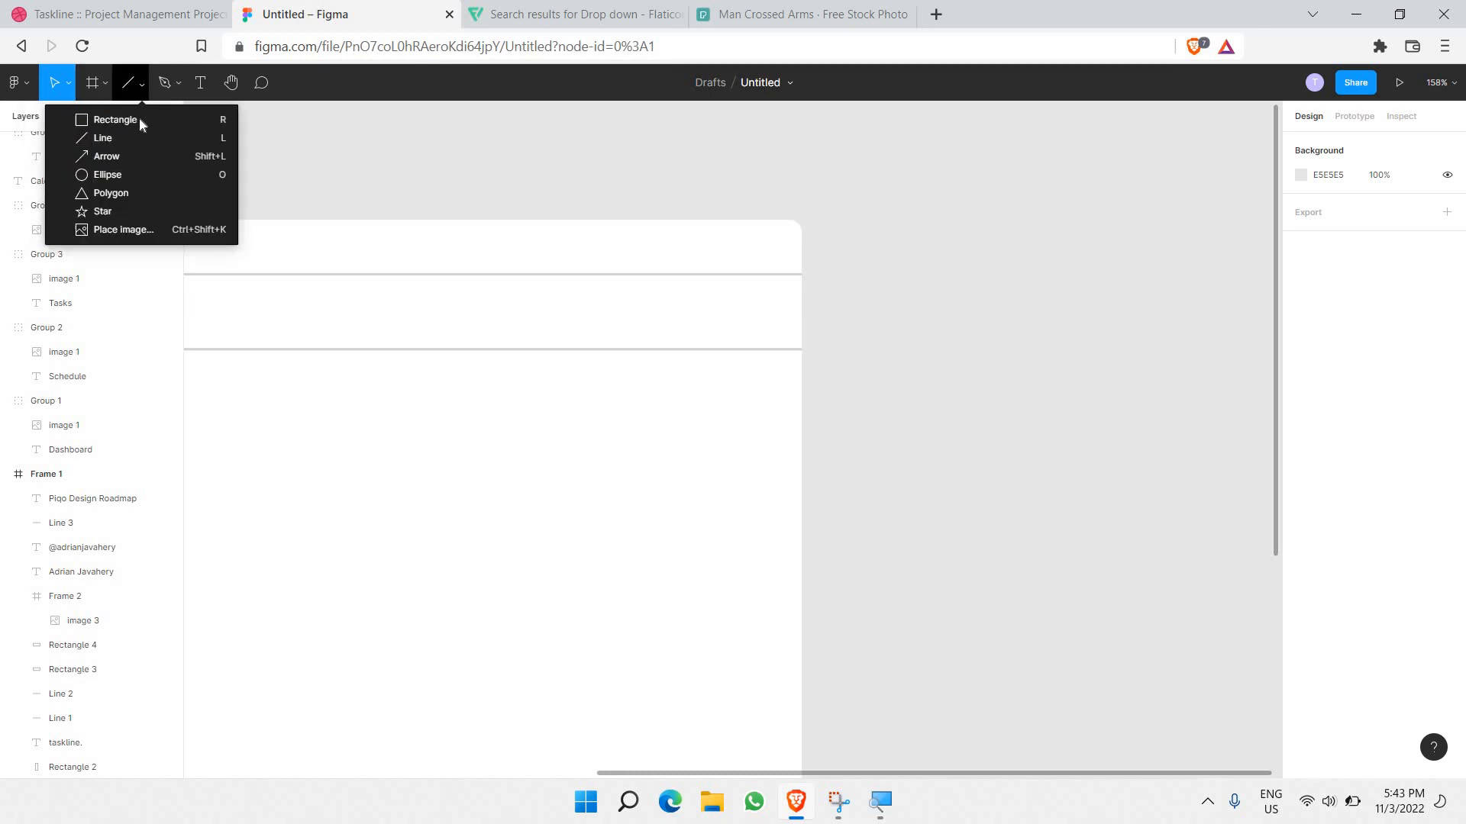
key(r)
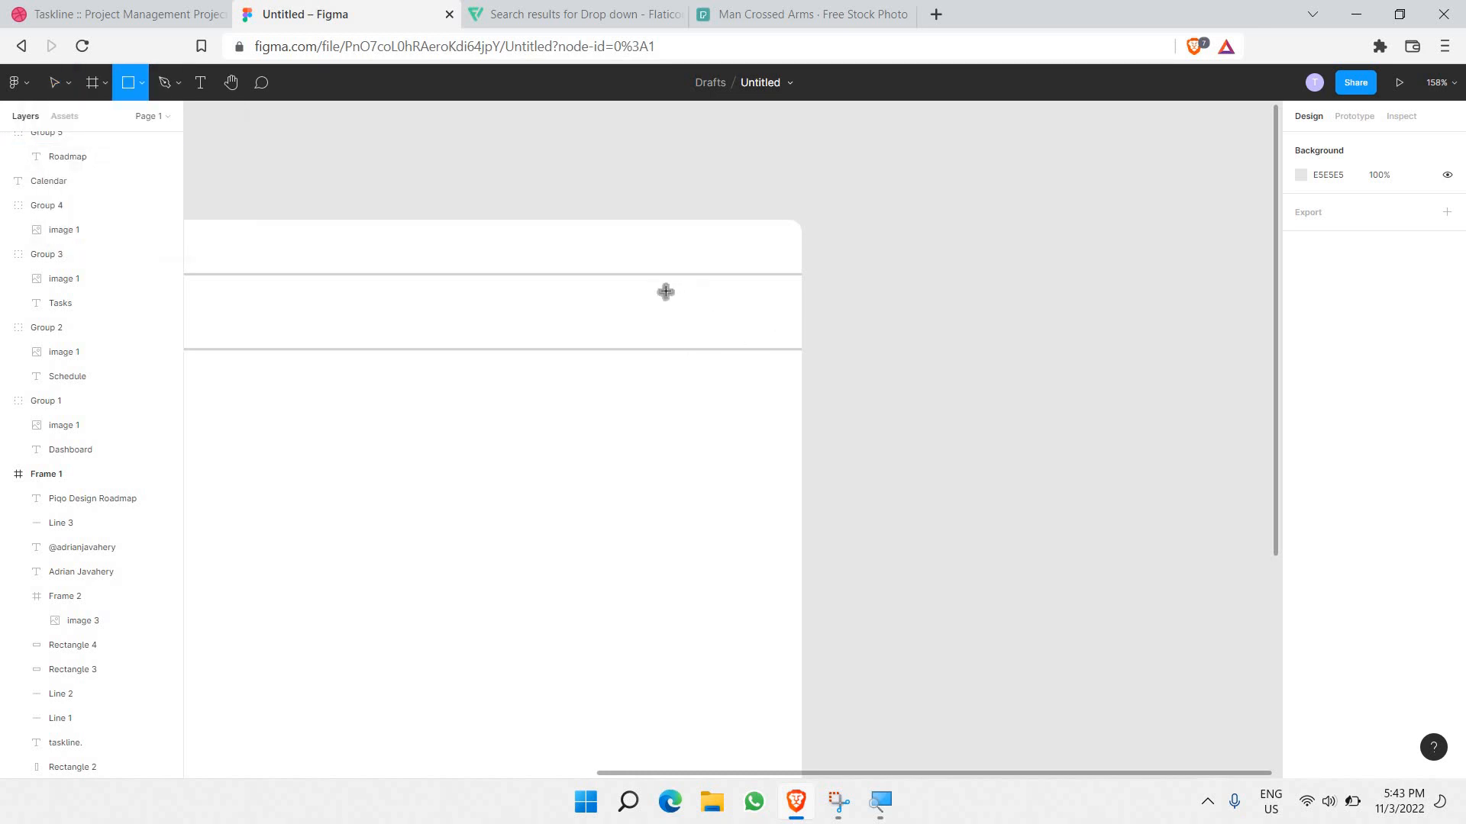
mouse_move(661, 288)
mouse_down()
mouse_move(748, 374)
mouse_move(764, 329)
mouse_up()
key(v)
drag(656, 315, 649, 314)
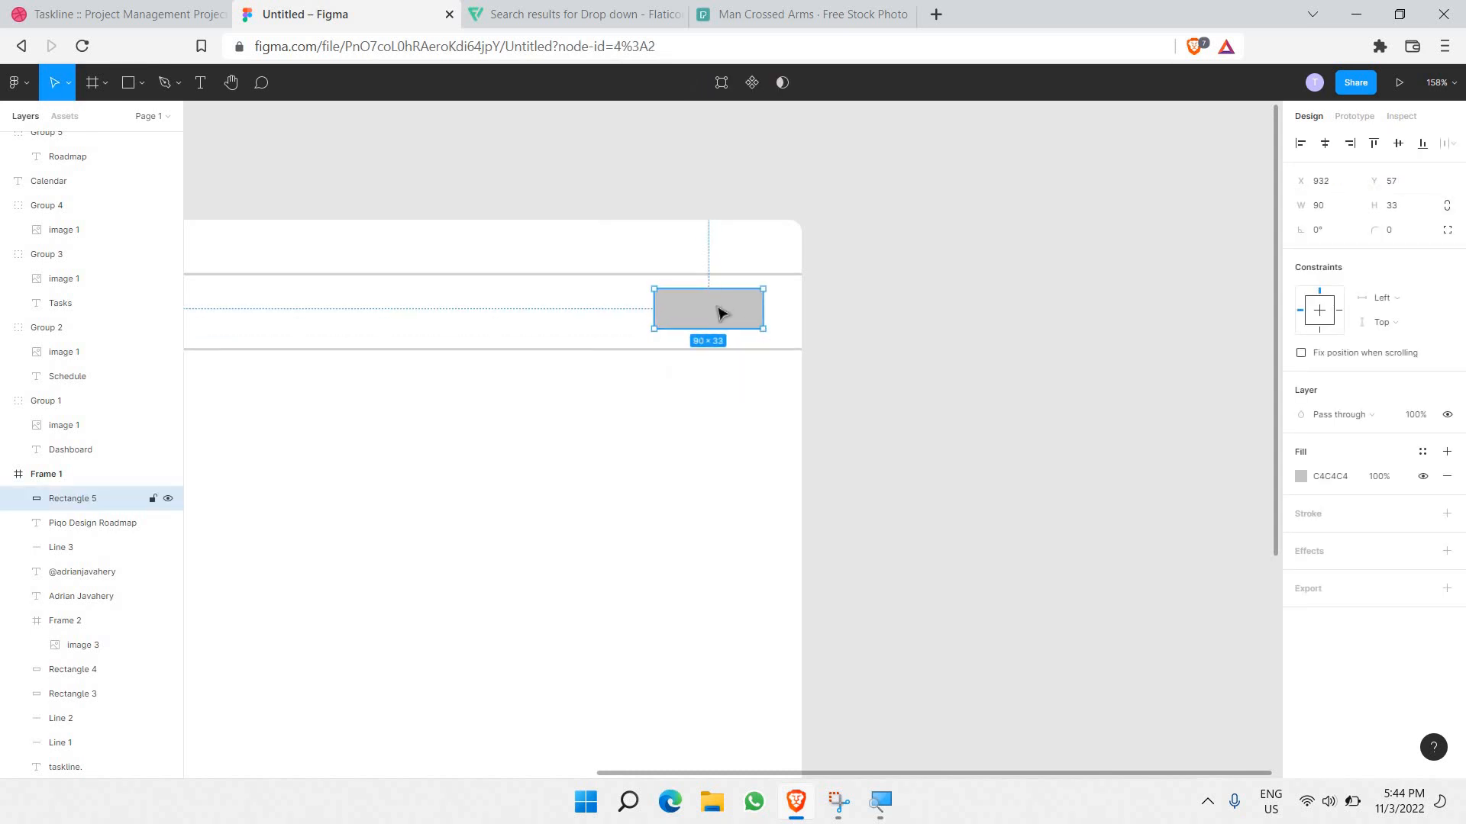
drag(721, 312, 721, 313)
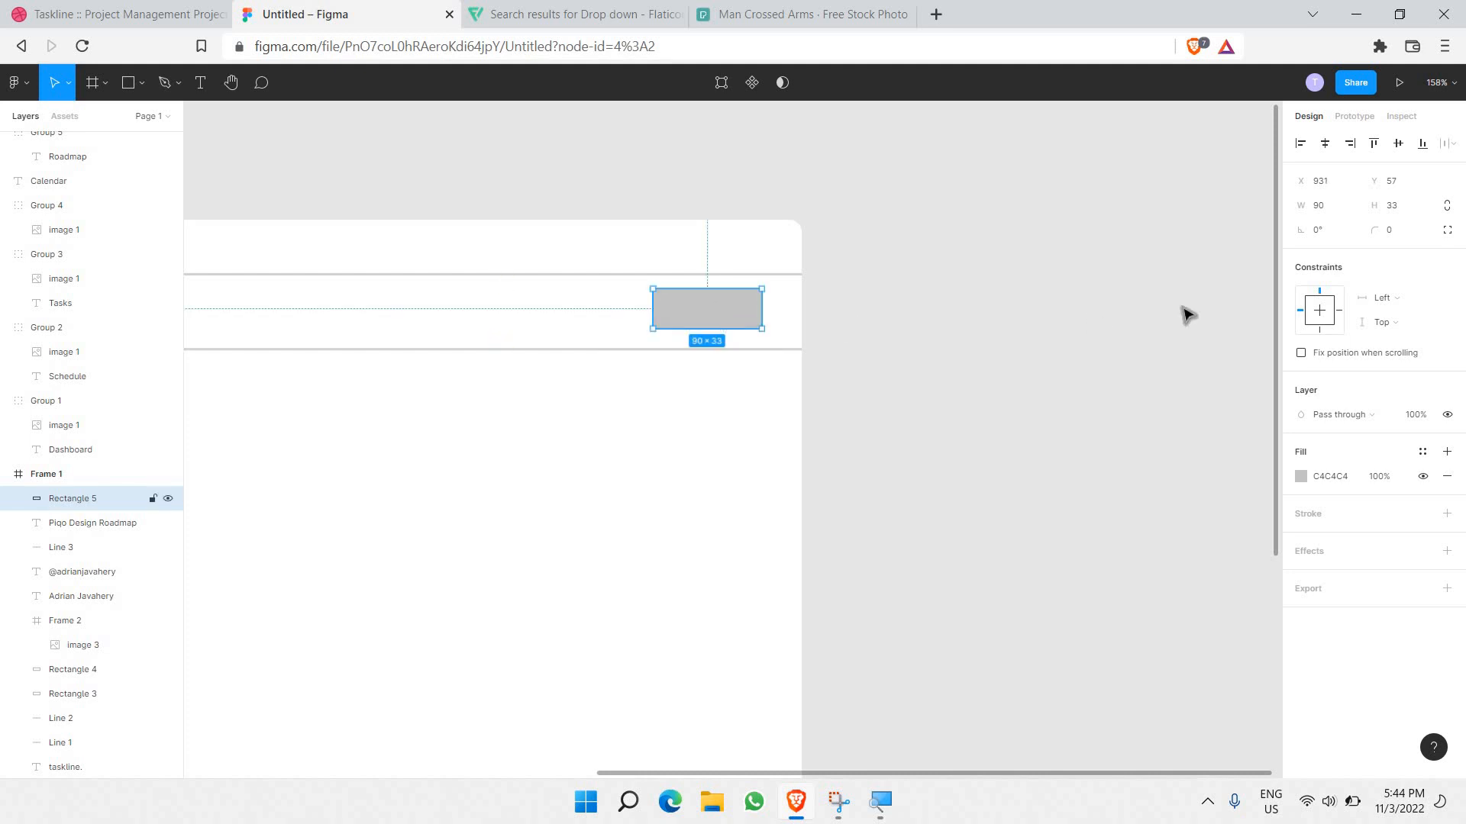
Step: Remove the rectangle's fill and give it a 2 px light grey outline
click(1447, 476)
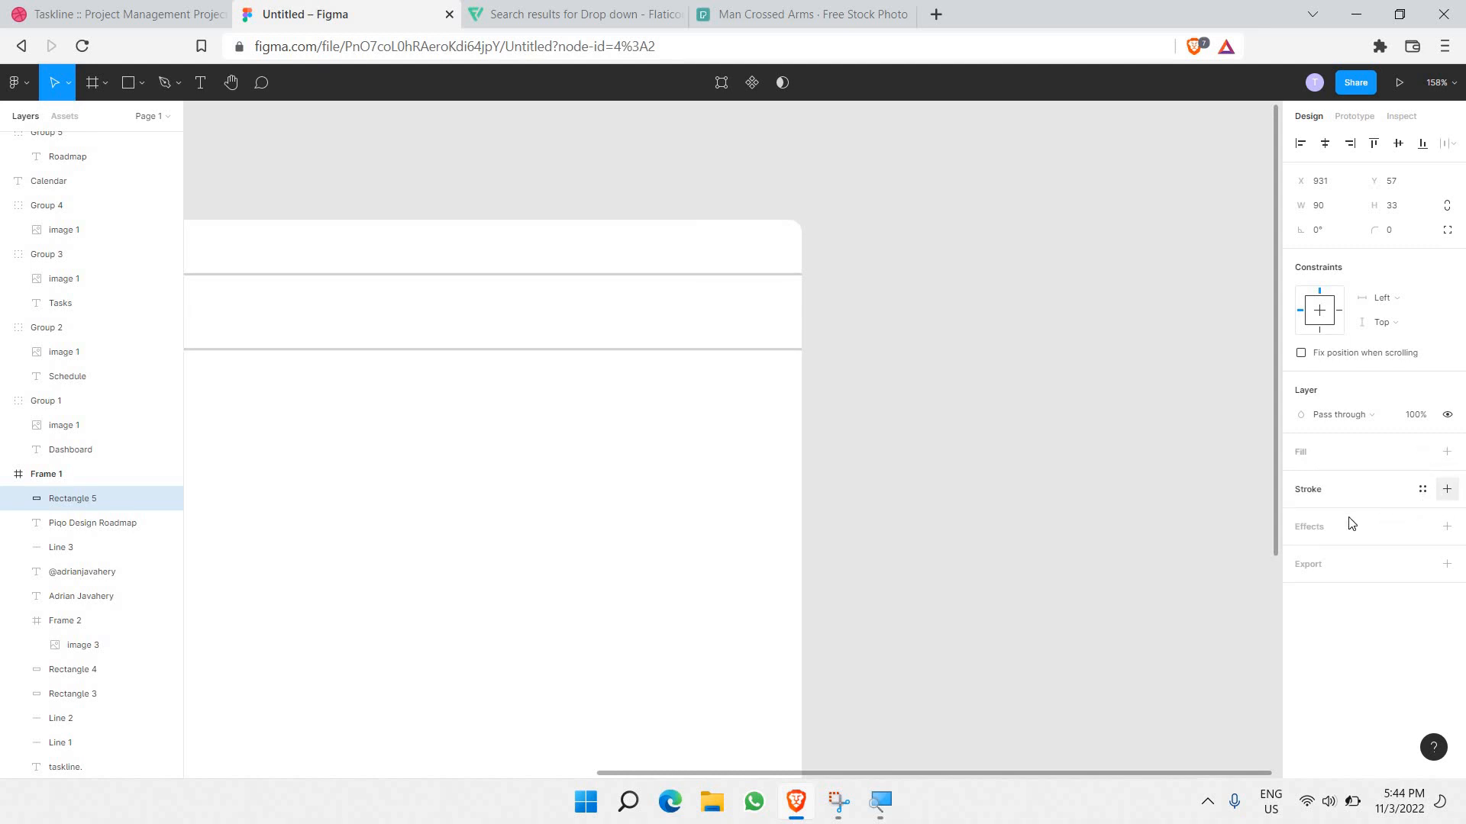
click(1447, 489)
click(1332, 542)
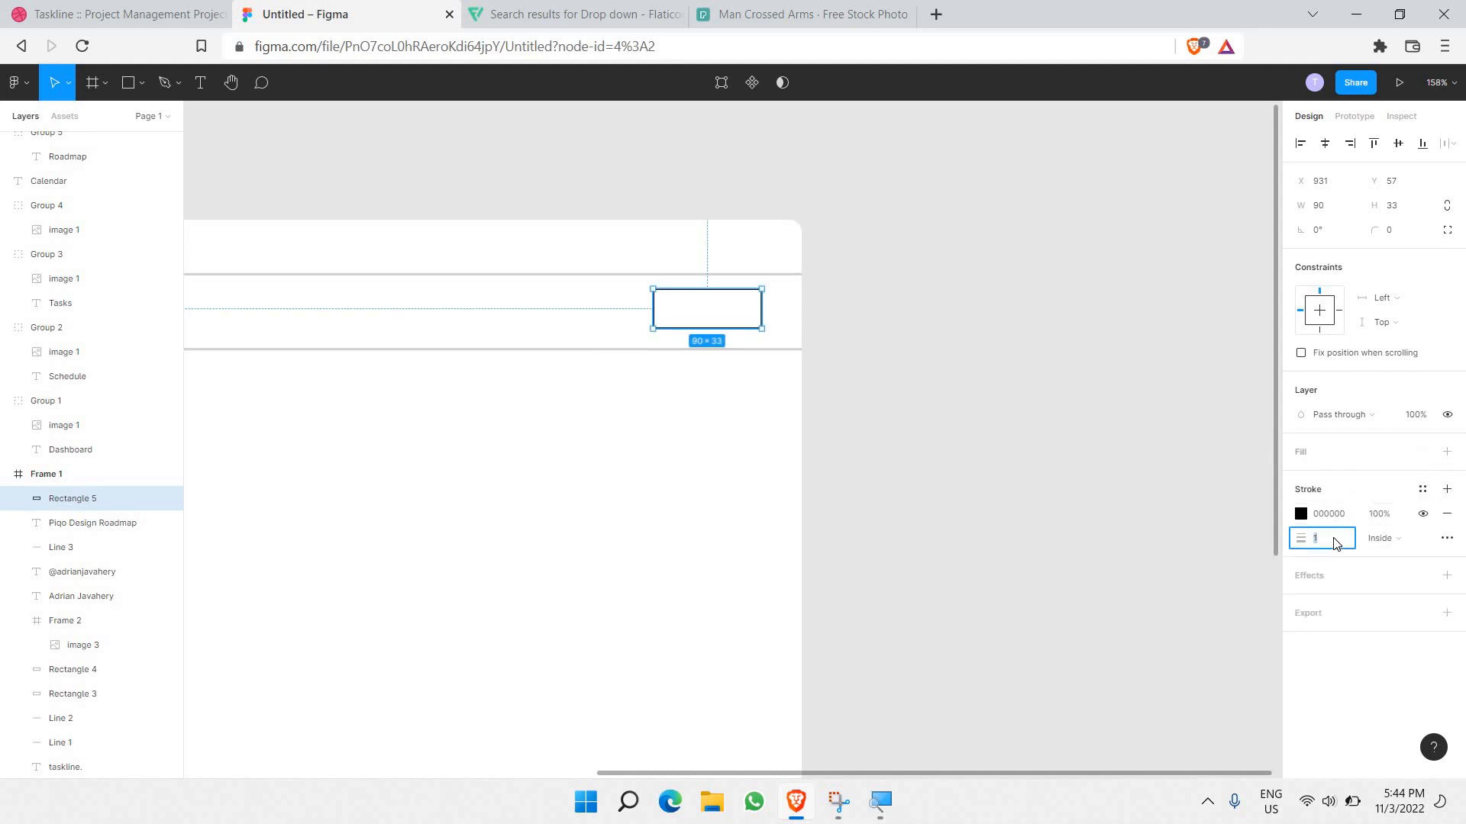
text(2)
key(Return)
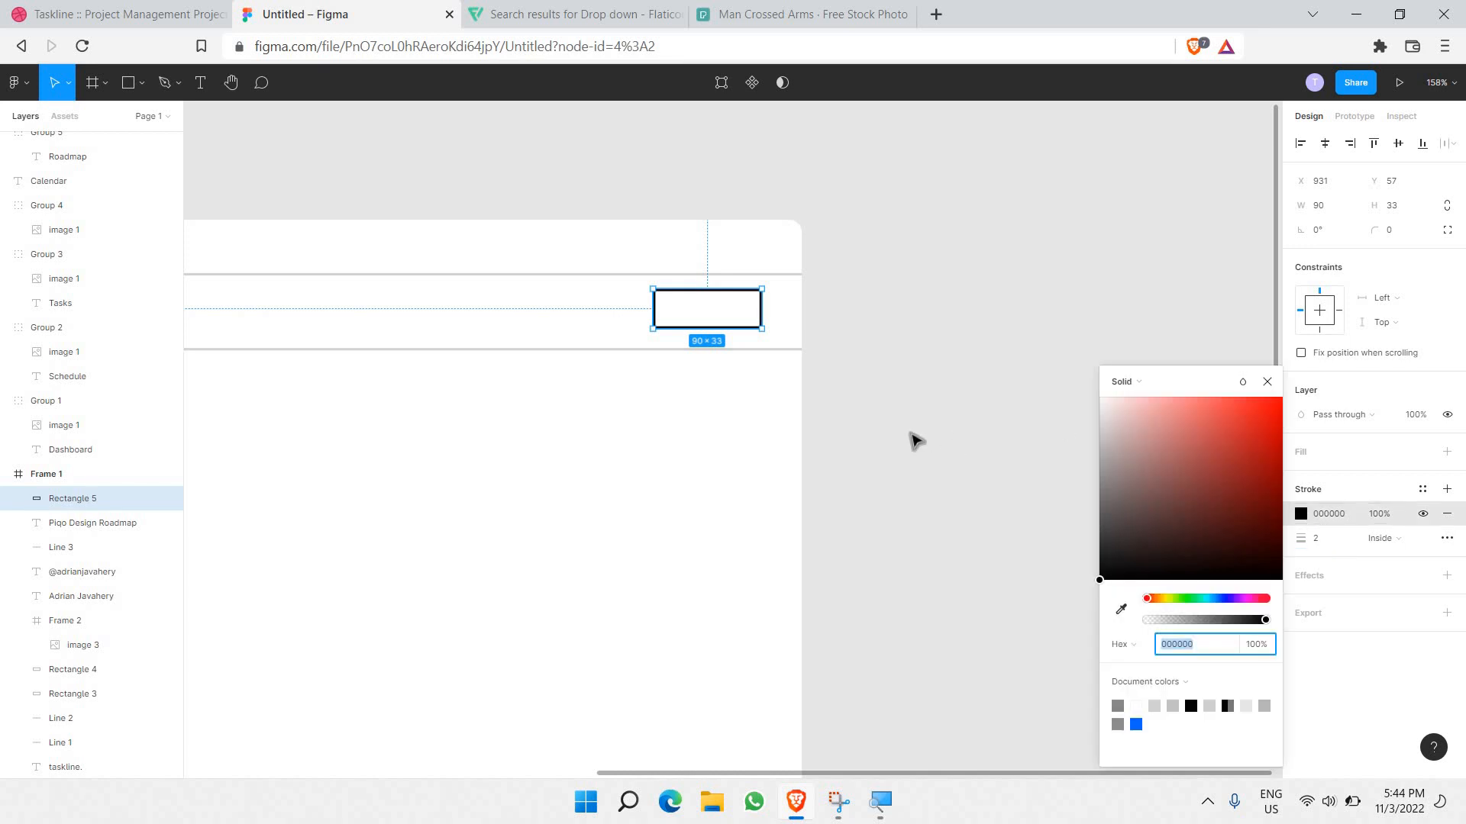
key(Return)
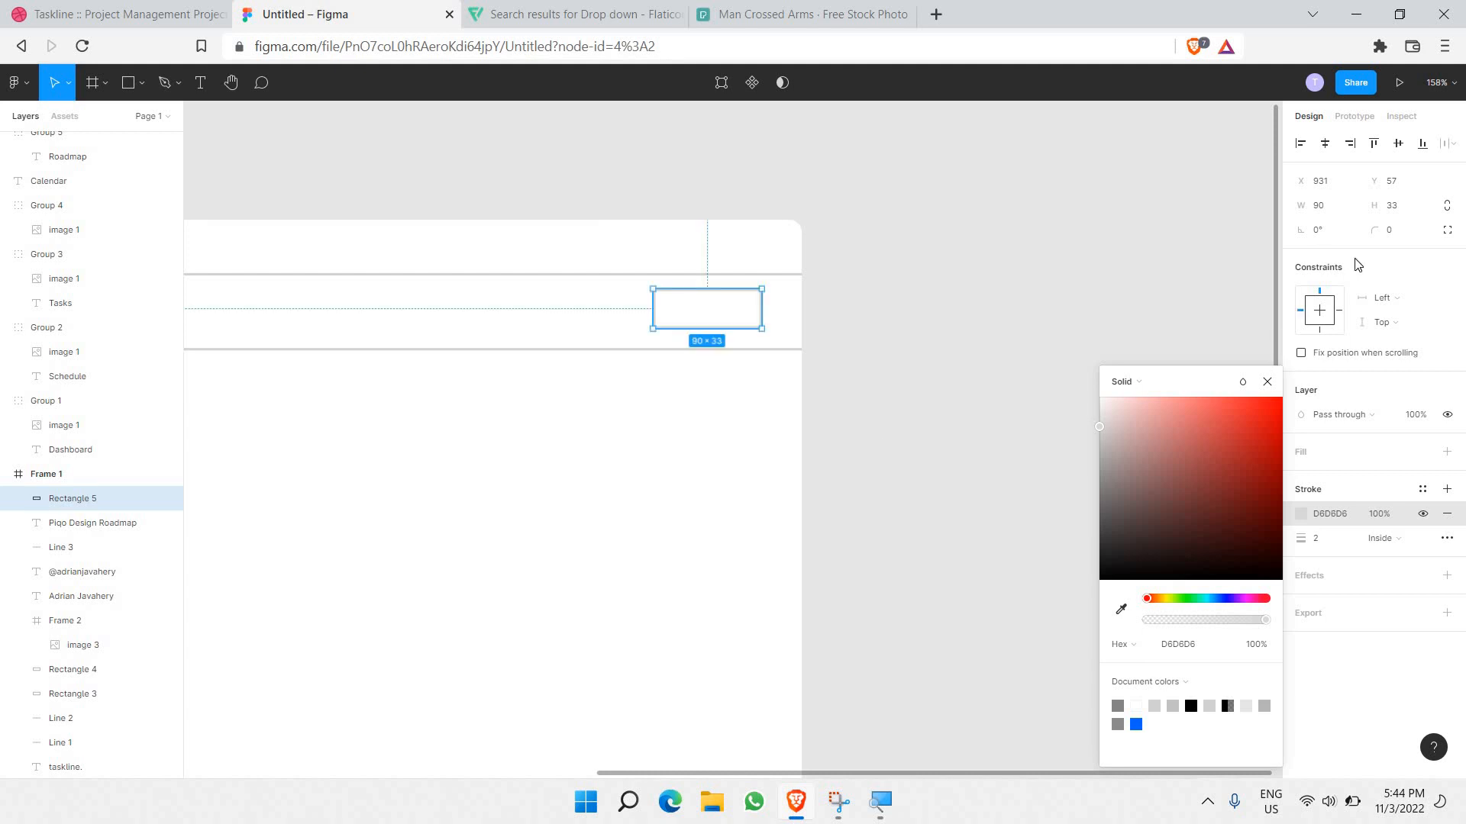
Step: Set the rectangle's corner radius to 10
click(1396, 240)
text(25)
key(Return)
click(1412, 238)
text(1)
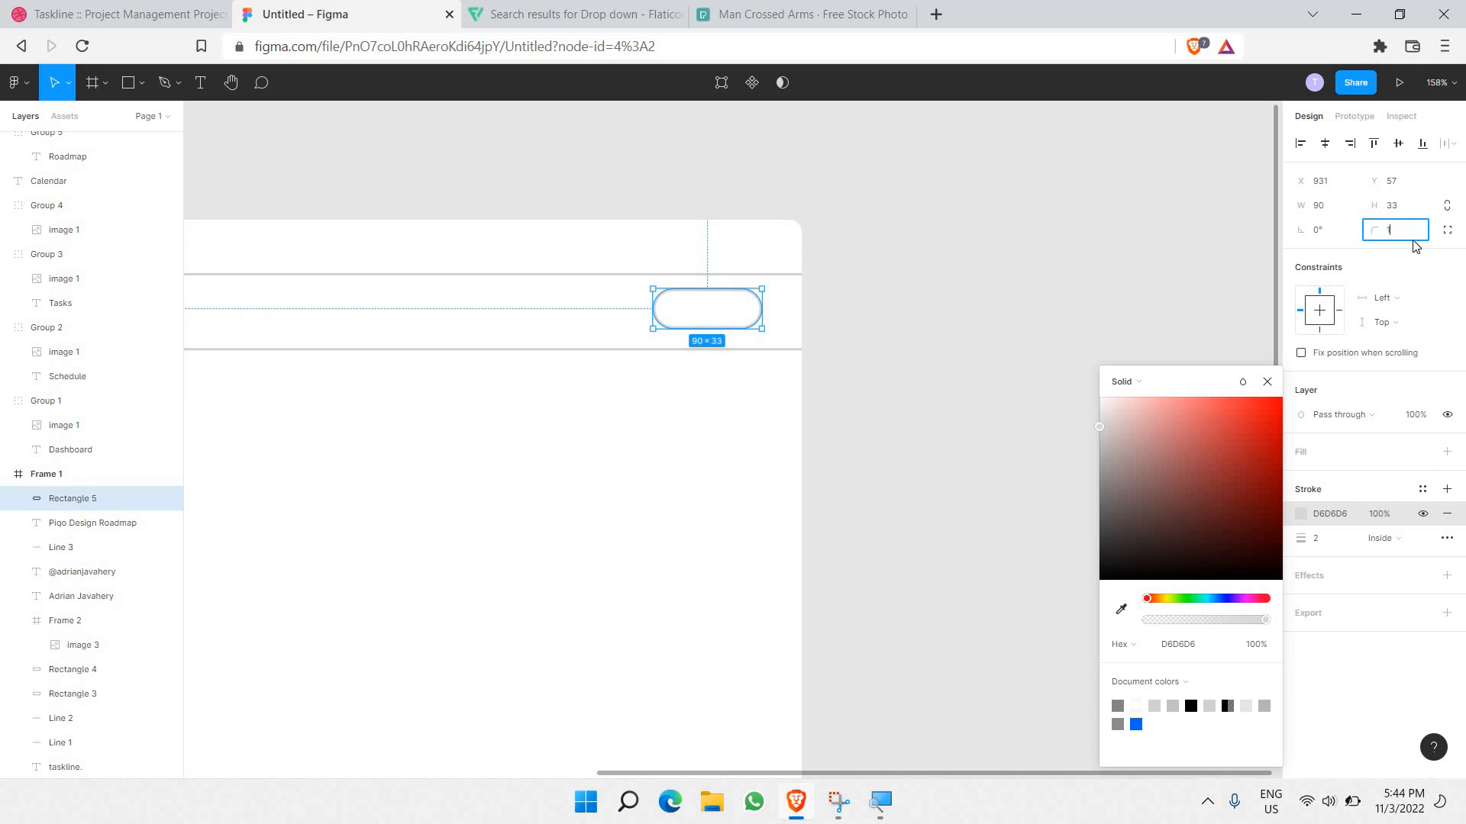
text(0)
key(Return)
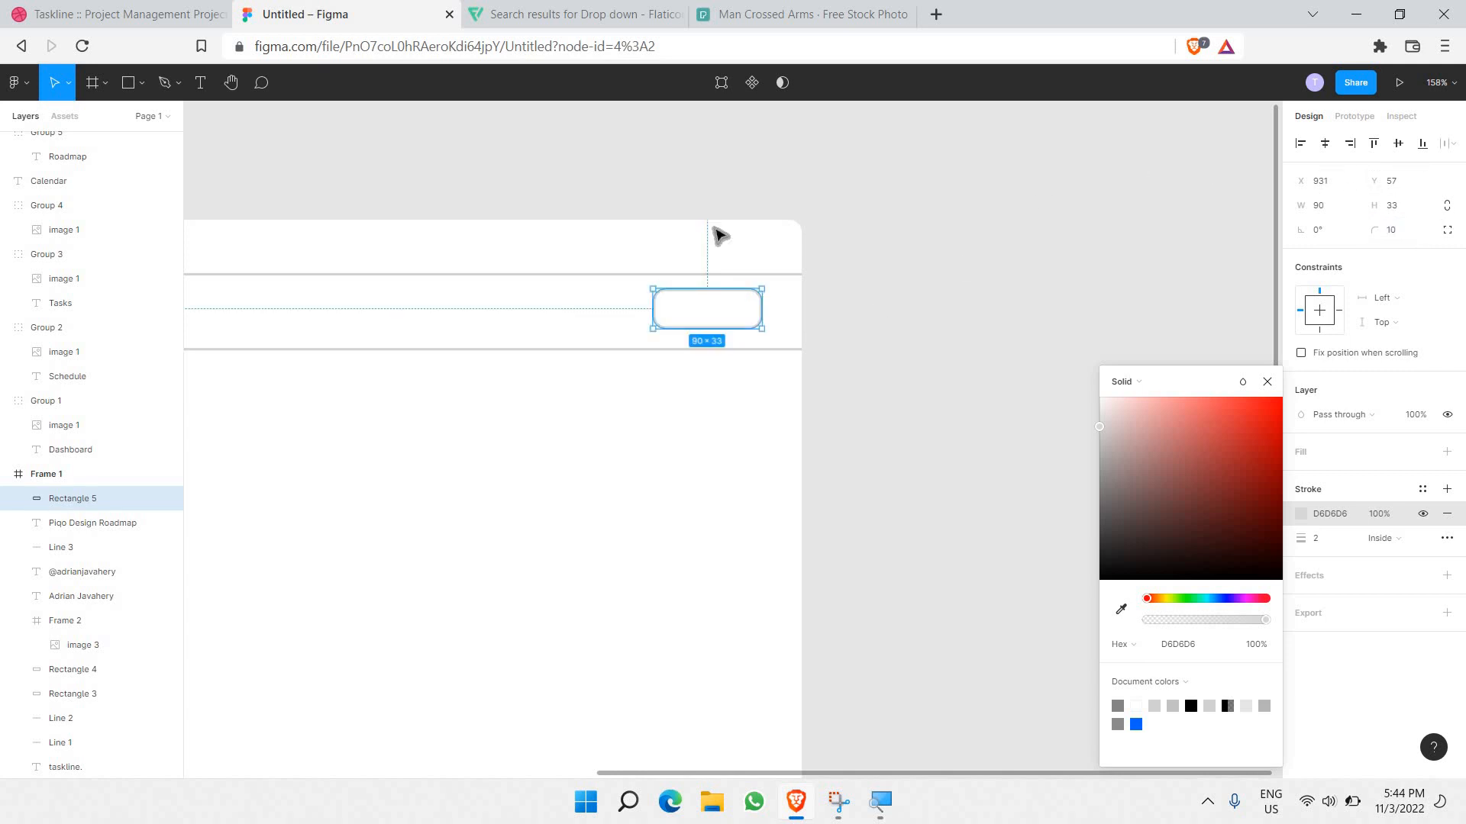
click(204, 104)
click(200, 84)
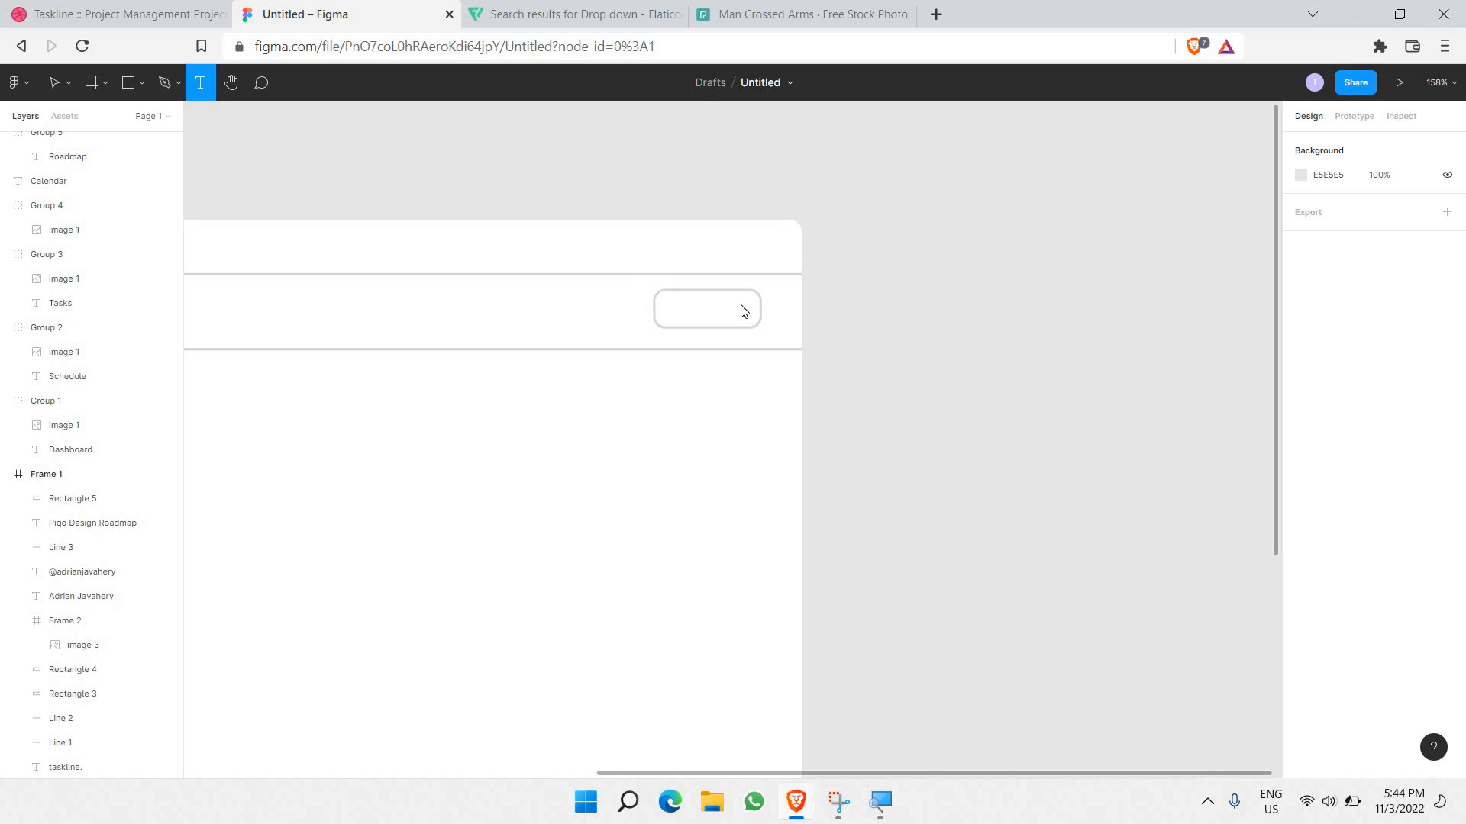
Step: Type '+ New Task' in a text box inside the button and set it to size 14
drag(656, 294, 756, 324)
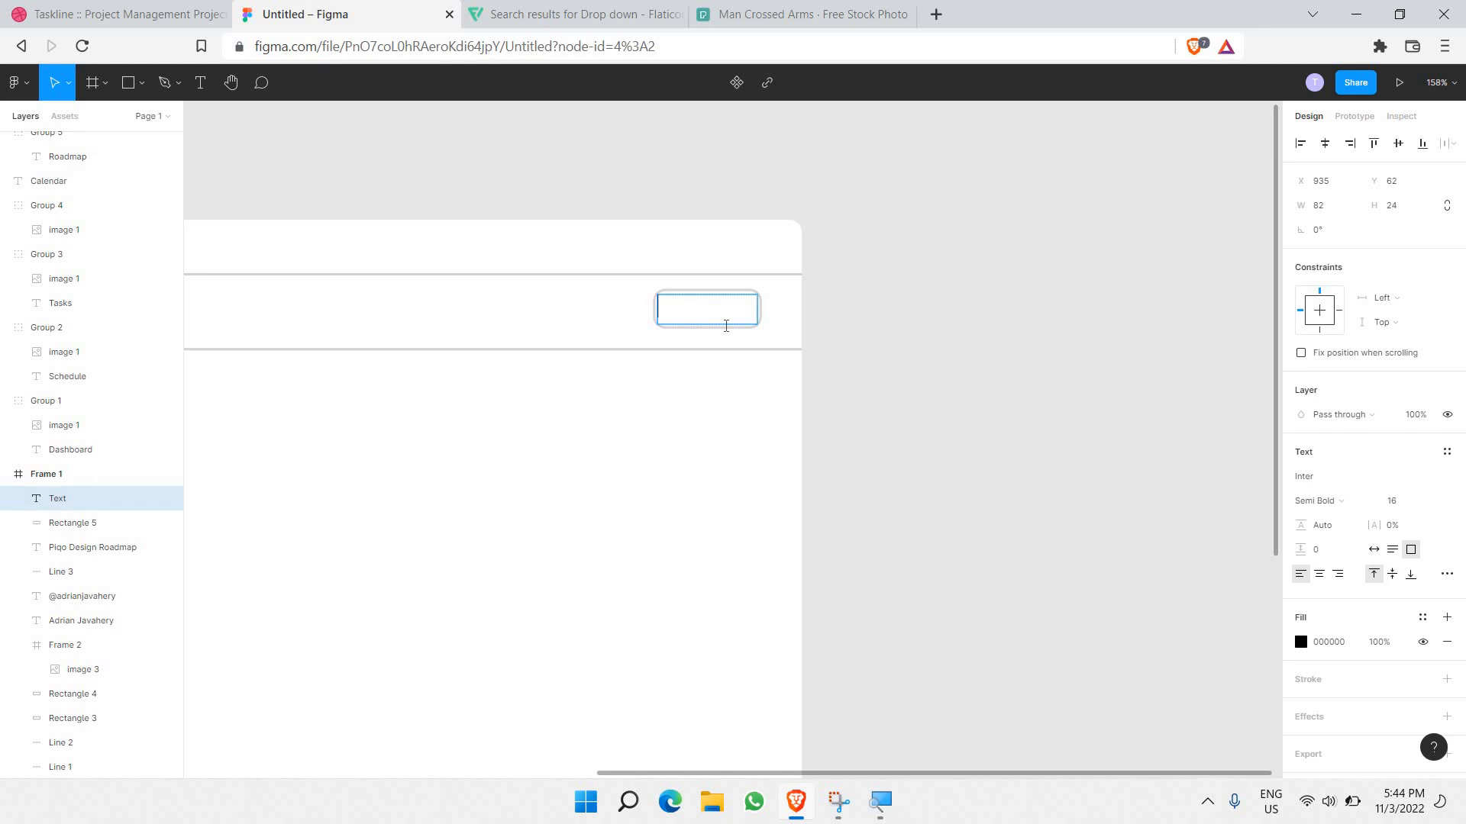
text(+ New Task)
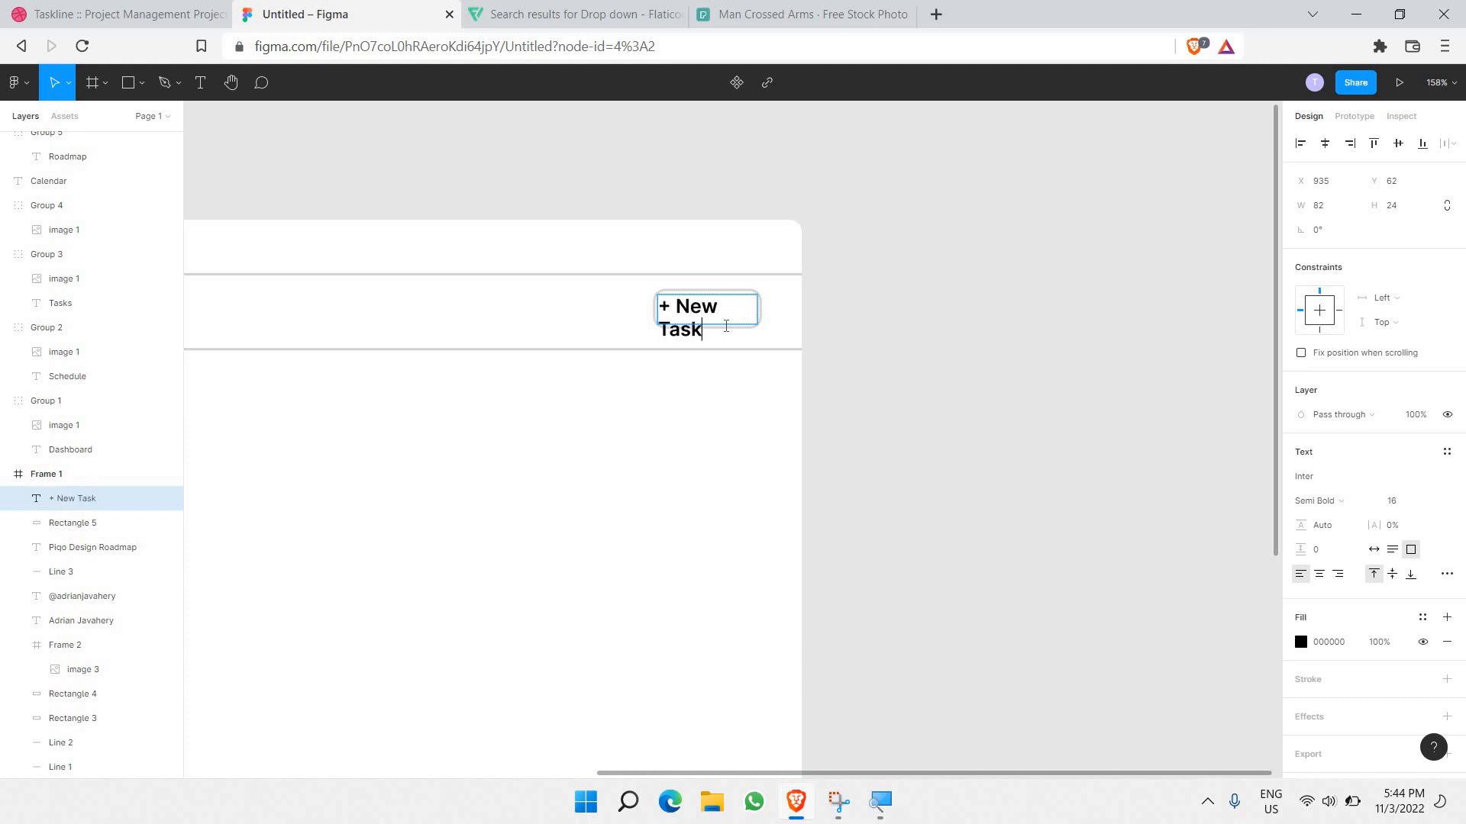
key(ctrl+a)
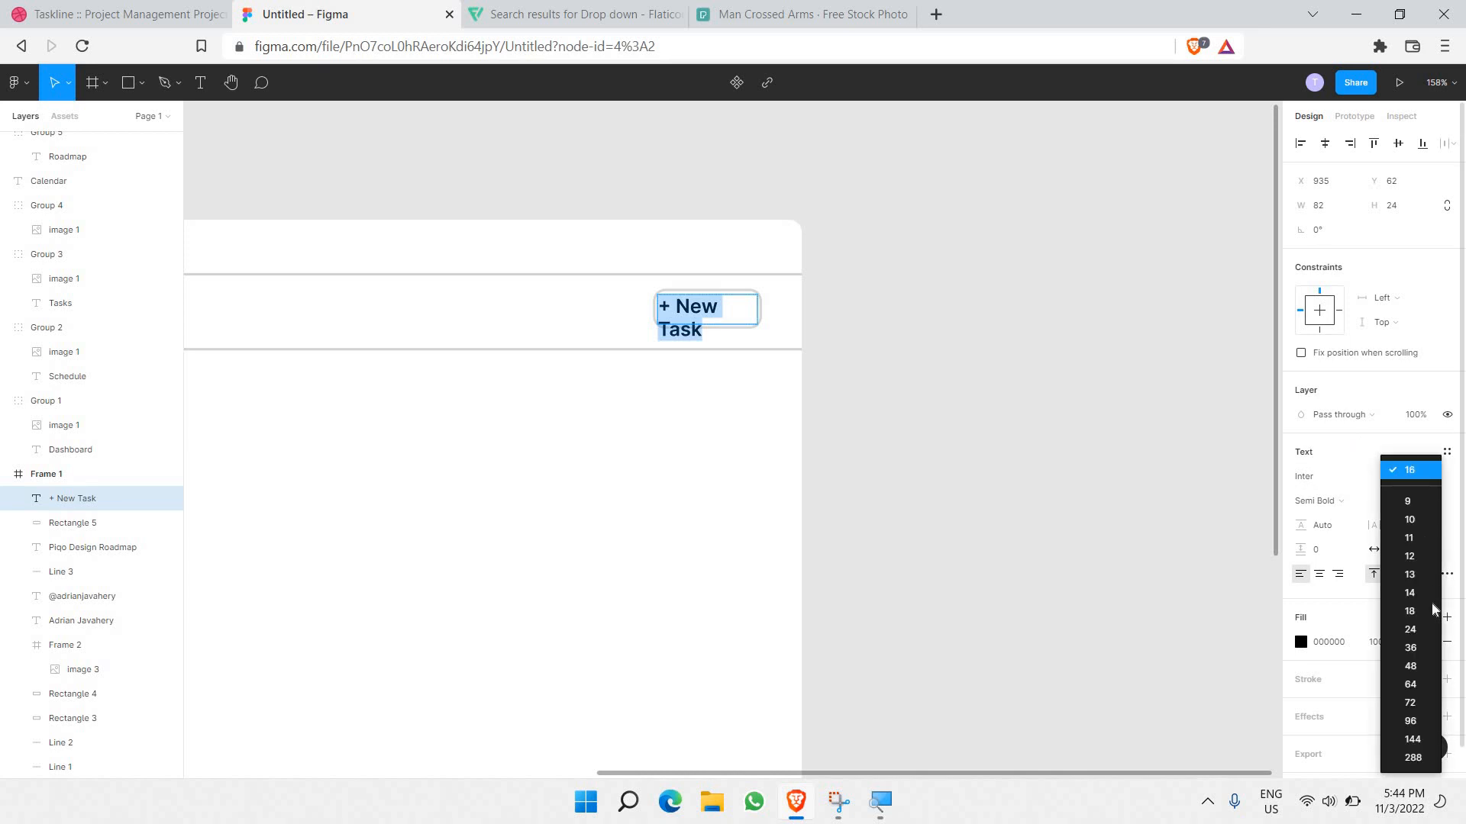
click(1430, 508)
click(1410, 592)
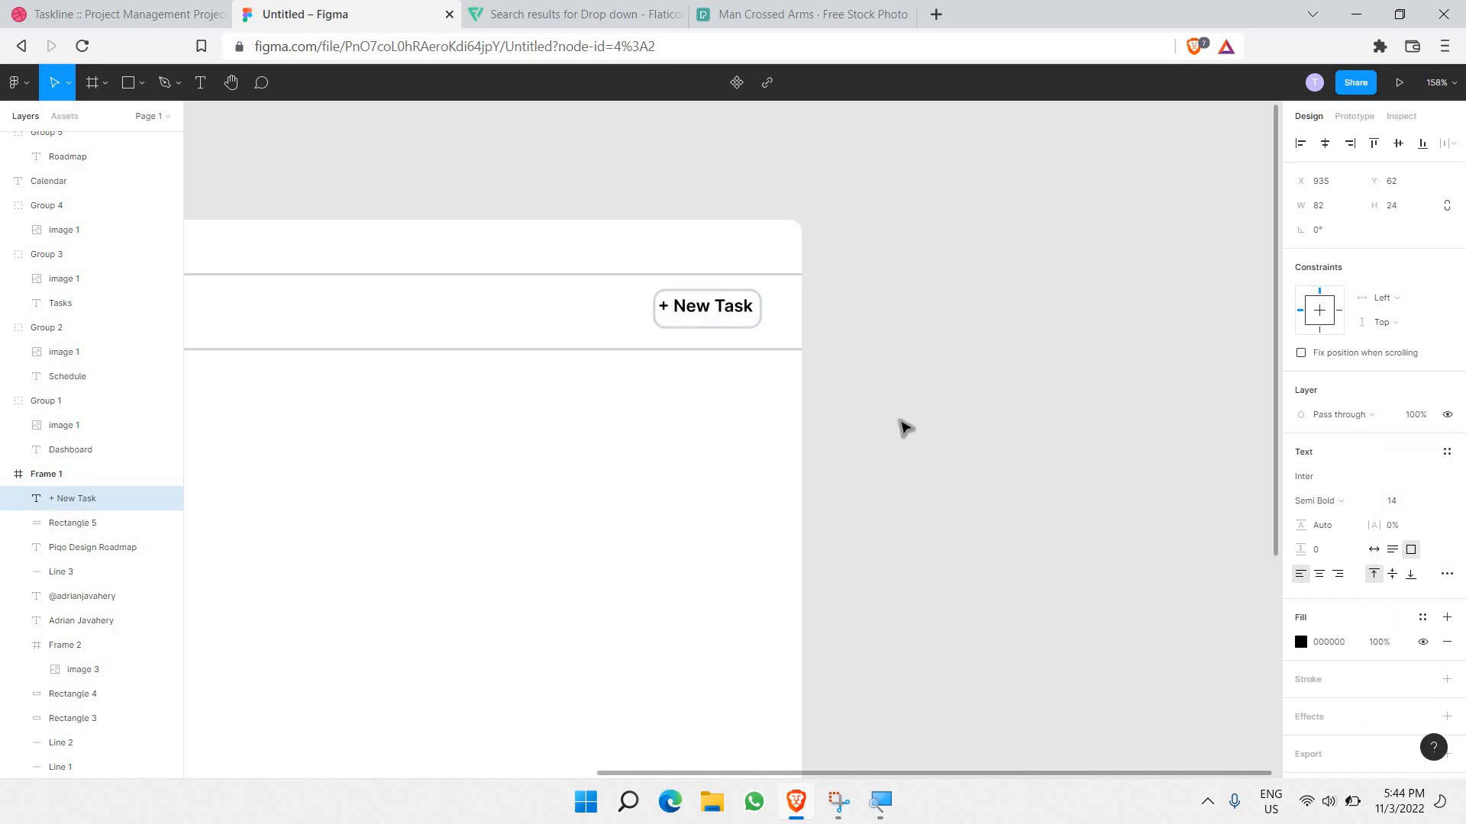
drag(714, 324, 717, 315)
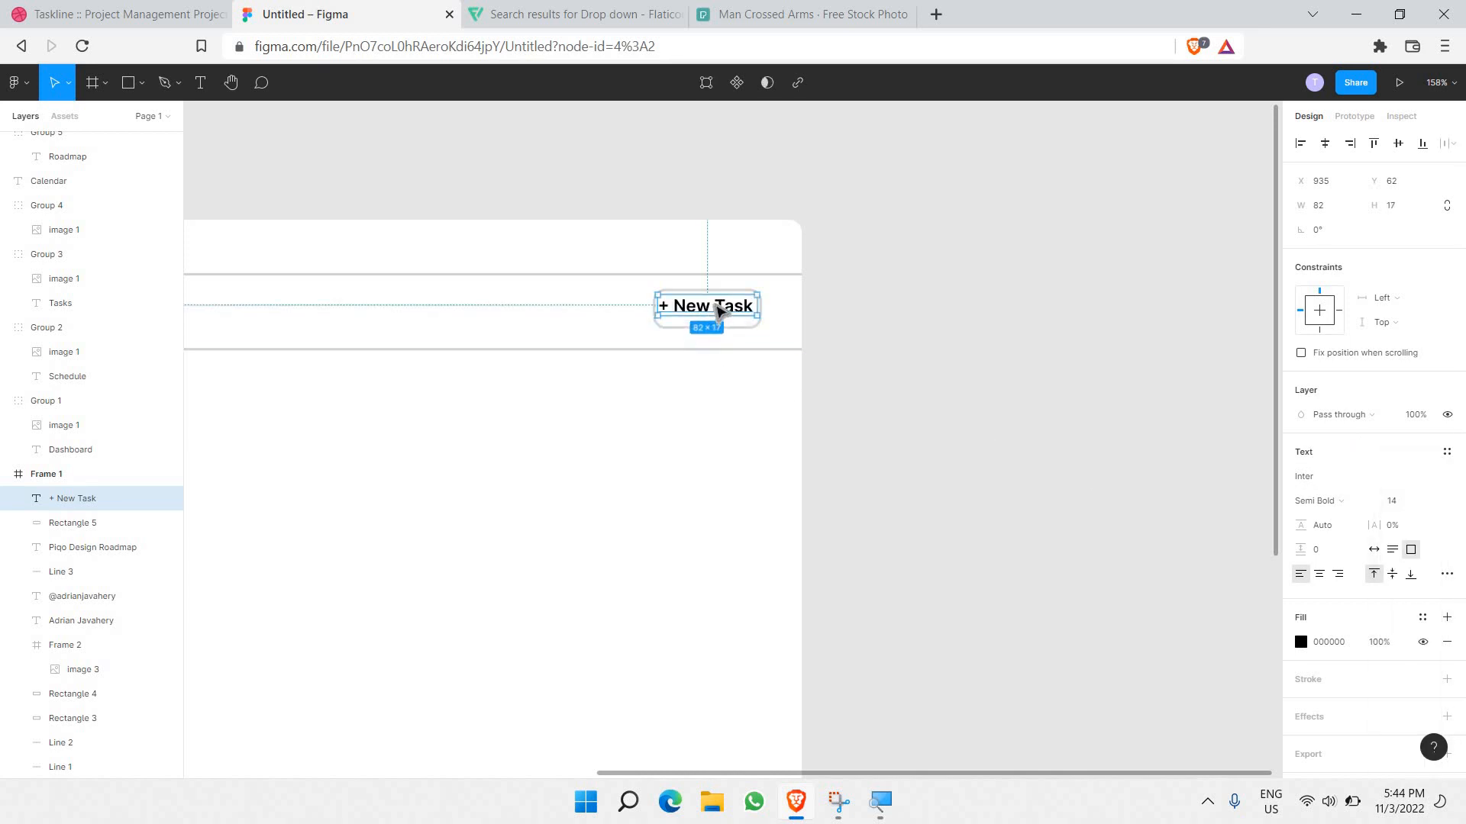
key(Down)
key(Down)
key(Down)
key(Down)
key(Down)
key(Down)
key(Up)
key(Up)
key(Up)
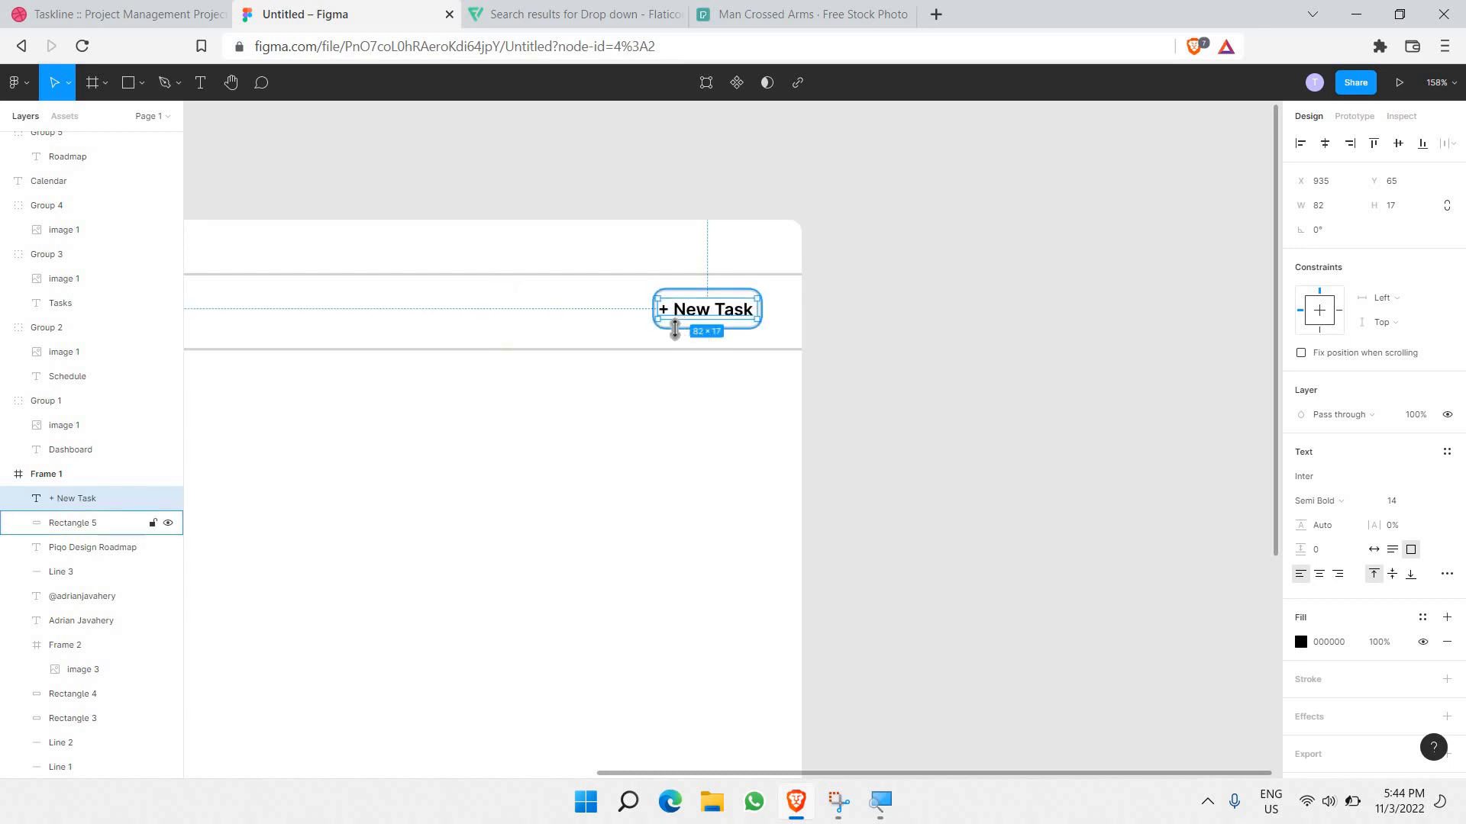
Step: Widen the button and the label box to 101 and centre-align the label text
click(675, 328)
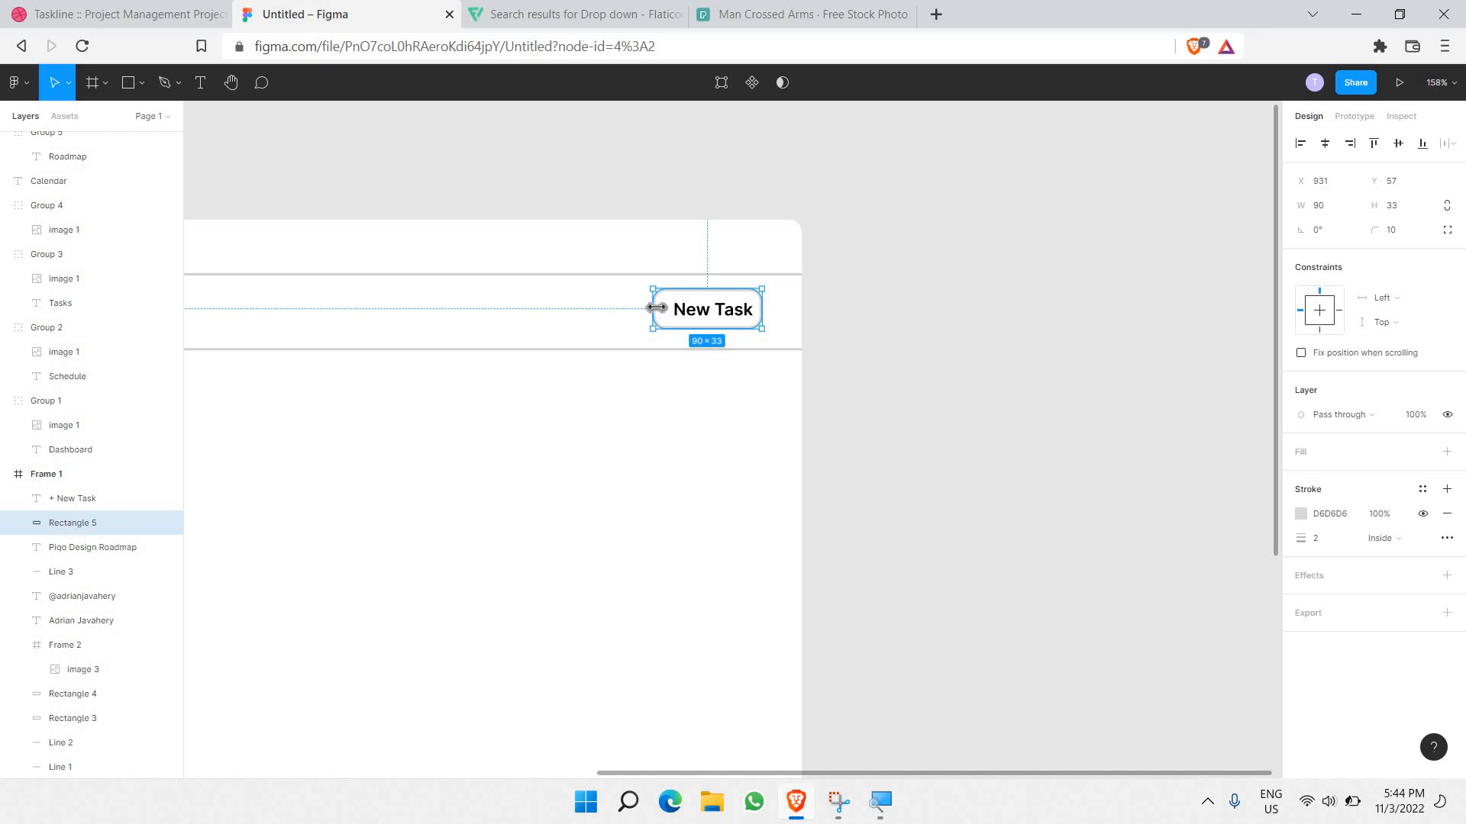
drag(651, 309, 639, 310)
click(663, 310)
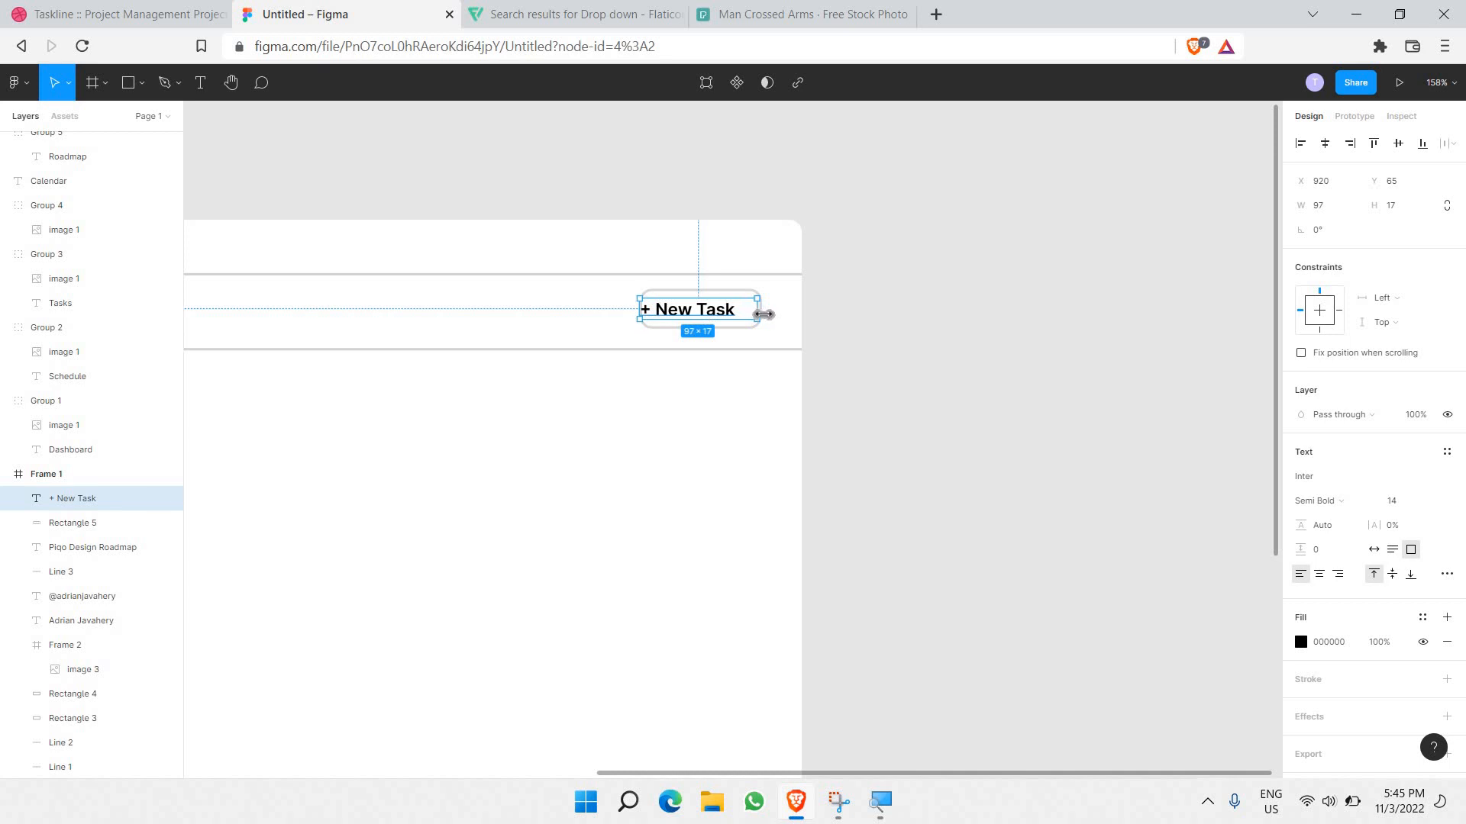
drag(764, 314, 768, 314)
key(Return)
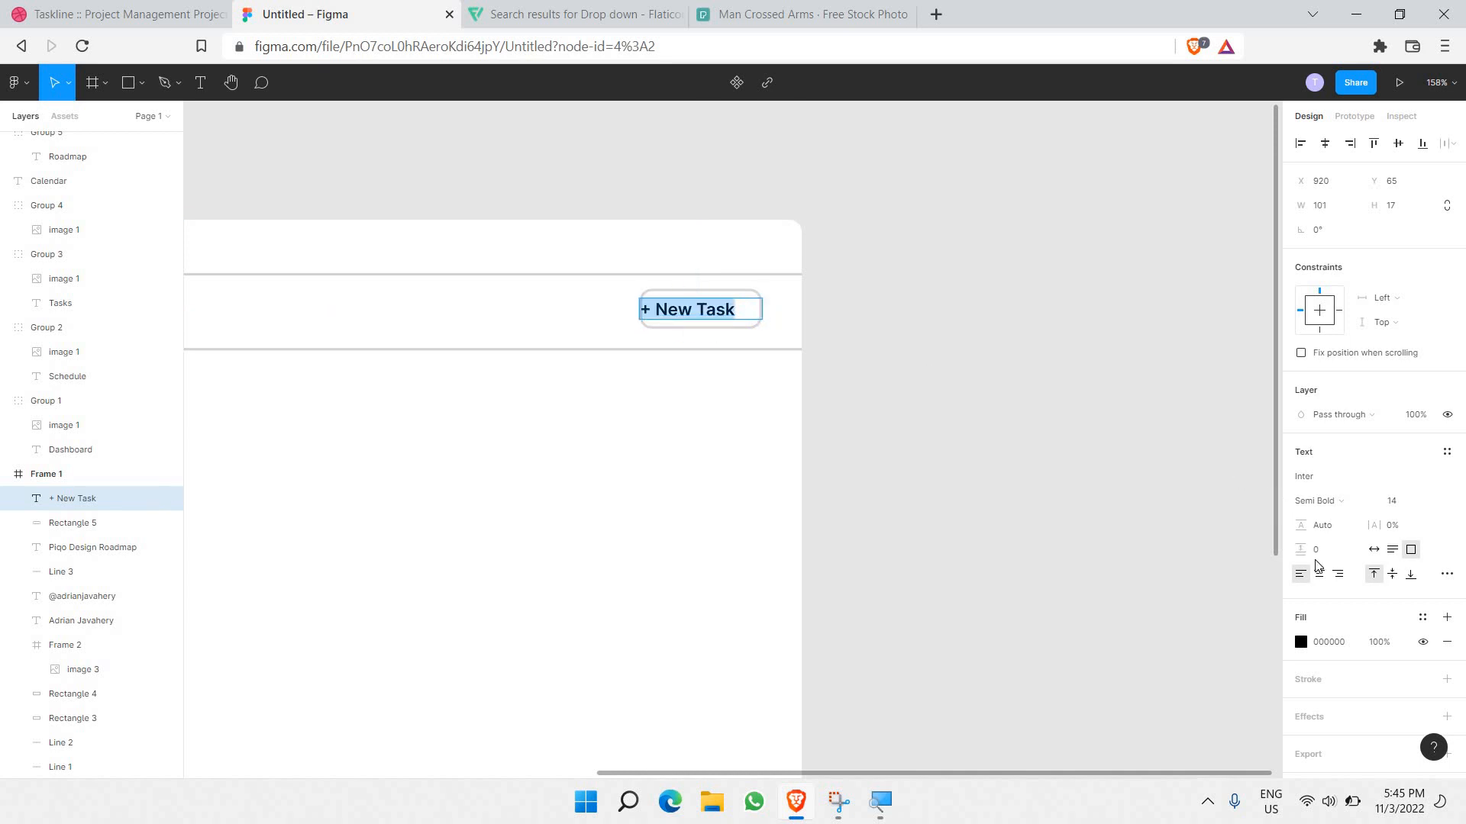
click(1319, 574)
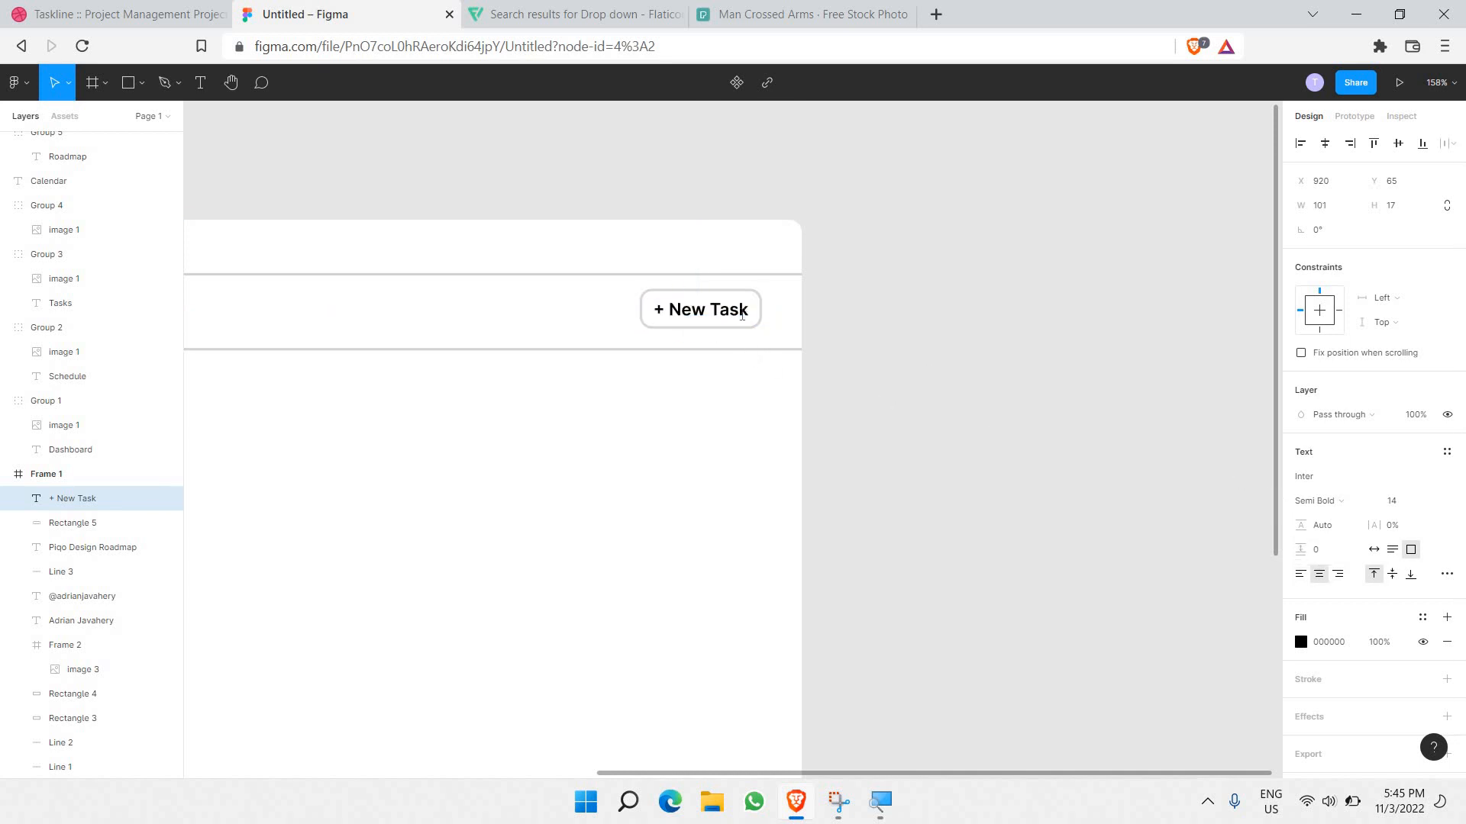
double_click(742, 315)
key(ctrl+a)
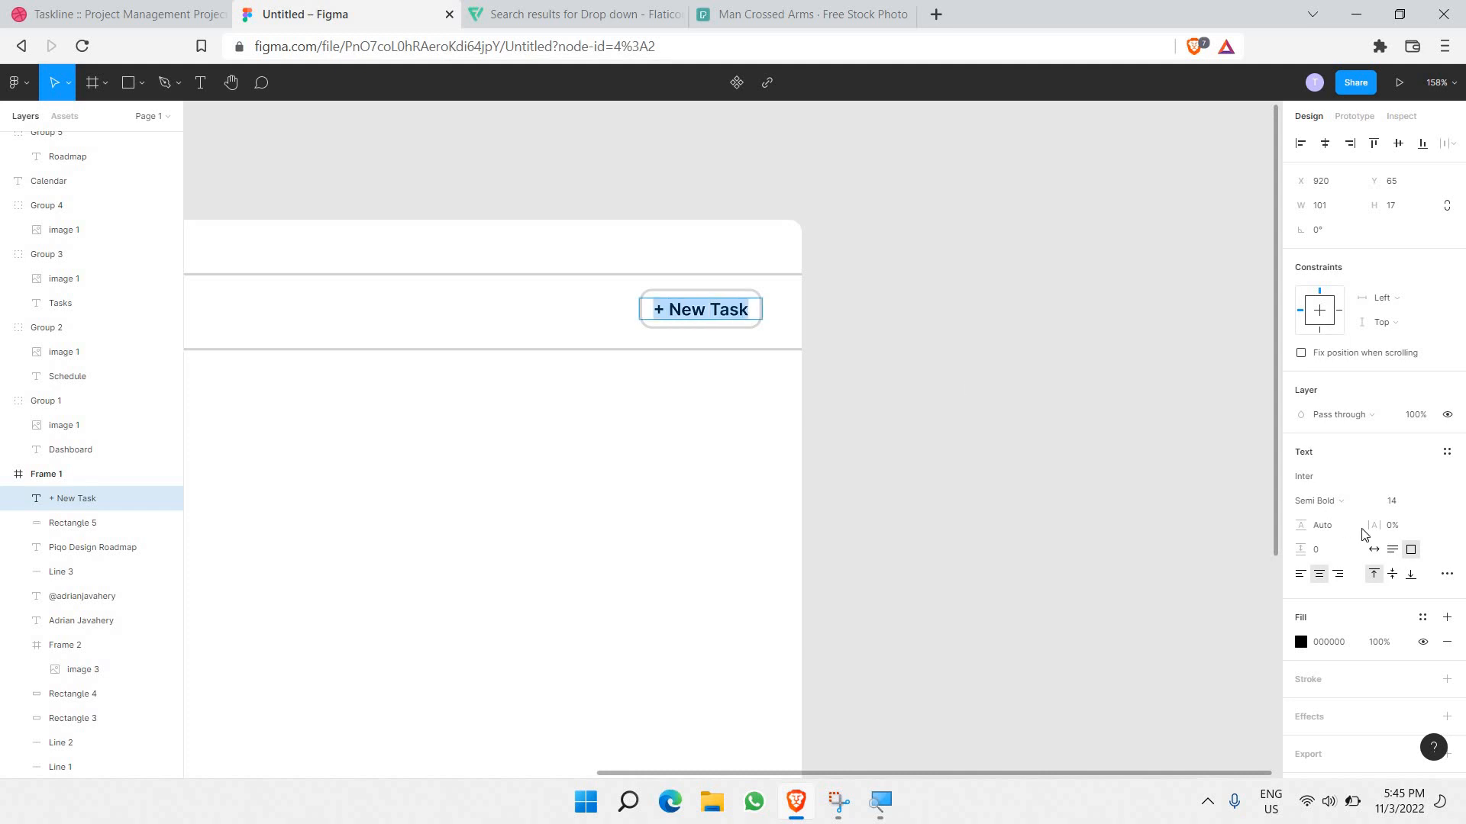
Step: Make the '+ New Task' label Medium weight and colour it blue 0066FF
click(1344, 503)
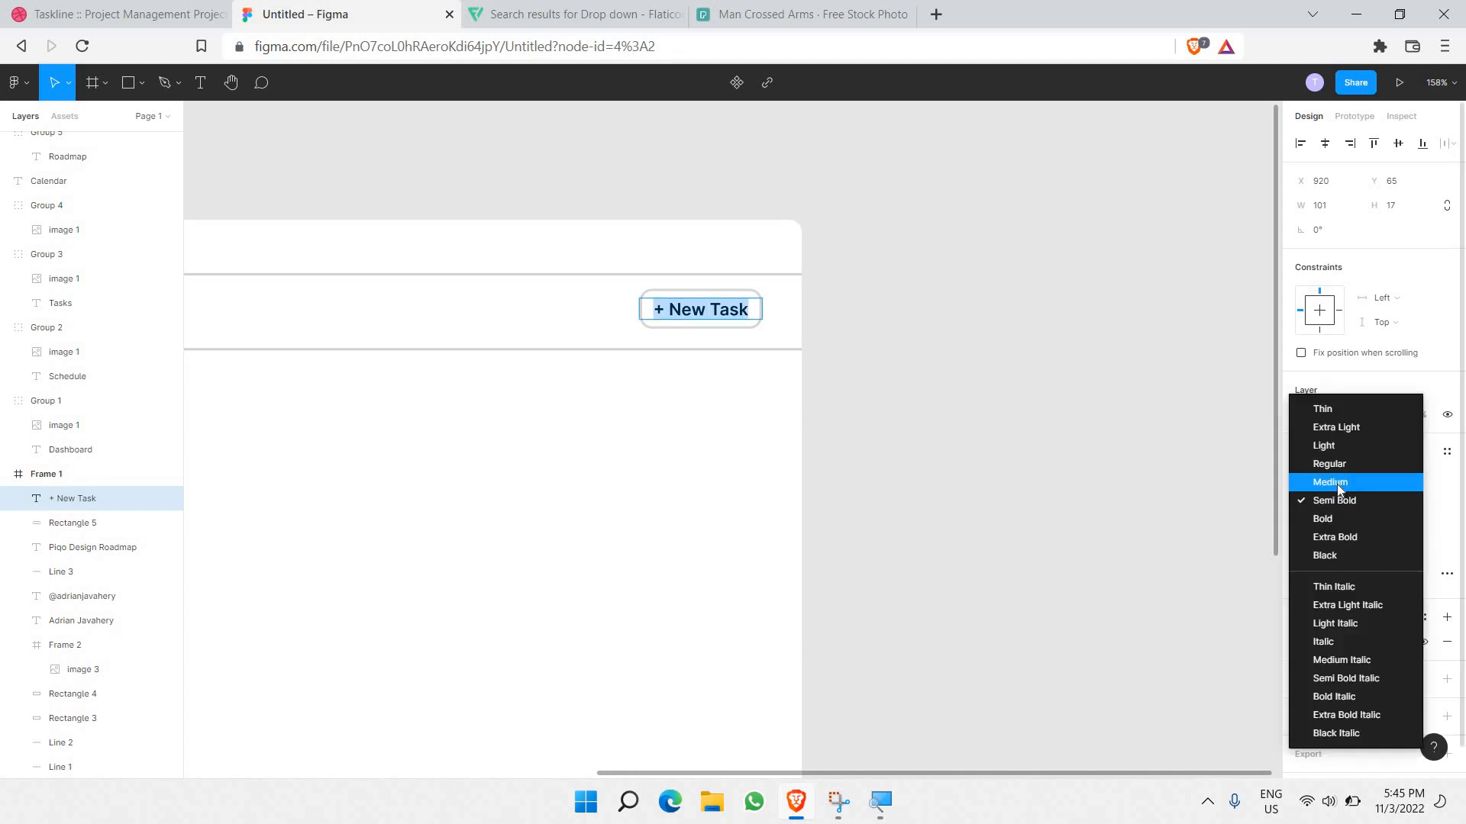
click(1336, 484)
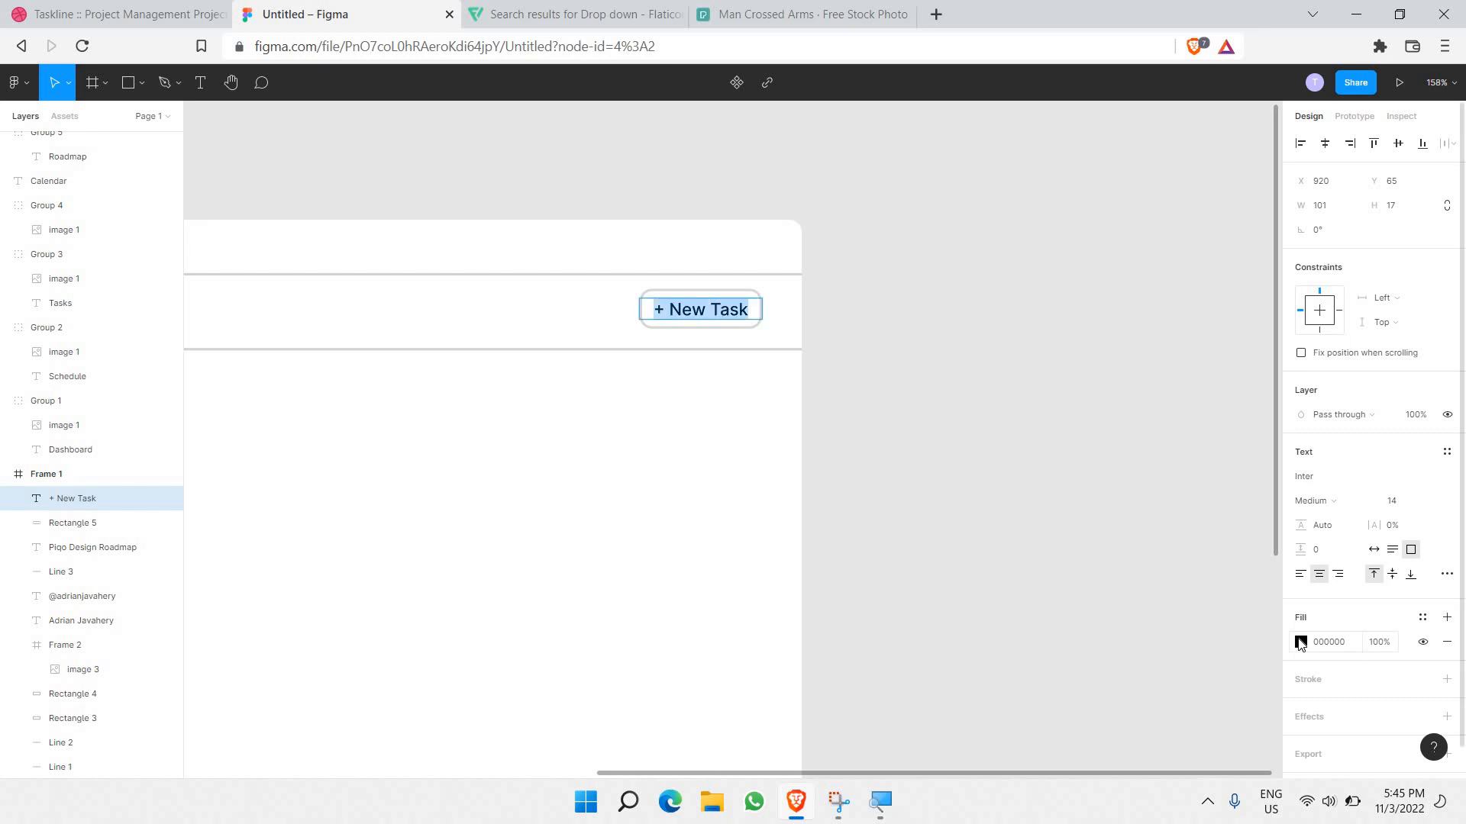
click(1300, 642)
click(1155, 725)
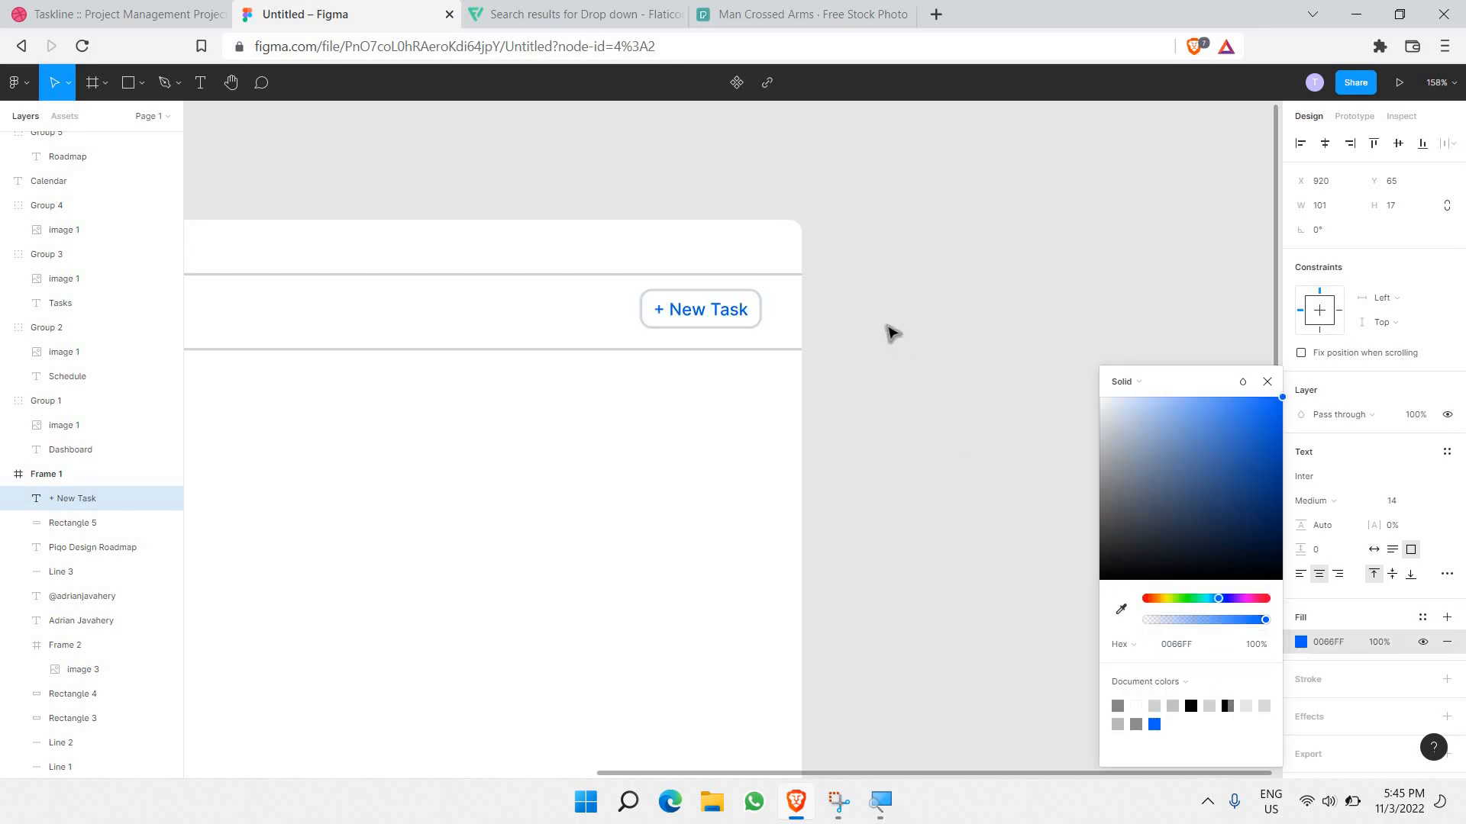
click(937, 345)
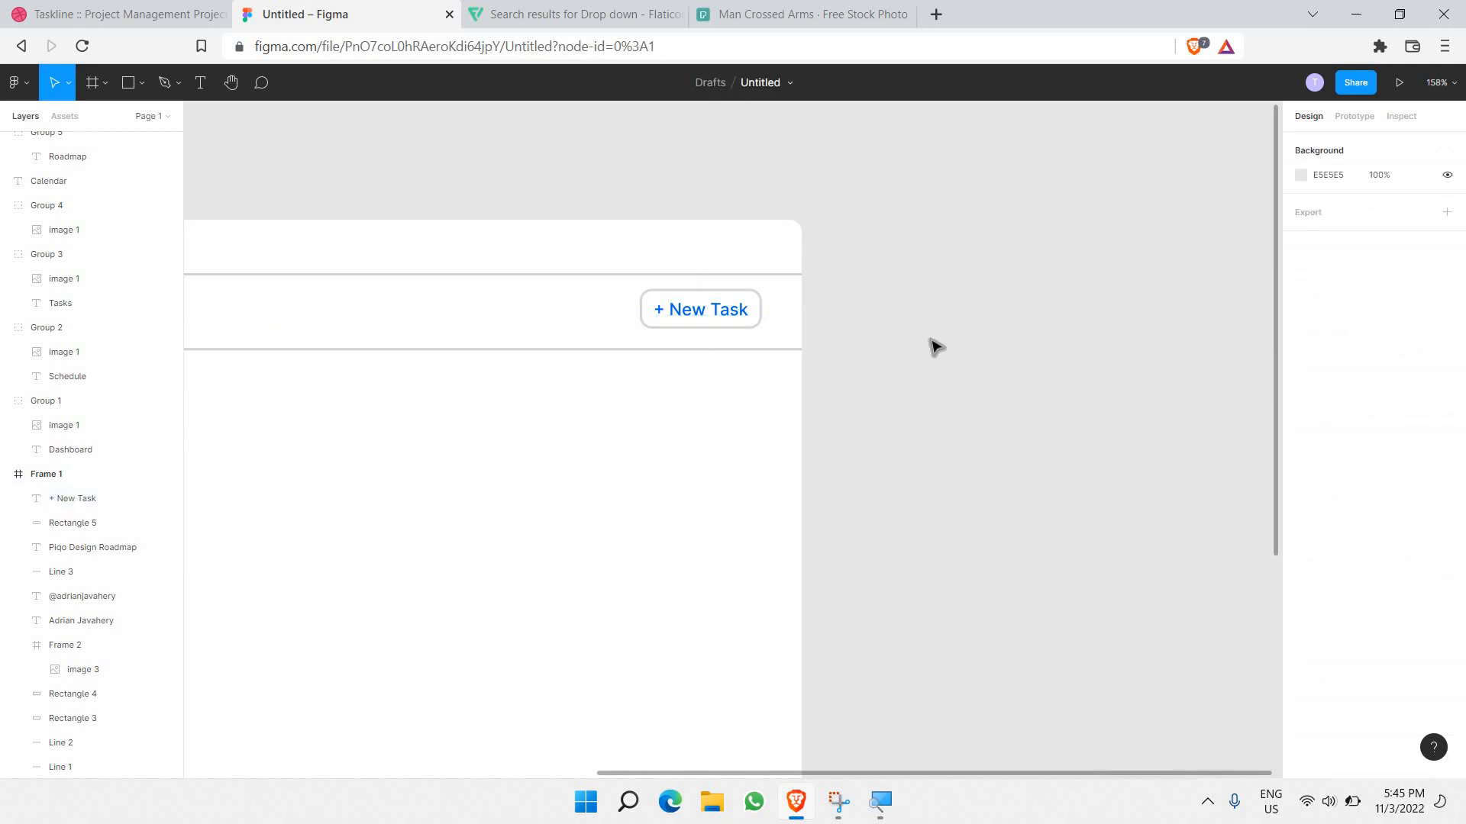
Step: Change the button rectangle's outline colour to the lighter grey EDEDED
click(762, 321)
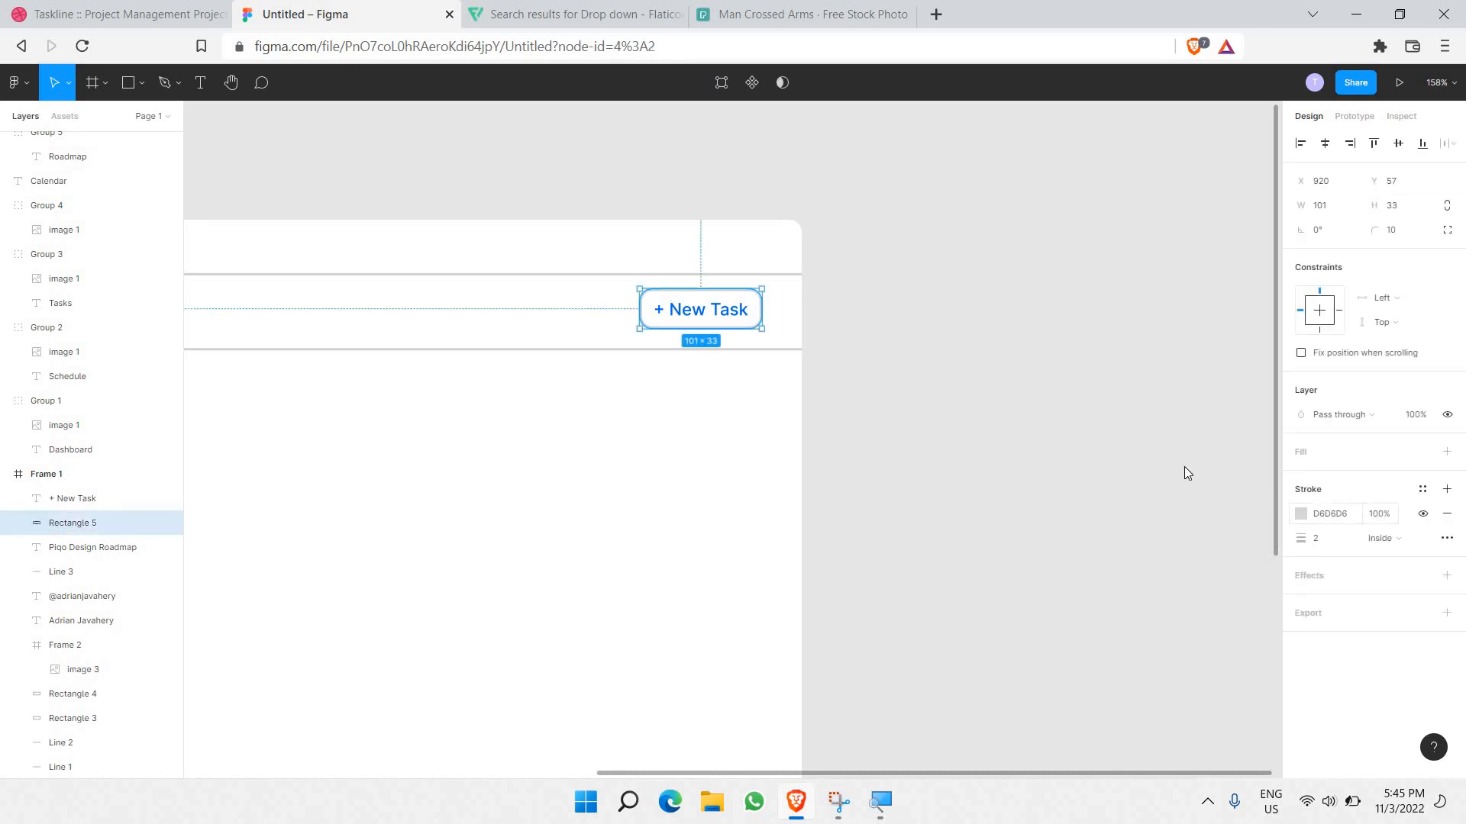
click(1301, 514)
text(EDEDED)
key(Return)
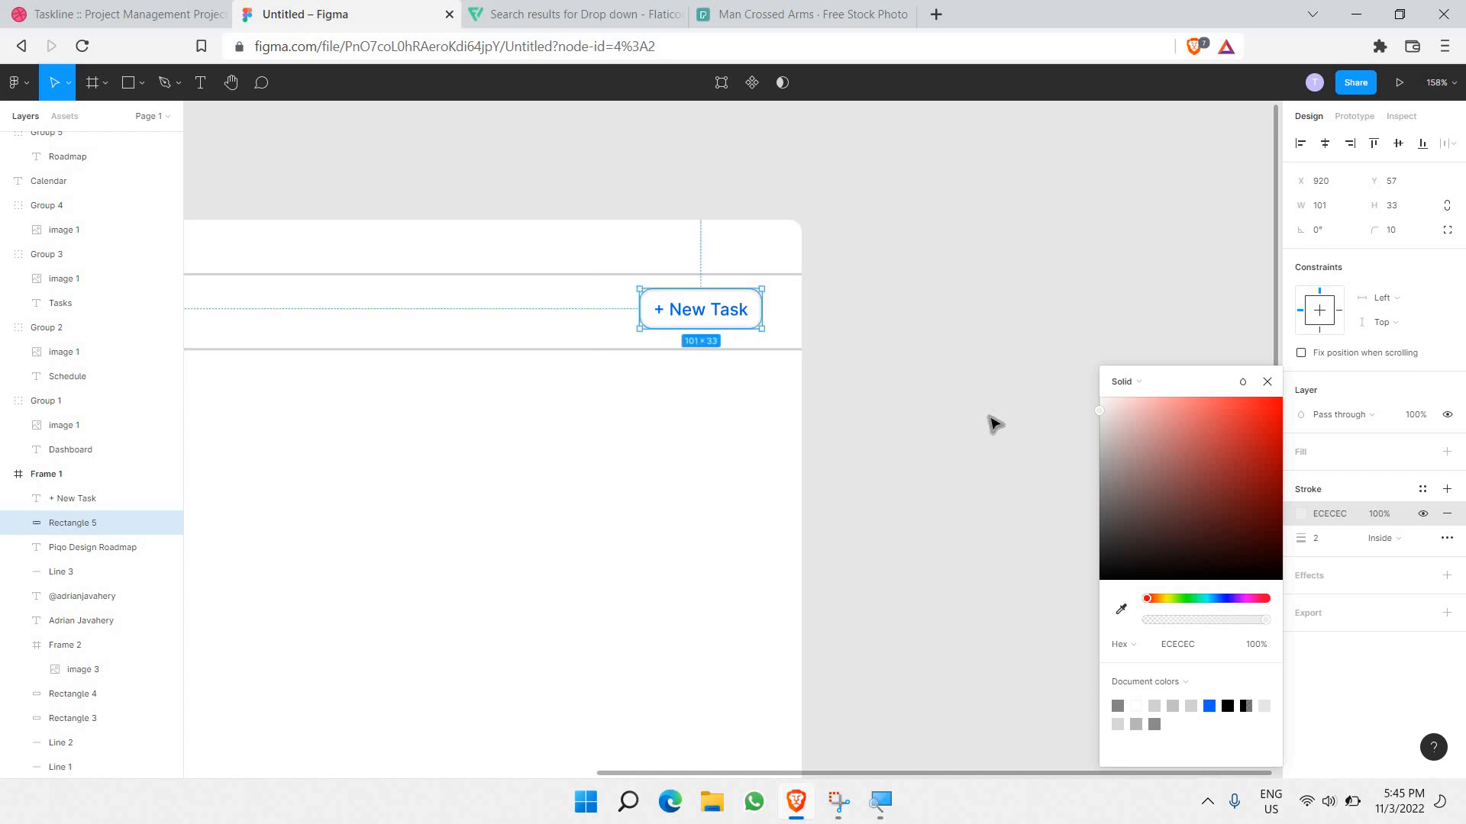
click(991, 418)
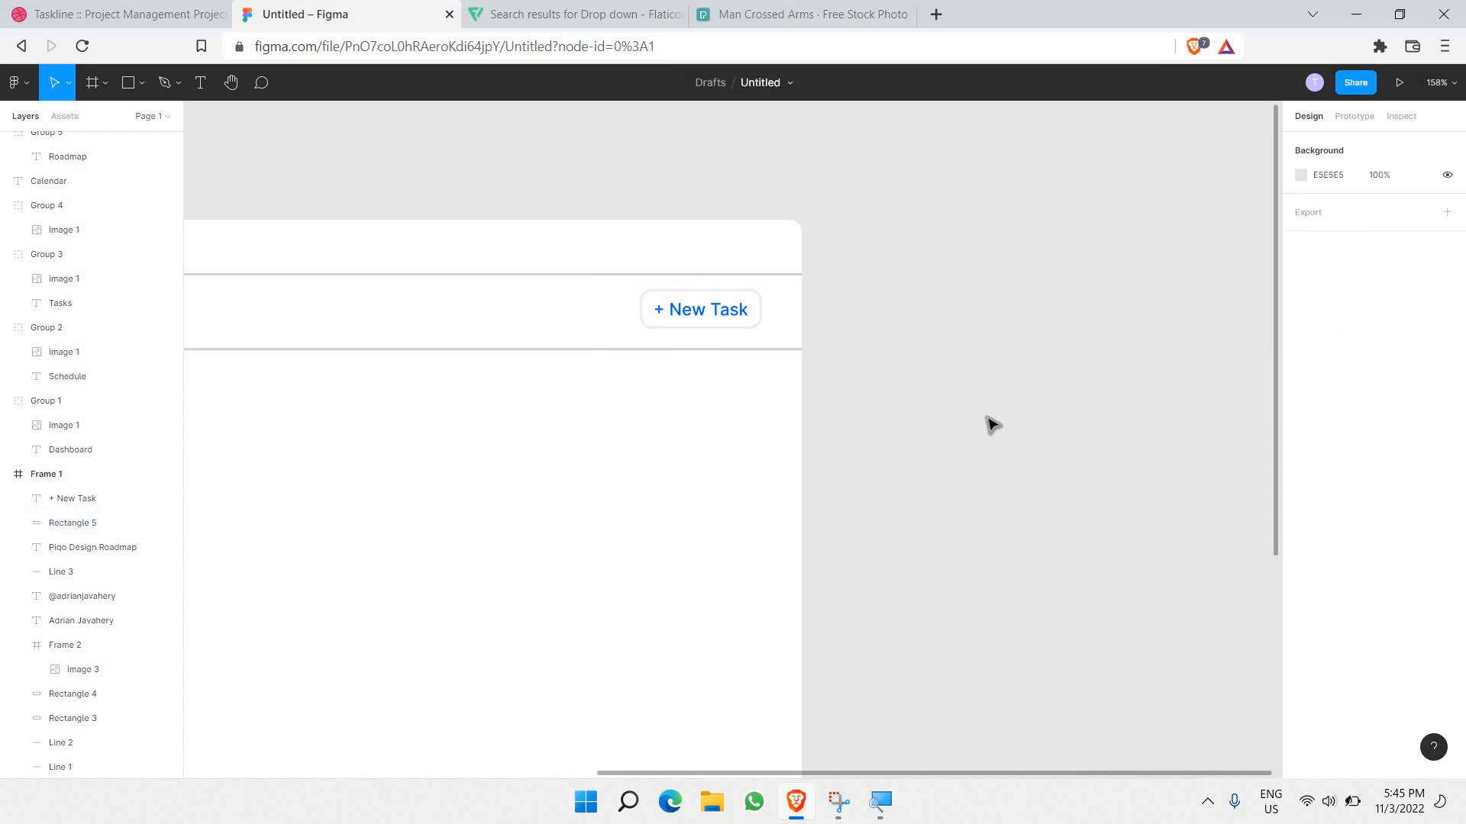
scroll(991, 424, down, 5)
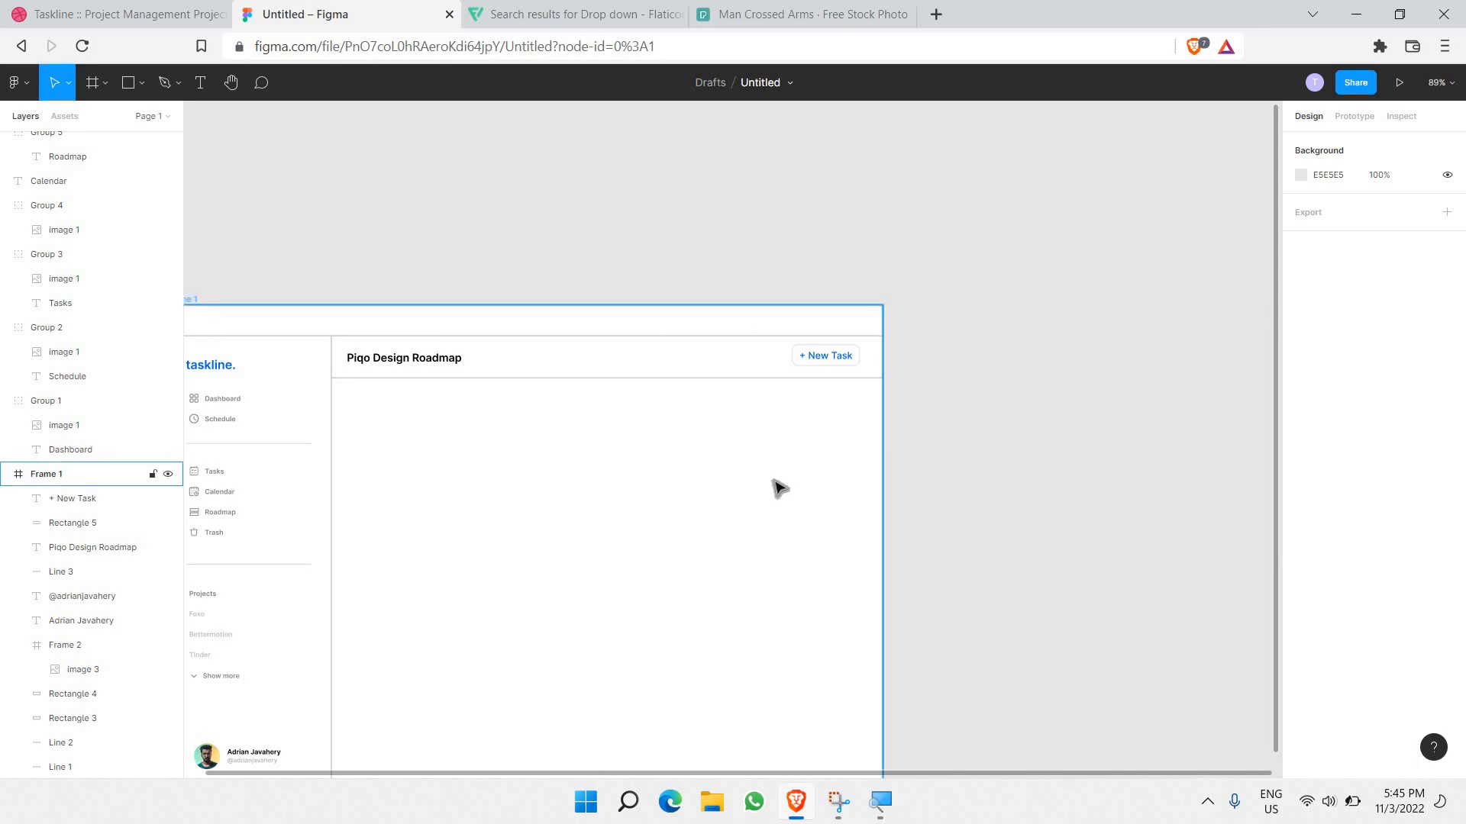
Step: Draw a tall rectangle from the content area's top-left corner, sized 232×670
scroll(774, 477, down, 2)
scroll(488, 309, left, 2)
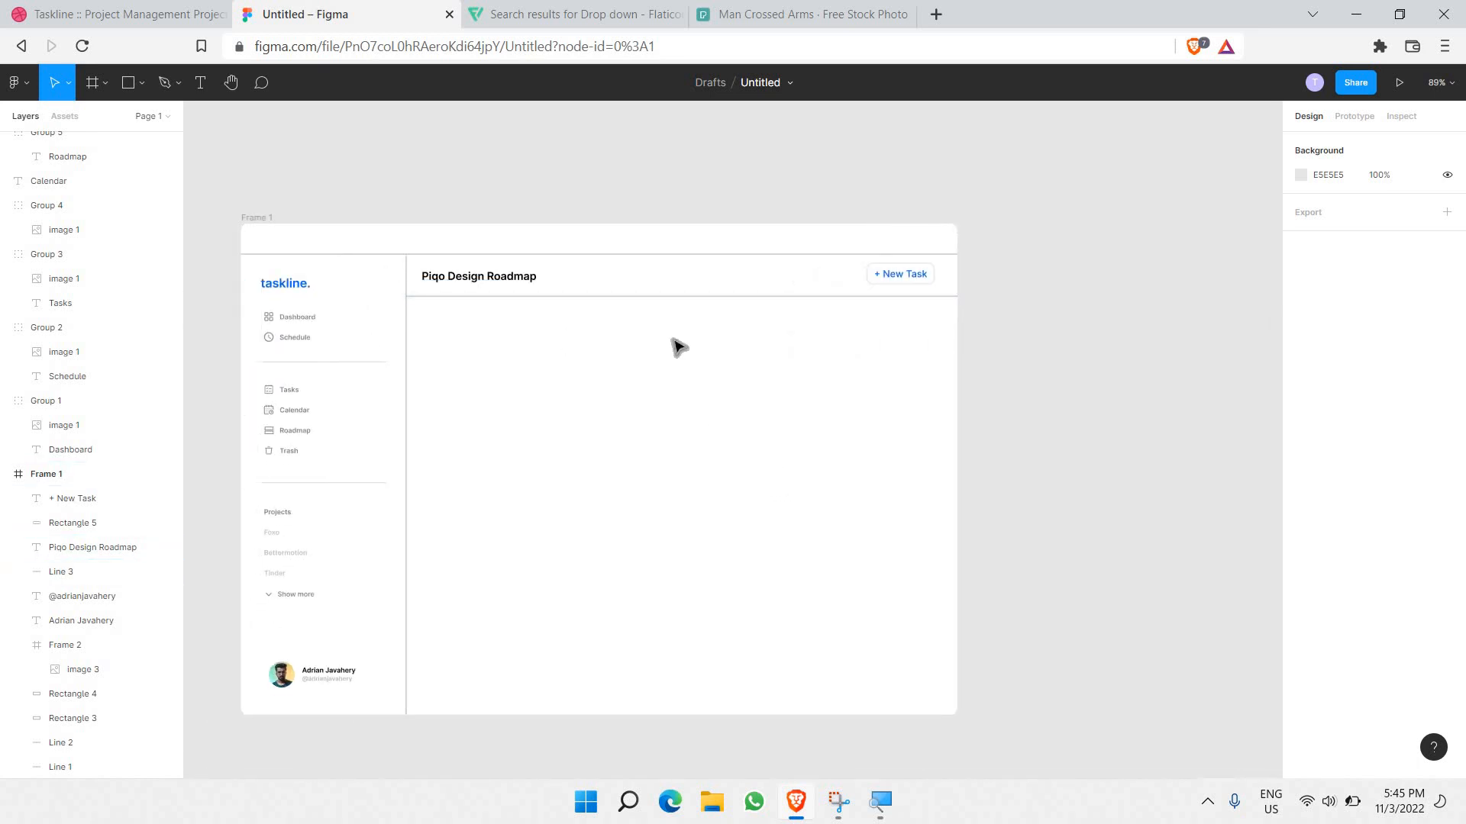
key(r)
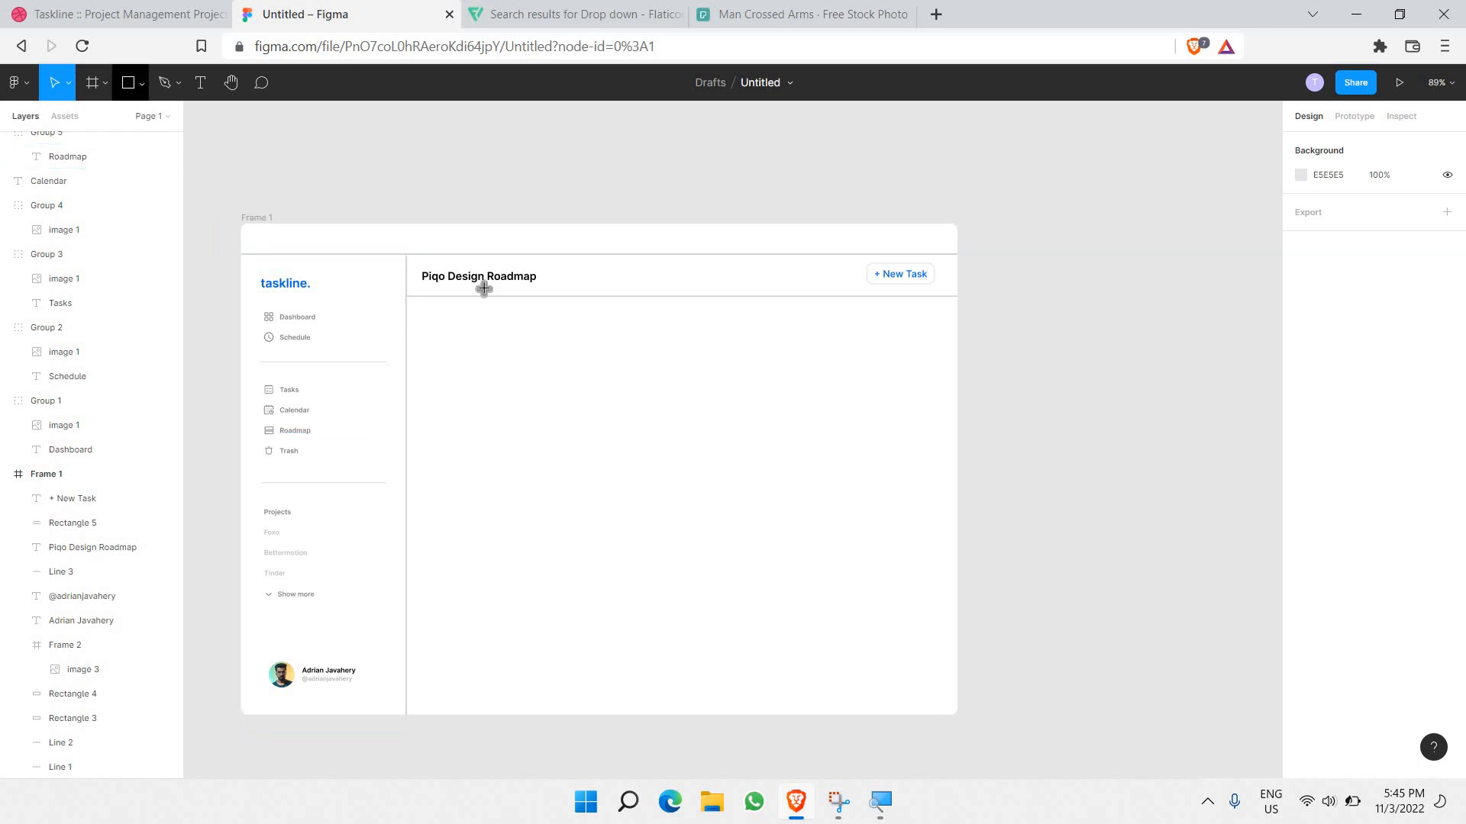
scroll(477, 333, up, 3)
scroll(368, 229, down, 2)
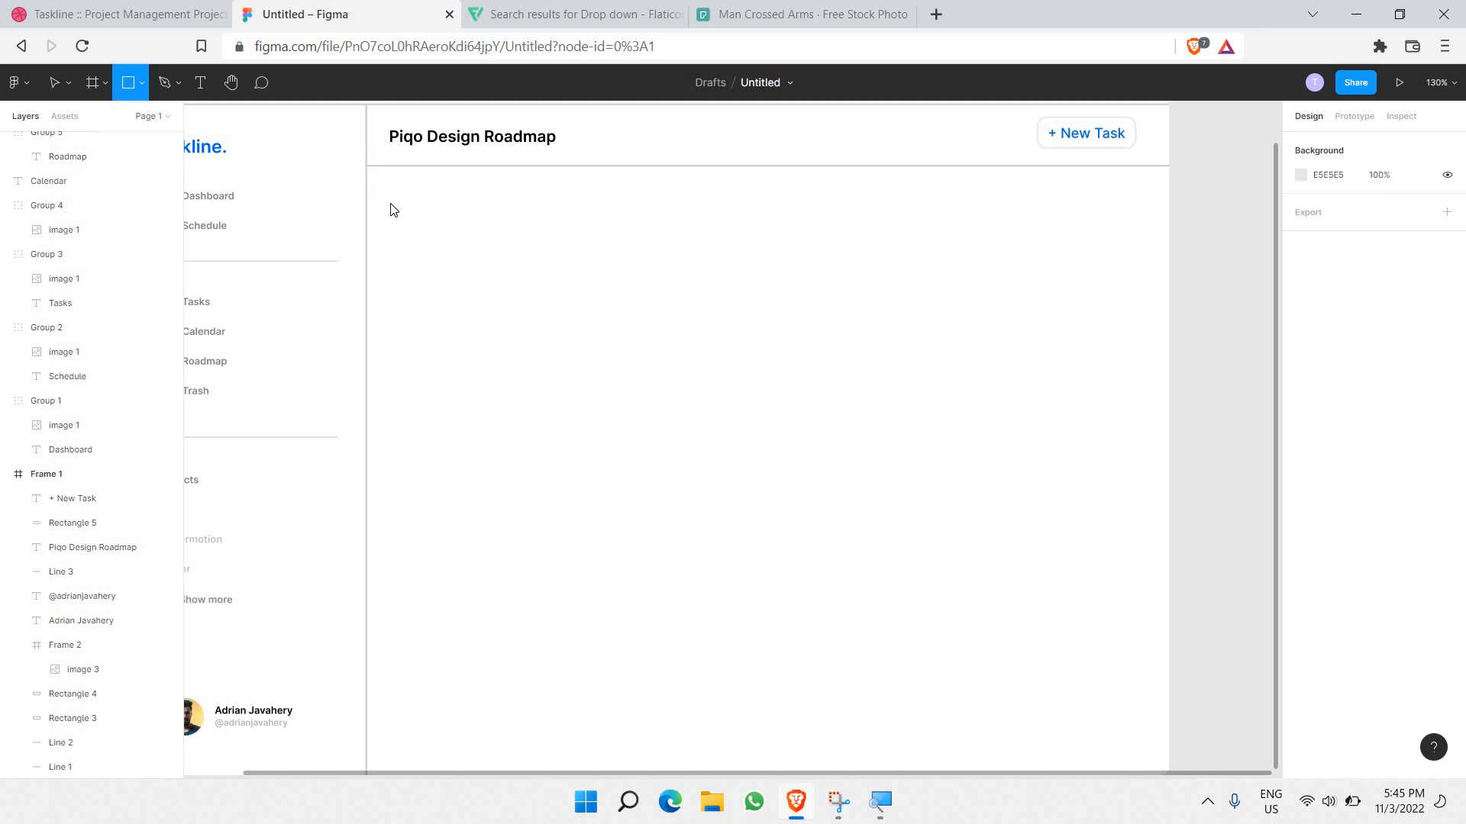
drag(366, 166, 389, 210)
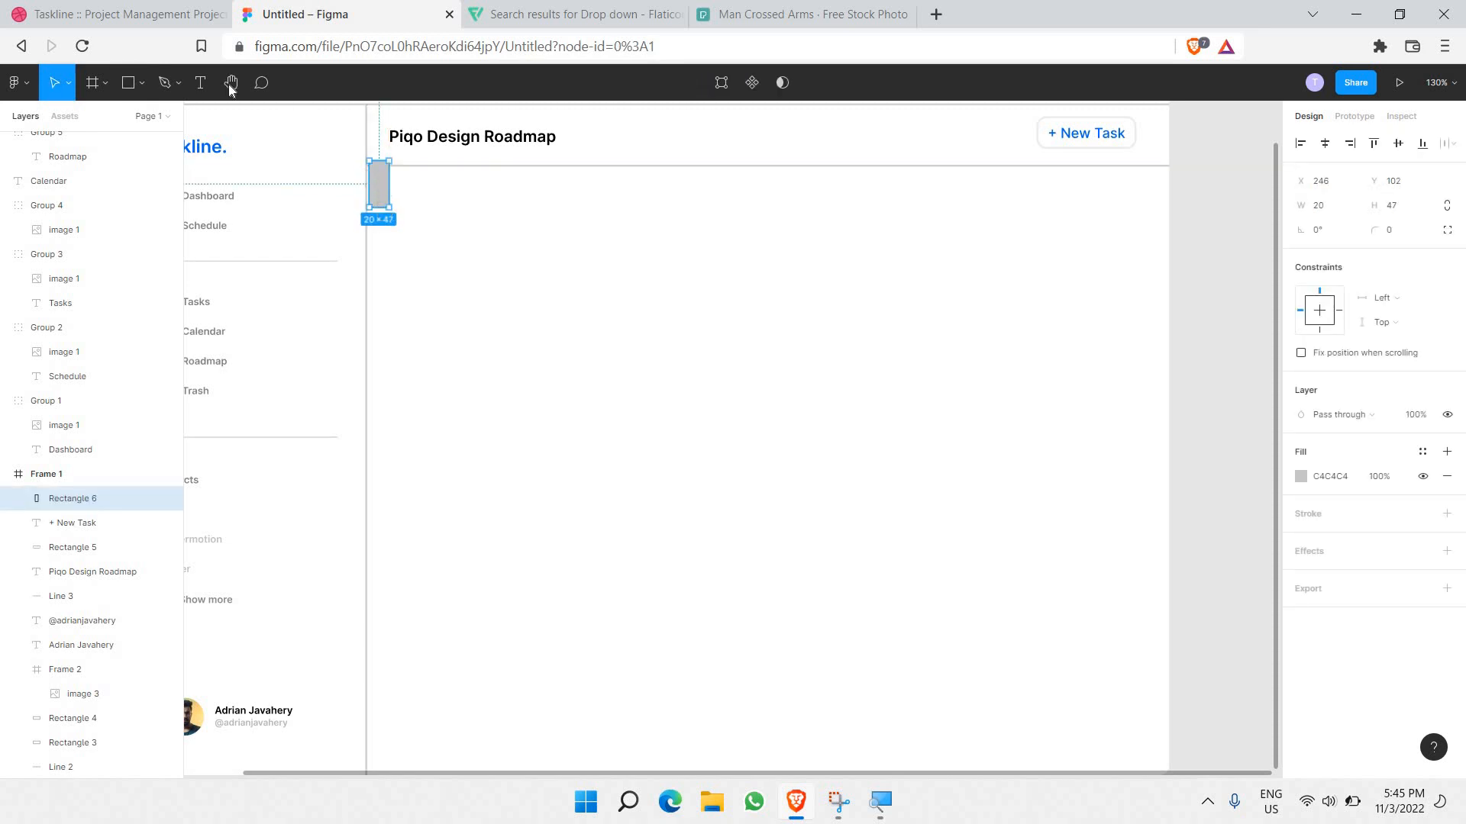
key(ctrl+z)
key(r)
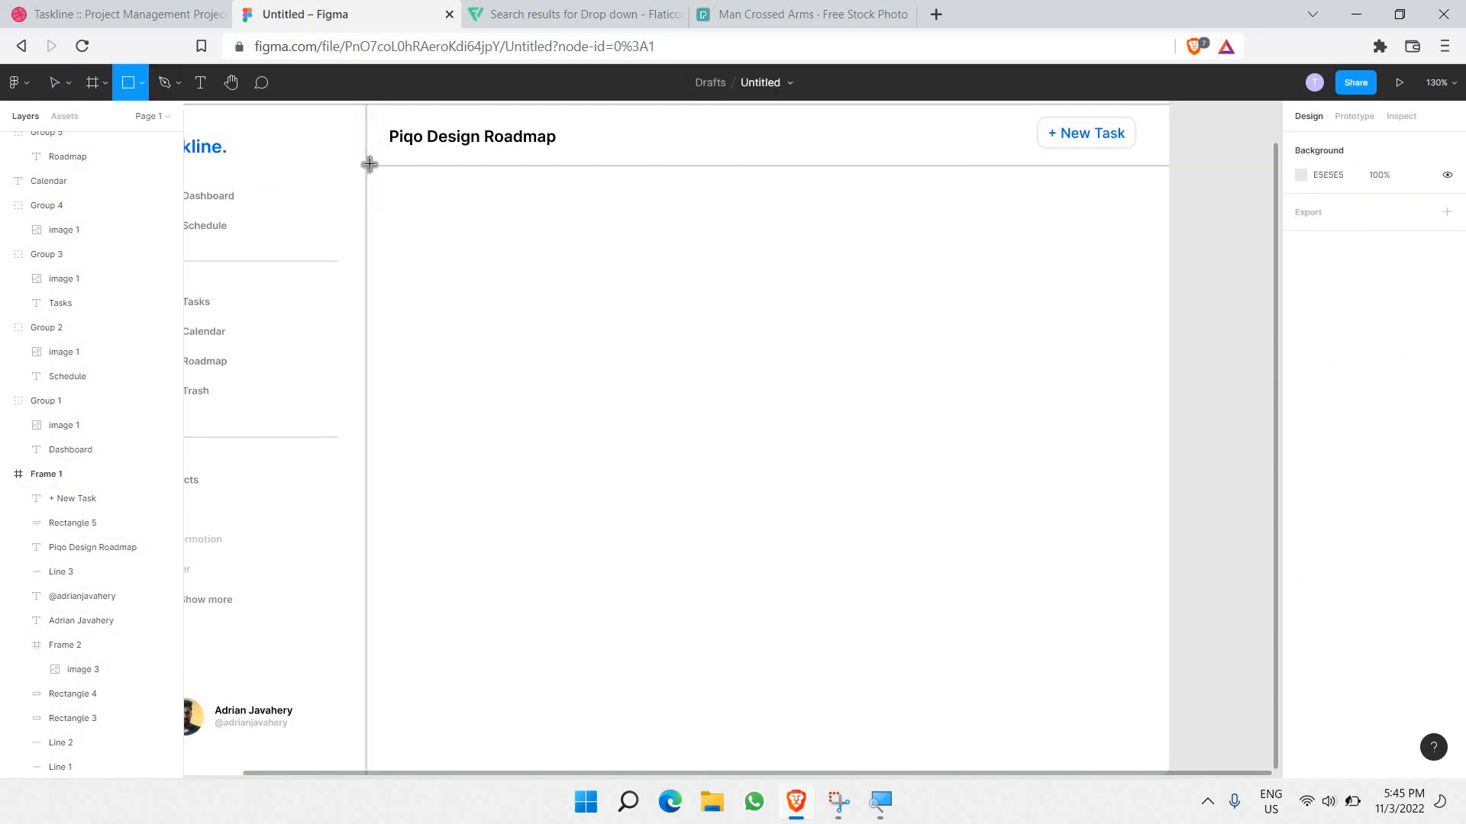
mouse_move(366, 166)
mouse_down()
mouse_move(448, 271)
mouse_move(554, 770)
mouse_up()
drag(596, 685, 596, 676)
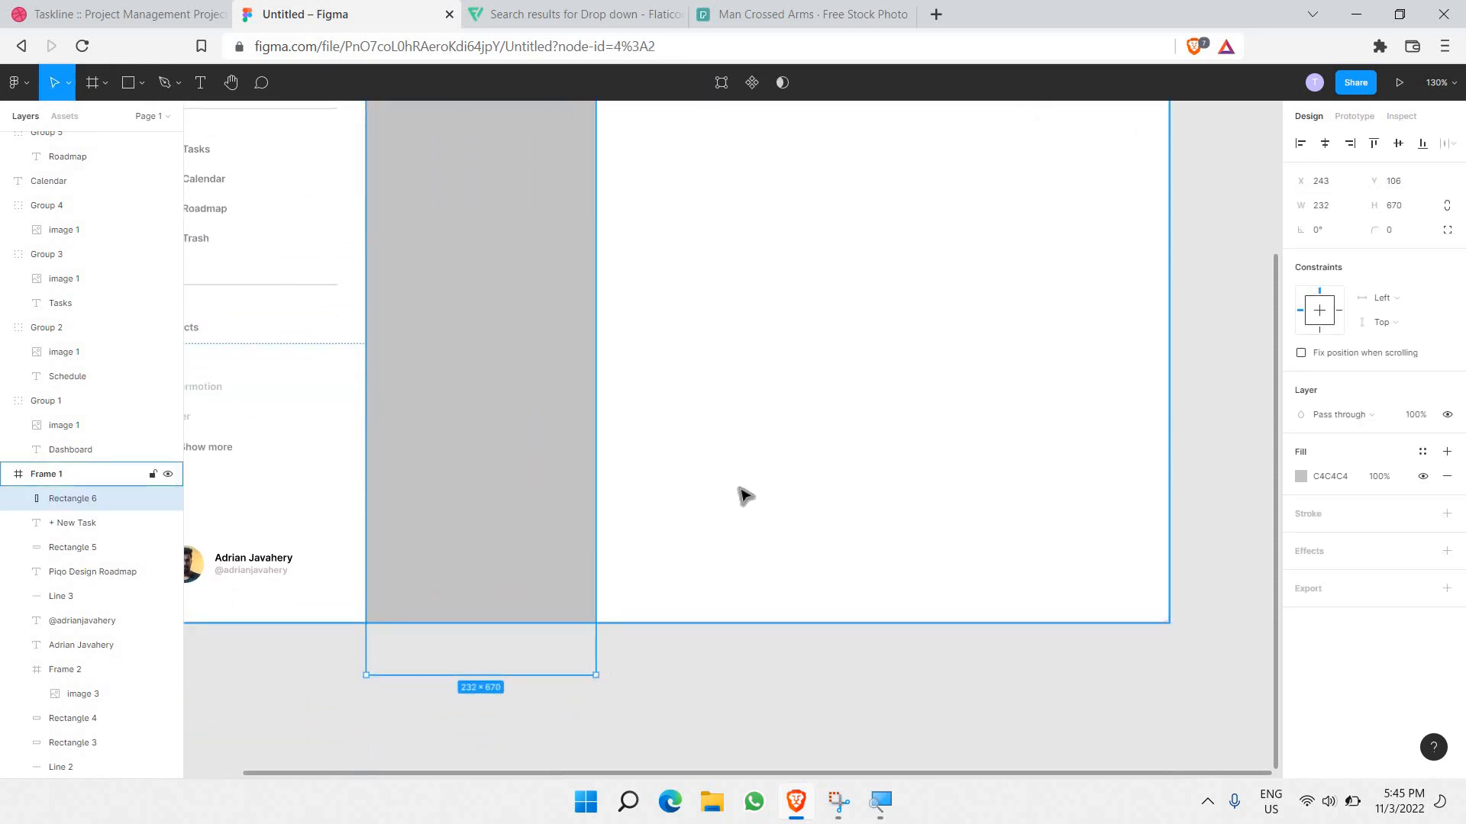
Step: Move the tall rectangle into alignment just under the header
scroll(746, 494, down, 5)
scroll(690, 409, up, 1)
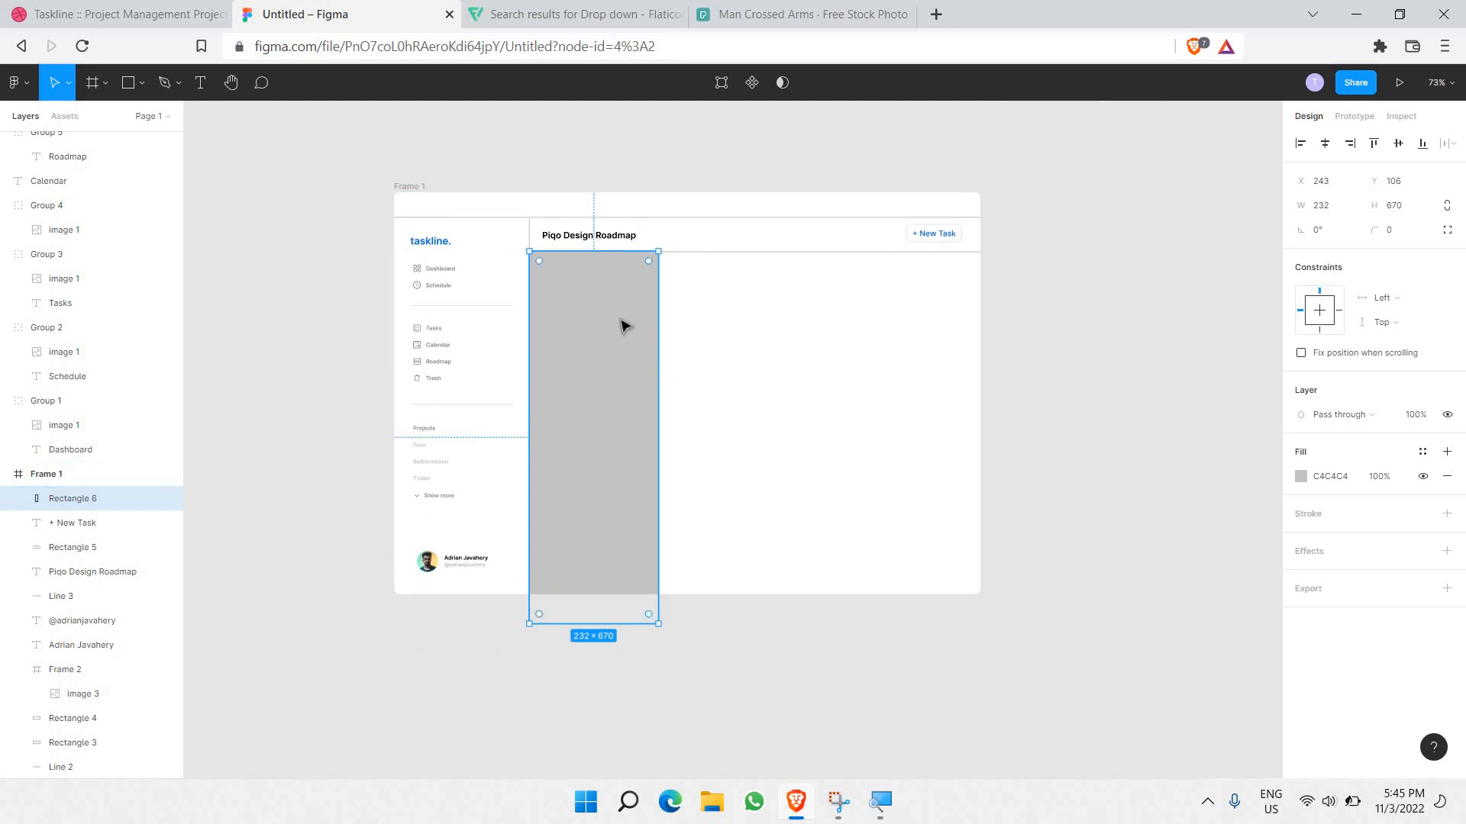
drag(618, 317, 623, 330)
scroll(620, 326, up, 6)
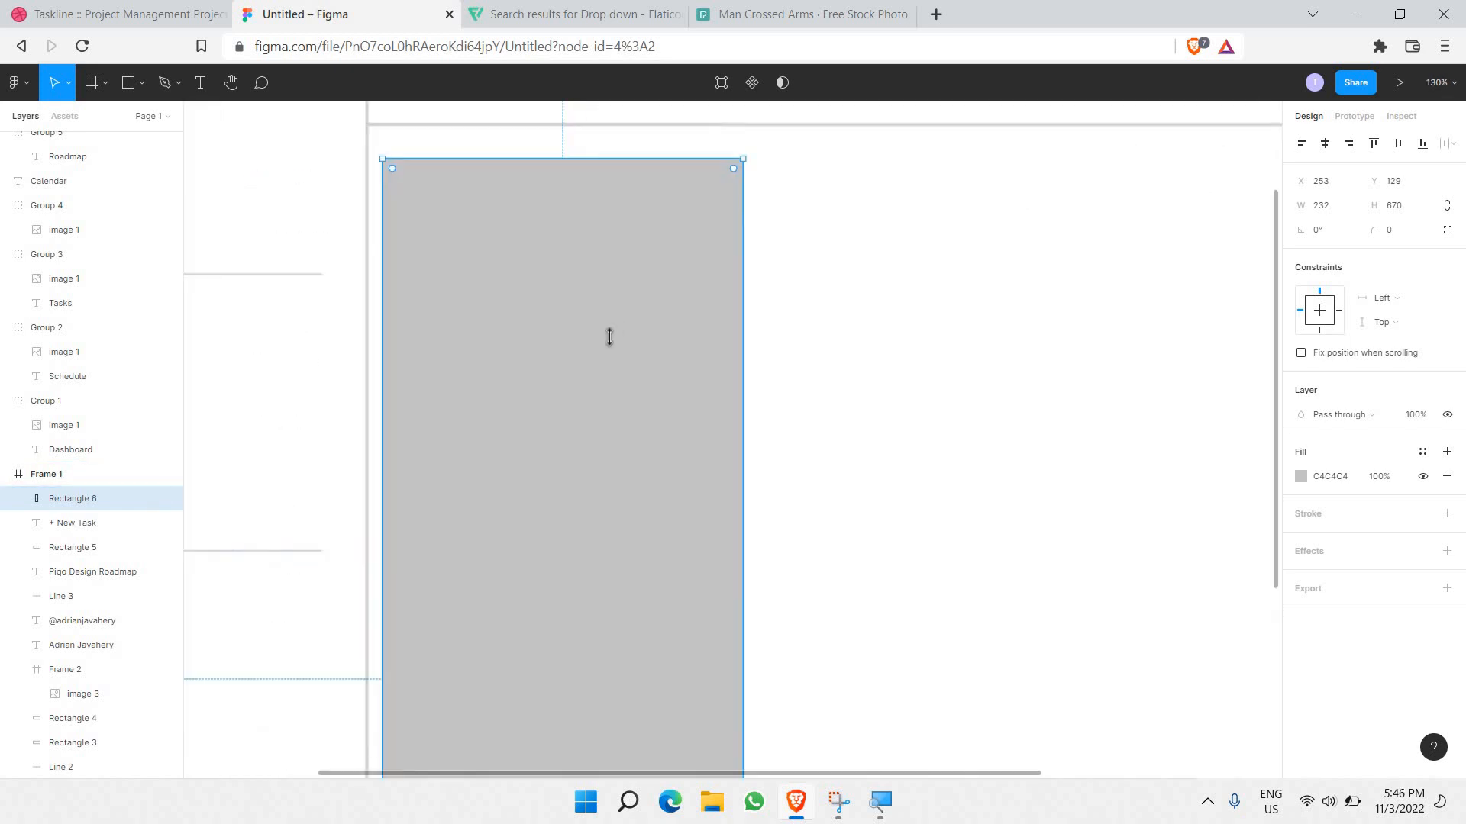
scroll(562, 424, up, 2)
drag(531, 430, 523, 374)
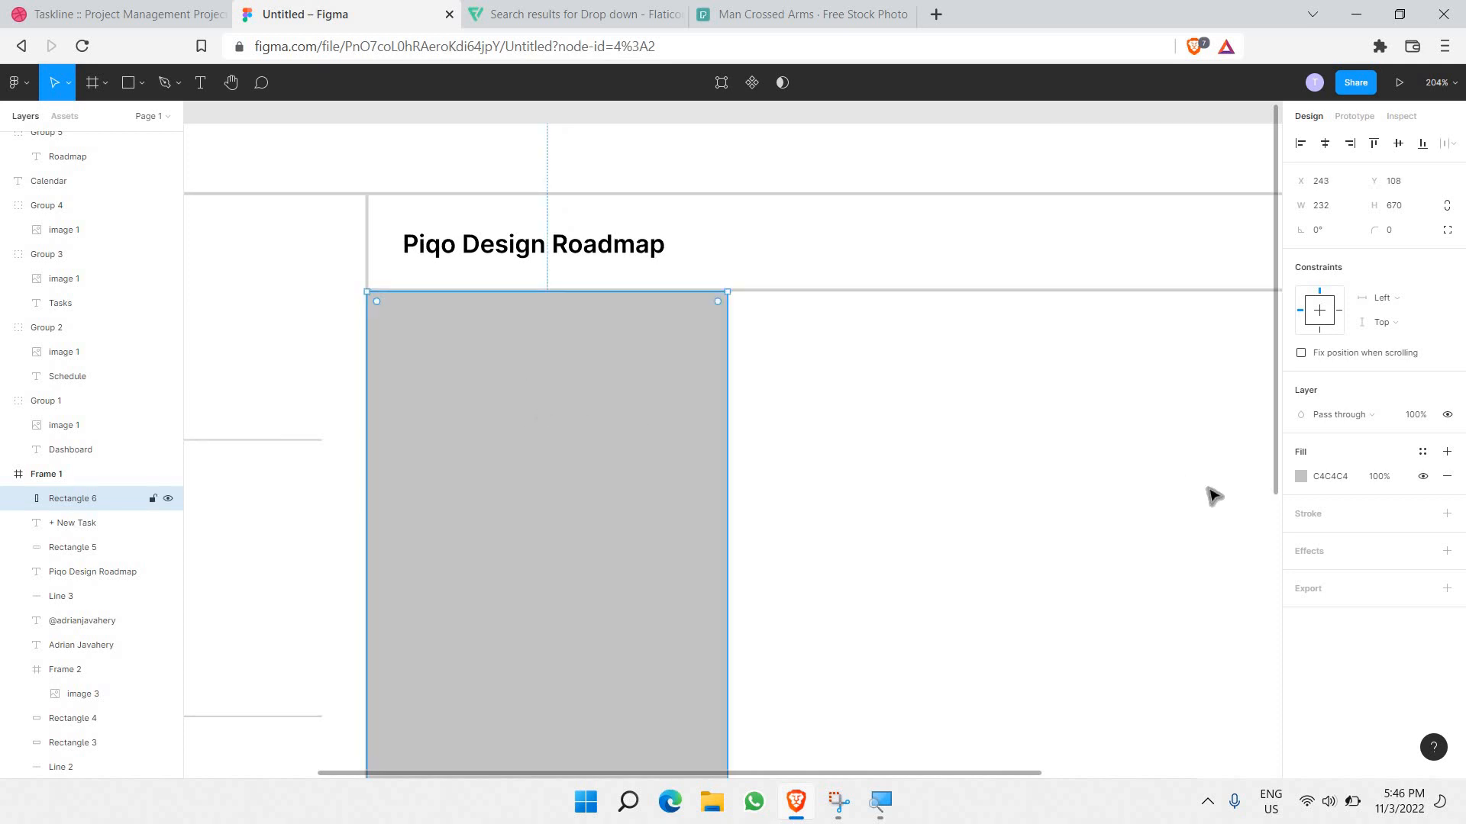
Step: Fill the tall column with very light grey F4F4F4
click(1301, 477)
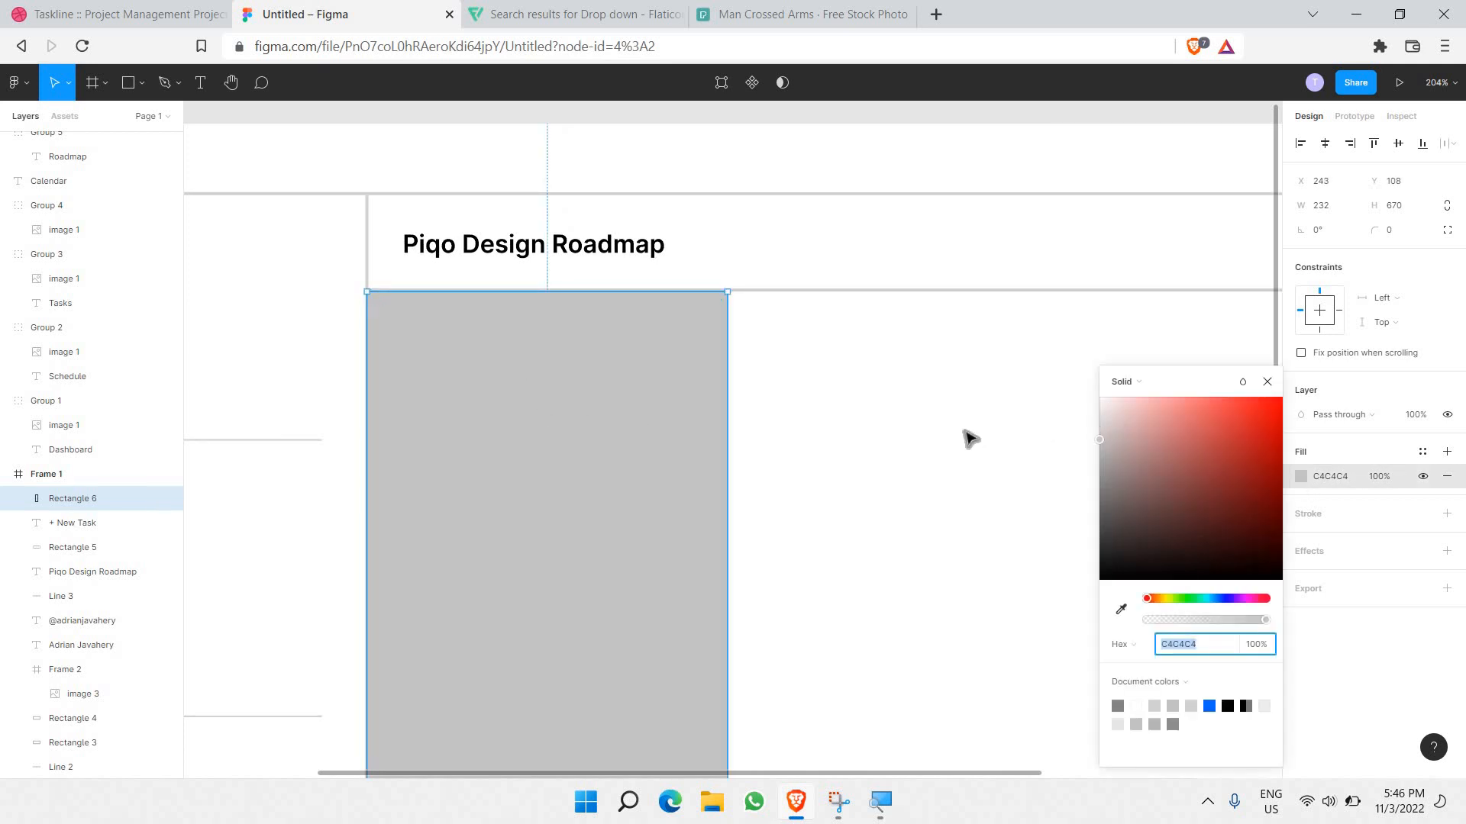
text(EDEDED)
key(Return)
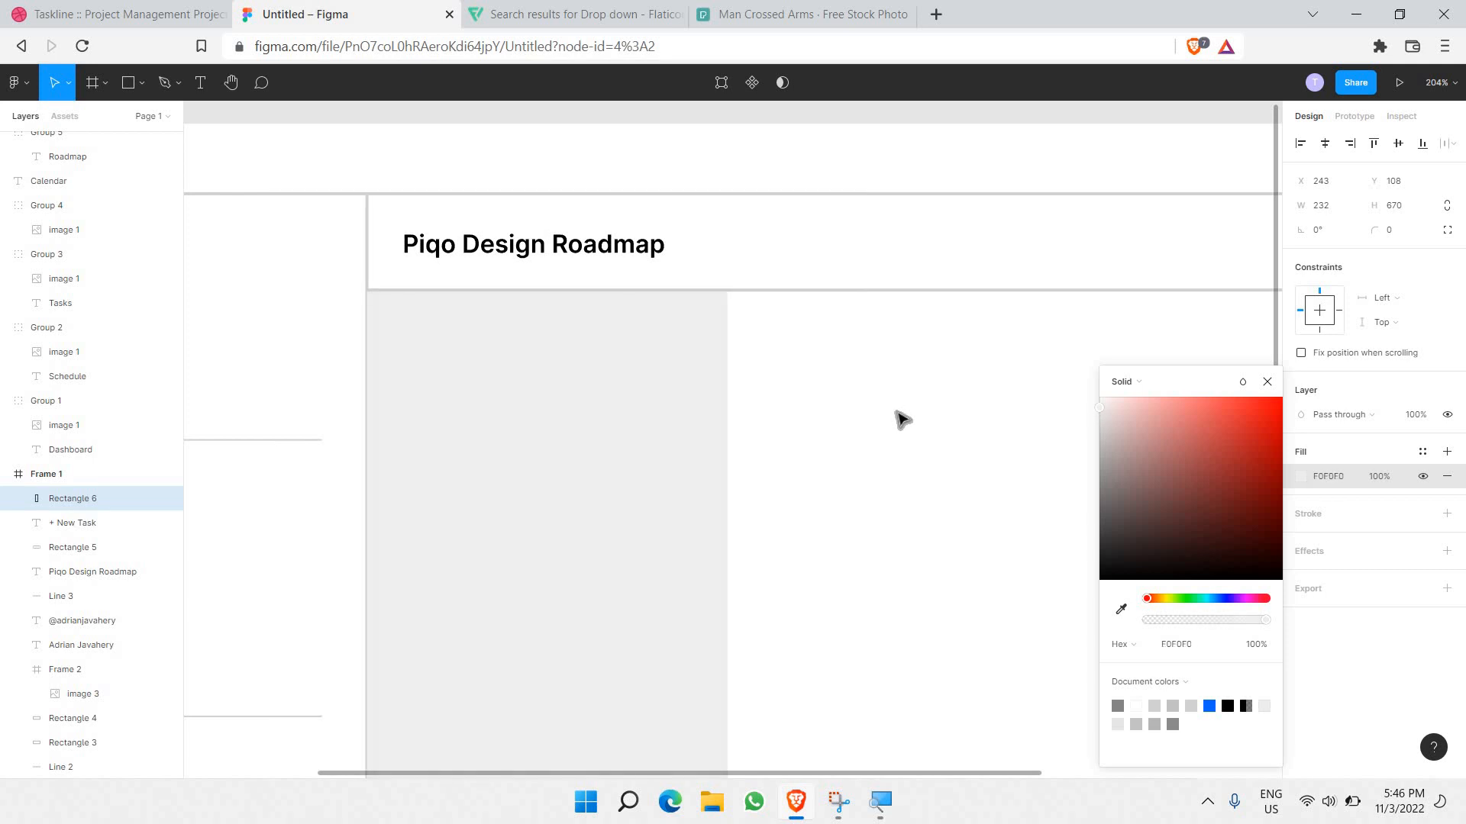
key(Up)
key(Up)
key(Up)
key(Up)
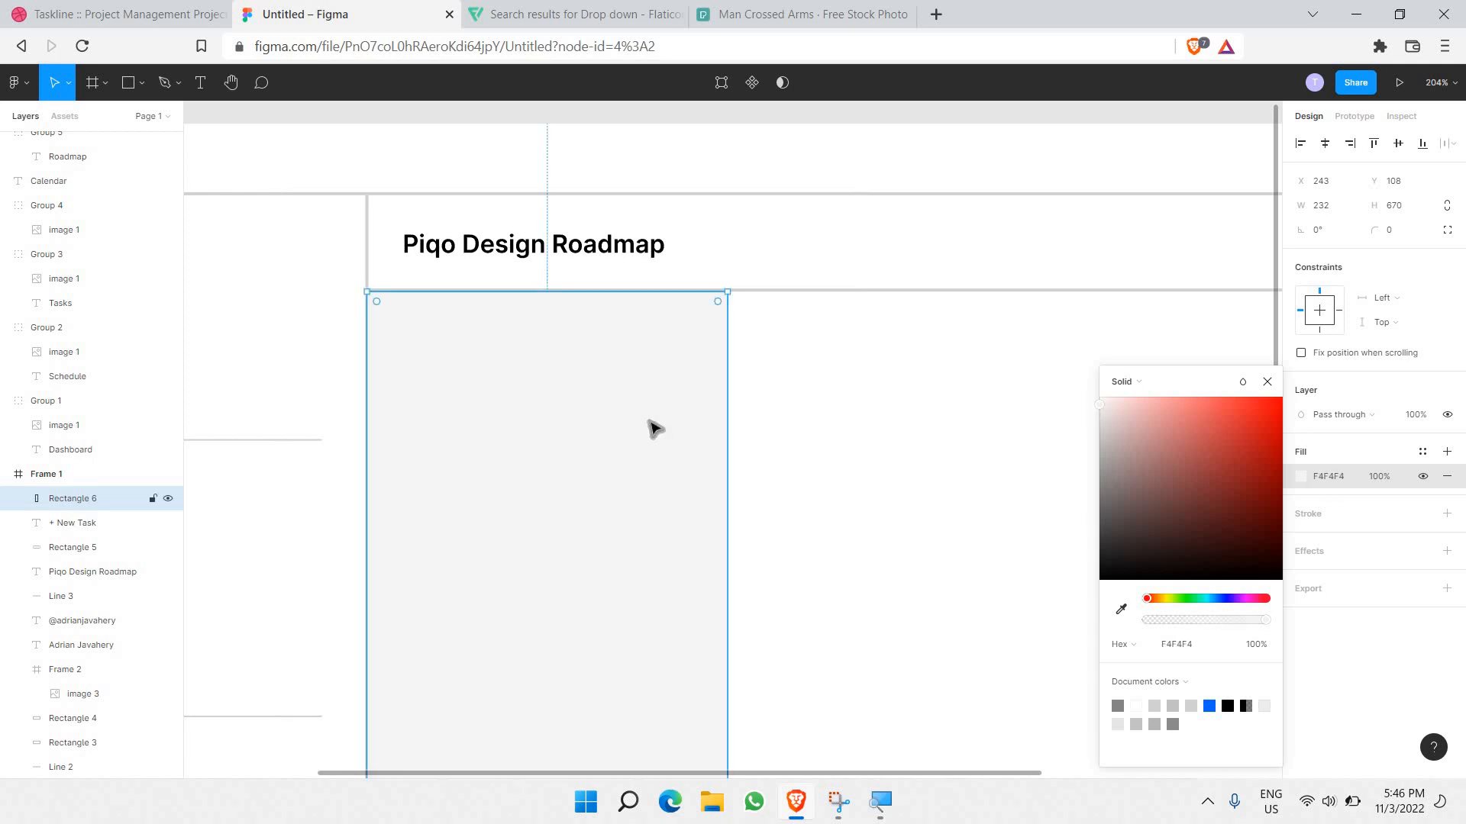
key(Right)
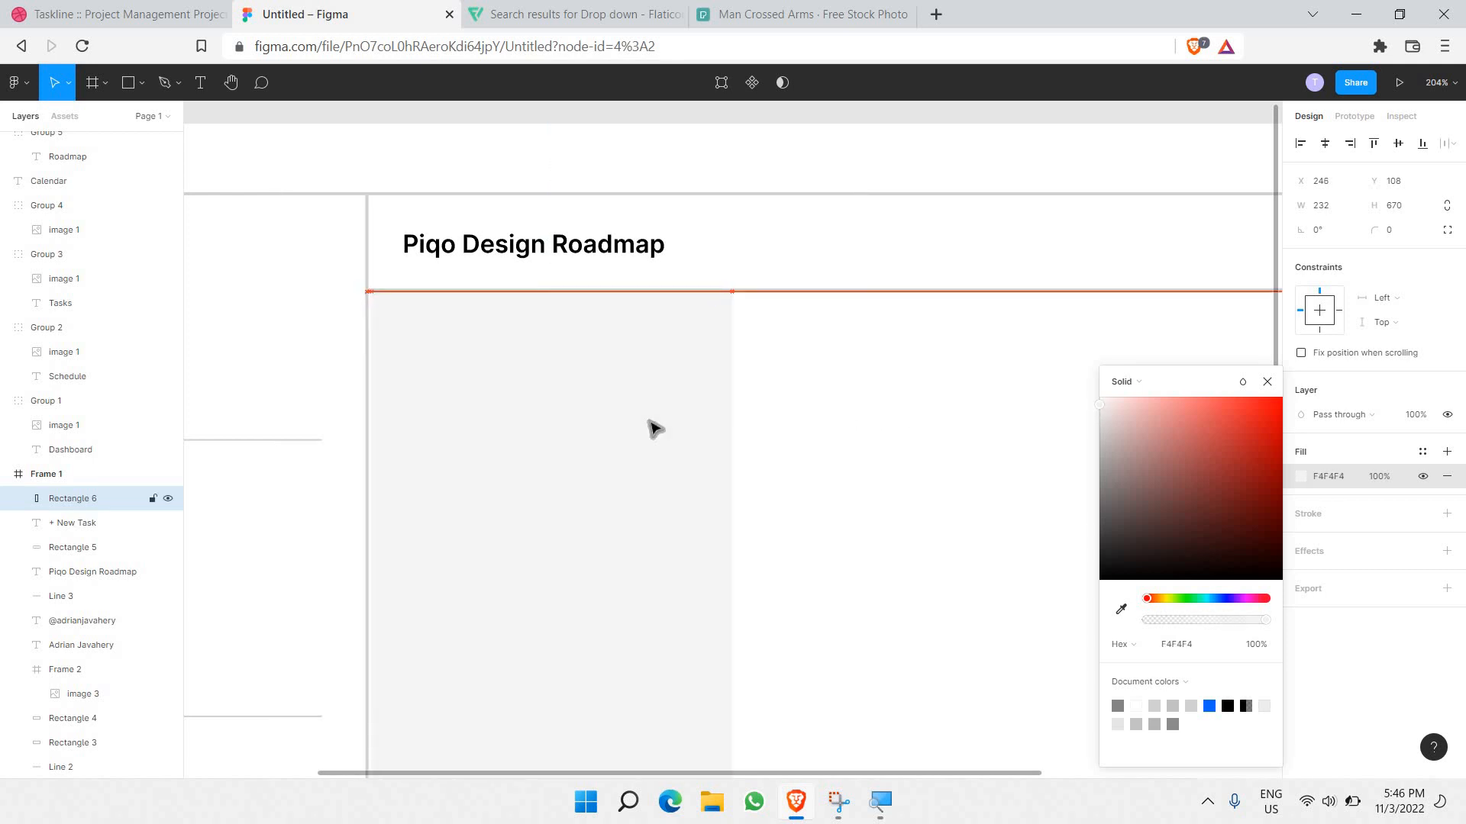
key(Left)
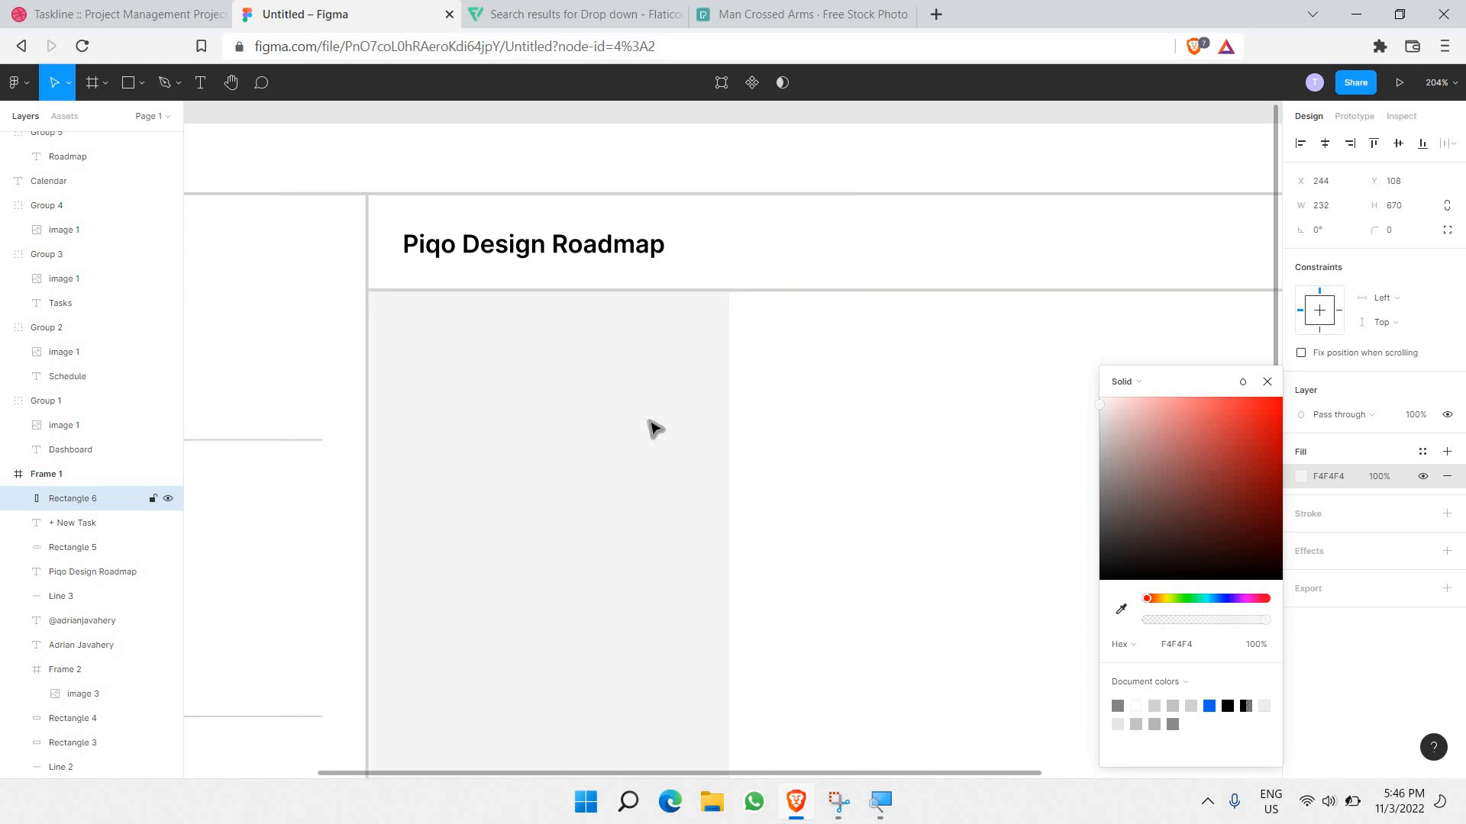
click(809, 461)
Step: Shorten the column to 232×615 so it ends flush with the frame's bottom
scroll(809, 461, down, 10)
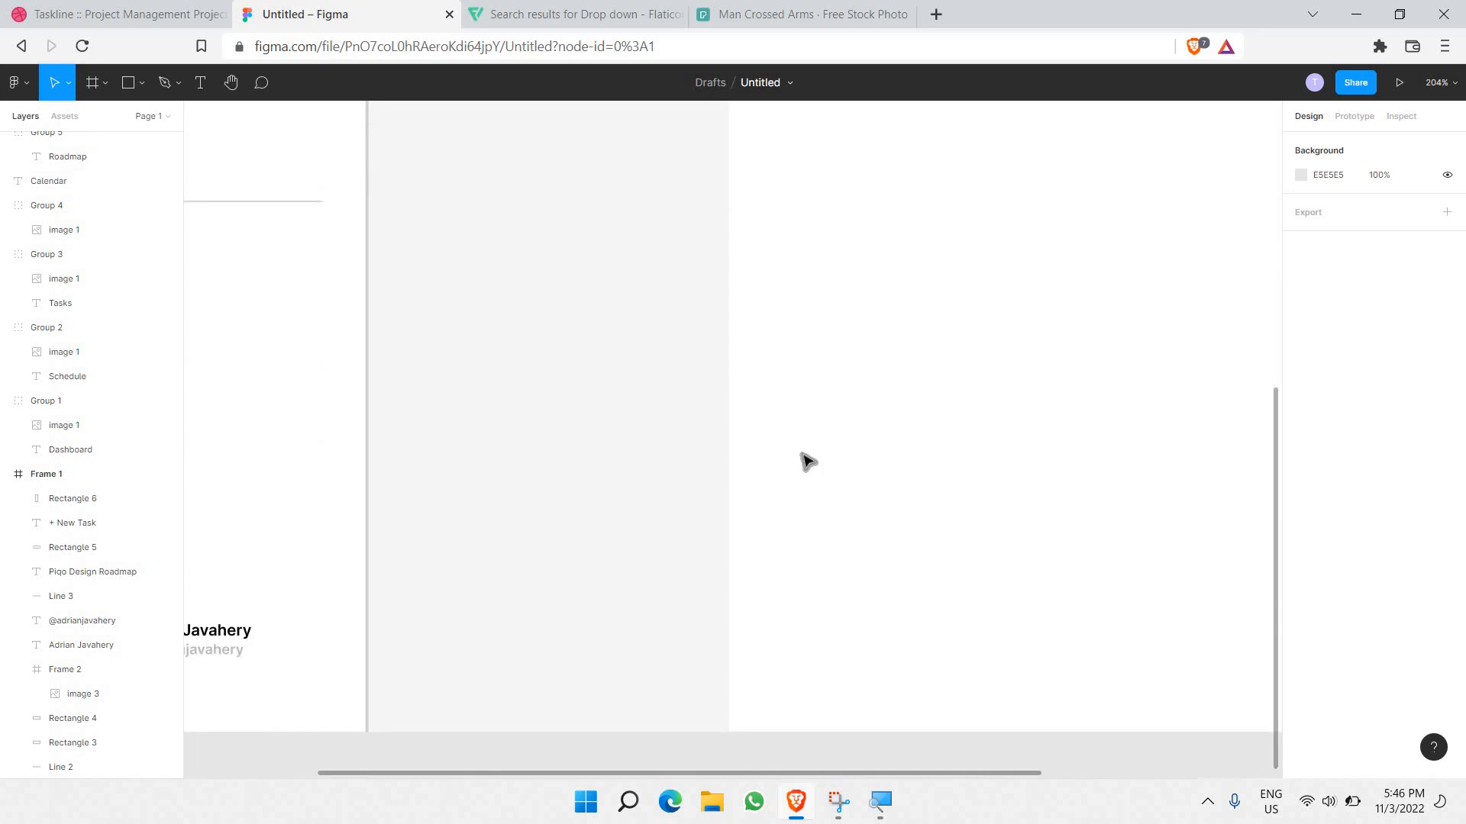
scroll(790, 463, up, 2)
scroll(786, 466, up, 6)
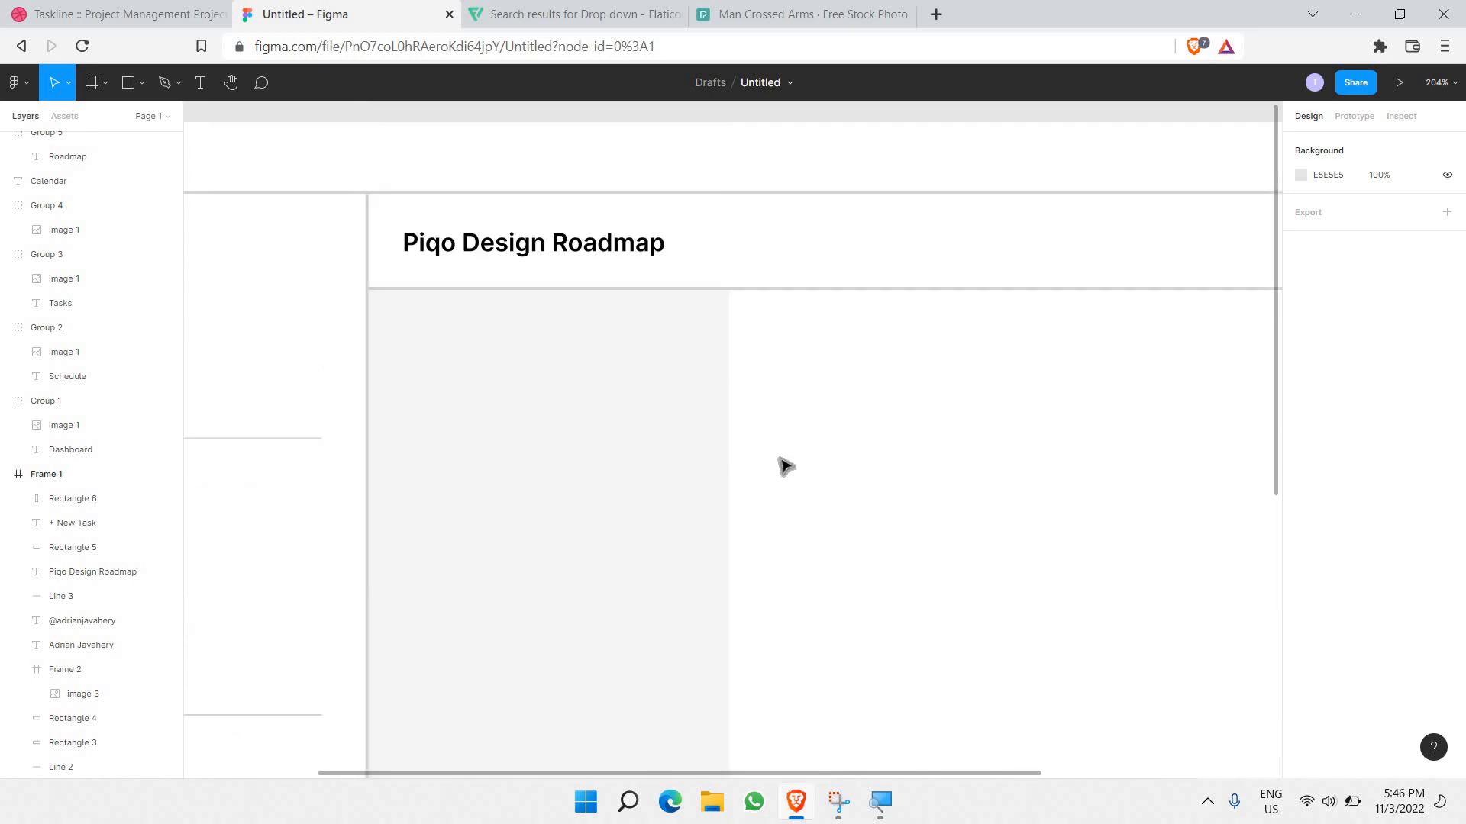
ctrl+scroll(786, 466, down, 2)
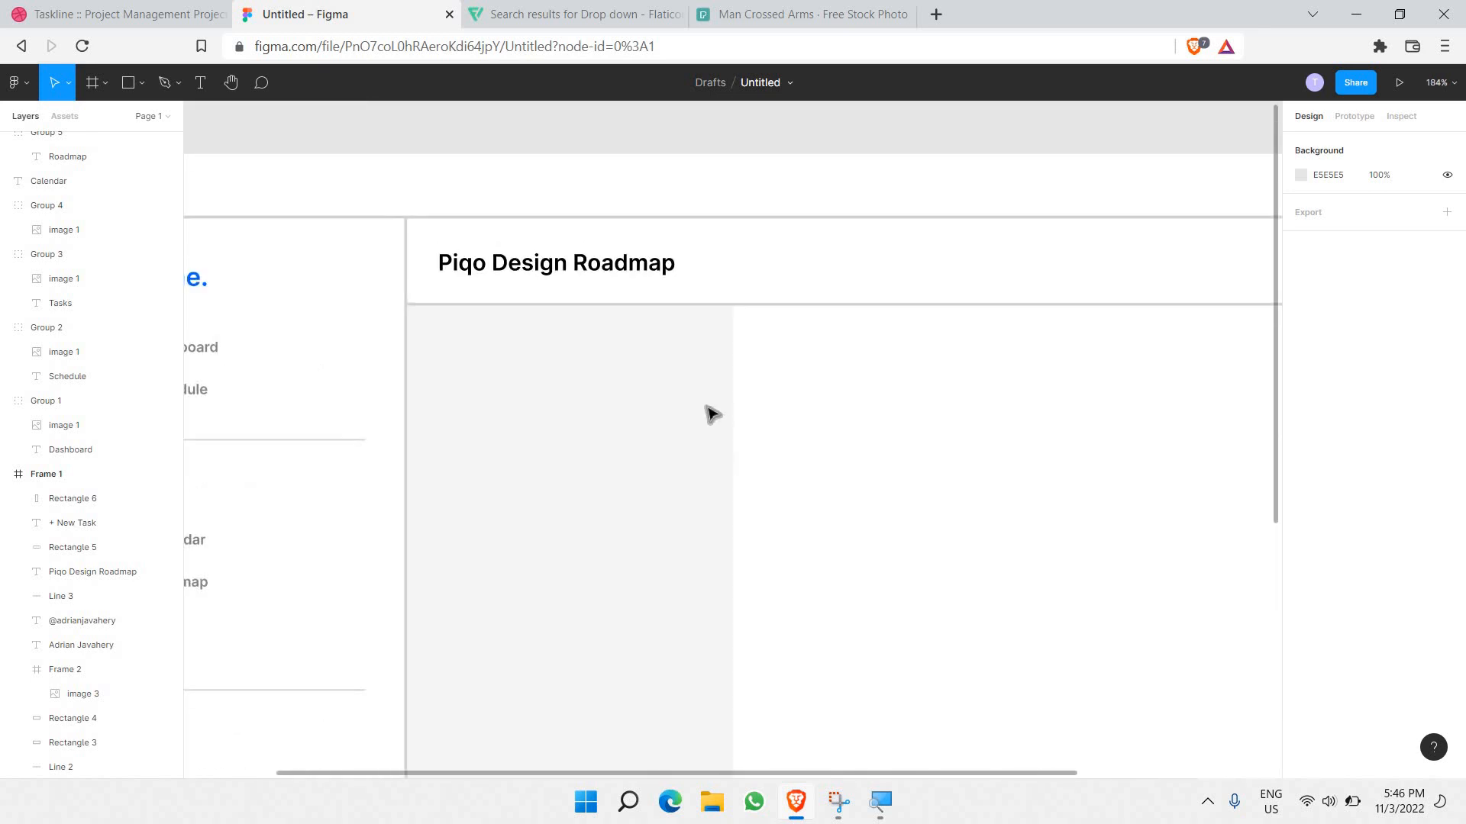
ctrl+scroll(697, 406, down, 5)
click(647, 425)
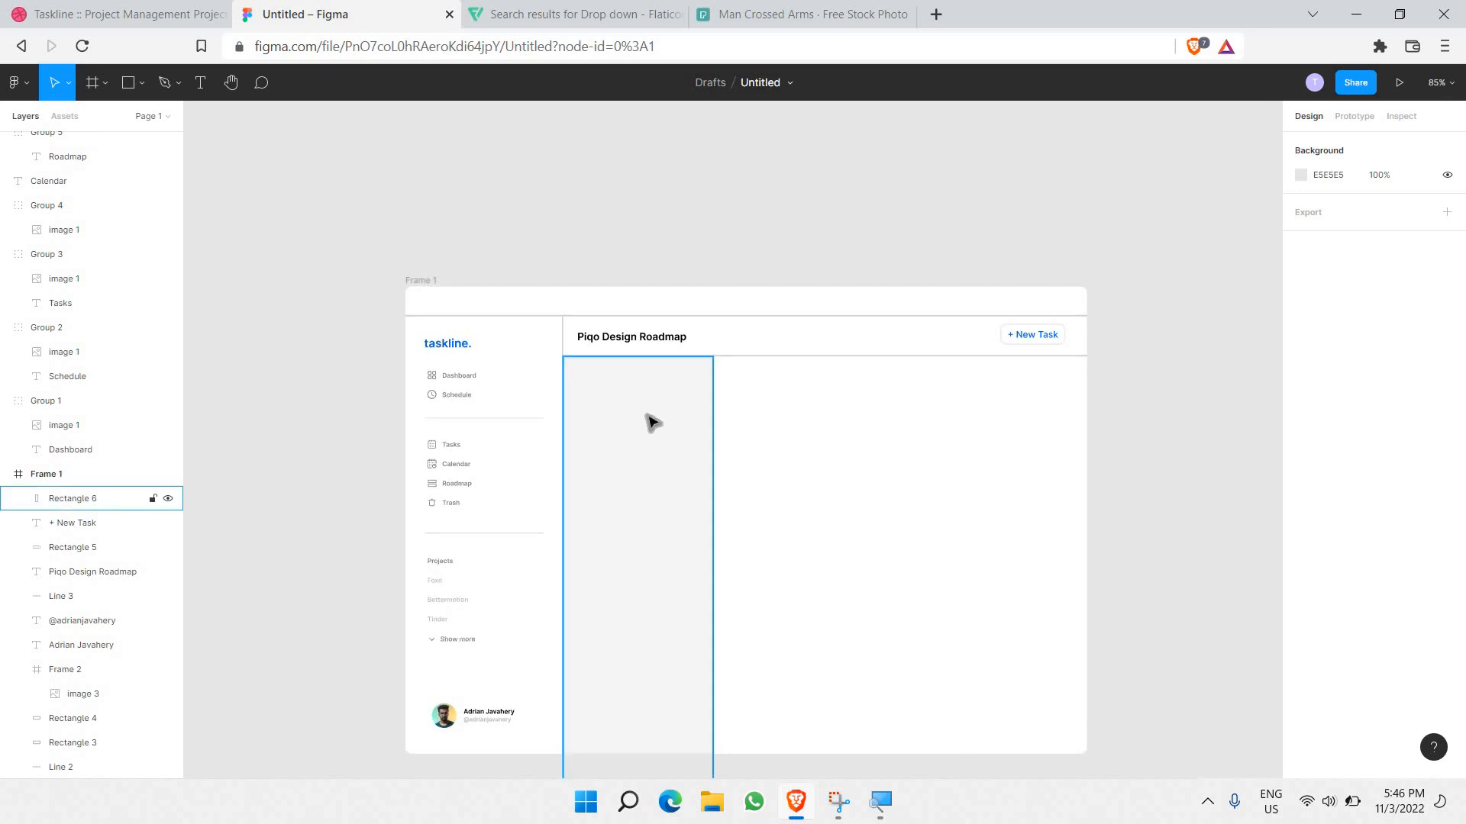
scroll(651, 422, down, 3)
mouse_move(664, 496)
mouse_down()
mouse_move(665, 535)
mouse_move(667, 496)
mouse_up()
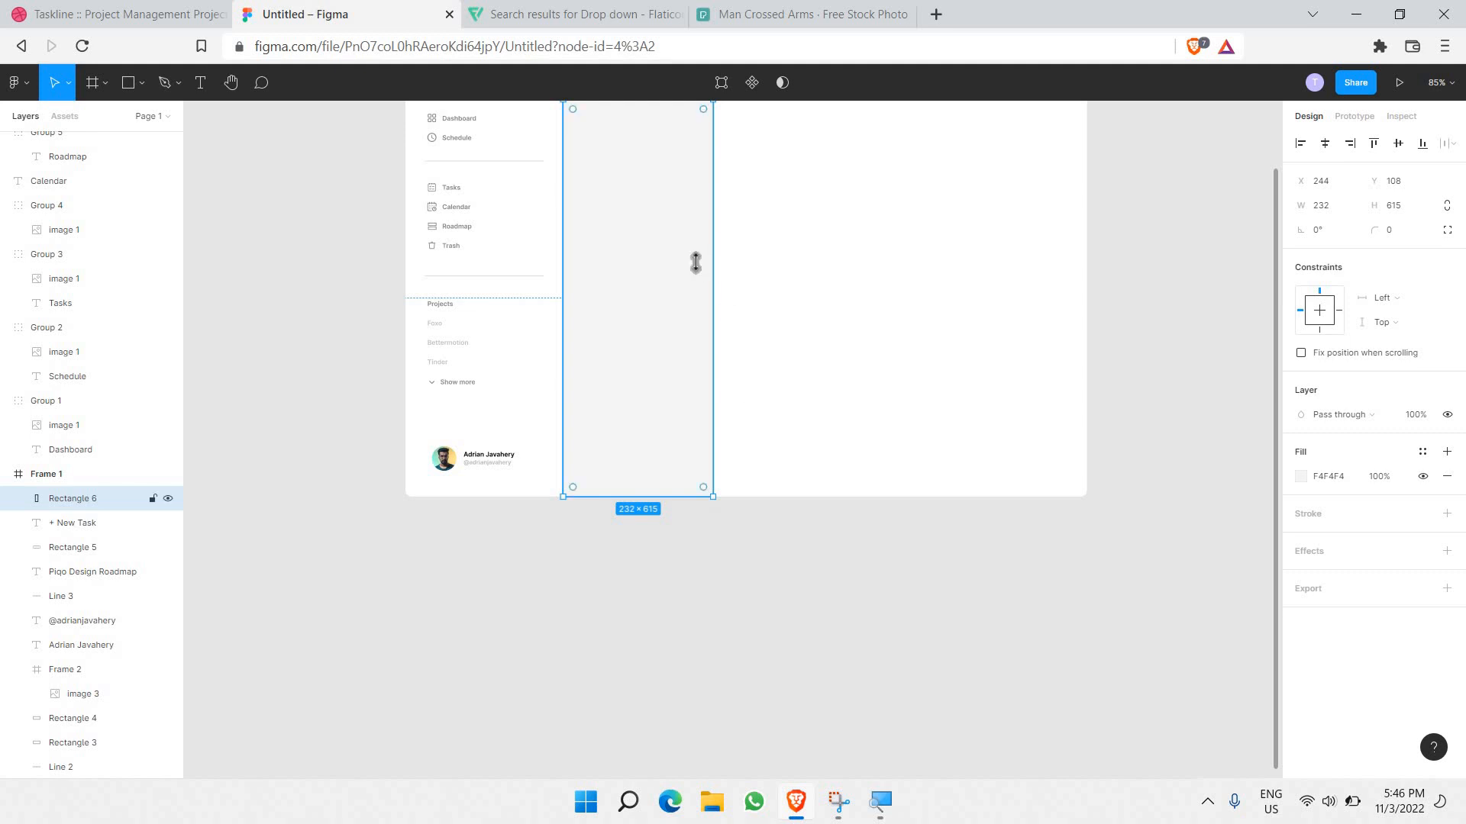
scroll(674, 327, up, 2)
click(731, 327)
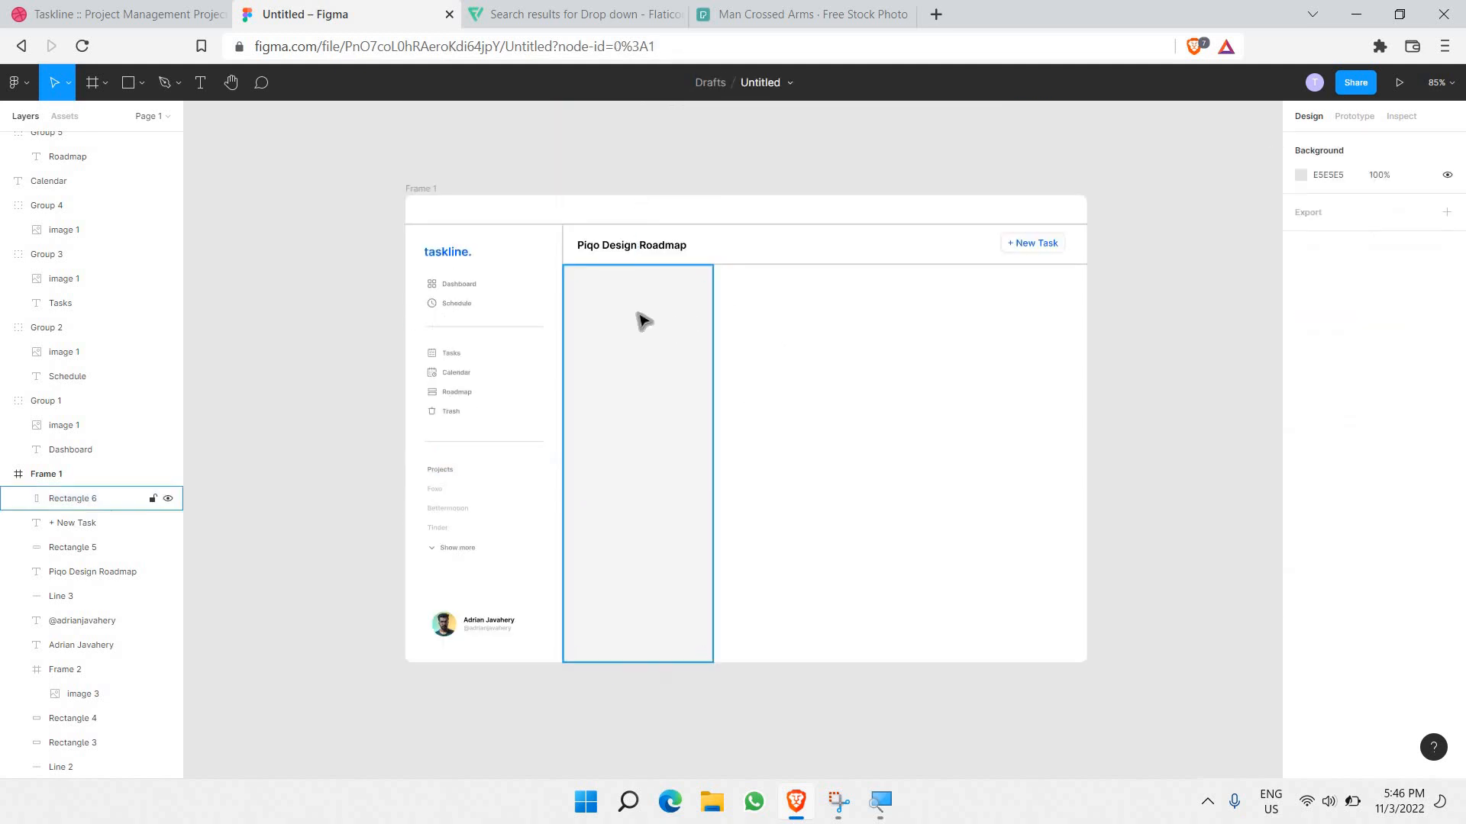
ctrl+scroll(638, 317, up, 5)
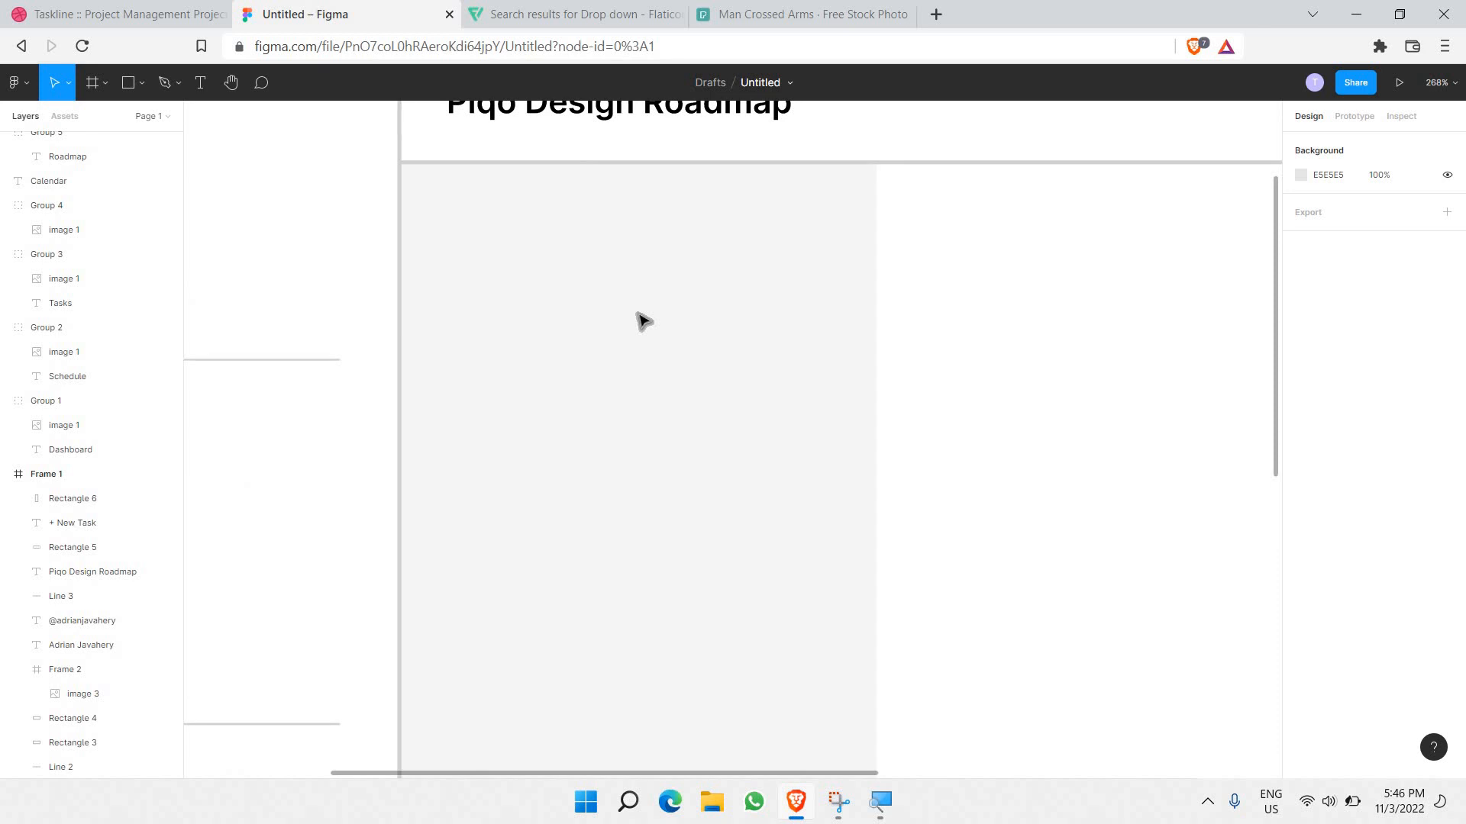
Step: Draw a card rectangle near the top of the grey column and fill it white
click(128, 82)
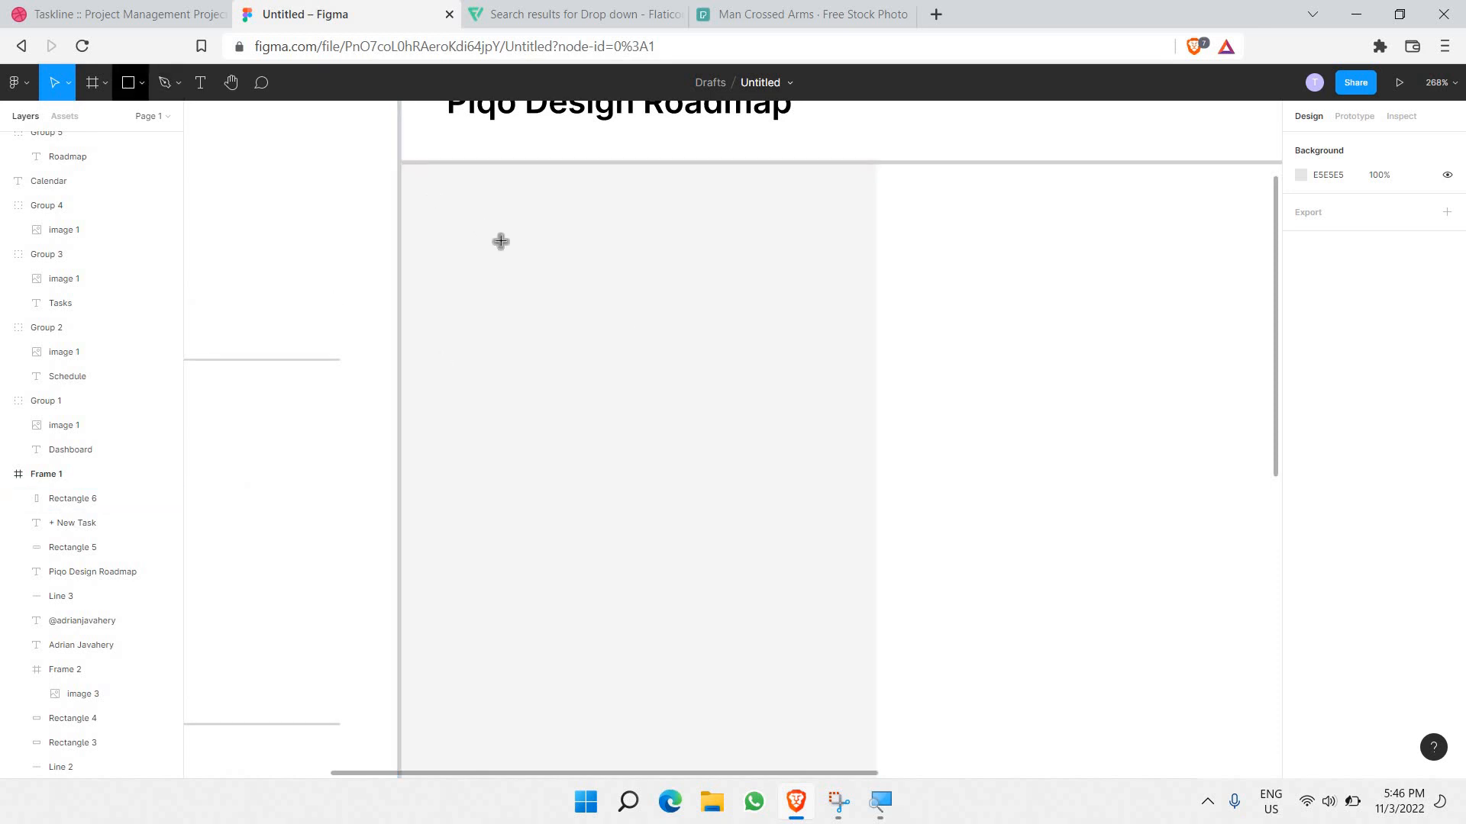
drag(436, 201, 834, 437)
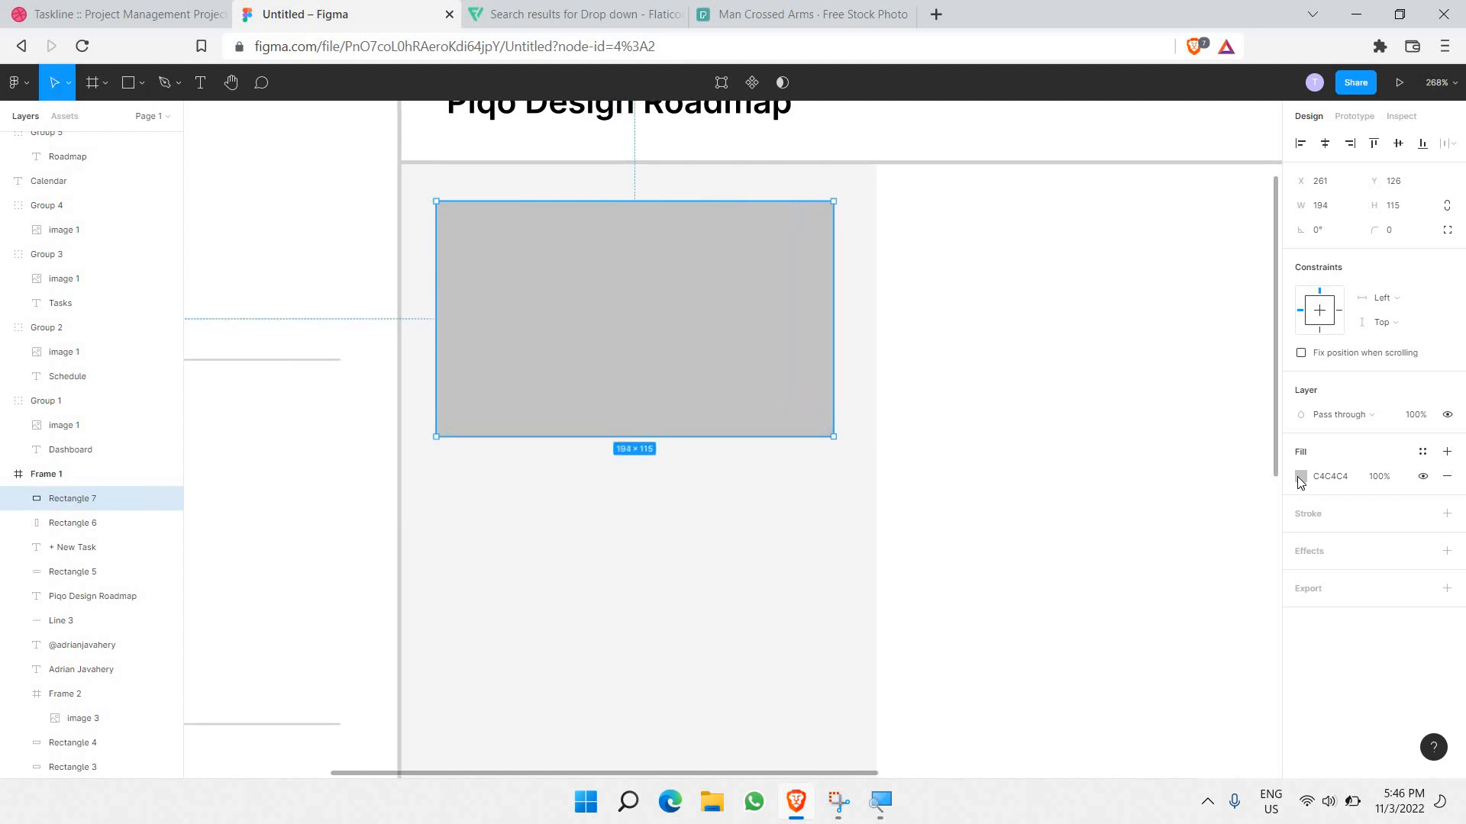
click(1301, 479)
drag(1234, 446, 1073, 369)
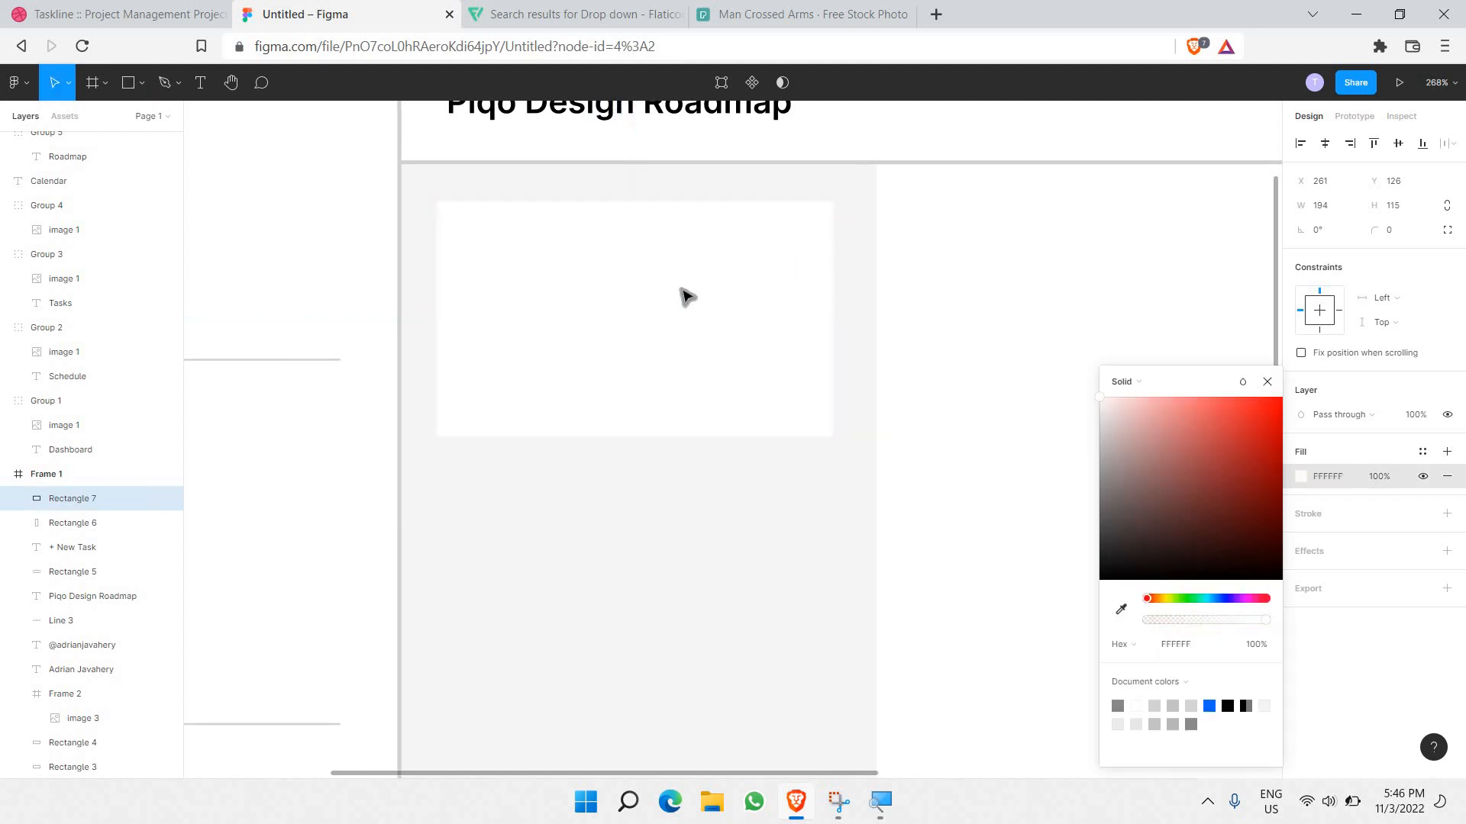
Step: Resize the card to 172×103 inside the column and set its corner radius to 10
drag(687, 296, 681, 307)
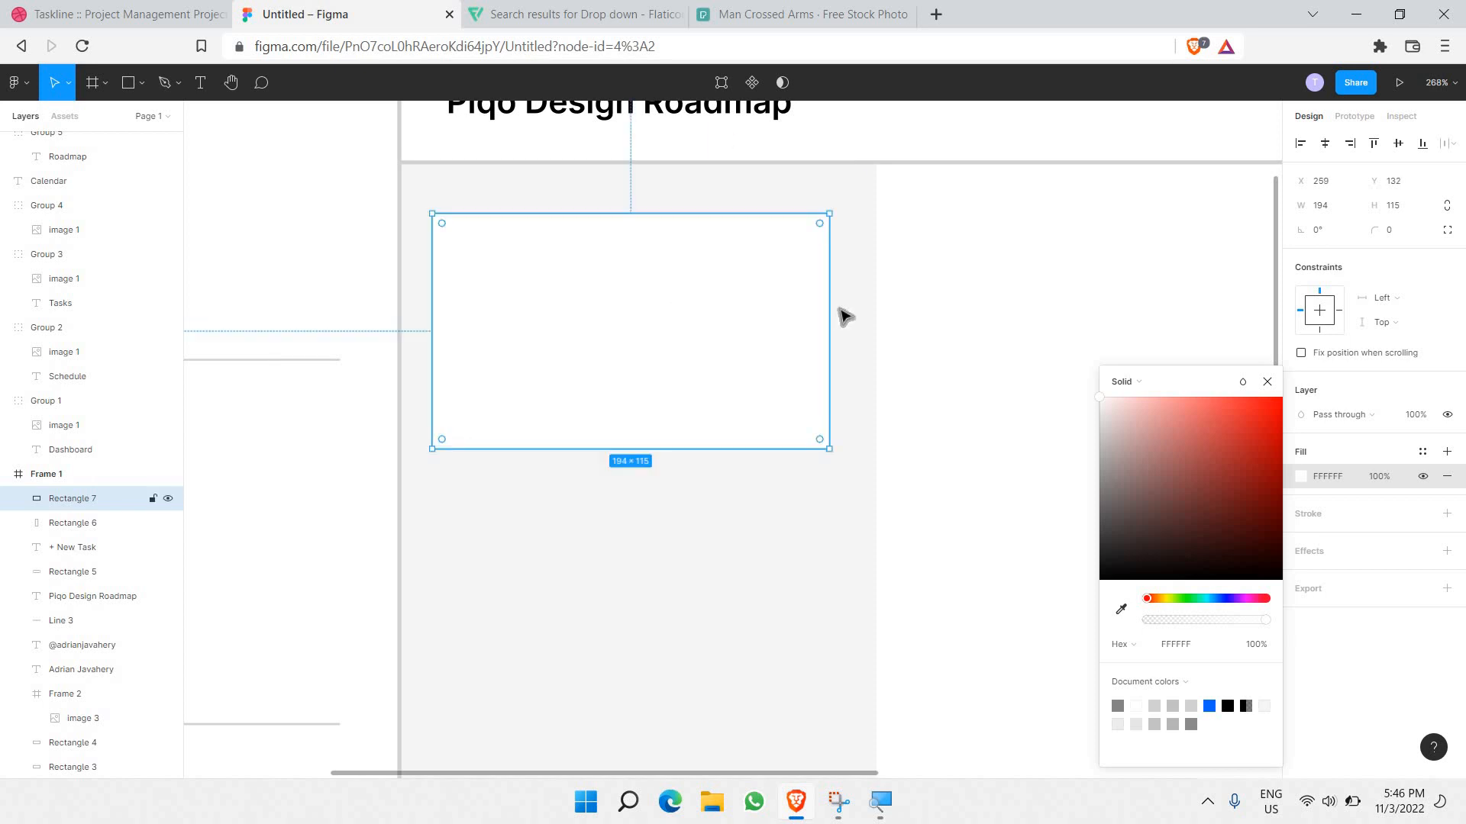
drag(832, 314, 790, 327)
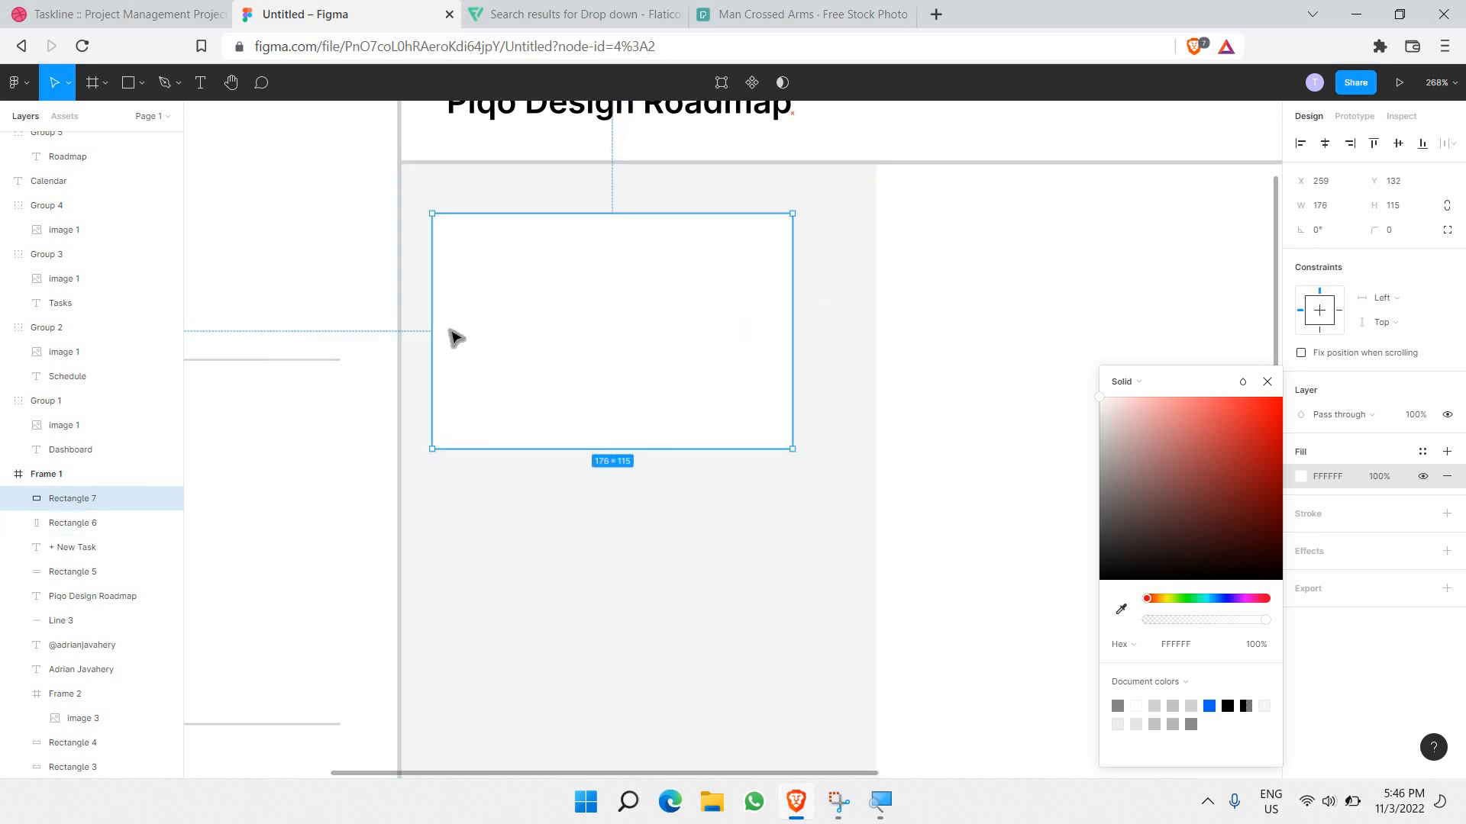
drag(436, 334, 444, 334)
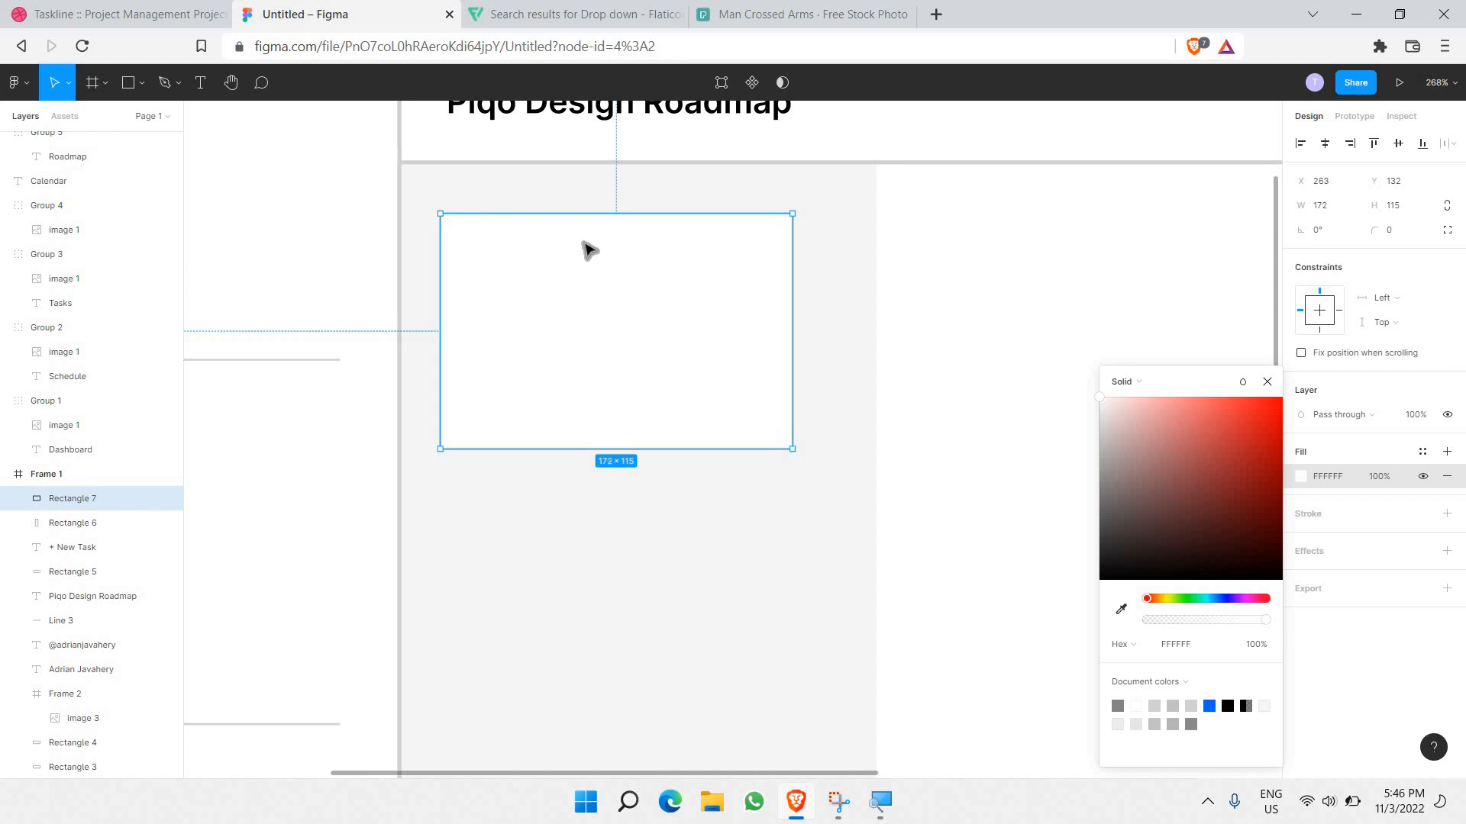
drag(593, 218, 596, 241)
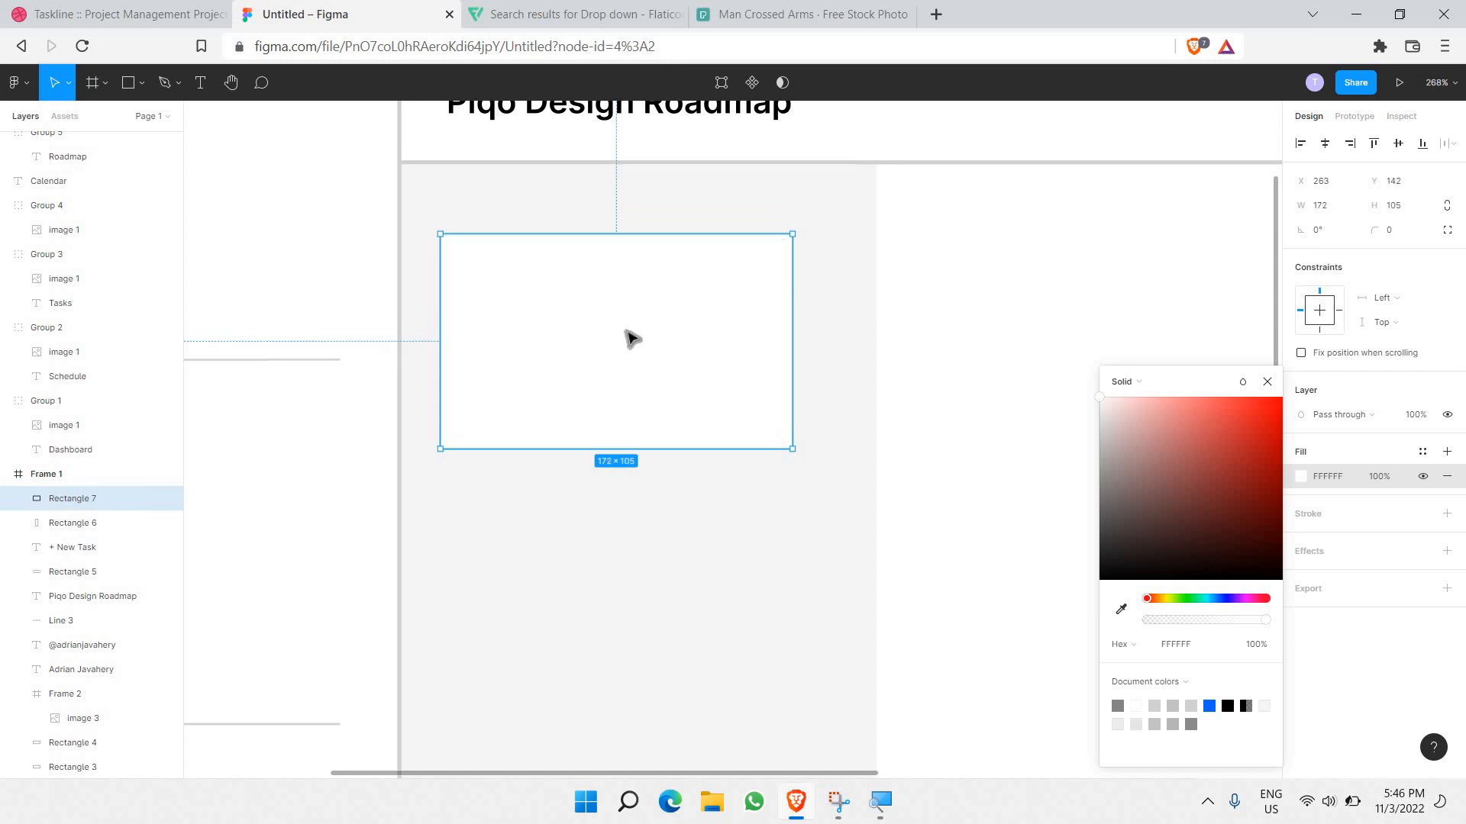
drag(642, 330, 649, 327)
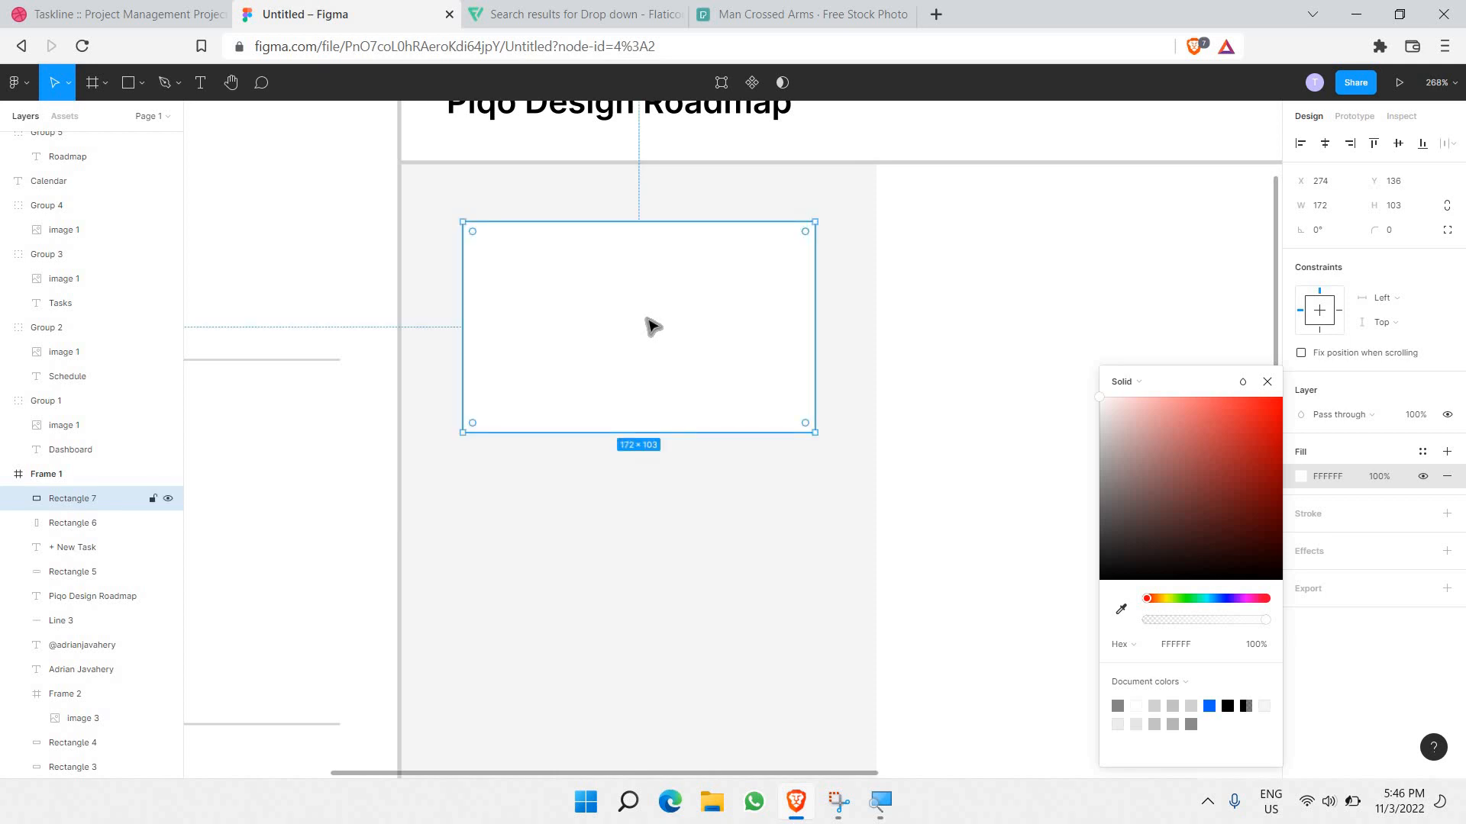
click(1414, 239)
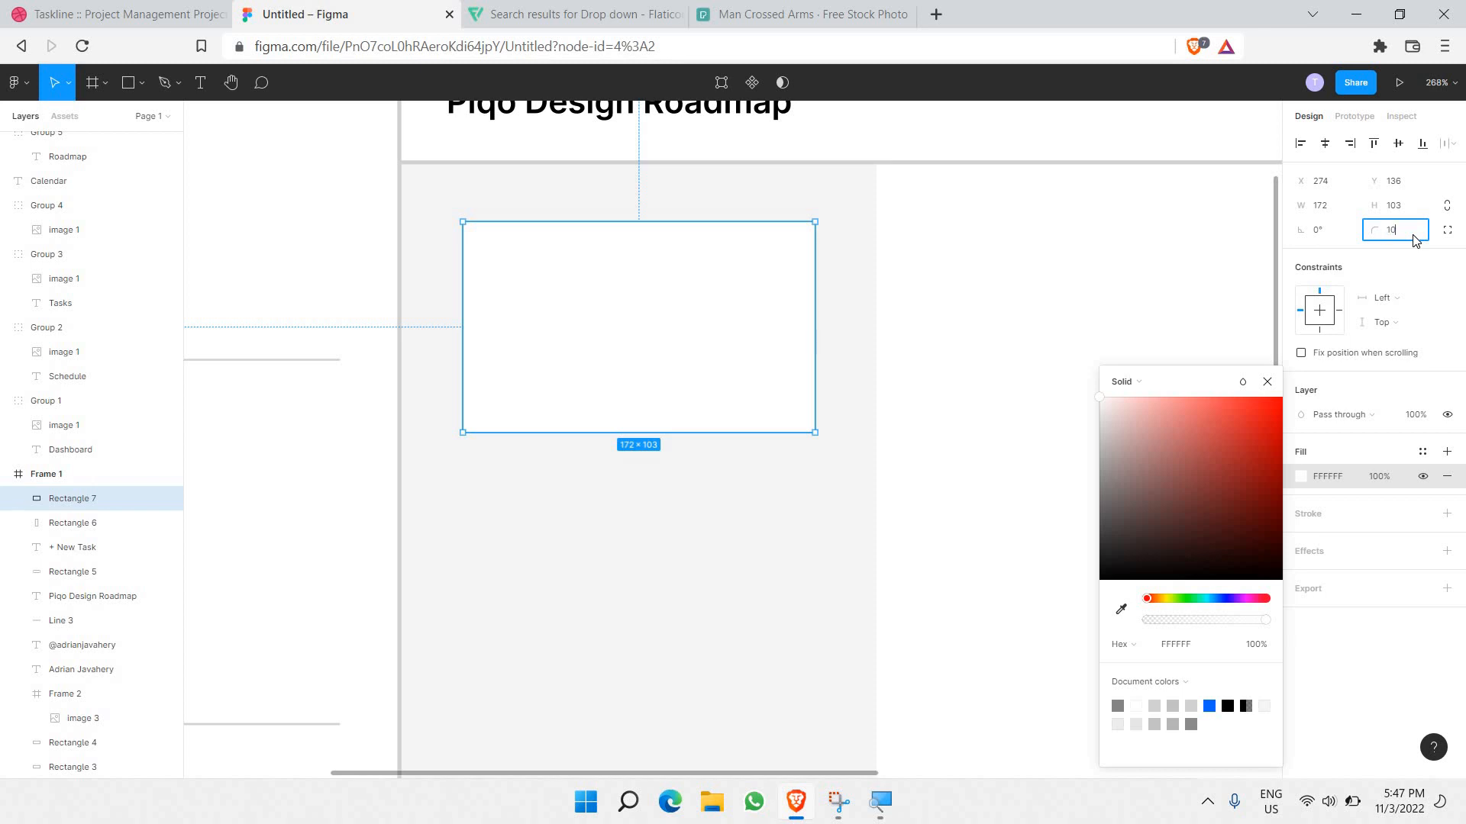
key(Return)
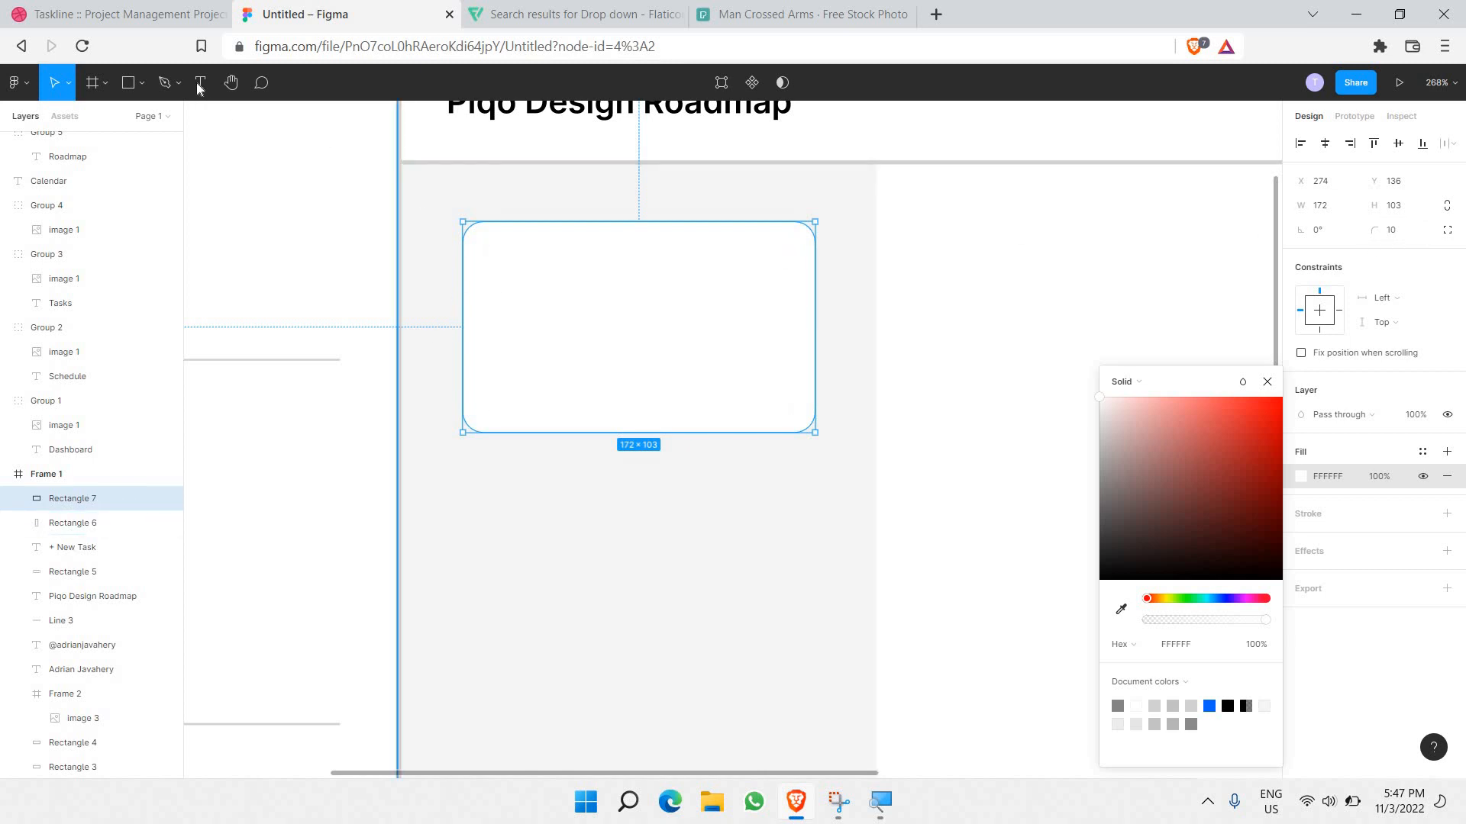
Step: Add an '80%' text label inside the card at font size 12
key(t)
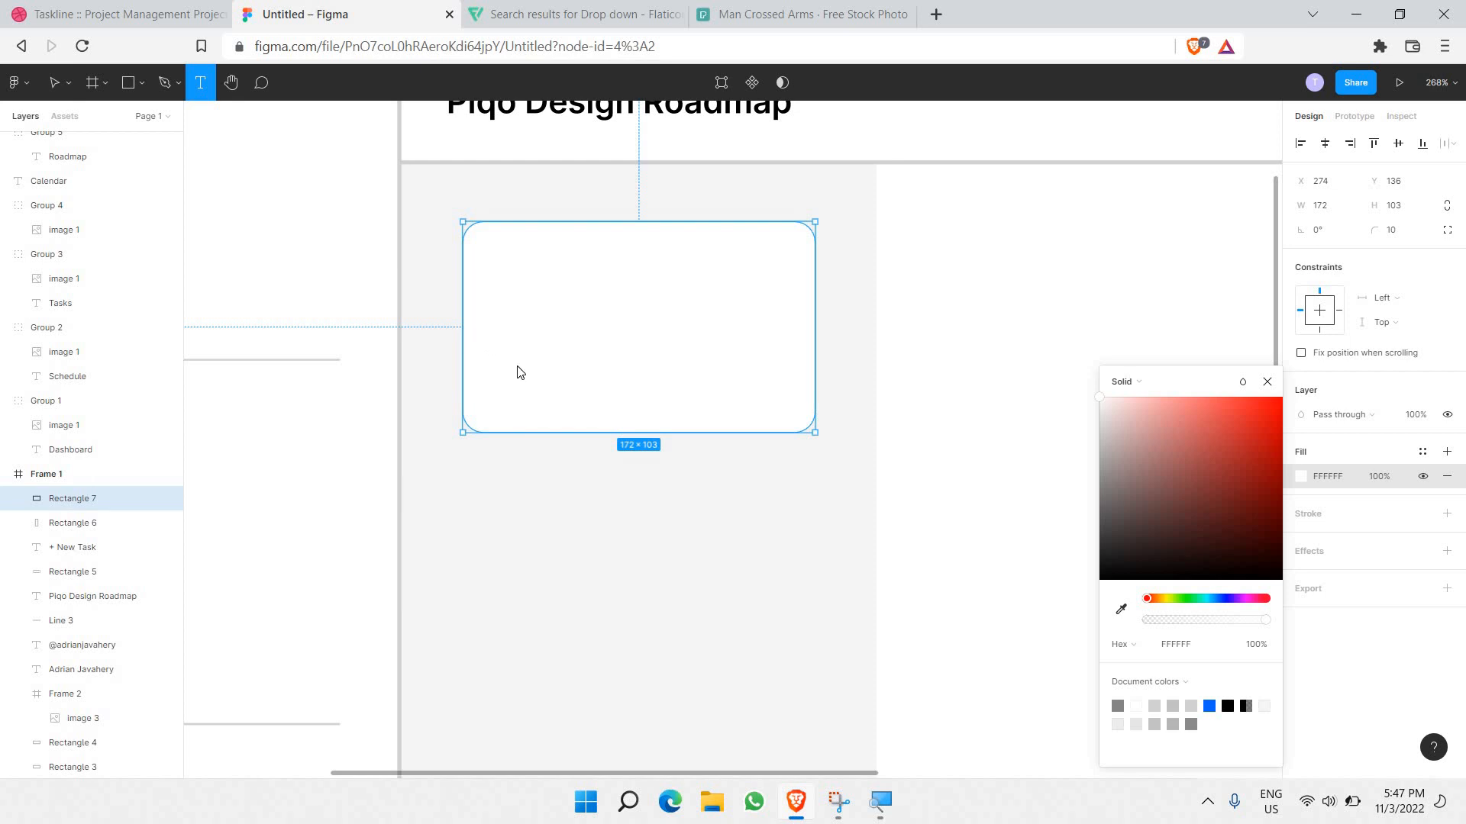
drag(478, 332, 543, 380)
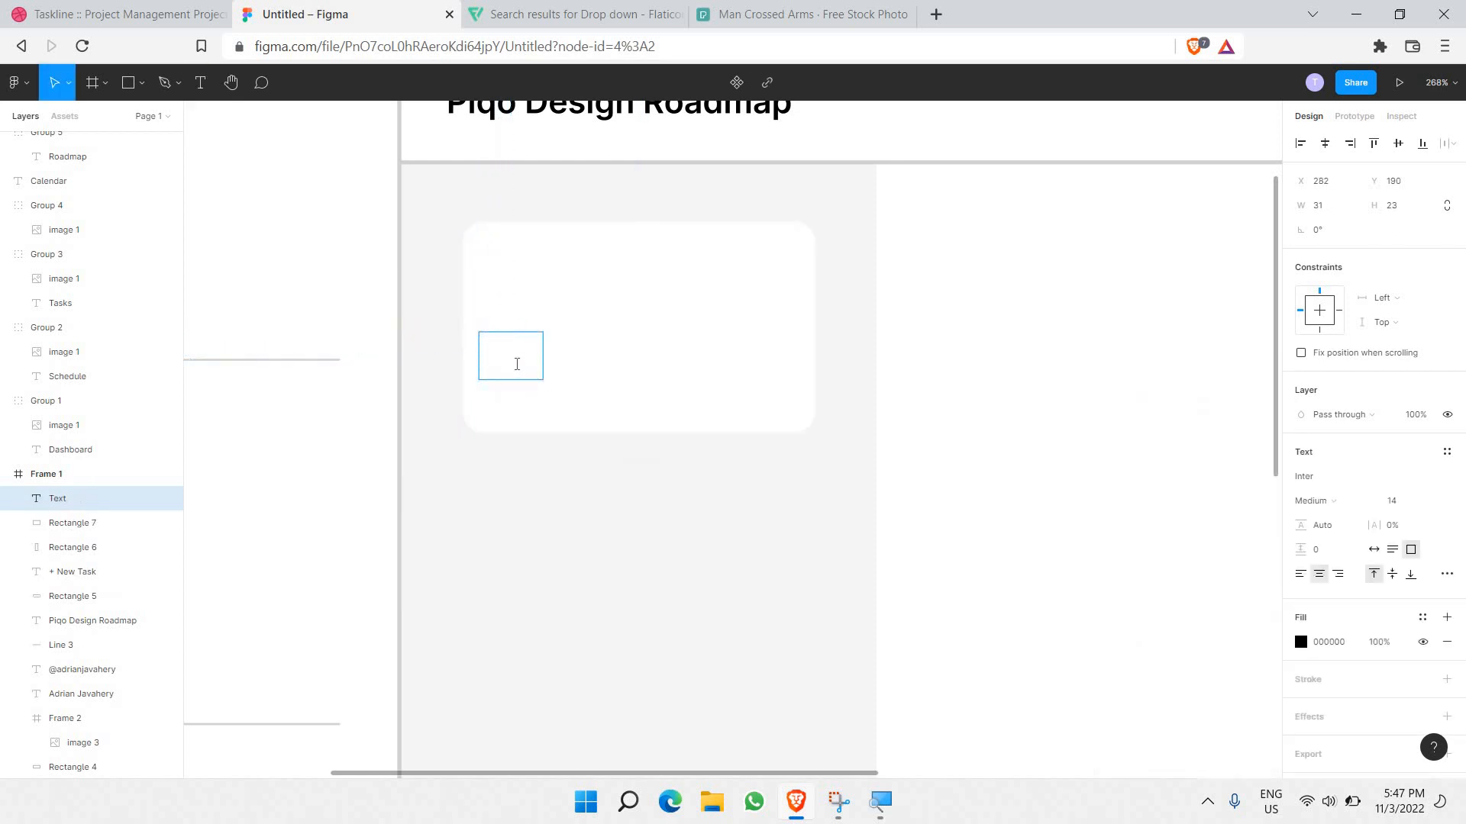
text(80%)
key(ctrl+a)
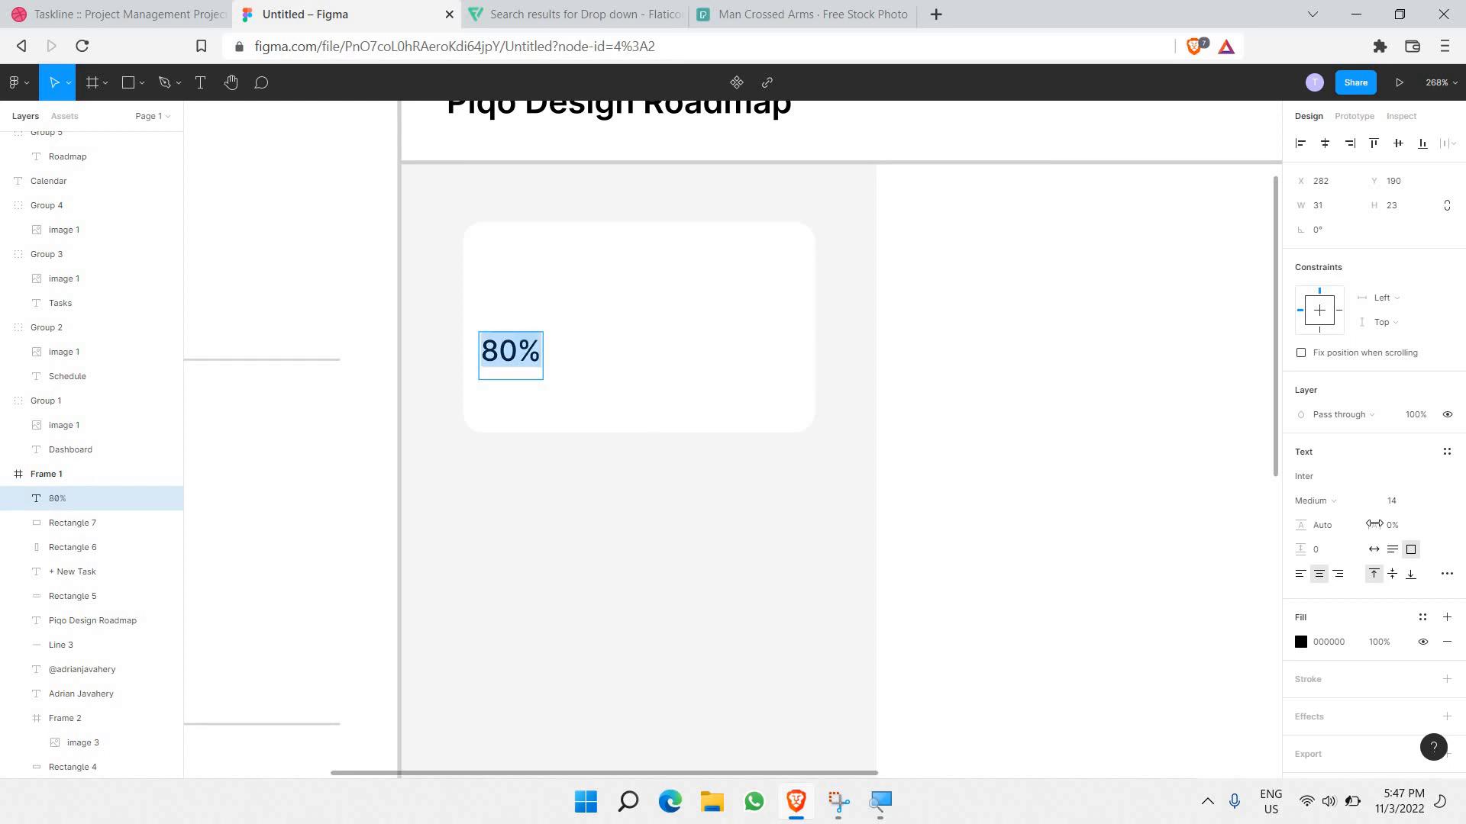
click(1435, 505)
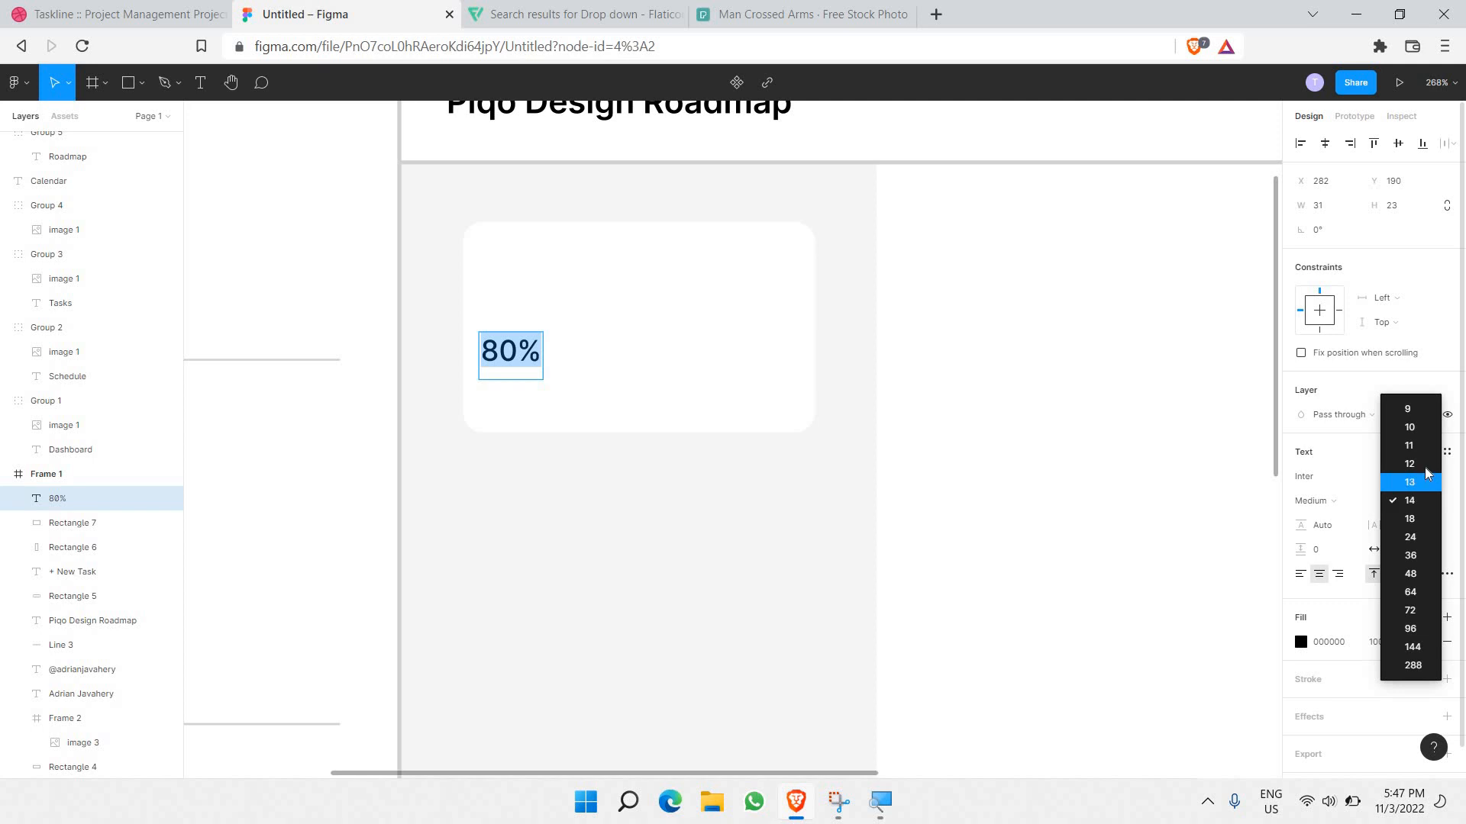
click(1427, 466)
Step: Make the 80% label Semi Bold and tighten its text box
double_click(521, 359)
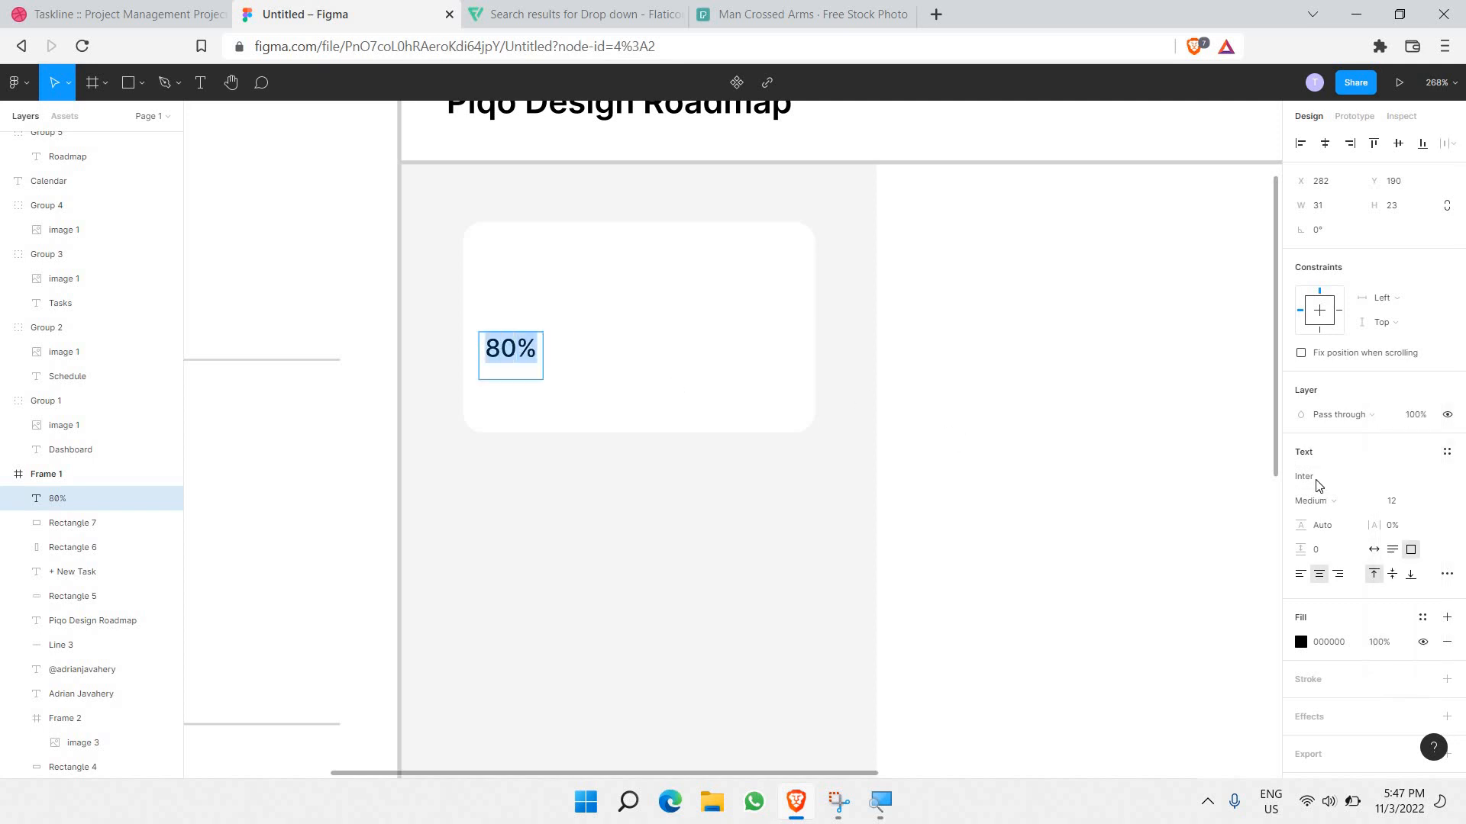
click(1332, 504)
click(1338, 523)
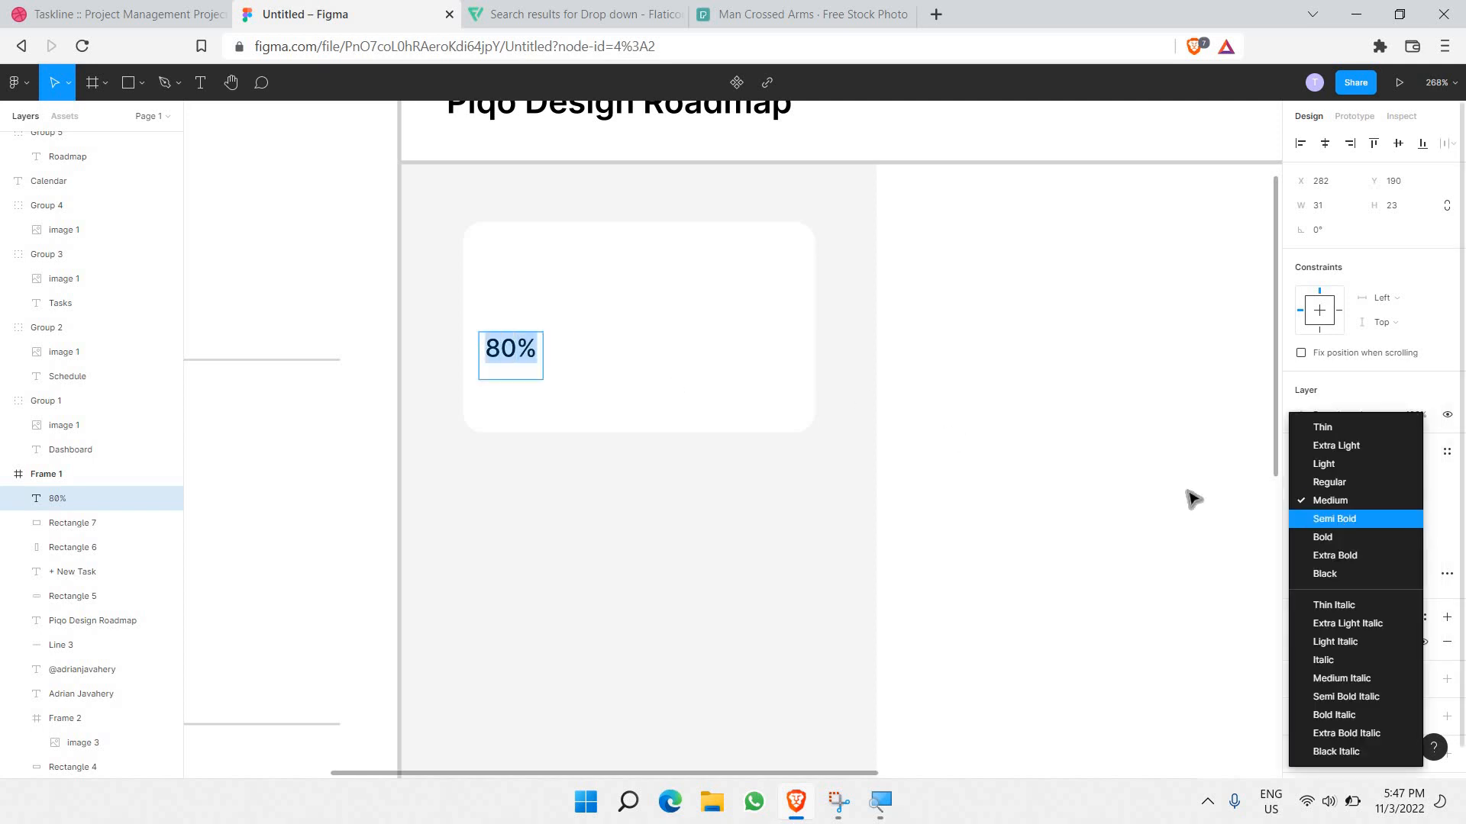
drag(522, 379, 540, 360)
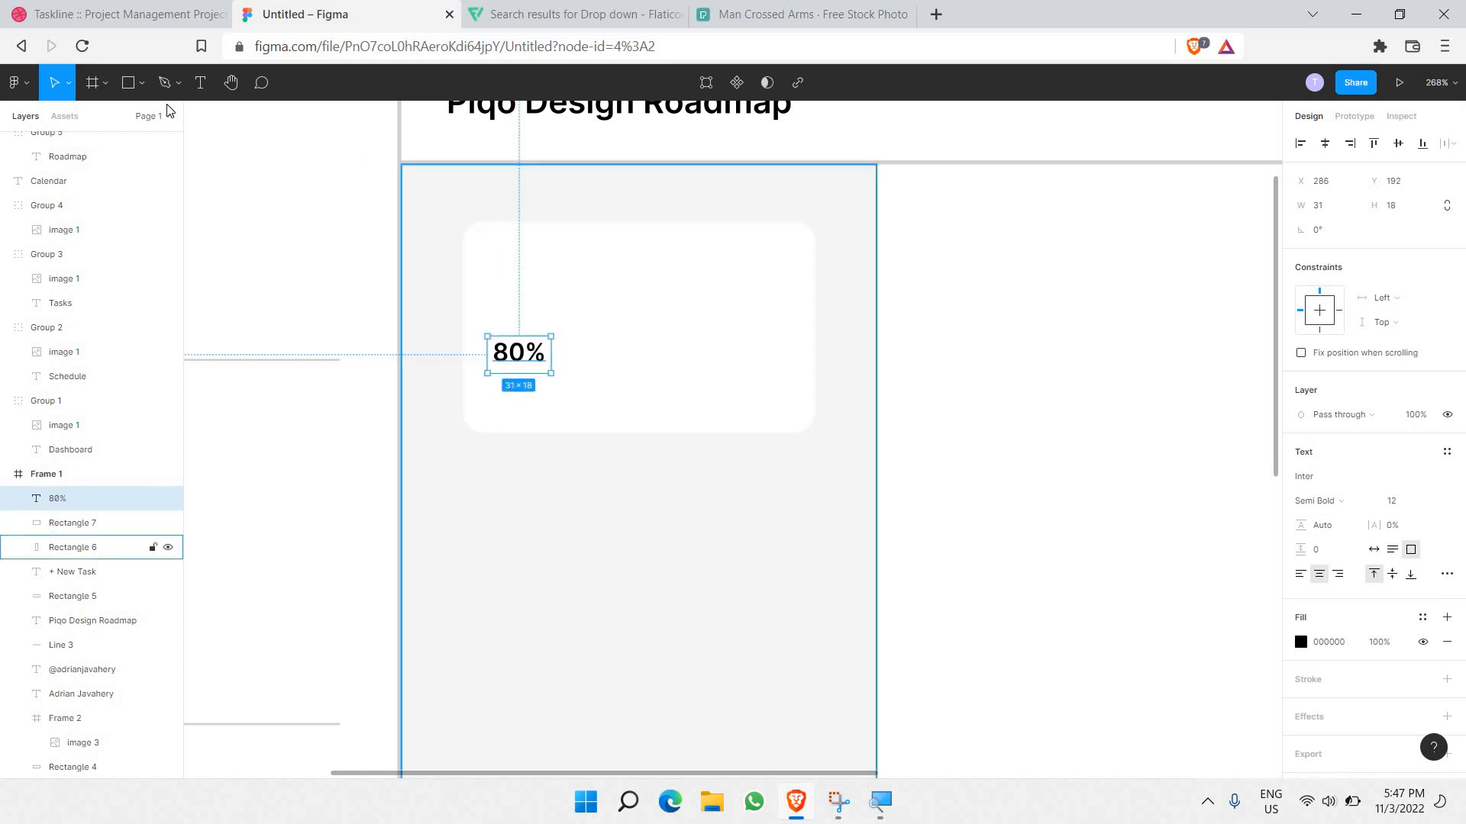
click(140, 91)
click(141, 142)
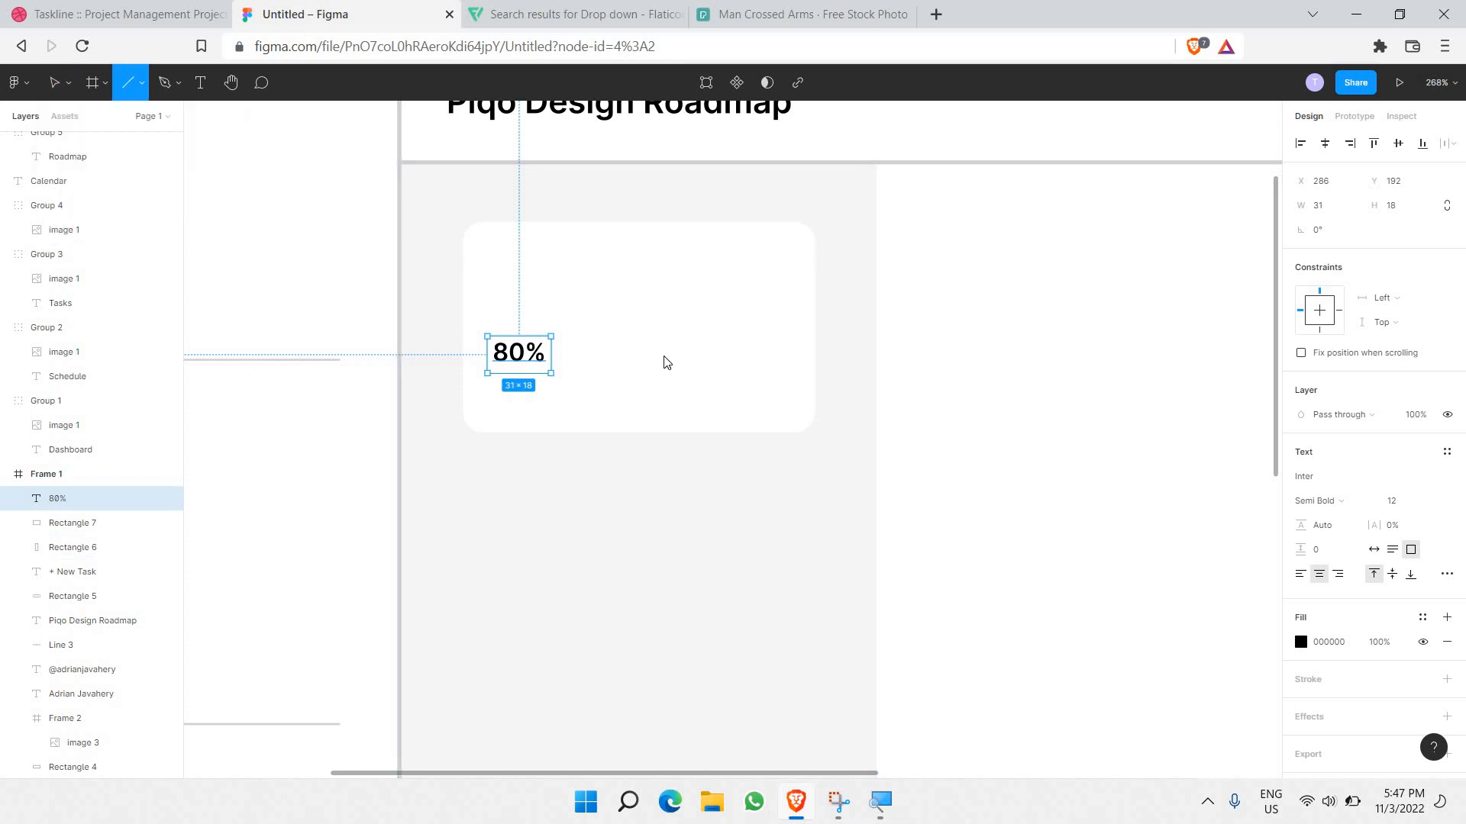
Step: Draw a 2-px pale grey E3E3E3 track line level with the 80% label
drag(559, 350, 779, 387)
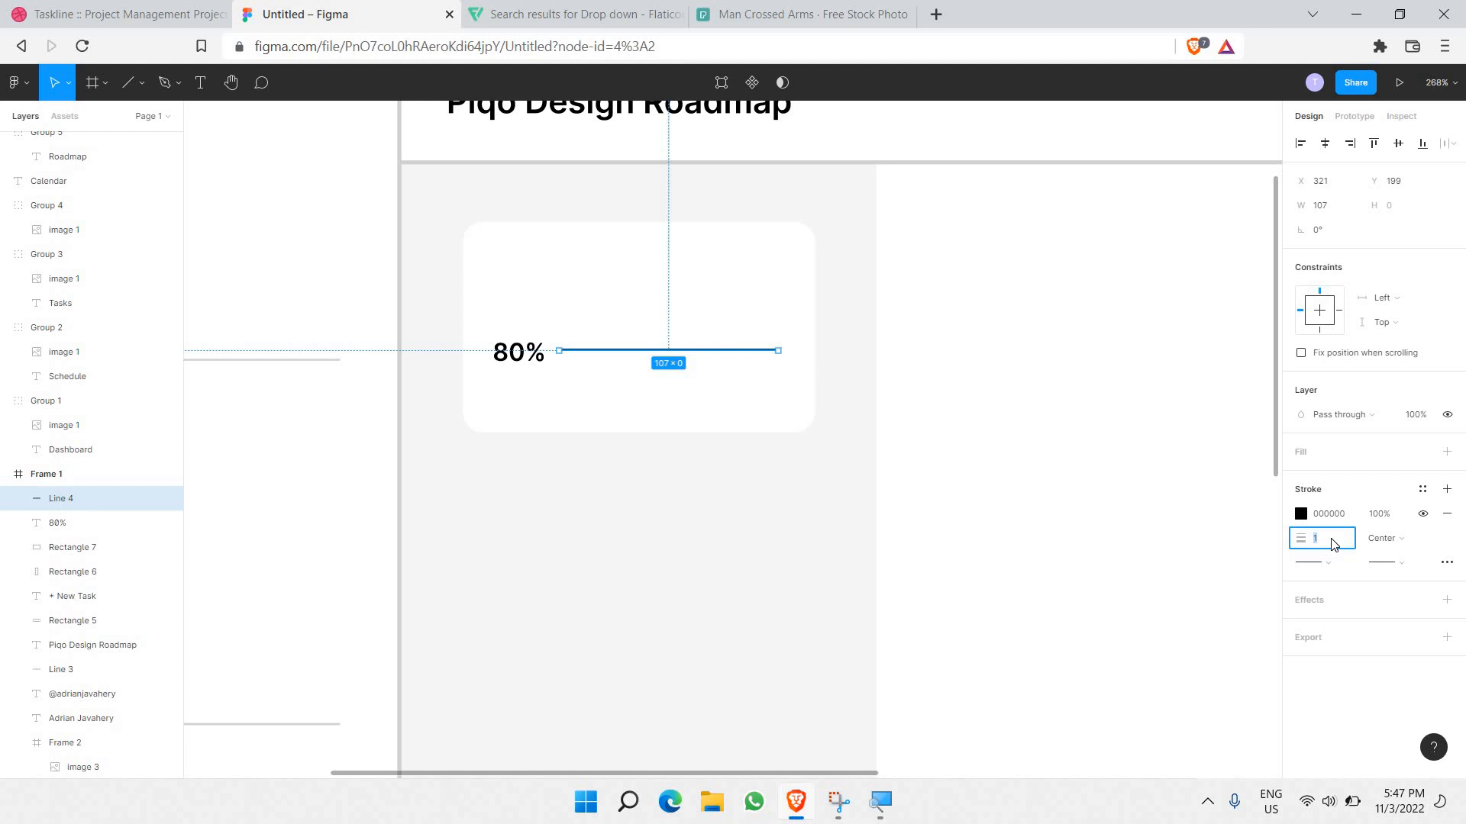
click(1331, 541)
text(2)
key(Return)
click(1300, 514)
text(AAAAAA)
key(Return)
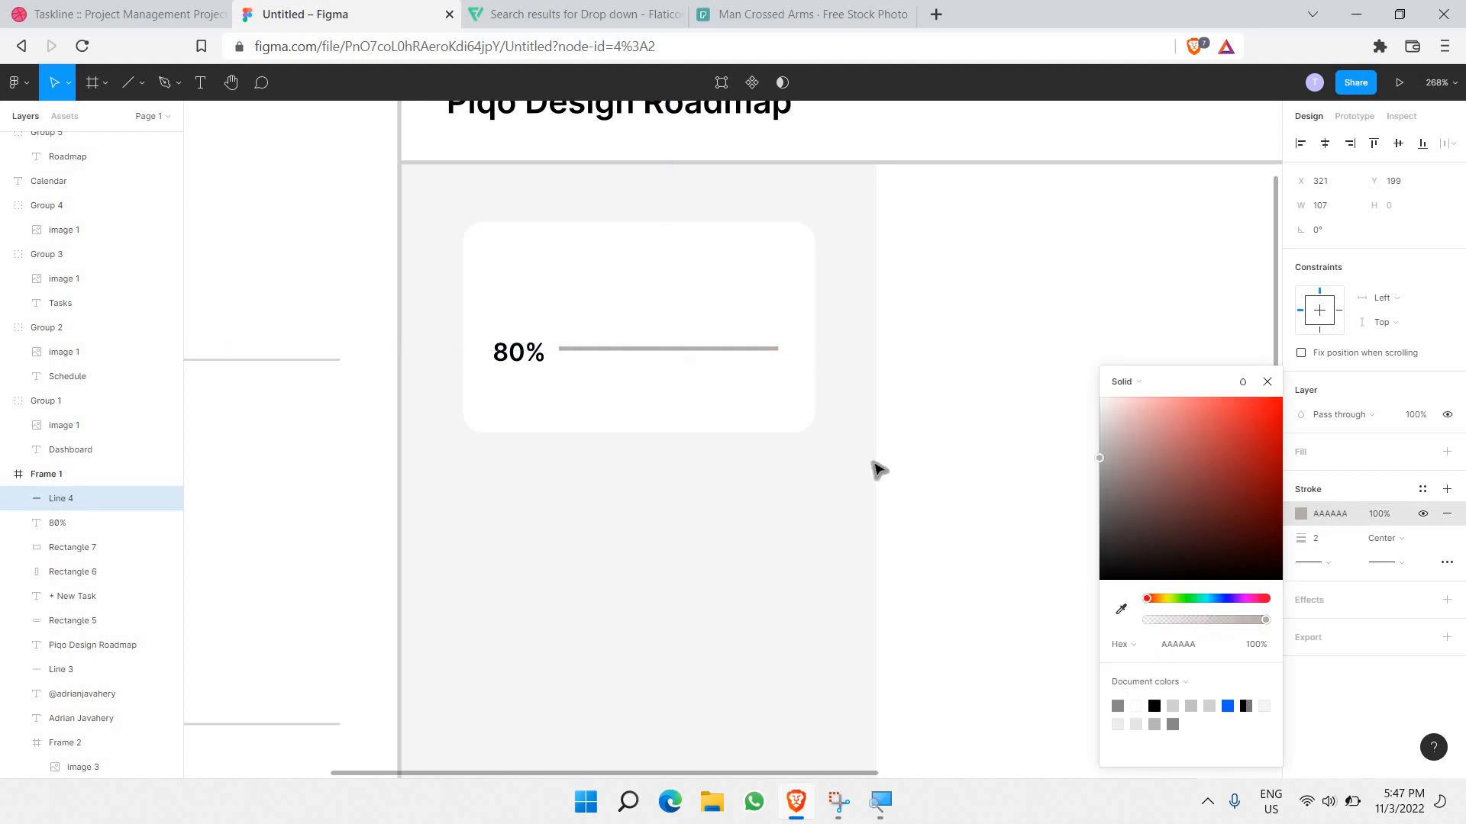
drag(819, 422, 818, 422)
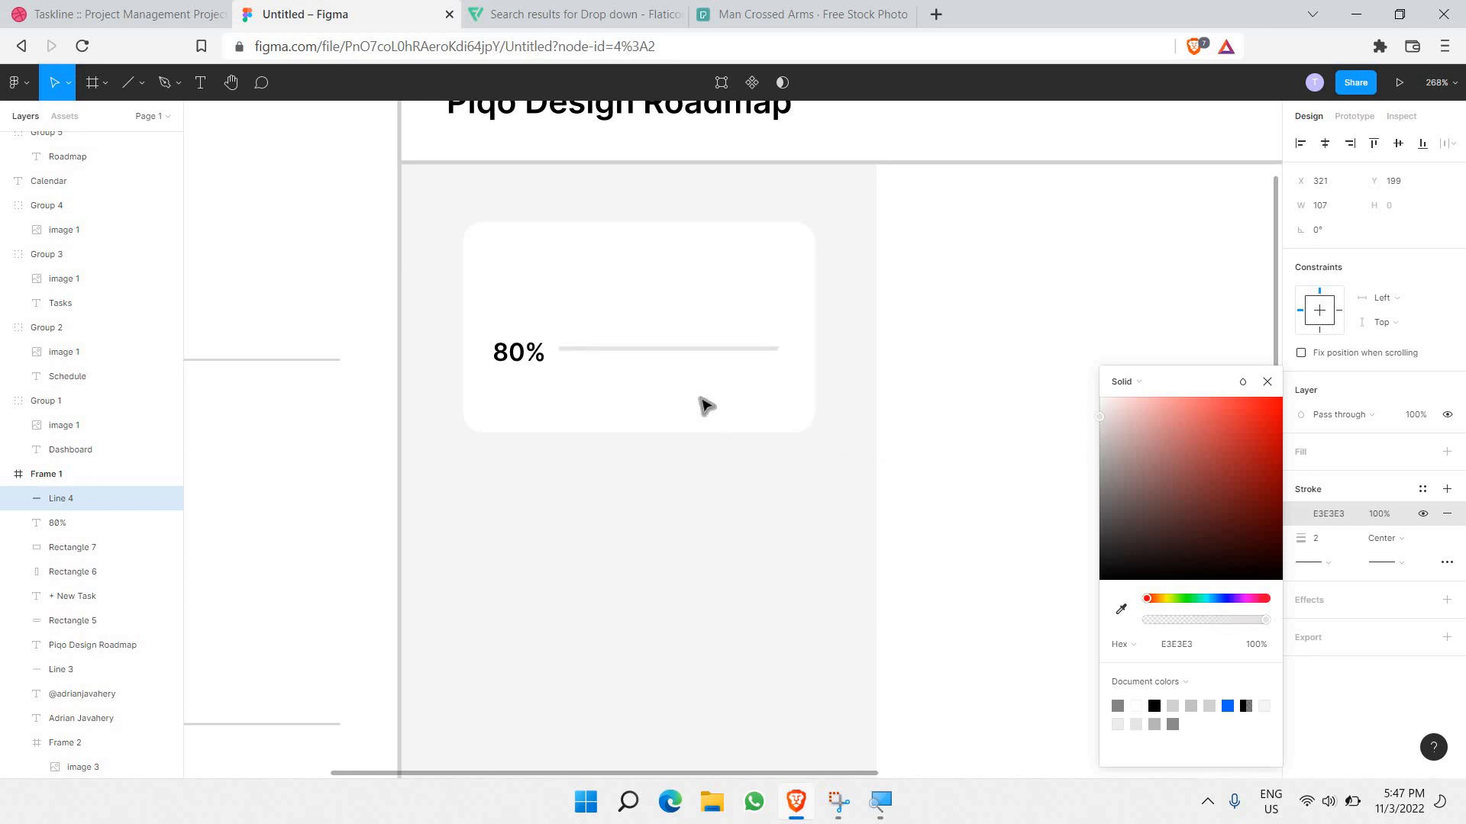
scroll(661, 342, up, 3)
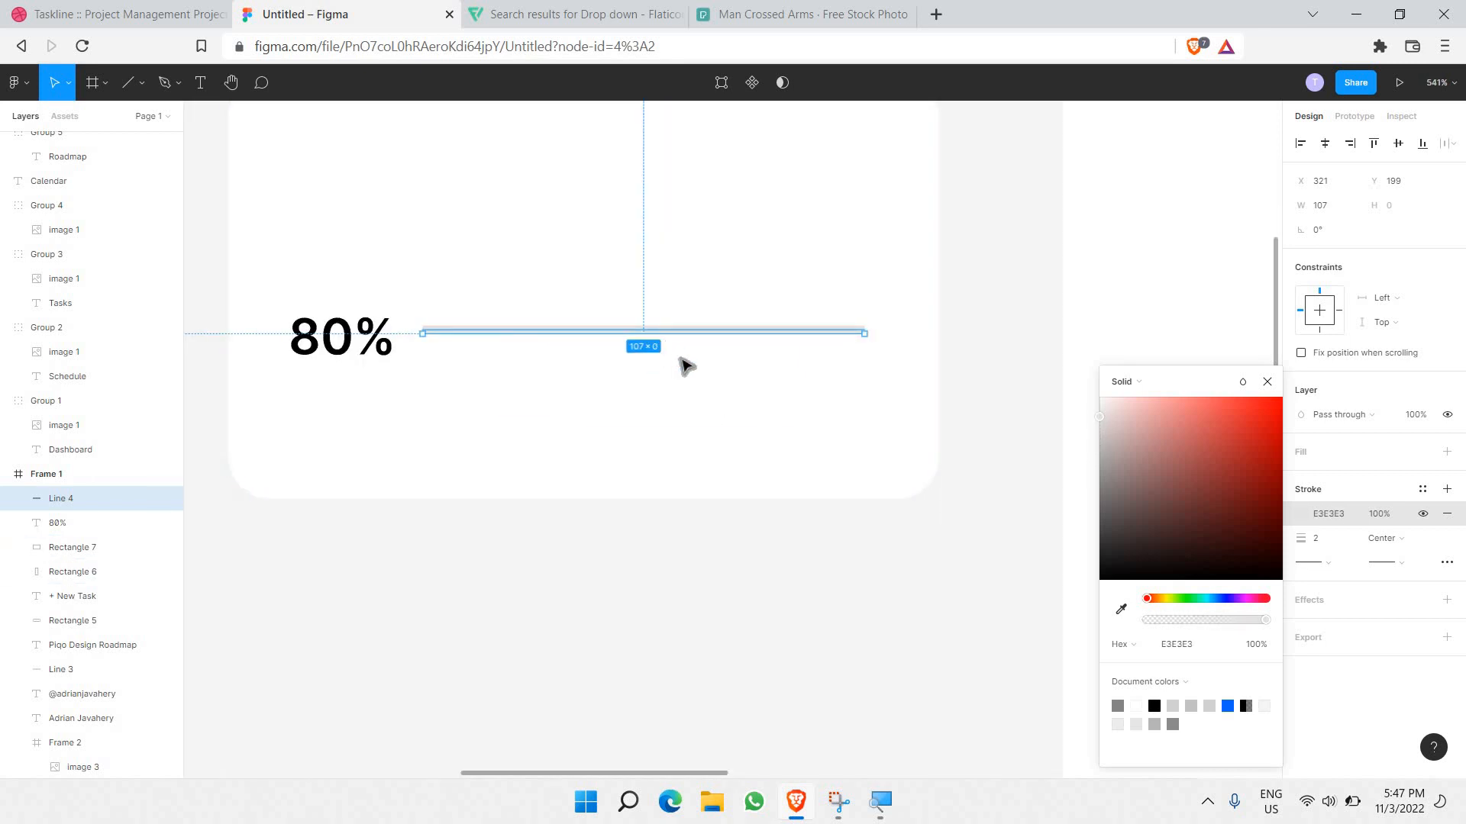
click(686, 341)
click(686, 335)
key(Down)
key(Down)
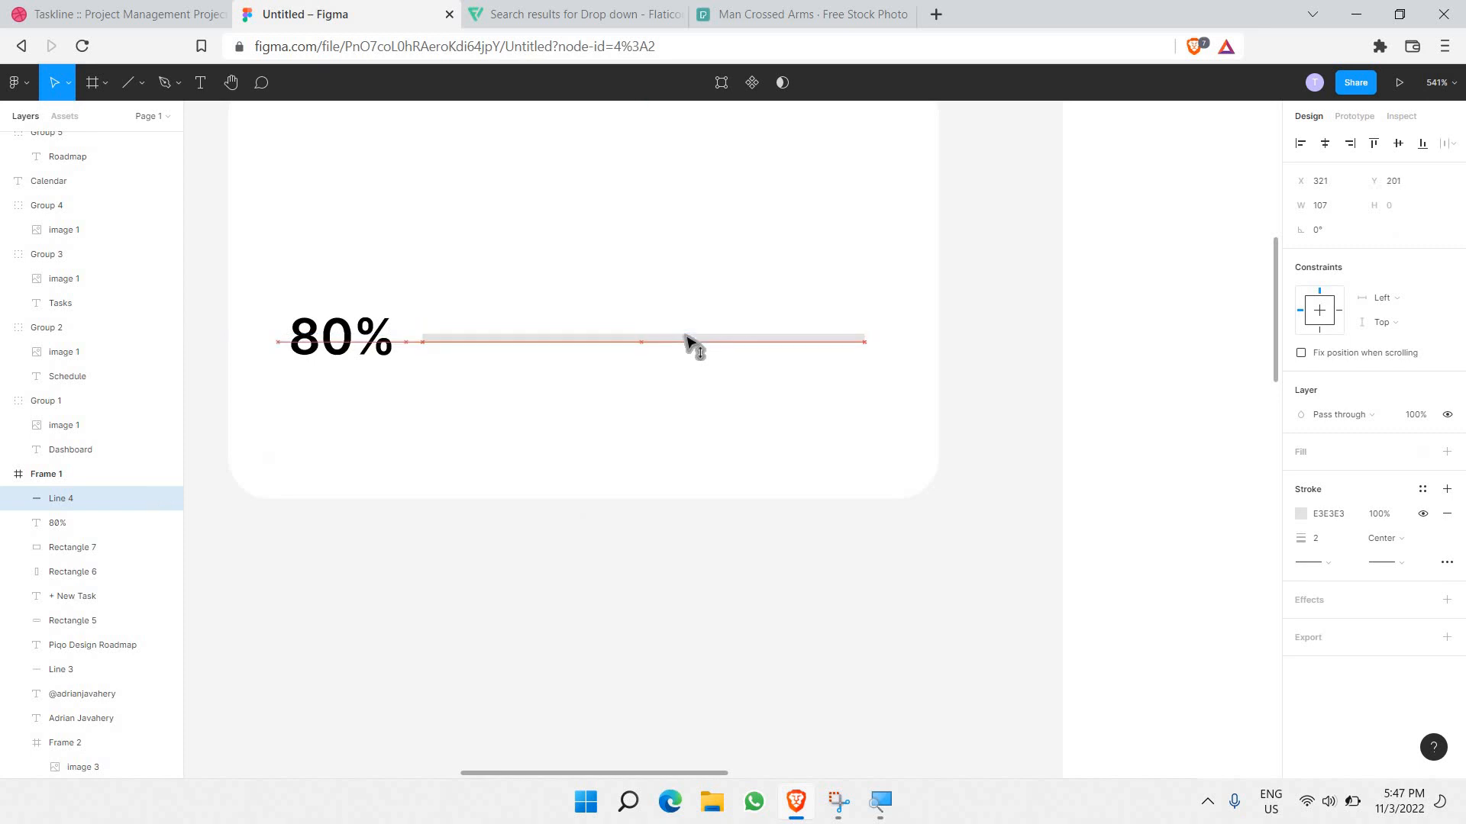
Step: Paste a copy of the line on top, colour it blue 0066FF, and shorten it to 88 px
click(700, 382)
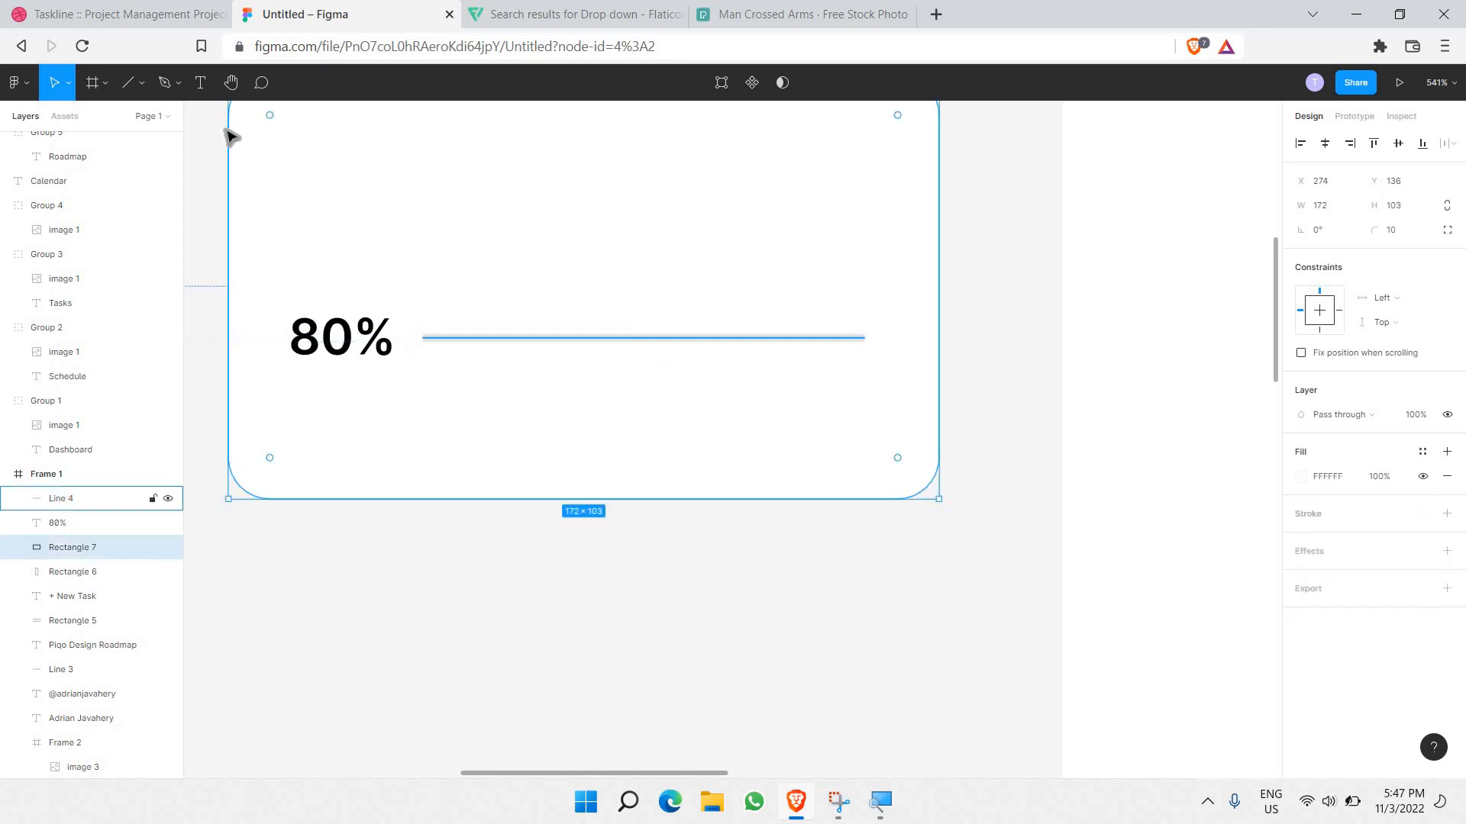
click(516, 348)
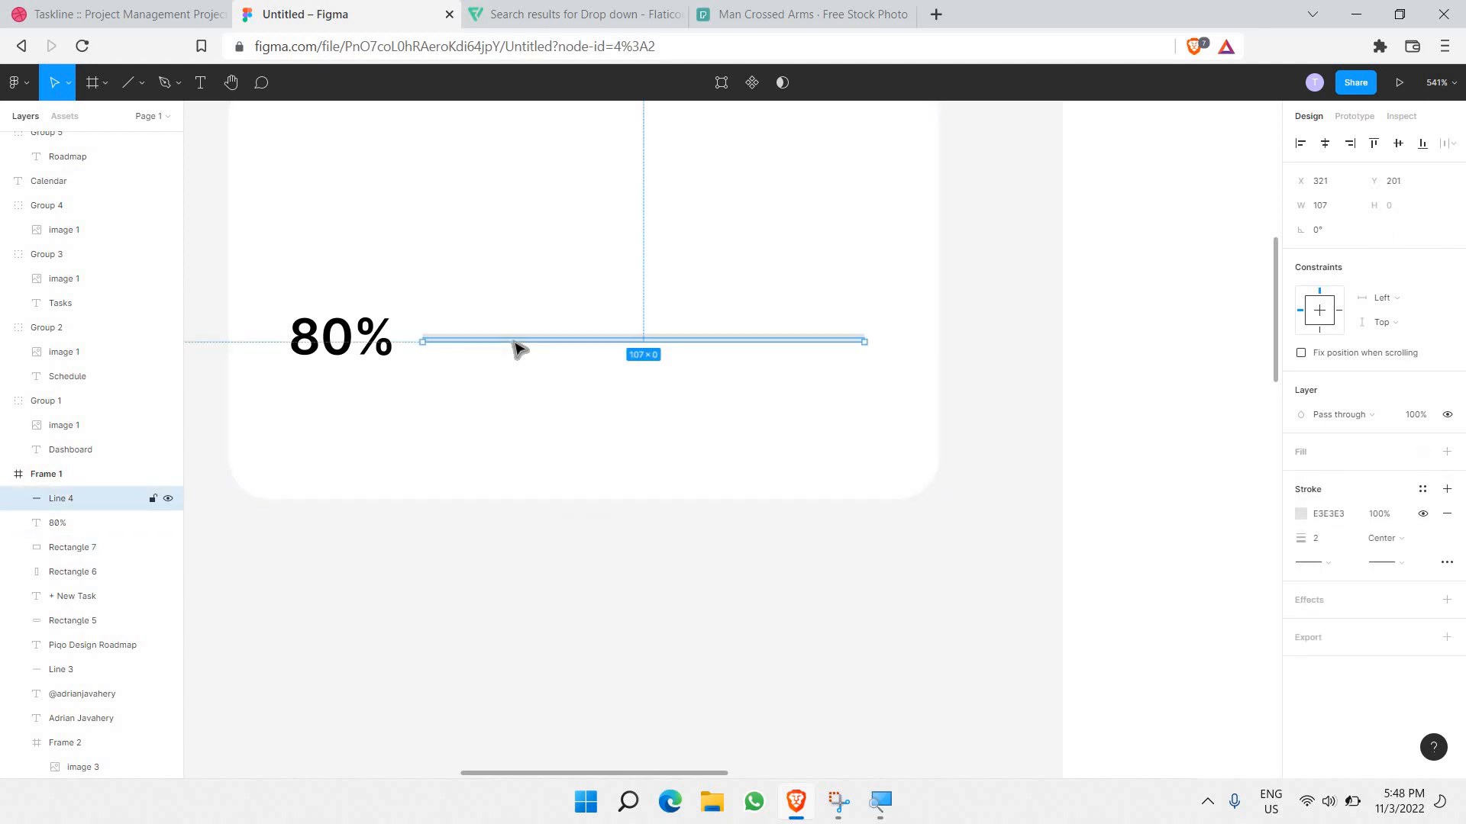
key(ctrl+v)
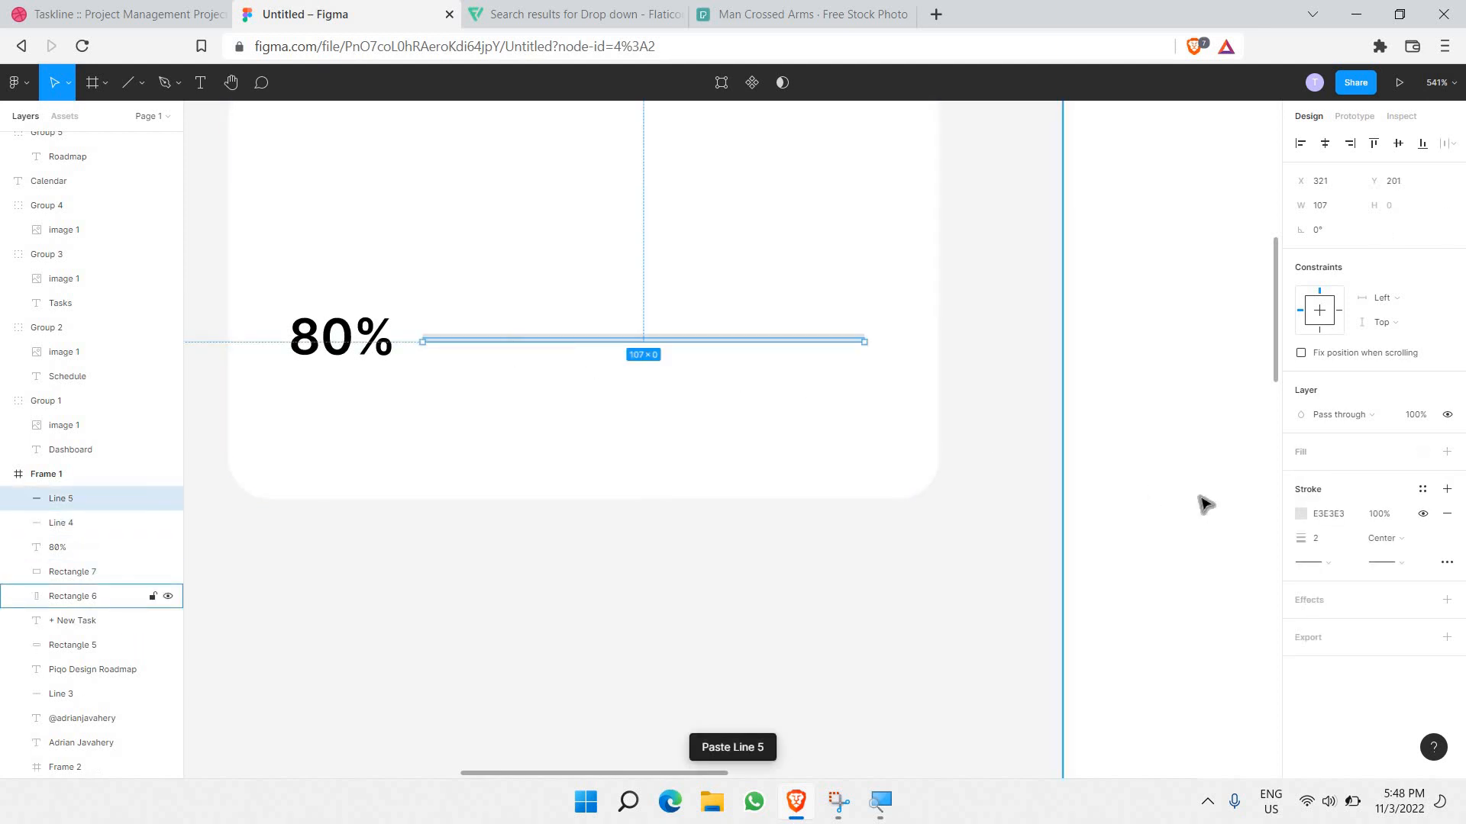
click(1301, 514)
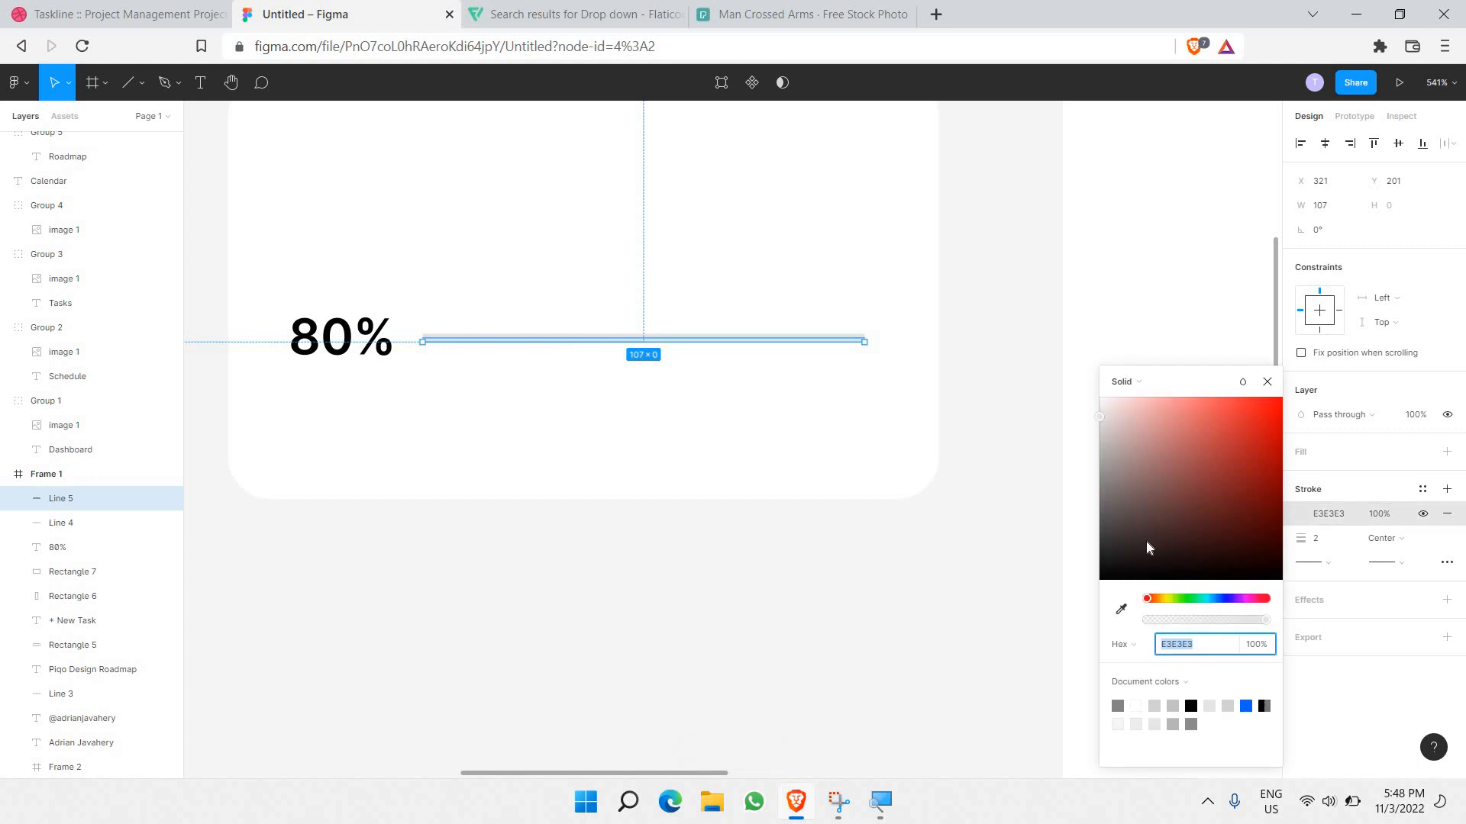
click(1246, 706)
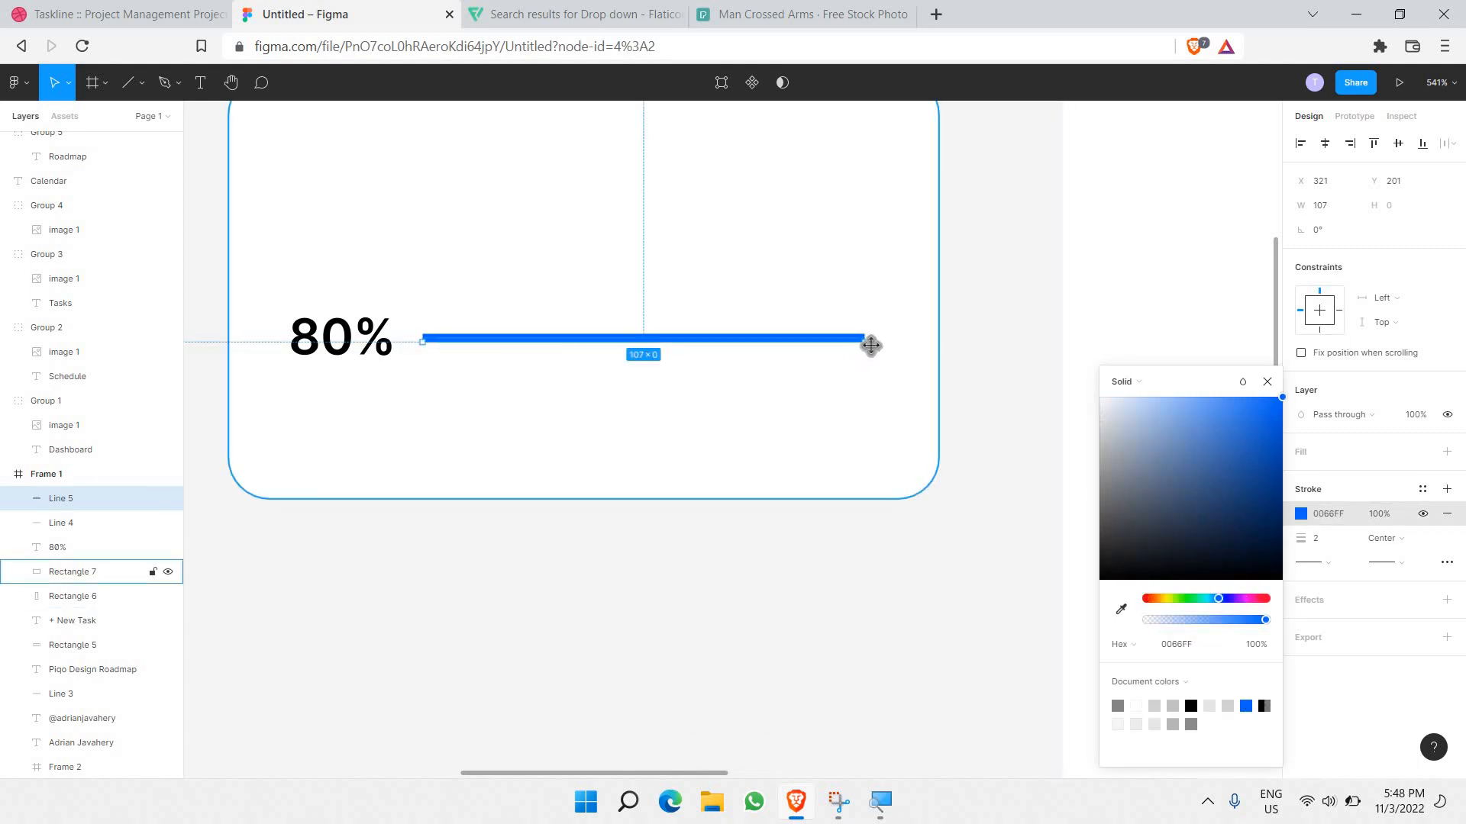
drag(865, 339, 796, 351)
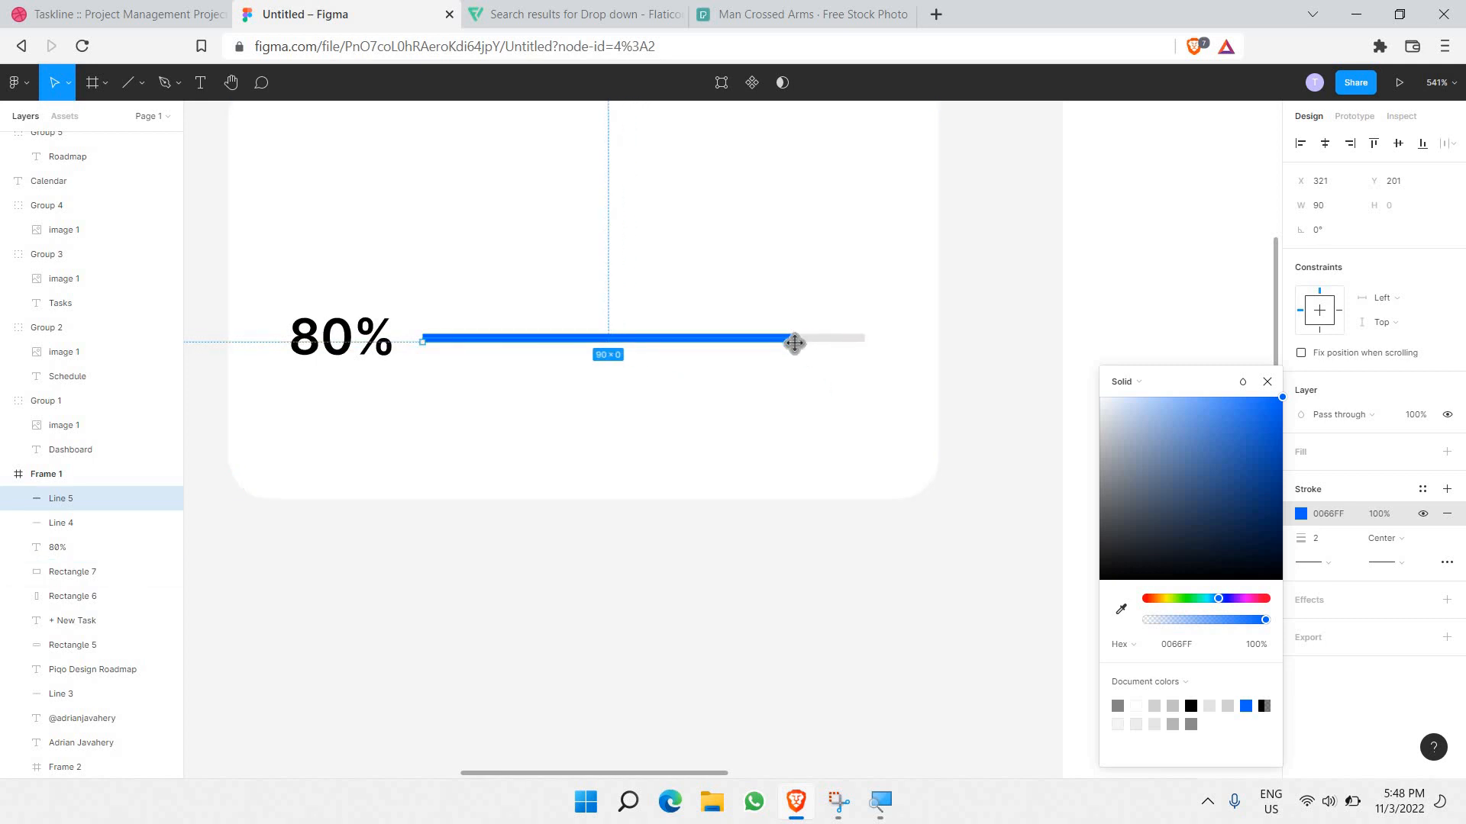
drag(792, 345, 786, 344)
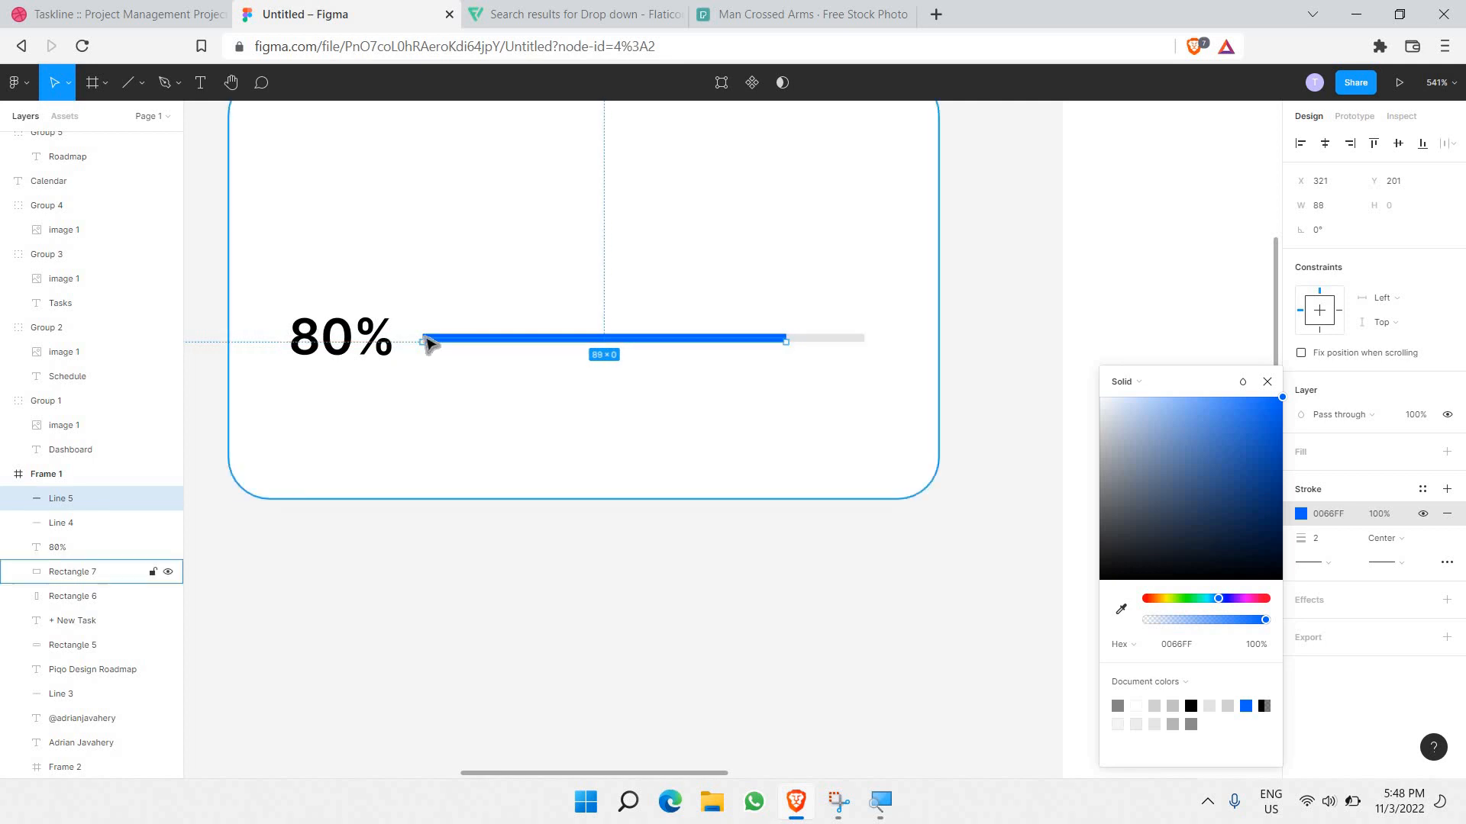
click(540, 383)
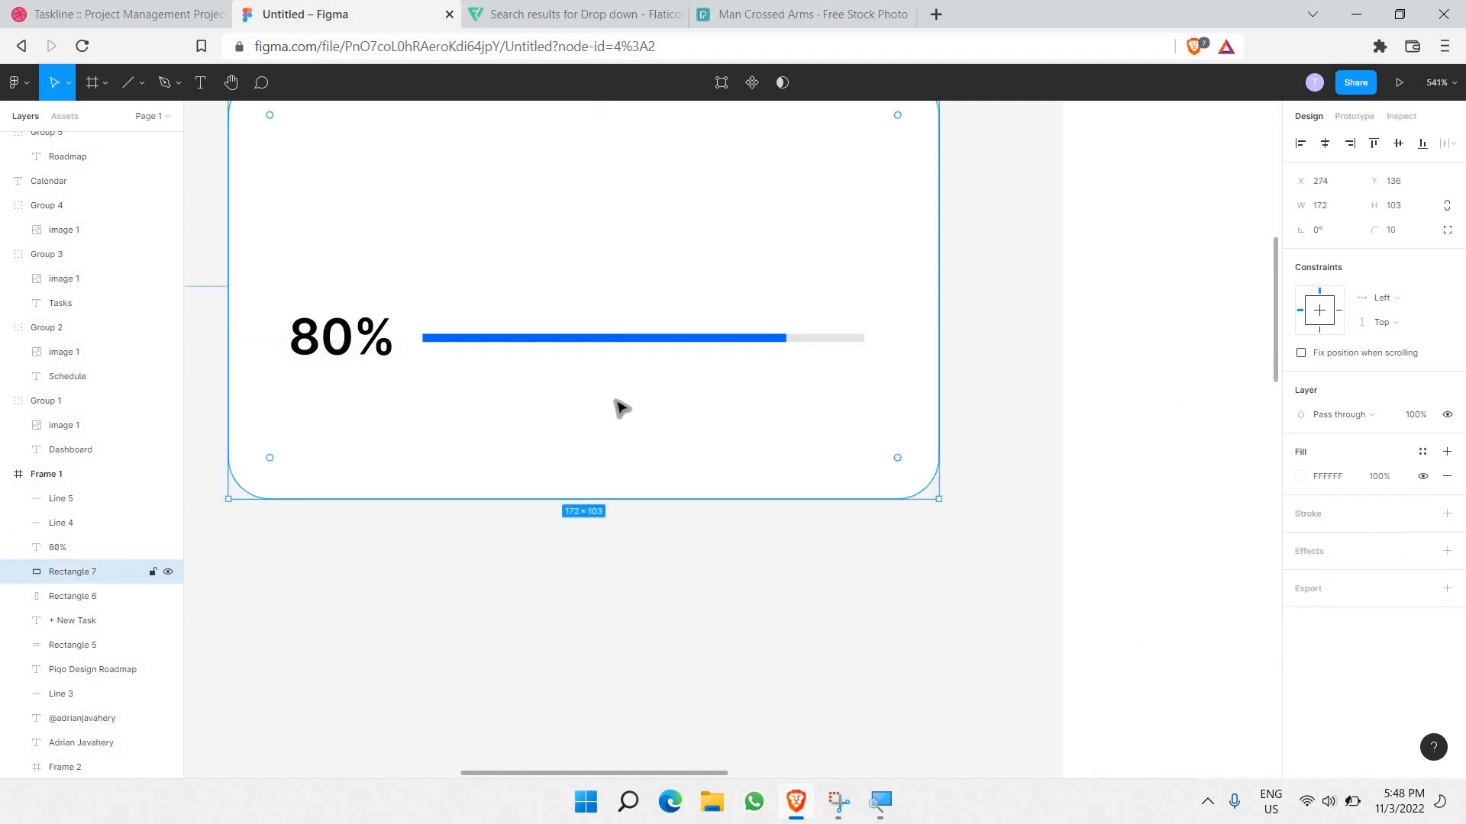
scroll(607, 414, down, 3)
scroll(599, 389, up, 1)
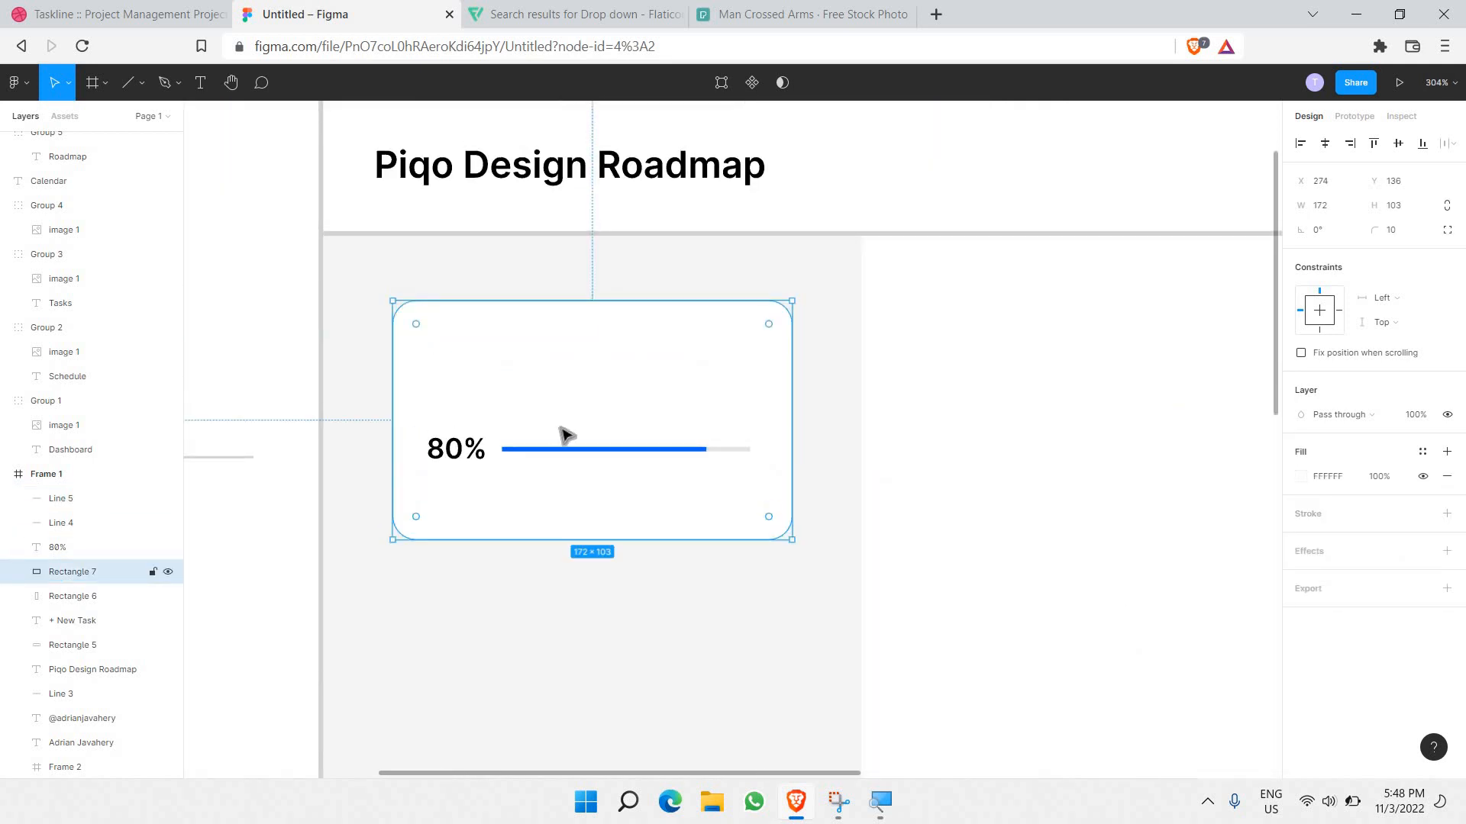
Step: Add a left-aligned 'Task 1' title near the top of the card
click(202, 90)
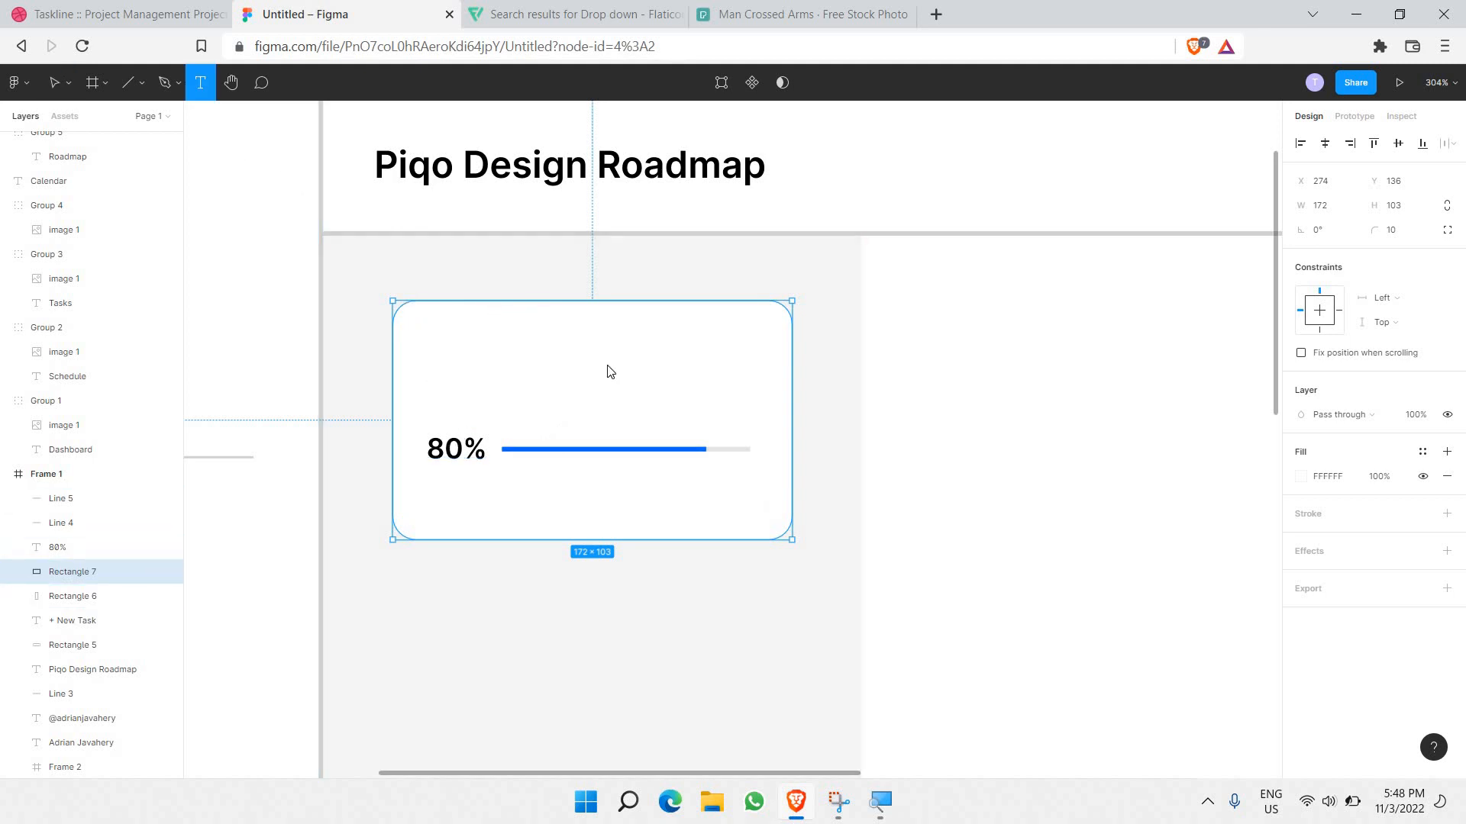
drag(497, 326, 737, 366)
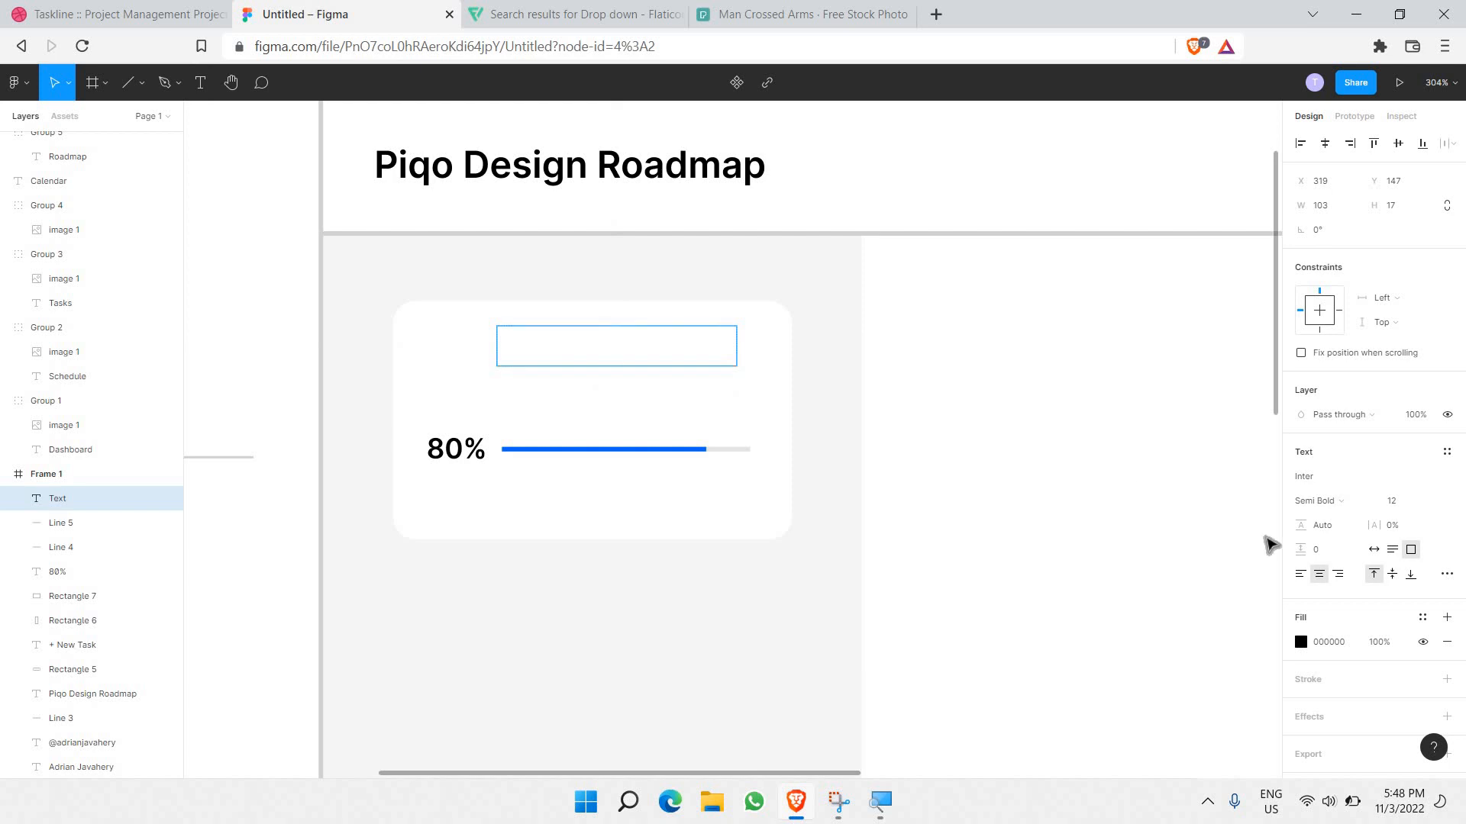
click(1302, 575)
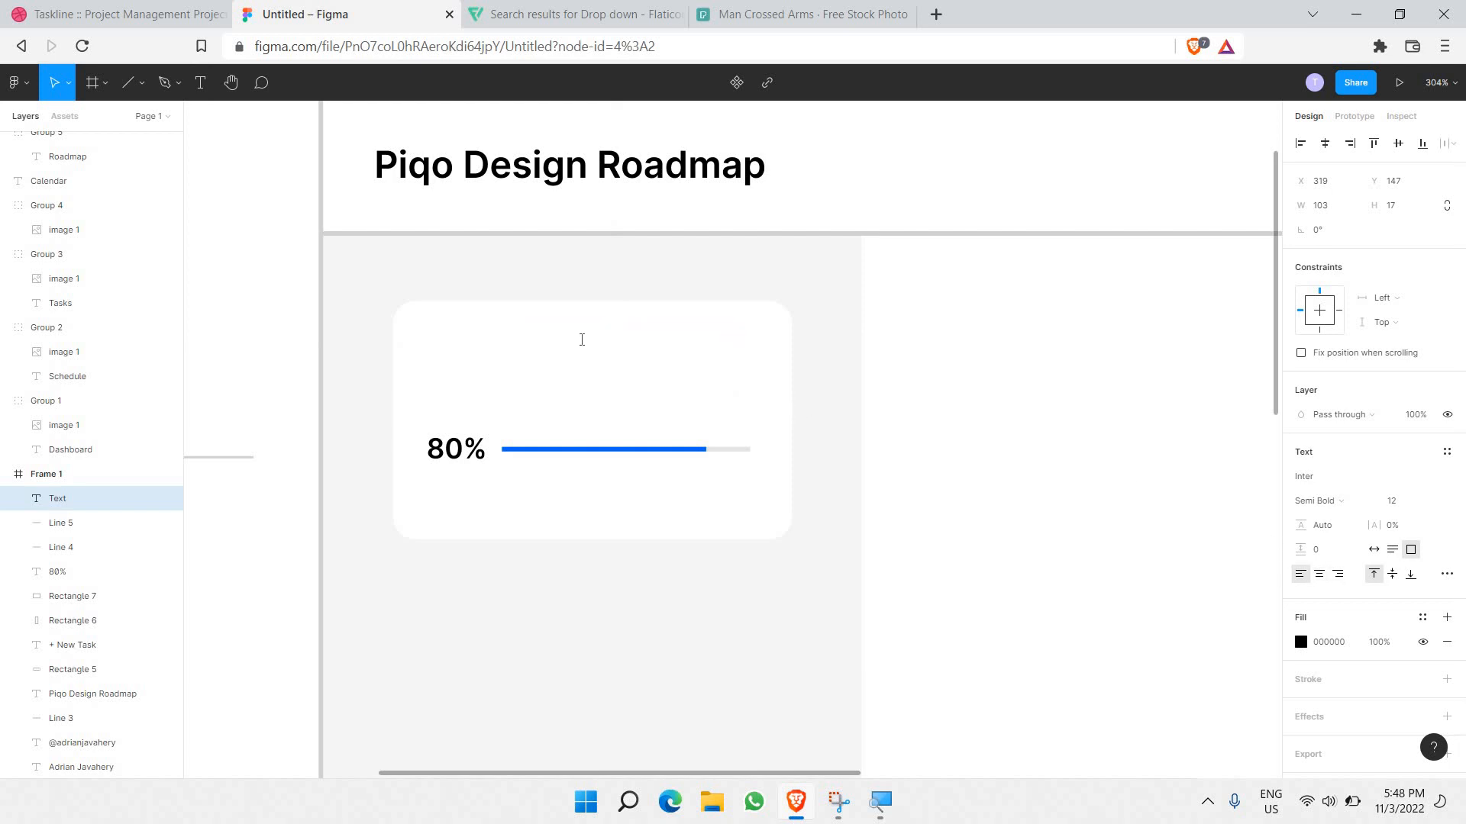
click(581, 340)
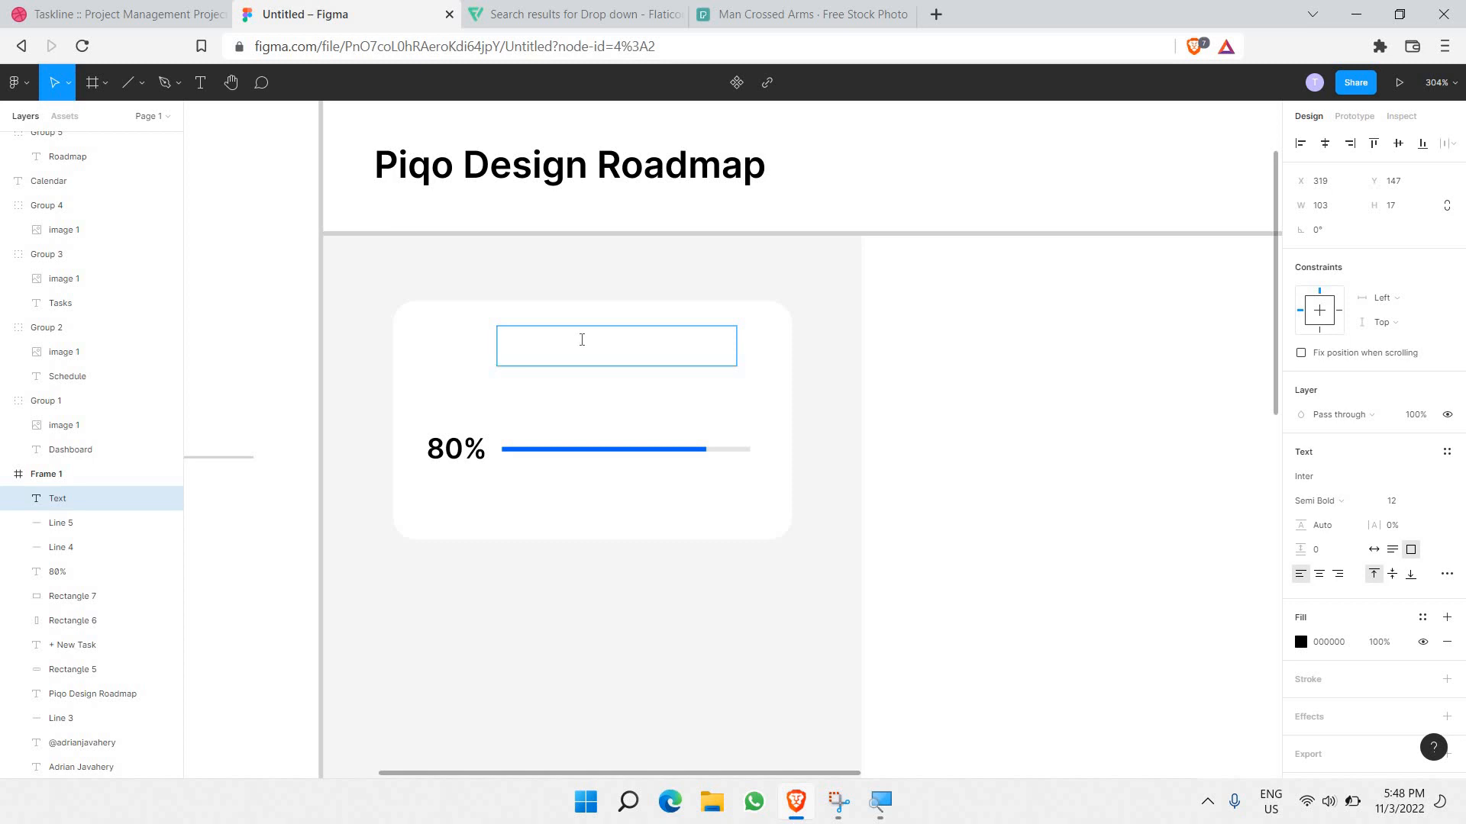
text(Task 1)
key(Escape)
click(485, 311)
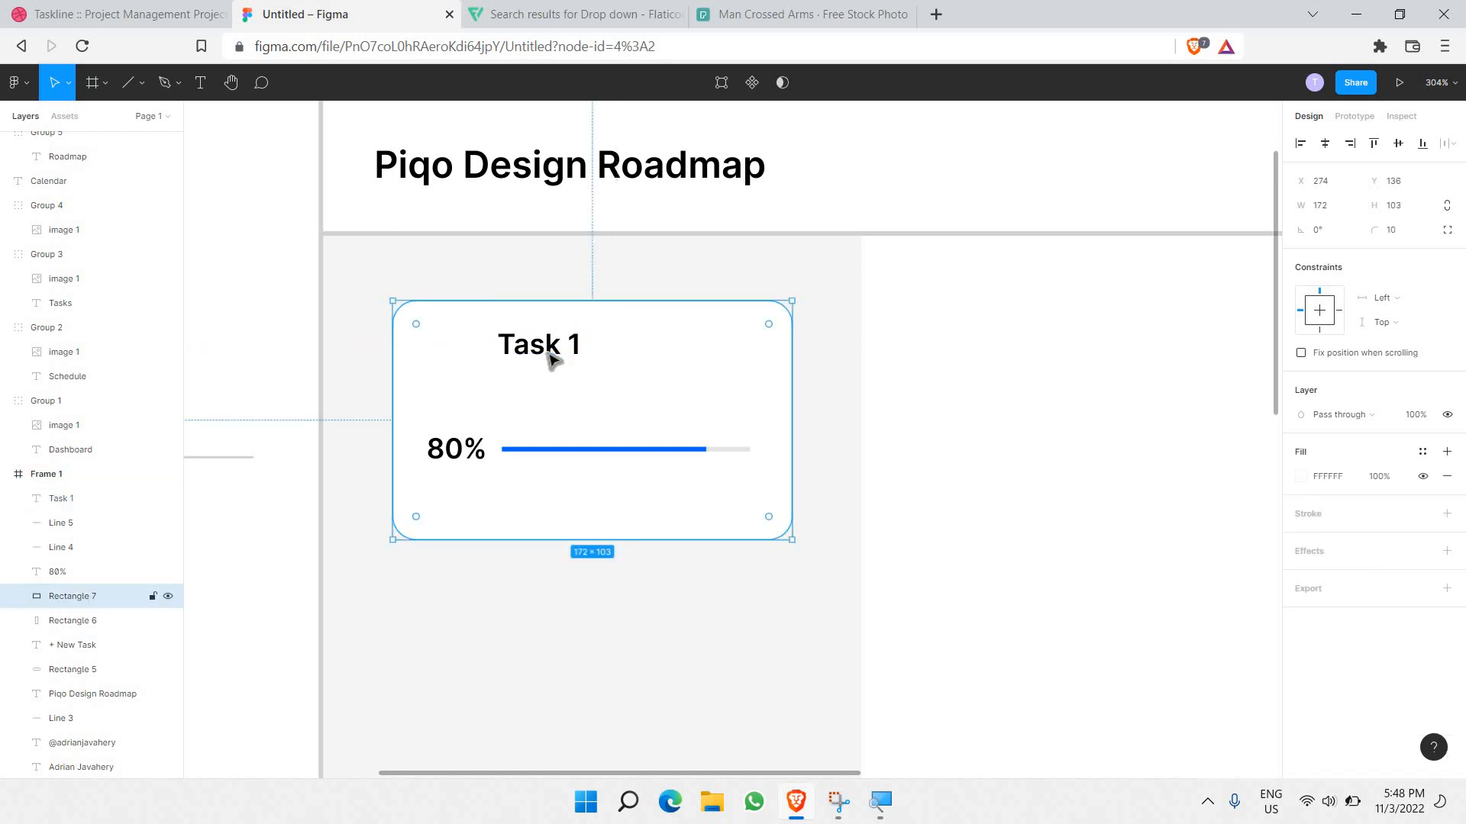
drag(556, 349, 565, 367)
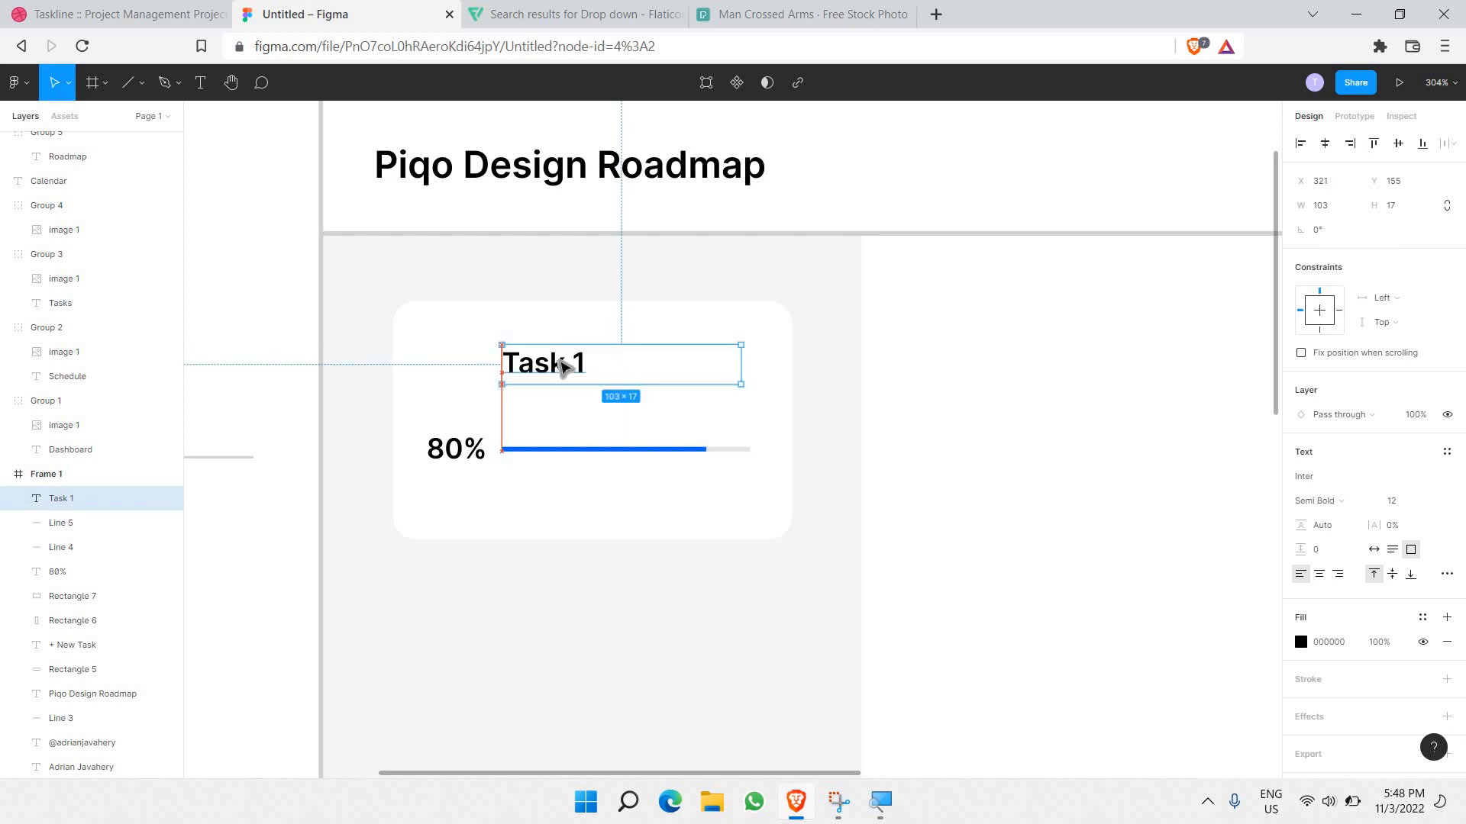
Step: Draw a 27×27 circle left of the Task 1 title and fill it light grey DFDFDF
click(142, 87)
key(Down)
key(Return)
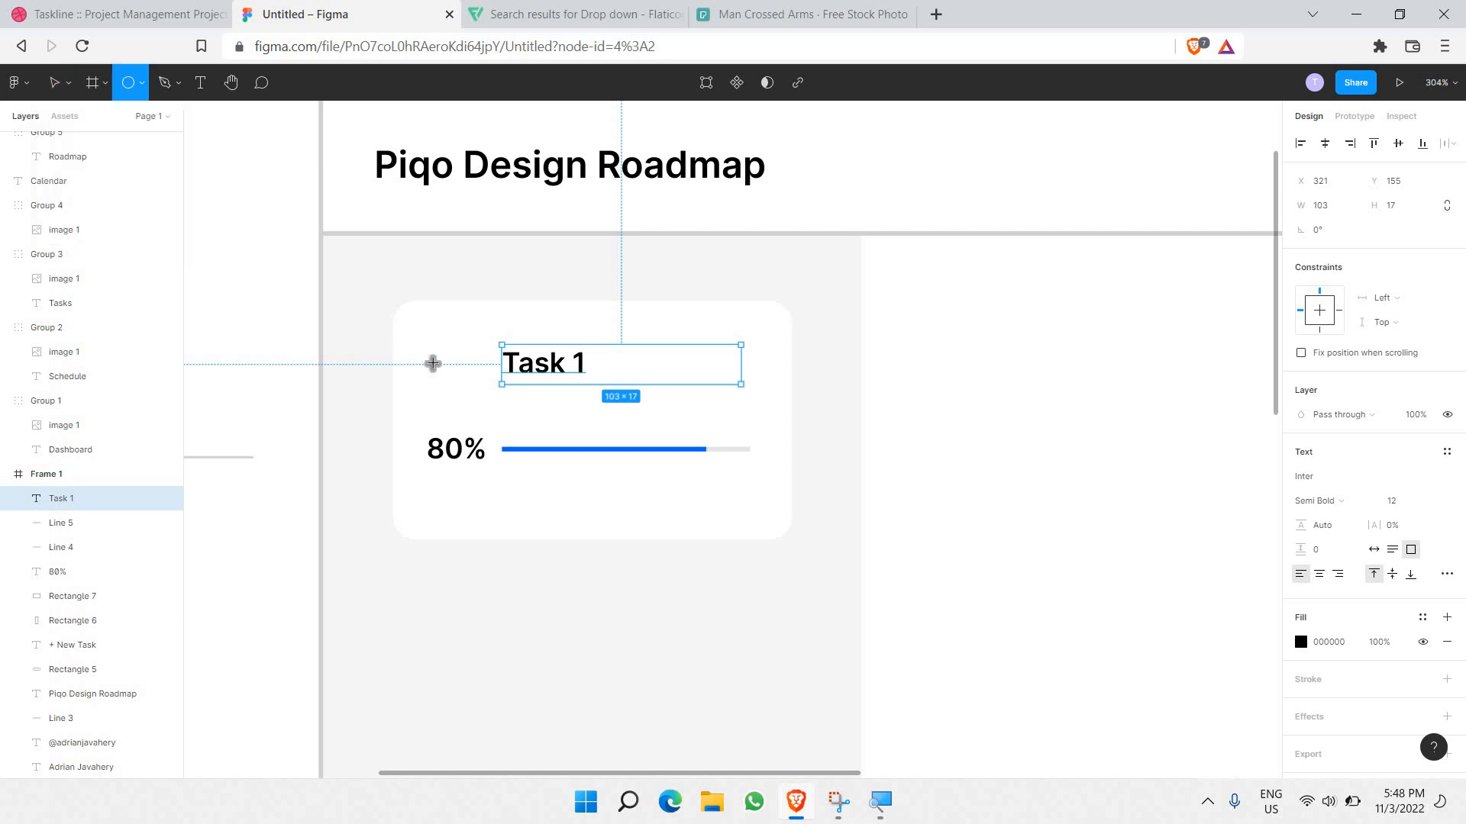
drag(423, 336, 458, 374)
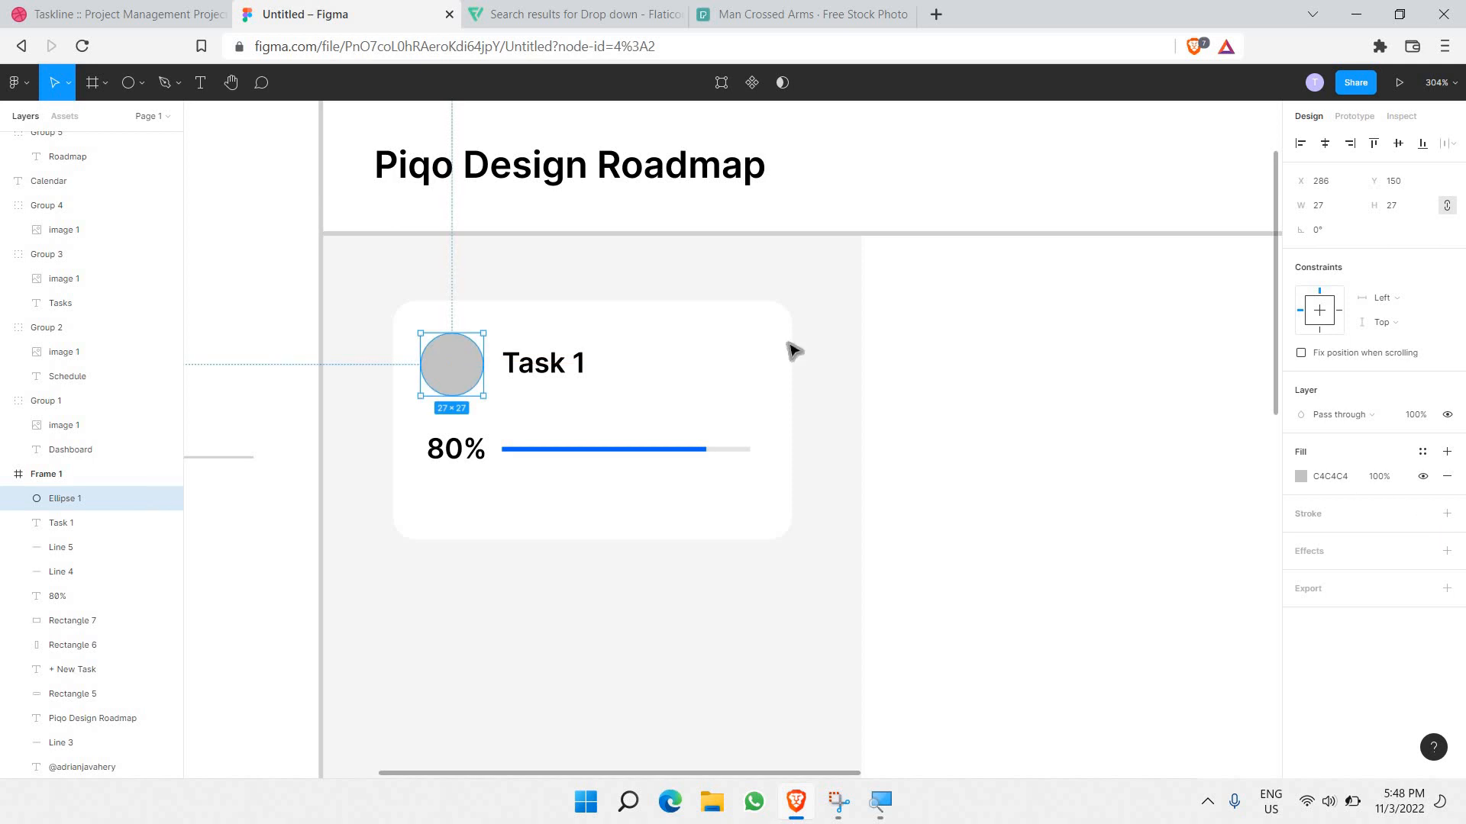
key(Tab)
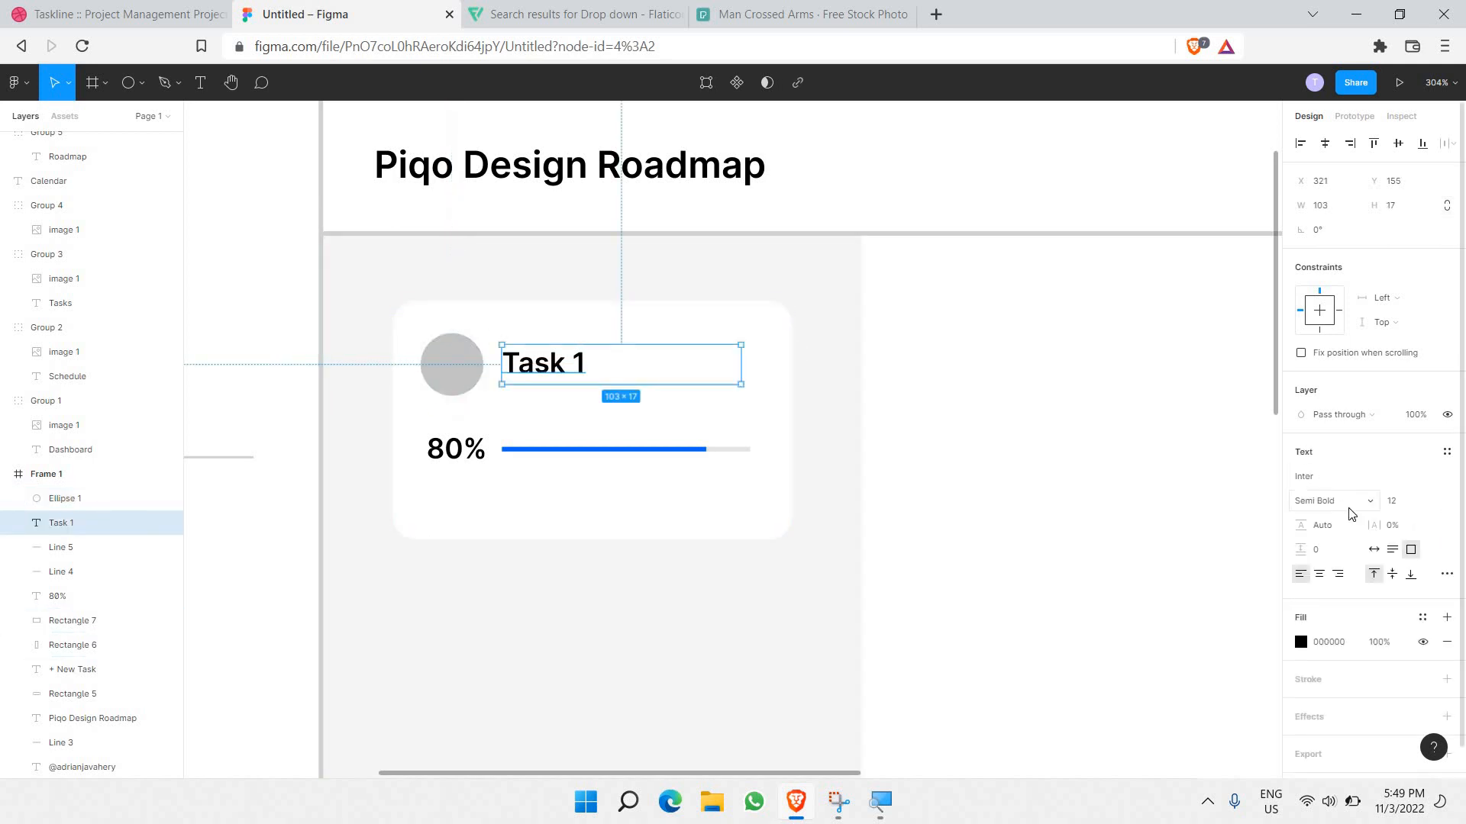
click(468, 378)
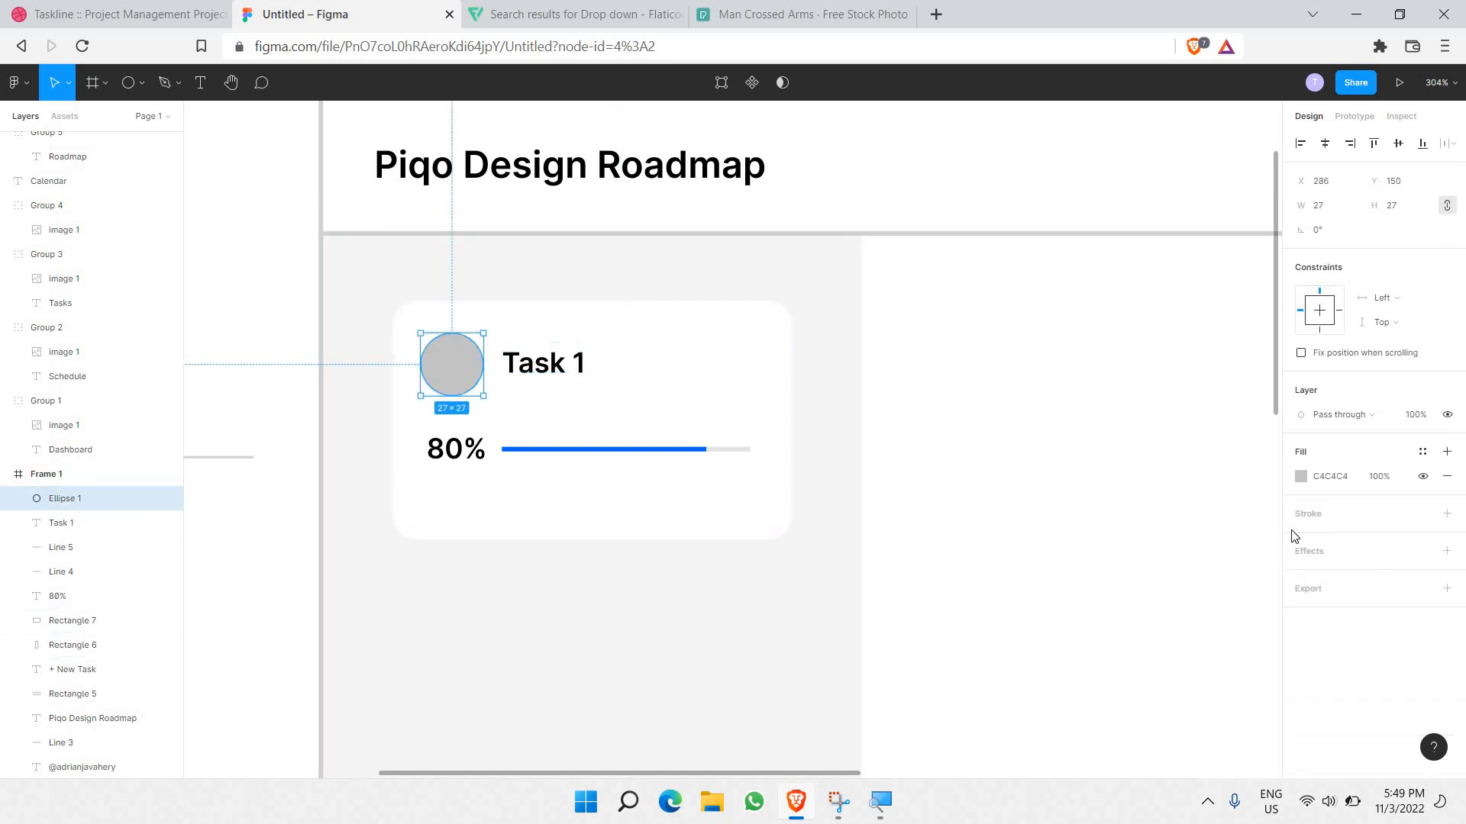
click(1300, 477)
text(F2F2F2)
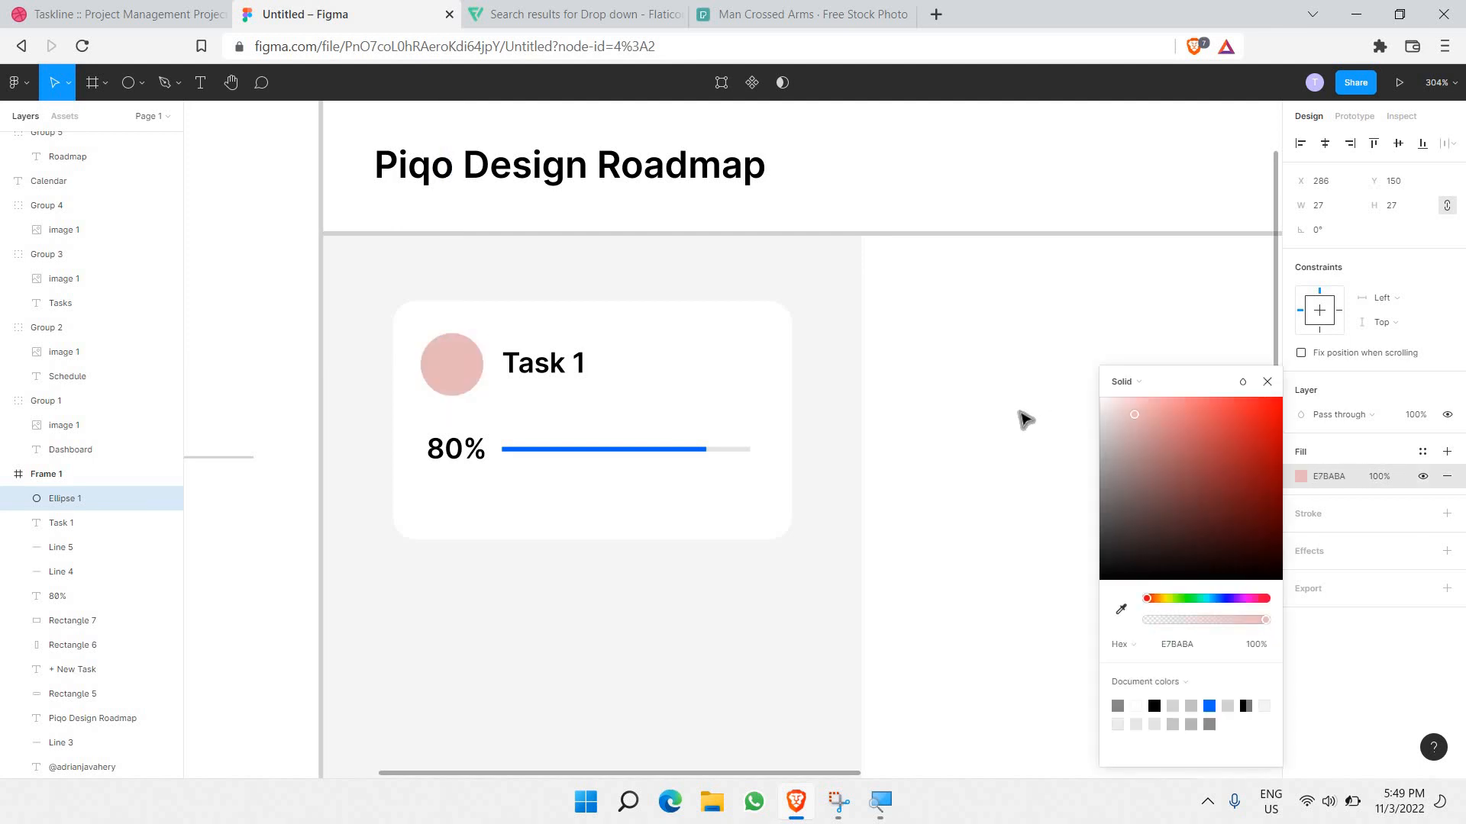
drag(1013, 416, 1002, 425)
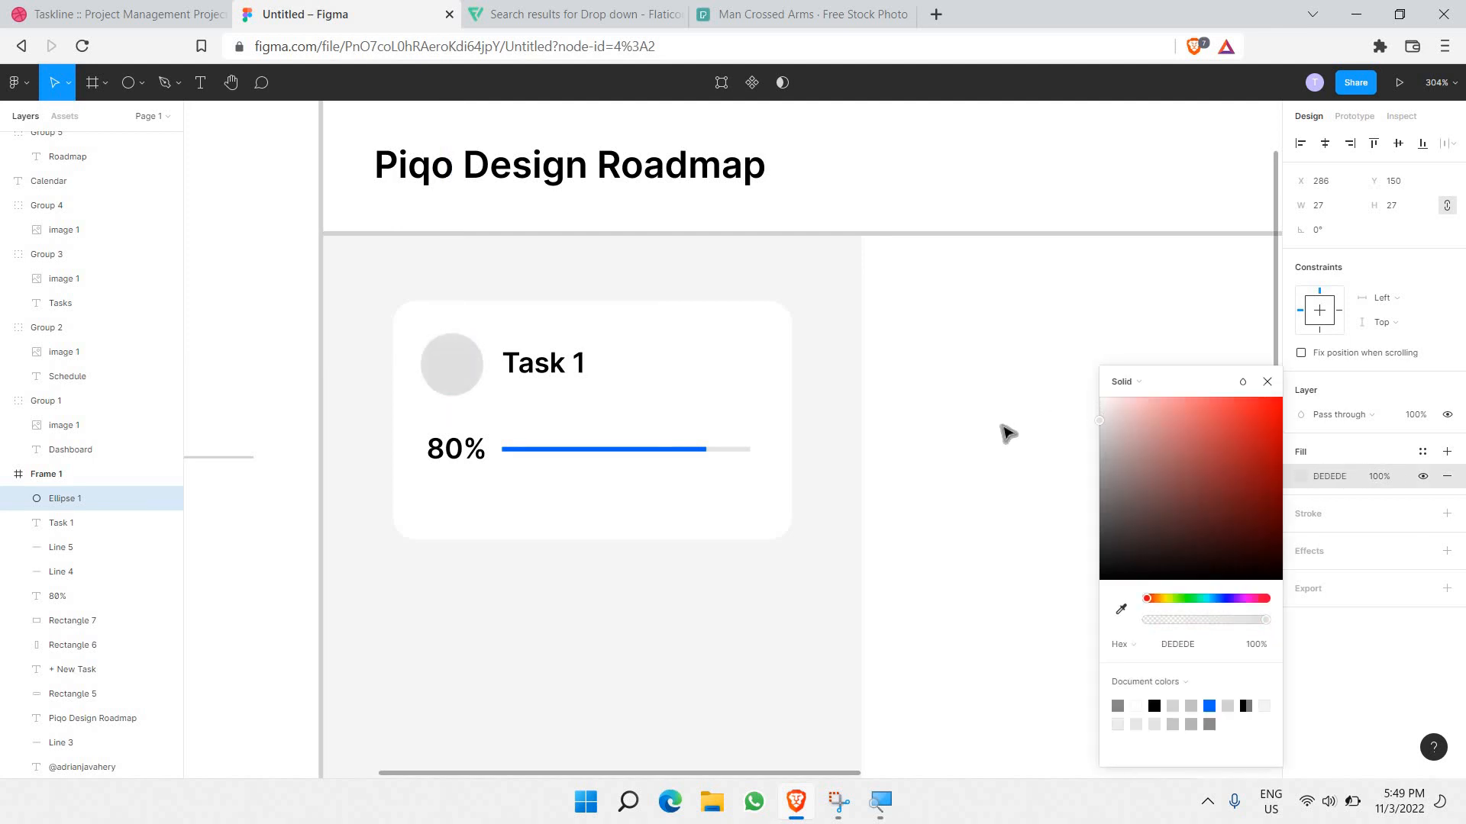
click(932, 363)
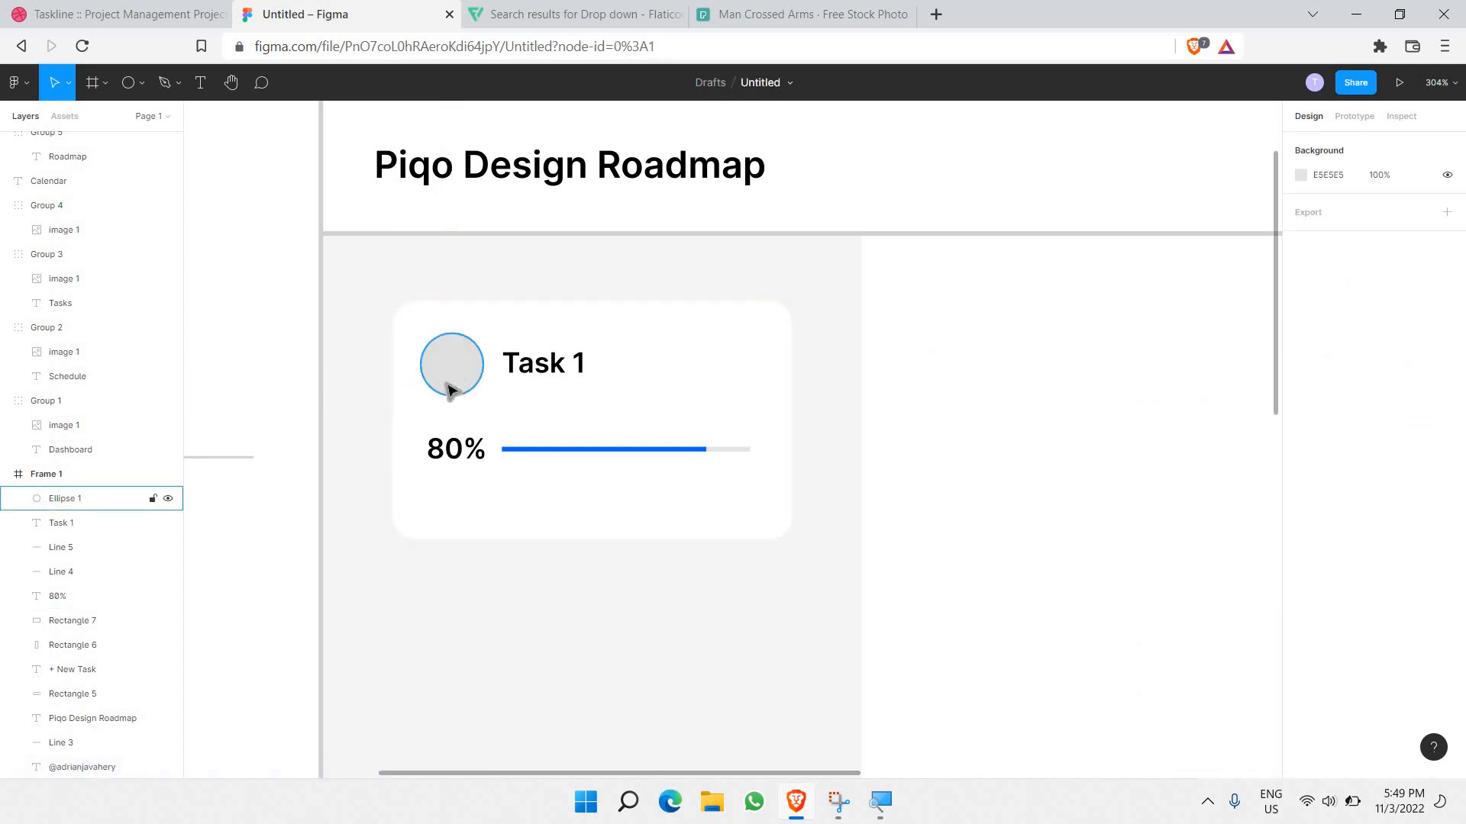
Step: Close the Flaticon icon view and Google 'globe emoji' in a new tab
click(645, 11)
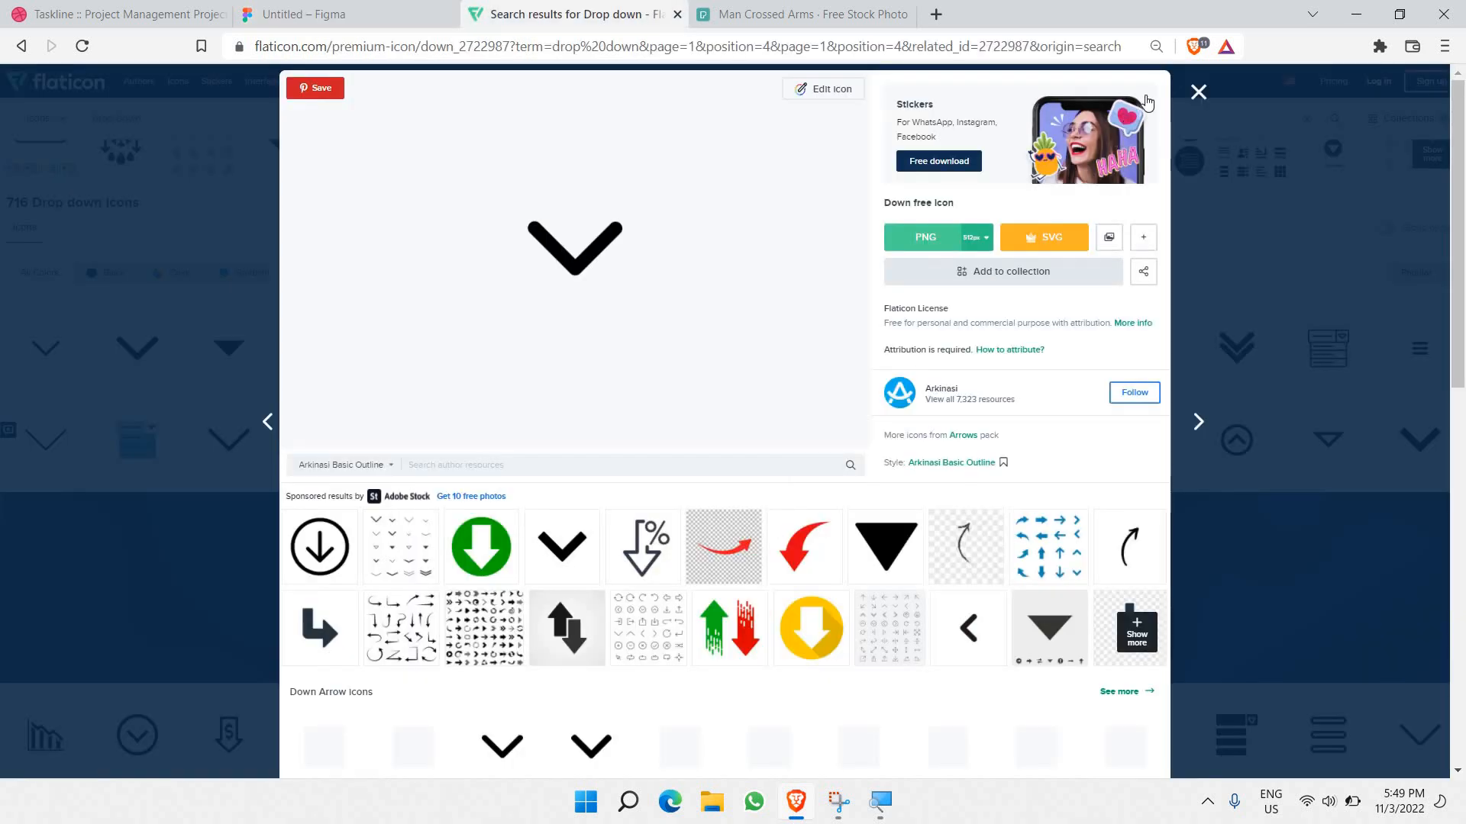
key(Escape)
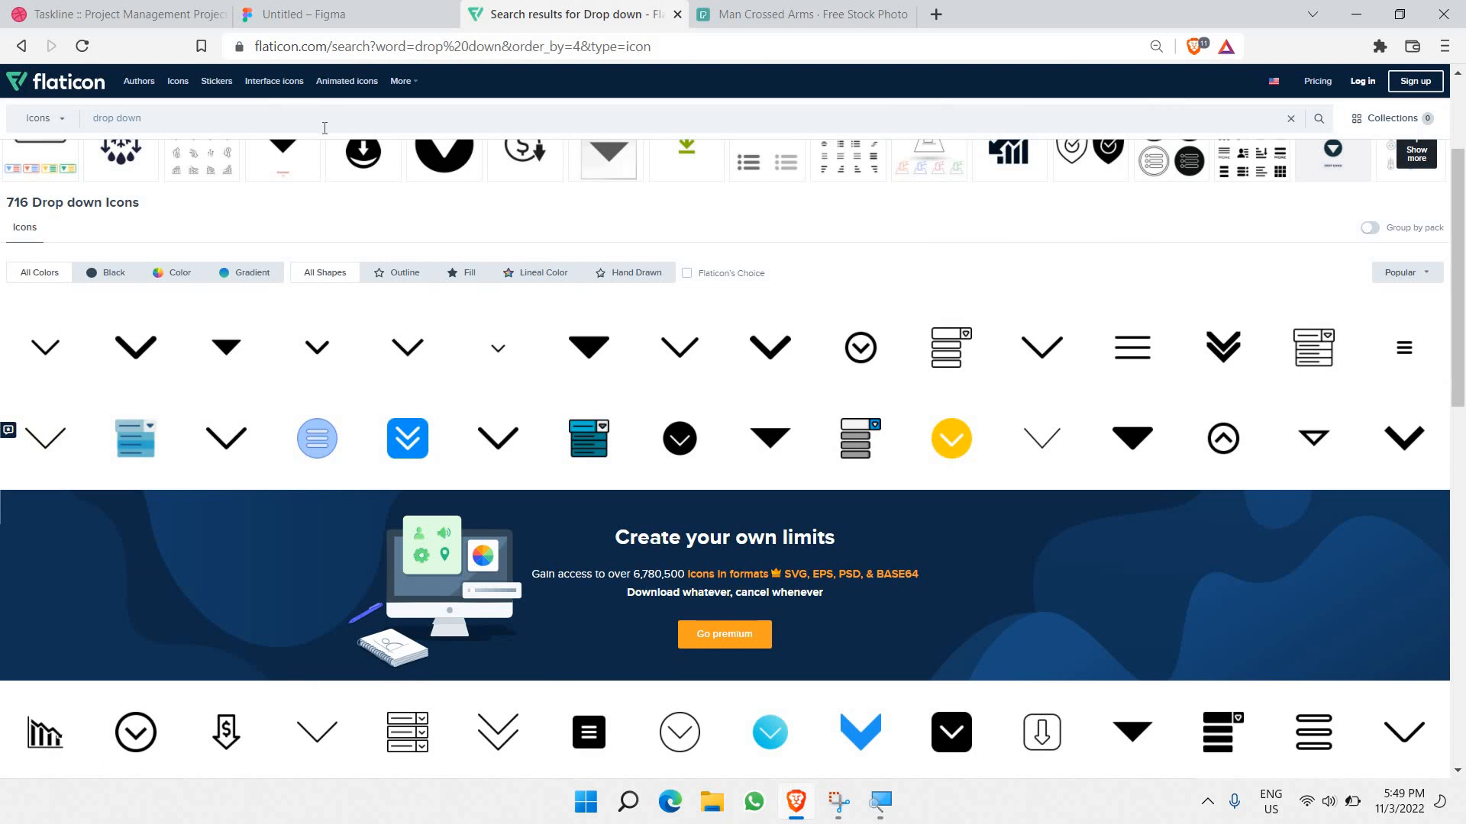
scroll(542, 203, up, 2)
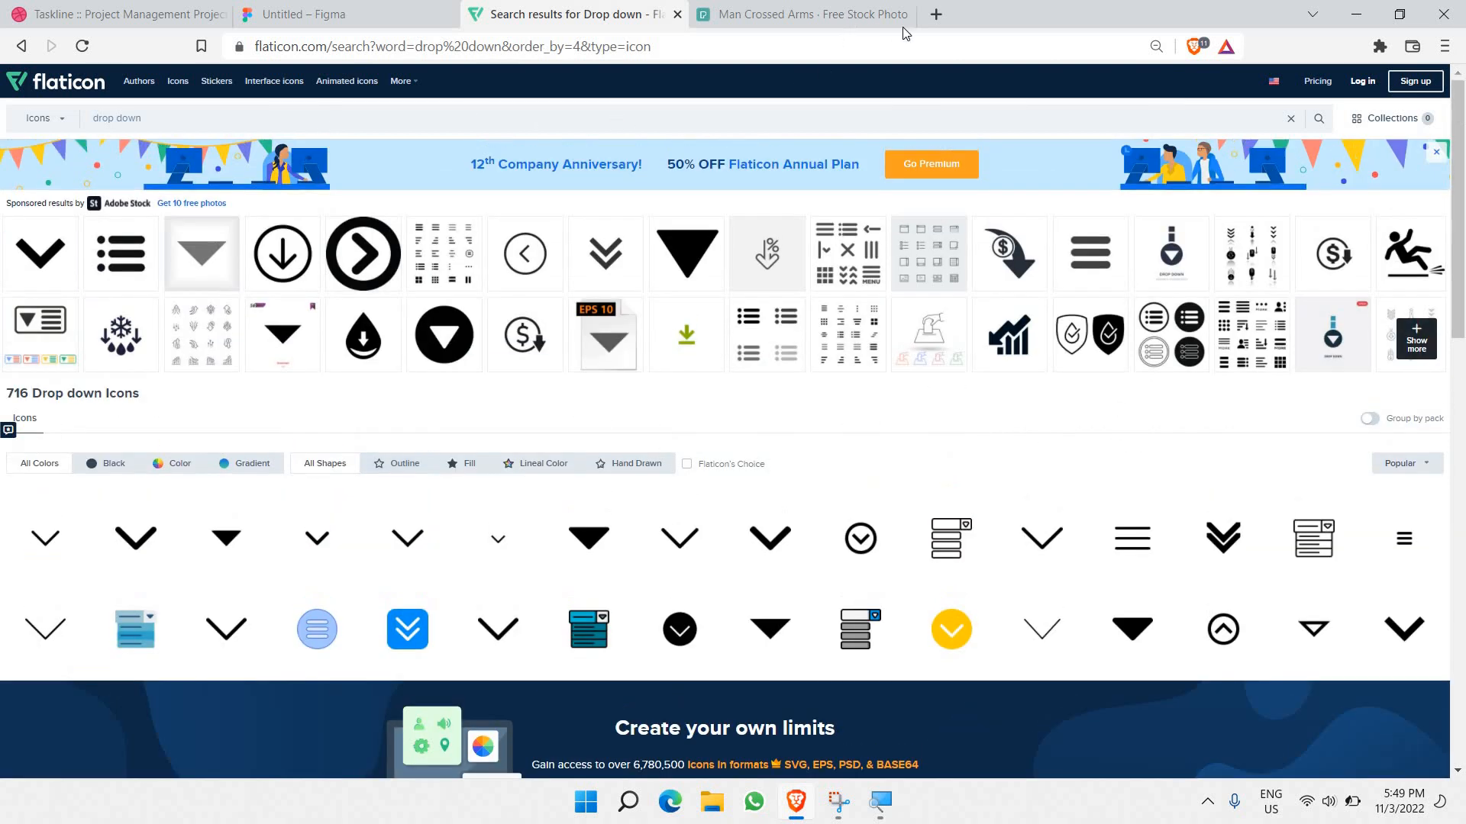
click(936, 15)
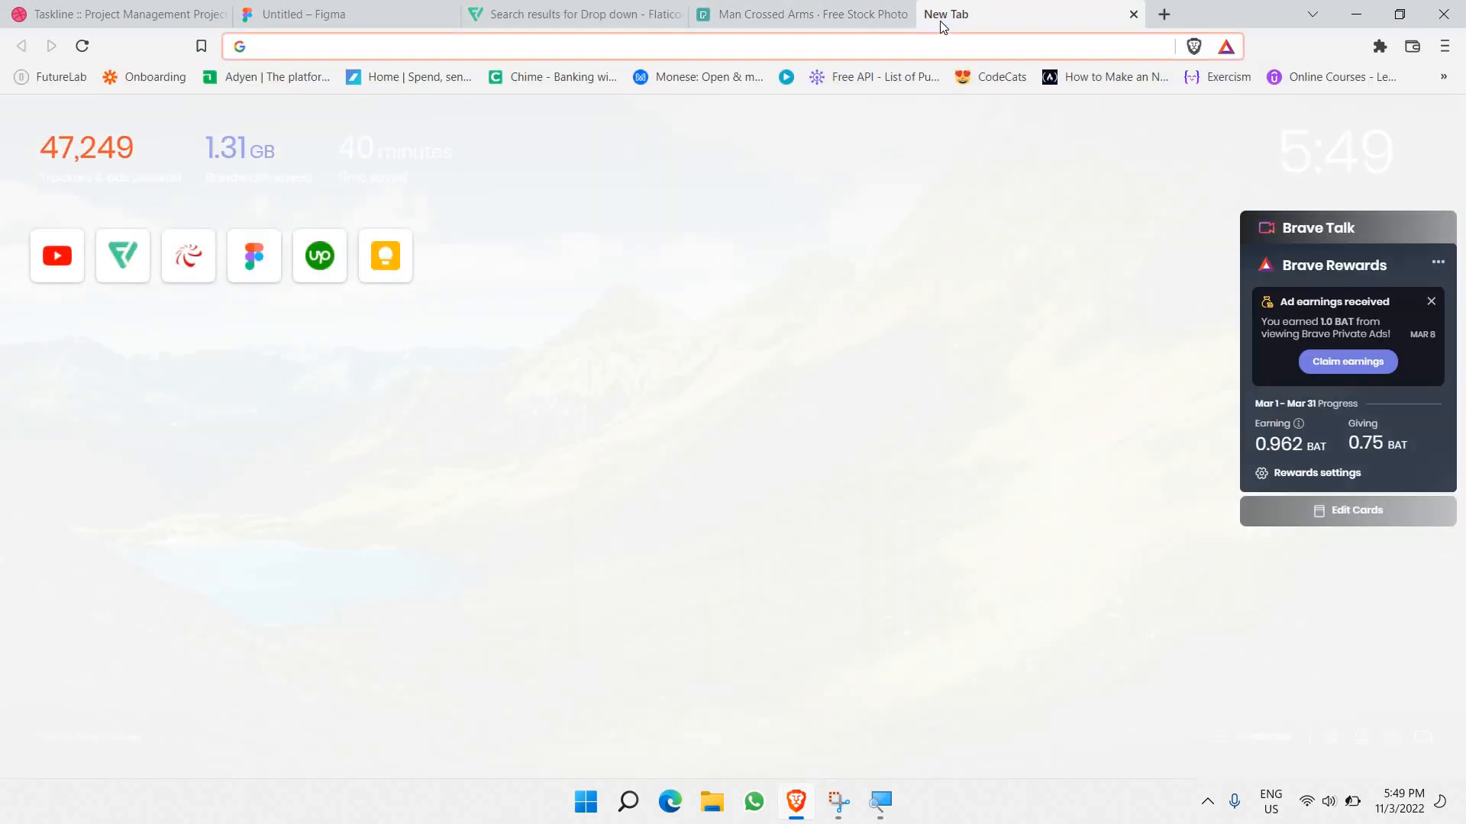
text(g)
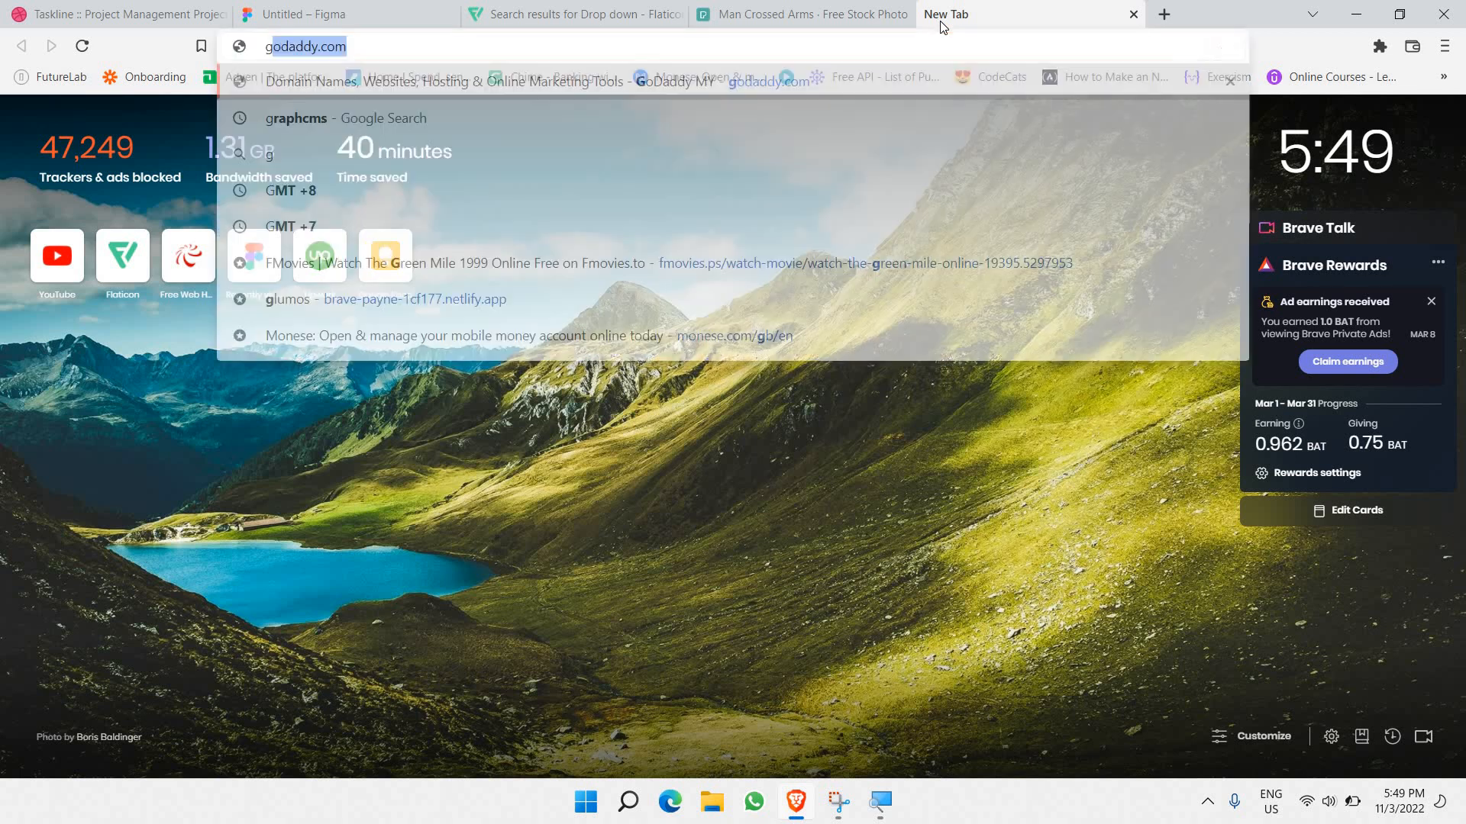
text(lobe emoji)
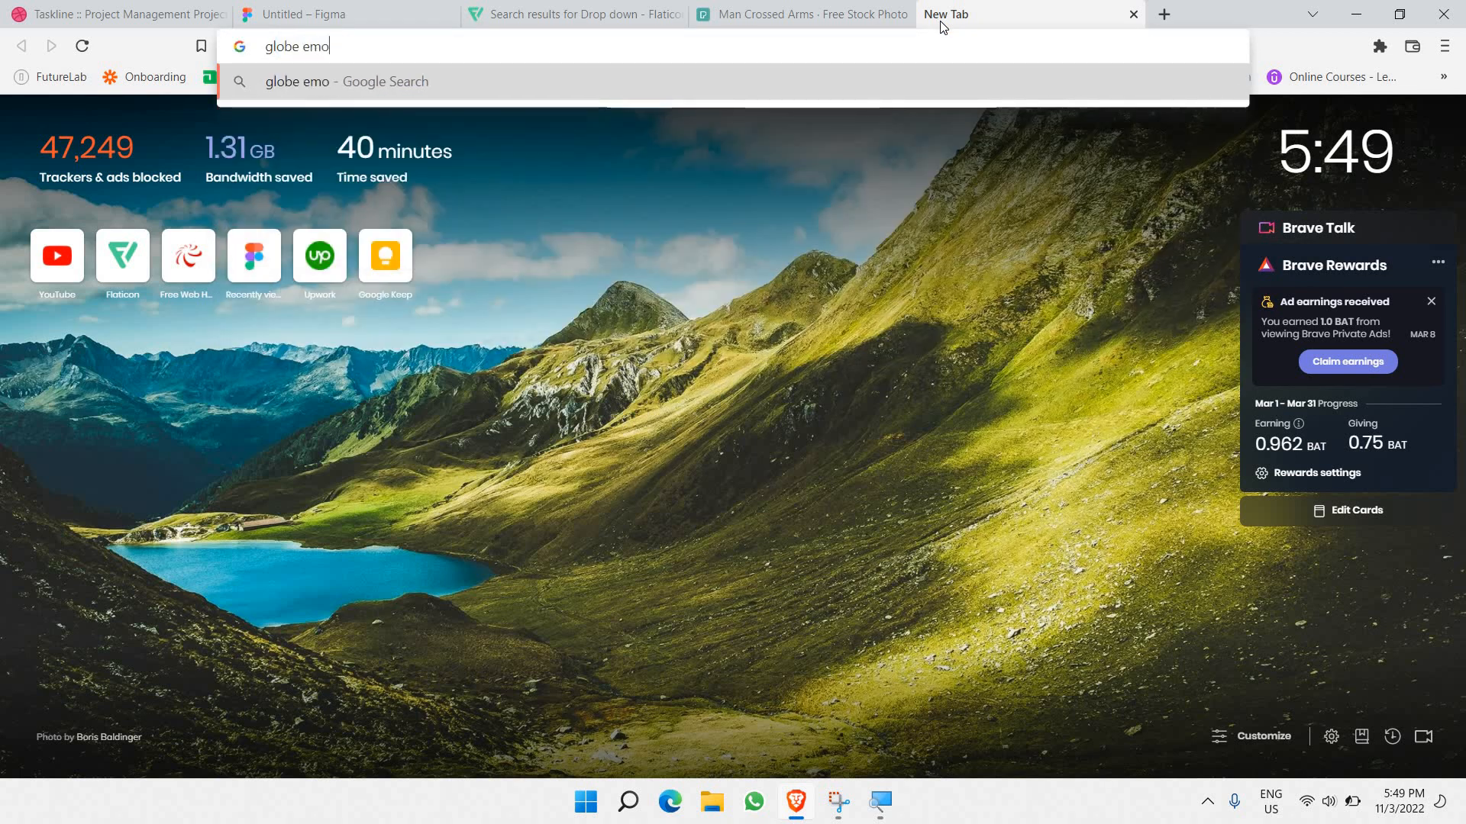
key(Return)
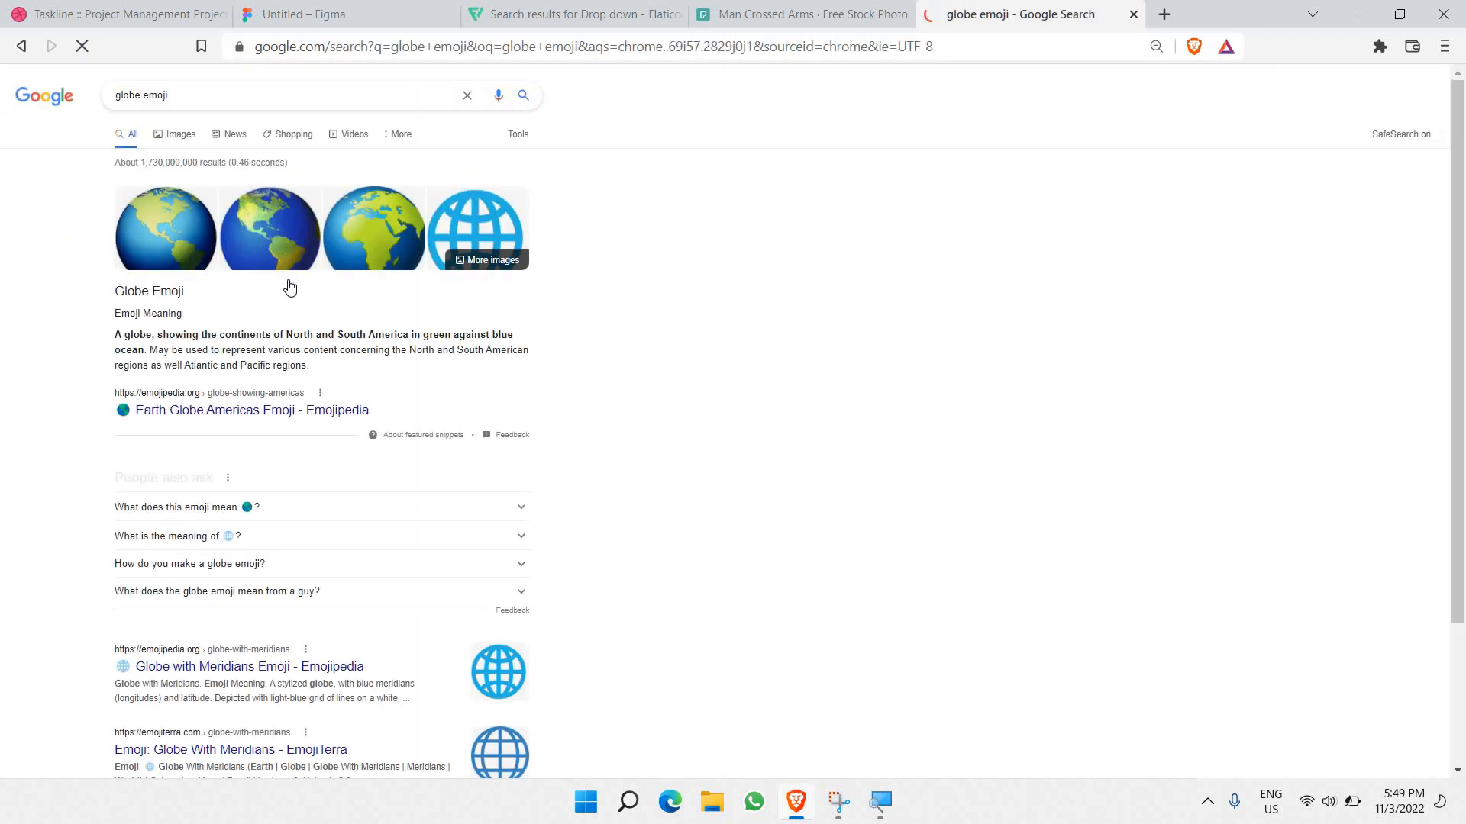
Step: Browse Emojipedia, return to the results, and select the globe emoji in the World Emojis result
scroll(254, 317, down, 4)
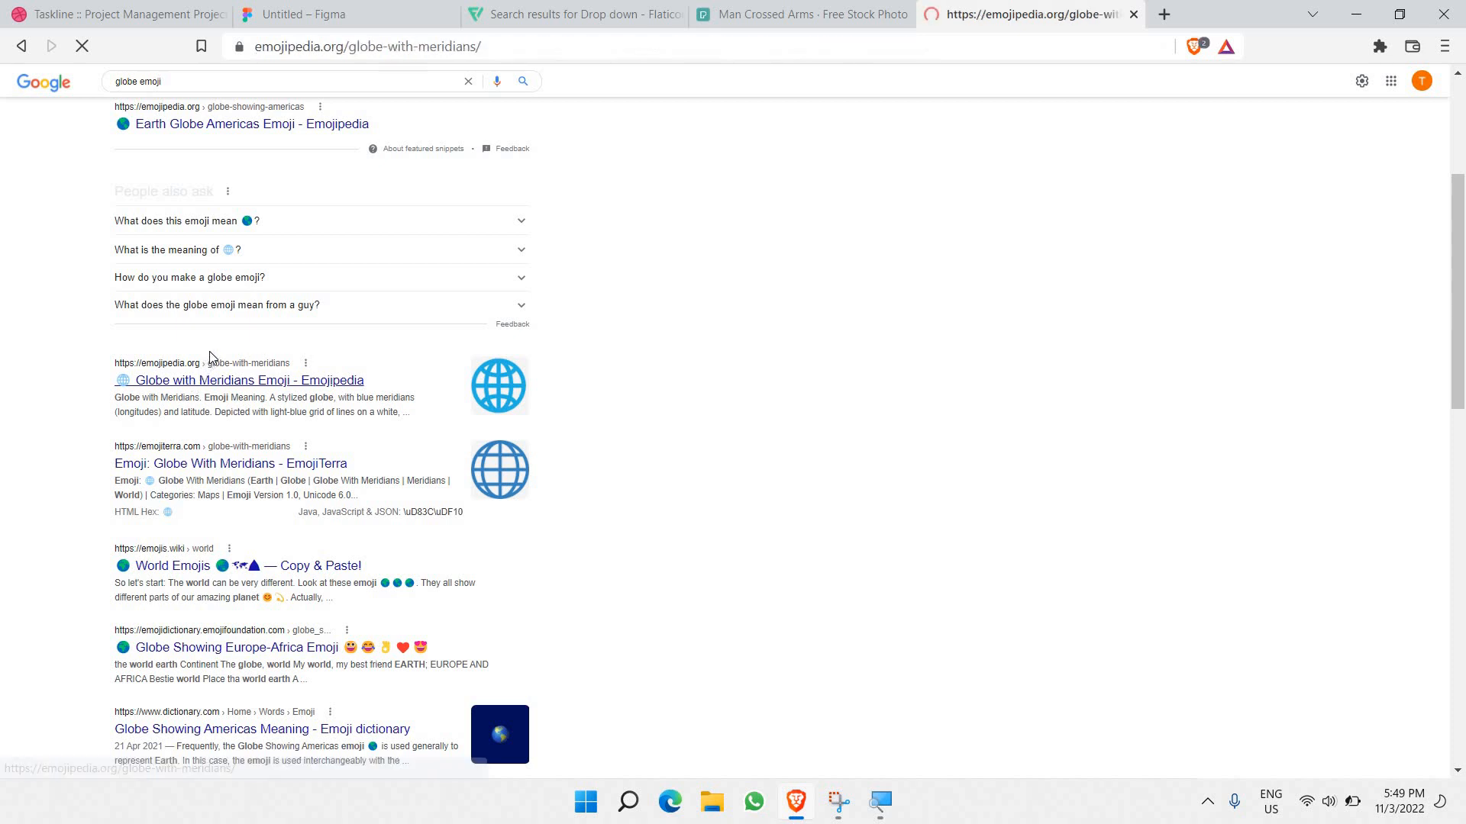
scroll(221, 340, down, 3)
scroll(225, 337, down, 18)
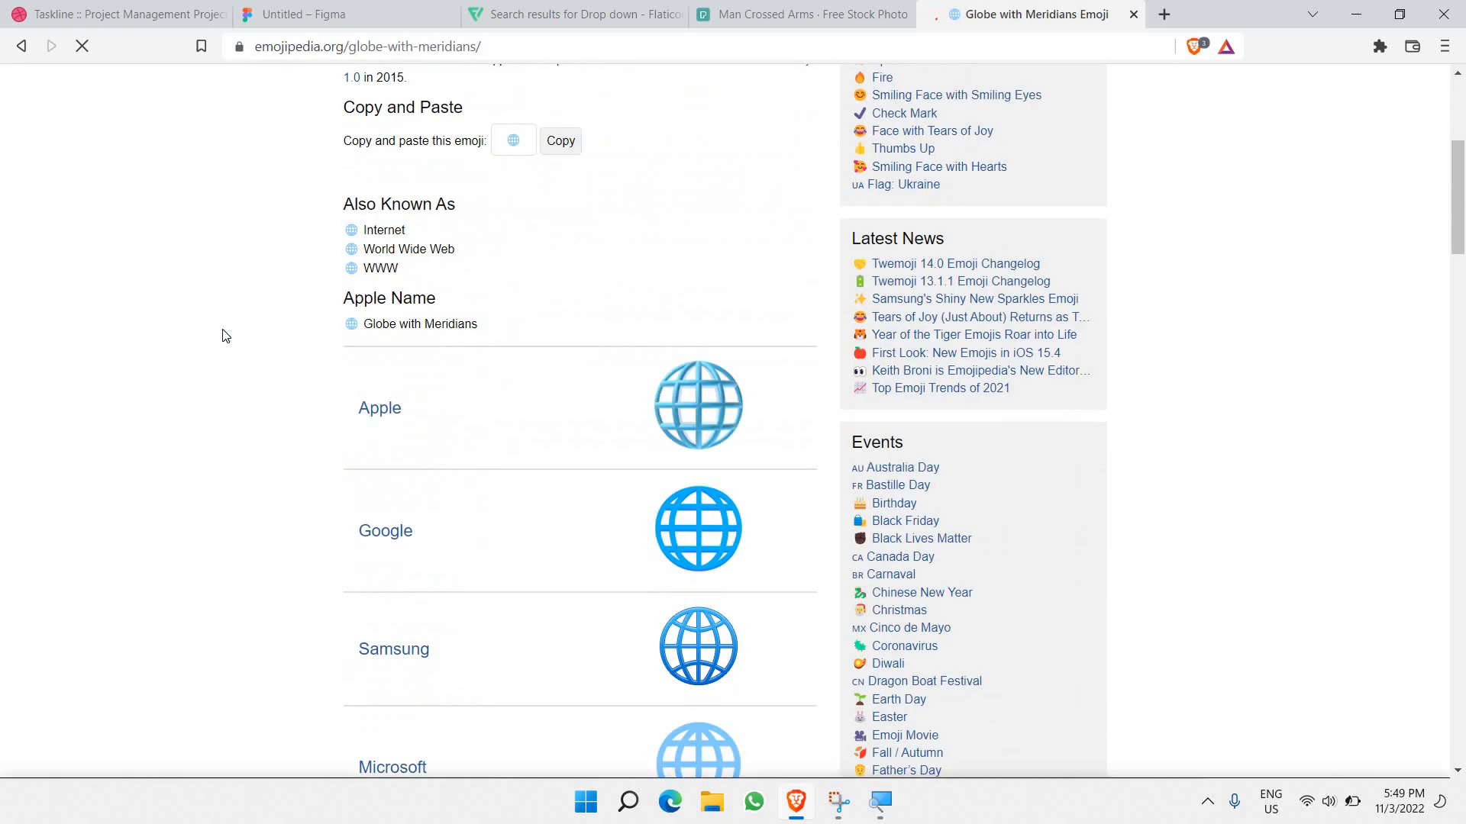
scroll(54, 84, down, 5)
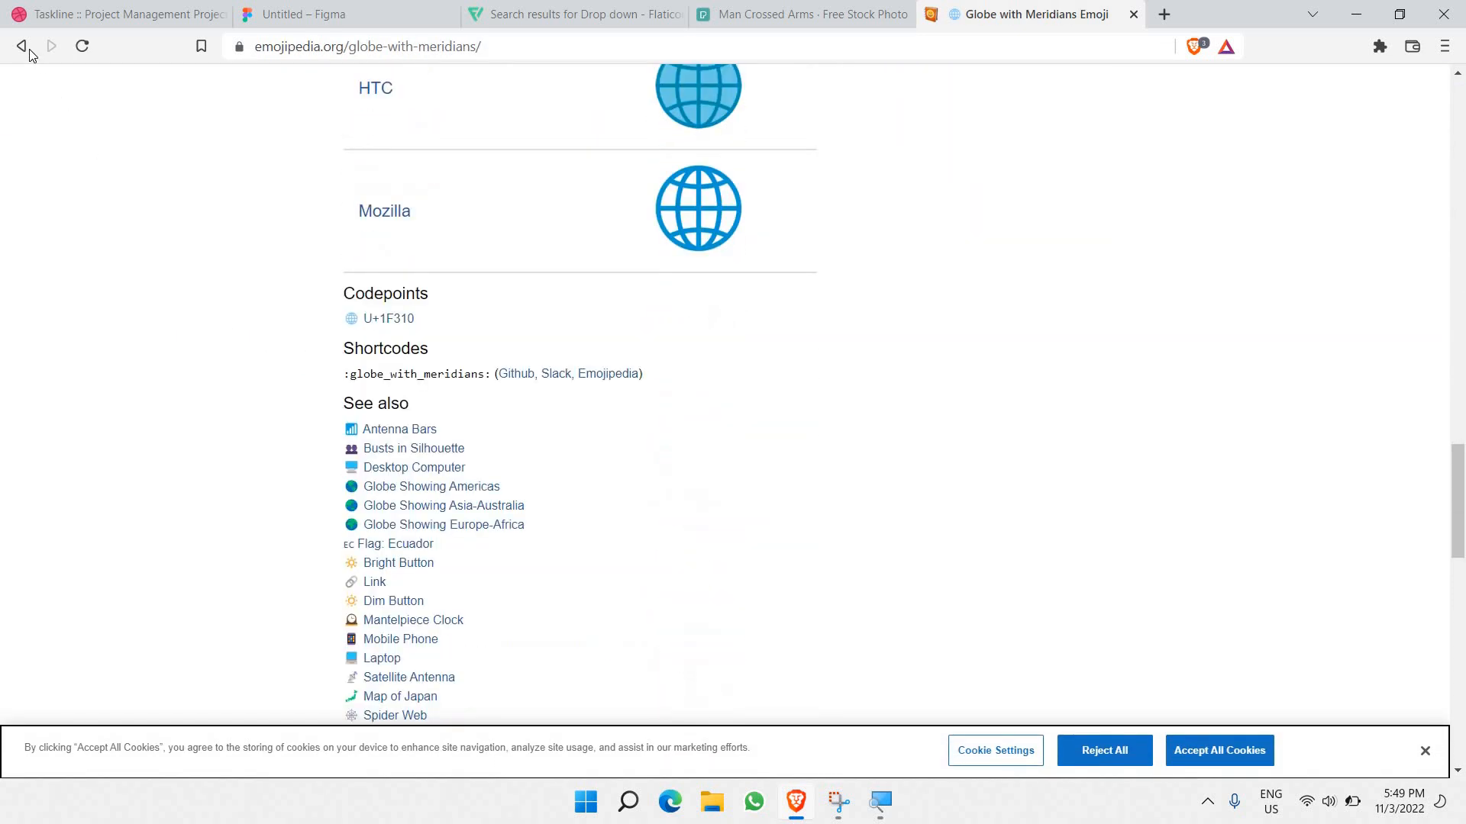
click(22, 46)
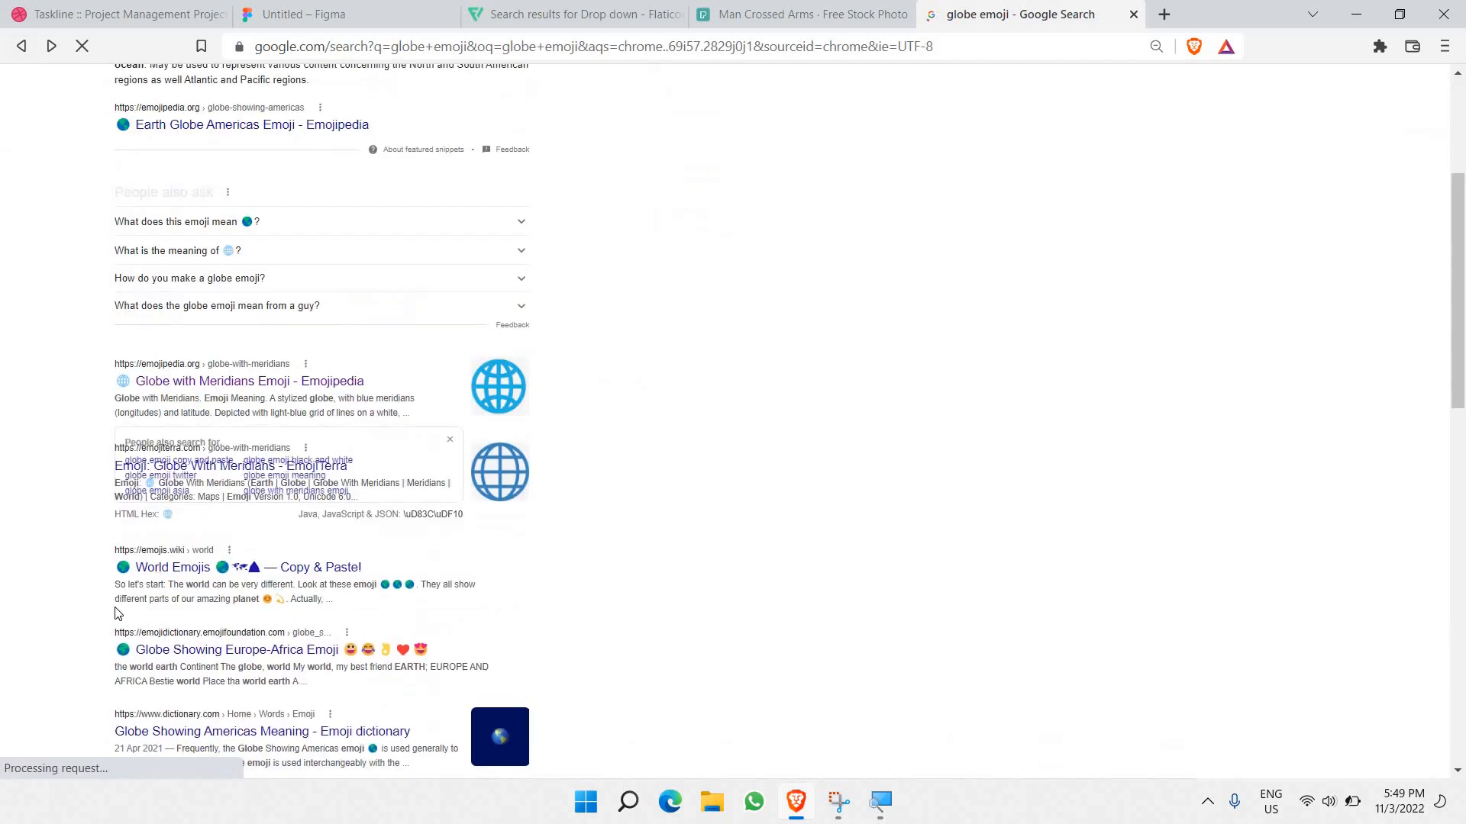
scroll(110, 580, down, 1)
mouse_move(110, 561)
mouse_down()
mouse_move(191, 559)
mouse_move(127, 562)
mouse_up()
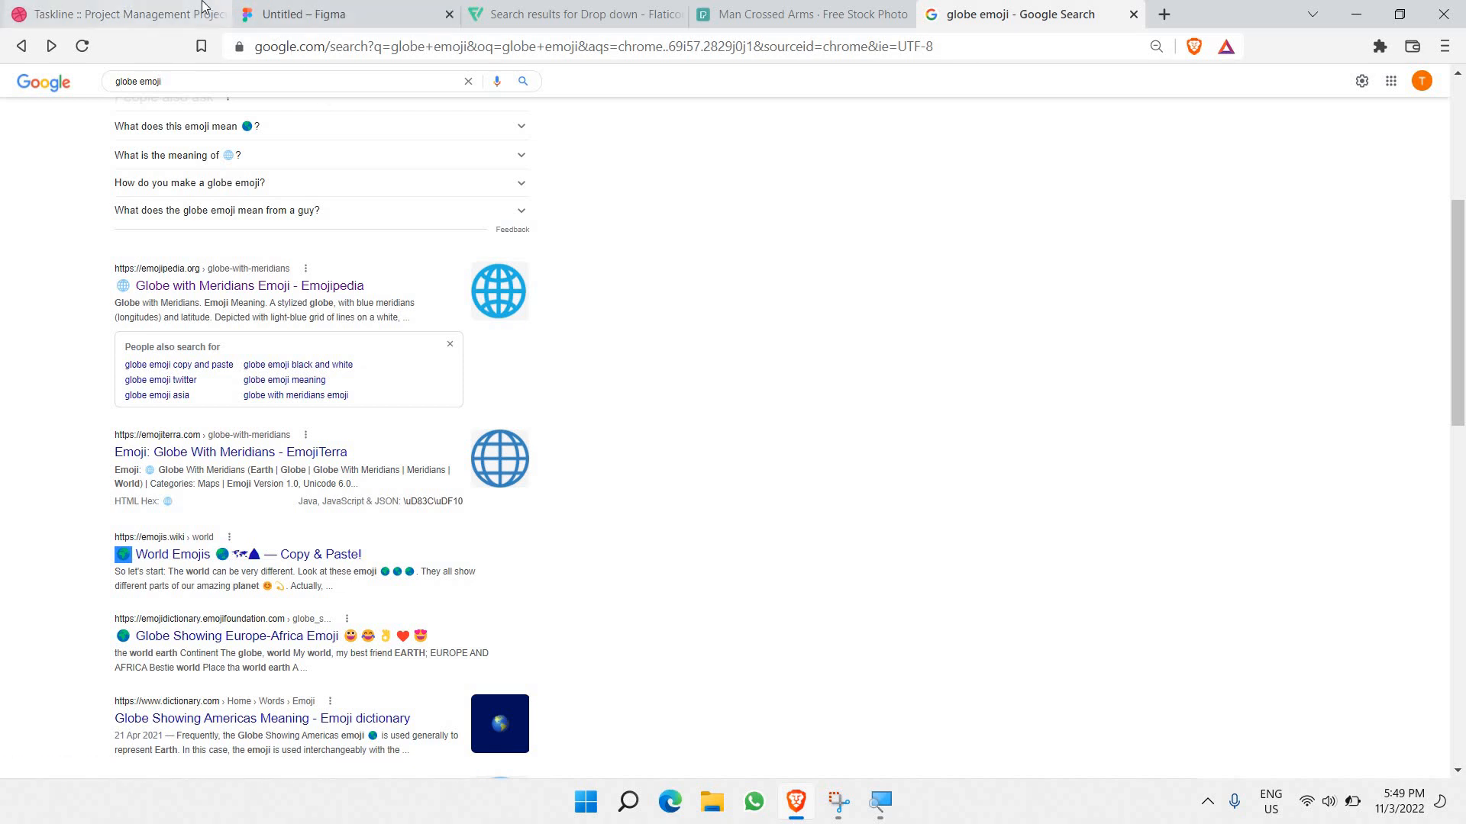
click(267, 13)
Step: Paste the globe emoji into the grey circle, sized 10×10 with font size 10
click(496, 412)
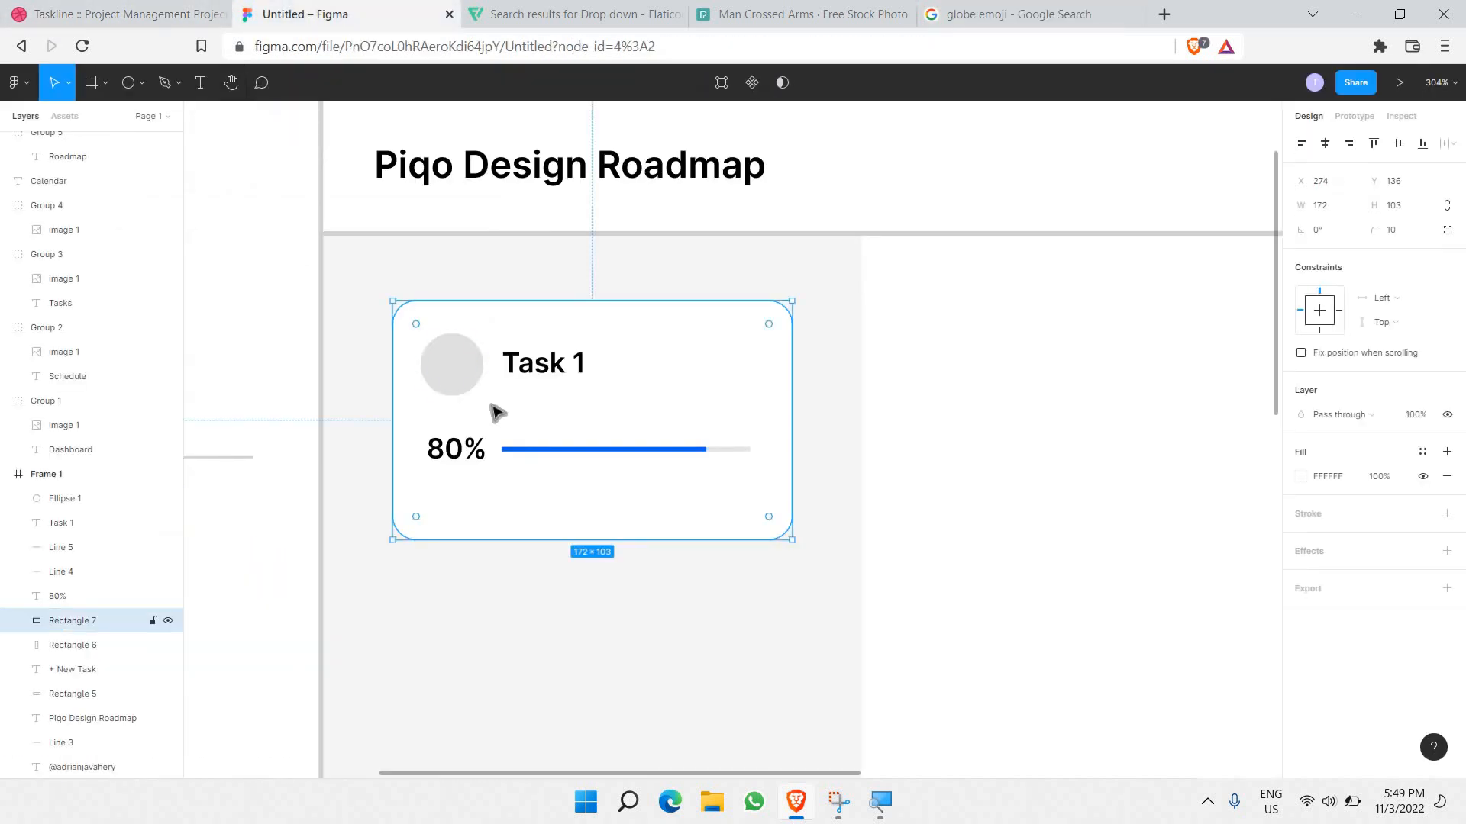
key(ctrl+v)
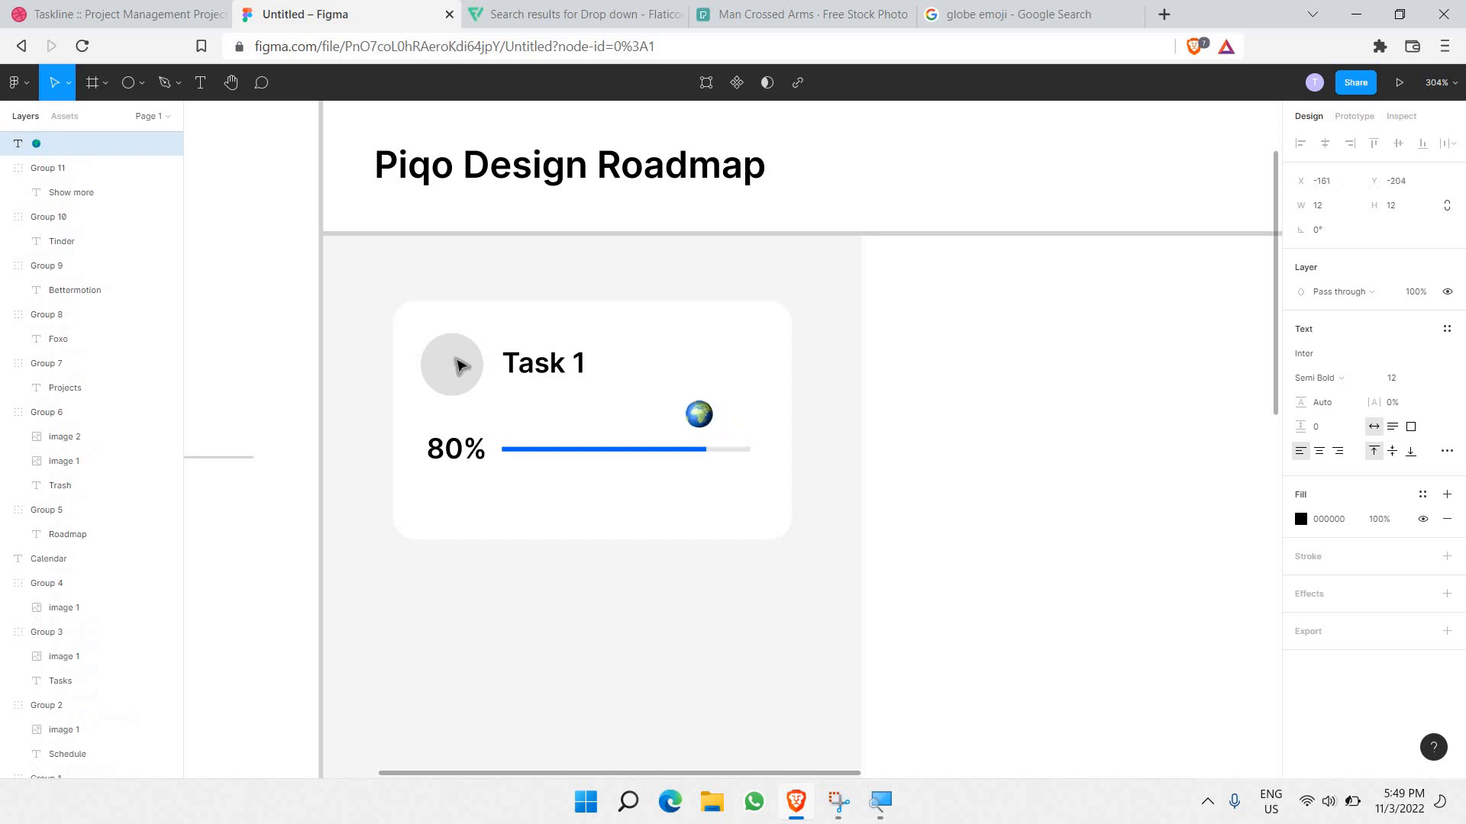
drag(731, 439, 458, 370)
scroll(458, 370, up, 5)
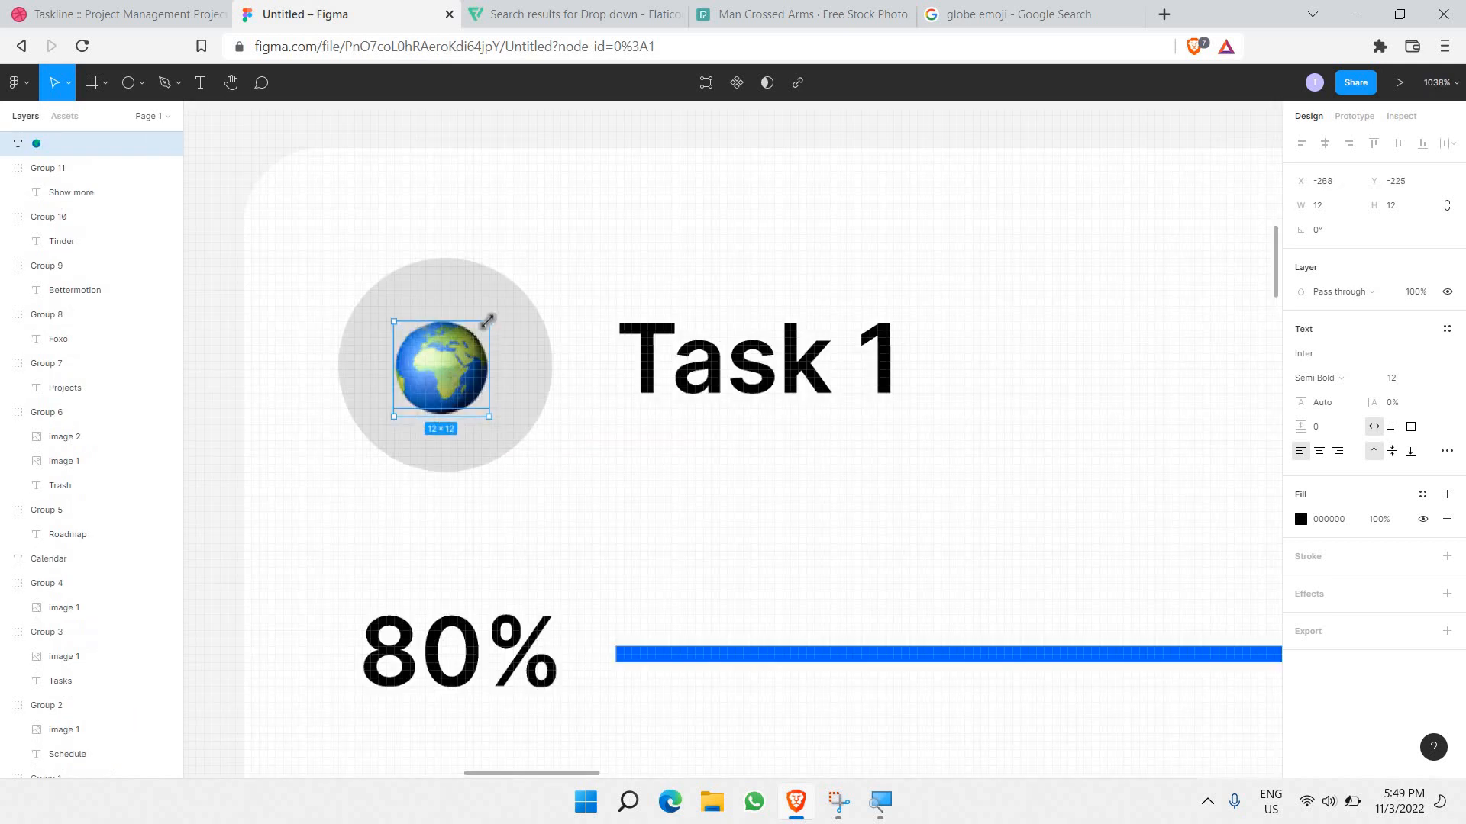
drag(488, 322, 468, 375)
key(Up)
key(Up)
key(Up)
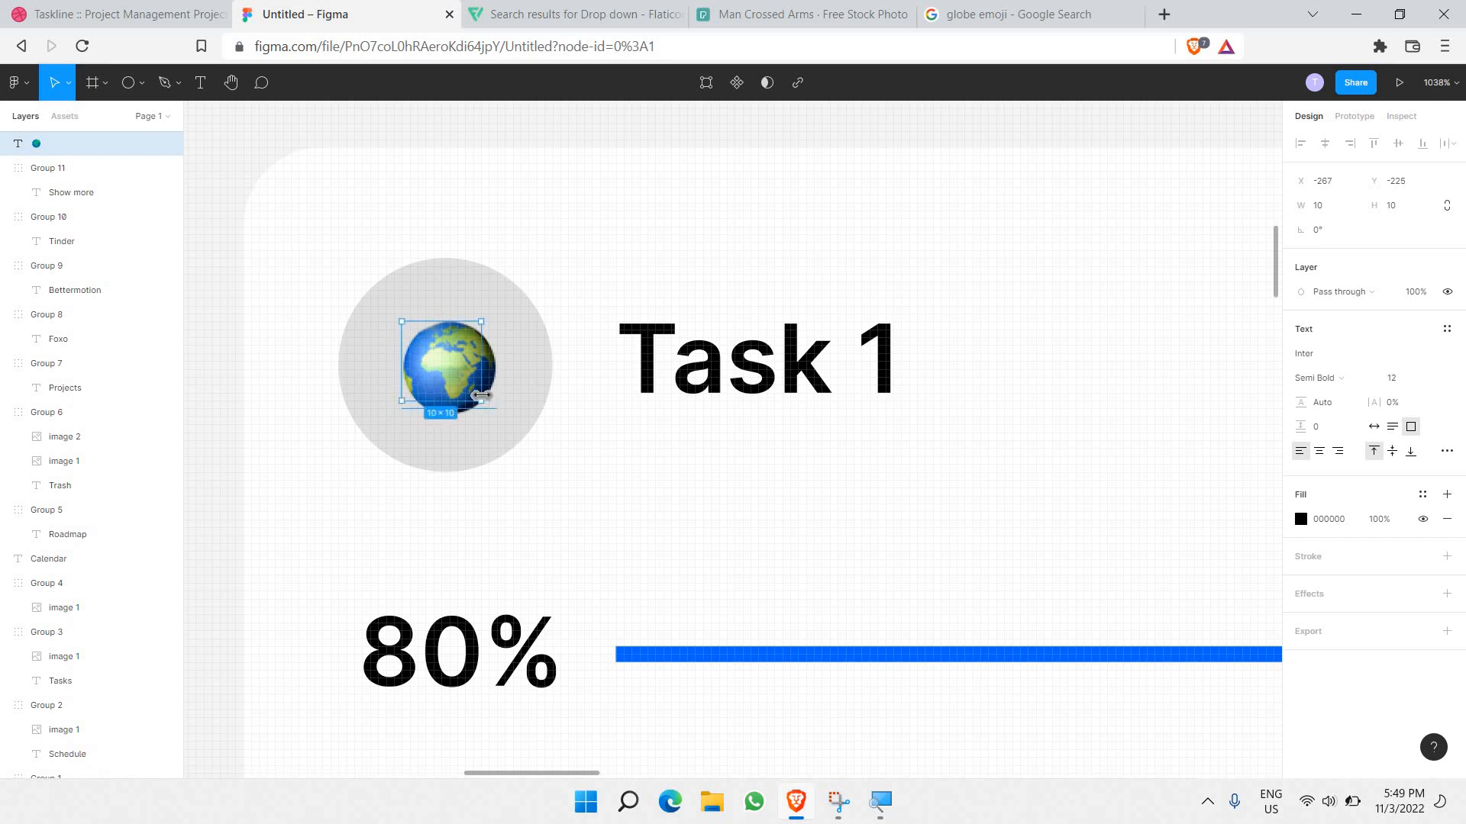
double_click(461, 371)
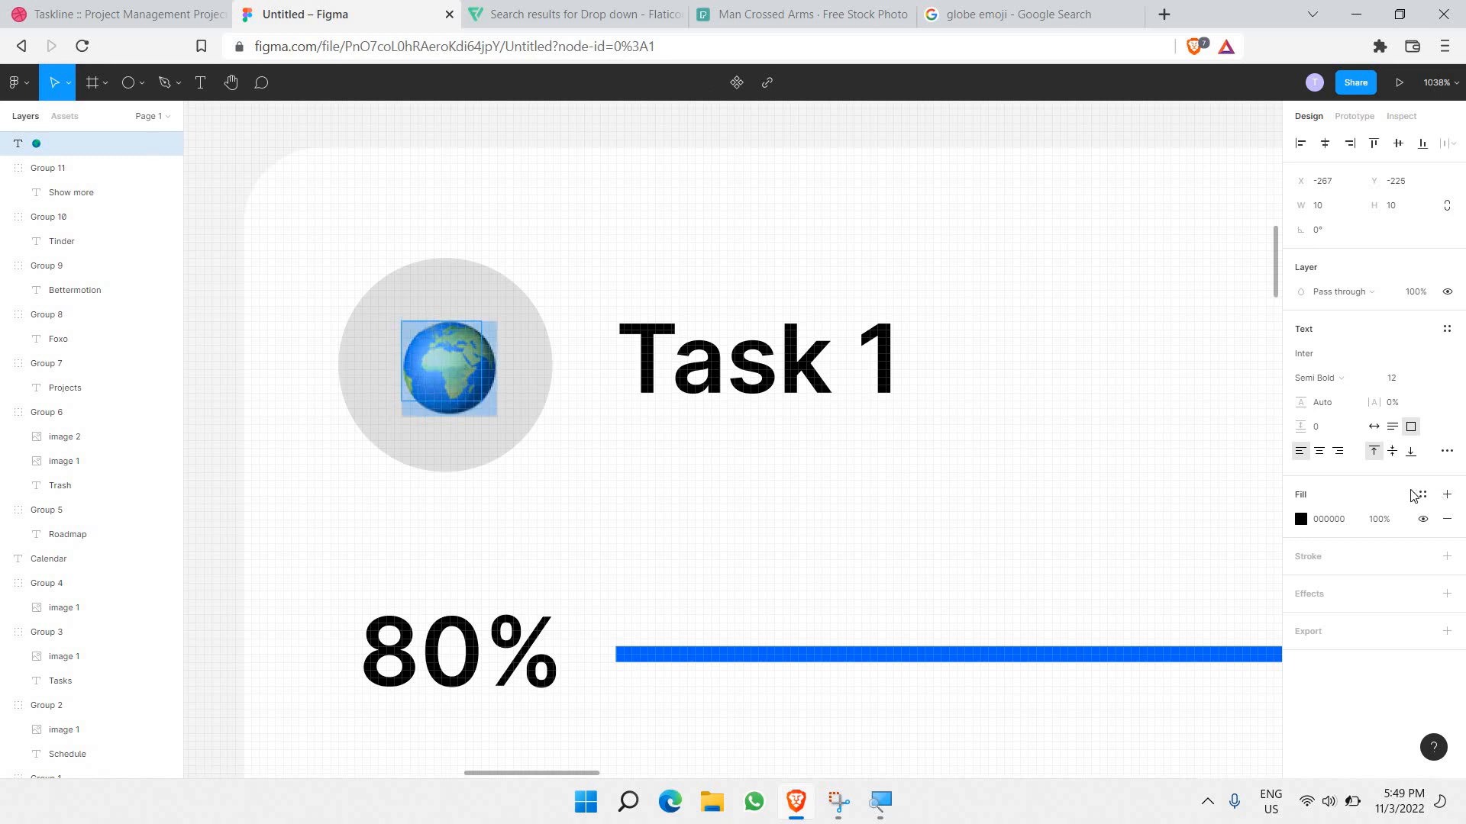
click(1432, 381)
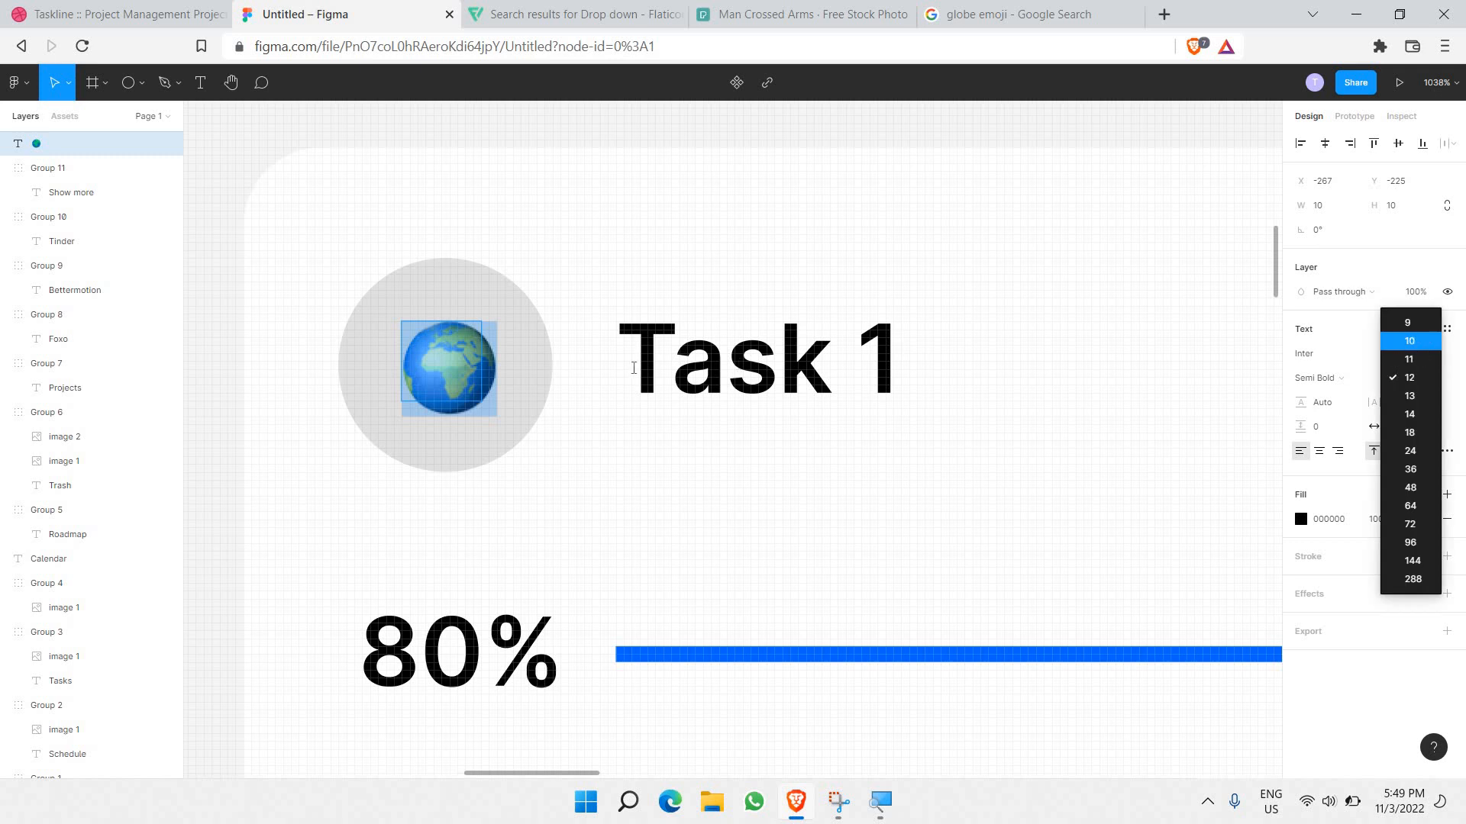
click(1423, 341)
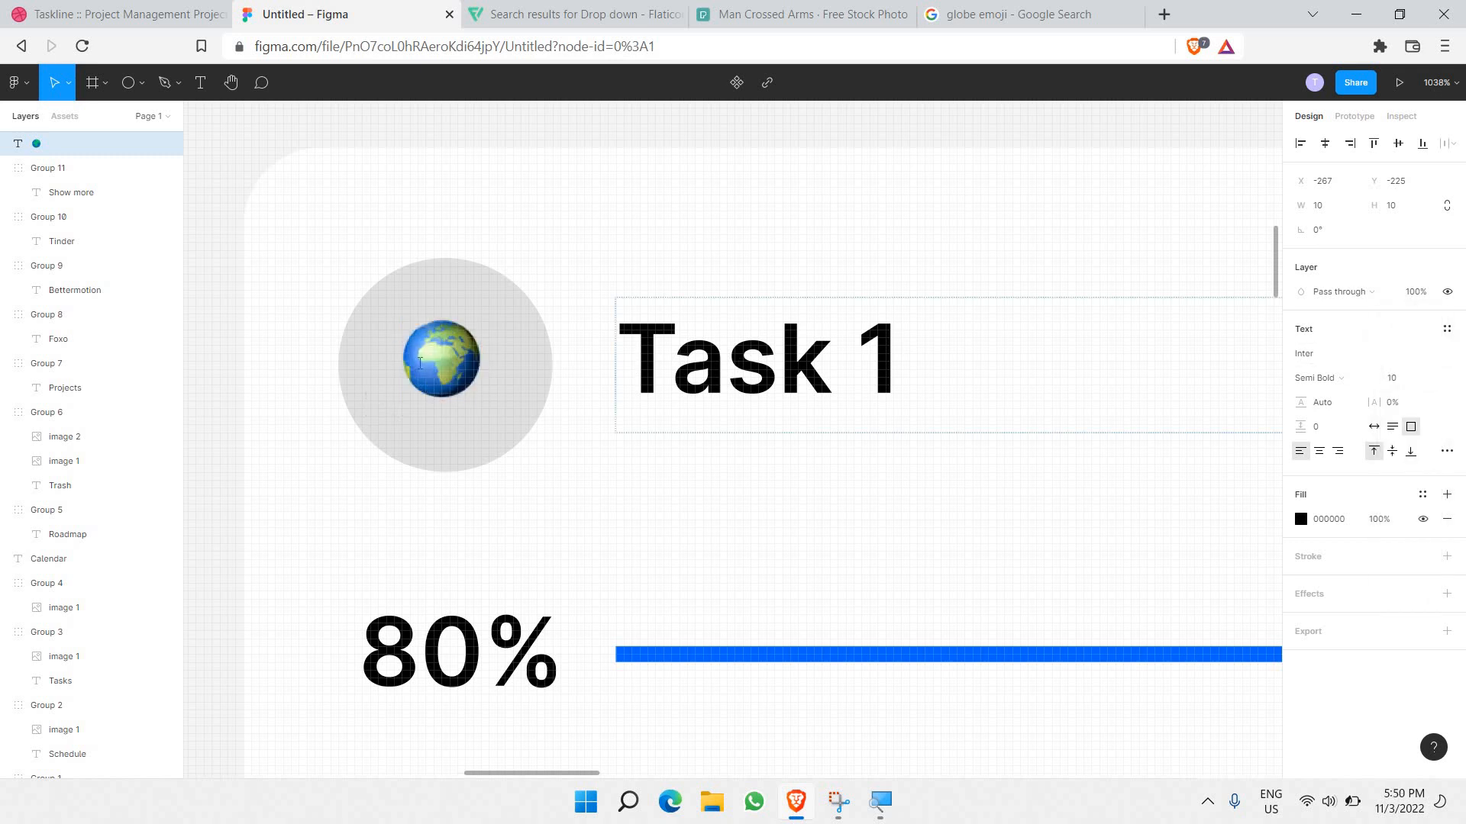
Step: Nudge the globe emoji and circle one unit at a time until the globe is centred
click(573, 296)
drag(461, 370, 463, 370)
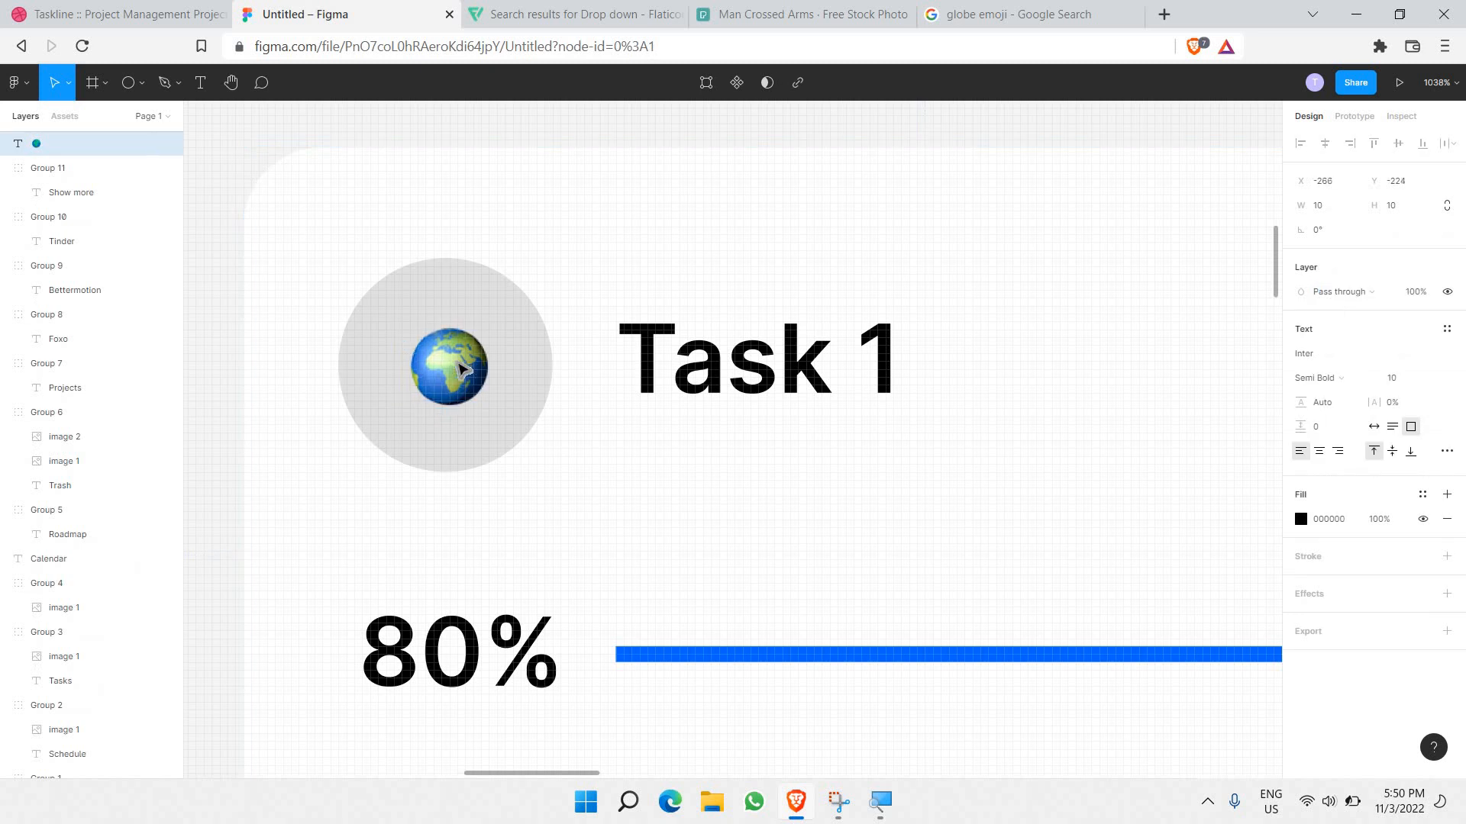
key(Left)
key(Up)
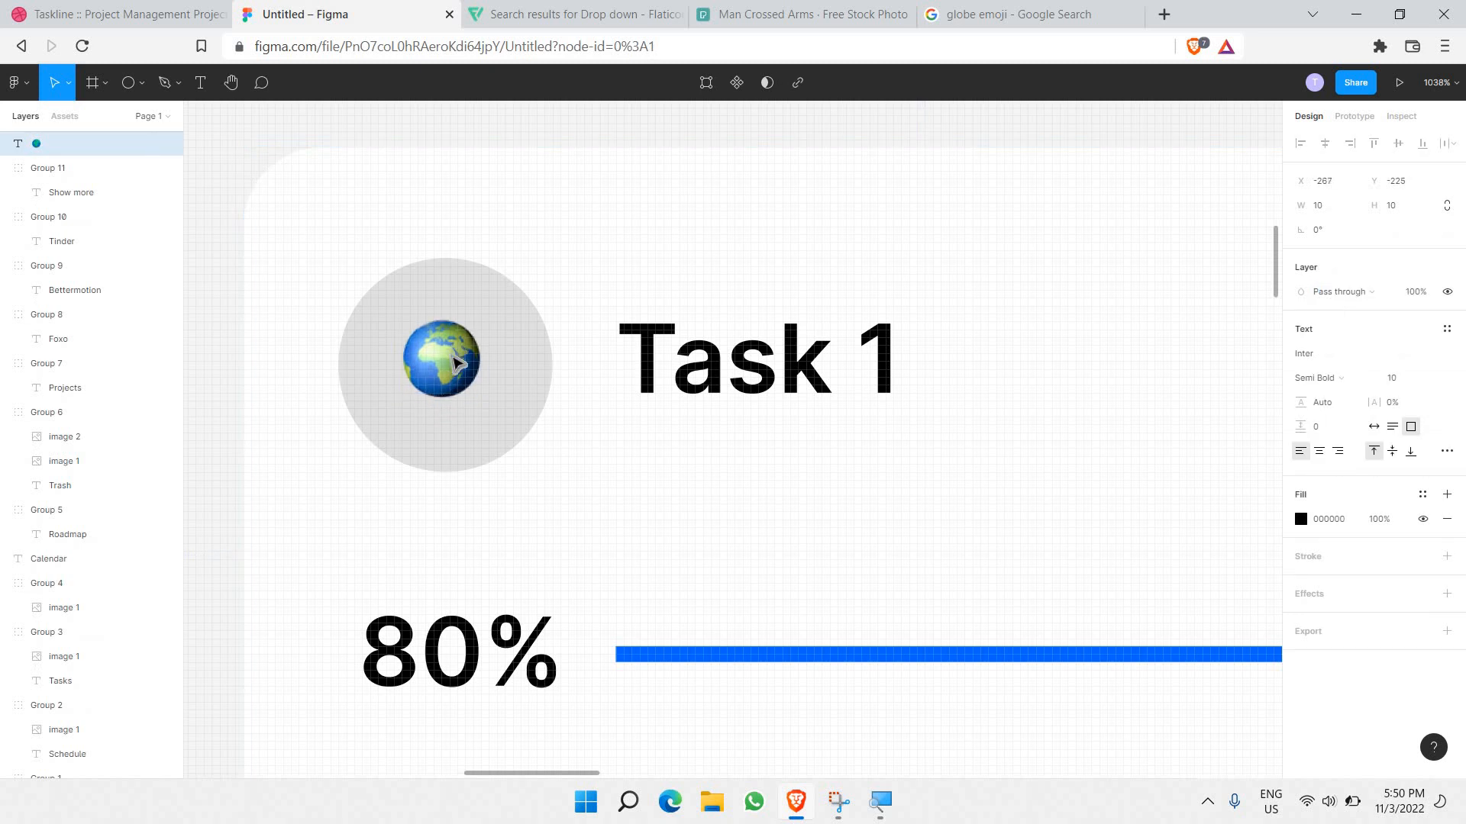
key(Down)
key(Right)
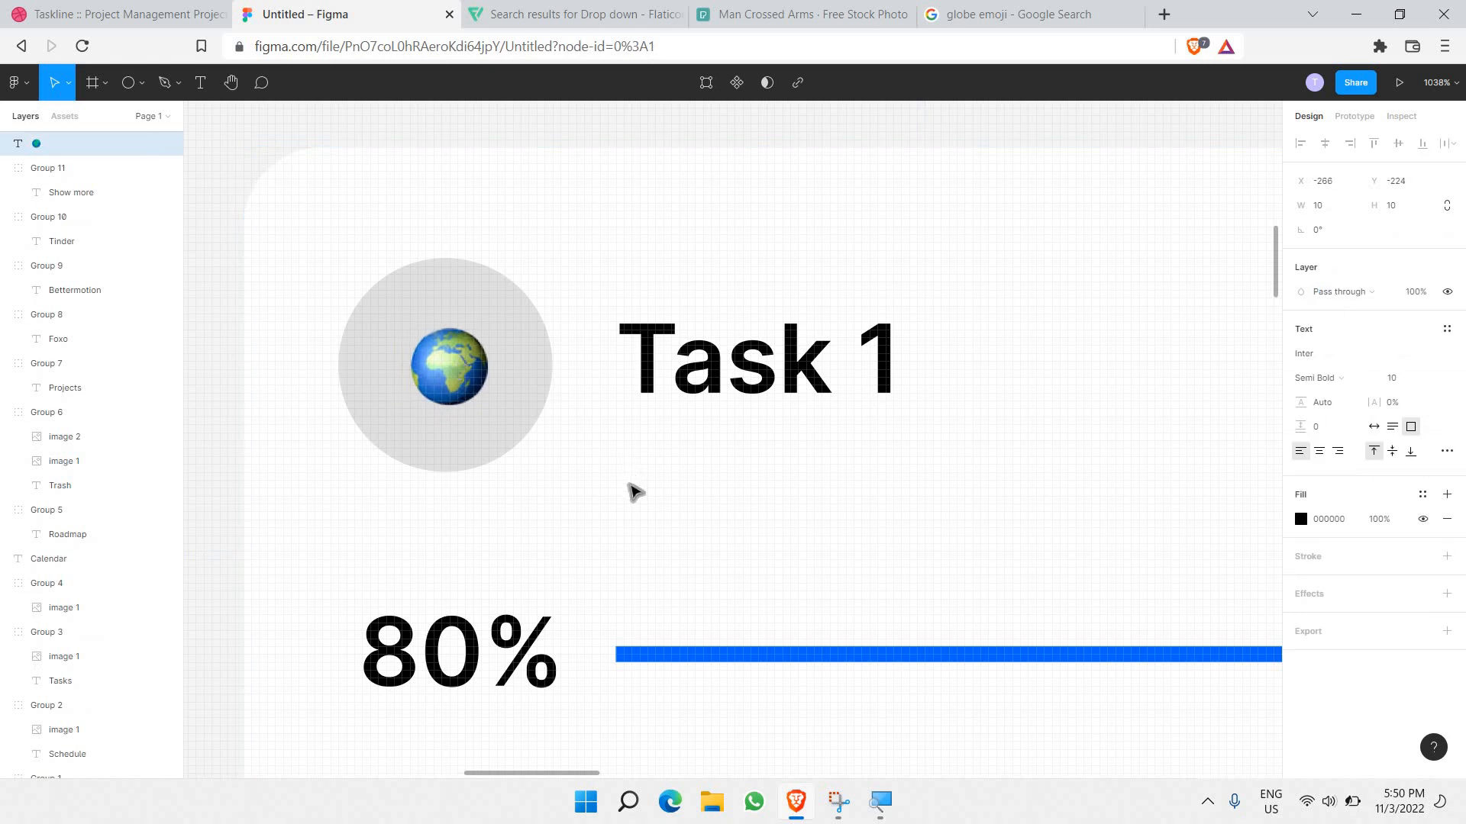
click(507, 406)
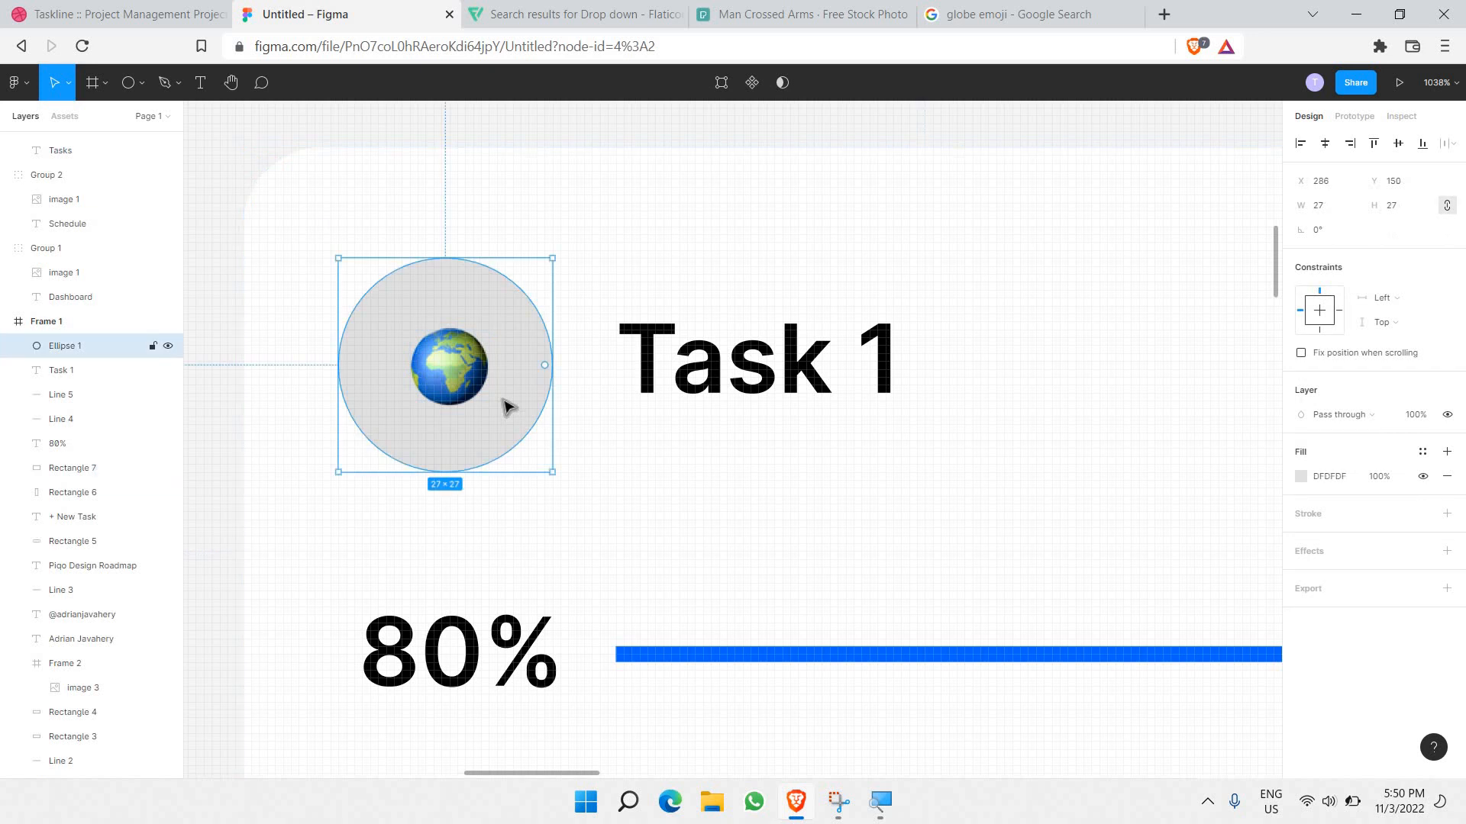
key(Down)
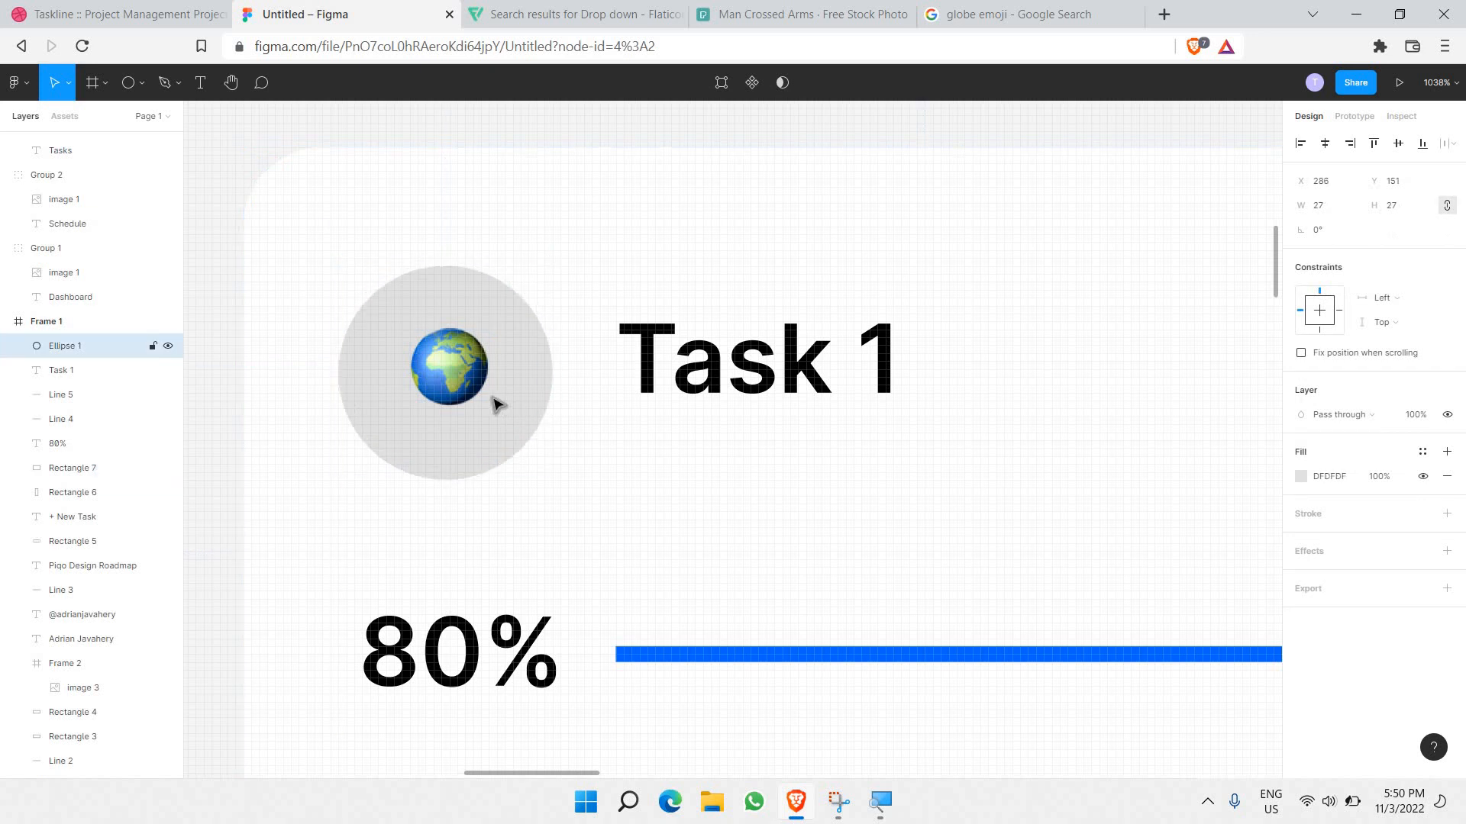
click(414, 358)
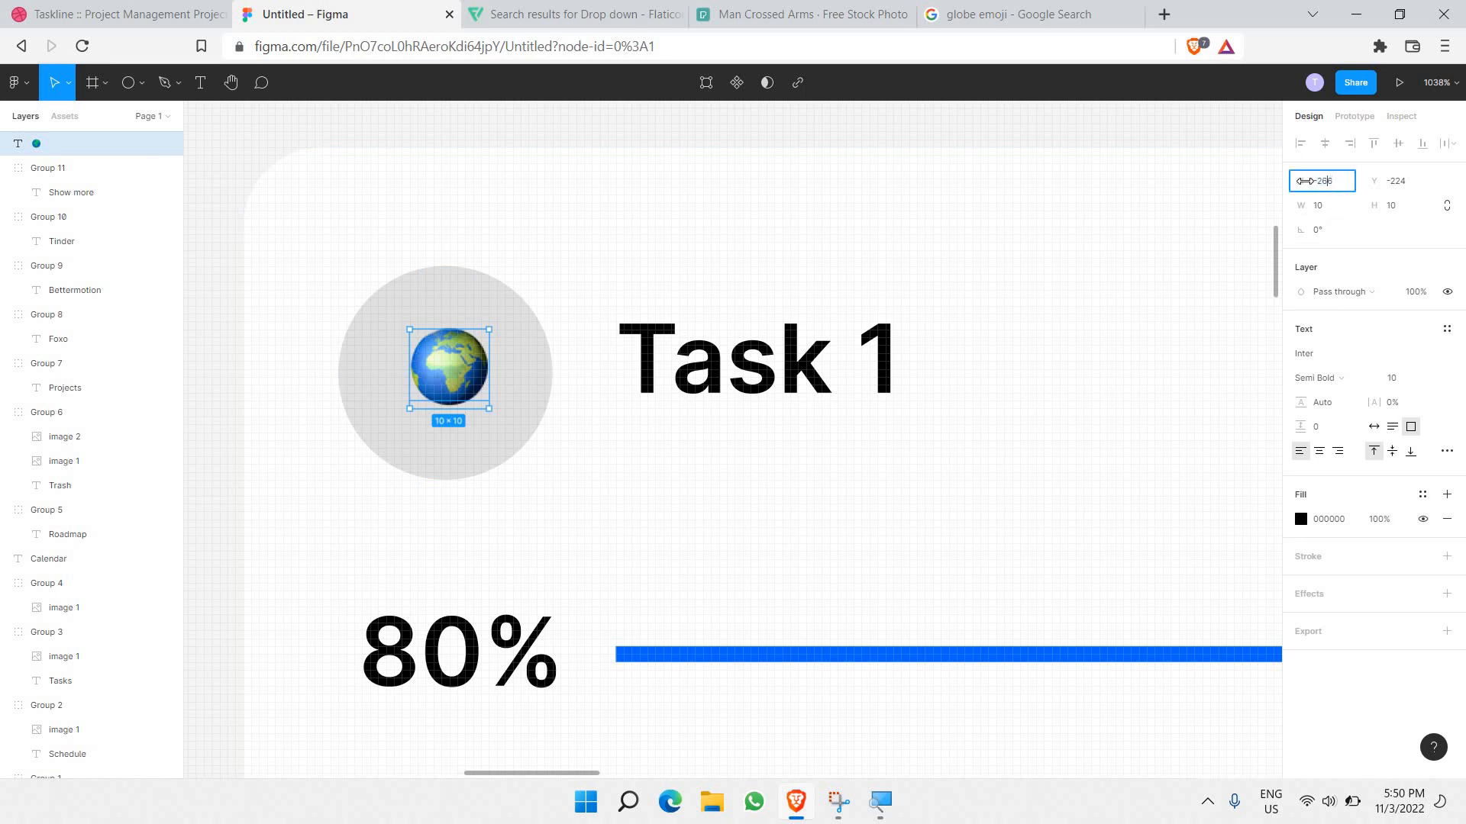
mouse_move(1303, 184)
mouse_down()
mouse_move(1382, 187)
mouse_move(1305, 184)
mouse_up()
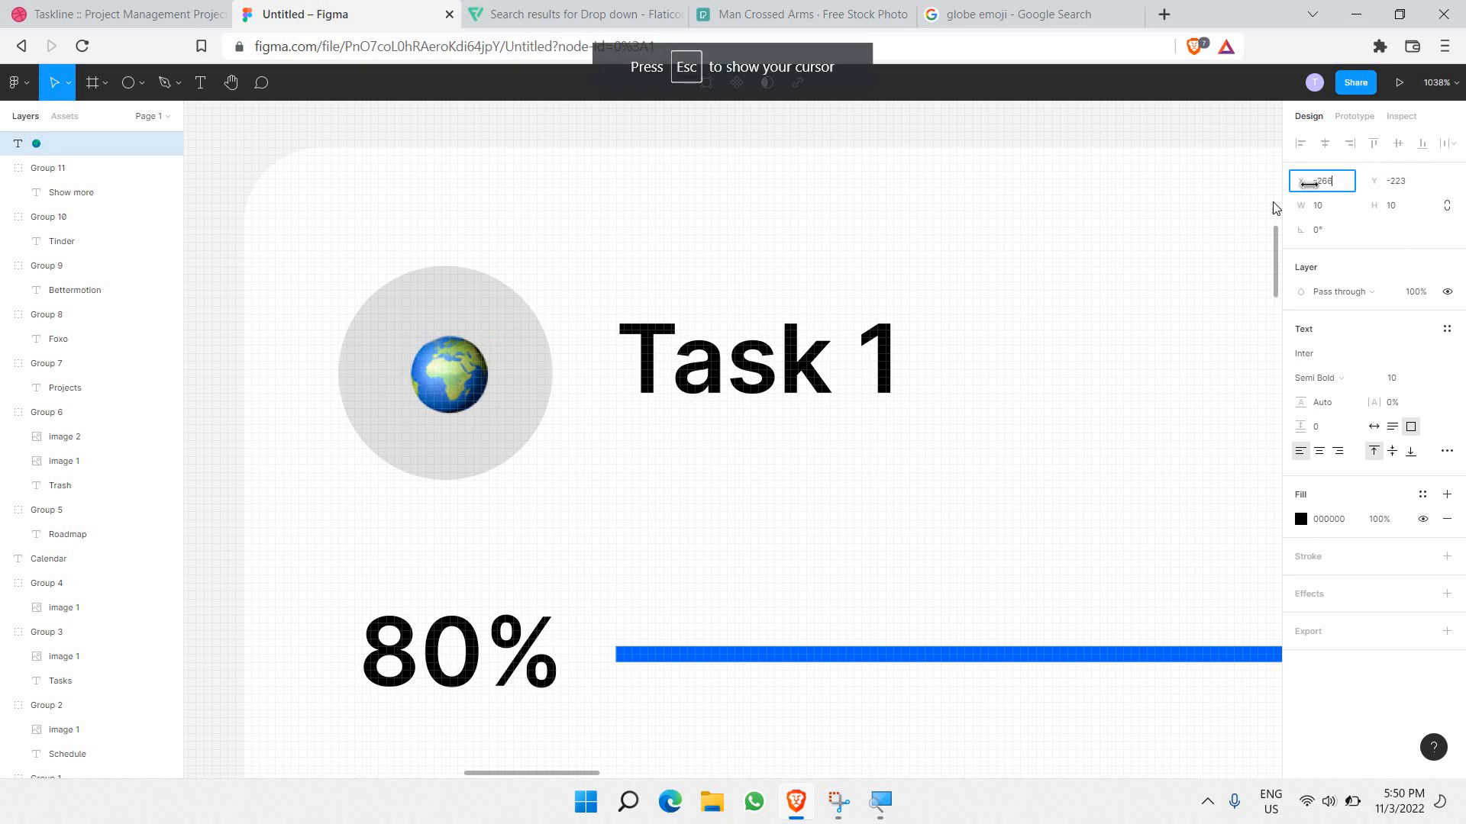
Step: Nudge the globe emoji into place and enlarge the grey avatar circle slightly
click(698, 485)
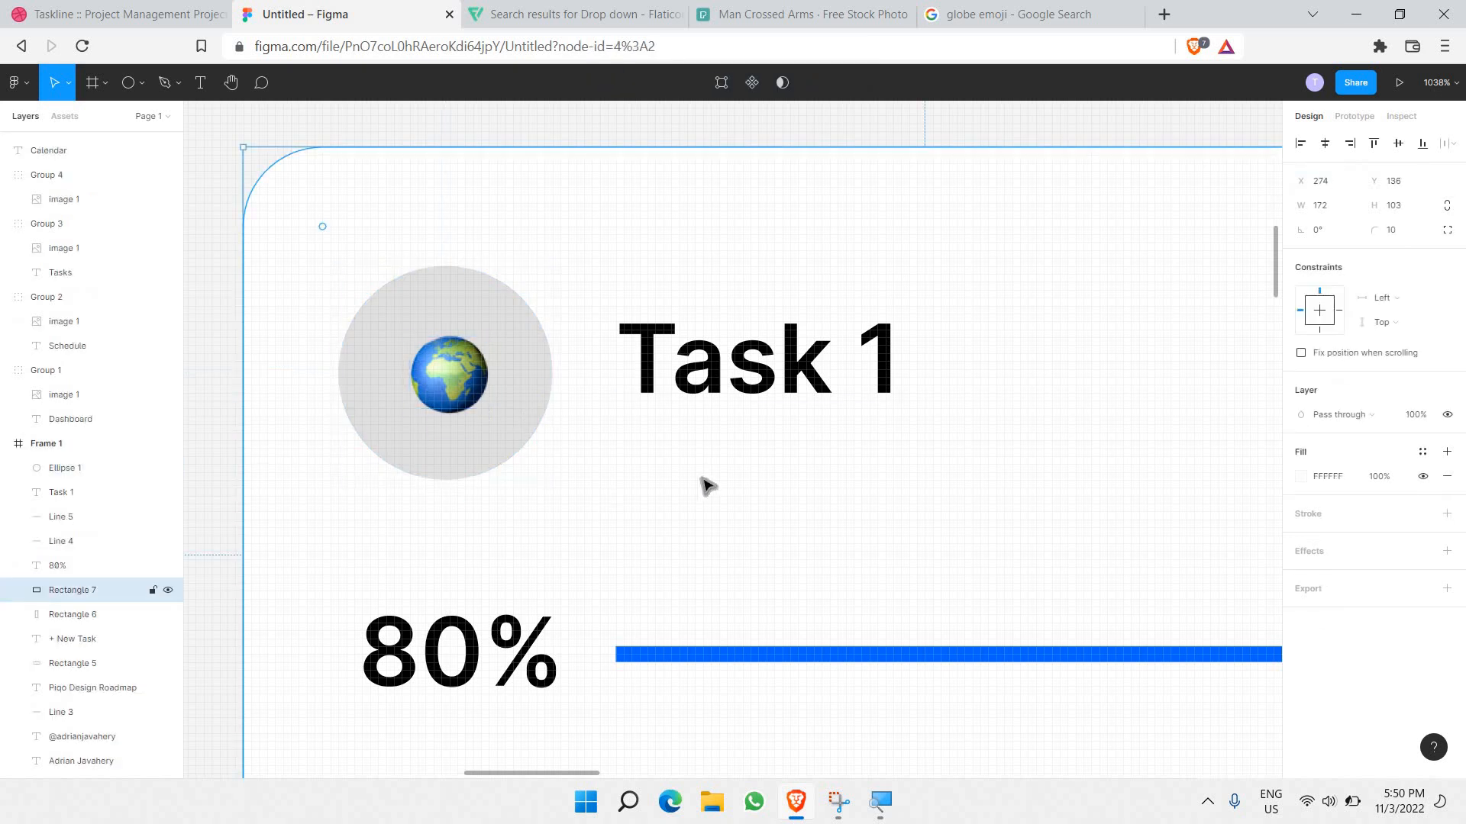
scroll(706, 485, down, 5)
scroll(610, 440, up, 4)
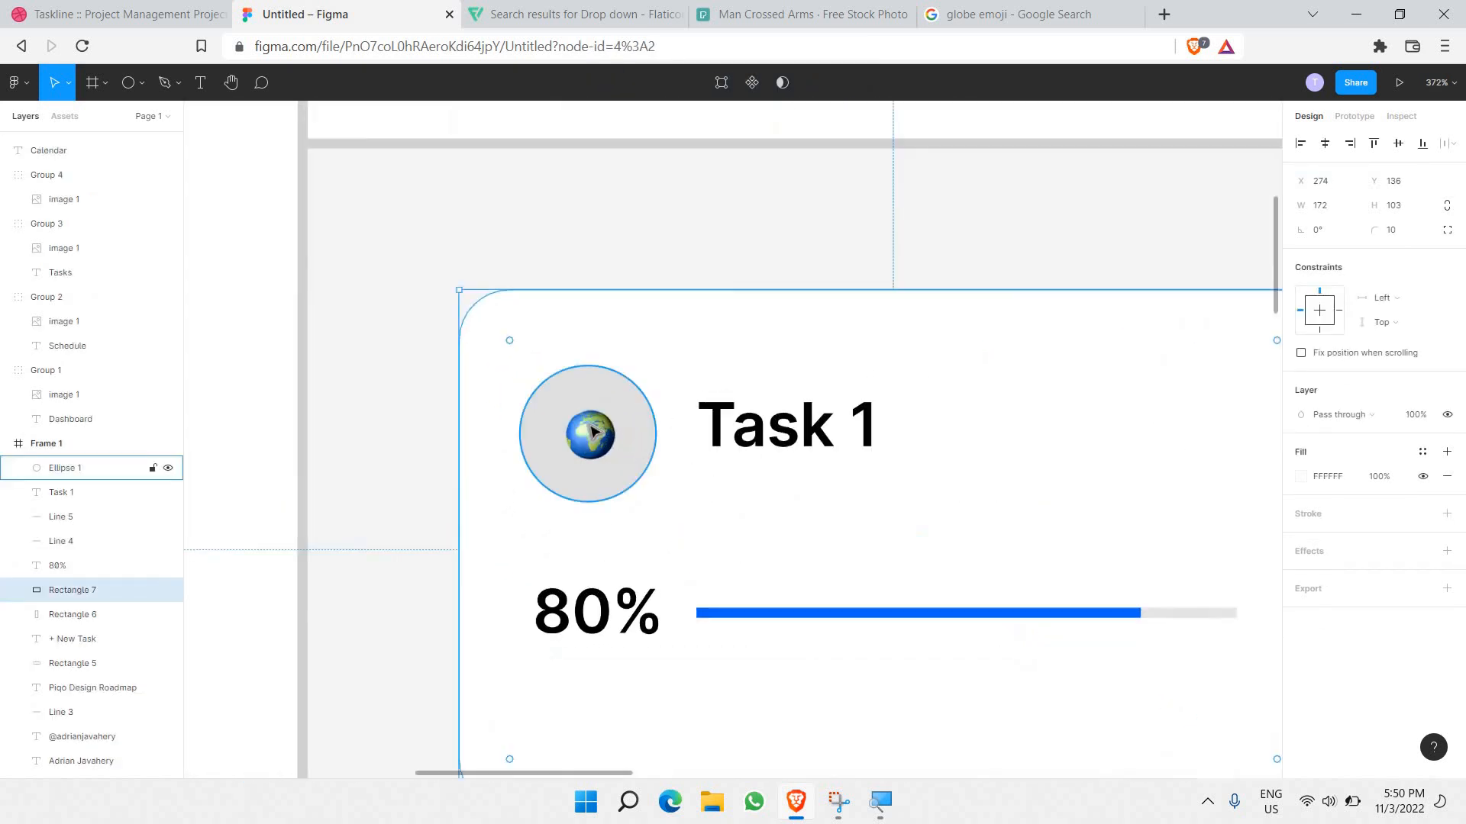
click(594, 433)
key(Left)
key(Left)
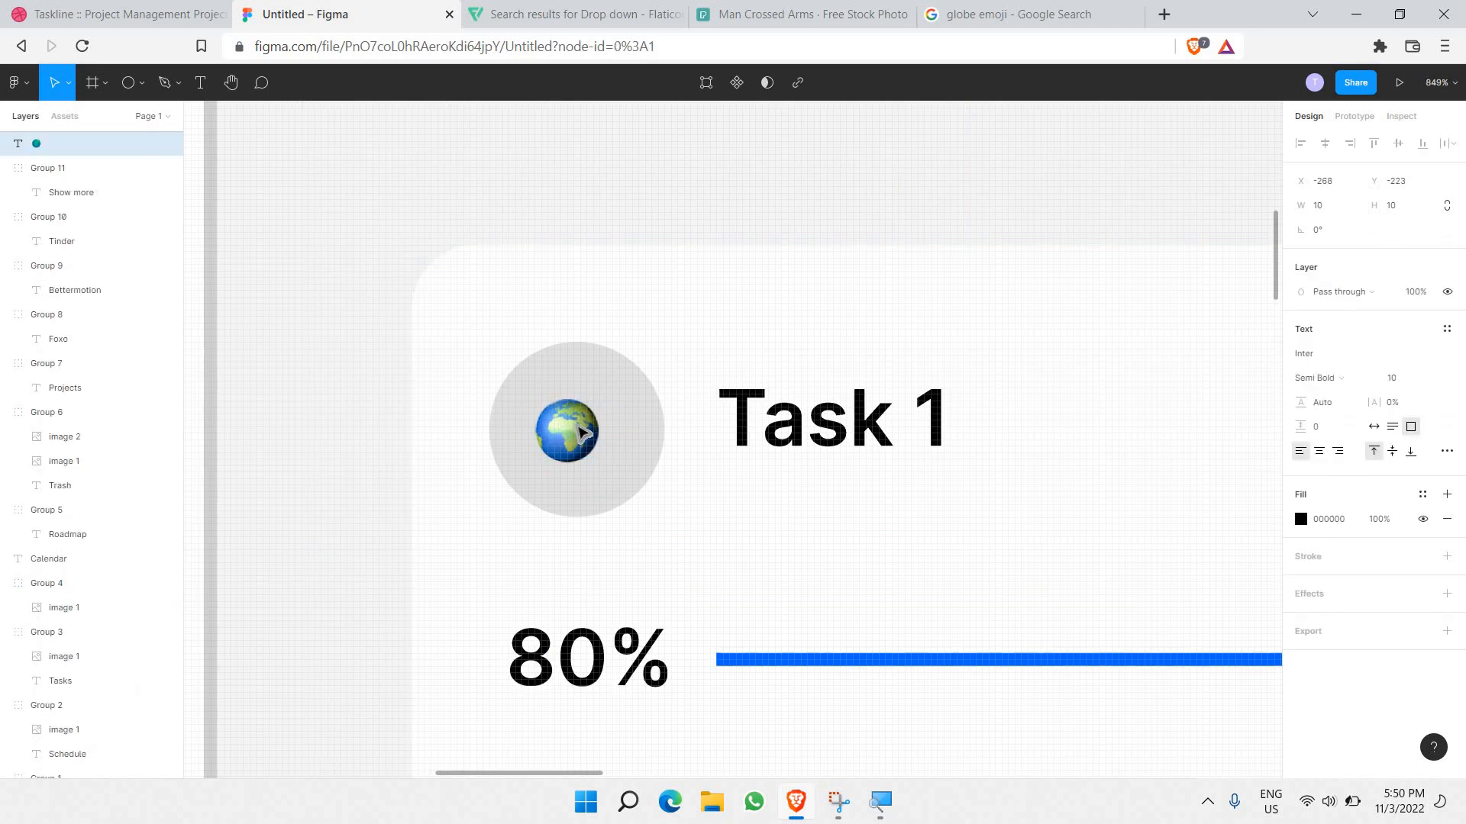
key(Right)
key(Right)
key(Down)
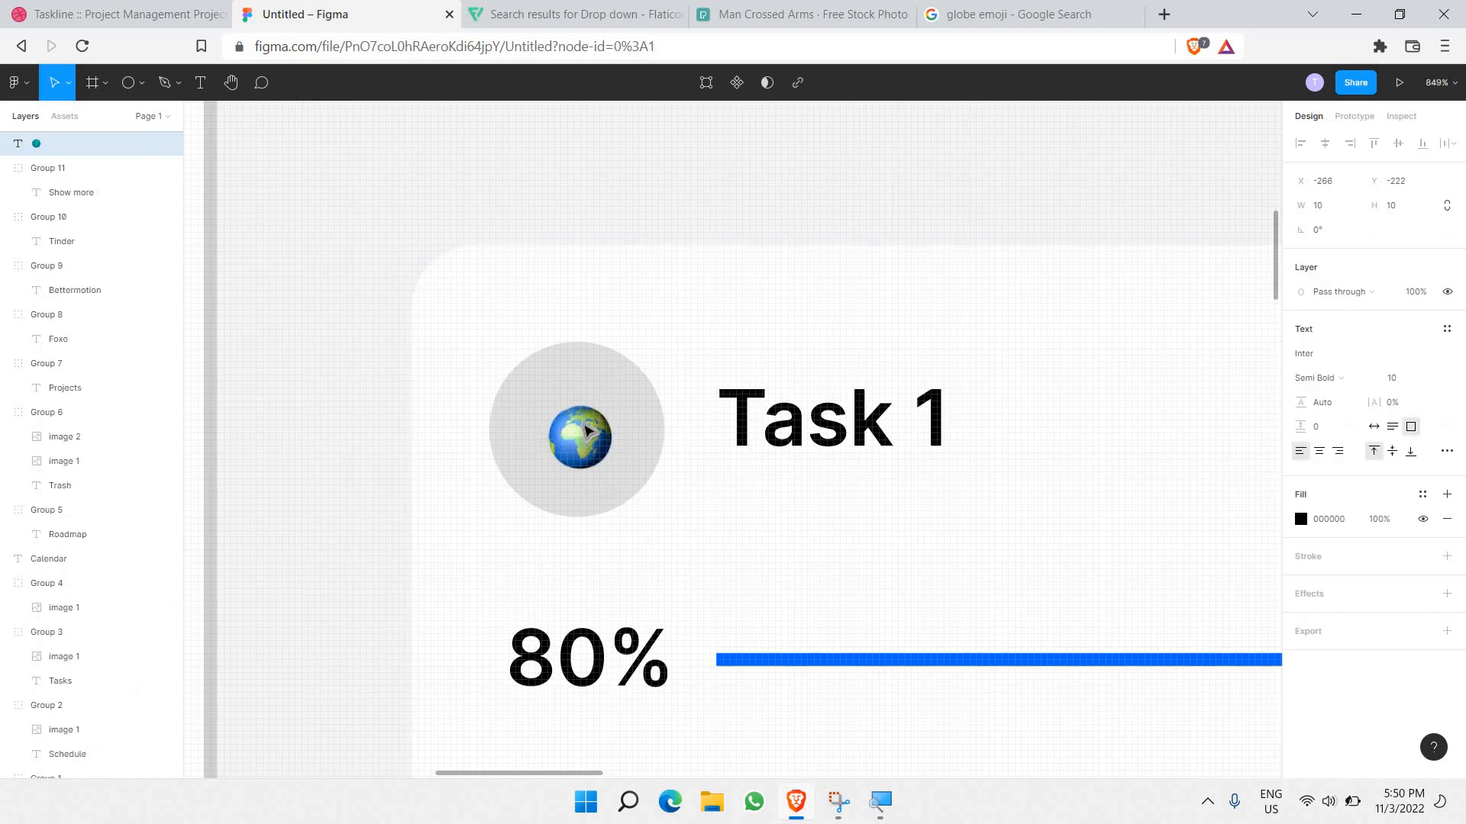
click(764, 547)
scroll(766, 545, down, 4)
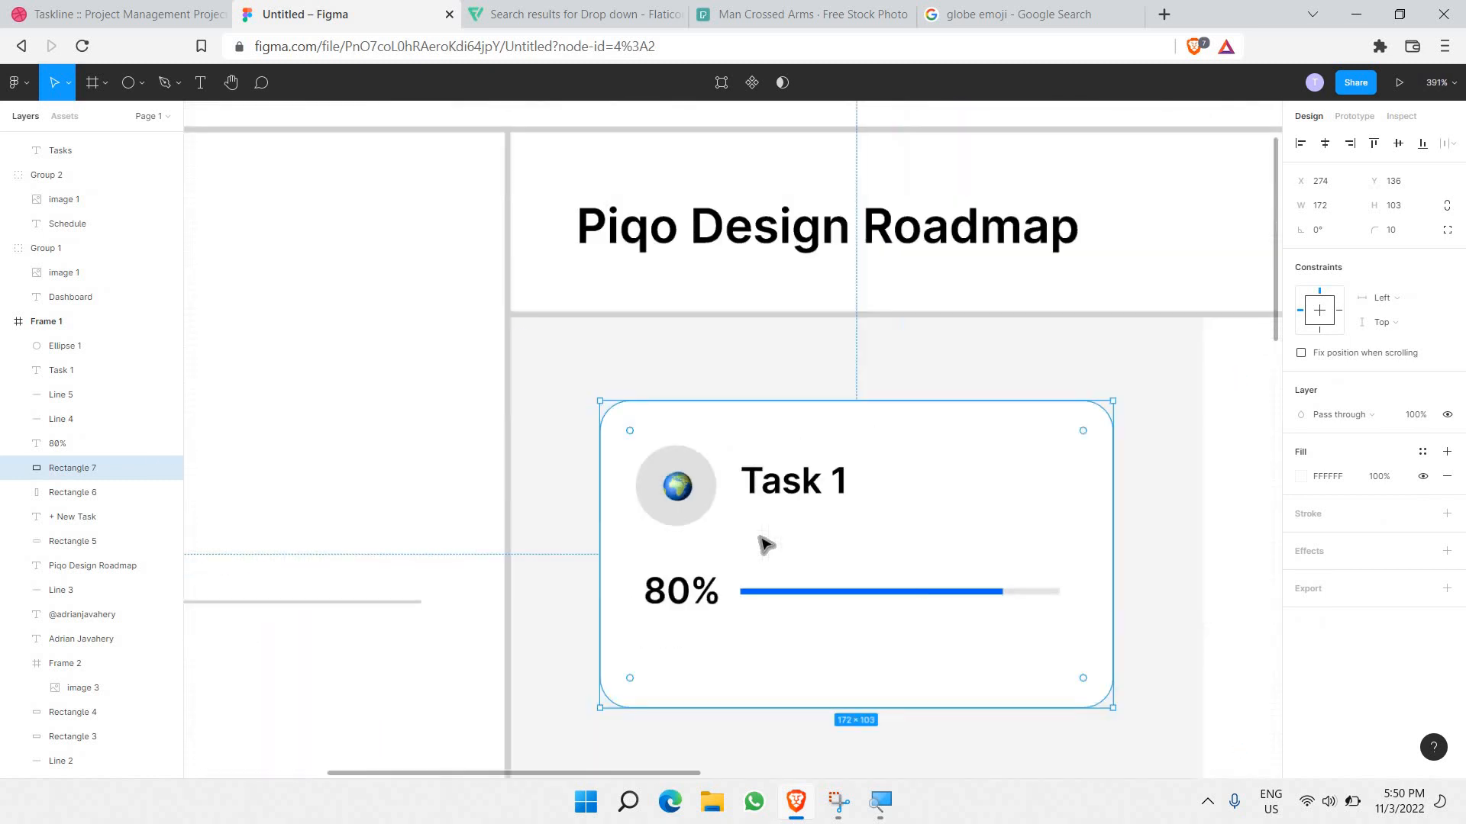
scroll(484, 555, right, 5)
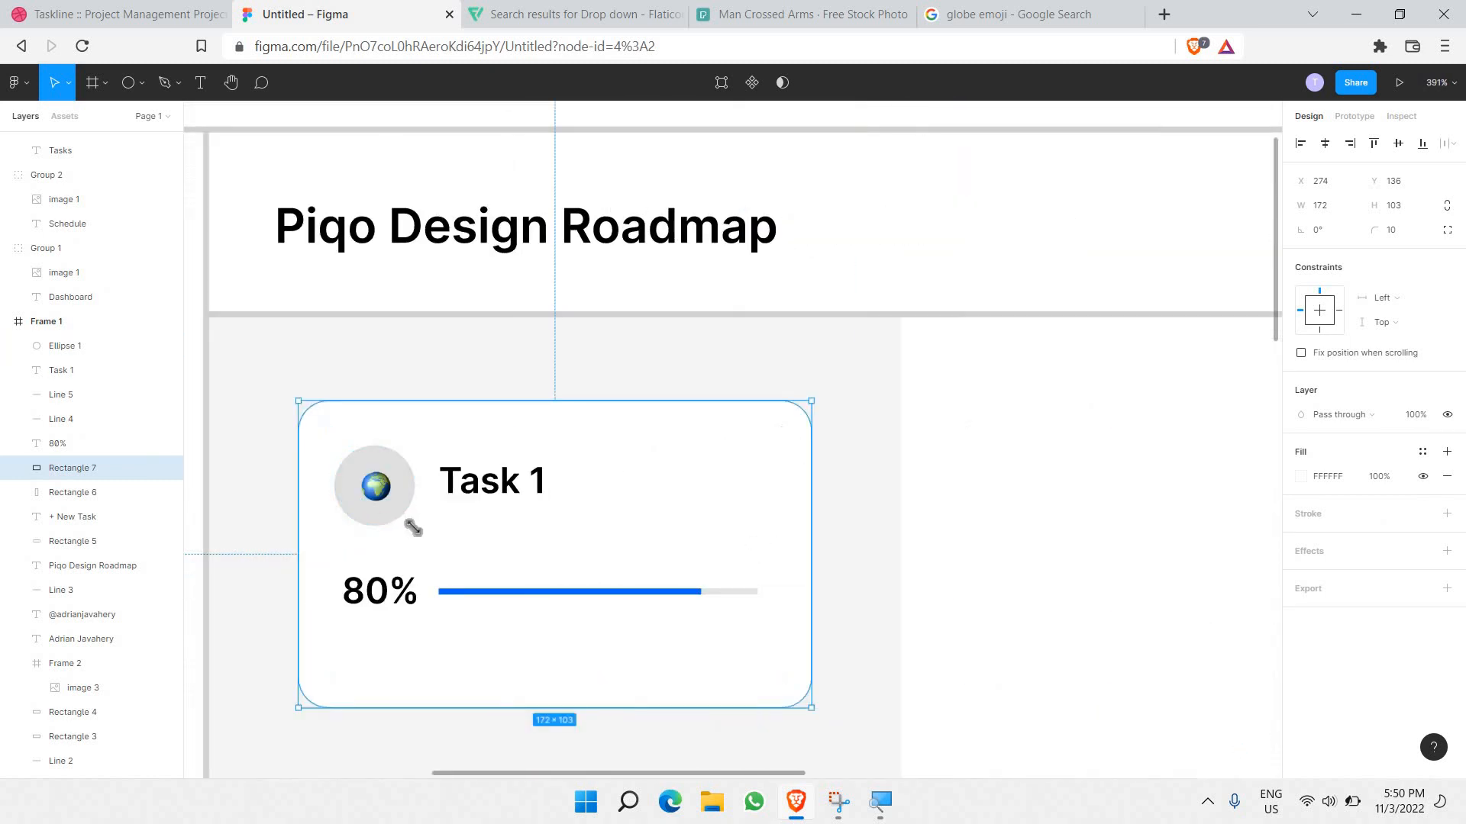
click(396, 519)
drag(420, 533, 424, 537)
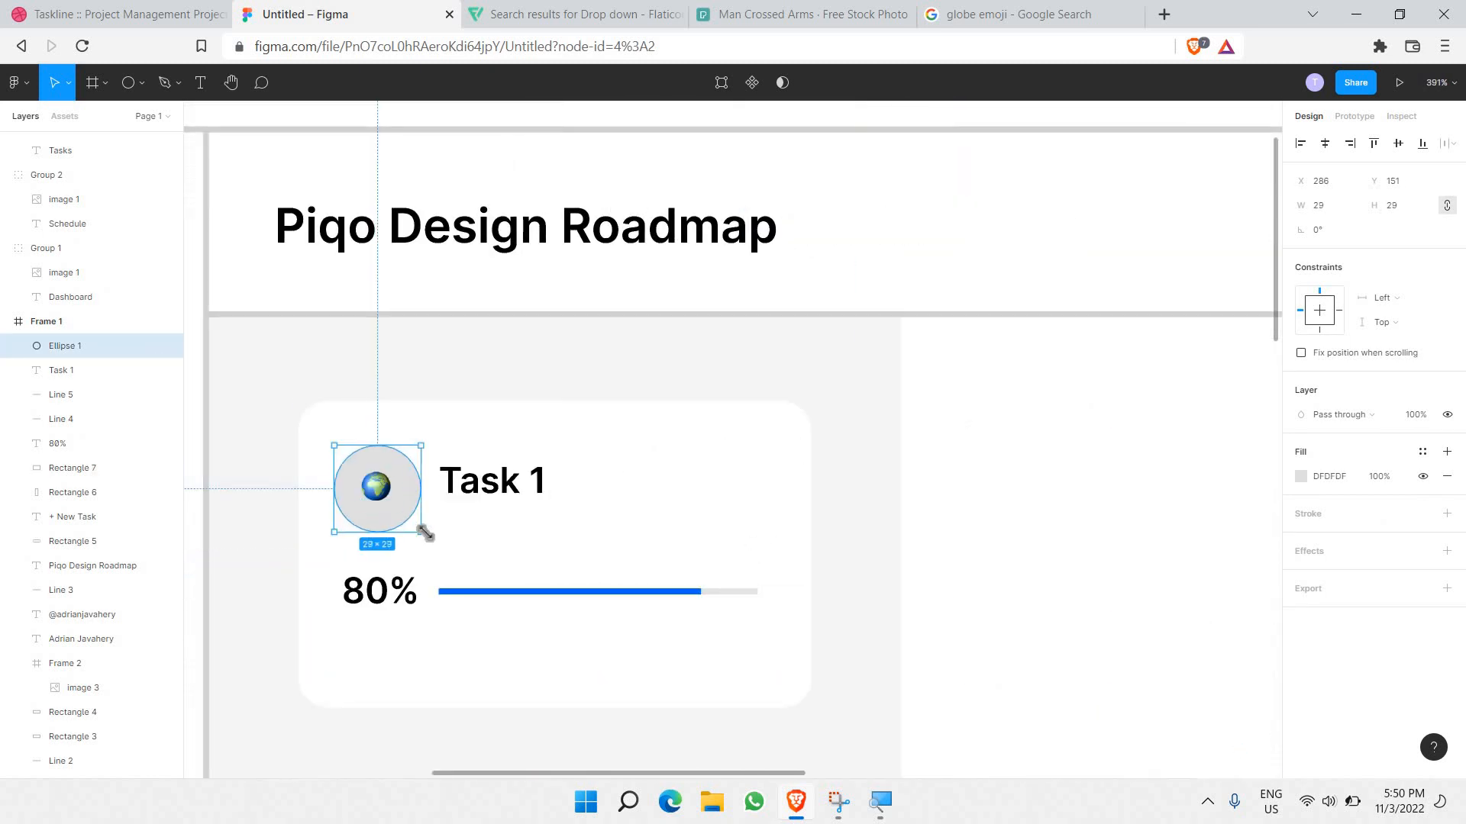
Step: Recentre the globe emoji and enlarge it to 12×12 with font size 11
click(497, 572)
key(ctrl+v)
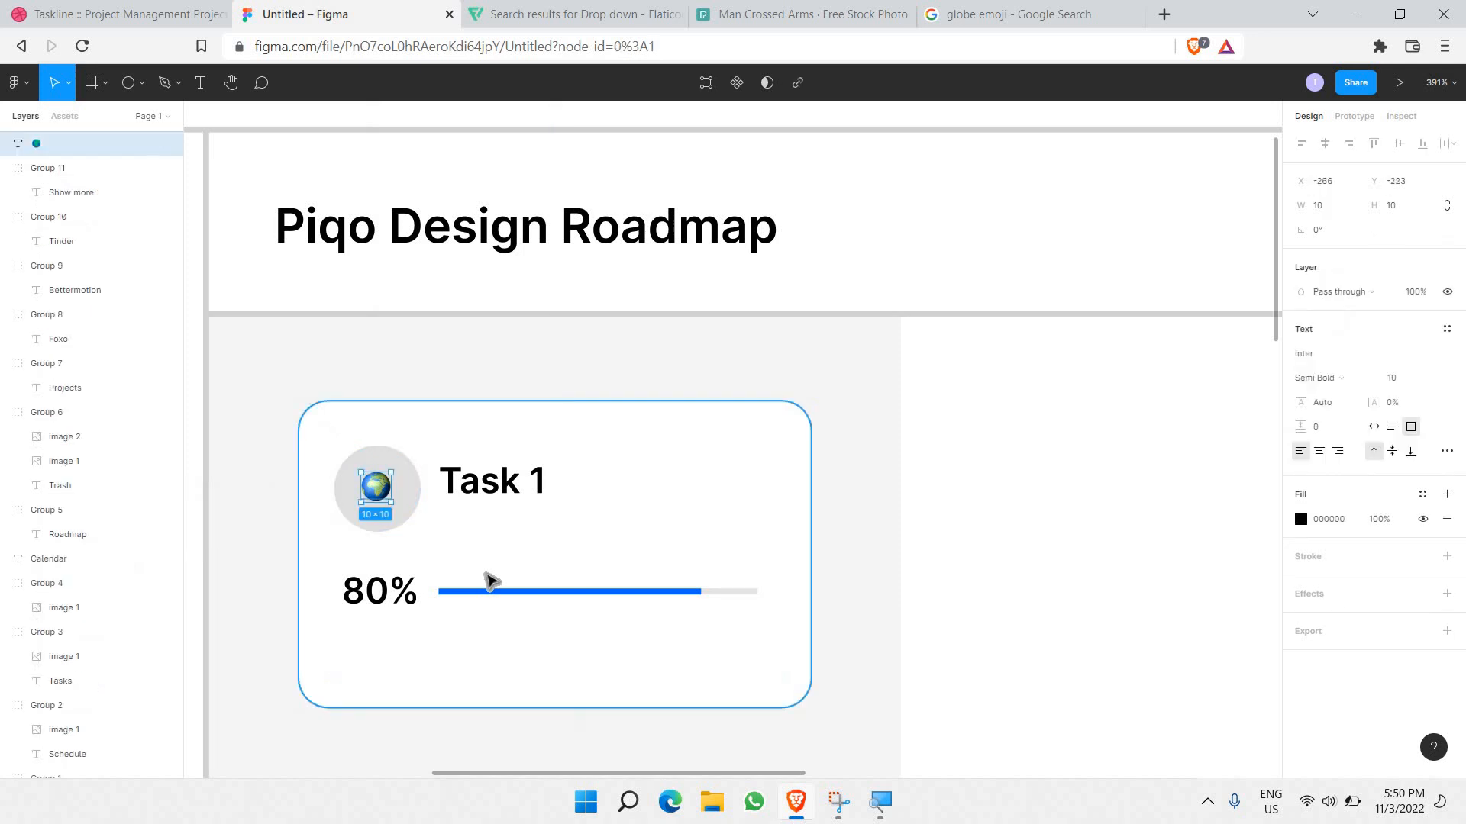
key(Down)
key(Up)
key(Right)
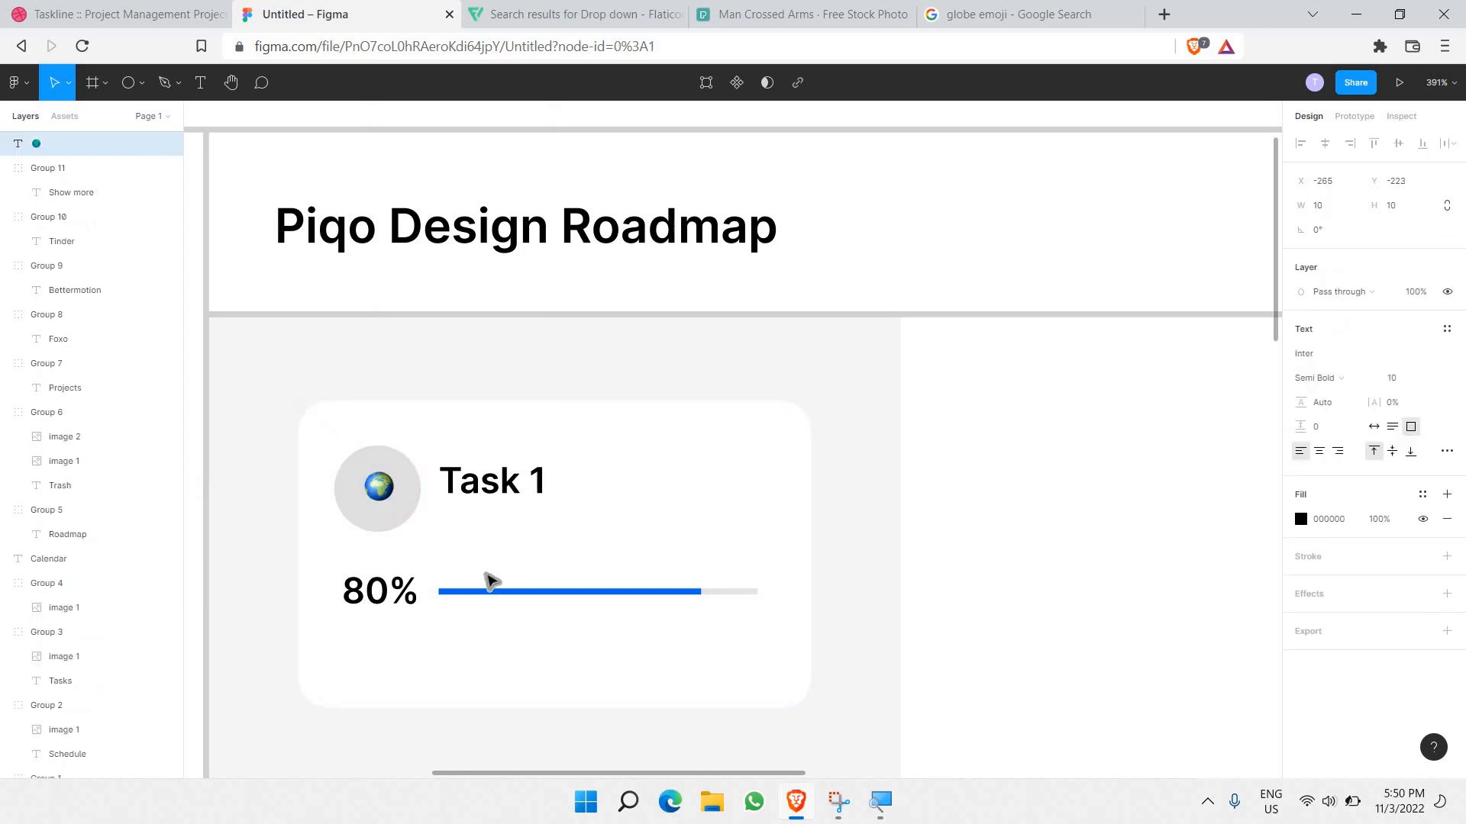
key(Left)
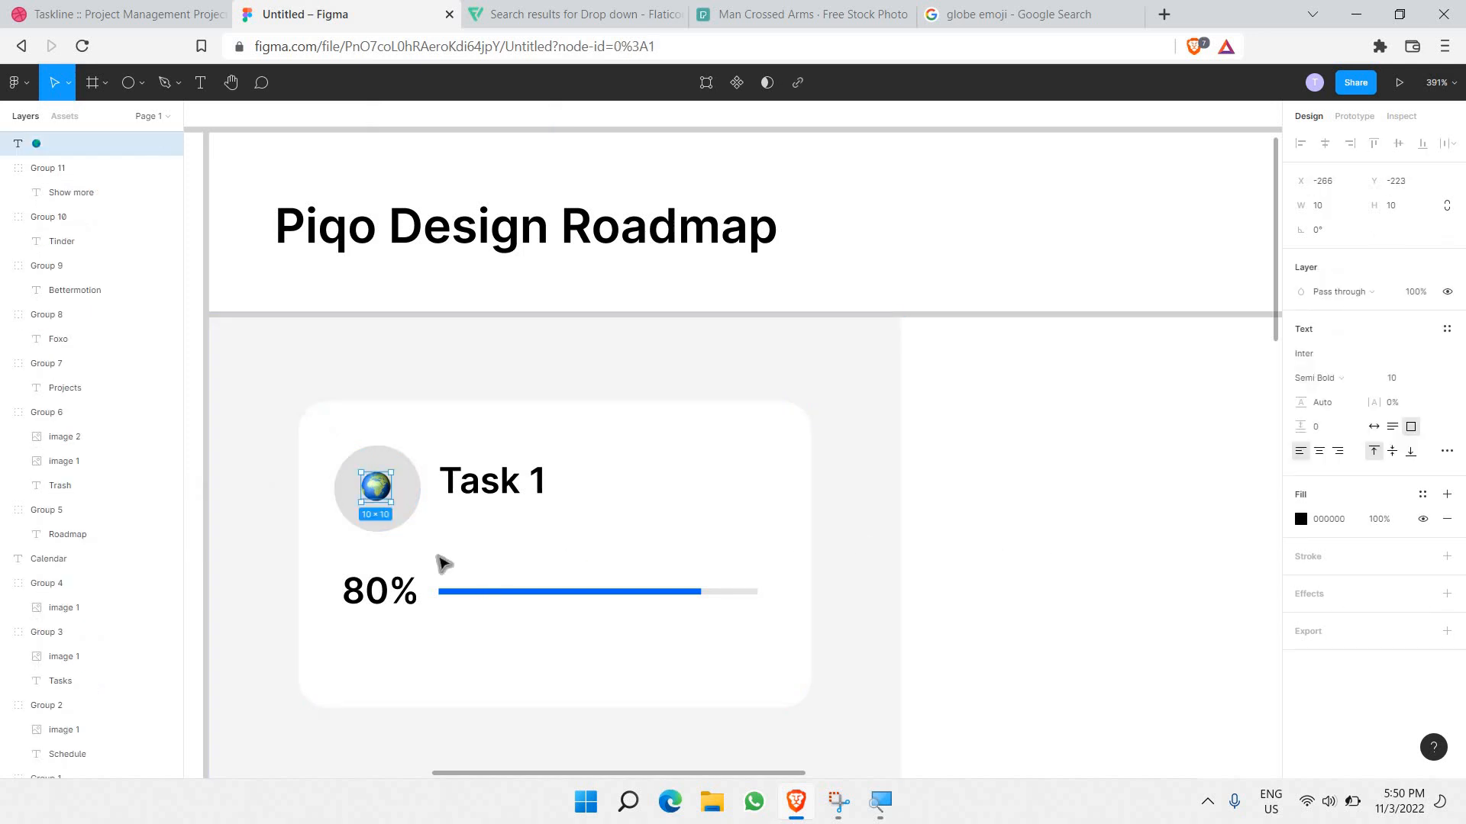
drag(392, 511, 398, 517)
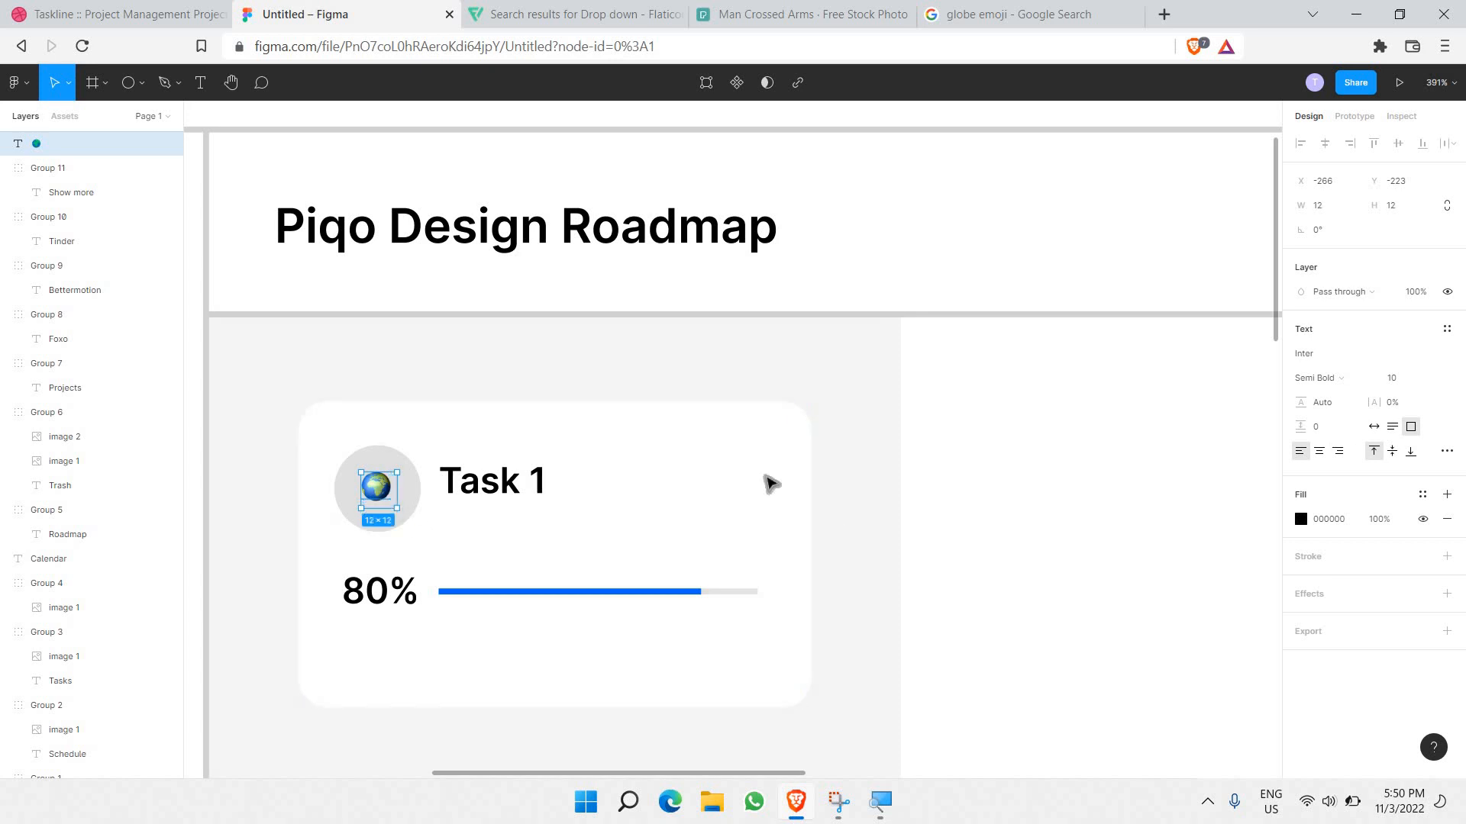
click(1433, 380)
click(1408, 400)
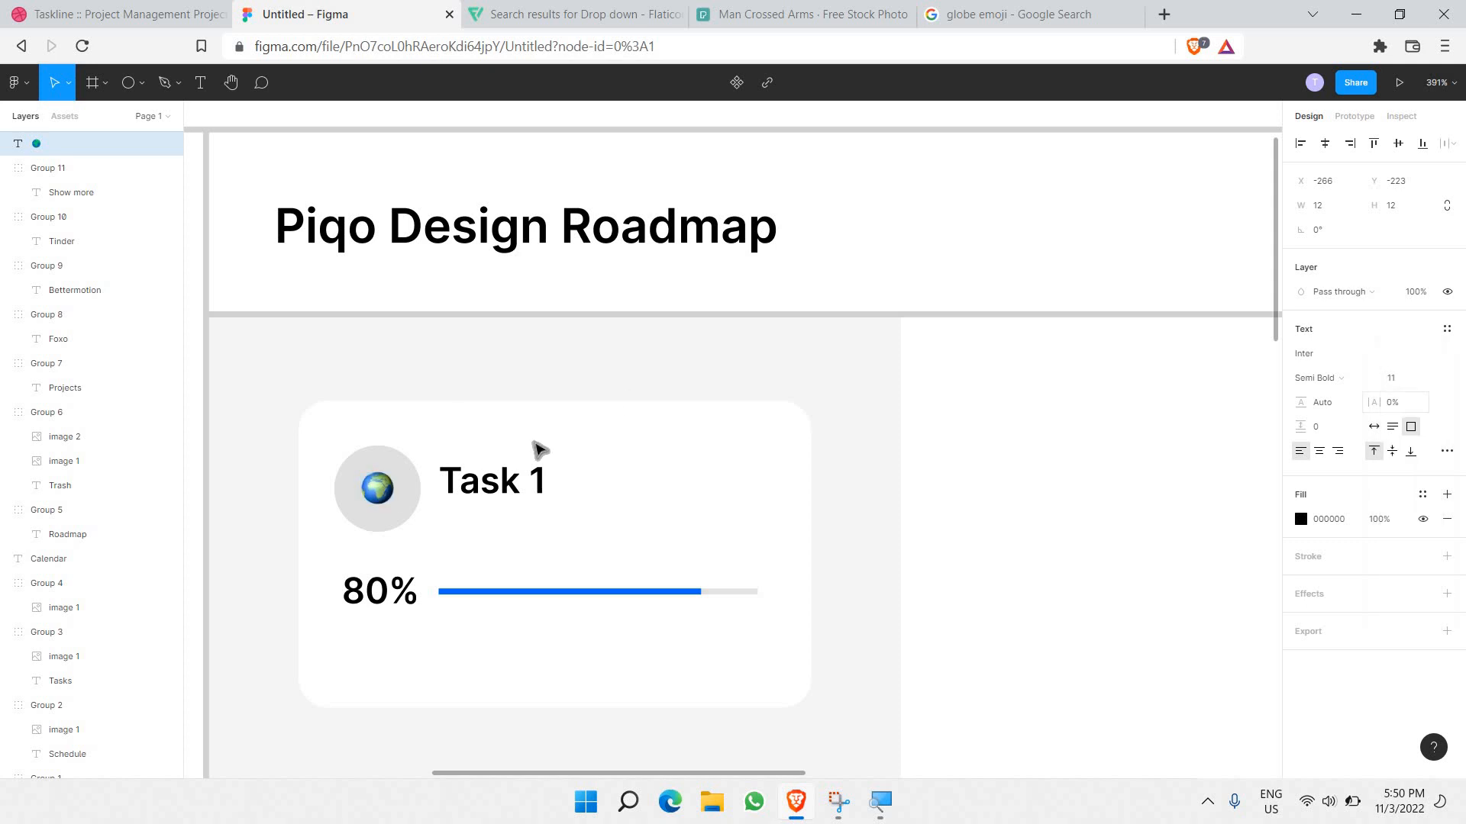
Step: Paste a duplicate Task 1 title below the original and start editing the copy
click(813, 416)
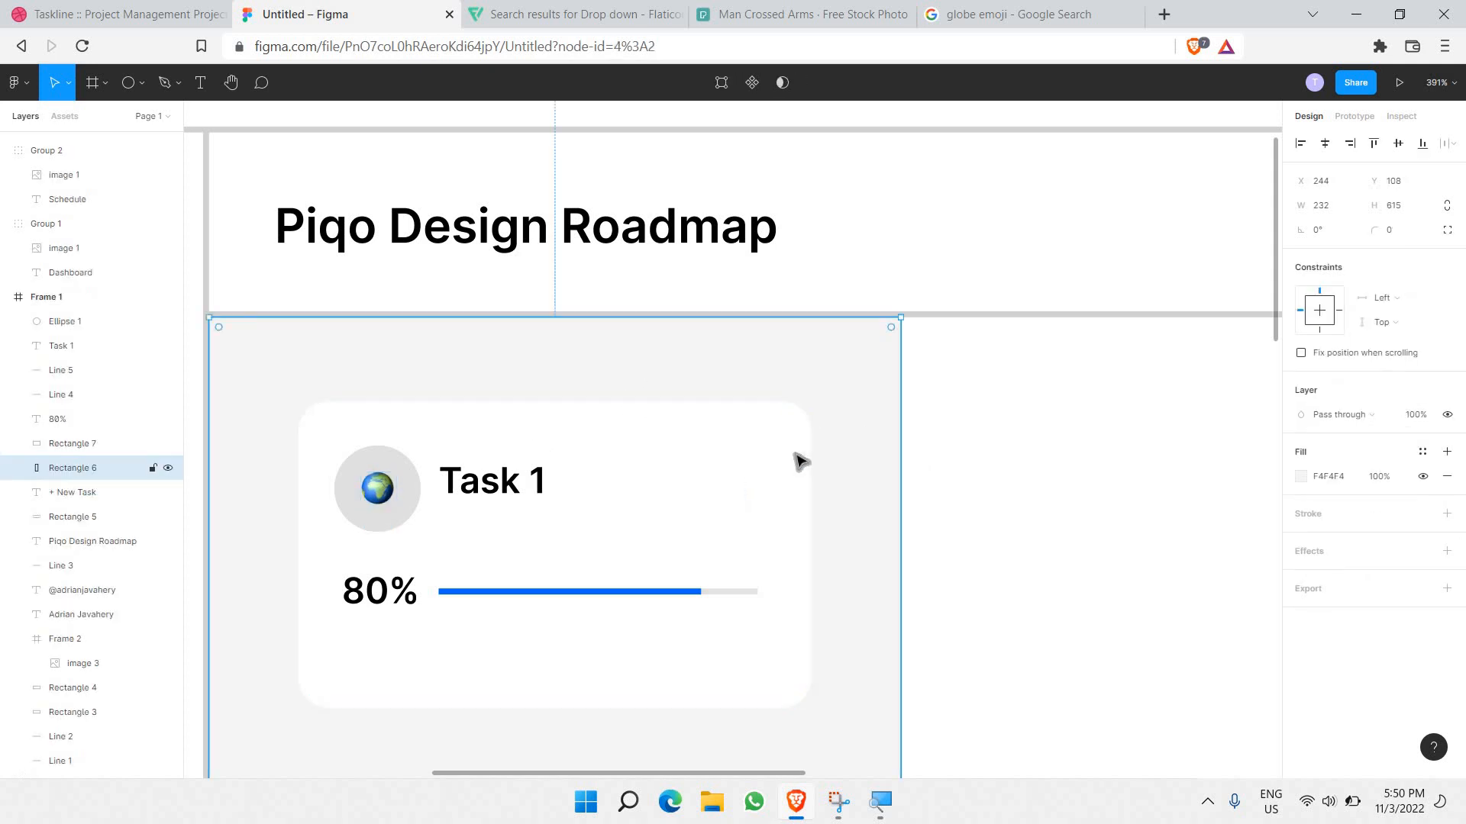
scroll(635, 403, down, 1)
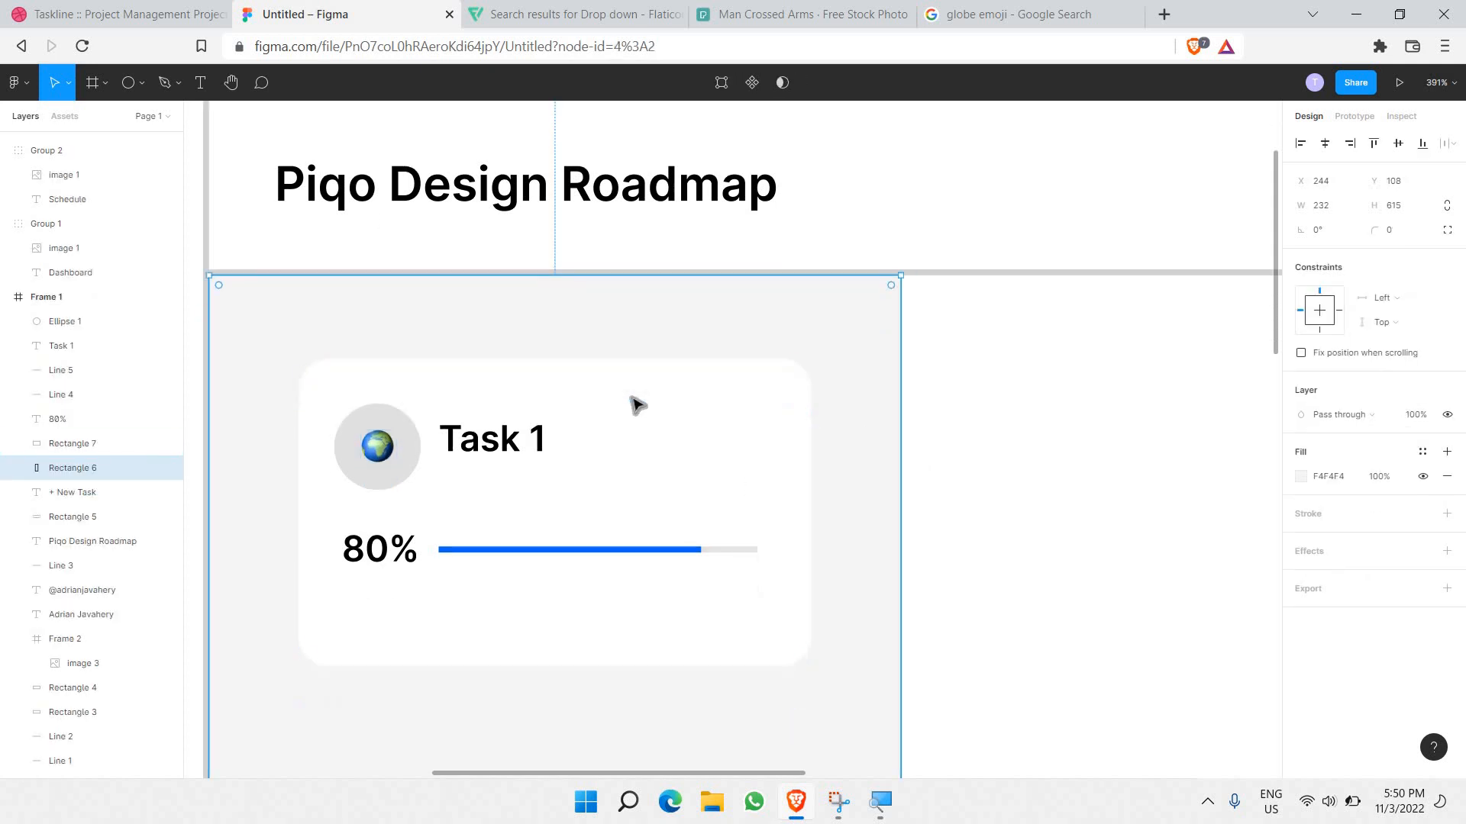
scroll(456, 489, up, 3)
click(455, 488)
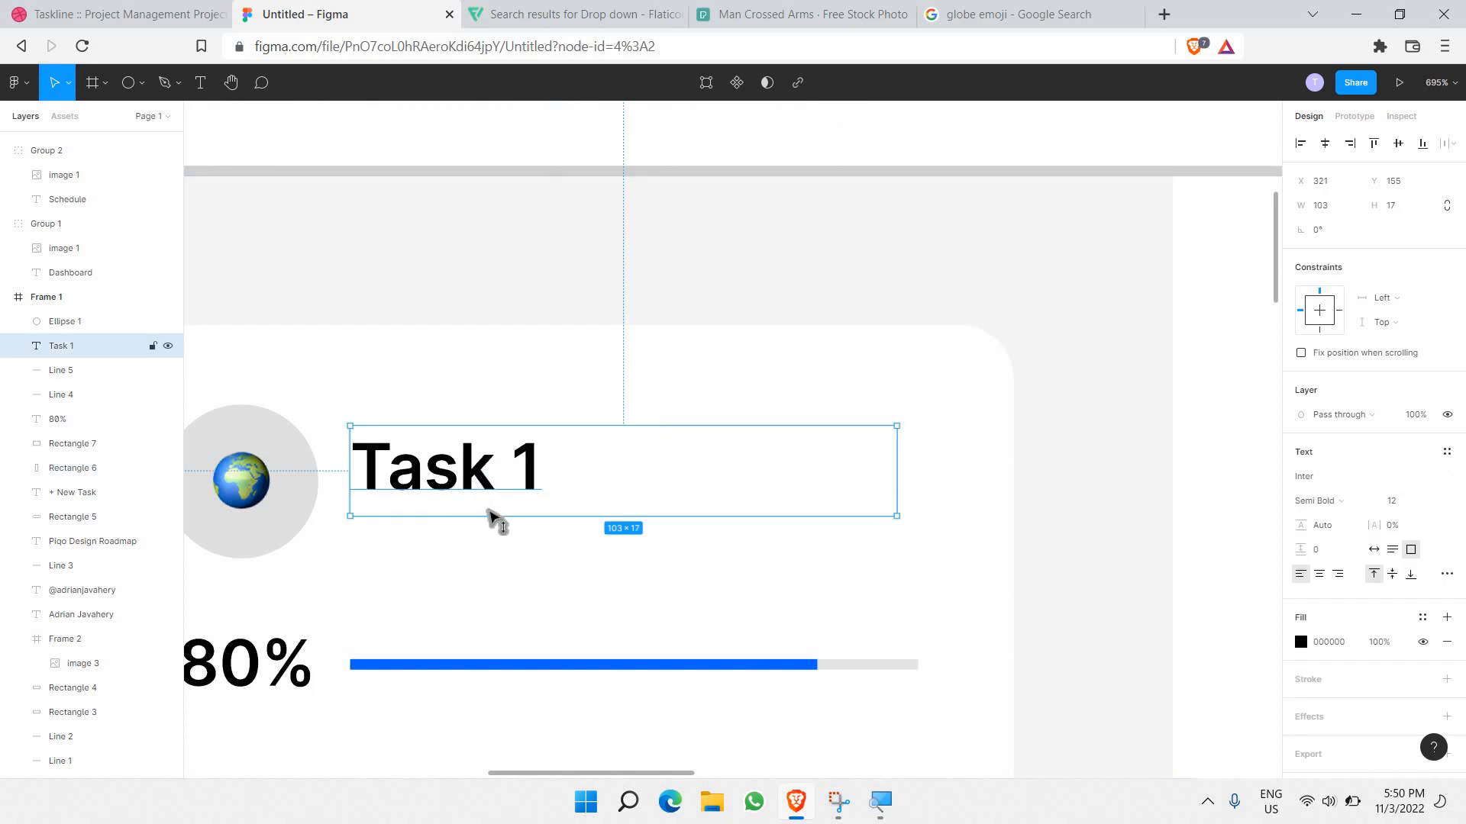
key(ctrl+v)
double_click(508, 567)
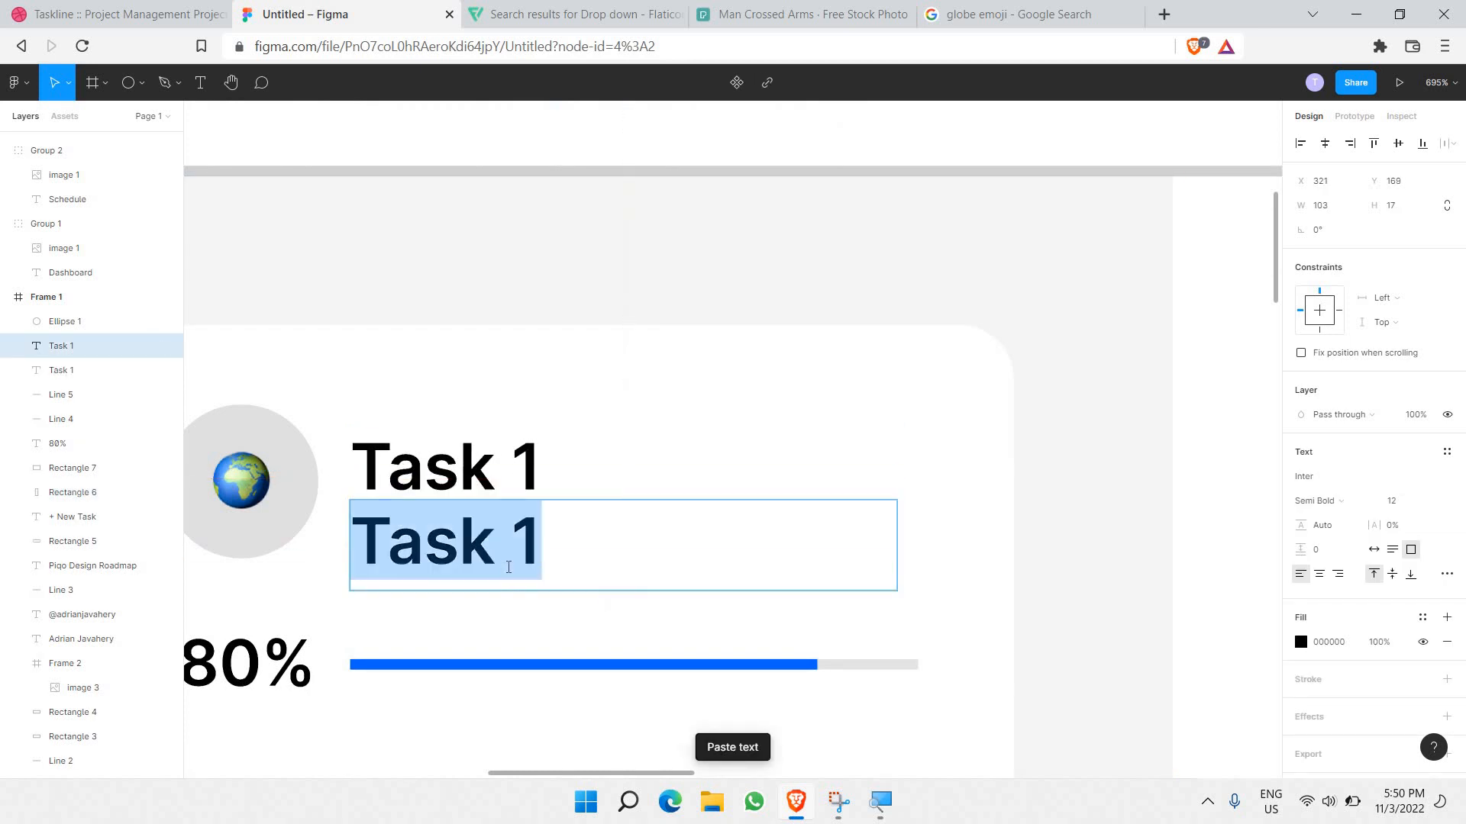
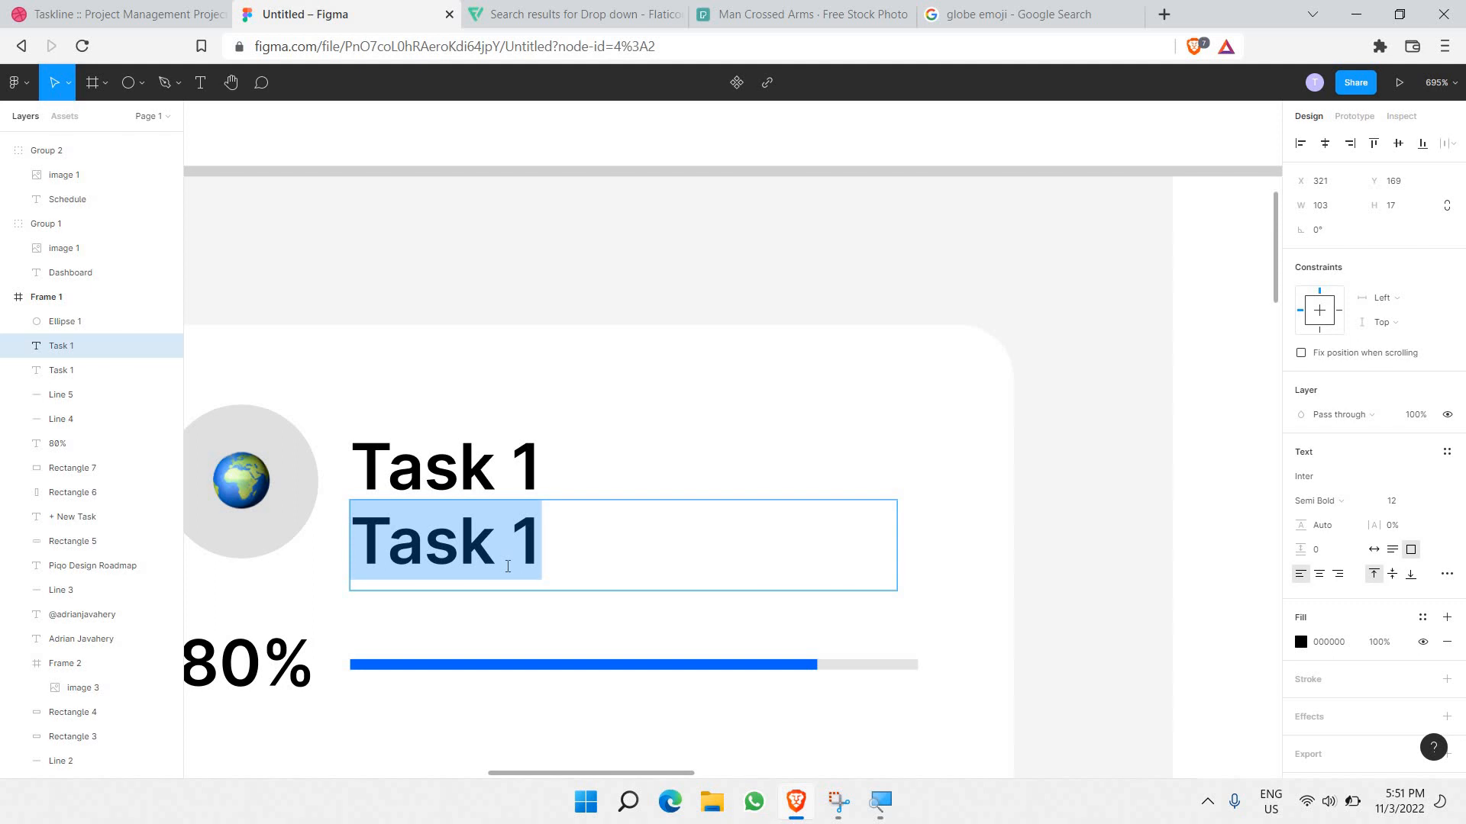
Step: Retype the duplicate line with a name and colour its text light grey CCCCCC
scroll(465, 543, down, 5)
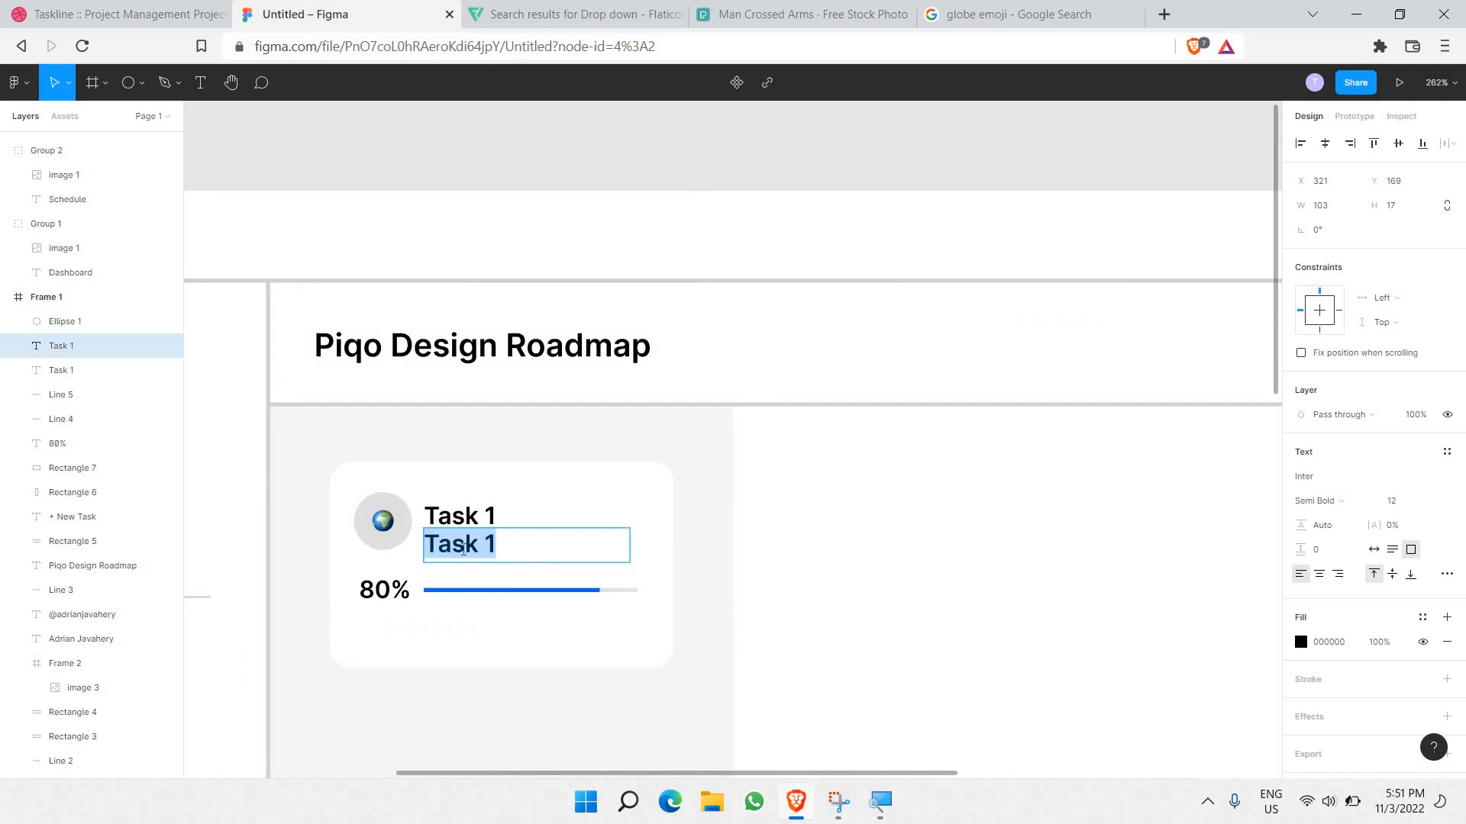
scroll(463, 550, down, 5)
scroll(462, 557, up, 3)
scroll(462, 559, down, 5)
scroll(461, 557, up, 4)
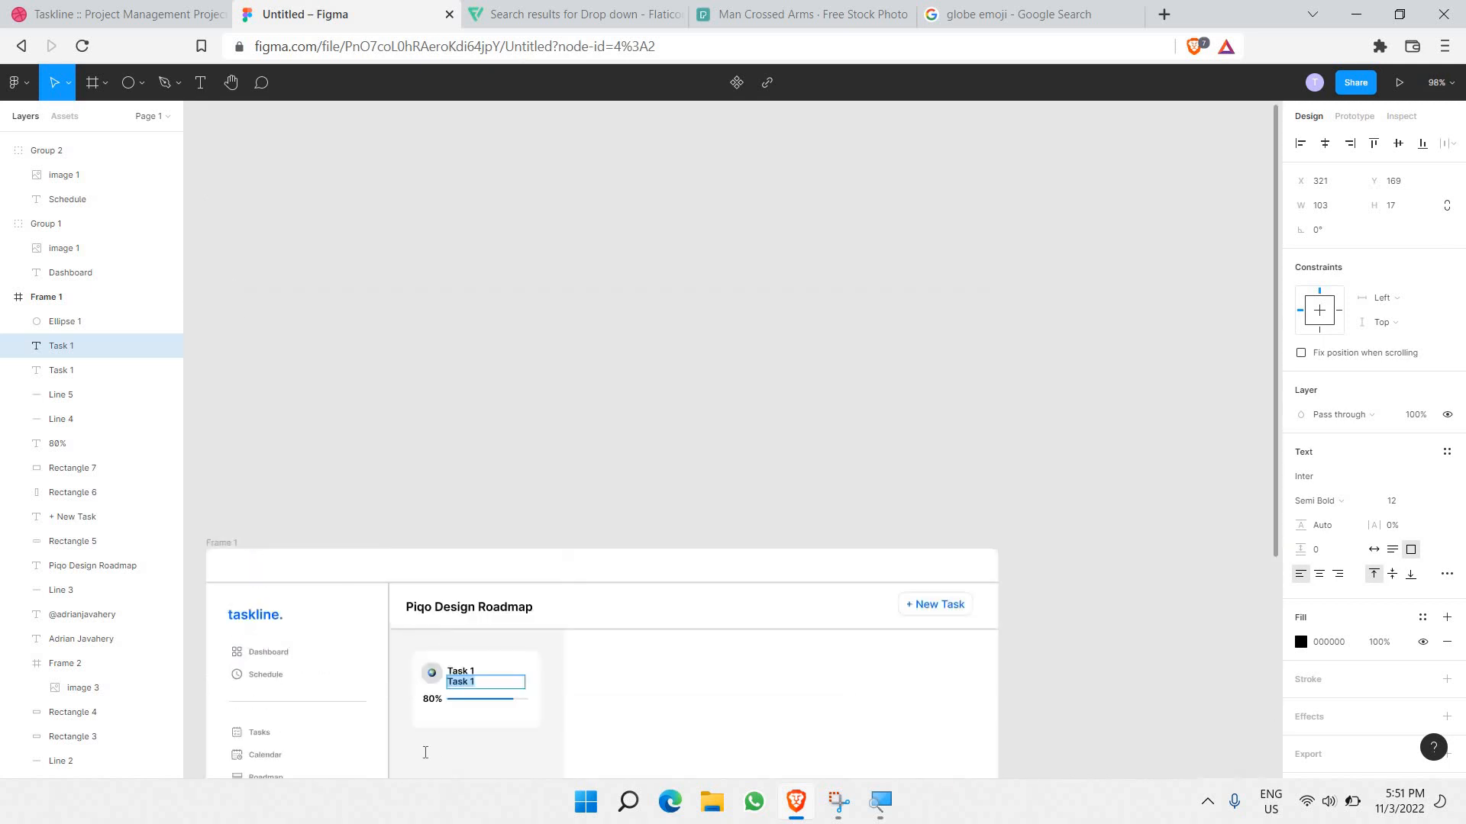
scroll(474, 687, up, 9)
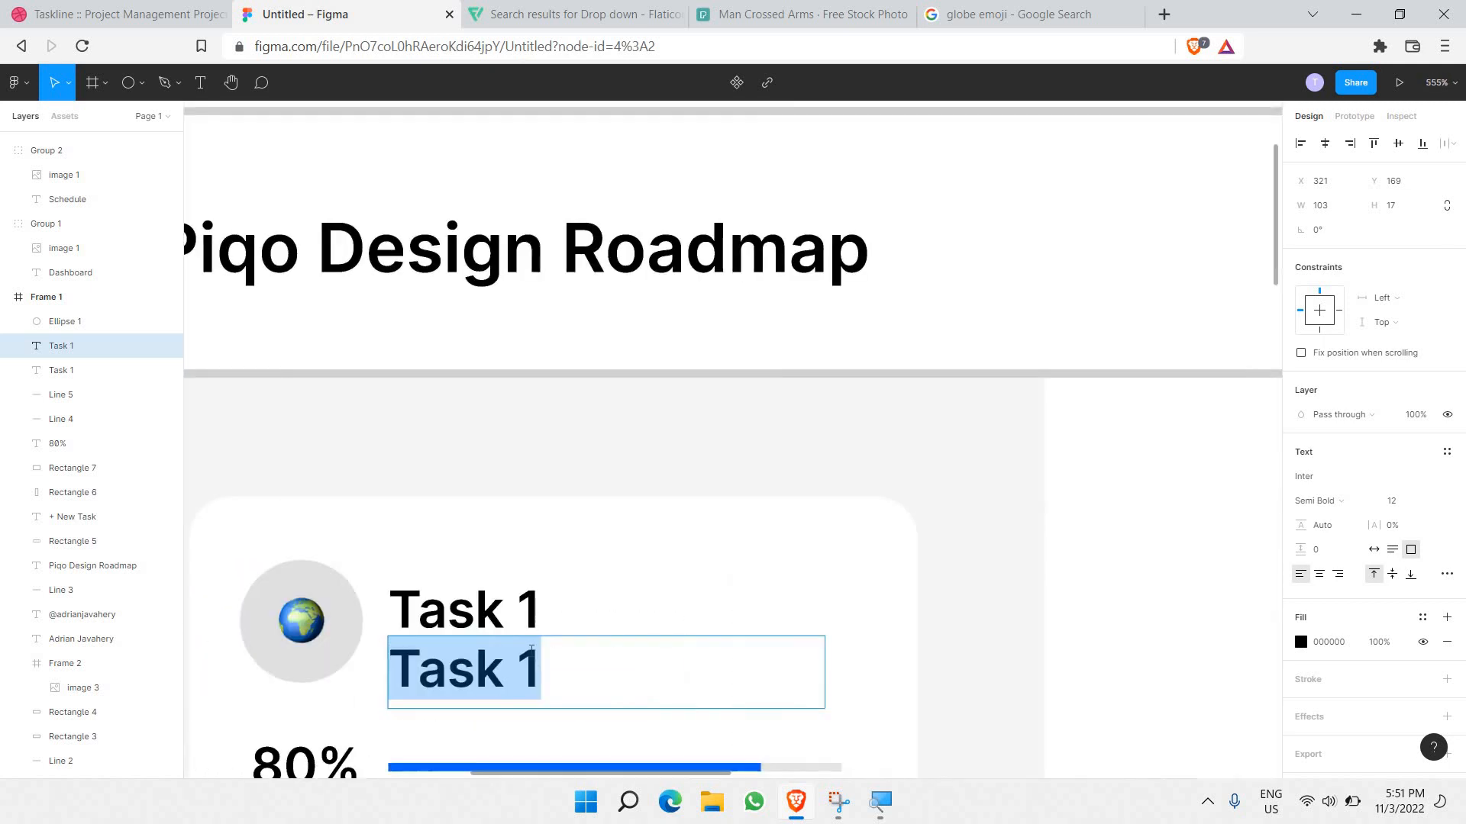
text(Adrian)
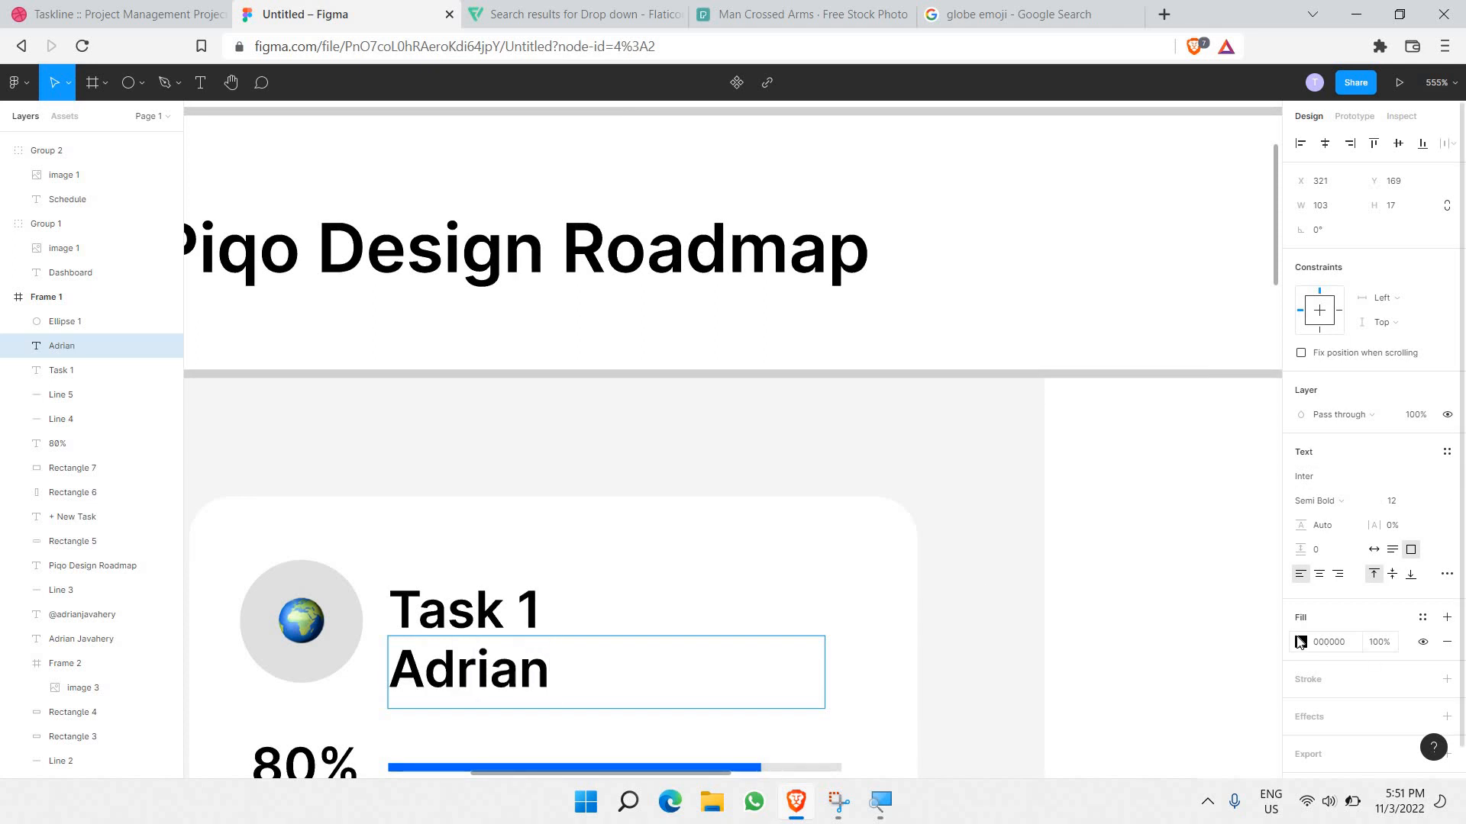
click(1299, 642)
drag(1168, 451, 724, 414)
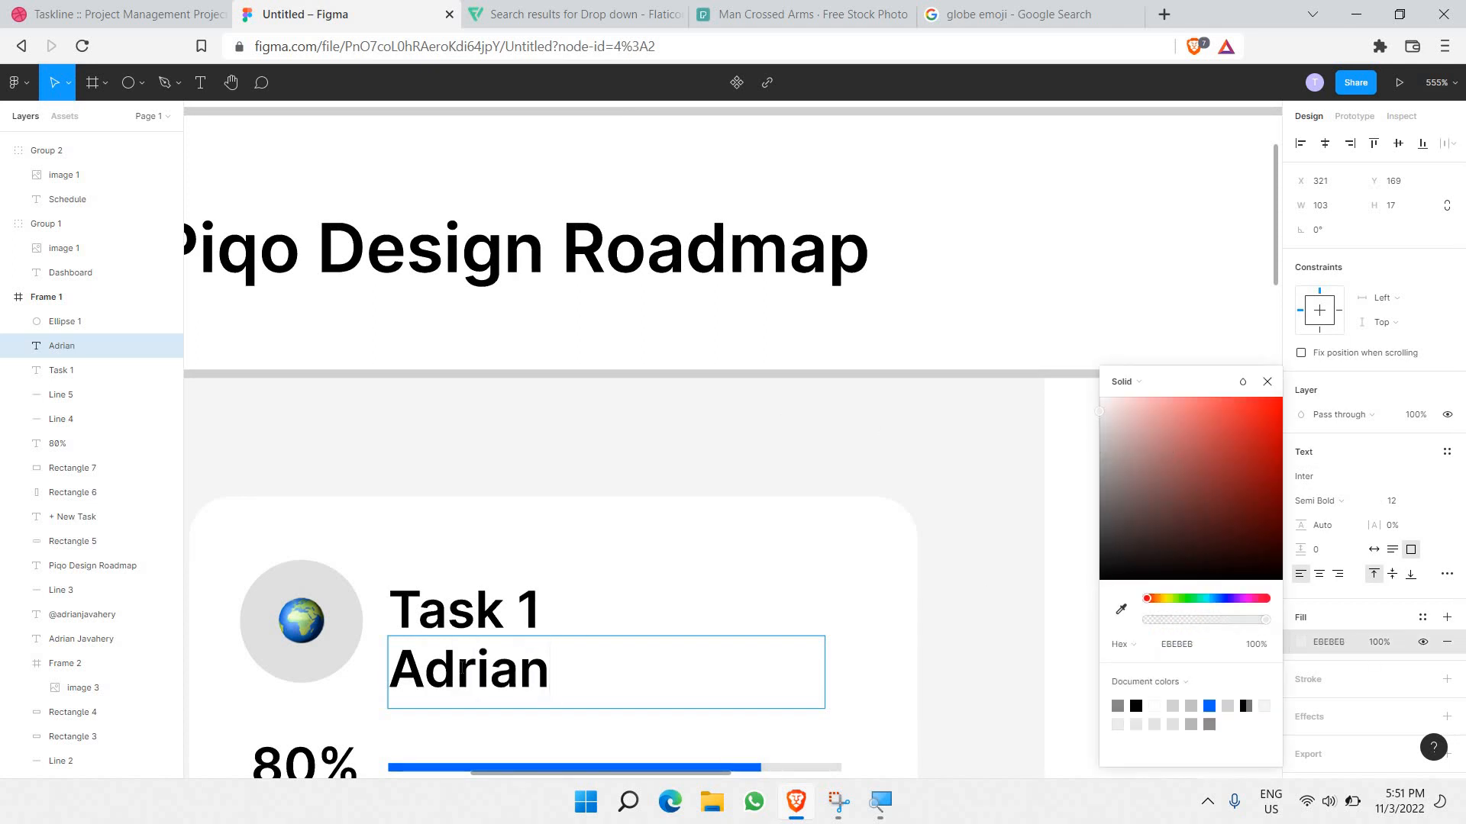
double_click(461, 669)
drag(1144, 417, 968, 440)
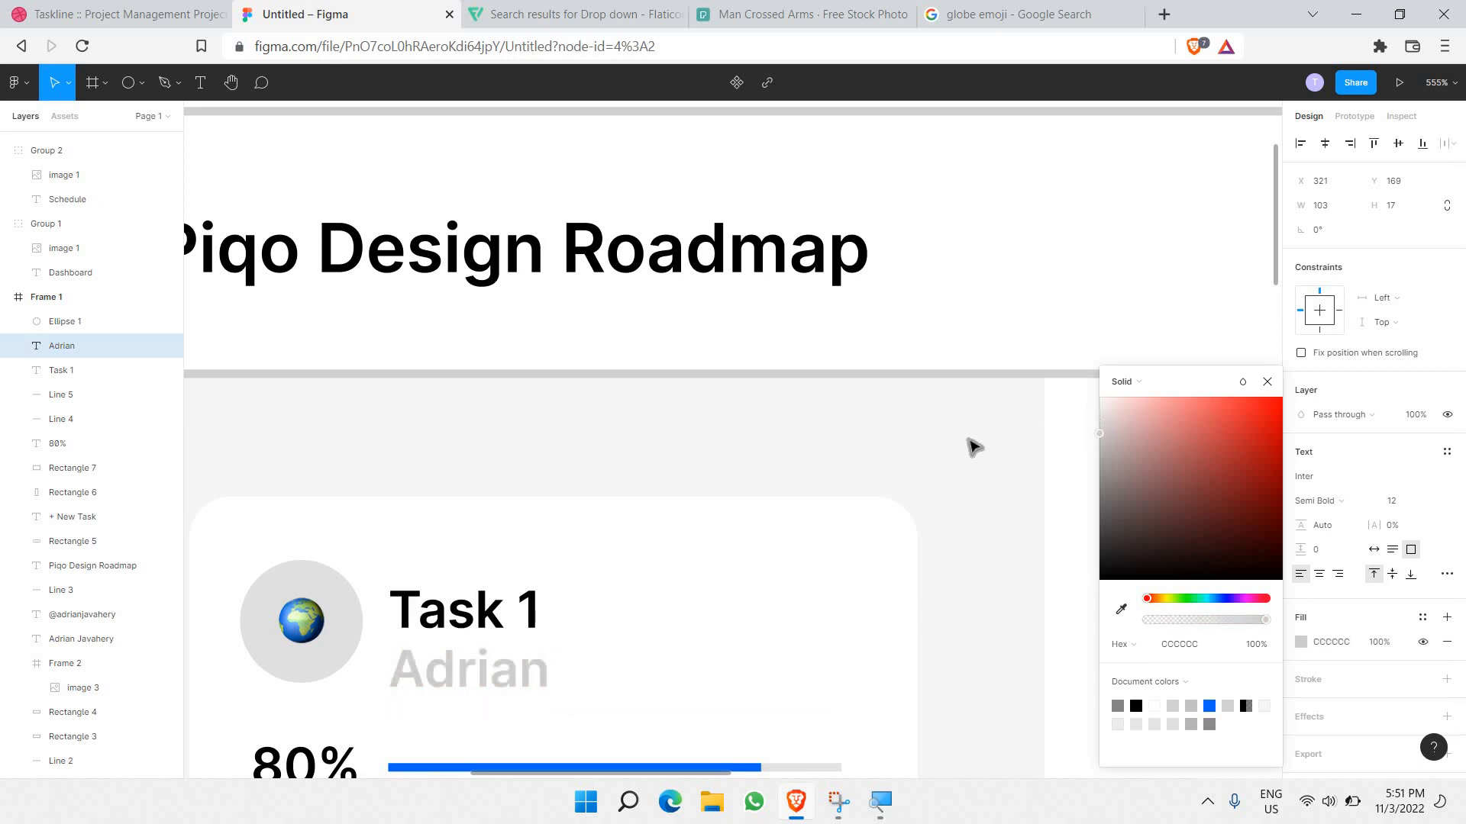
Step: Set the second line's font size to 7
click(1430, 500)
click(1420, 463)
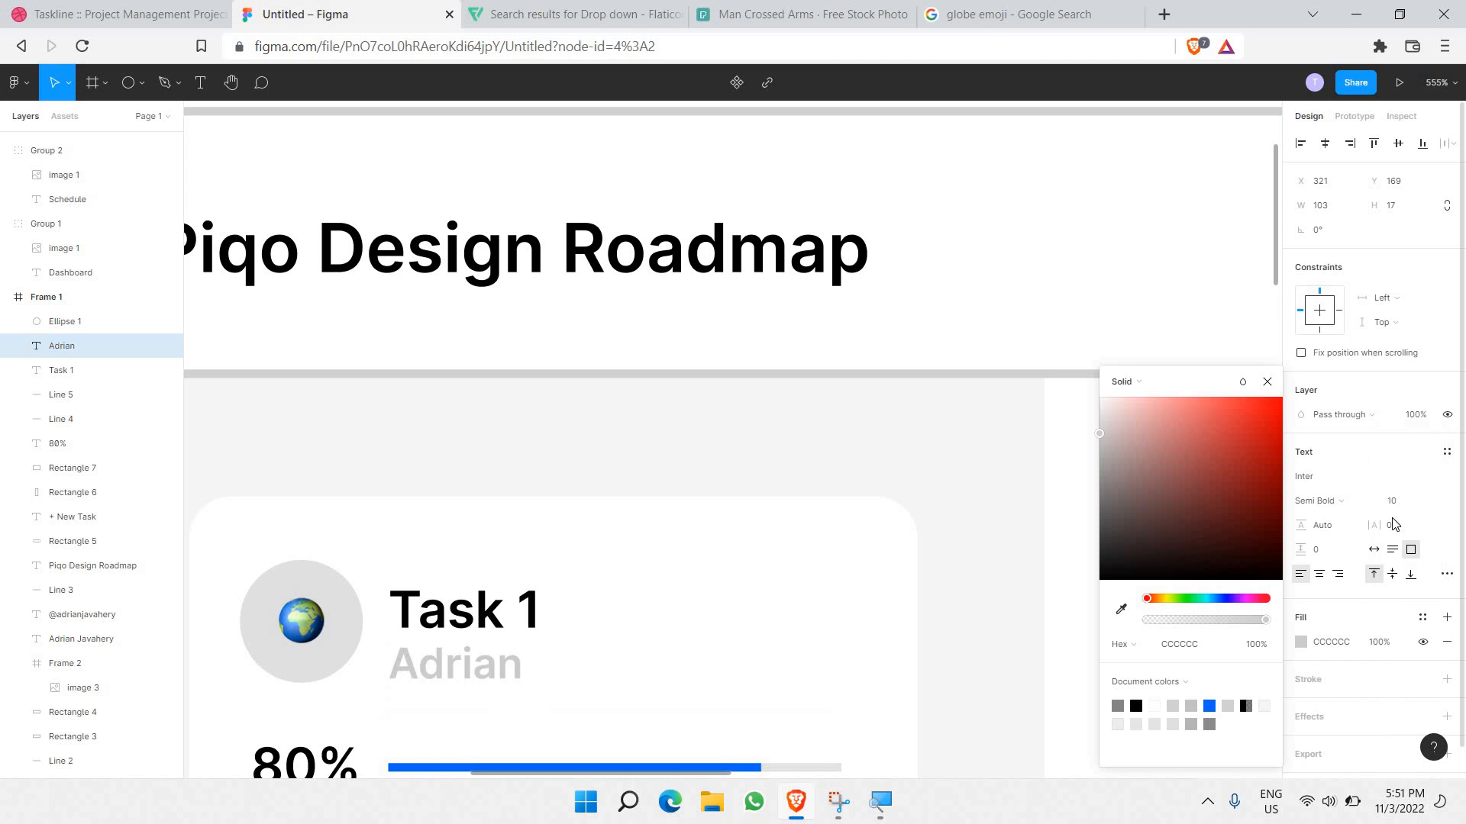
click(1429, 503)
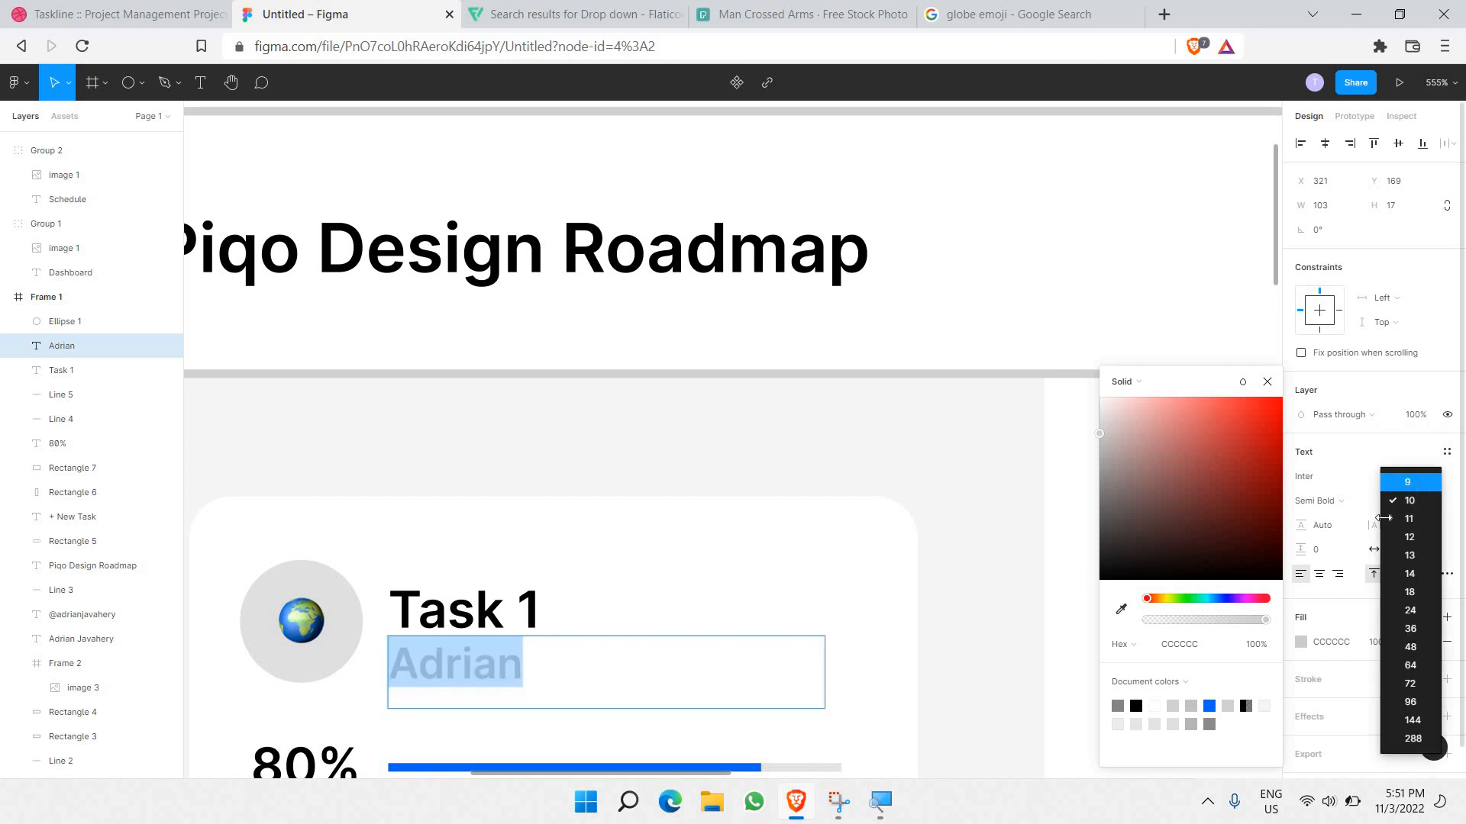
click(1420, 482)
click(1404, 501)
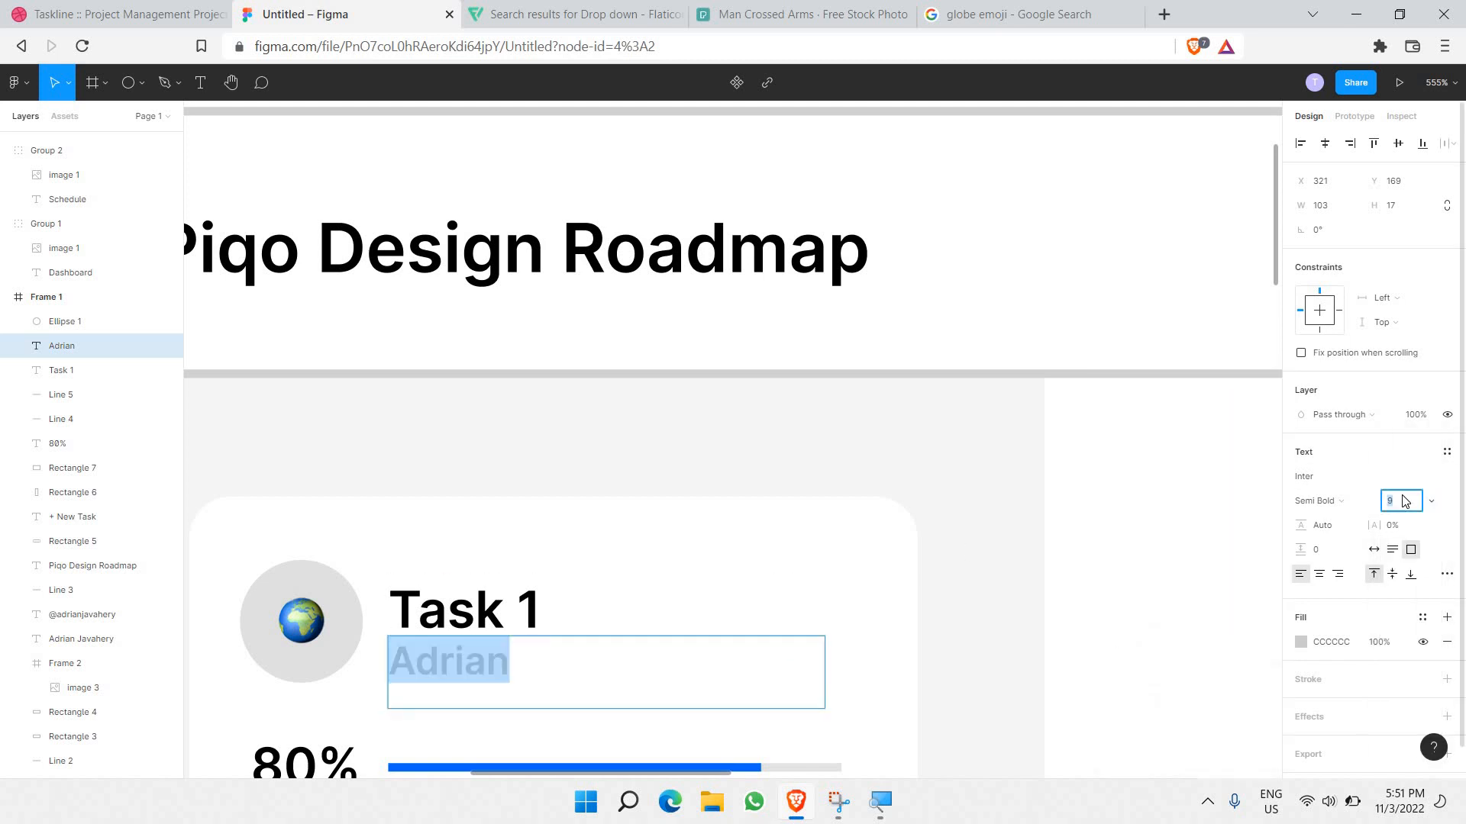
text(5)
key(Return)
click(1407, 500)
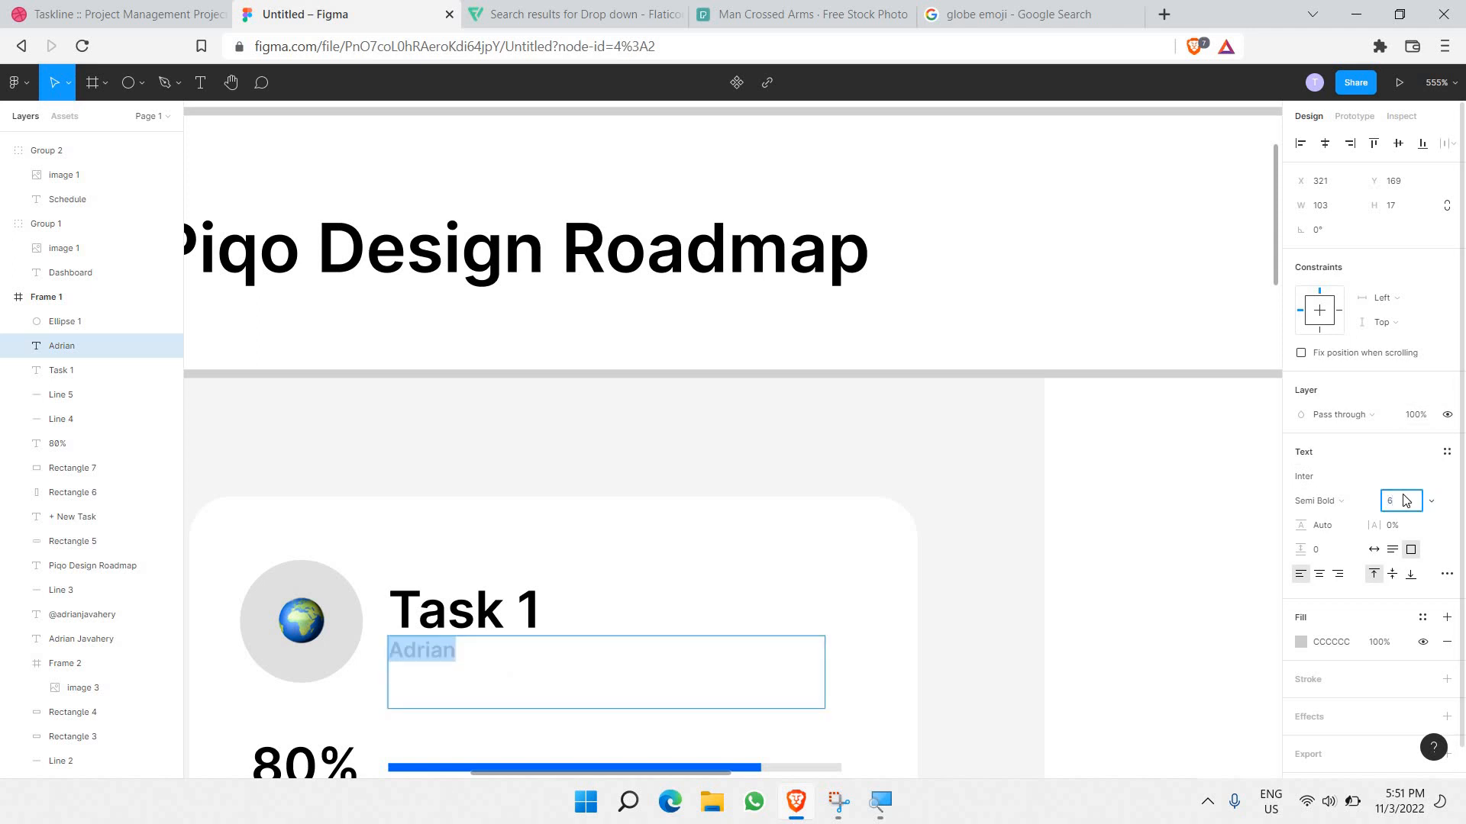
text(7)
key(Return)
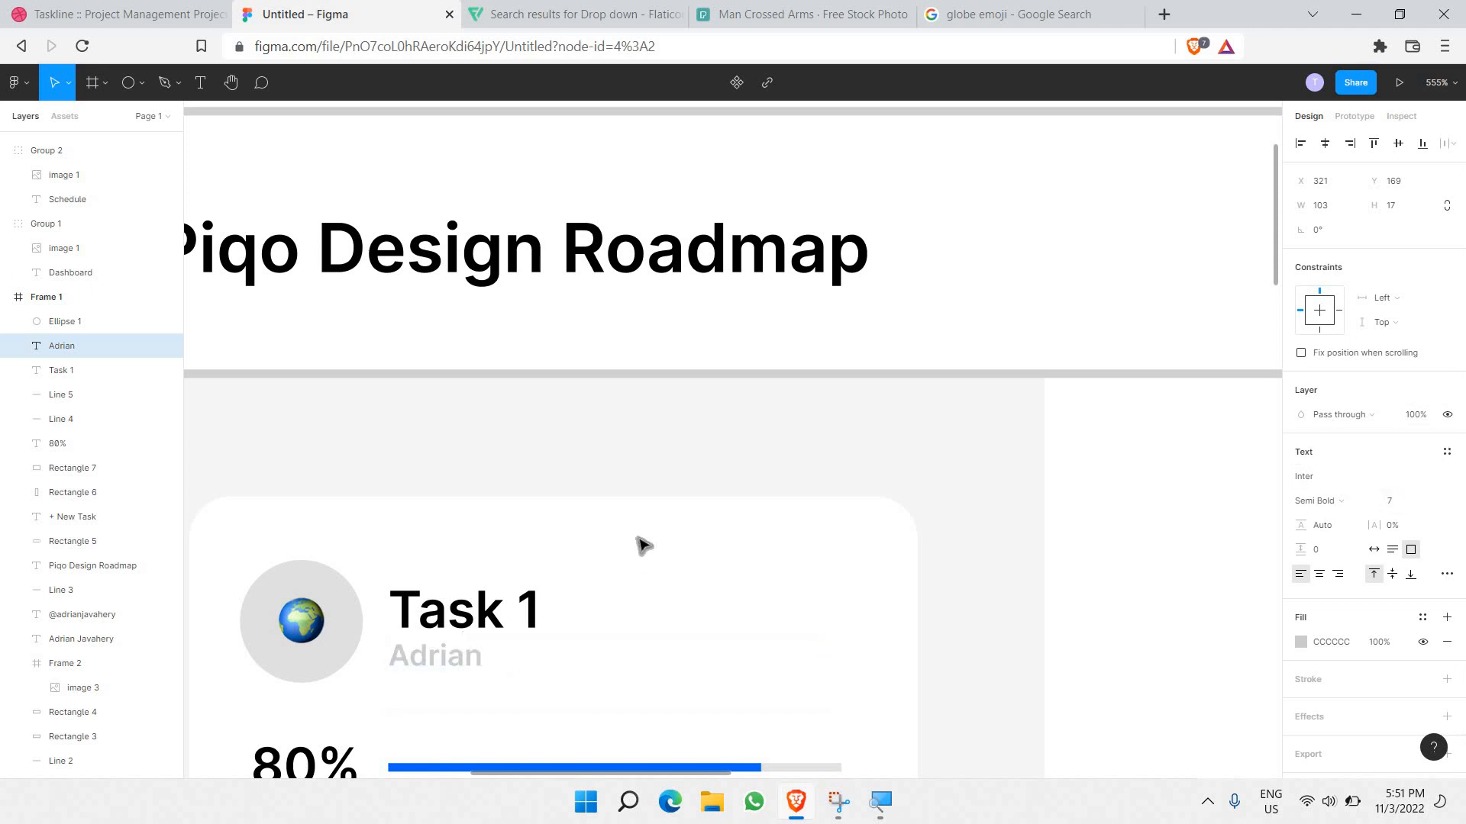
Step: Shrink the subtitle box height to 11 and nudge it right and down
scroll(460, 587, down, 2)
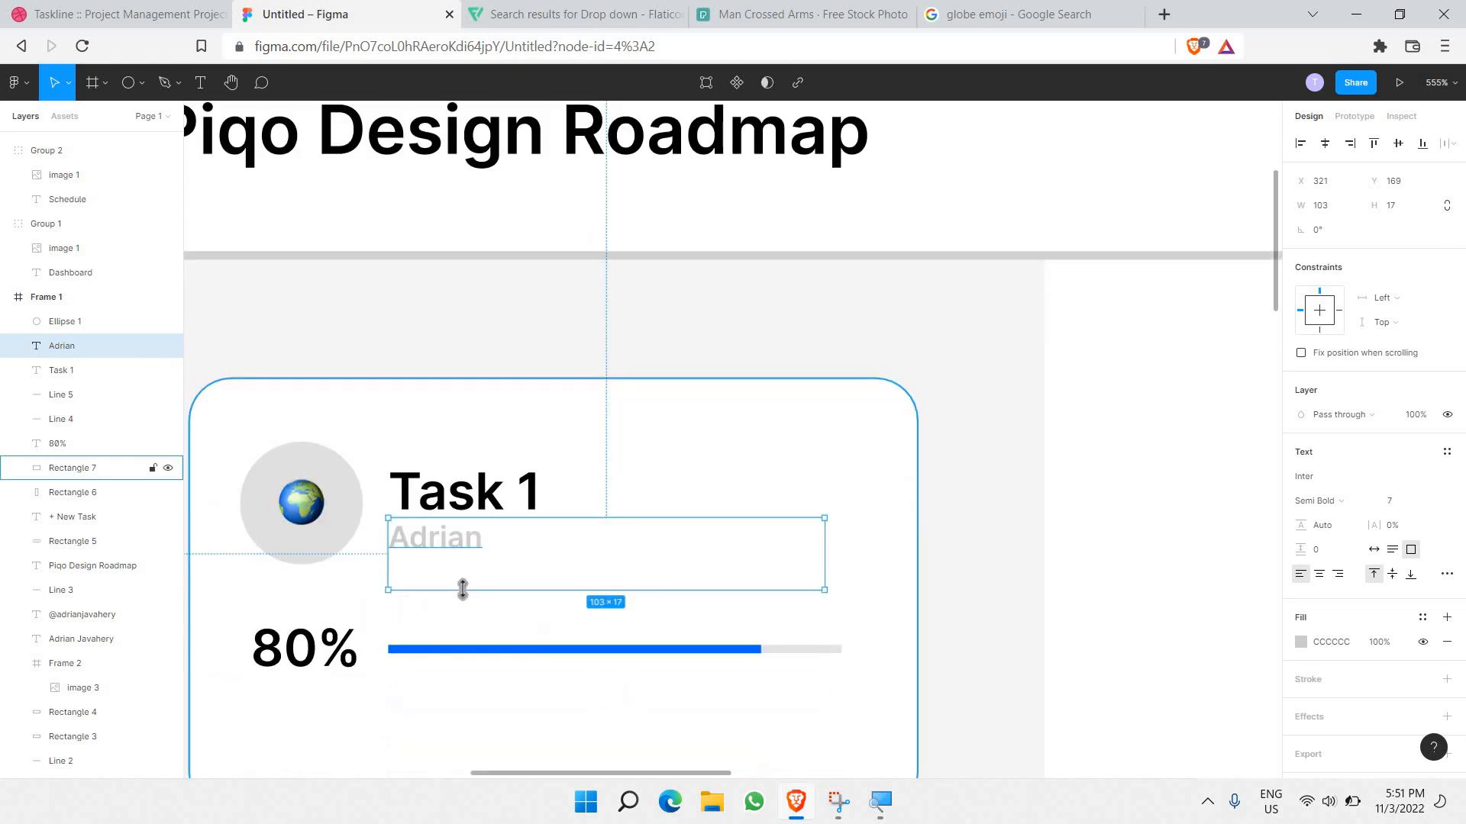
drag(467, 567, 469, 563)
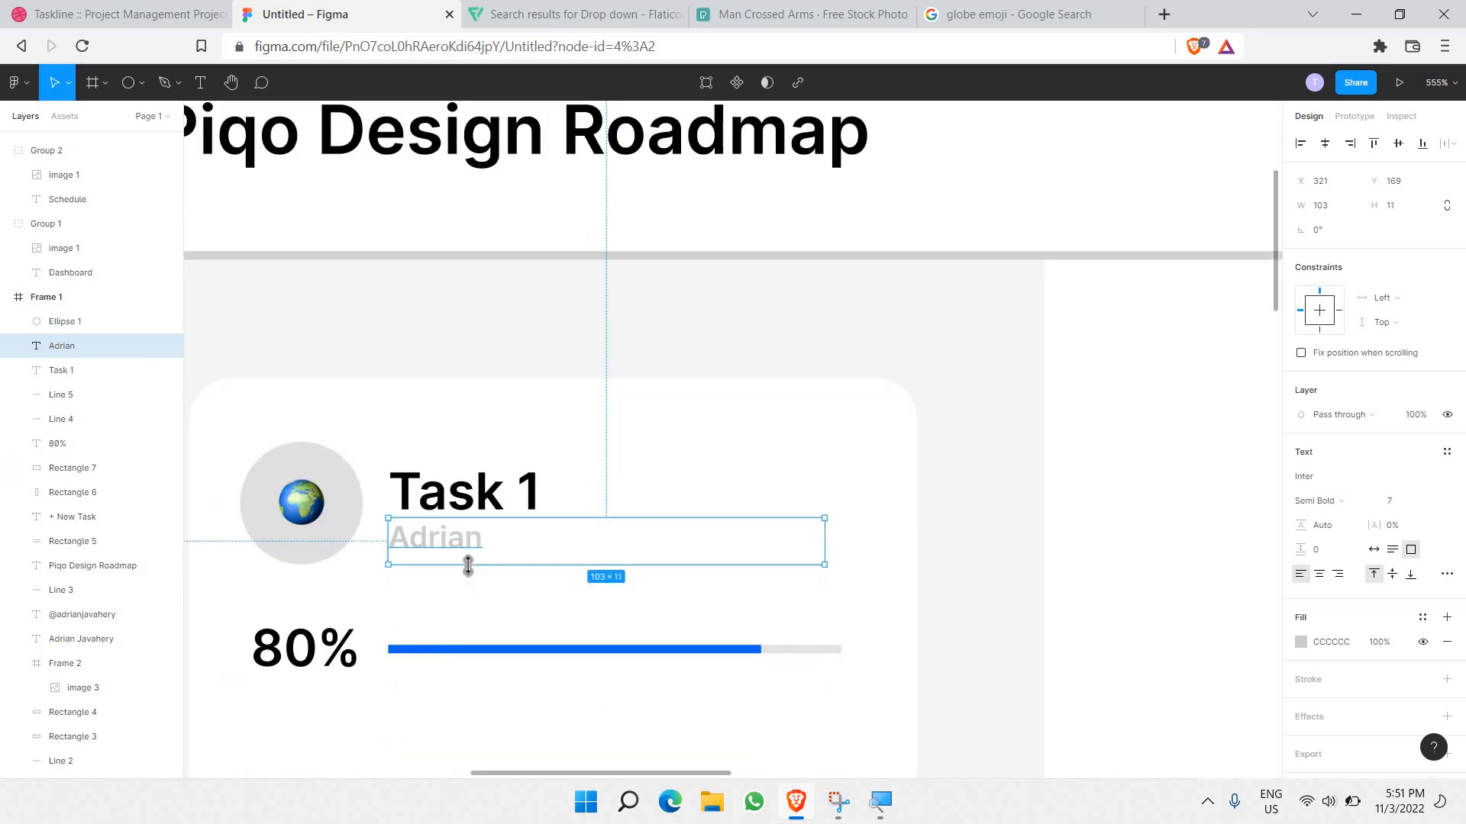
key(Right)
key(Right)
key(Down)
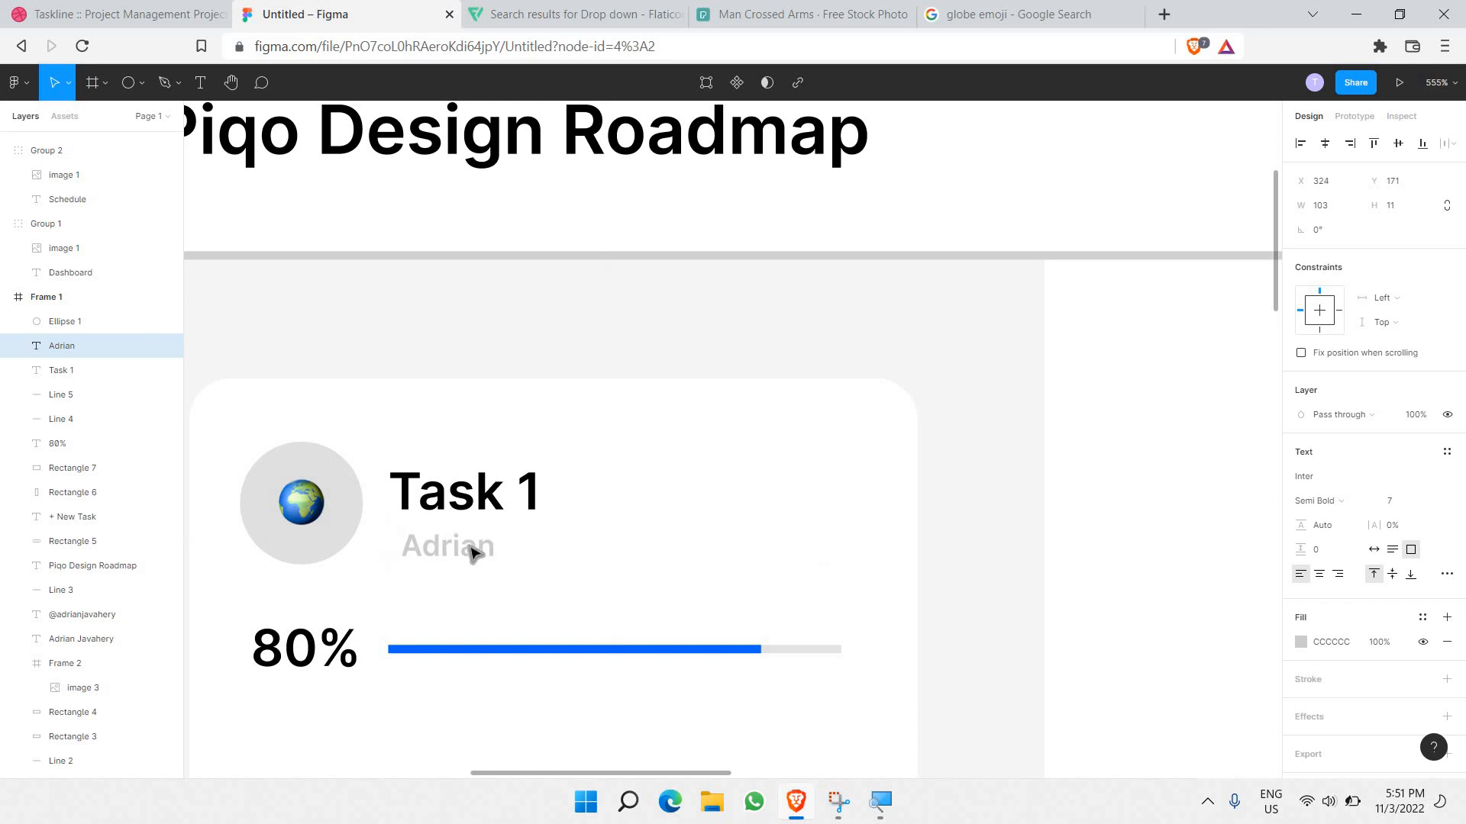
Step: Edit the subtitle text to read +February 12
double_click(463, 546)
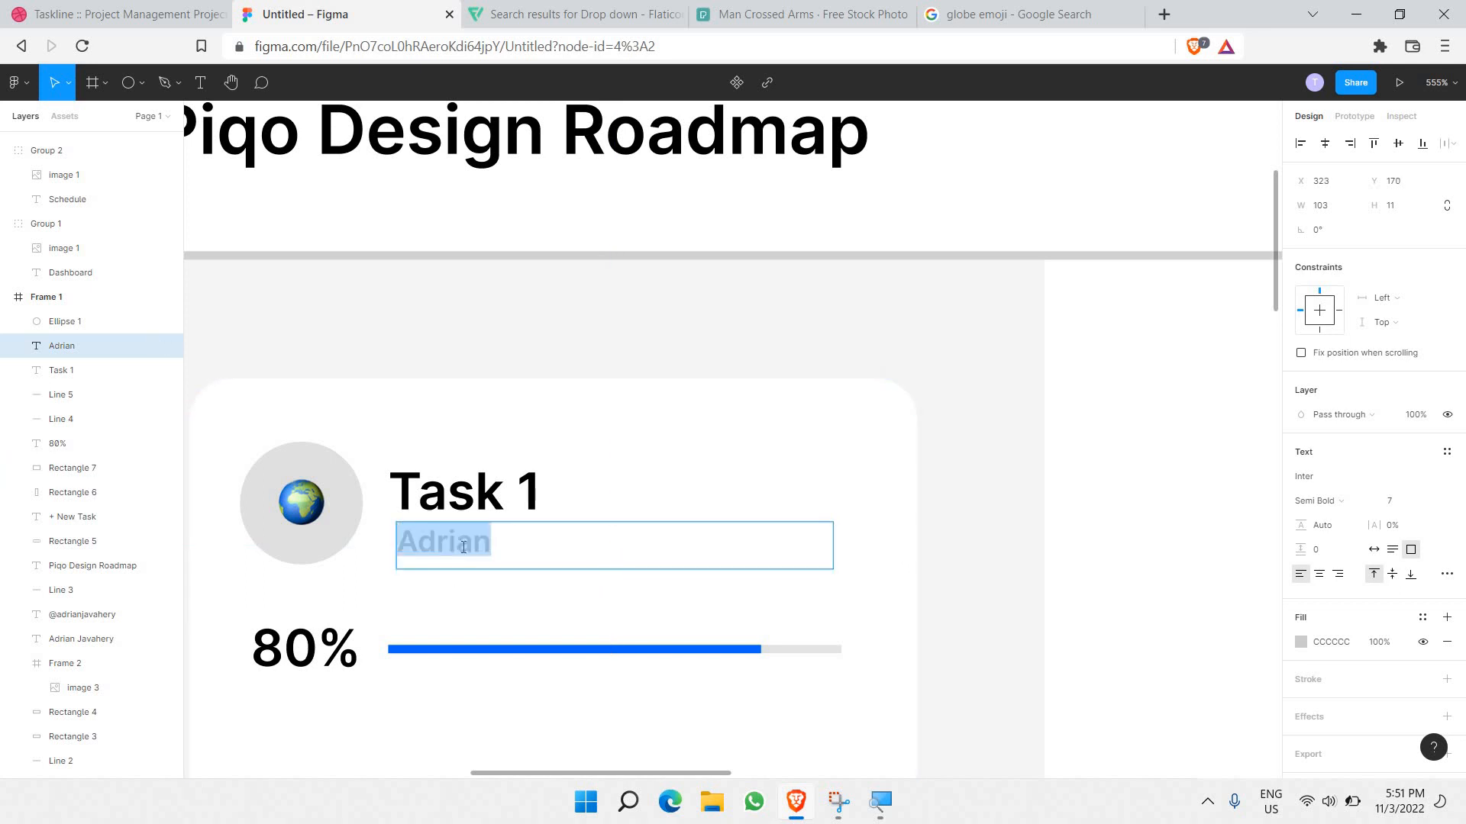
text(+February 12)
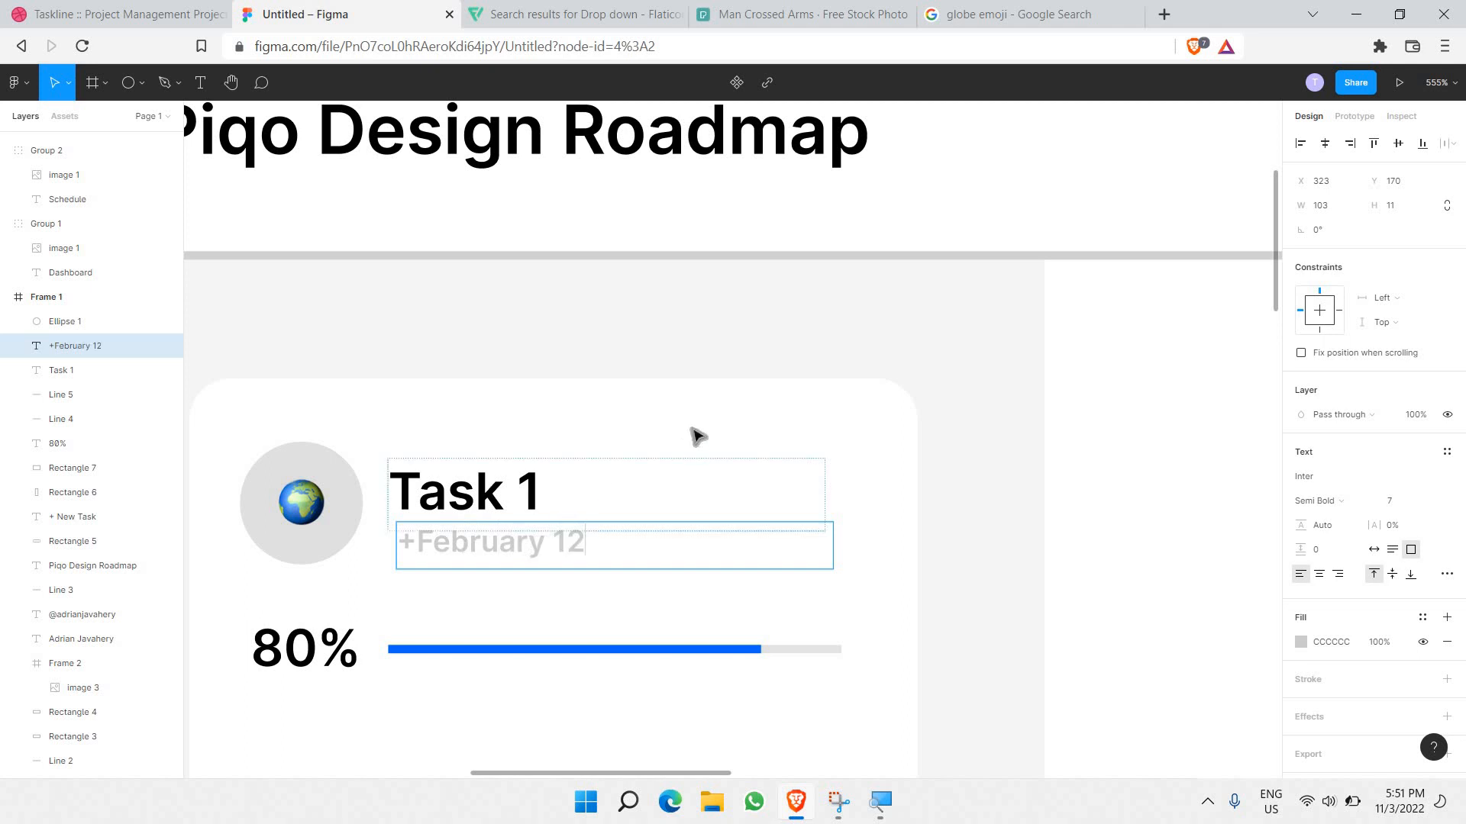
click(689, 437)
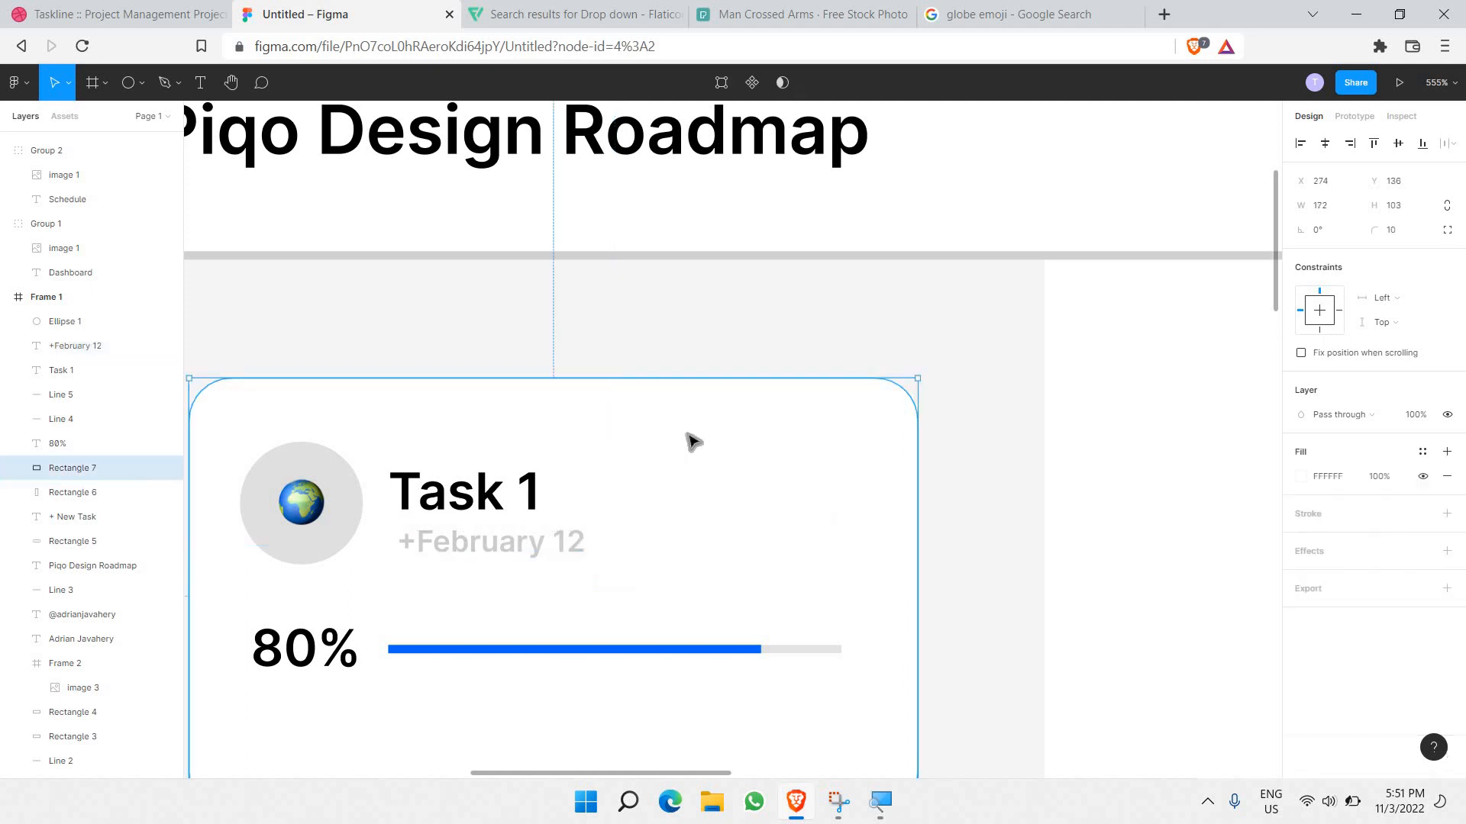
scroll(565, 492, down, 2)
scroll(590, 494, down, 1)
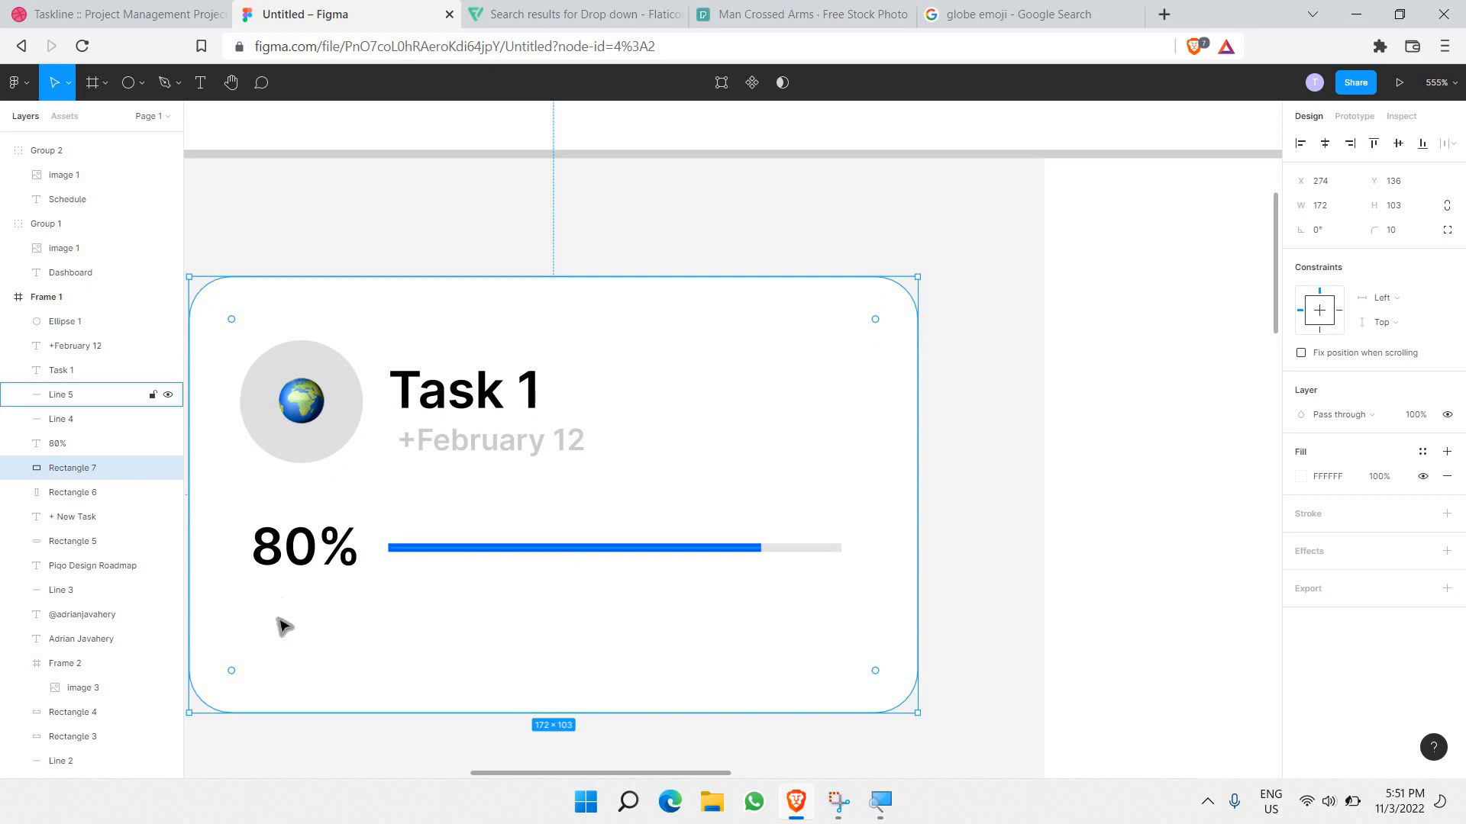
click(339, 752)
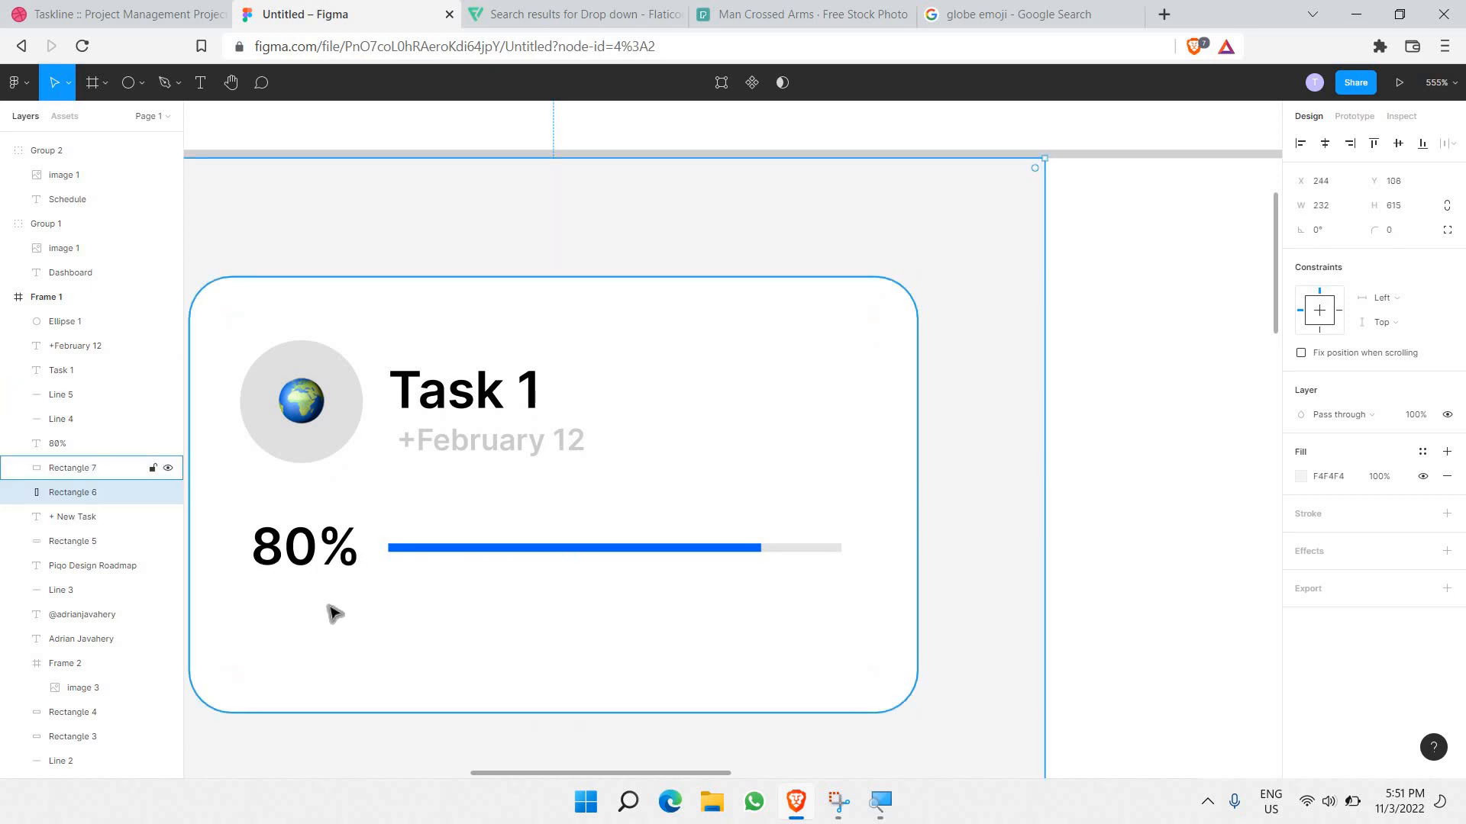
ctrl+scroll(347, 614, up, 3)
ctrl+scroll(356, 617, down, 3)
ctrl+scroll(396, 524, down, 2)
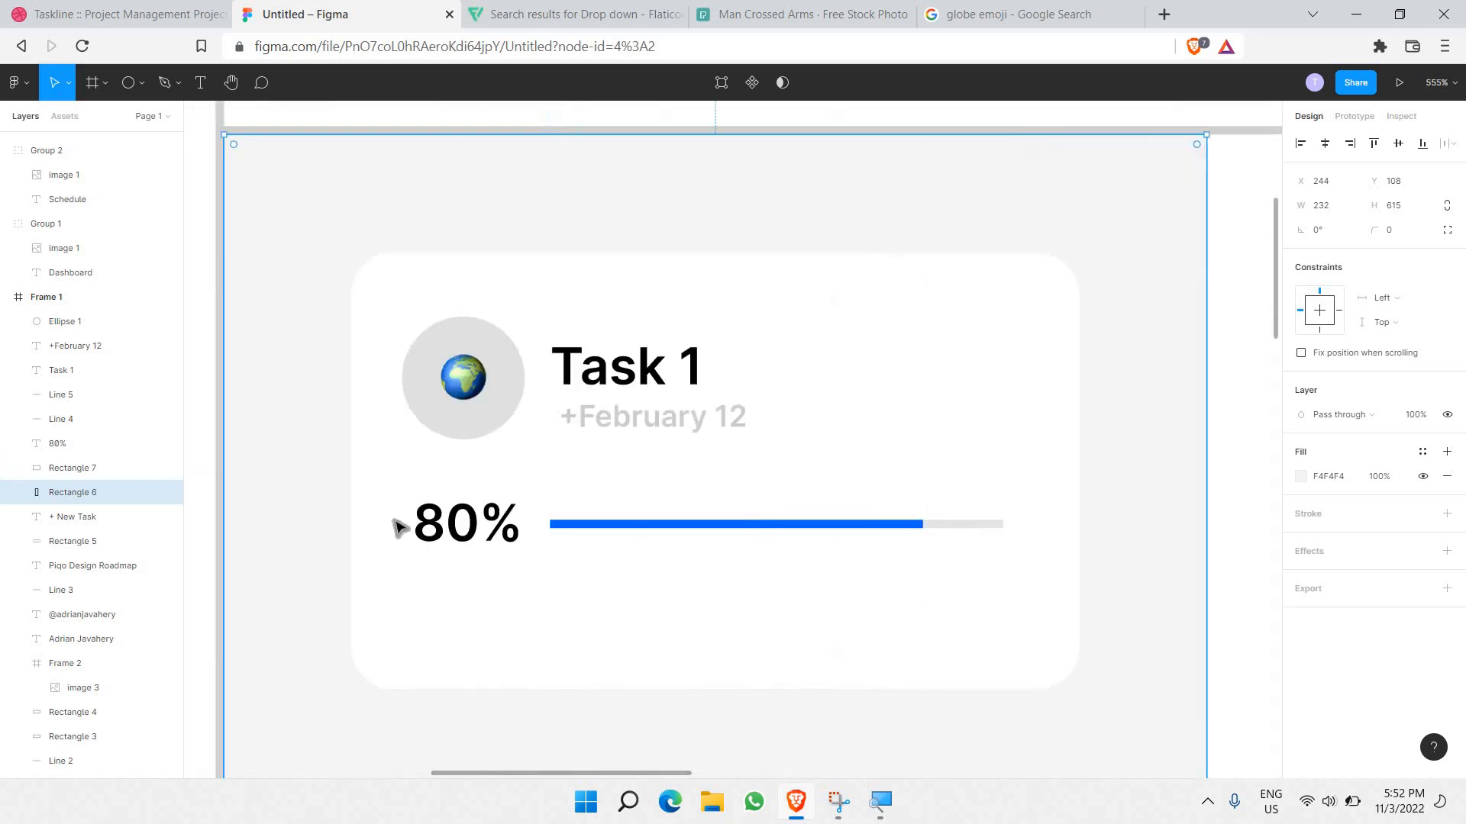
ctrl+scroll(389, 525, down, 3)
scroll(385, 525, down, 5)
scroll(383, 524, left, 5)
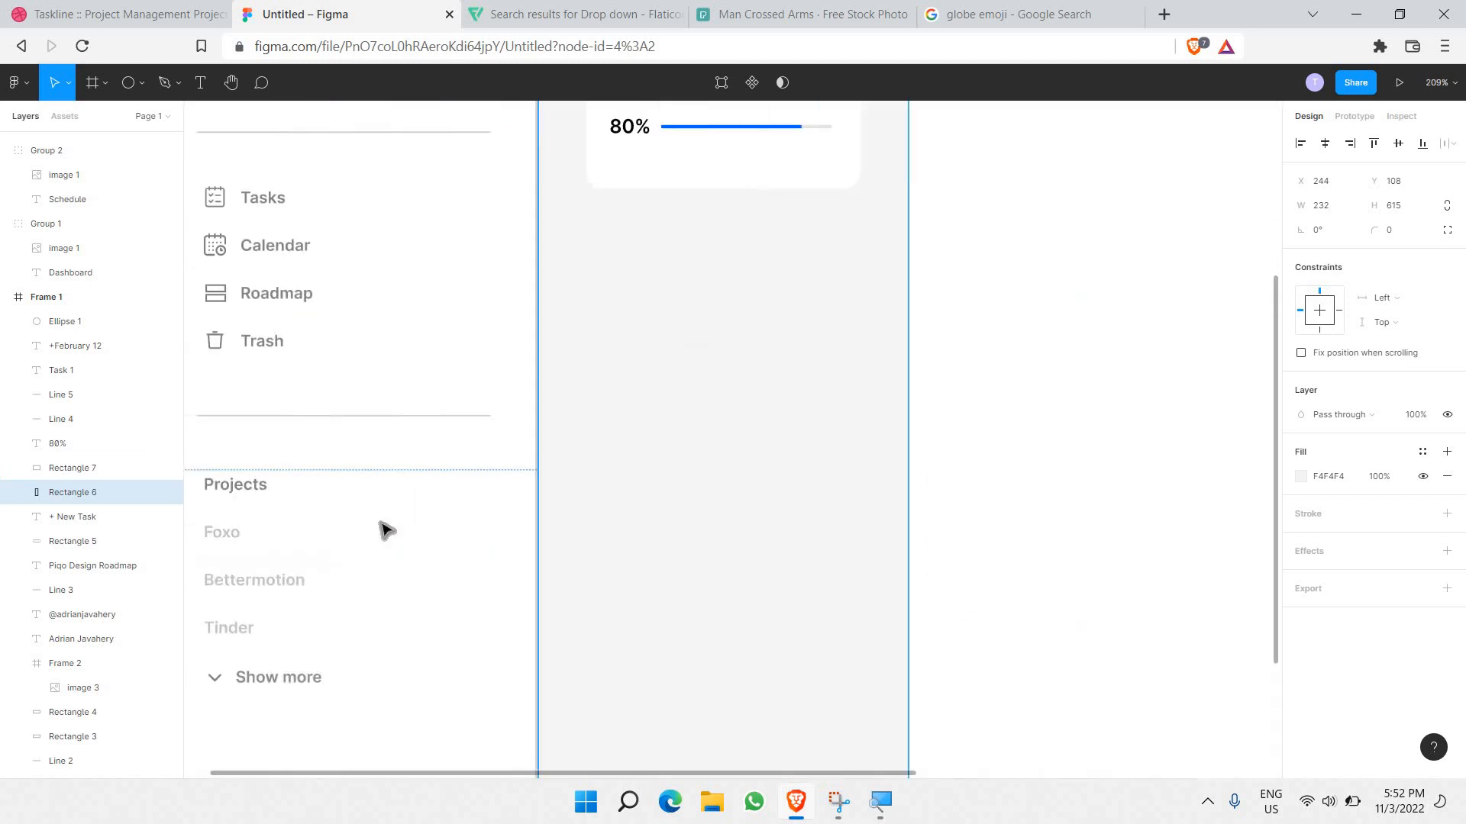
scroll(397, 488, down, 5)
drag(399, 449, 508, 563)
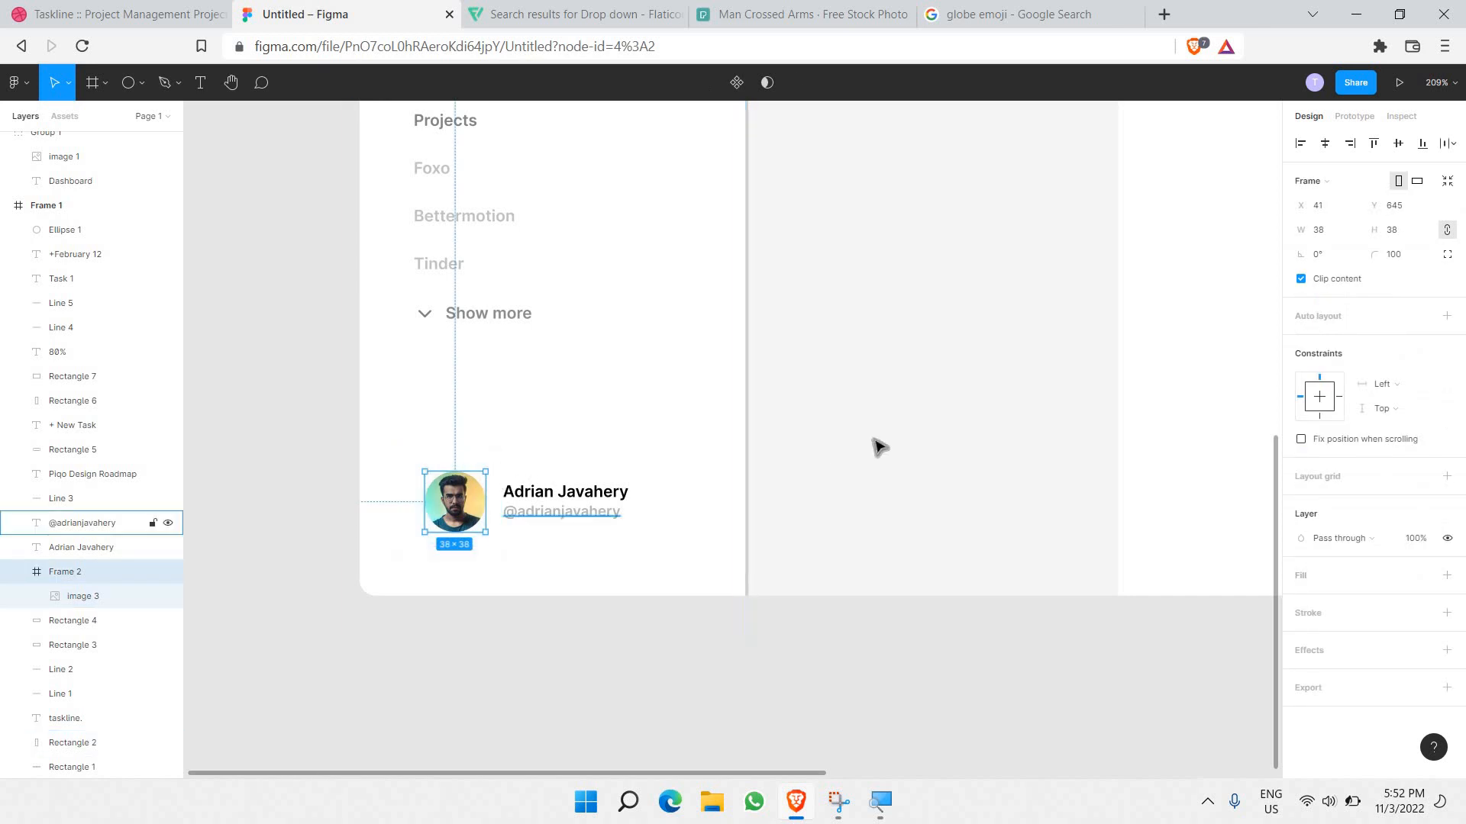
ctrl+scroll(877, 445, down, 4)
ctrl+scroll(727, 383, up, 8)
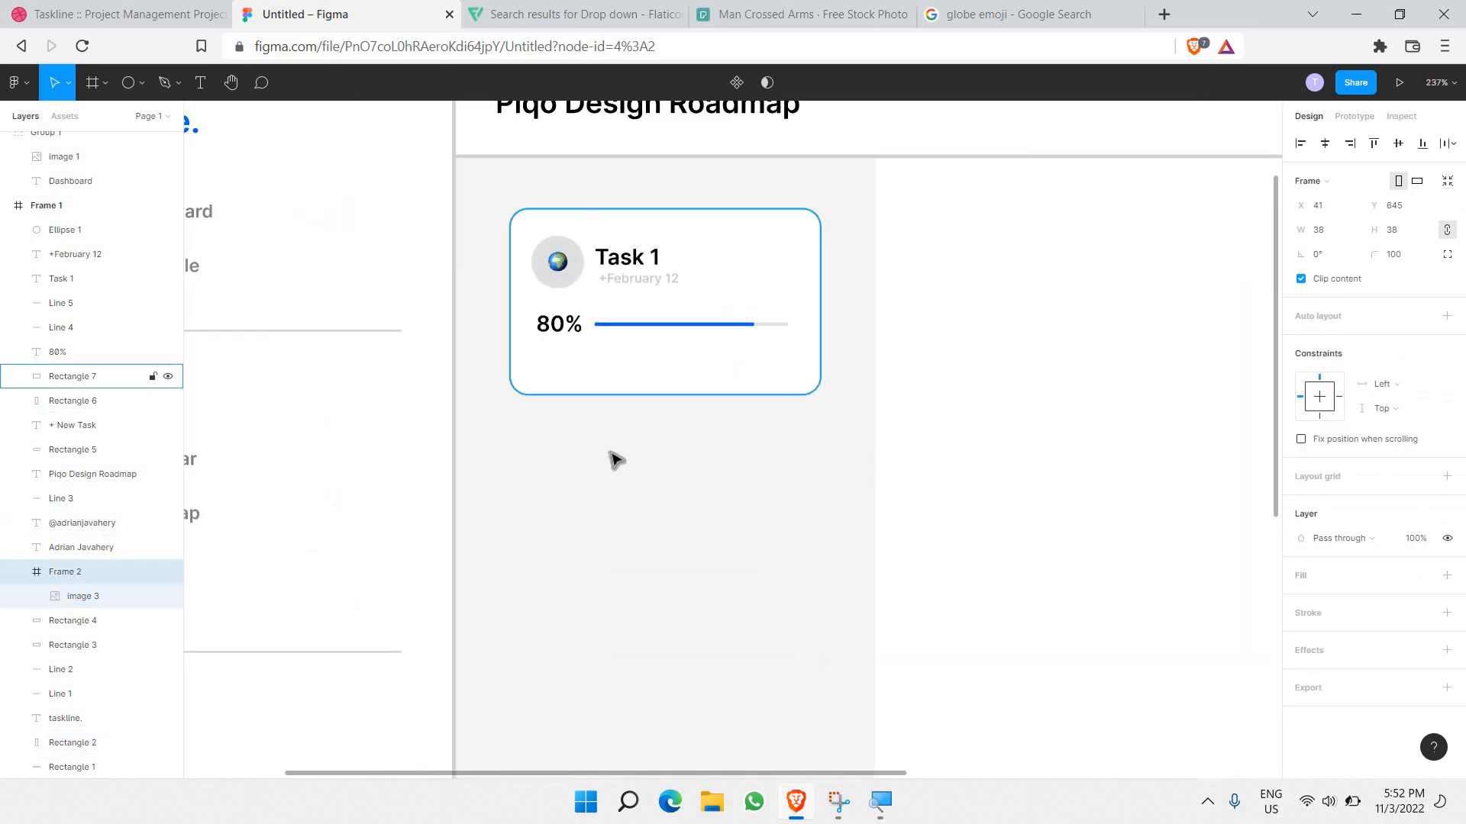
Step: Paste the avatar into the card's lower left and resize its photo to fill the circle
click(614, 522)
key(ctrl+v)
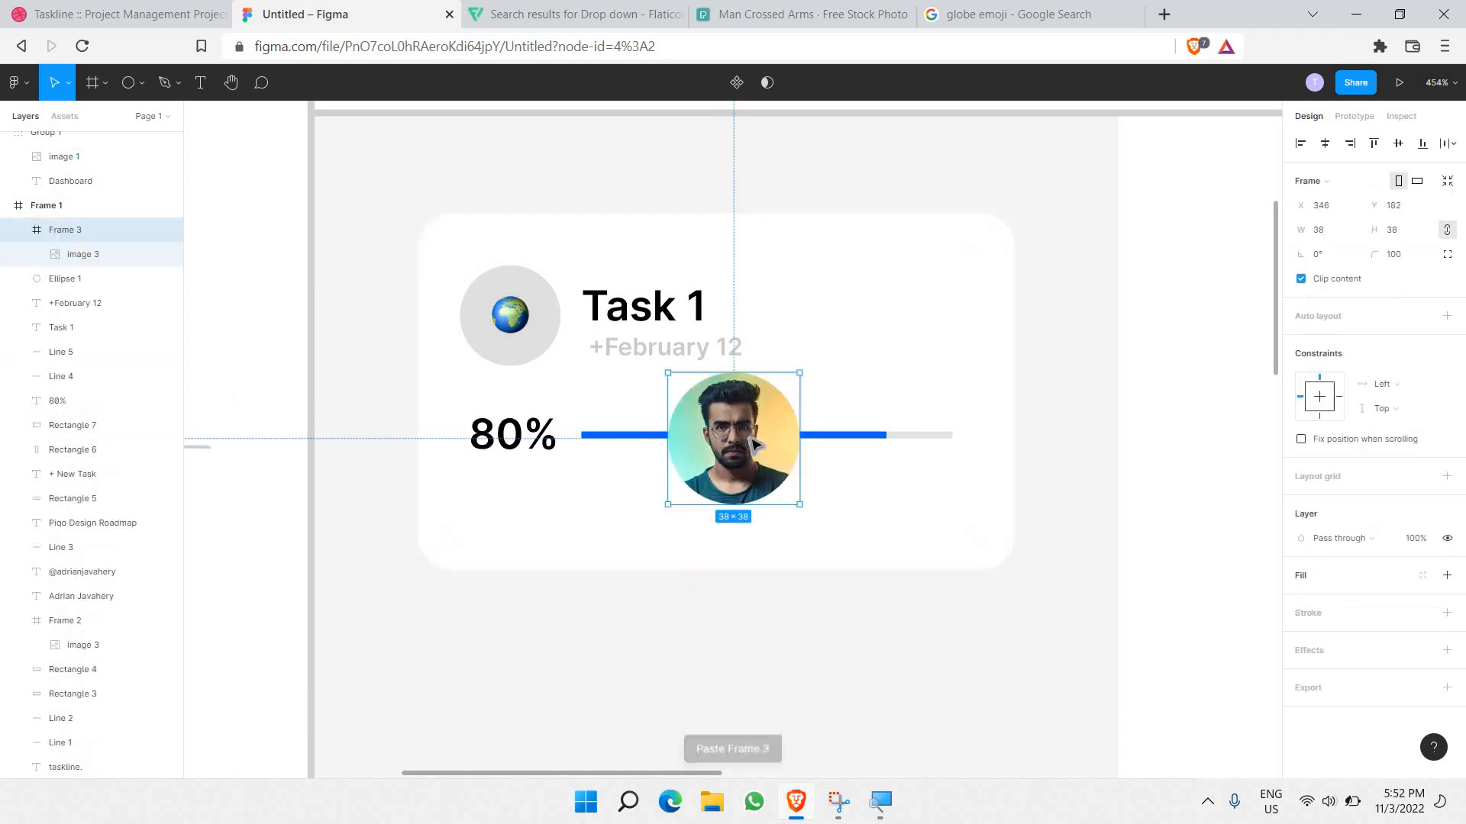
drag(656, 450, 496, 524)
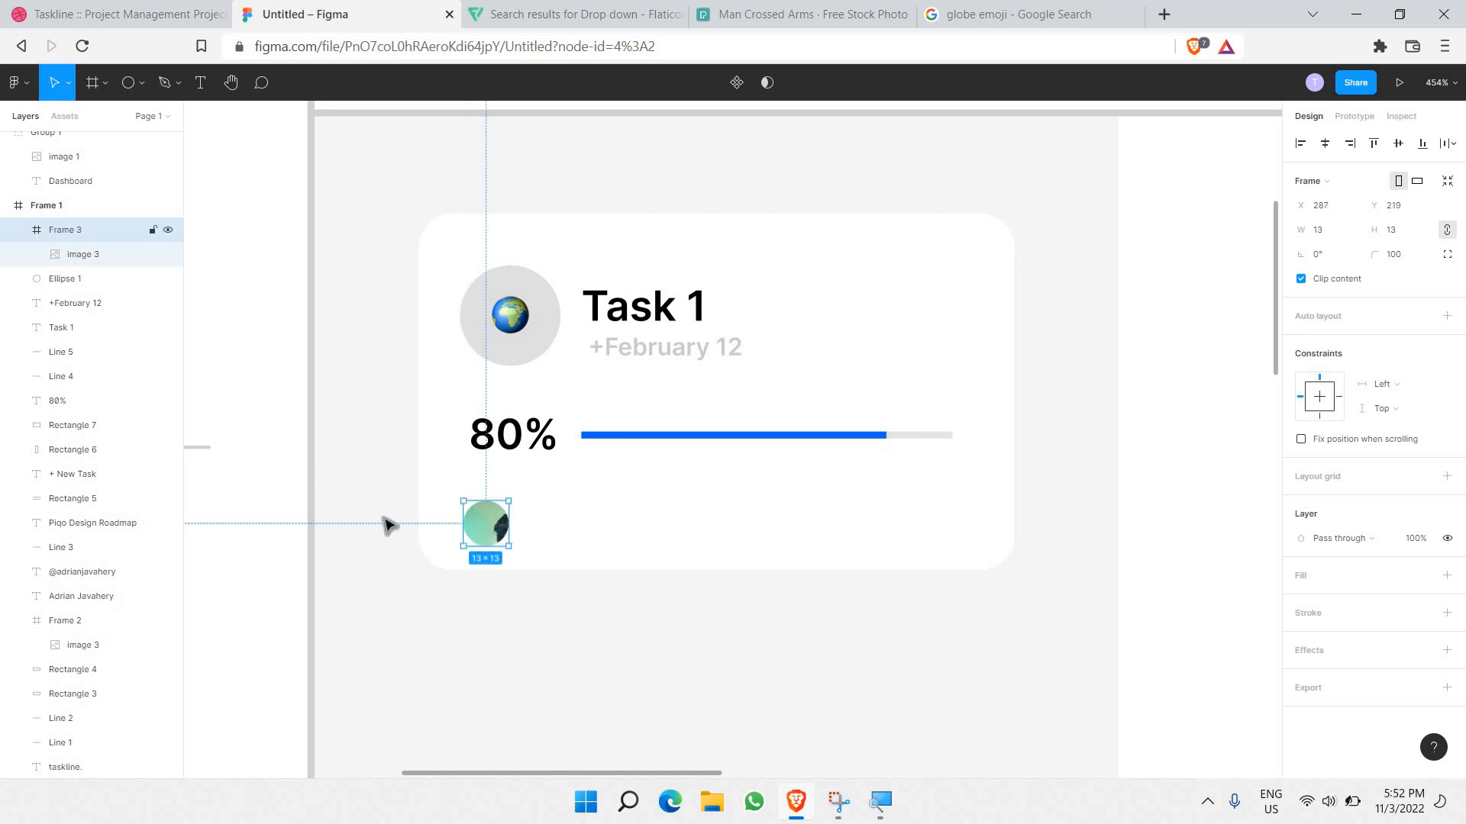
click(101, 262)
drag(618, 627, 512, 544)
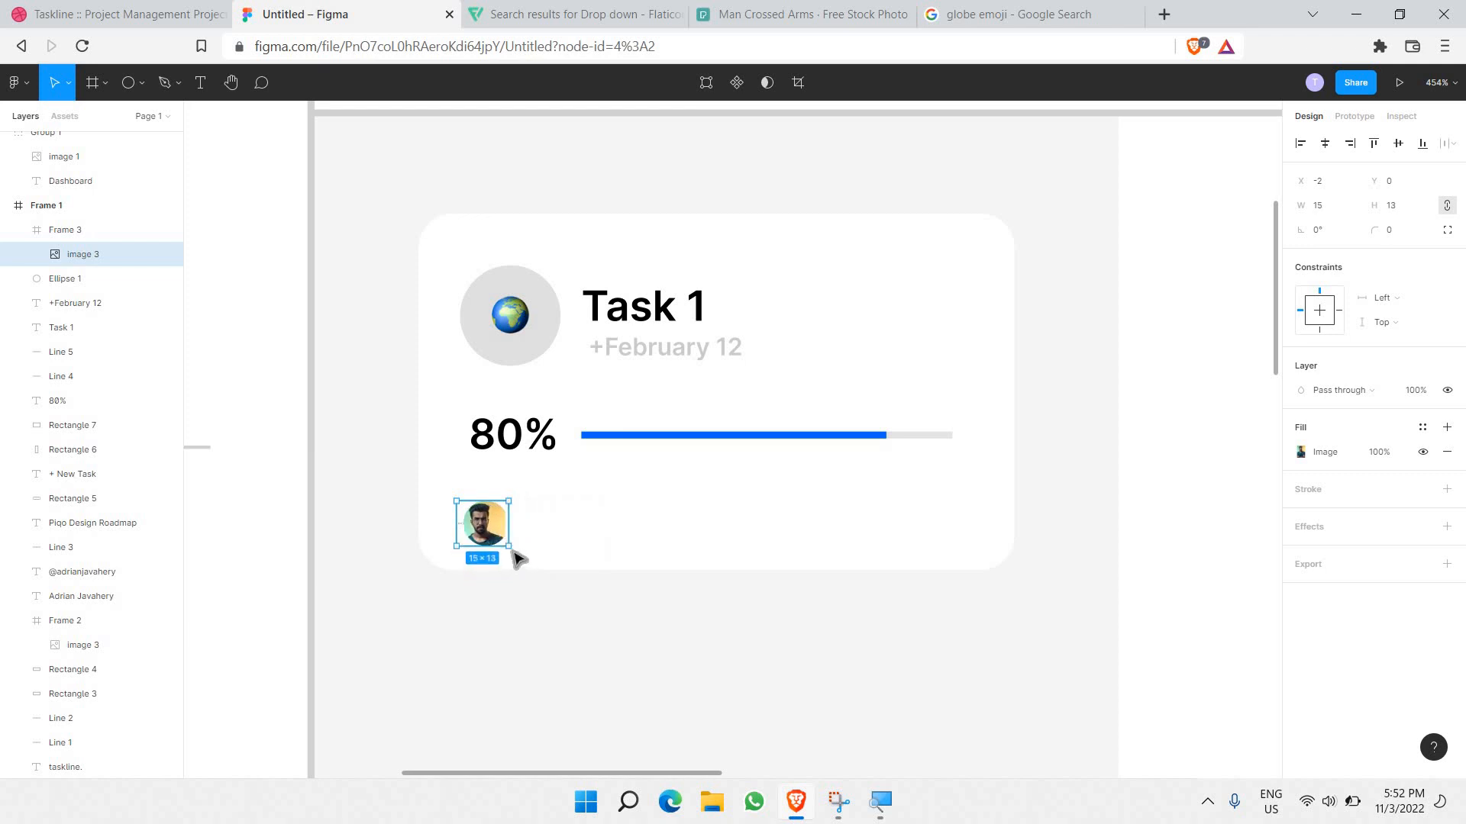
ctrl+scroll(516, 560, up, 5)
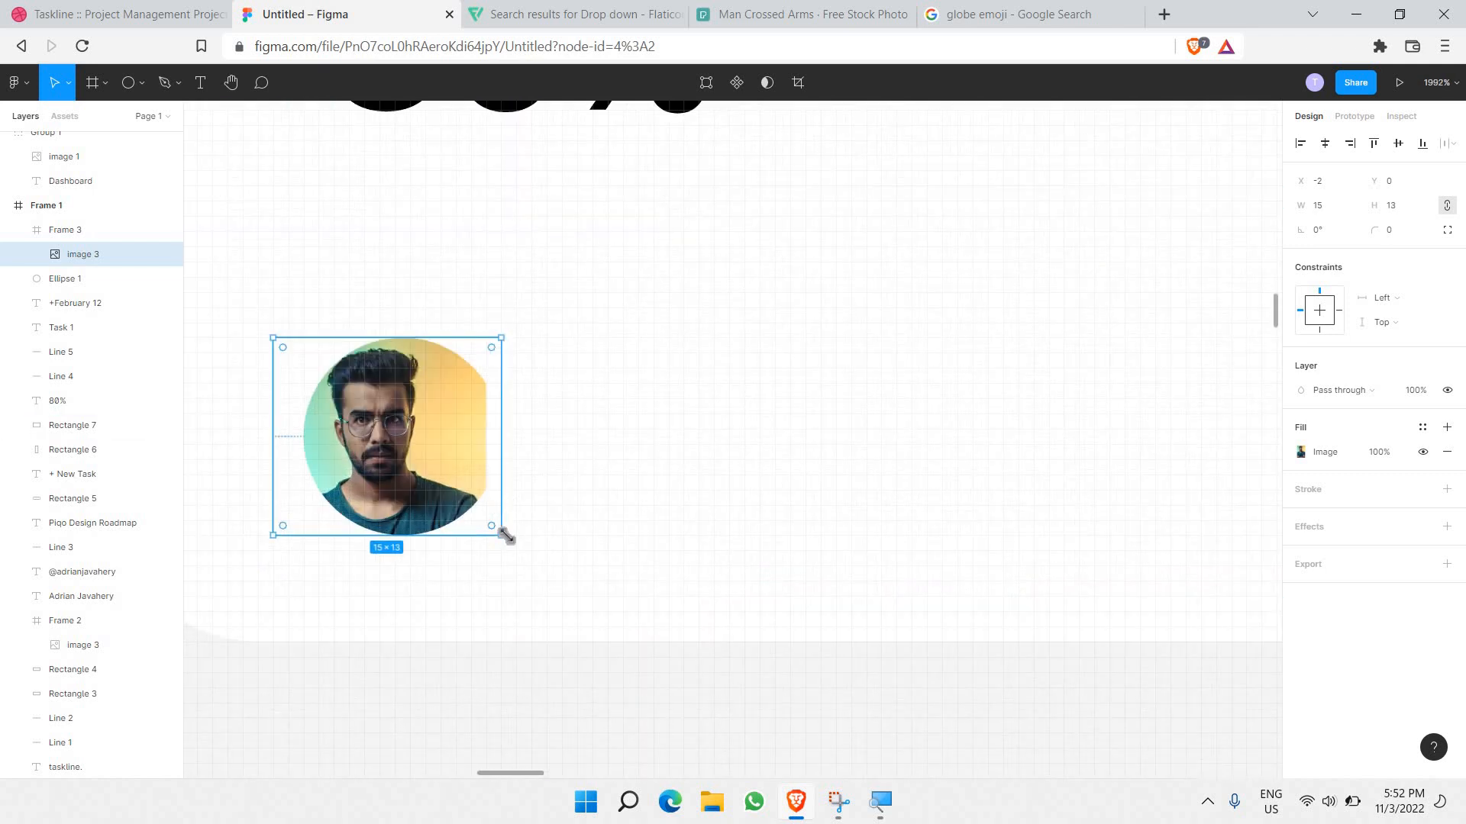
drag(513, 547, 484, 524)
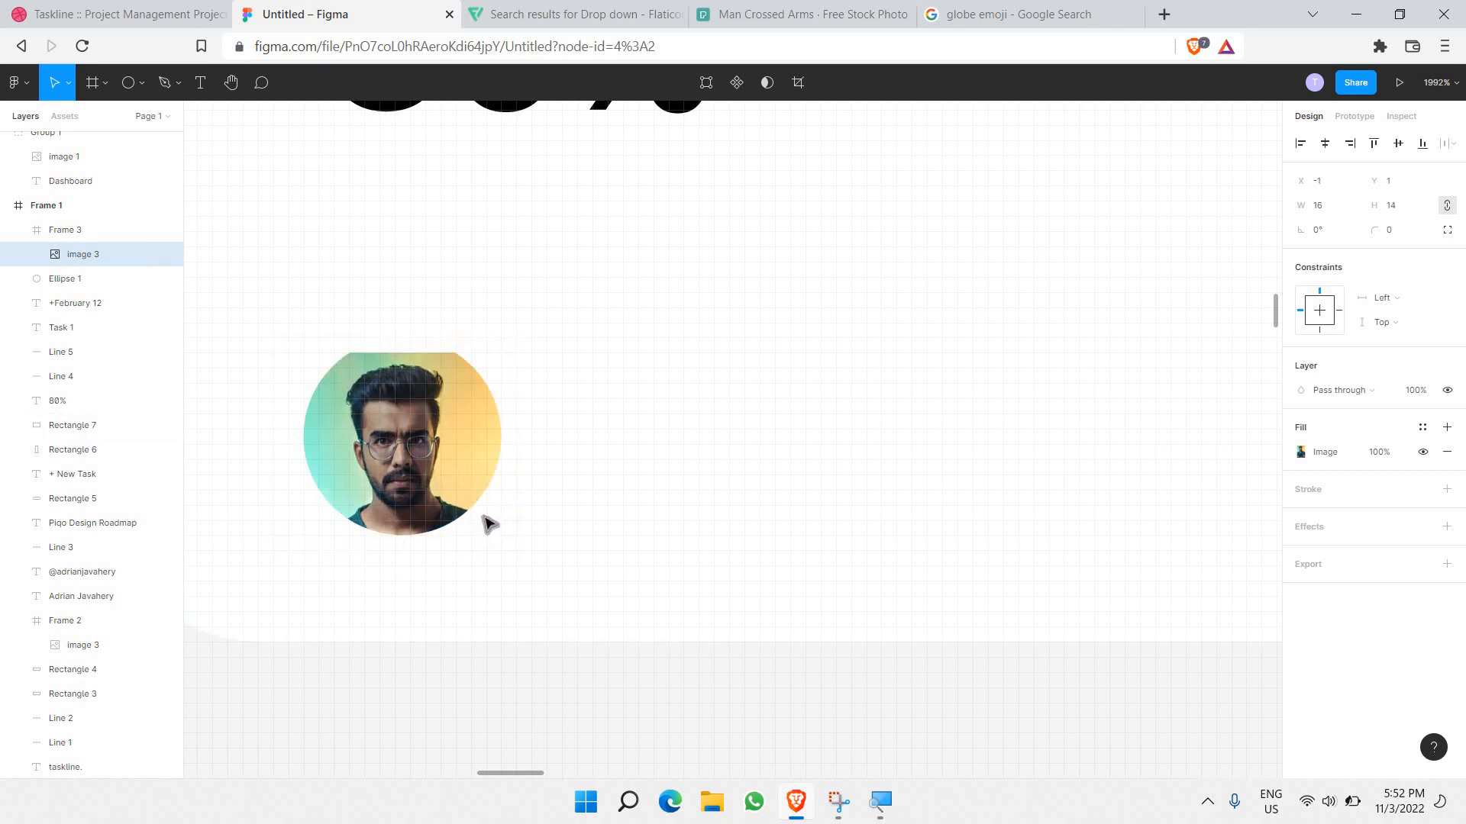
click(333, 351)
Step: Paste a duplicate avatar and offset it right to overlap the first
drag(267, 313, 625, 575)
key(ctrl+v)
drag(484, 459, 602, 478)
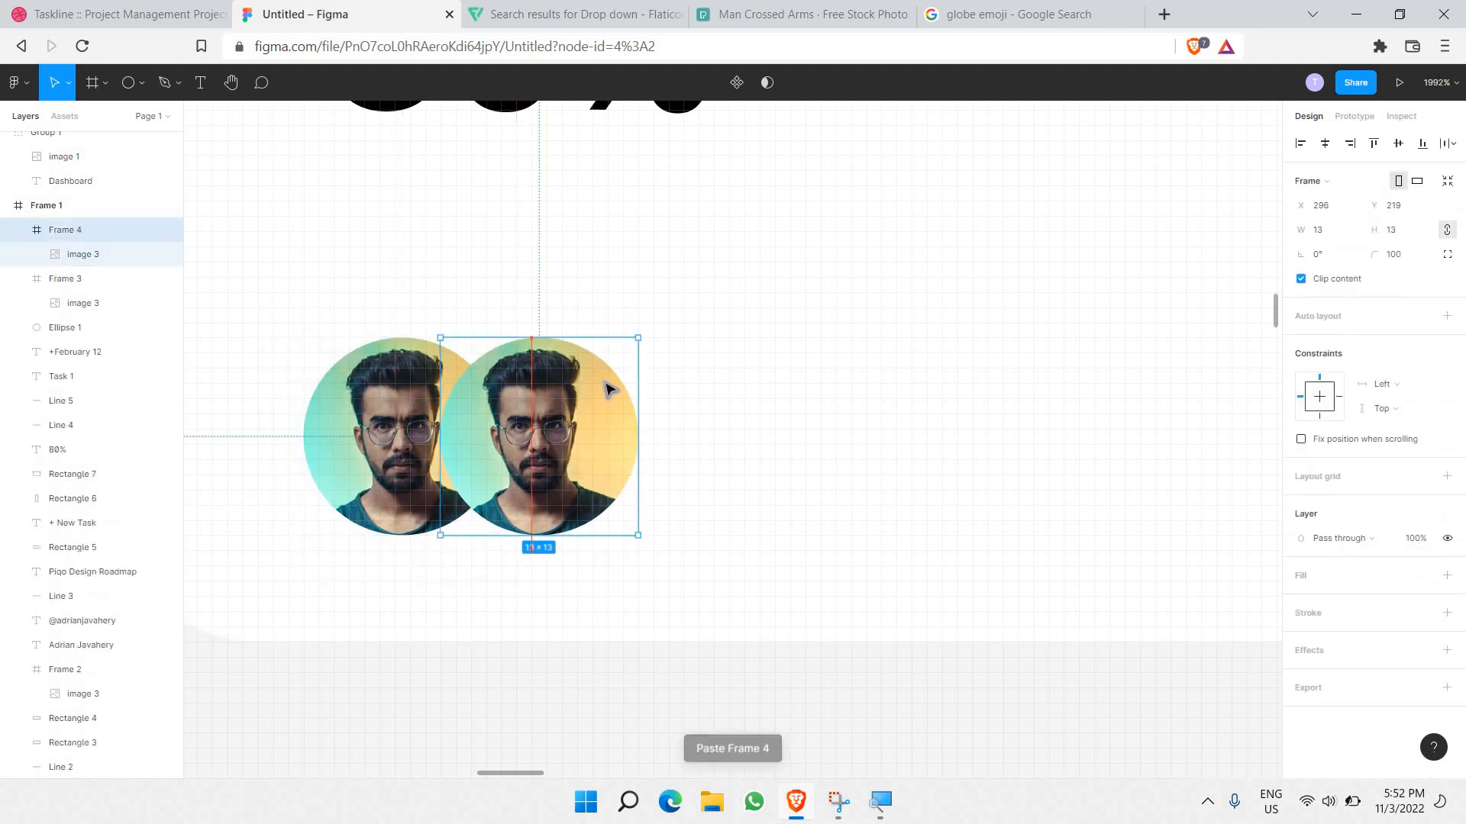
click(756, 14)
Step: Copy the Woman's in Red Sari portrait from the Pexels face results and return to Figma
click(92, 292)
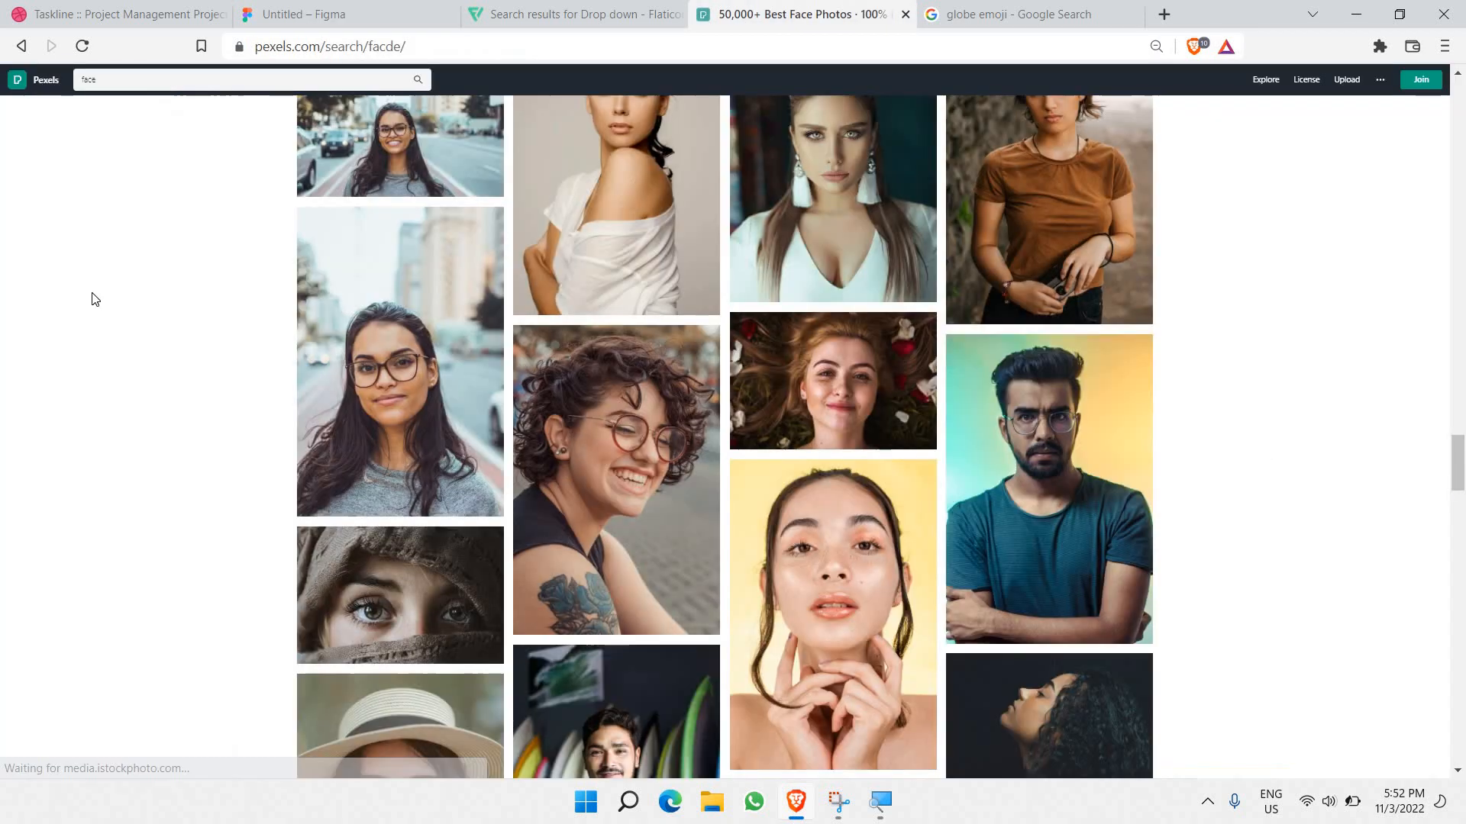
scroll(508, 245, down, 9)
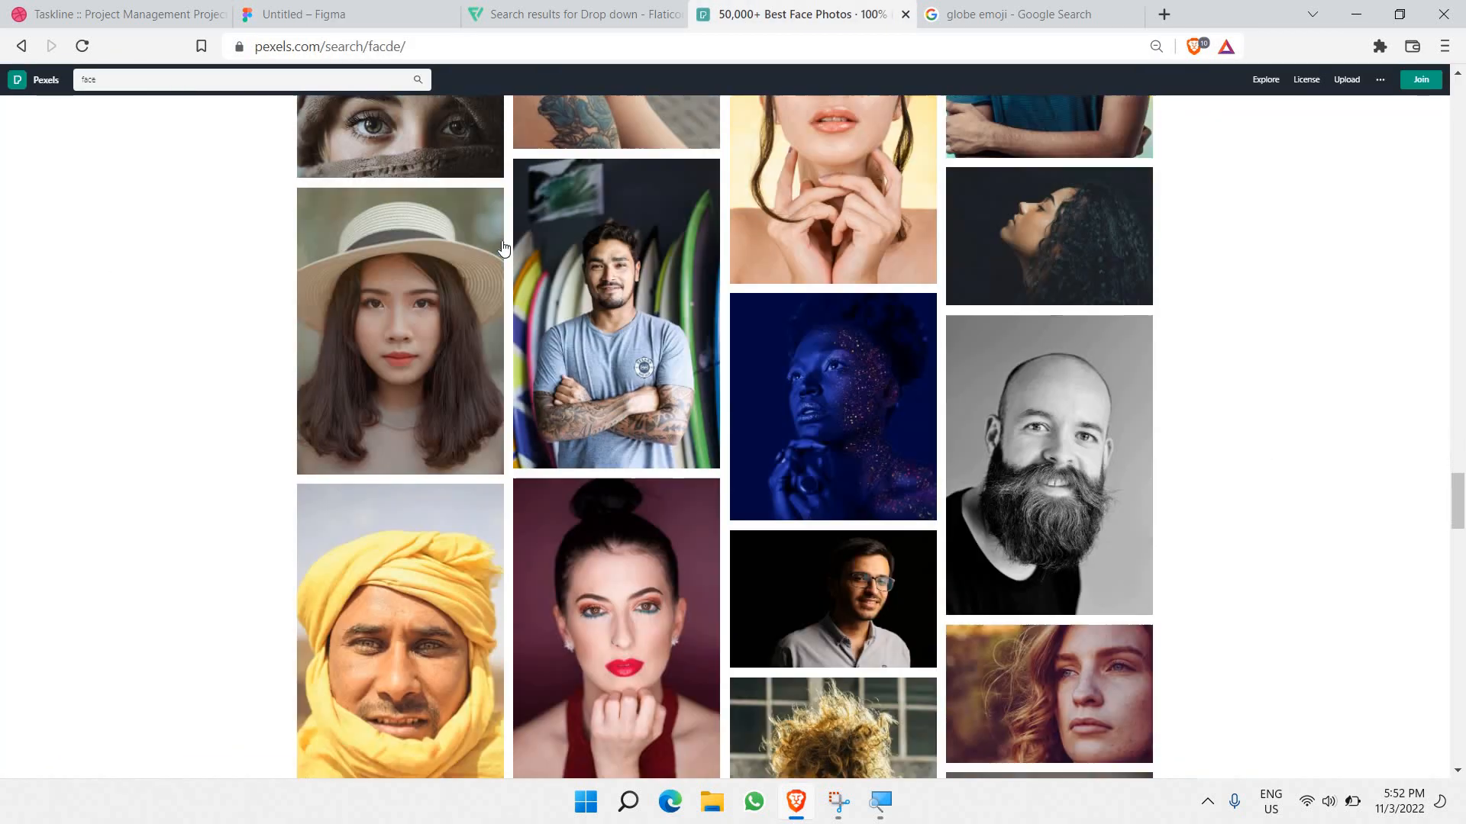
scroll(502, 248, down, 6)
scroll(484, 255, down, 5)
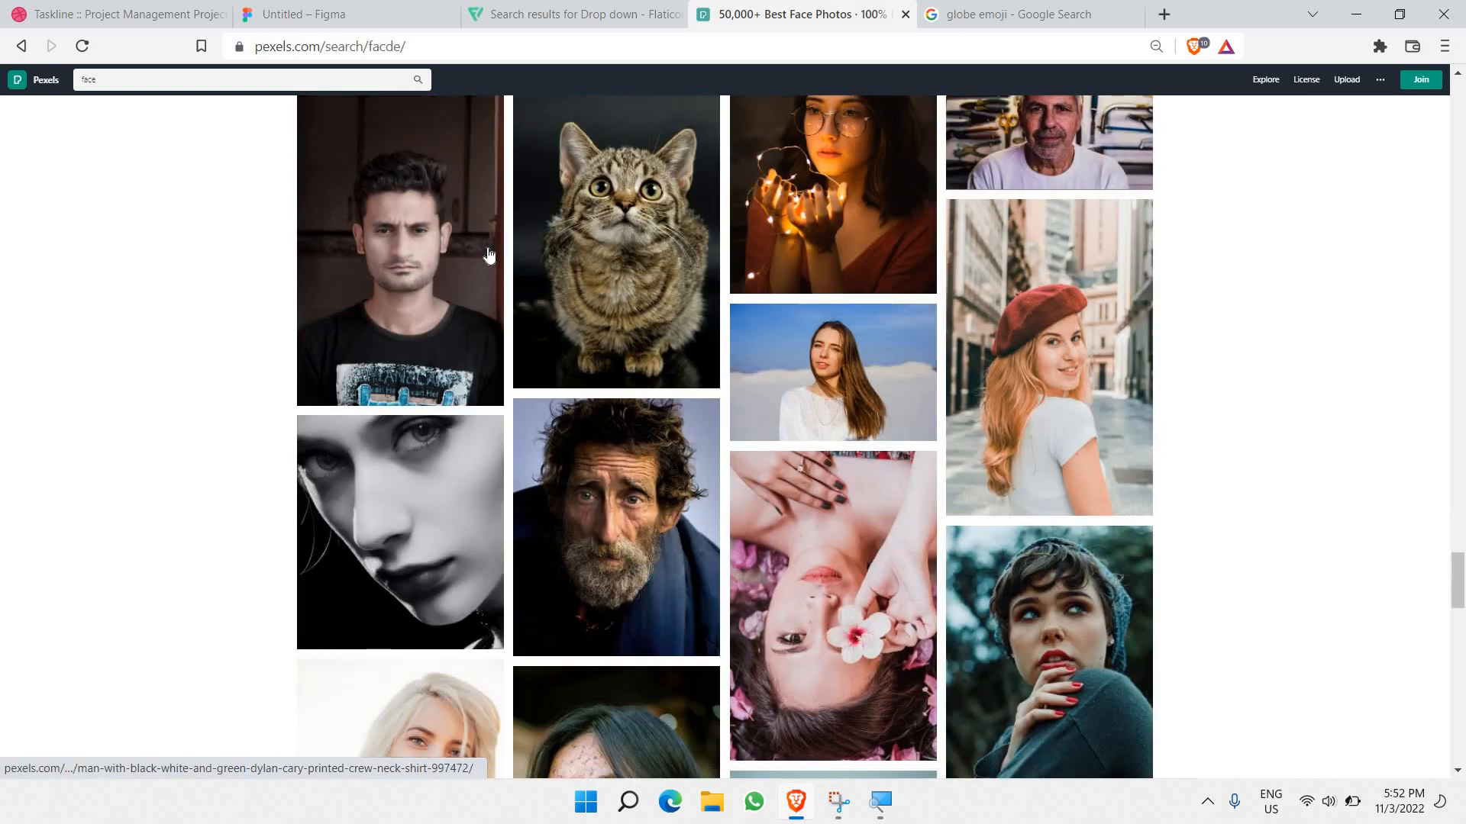
scroll(484, 255, up, 5)
key(Return)
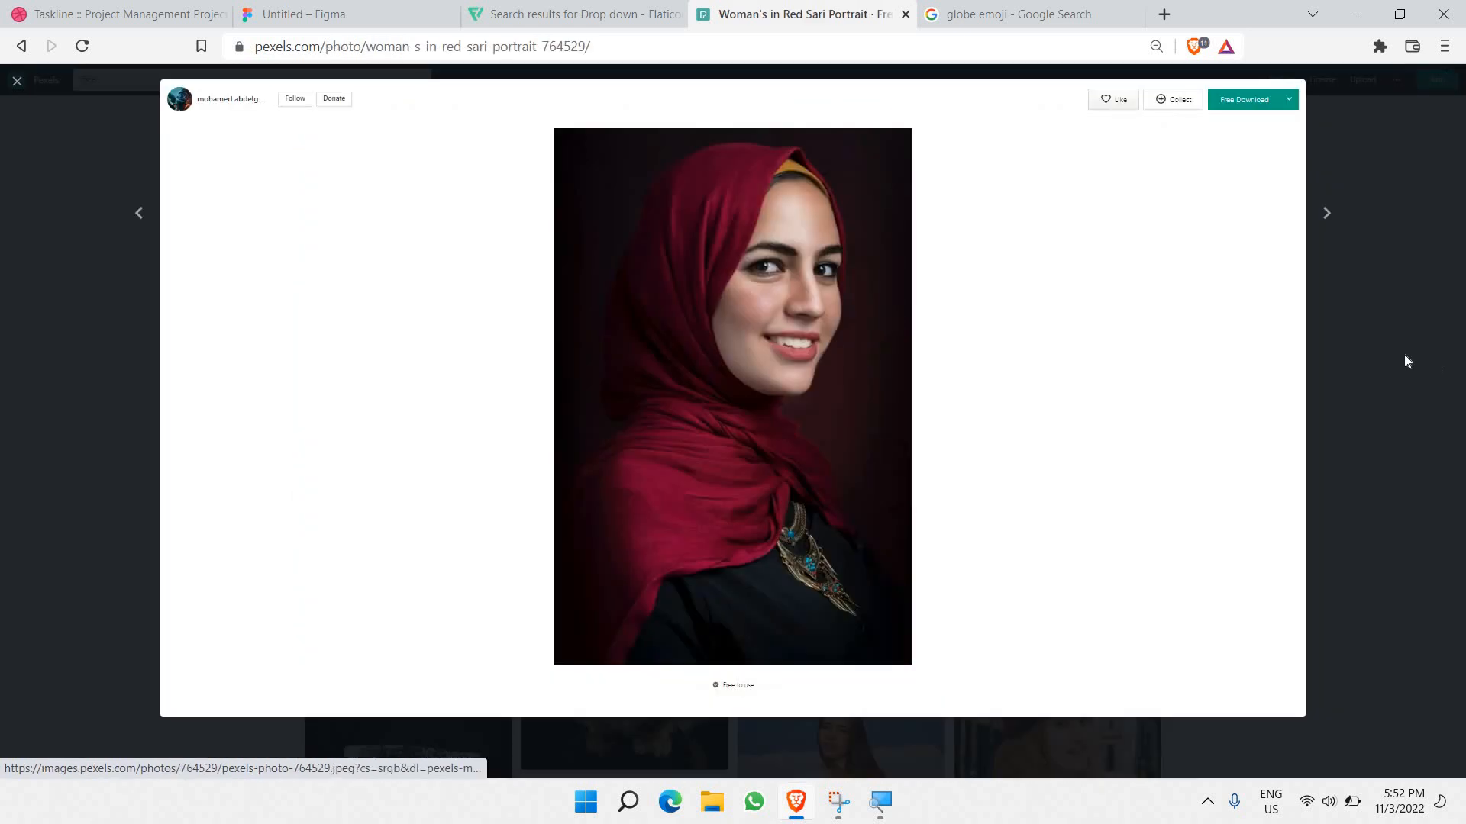
right_click(781, 319)
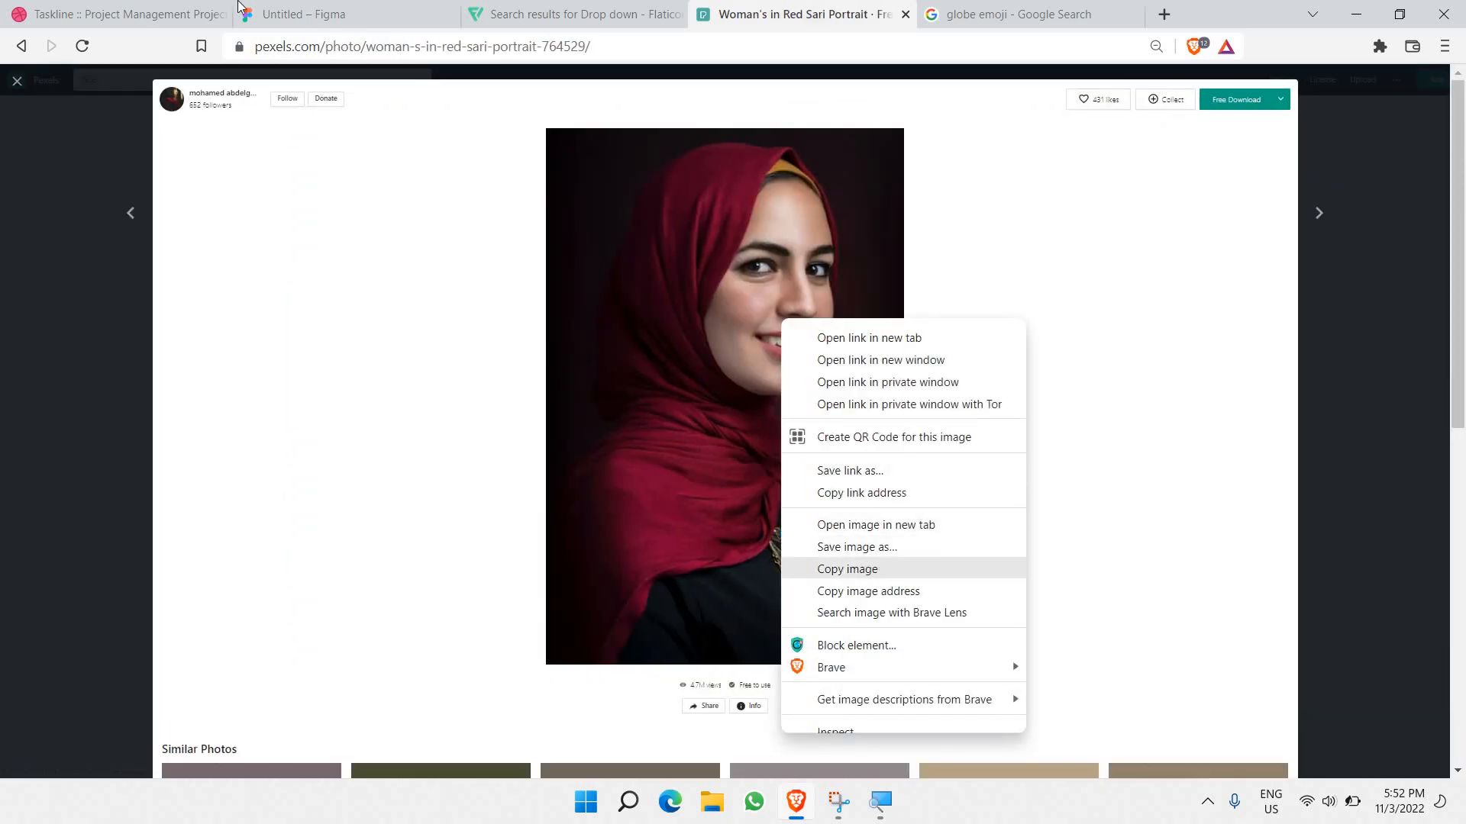
click(875, 571)
click(126, 14)
key(ctrl+Tab)
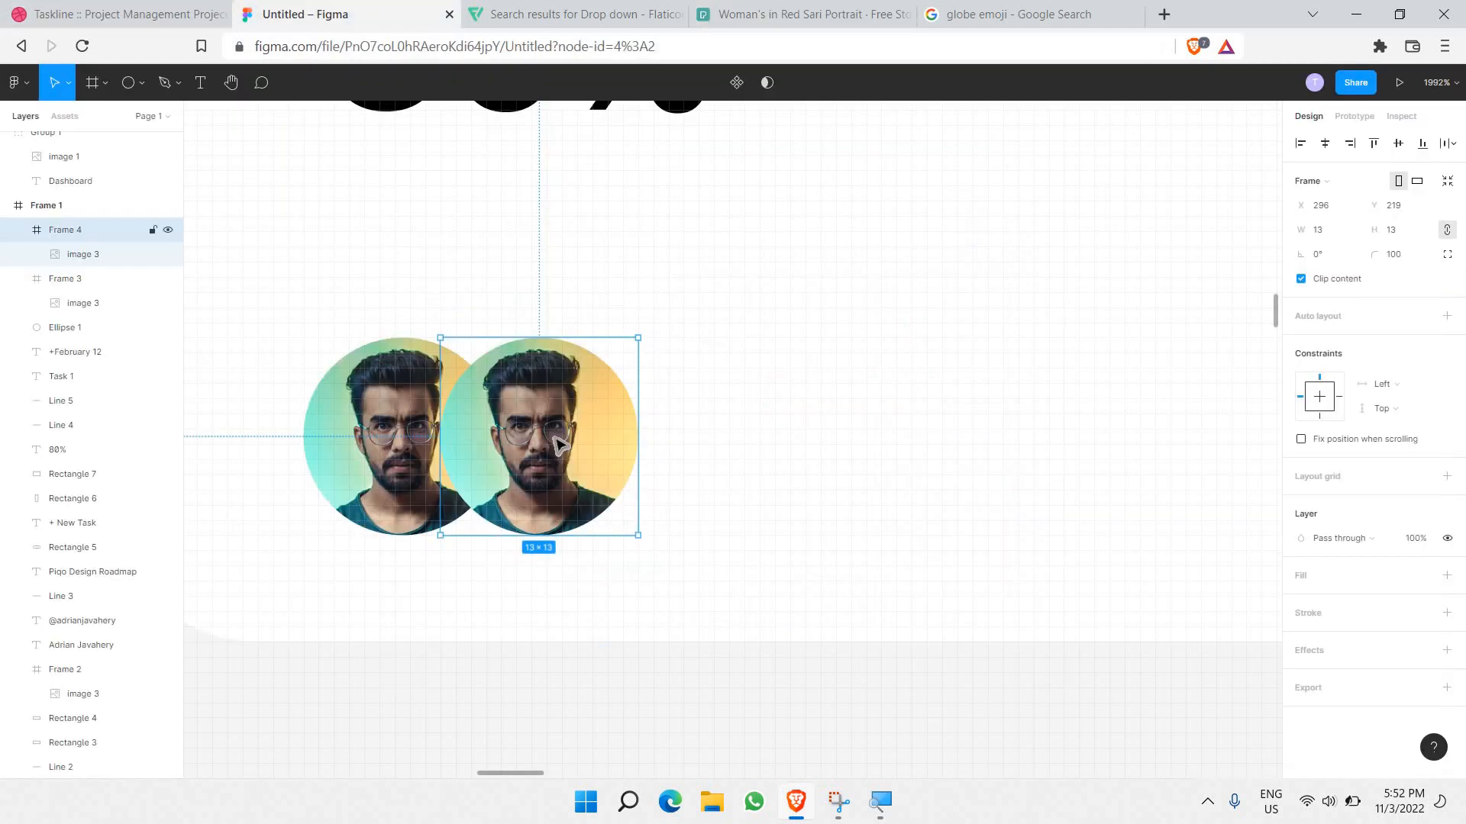
Step: Paste the red-sari portrait as the second avatar's photo and stretch it within the circle
click(88, 254)
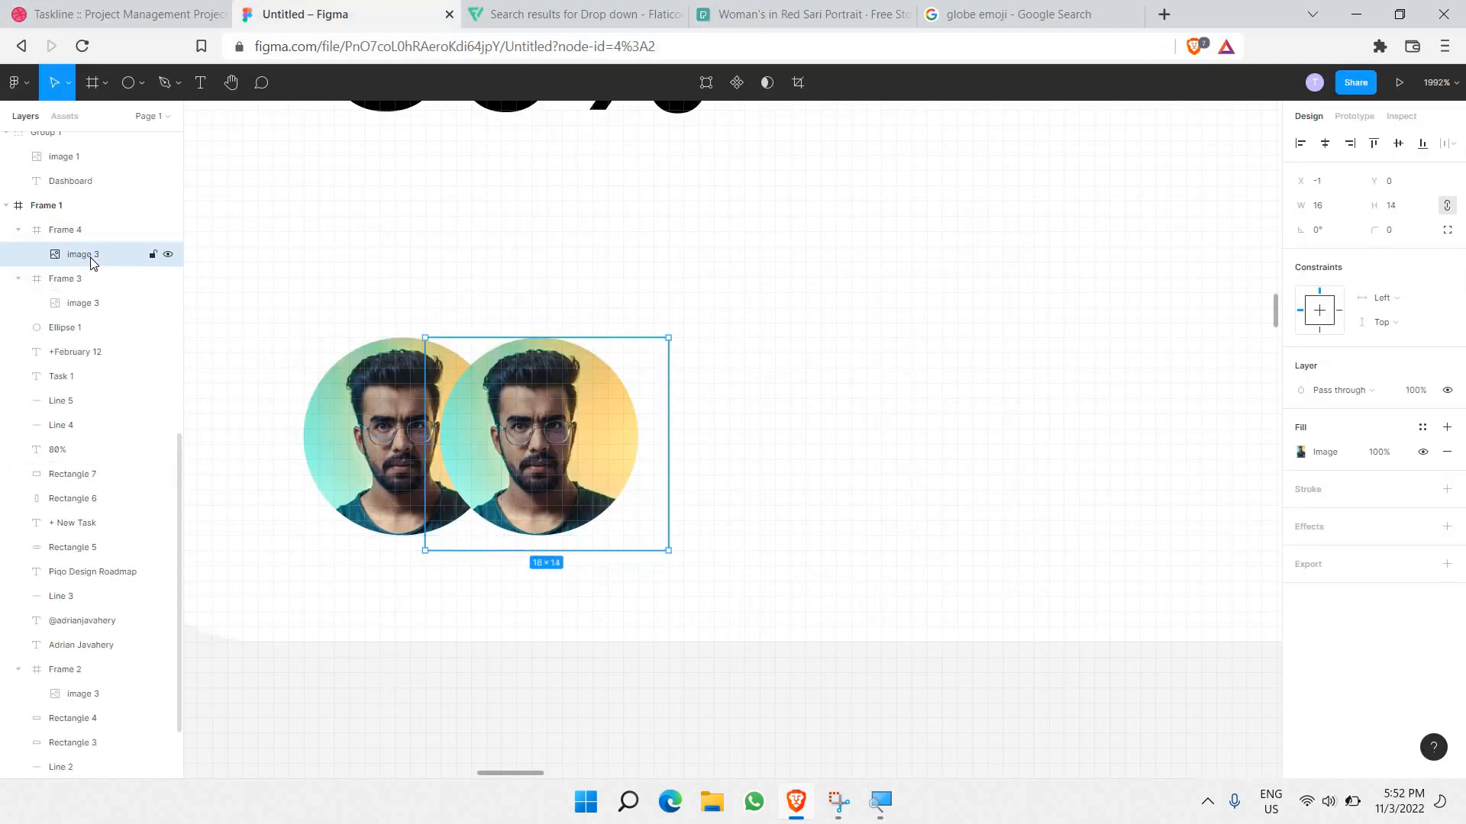
key(ctrl+v)
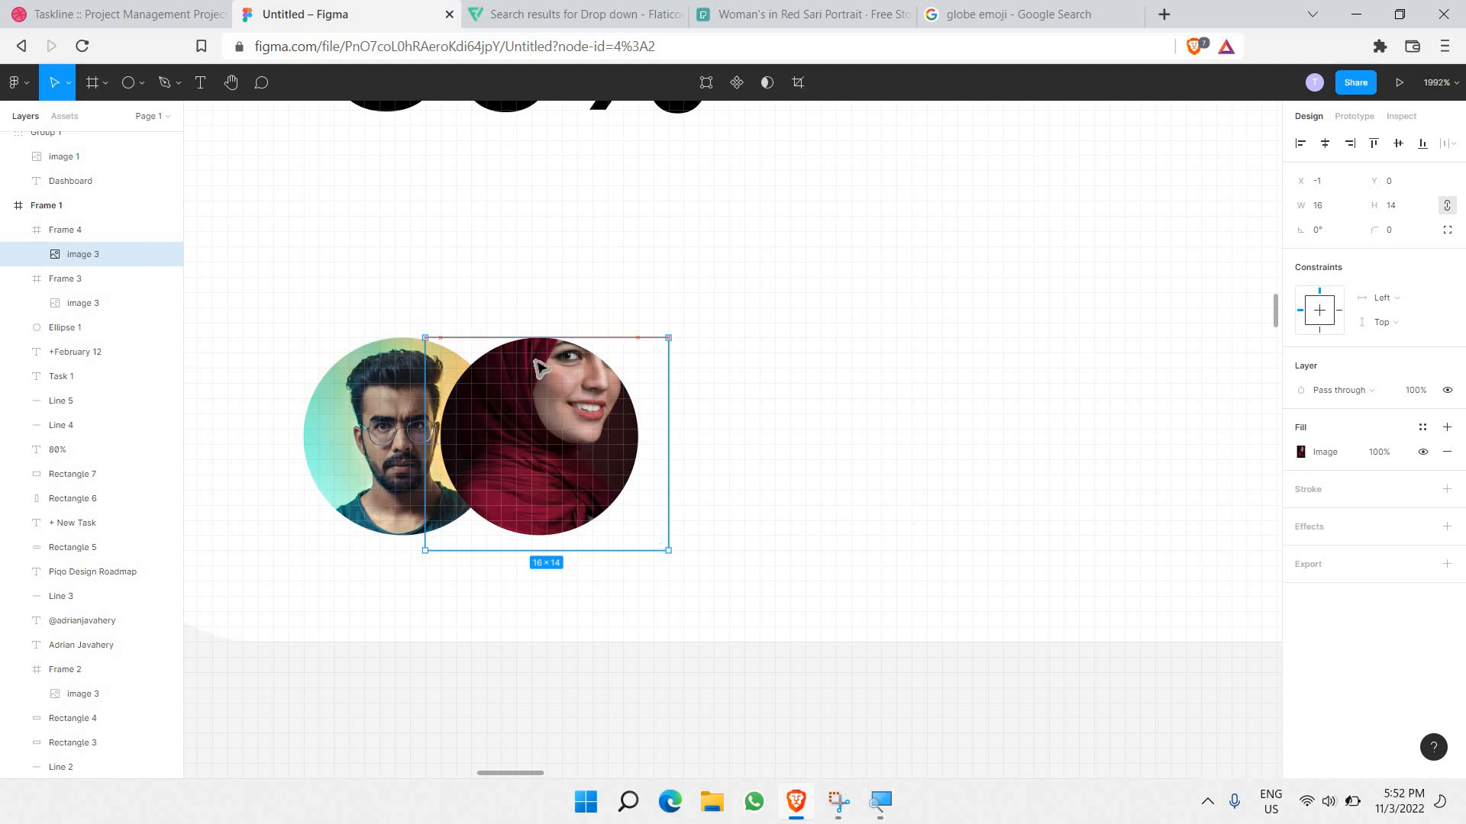
drag(540, 336, 527, 277)
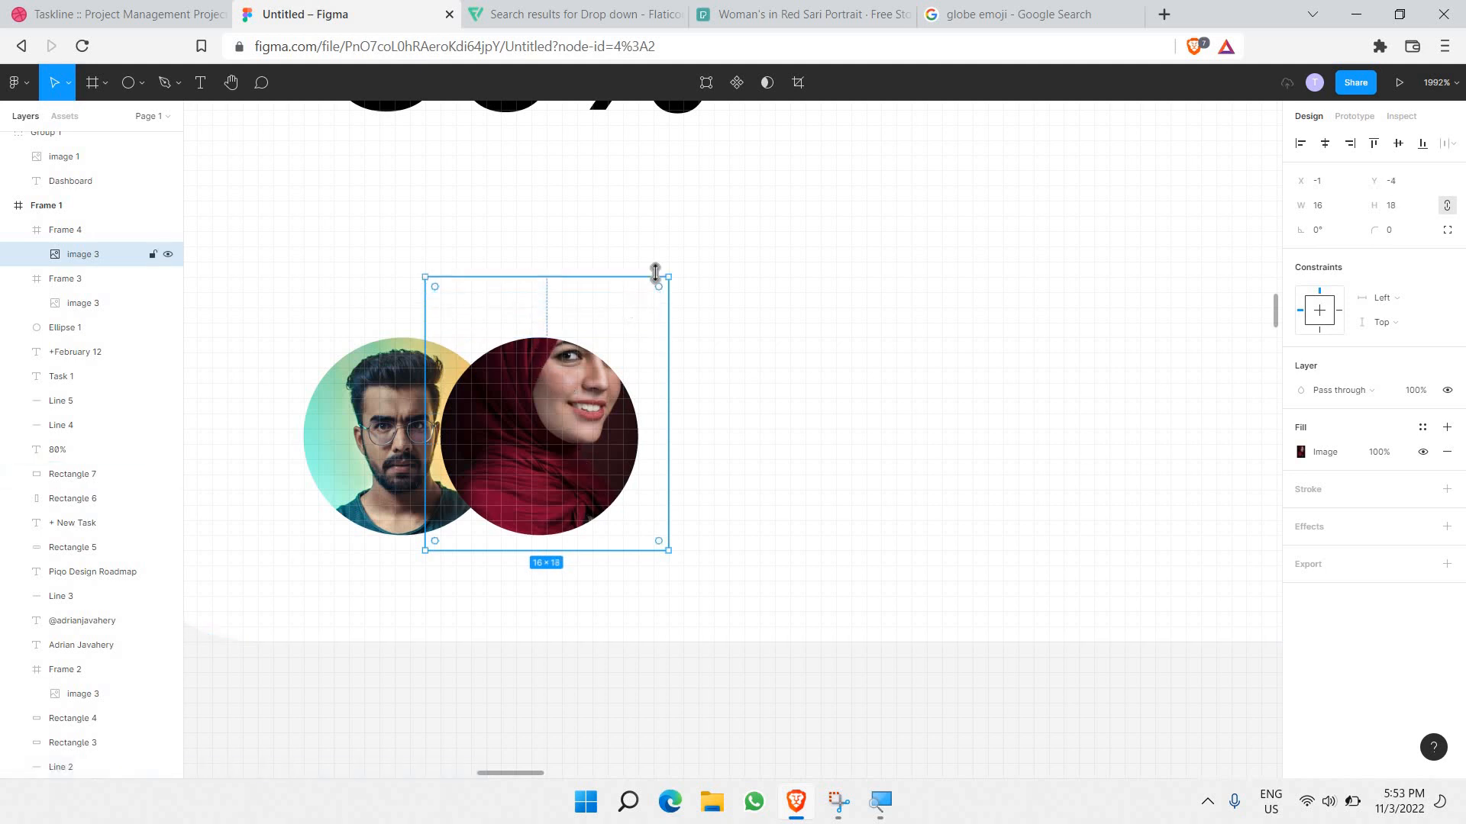
drag(645, 300, 615, 330)
drag(529, 313, 527, 276)
drag(675, 343, 627, 321)
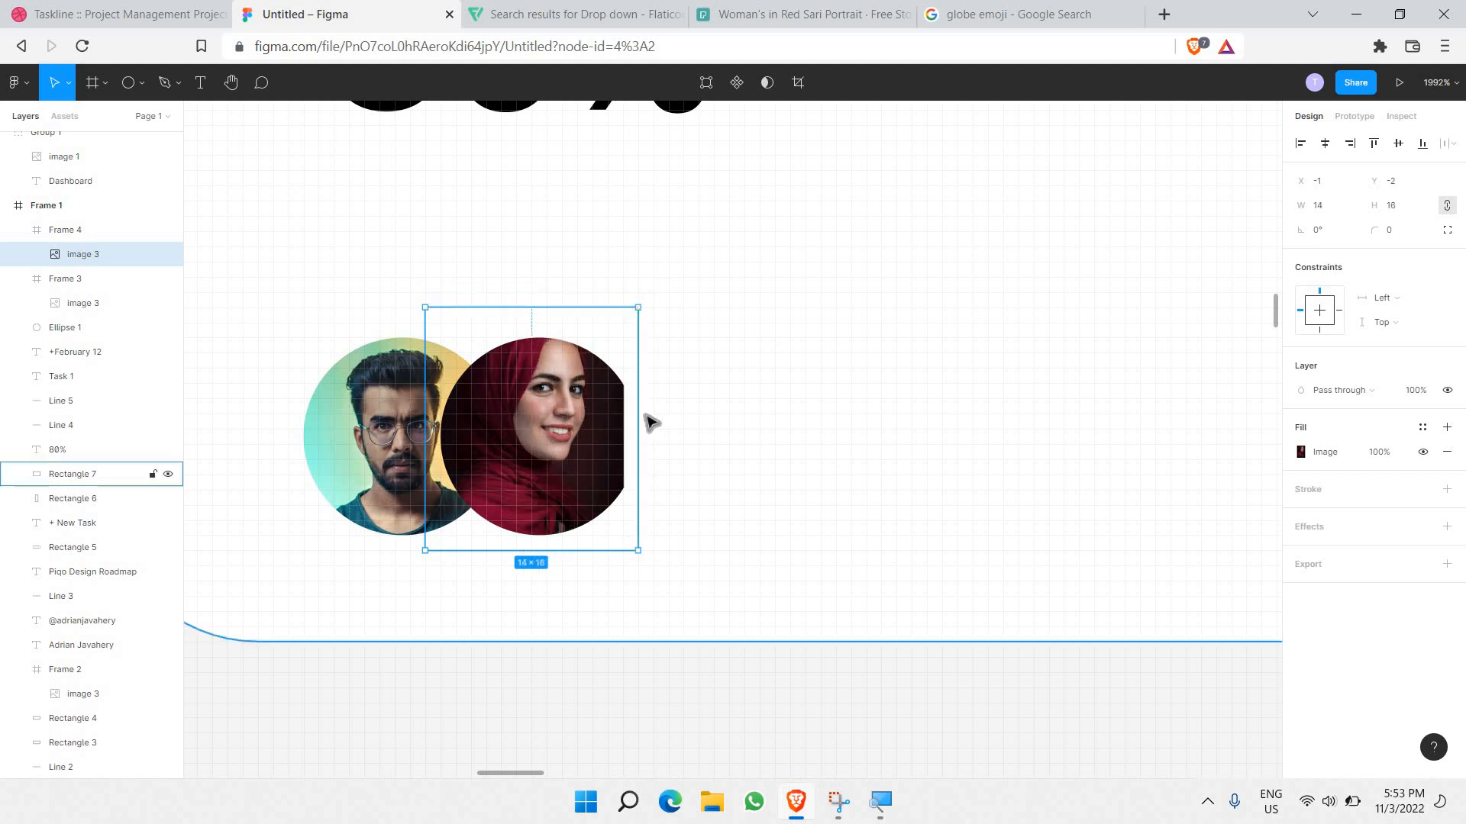
Step: Centre her face and enlarge the portrait to fill the circle, comparing against the source photo
drag(643, 416, 653, 416)
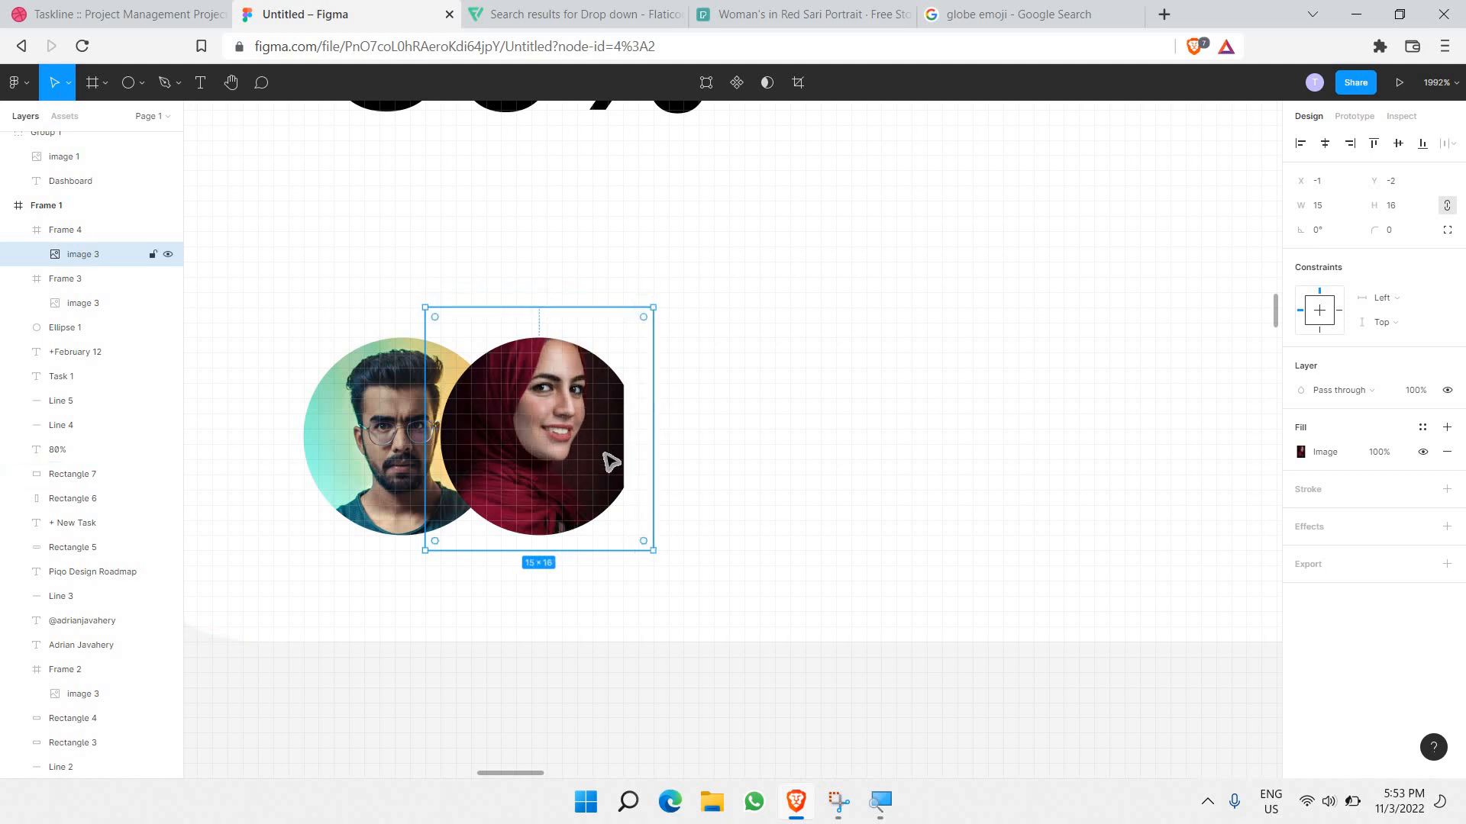
drag(609, 462, 613, 482)
drag(611, 467, 610, 451)
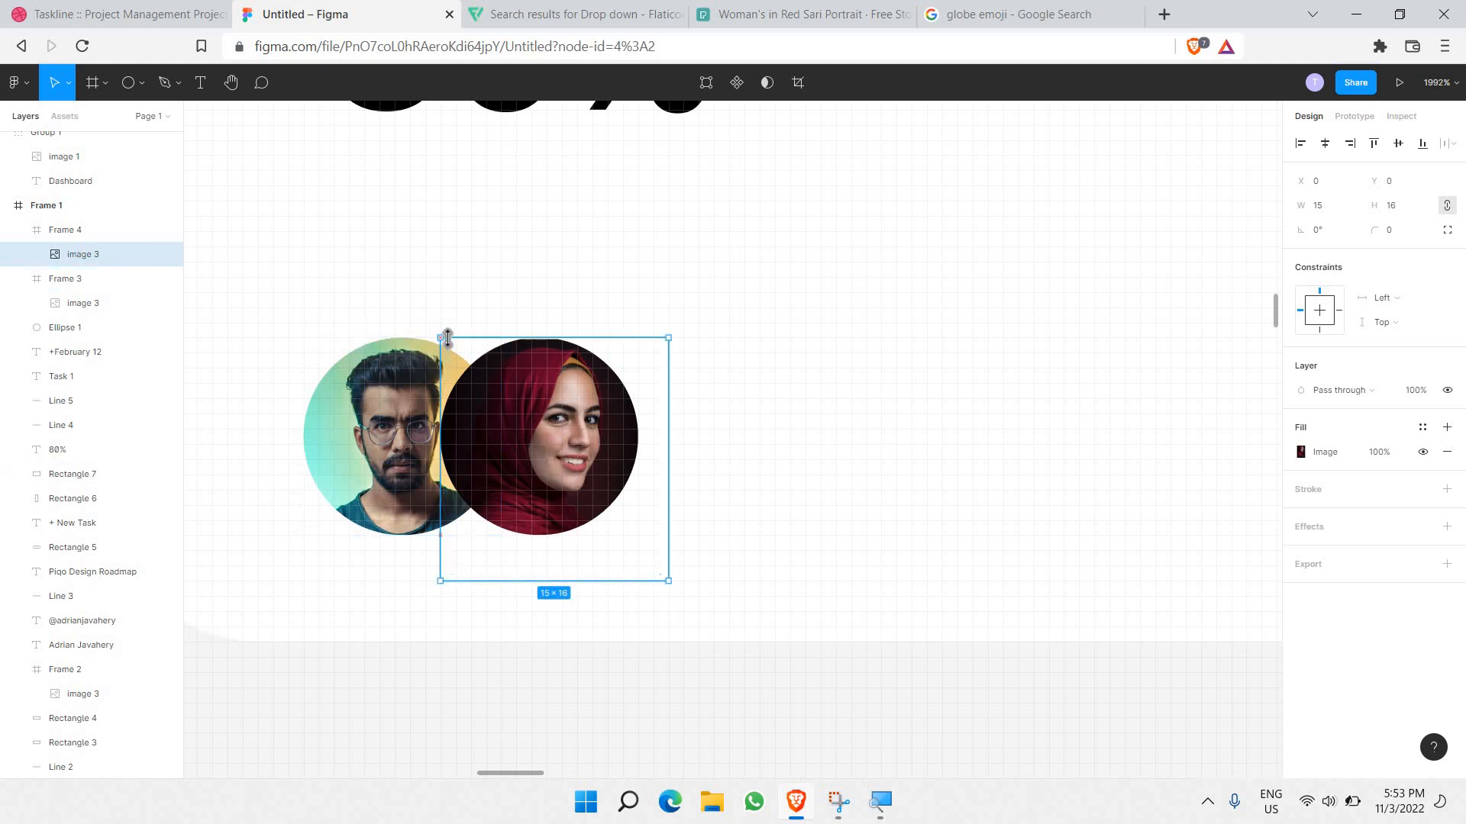
drag(441, 338, 411, 306)
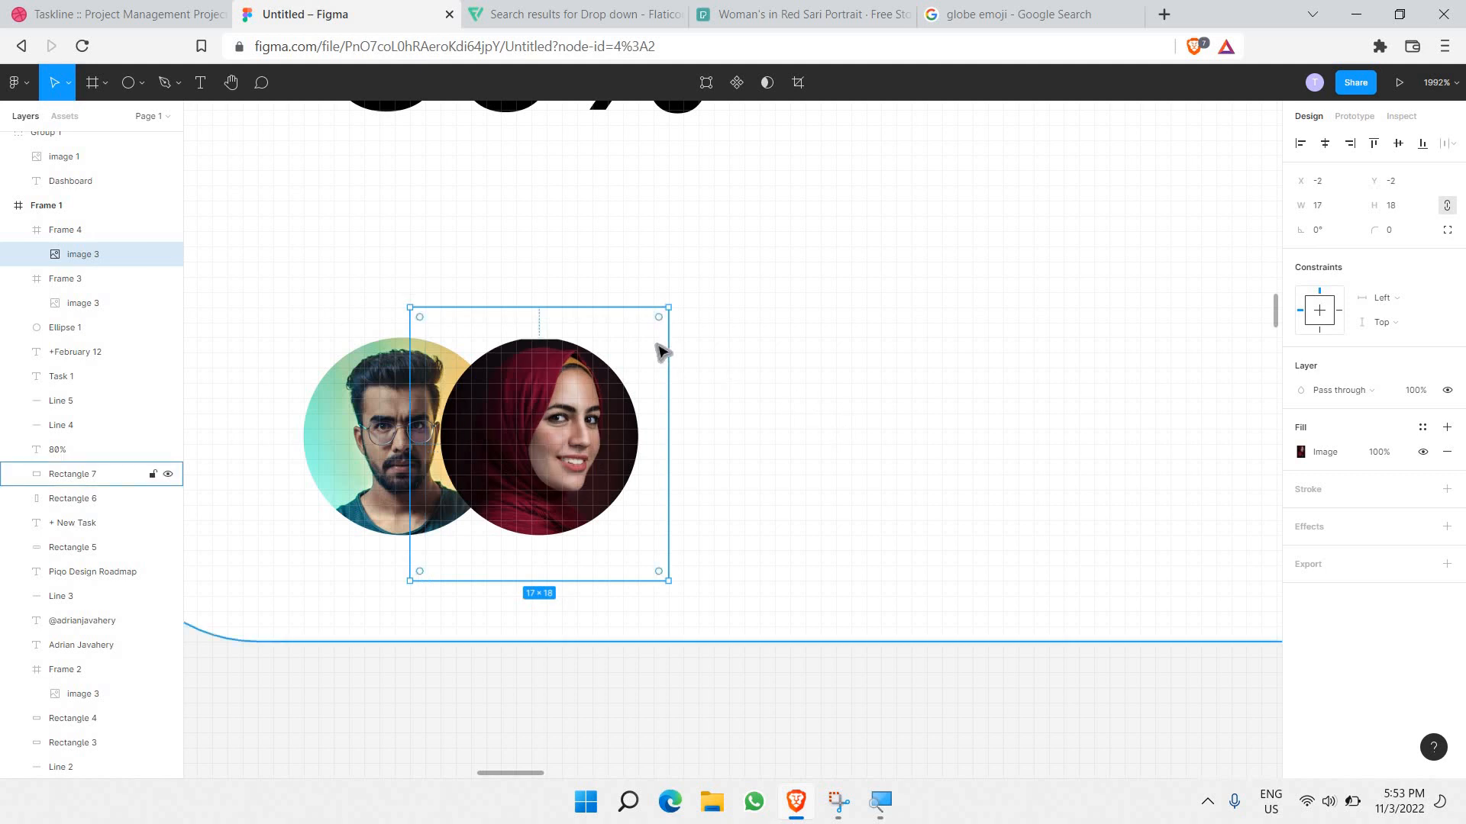
key(Up)
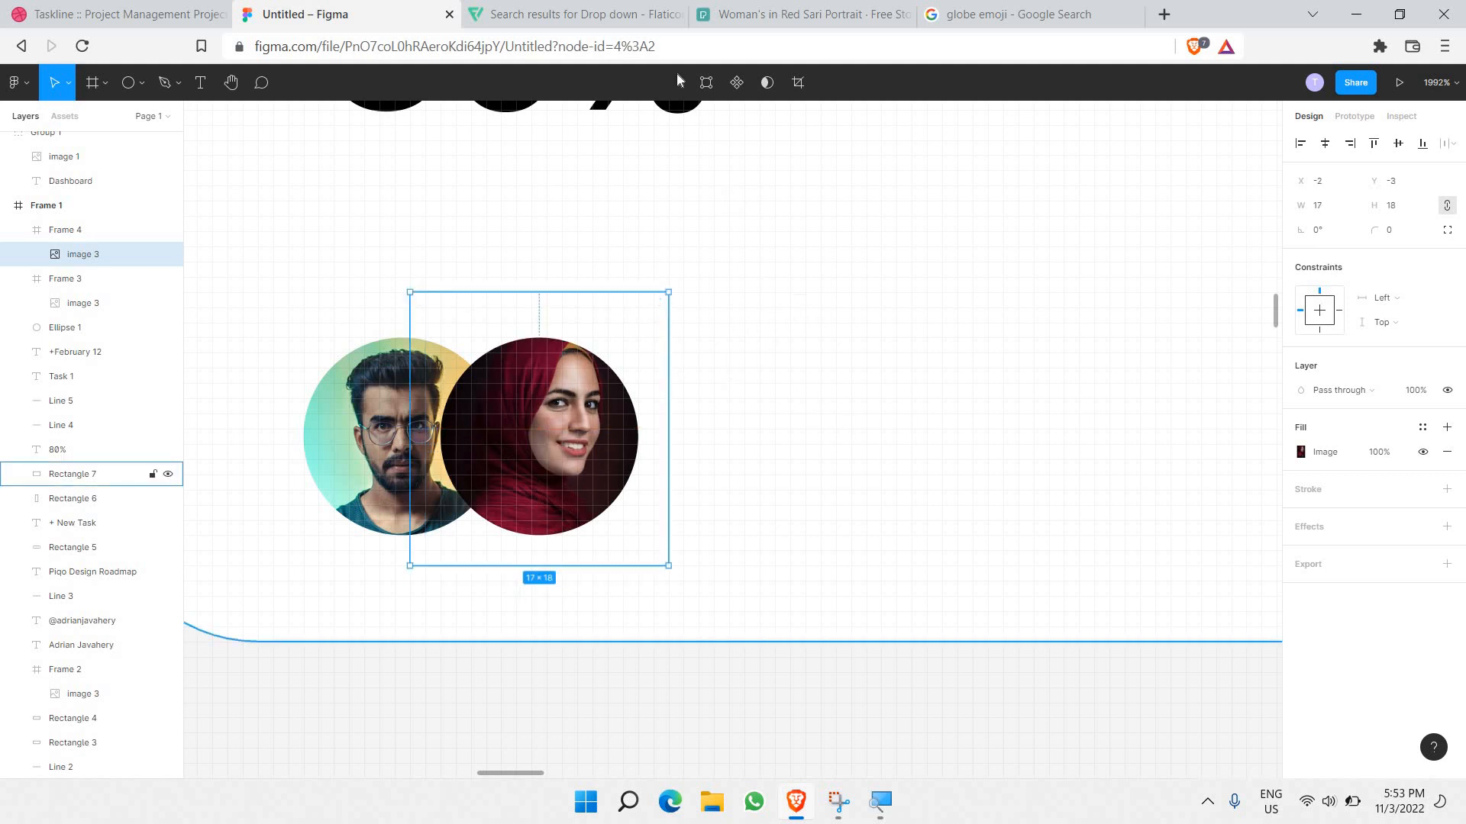
click(596, 8)
click(769, 14)
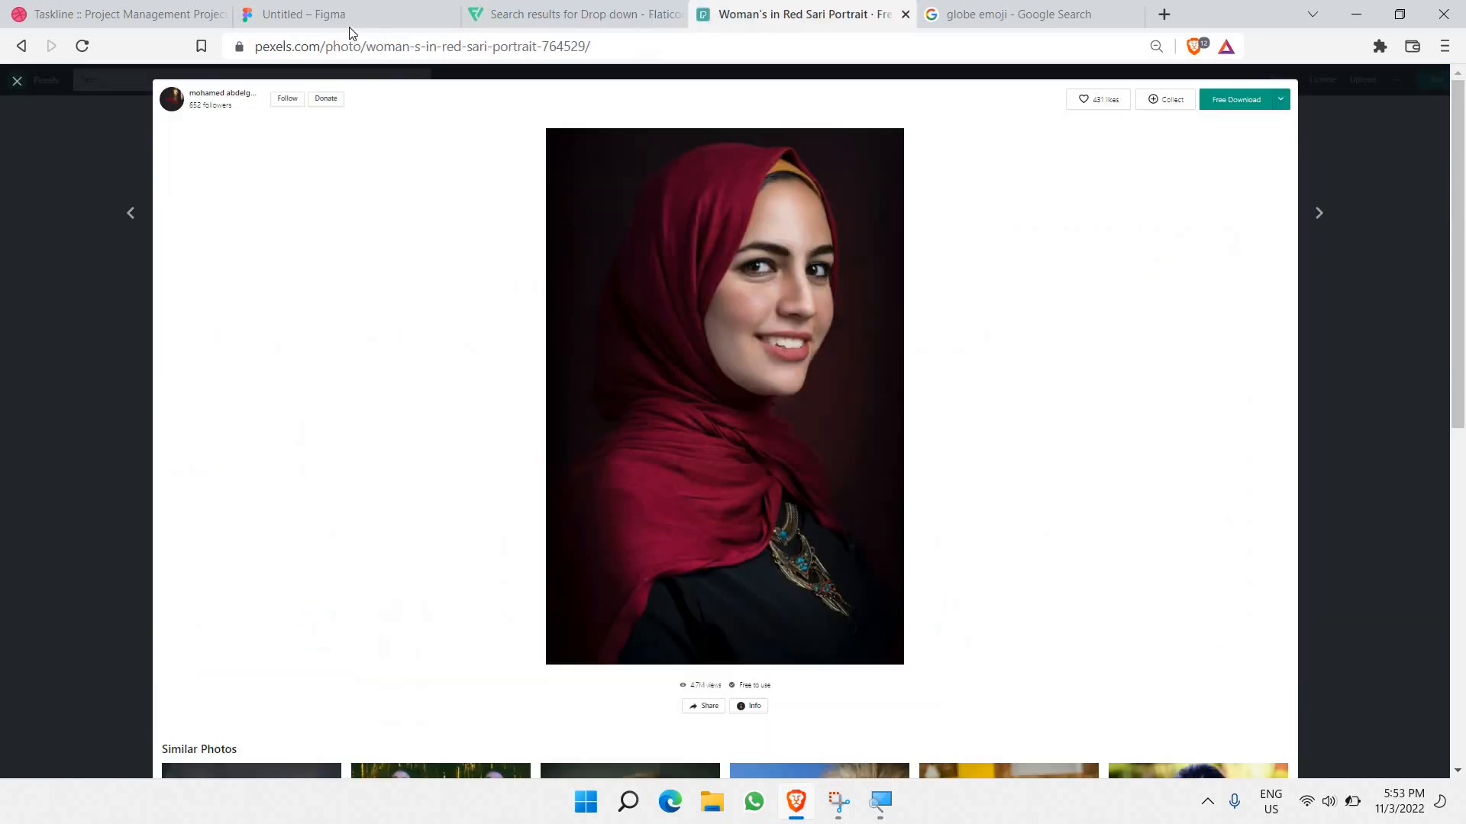
click(348, 17)
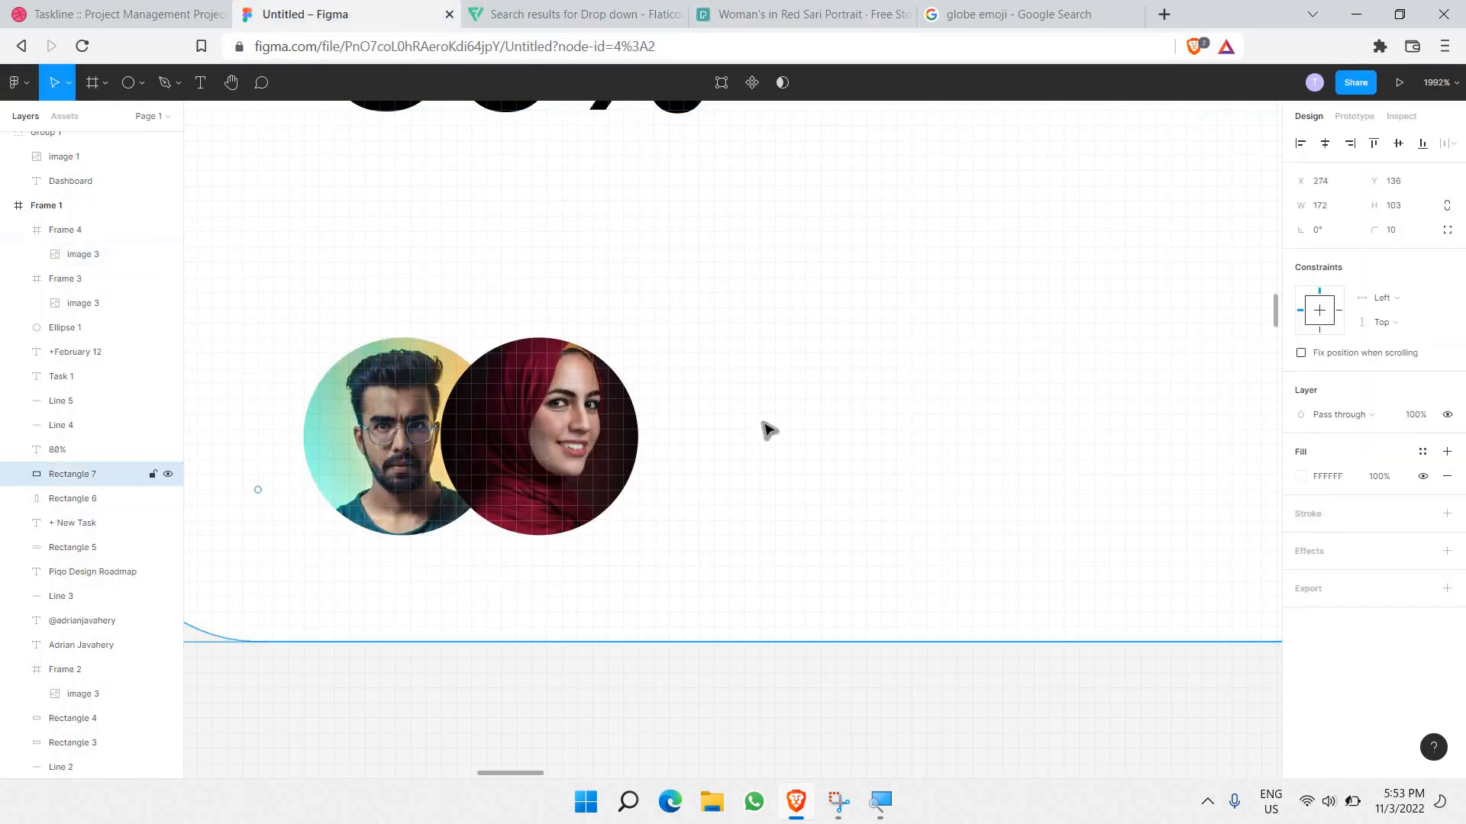
scroll(766, 432, down, 2)
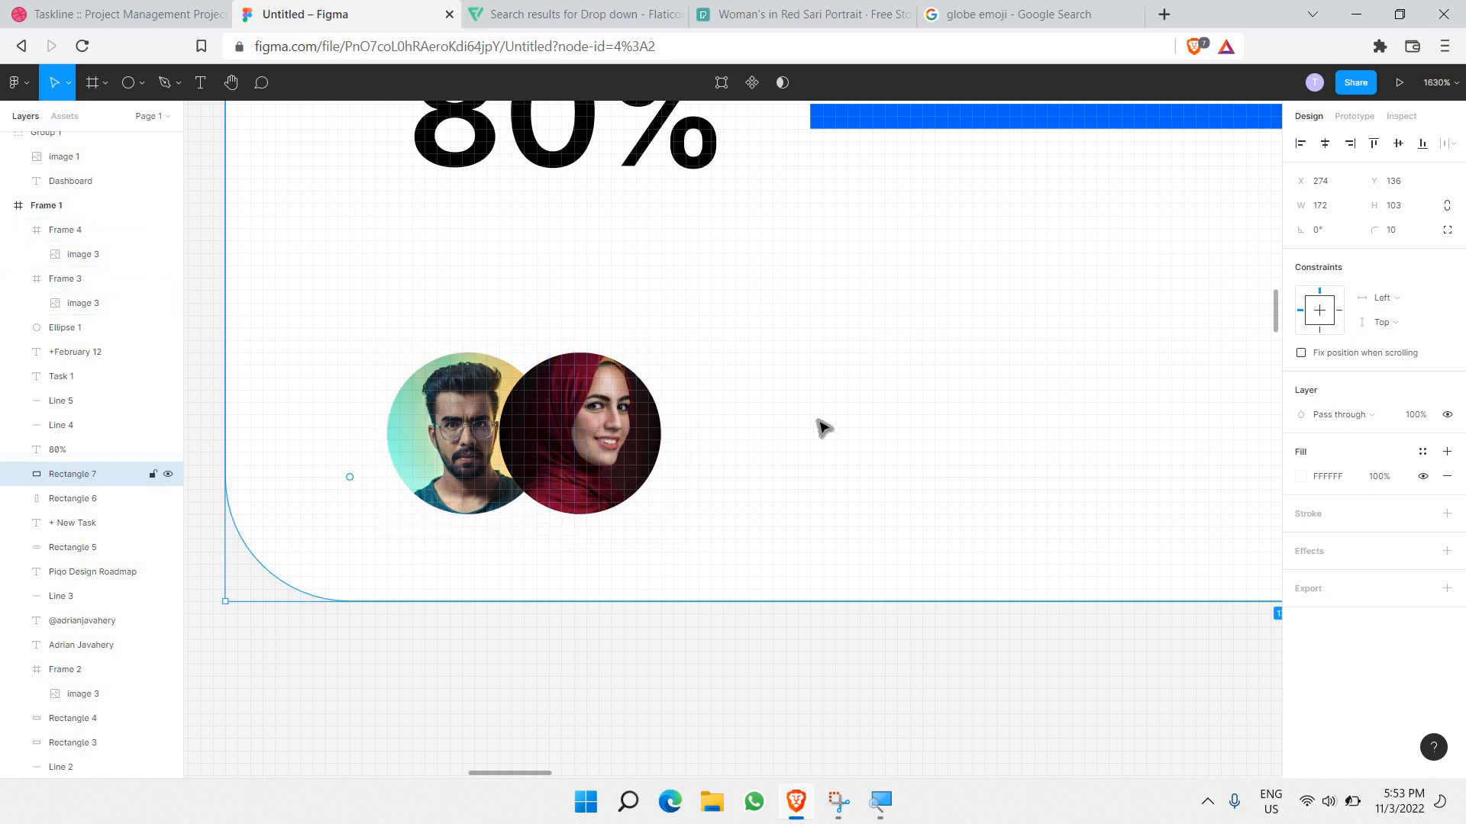
scroll(818, 426, down, 3)
scroll(823, 428, down, 4)
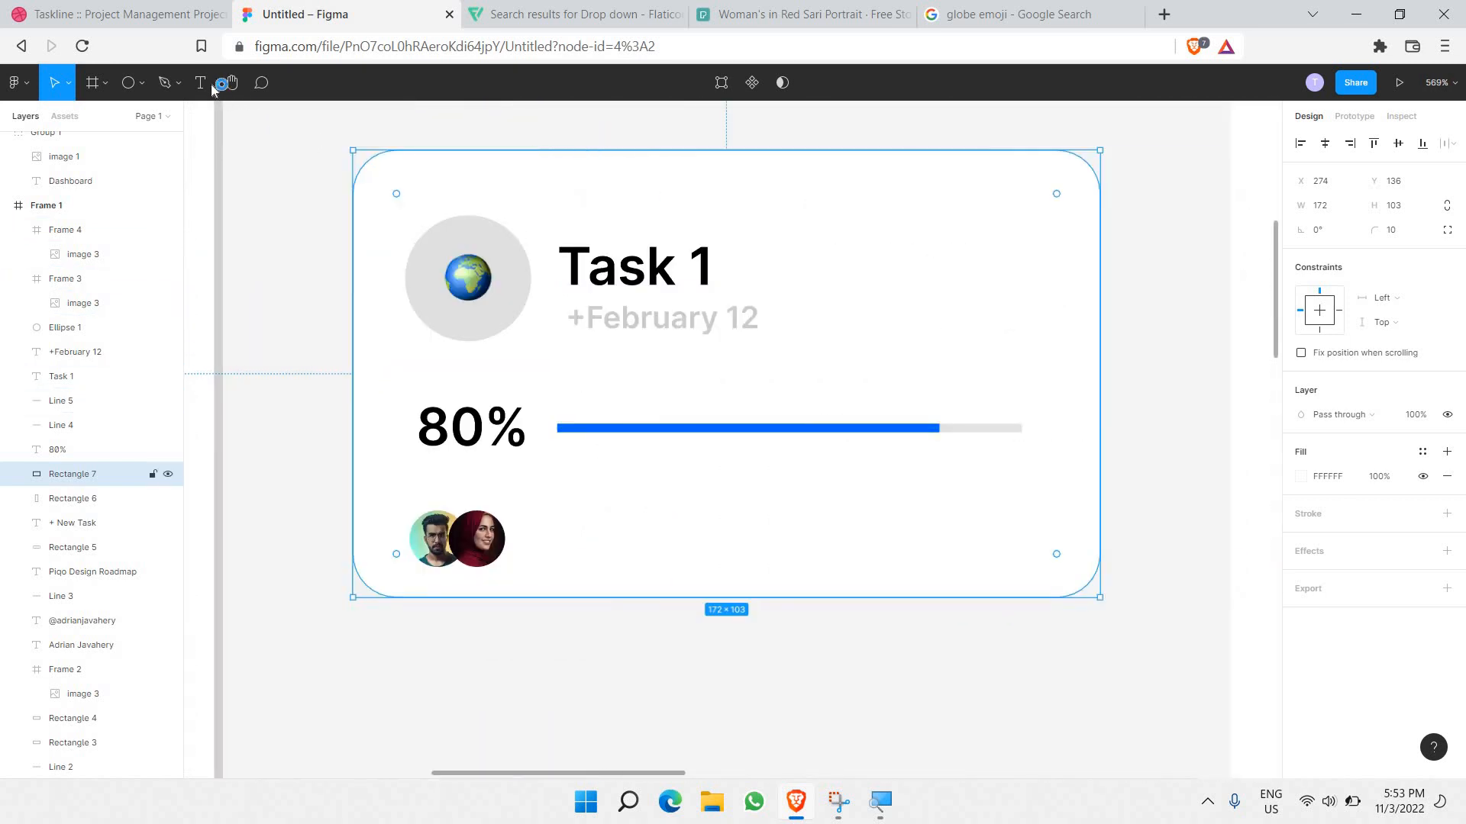
Step: Add a grey text label with the two assignees' names right of the avatars
key(t)
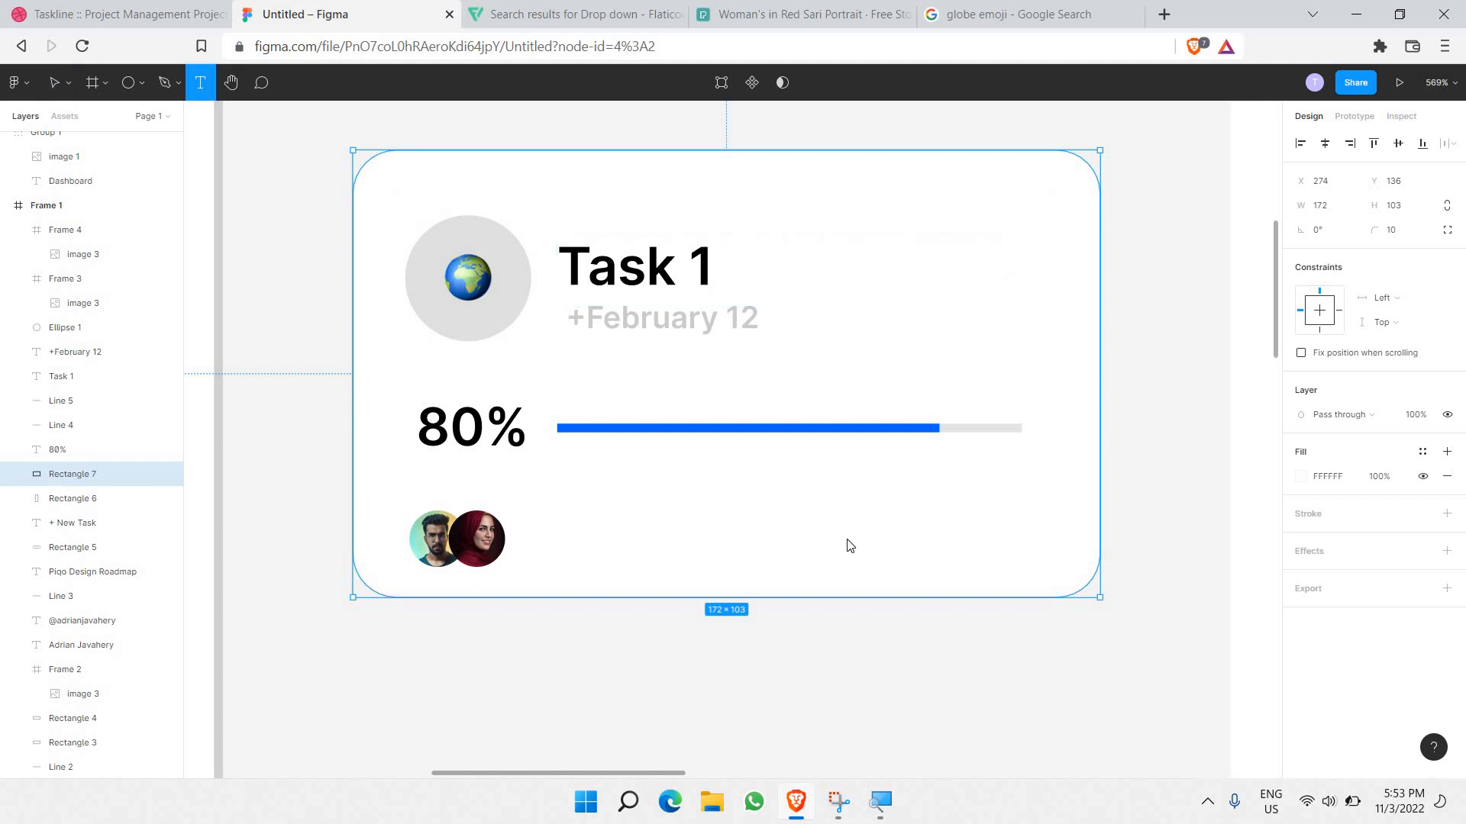
drag(1052, 510, 852, 563)
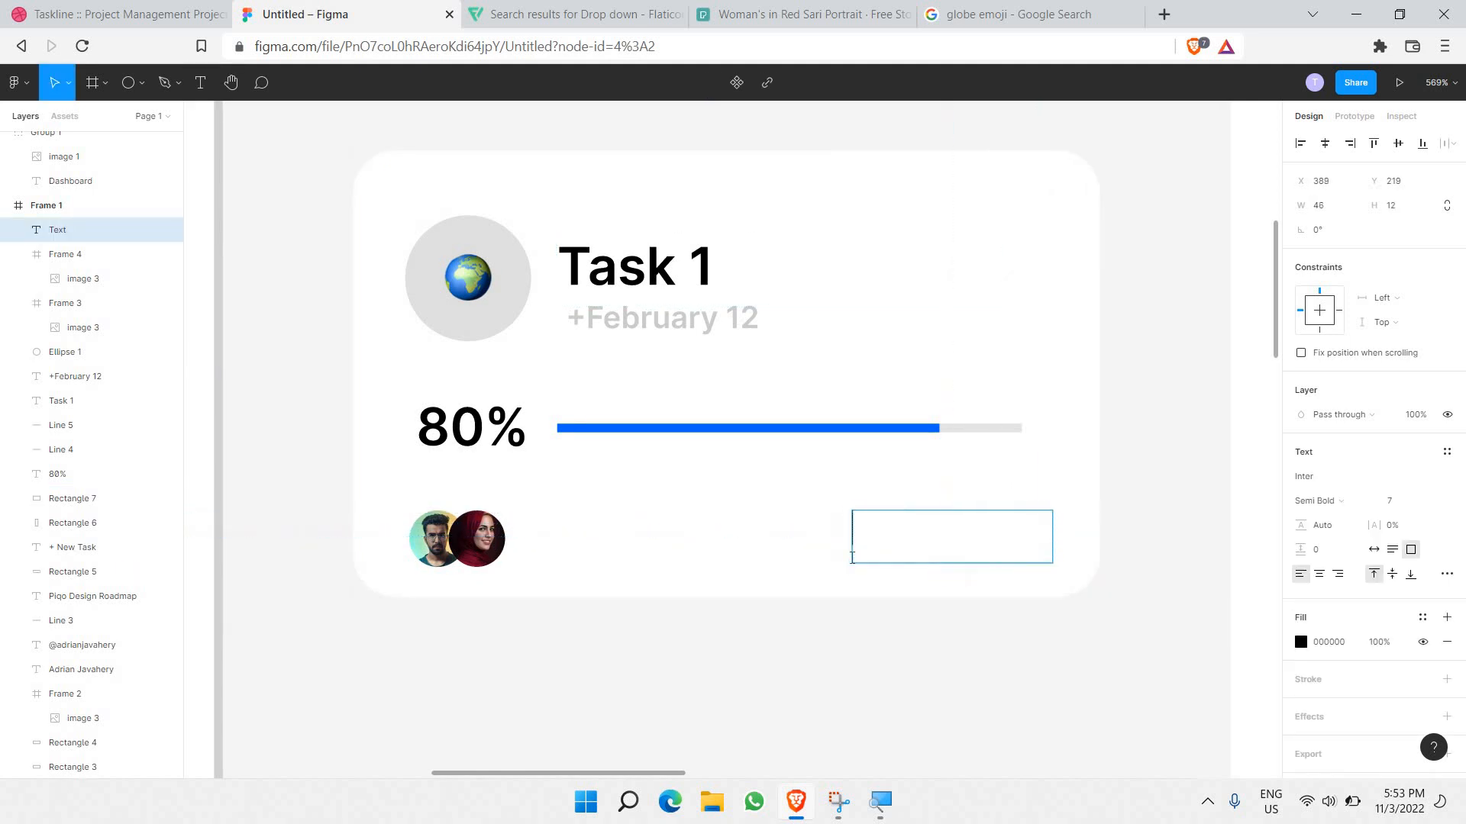
text(Adrian, Aisha)
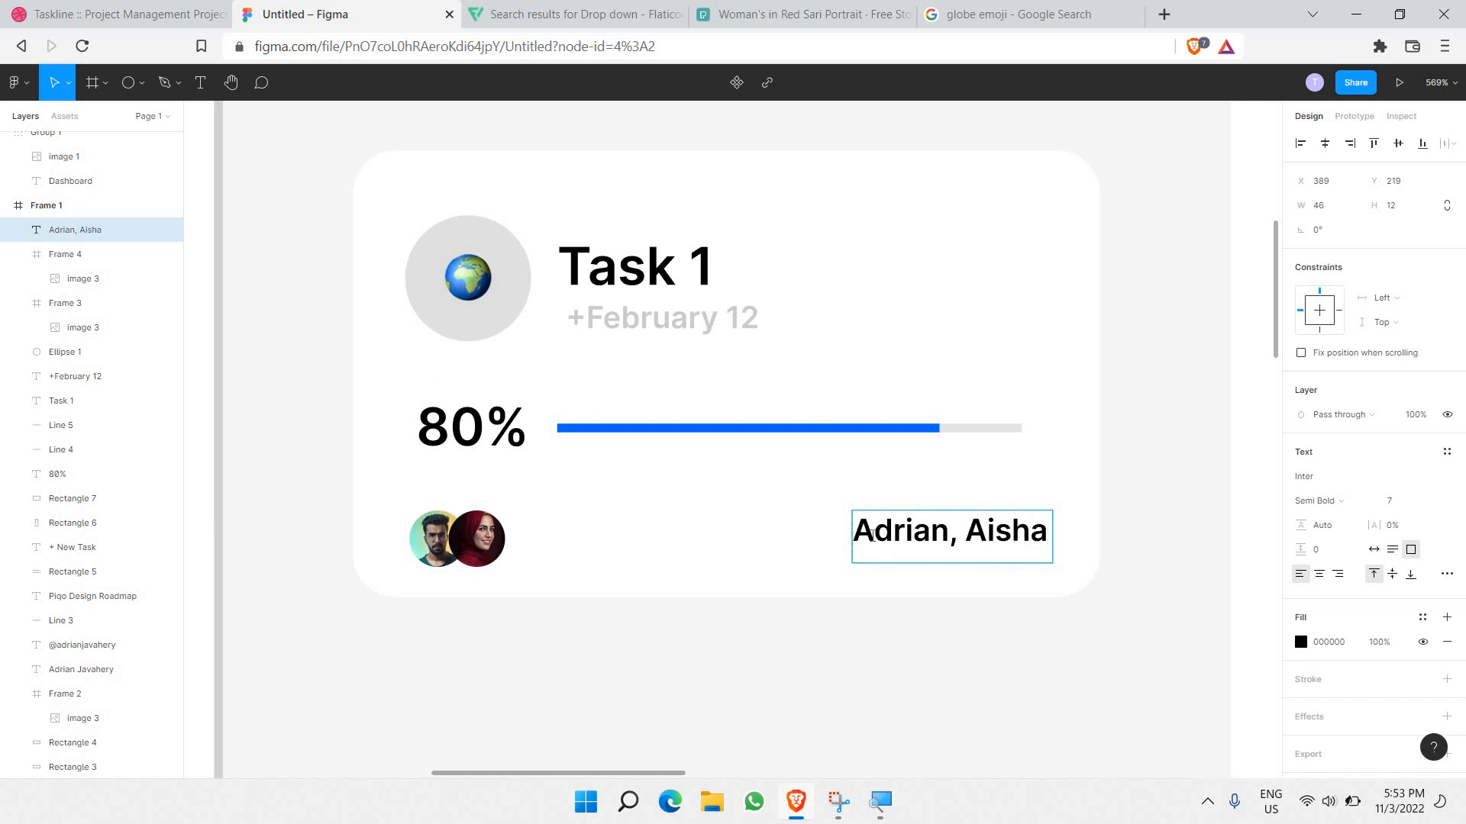
key(ctrl+a)
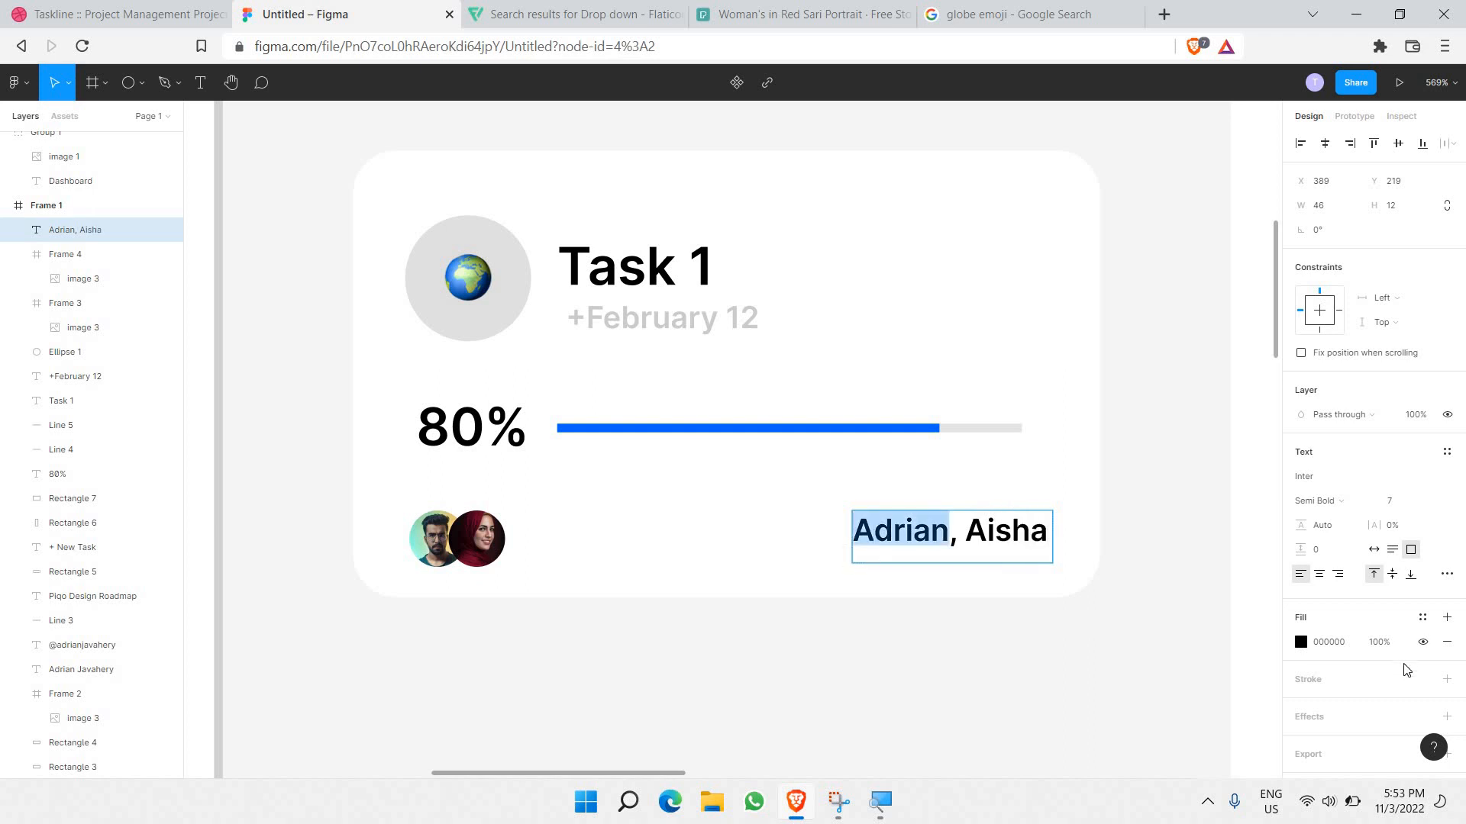
drag(1126, 432, 854, 449)
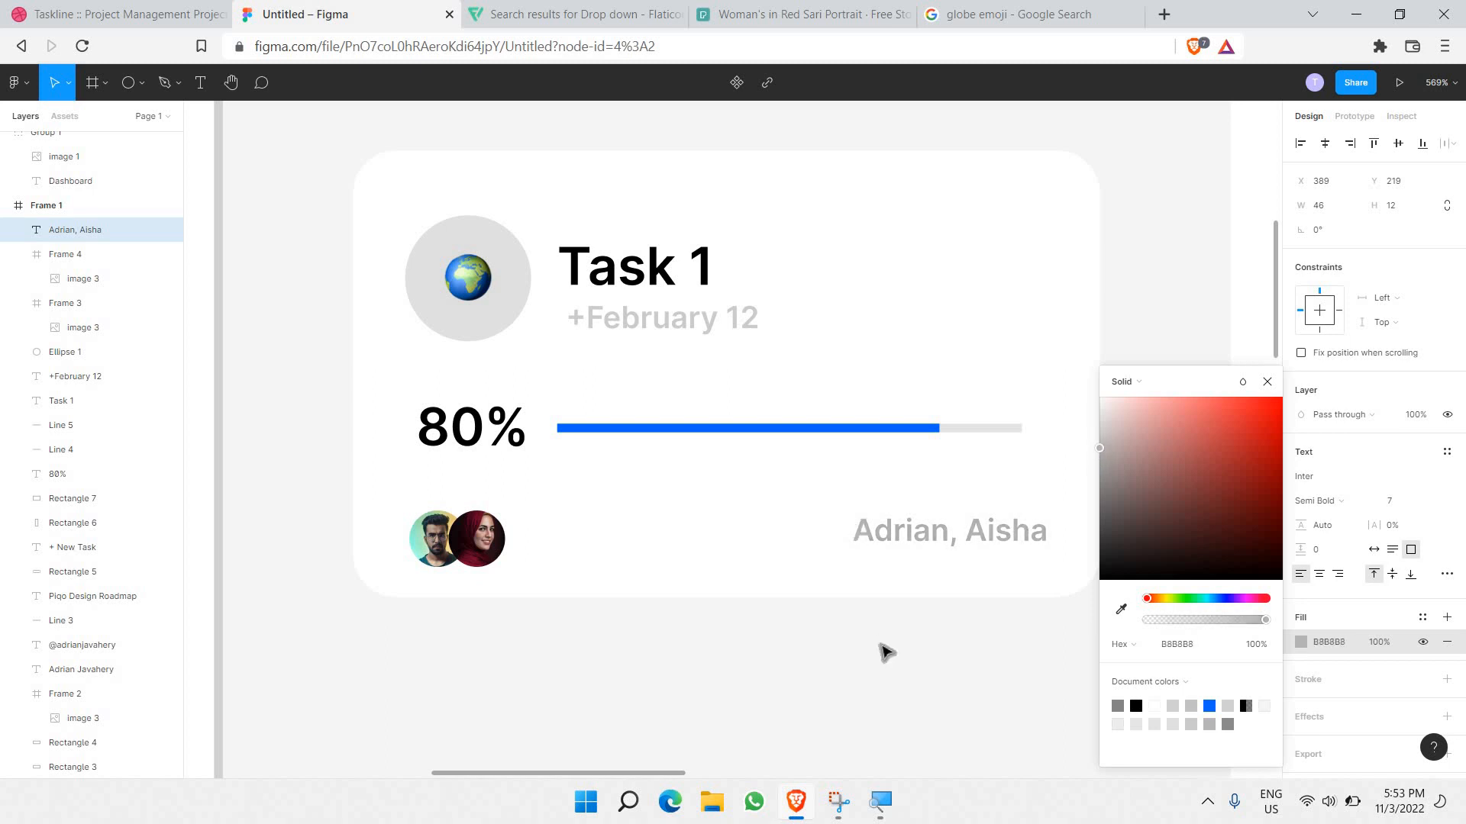
click(886, 672)
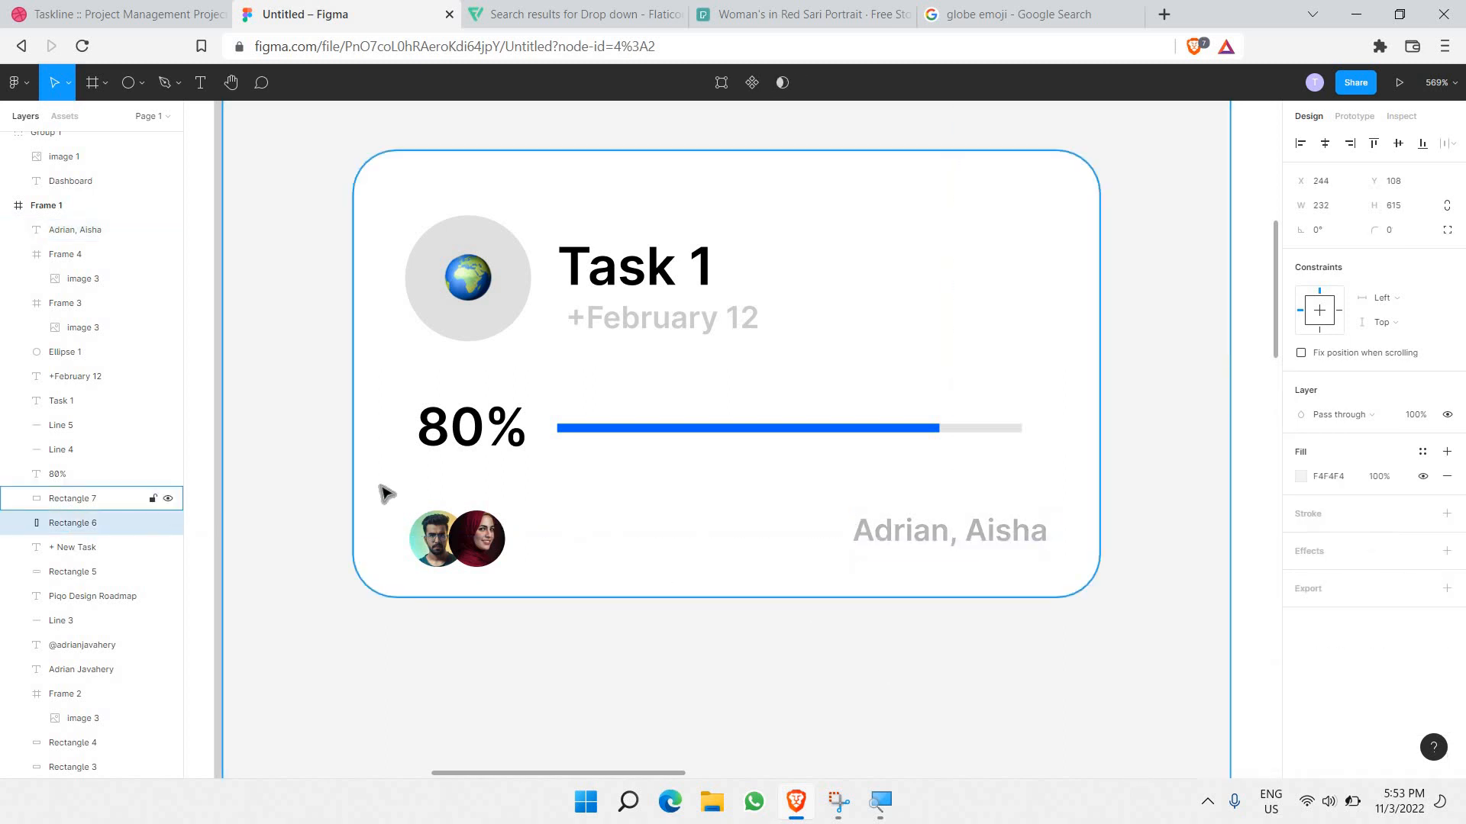
Step: Enlarge both avatars slightly, then delete the woman's avatar
drag(380, 483, 535, 592)
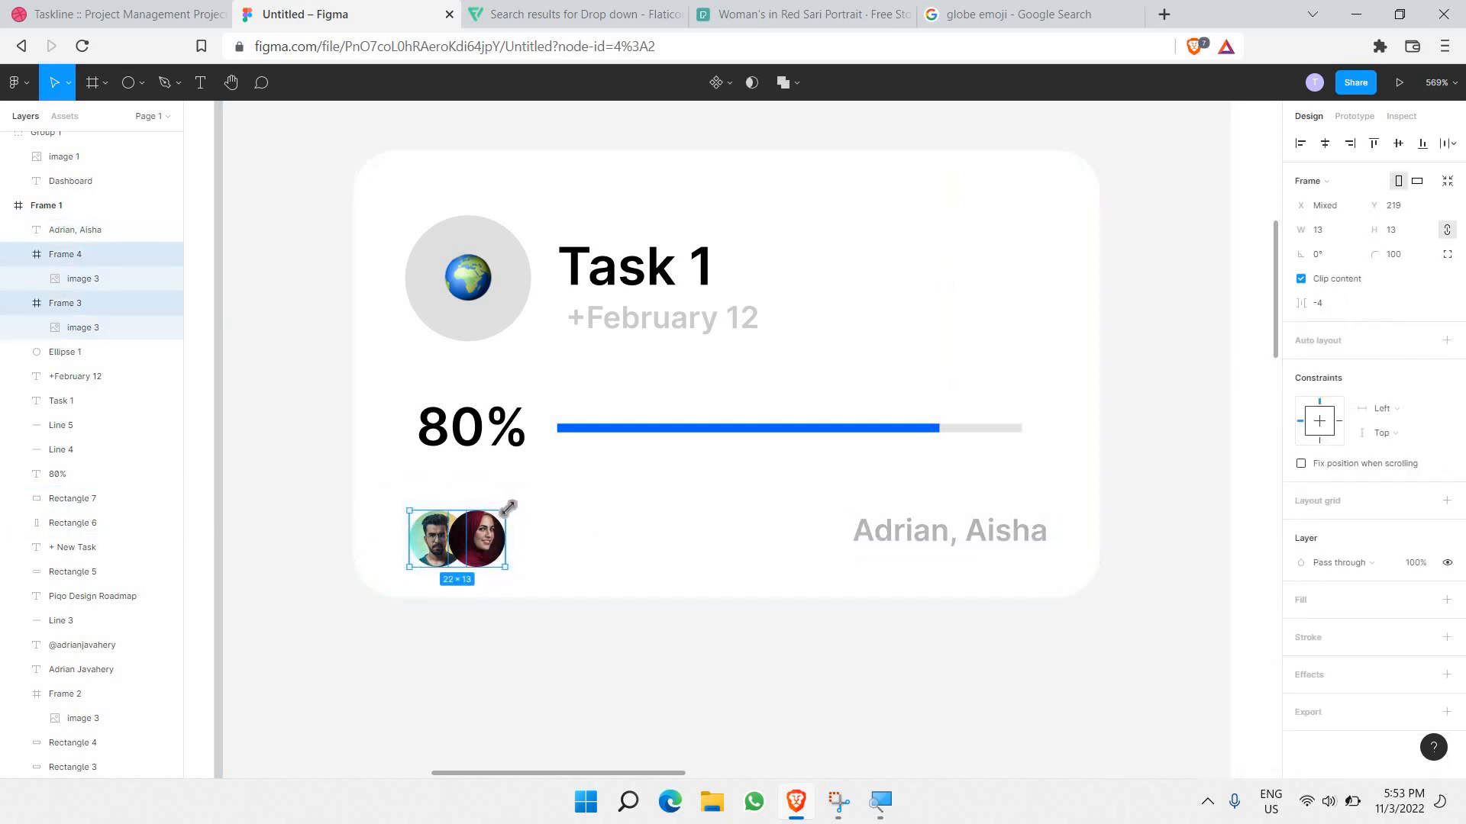
drag(514, 507, 519, 507)
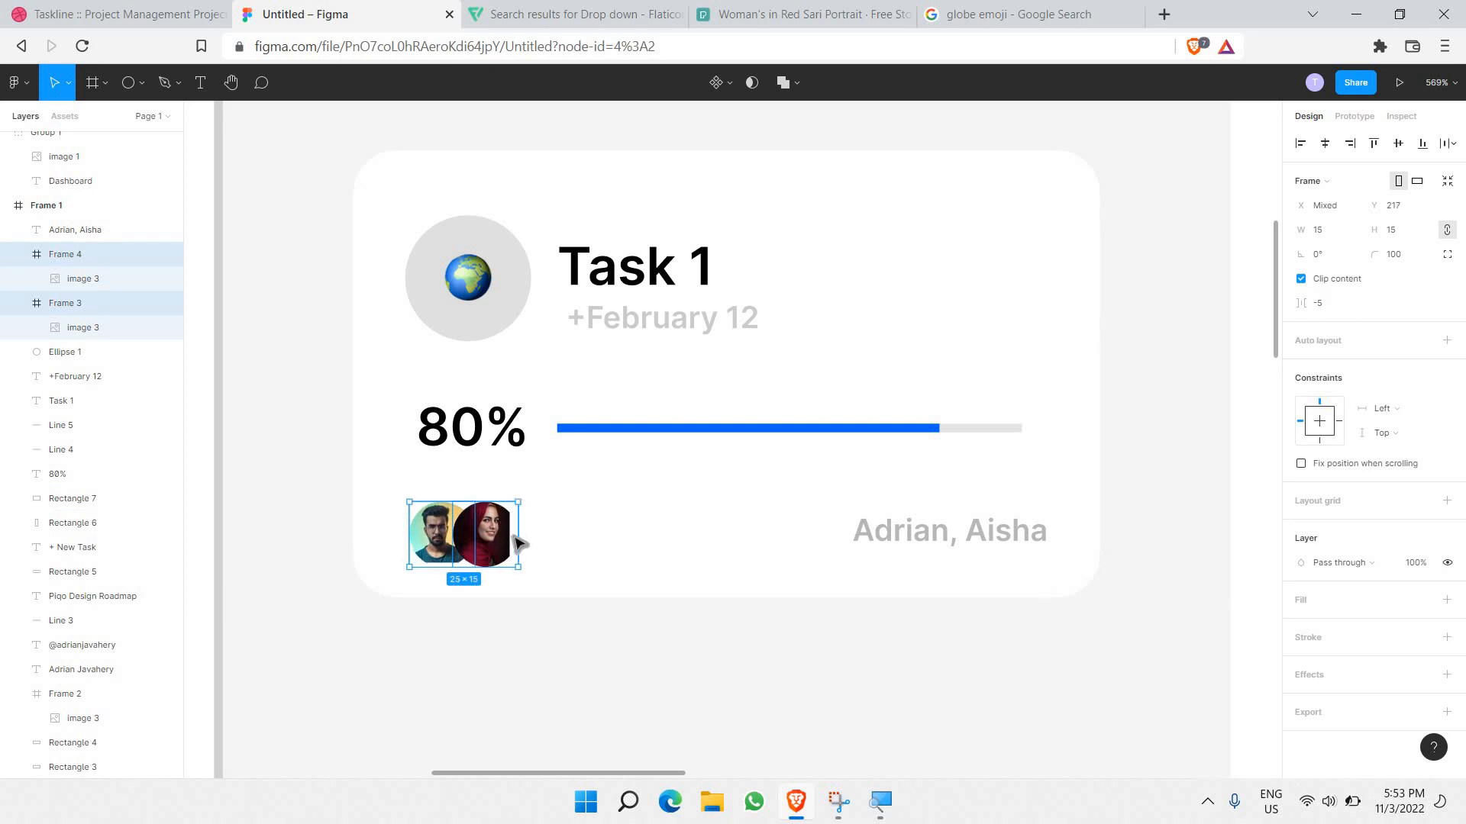
ctrl+scroll(519, 544, up, 3)
click(490, 530)
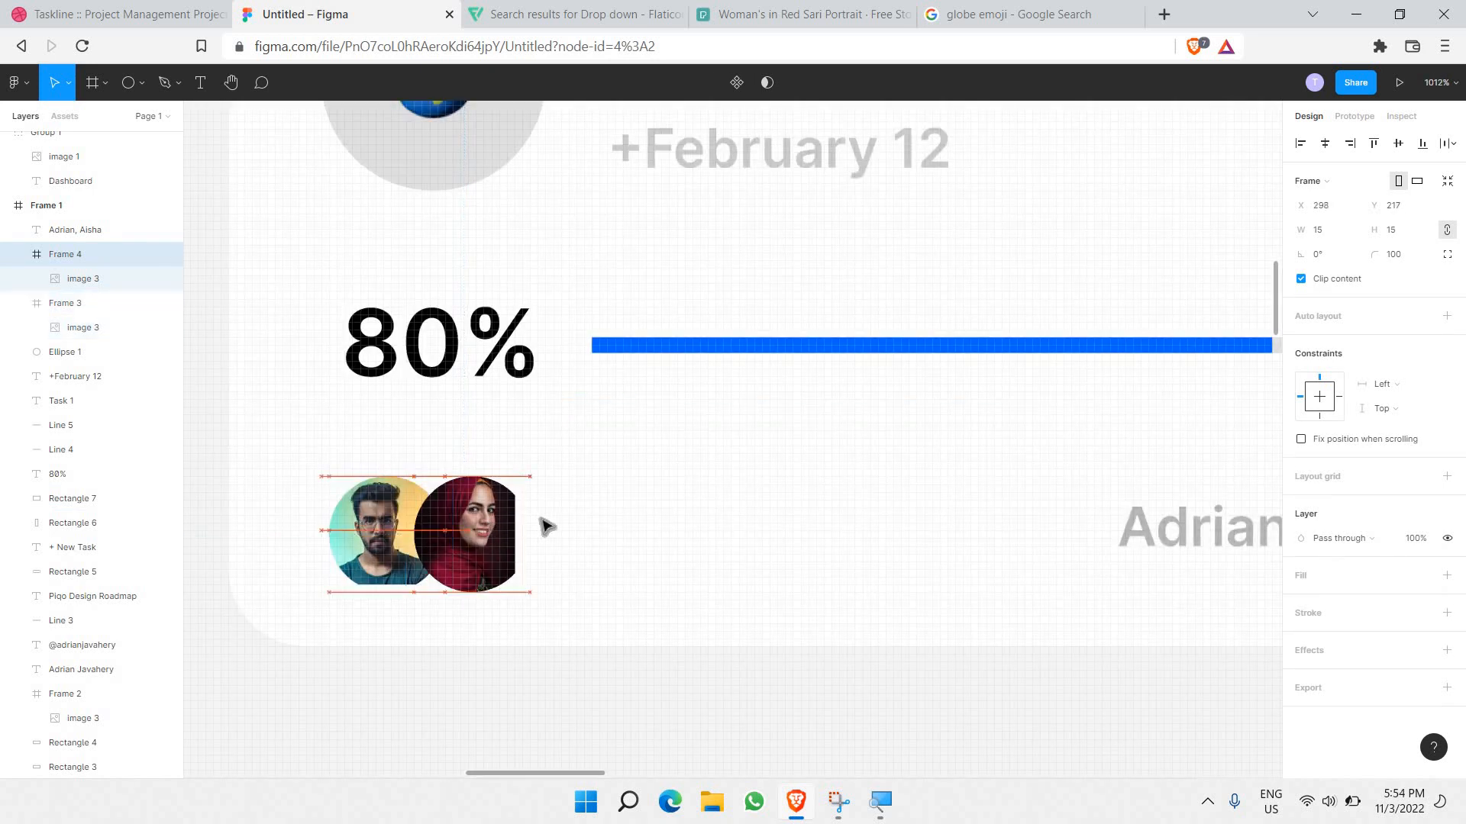
key(Right)
key(Right)
key(Right)
key(Right)
key(Right)
key(Right)
key(Right)
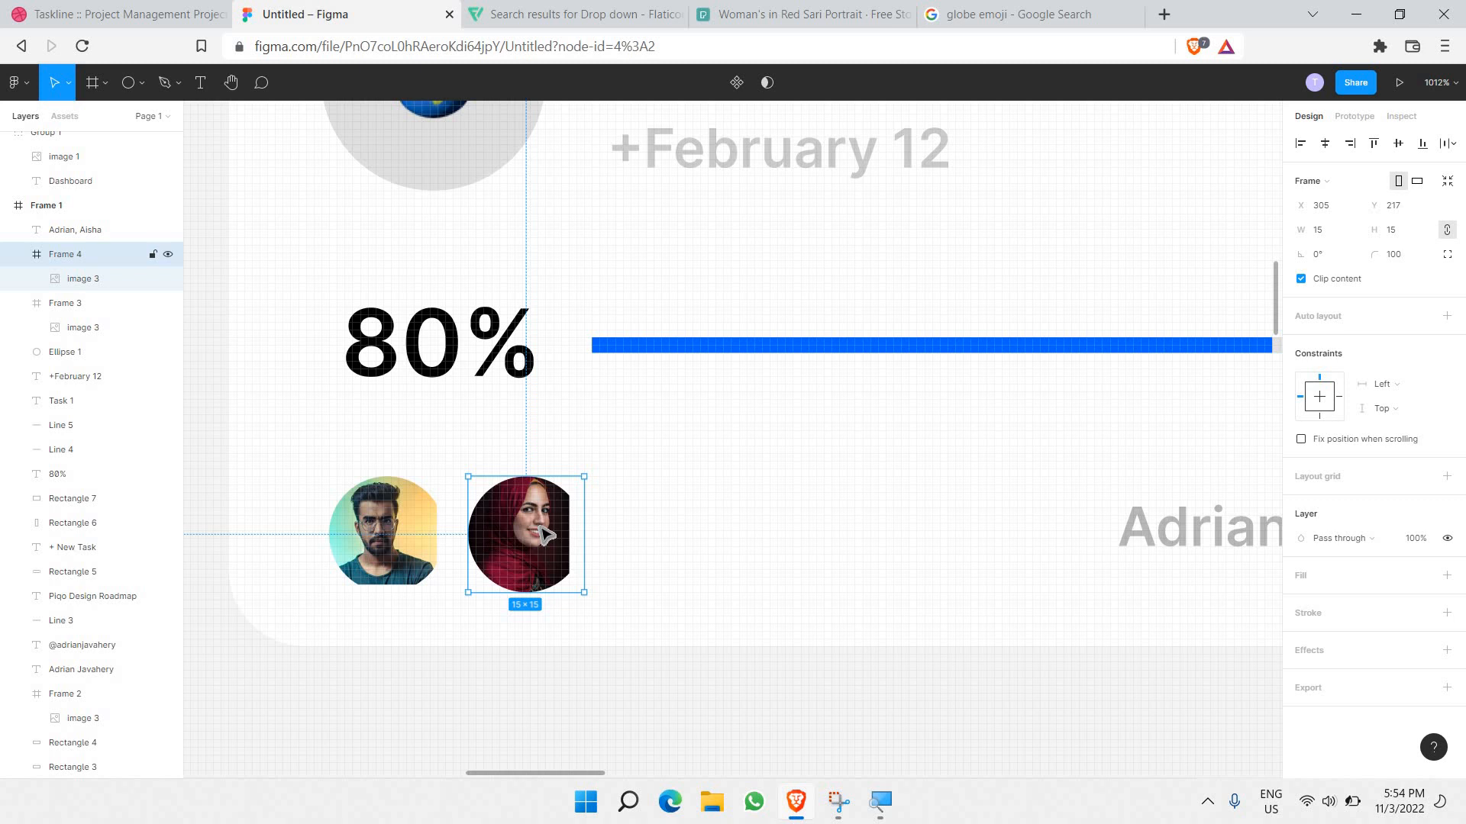
key(Delete)
Step: Enlarge the man's photo slightly within his avatar circle
click(428, 492)
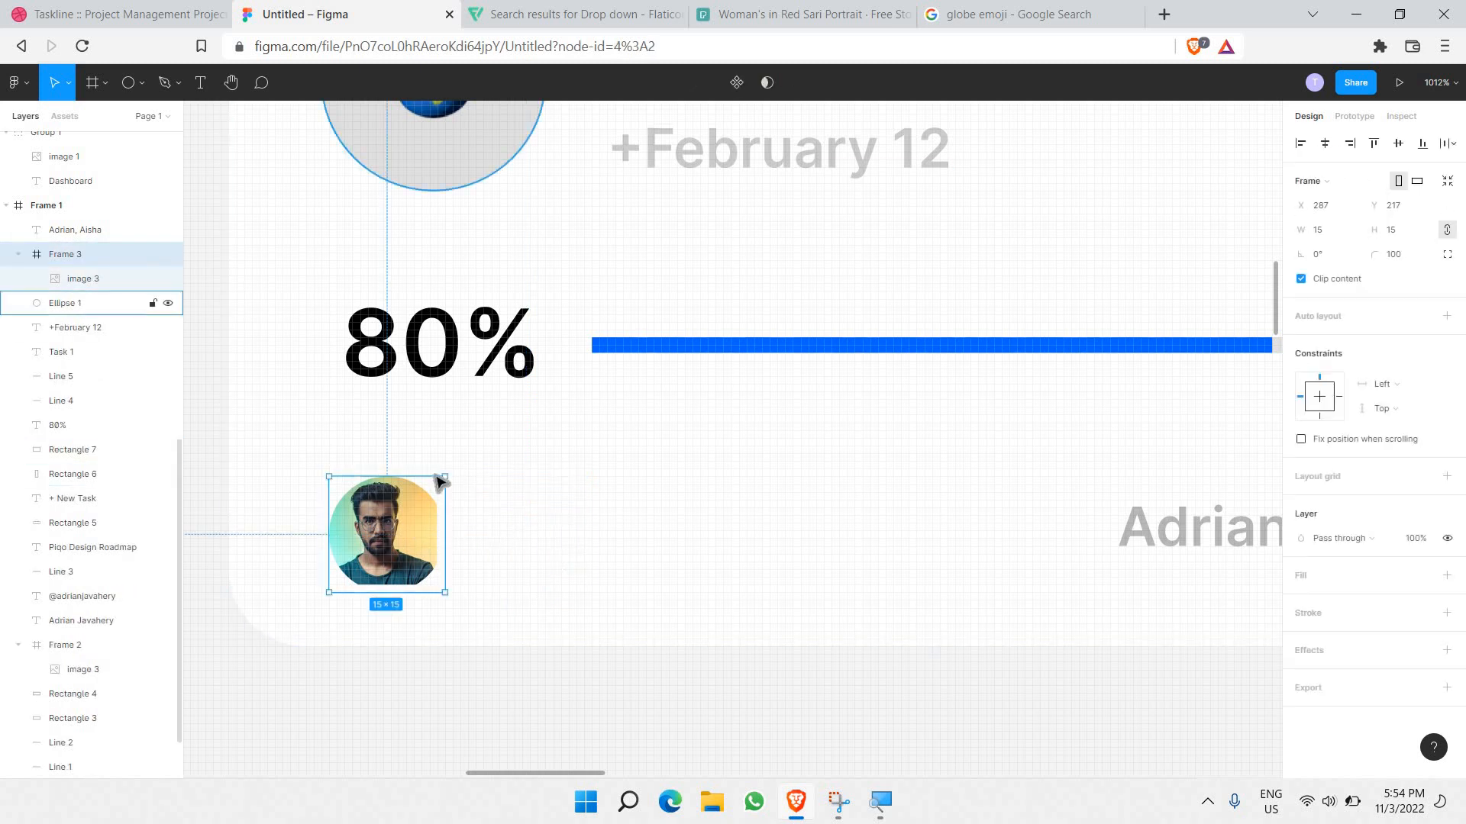
double_click(416, 521)
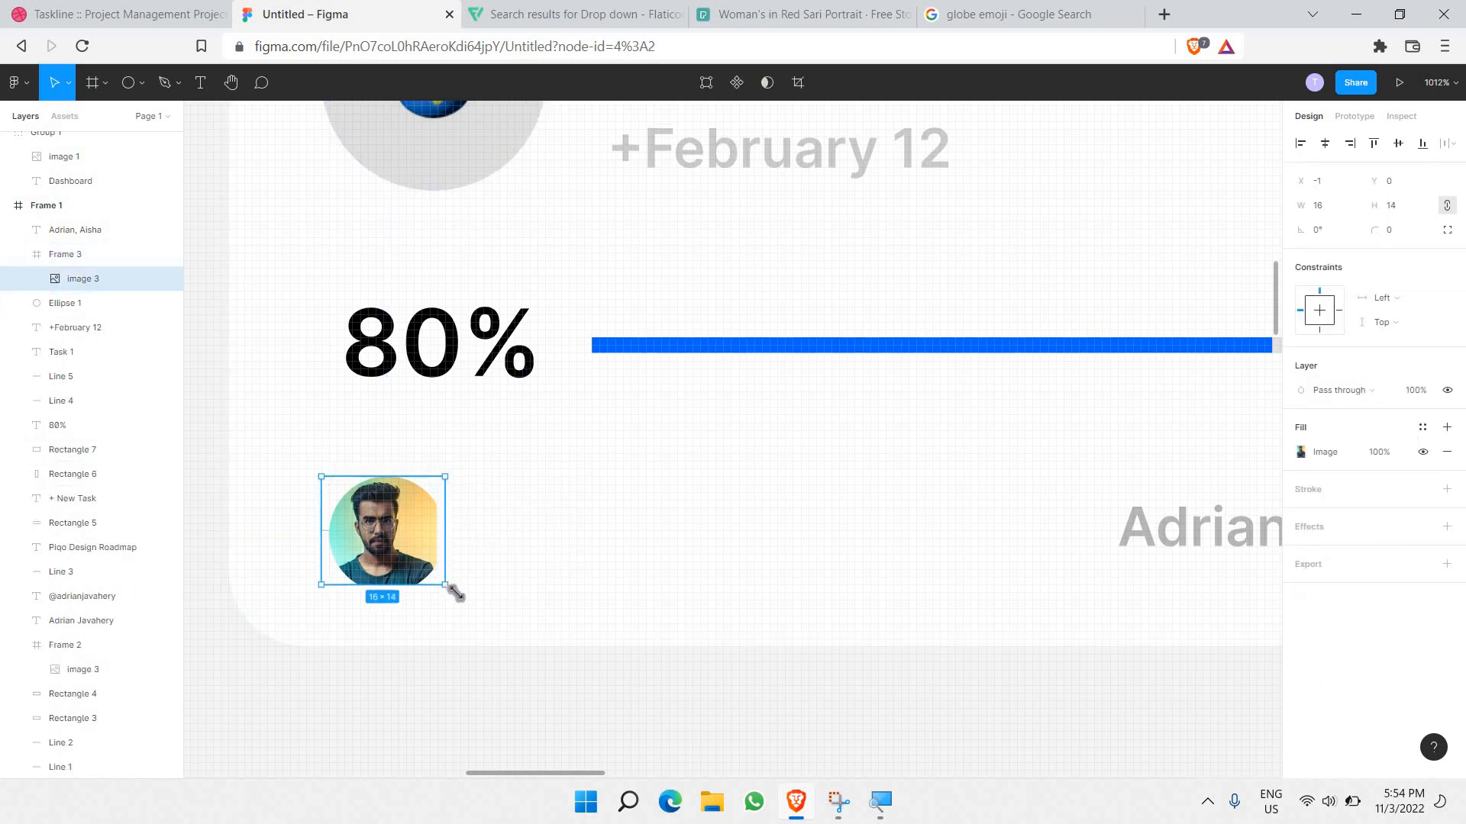
drag(456, 593, 463, 600)
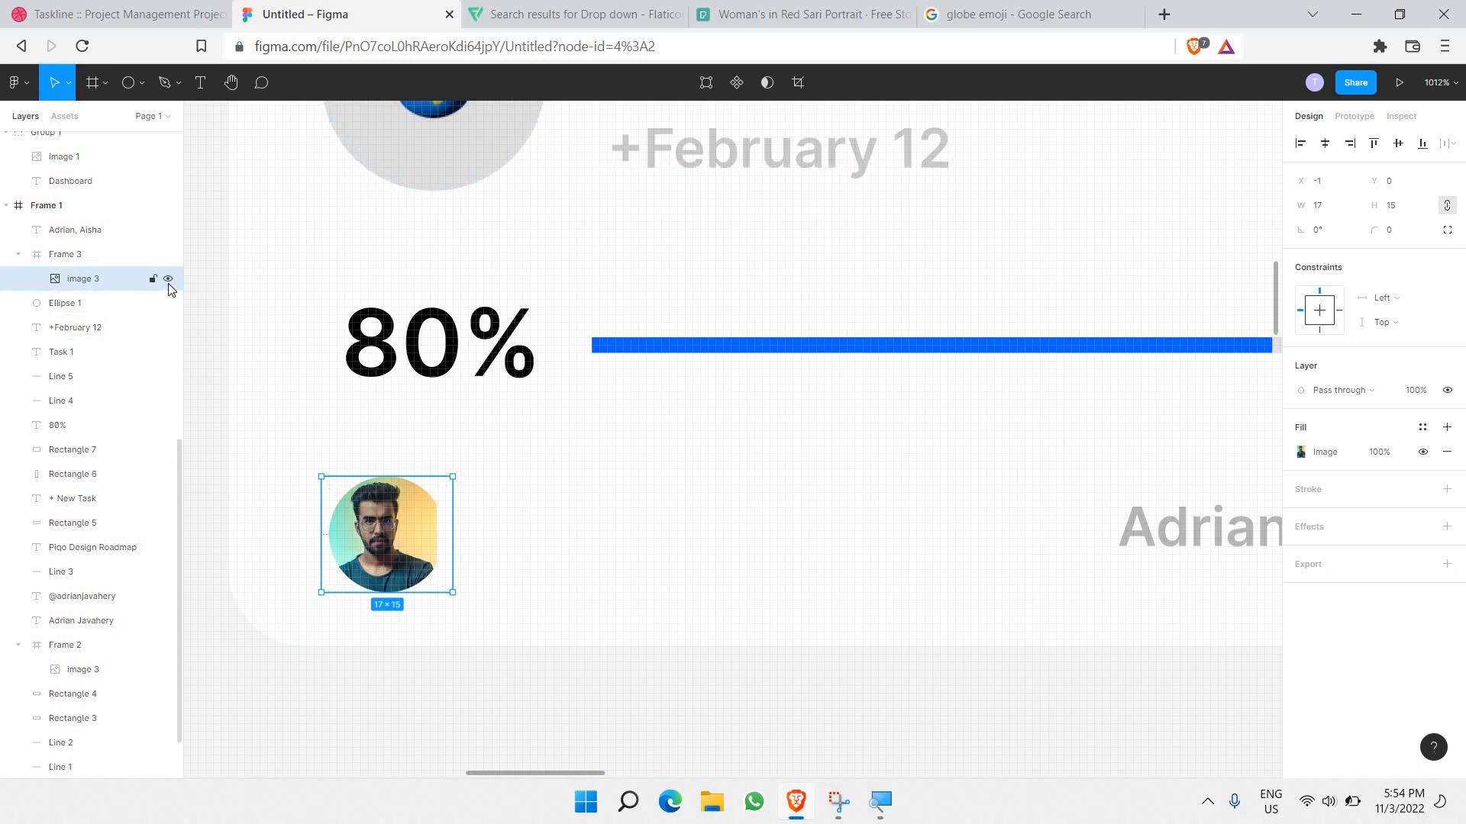
drag(454, 594, 462, 601)
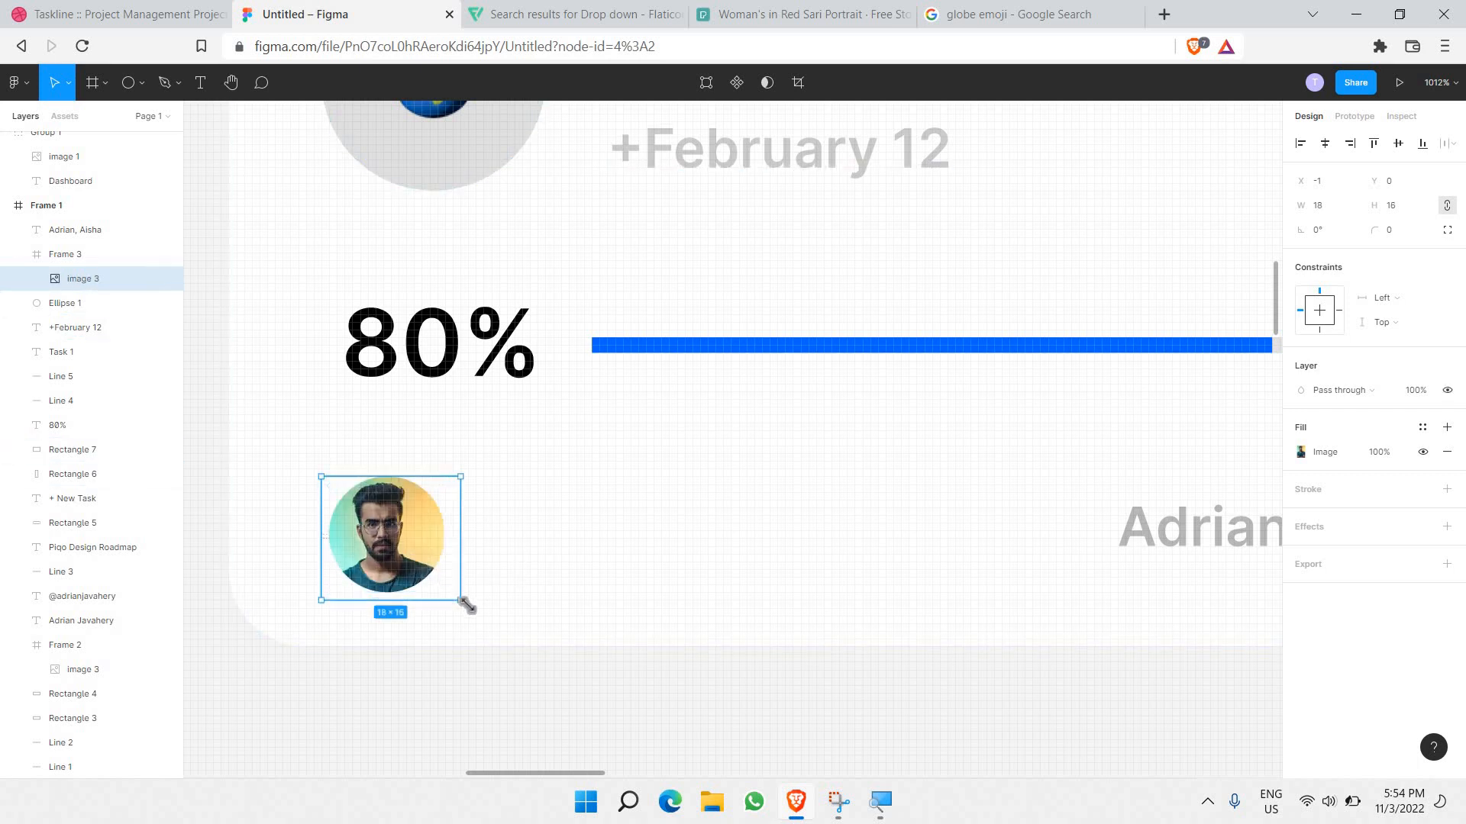
click(513, 545)
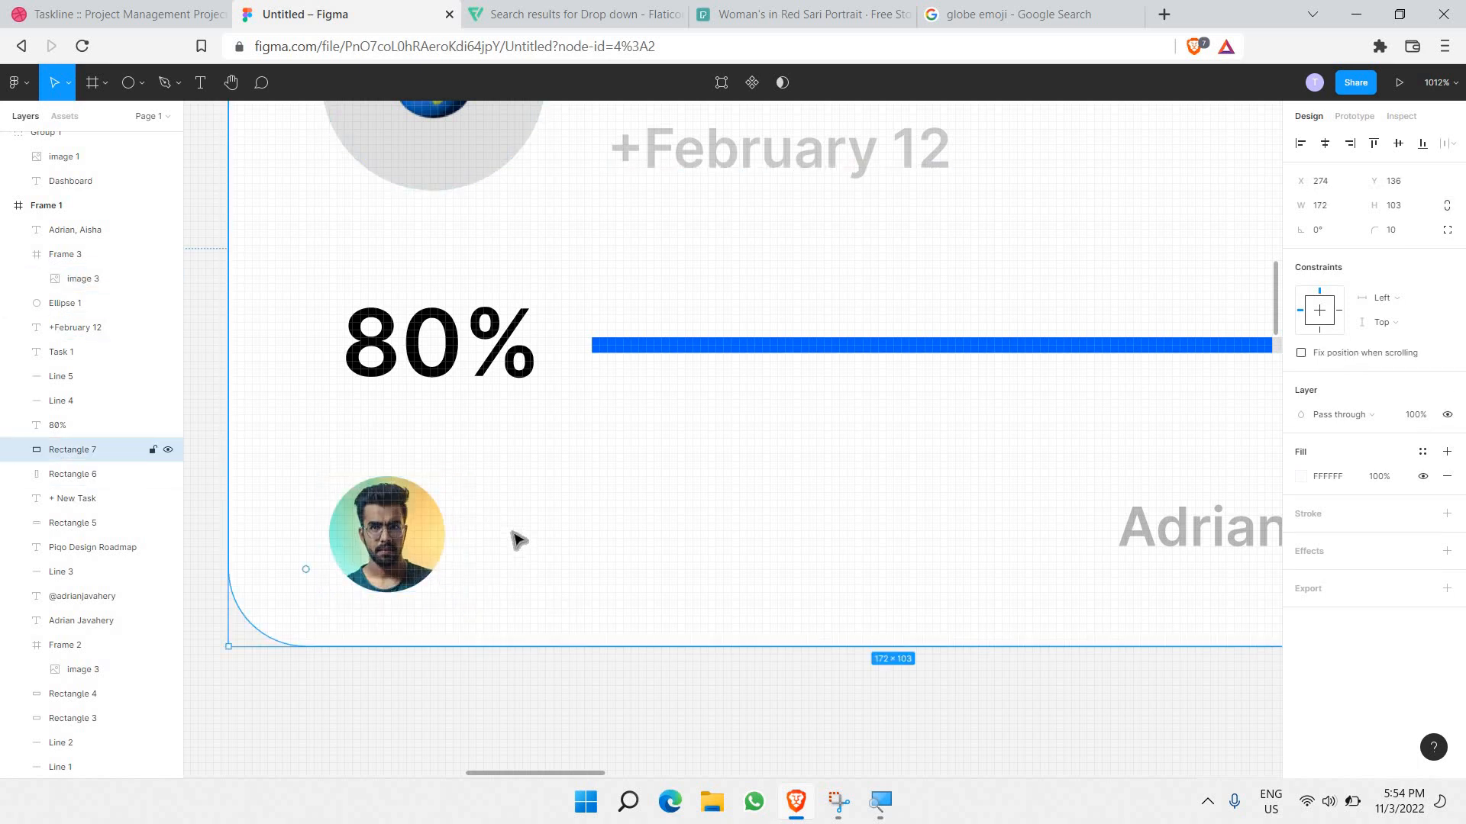
scroll(513, 540, down, 5)
scroll(471, 523, up, 2)
click(488, 534)
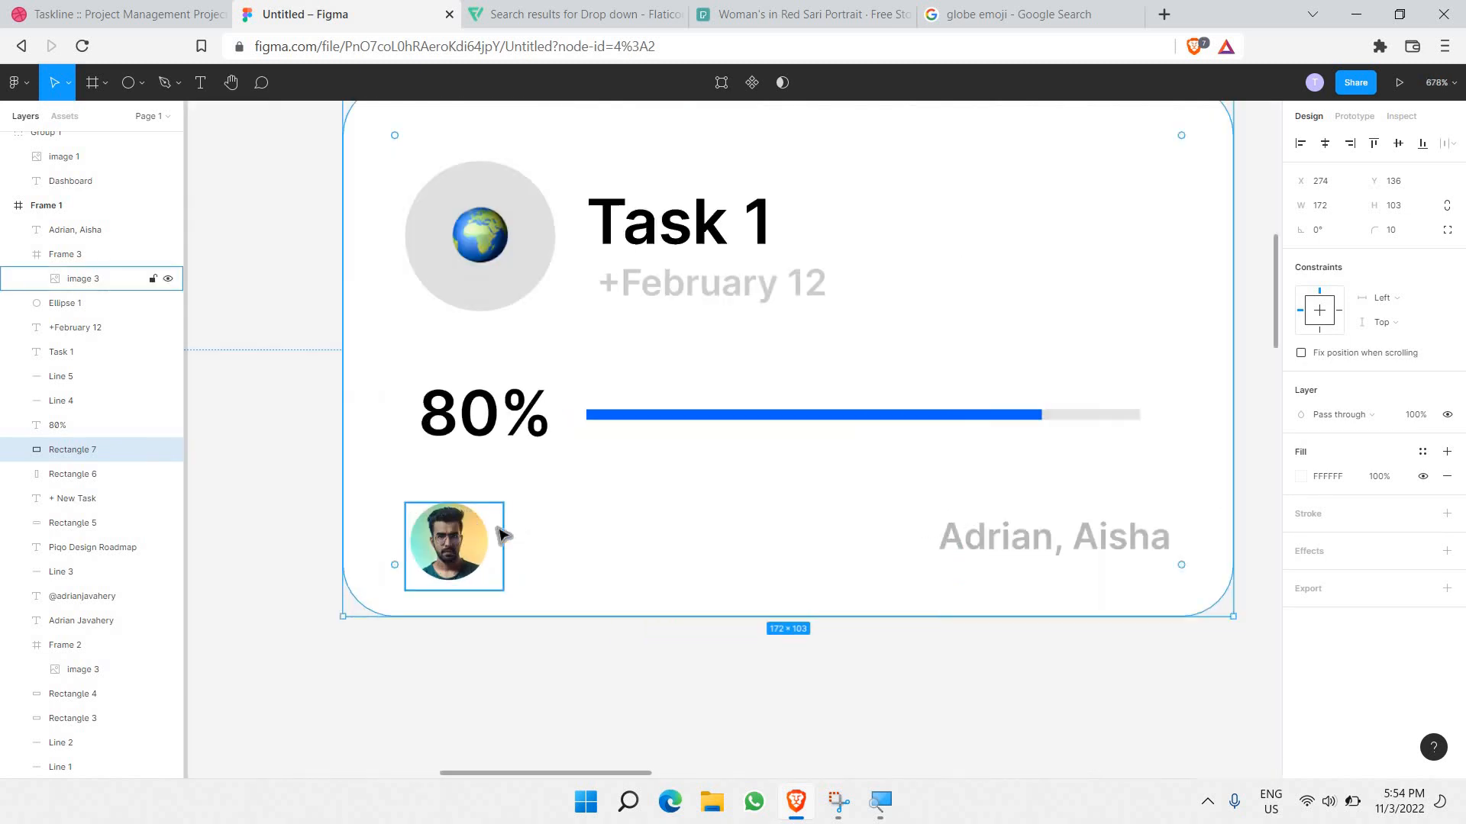
Step: Paste a copy of the man's avatar frame overlapping beside the original
click(68, 257)
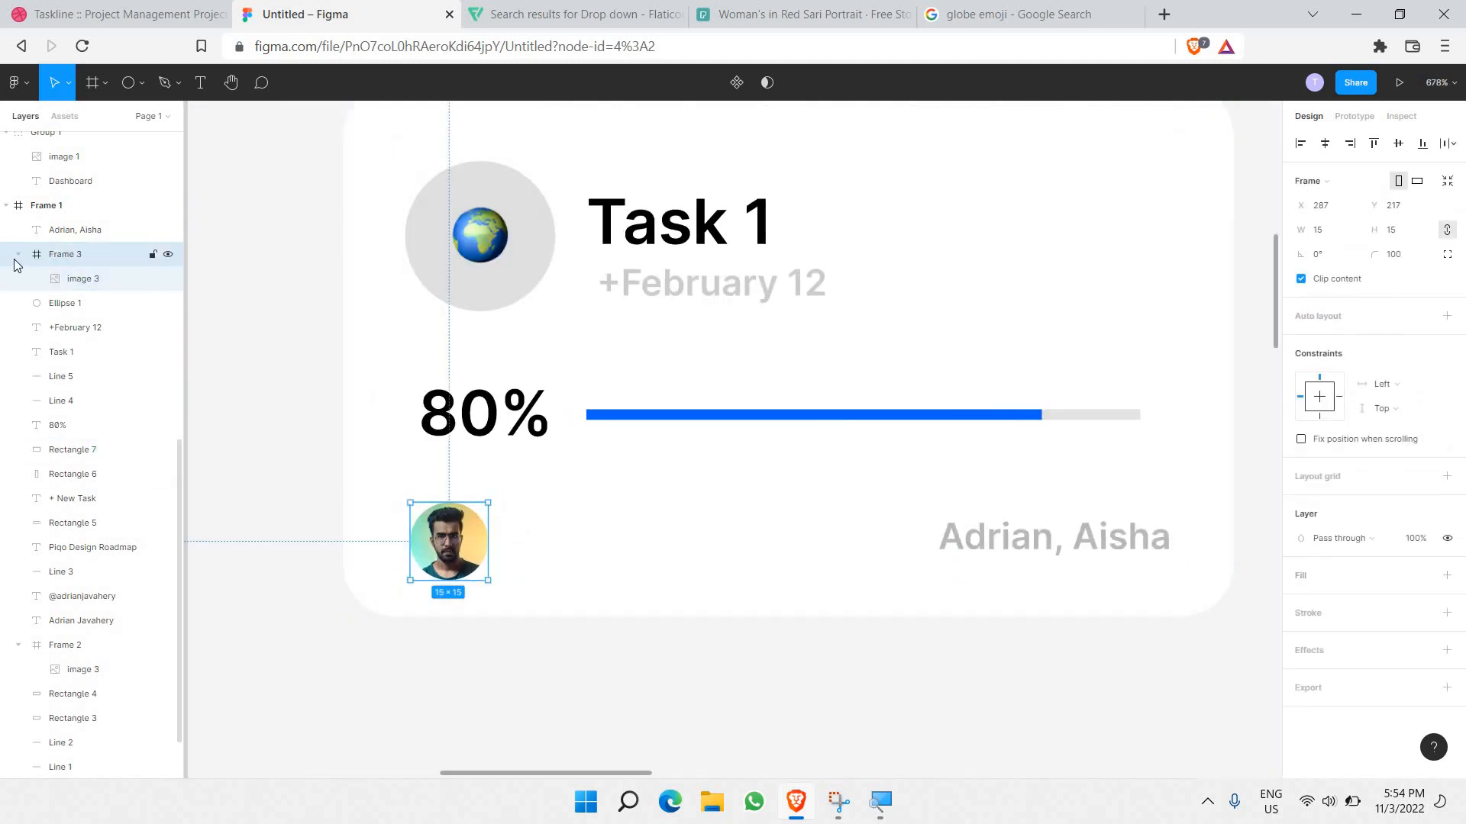
click(18, 254)
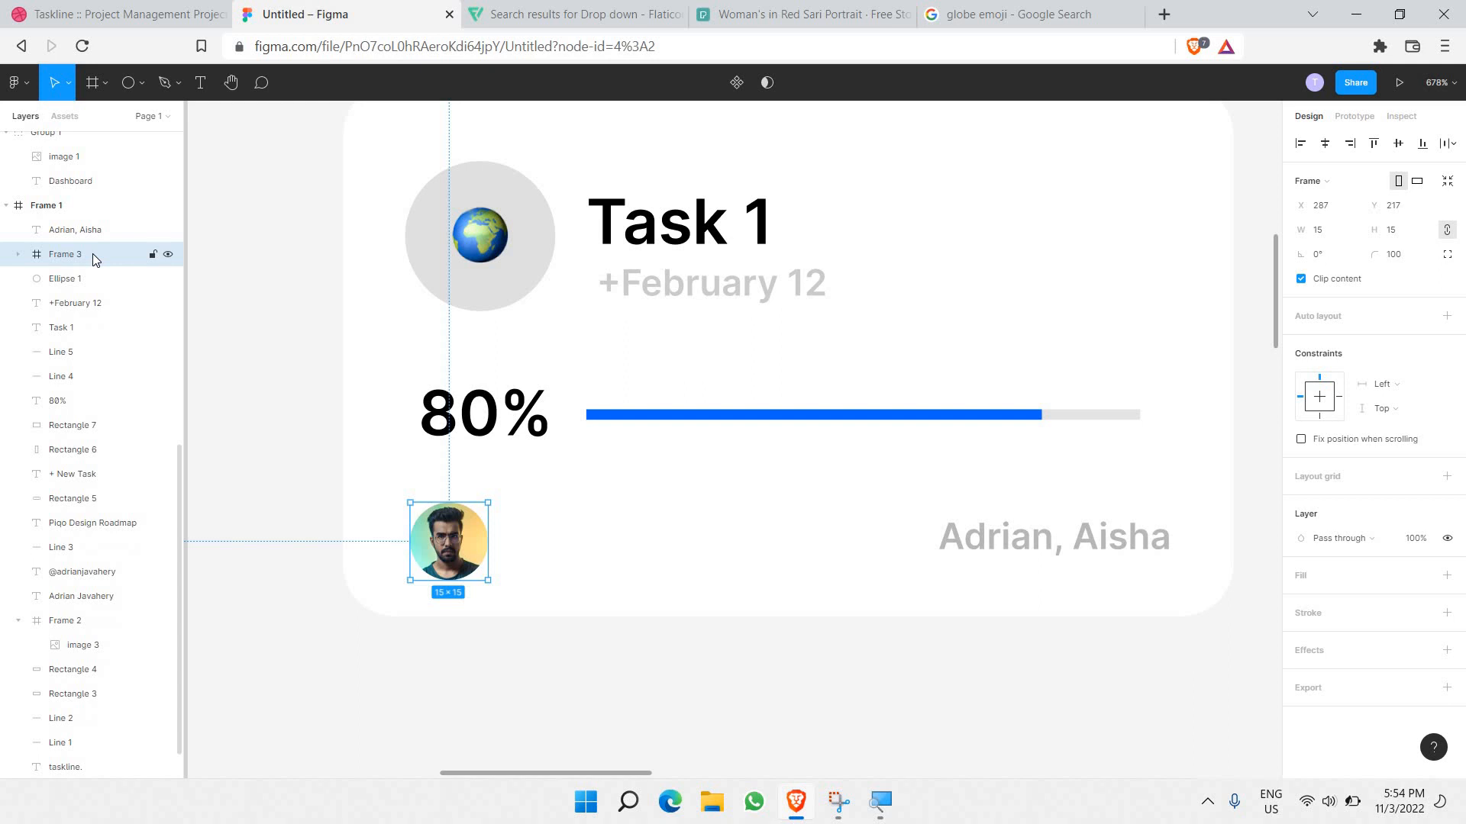
key(ctrl+v)
drag(457, 548, 501, 546)
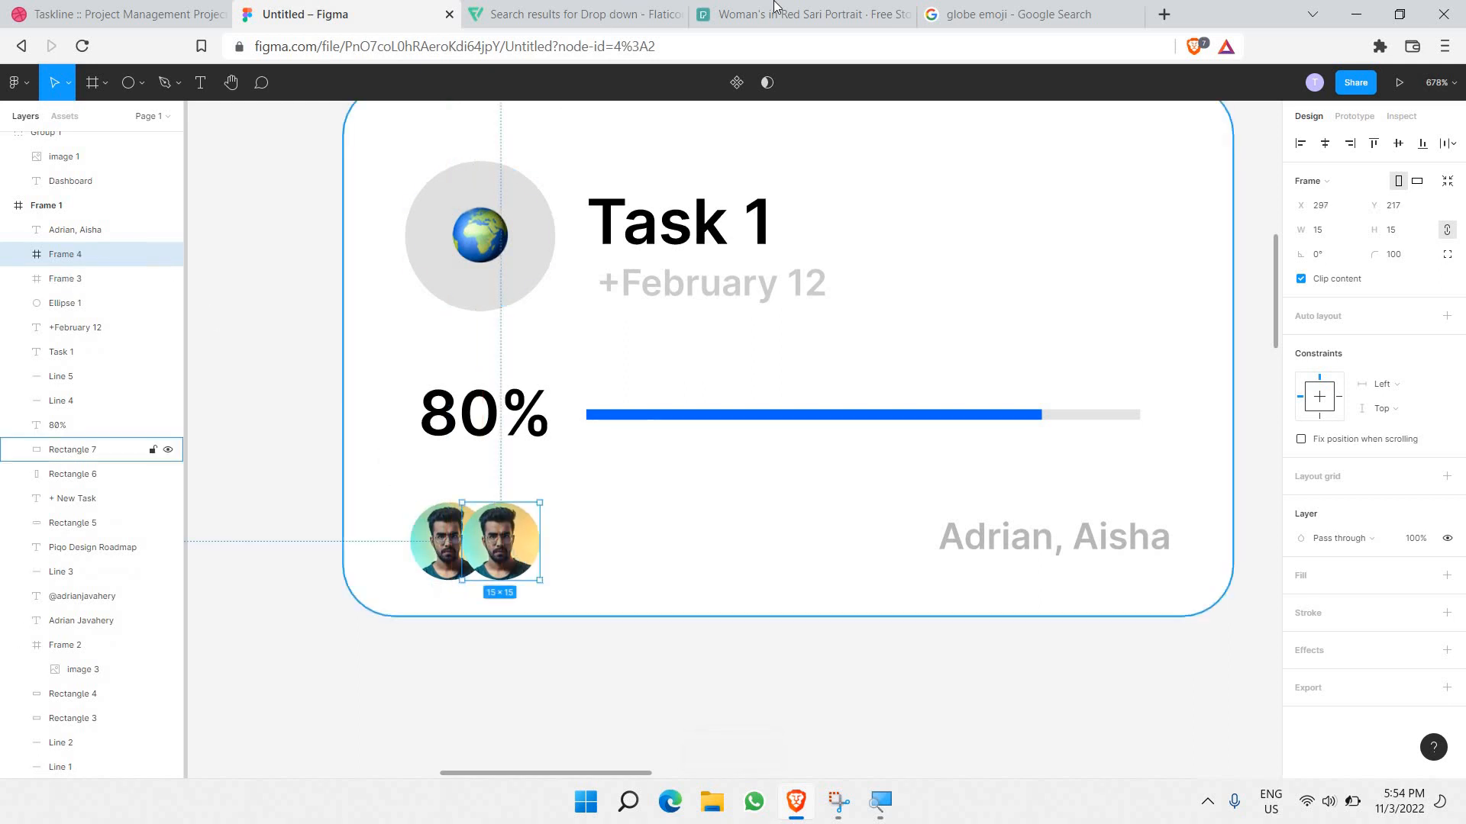
Step: Copy the woman's portrait image from the Pexels photo page
click(802, 14)
right_click(765, 374)
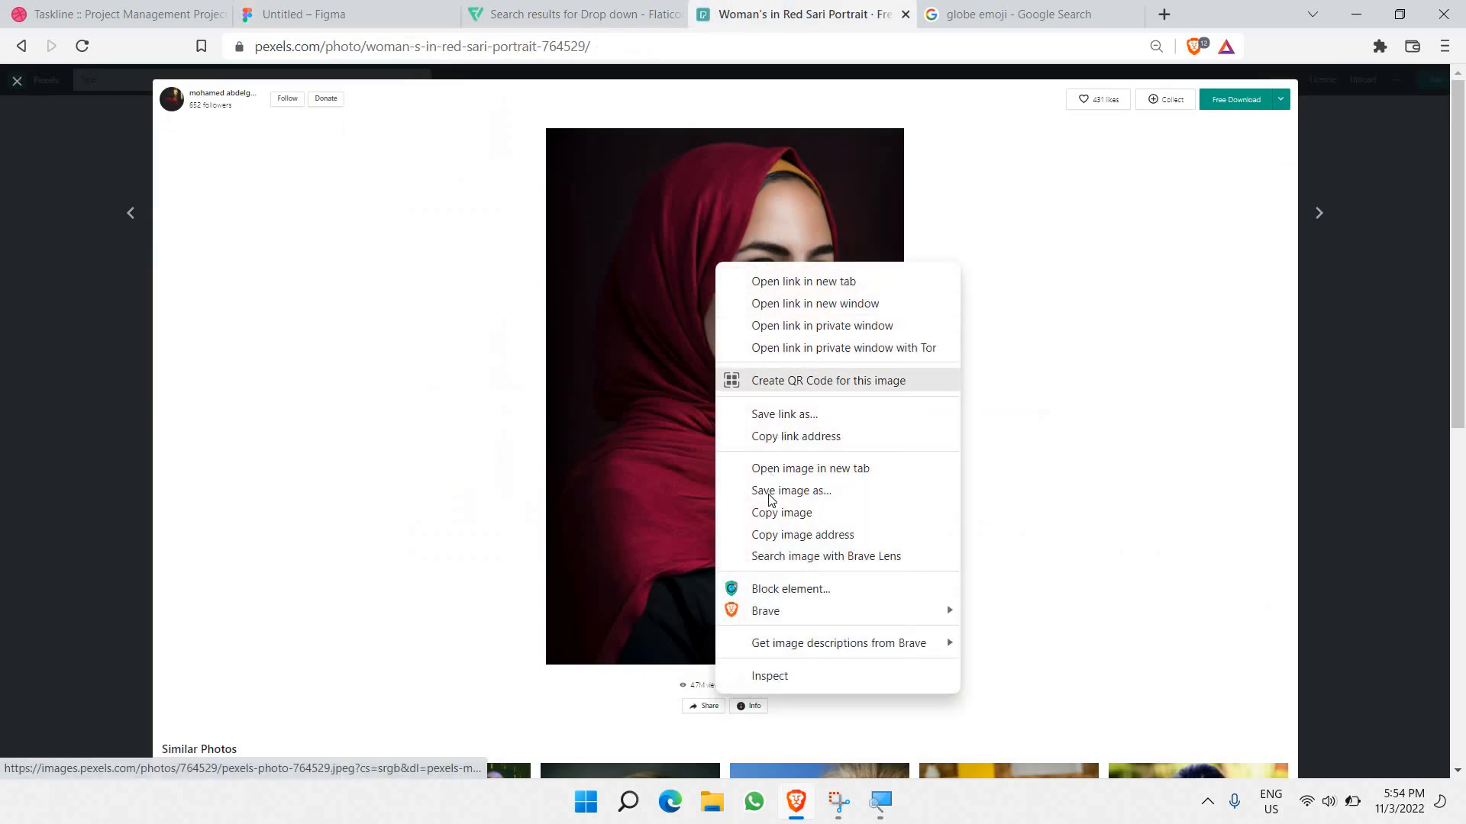
click(773, 510)
click(320, 14)
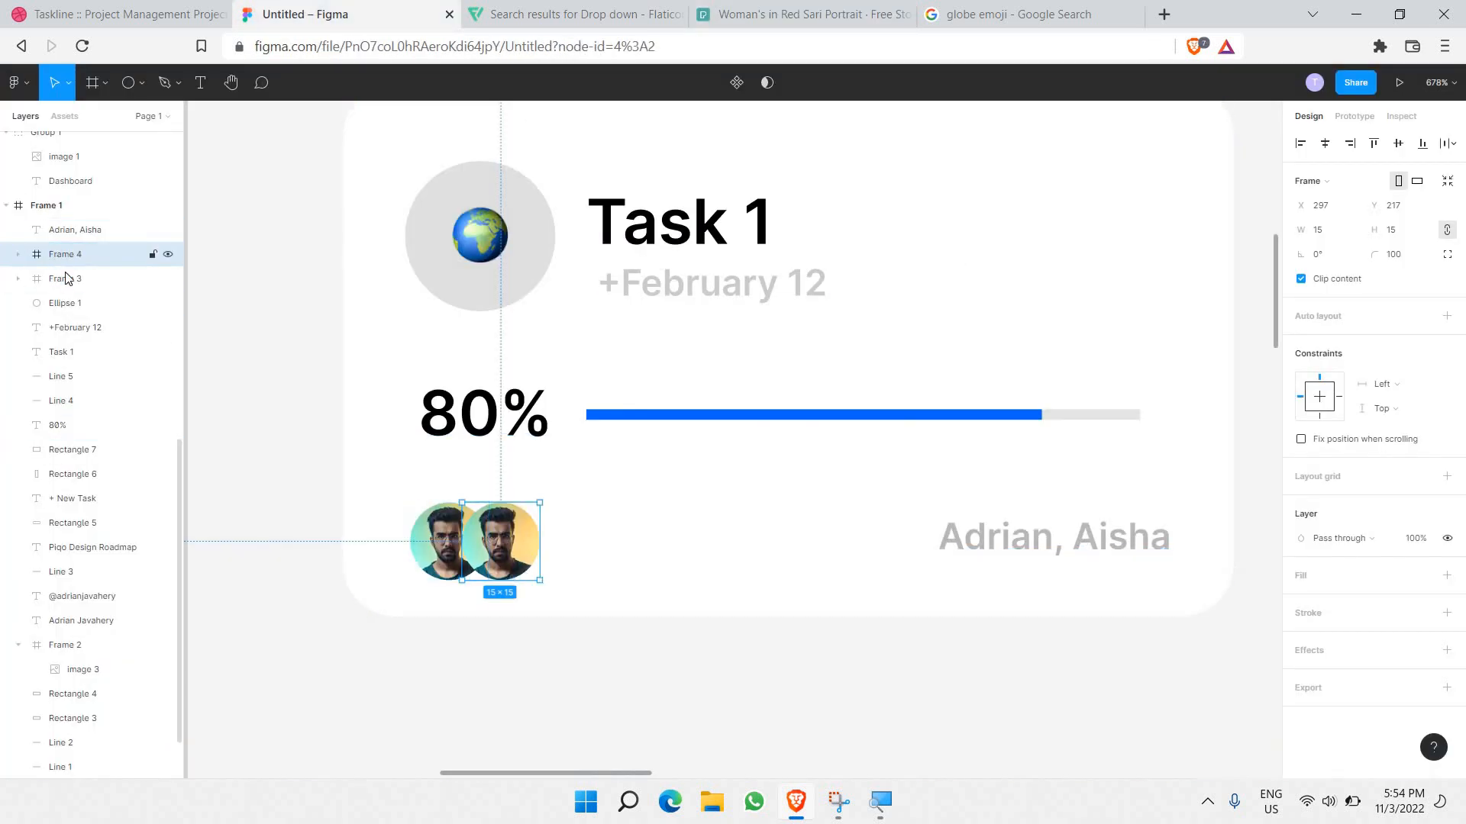
Step: Paste the woman's portrait into the copied avatar's image and fit it to W 20, H 17
key(Return)
click(119, 285)
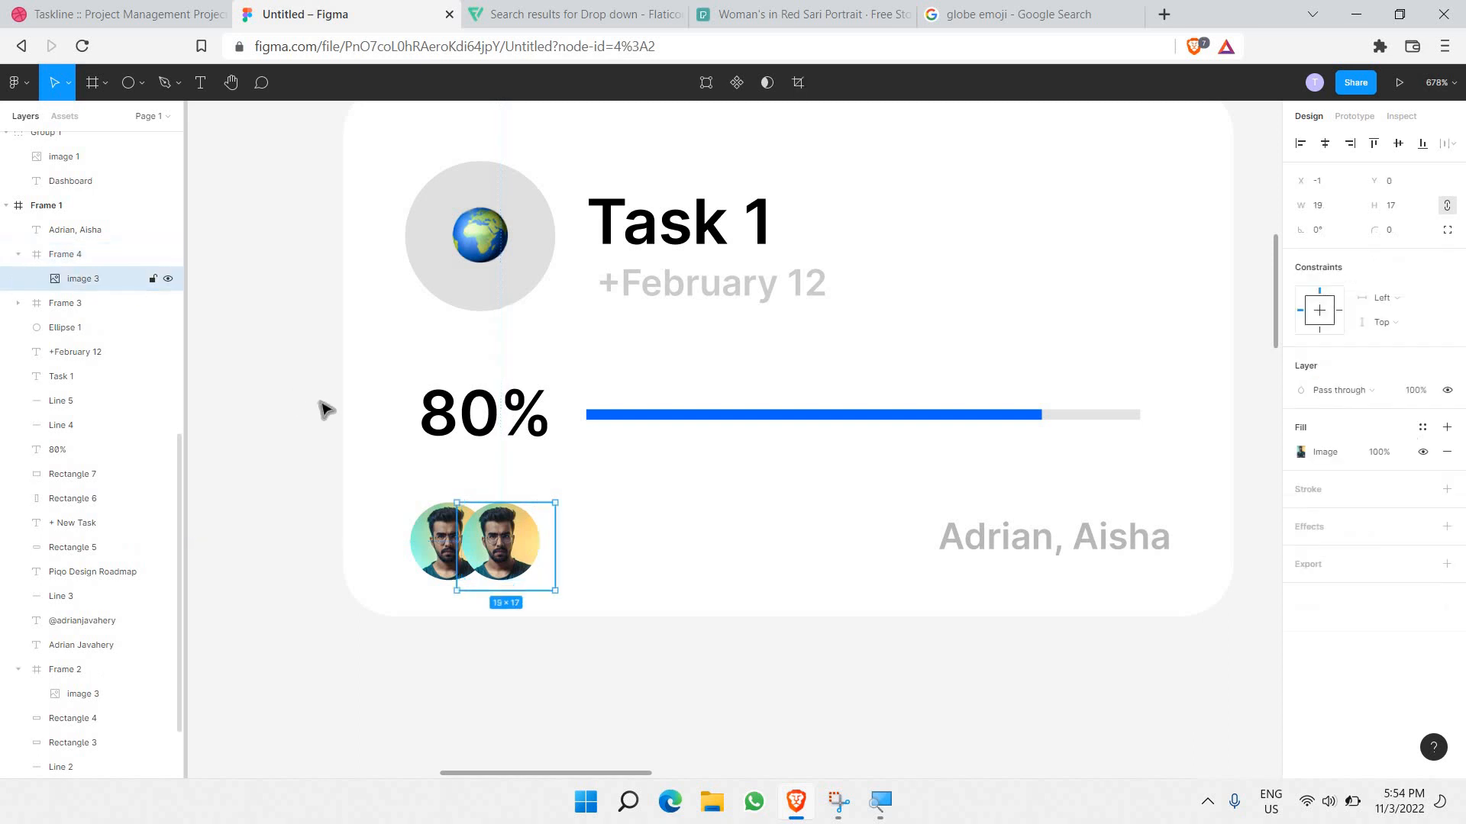
key(ctrl+v)
scroll(510, 545, up, 5)
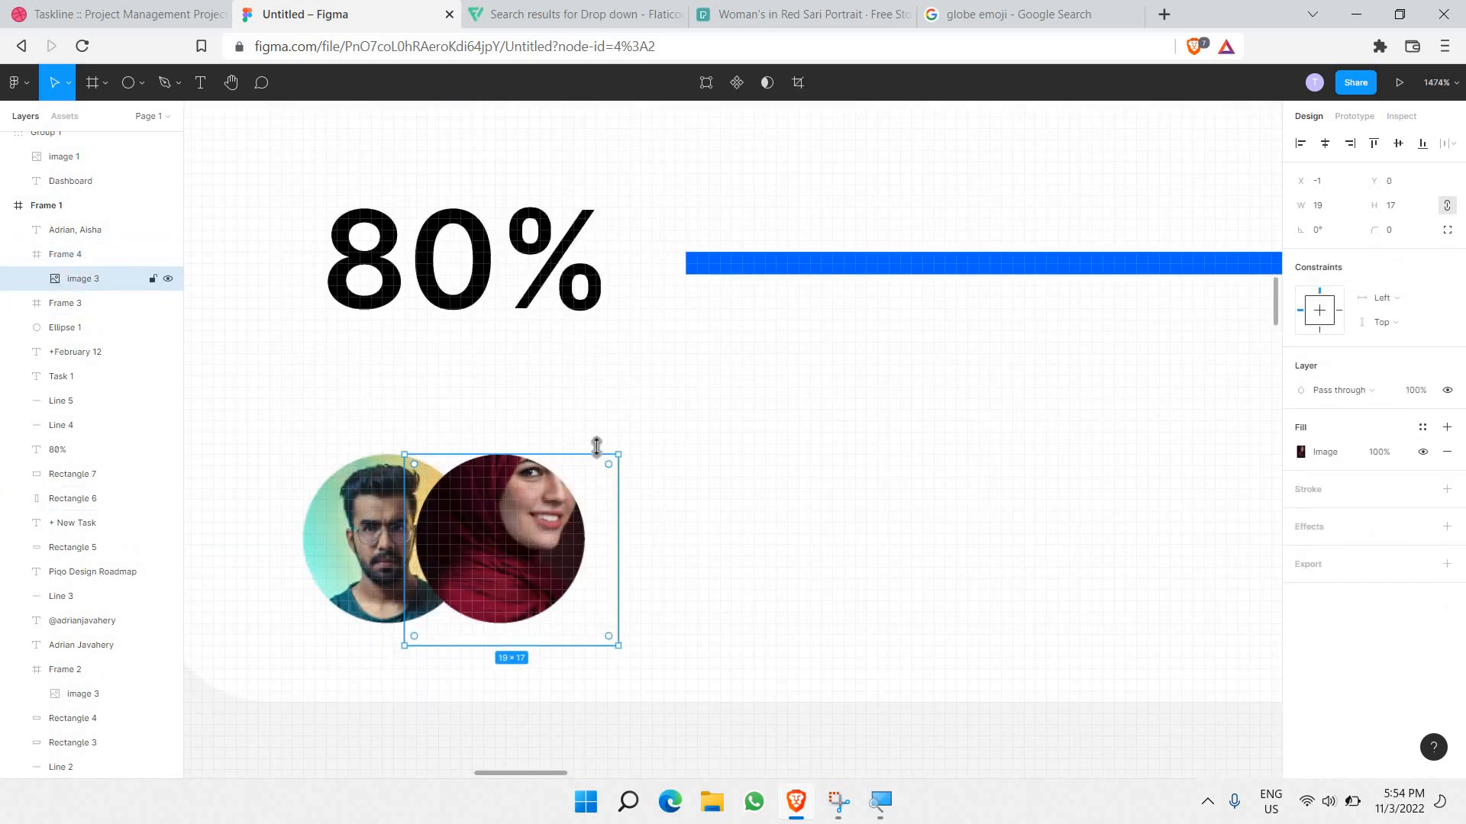
drag(596, 449, 651, 496)
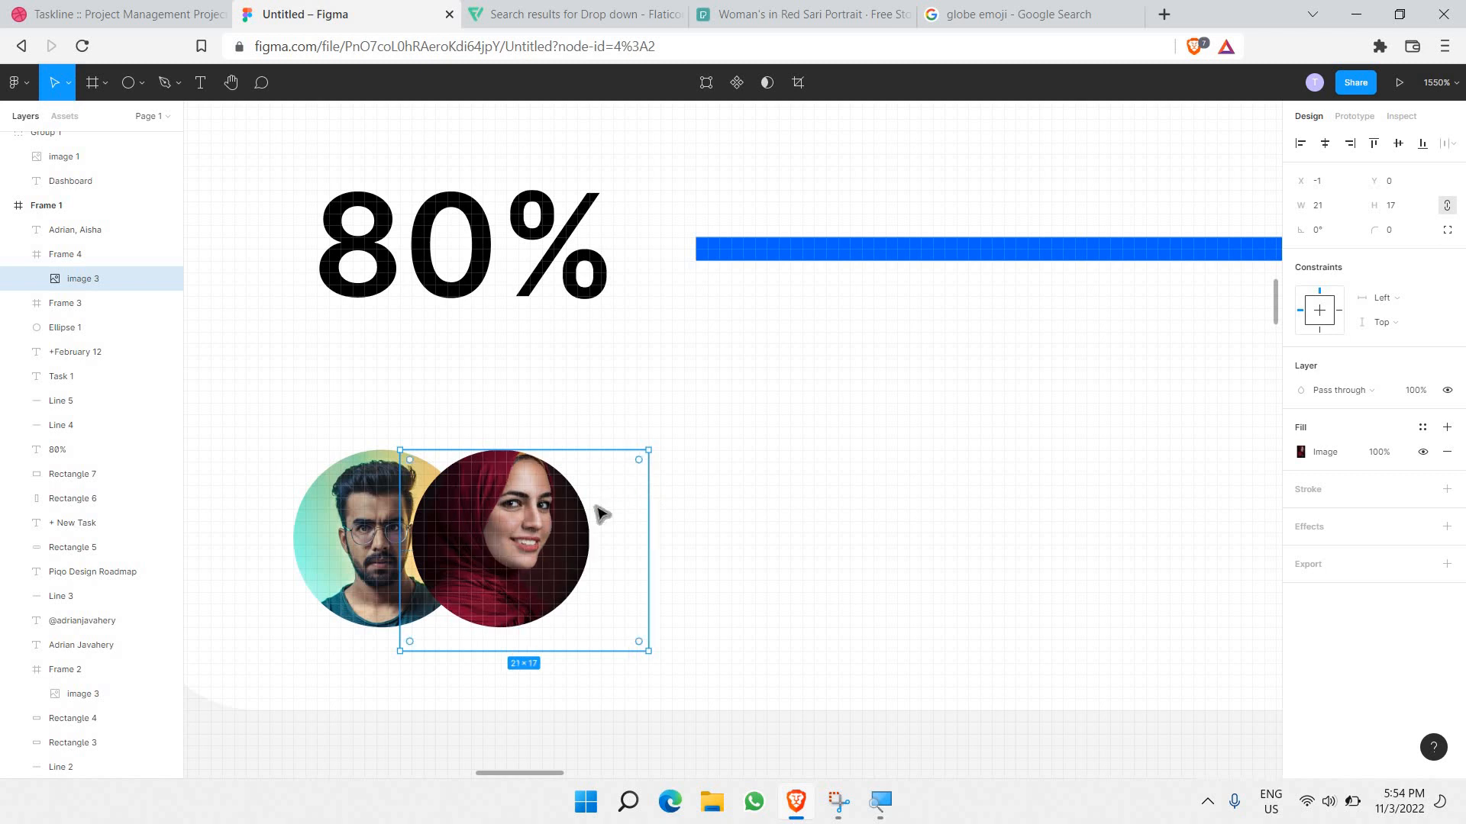
key(Down)
key(Up)
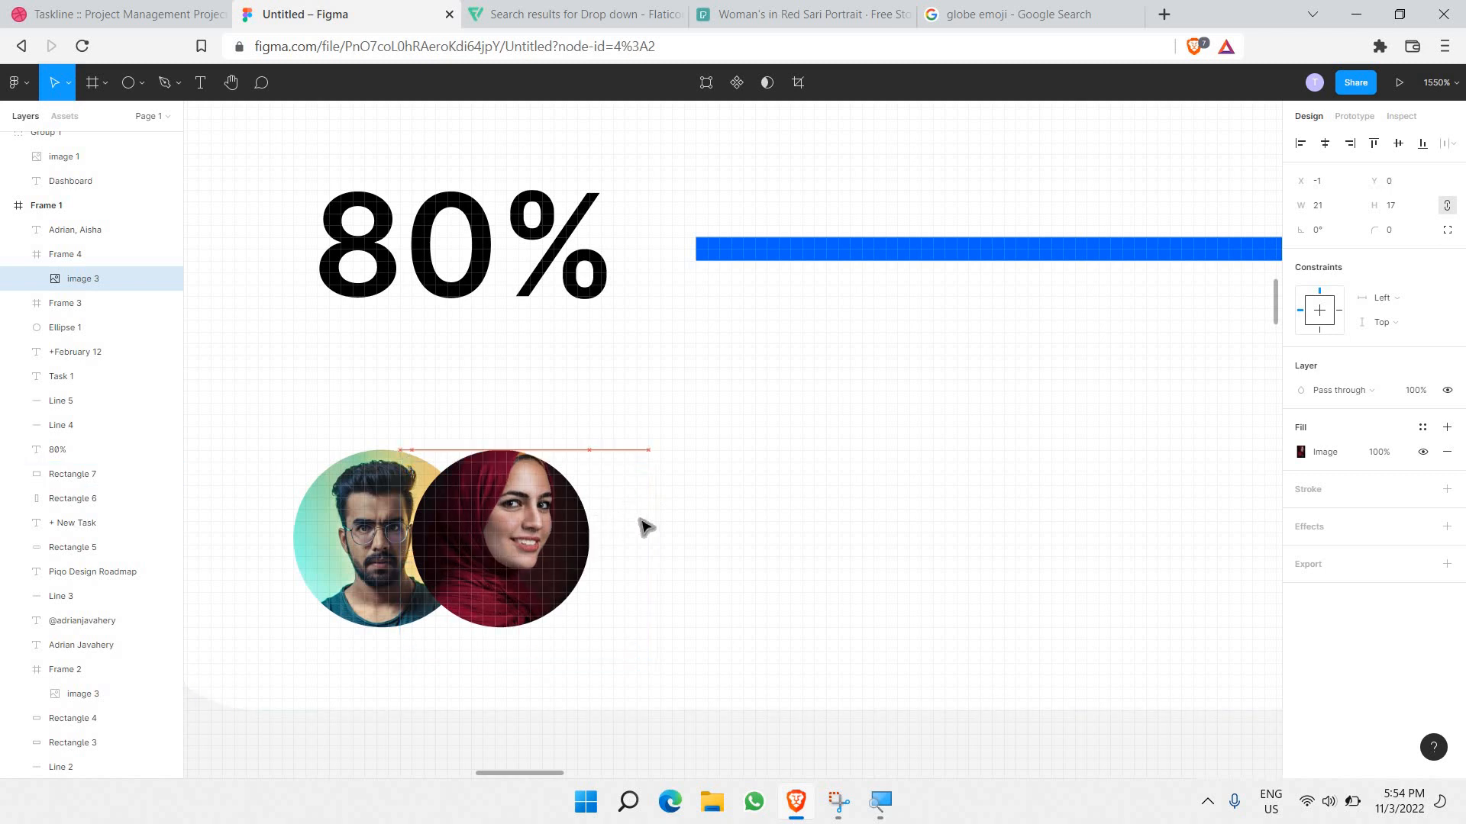
drag(642, 524, 640, 524)
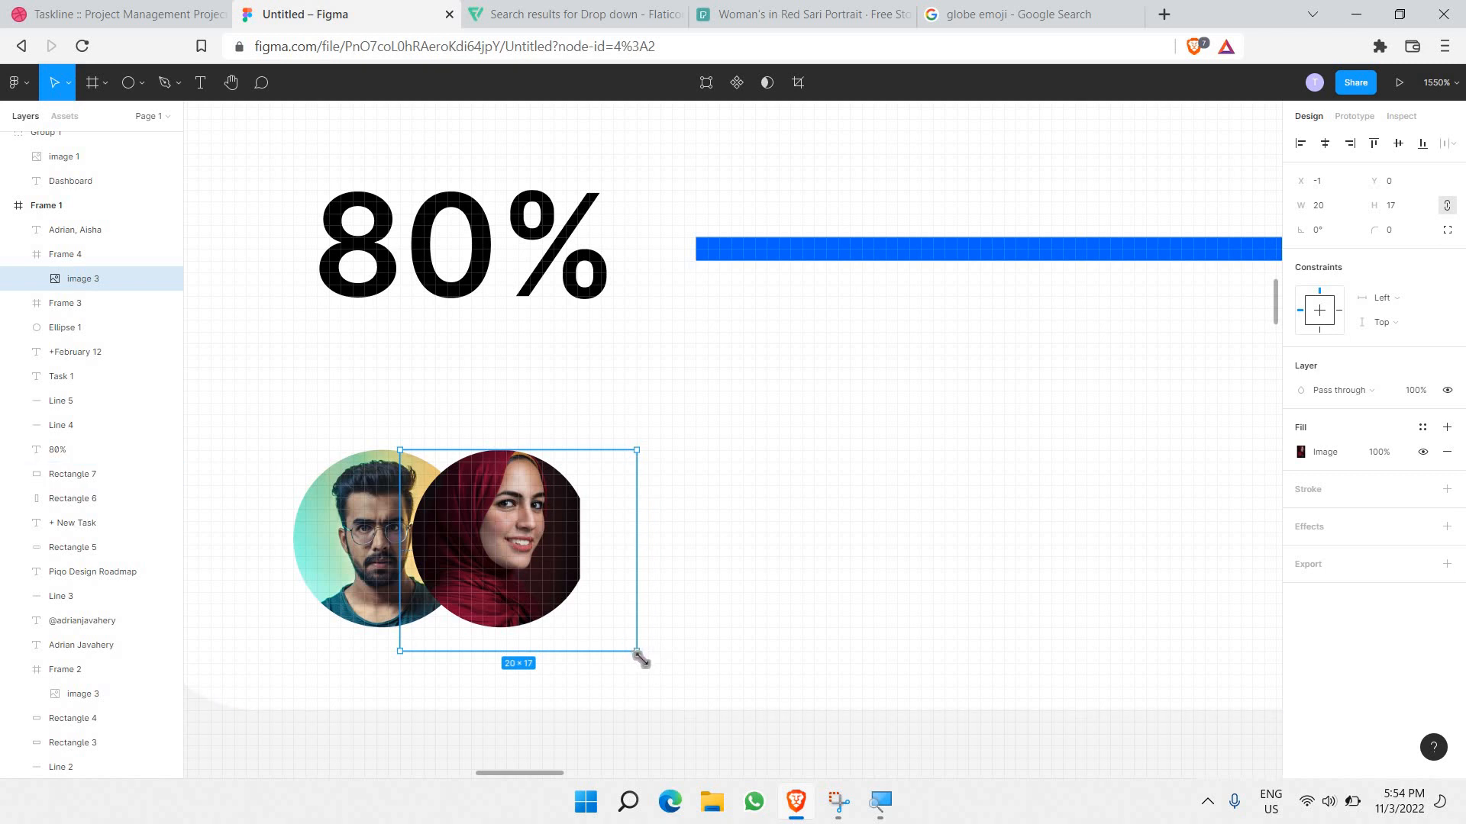
click(599, 519)
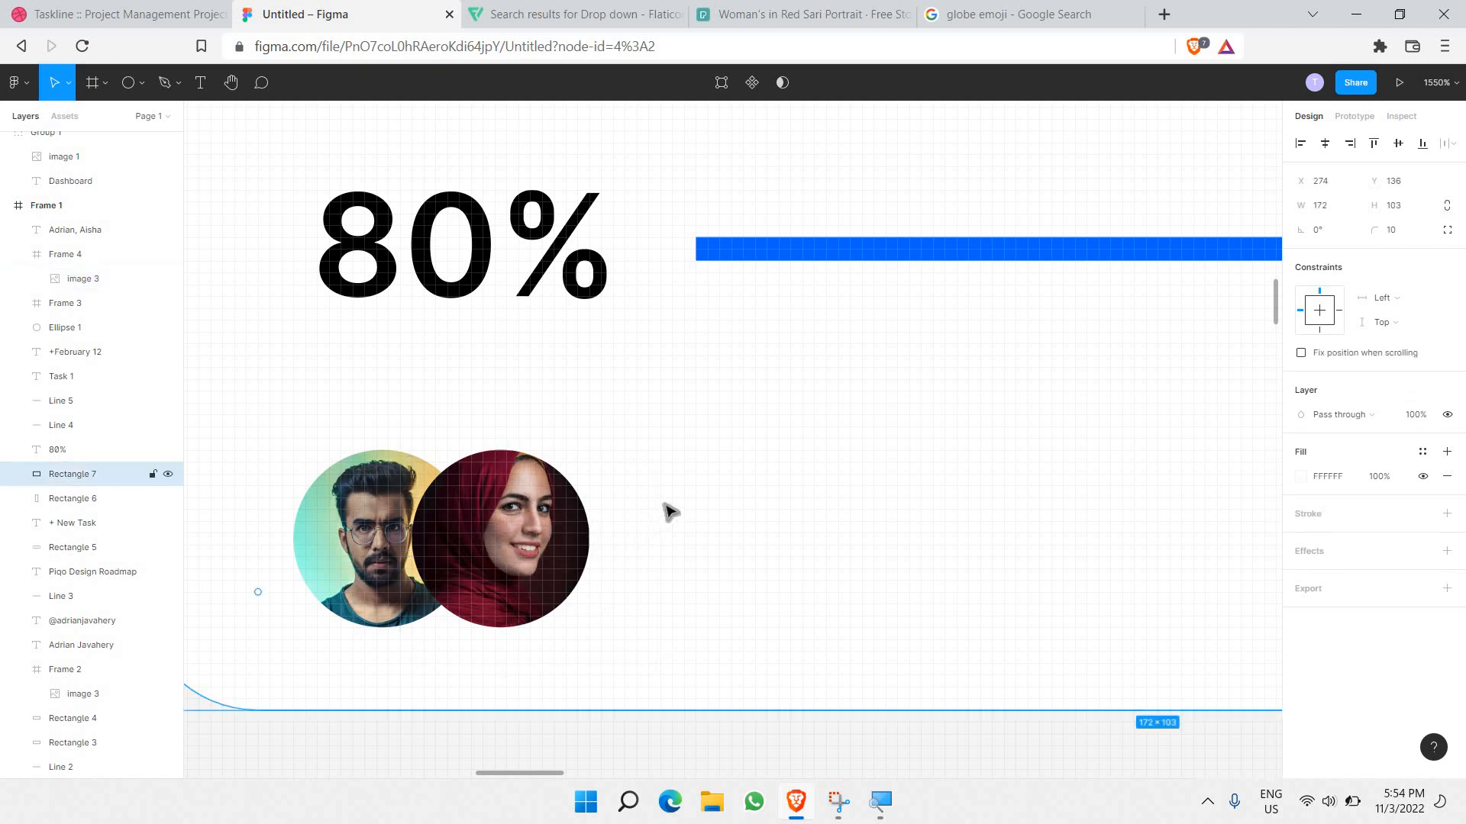
Step: Marquee-select every layer of the Task 1 card, avatars and labels included, and copy them
scroll(670, 511, down, 10)
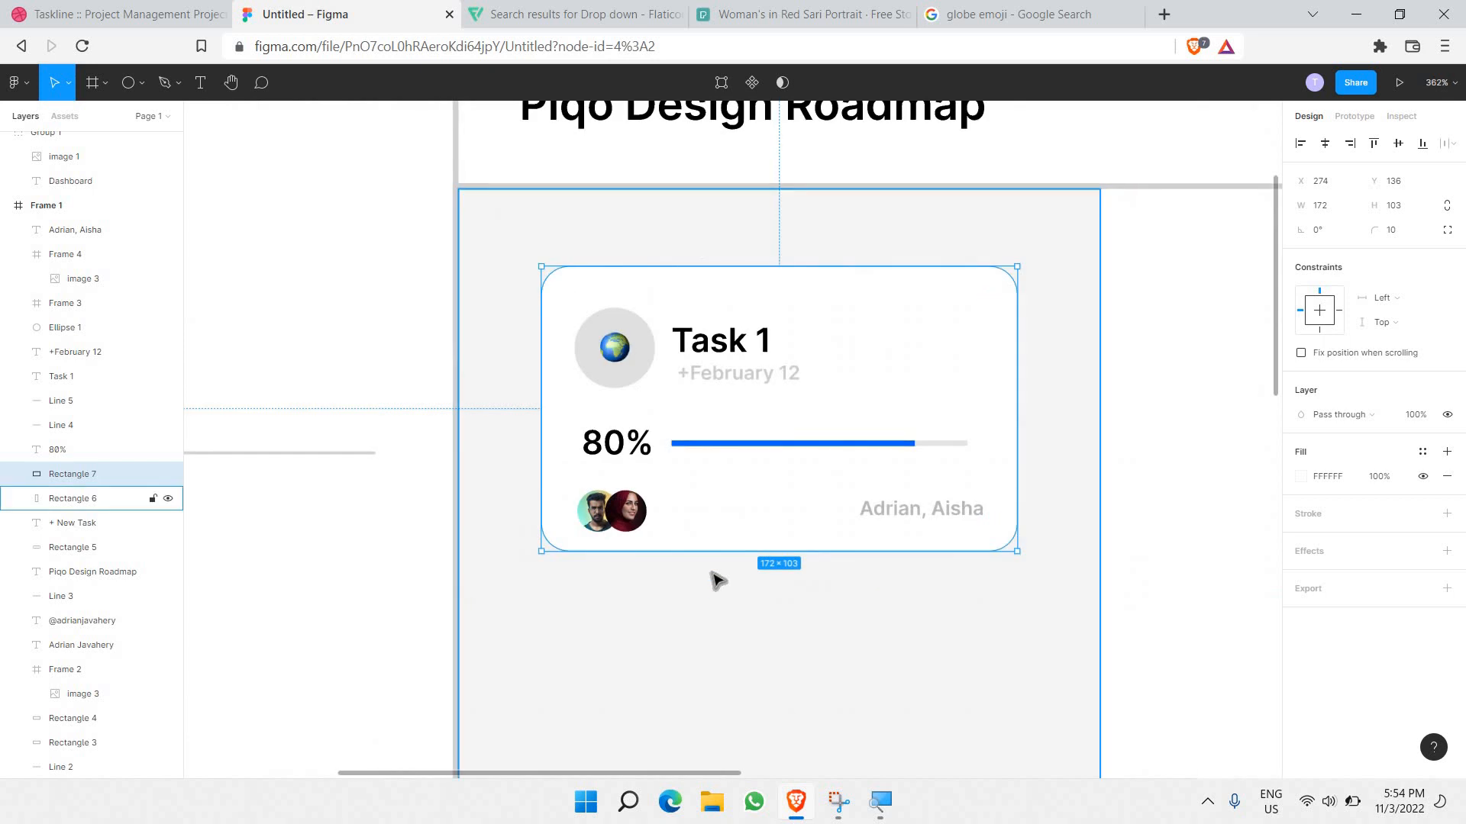
scroll(672, 410, right, 3)
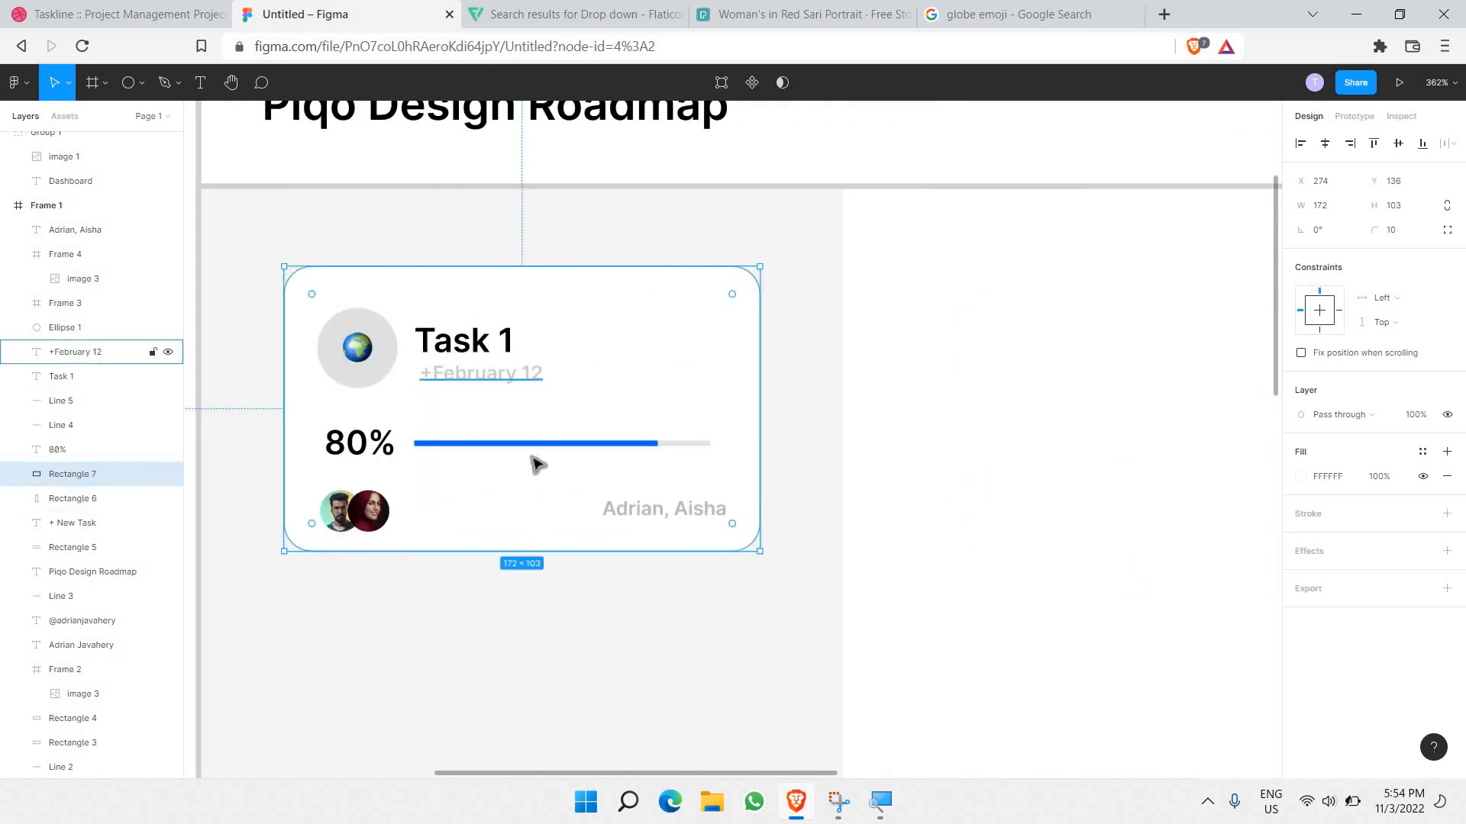
scroll(432, 382, down, 5)
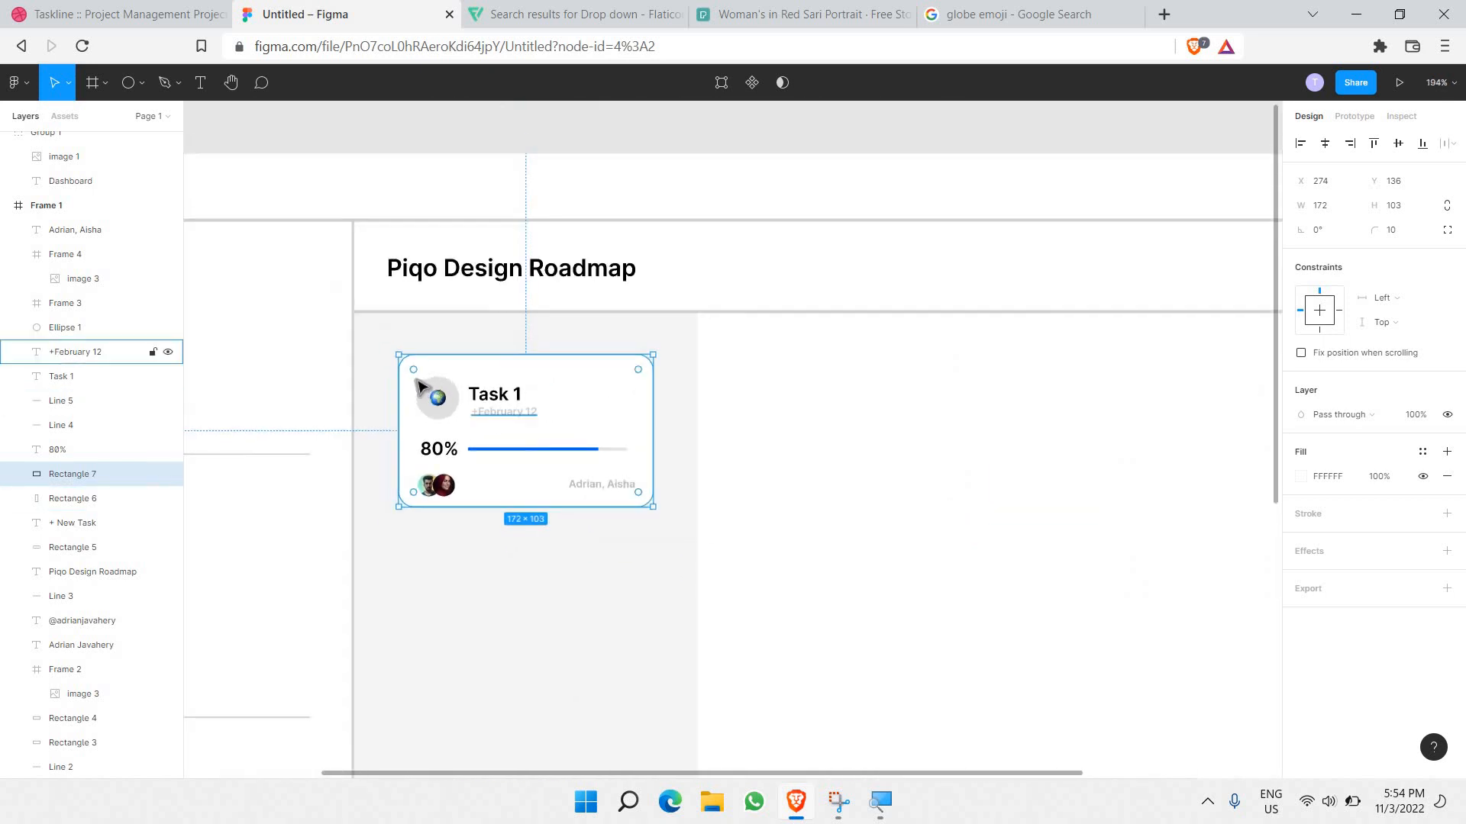
scroll(336, 267, down, 5)
scroll(324, 203, up, 3)
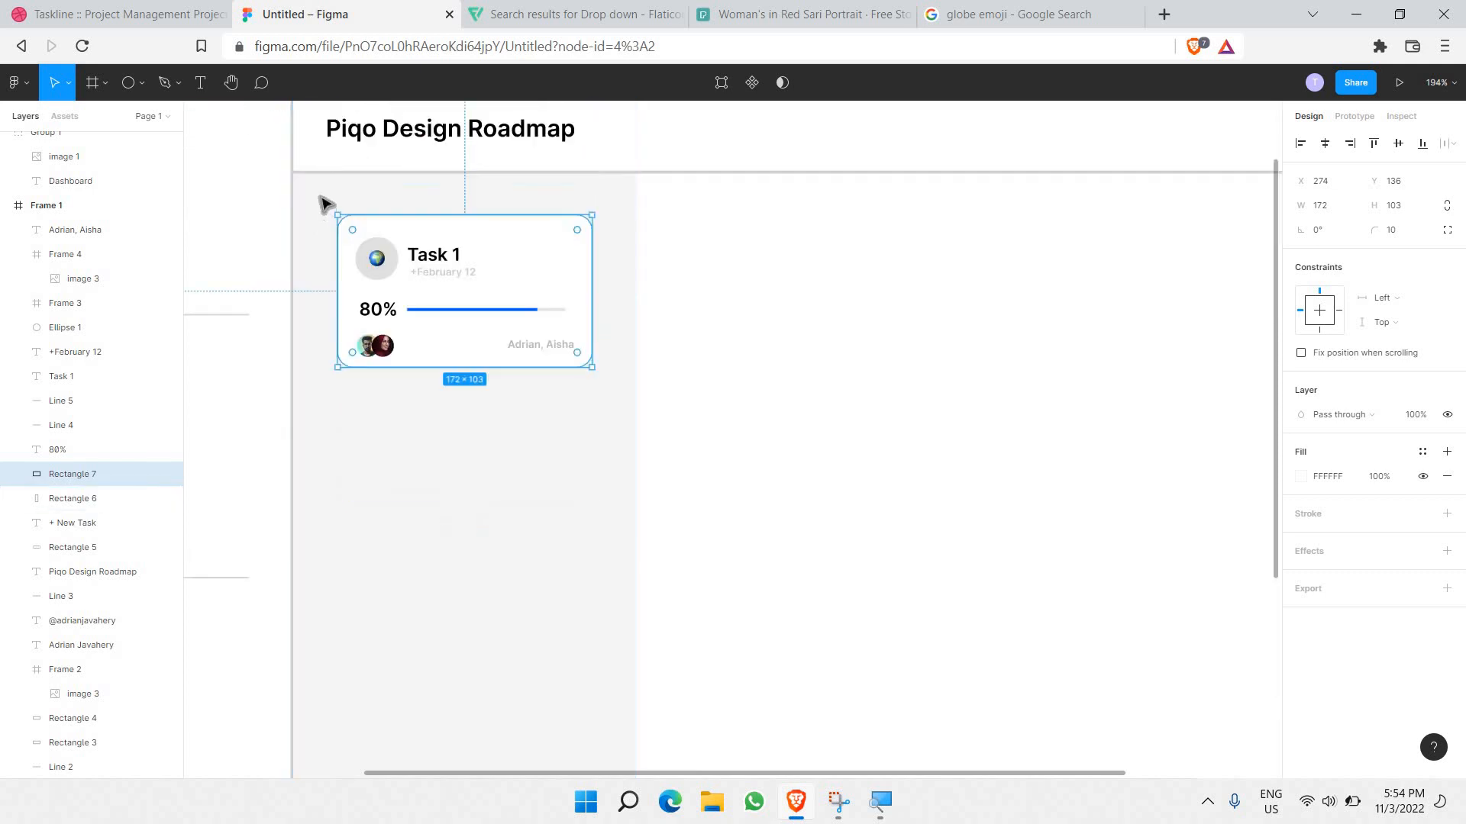
click(323, 203)
drag(321, 193, 628, 405)
key(ctrl+c)
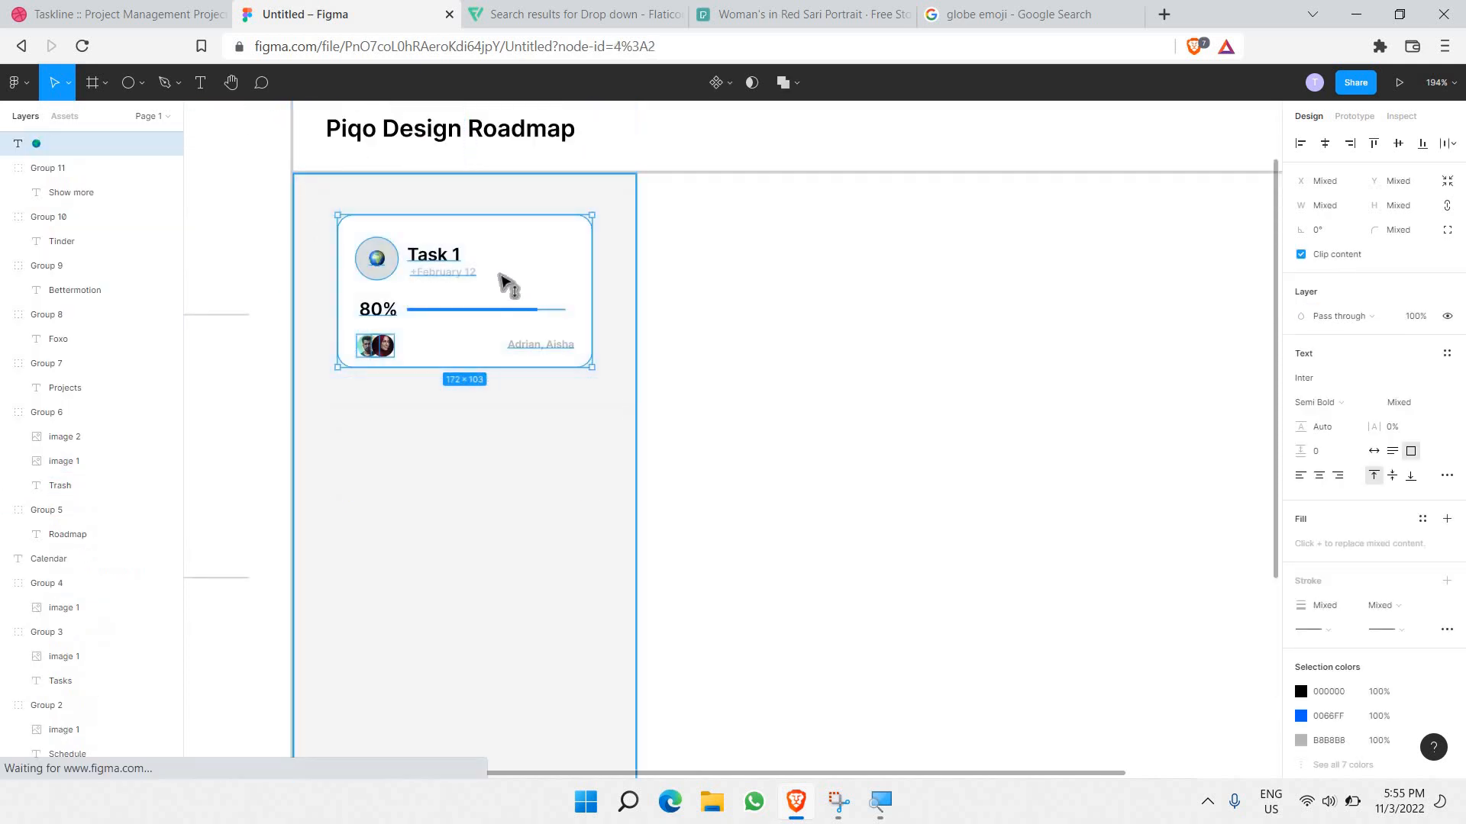
Step: Paste a Task 1 card copy below the original, then duplicate the pair down the column
key(ctrl+v)
drag(507, 305, 601, 430)
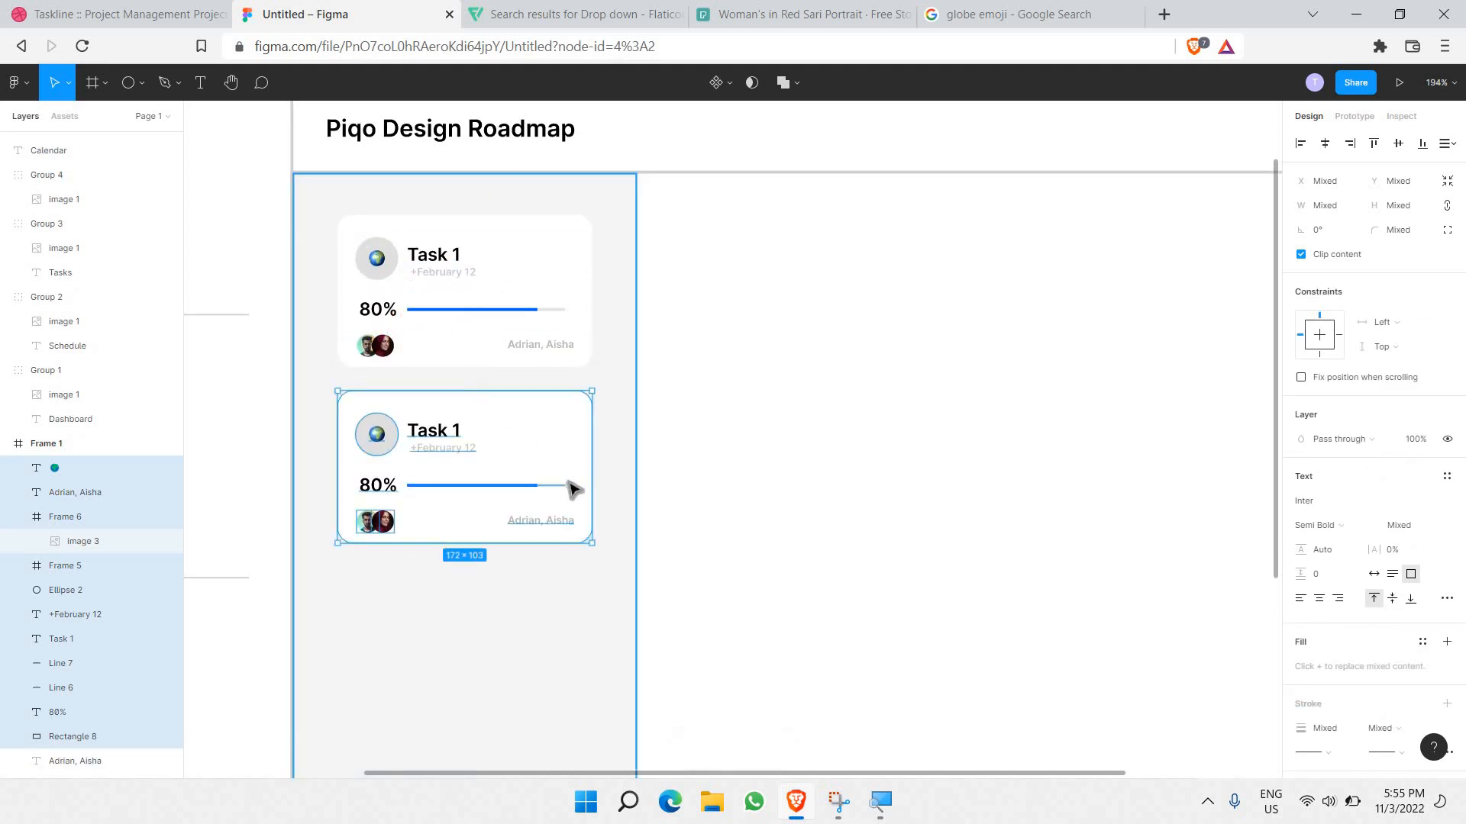
scroll(576, 489, down, 4)
drag(609, 501, 464, 312)
key(ctrl+v)
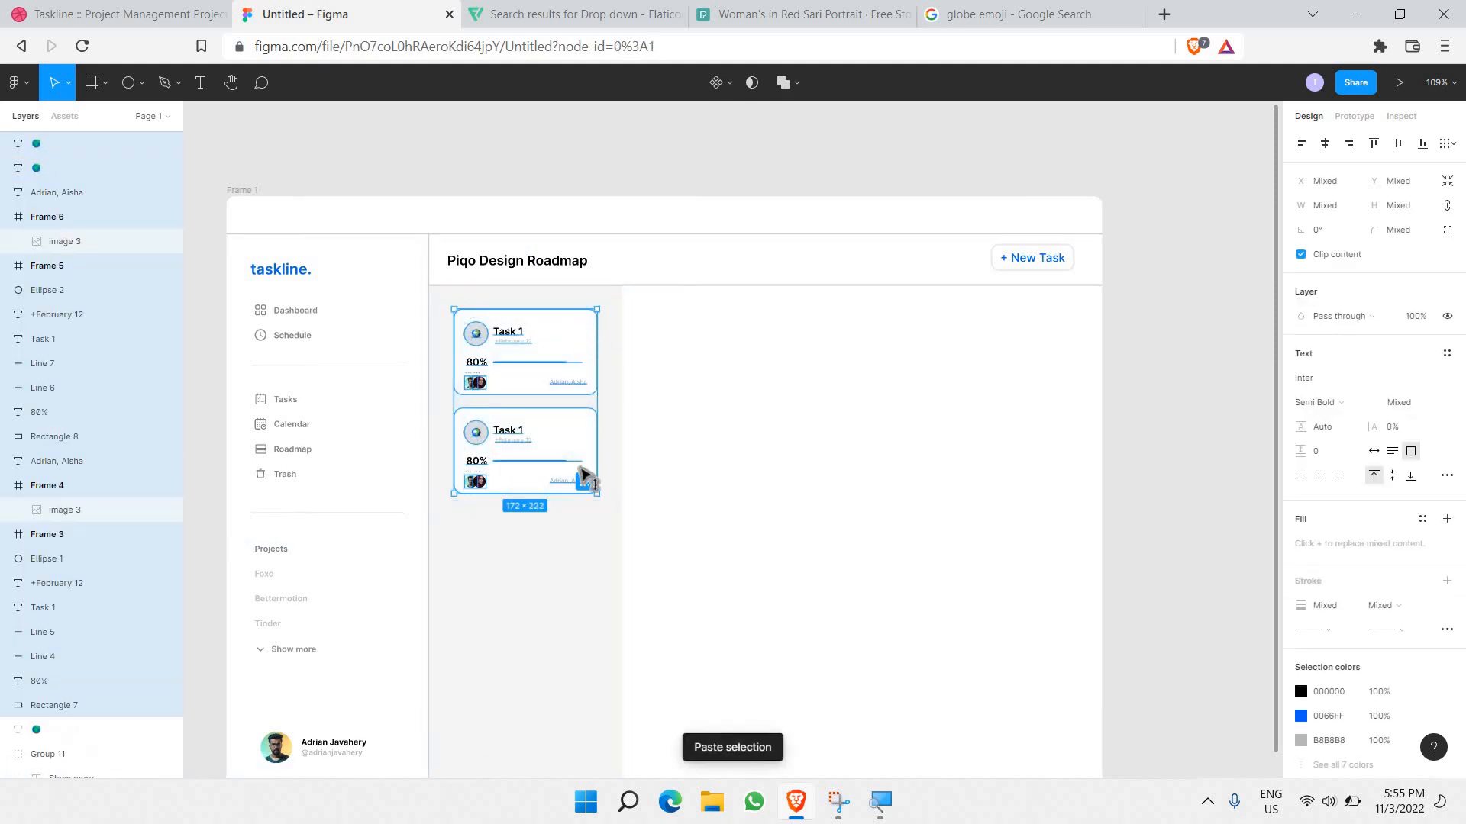
drag(582, 477, 608, 507)
click(612, 501)
Step: Duplicate the lower two task cards further down the first column
scroll(607, 511, down, 2)
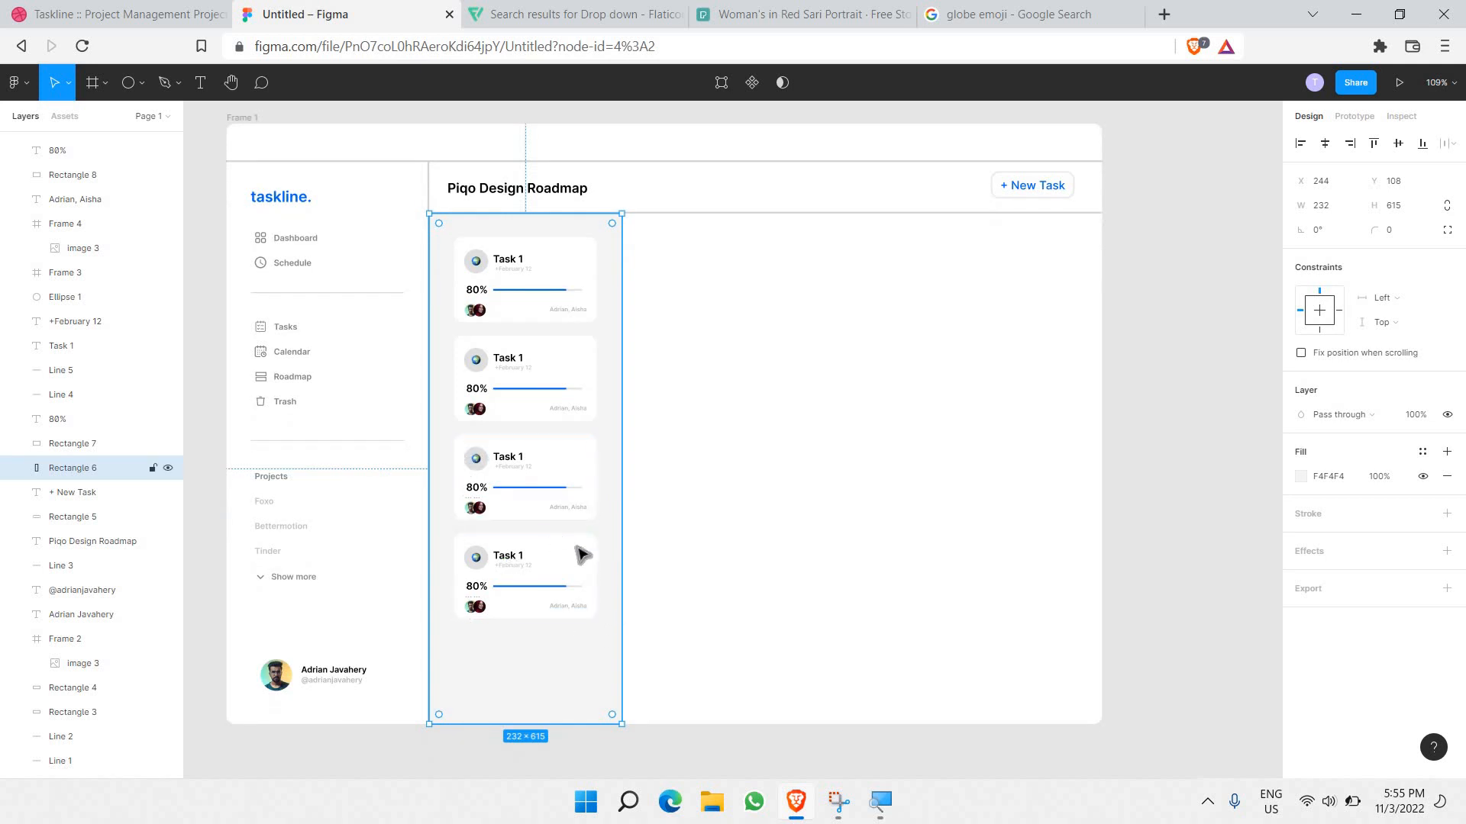
drag(448, 438, 613, 639)
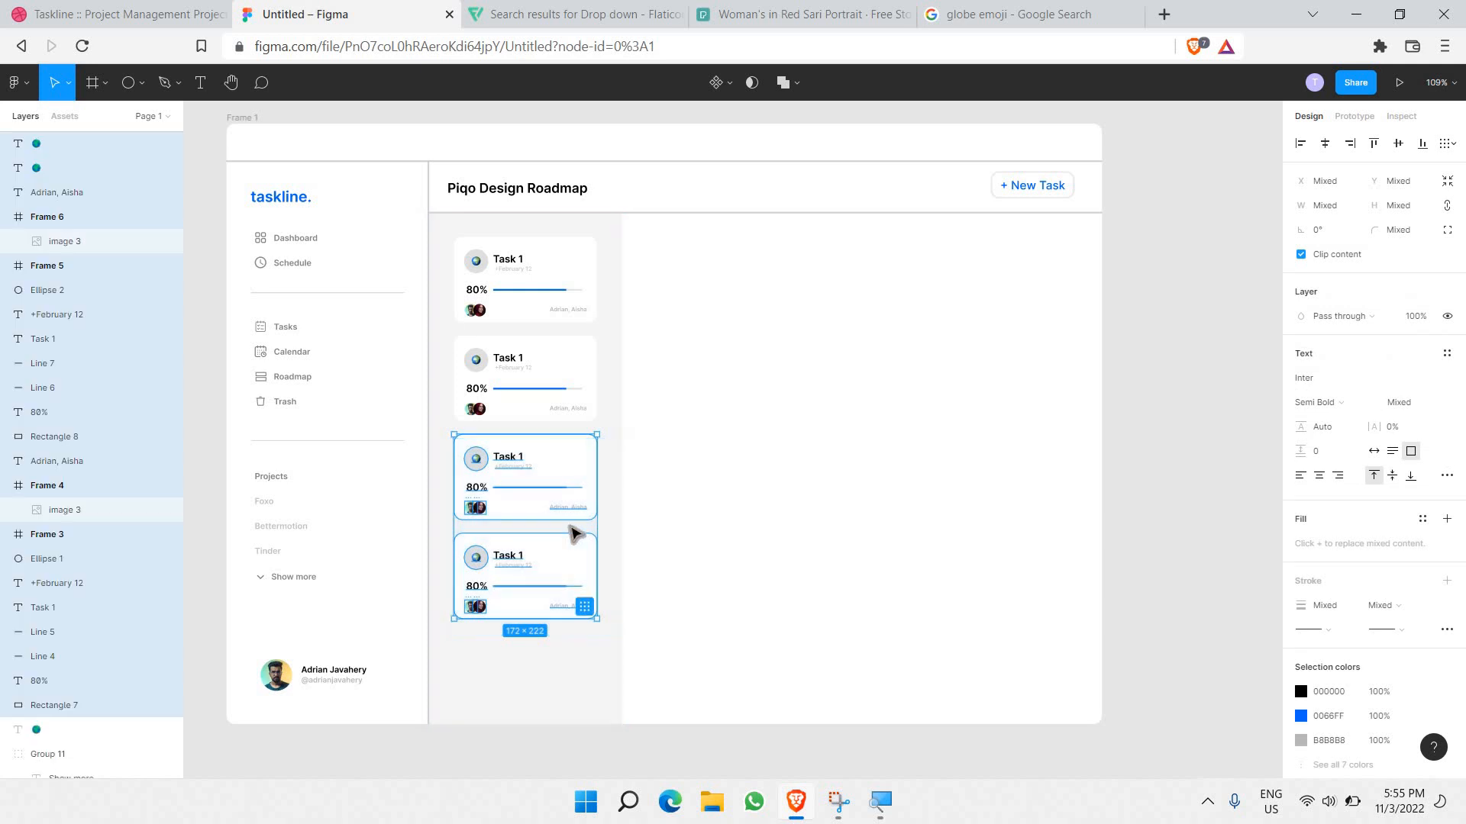
key(ctrl+v)
drag(589, 491, 588, 663)
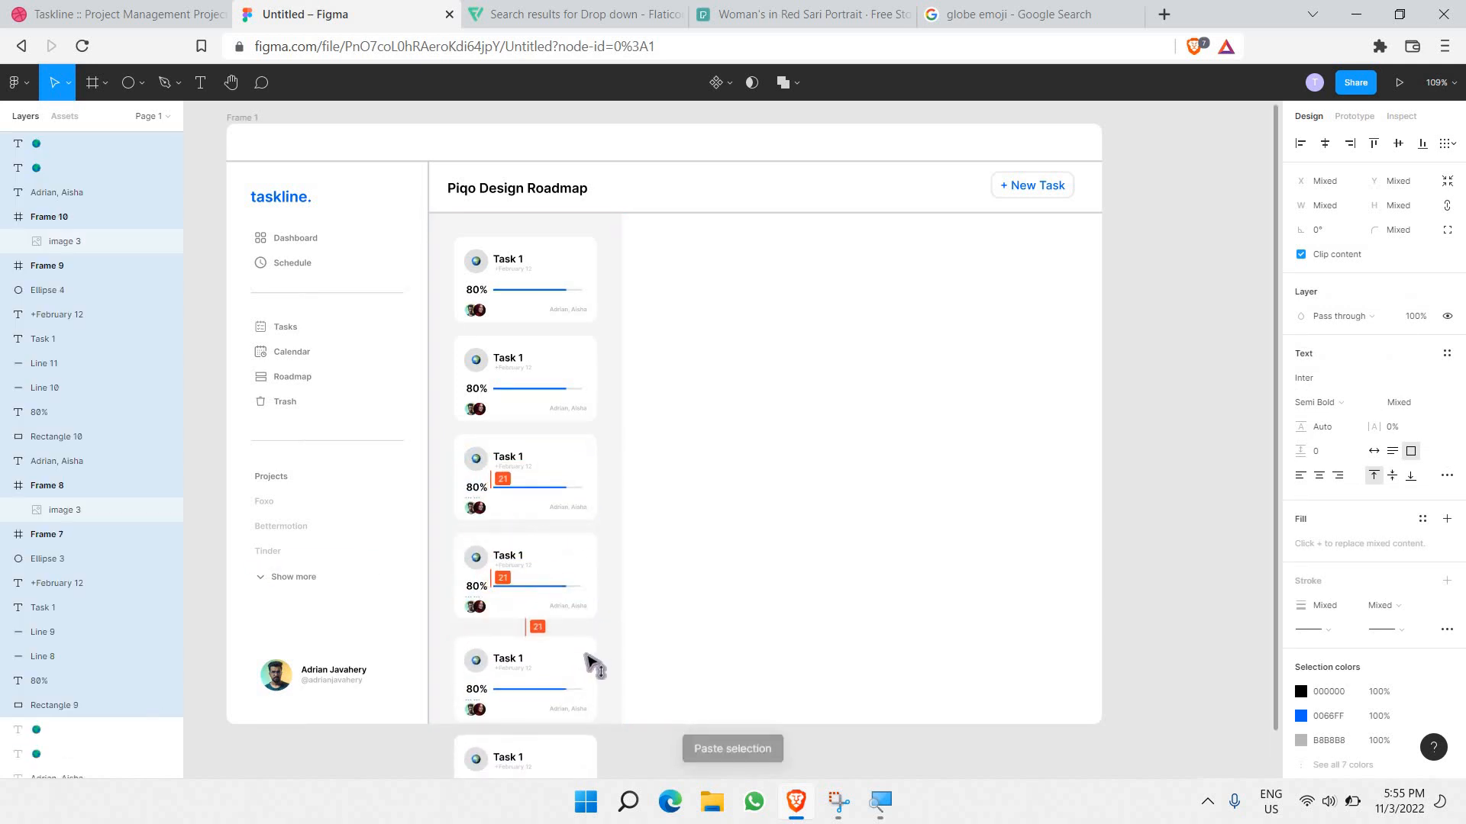
scroll(591, 656, down, 3)
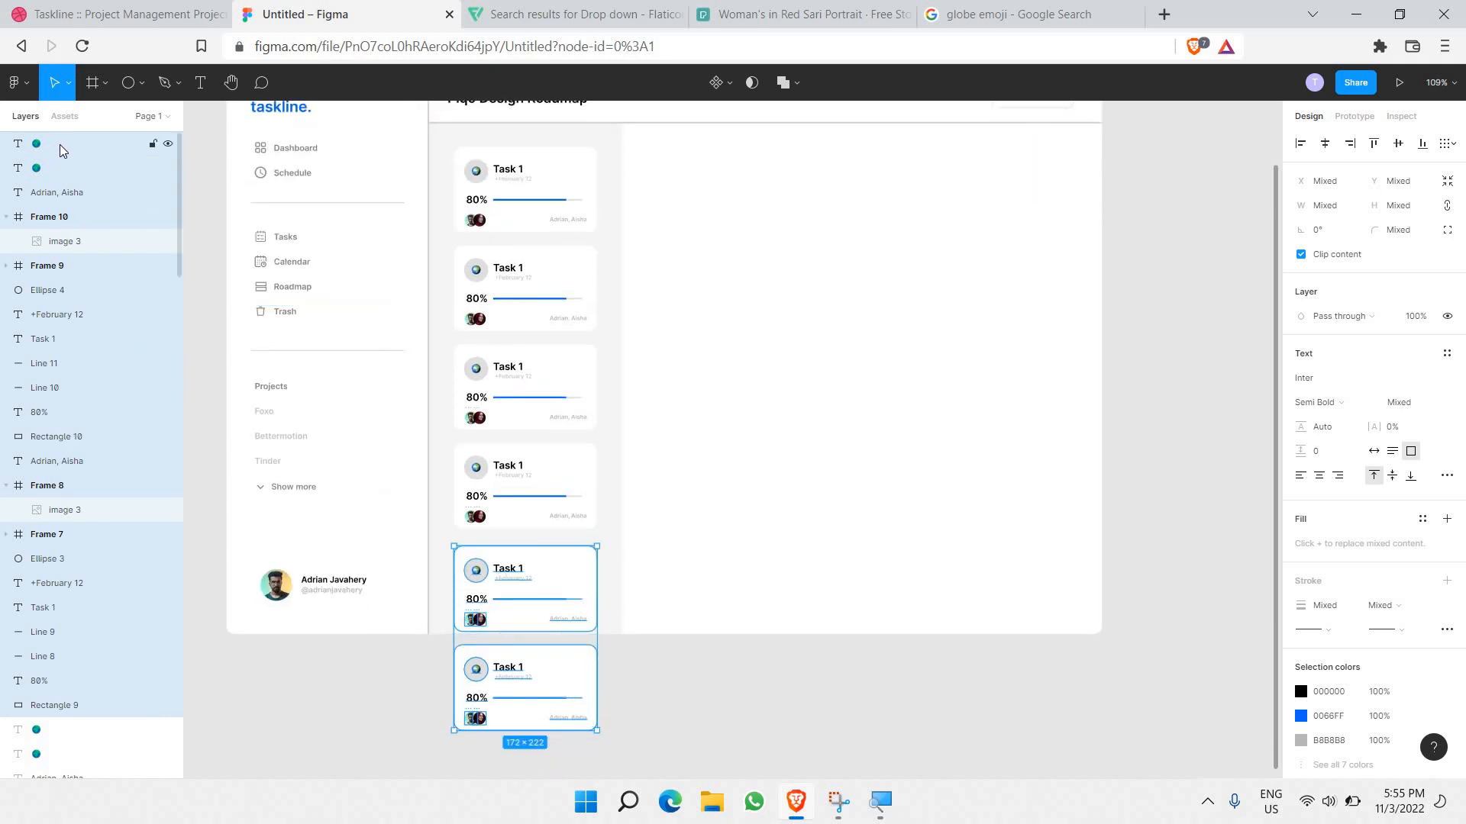
scroll(65, 150, down, 6)
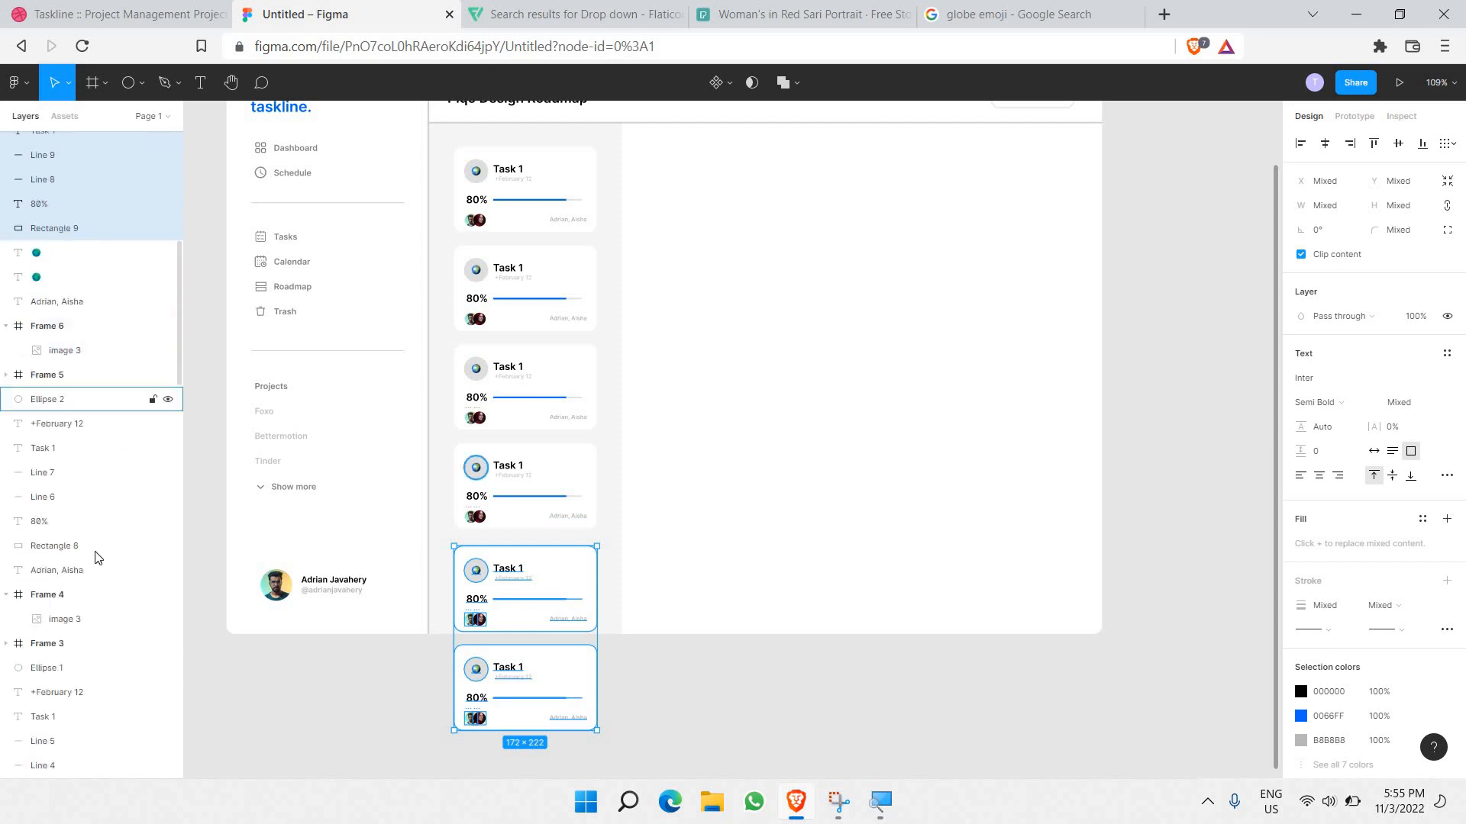
Step: Select the navigation items and task card layers together in the Layers panel
click(89, 572)
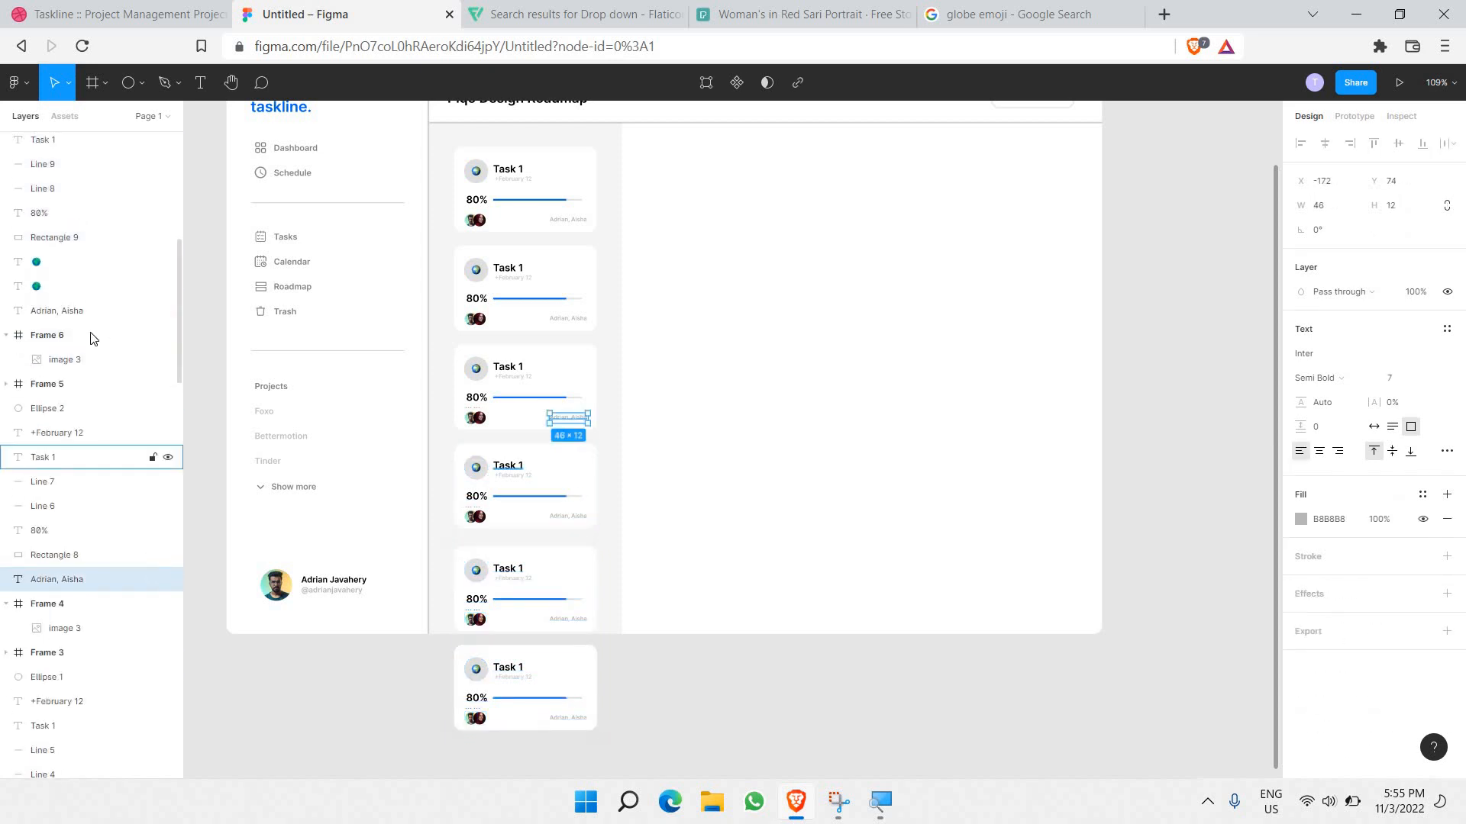
scroll(91, 339, up, 4)
shift+click(90, 264)
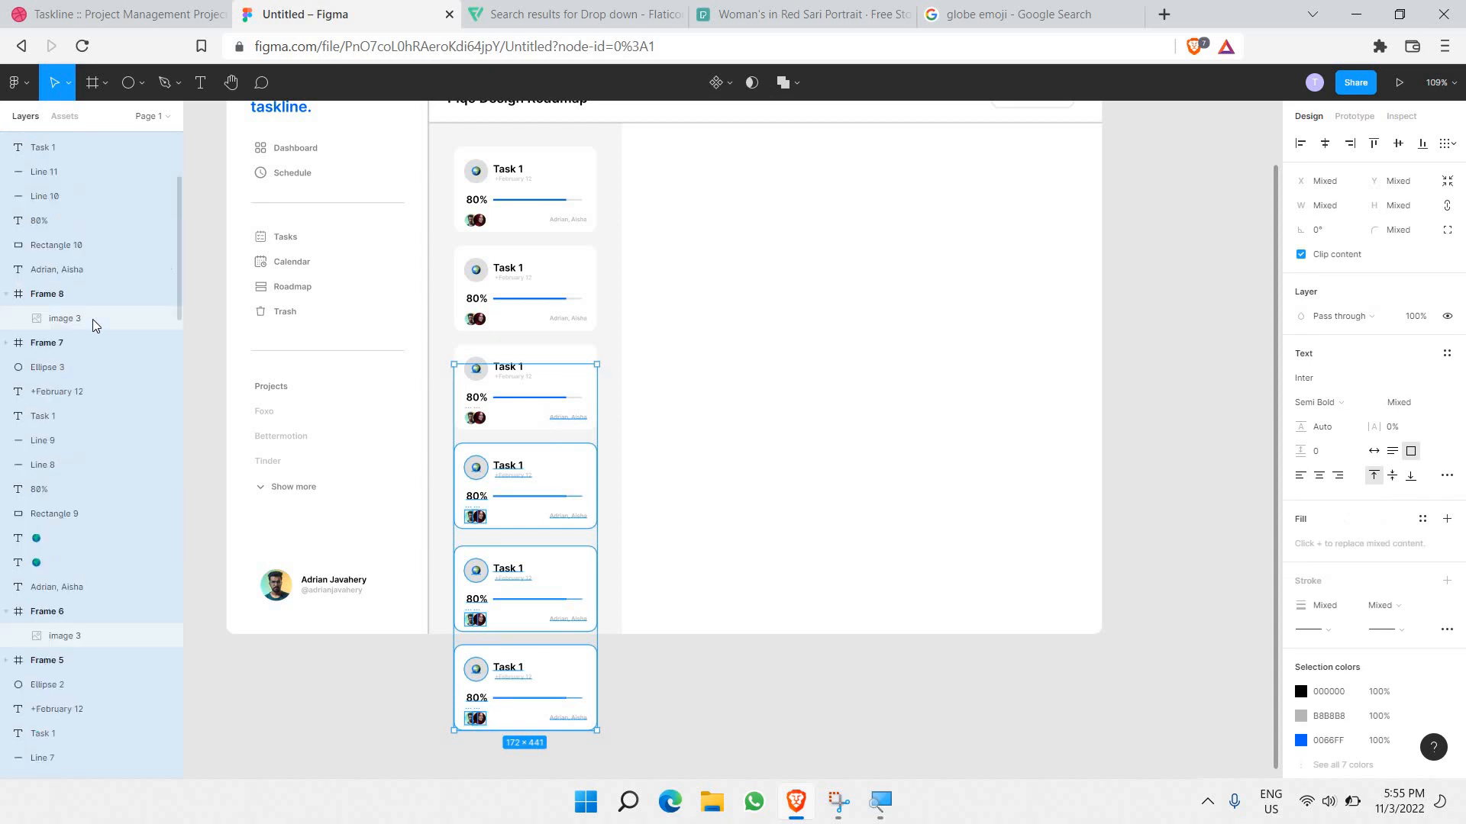
scroll(80, 273, down, 6)
scroll(96, 526, down, 3)
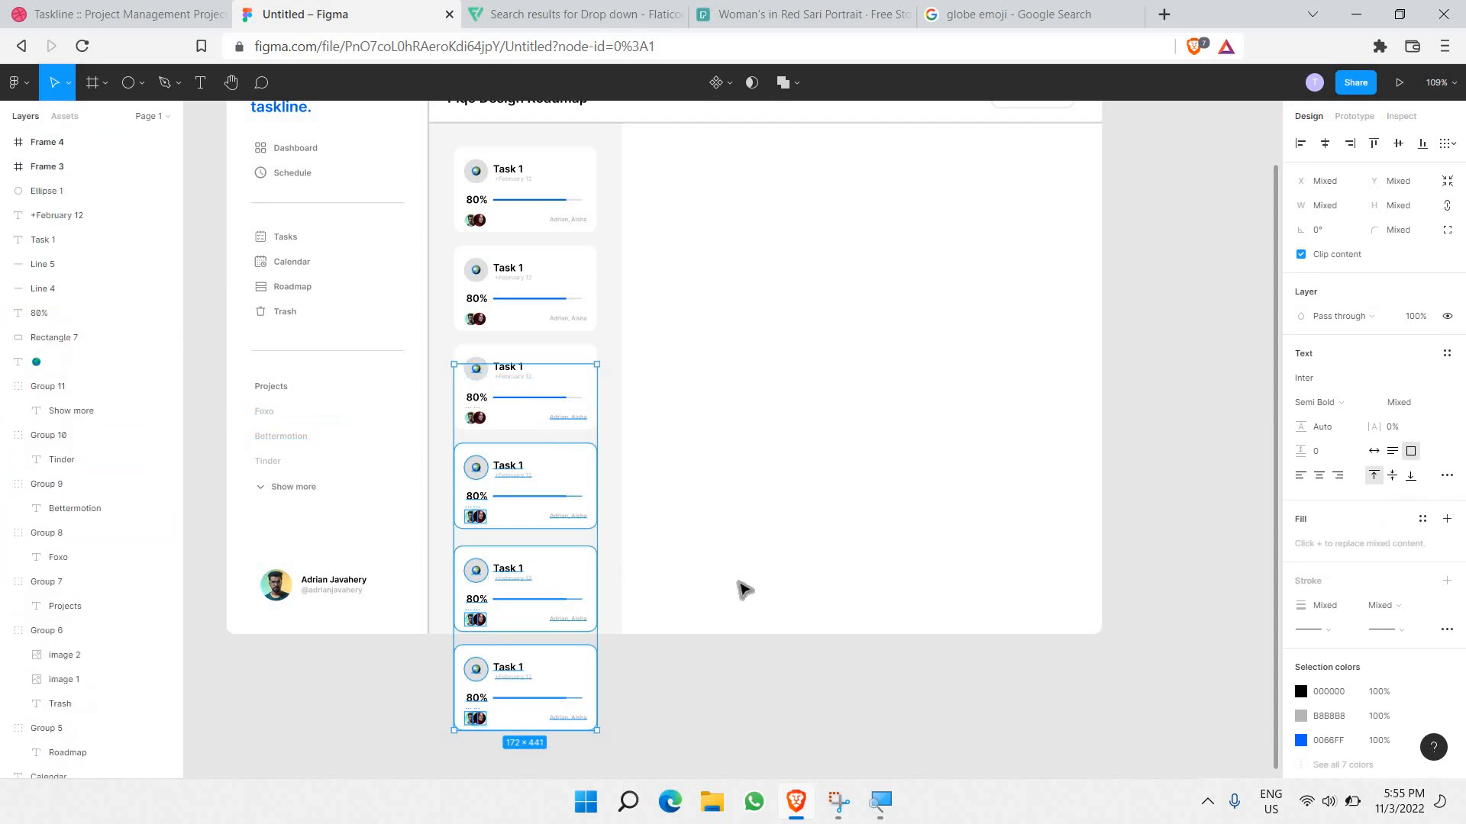
scroll(89, 428, up, 5)
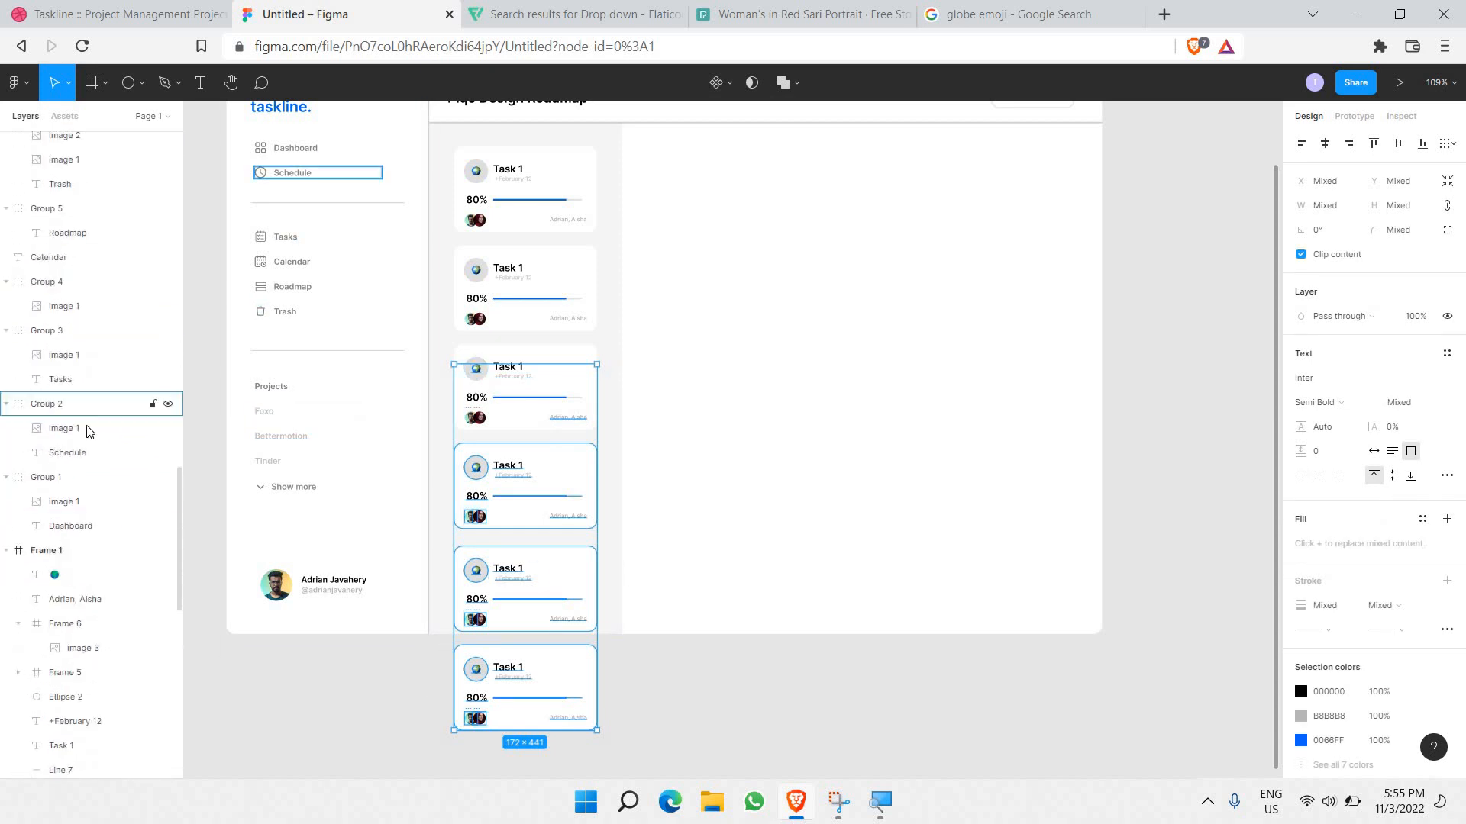
scroll(61, 275, up, 5)
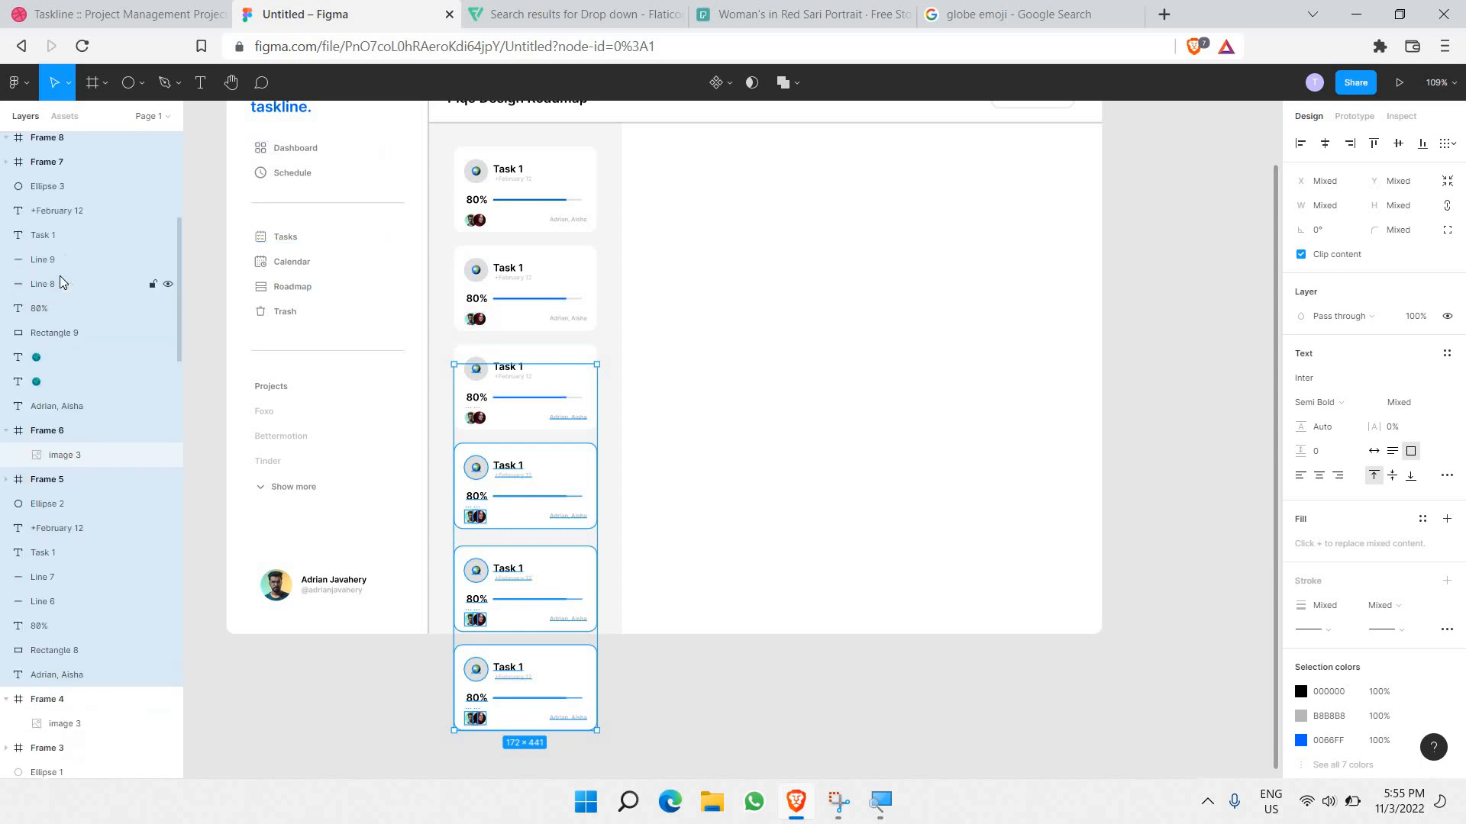
click(983, 468)
scroll(114, 611, up, 4)
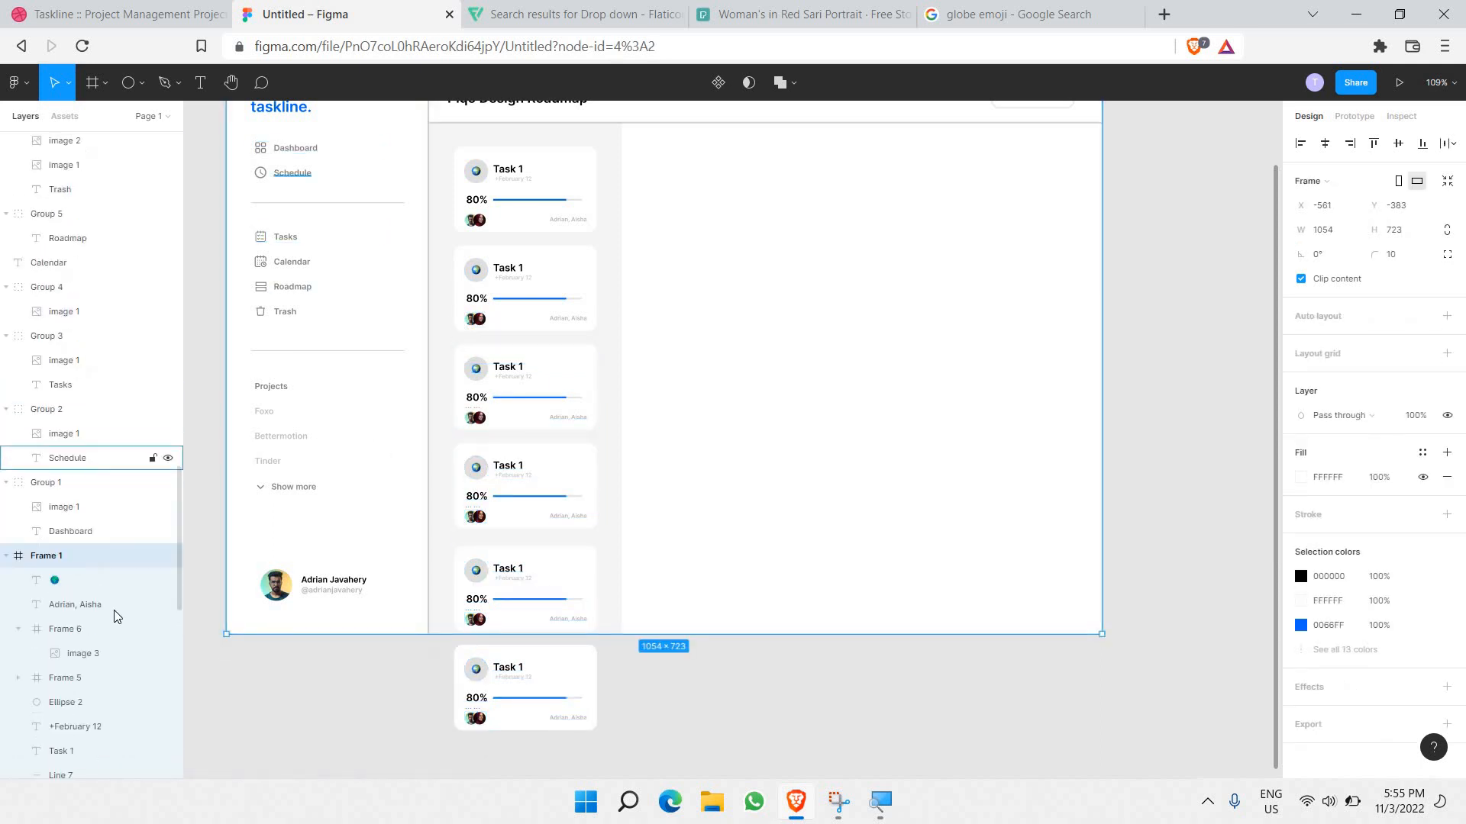
click(94, 730)
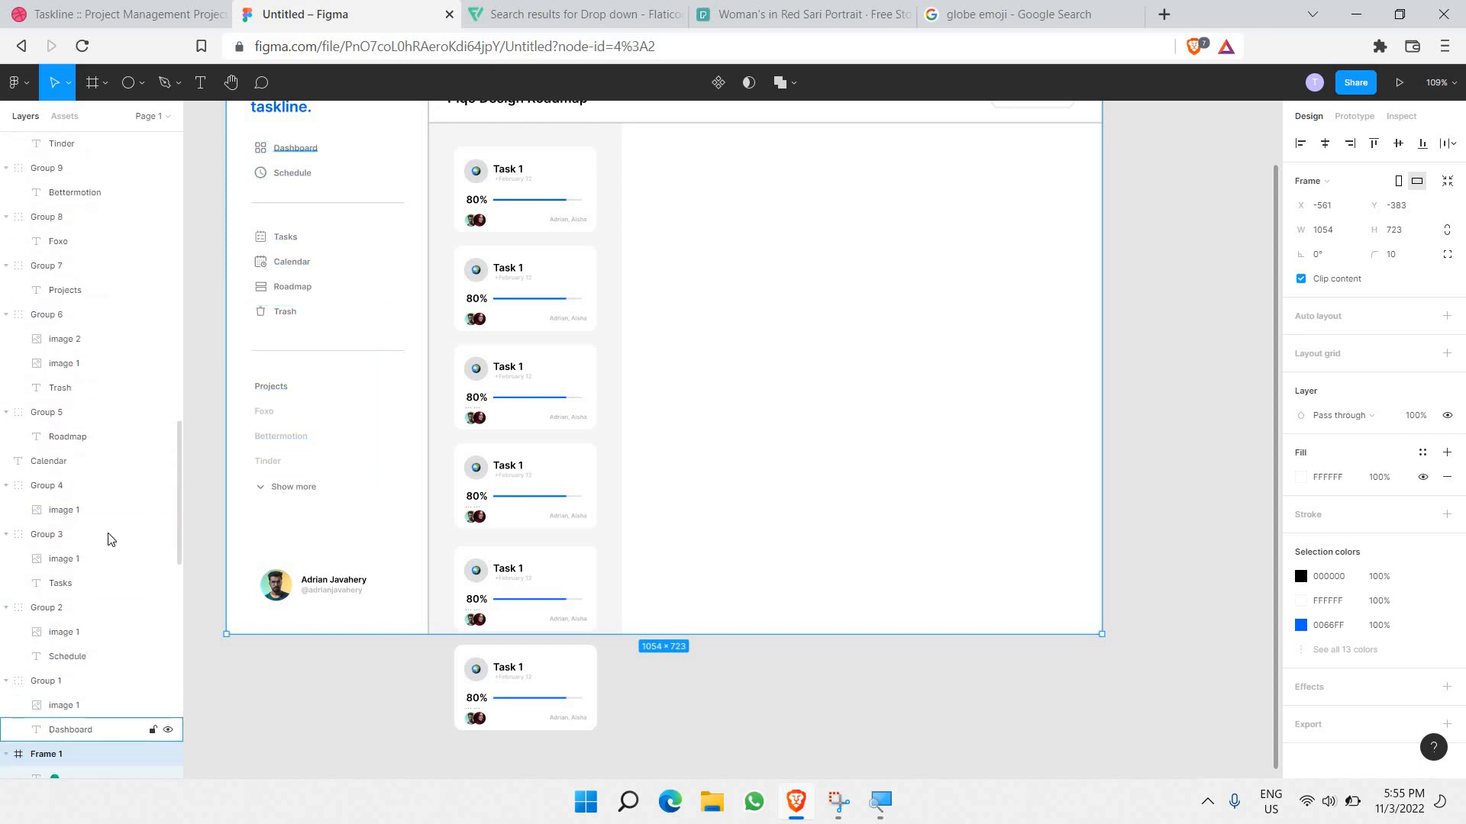
scroll(99, 518, down, 15)
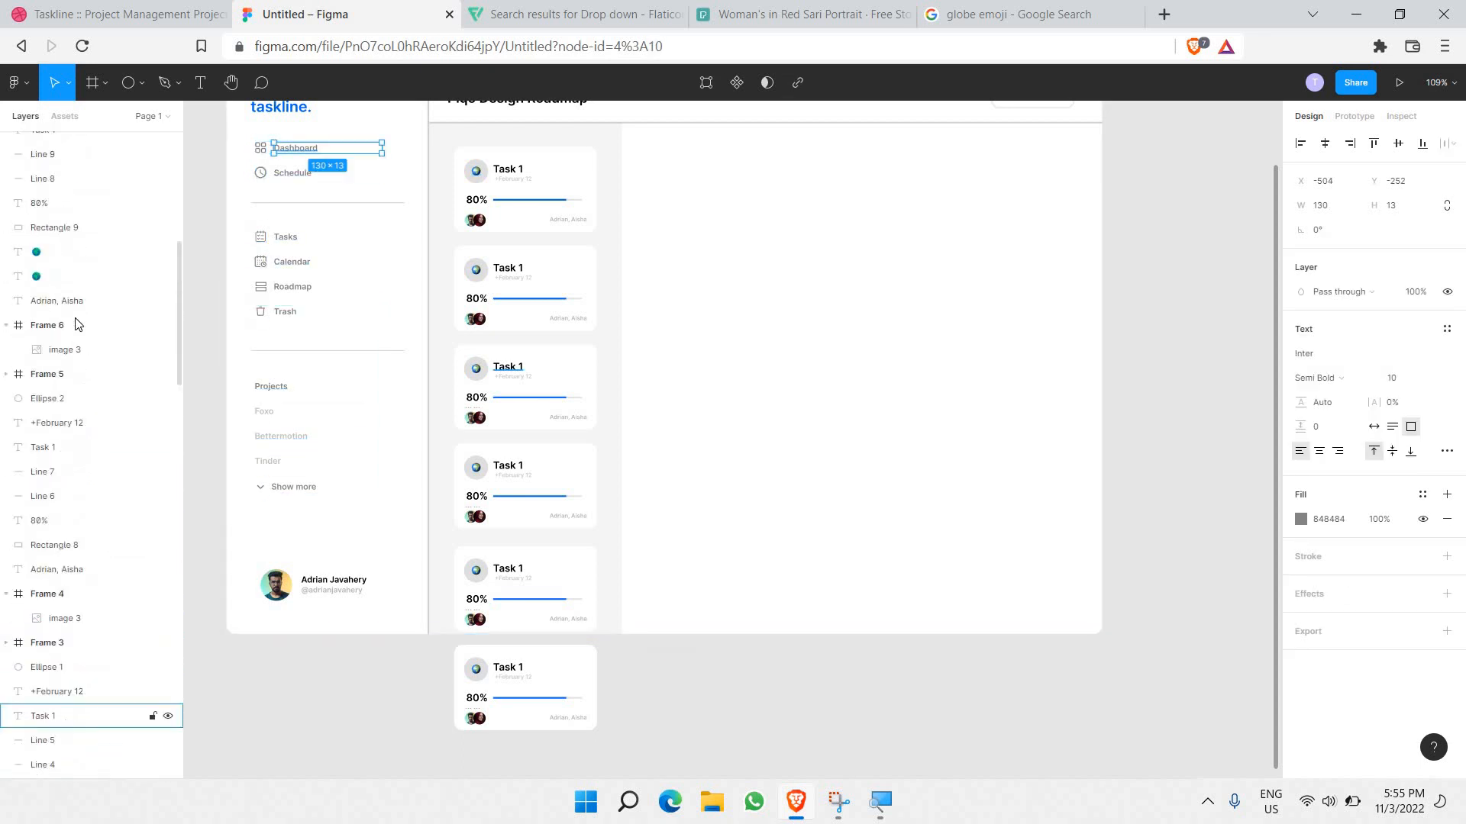
shift+click(81, 313)
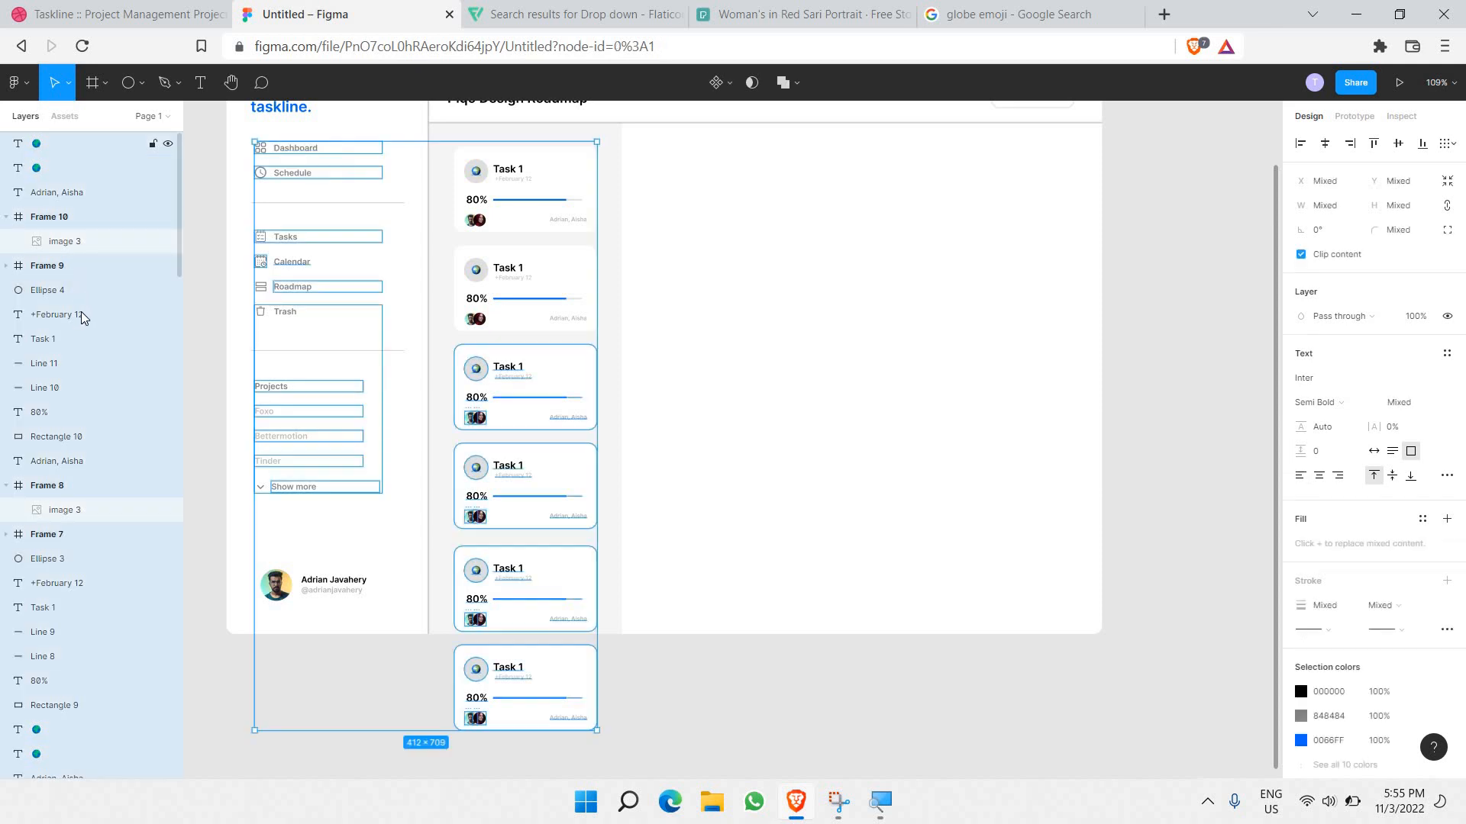
scroll(80, 314, down, 10)
scroll(80, 334, up, 5)
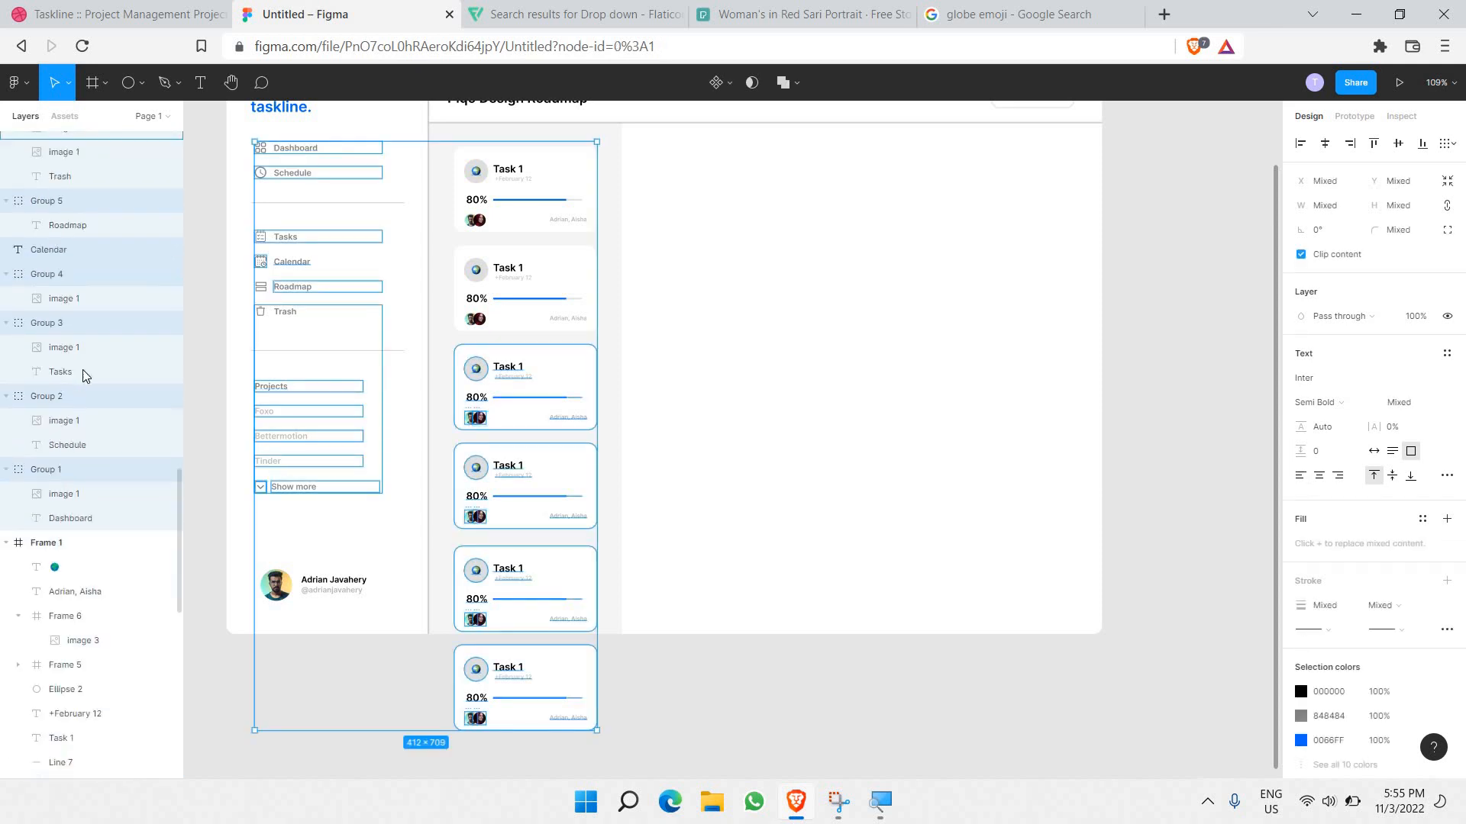
Step: Drag the selected layers into Frame 1 so the sixth card is clipped, then check the view
drag(89, 380, 91, 429)
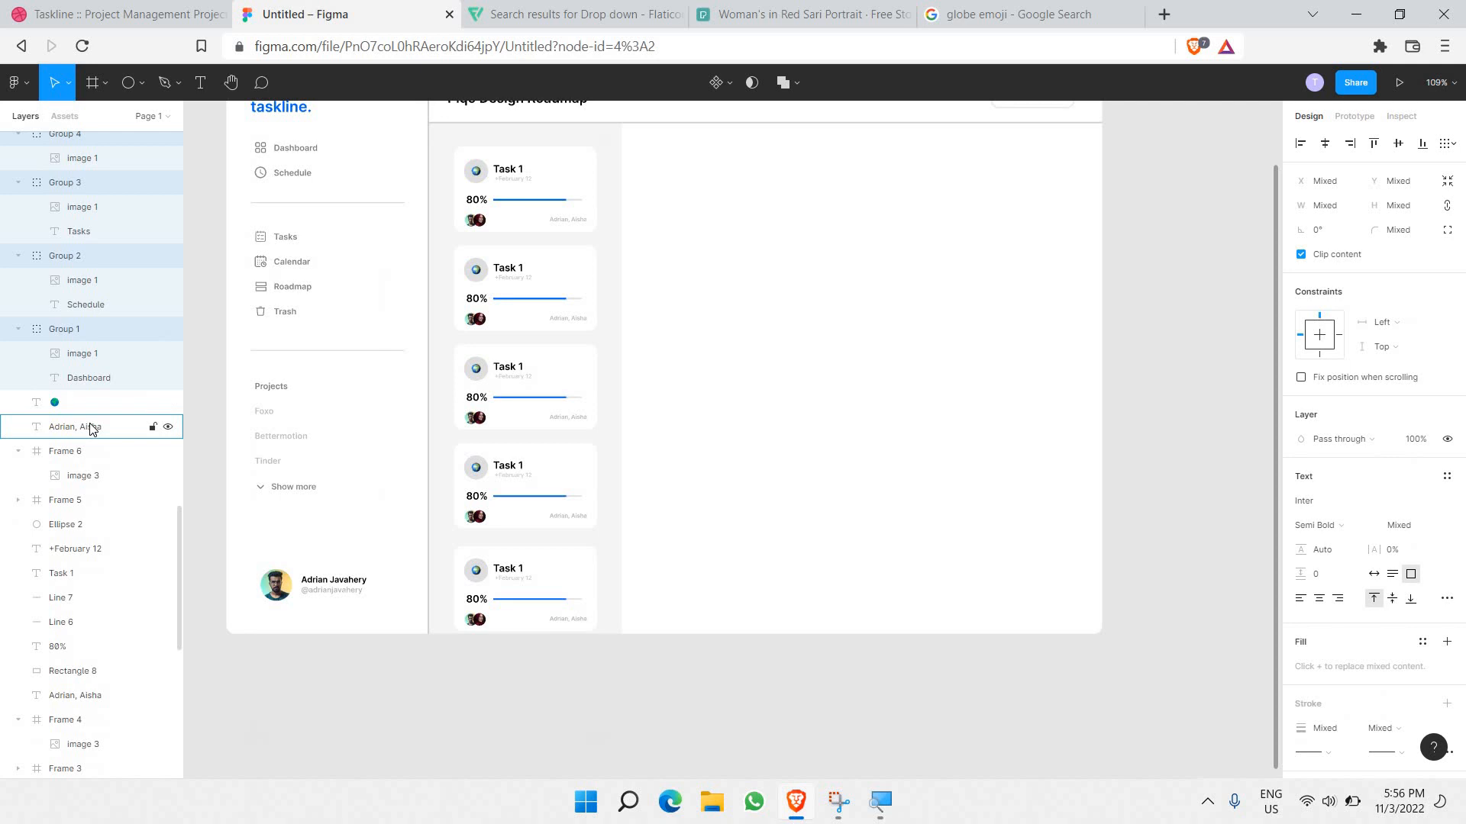
click(665, 462)
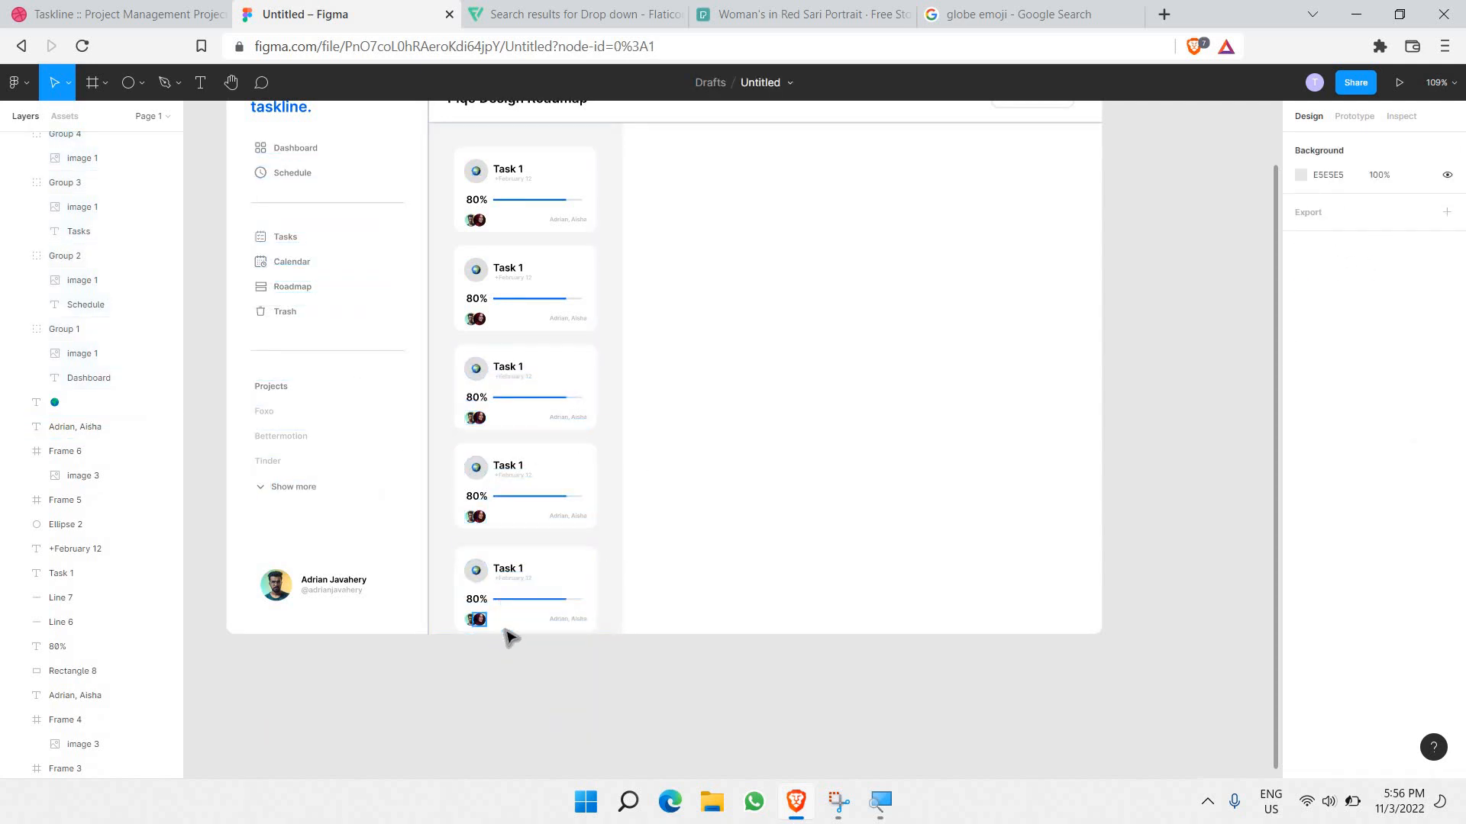
scroll(503, 630, up, 10)
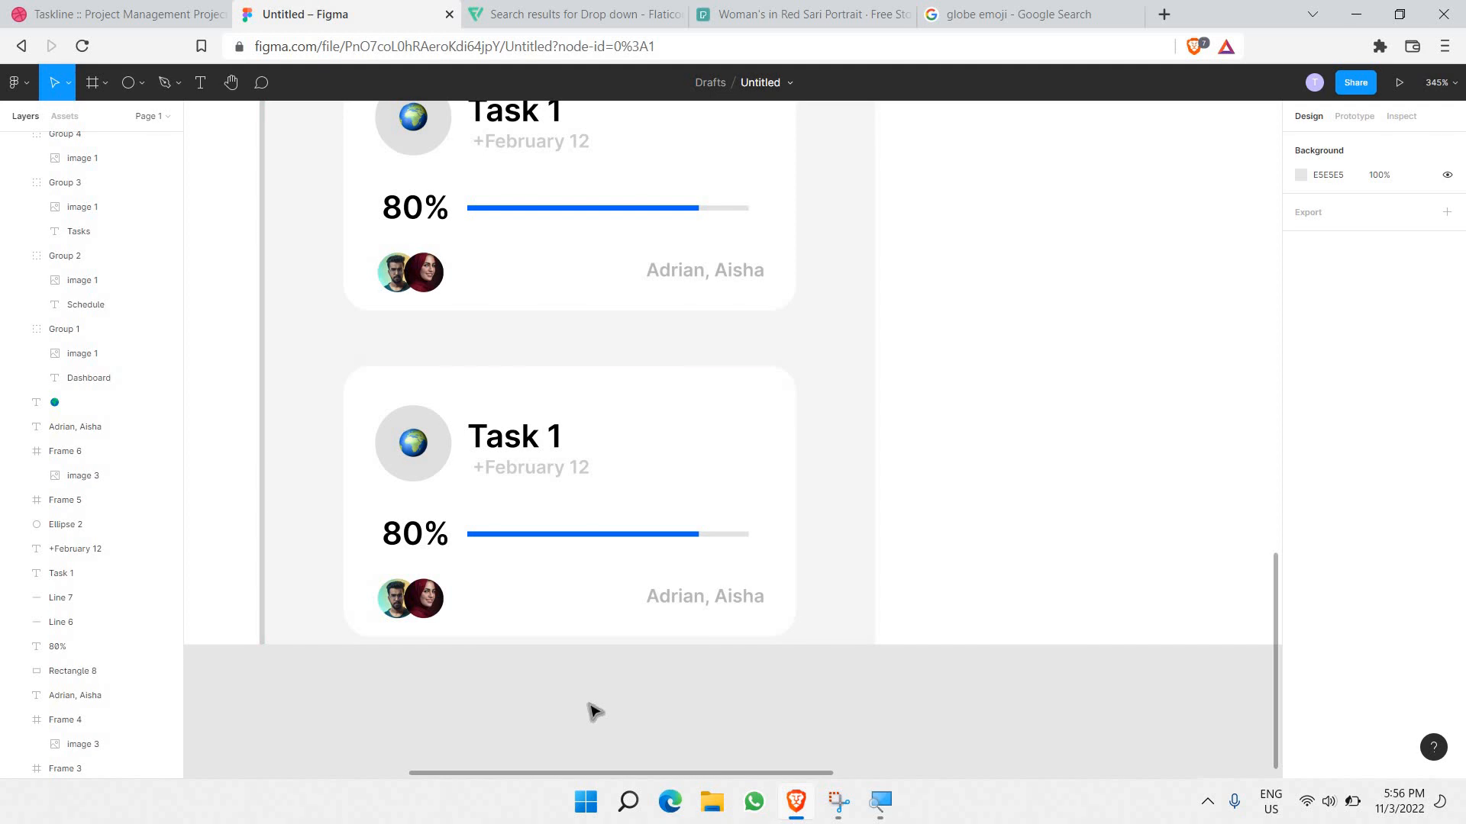
scroll(595, 712, down, 10)
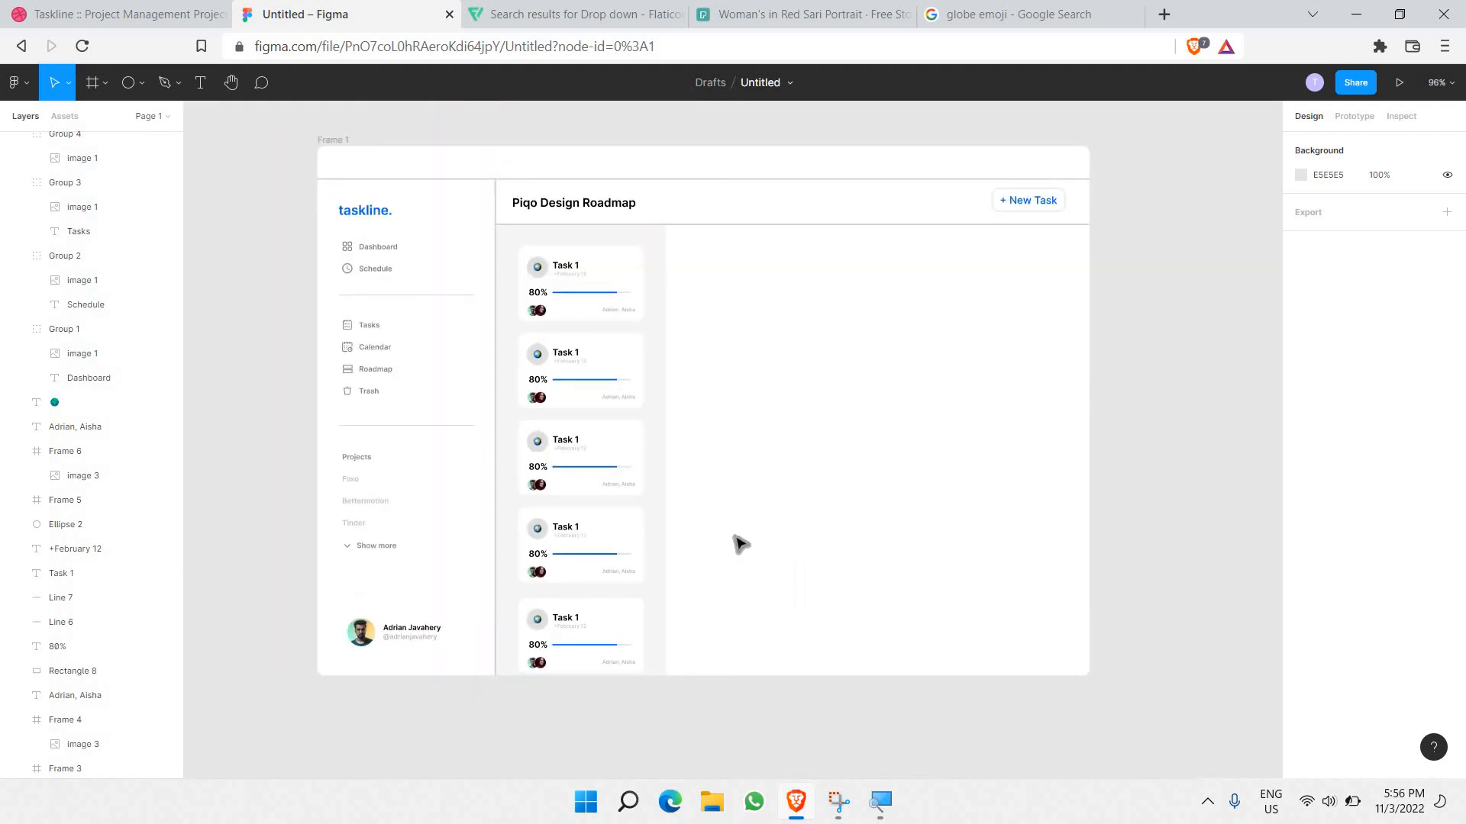
scroll(662, 371, right, 3)
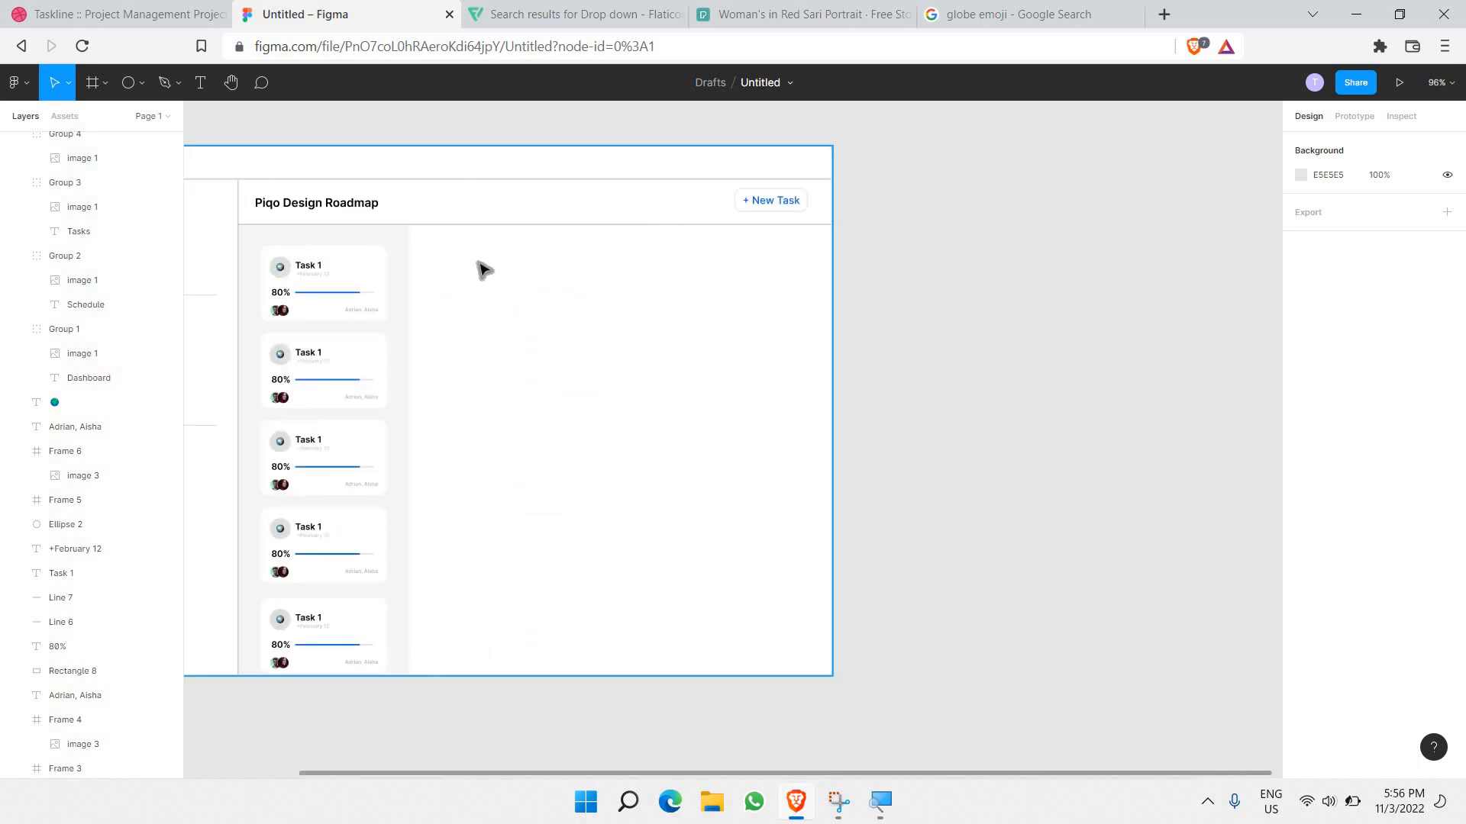
scroll(484, 271, up, 4)
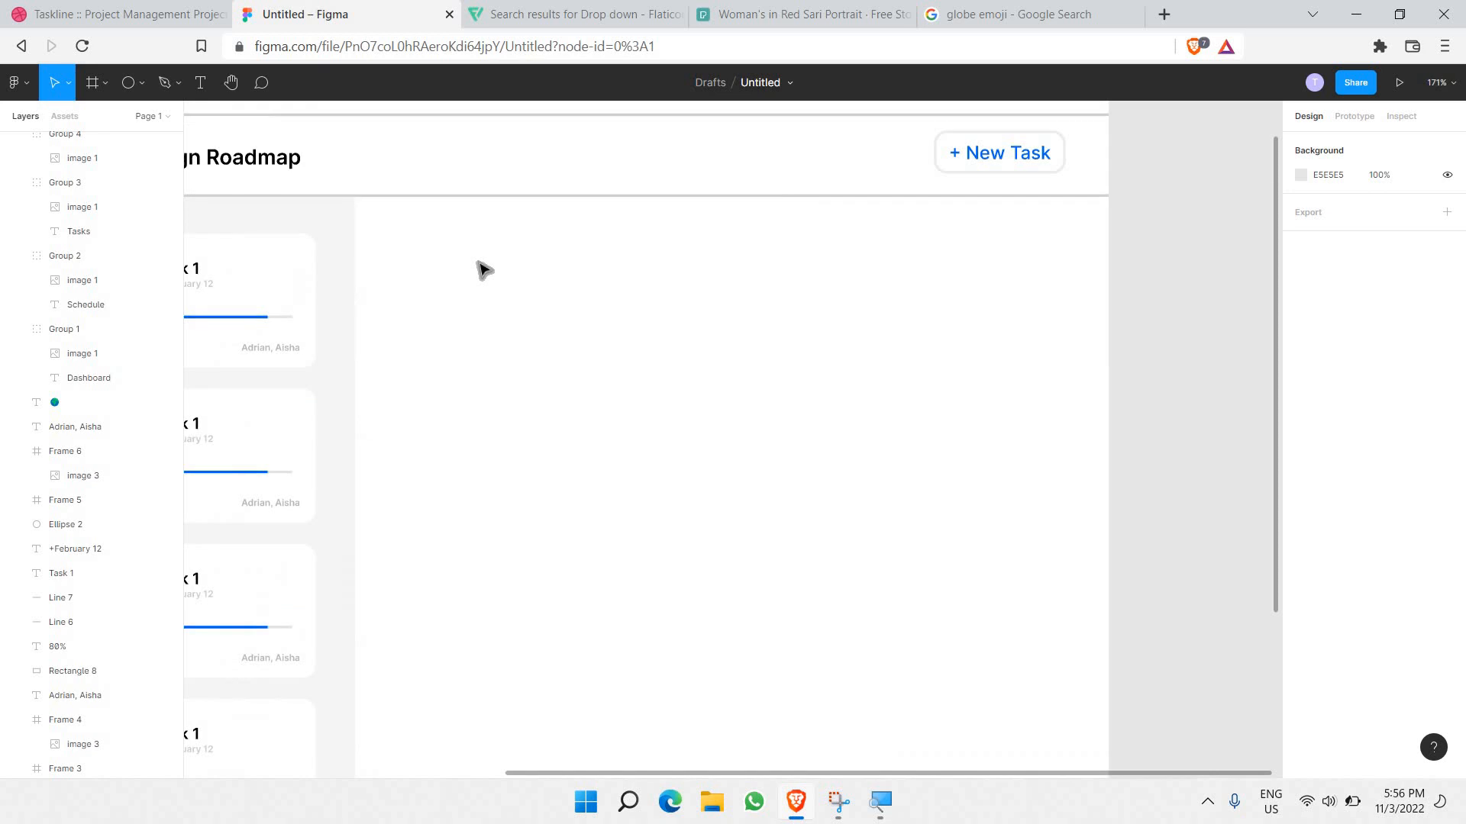
Step: Add a 'Tasks' text label above the roadmap area with font size 12
click(202, 86)
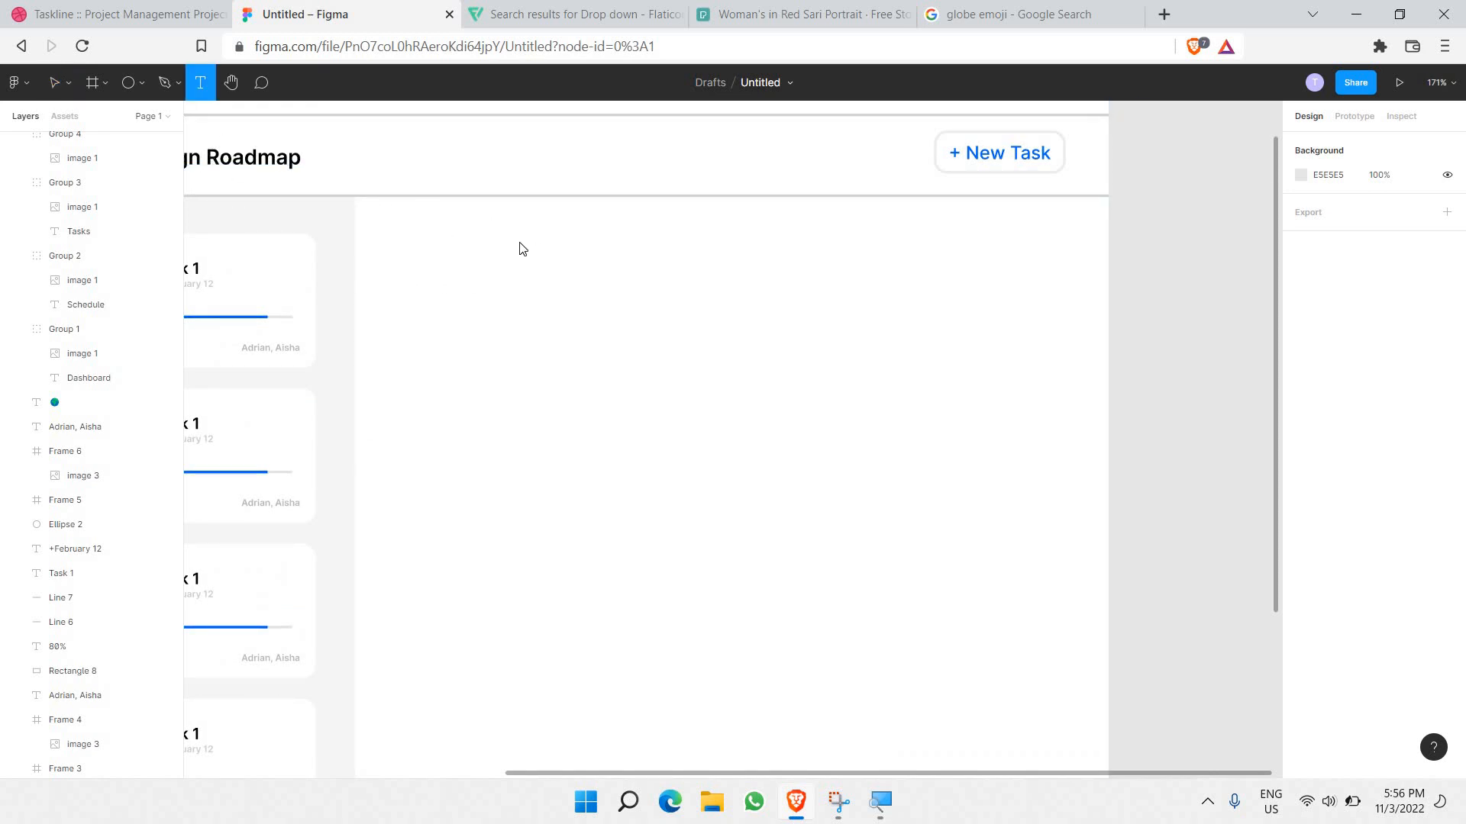
drag(382, 212, 477, 242)
key(Escape)
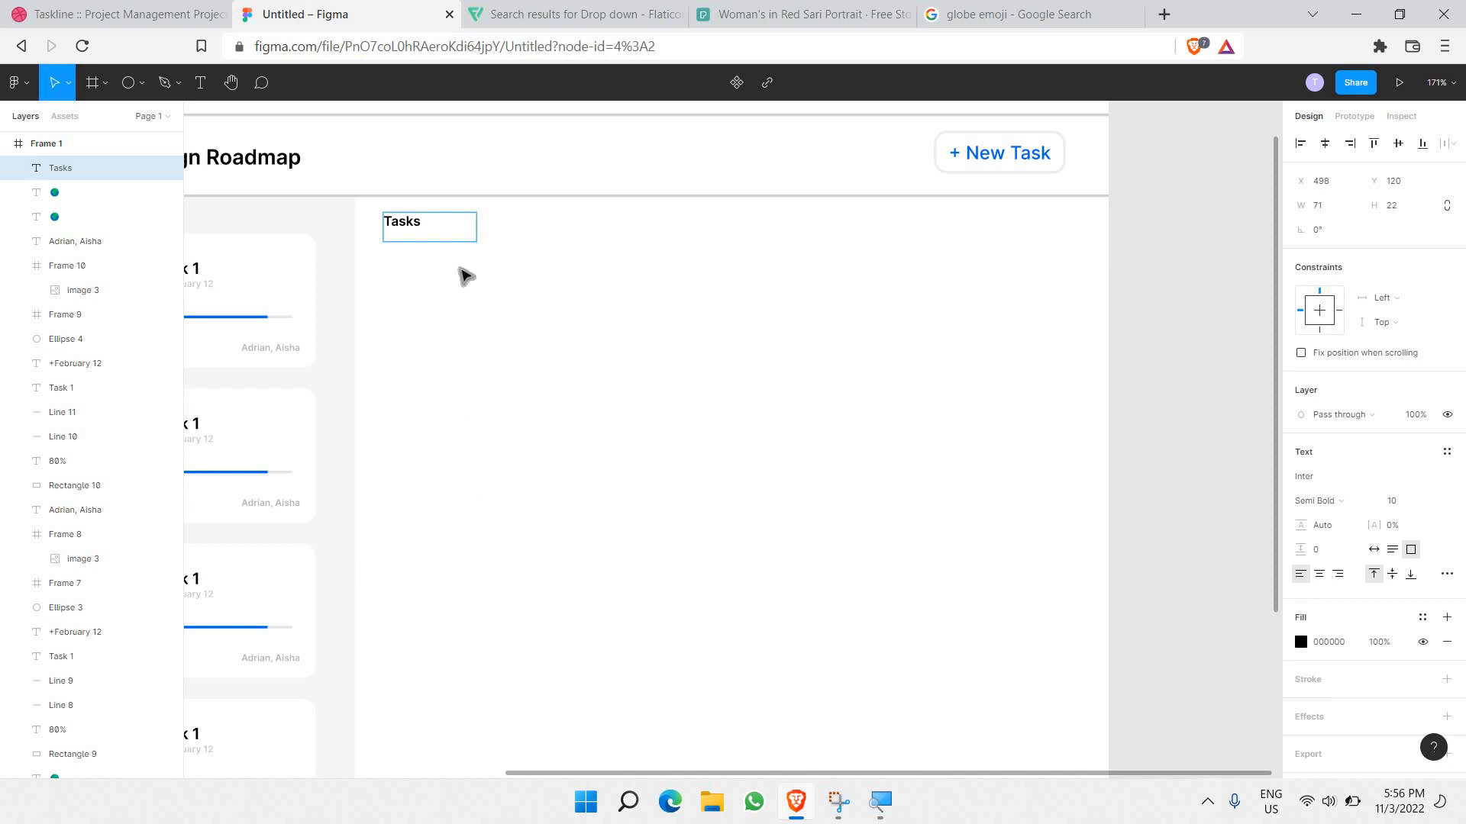
click(425, 238)
click(424, 239)
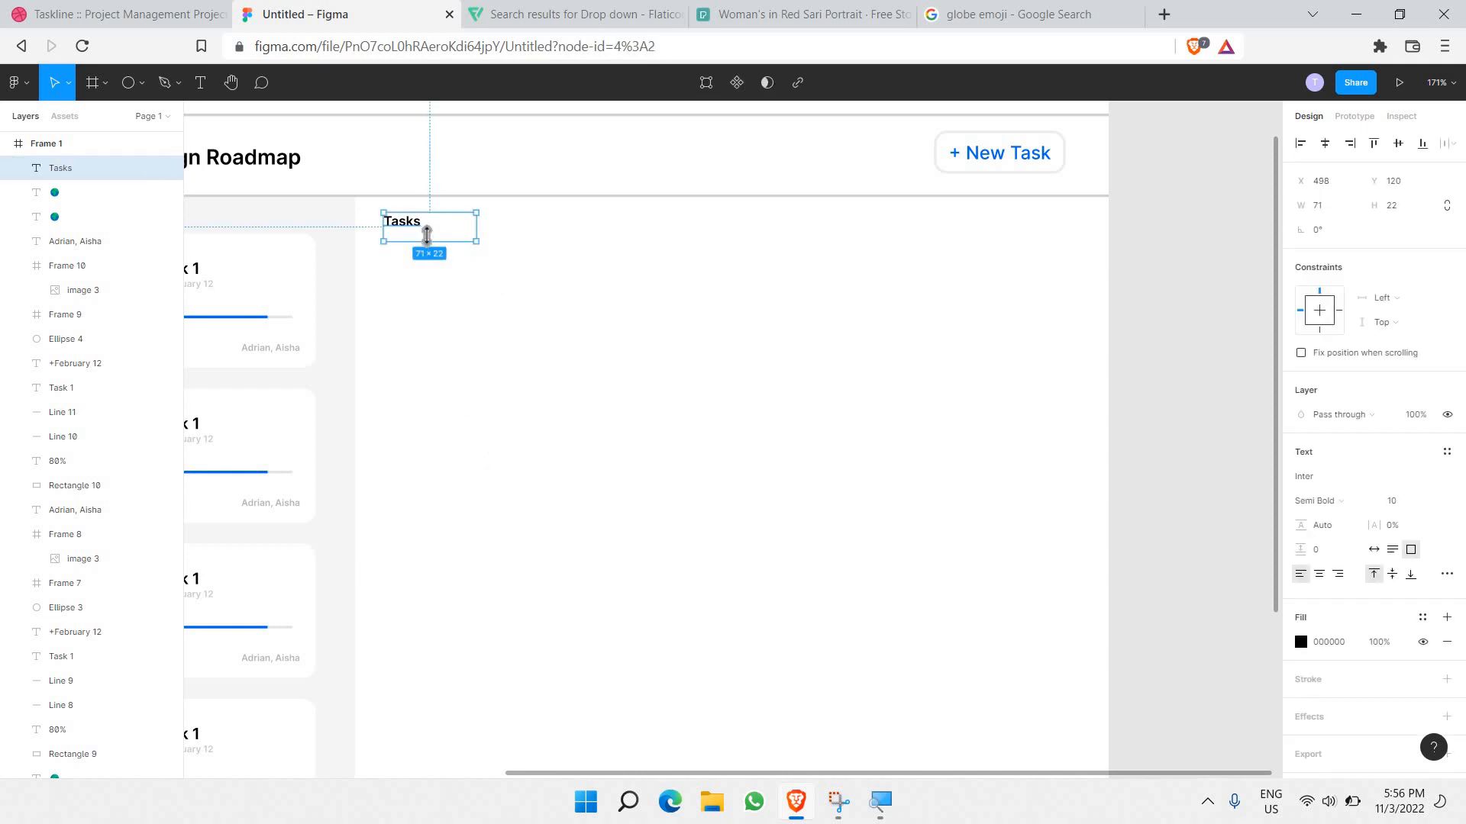
drag(427, 234, 422, 232)
double_click(419, 228)
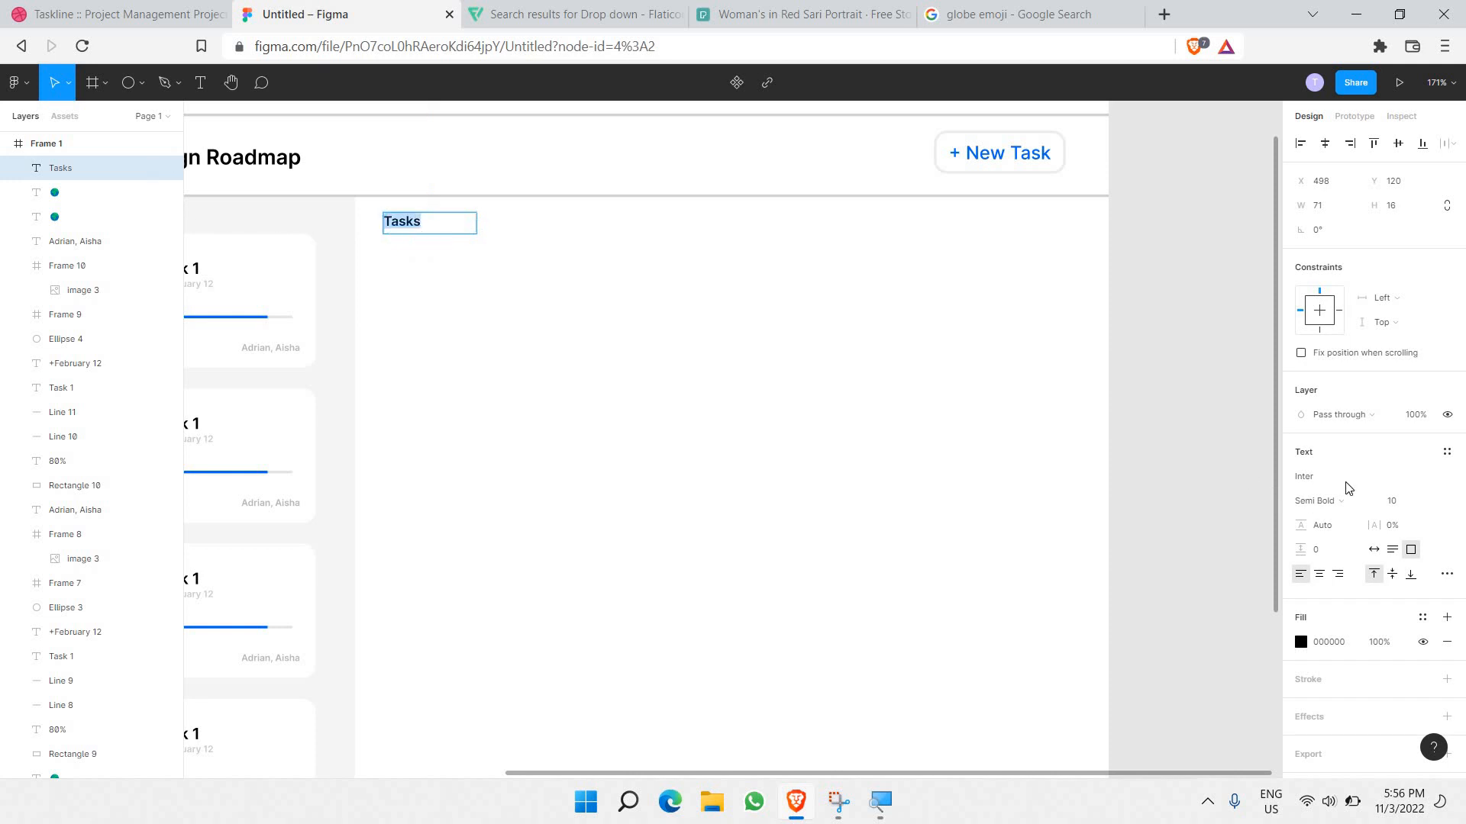
click(1431, 505)
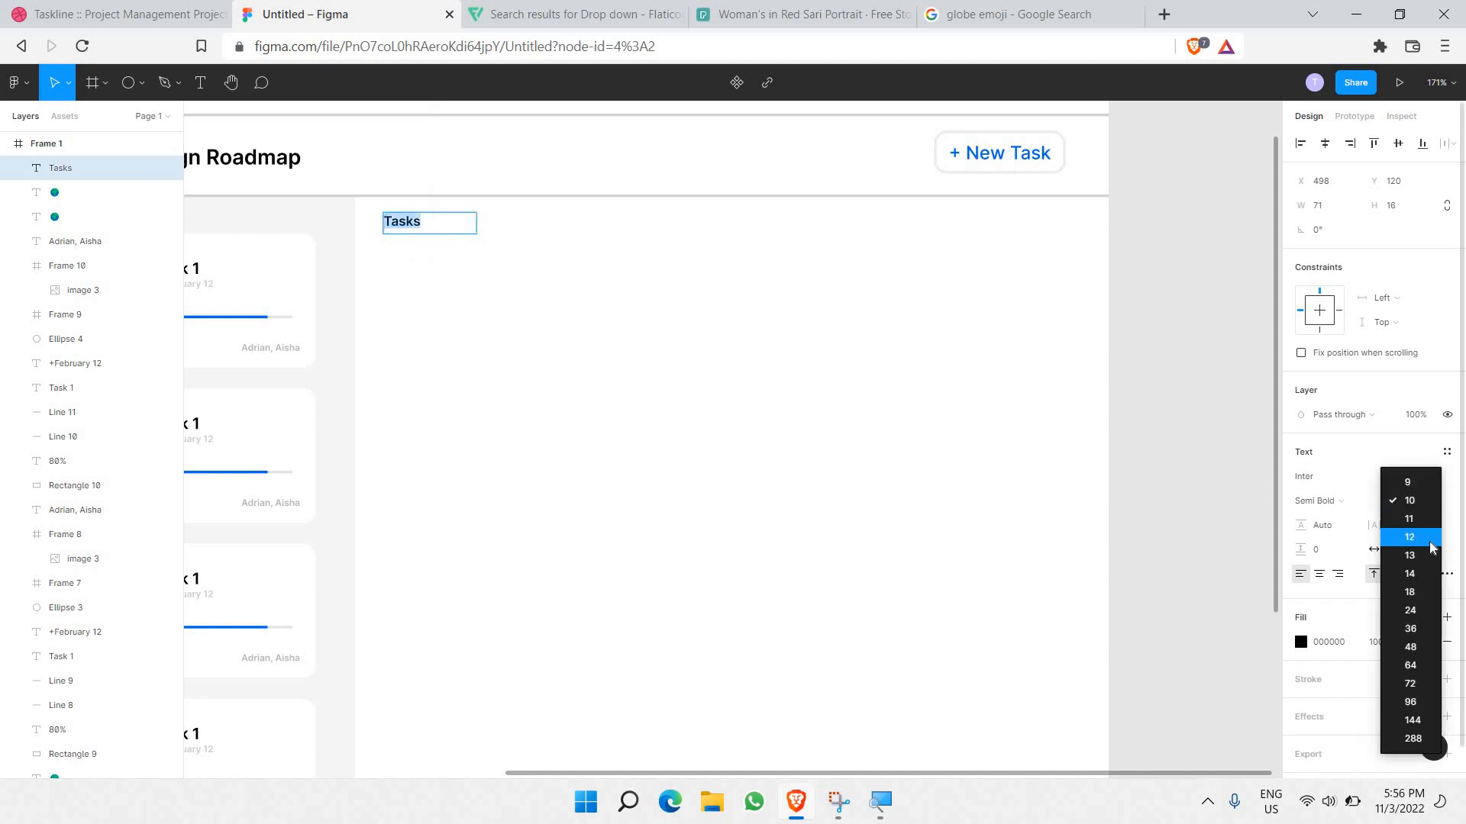
click(1410, 538)
key(Escape)
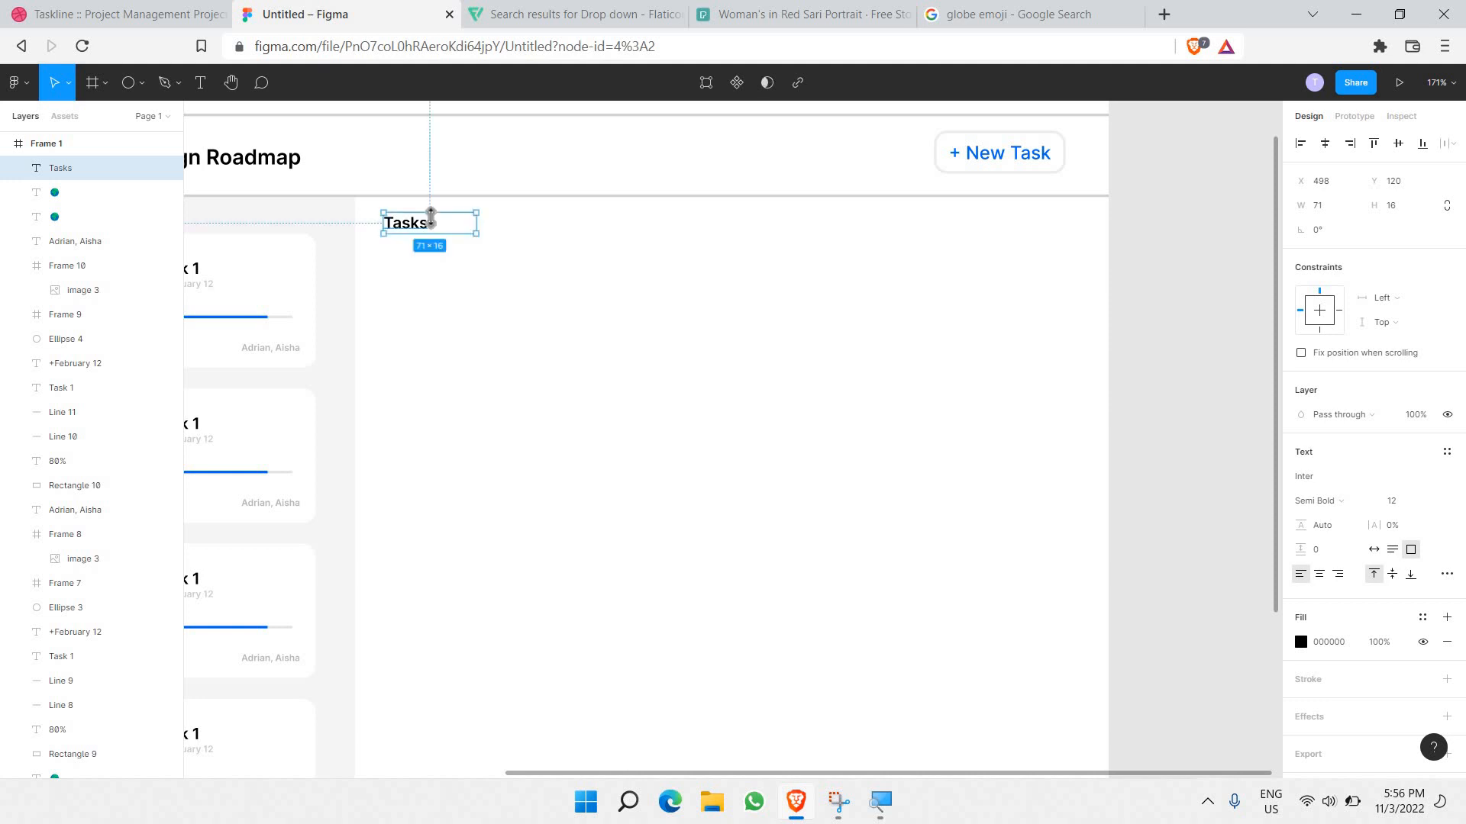
drag(431, 218, 428, 235)
key(ctrl+z)
key(Return)
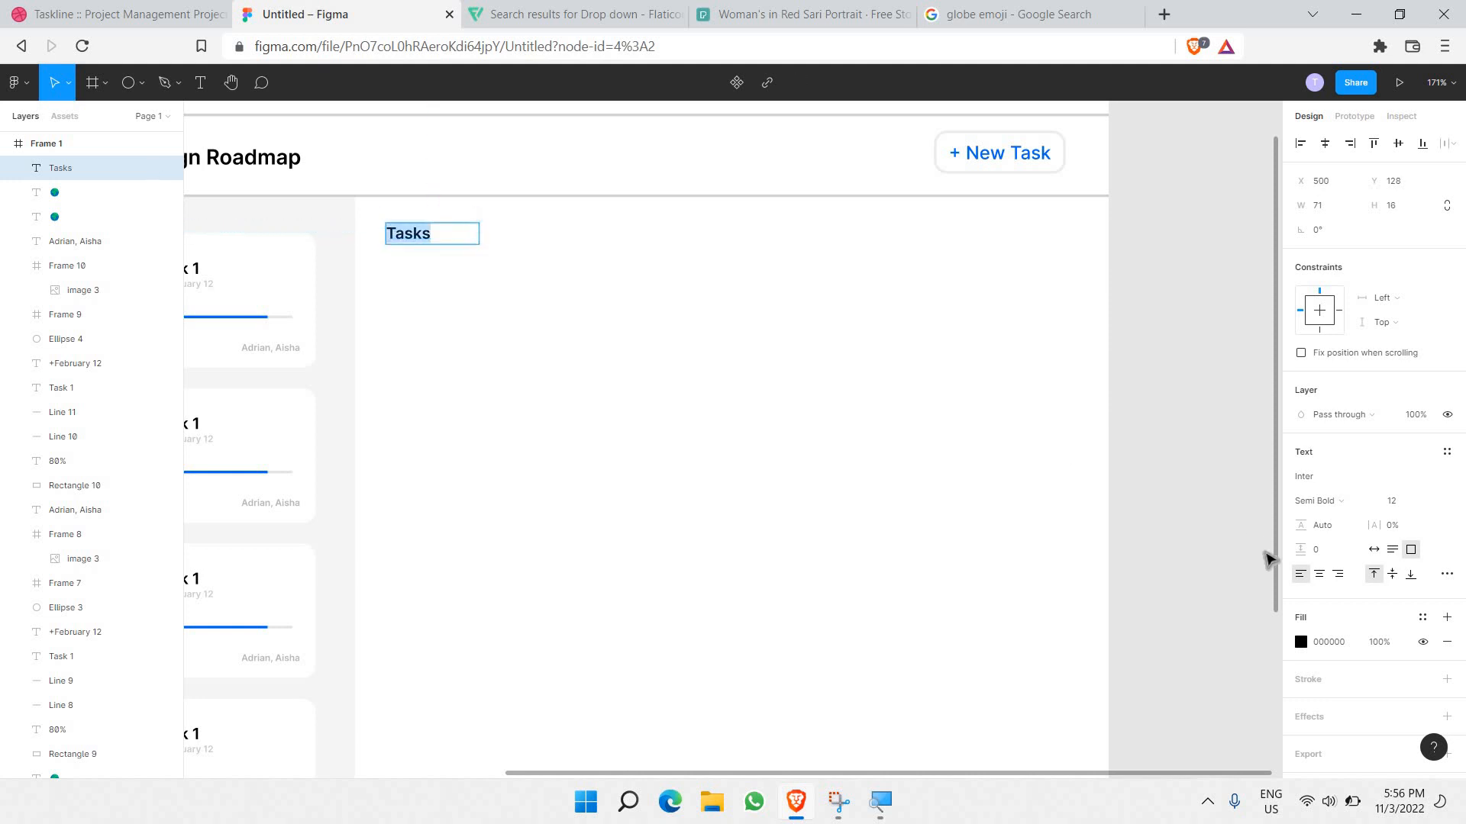
Step: Change the Tasks label's fill colour to light grey DCDCDC
click(1301, 641)
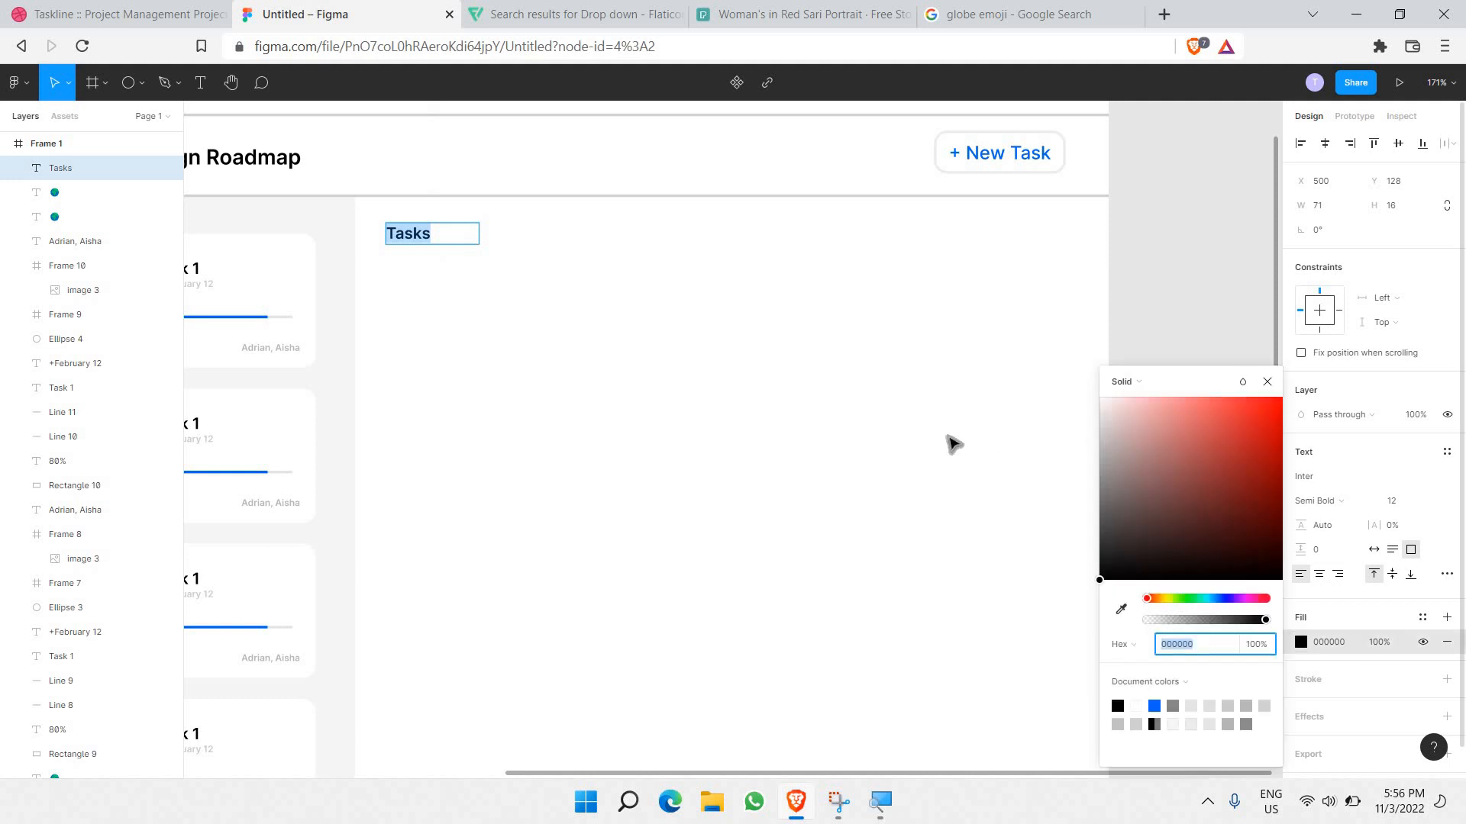
text(DCDCDC)
key(Return)
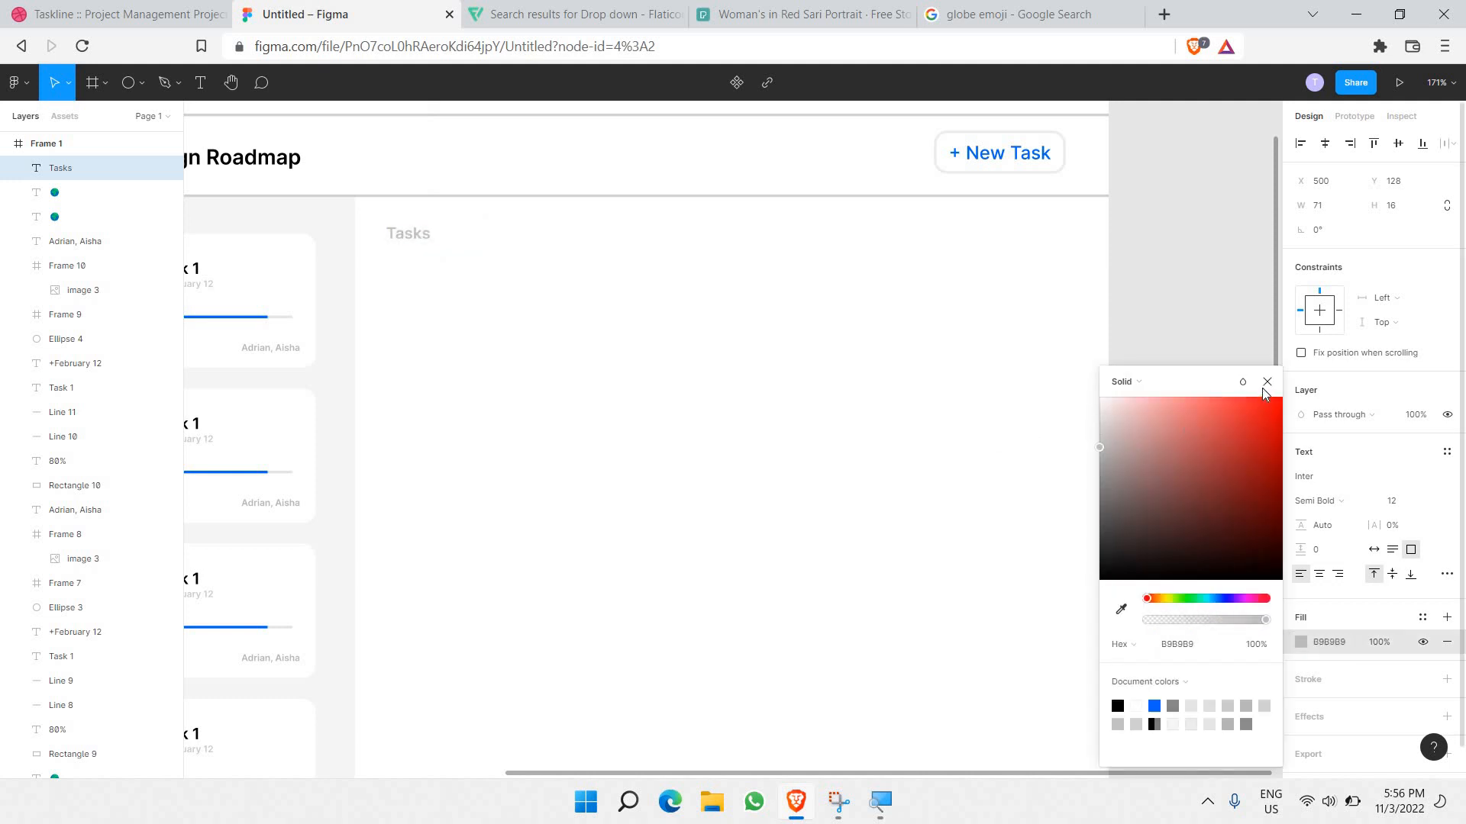
click(1268, 382)
click(873, 212)
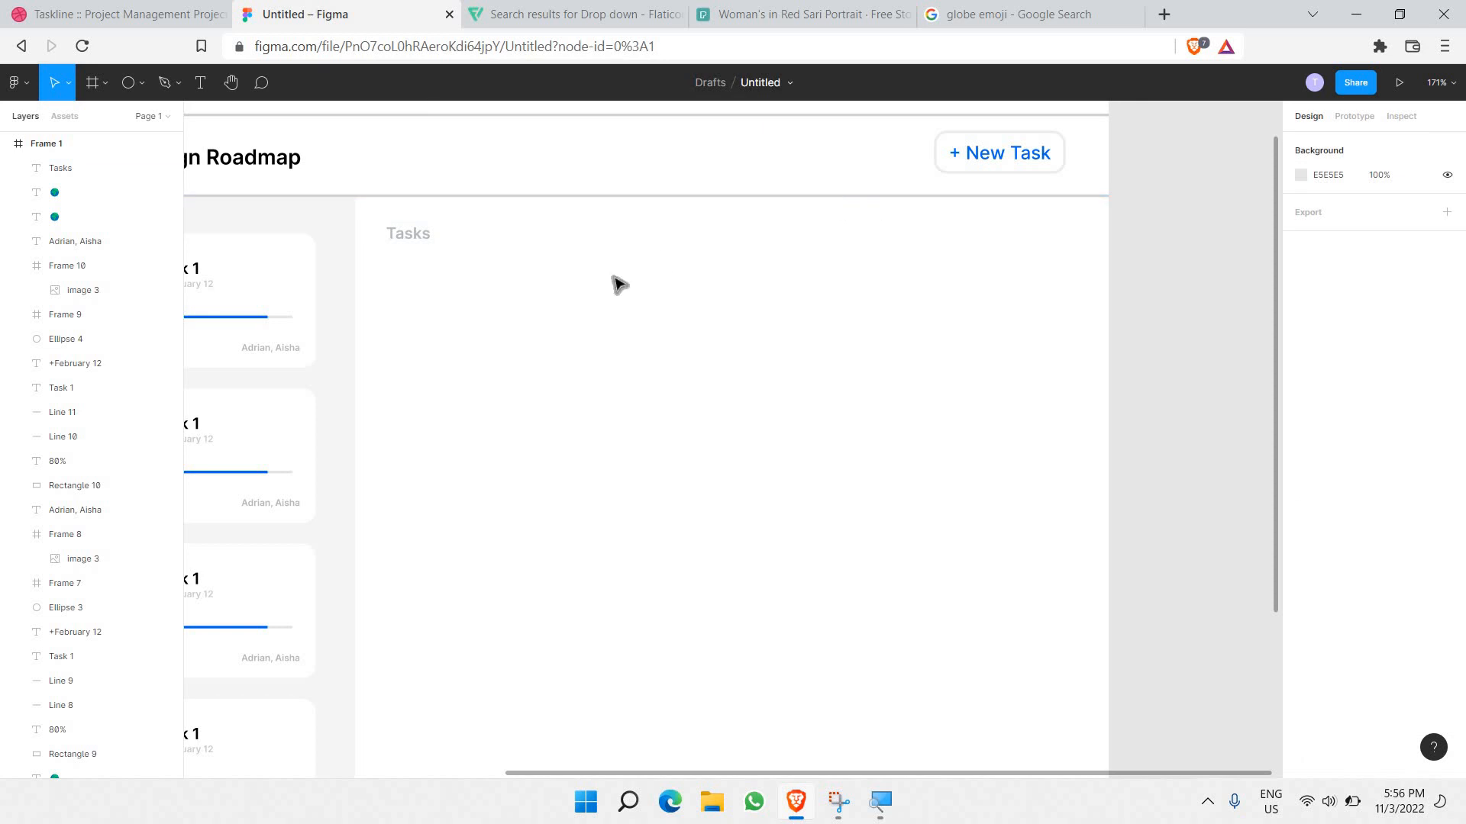
Step: Retitle the second and third cards 'Task 2' and 'Task 3'
scroll(603, 279, left, 3)
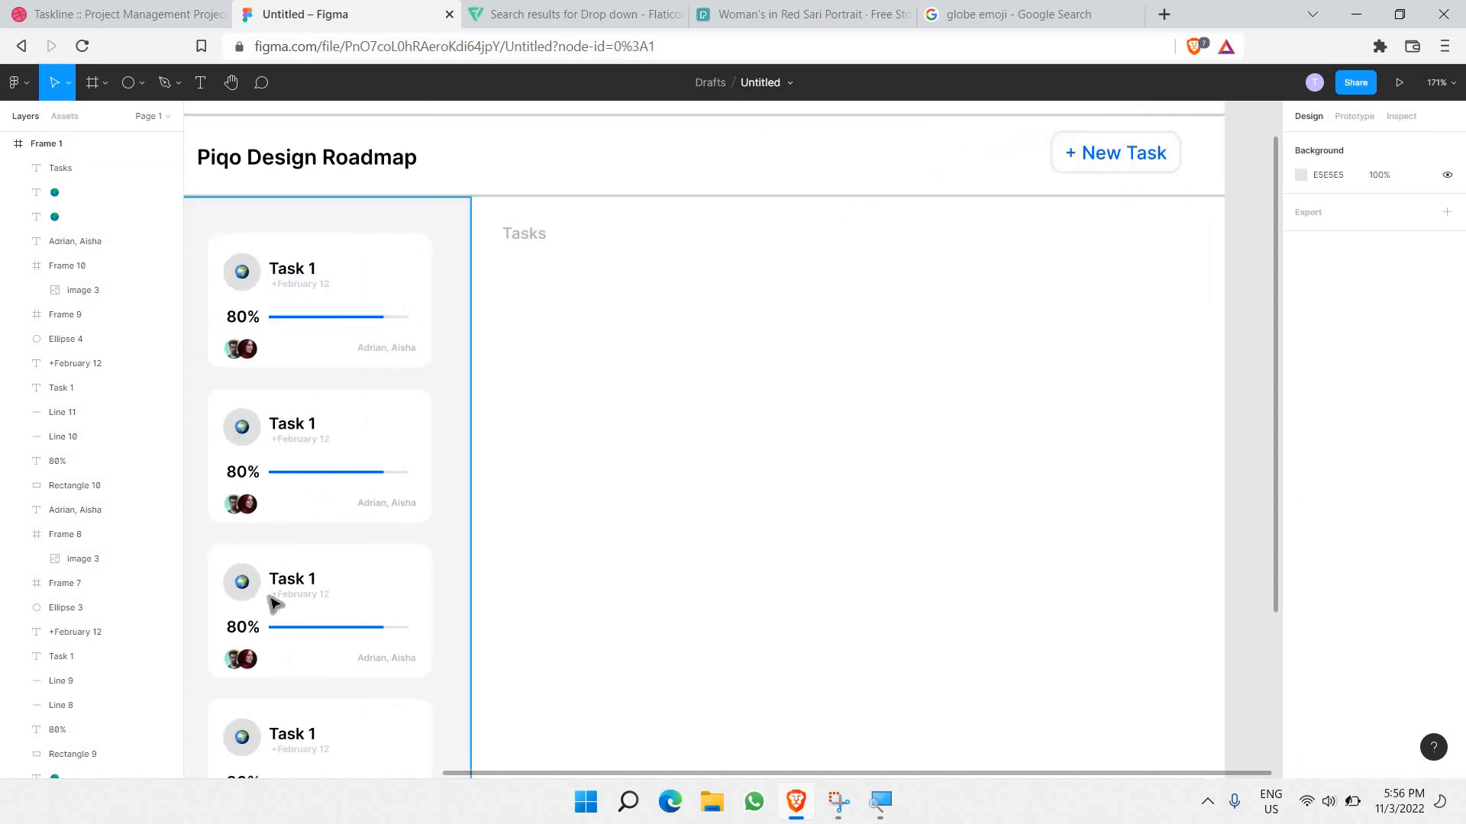
scroll(274, 595, down, 1)
scroll(305, 412, up, 2)
scroll(320, 510, down, 2)
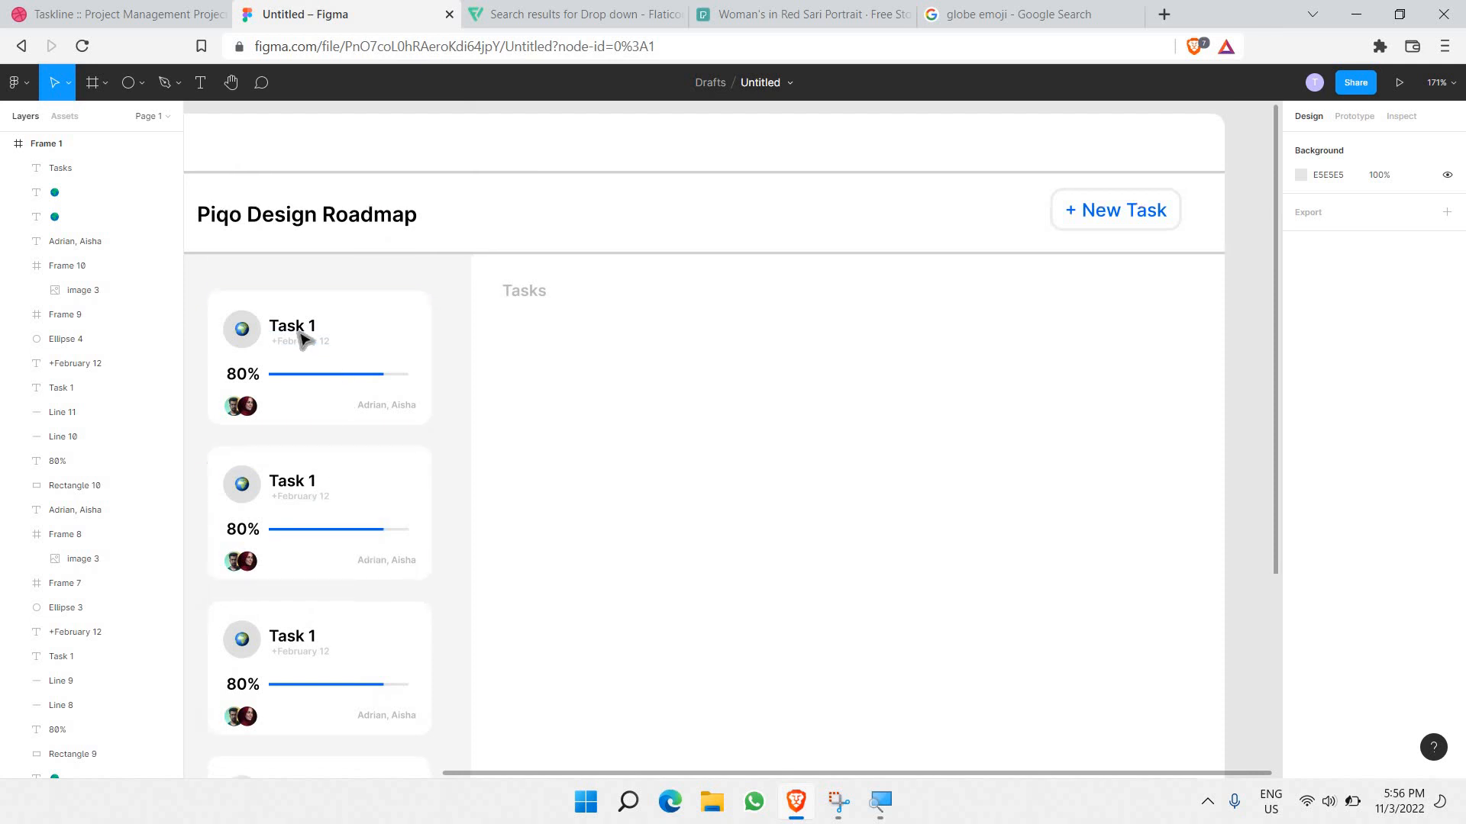
double_click(311, 323)
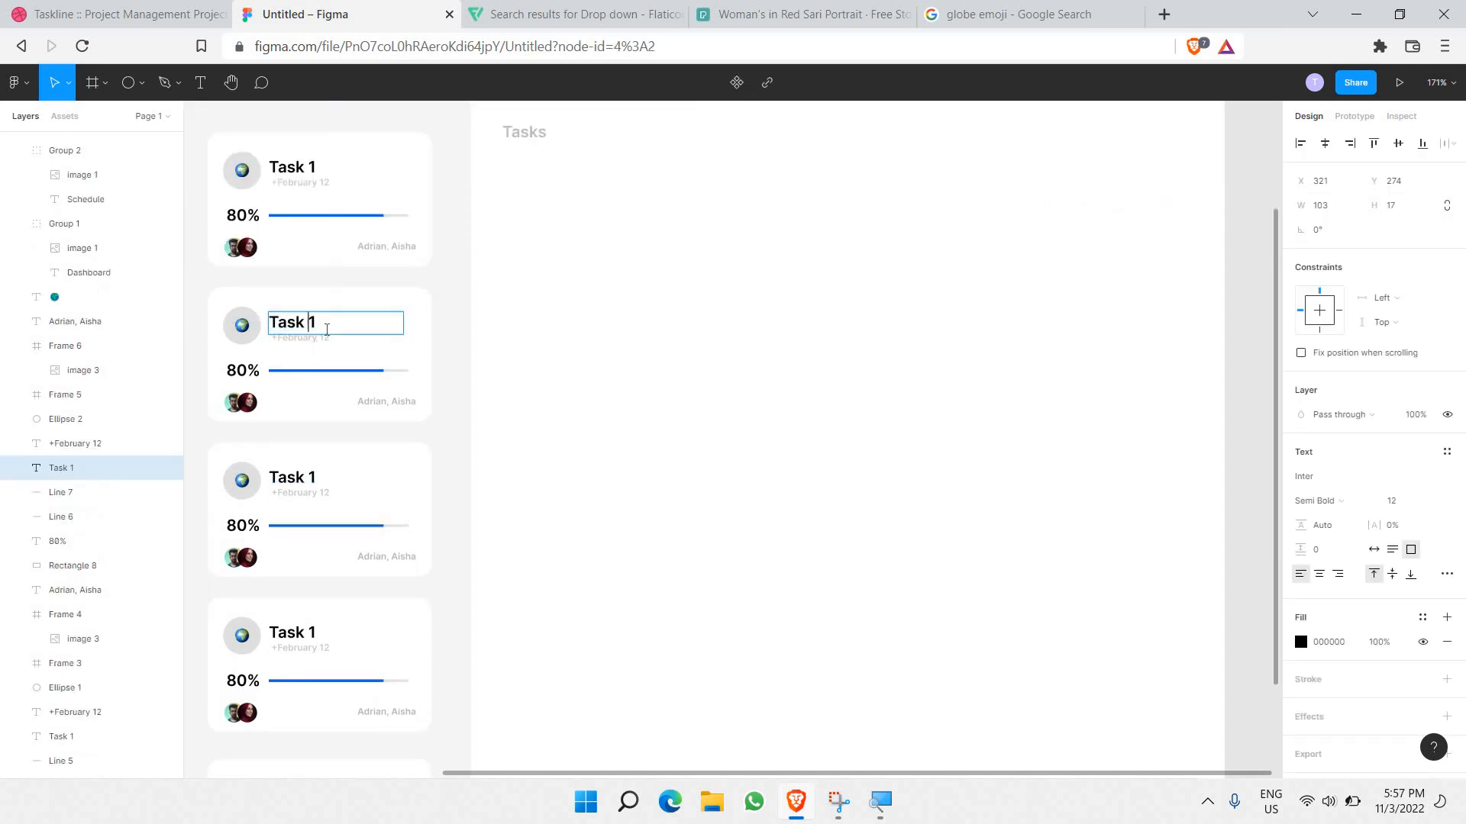
text(Task 2)
double_click(309, 479)
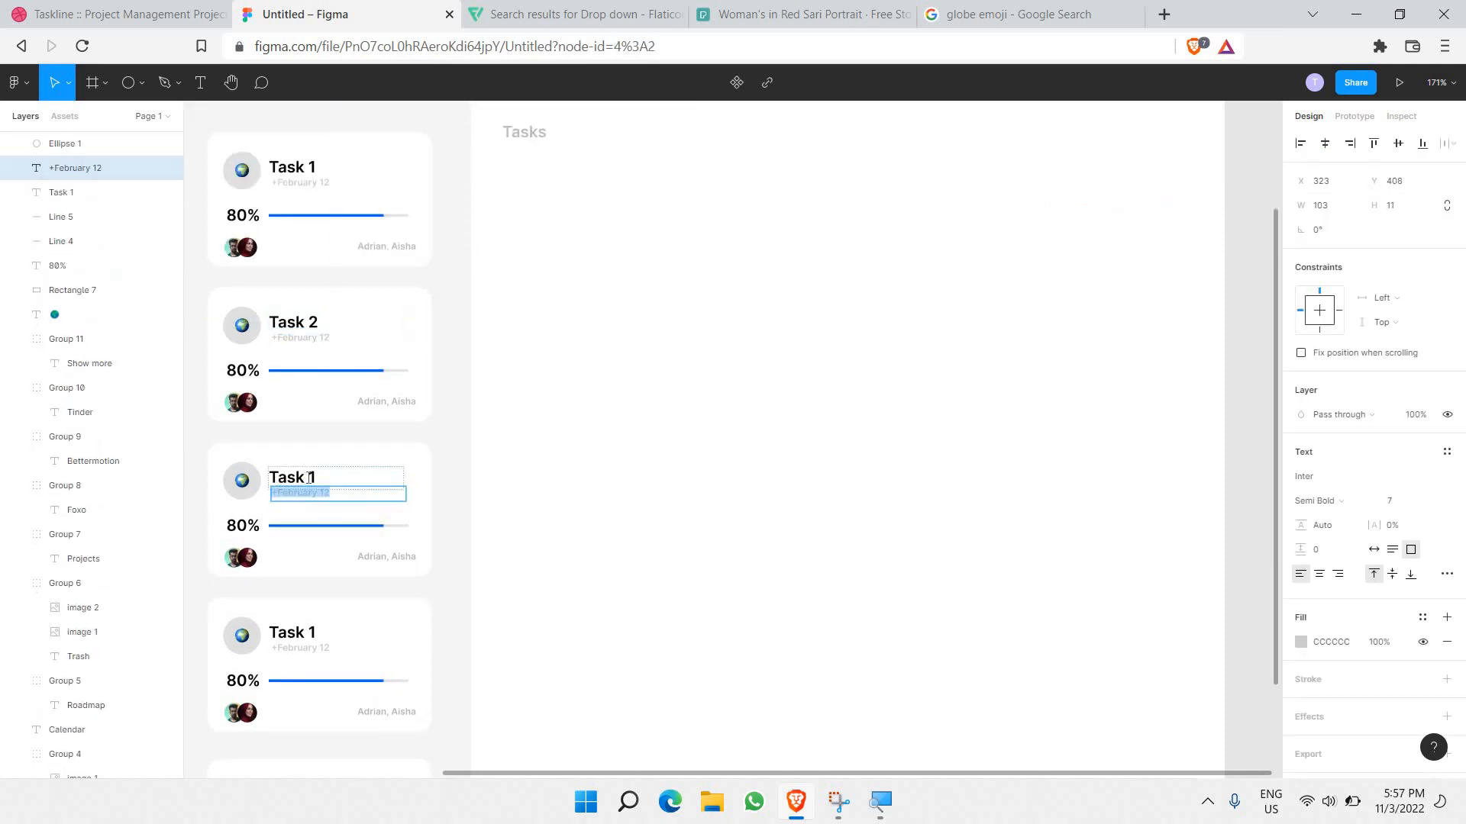
click(311, 478)
text(3)
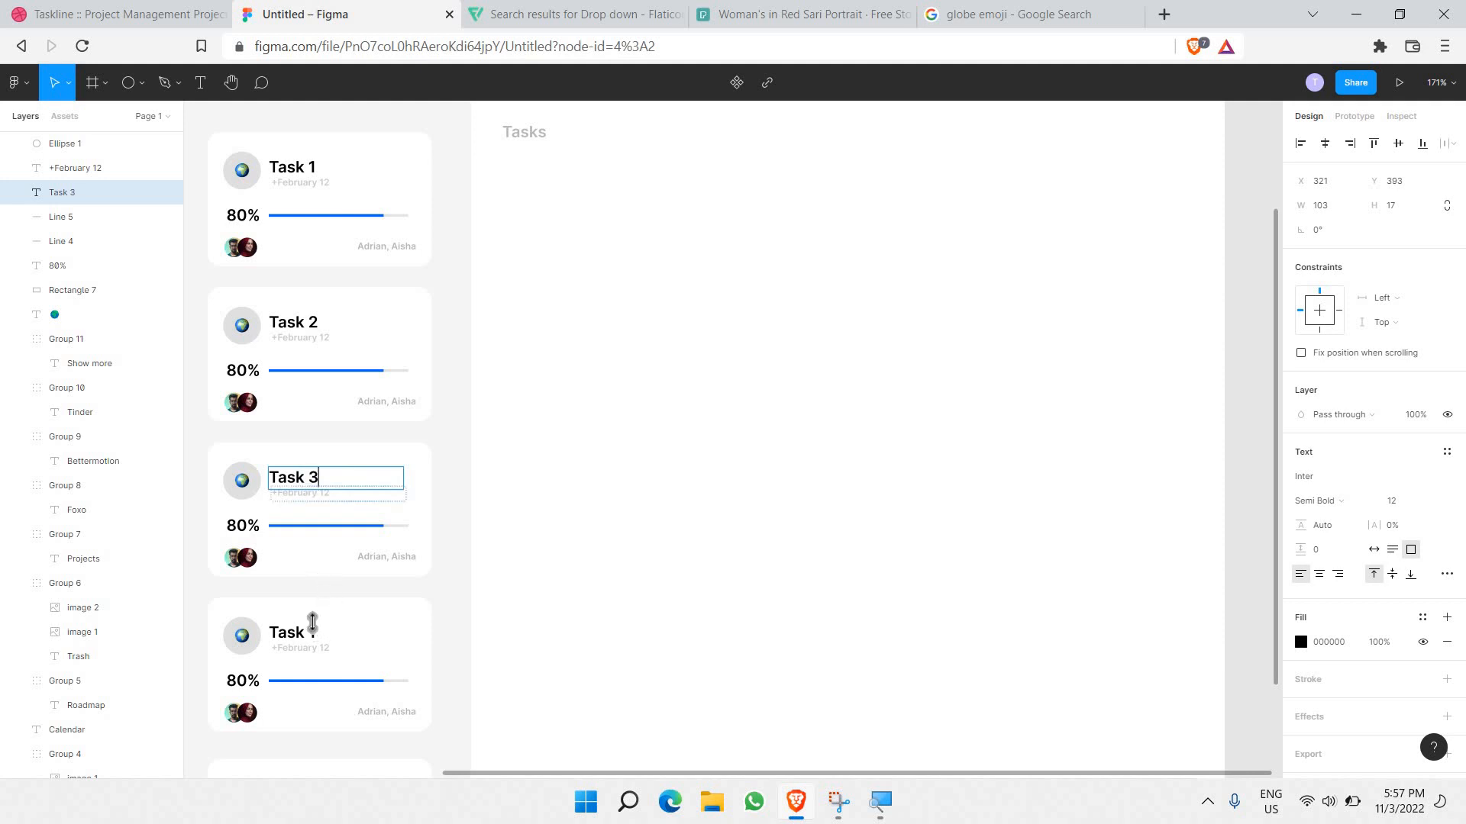
Step: Renumber the fourth and fifth cards to Task 4 and Task 5, then zoom to fit the dashboard
double_click(311, 632)
click(313, 632)
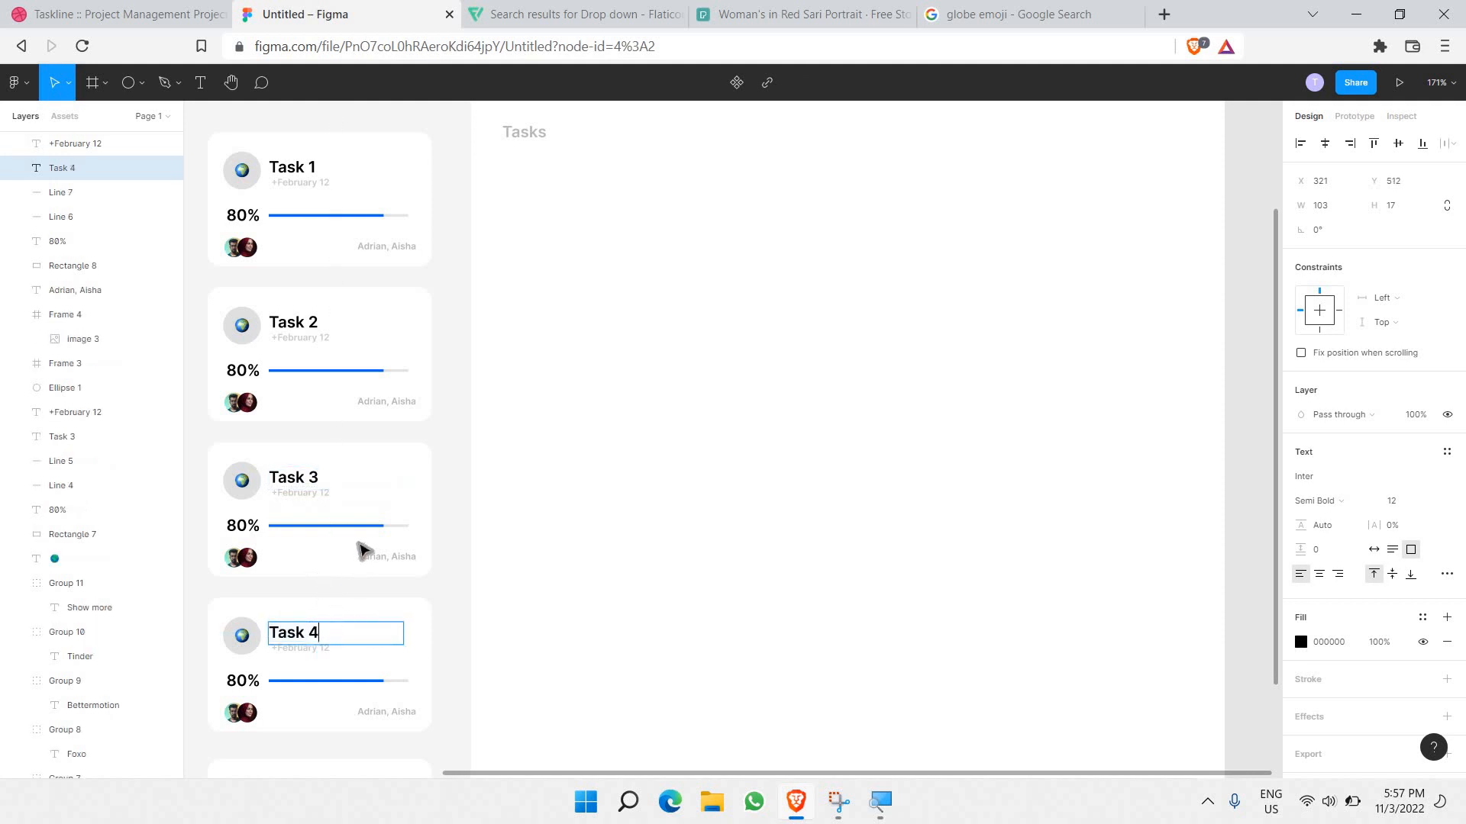
scroll(365, 551, down, 3)
double_click(313, 569)
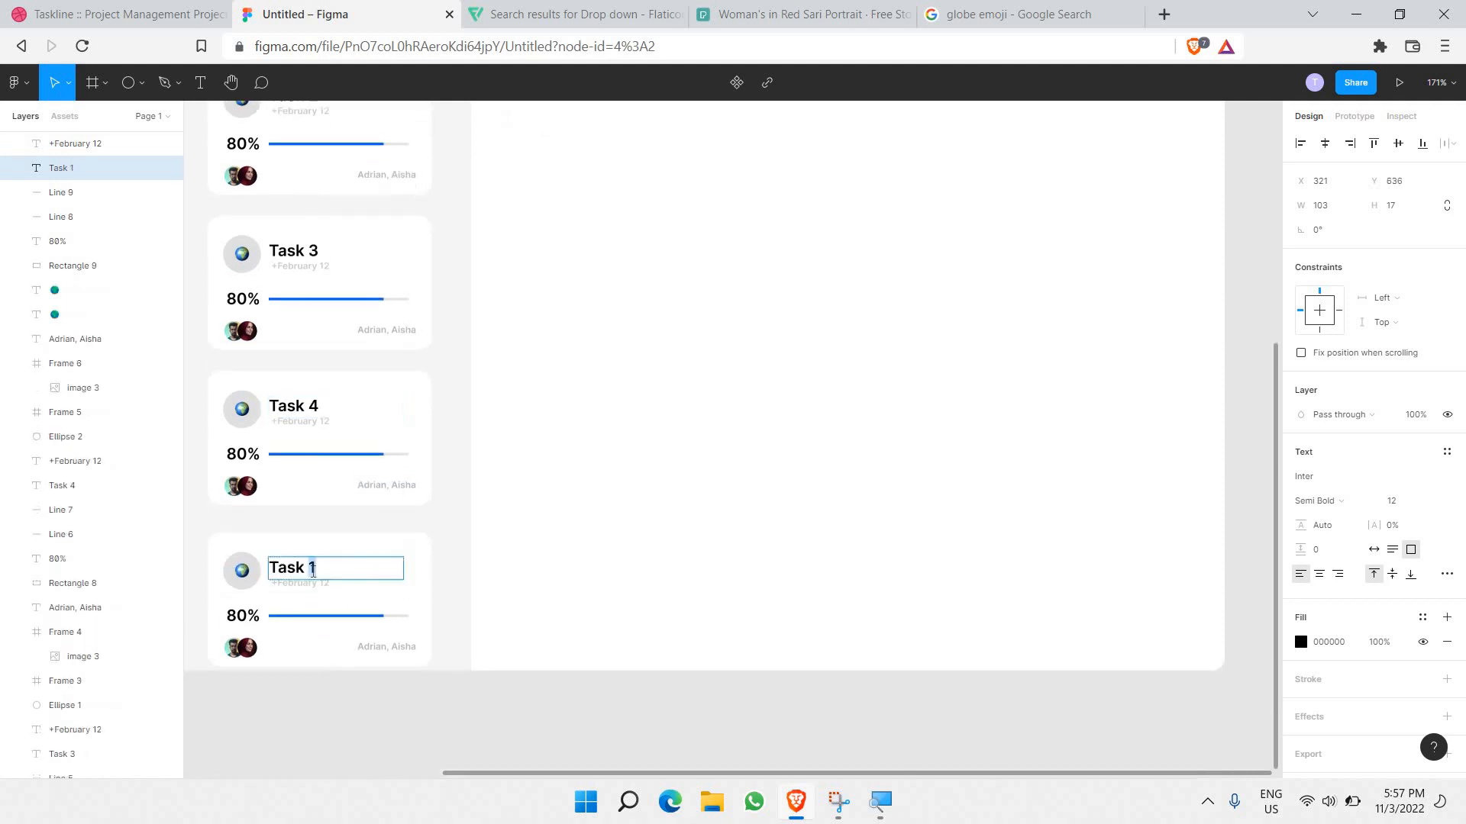
text(5)
click(666, 431)
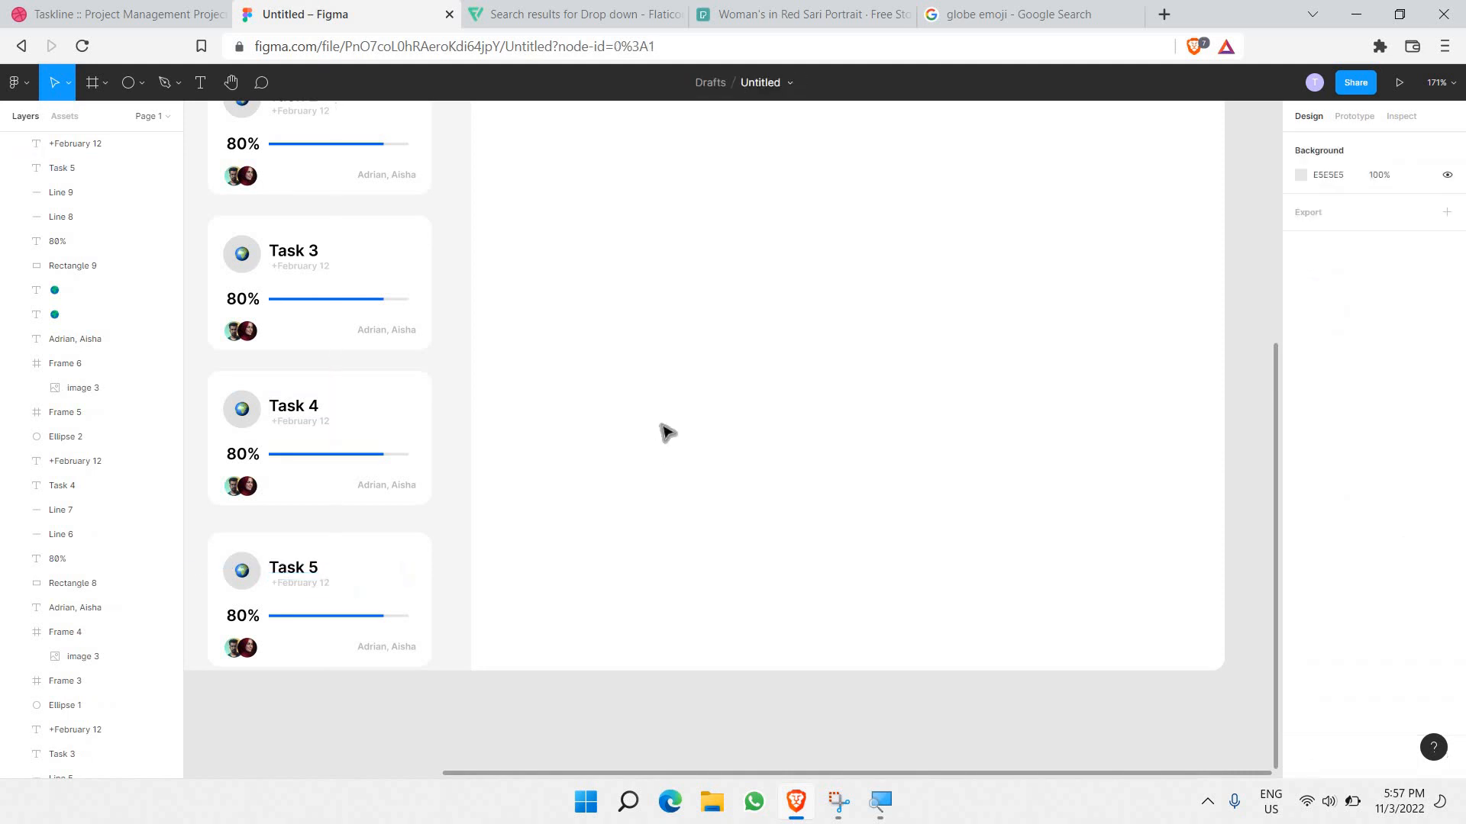
key(shift+1)
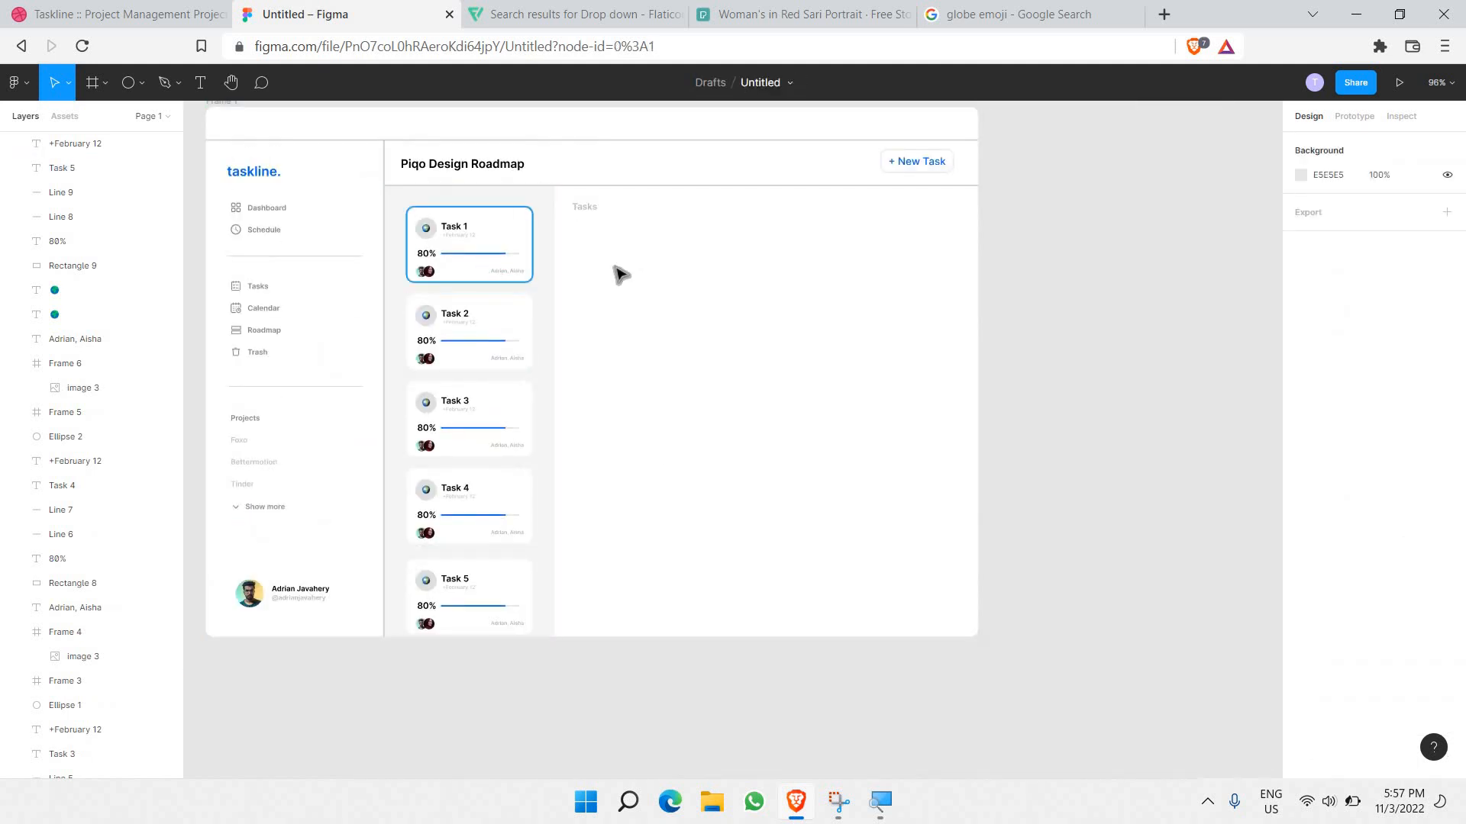
Step: Paste a copy of the Tasks header below it and retype it as 'Task 1'
scroll(615, 275, right, 2)
scroll(504, 243, up, 3)
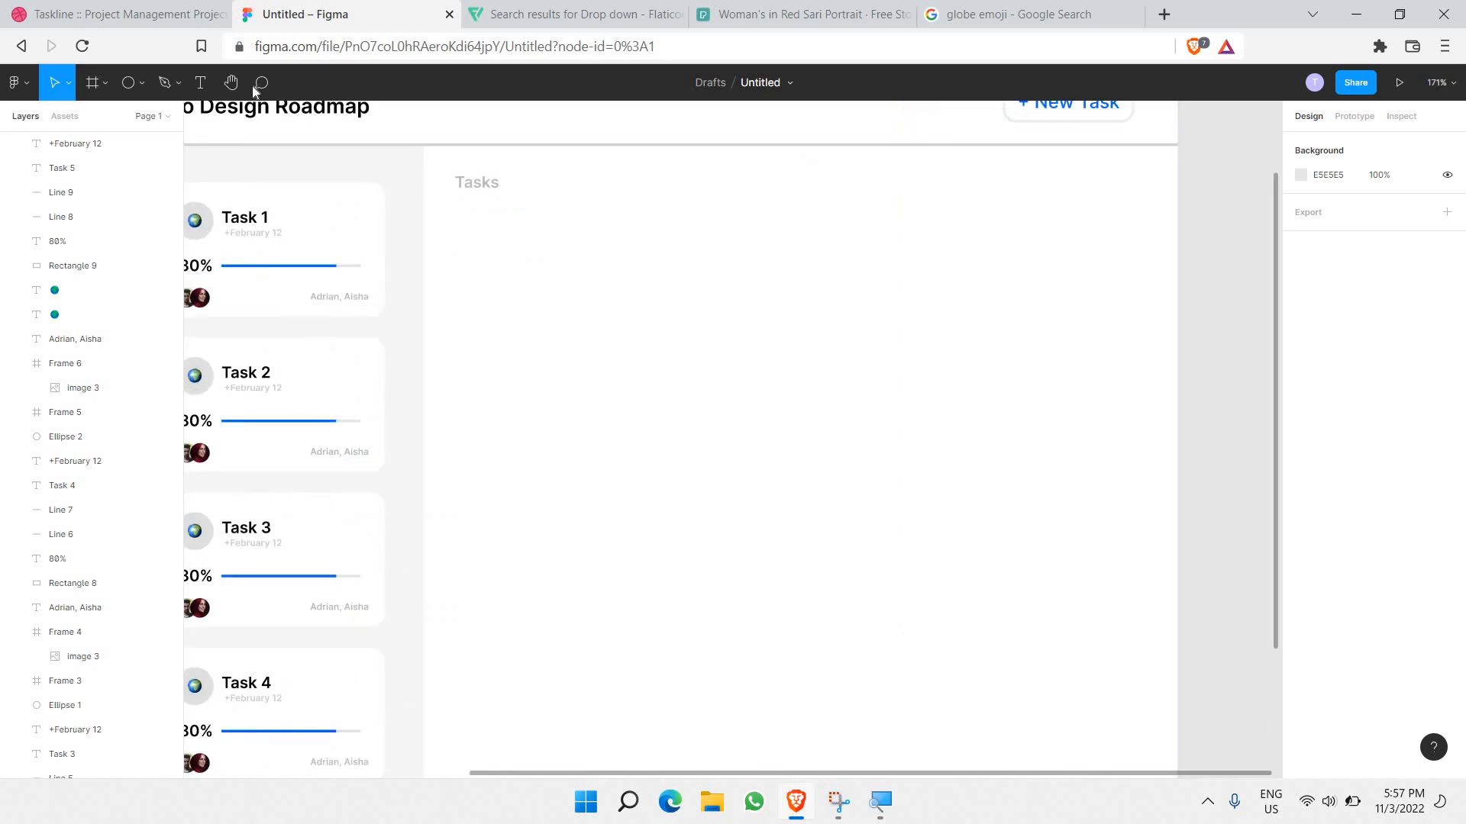
click(477, 191)
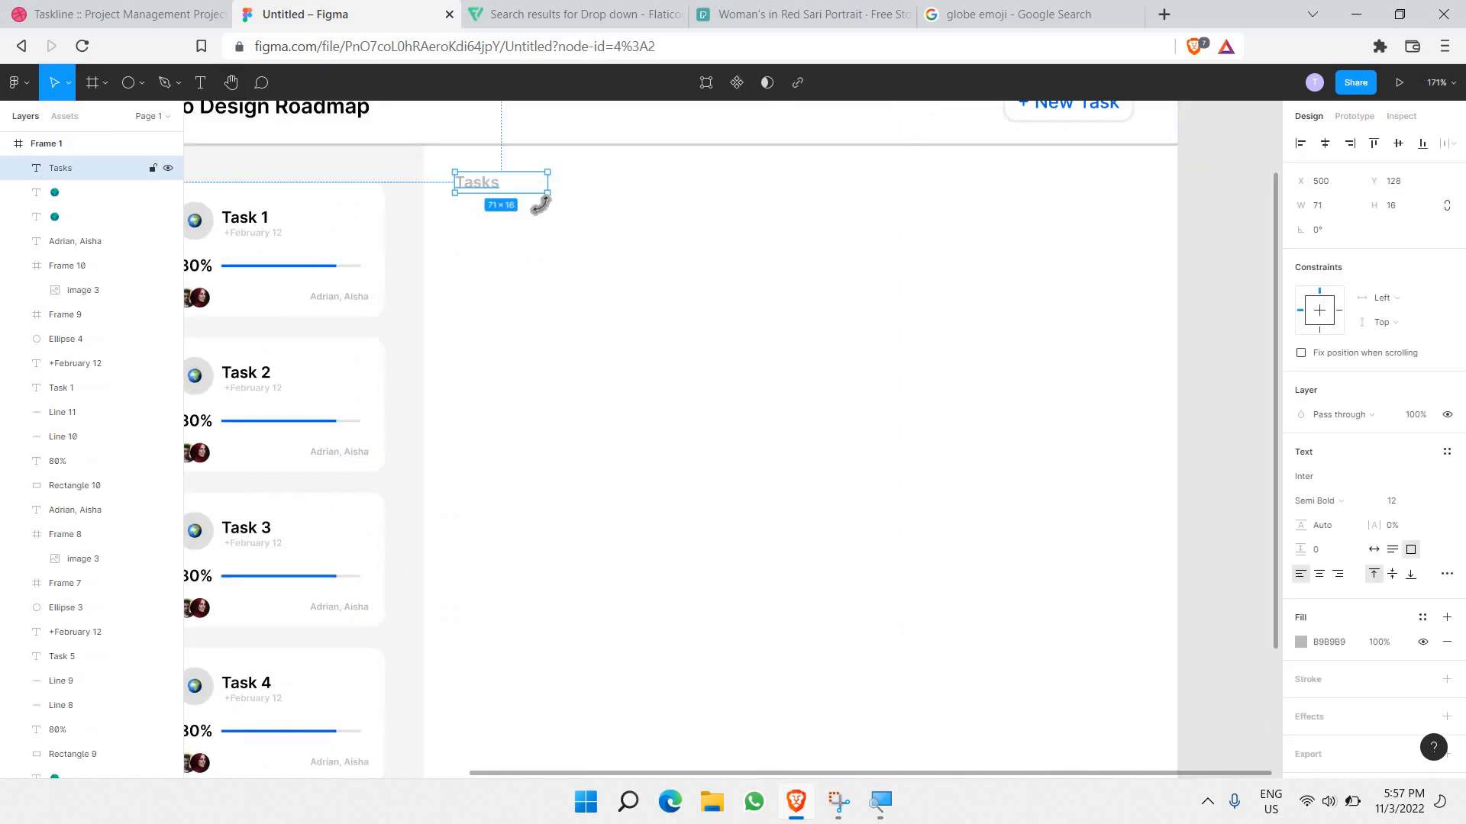
key(ctrl+v)
drag(523, 182, 543, 285)
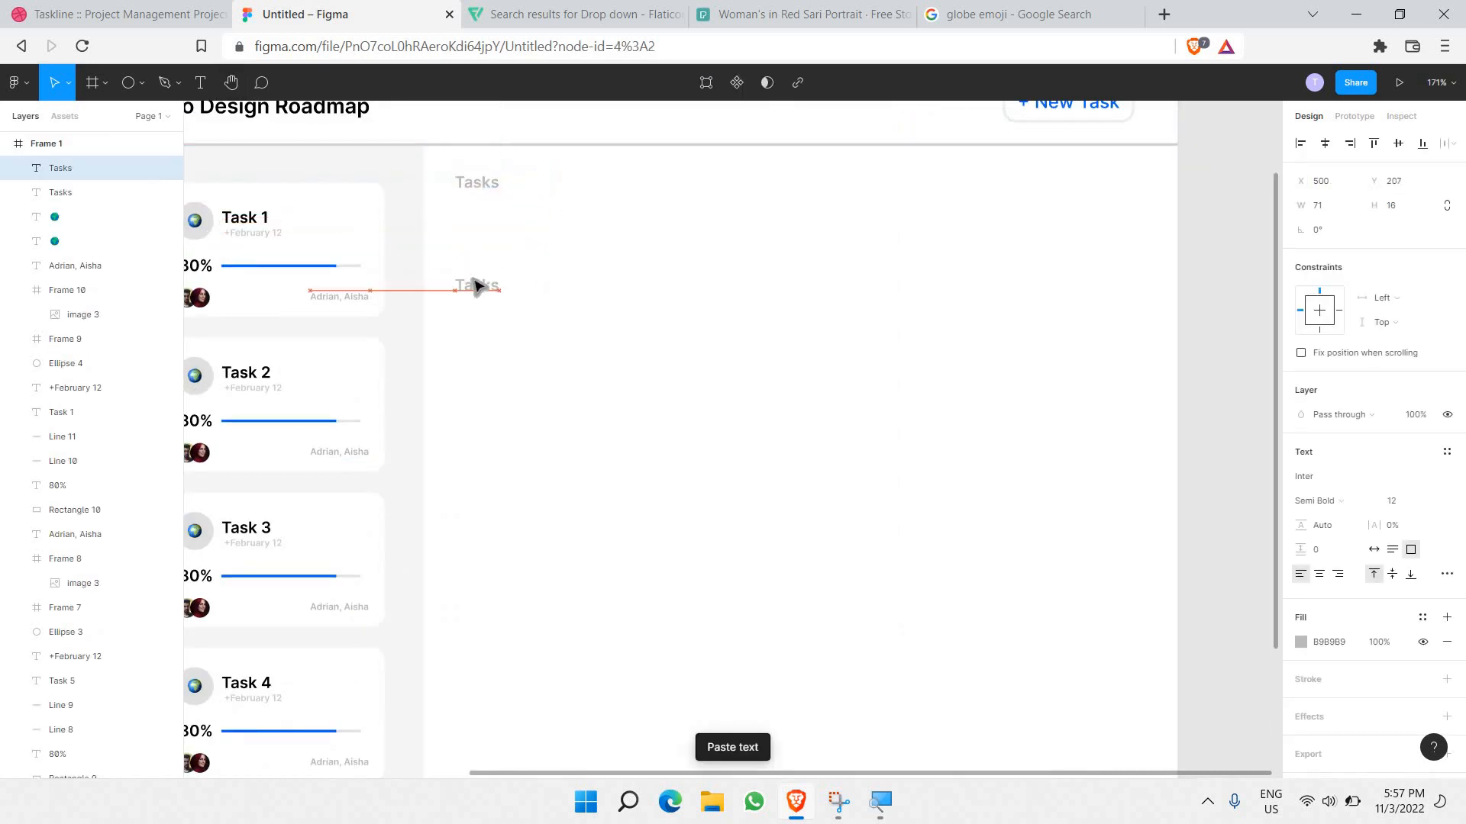
double_click(470, 284)
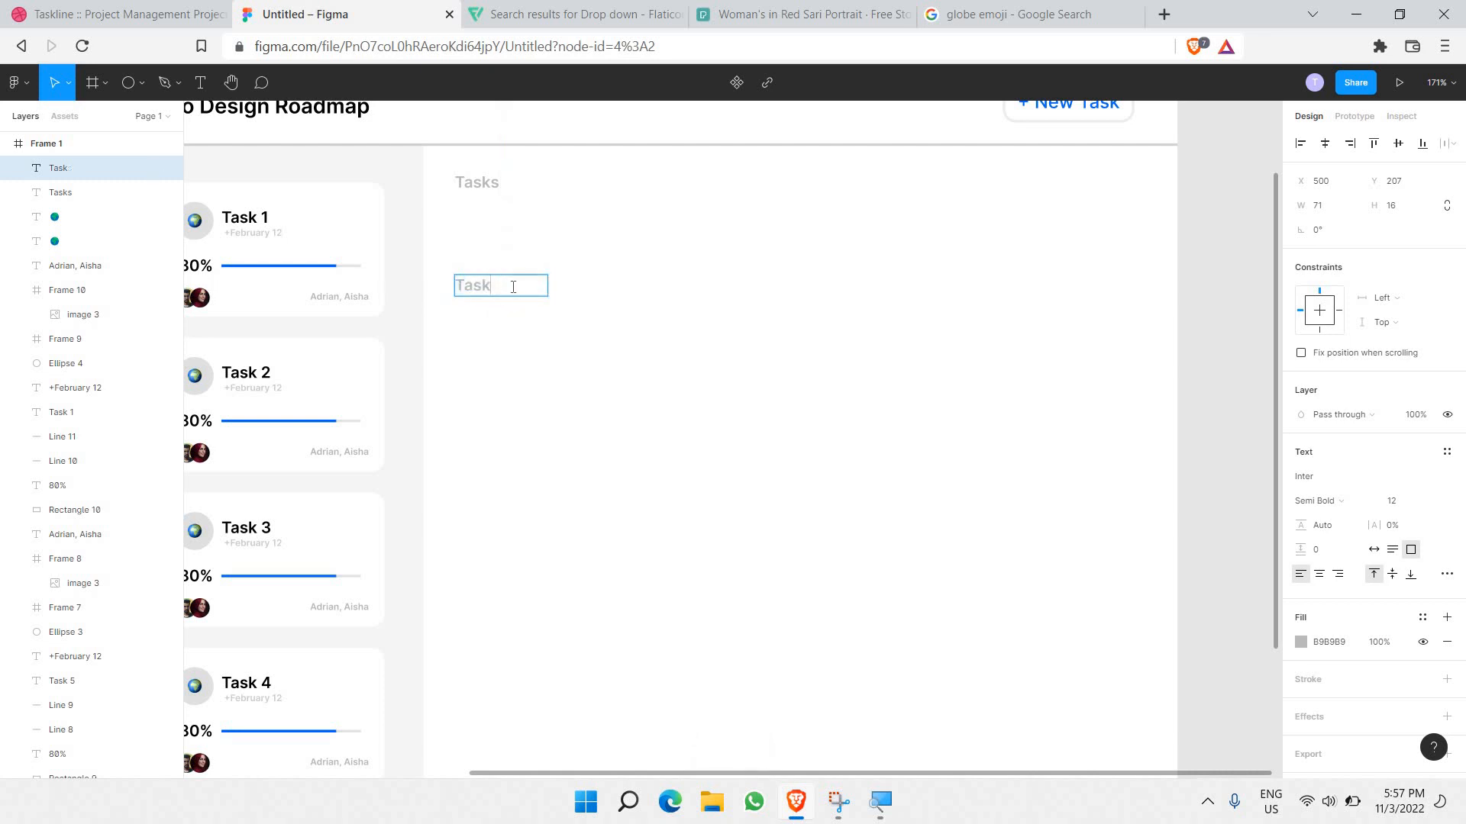
text(Task 1)
Step: Make the Task 1 label grey 868686 at size 14, position it, and paste a duplicate
key(ctrl+a)
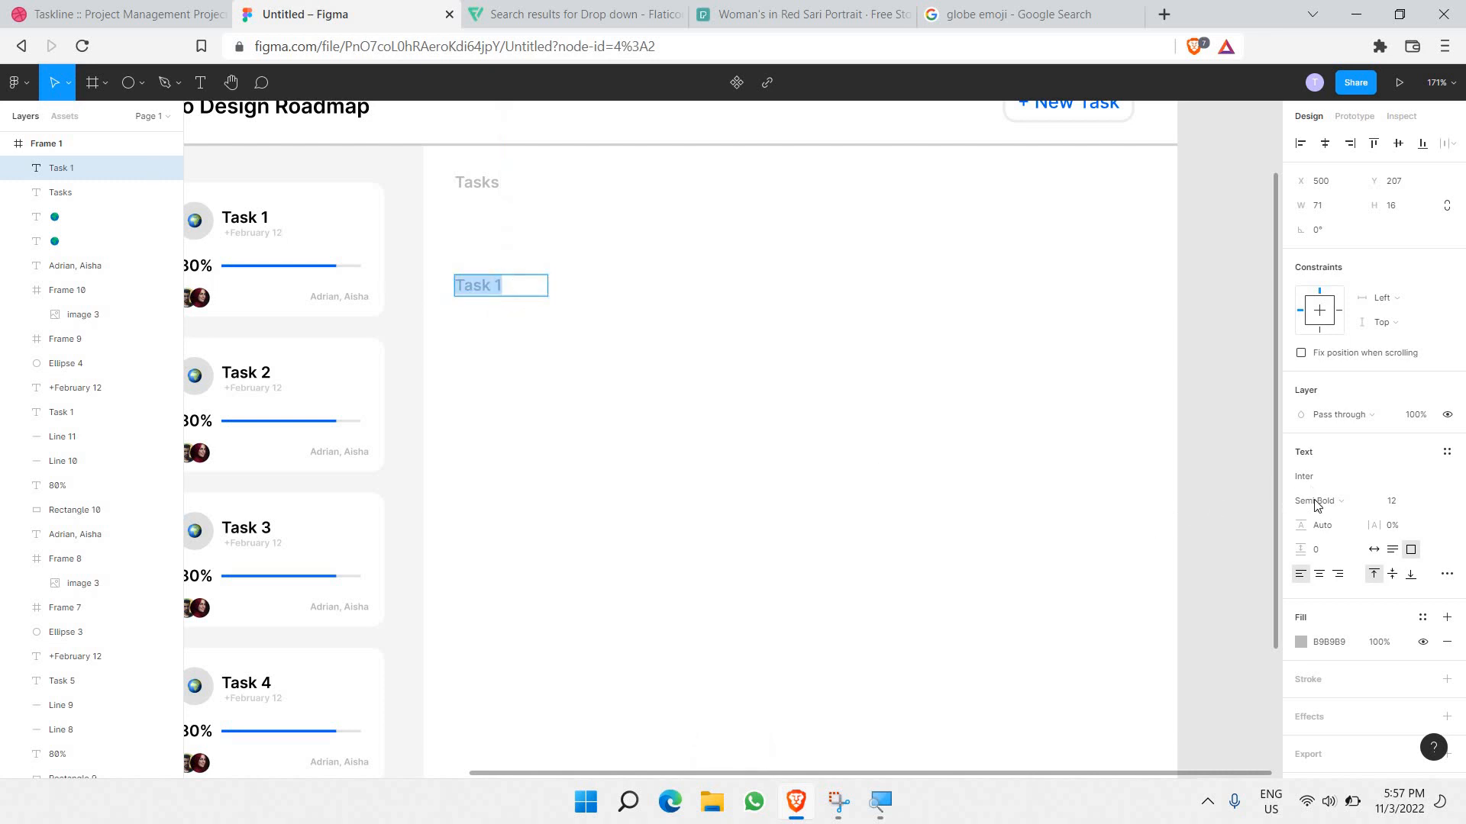
click(1301, 642)
text(868686)
key(Return)
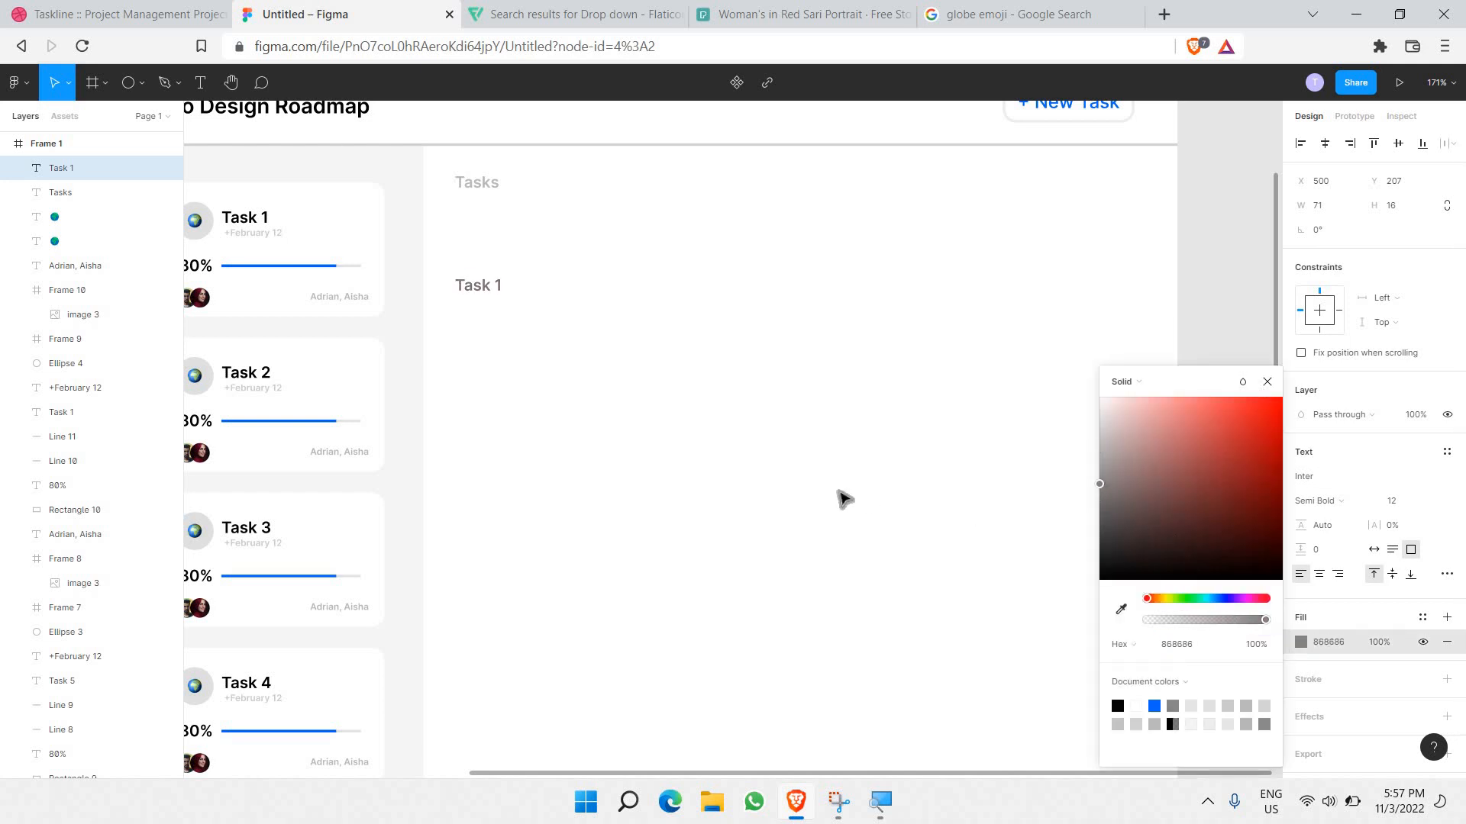
click(1430, 502)
click(1425, 534)
click(572, 312)
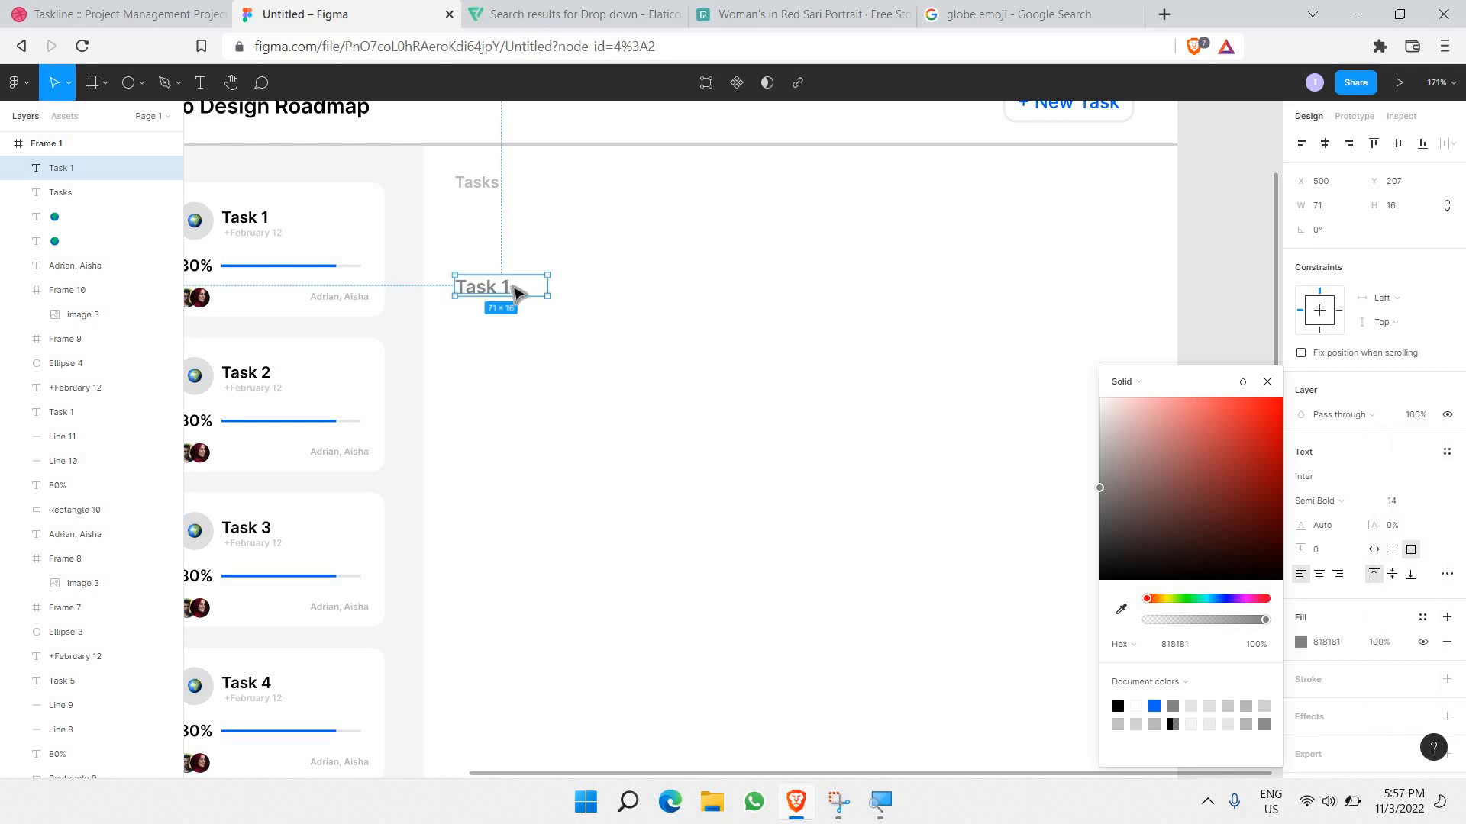
drag(526, 292, 526, 447)
scroll(510, 271, down, 1)
key(ctrl+v)
key(ctrl+v)
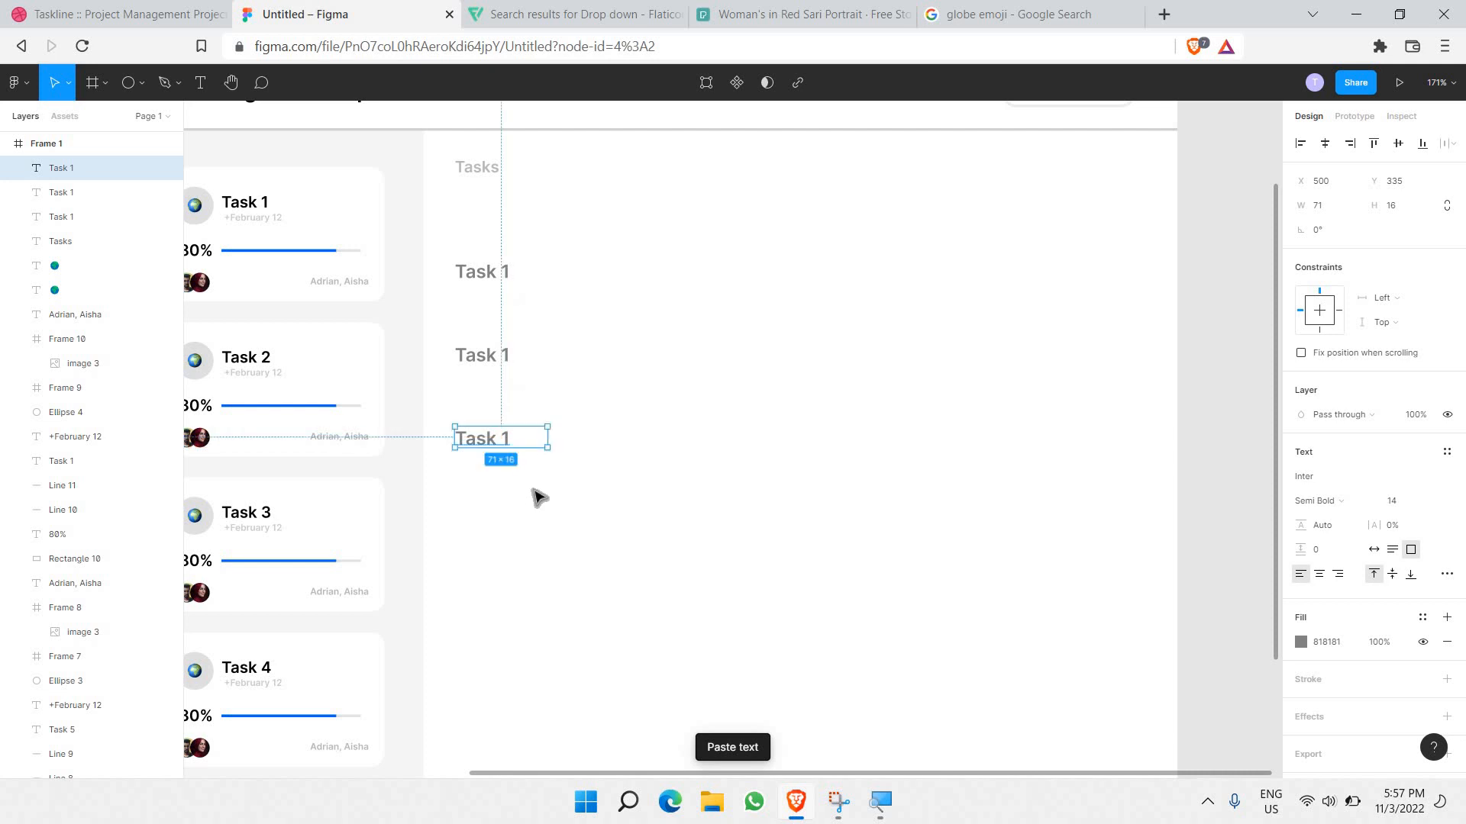
Step: Duplicate the two lower Task 1 labels further down at equal spacing
click(536, 464)
scroll(536, 463, down, 1)
drag(468, 307, 540, 467)
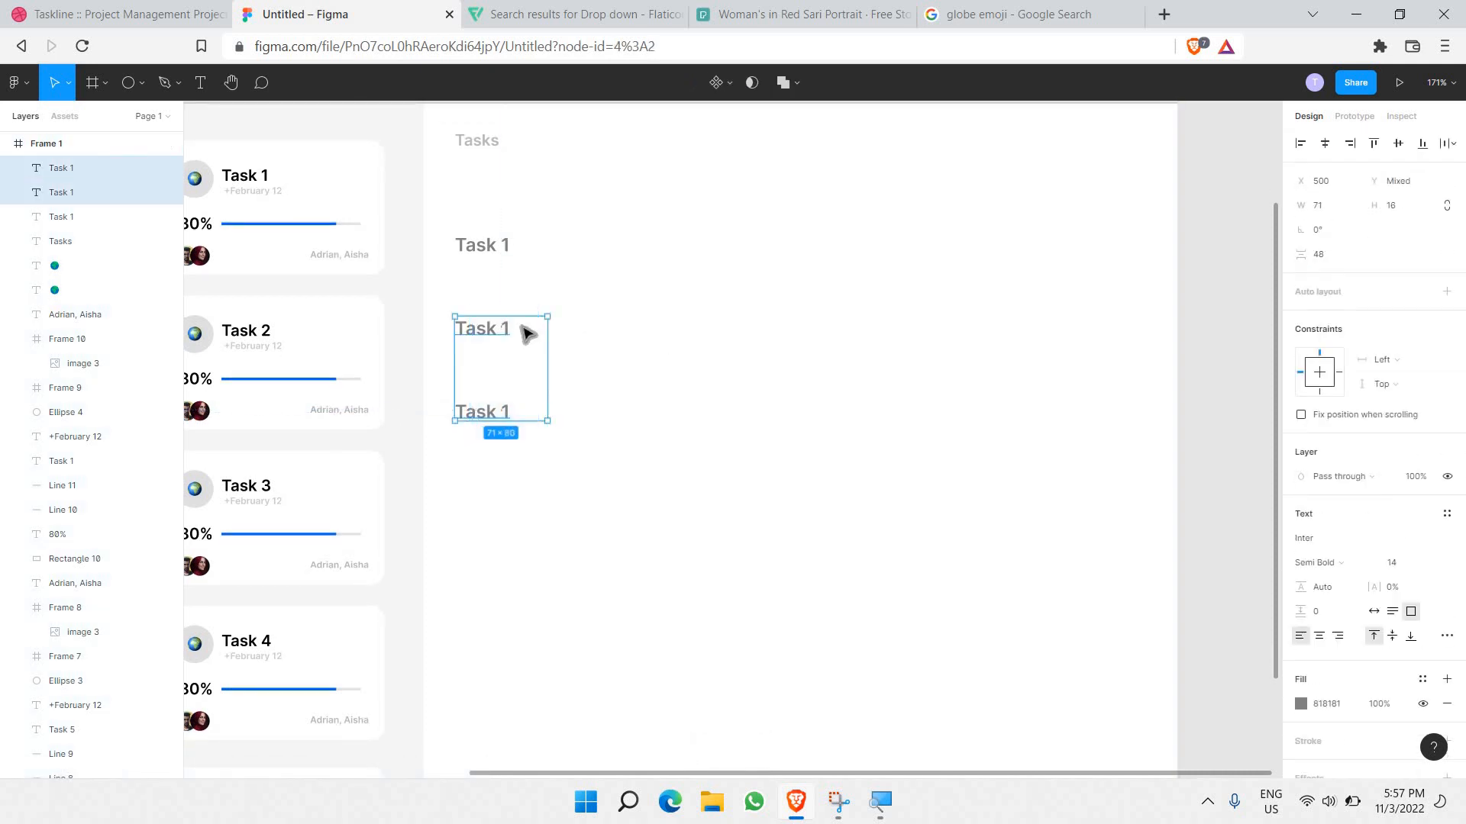
scroll(522, 328, down, 1)
key(ctrl+v)
drag(528, 365, 556, 496)
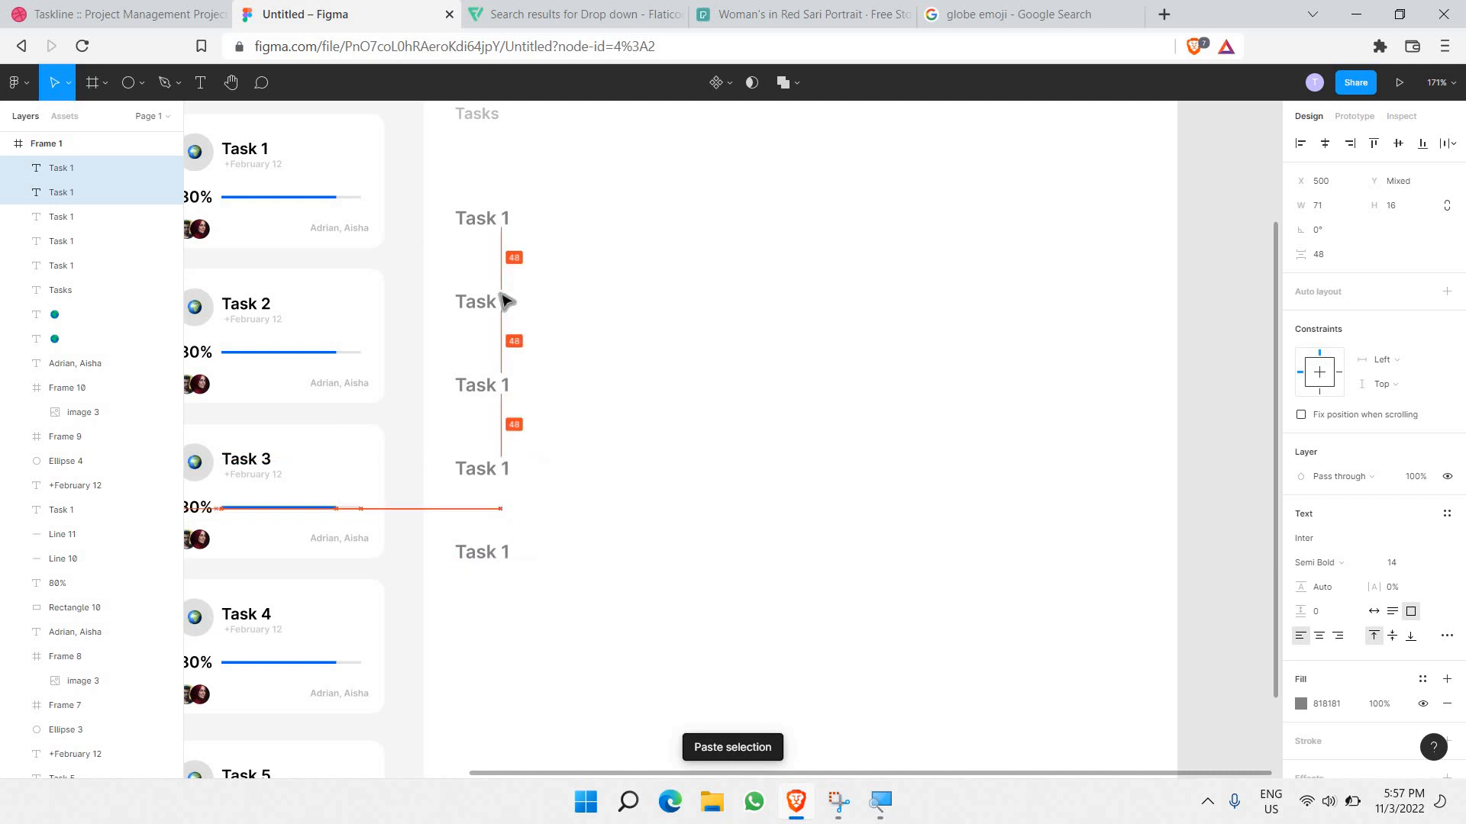
Step: Renumber the lower labels to Task 2 through Task 5
double_click(506, 301)
click(505, 300)
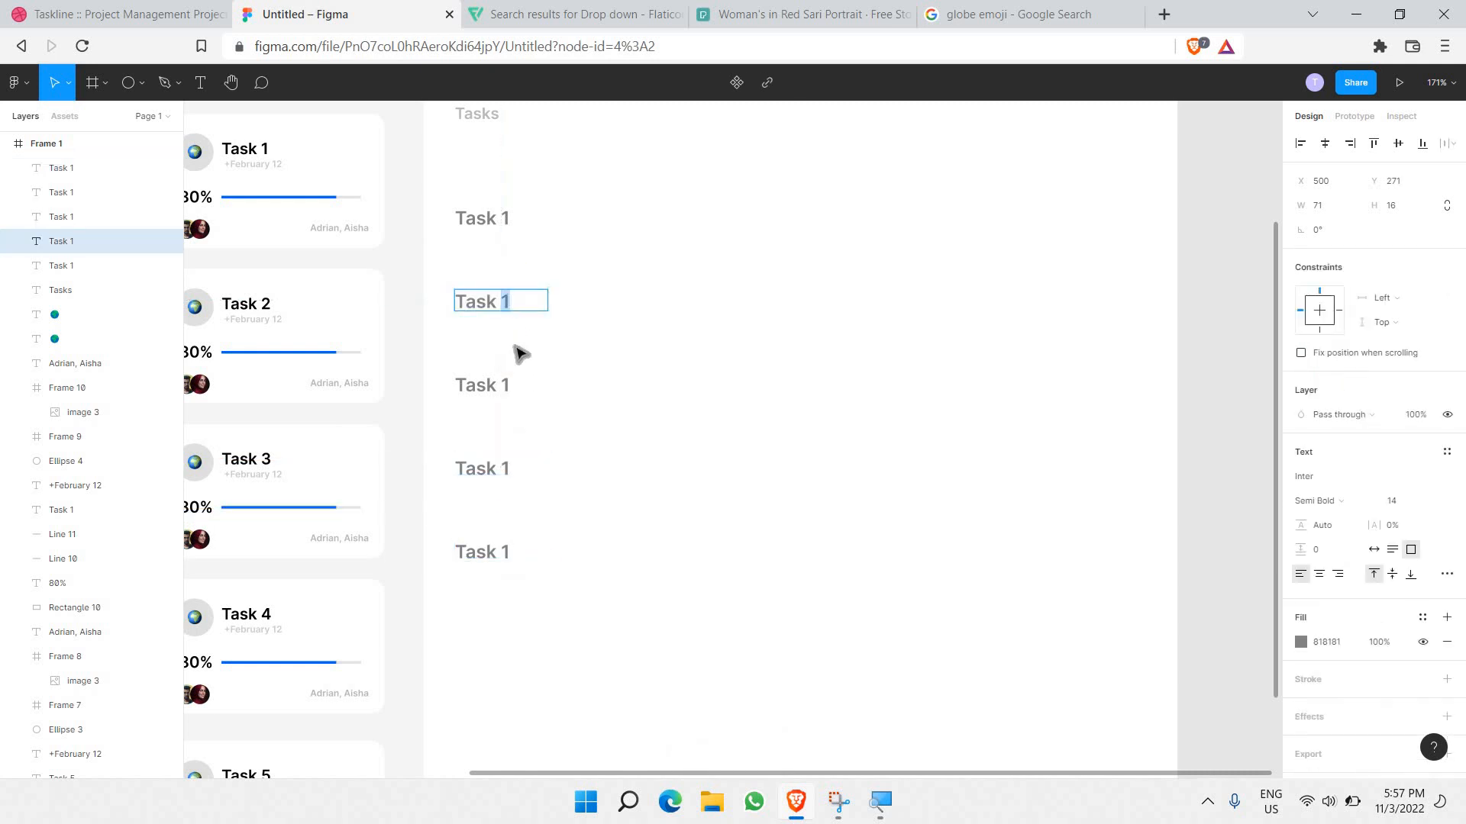
click(508, 385)
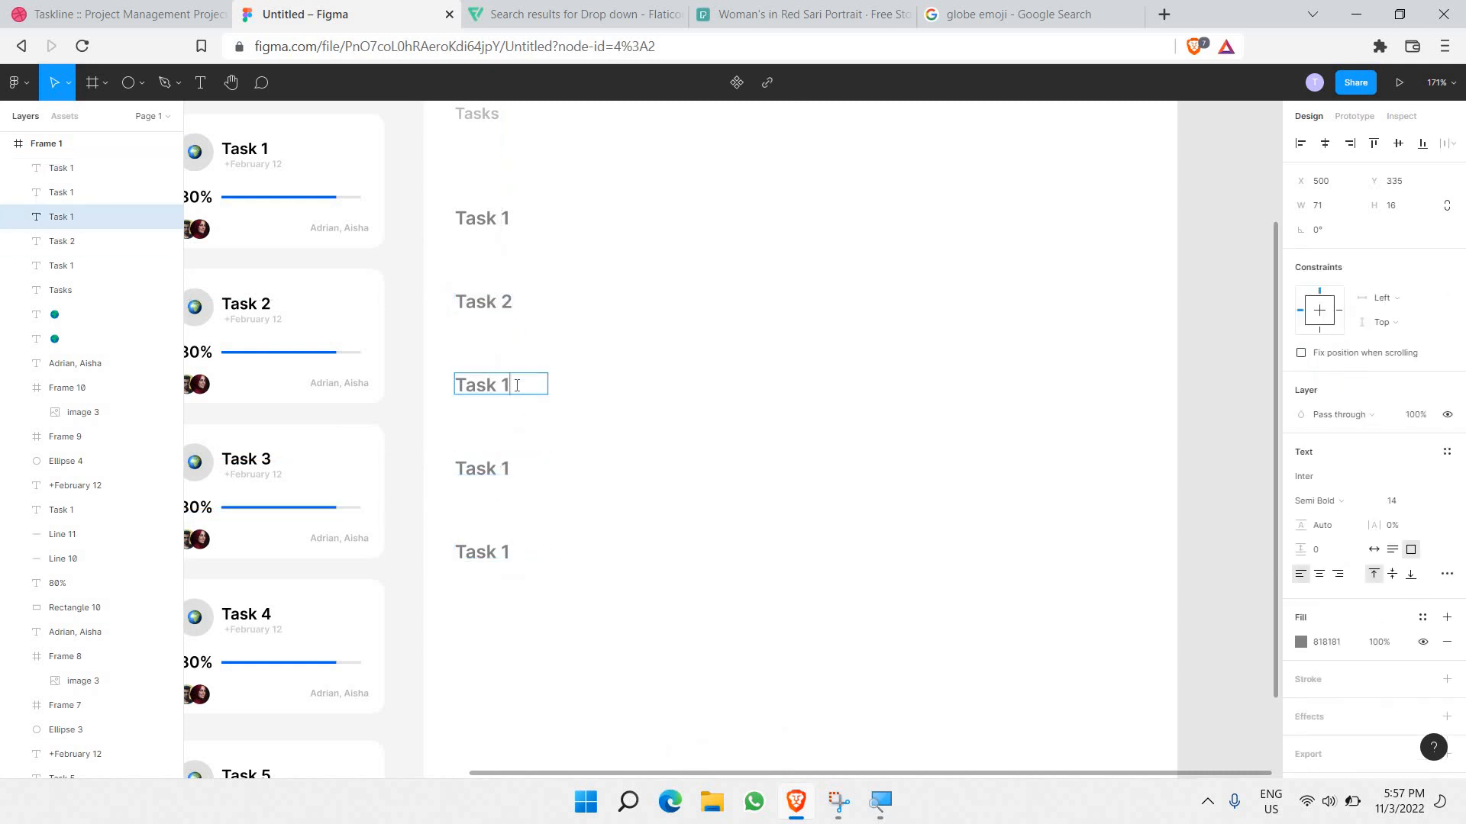
double_click(524, 469)
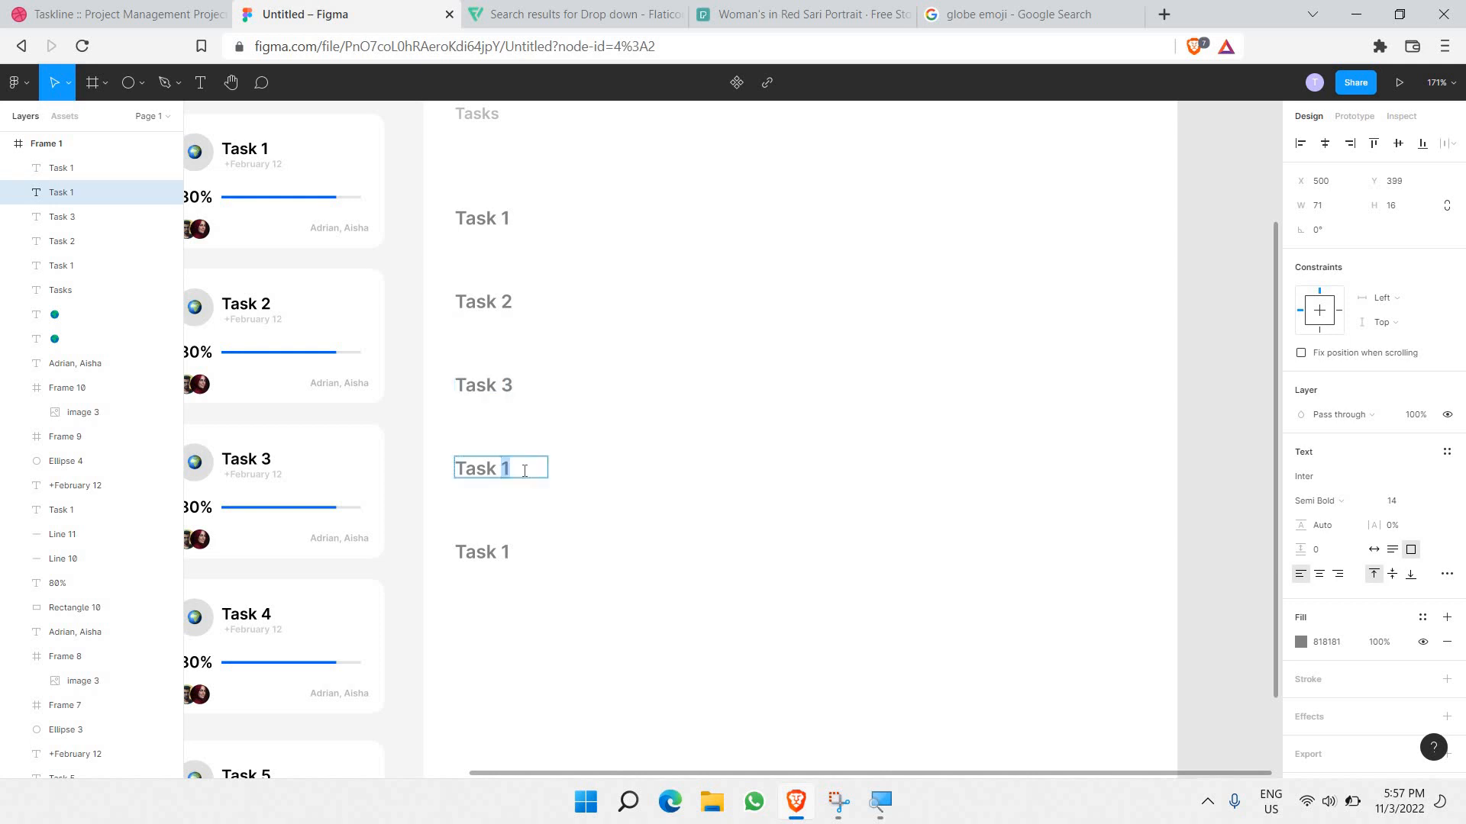
click(516, 553)
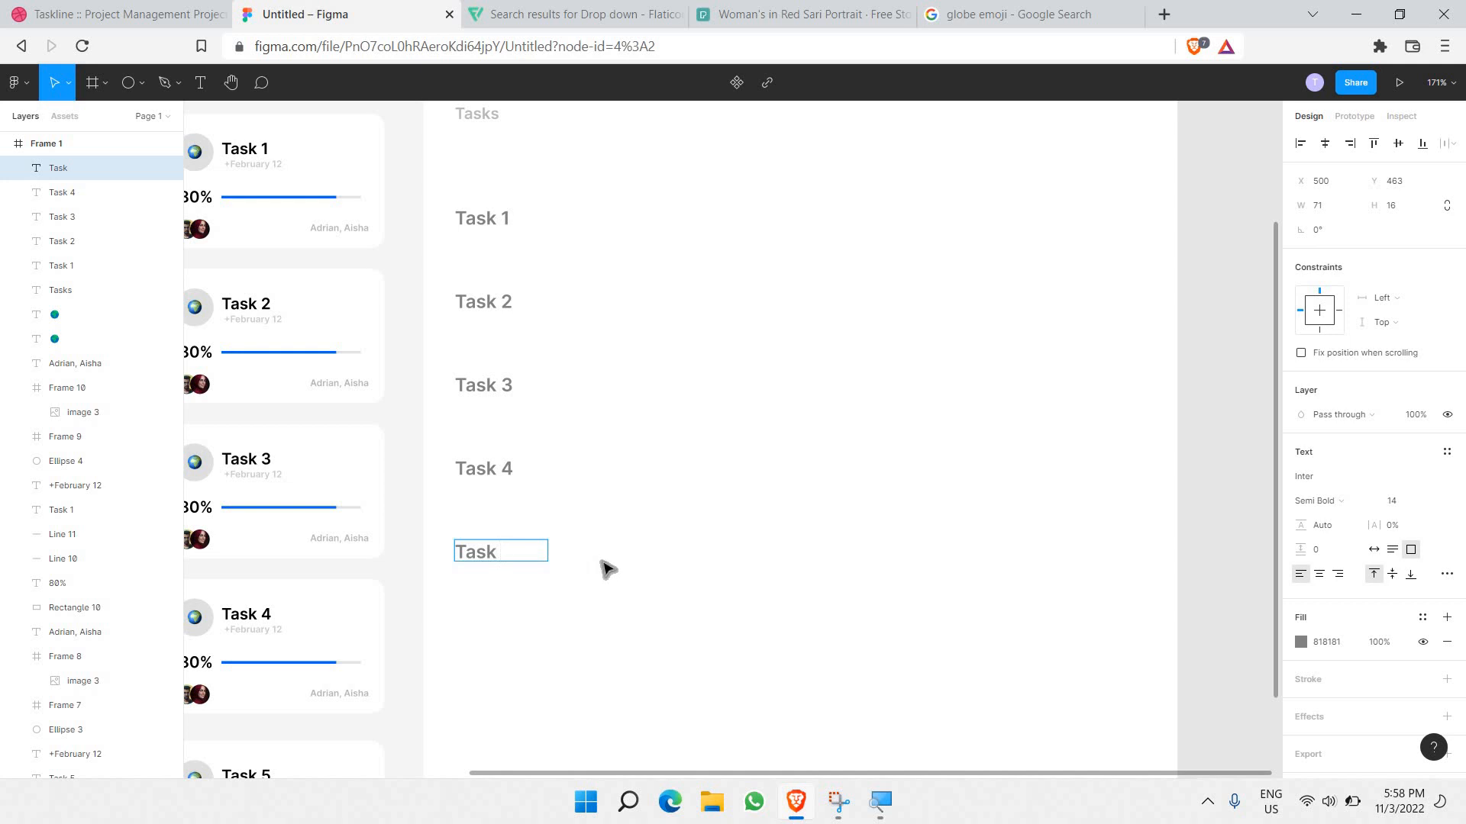
key(Escape)
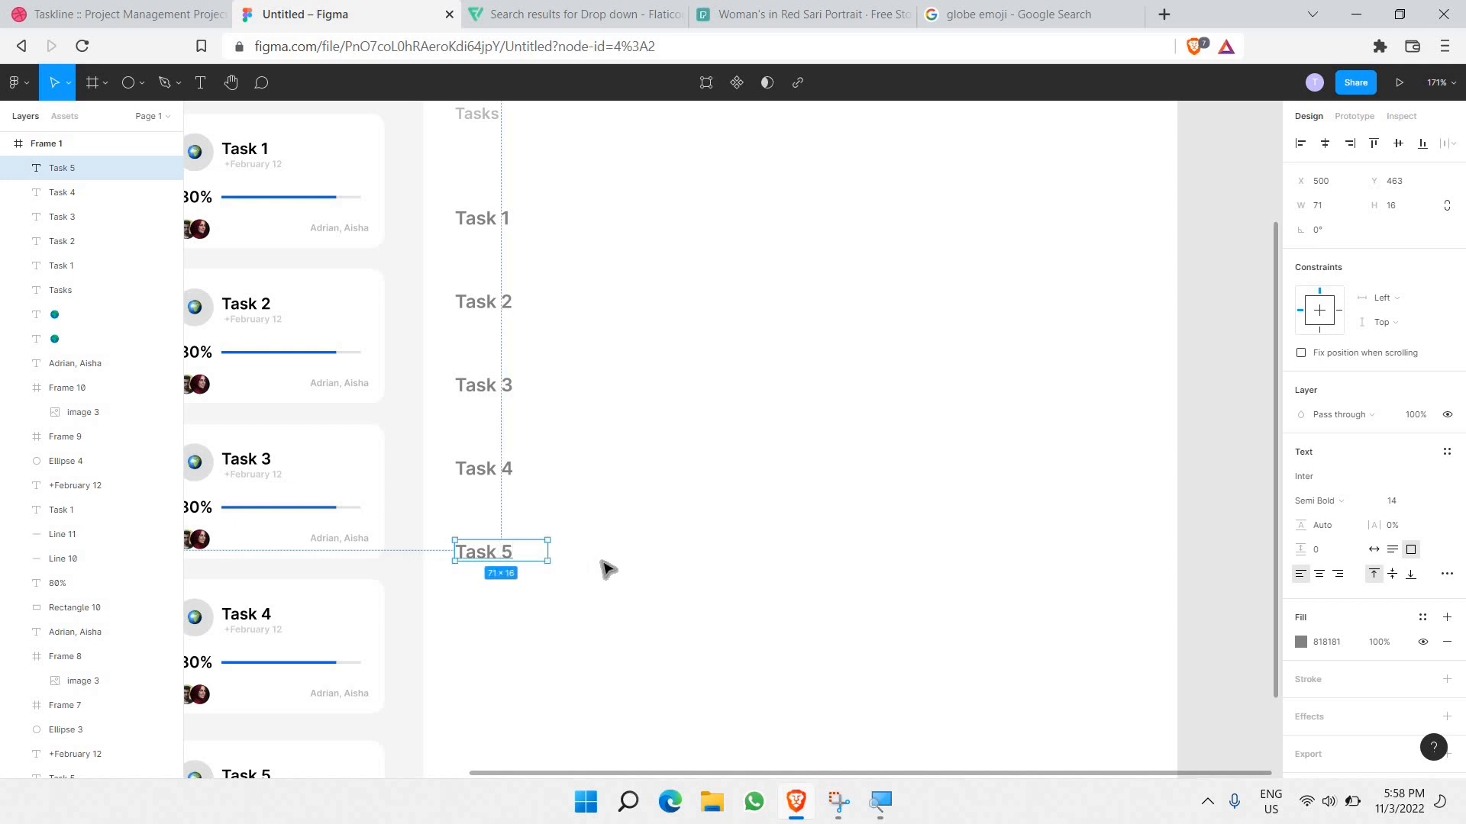
Step: Paste another label copy in the next row and renumber it Task 6
scroll(567, 528, down, 3)
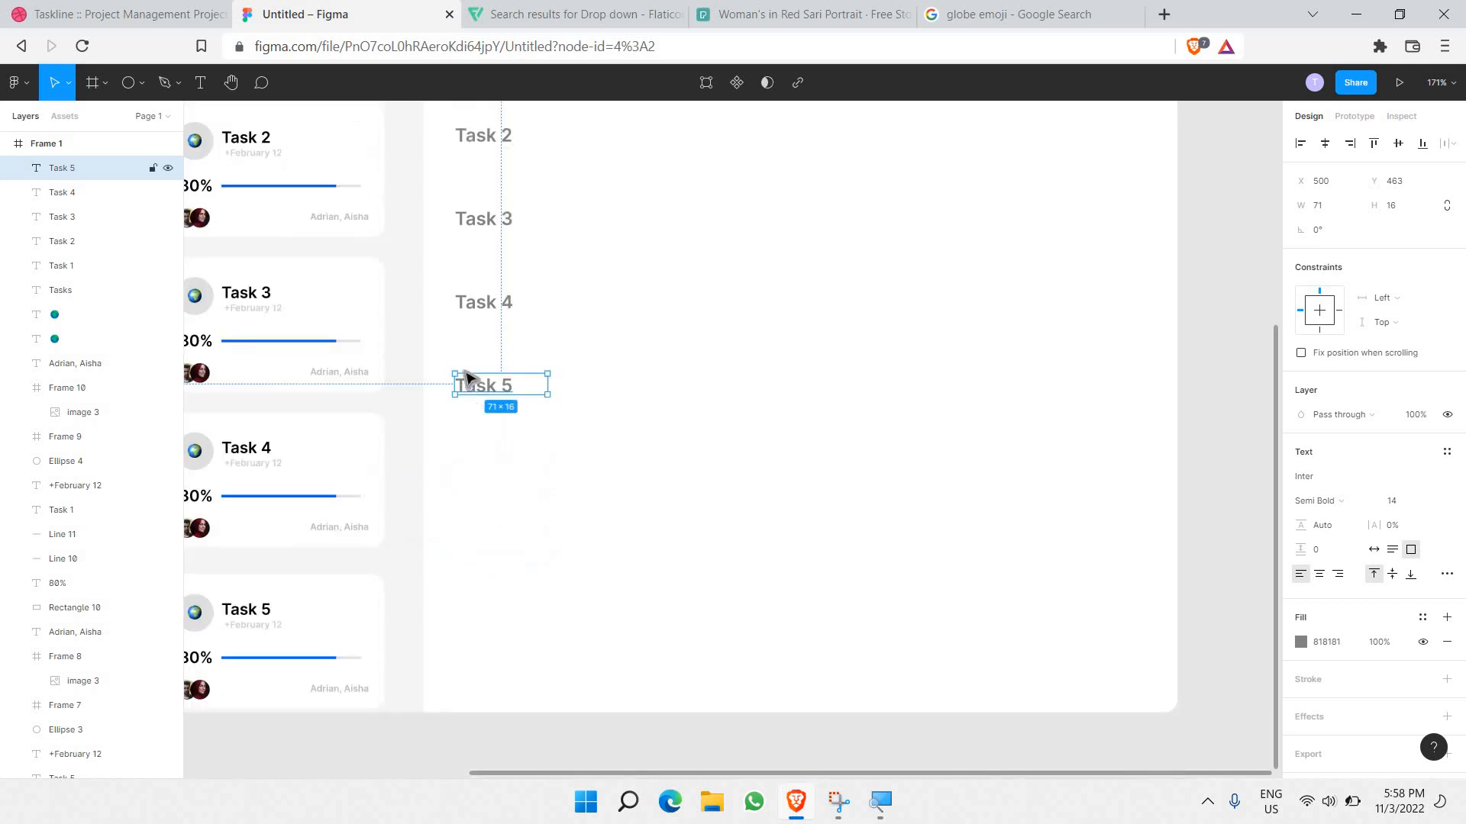
click(451, 376)
key(ctrl+v)
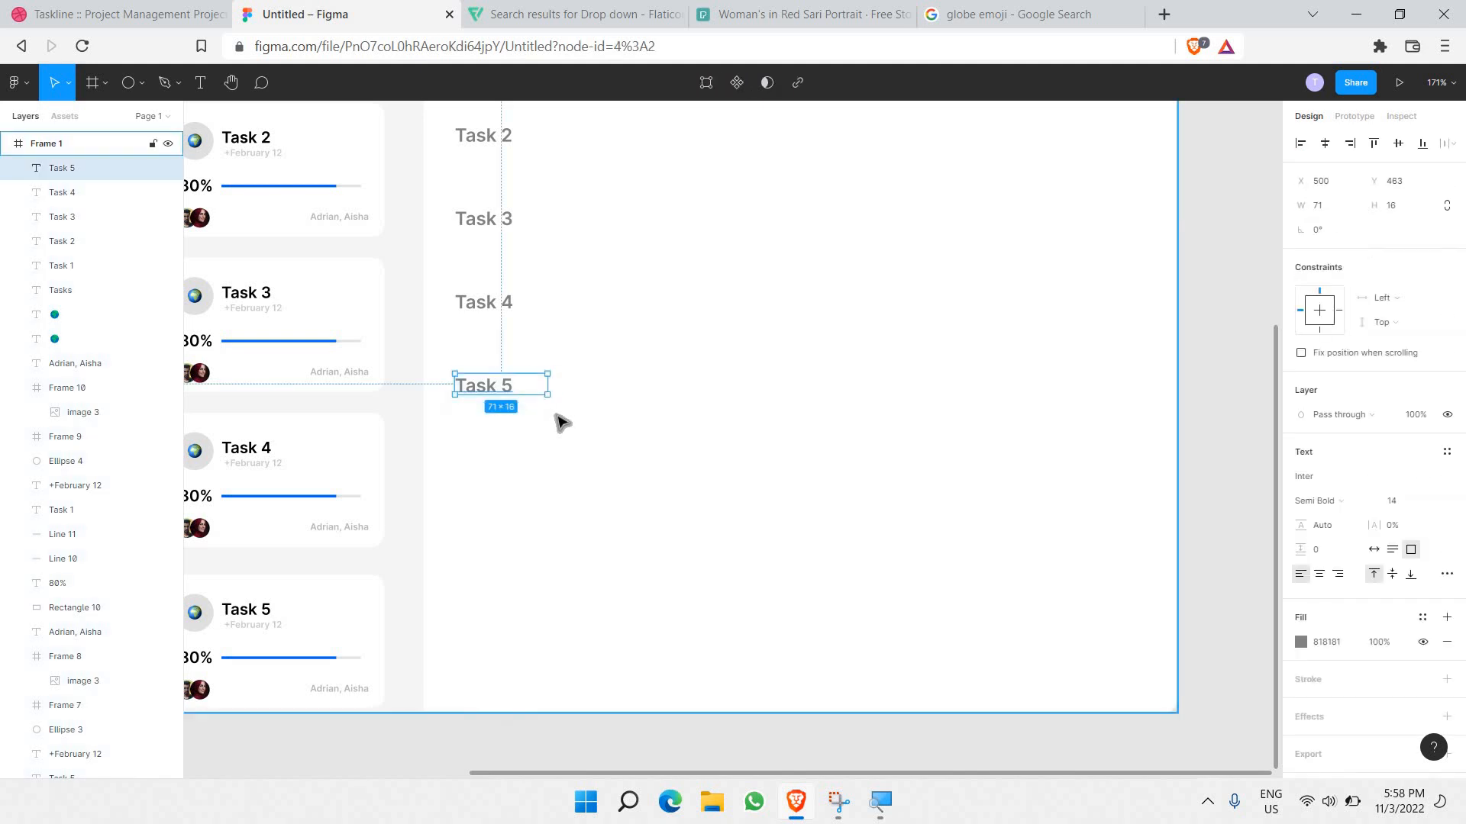
drag(542, 393, 506, 469)
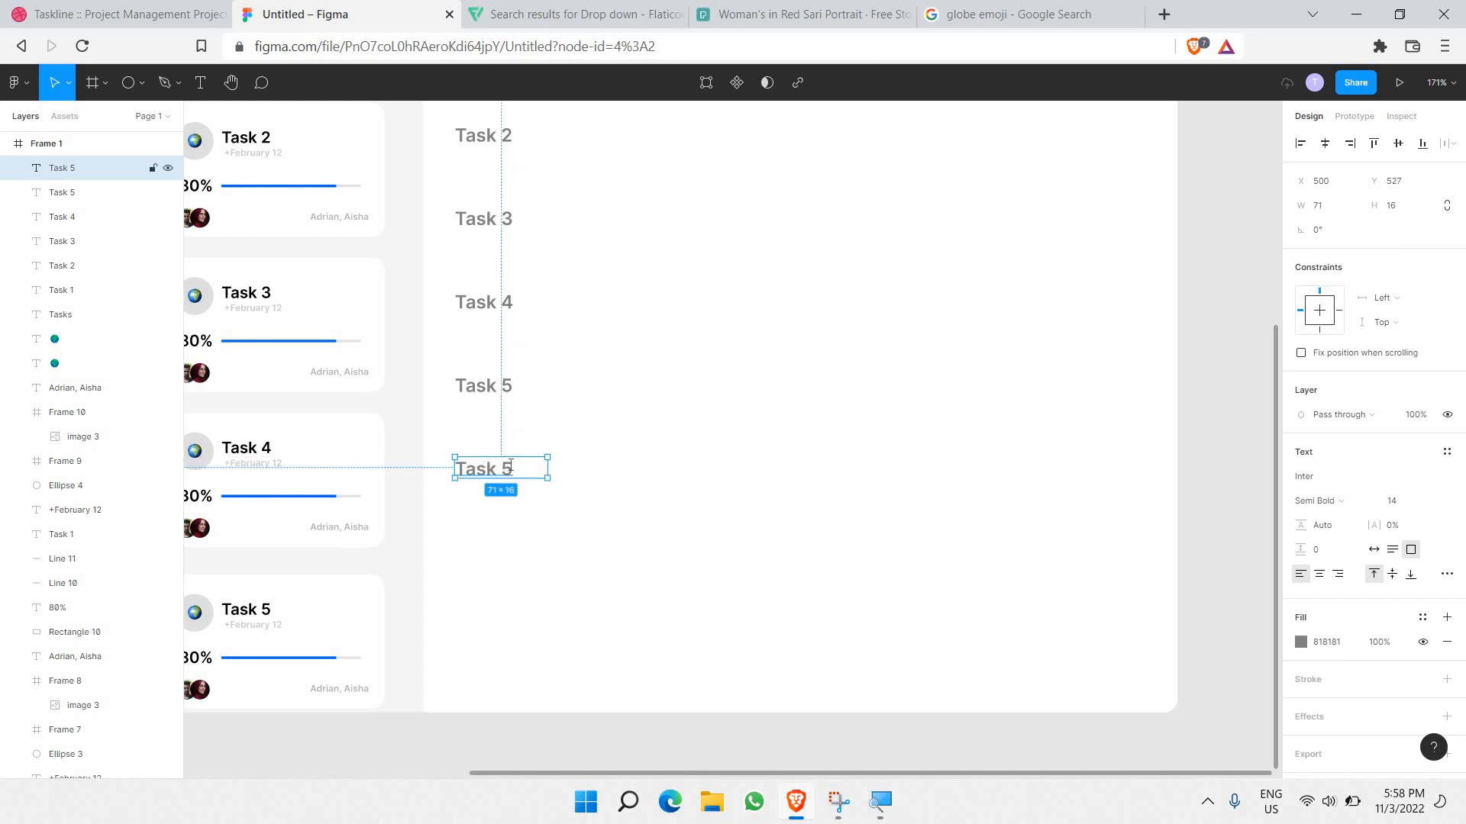
double_click(507, 469)
click(504, 469)
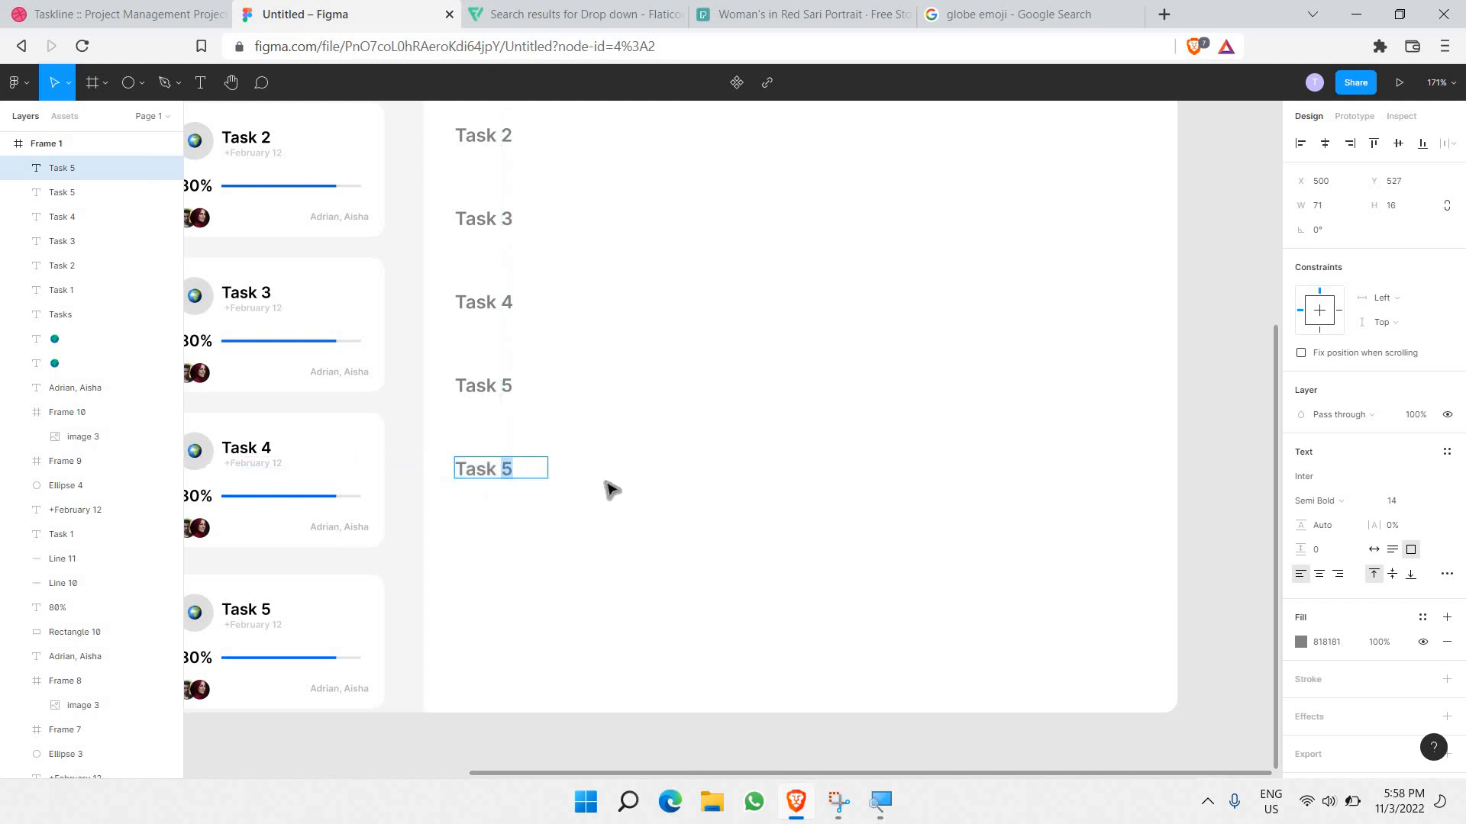
key(Escape)
key(Escape)
scroll(603, 535, down, 5)
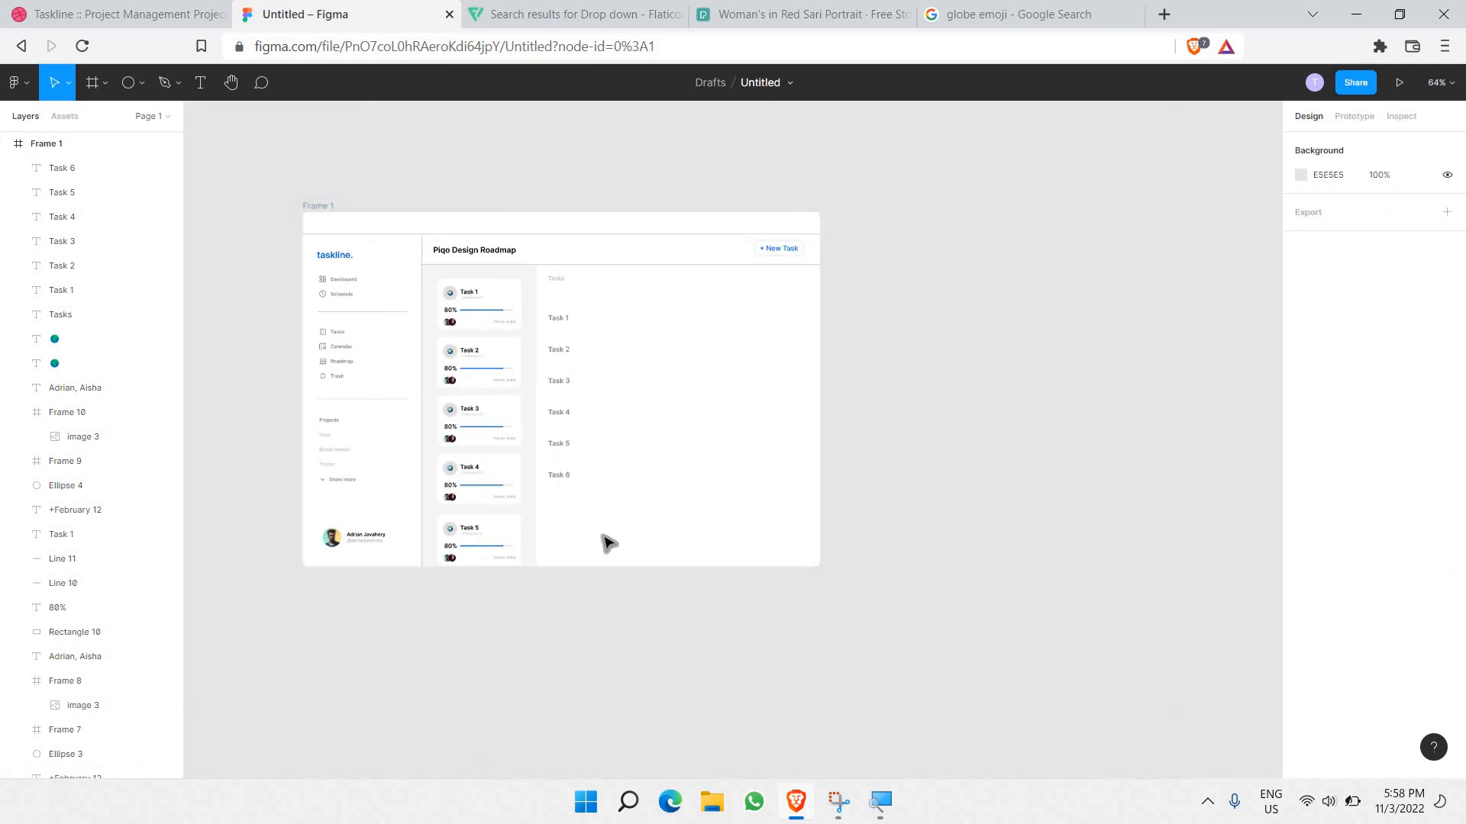
Step: Nudge the Task 1 and Task 2 labels up toward the Tasks header
drag(592, 542, 595, 400)
scroll(591, 395, up, 5)
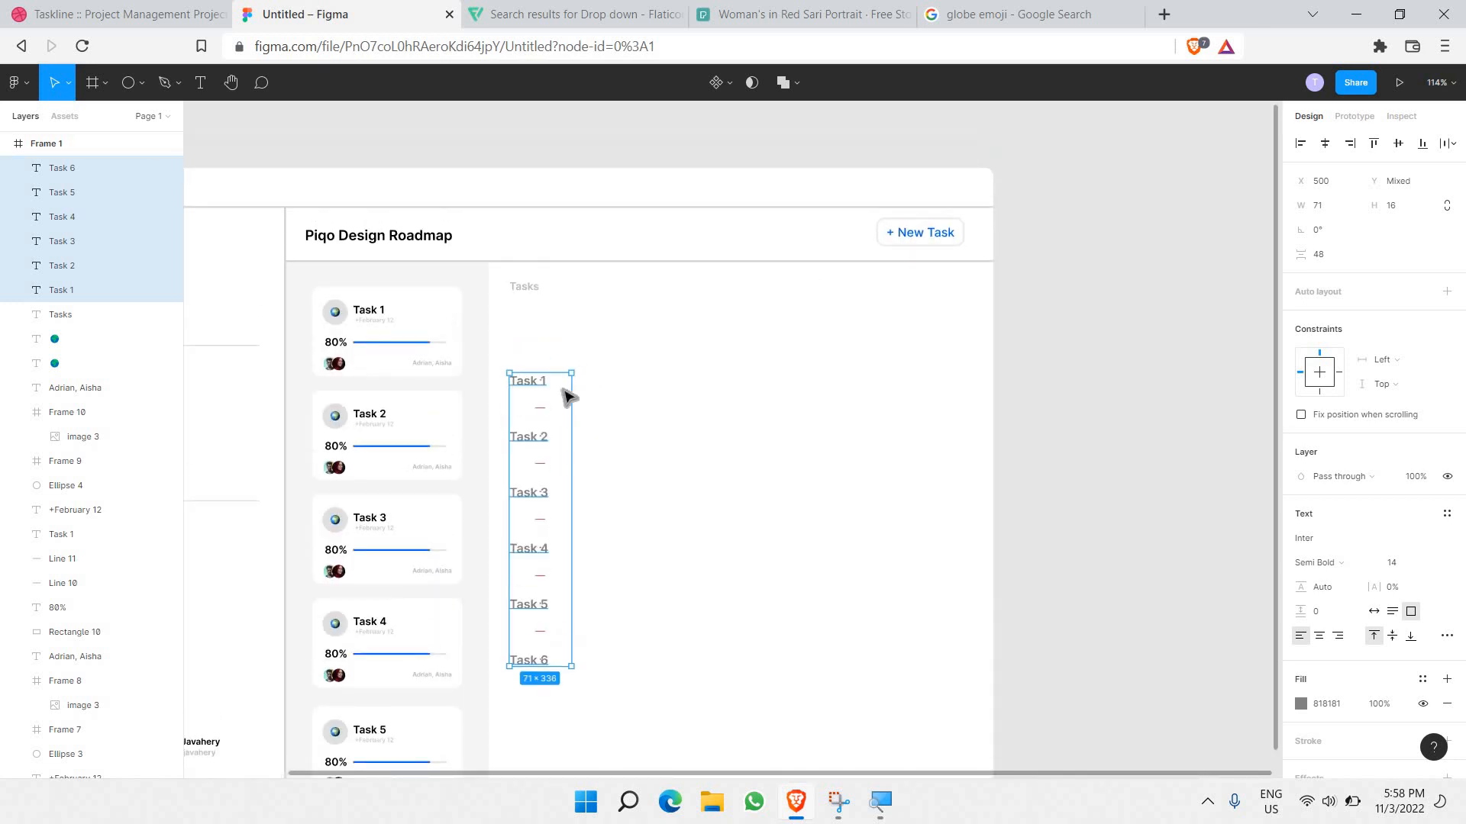
click(563, 391)
click(541, 382)
drag(539, 354, 539, 347)
click(550, 437)
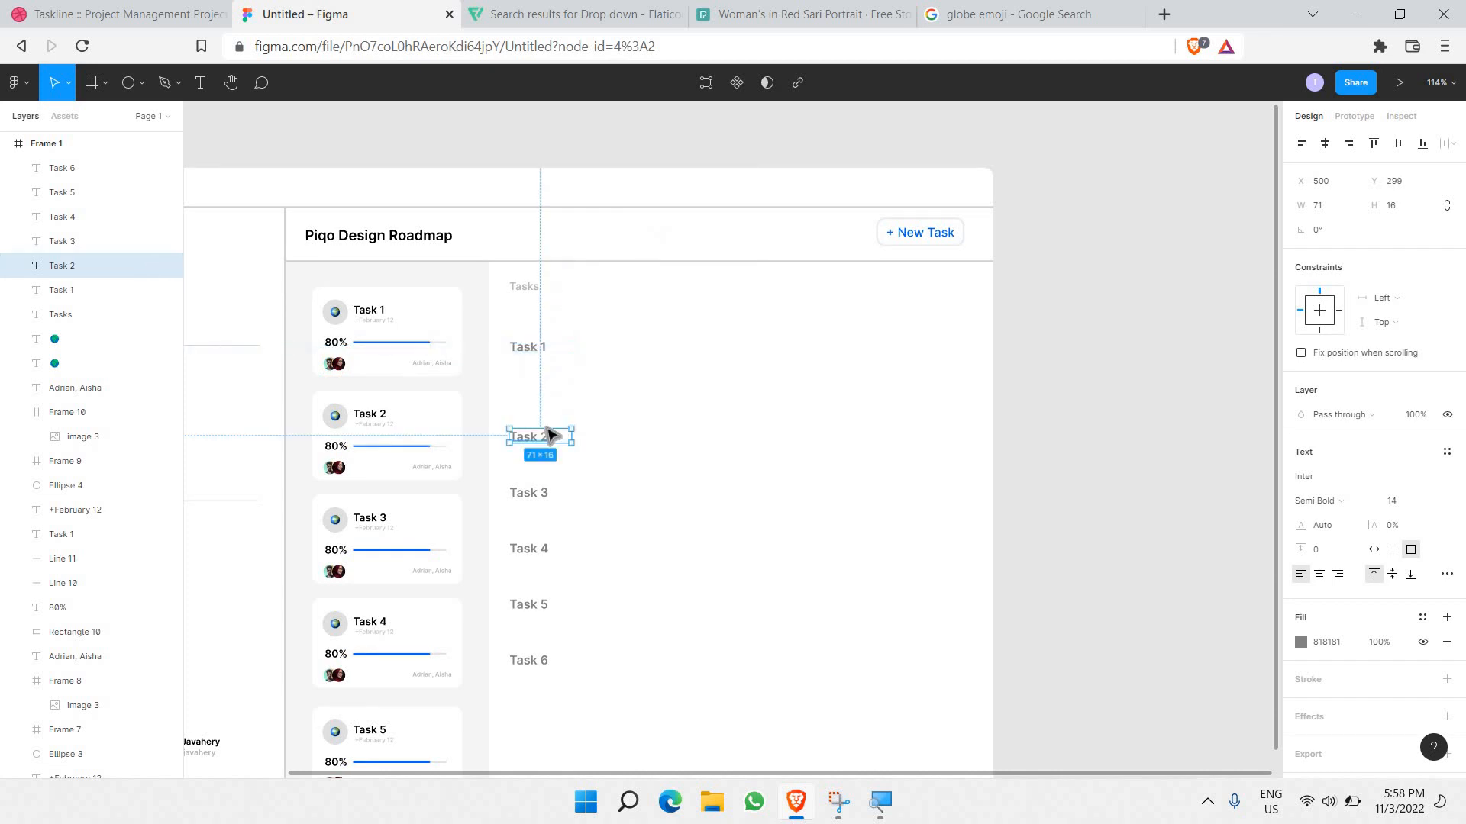
drag(548, 413, 555, 424)
scroll(582, 631, down, 2)
drag(578, 624, 532, 513)
Step: Shift the Task 4–6 labels down, then move Task 5 and Task 6 further down
mouse_move(605, 651)
mouse_down()
mouse_move(516, 425)
mouse_move(598, 663)
mouse_up()
click(555, 593)
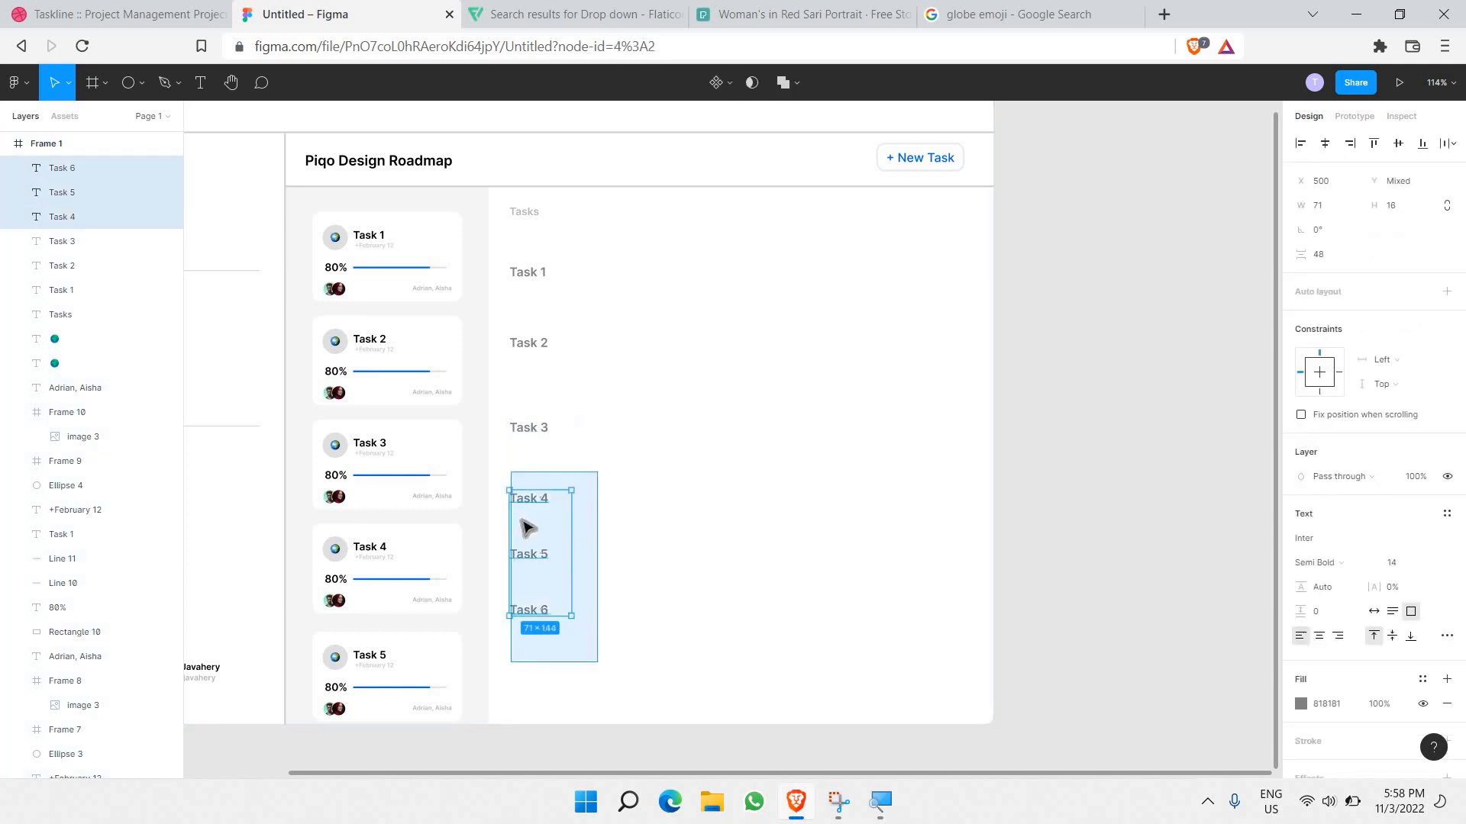
mouse_move(523, 519)
mouse_down()
mouse_move(525, 504)
mouse_move(525, 539)
mouse_up()
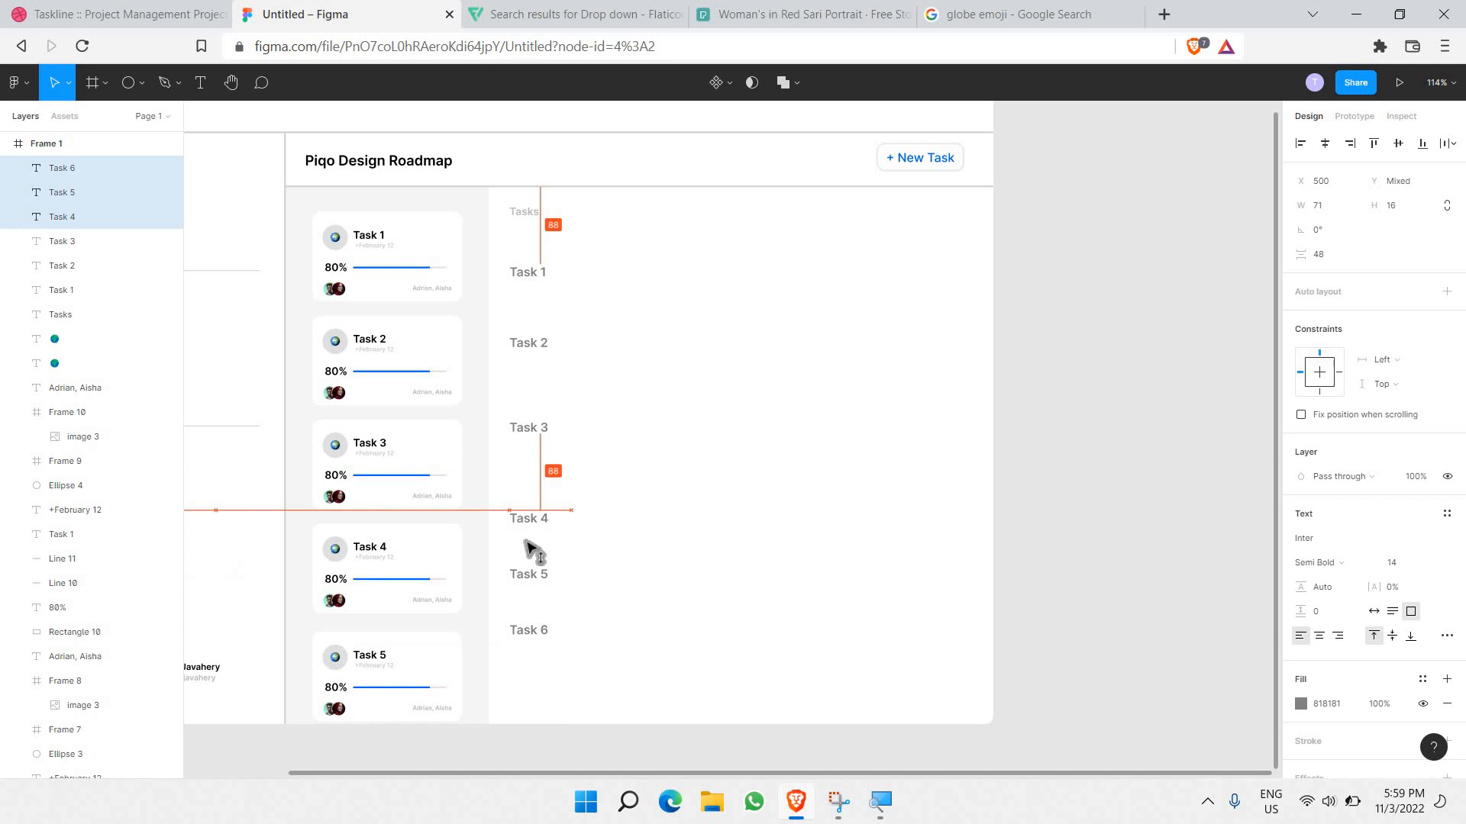
click(674, 511)
scroll(611, 646, down, 1)
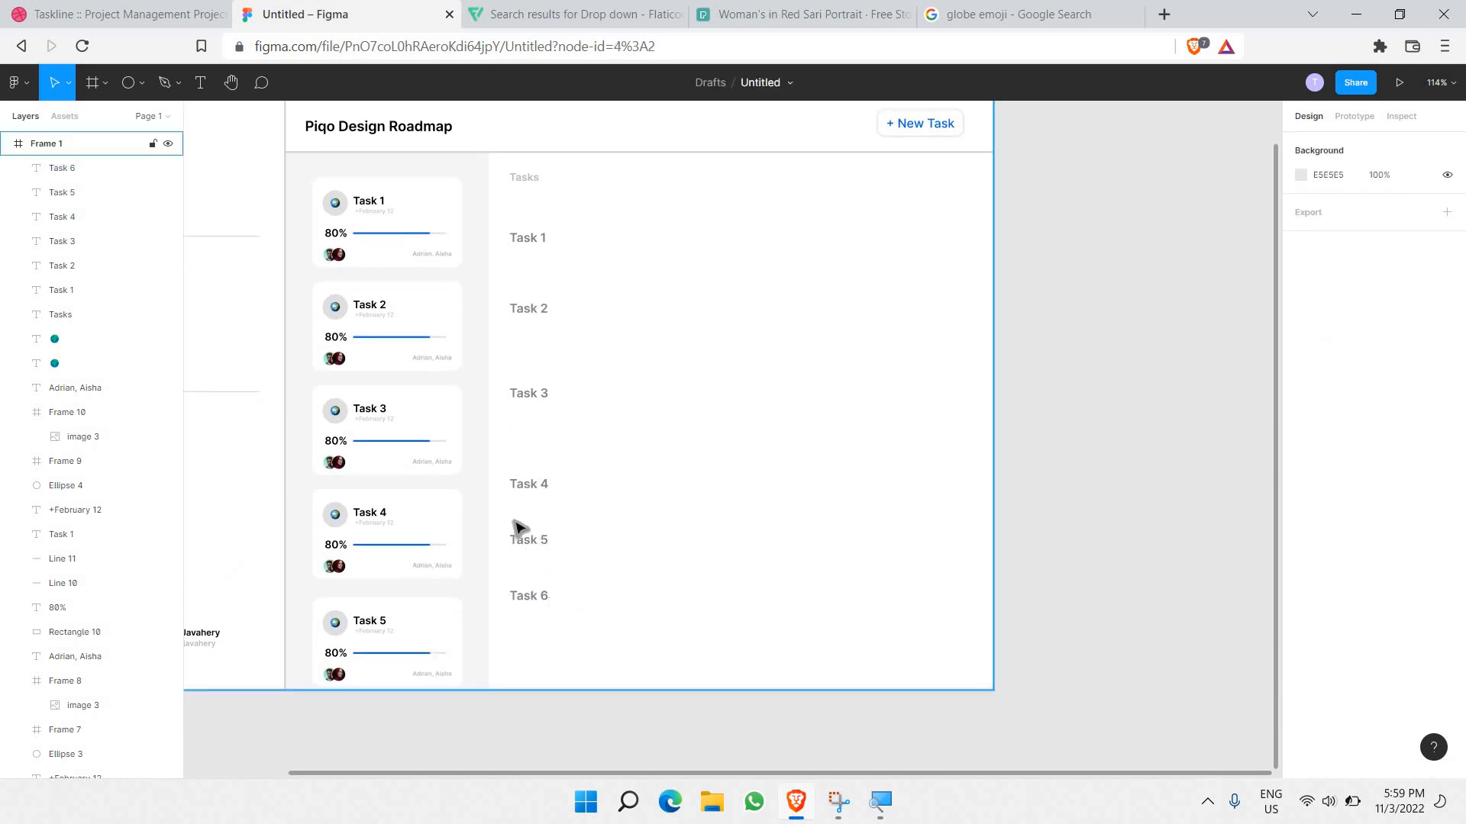
drag(587, 664, 530, 598)
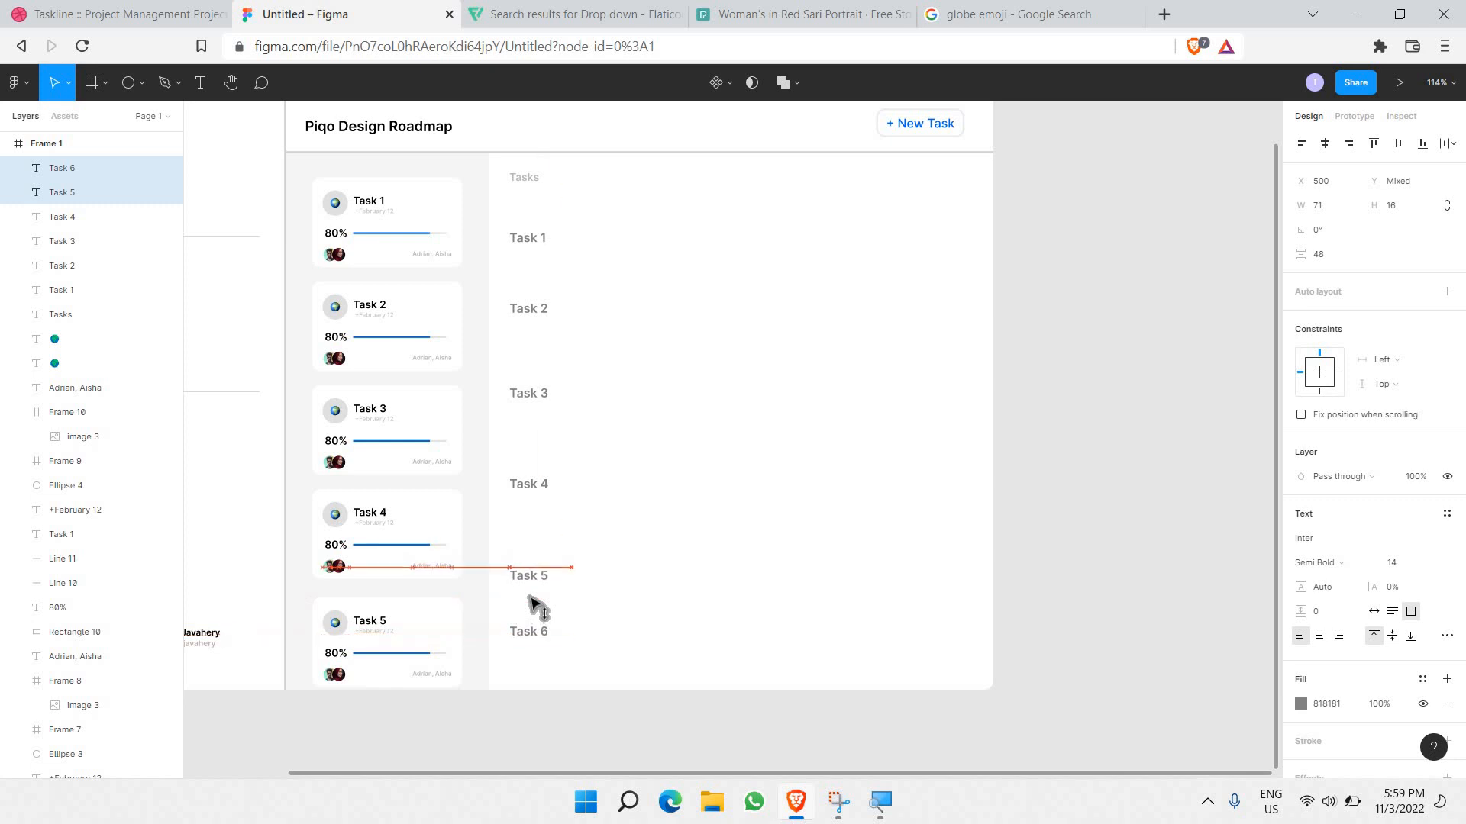
click(563, 513)
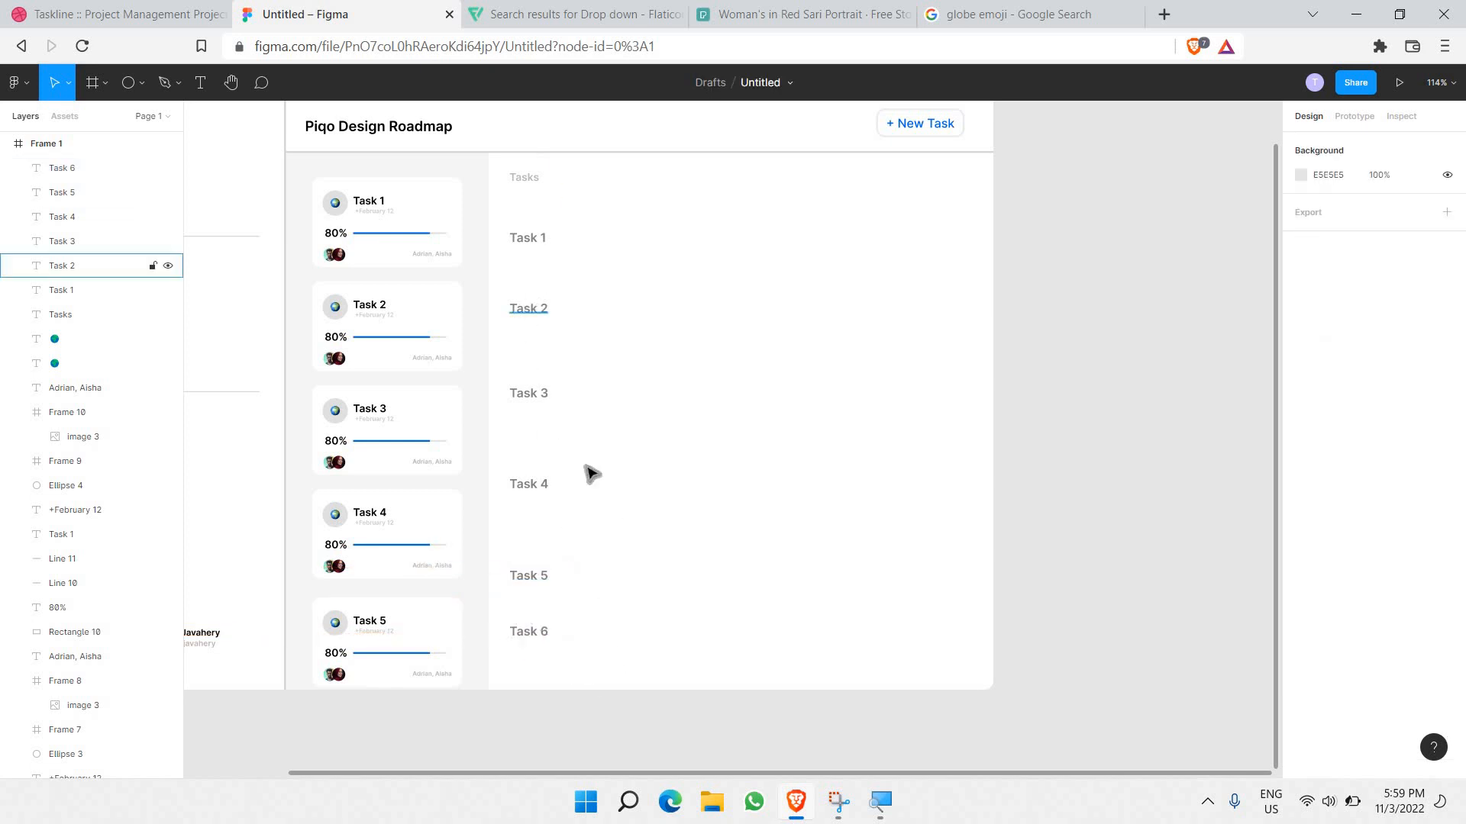
Step: Re-space the Task 3–6 labels so all six are evenly spaced
drag(562, 657, 513, 379)
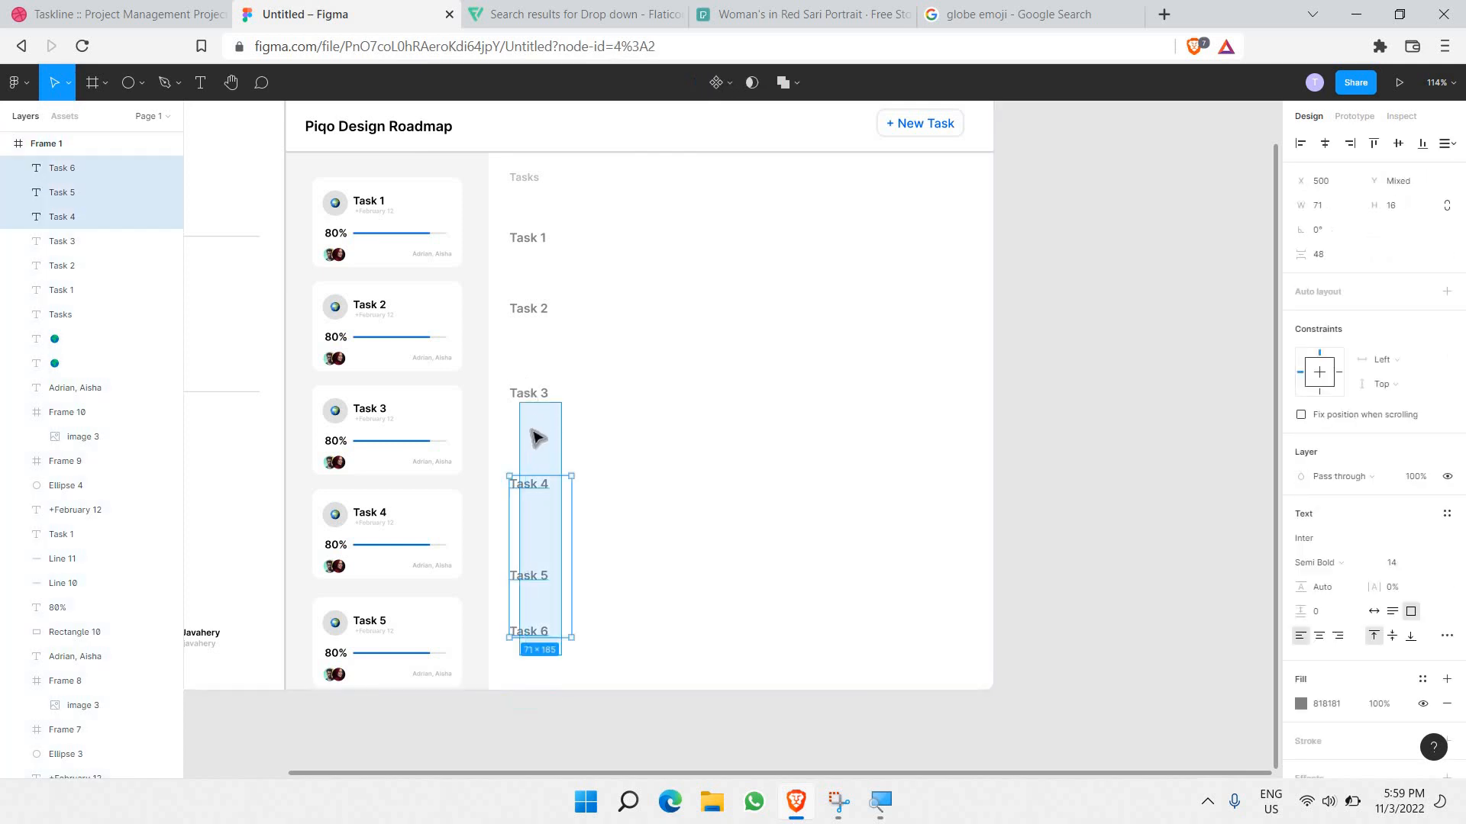
mouse_move(532, 429)
mouse_down()
mouse_move(535, 448)
mouse_move(534, 425)
mouse_up()
click(640, 598)
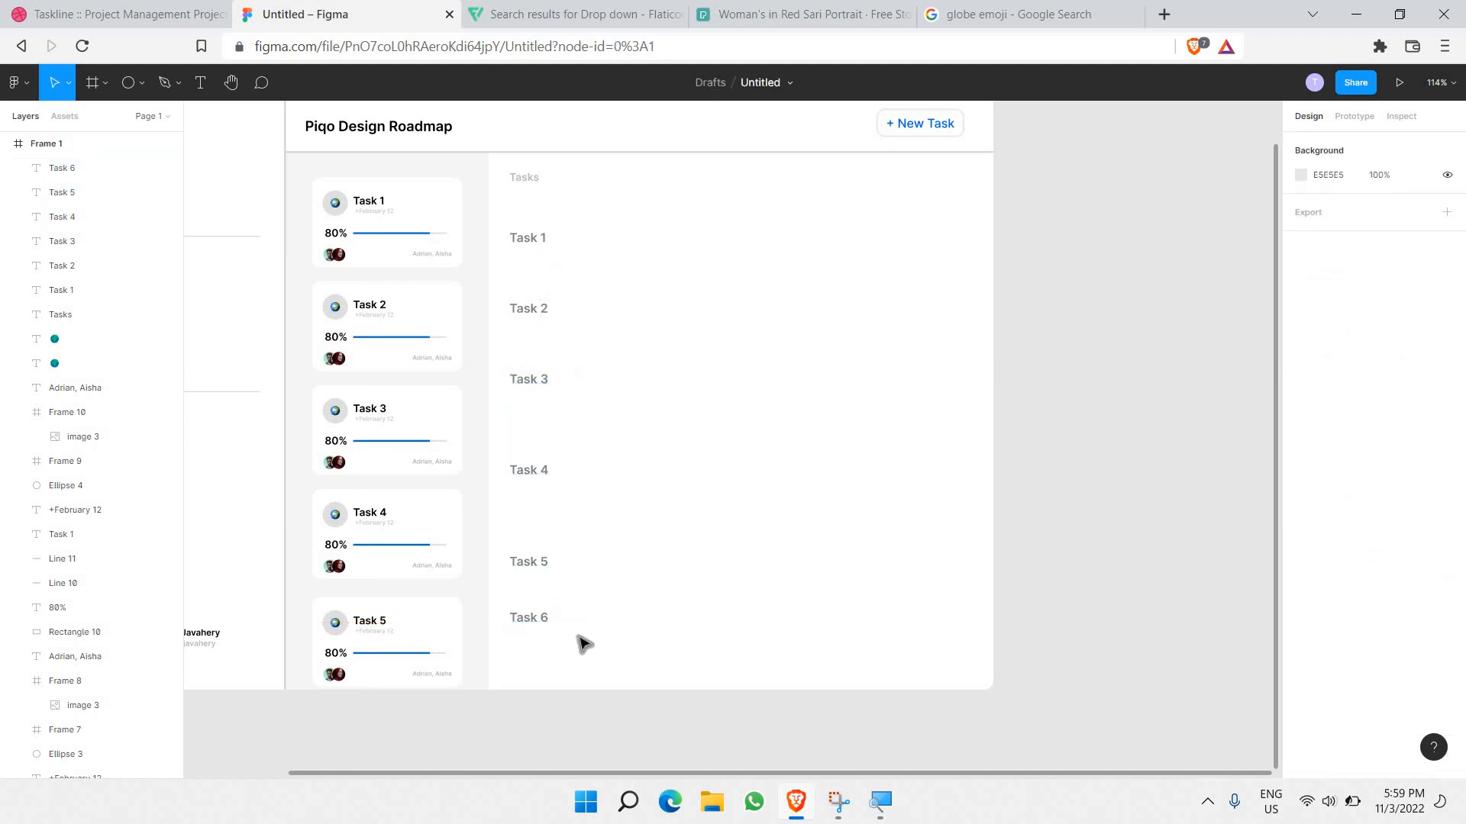
drag(559, 498, 578, 641)
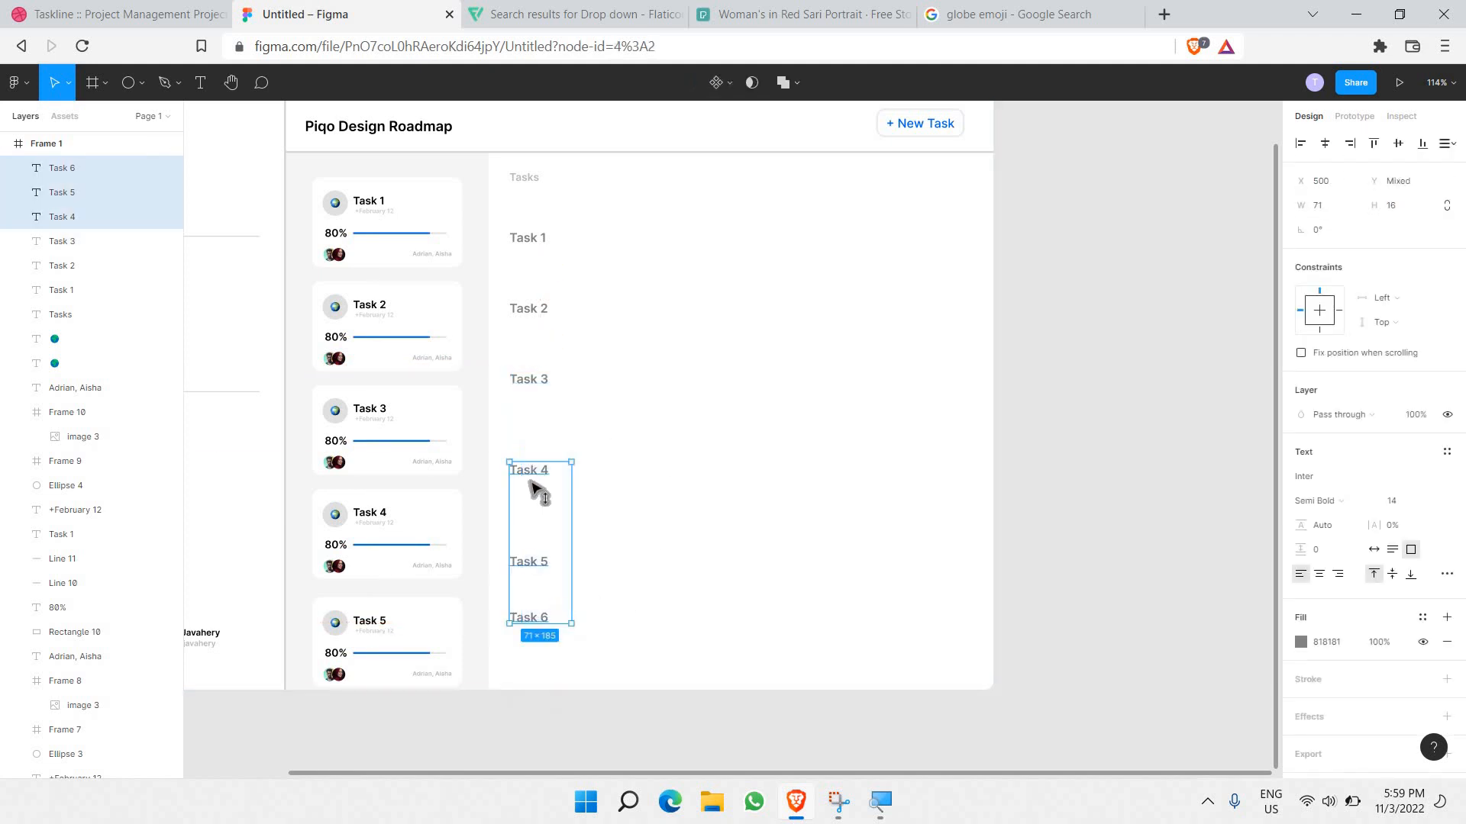
drag(536, 491, 576, 632)
click(576, 635)
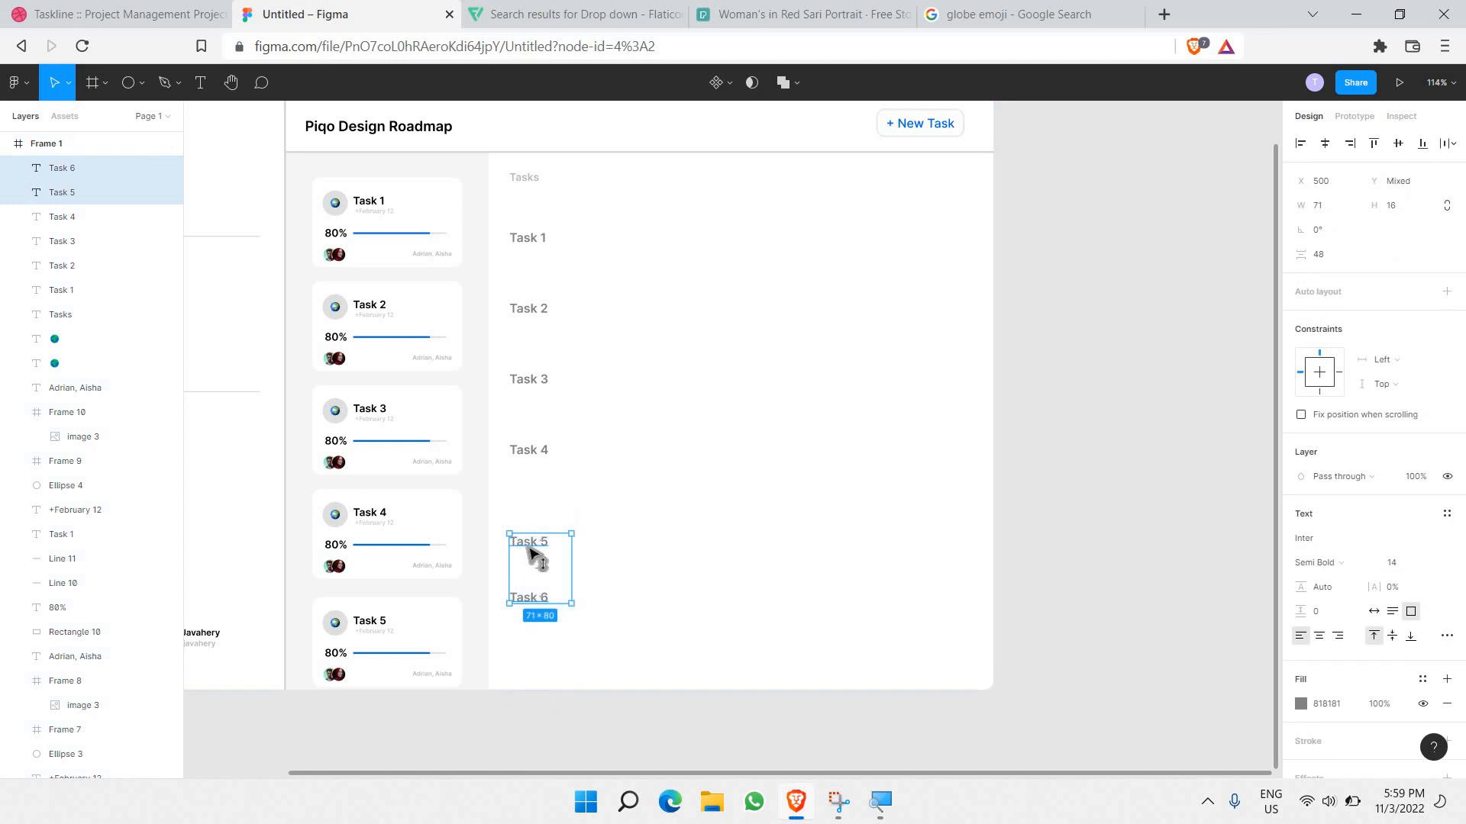
drag(529, 545, 538, 596)
click(566, 629)
click(578, 322)
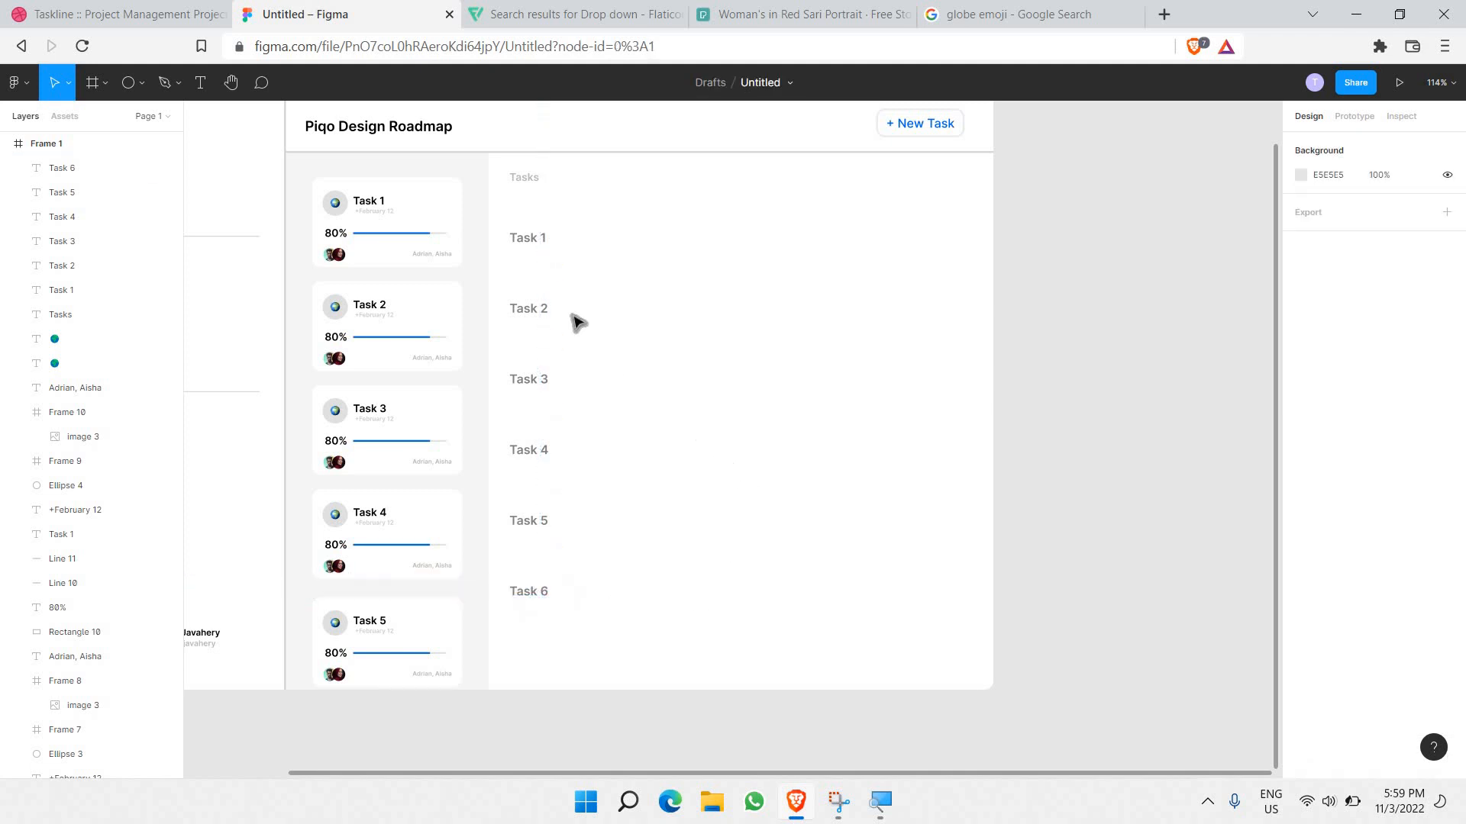
Step: Move all six Task labels slightly lower together
drag(507, 211, 580, 631)
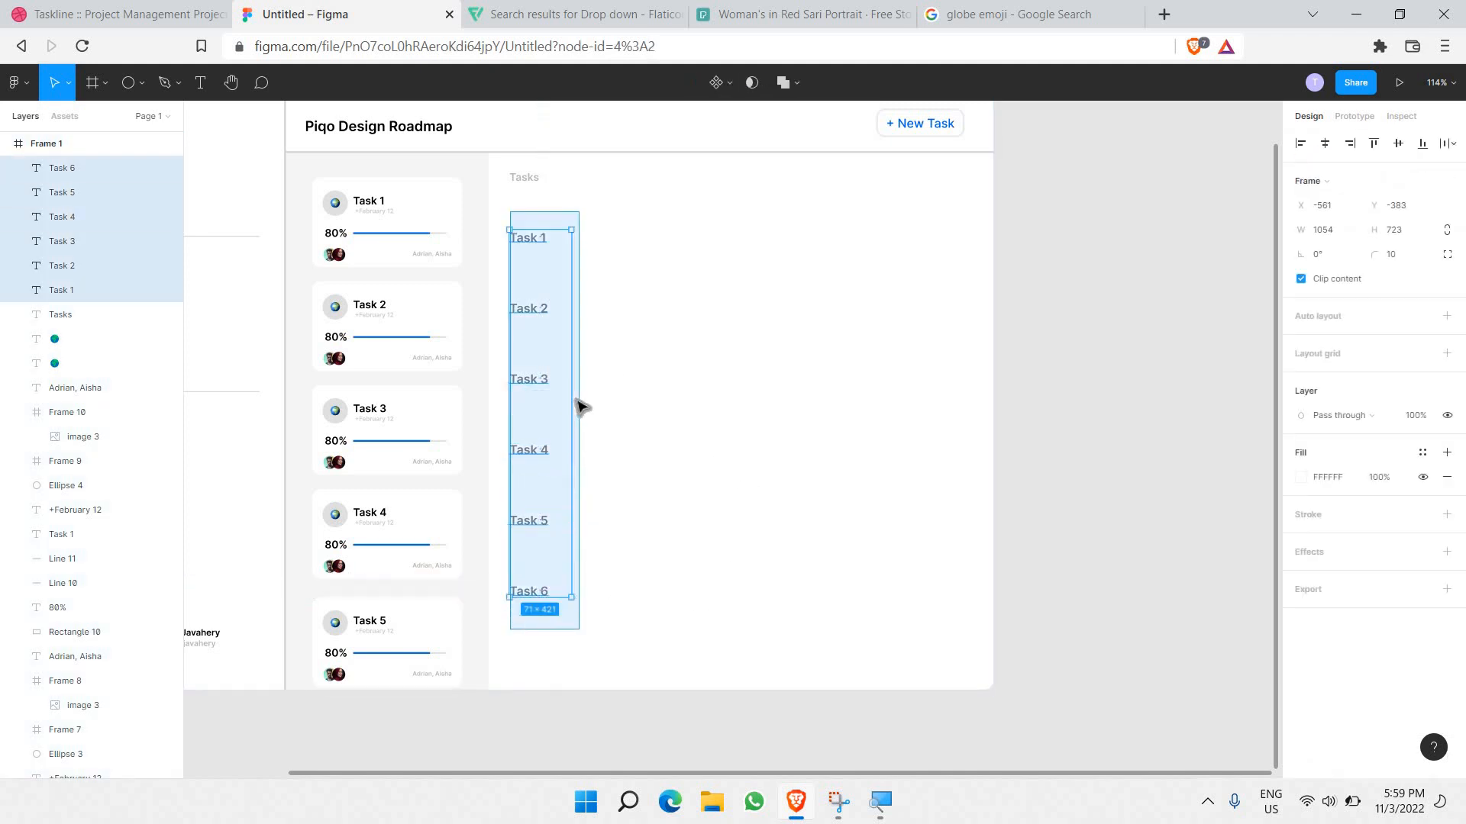
drag(551, 353, 571, 366)
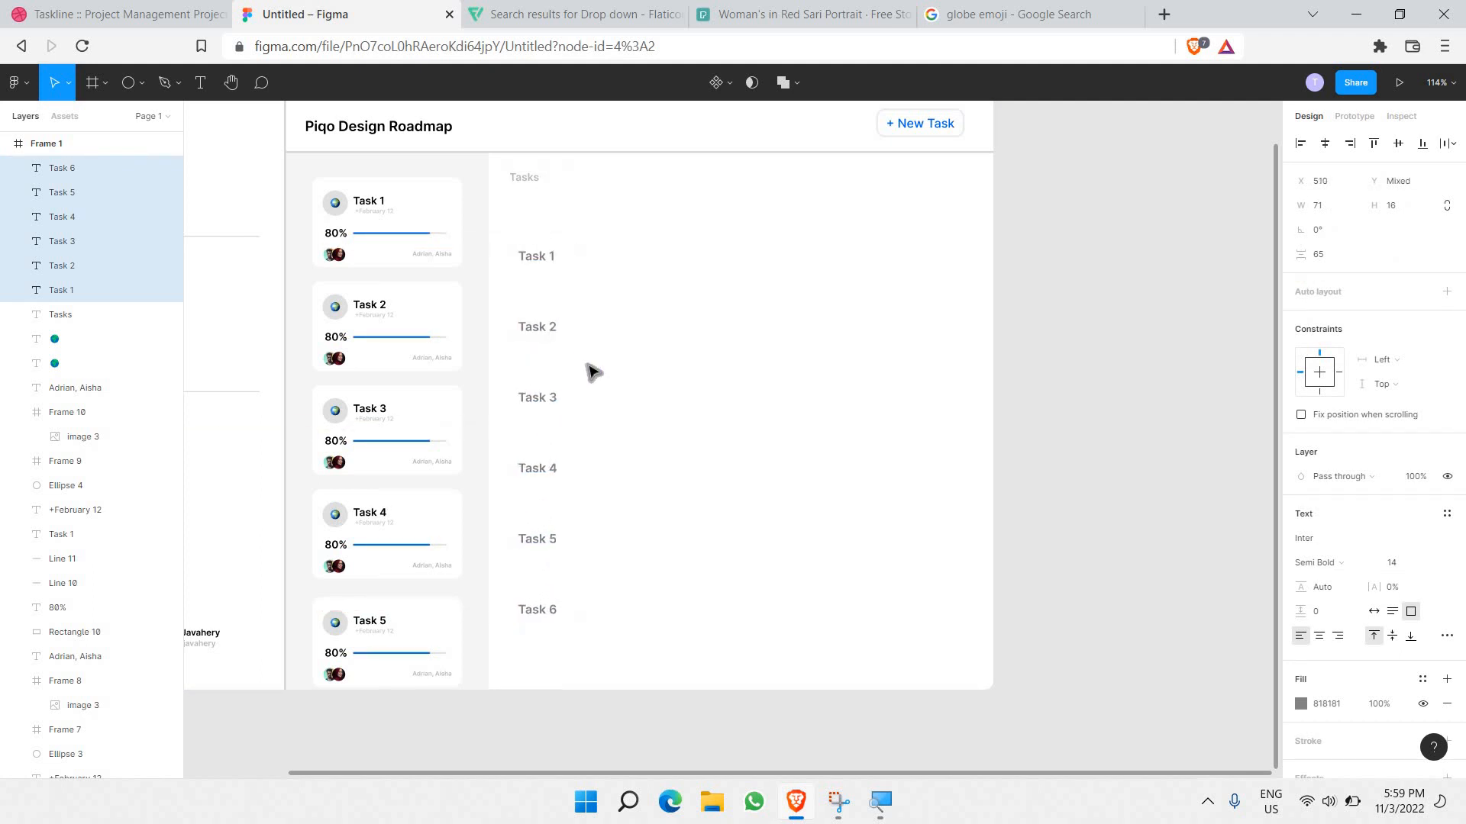
click(693, 393)
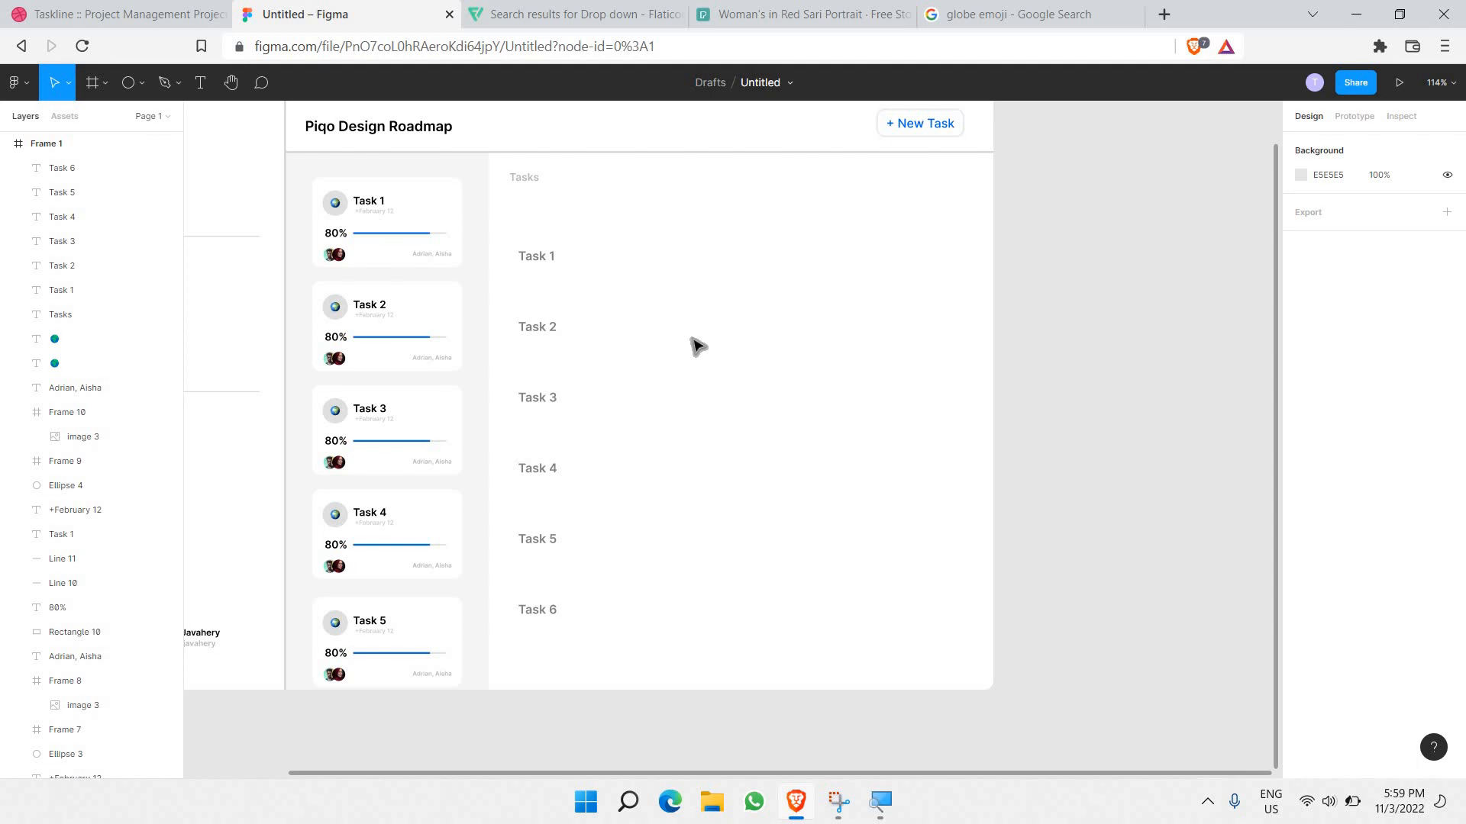
scroll(697, 346, up, 5)
scroll(462, 331, up, 5)
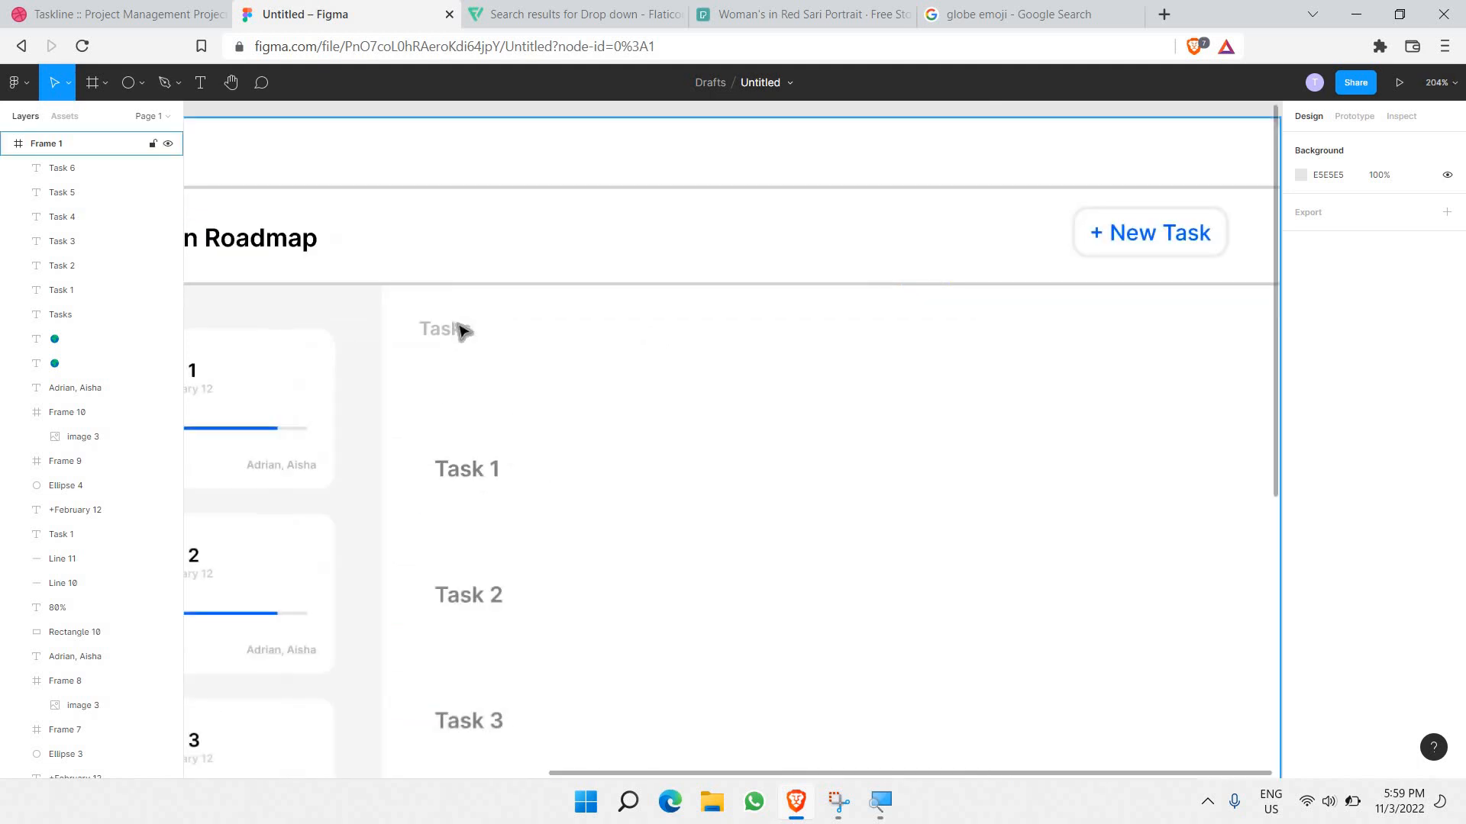
Step: Duplicate the grey Tasks heading, move the copy right and retype it as 'Feb'
click(463, 339)
key(ctrl+c)
key(ctrl+v)
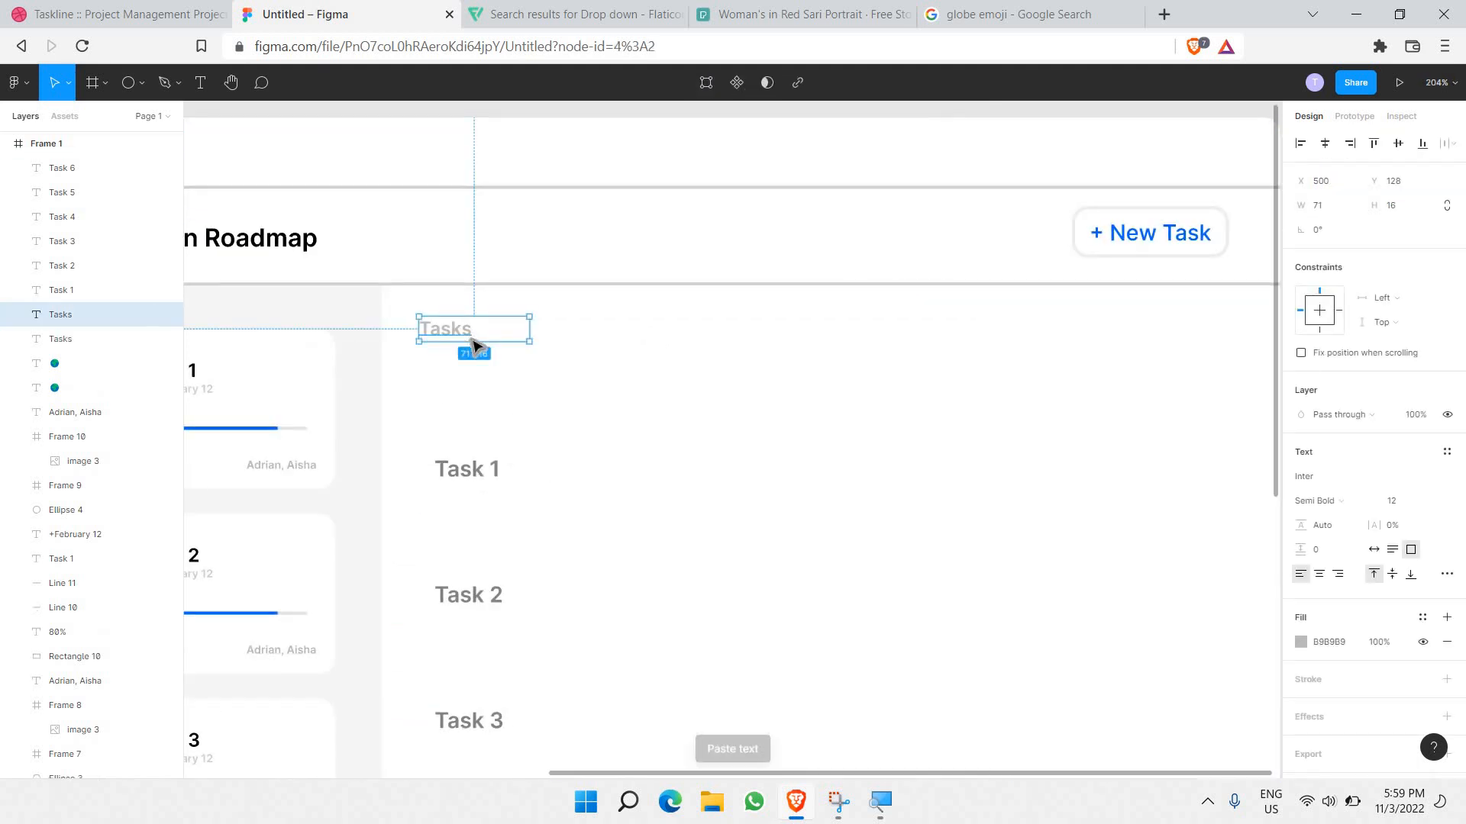
drag(461, 334, 712, 359)
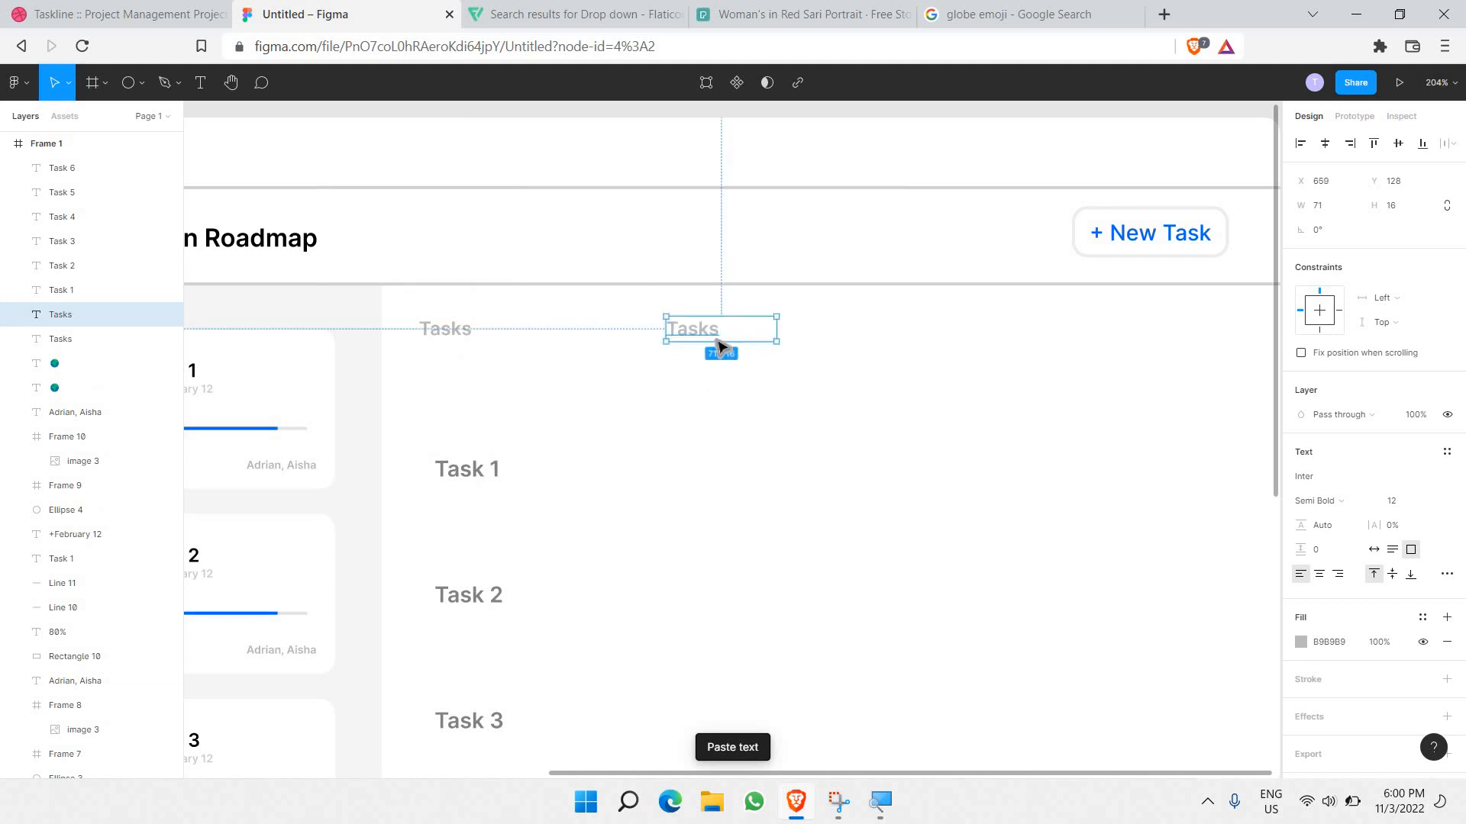
double_click(722, 336)
text(Feb)
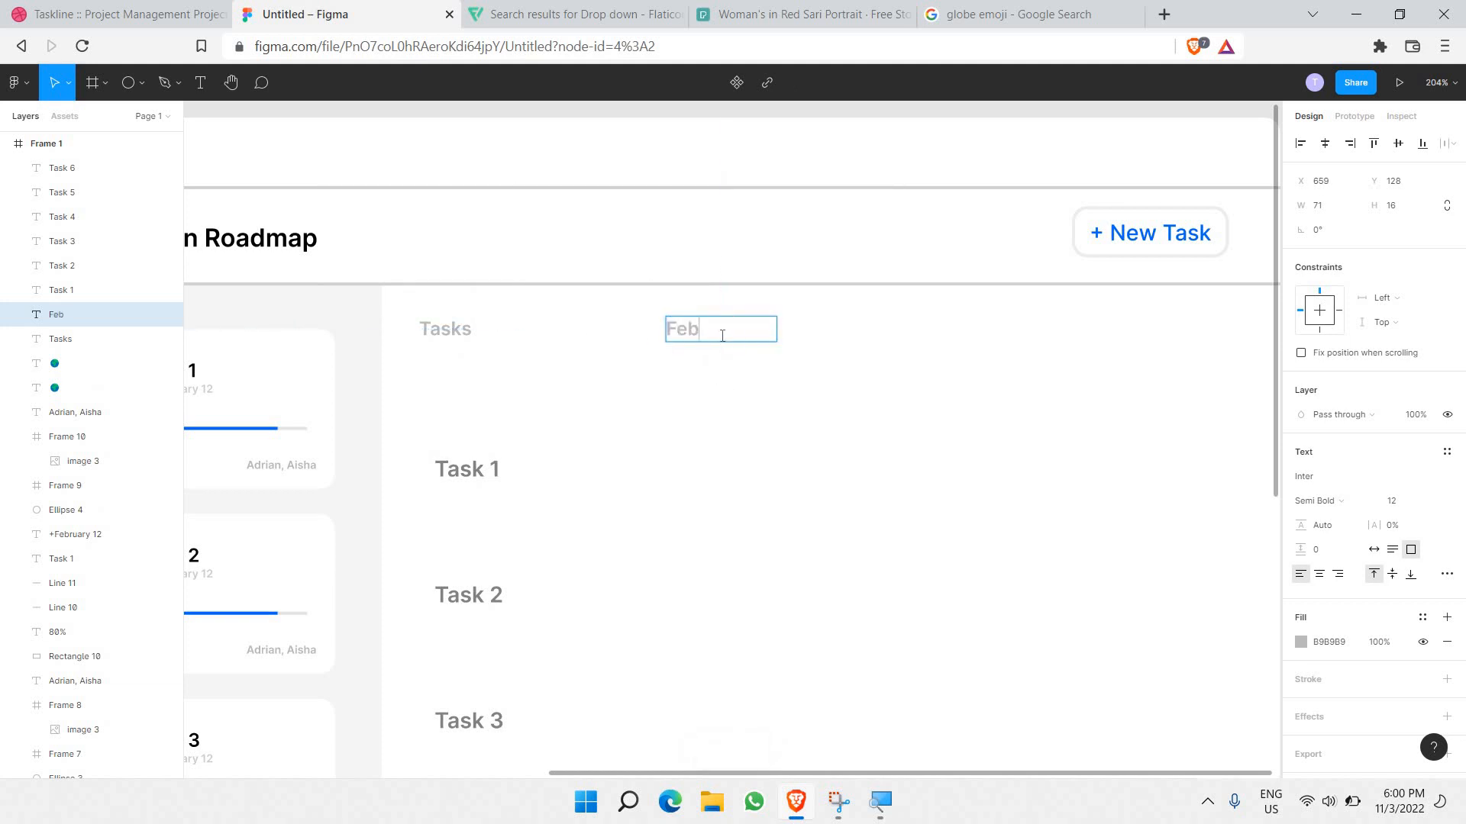
scroll(689, 406, right, 2)
key(Escape)
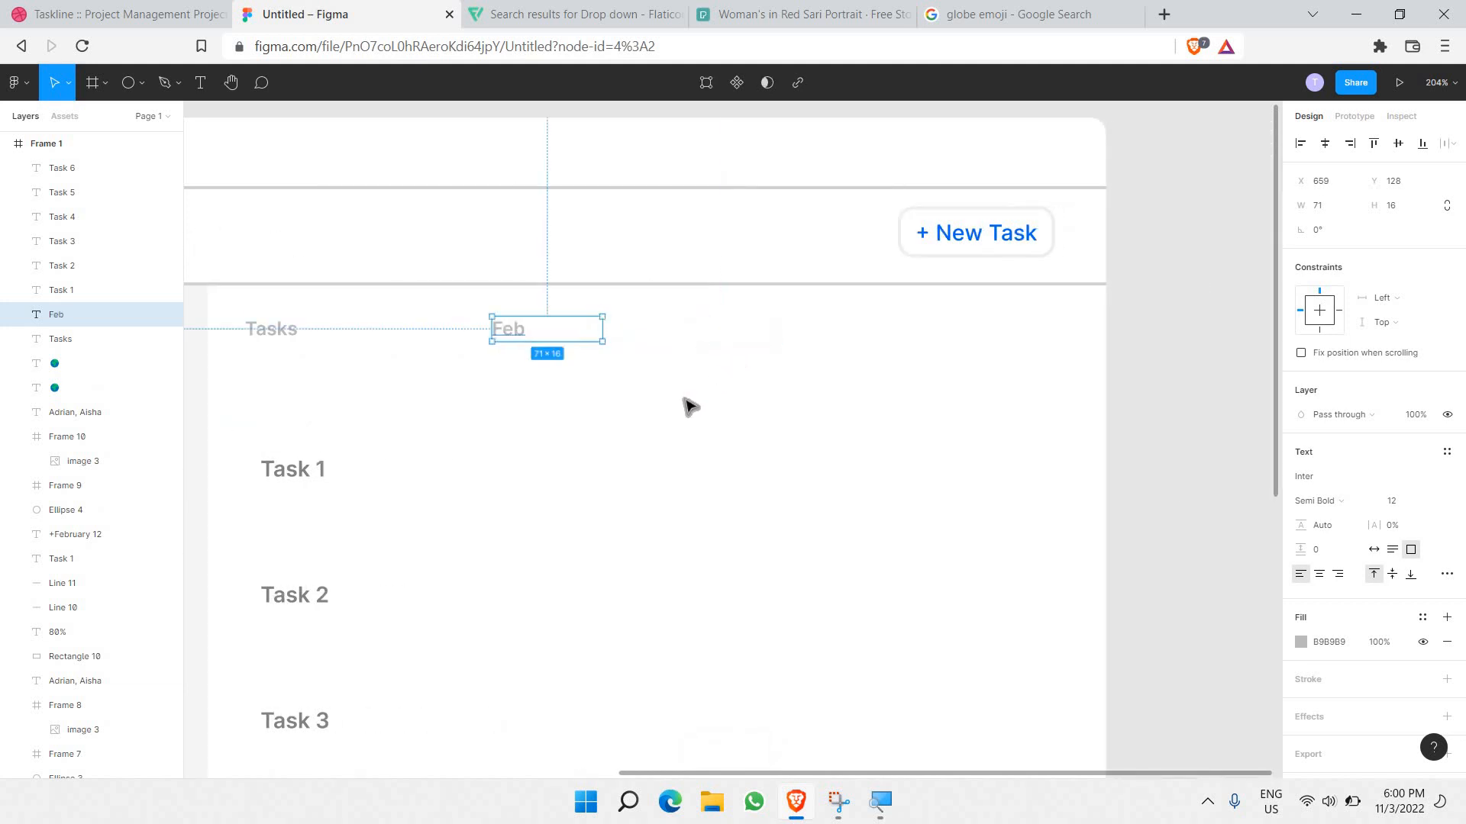
scroll(688, 406, down, 1)
key(Escape)
scroll(782, 343, down, 3)
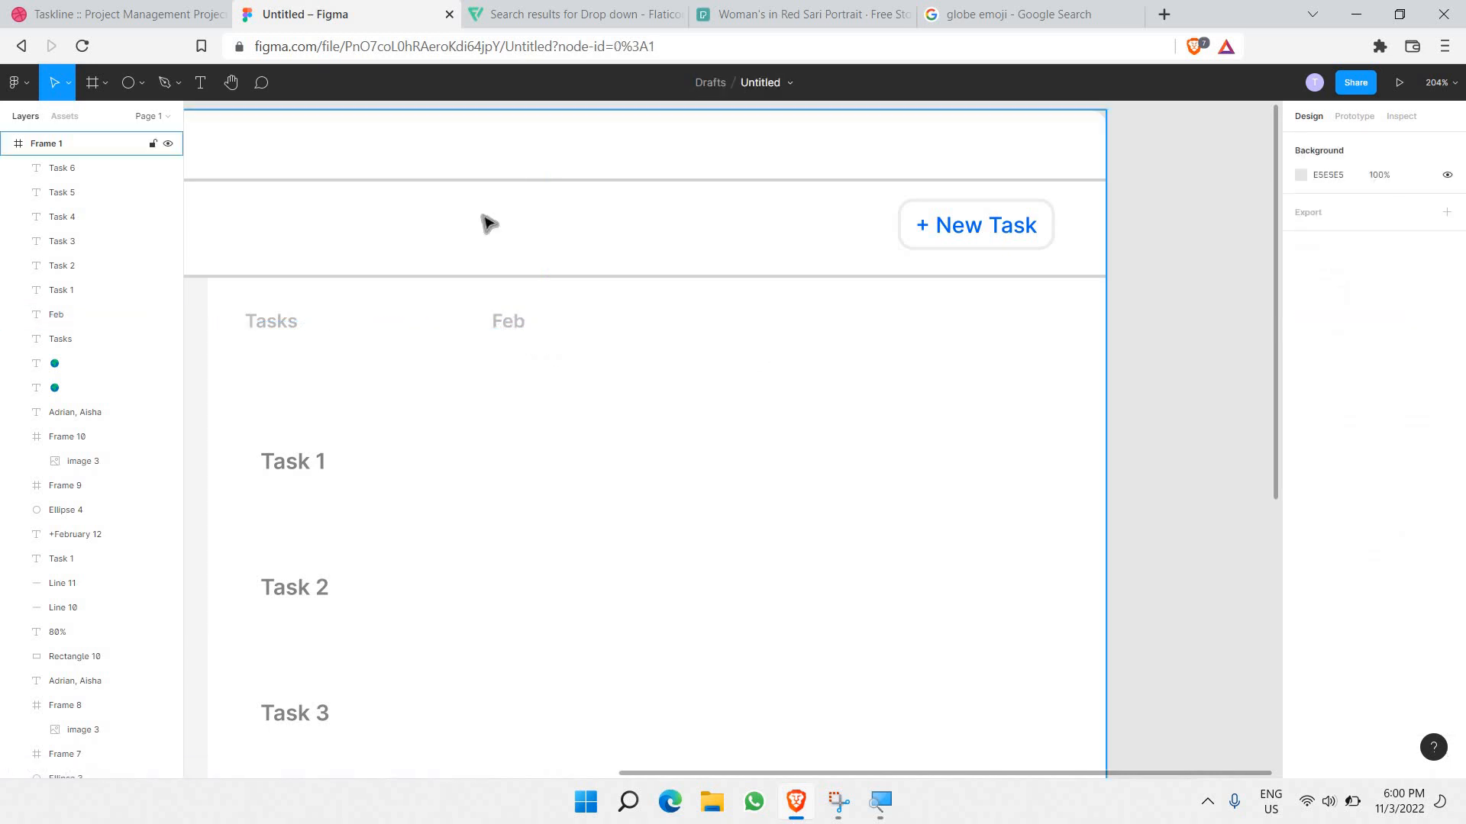
Step: Draw a vertical line beside the Tasks column using the Line tool
click(141, 83)
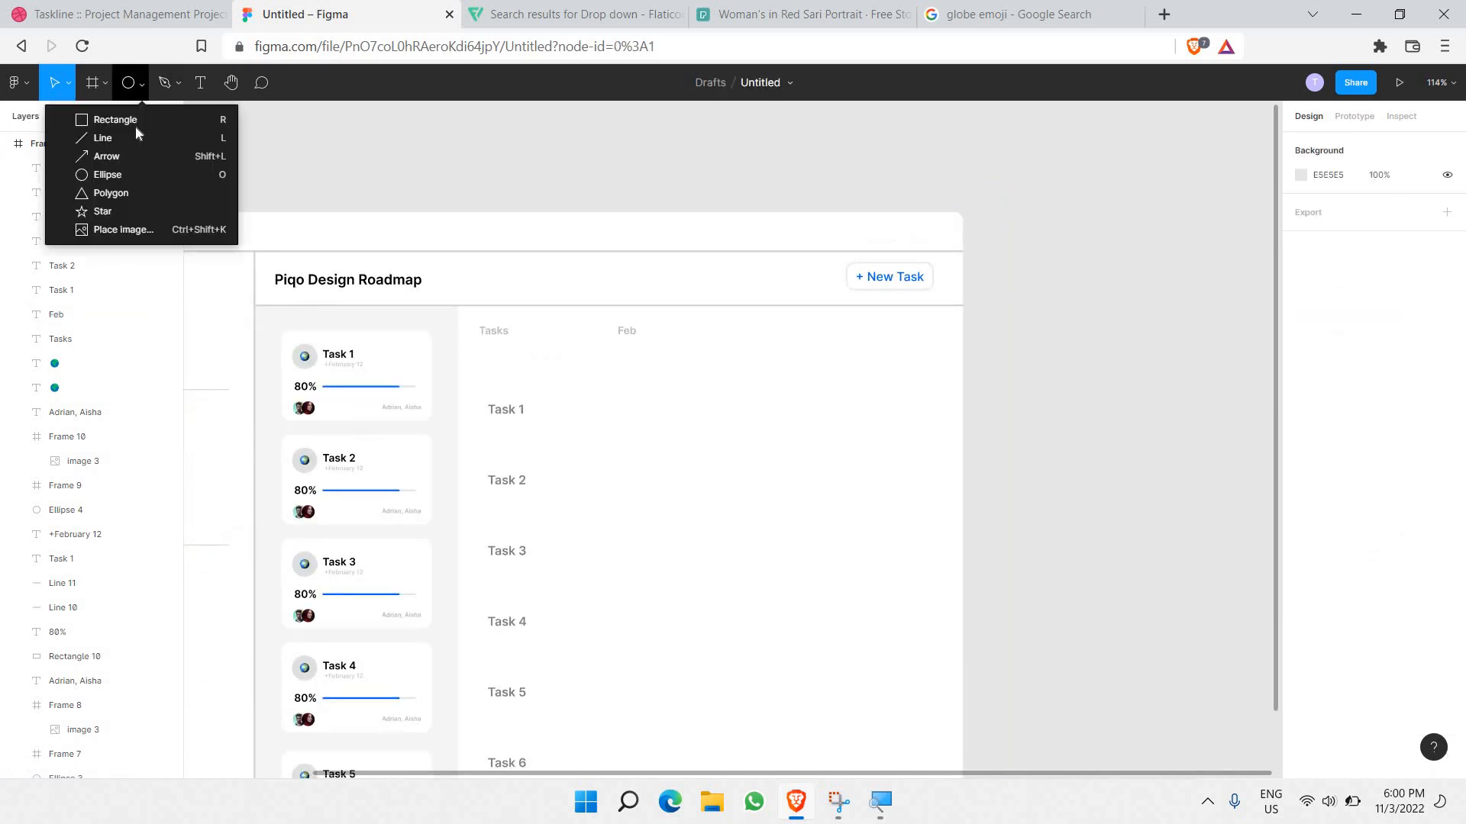
click(130, 139)
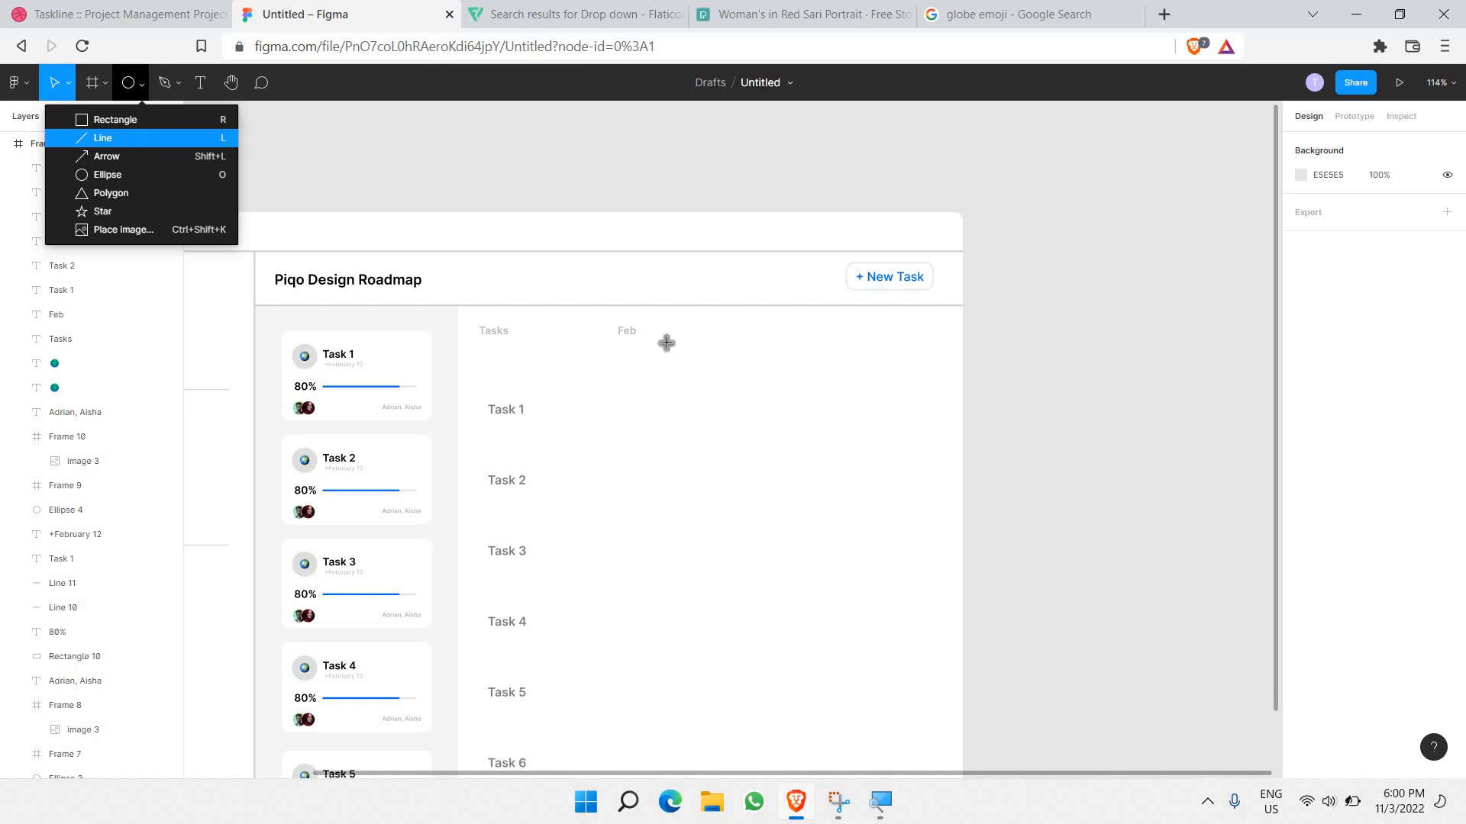
scroll(598, 249, down, 2)
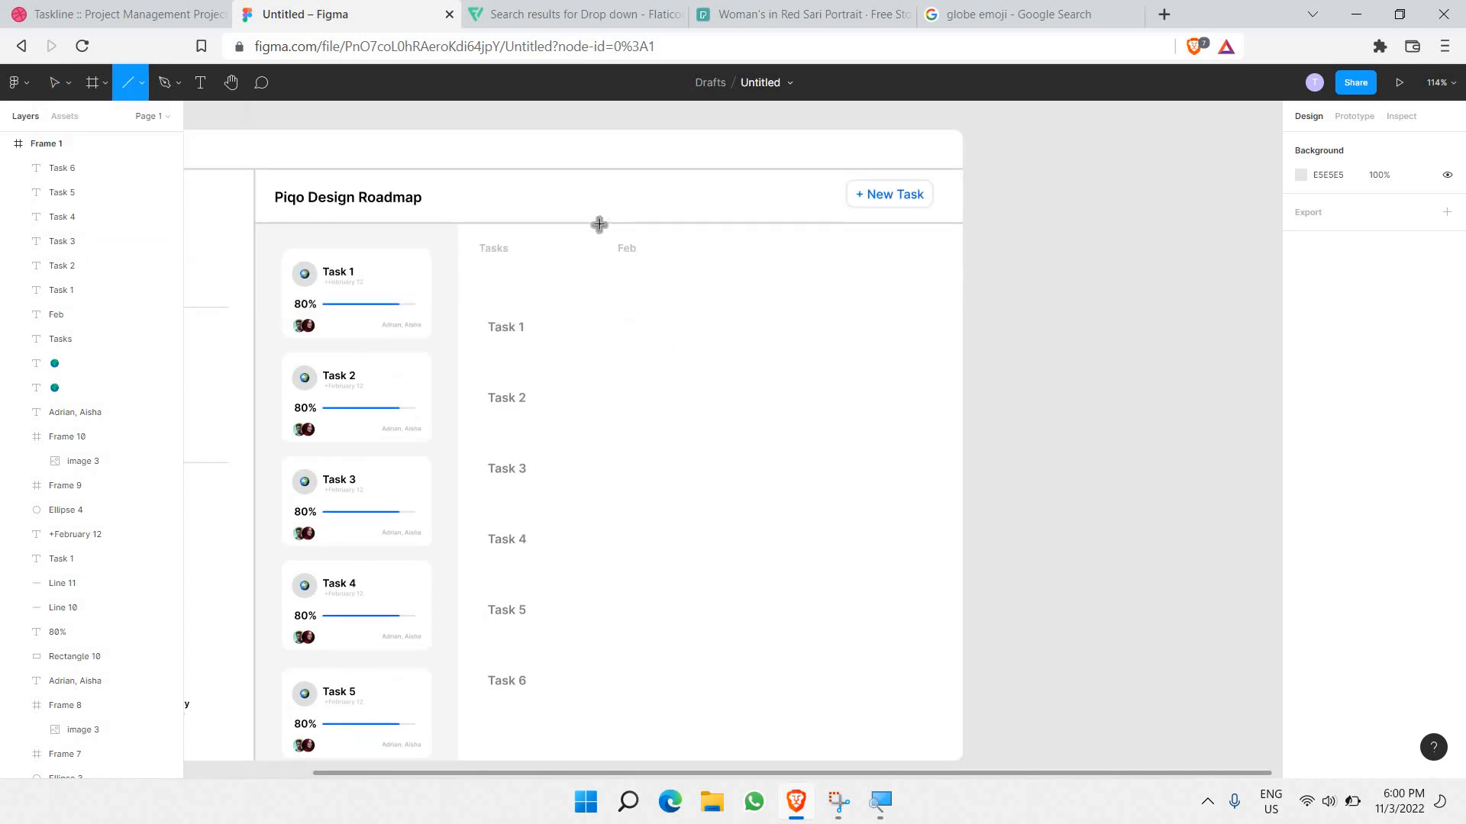
drag(599, 224, 694, 758)
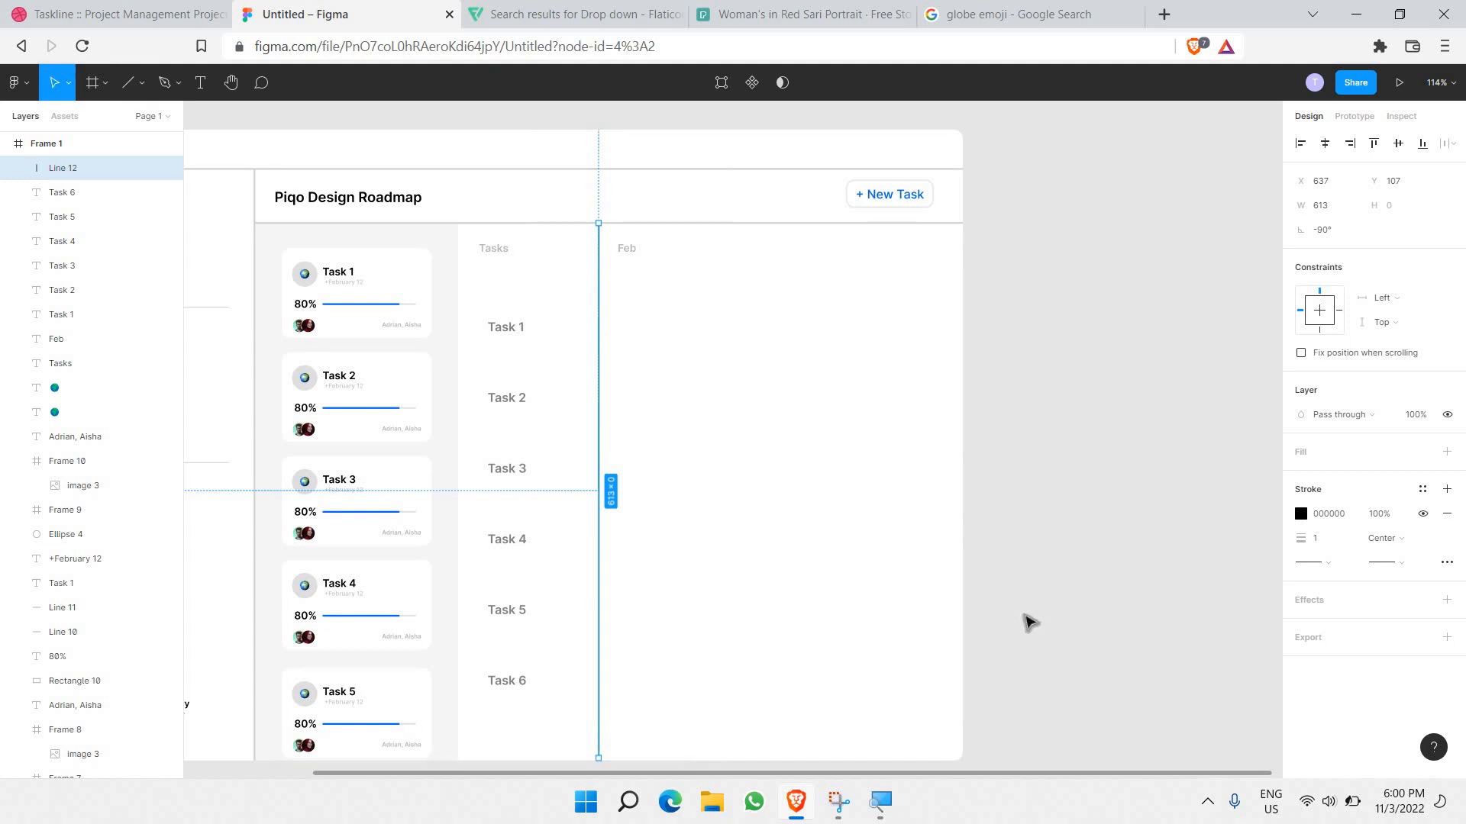
click(1029, 622)
scroll(673, 590, down, 2)
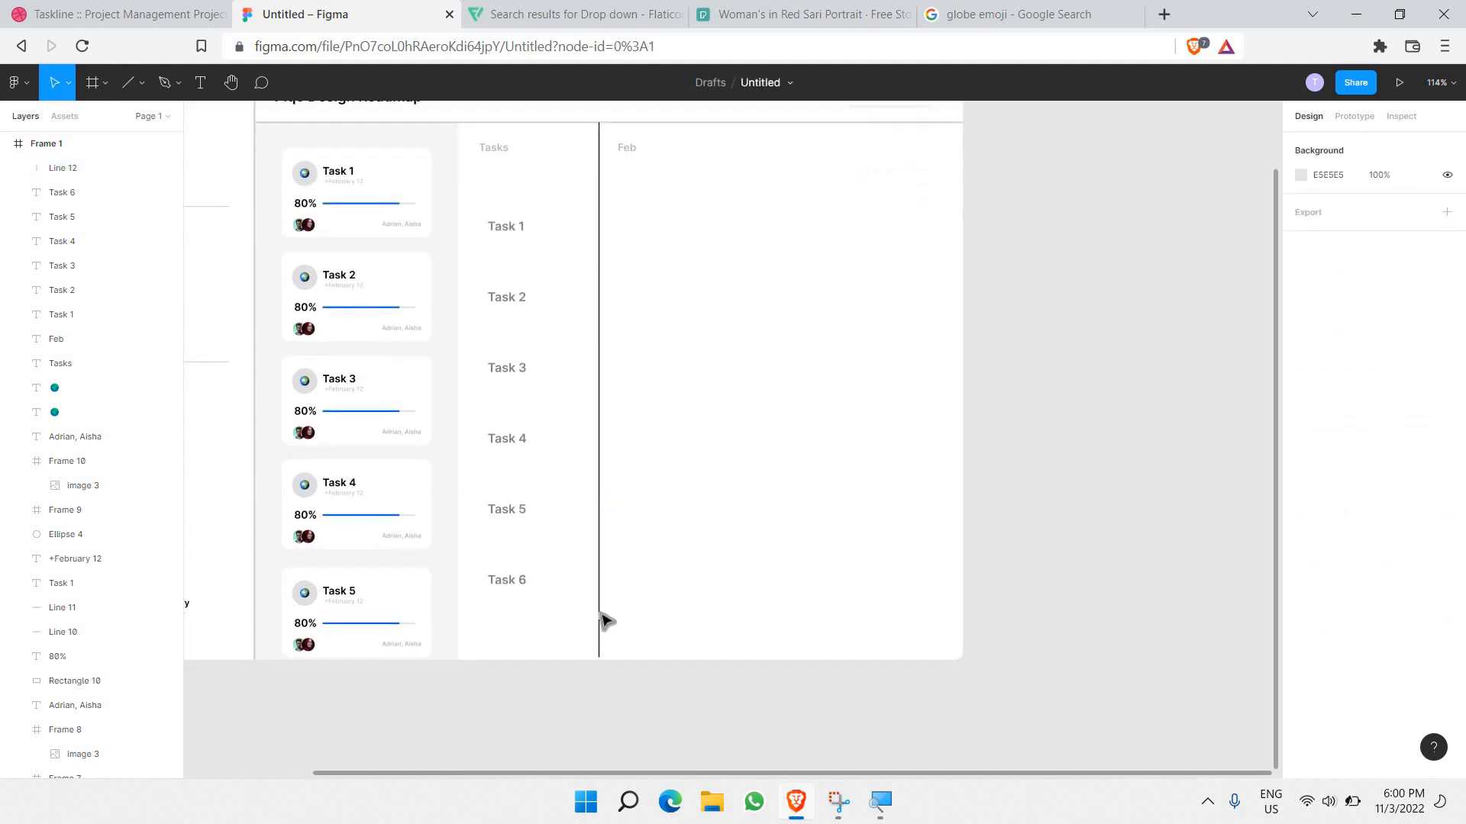
click(599, 658)
click(685, 731)
click(600, 354)
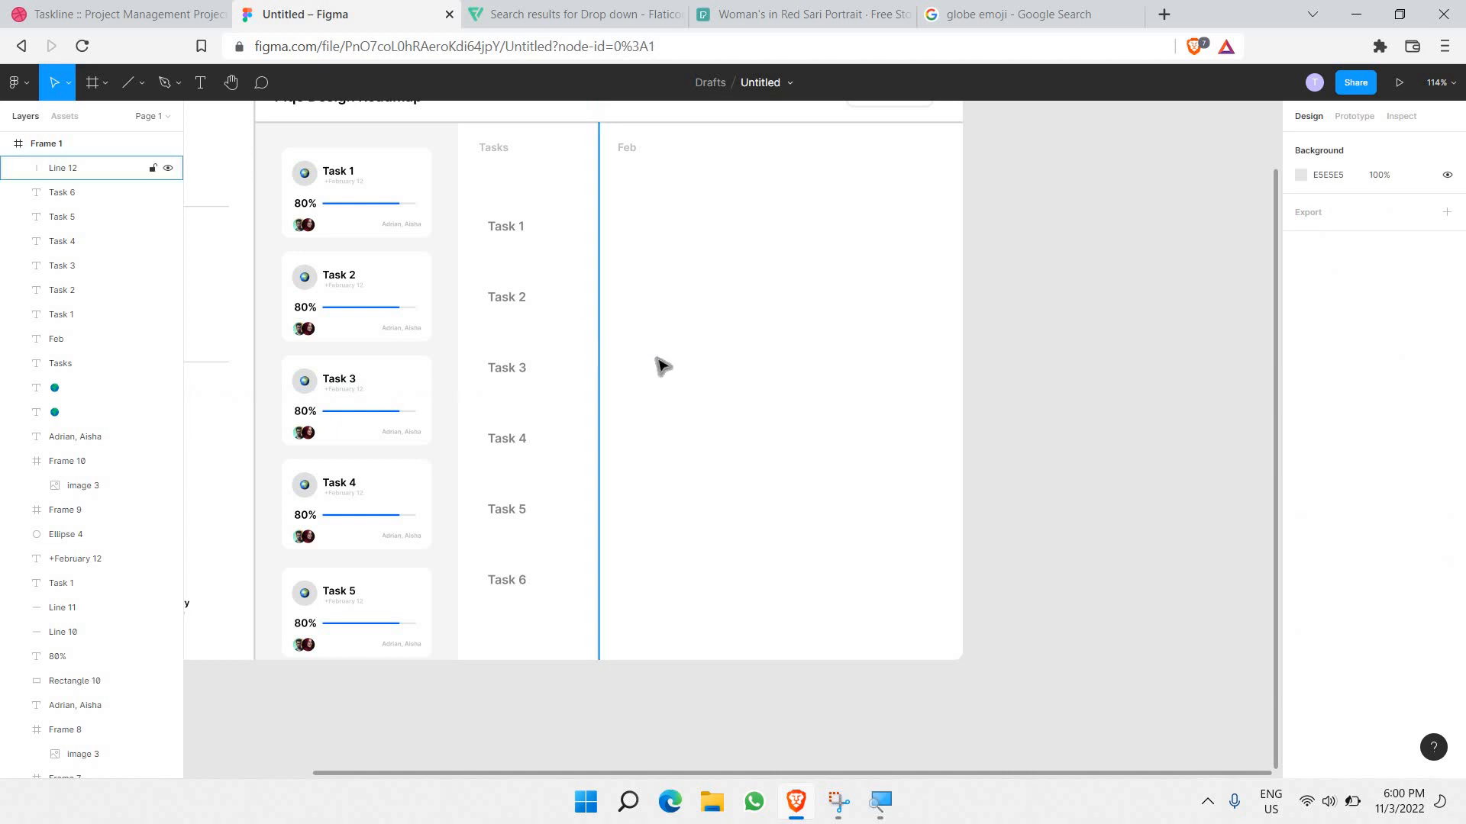
Step: Give the vertical divider a D1D1D1 stroke, matching the header divider's grey
click(1301, 513)
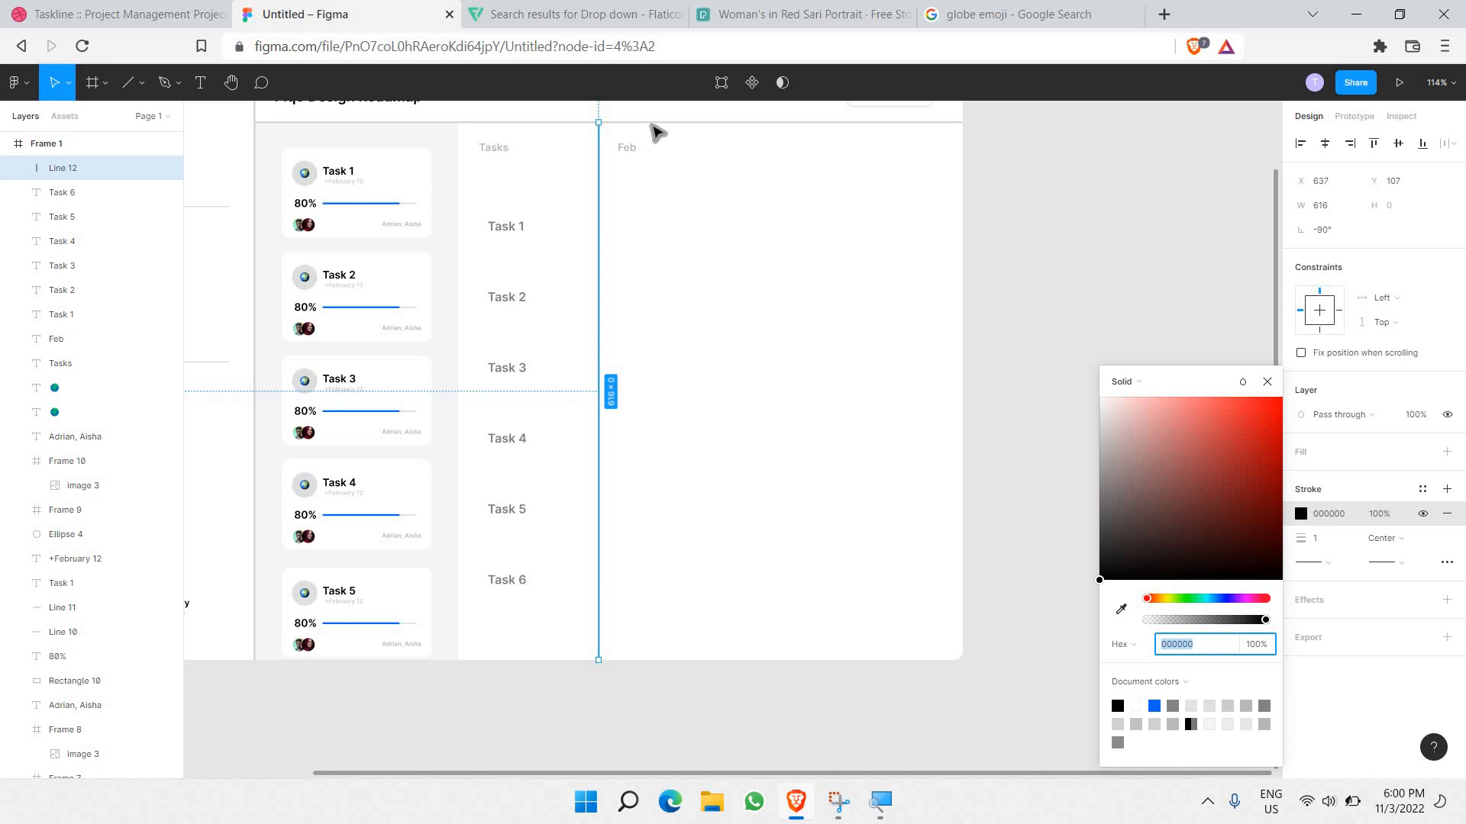
click(654, 123)
click(1326, 519)
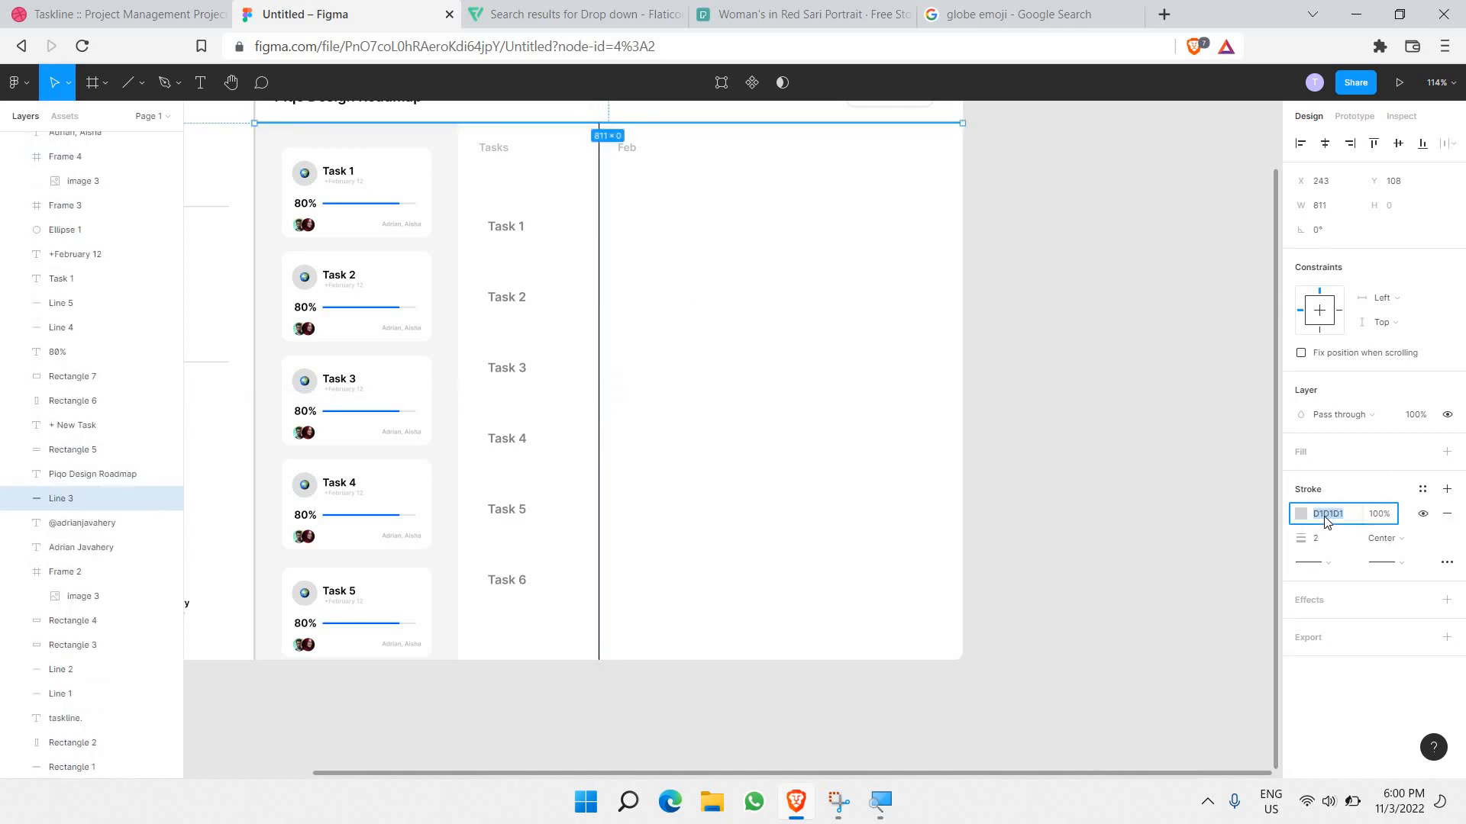
click(593, 484)
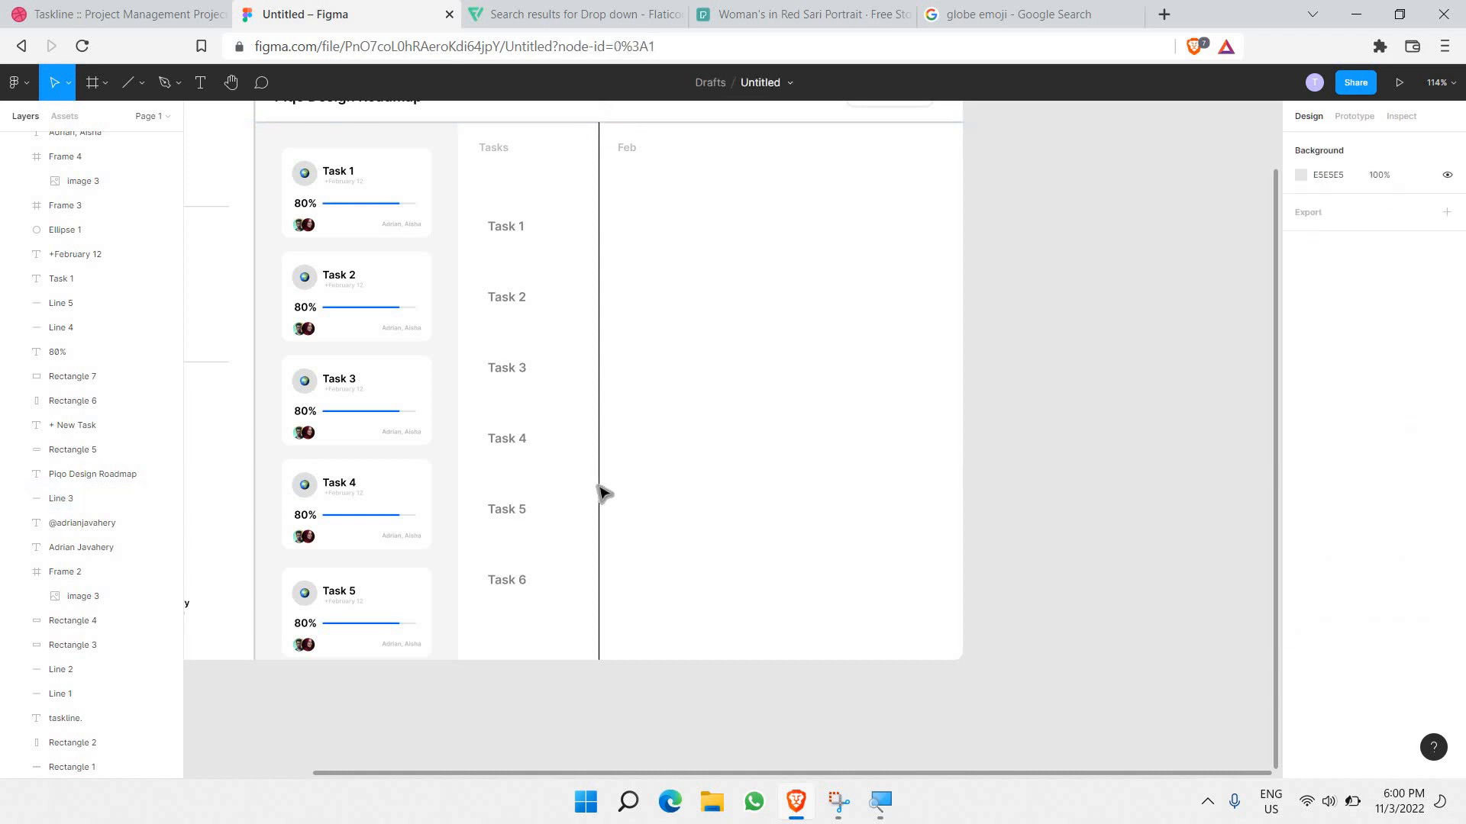
click(599, 489)
click(1329, 514)
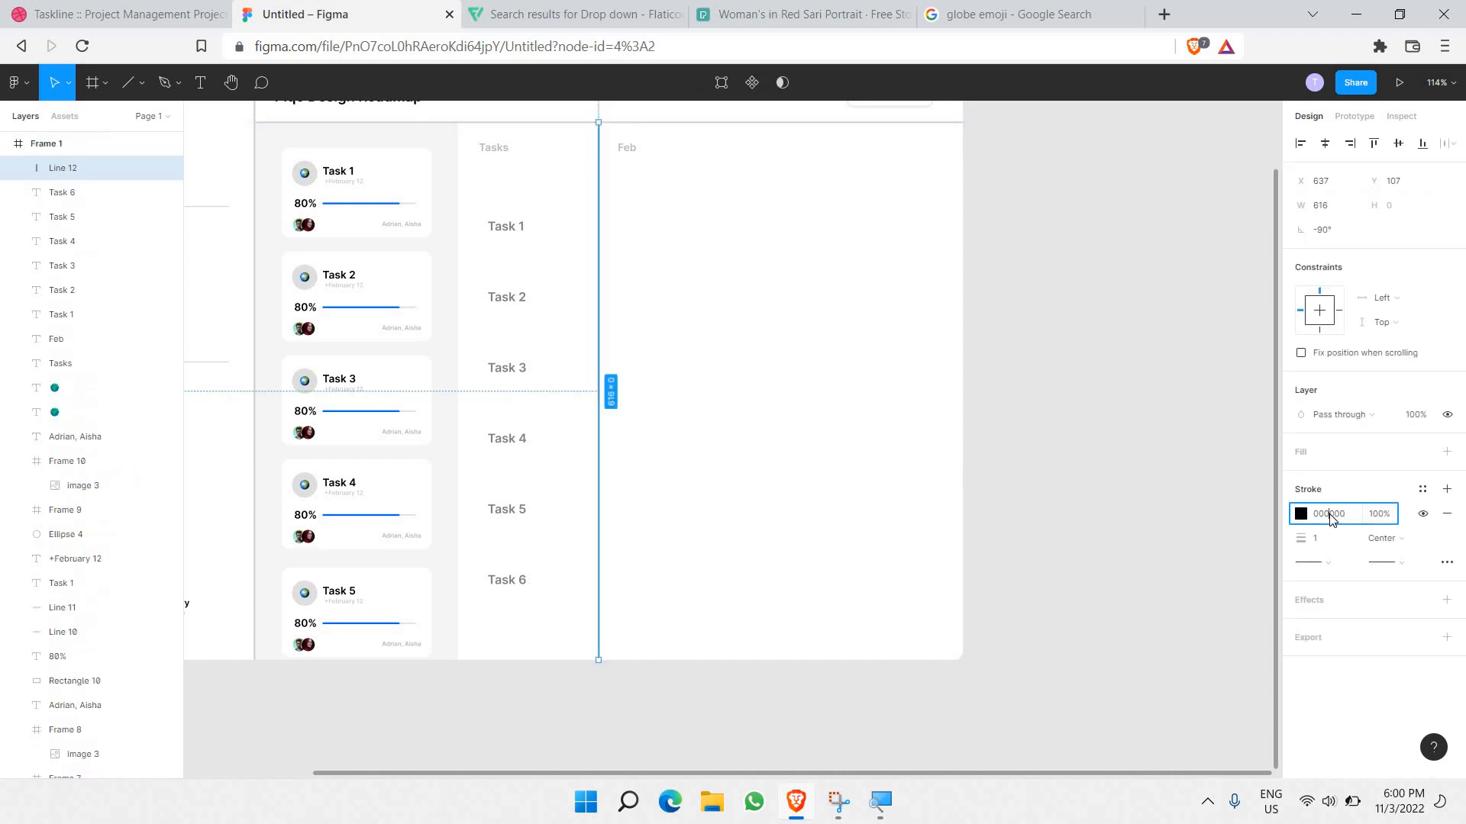
text(D1D1D1)
key(Return)
click(630, 260)
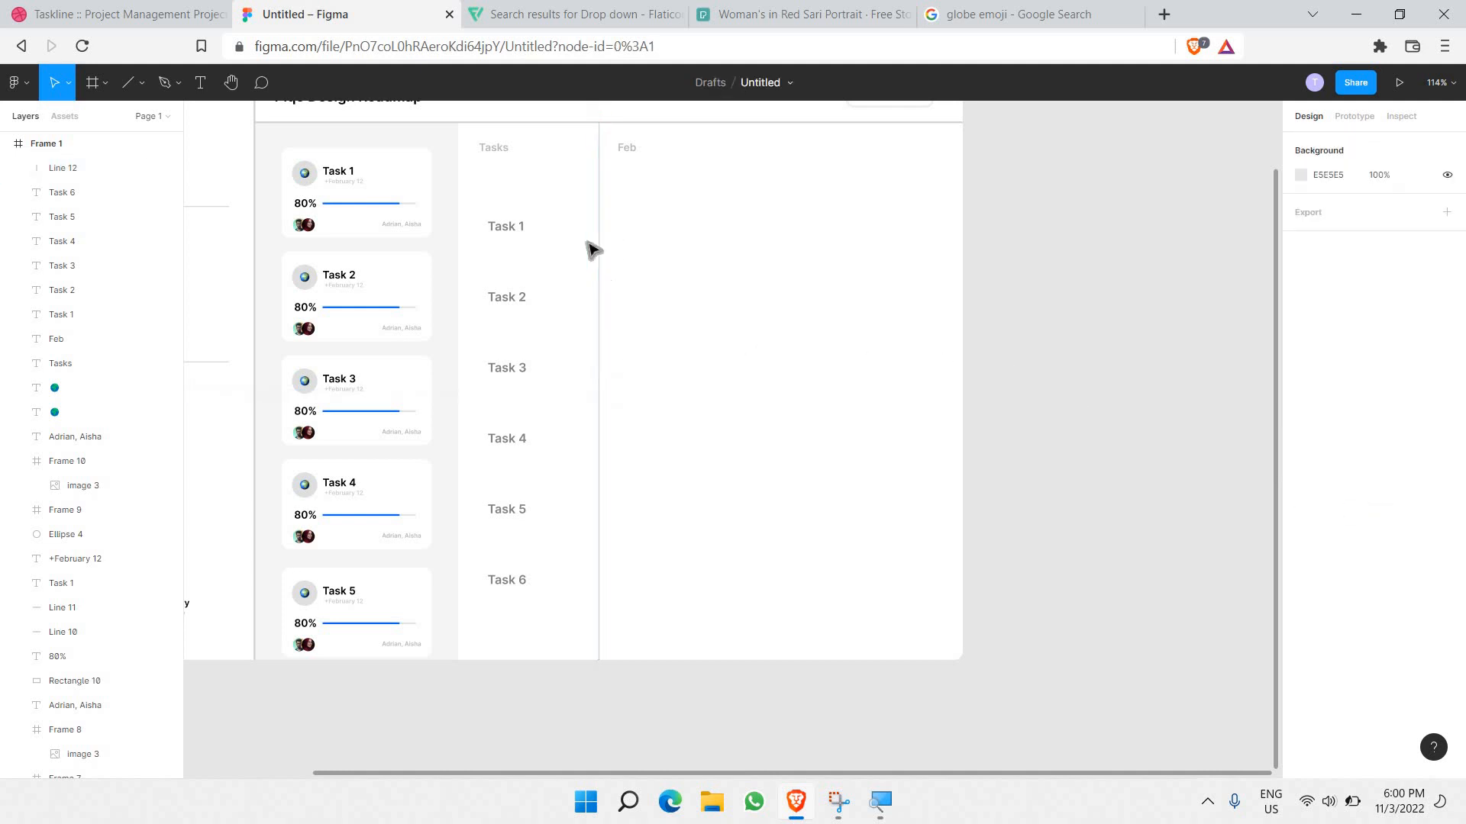
Step: Reposition the divider and move the Feb heading just right of it
scroll(602, 226, up, 3)
scroll(615, 414, up, 5)
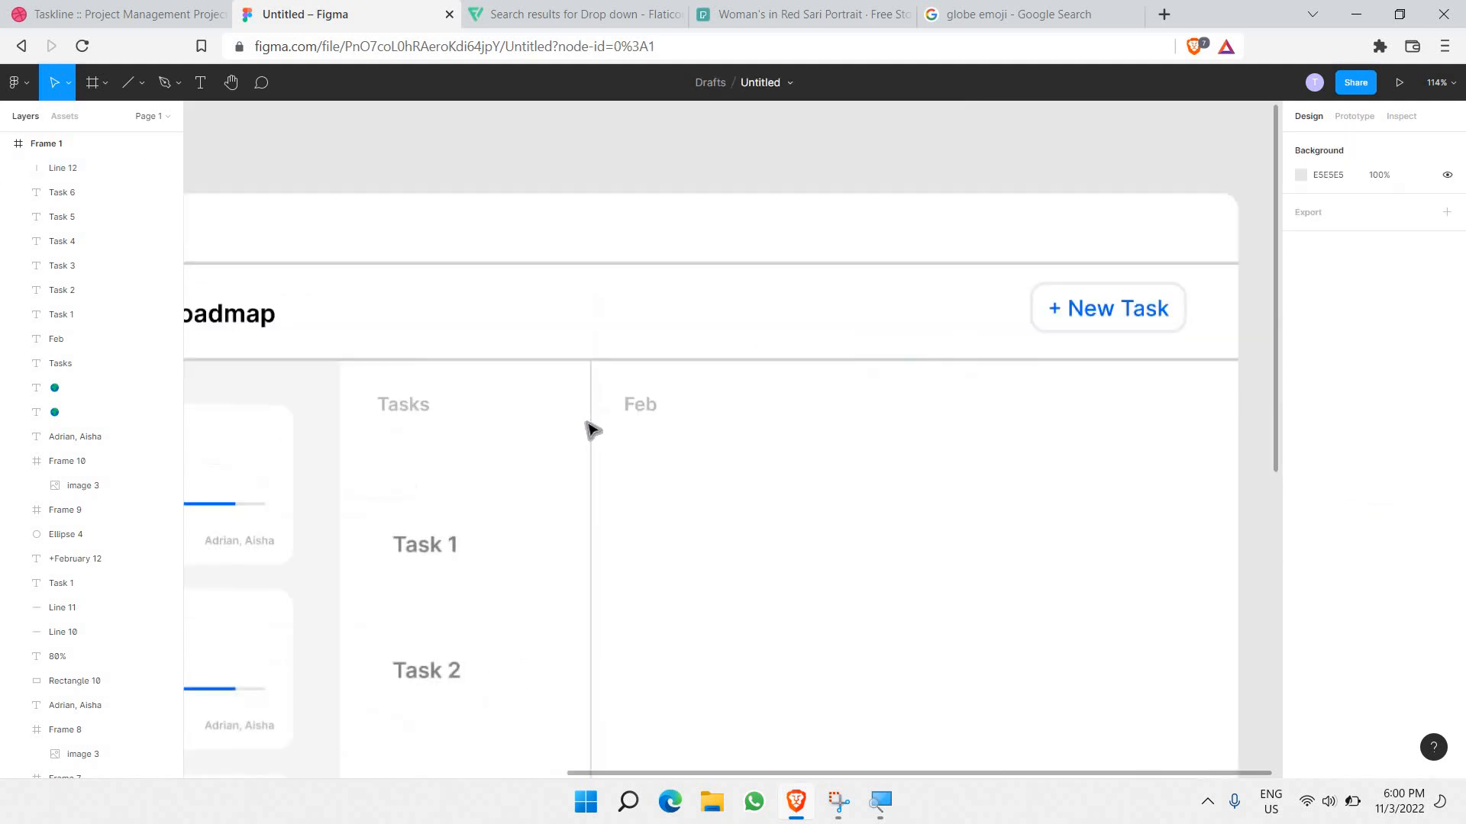
click(585, 435)
drag(534, 436, 532, 436)
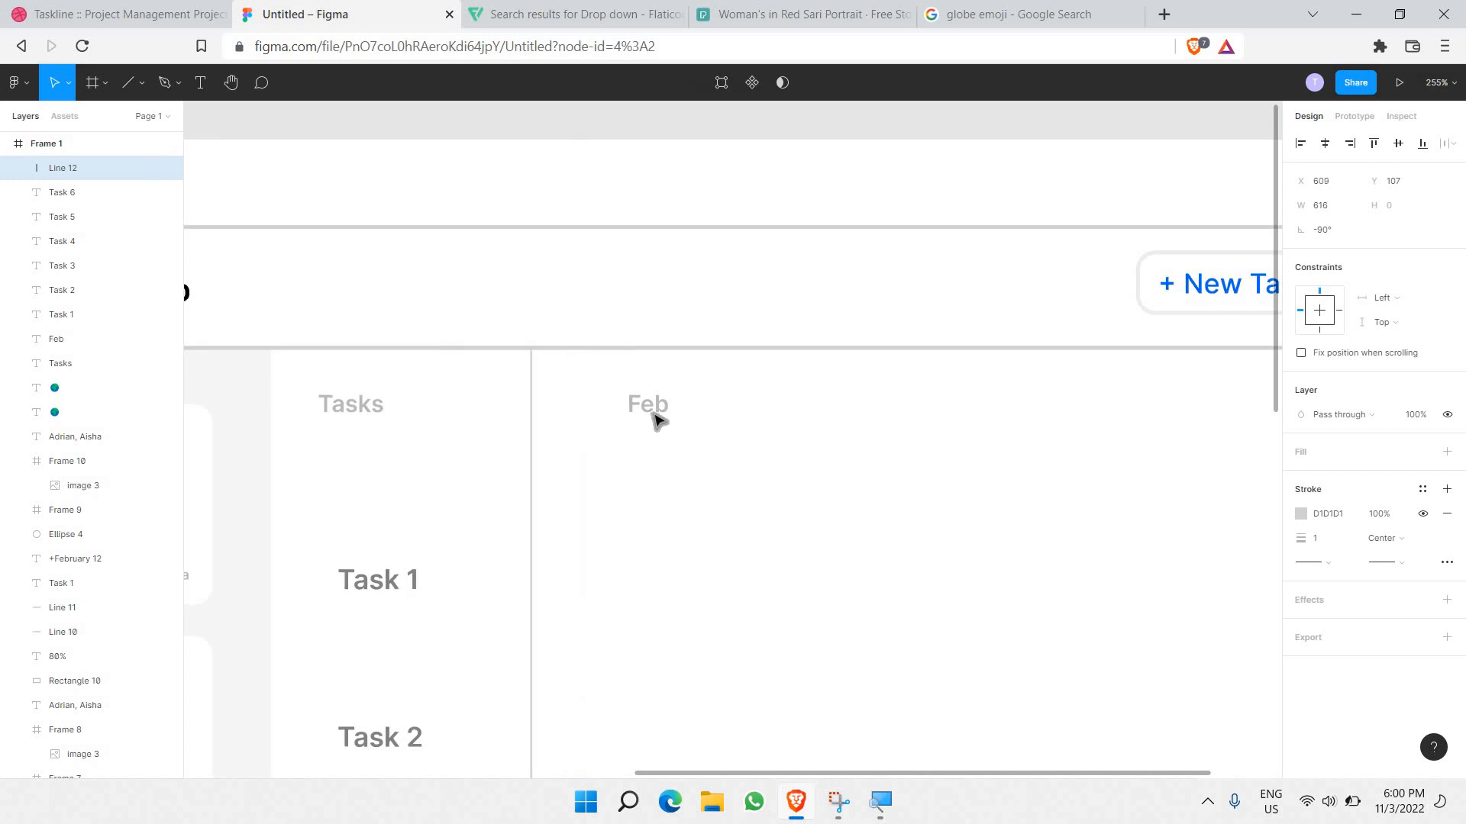
drag(655, 408, 615, 419)
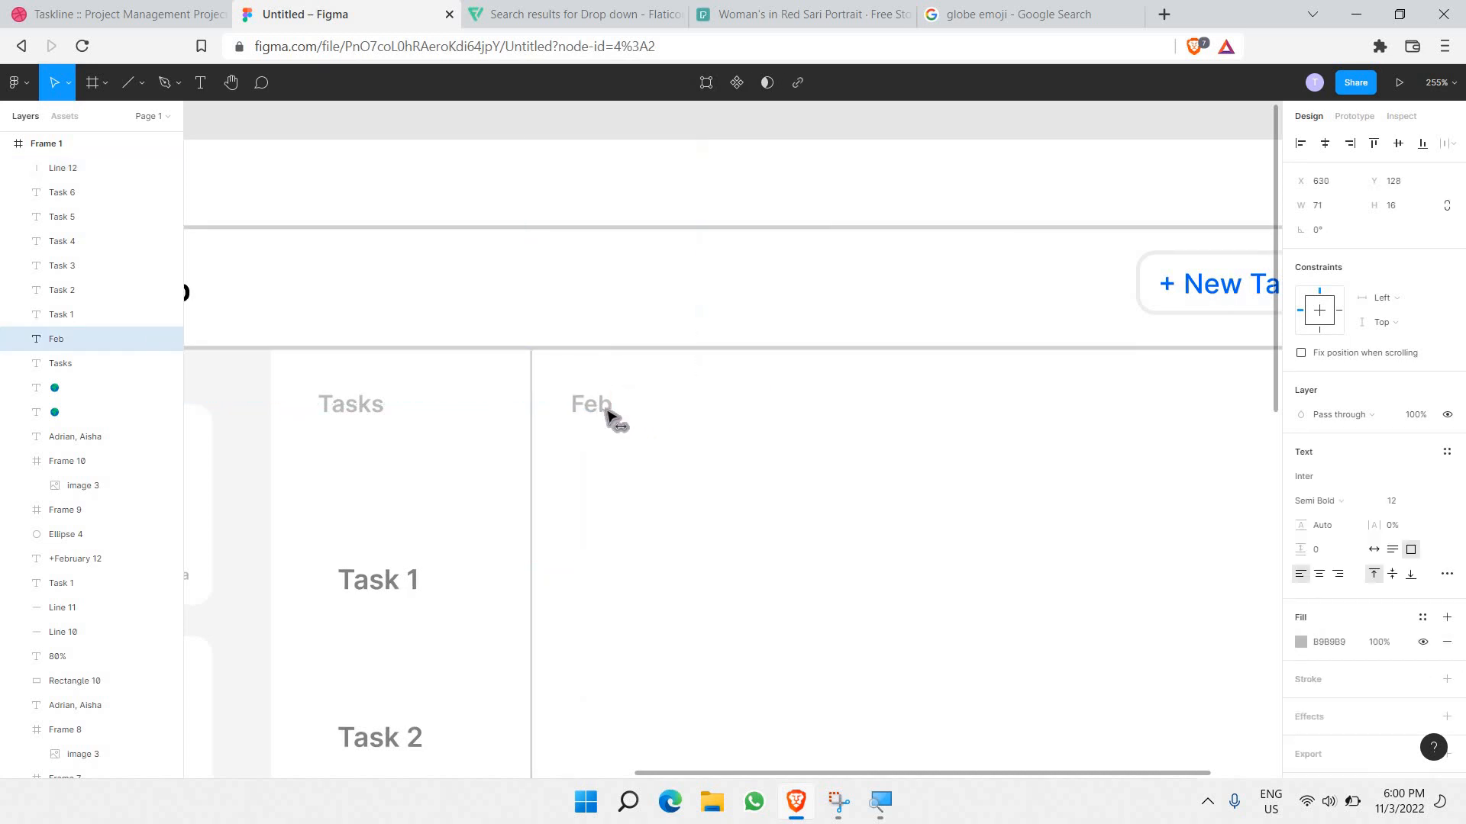
click(713, 491)
scroll(715, 493, down, 3)
scroll(690, 504, down, 1)
scroll(448, 386, right, 3)
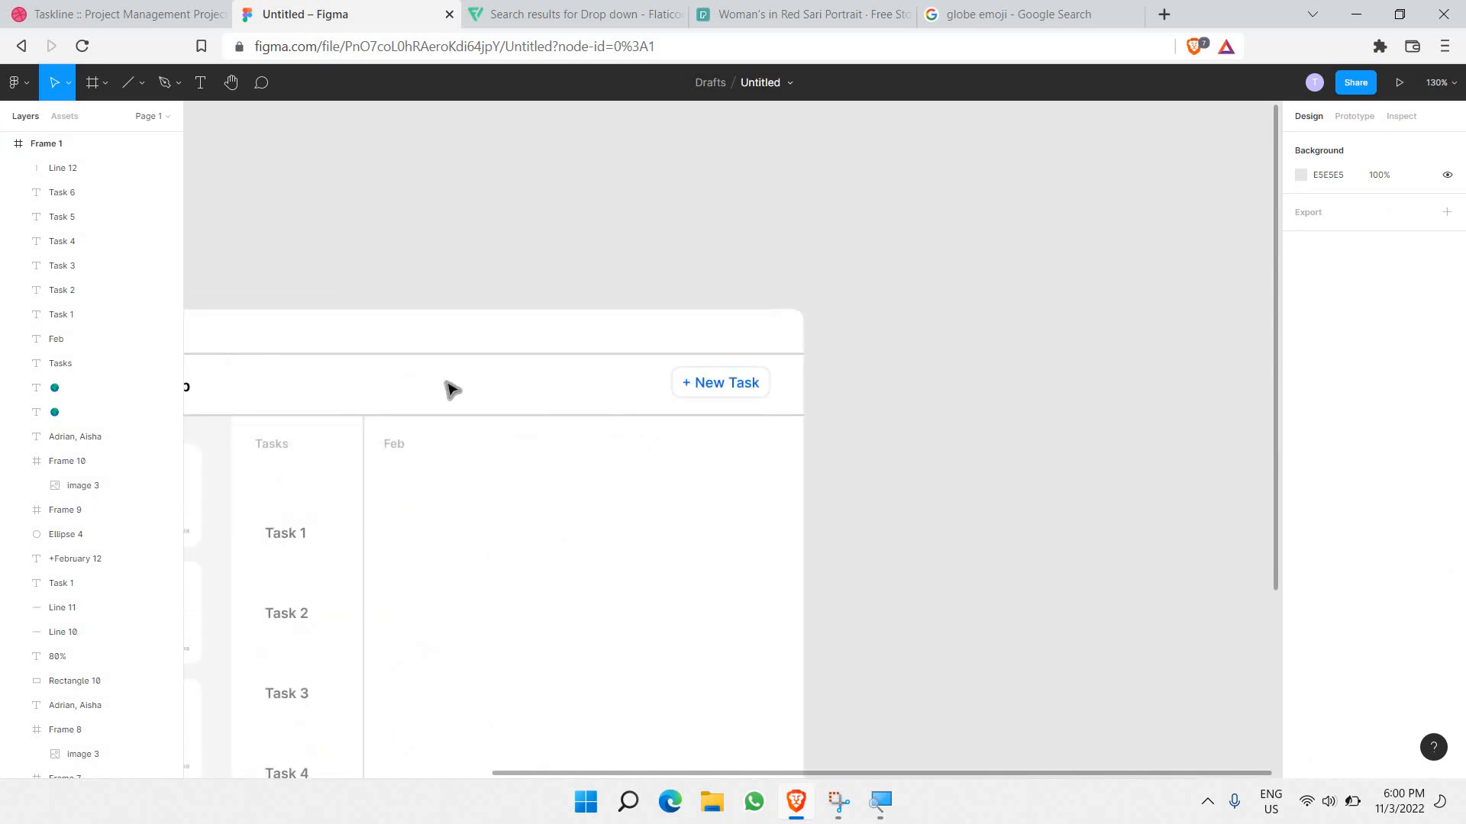
scroll(358, 301, down, 2)
Step: Paste four copies of the divider and Feb heading, spacing them evenly into five columns
click(366, 298)
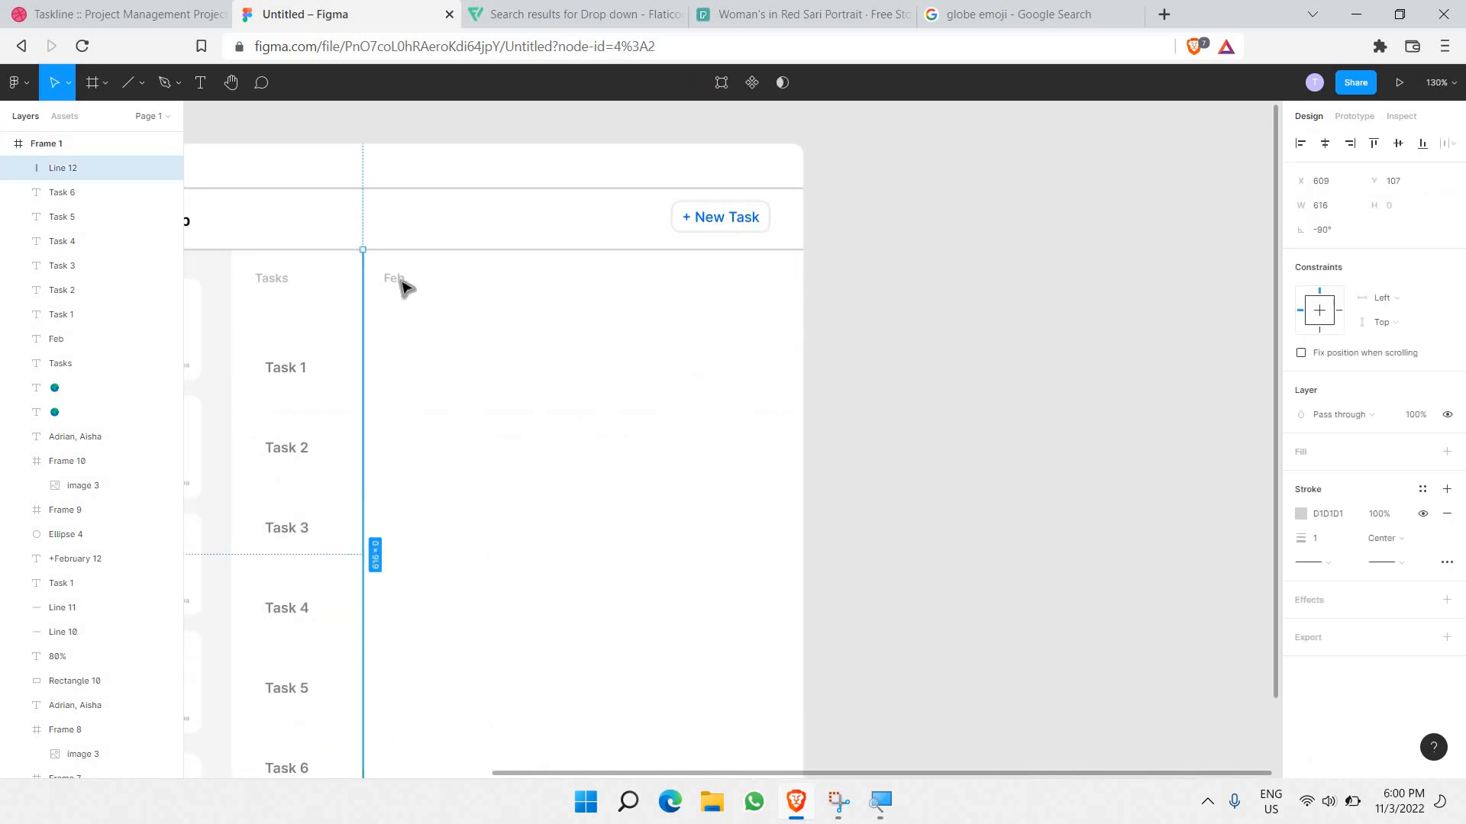
shift+click(400, 283)
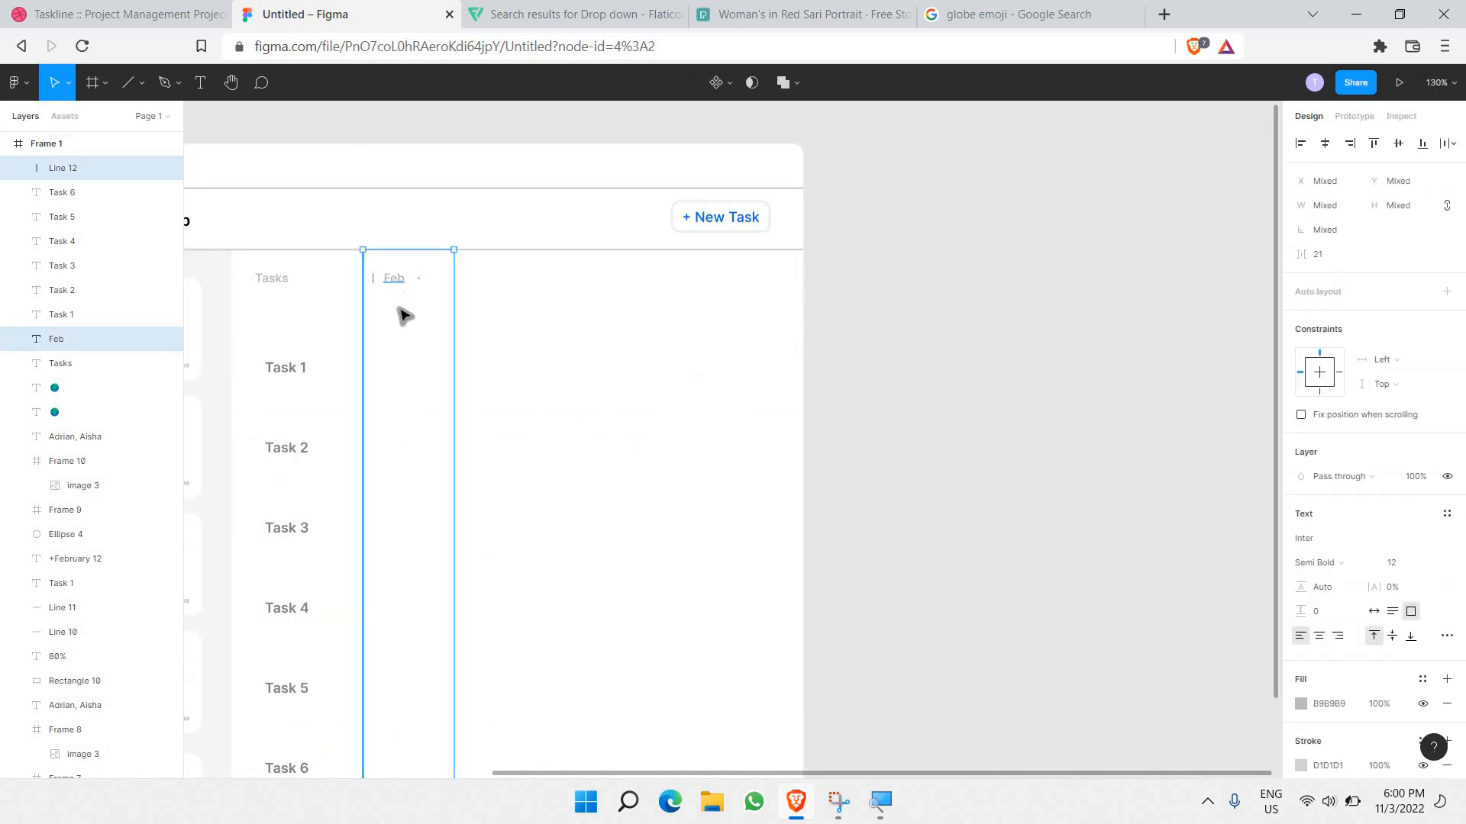
key(ctrl+v)
key(Right)
key(Right)
key(Right)
key(Right)
key(Right)
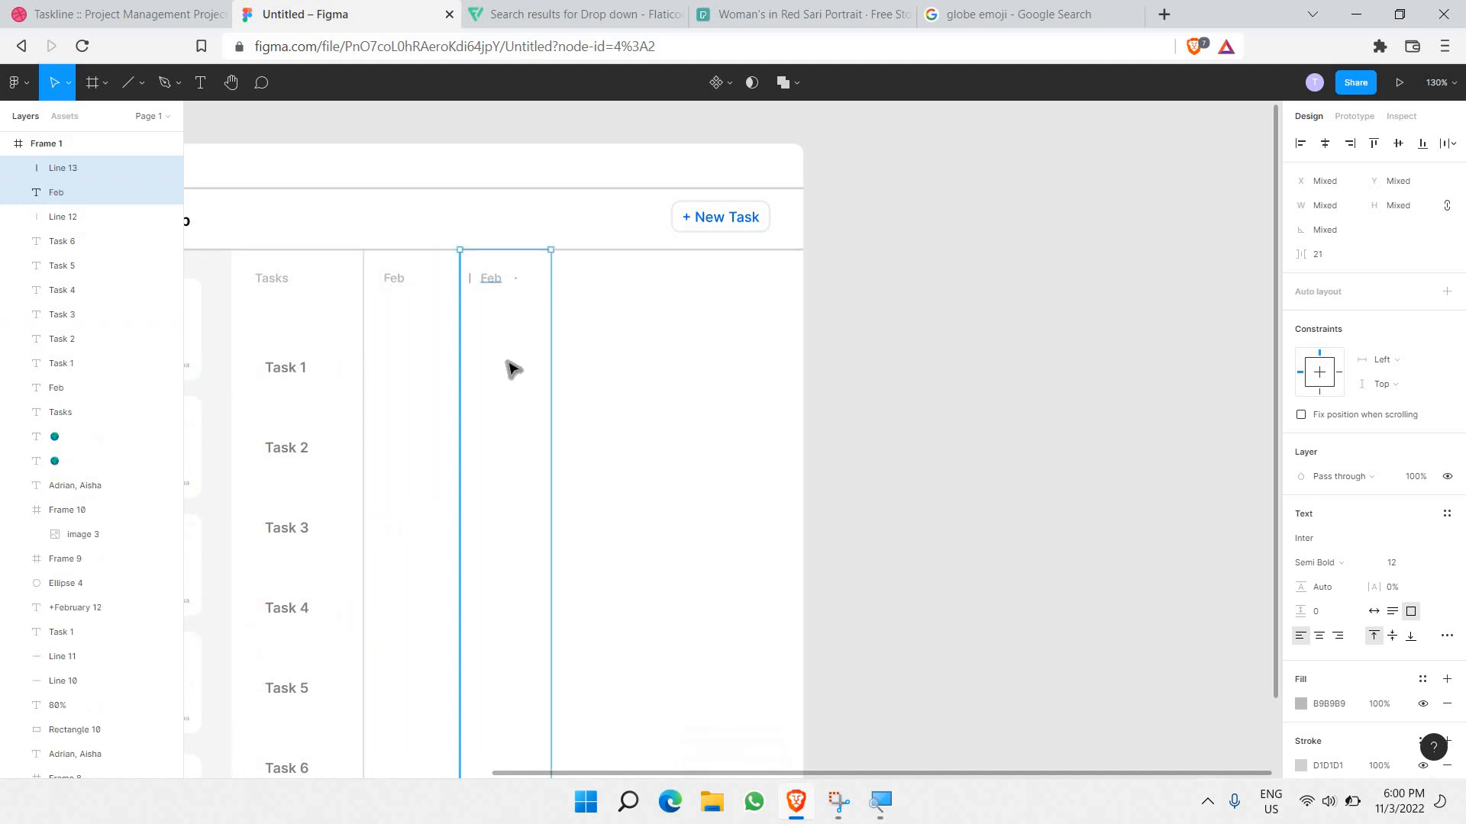
key(ctrl+v)
key(Right)
key(Right)
key(Right)
key(Right)
key(Right)
key(Right)
key(Right)
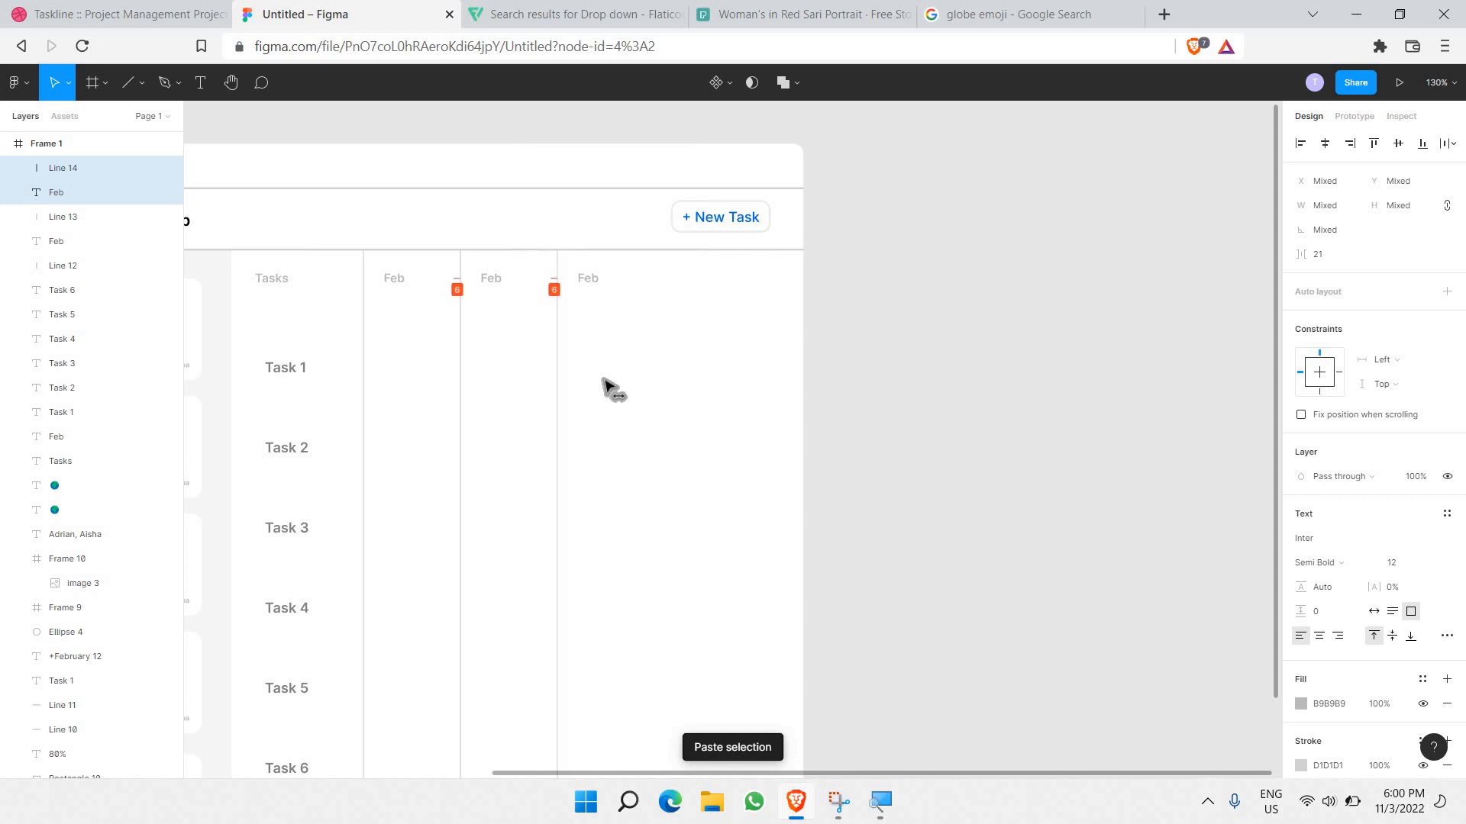
key(ctrl+v)
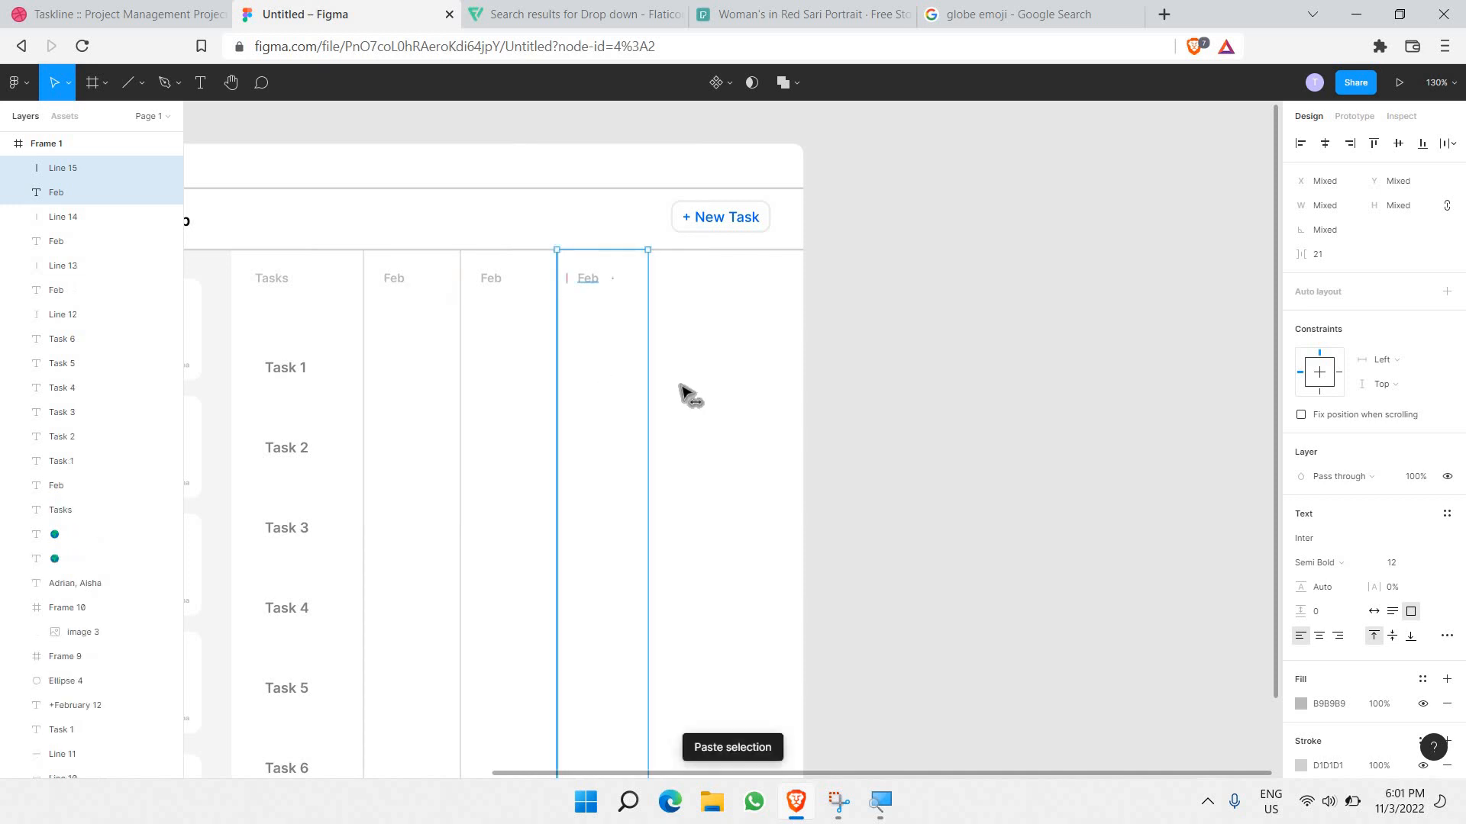
key(shift+Right)
key(shift+Right)
key(shift+Right)
key(shift+Right)
key(shift+Right)
key(shift+Right)
key(shift+Right)
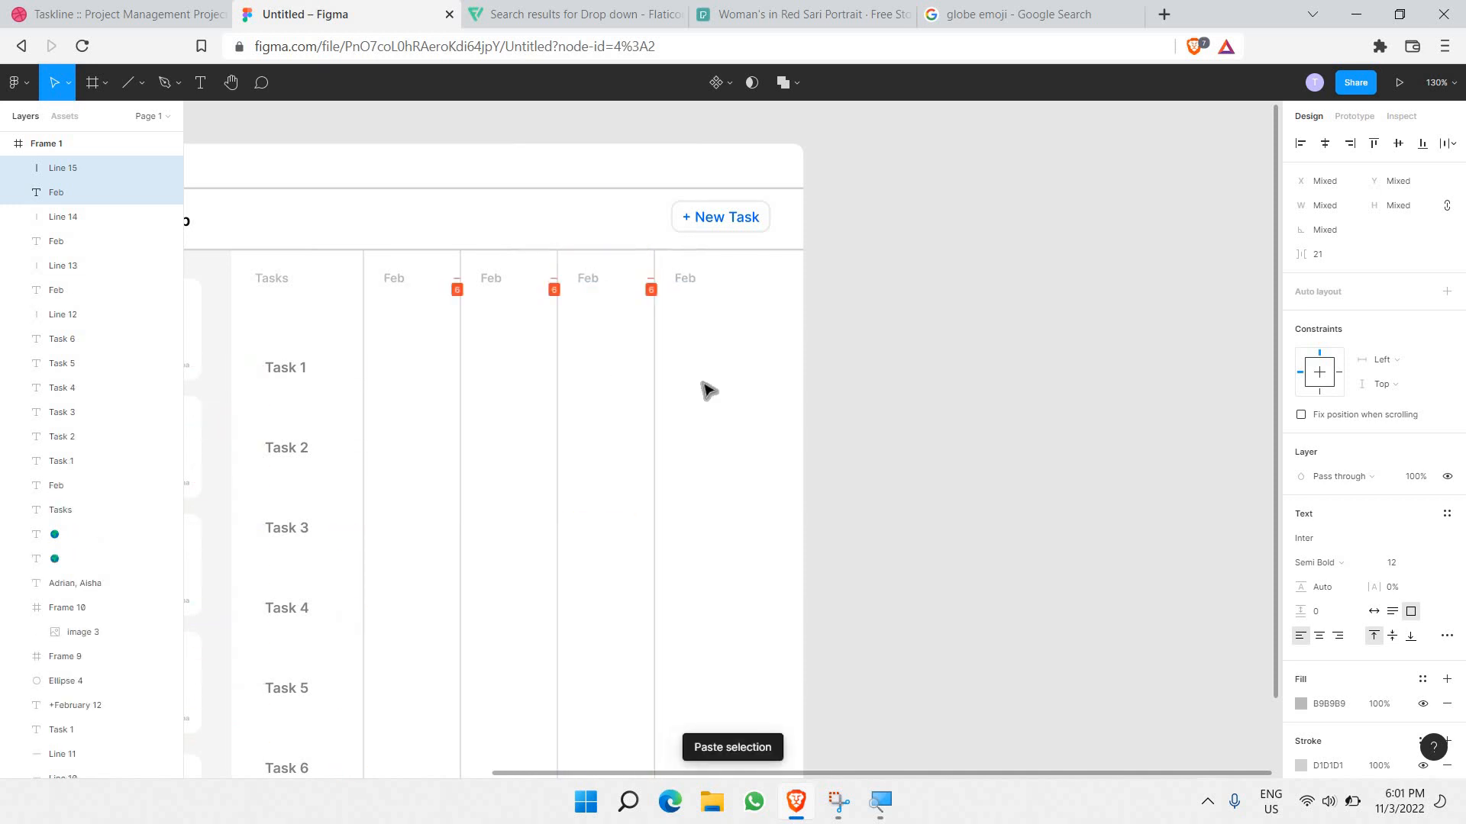
key(ctrl+v)
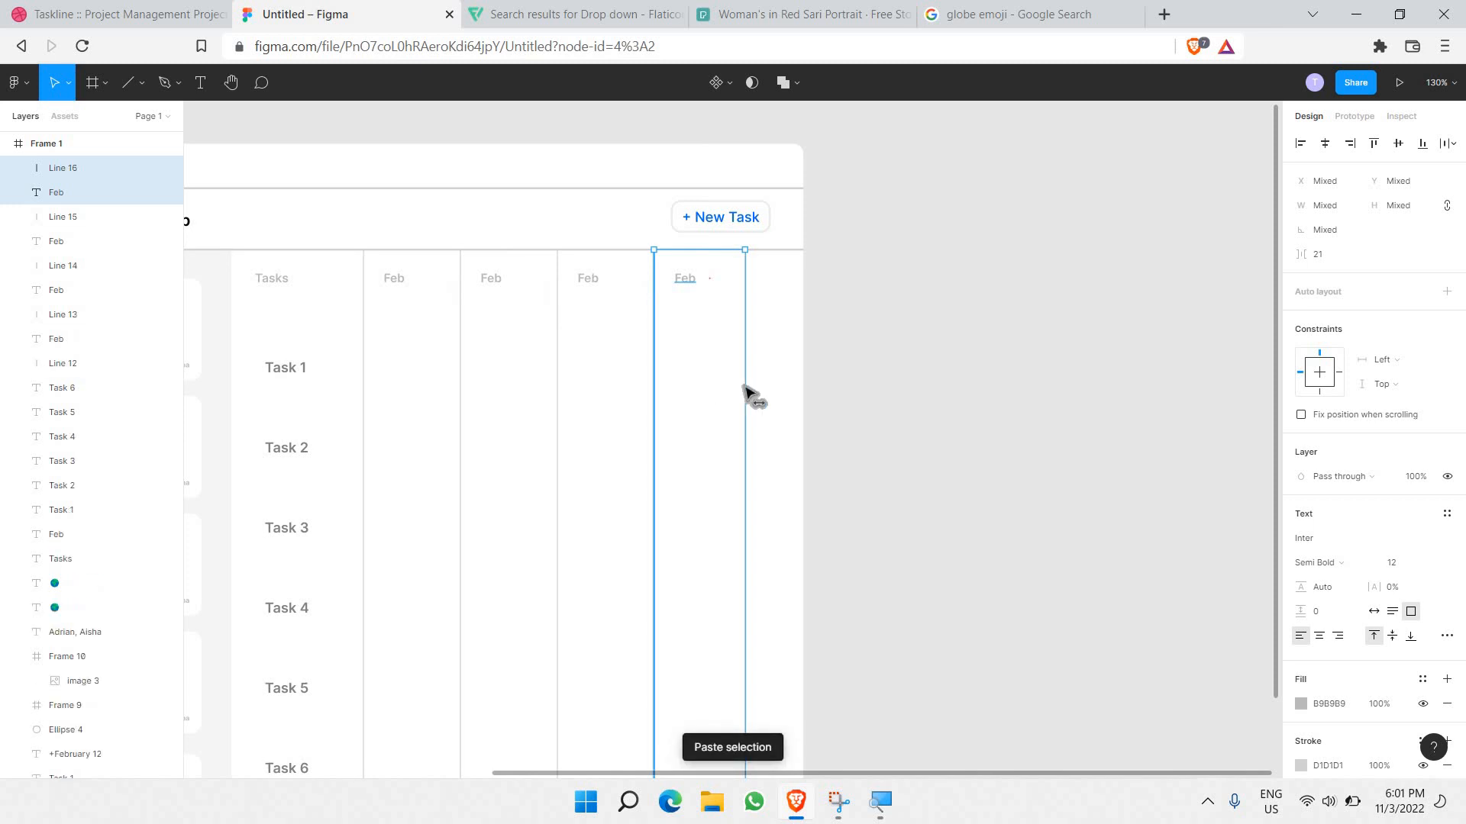
key(shift+Right)
key(shift+Right)
key(shift+Right)
key(shift+Right)
key(shift+Right)
key(shift+Right)
key(shift+Right)
key(shift+Right)
key(shift+Right)
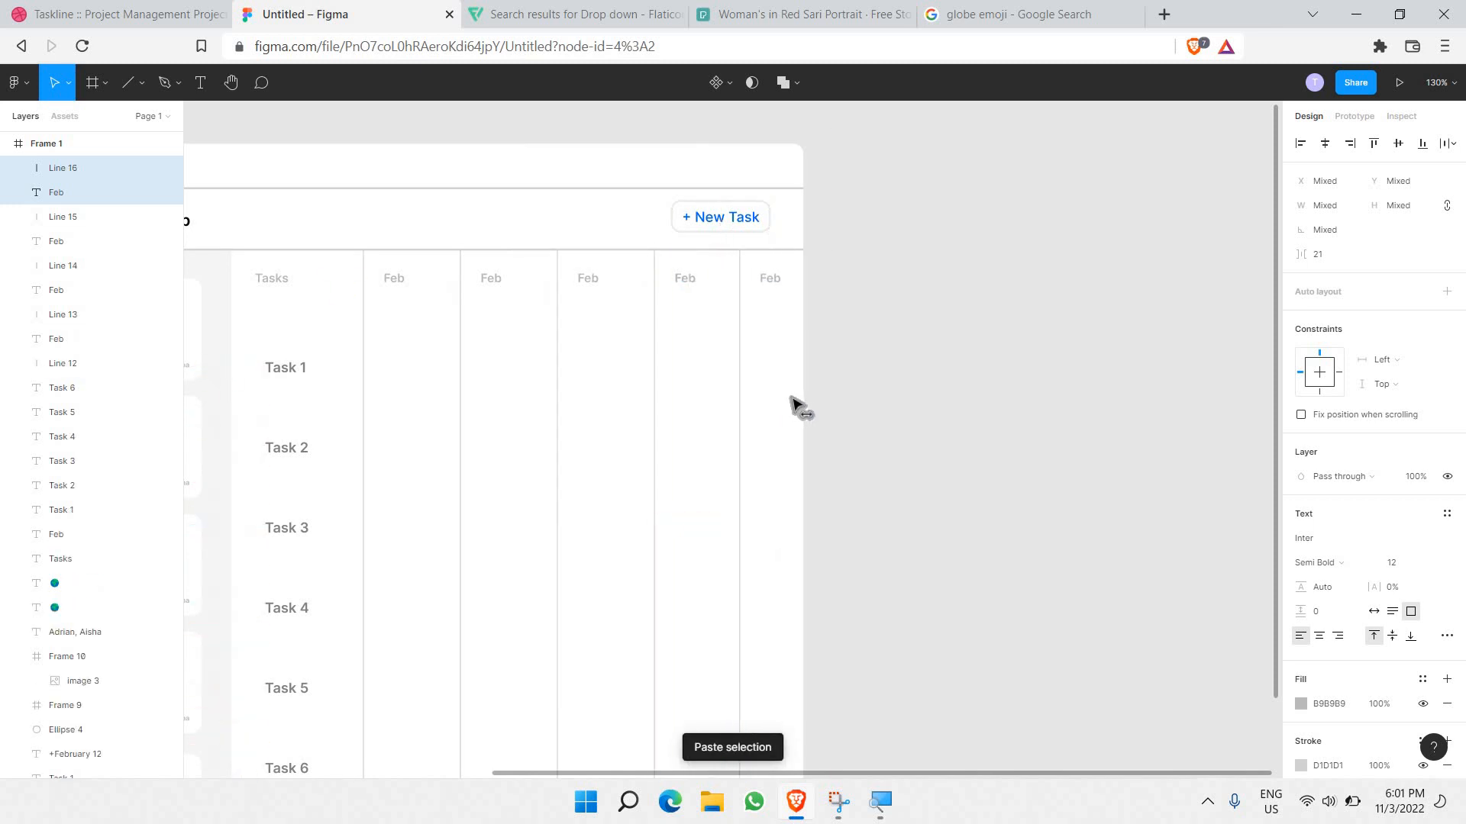
key(shift+Right)
key(shift+Right)
key(shift+Right)
key(shift+Right)
key(shift+Right)
key(shift+Right)
key(shift+Right)
key(shift+Right)
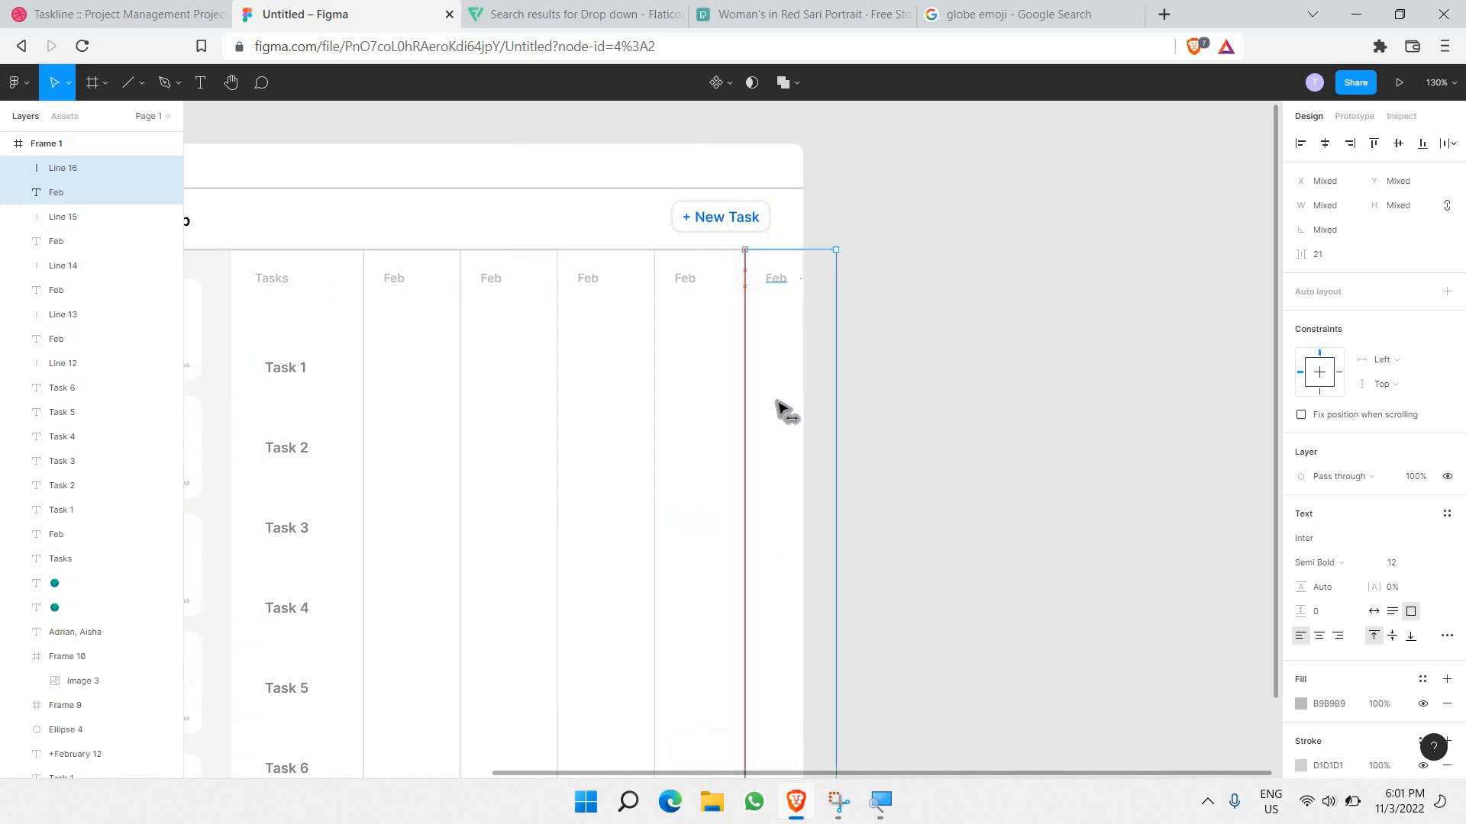
mouse_move(793, 401)
mouse_down()
mouse_move(768, 399)
mouse_move(790, 409)
mouse_up()
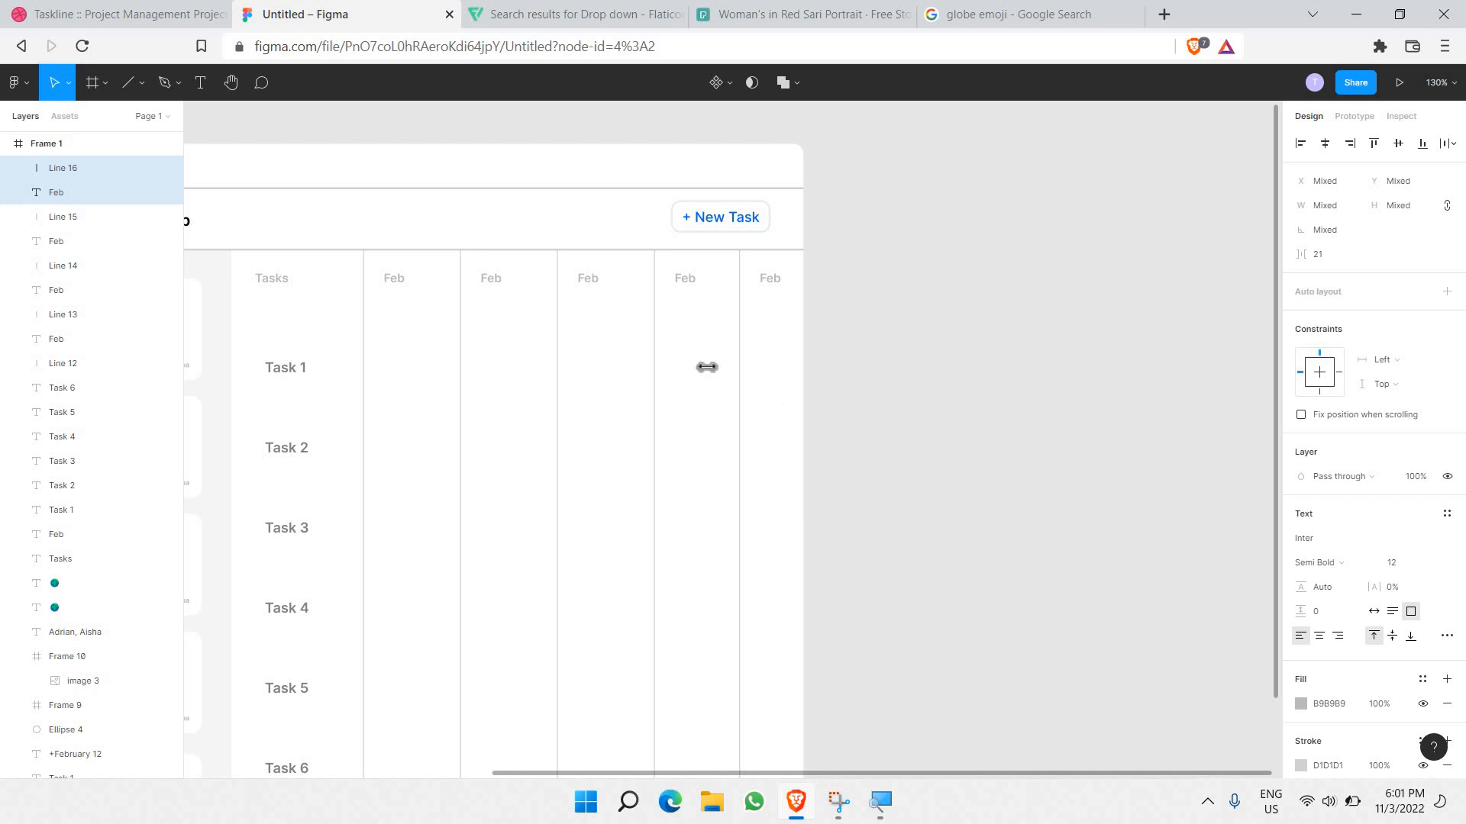
Step: Retype the four duplicated Feb labels as Mar, Apr, May and Jun
double_click(486, 278)
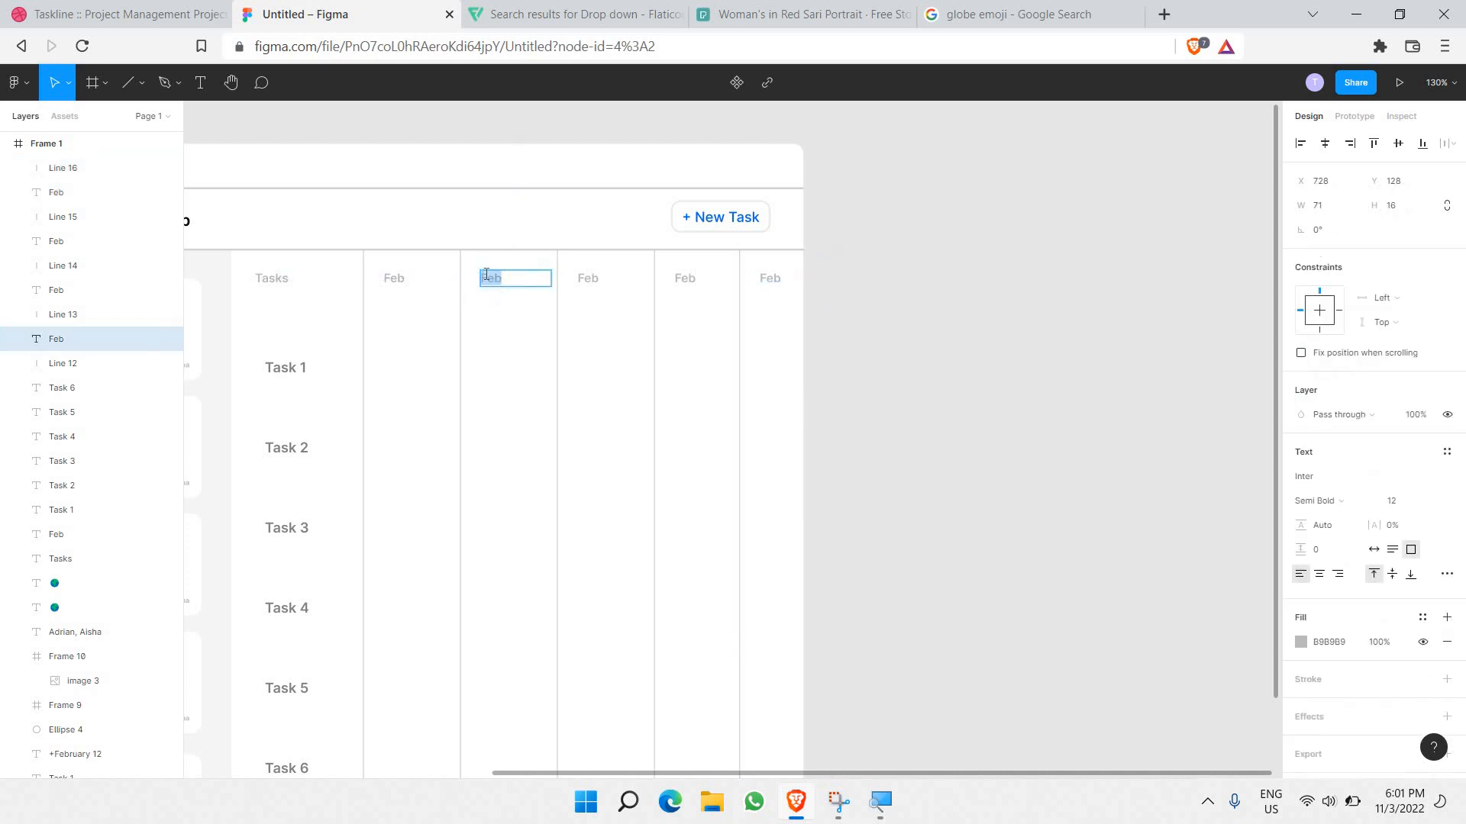
double_click(591, 287)
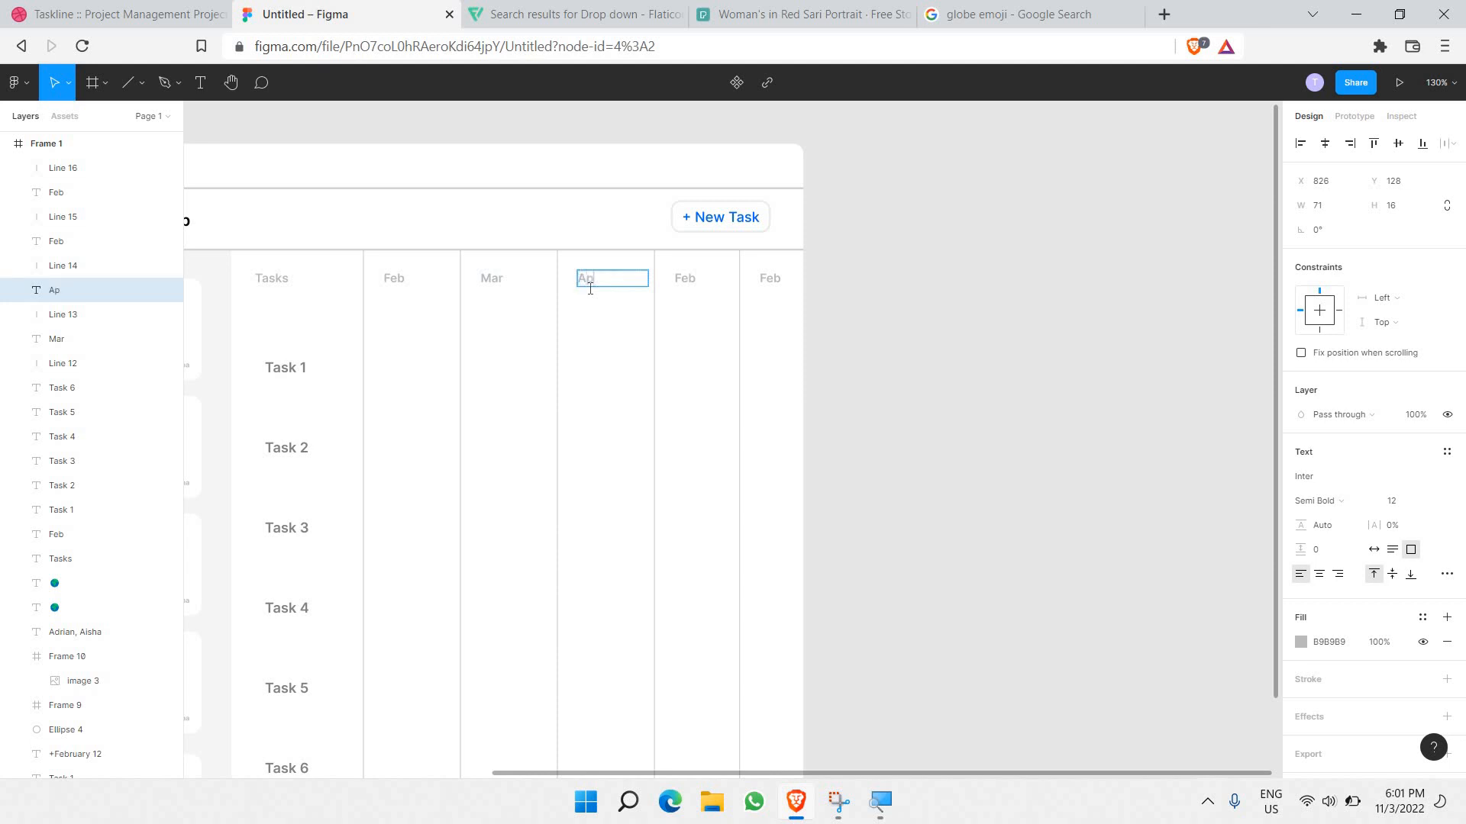
double_click(698, 287)
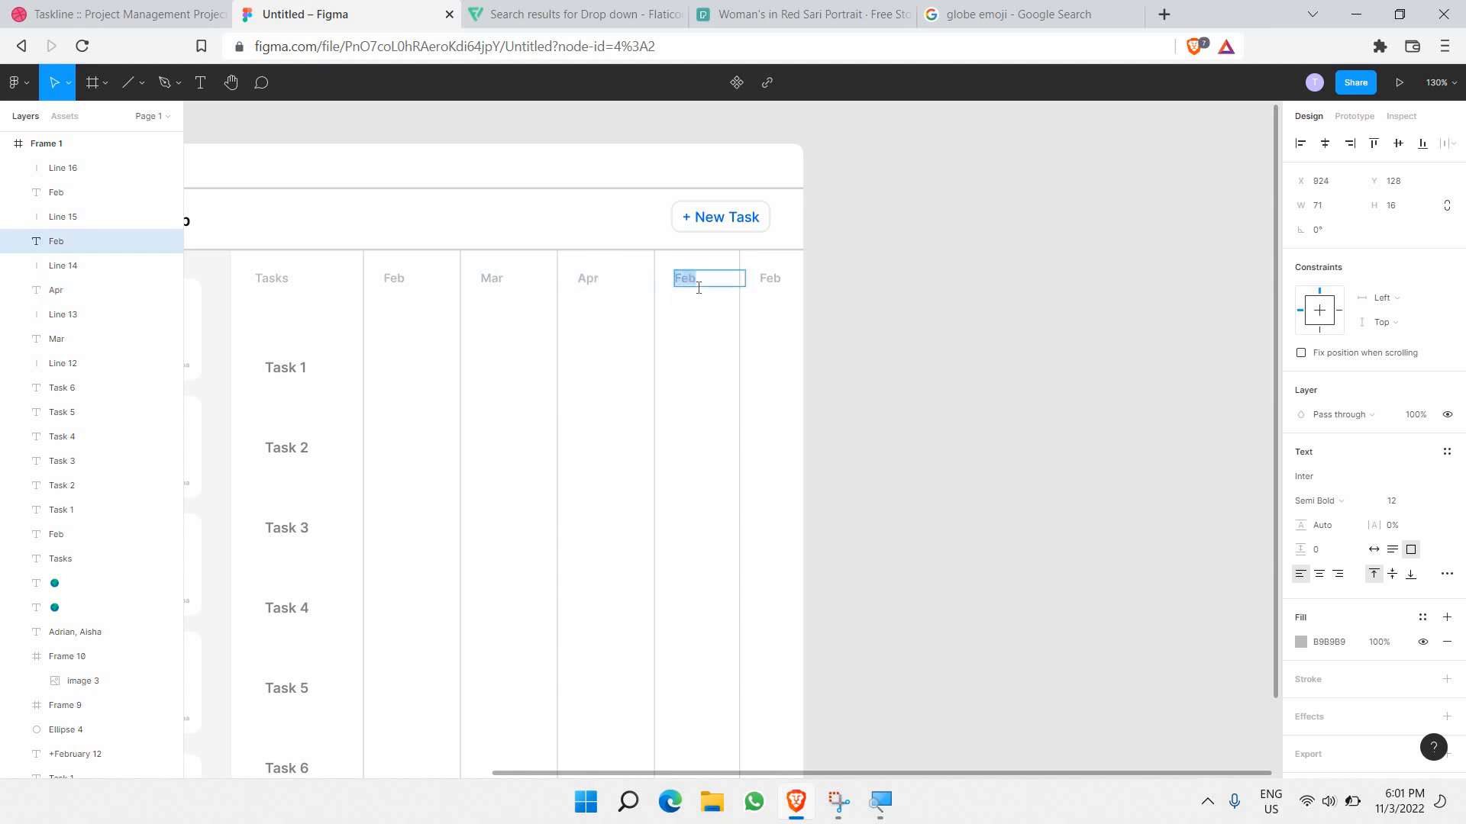
double_click(767, 278)
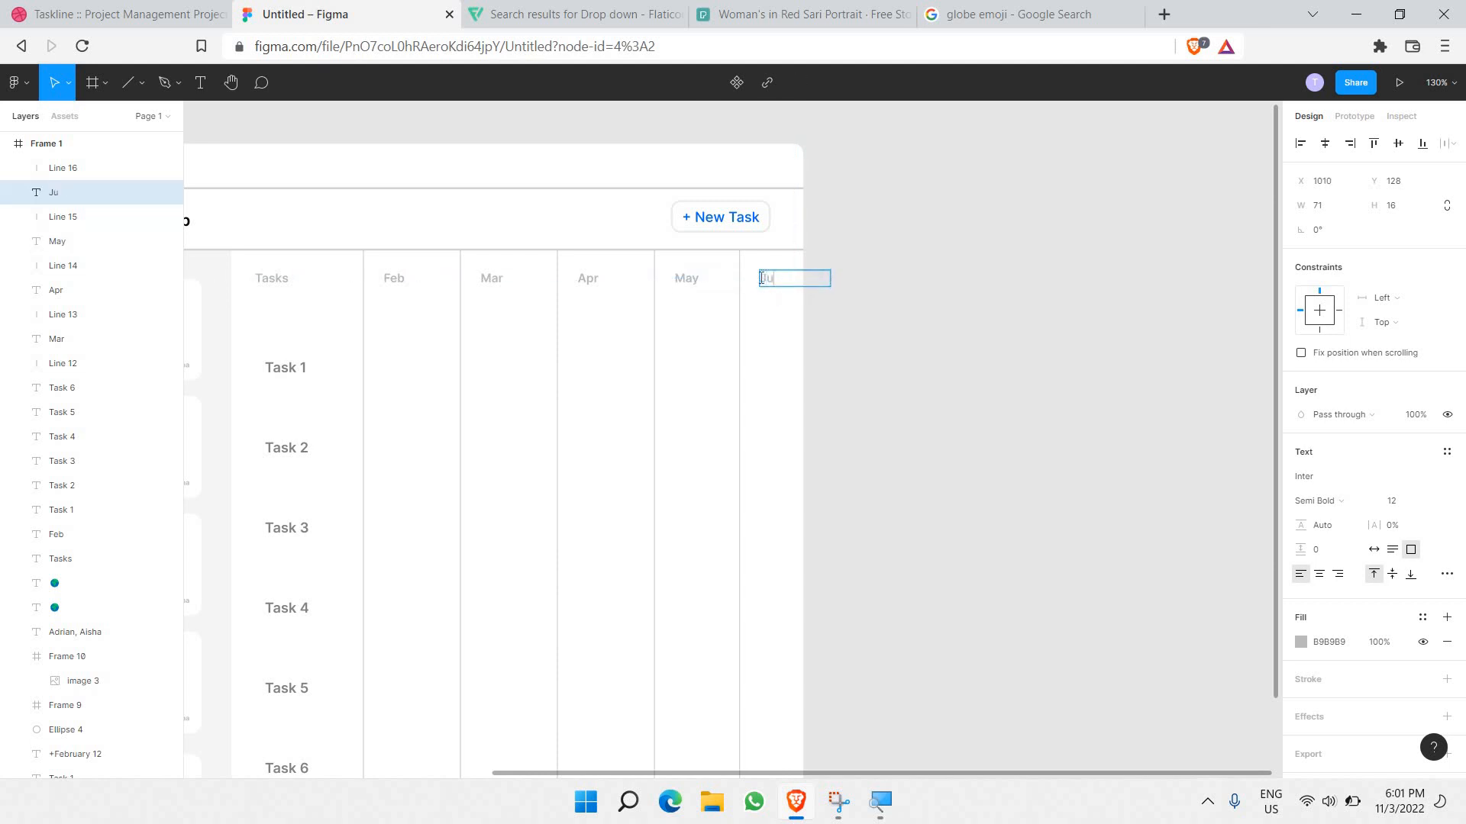
key(Escape)
click(907, 371)
Step: Draw a rectangle bar in the Task 1 row across the Feb and Mar columns
scroll(906, 372, down, 1)
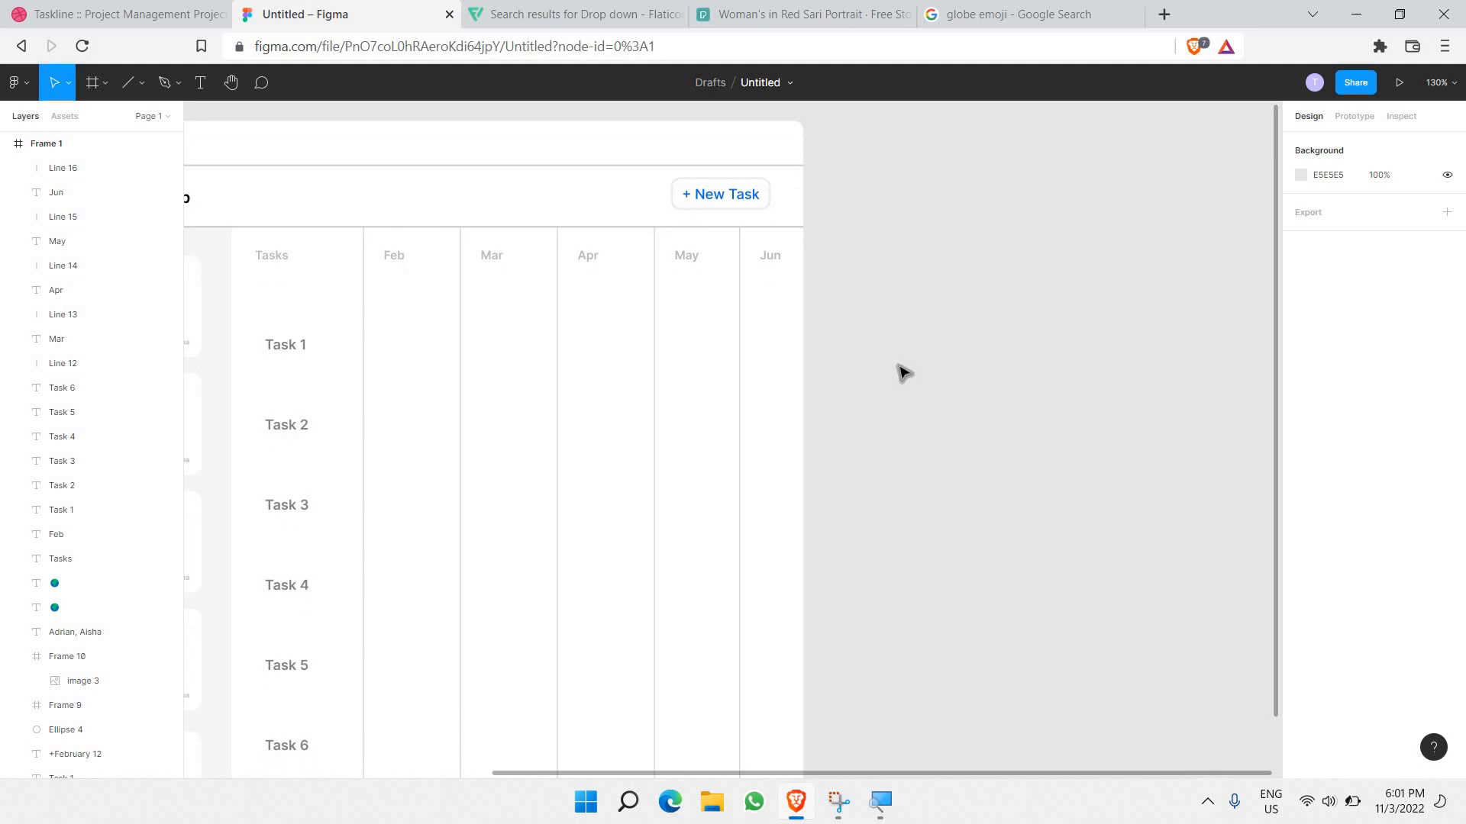
scroll(901, 373, down, 1)
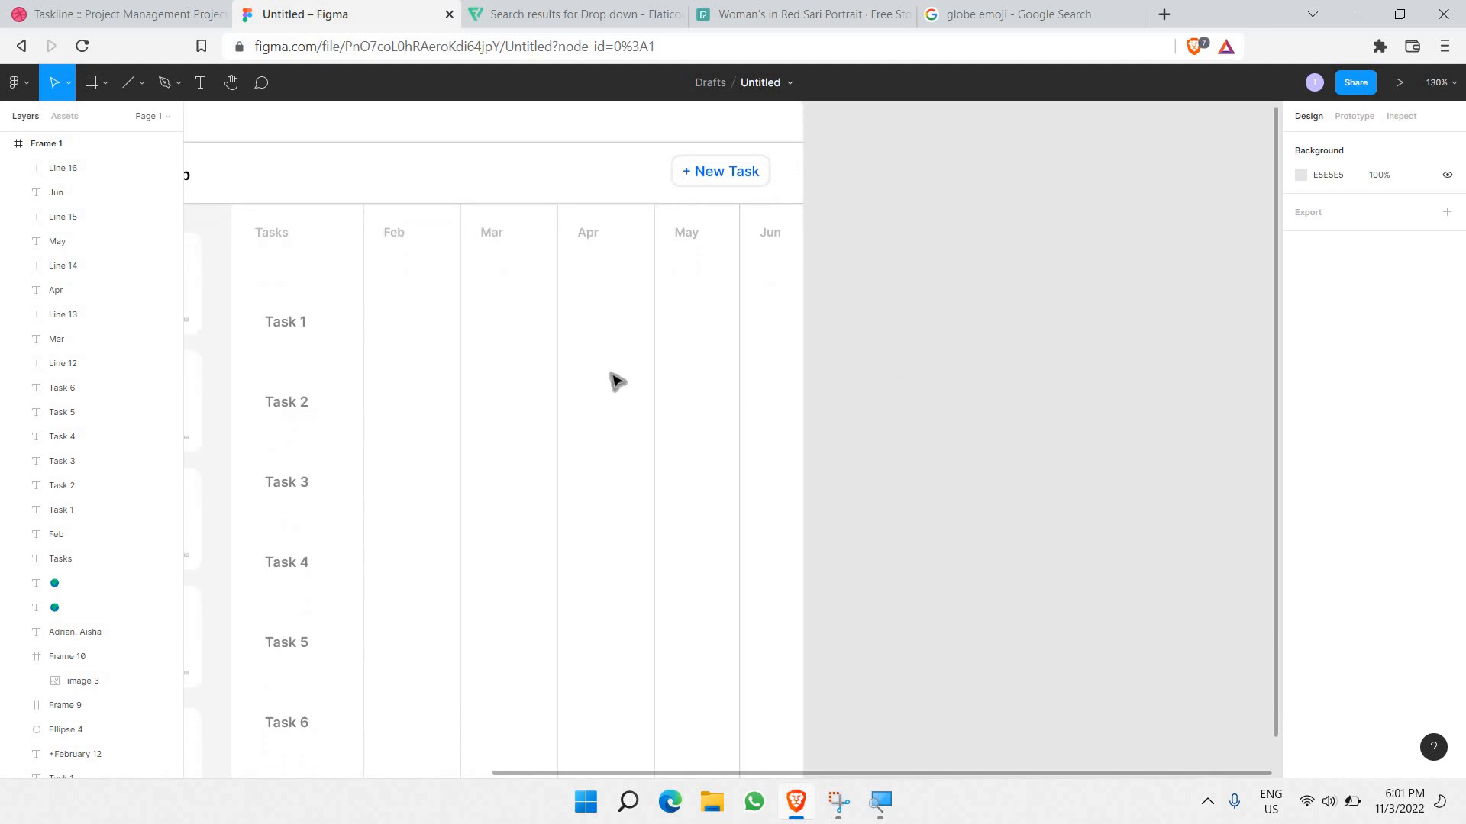
scroll(580, 359, down, 1)
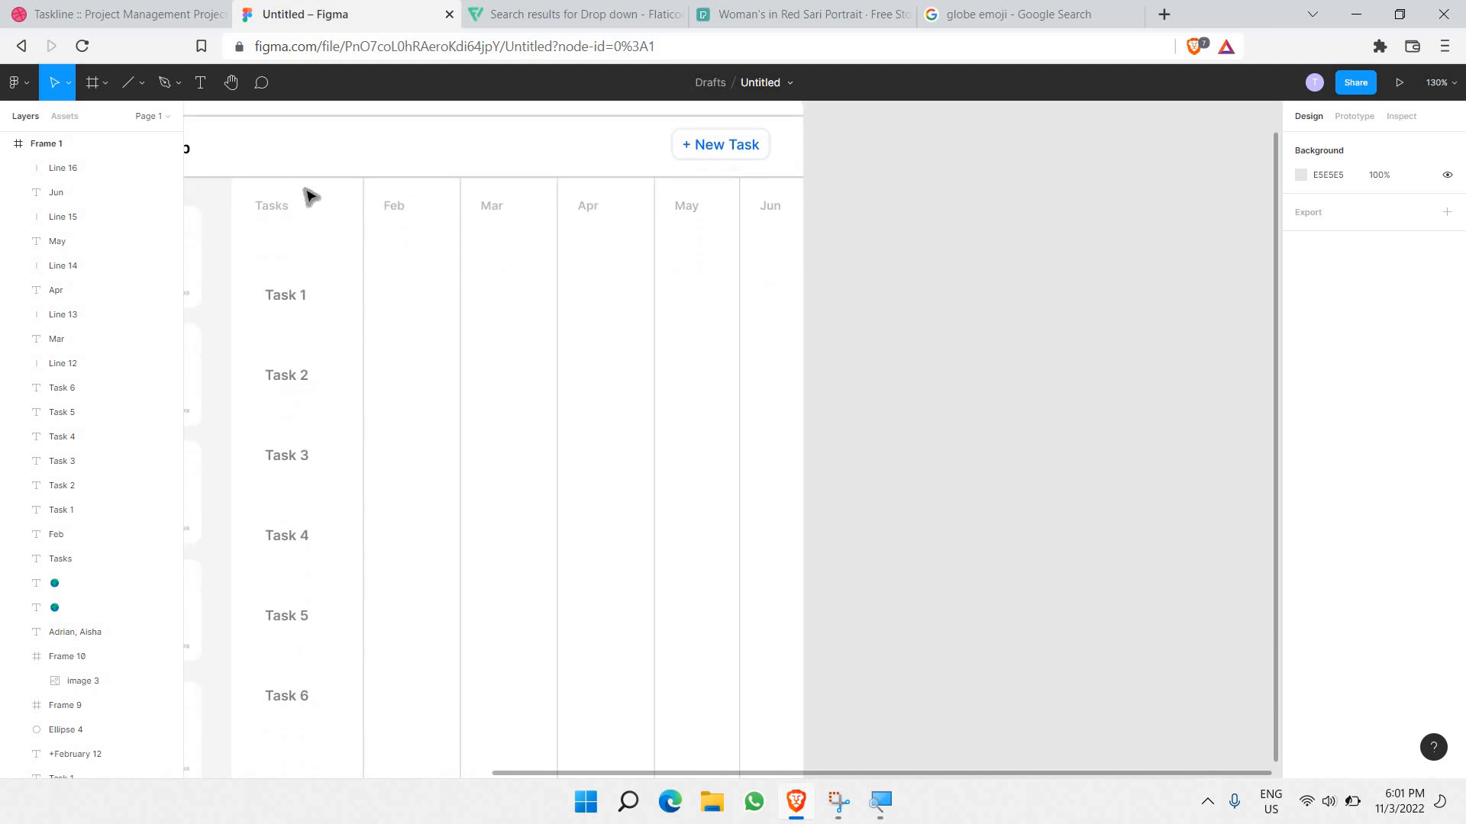
click(132, 84)
click(142, 84)
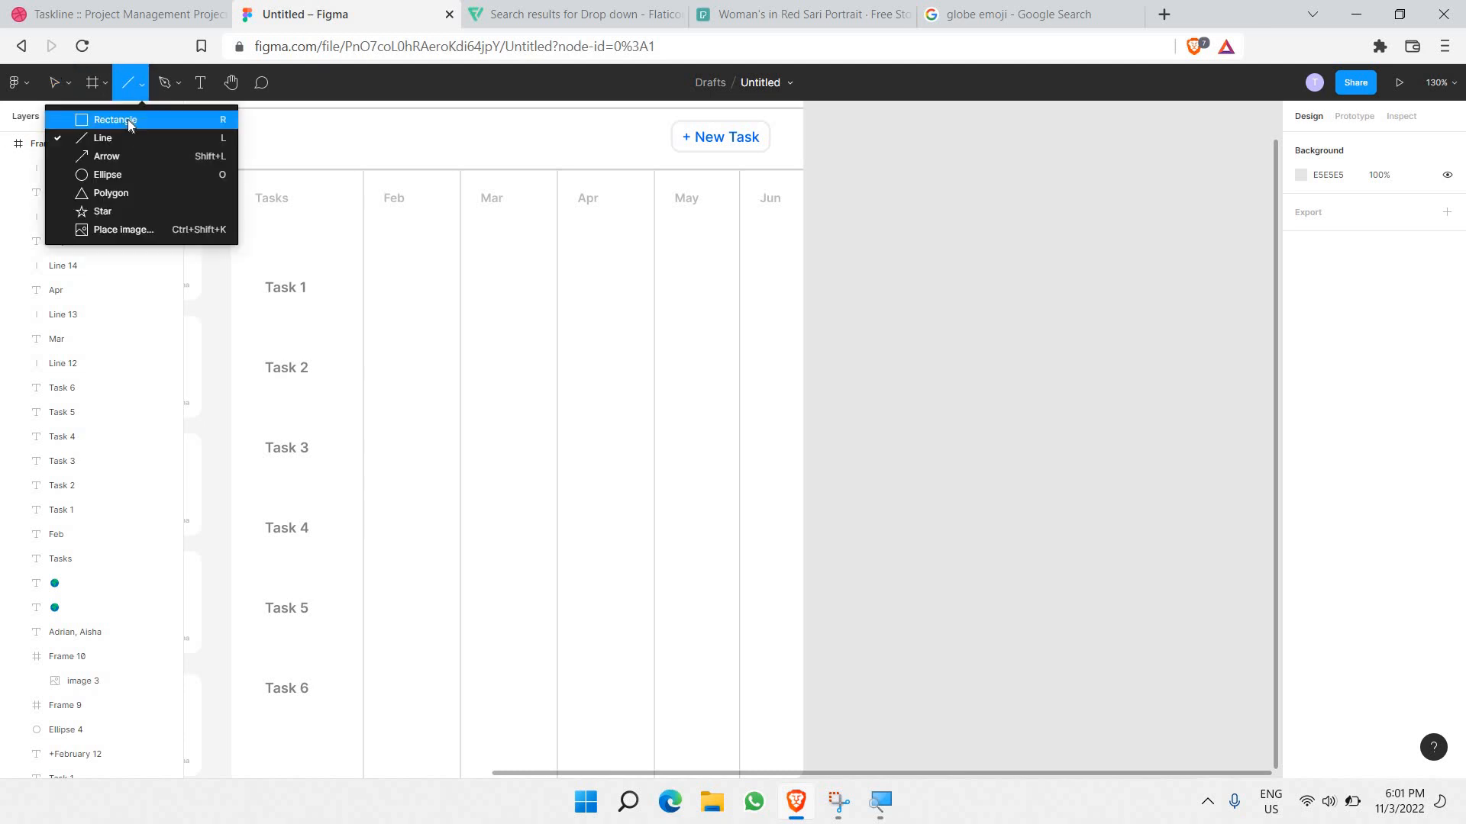
click(128, 119)
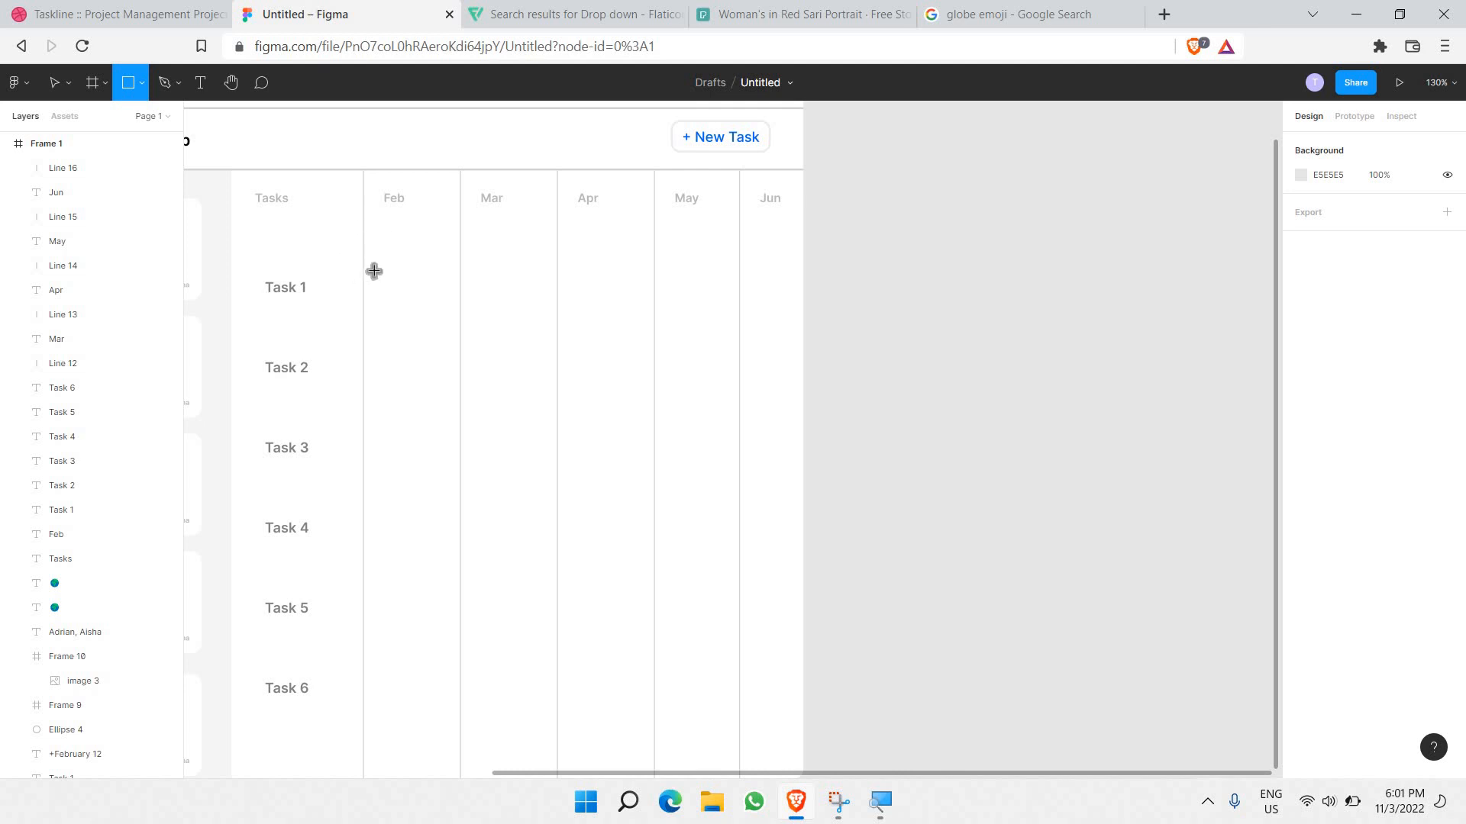
drag(351, 271, 516, 308)
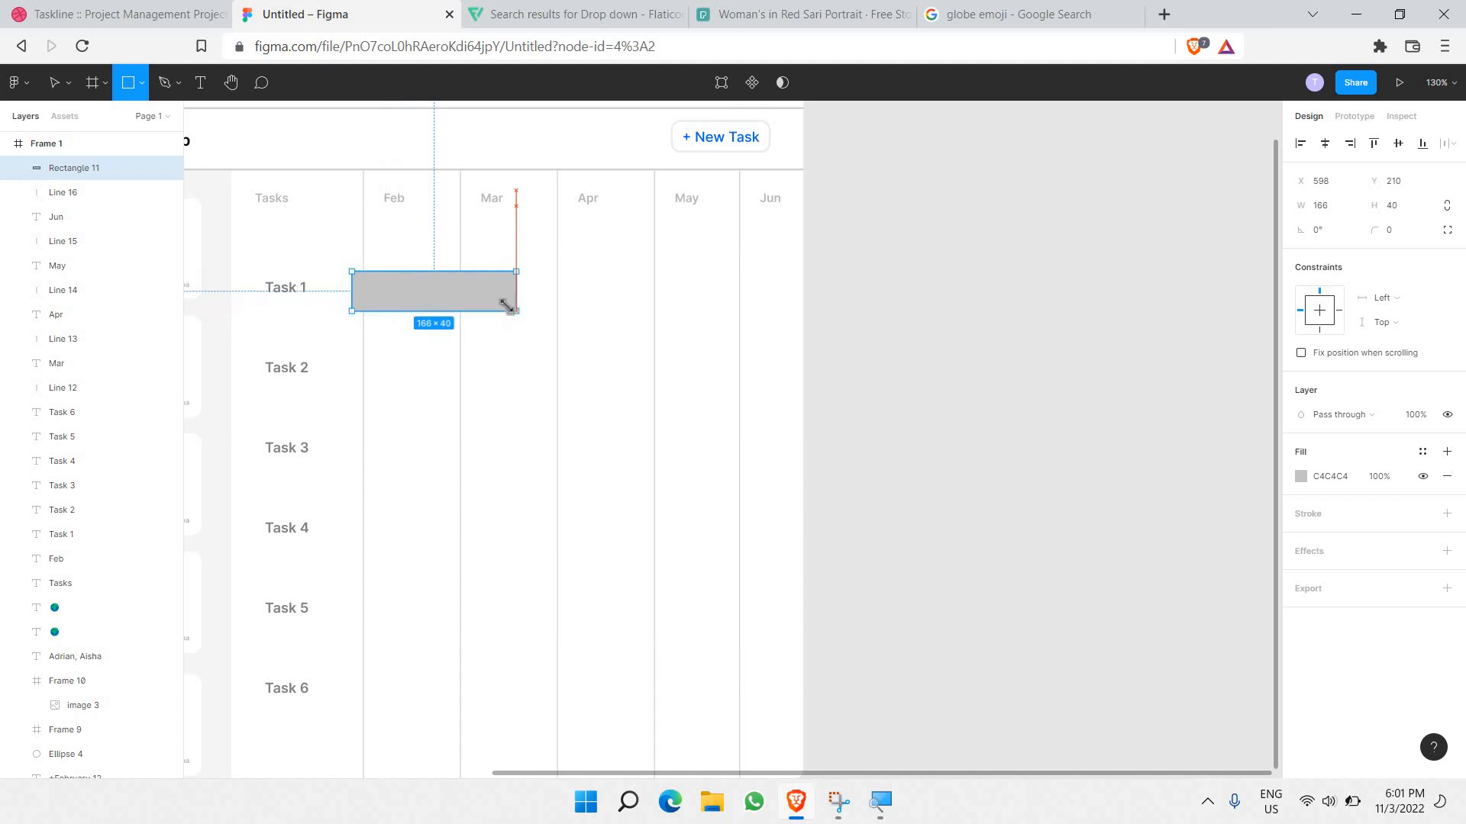
drag(413, 296, 416, 293)
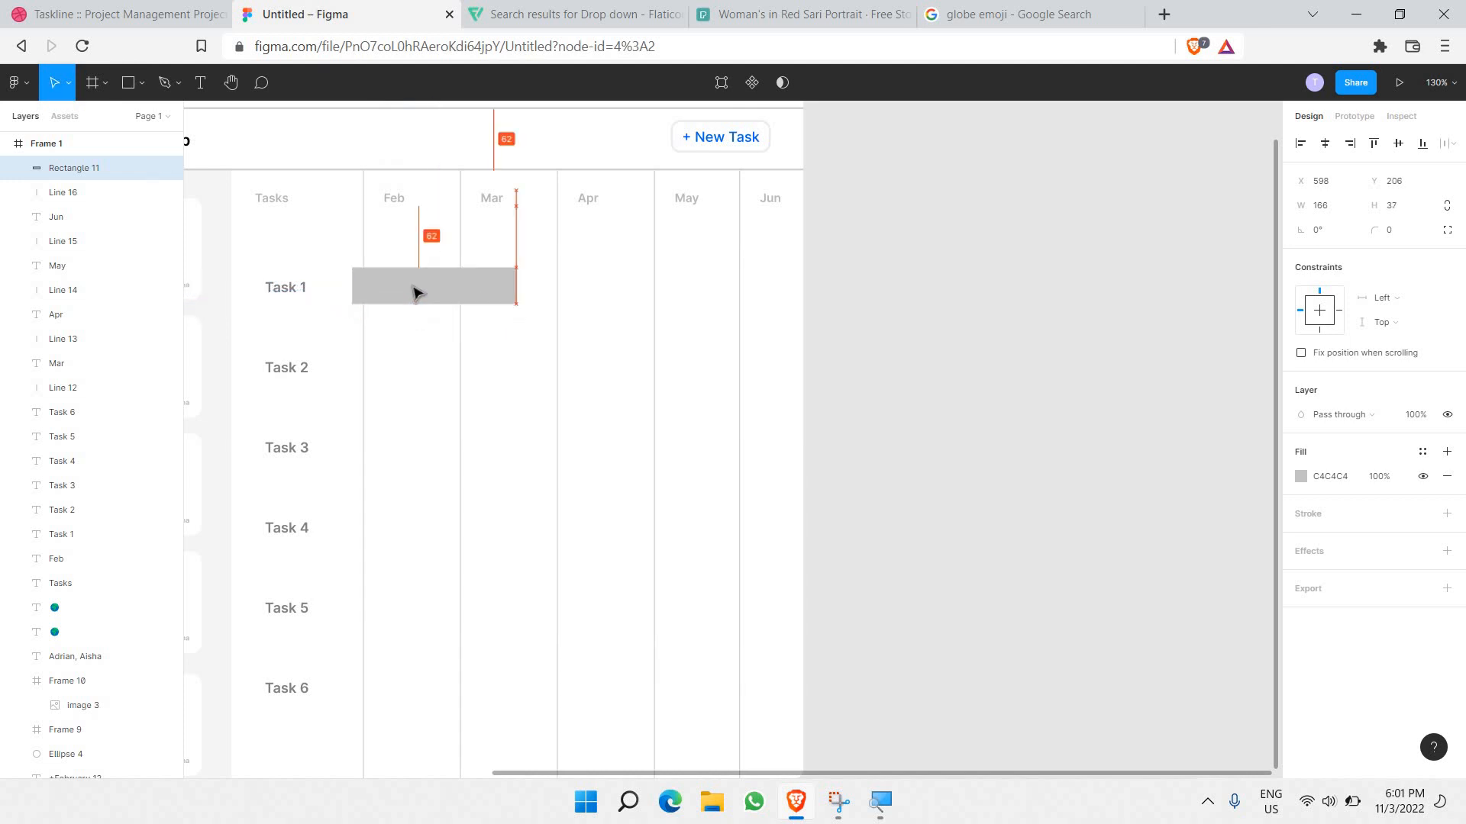
Step: Give the bar a corner radius of 10 and a blue 0066FF fill
click(1392, 239)
text(10)
key(Return)
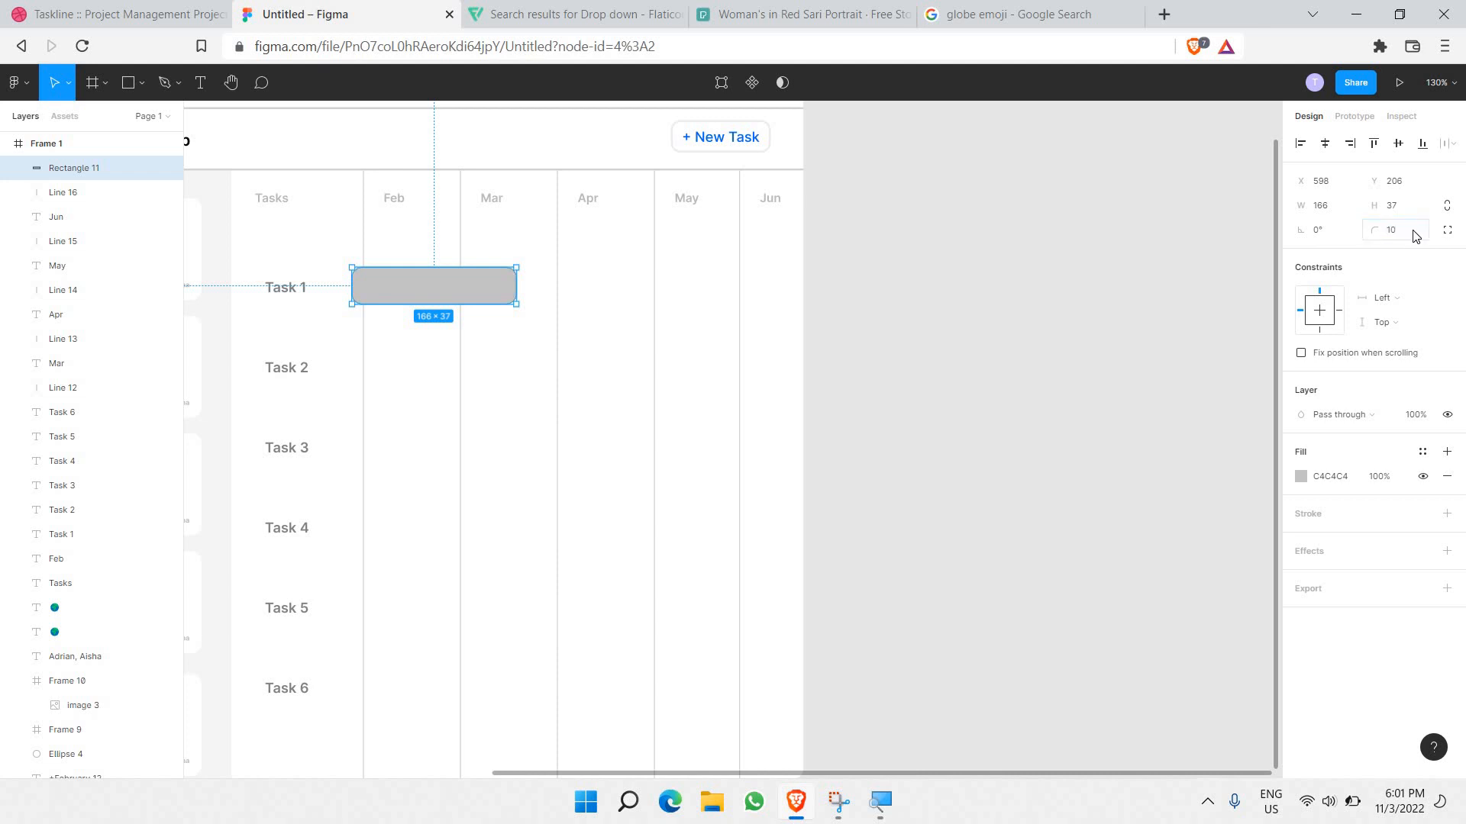
click(1301, 477)
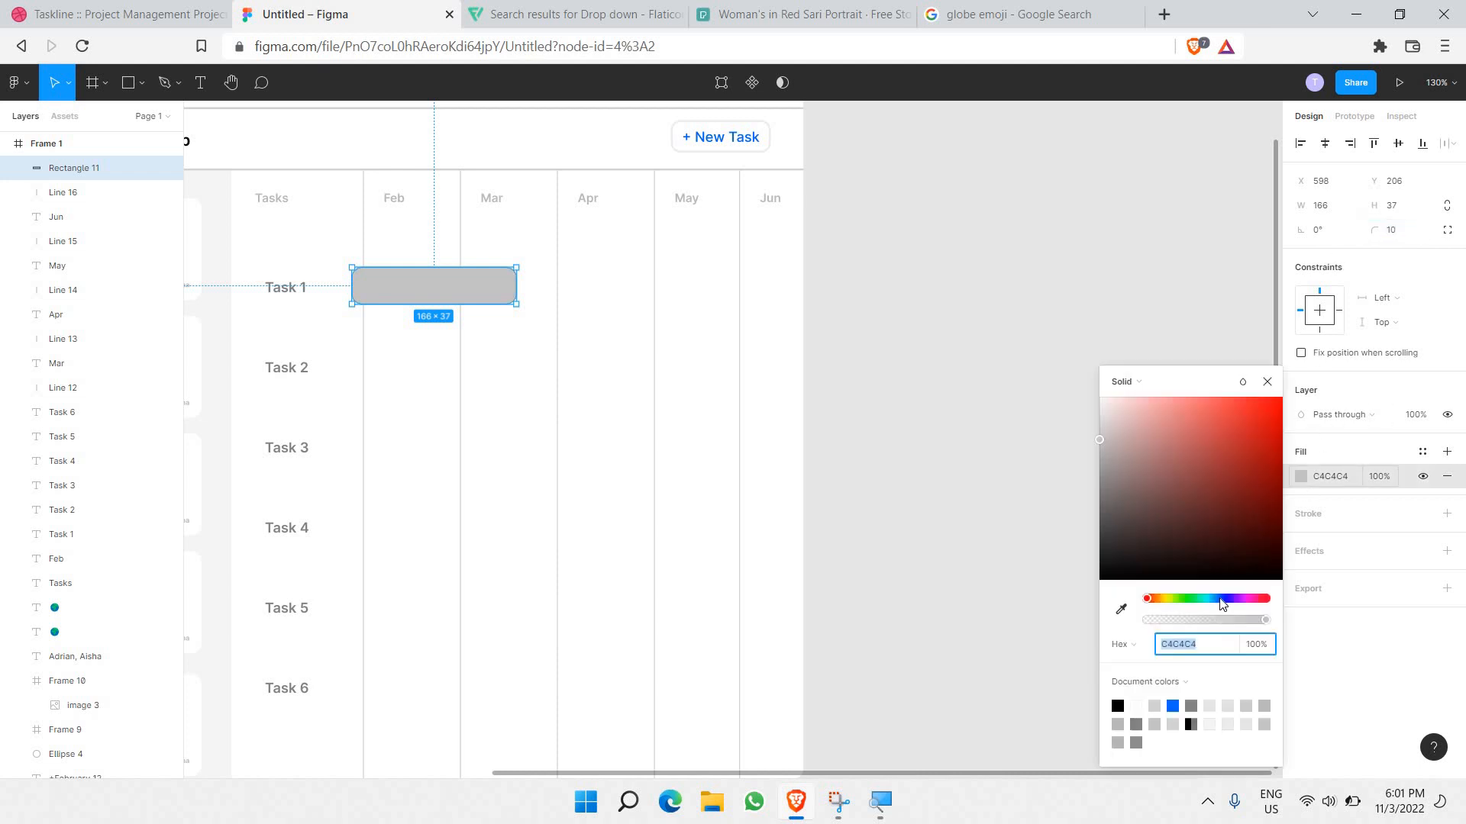
click(1172, 706)
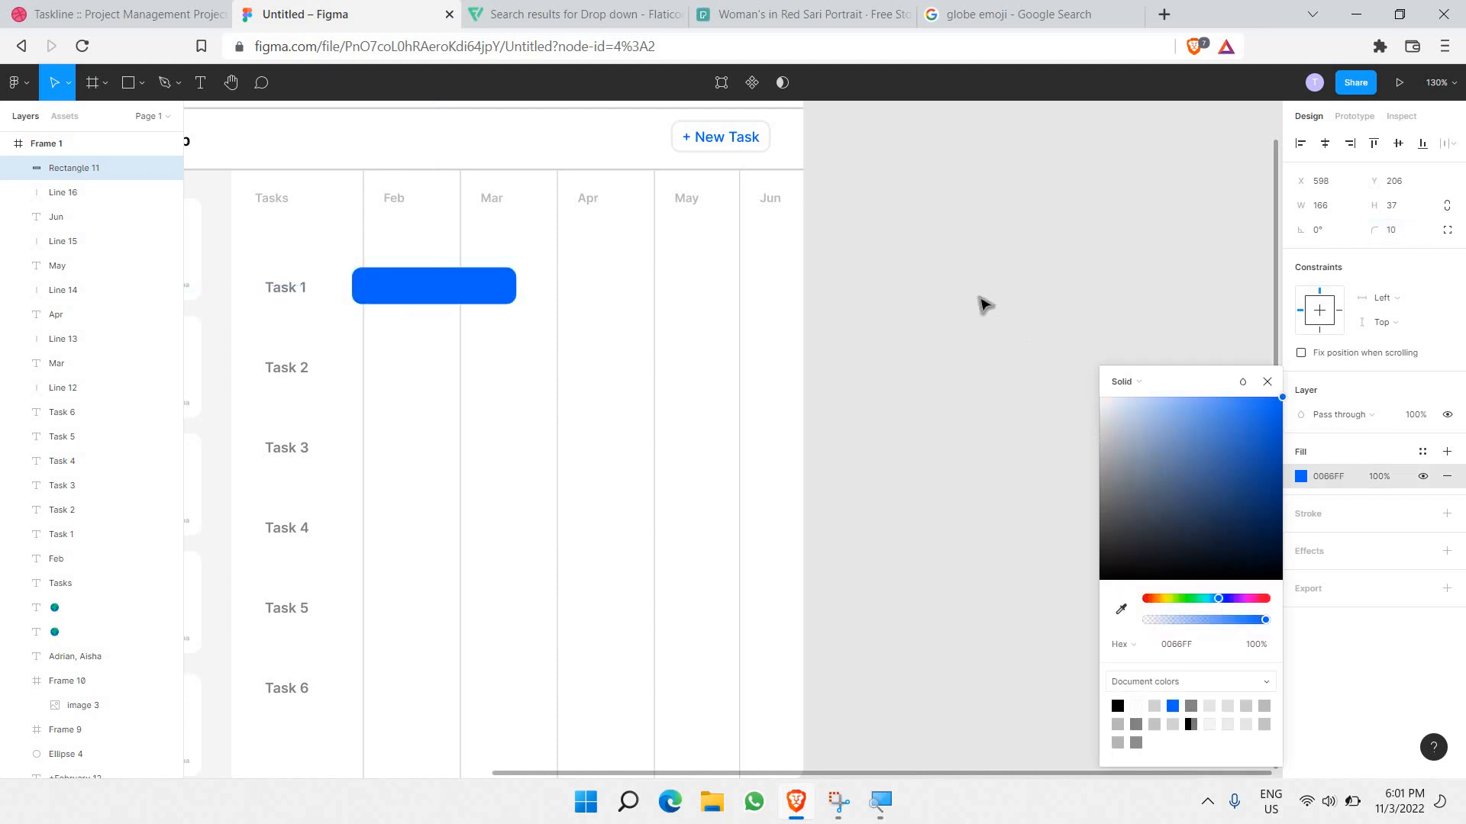
click(982, 300)
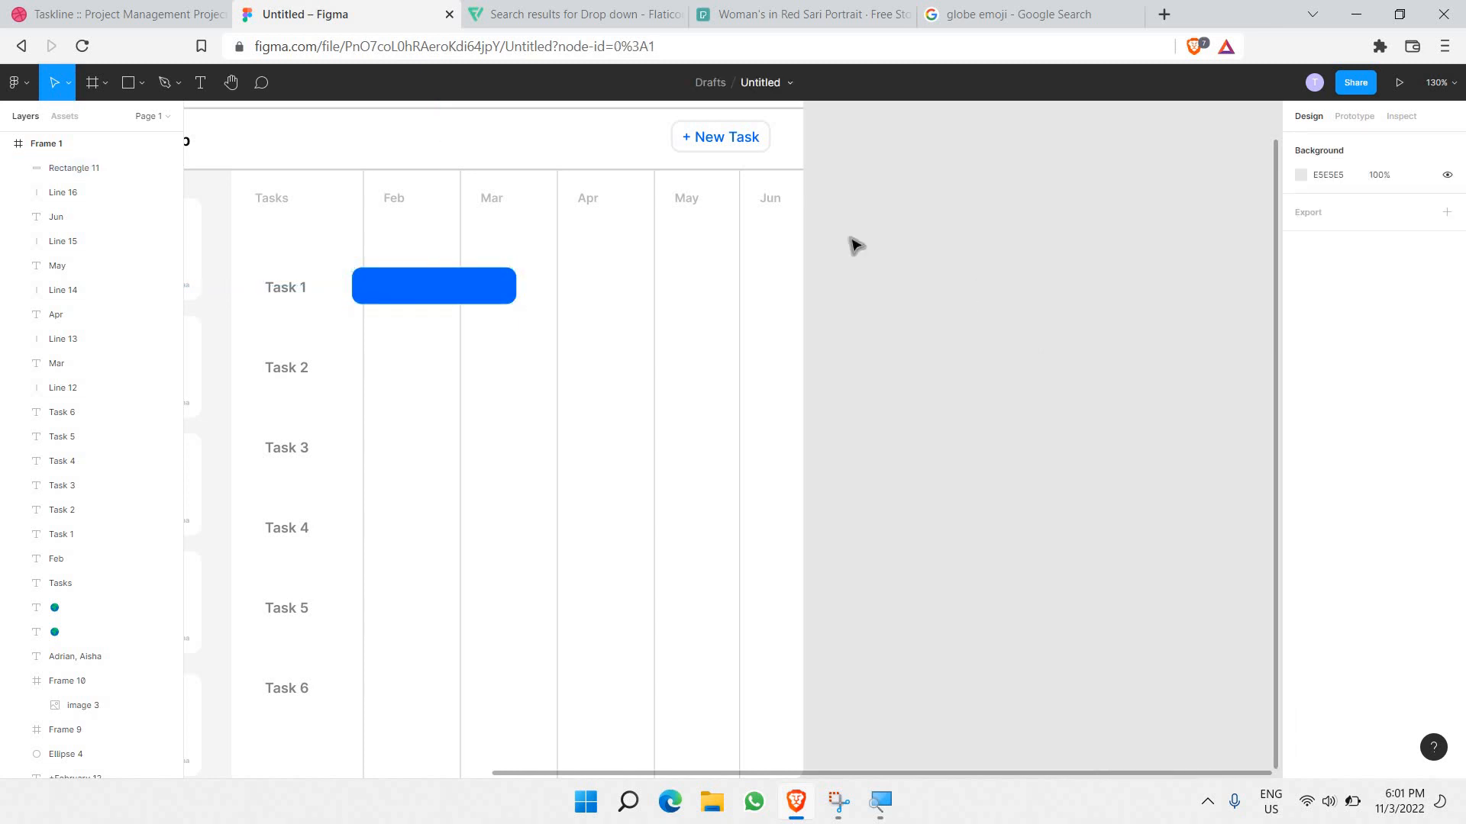
scroll(383, 261, up, 5)
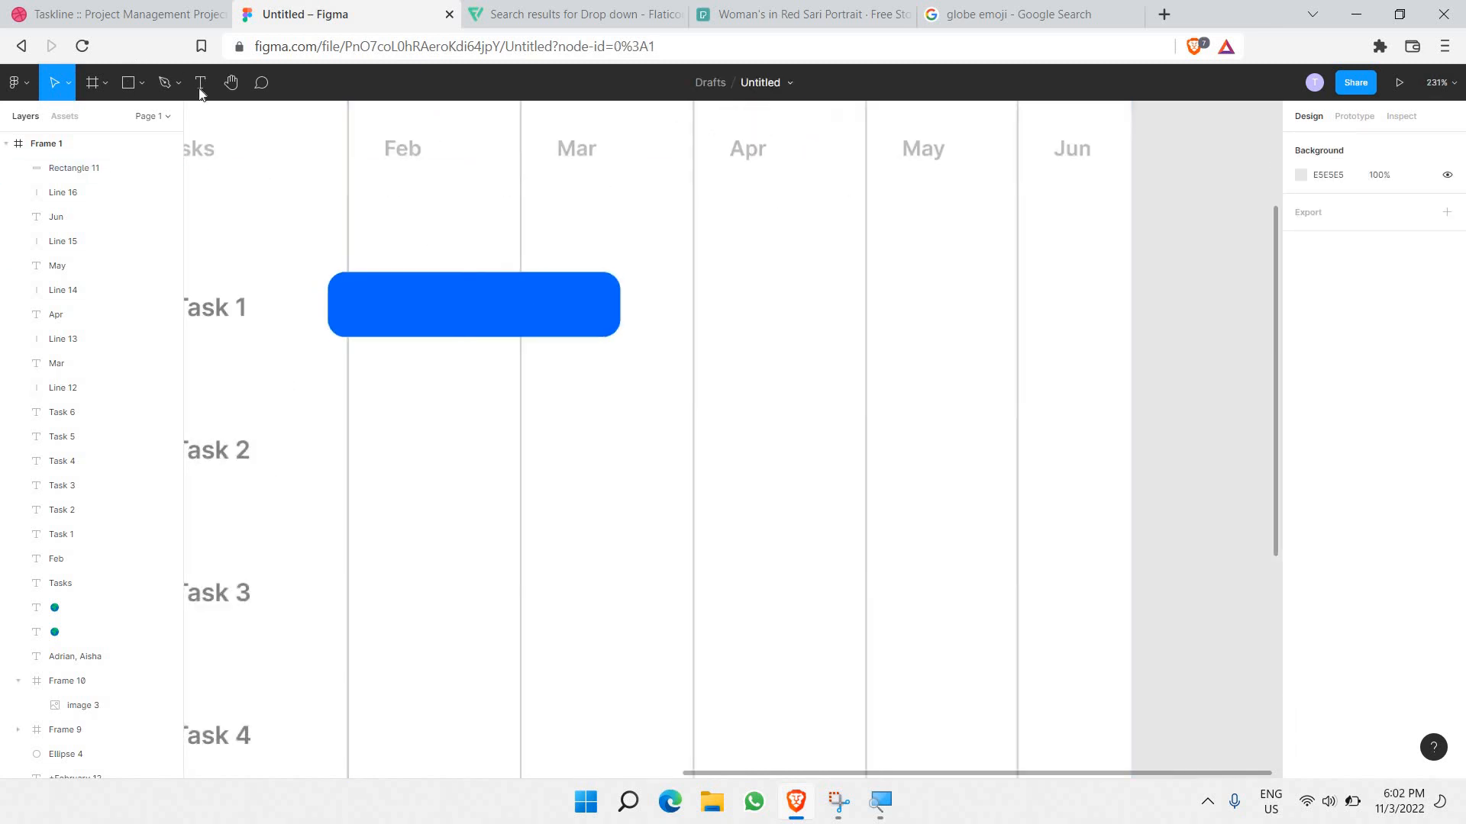
Step: Add a white 'Design website' text label inside the blue bar, fitted to the text
key(t)
drag(340, 284, 582, 328)
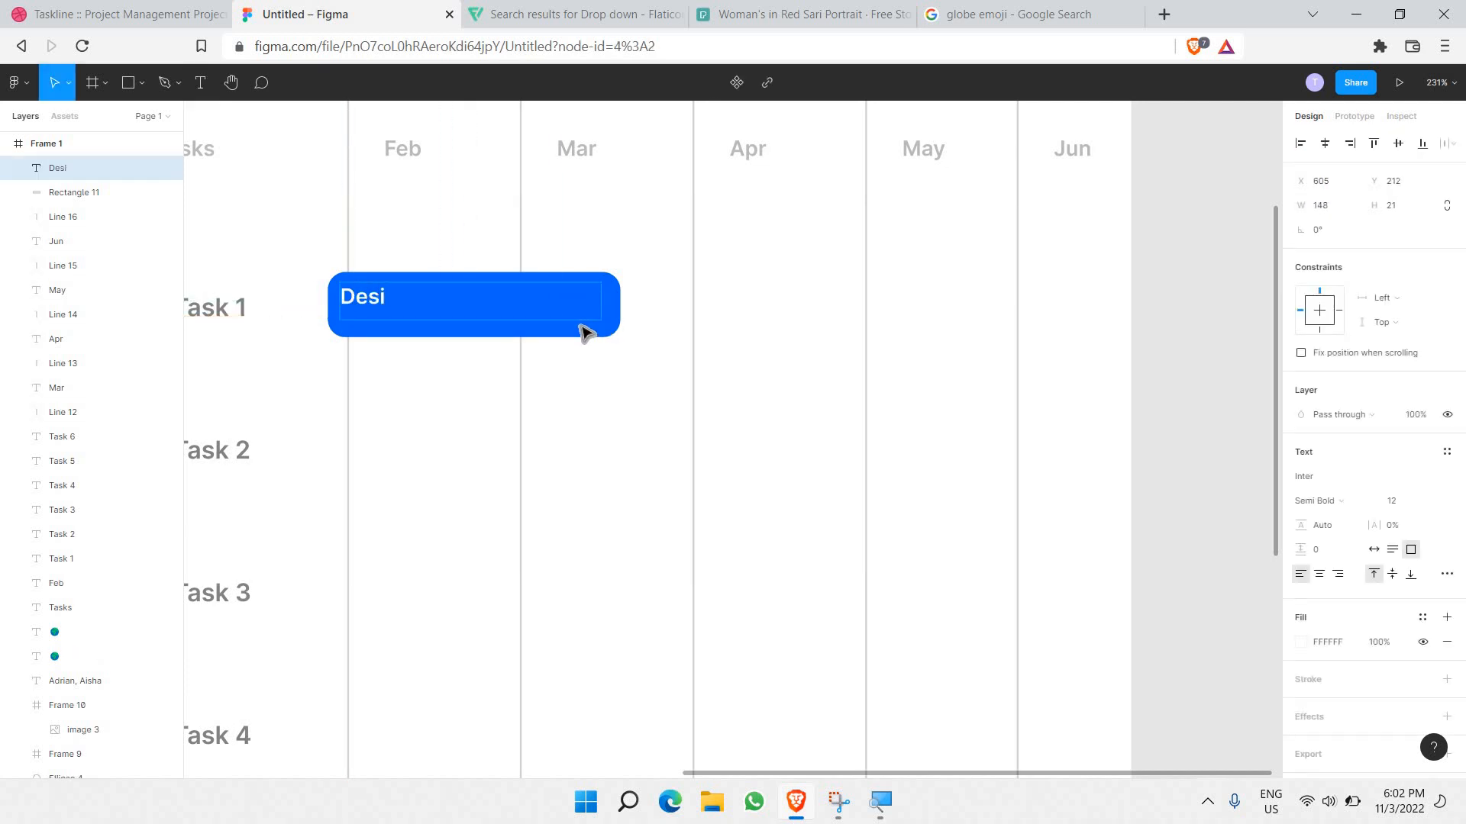
text(Design website)
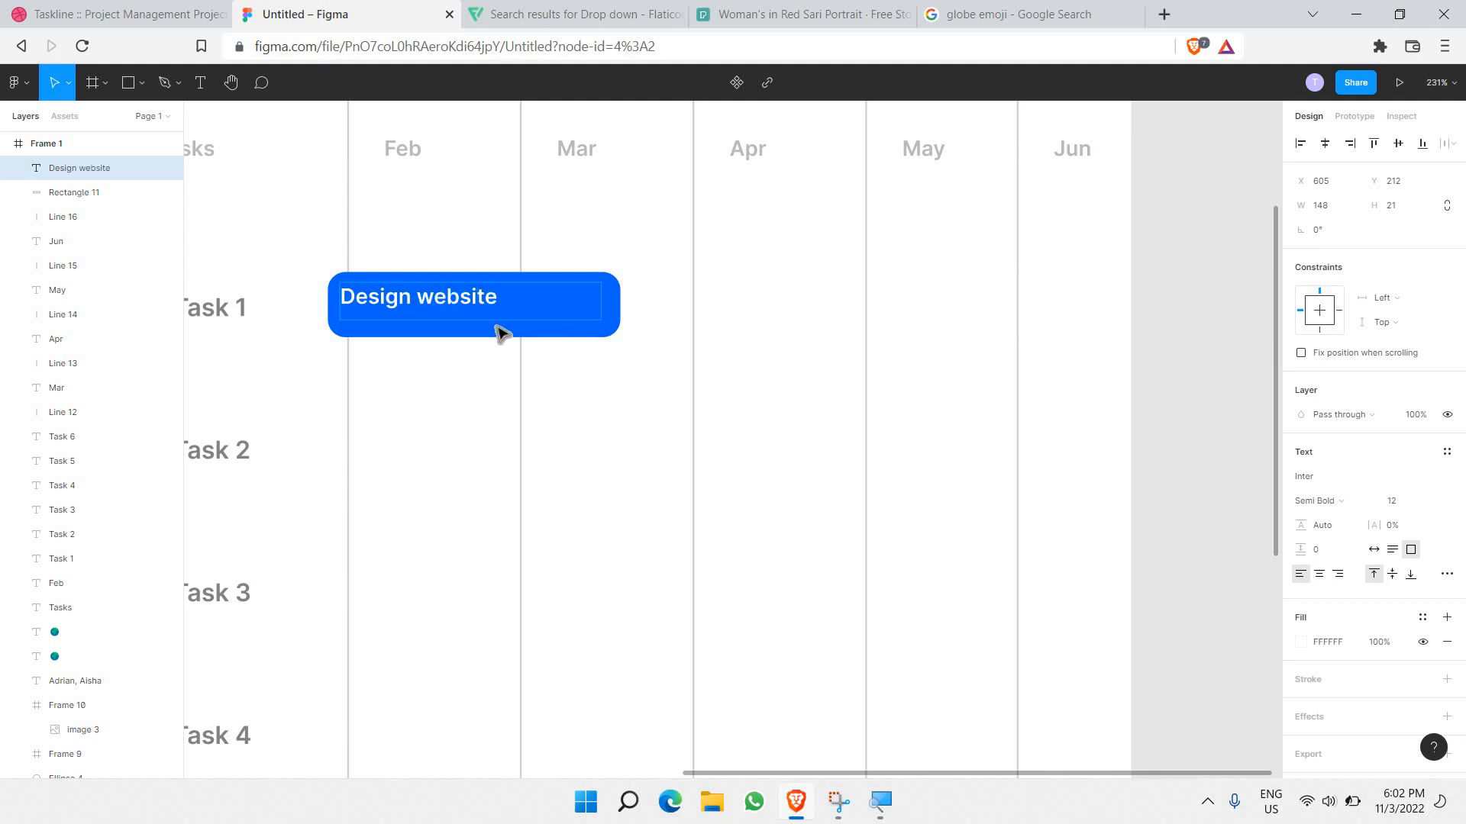
key(Escape)
key(Down)
key(Down)
key(Down)
key(Down)
key(Down)
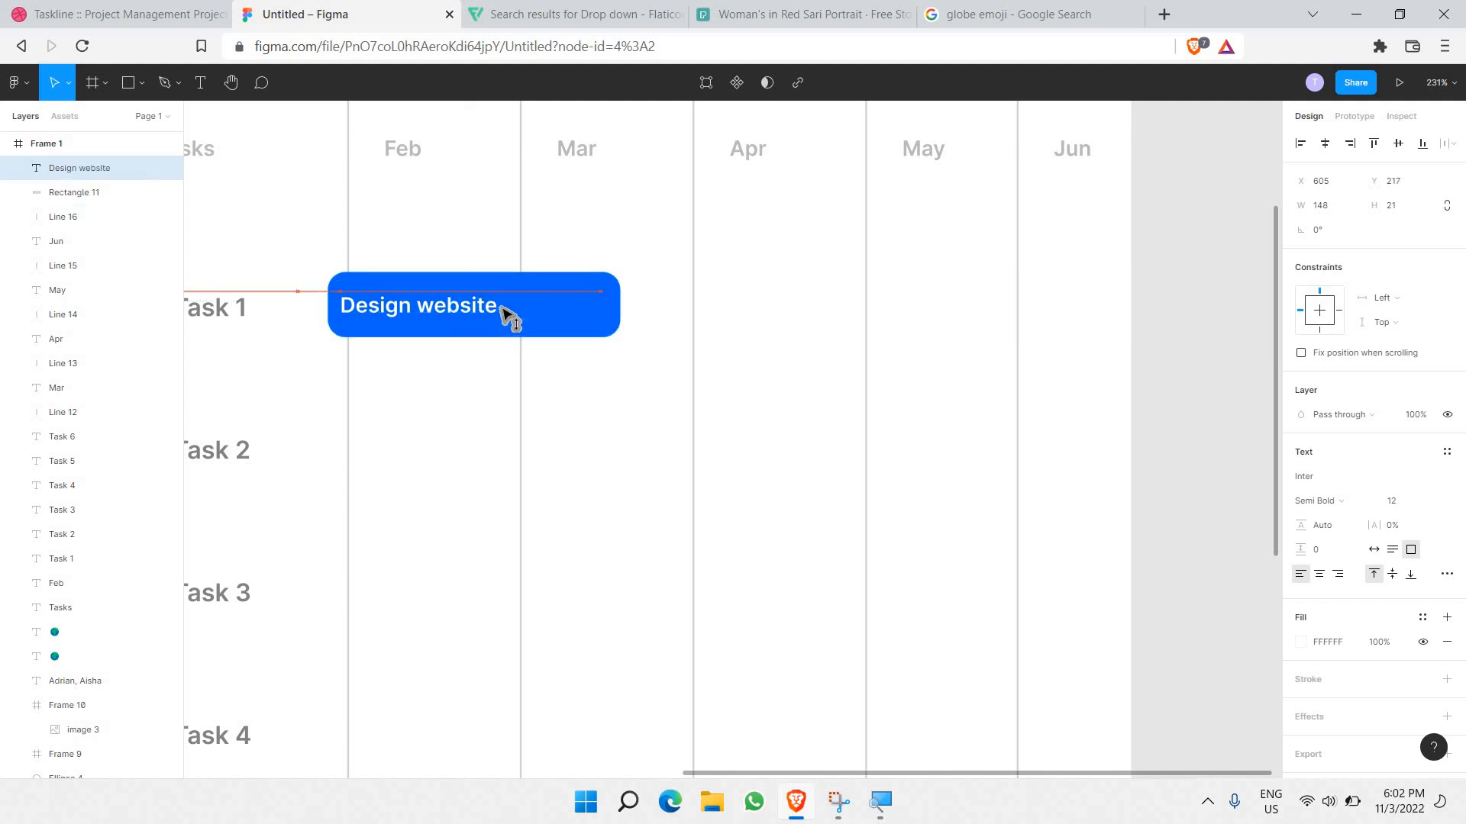
key(Up)
key(Up)
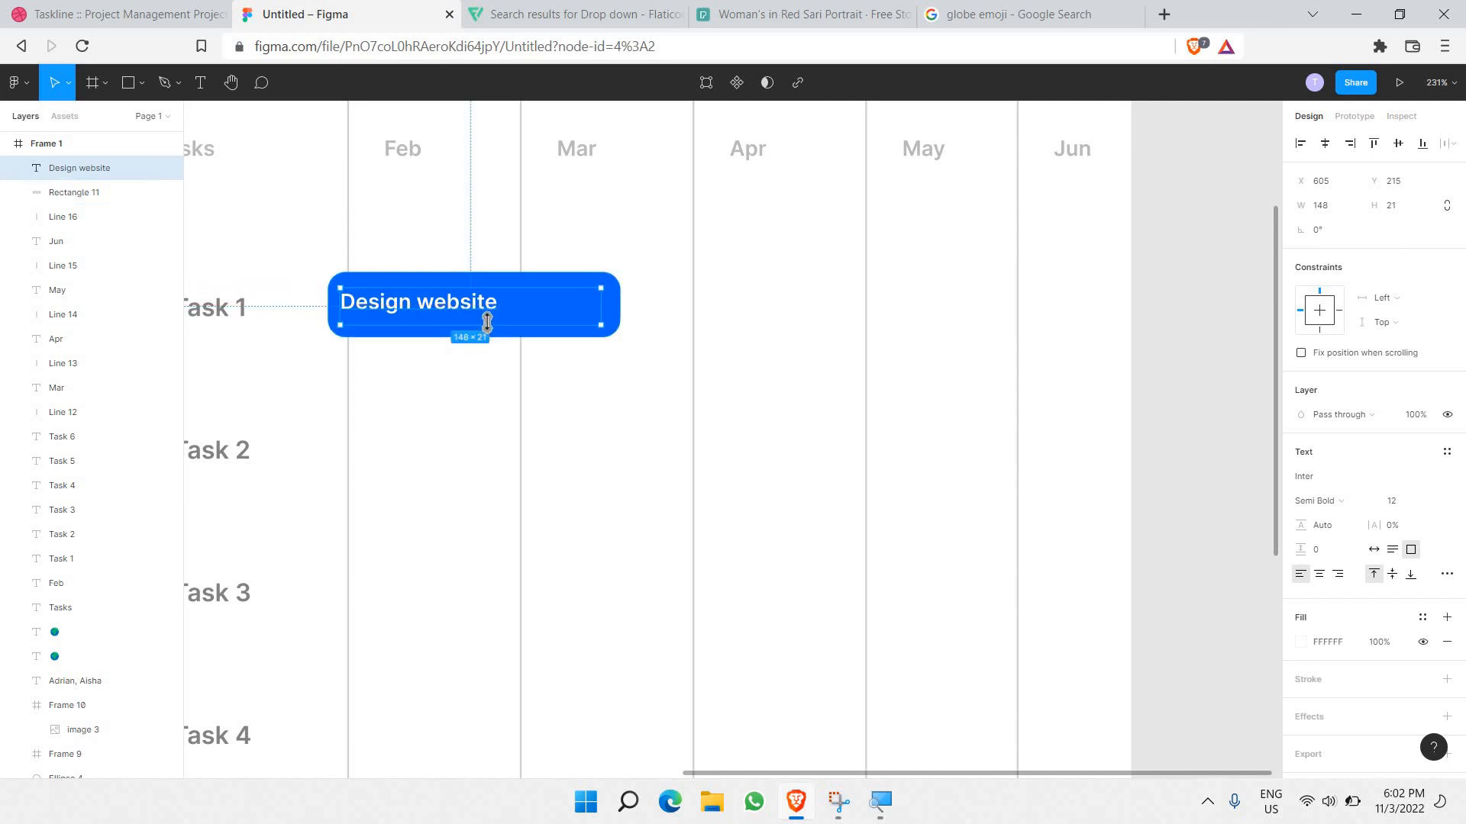
mouse_move(486, 321)
mouse_down()
mouse_move(500, 313)
mouse_move(489, 304)
mouse_move(491, 317)
mouse_up()
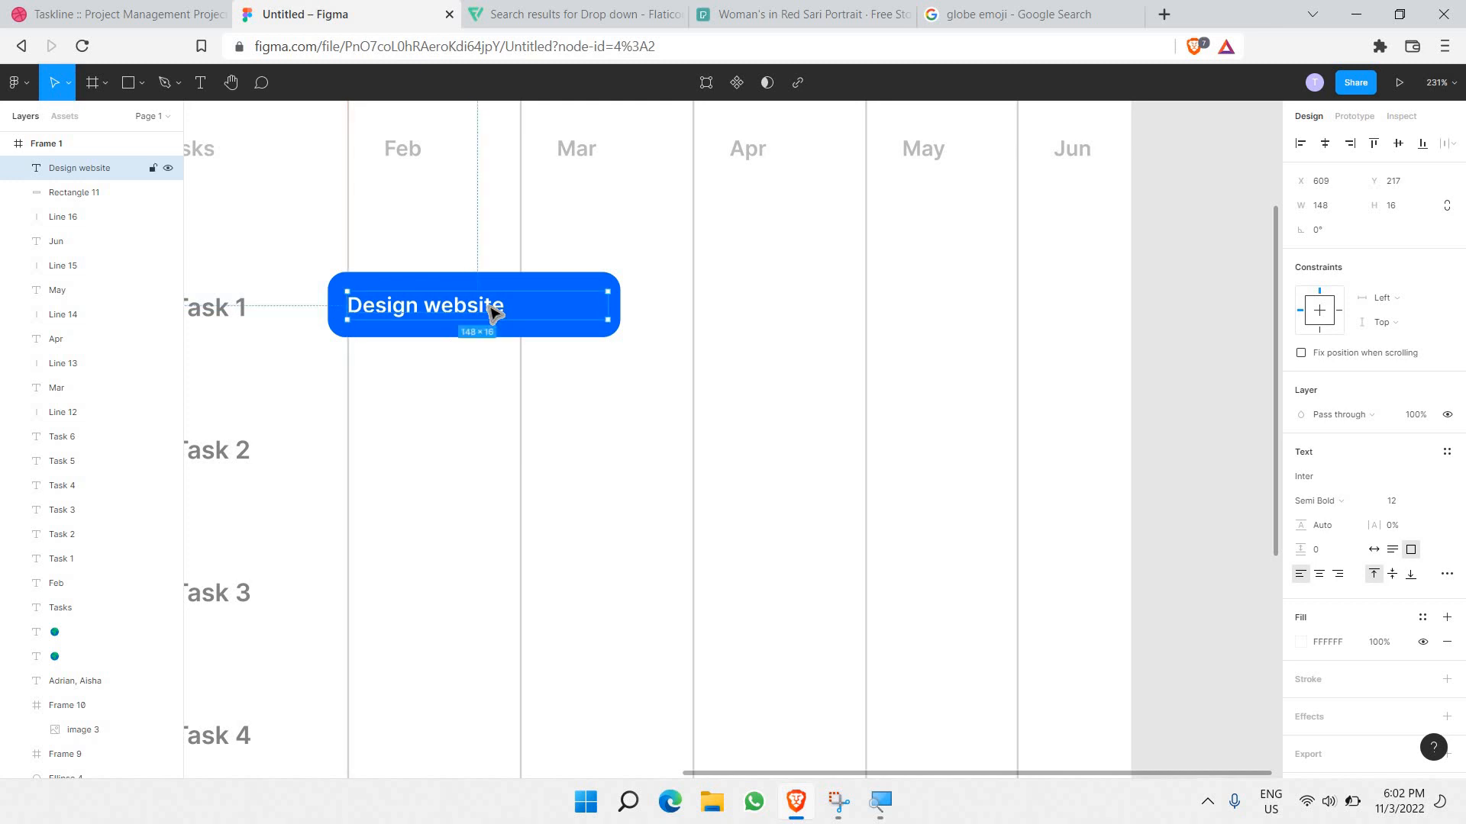
click(456, 399)
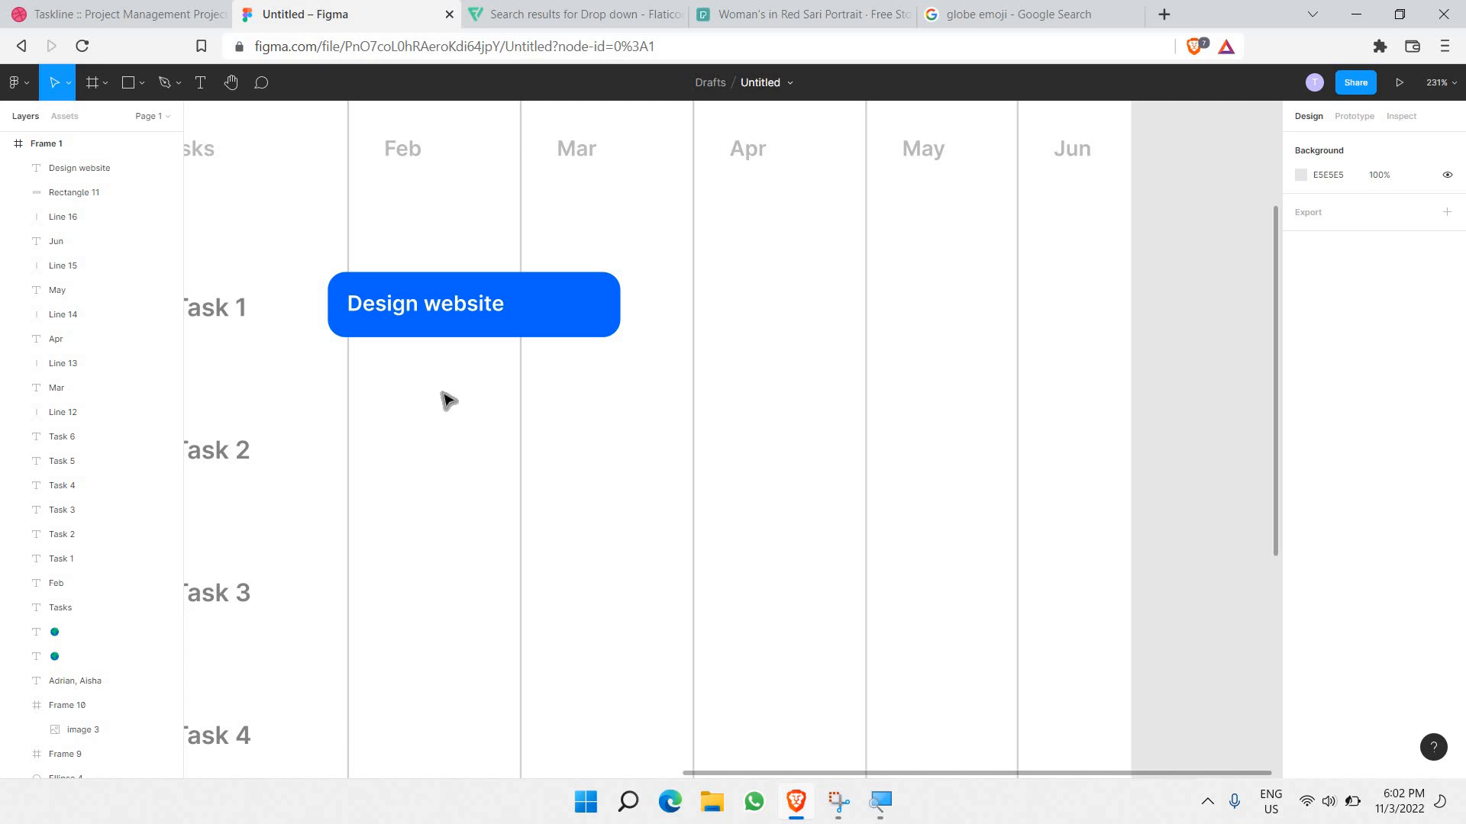
scroll(445, 399, down, 3)
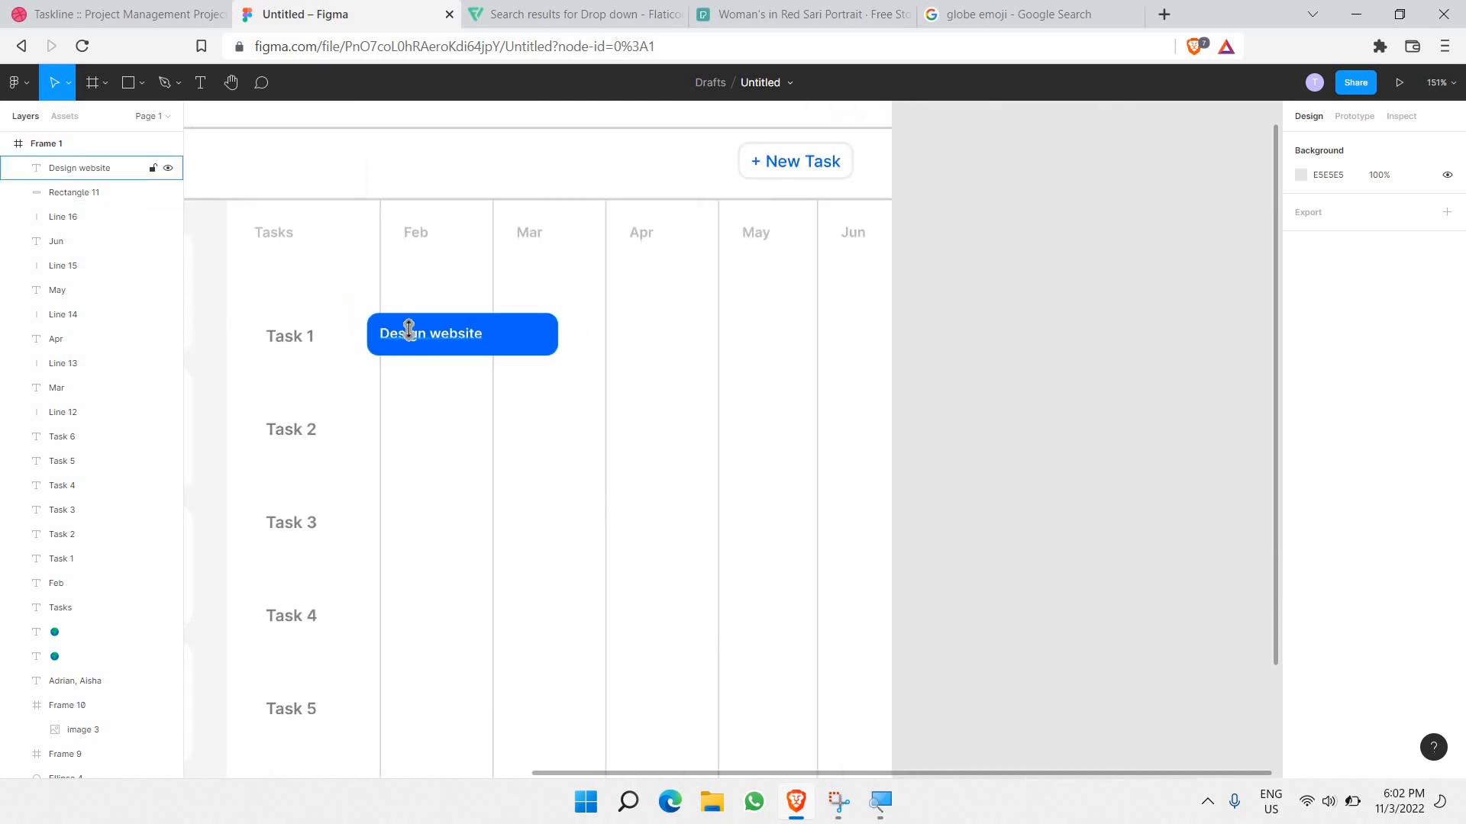
Step: Group the Design website label with its bar and place a copy across May and Jun
click(536, 329)
shift+click(532, 319)
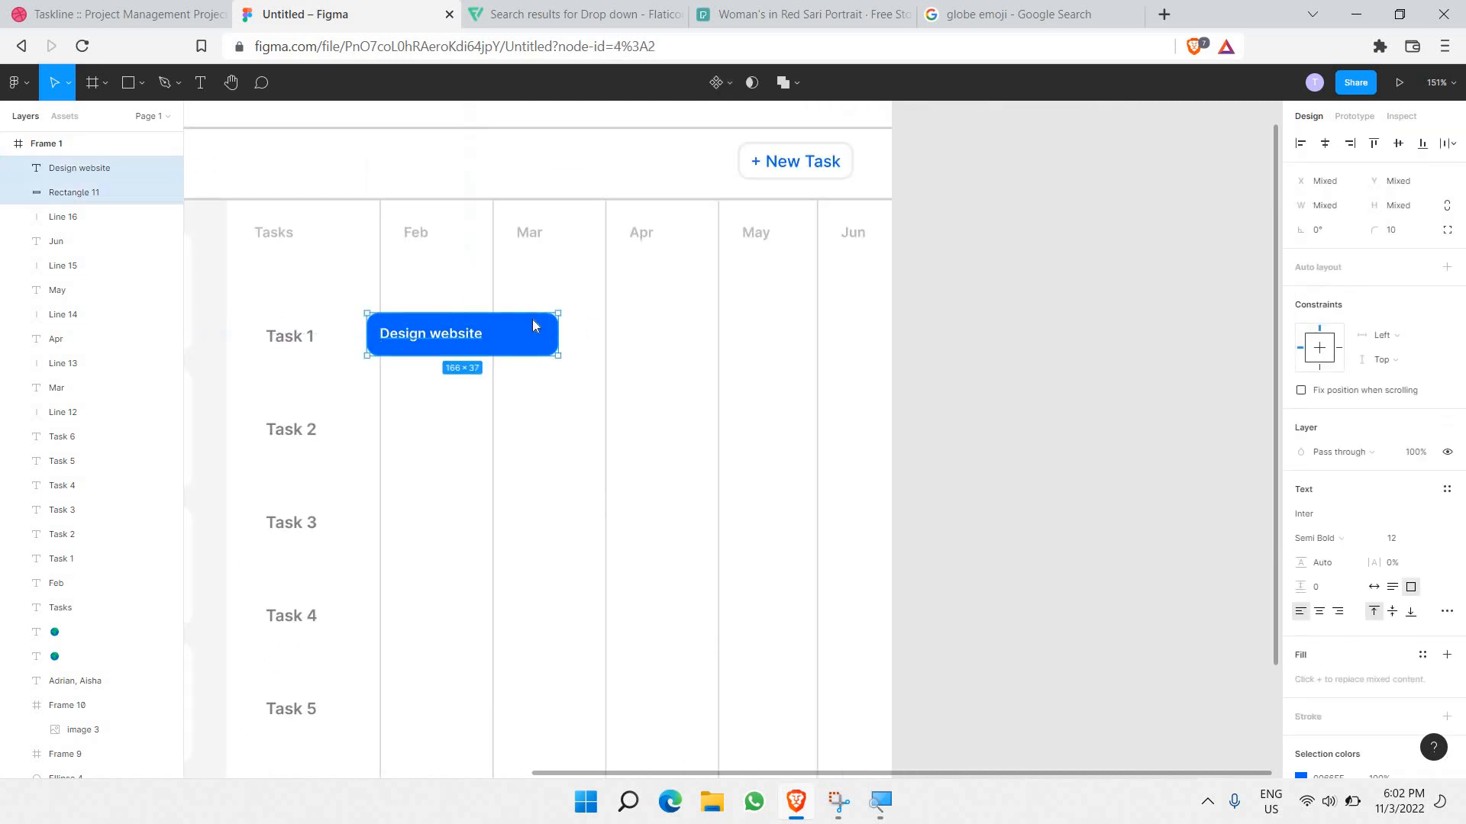
right_click(519, 314)
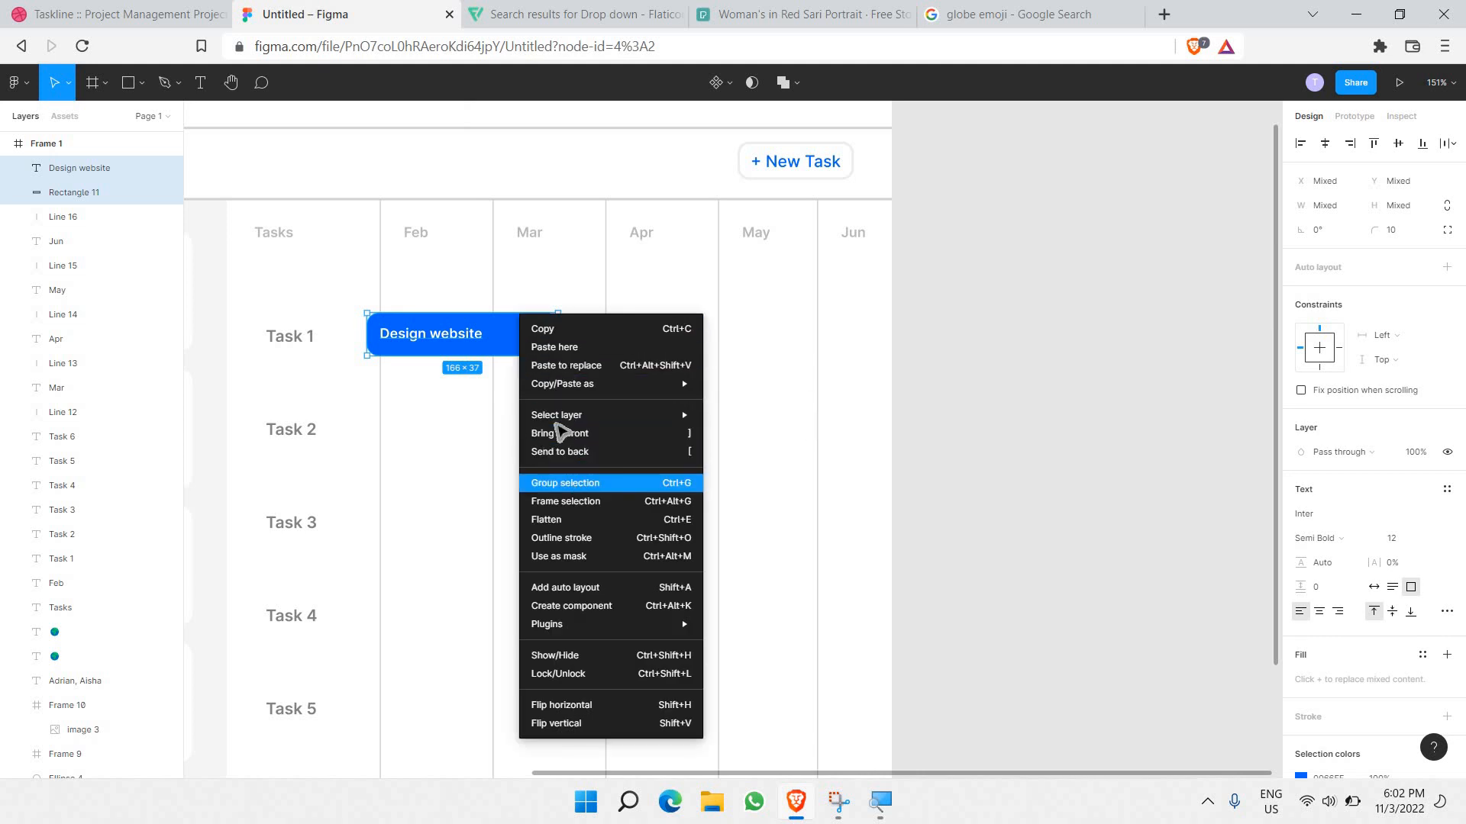
click(569, 483)
key(ctrl+v)
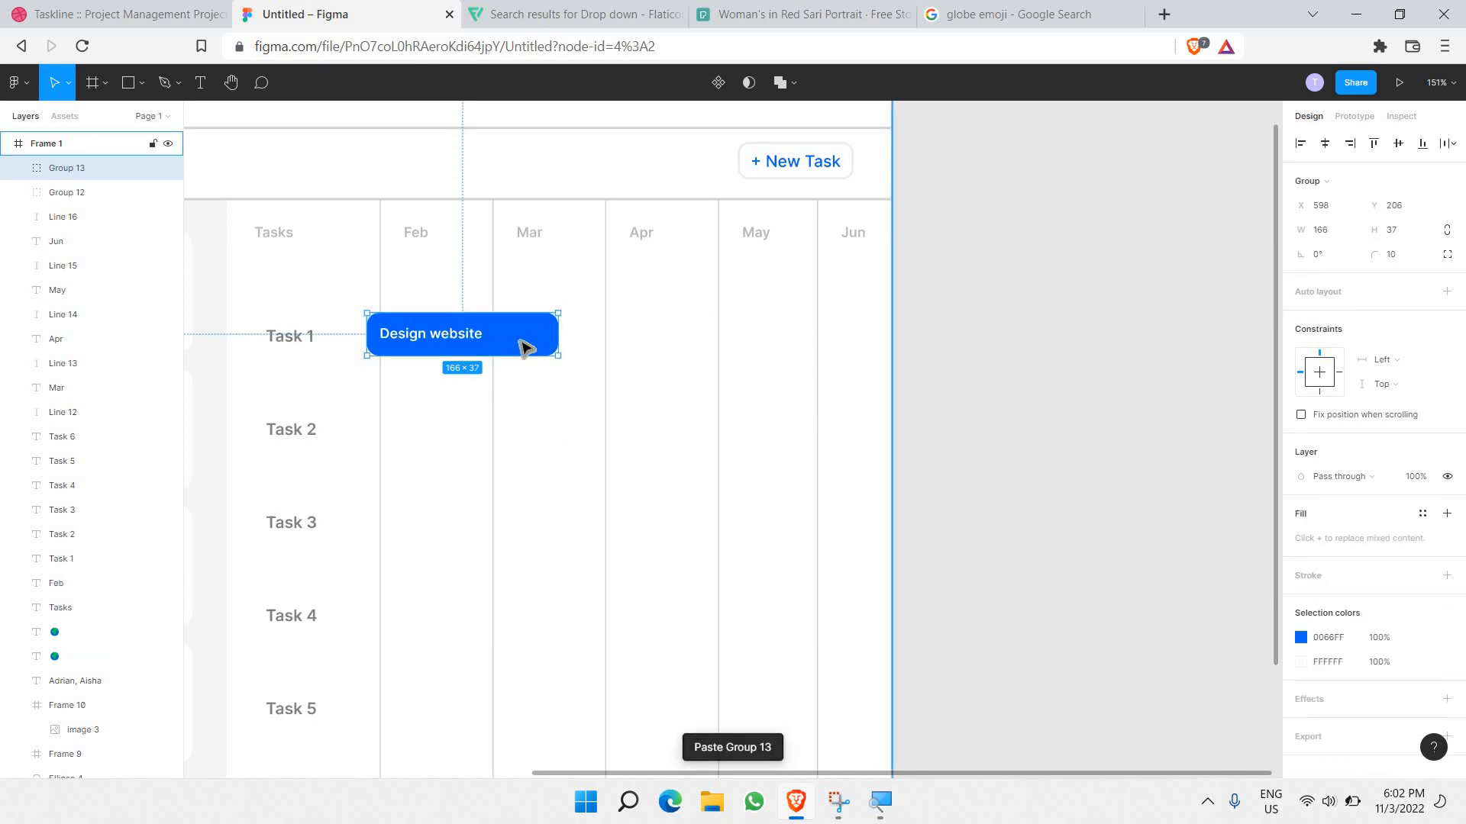
drag(523, 347, 733, 349)
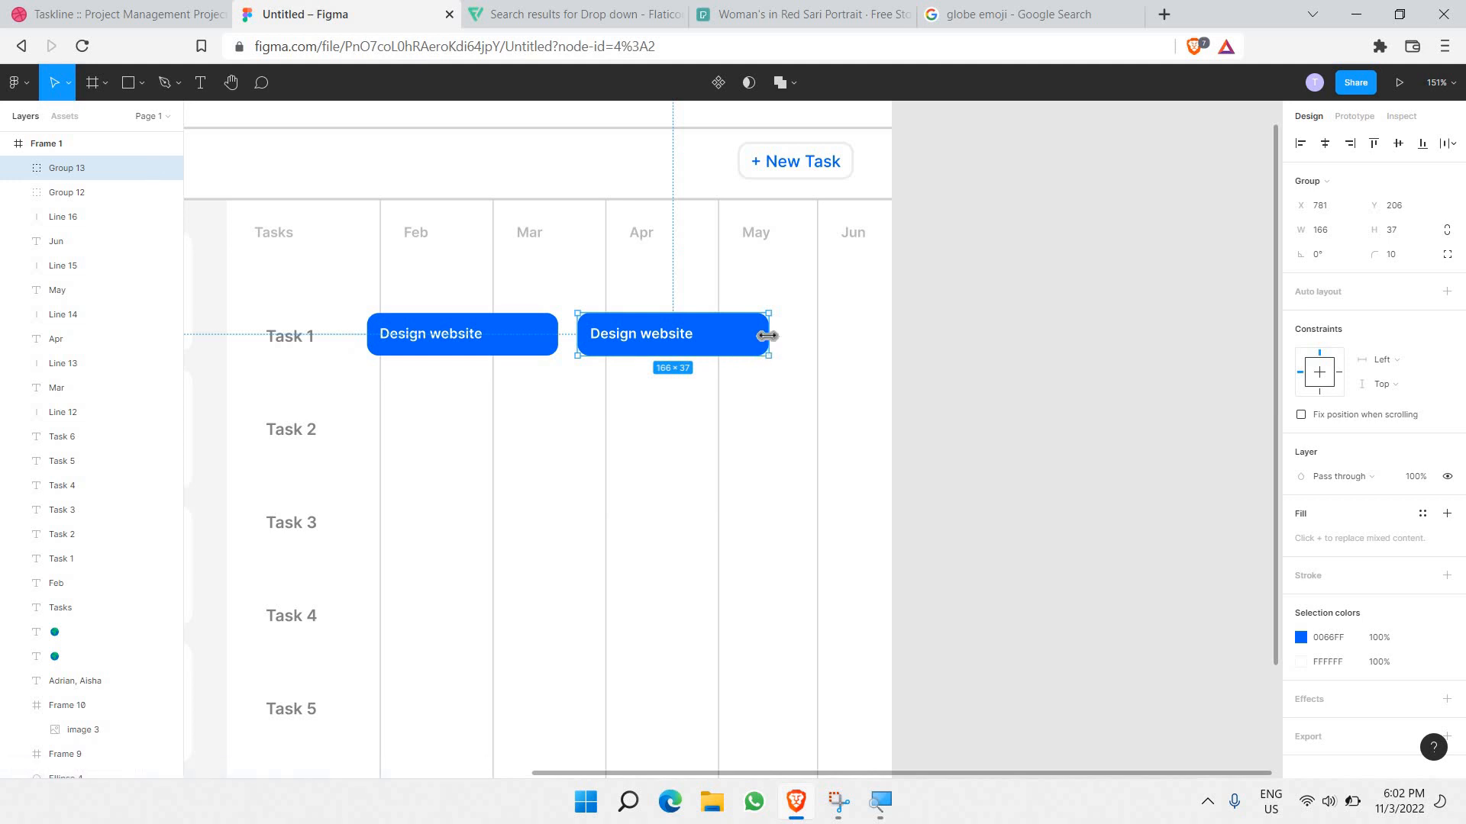
drag(755, 345, 817, 348)
key(Right)
key(Right)
key(Right)
key(Right)
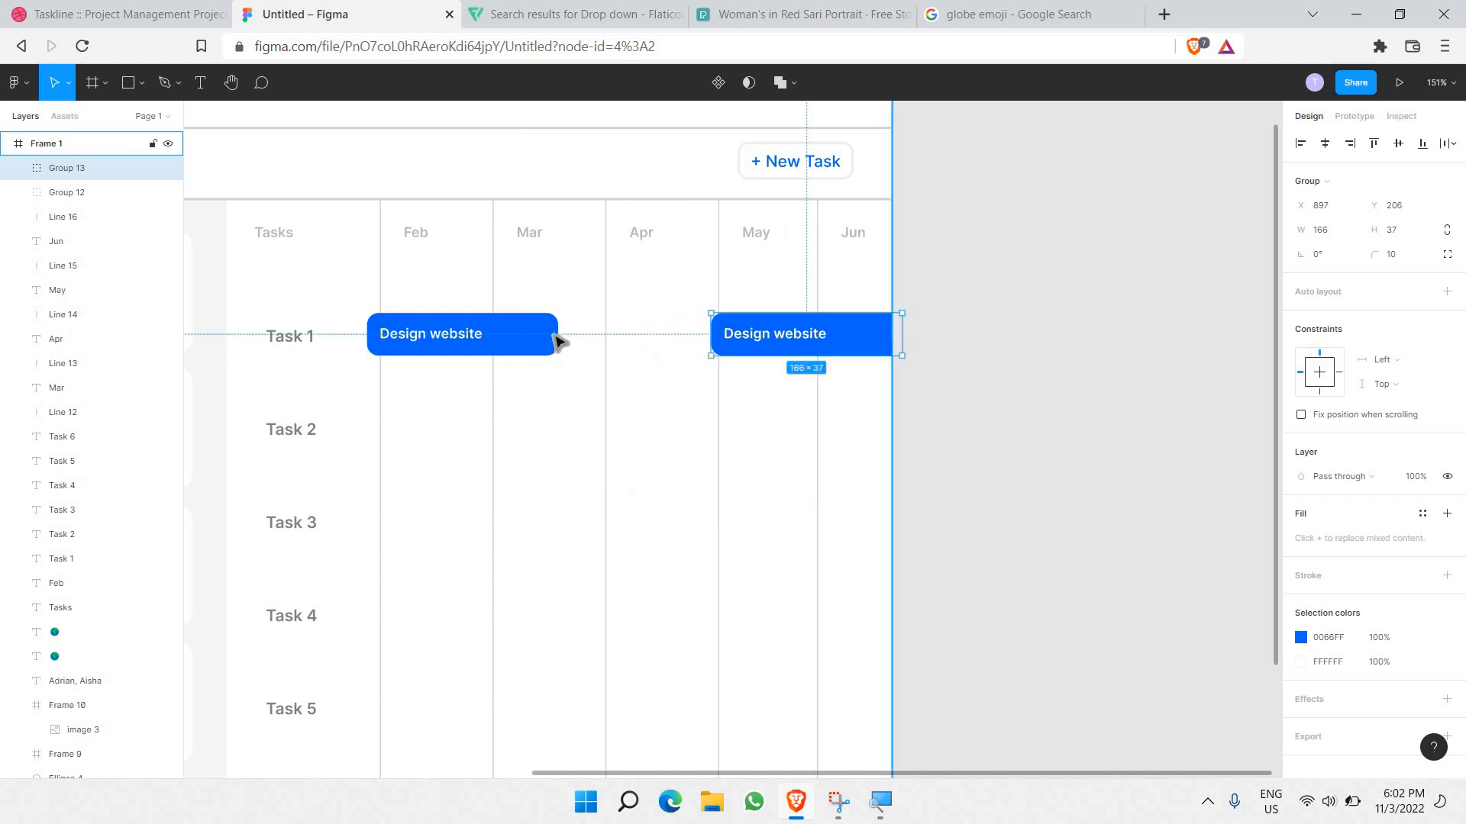
Step: Widen the first bar to 254 so it spans Feb through Apr
double_click(557, 334)
drag(577, 335, 660, 342)
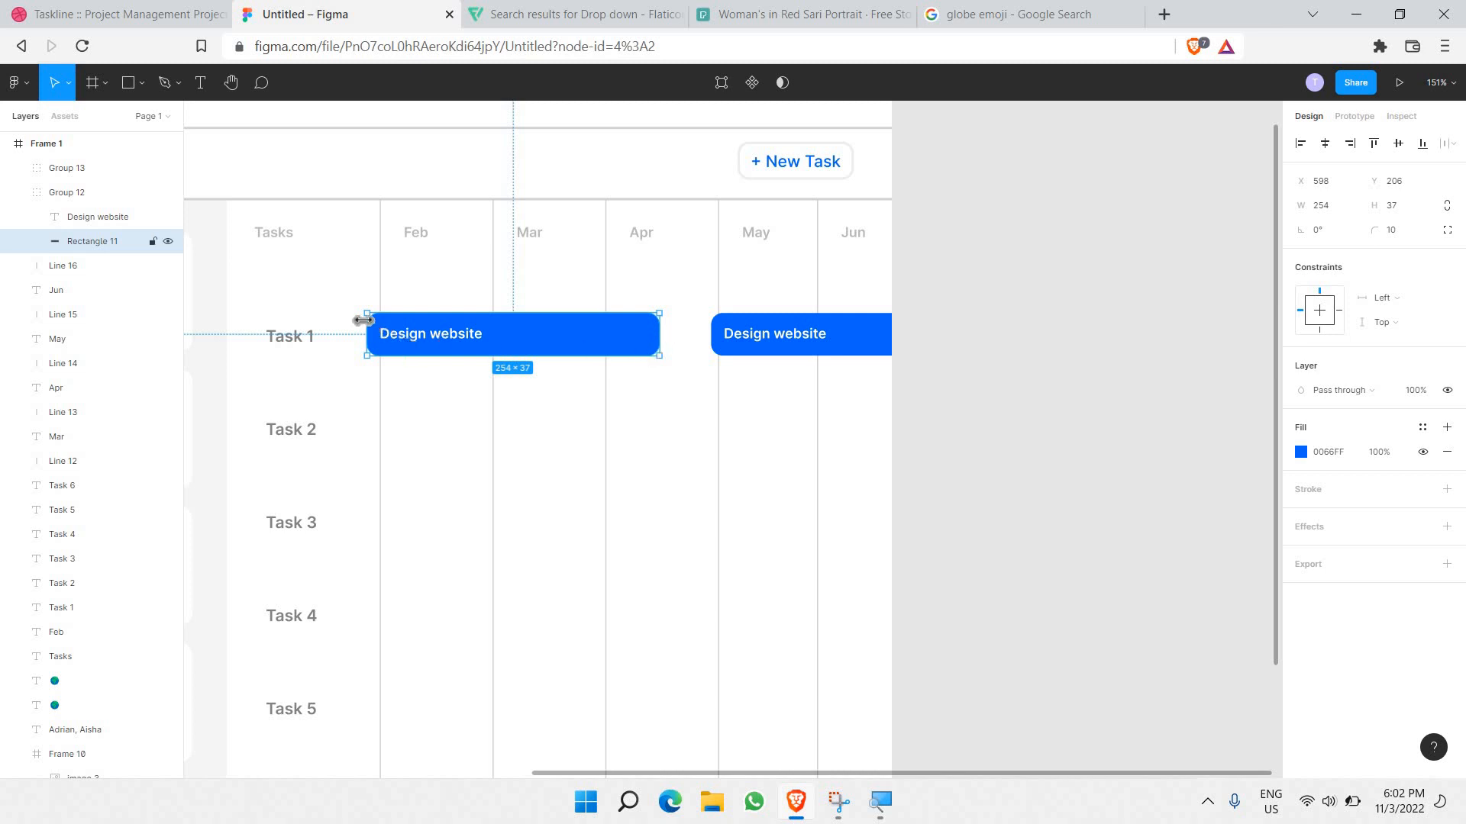
key(shift+Right)
key(shift+Right)
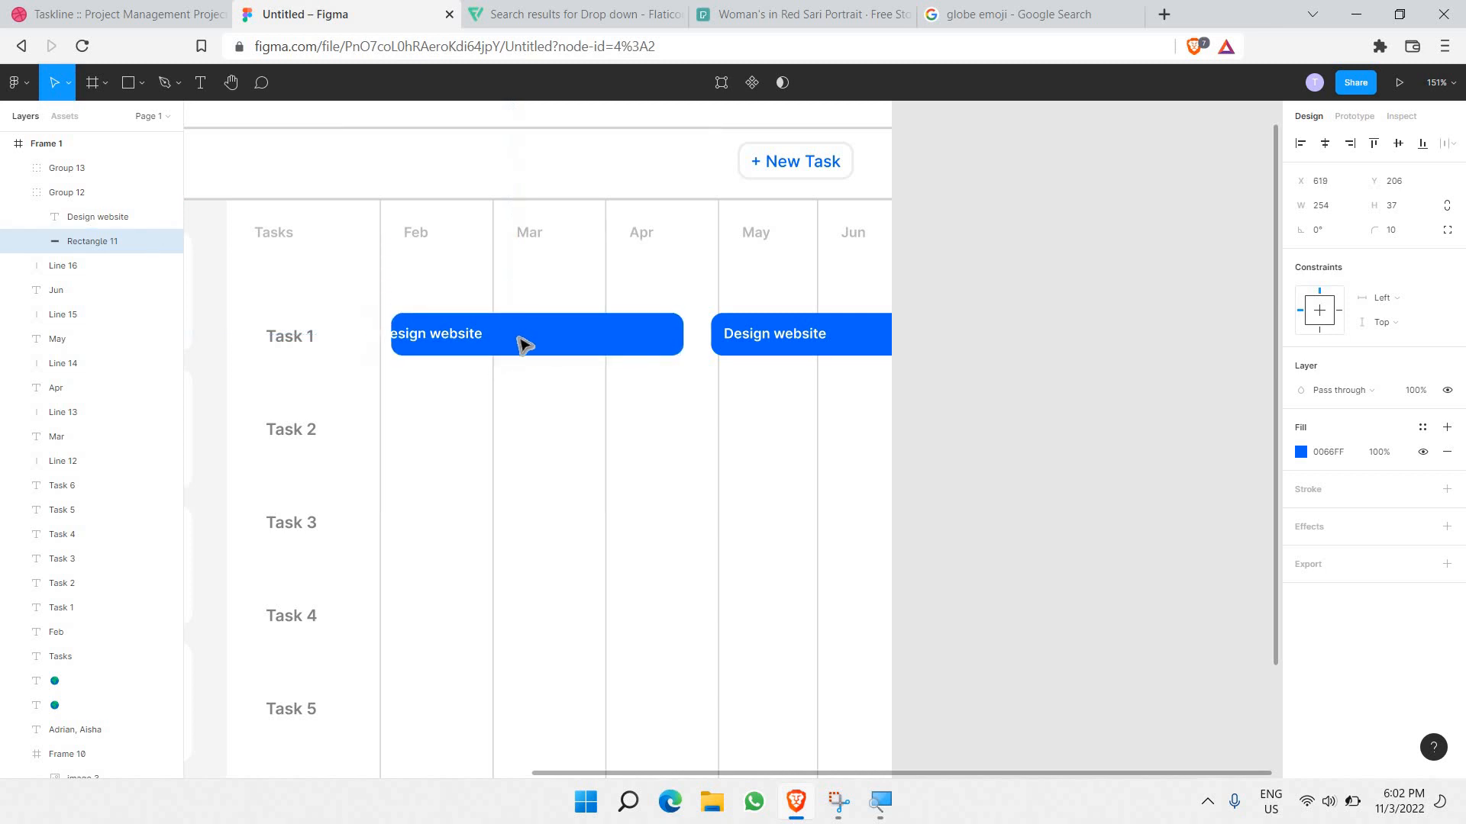
key(ctrl+z)
key(Escape)
drag(529, 335, 560, 345)
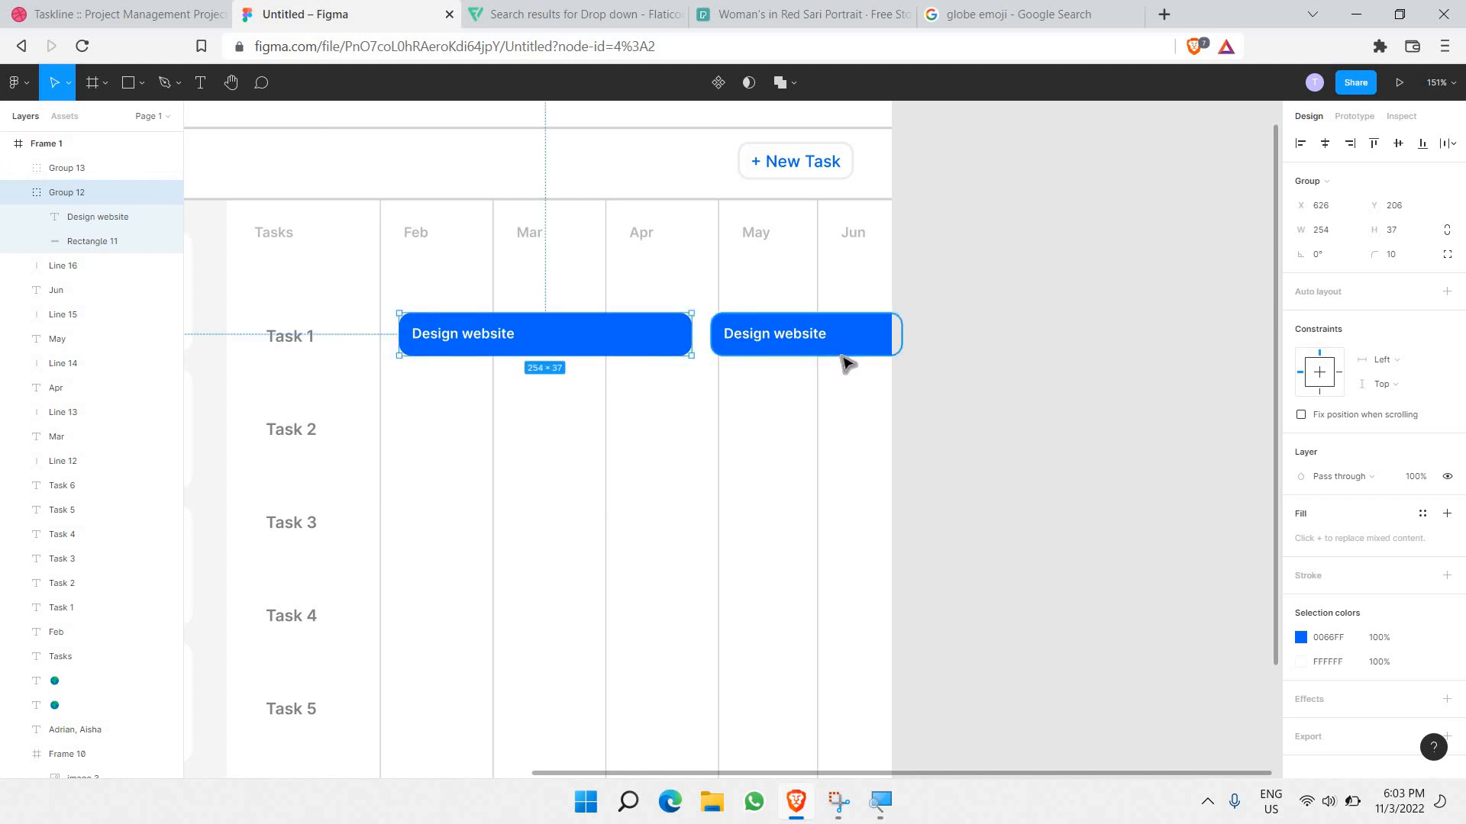
Step: Make the second bar's fill light grey DEDEDE and its label text 707070
scroll(844, 359, up, 3)
double_click(928, 318)
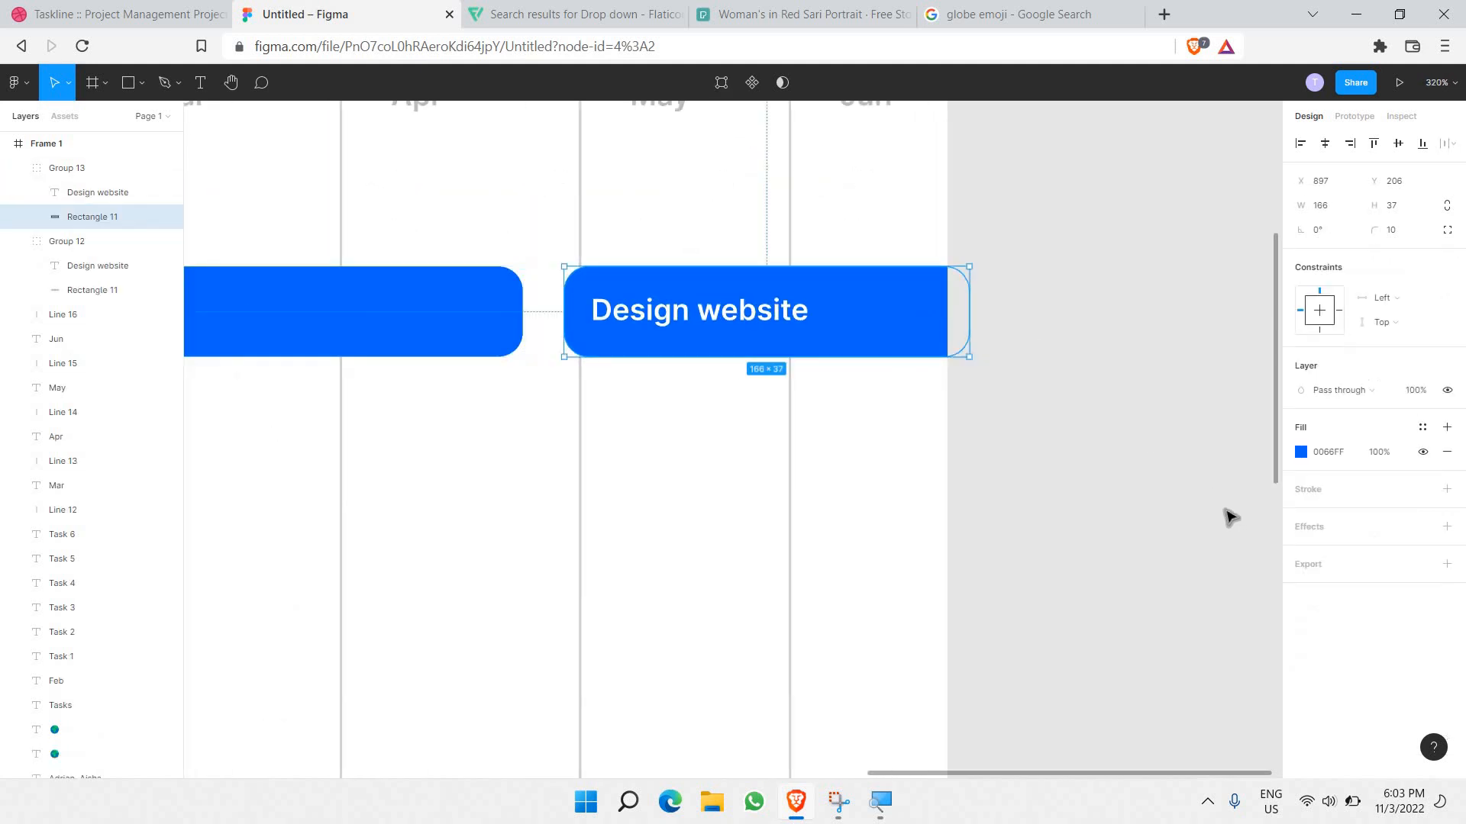
click(1301, 452)
drag(1156, 412, 971, 426)
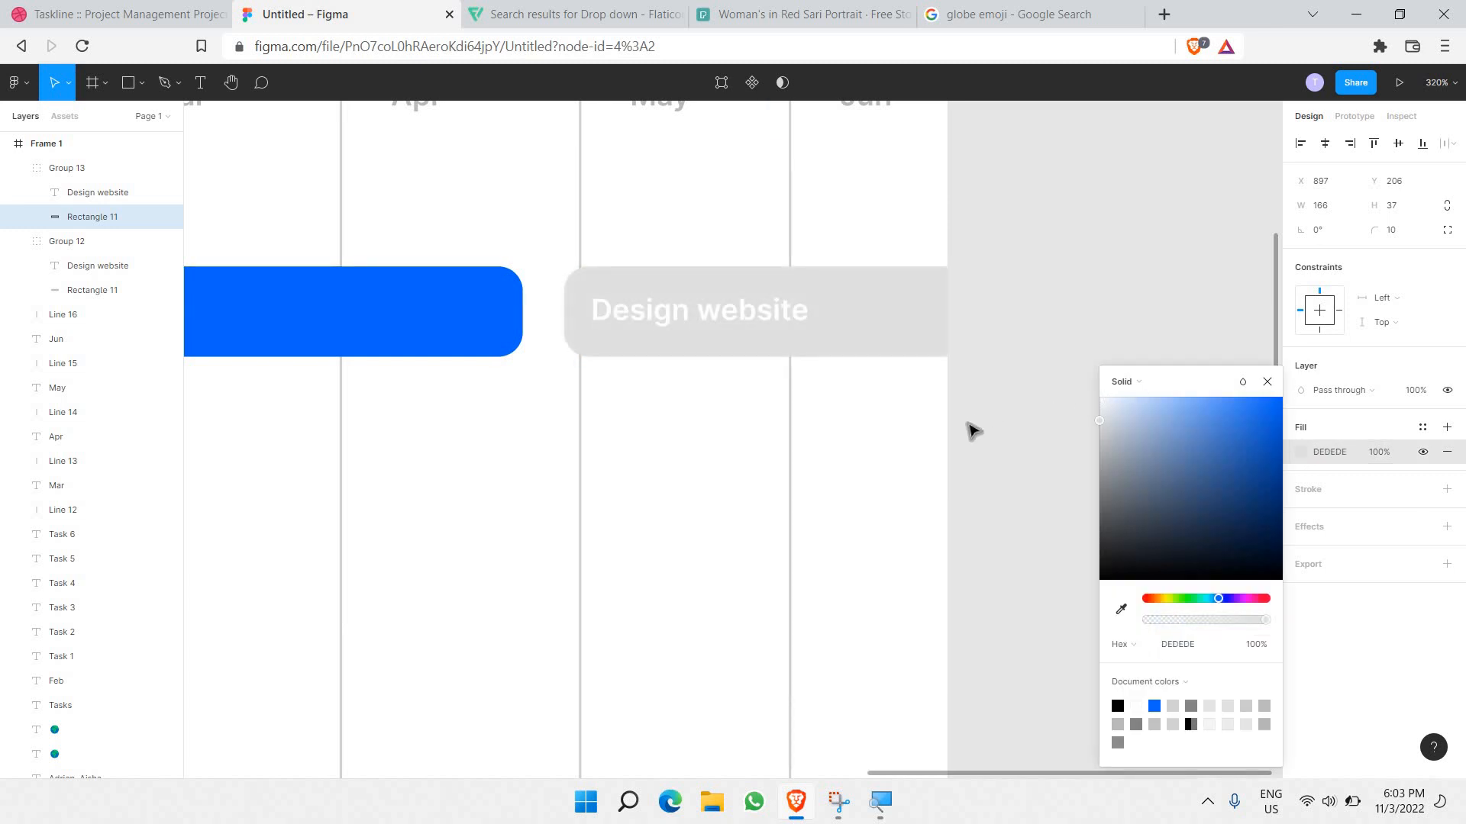
click(768, 323)
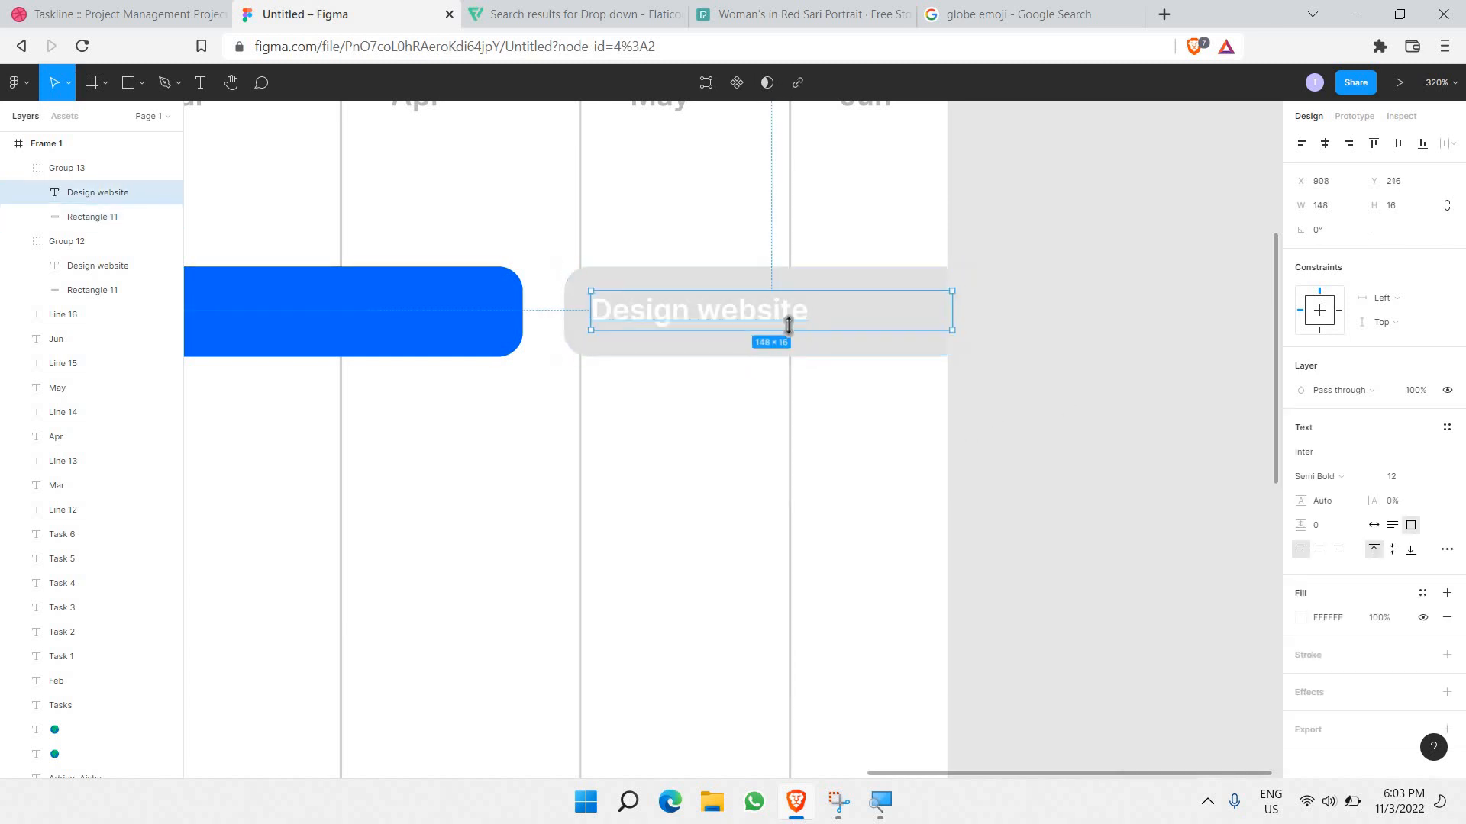
double_click(791, 310)
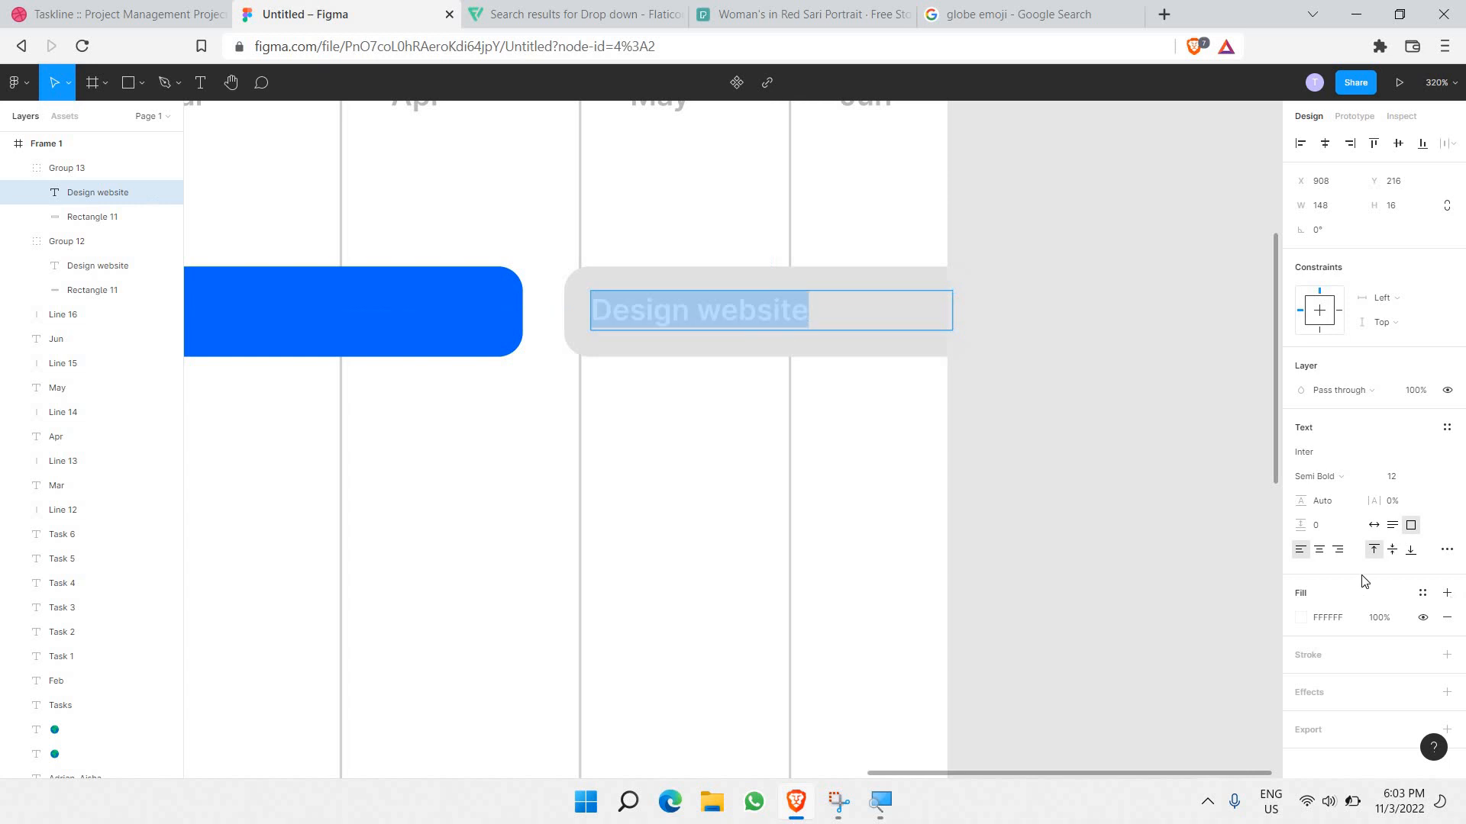
click(1301, 618)
drag(965, 491, 969, 497)
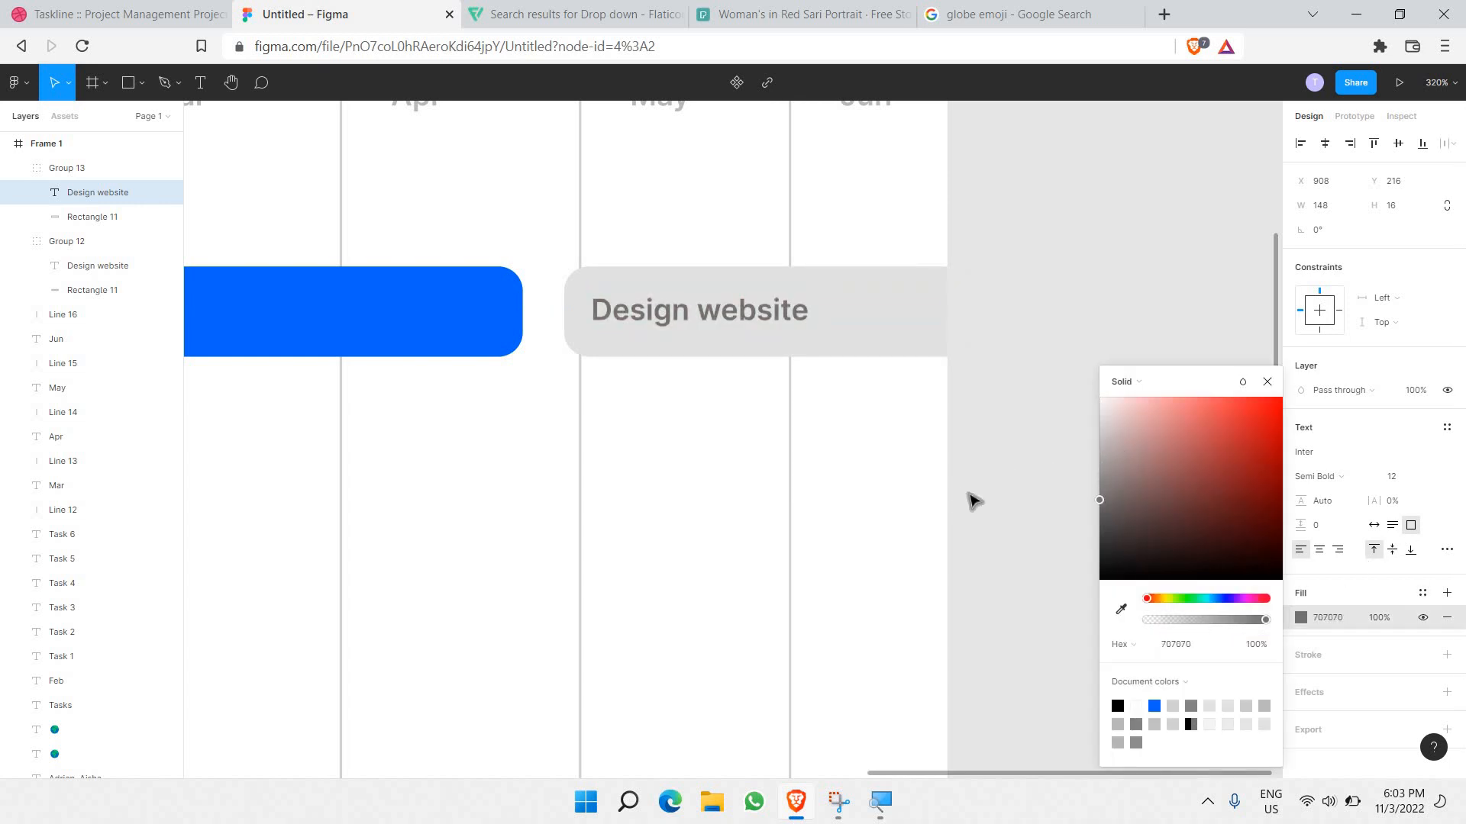
Step: Retype the second bar's label as 'Inspiration for Interaction'
double_click(796, 323)
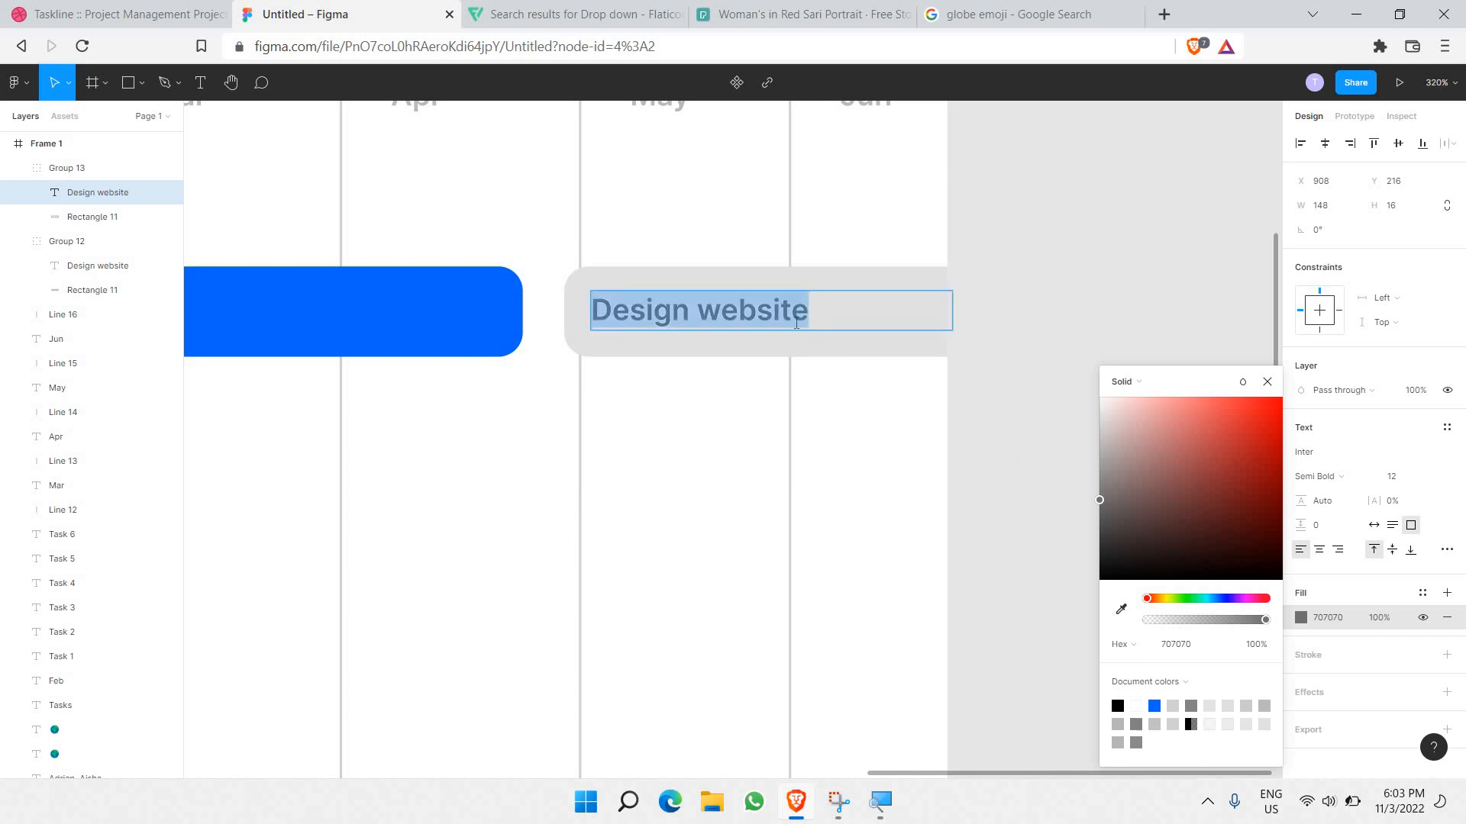
text(Inspira)
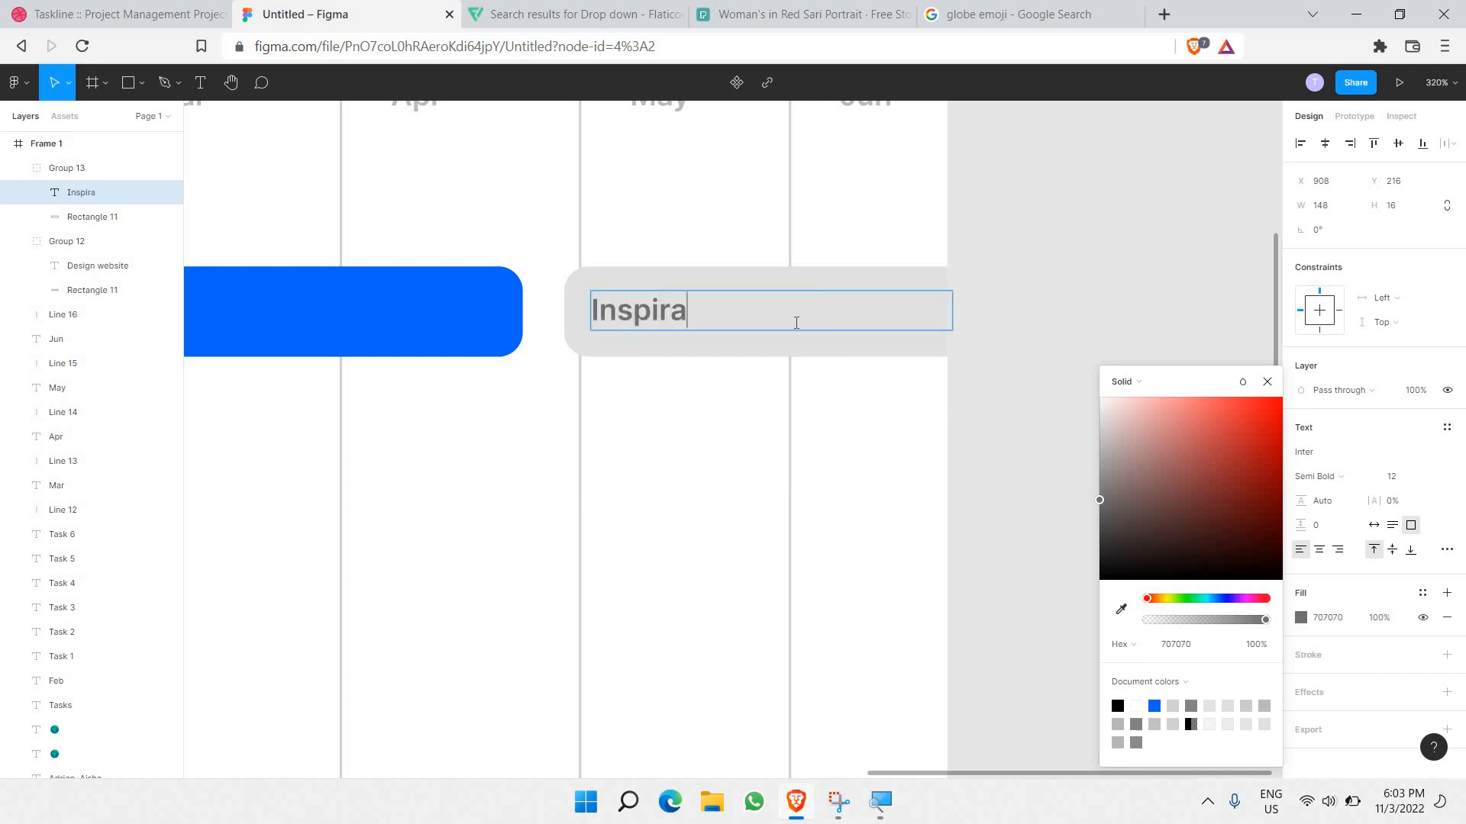
text(tion for In)
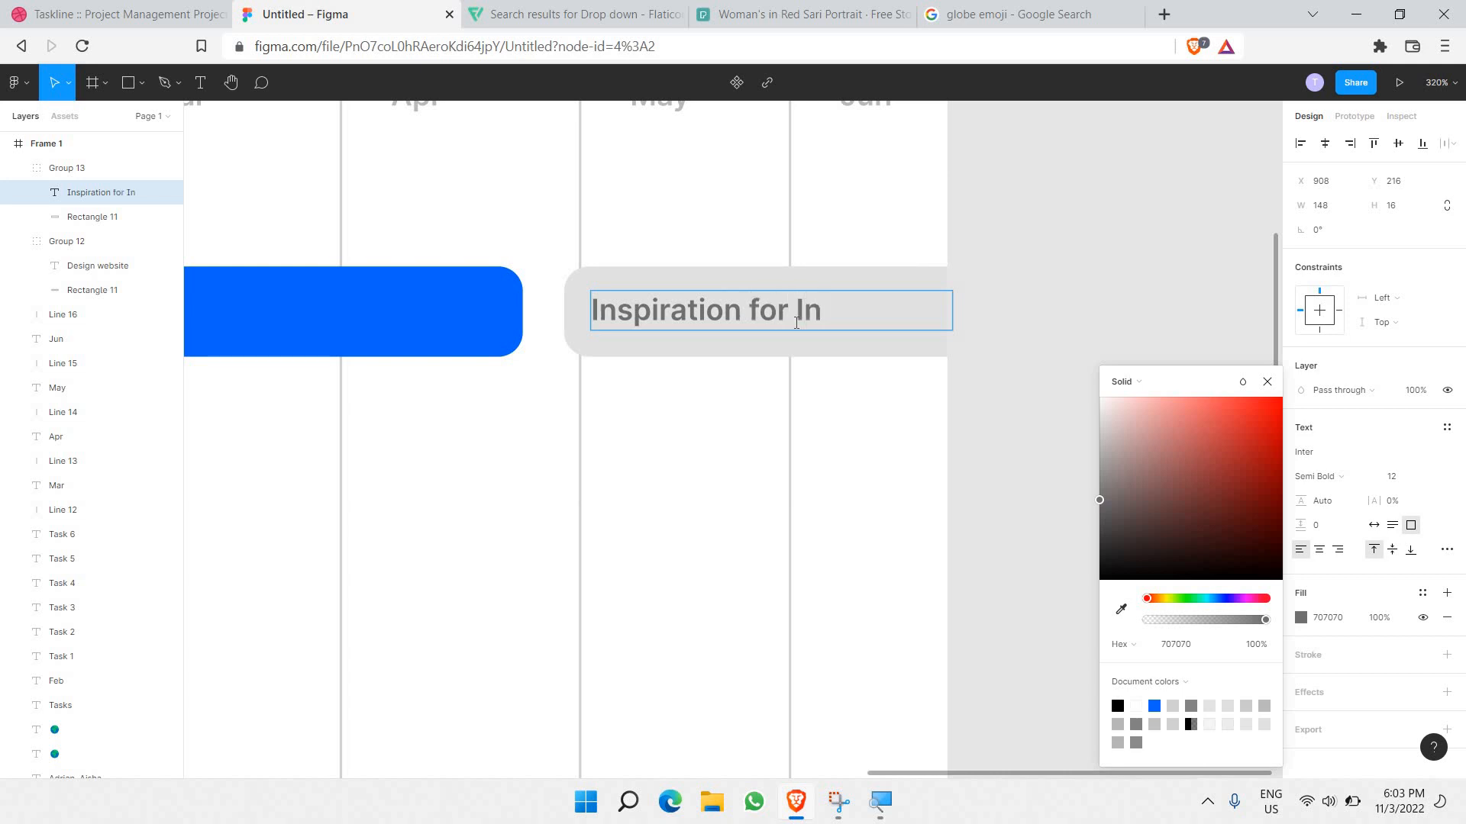
text(r)
key(BackSpace)
text(teraction)
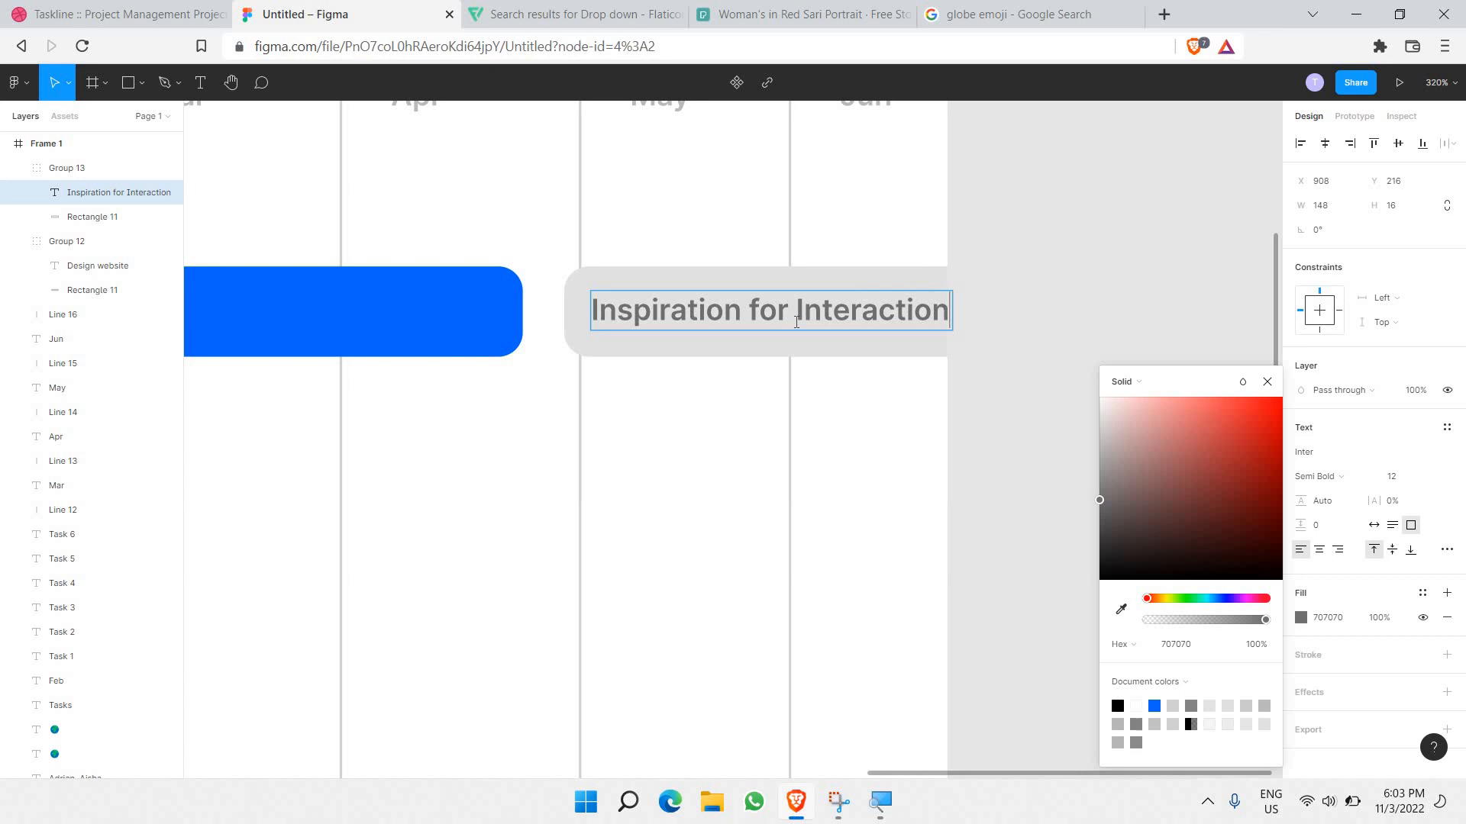
key(Escape)
click(1052, 245)
scroll(1145, 269, down, 5)
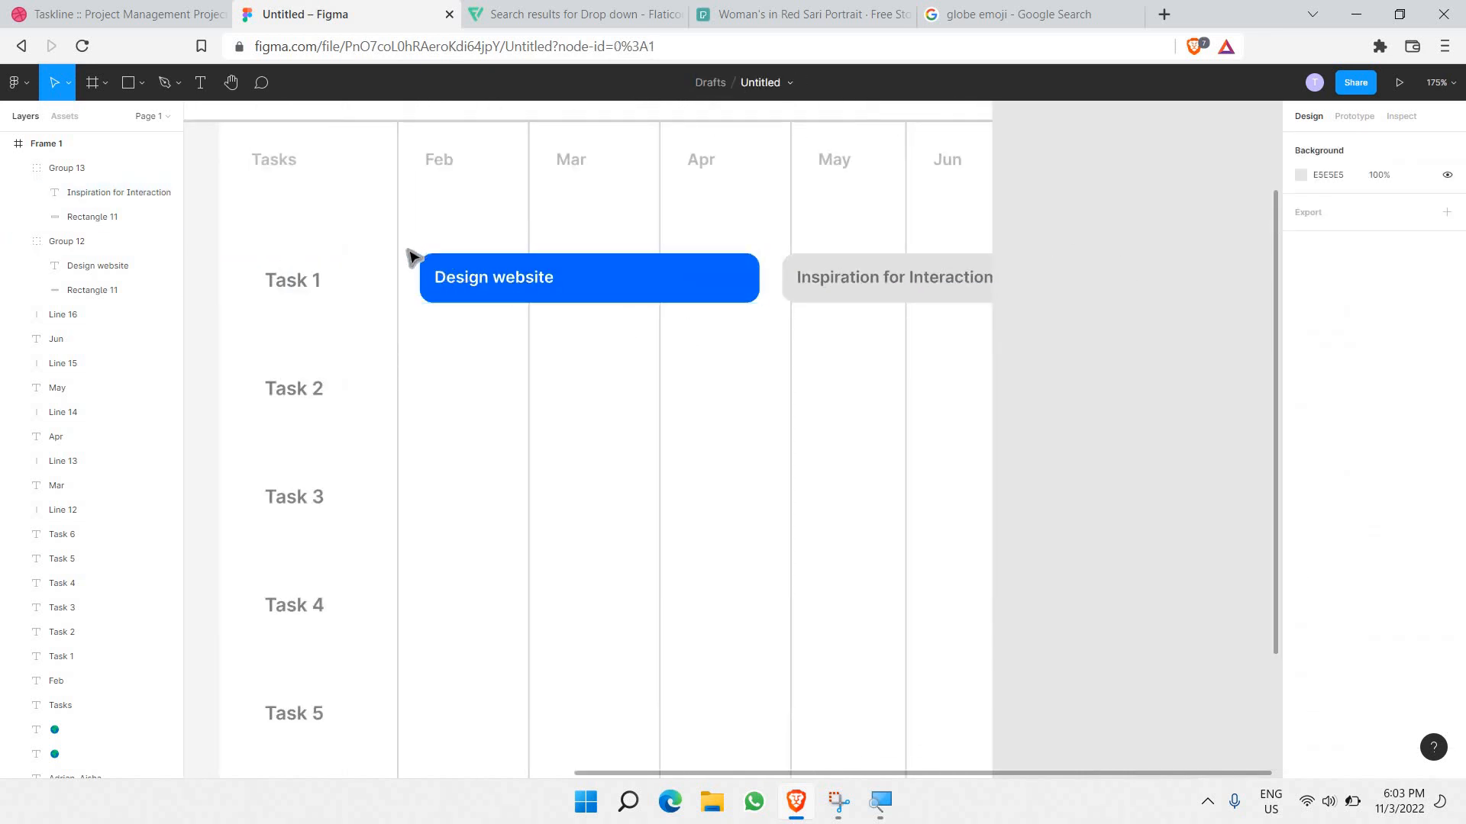
Step: Copy both Task 1 bars down into the Task 2 row
drag(408, 248, 769, 301)
click(769, 302)
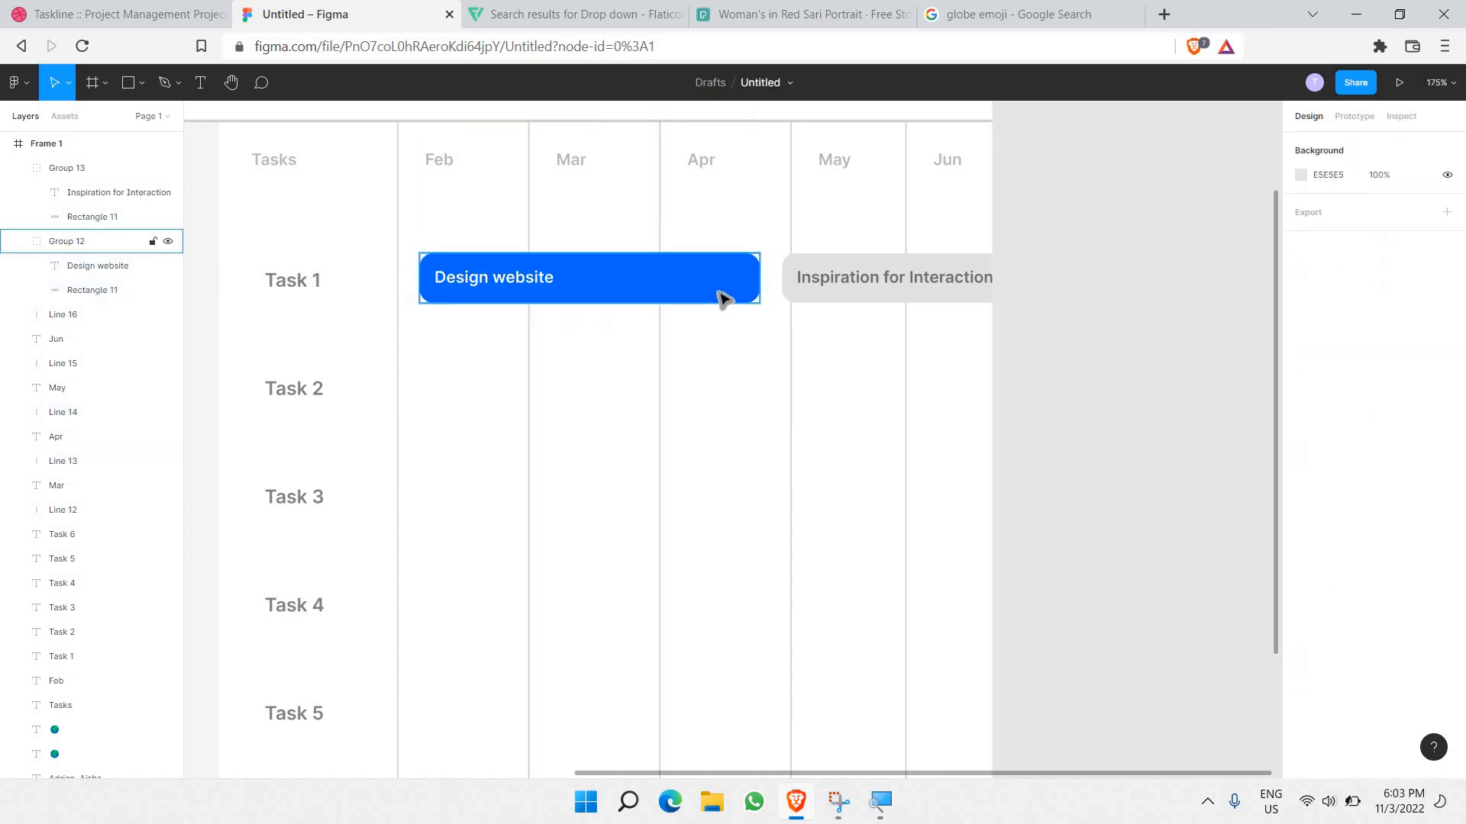
click(718, 293)
shift+click(828, 267)
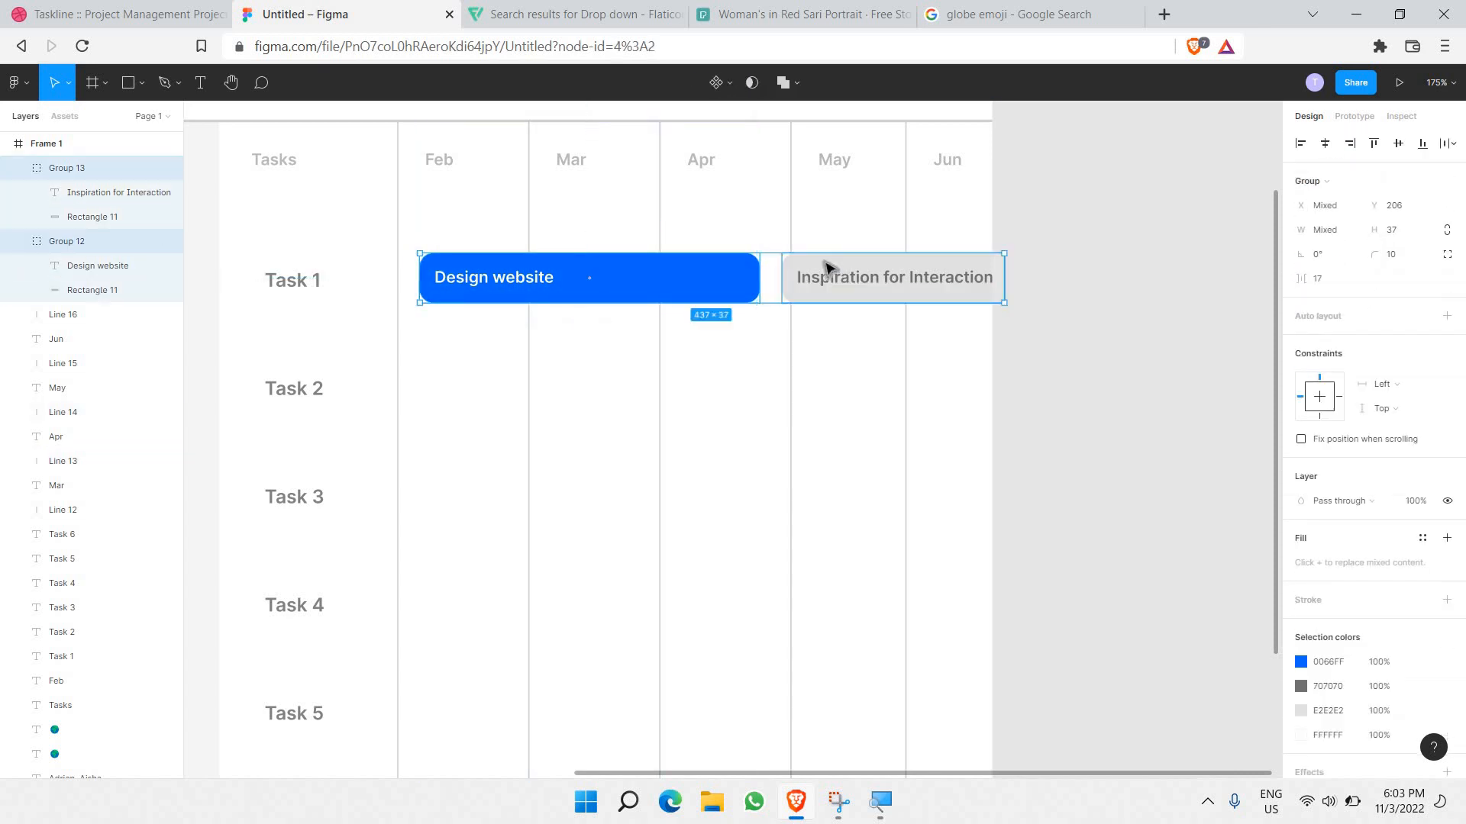
key(ctrl+v)
key(shift+Down)
key(shift+Down)
key(shift+Down)
key(shift+Down)
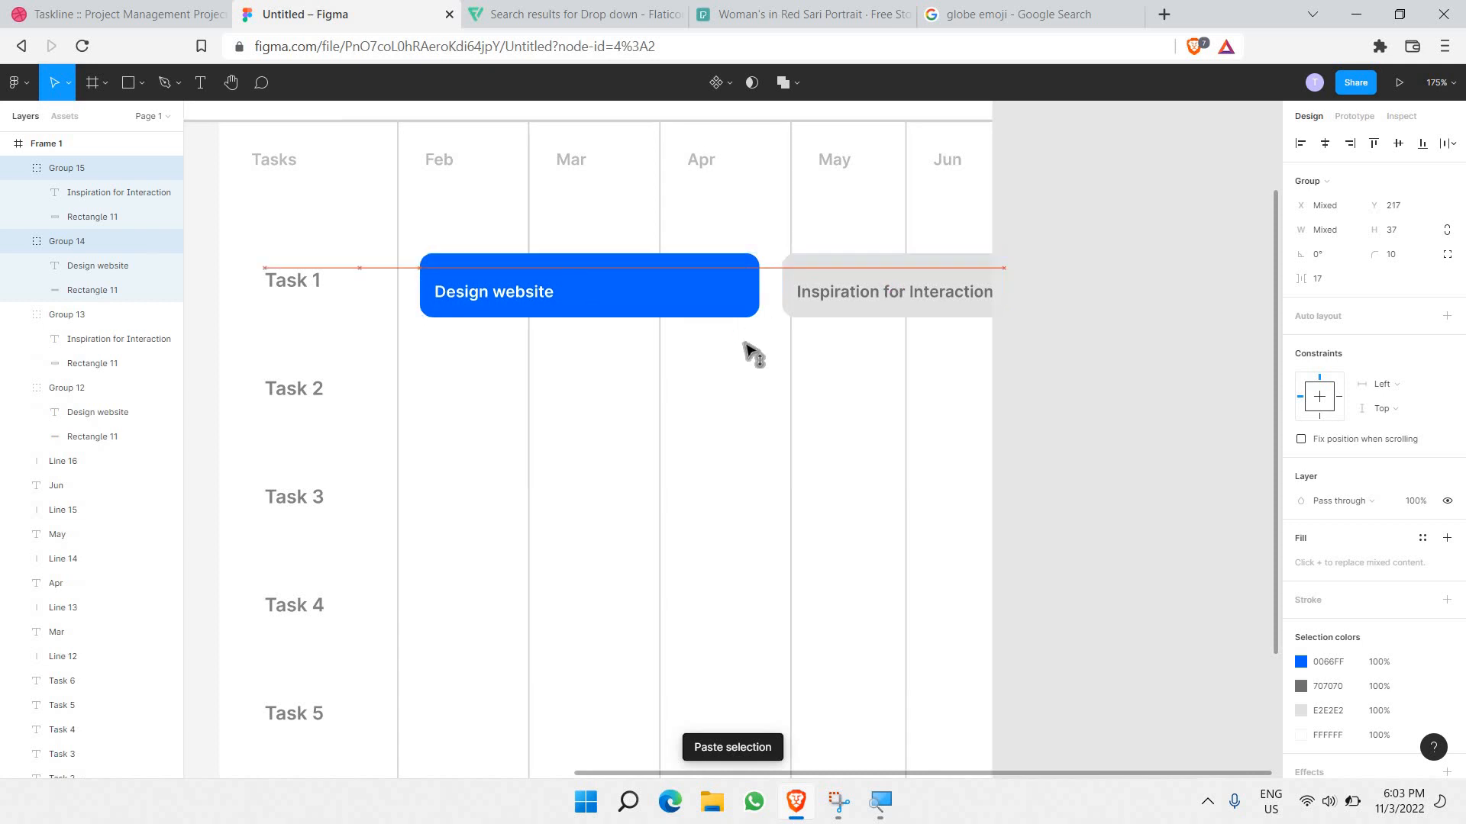
drag(741, 374, 784, 384)
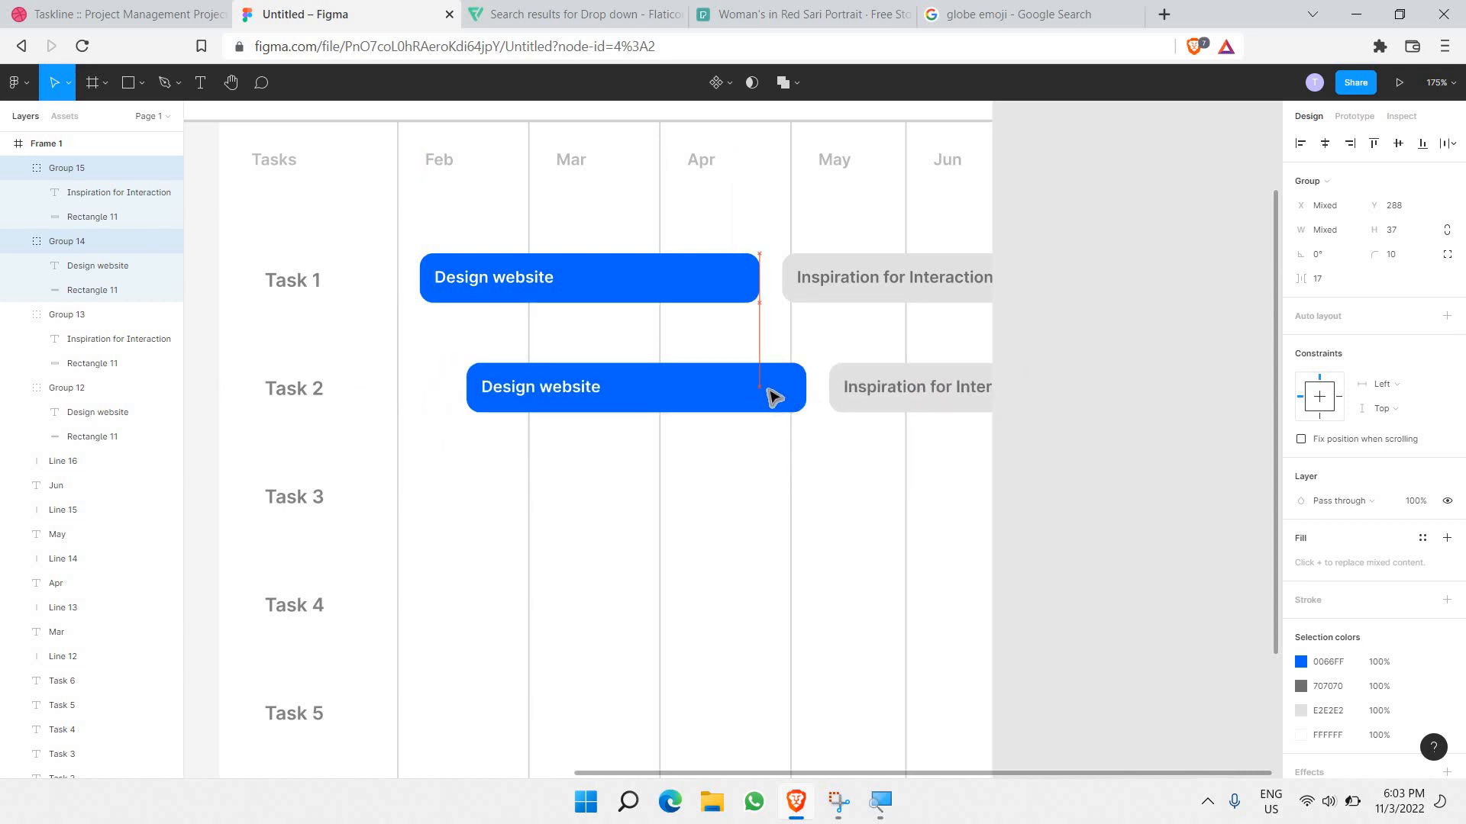
Step: Recolour the first Task 2 bar coral red FF4343 and delete its old label text
click(770, 391)
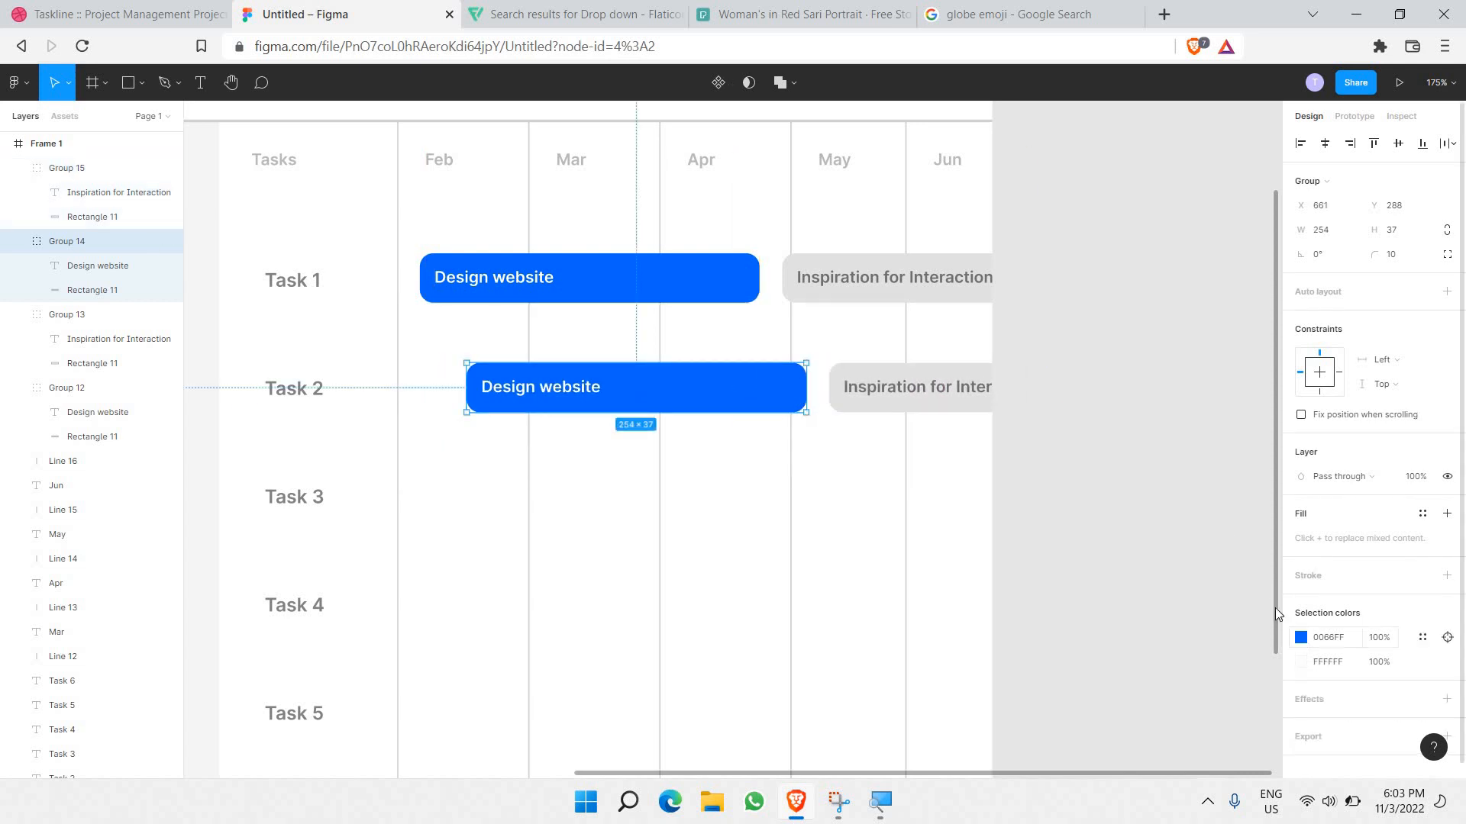
click(1300, 638)
click(1265, 599)
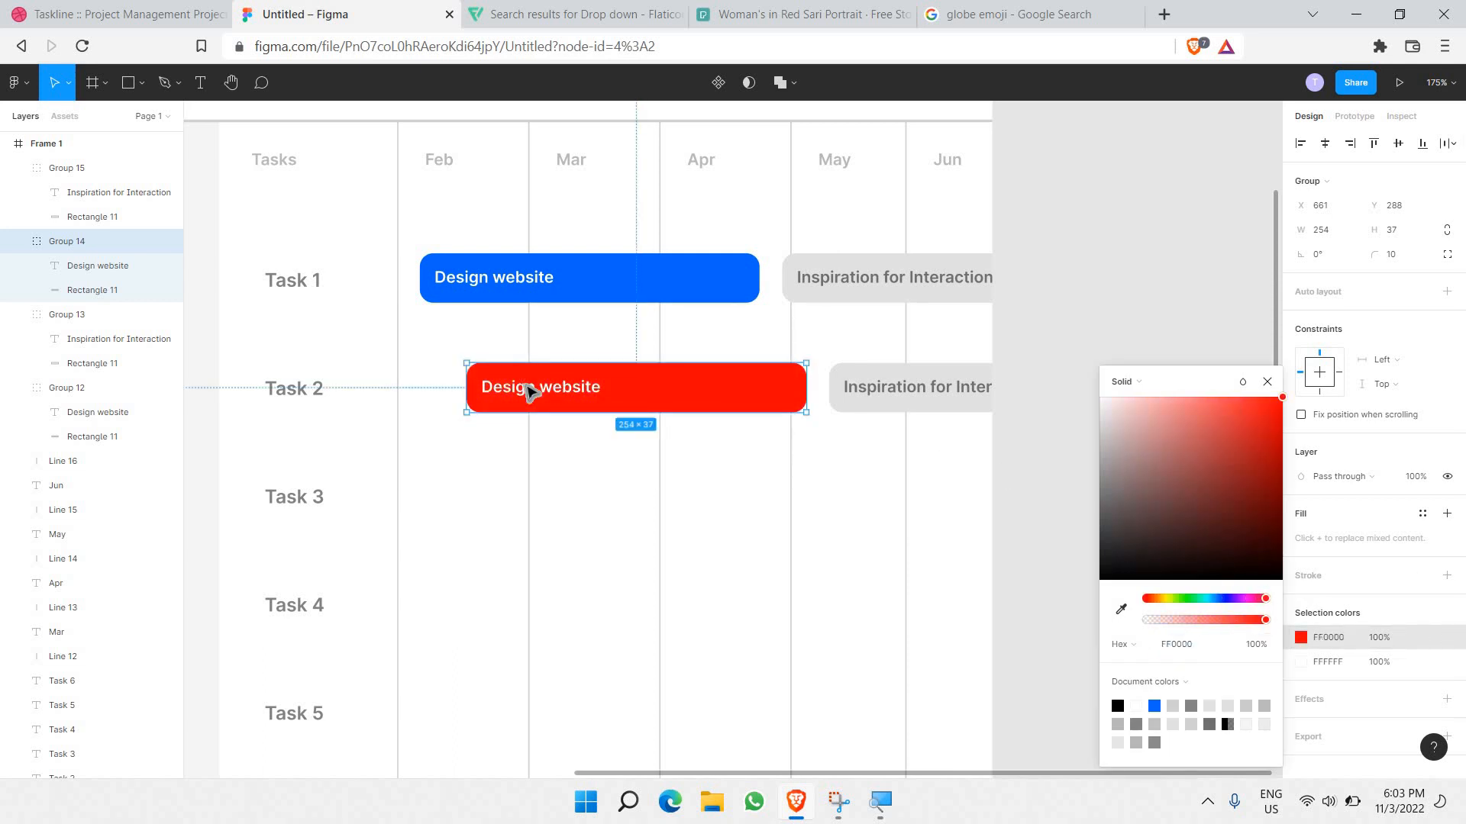
drag(1259, 416, 1208, 338)
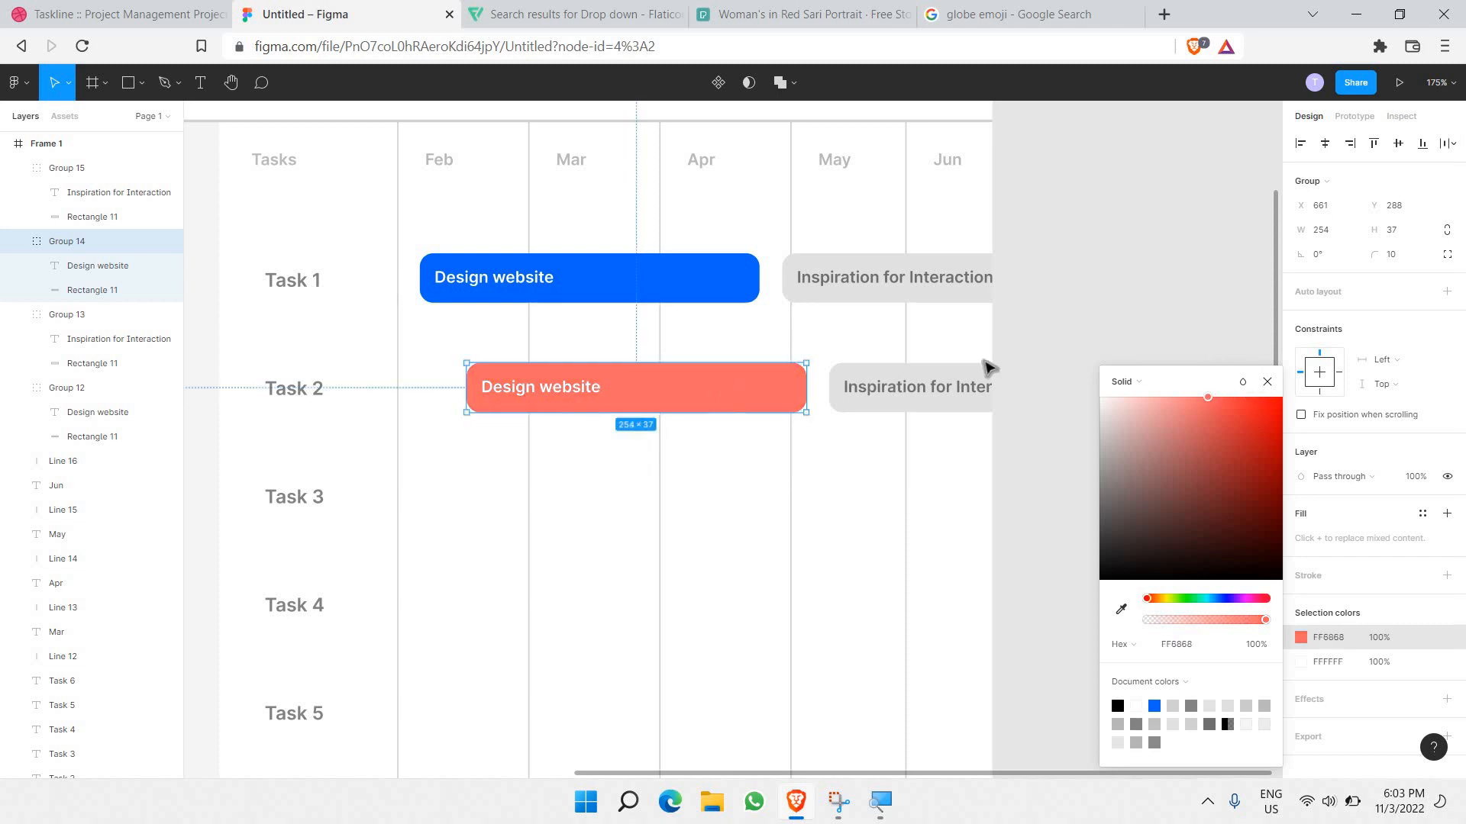
drag(1235, 394, 1236, 379)
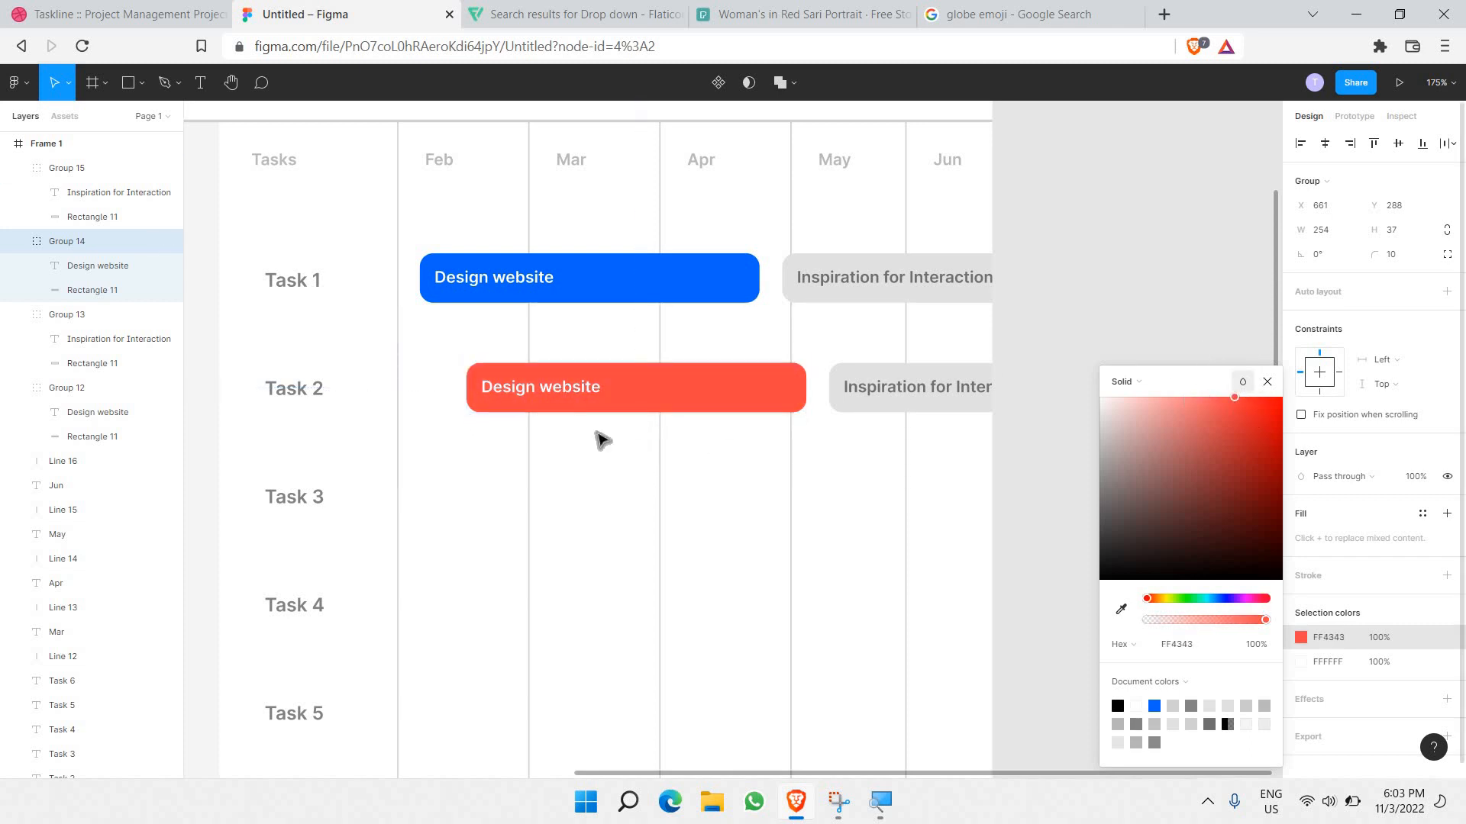
double_click(573, 393)
double_click(568, 389)
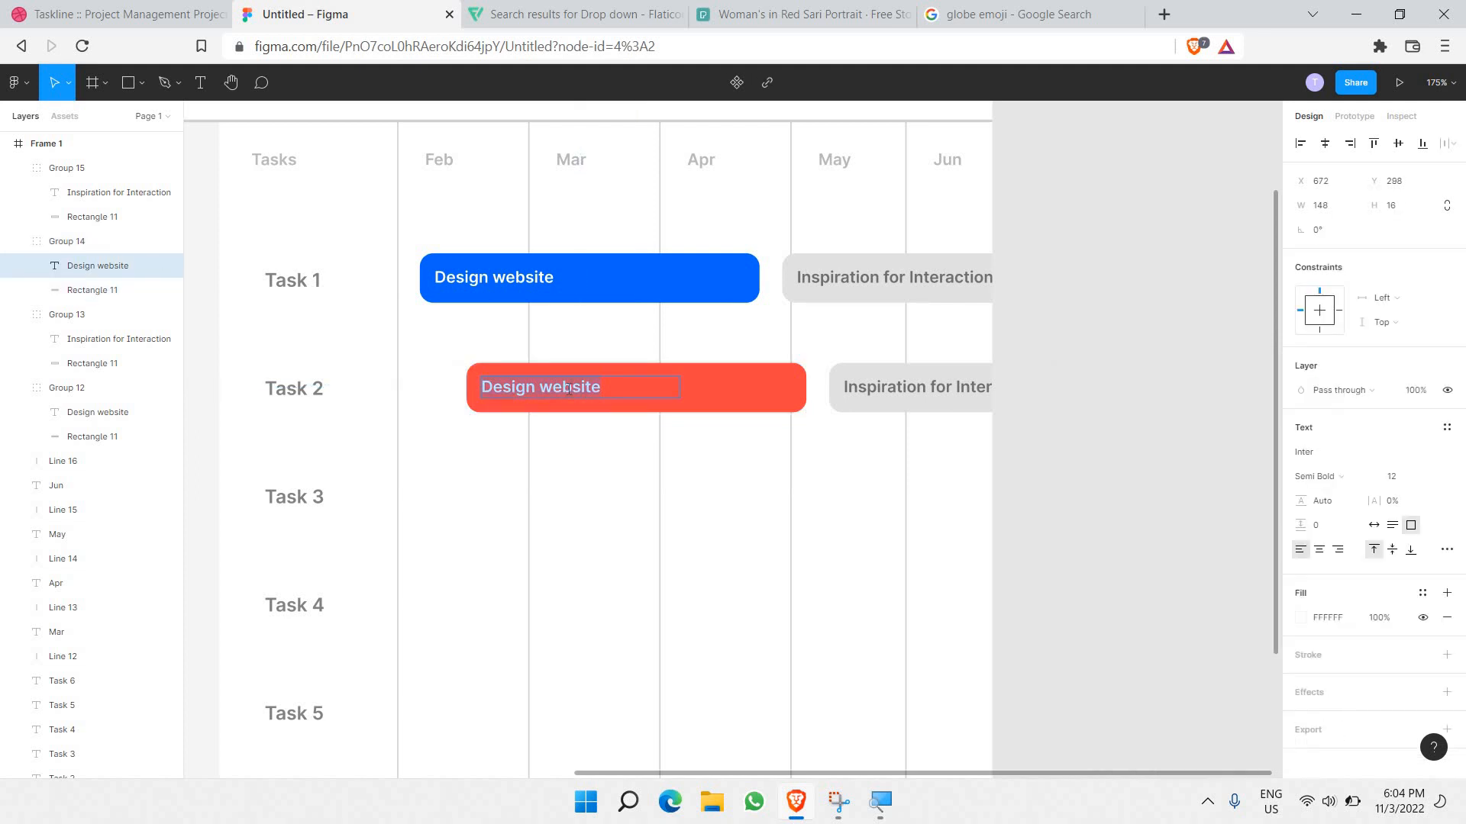
key(BackSpace)
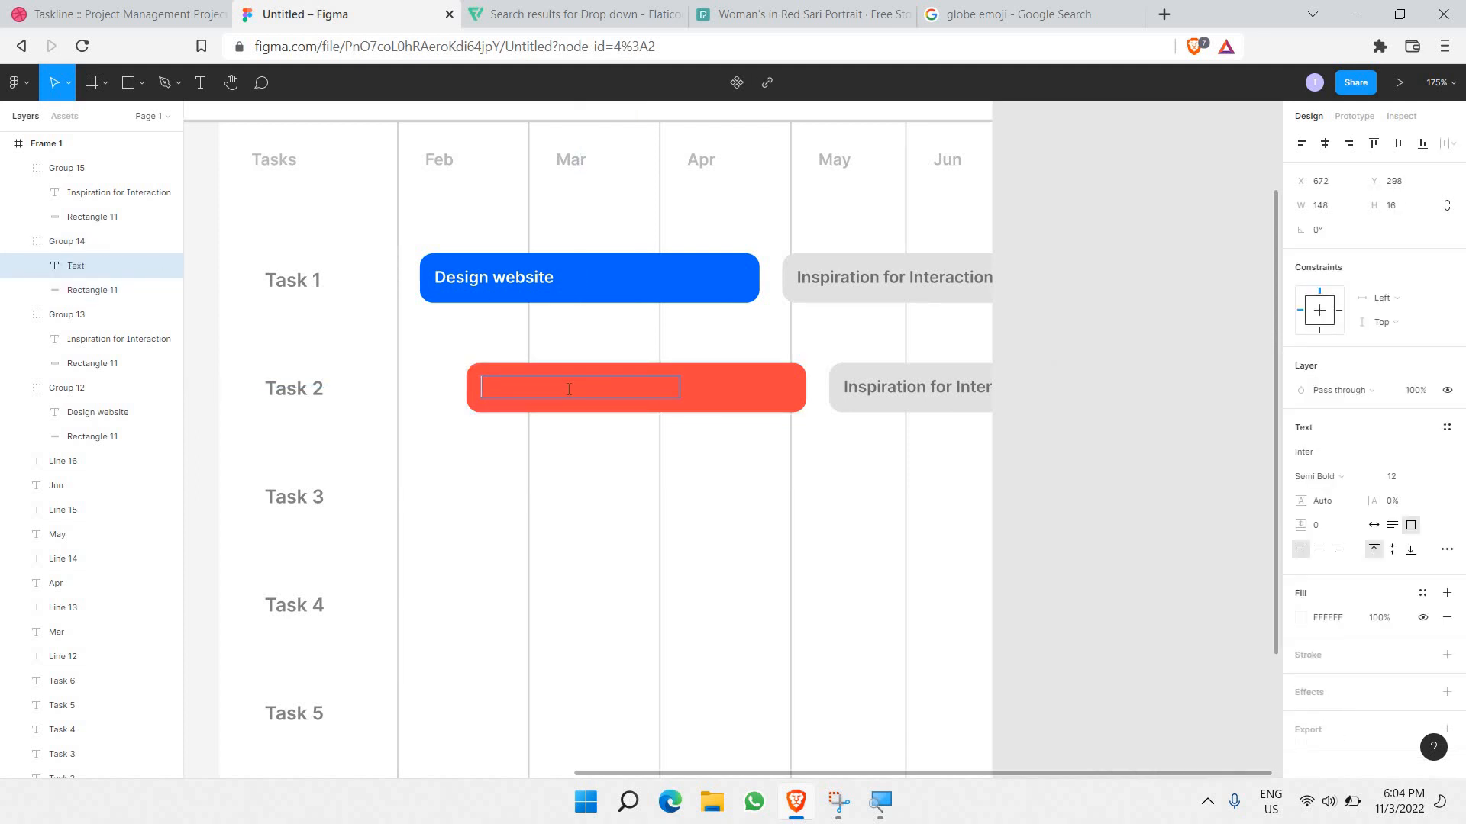
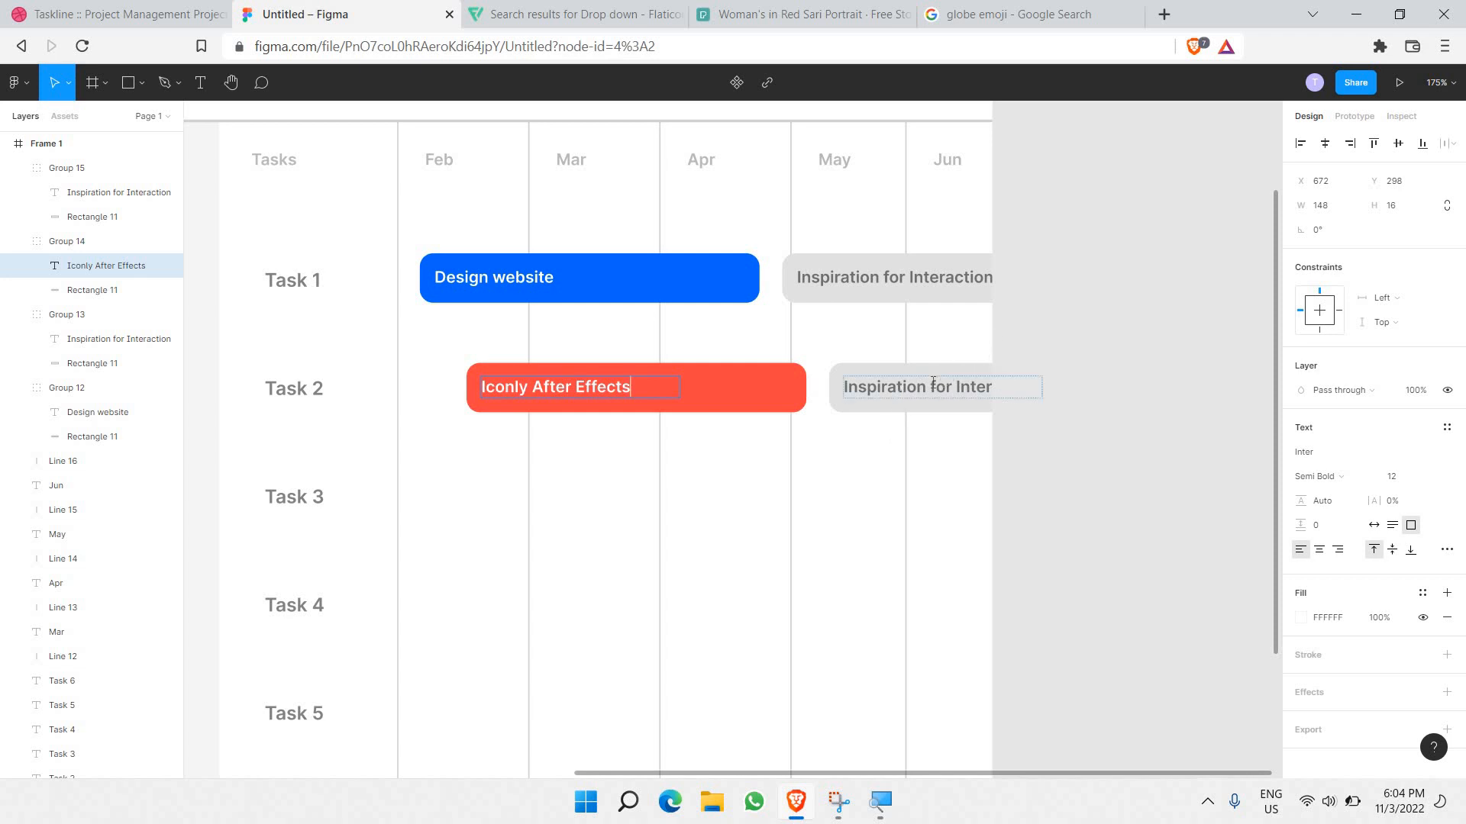
Step: Retype the grey Task 2 bar's label as 'Animate the home cate'
double_click(932, 381)
text(Animate the home cate)
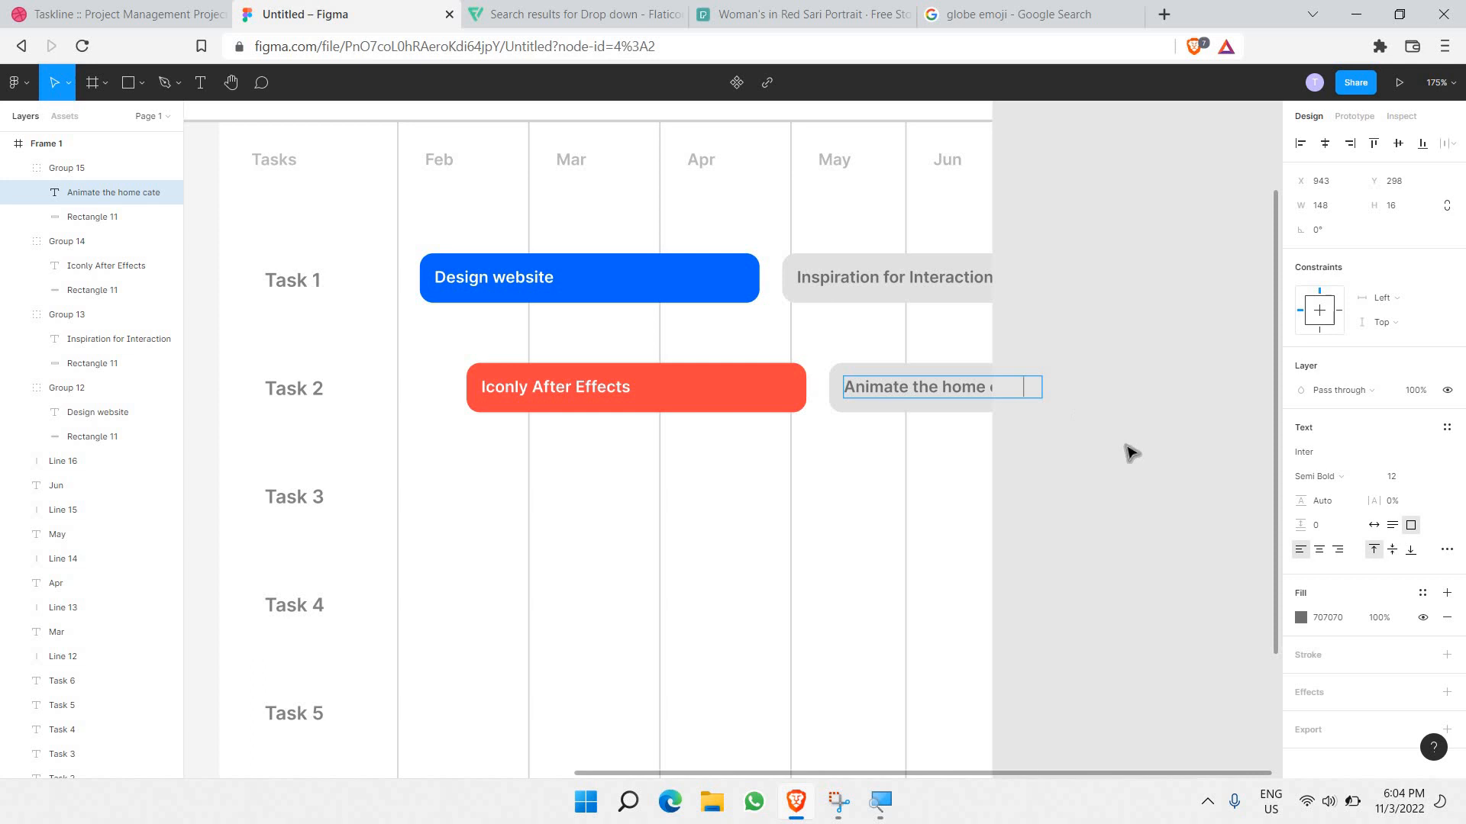
key(Escape)
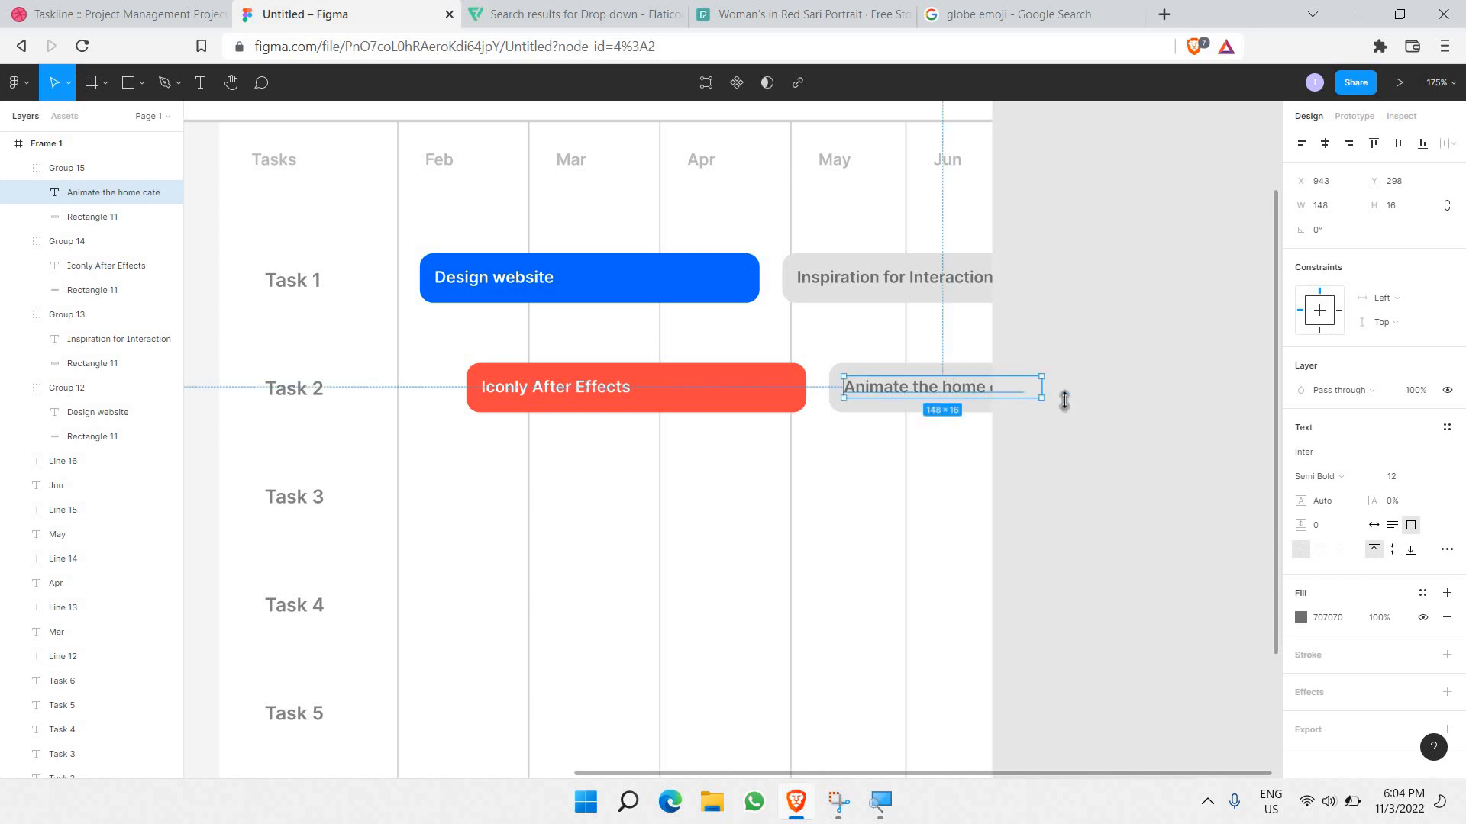
click(1059, 461)
scroll(1056, 455, down, 3)
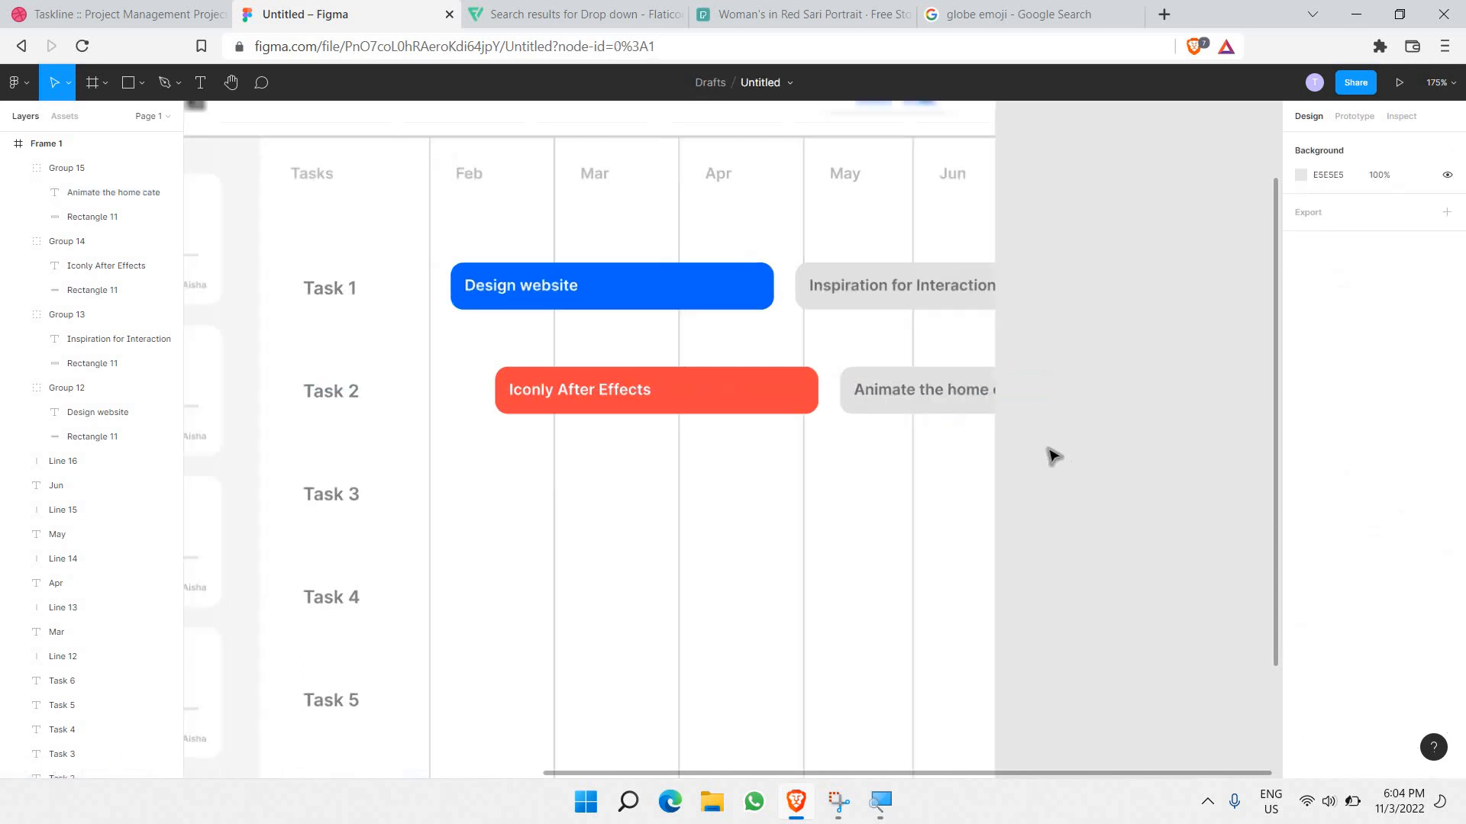
scroll(1055, 455, up, 2)
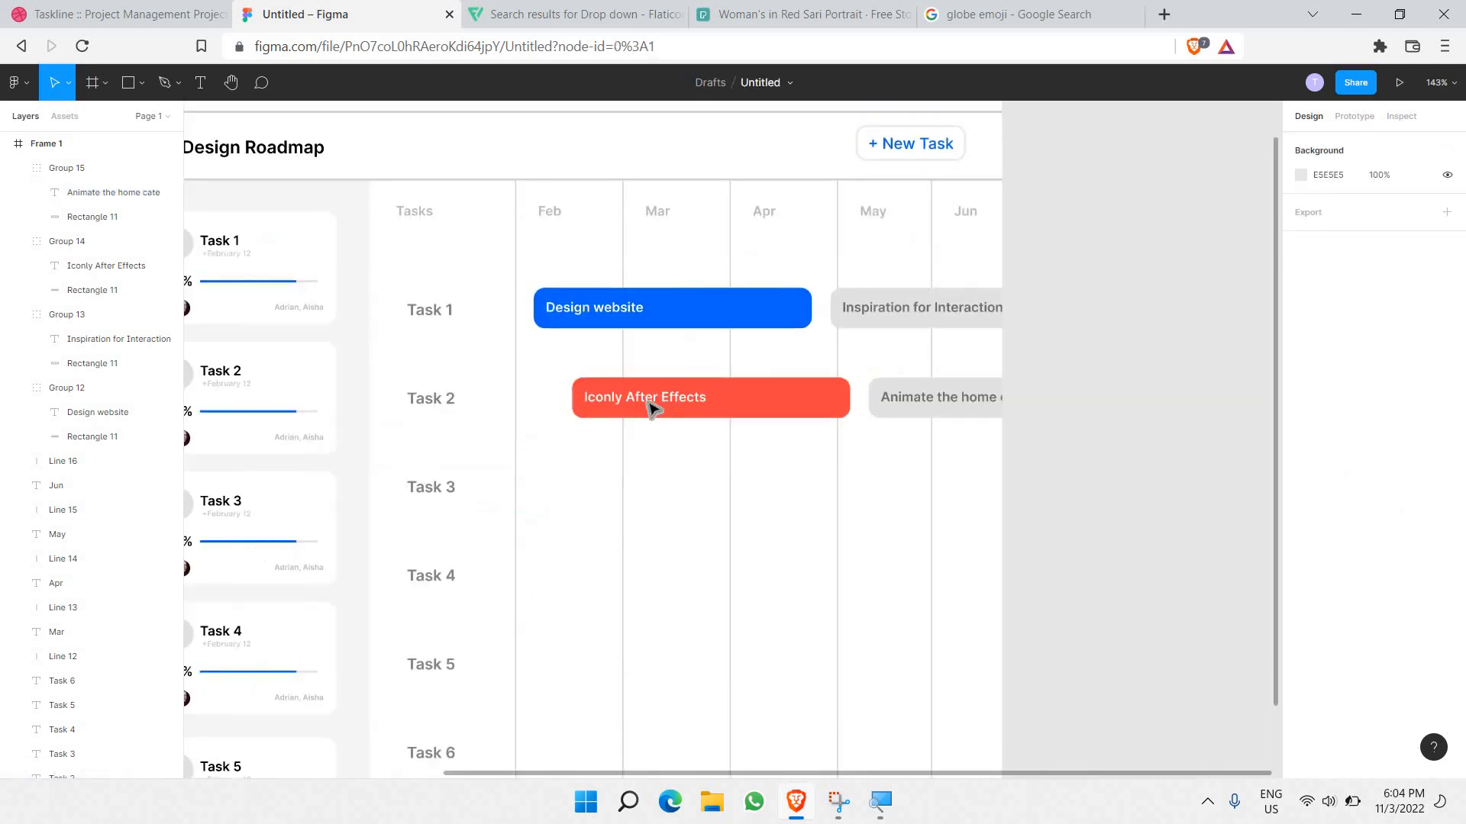
click(603, 396)
Step: Duplicate both Task 2 bars into the Task 3 row, shifted slightly right
shift+click(1002, 393)
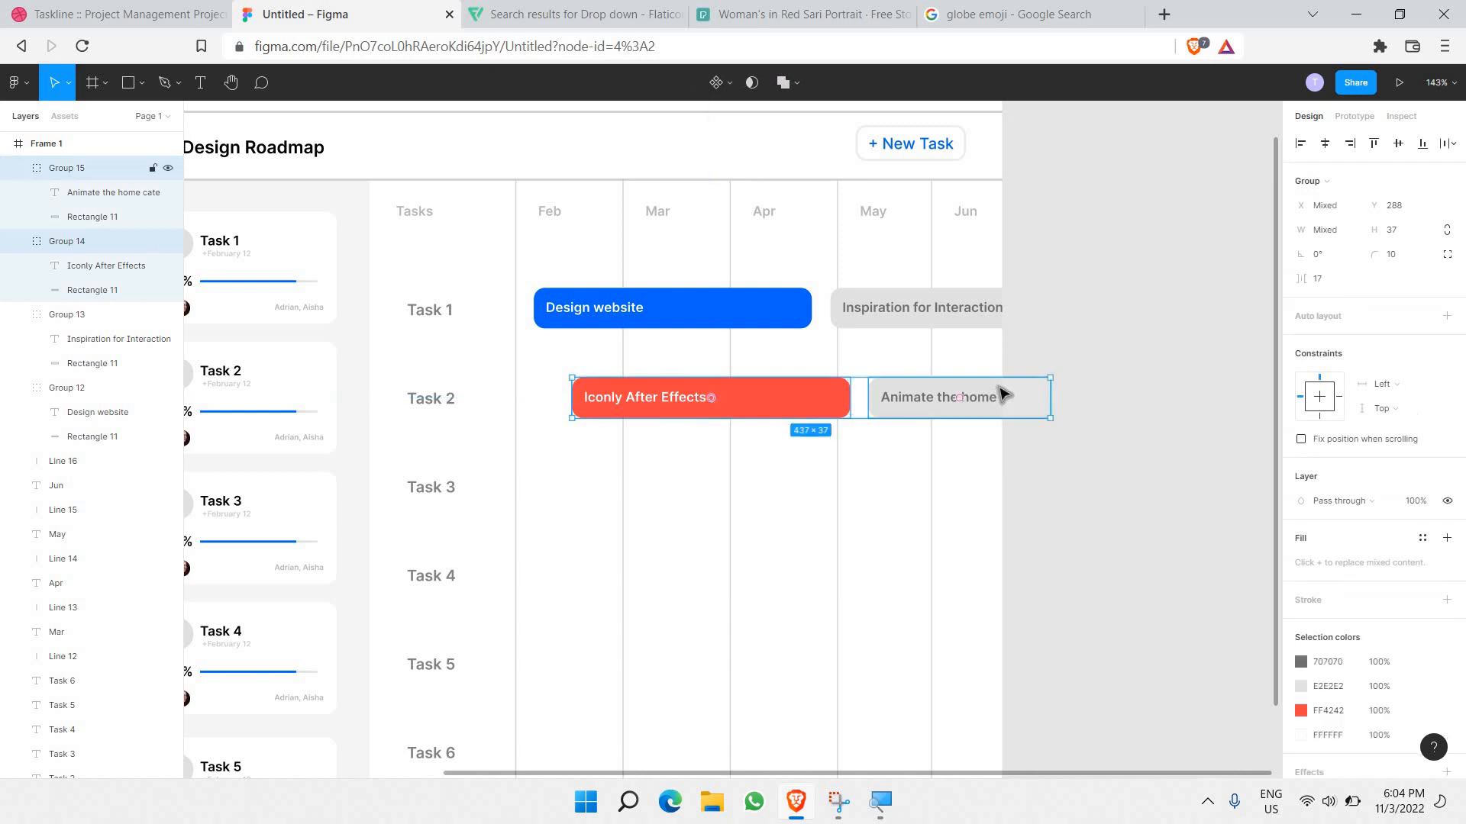
key(ctrl+c)
key(ctrl+v)
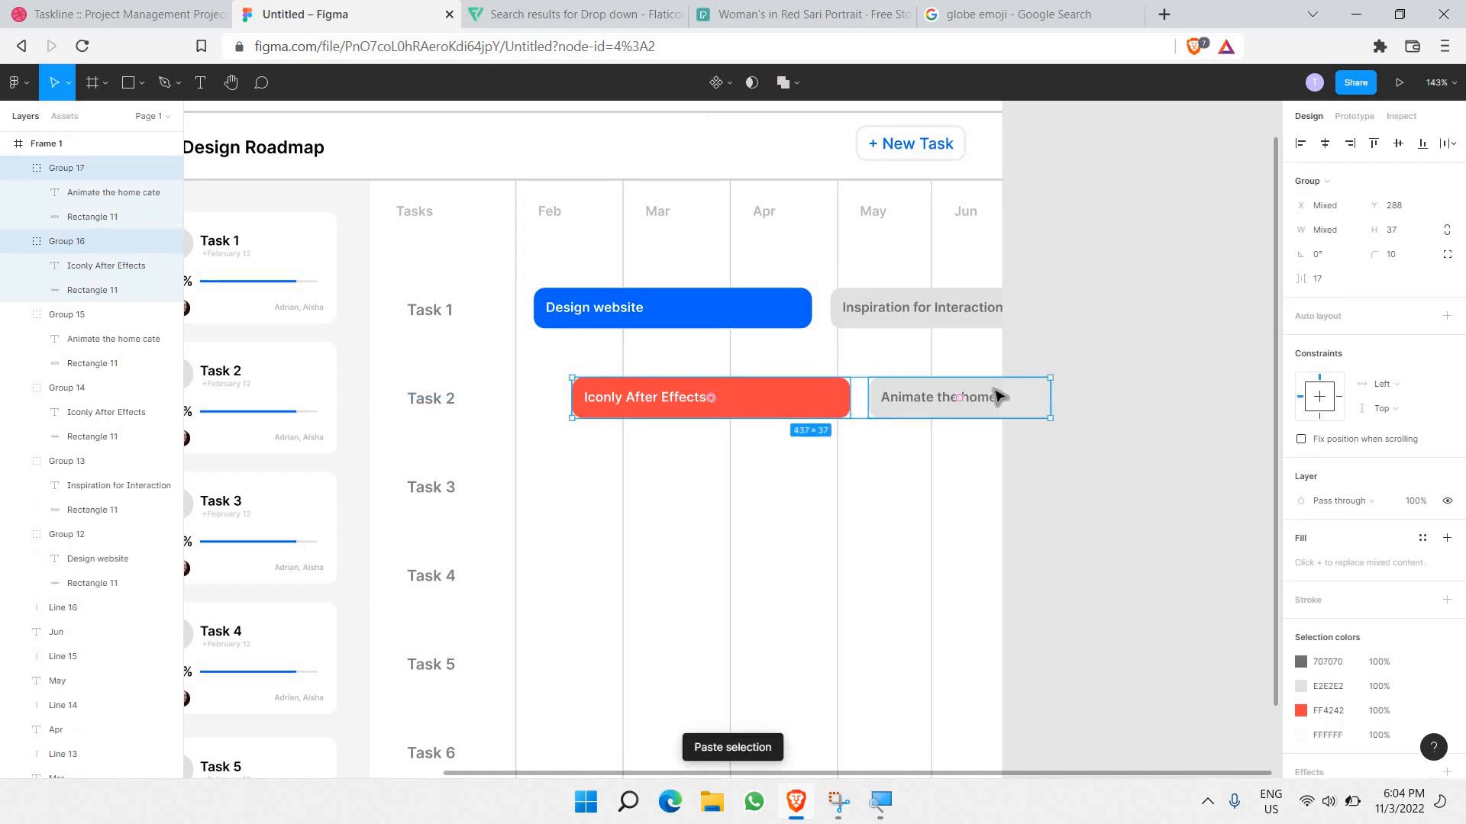
drag(998, 393, 998, 485)
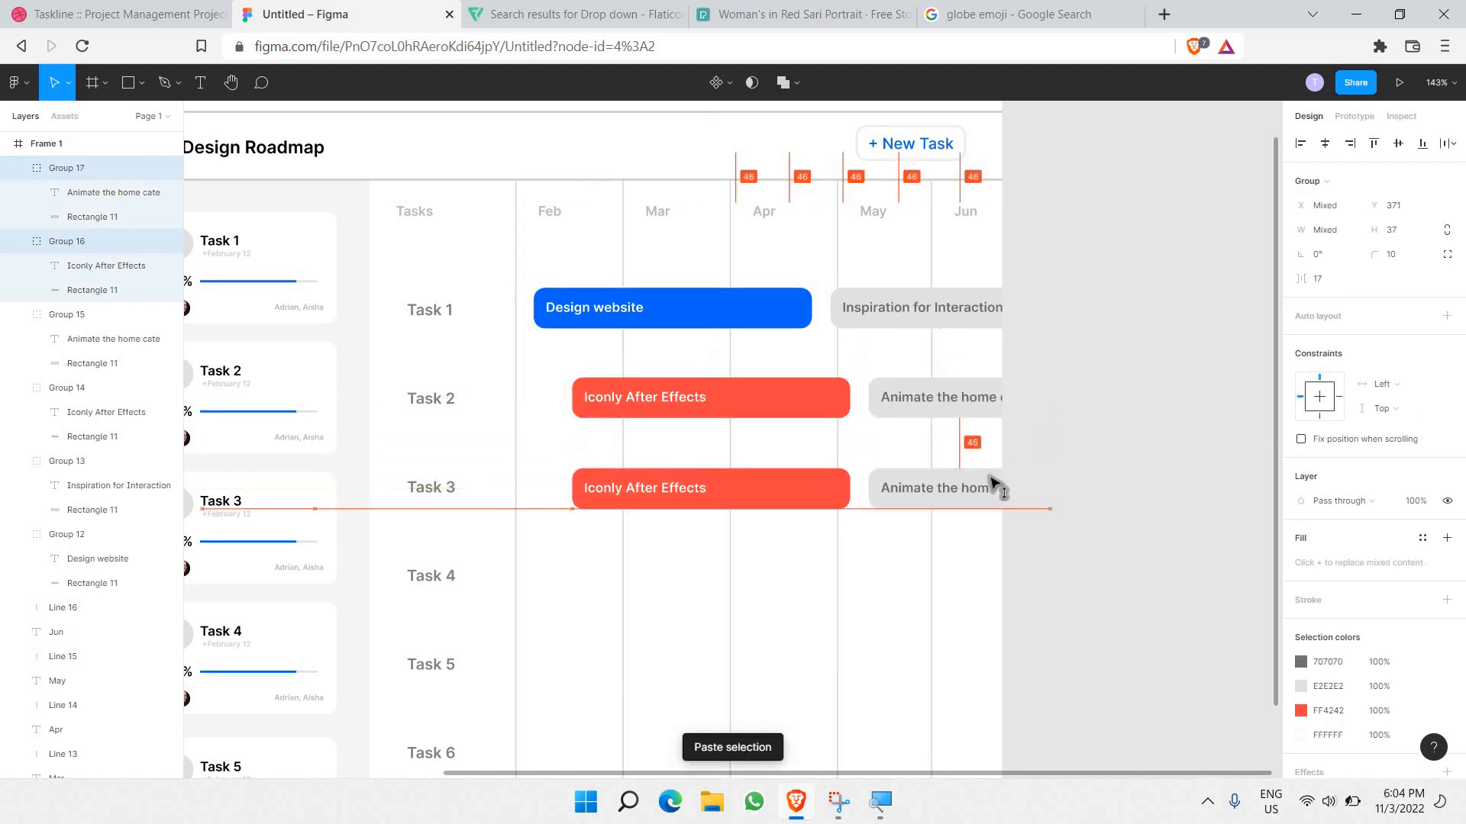
drag(811, 500, 834, 502)
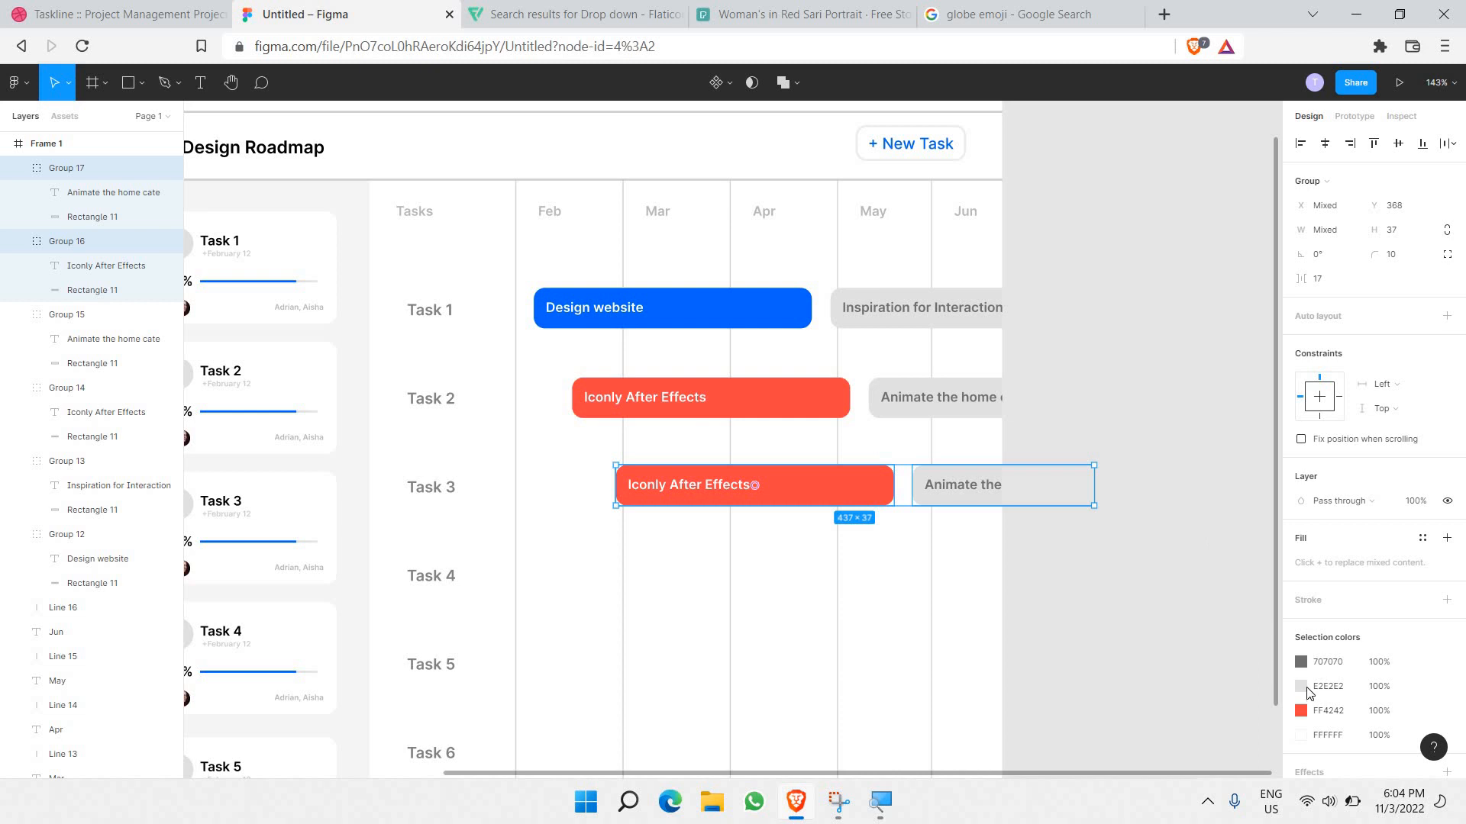
scroll(850, 243, down, 3)
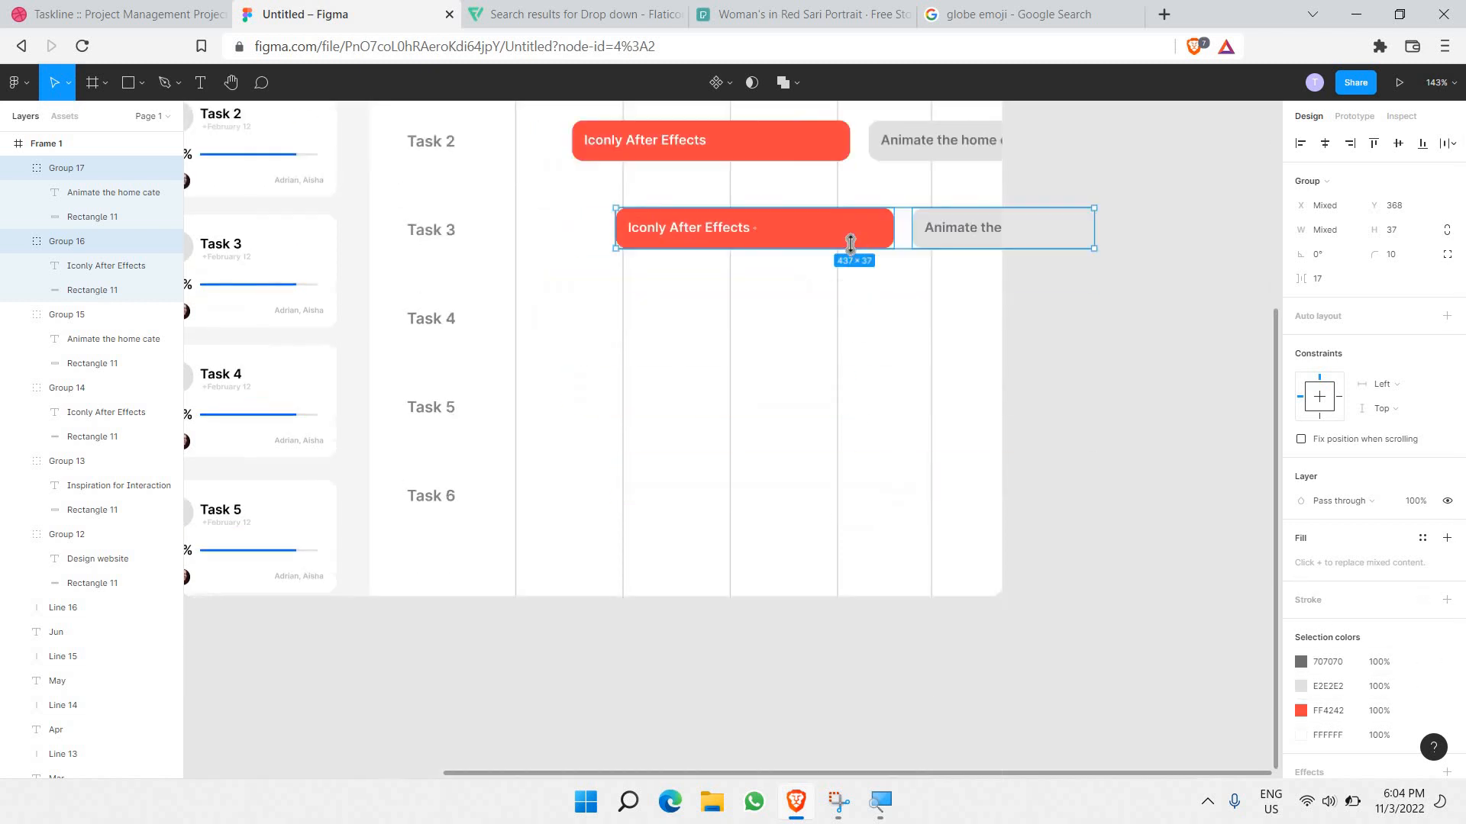
Step: Recolour the Task 3 Iconly After Effects bar vivid purple AD00FF
click(849, 243)
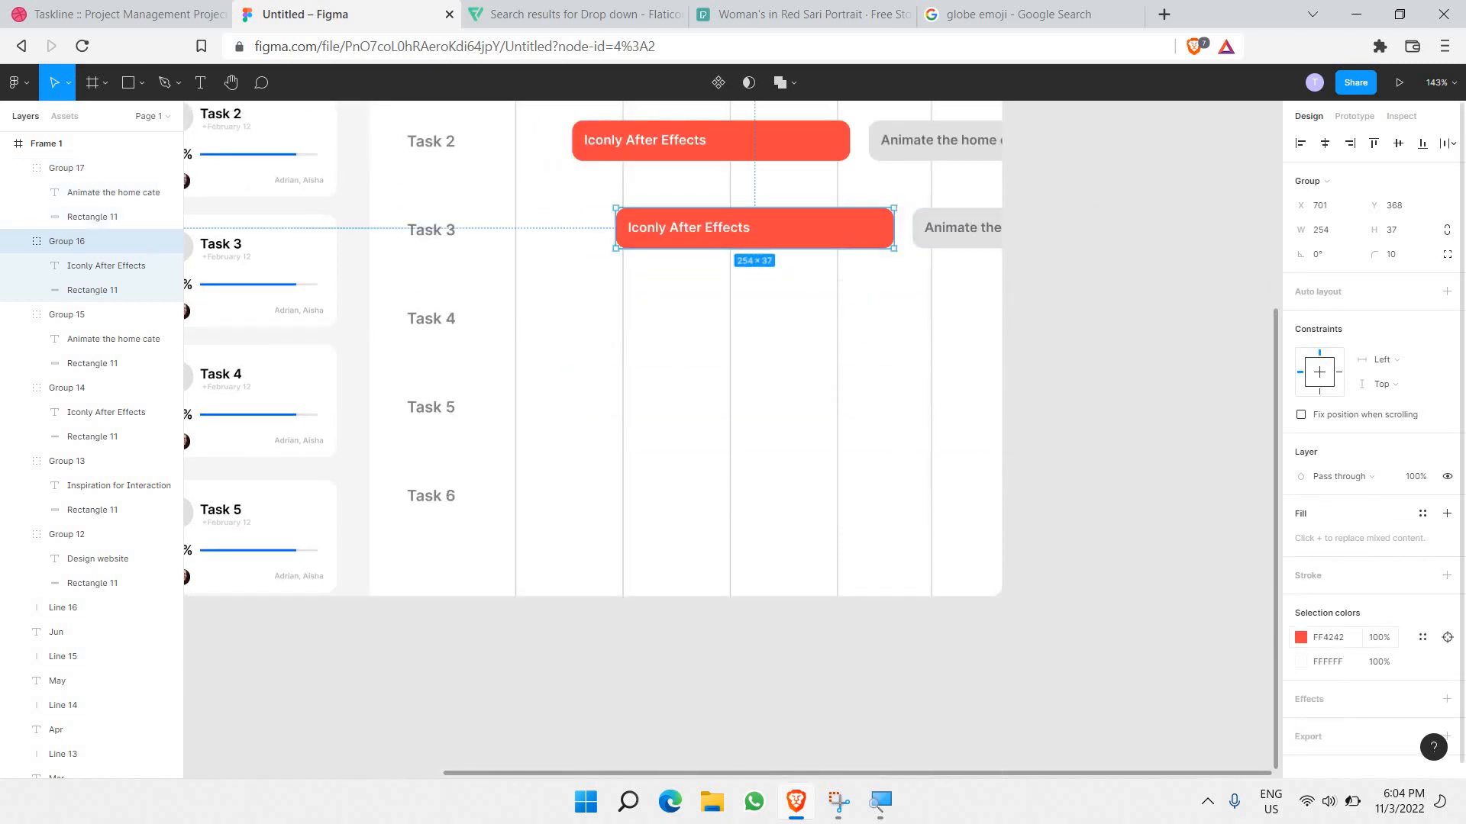
click(1300, 639)
click(1251, 600)
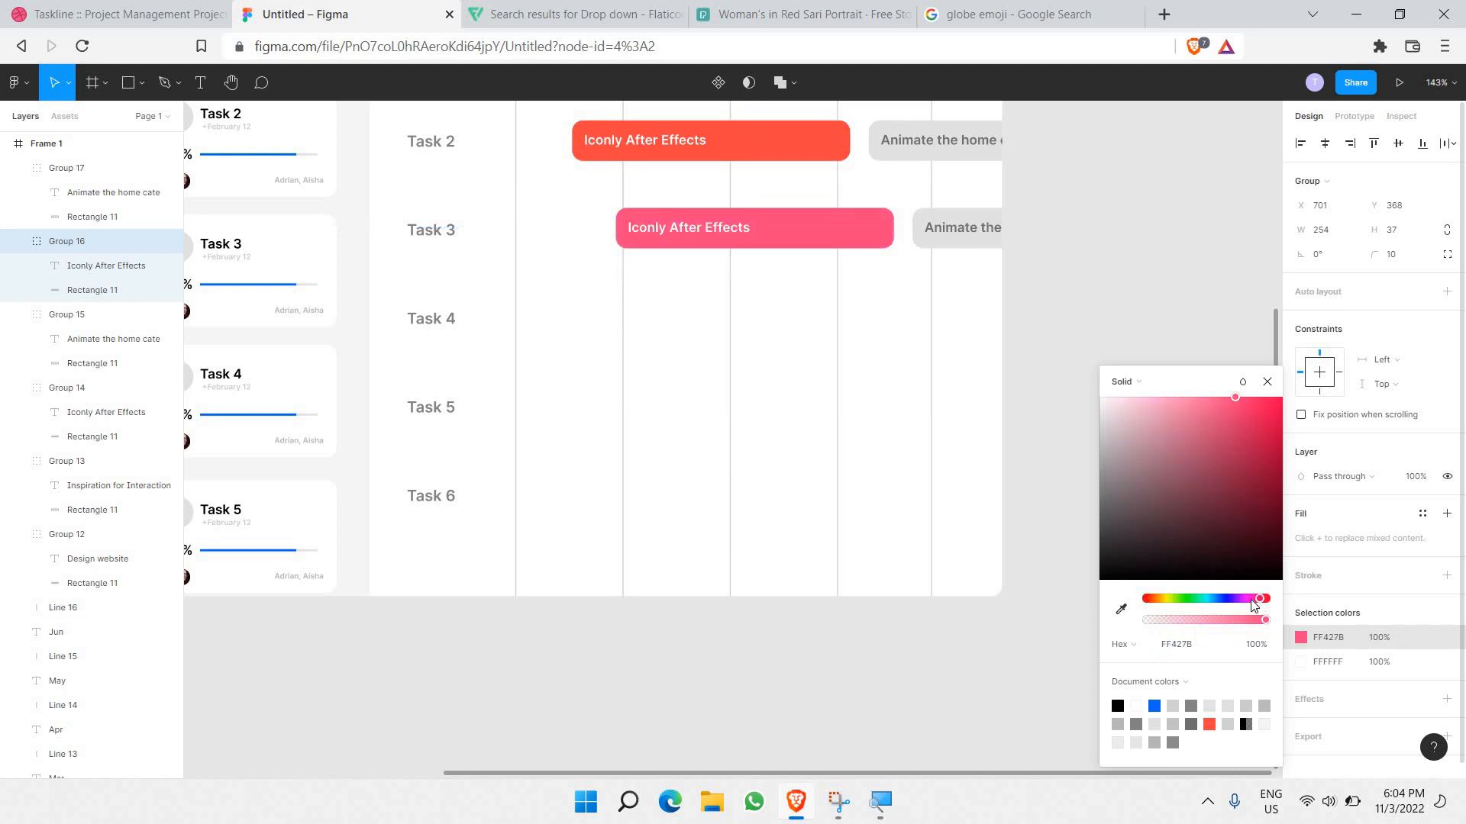
click(1240, 601)
click(1231, 600)
click(1237, 600)
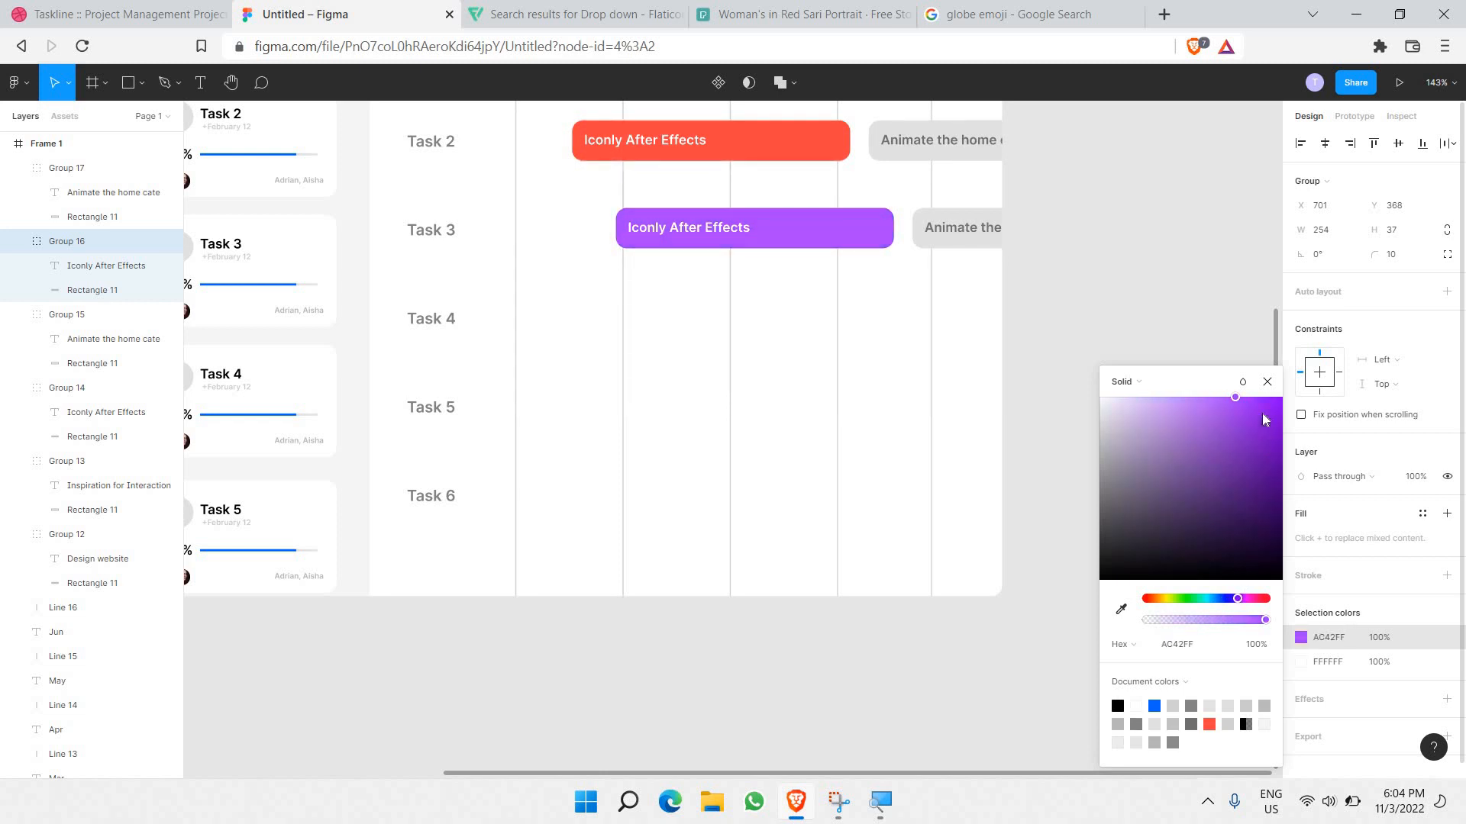
click(1262, 410)
drag(1252, 373, 1251, 373)
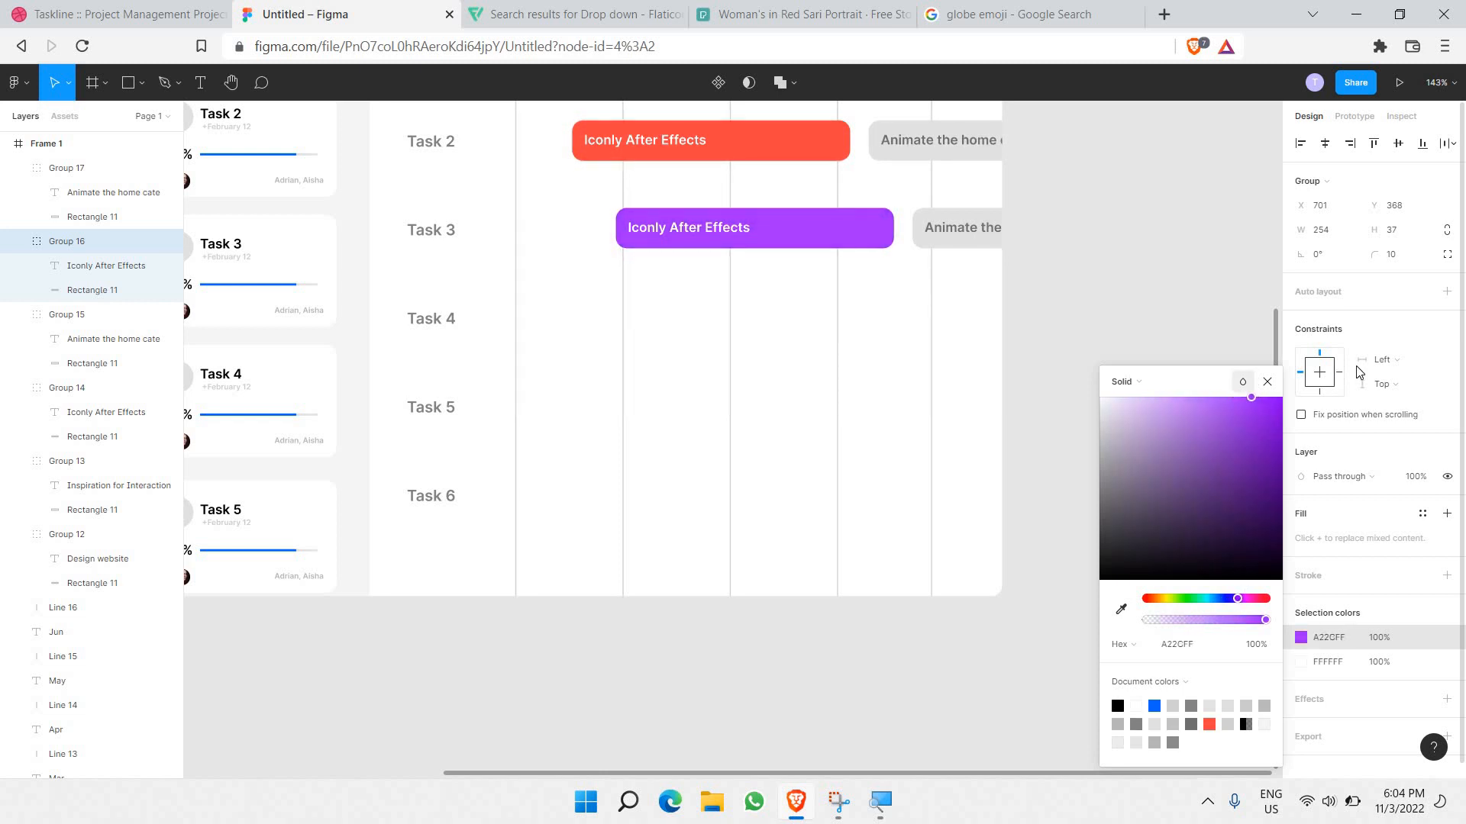
drag(1356, 366, 1356, 366)
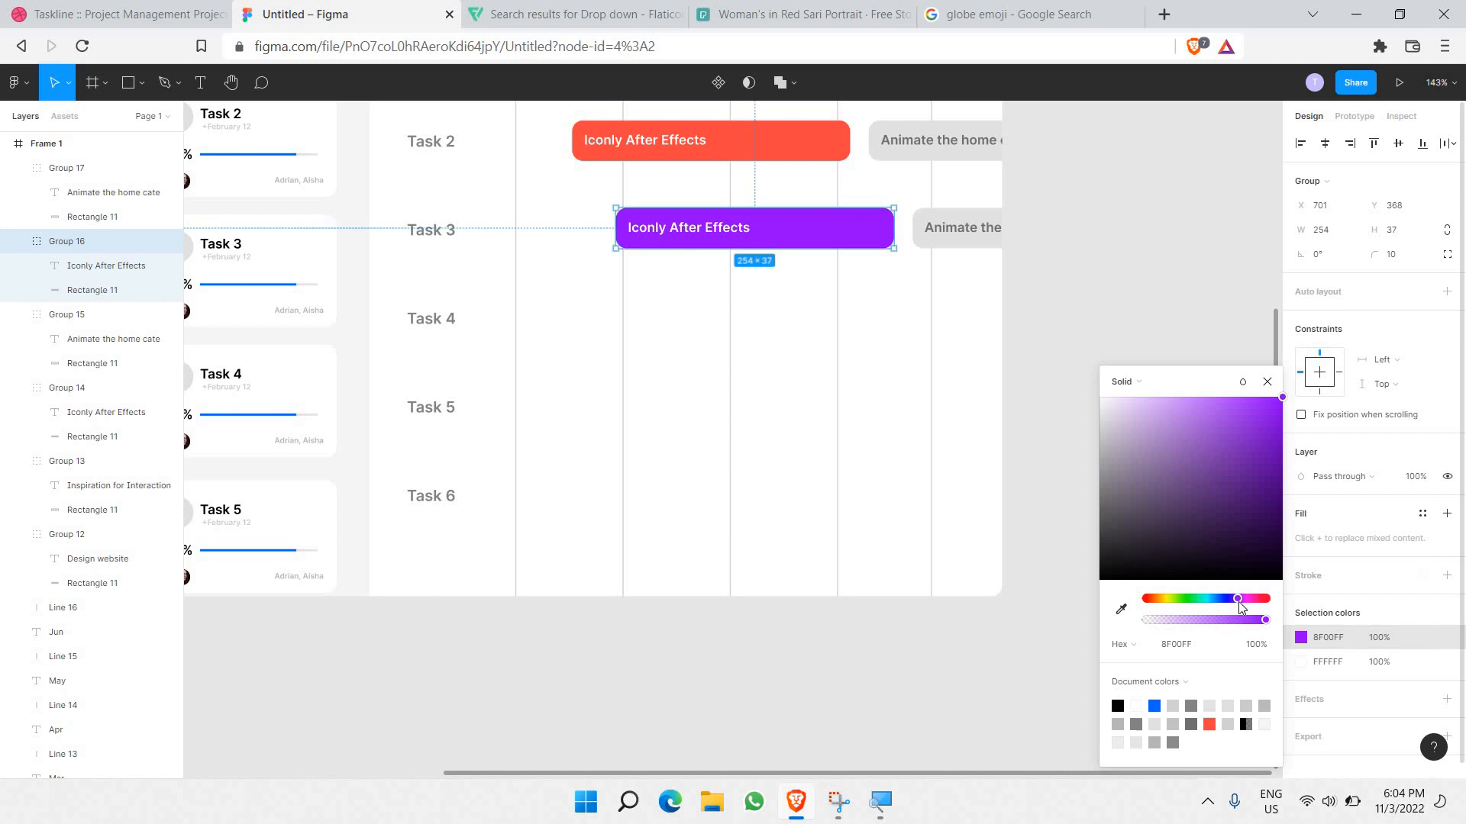
drag(1230, 603, 1240, 606)
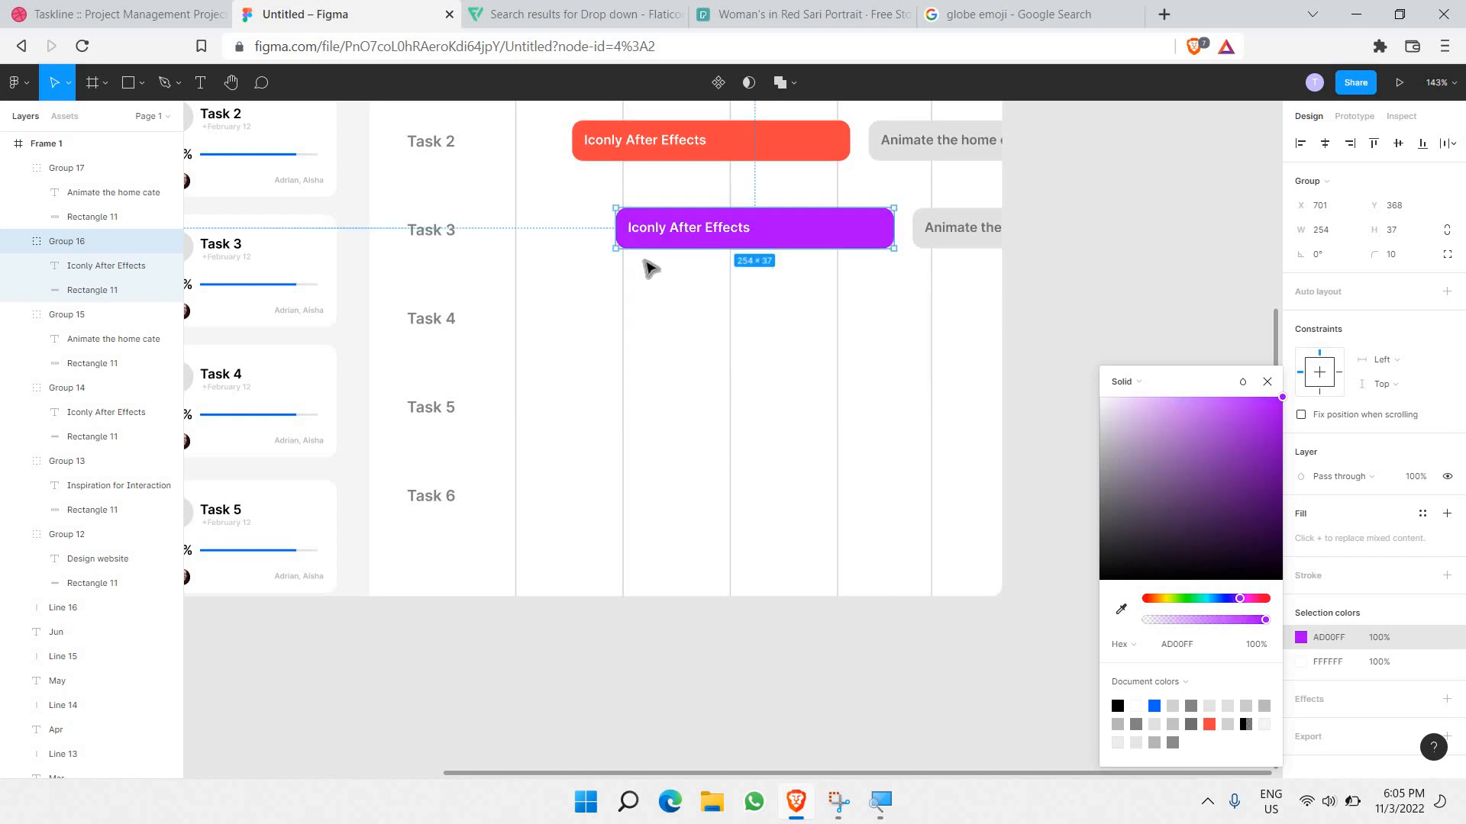
scroll(904, 308, up, 2)
scroll(916, 390, down, 2)
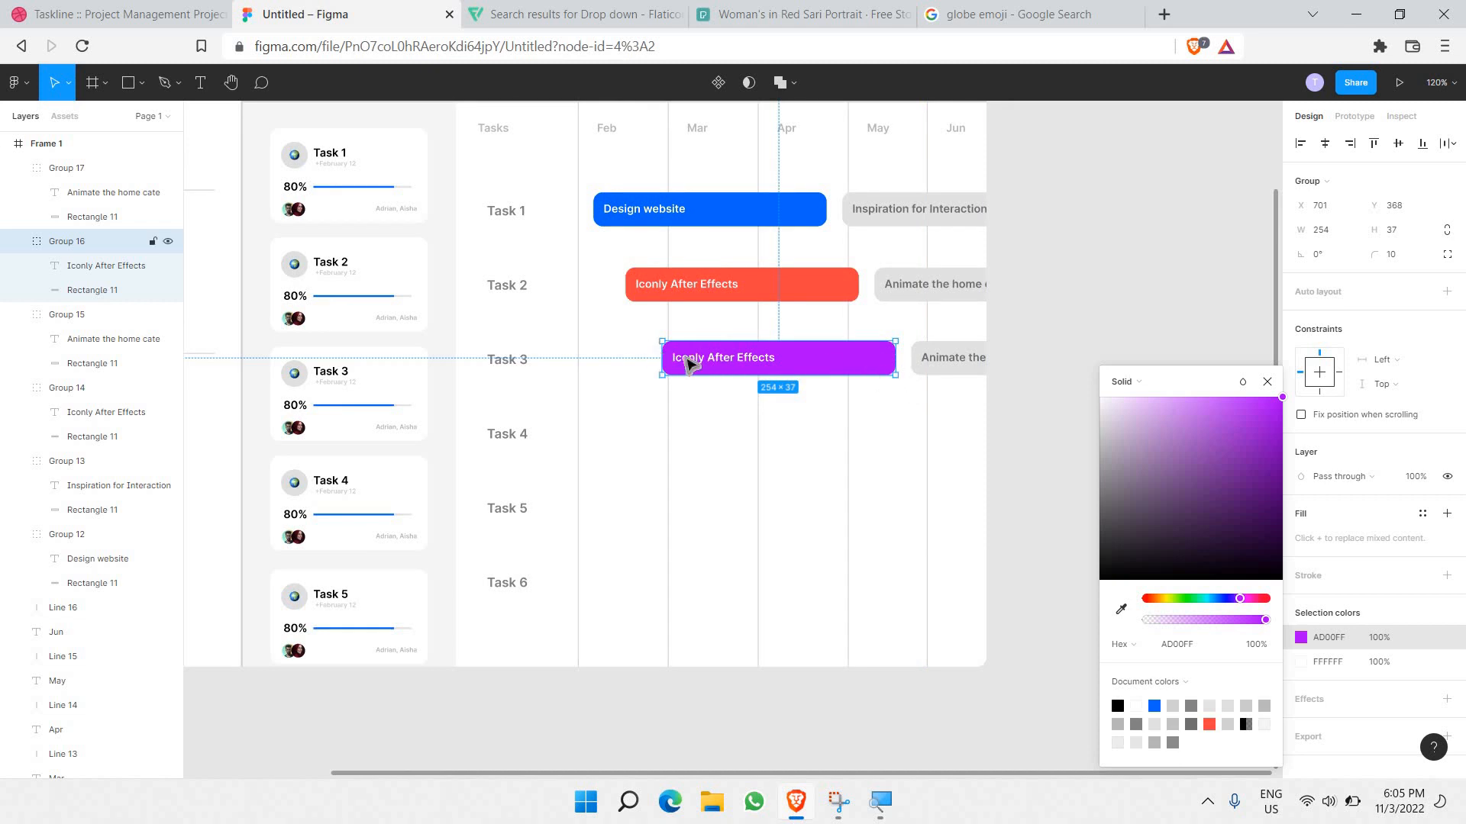
click(635, 349)
click(809, 366)
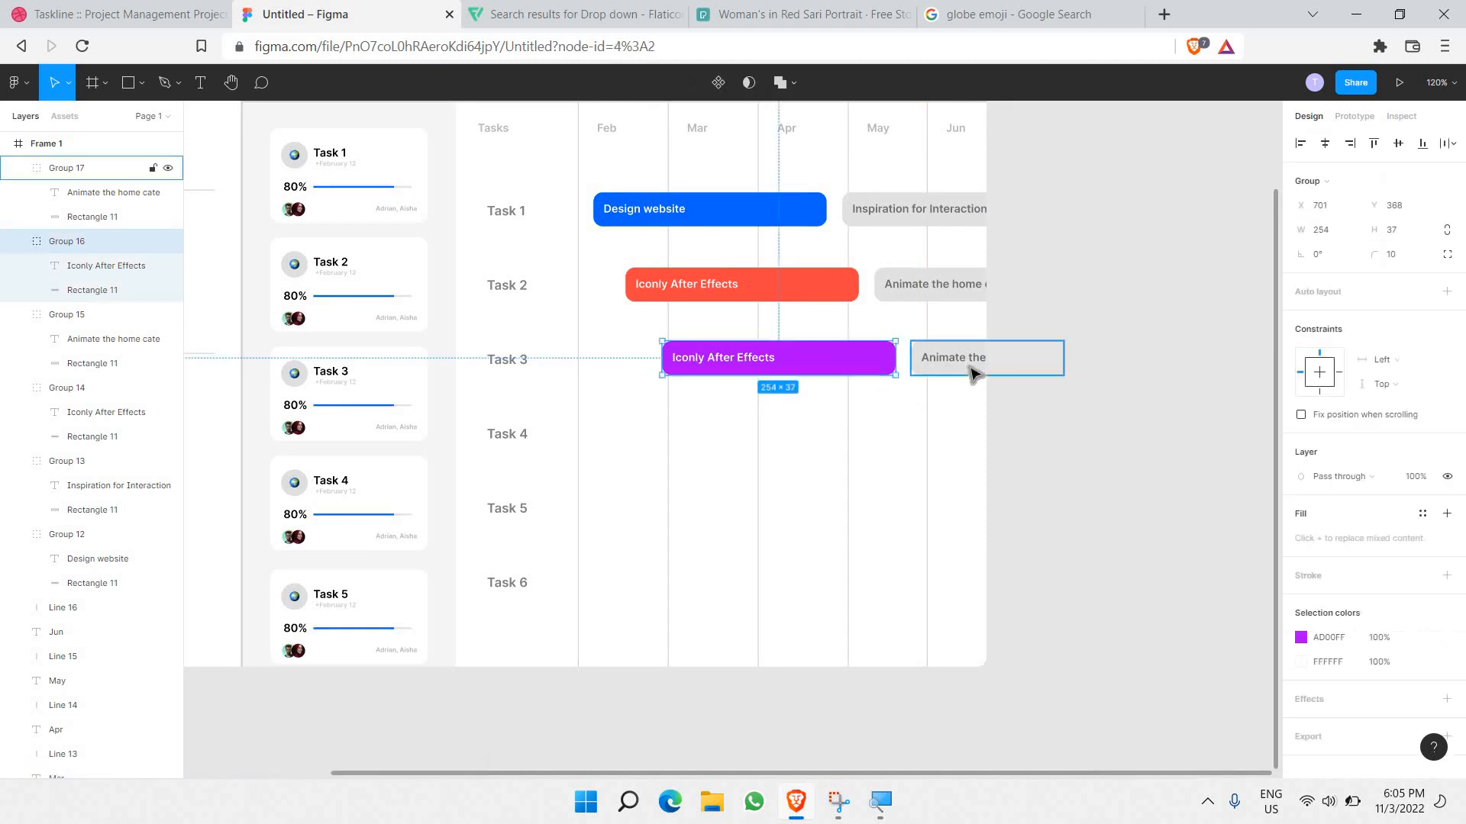
Step: Copy the Task 3 bar pair into Task 4 and colour its Iconly bar orange FF7A00
shift+click(971, 372)
key(ctrl+c)
key(ctrl+v)
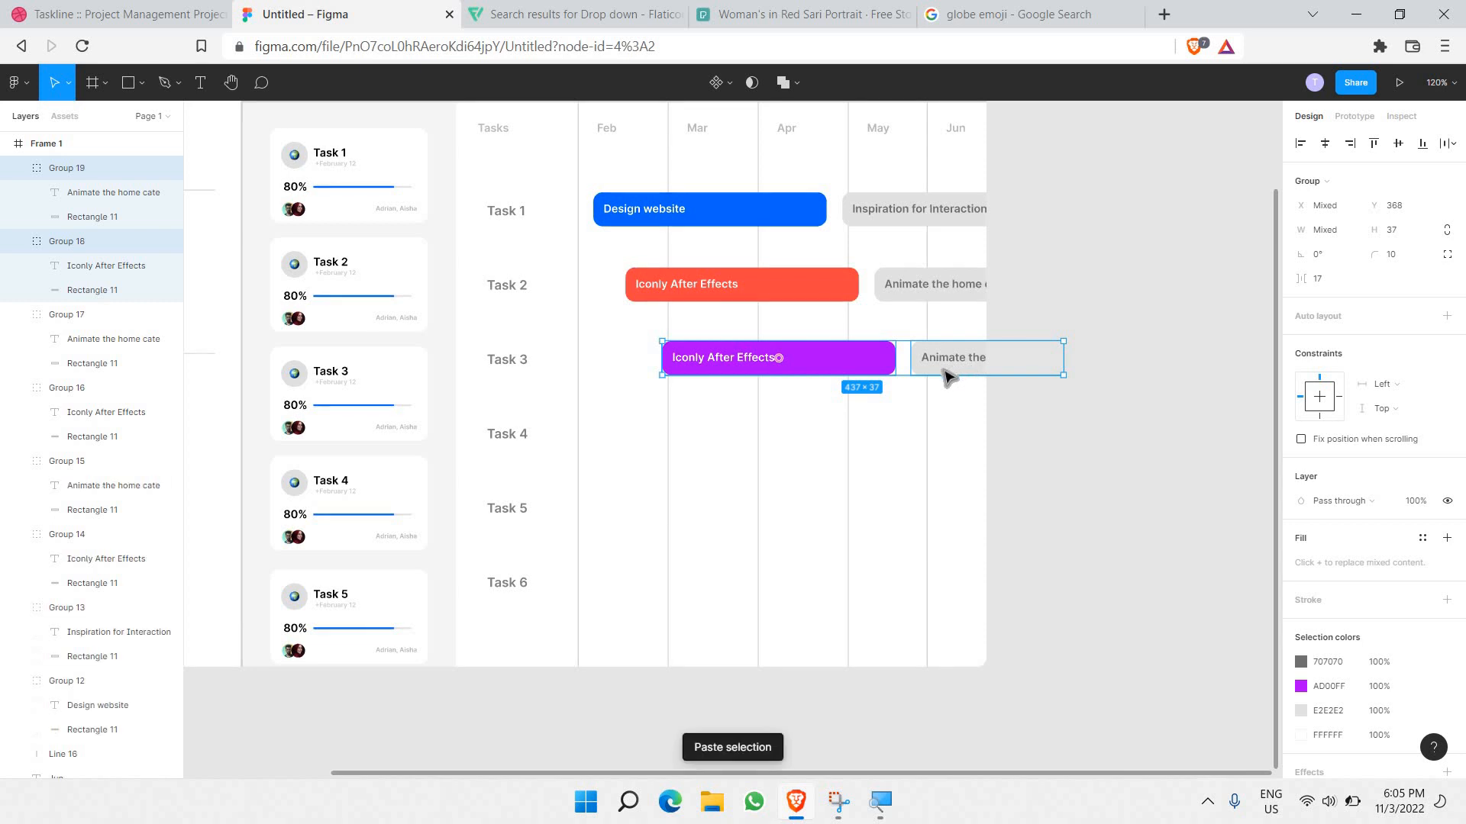
drag(907, 424, 840, 445)
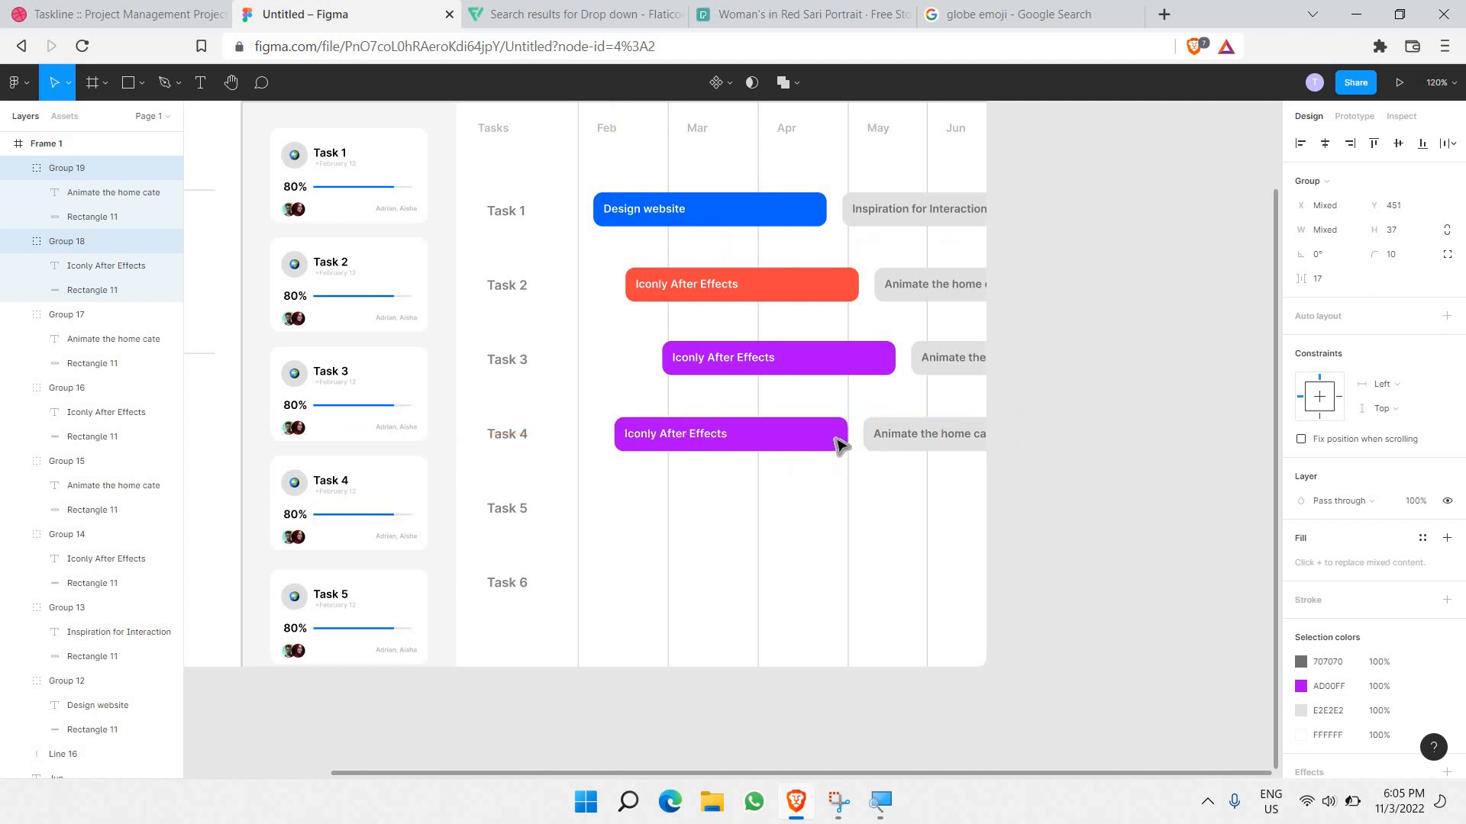
double_click(839, 445)
click(1302, 455)
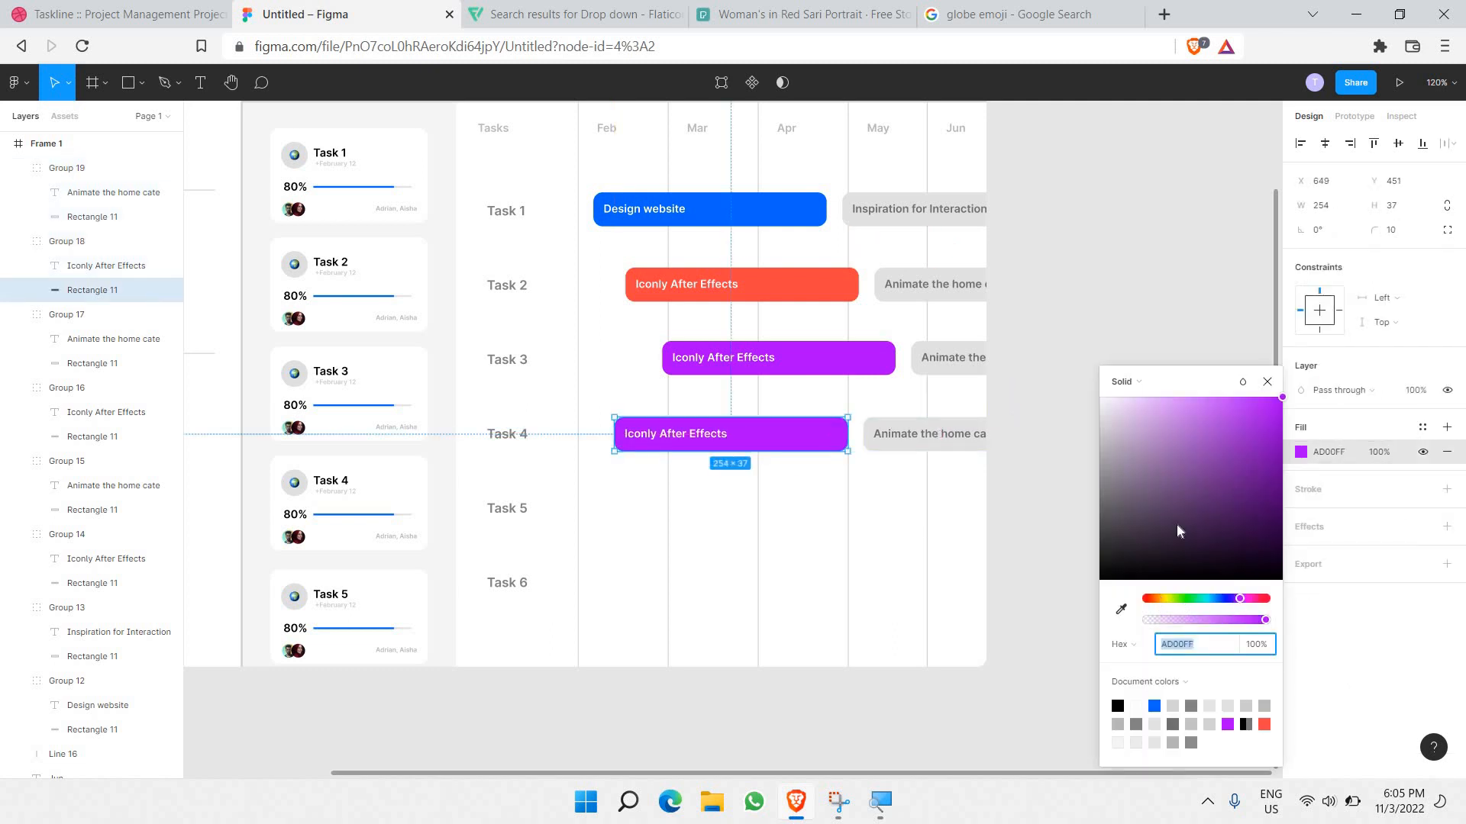
click(1159, 598)
drag(1149, 601, 1156, 600)
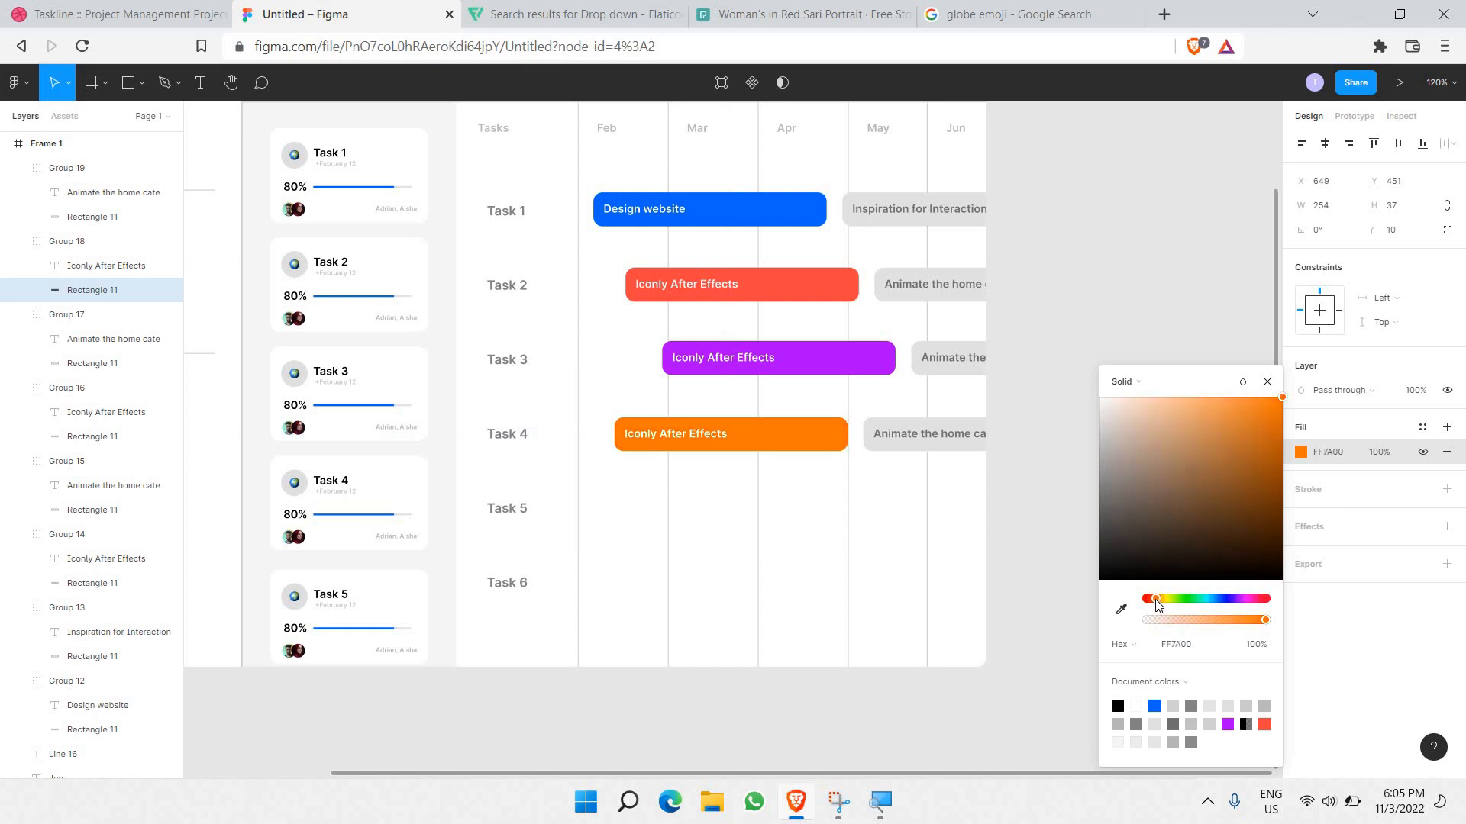
click(1042, 475)
Step: Copy the Task 4 bar pair into the Task 5 row, nudged slightly left
click(838, 444)
shift+click(963, 440)
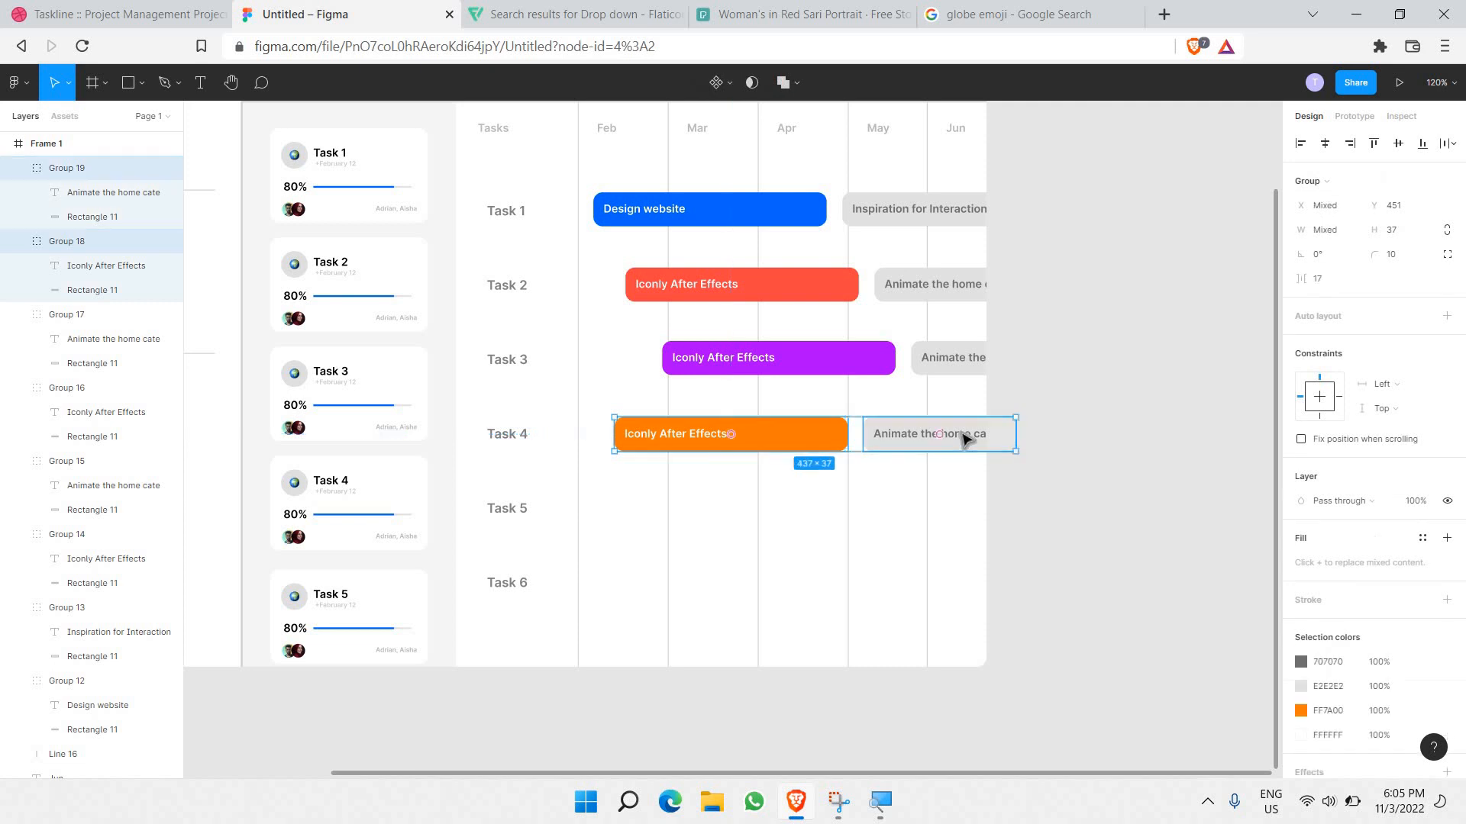
key(ctrl+c)
key(ctrl+v)
drag(966, 435, 972, 509)
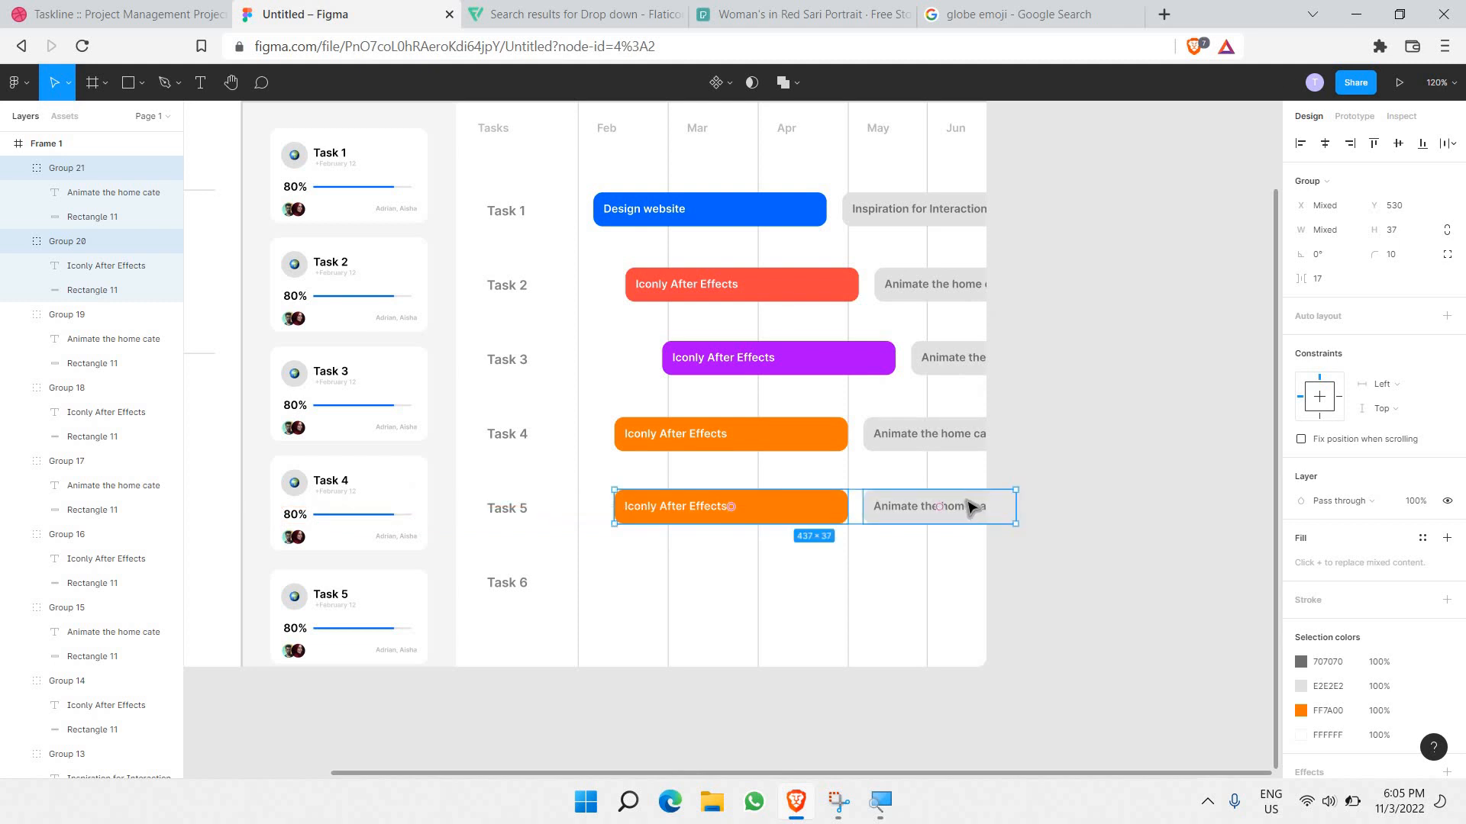
drag(969, 506, 934, 506)
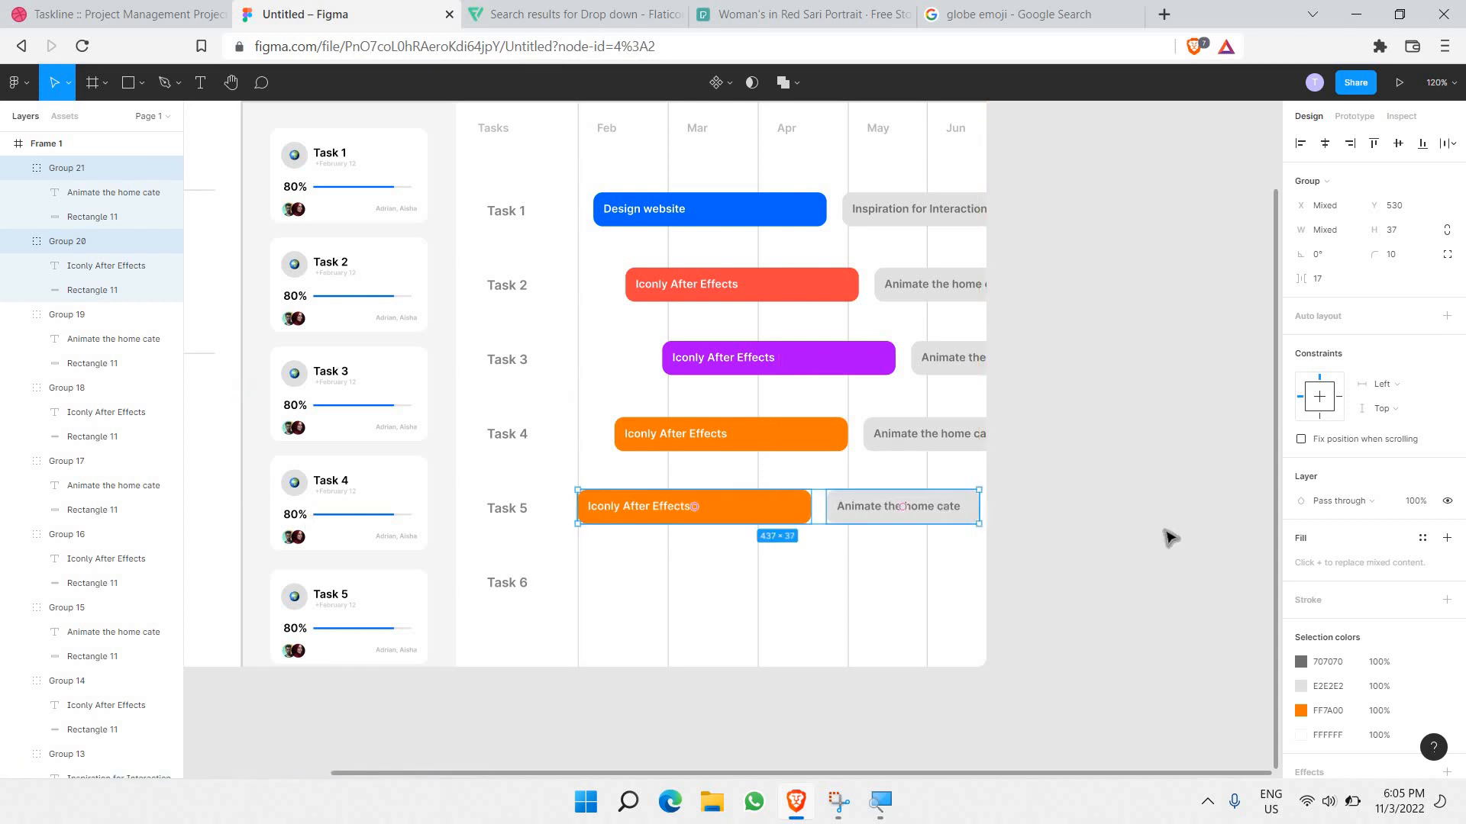
scroll(983, 517, down, 1)
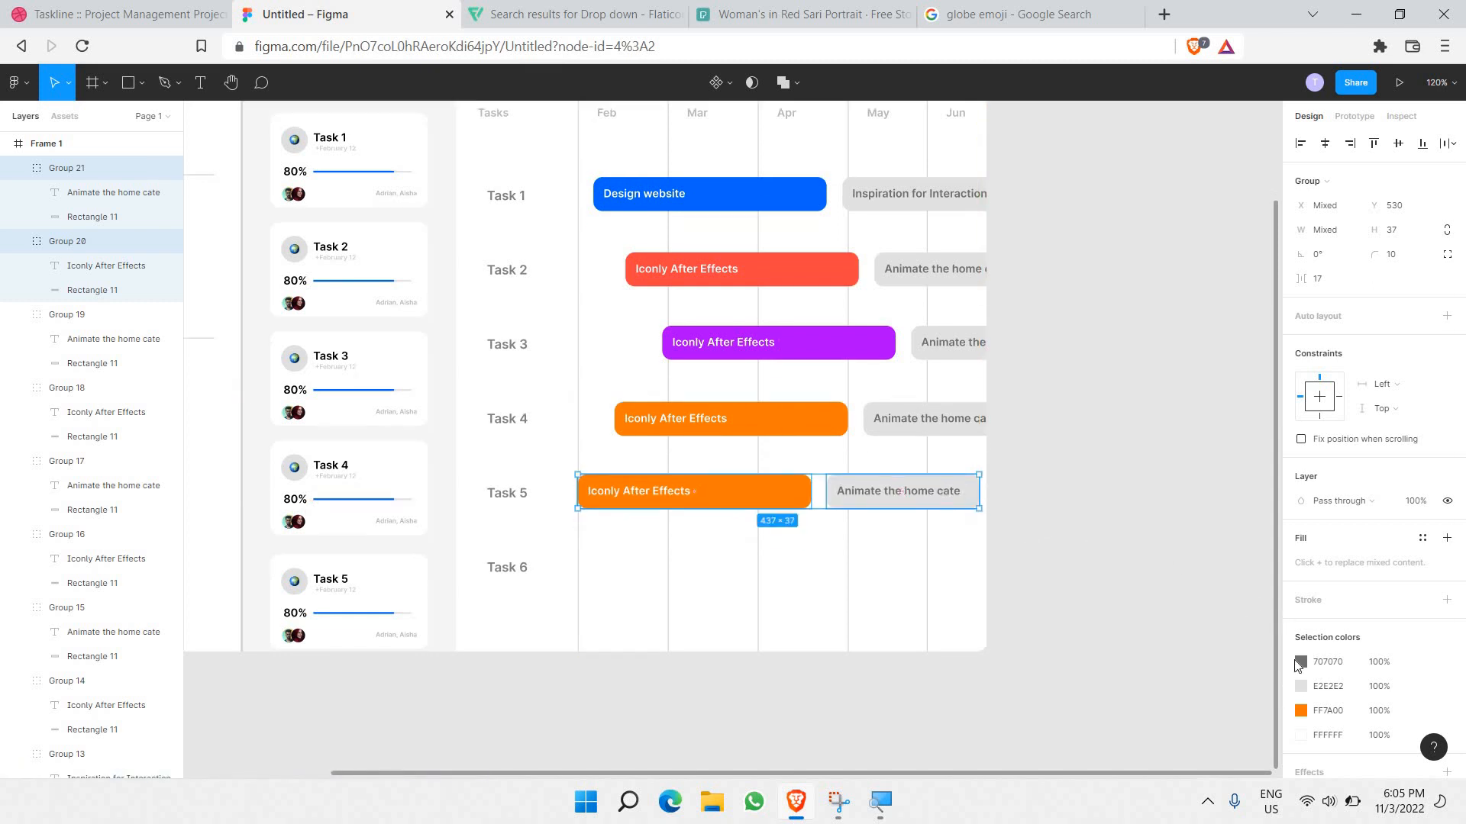
shift+click(946, 502)
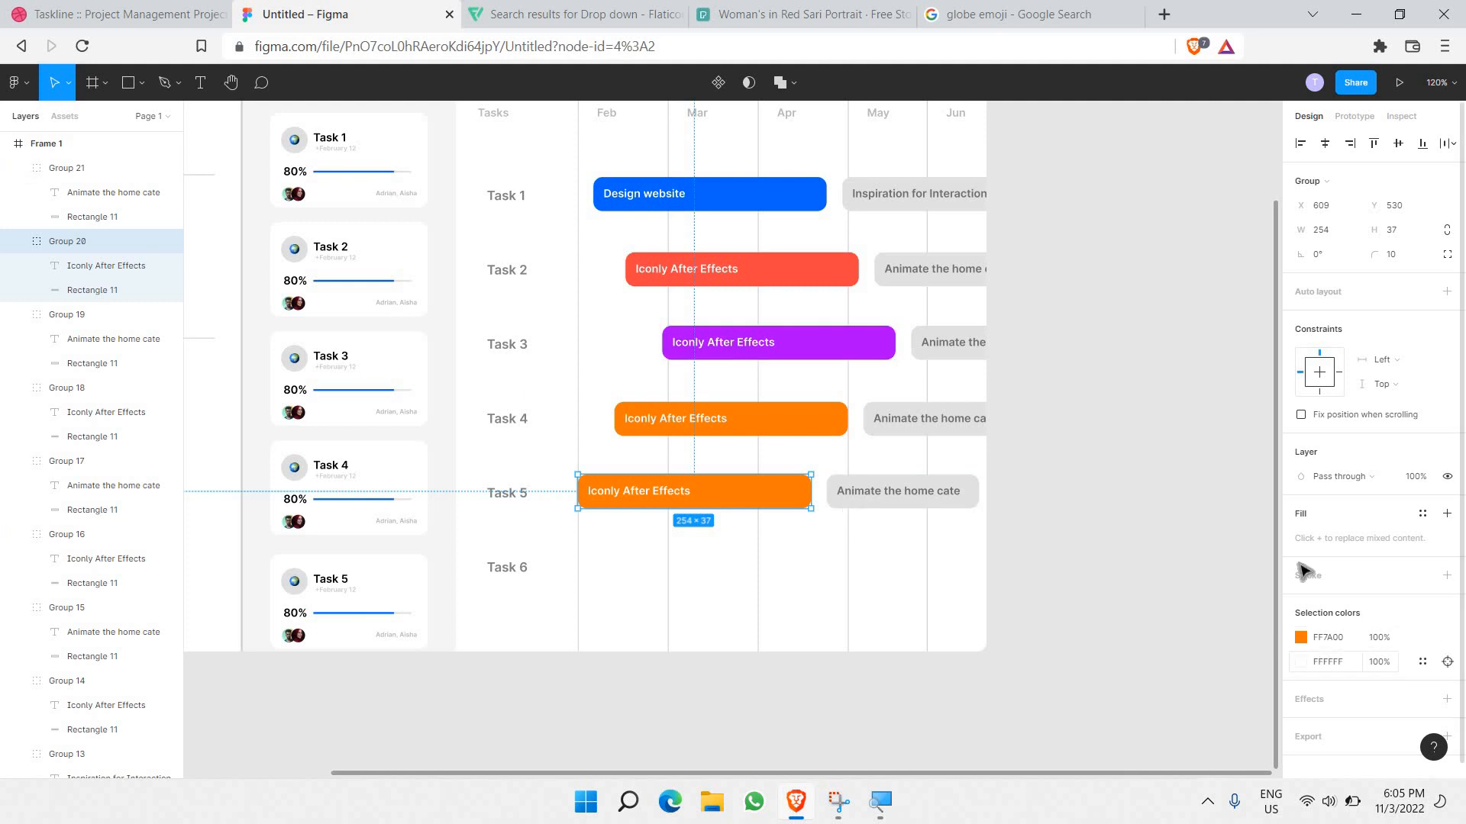
Step: Make the Task 5 Iconly After Effects bar grey with dark grey 5E5E5E label text
click(1301, 637)
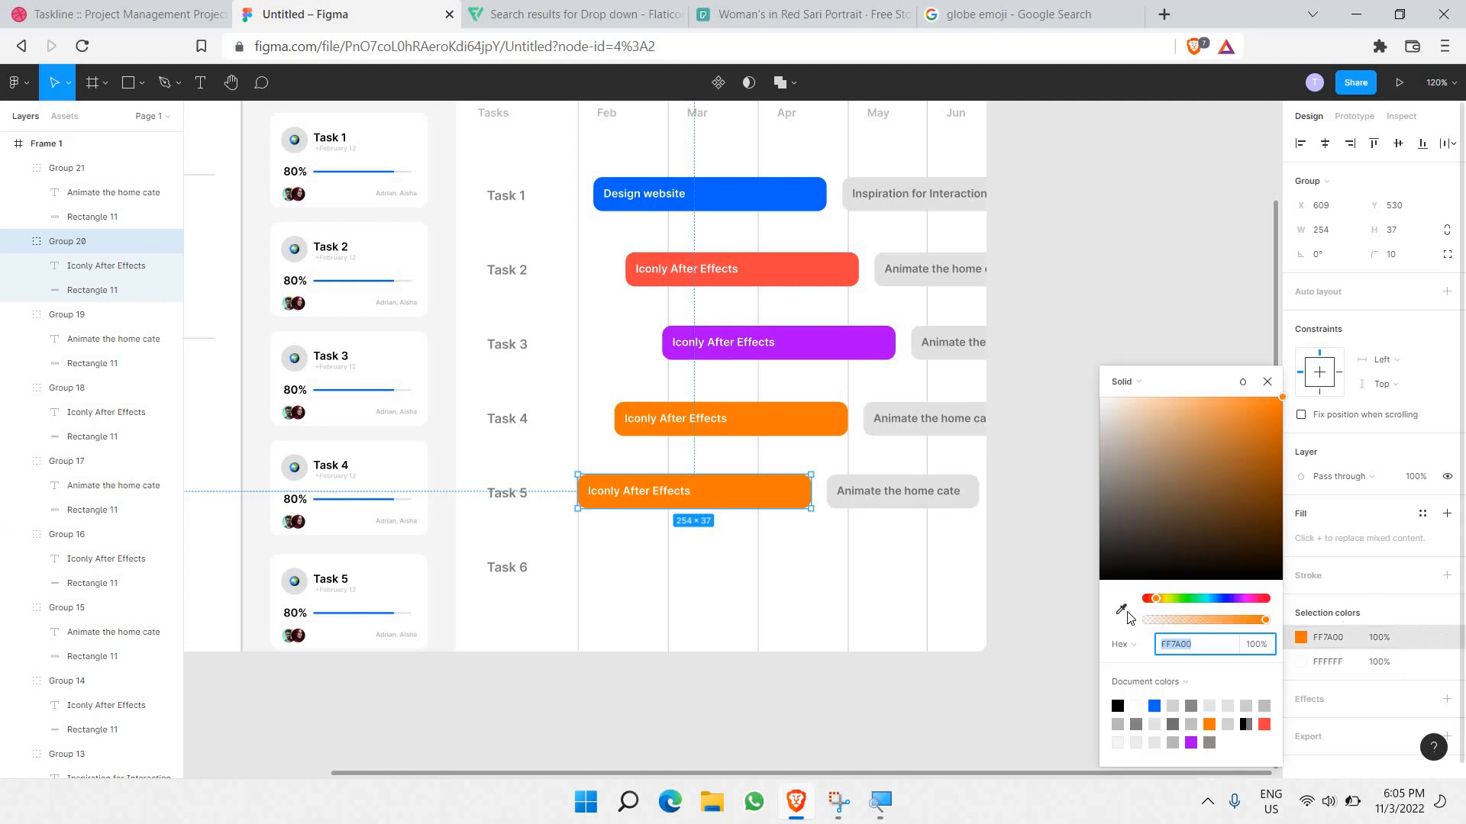
click(1120, 608)
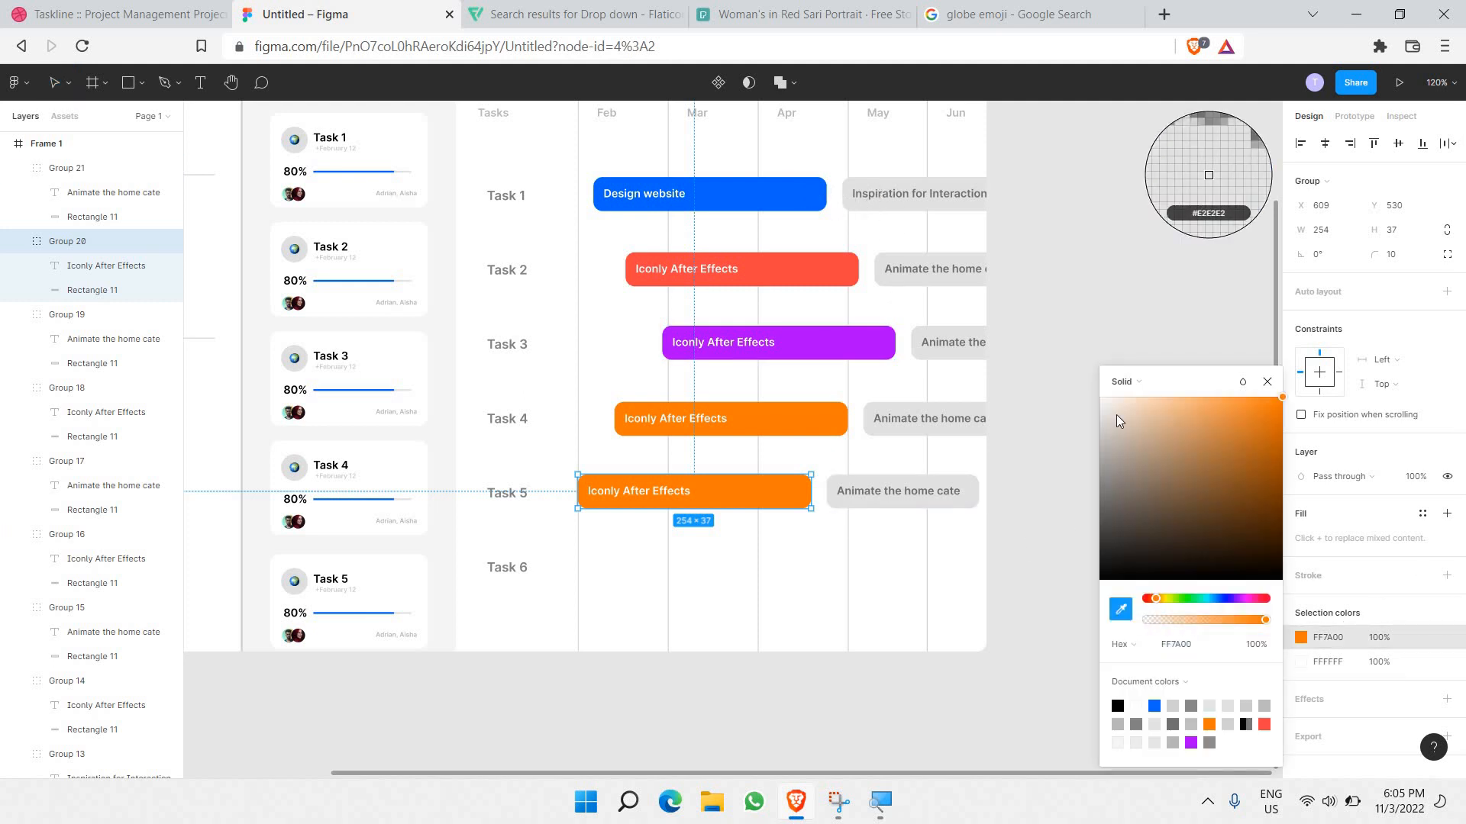
click(871, 196)
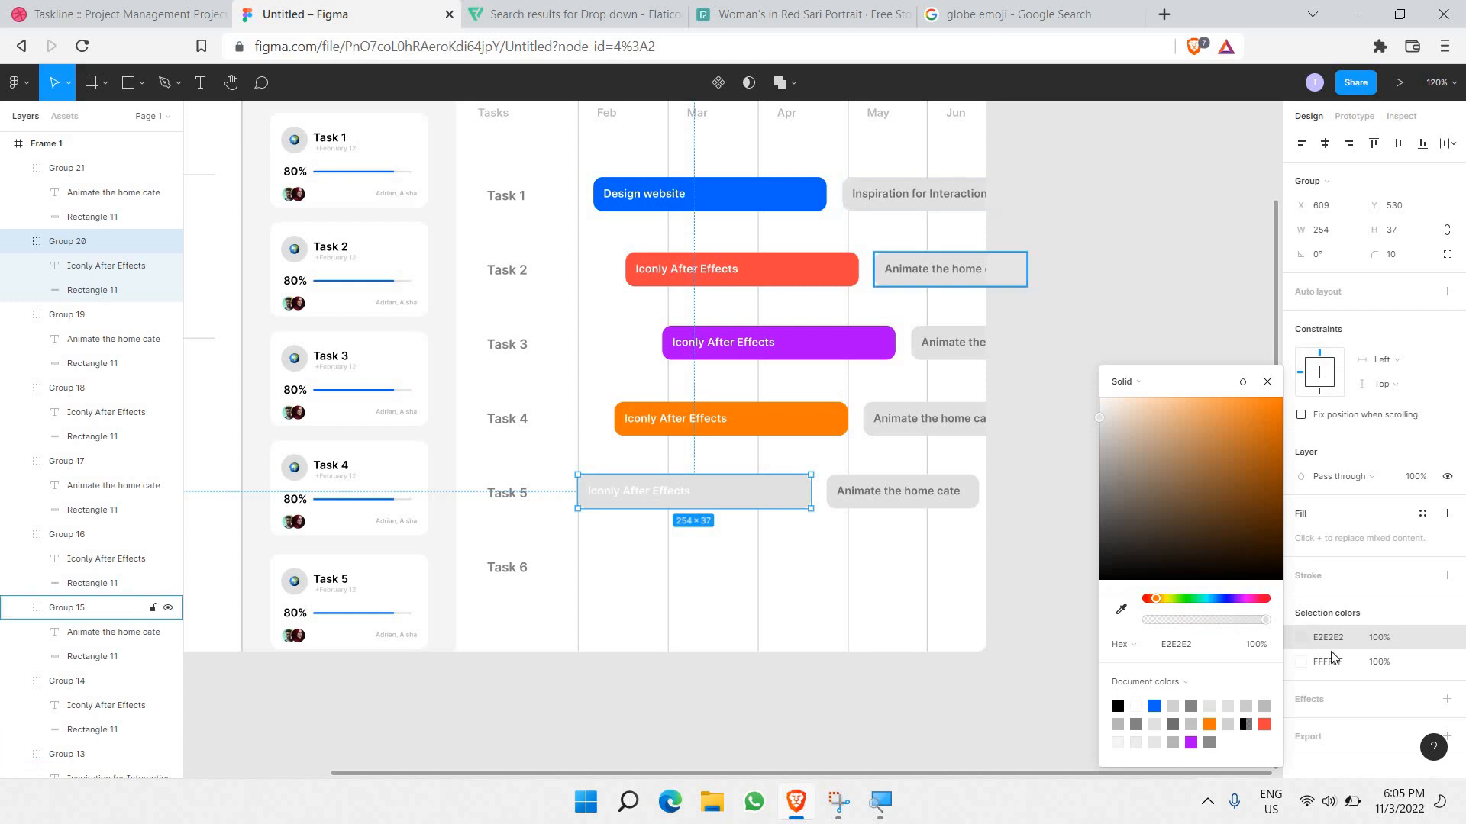
double_click(610, 495)
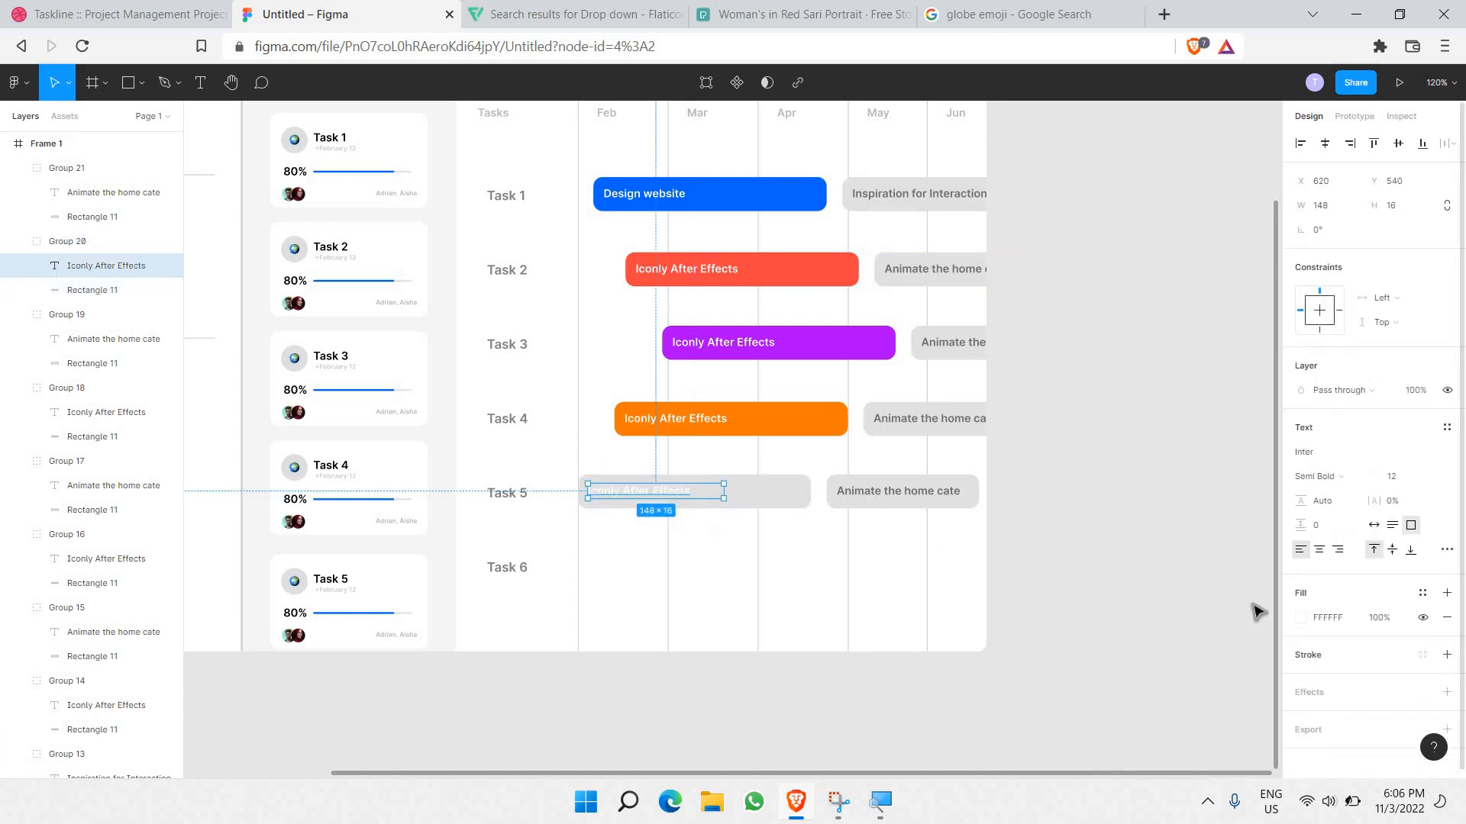
click(1300, 618)
text(5E5E5E)
key(Return)
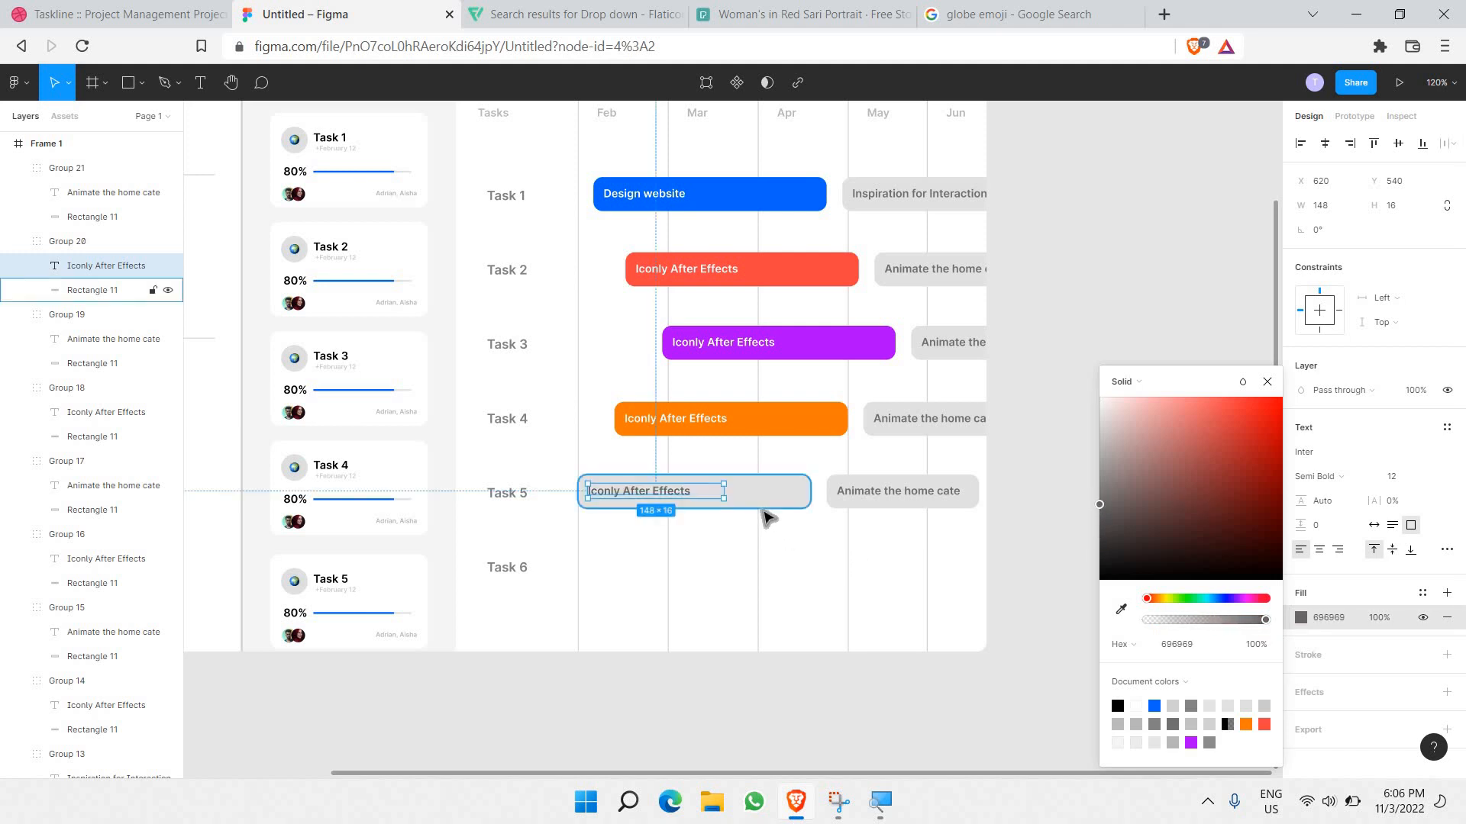
Step: Widen the Task 5 Animate bar to 218 and fill it blue with white text
click(890, 505)
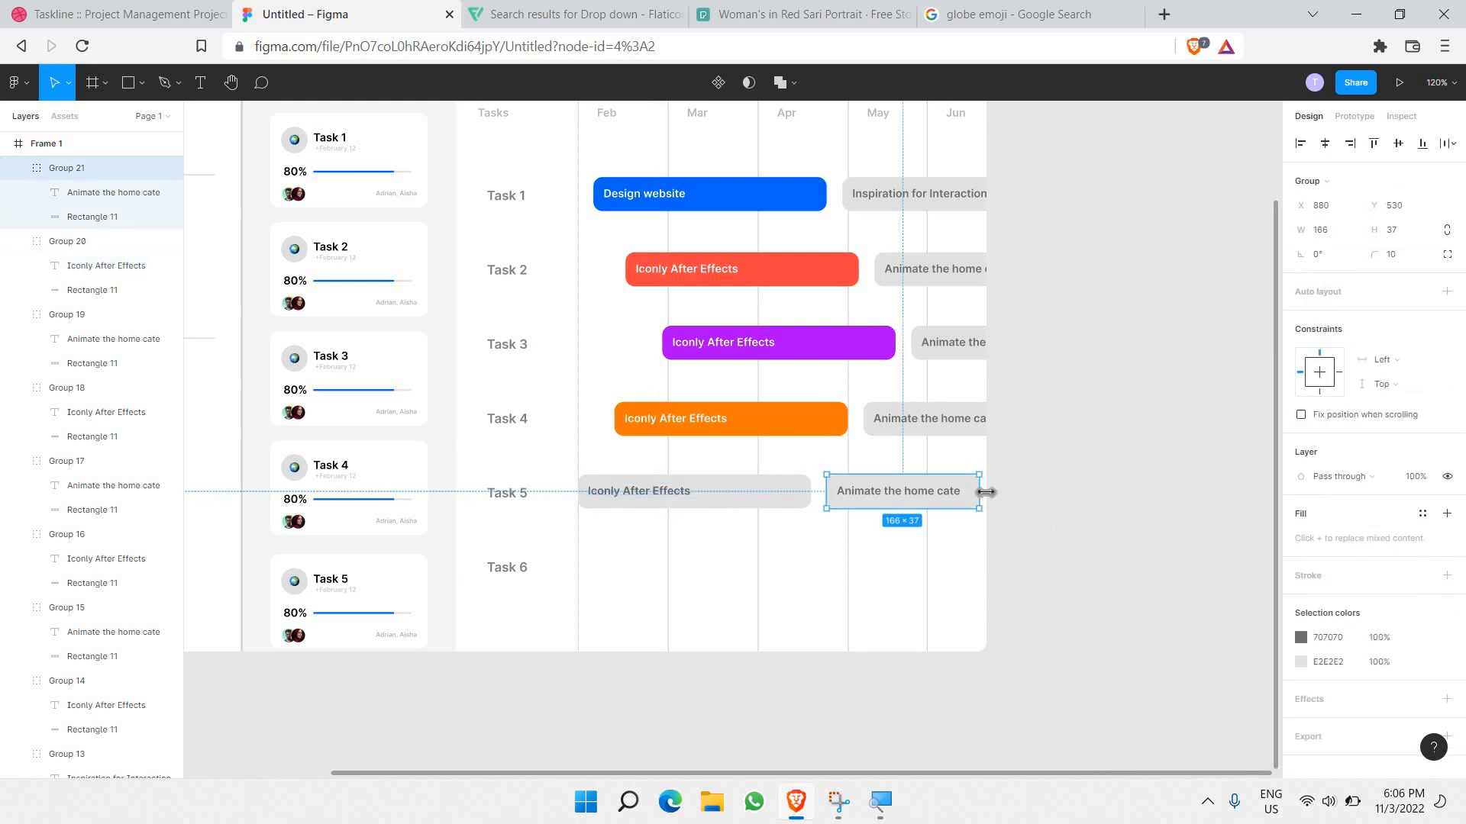
drag(983, 493, 1027, 503)
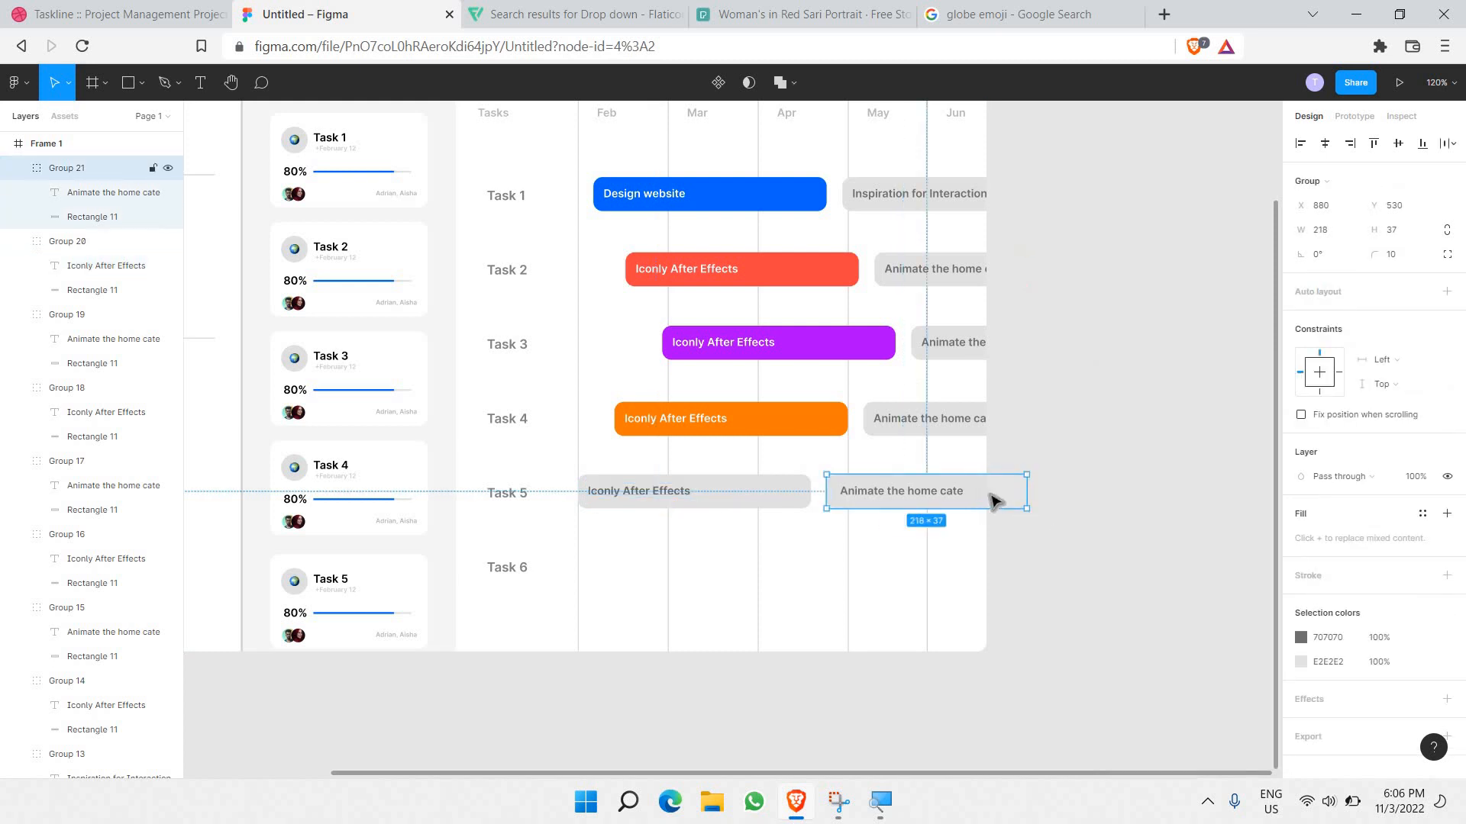
click(972, 470)
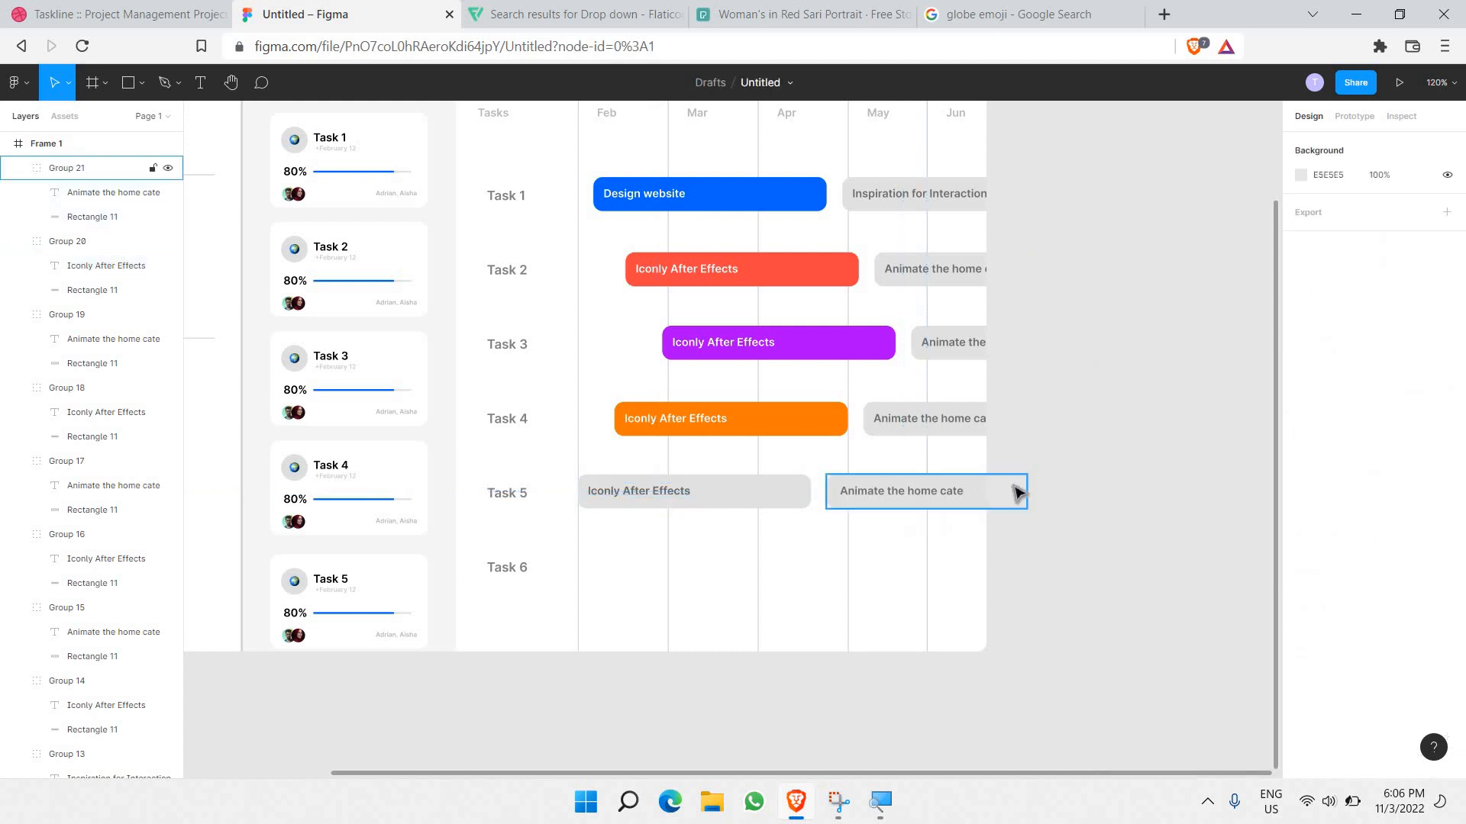
click(981, 496)
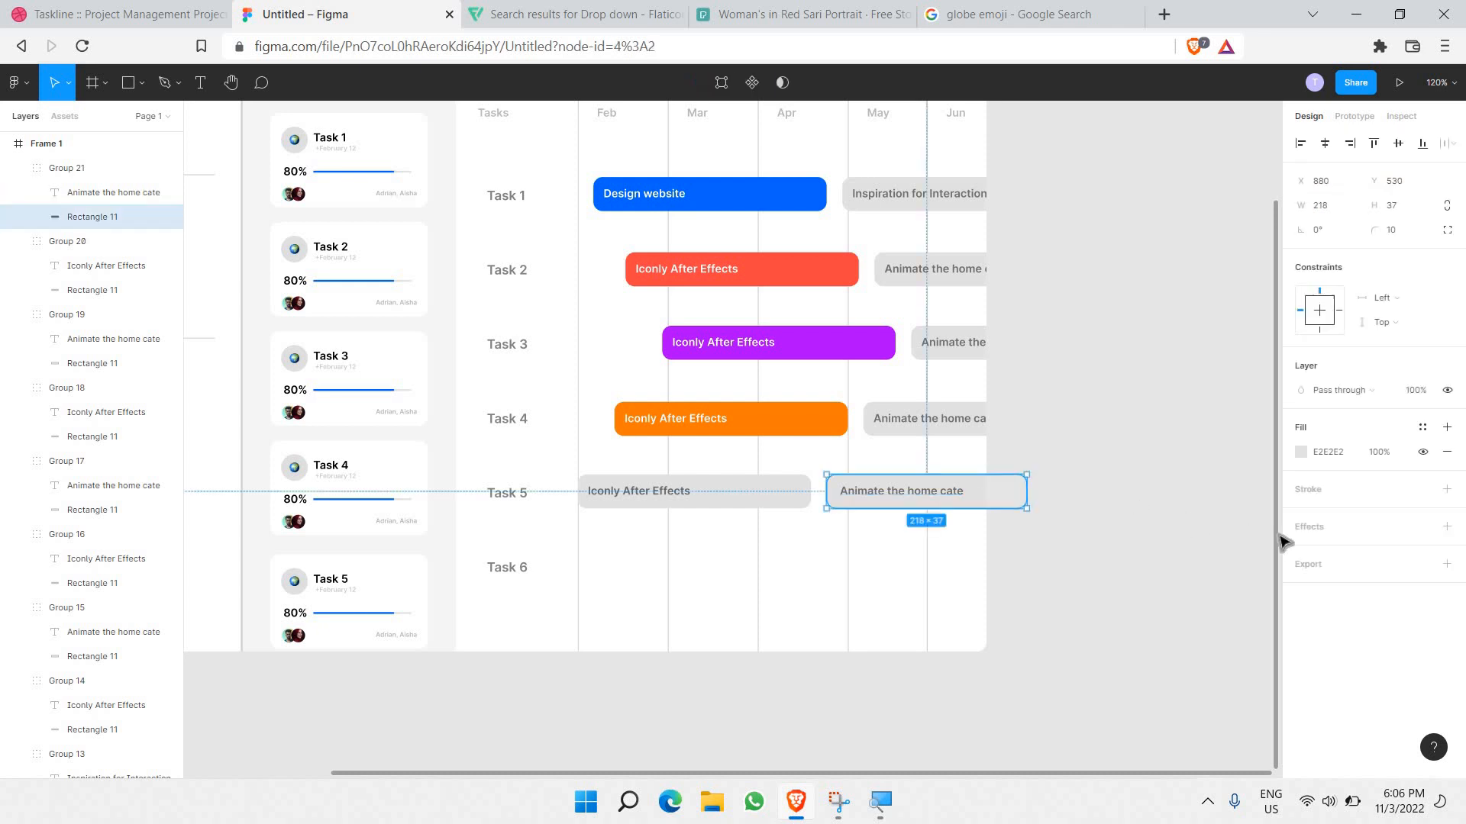
click(1300, 452)
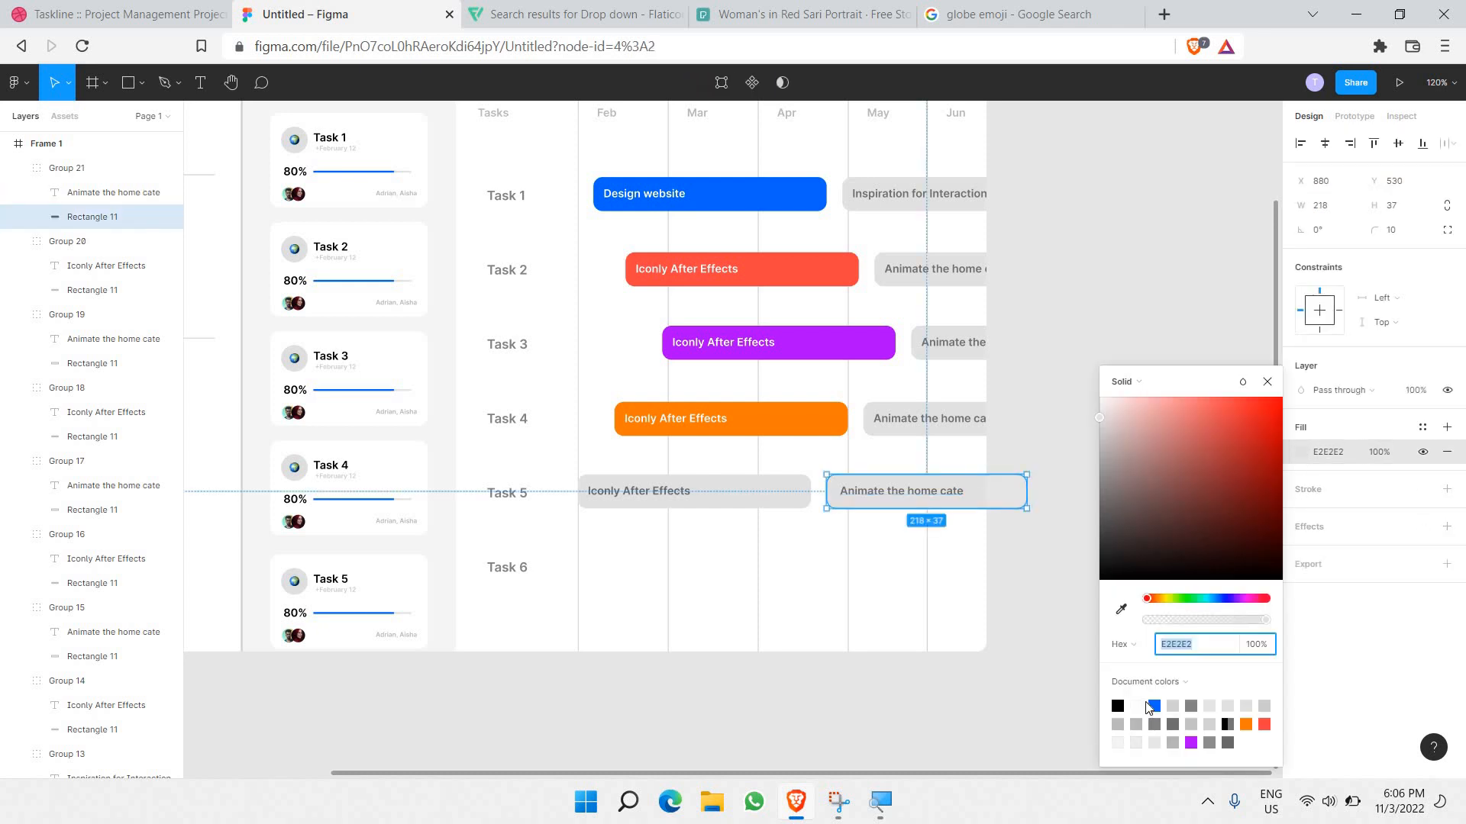
click(932, 497)
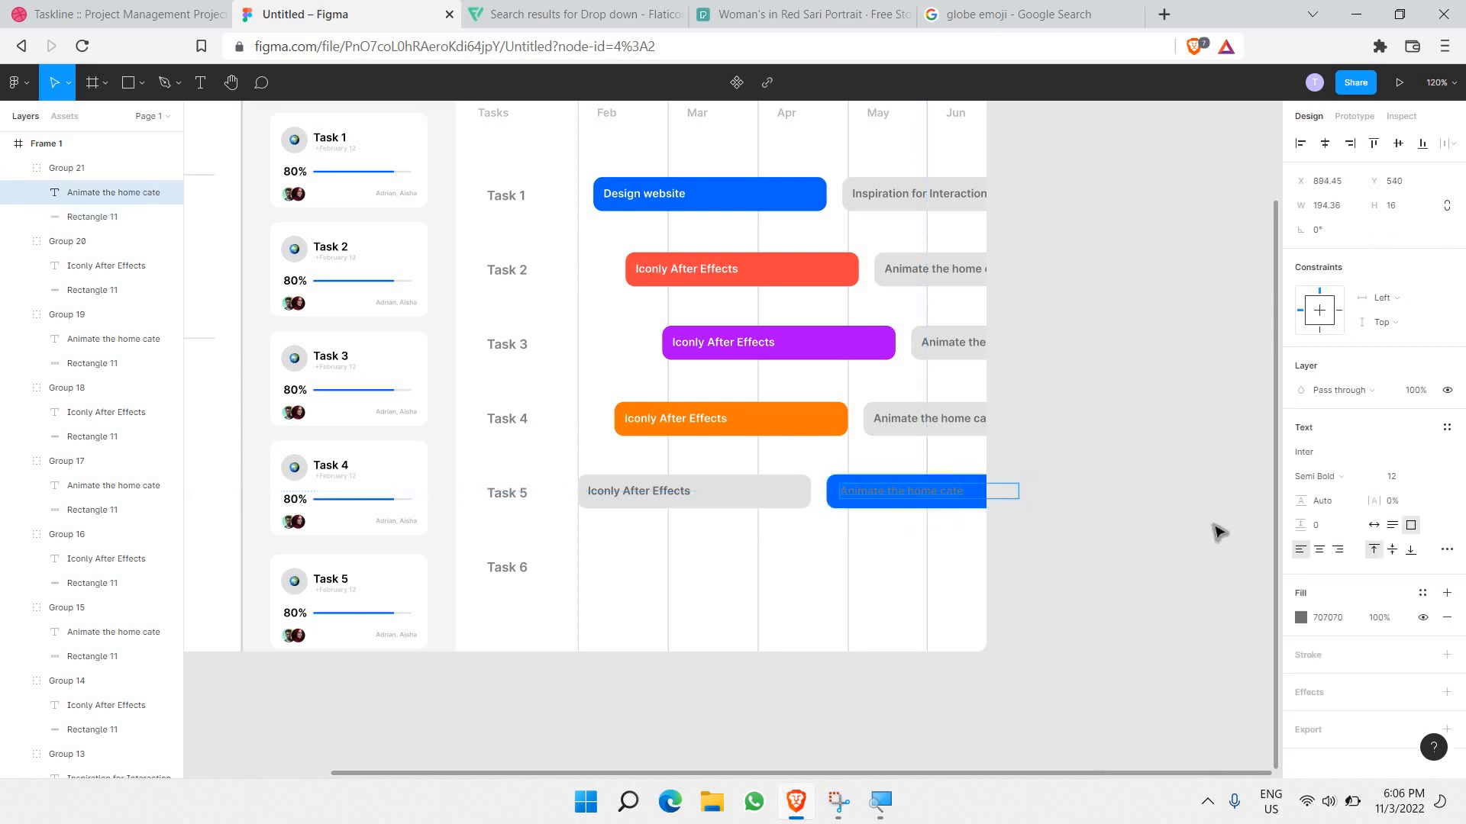
click(1300, 617)
drag(1260, 521, 854, 216)
click(1100, 273)
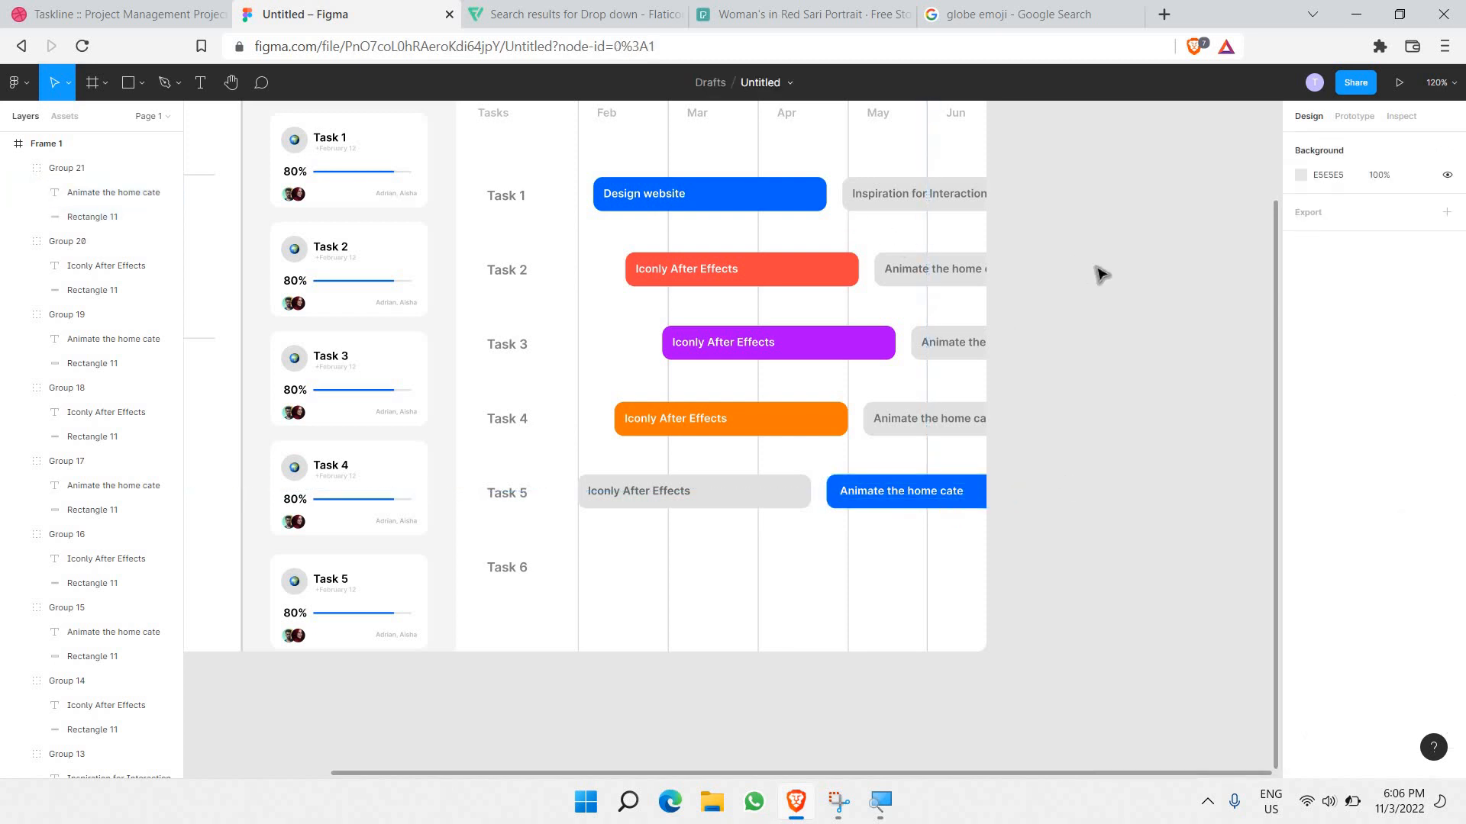
scroll(867, 383, down, 1)
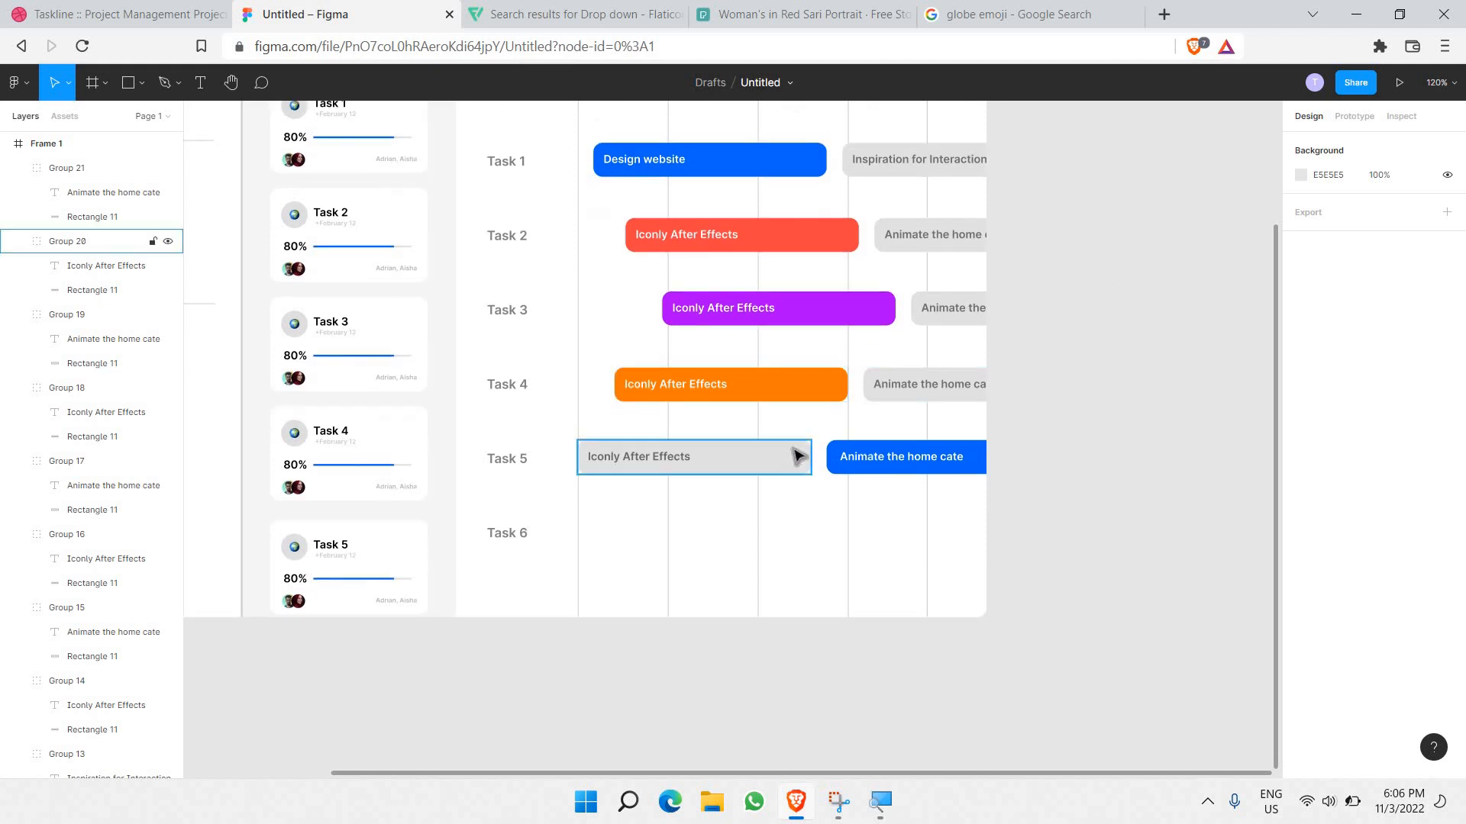
Step: Paste both Task 5 bars into the Task 6 row inside Frame 1, nudged into alignment
click(799, 456)
shift+click(974, 470)
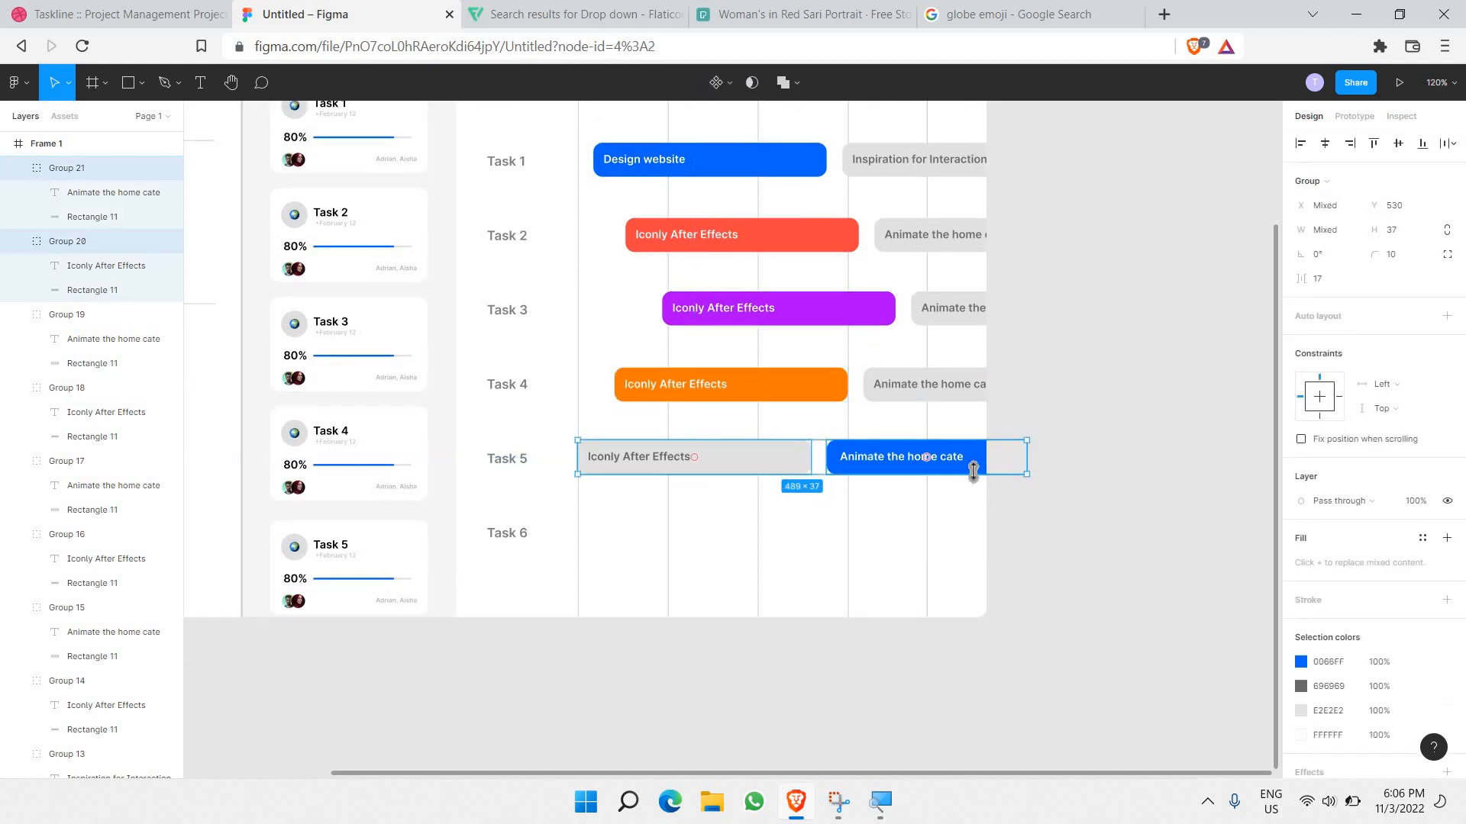
key(ctrl+v)
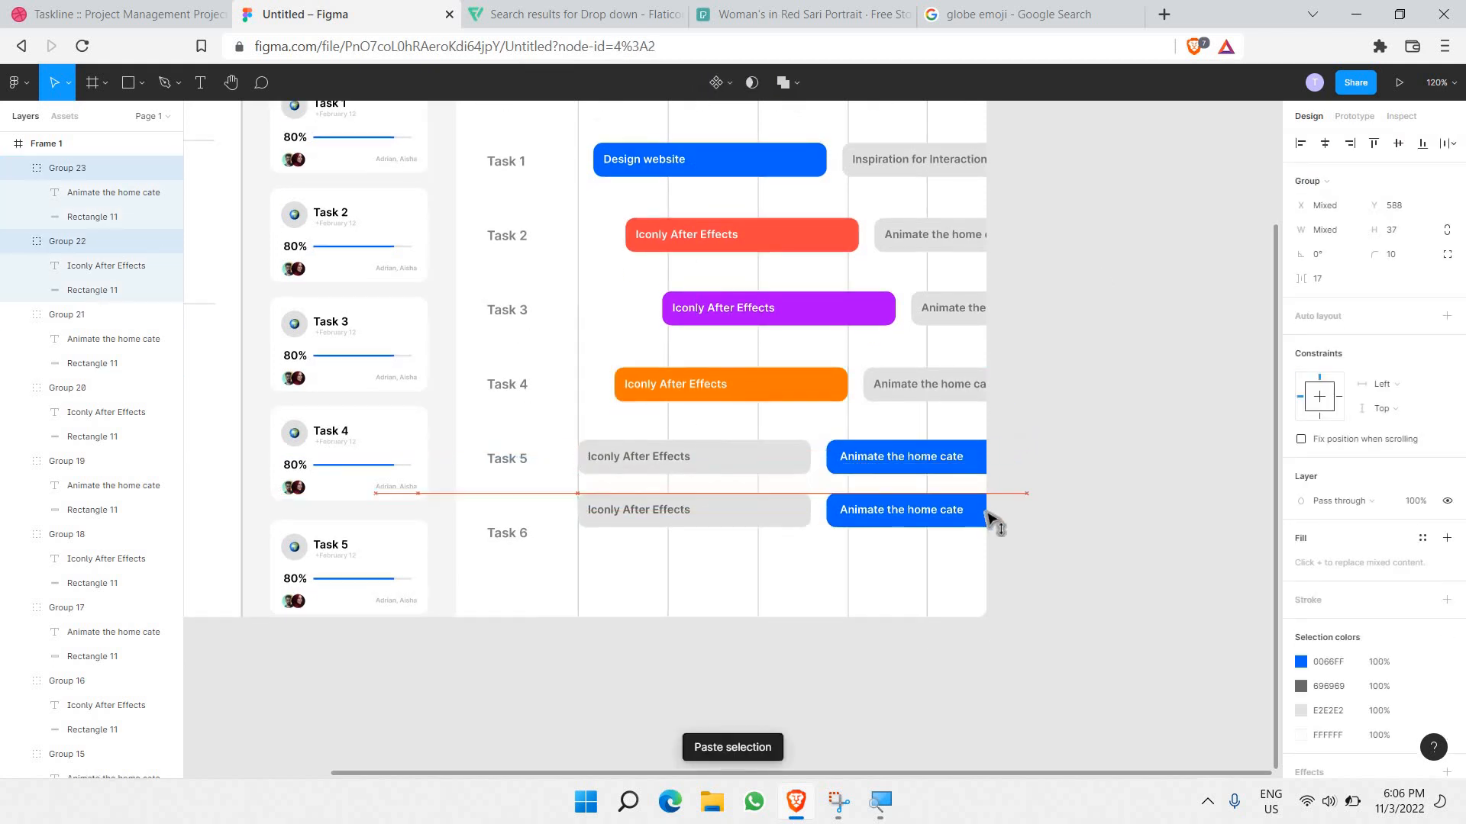
drag(998, 544, 998, 549)
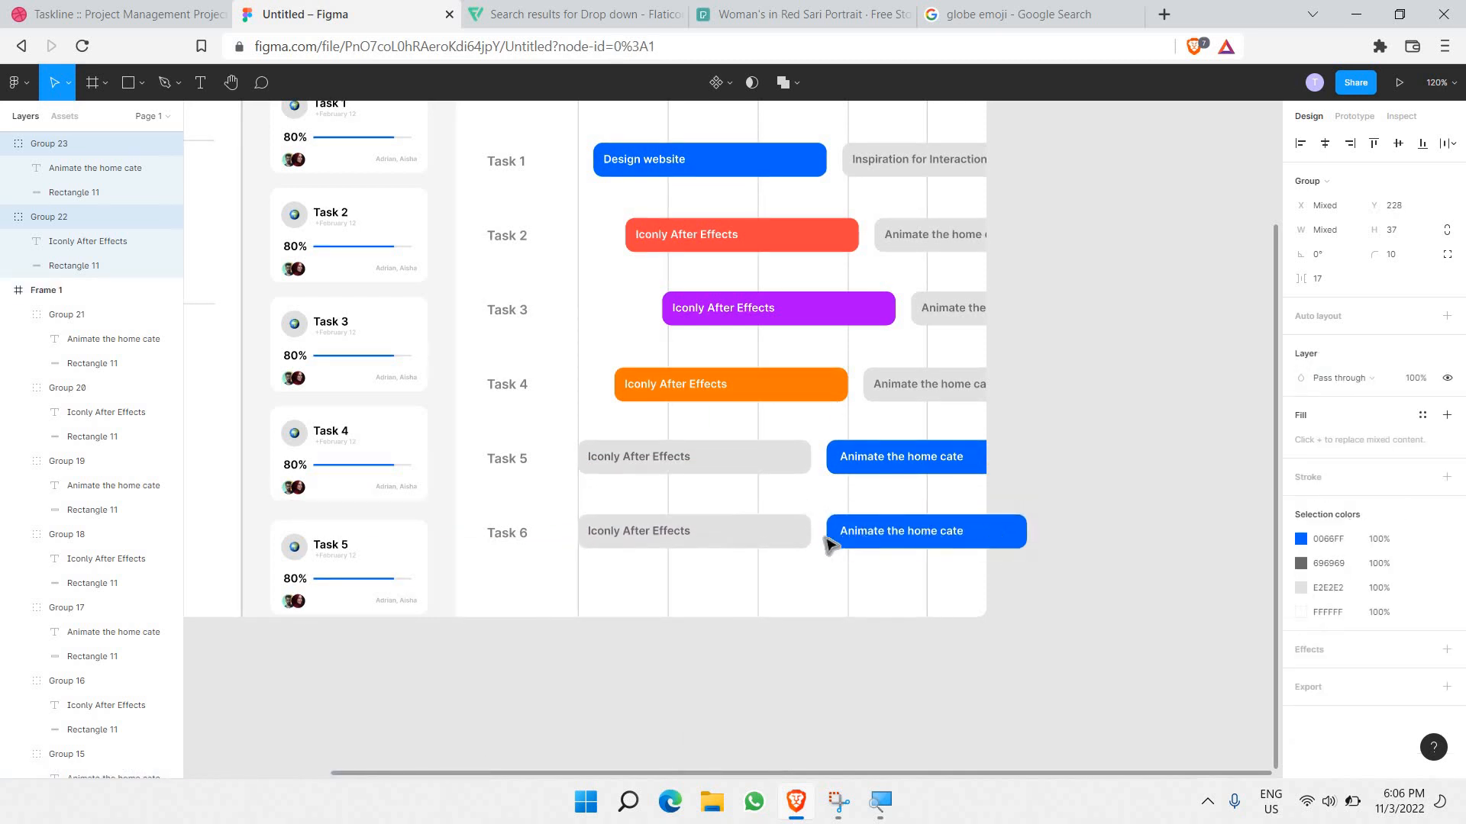
drag(833, 532, 808, 527)
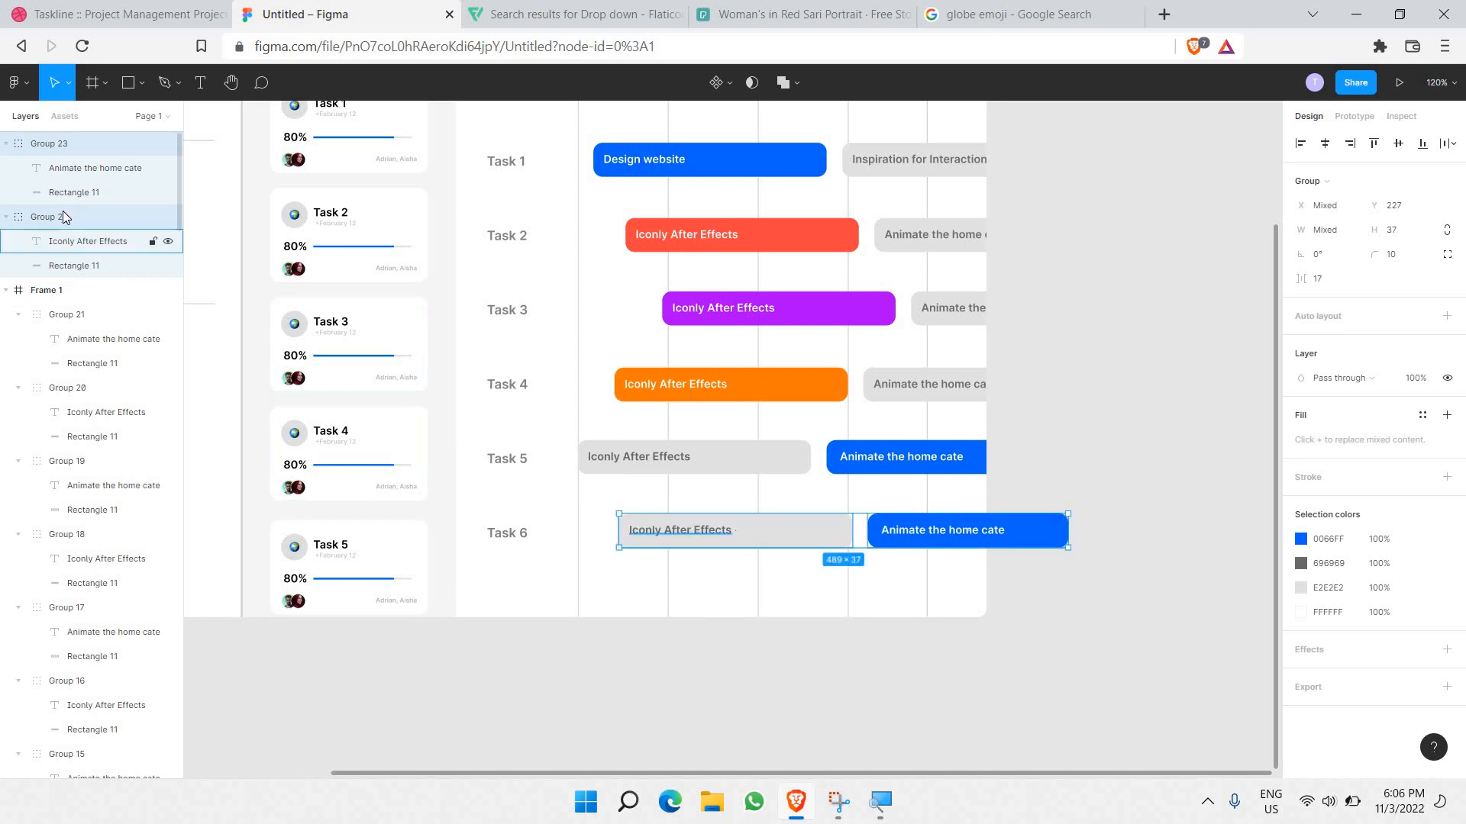
drag(82, 212, 96, 307)
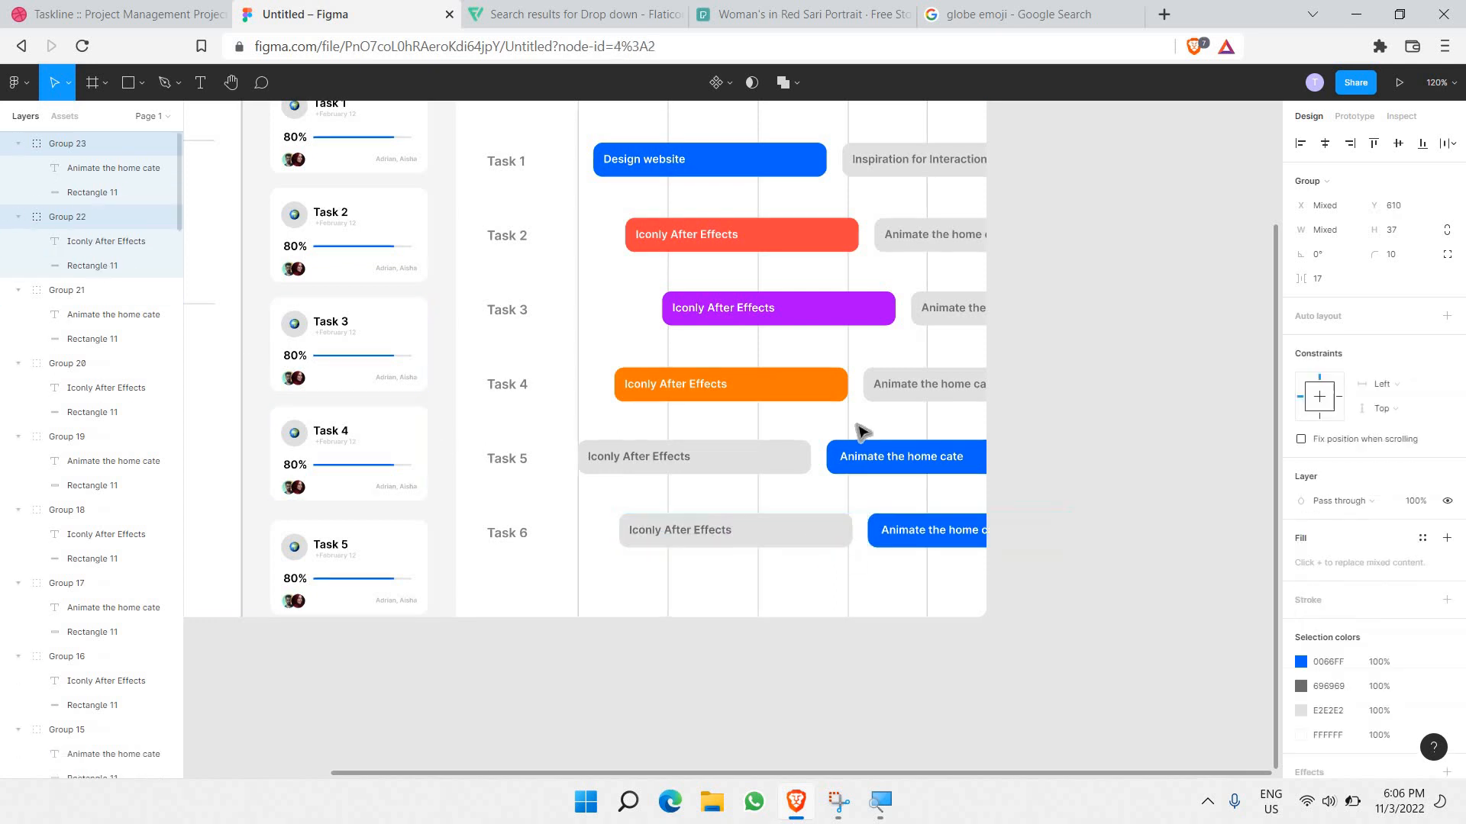
drag(835, 541, 789, 540)
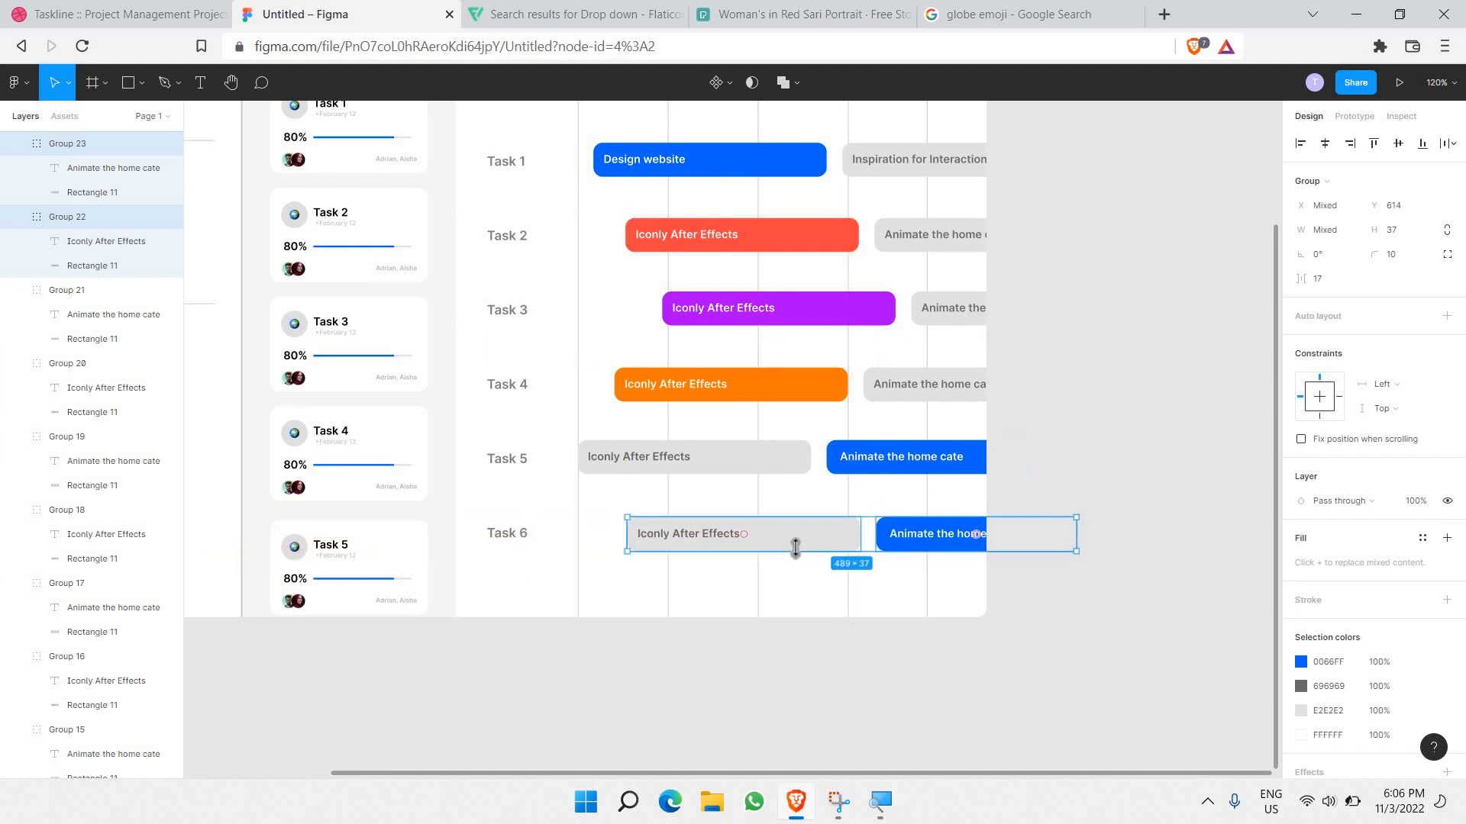
Step: Fill the Task 6 Iconly After Effects bar's rectangle green
click(844, 543)
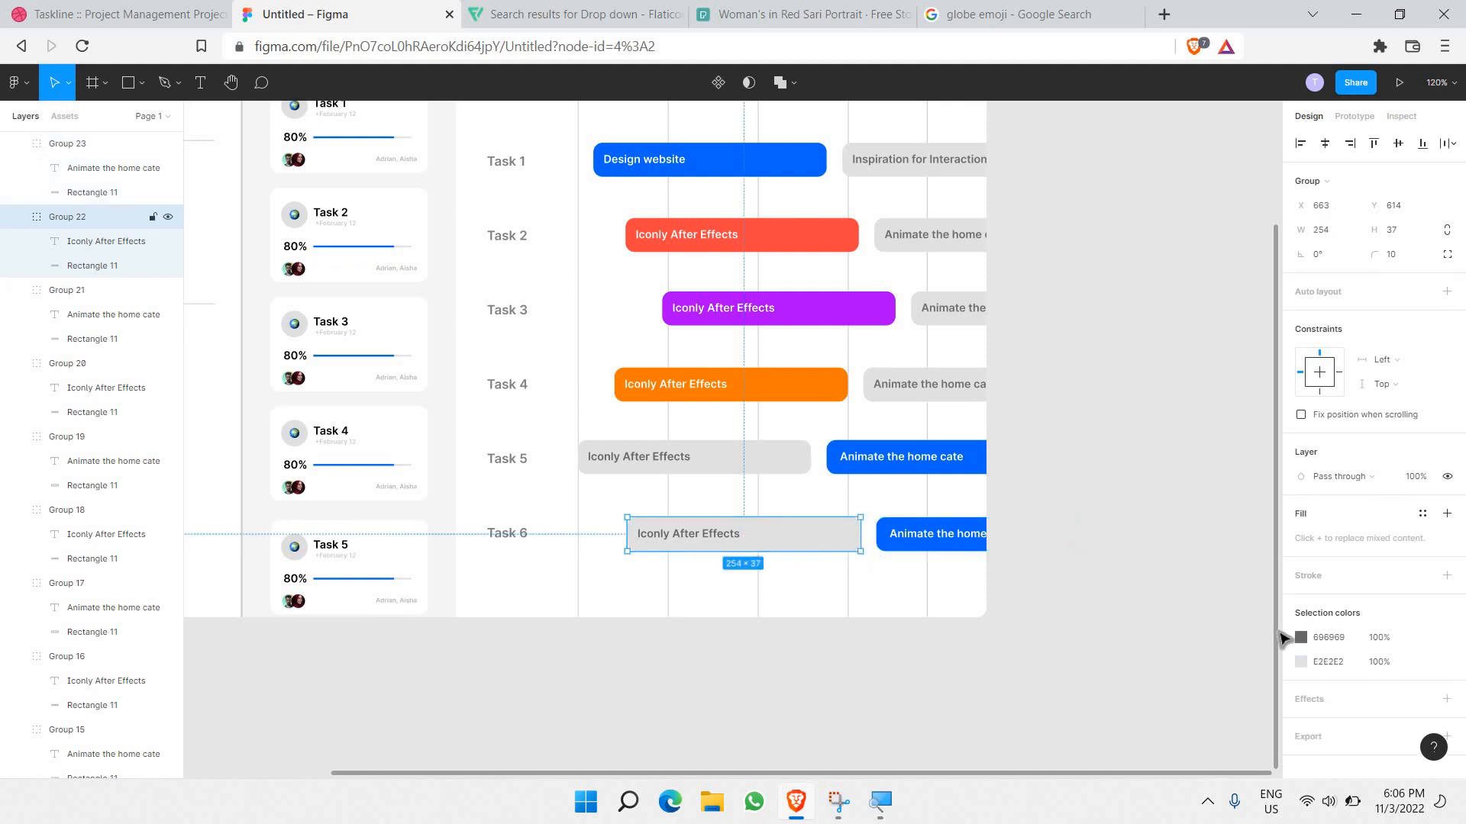
click(862, 542)
key(ctrl+z)
click(1300, 638)
click(783, 563)
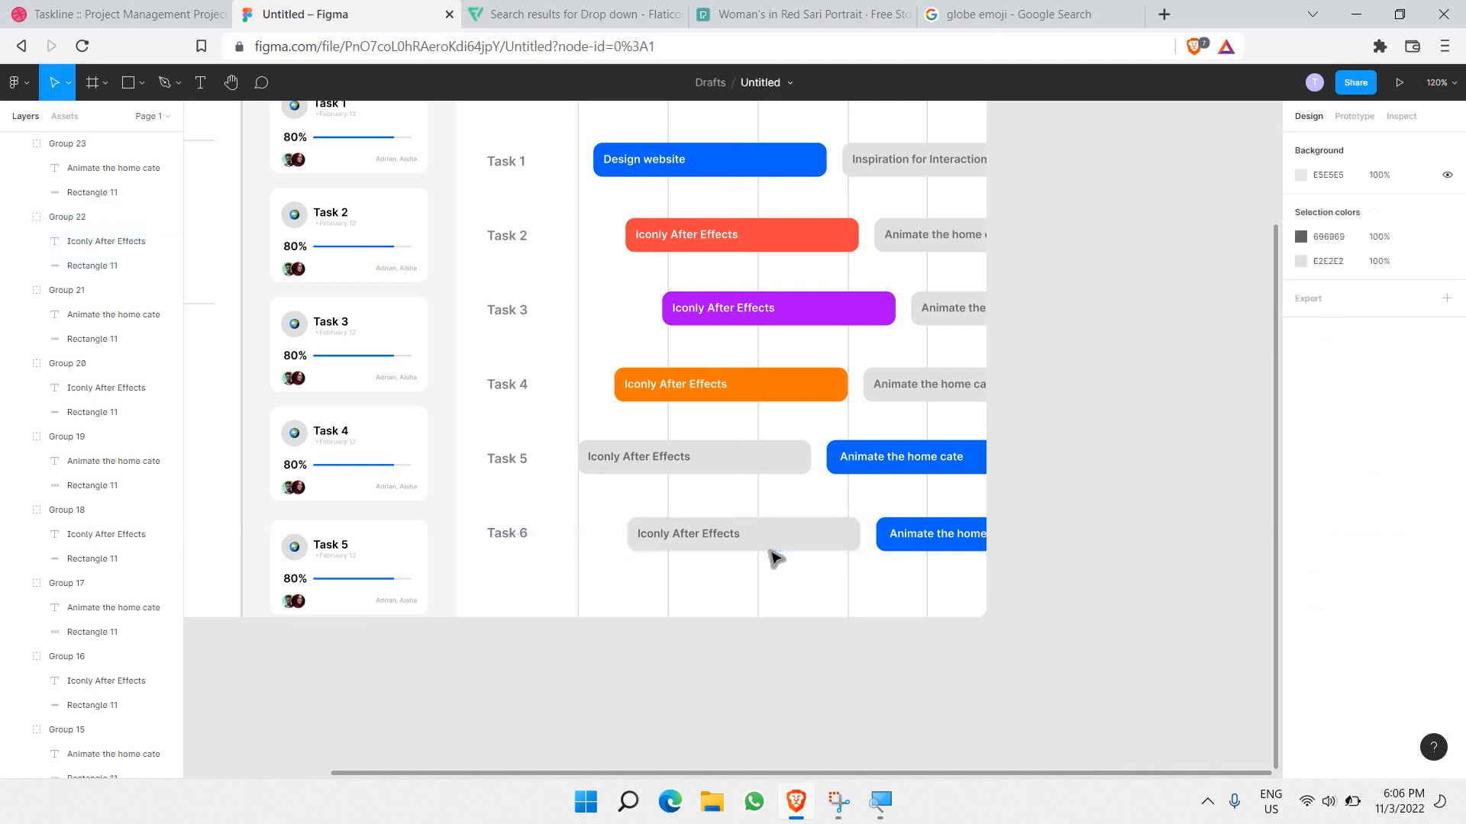
click(771, 546)
double_click(782, 542)
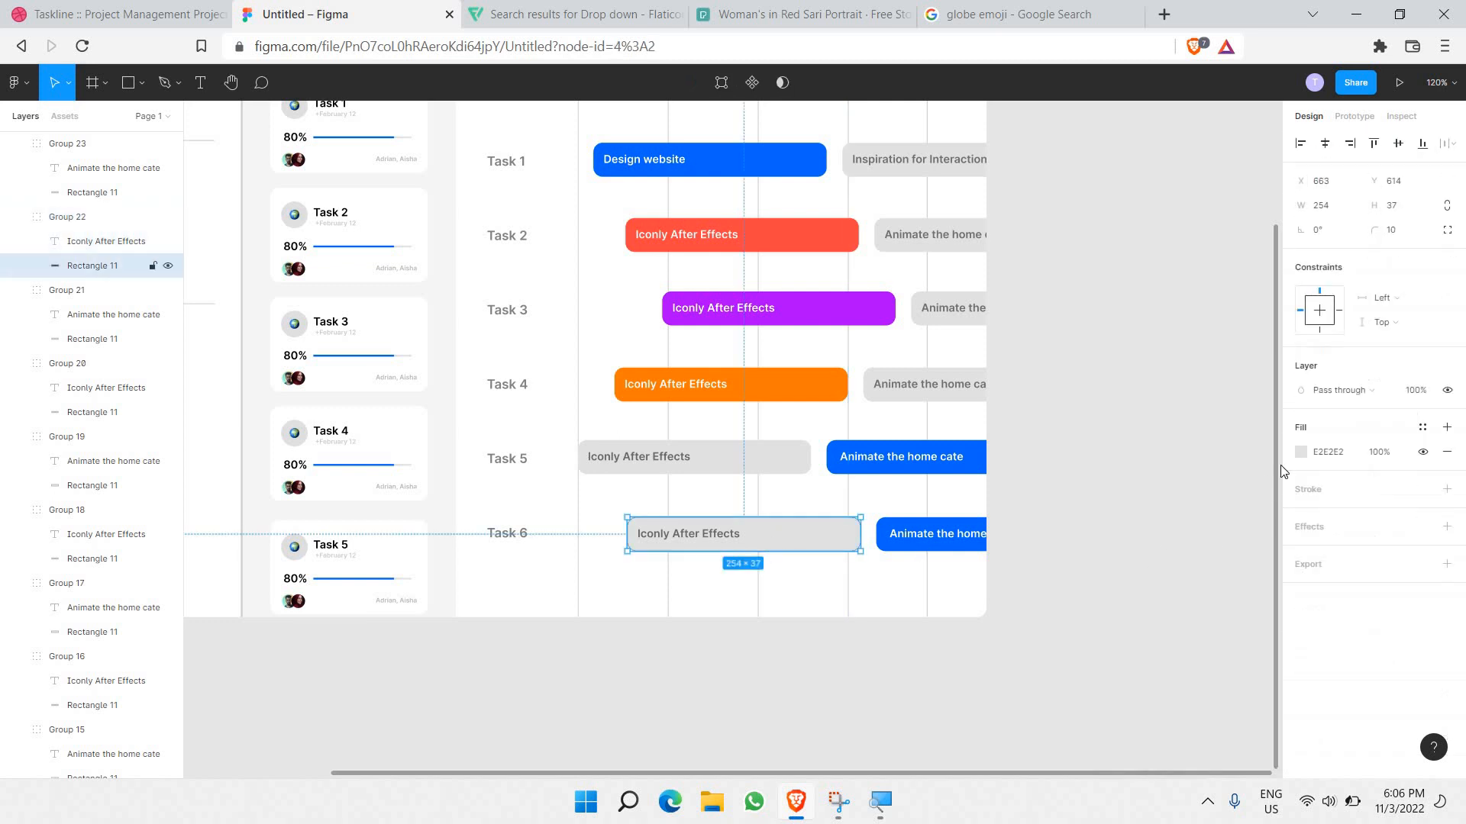
click(1301, 453)
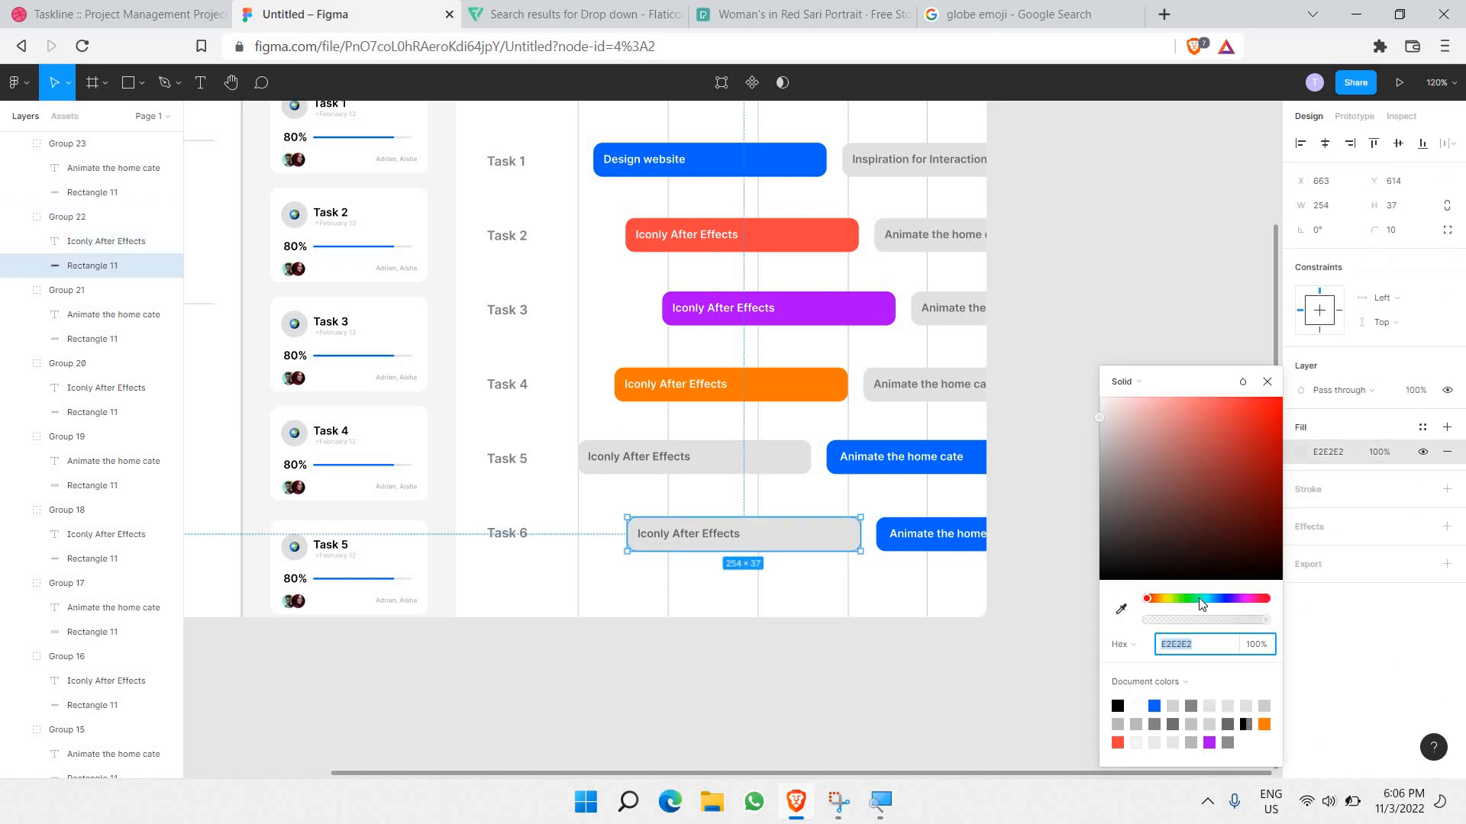
text(00FFA3)
key(Return)
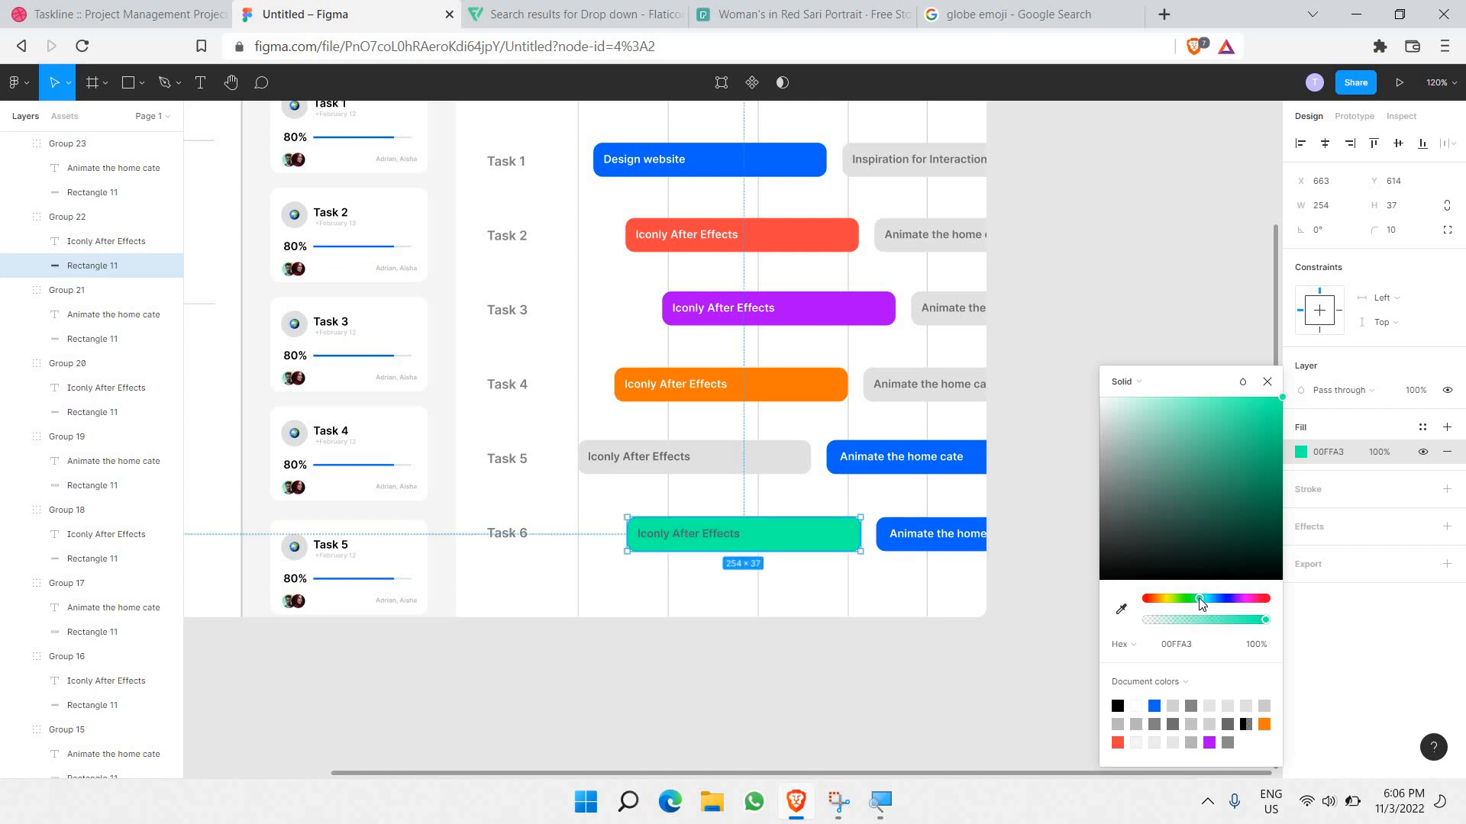
click(1195, 602)
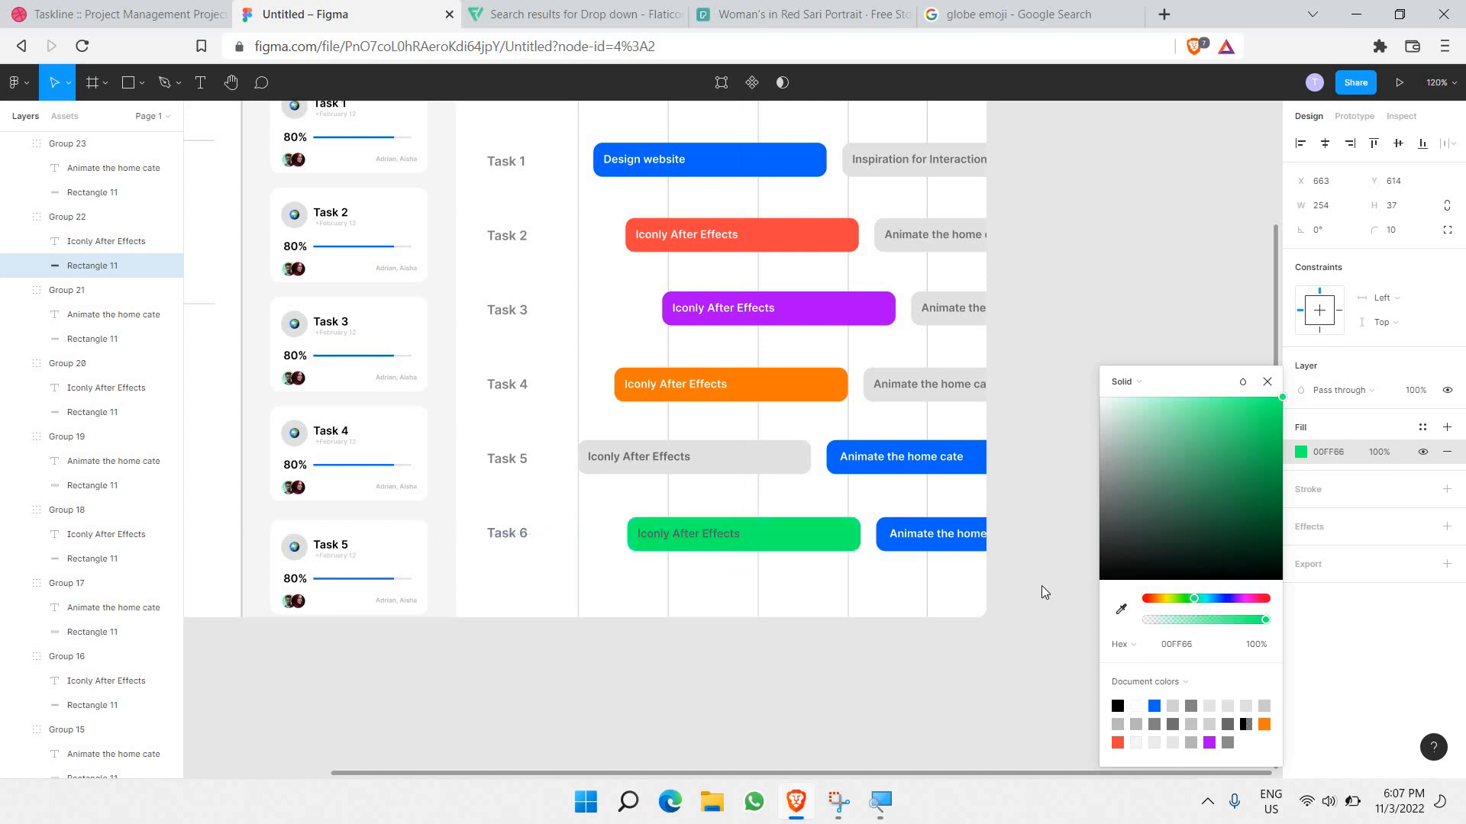
Step: Make the green bar's label white ffffff and fine-tune its green hue
double_click(717, 536)
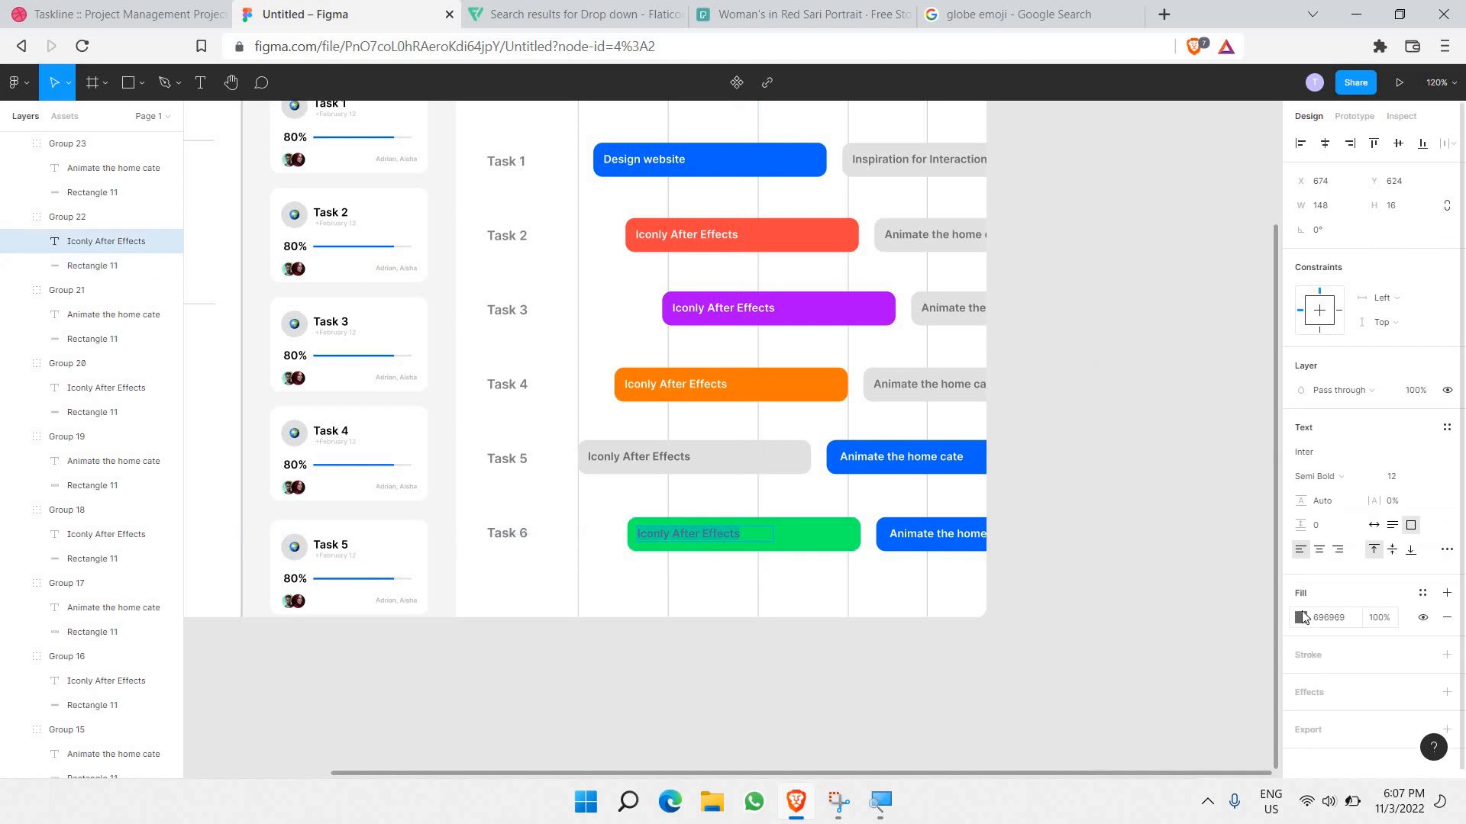
click(1300, 617)
text(ffffff)
key(Return)
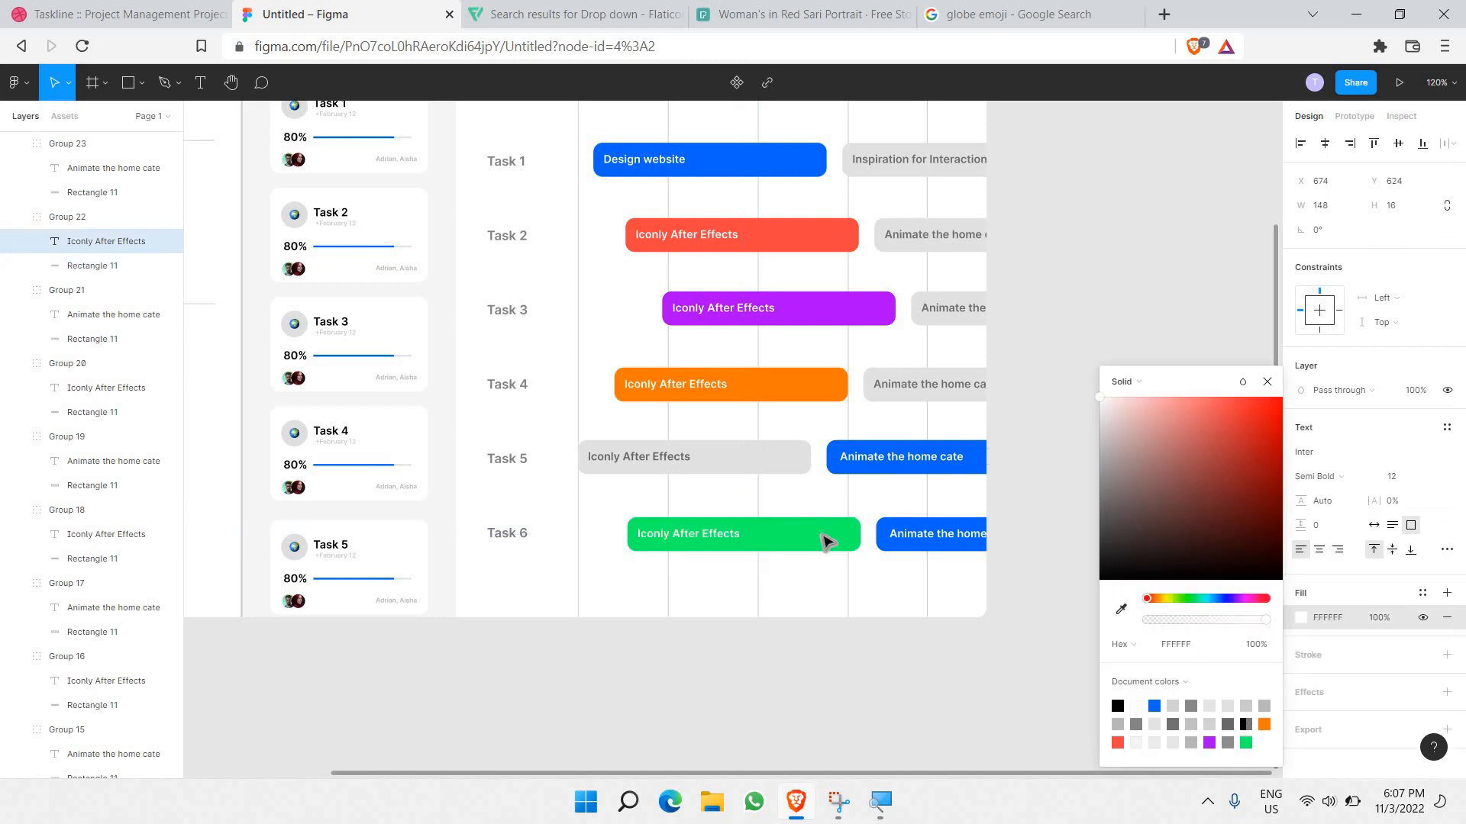
click(827, 542)
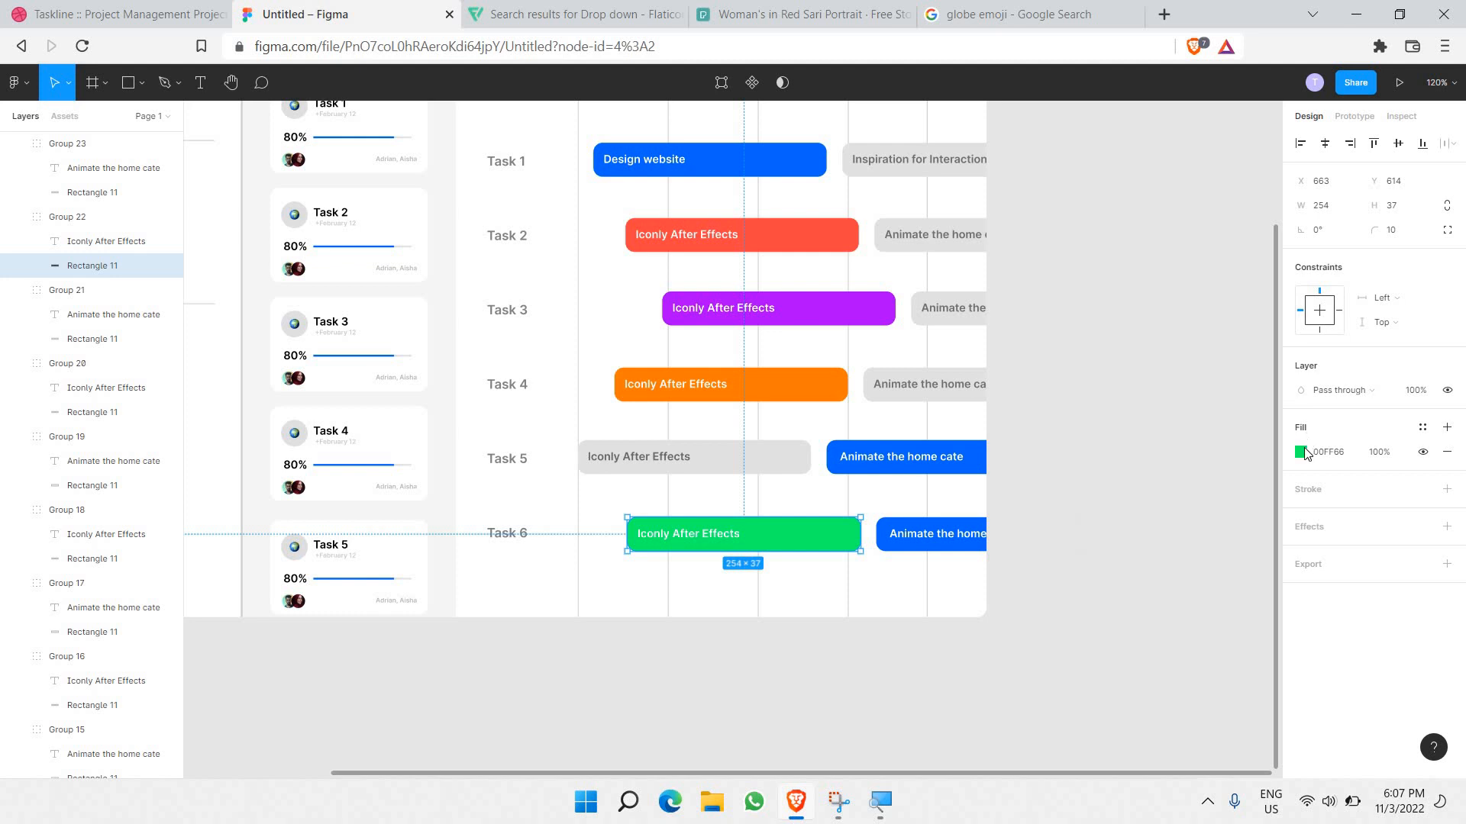
click(1300, 452)
click(1280, 421)
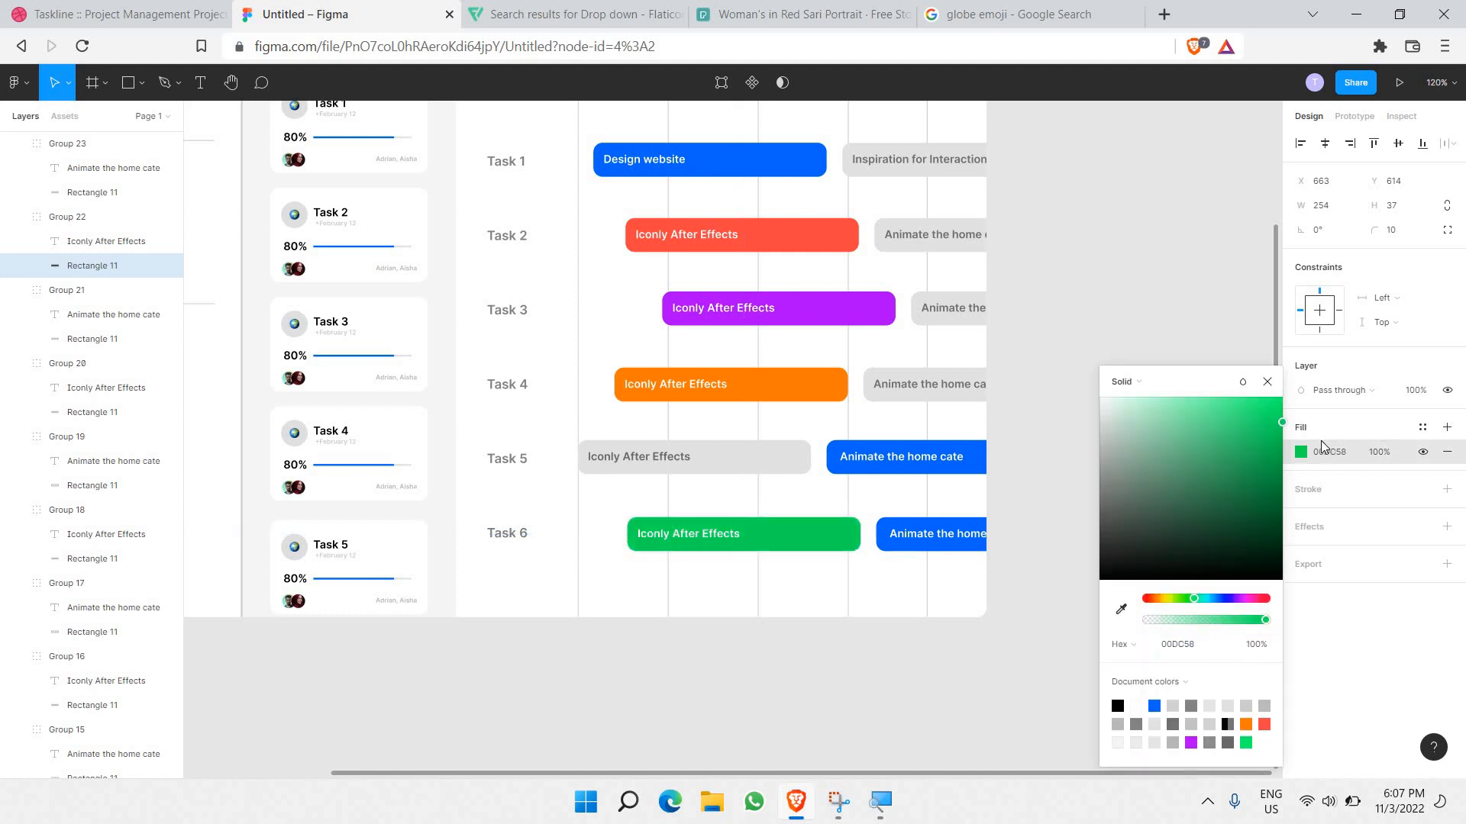
key(ctrl+z)
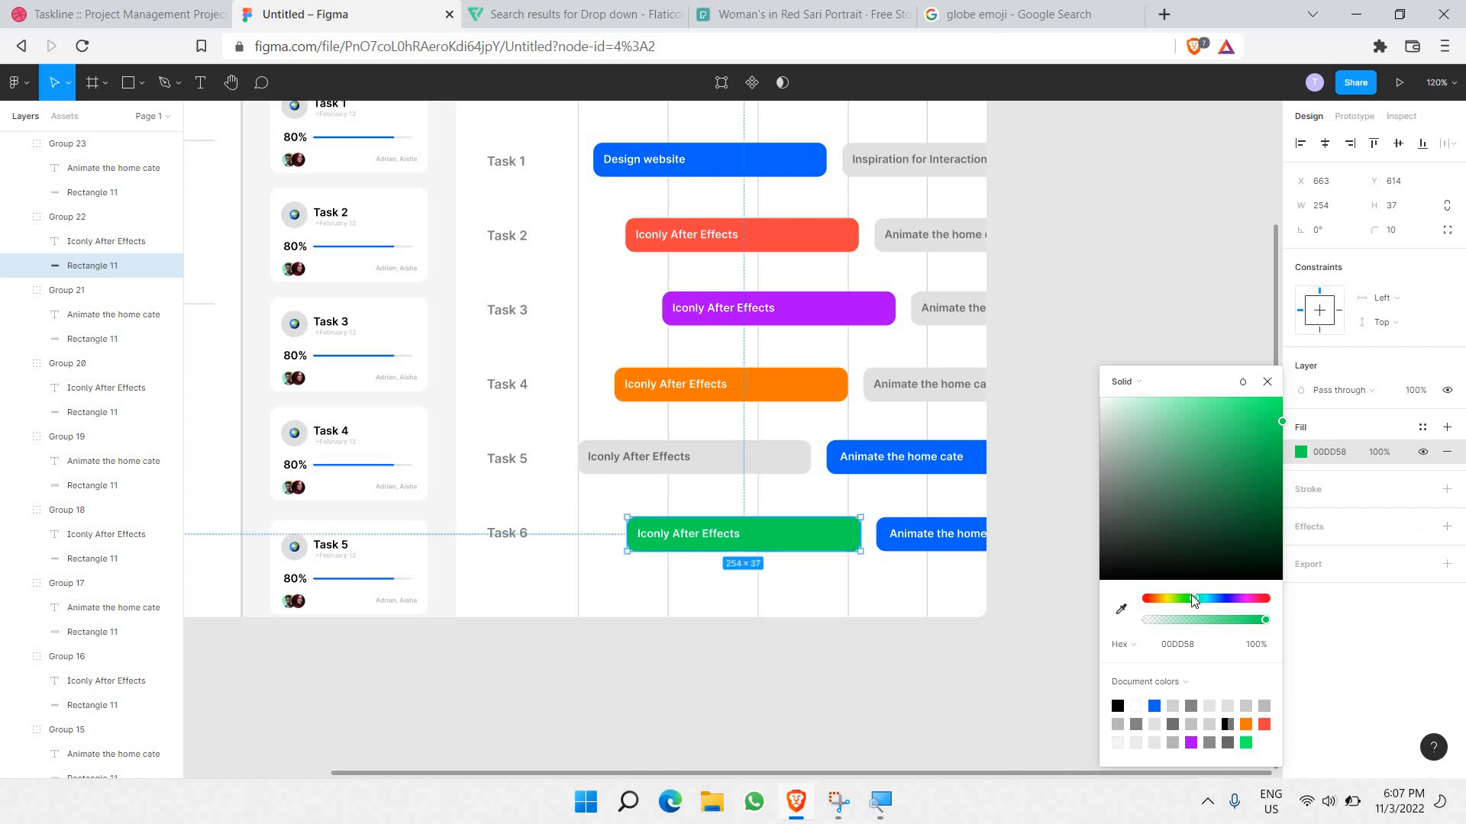
drag(1185, 603, 1193, 605)
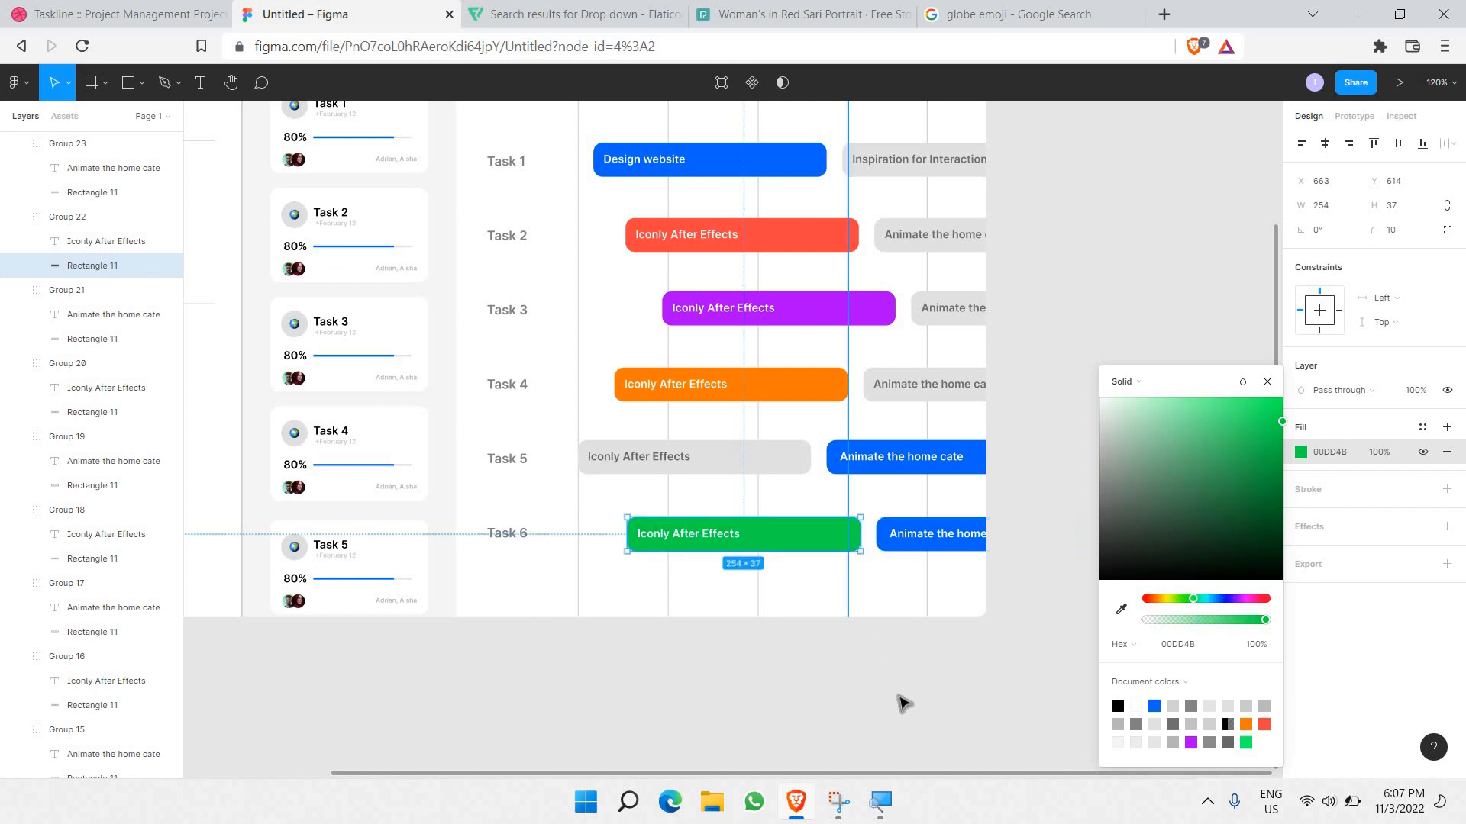
click(902, 700)
Step: Give the Task 6 Animate bar a grey fill and grey 7A7A7A label text
click(938, 536)
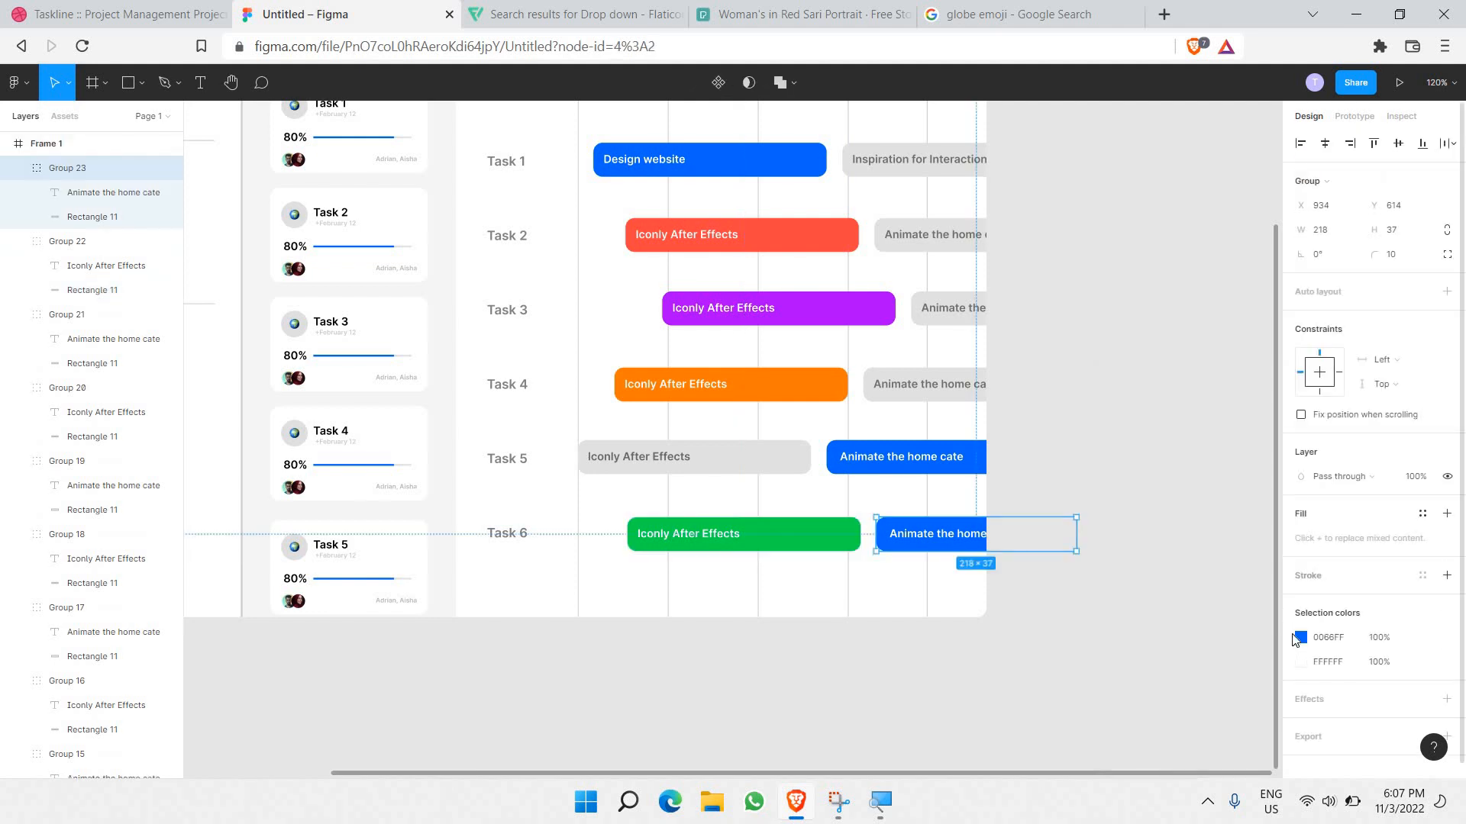
double_click(951, 544)
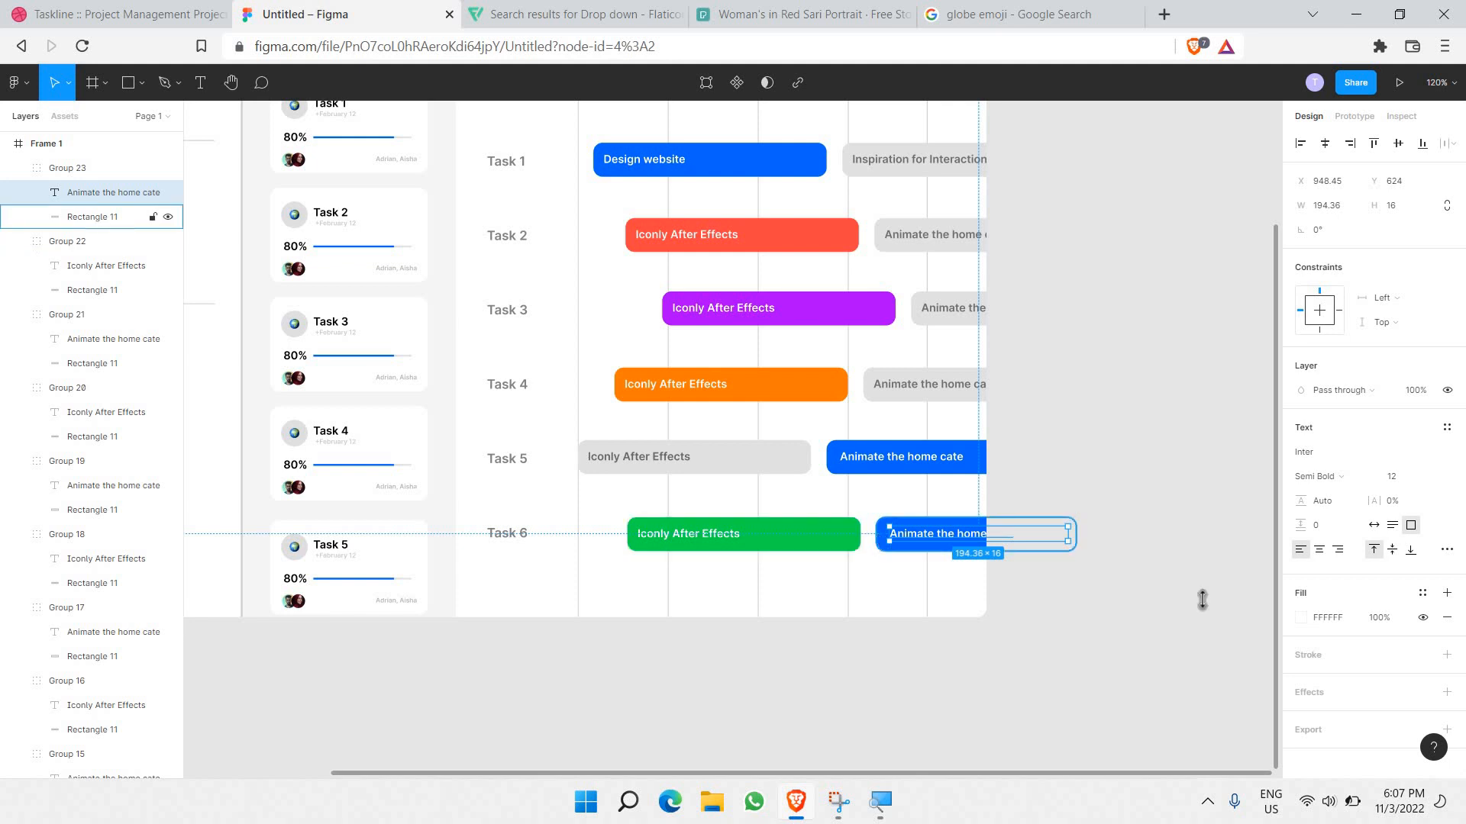
click(93, 216)
click(1301, 453)
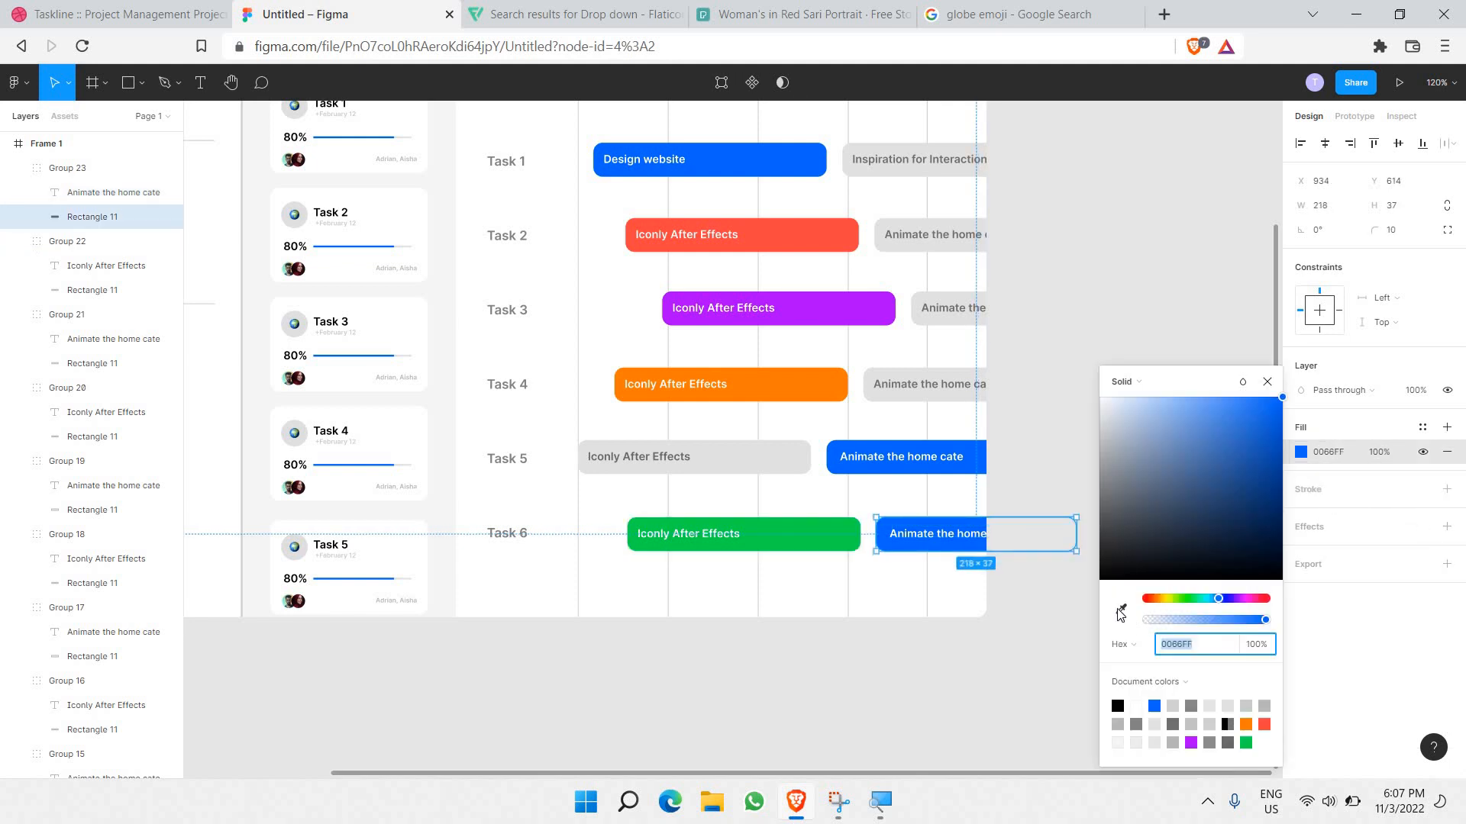
click(1120, 609)
click(791, 464)
double_click(974, 537)
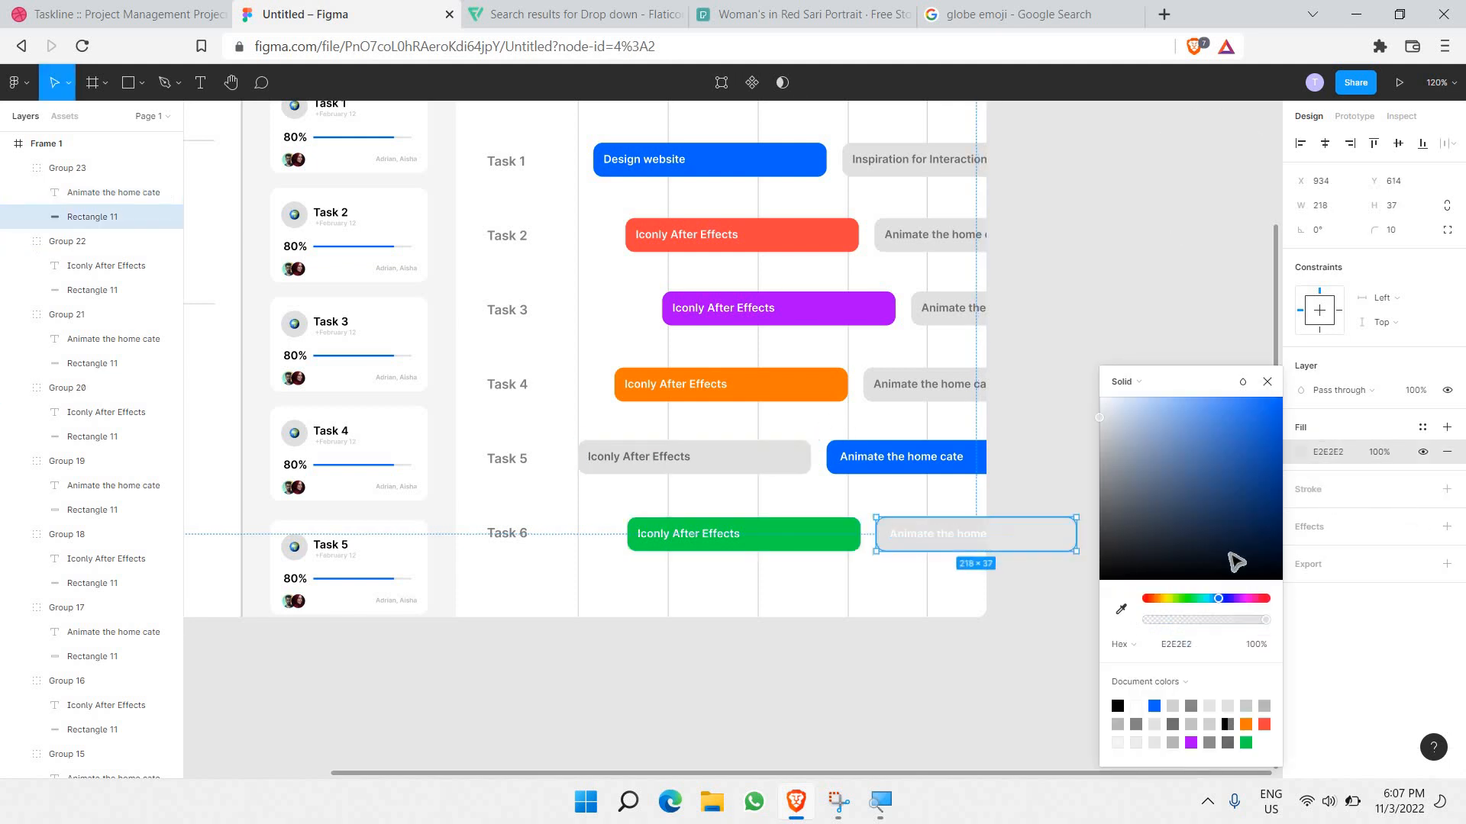
click(1301, 617)
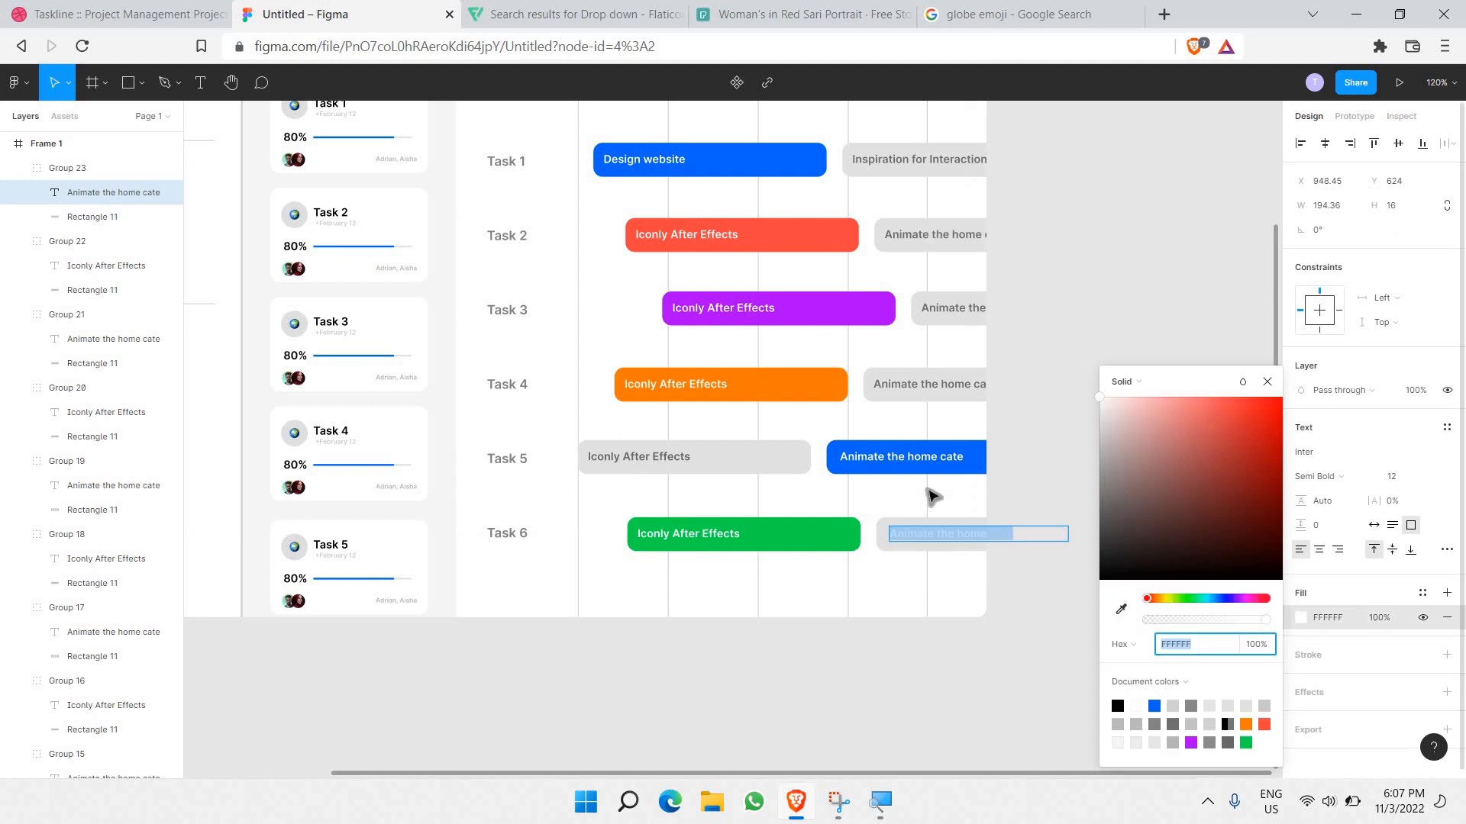
text(6B6B6B)
key(Return)
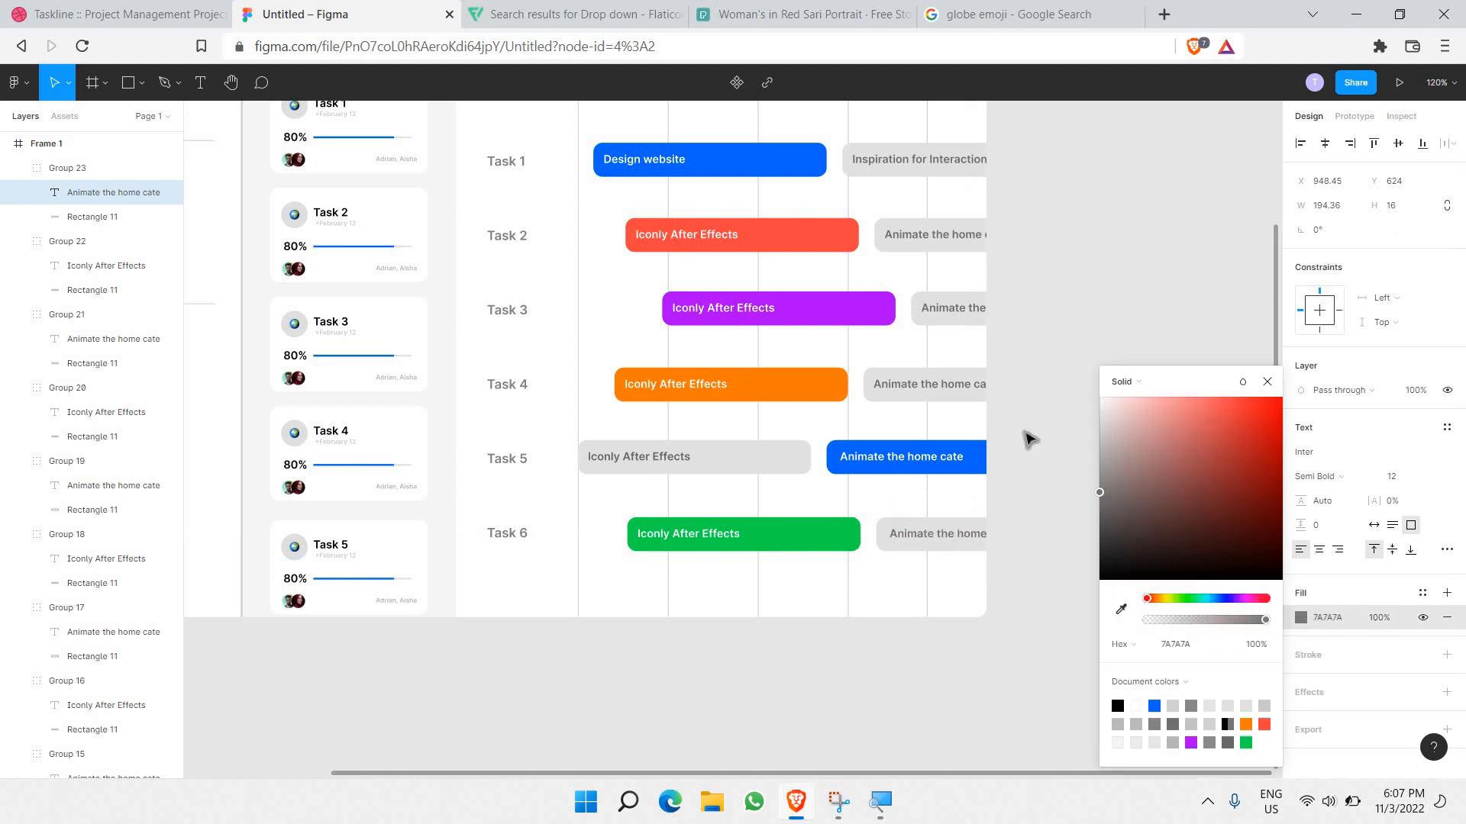
click(1028, 439)
scroll(1028, 441, down, 2)
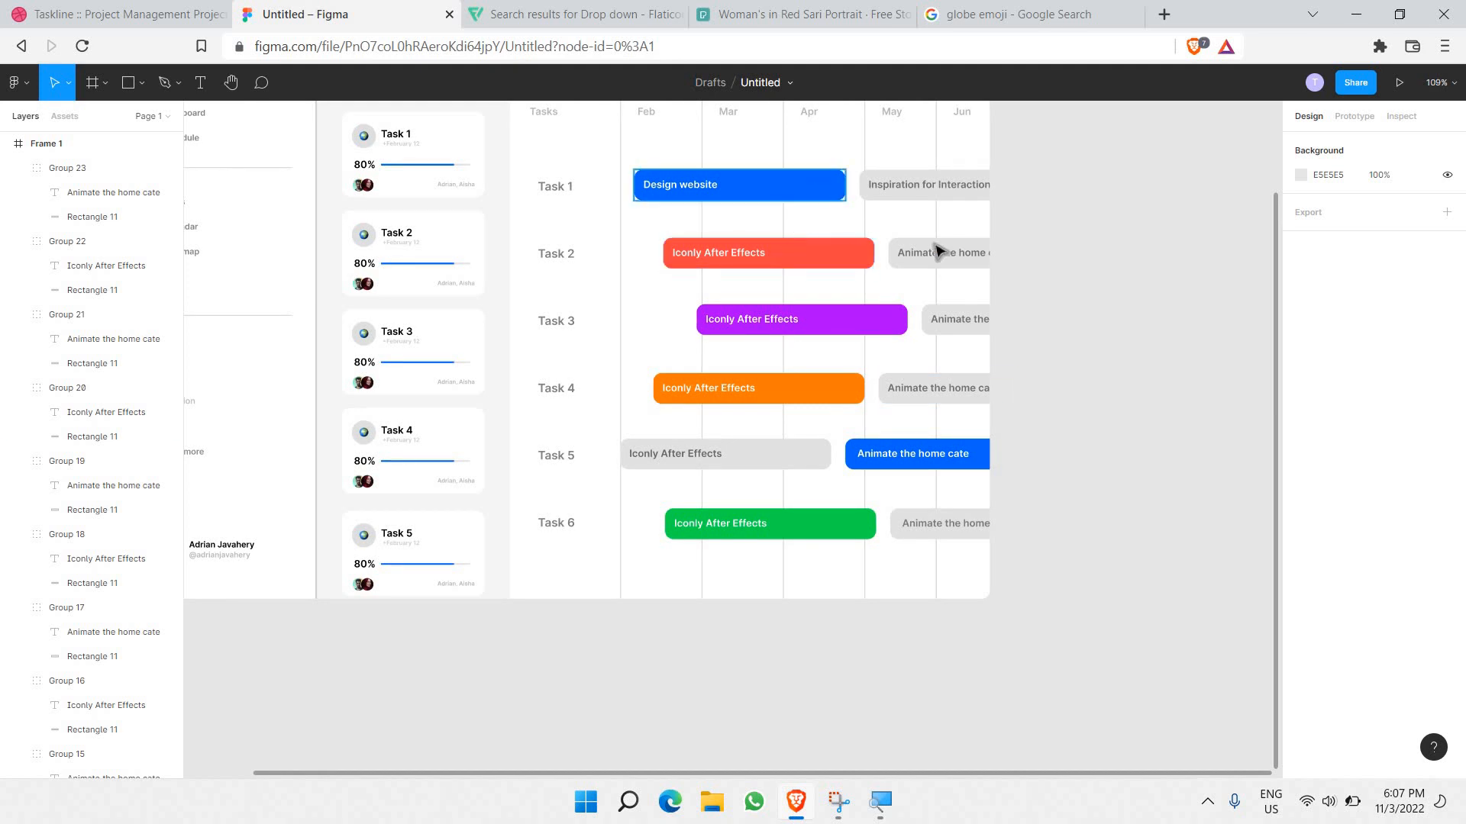
scroll(940, 254, up, 5)
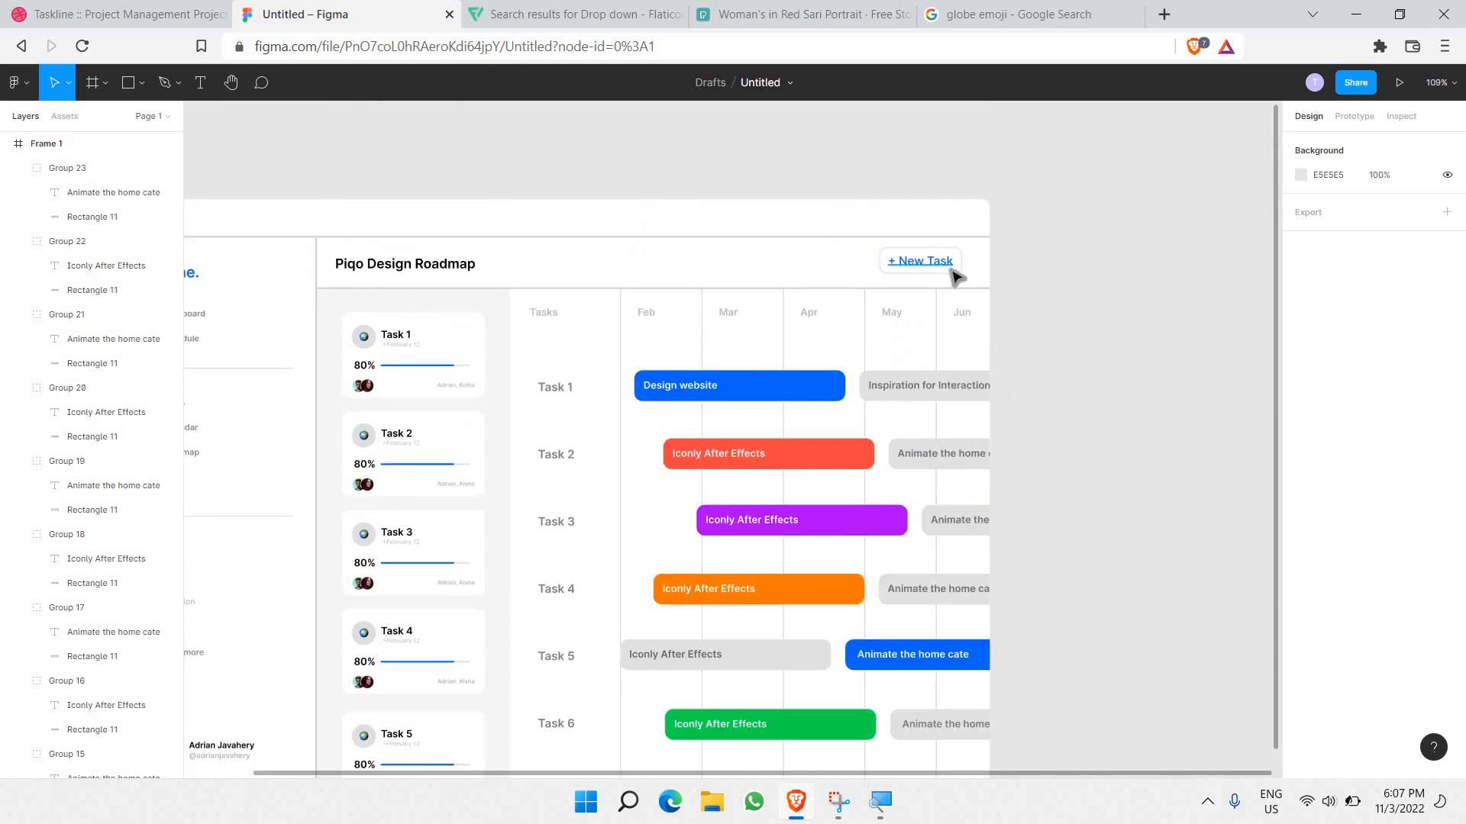
scroll(752, 397, down, 3)
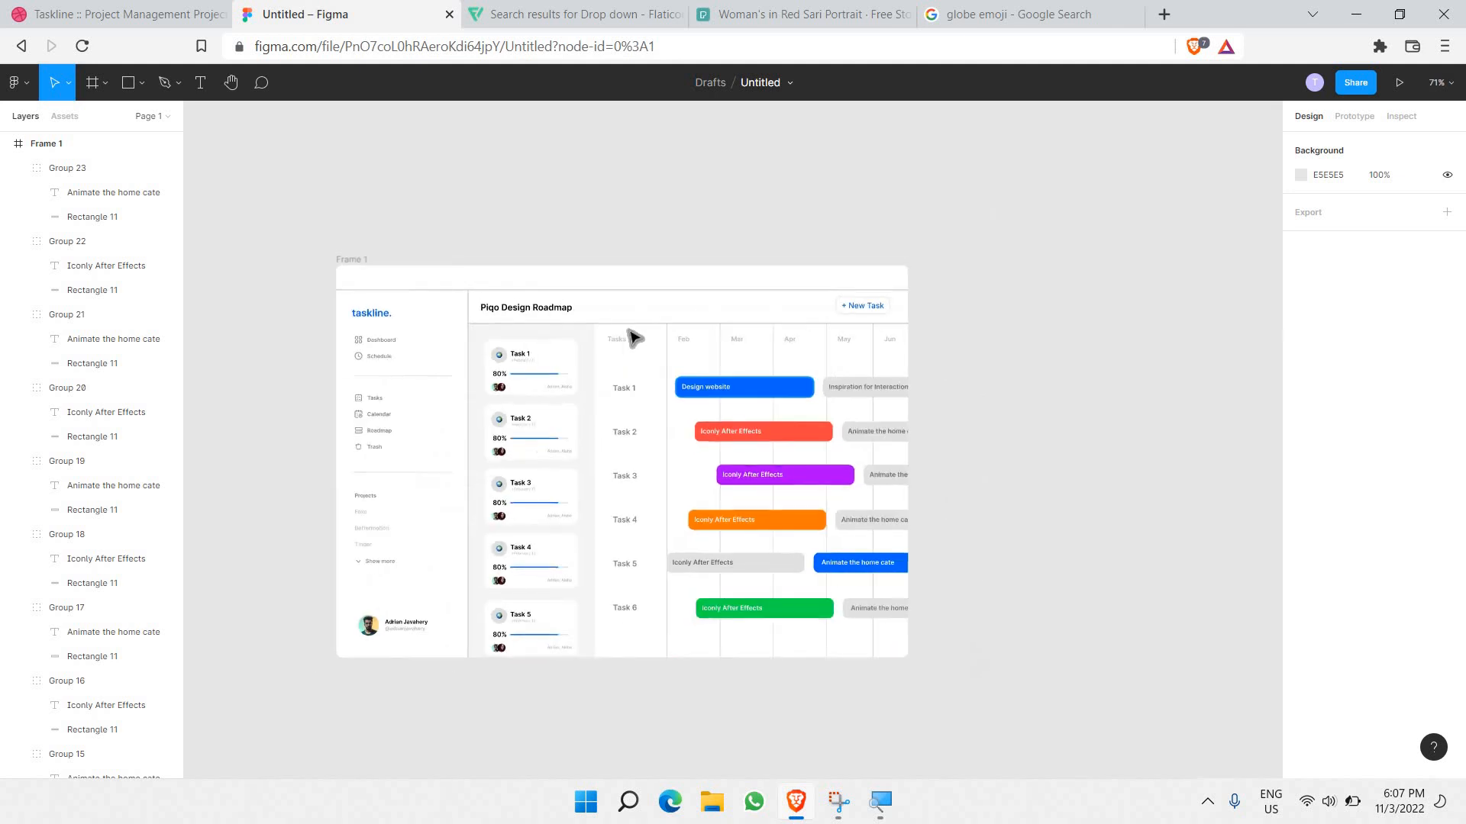
scroll(524, 373, up, 2)
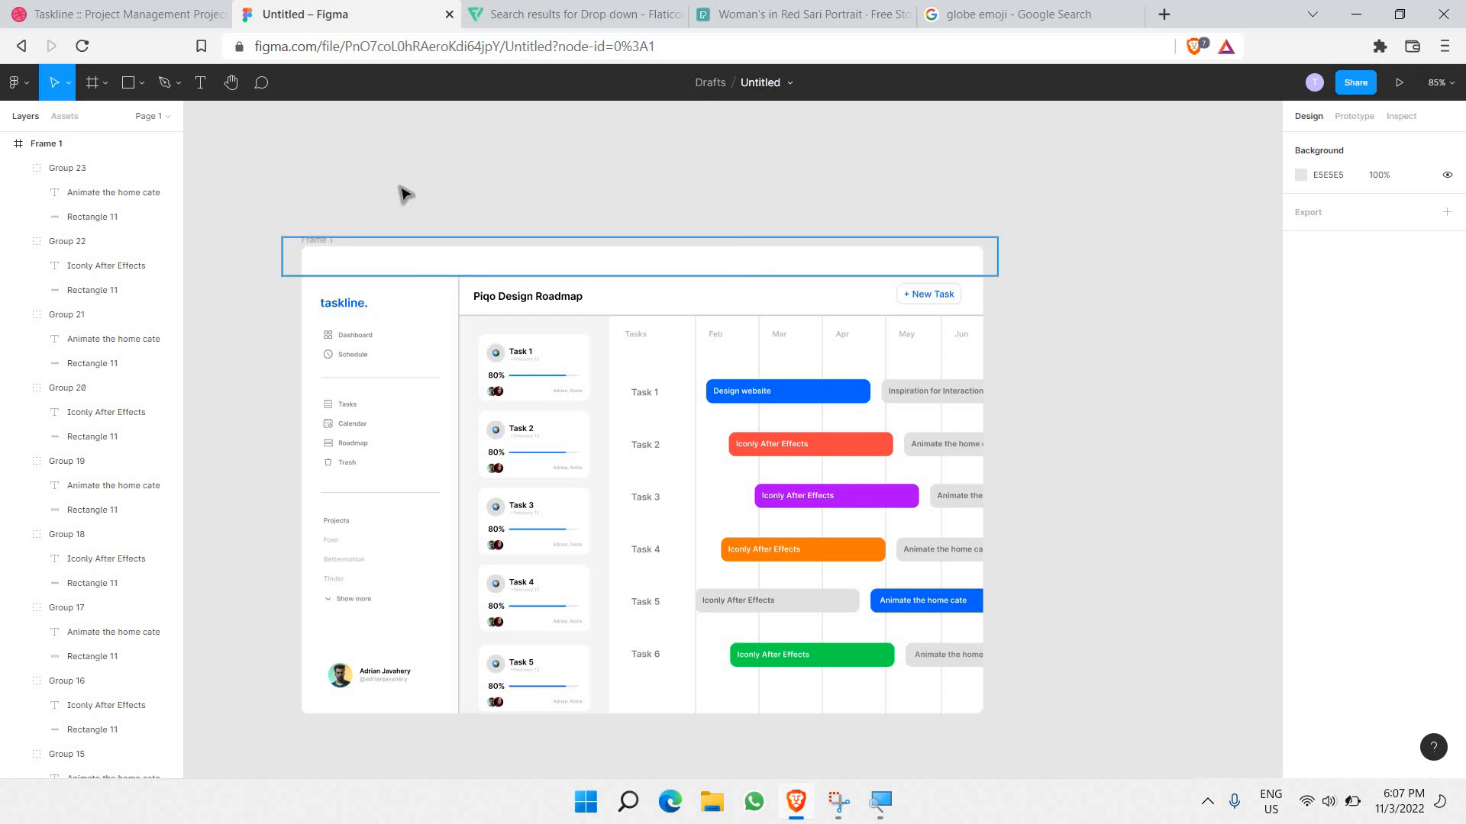
scroll(310, 245, up, 5)
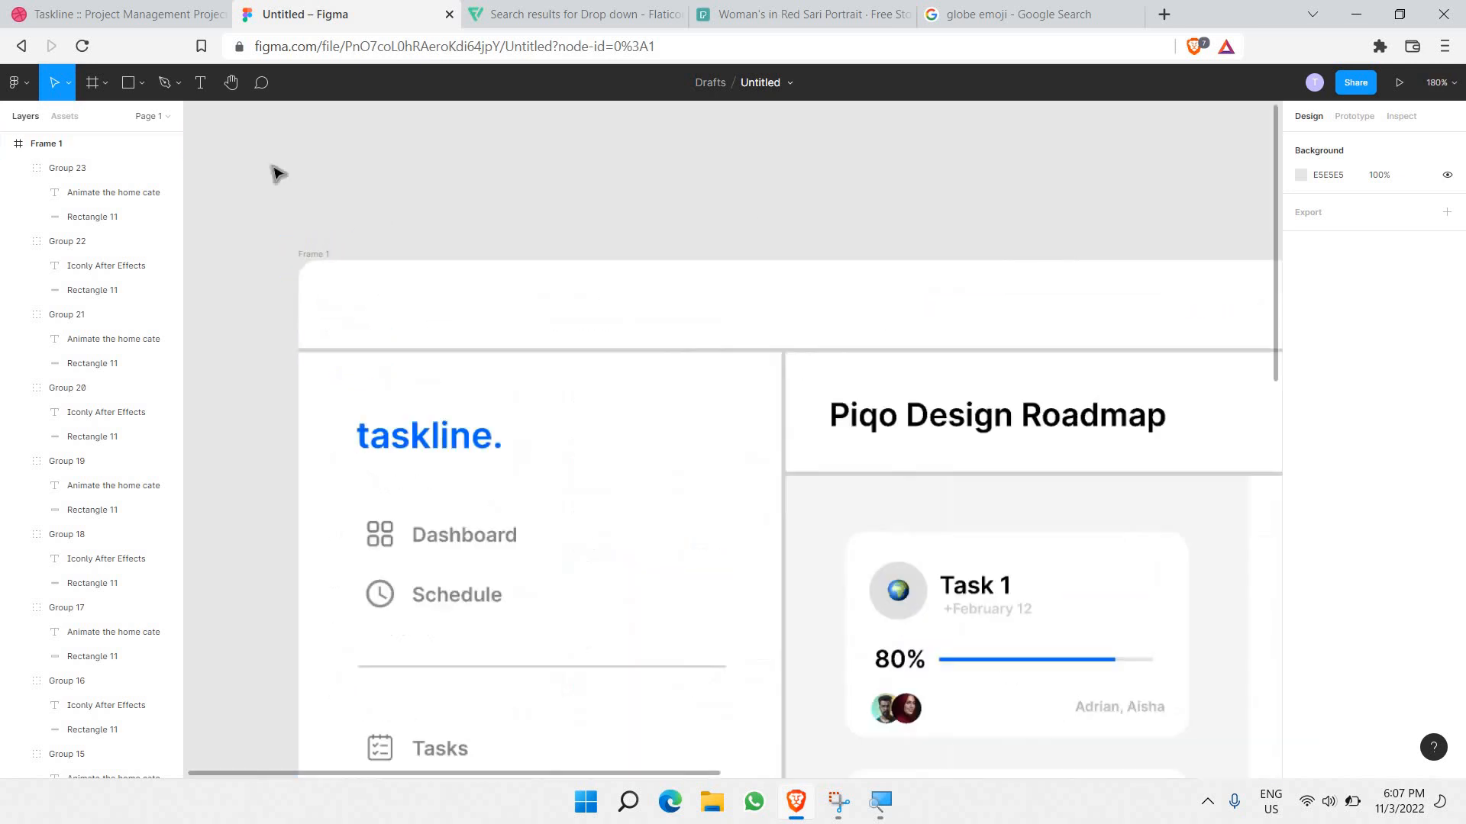
Step: Draw a small bright red circle at the header's top-left, removing duplicate fills
click(141, 83)
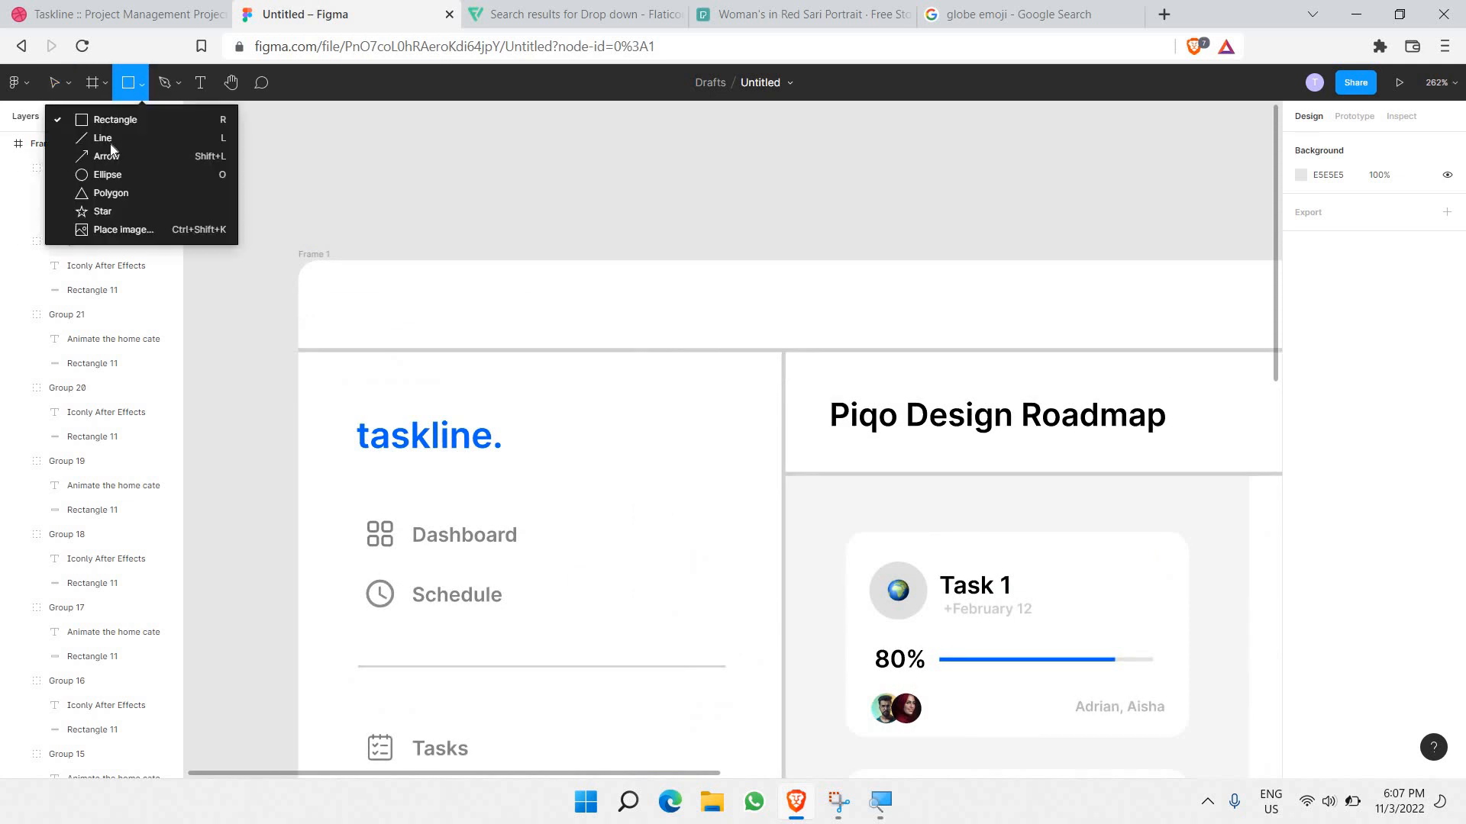
click(107, 174)
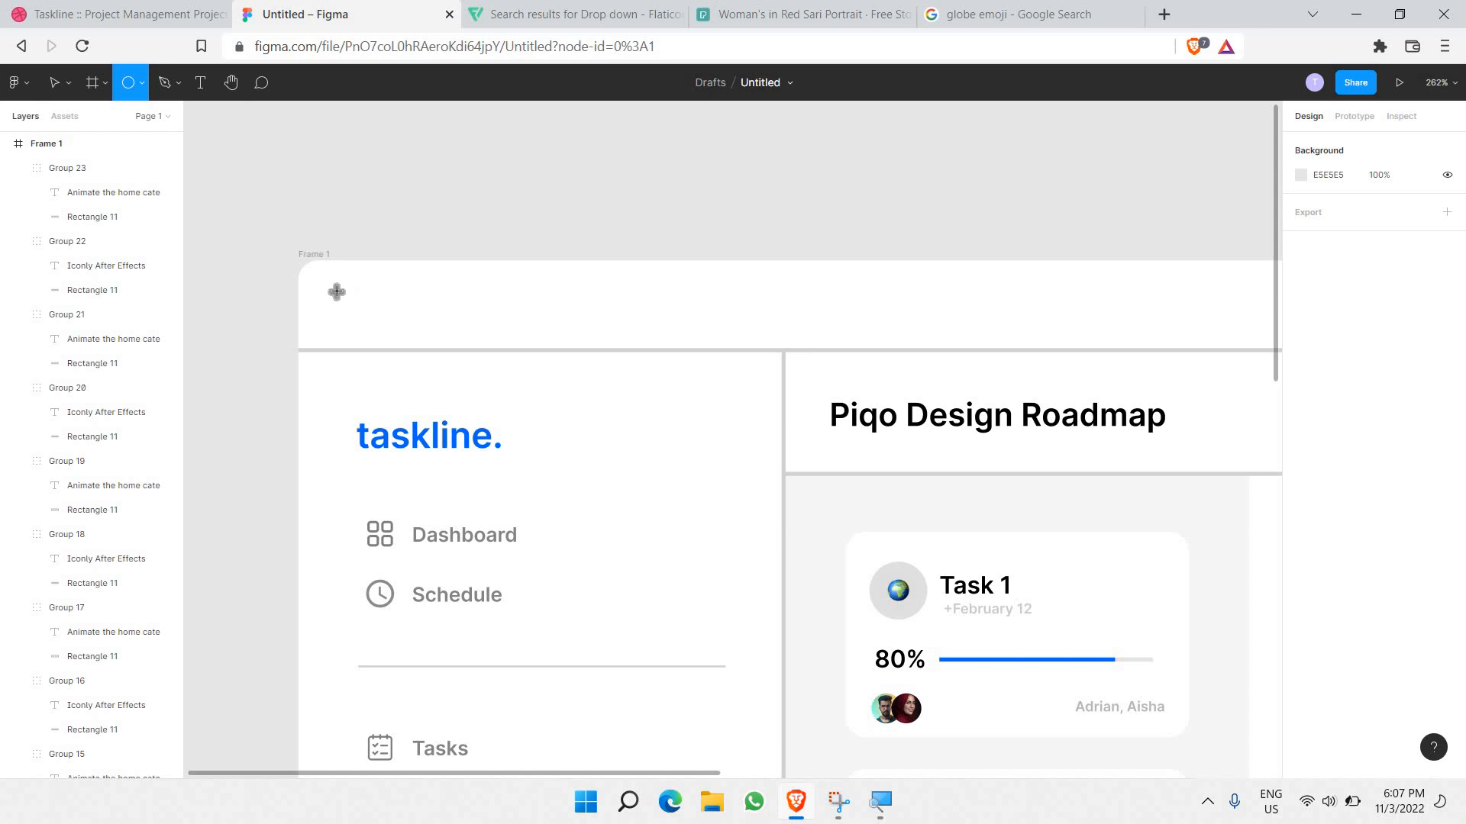
drag(332, 287, 367, 321)
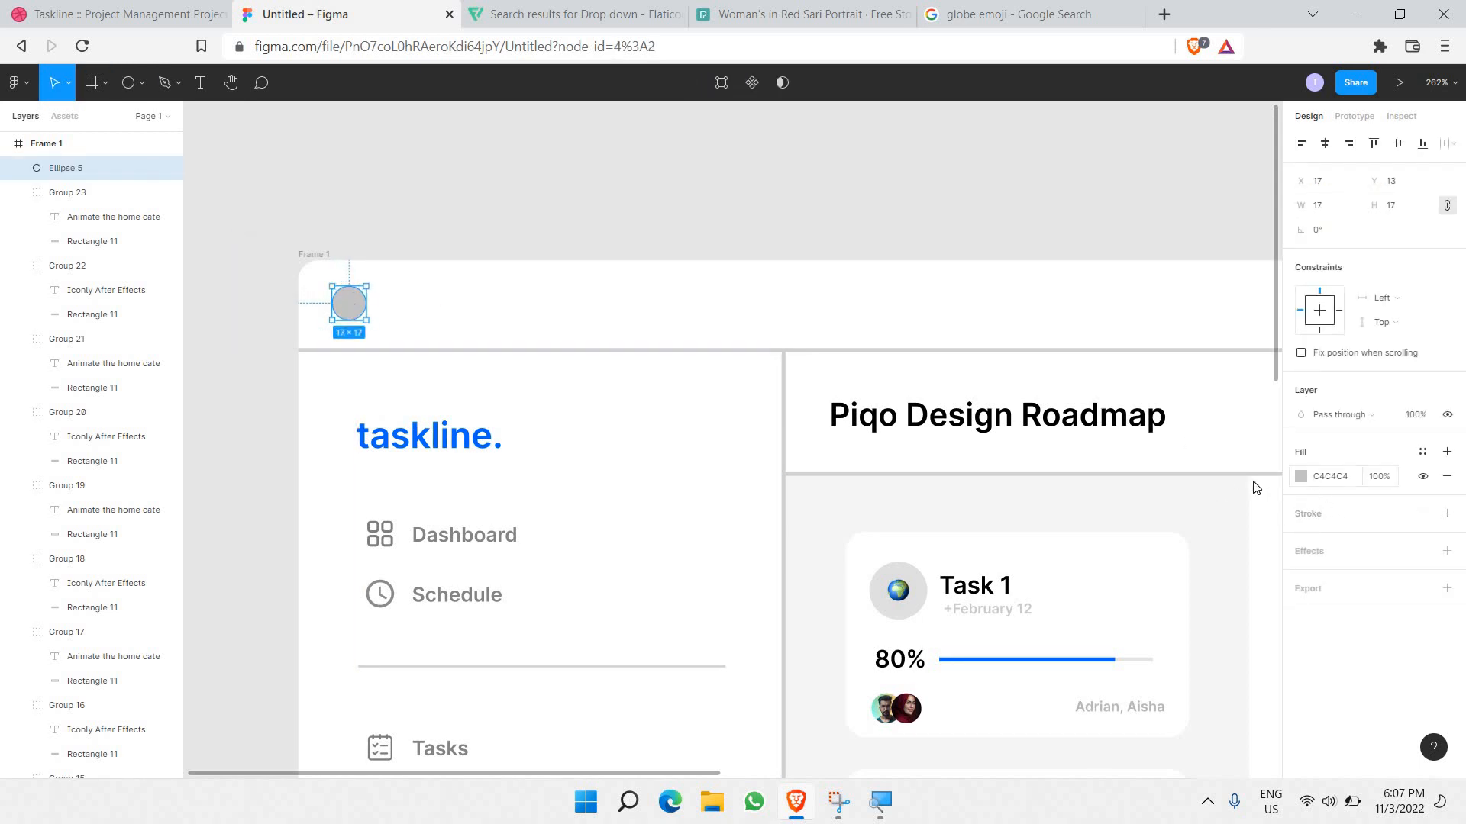
click(1301, 476)
drag(1256, 488, 1371, 342)
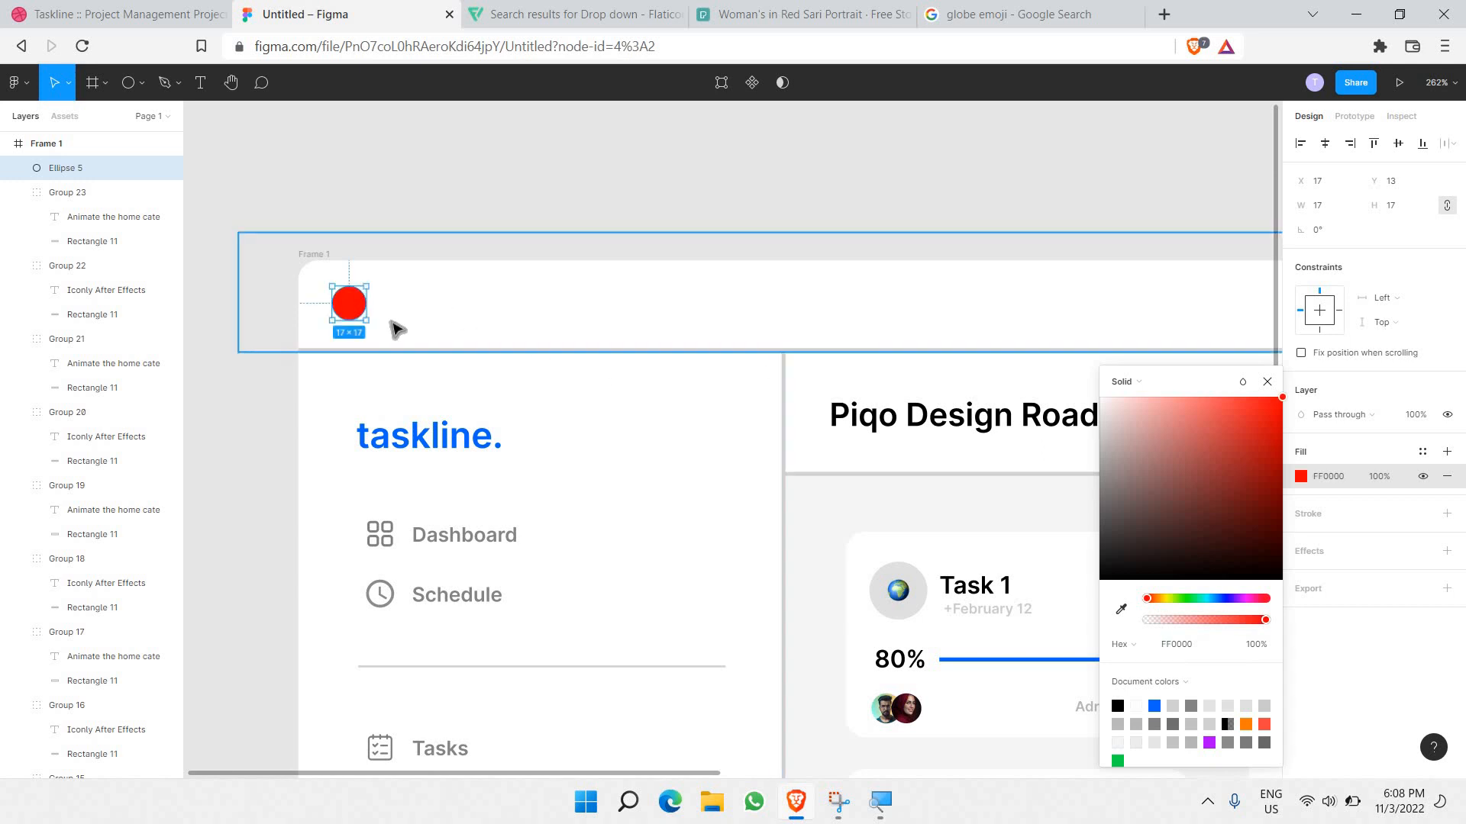
key(ctrl+d)
drag(354, 308, 449, 314)
key(ctrl+z)
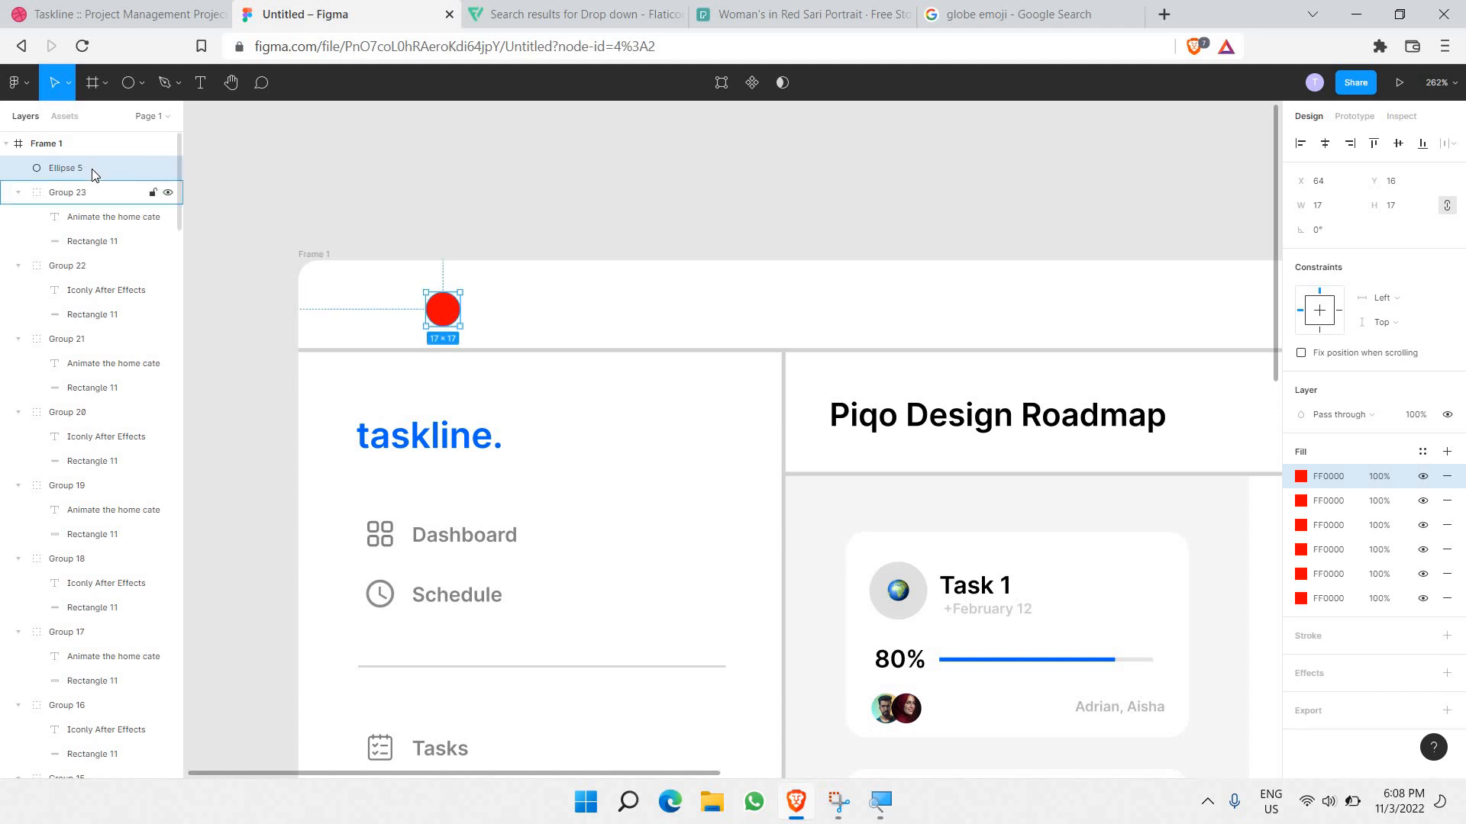
click(1335, 506)
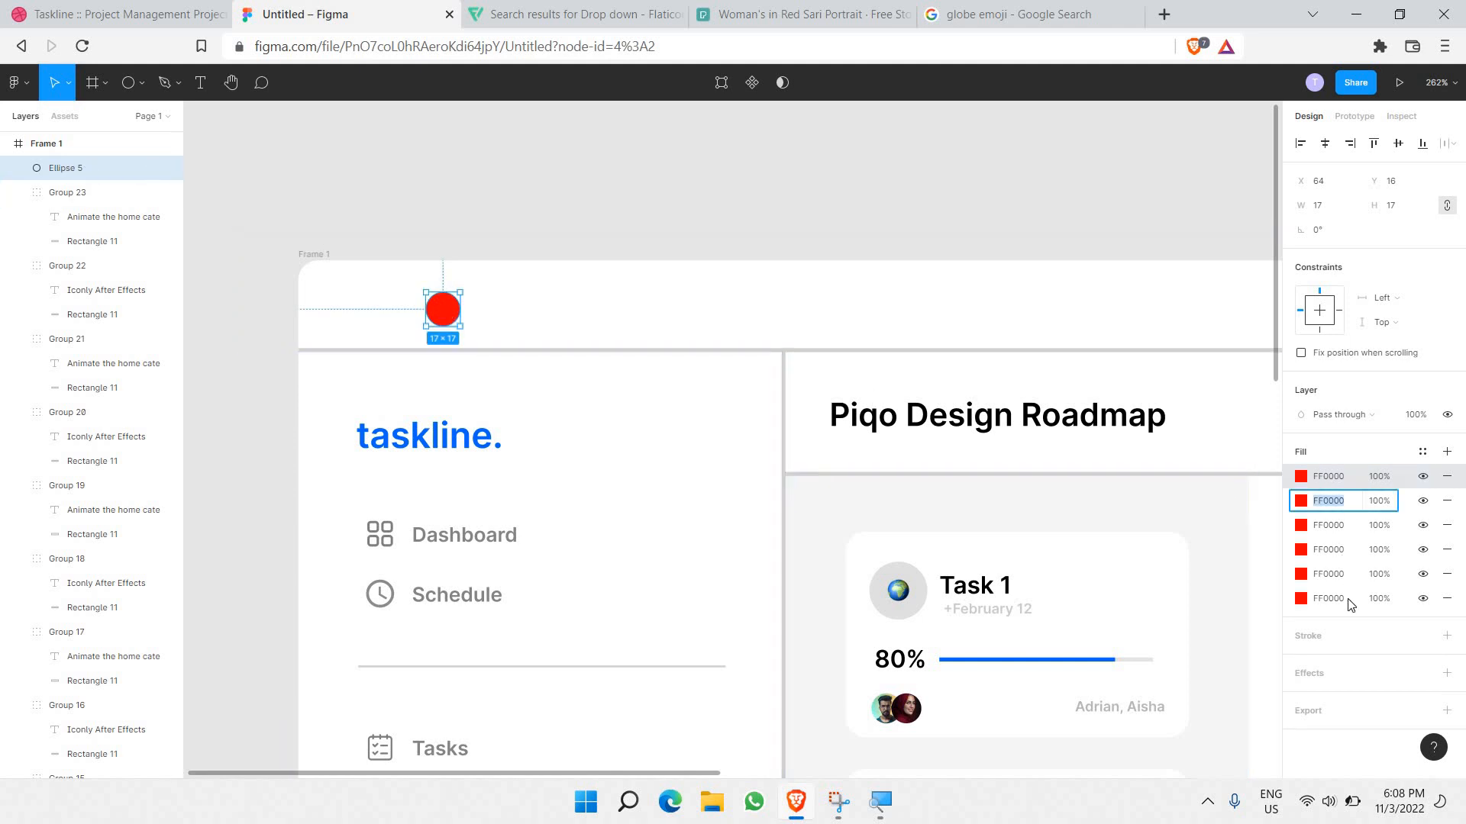
click(1447, 501)
click(1446, 501)
click(1447, 500)
click(1447, 500)
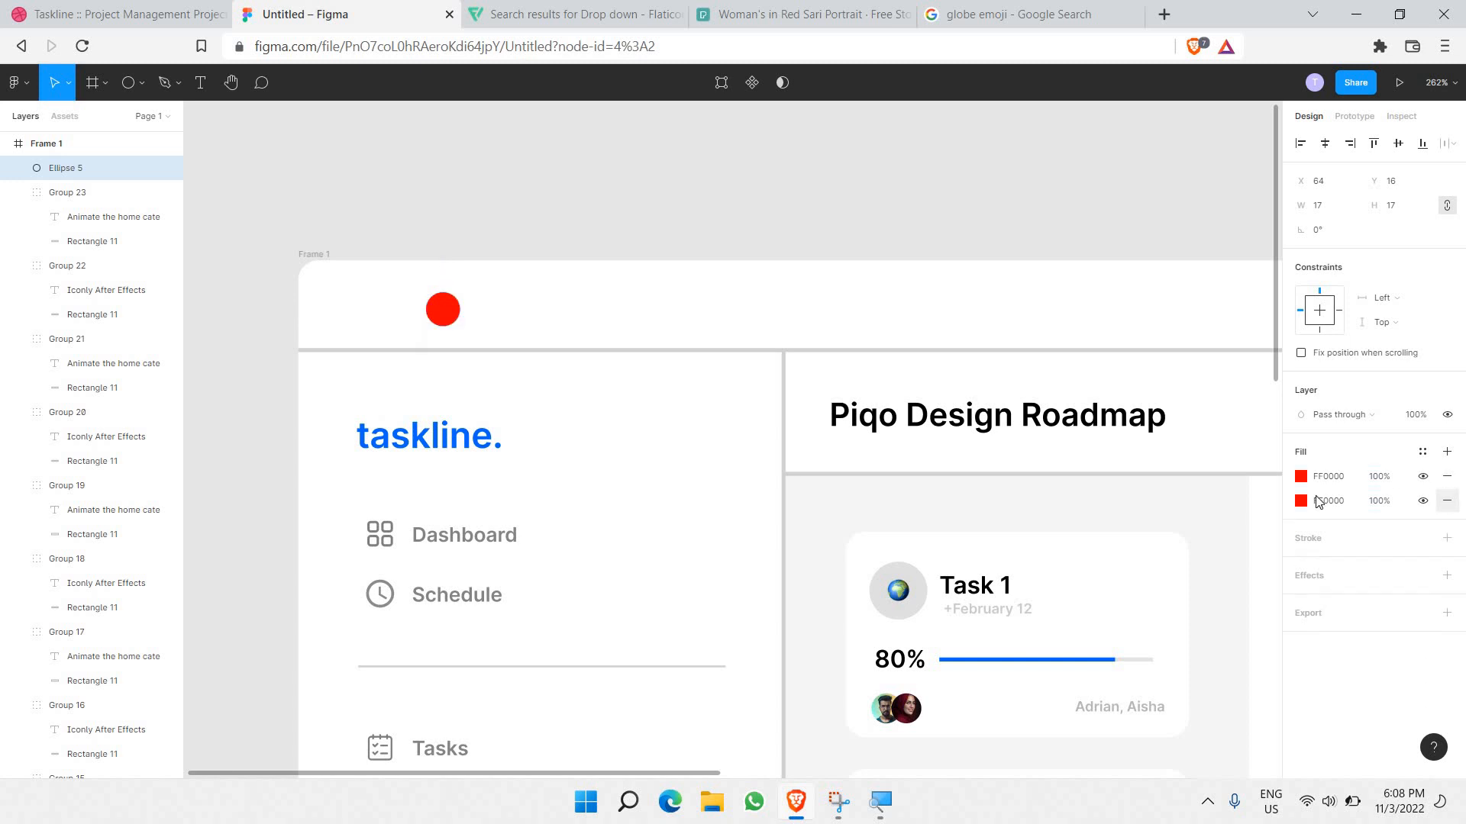
click(474, 191)
click(433, 306)
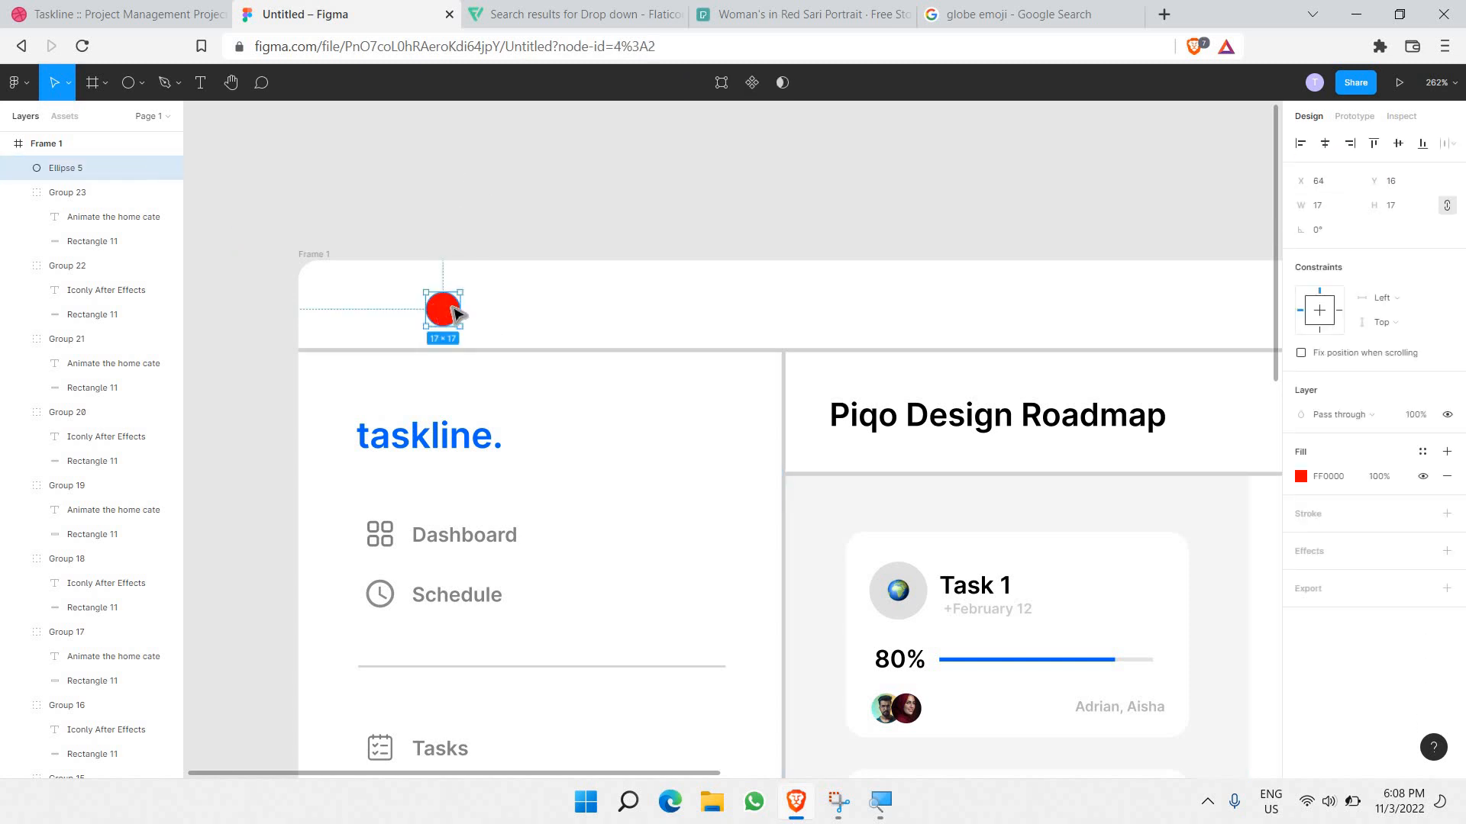
Step: Paste two copies beside the red circle and colour them yellow and green
key(ctrl+v)
drag(458, 311, 495, 308)
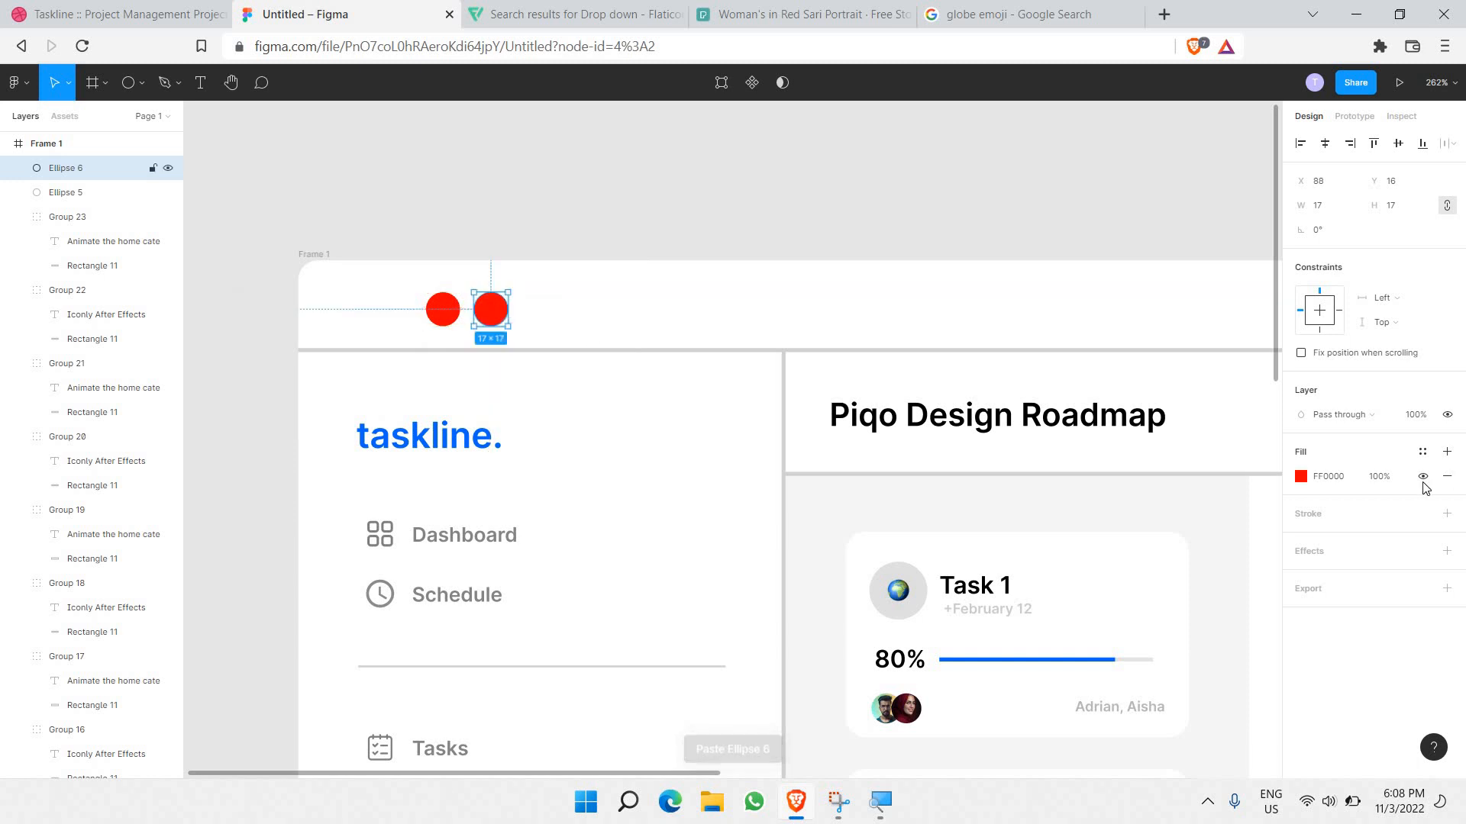
click(1300, 476)
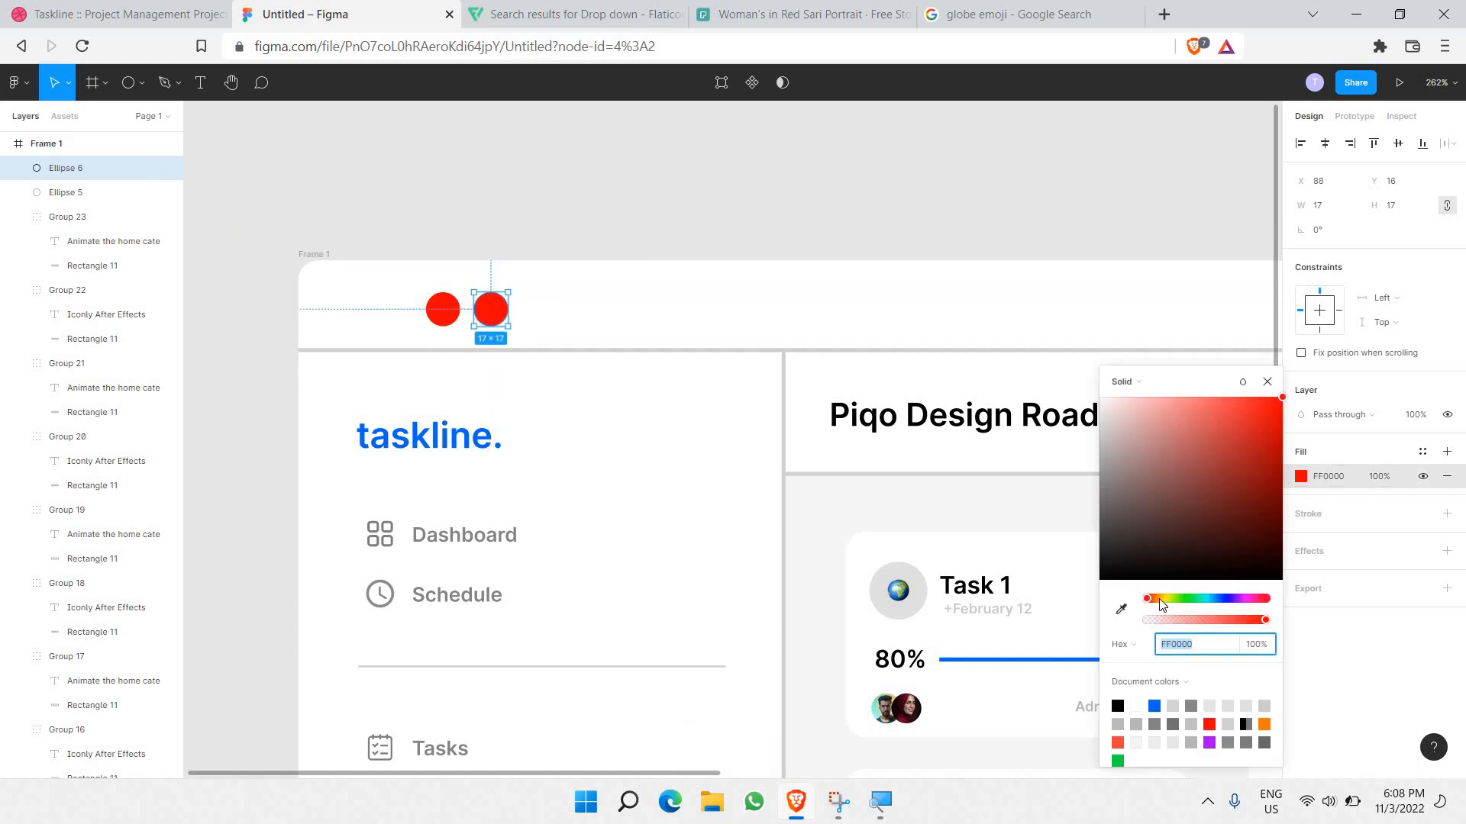
click(1162, 599)
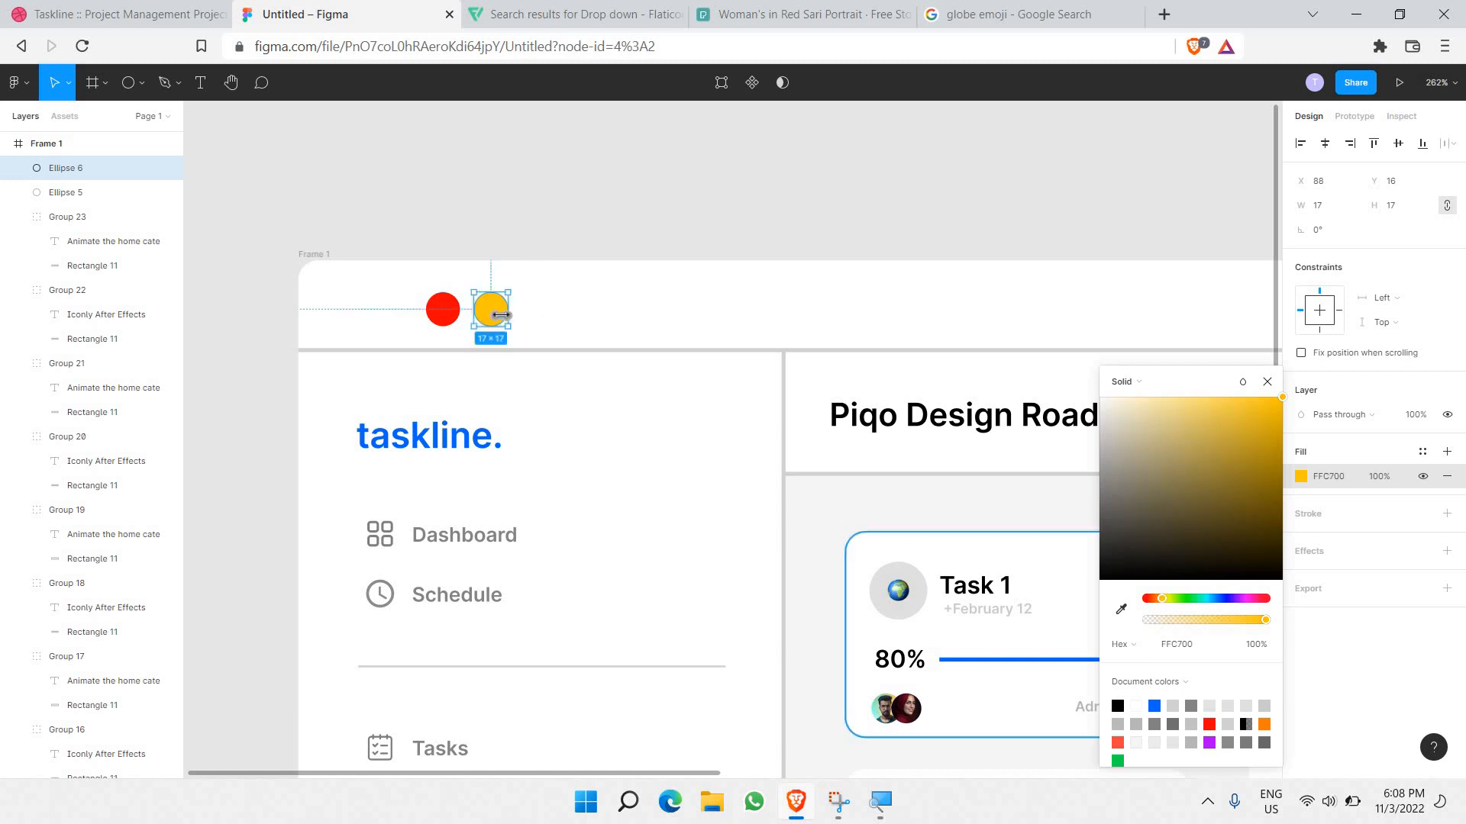
click(608, 237)
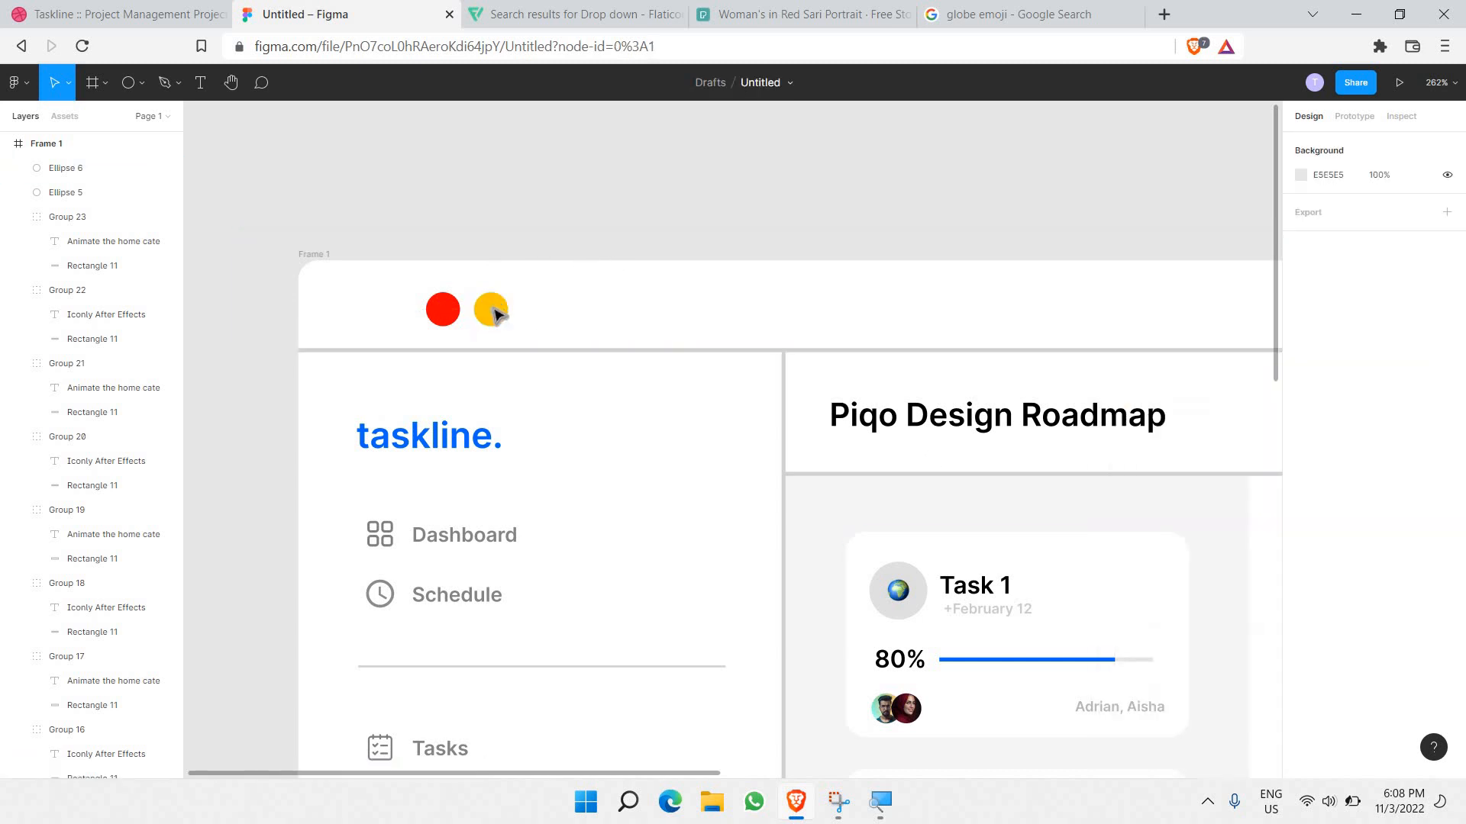
key(ctrl+v)
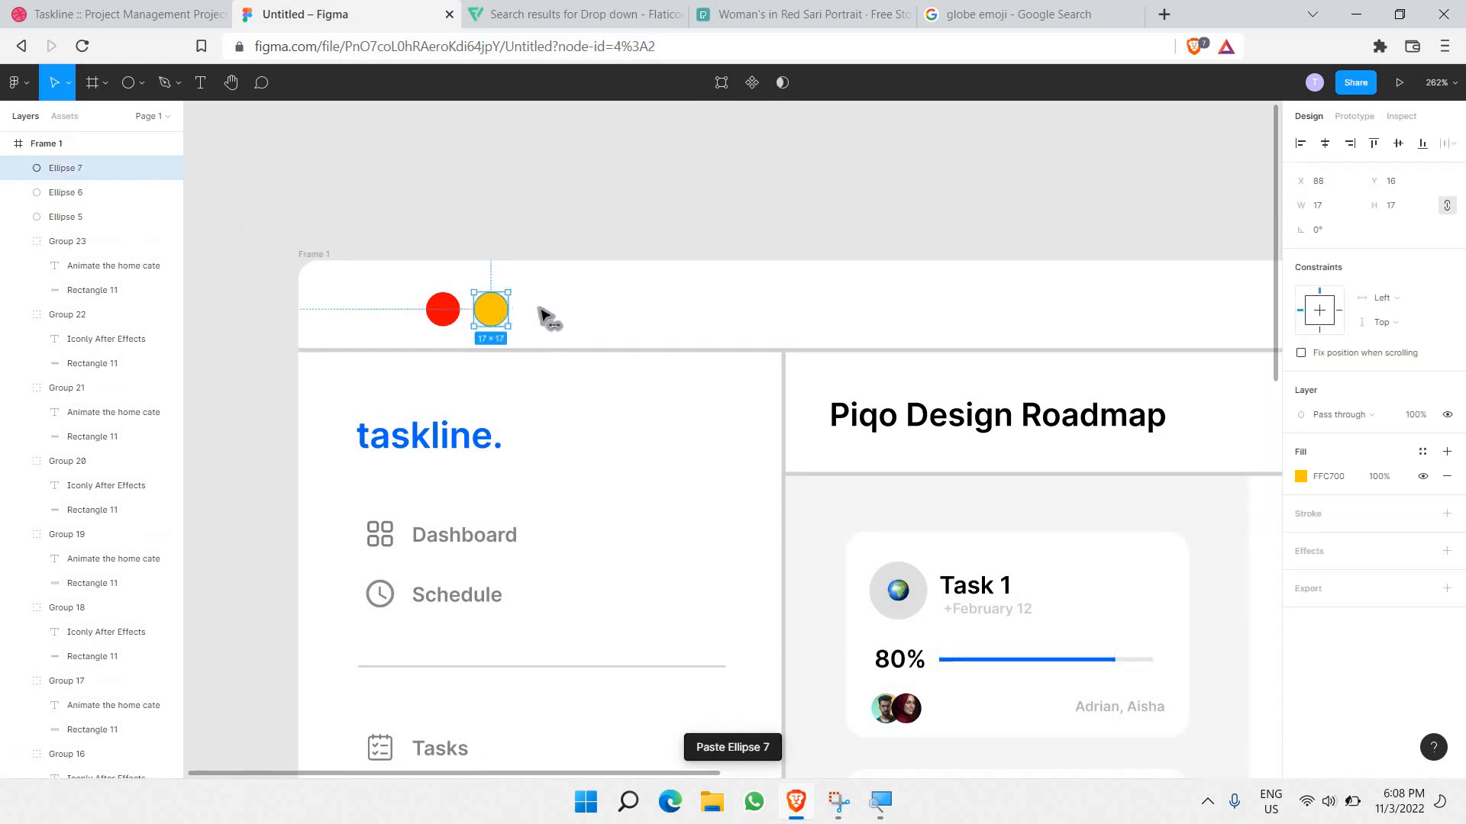
drag(500, 313, 547, 312)
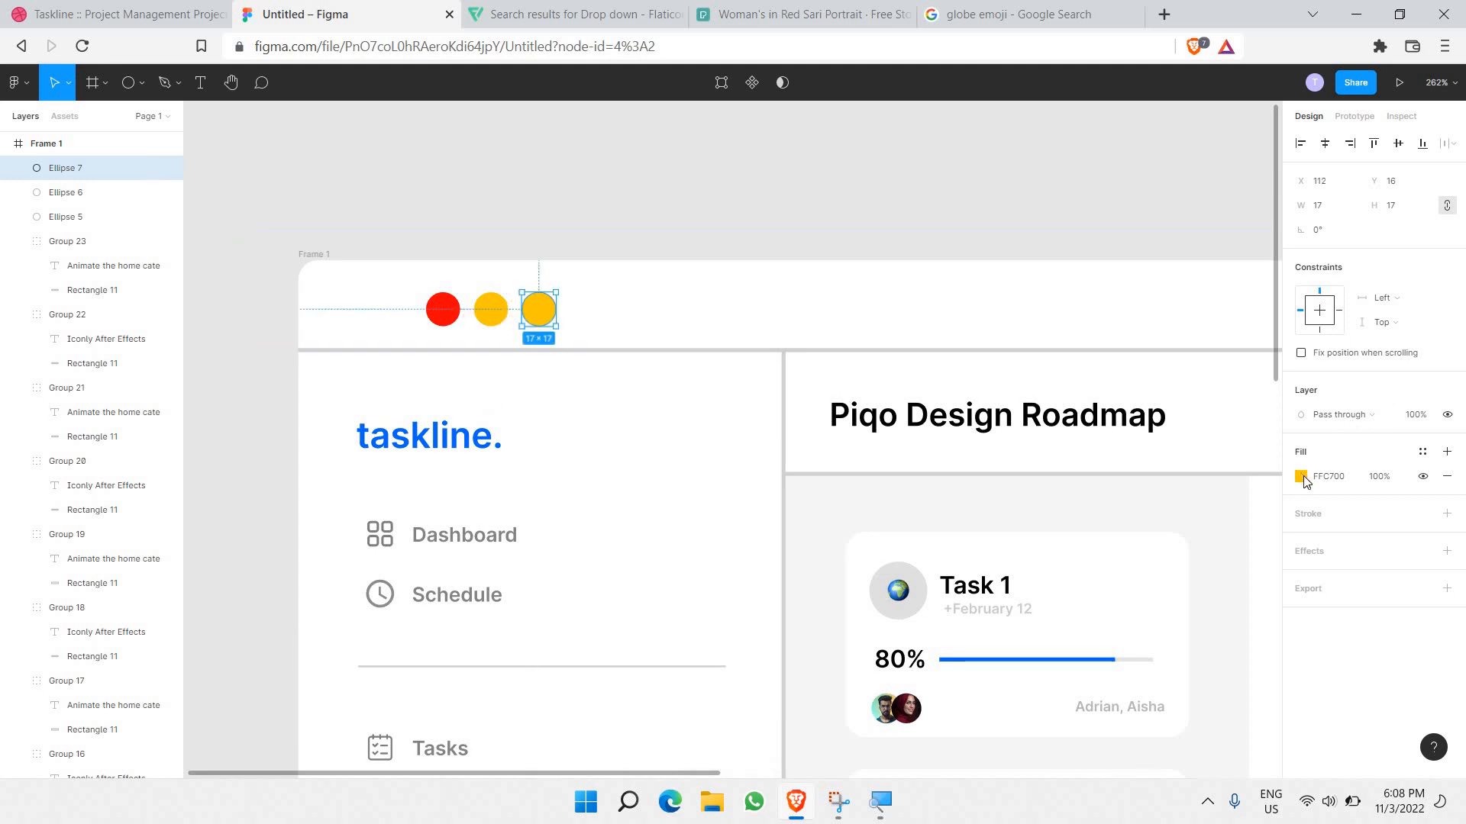
click(1300, 477)
click(1200, 598)
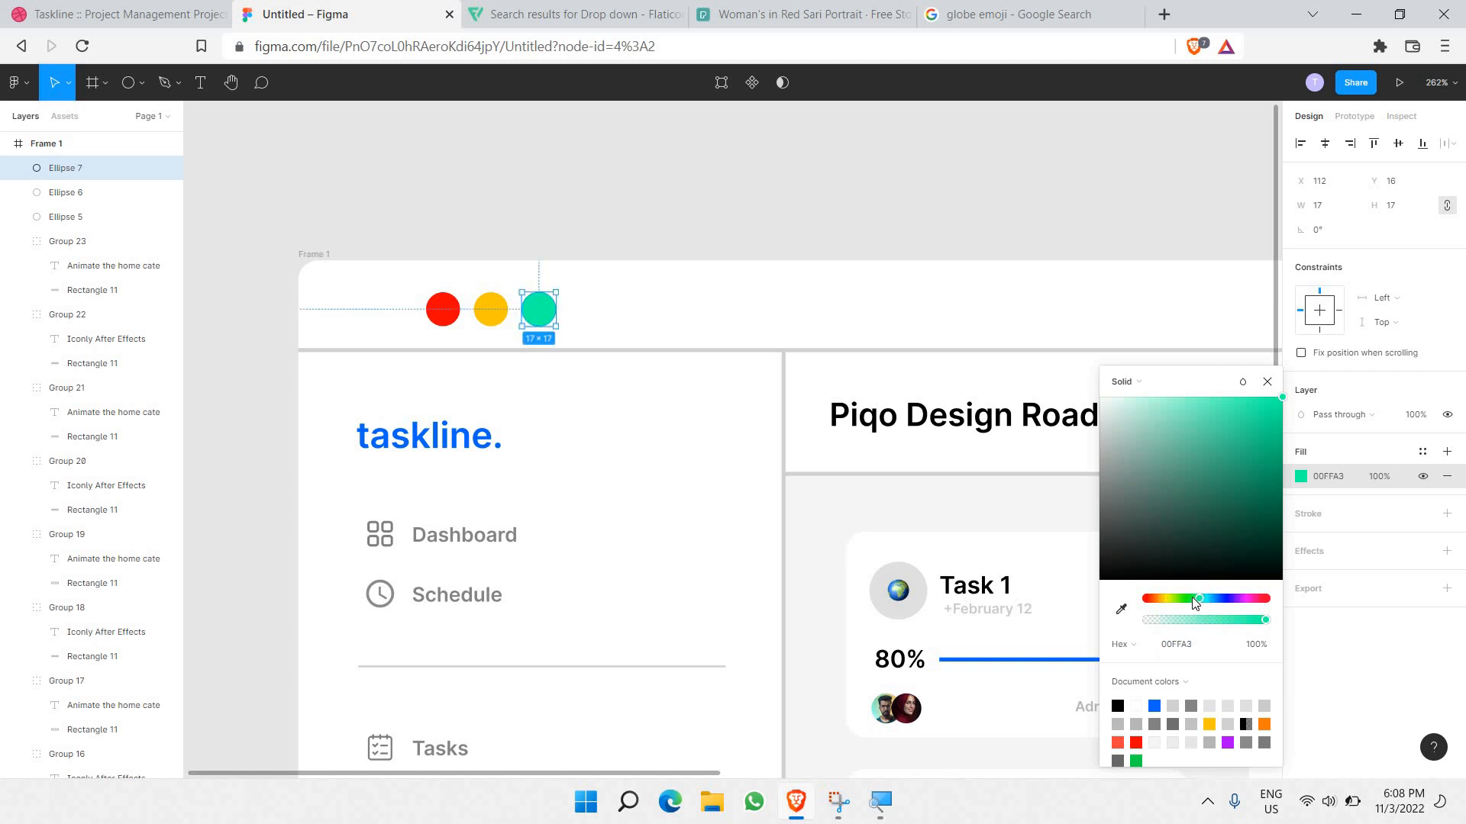
drag(1194, 598, 1183, 596)
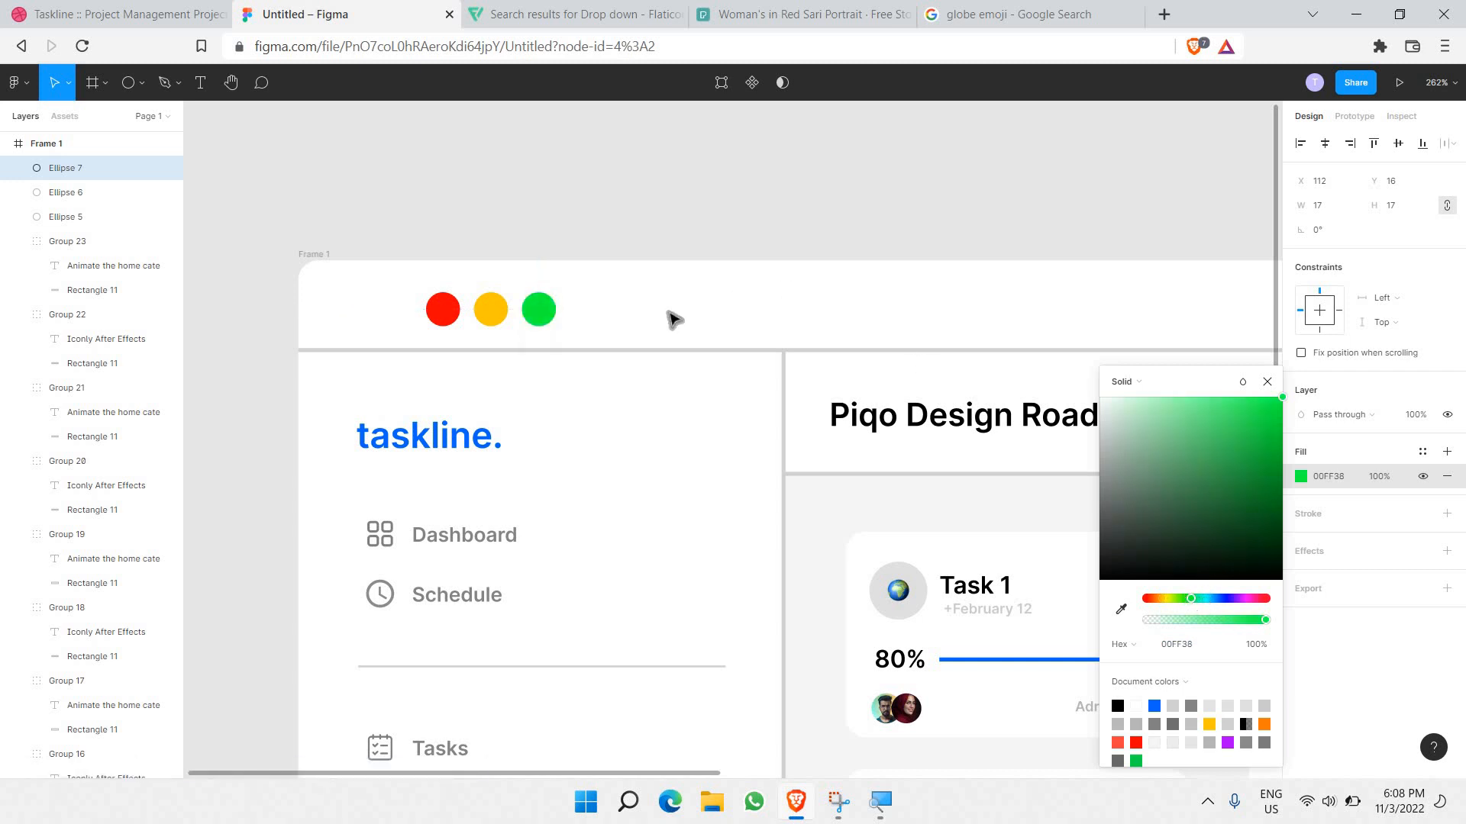
drag(1253, 435, 1293, 418)
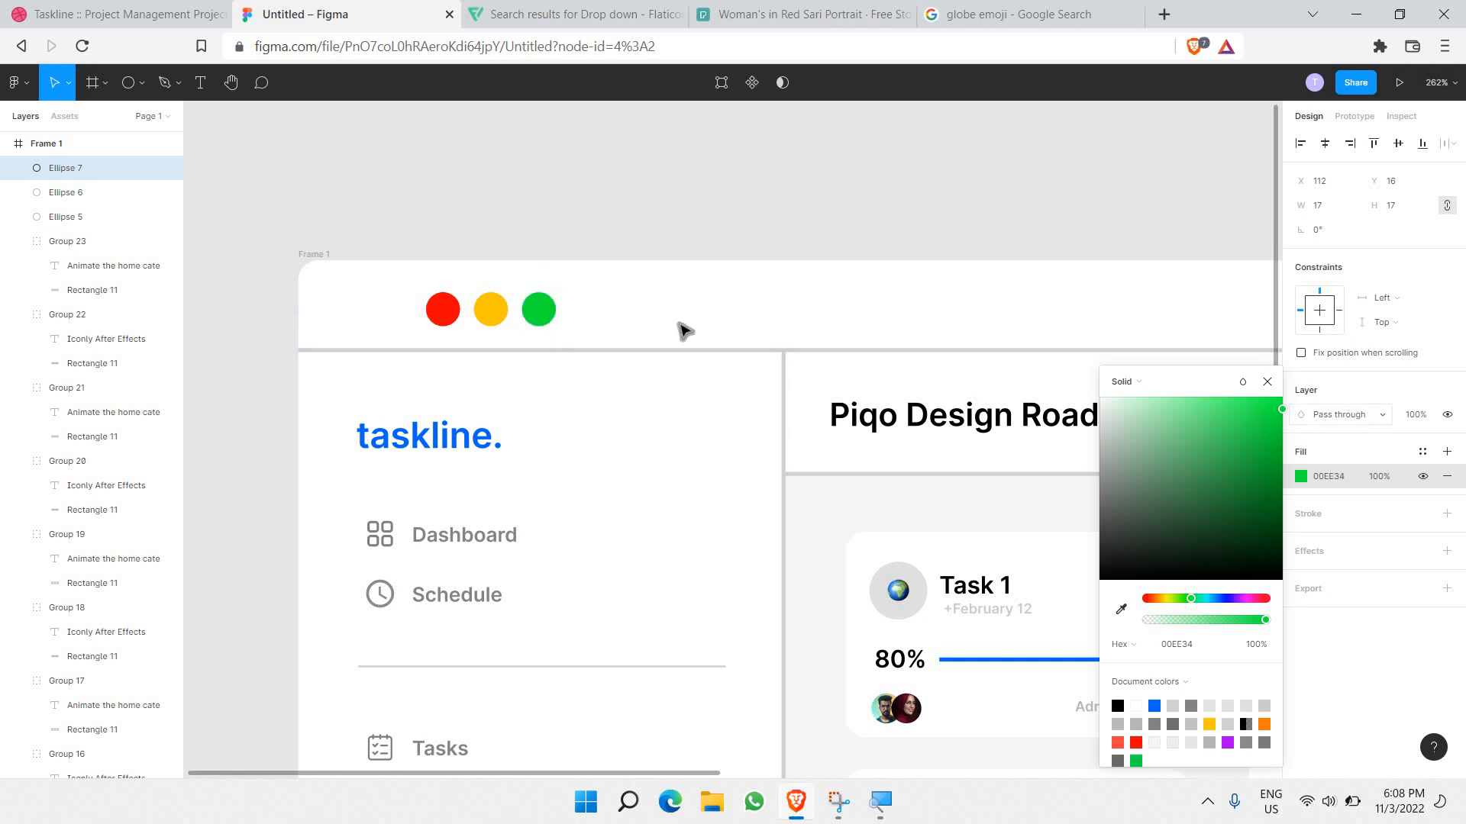
click(644, 321)
Step: Move the three window dots left, aligning them above the sidebar icons
double_click(424, 317)
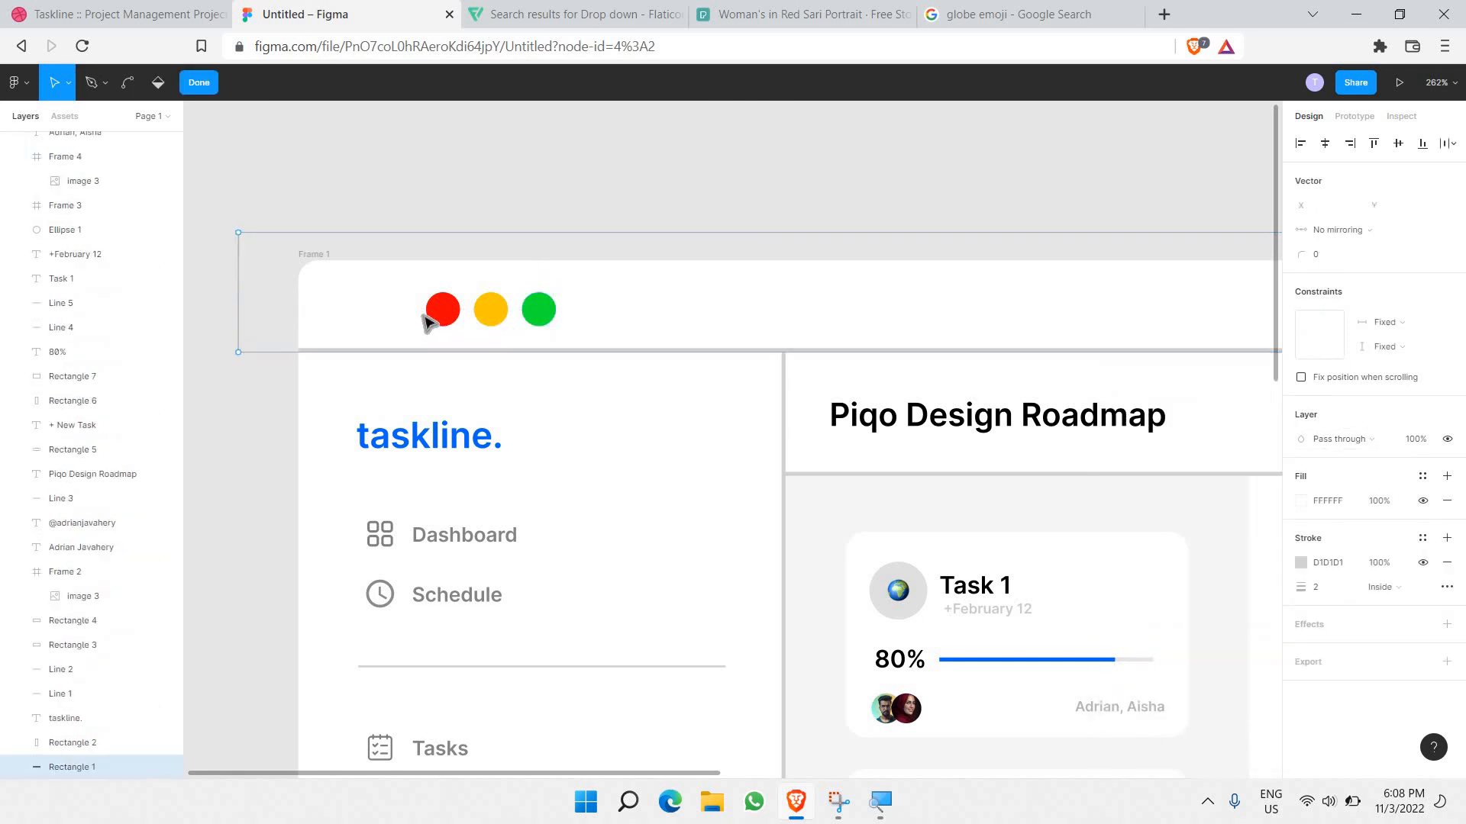
key(Escape)
key(Escape)
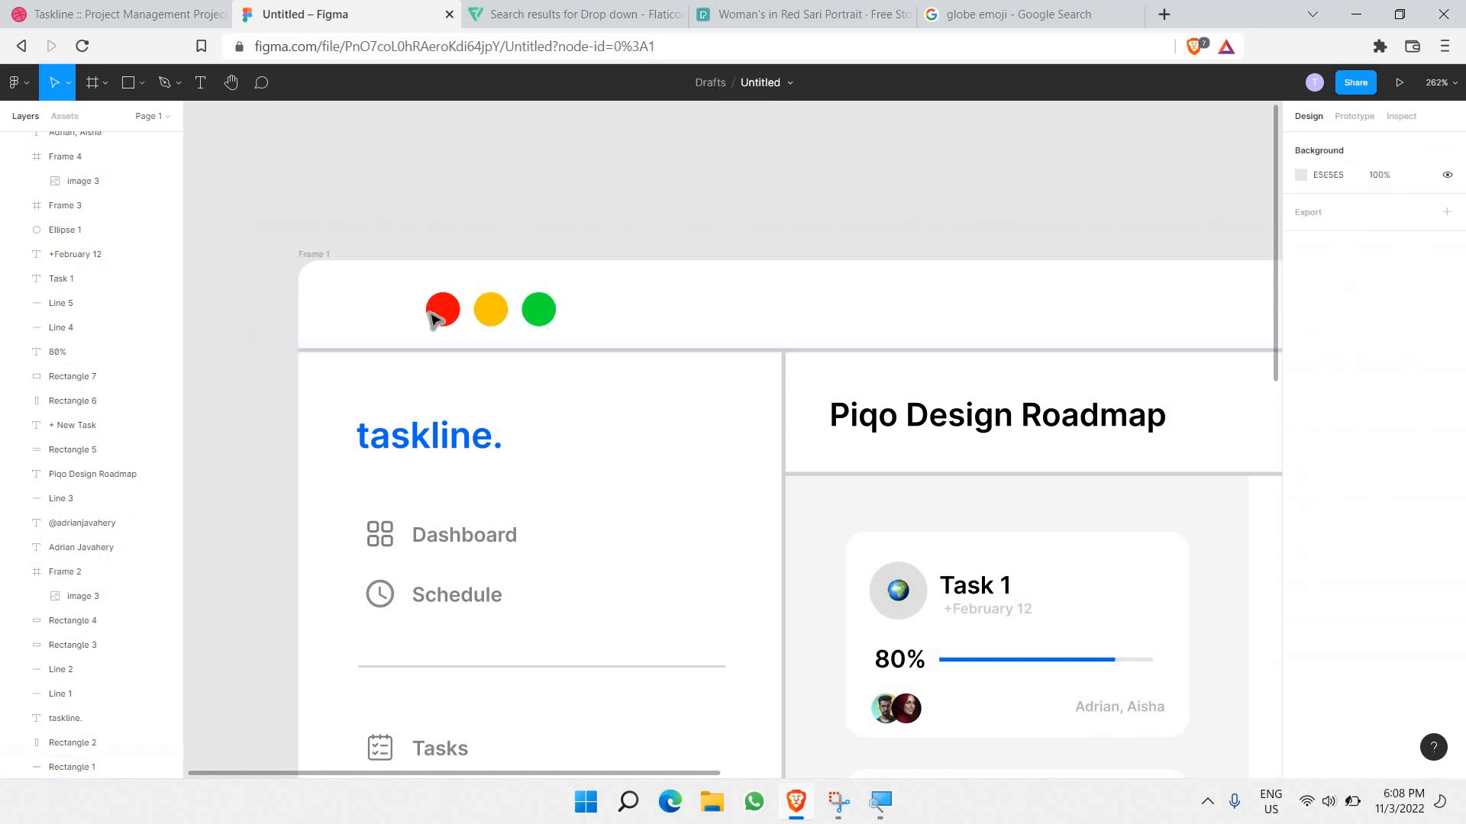
drag(537, 320, 447, 325)
key(Left)
key(Left)
key(Left)
key(Left)
key(Left)
key(Left)
key(Left)
key(Left)
key(Left)
key(Left)
key(Left)
key(Left)
key(Left)
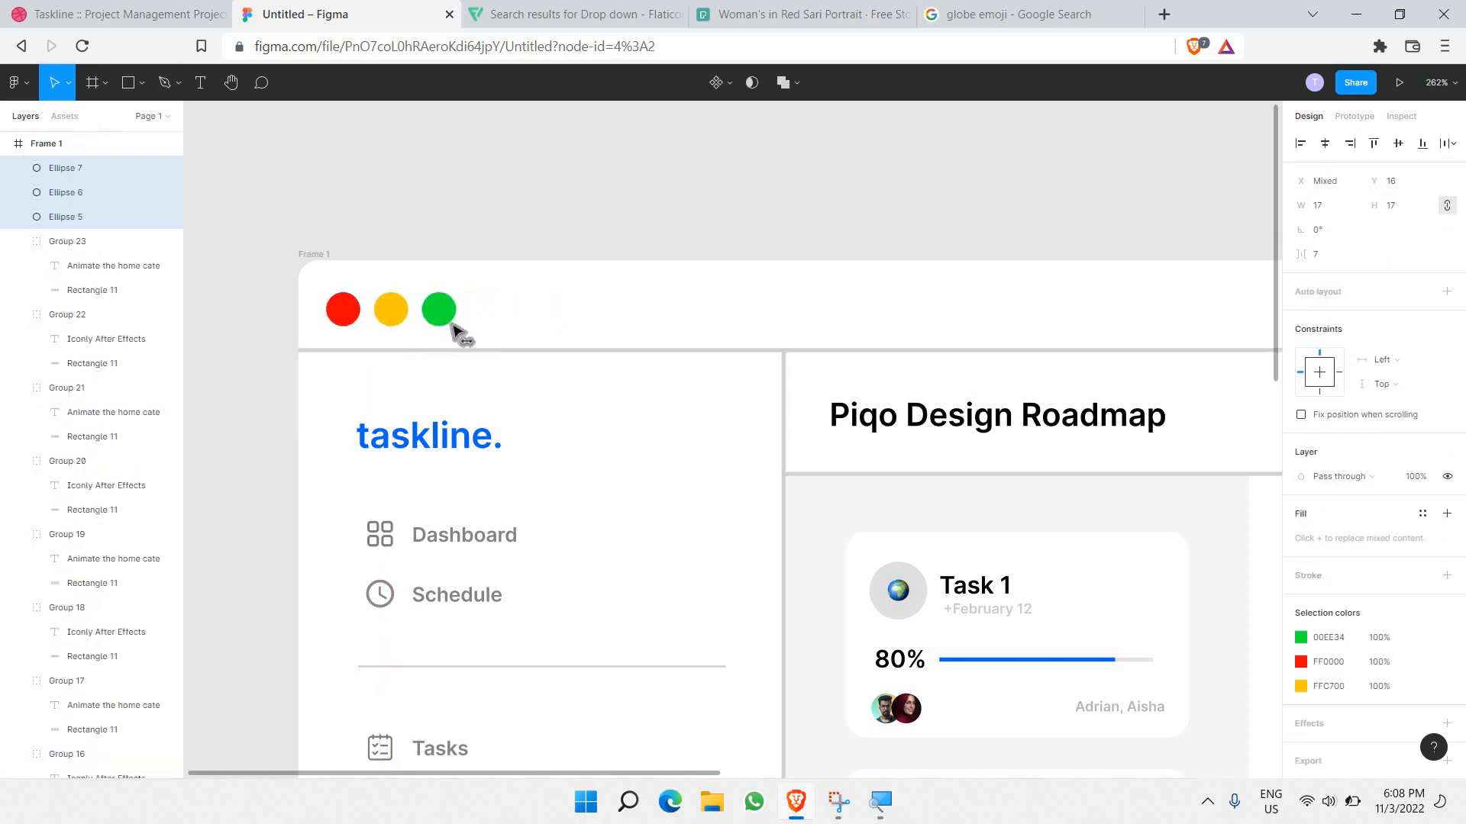
key(Right)
key(Right)
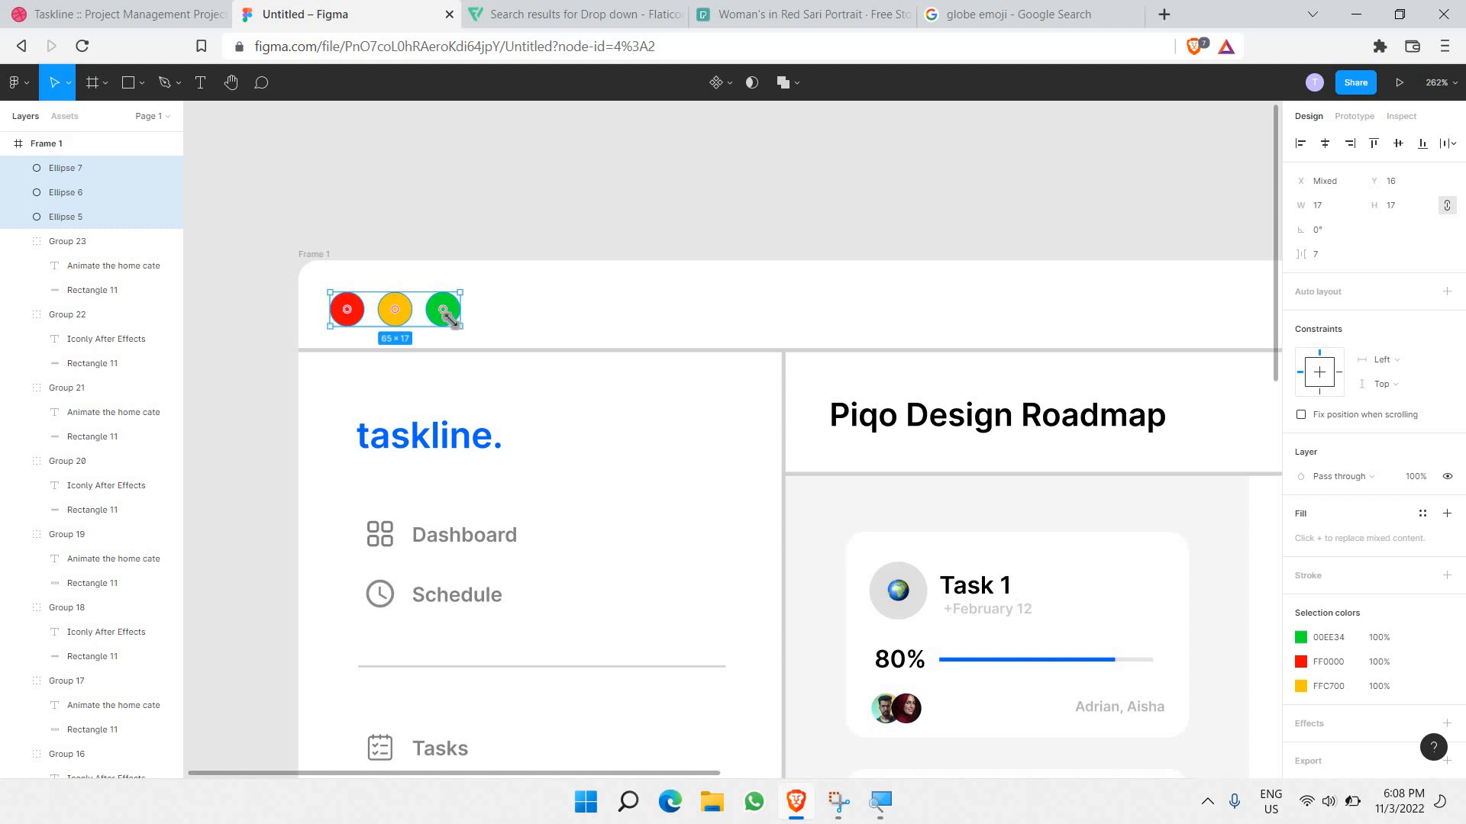
drag(452, 320, 417, 317)
key(ctrl+z)
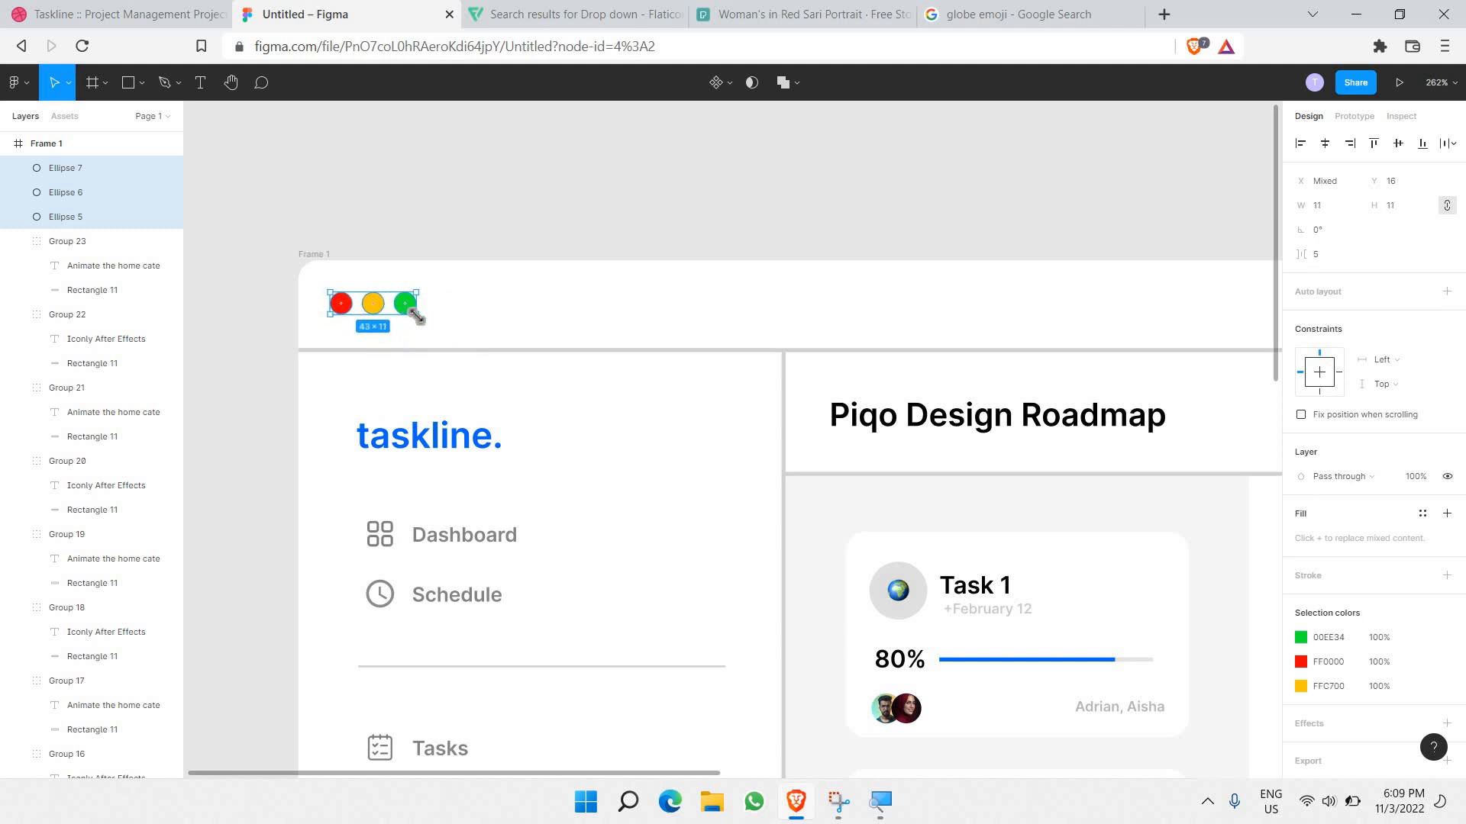
drag(398, 317, 392, 309)
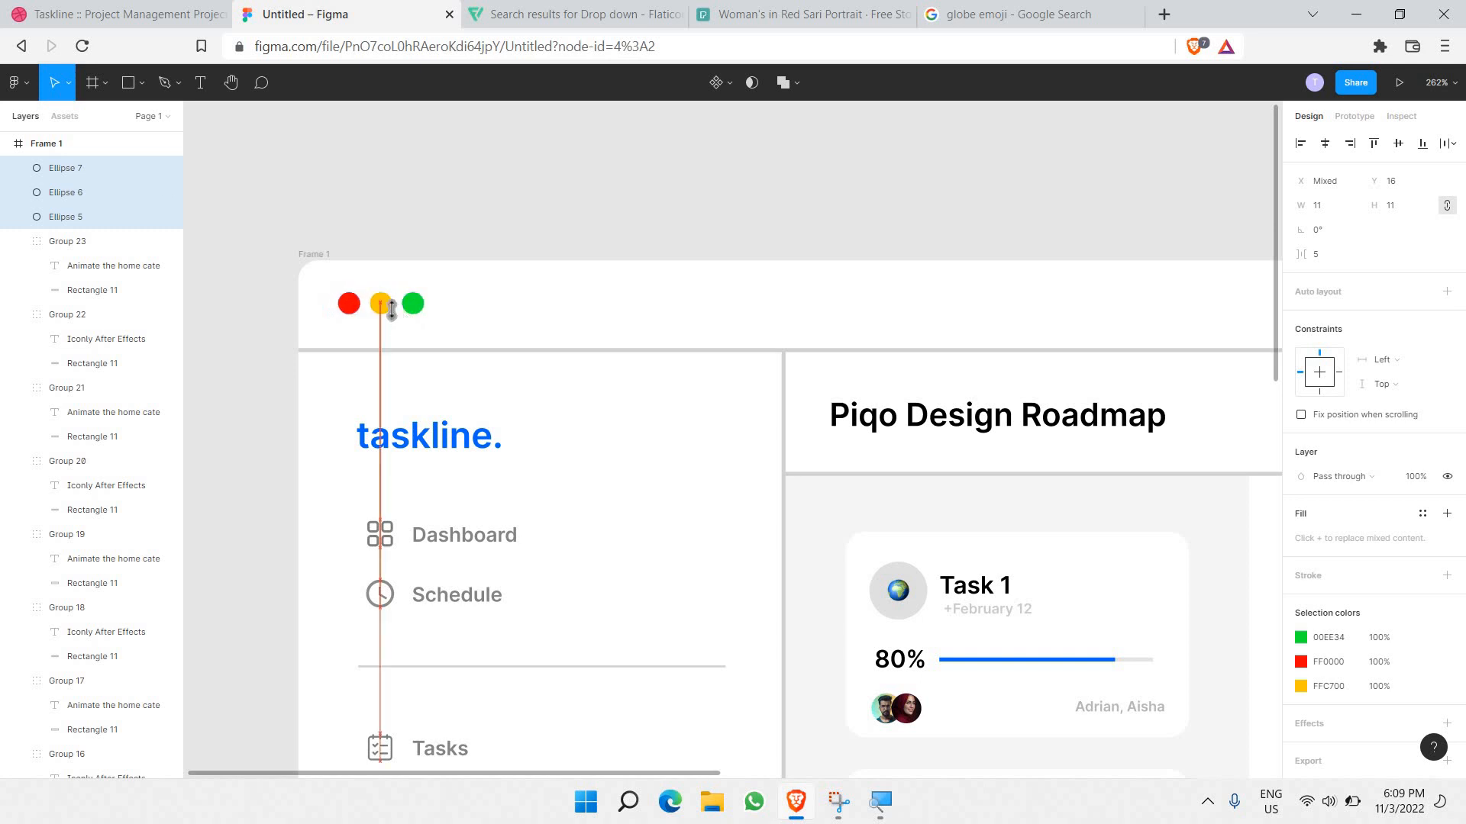
click(408, 175)
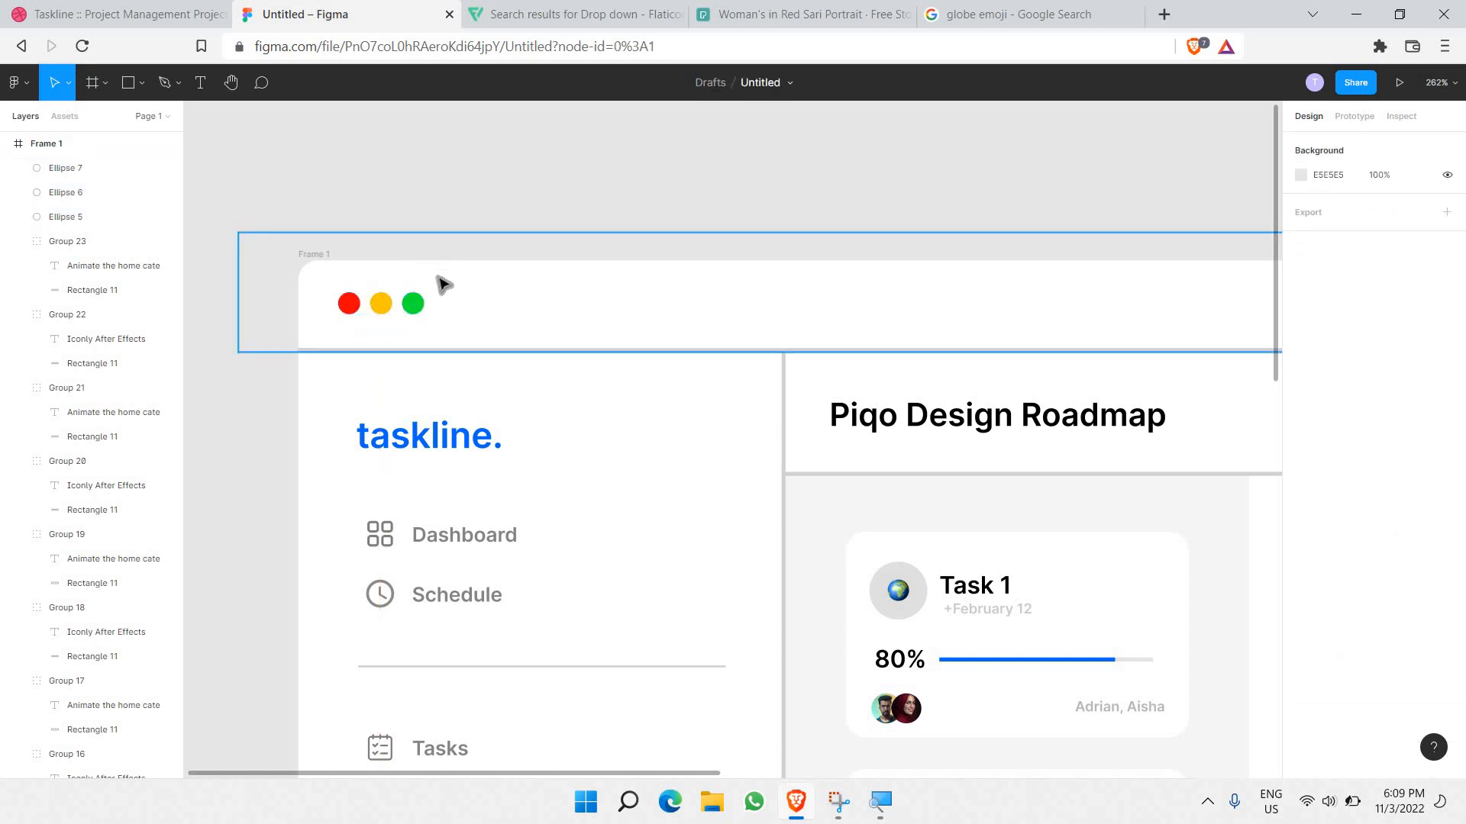
Step: Copy the plain down-chevron image from Flaticon's drop down results
click(556, 14)
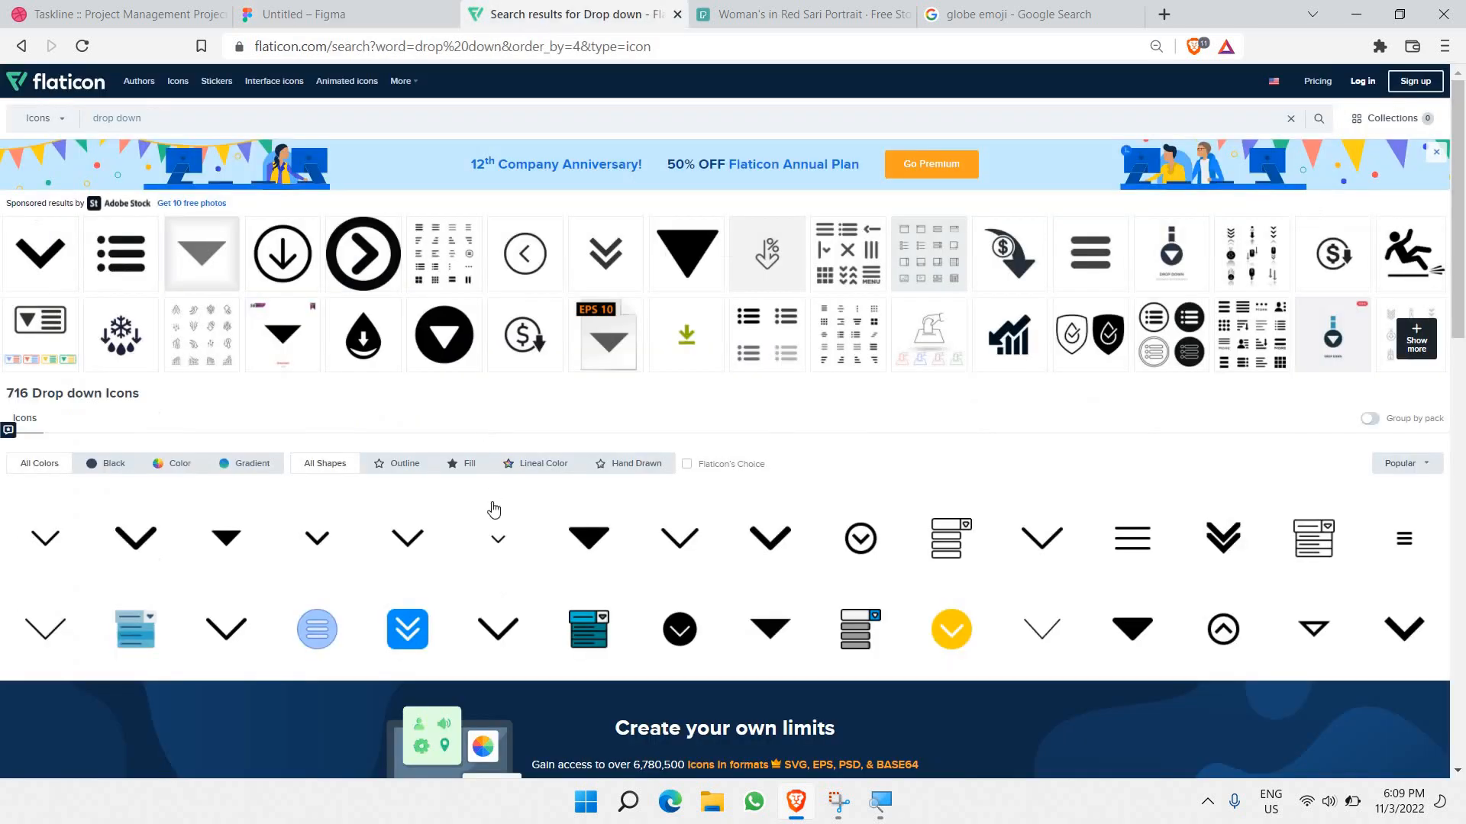
click(319, 537)
right_click(568, 269)
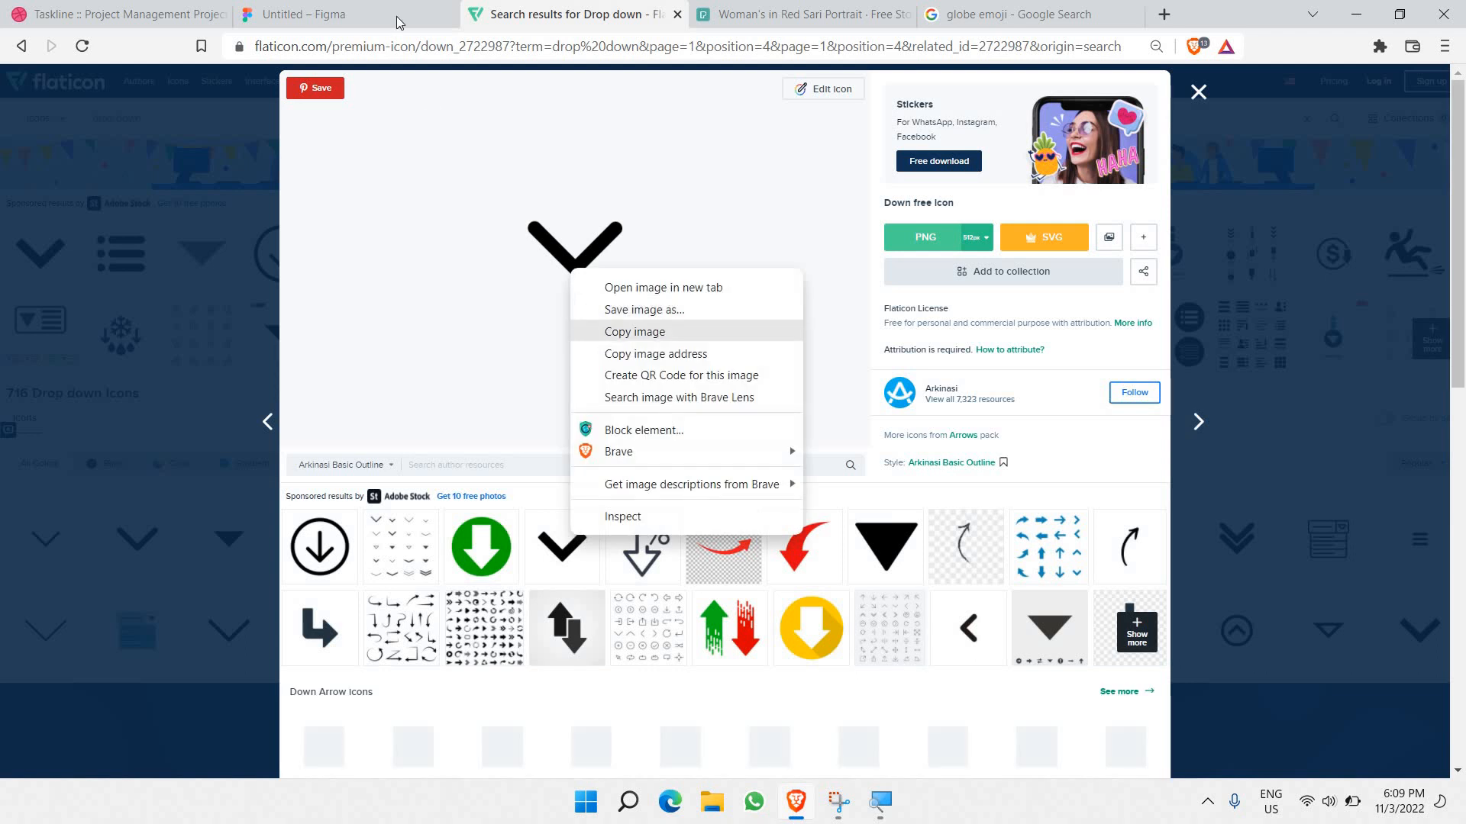
click(611, 333)
key(ctrl+shift+Tab)
click(507, 328)
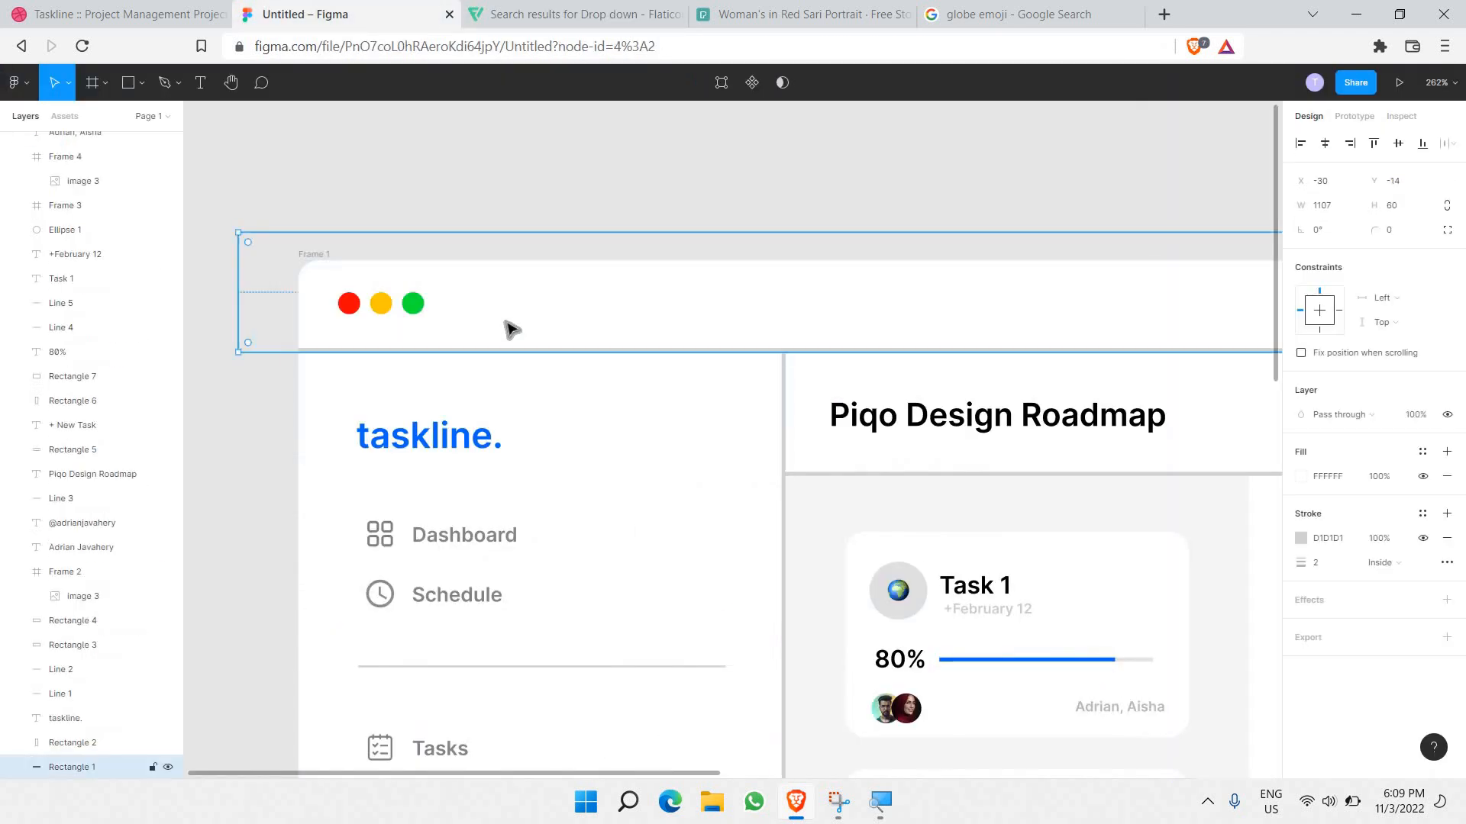
Step: Paste the chevron as a separate image and size it to 19×19 just right of the window dots
key(ctrl+v)
key(ctrl+z)
click(539, 432)
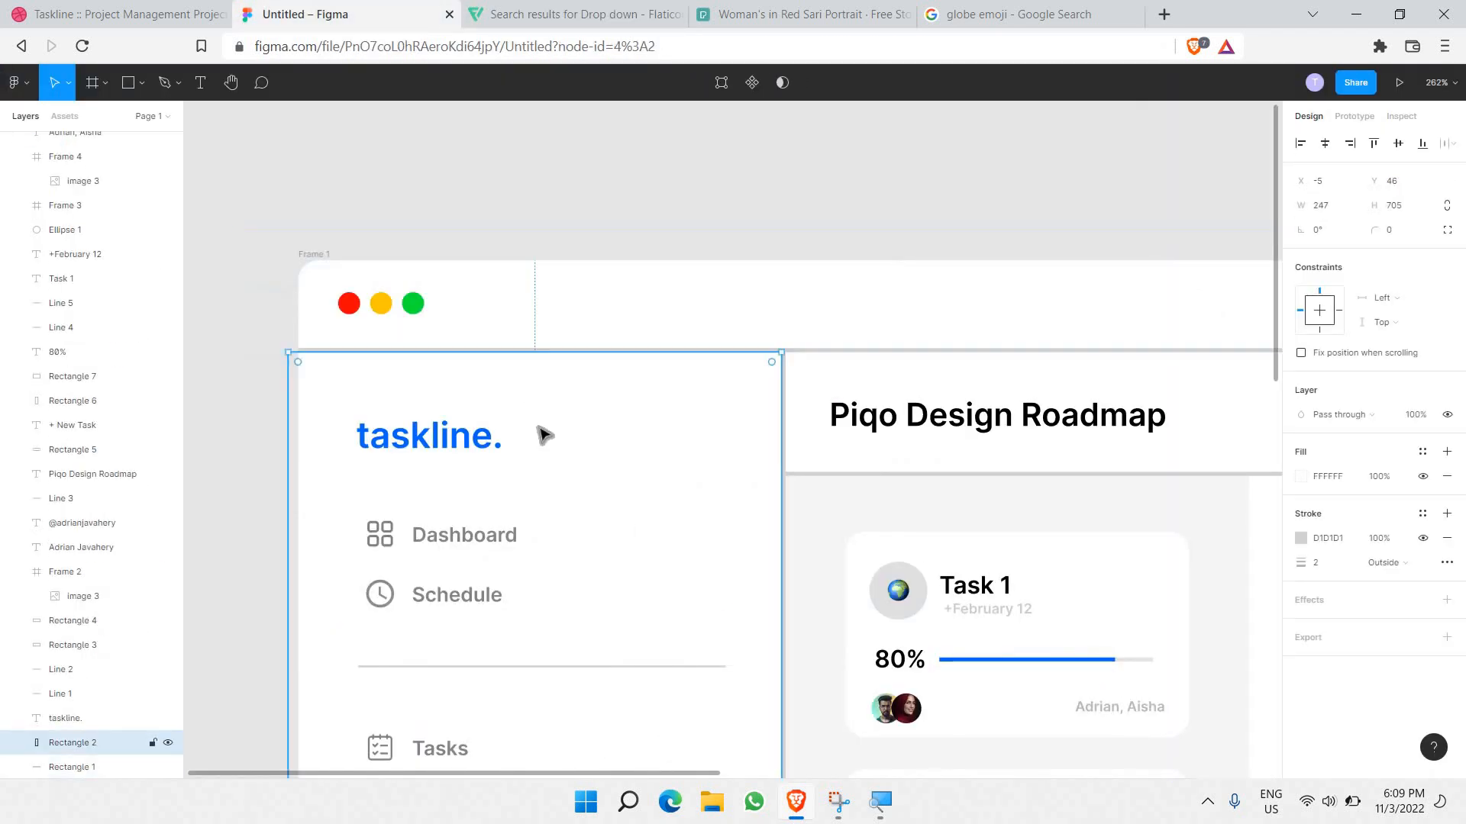
key(ctrl+v)
scroll(533, 419, down, 5)
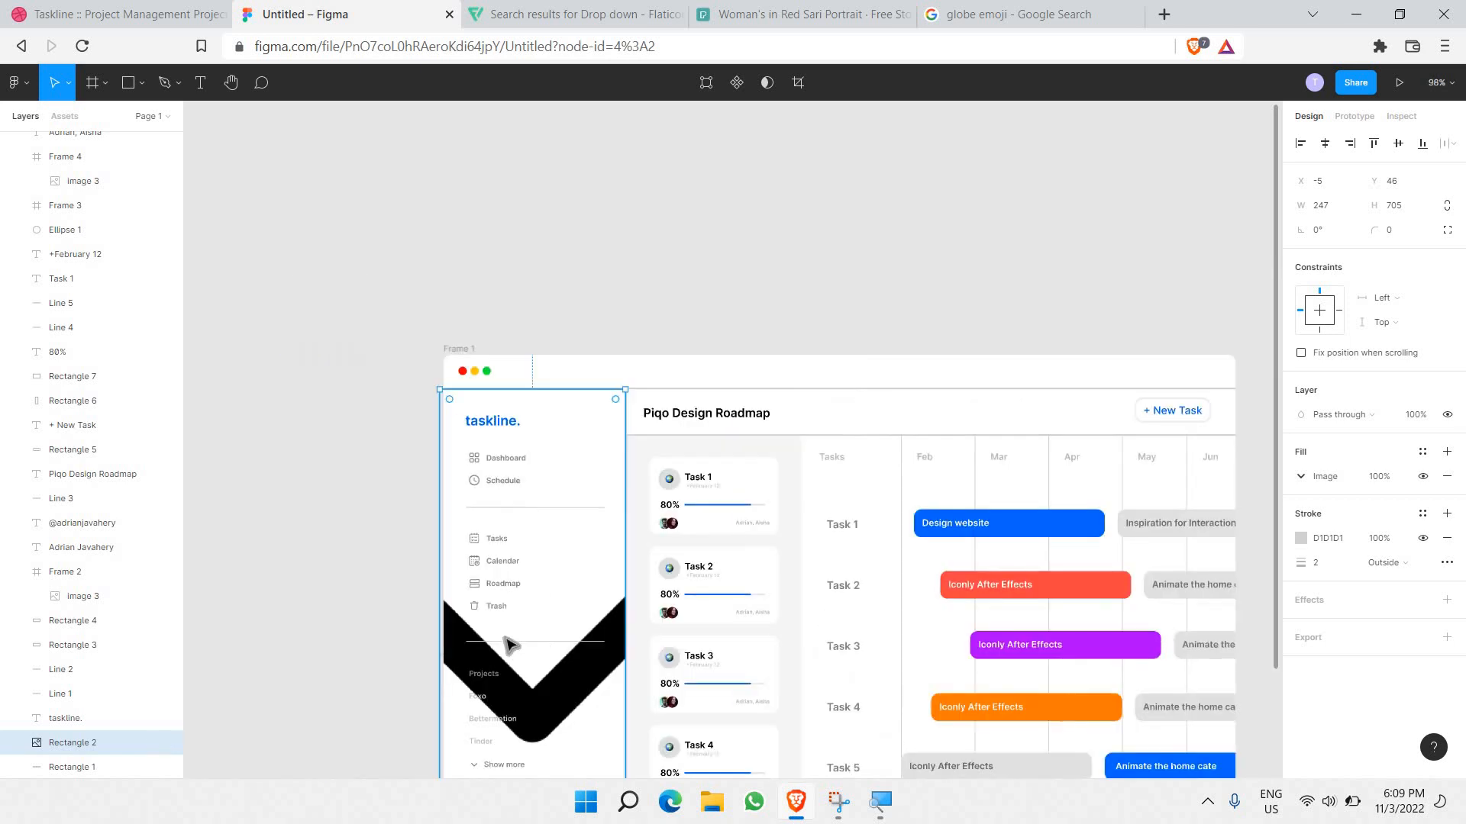
key(ctrl+z)
click(425, 458)
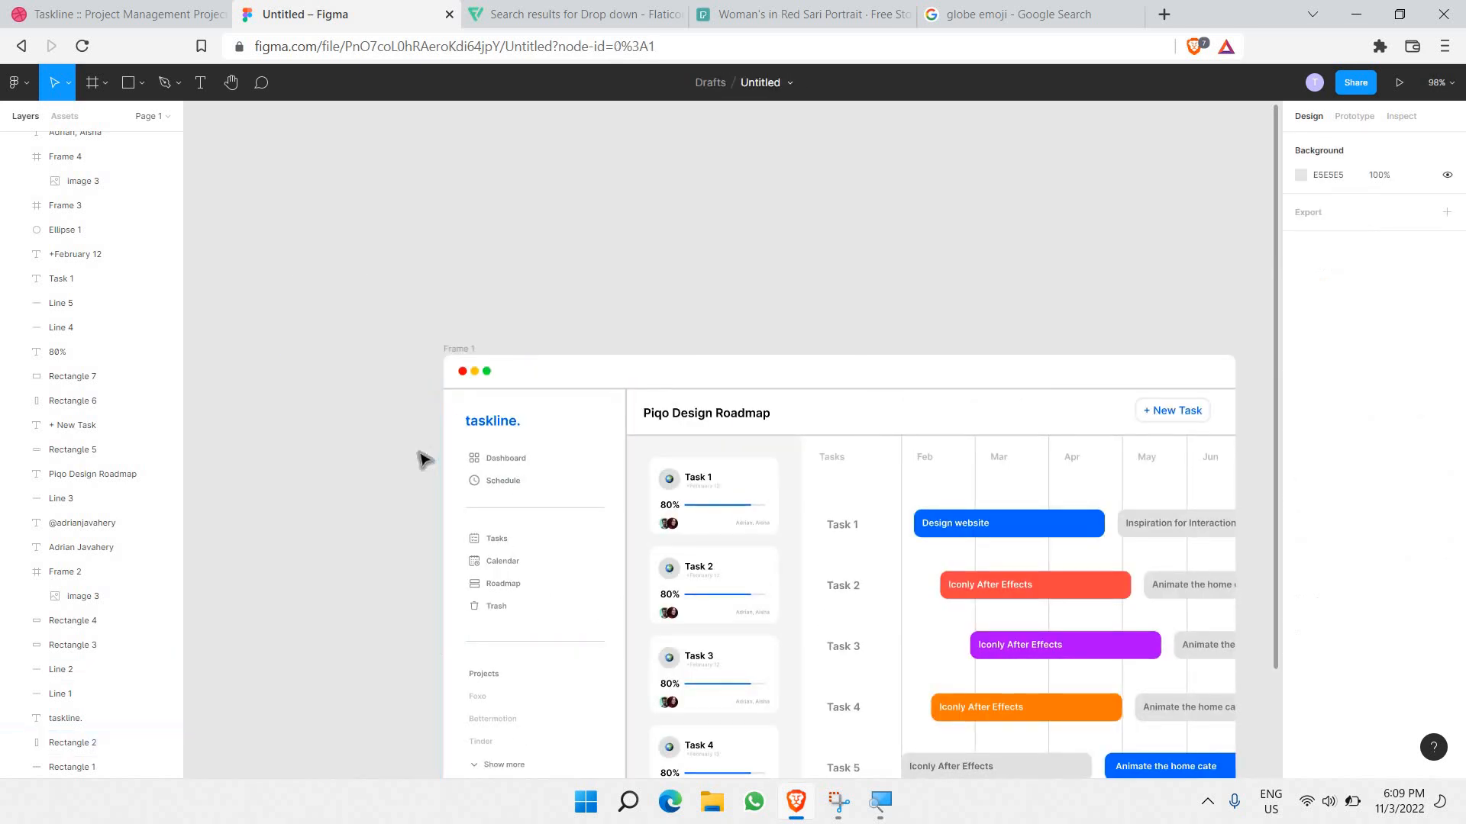
key(ctrl+v)
drag(922, 629, 548, 272)
scroll(559, 281, up, 5)
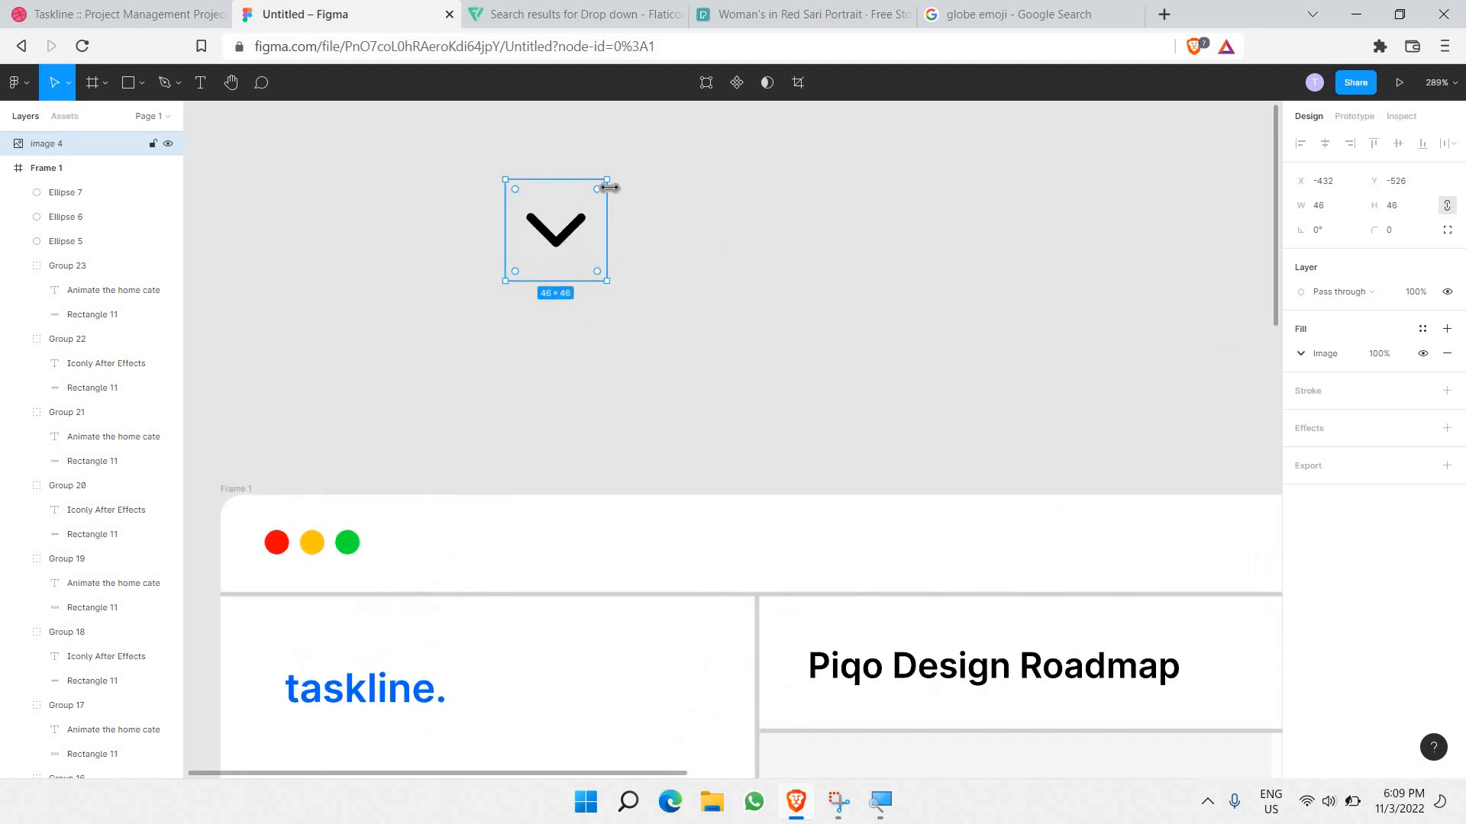
drag(607, 179, 461, 574)
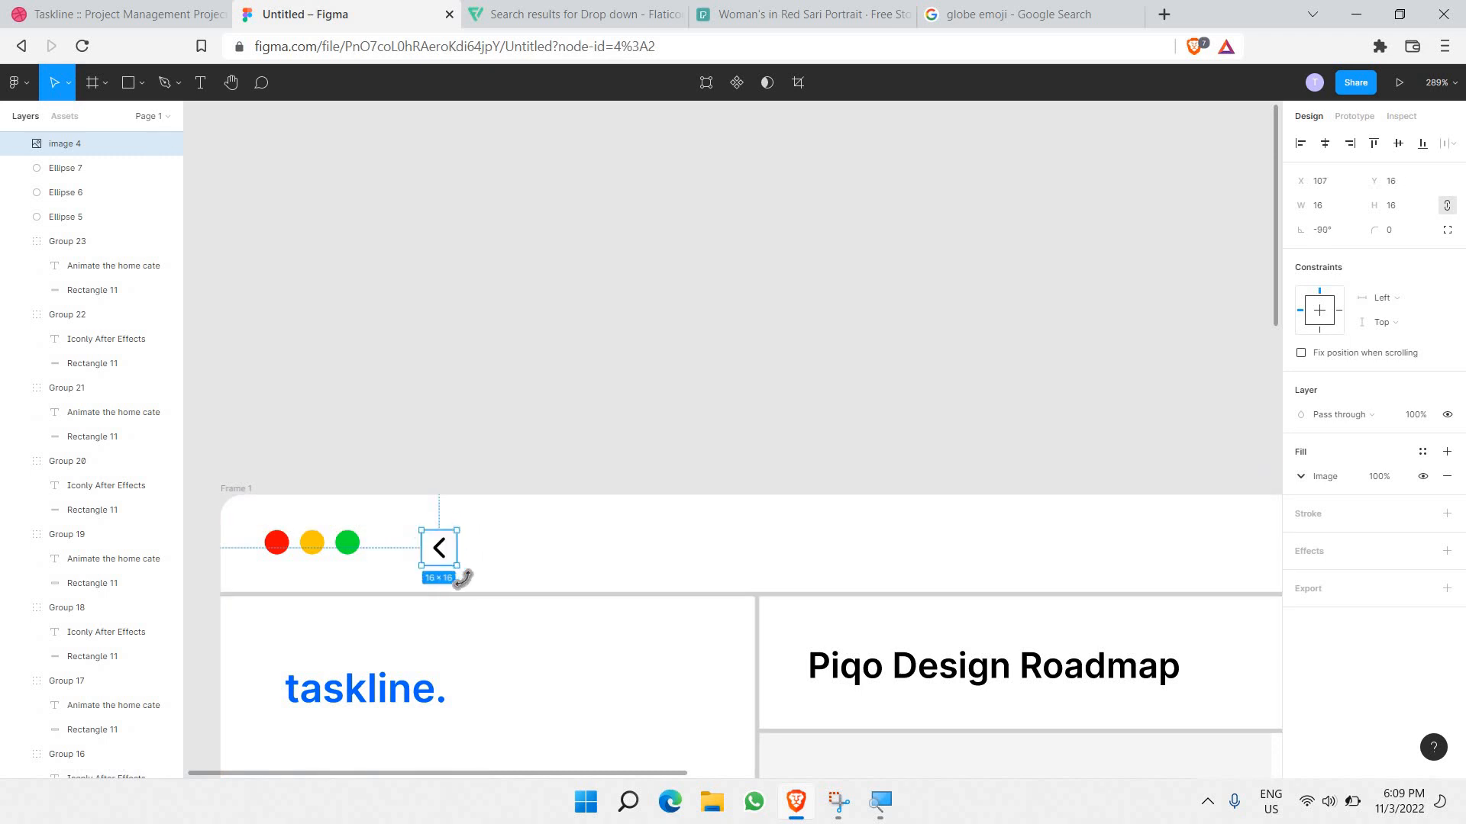
mouse_move(416, 523)
mouse_down()
mouse_move(442, 550)
mouse_move(428, 542)
mouse_up()
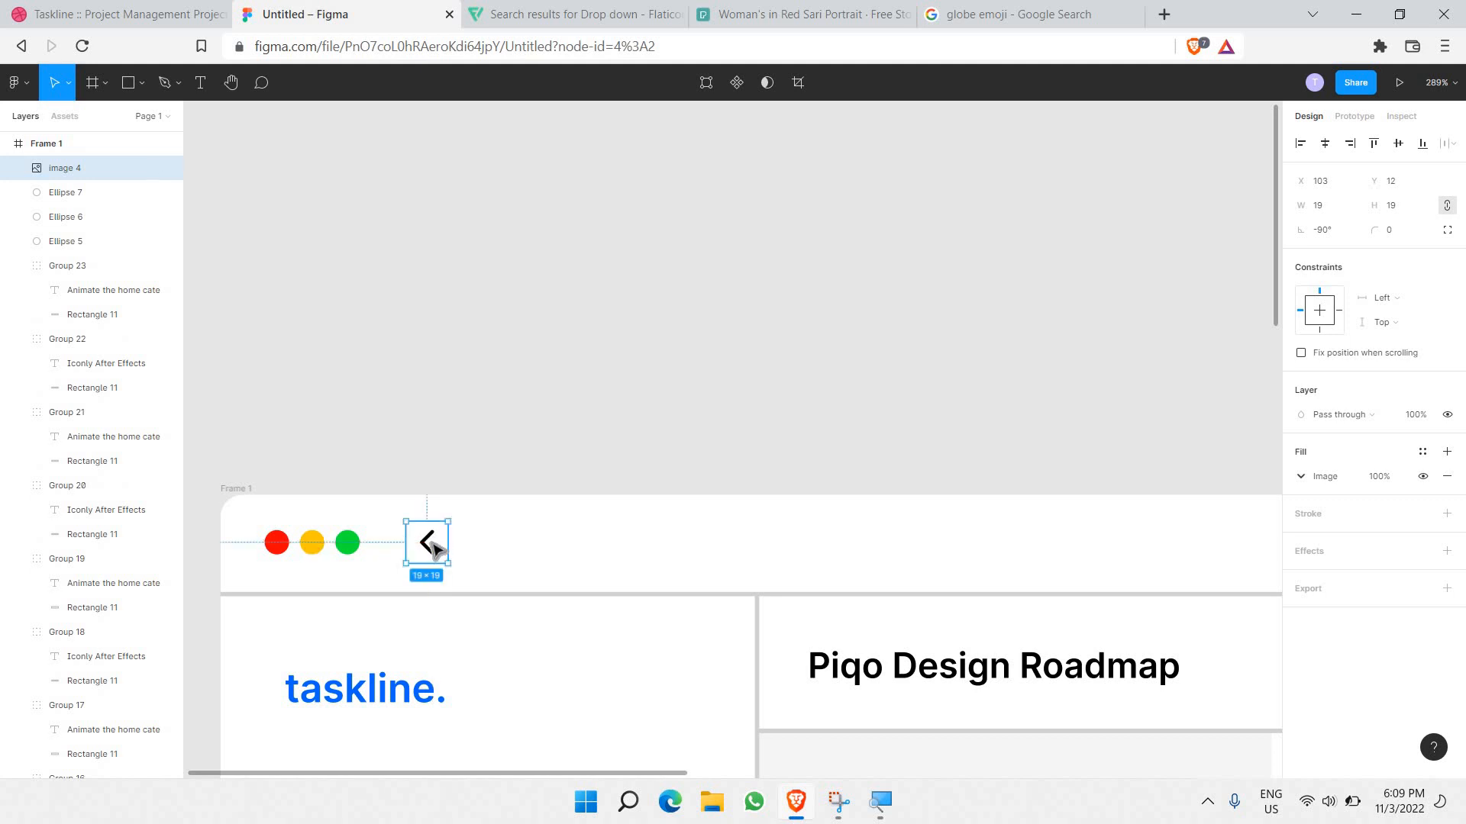
Step: Duplicate the chevron, place the copy to its right, and flip it horizontally into a forward arrow
key(ctrl+v)
drag(434, 551, 460, 550)
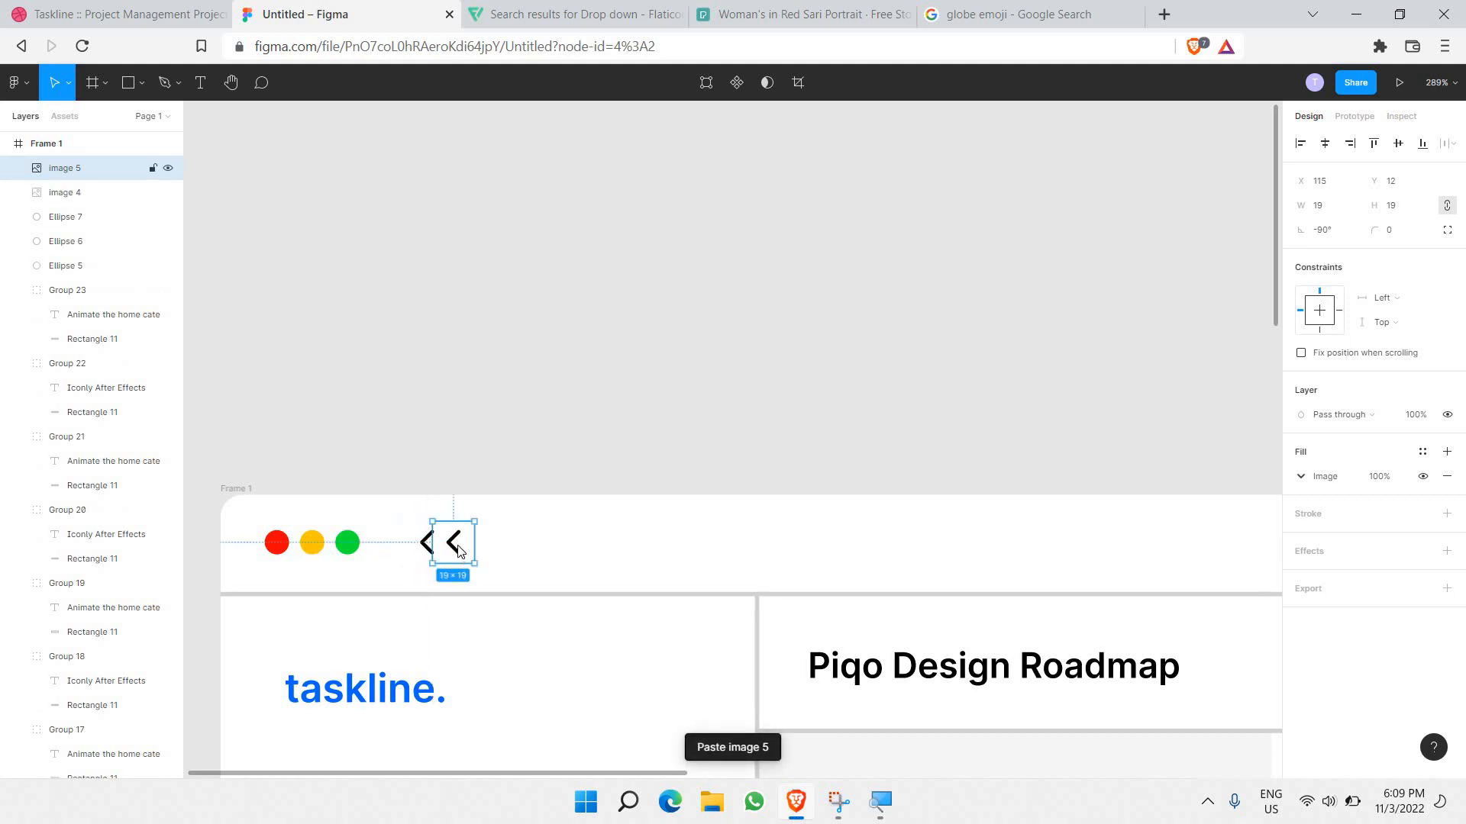
right_click(458, 549)
click(547, 739)
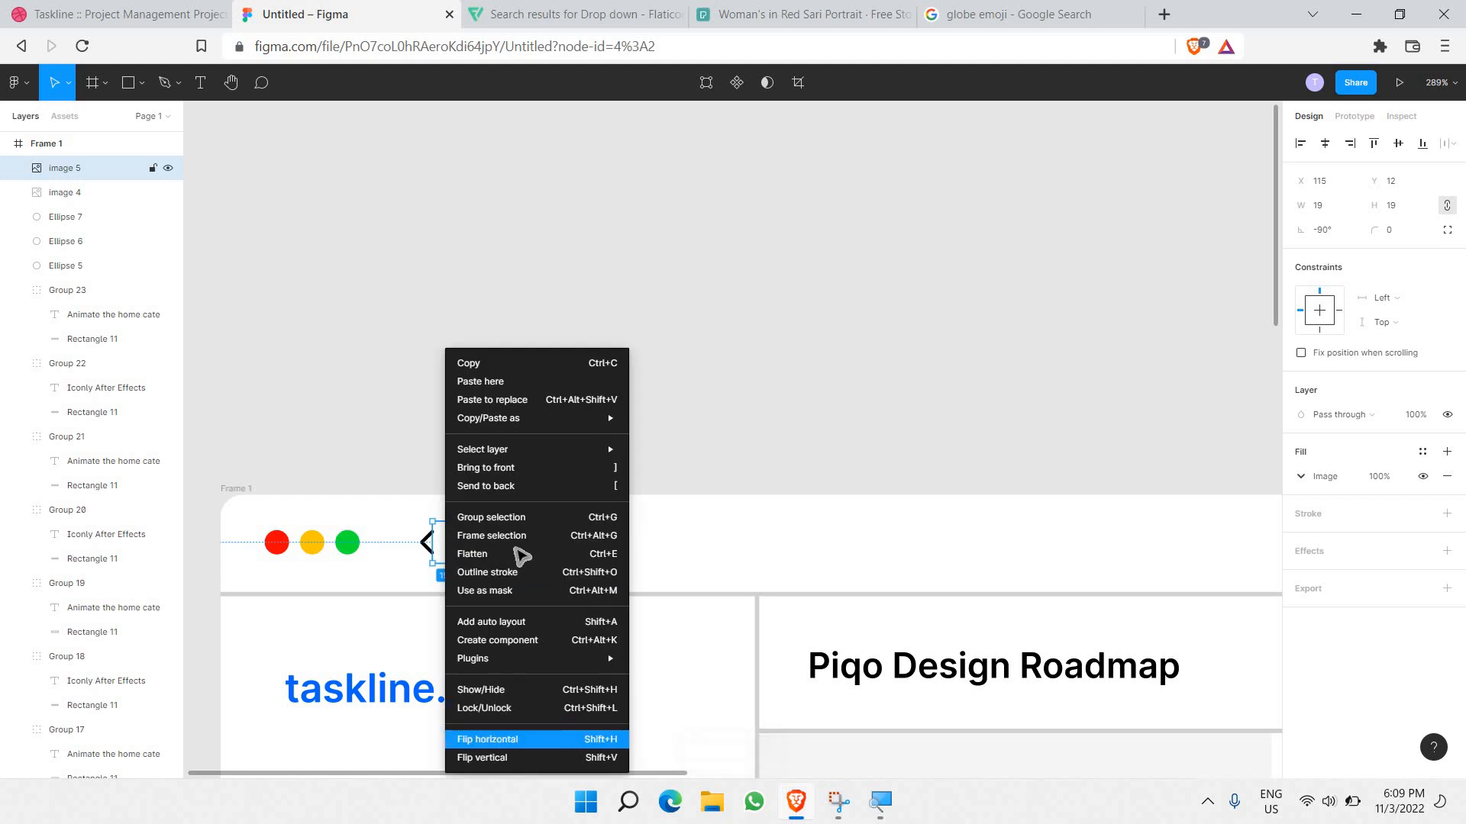
click(473, 440)
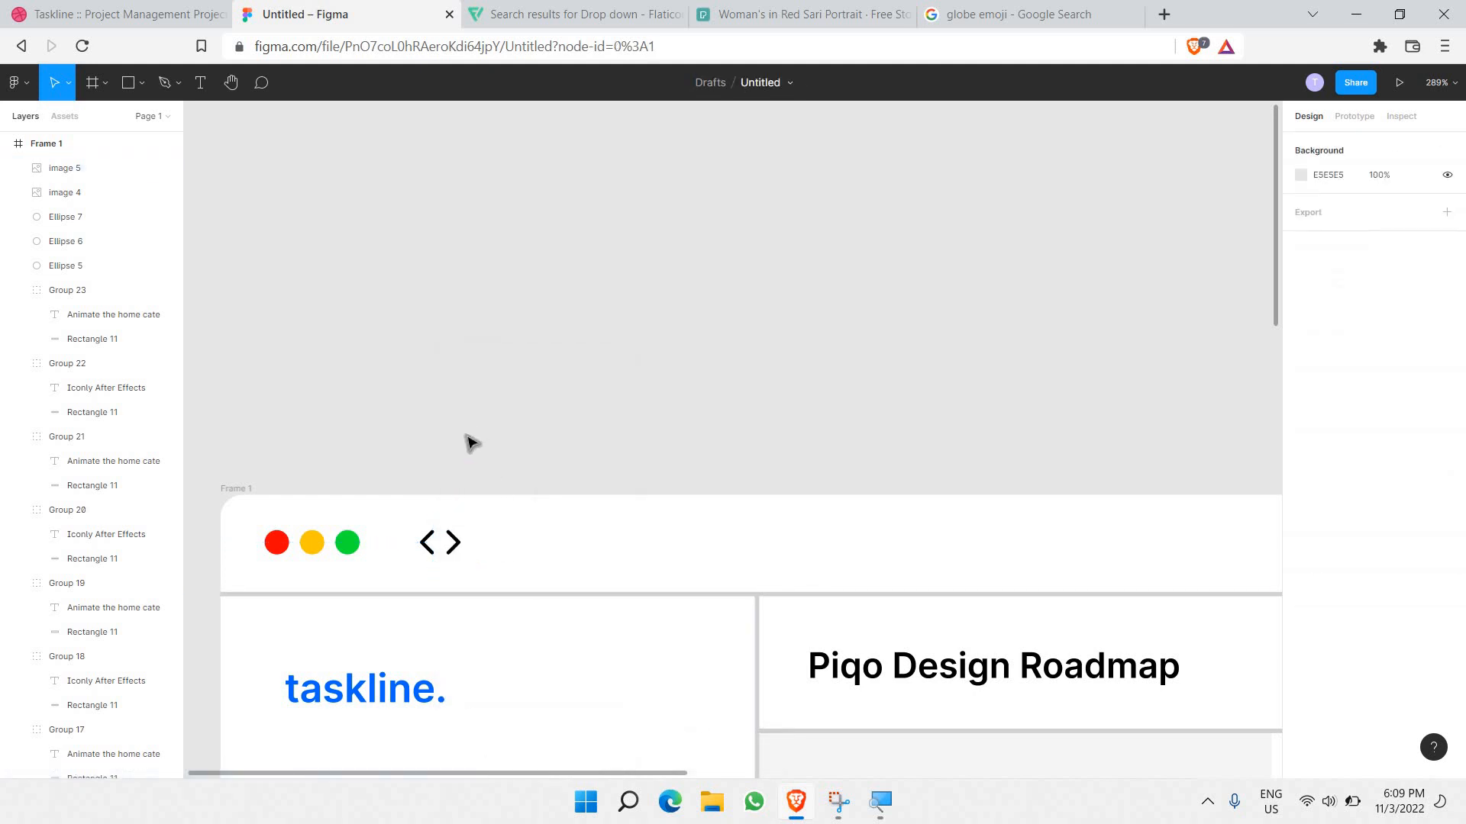
Step: Nudge the forward arrow right and set its fill opacity to 25%
drag(467, 550, 504, 559)
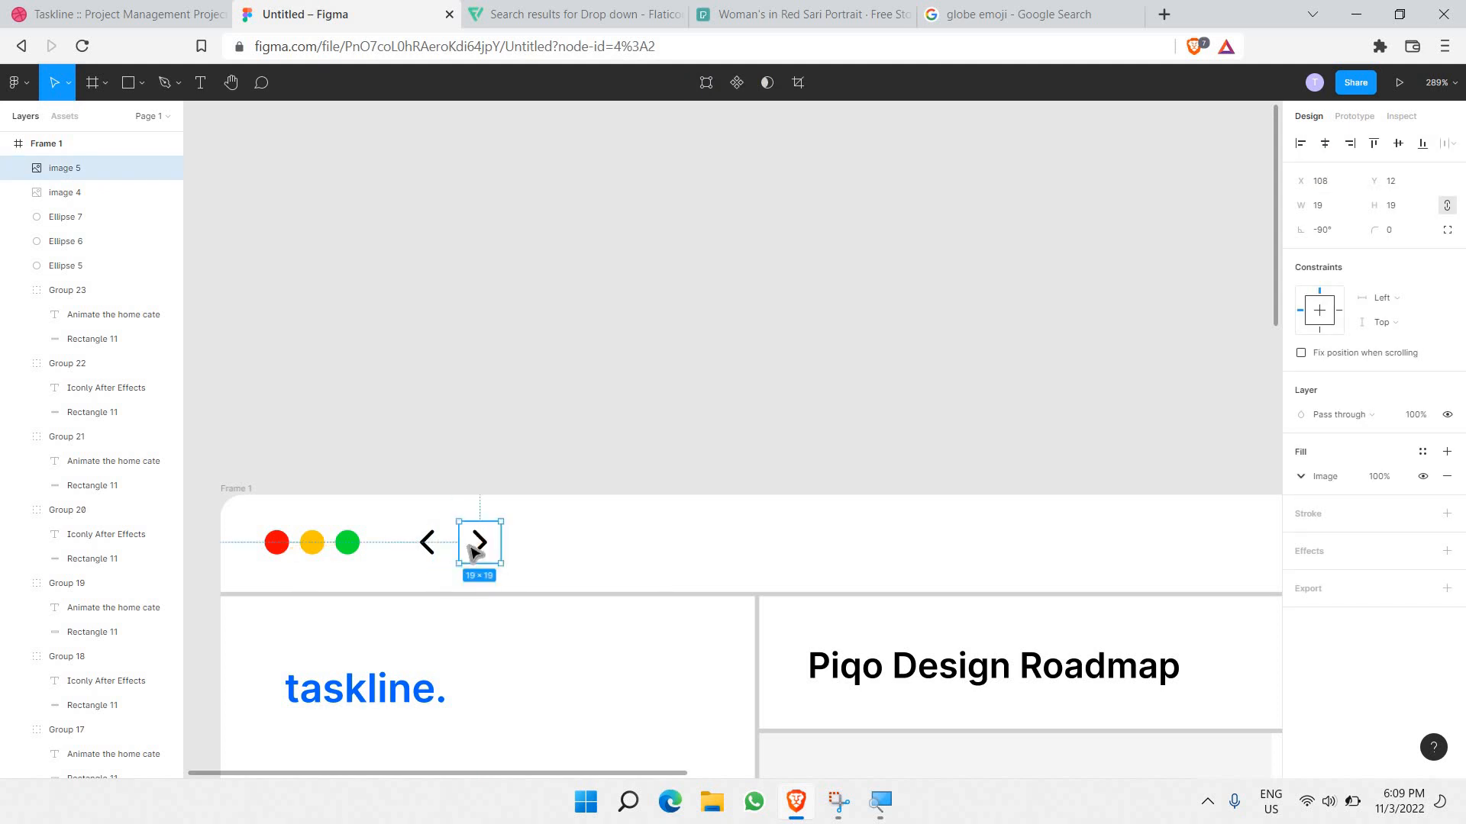
click(1394, 478)
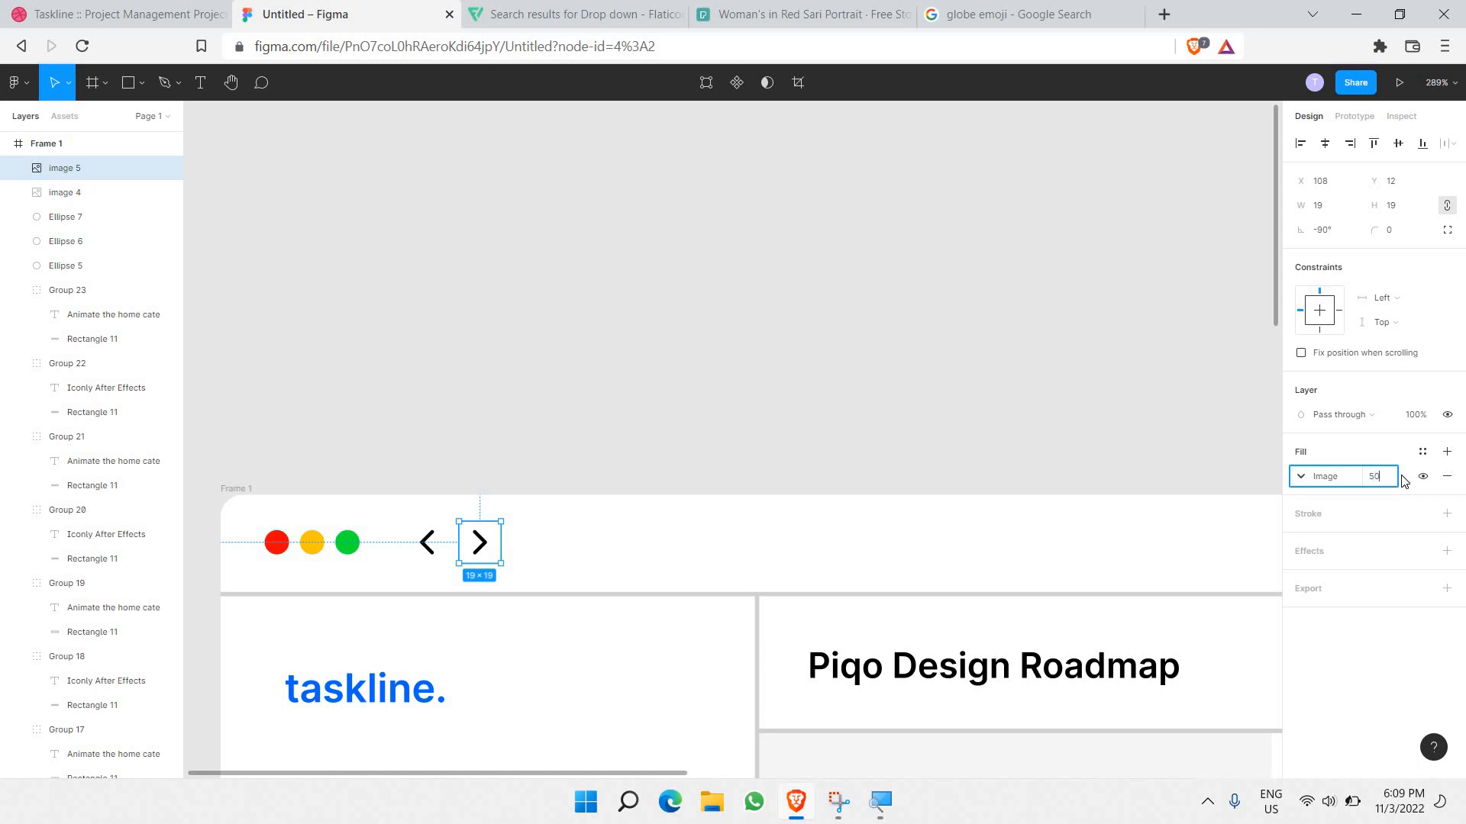
text(50)
key(Return)
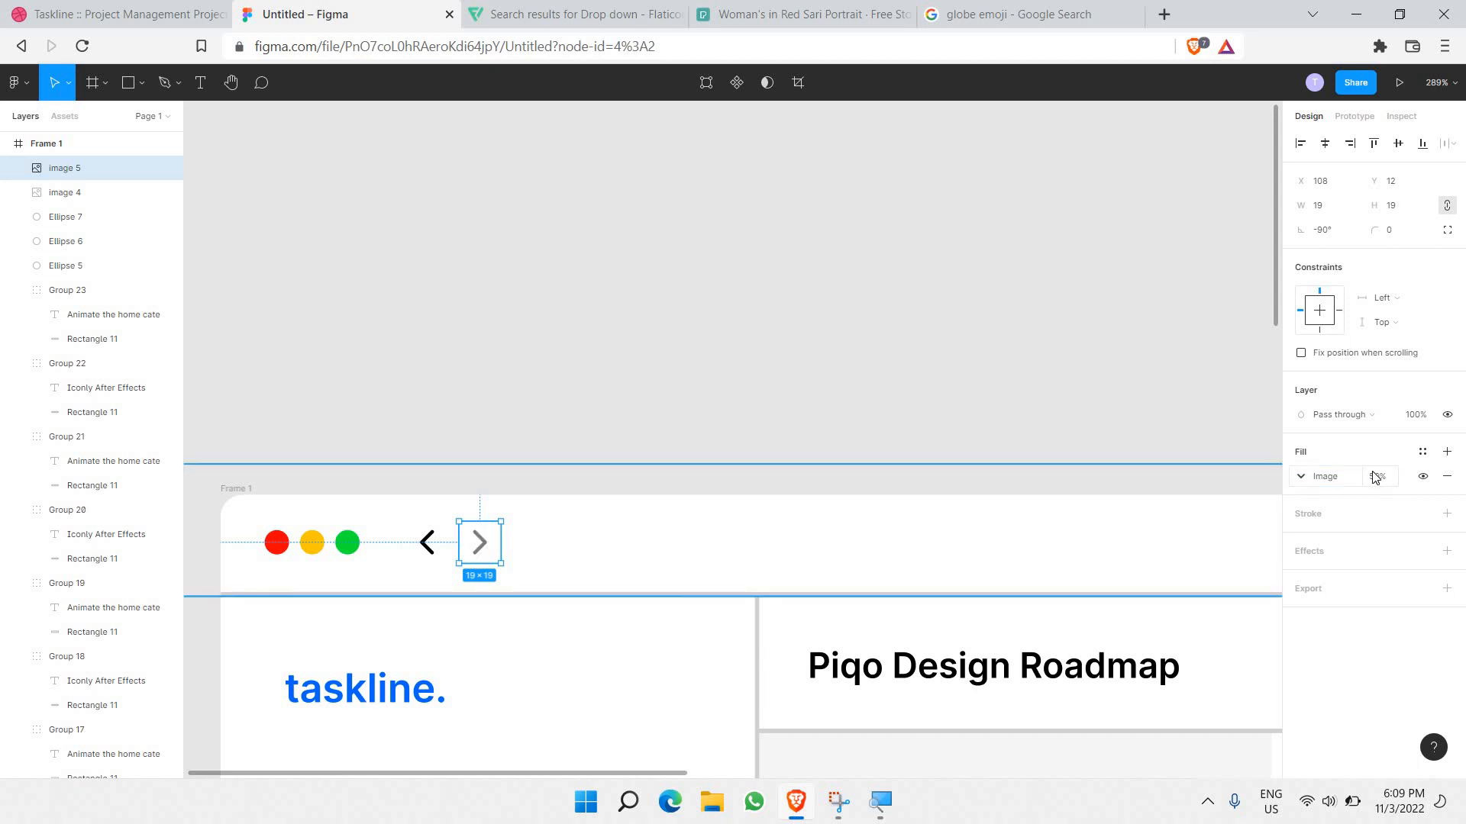
click(1375, 477)
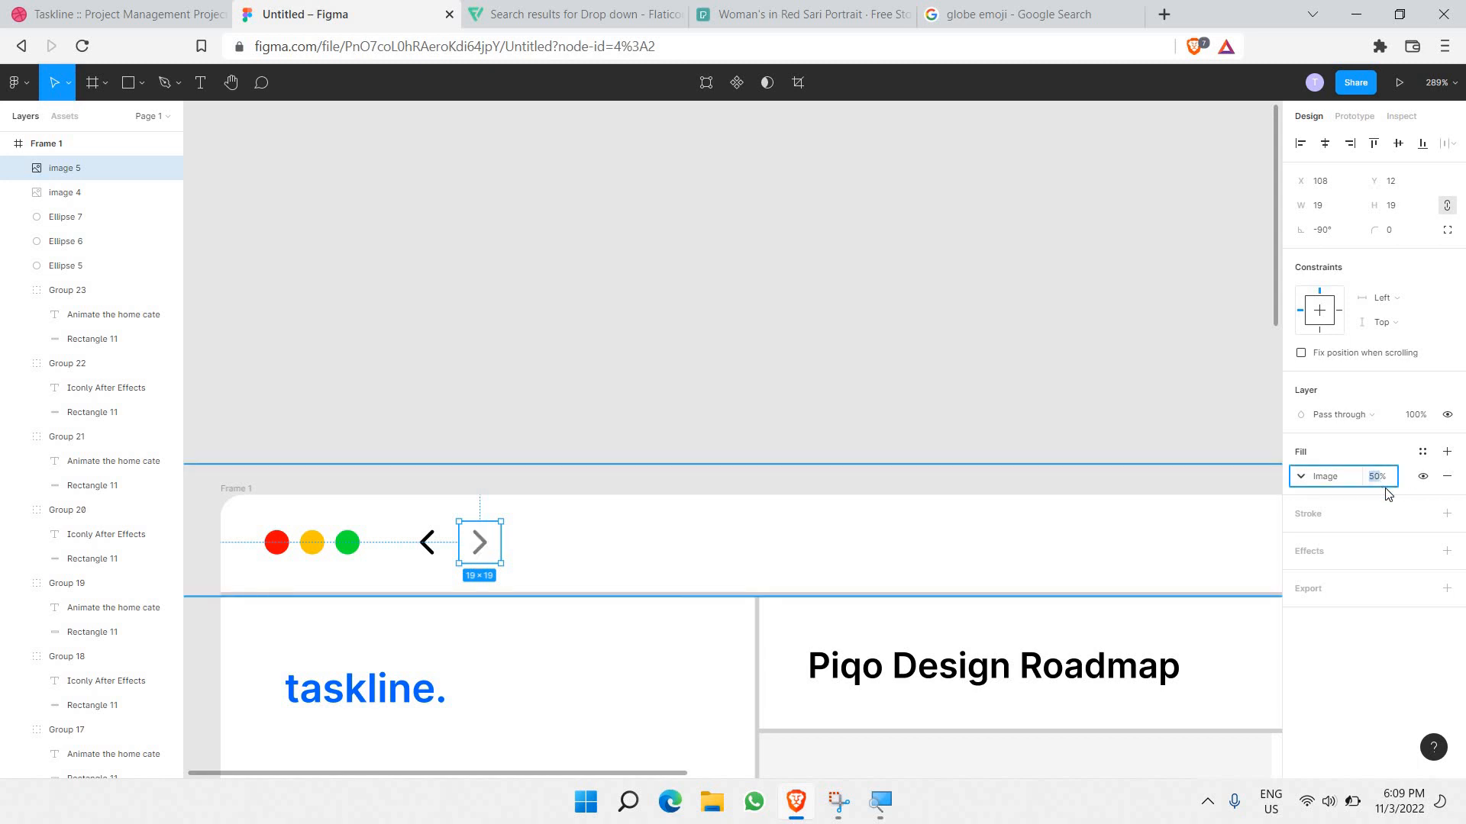
text(25)
key(Return)
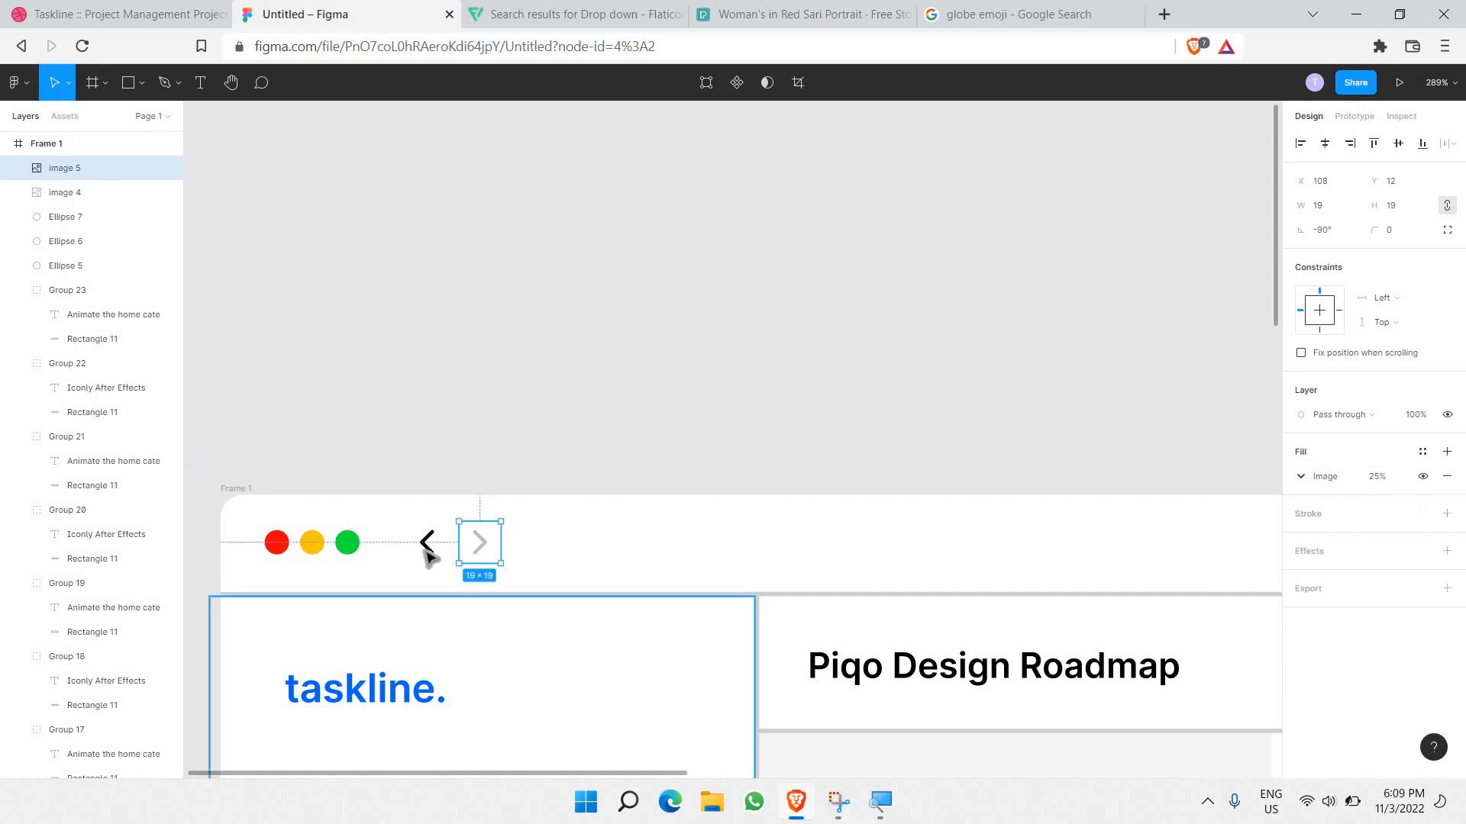
Step: Set the back arrow's fill opacity to 50%
key(Tab)
click(1374, 479)
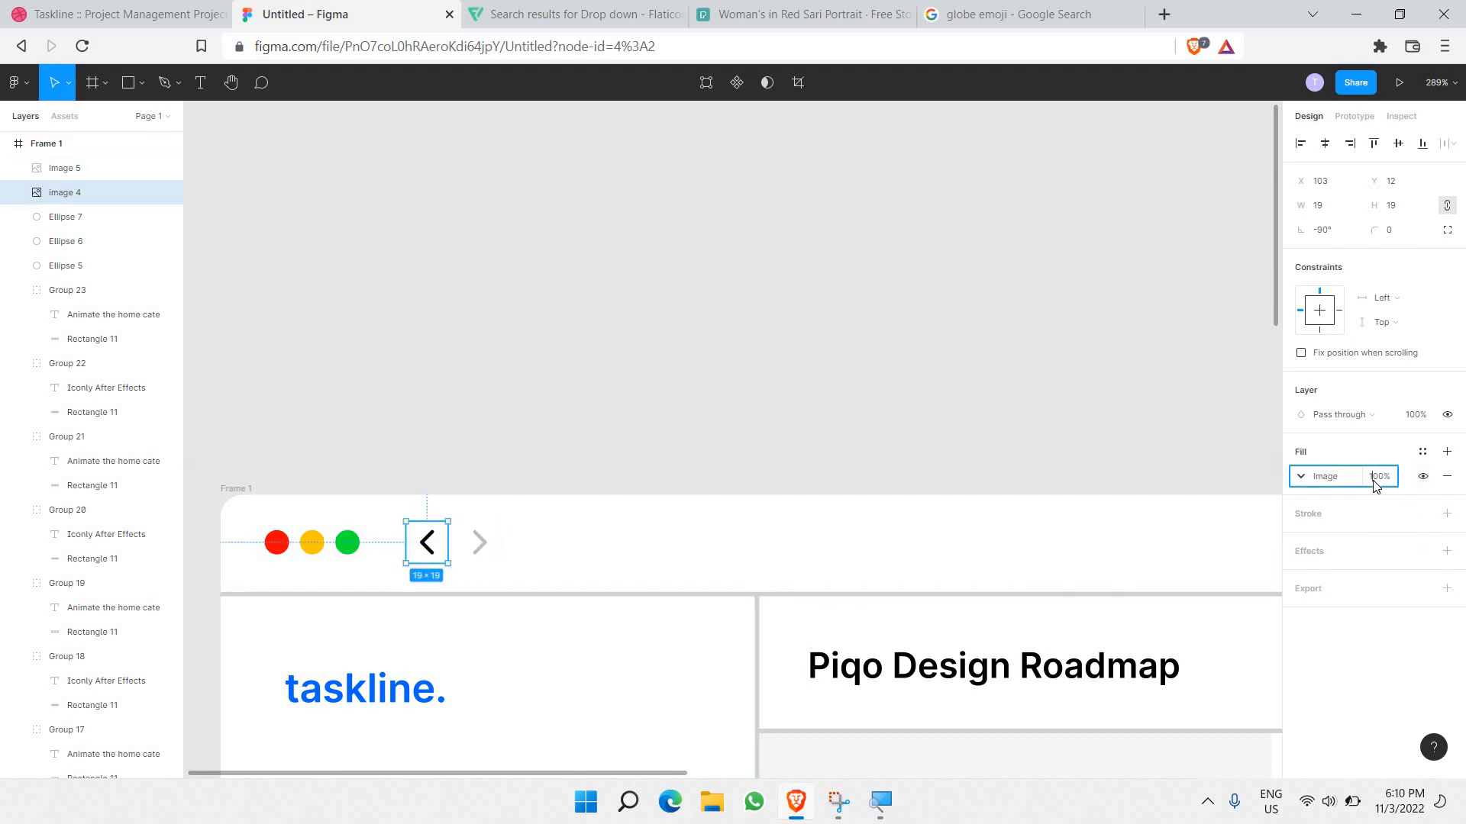
text(50)
key(Return)
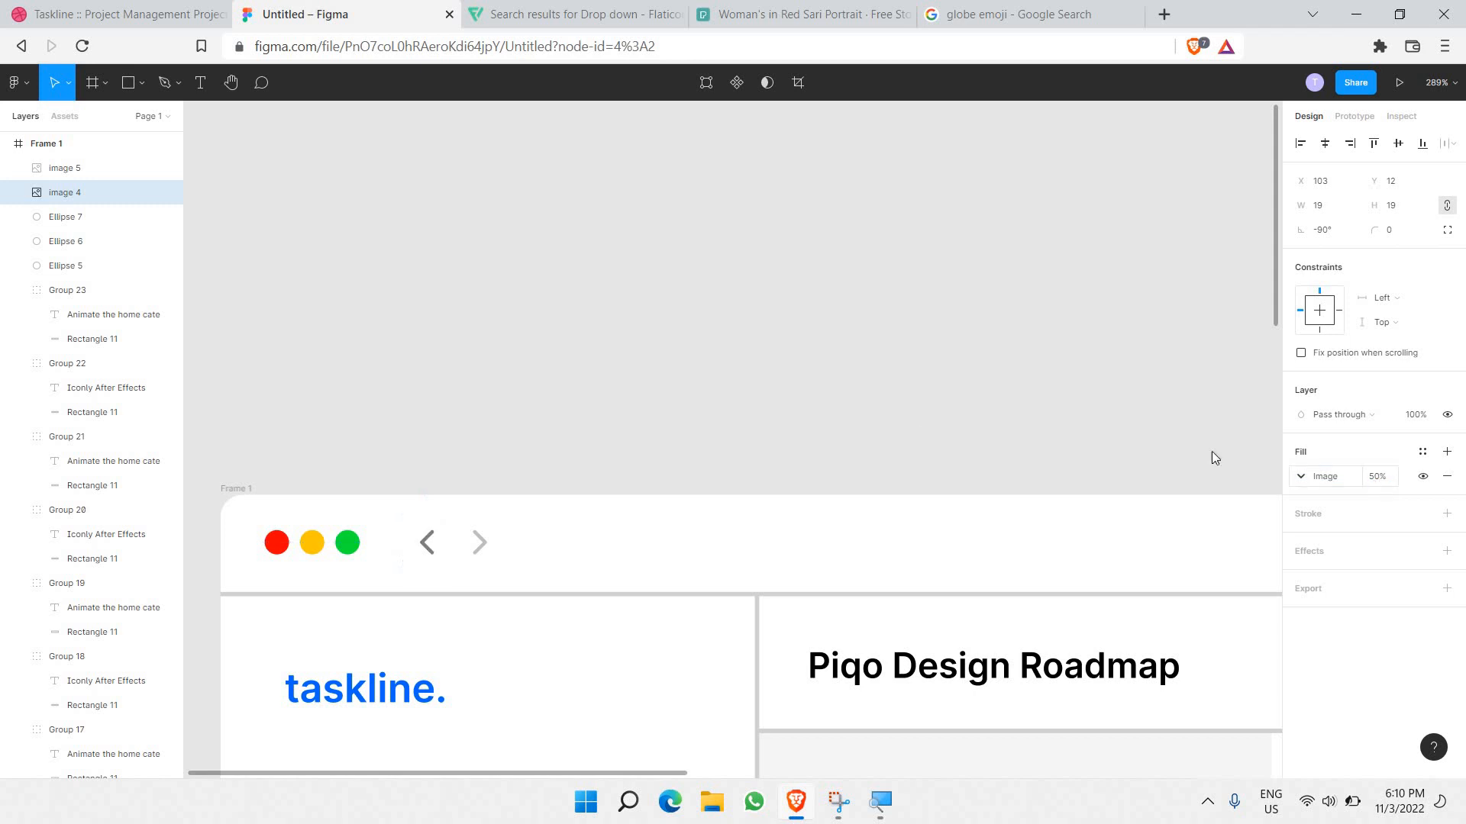
click(621, 390)
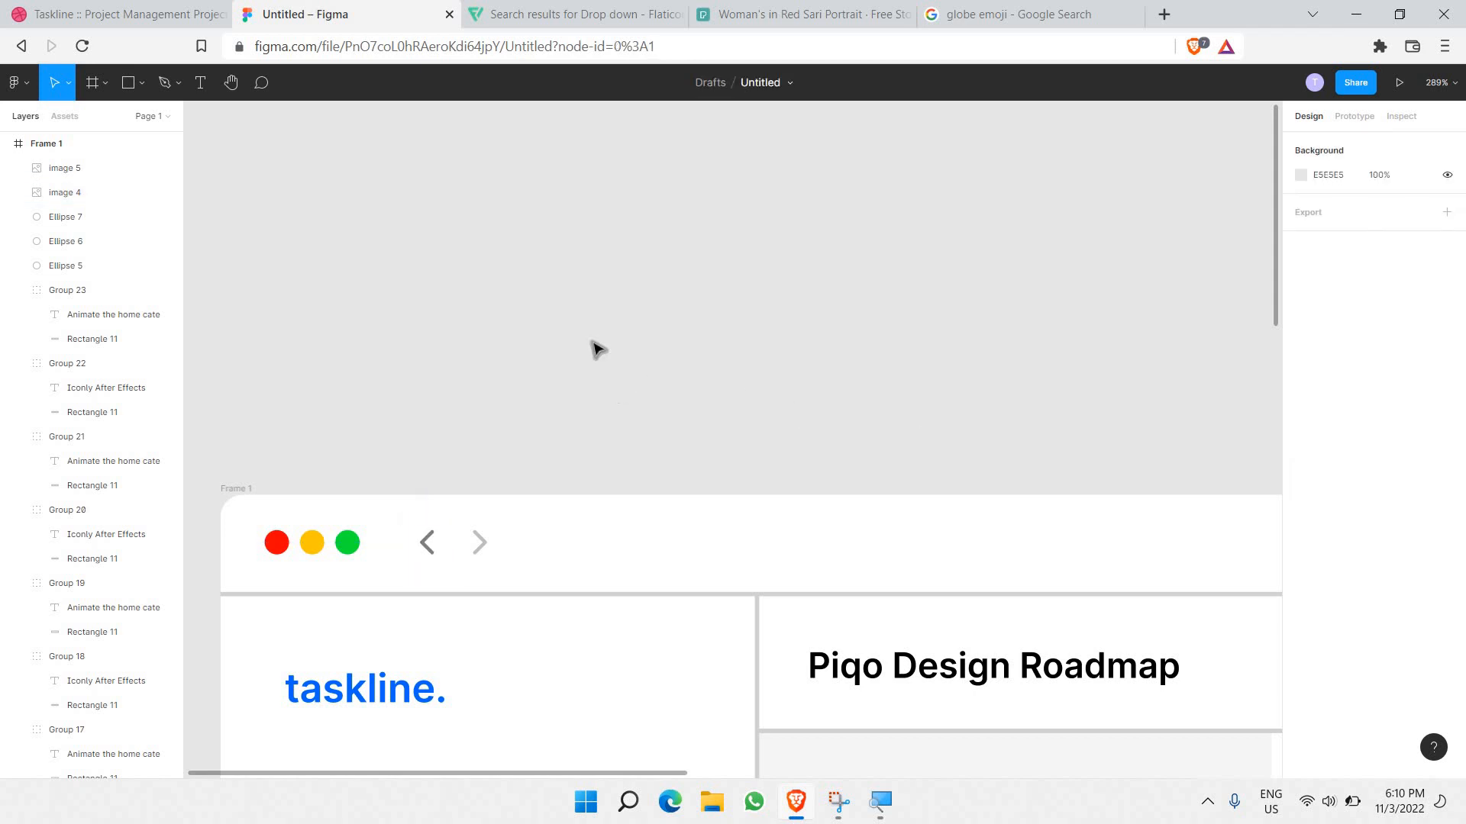
Step: Search Flaticon for 'sid' sidebar icons and open the second result's details
click(551, 22)
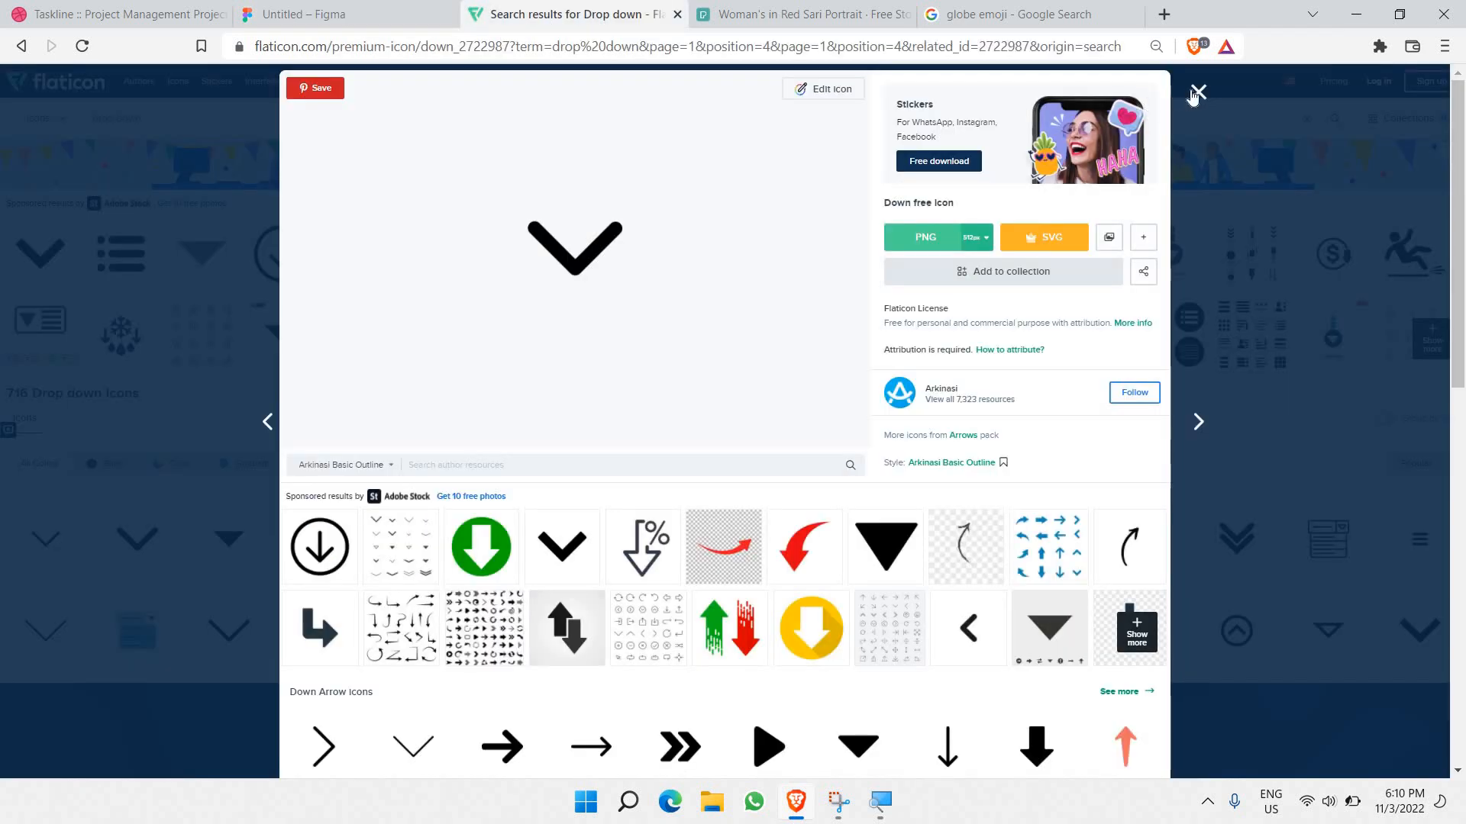
key(Escape)
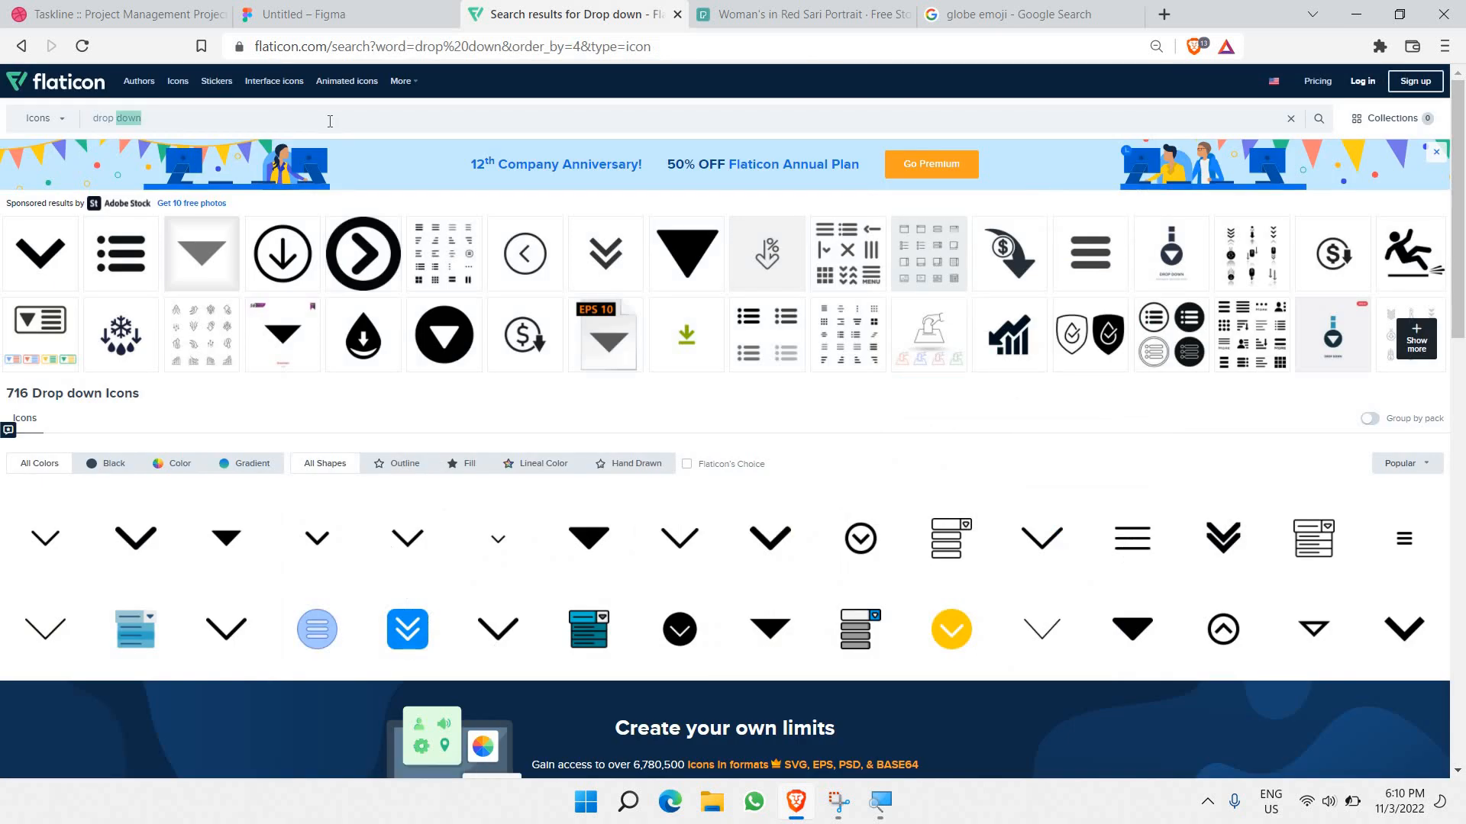
text(sidebar)
key(Return)
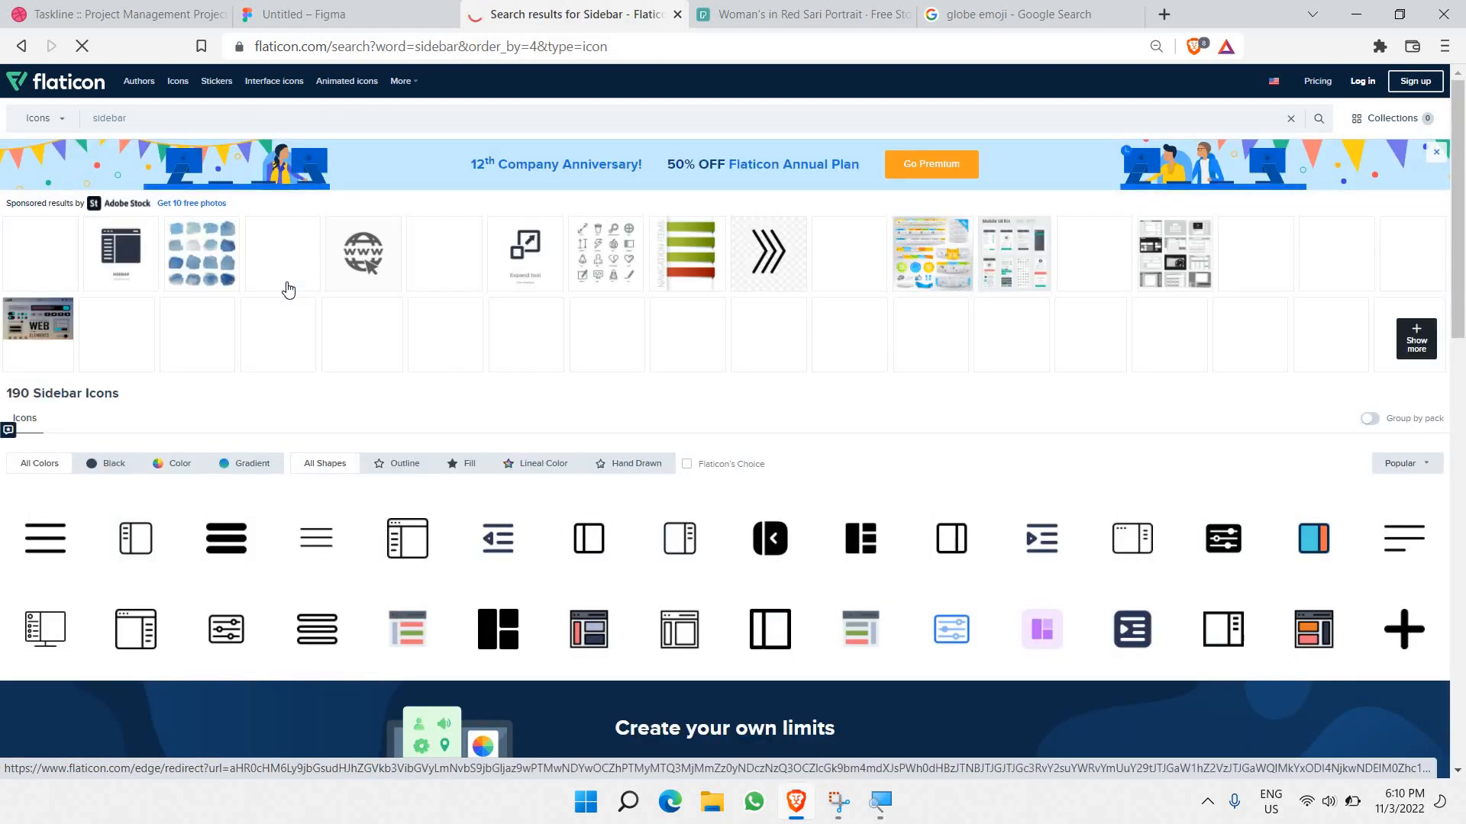
click(148, 543)
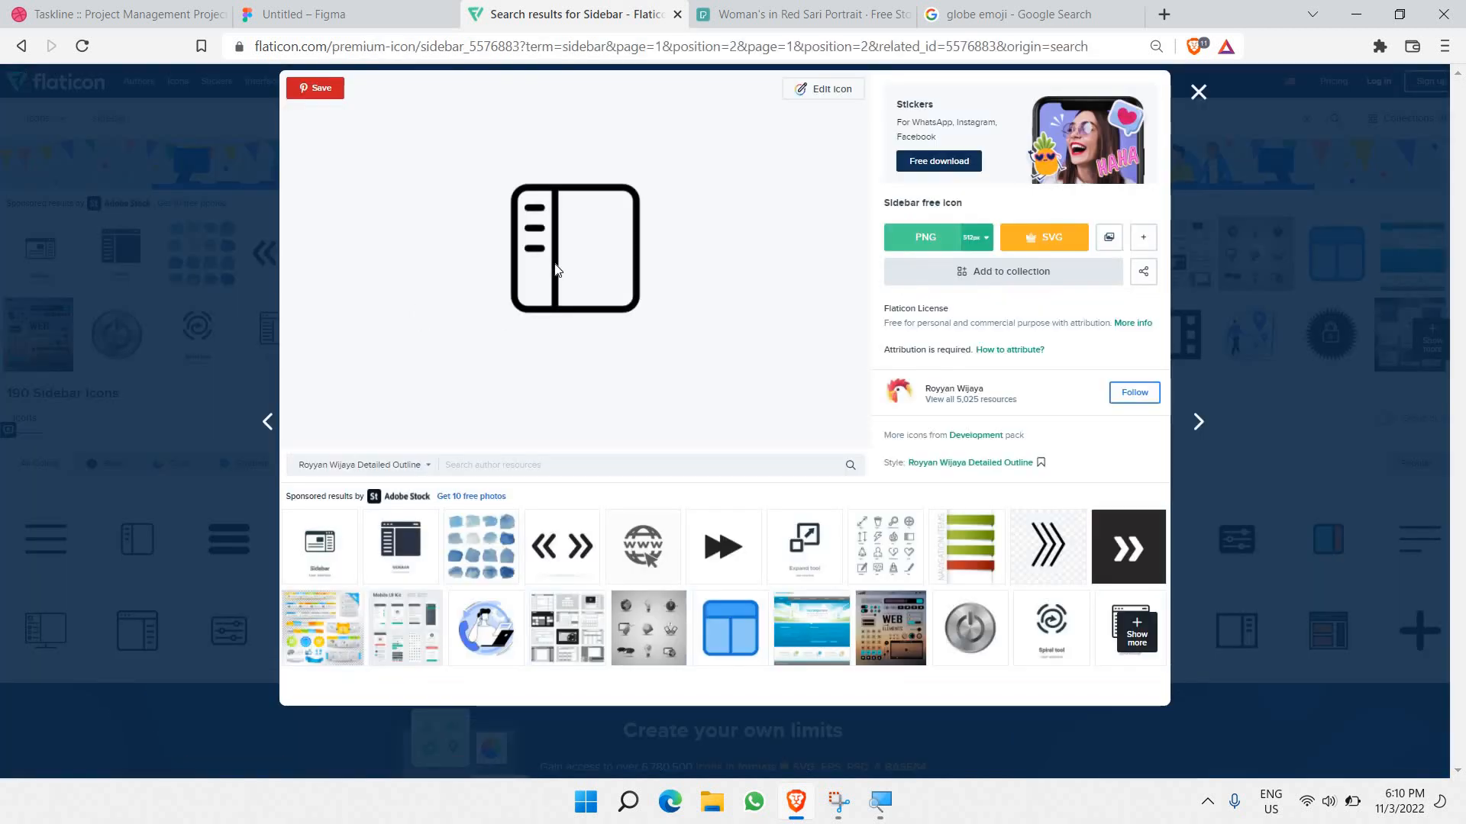
right_click(555, 268)
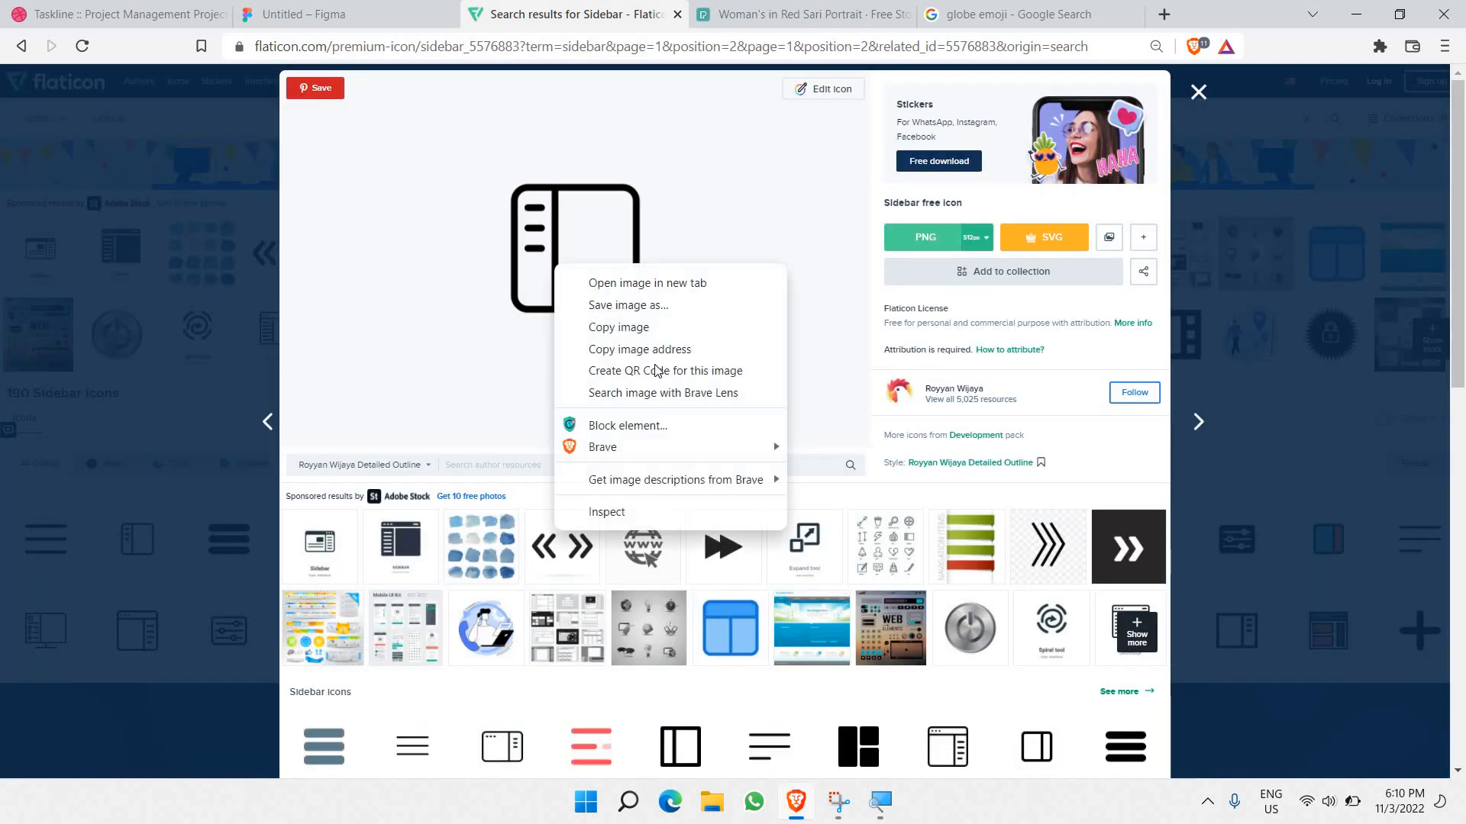
click(530, 223)
key(ctrl+shift+Tab)
Step: Shift both header arrows right and place an arrow copy next to the window dots
drag(529, 578, 431, 534)
key(Right)
key(Right)
key(Right)
key(Right)
key(Right)
key(Right)
key(Right)
key(Right)
key(Right)
key(Right)
key(Right)
key(Right)
key(Right)
key(Right)
key(Right)
key(Right)
key(Right)
key(Right)
key(Right)
key(Right)
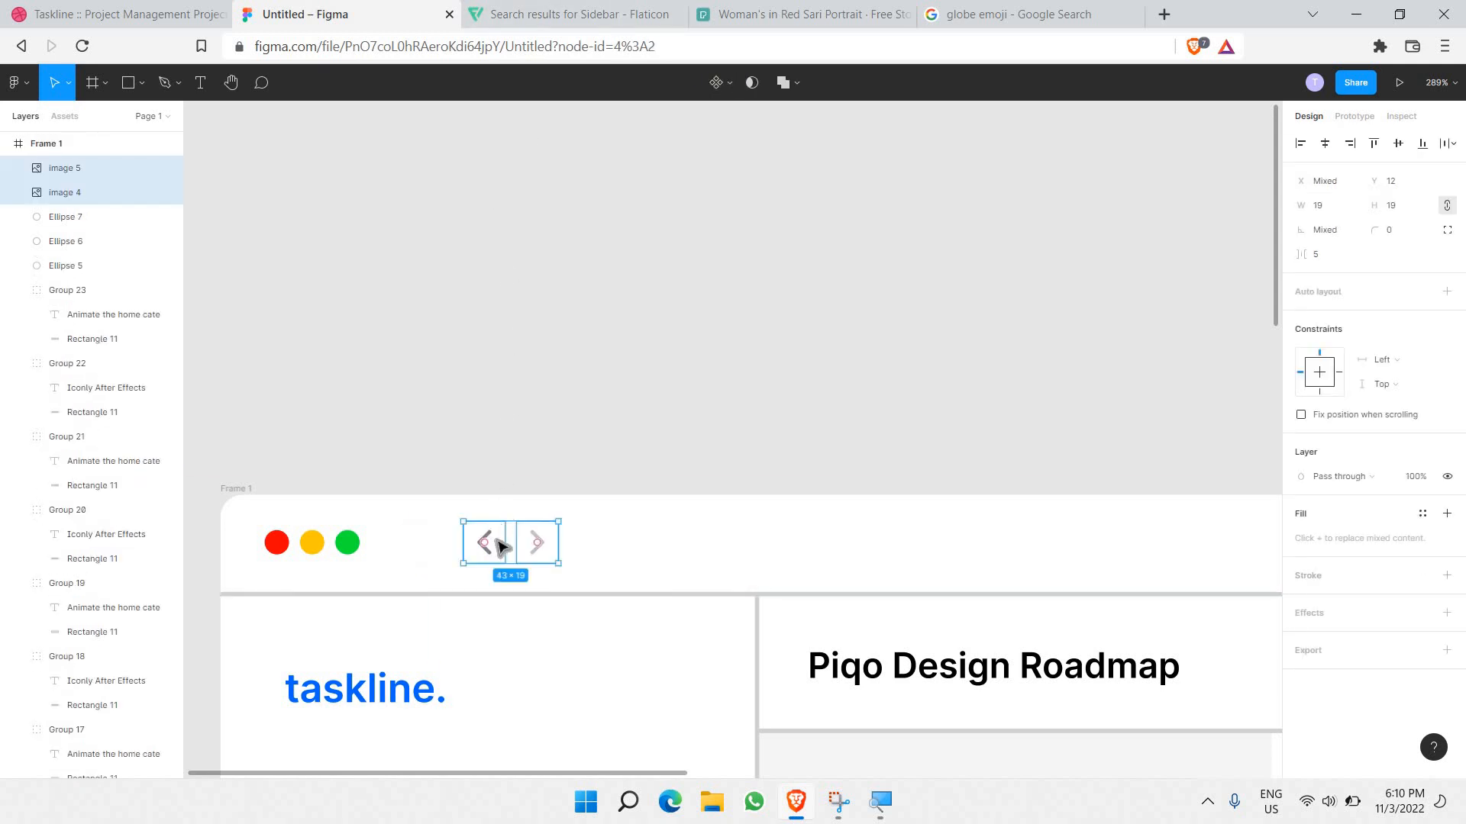
click(501, 547)
key(ctrl+v)
drag(500, 548, 435, 552)
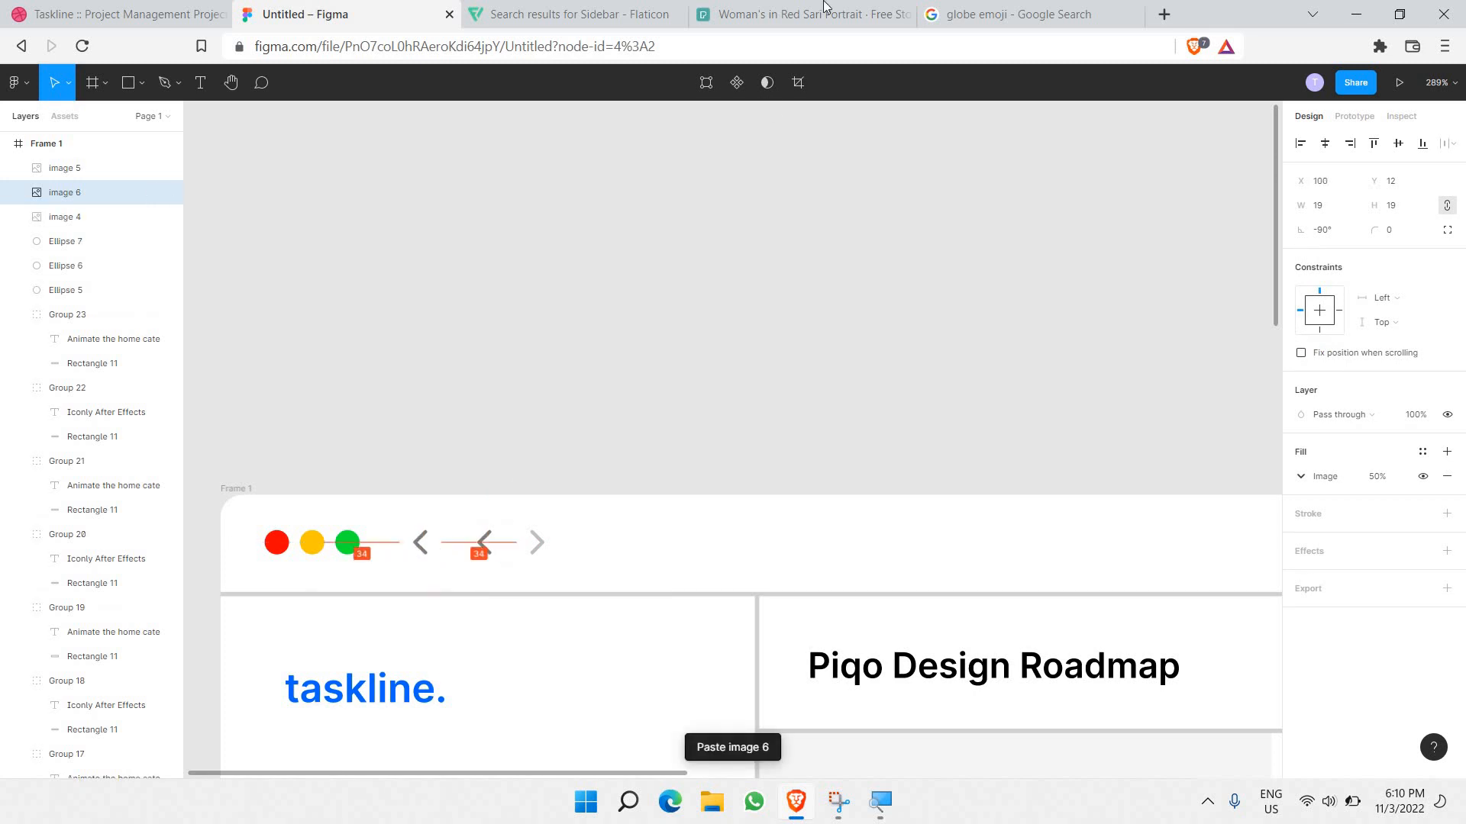
Step: Copy the window-style sidebar icon image from Flaticon and bring it into the Figma header
key(ctrl+Tab)
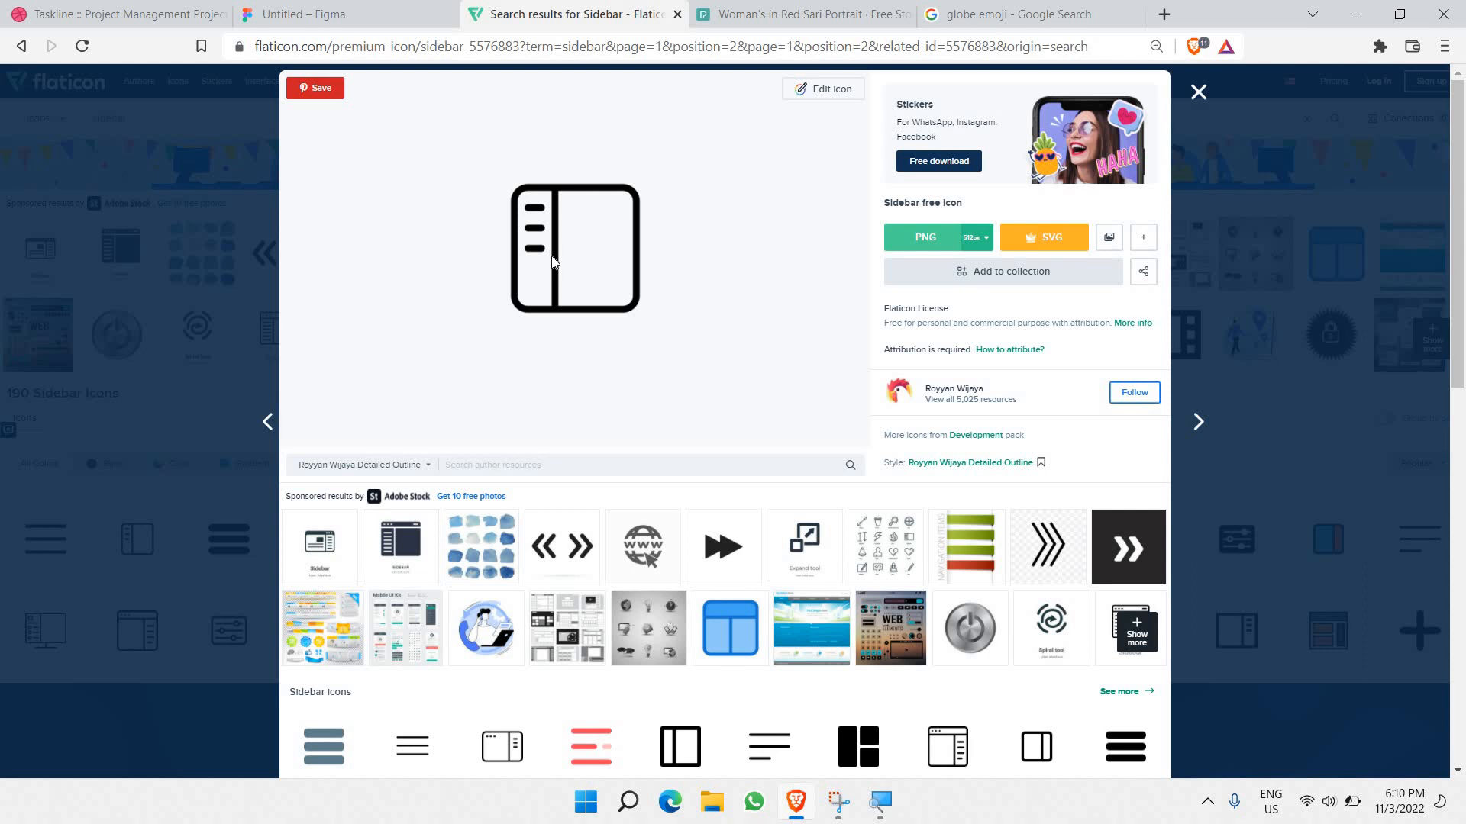
right_click(580, 309)
click(611, 319)
scroll(255, 208, down, 1)
scroll(229, 218, down, 3)
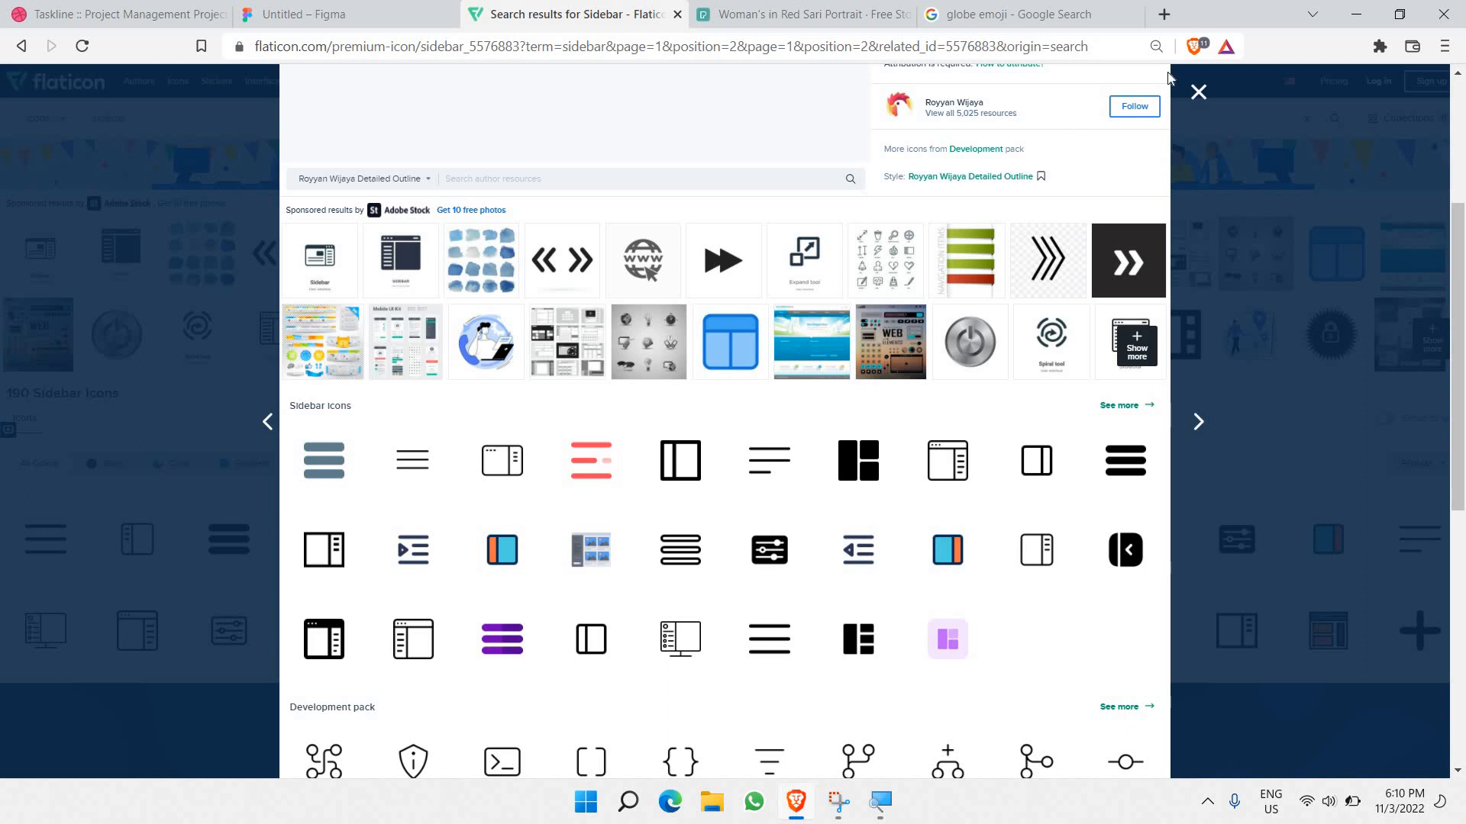
click(1169, 239)
scroll(1165, 230, down, 5)
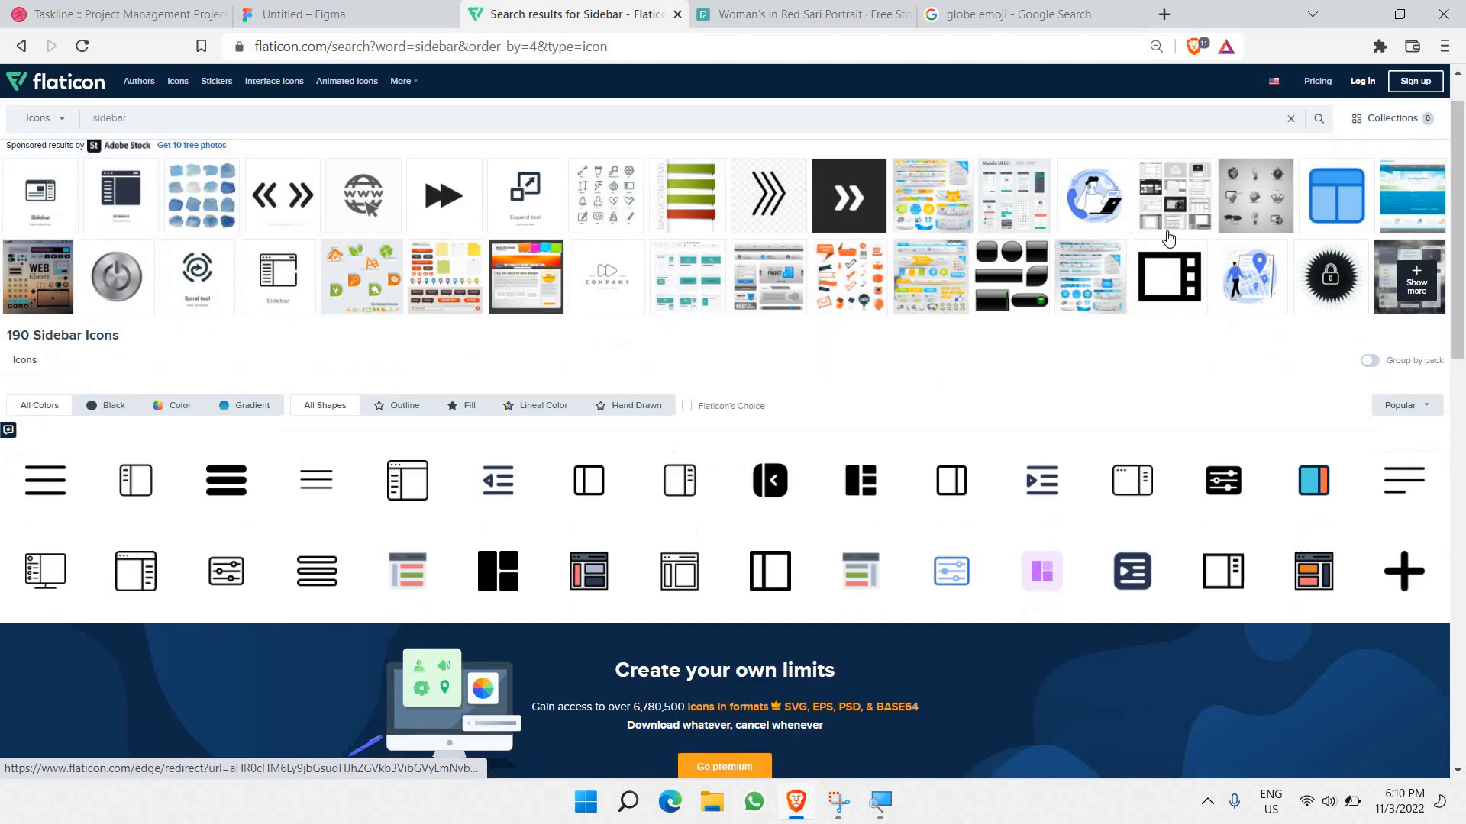
scroll(1164, 231, down, 2)
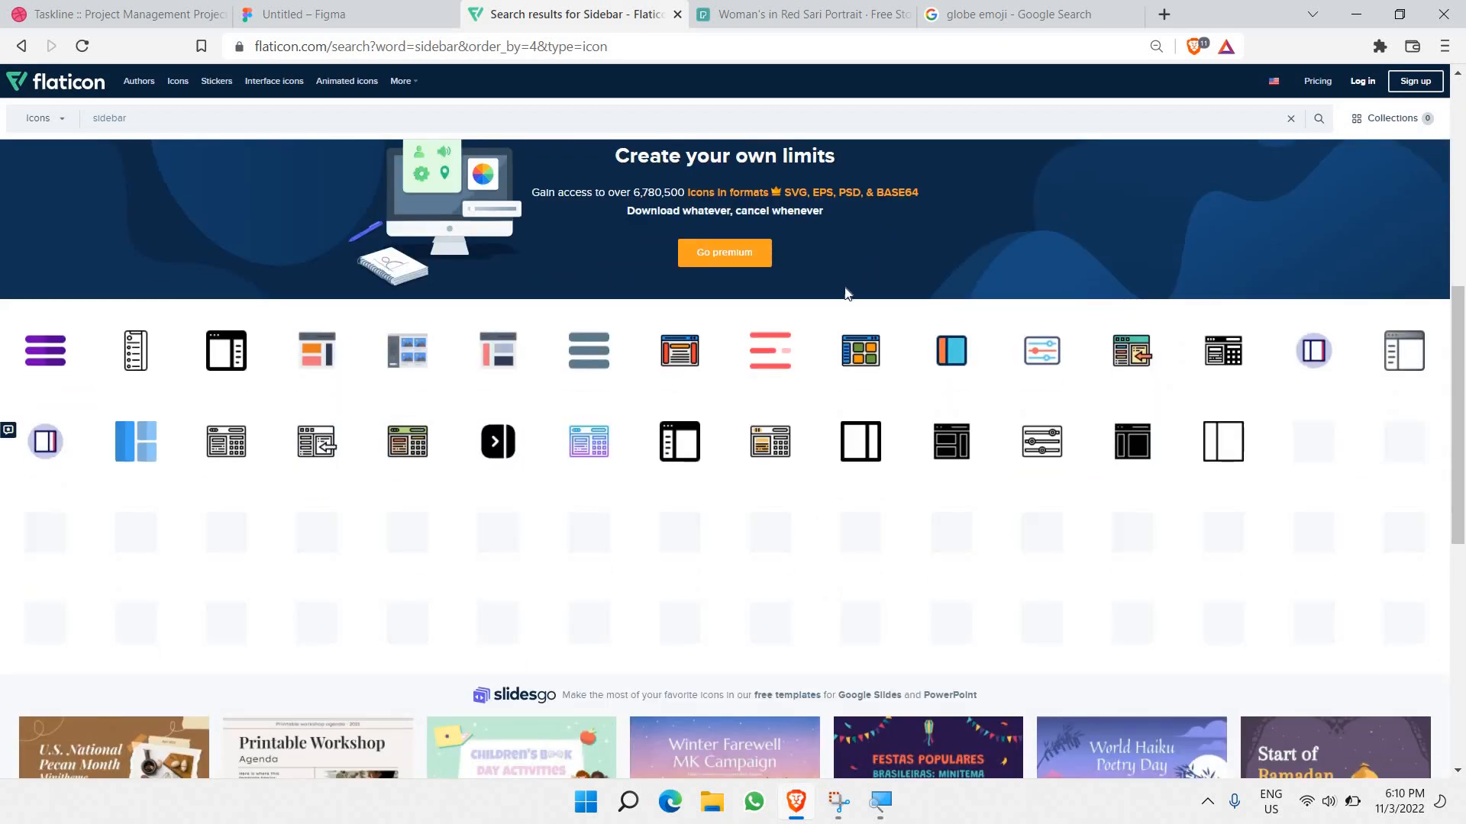
scroll(187, 641, up, 6)
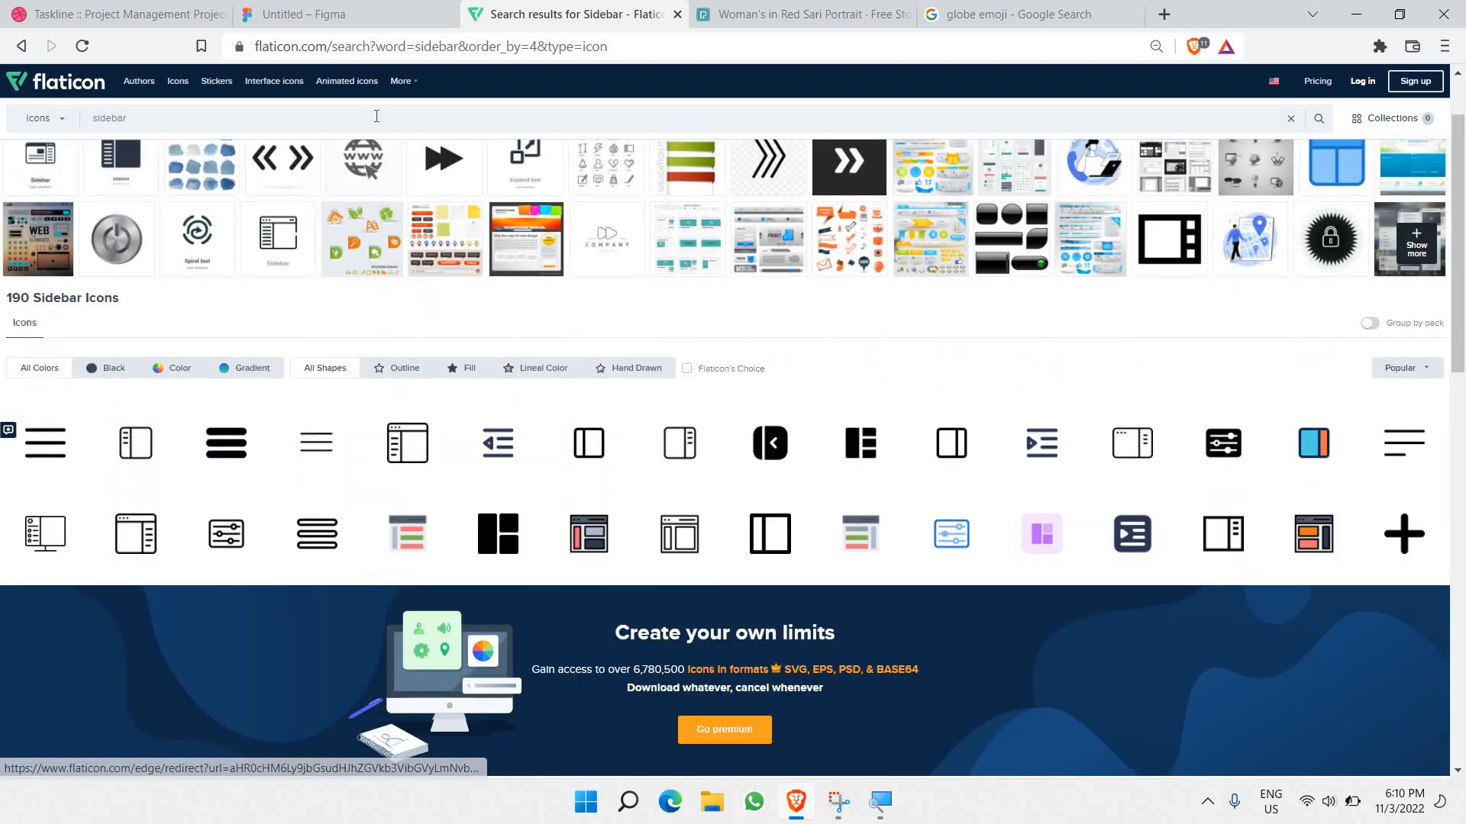
key(ctrl+shift+Tab)
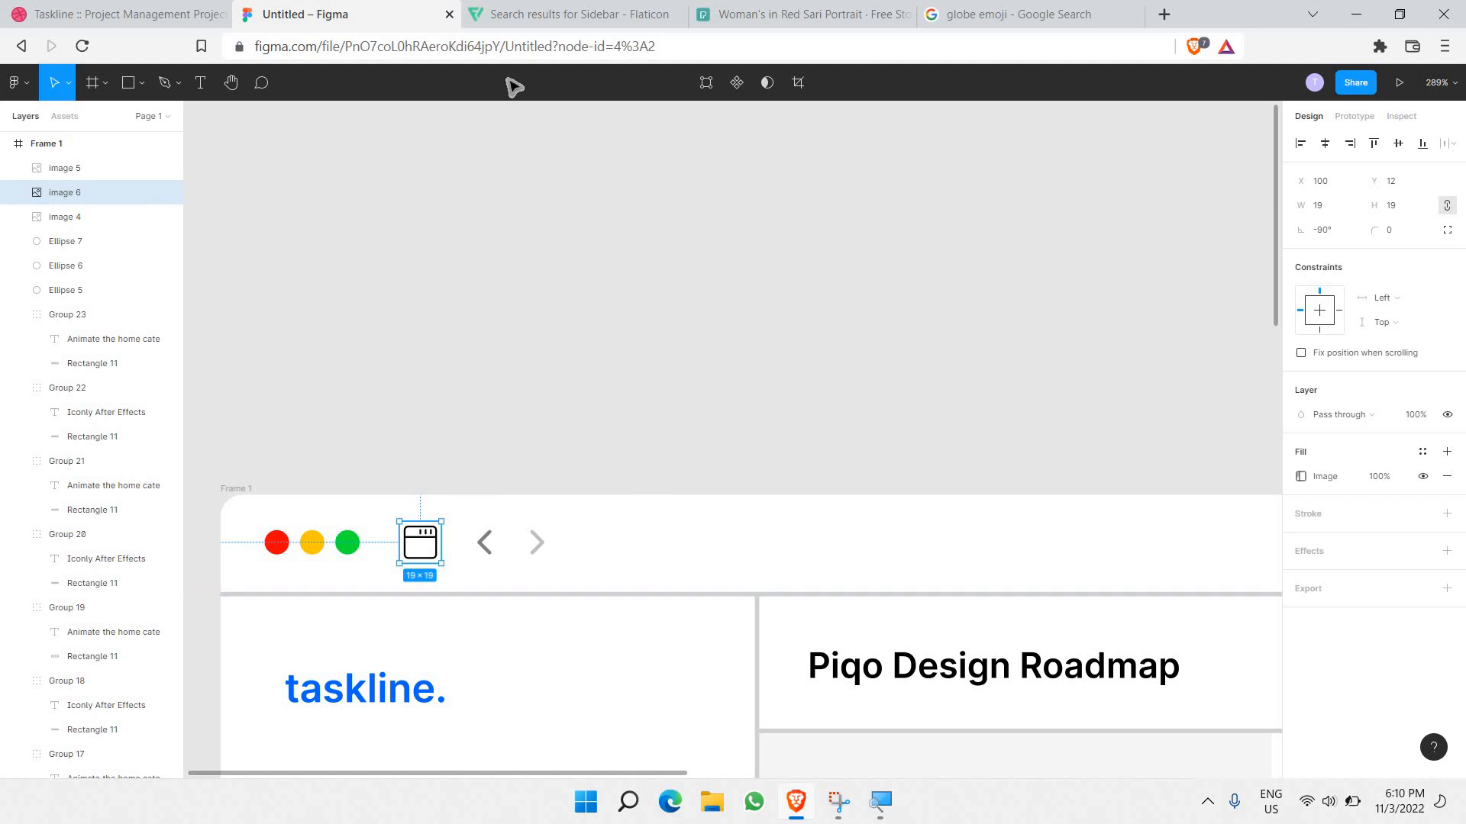
Step: Undo the window-style icon and copy the panel-style sidebar icon from the Flaticon results
key(ctrl+z)
click(527, 14)
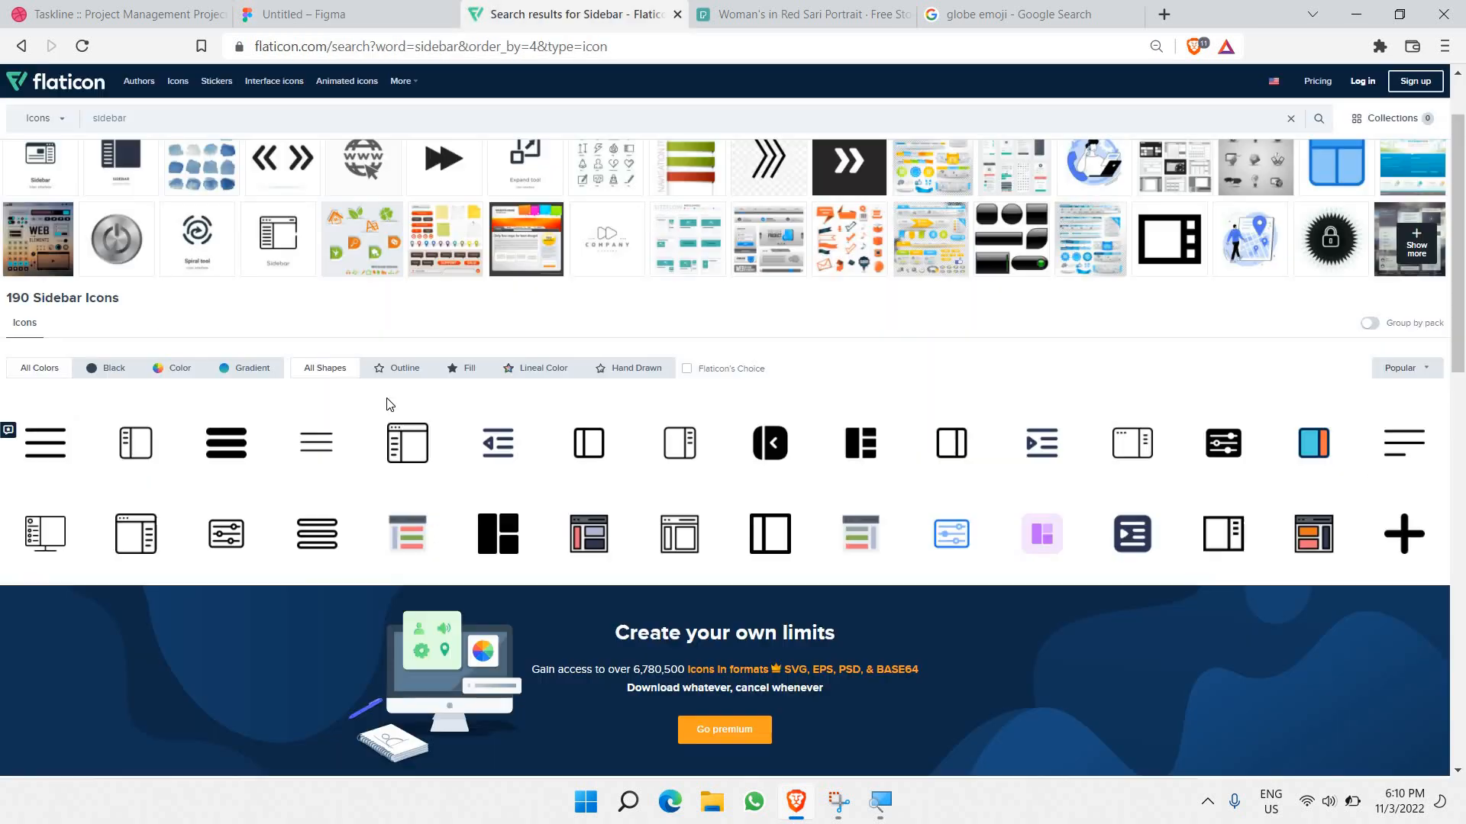
click(133, 441)
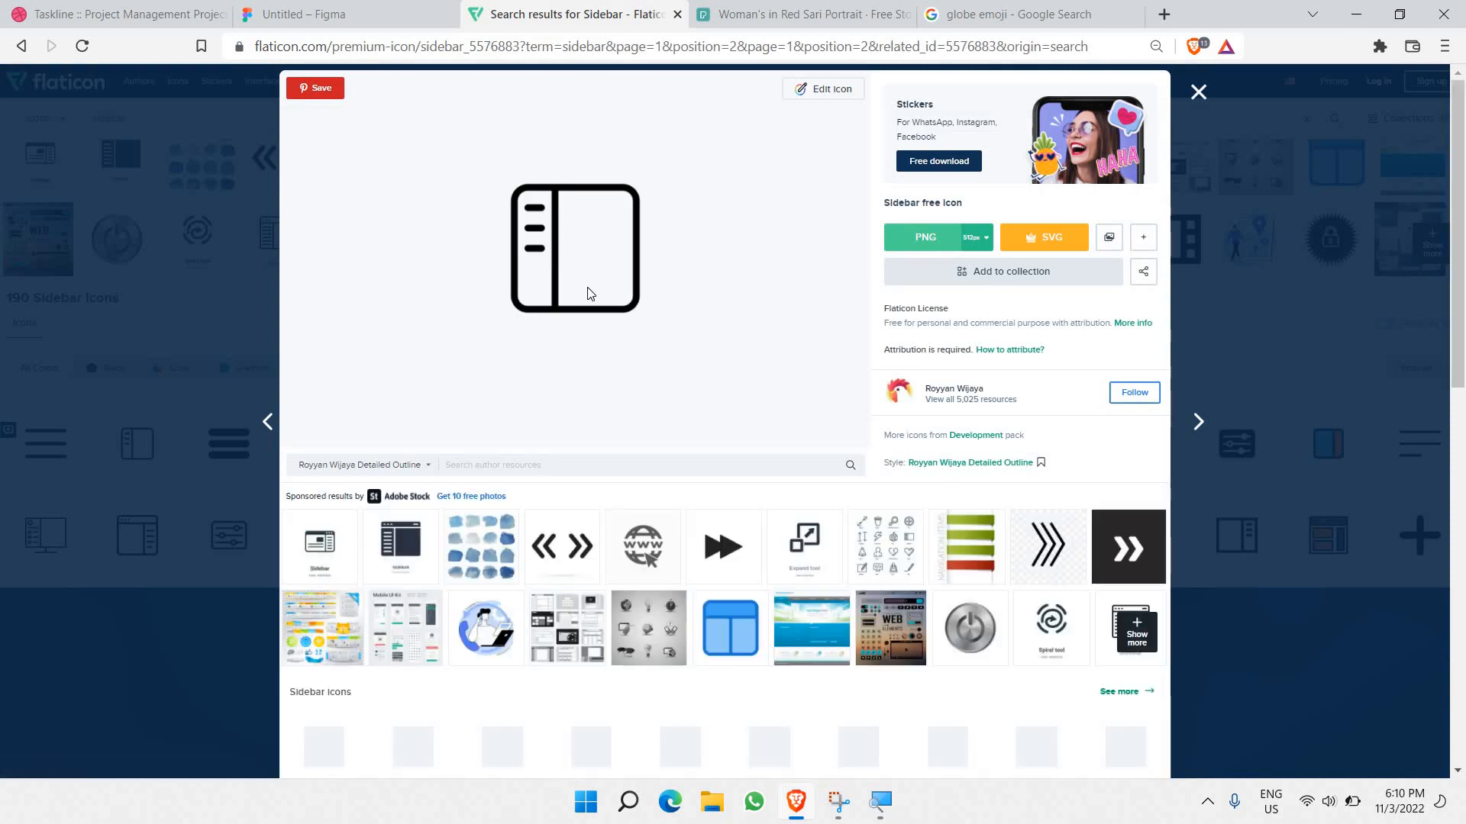
right_click(553, 258)
click(615, 314)
Step: Replace the first header arrow with the panel-style icon, rotated upright at 50% fill opacity
key(ctrl+shift+Tab)
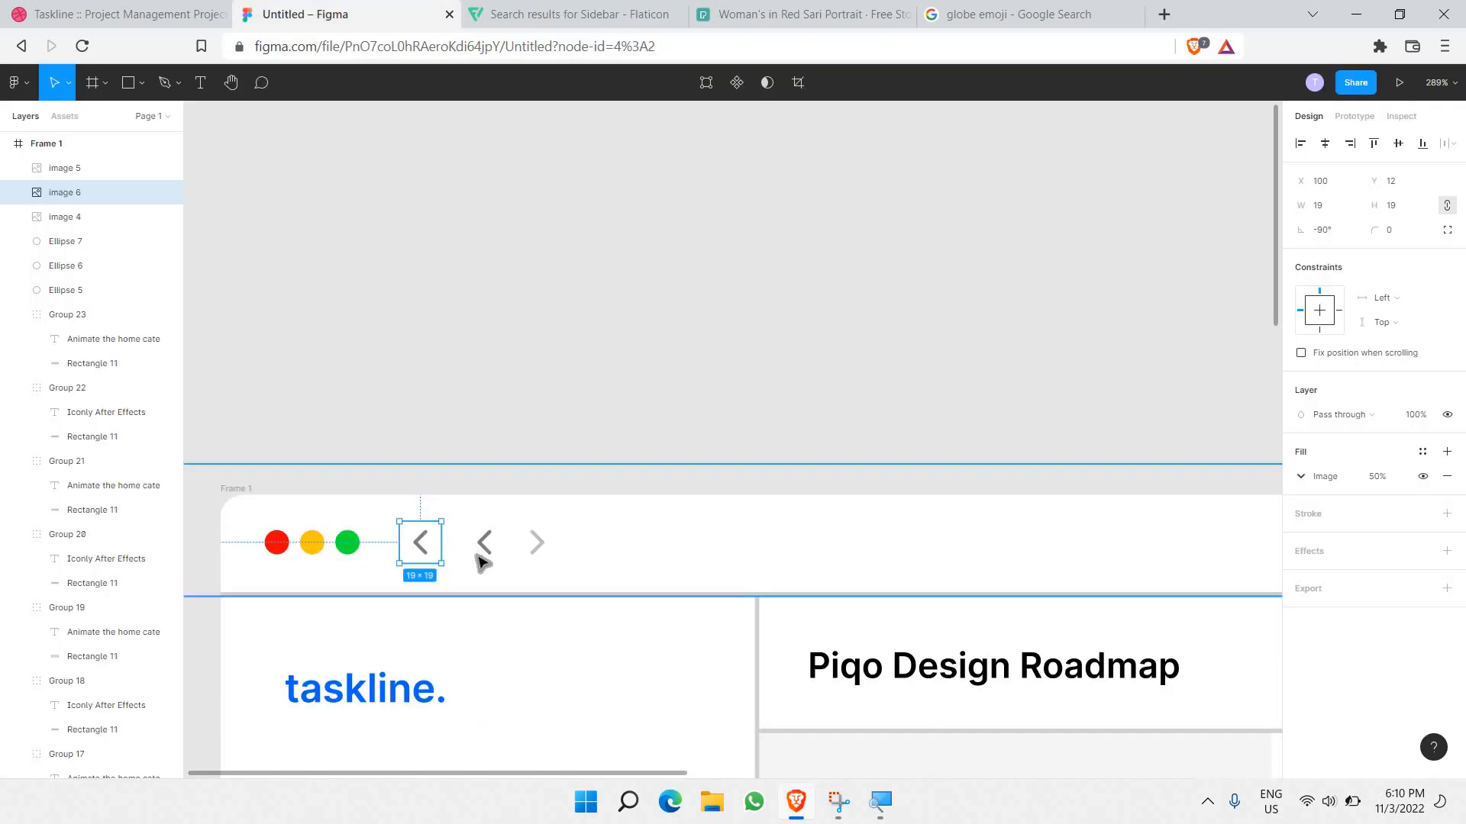
key(ctrl+v)
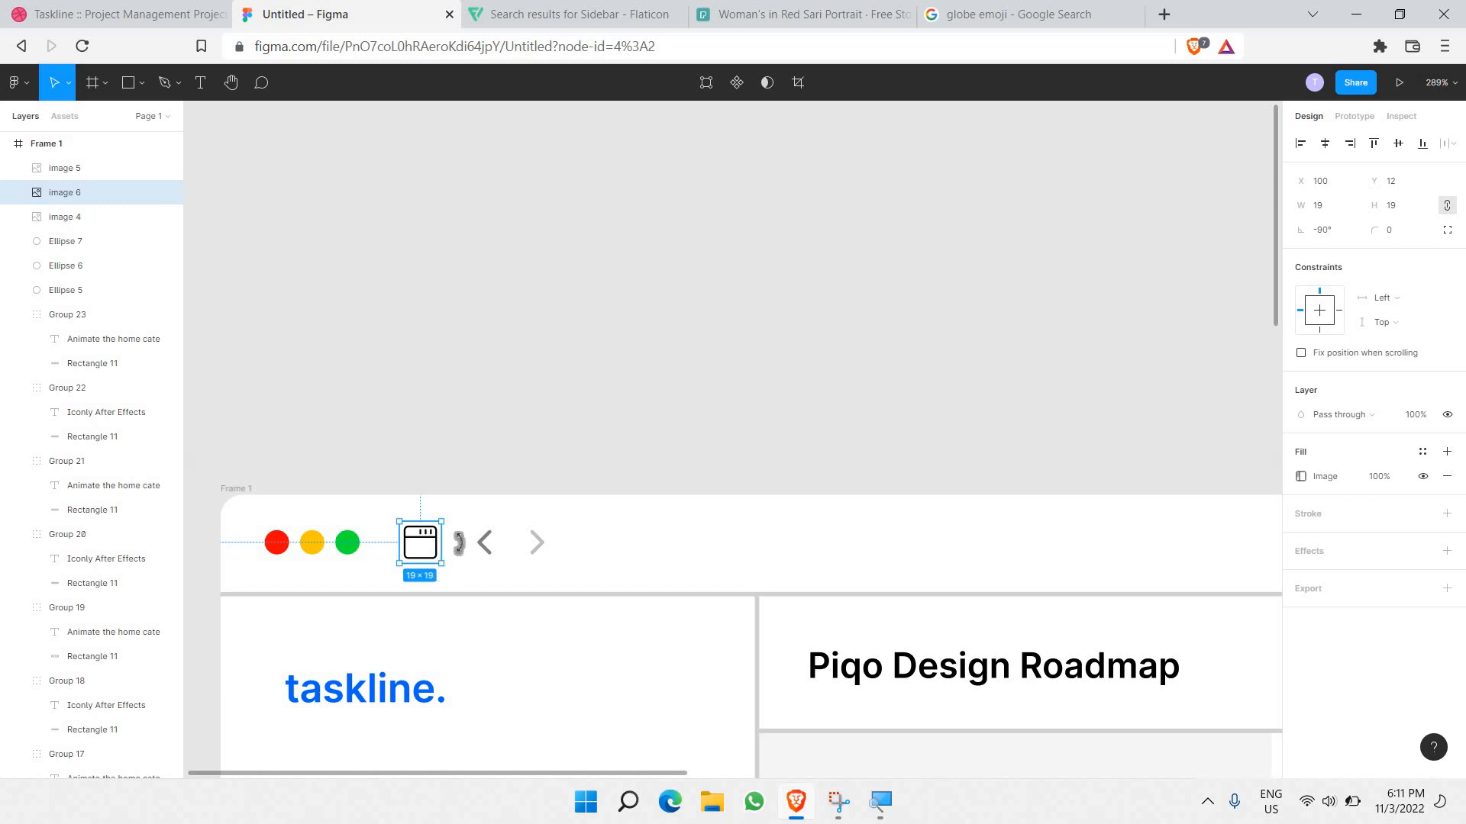
drag(458, 543, 428, 502)
click(1379, 477)
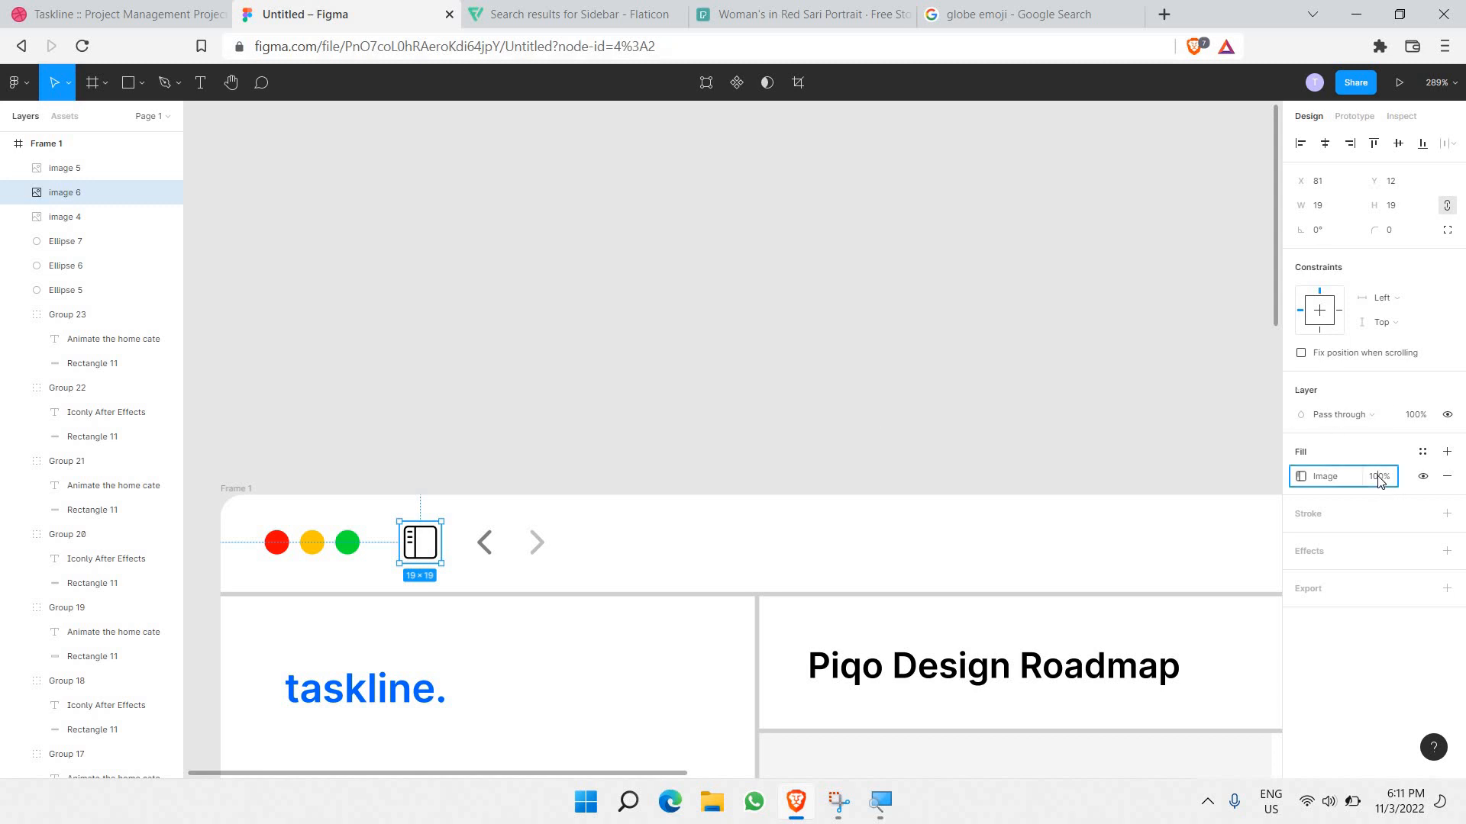
text(50)
key(Return)
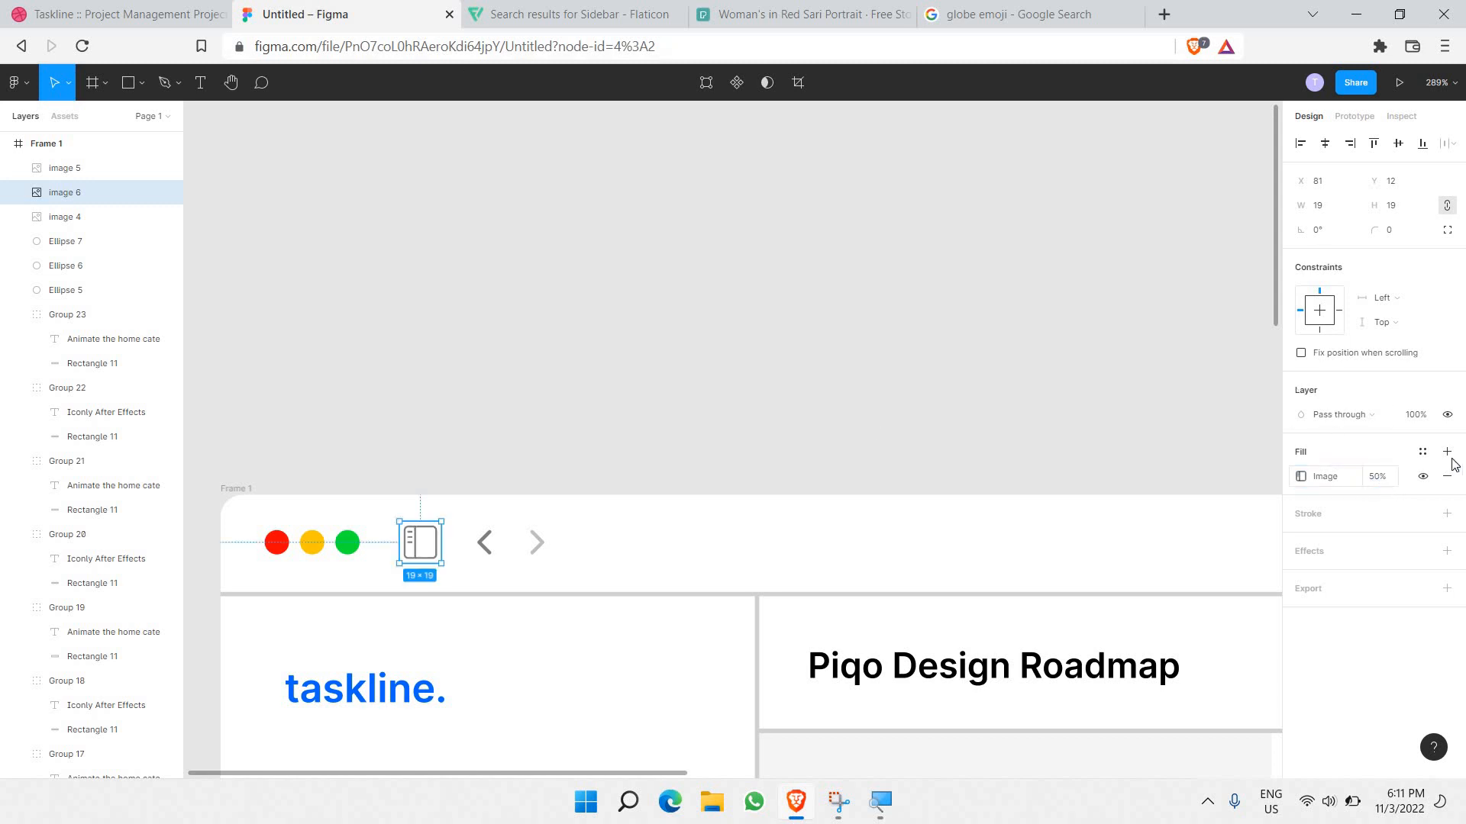
click(905, 367)
scroll(900, 368, down, 2)
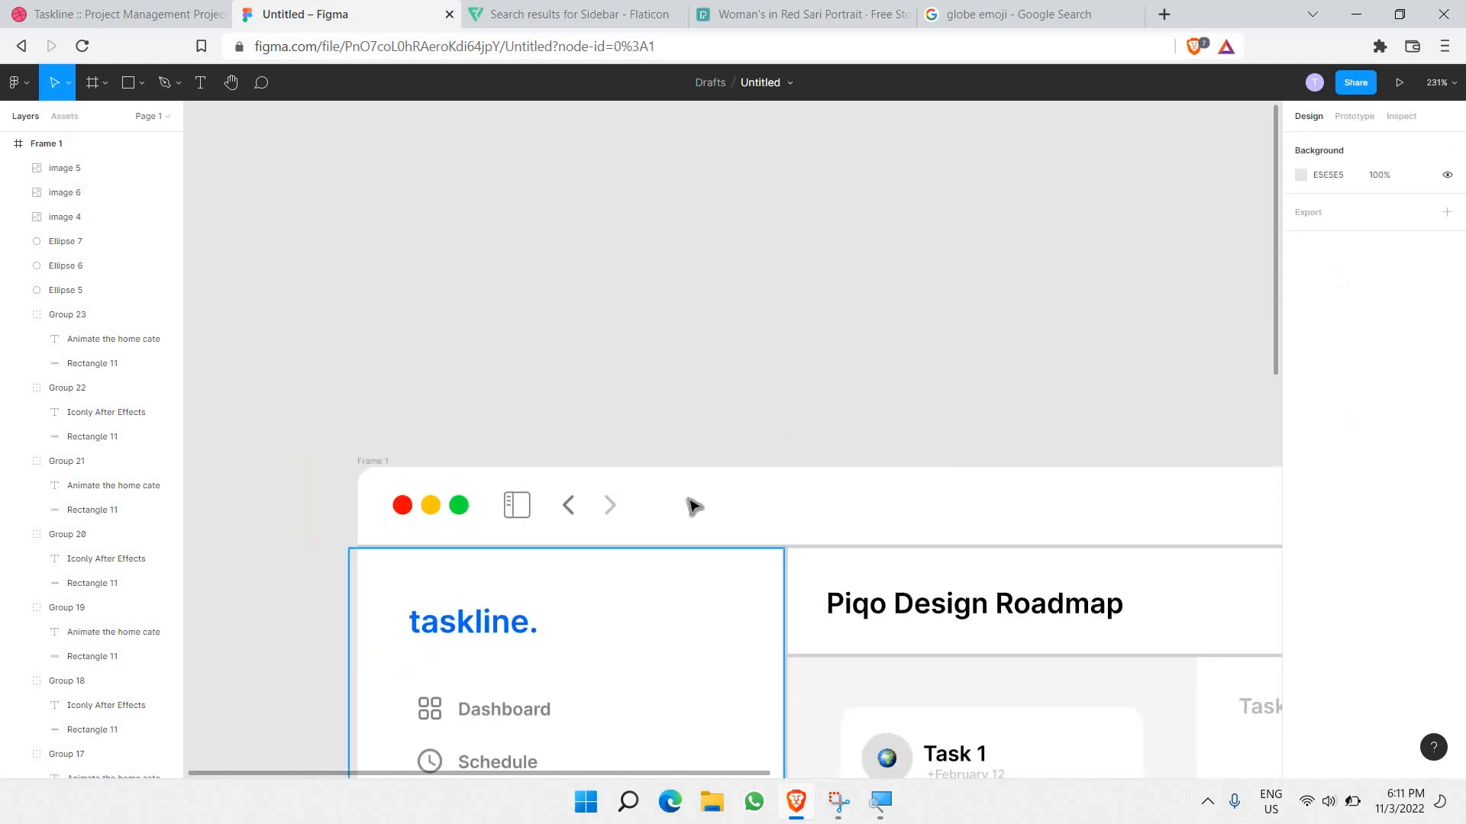
scroll(692, 506, right, 3)
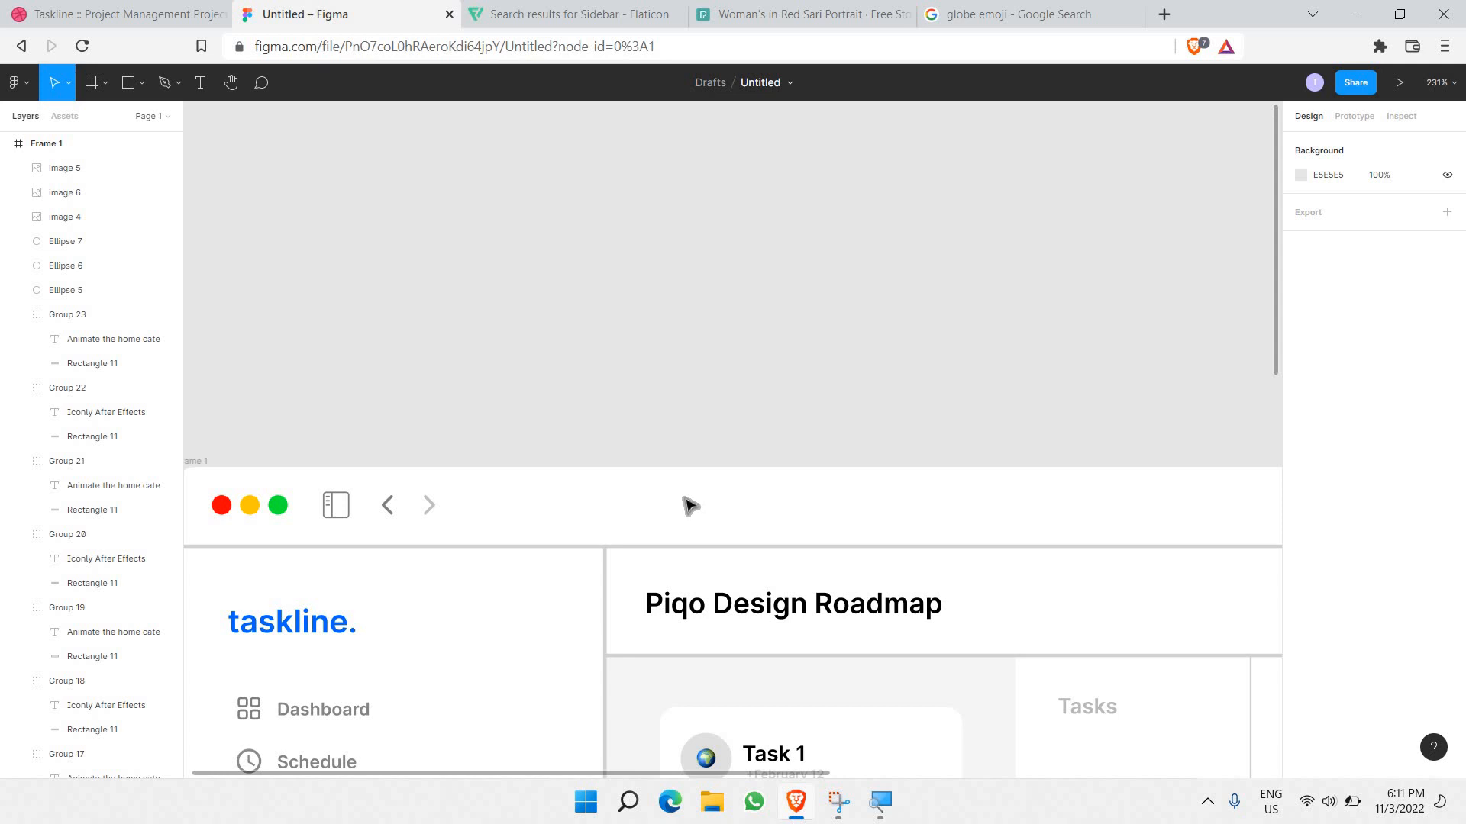
scroll(690, 506, down, 5)
scroll(763, 521, up, 3)
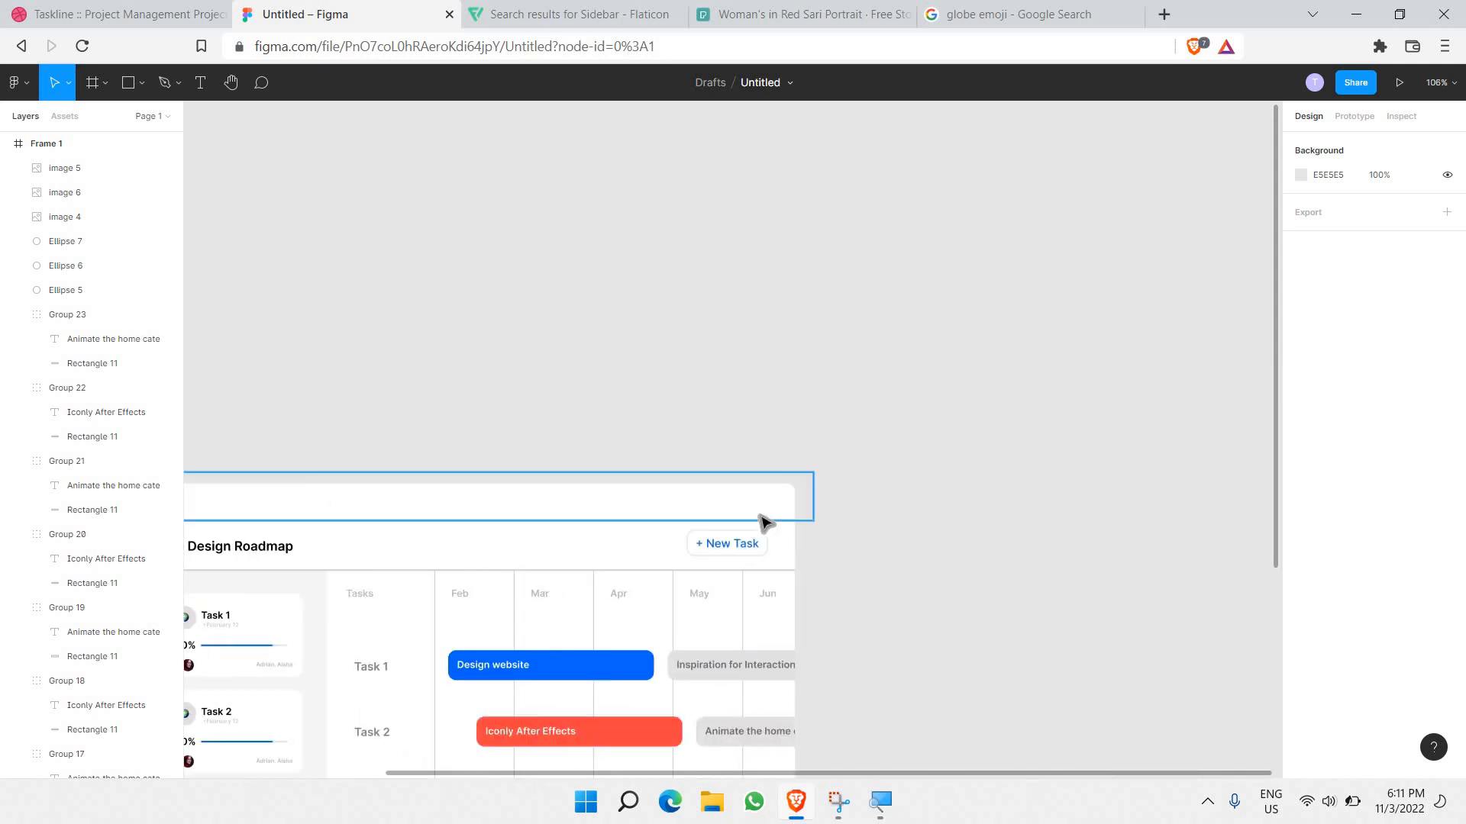
scroll(763, 521, up, 5)
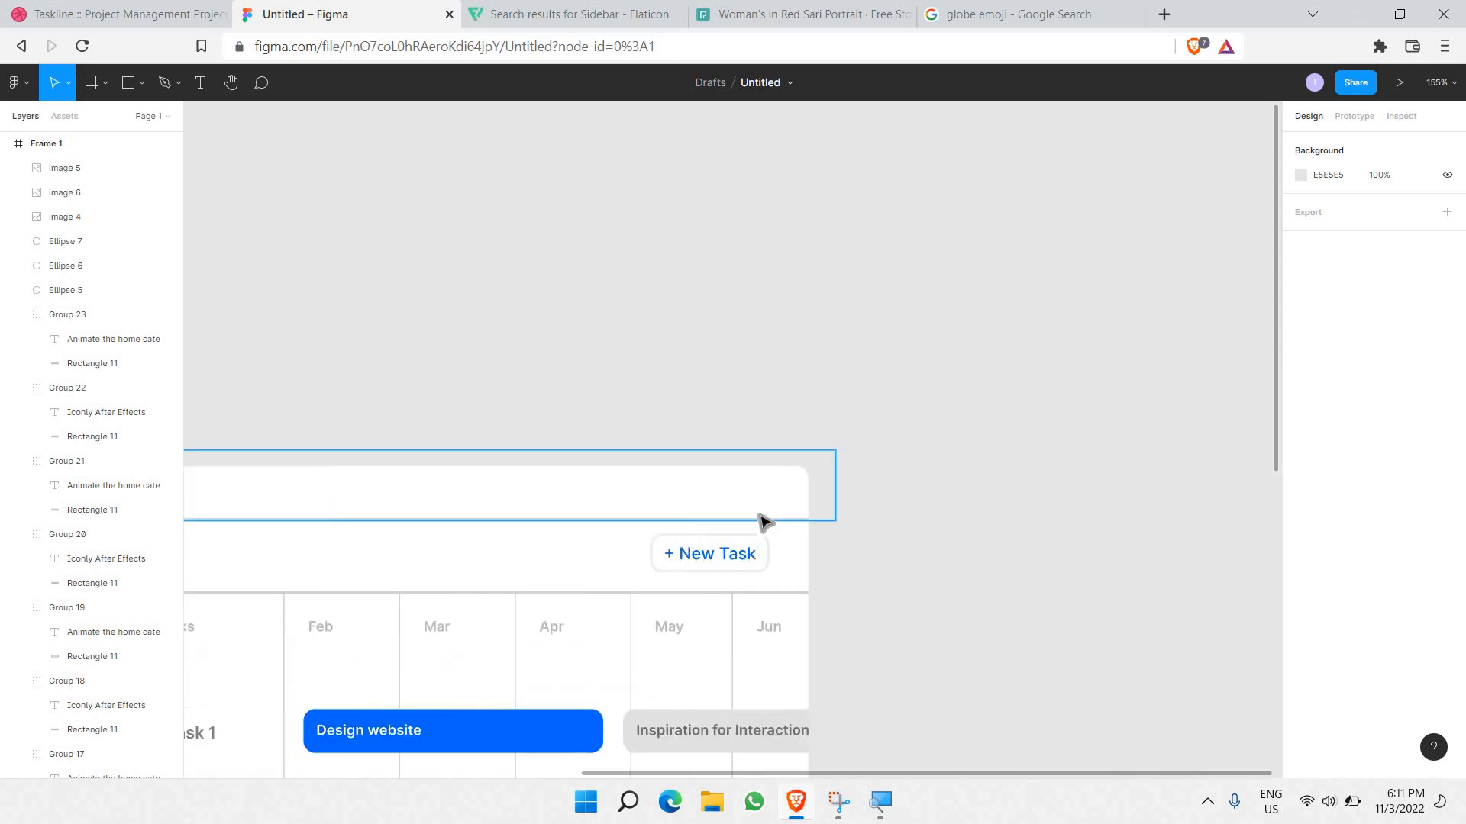
click(492, 11)
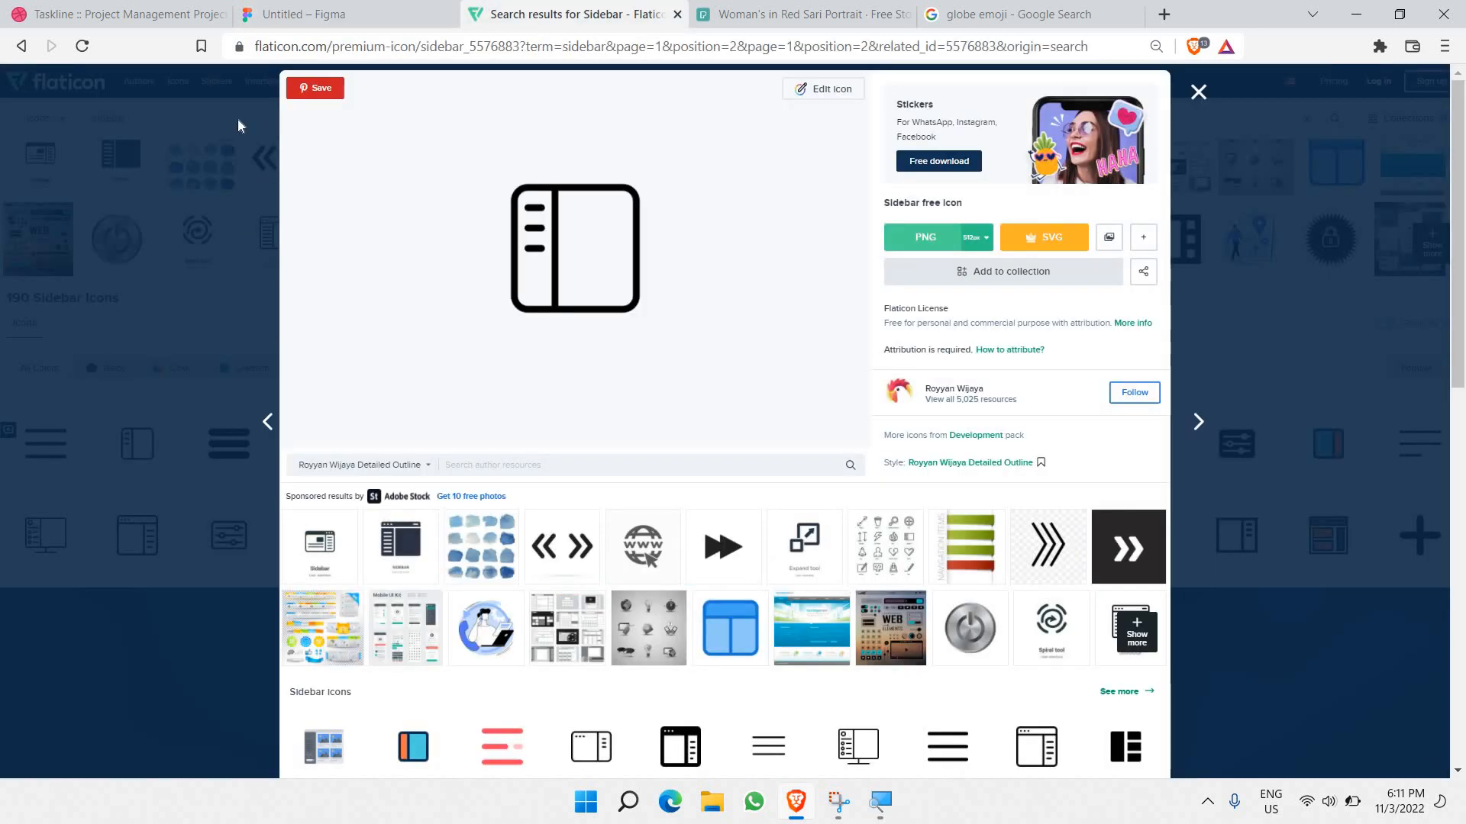
Step: Close the icon details, search Flaticon for 'copy' icons, and return to the Figma design
key(Escape)
click(482, 119)
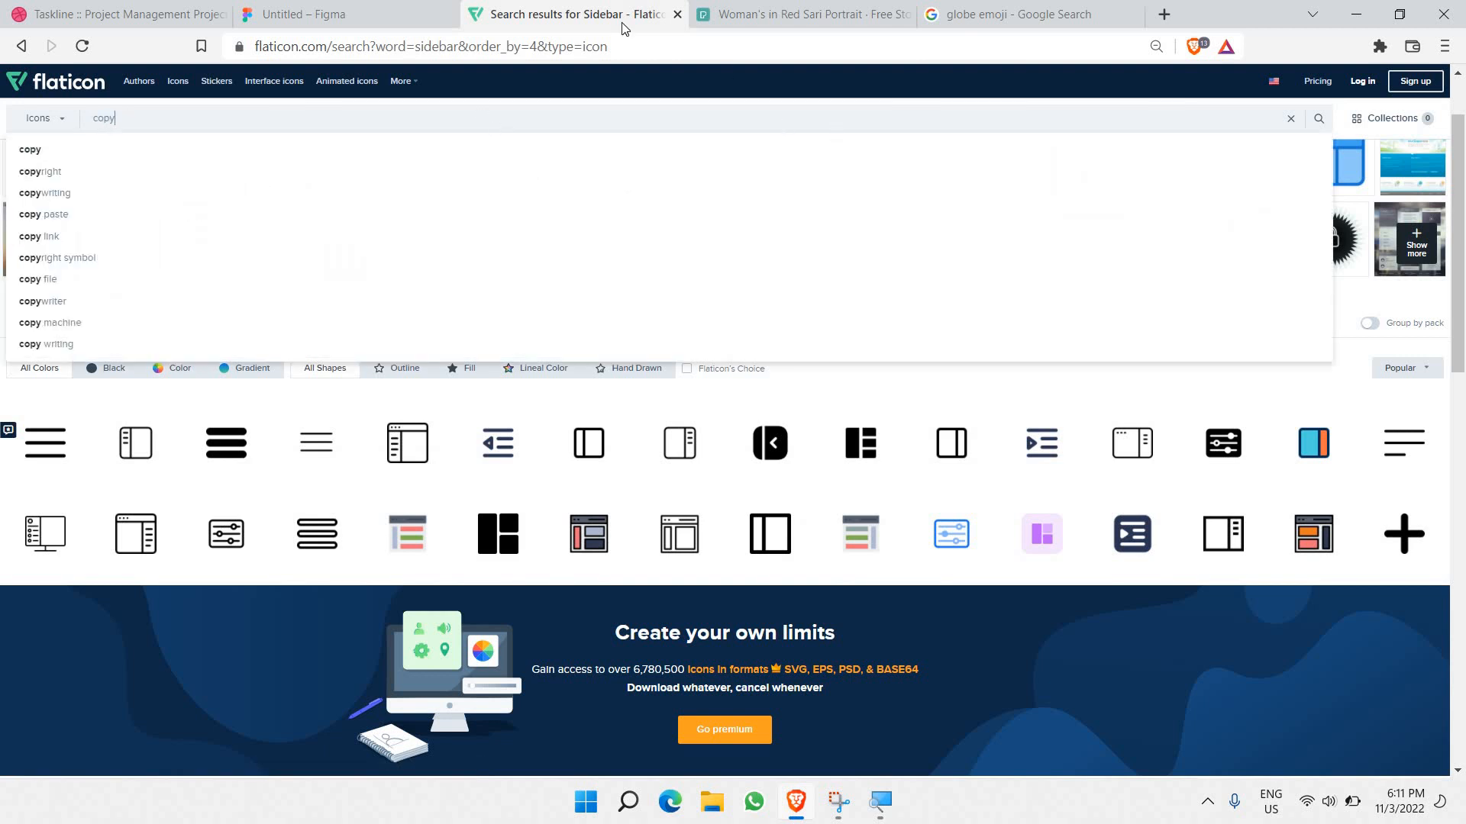
key(Return)
key(ctrl+shift+Tab)
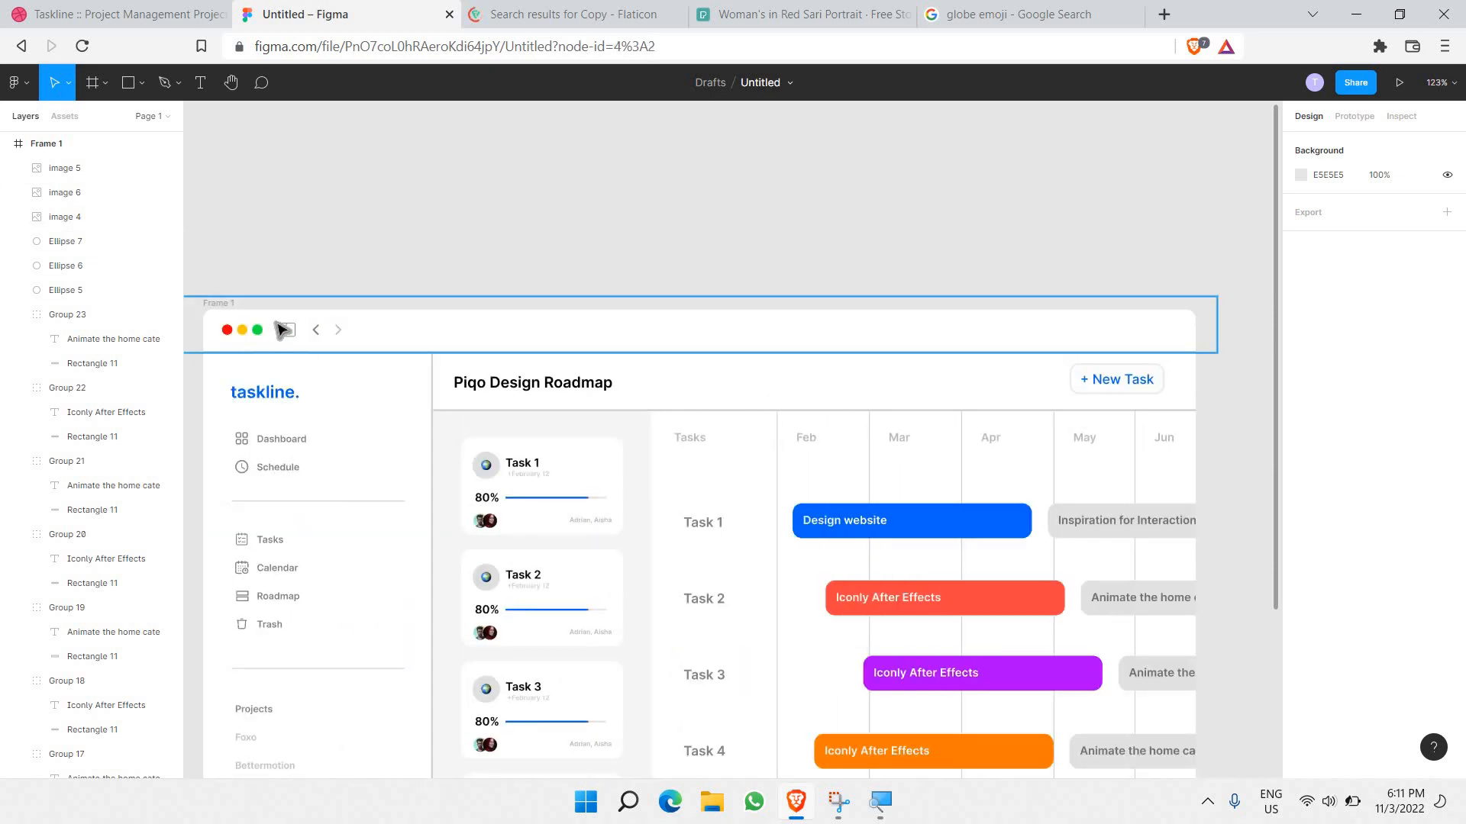
Step: Paste a copy of the sidebar and two arrow icons and move it to the header's right end
click(284, 330)
key(ctrl+v)
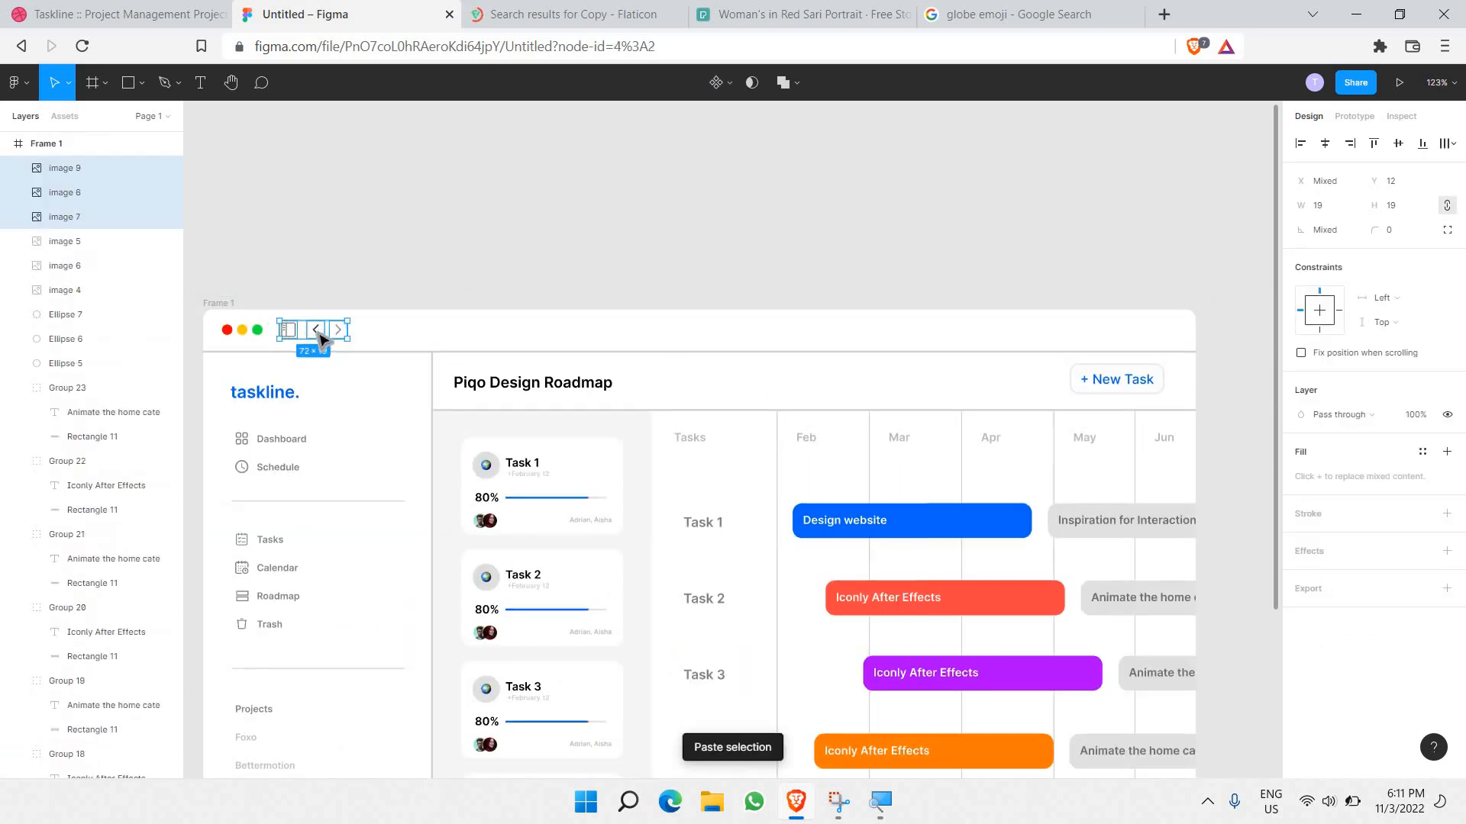
drag(320, 337, 1183, 378)
scroll(1189, 371, up, 5)
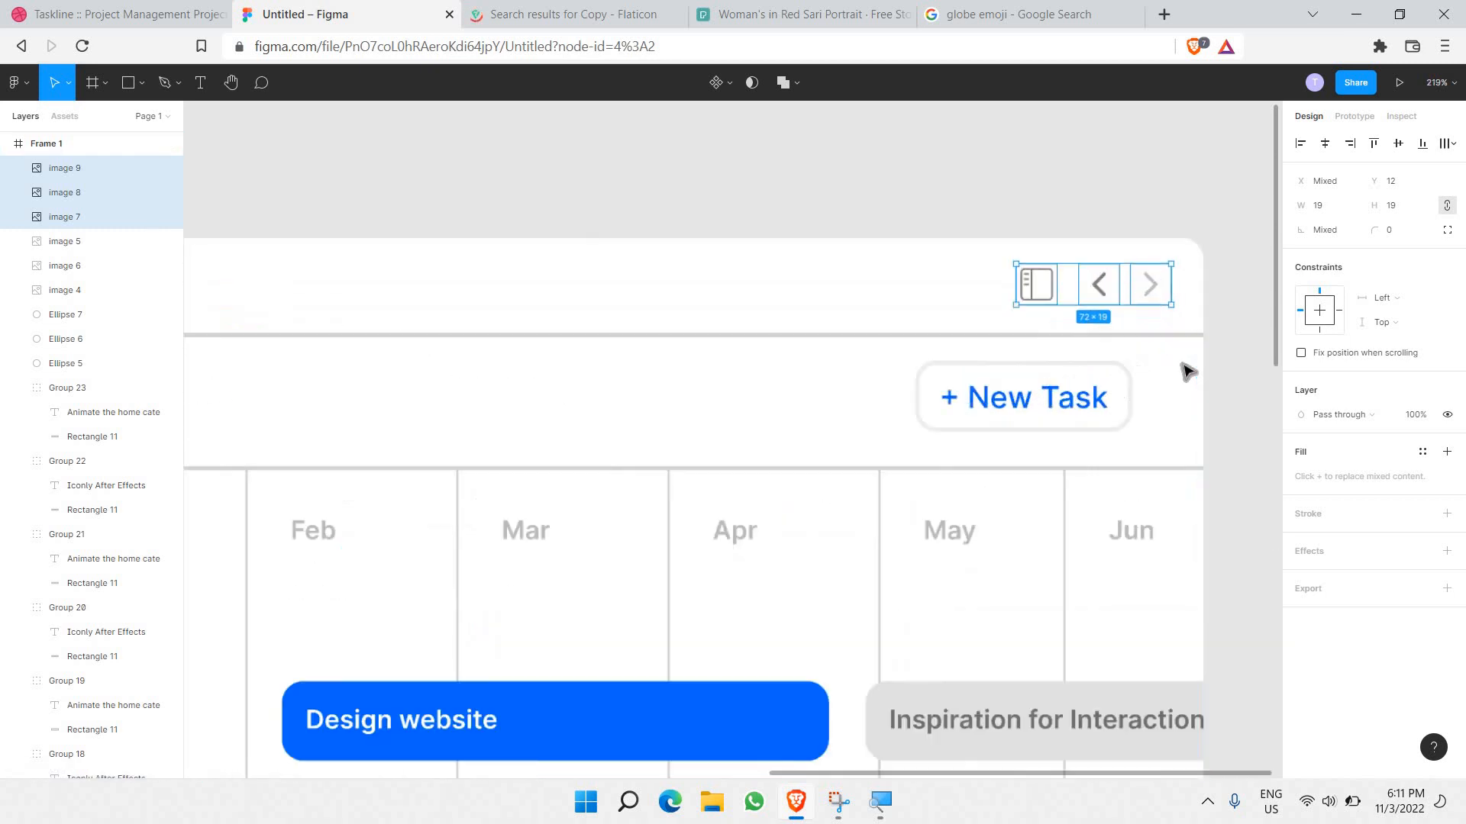
scroll(1186, 371, up, 8)
click(1122, 320)
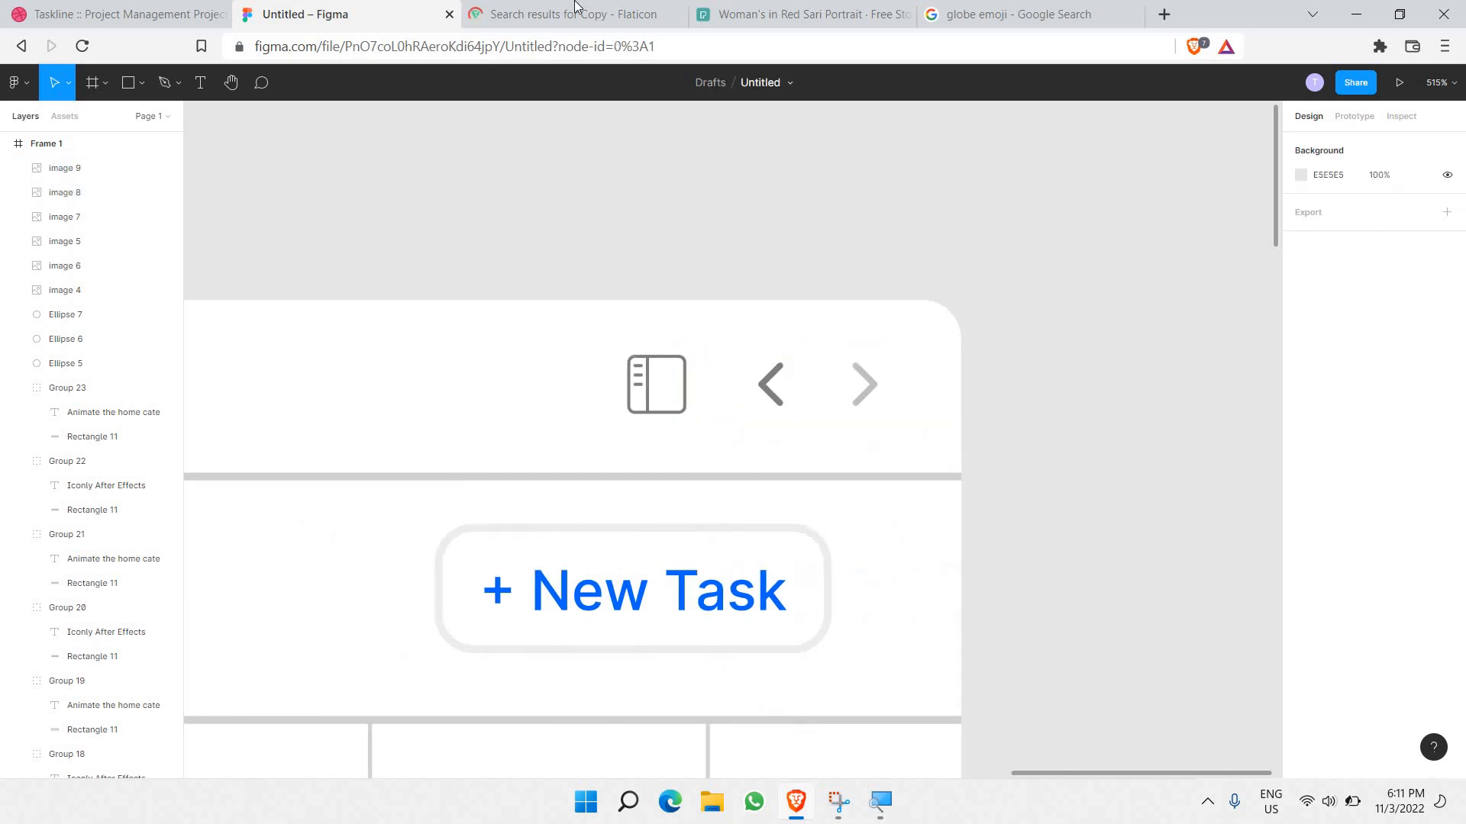
click(577, 8)
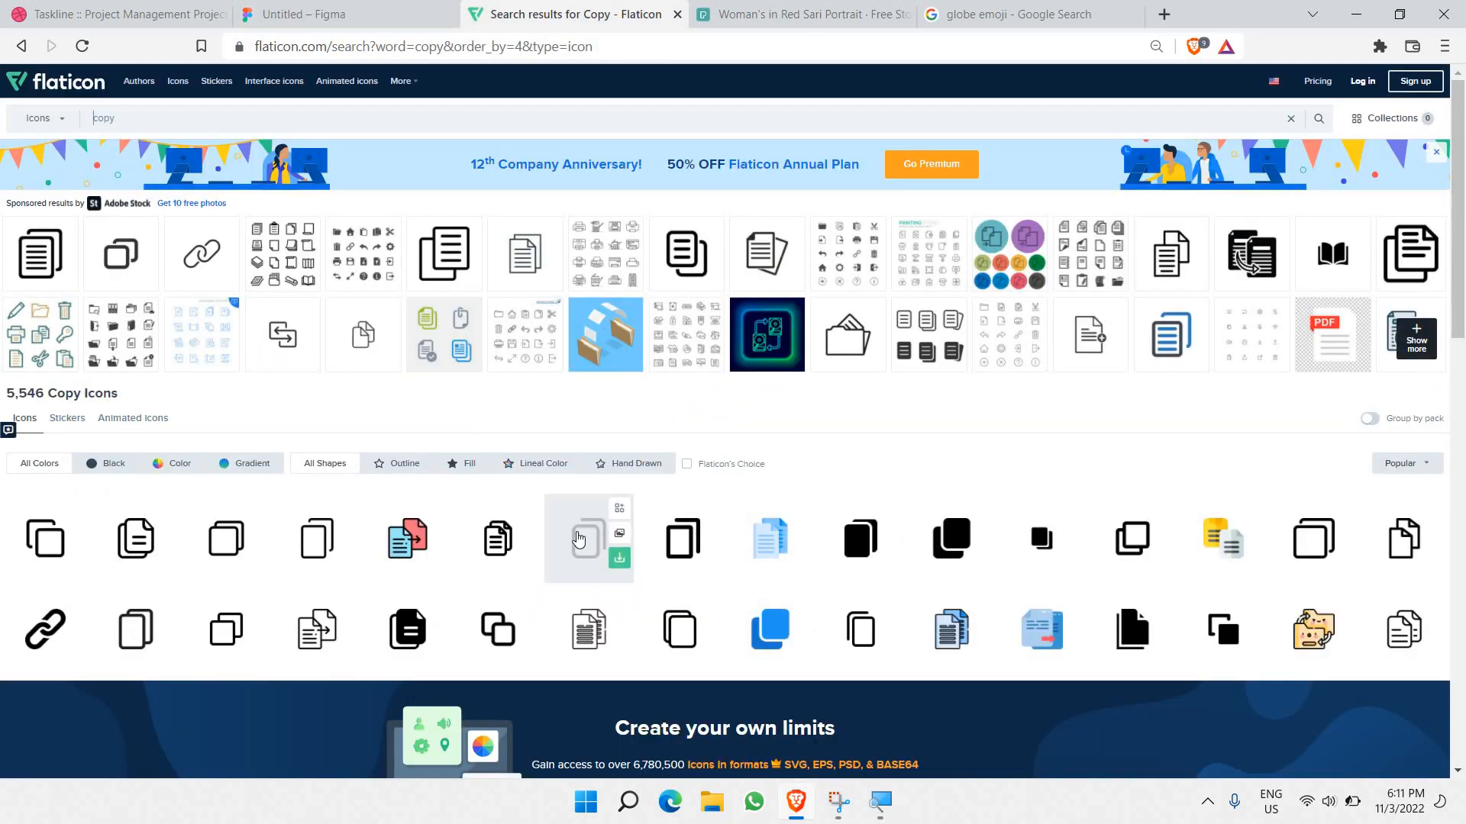
Step: Copy the first Flaticon copy icon and paste it over the right-hand group's forward arrow
mouse_move(173, 538)
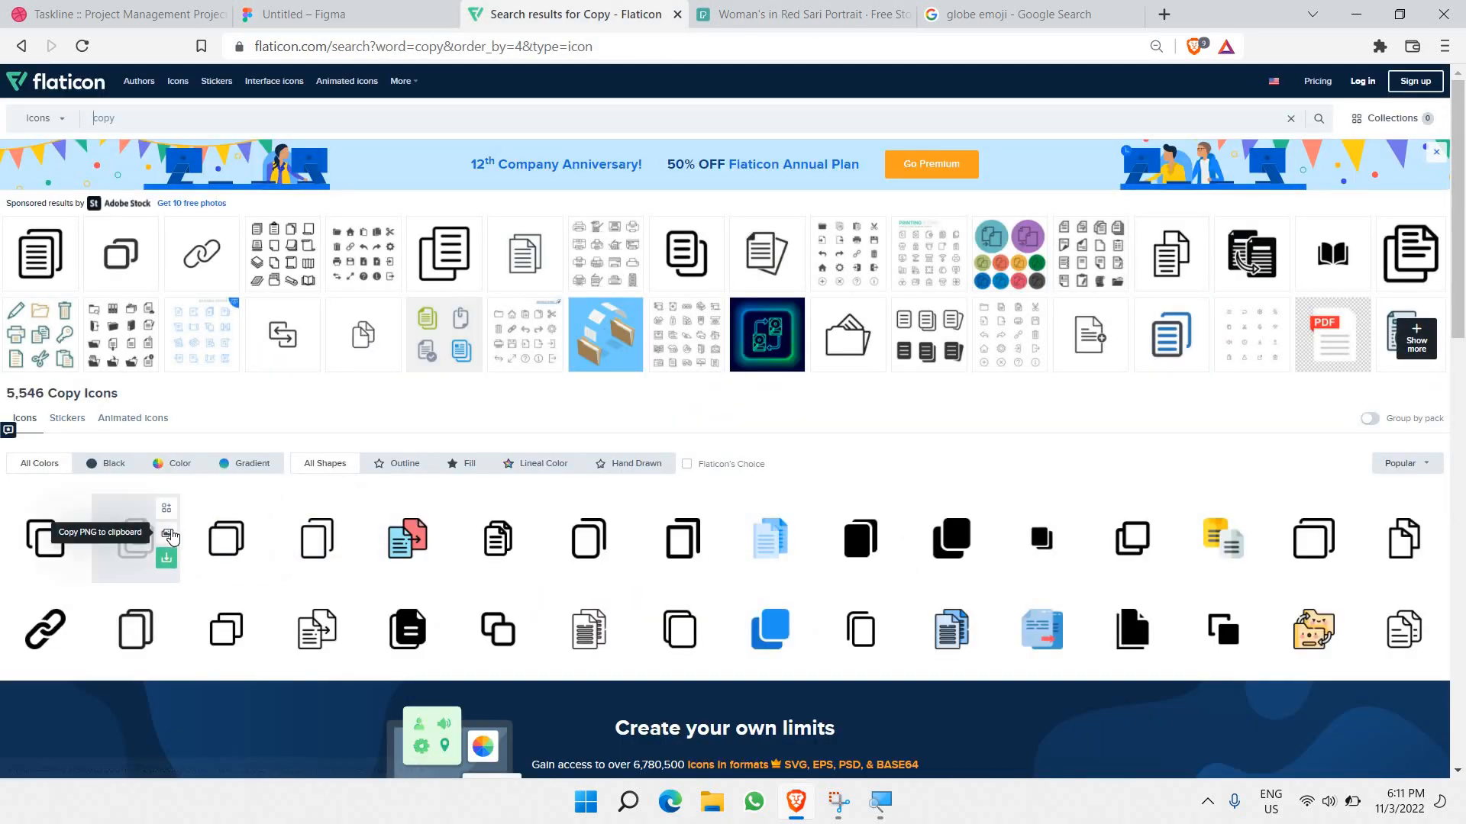
click(46, 538)
right_click(648, 281)
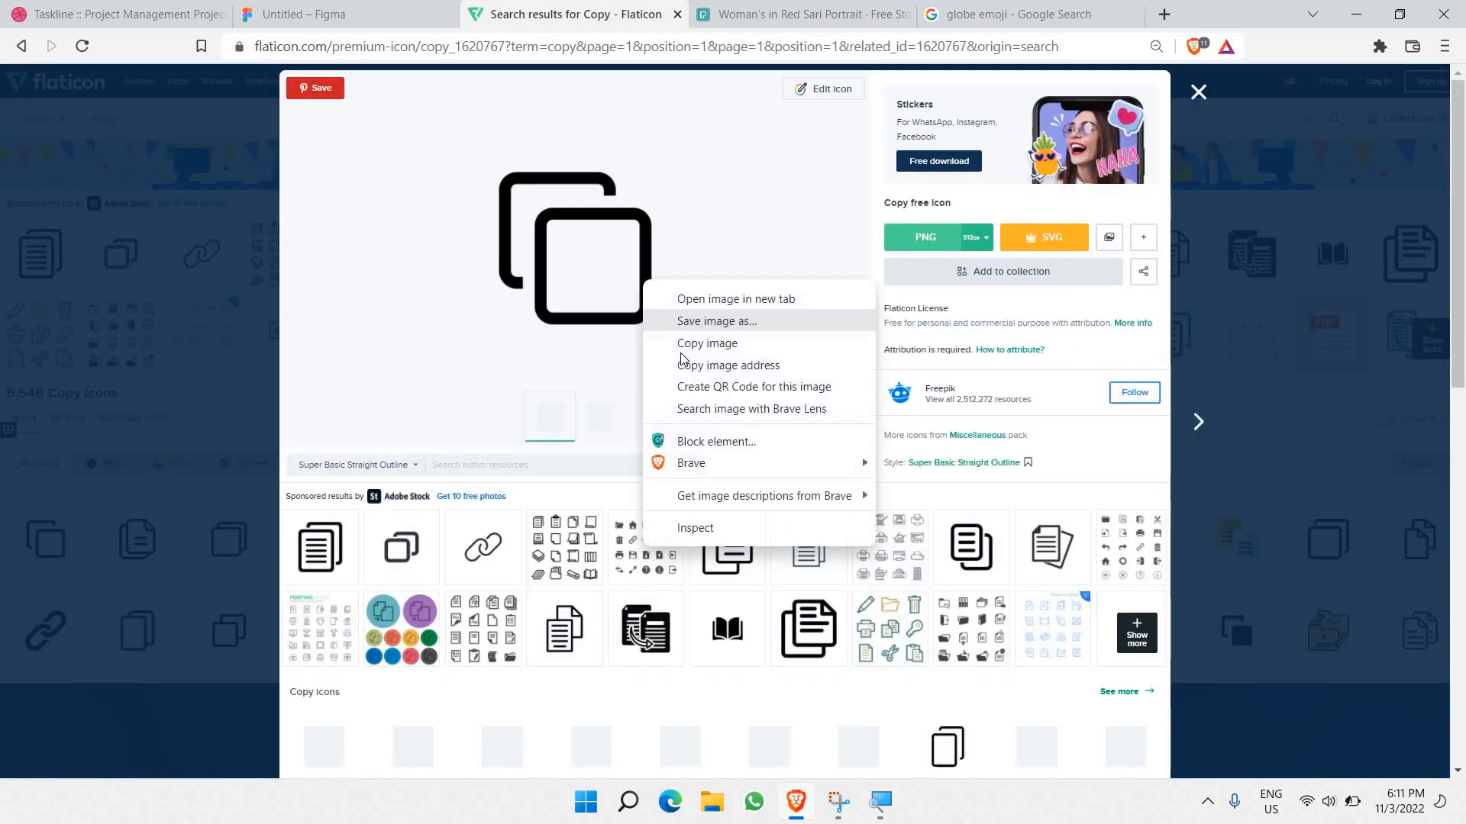
click(717, 338)
key(ctrl+shift+Tab)
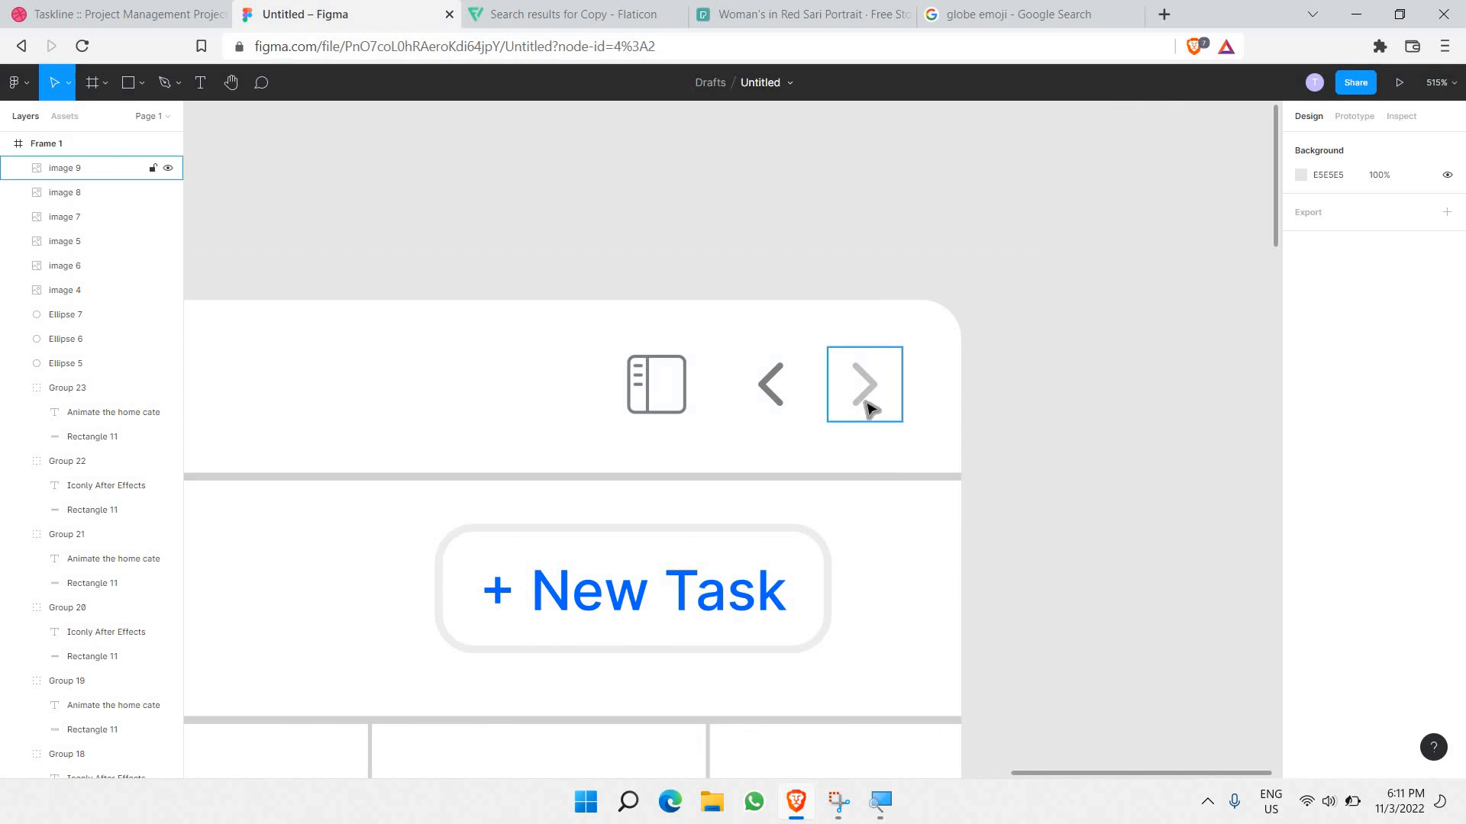
click(868, 406)
key(ctrl+v)
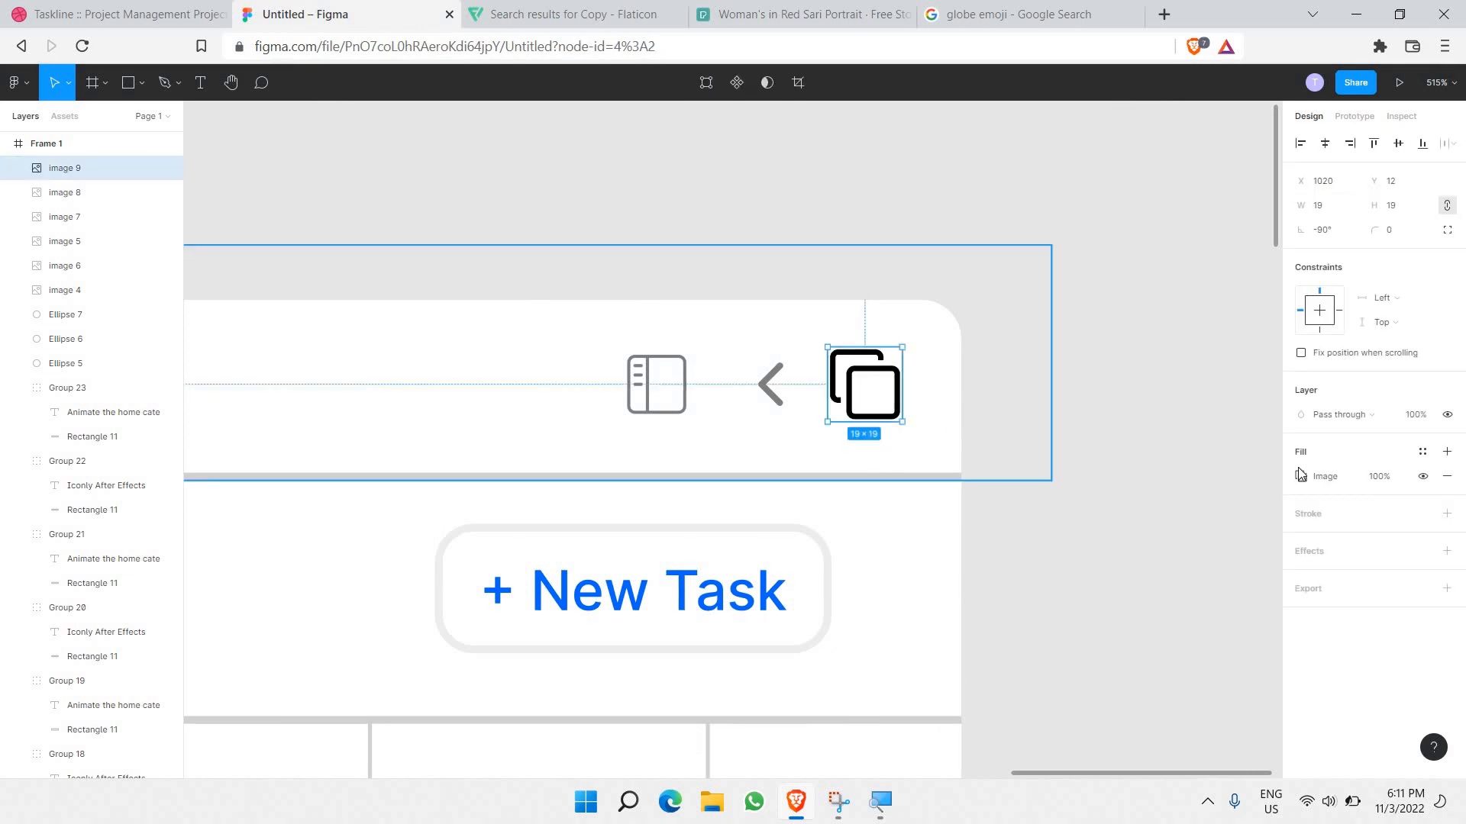
Step: Set the copy icon's fill opacity to 25%
click(1378, 476)
text(50)
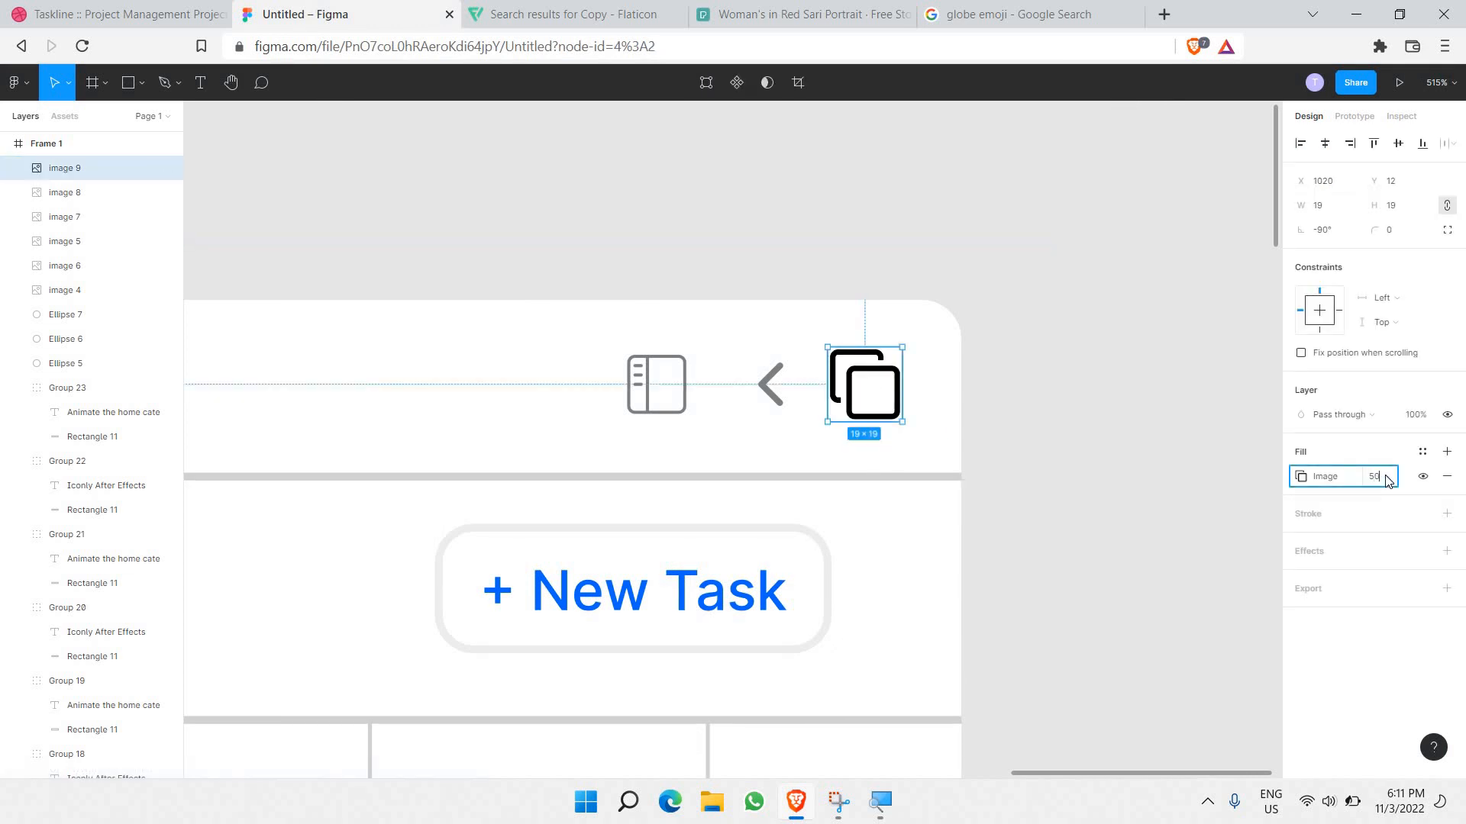
key(Return)
click(1375, 481)
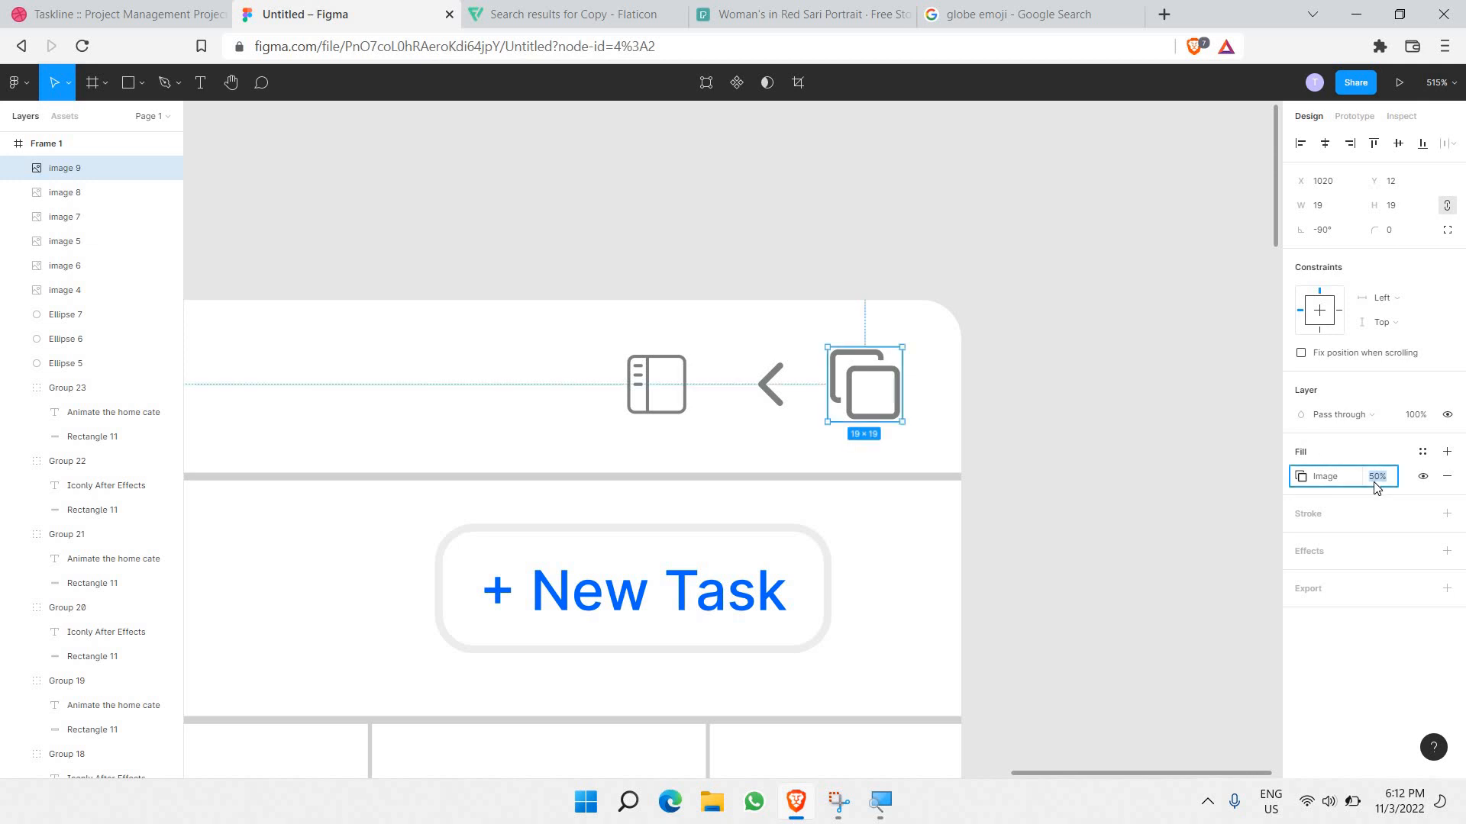
text(25)
key(Return)
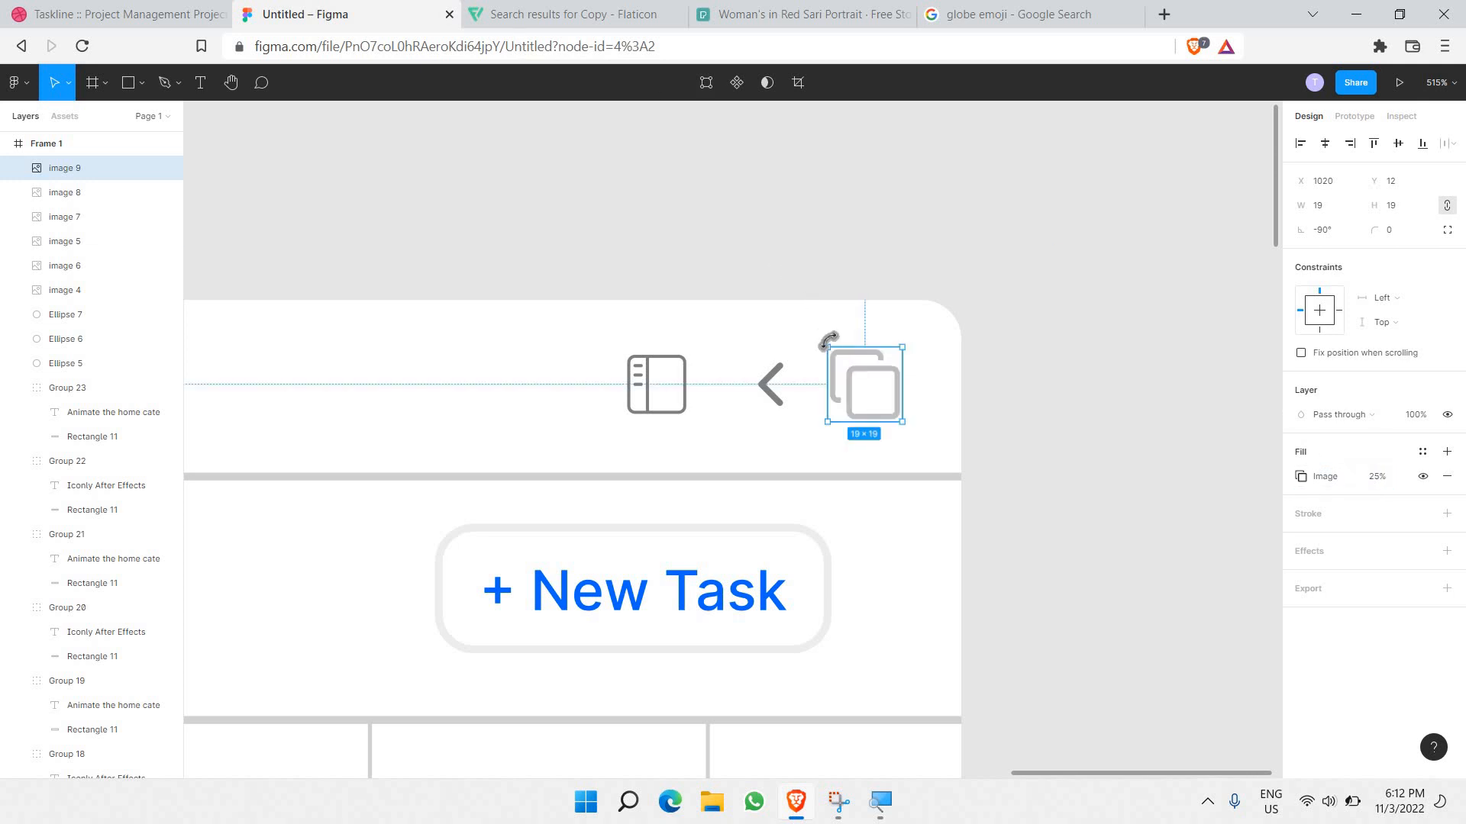
Step: Nudge the right-hand group's back arrow slightly left
click(789, 400)
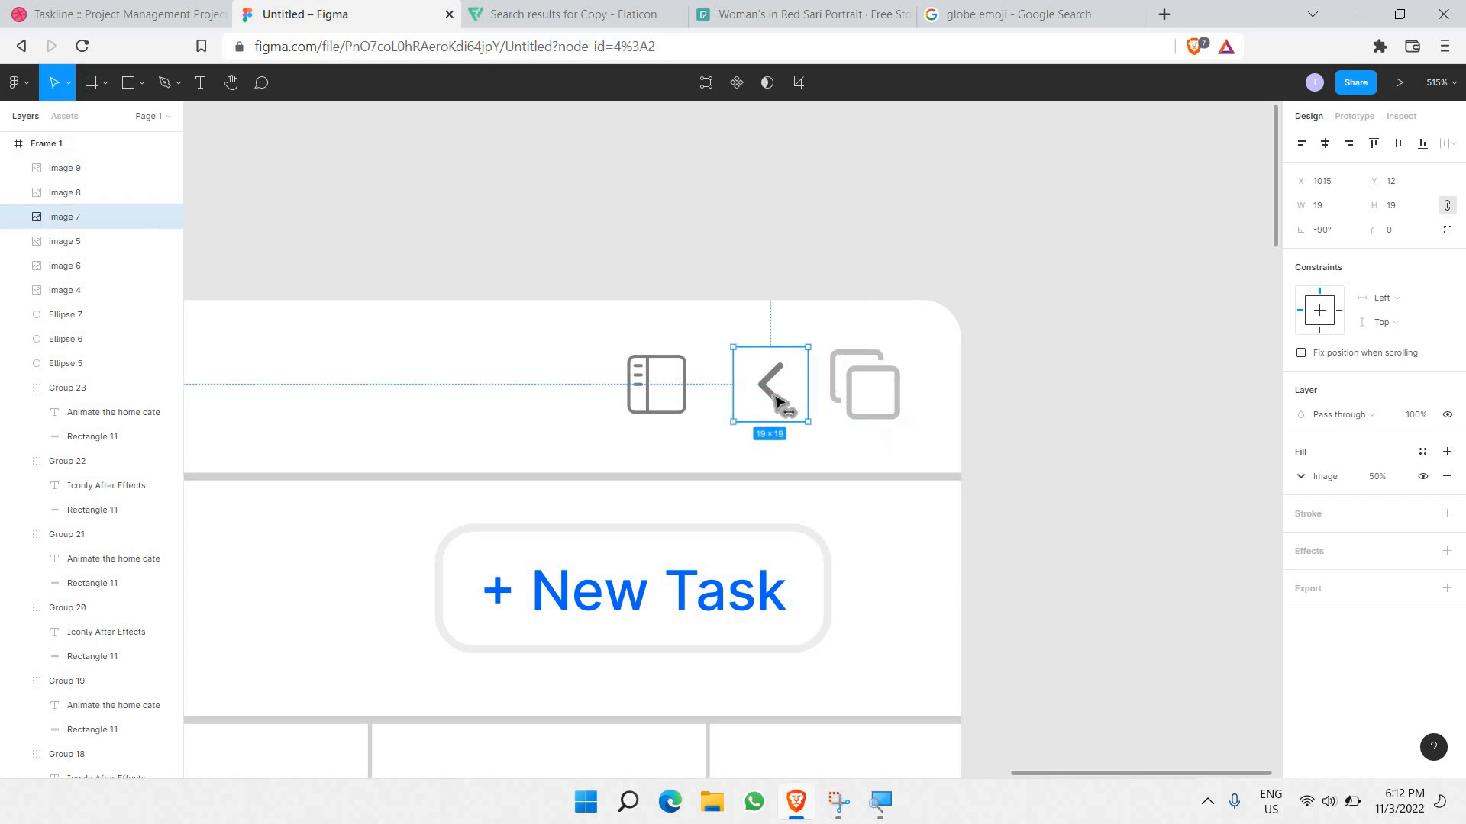
drag(788, 399, 777, 403)
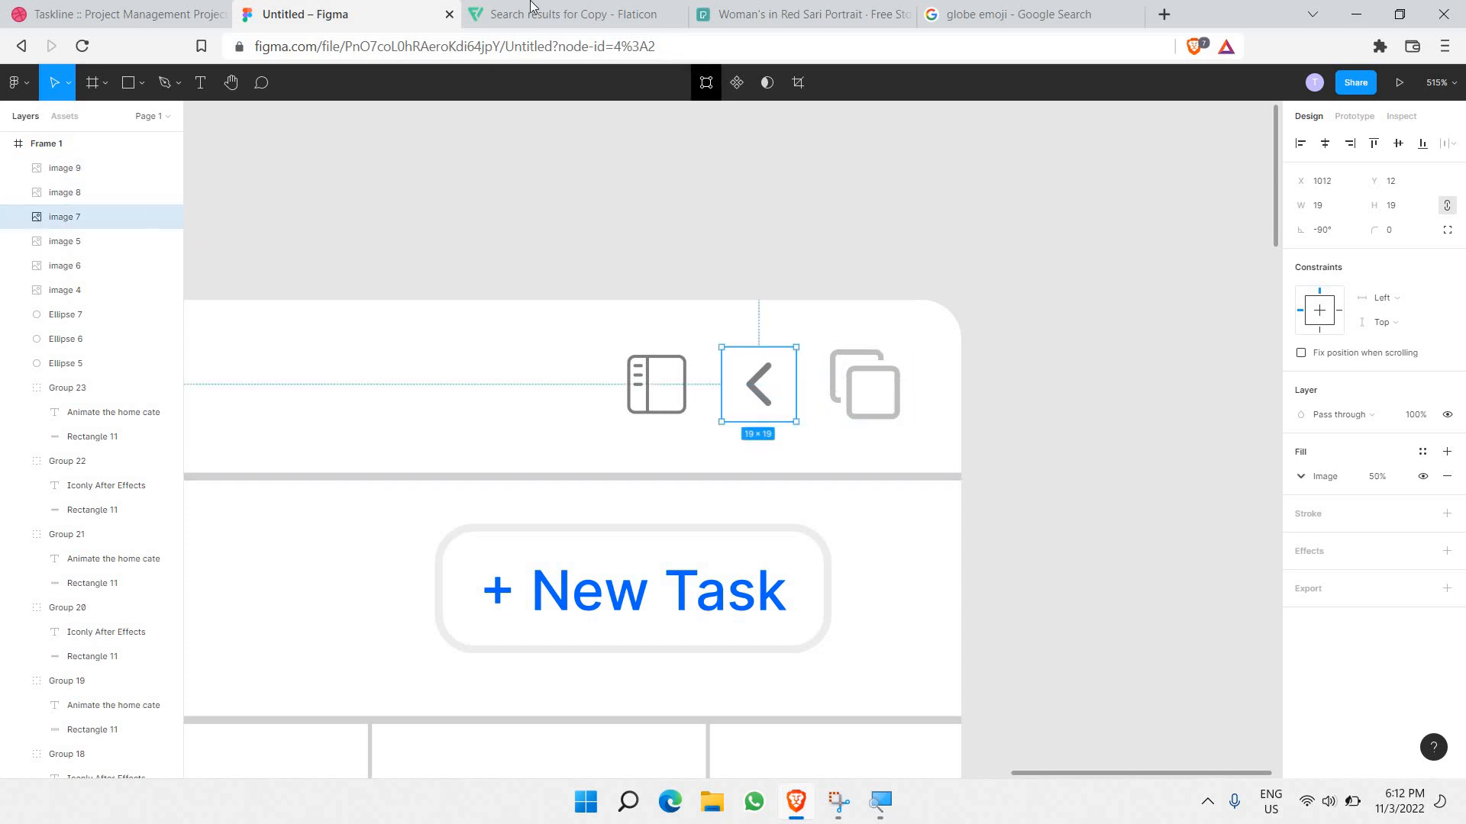
click(532, 27)
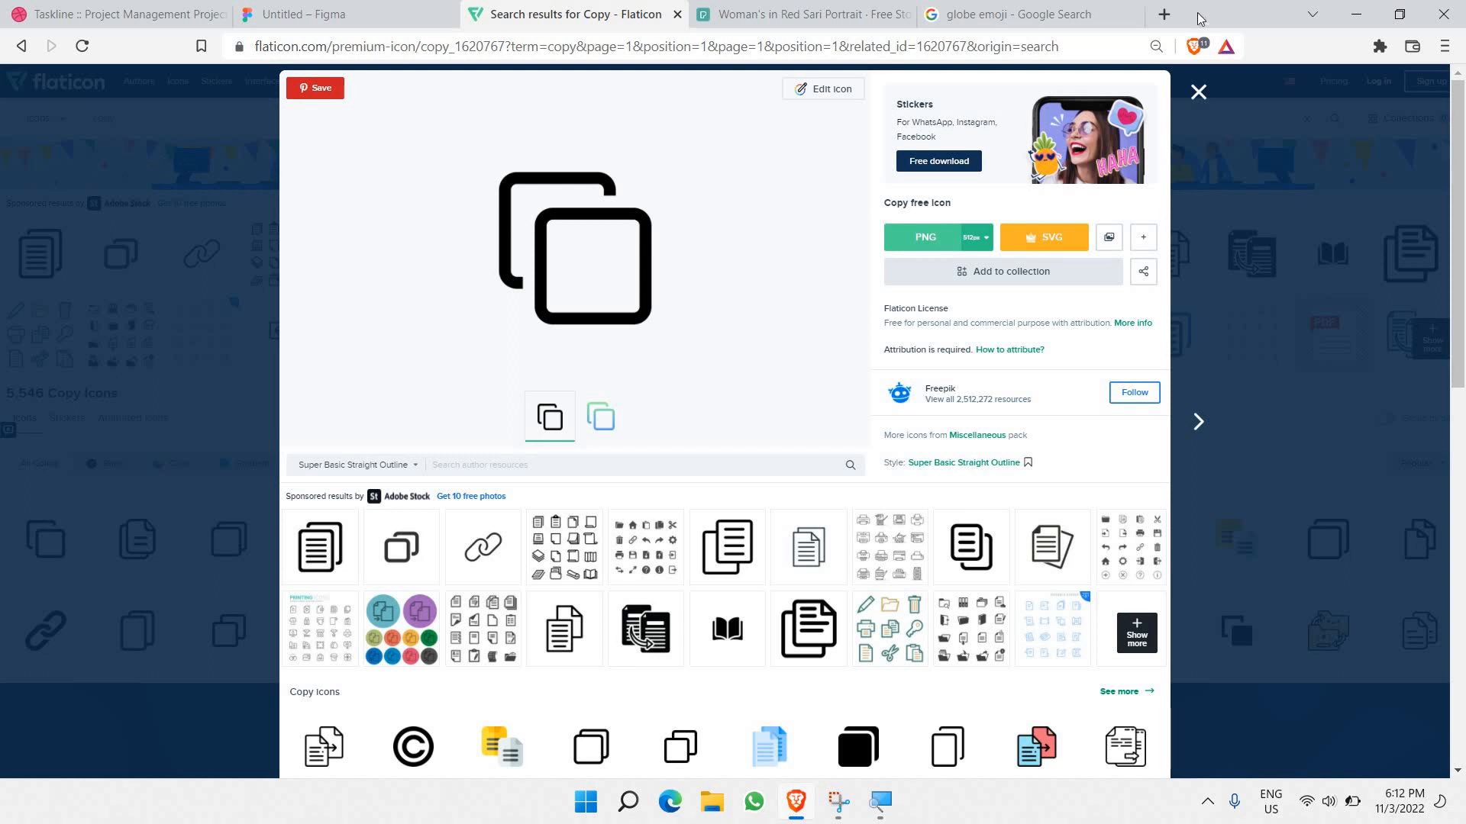
Step: Search Flaticon for plus icons and paste the second plus over the right-hand back arrow
key(Escape)
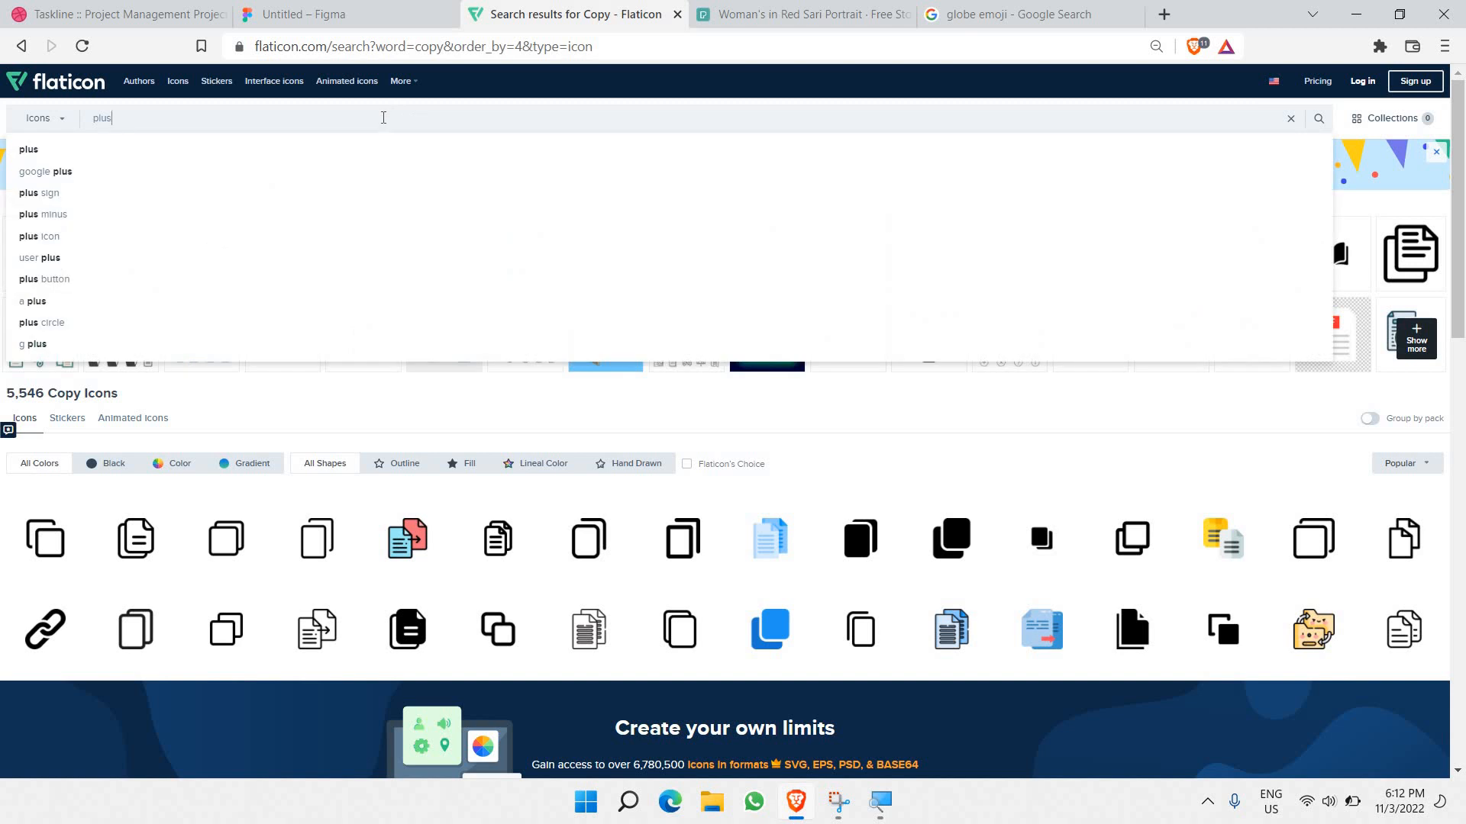
key(Return)
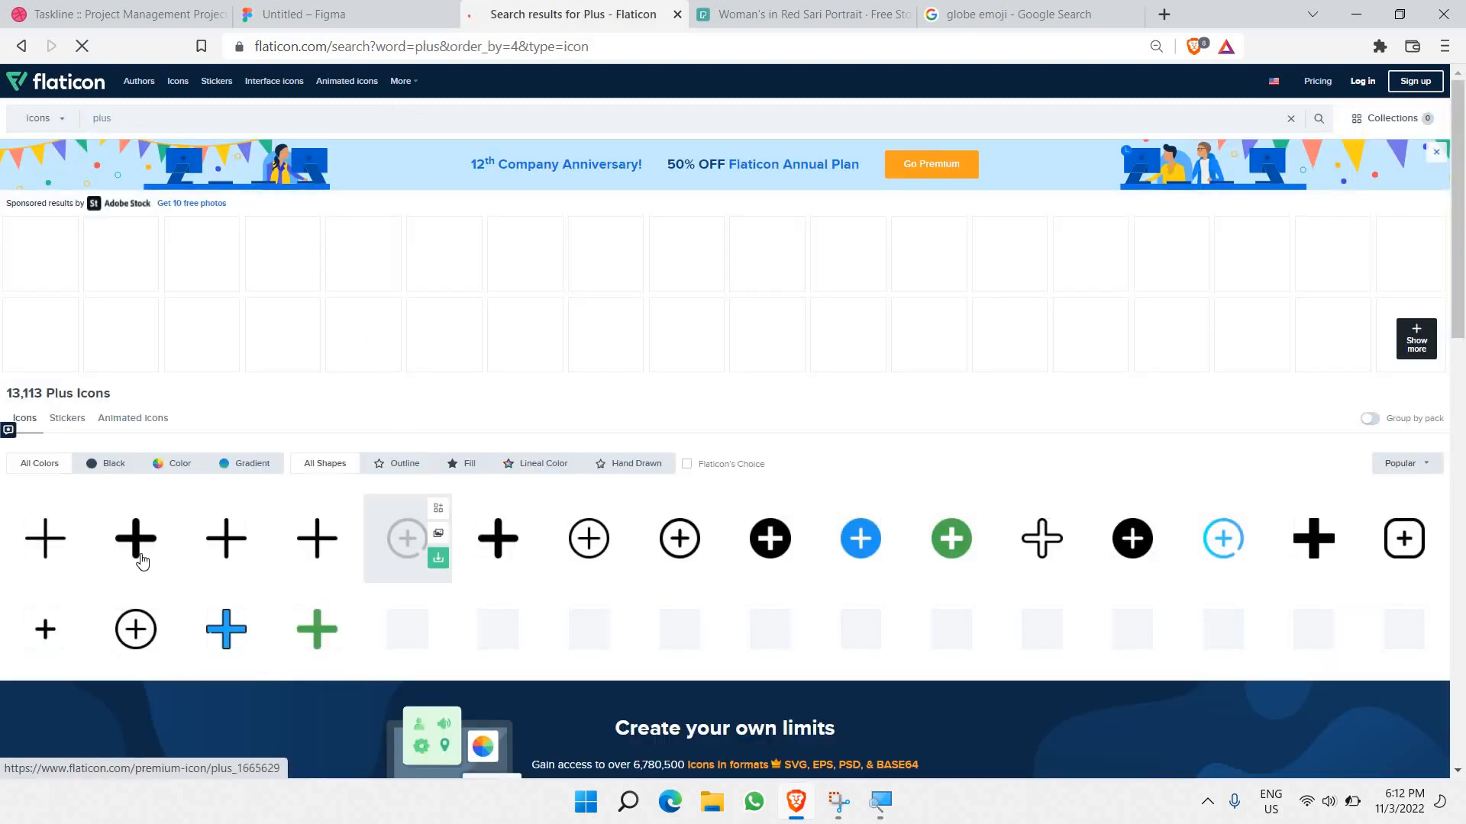
click(137, 534)
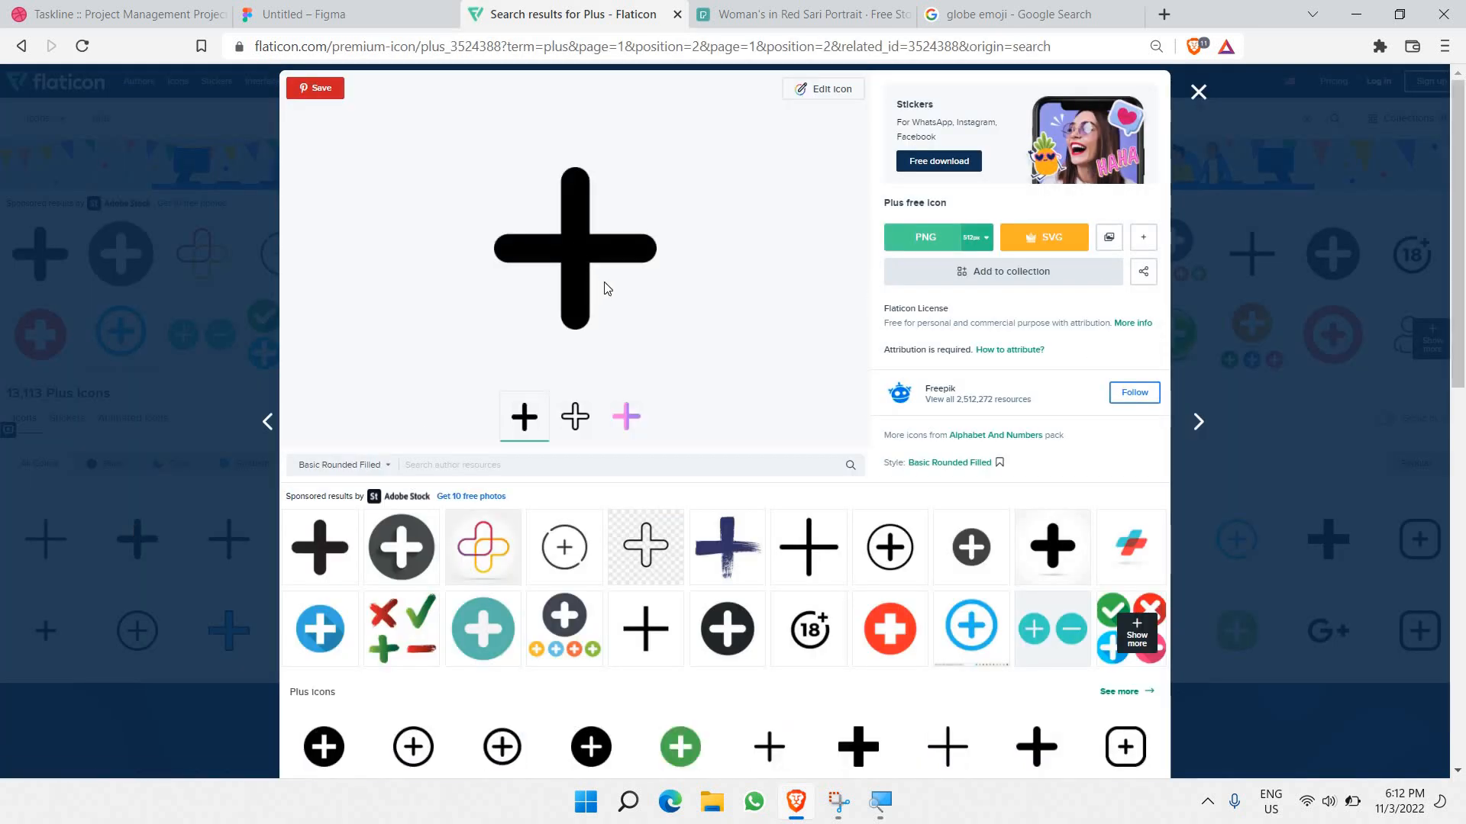
right_click(574, 245)
click(615, 317)
key(ctrl+shift+Tab)
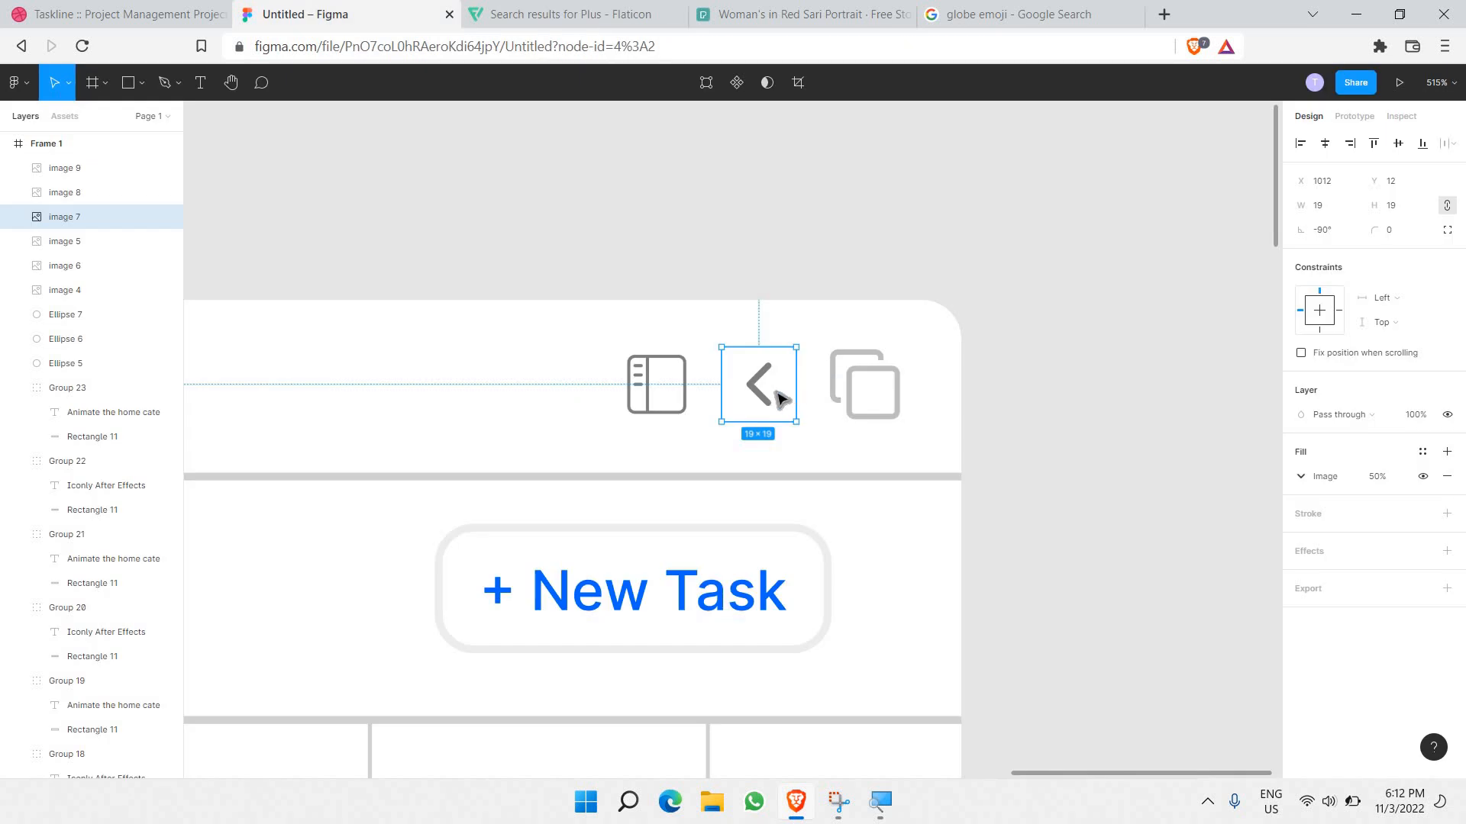
key(ctrl+v)
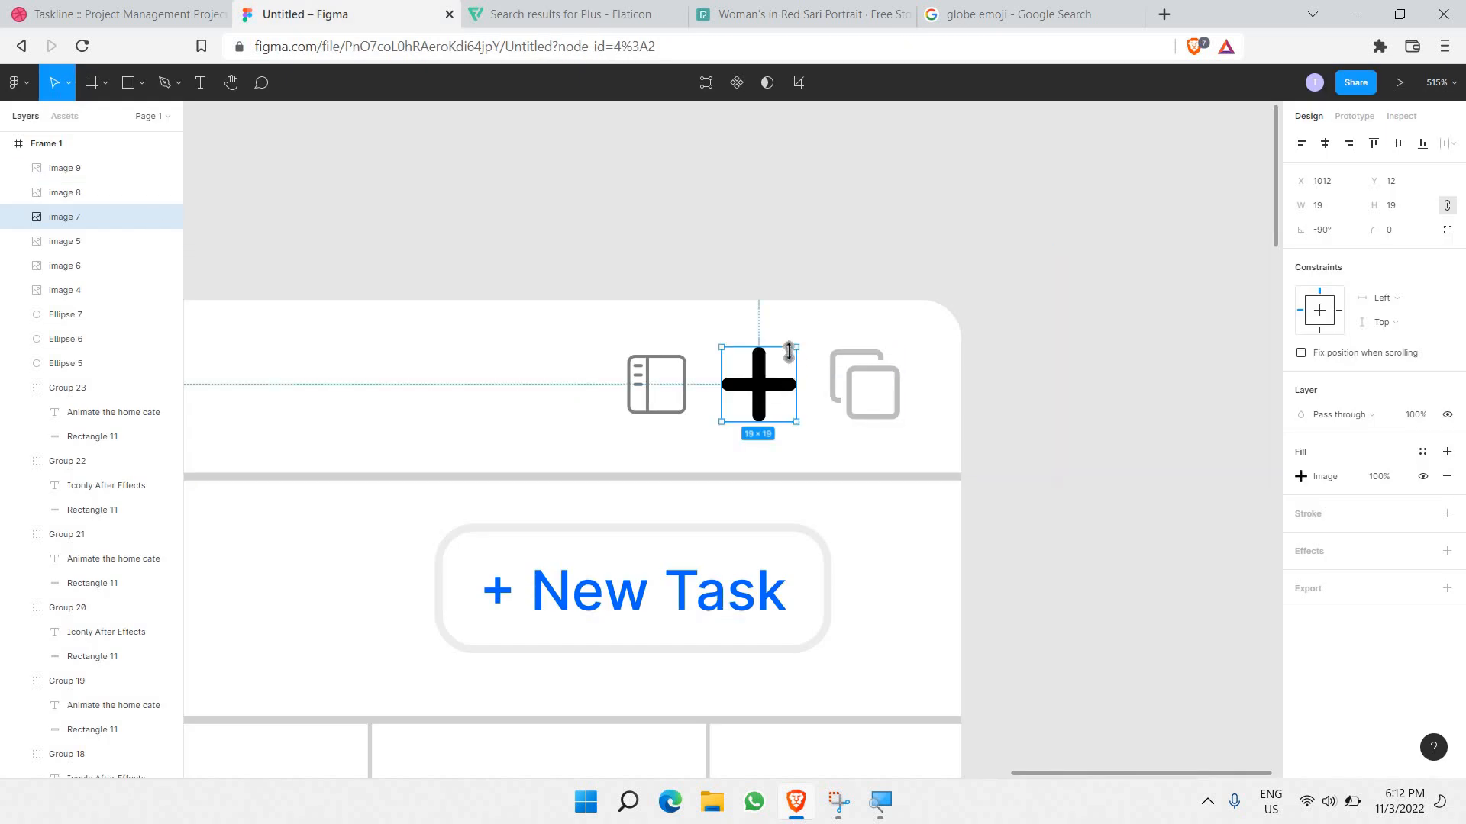
Step: Shrink the plus icon to about 15×15 and copy a bolder plus icon from Flaticon
drag(787, 355, 788, 355)
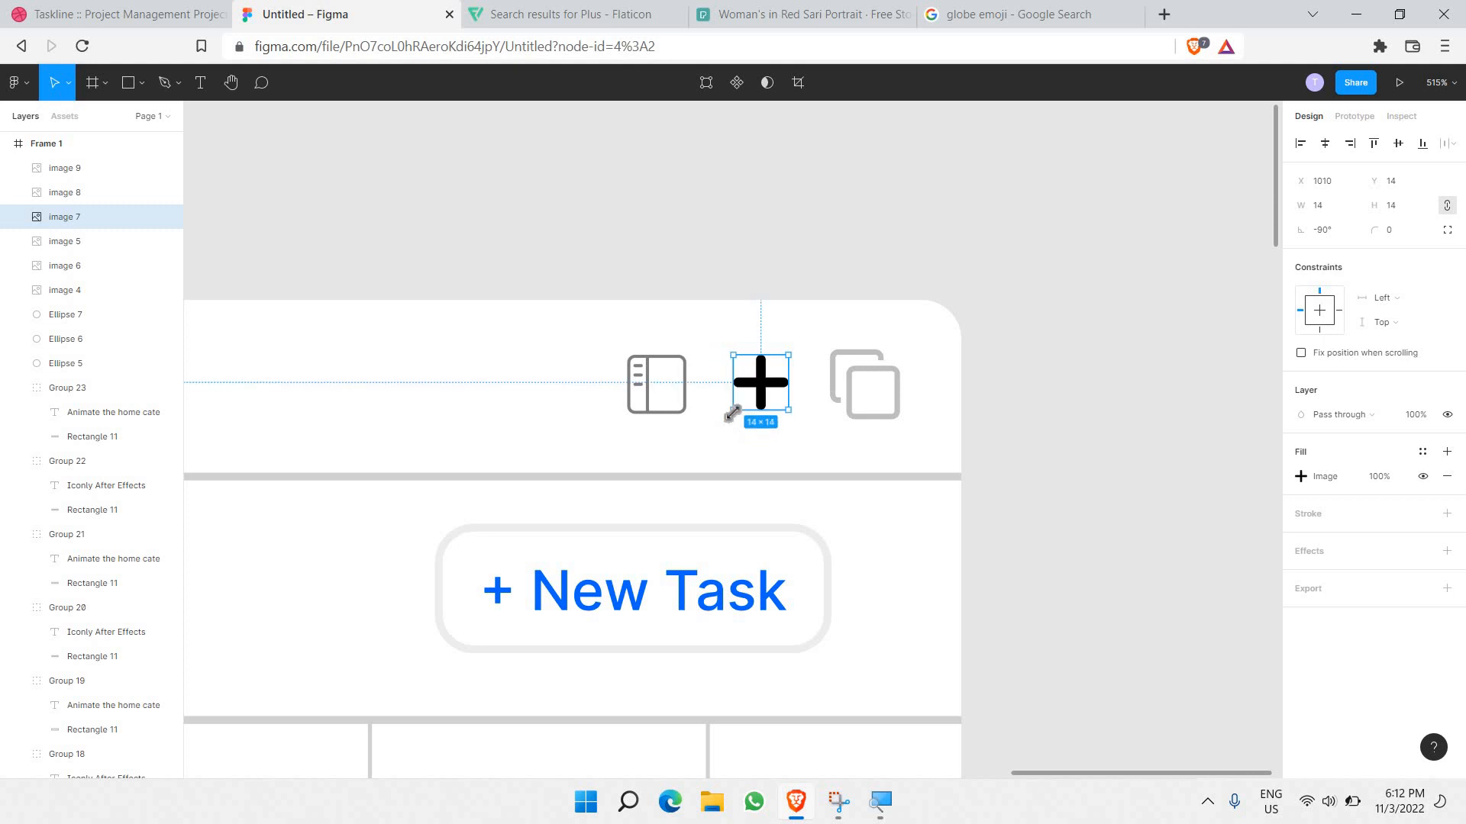
click(538, 14)
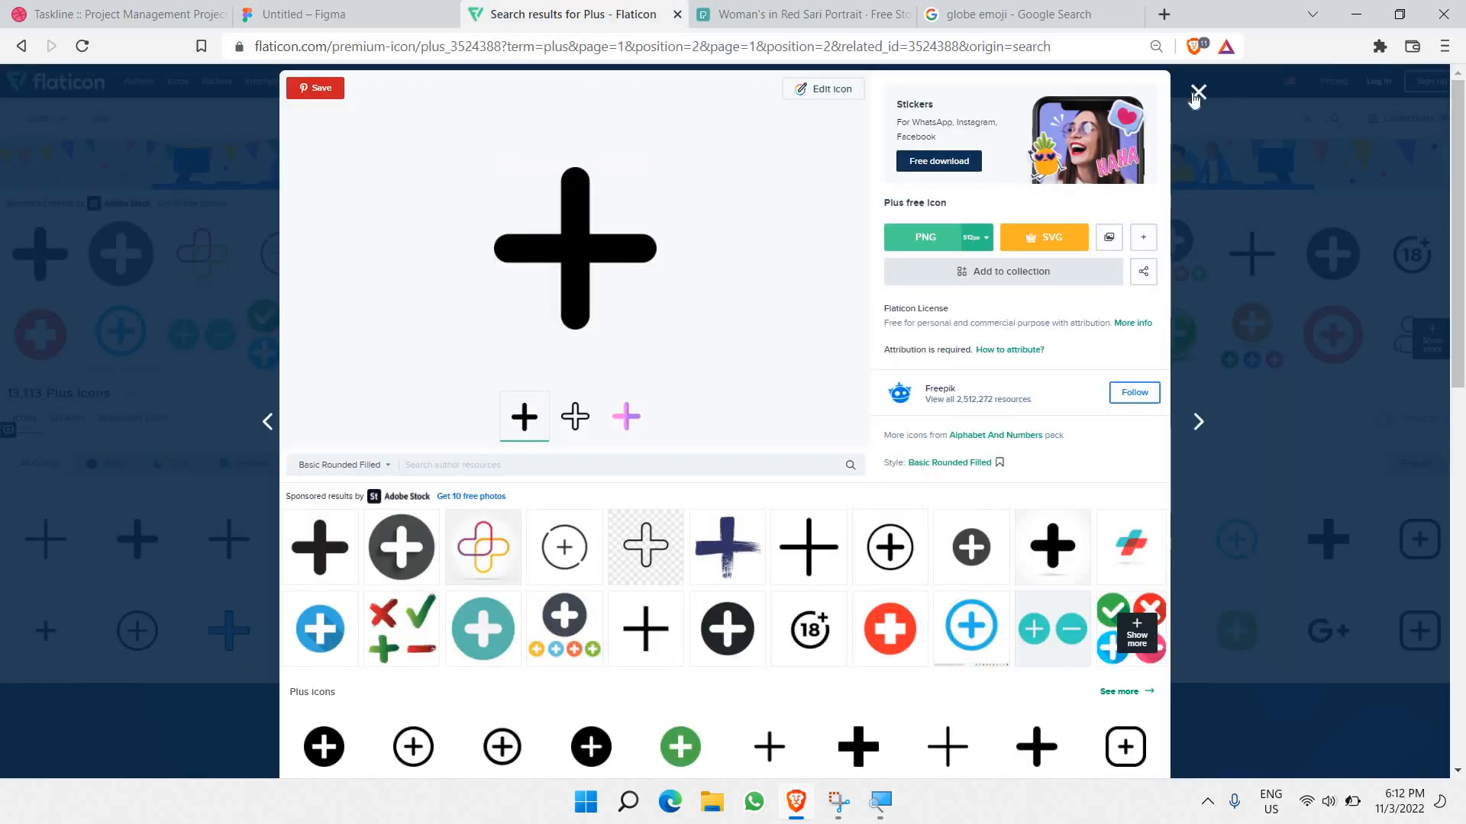
click(1170, 126)
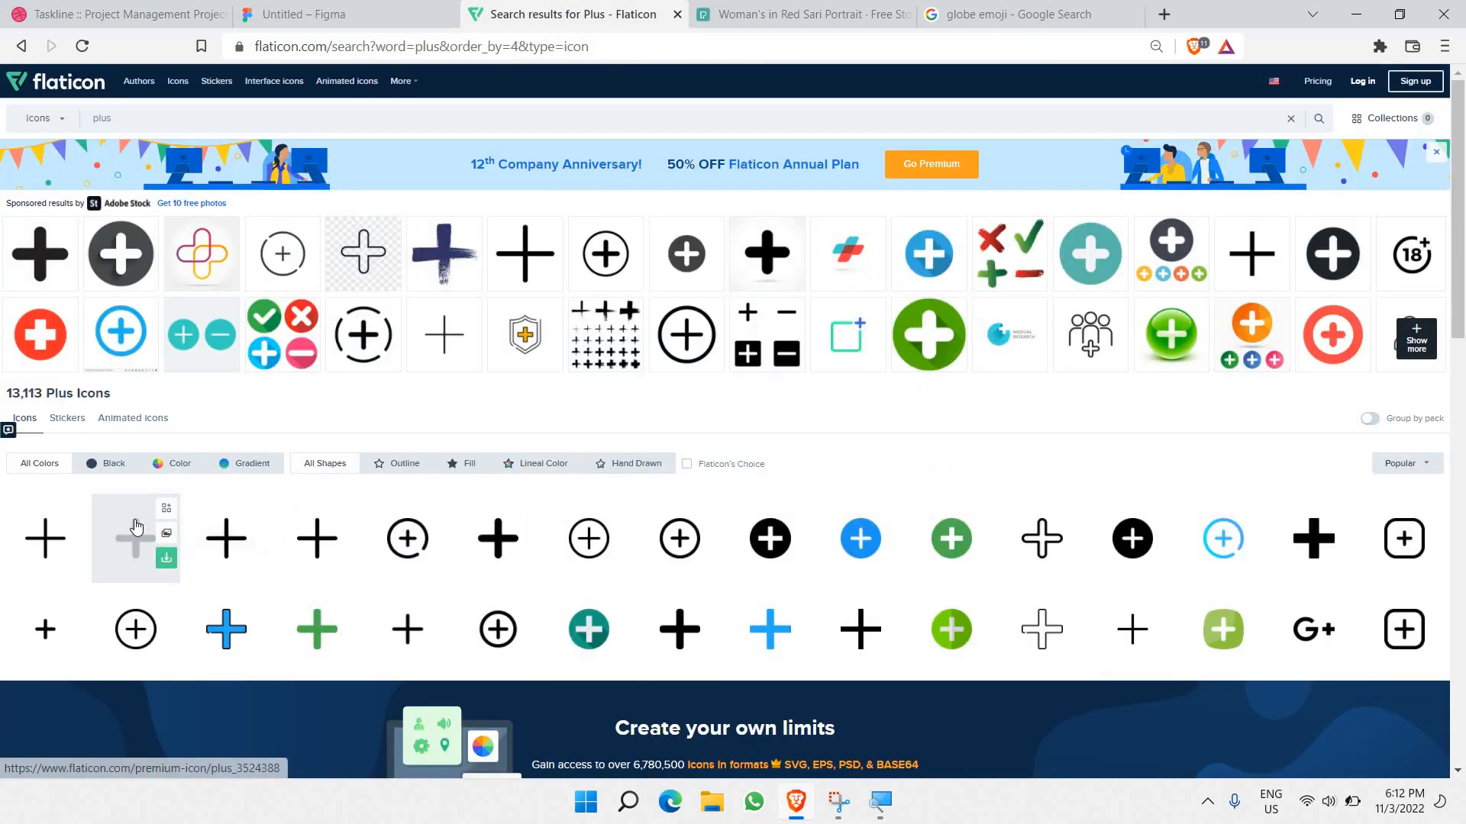
click(672, 632)
right_click(624, 284)
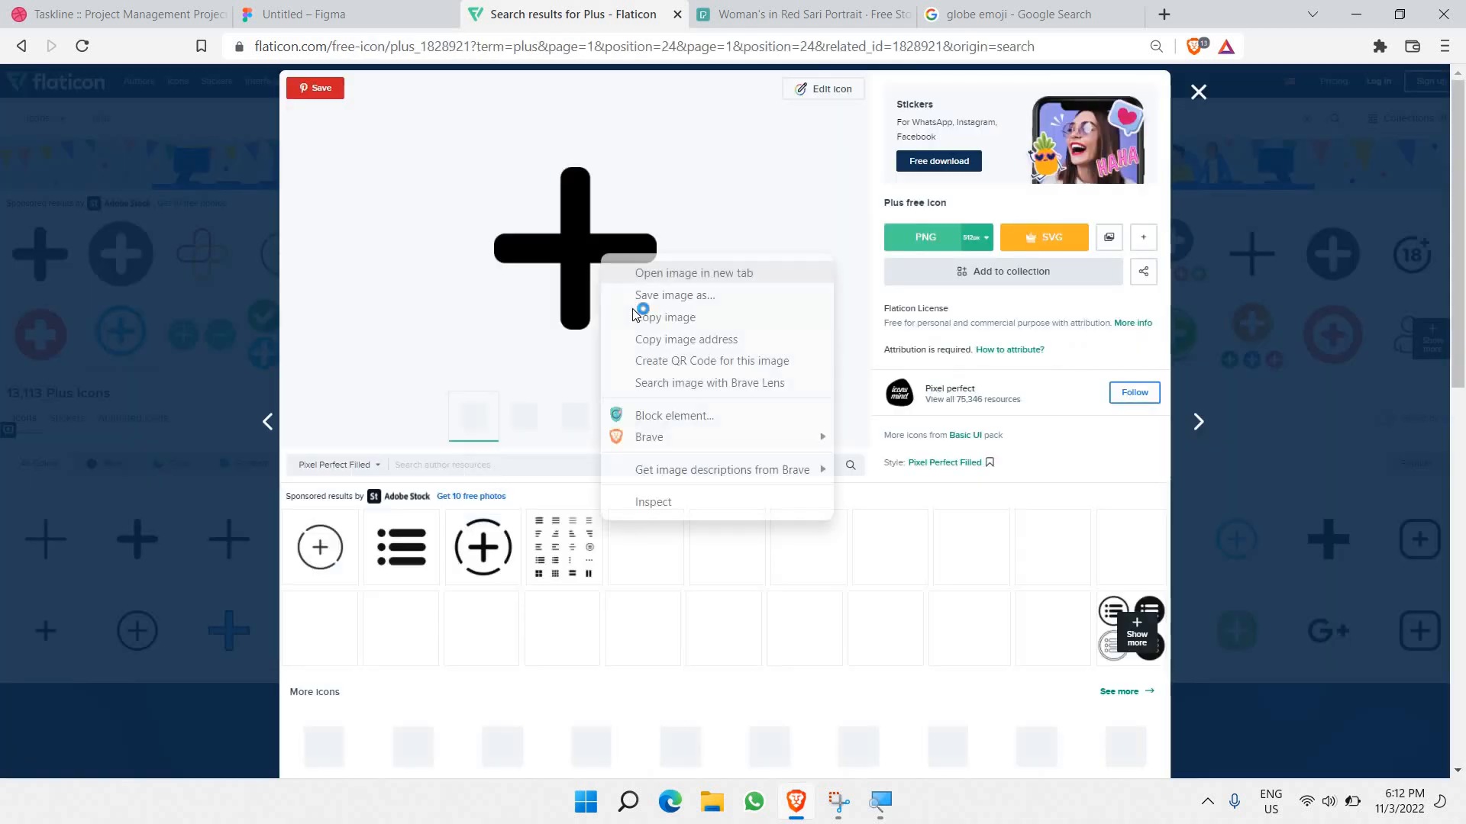
click(648, 318)
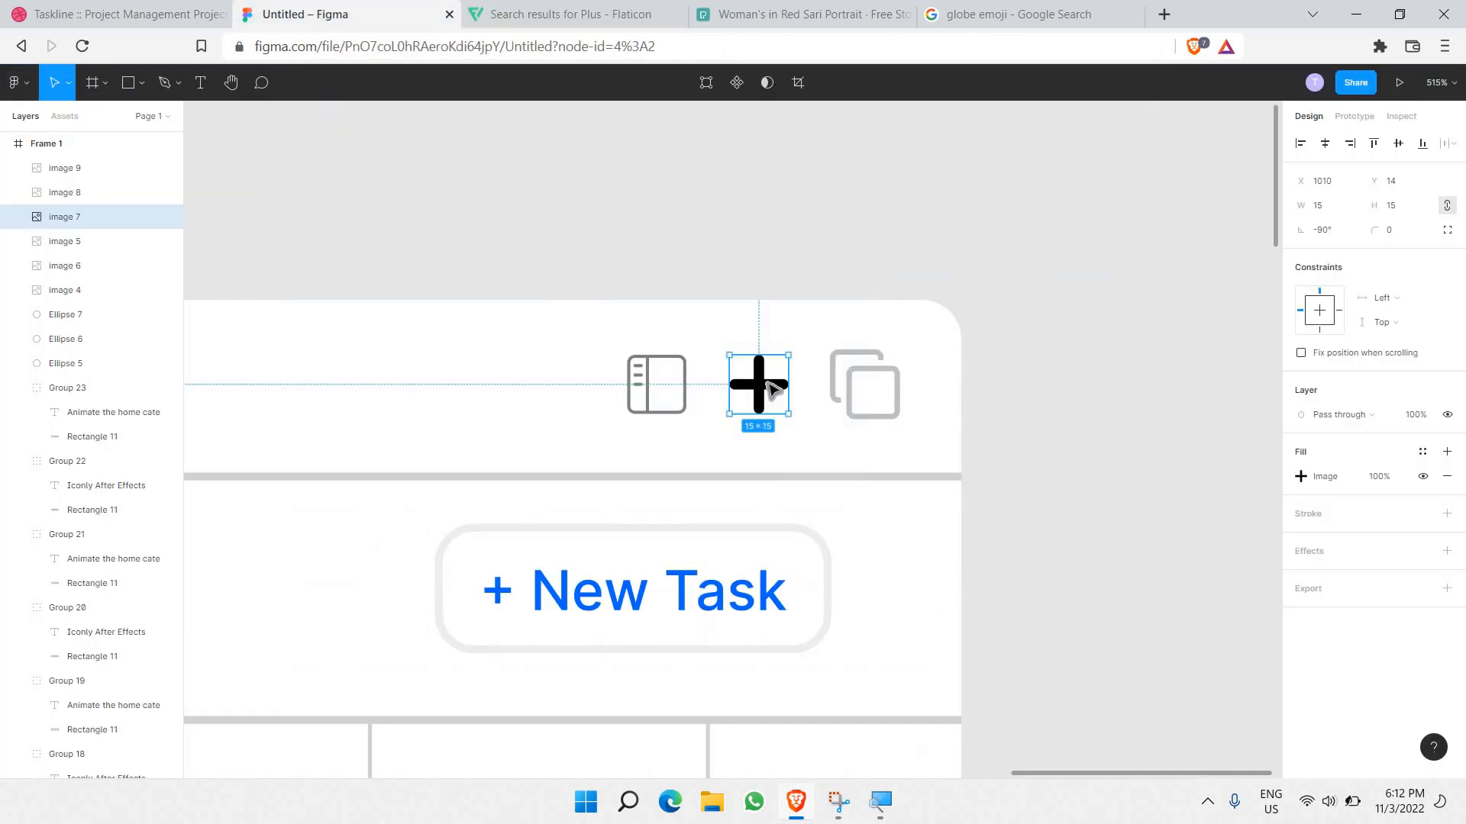
Step: Set the plus icon's fill opacity to 25%
click(1379, 477)
text(50)
key(Return)
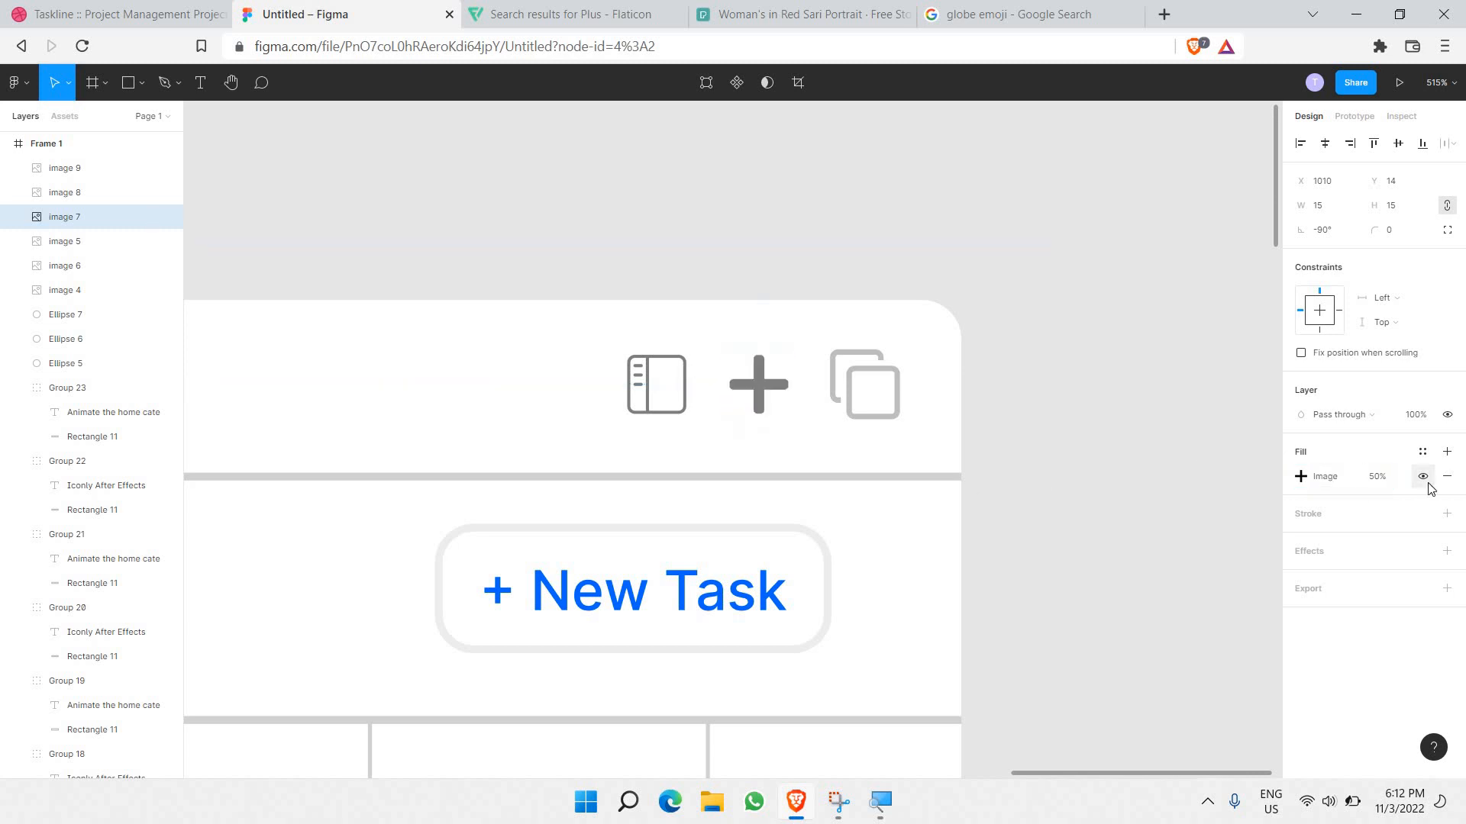
click(1371, 484)
text(25)
key(Return)
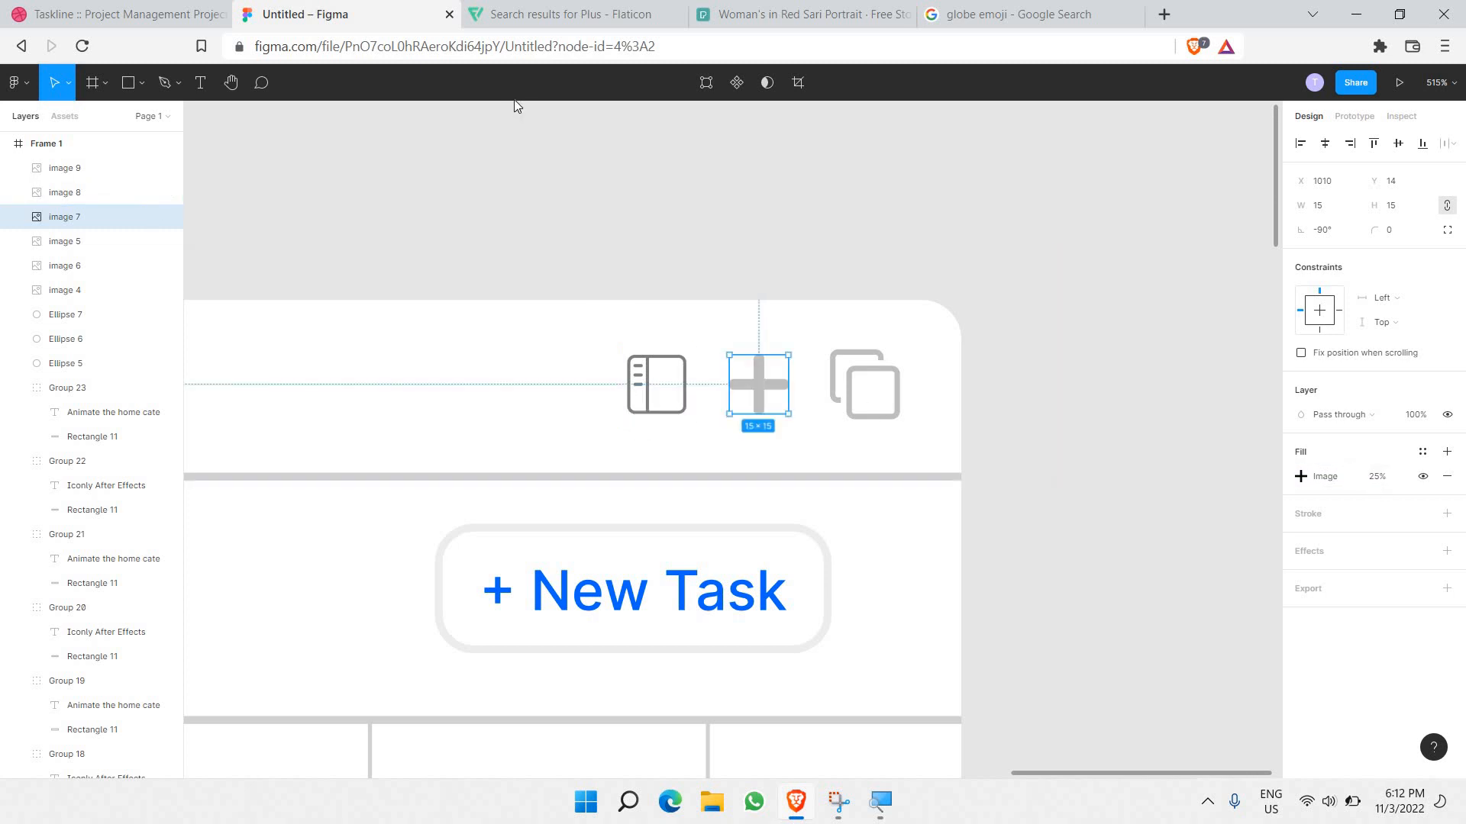
click(571, 14)
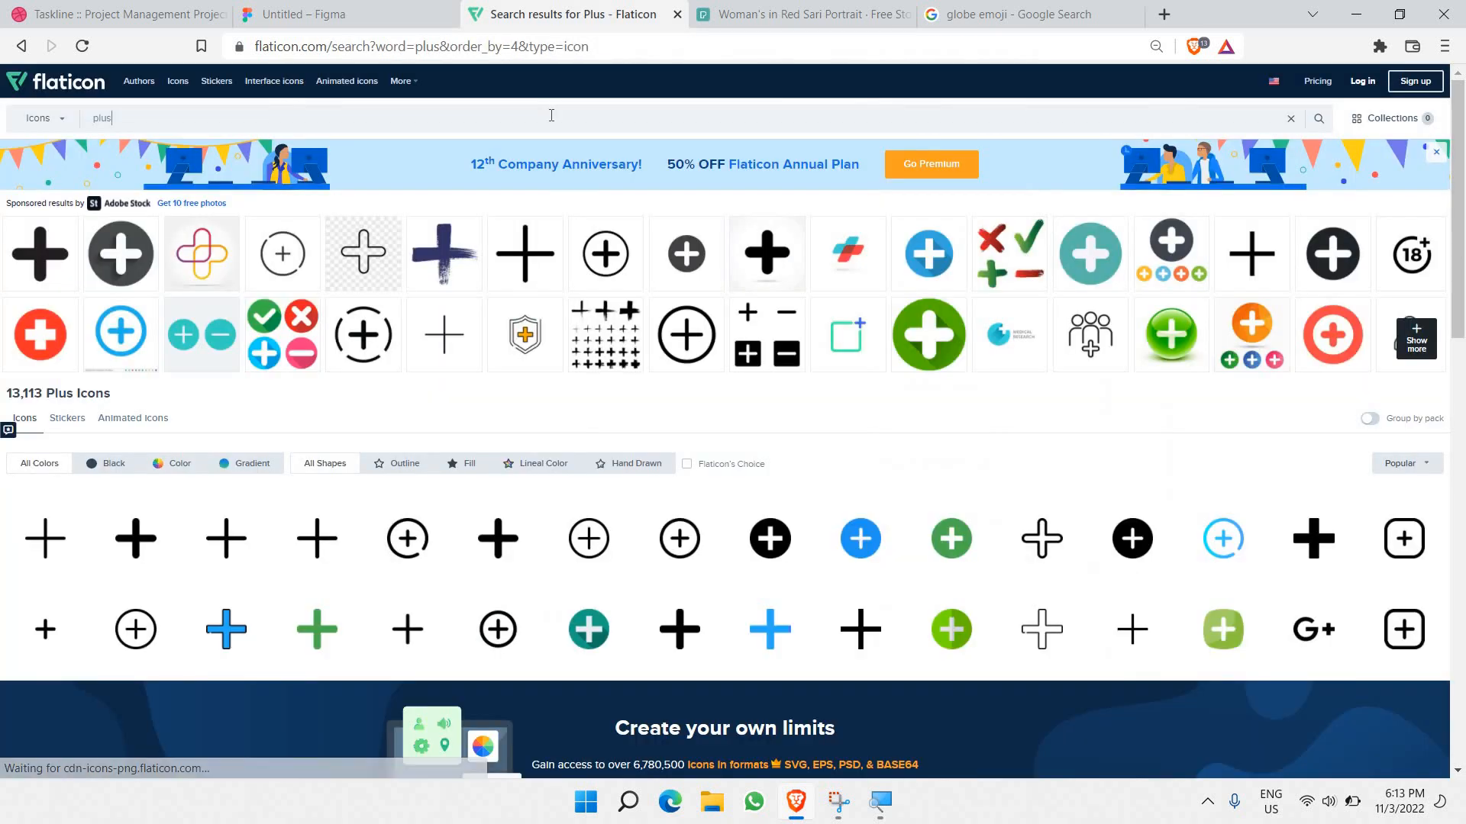
Step: Search Flaticon for share icons and copy the upload-style share icon image
double_click(553, 115)
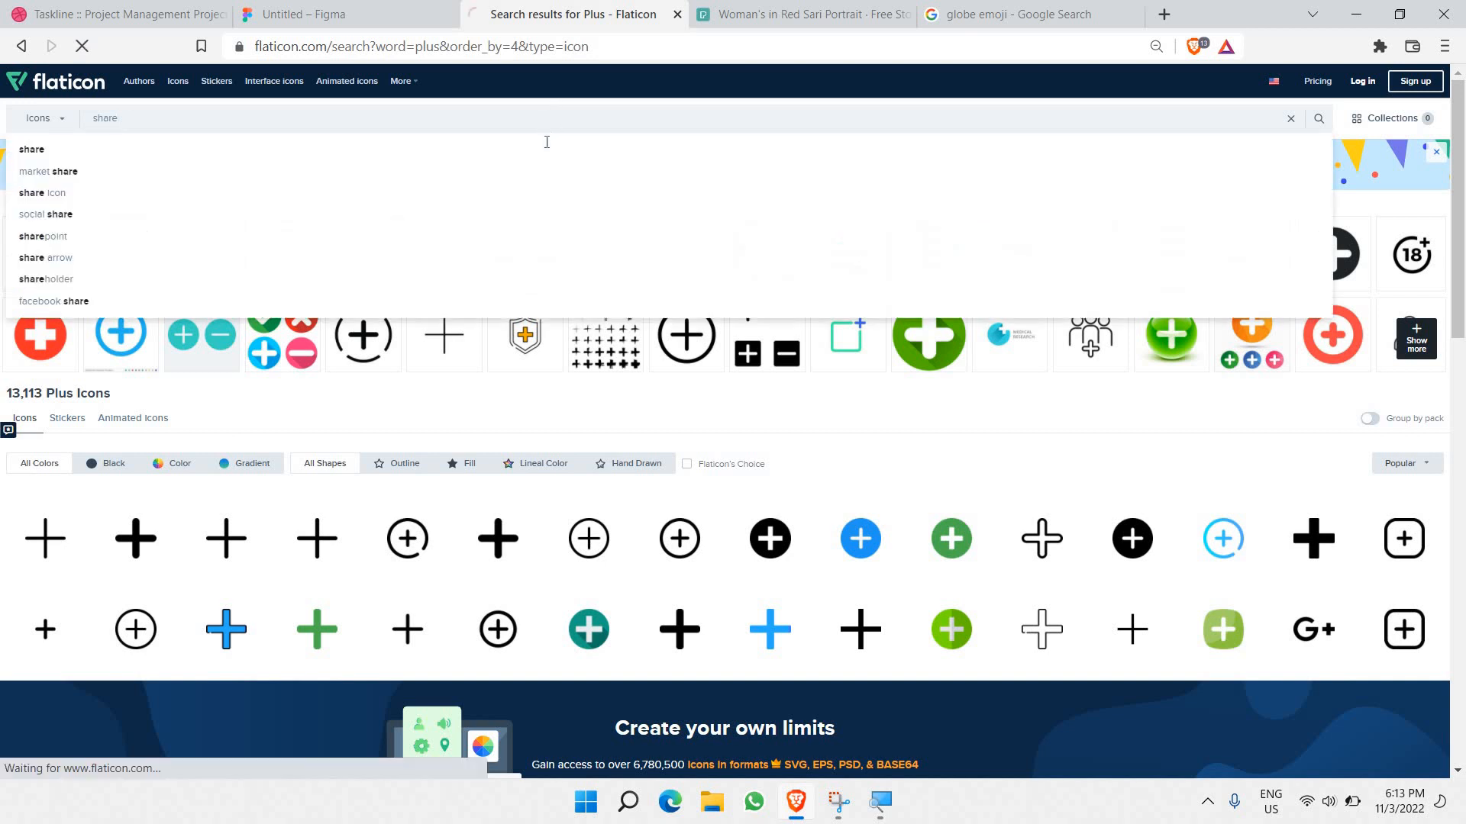
key(Return)
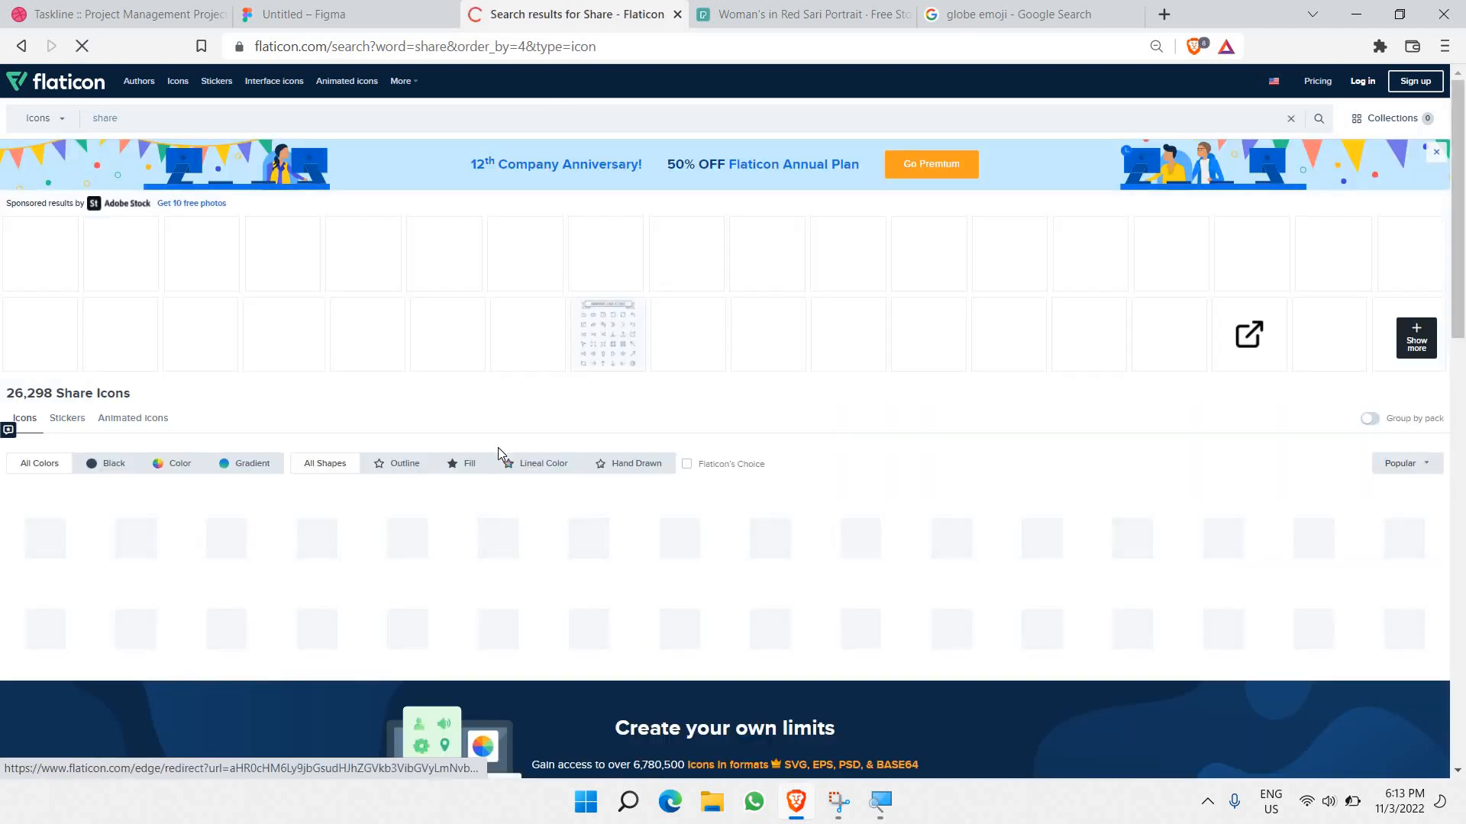
mouse_move(580, 627)
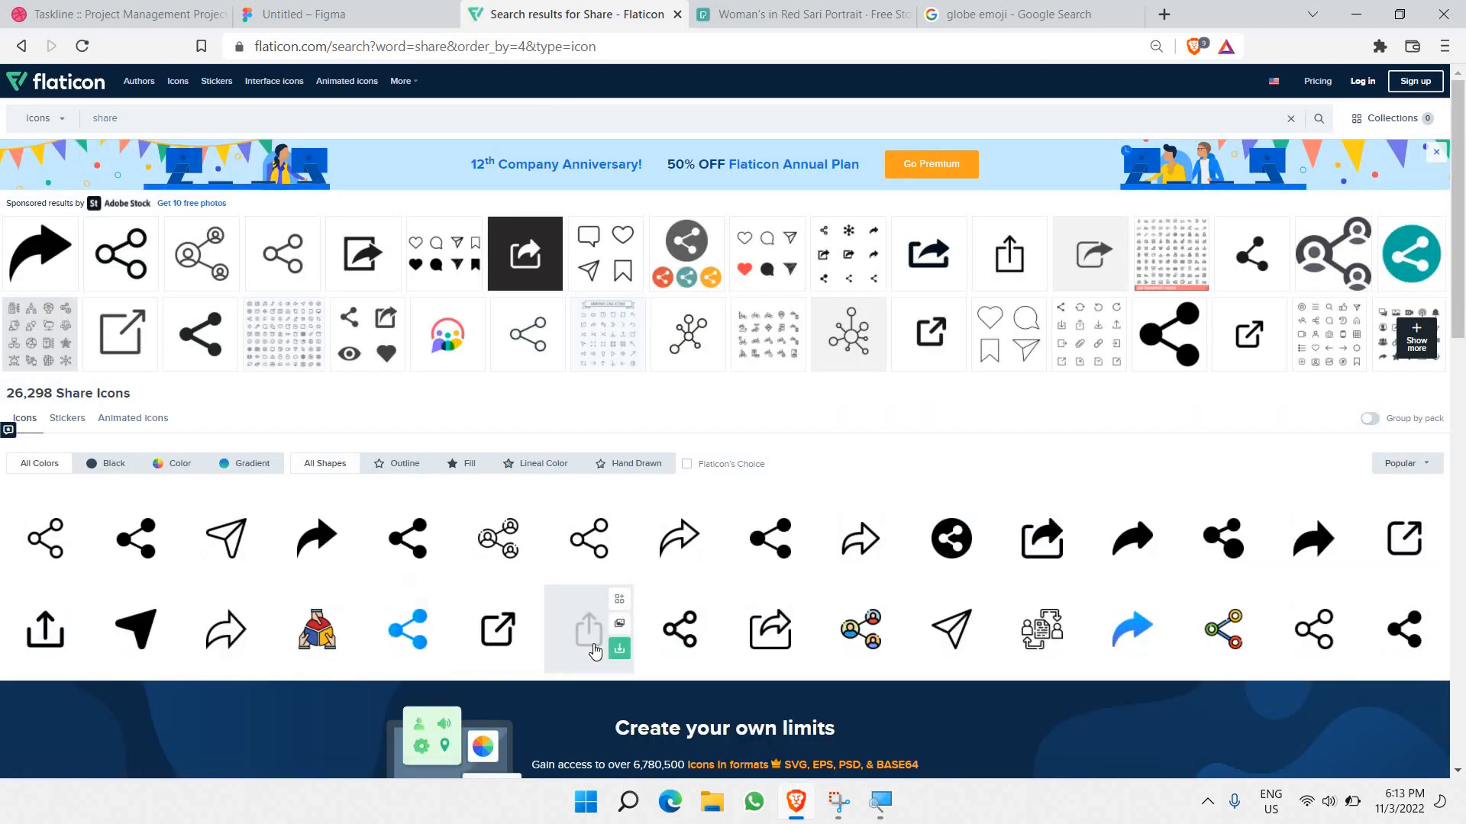
click(592, 632)
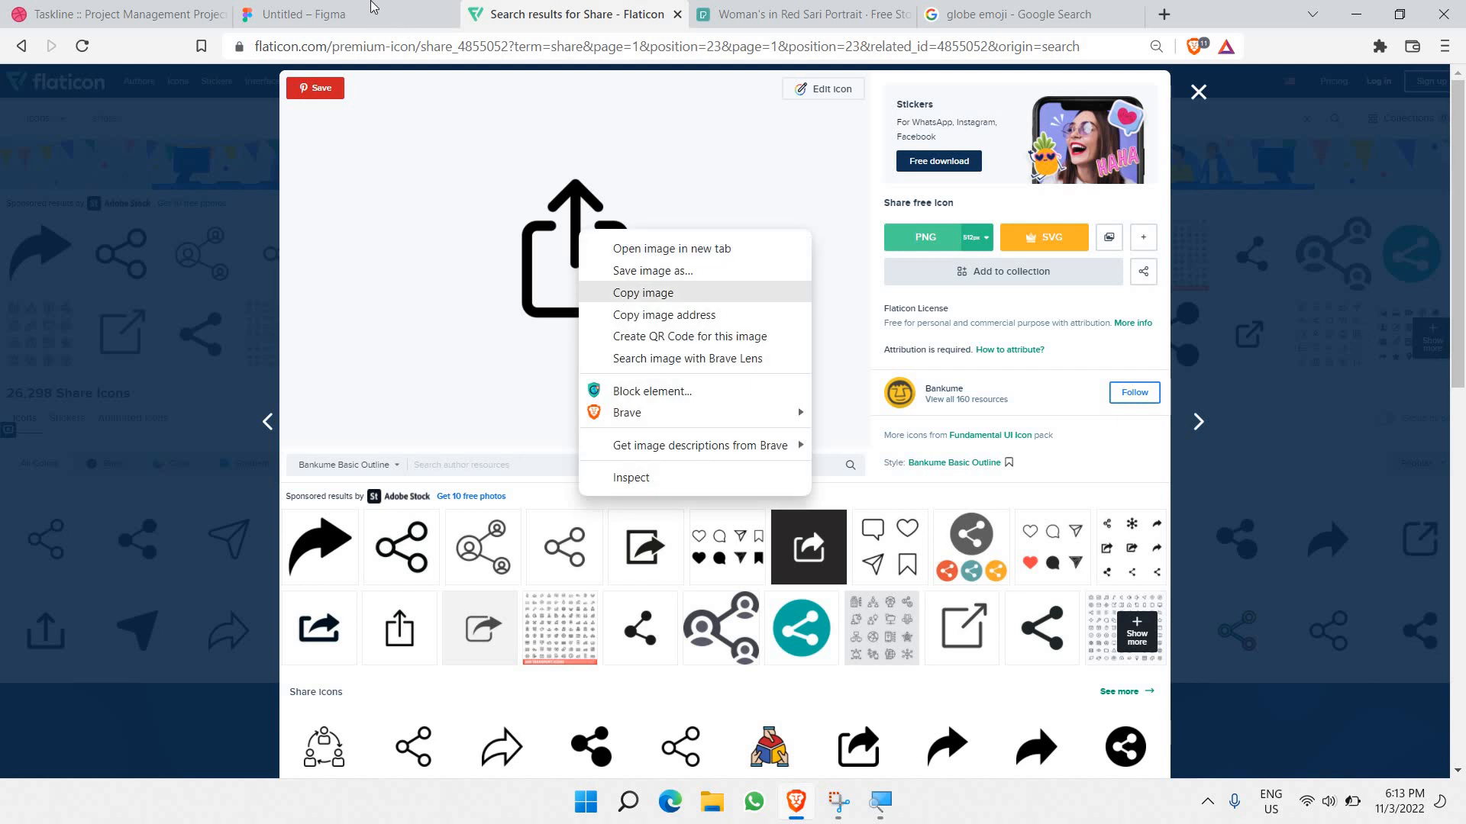
click(622, 294)
Step: Replace the right-hand sidebar-panel icon with the share icon at 25% fill opacity
key(ctrl+shift+Tab)
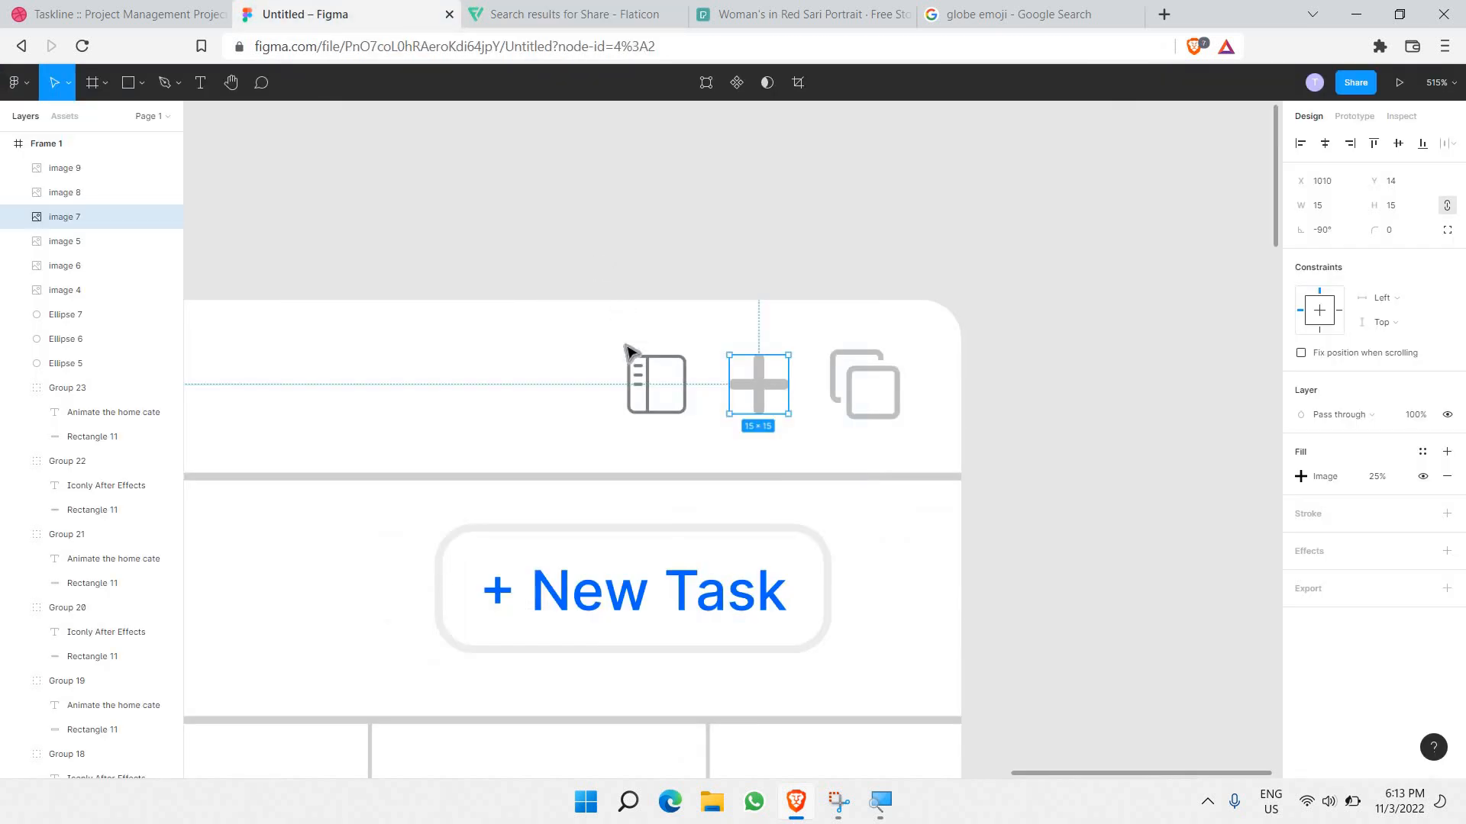
click(653, 391)
key(ctrl+shift+r)
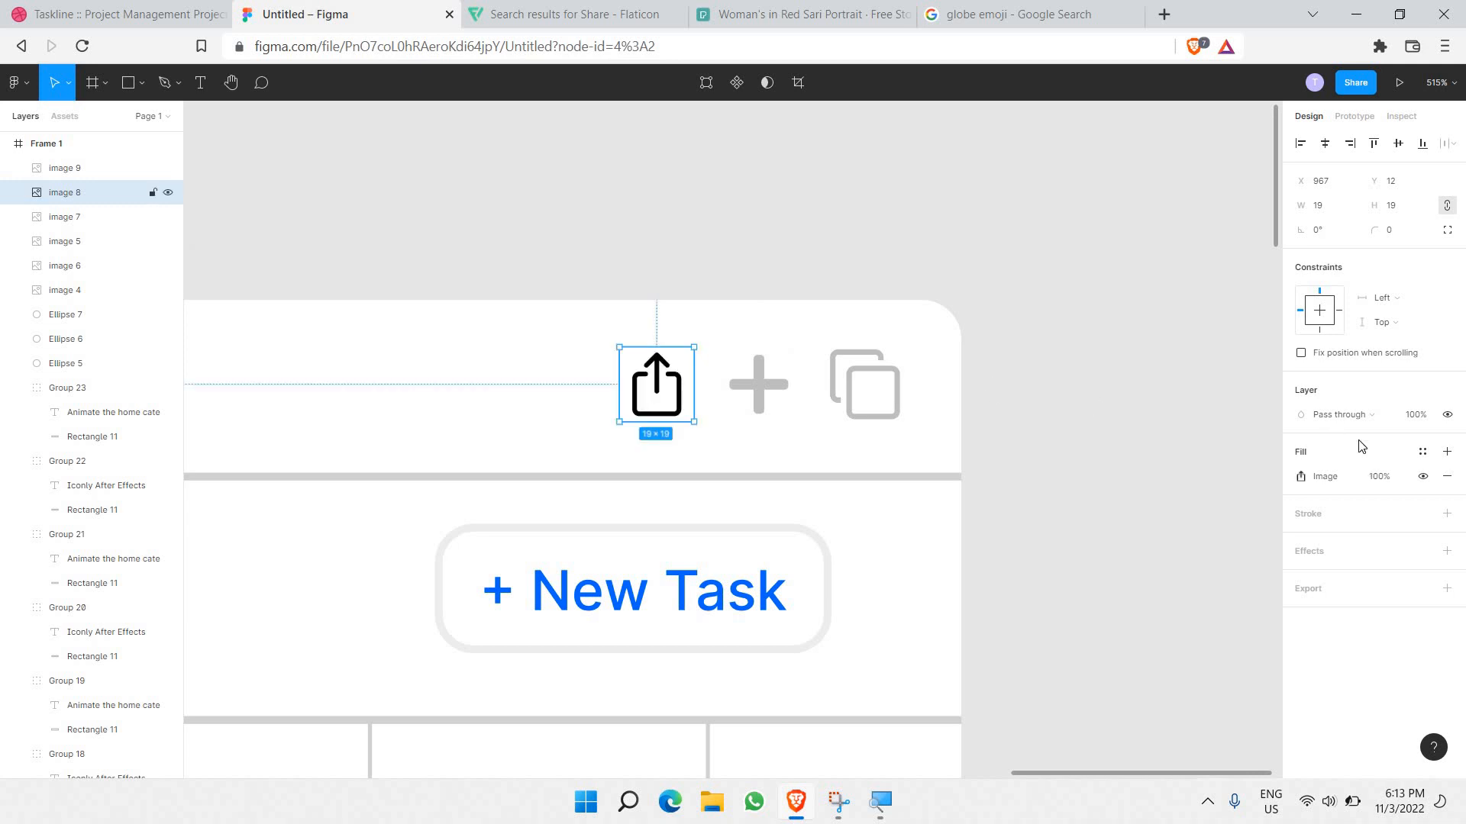
click(1380, 480)
double_click(1380, 484)
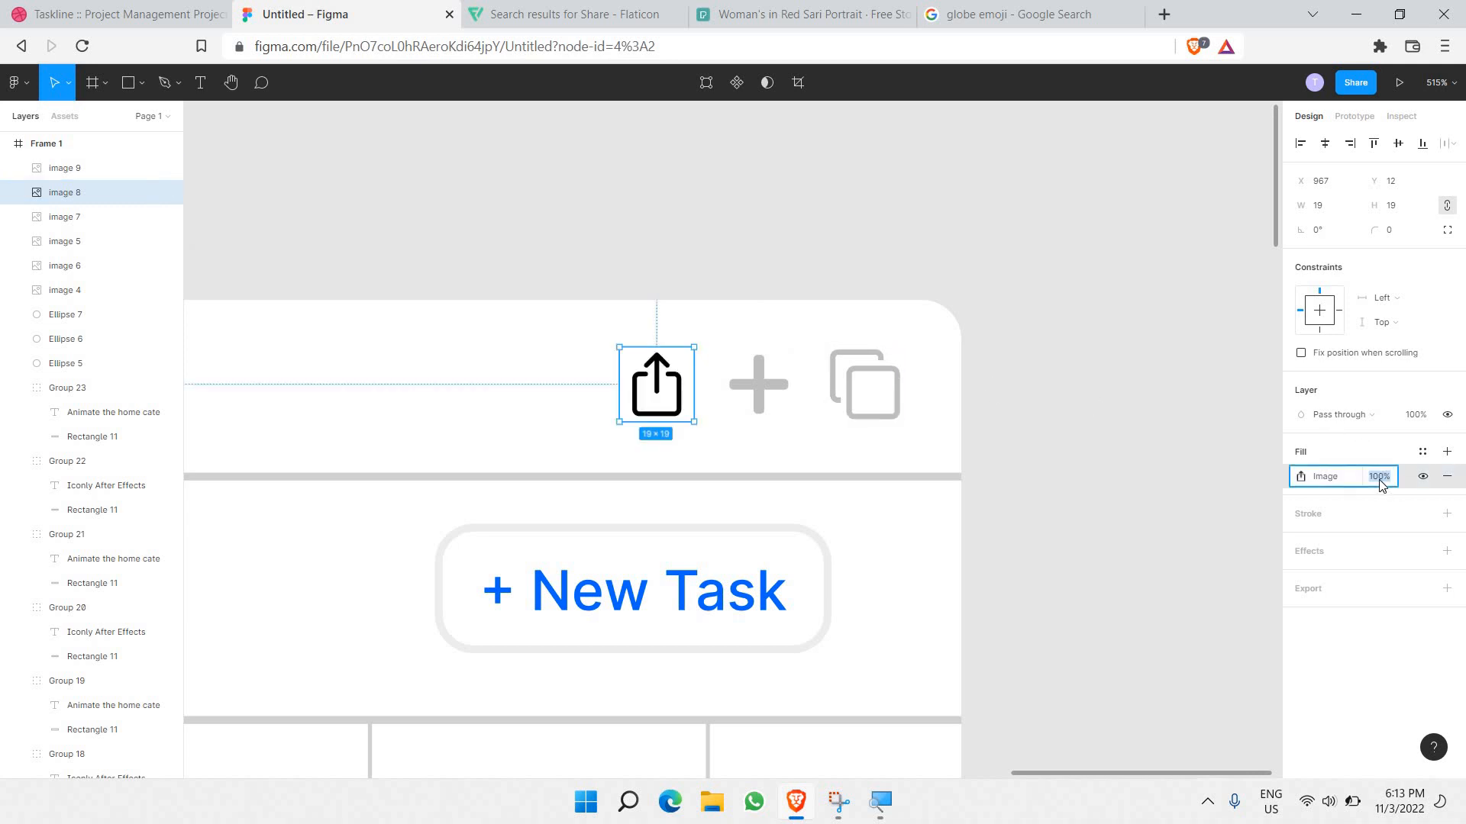
text(25)
key(Return)
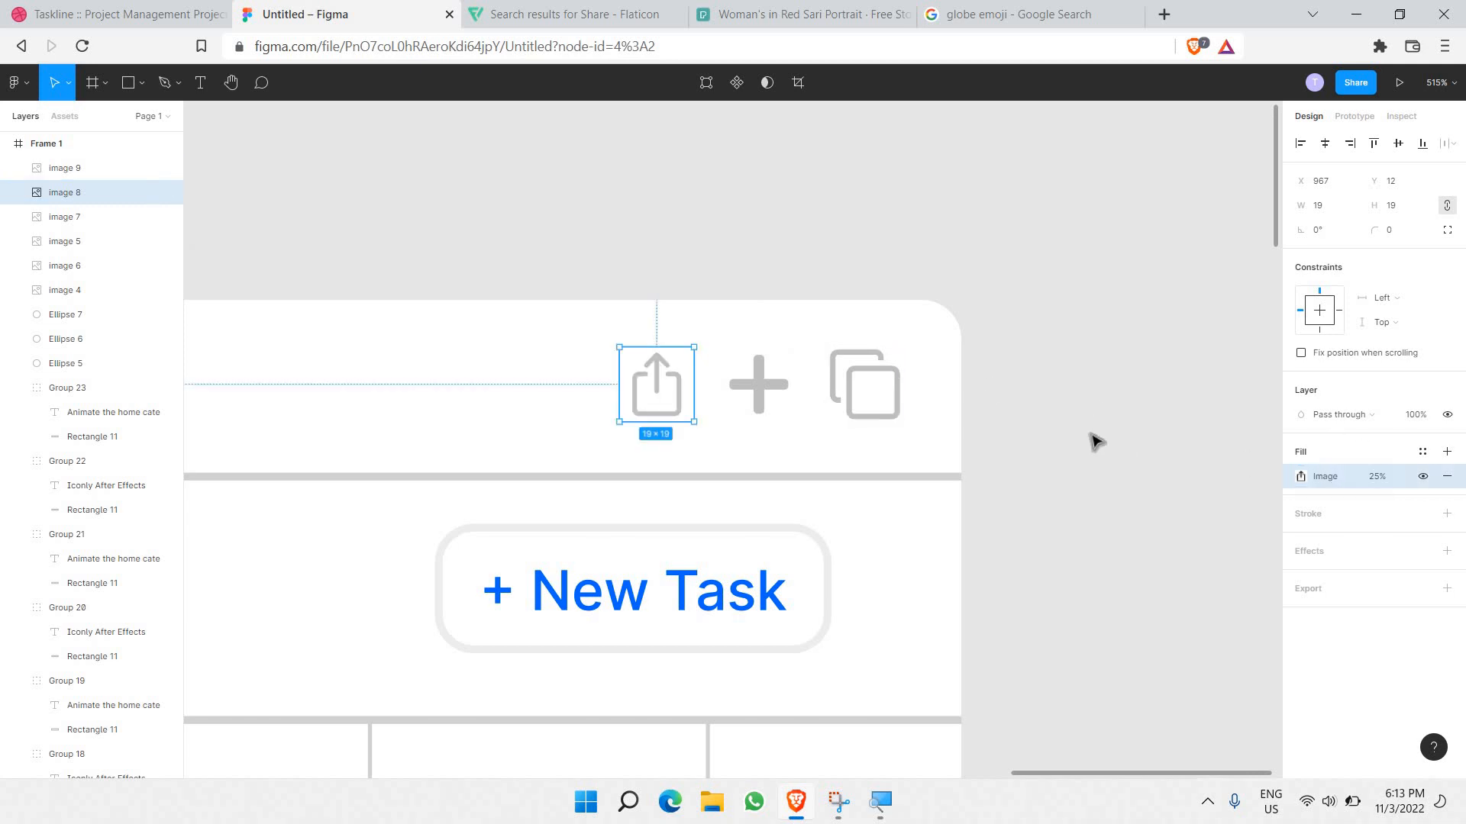
click(1096, 442)
Step: Scale the share, plus and copy header icons down together to about 66×17
scroll(1096, 442, down, 5)
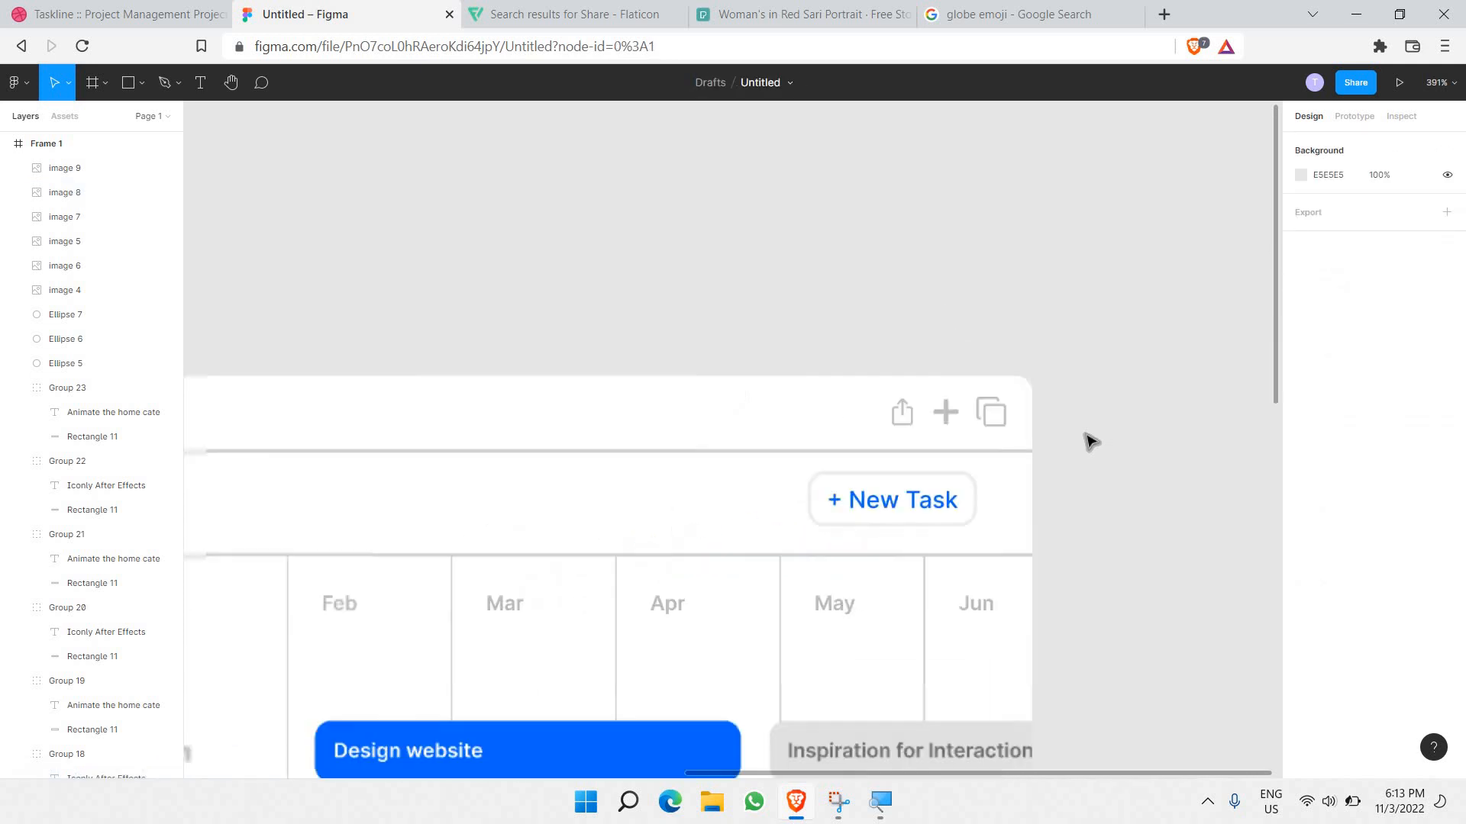
scroll(1090, 441, down, 3)
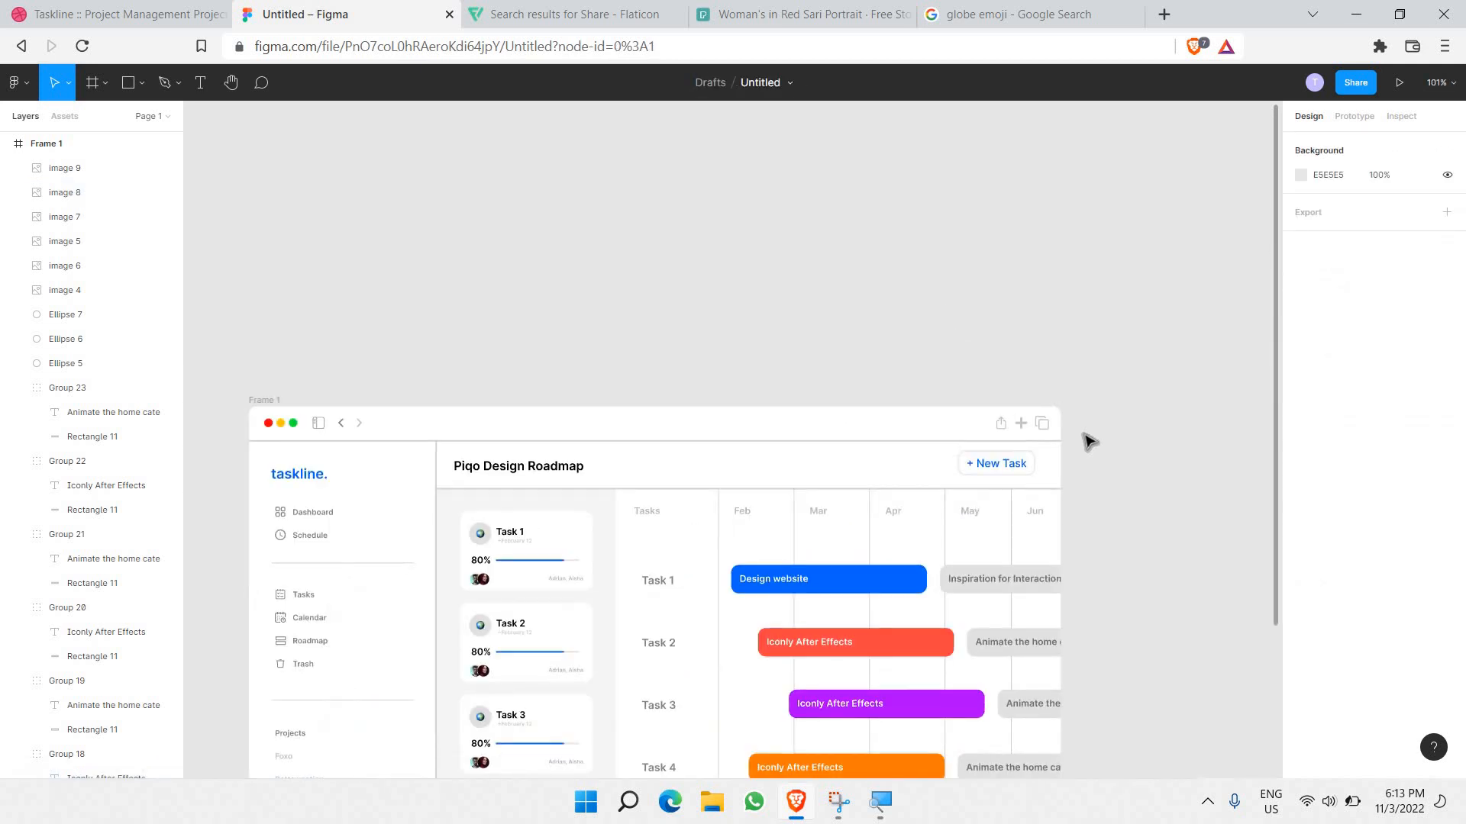
scroll(1085, 440, up, 9)
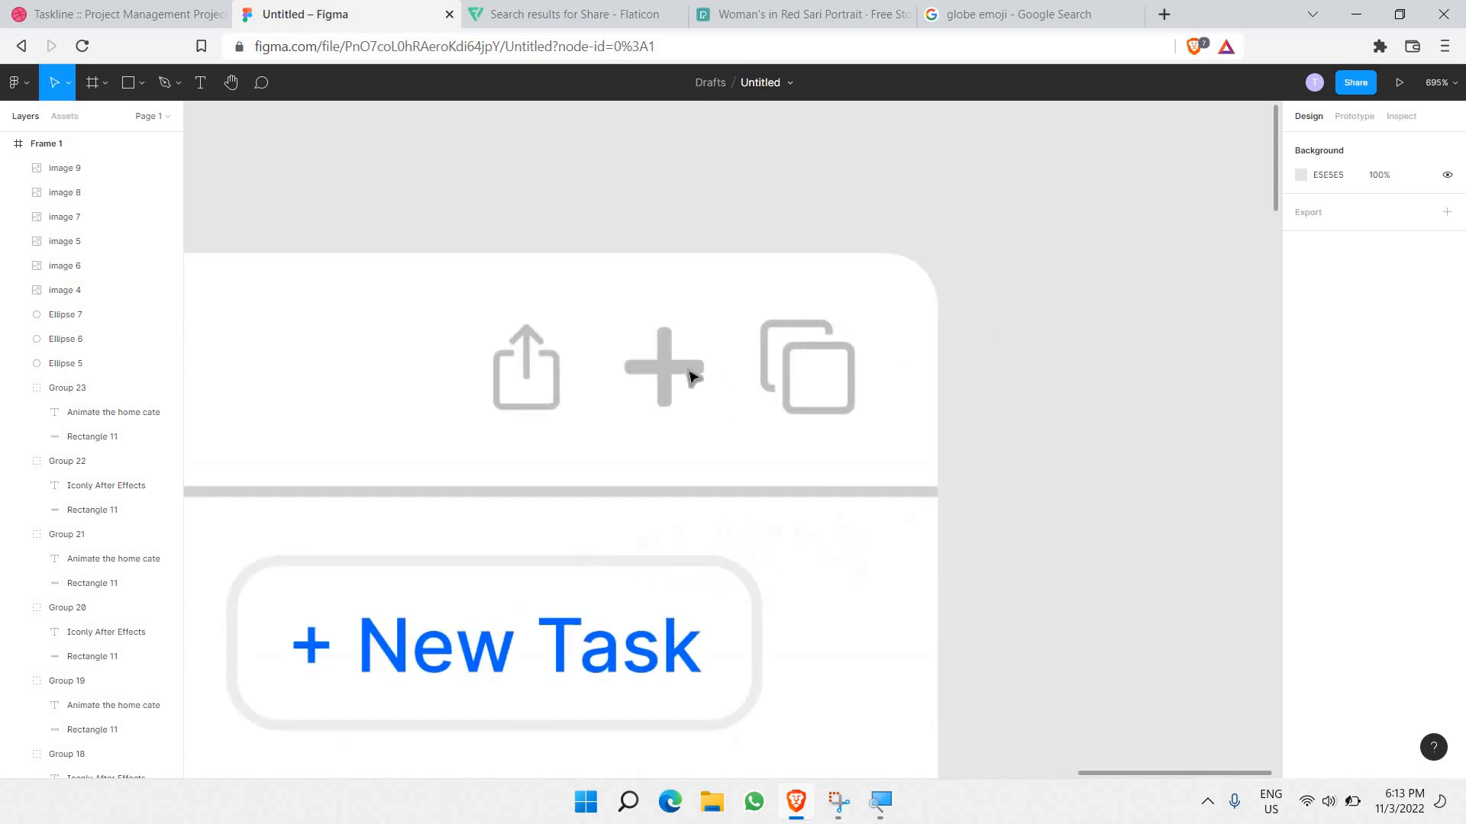
drag(450, 285, 866, 430)
drag(857, 318, 1023, 384)
click(1019, 384)
Step: Compare the resized header icons against the Taskline reference shot on Dribbble
scroll(1015, 382, down, 5)
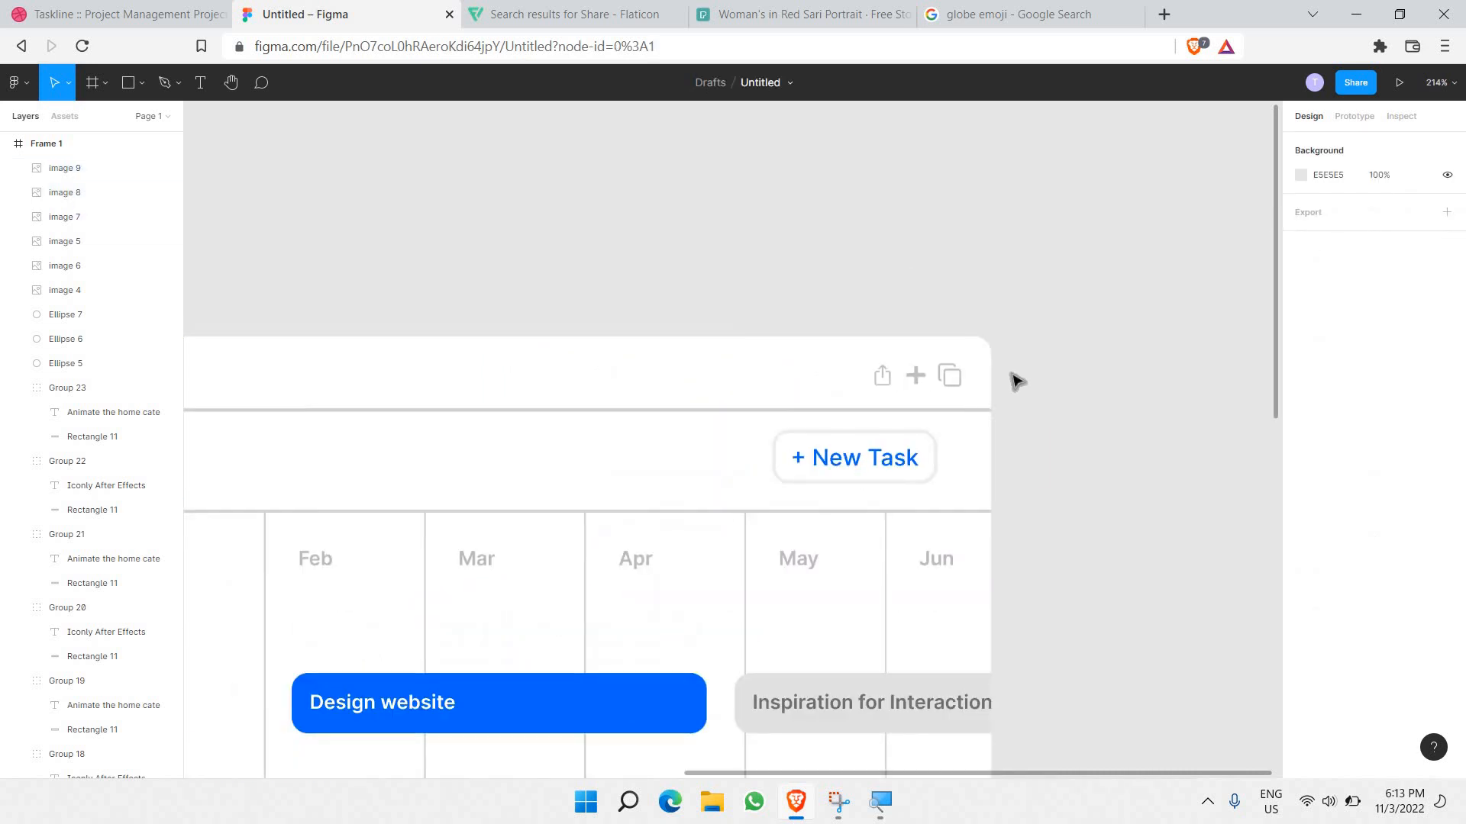
scroll(1015, 382, down, 3)
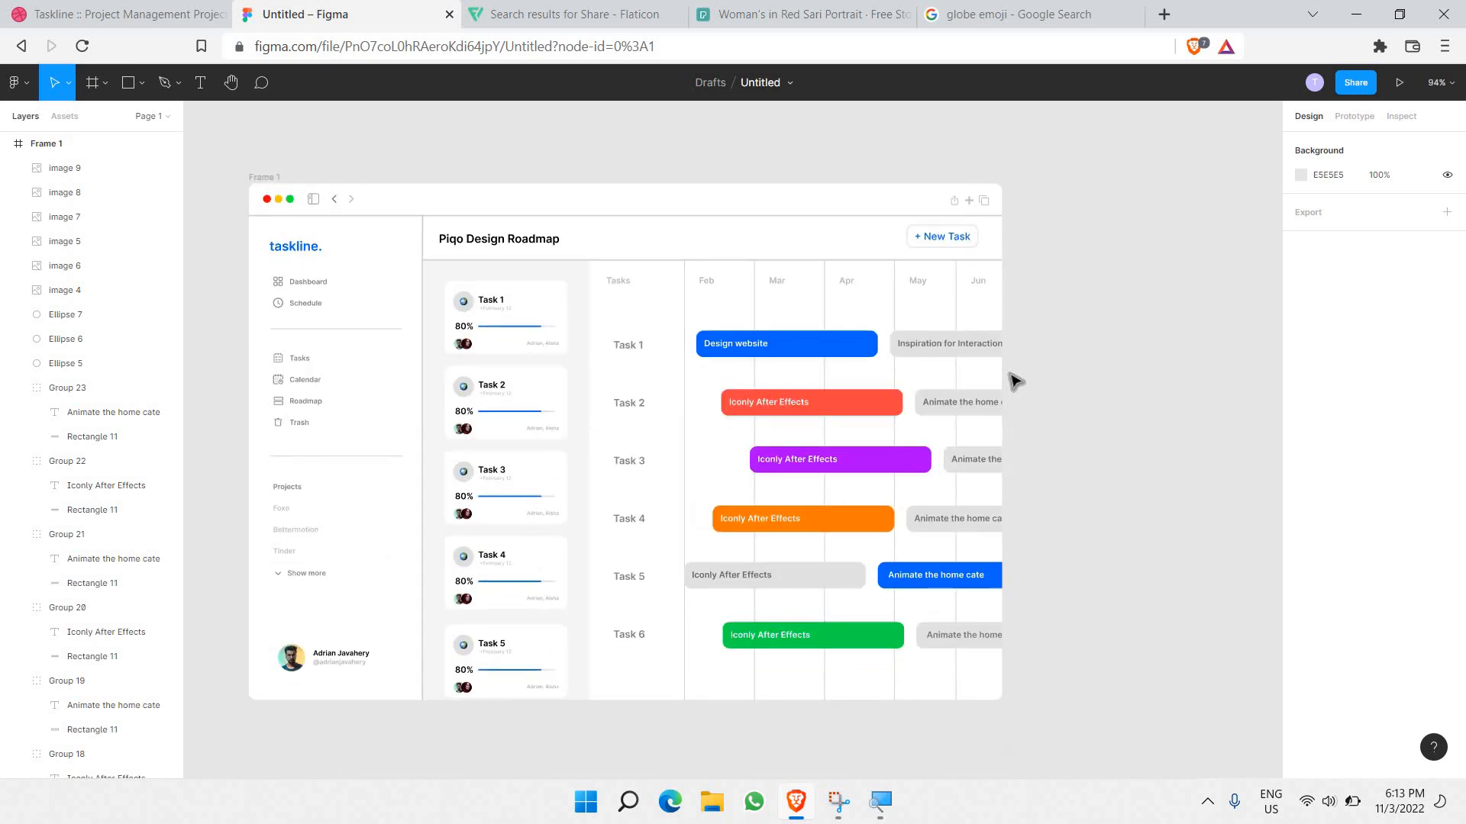
scroll(1008, 379, up, 1)
scroll(664, 331, left, 1)
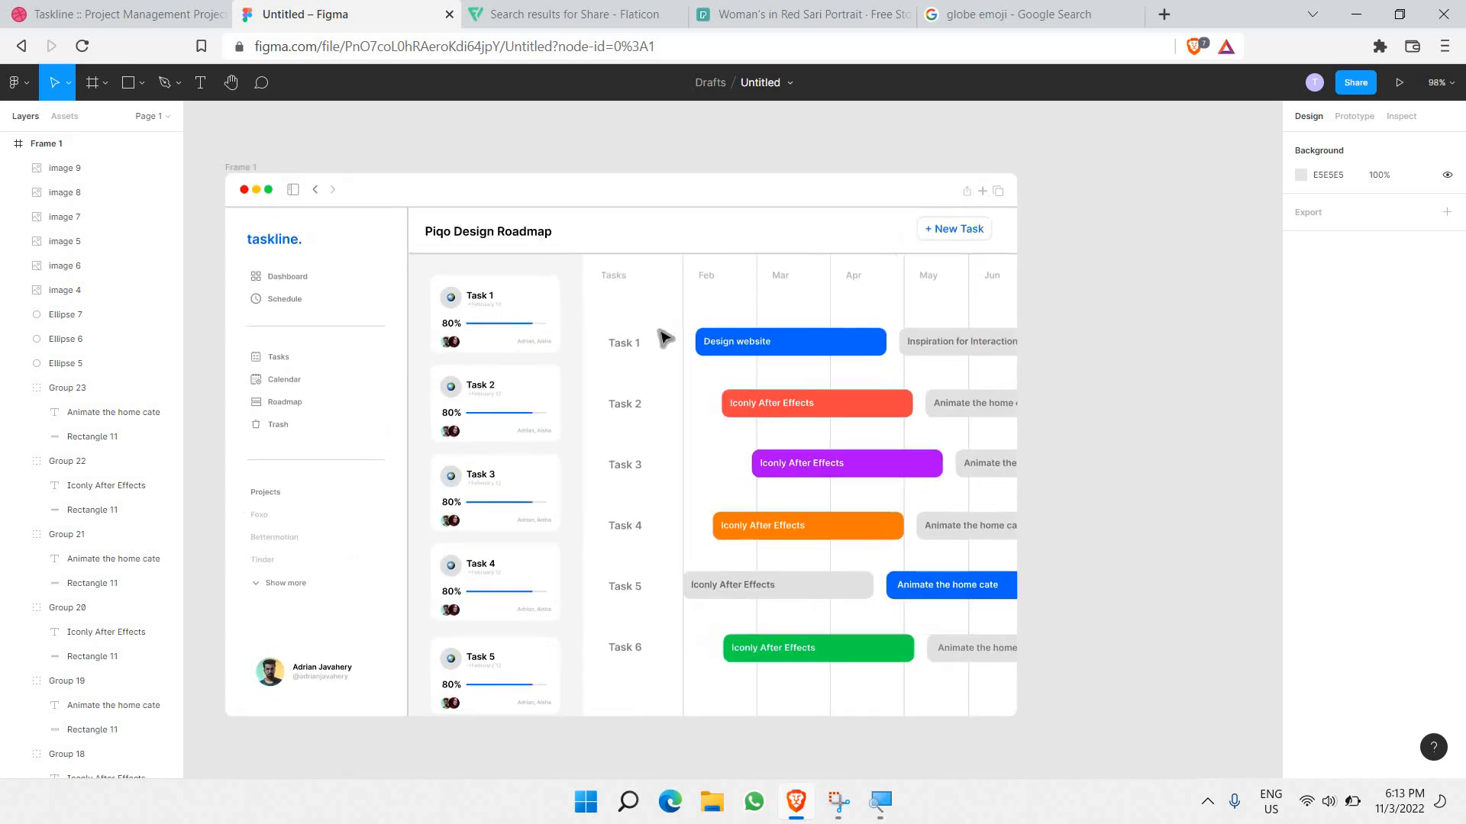
scroll(970, 321, left, 1)
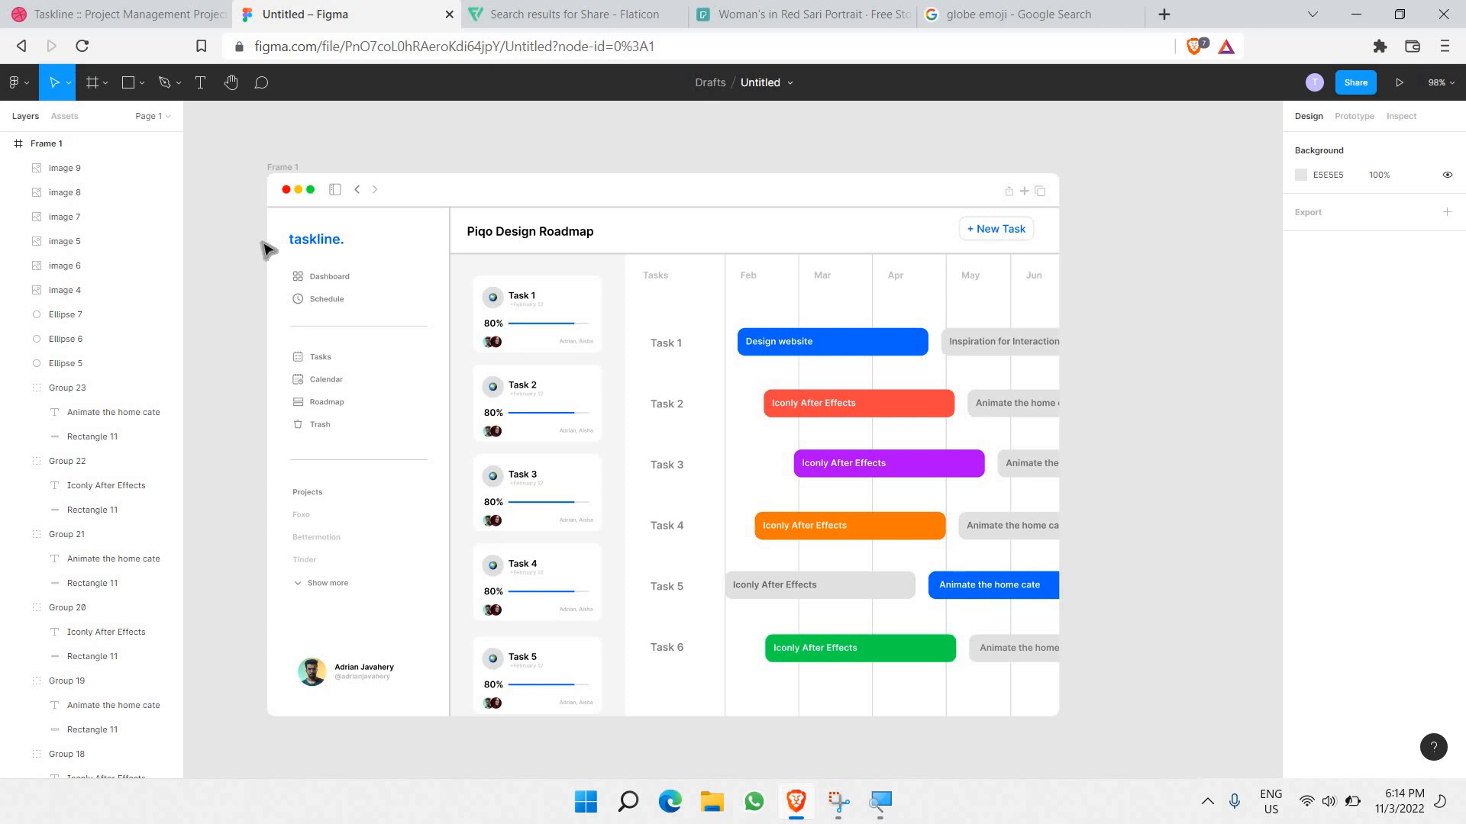
click(147, 14)
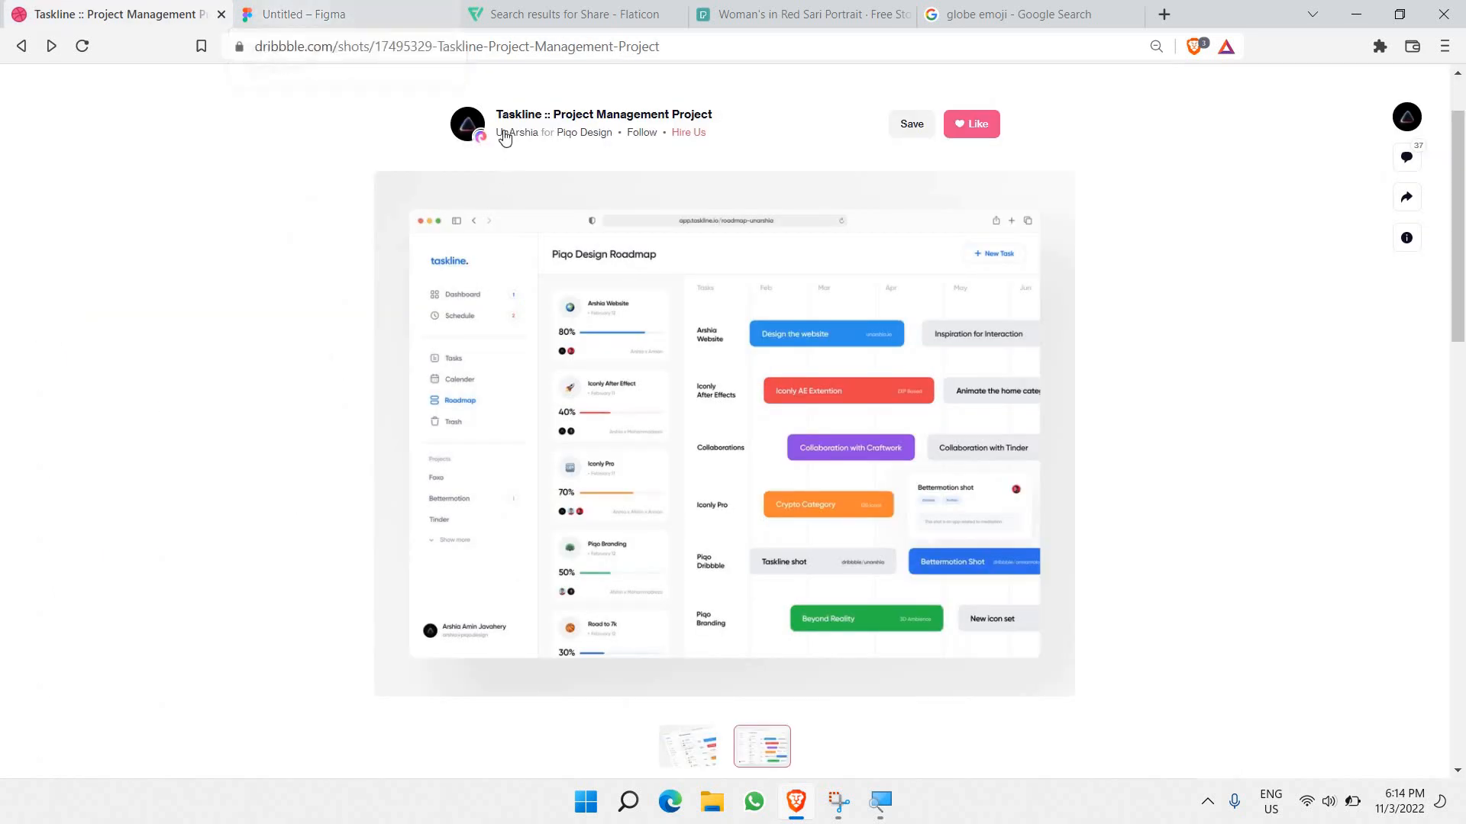
click(350, 10)
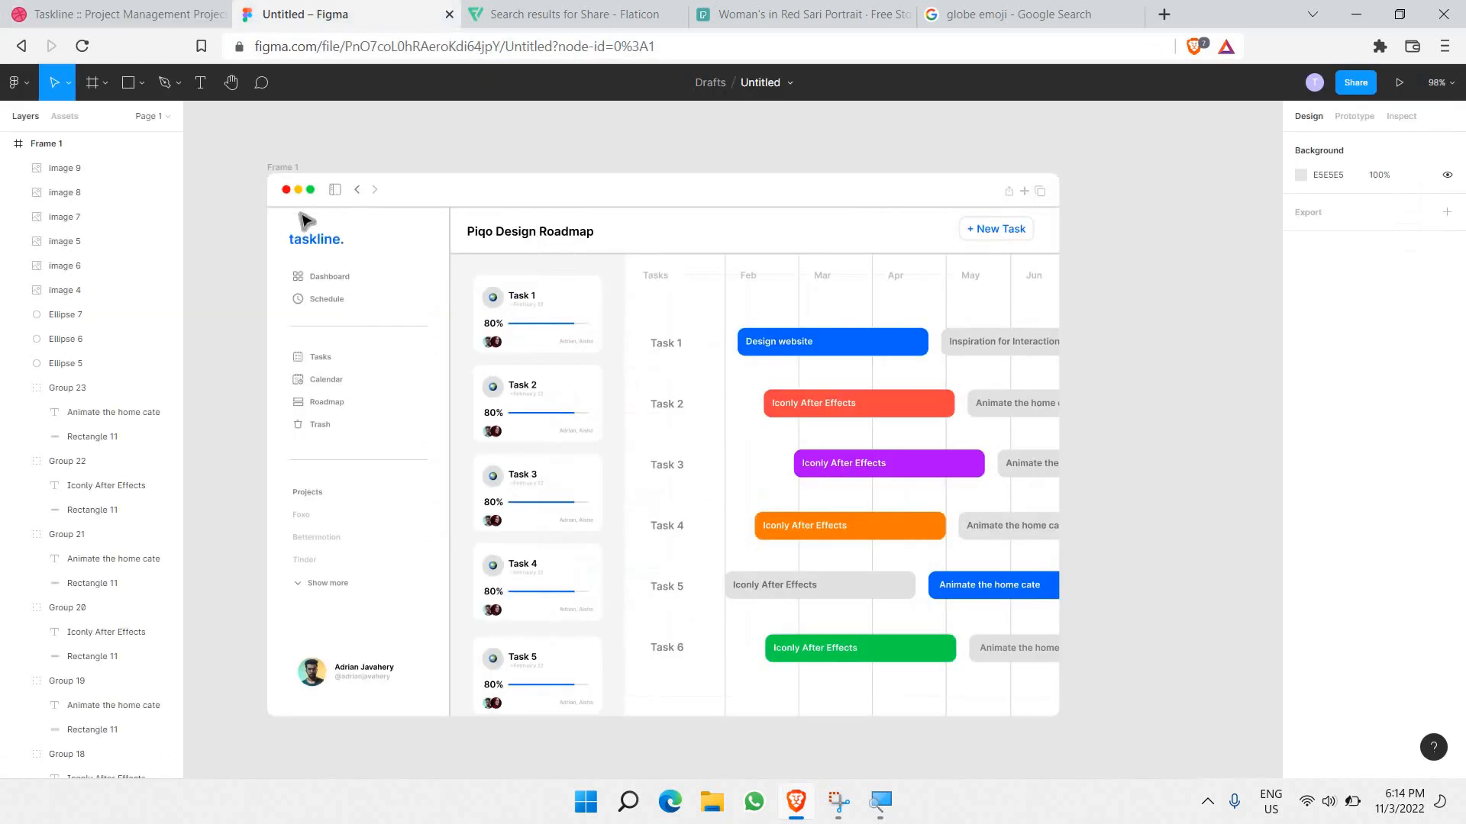